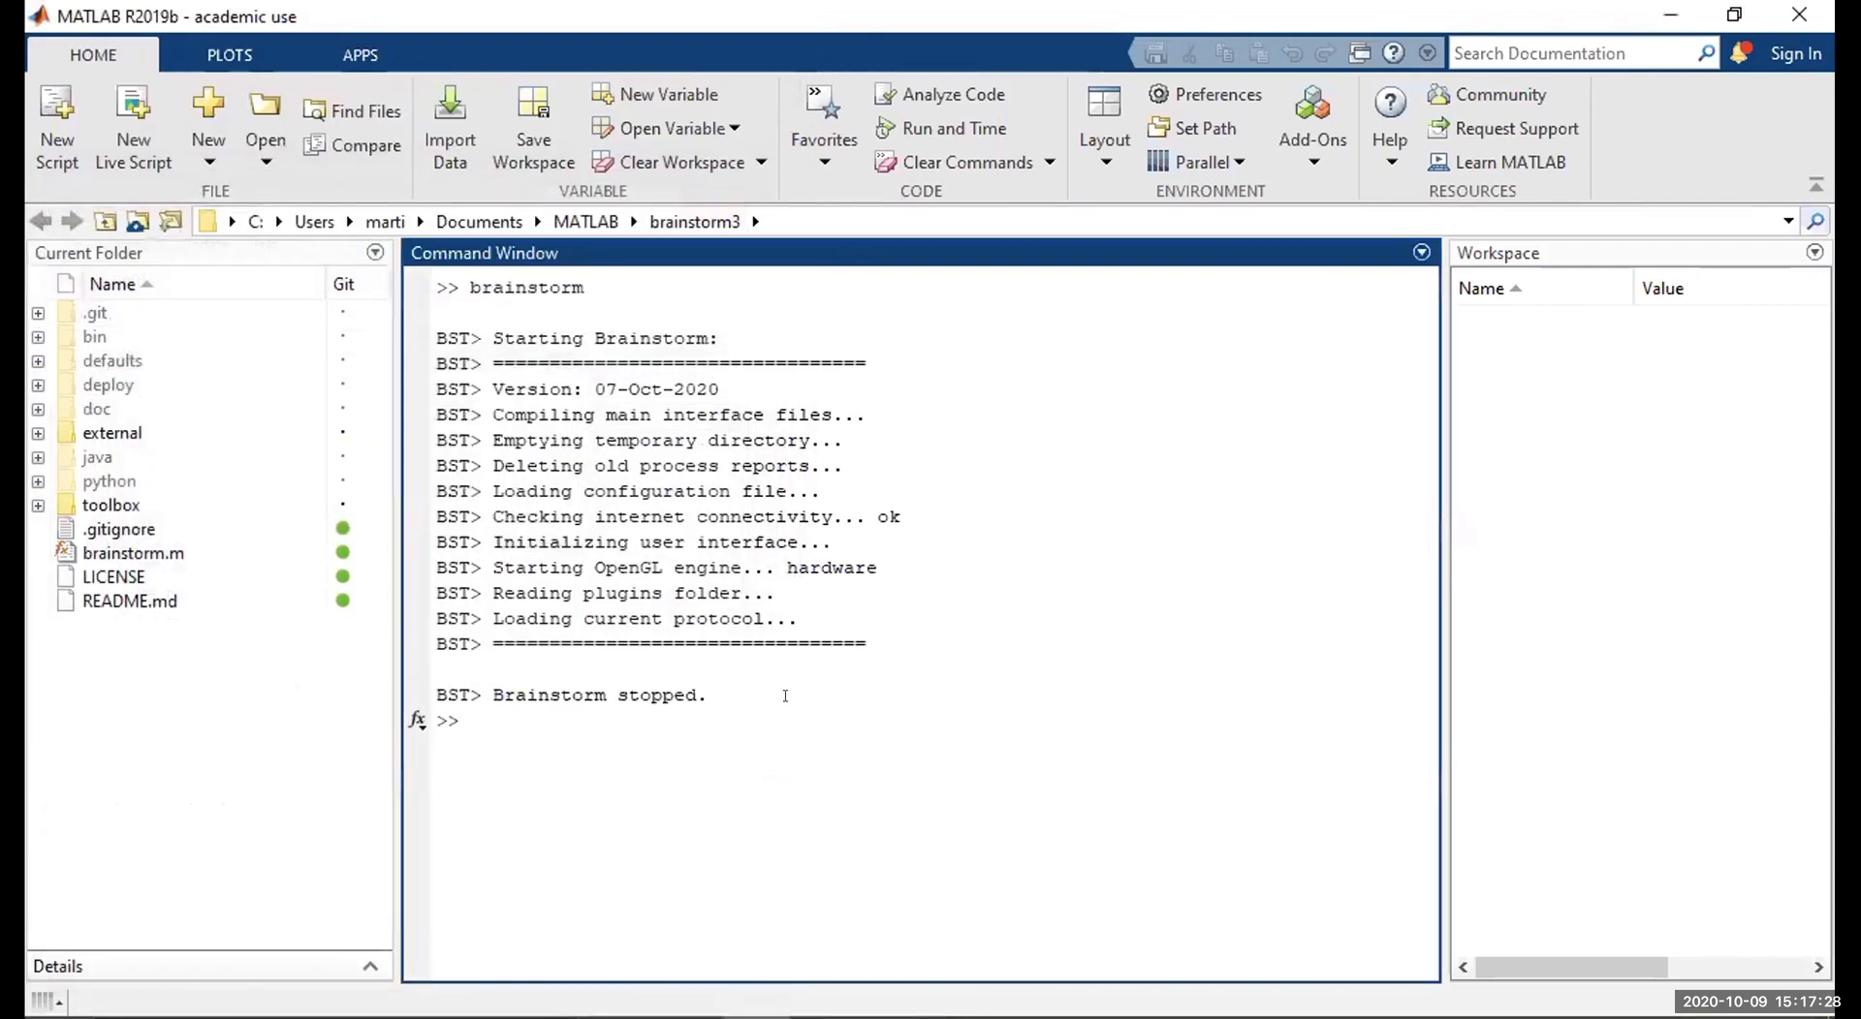
Clear the MATLAB Command Window.
type("clc")
key("Return")
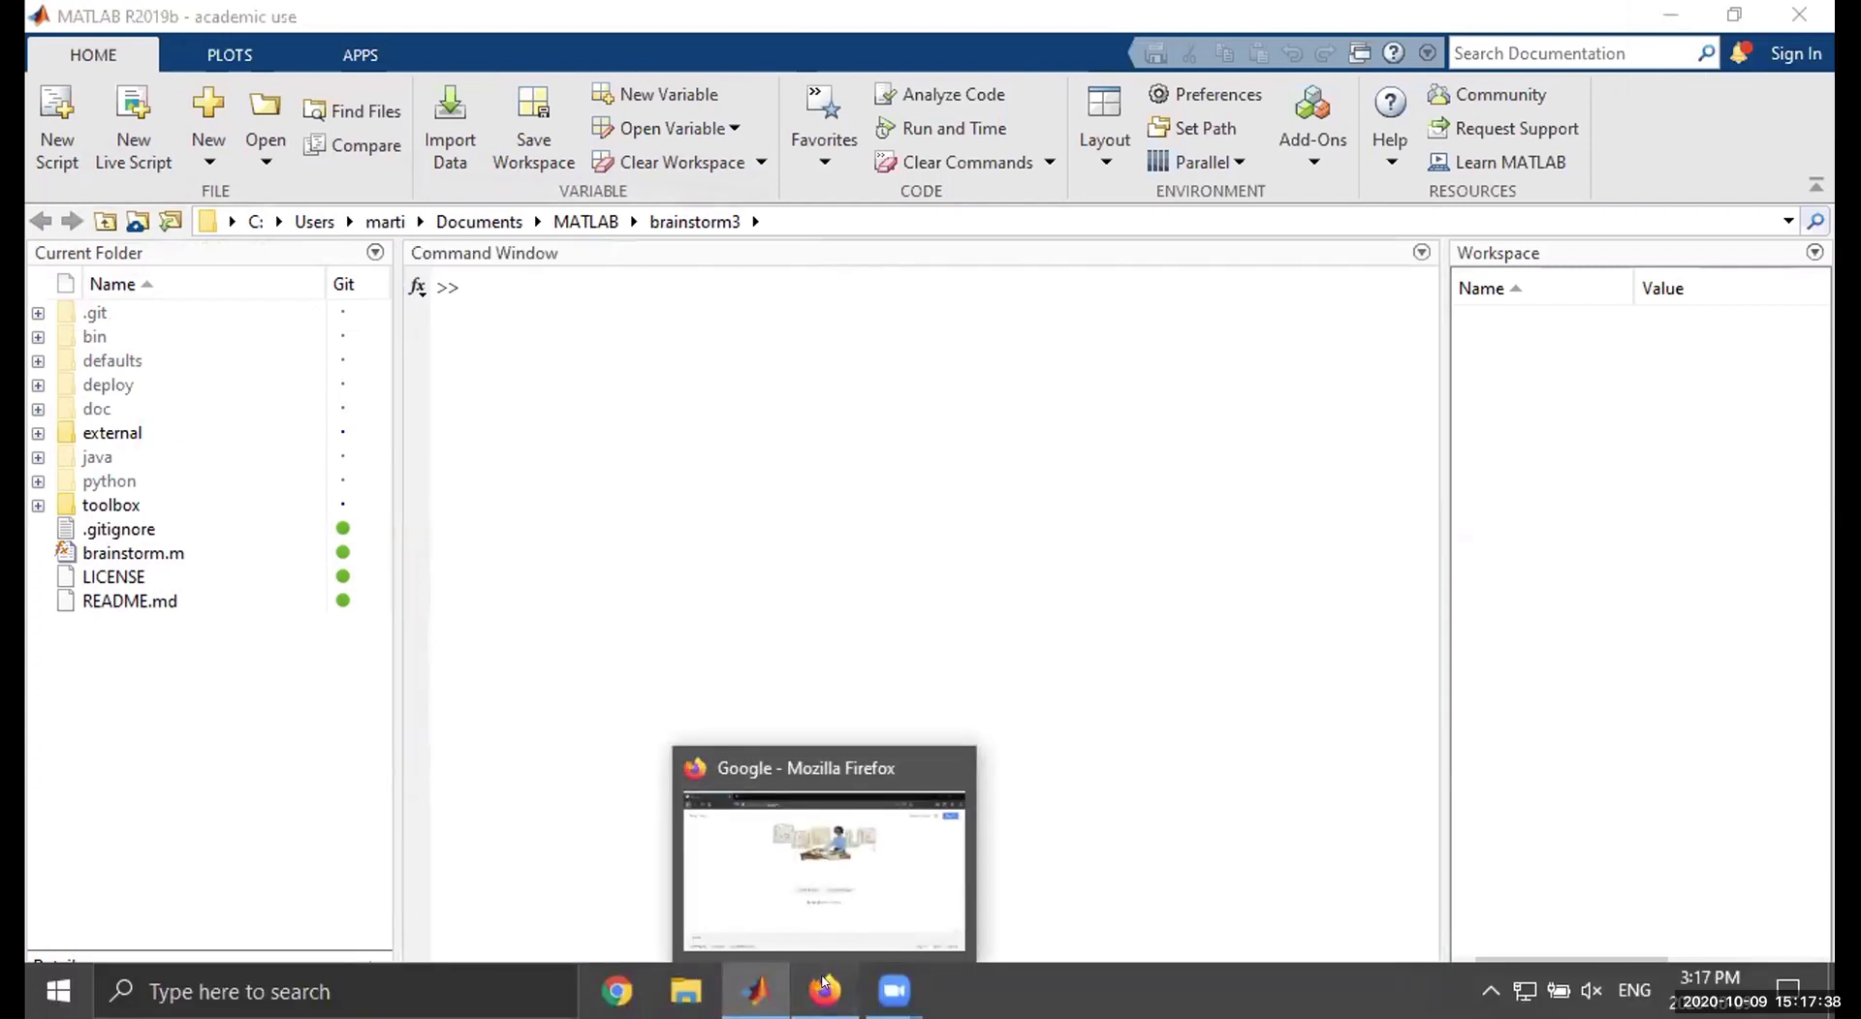
Switch to Firefox, search Google for "brainstorm eeg" and open the Brainstorm introduction page.
left_click(825, 990)
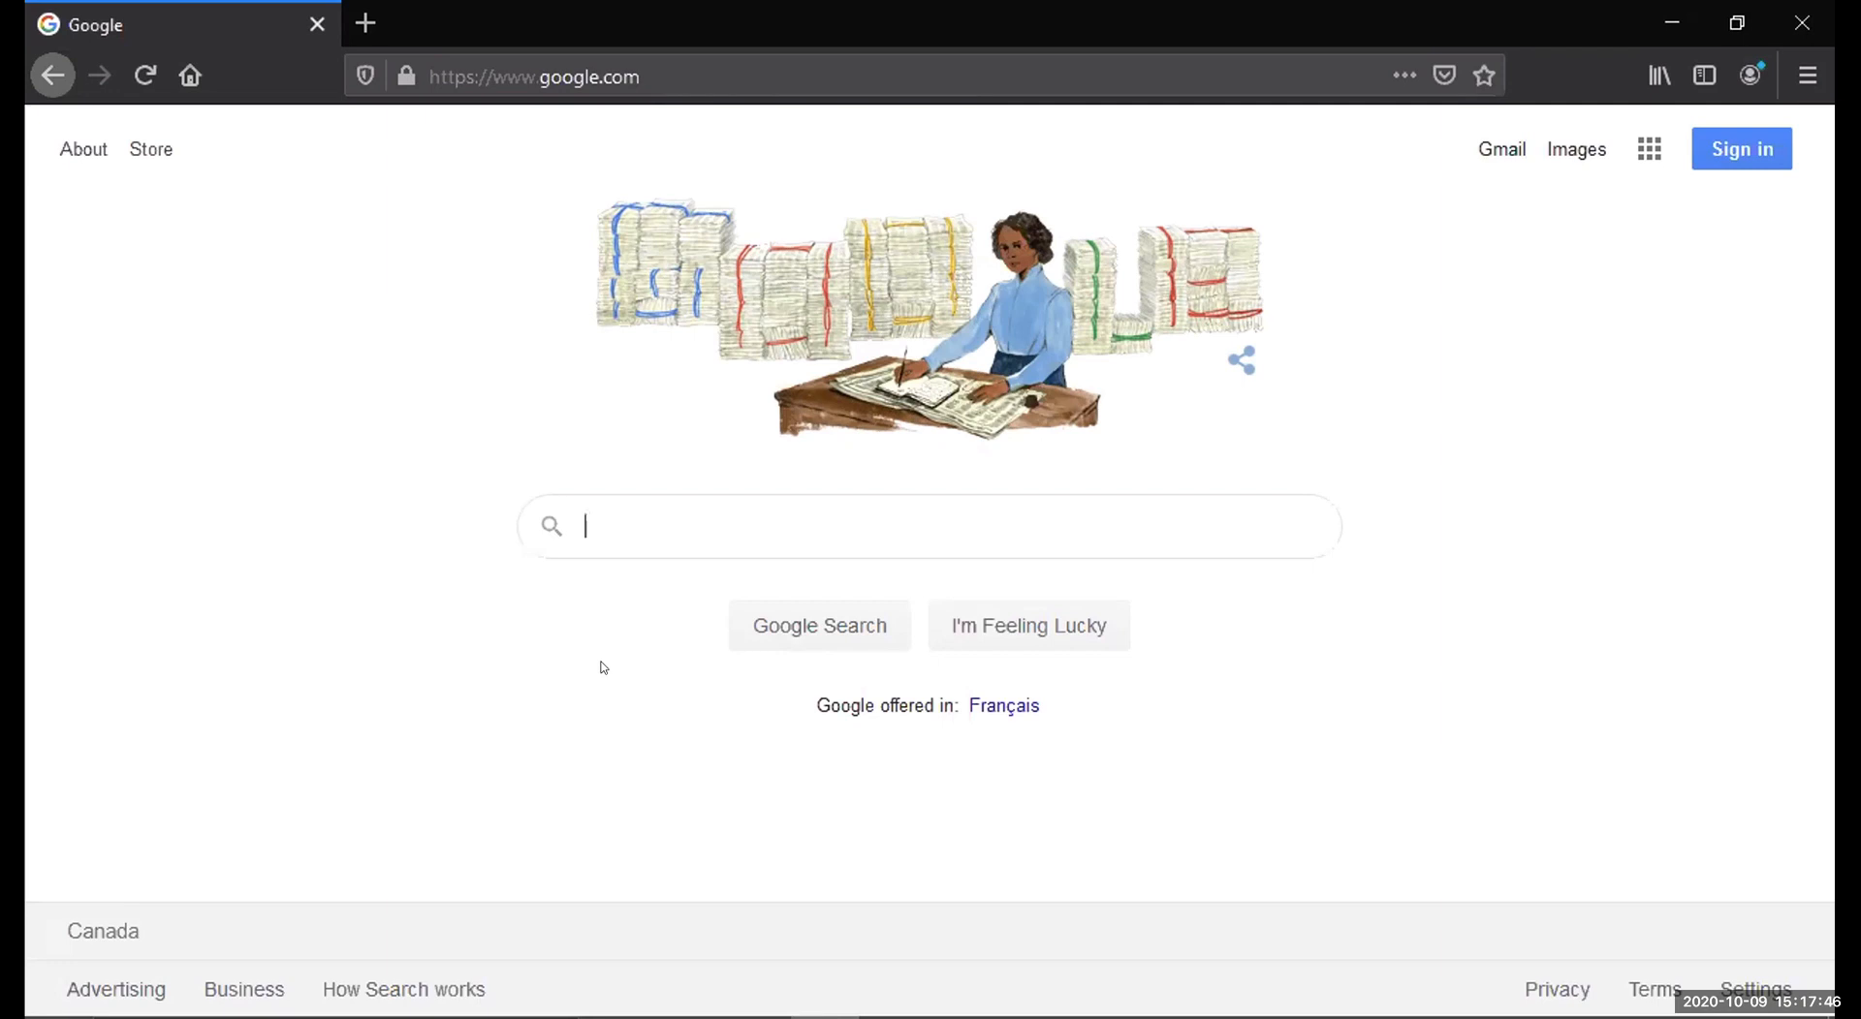
type("brainstorm eeg")
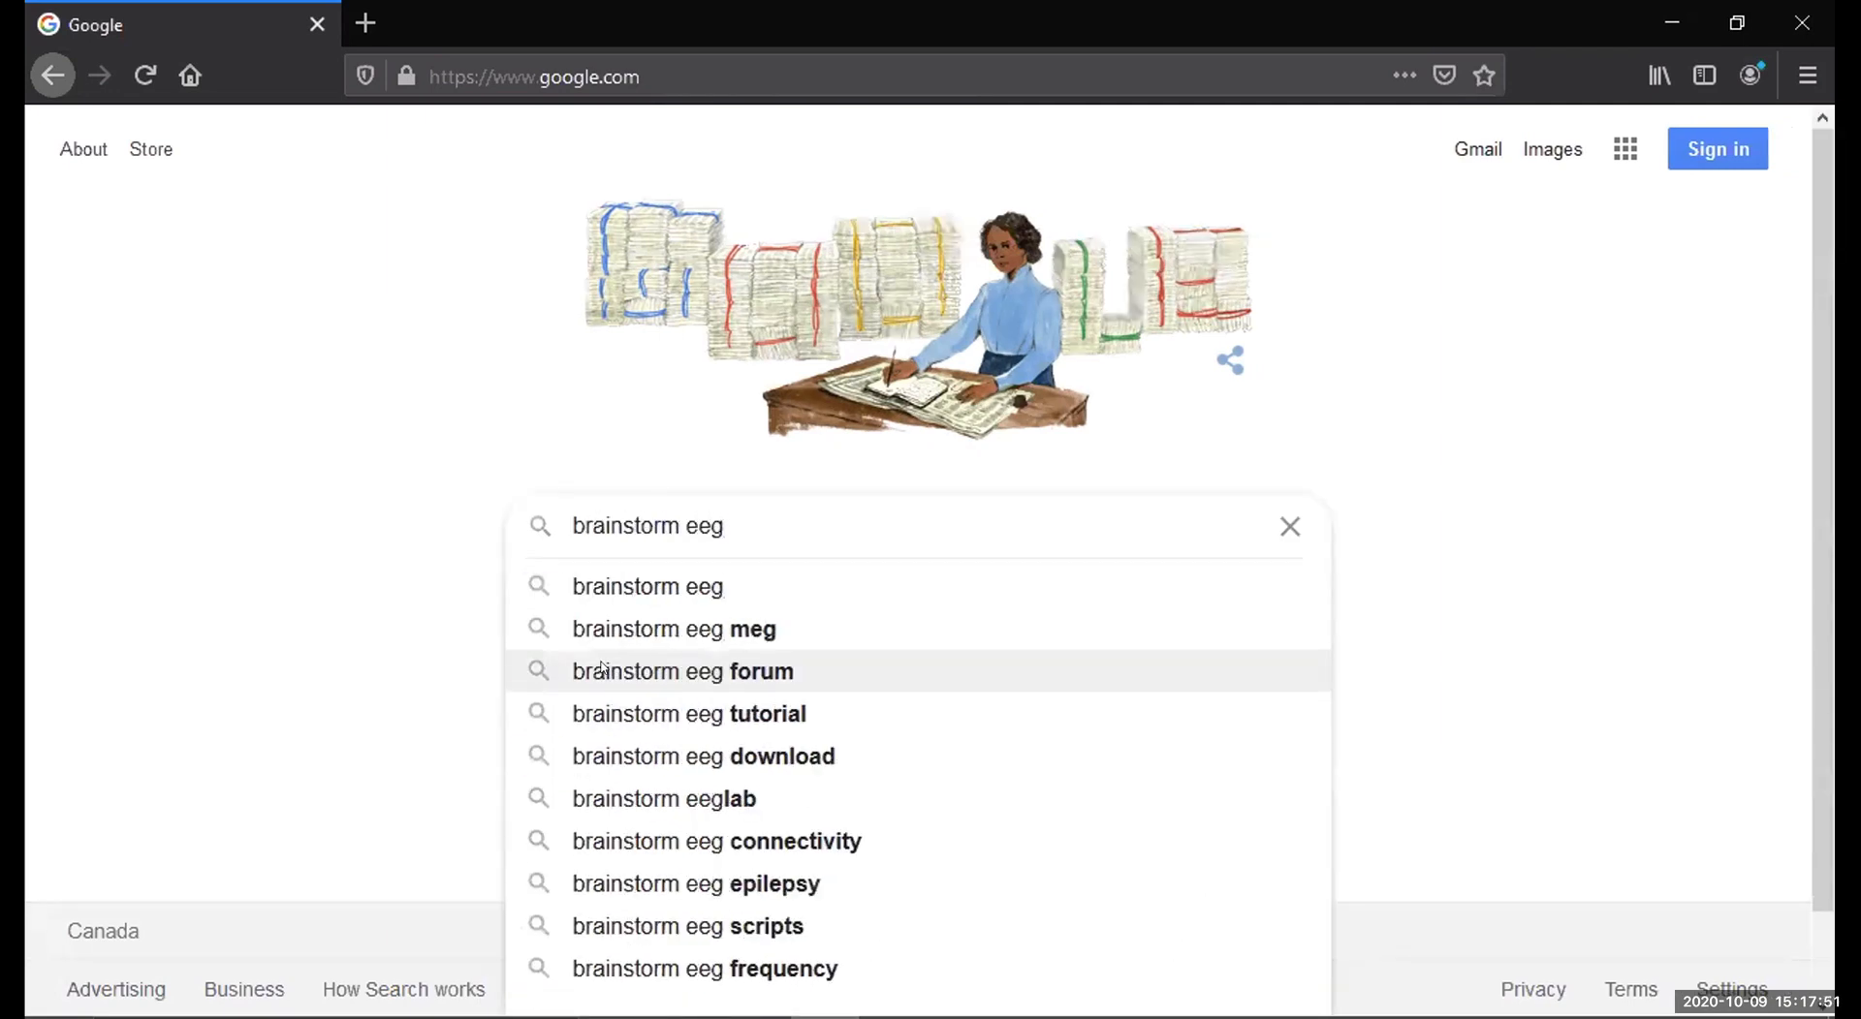
key("Return")
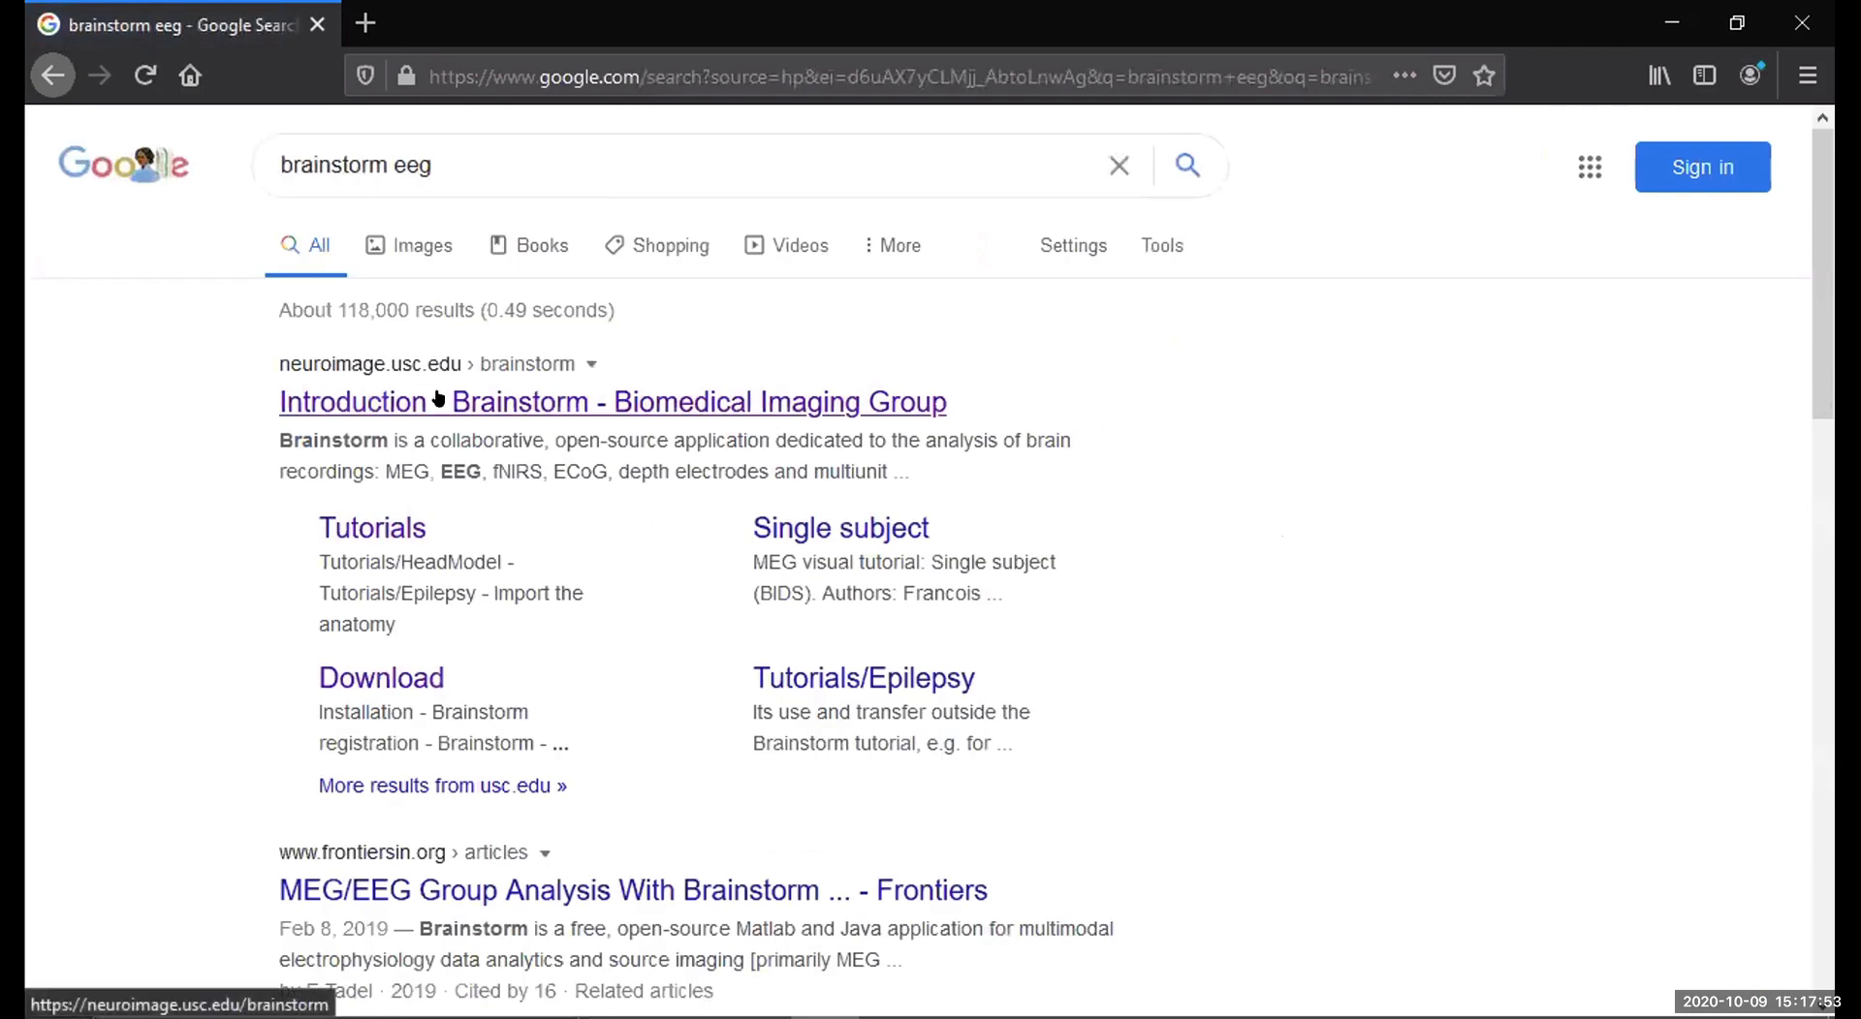
left_click(438, 398)
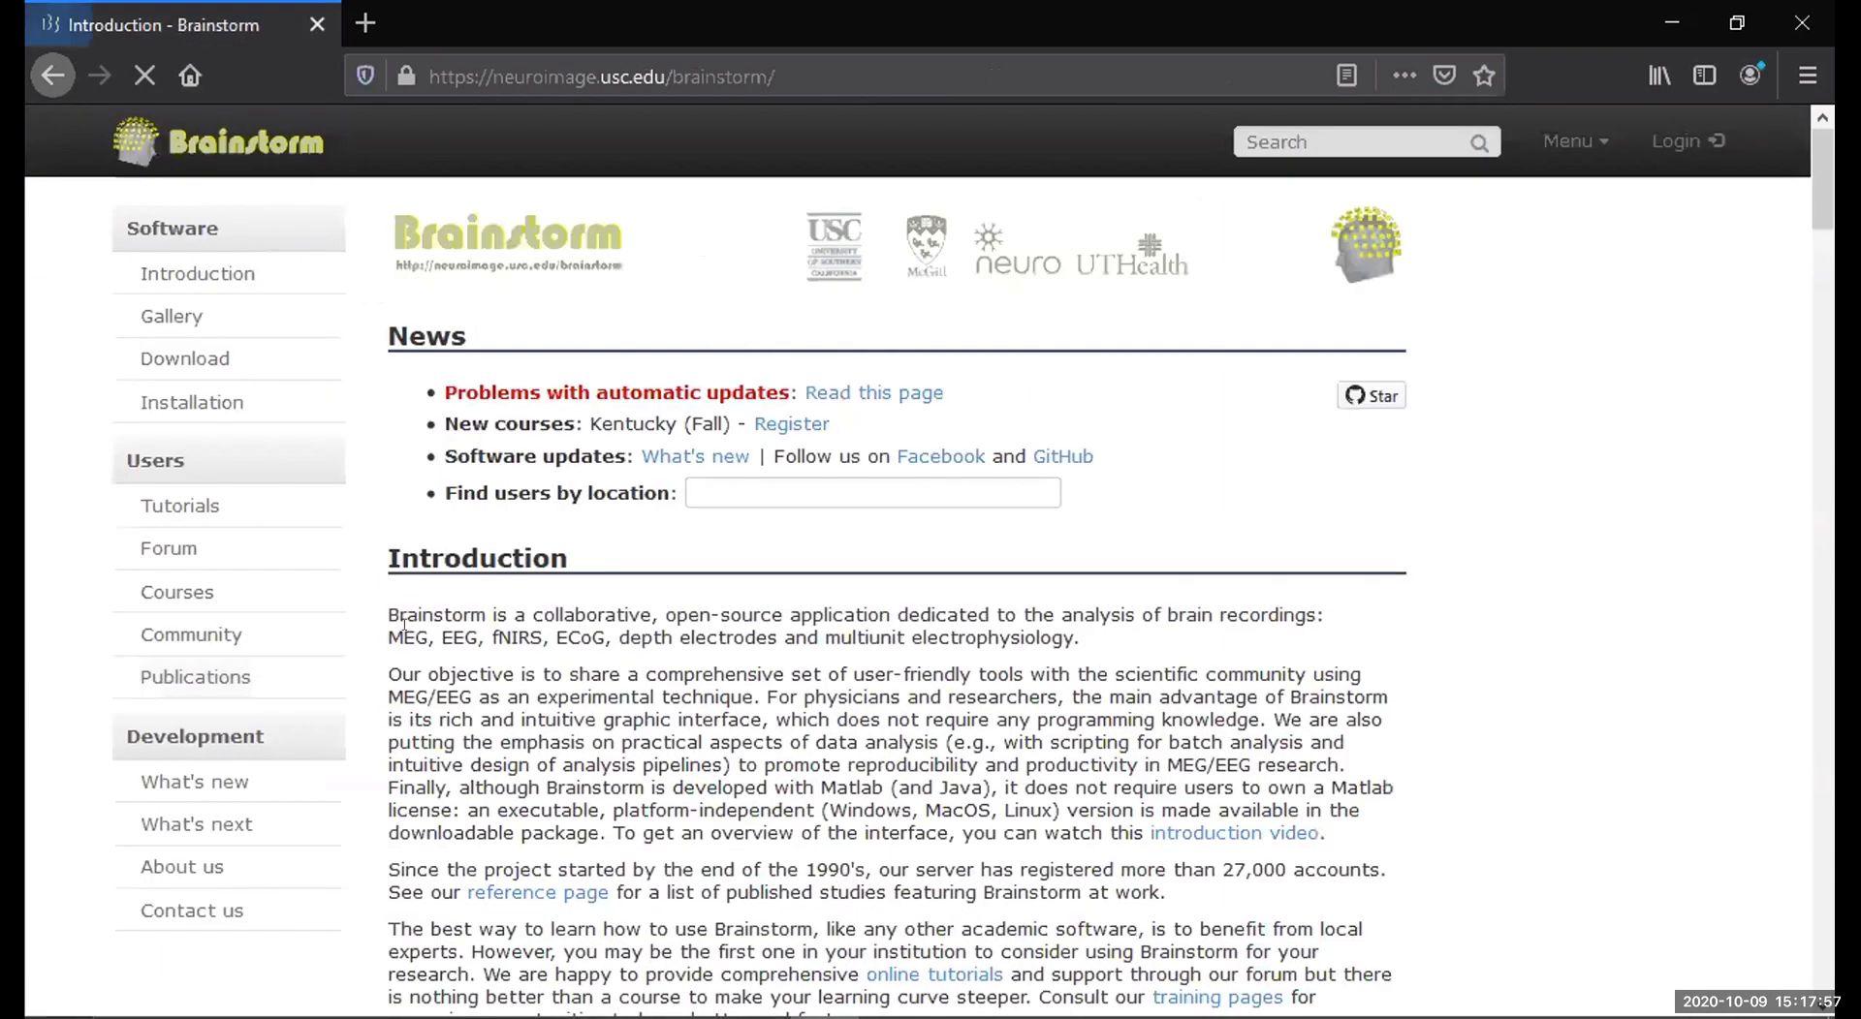
Log in to the Brainstorm download page with the prefilled account credentials and review the offered software packages.
left_click(189, 356)
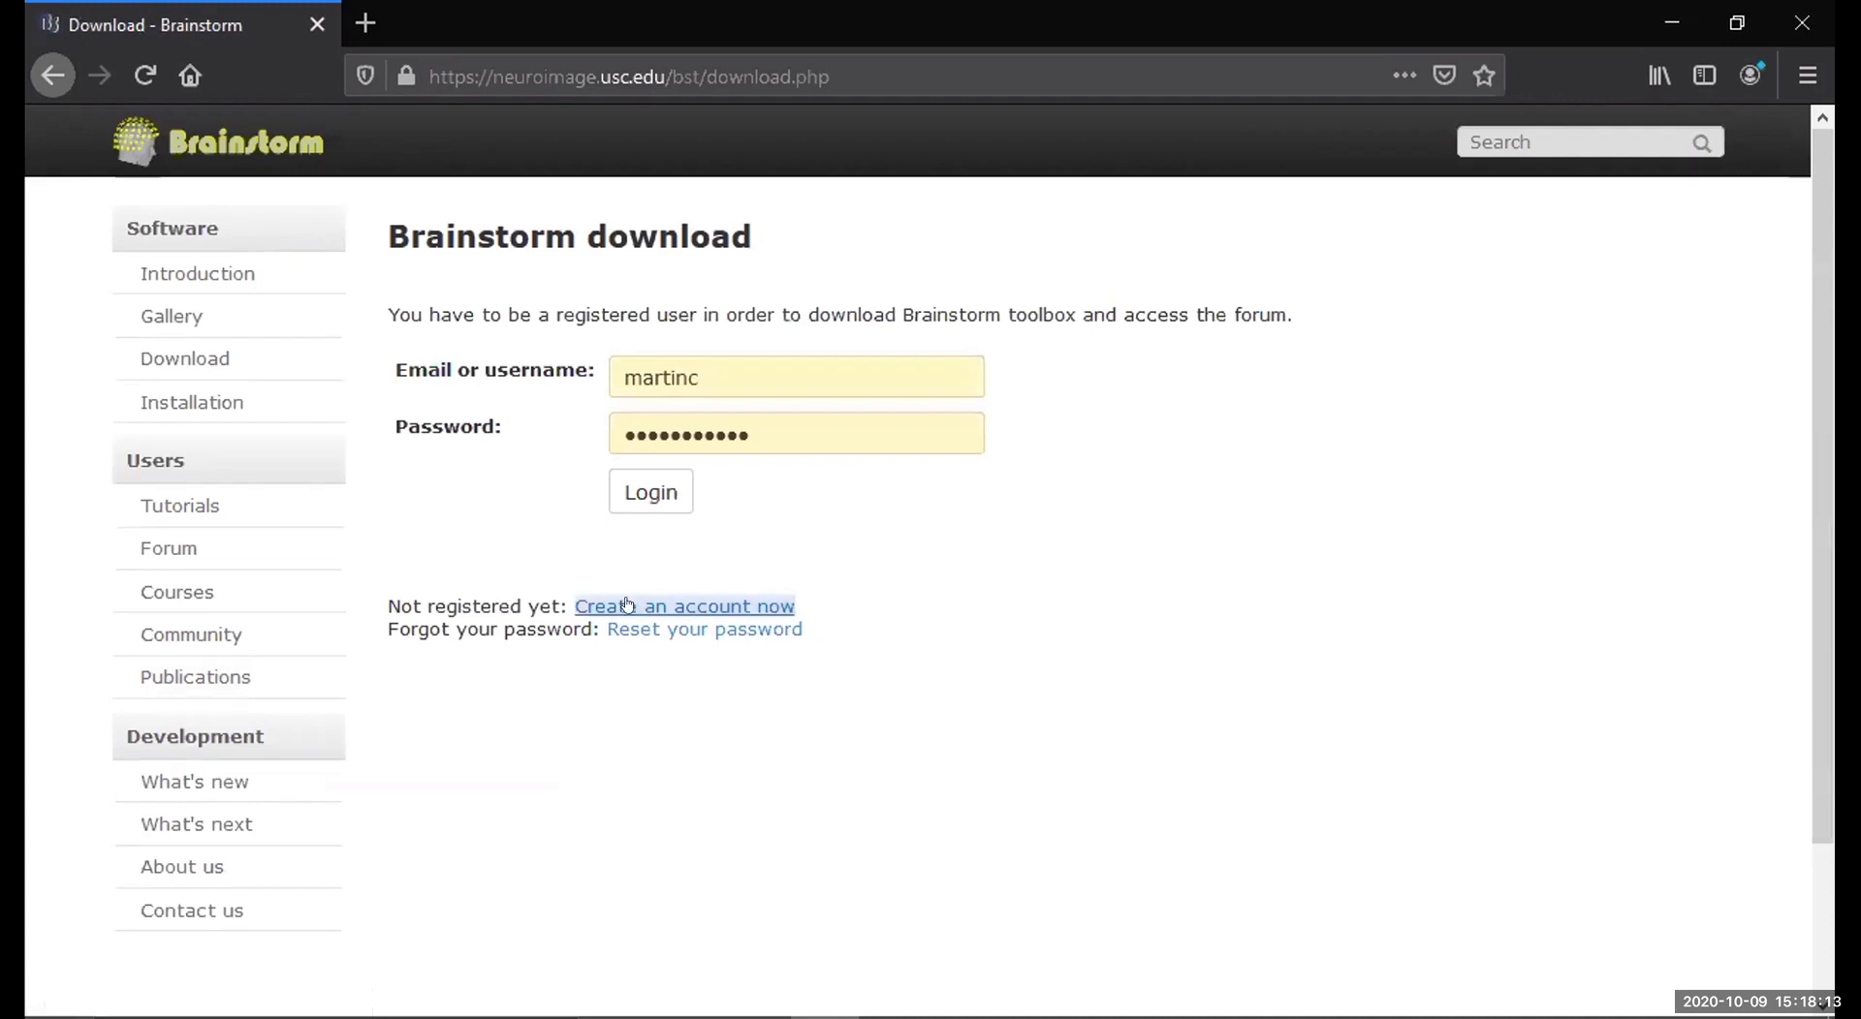
left_click(643, 505)
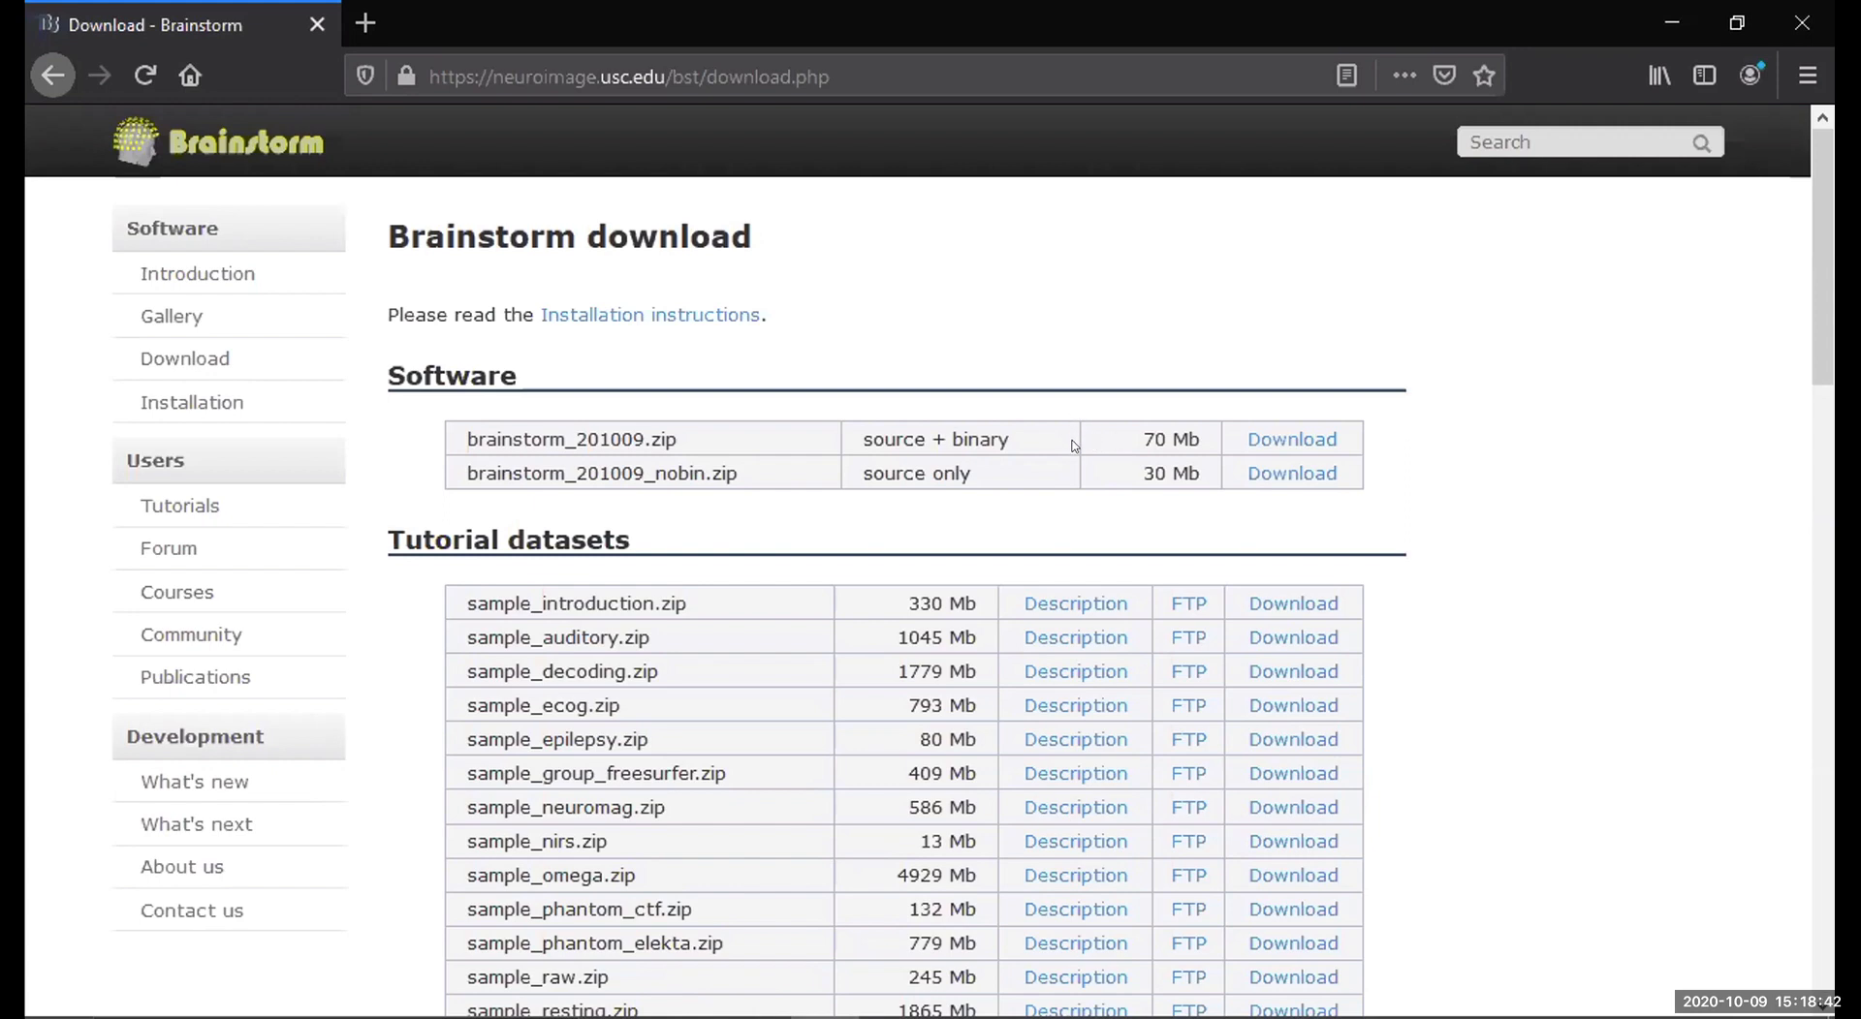
left_click_drag(1005, 479, 1204, 481)
left_click(1025, 480)
left_click(1203, 482)
Return to MATLAB, launch Brainstorm with the command brainstorm, and make its window taller.
left_click(1671, 23)
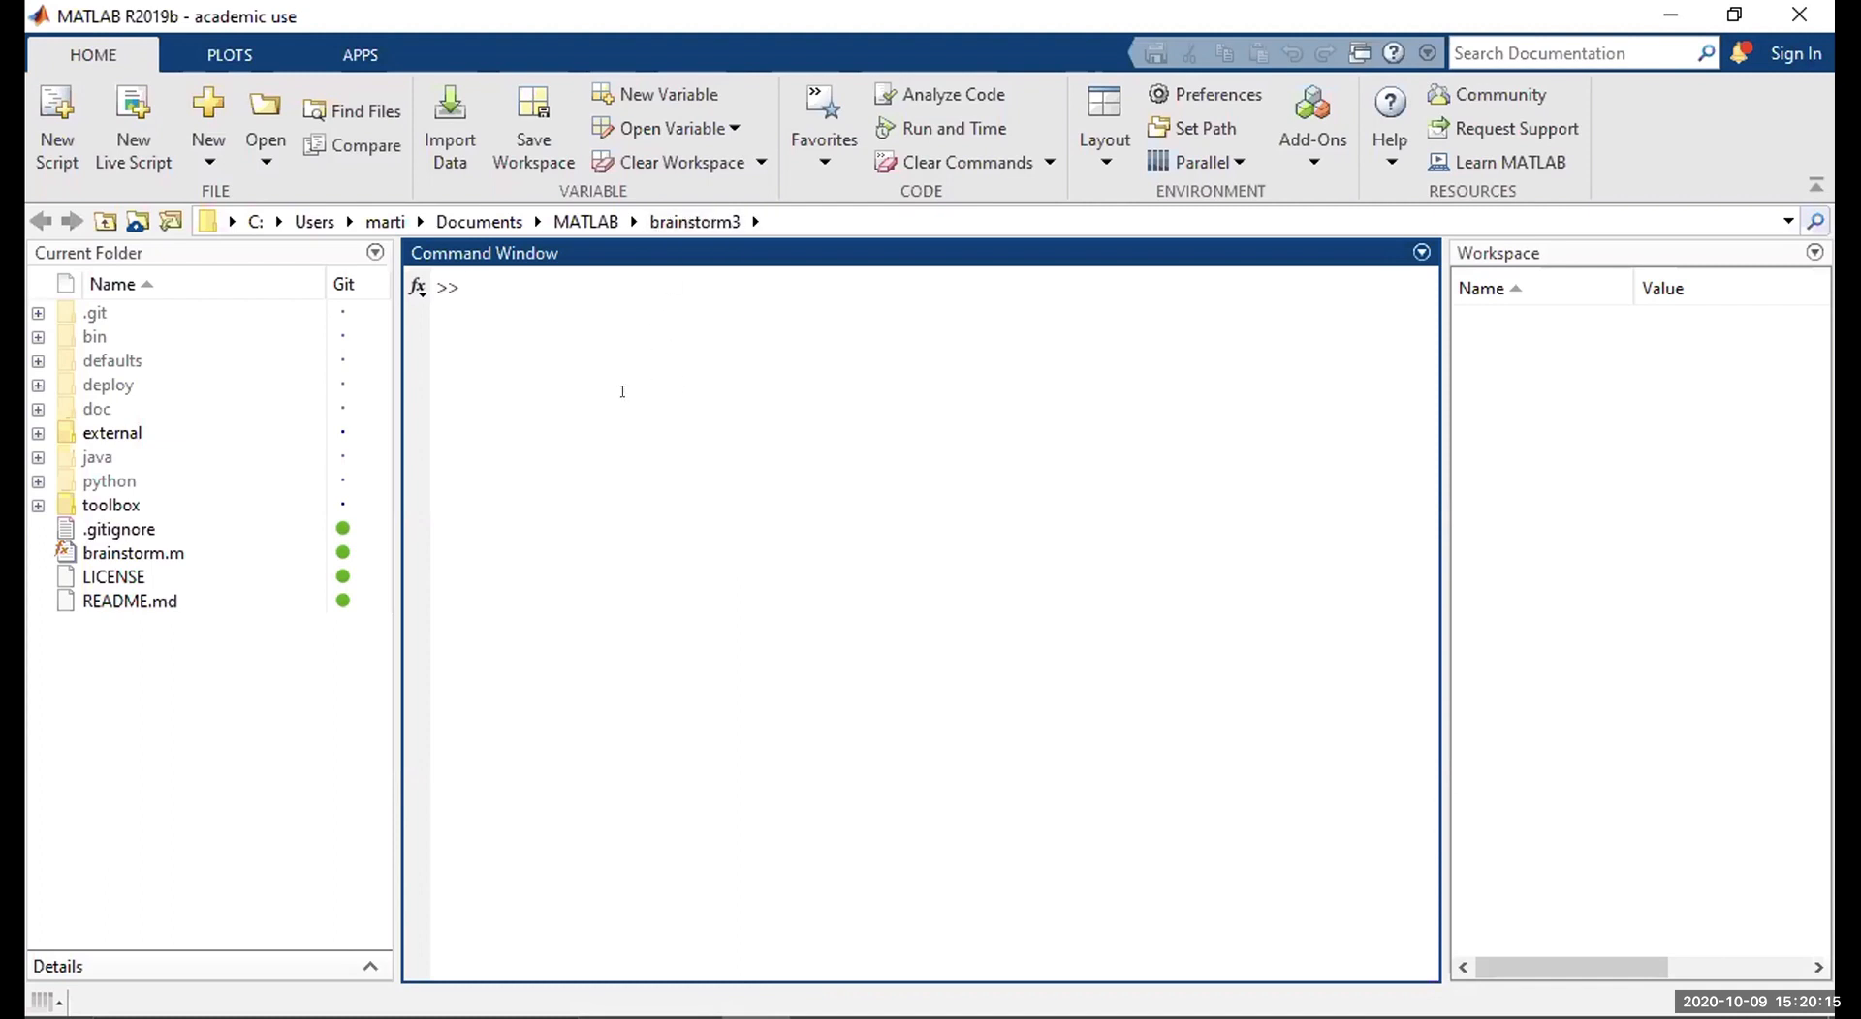
left_click(103, 555)
left_click(604, 485)
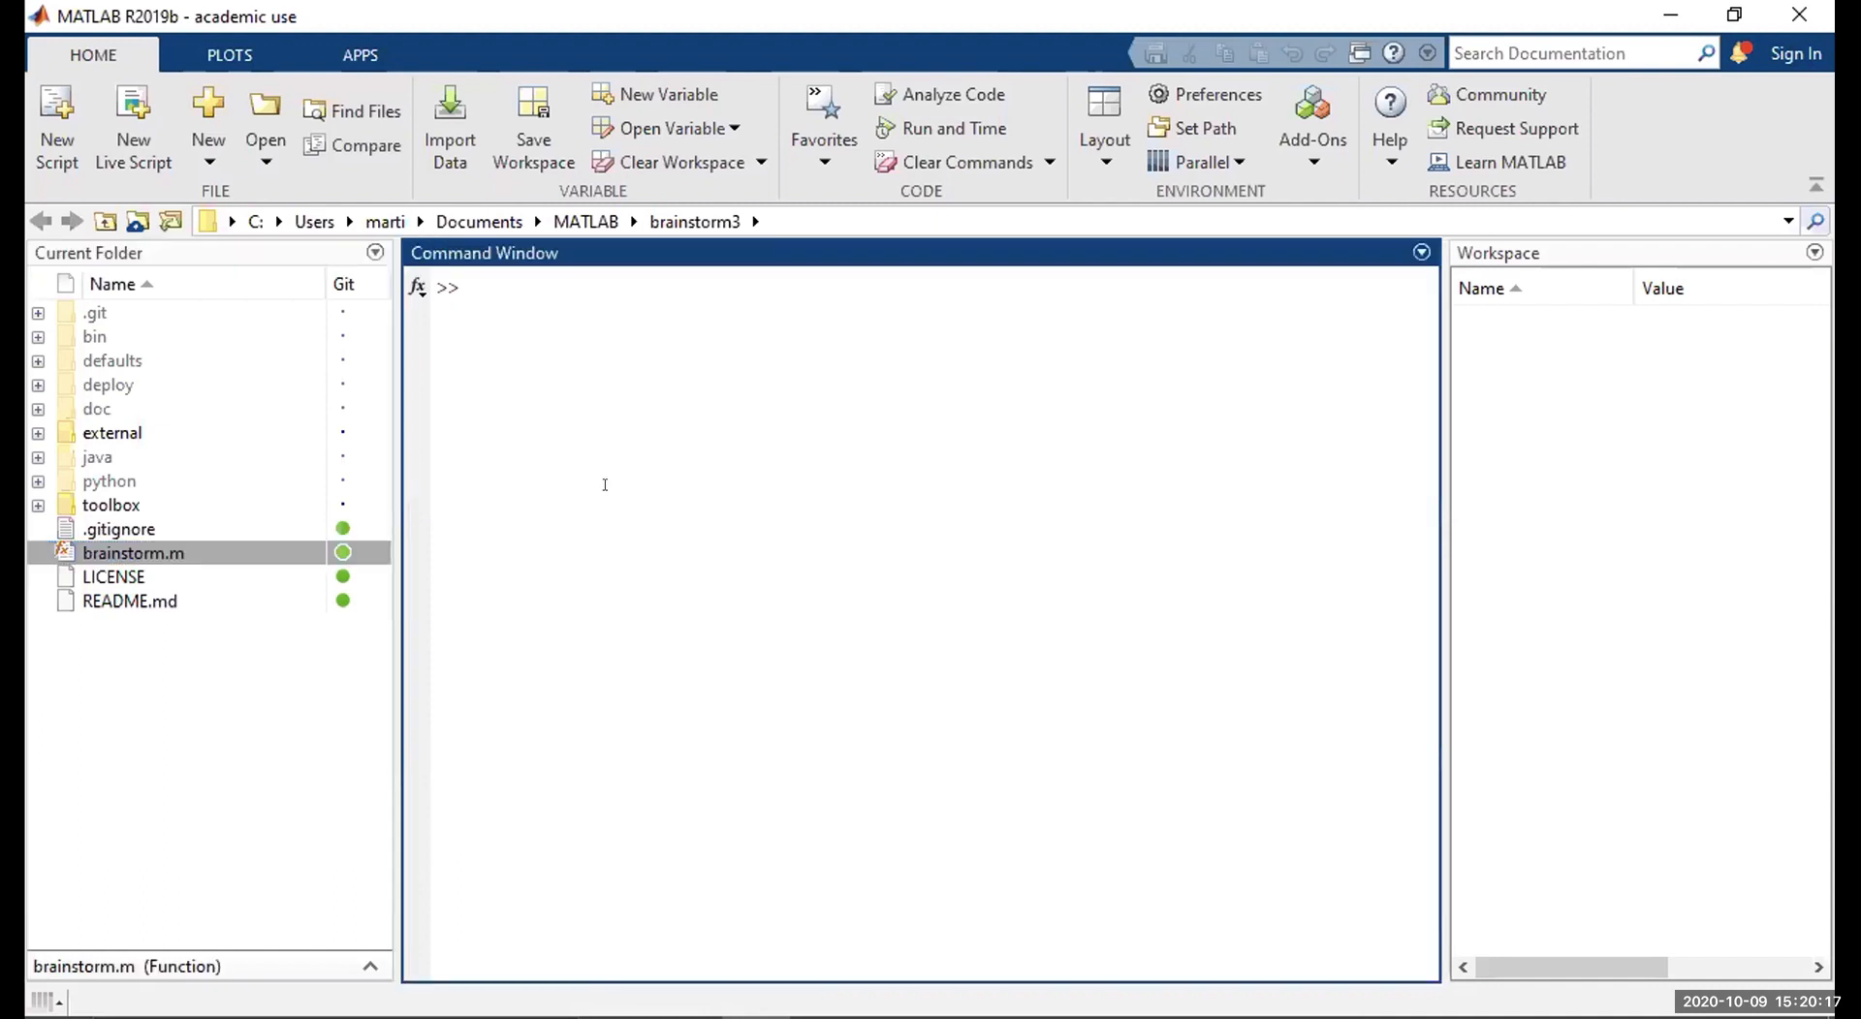
type("brainstorm")
key("Return")
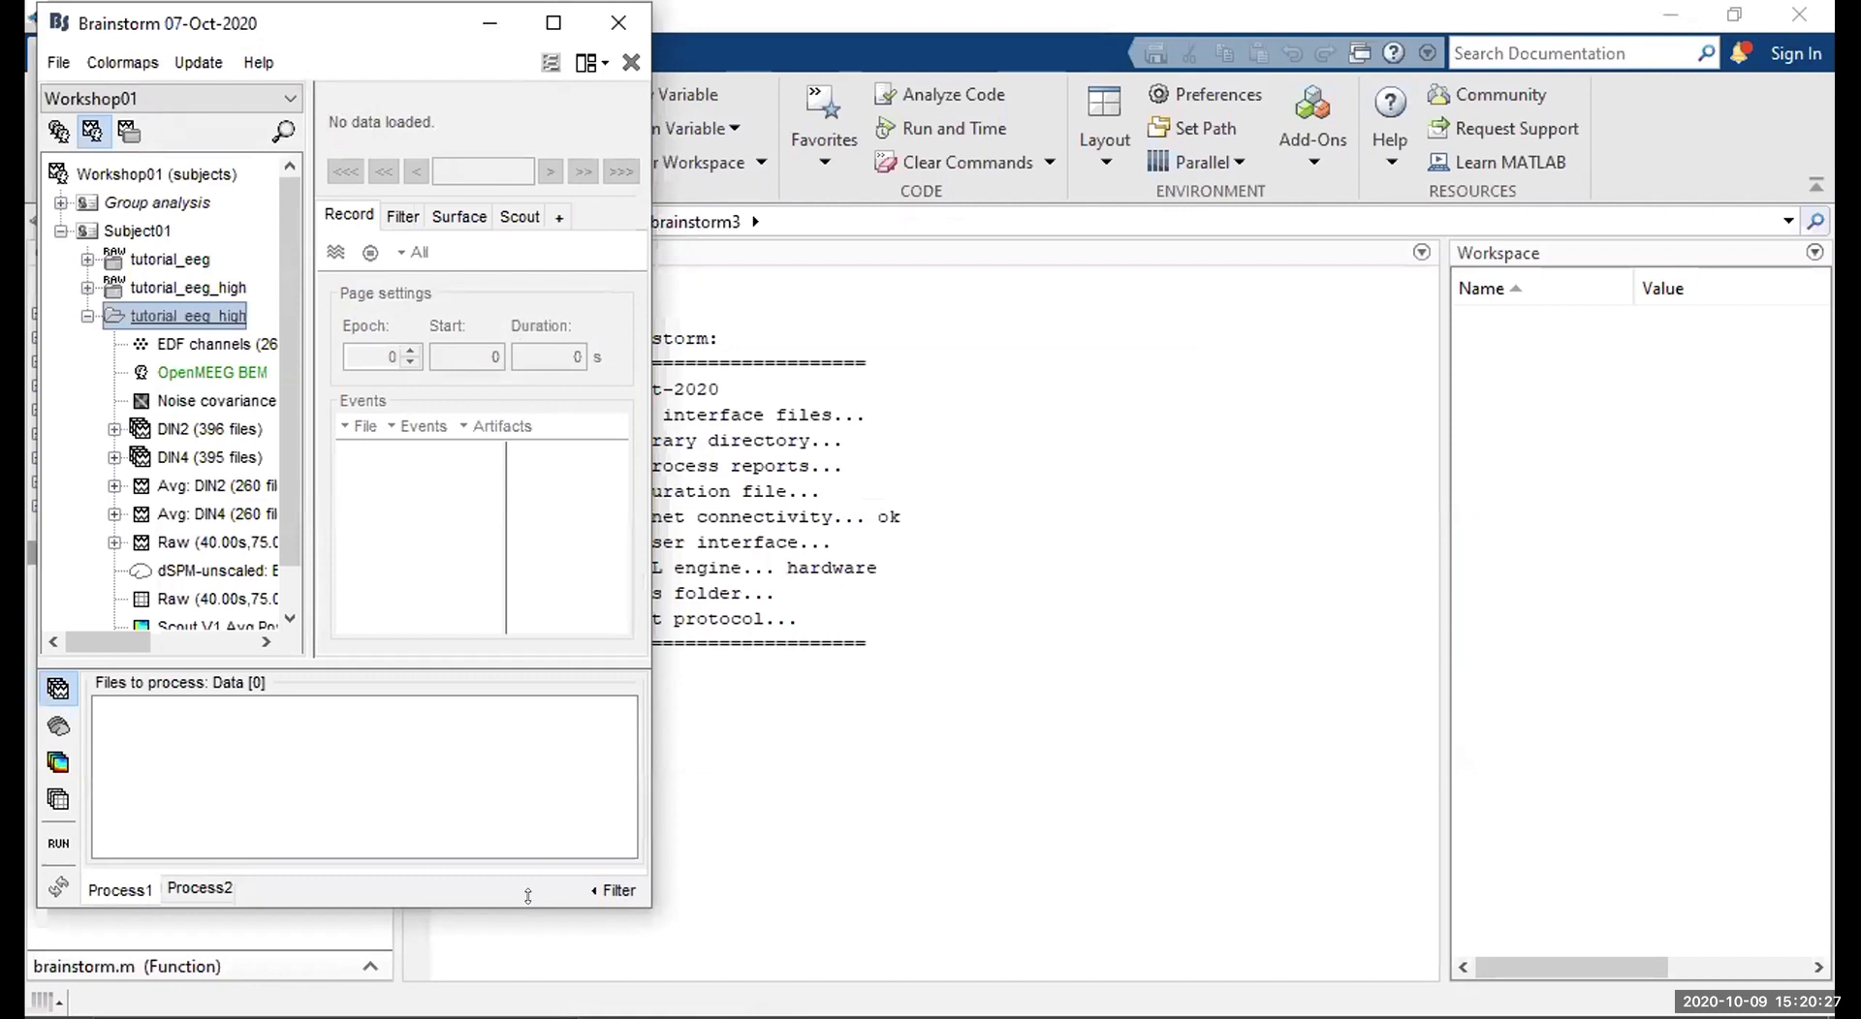
left_click_drag(529, 908, 505, 979)
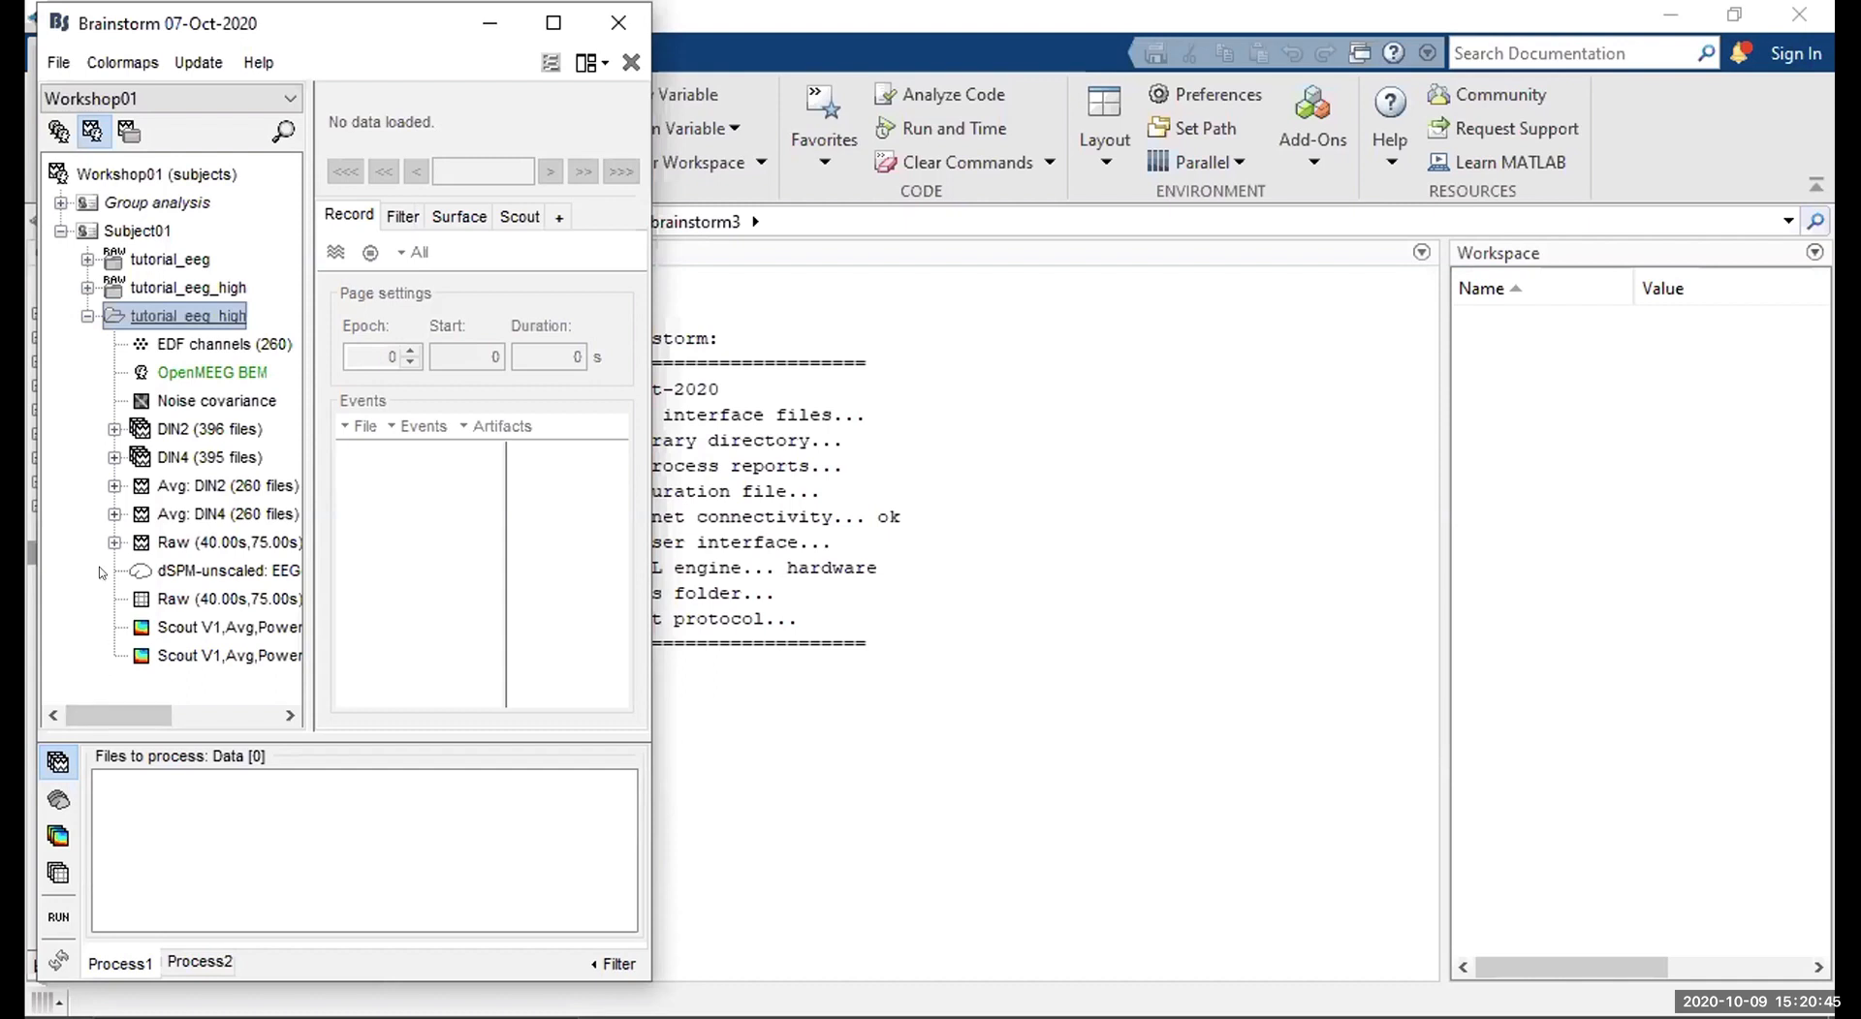
Review the options for creating and loading protocols, and check the protocol selector.
left_click(59, 60)
mouse_move(133, 130)
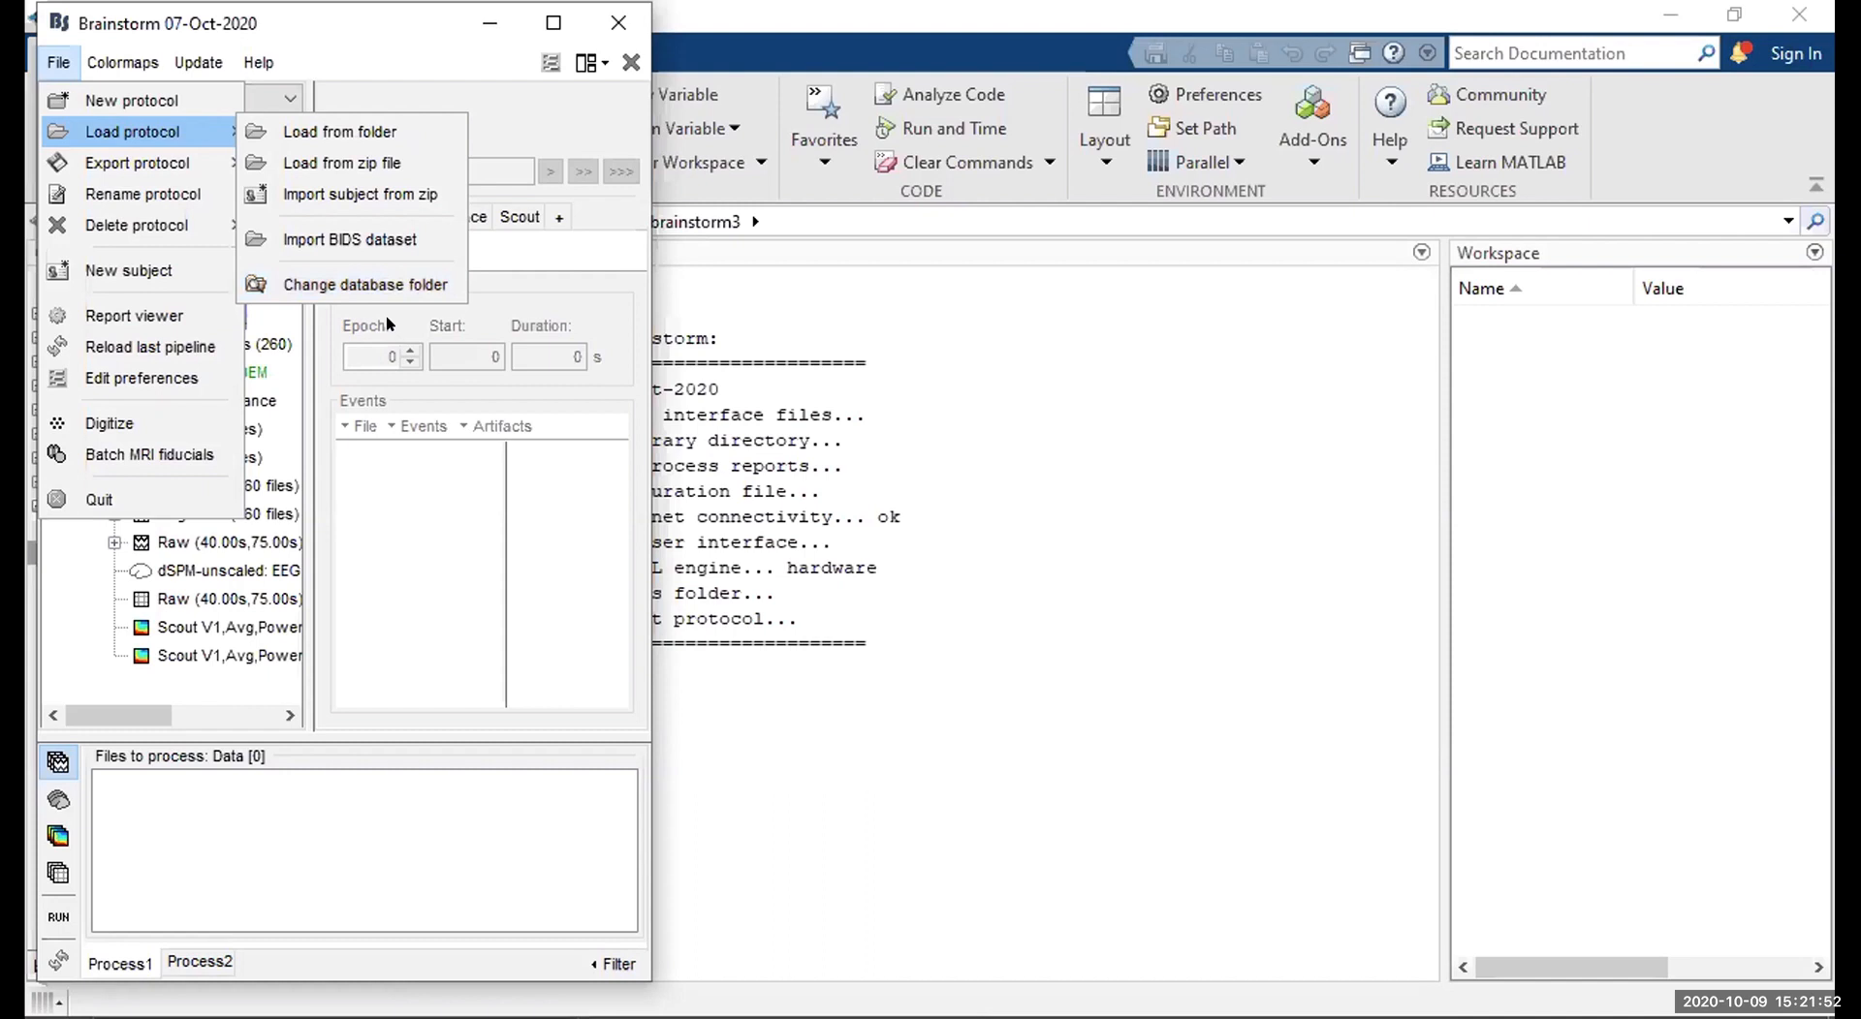
left_click(388, 324)
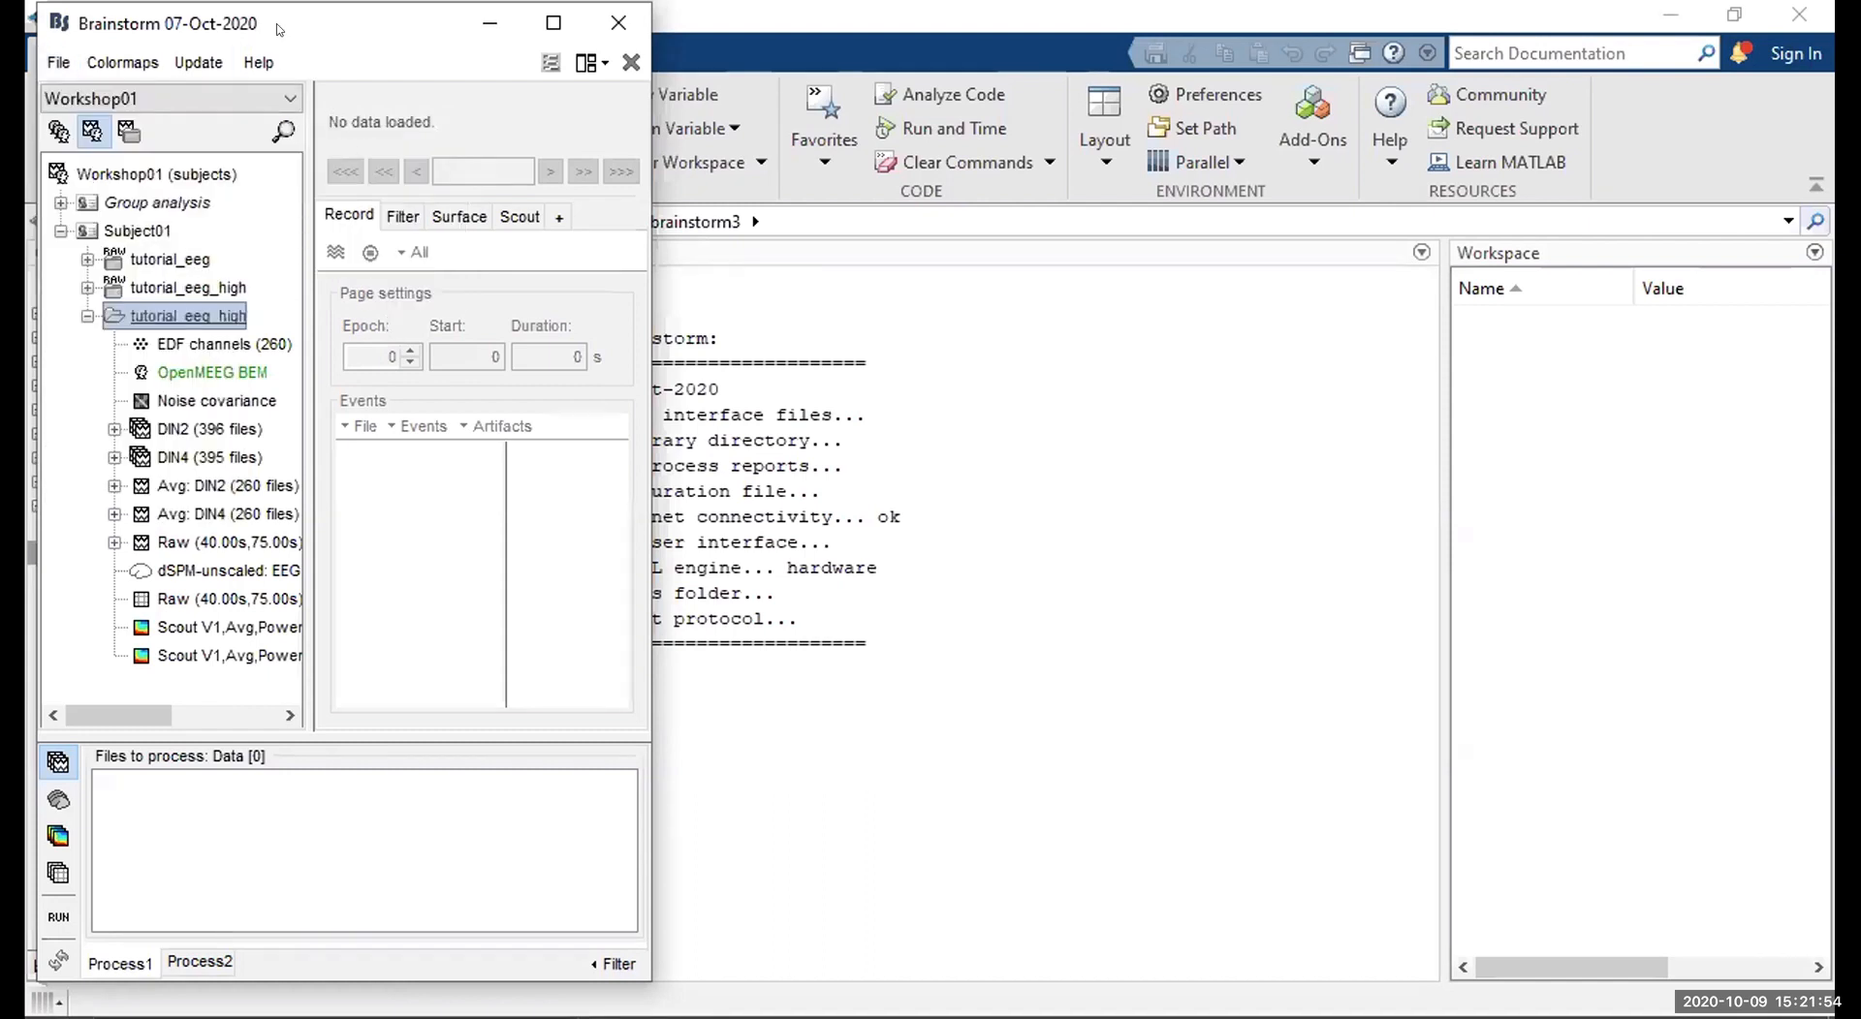
left_click_drag(279, 29, 276, 41)
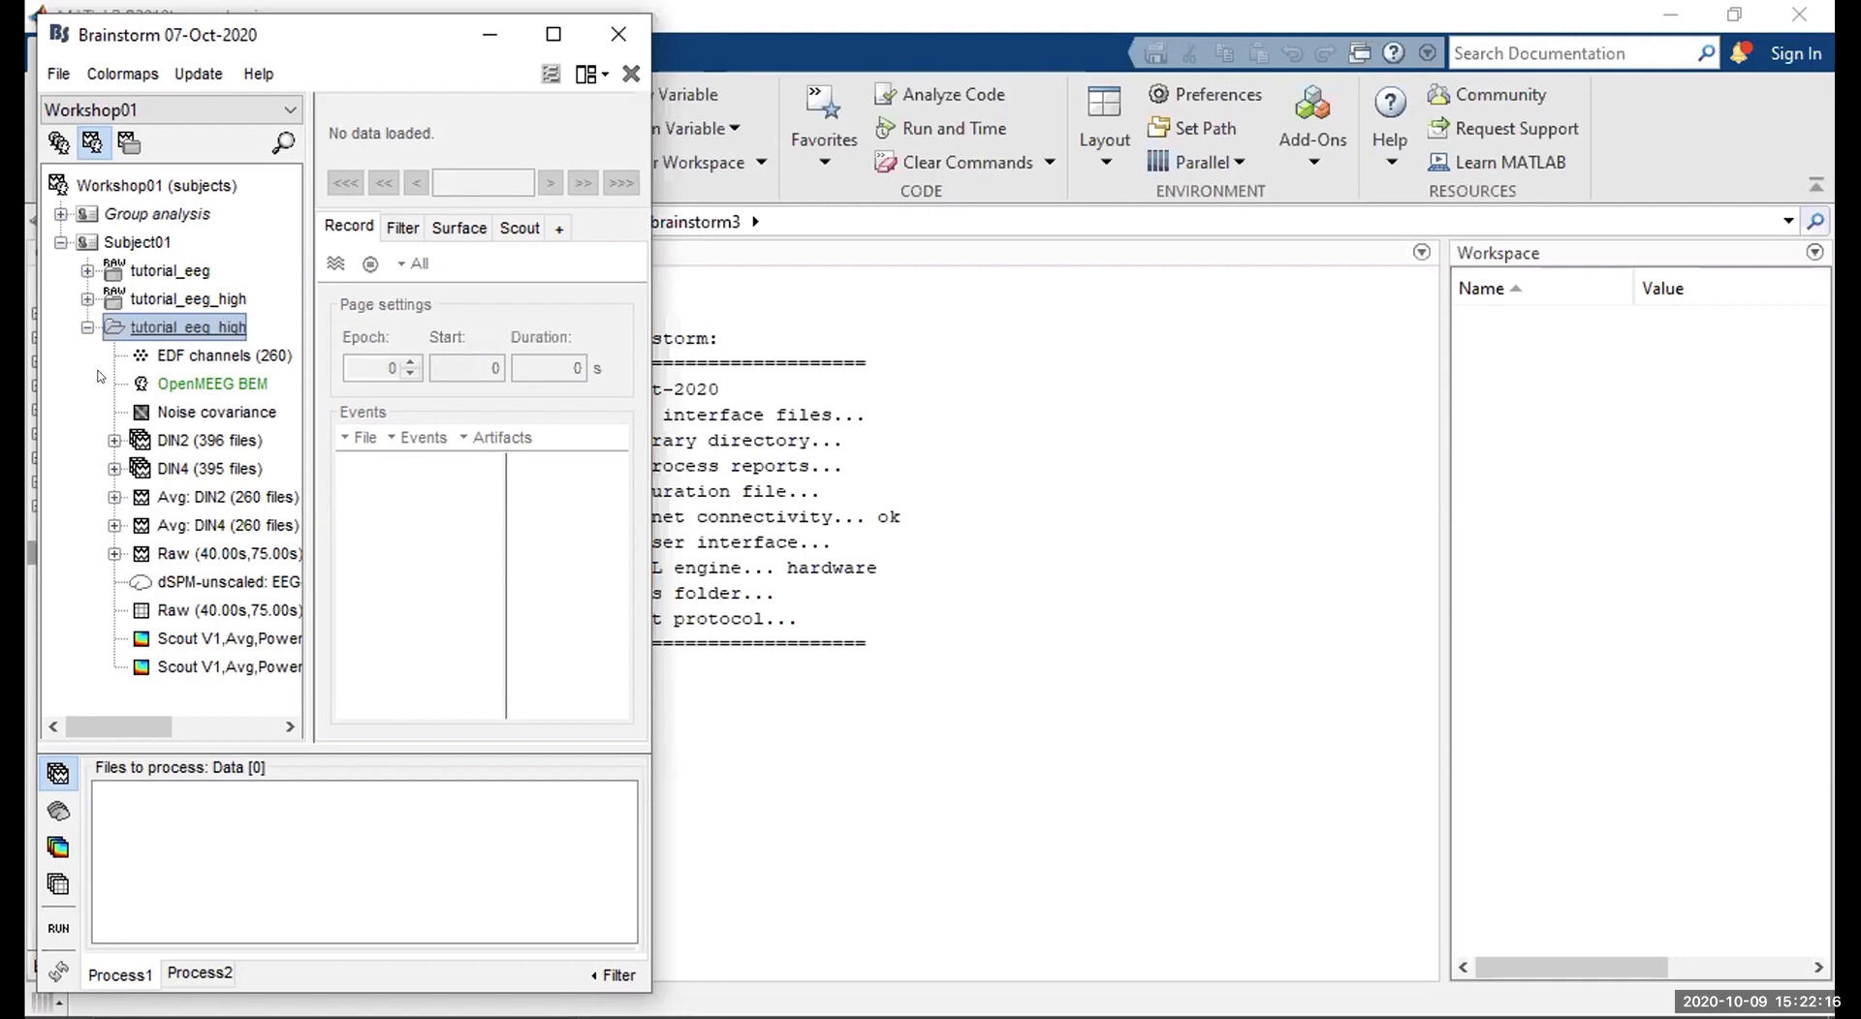
left_click(55, 74)
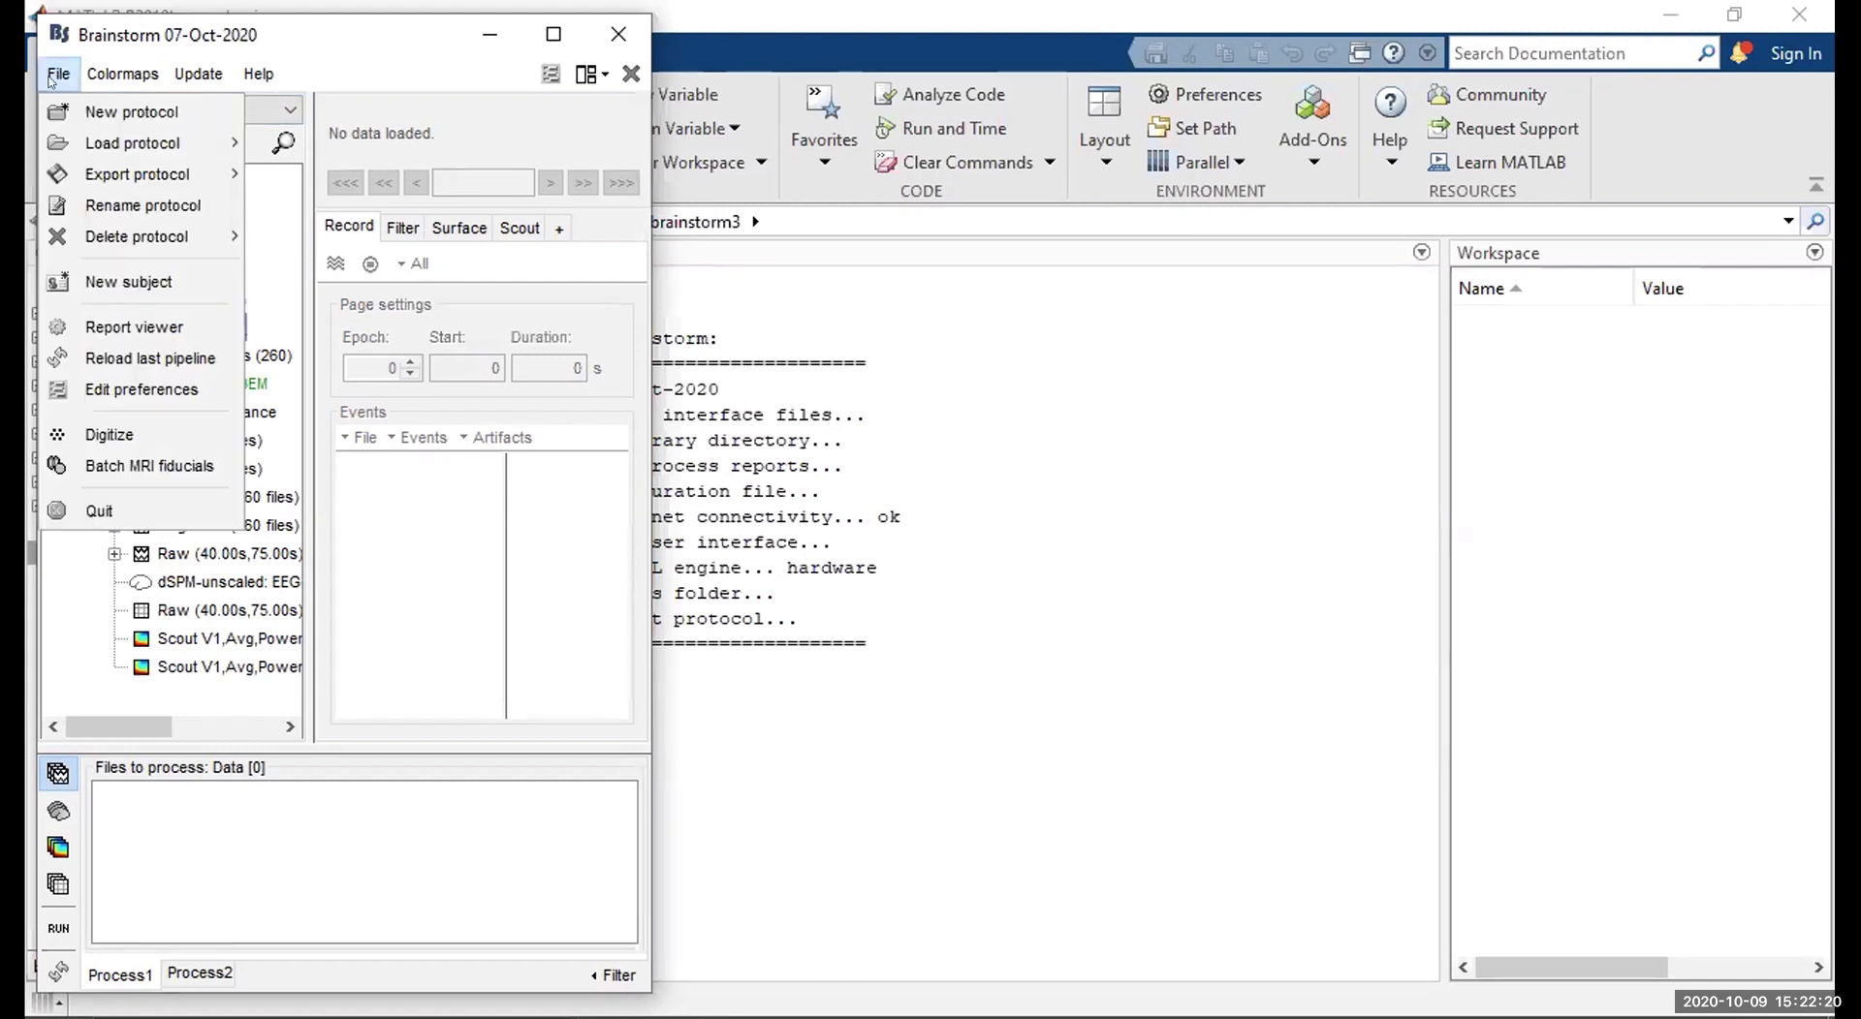
left_click(351, 121)
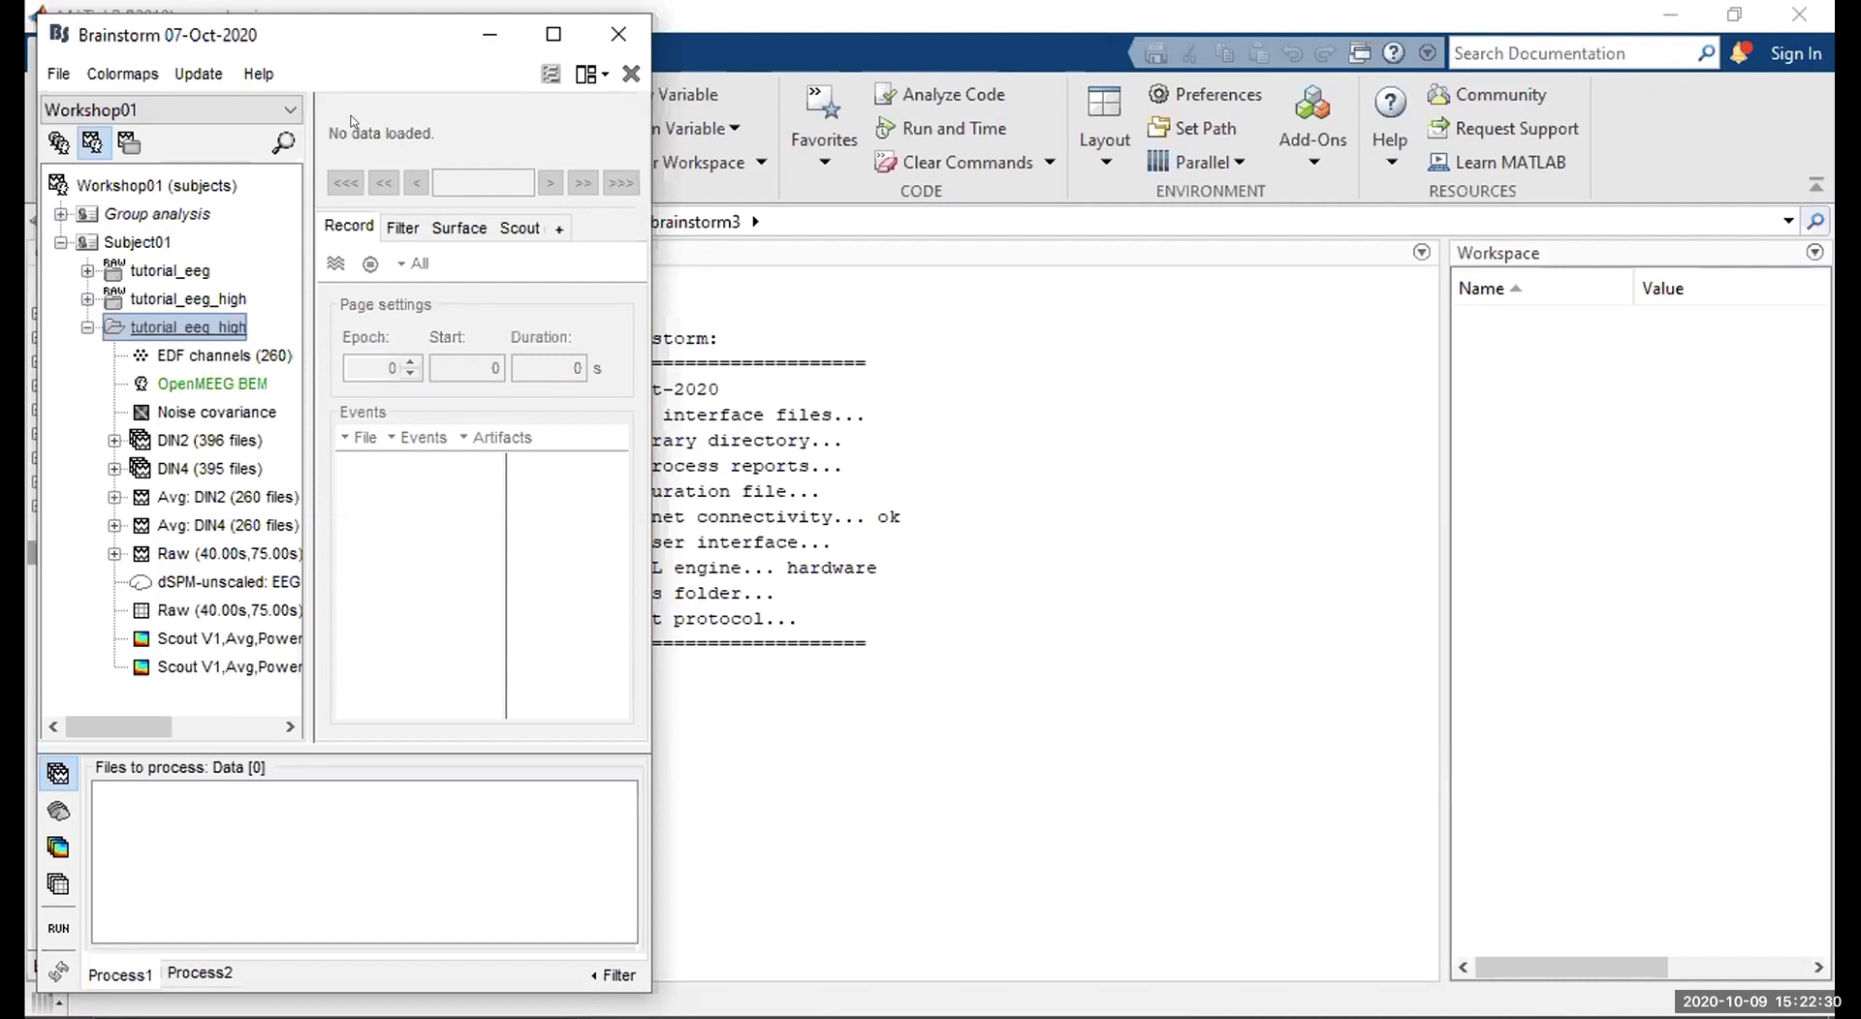
left_click(141, 107)
left_click(140, 107)
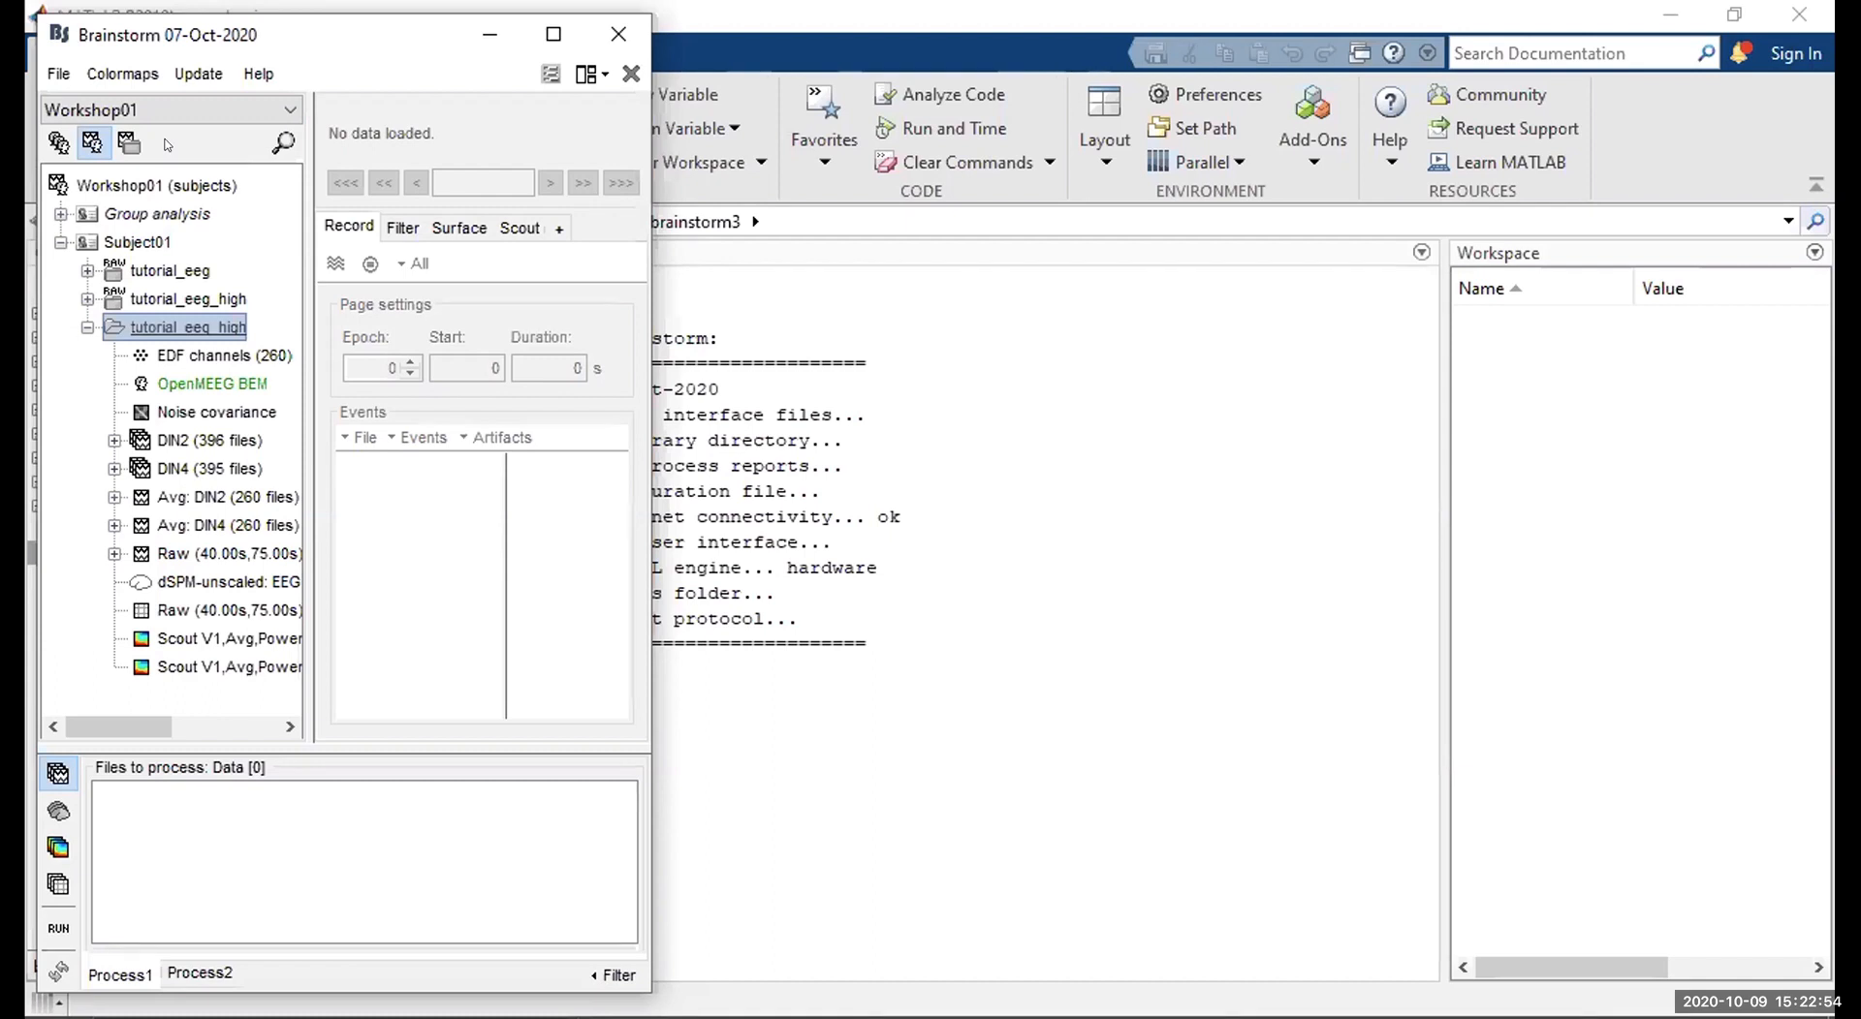
Inspect the functional data hierarchy of Workshop01, from Subject01 down to its tutorial_eeg_high folder and noise covariance.
left_click(99, 189)
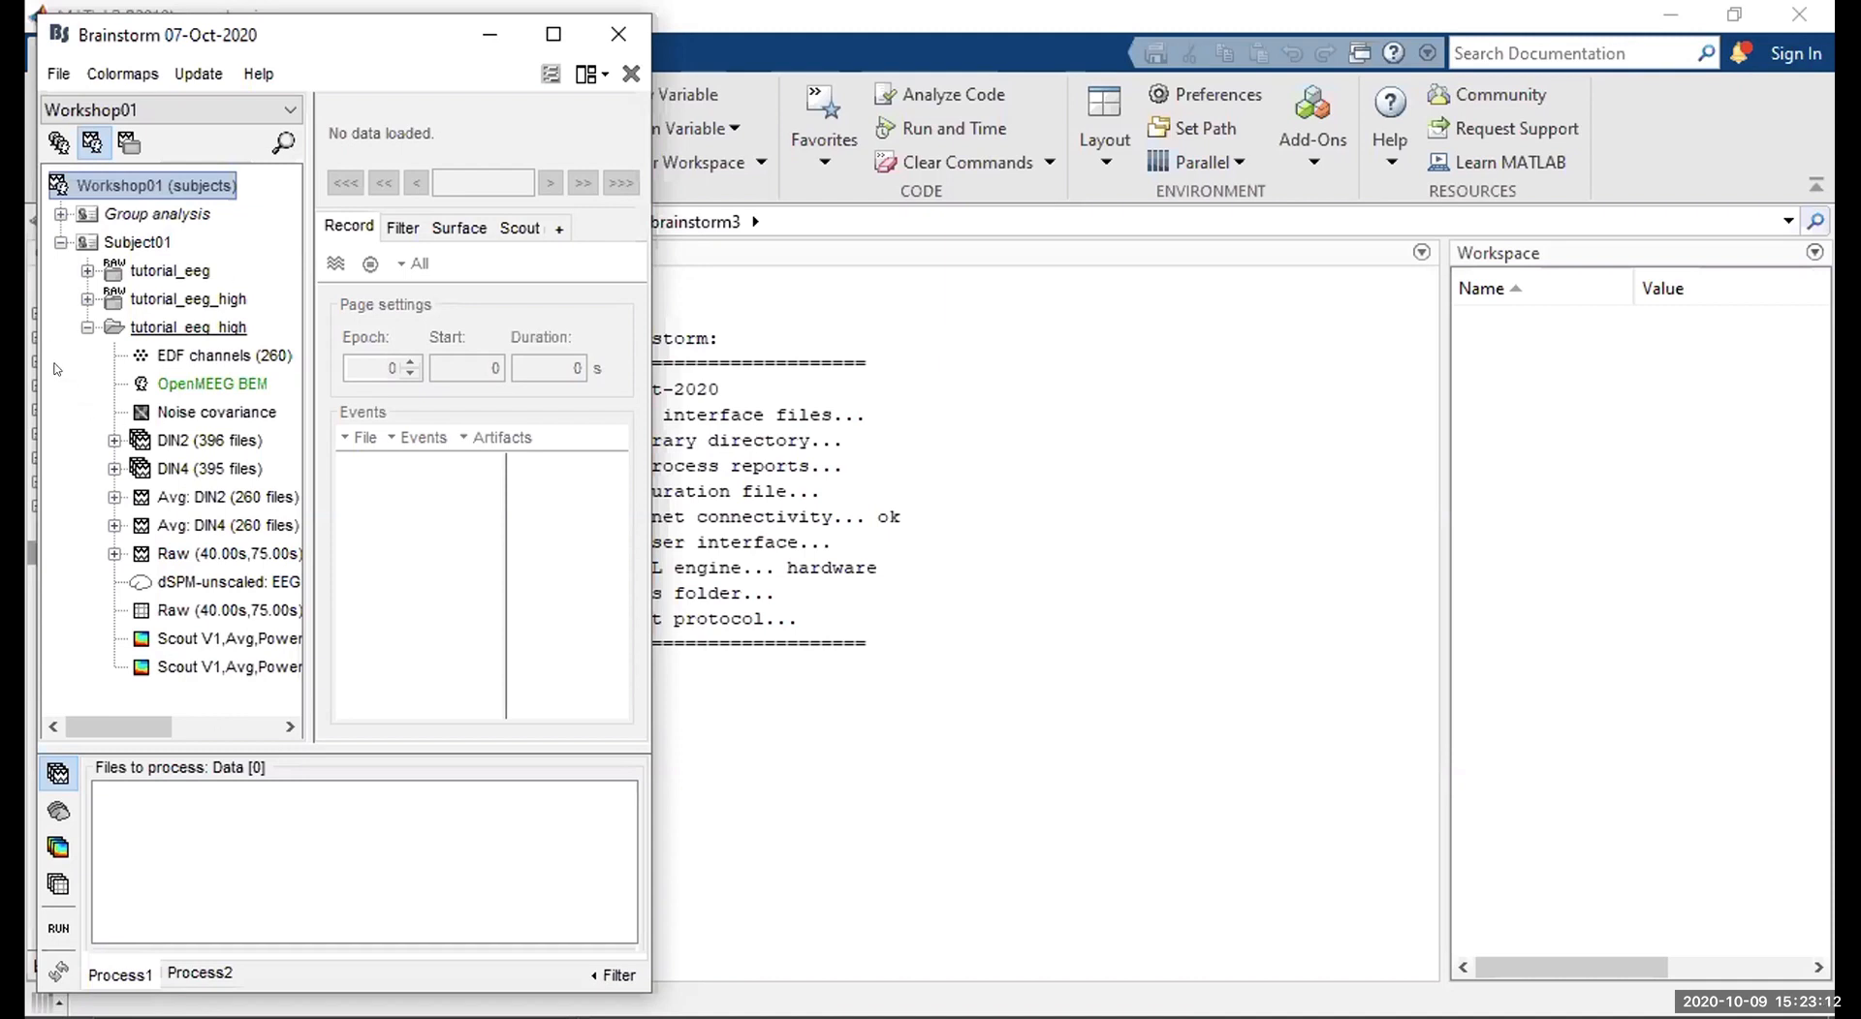
left_click(85, 239)
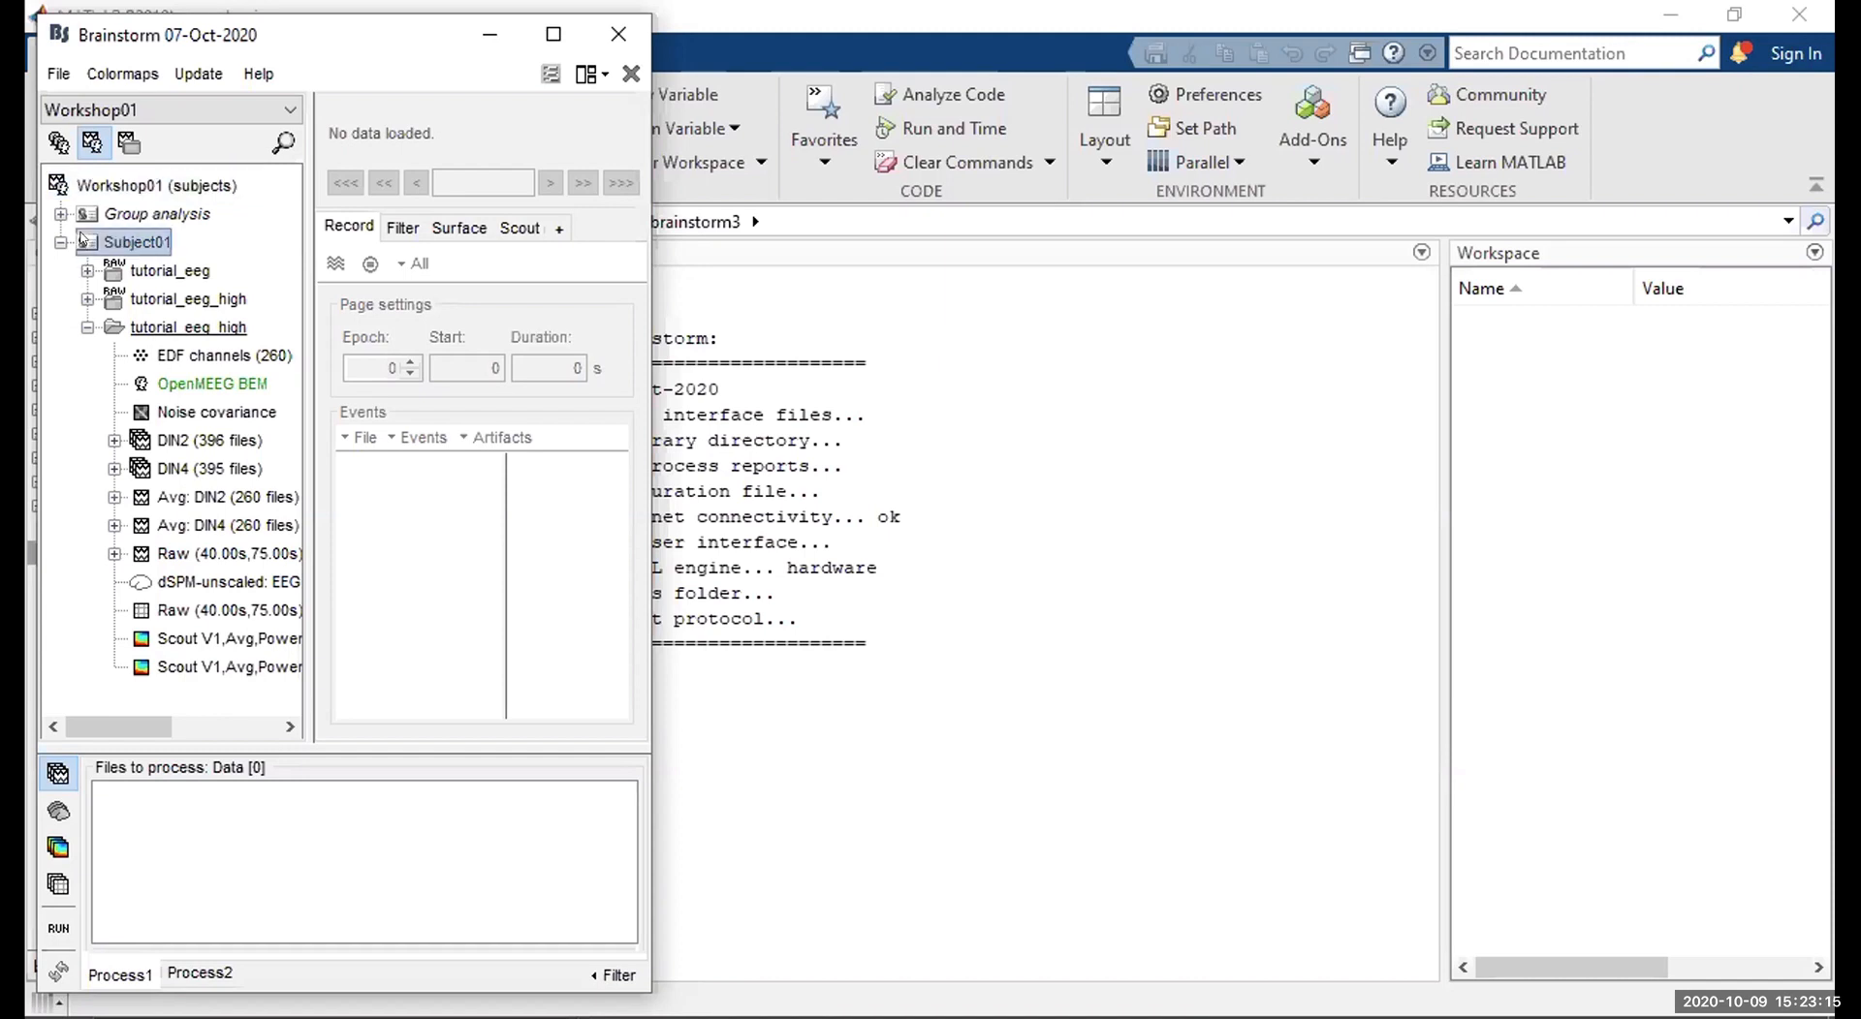
left_click(123, 259)
left_click(155, 328)
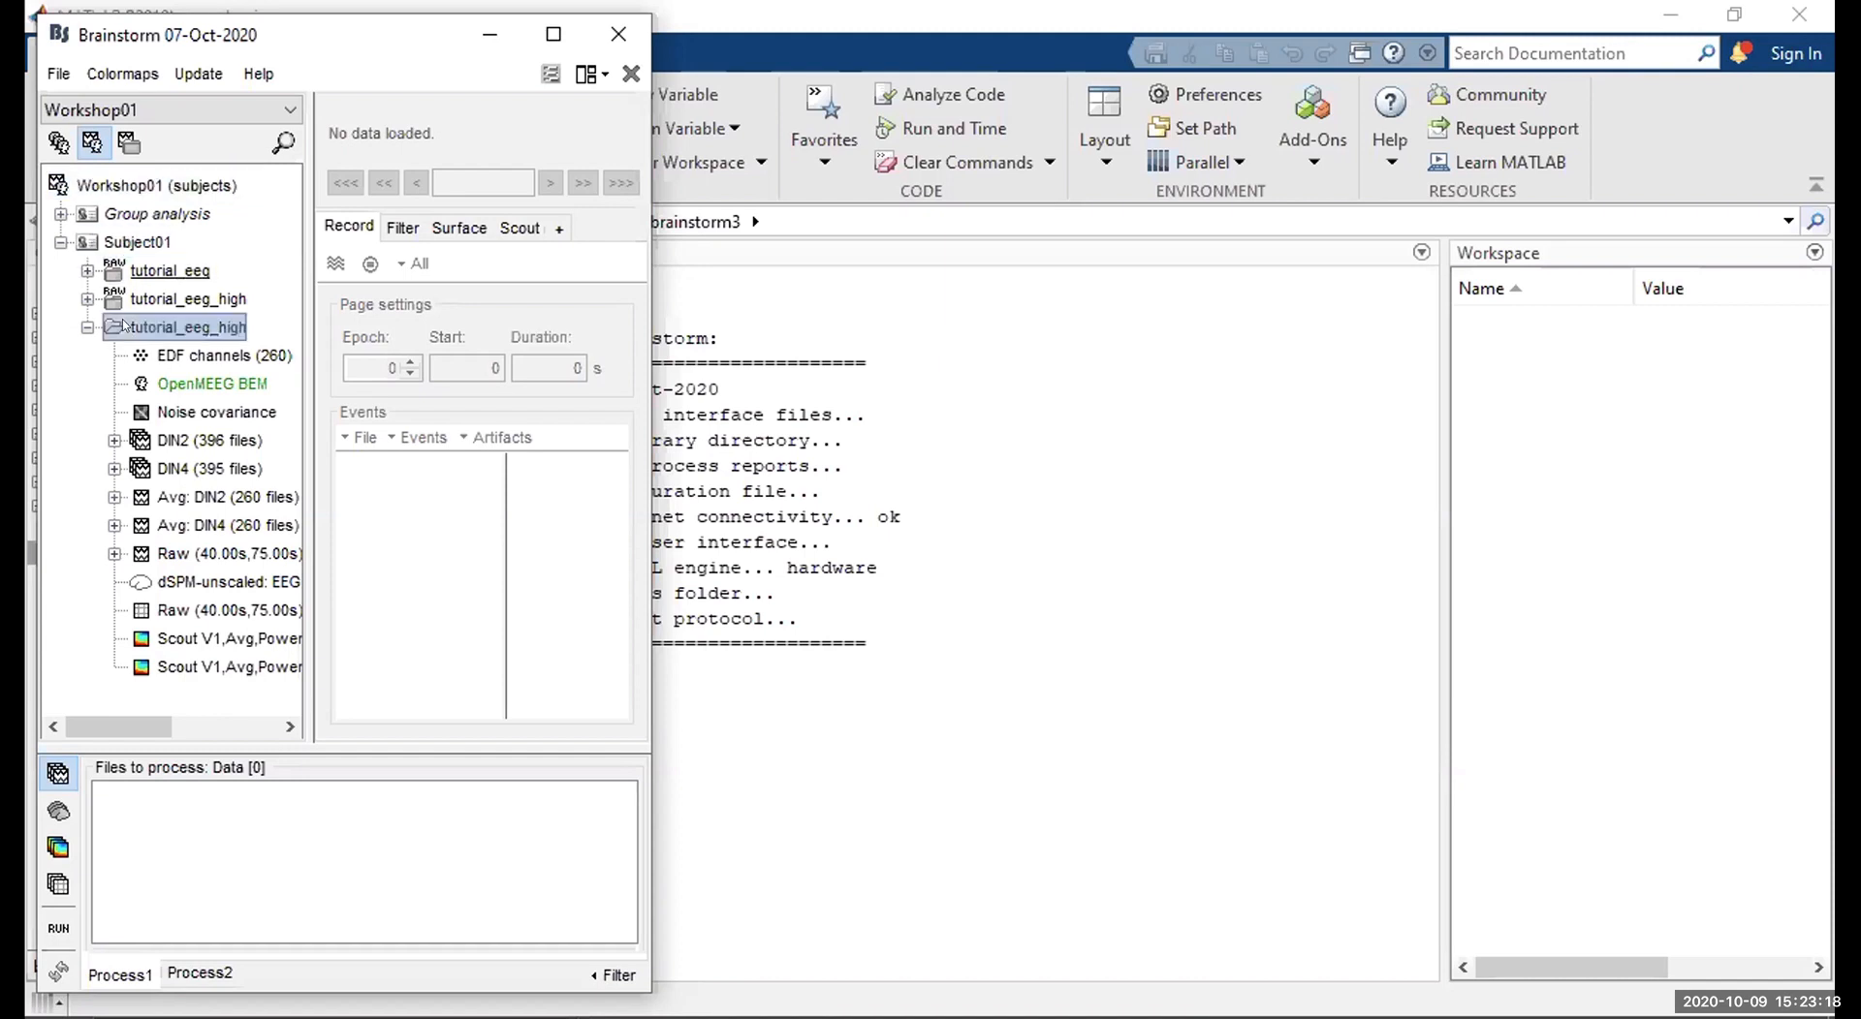
left_click(150, 417)
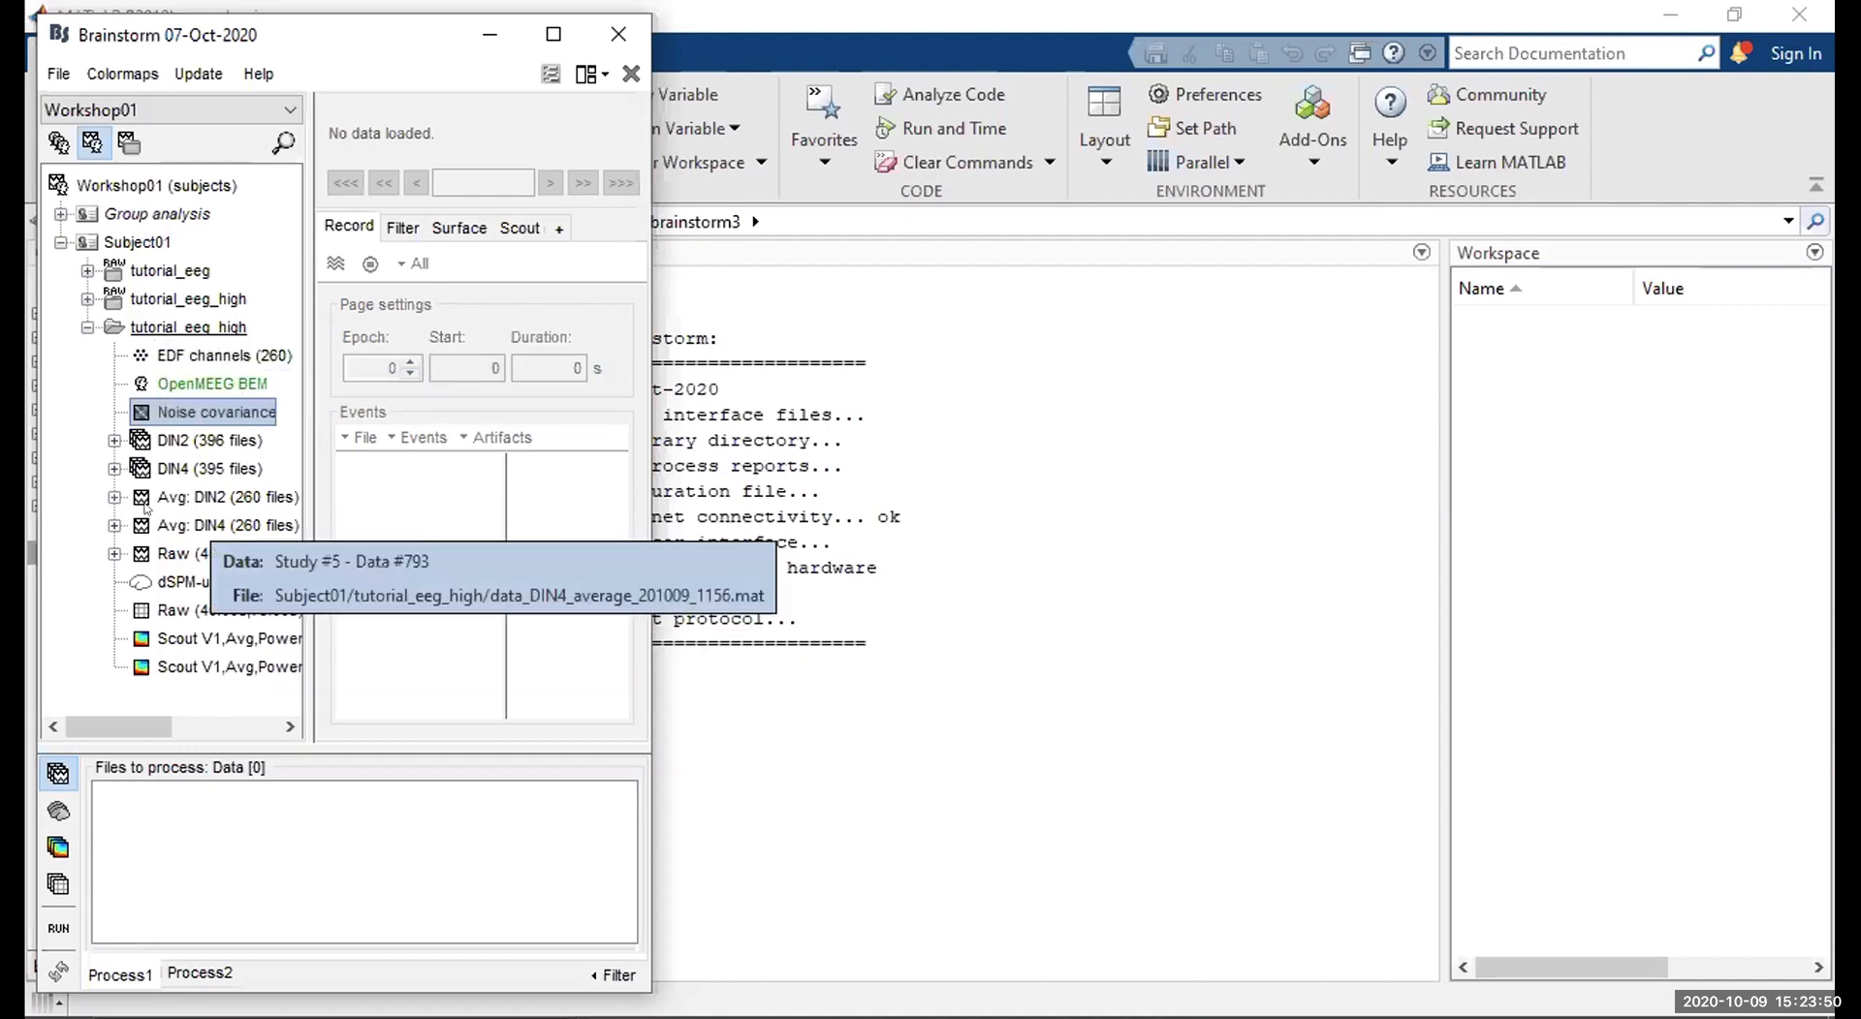
Switch the database to the anatomy view and examine the default anatomy entry and Subject01's MRI and surface files.
left_click(71, 143)
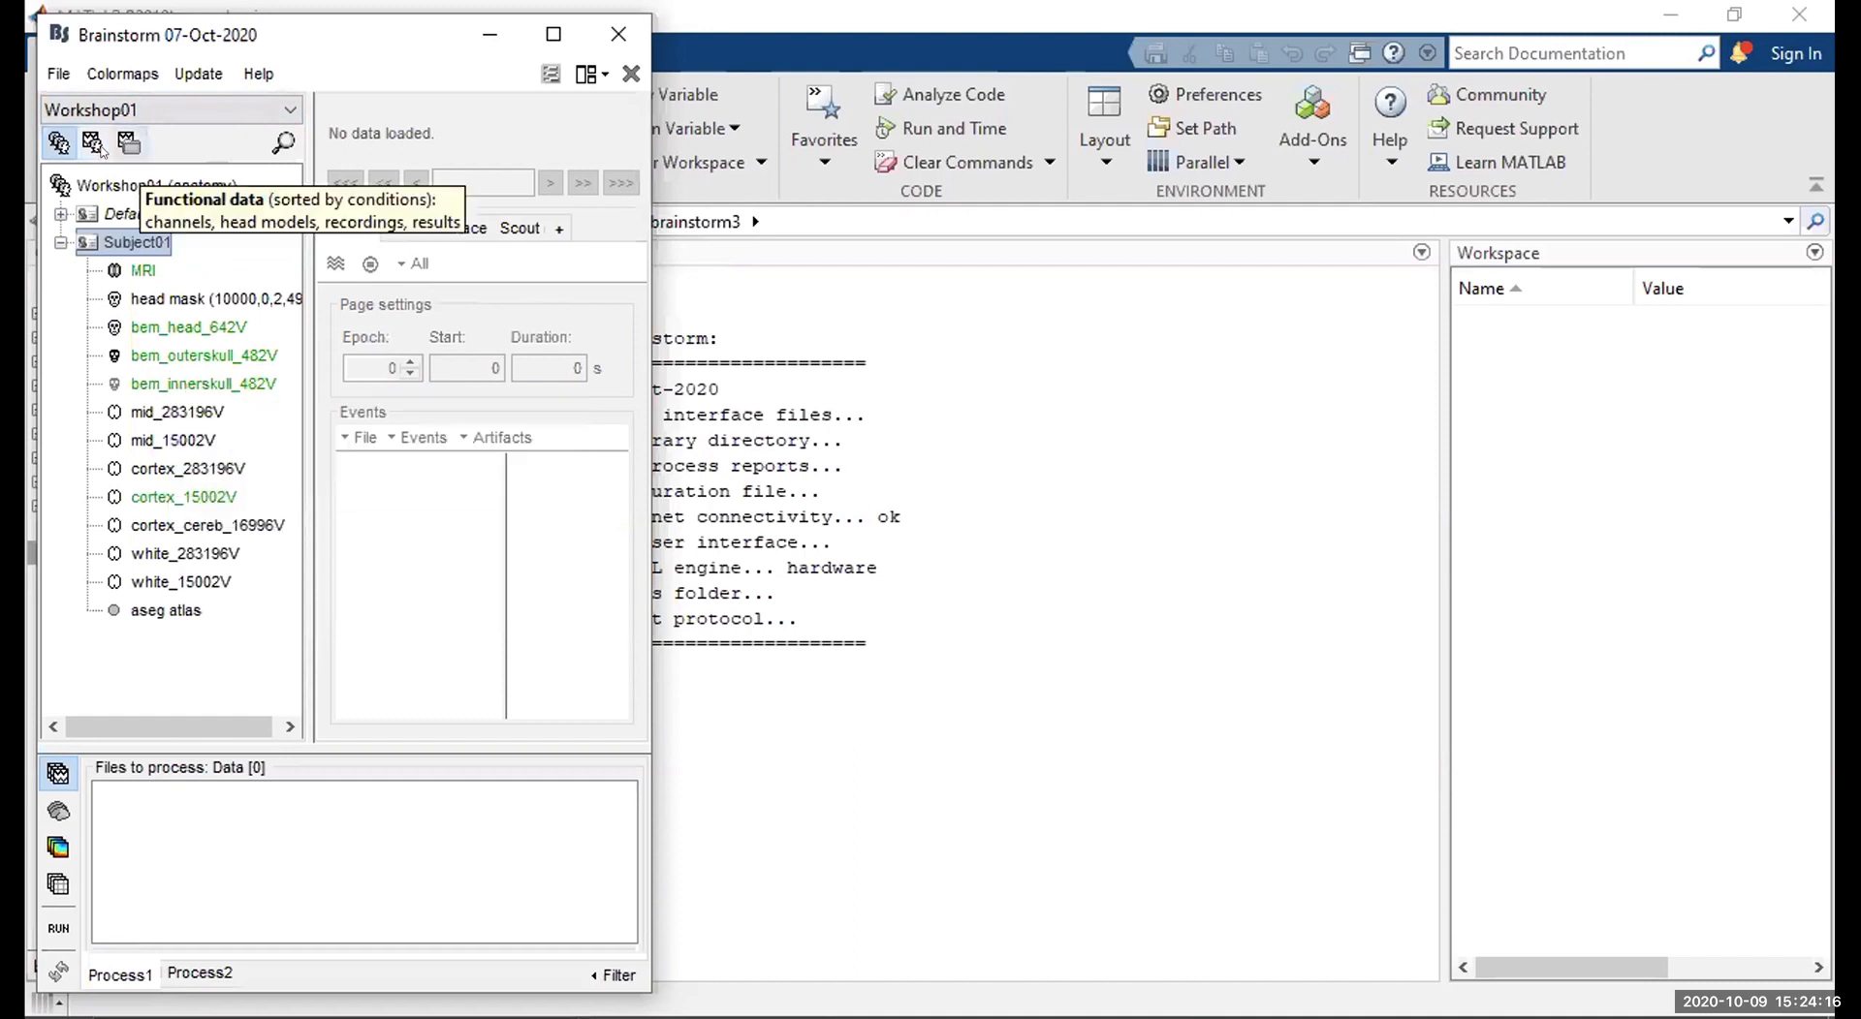
left_click(59, 241)
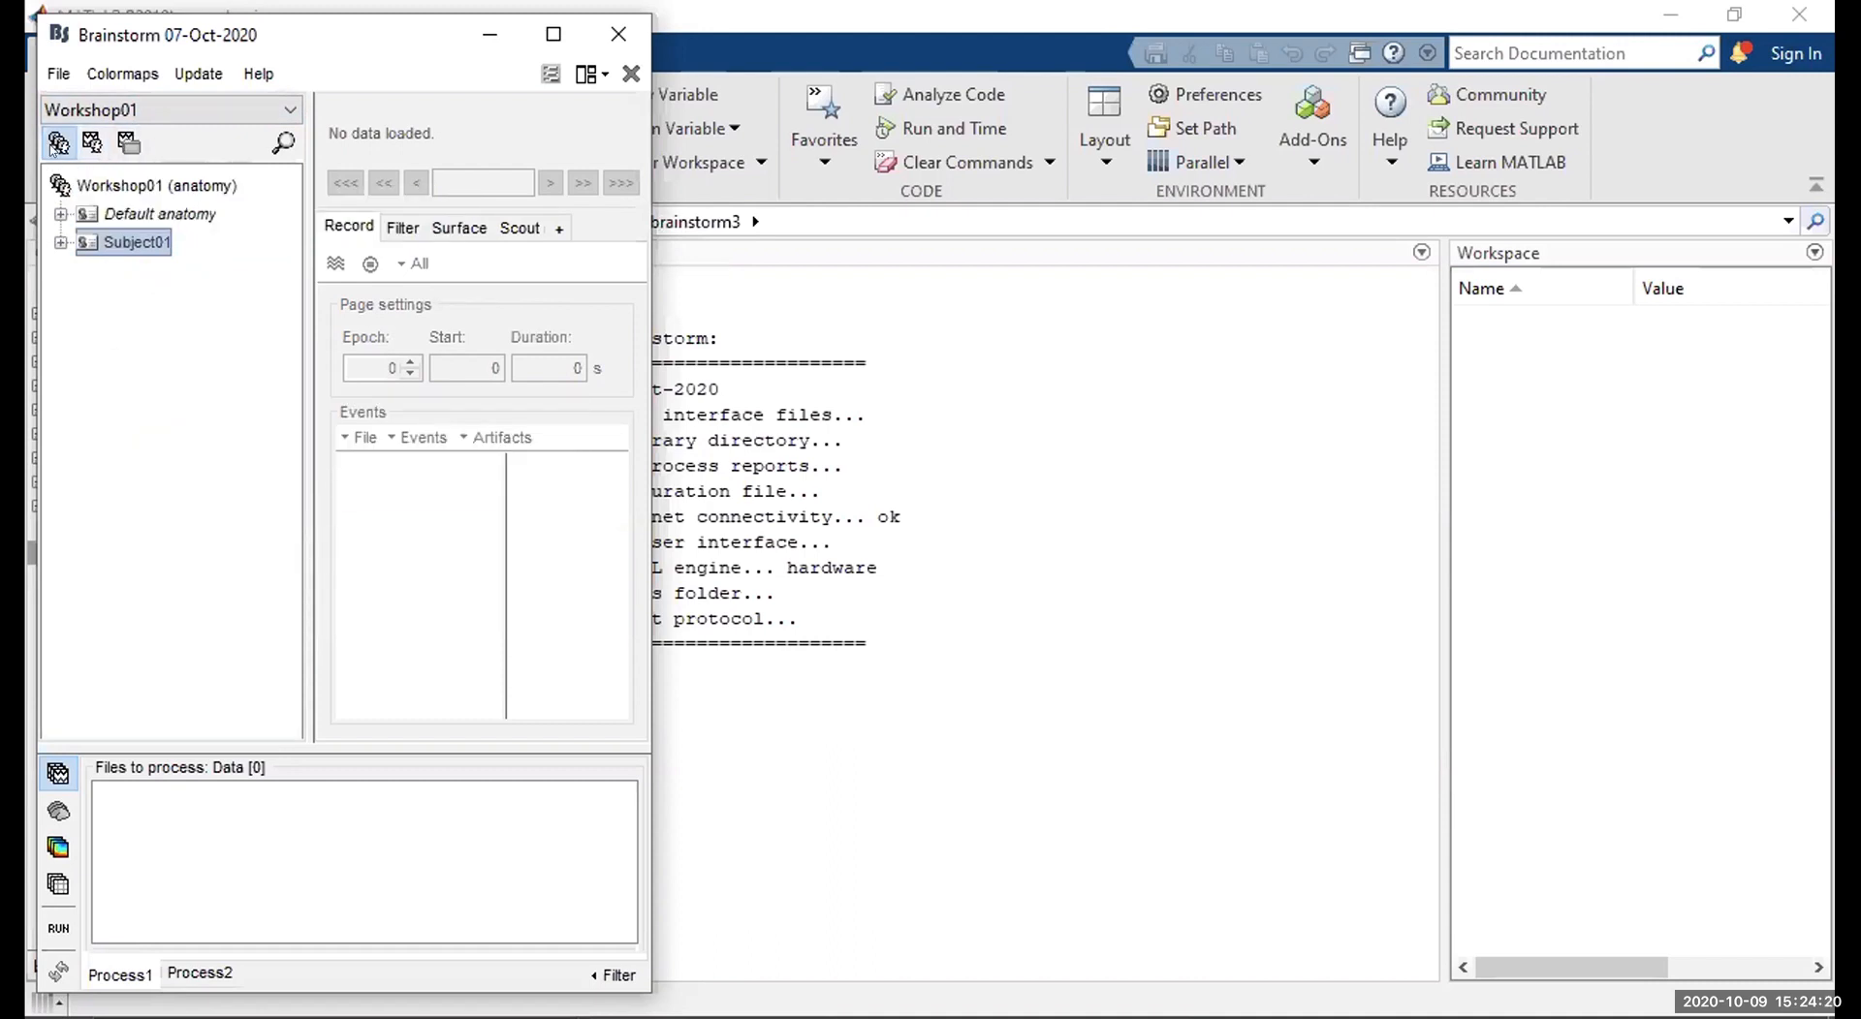
left_click(122, 187)
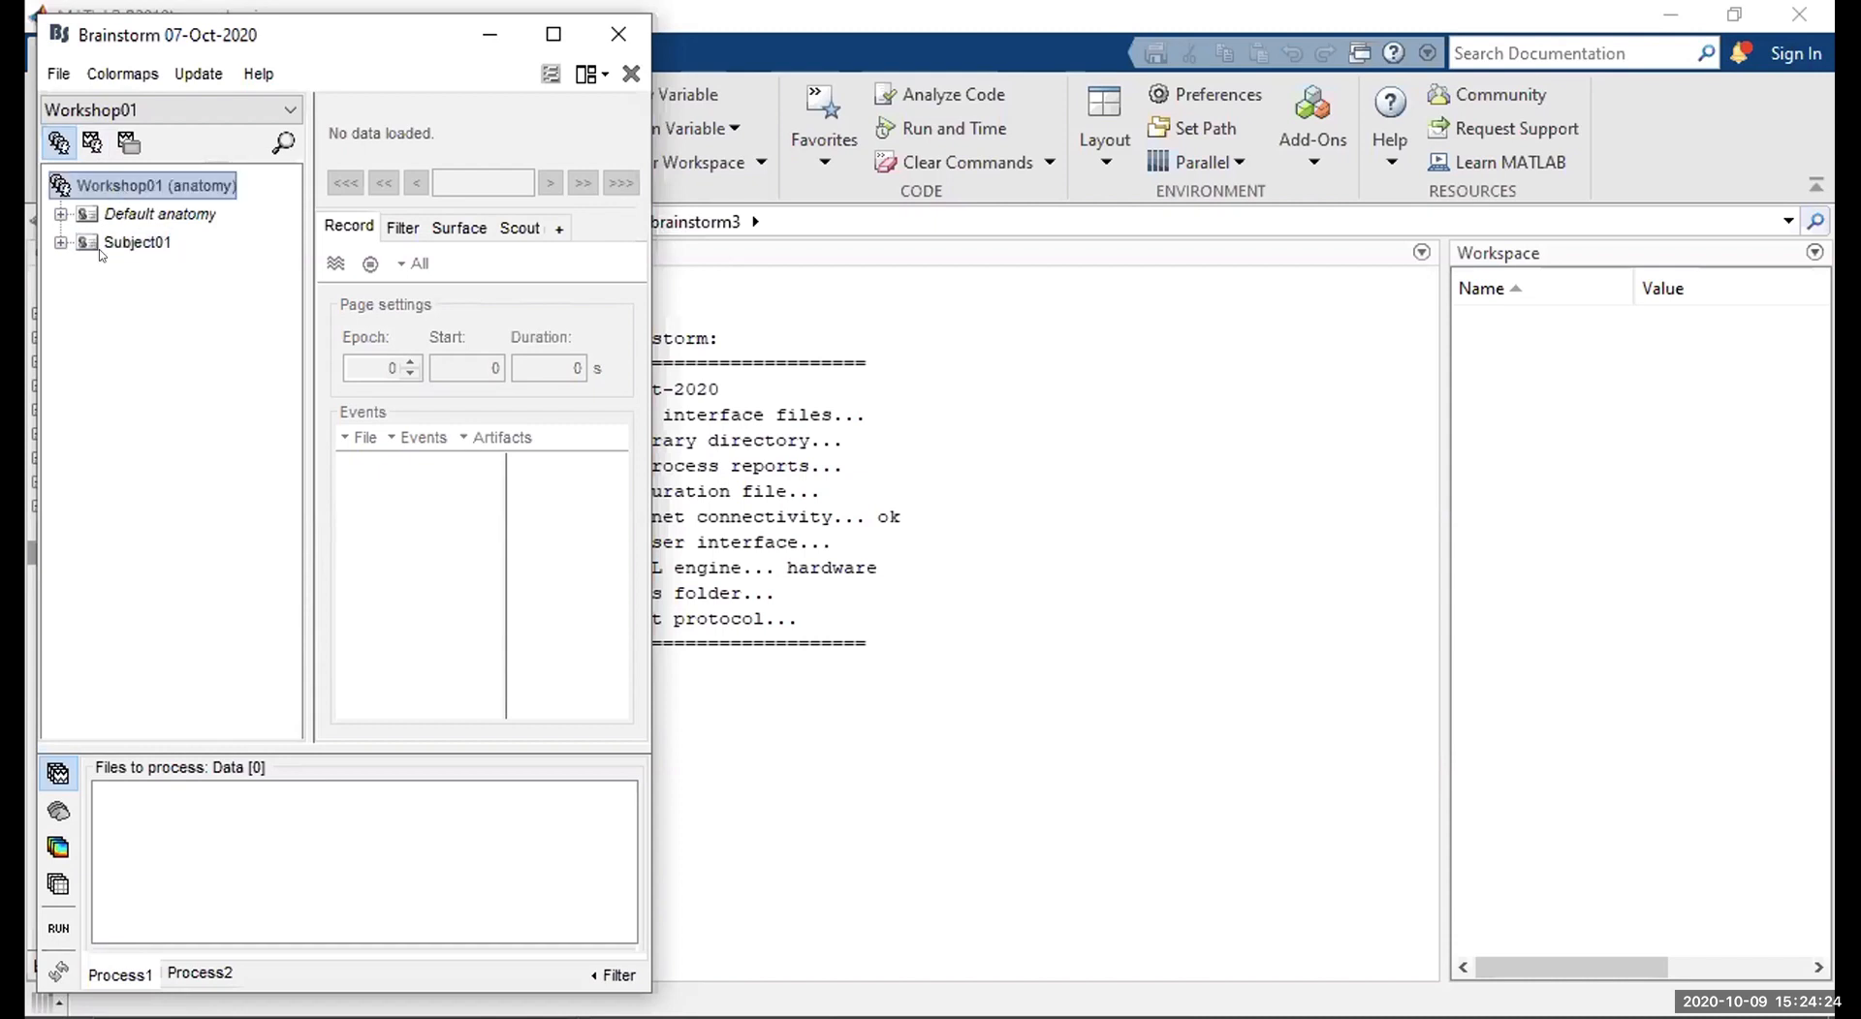
left_click(124, 212)
left_click(124, 243)
left_click(80, 186)
left_click(106, 213)
left_click(100, 241)
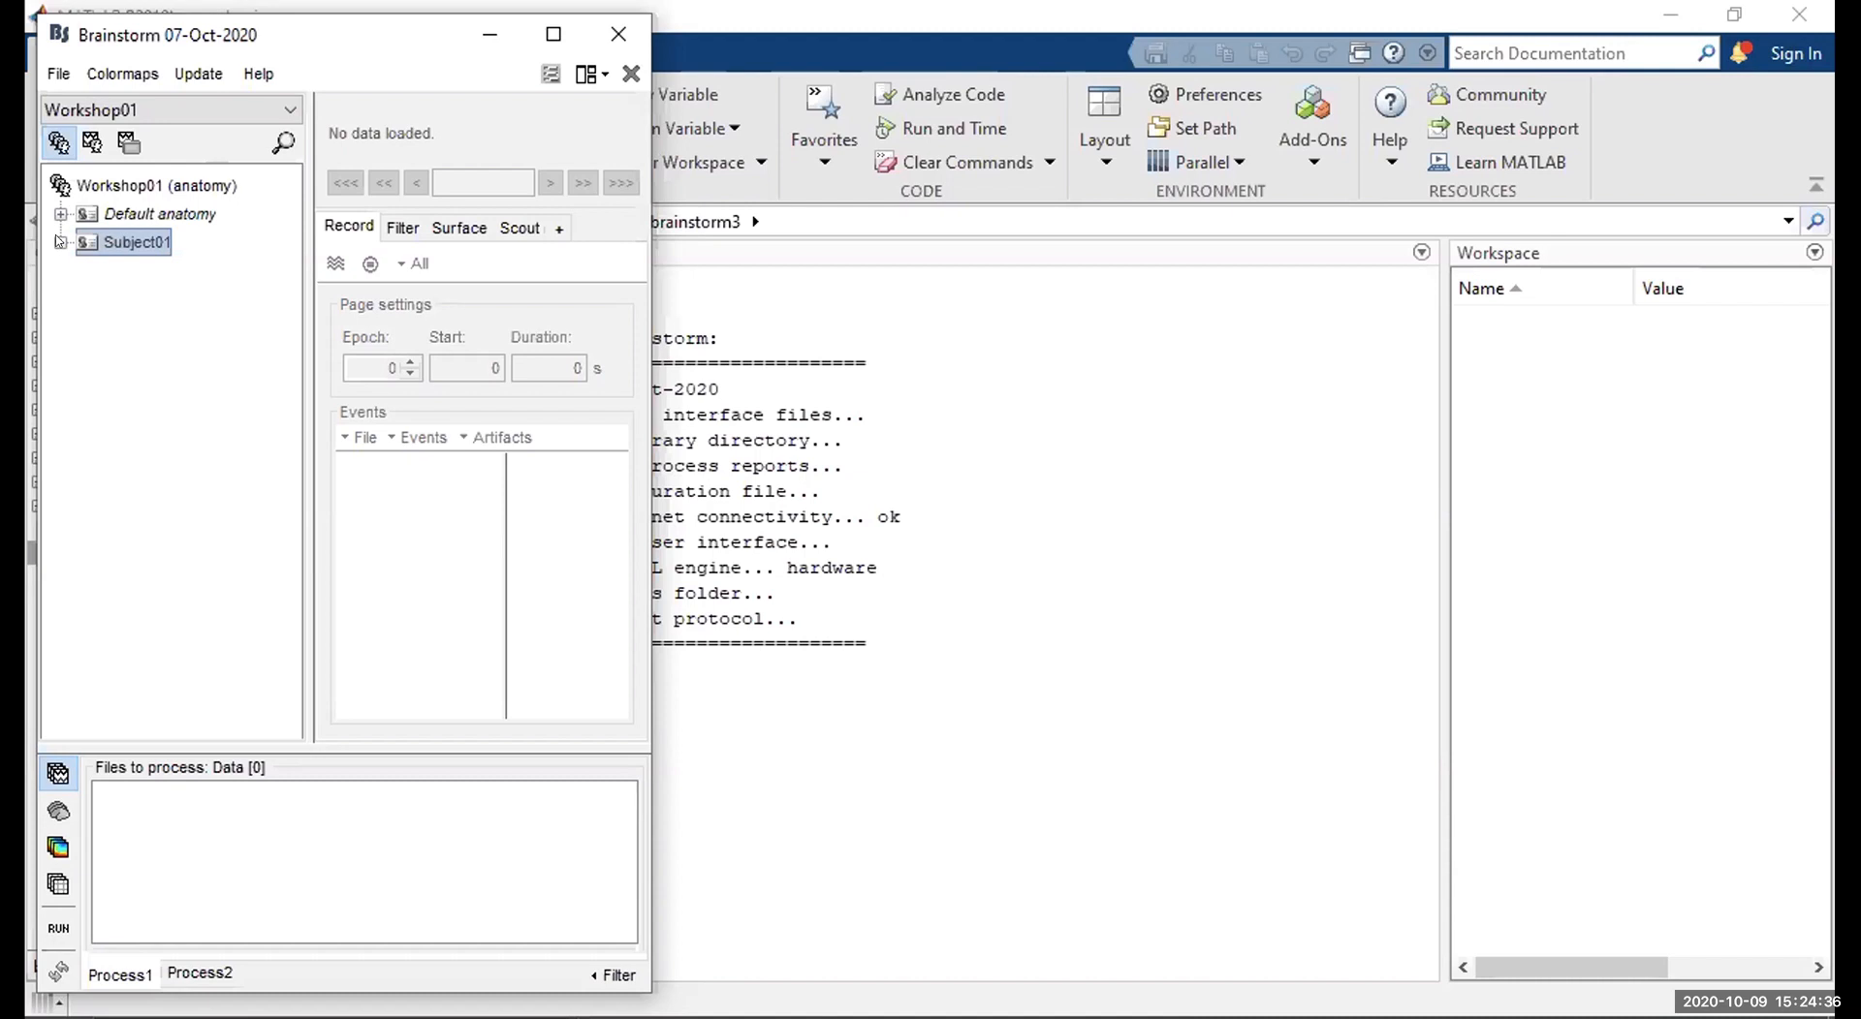
left_click(60, 242)
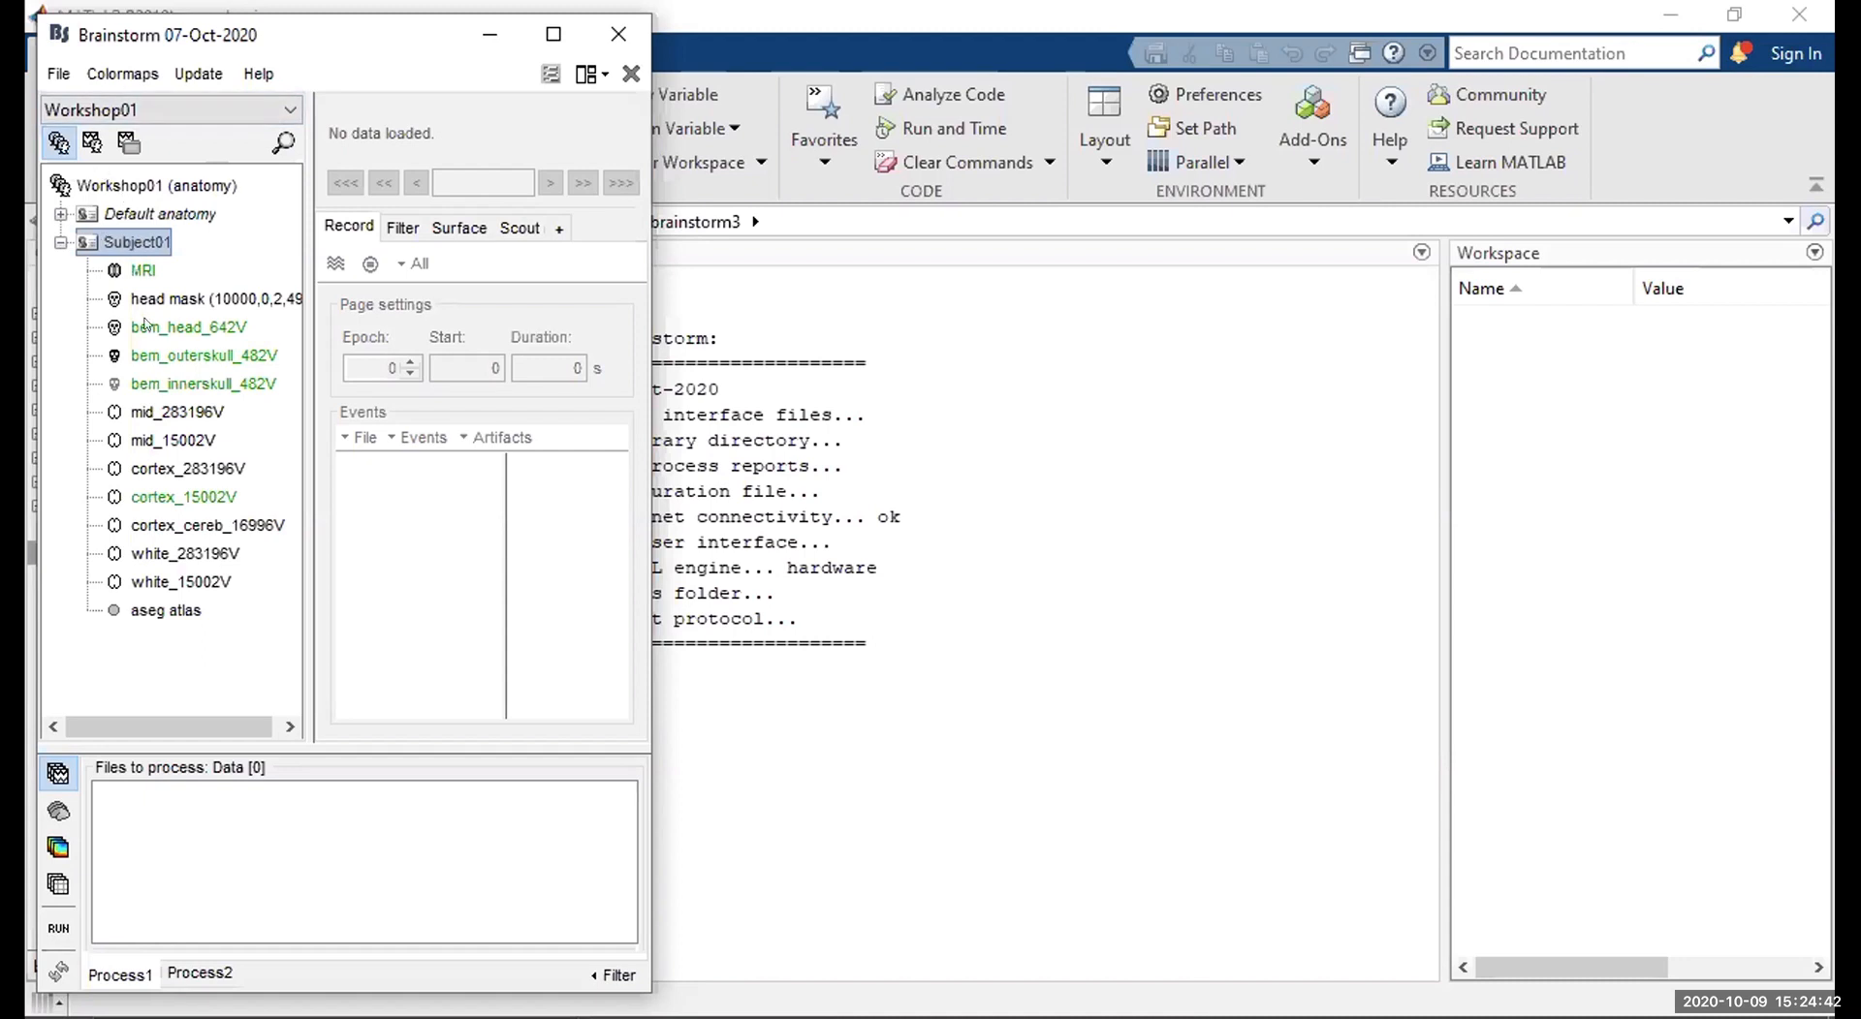
mouse_move(121, 444)
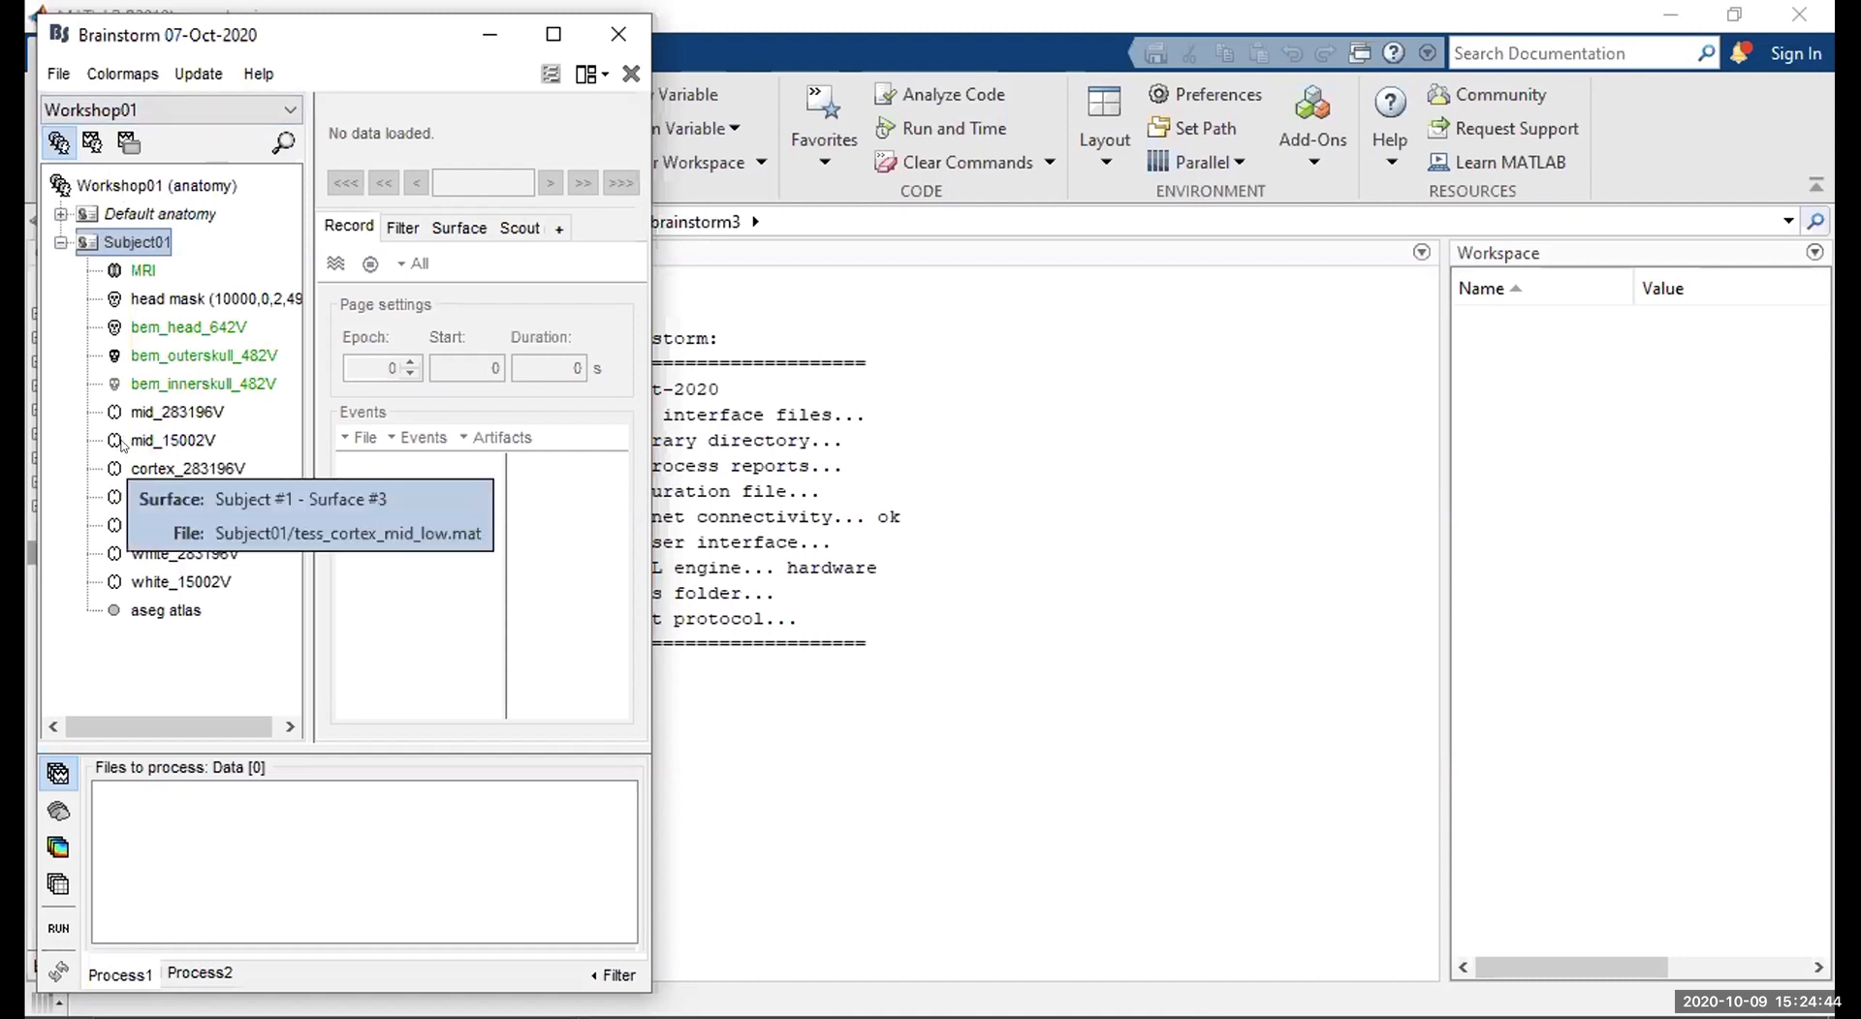
mouse_move(100, 394)
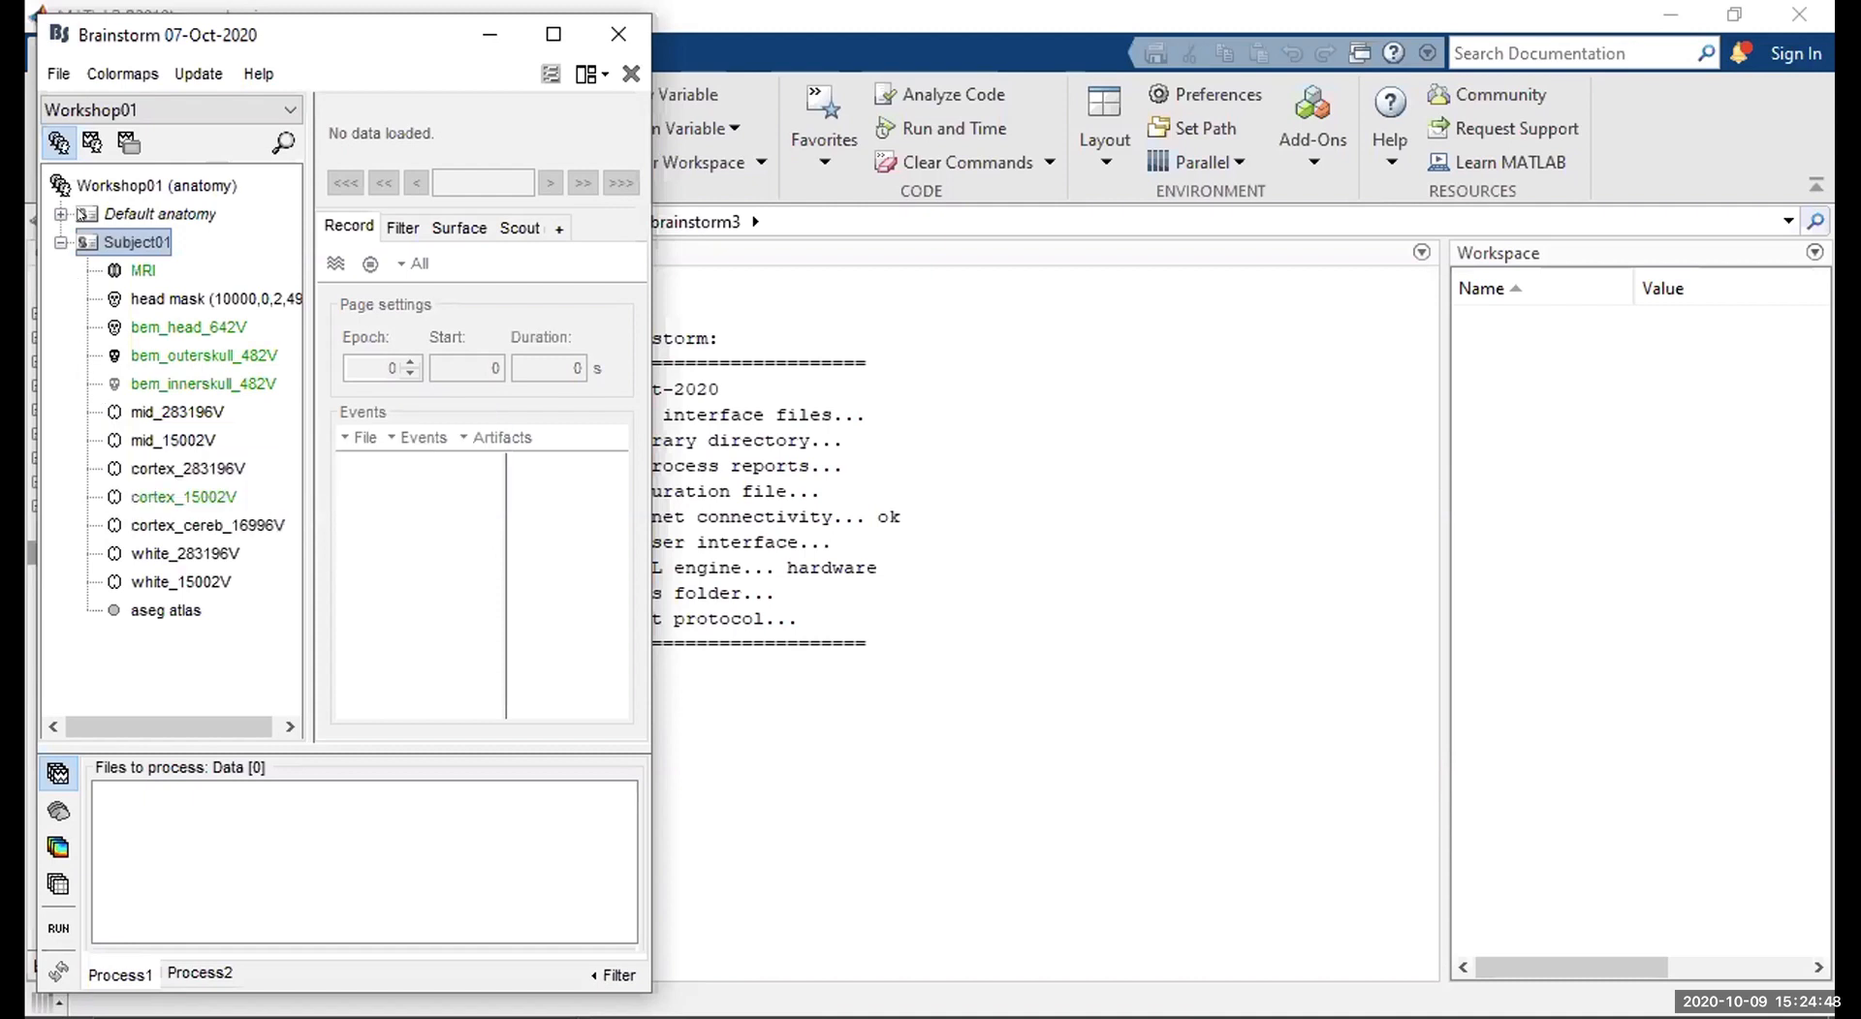
Create a new subject named Subject03 in Workshop01 that uses the protocol's default anatomy.
left_click(97, 187)
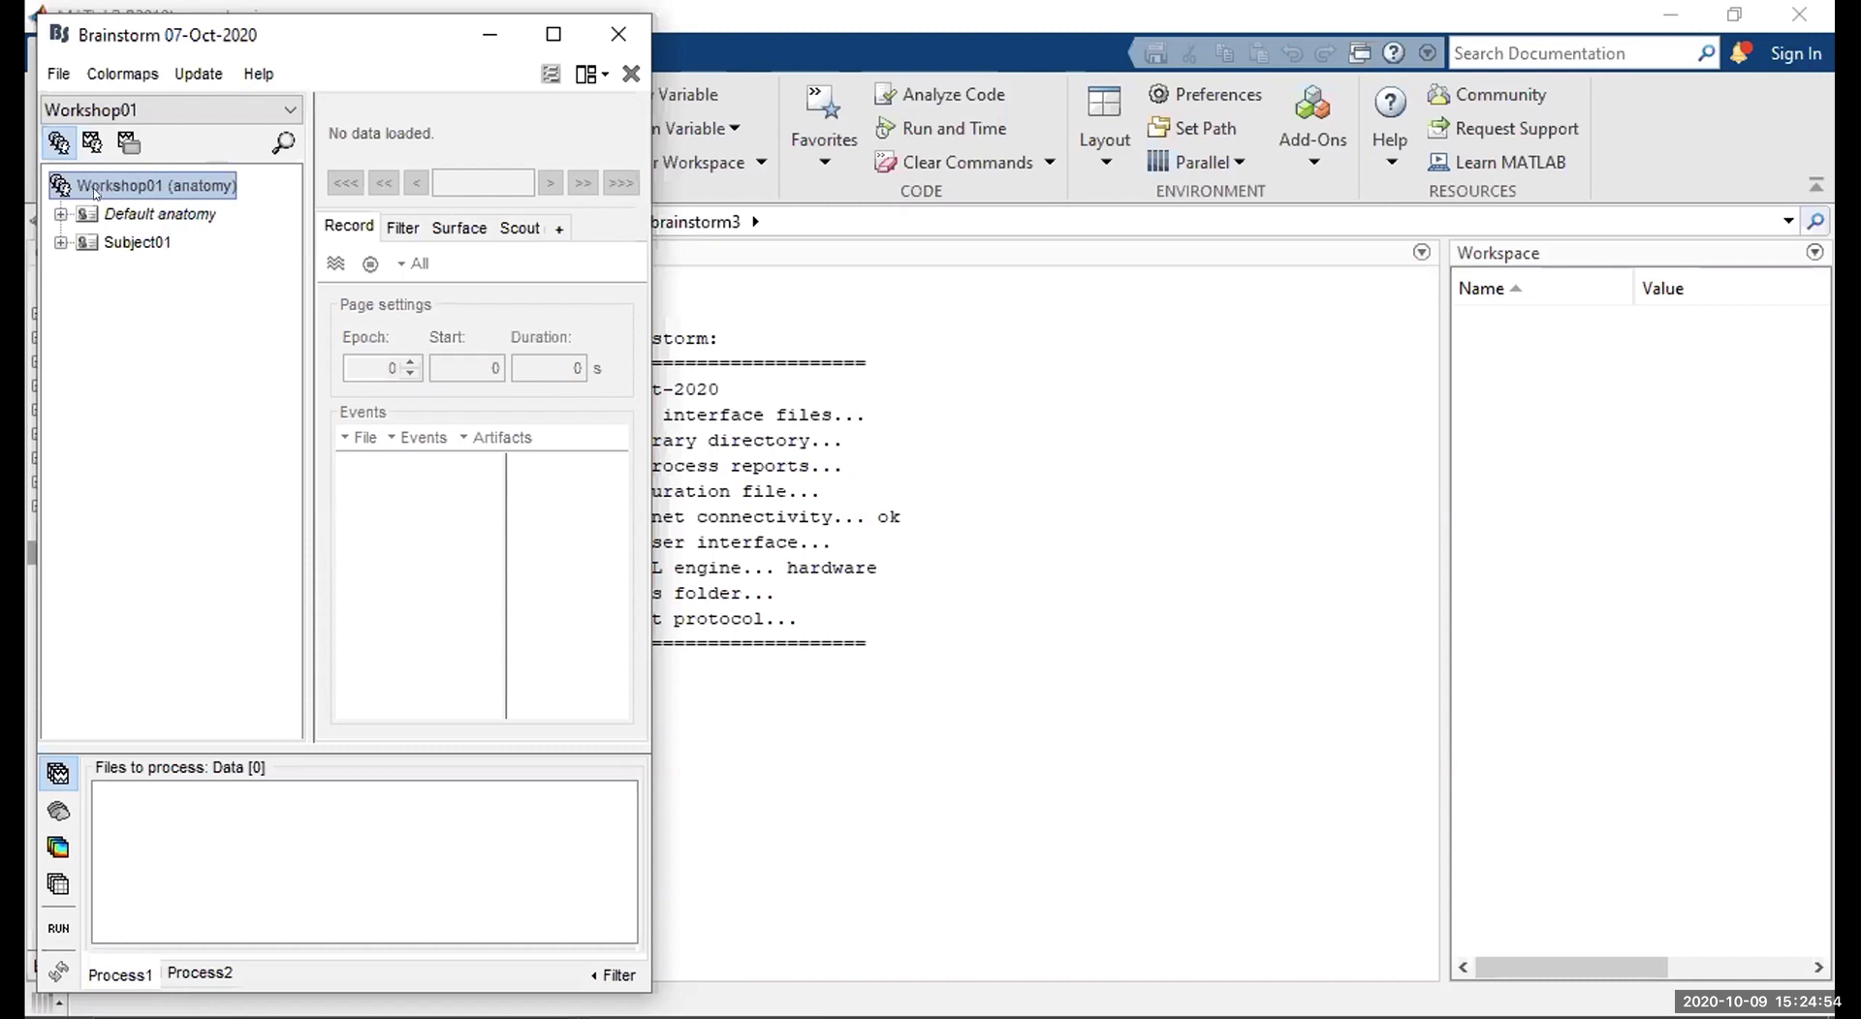
right_click(97, 190)
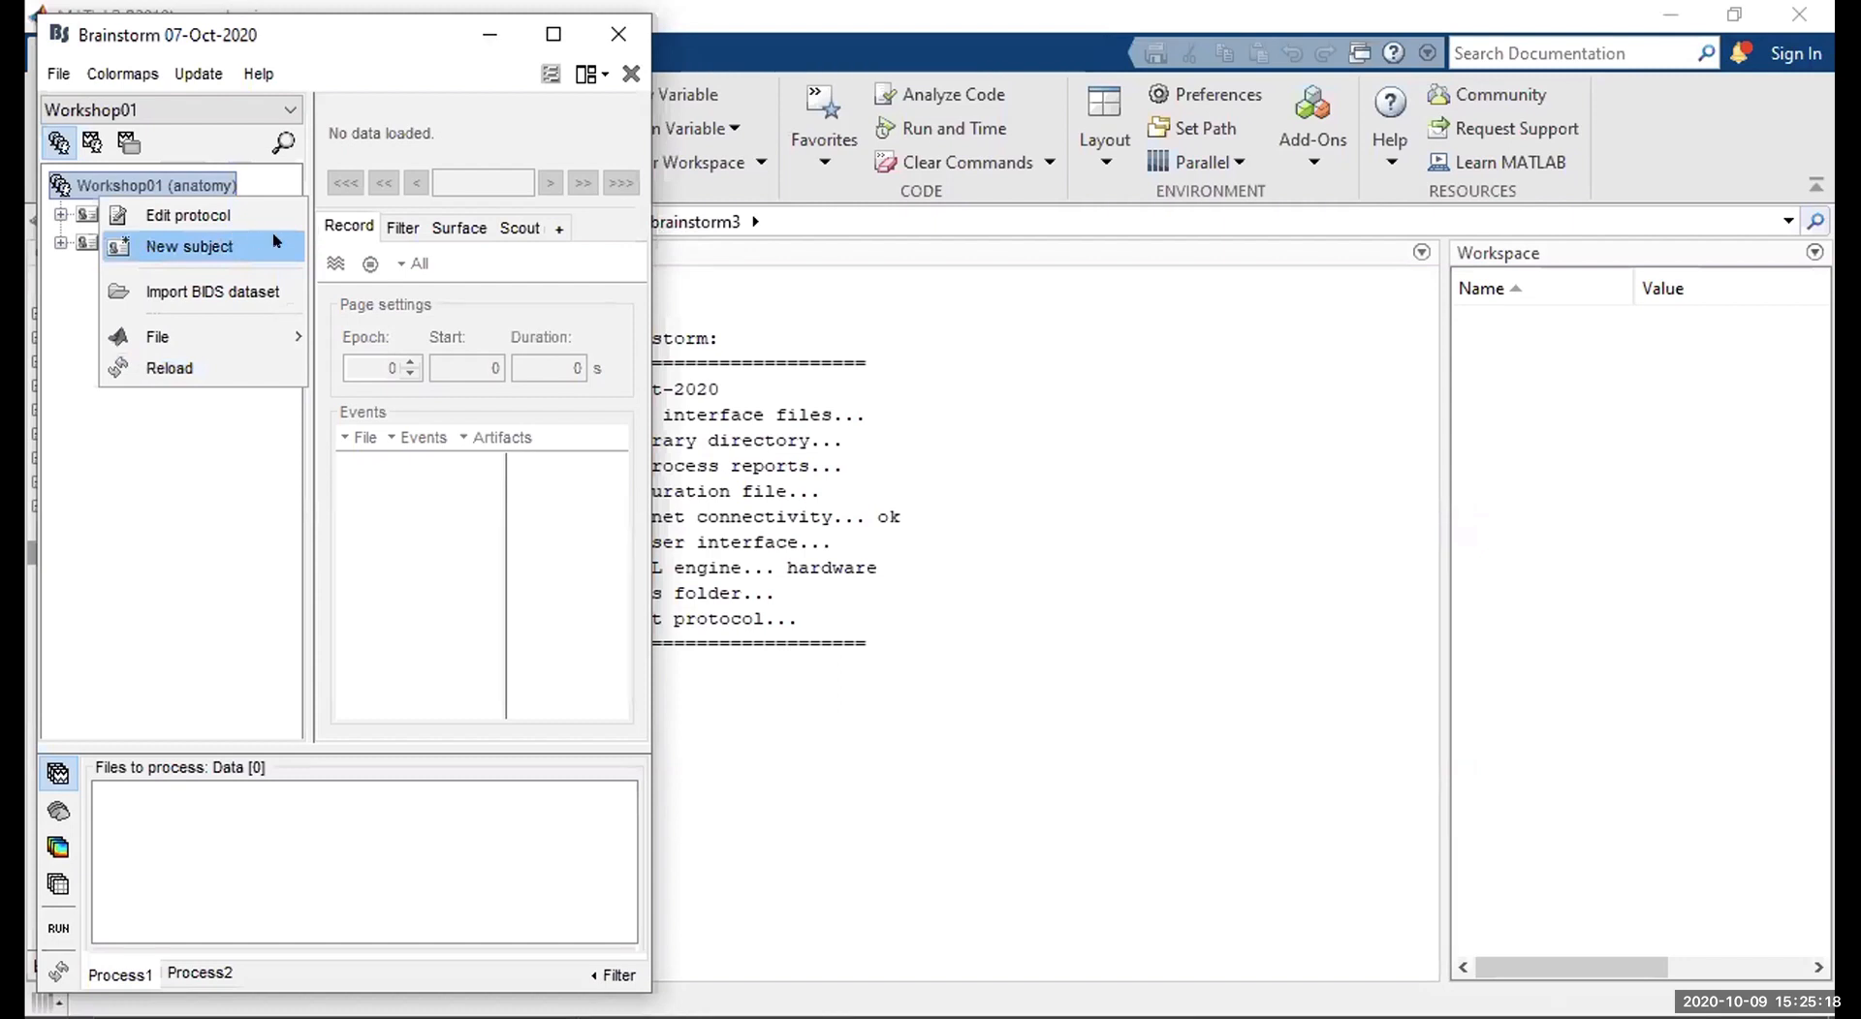
left_click(187, 250)
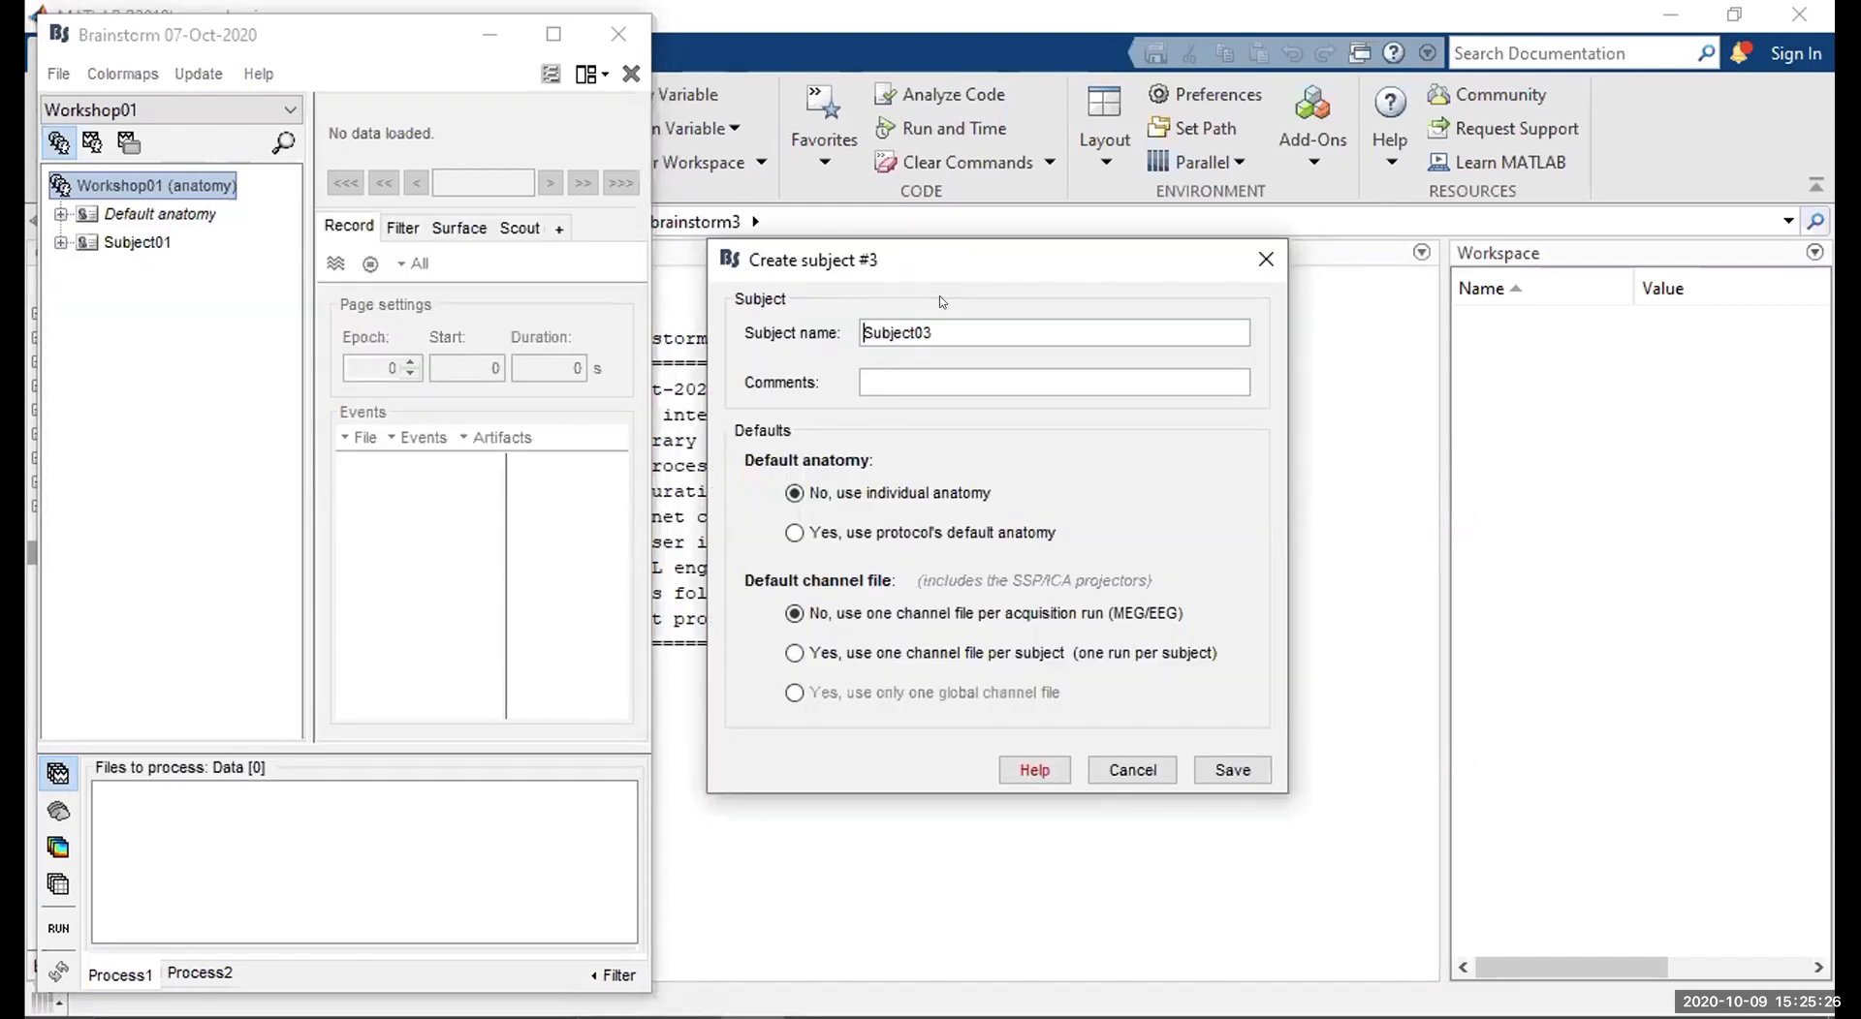
left_click_drag(955, 332, 824, 330)
left_click(943, 332)
left_click(878, 373)
mouse_move(989, 326)
left_mouse_down()
mouse_move(862, 332)
mouse_move(988, 310)
left_mouse_up()
left_click(962, 376)
left_click(790, 492)
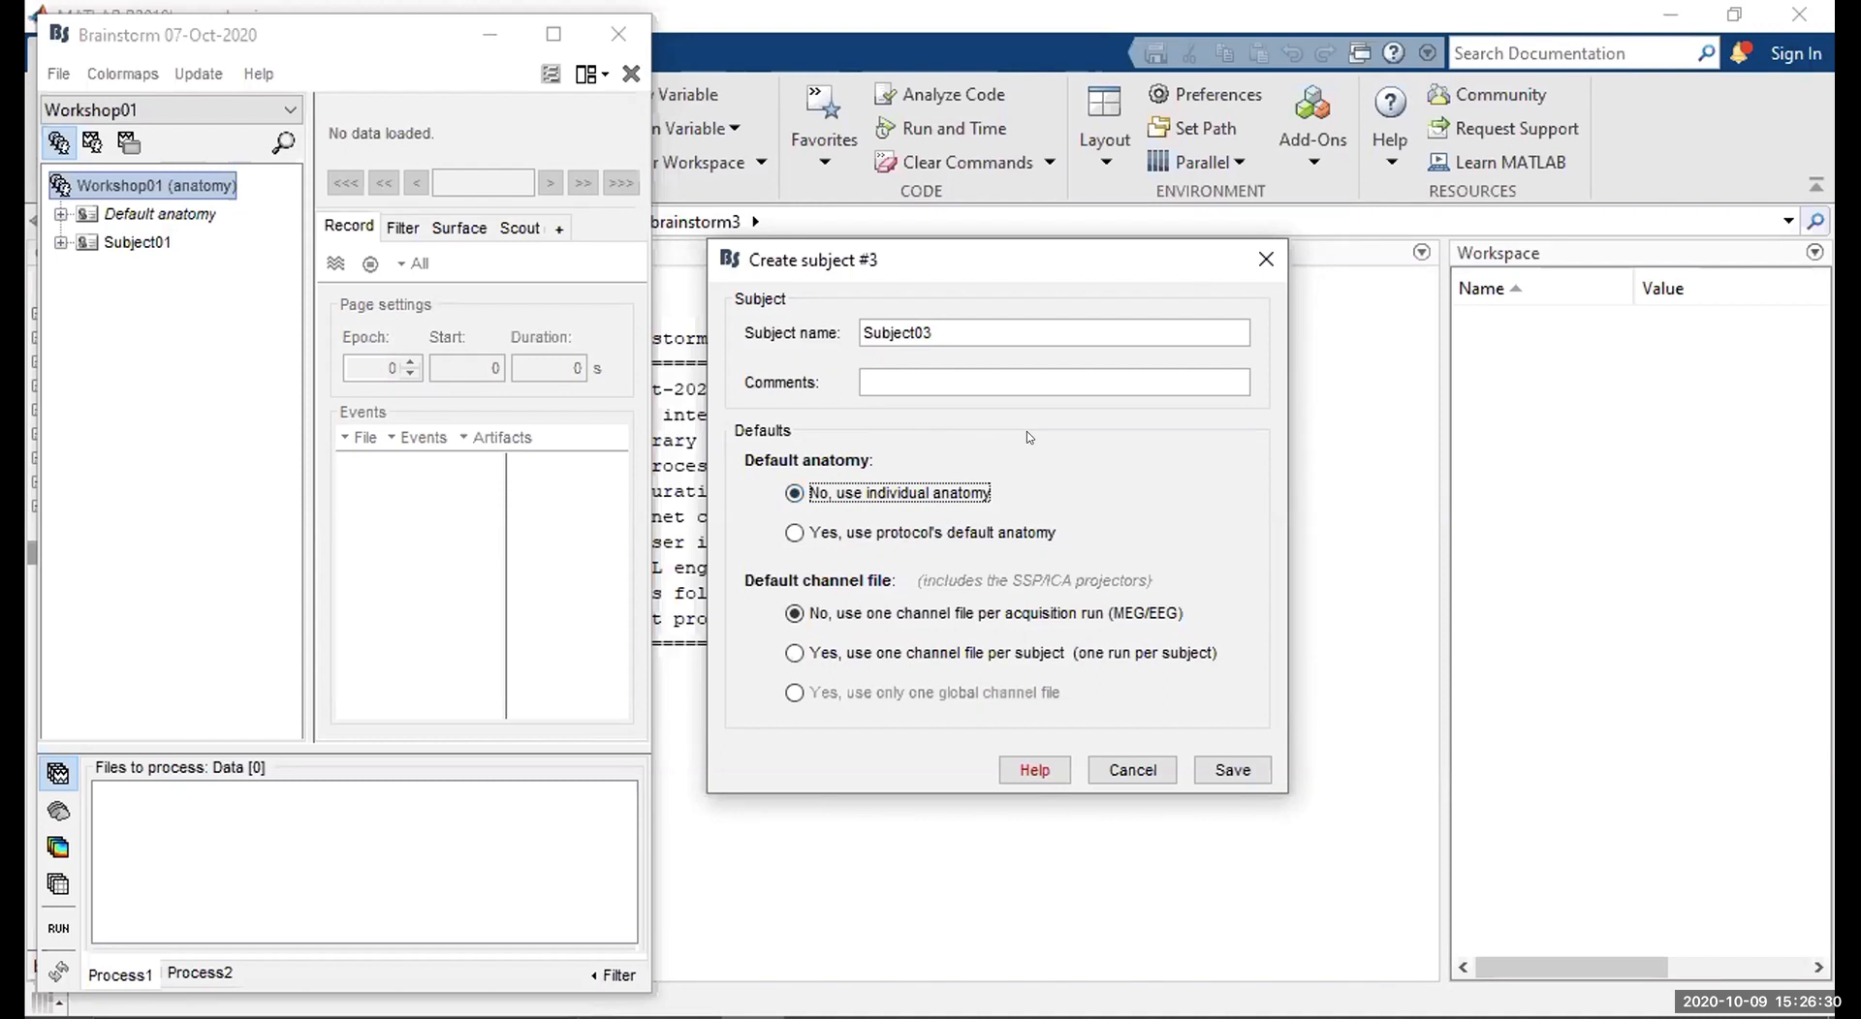
left_click(897, 533)
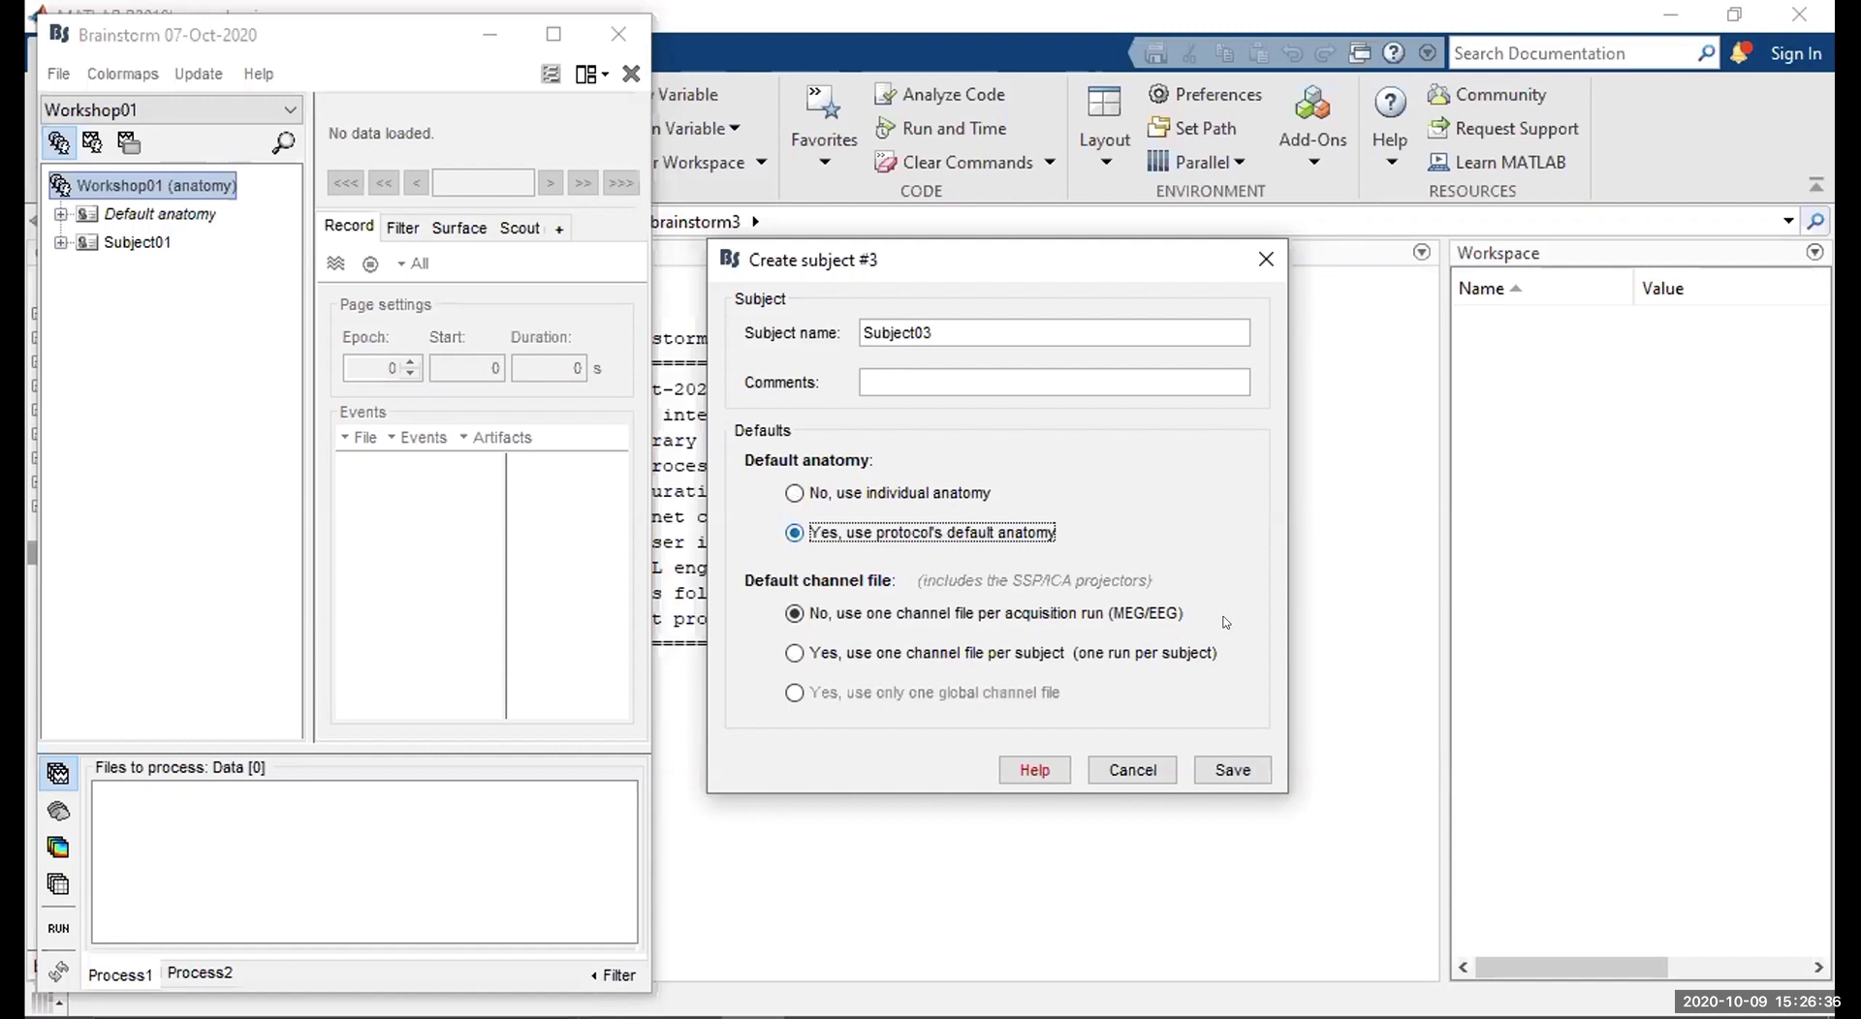
left_click(1233, 770)
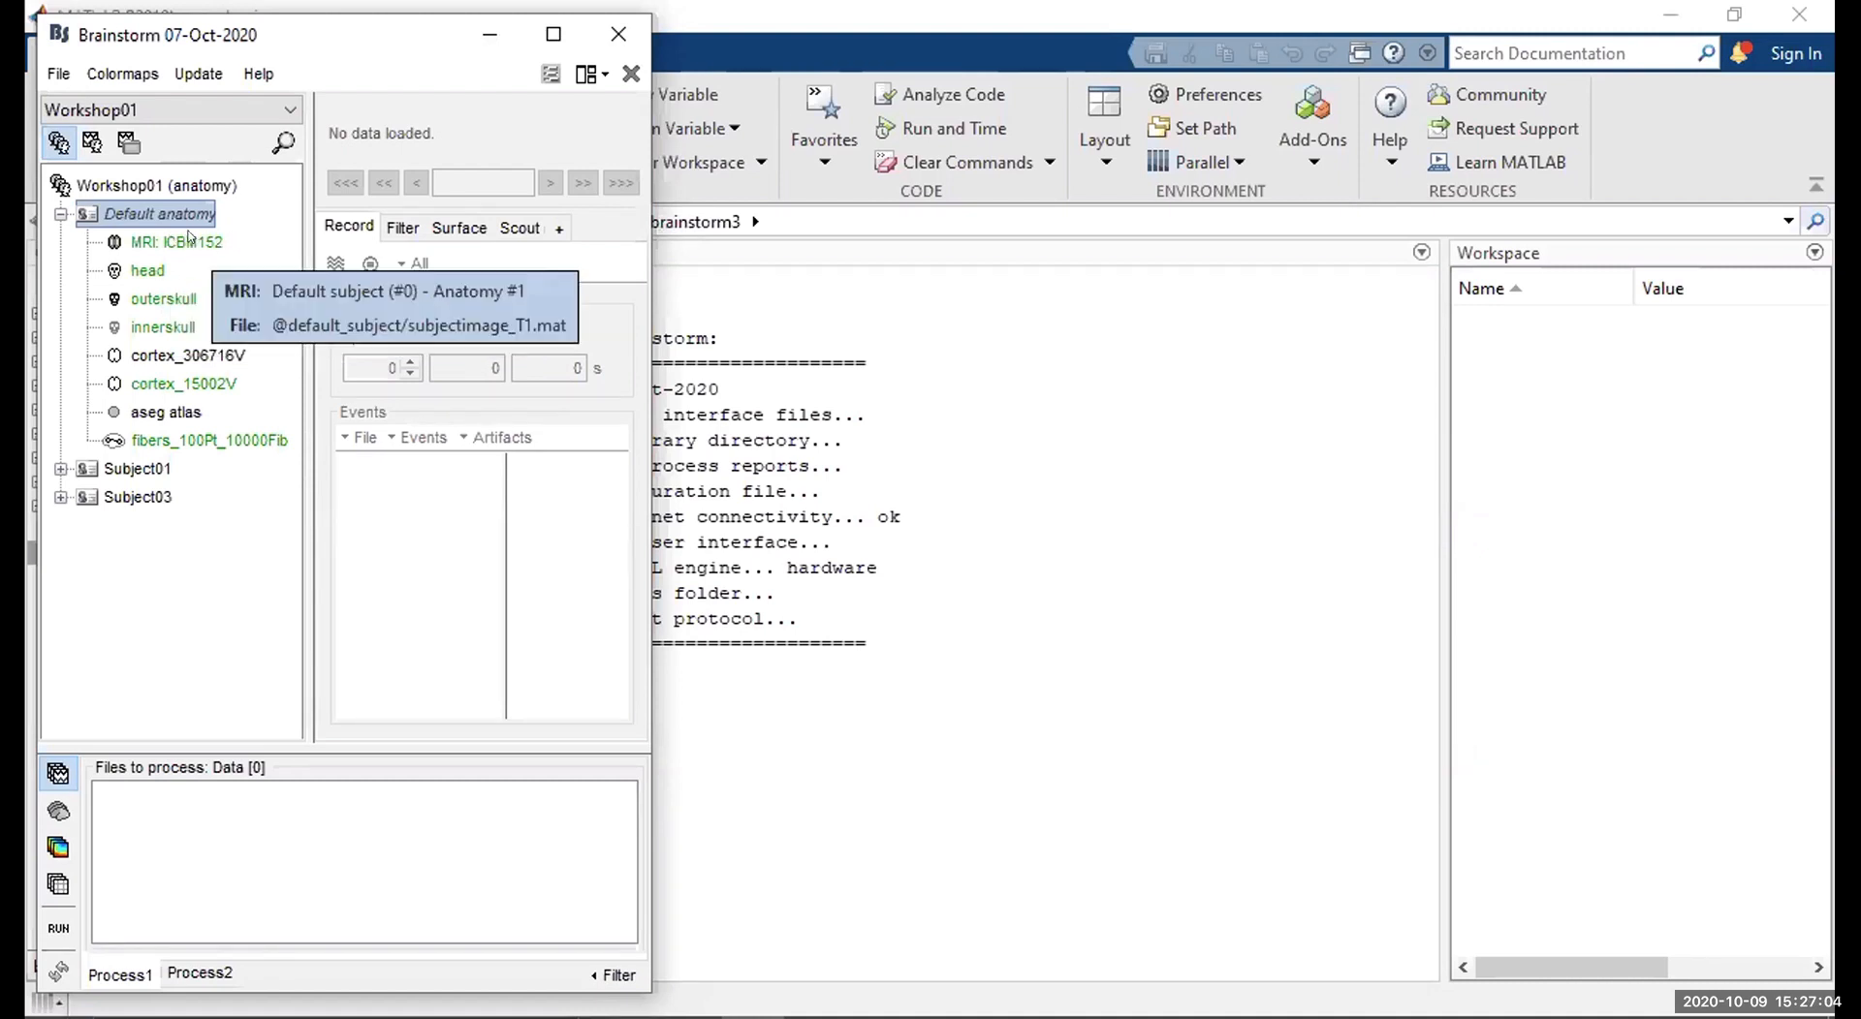
Review the anatomy templates offered for the default anatomy, covering the MNI, USC, FsAverage and Infants groups.
right_click(128, 211)
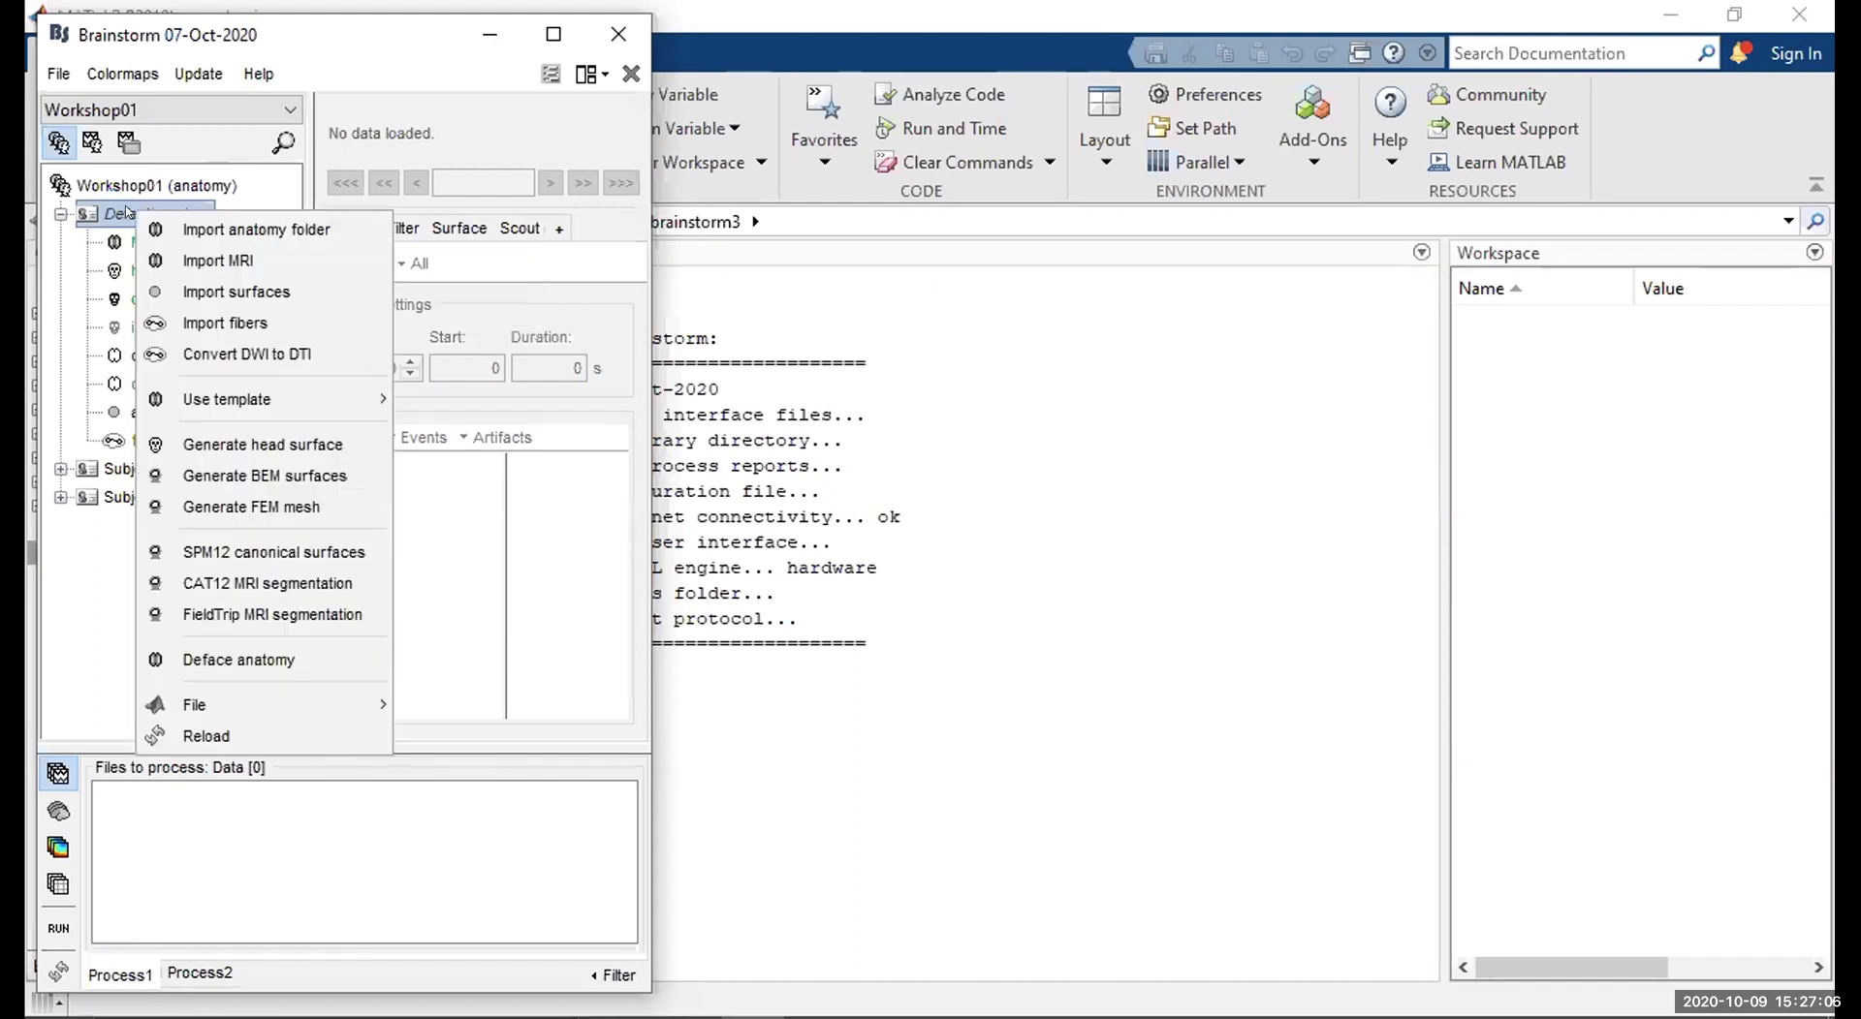
mouse_move(215, 397)
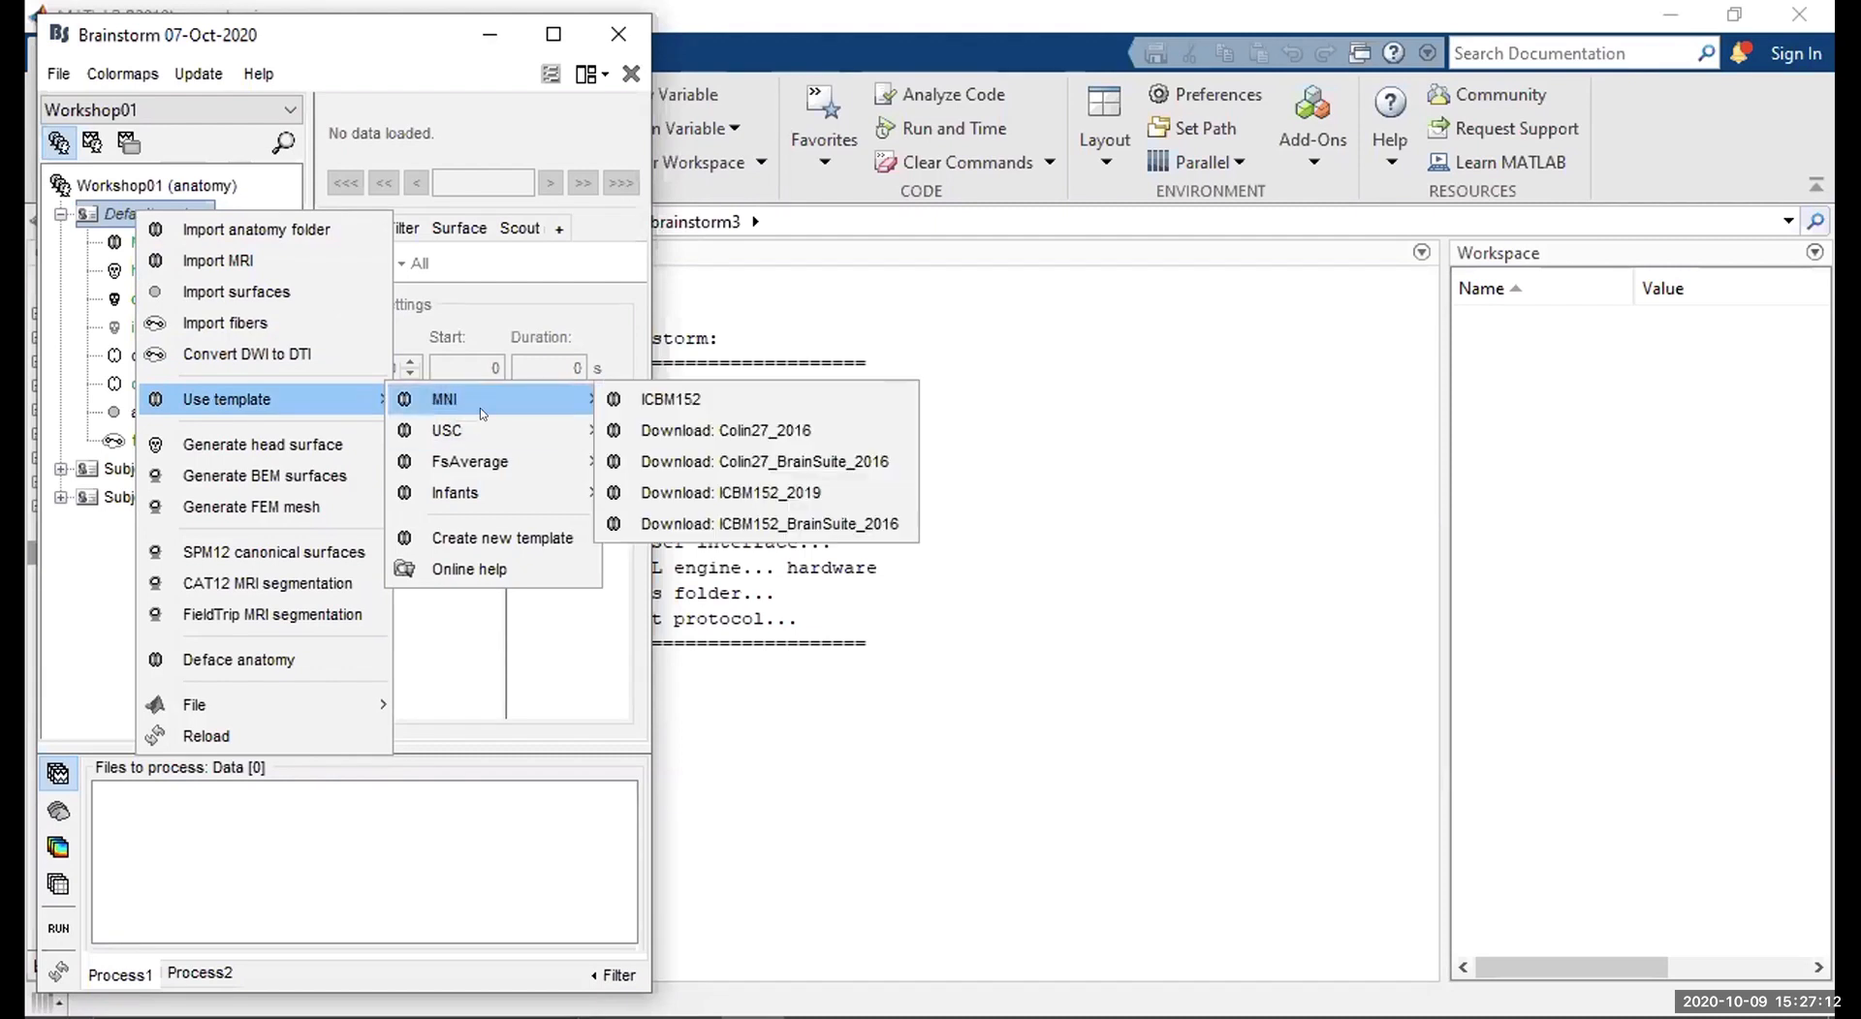
mouse_move(490, 485)
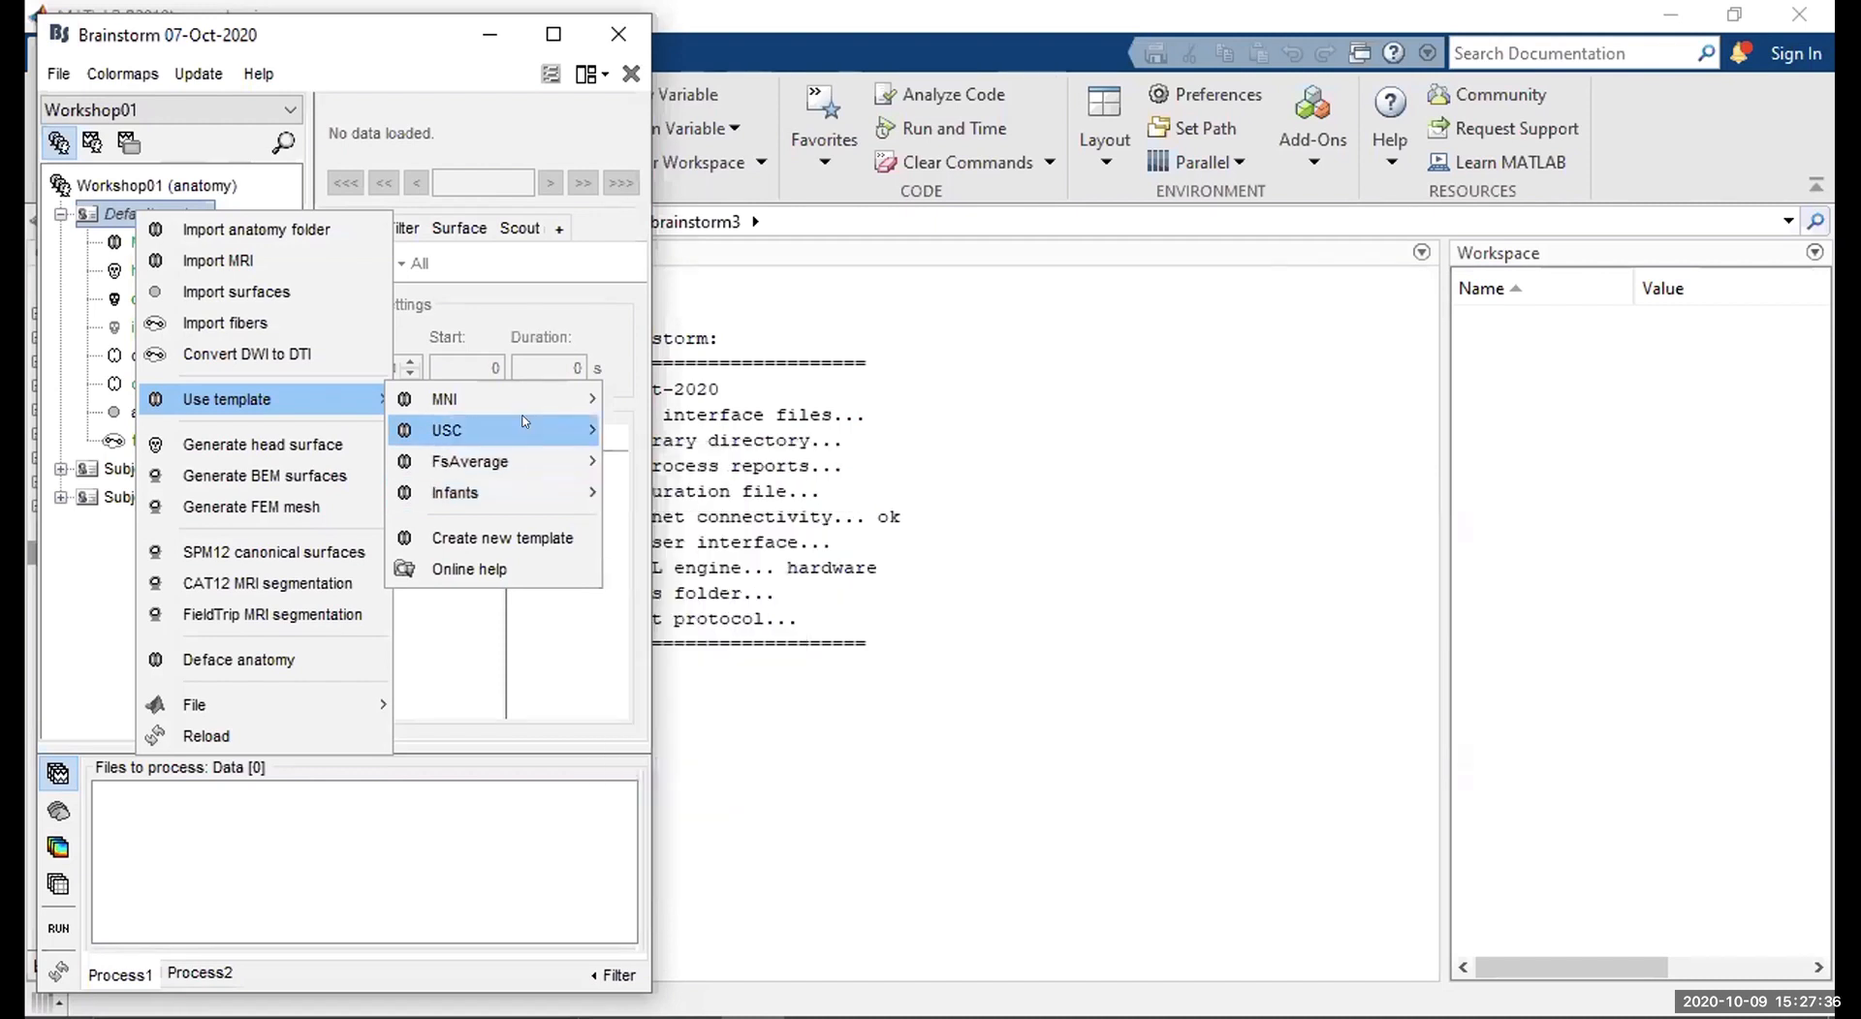
mouse_move(549, 436)
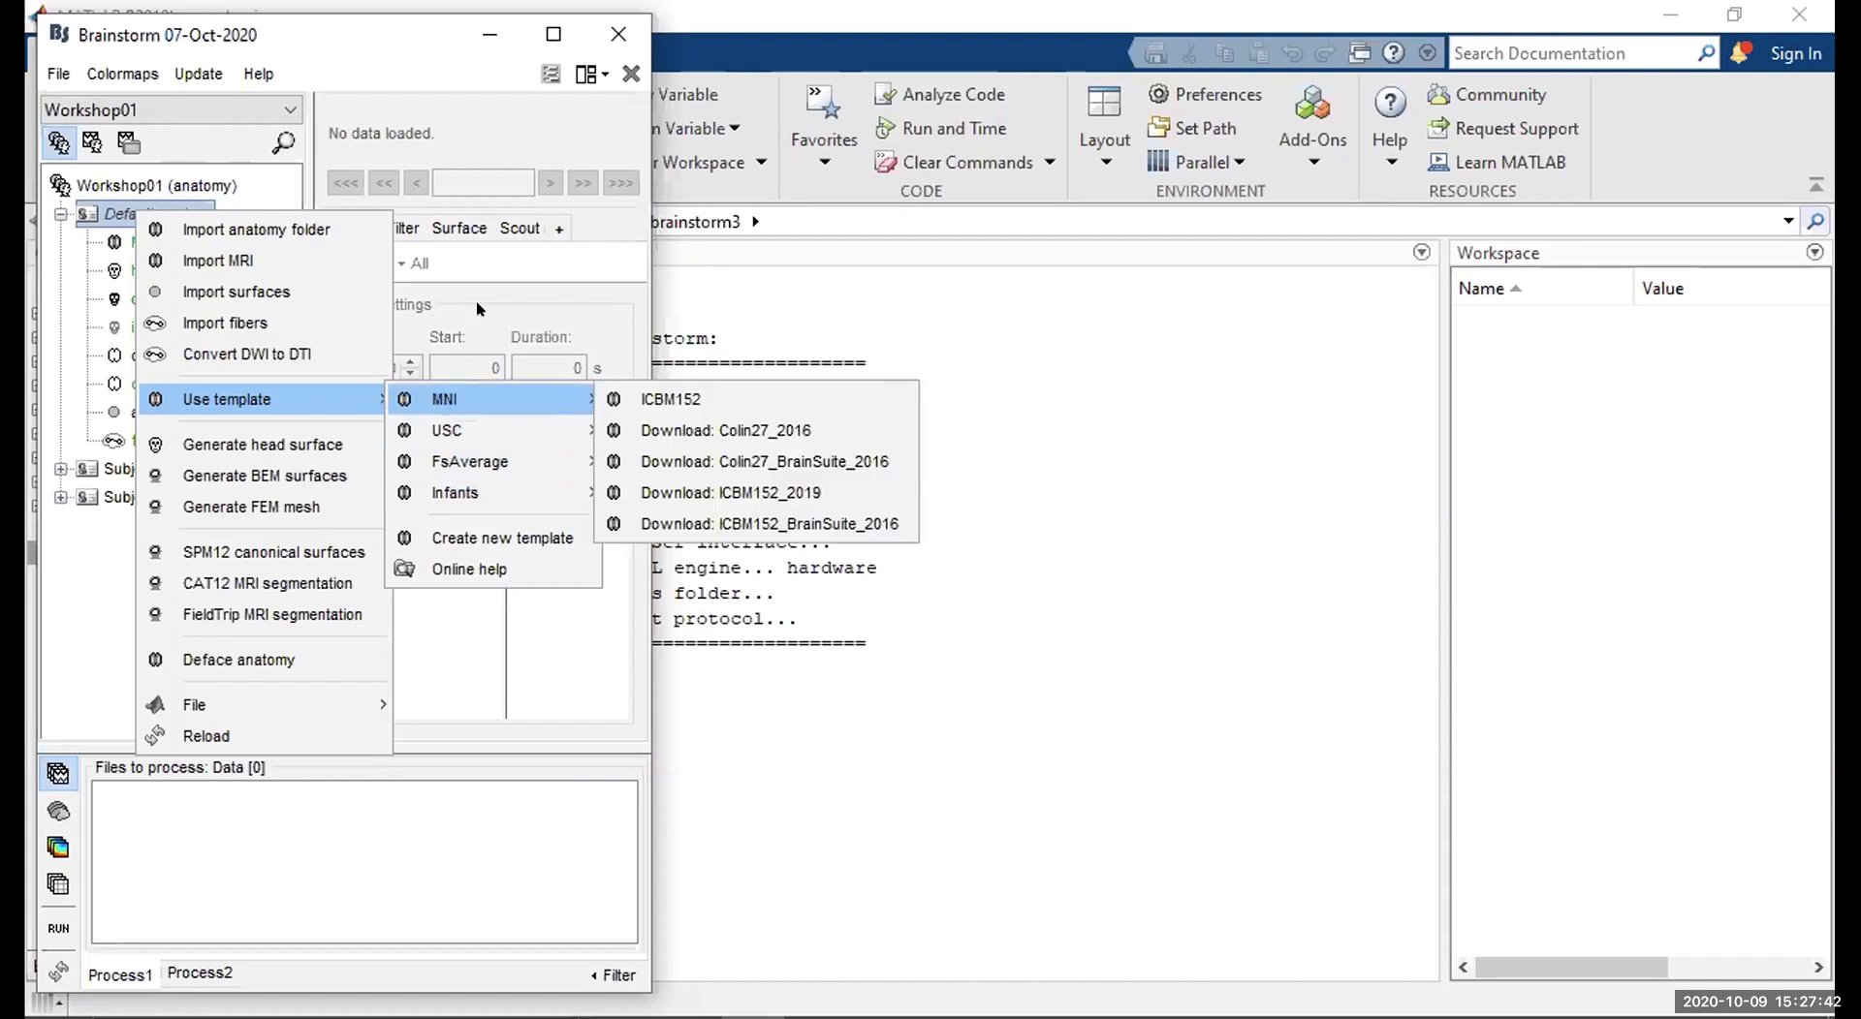
left_click(670, 399)
Expand Subject03 and Subject01 in the anatomy tree to compare the default anatomy link with the individual anatomy files.
left_click(55, 500)
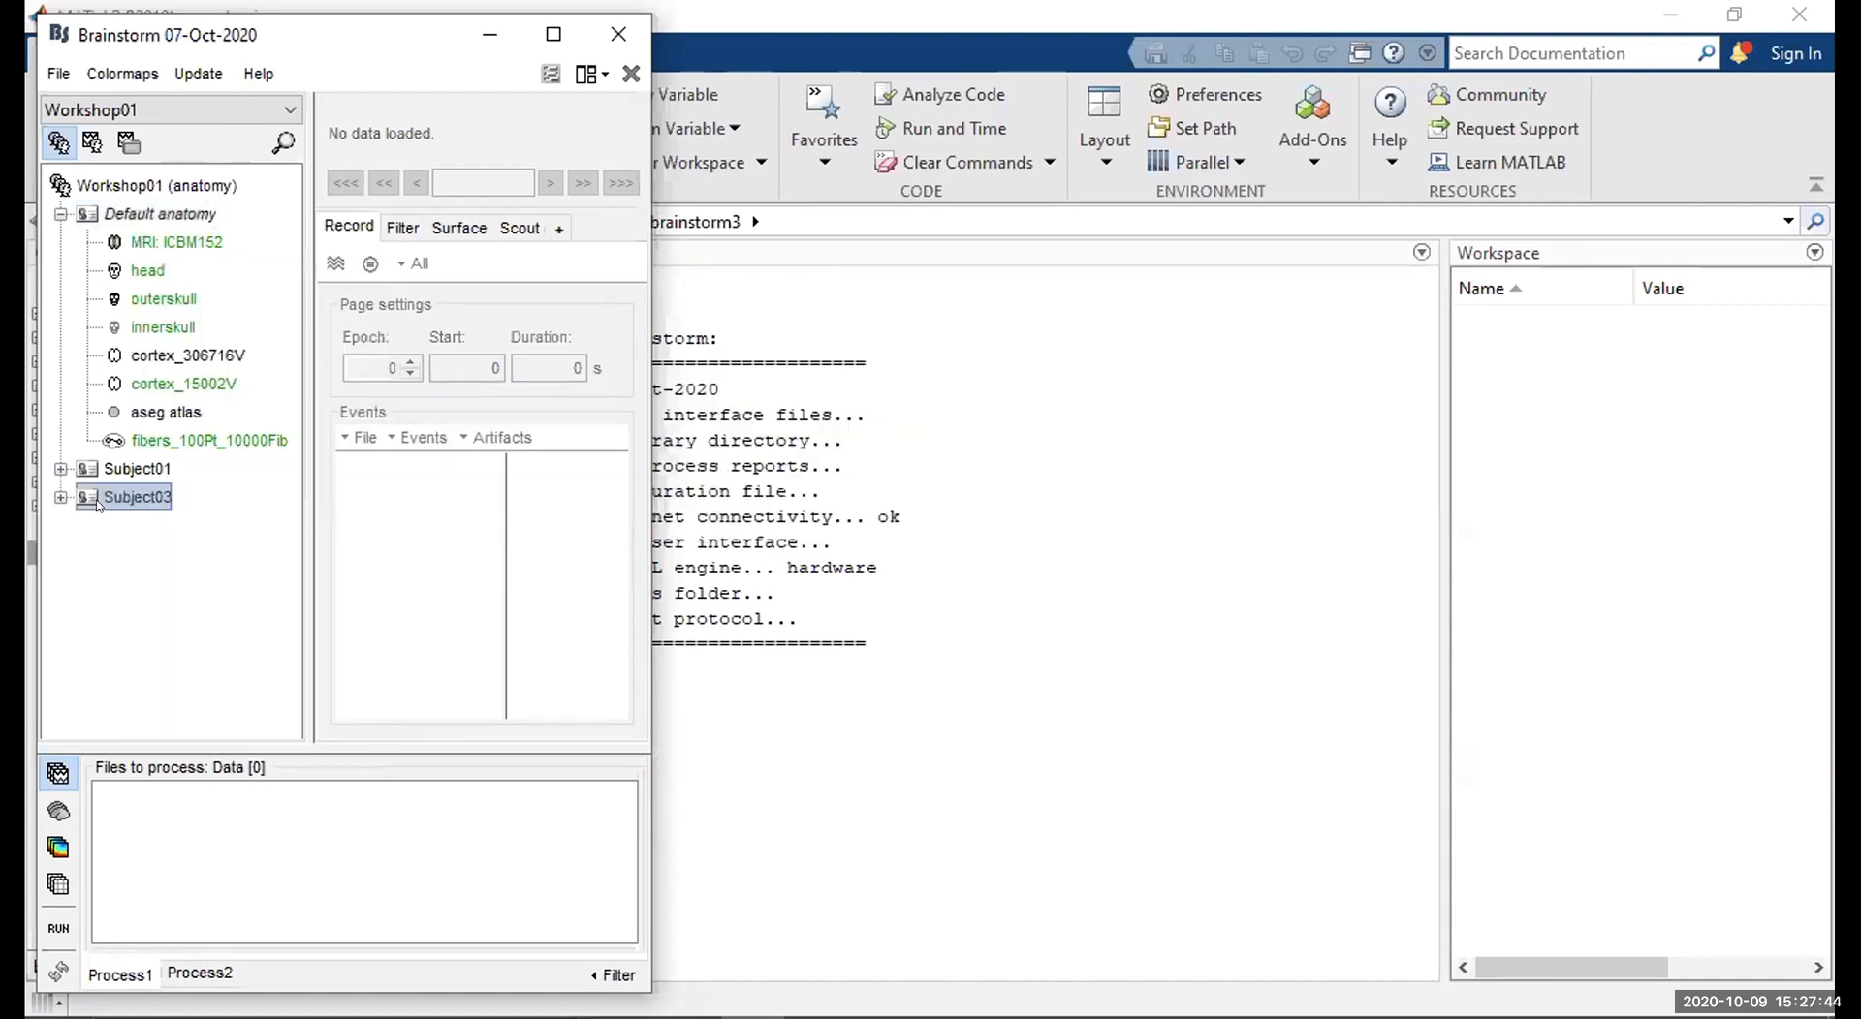
left_click(59, 498)
left_click(159, 527)
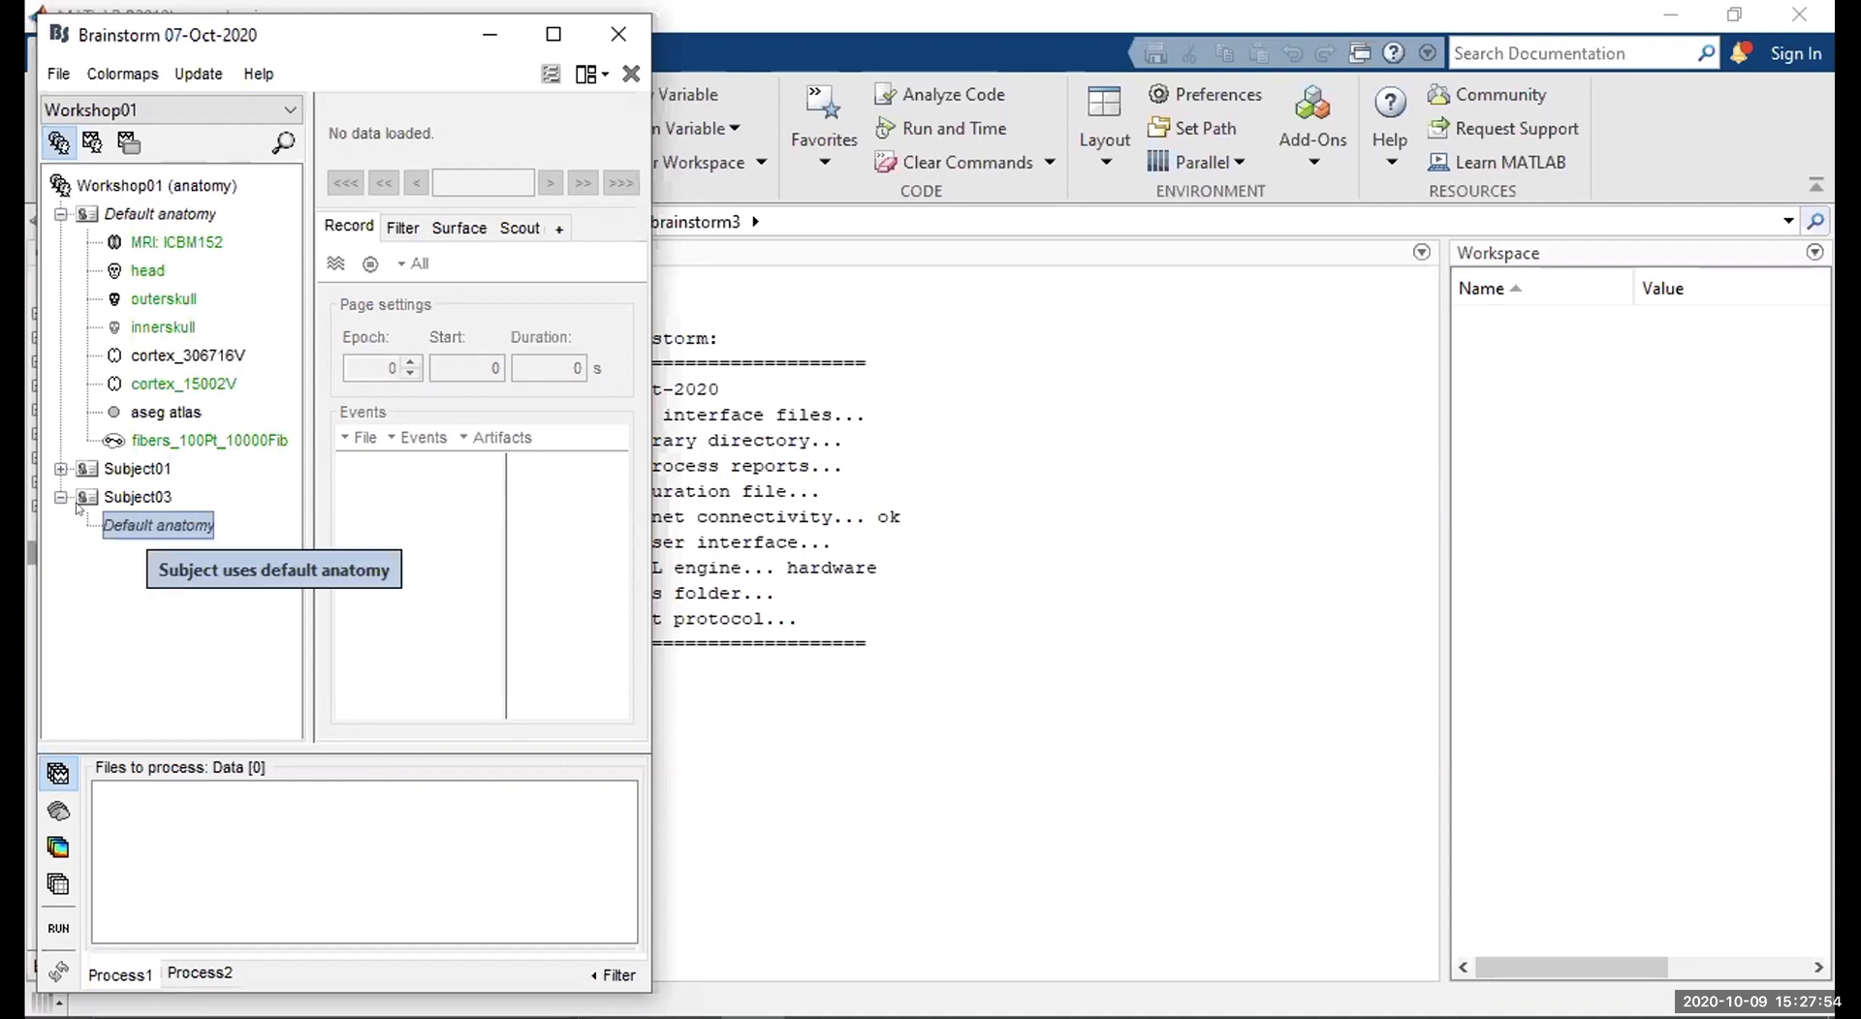
left_click(124, 469)
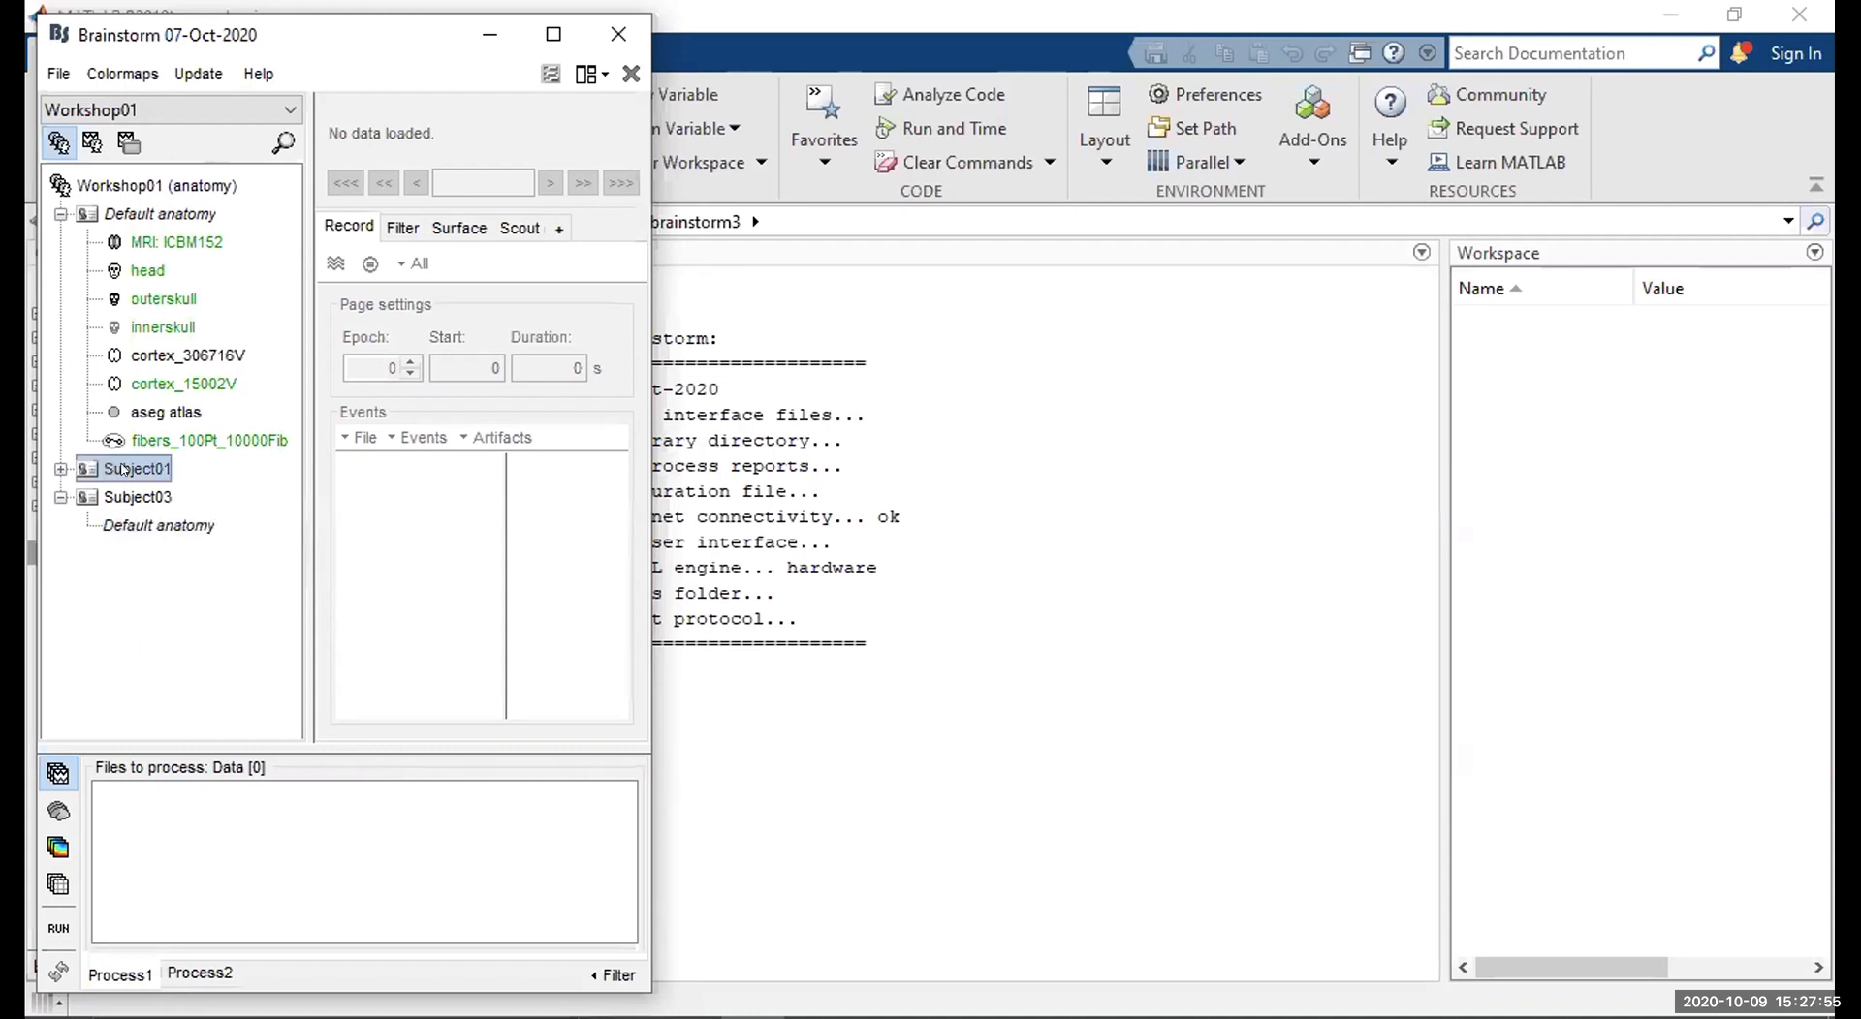
left_click(59, 468)
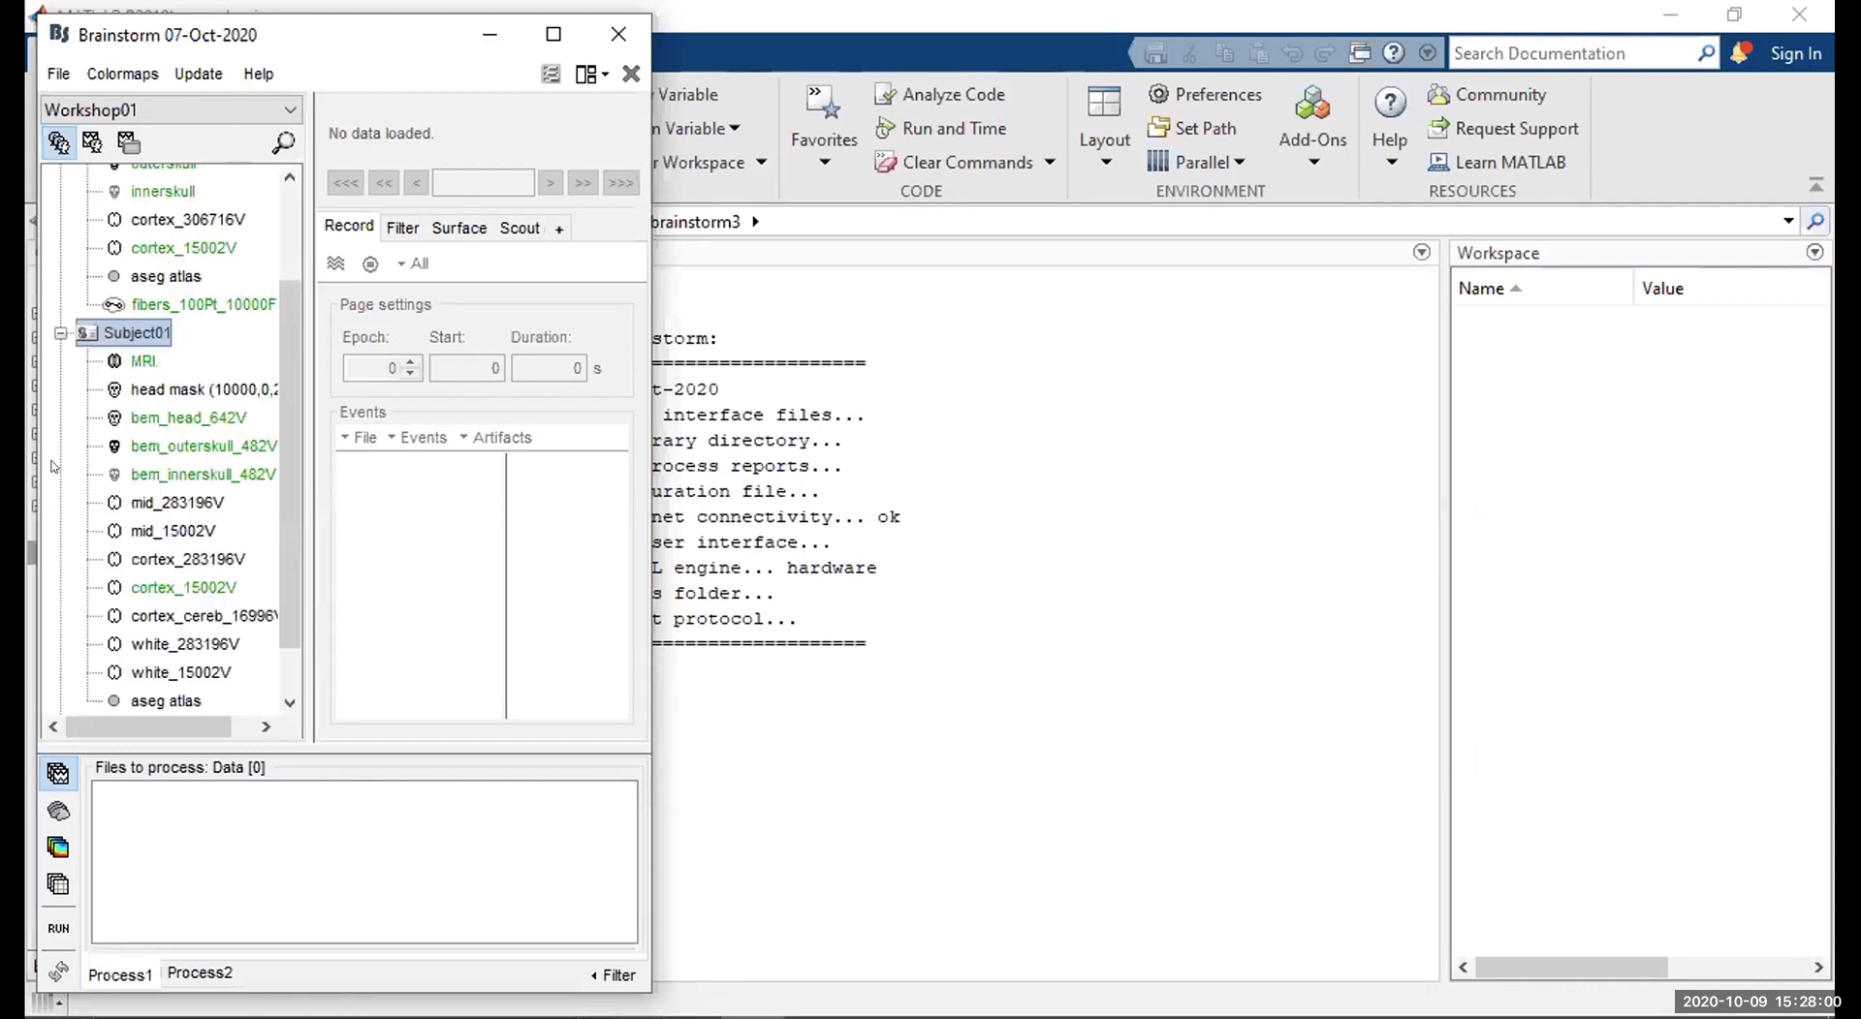
Open the anatomy folder import for Subject01, review the supported folder types such as FreeSurfer, BrainSuite and CAT12, and cancel the import.
left_click(126, 324)
left_click(121, 351)
left_click(119, 326)
right_click(119, 330)
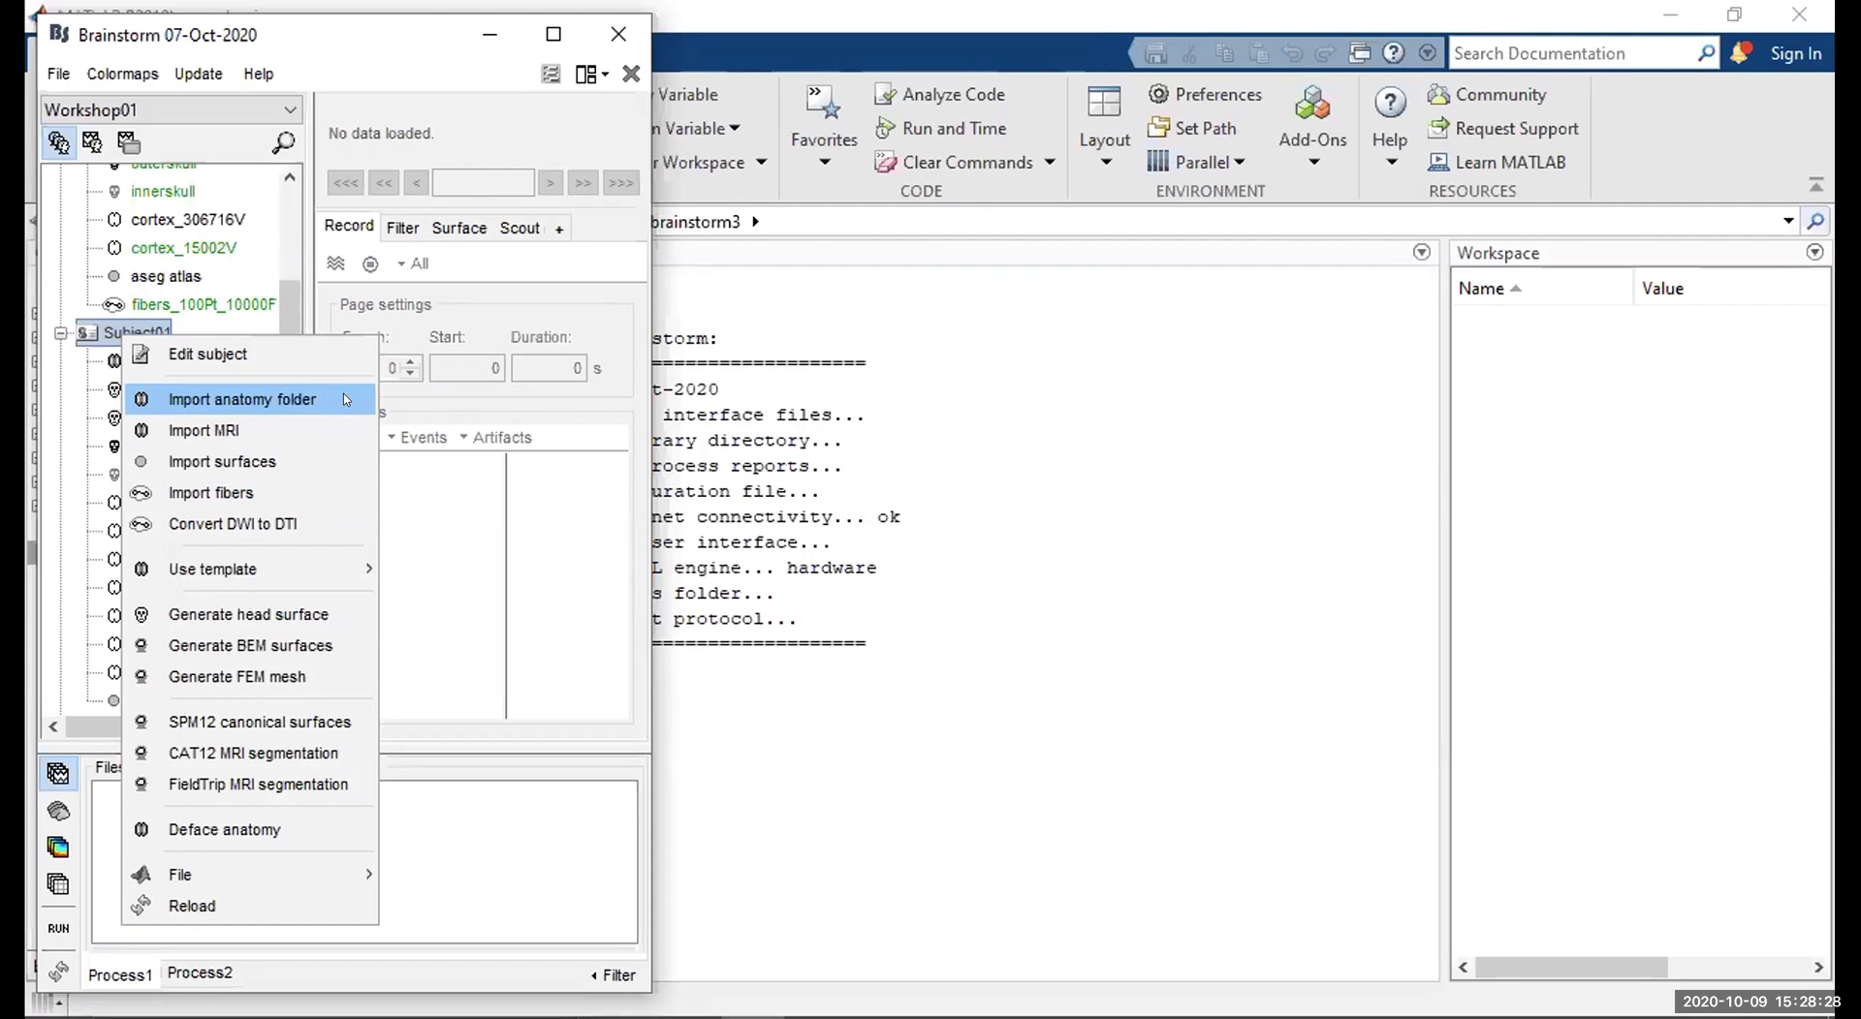
left_click(237, 397)
left_click(822, 777)
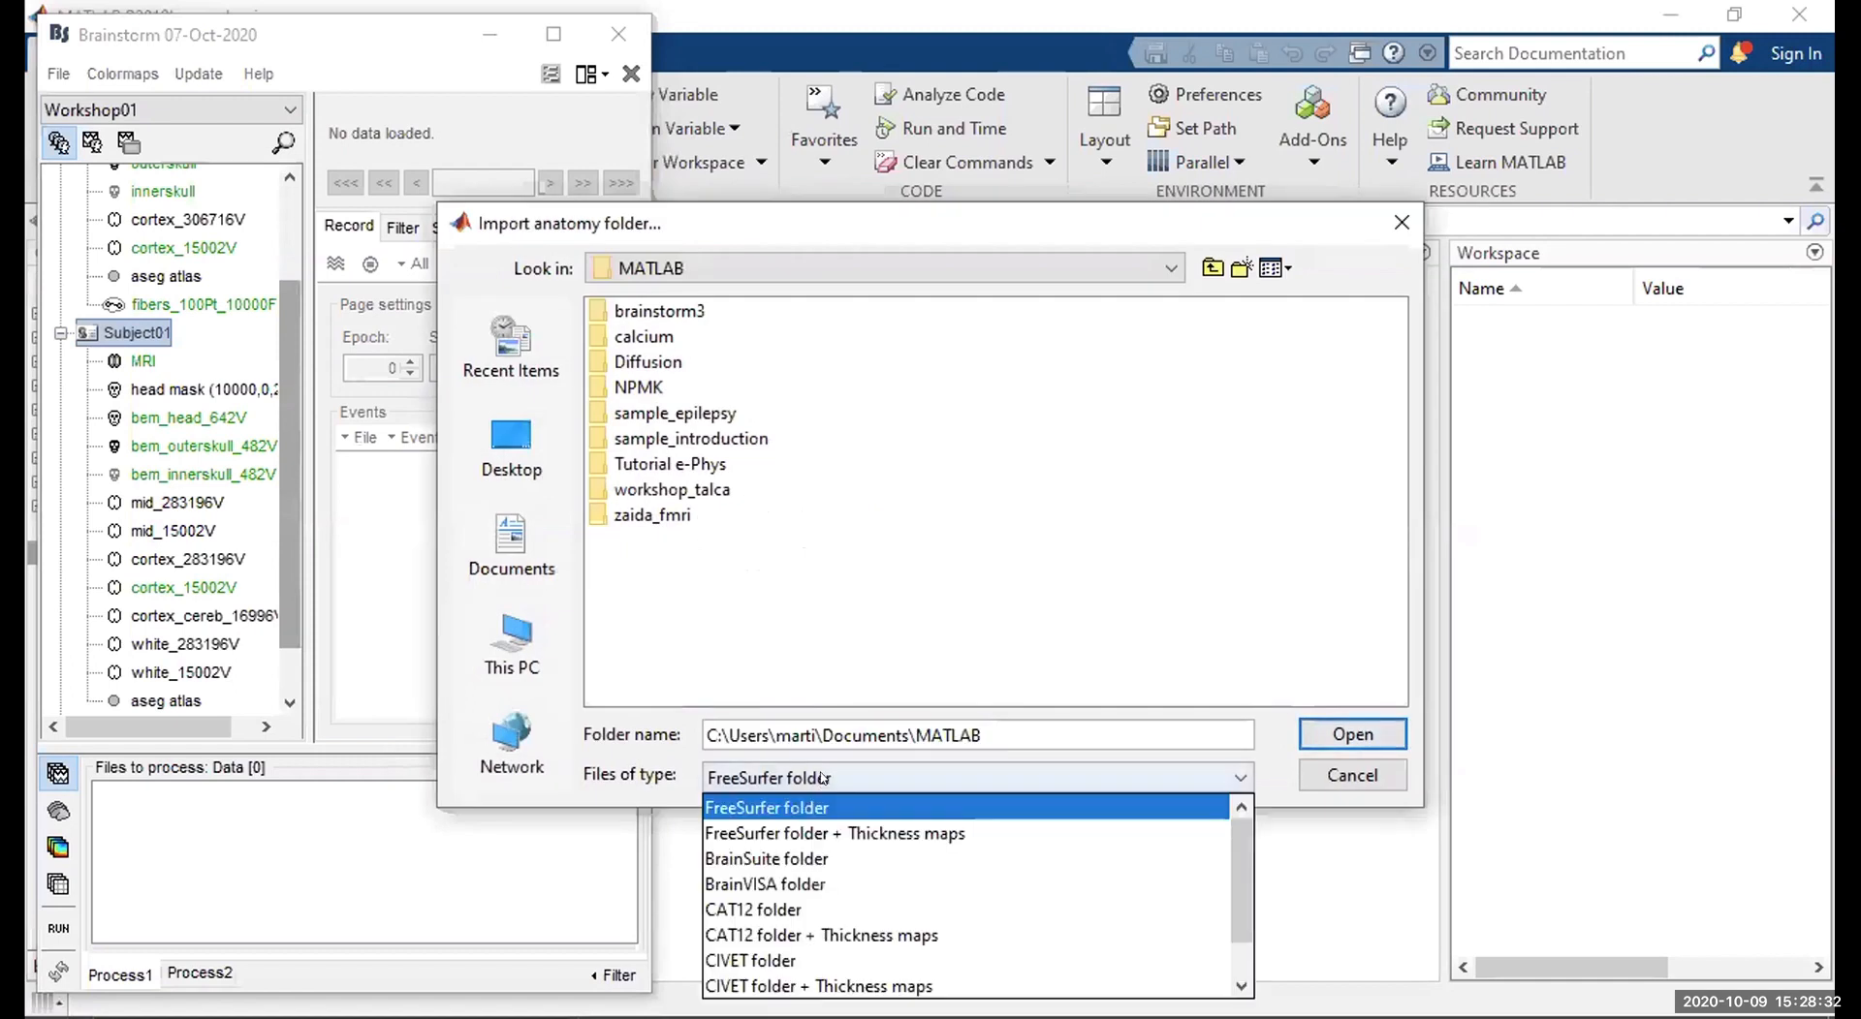
left_click(822, 777)
left_click(822, 777)
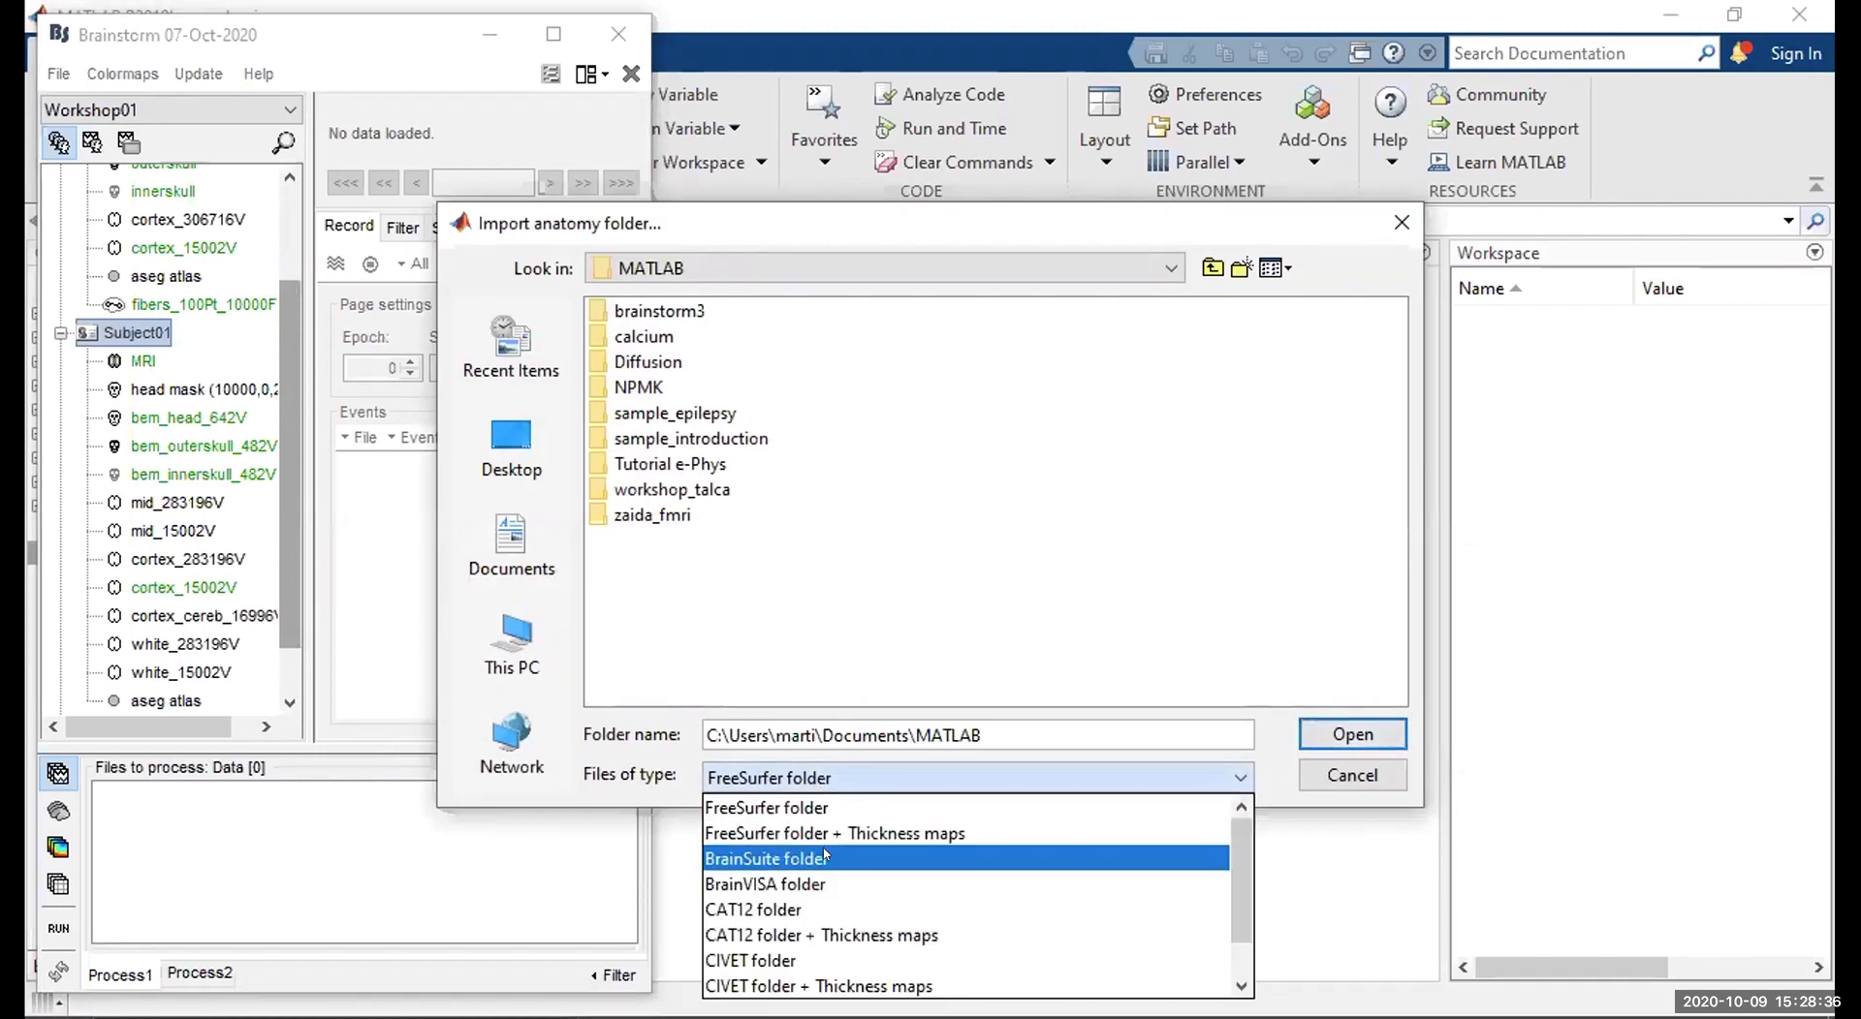
scroll(825, 869, "down", 1)
scroll(826, 869, "up", 1)
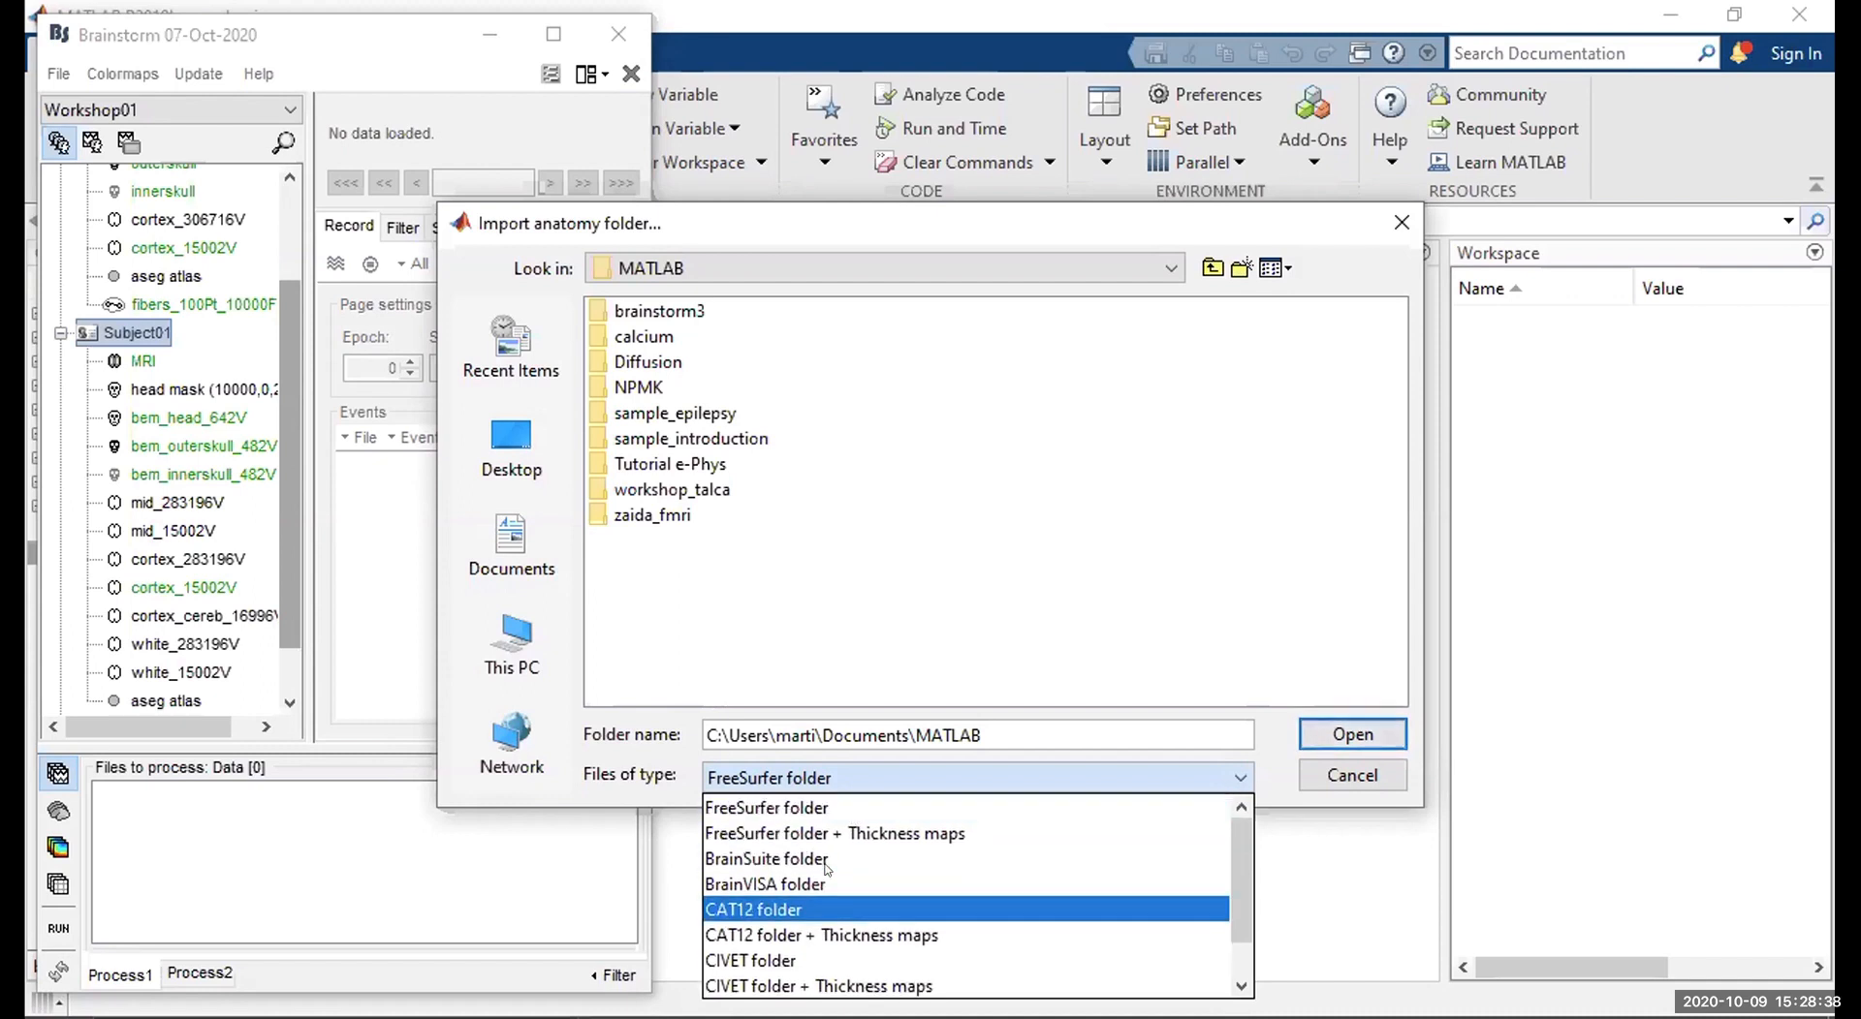
left_click(892, 775)
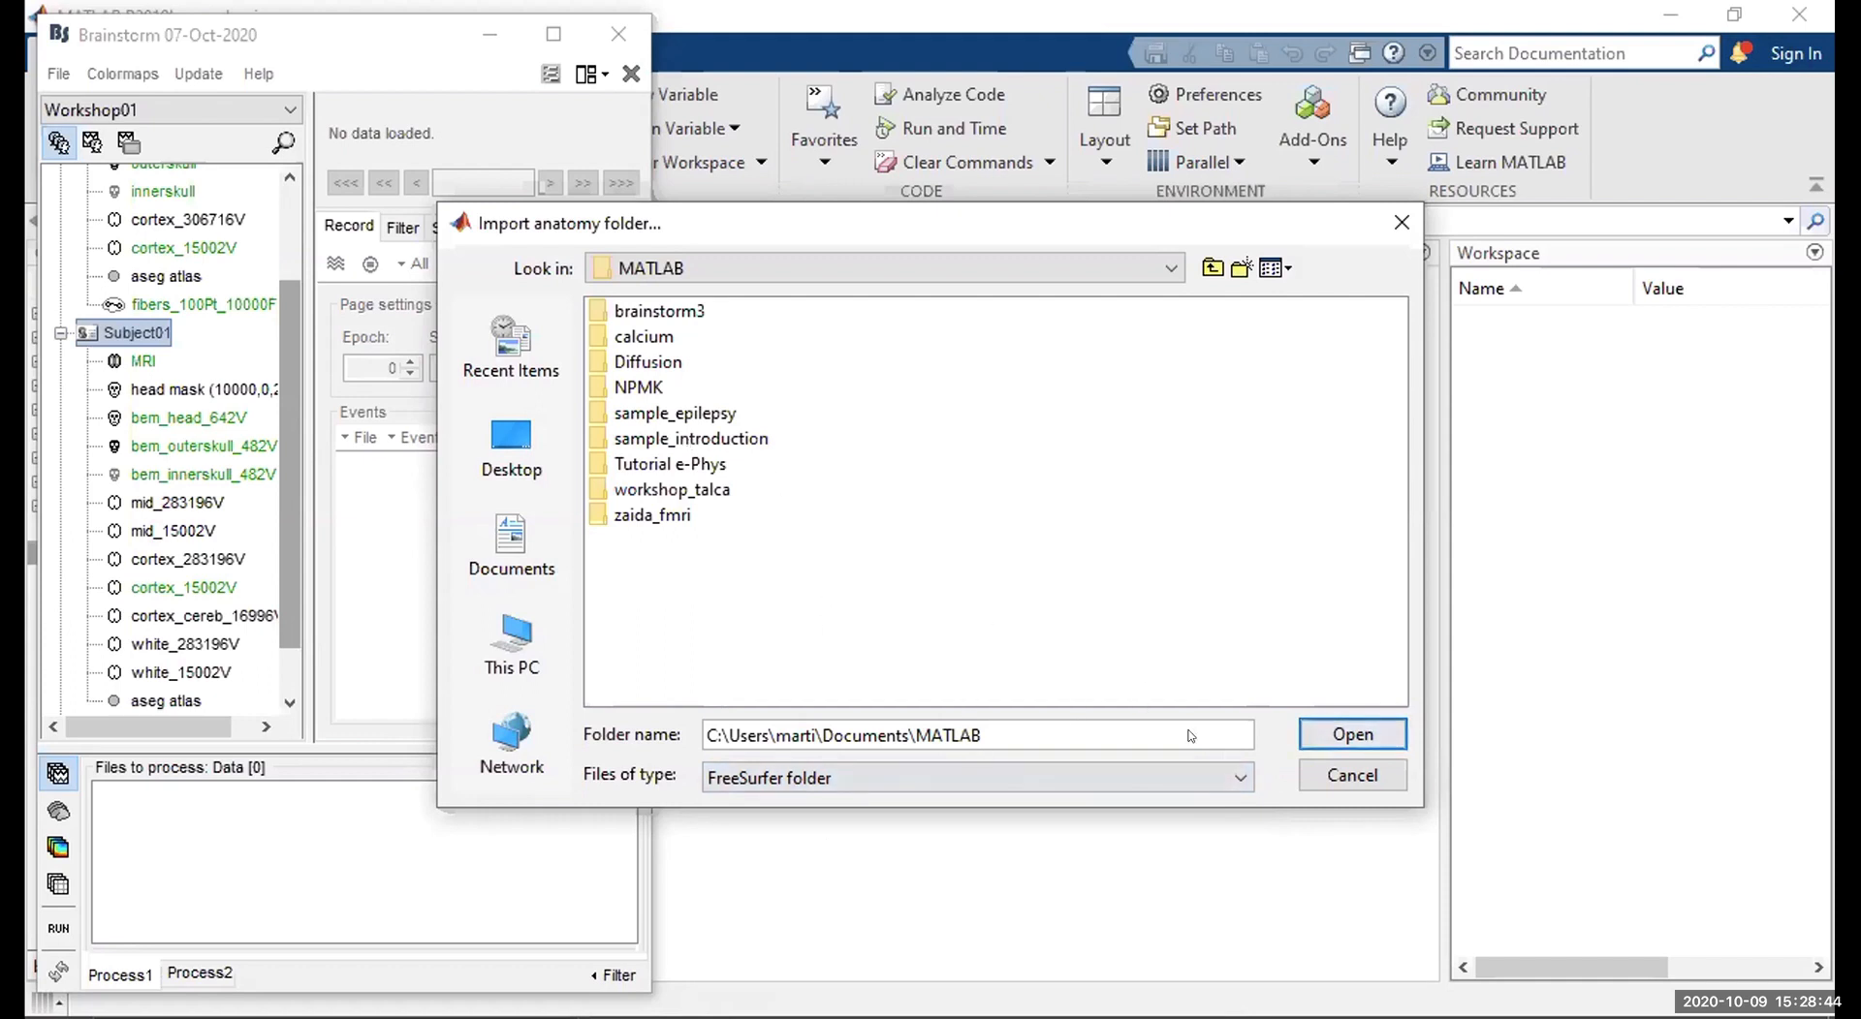
left_click(987, 781)
left_click(957, 782)
left_click(1352, 776)
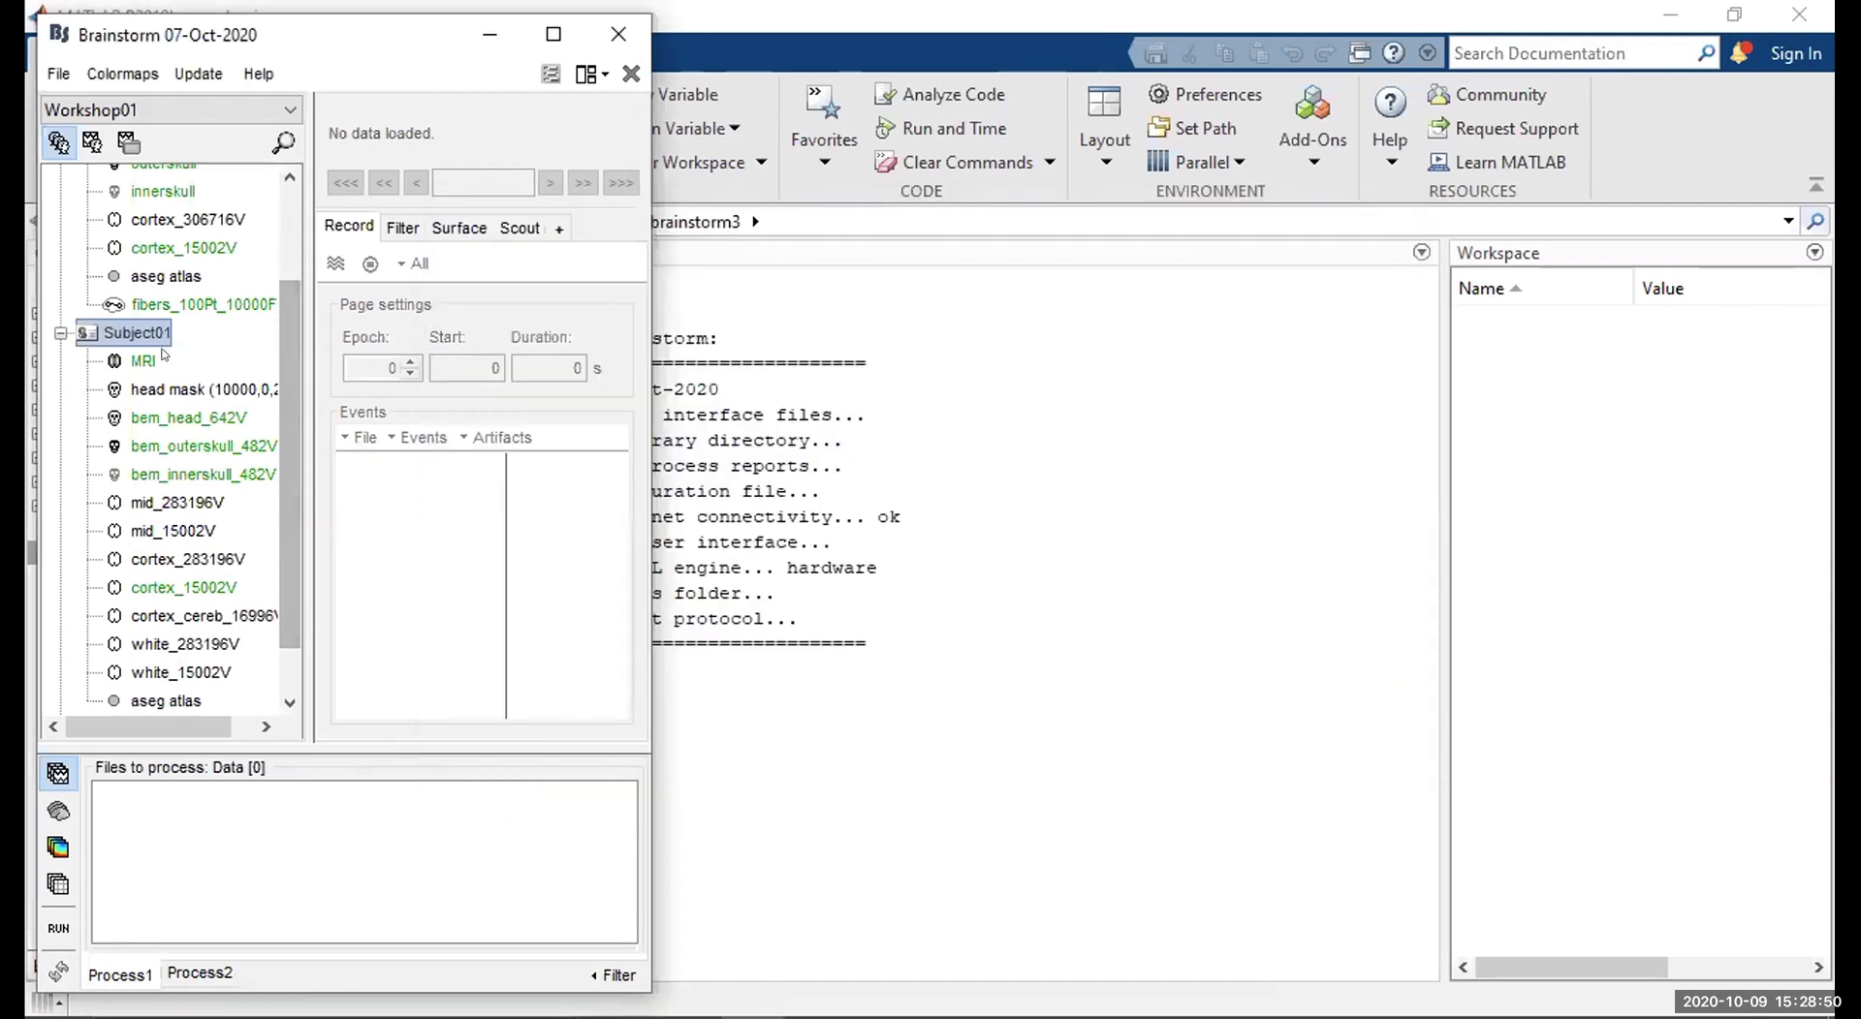
Examine Subject01's surface files and review the import, surface generation and MRI segmentation commands available for the subject.
left_click_drag(292, 377, 284, 388)
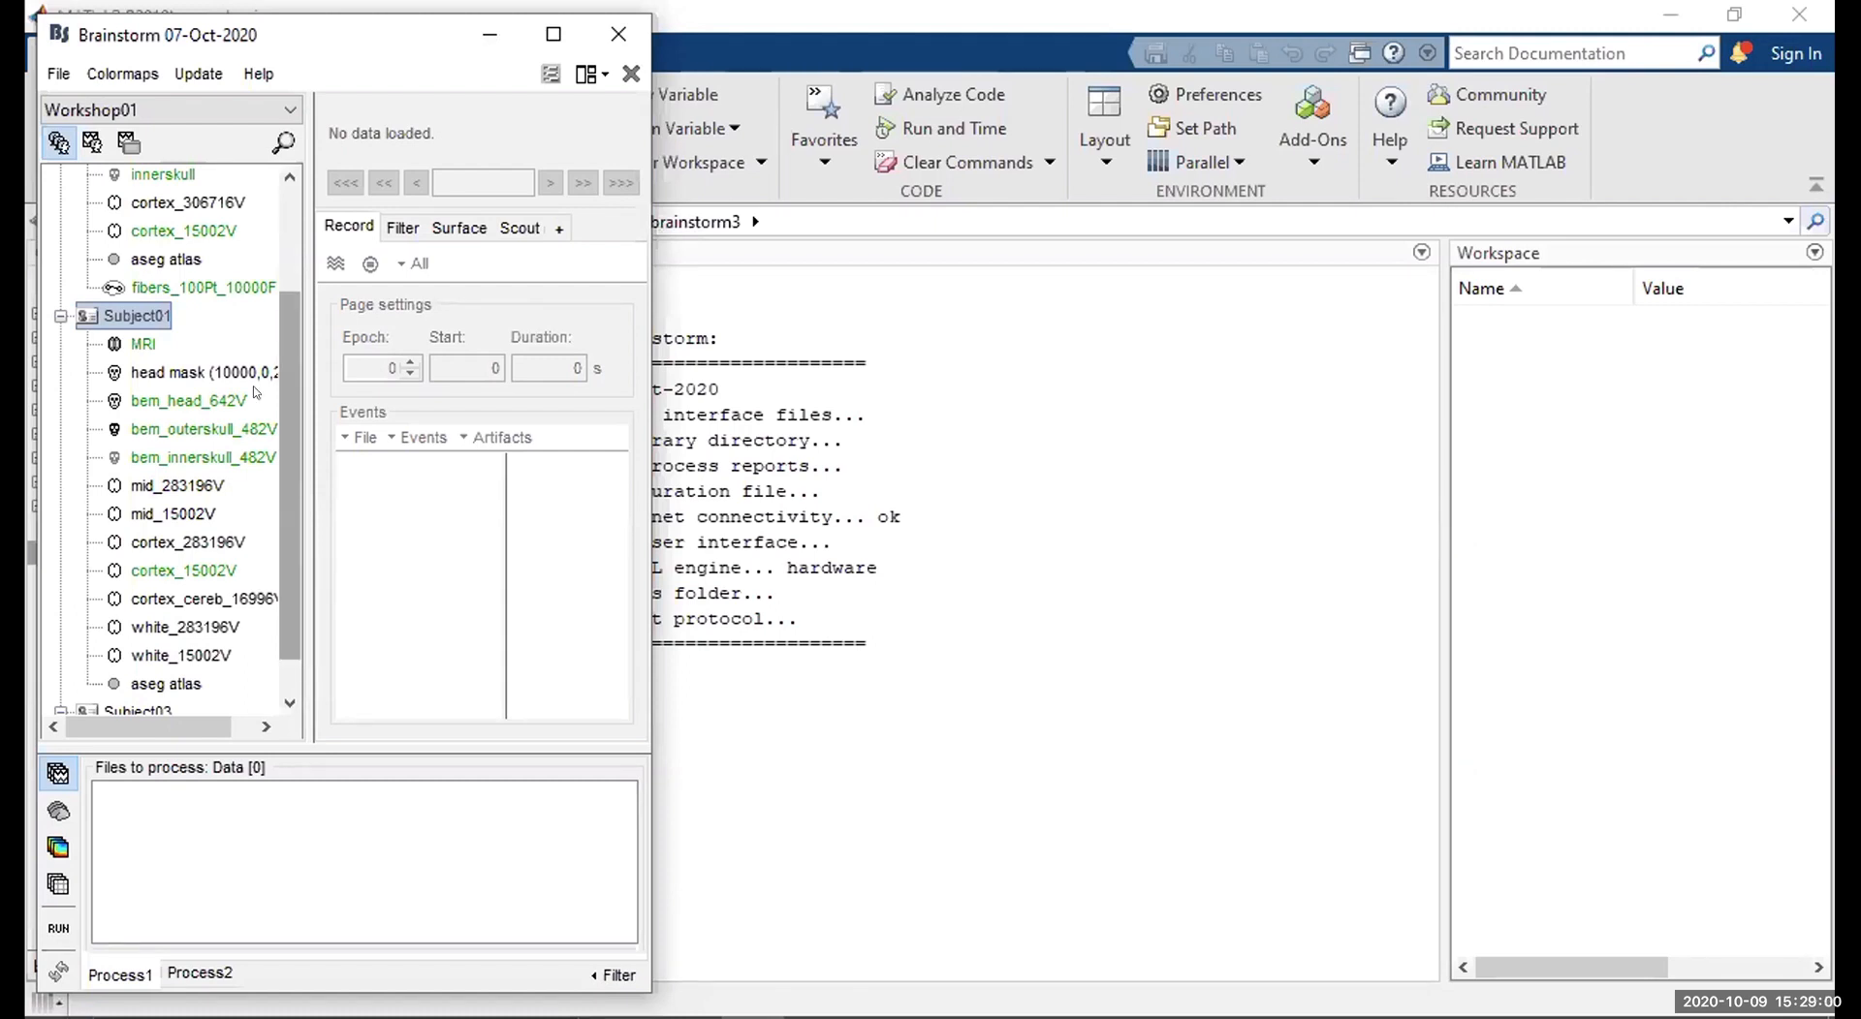
scroll(204, 359, "down", 1)
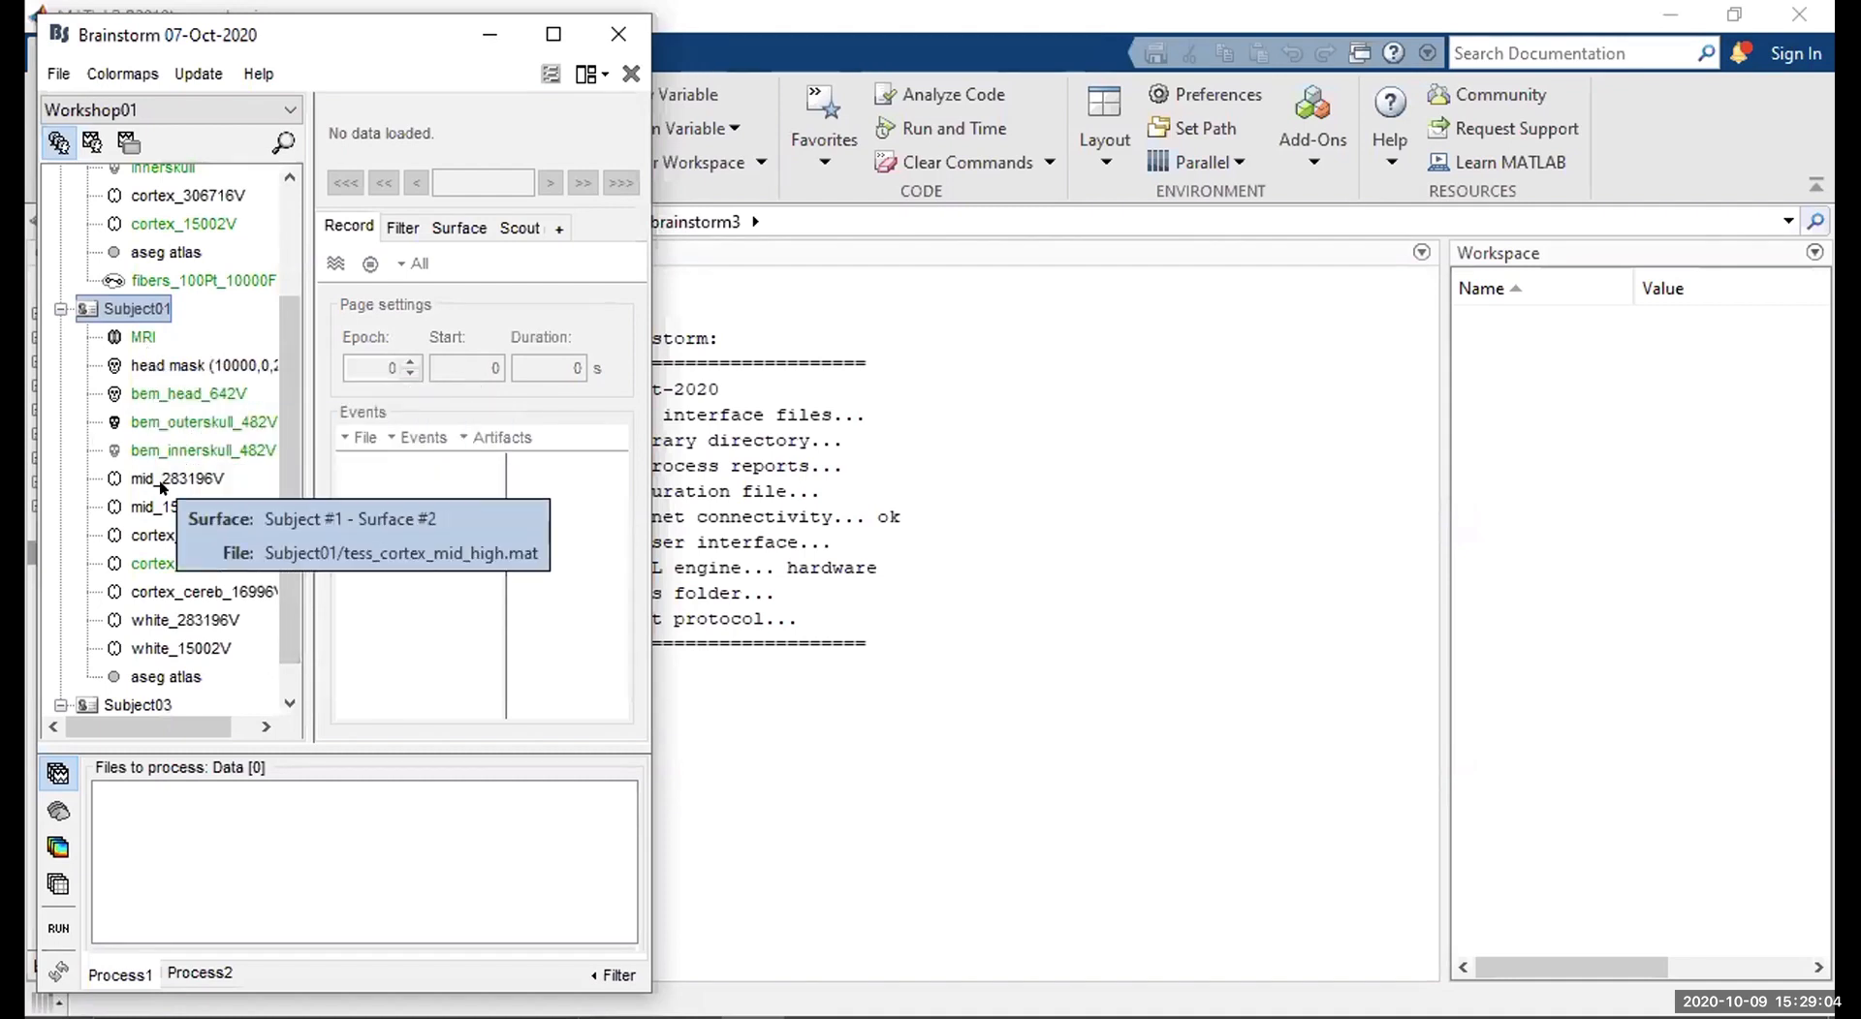
right_click(119, 308)
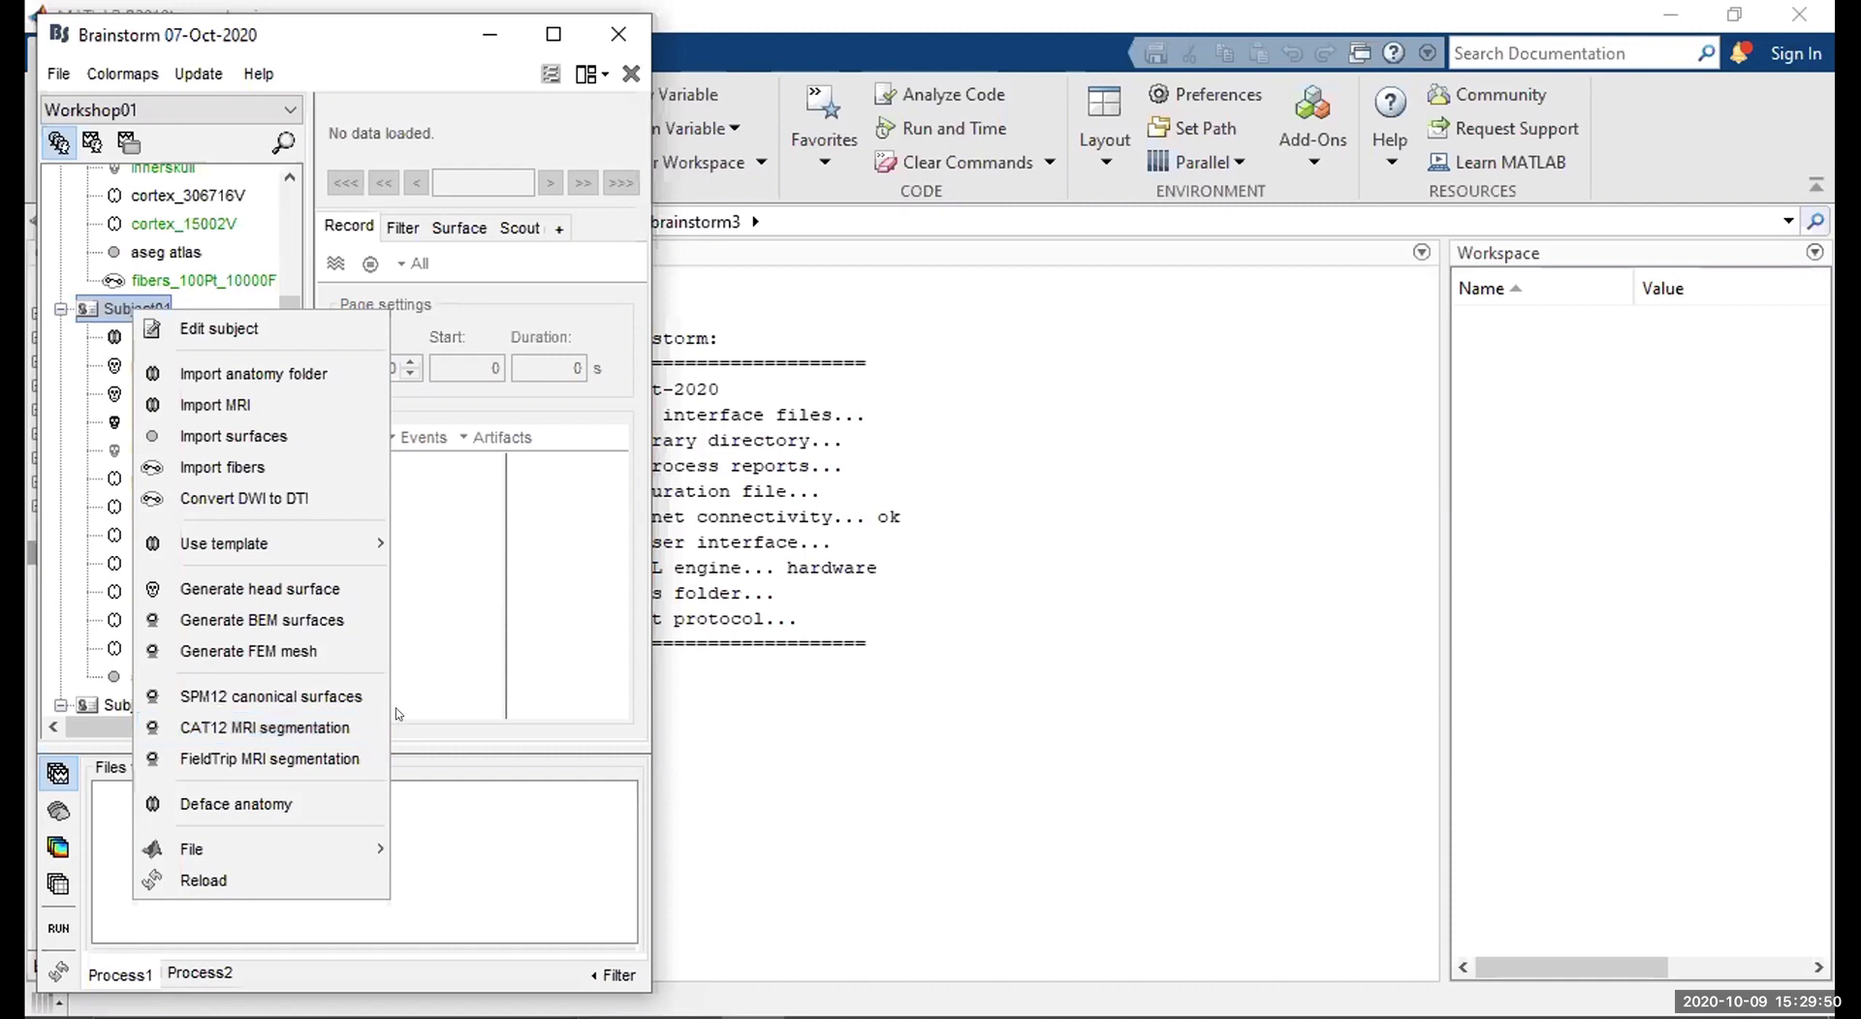
left_click(462, 686)
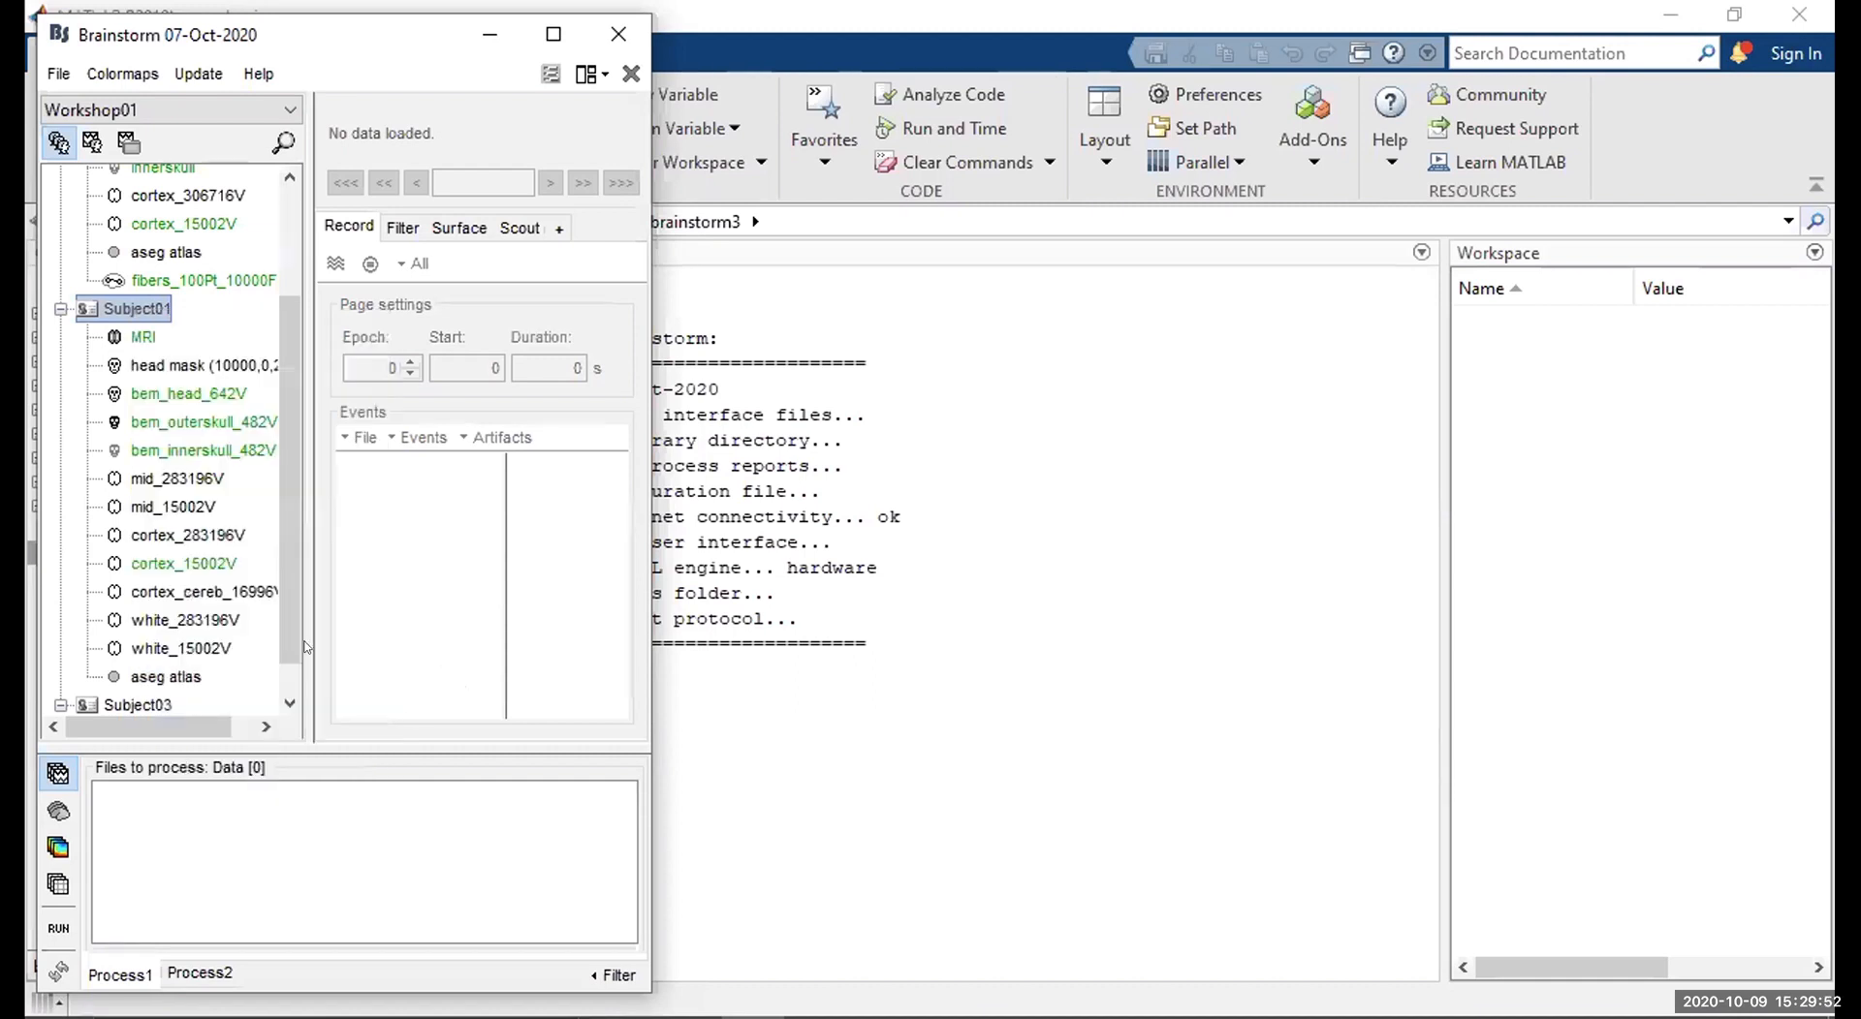
Review the import options for the default anatomy, including fibers, and check its ICBM152 MRI and fibers entries.
left_click_drag(294, 565, 293, 441)
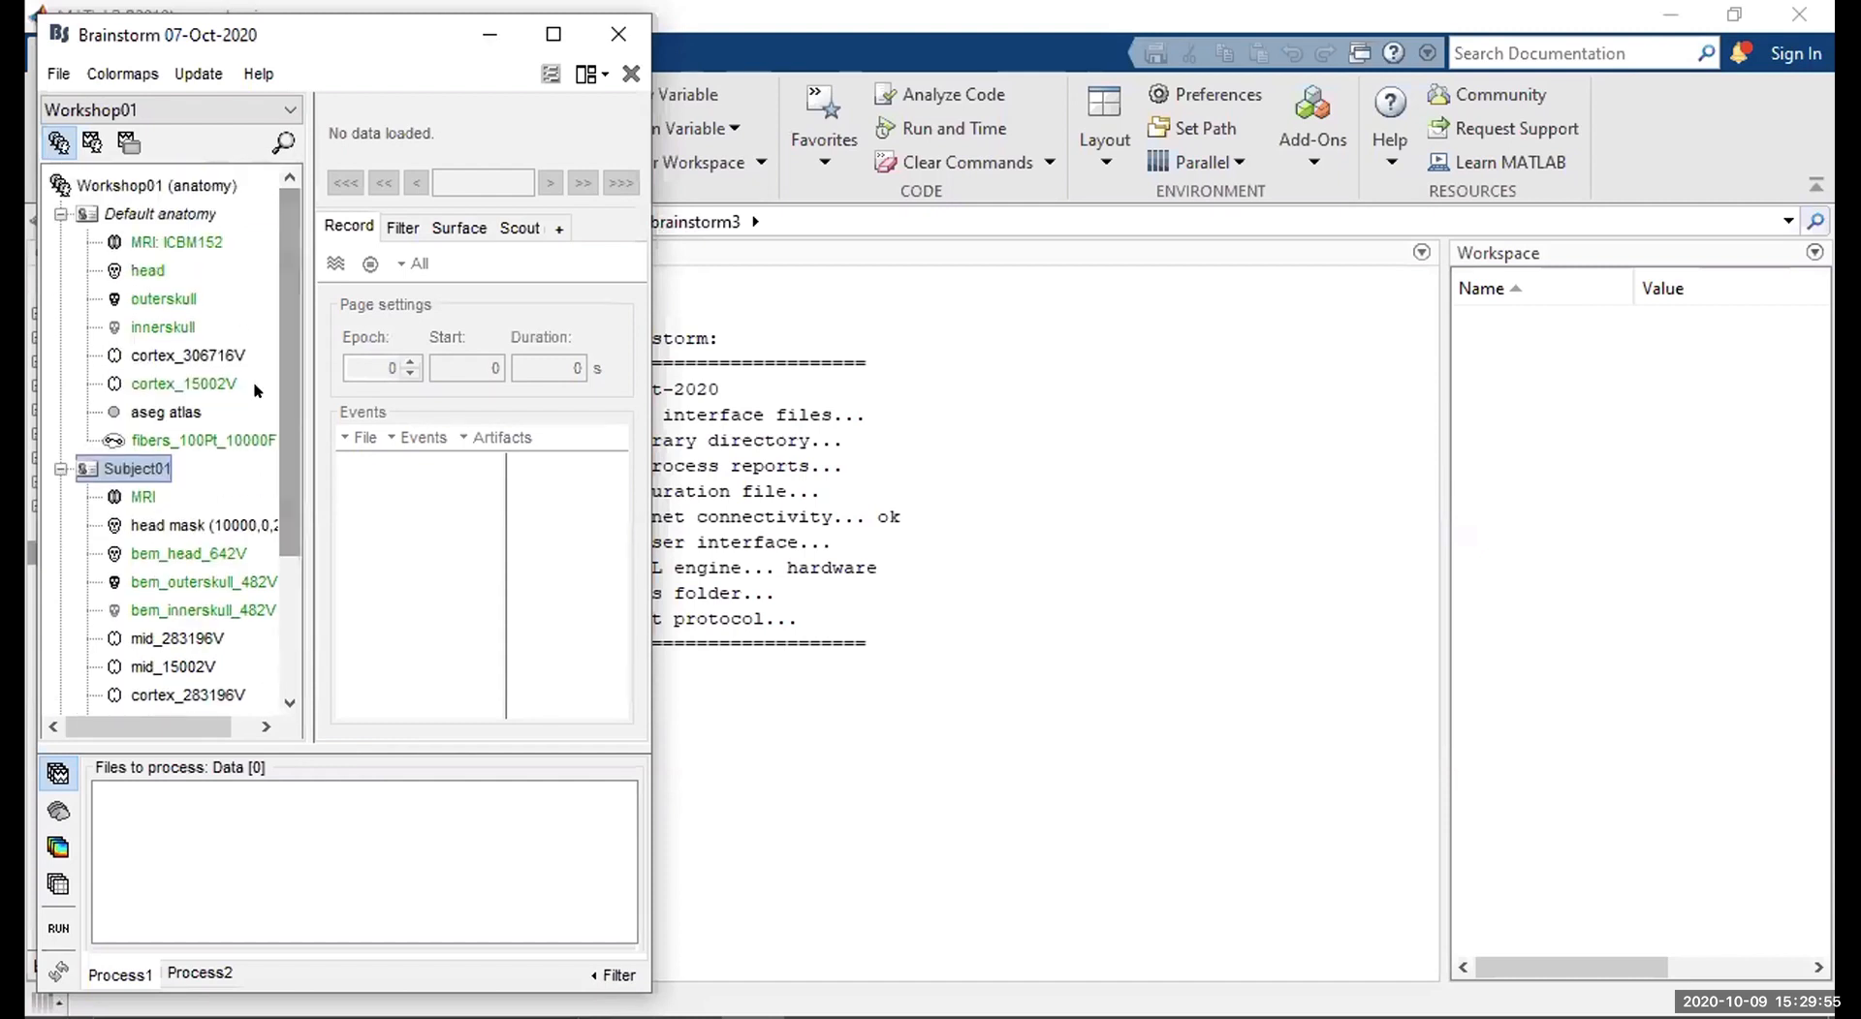
left_click(143, 211)
right_click(143, 211)
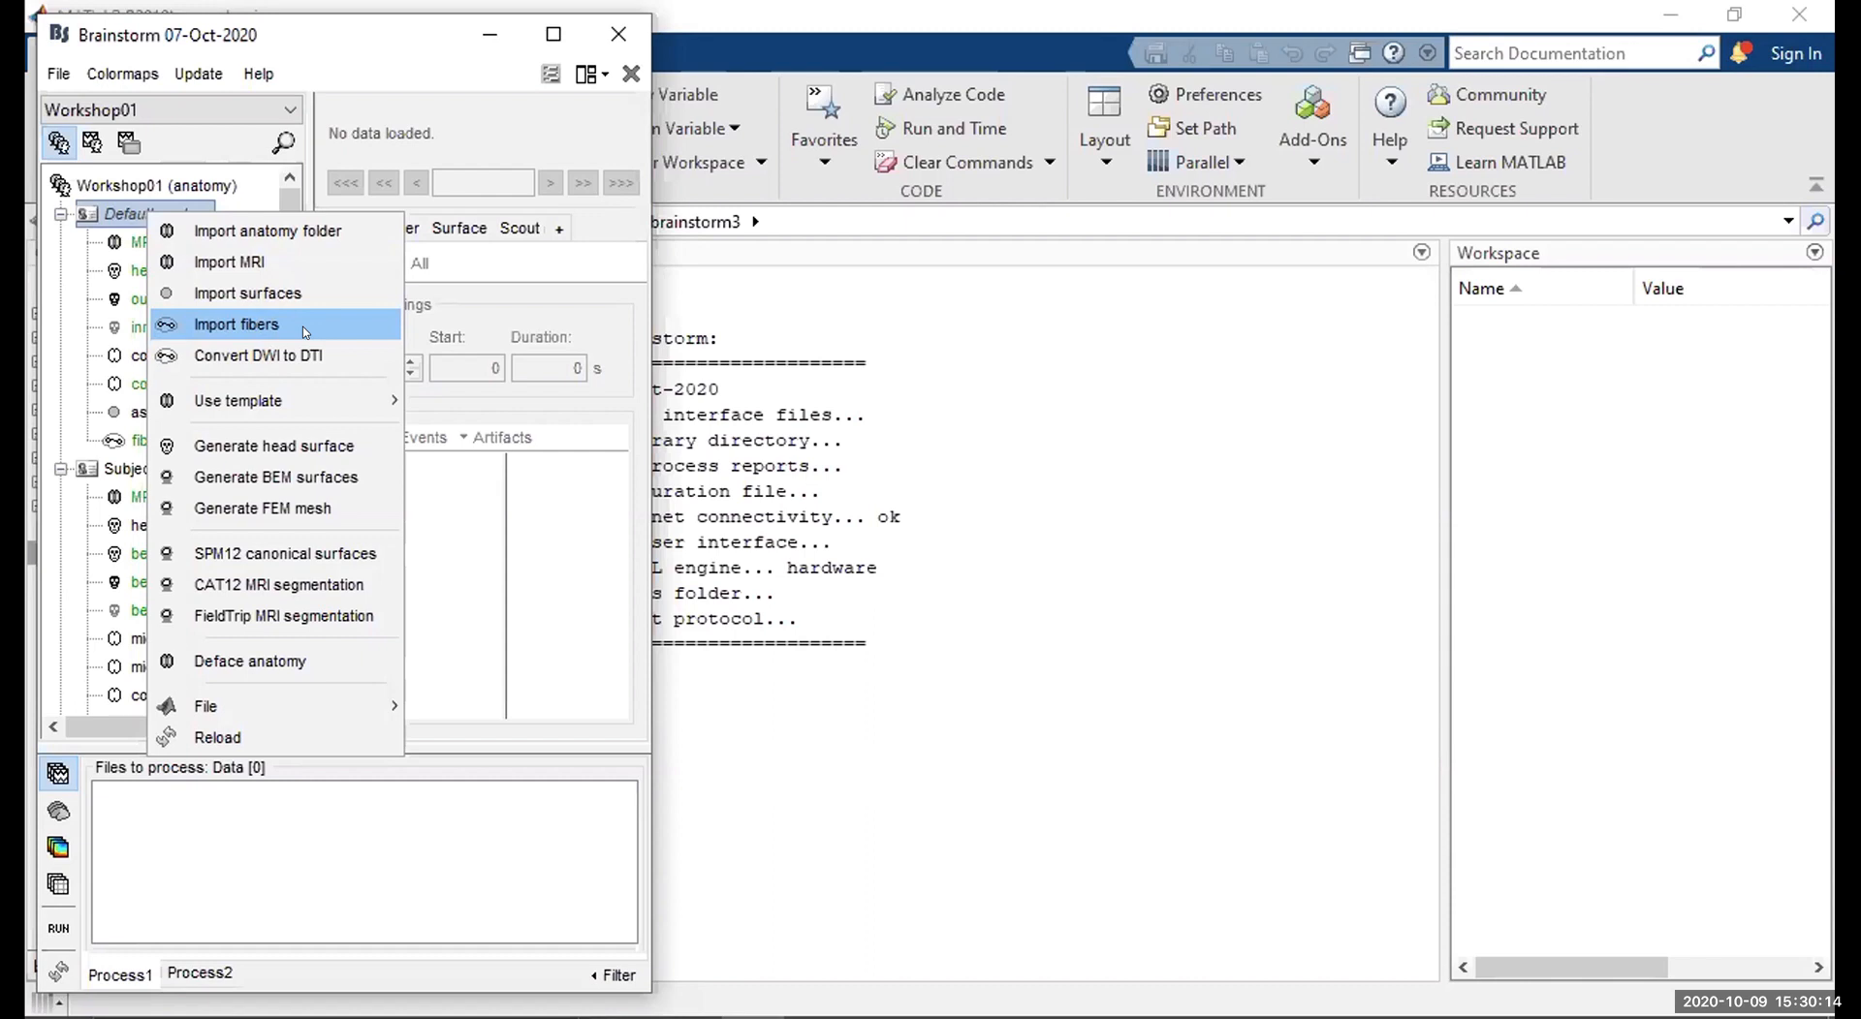
left_click(444, 321)
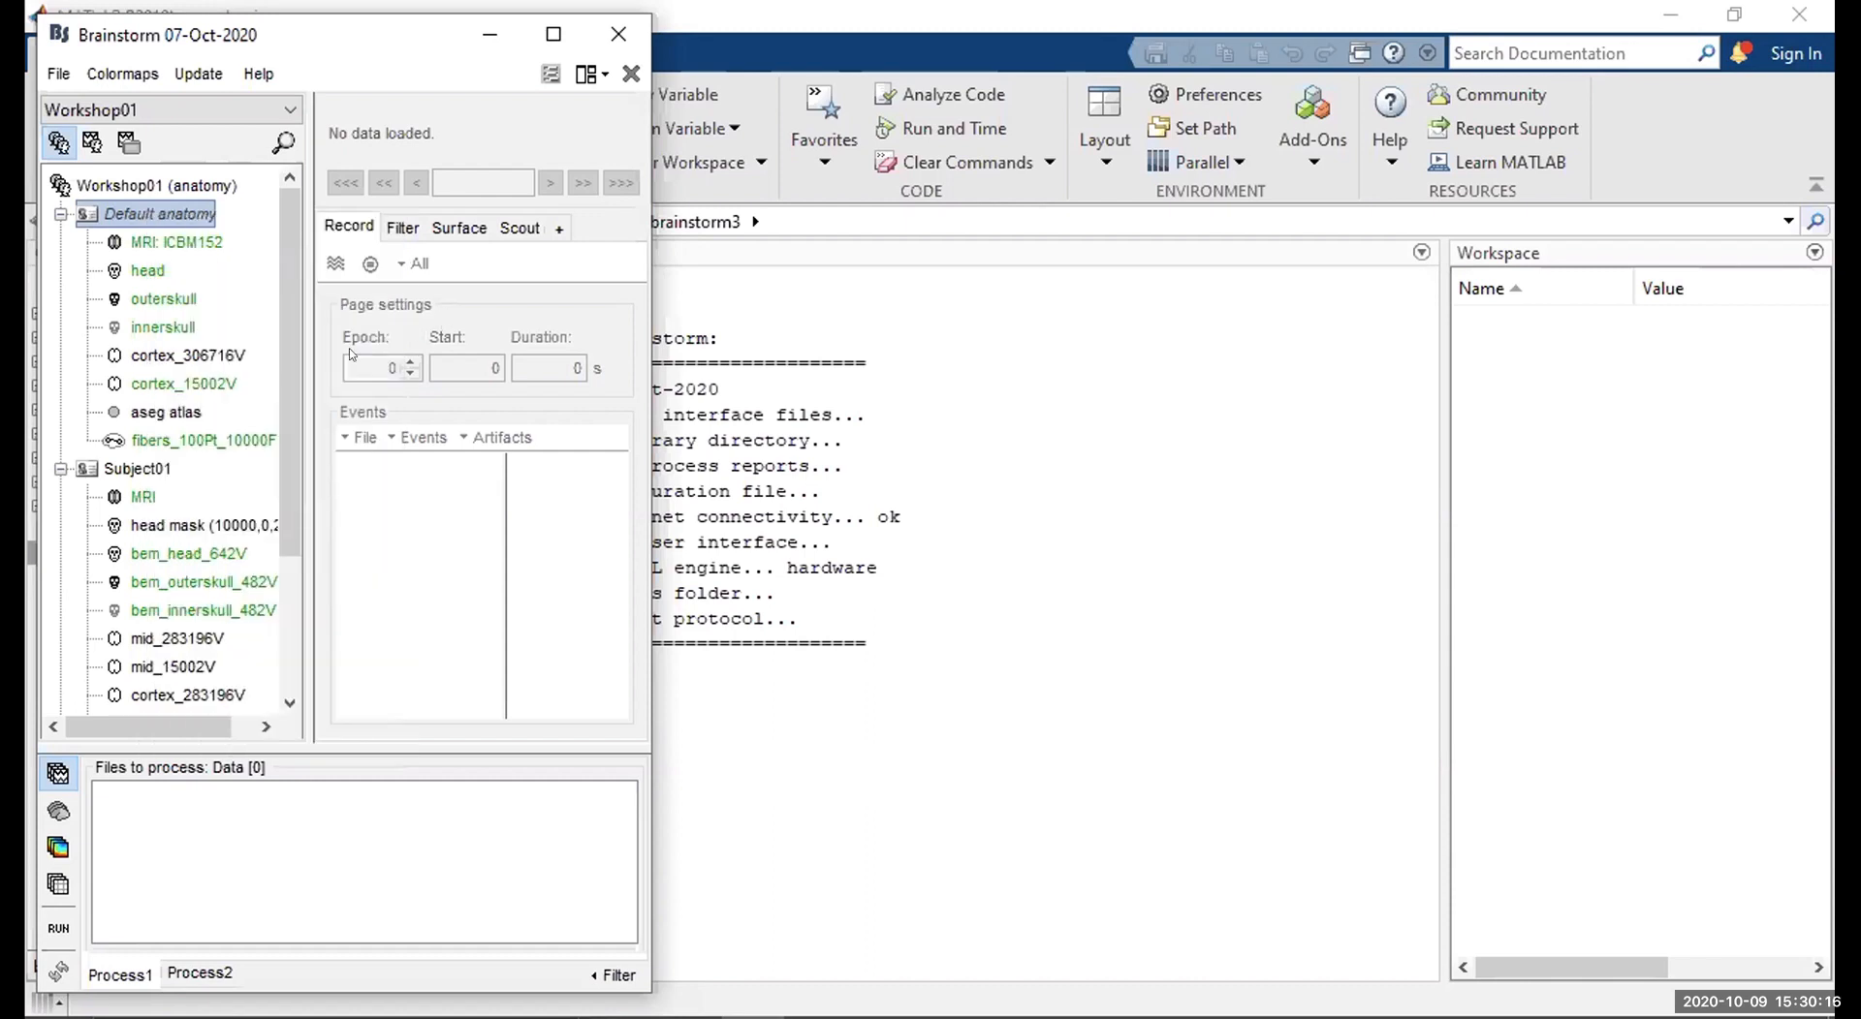
left_click(164, 443)
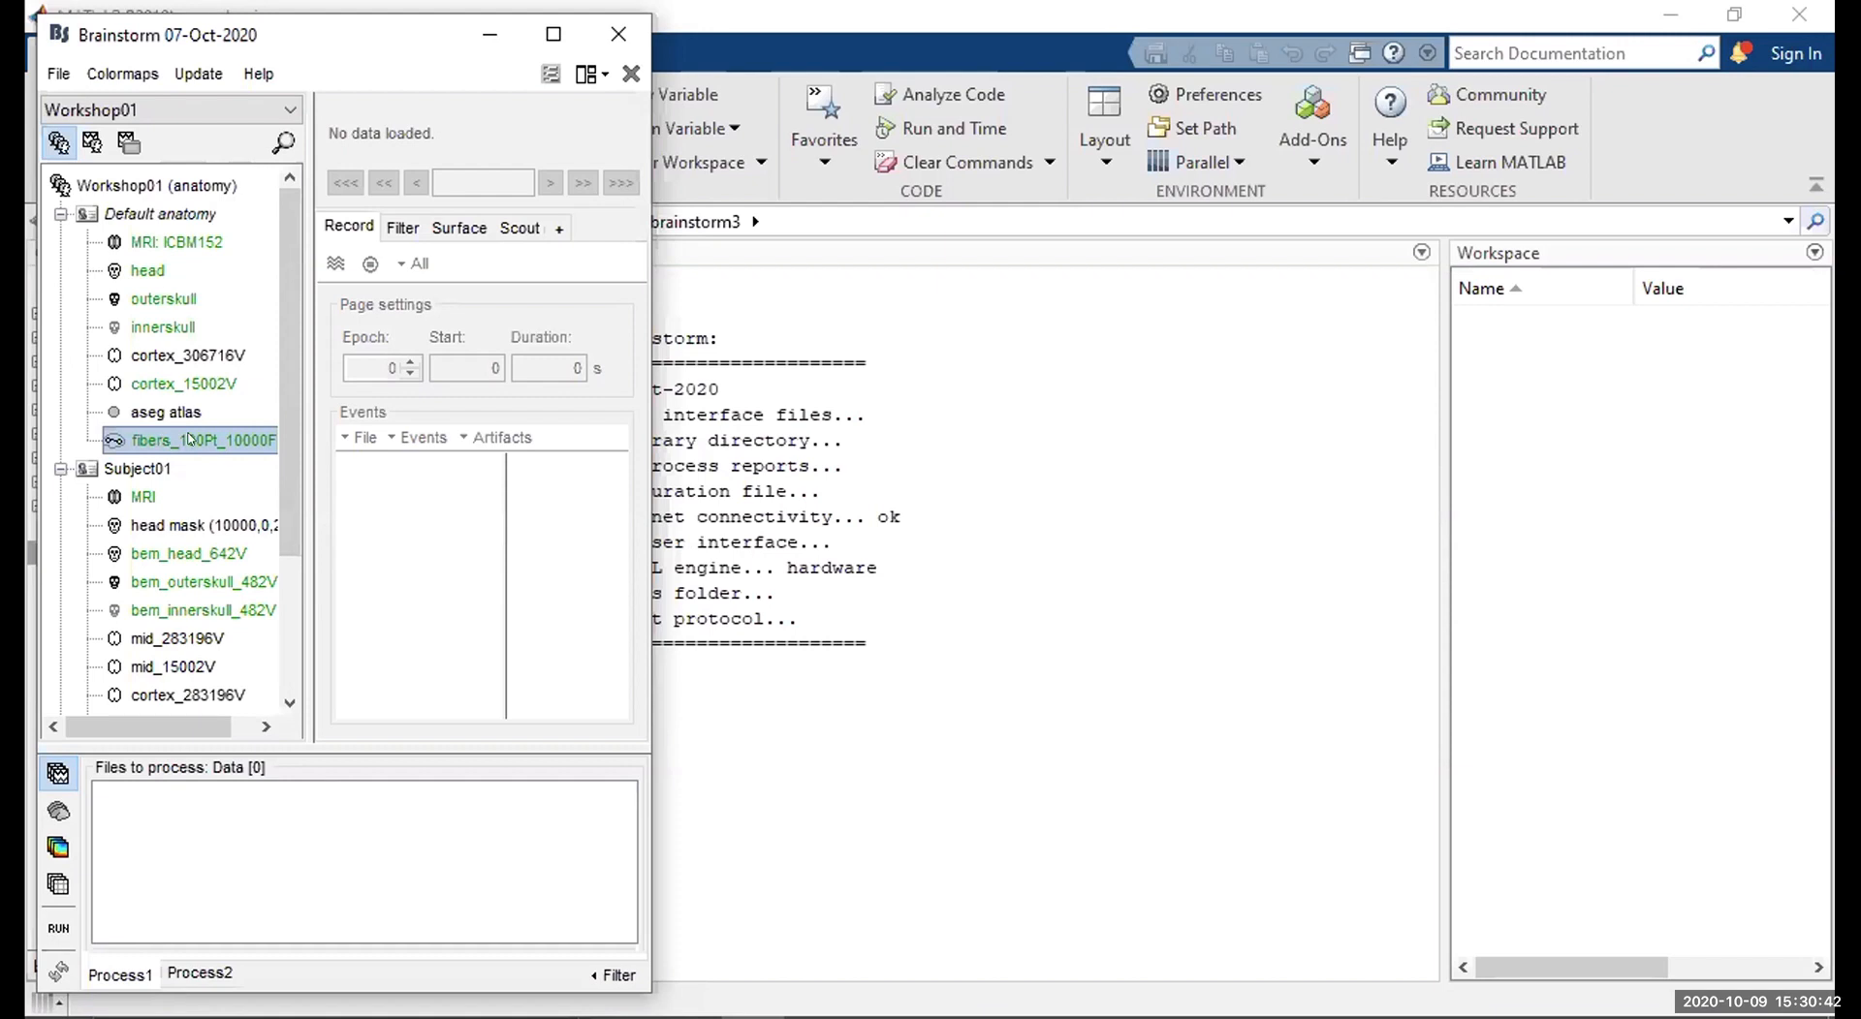
left_click(189, 242)
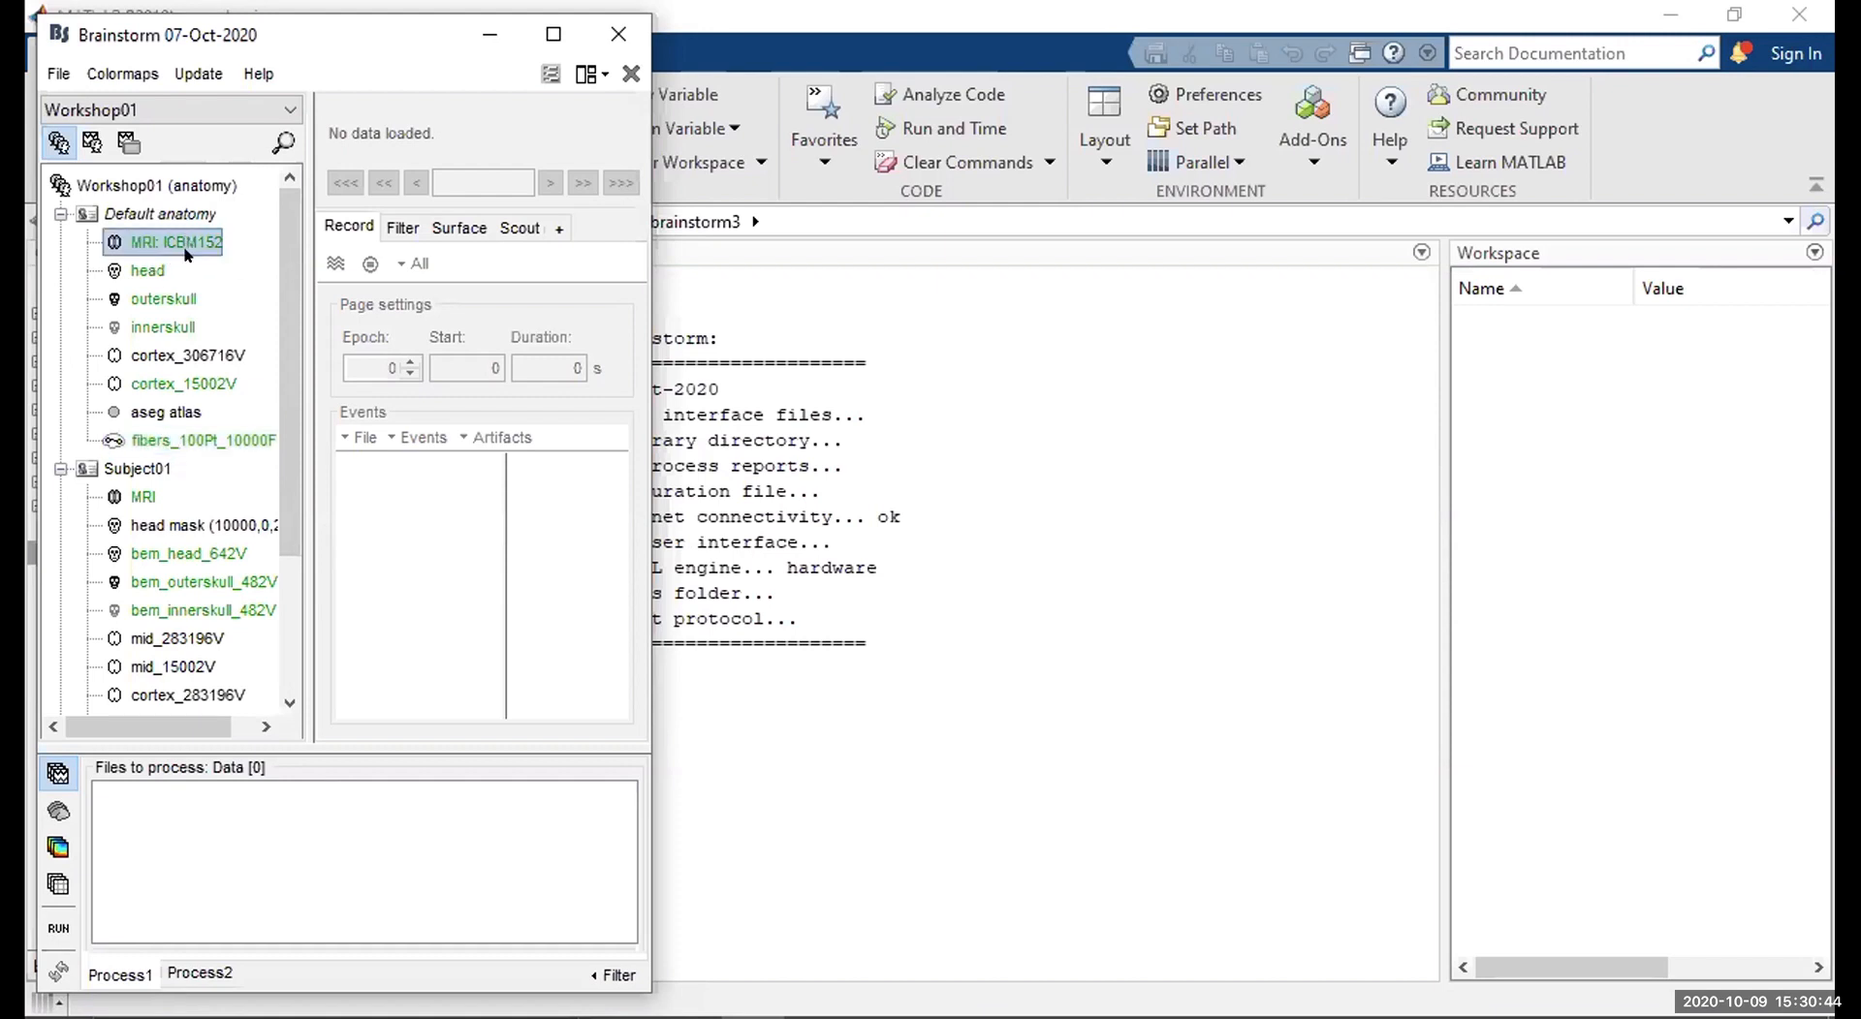
left_click(188, 443)
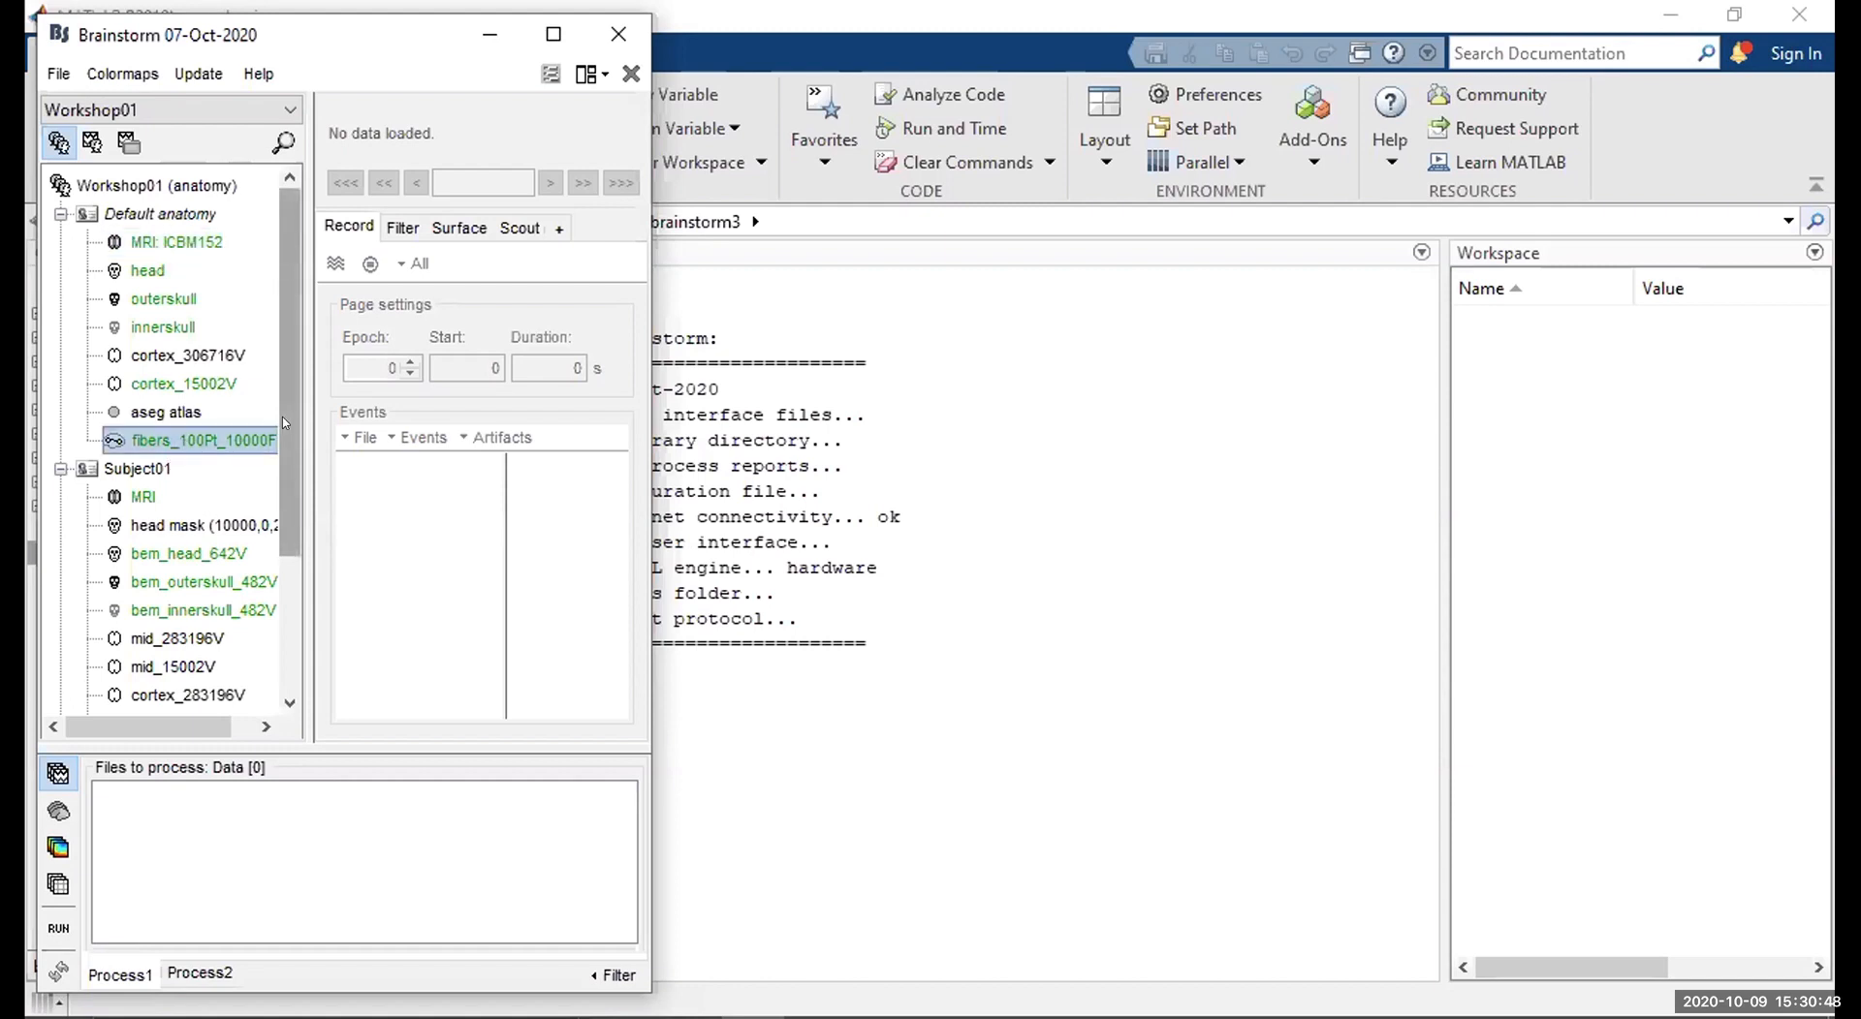
Display Subject01's MRI in the MRI Viewer.
scroll(285, 422, "down", 3)
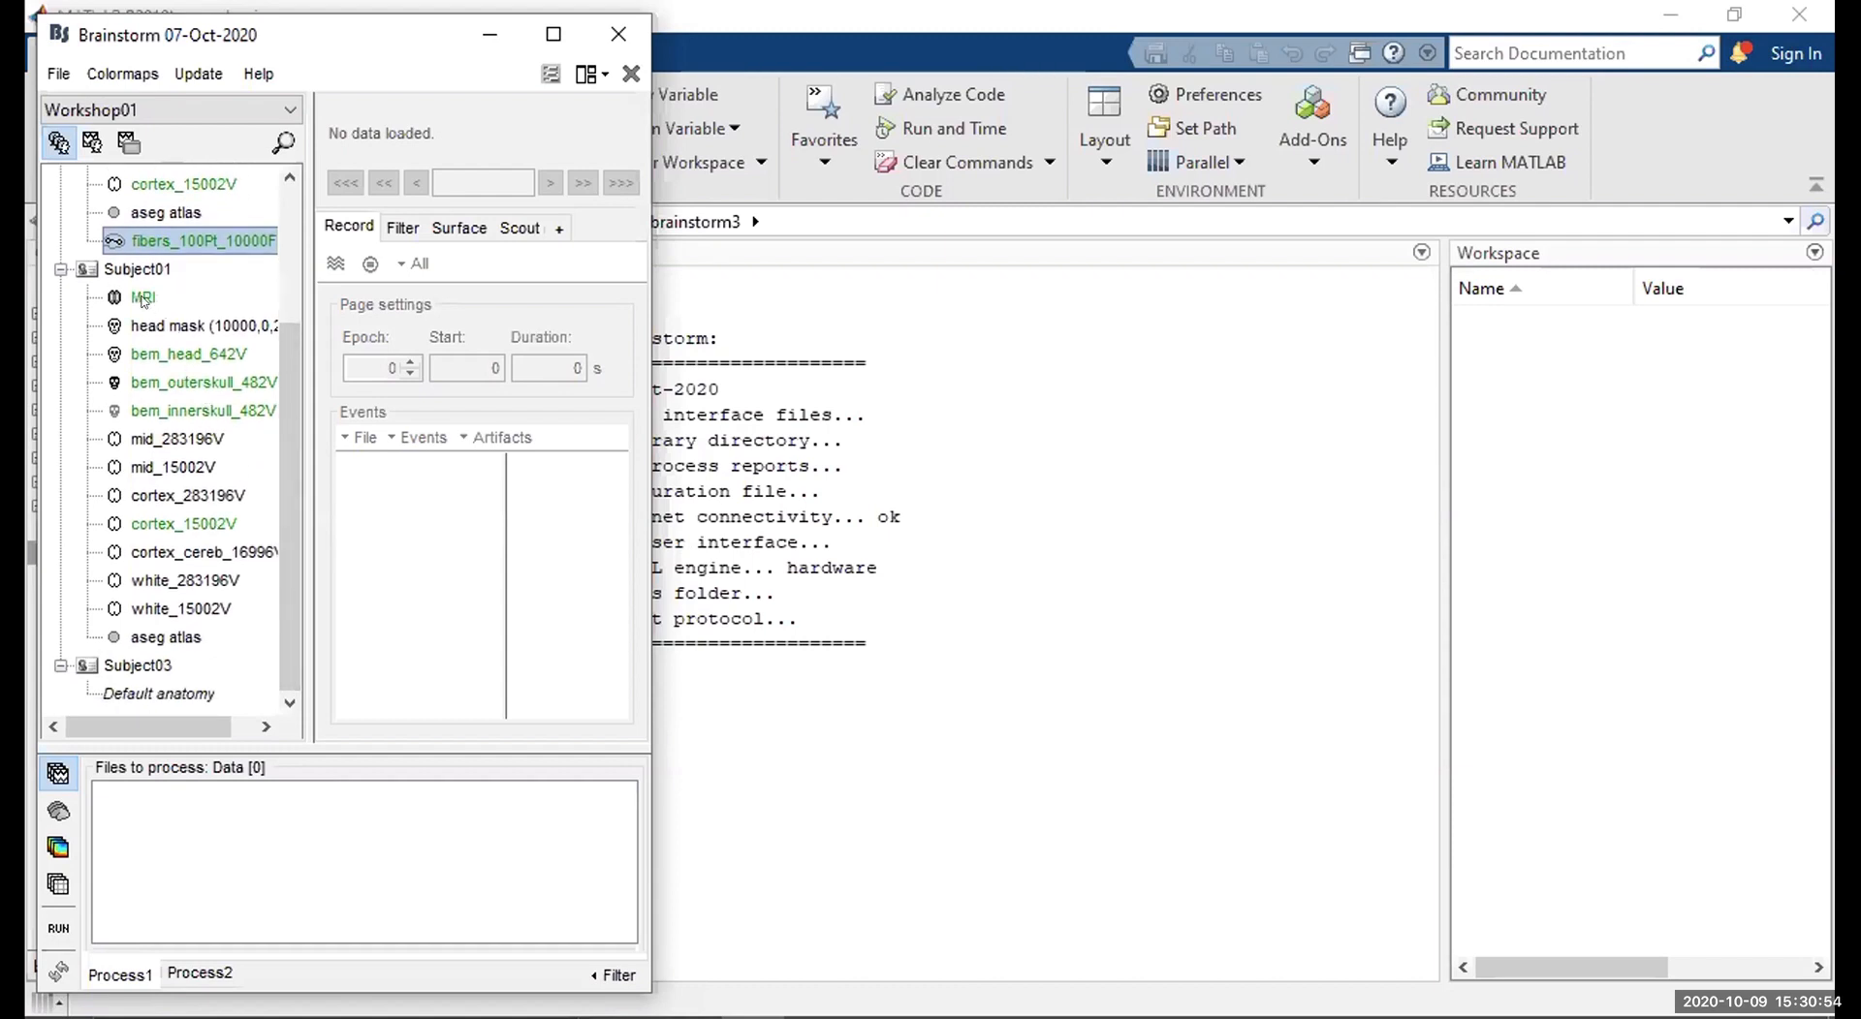
mouse_move(143, 302)
left_click_drag(236, 36, 227, 37)
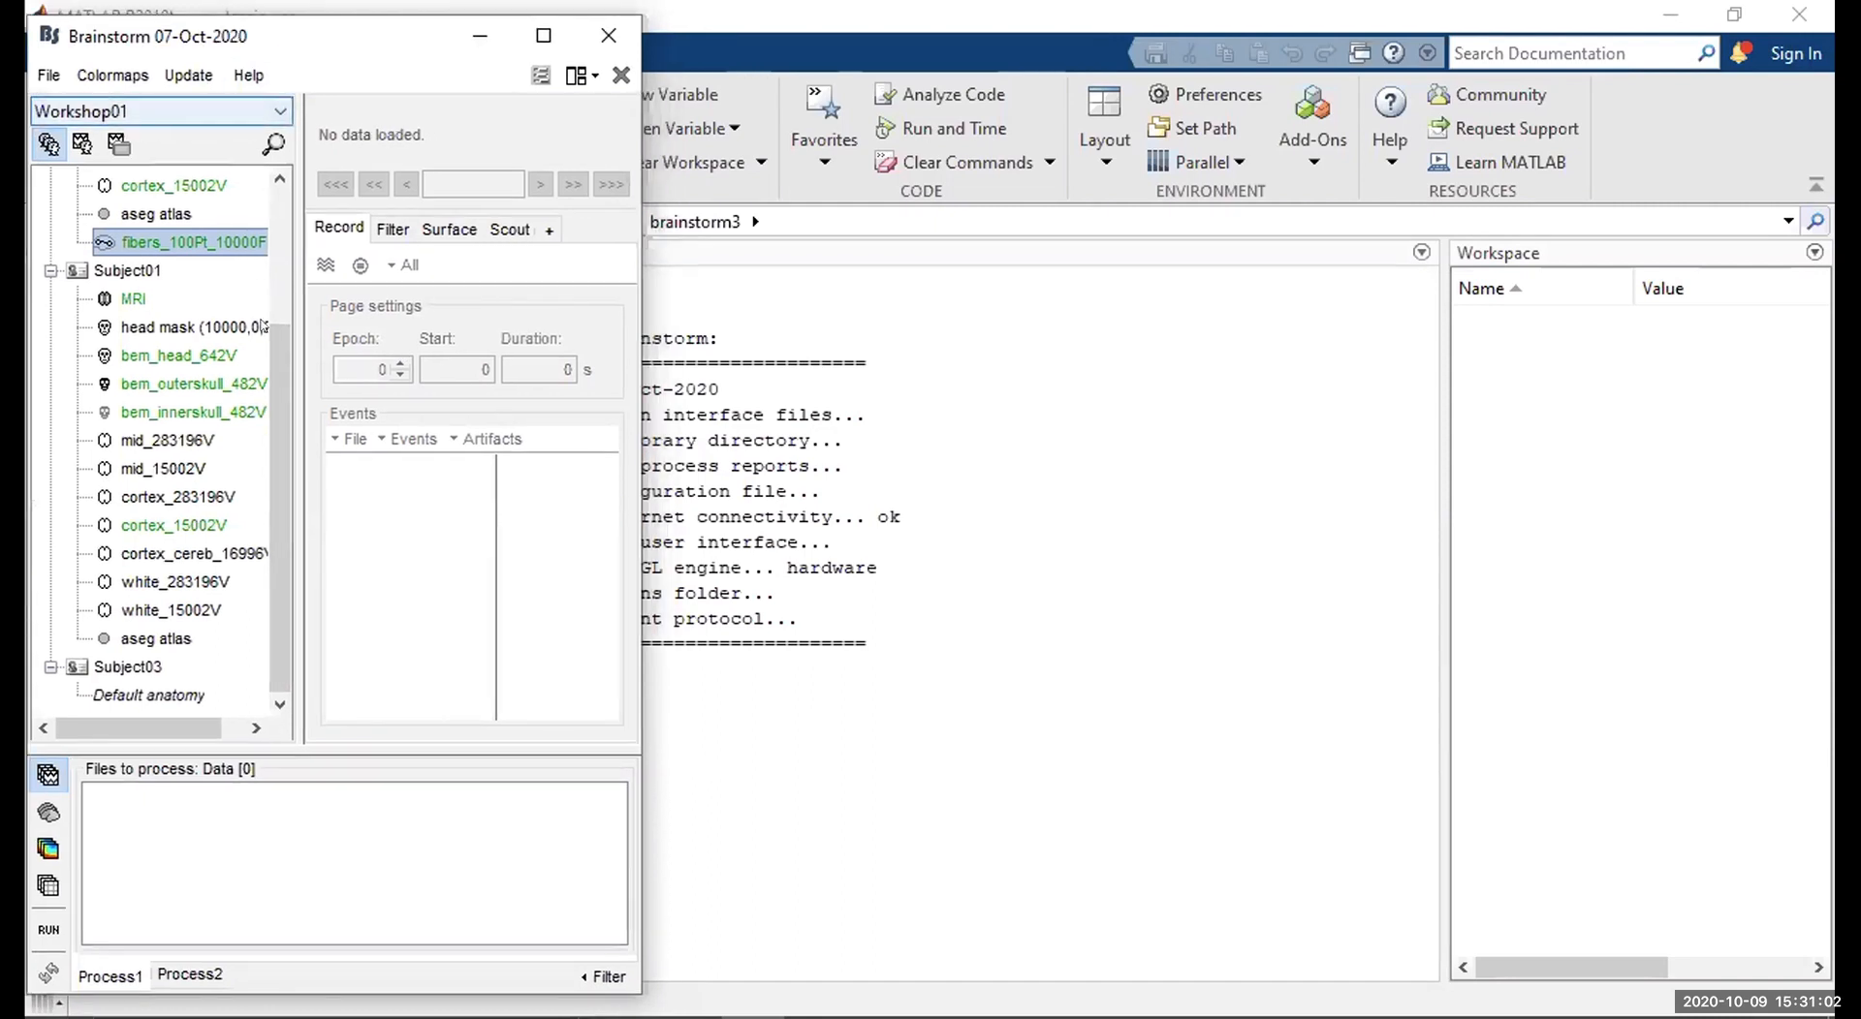
left_click(122, 301)
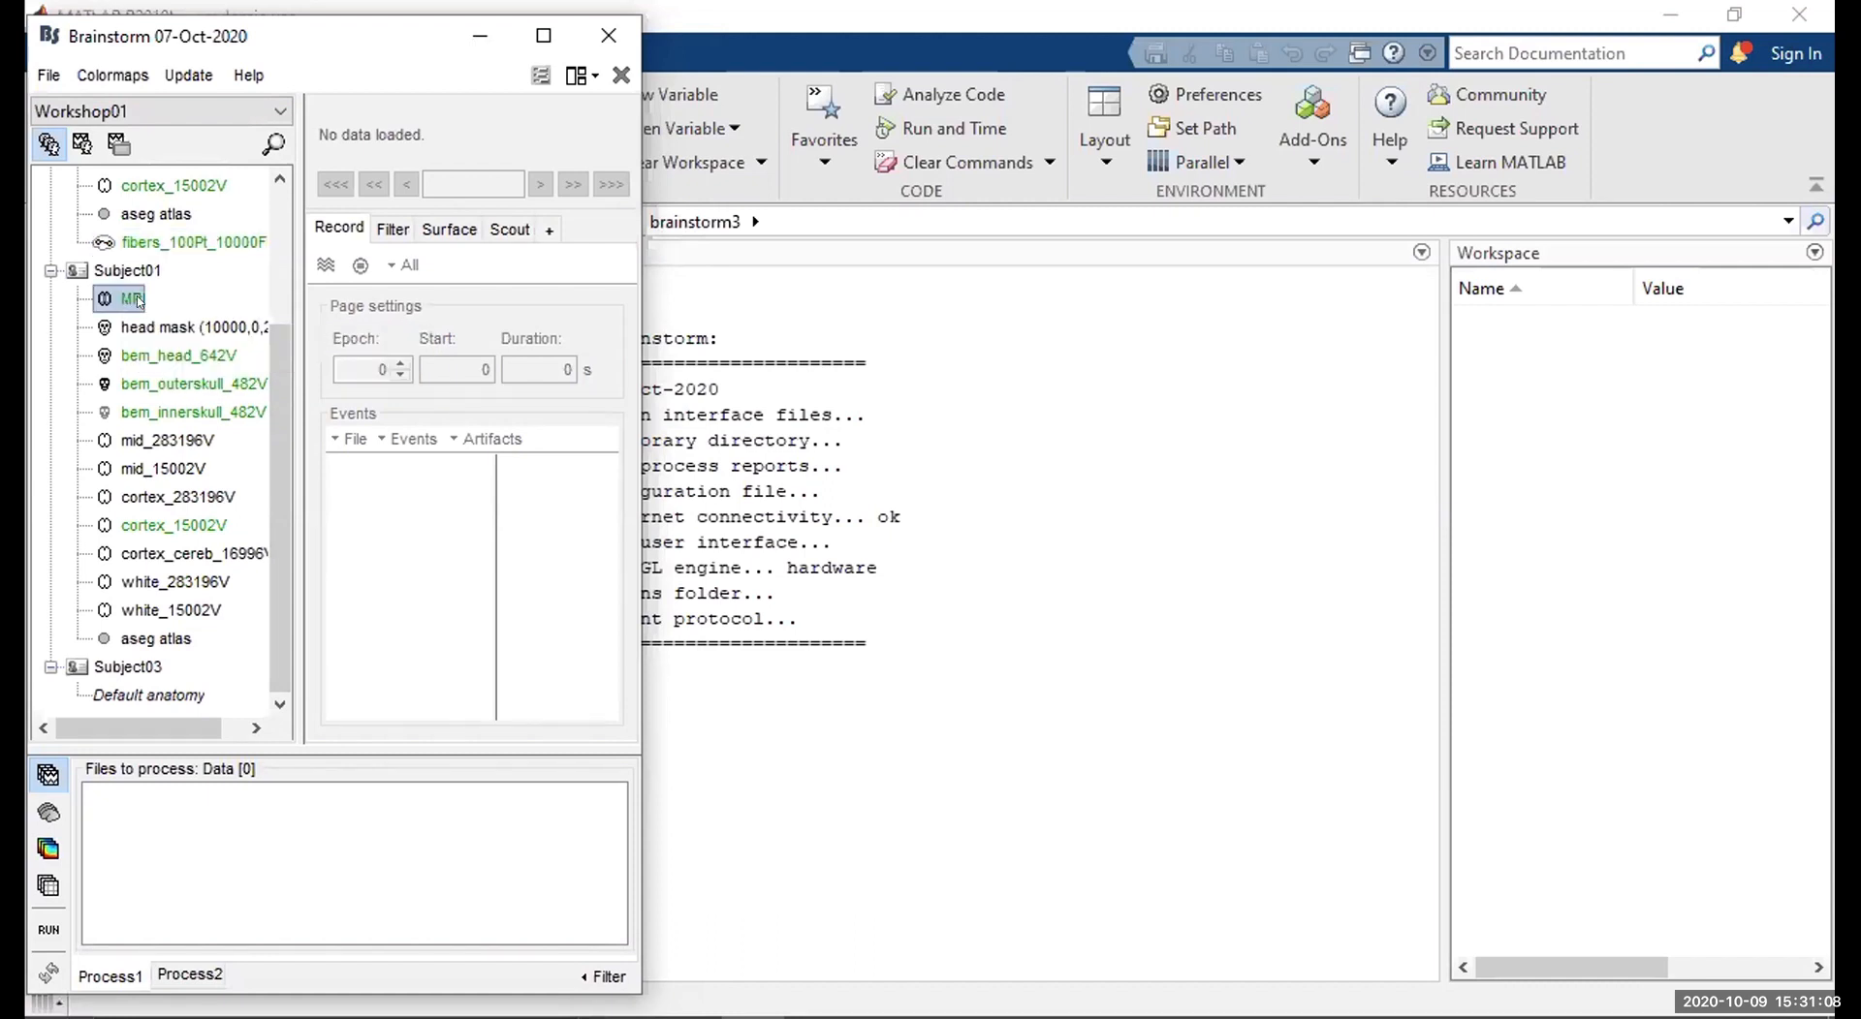
right_click(138, 300)
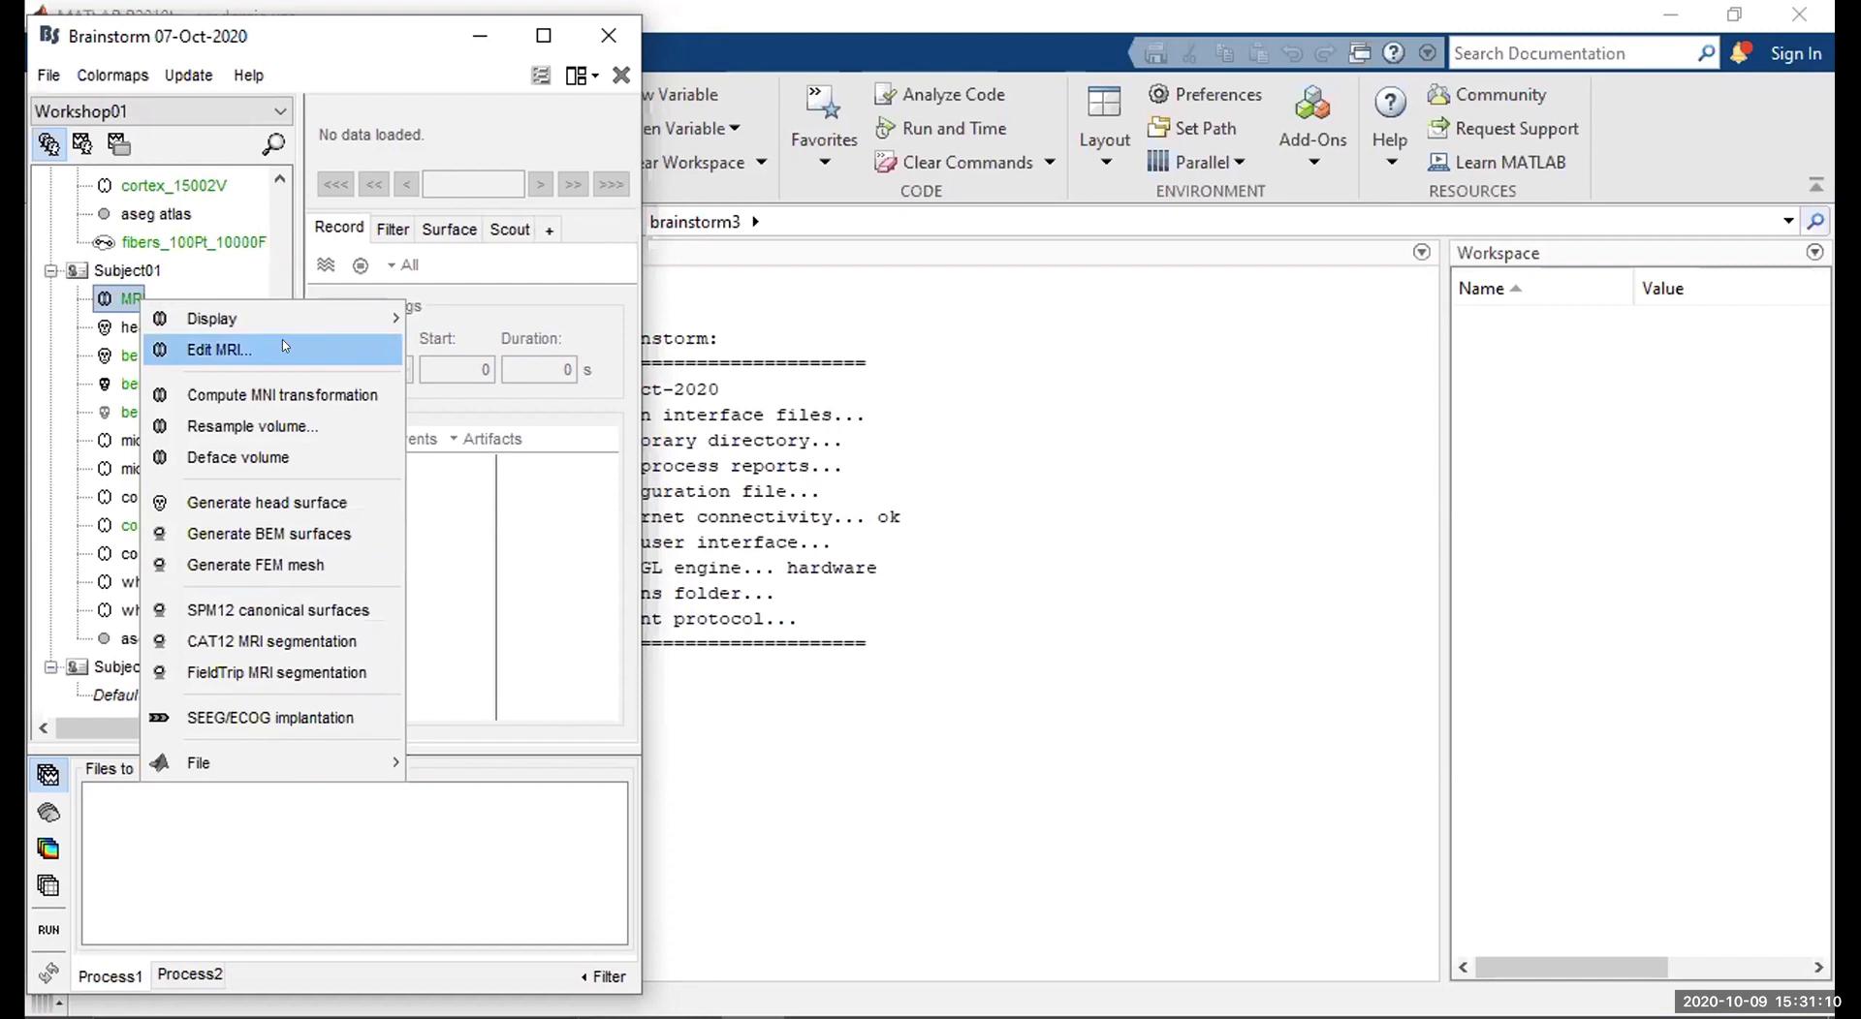
mouse_move(281, 322)
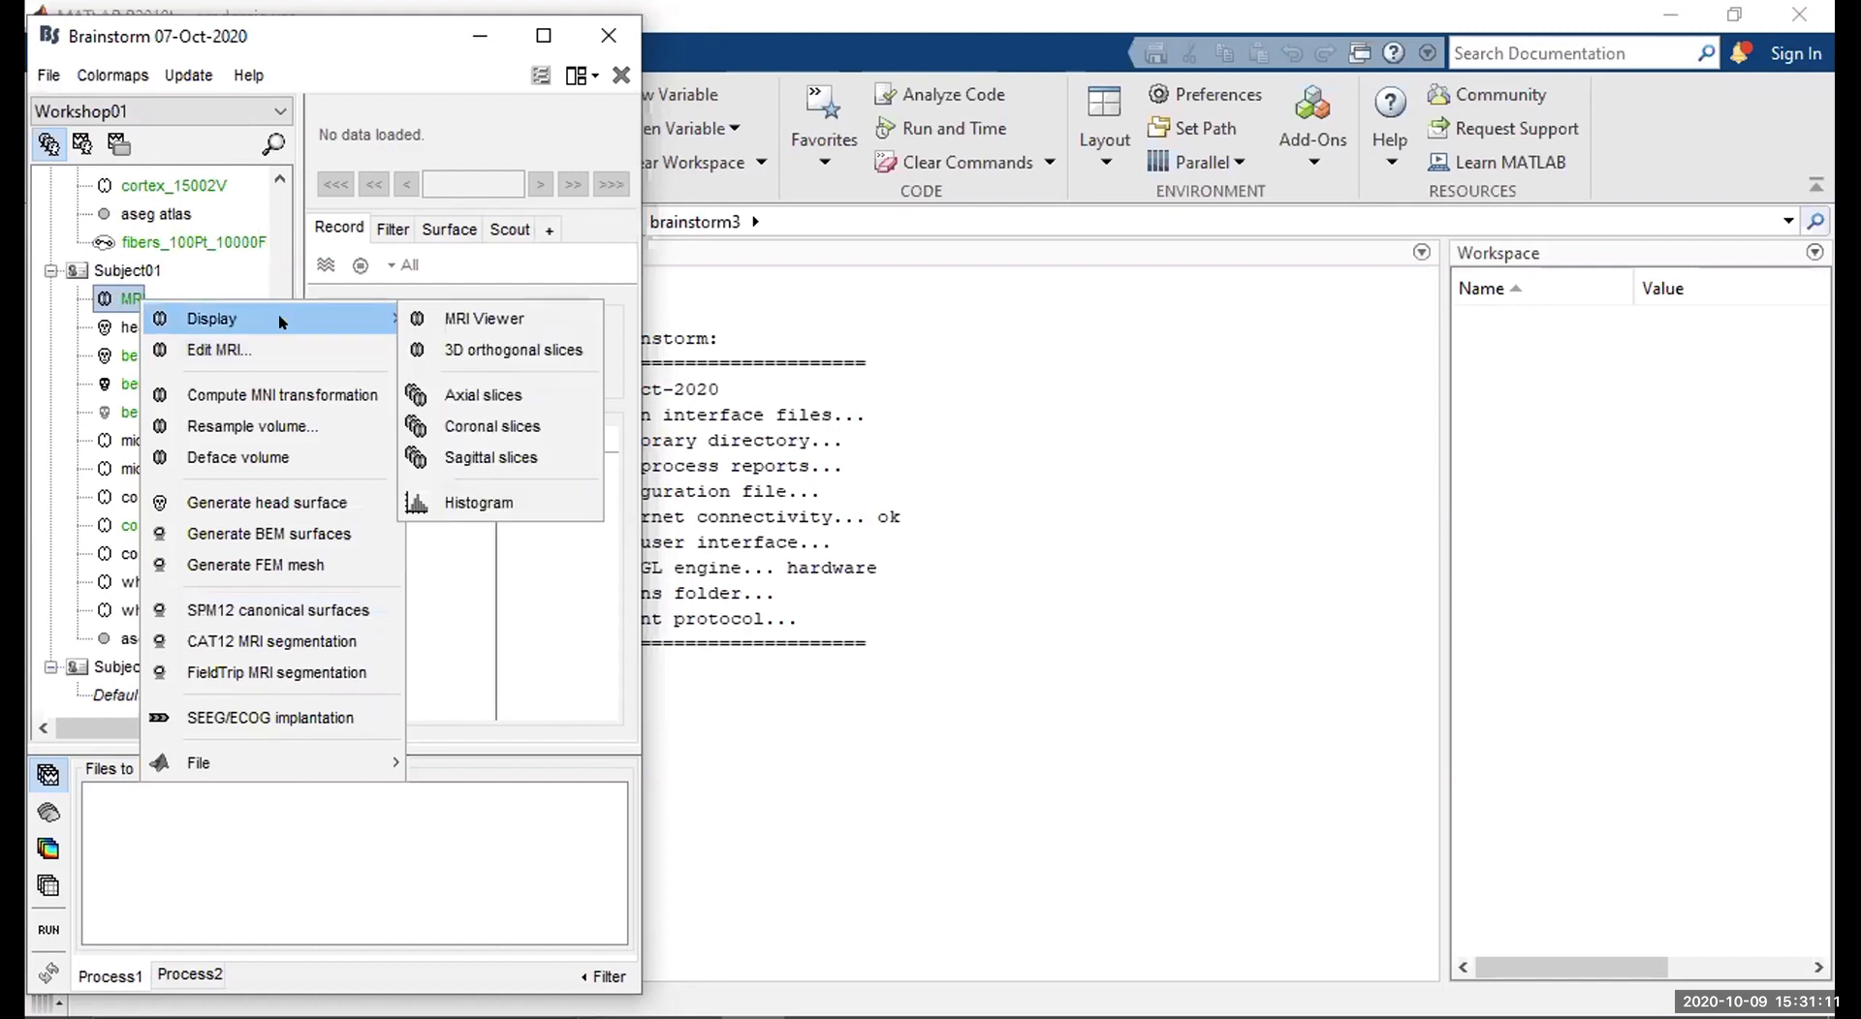
left_click(482, 325)
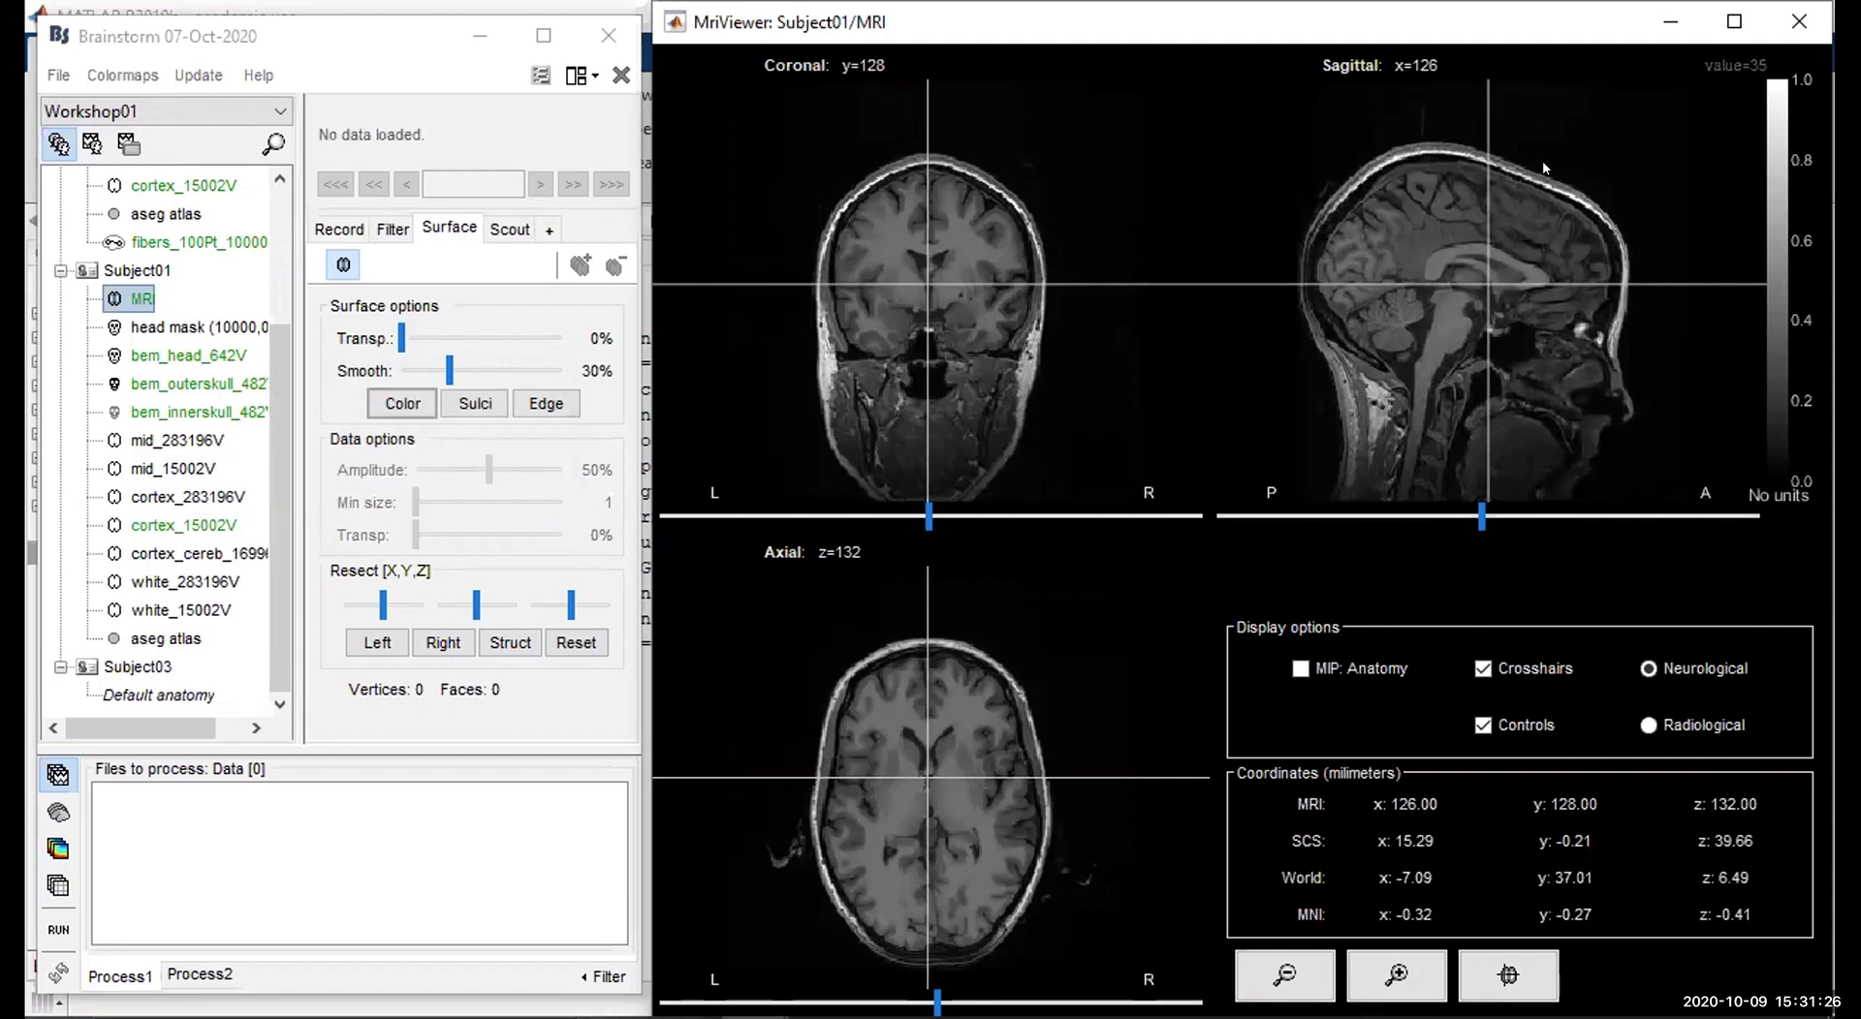
Move the crosshair through the coronal, sagittal and axial slices of Subject01's MRI, ending at MRI coordinates x 116, y 126, z 138.
left_click(960, 291)
left_click(1460, 299)
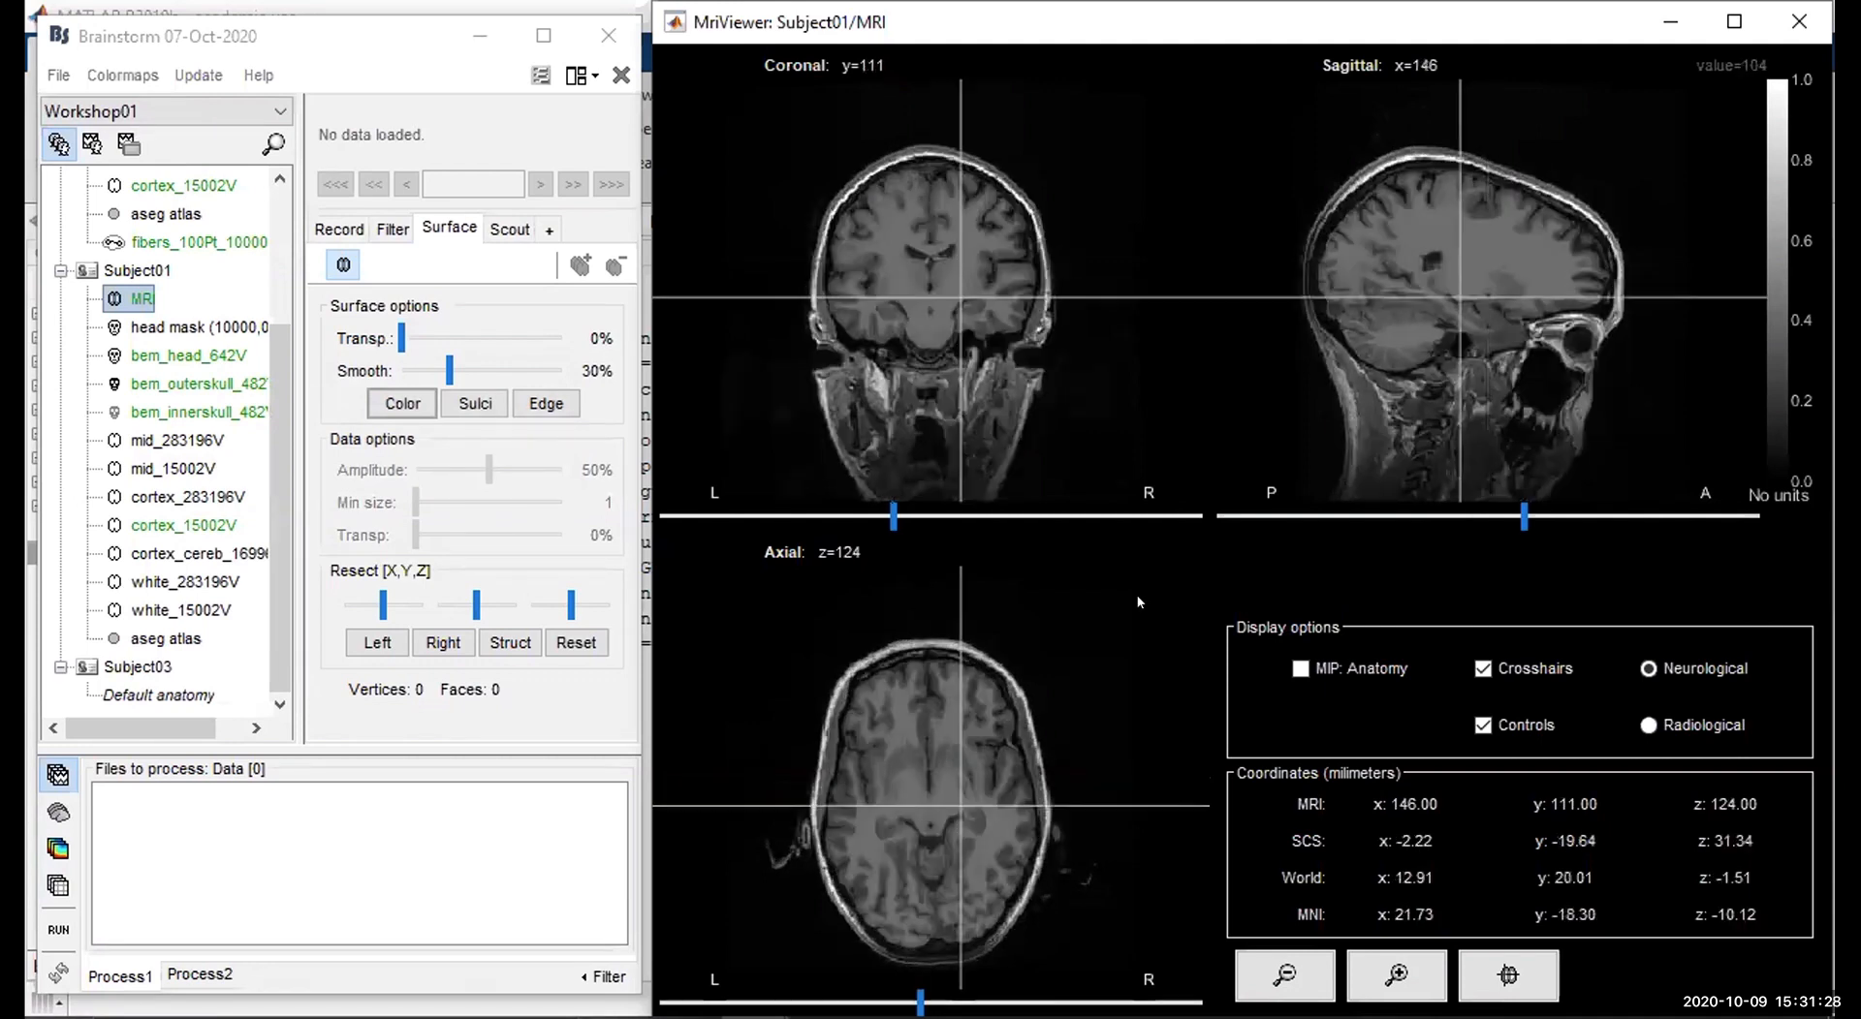
left_click(951, 780)
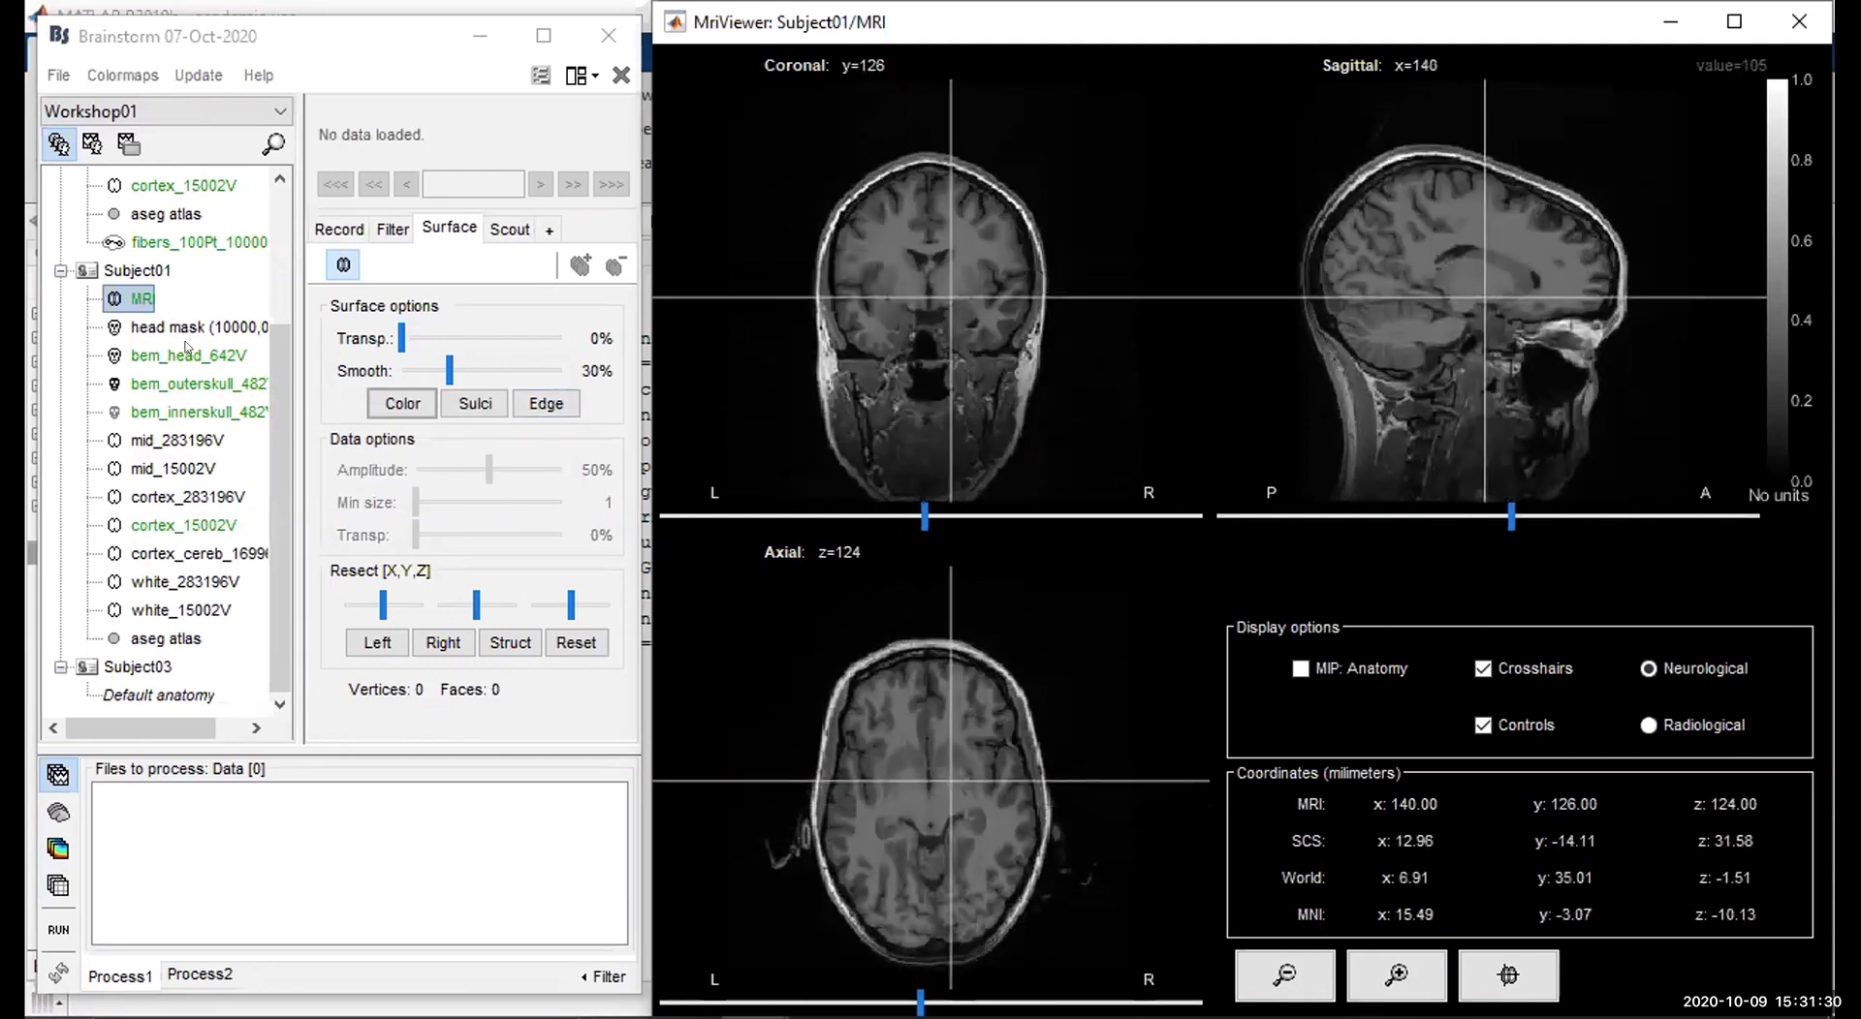
scroll(251, 377, "up", 1)
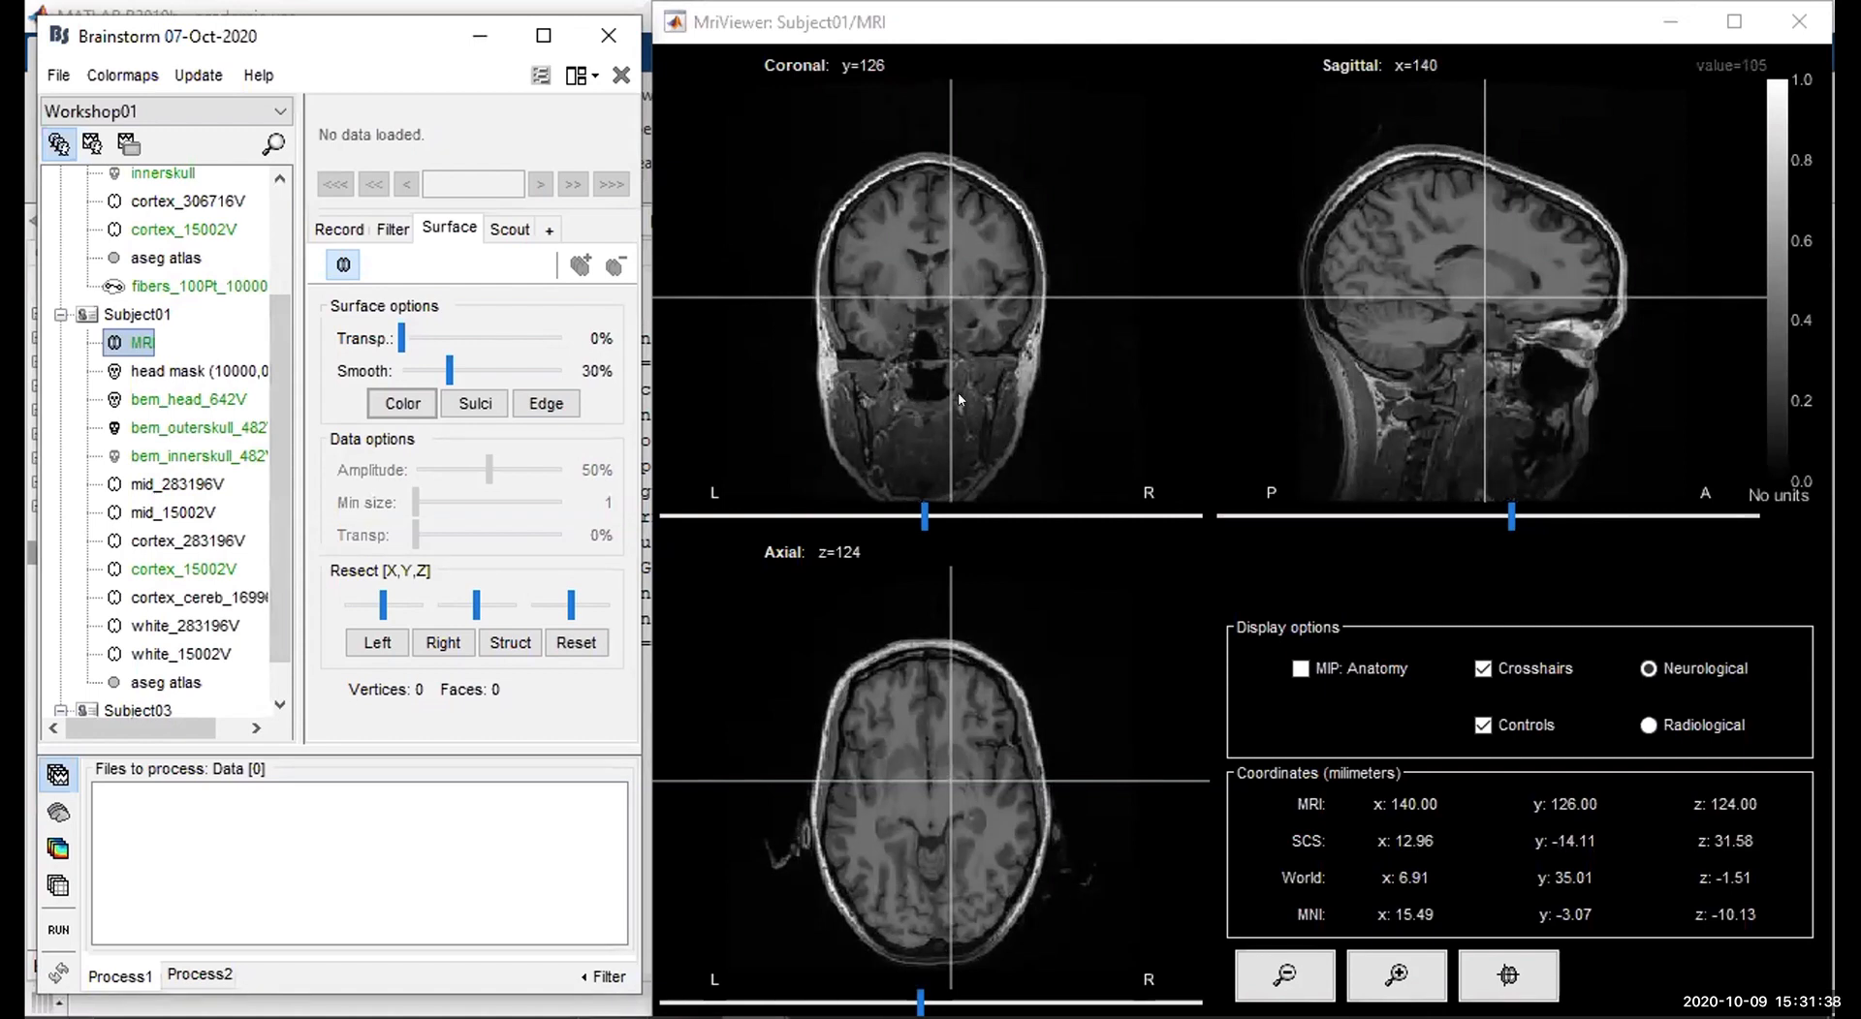
left_click_drag(870, 278, 956, 262)
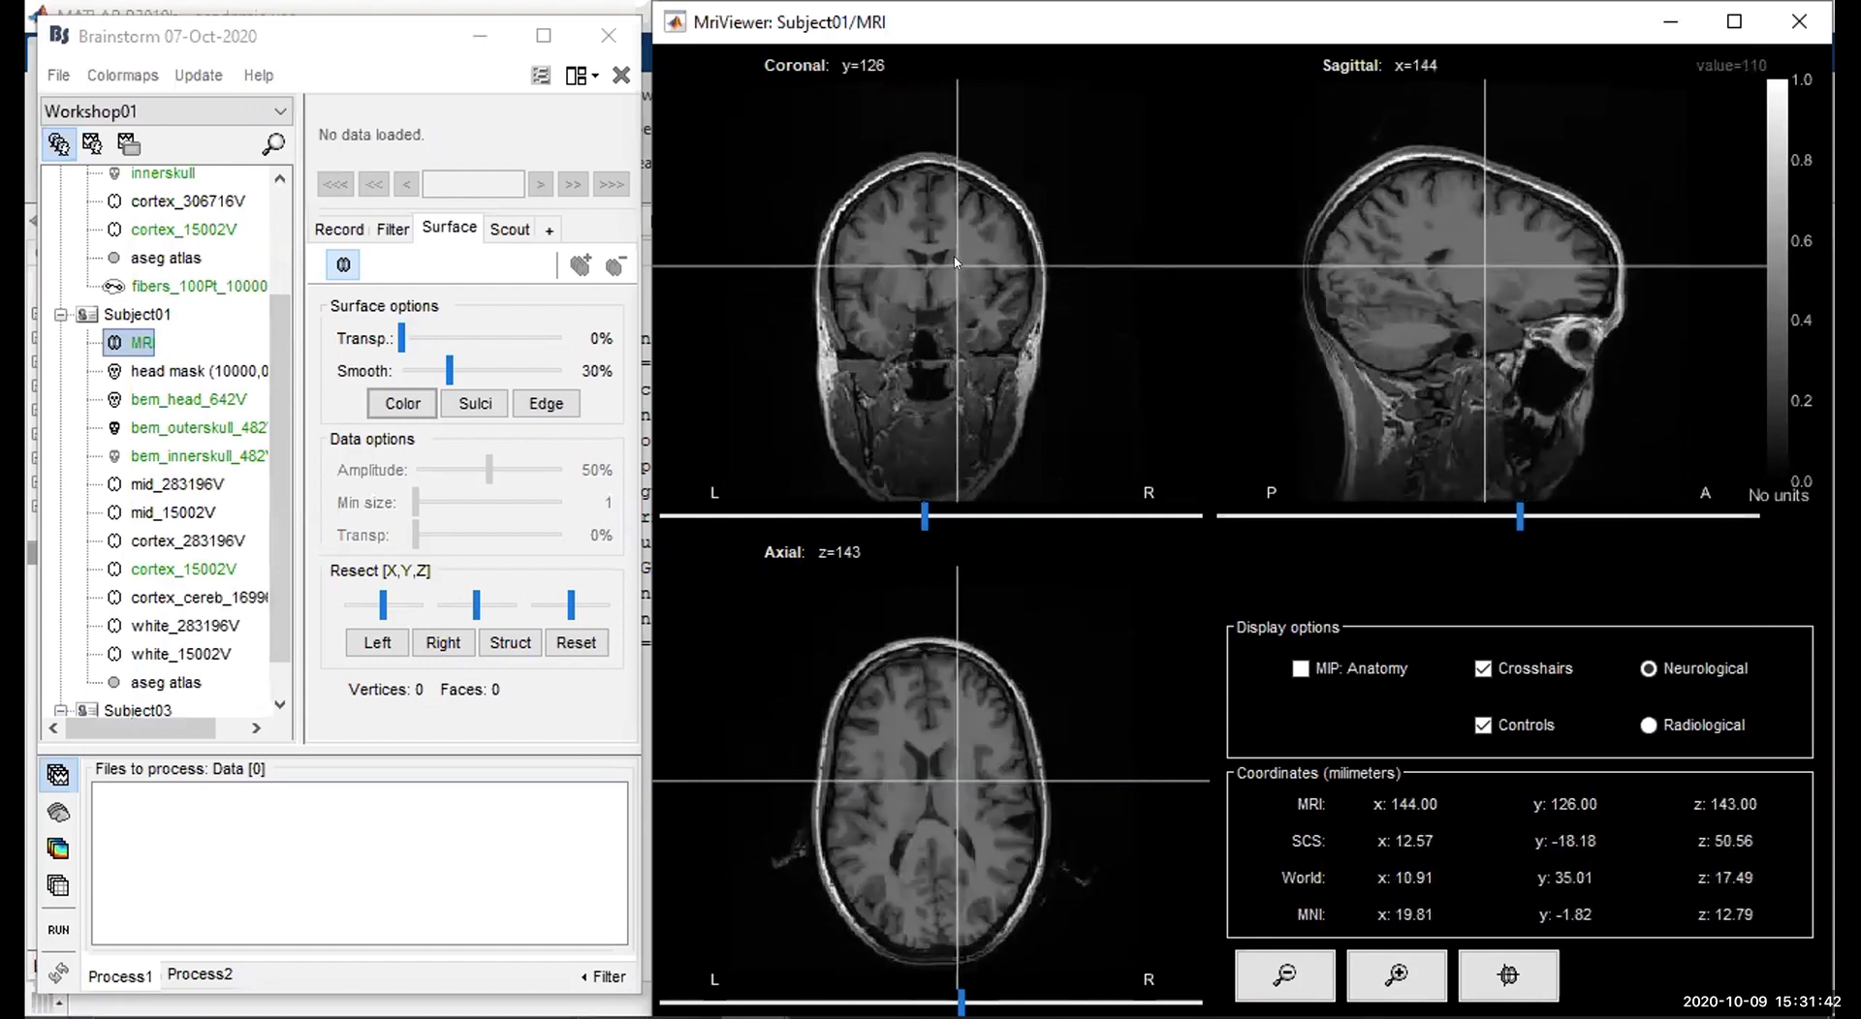
left_click_drag(955, 262, 909, 277)
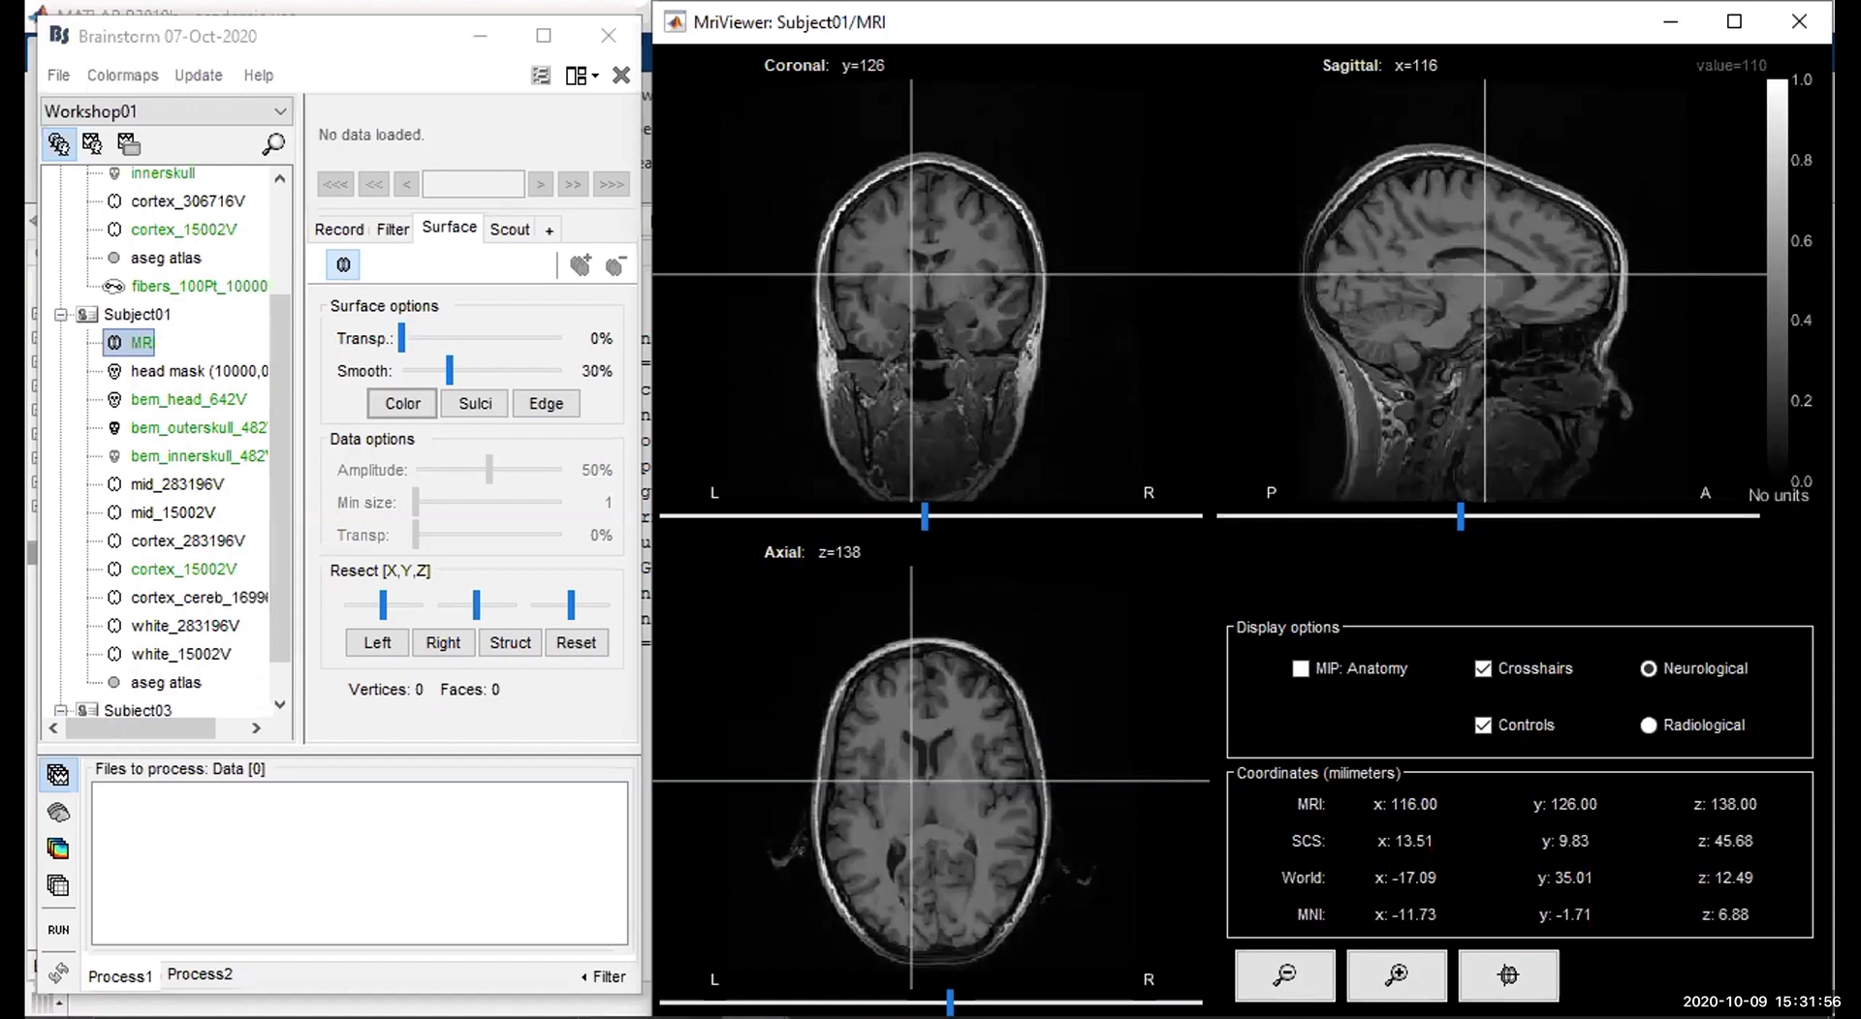
Move the coronal slice of Subject01's MRI to y 151.
left_click(911, 523)
left_click(953, 516)
left_click(962, 514)
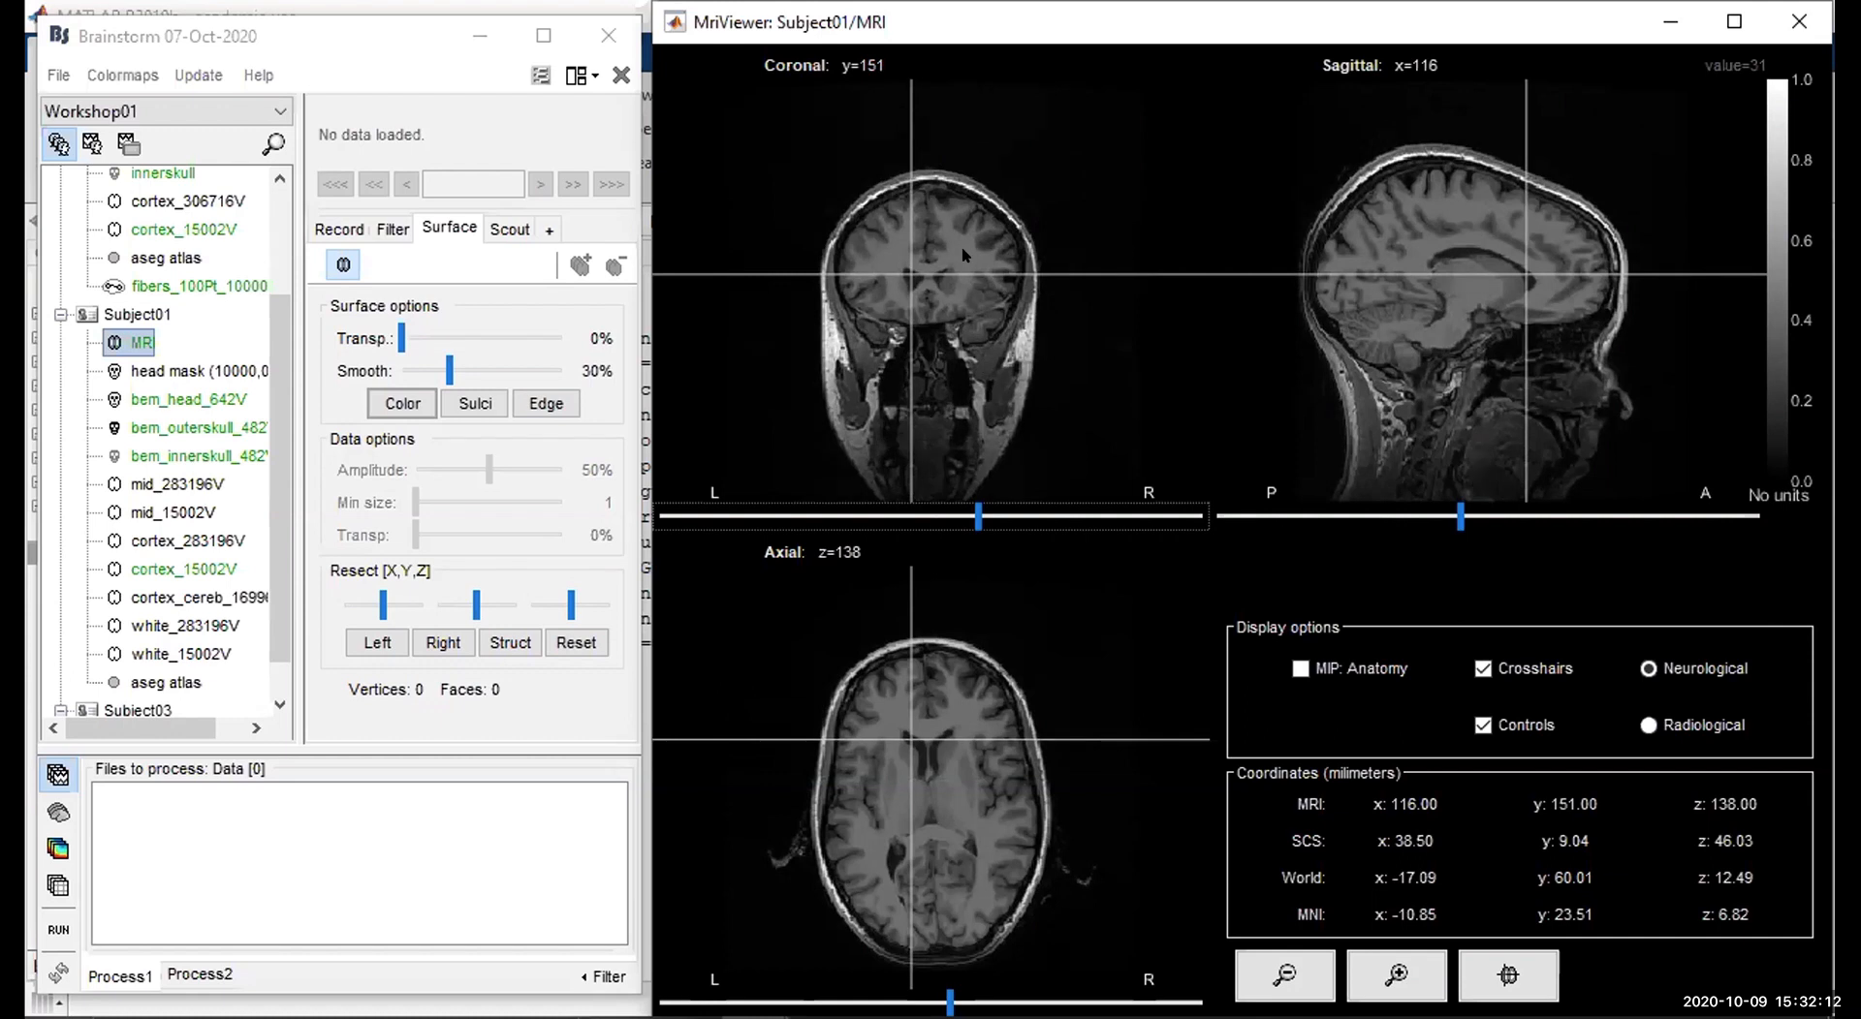
Look at the coordinate systems available for positioning the crosshair, and compare the radiological orientation with the neurological one.
left_click(1524, 966)
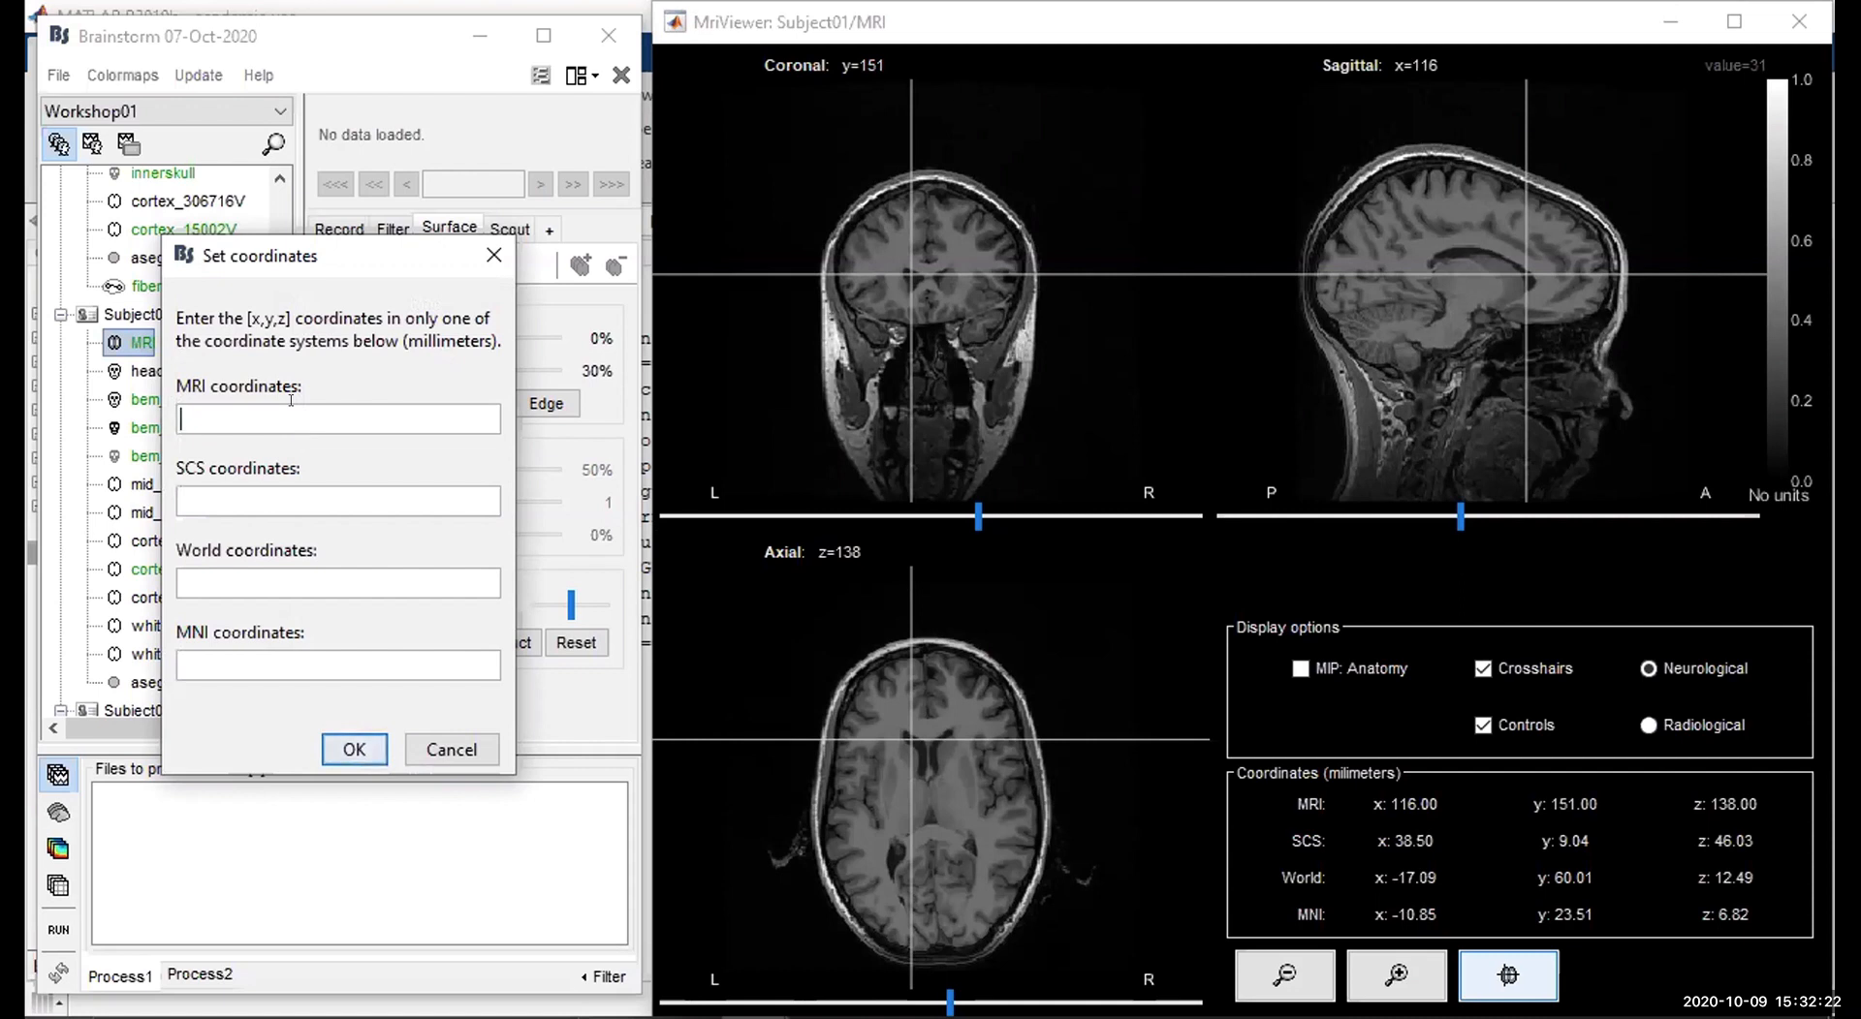
left_click(443, 755)
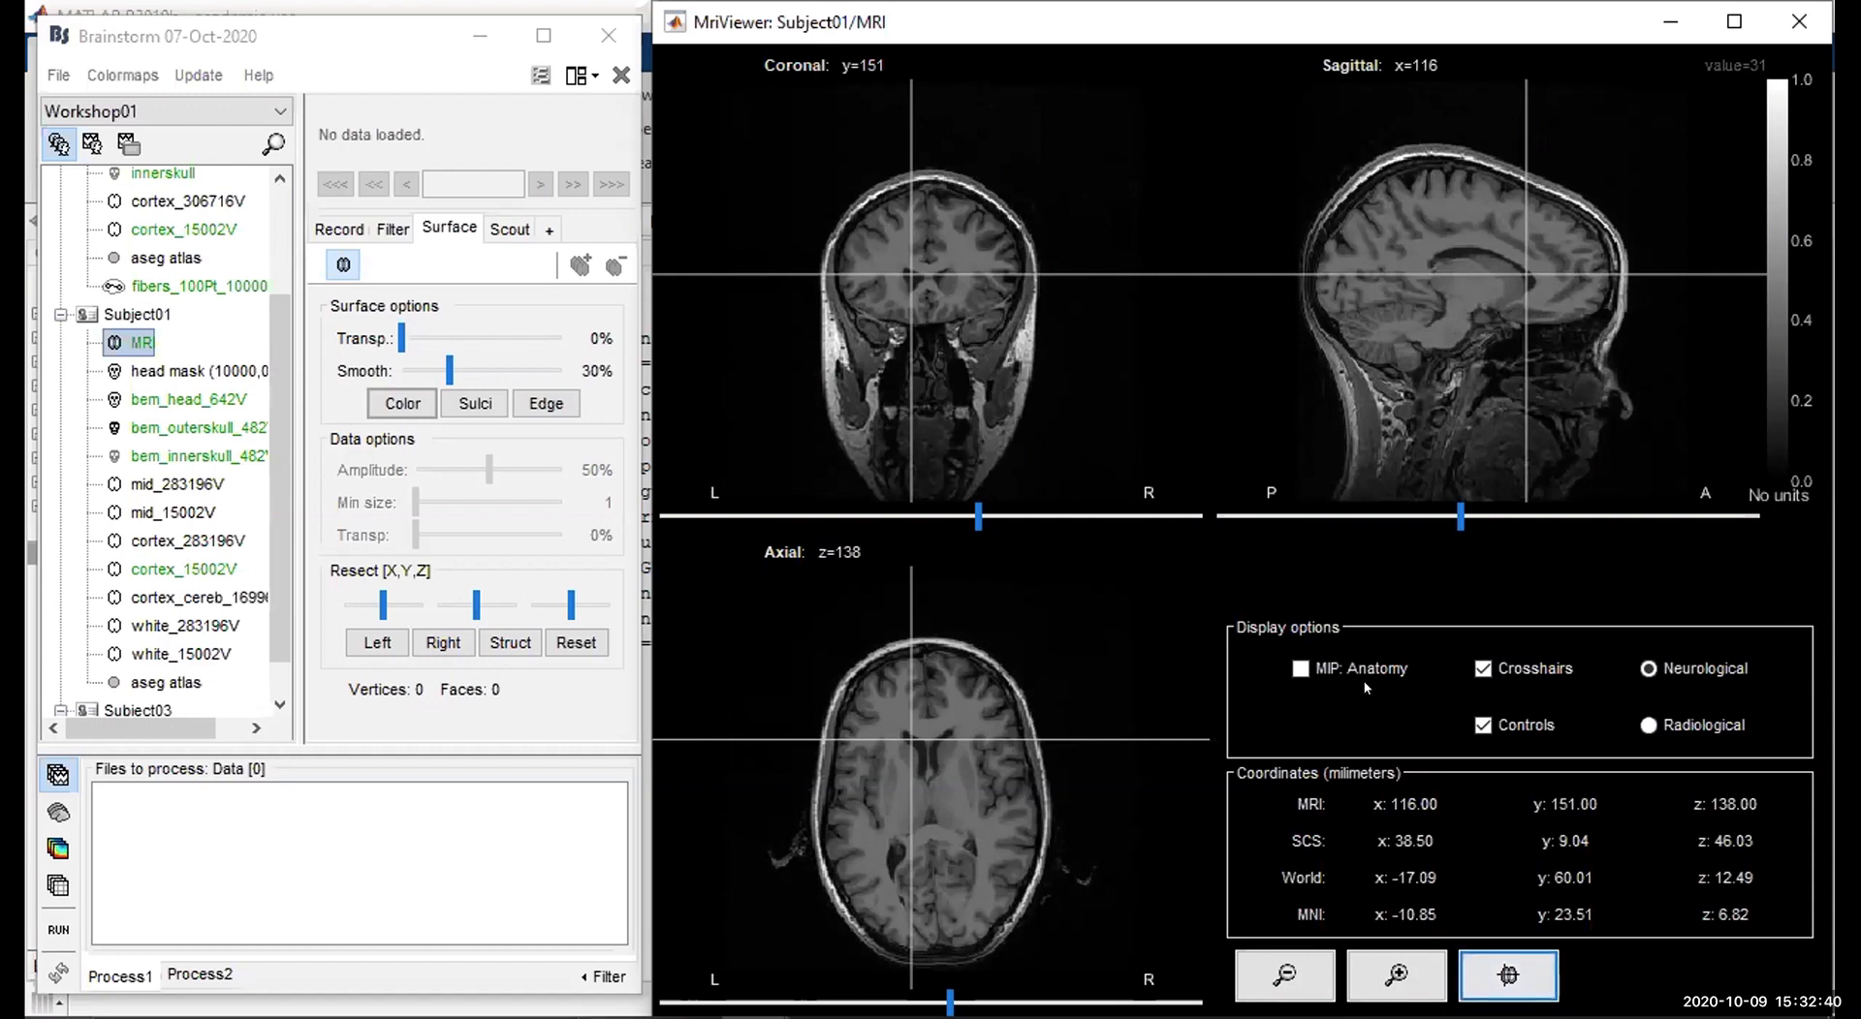
left_click(1653, 727)
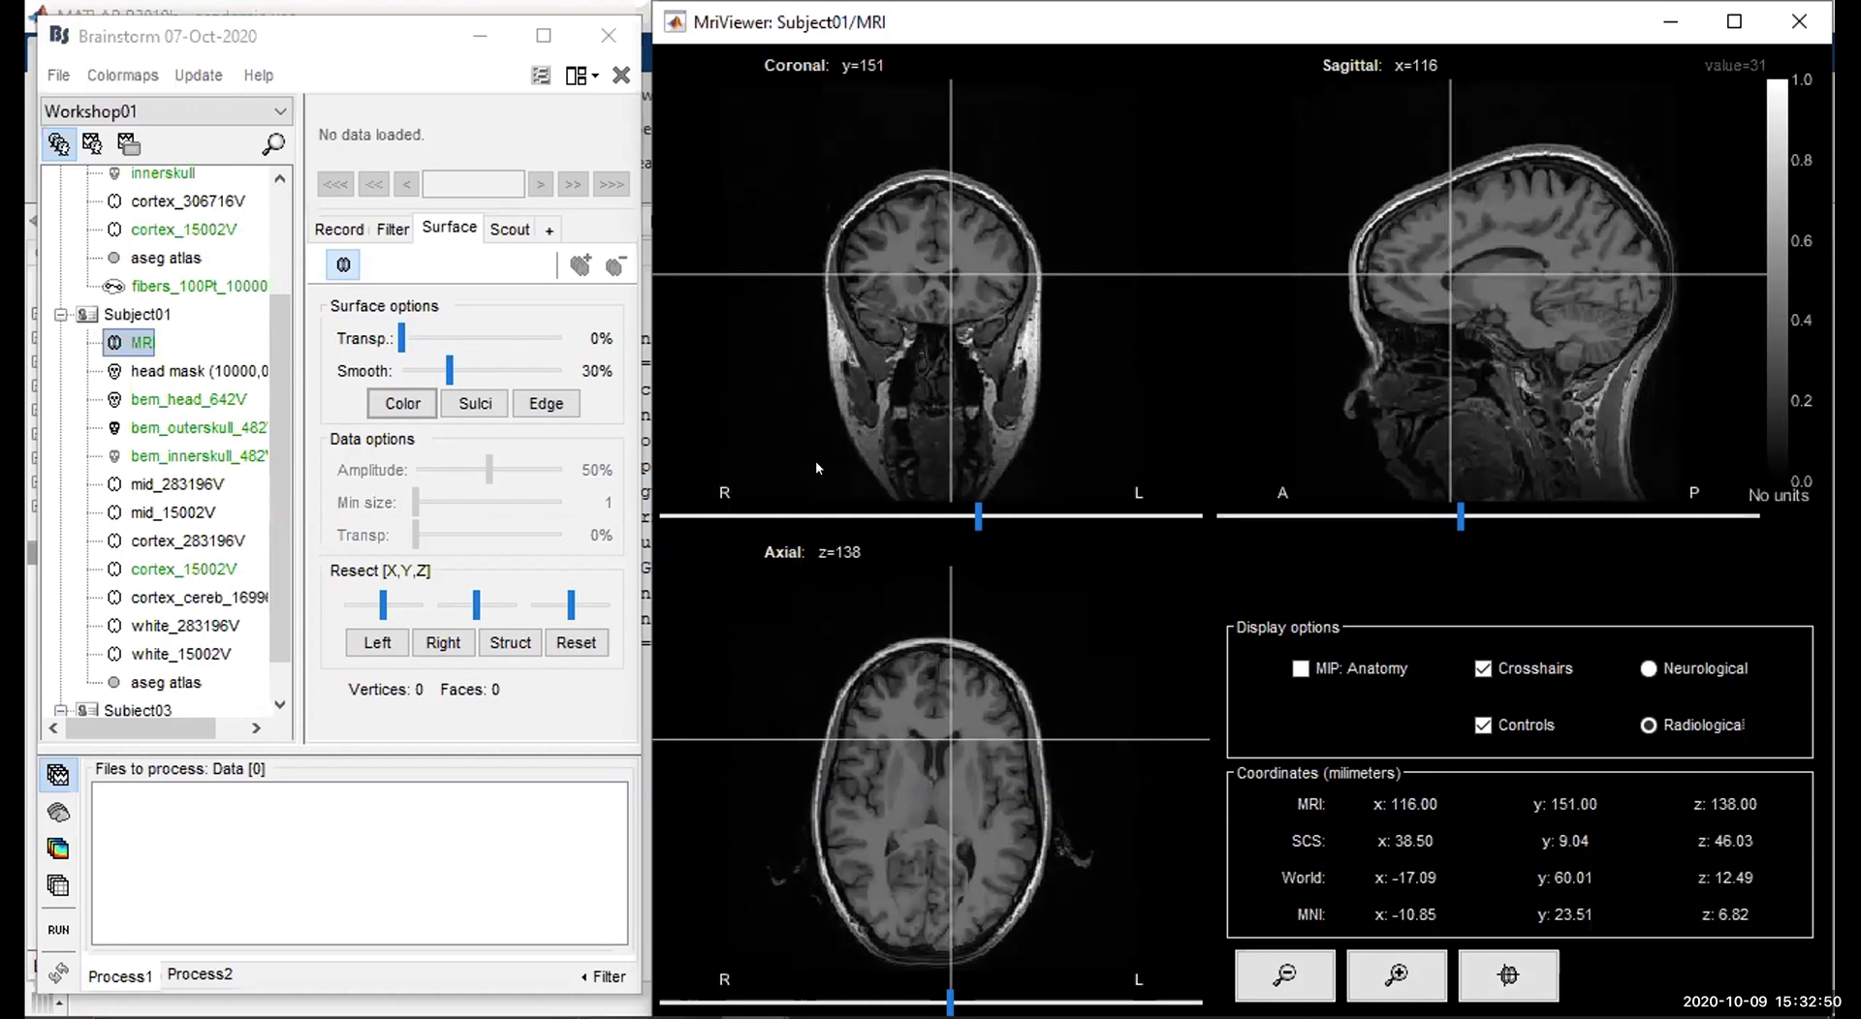
left_click(1703, 669)
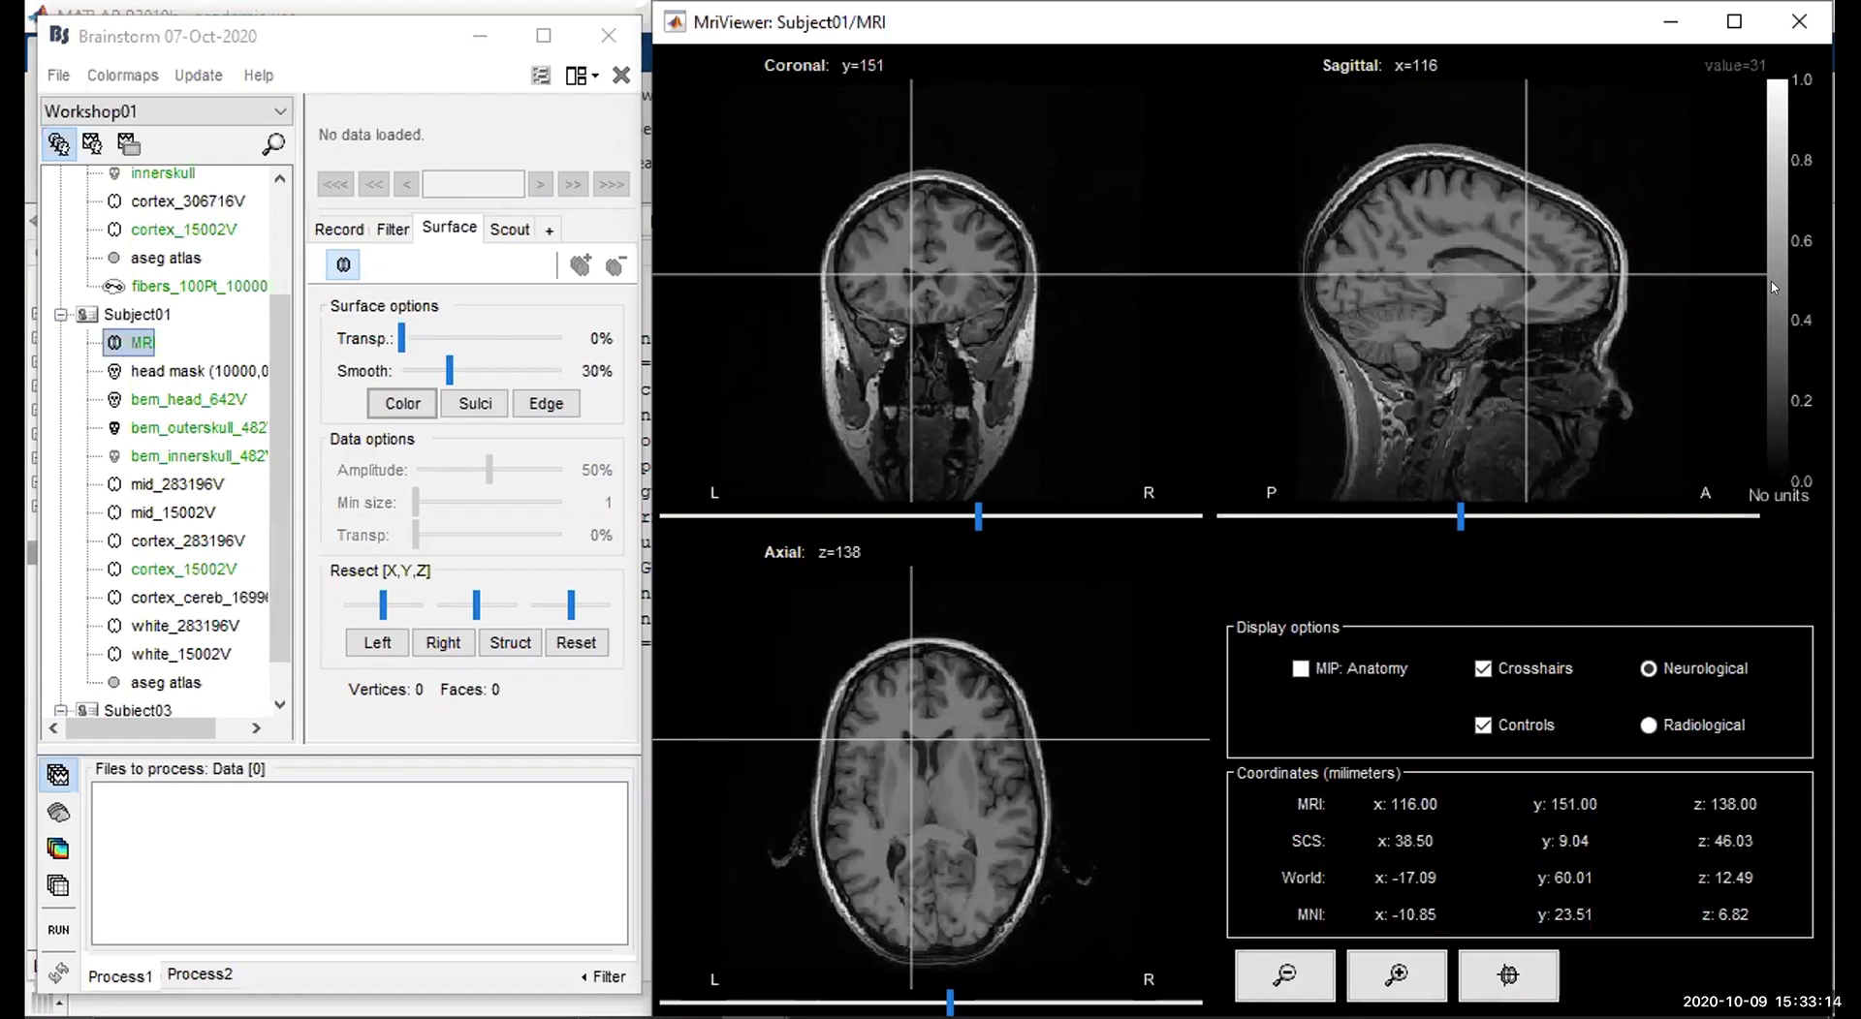
Adjust the MRI display to about -5 contrast and 71 brightness.
left_click_drag(1775, 266, 1782, 4)
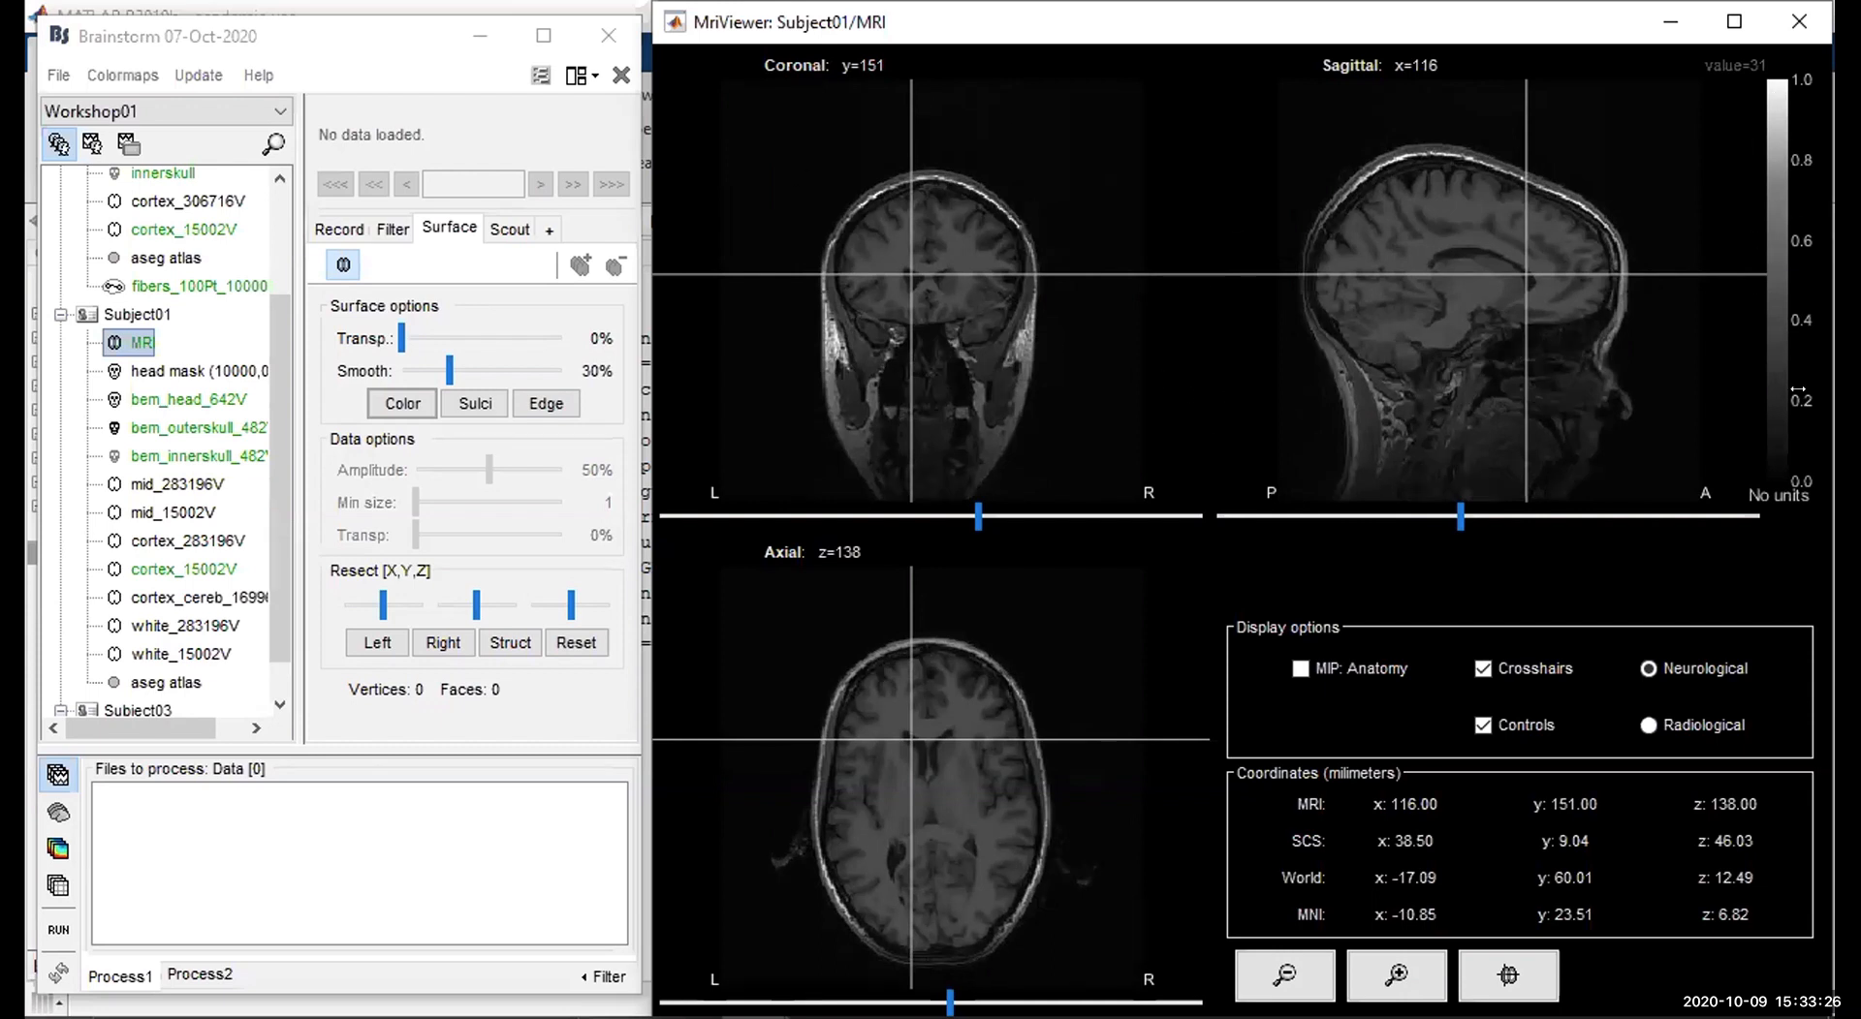
left_click_drag(1770, 278, 1752, 306)
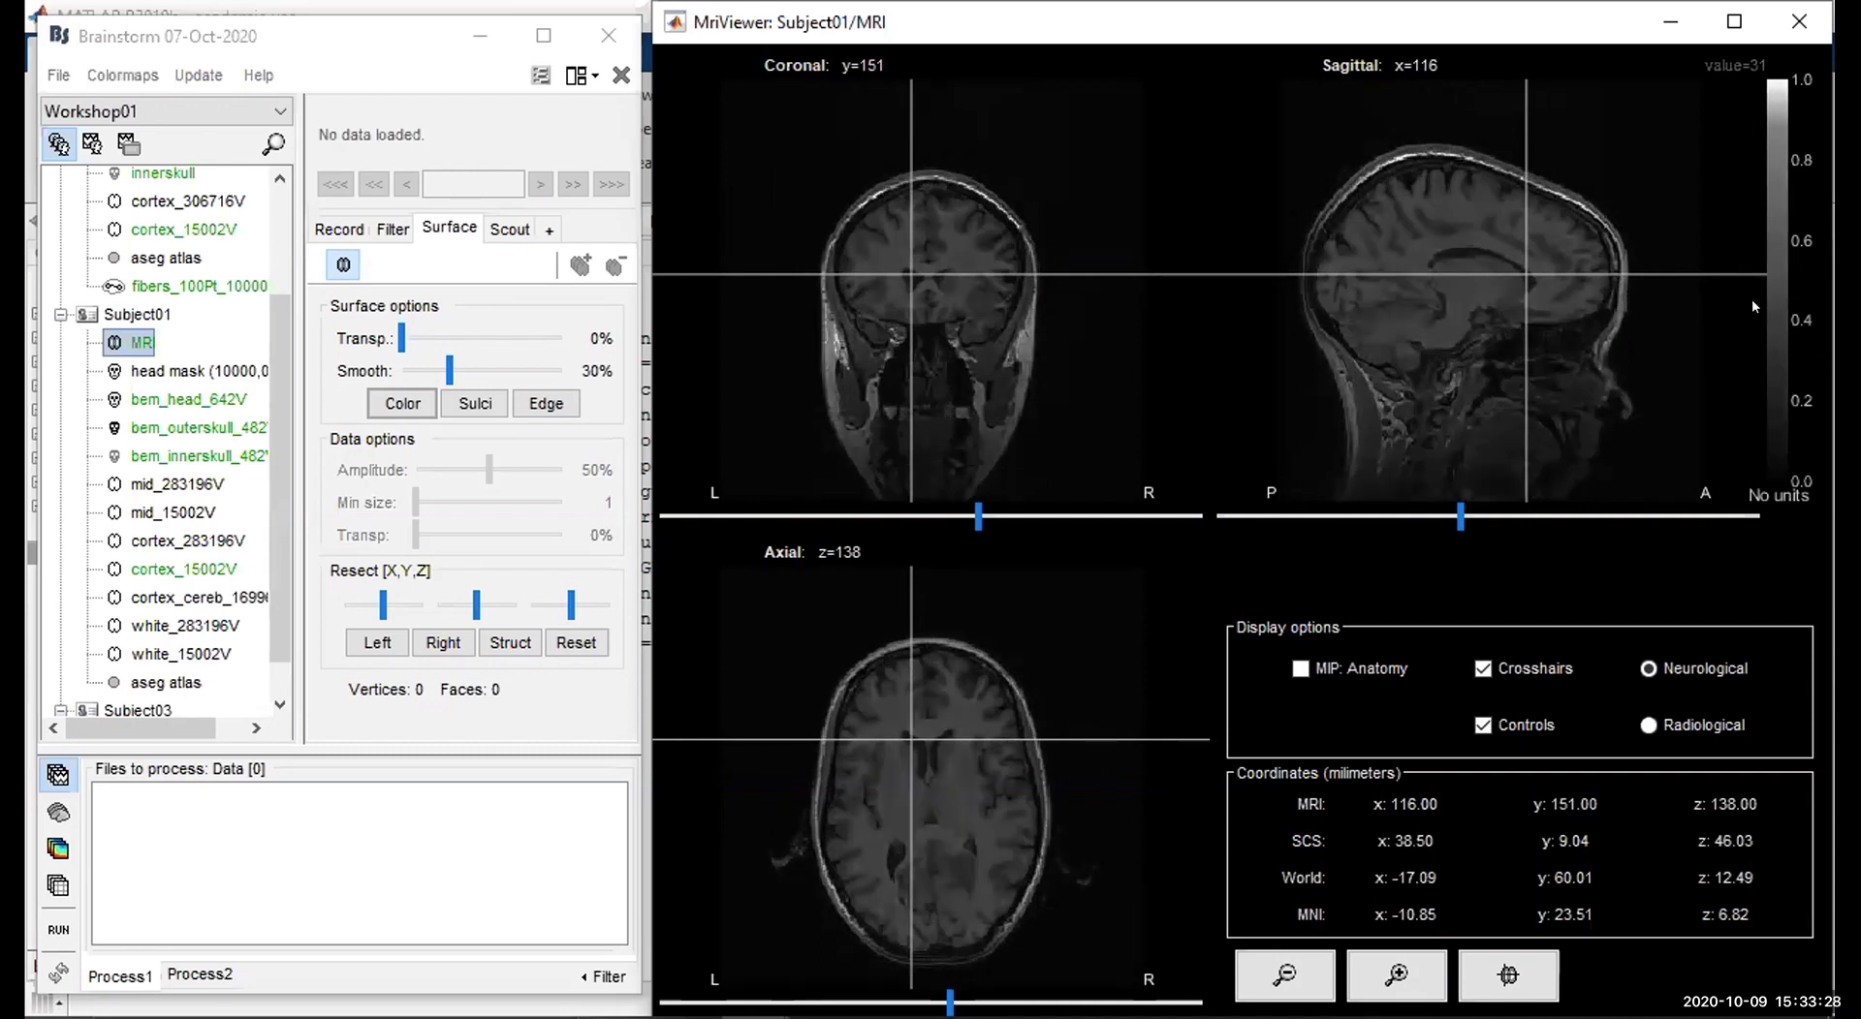
left_click_drag(1774, 120, 1773, 378)
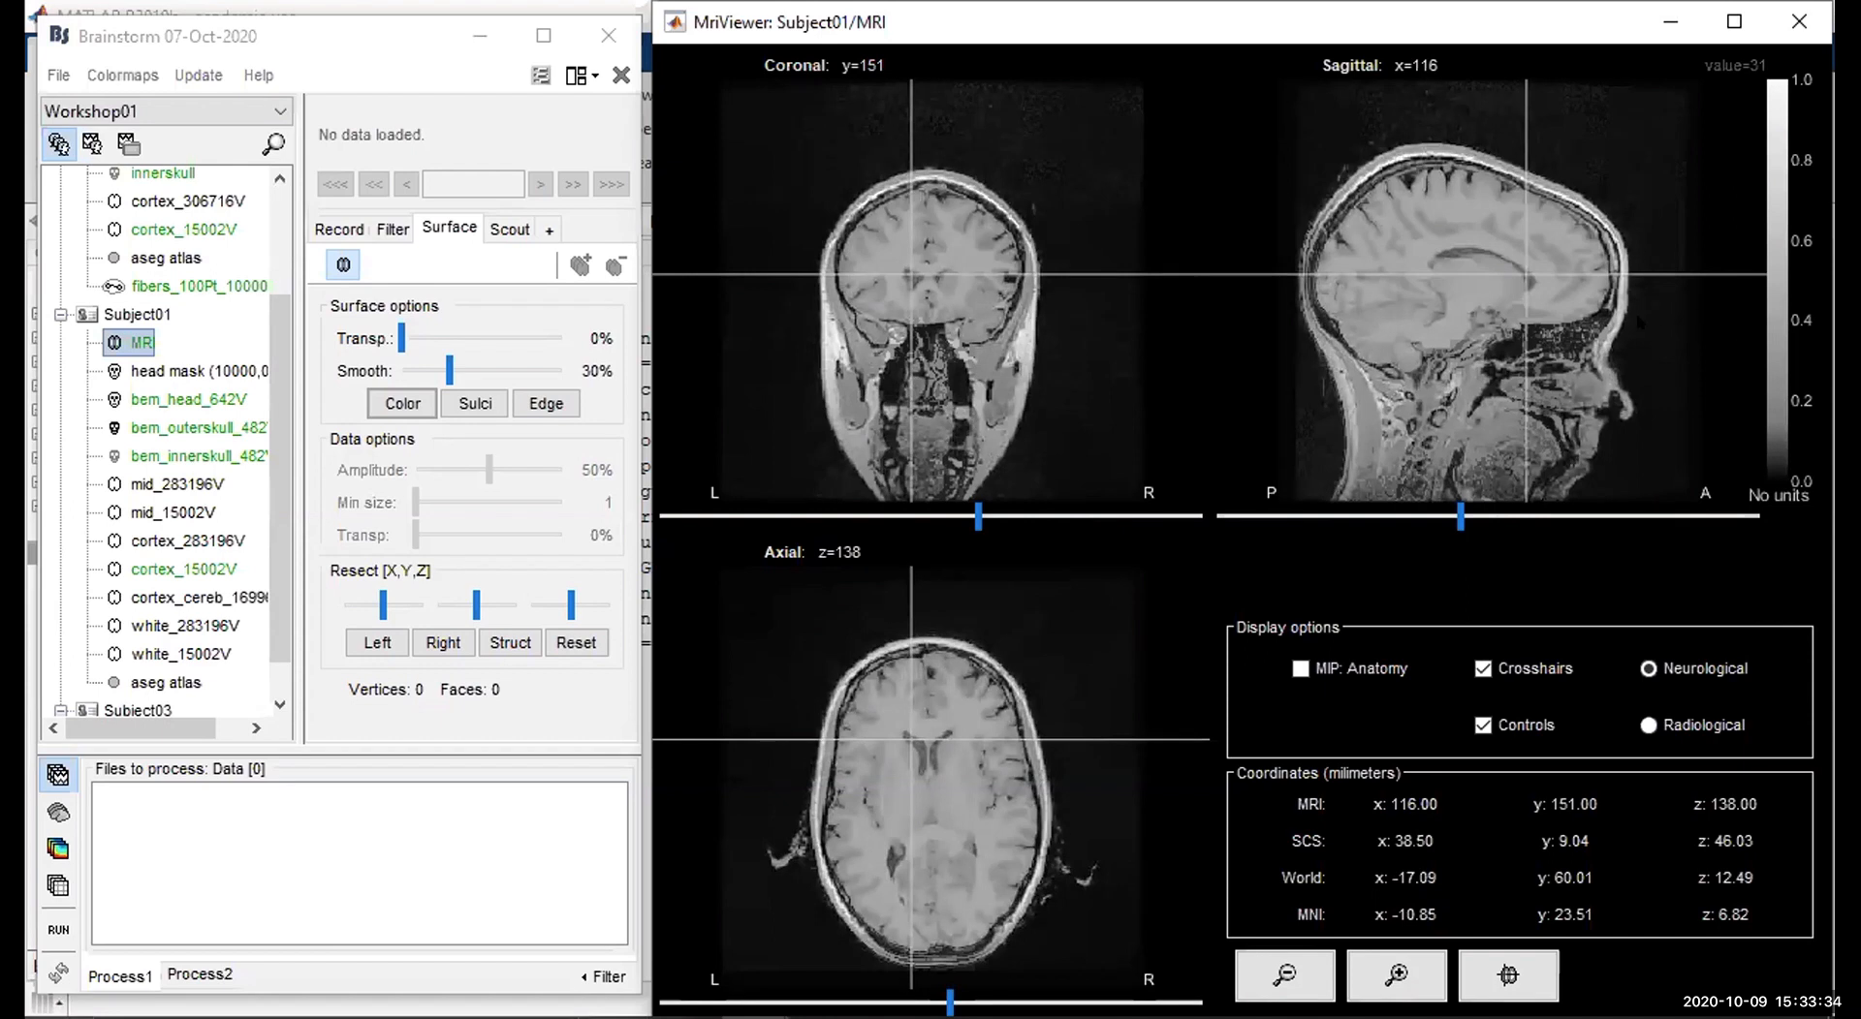
Apply the blue-white-red diverging colormap to the anatomy images.
right_click(1095, 188)
mouse_move(1229, 215)
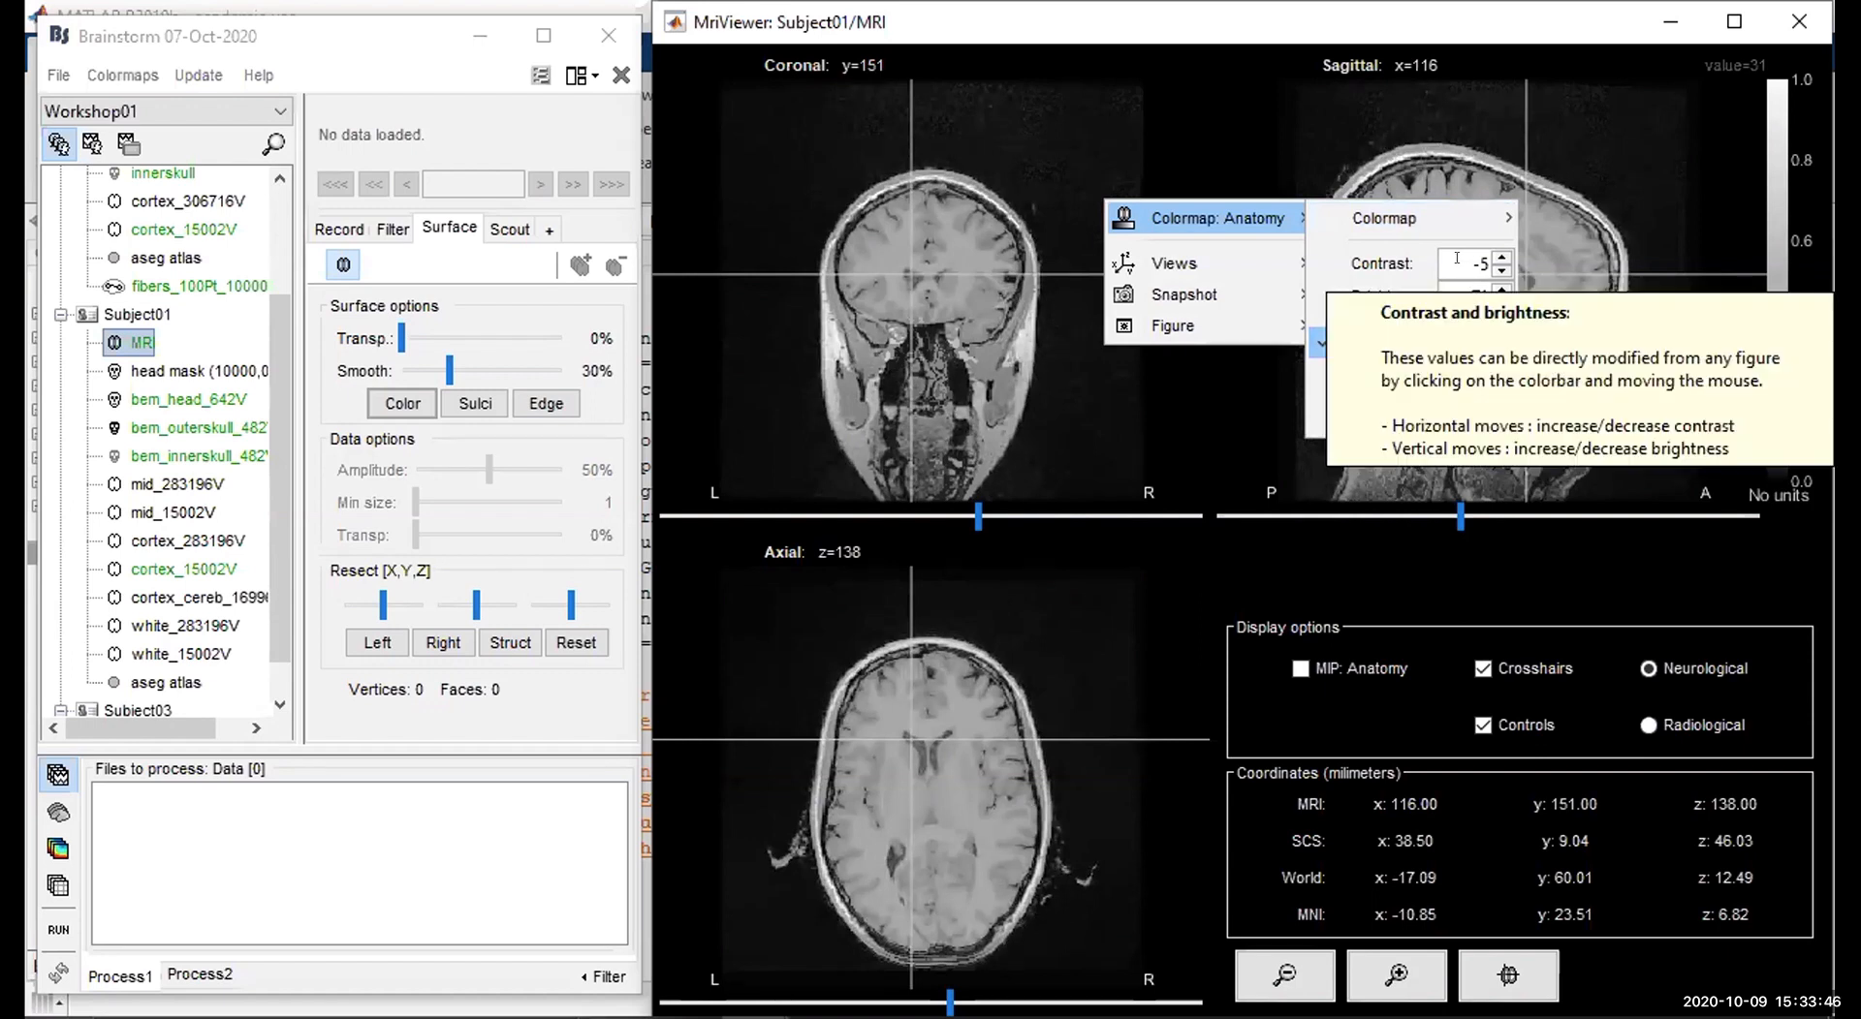
mouse_move(1435, 236)
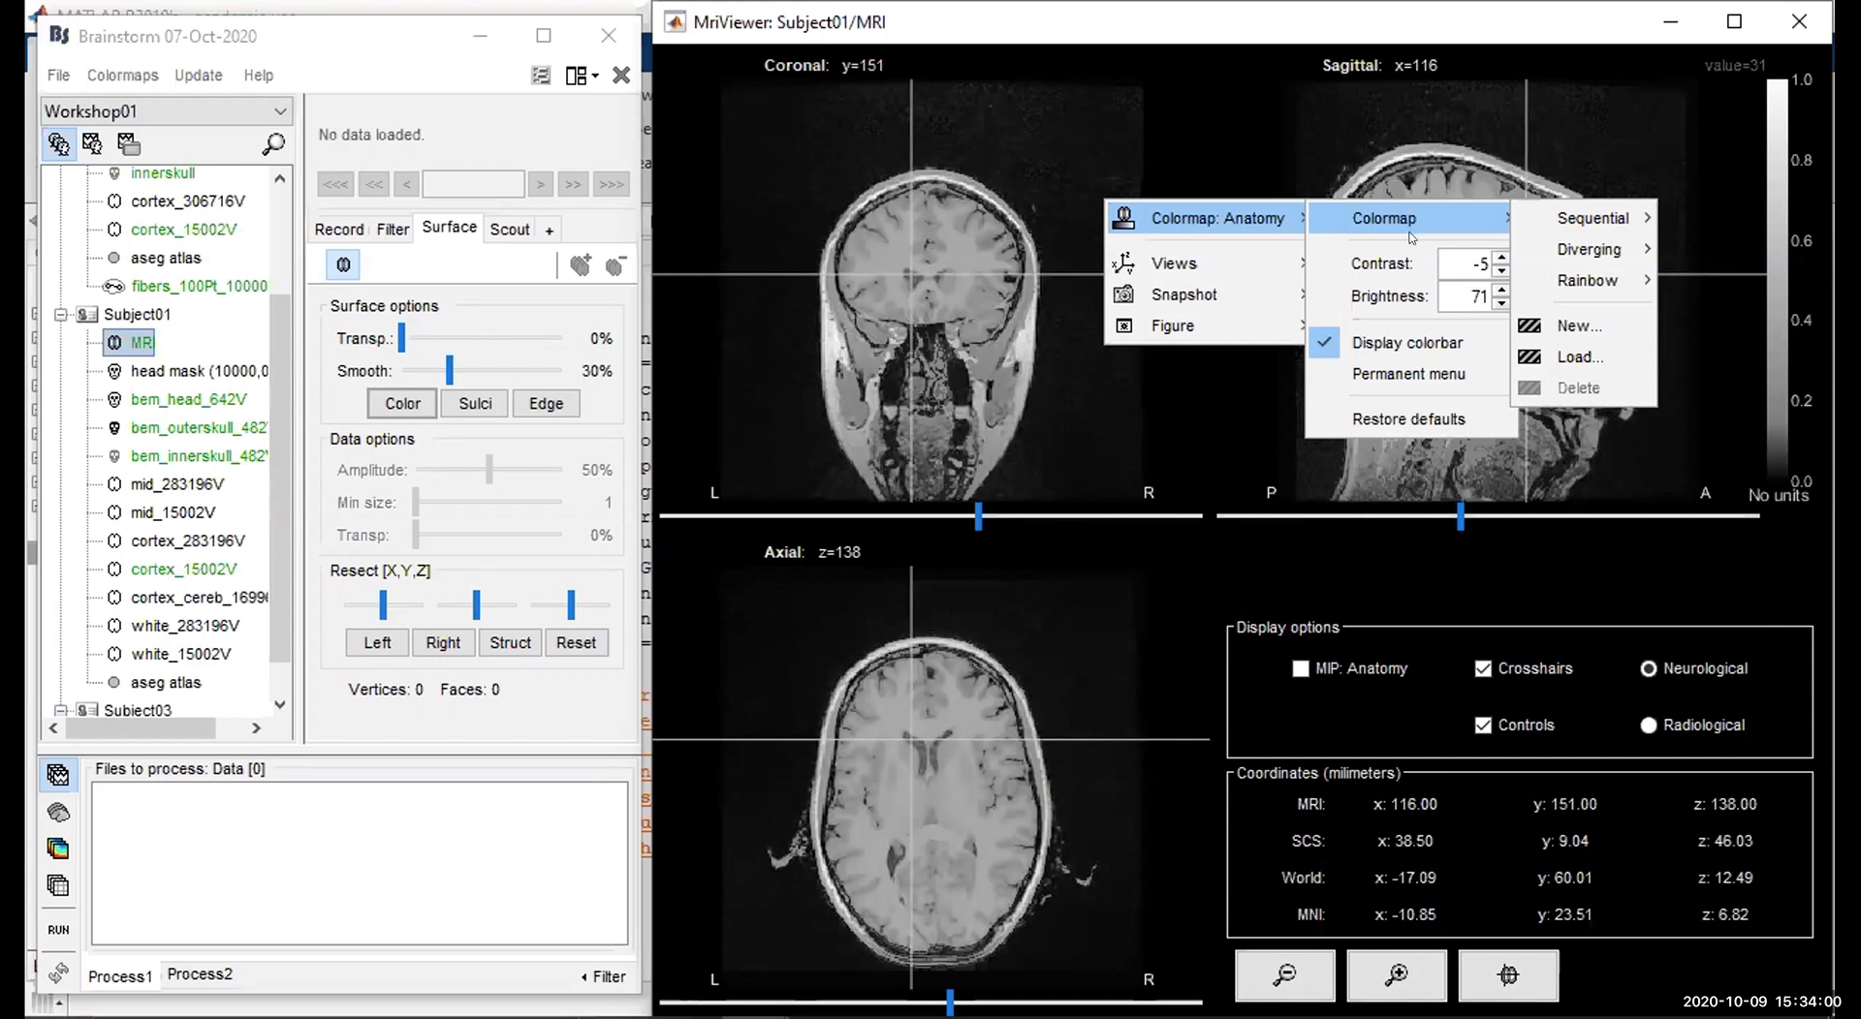
mouse_move(1526, 218)
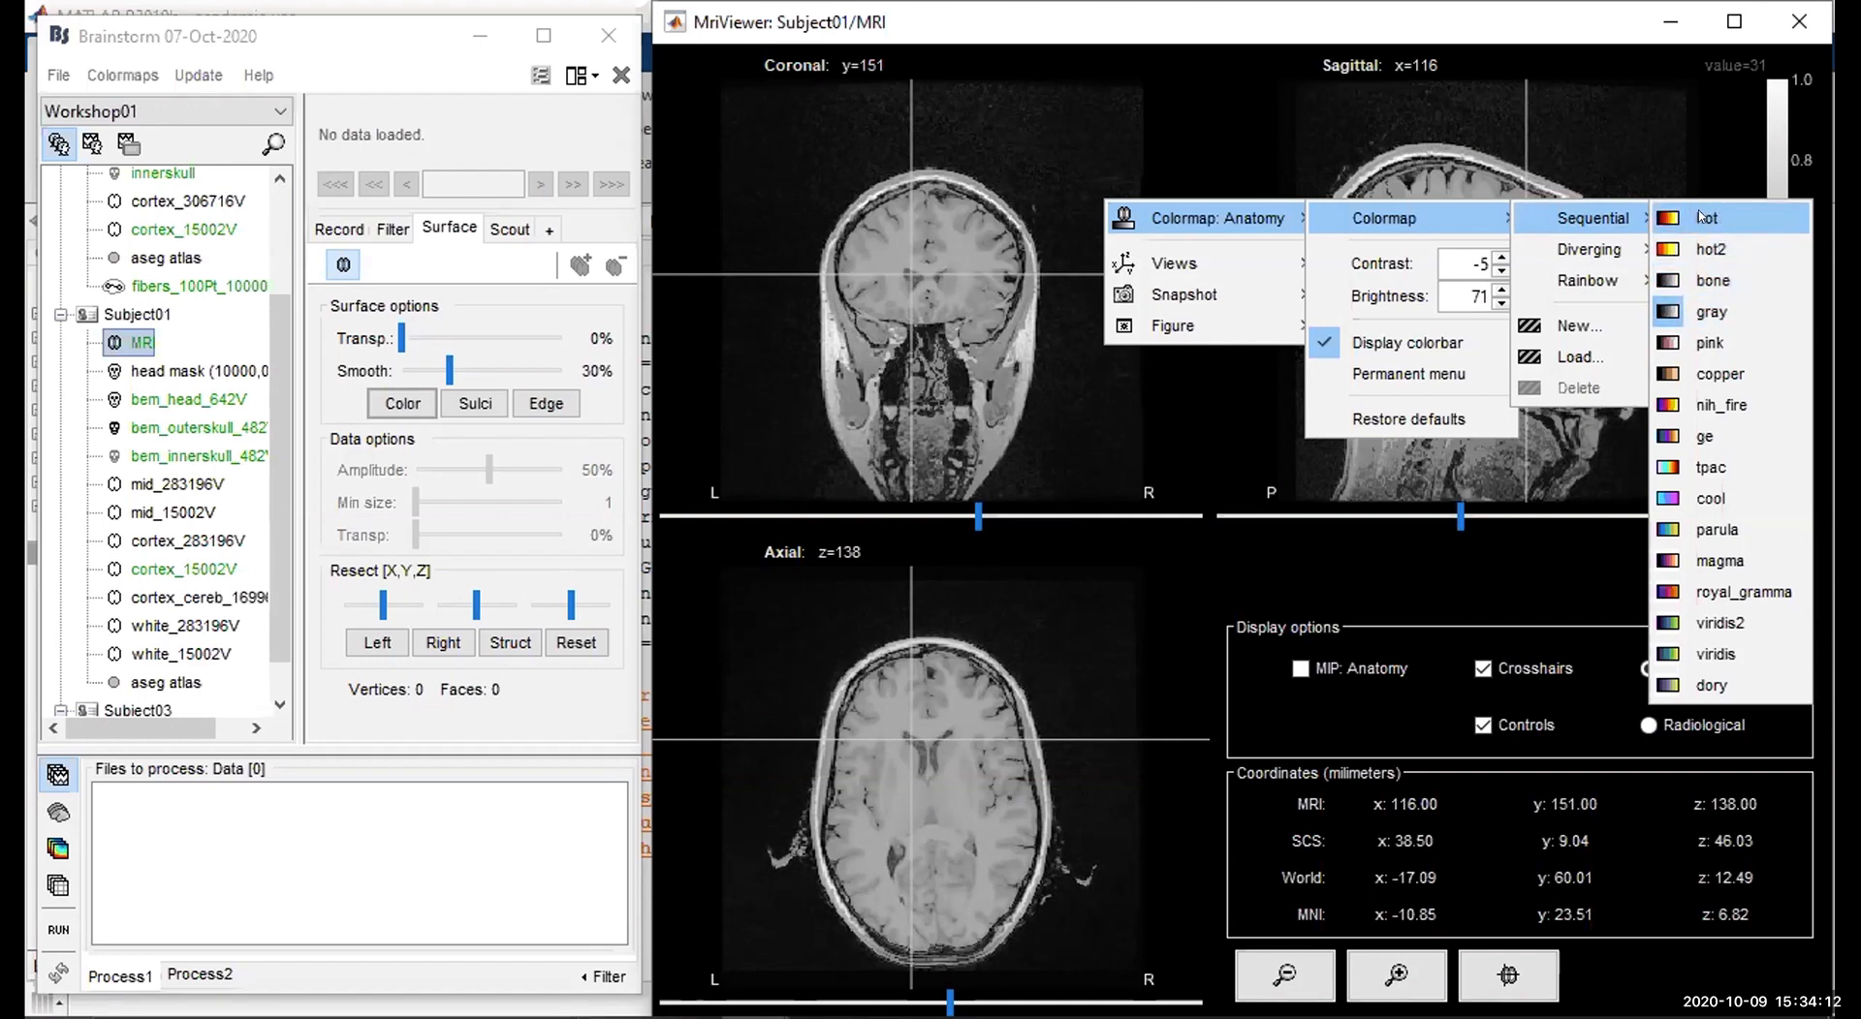
mouse_move(1617, 255)
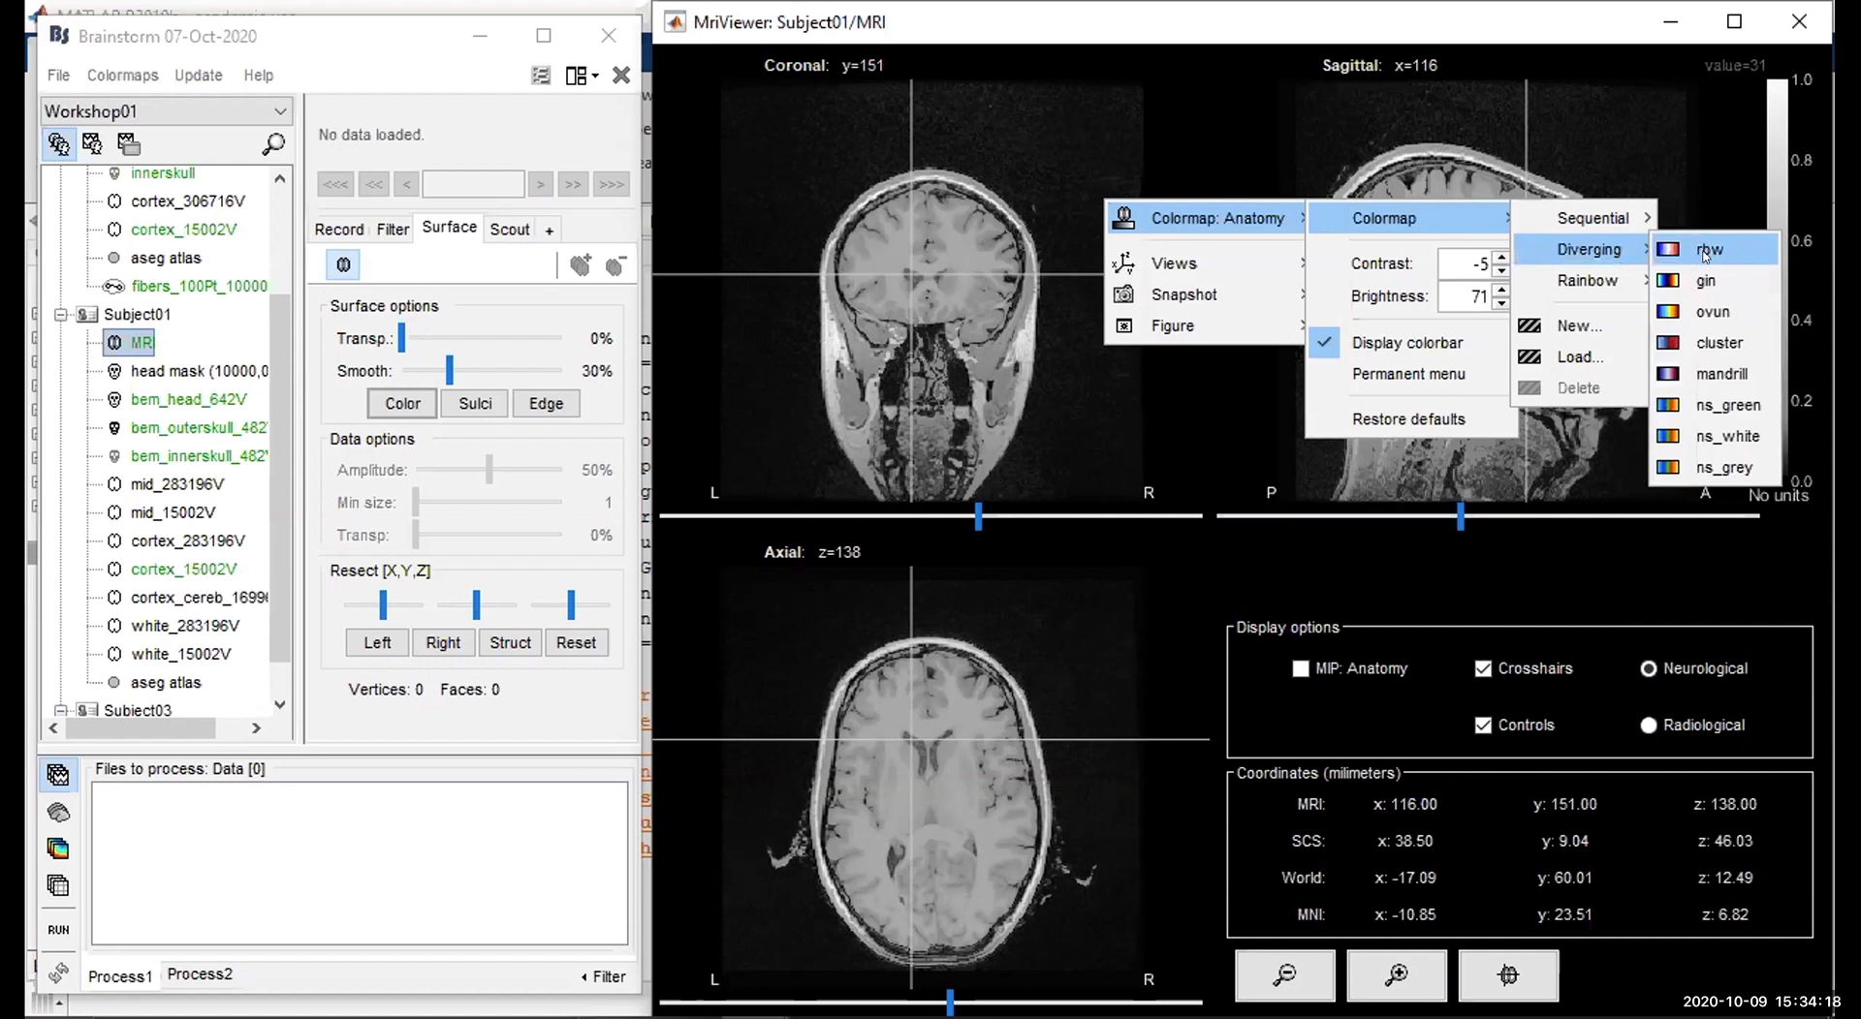
left_click(1074, 412)
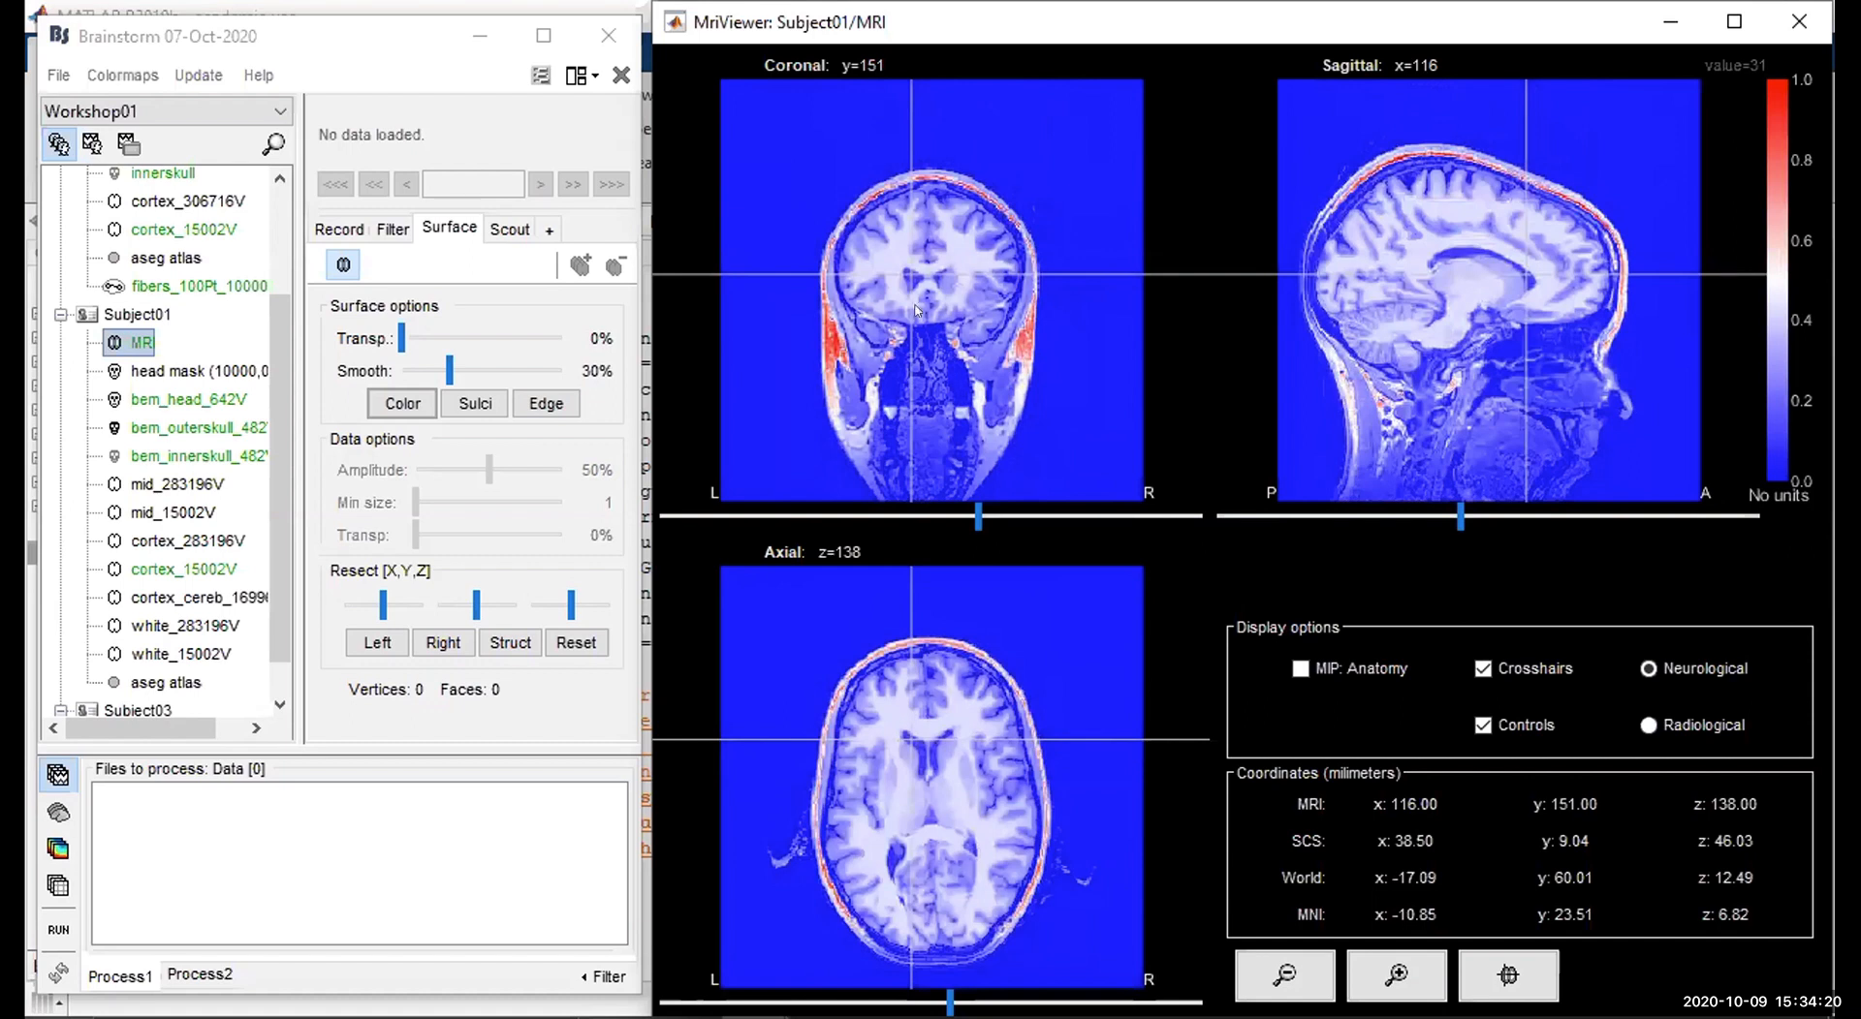
Vary the contrast and brightness of the blue-white-red colormap, and restore the anatomy colormap to its defaults.
left_click_drag(1774, 242, 1771, 212)
left_click_drag(1769, 144, 1777, 375)
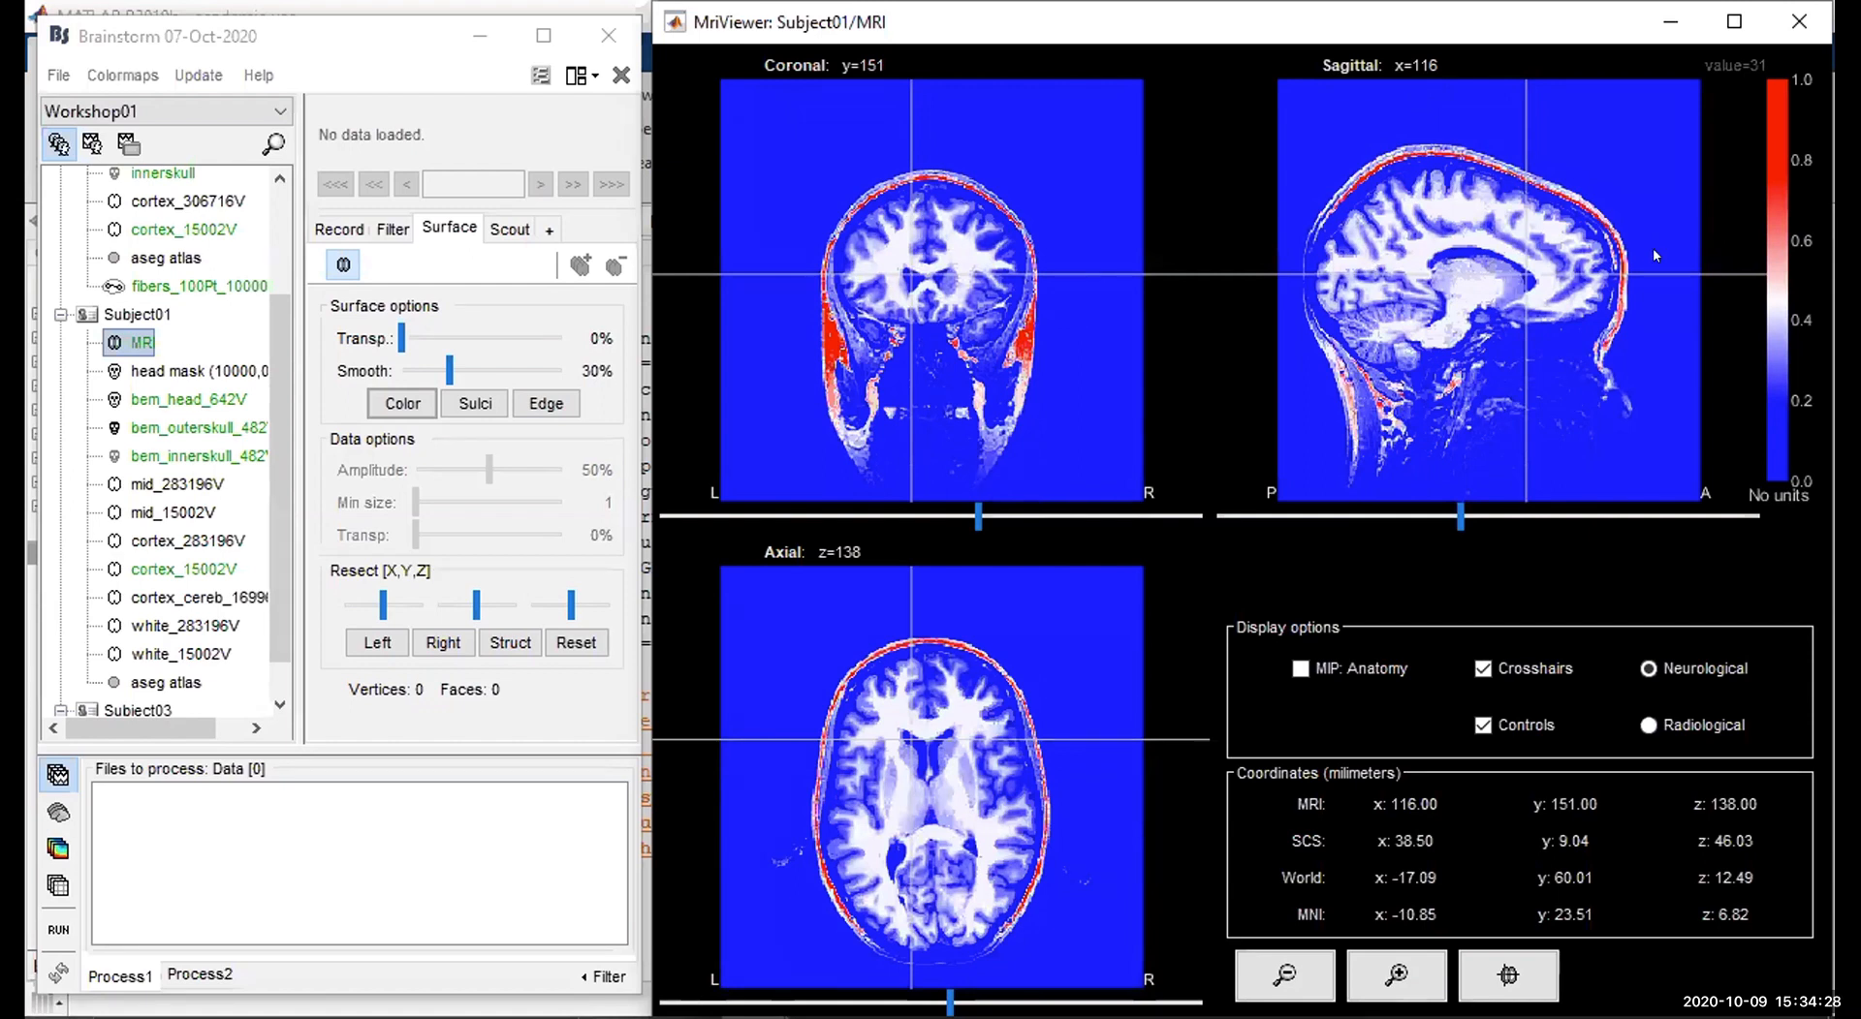
double_click(1774, 198)
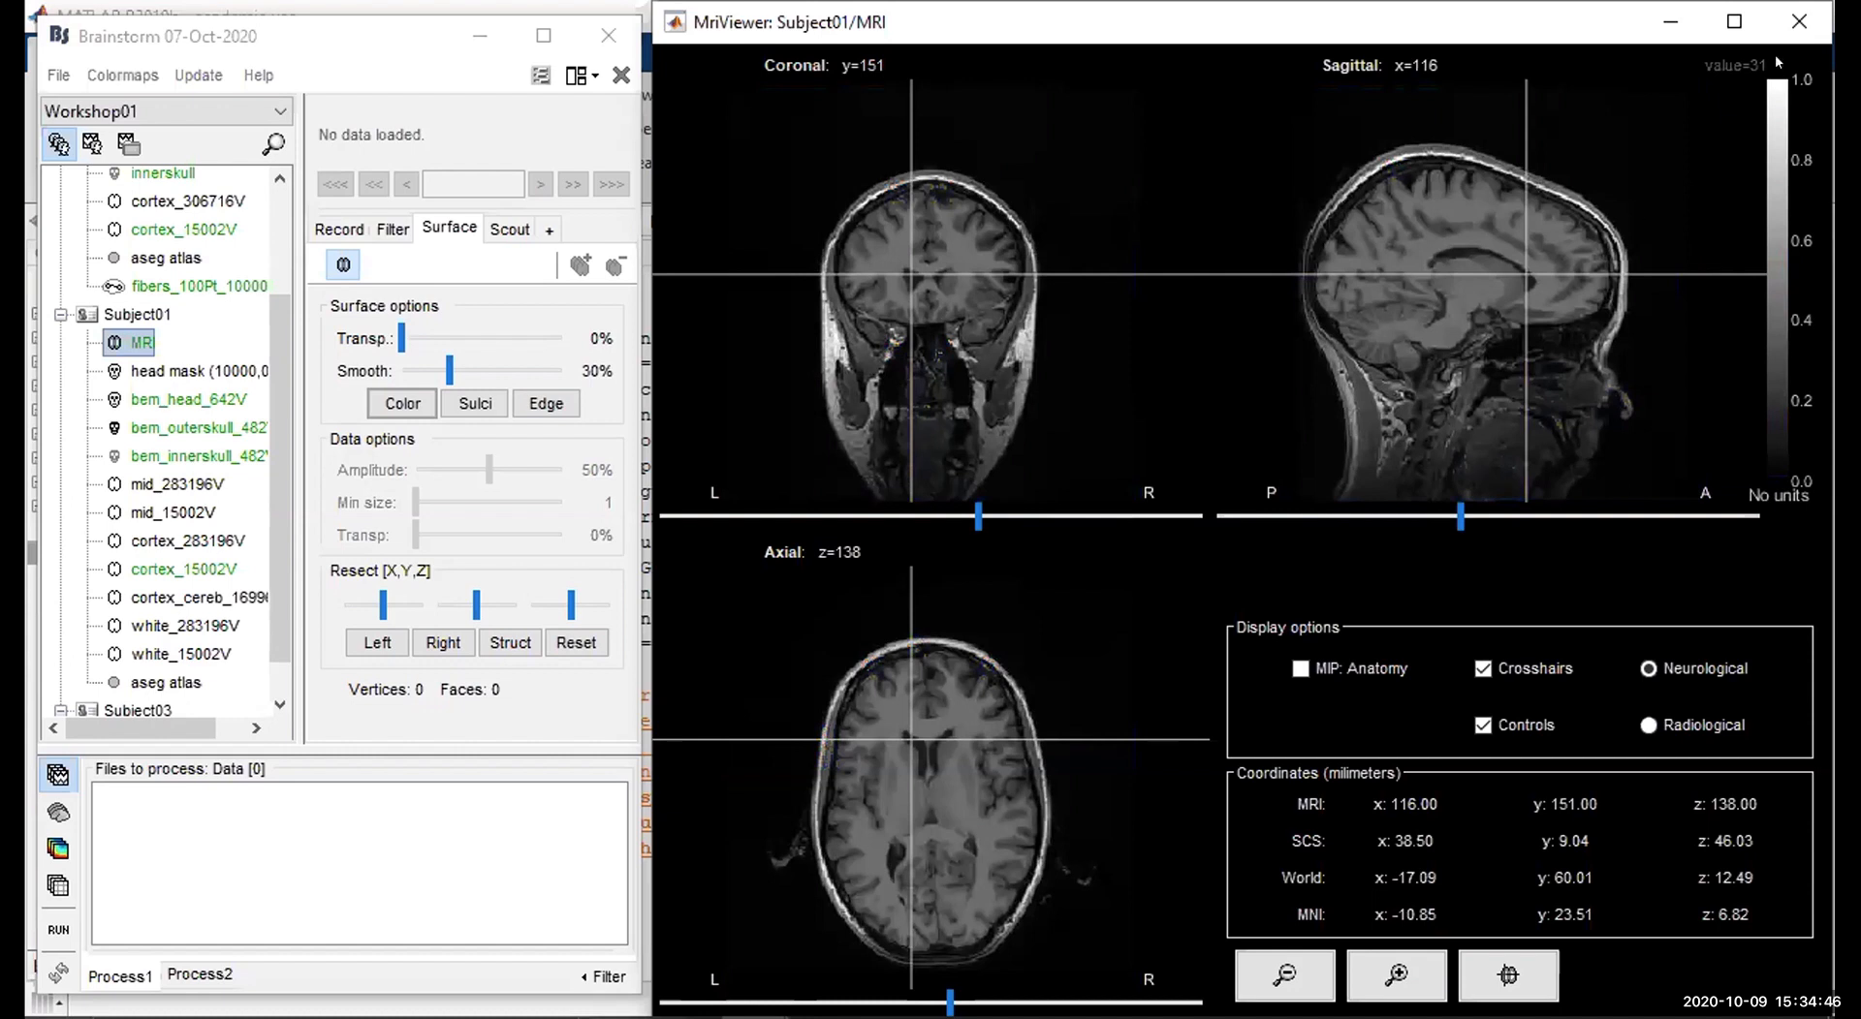
Close the MRI Viewer and display Subject01's MRI as 3D orthogonal slices, seen from an oblique angle.
left_click(1796, 22)
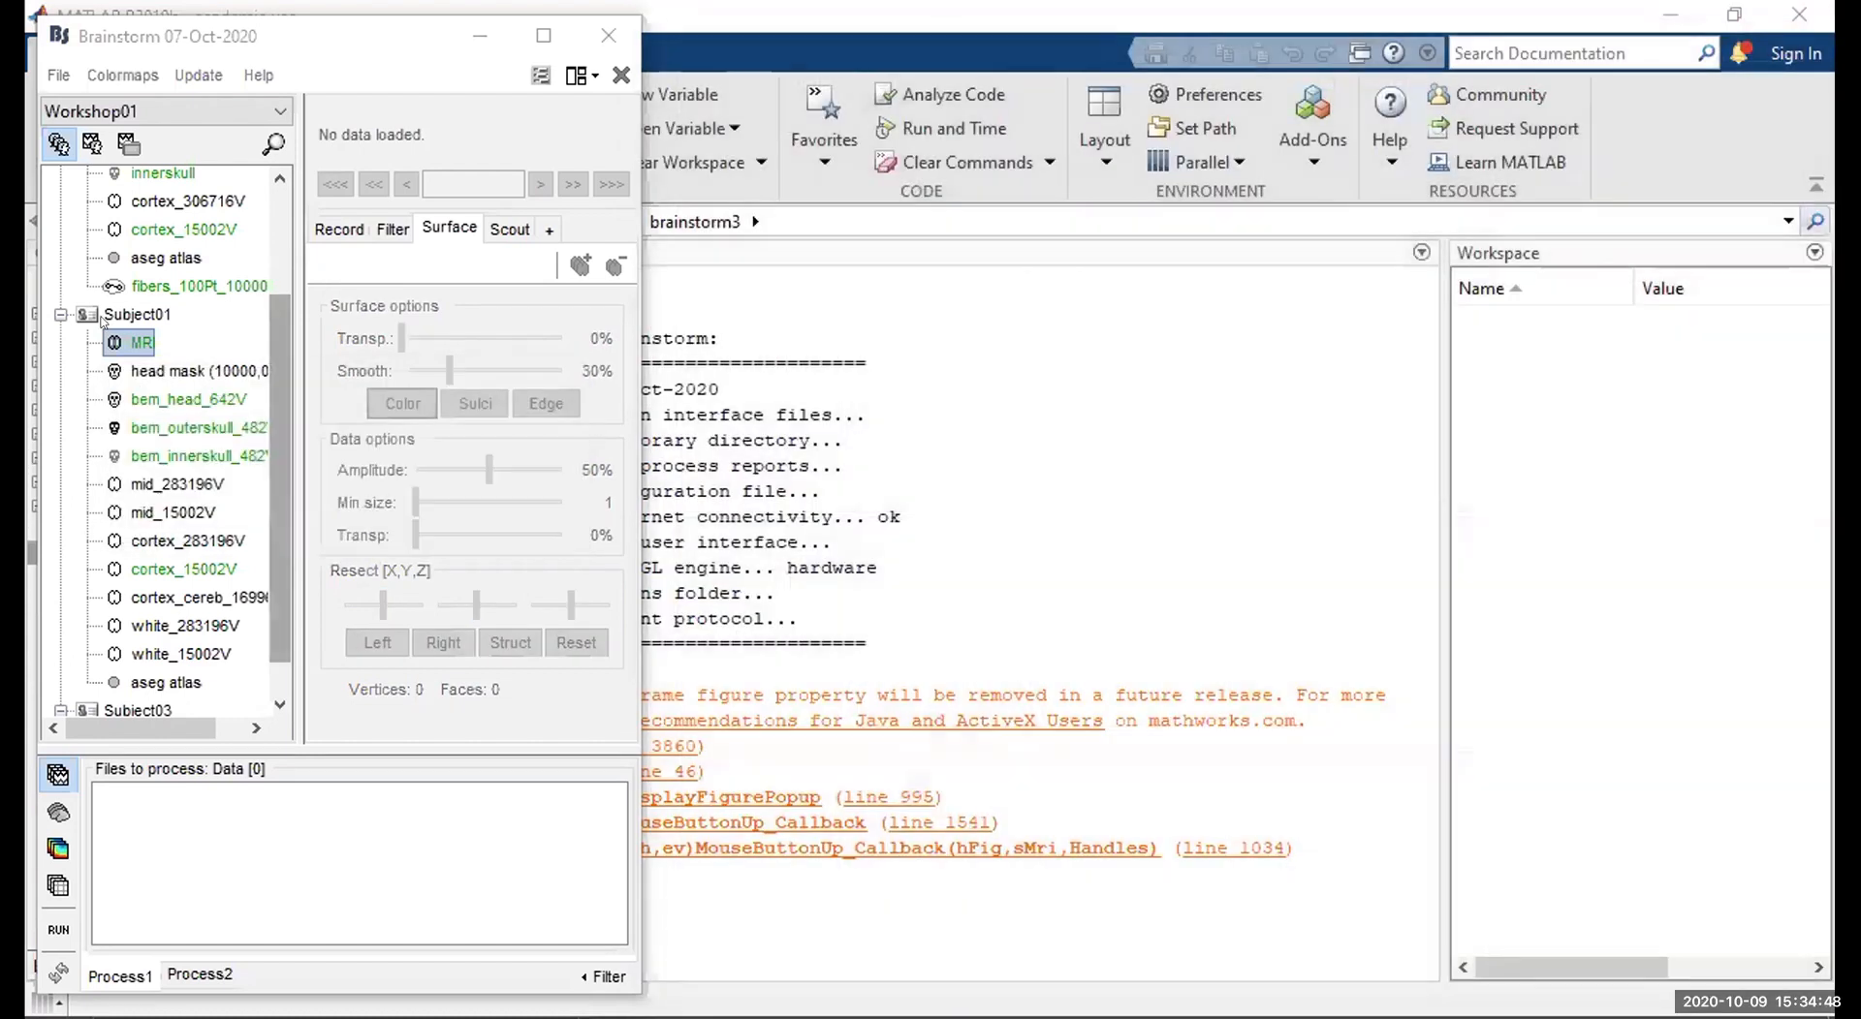
right_click(128, 332)
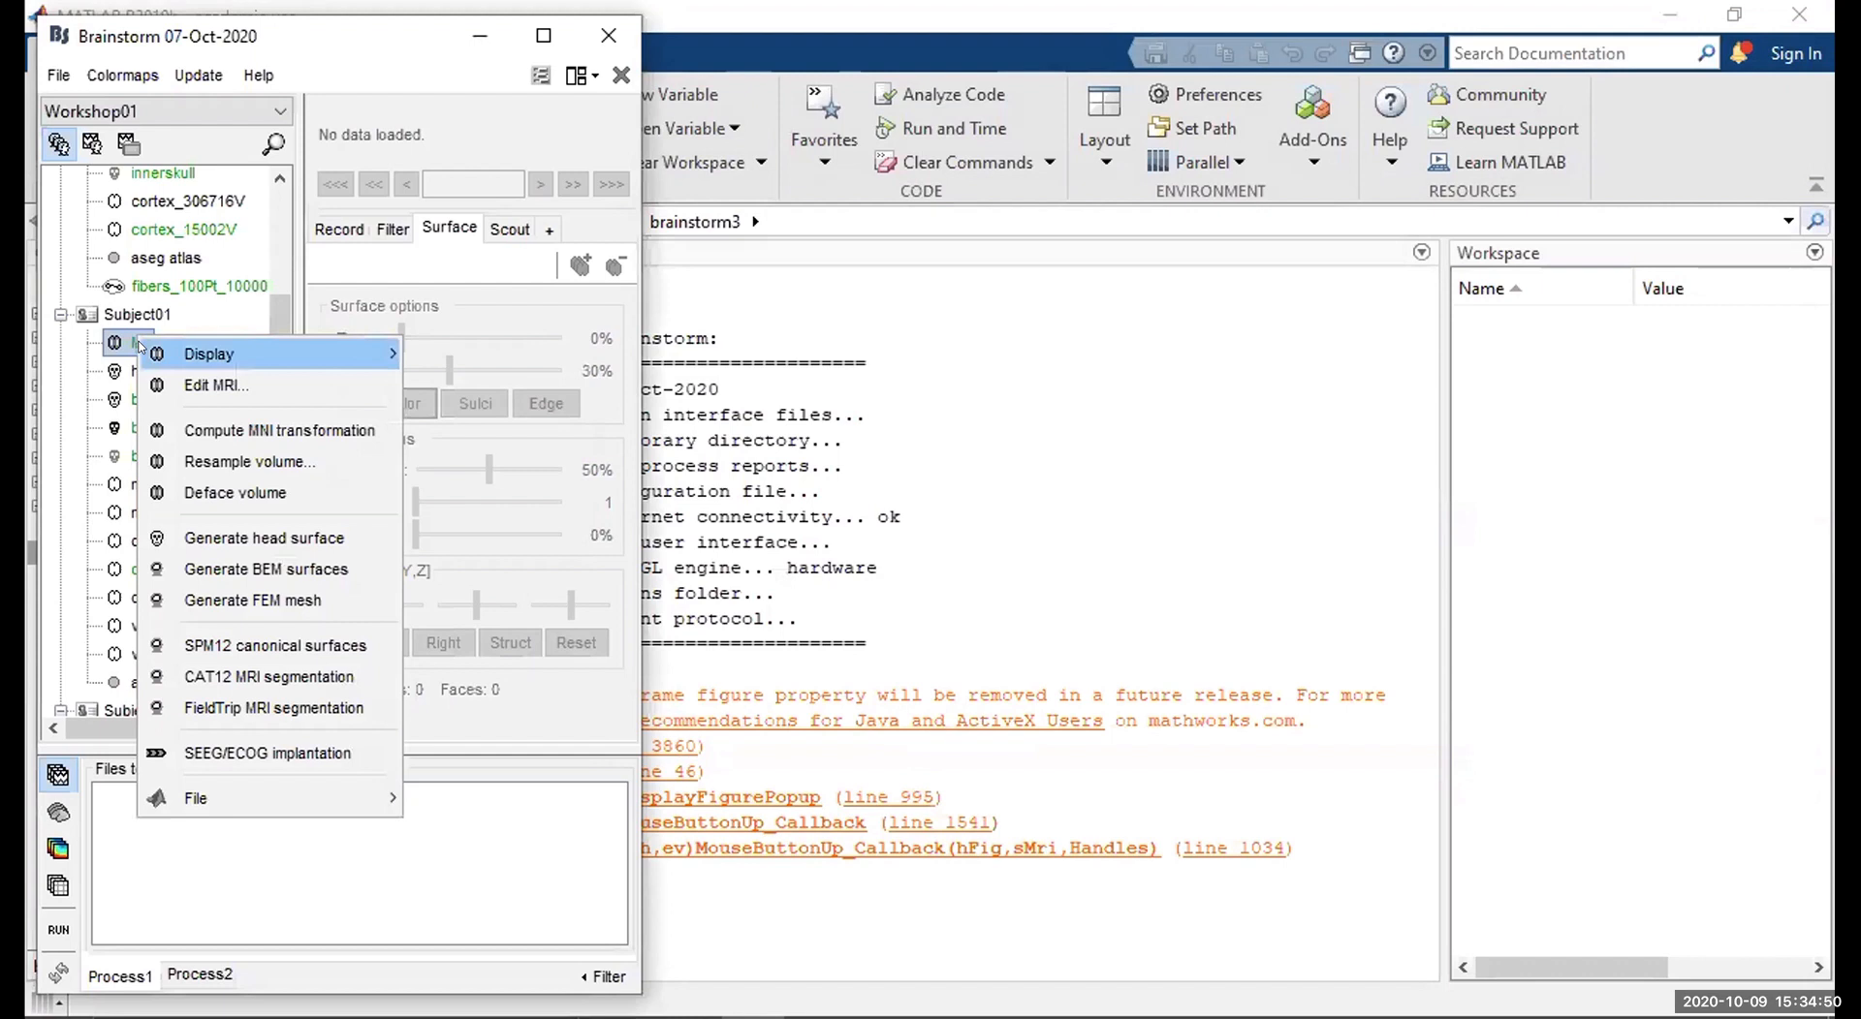
mouse_move(145, 347)
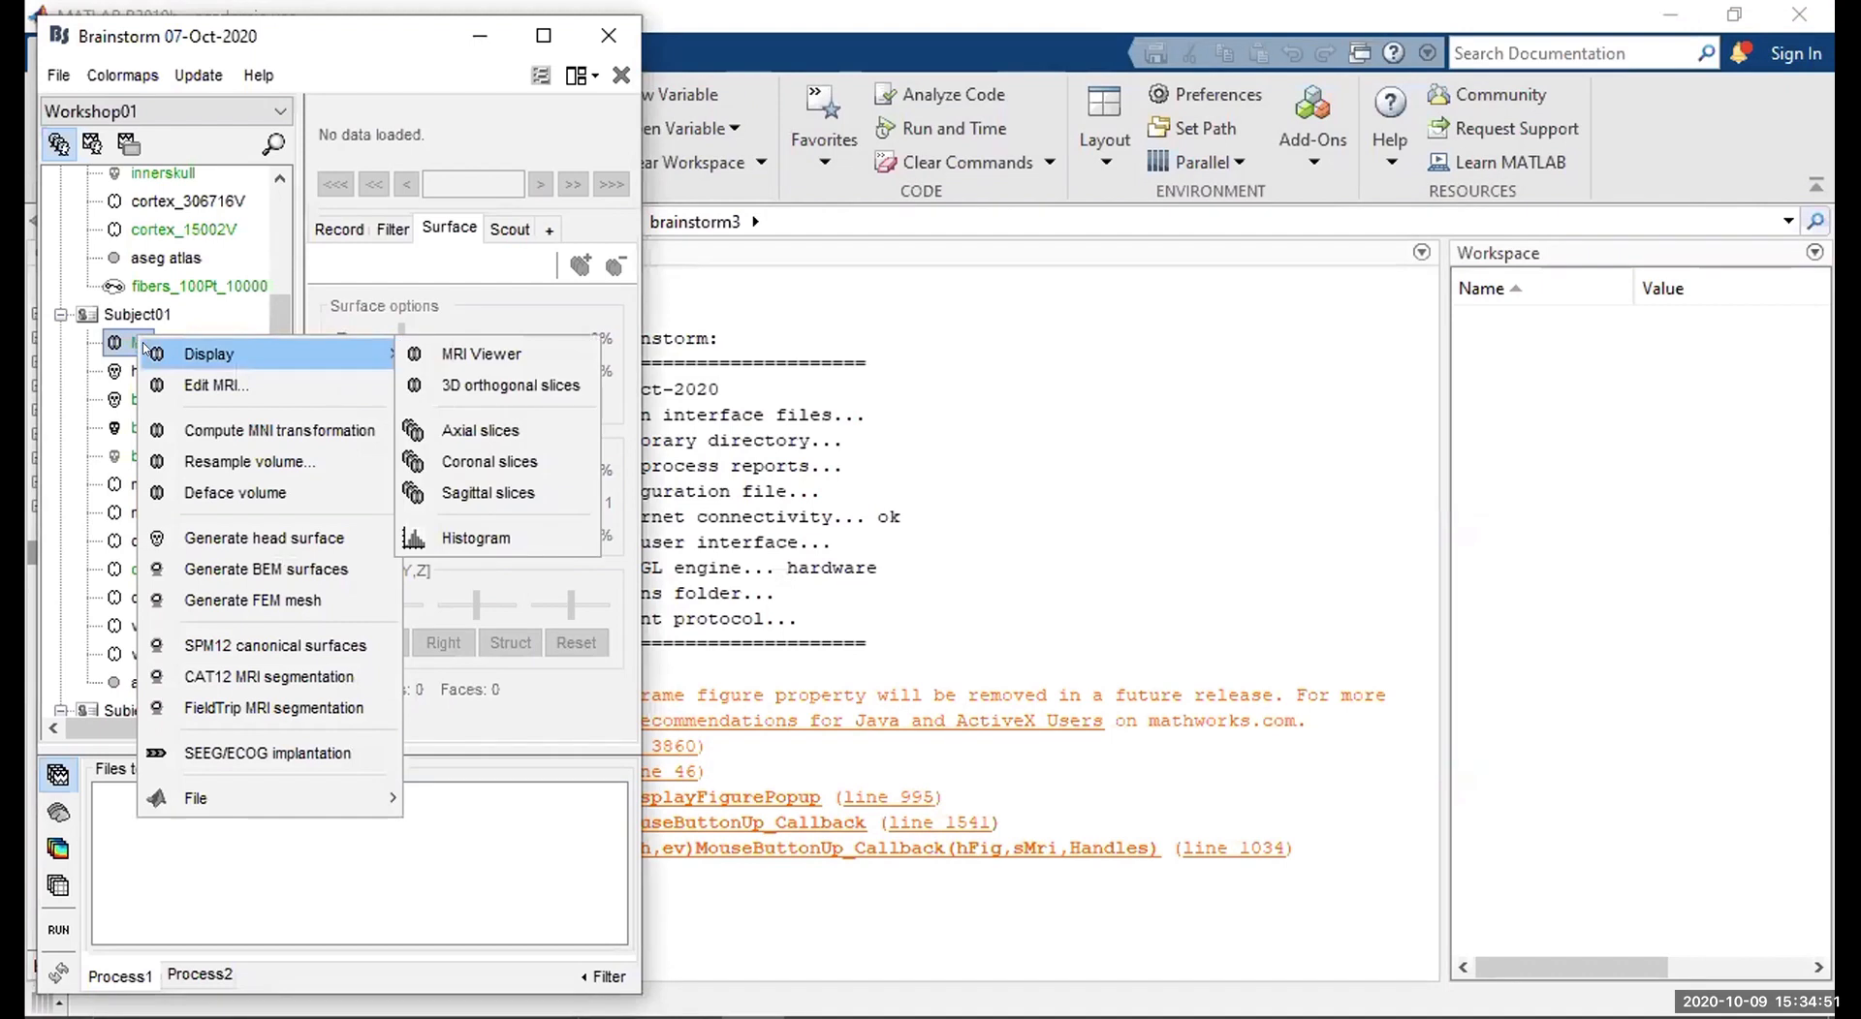
left_click(487, 386)
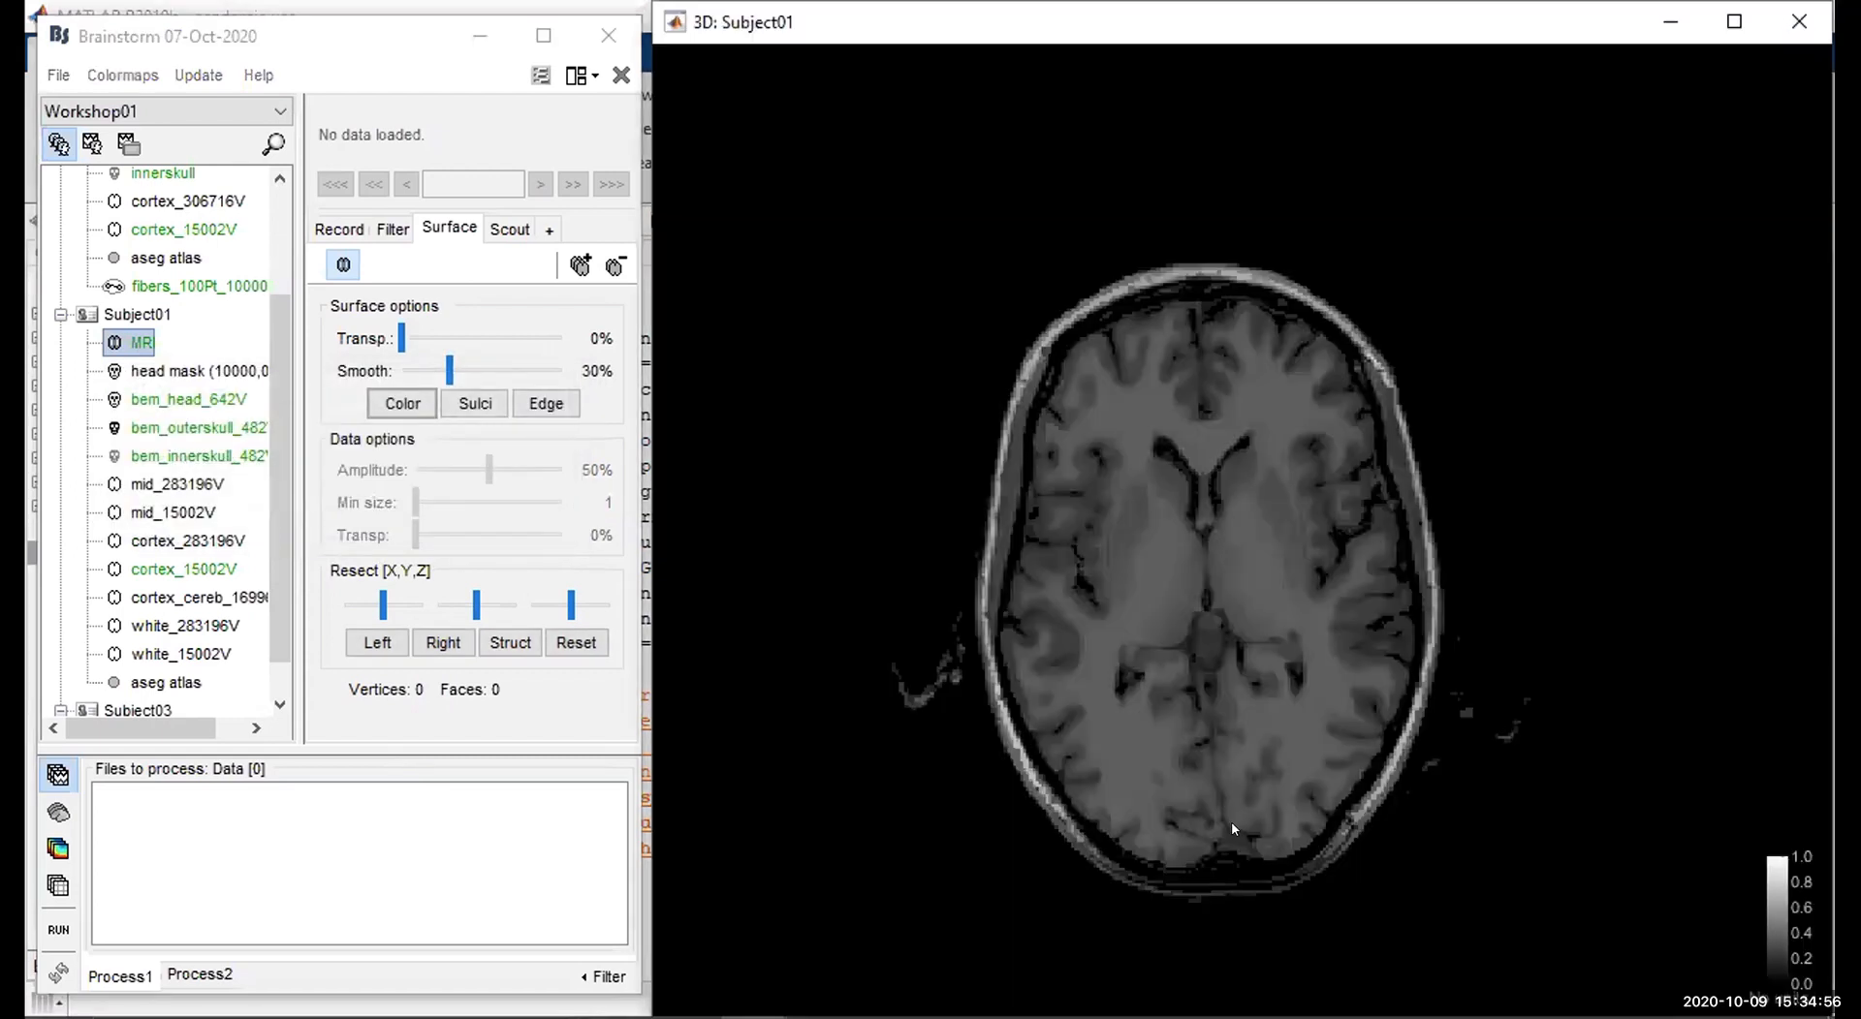
left_click_drag(1112, 419, 1141, 605)
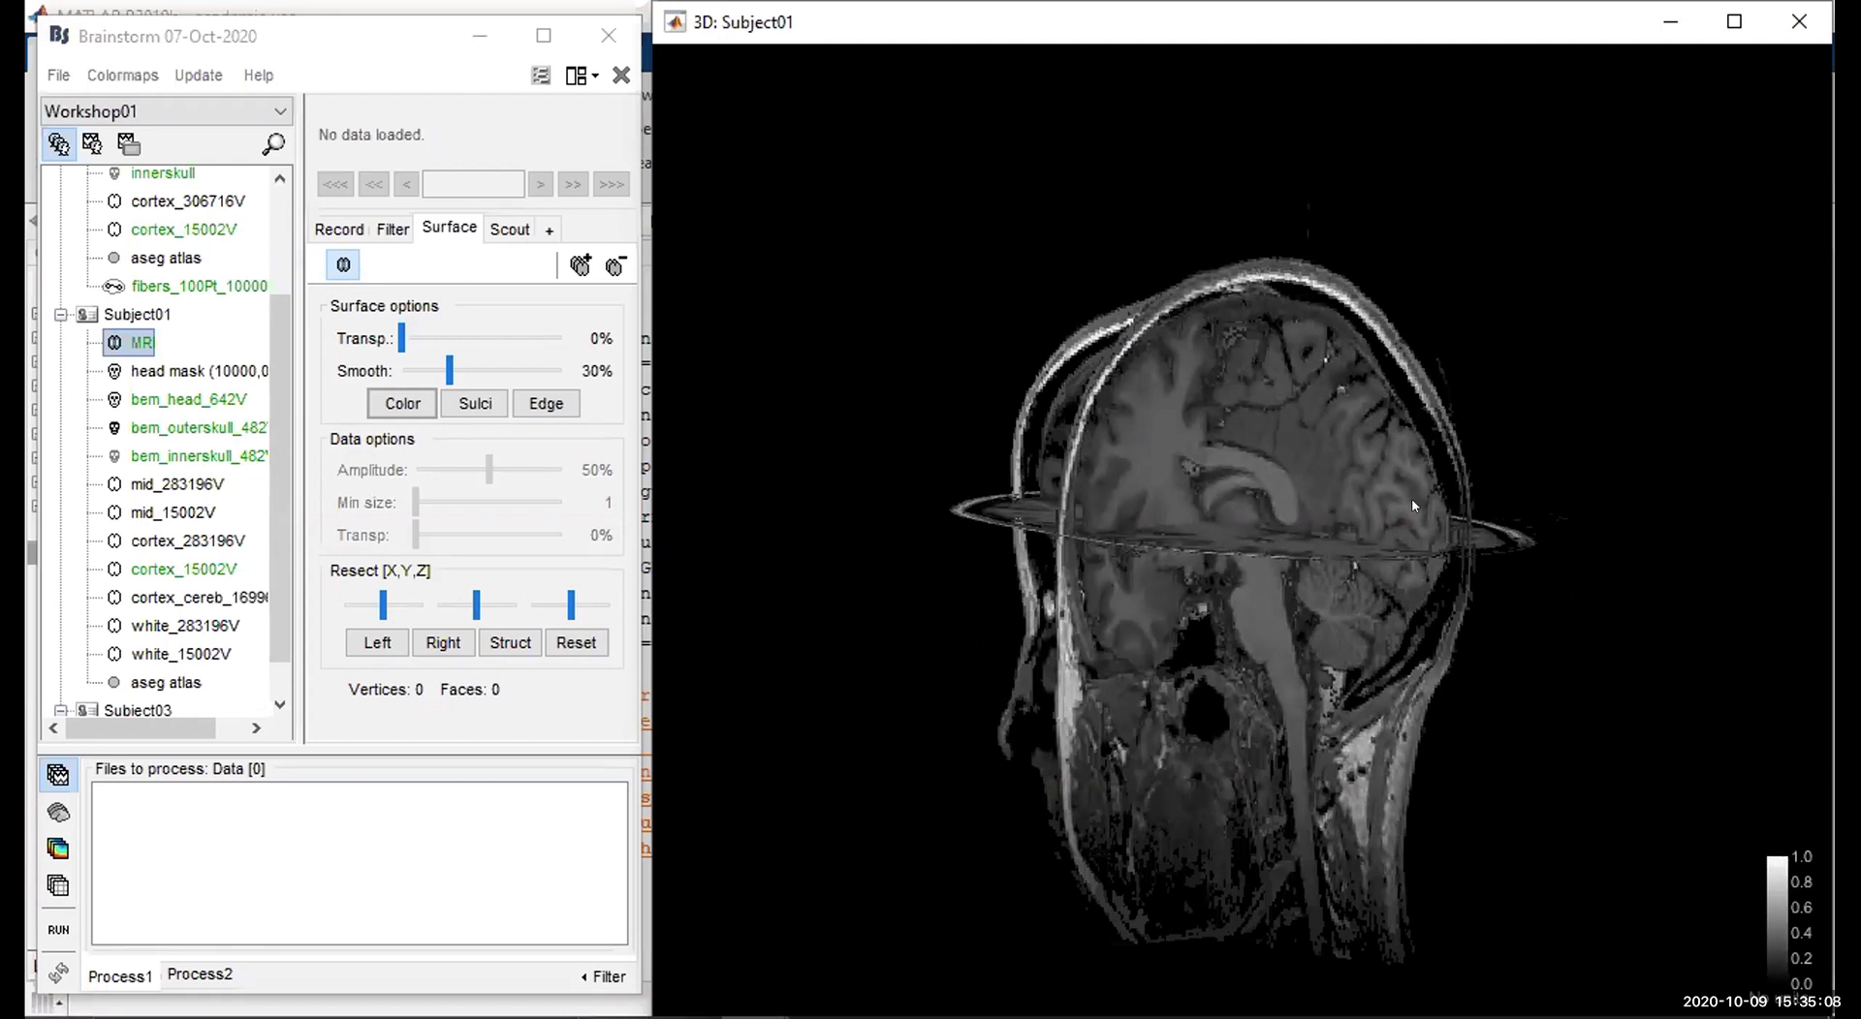
left_click_drag(1412, 505, 1405, 548)
left_click_drag(1165, 543, 1212, 642)
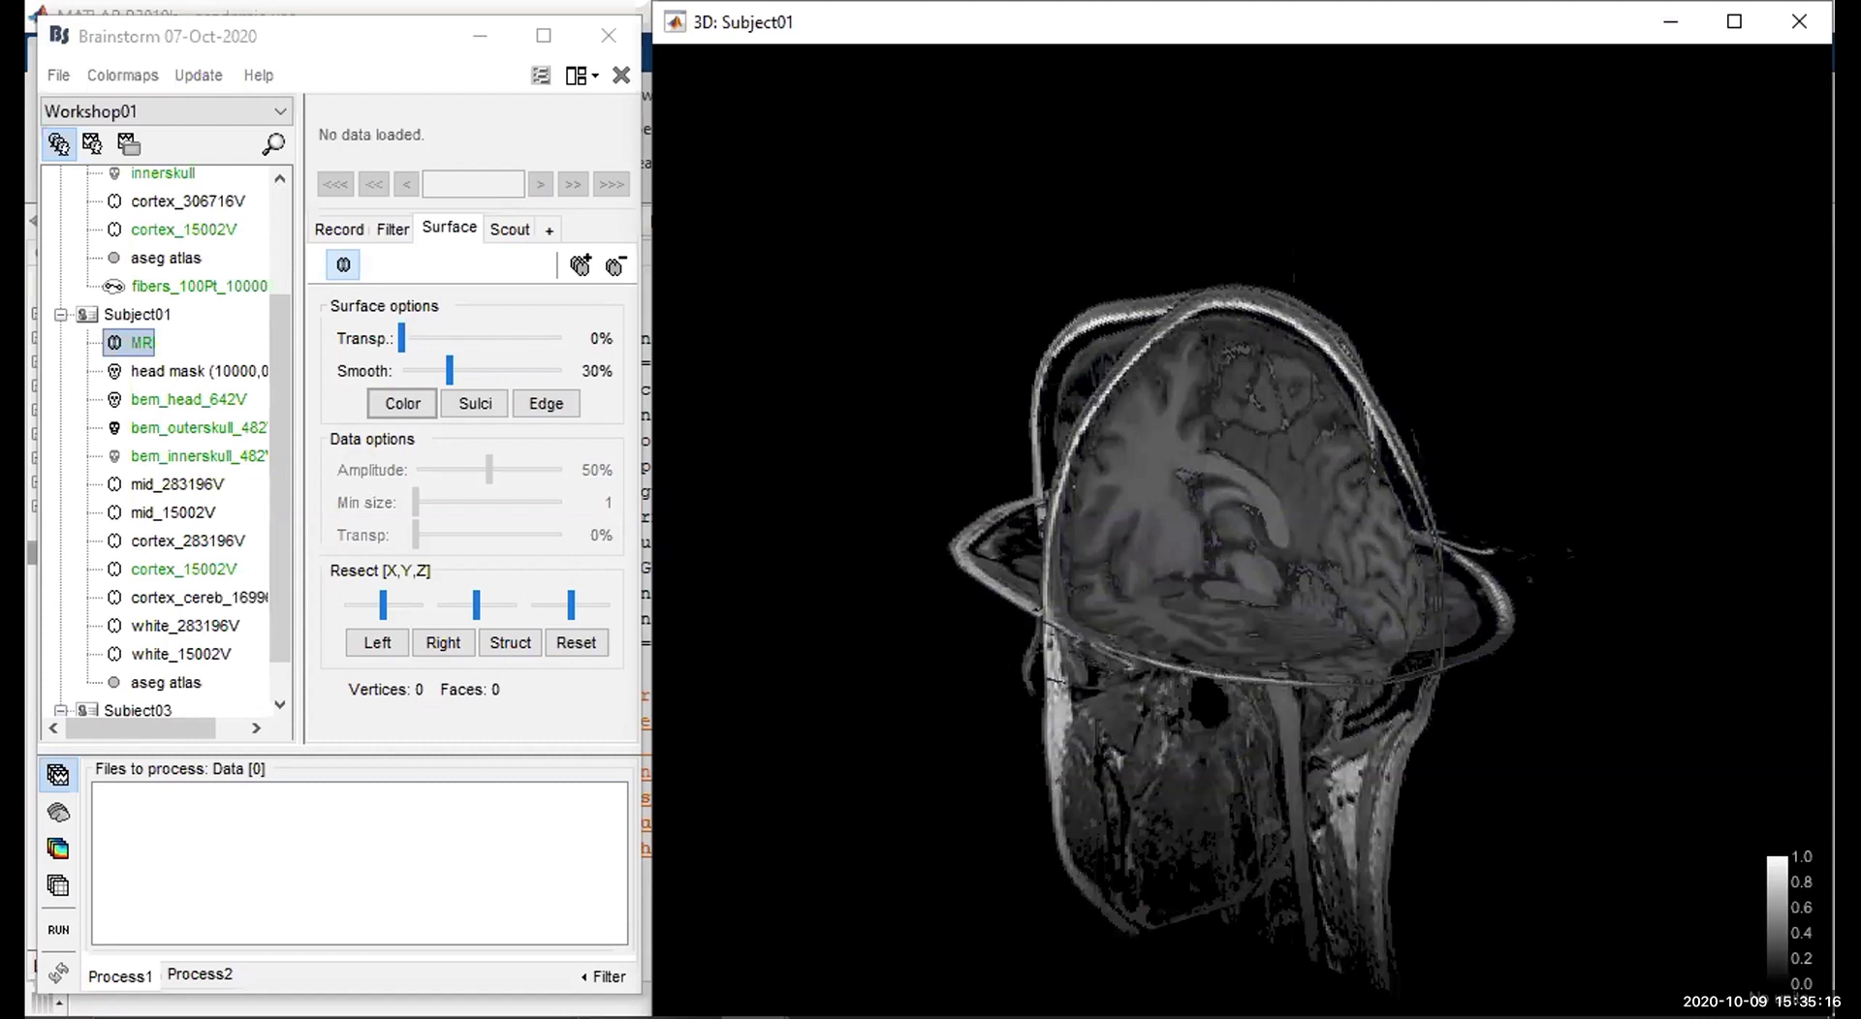
Look through the record, frequency filtering and surface options offered alongside the 3D MRI figure.
left_click(439, 233)
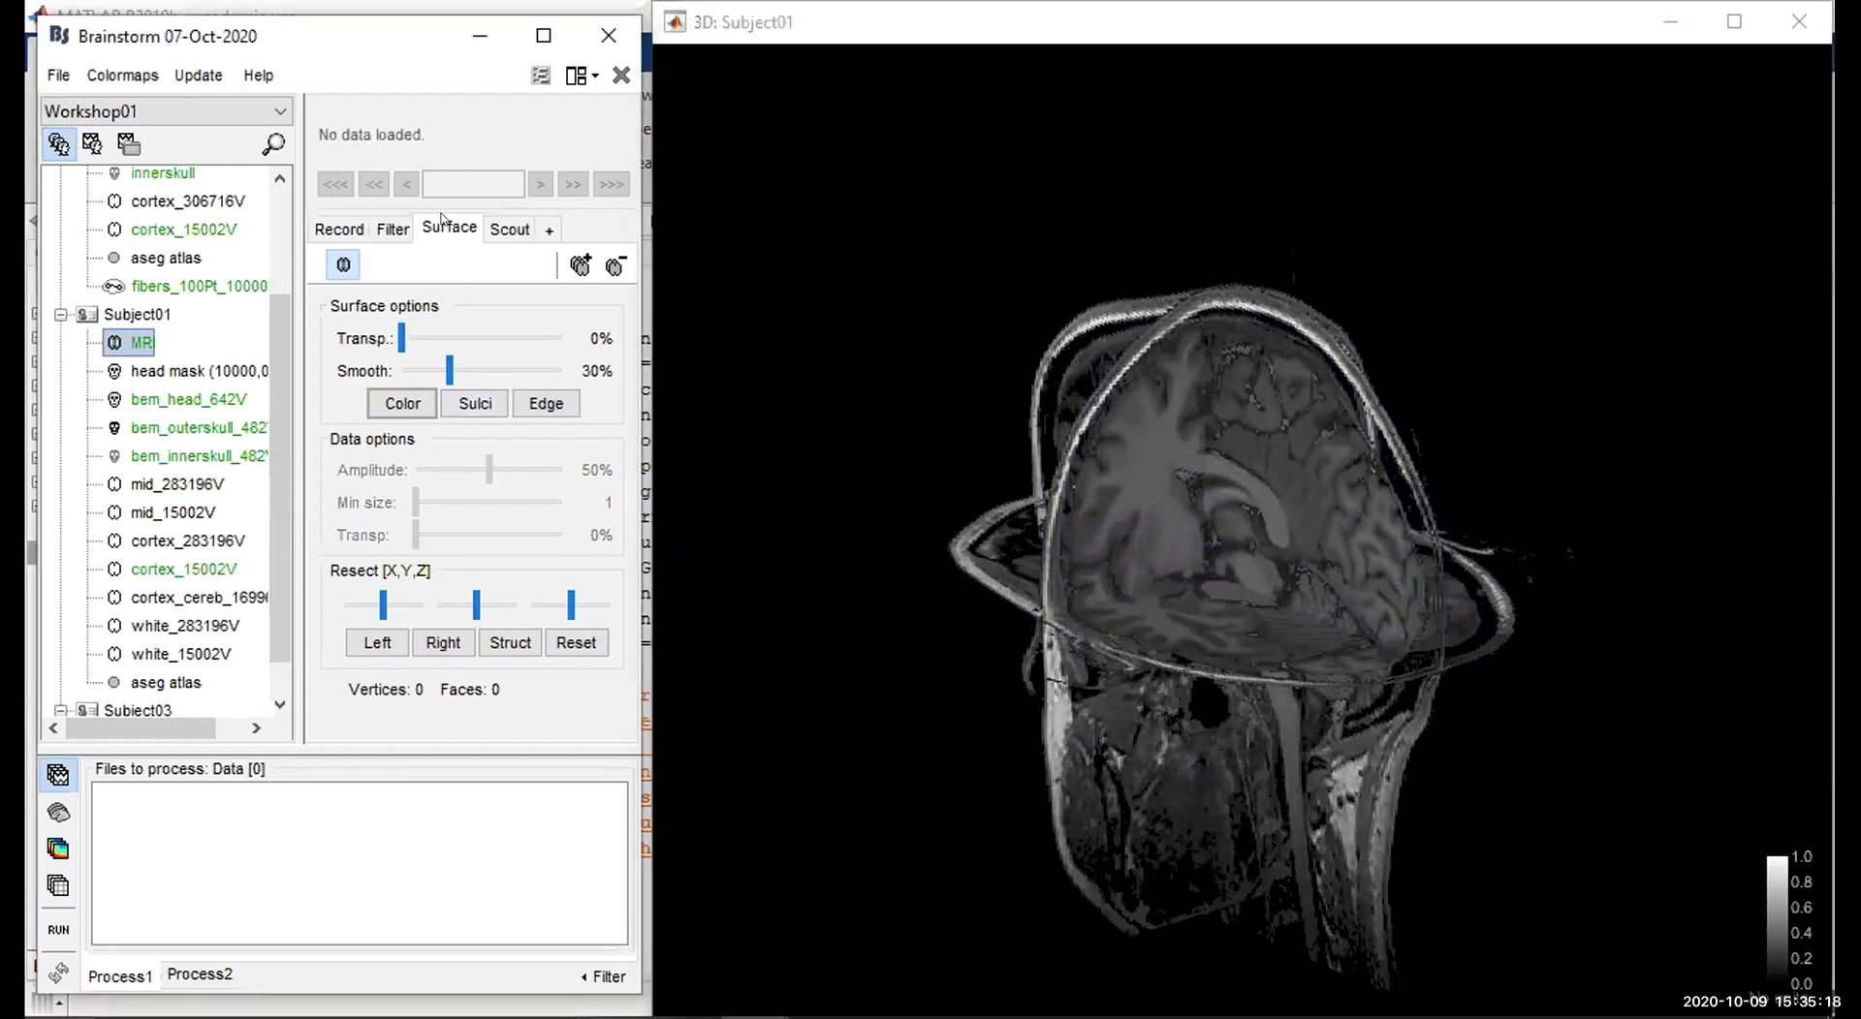
left_click_drag(282, 428, 288, 432)
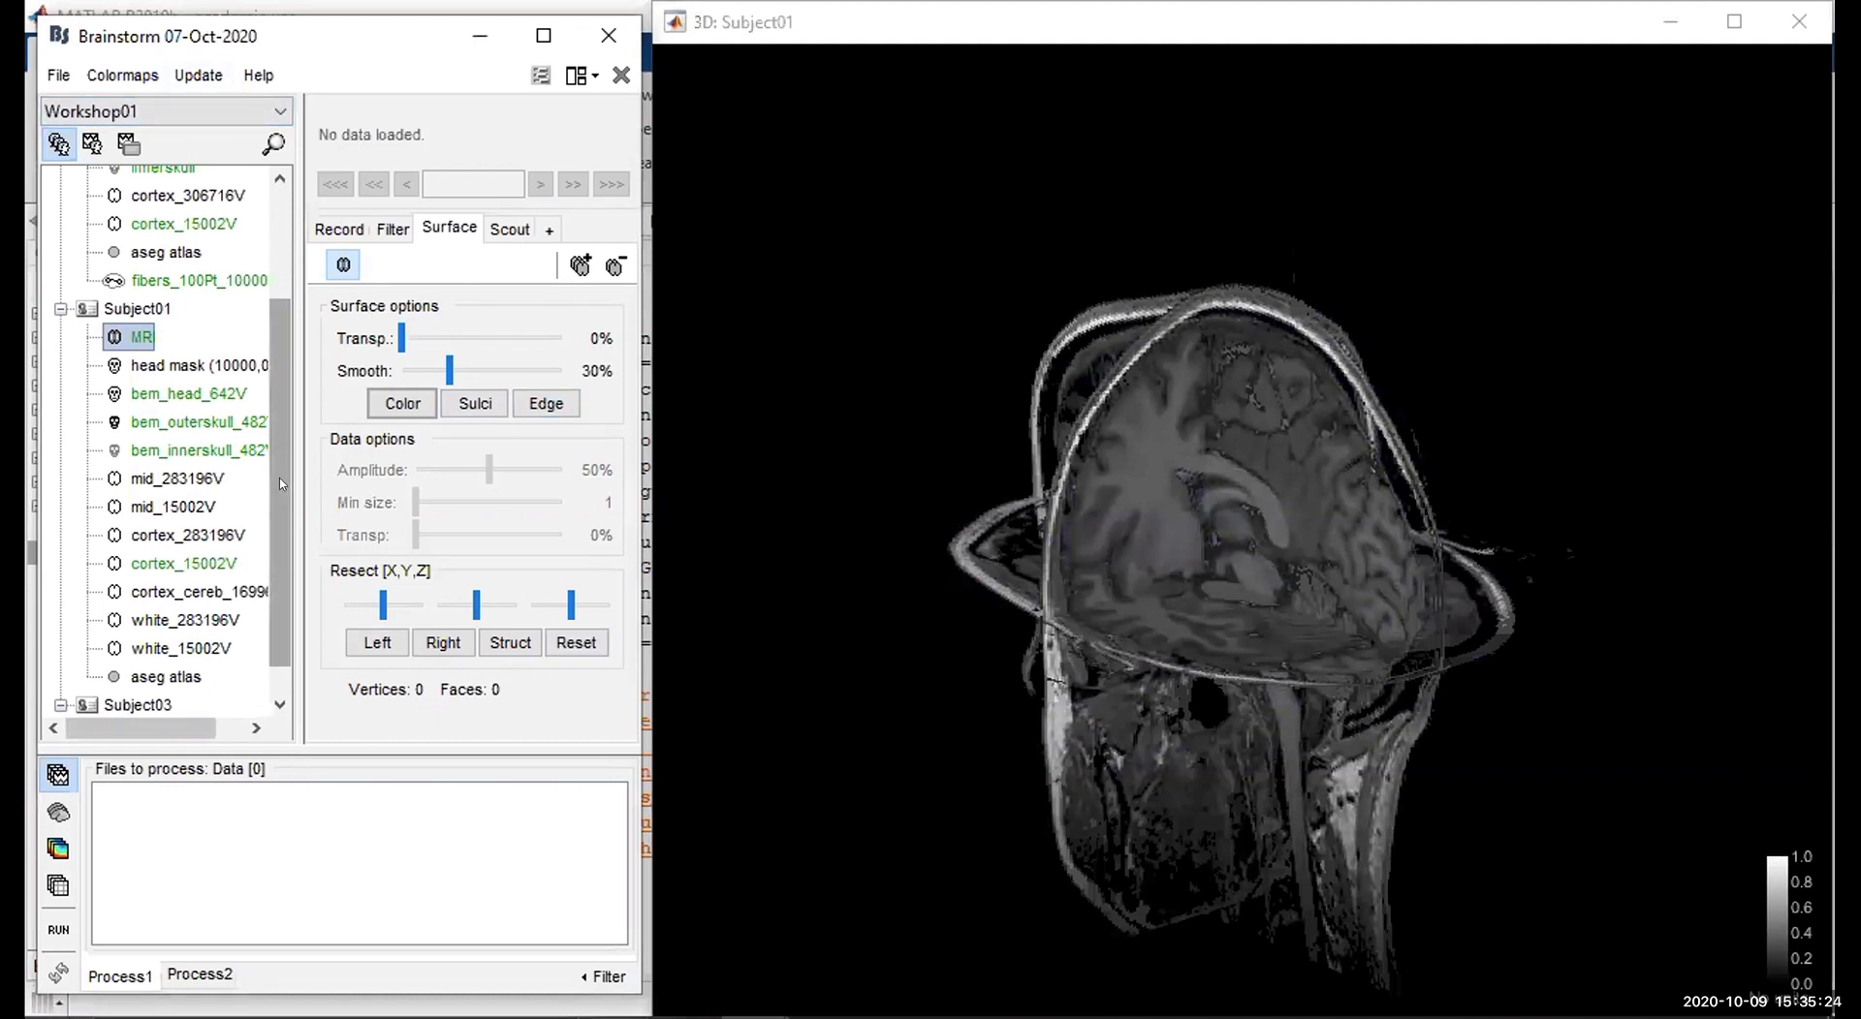
scroll(282, 485, "up", 3)
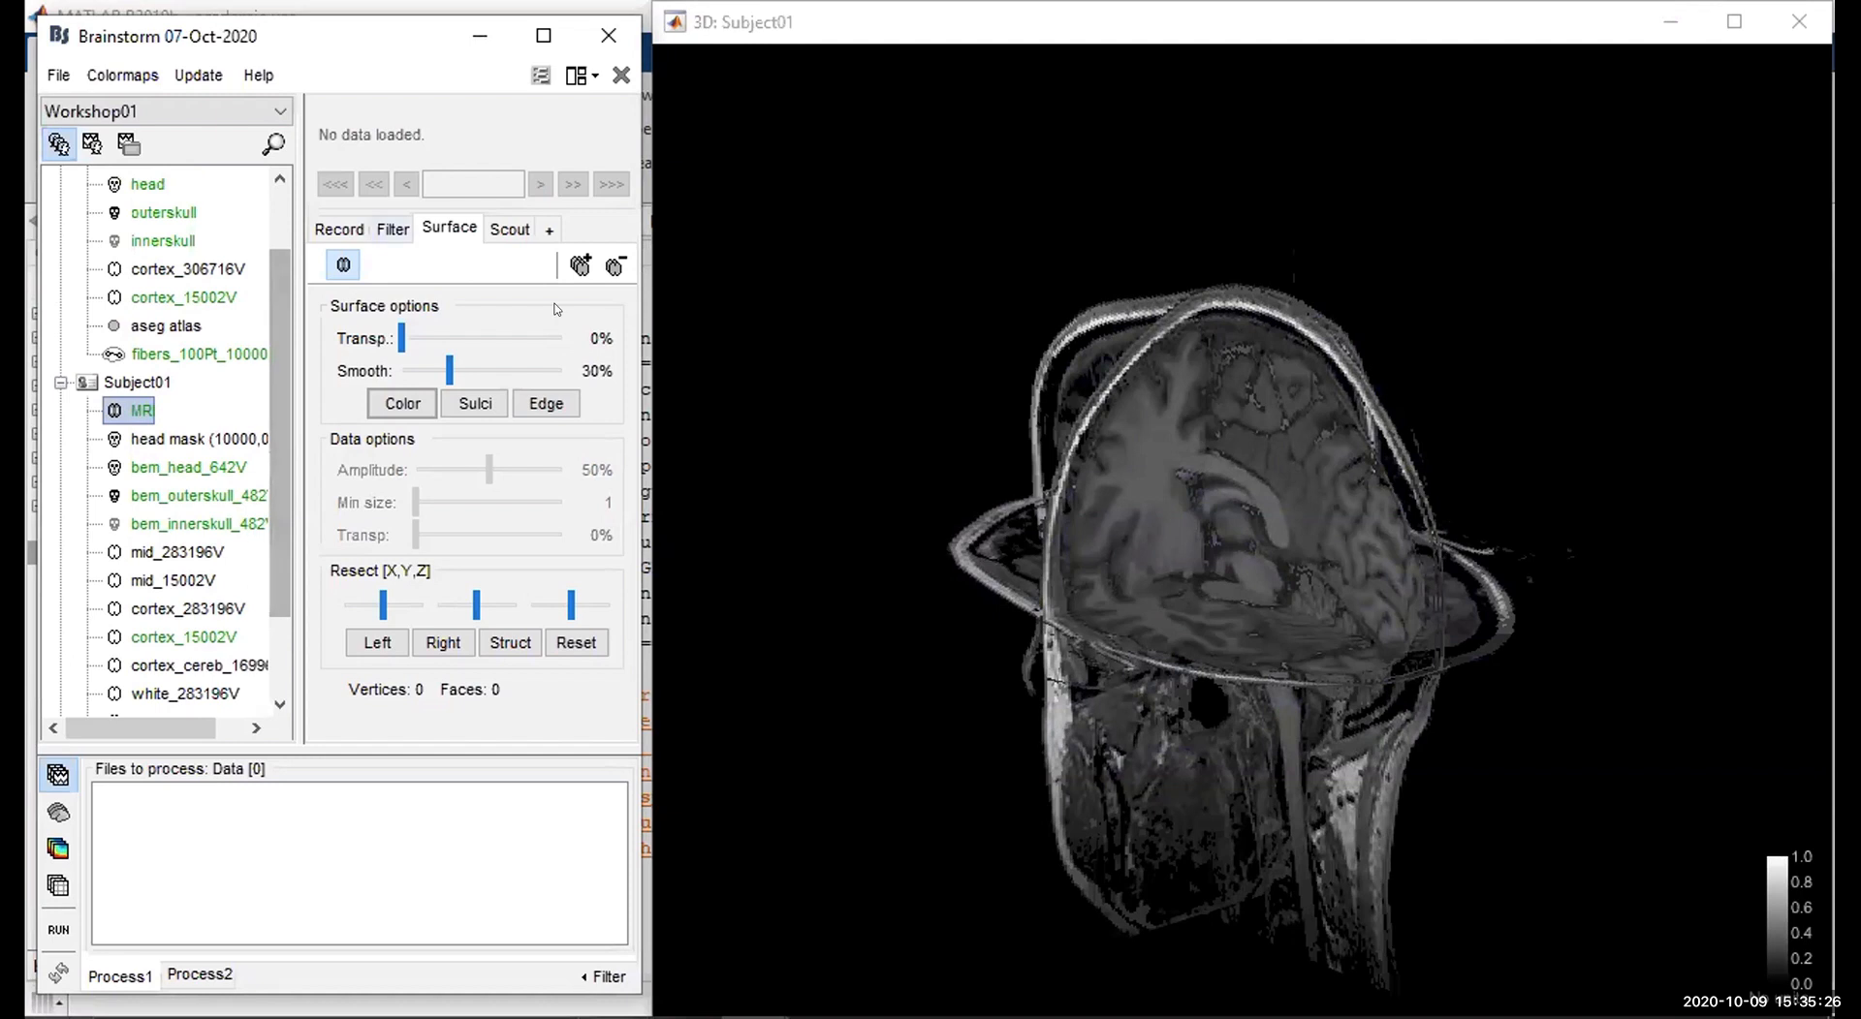
left_click(339, 229)
left_click(396, 228)
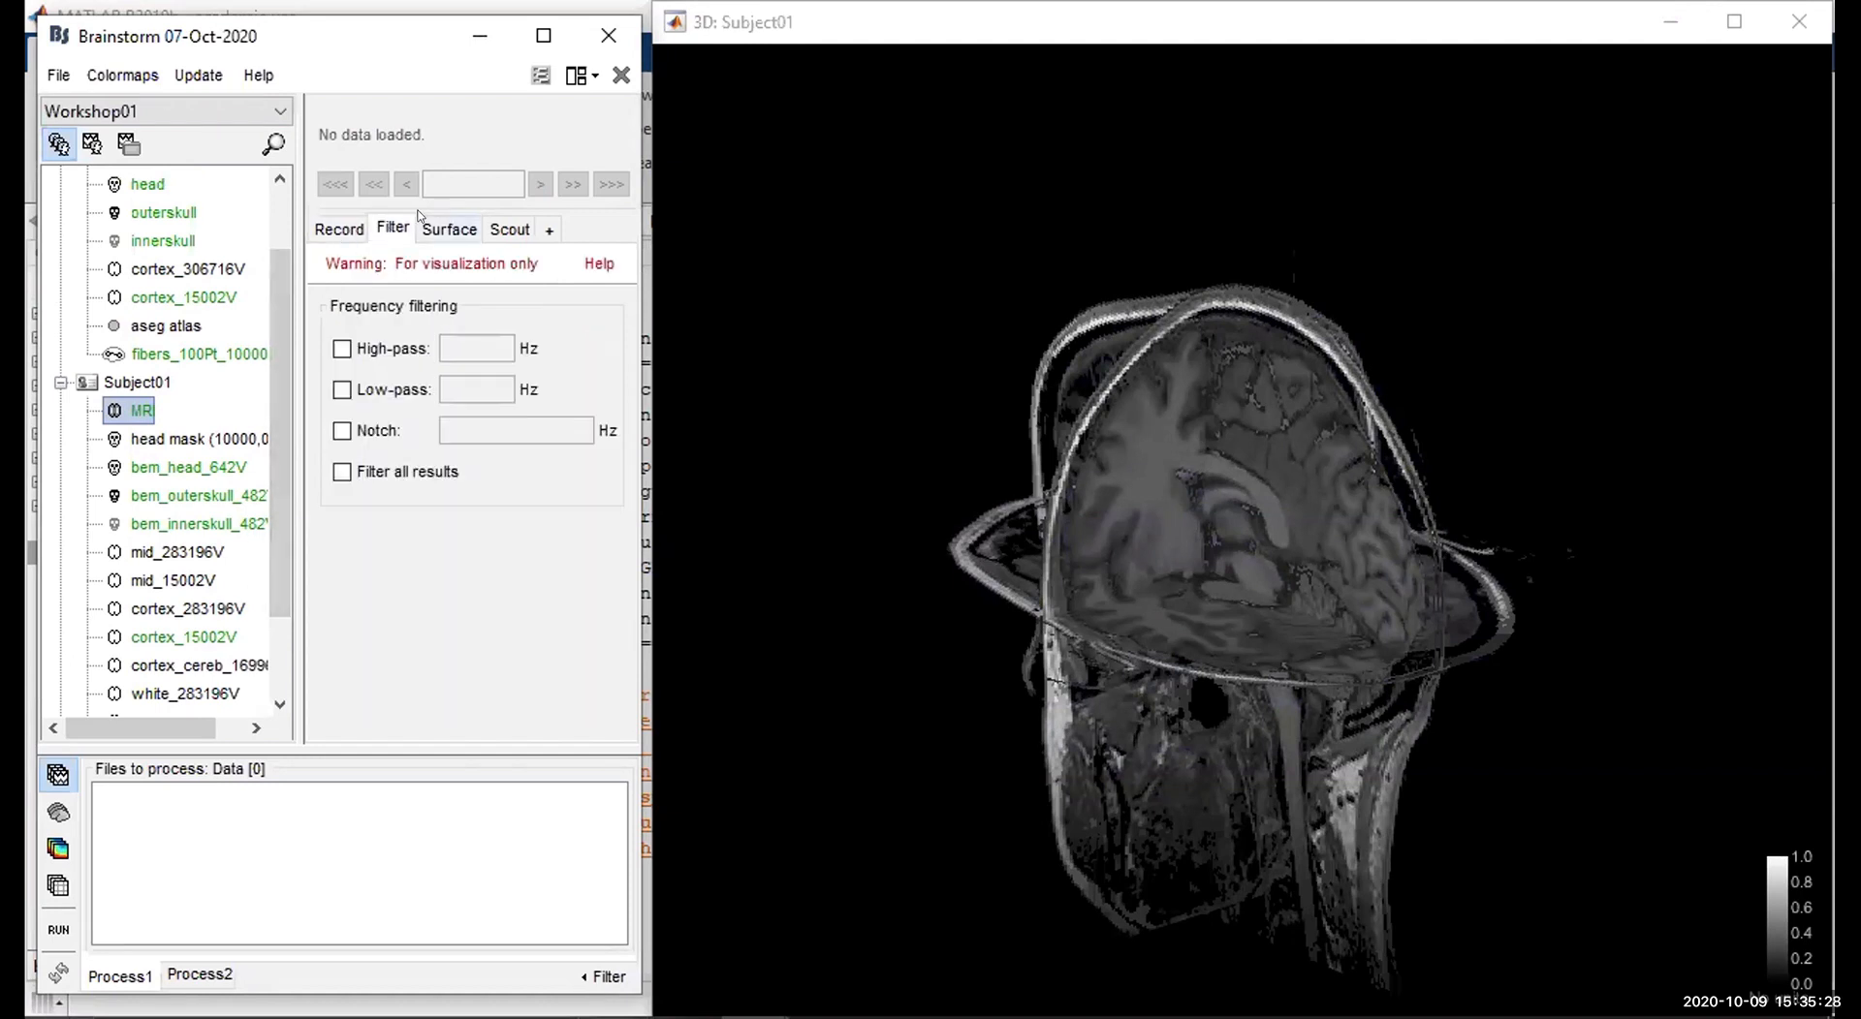
left_click(434, 227)
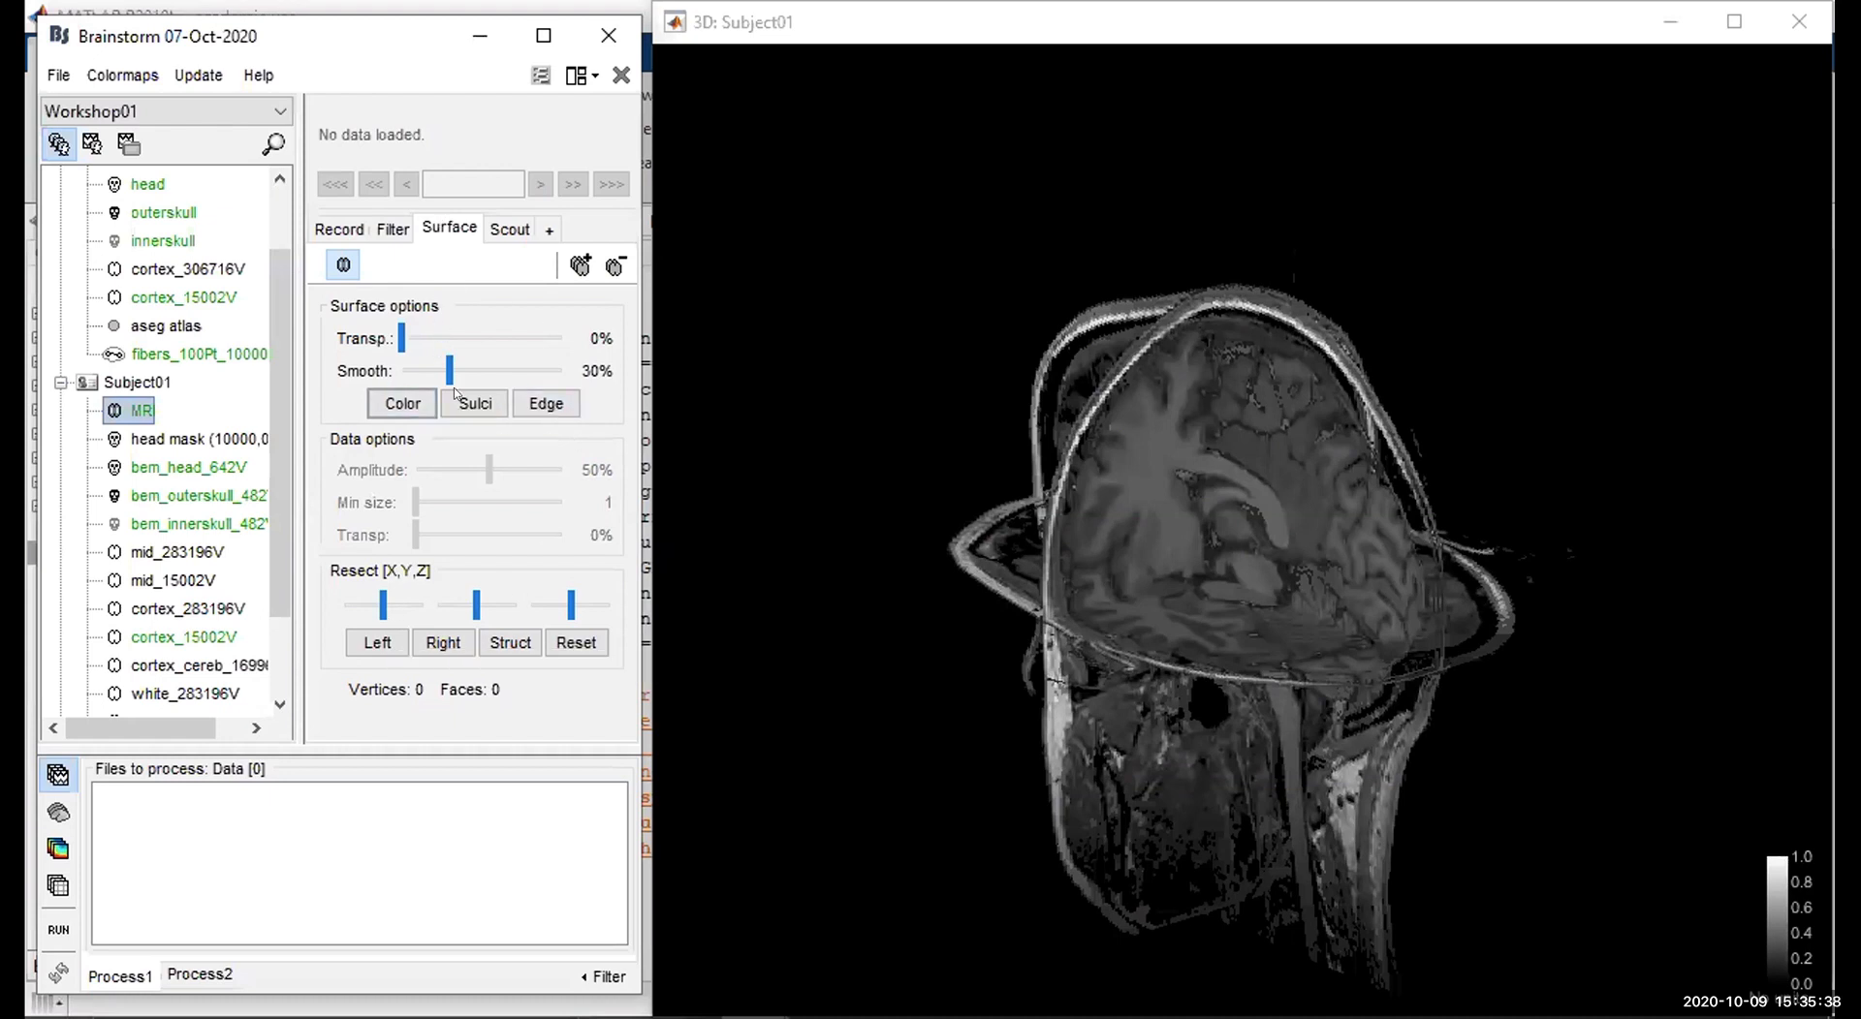
Try the 3D MRI slices at 53% transparency and return them to 0%.
left_click(1145, 446)
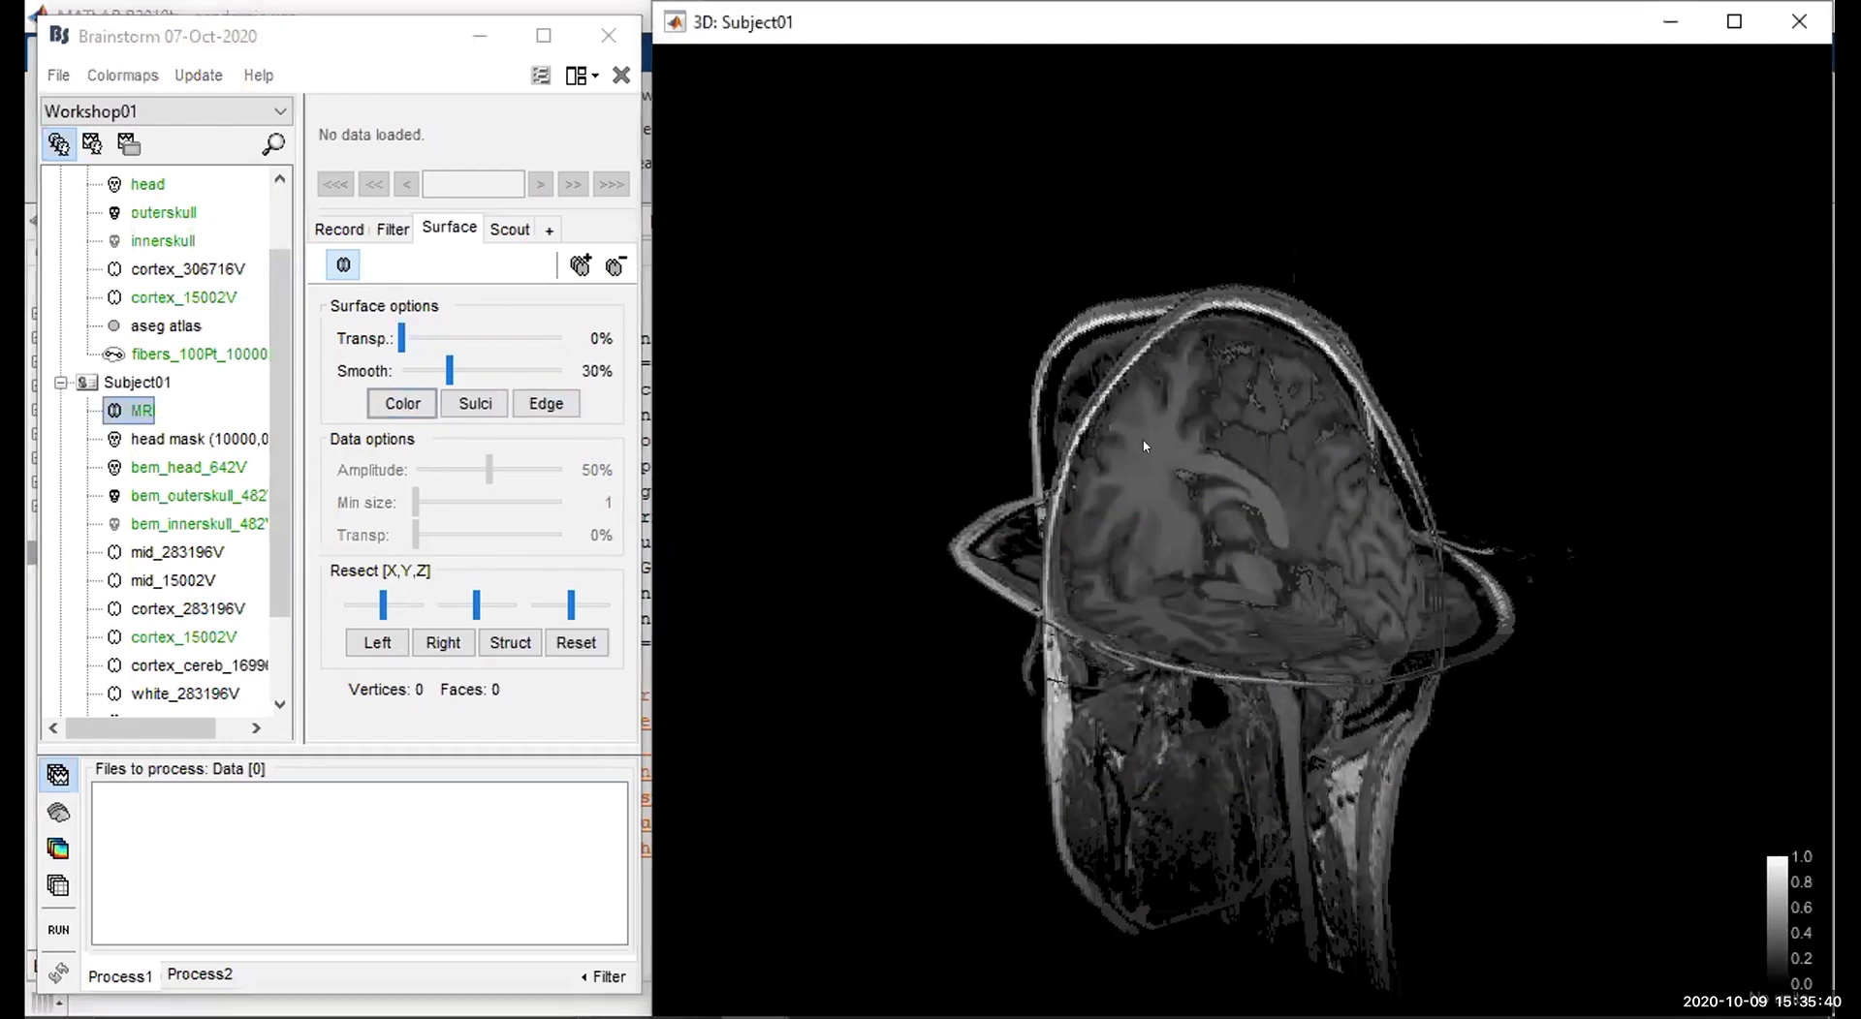
left_click_drag(1091, 411, 1383, 470)
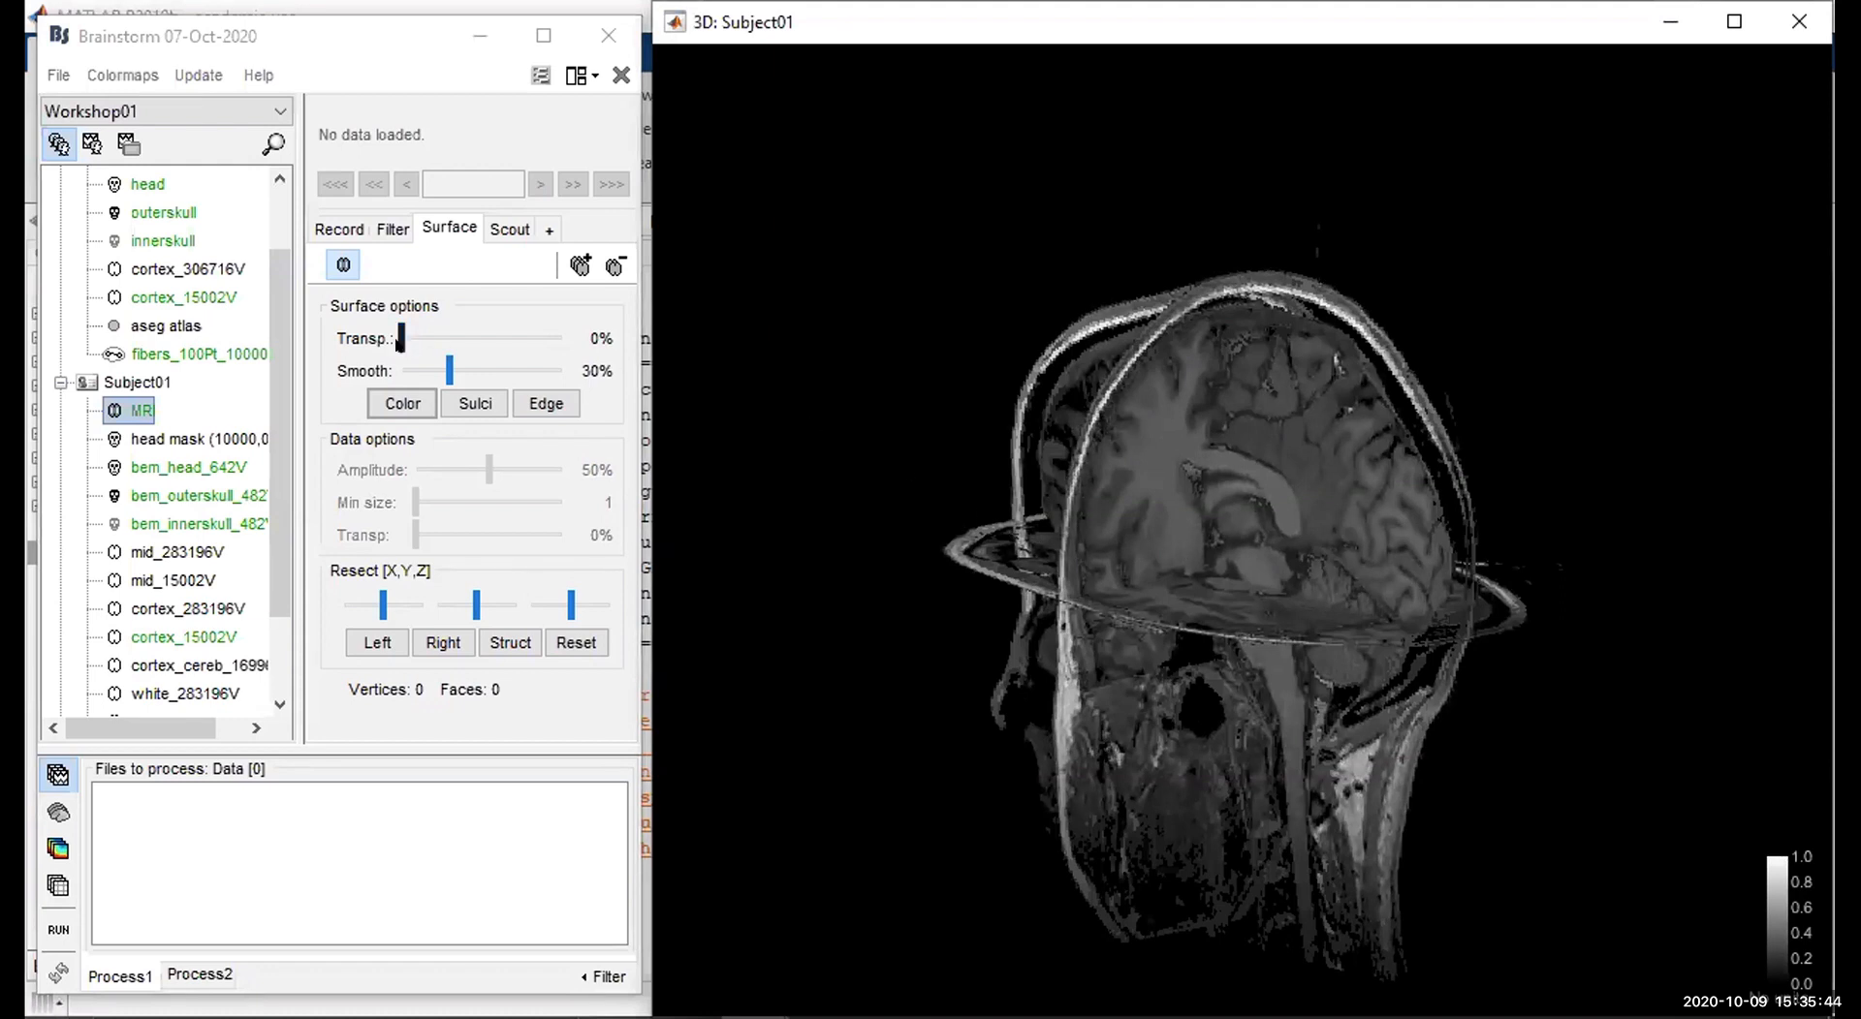
left_click_drag(400, 338, 485, 339)
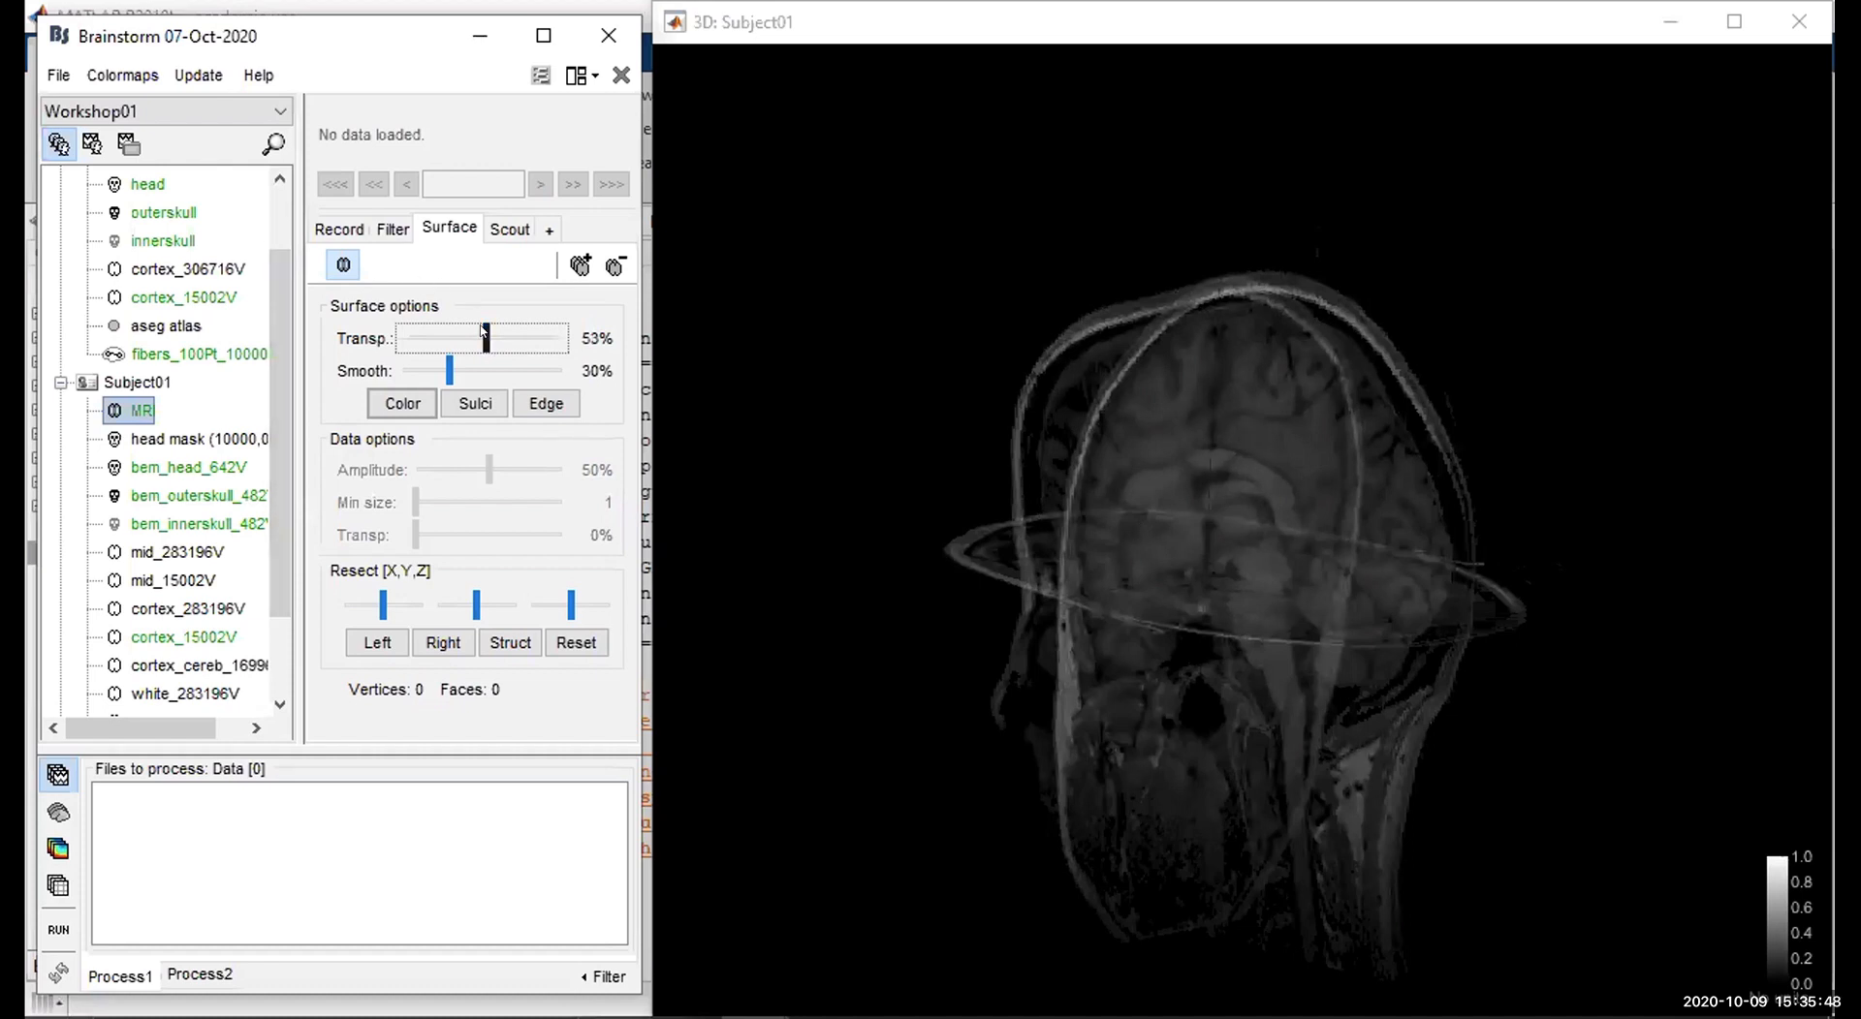
left_click_drag(482, 329, 397, 335)
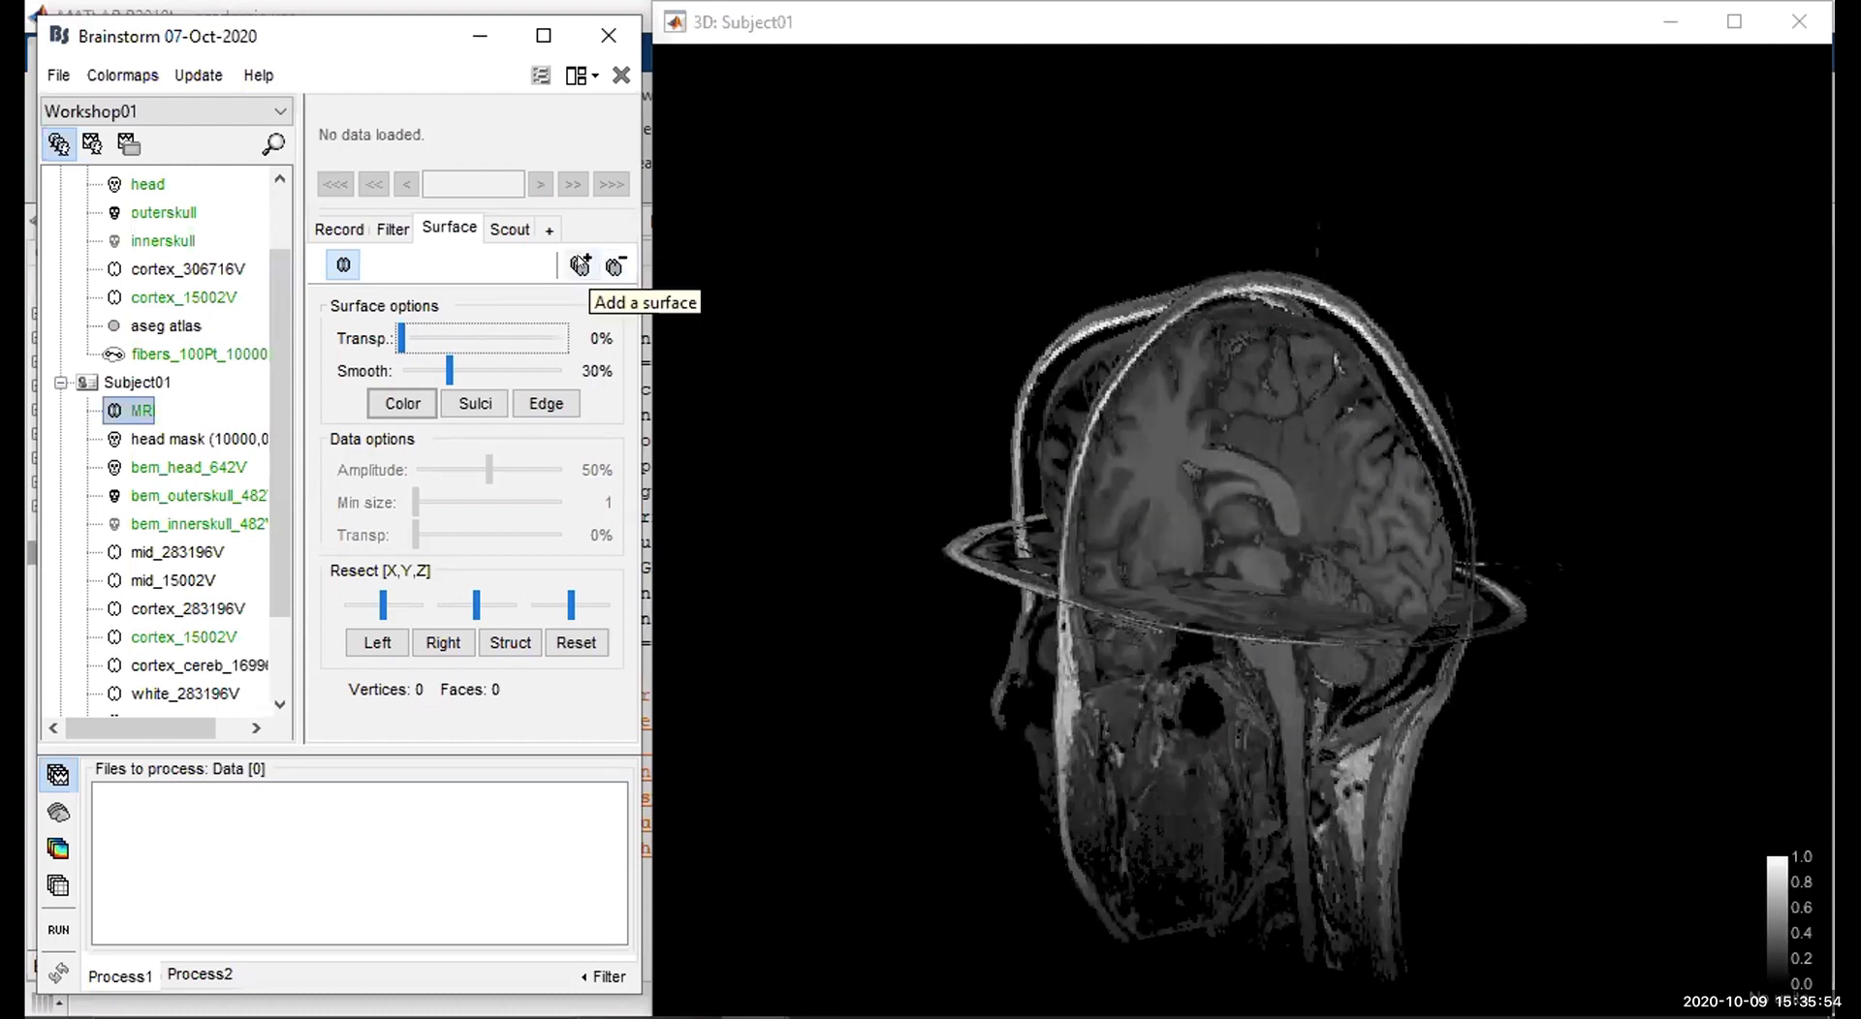
Add the Cortex surface to Subject01's 3D MRI figure and view it from the left side.
left_click(579, 265)
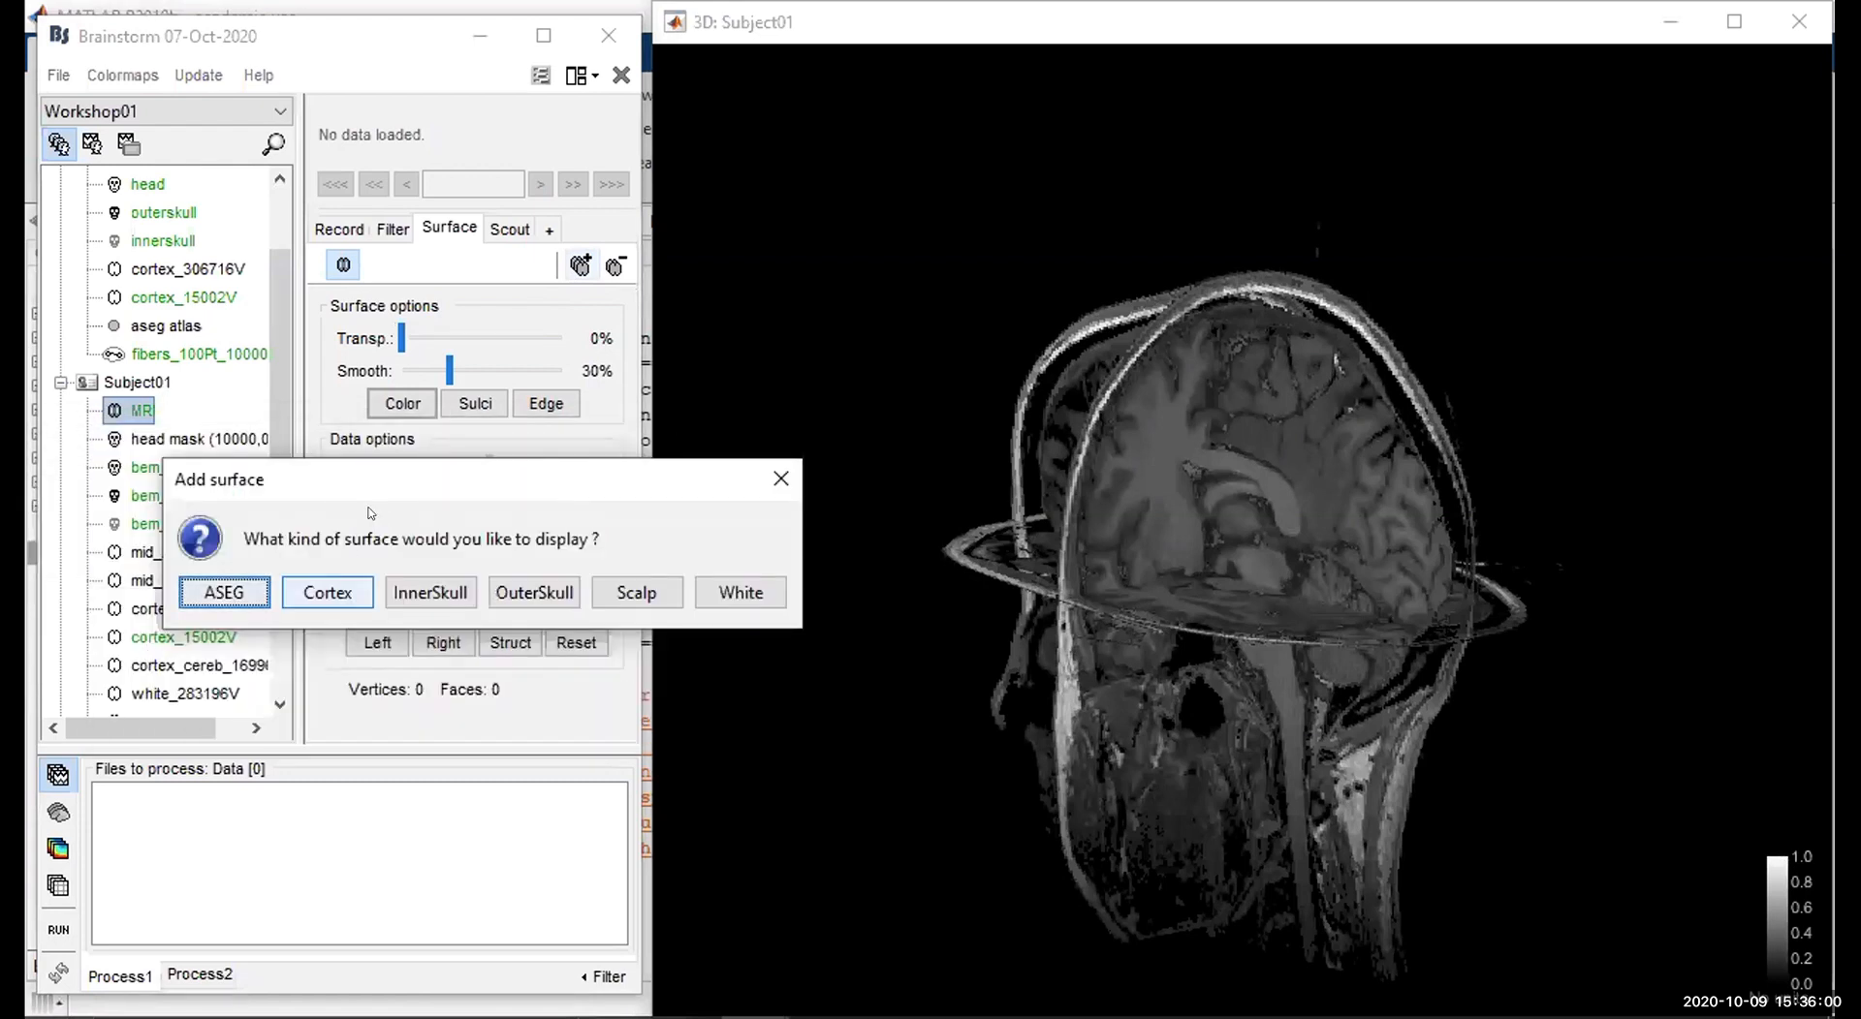
left_click_drag(393, 463, 334, 387)
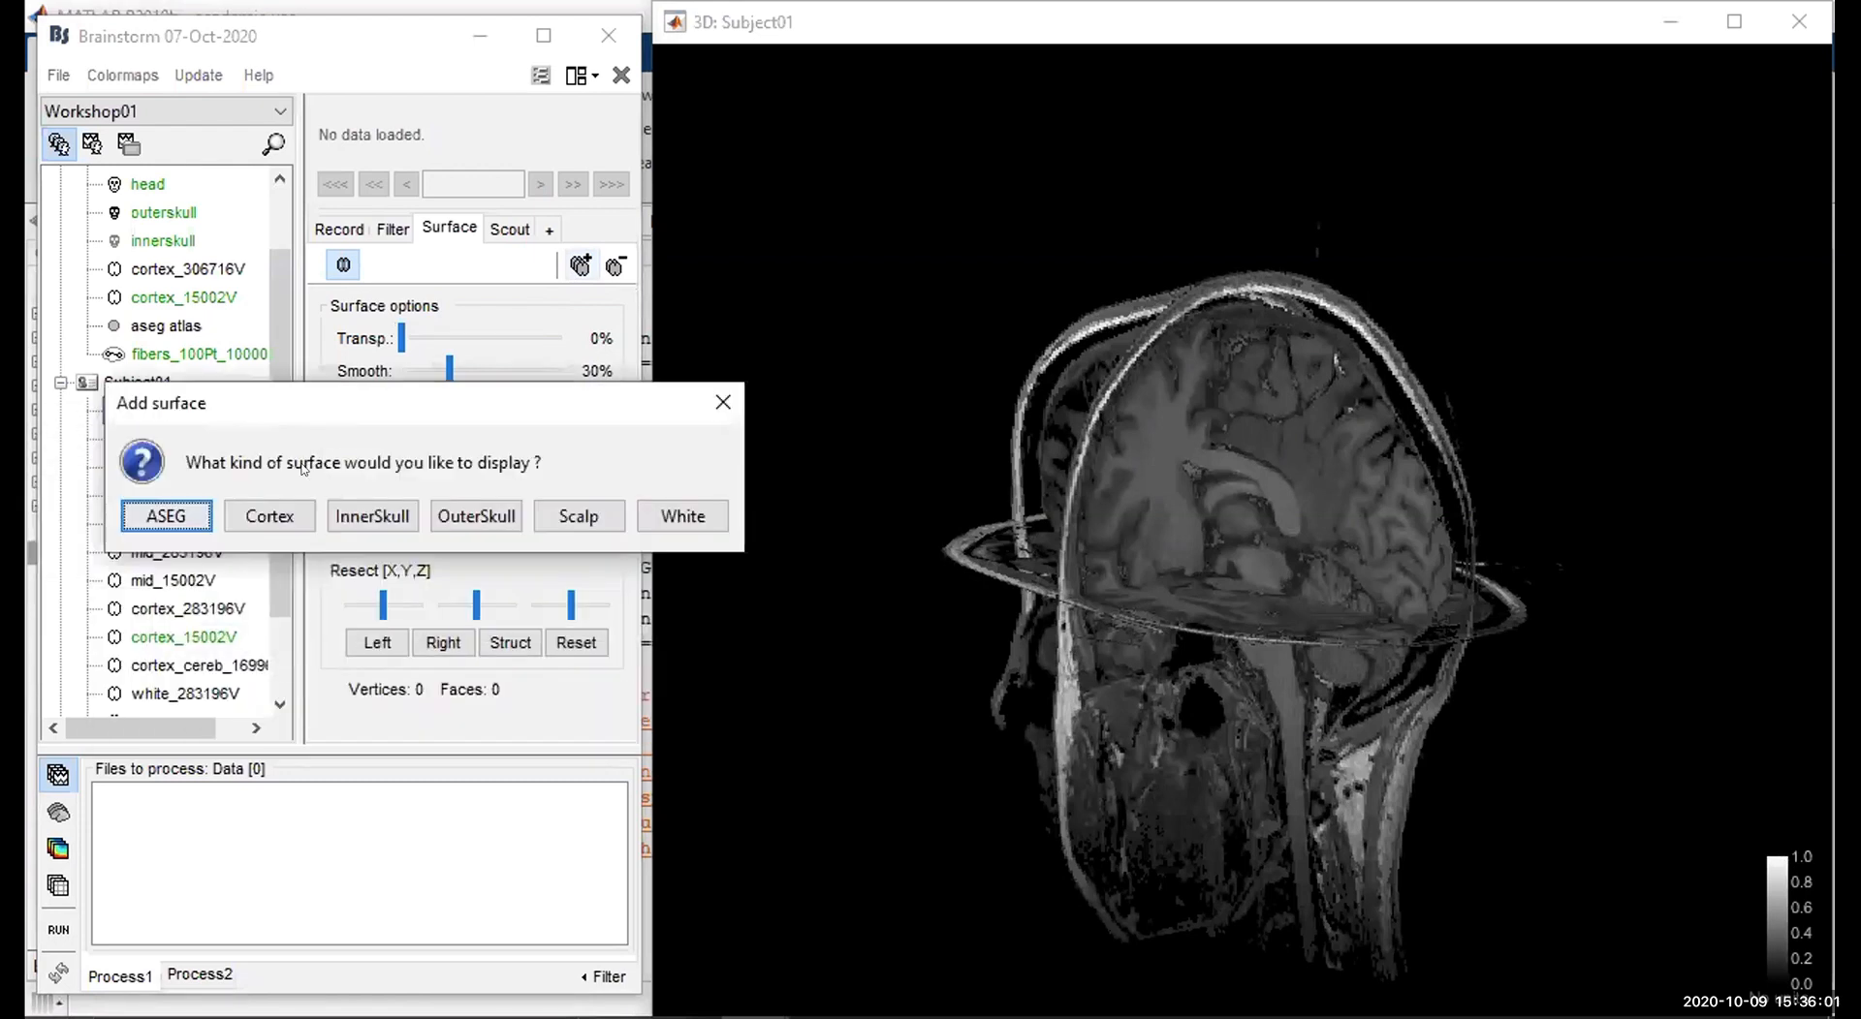
left_click(271, 515)
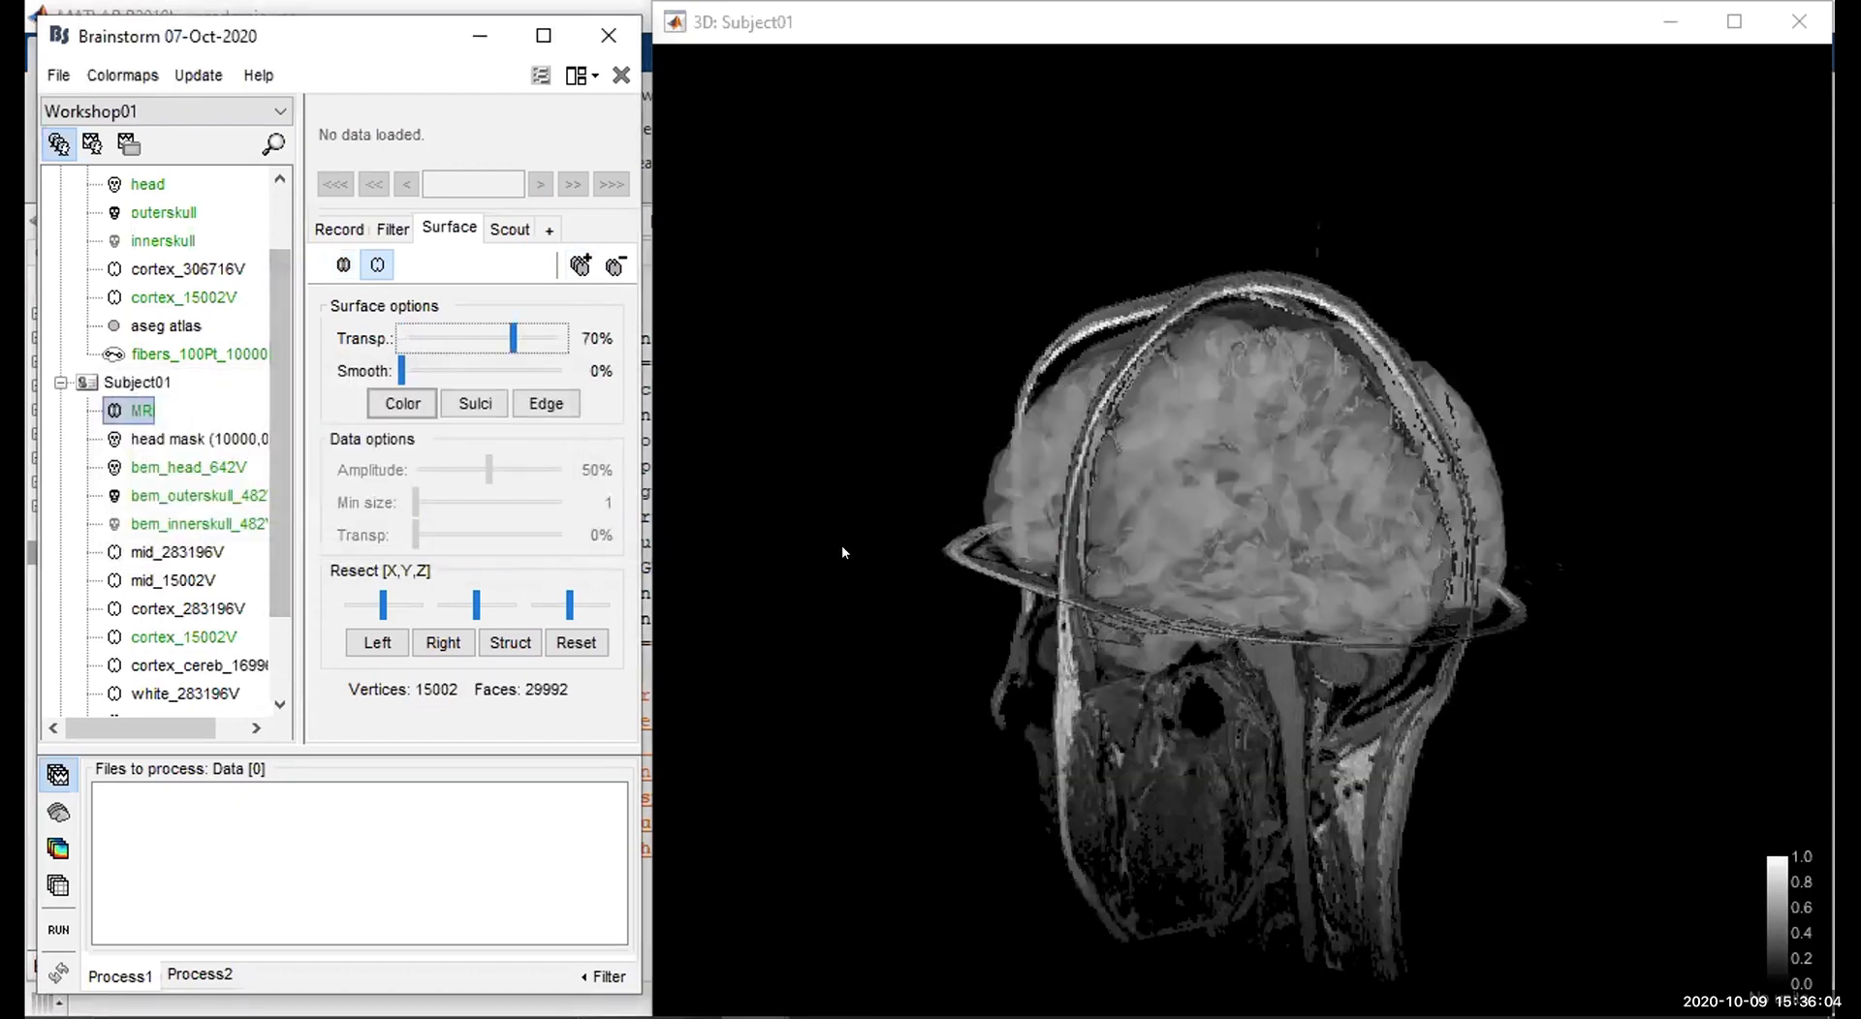
key("1")
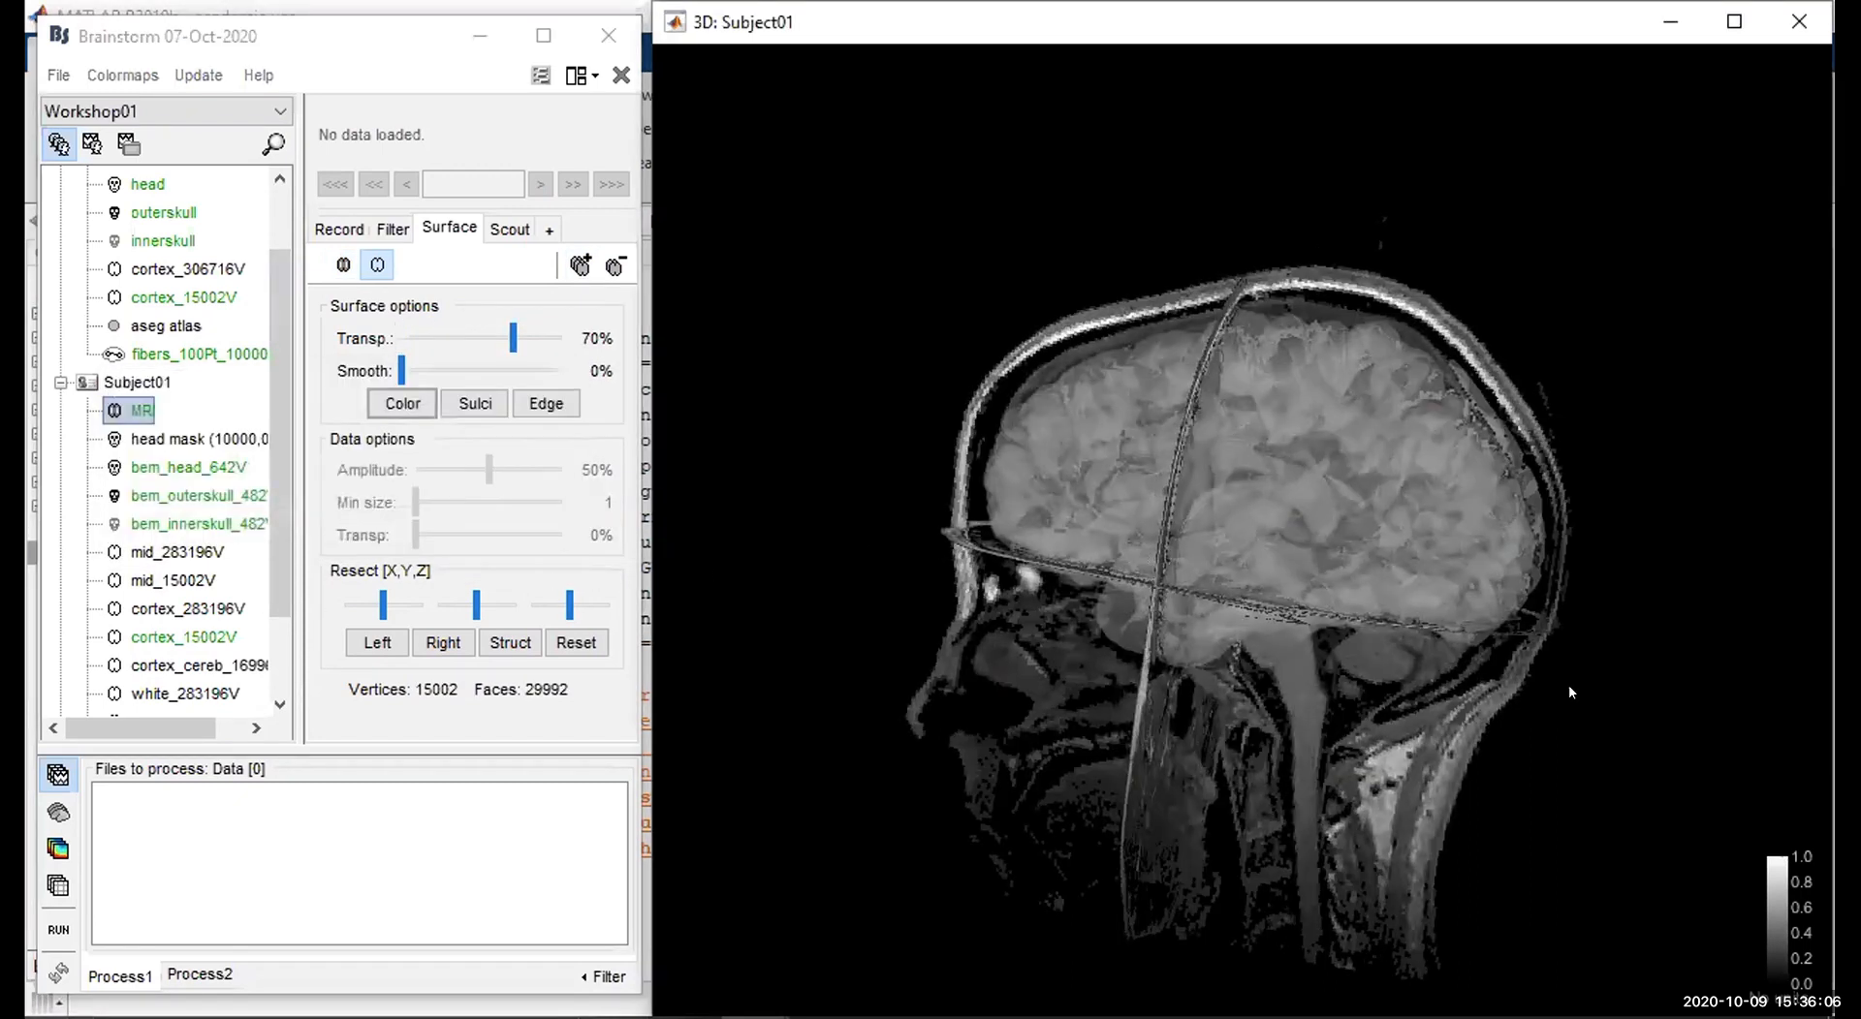
left_click_drag(1569, 686, 1586, 616)
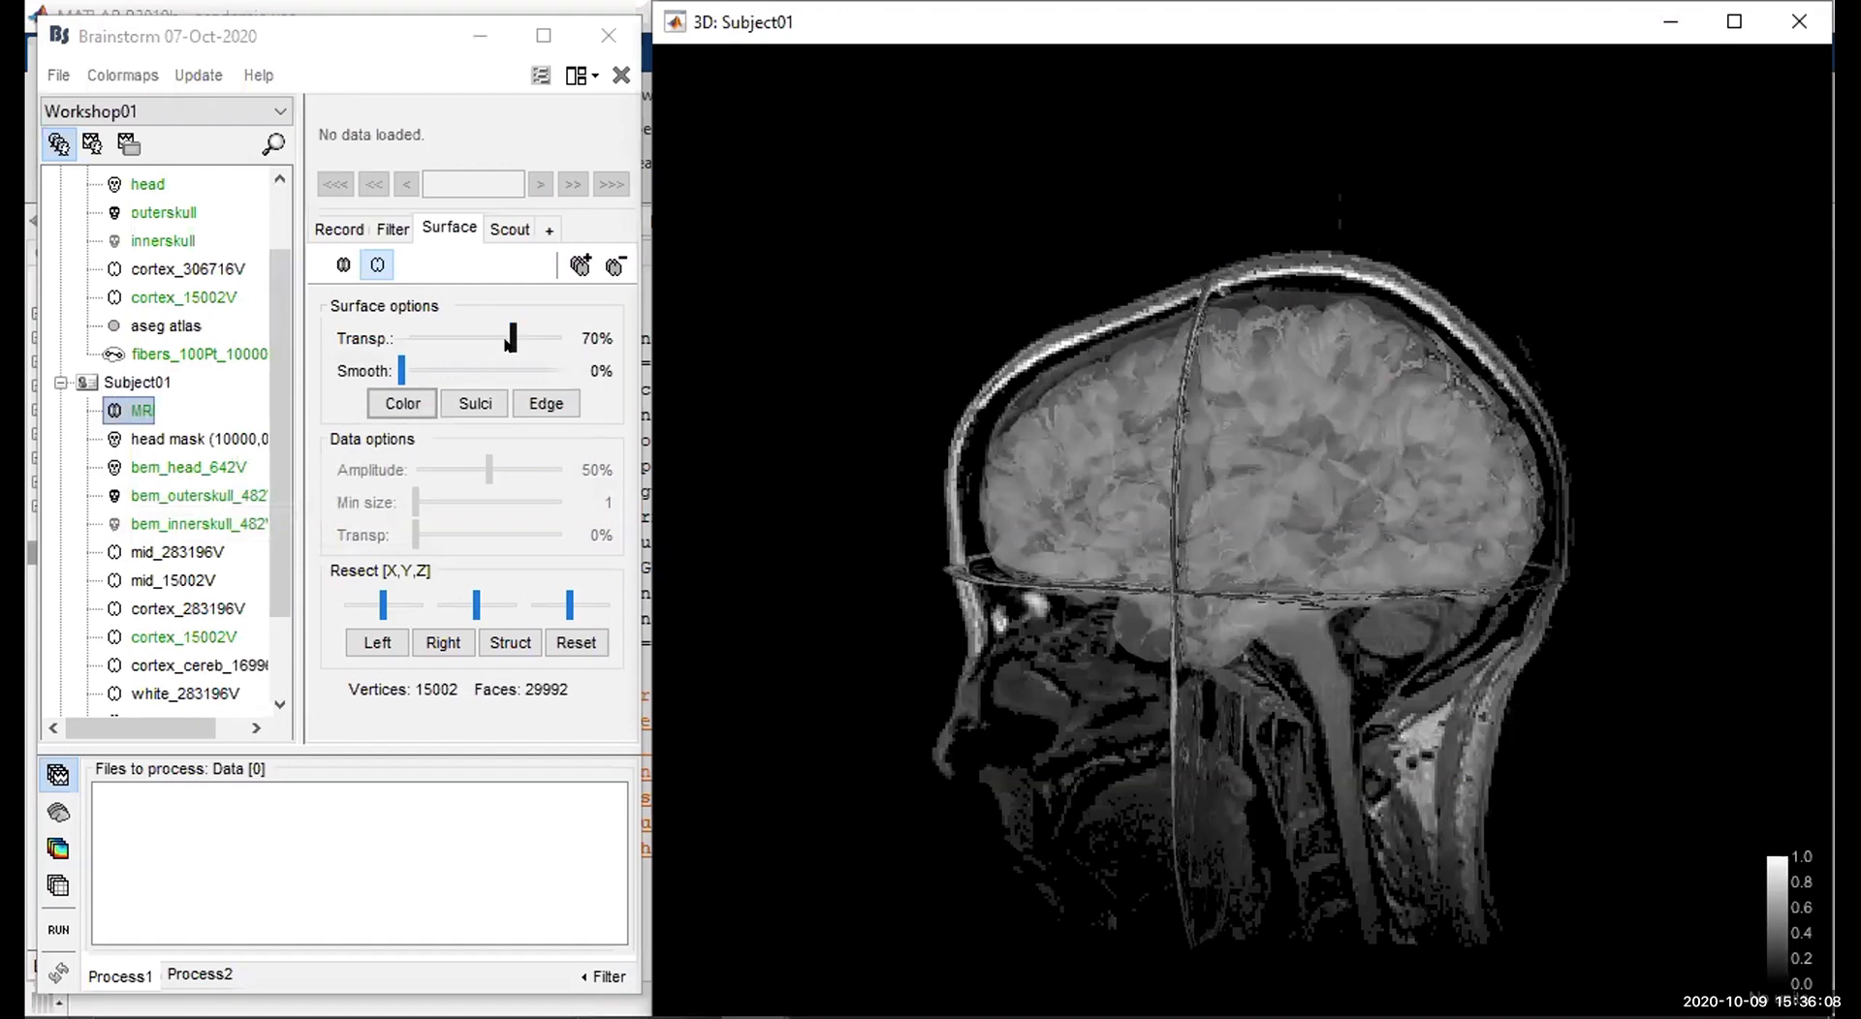
Set the cortex surface's transparency to 0% and its smoothing to 70%.
left_click_drag(510, 339, 399, 339)
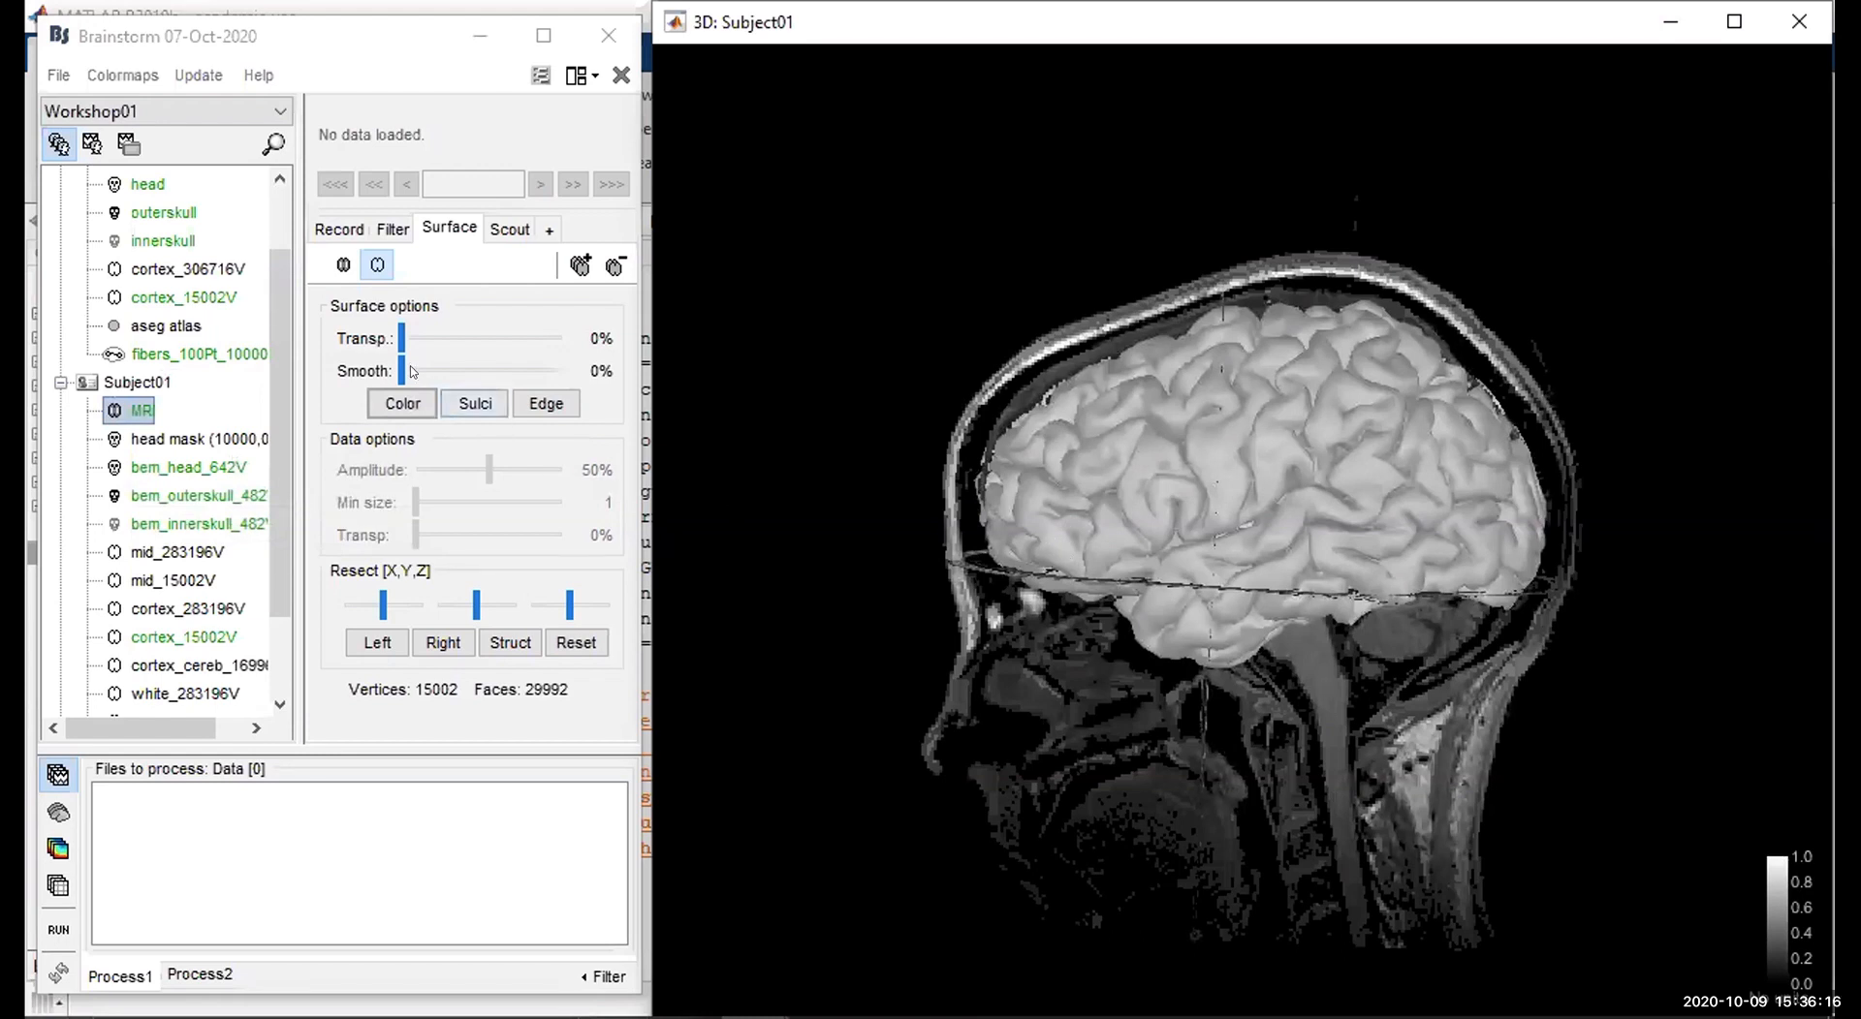
left_click_drag(401, 371, 486, 366)
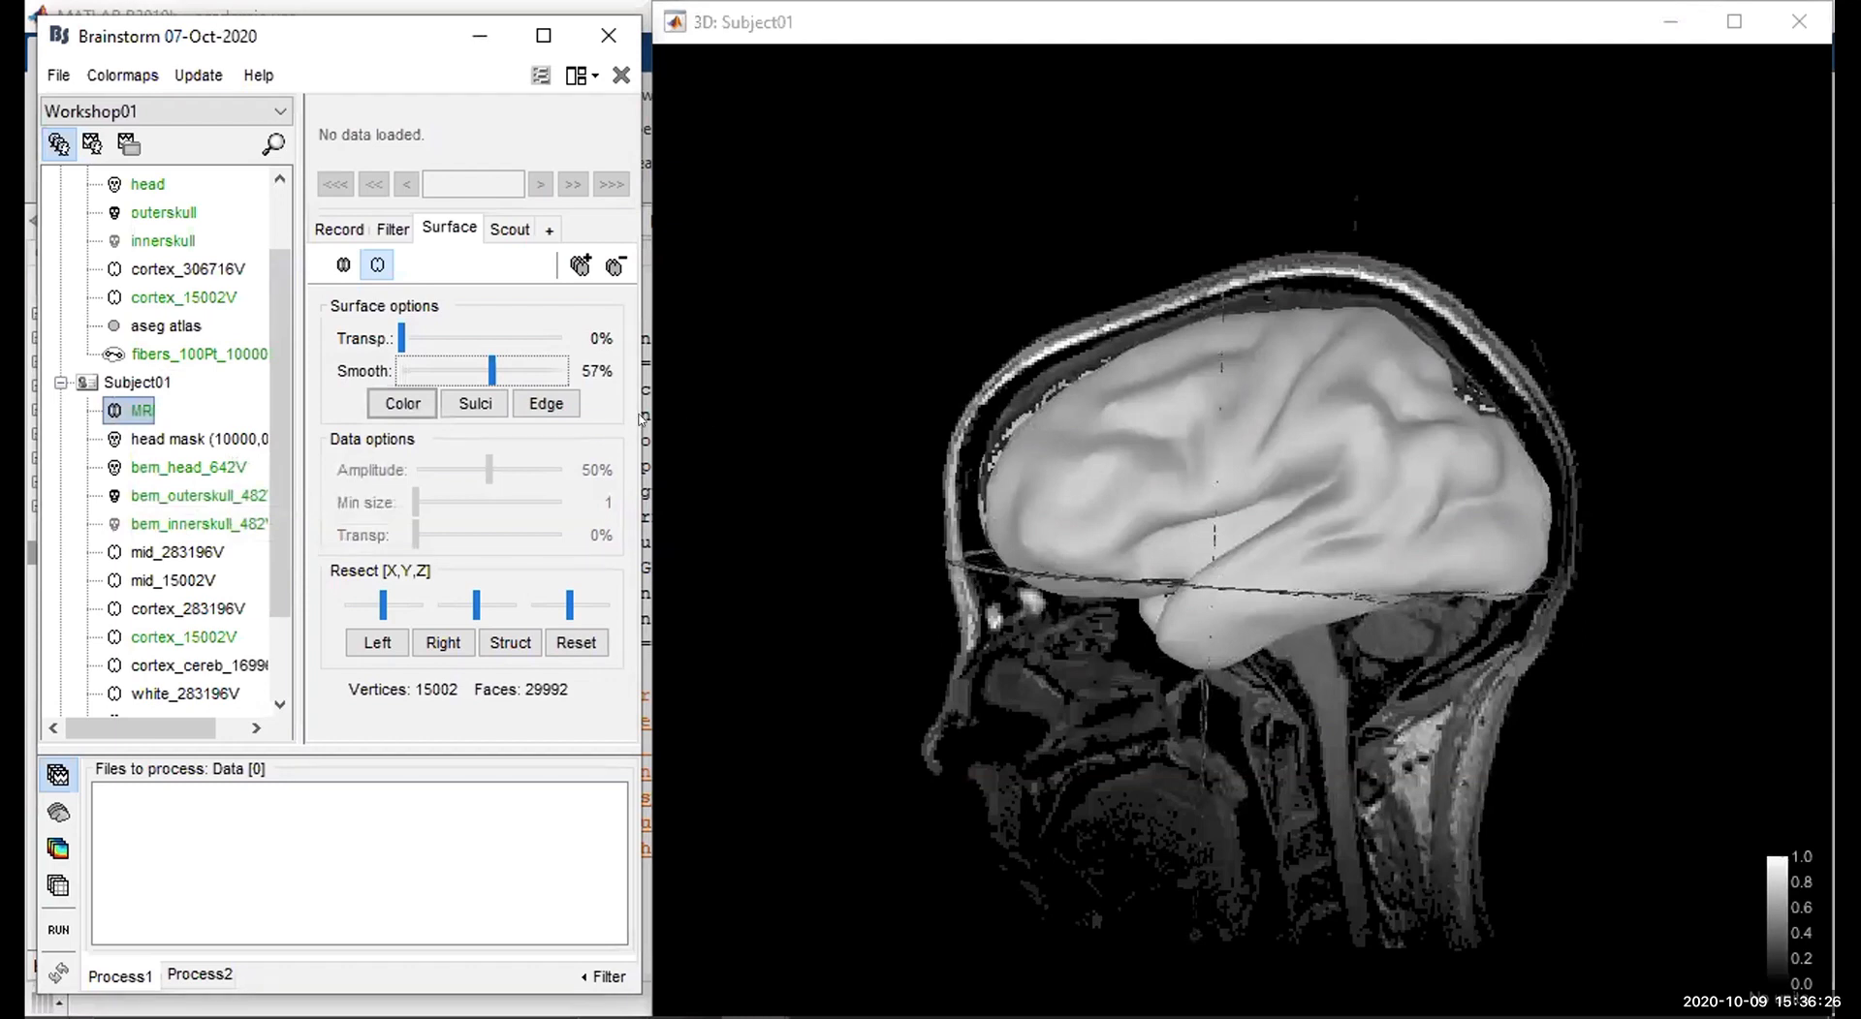
mouse_move(492, 371)
left_mouse_down()
mouse_move(399, 372)
mouse_move(513, 372)
left_mouse_up()
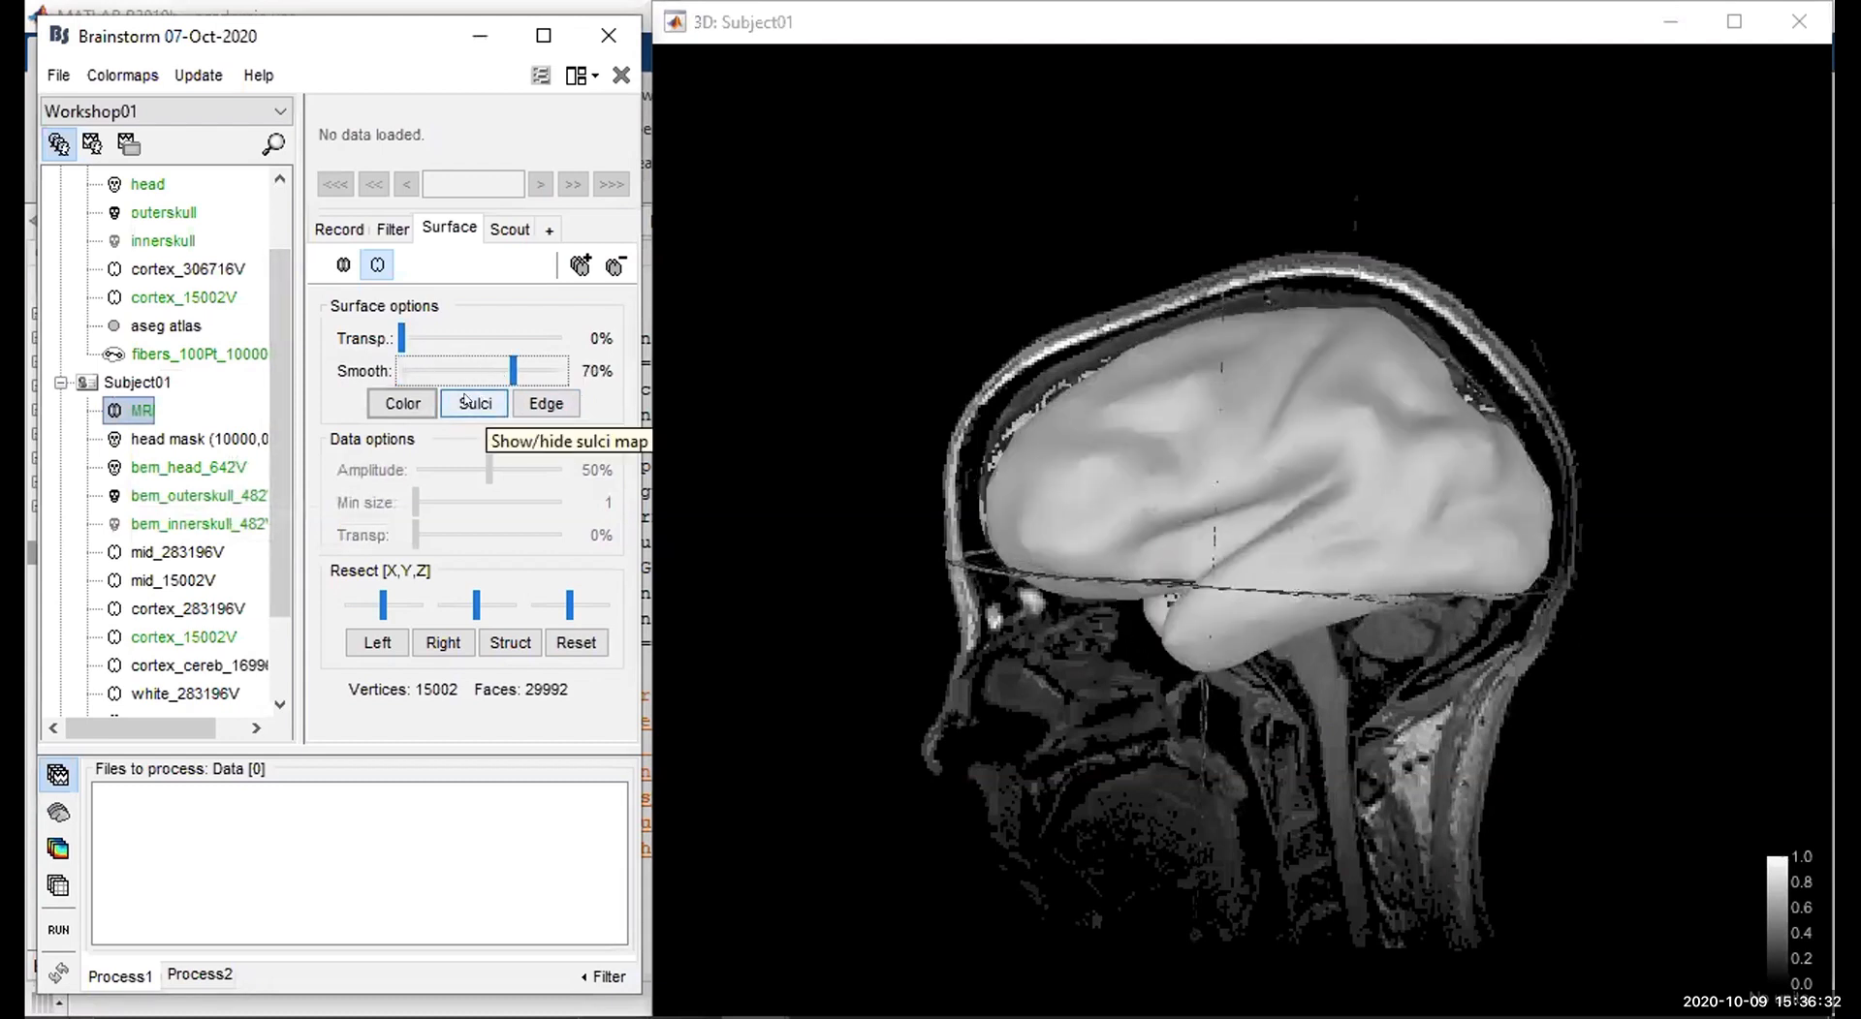
Show the sulci map and the surface triangle edges on the smoothed cortex.
left_click(464, 402)
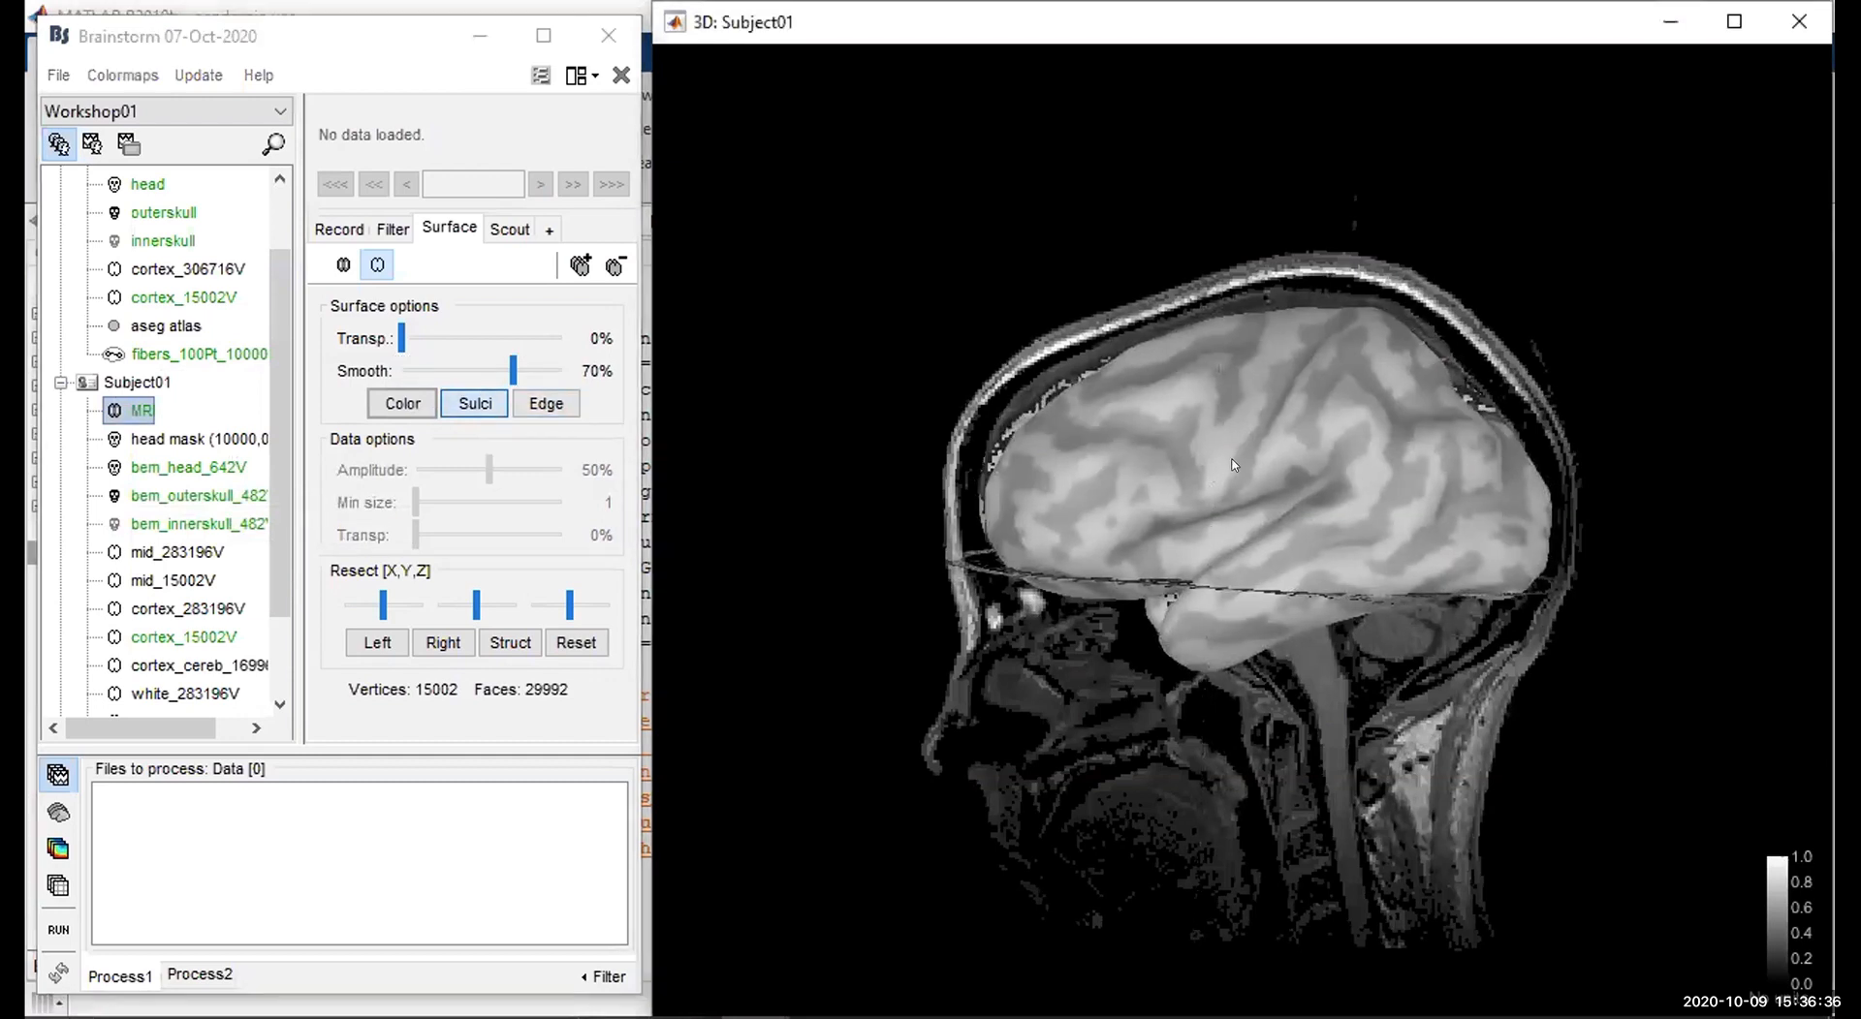
scroll(1234, 465, "up", 8)
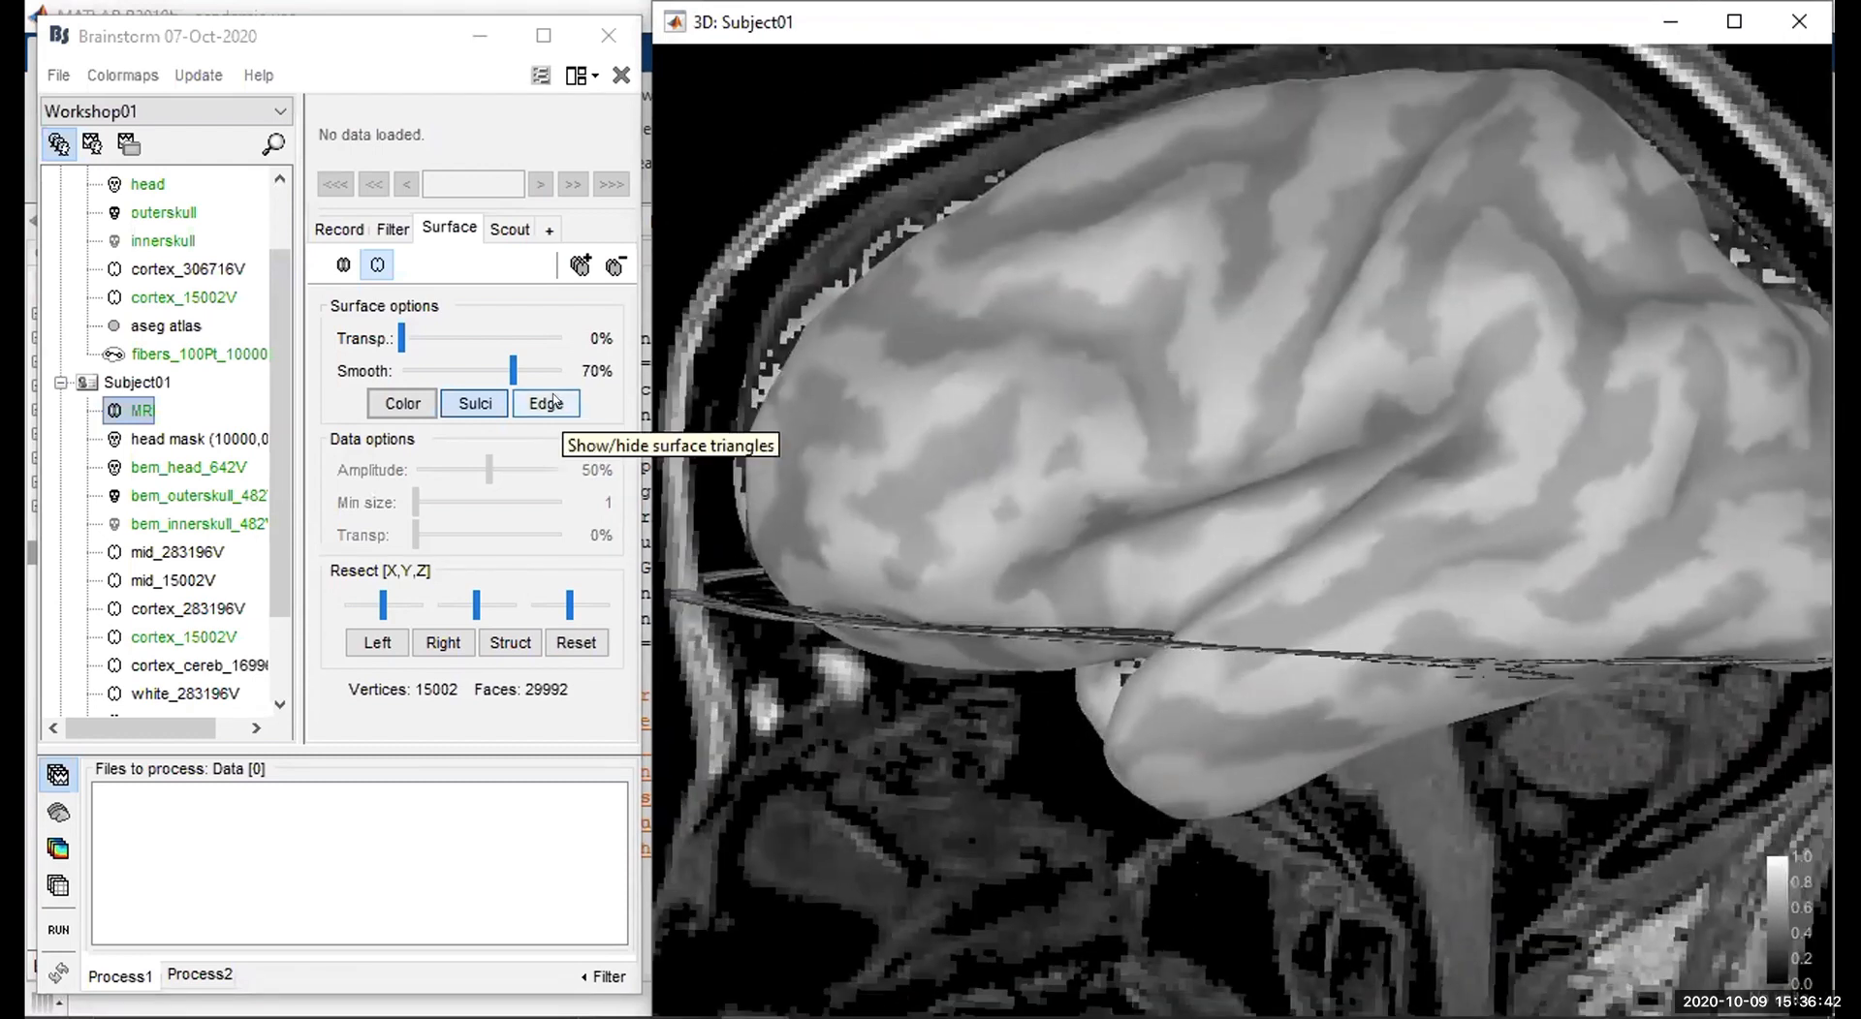
left_click_drag(1260, 413, 1114, 460)
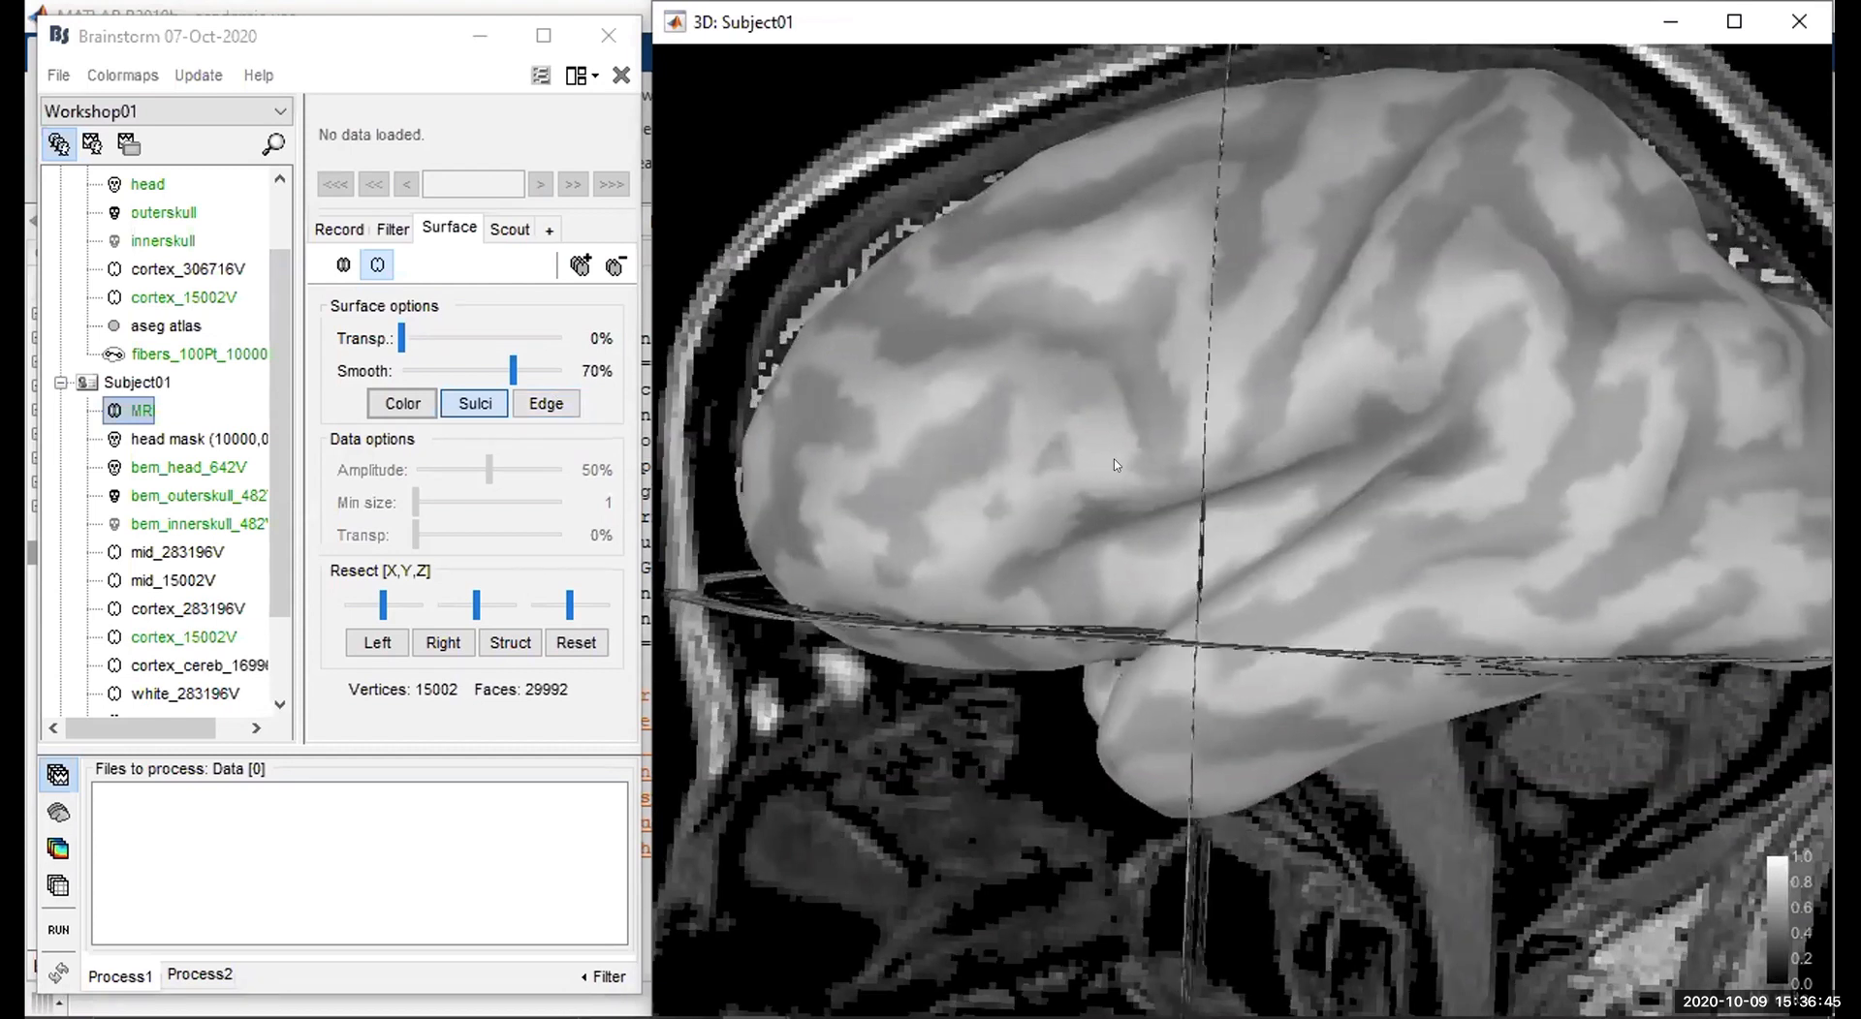
left_click(526, 401)
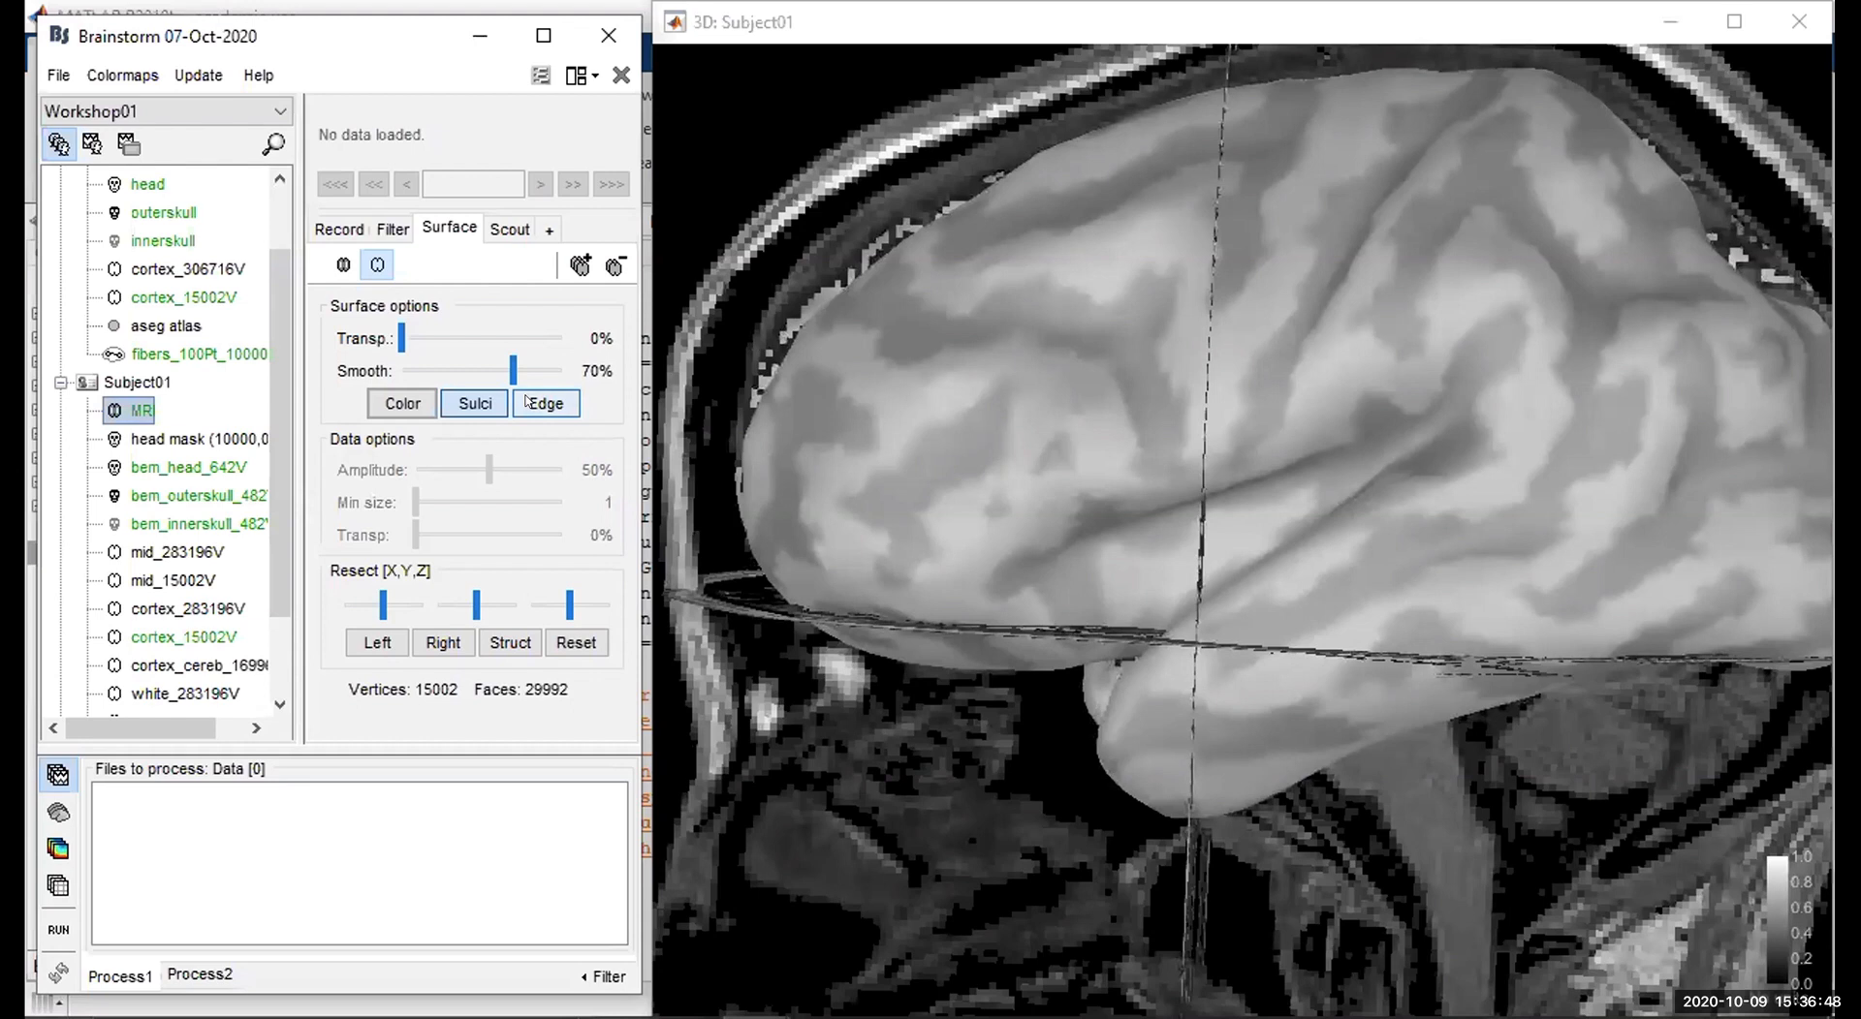
scroll(1250, 422, "up", 2)
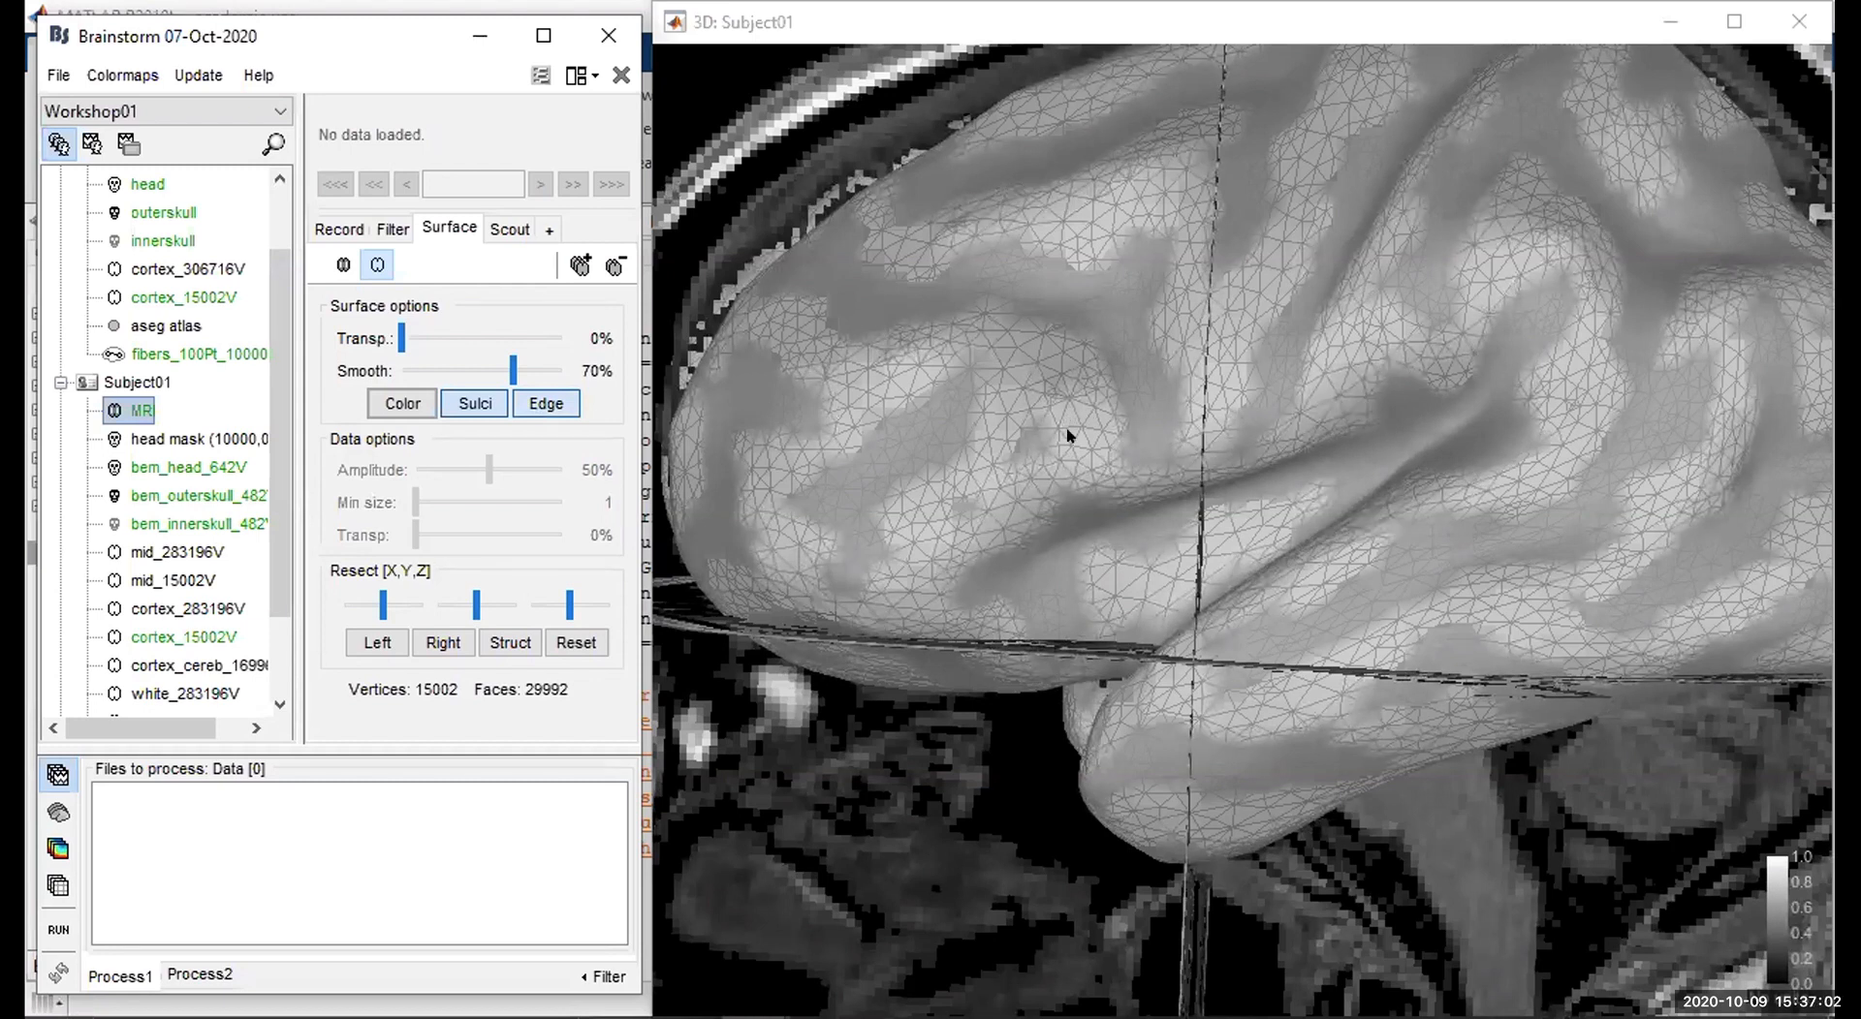
scroll(1067, 436, "up", 2)
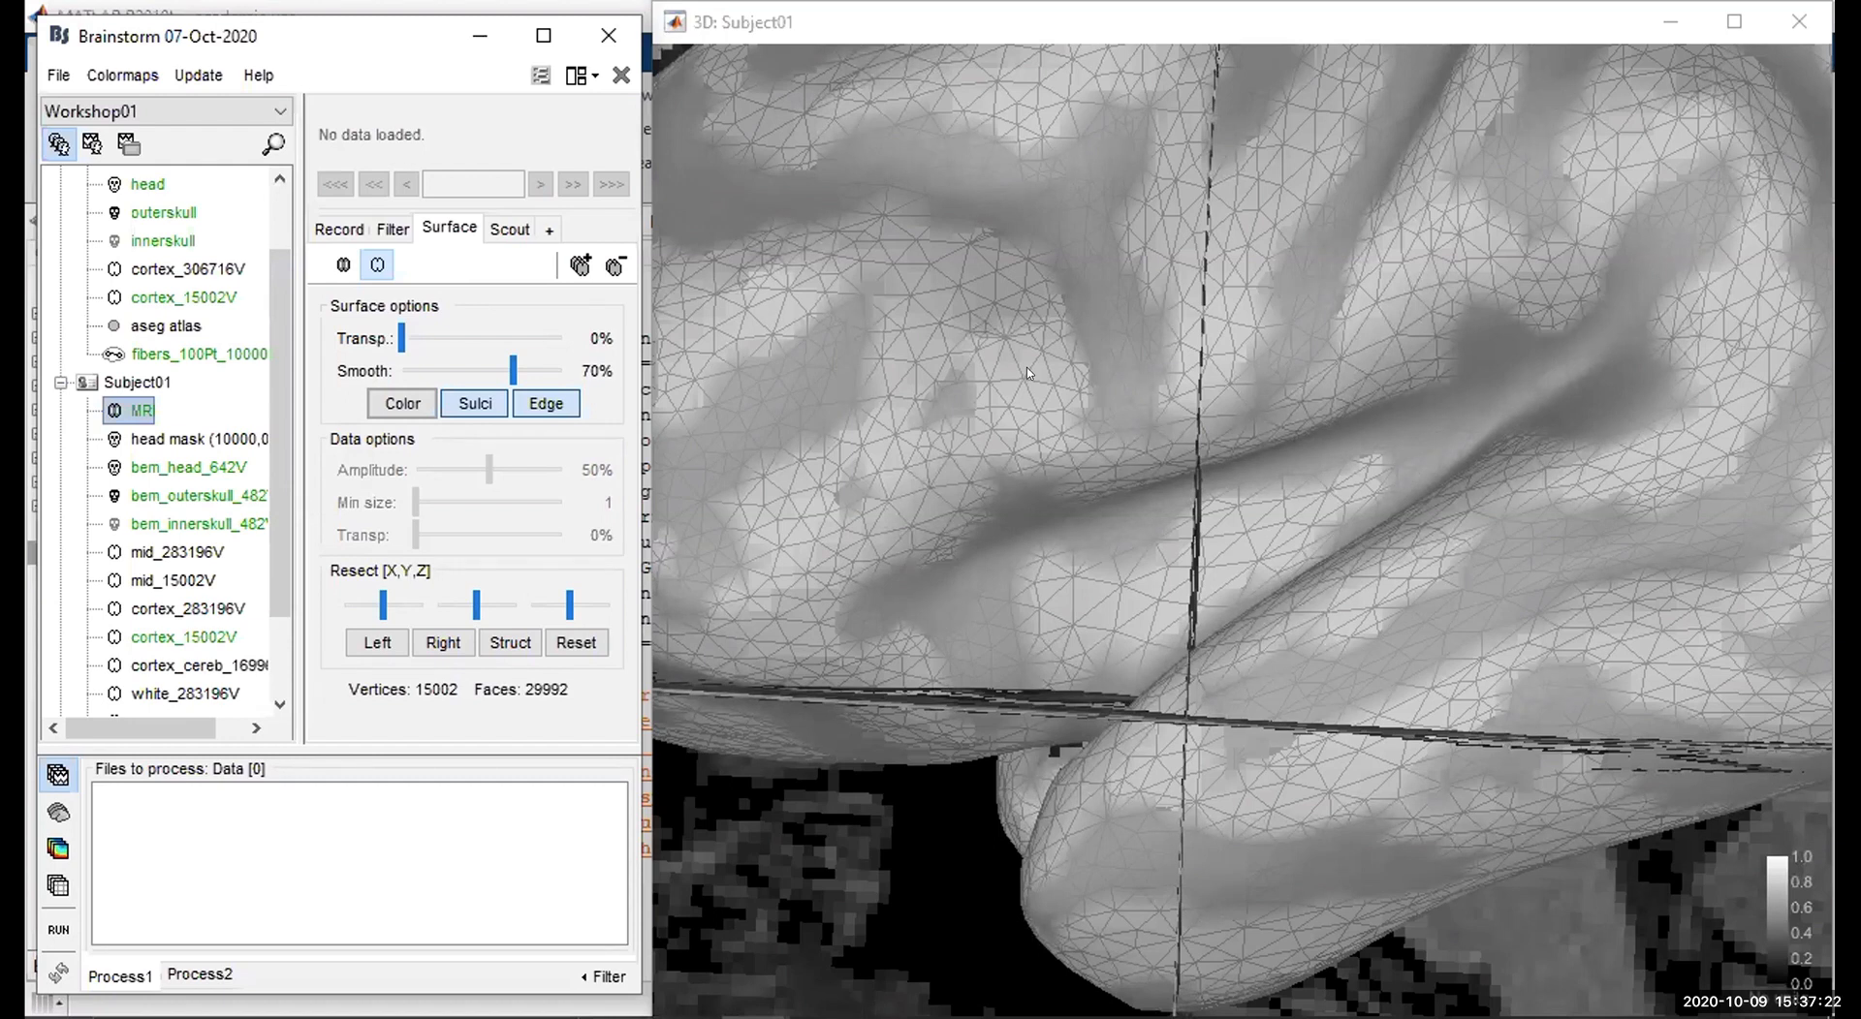
Examine the cortex's triangle mesh and folds from different distances and angles.
scroll(194, 579, "down", 1)
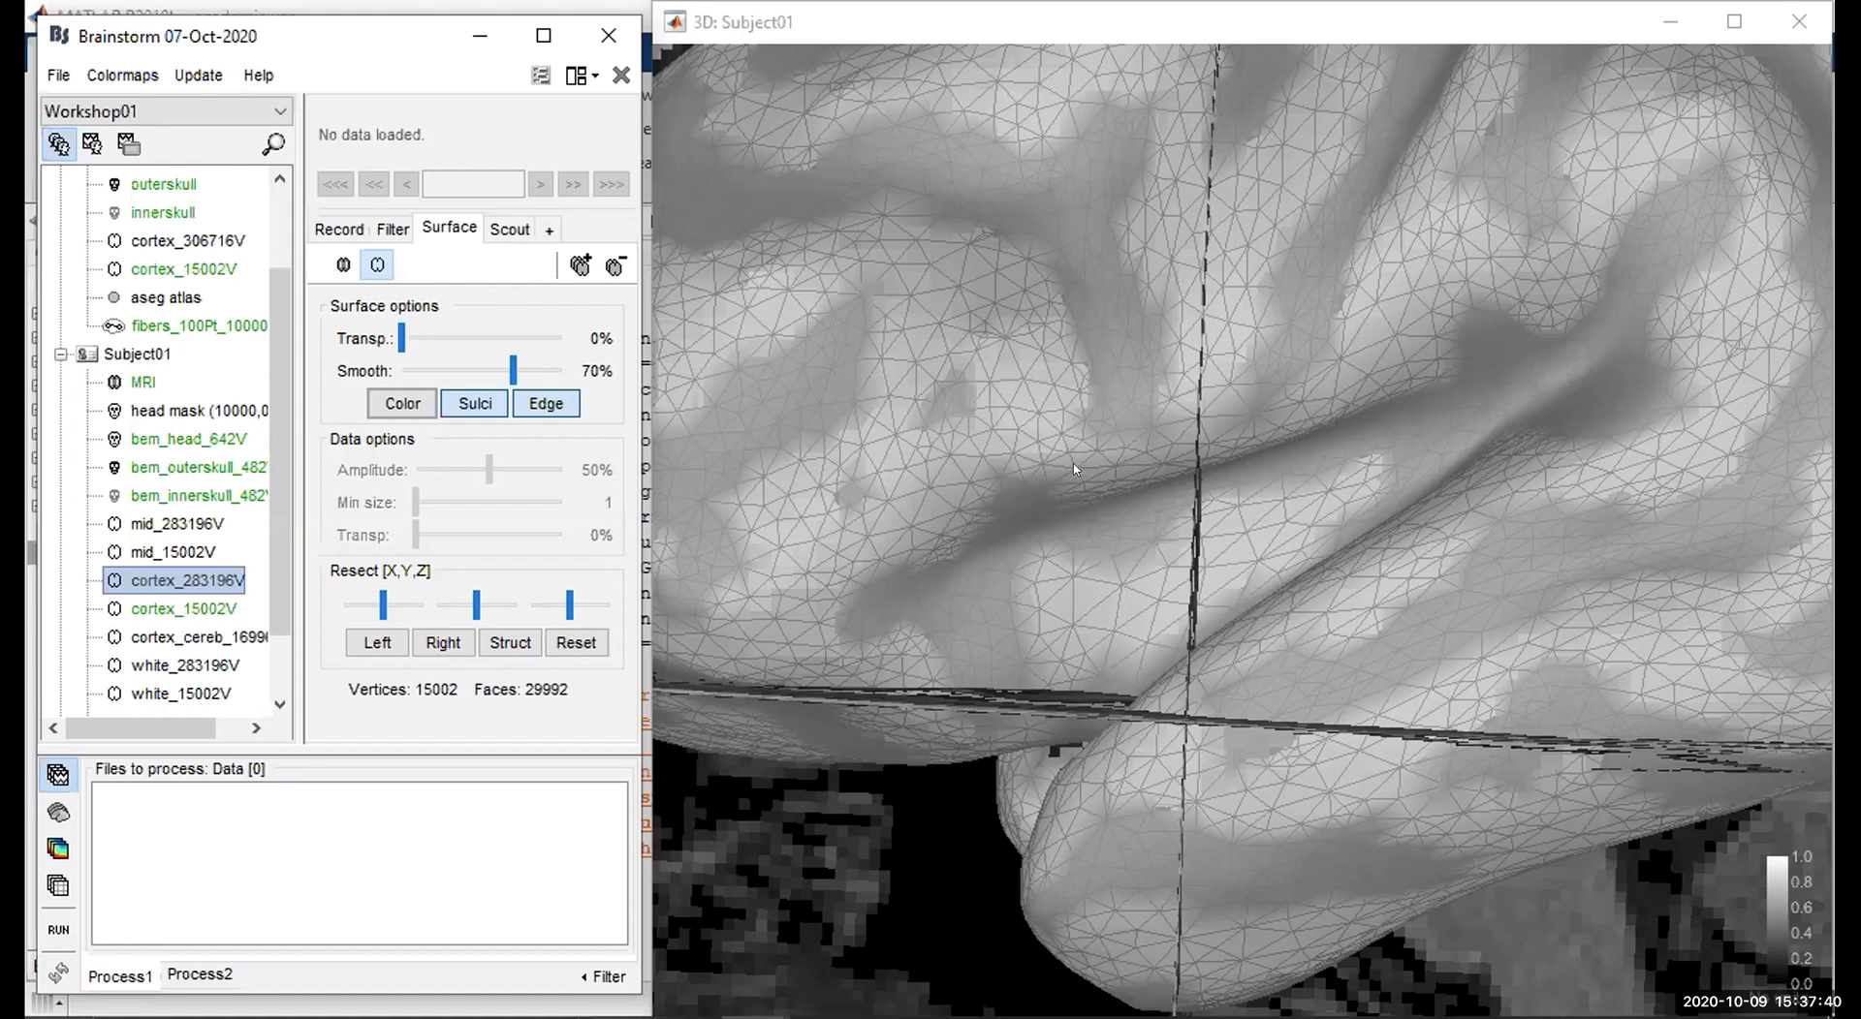
scroll(1074, 470, "down", 2)
scroll(1343, 463, "down", 5)
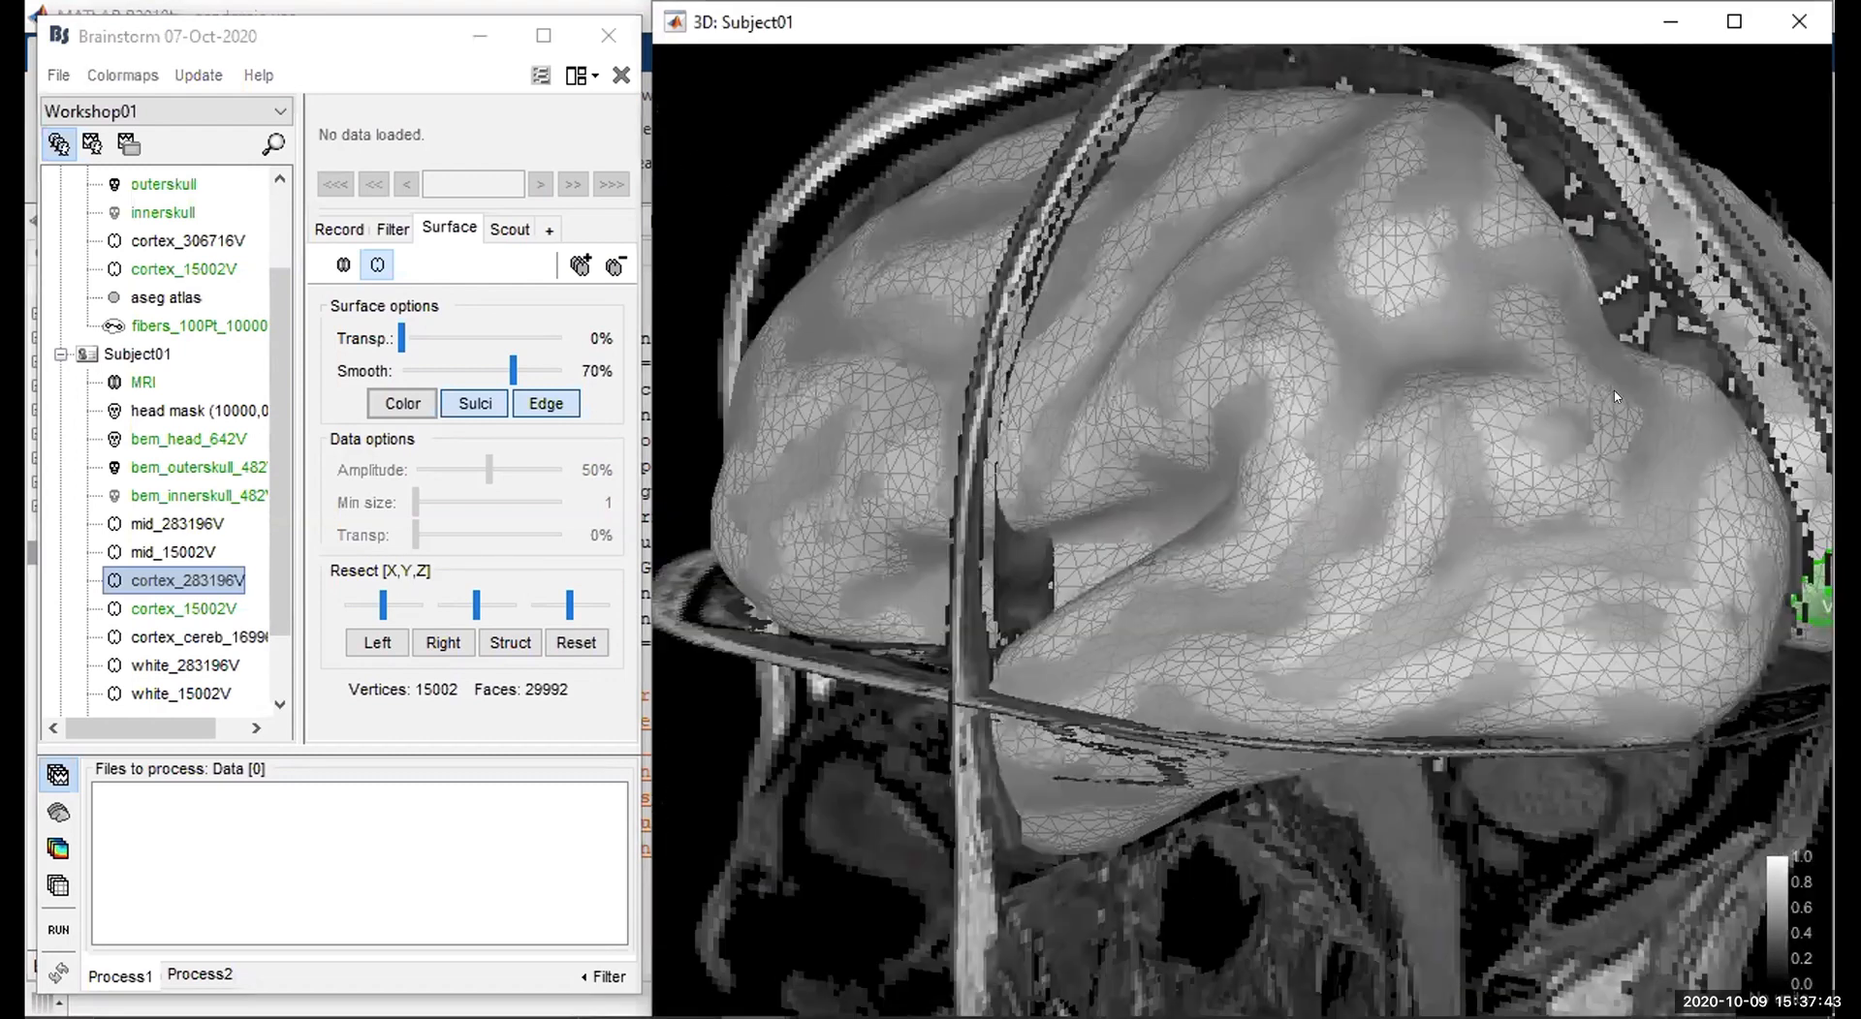
left_click_drag(1615, 396, 1459, 425)
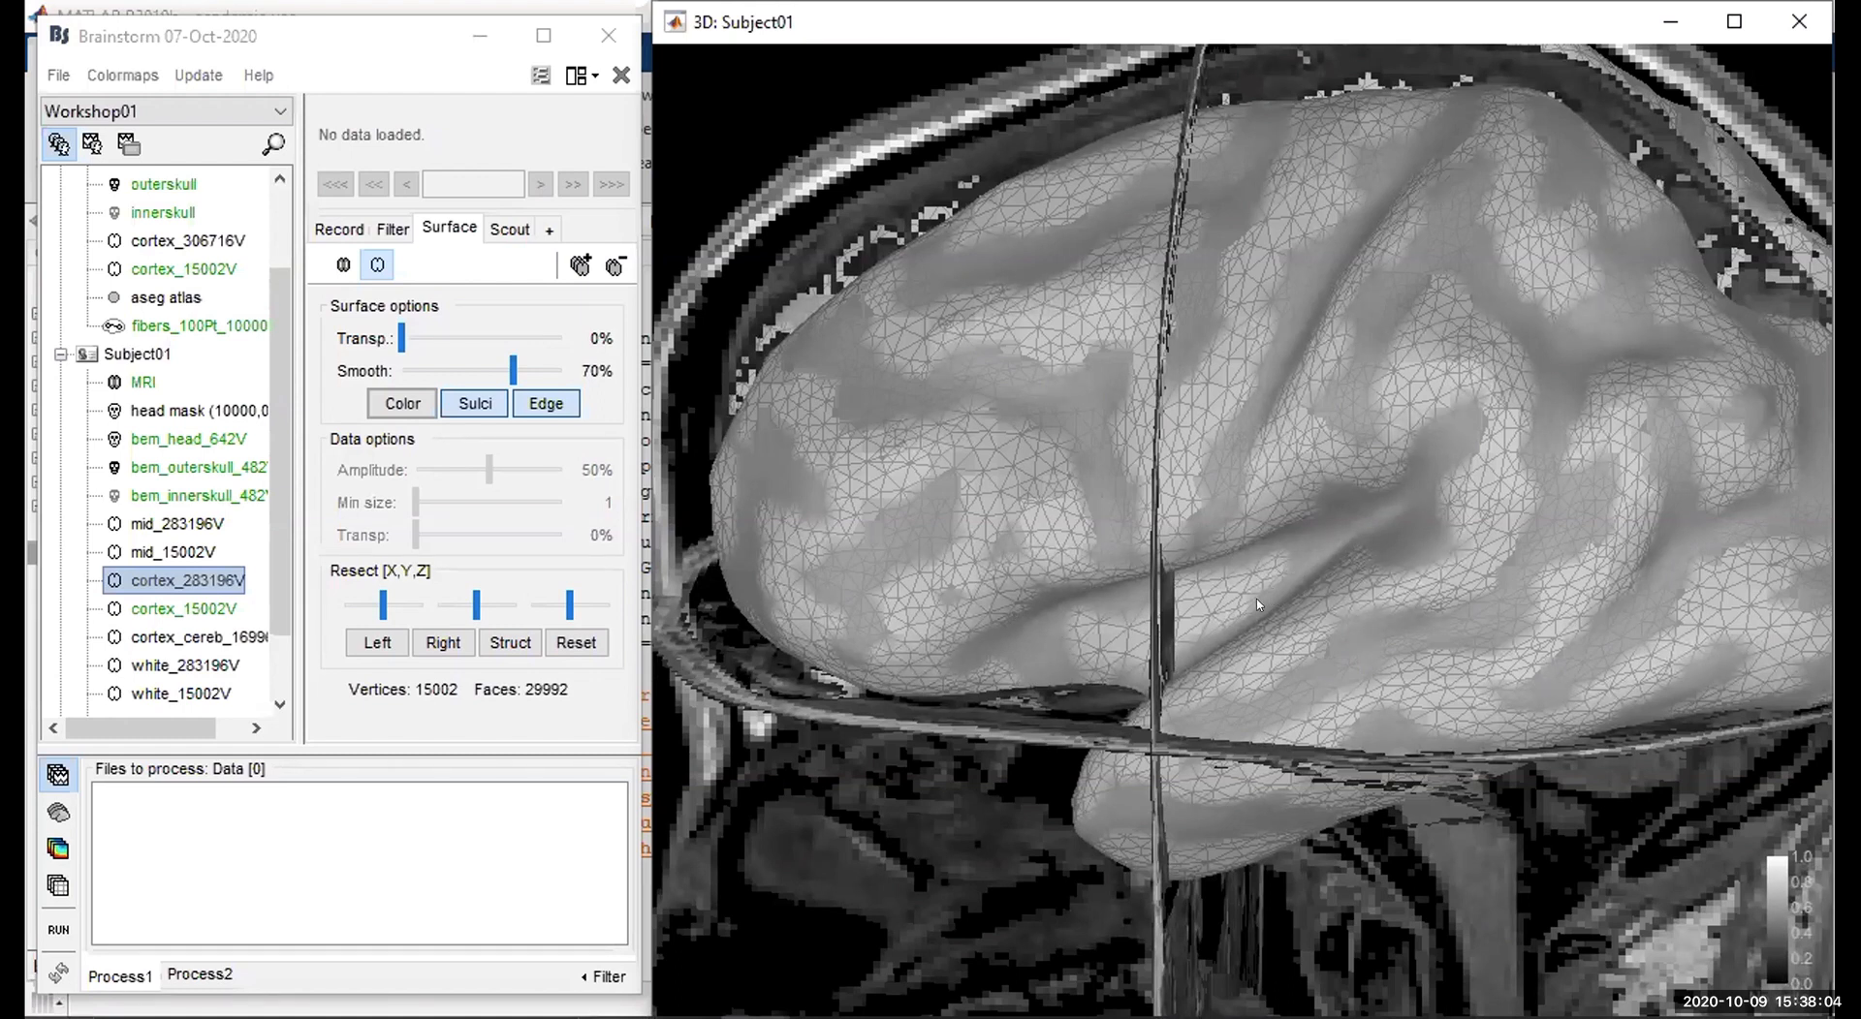
scroll(1282, 578, "up", 2)
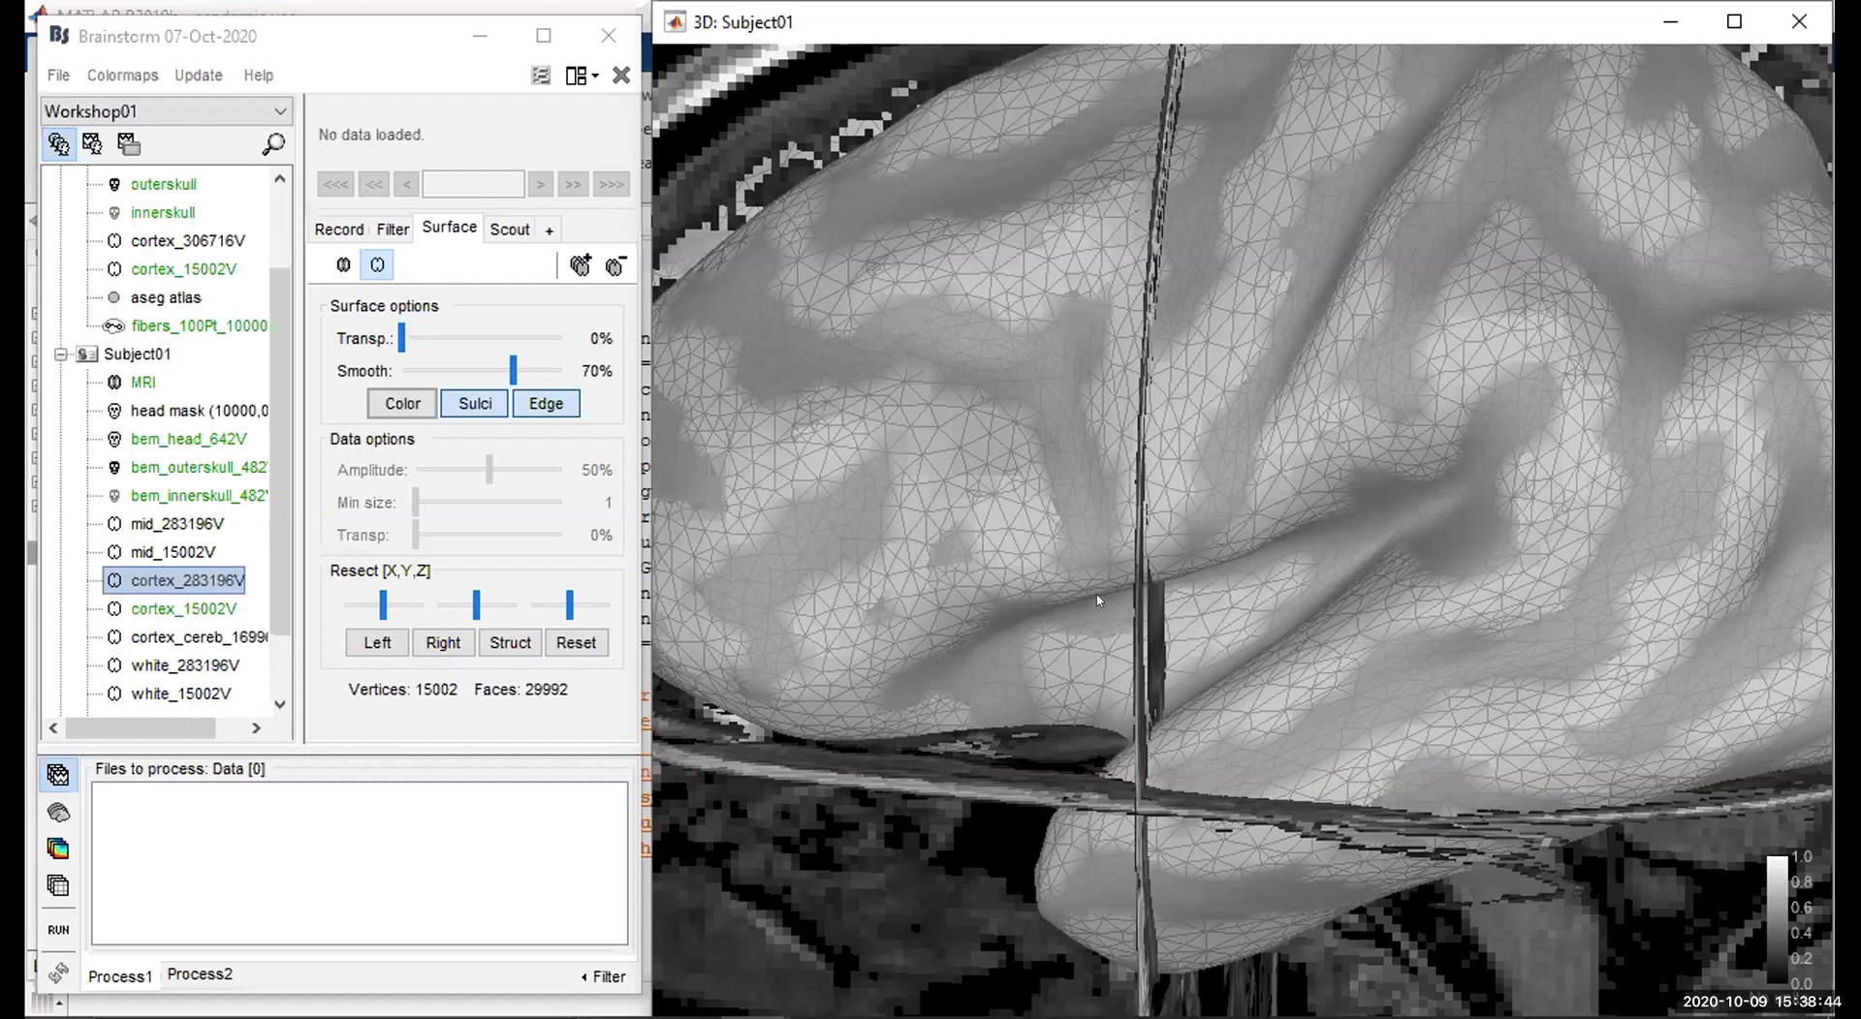
scroll(1097, 601, "down", 1)
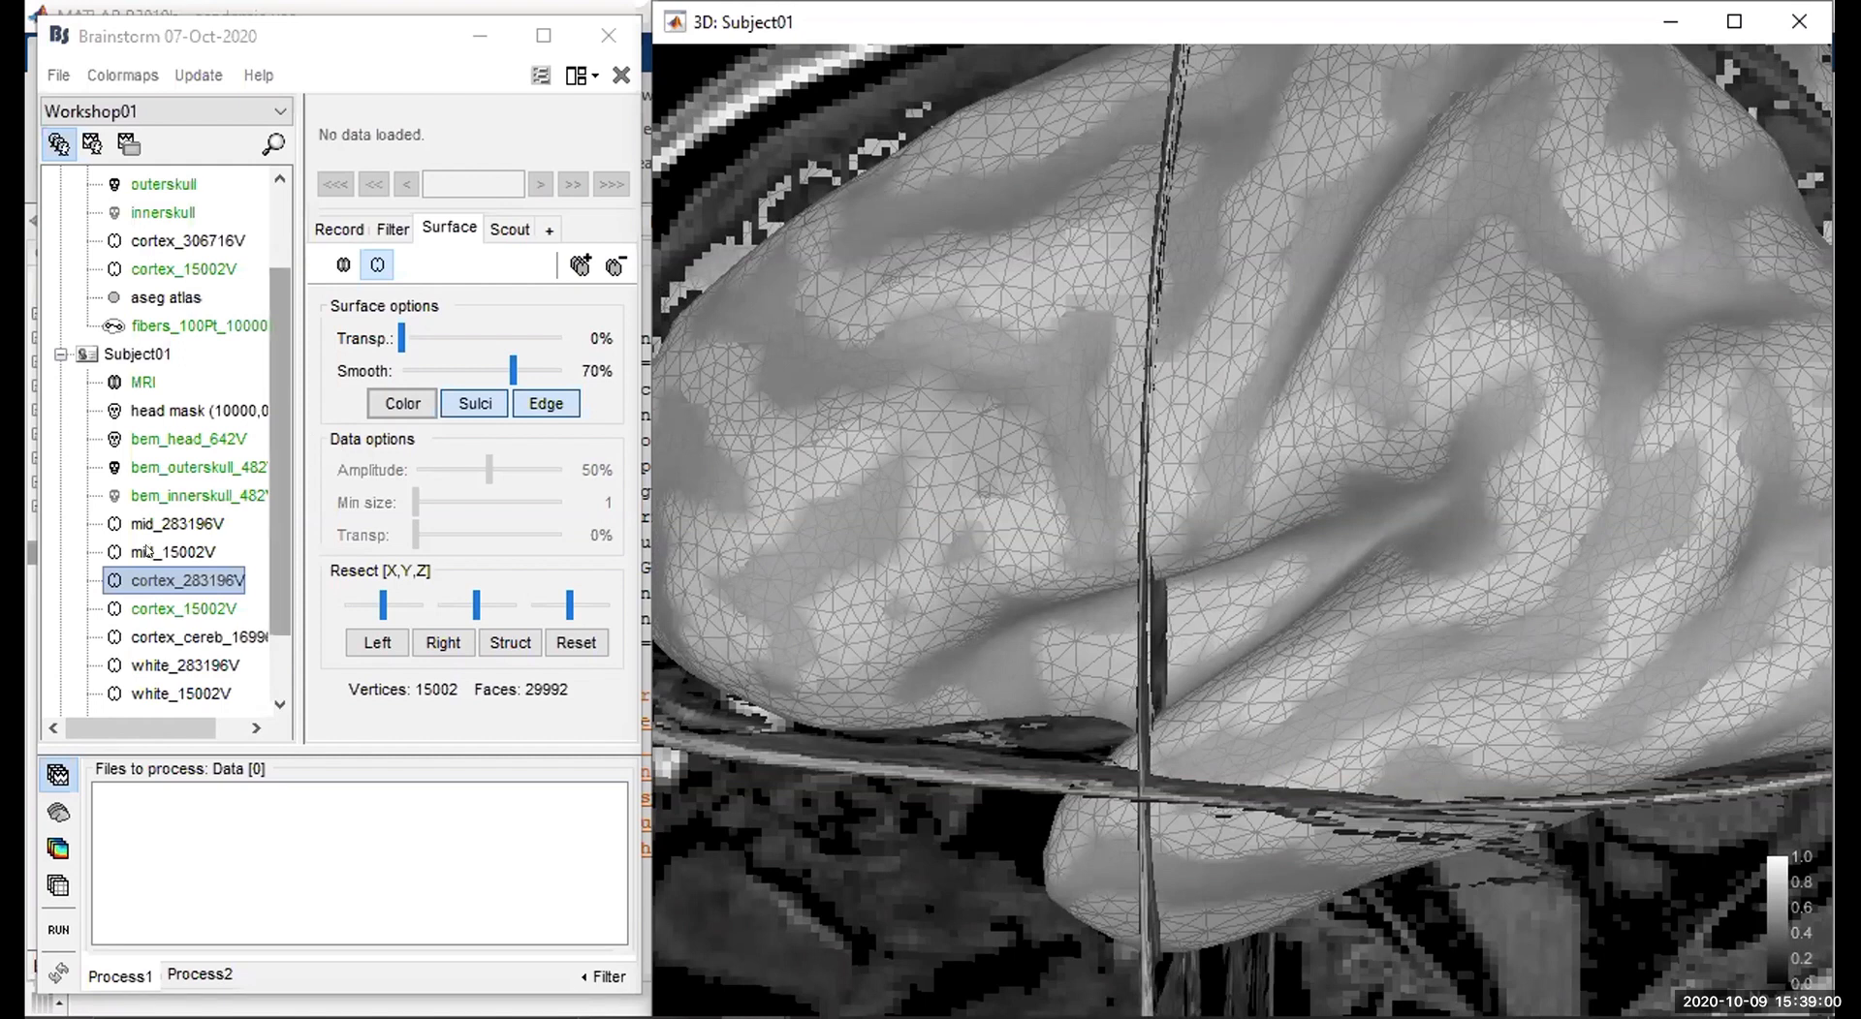
Select Subject01's cortex_15002V surface and look through the surfaces and atlases listed in the anatomy database.
left_click(211, 598)
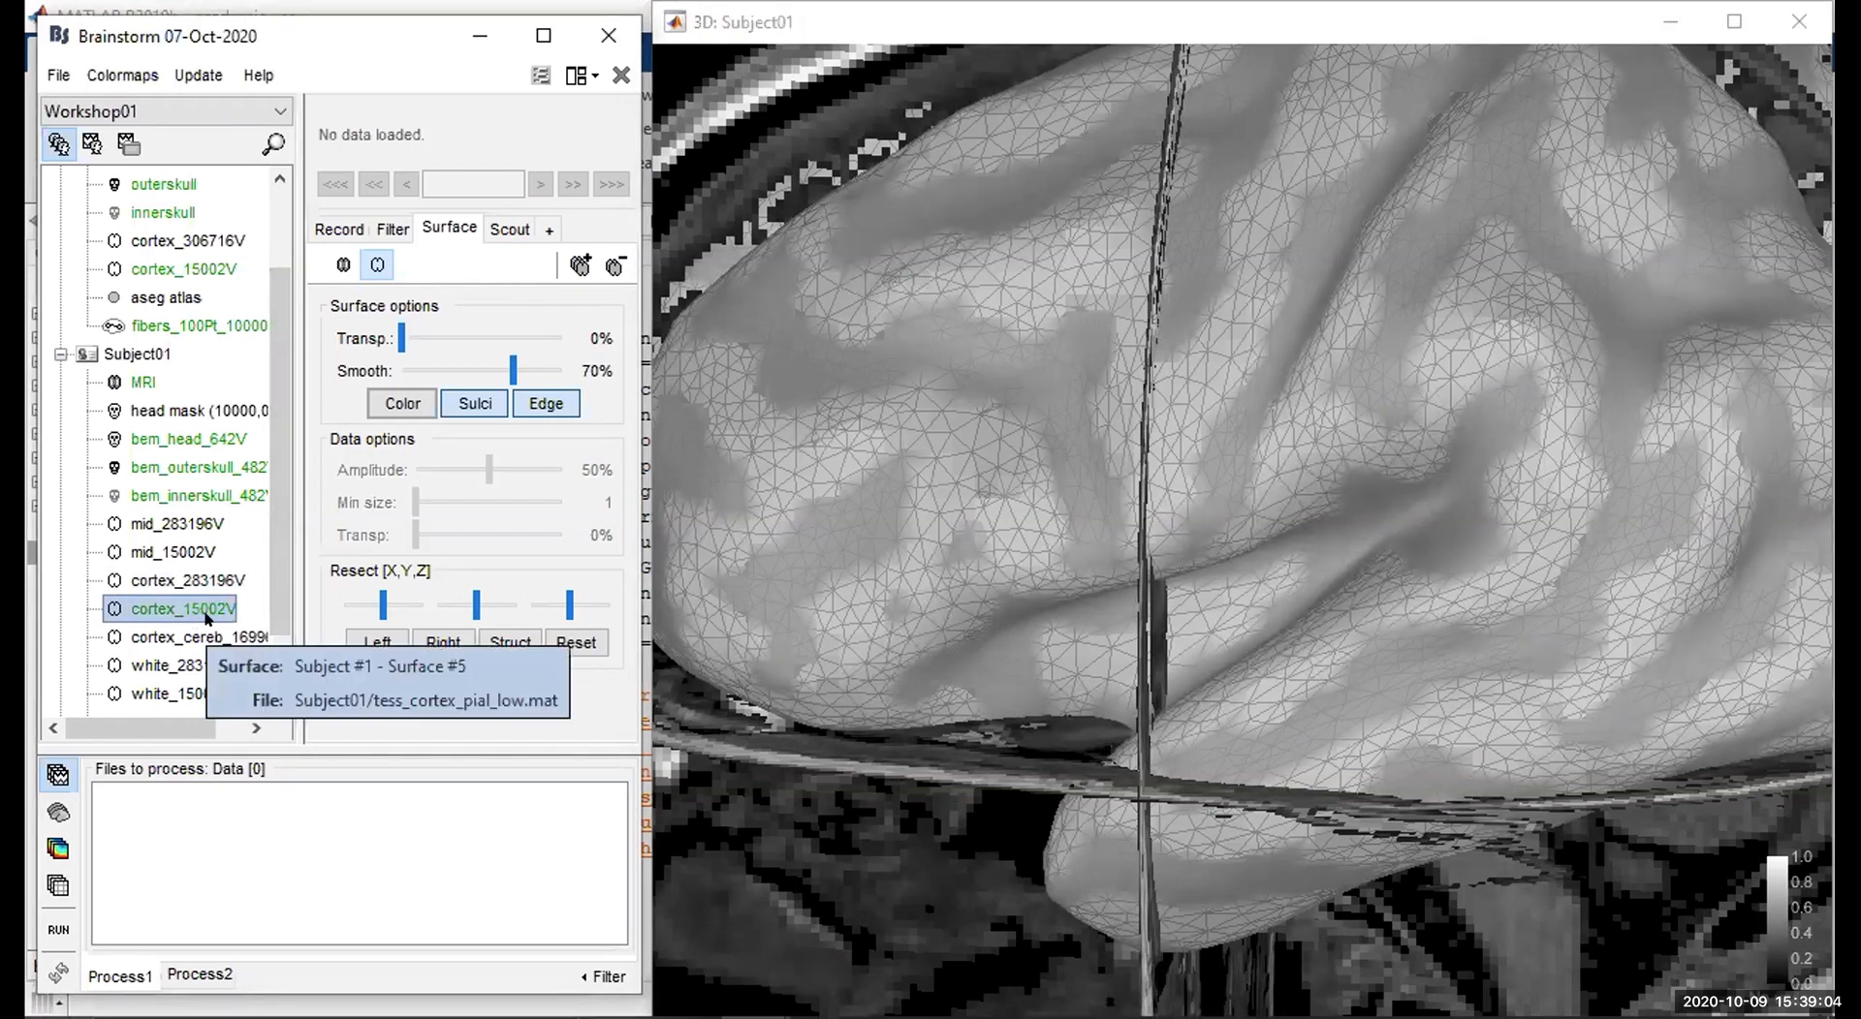
scroll(199, 605, "down", 1)
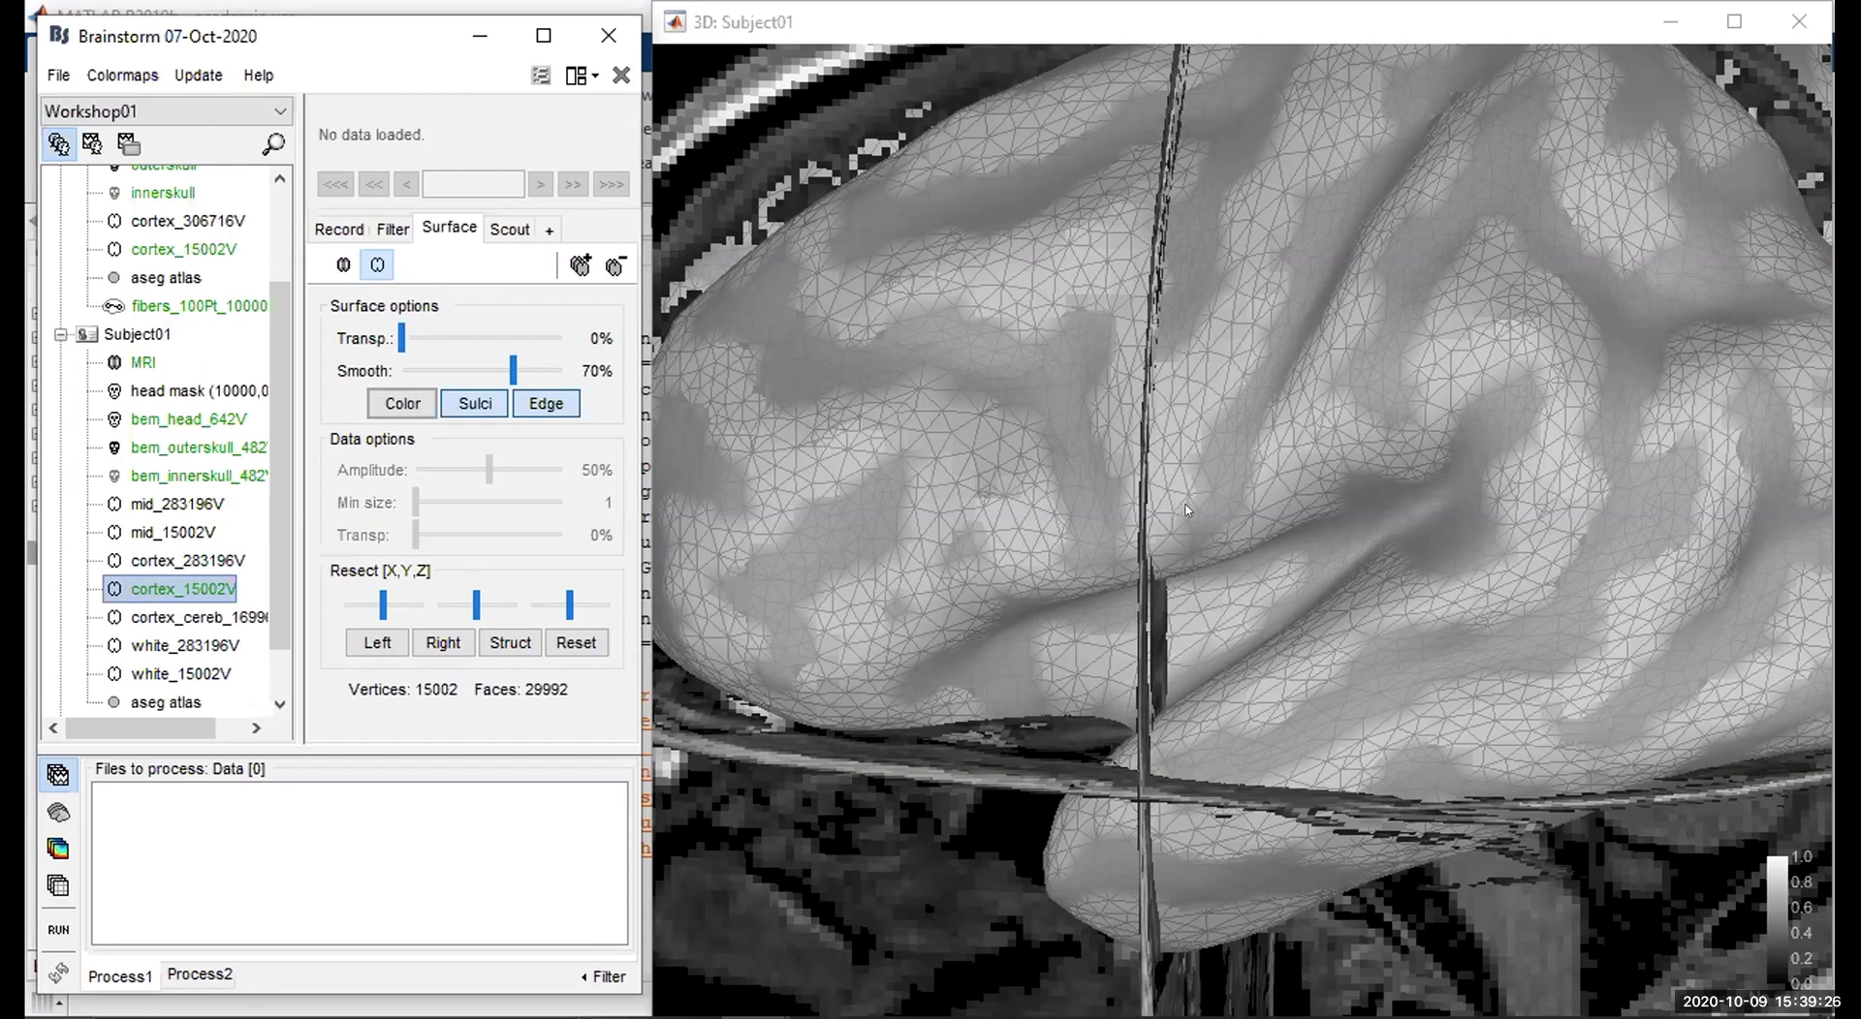
scroll(1186, 510, "down", 1)
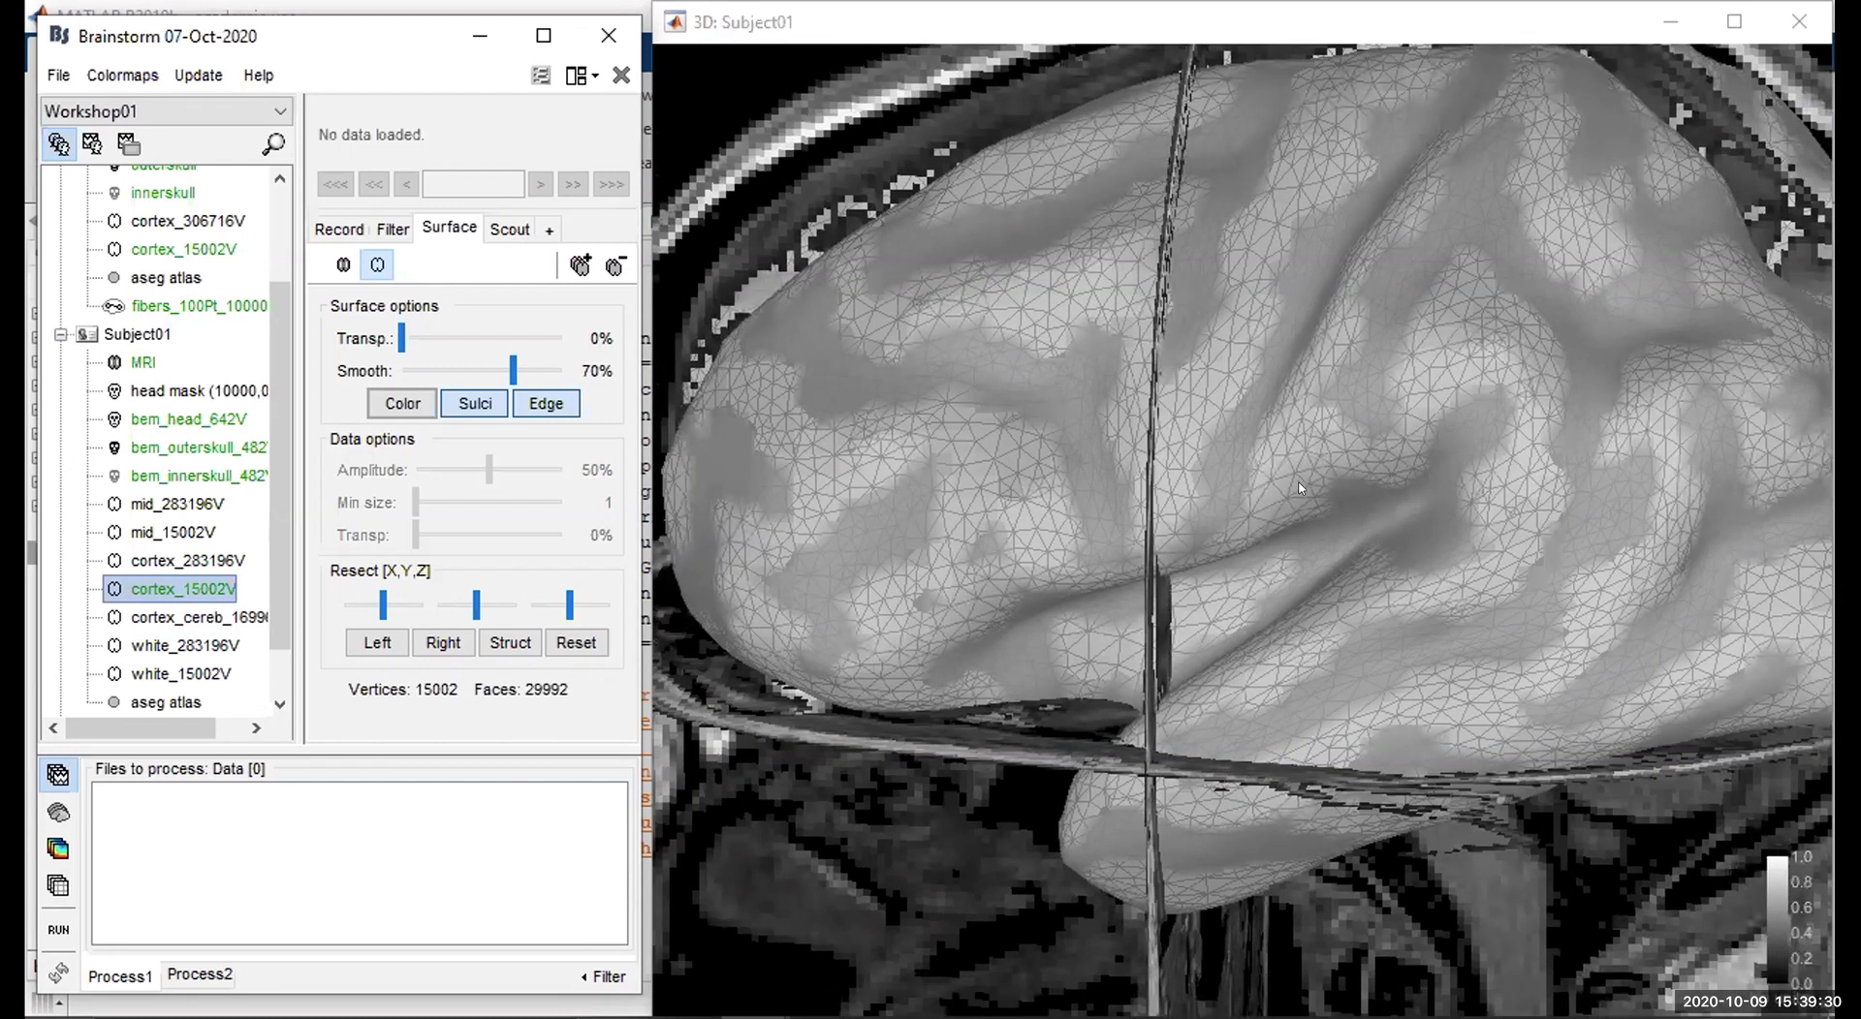
mouse_move(282, 574)
left_mouse_down()
mouse_move(278, 626)
mouse_move(282, 600)
left_mouse_up()
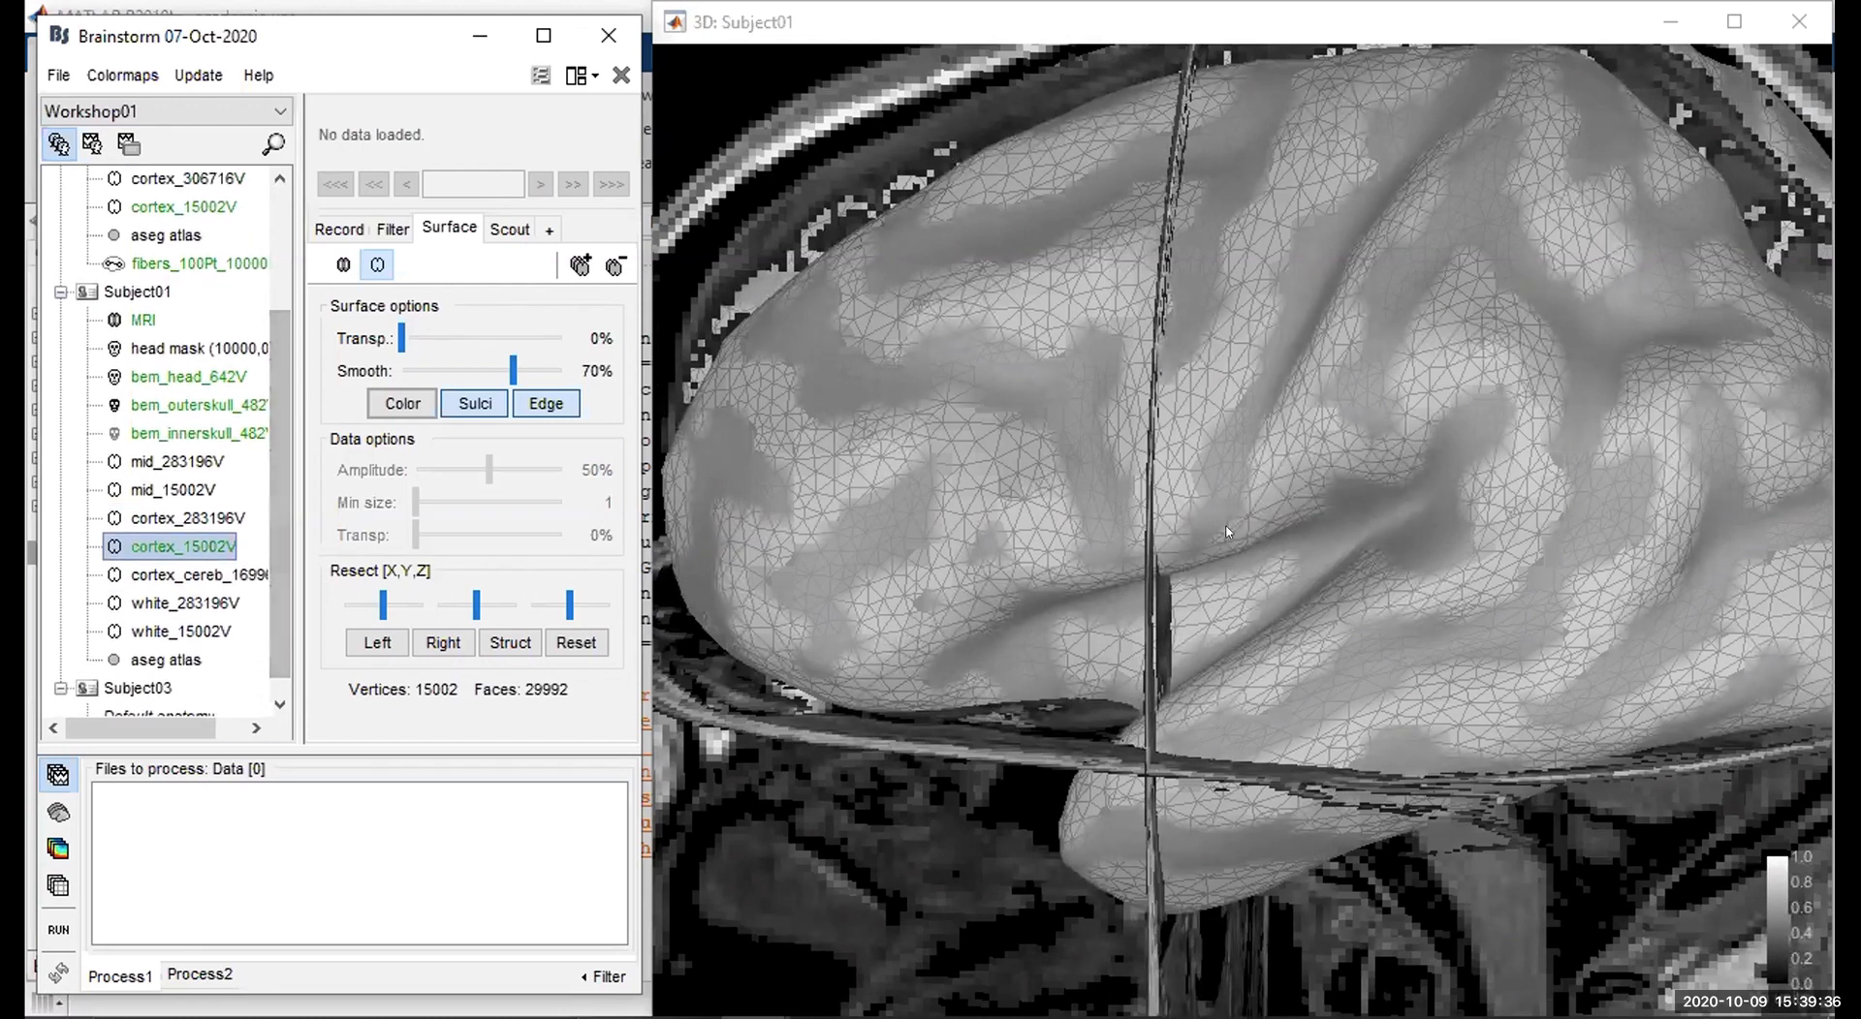
scroll(1228, 531, "down", 5)
mouse_move(279, 532)
left_mouse_down()
mouse_move(278, 415)
mouse_move(275, 550)
left_mouse_up()
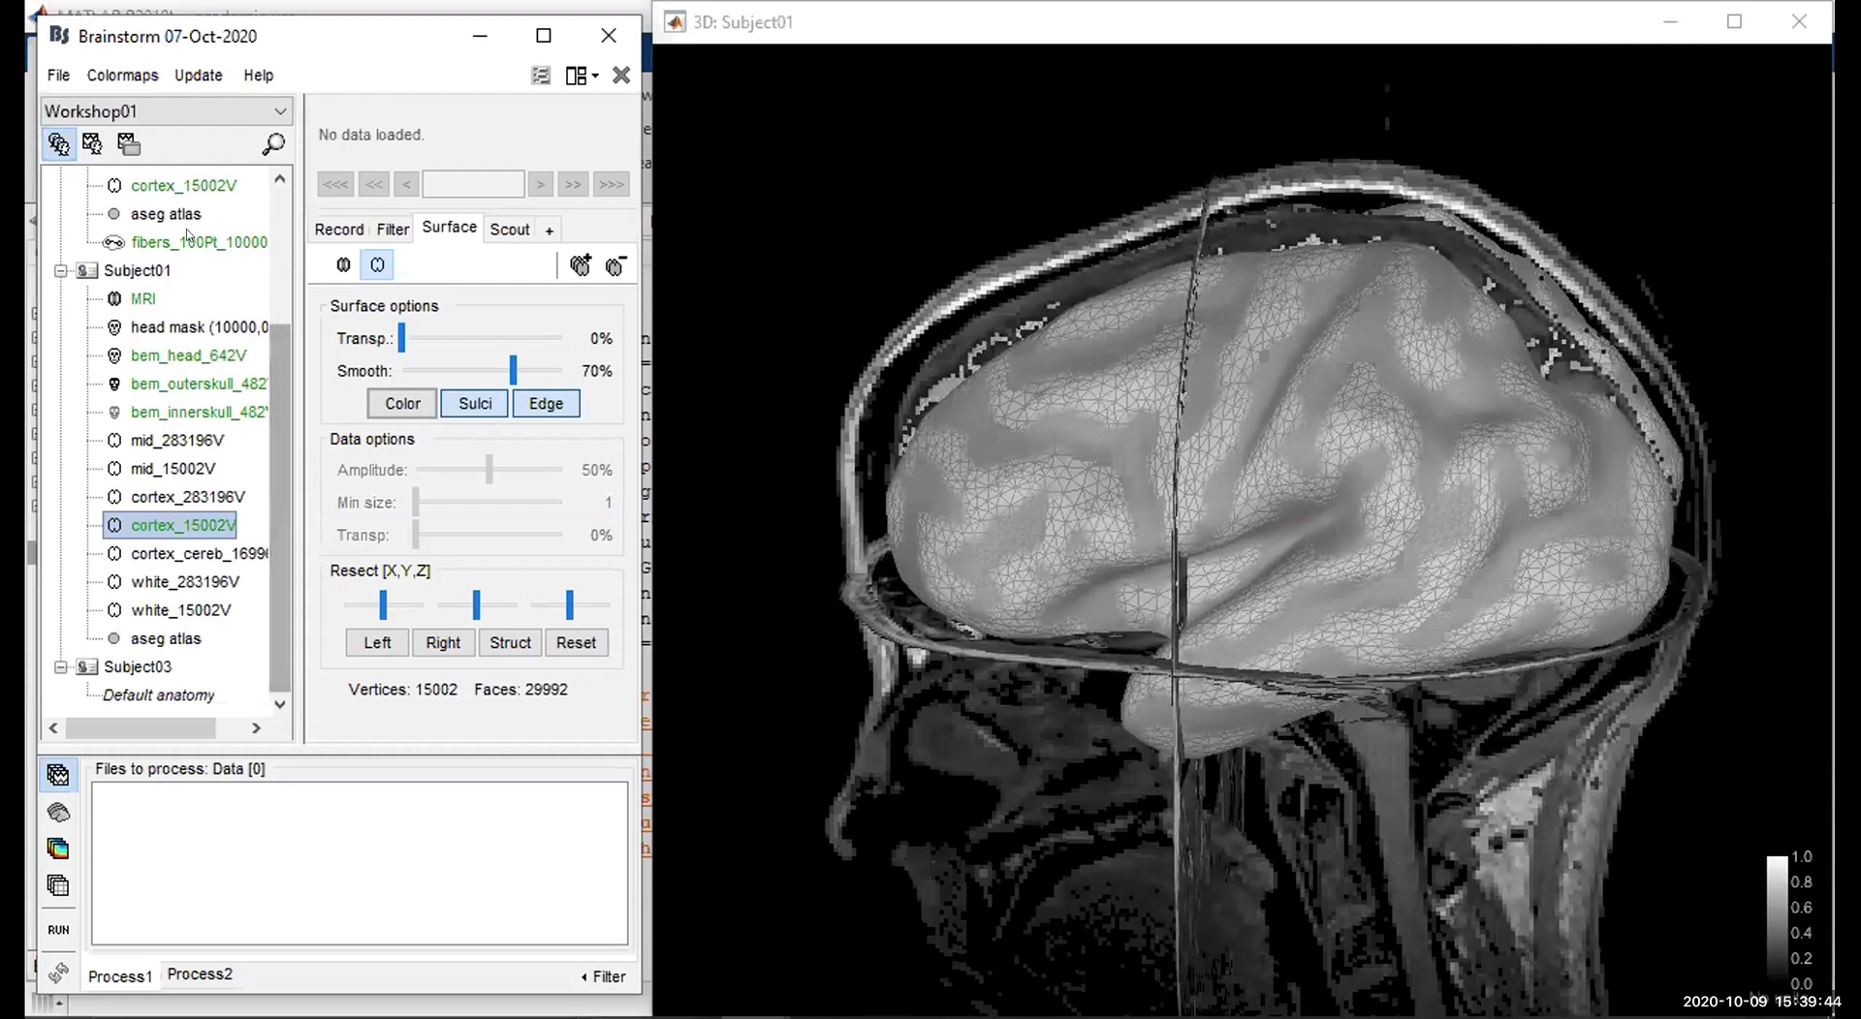
mouse_move(277, 416)
left_mouse_down()
mouse_move(278, 281)
mouse_move(283, 422)
left_mouse_up()
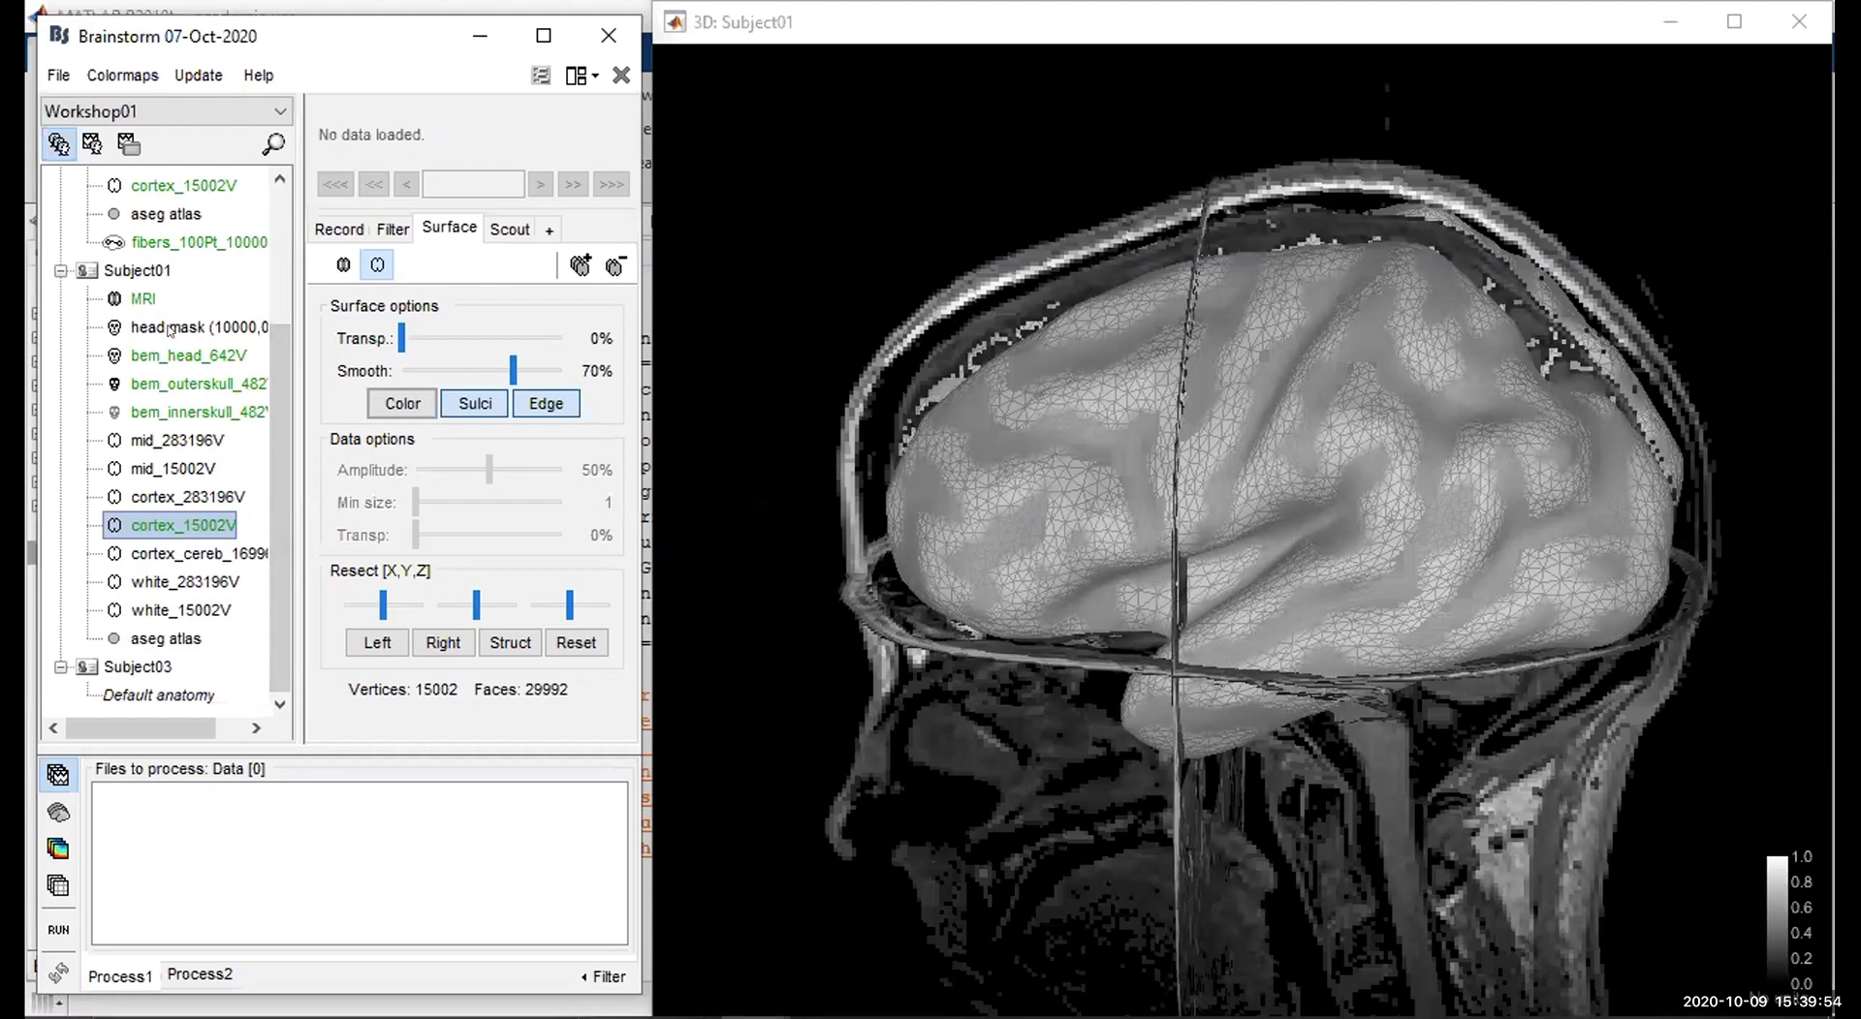
scroll(172, 331, "up", 3)
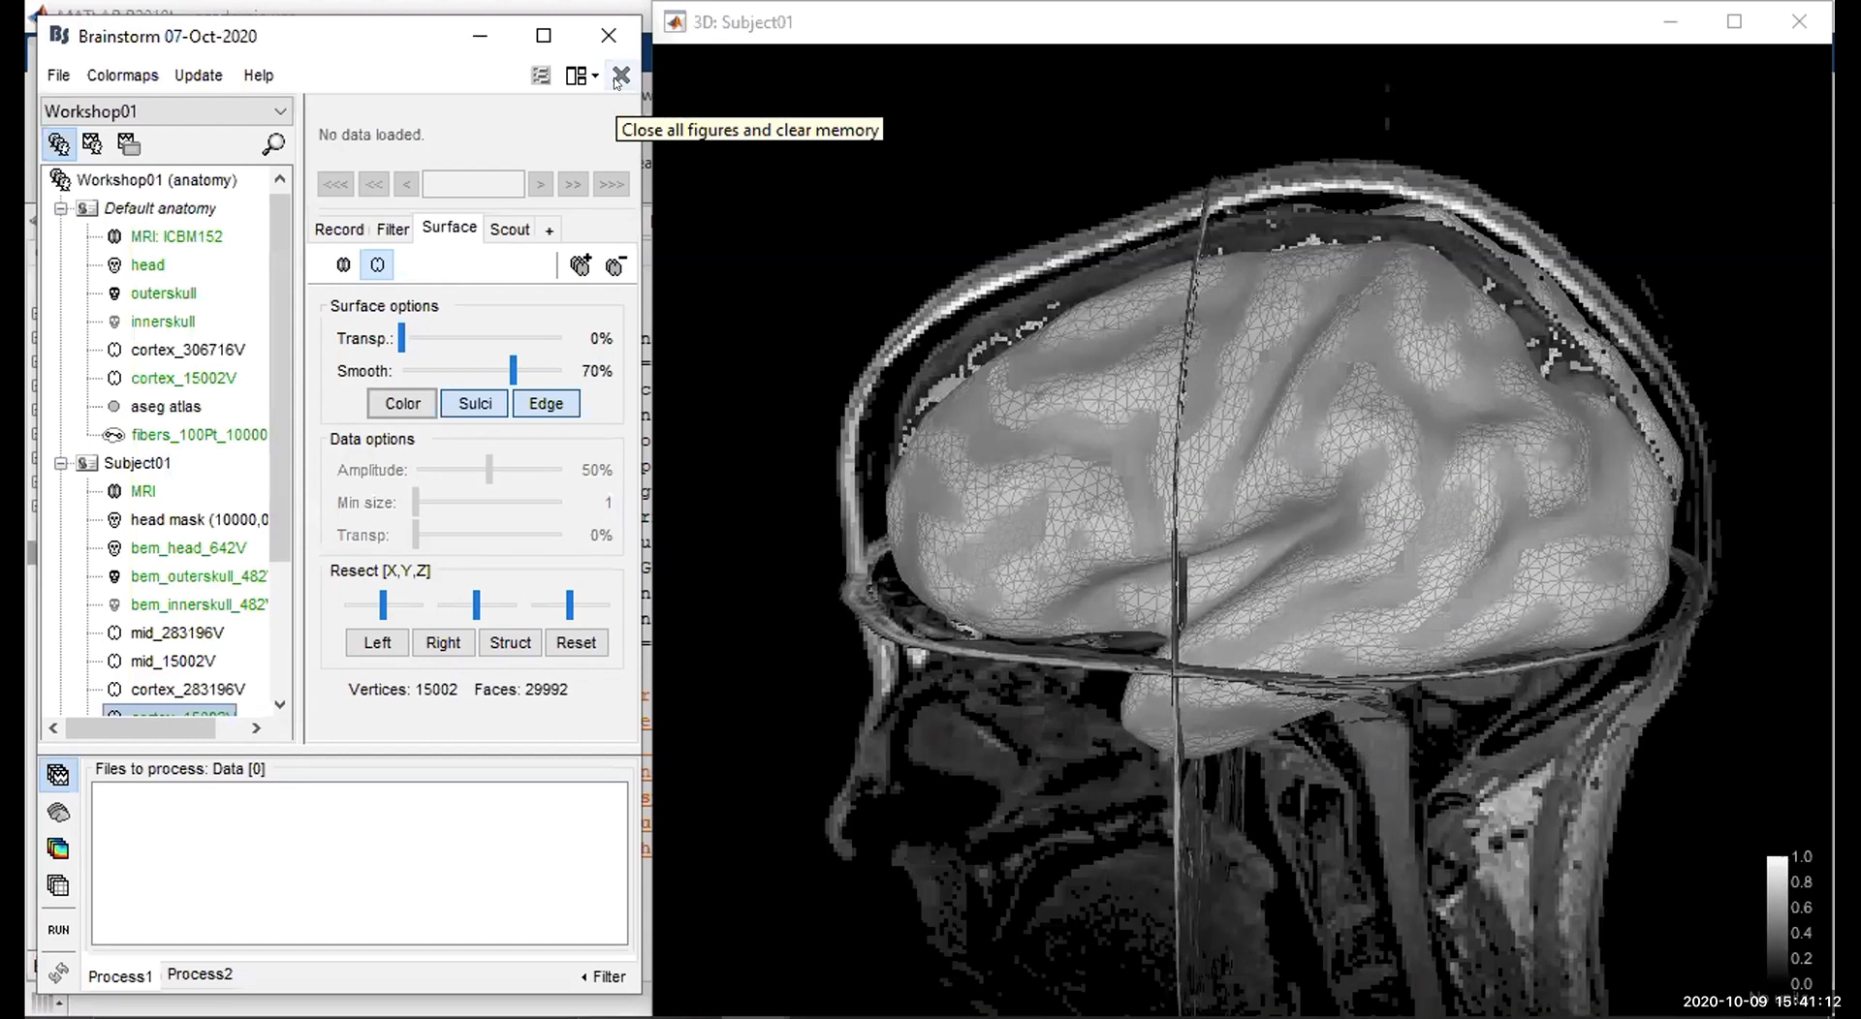
Close all figures, clear the memory and switch the Workshop01 database to functional data sorted by subject.
left_click(620, 76)
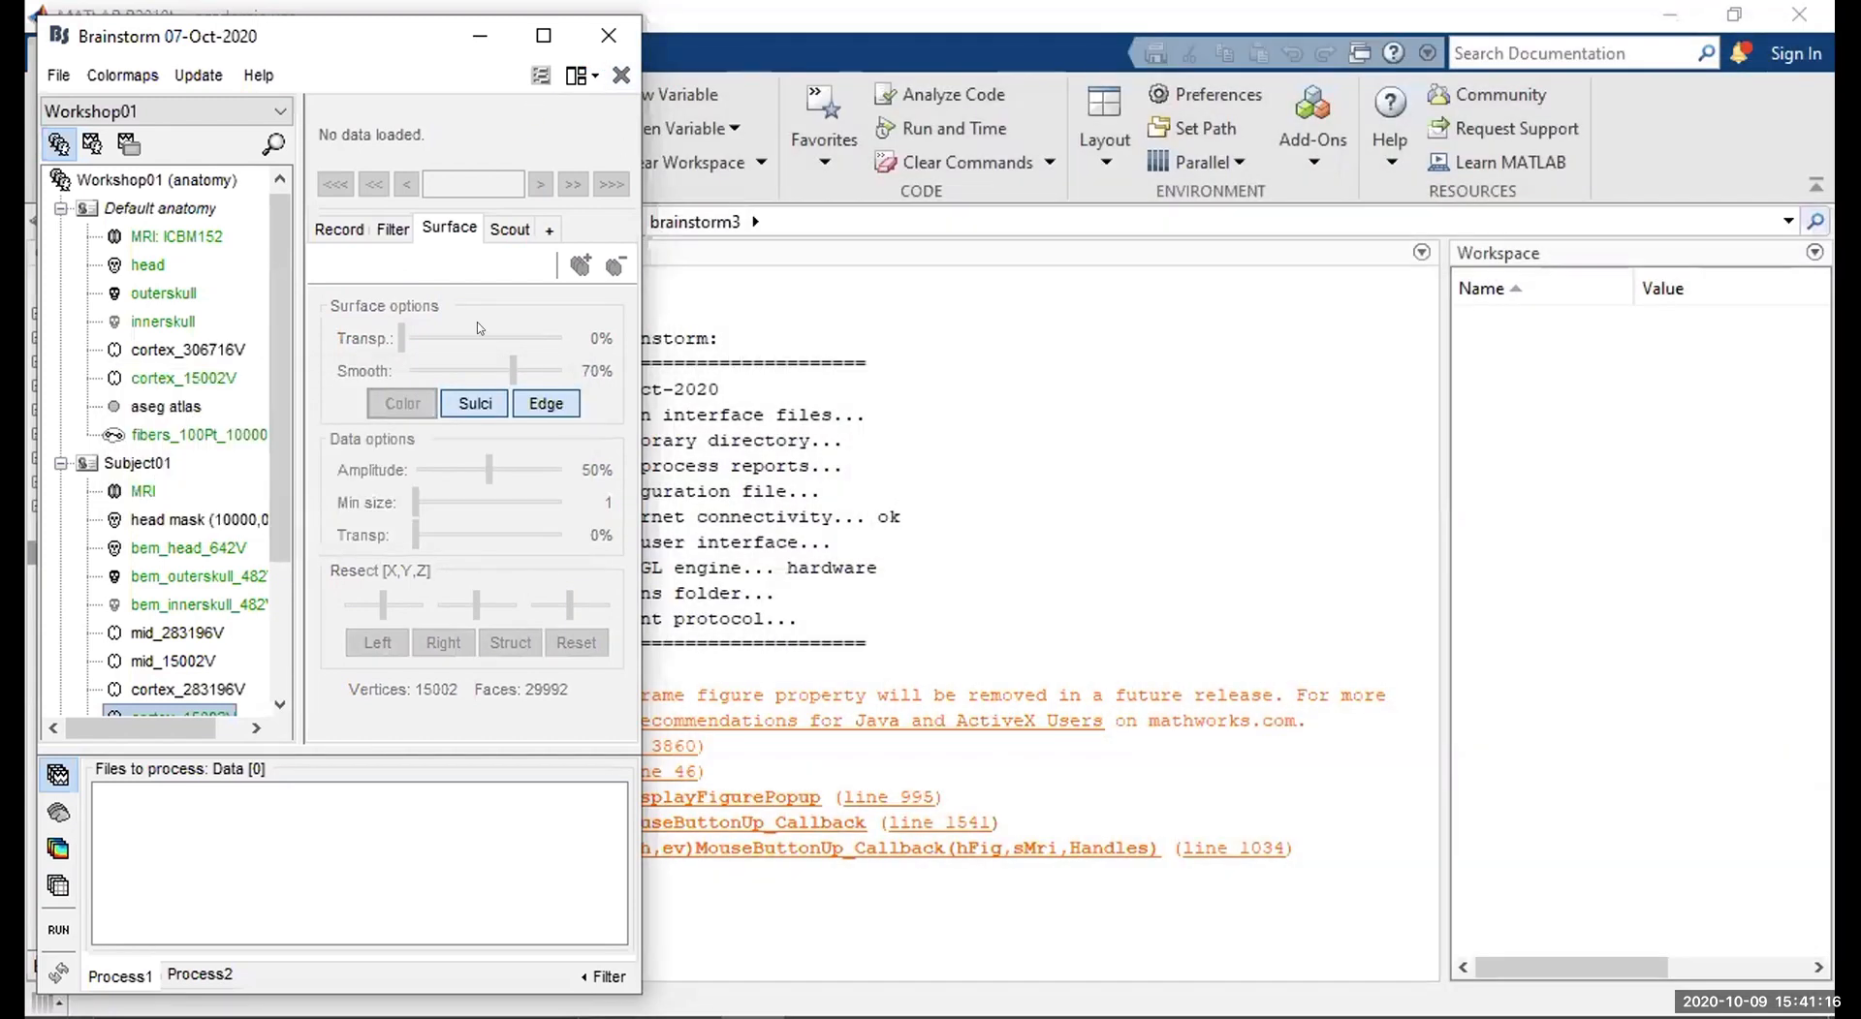
left_click(81, 144)
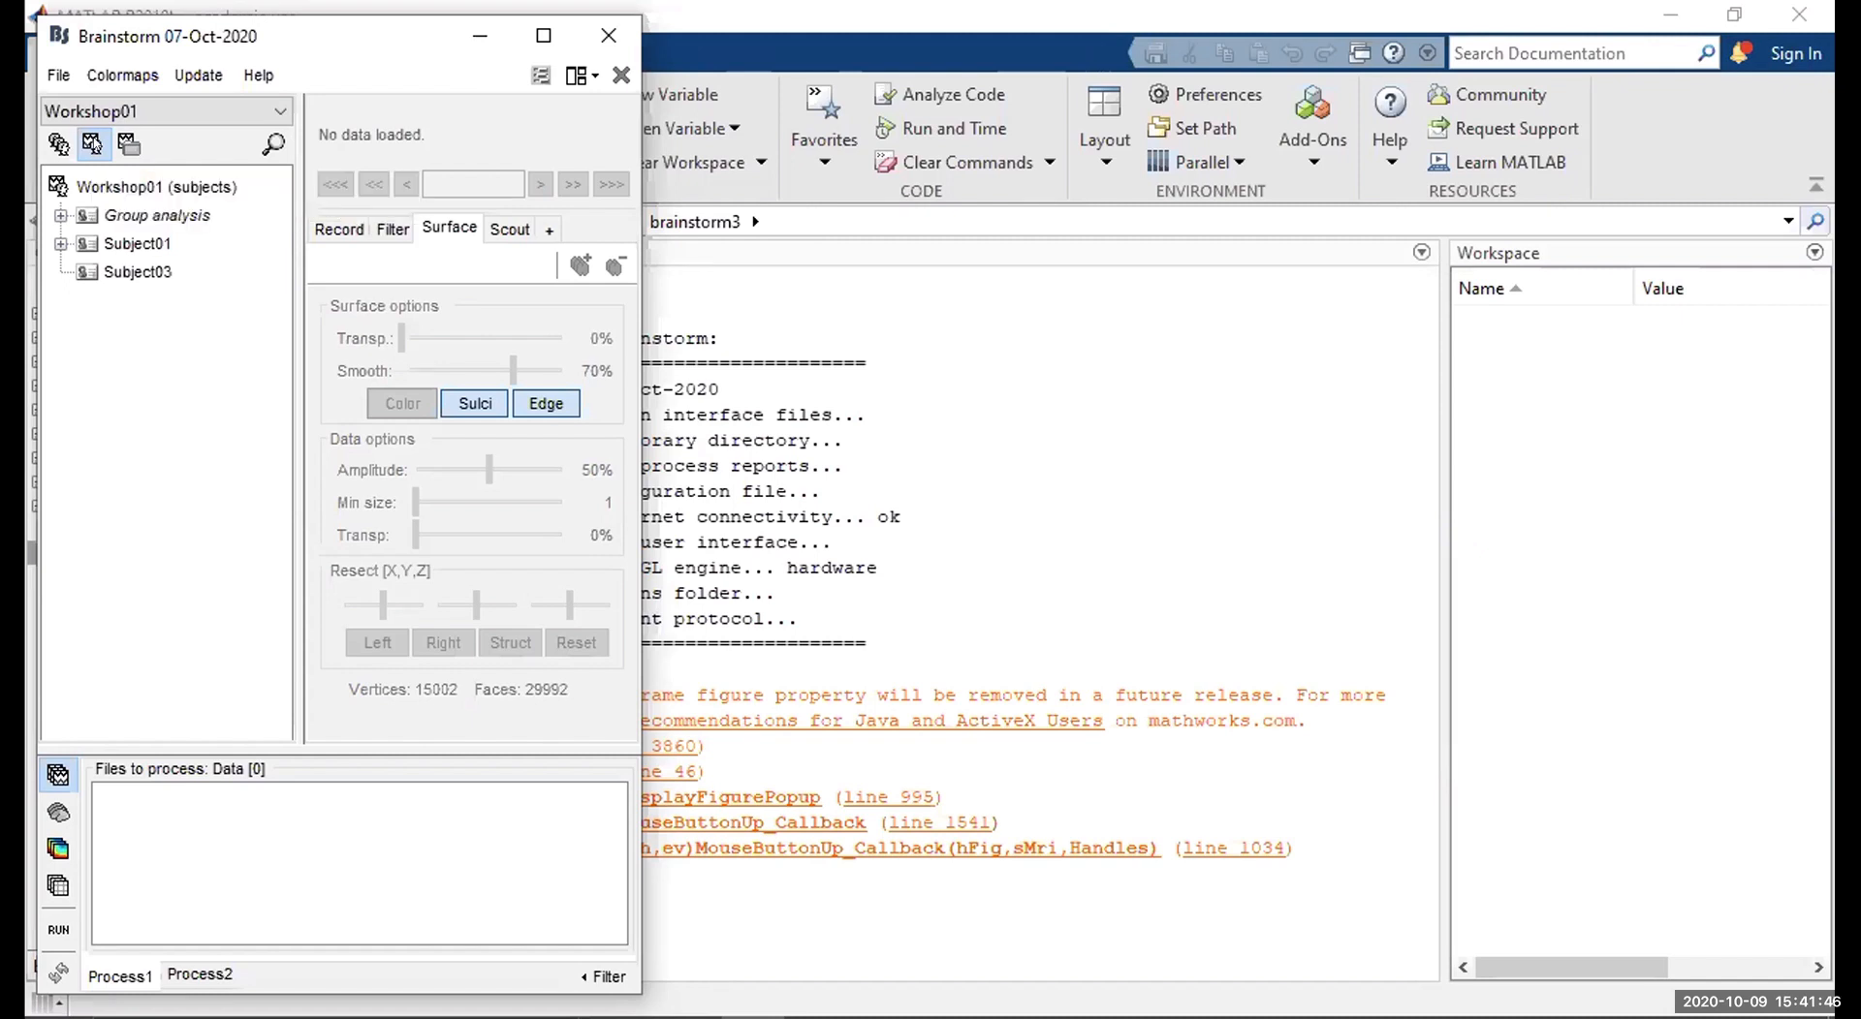
Start reviewing a raw EEG/MEG recording file for Subject03.
left_click(116, 276)
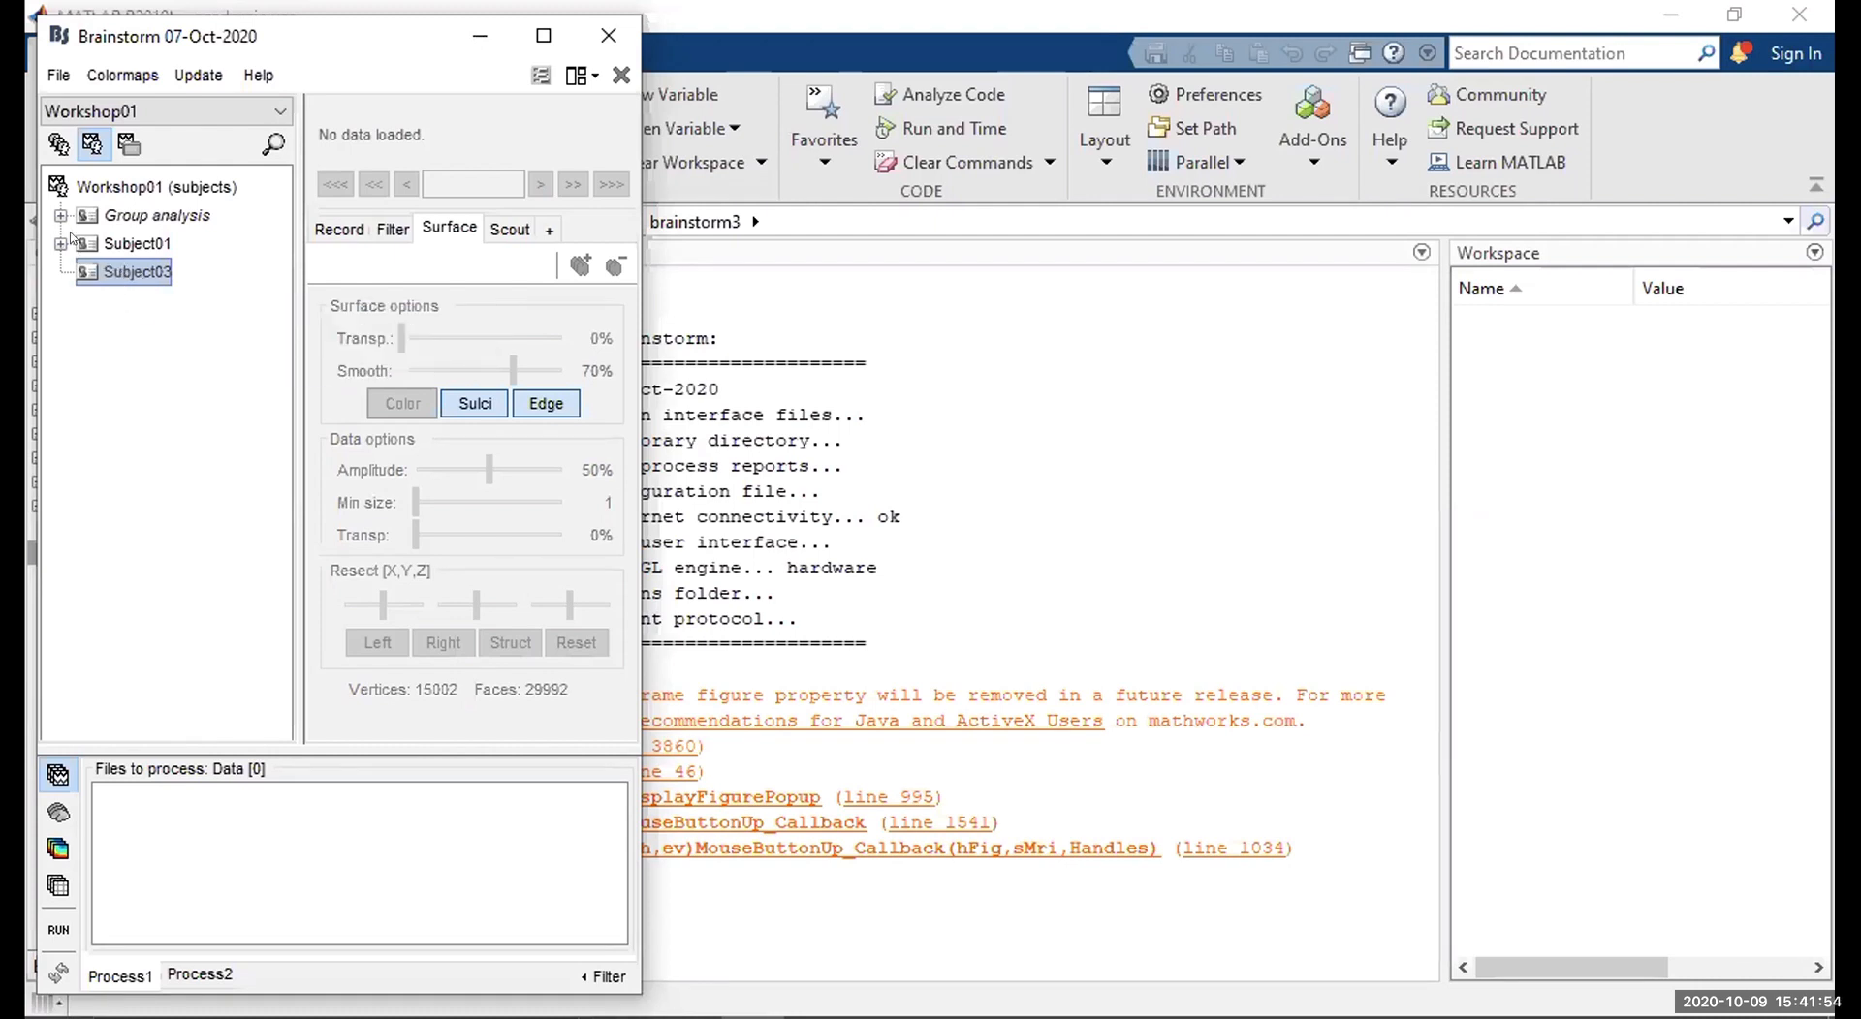
right_click(102, 276)
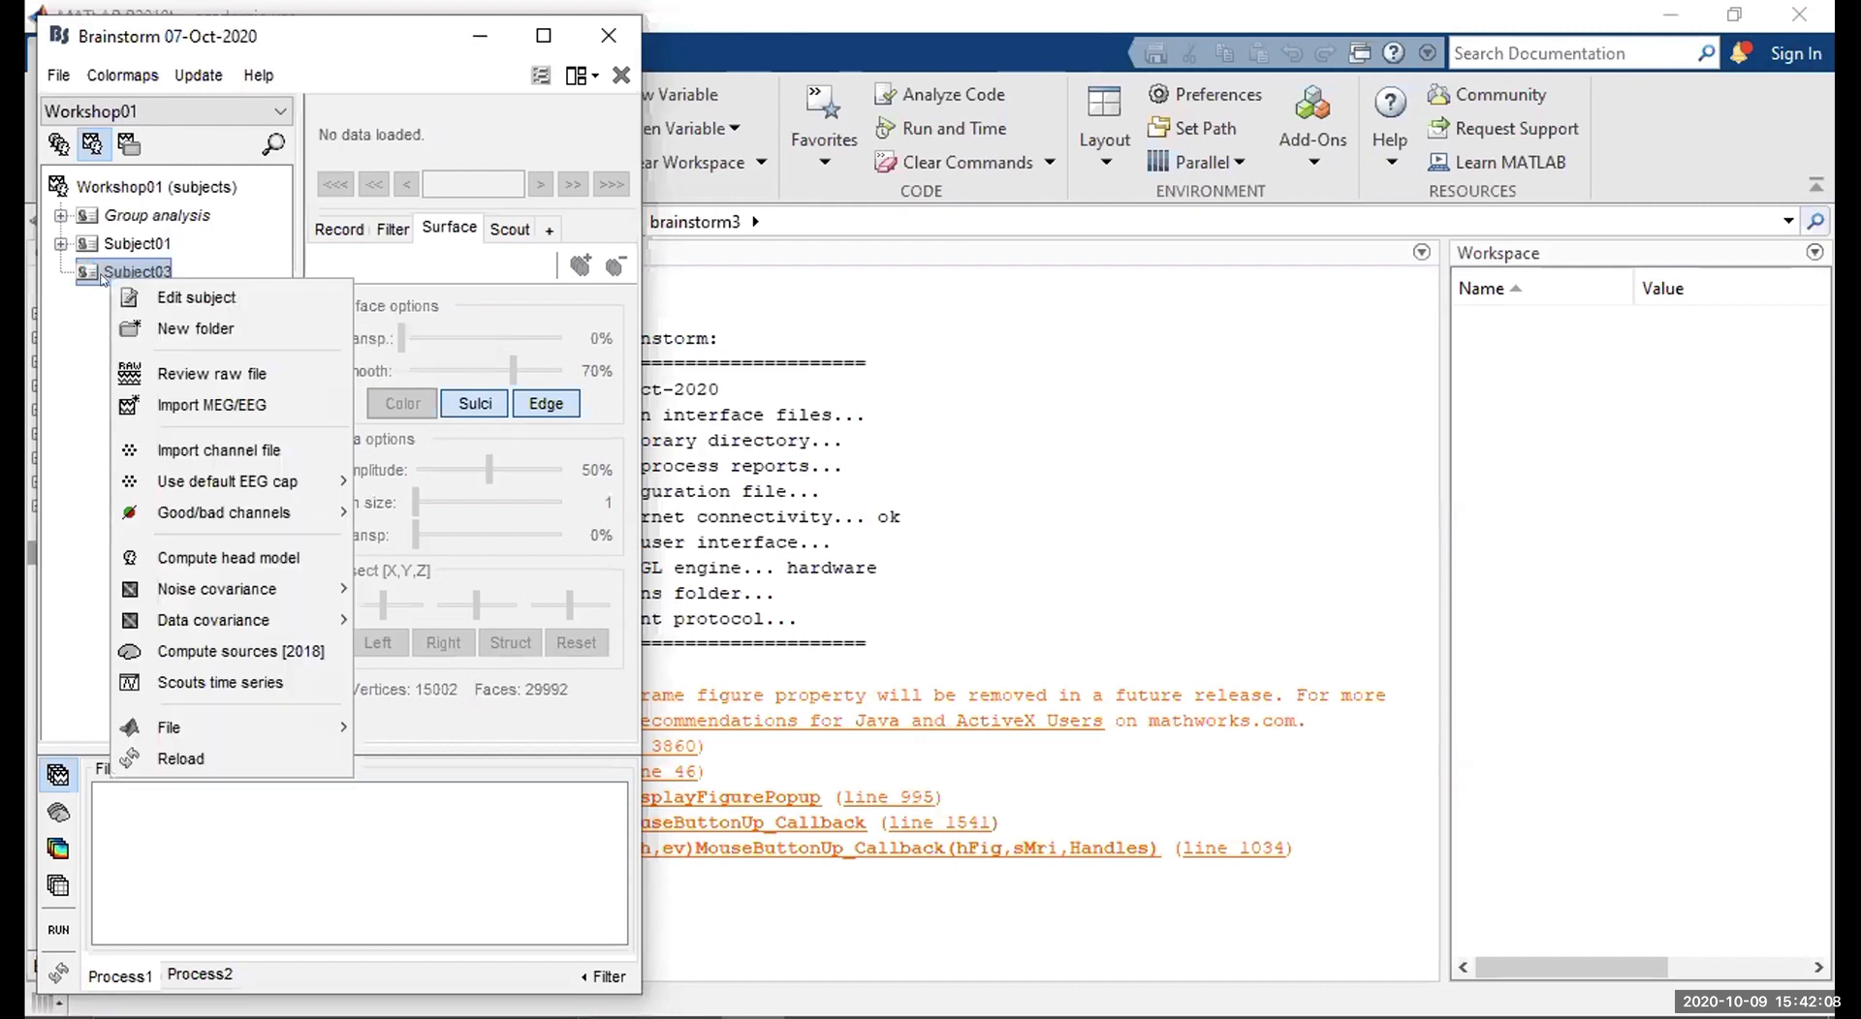
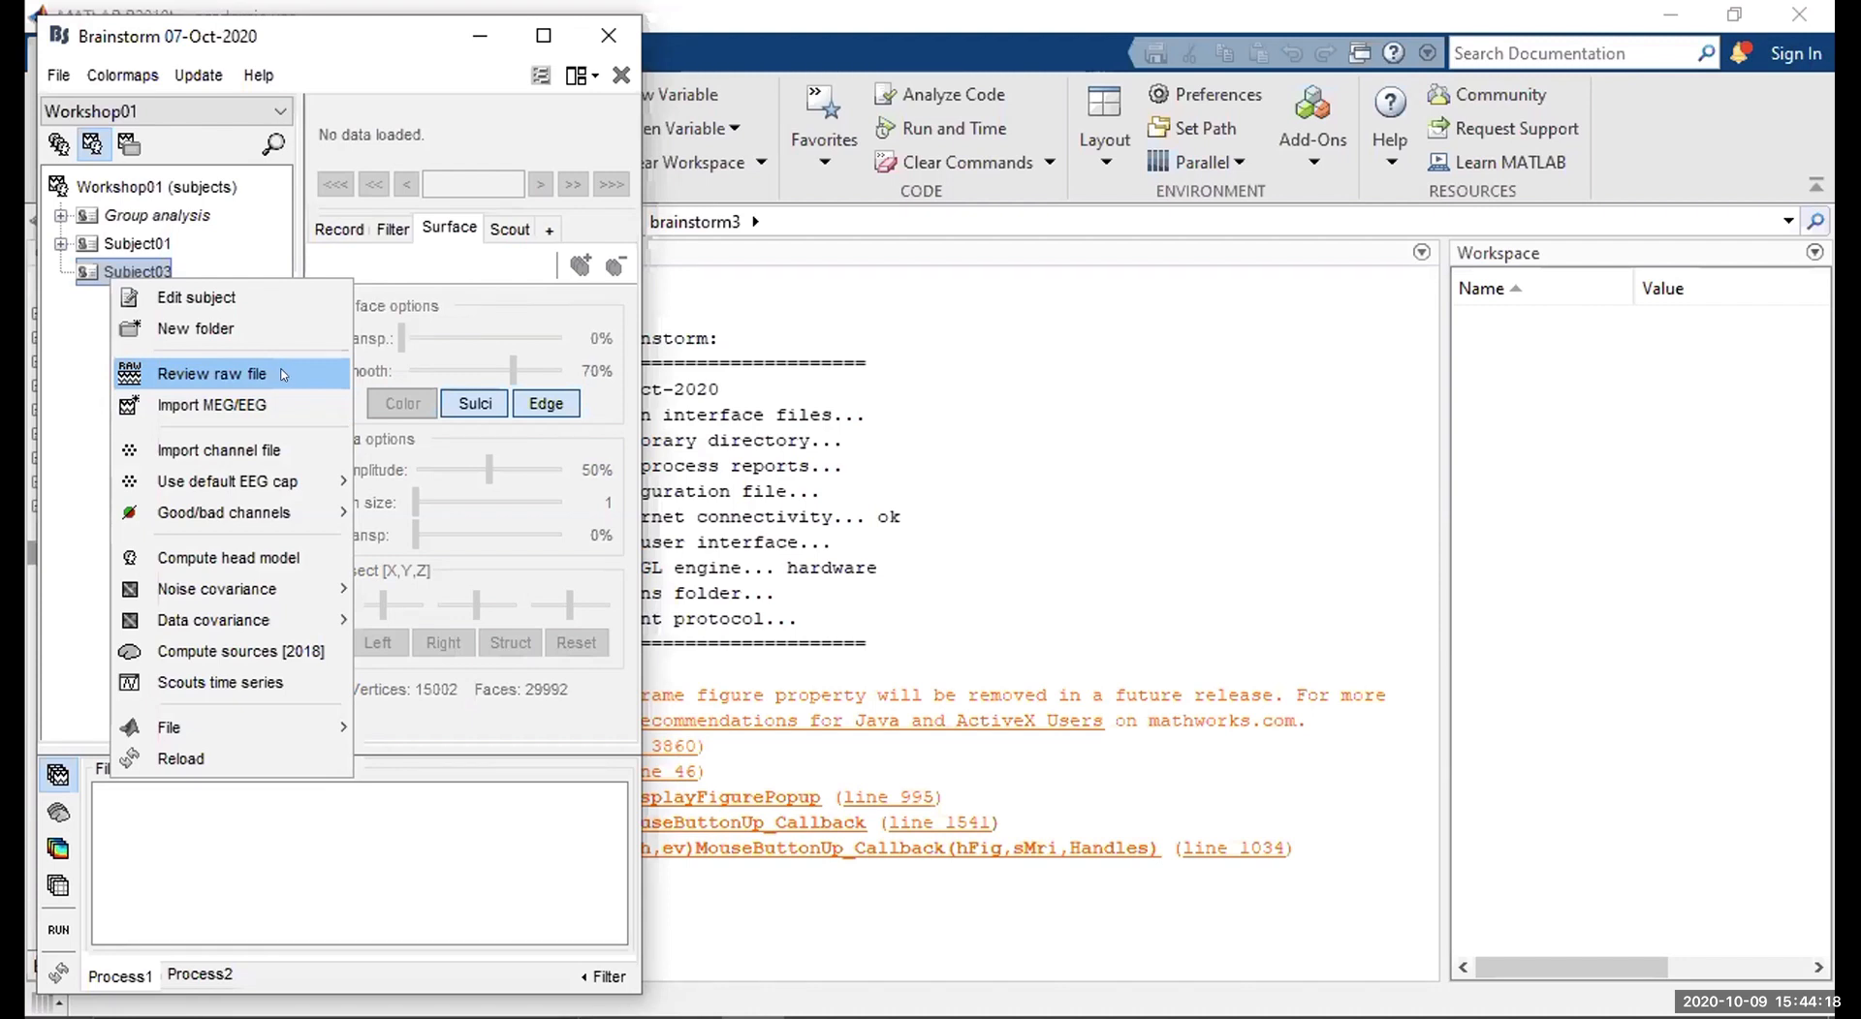
left_click(283, 373)
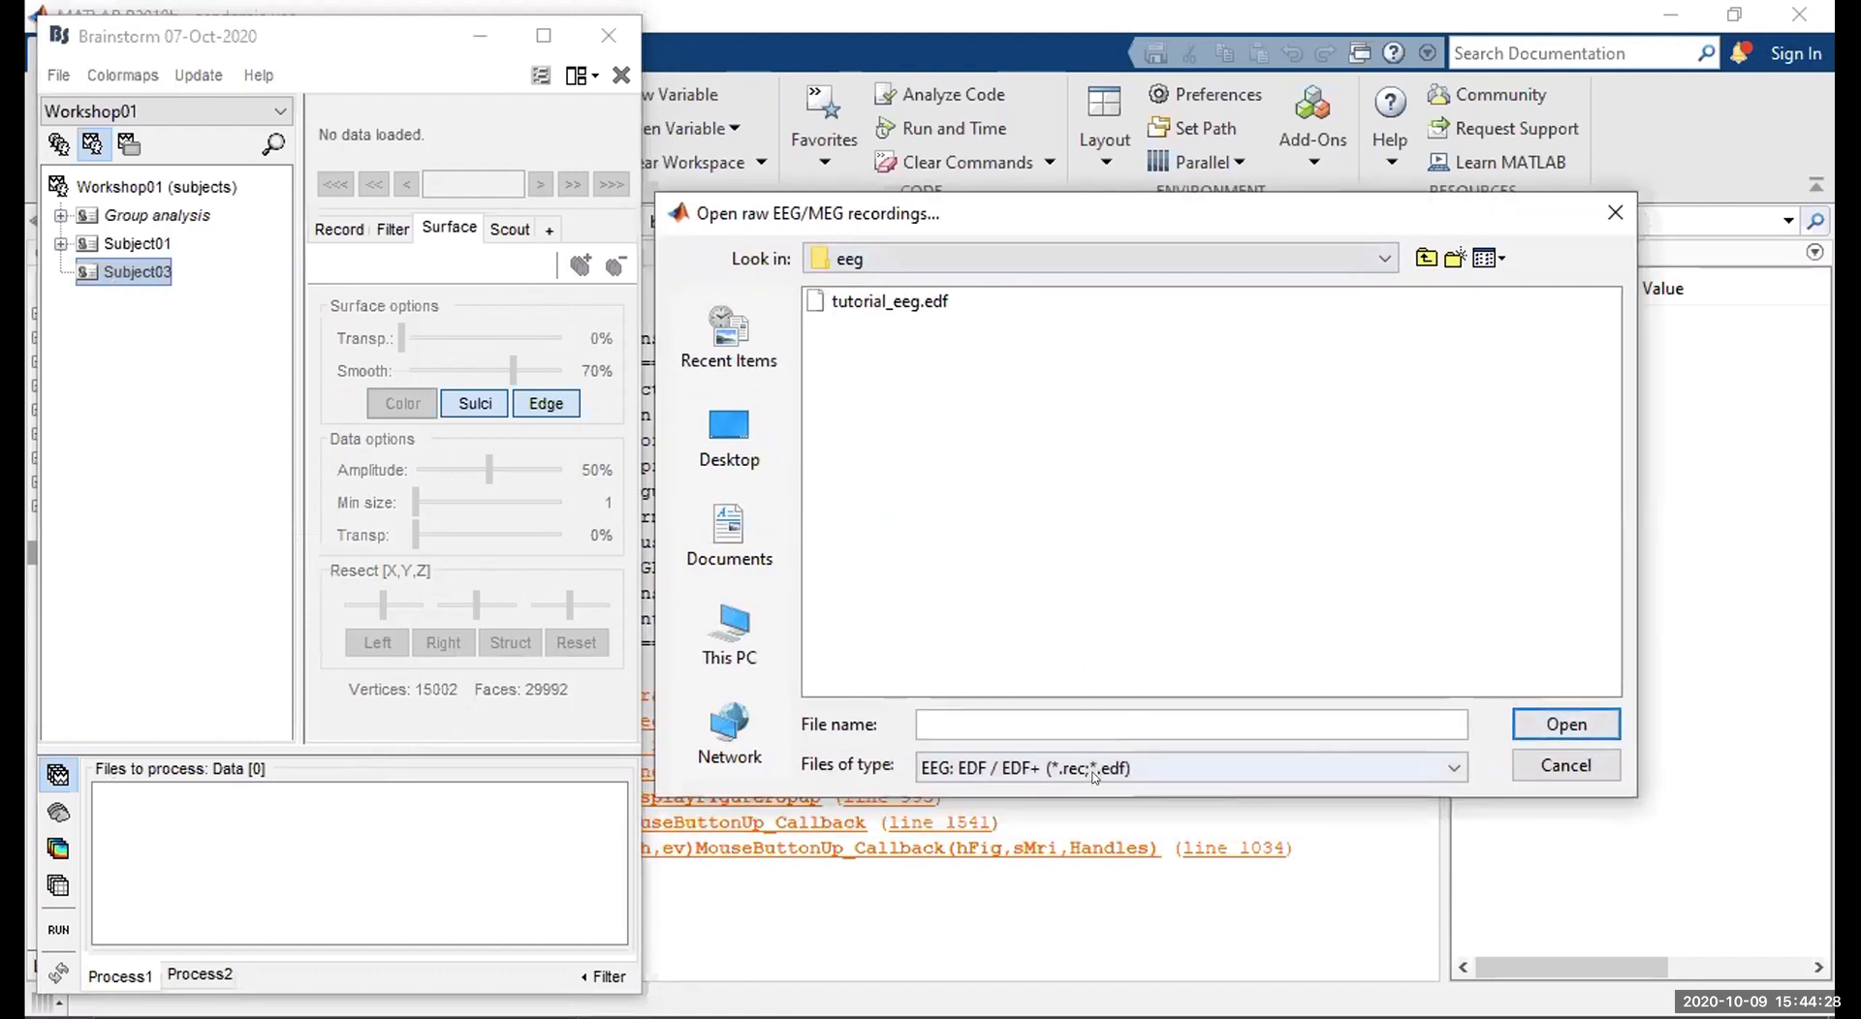
Look through the list of supported raw EEG/MEG file formats in the recordings file dialog.
left_click(942, 772)
left_click(982, 766)
left_click(981, 766)
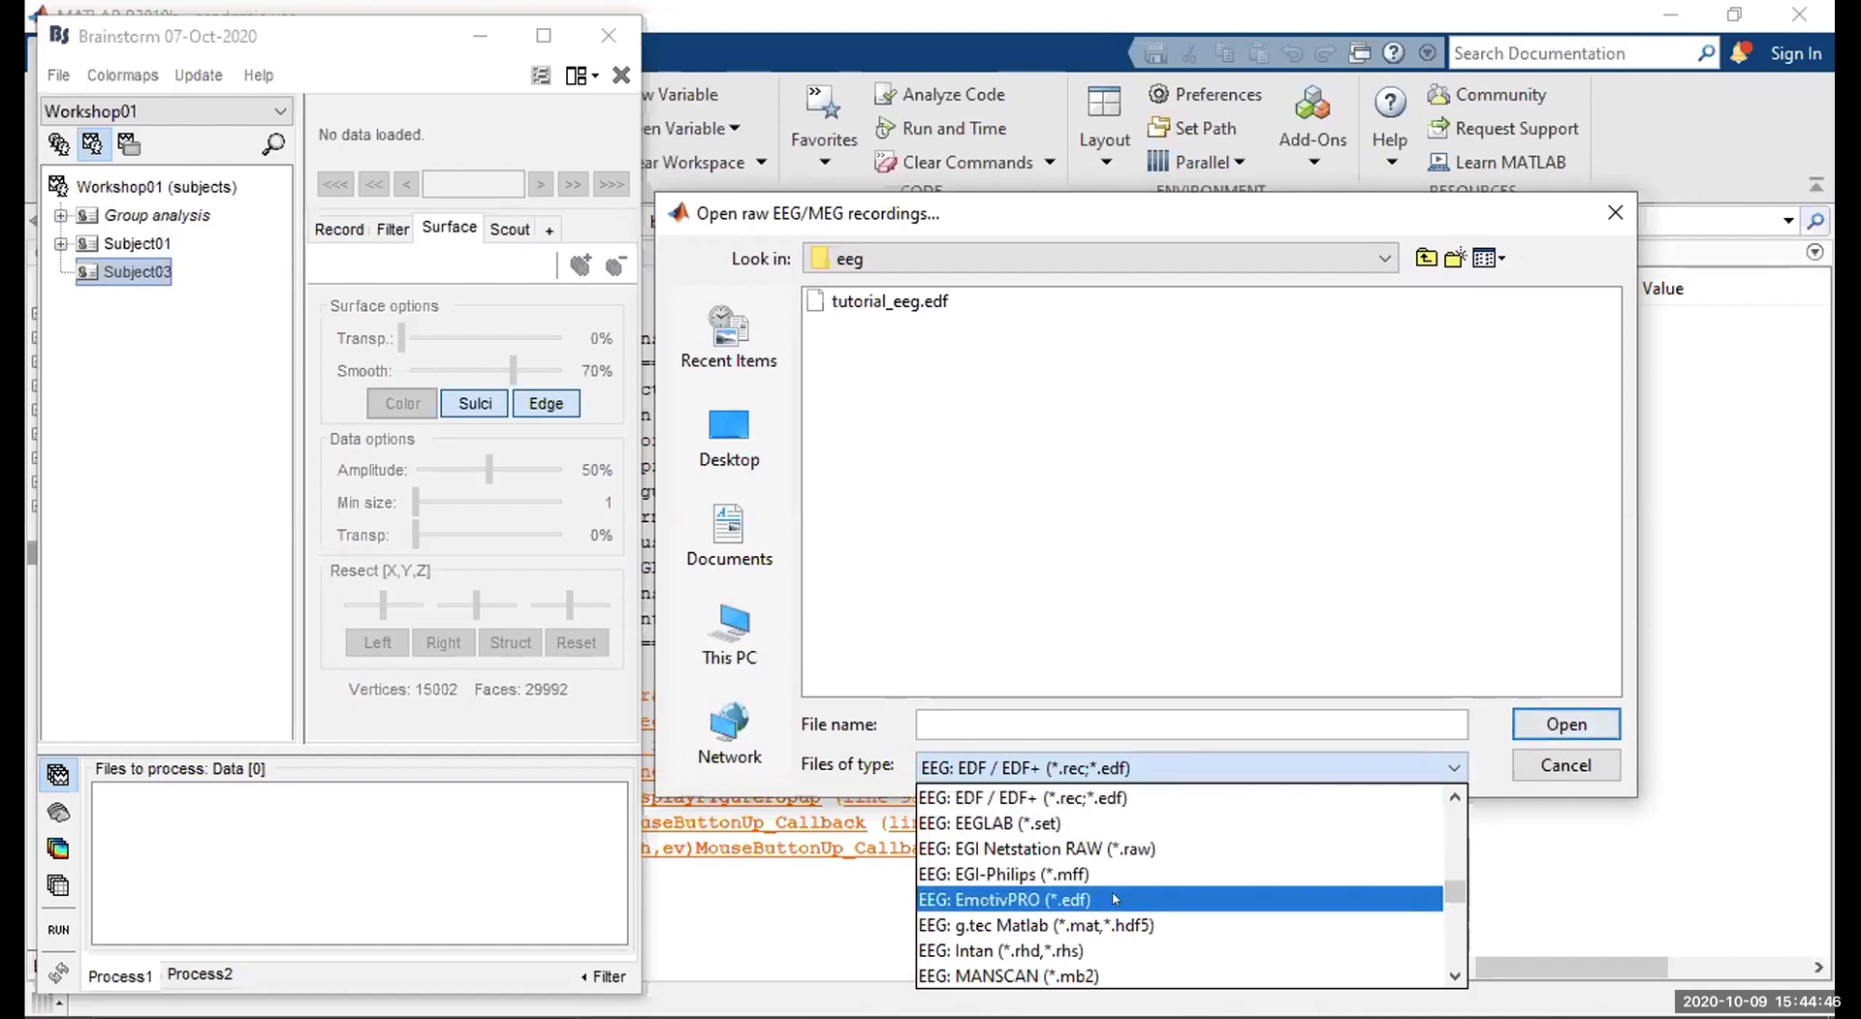
left_click(1144, 775)
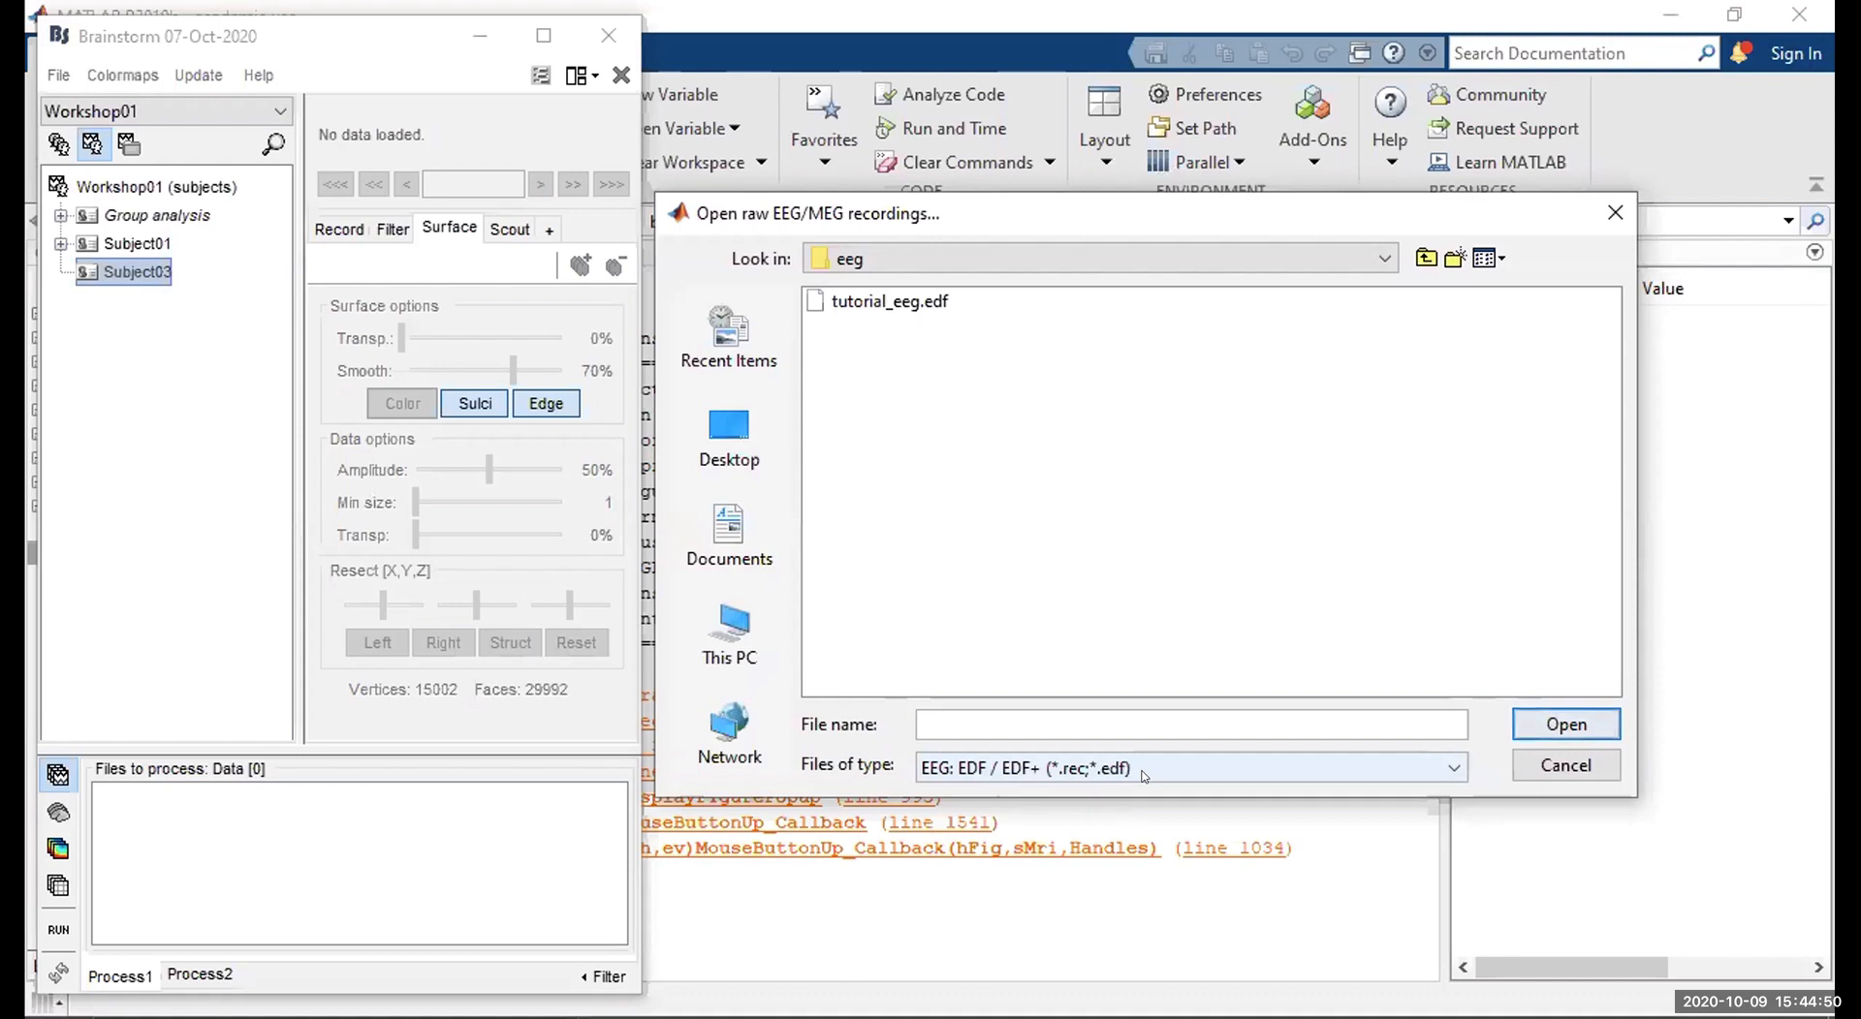
left_click(1144, 776)
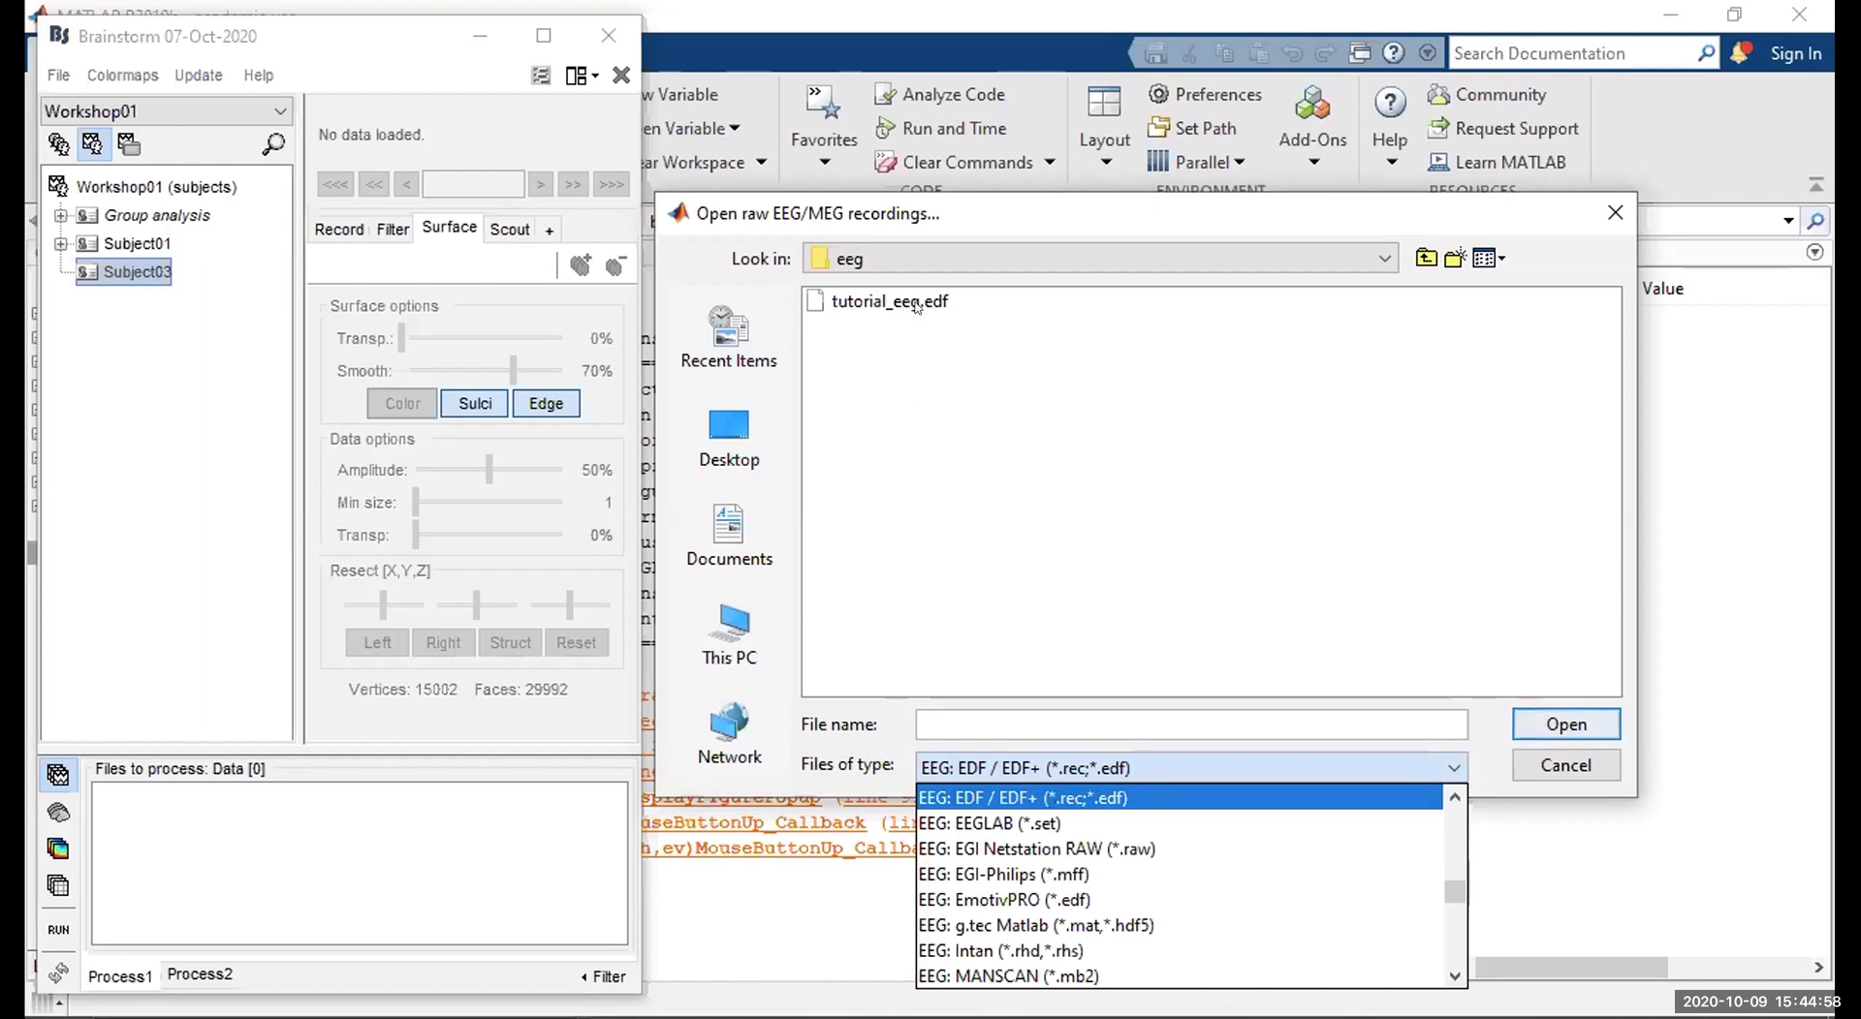
mouse_move(1454, 892)
left_mouse_down()
mouse_move(1455, 783)
mouse_move(1454, 894)
left_mouse_up()
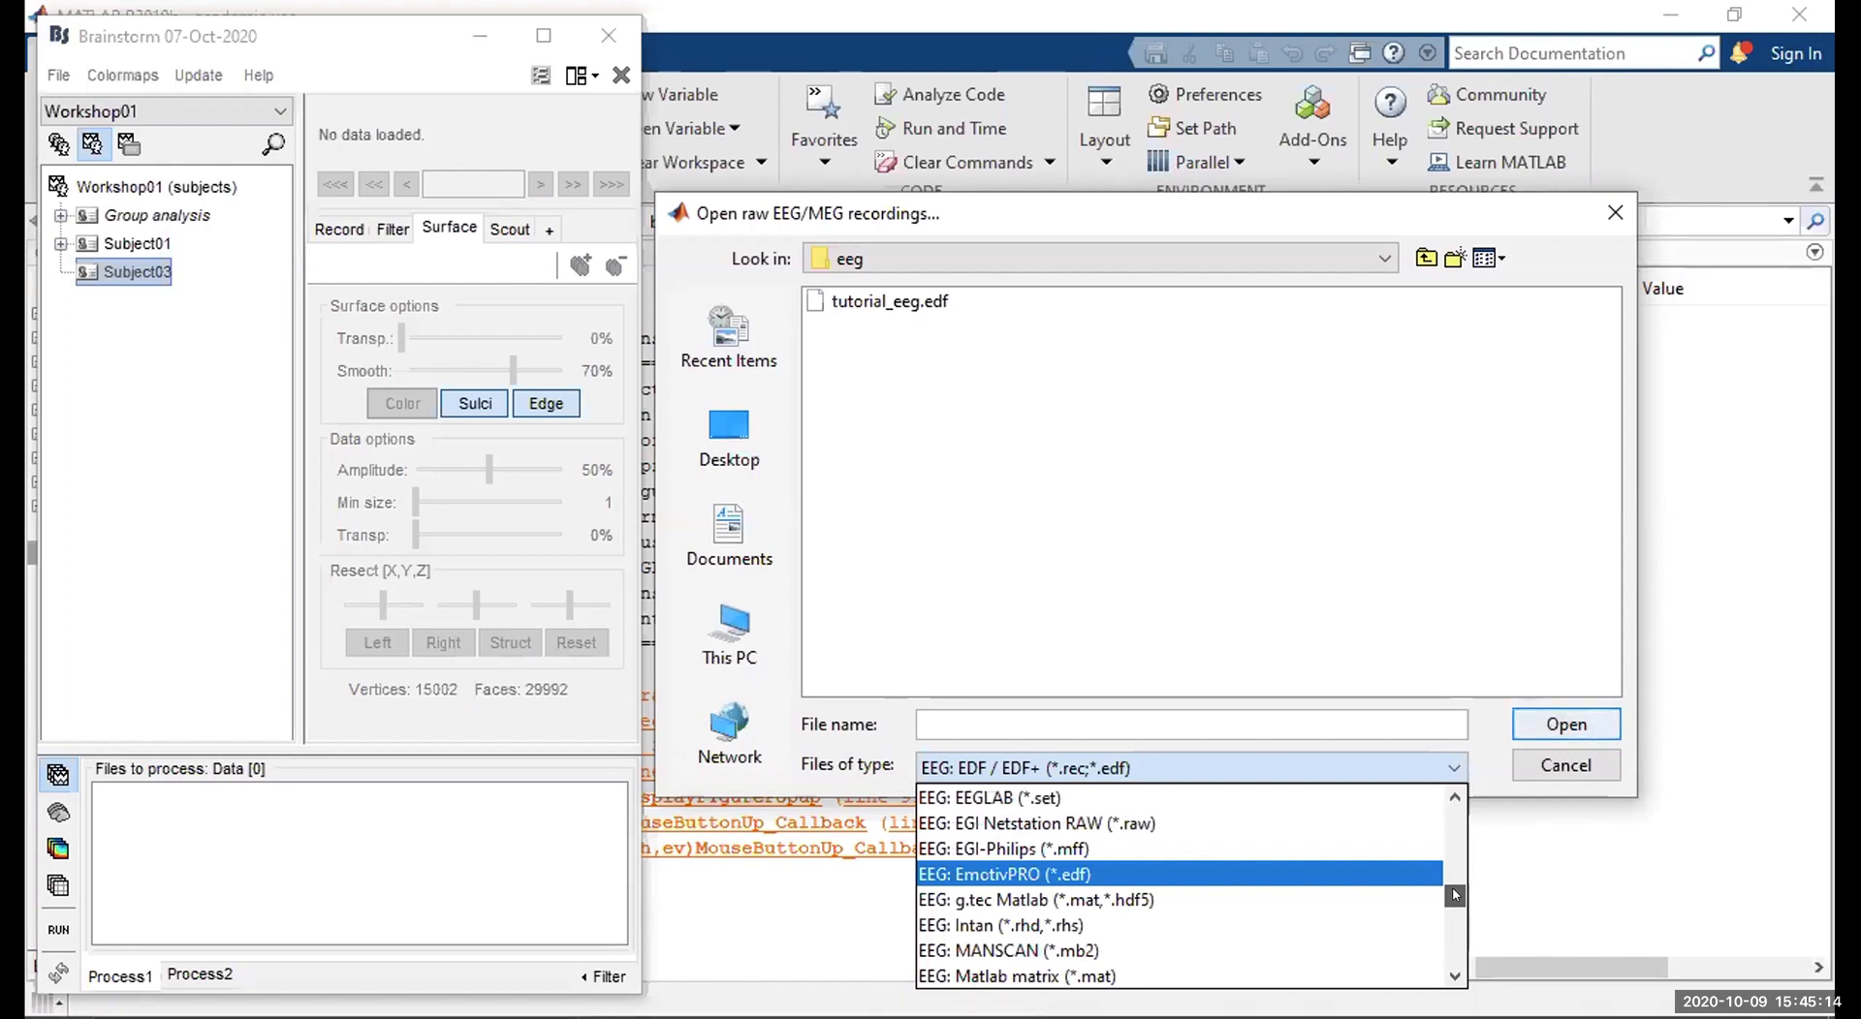
left_click_drag(1455, 895, 1440, 913)
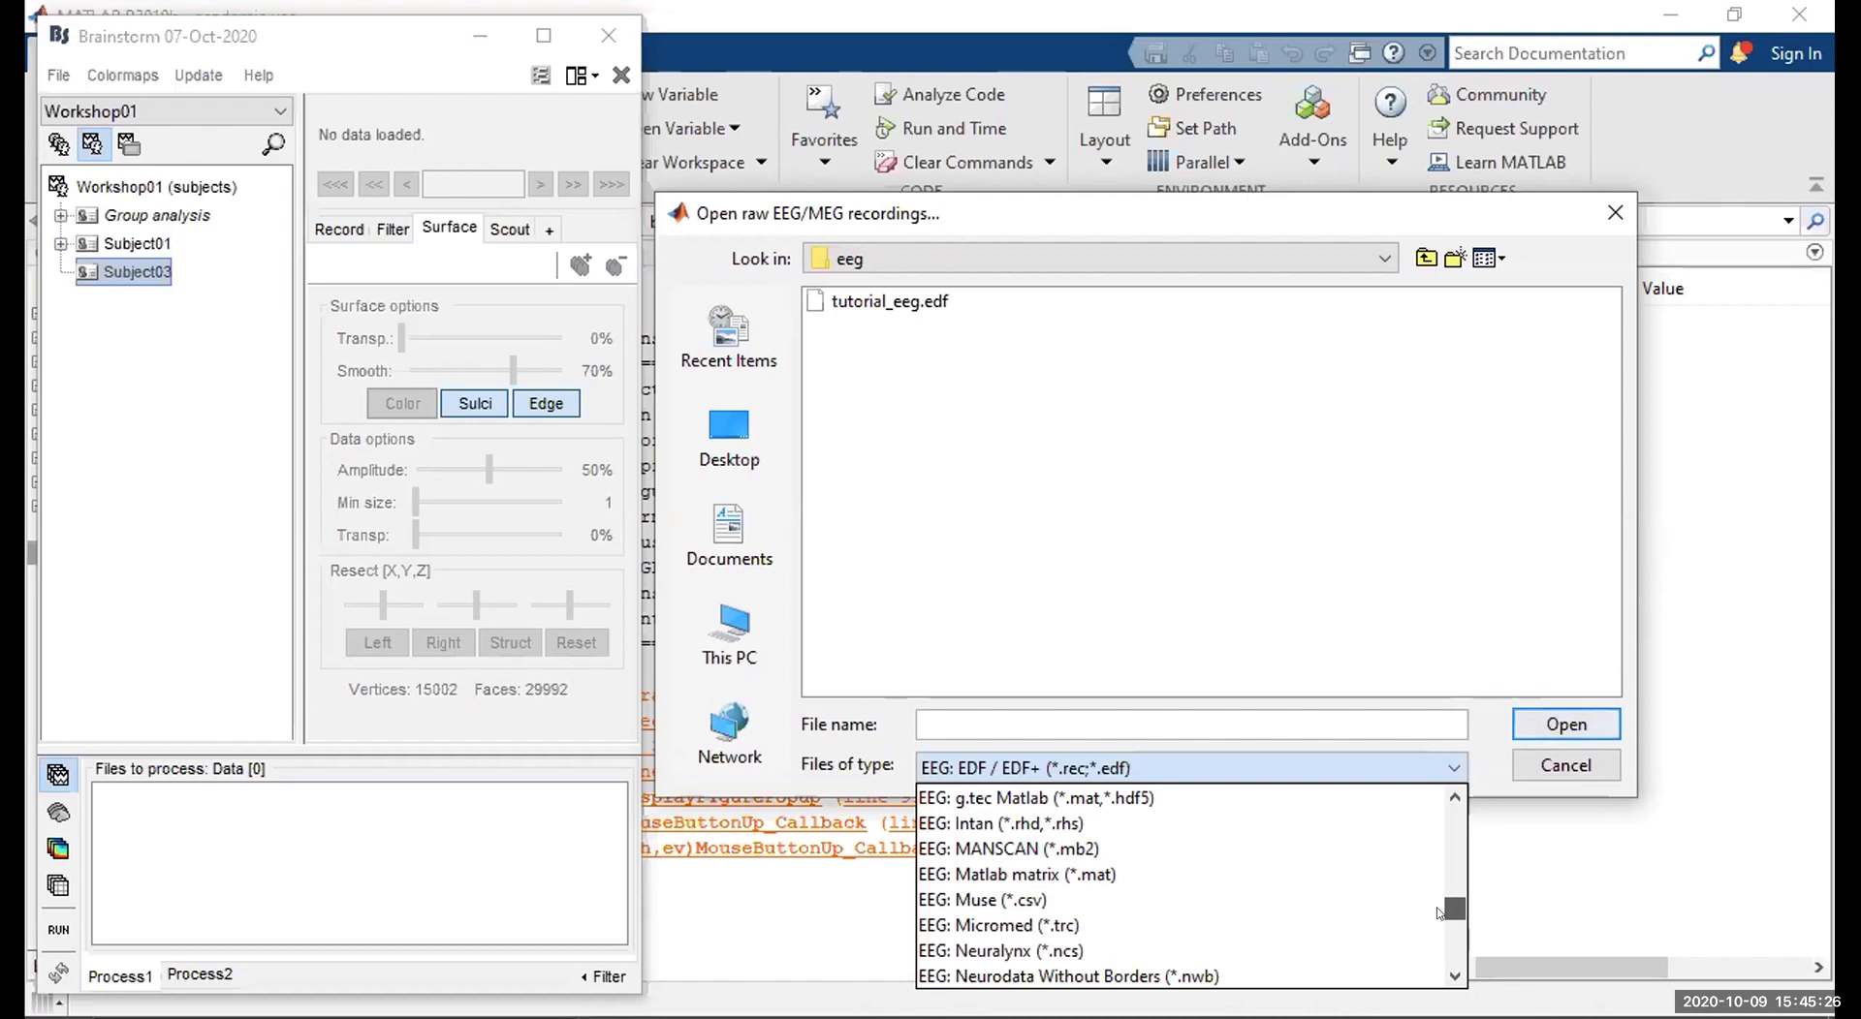
left_click_drag(1440, 914, 1453, 914)
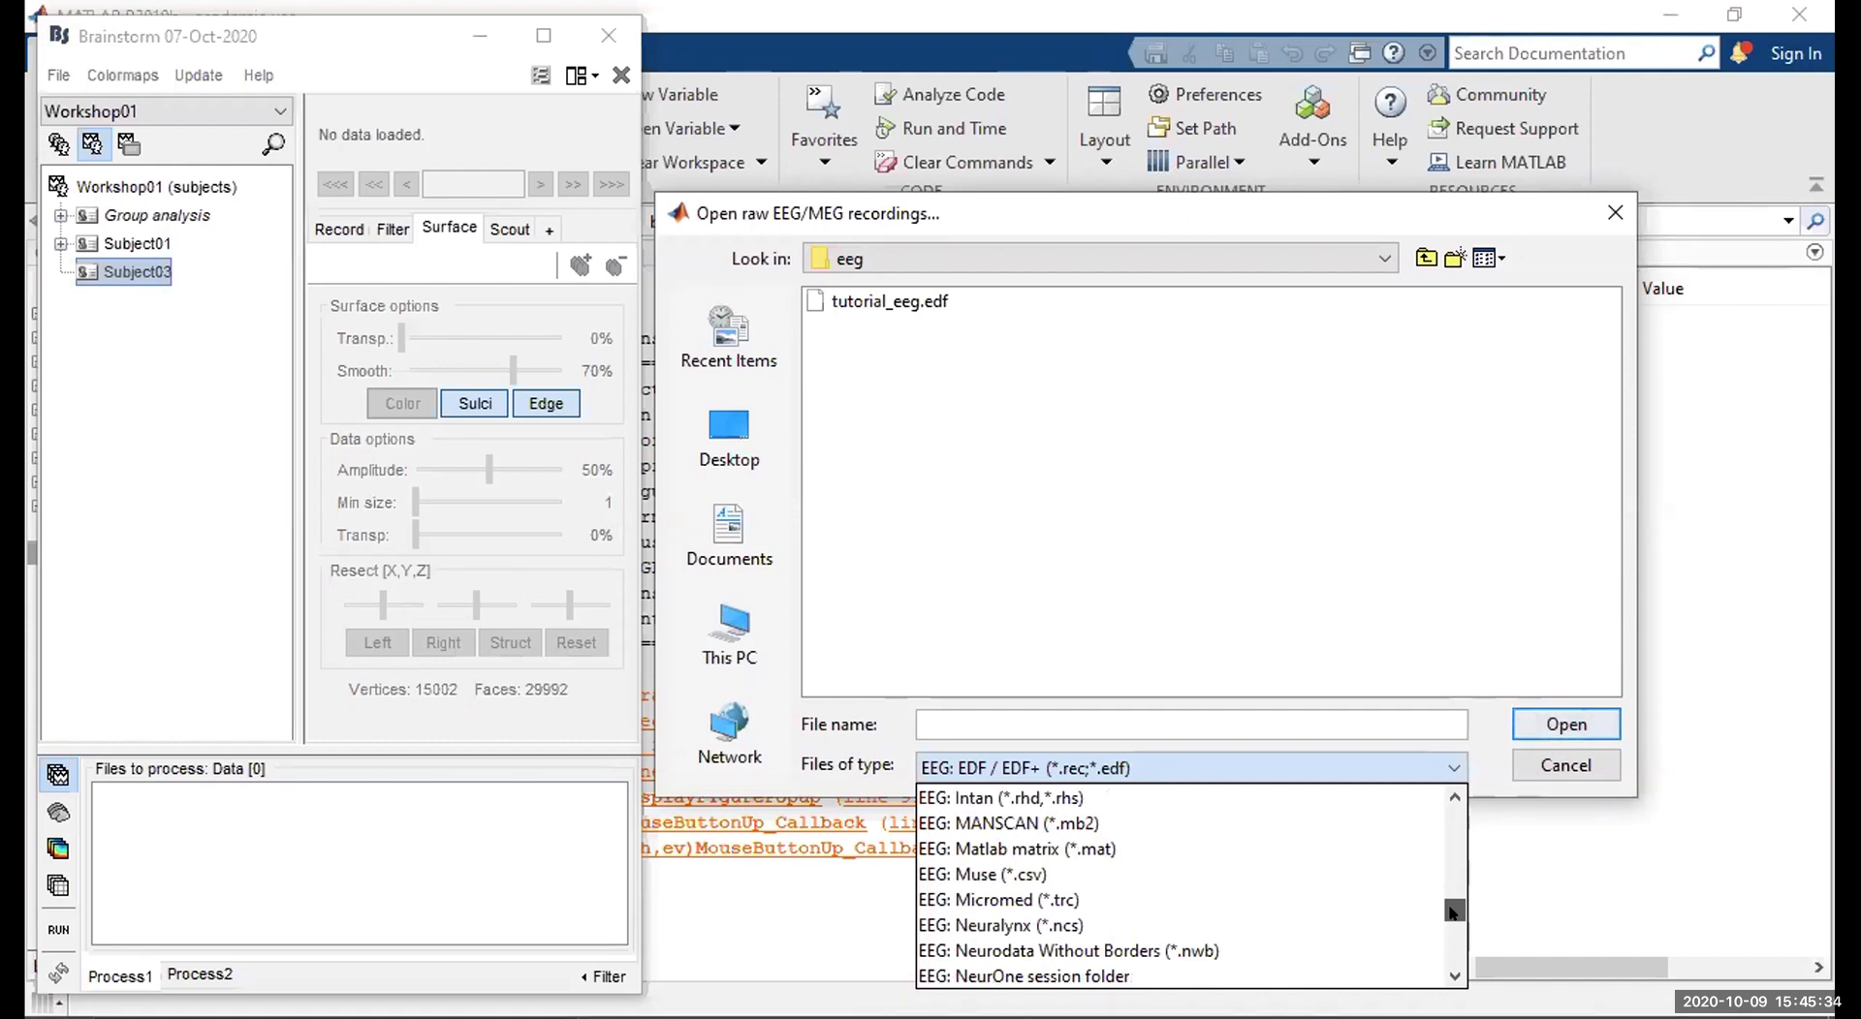
scroll(1454, 912, "up", 1)
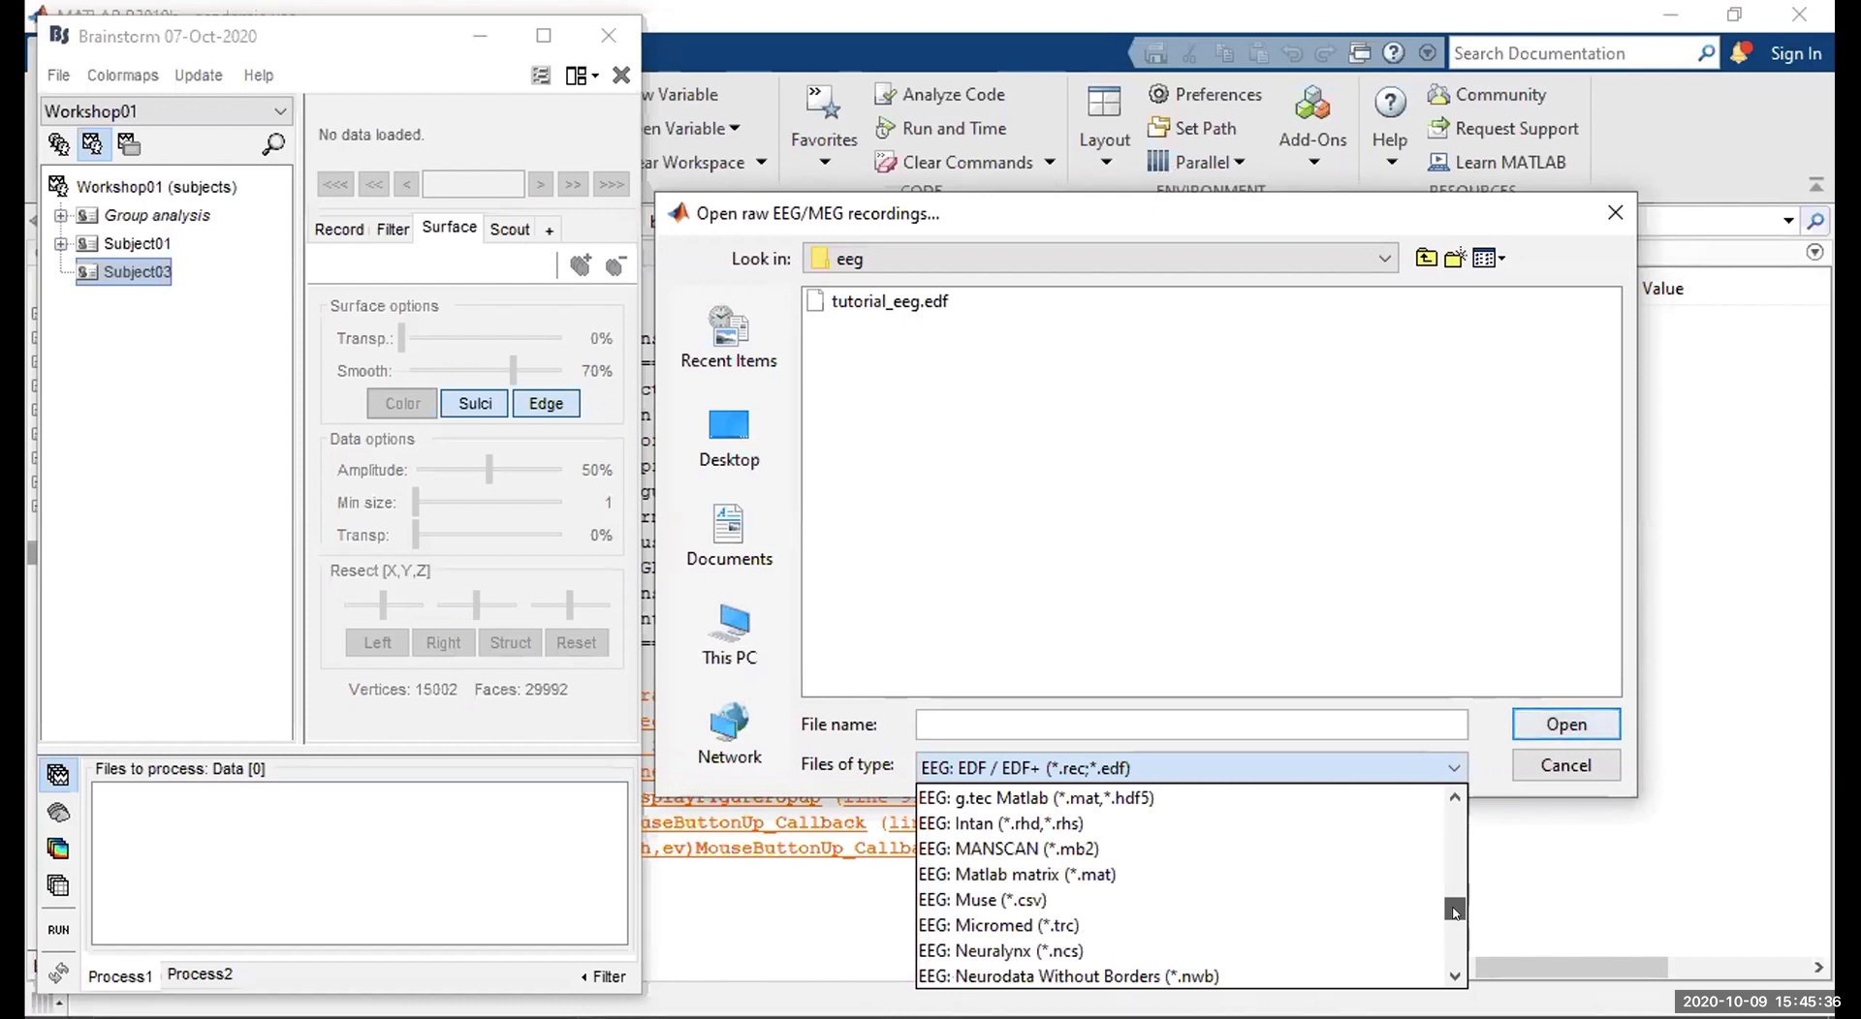
mouse_move(1454, 912)
left_mouse_down()
mouse_move(1459, 957)
mouse_move(1475, 886)
left_mouse_up()
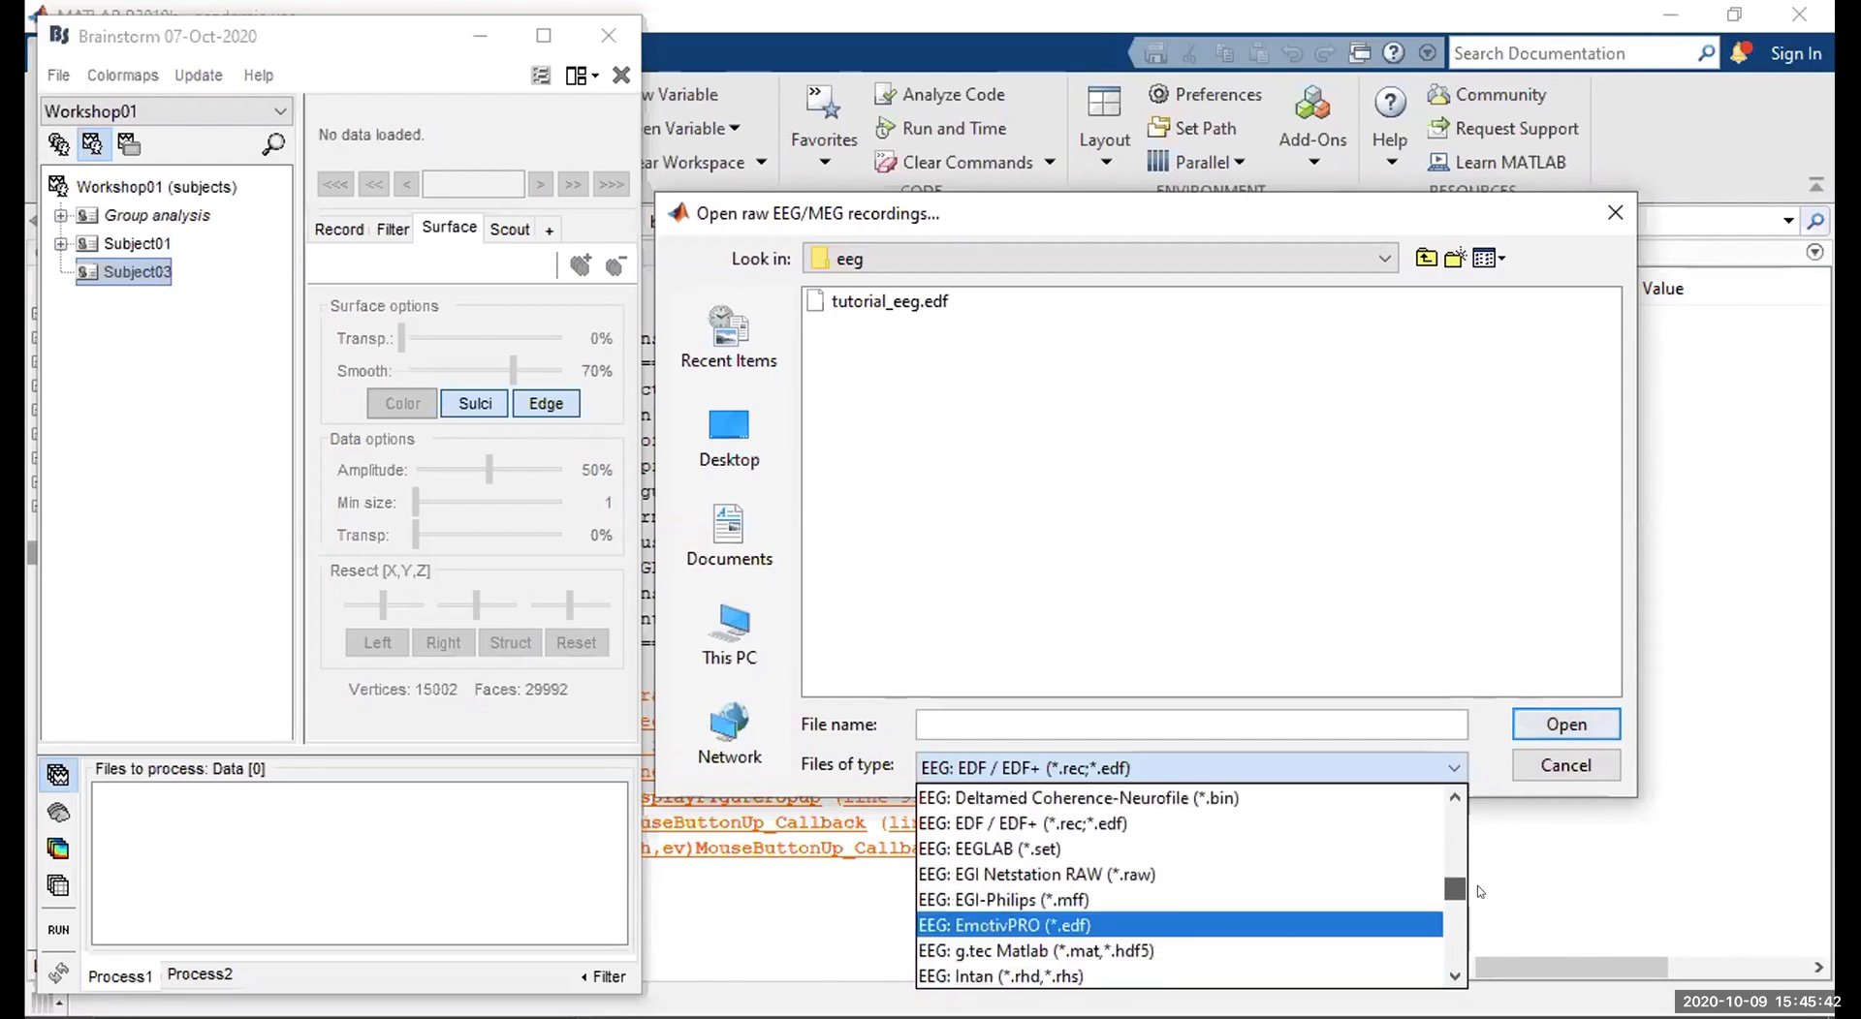
Choose the EDF / EDF+ format, select tutorial_eeg.edf and cancel opening the recording.
left_click(1031, 764)
left_click(983, 764)
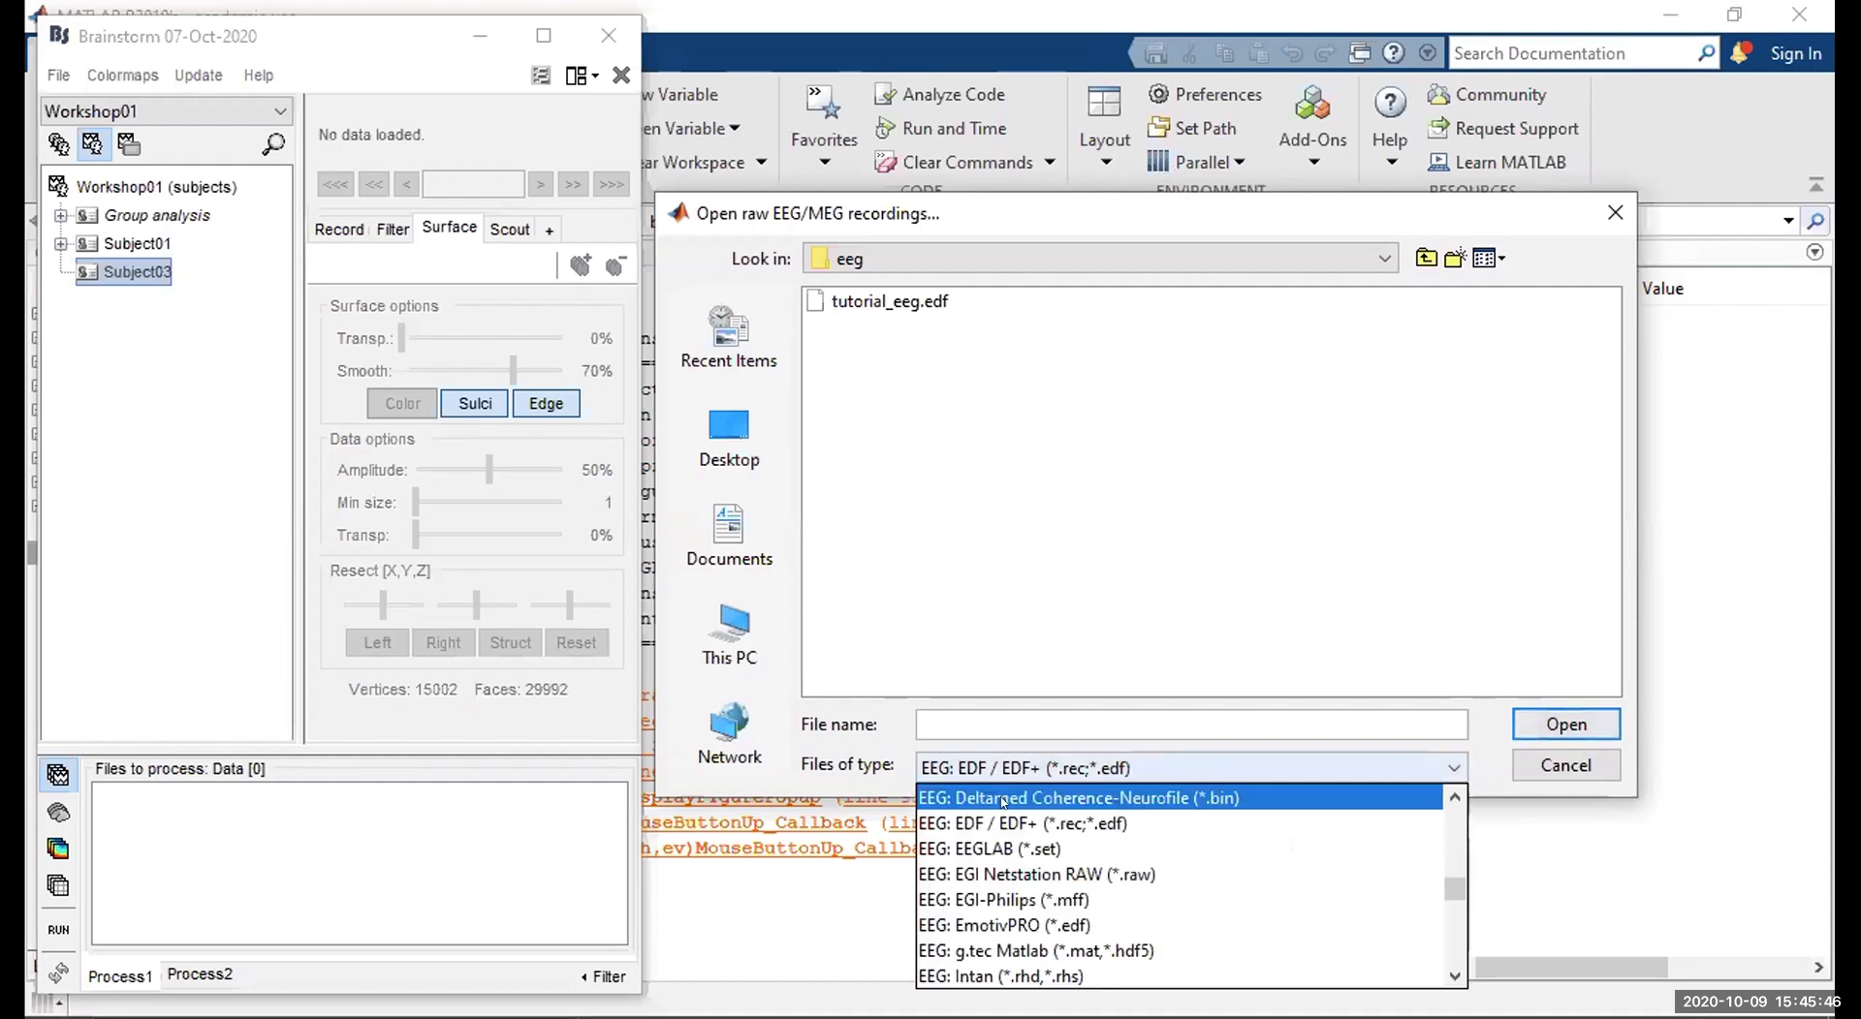
left_click(1003, 824)
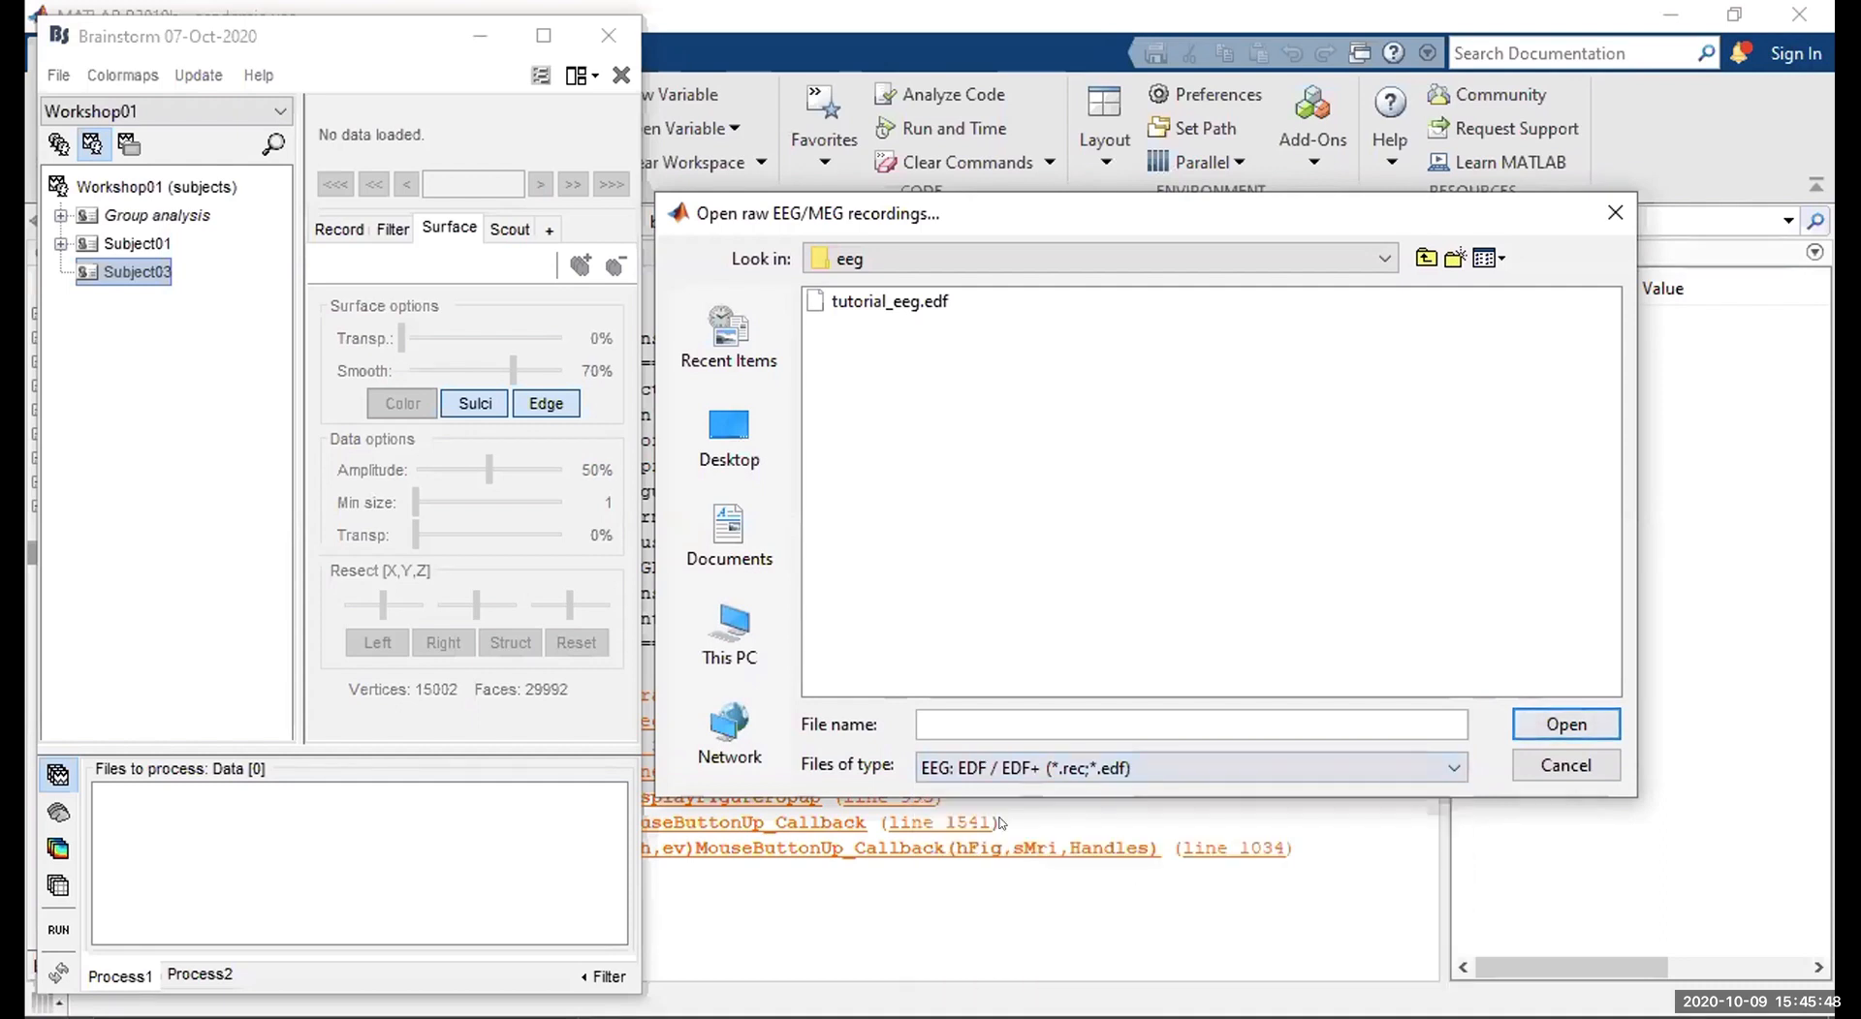
left_click(887, 301)
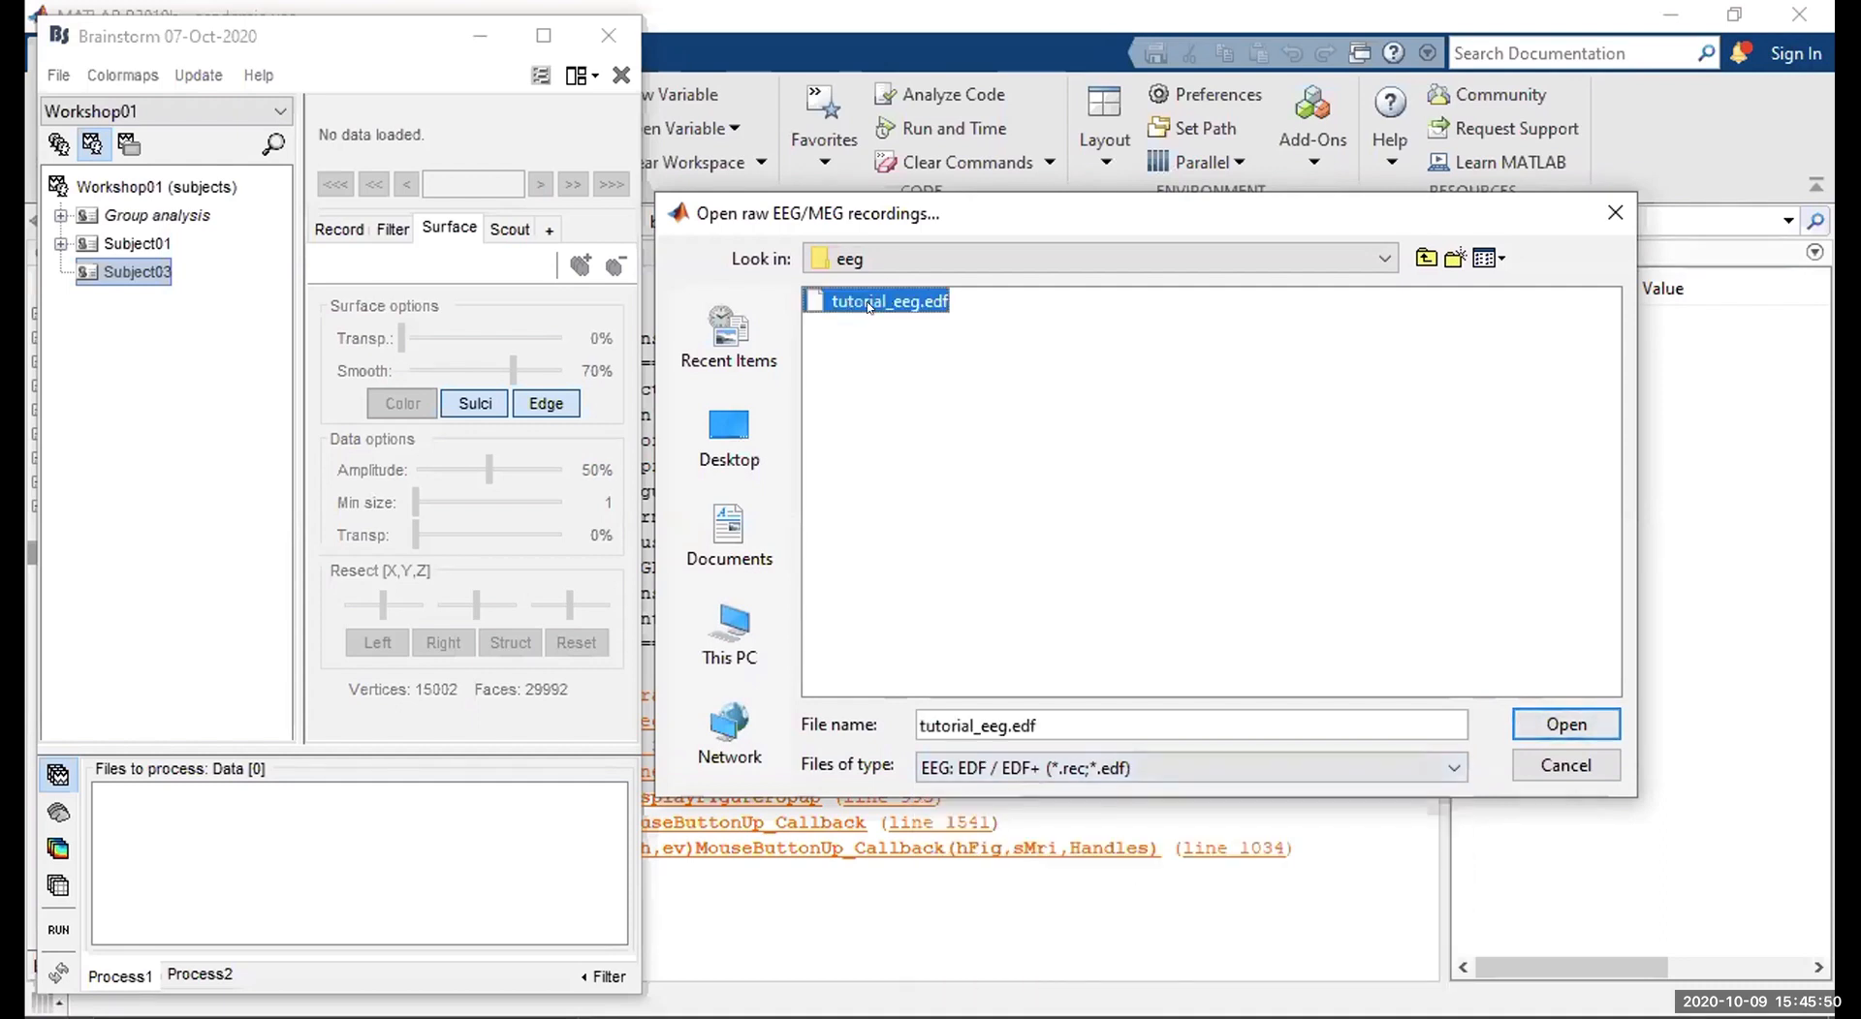
left_click(1570, 765)
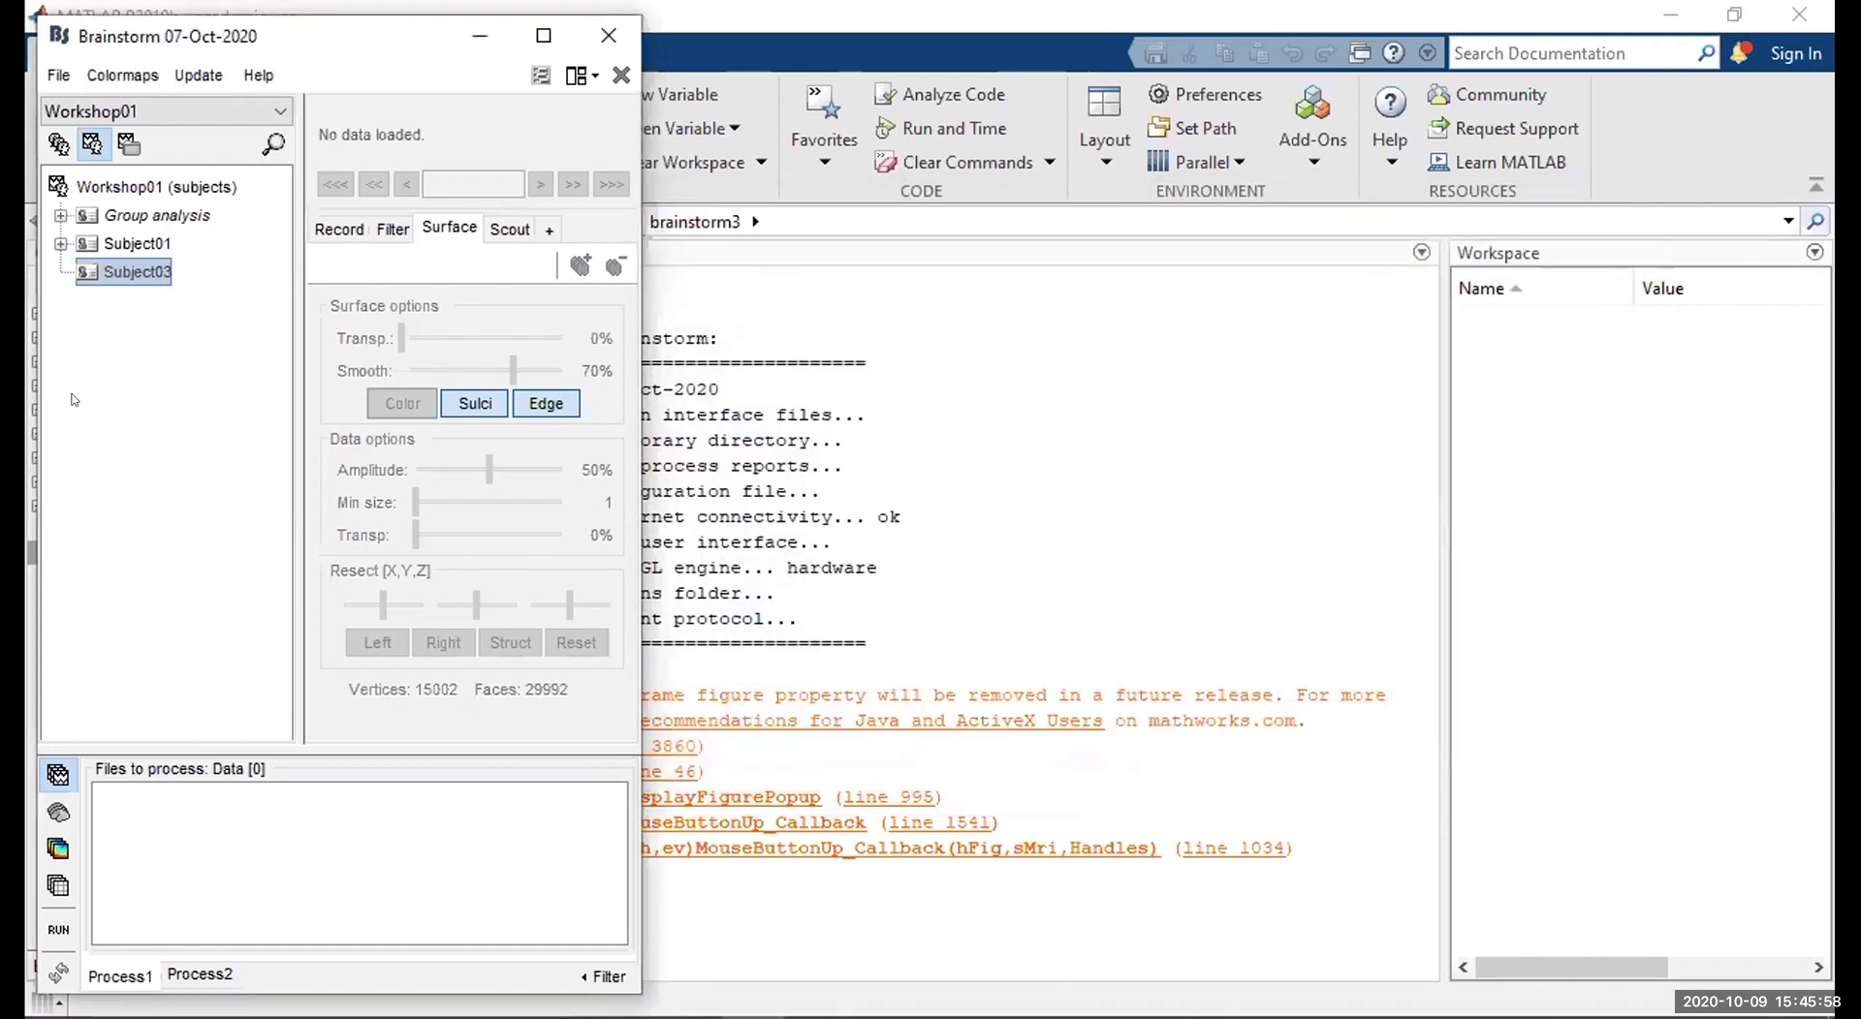
Expand Subject01 and its raw tutorial_eeg folder, and inspect the subject's recording folders.
left_click(60, 243)
left_click(88, 272)
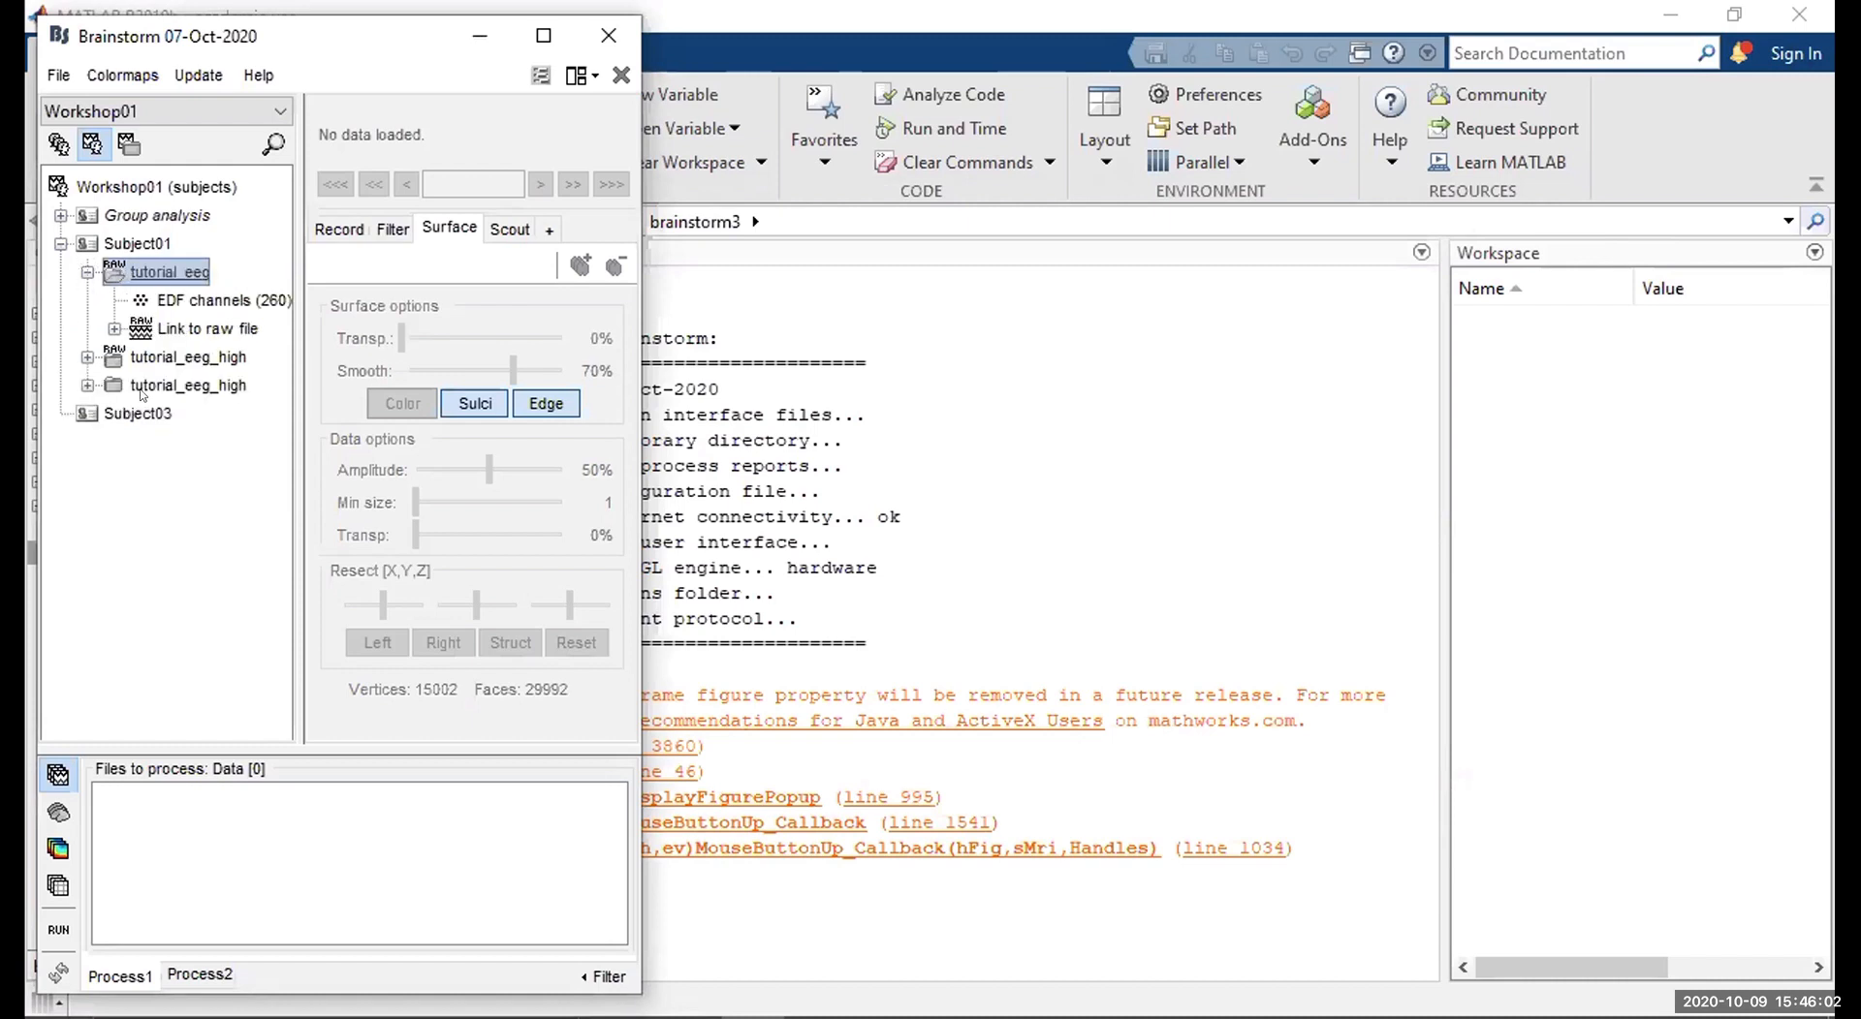
left_click(139, 357)
left_click(127, 388)
left_click(139, 357)
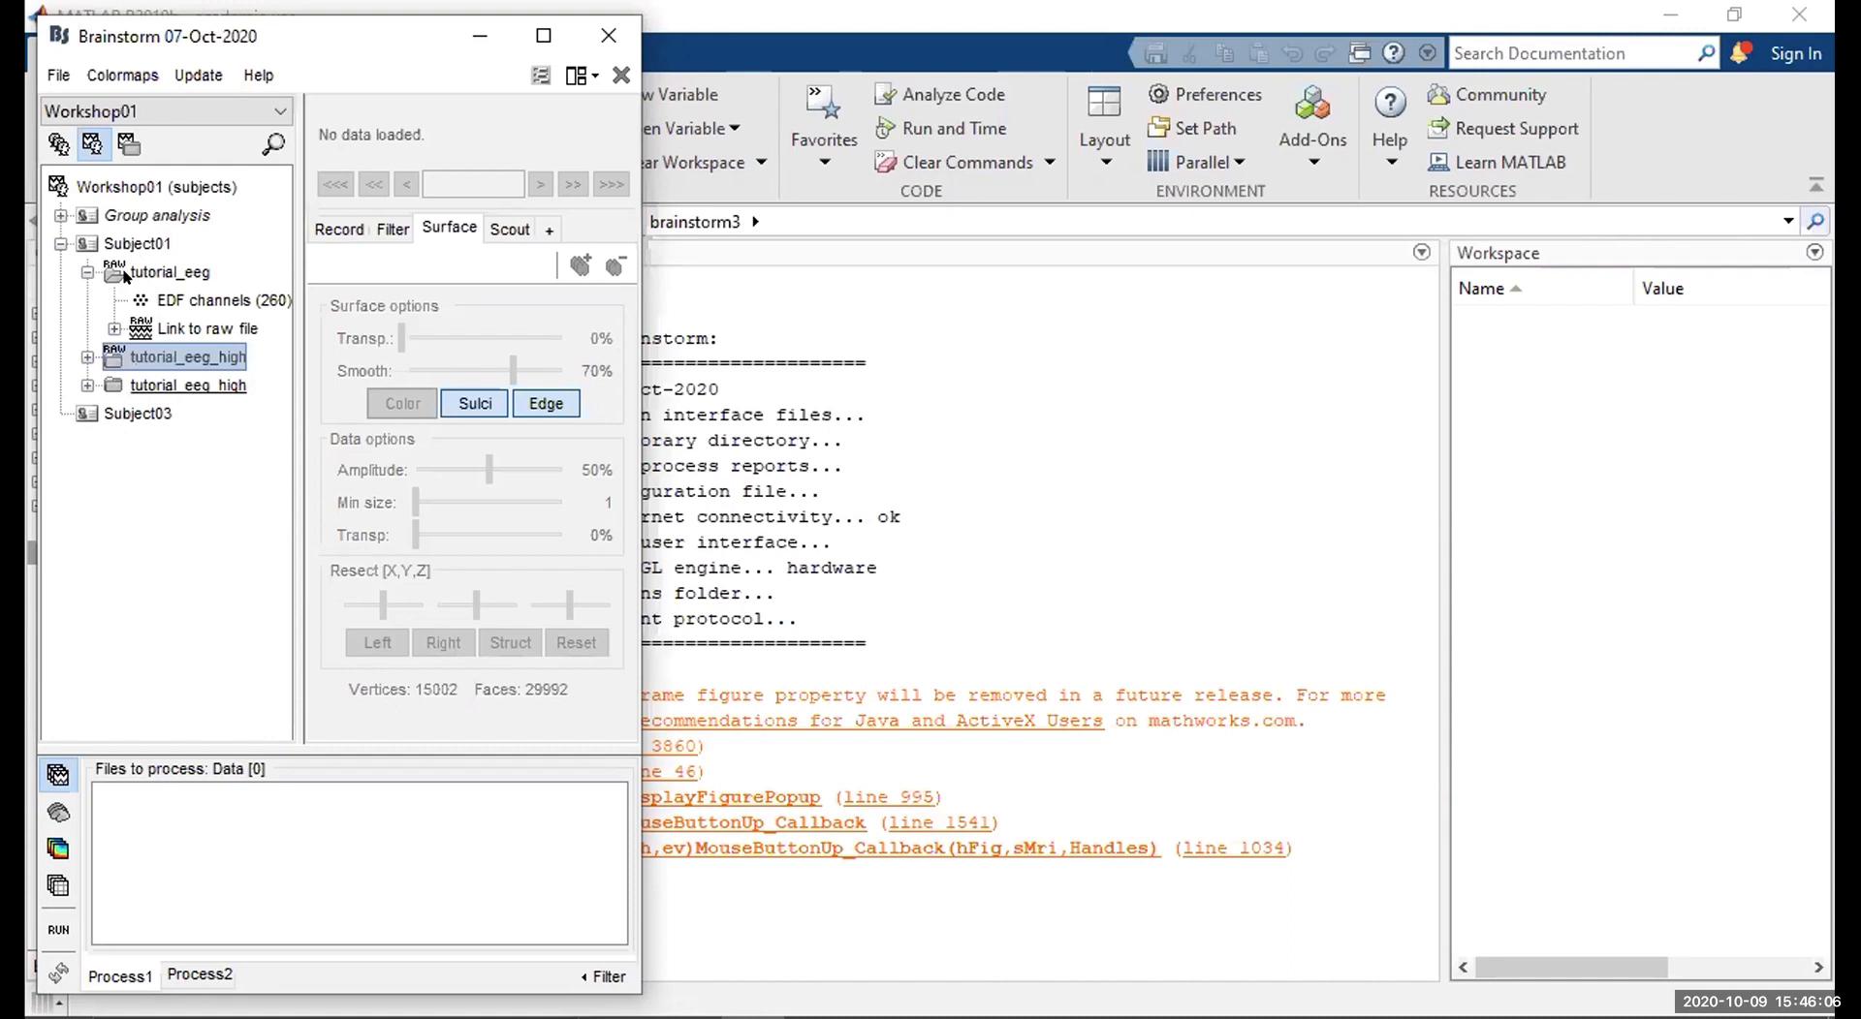
left_click(138, 241)
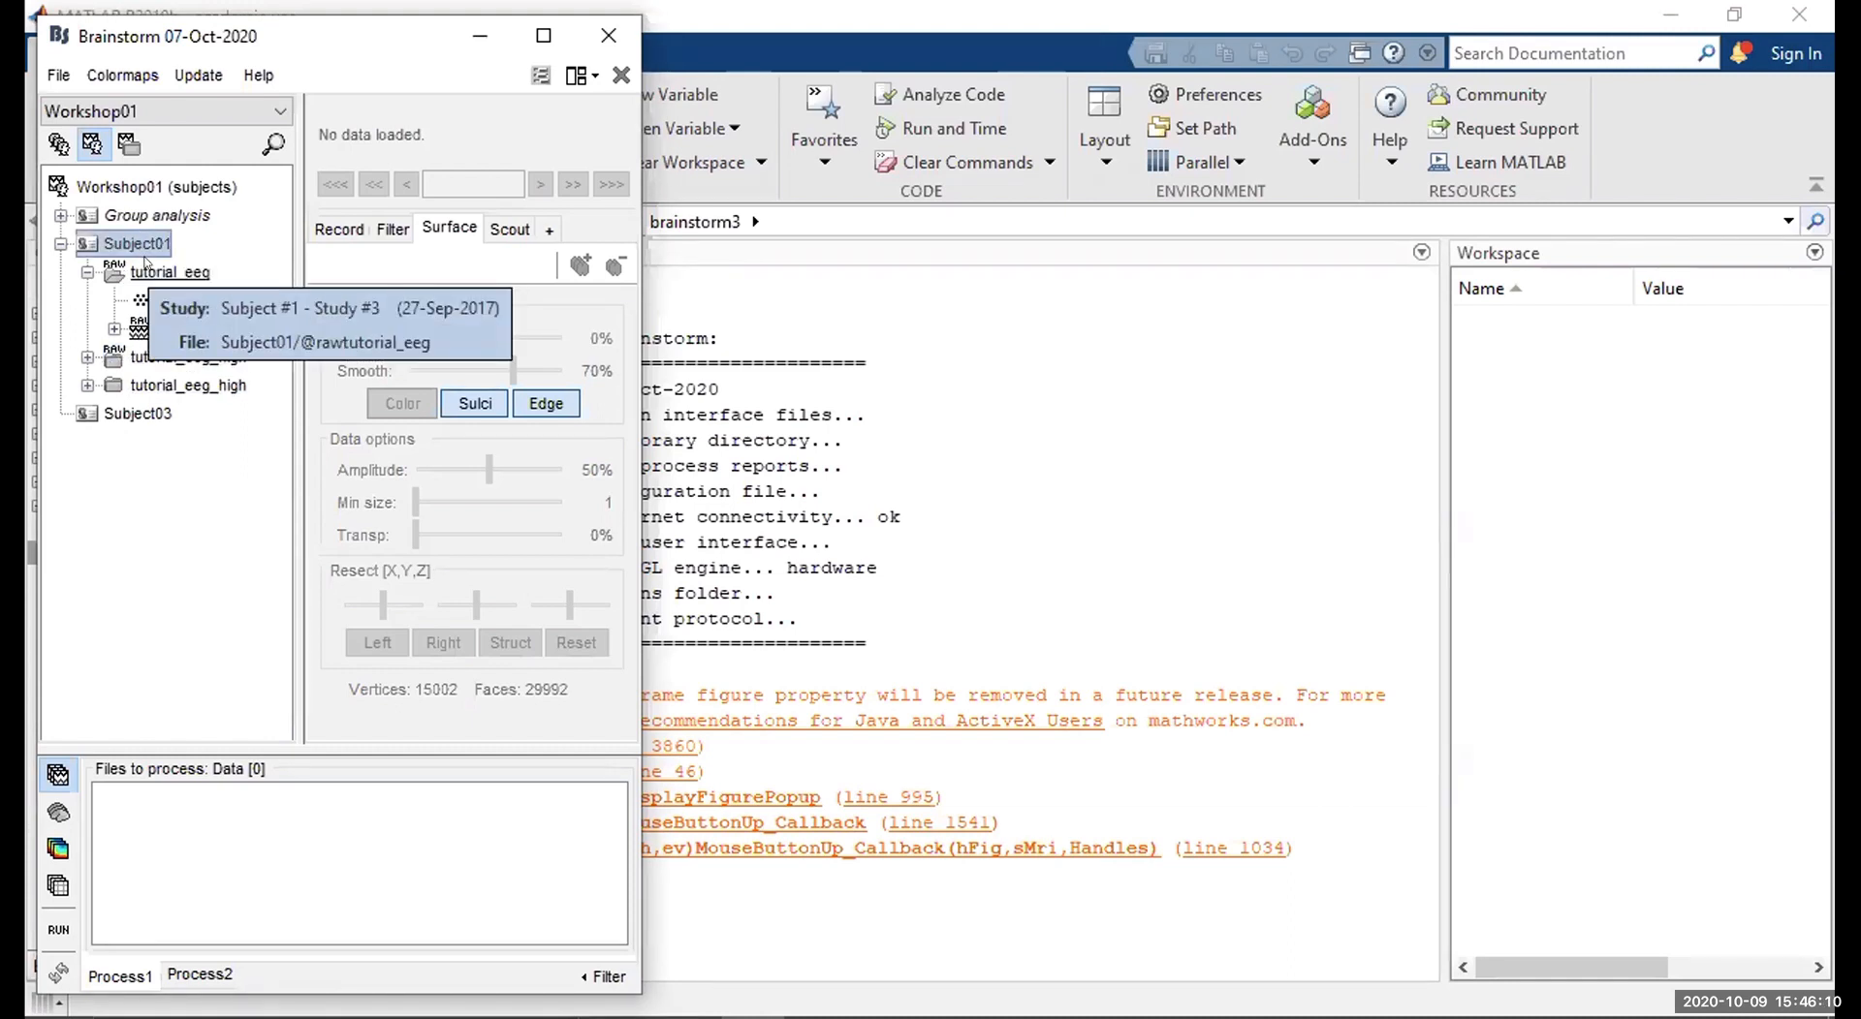
left_click(147, 262)
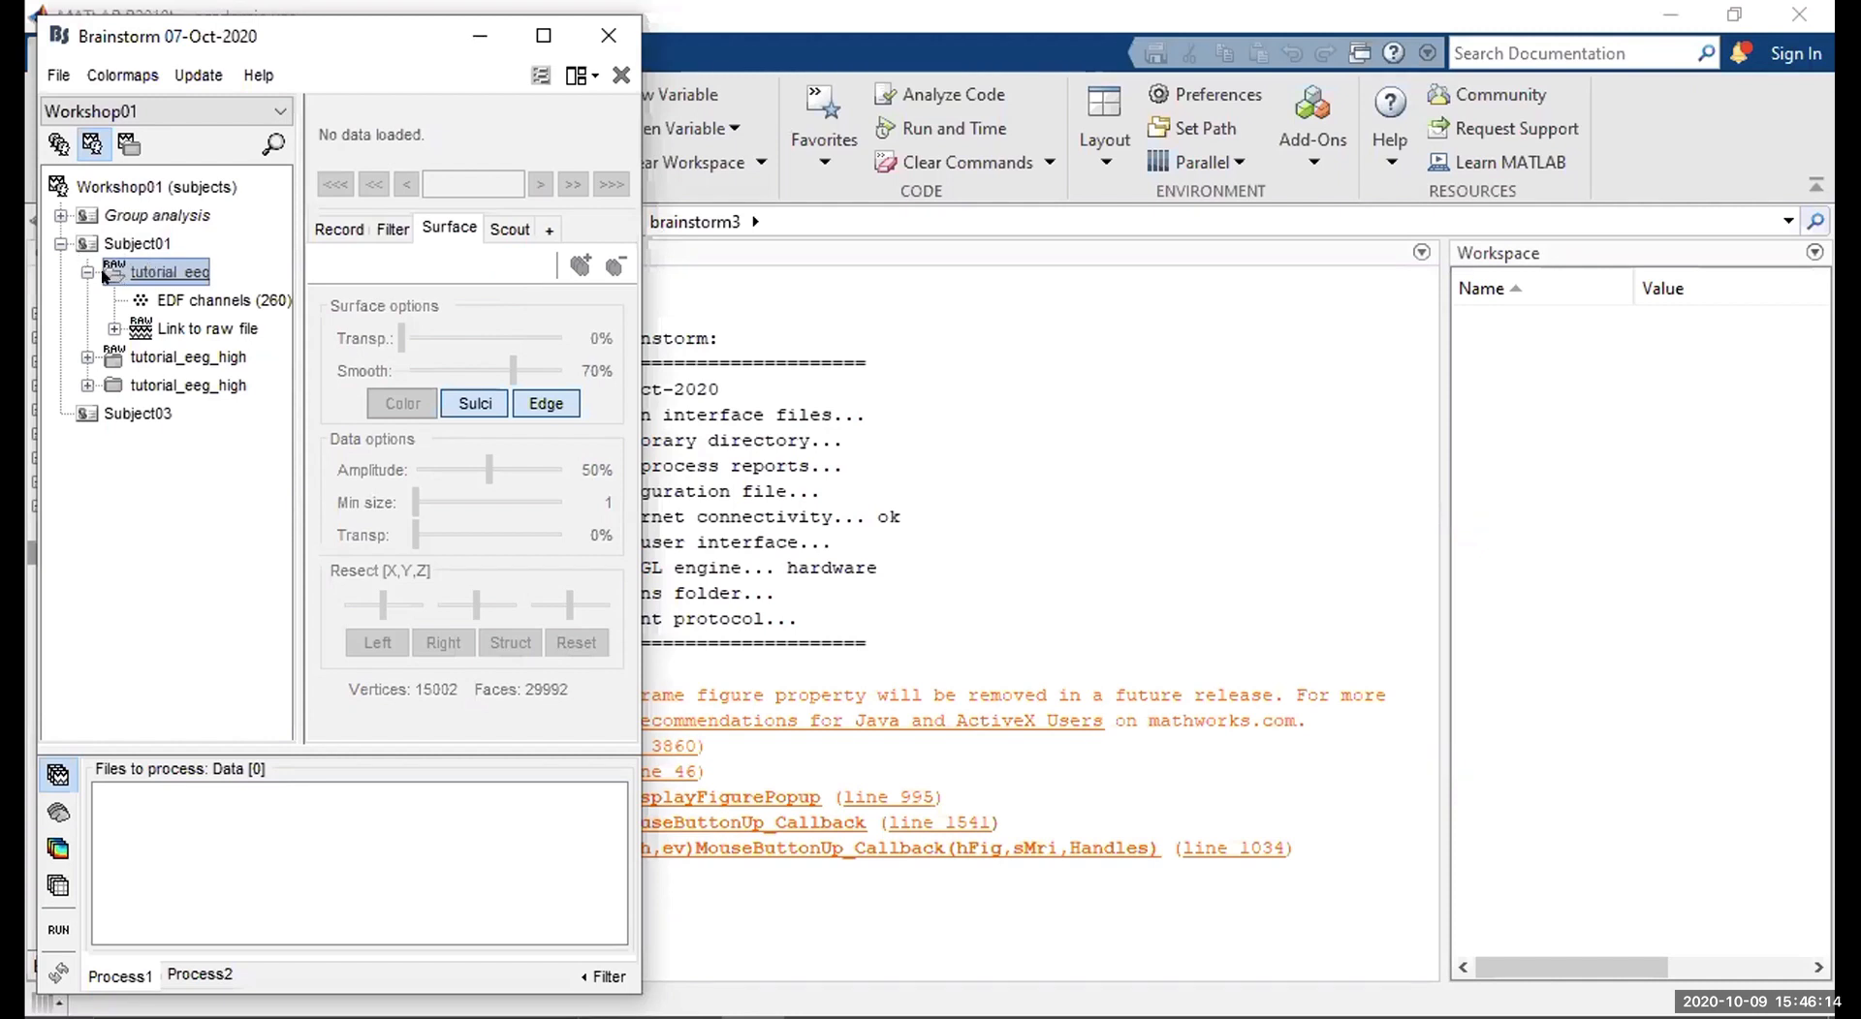
key("F2")
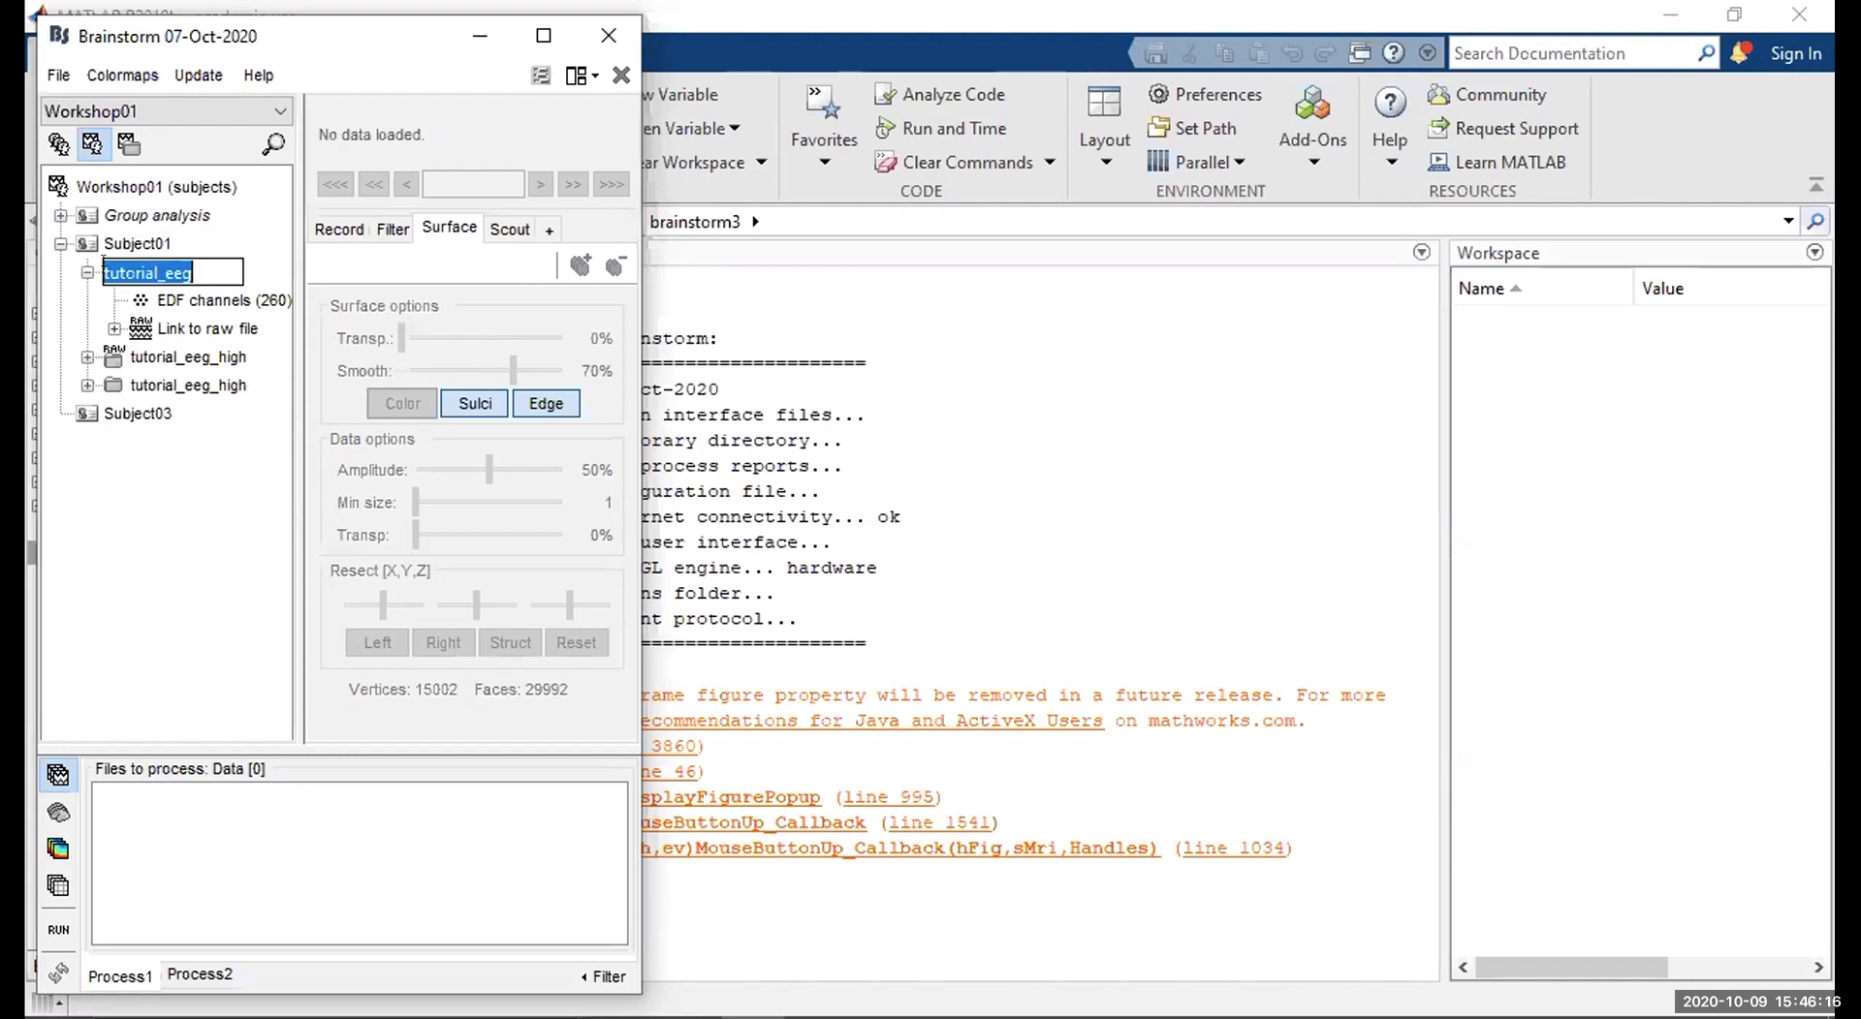
left_click(187, 278)
key("Return")
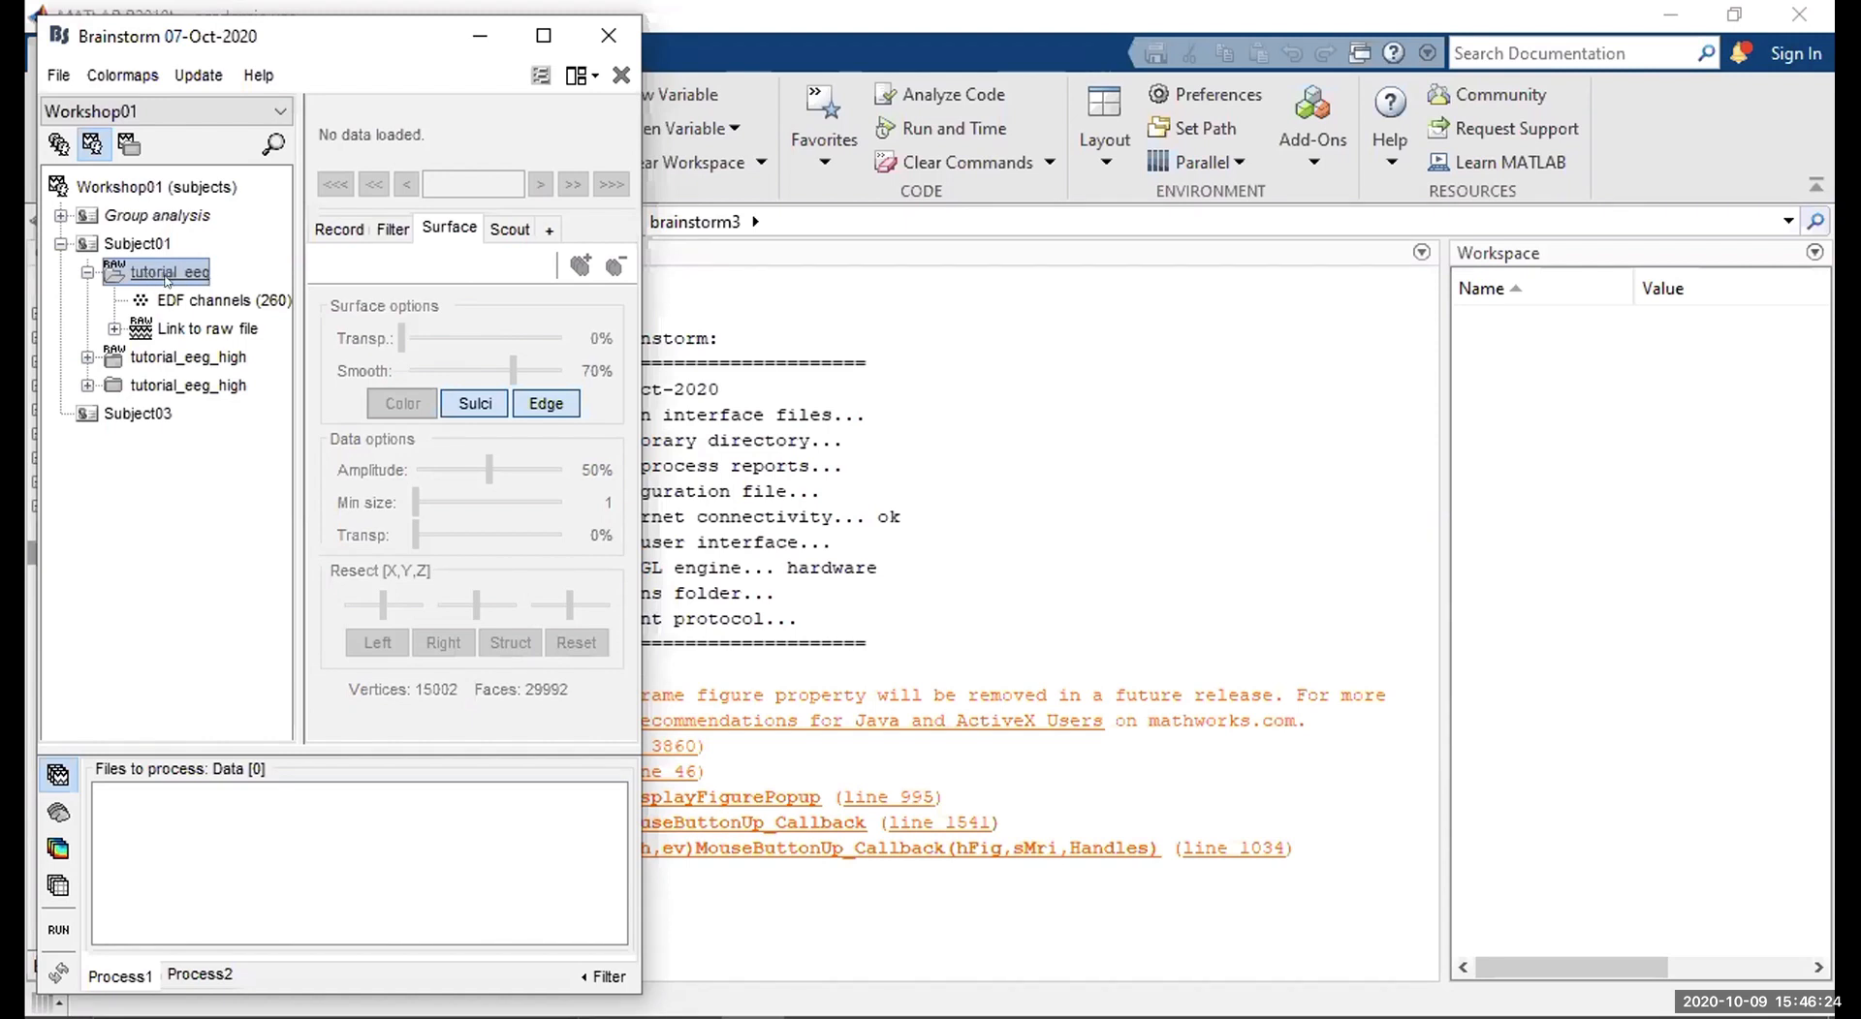
Examine the raw file link and EDF channel file in tutorial_eeg, including the options for displaying sensors and adding Colin27 template EEG positions.
left_click(169, 329)
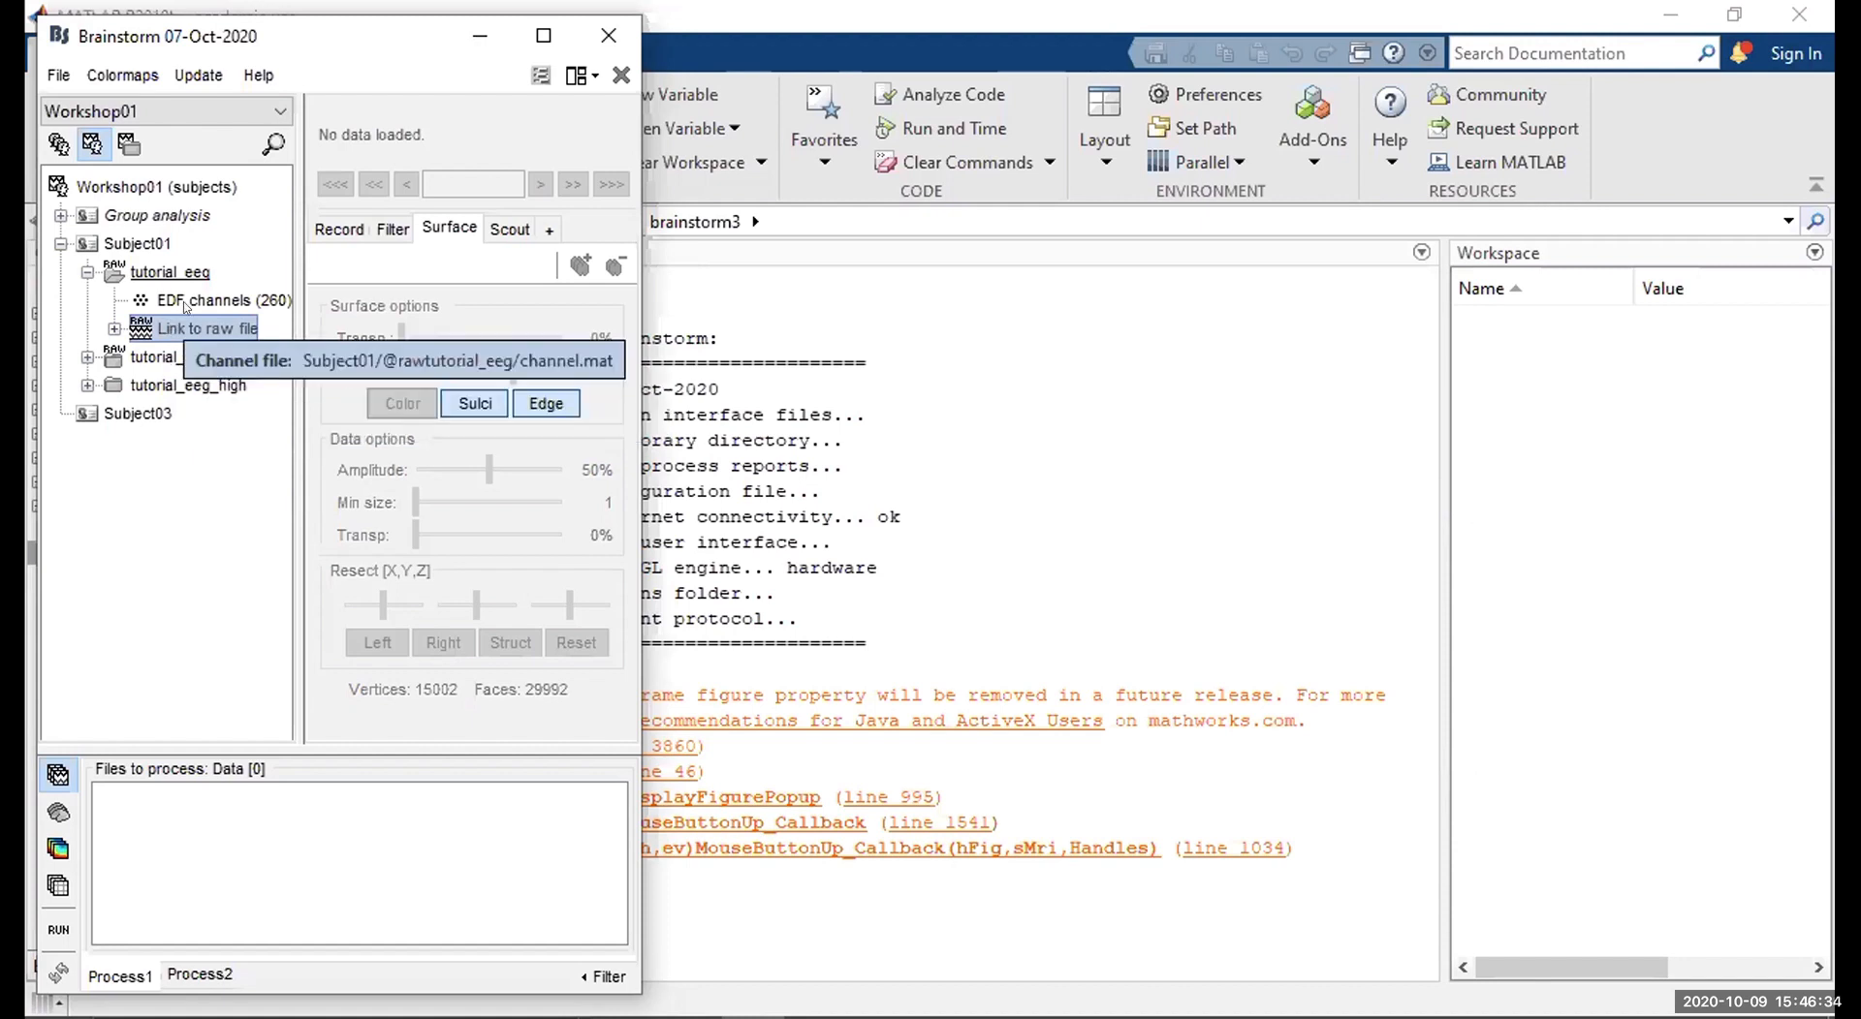
left_click(185, 302)
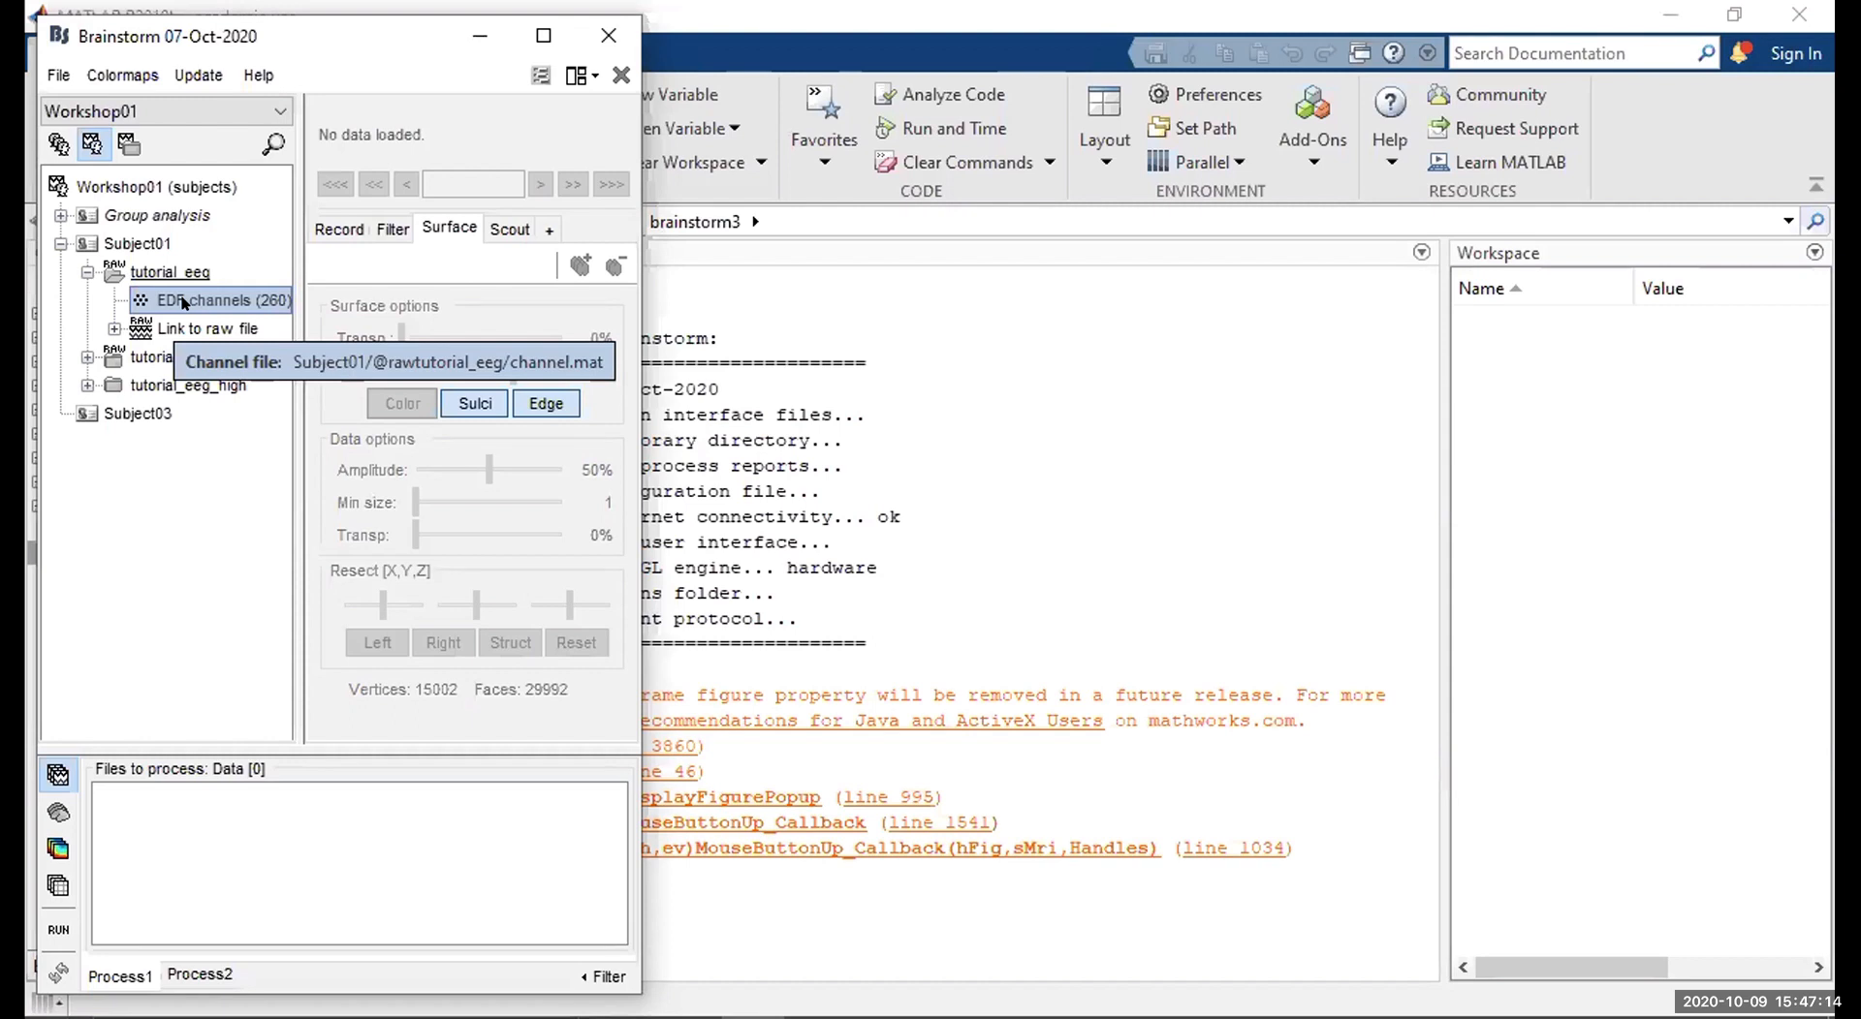
right_click(180, 302)
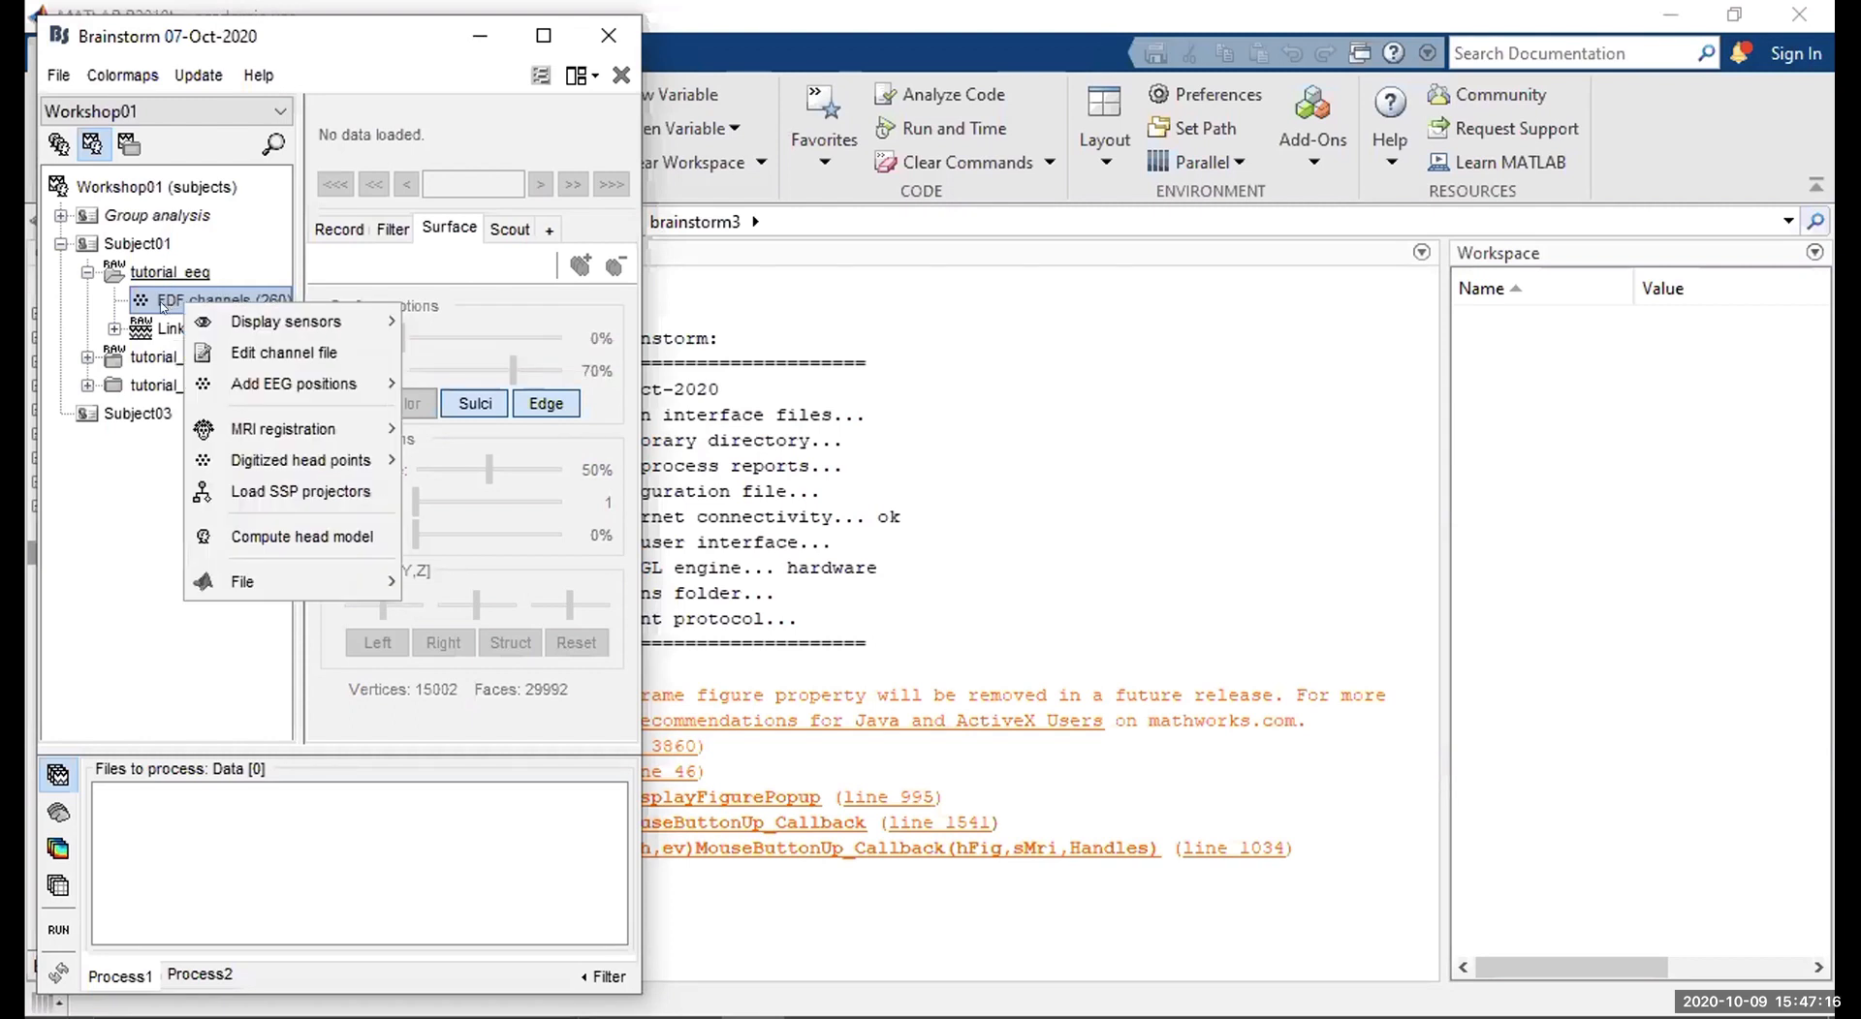
mouse_move(321, 389)
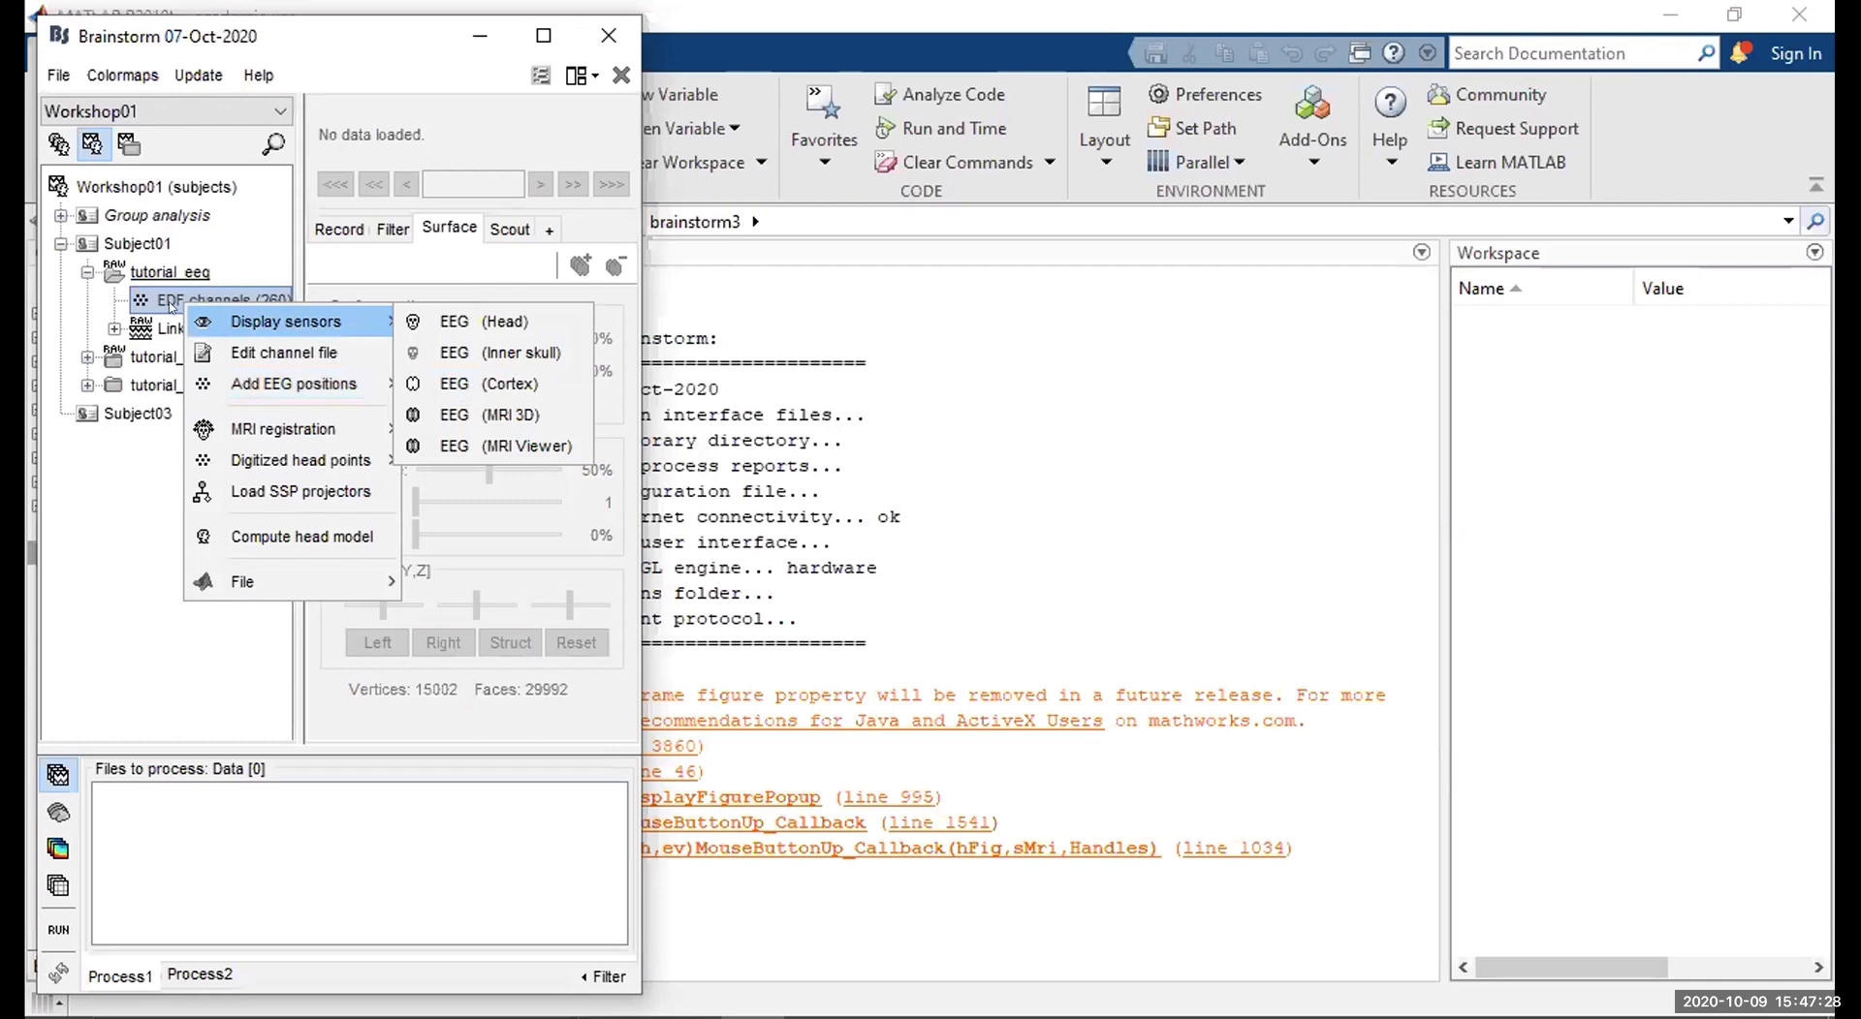
mouse_move(263, 396)
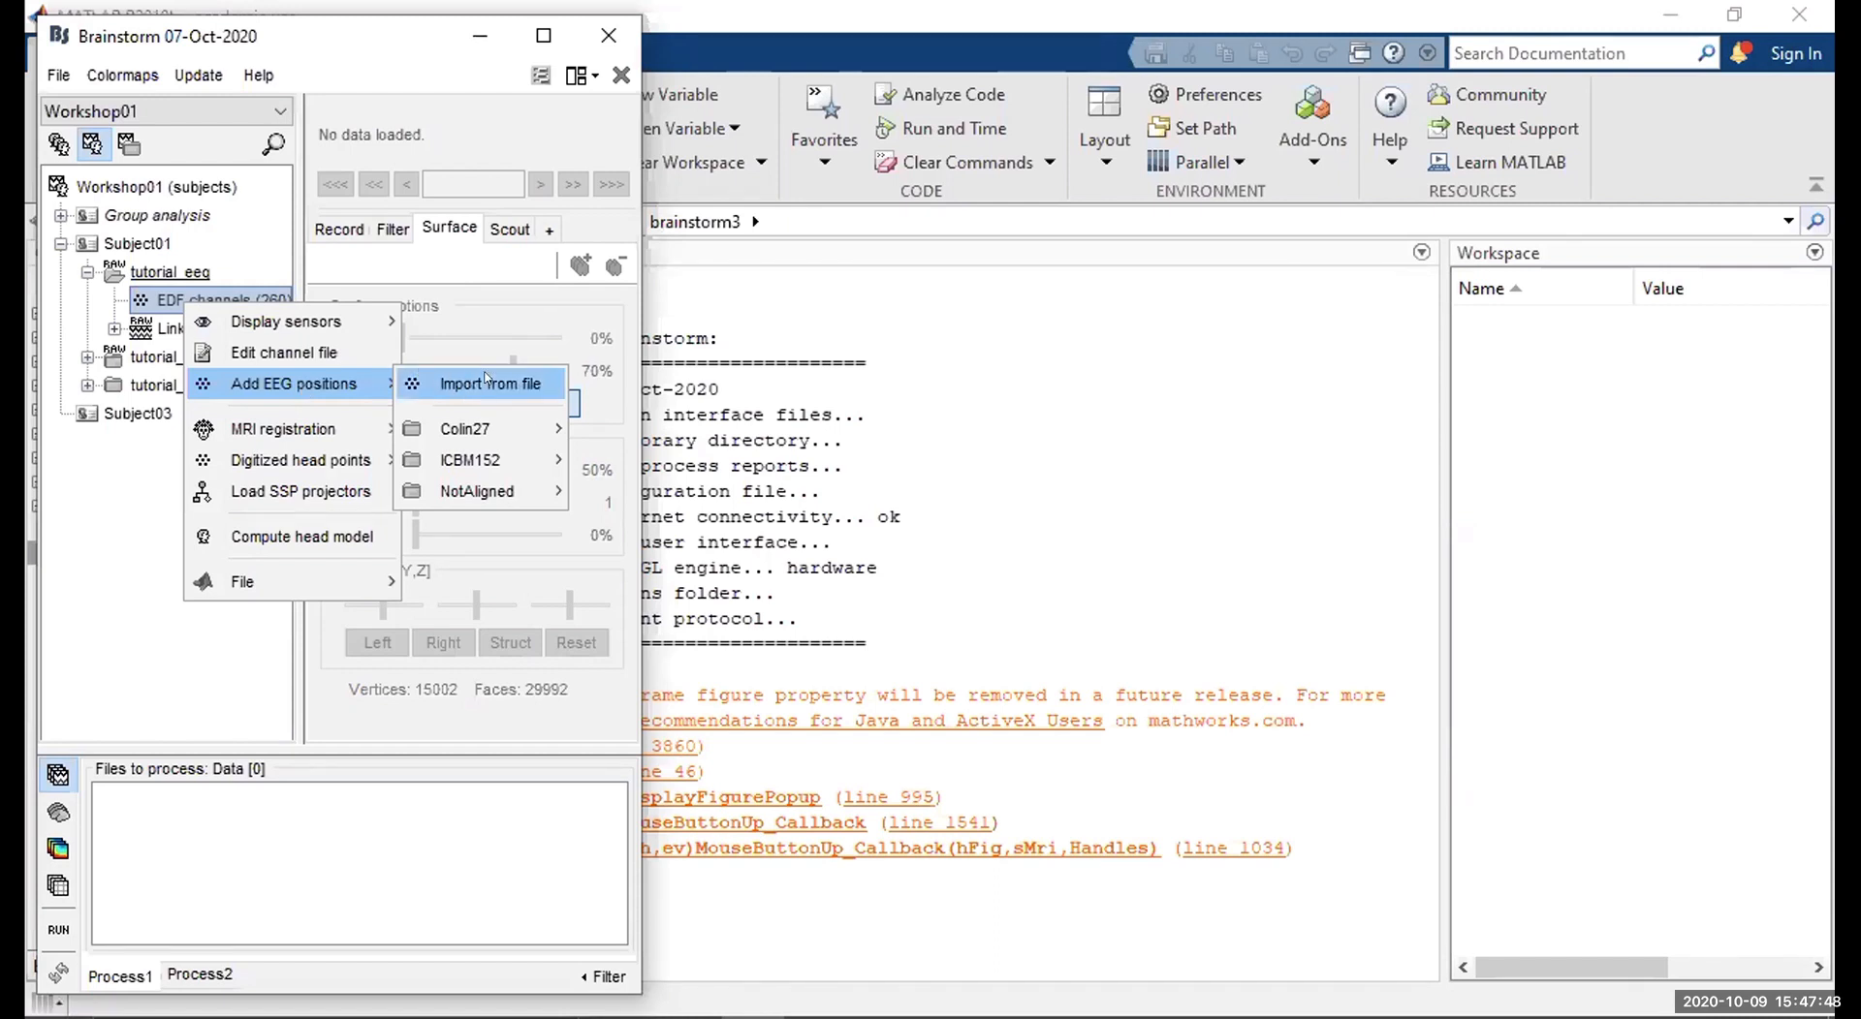
mouse_move(503, 417)
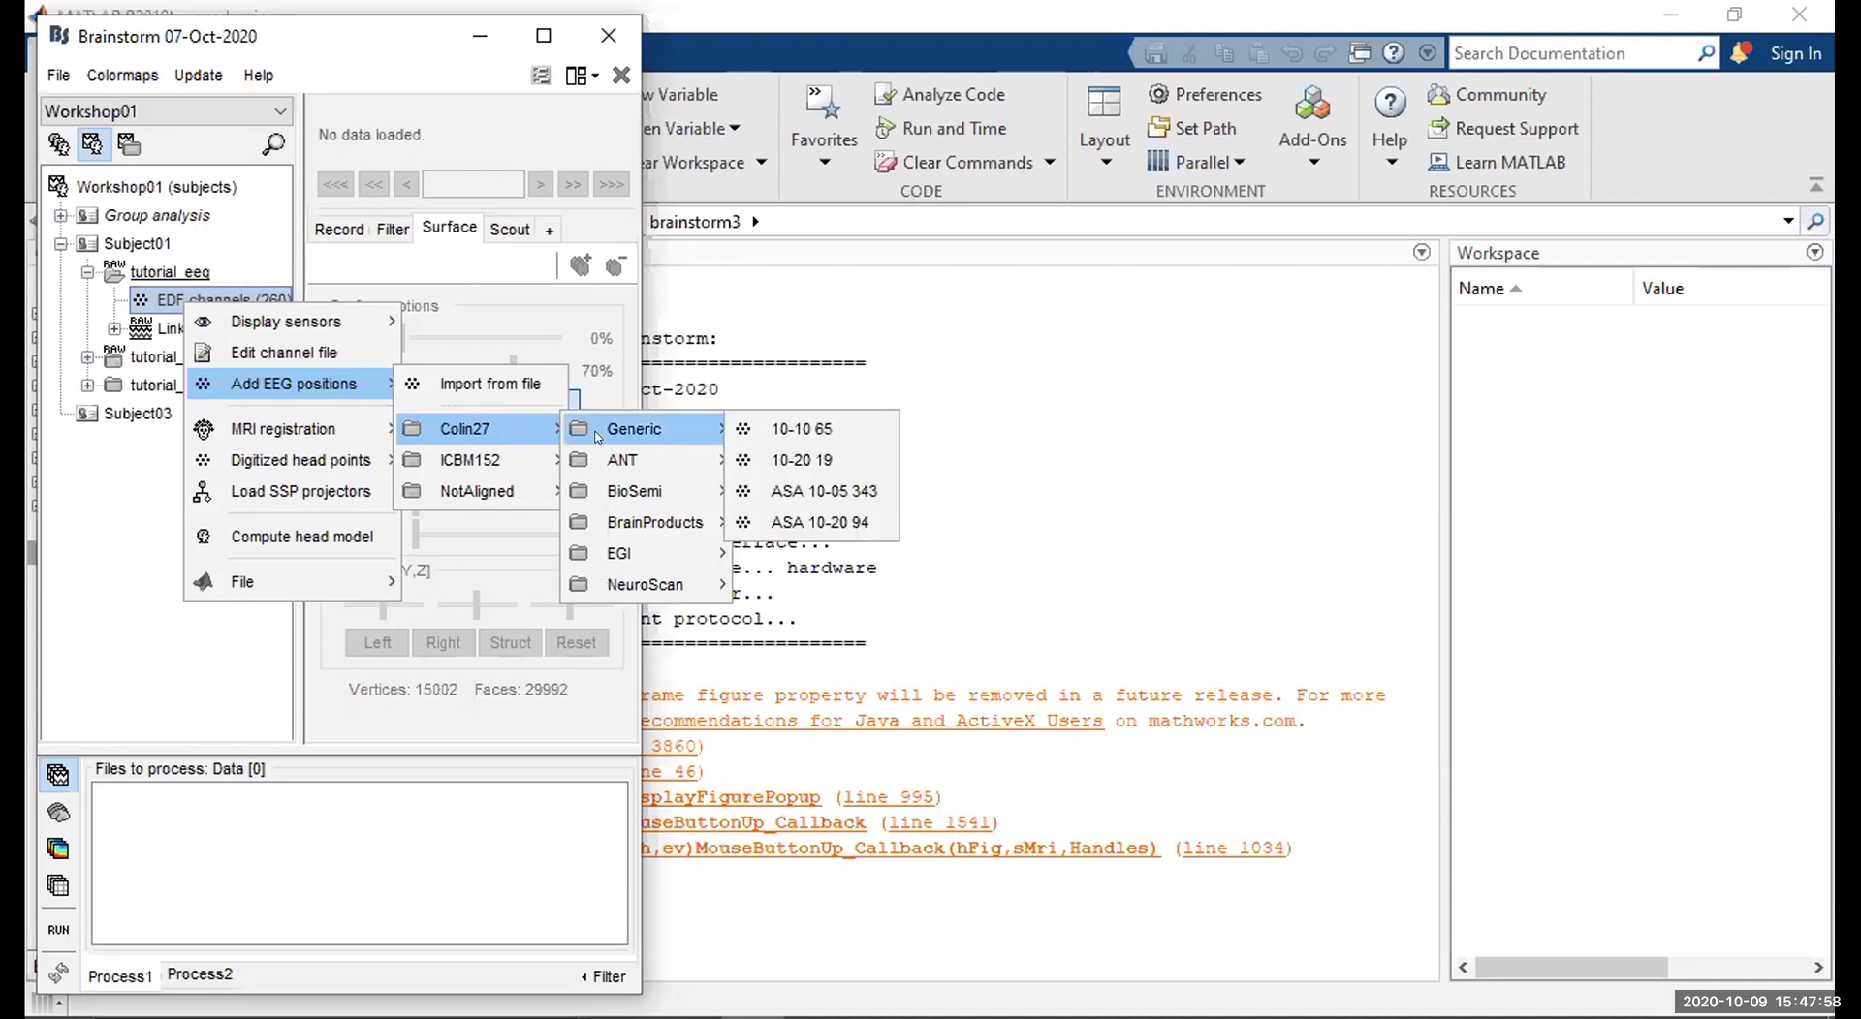
mouse_move(690, 437)
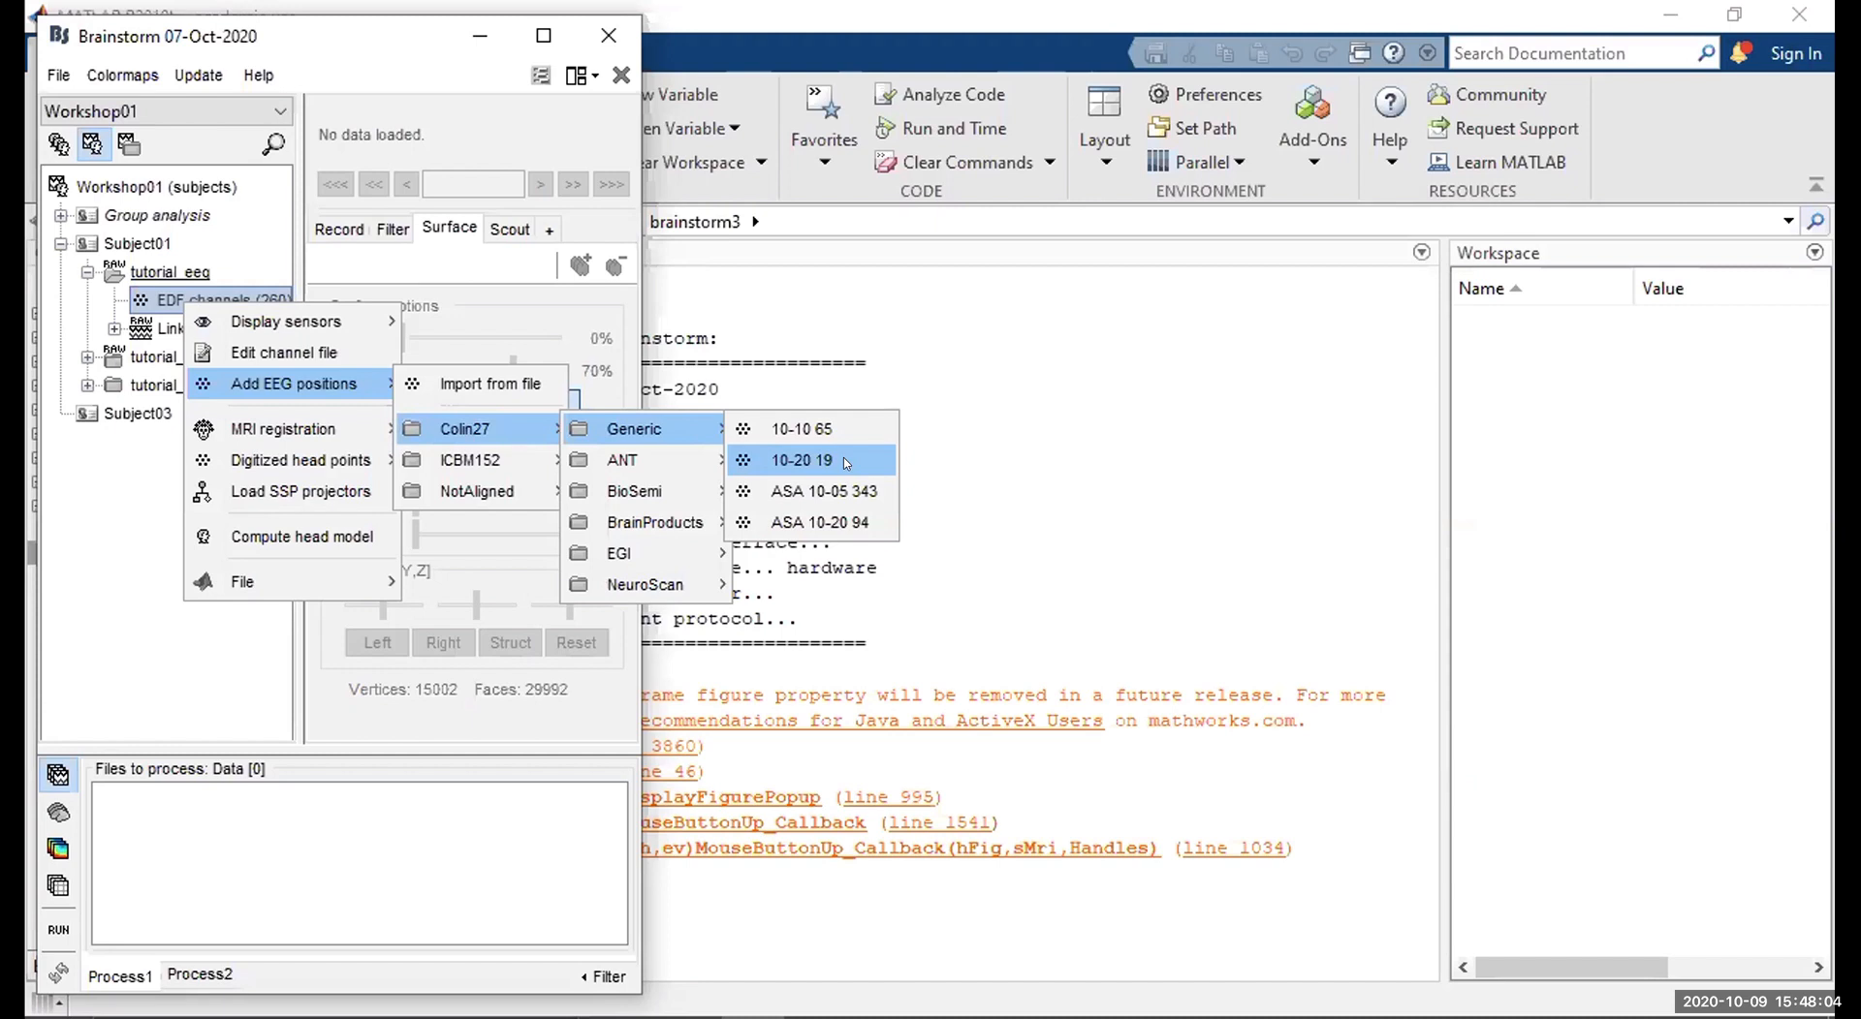
mouse_move(503, 462)
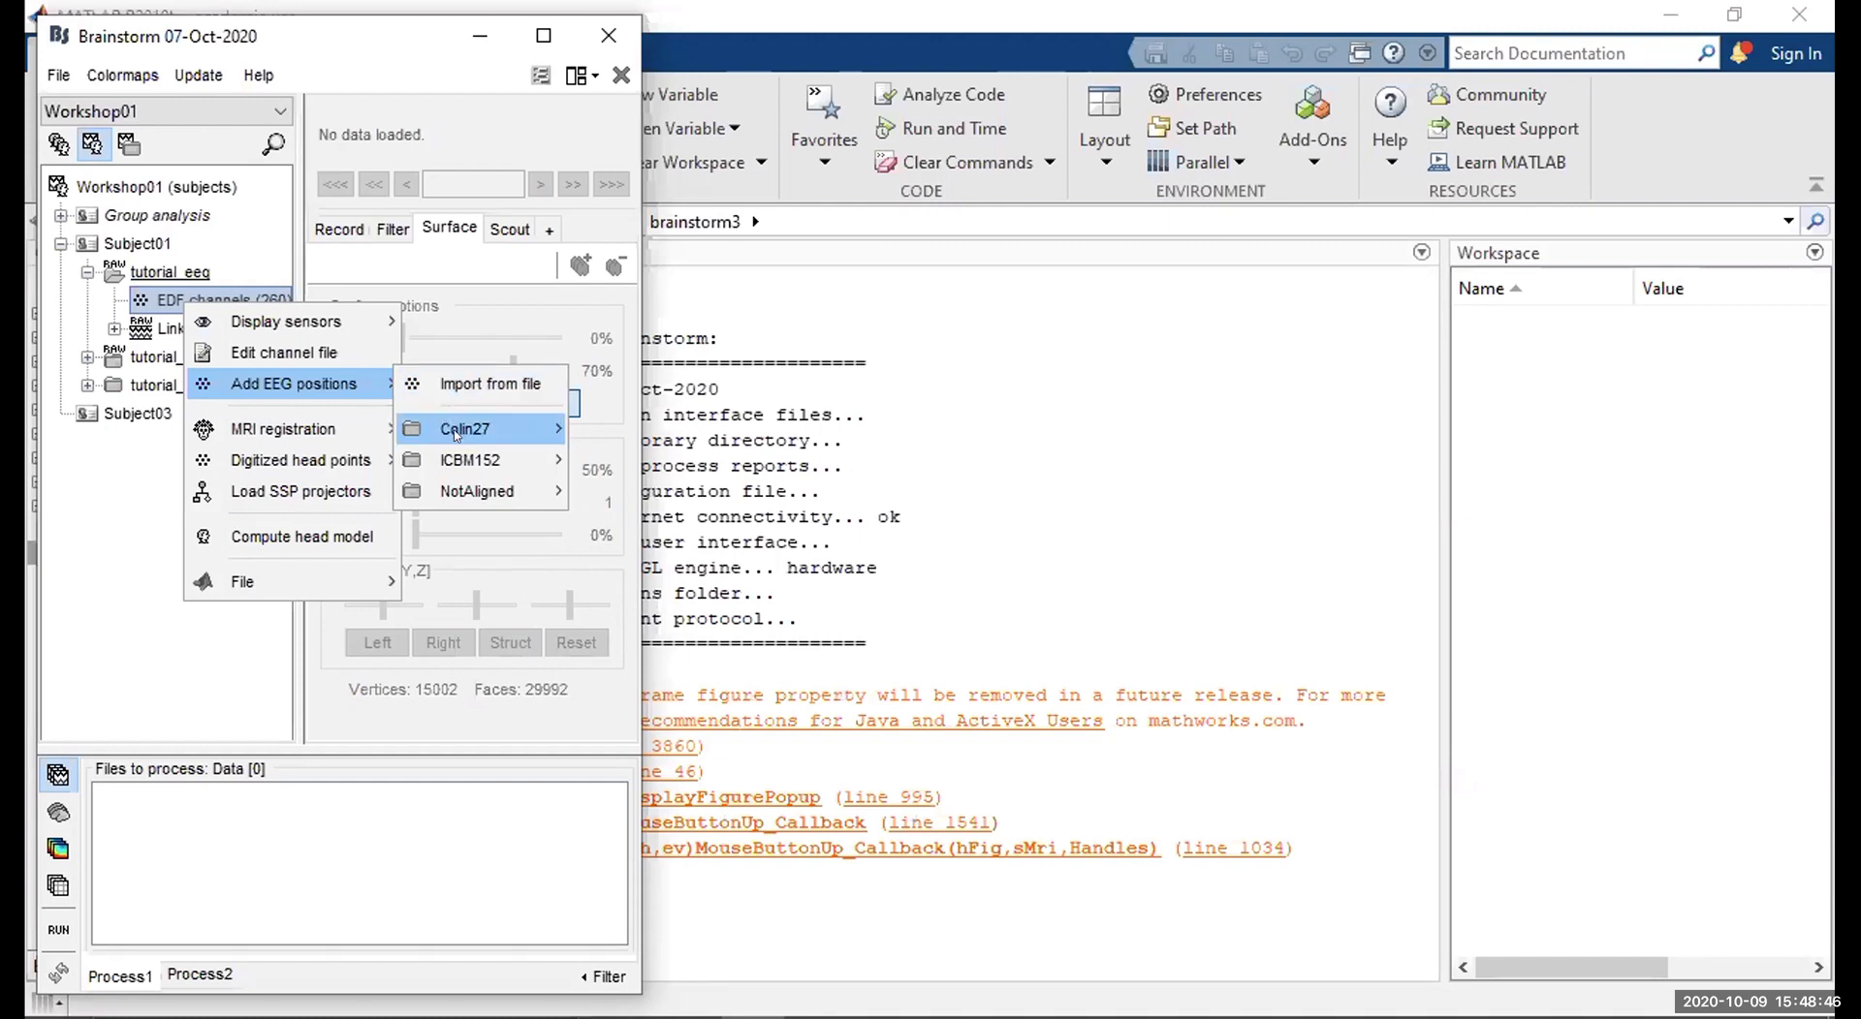
Display the EDF channels of tutorial_eeg on Subject01's 3D head, examine the electrode positions from several angles and close the figure.
left_click(184, 303)
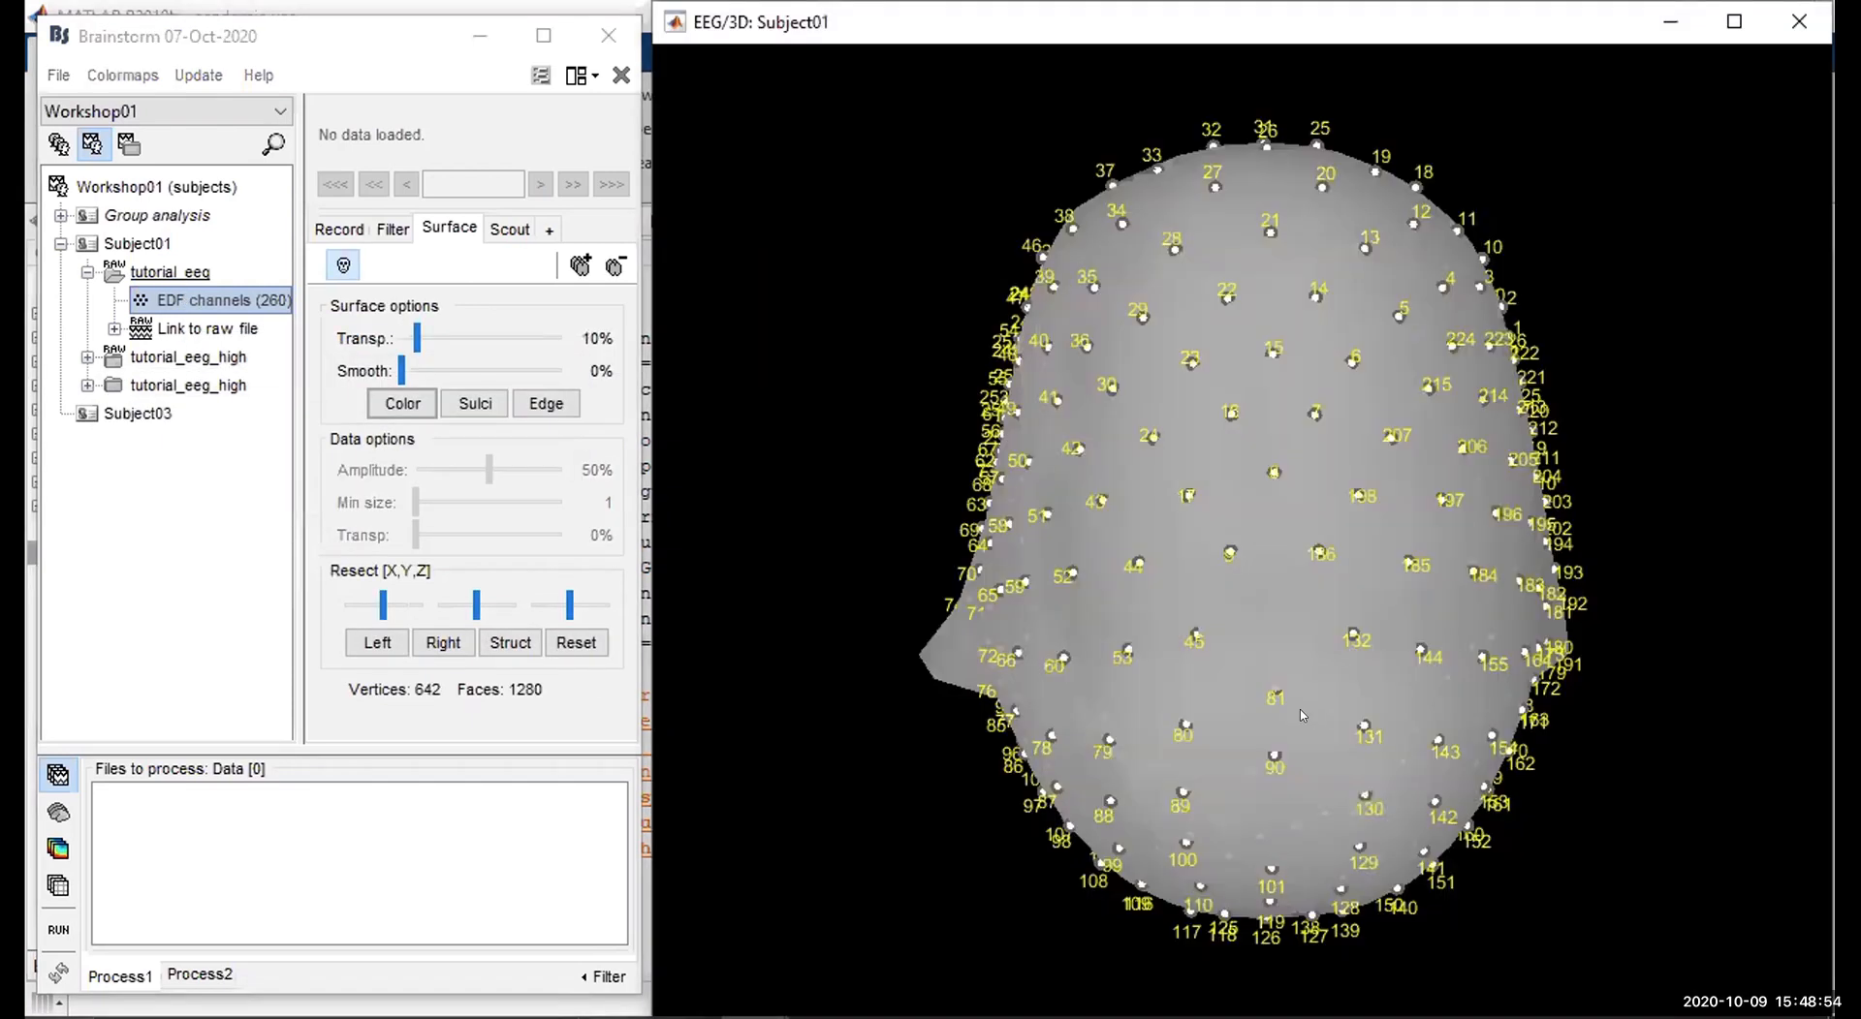
left_click_drag(1316, 693, 1141, 436)
left_click_drag(1002, 344, 1472, 295)
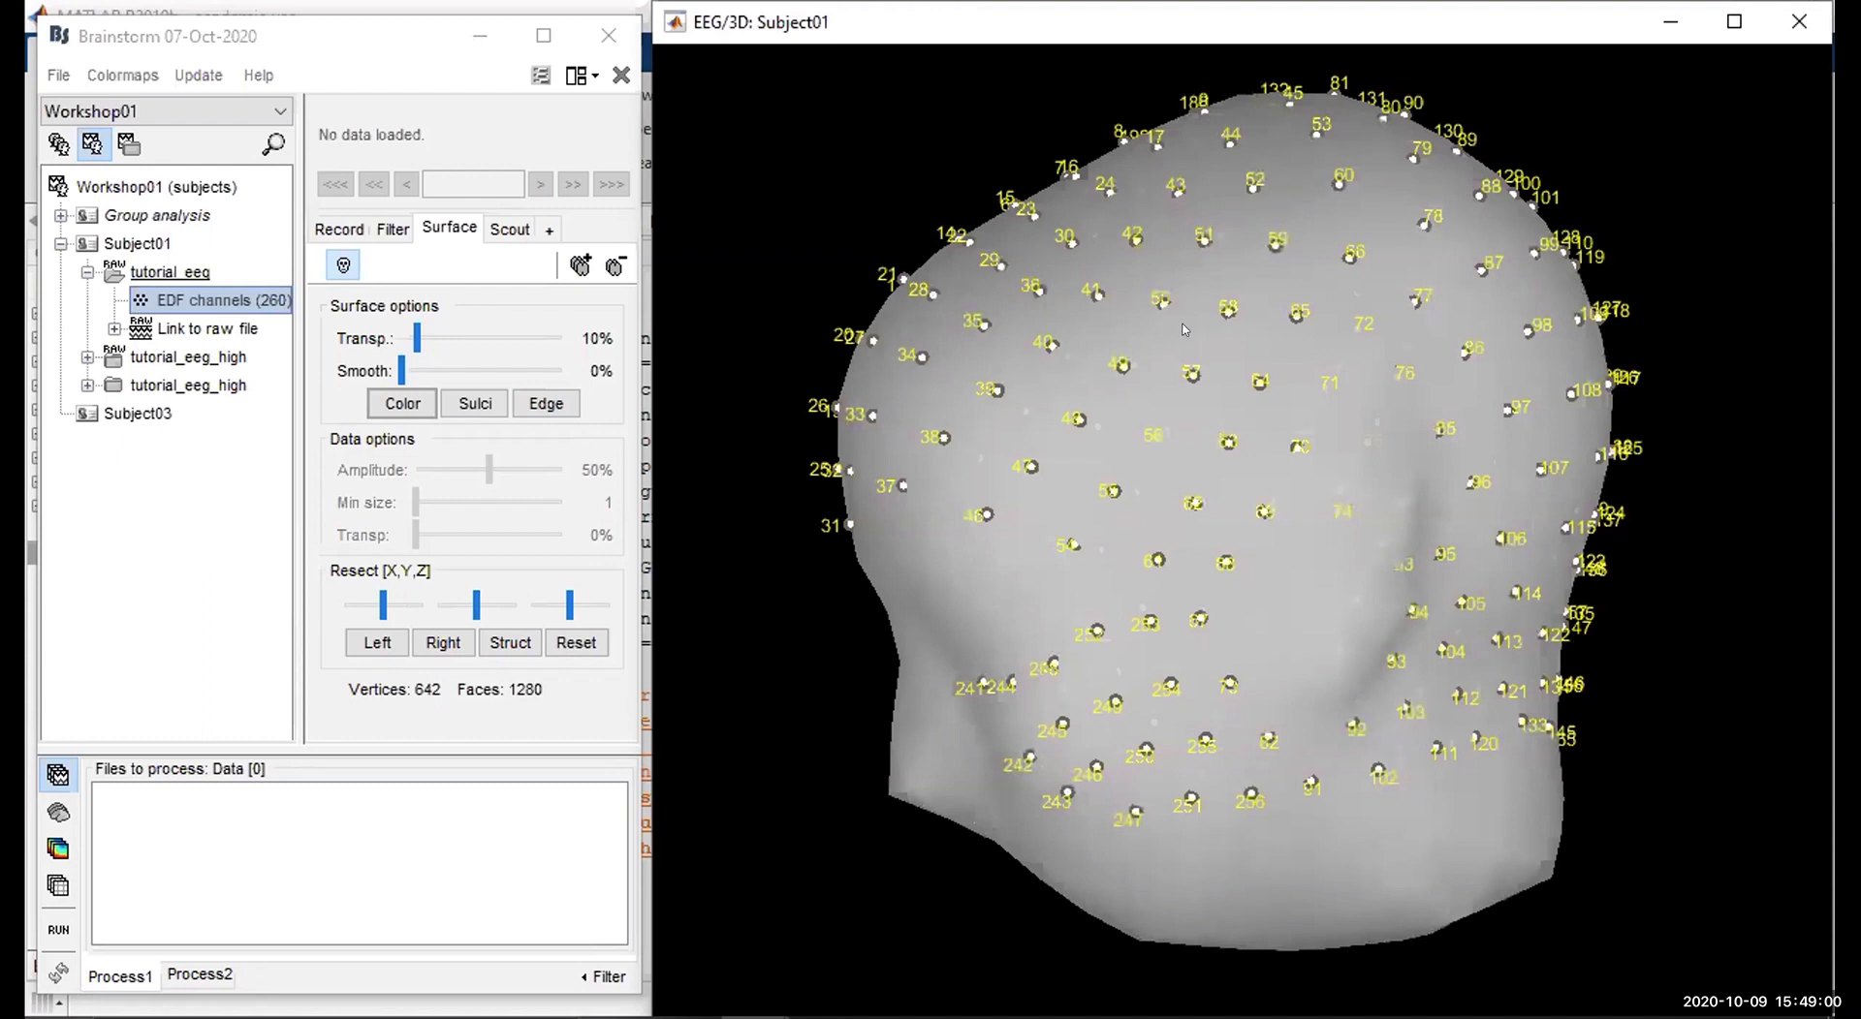
left_click_drag(1202, 324, 1011, 213)
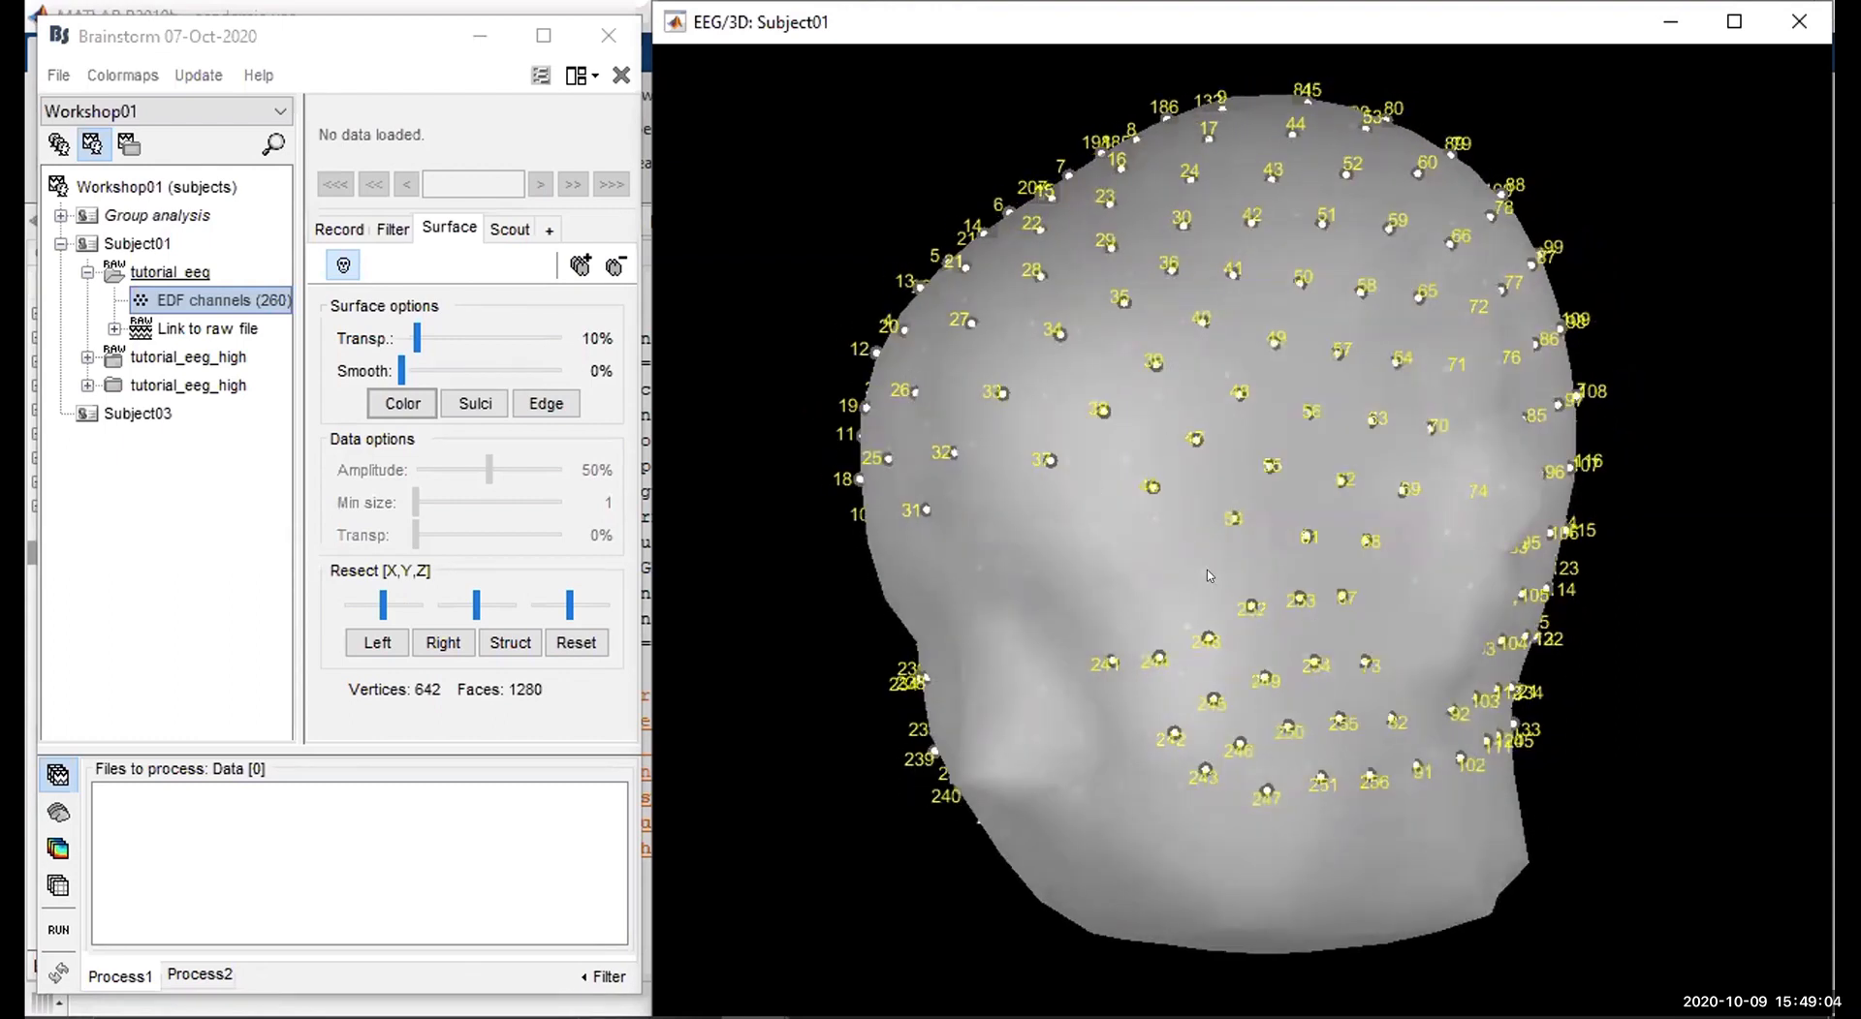
left_click_drag(1169, 623, 1208, 732)
left_click_drag(1099, 764, 1483, 777)
left_click_drag(1344, 825, 1212, 809)
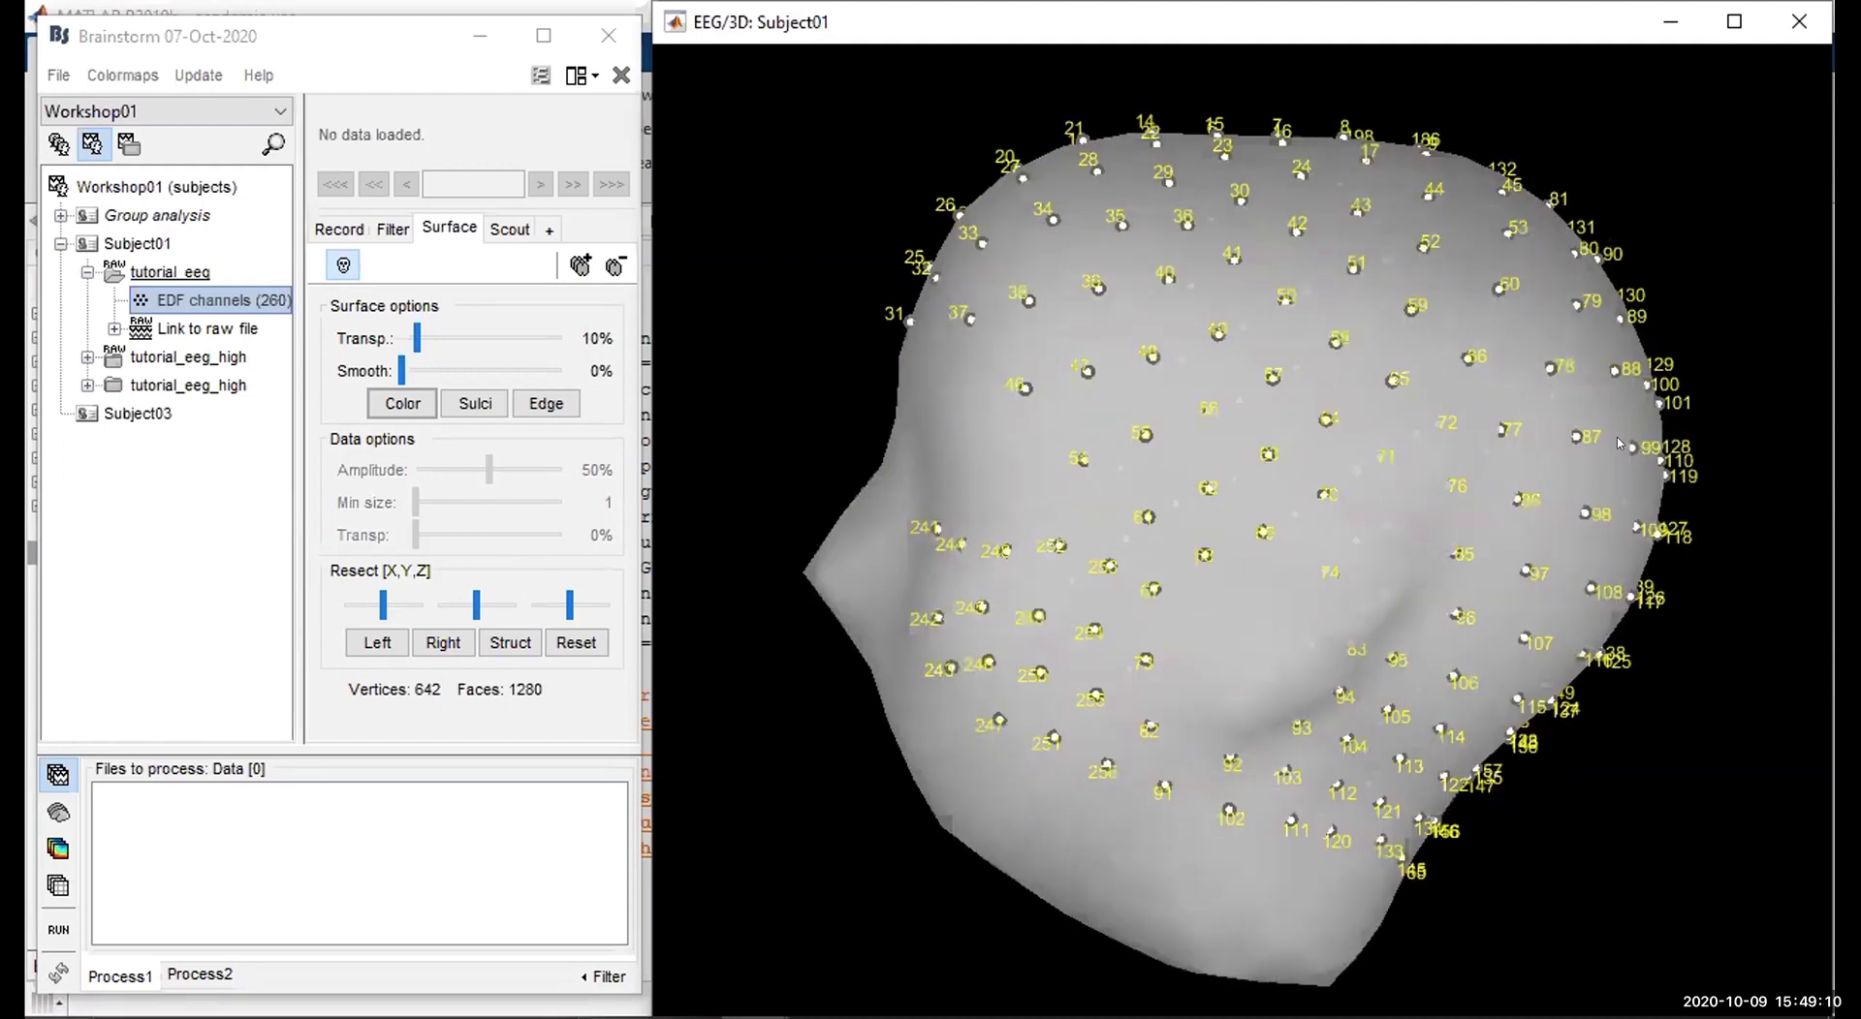
left_click_drag(1503, 242, 1236, 371)
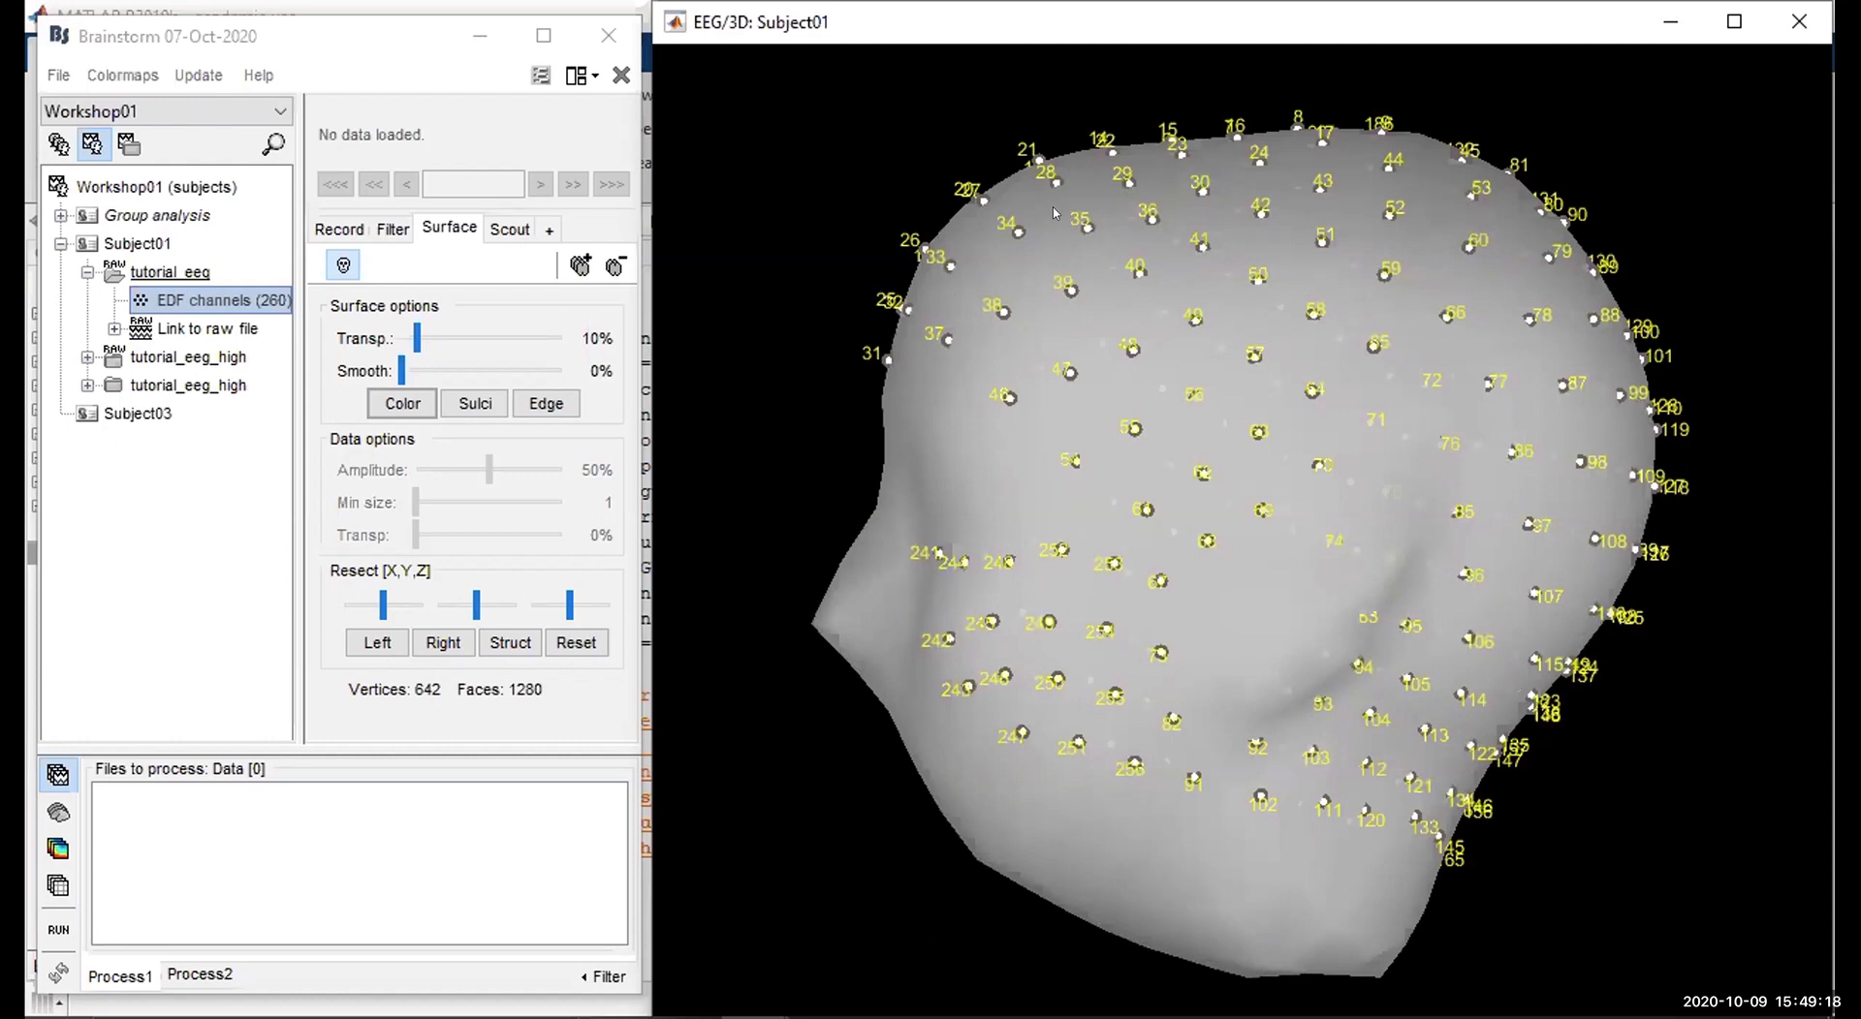
left_click_drag(1342, 276, 1053, 299)
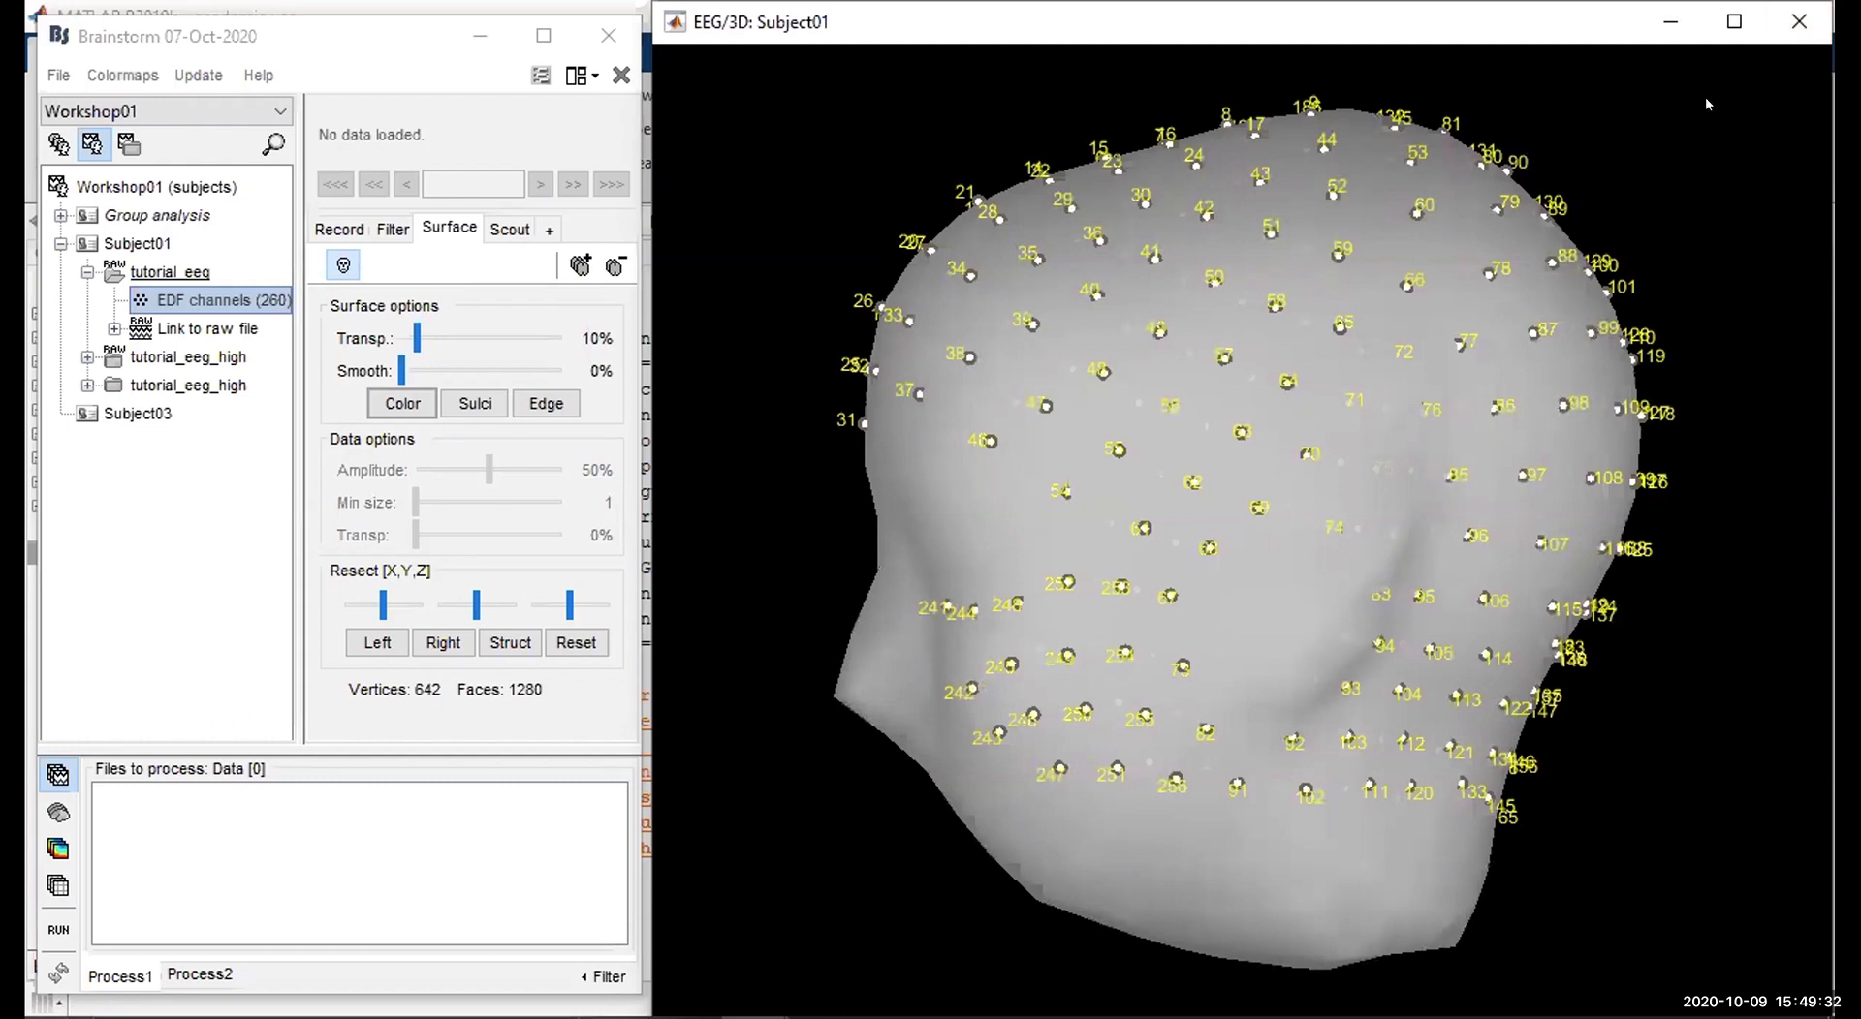
left_click(1799, 21)
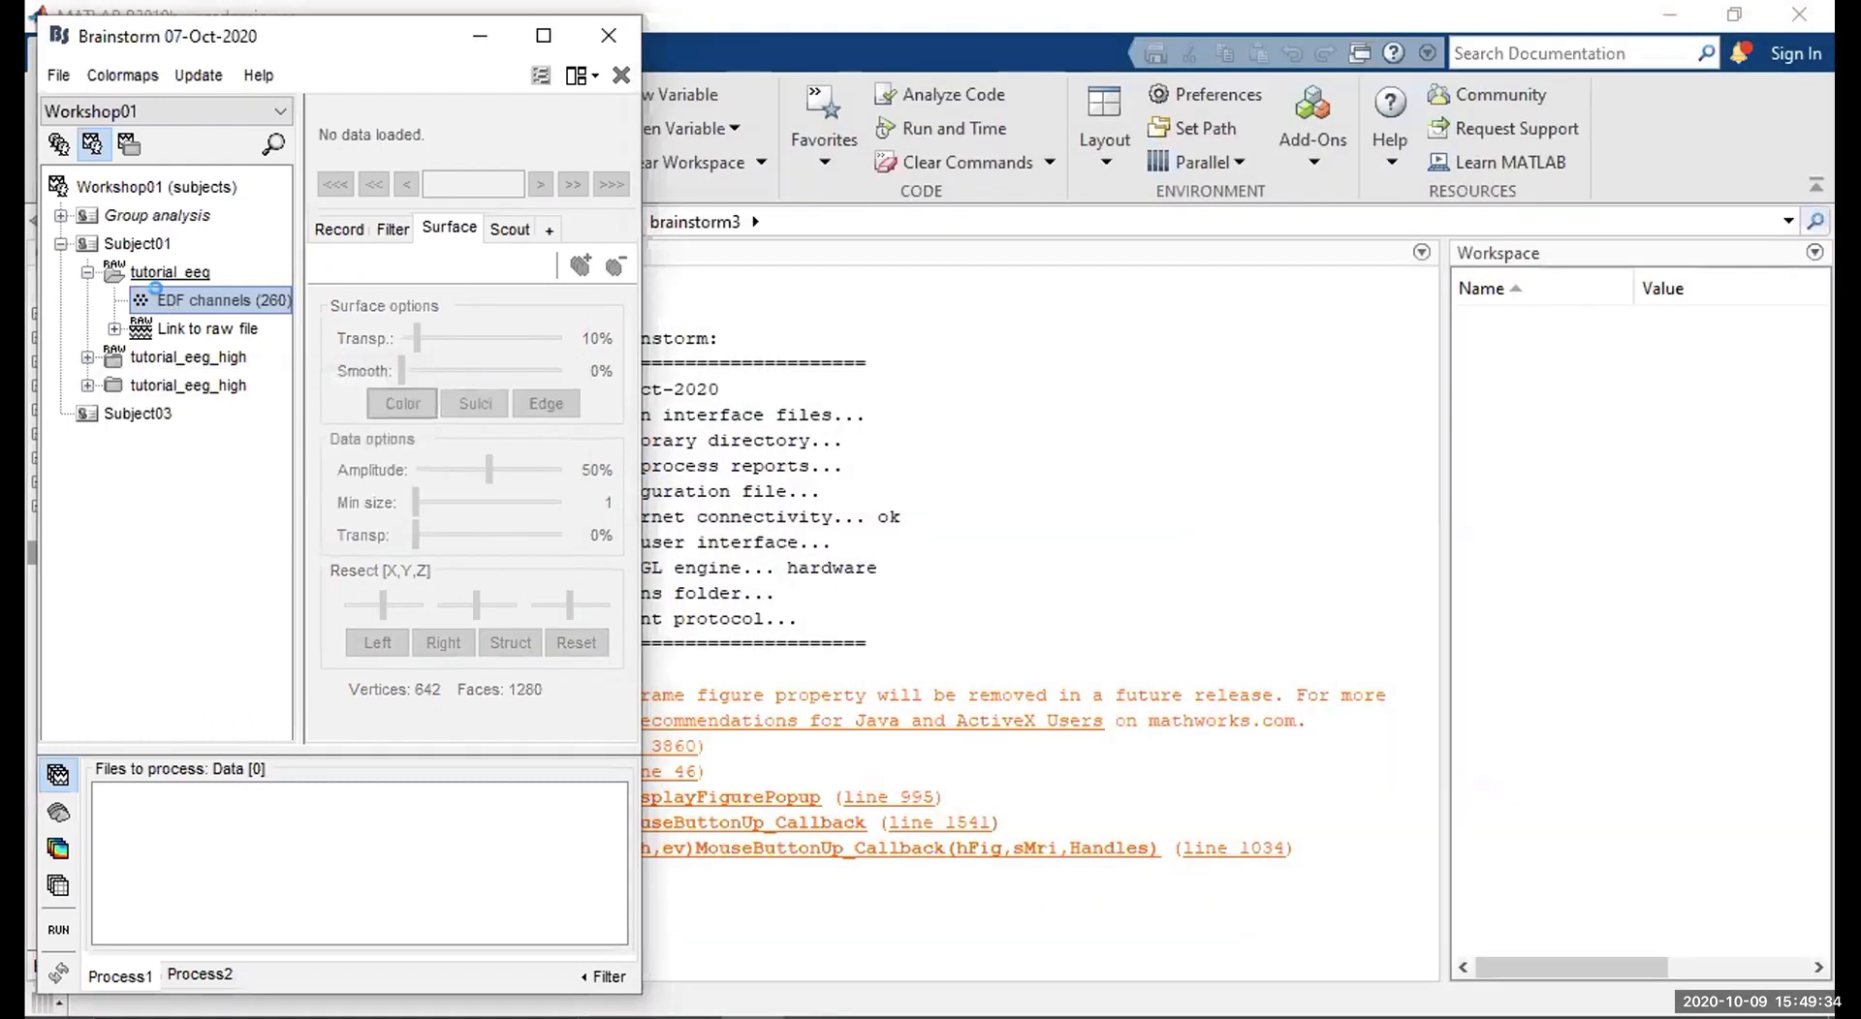
Open the MRI registration of tutorial_eeg's EDF channels for editing, examine the electrodes on the head from several angles and close the figure.
right_click(173, 304)
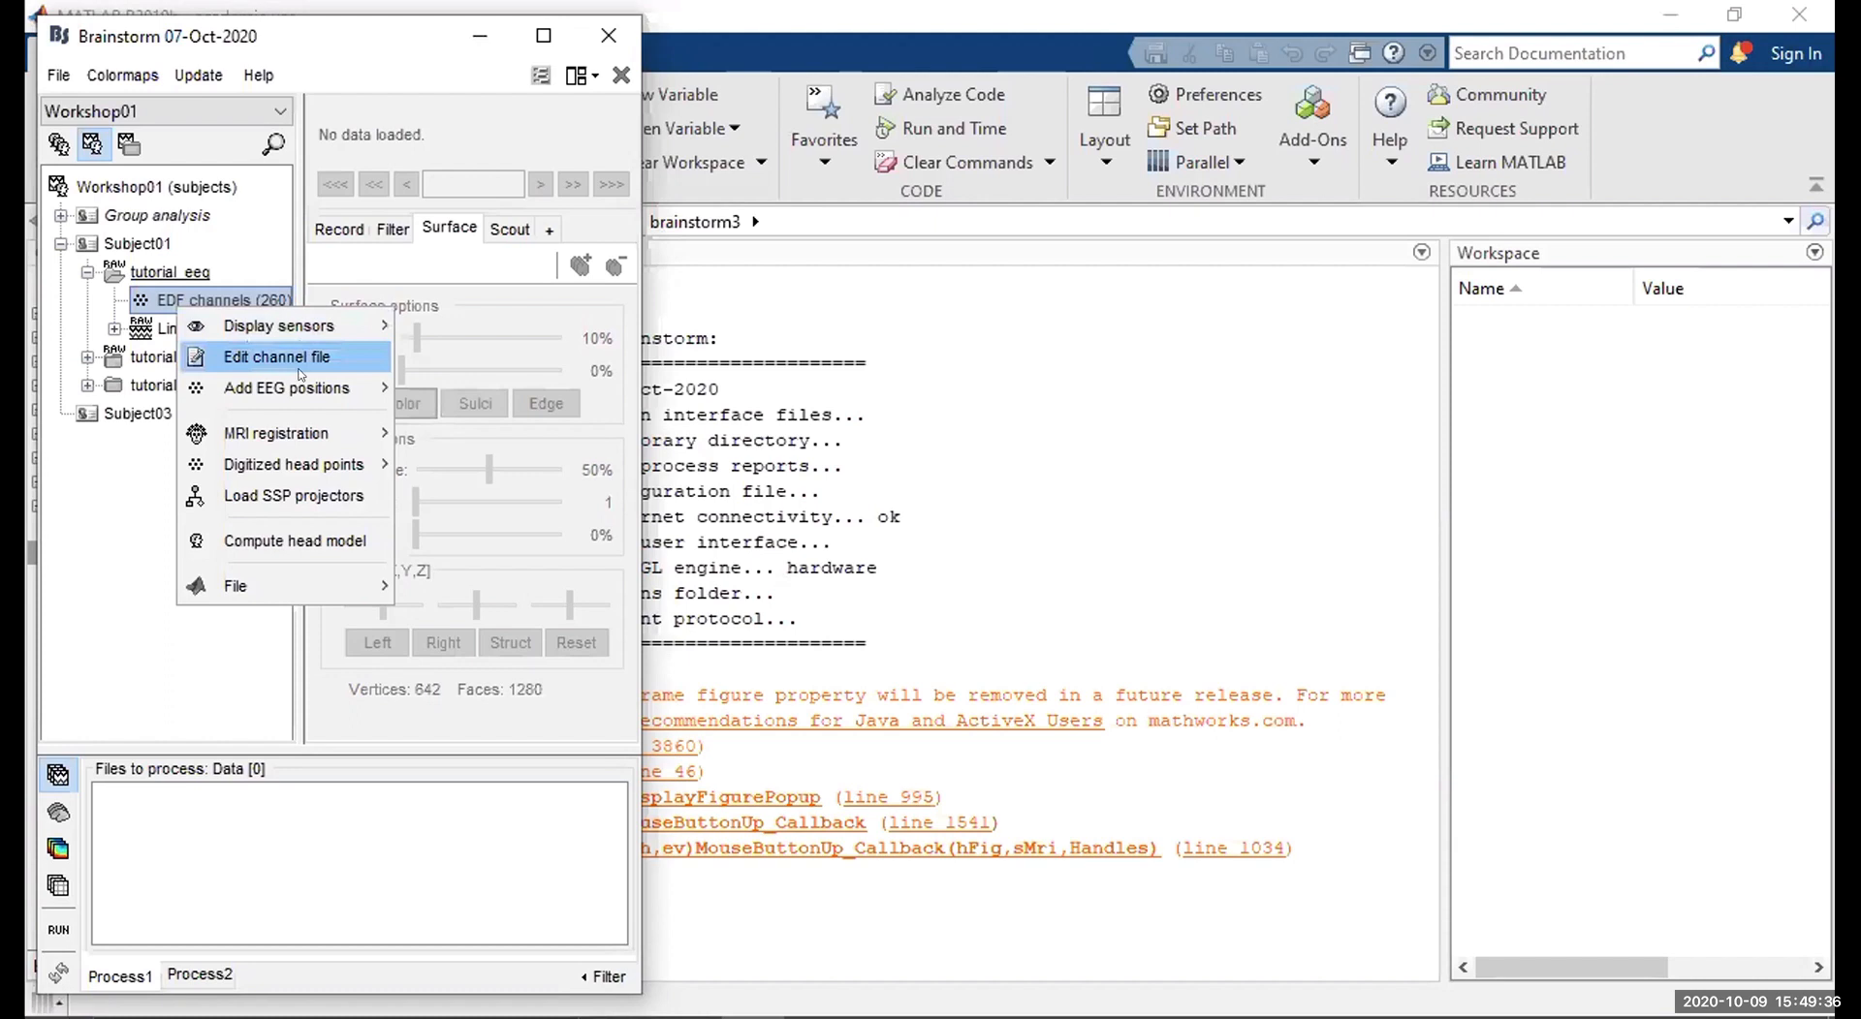
mouse_move(299, 436)
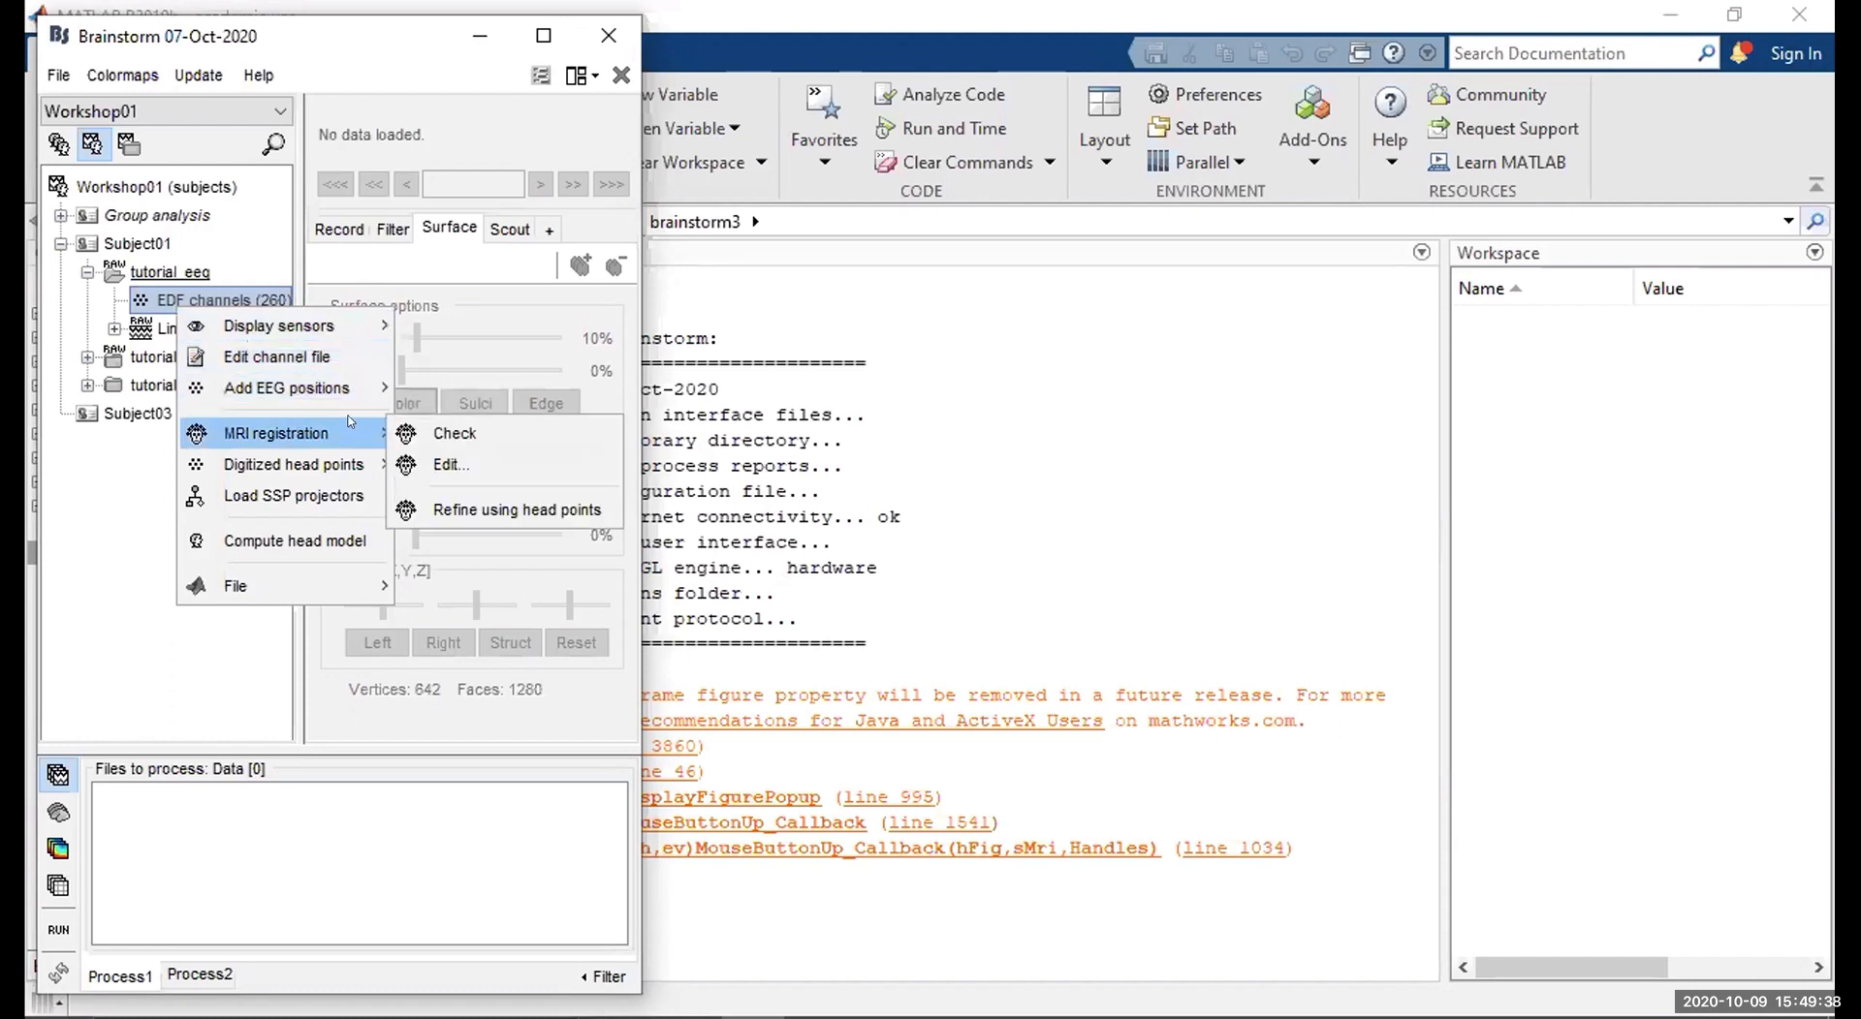
left_click(449, 464)
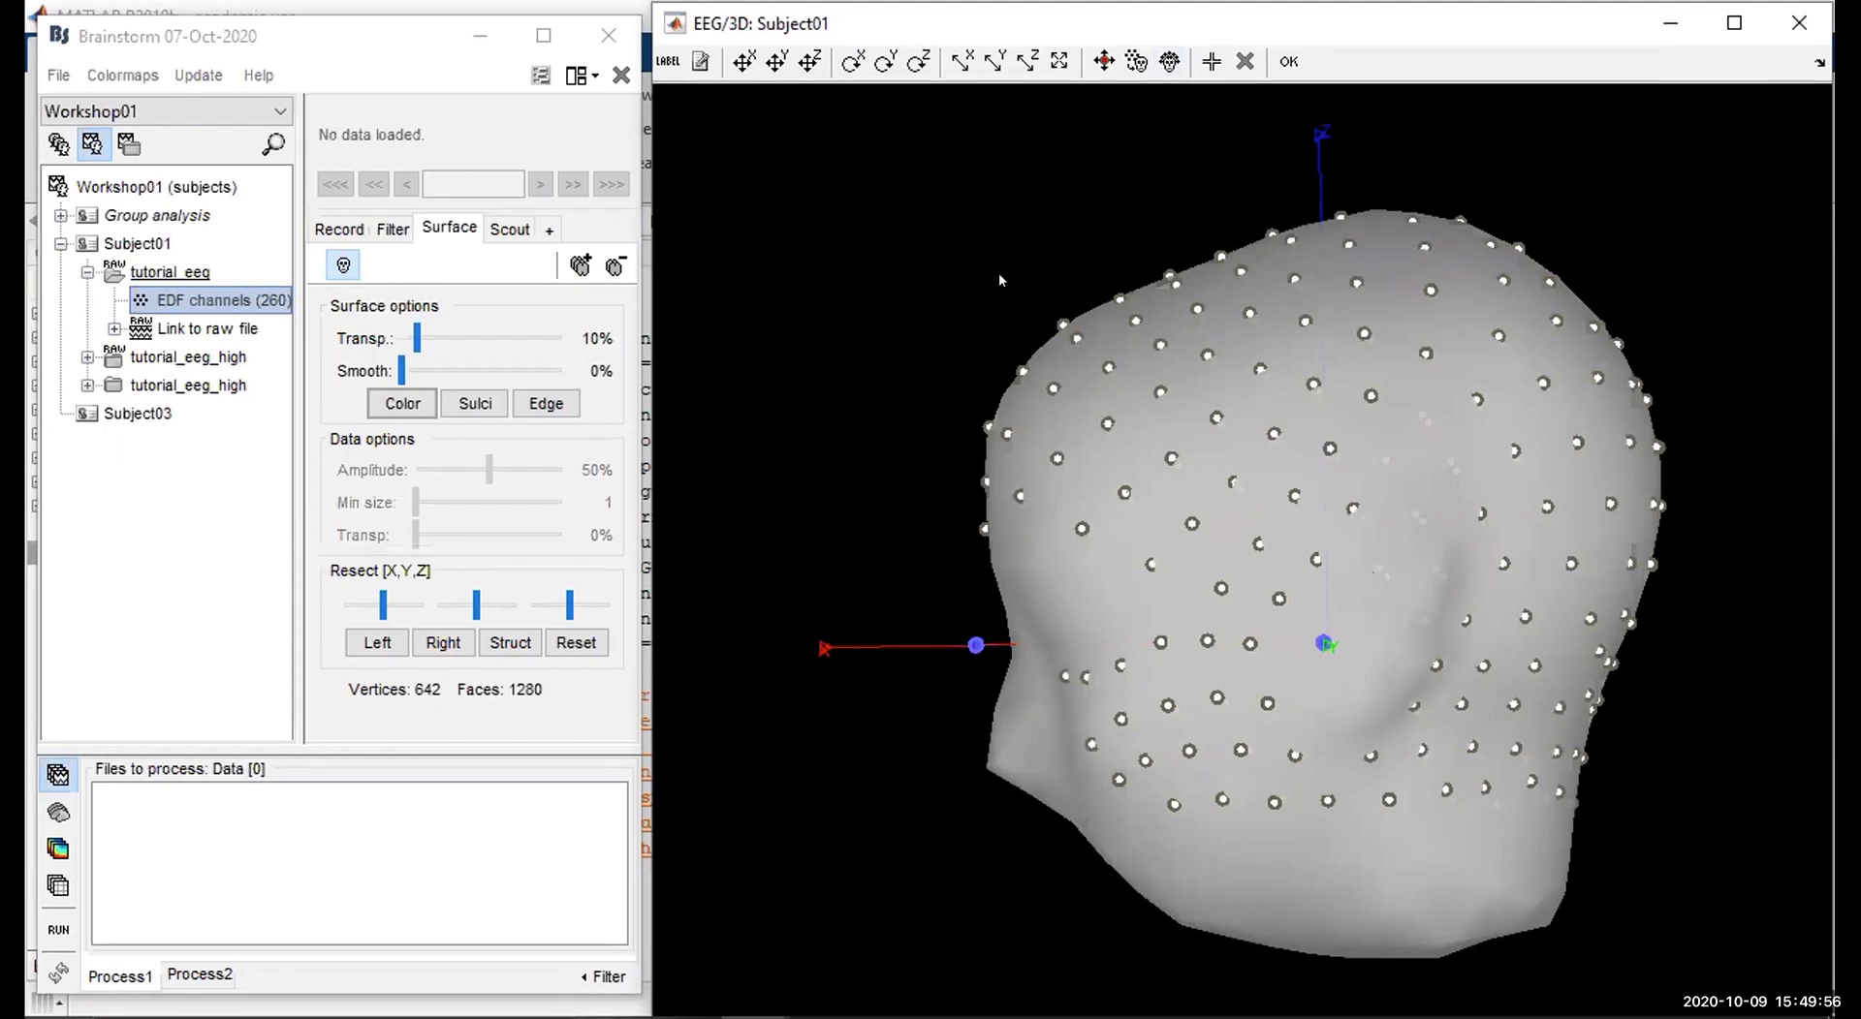
mouse_move(1005, 285)
left_mouse_down()
mouse_move(1022, 277)
mouse_move(985, 298)
left_mouse_up()
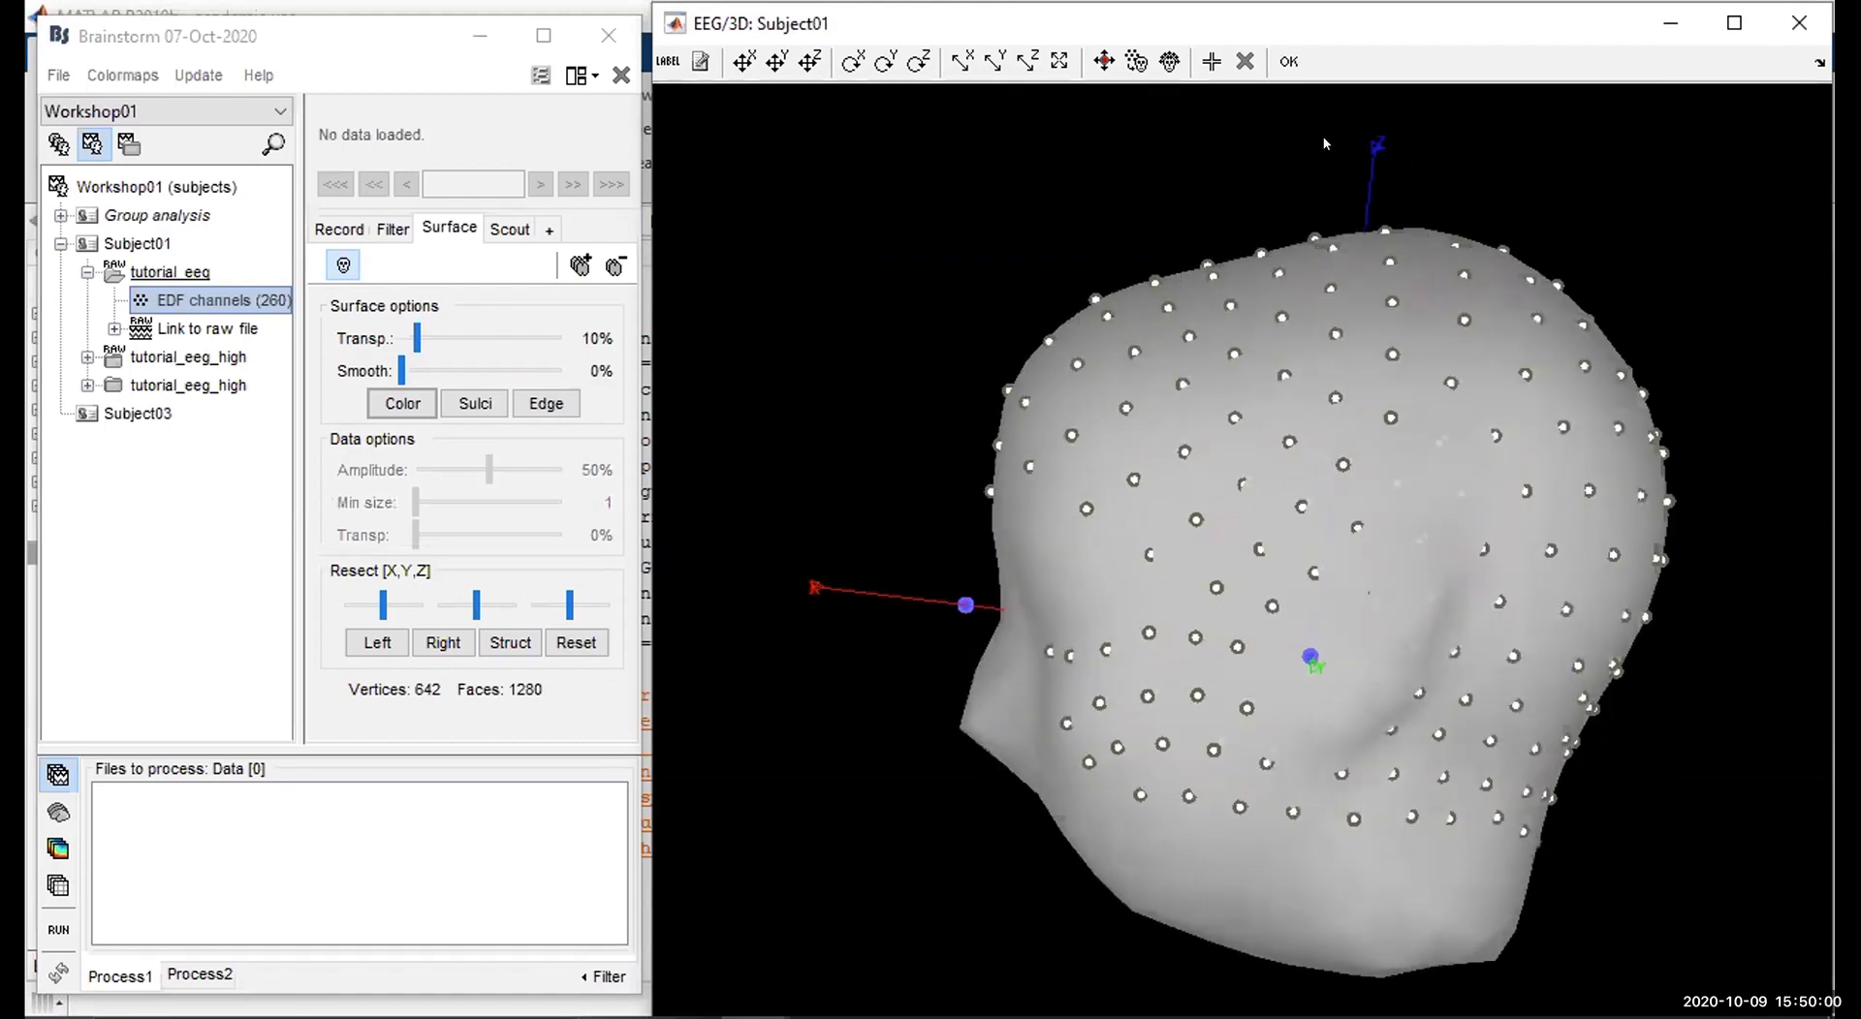
left_click_drag(1323, 143, 1212, 163)
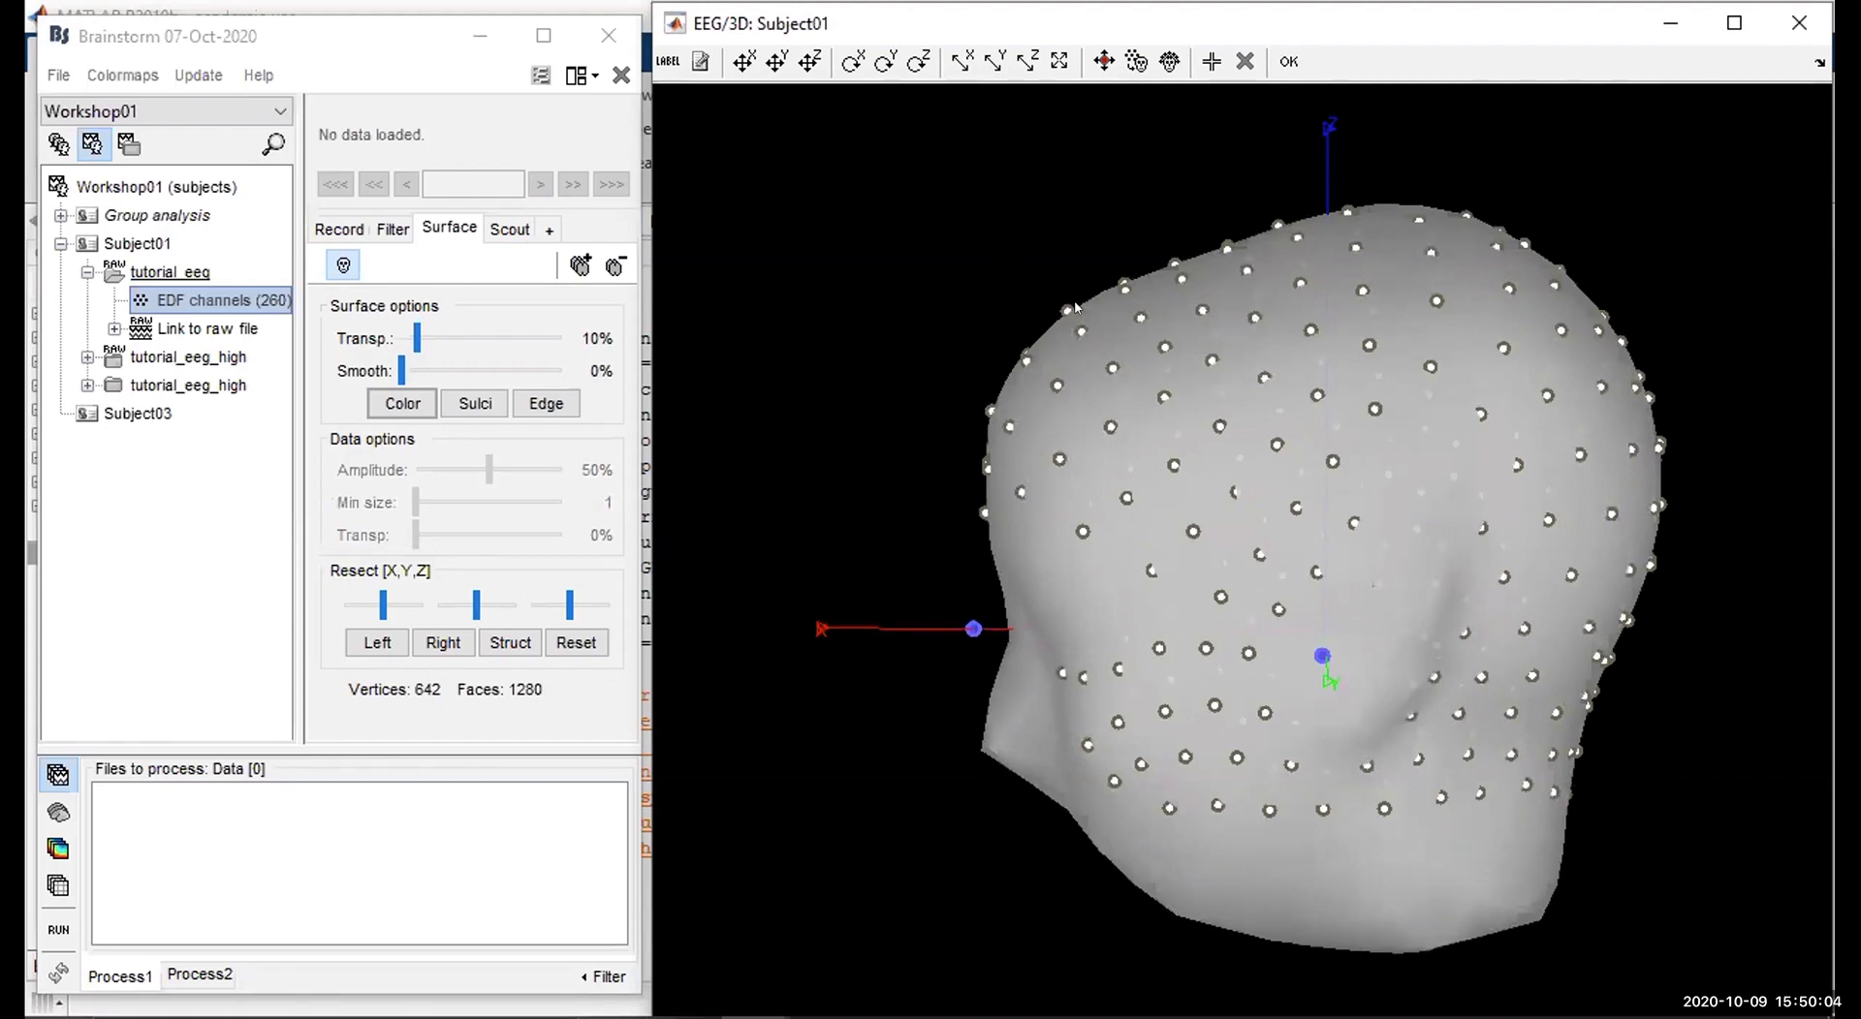
left_click_drag(1093, 303, 892, 212)
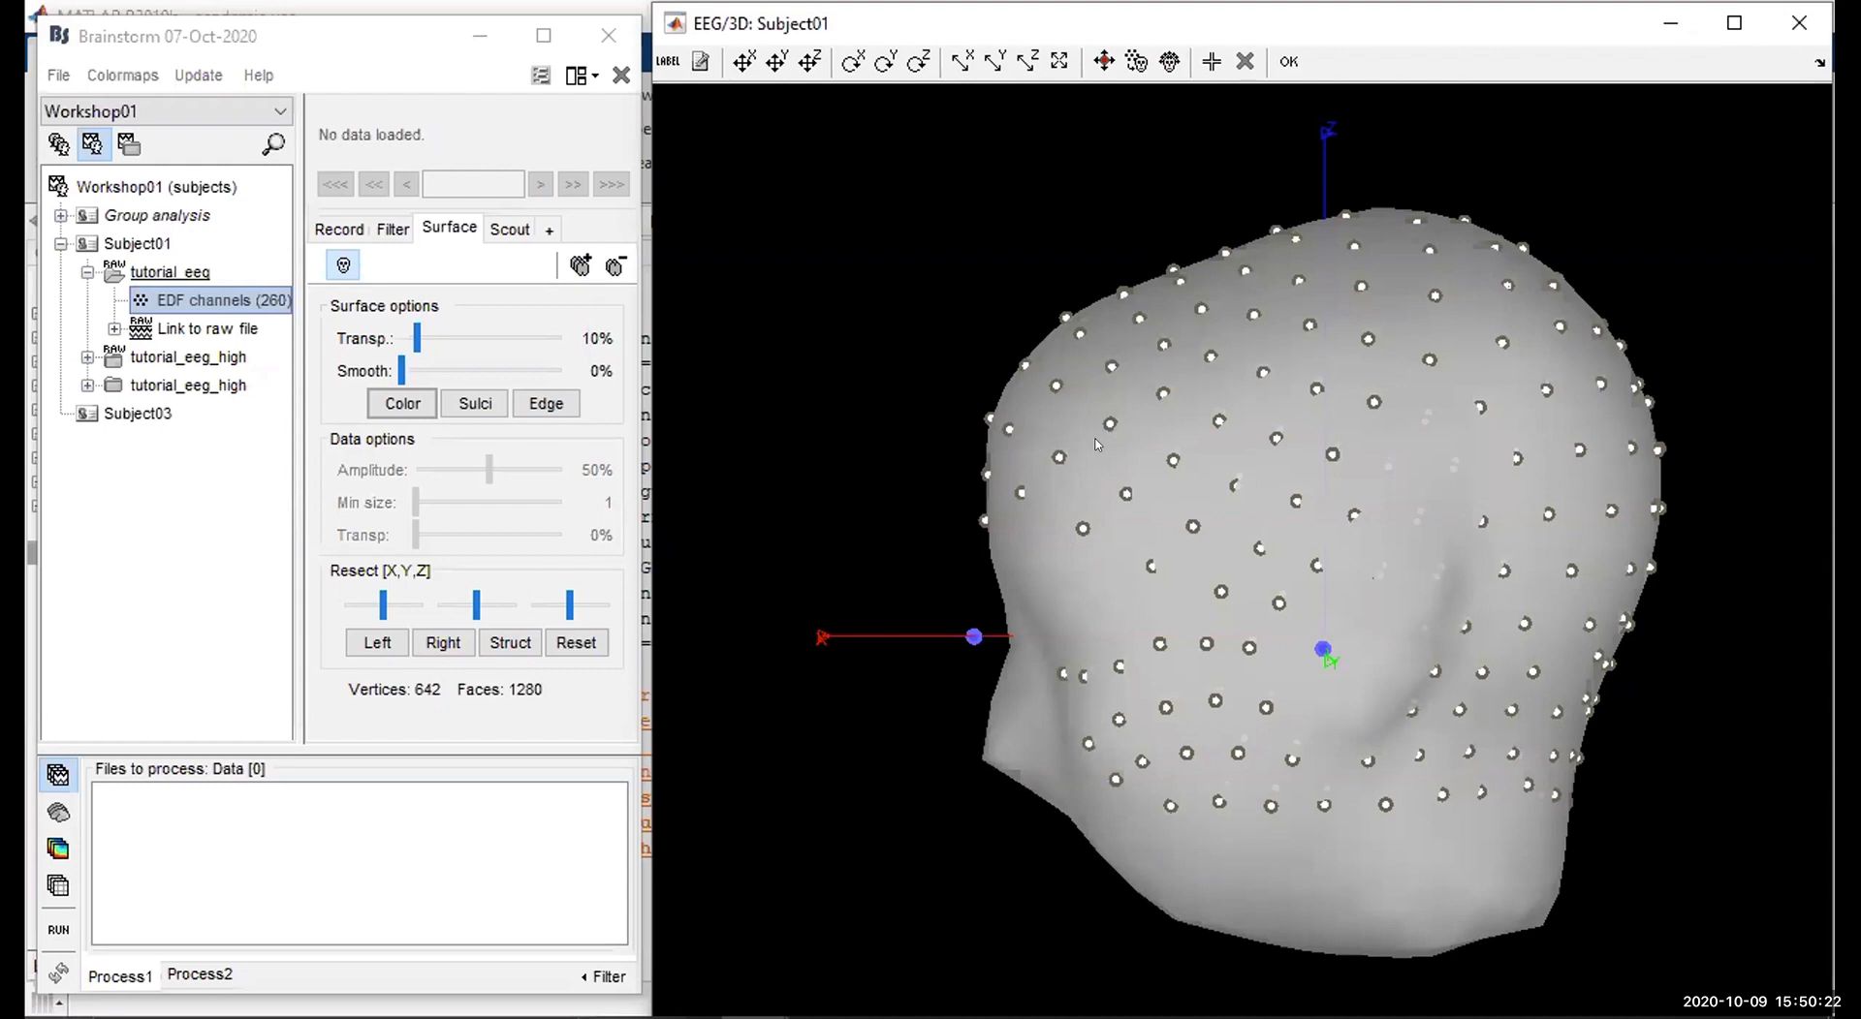
left_click(1798, 20)
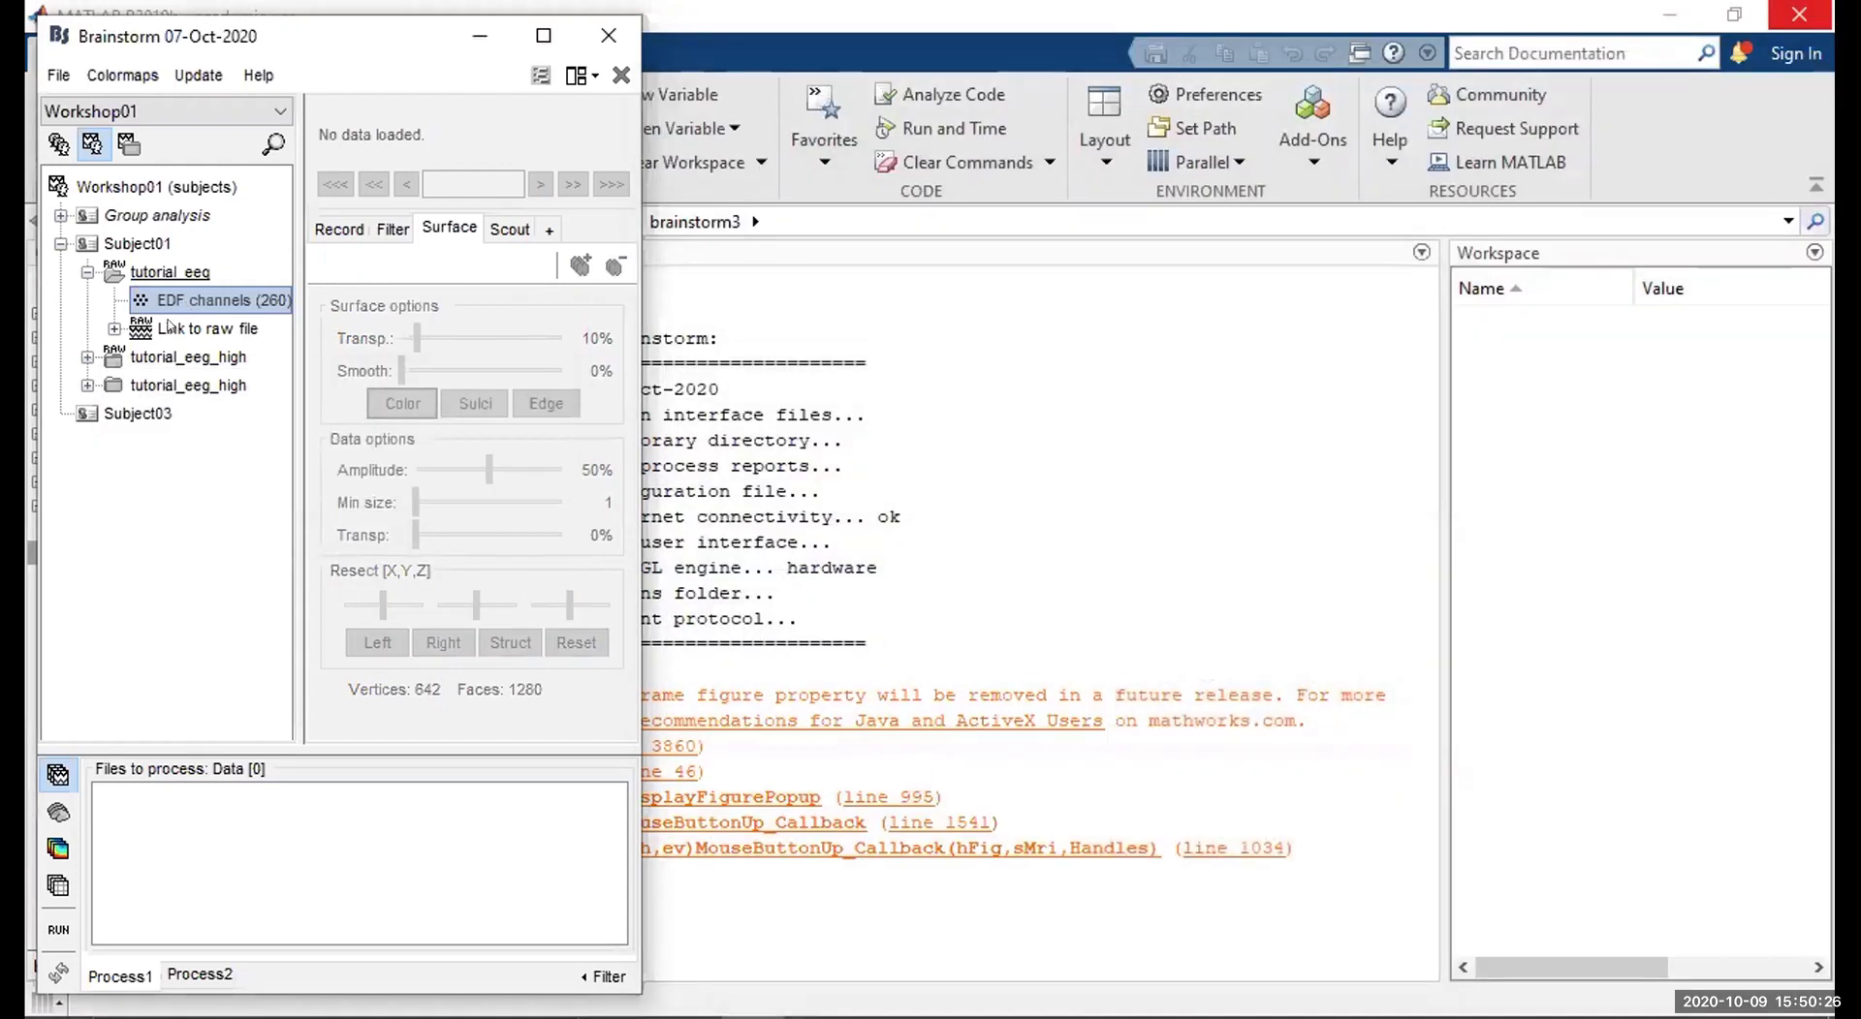
Open tutorial_eeg's raw recording and display its channels in columns instead of superimposed.
mouse_move(167, 330)
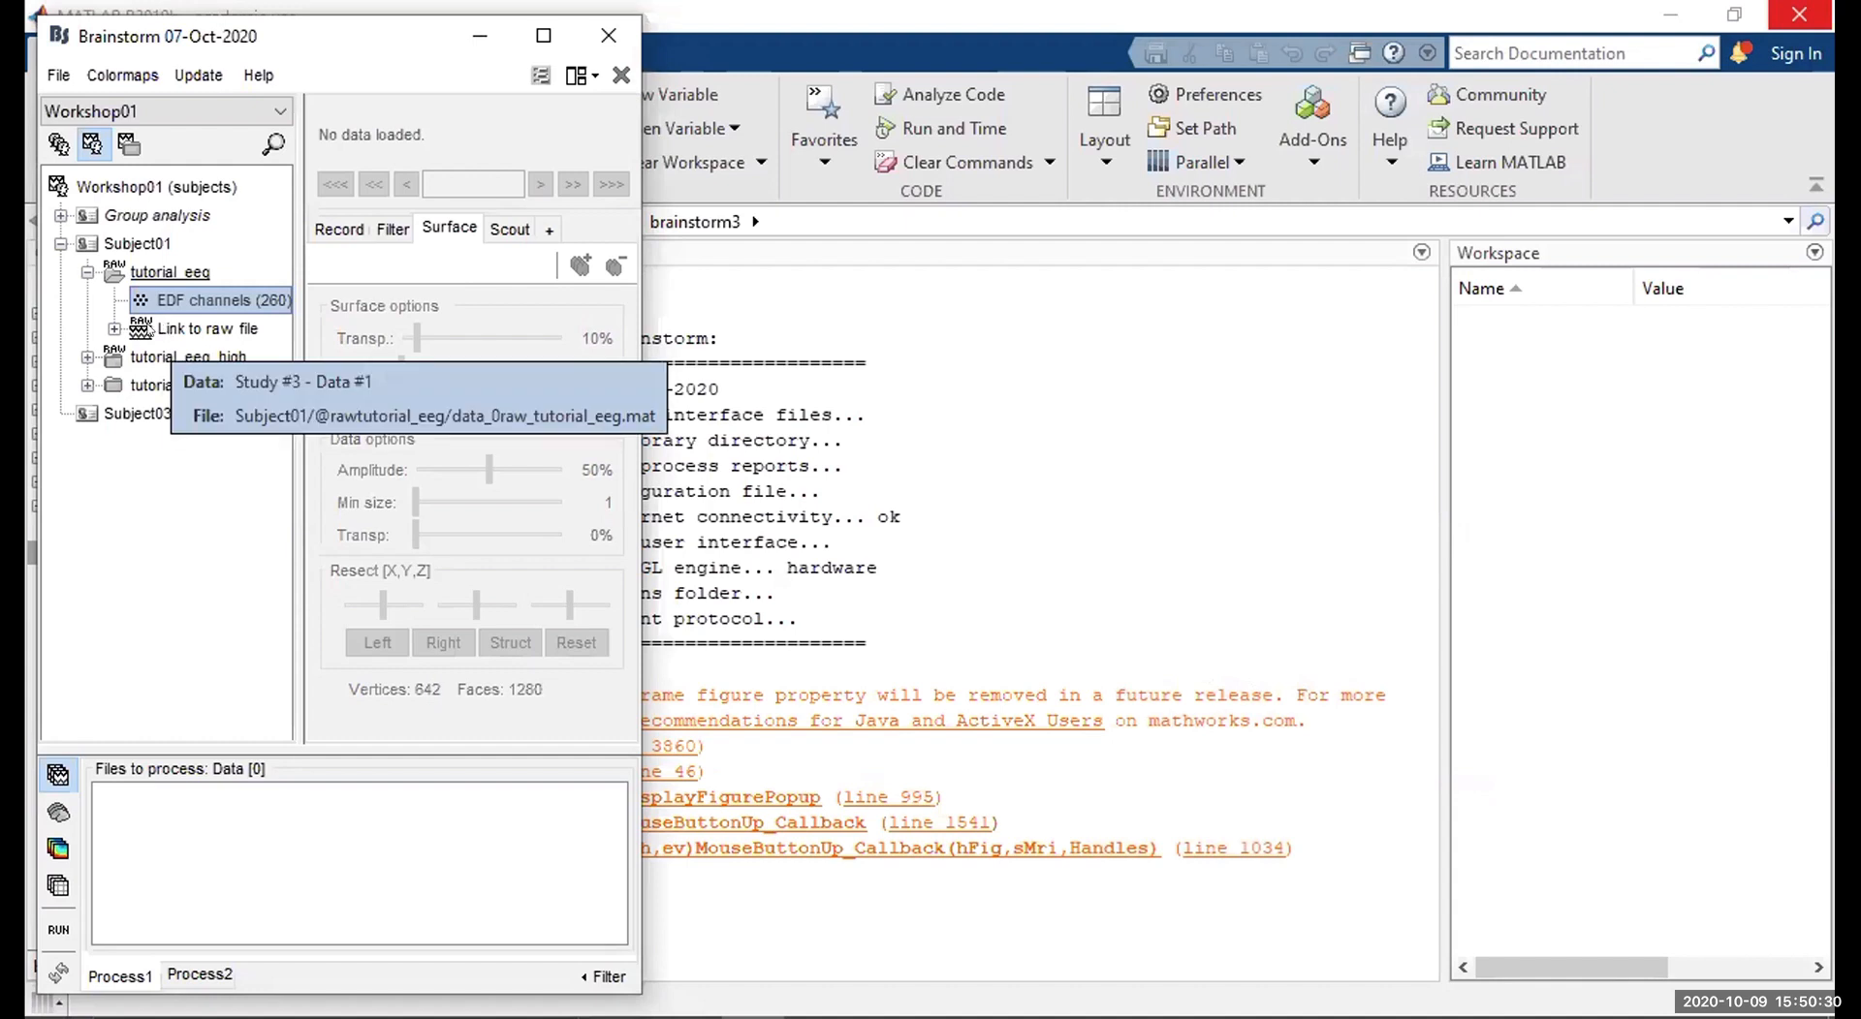
double_click(146, 330)
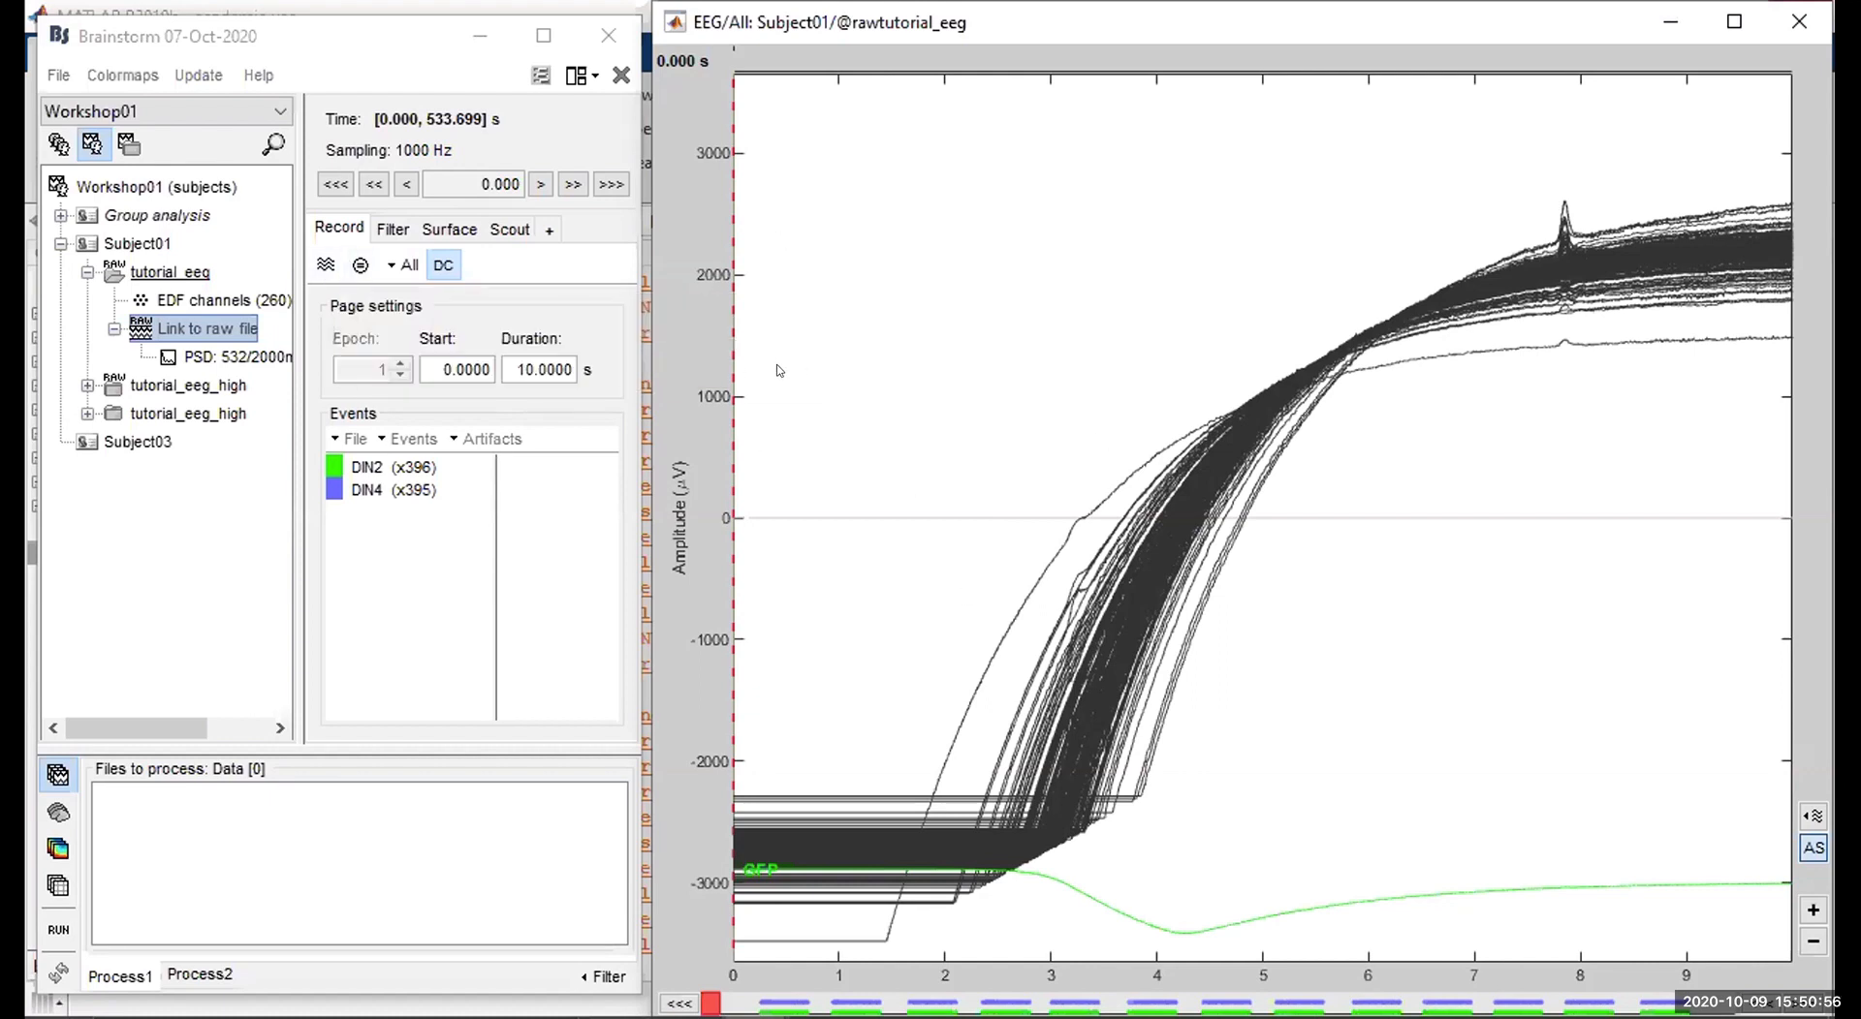
left_click(783, 400)
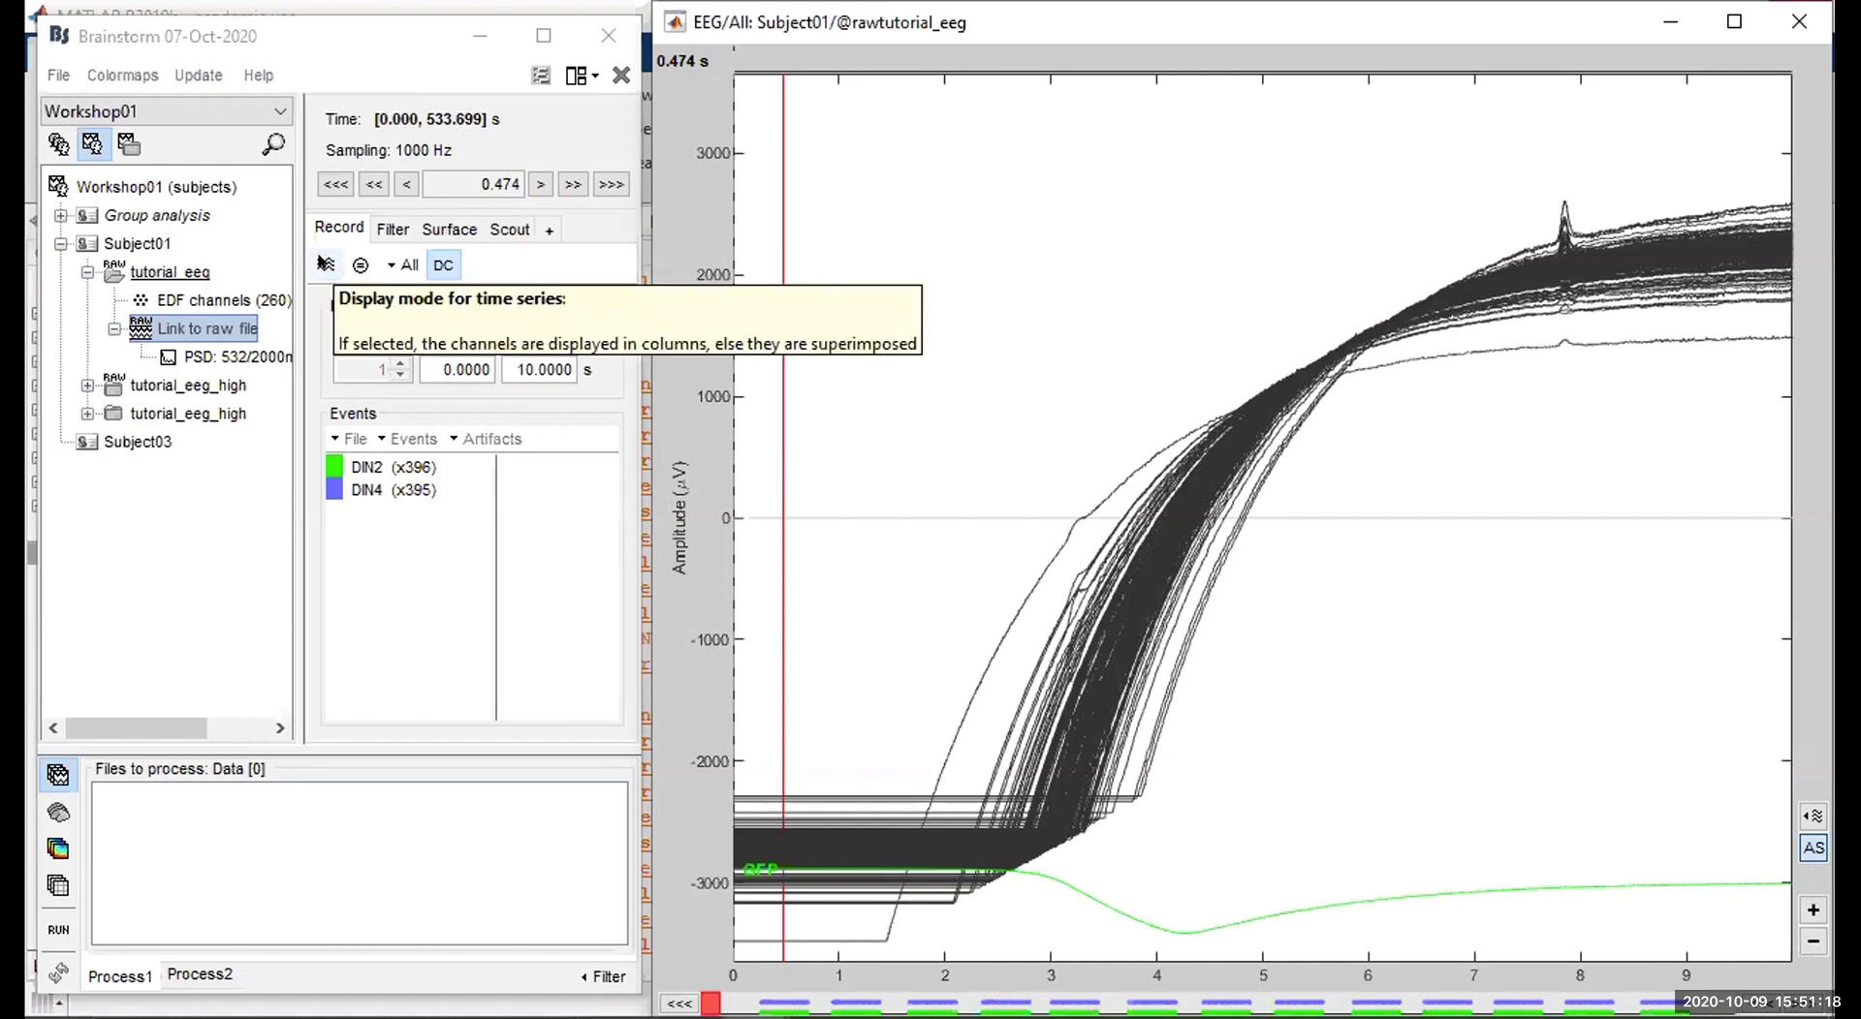
left_click(326, 263)
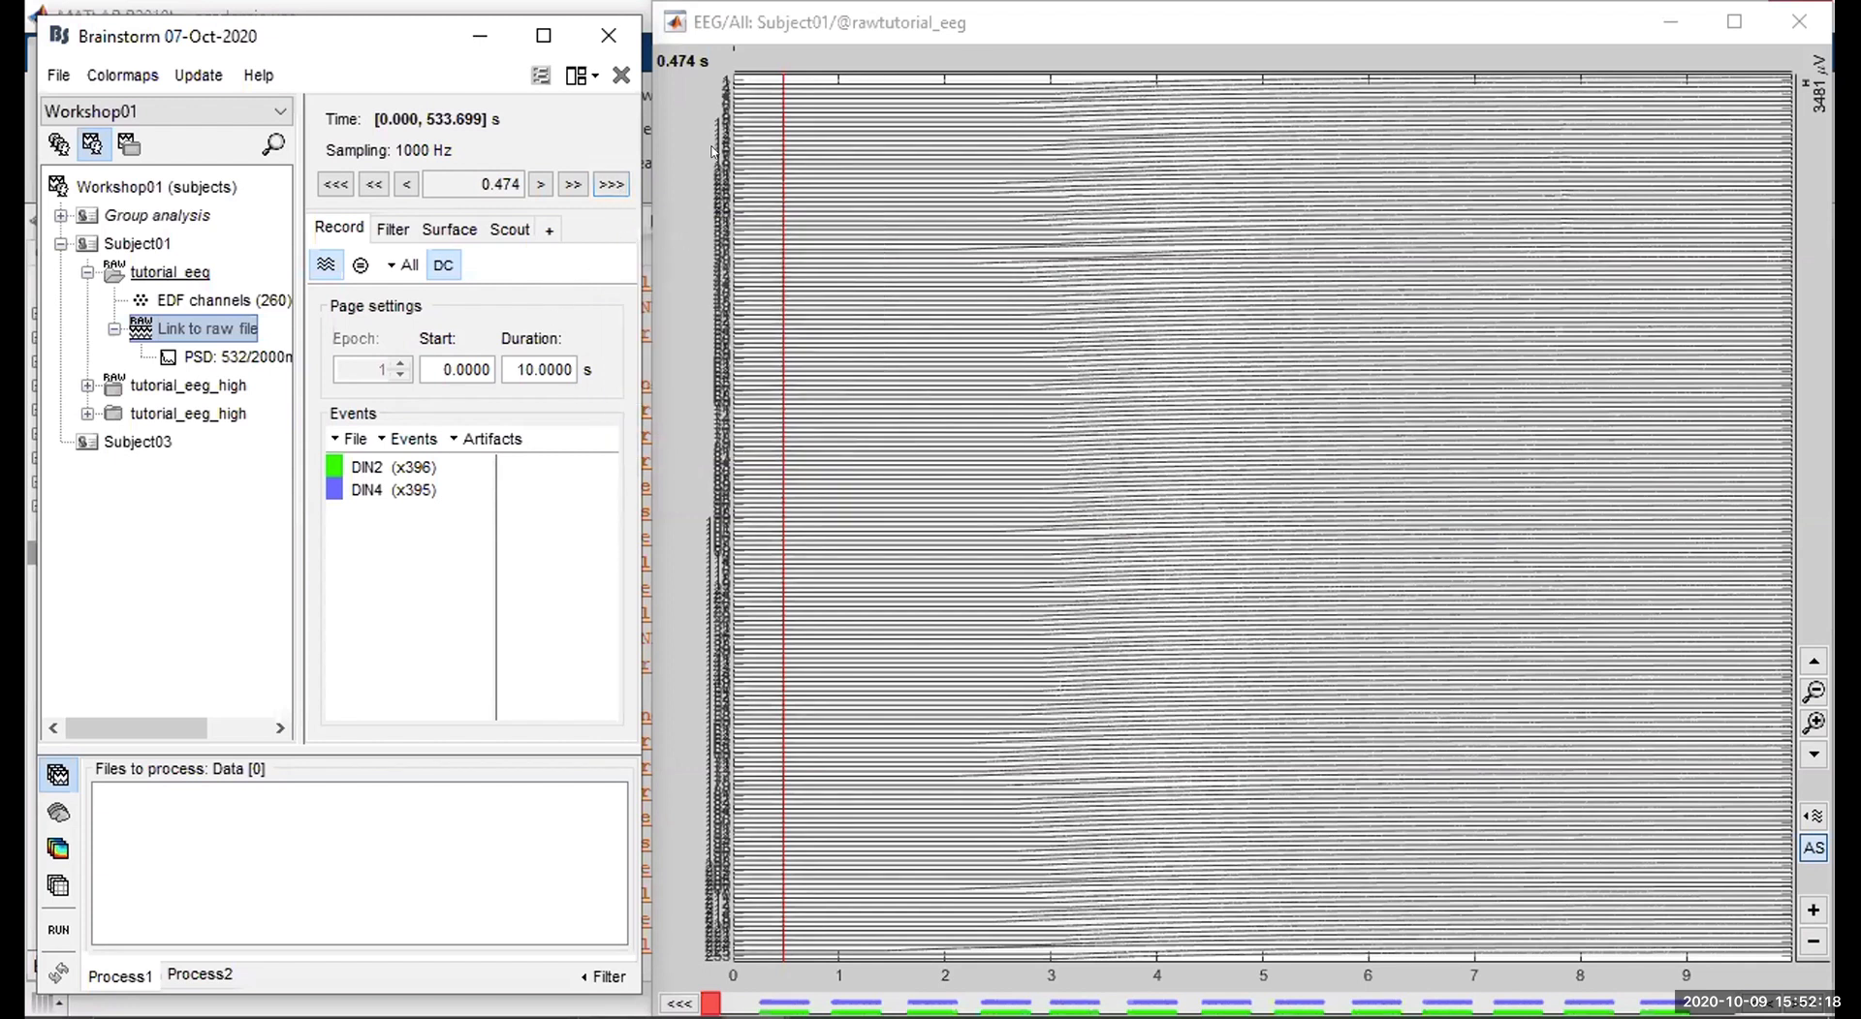
Page forward through the EEG recording to the page starting at 54 s and increase the amplitude scaling of the traces.
left_click(755, 55)
left_click(758, 434)
scroll(833, 485, "up", 2)
key("F3")
key("F3")
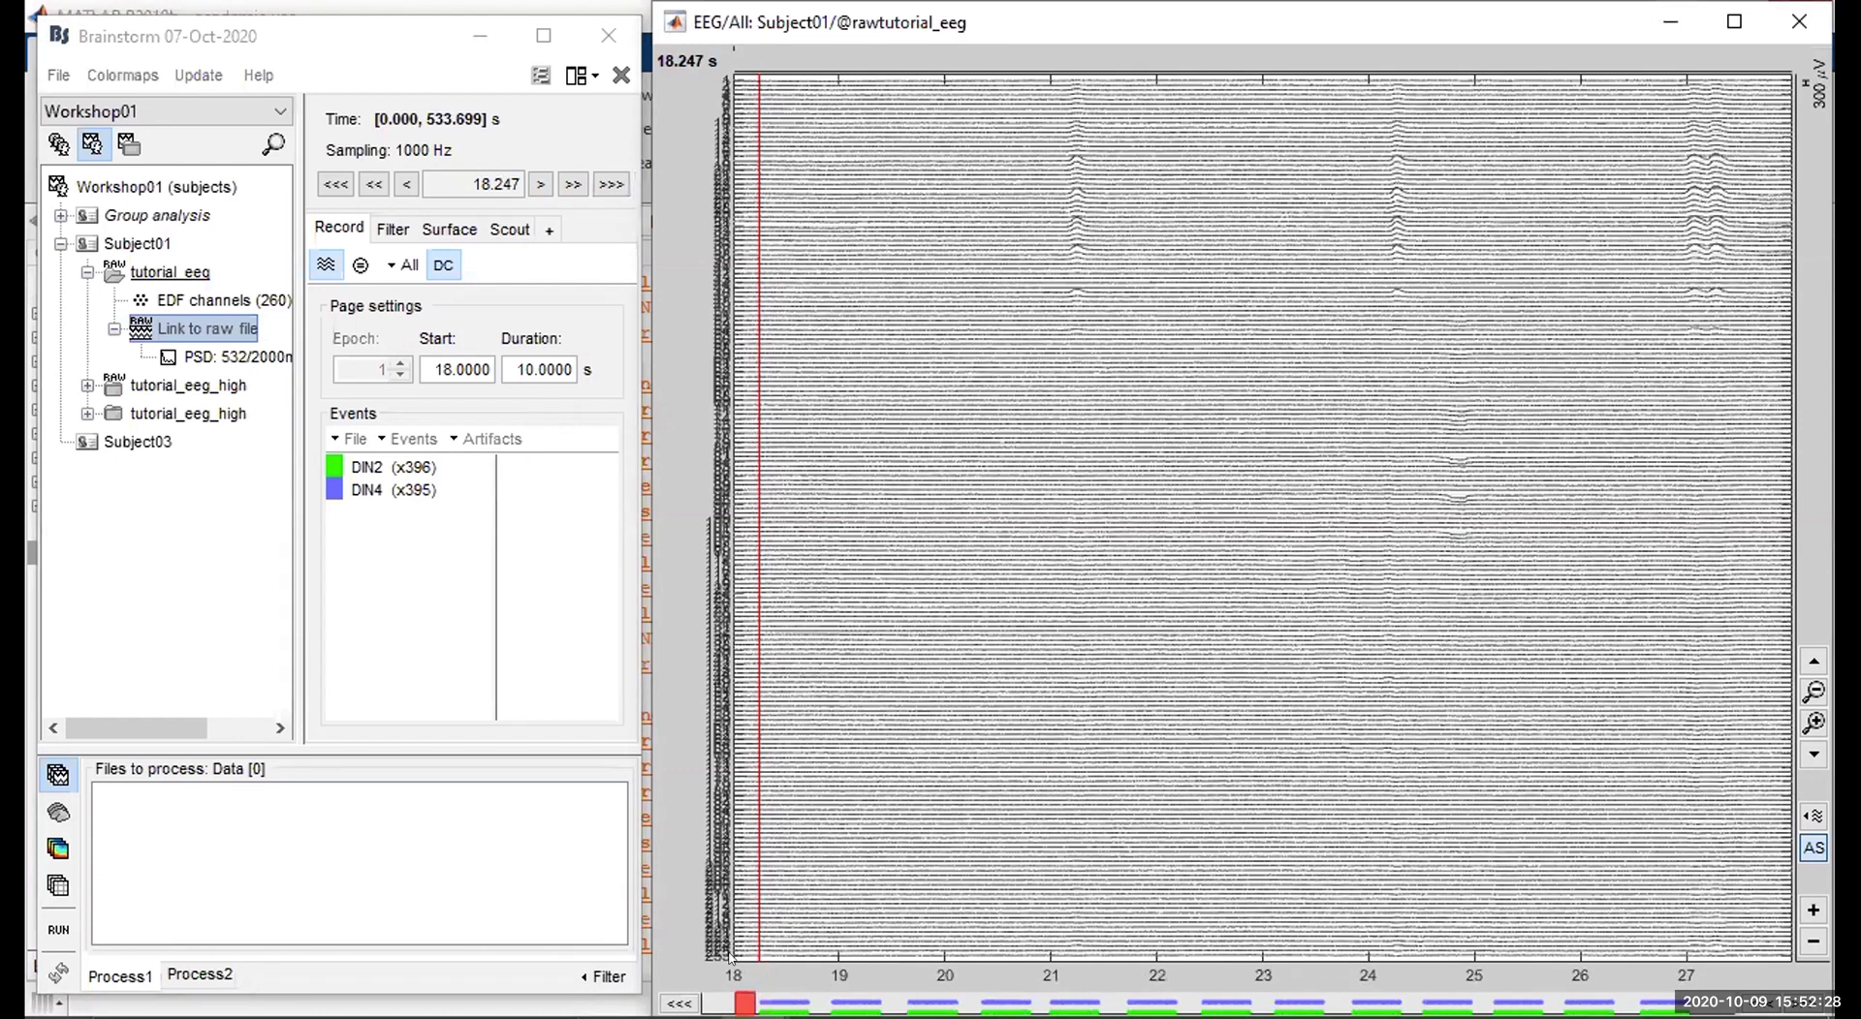
key("F3")
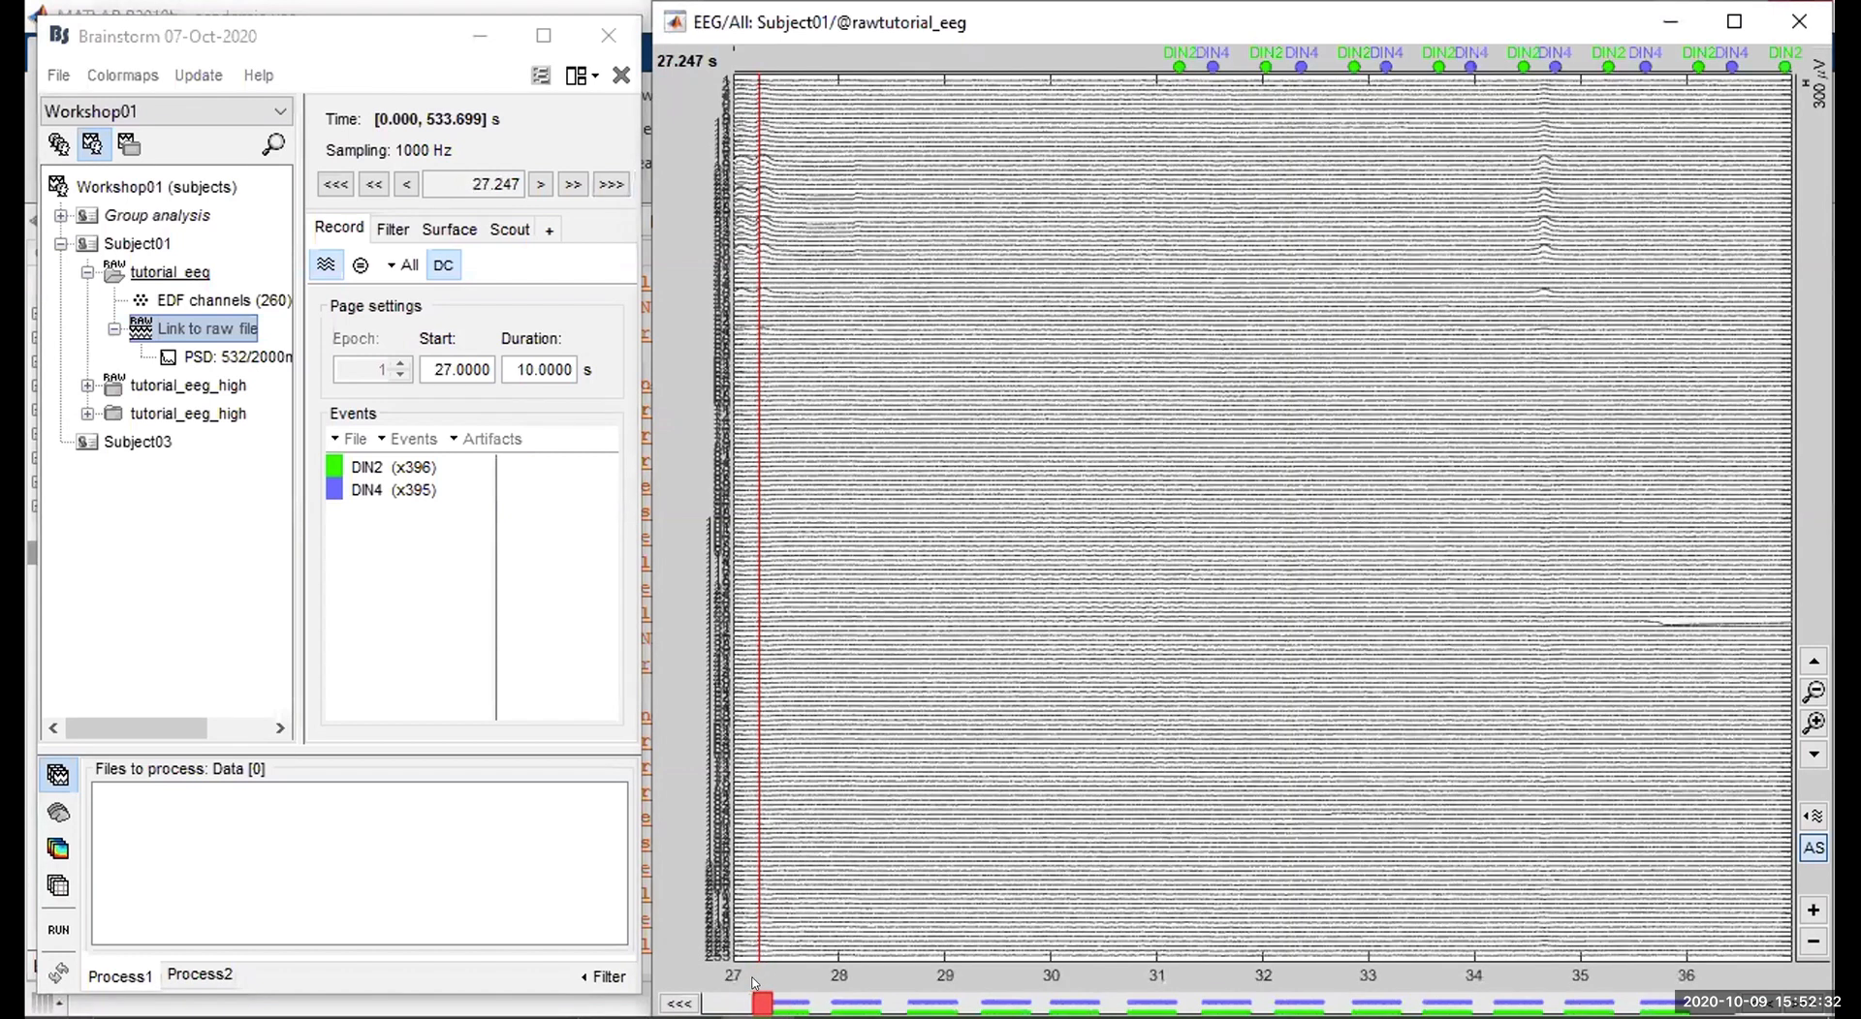
key("F3")
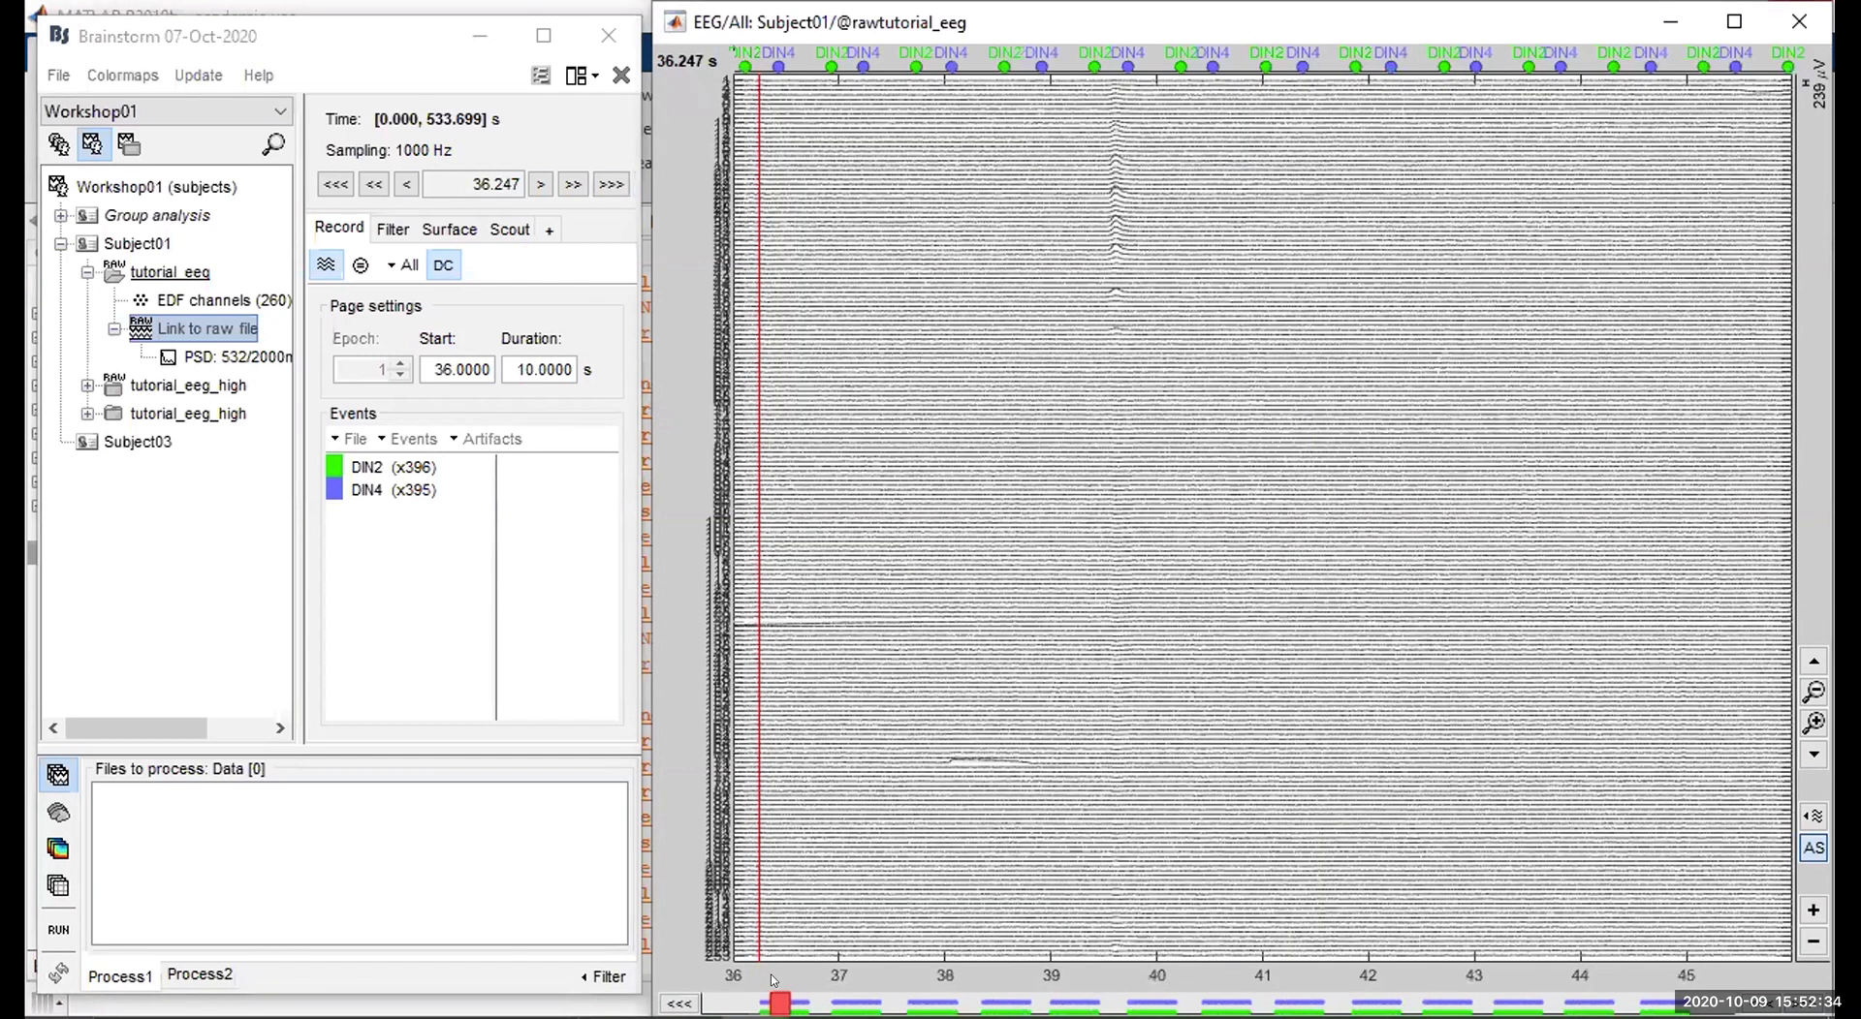
key("F3")
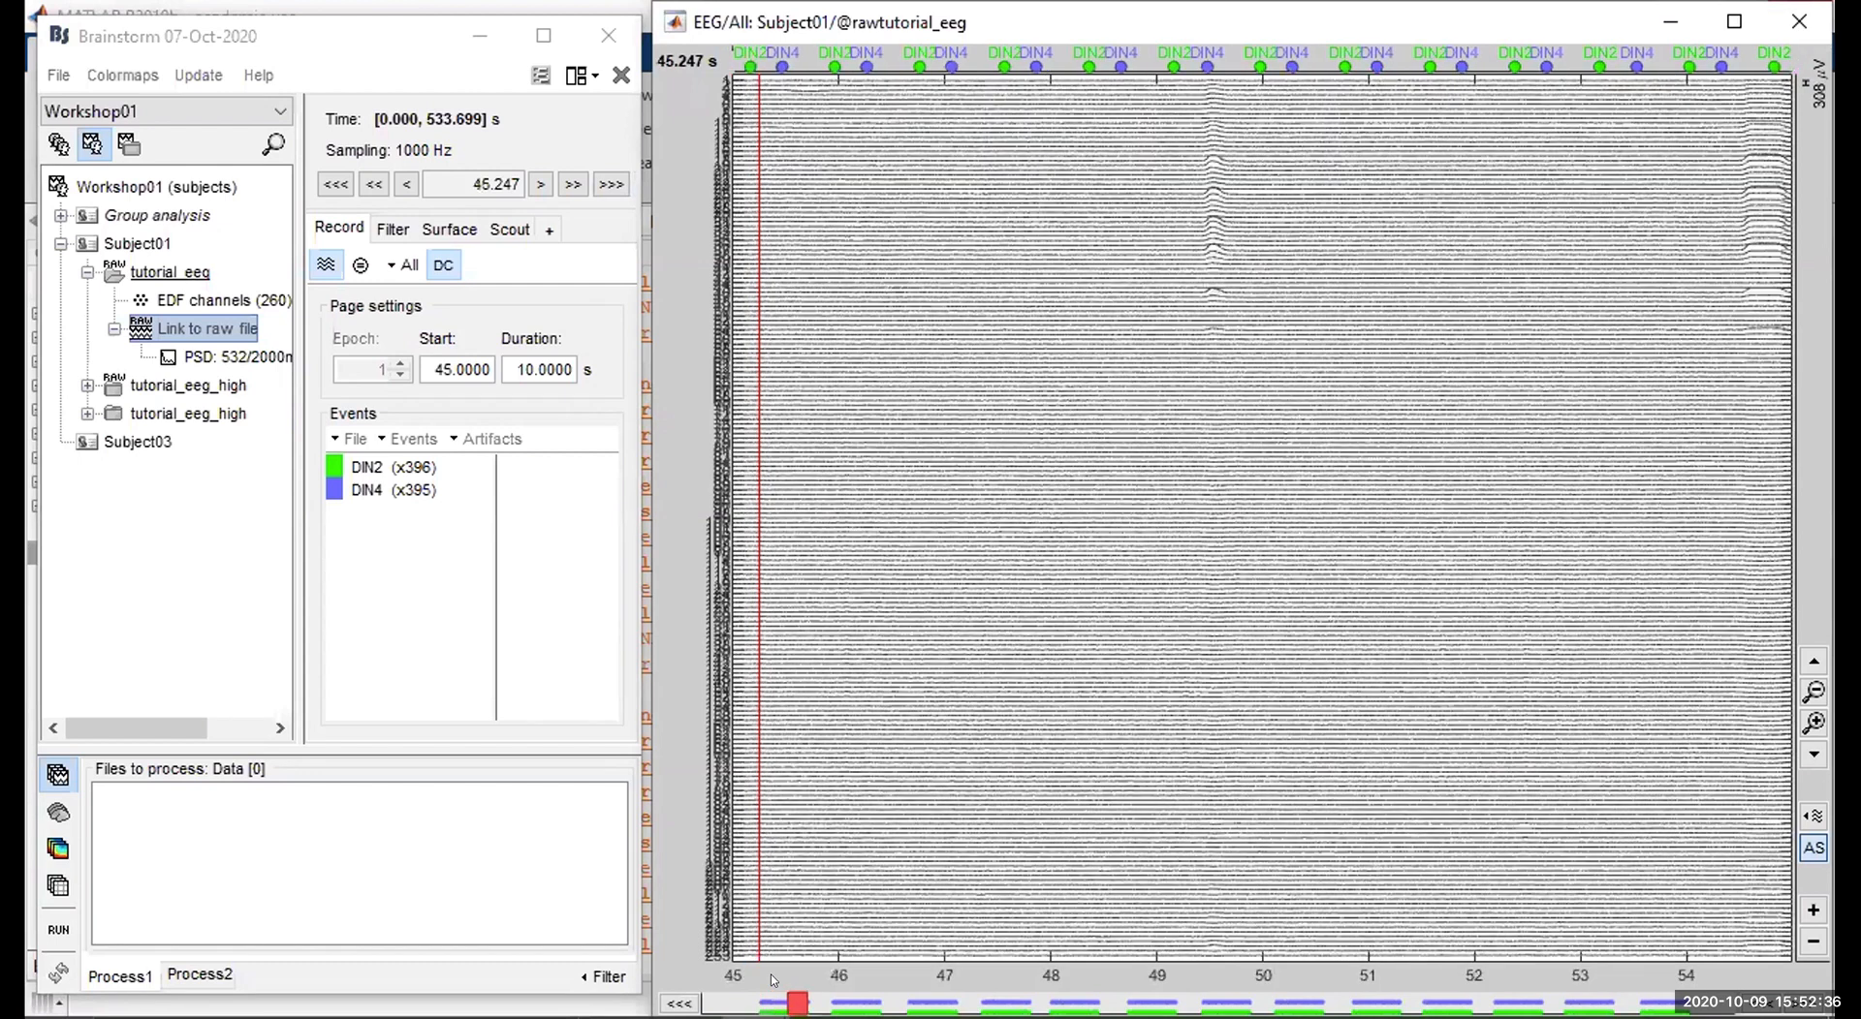
key("F3")
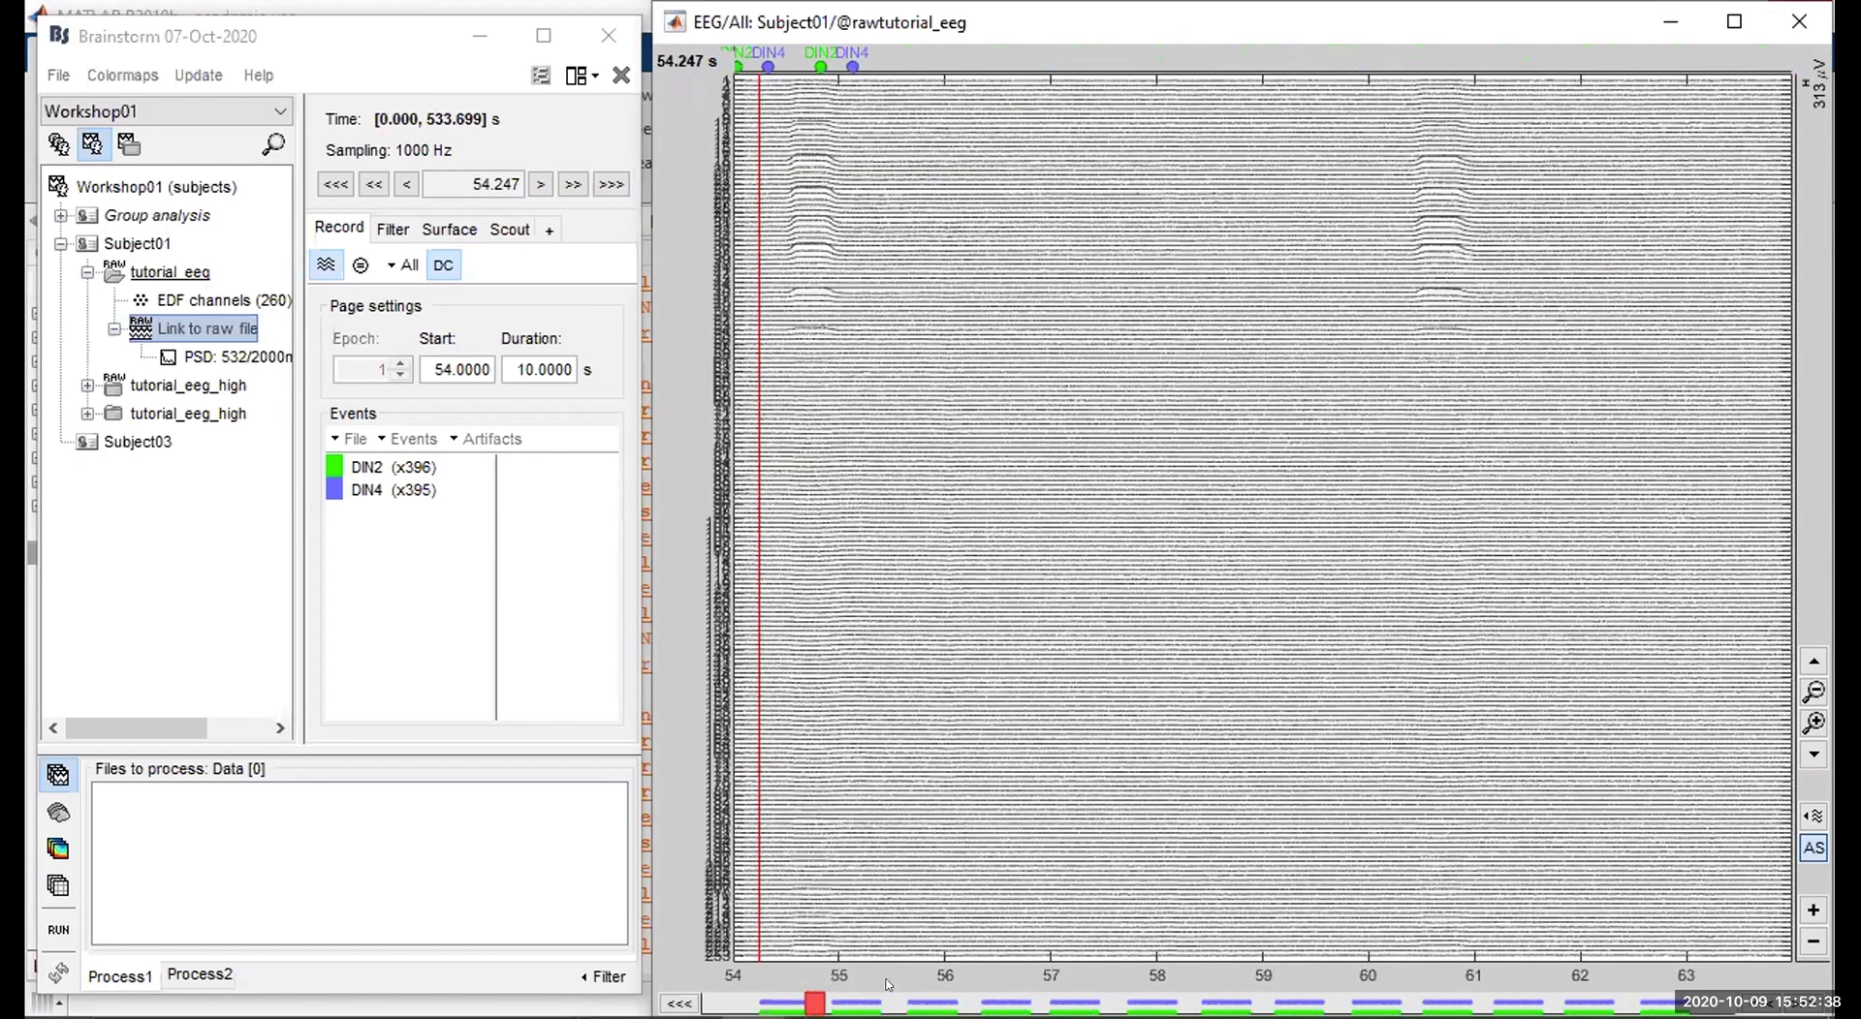
key("plus")
key("plus")
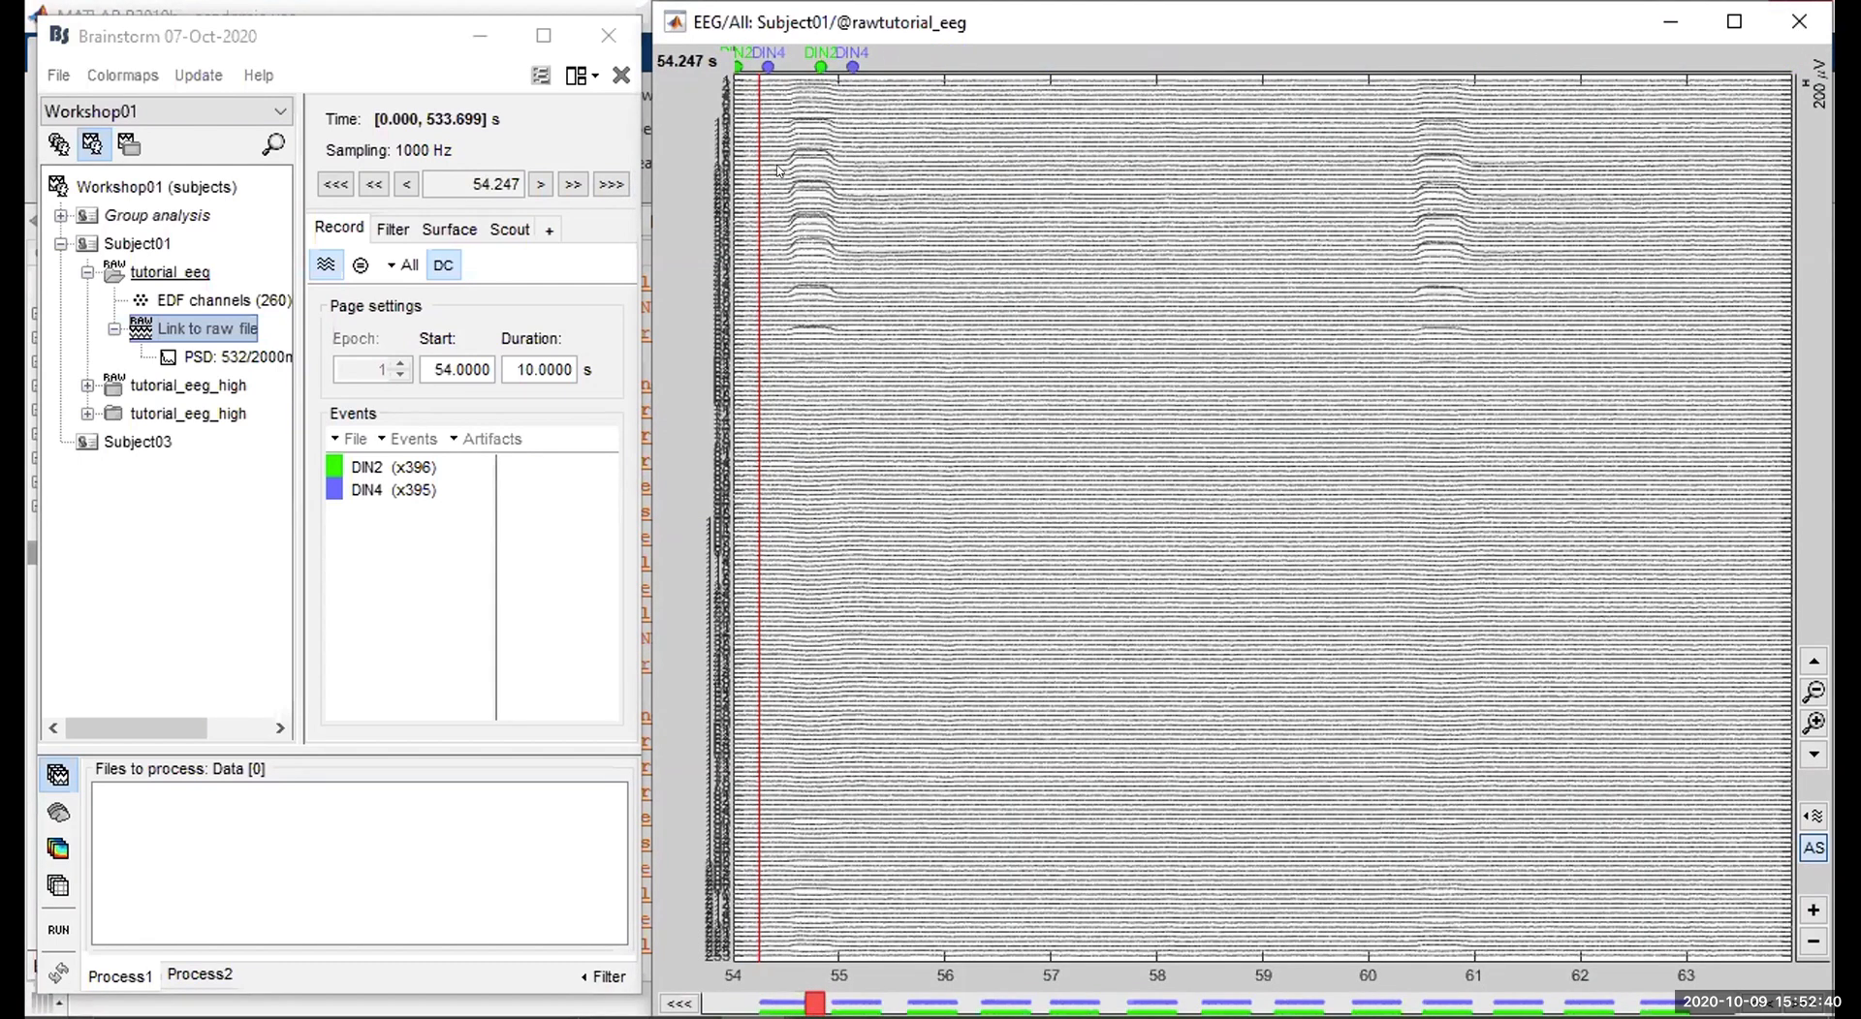
Select the artifact segment from about 54.567 to 55.008 s, examine the options available for it and clear the selection.
left_click(778, 55)
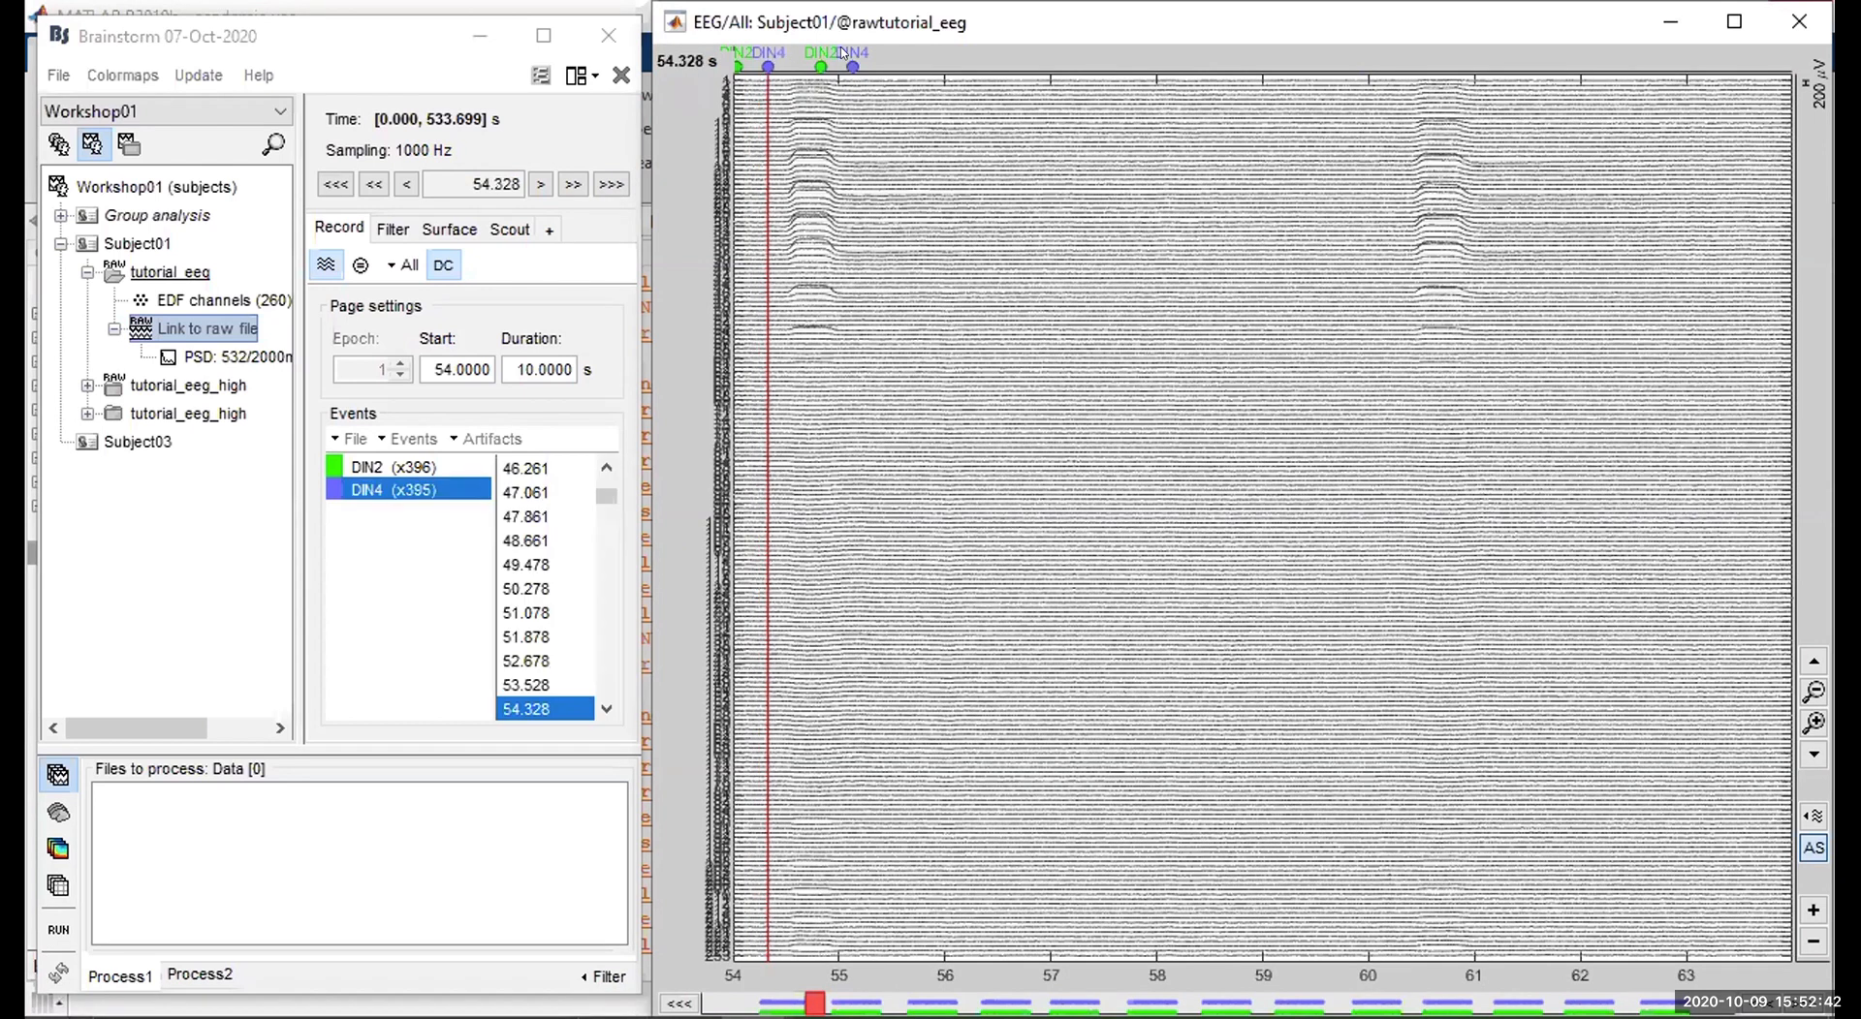
left_click_drag(799, 59, 824, 60)
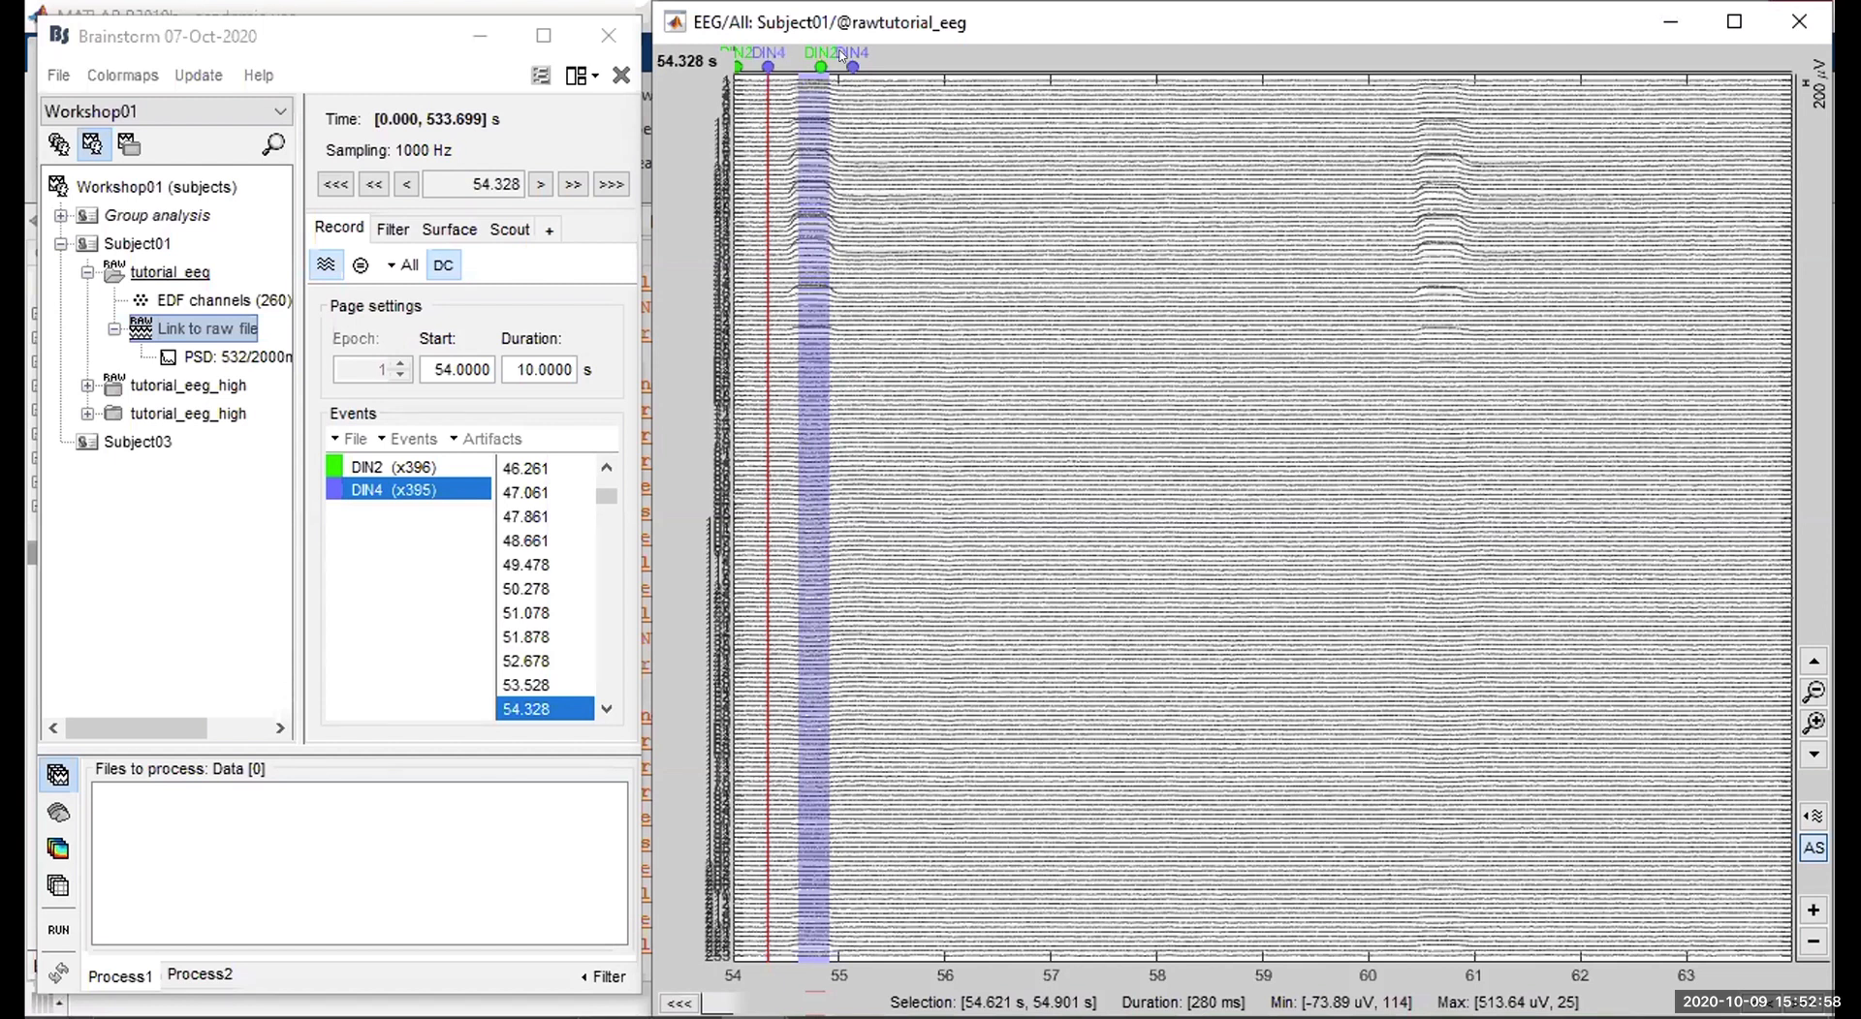
left_click_drag(841, 74, 804, 187)
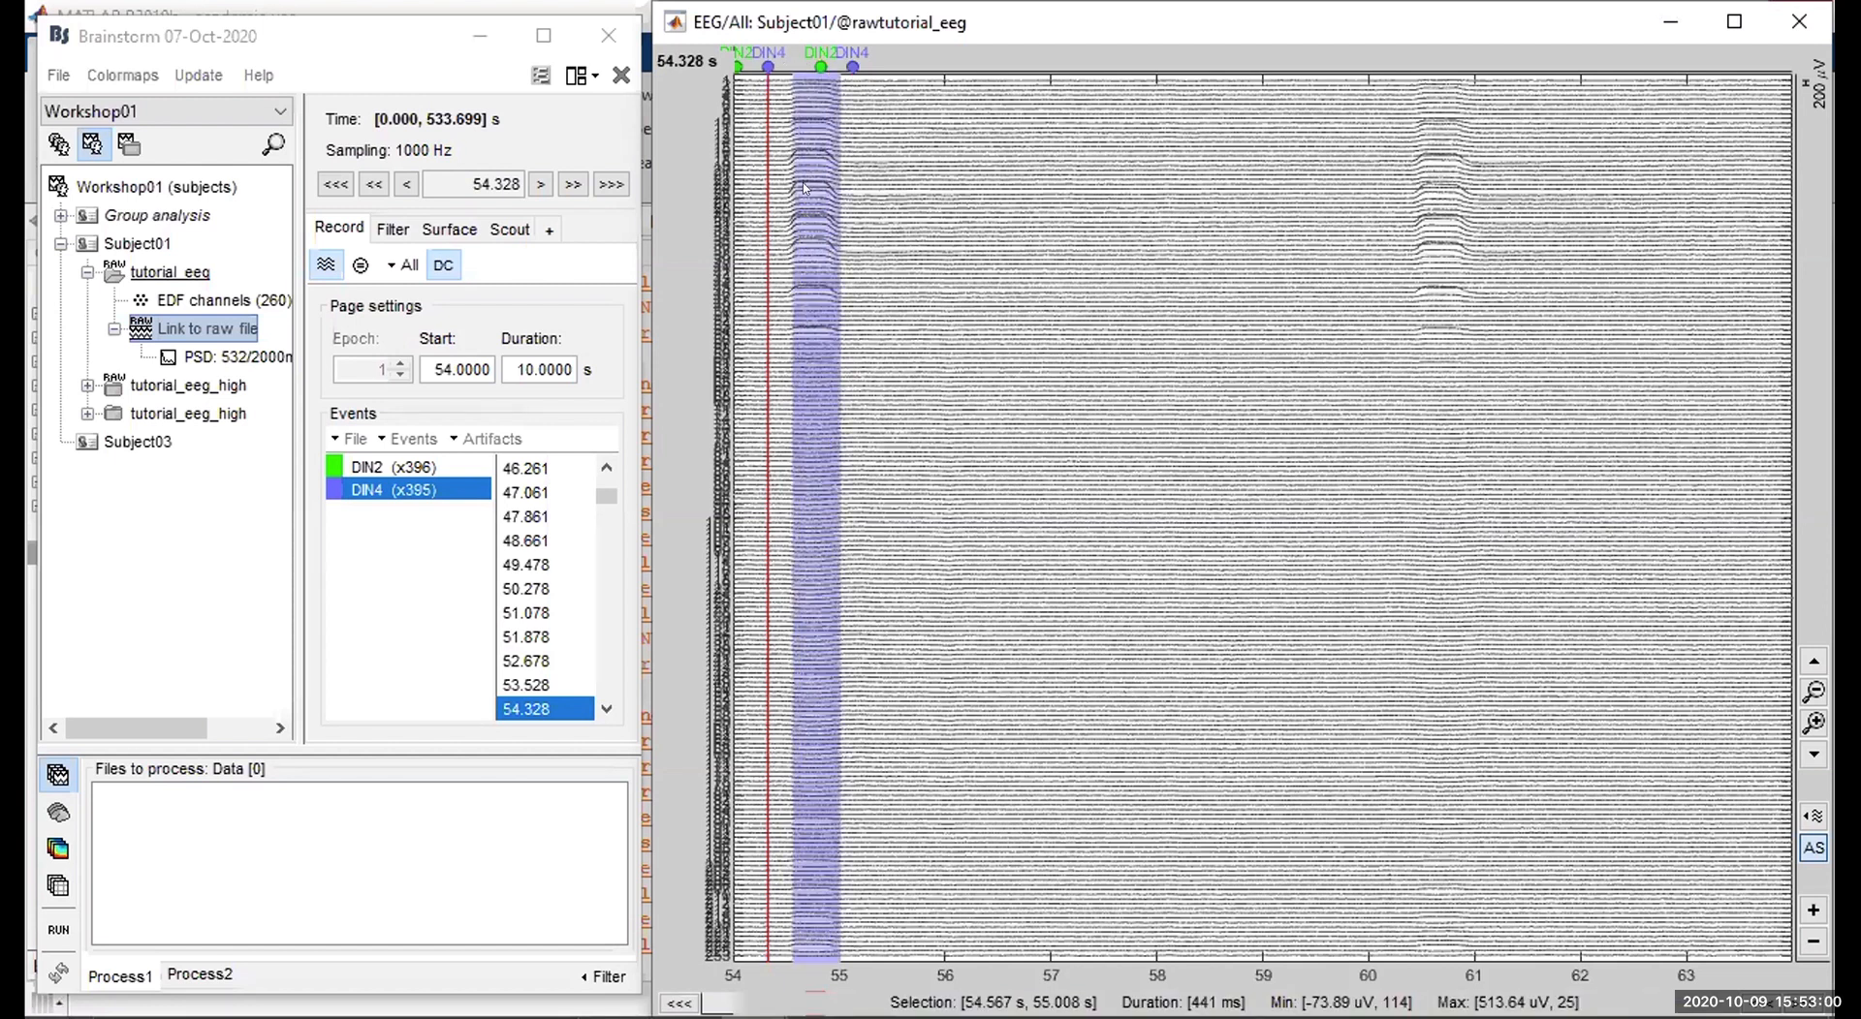
right_click(805, 187)
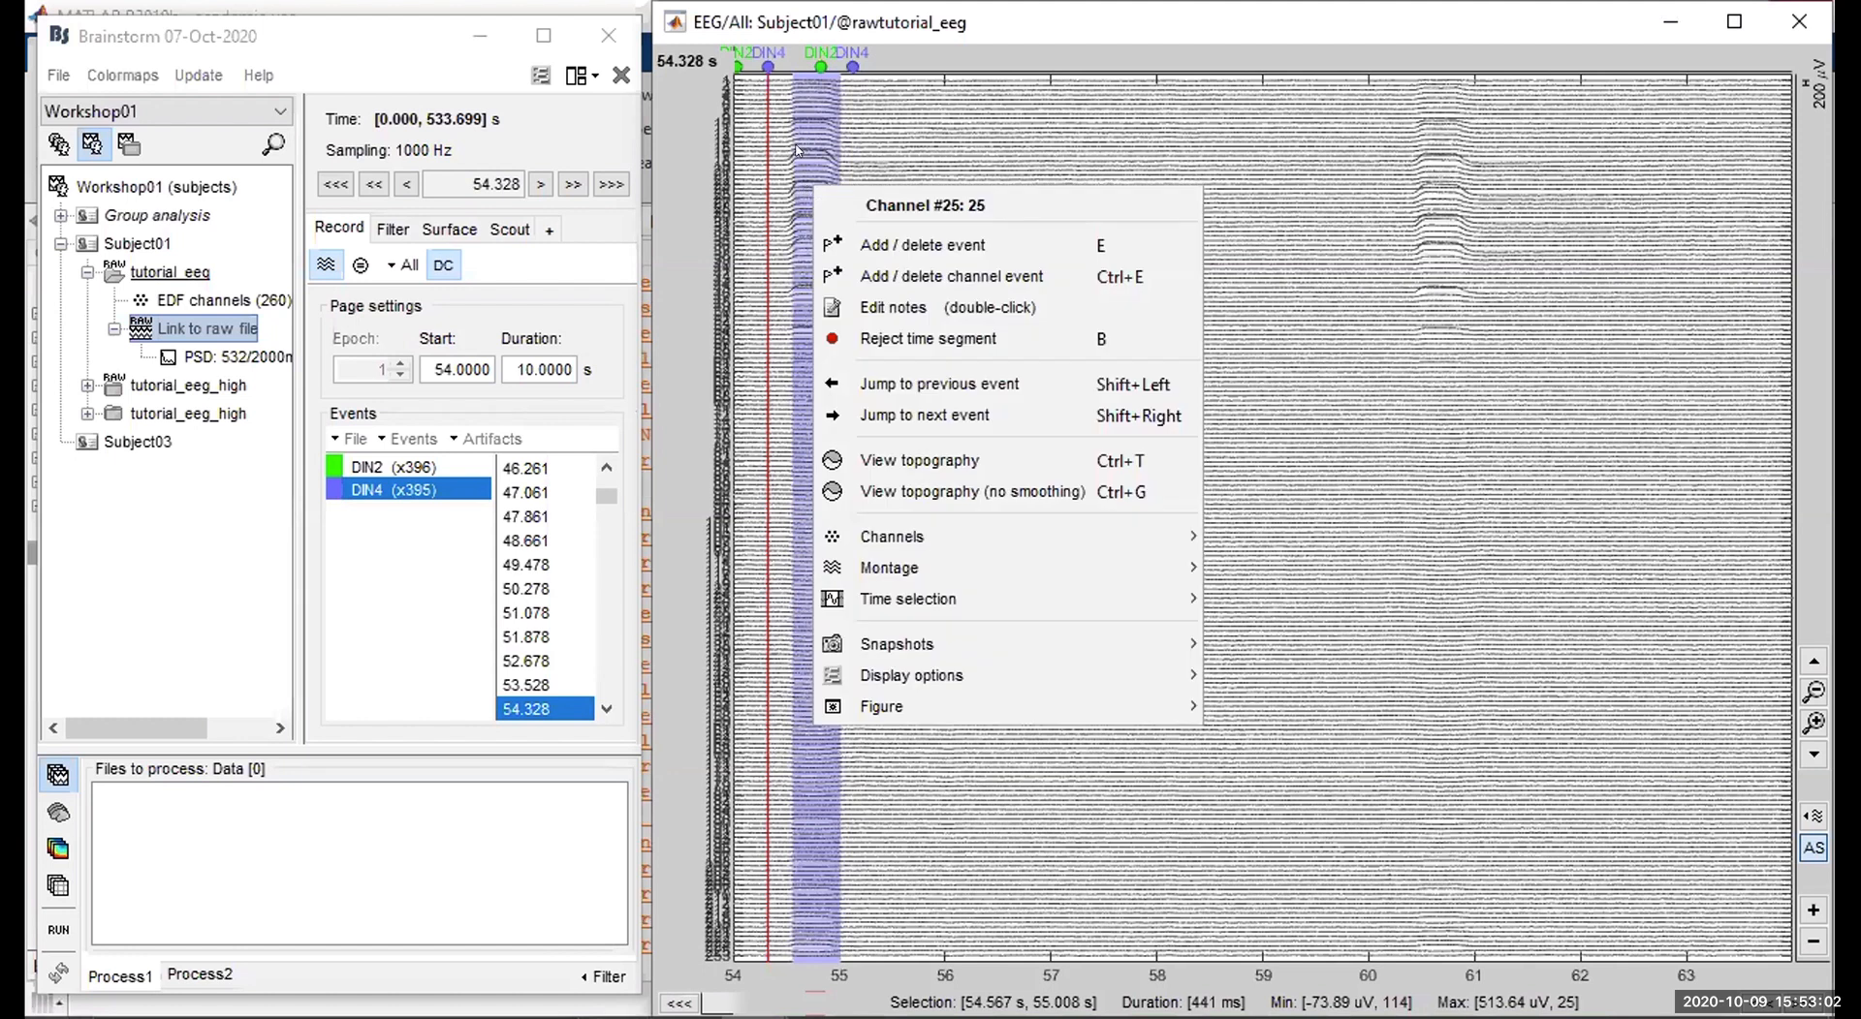
left_click(877, 57)
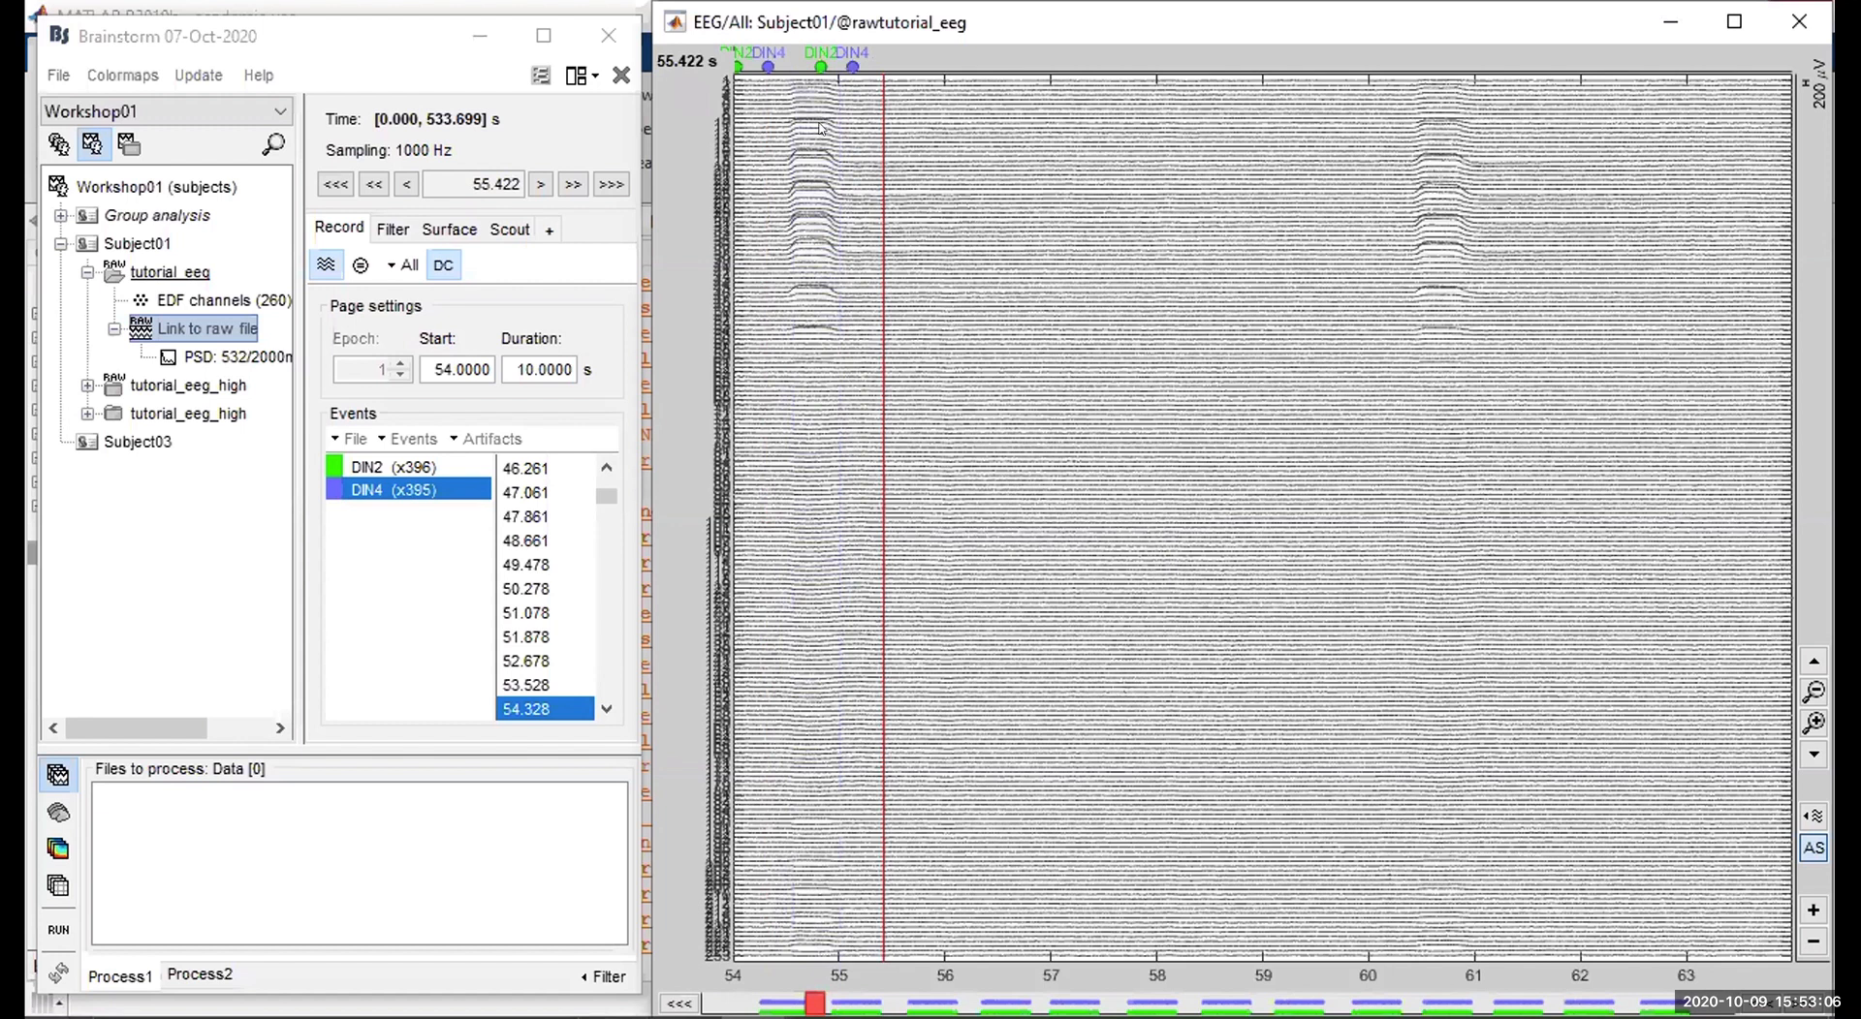
left_click(769, 65)
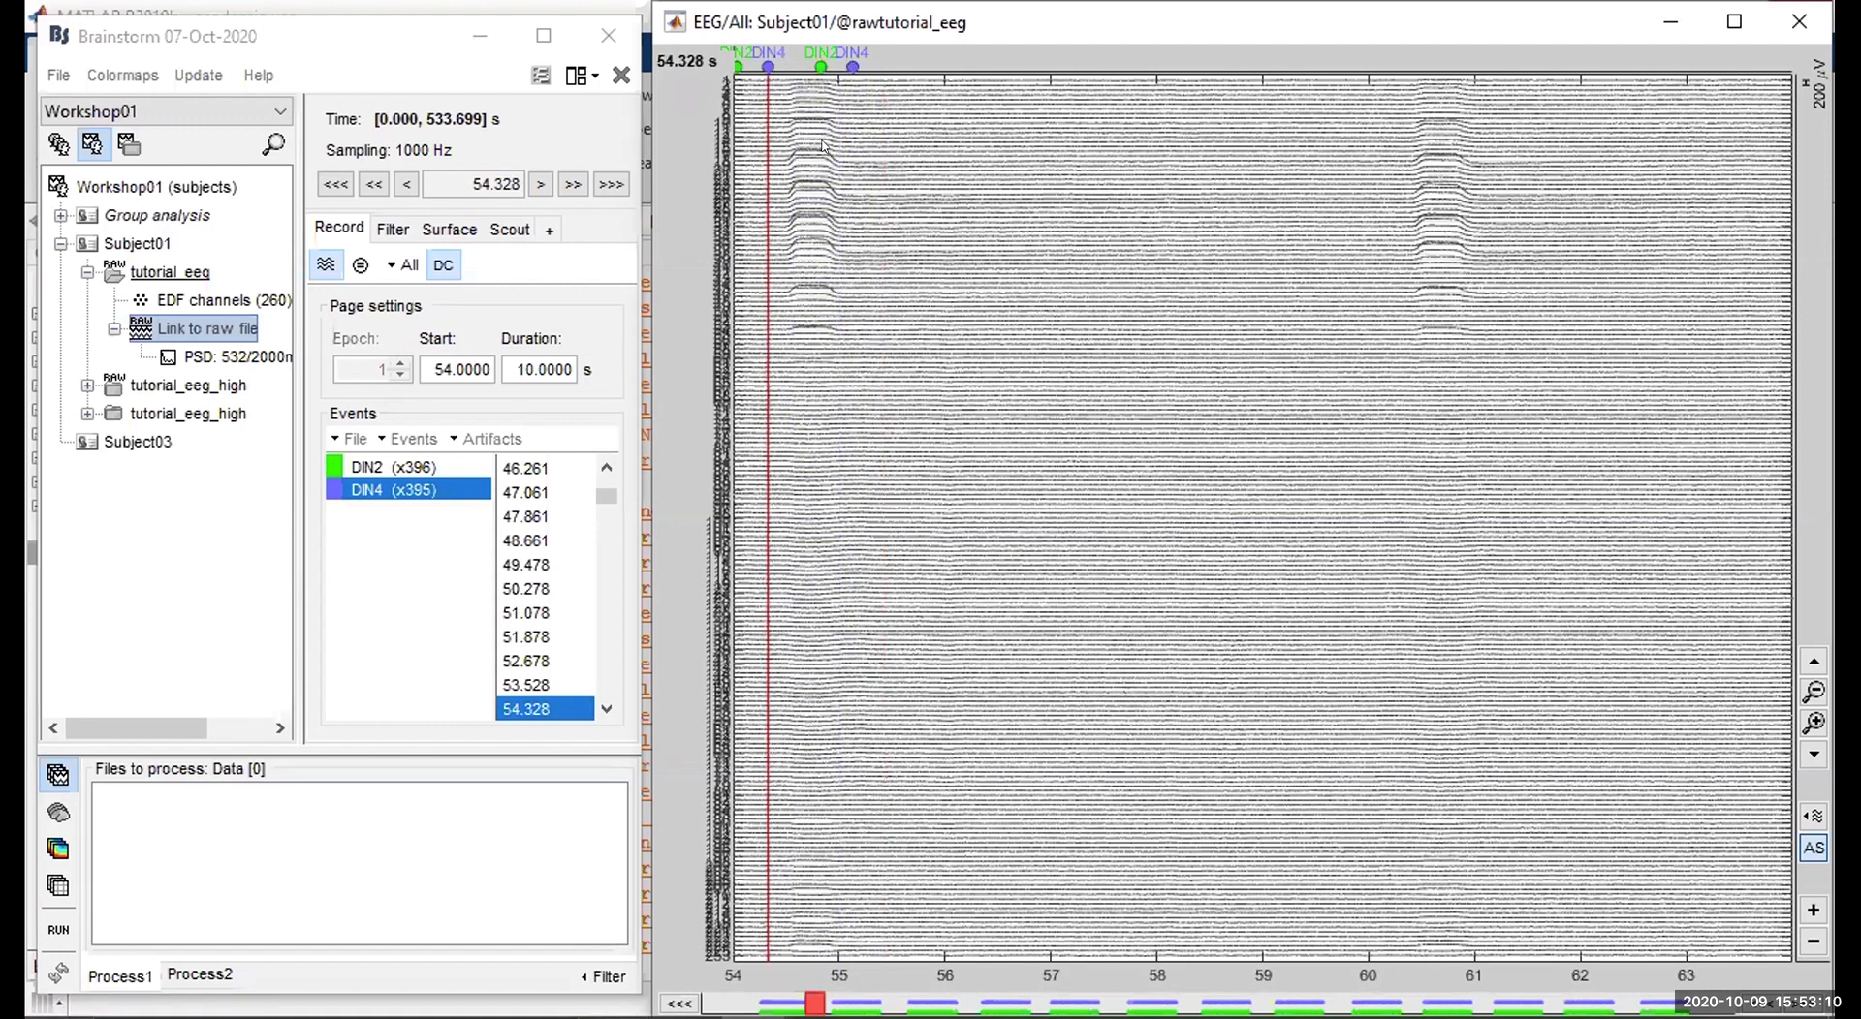
Select the artifact segment from about 60.200 to 61.108 s and reject it as a bad time segment.
left_click_drag(1390, 58, 1482, 59)
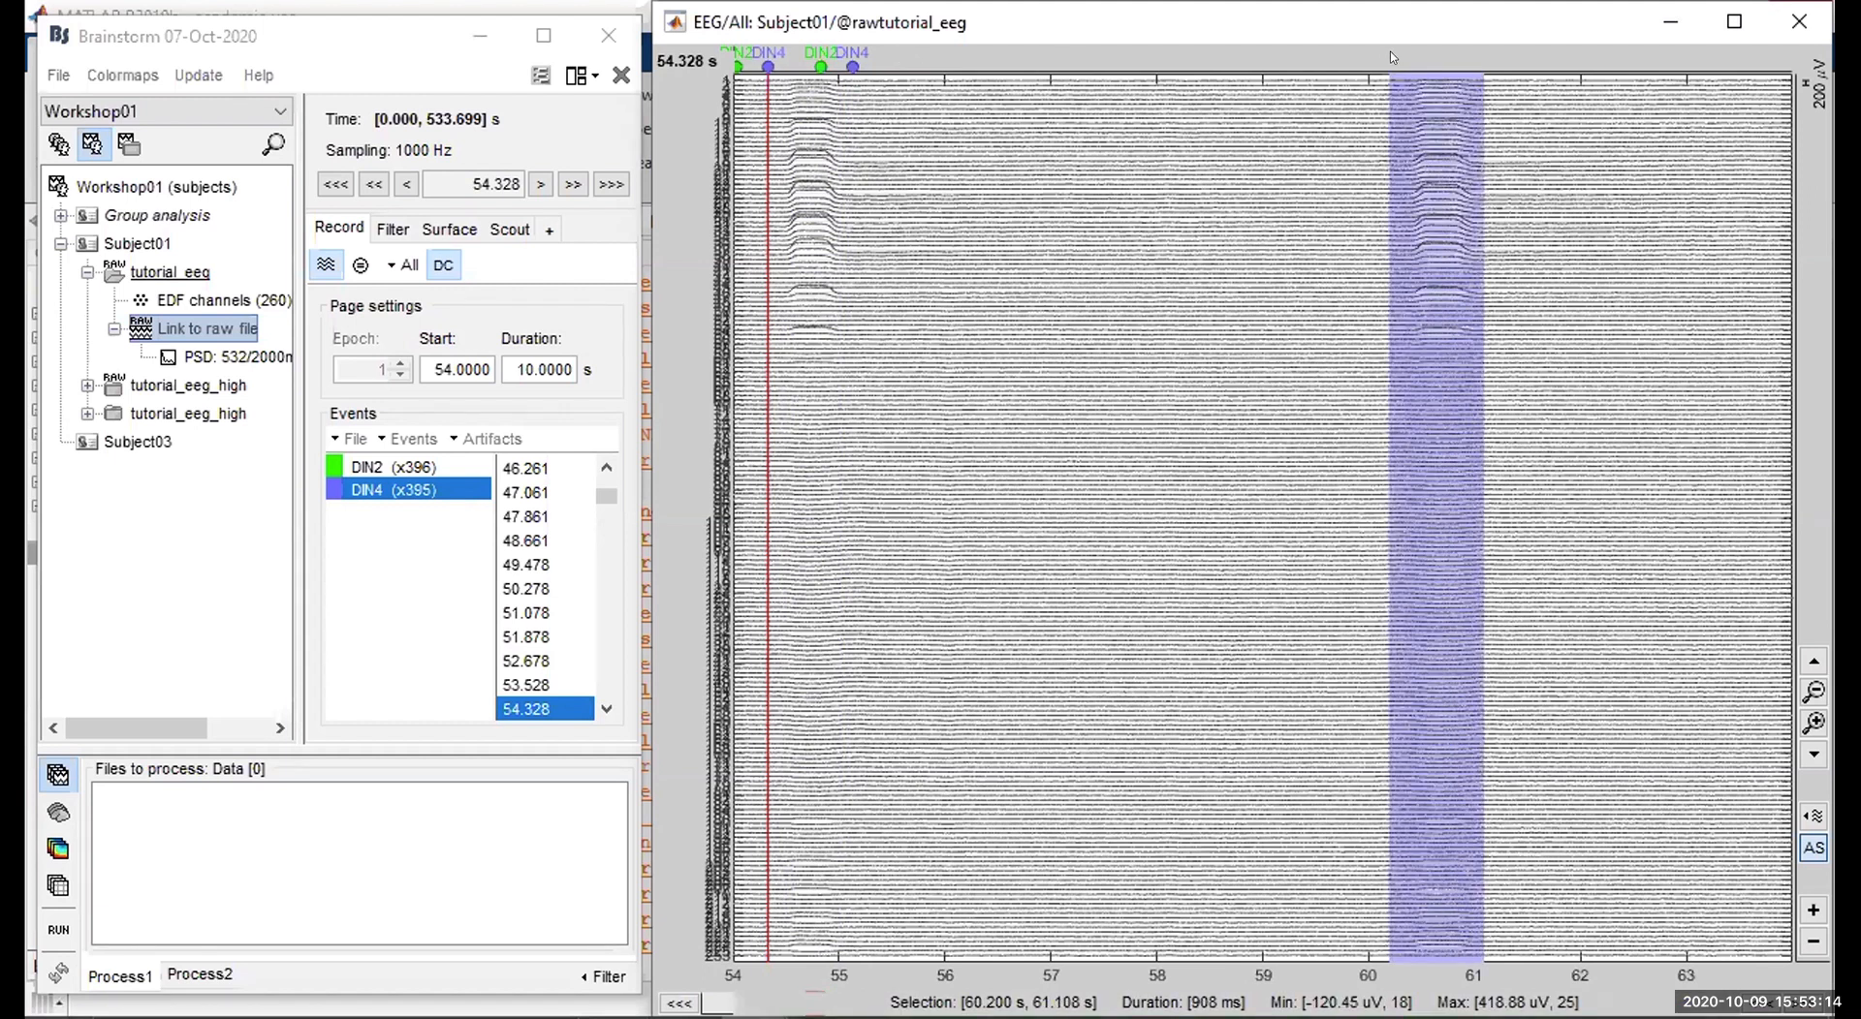
right_click(1432, 153)
left_click(1408, 78)
right_click(1393, 59)
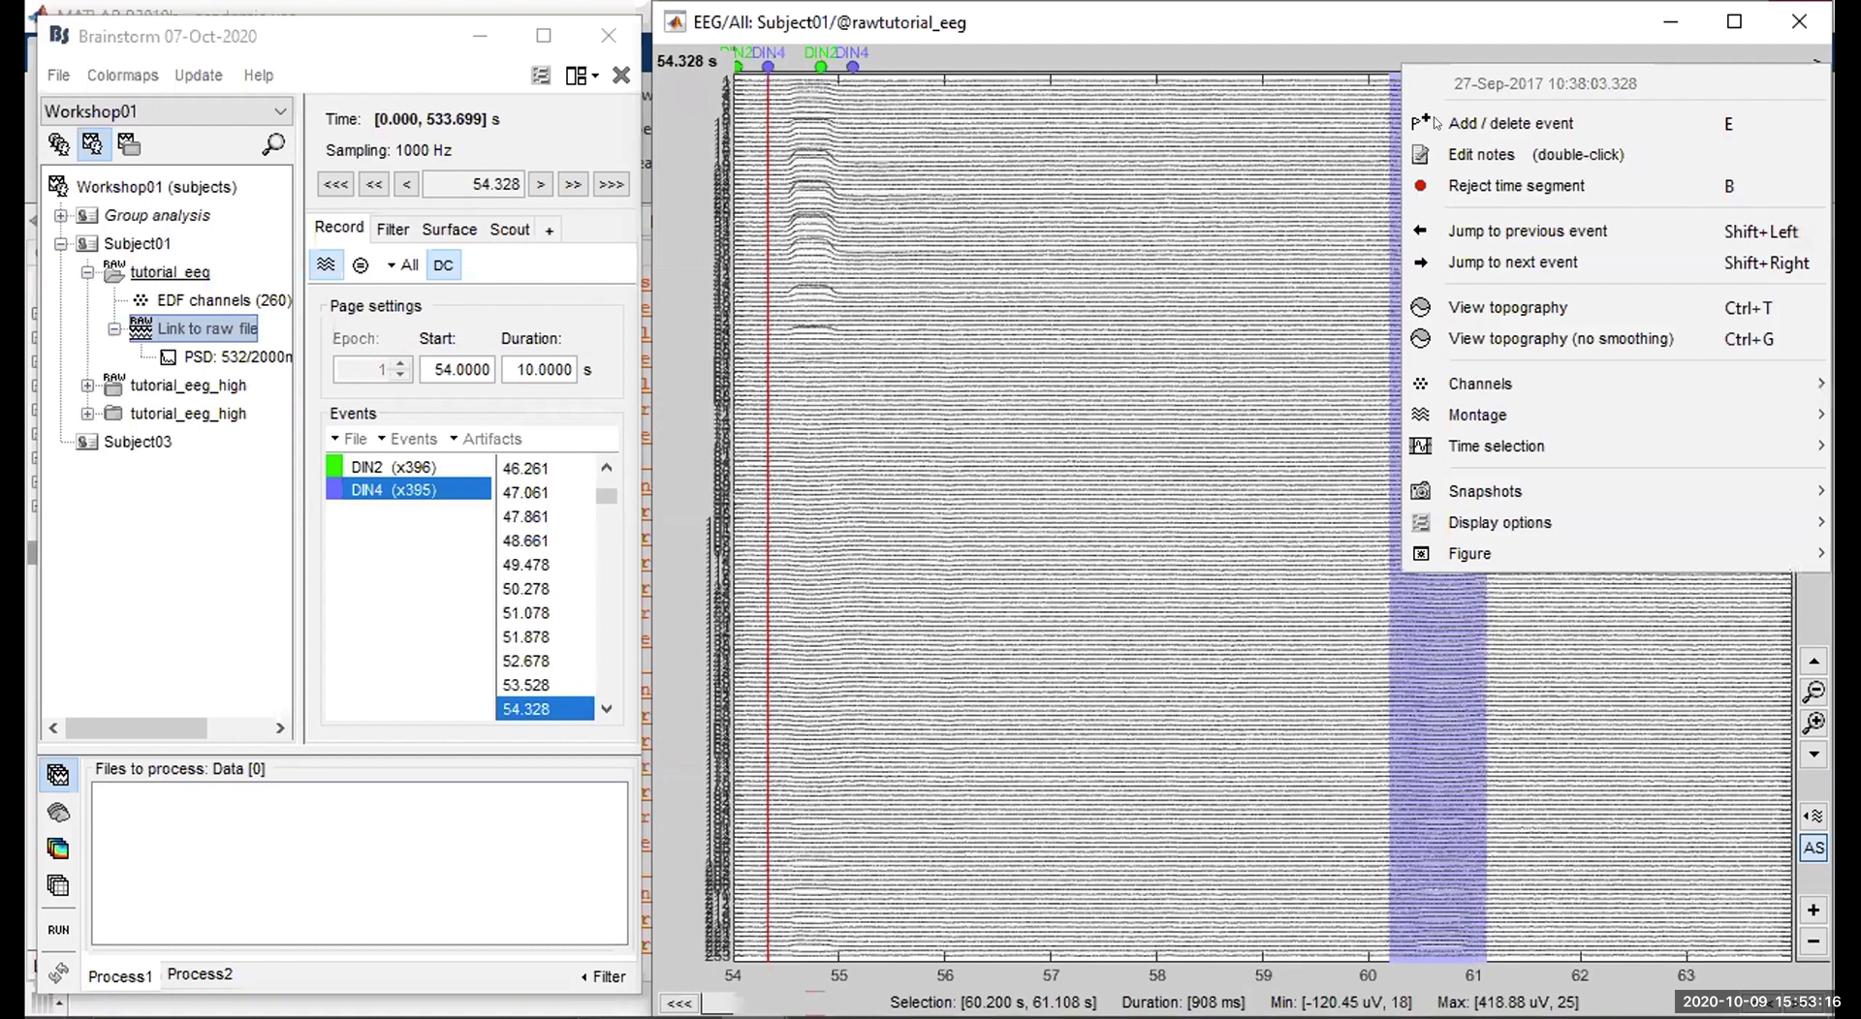
left_click(1548, 188)
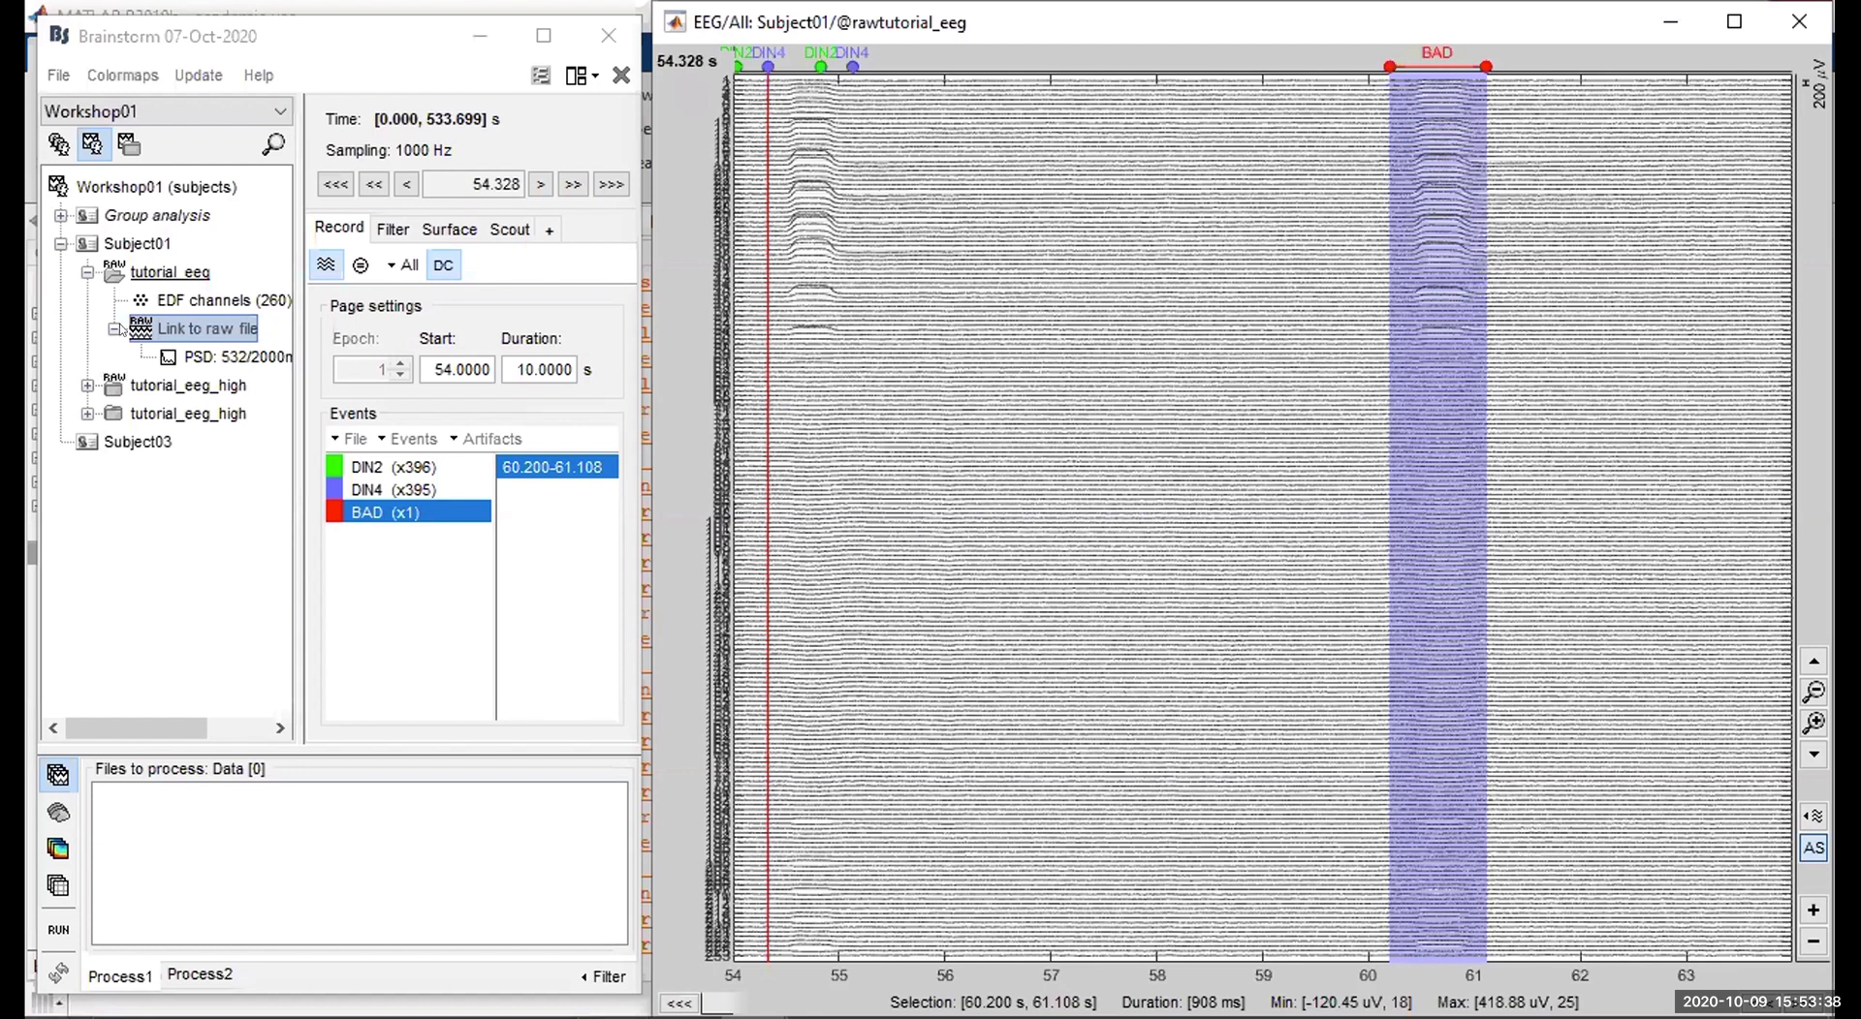
Delete the BAD event group from the recording's event list.
mouse_move(214, 327)
left_click(442, 512)
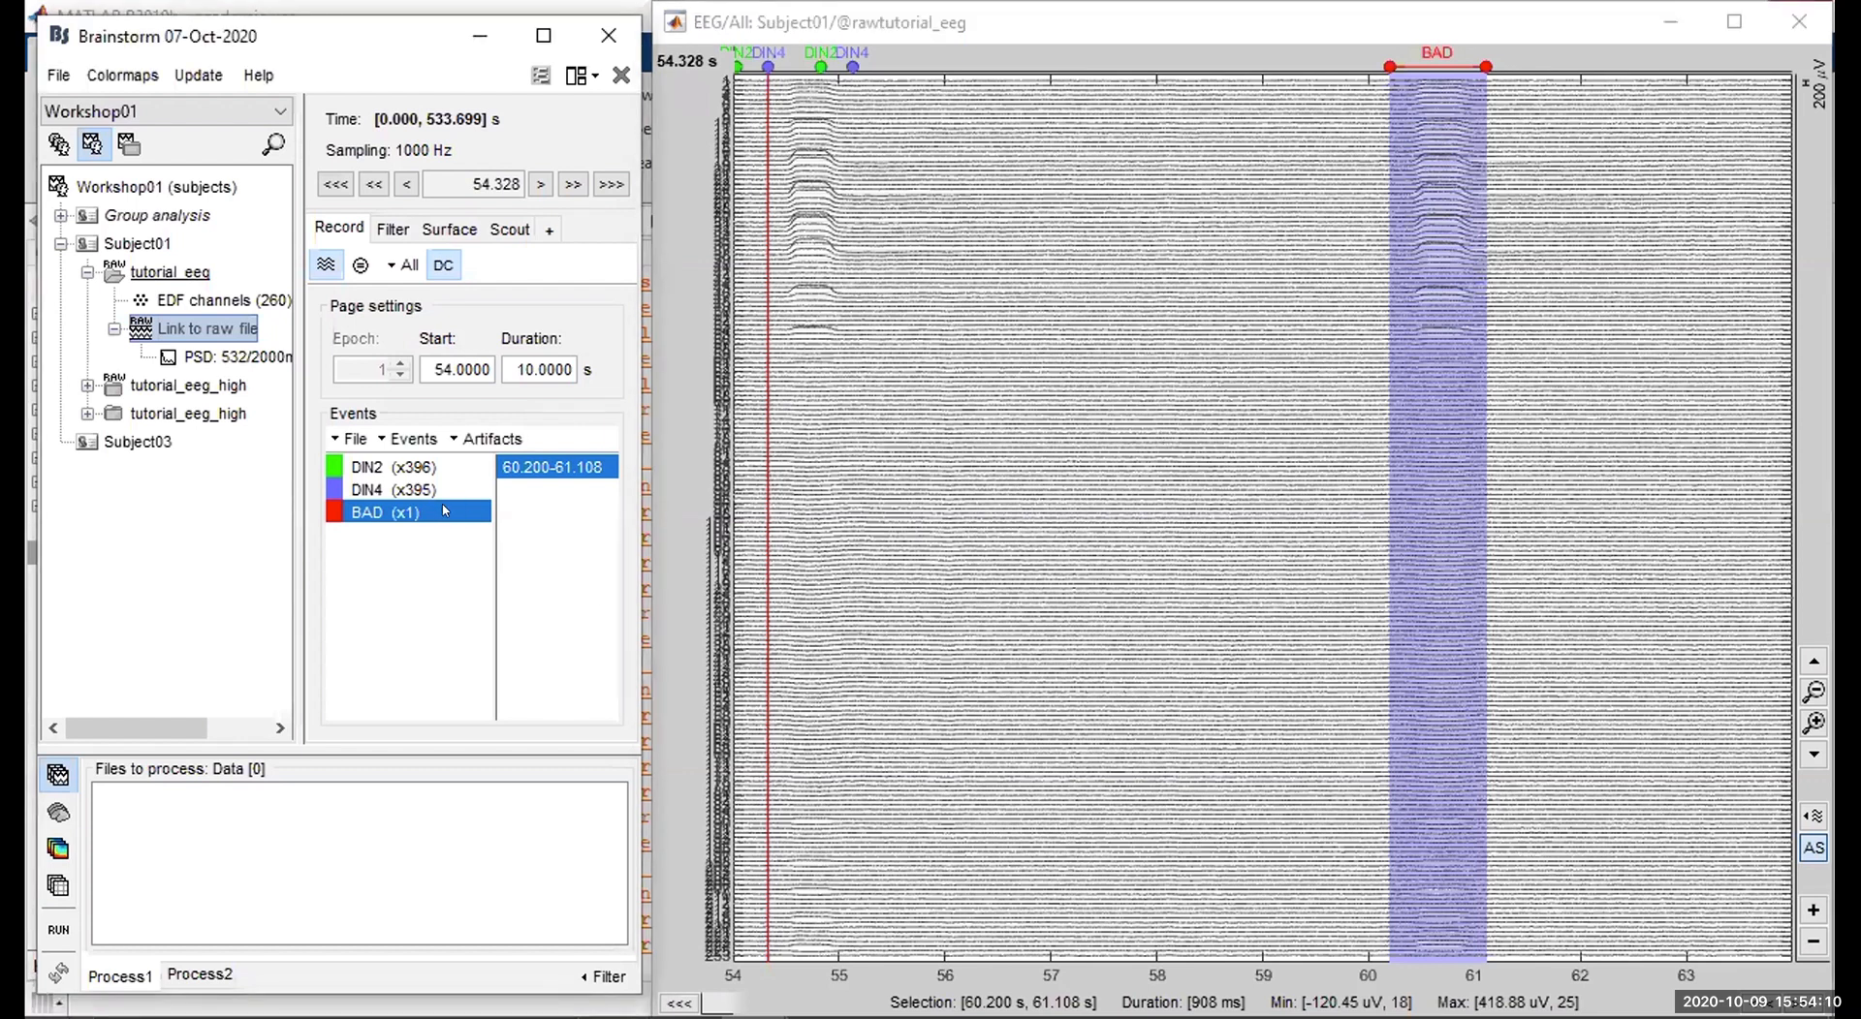
key("Delete")
key("Return")
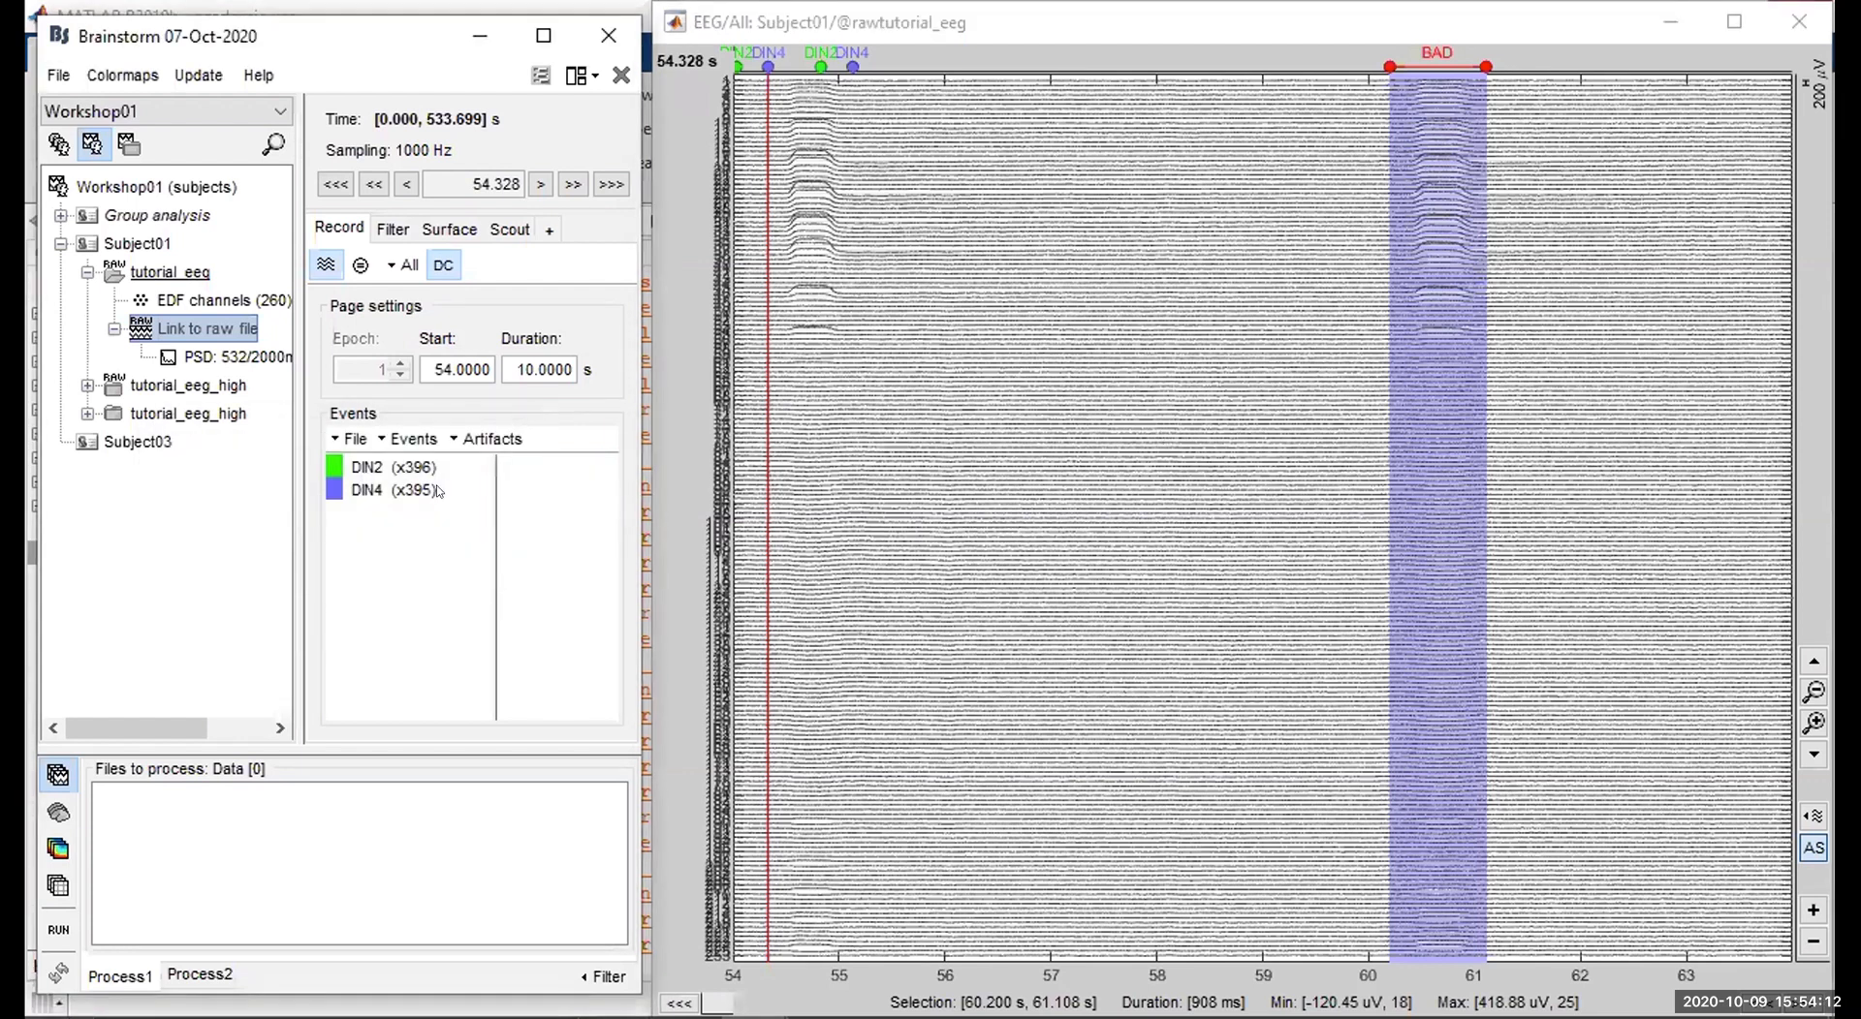
Inspect the channels selected for myMontage in the montage editor and close the editor without saving.
left_click(708, 1004)
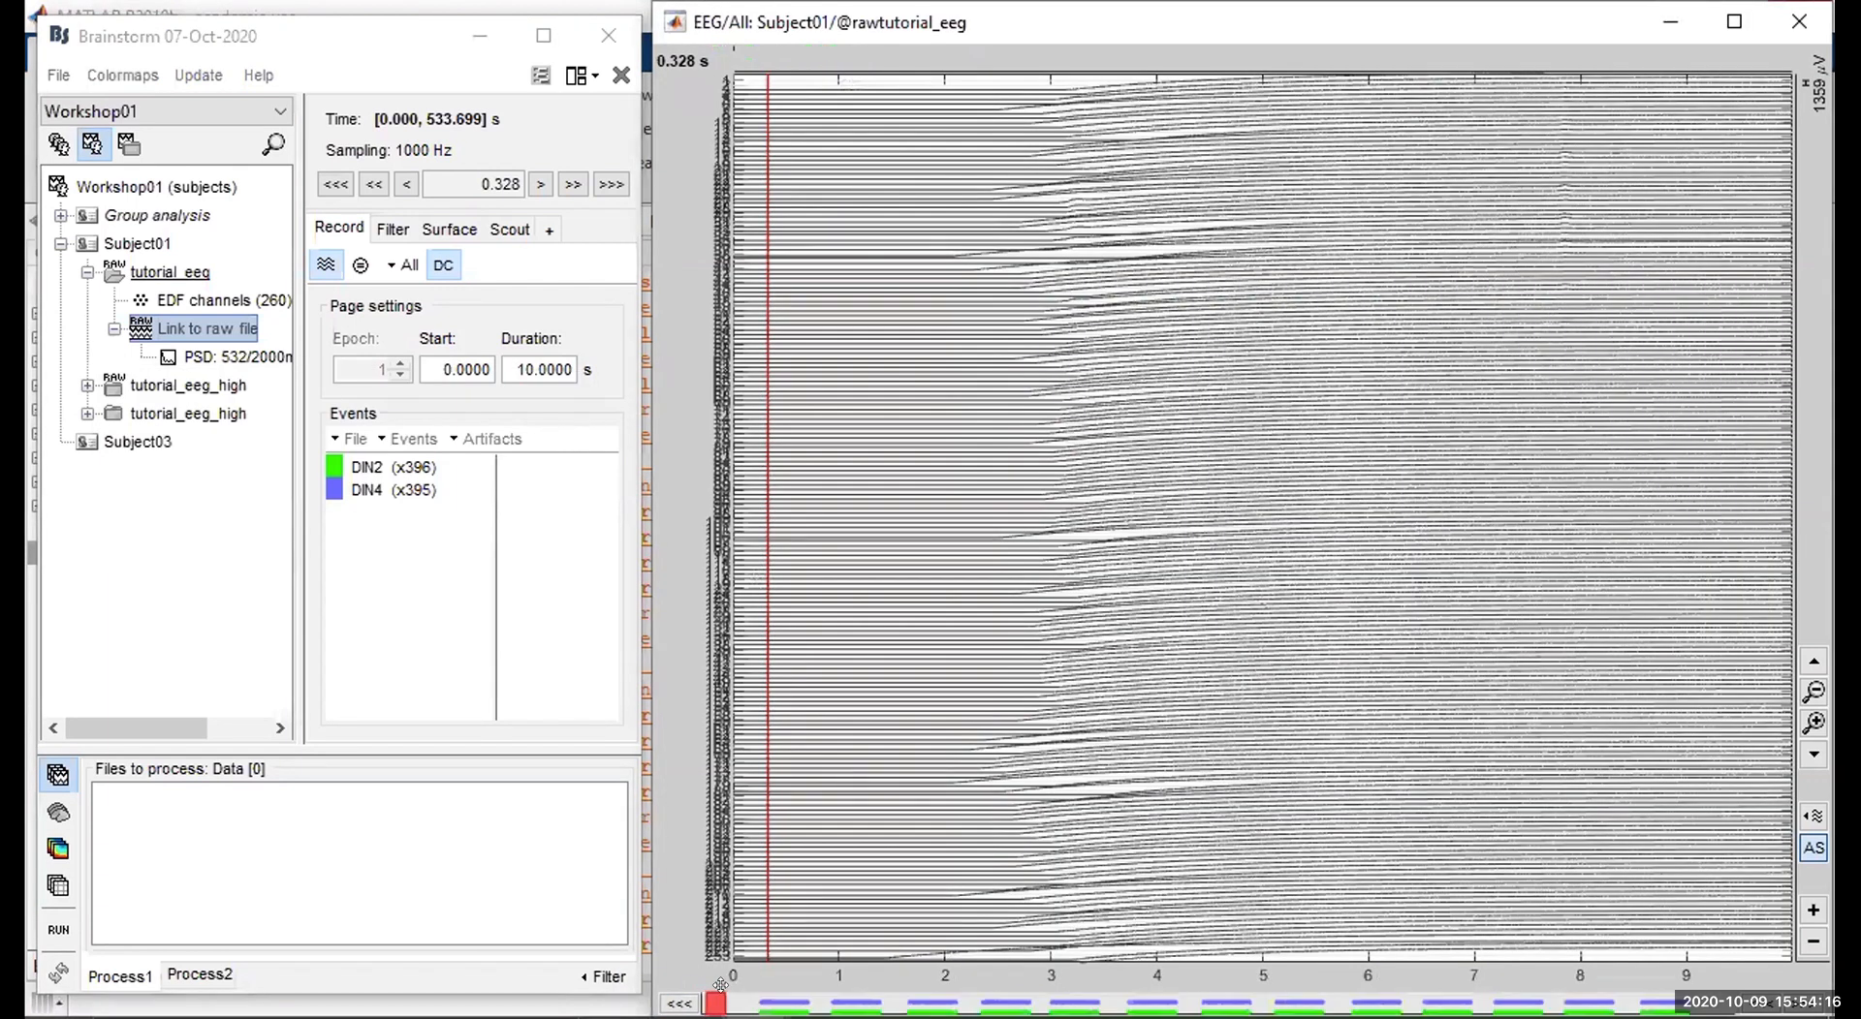
left_click(743, 1004)
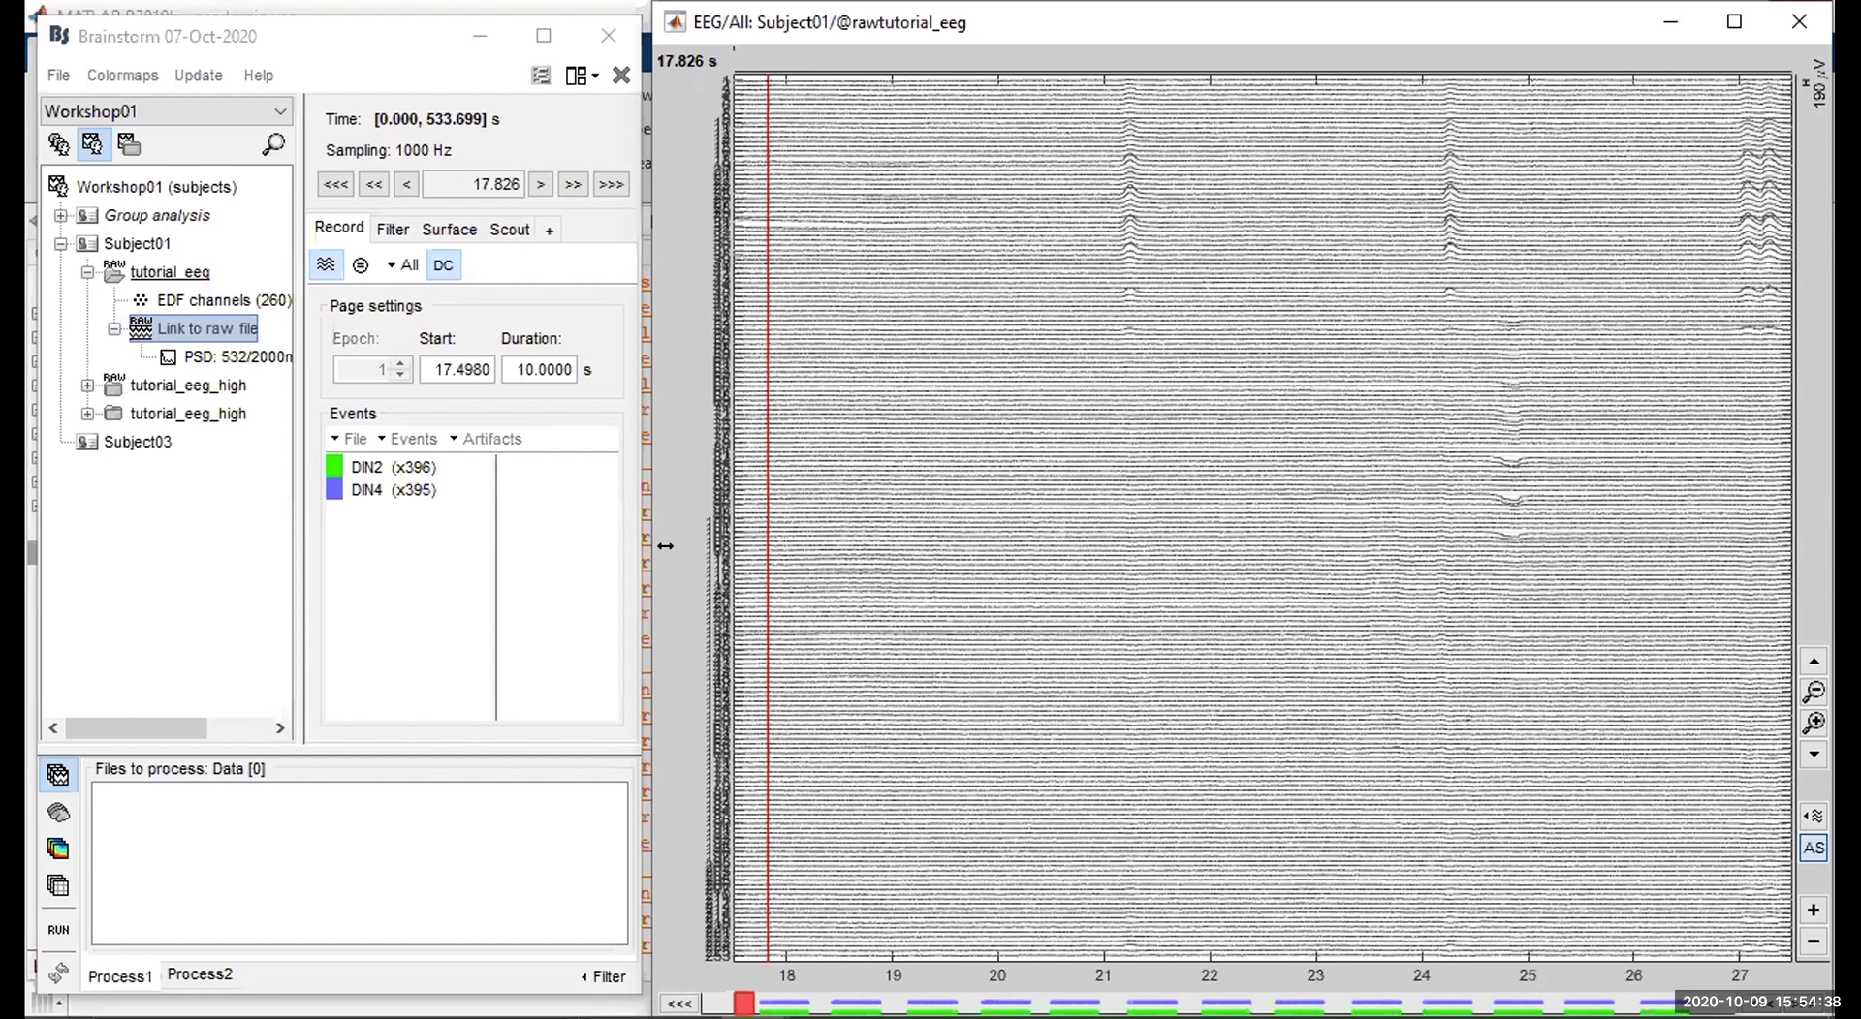
left_click(392, 263)
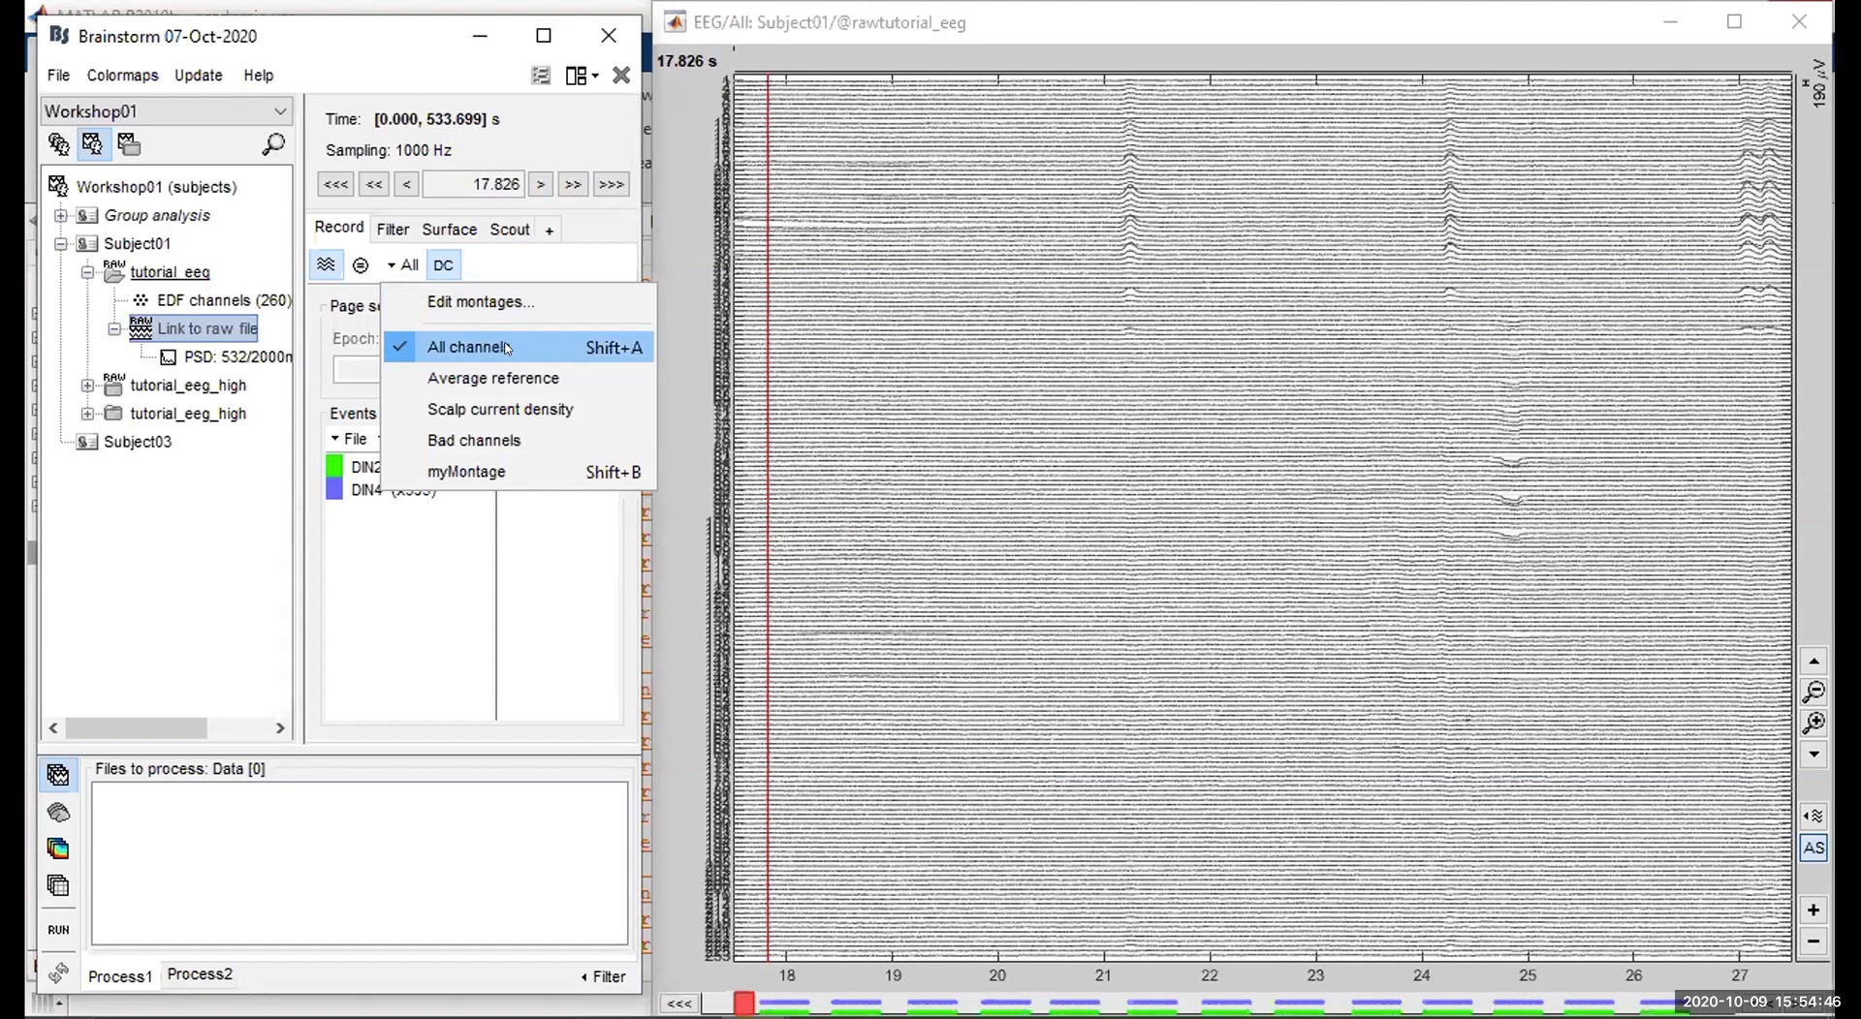
left_click(547, 304)
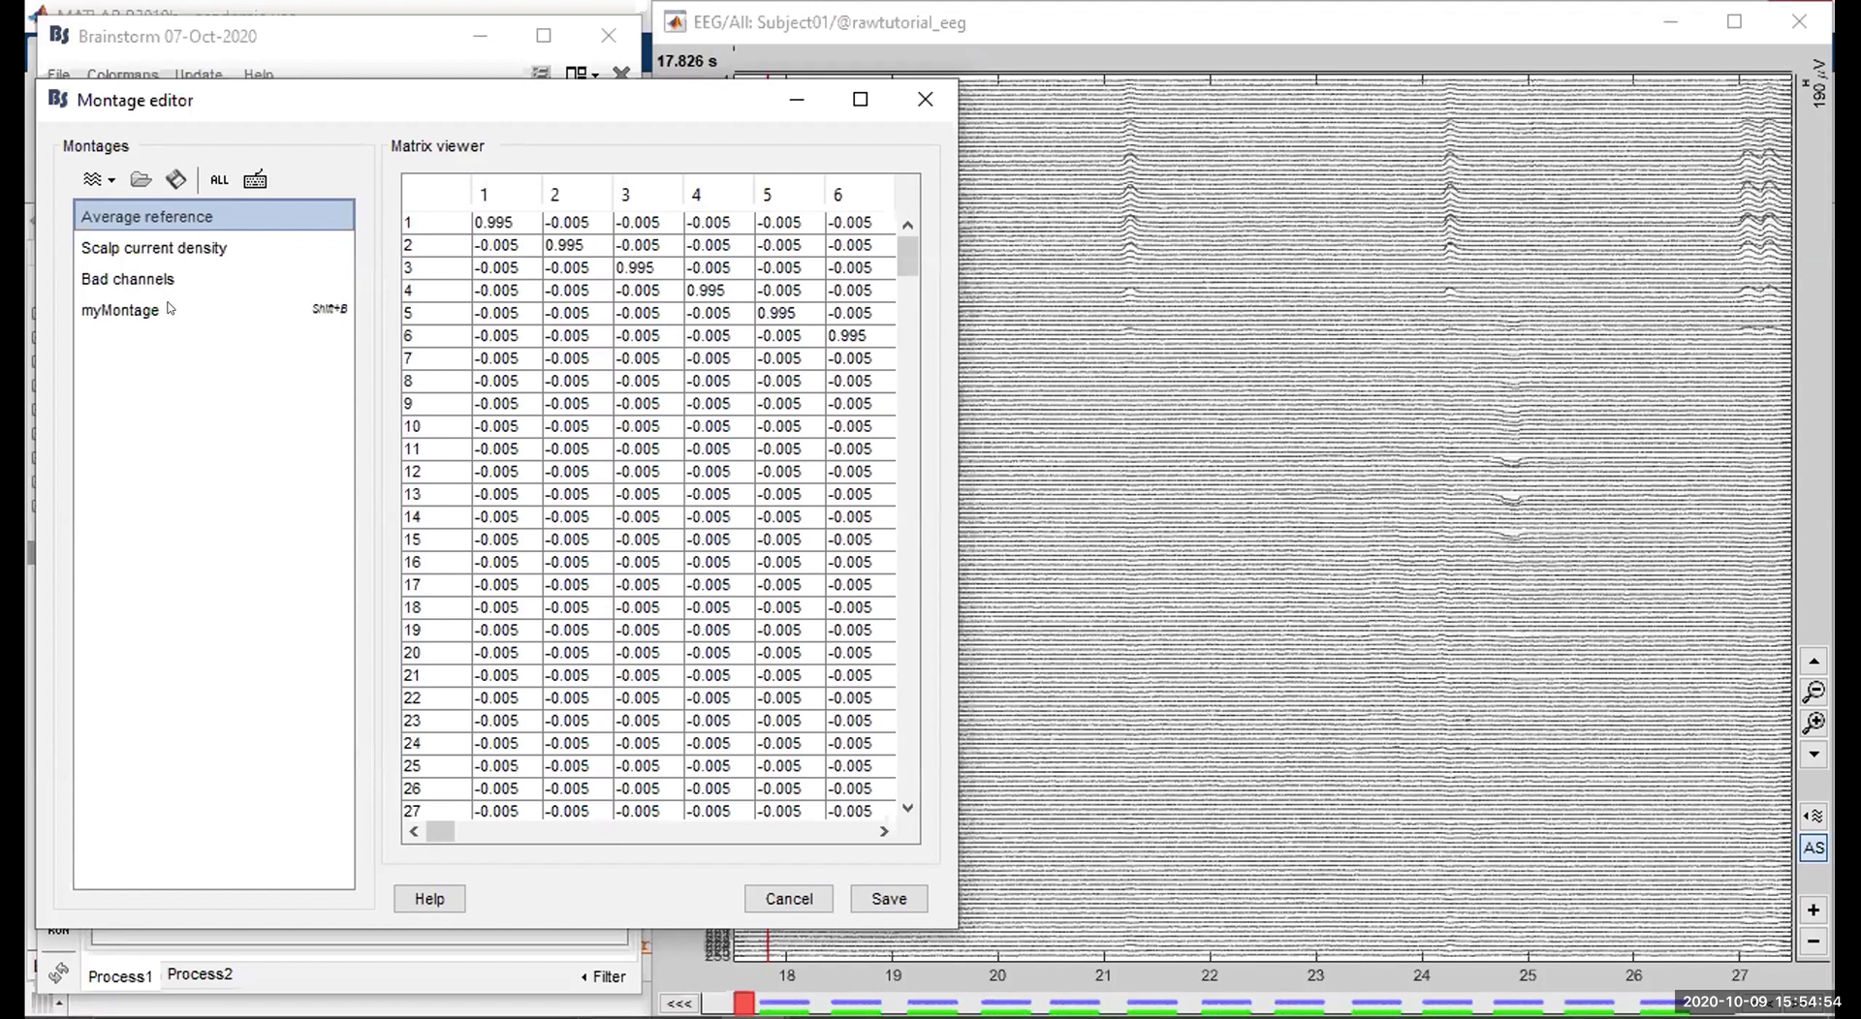
left_click(169, 308)
left_click_drag(331, 83, 589, 115)
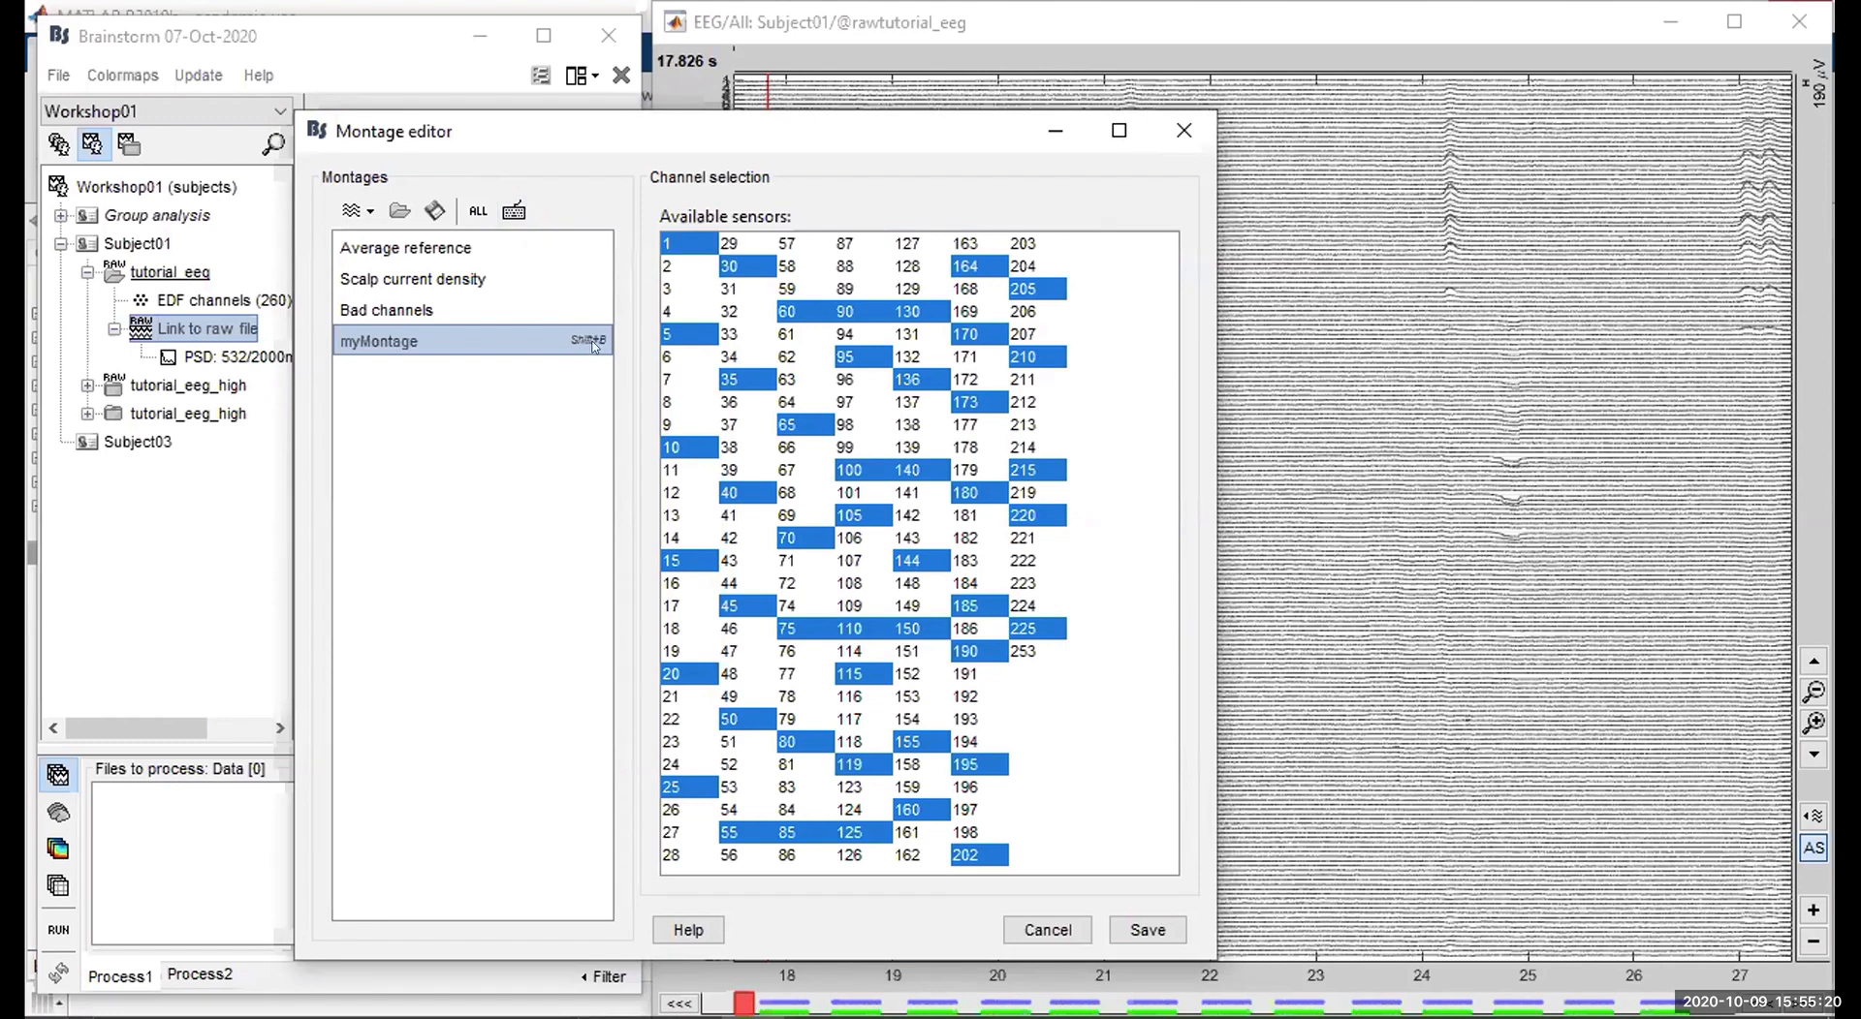
left_click(1051, 926)
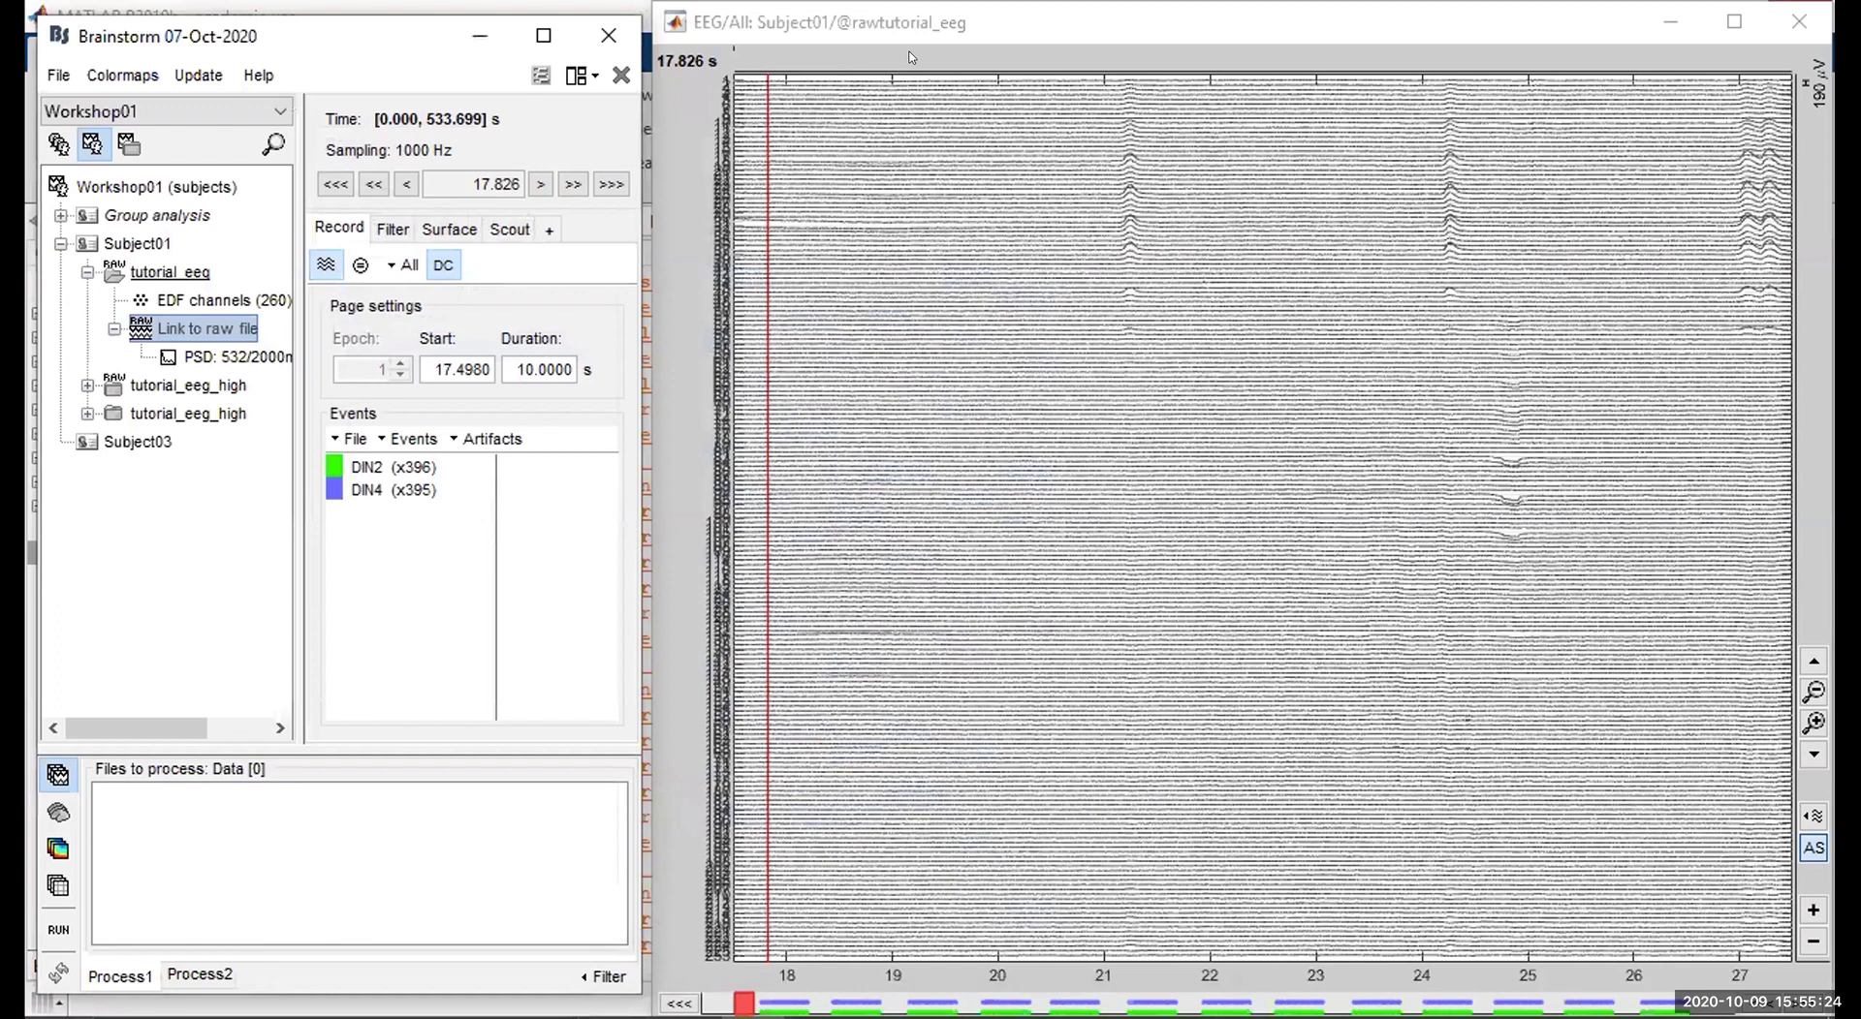
Switch the EEG display back and forth between all channels and myMontage, ending with myMontage shown.
left_click(1488, 56)
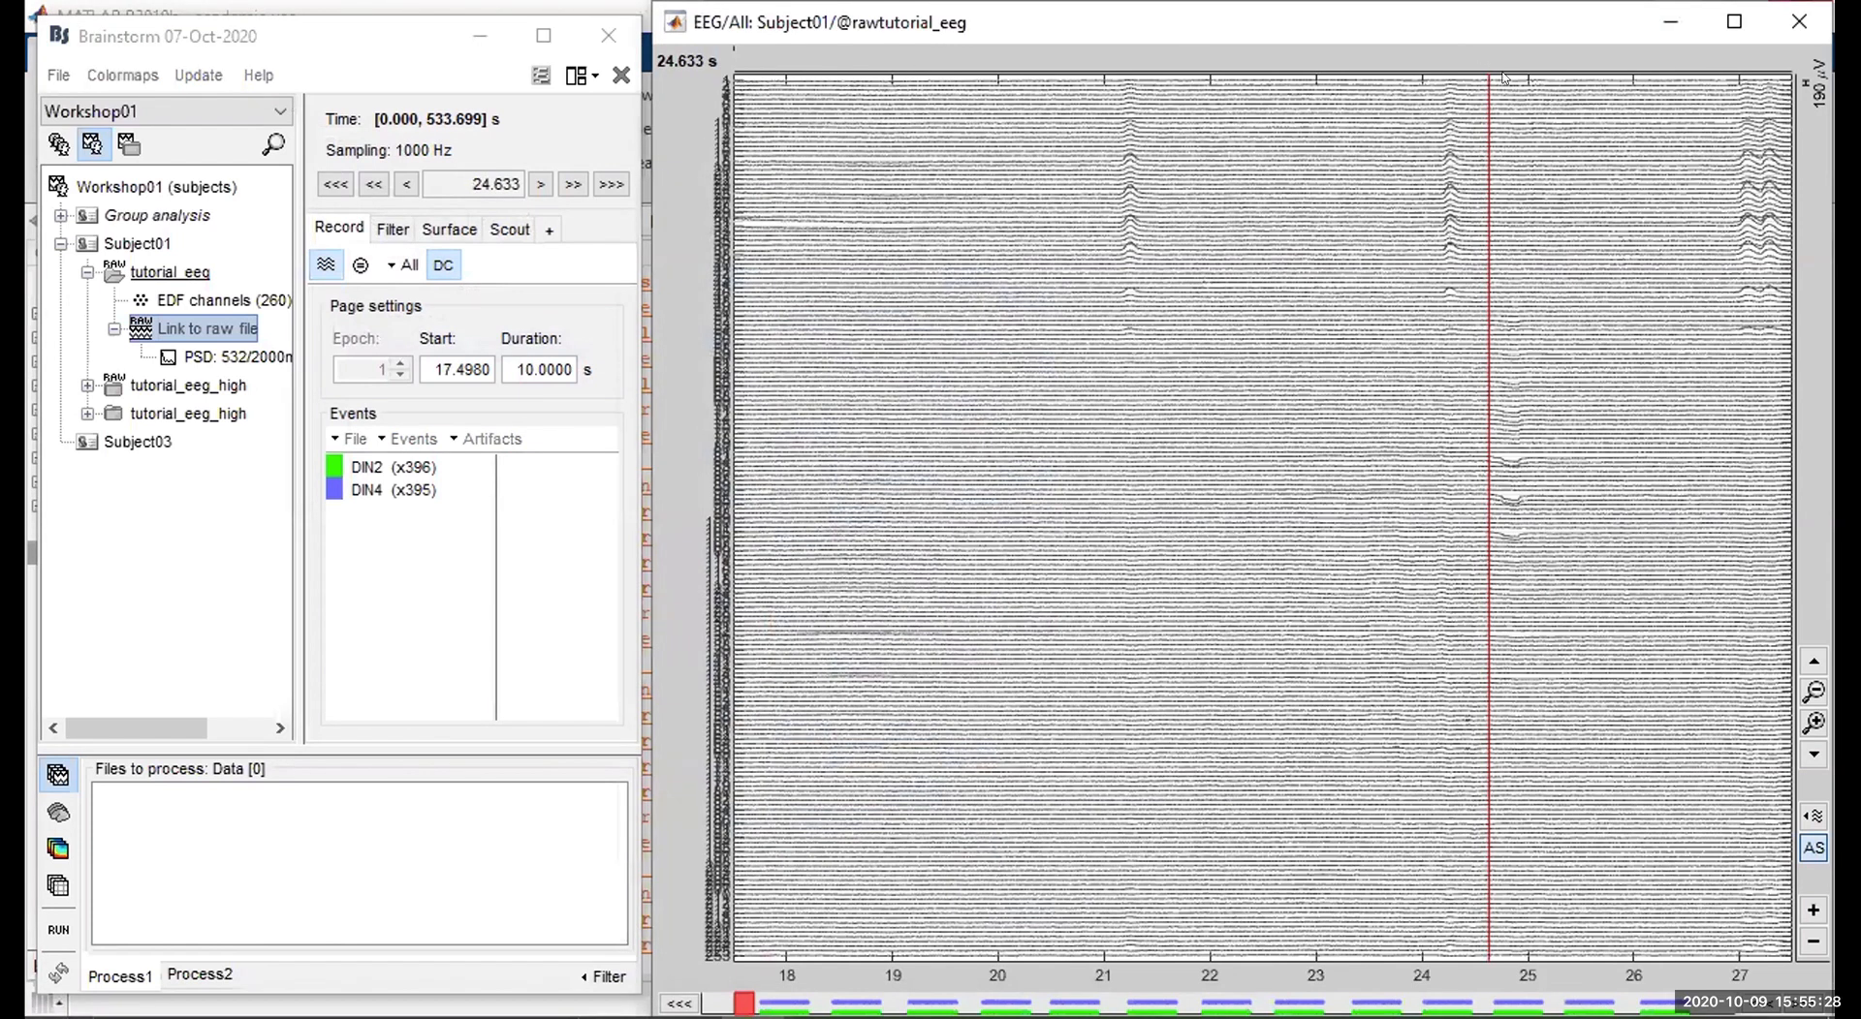
key("shift+b")
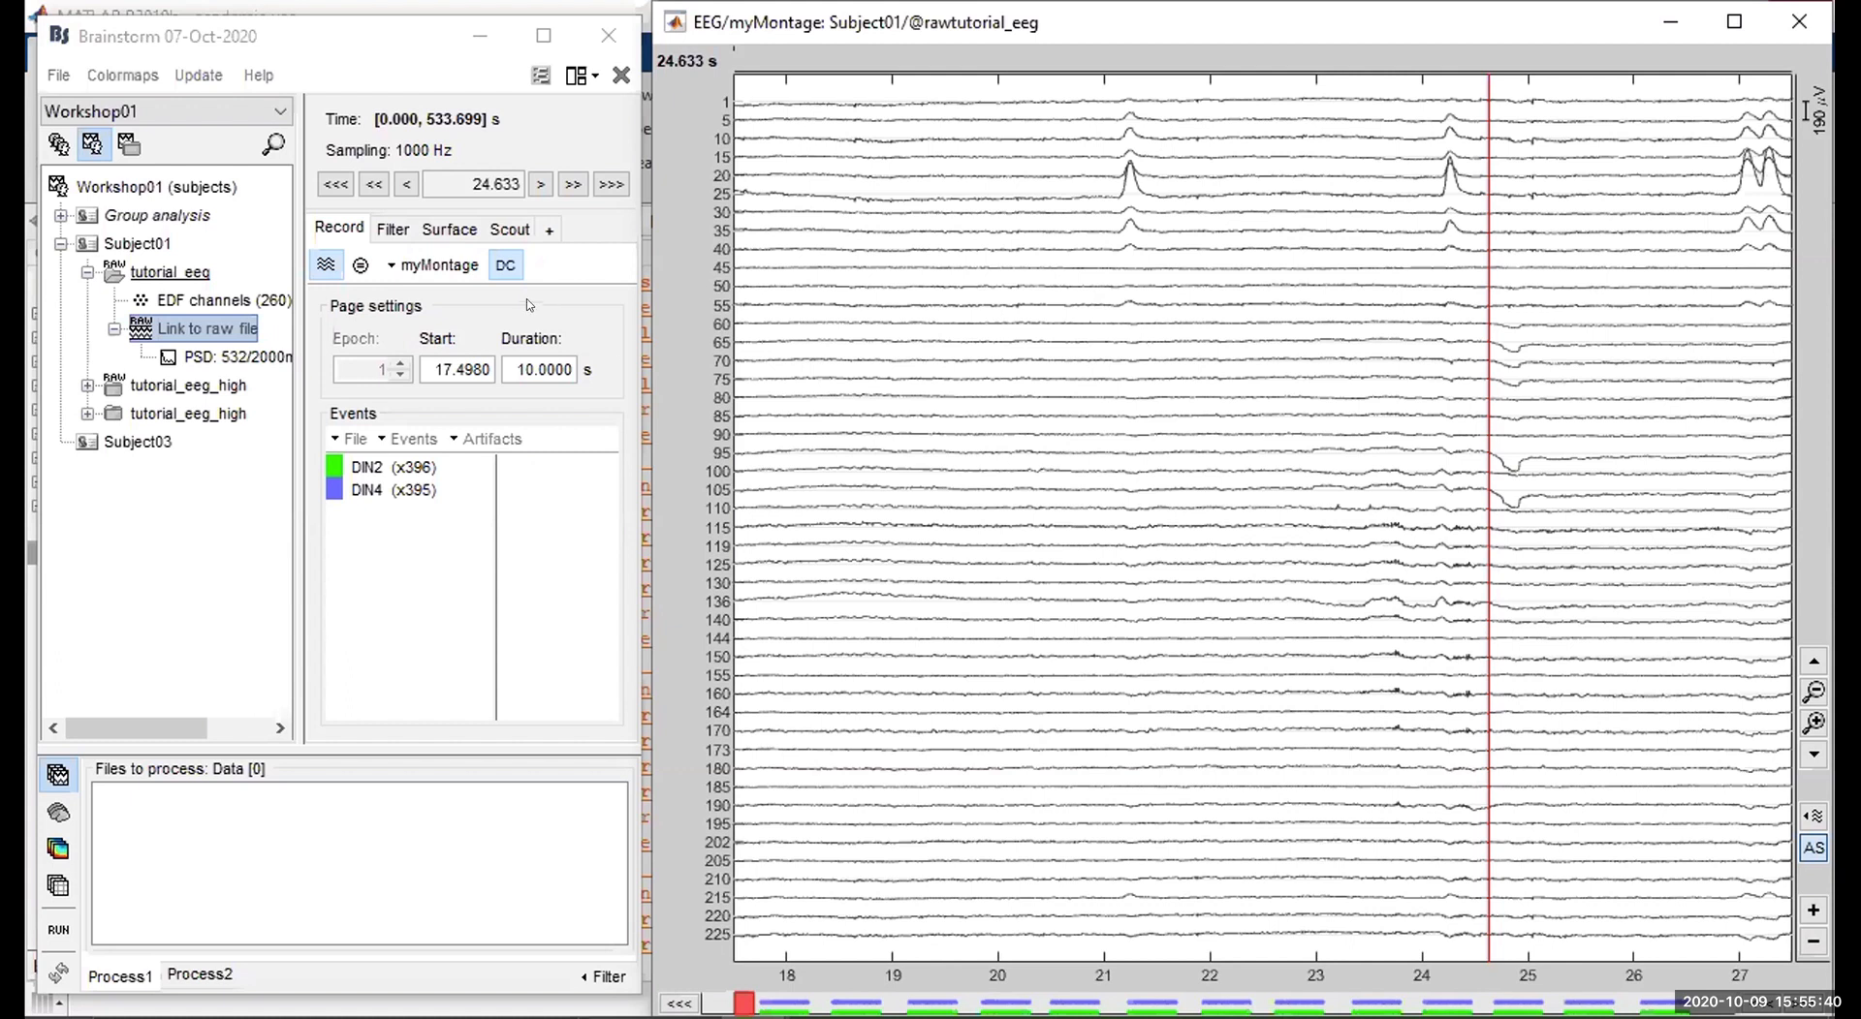
left_click(442, 275)
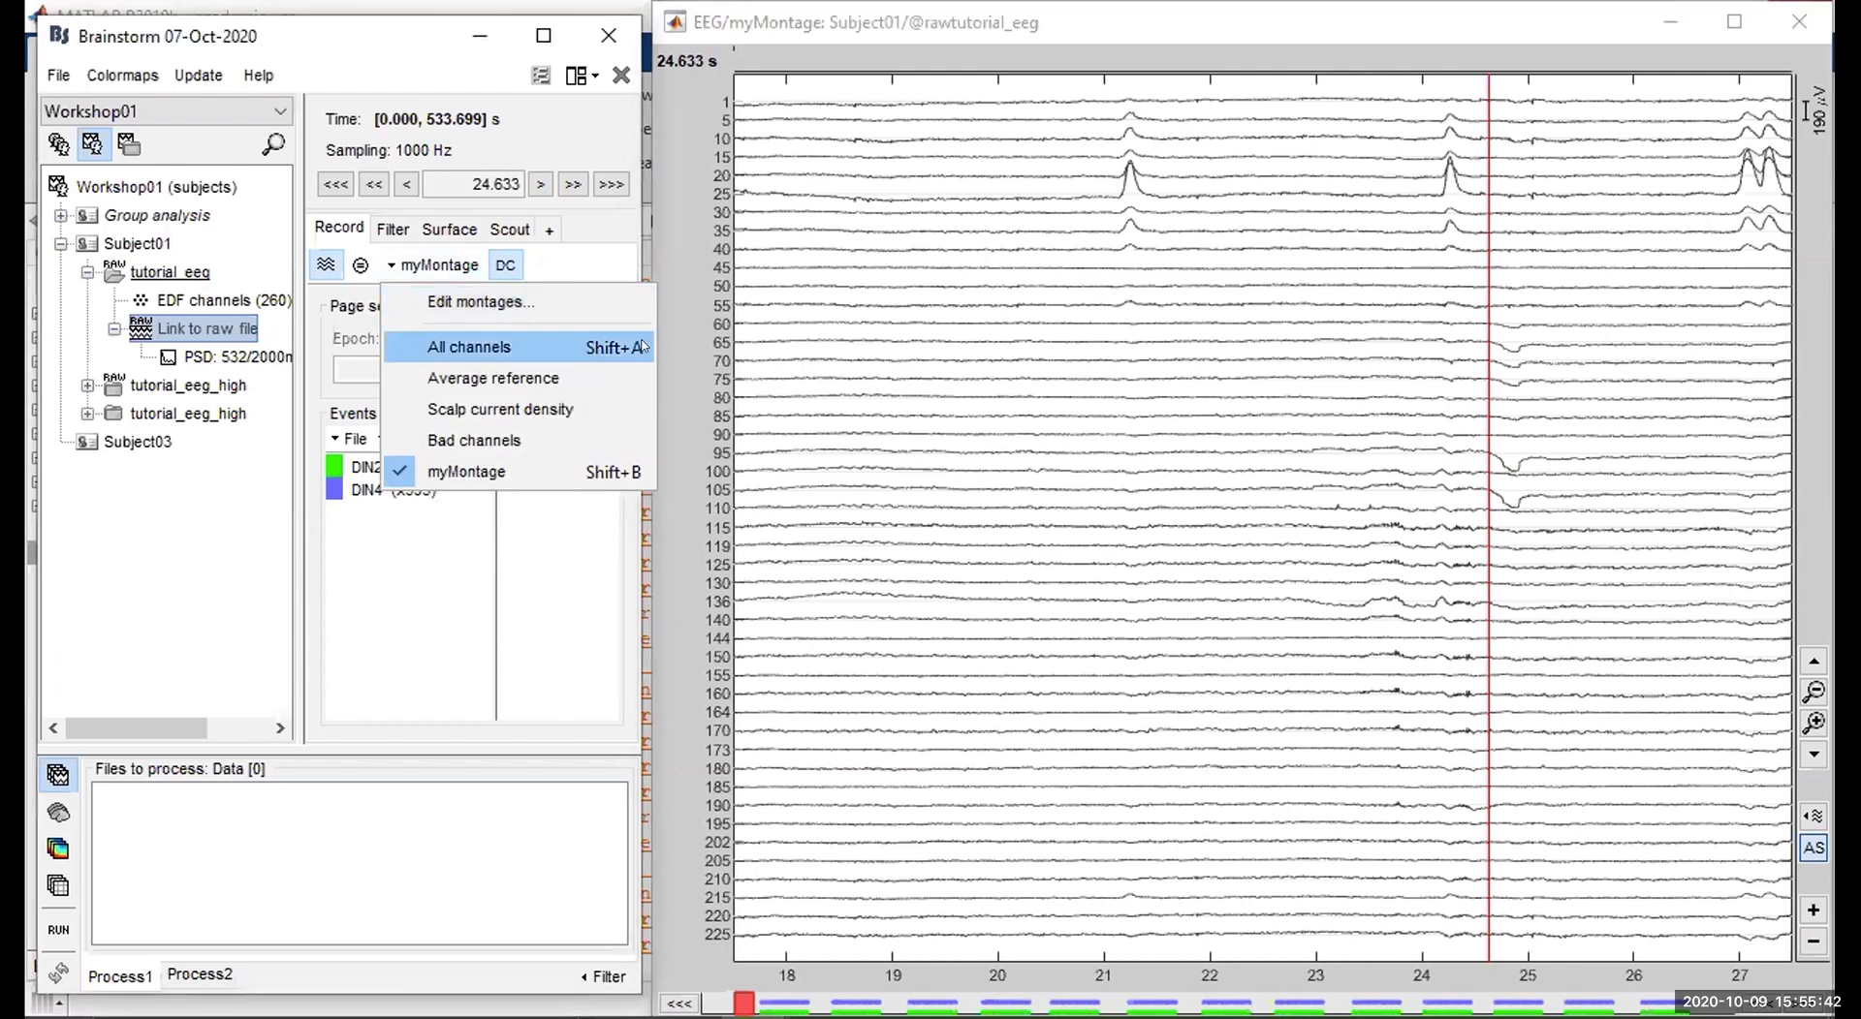
left_click(1564, 52)
key("shift+a")
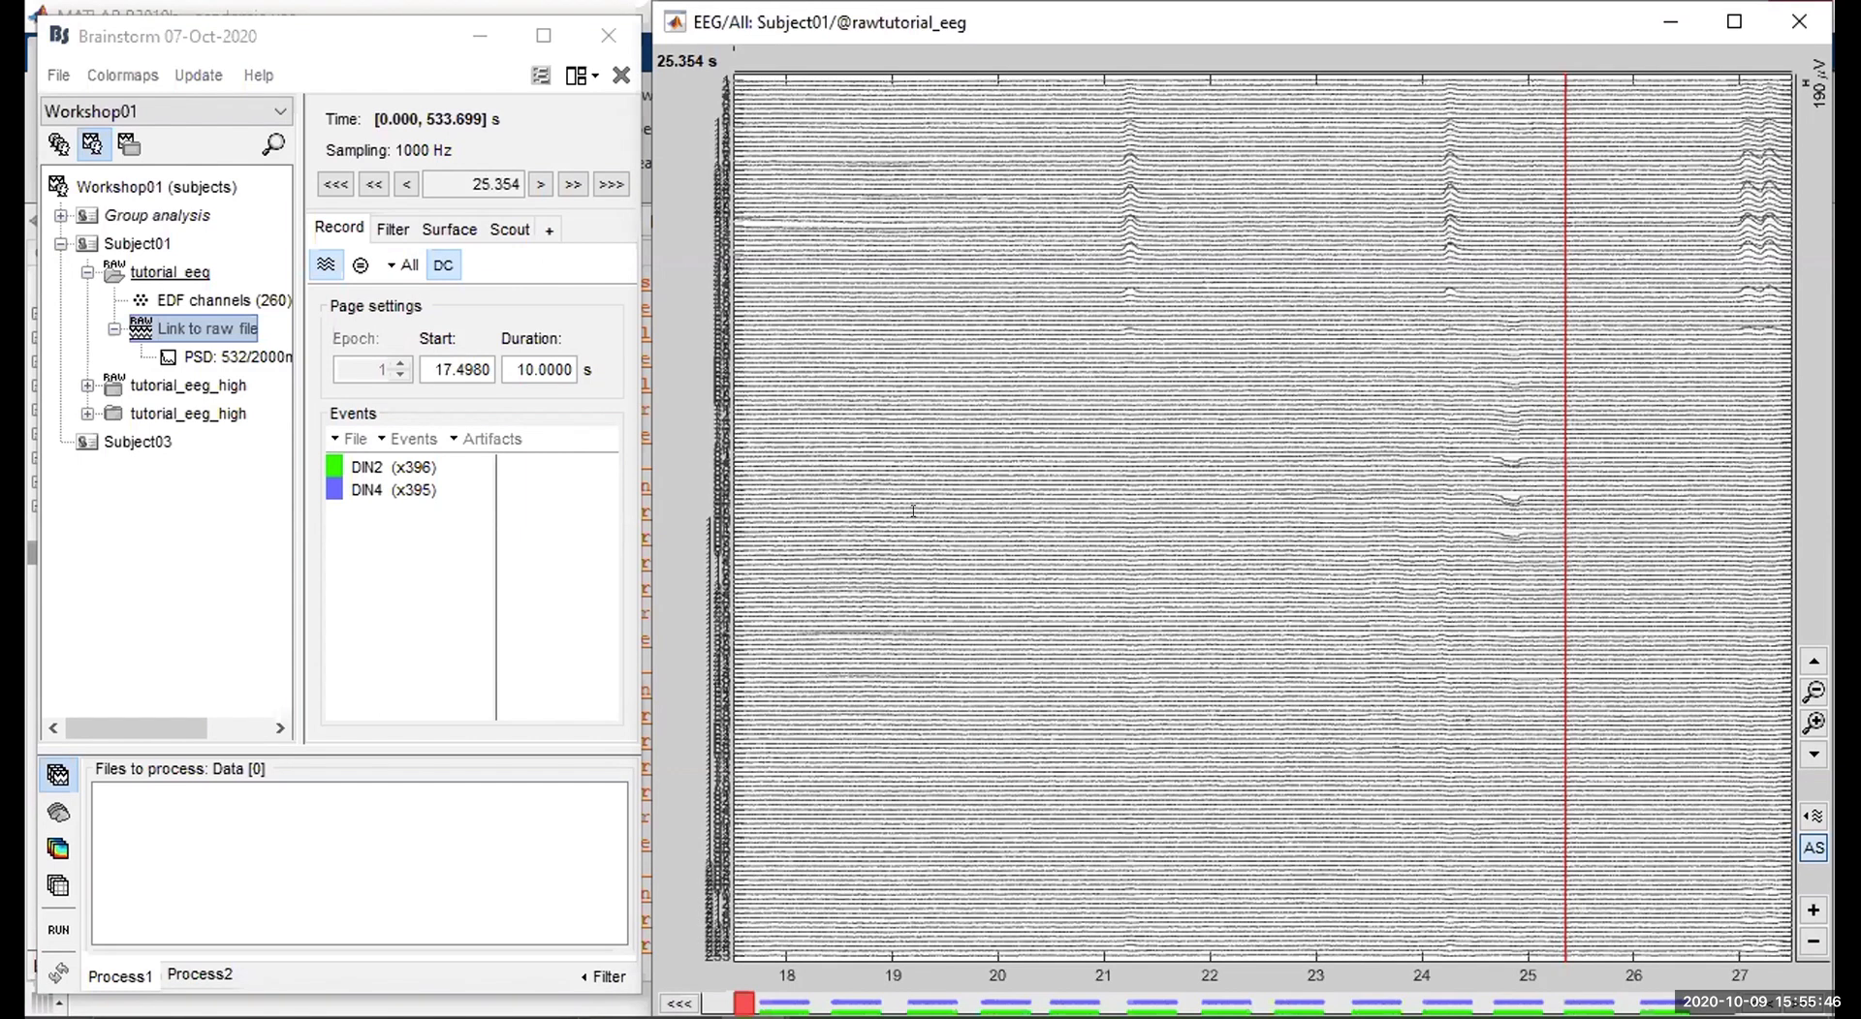
key("shift+b")
key("shift+a")
key("shift+b")
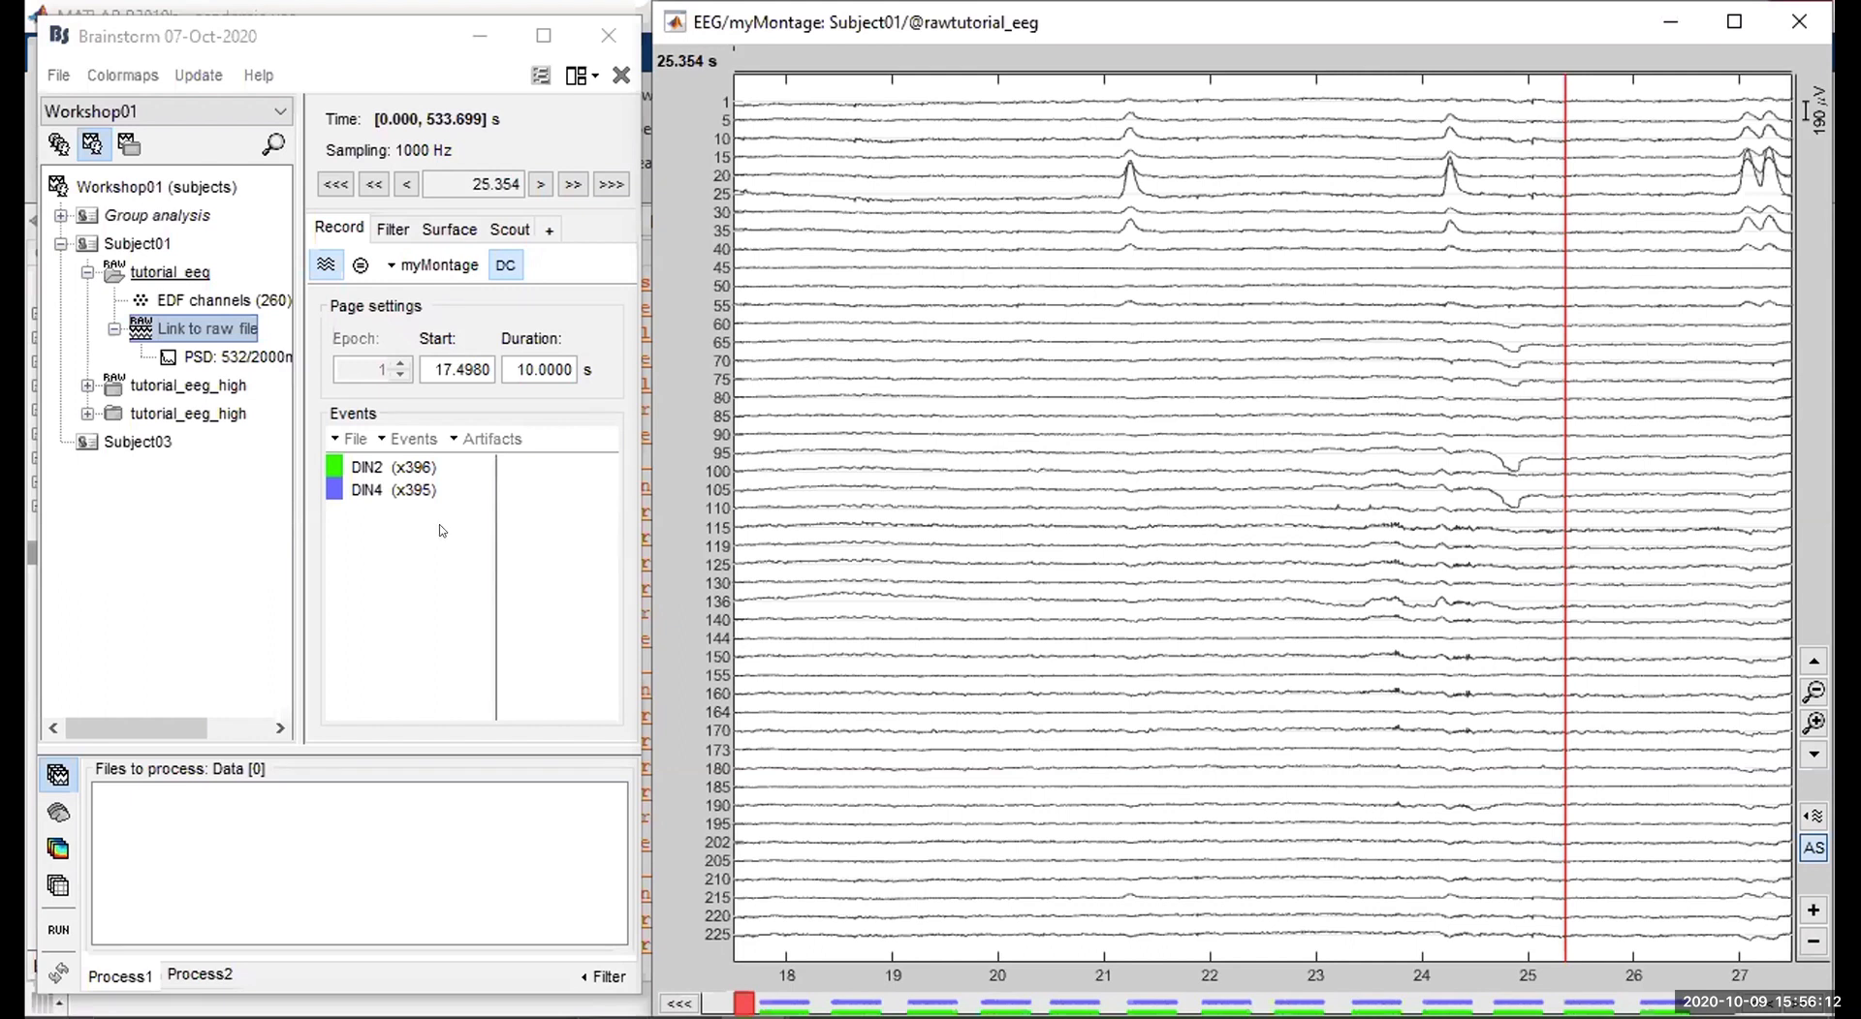
Jump to the first DIN2 event at 31.212 s and compare the DIN2 and DIN4 event groups.
left_click(415, 475)
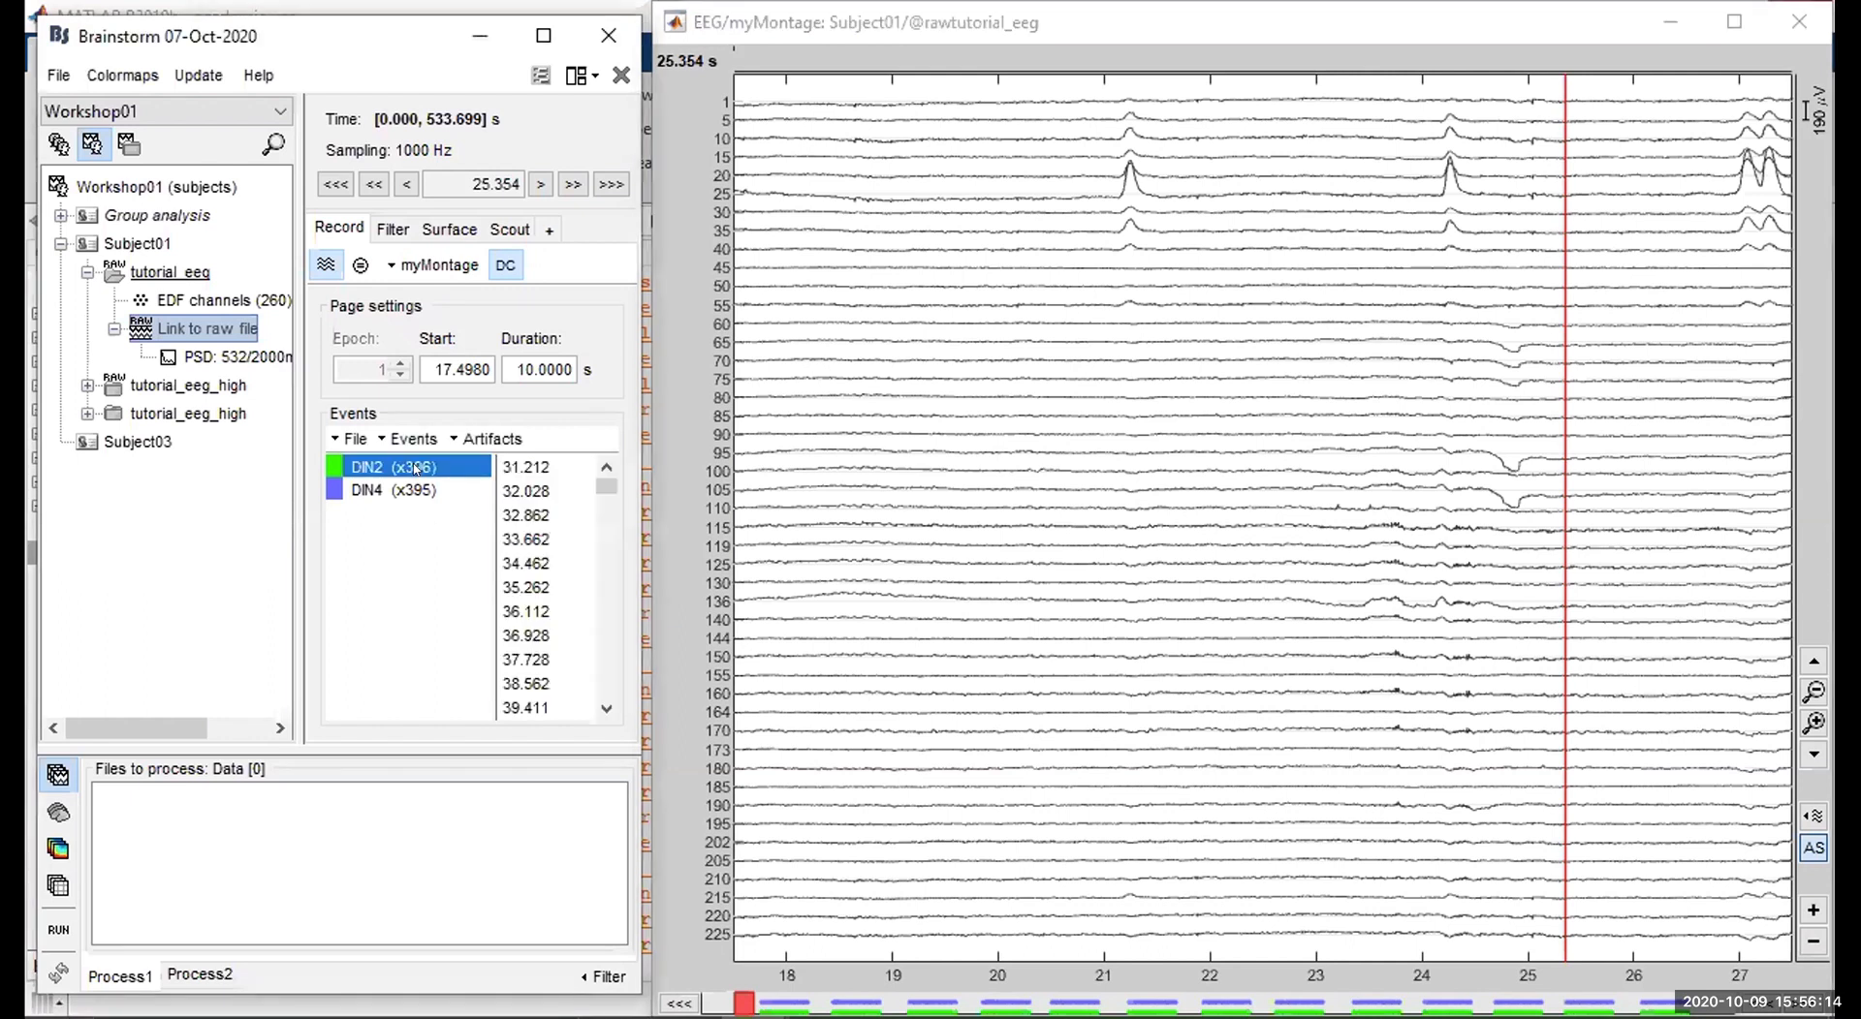
left_click(525, 464)
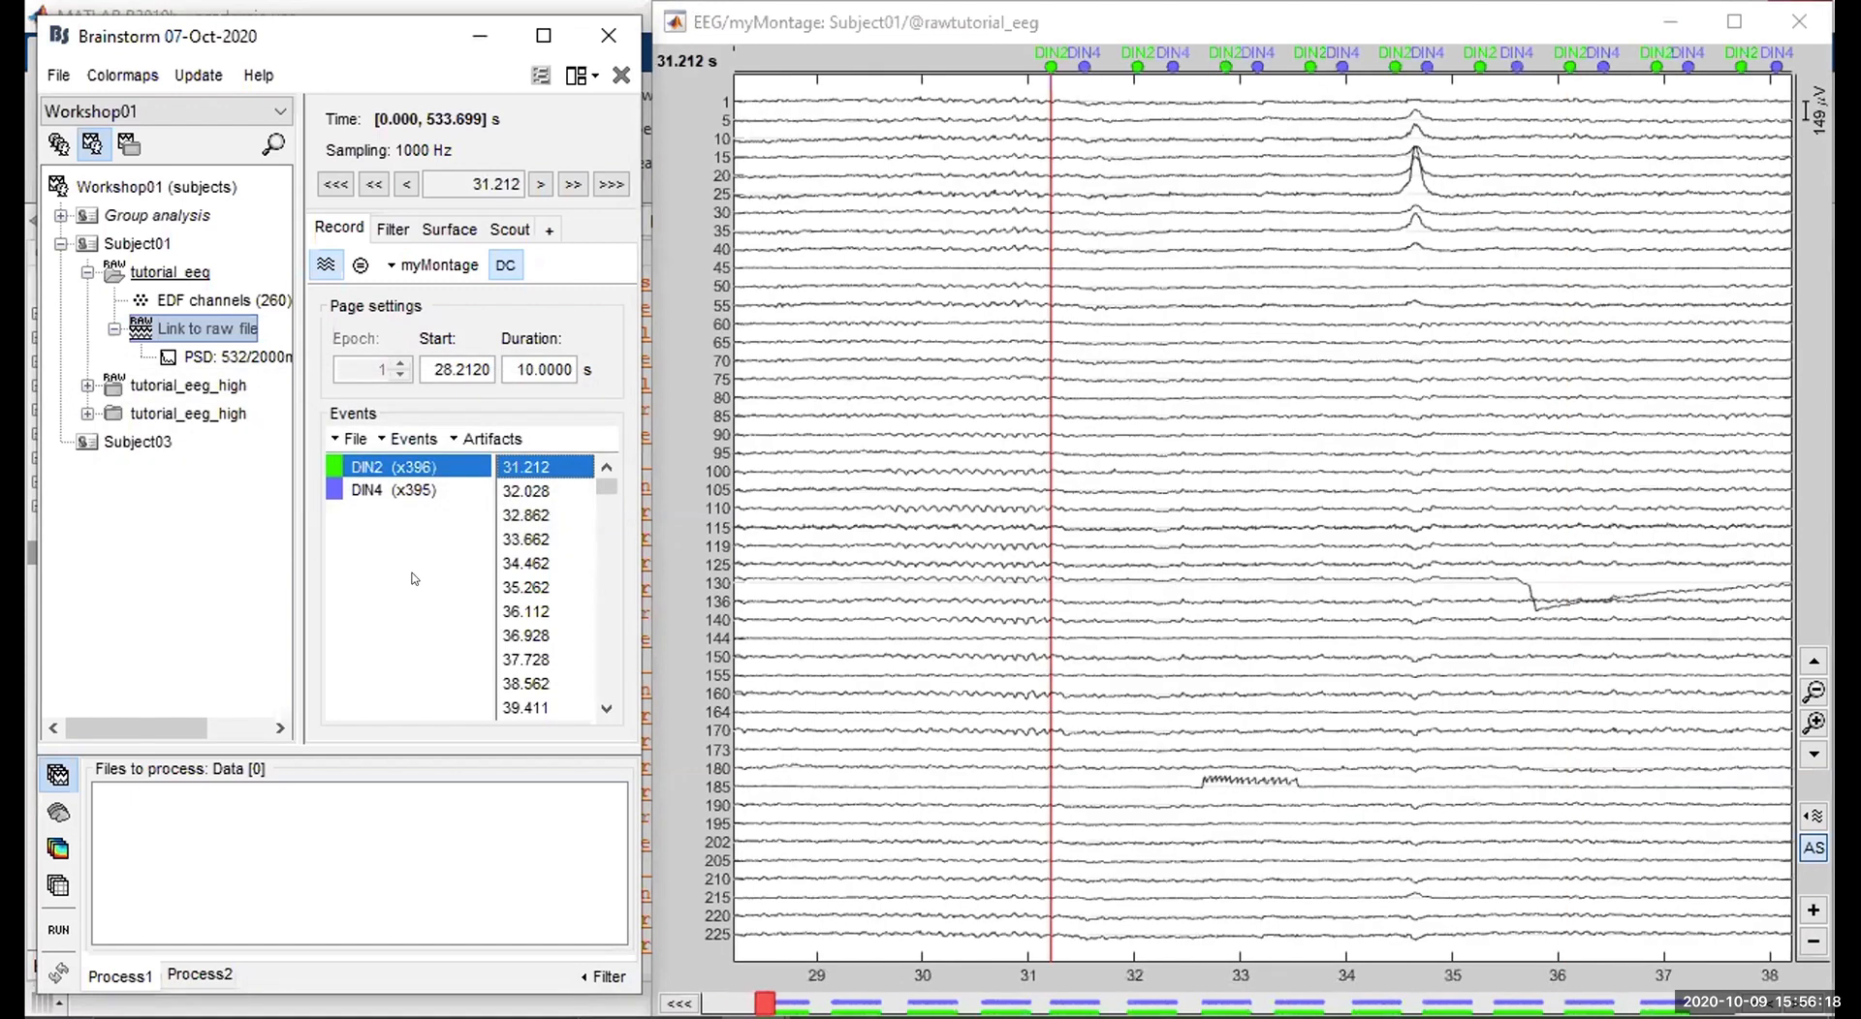
left_click(415, 468)
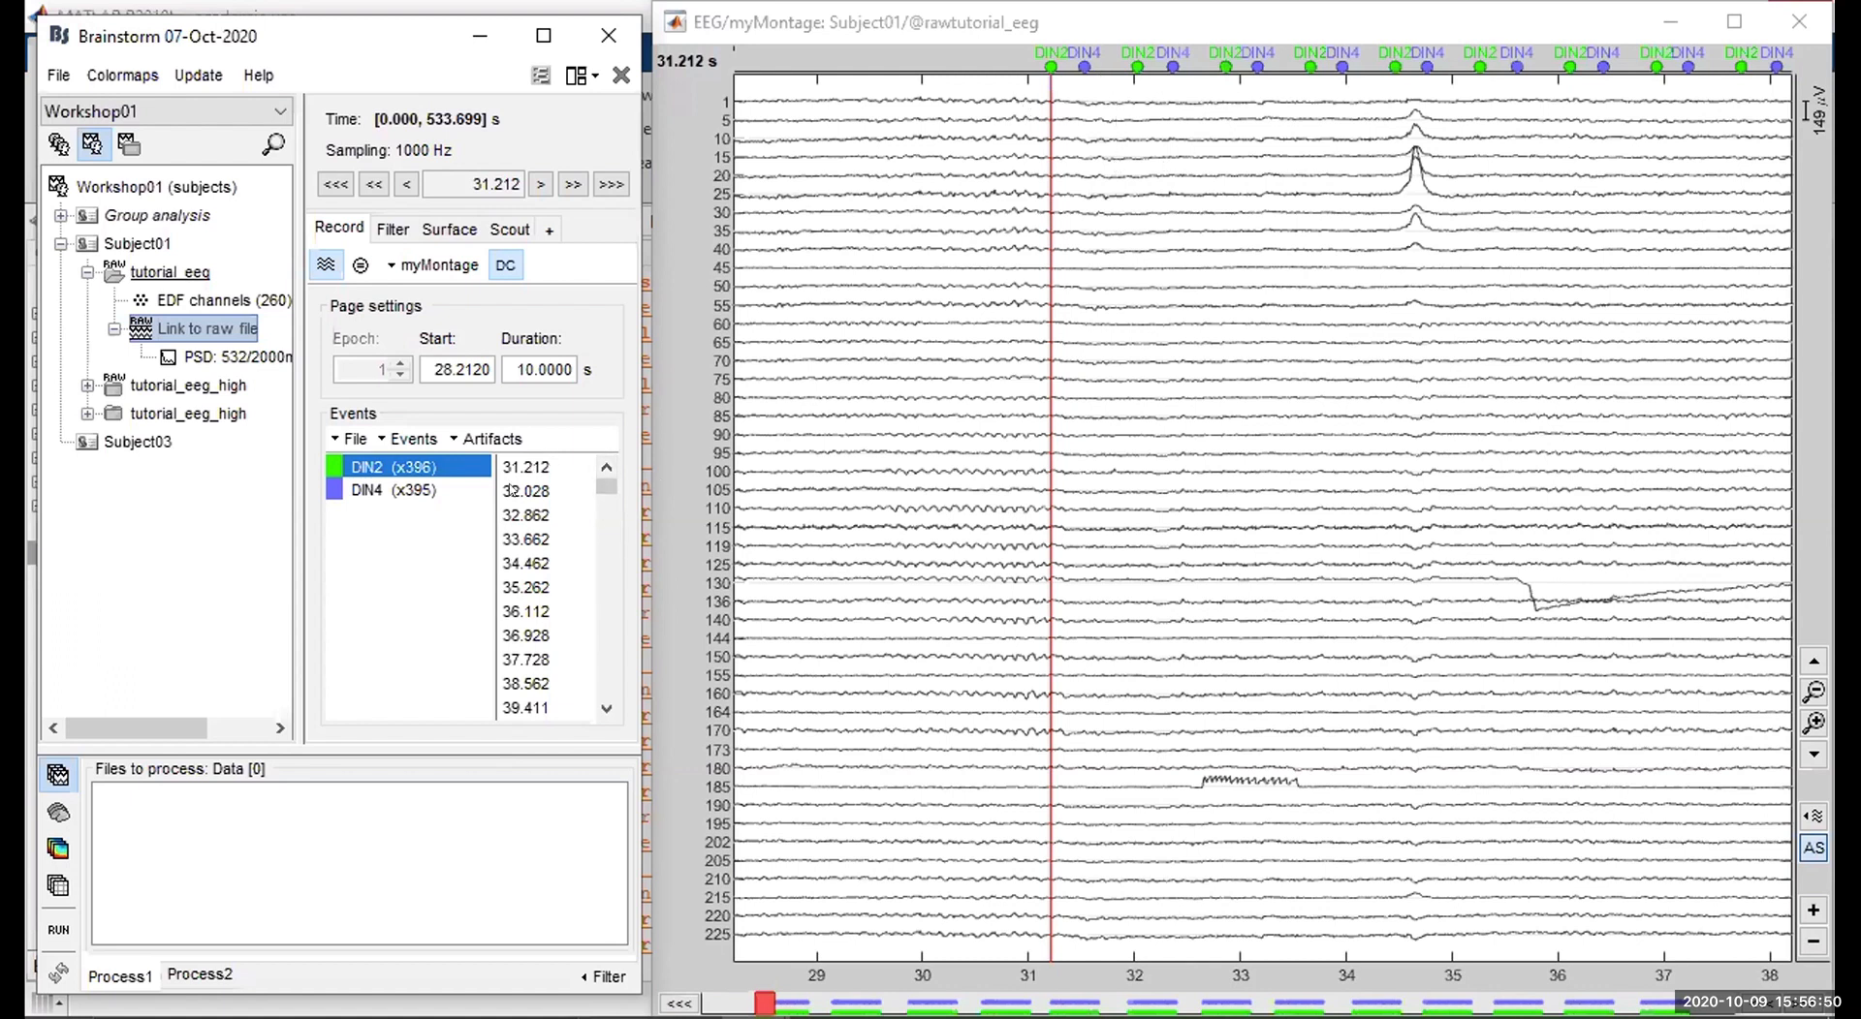
left_click(419, 494)
left_click(442, 468)
left_click(378, 491)
left_click(465, 465)
left_click(527, 465)
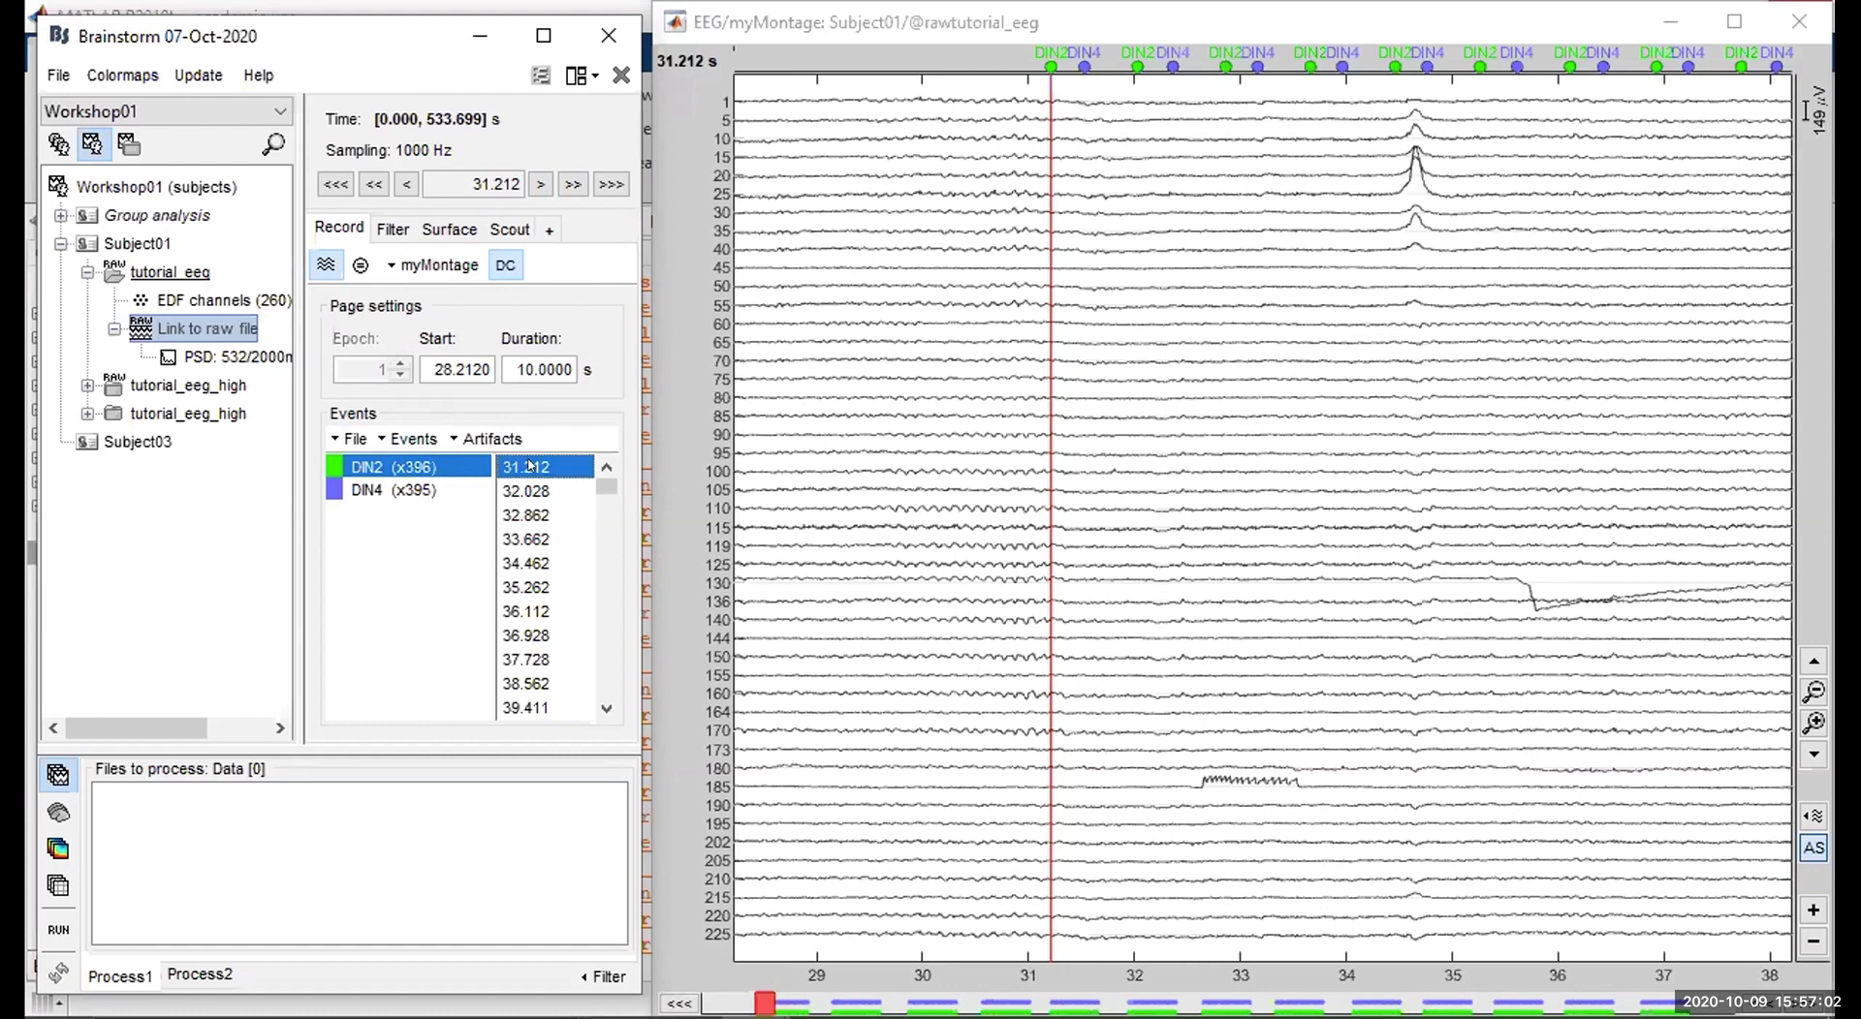
Step through further DIN2 occurrences from 32.028 s to 36.112 s to view them in the recording.
left_click(528, 489)
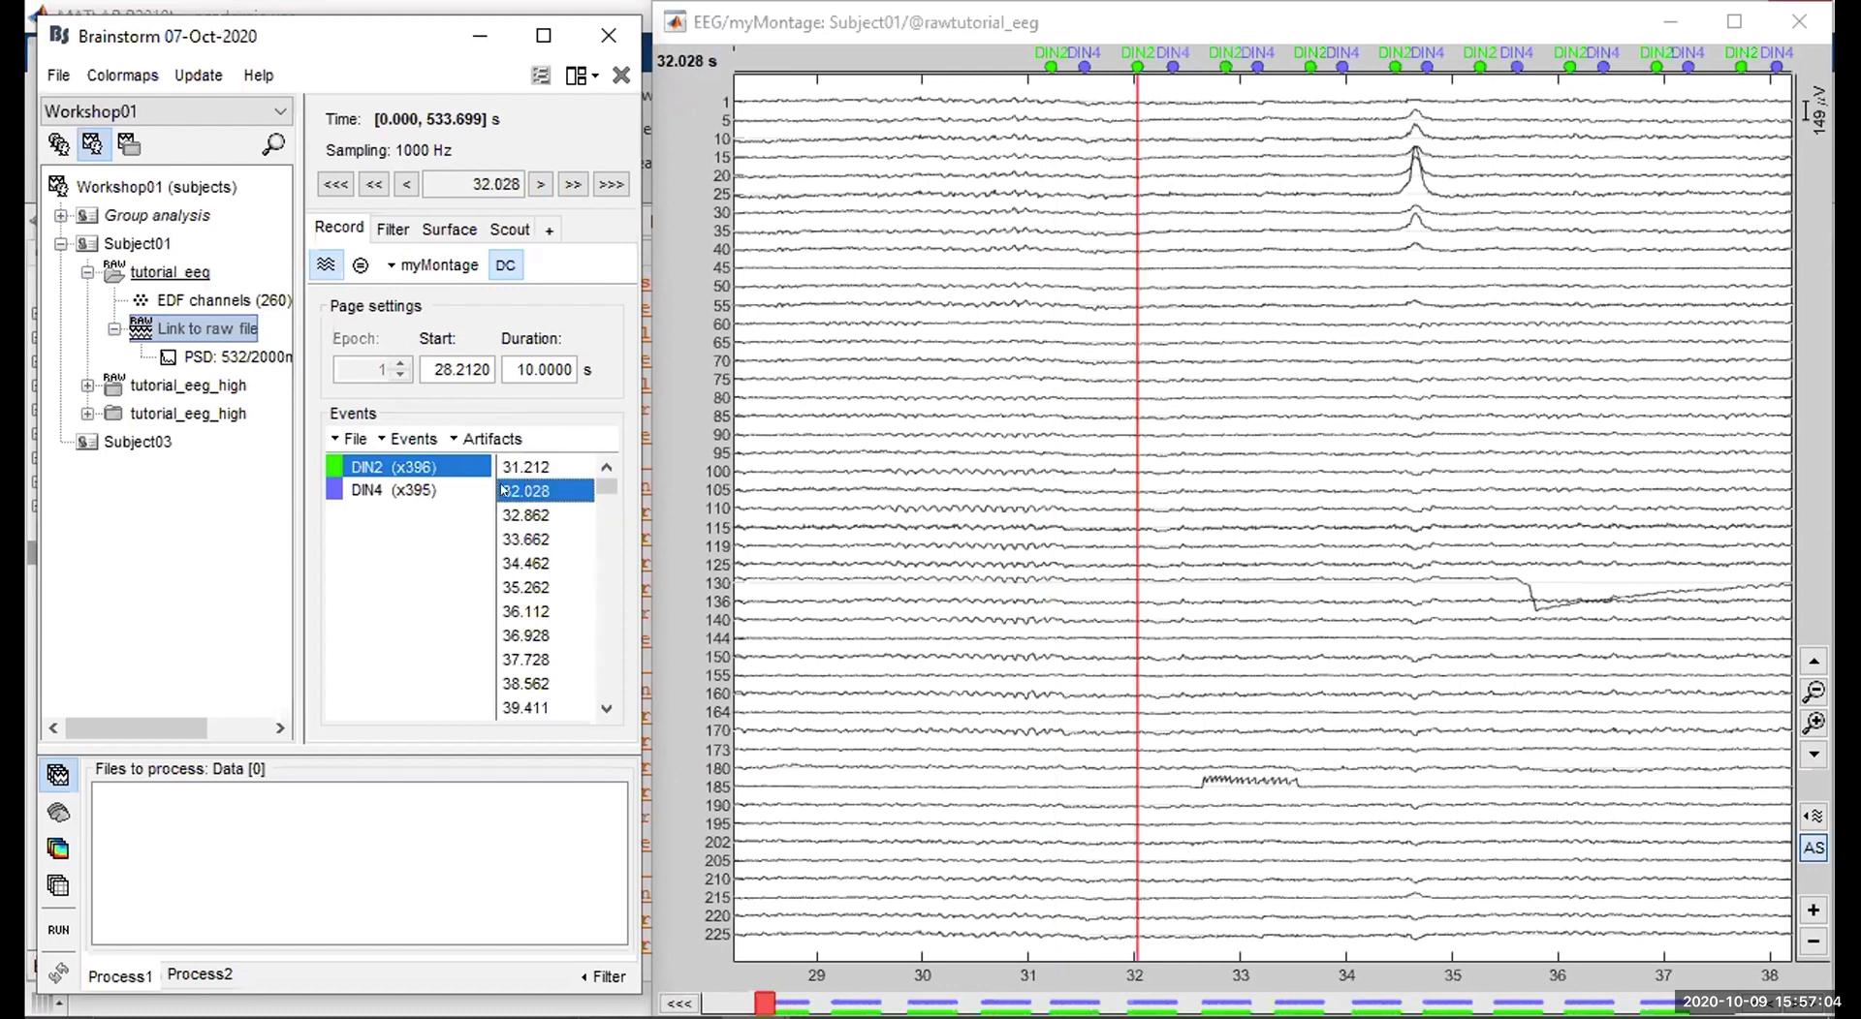
left_click(506, 512)
left_click(510, 560)
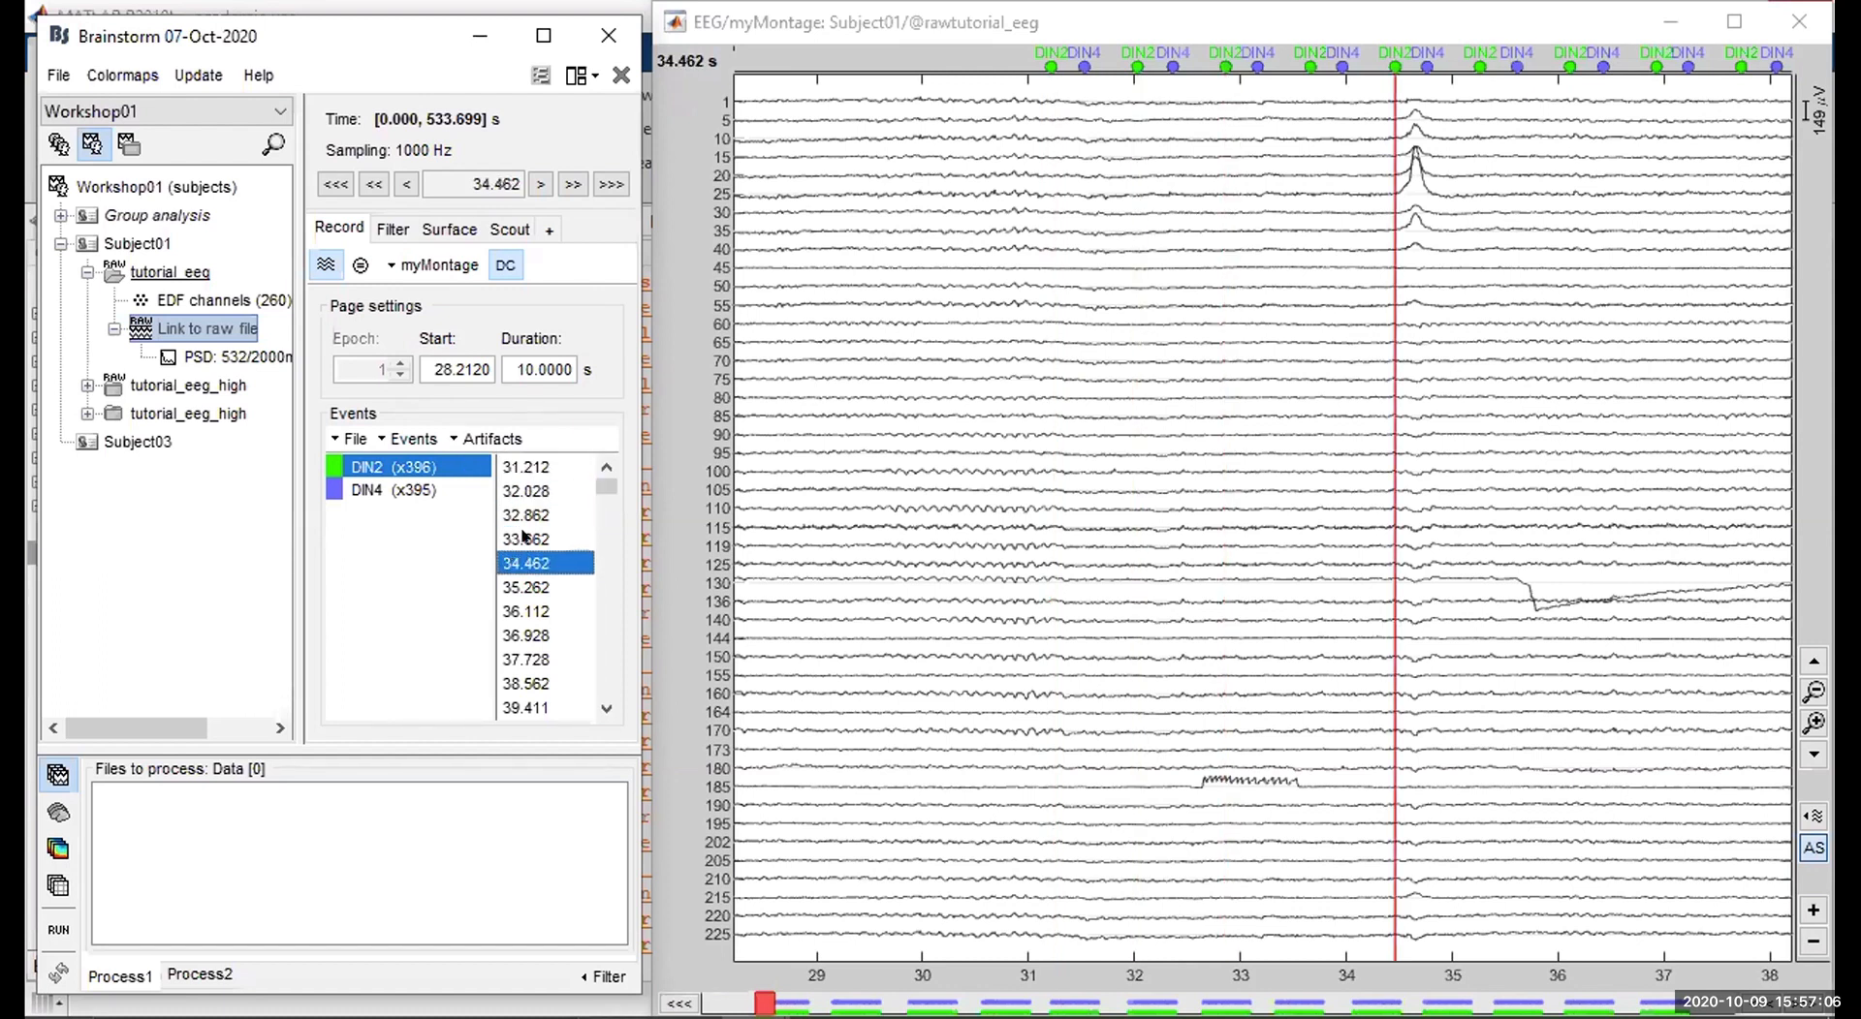
left_click(529, 586)
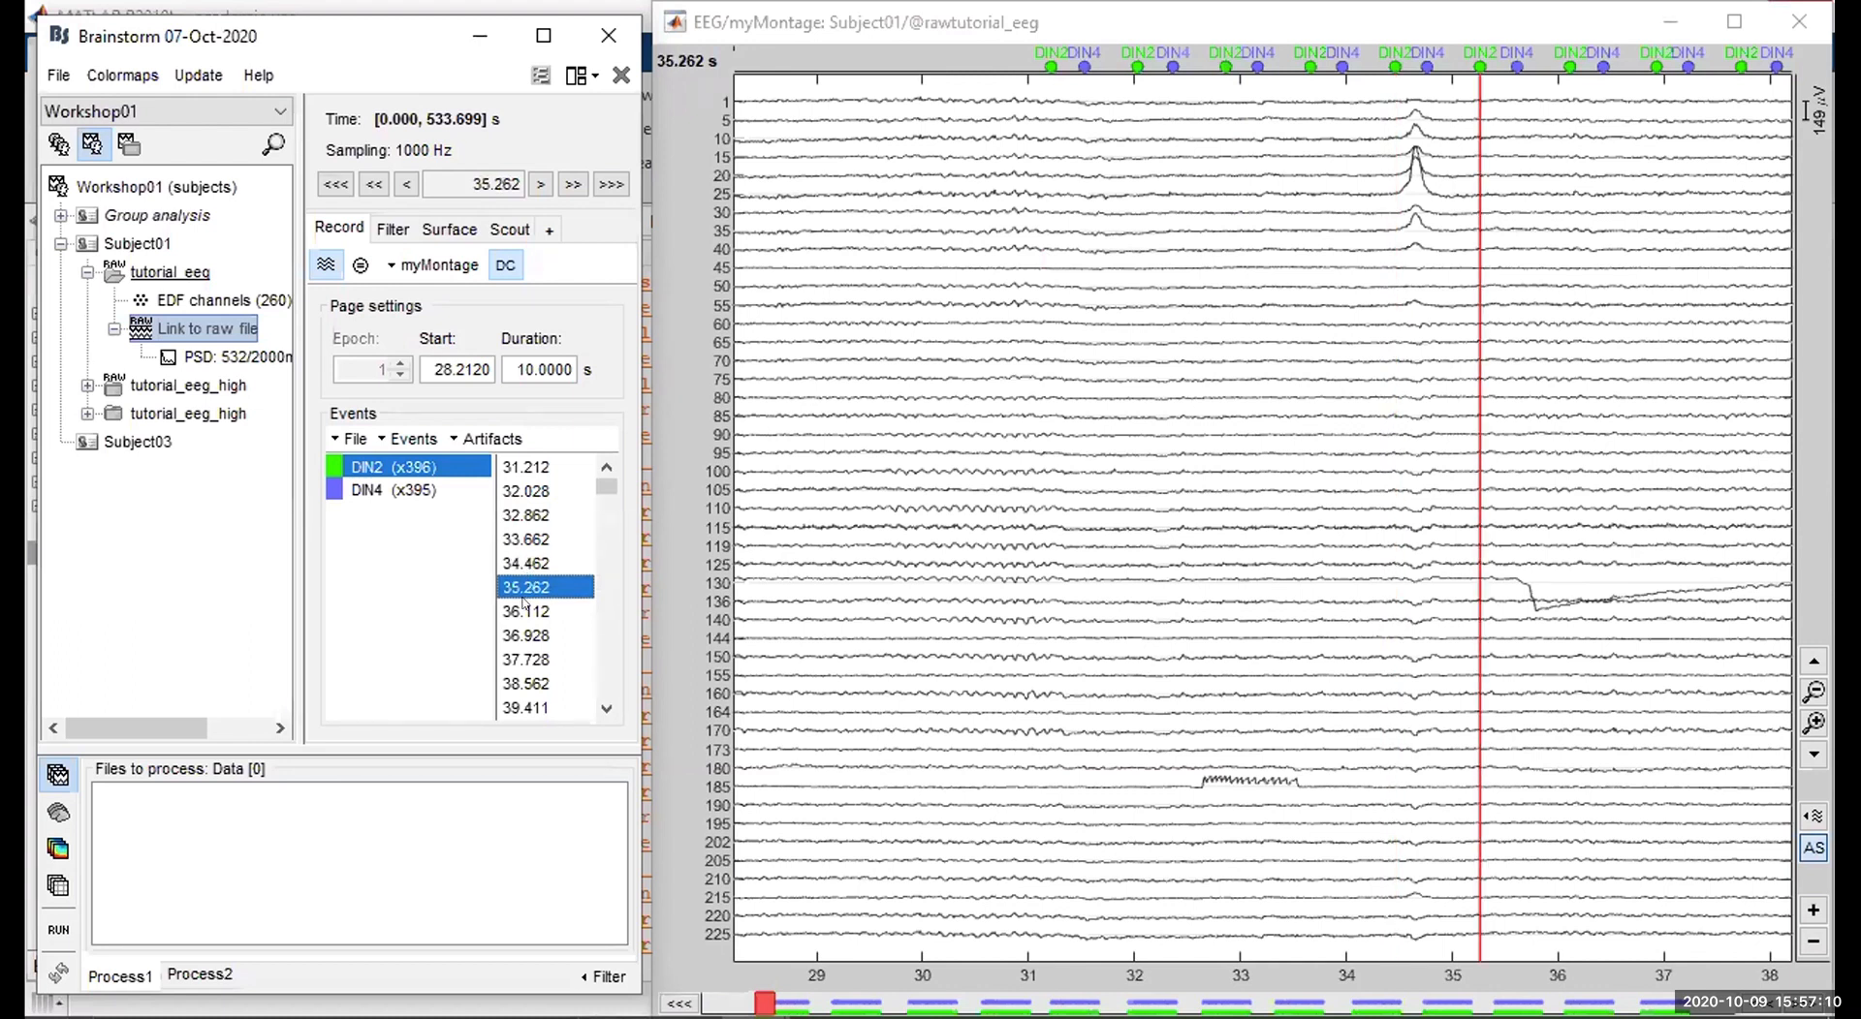
left_click(524, 611)
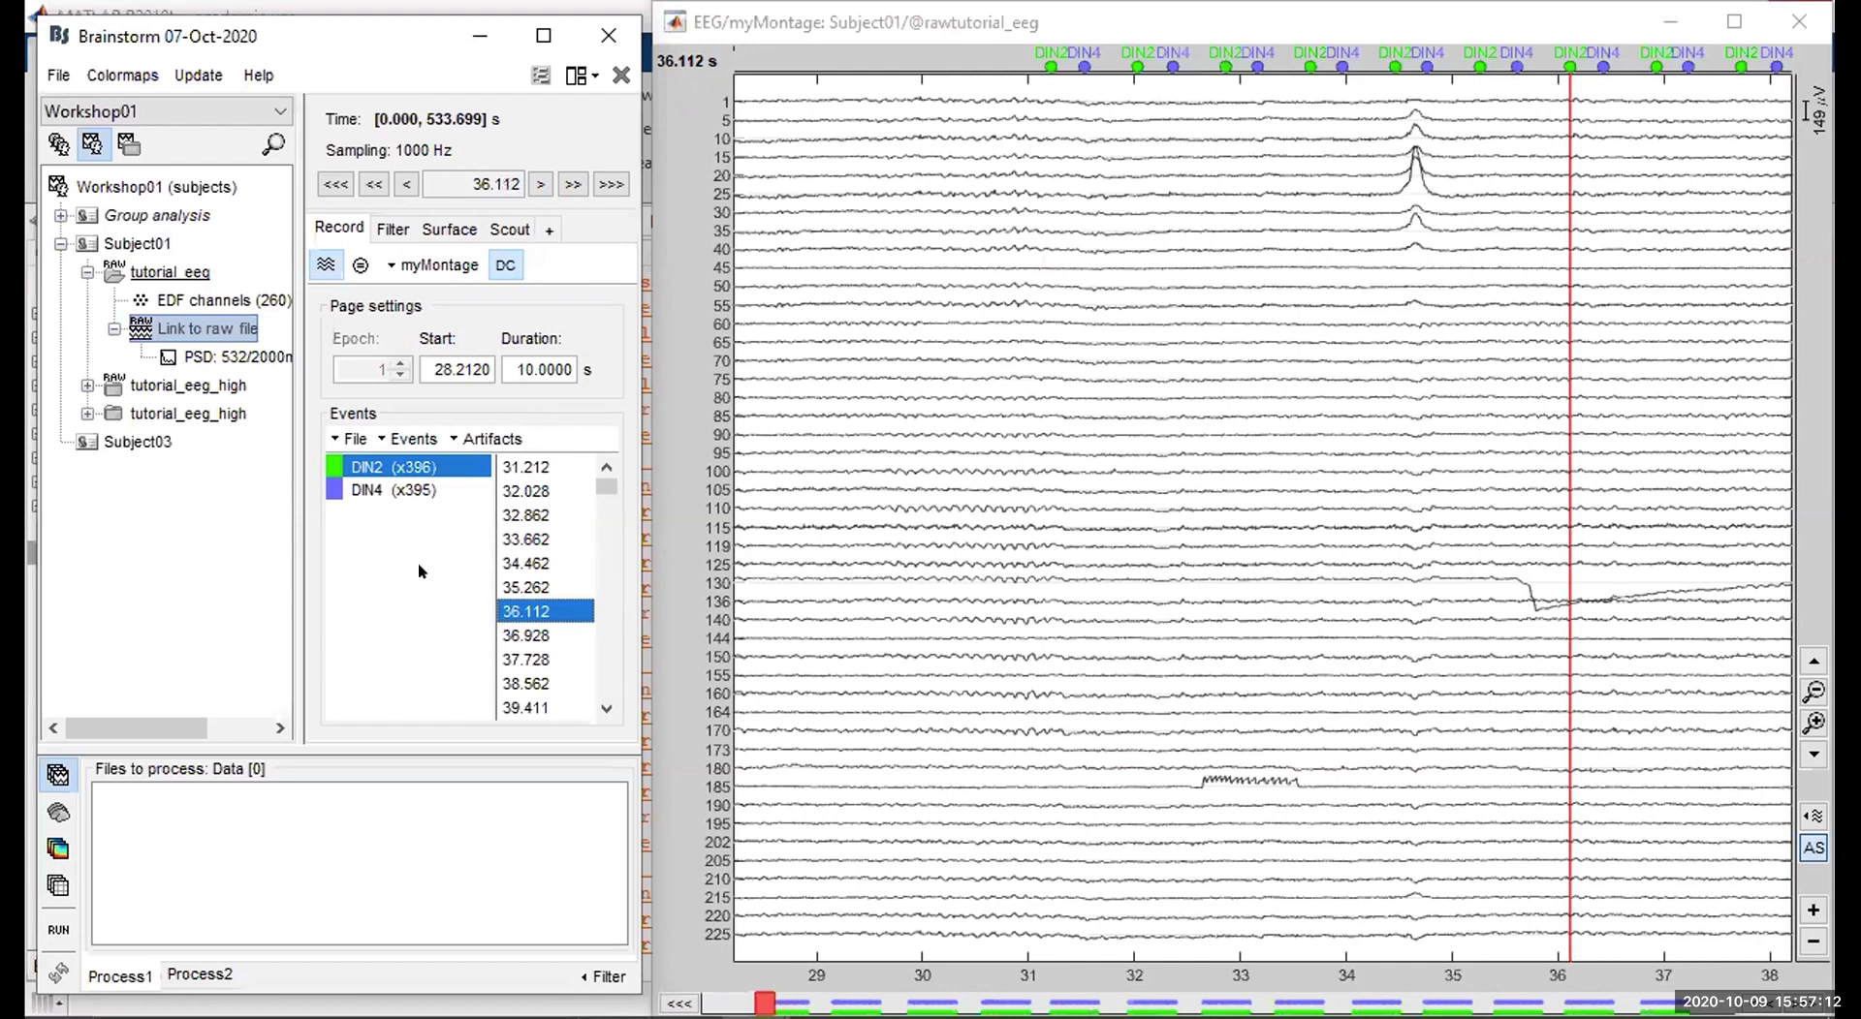
Create a new event group named myEvent in the recording's event list.
left_click(421, 441)
left_click(343, 494)
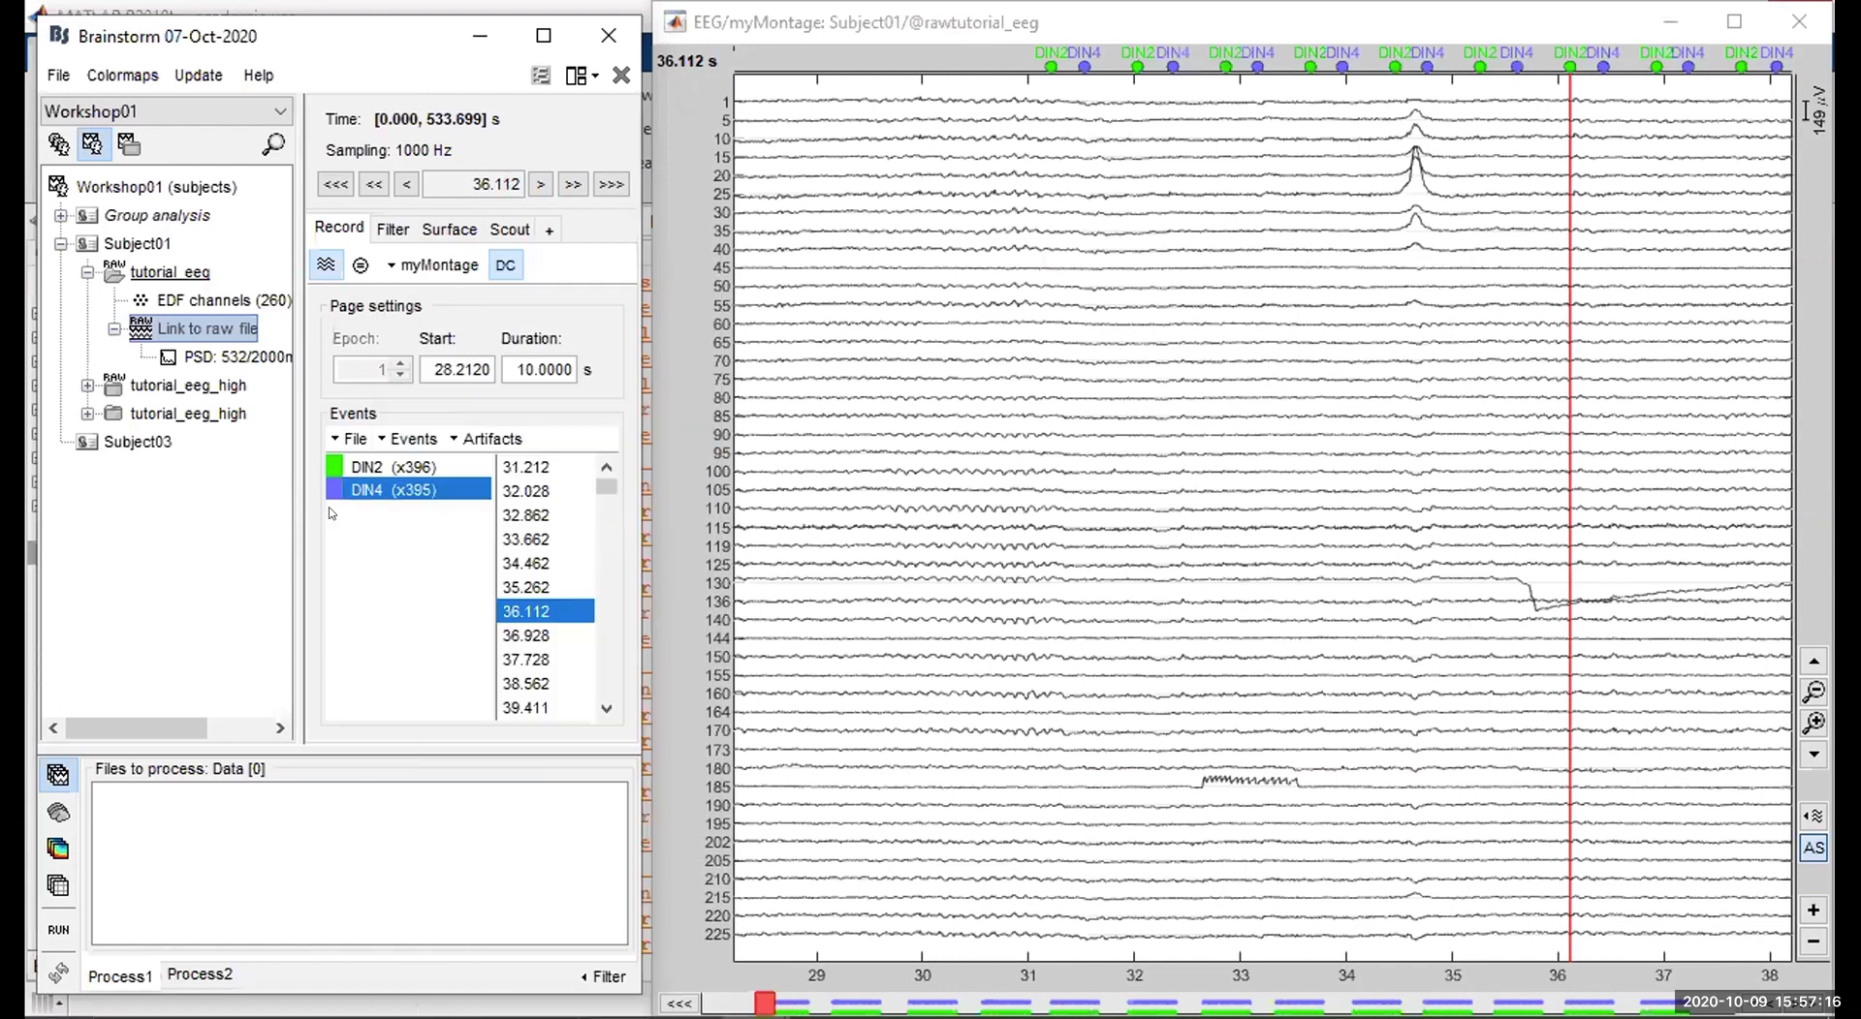
left_click(414, 439)
left_click(456, 276)
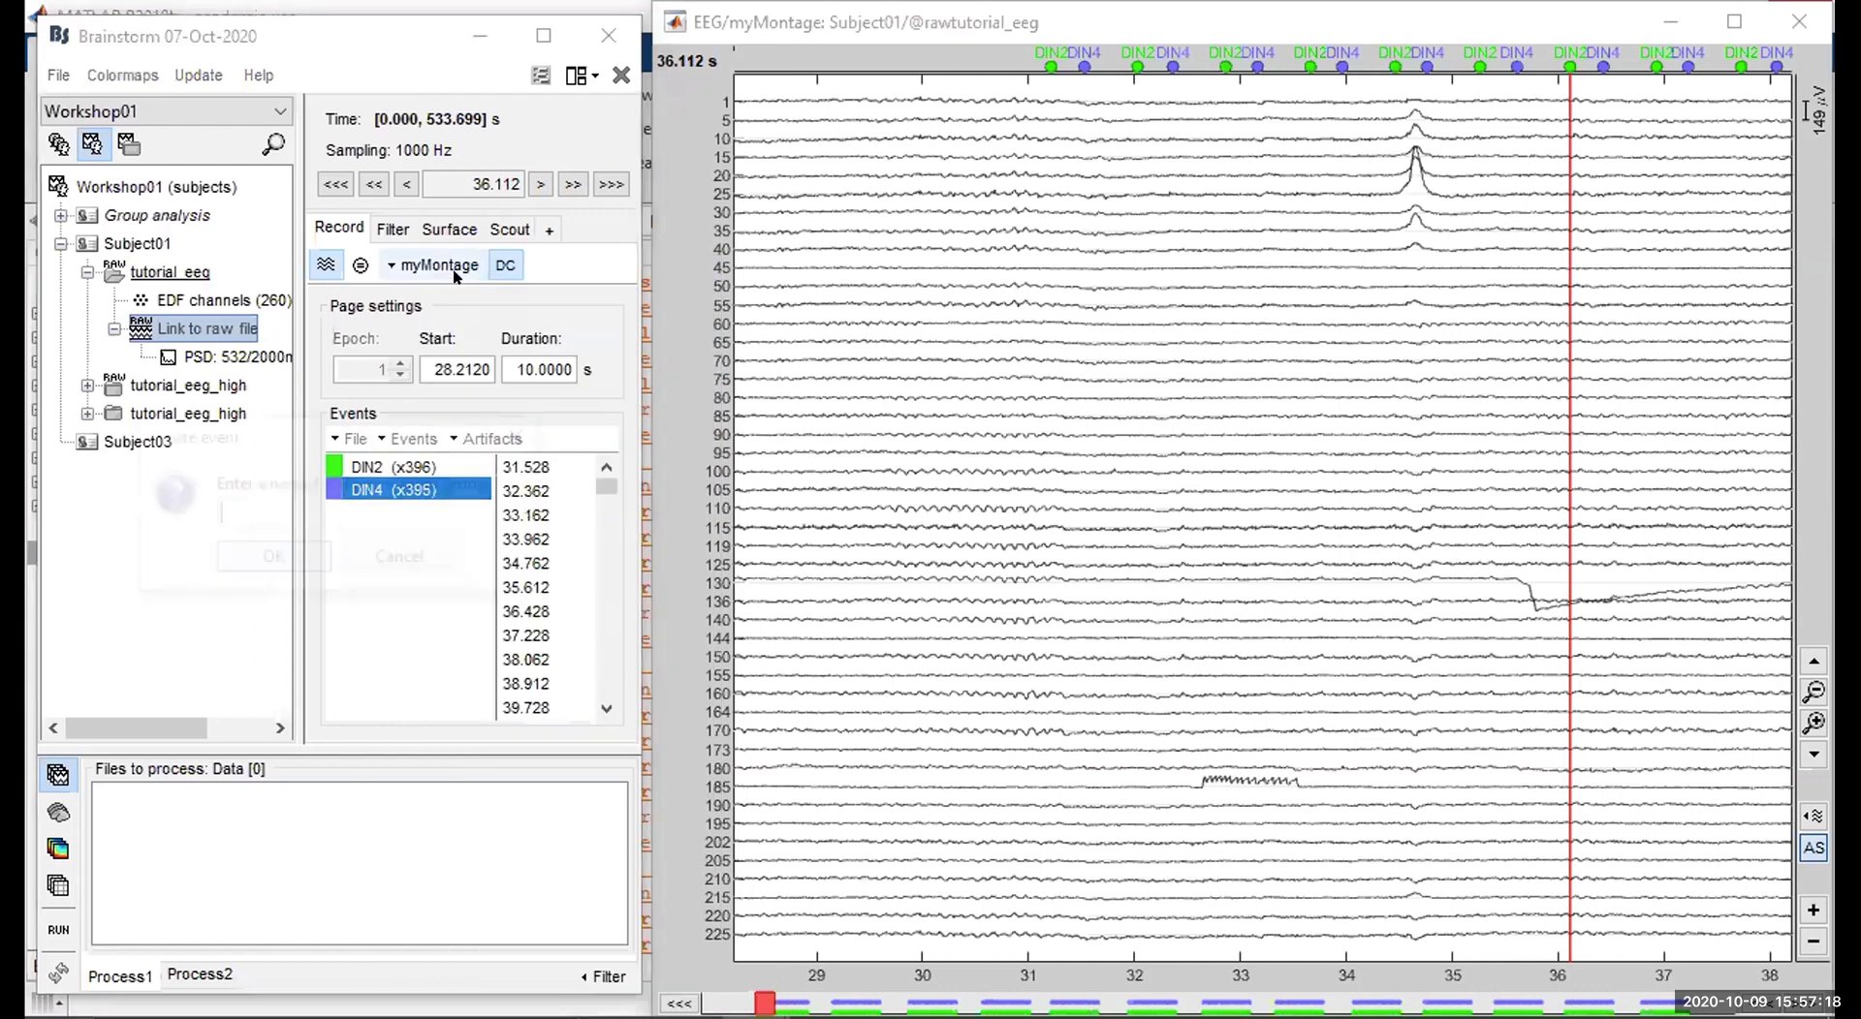
type("myEvent")
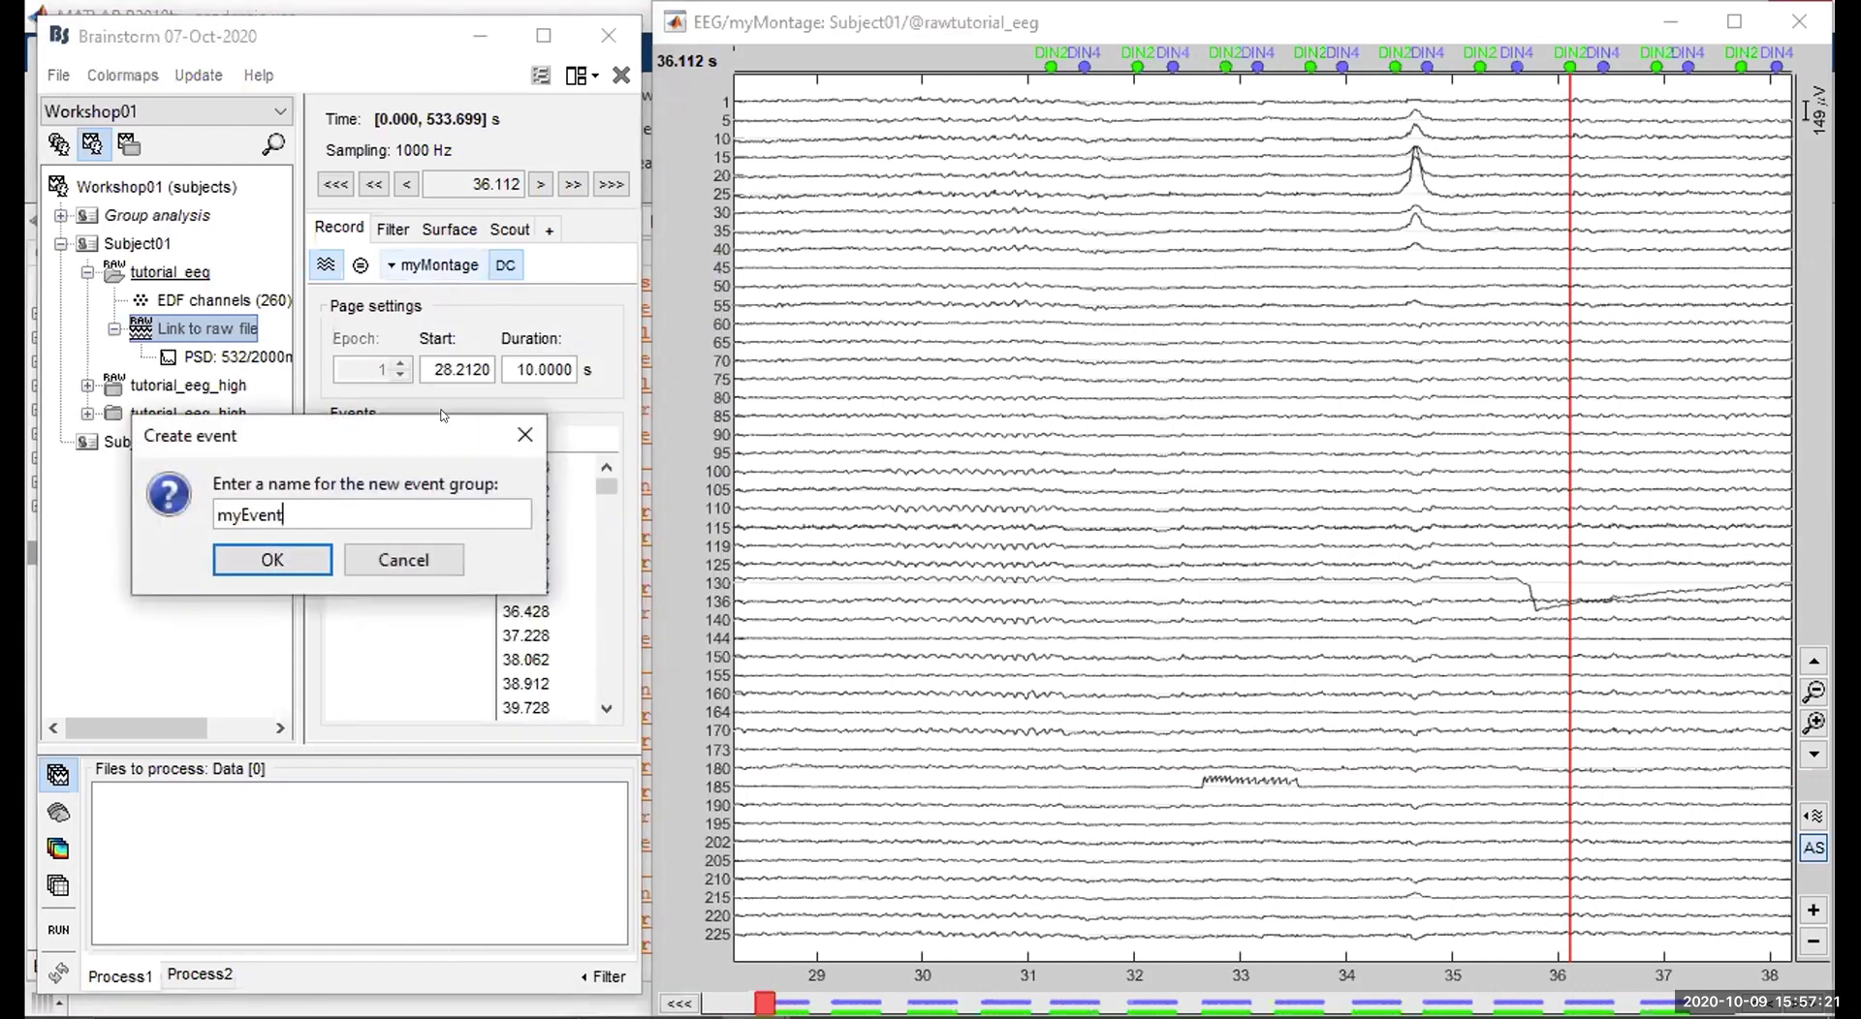
key("Return")
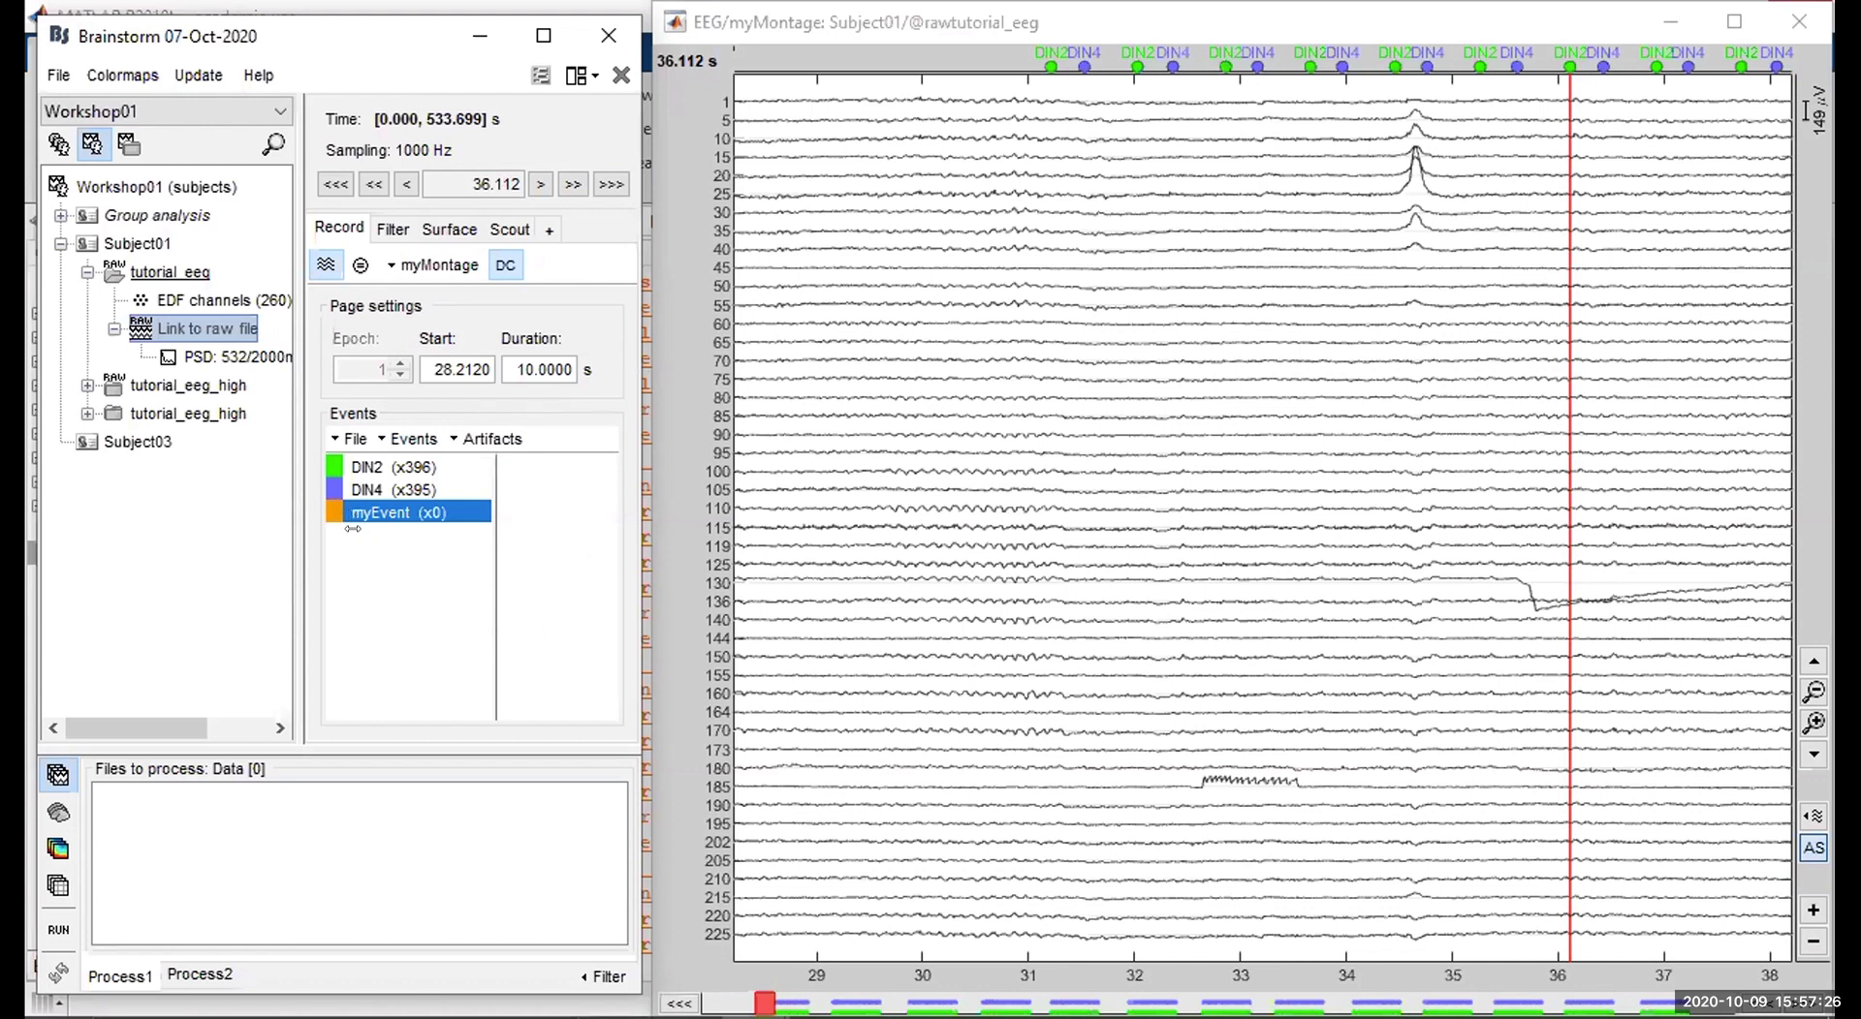
Add a single myEvent marker to the recording at 29.967 s.
left_click(889, 78)
left_click(934, 58)
left_click(847, 74)
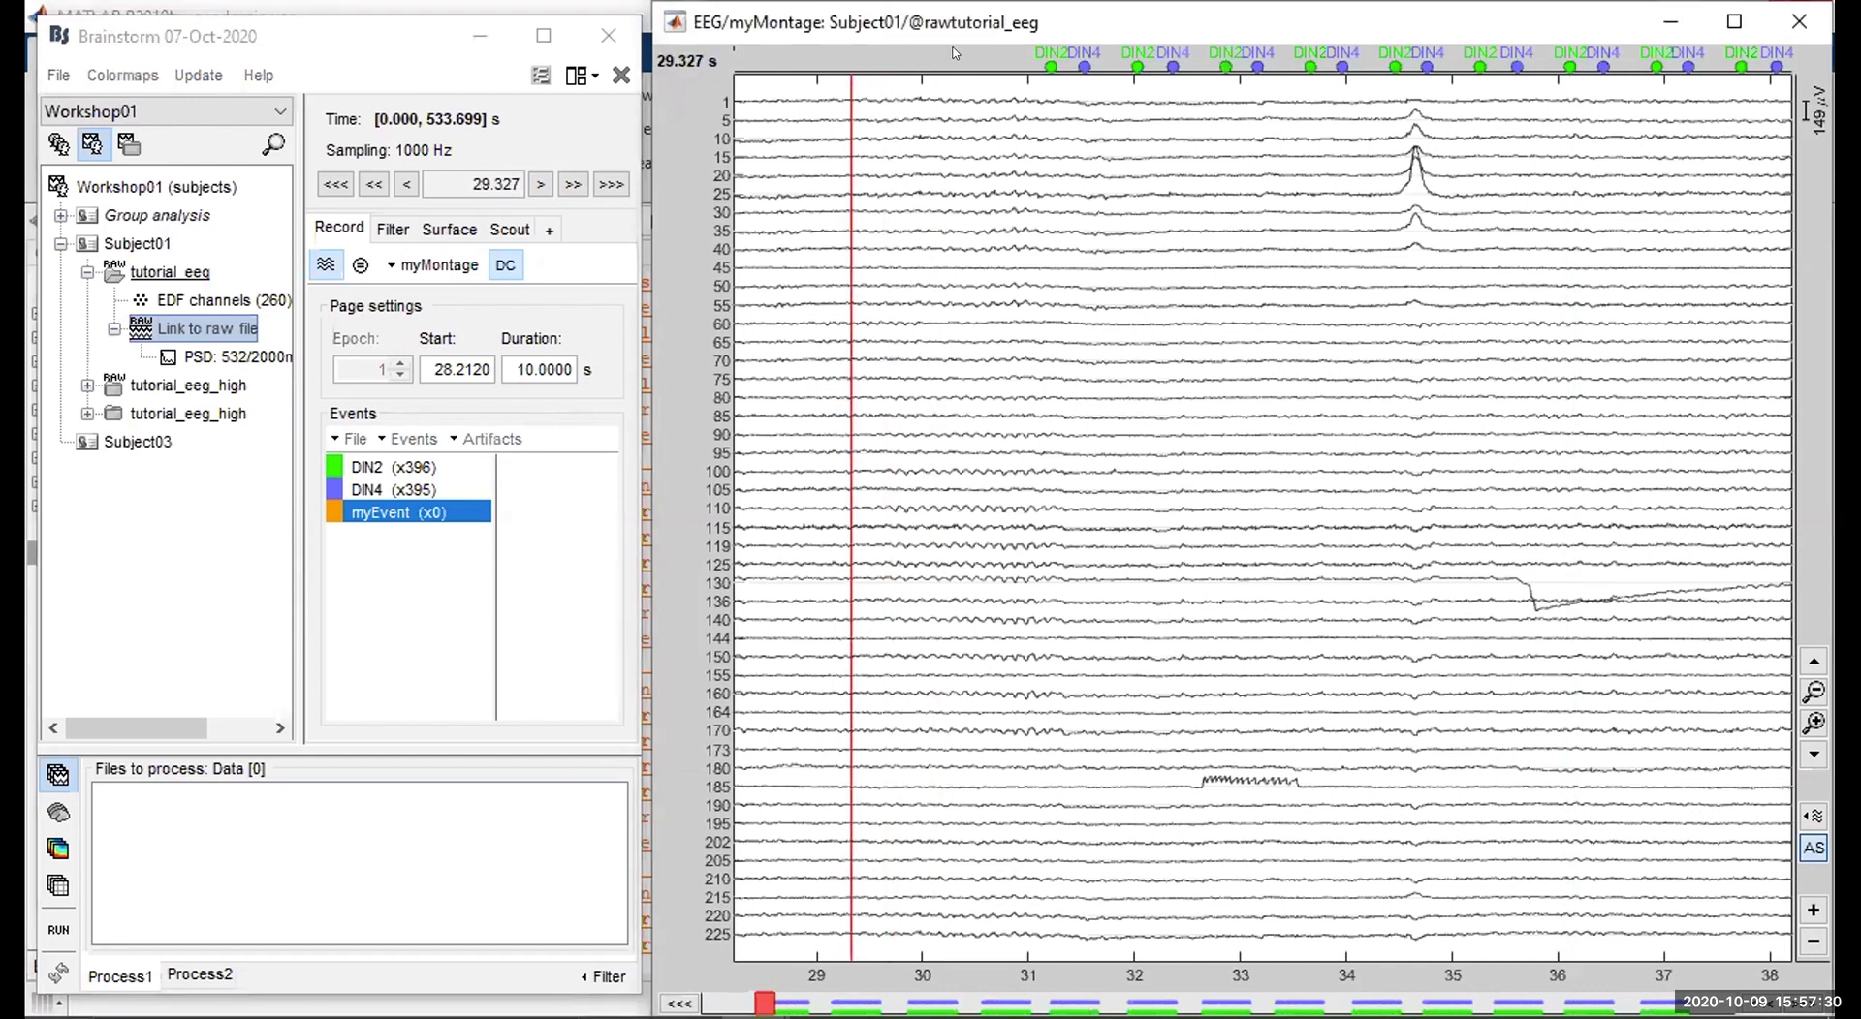
left_click(978, 58)
left_click(916, 76)
right_click(912, 72)
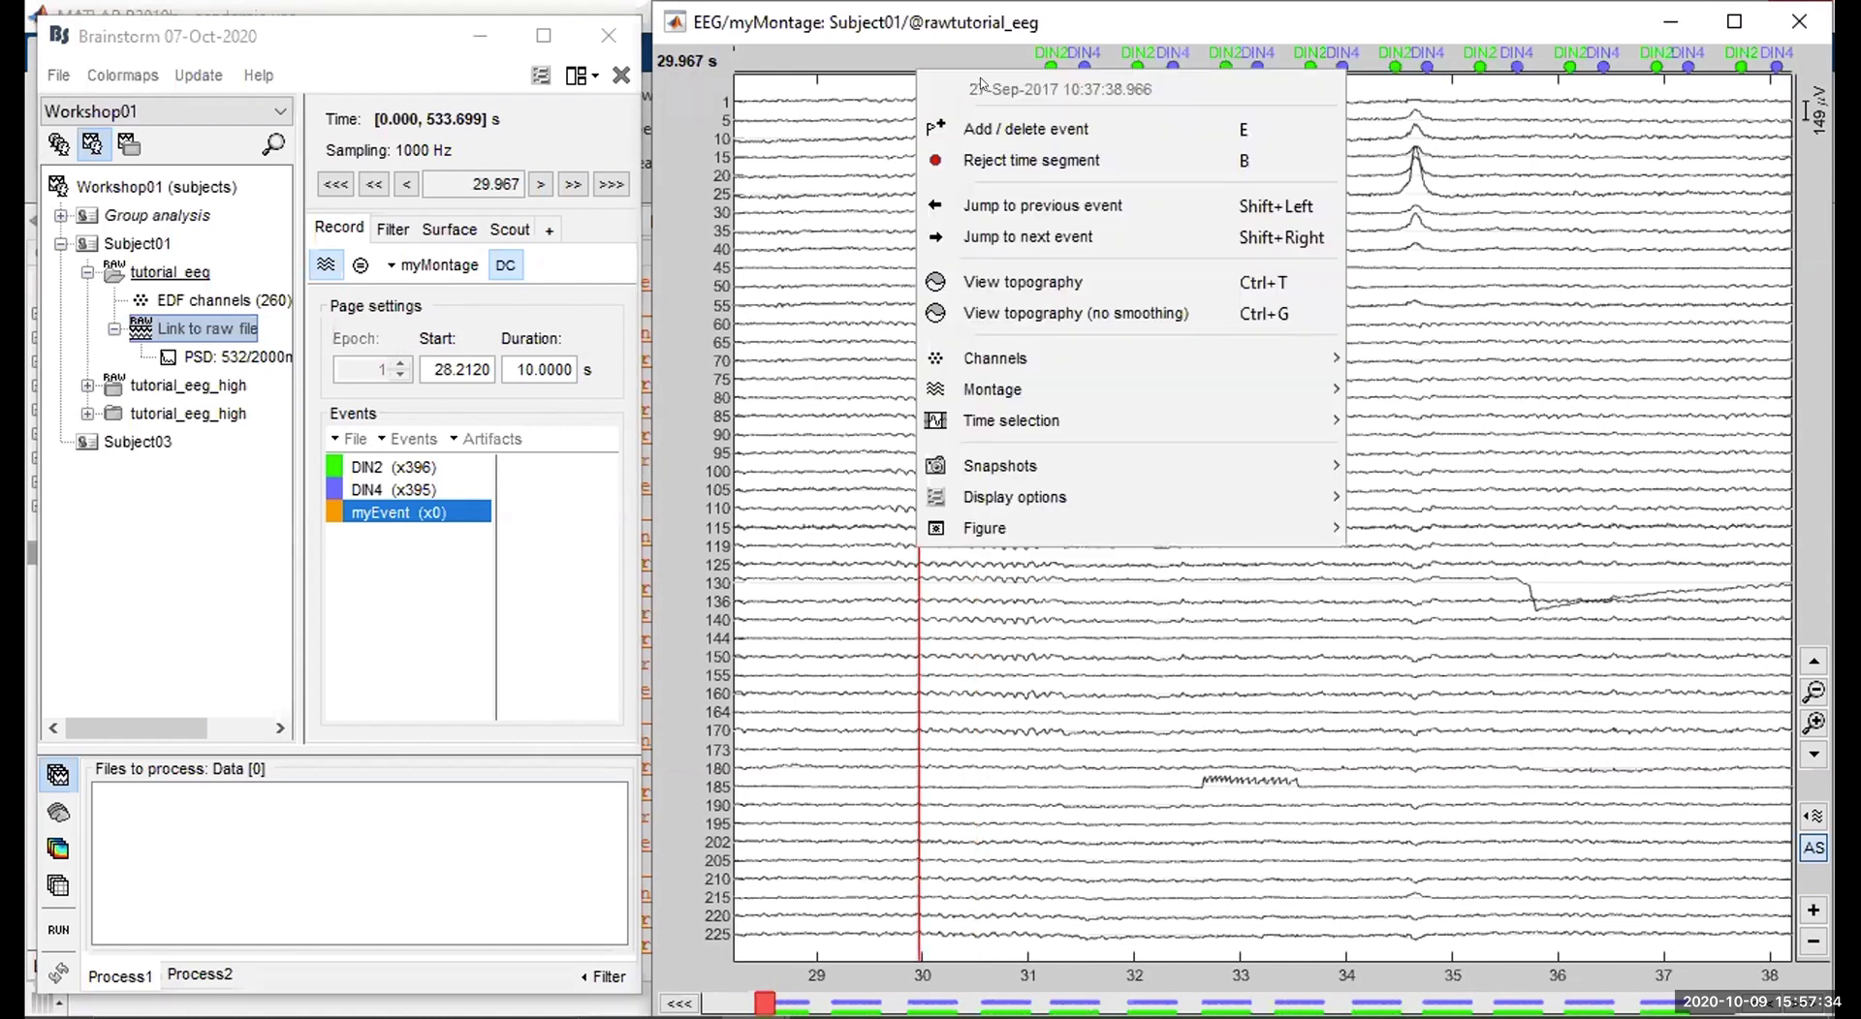
left_click(1255, 124)
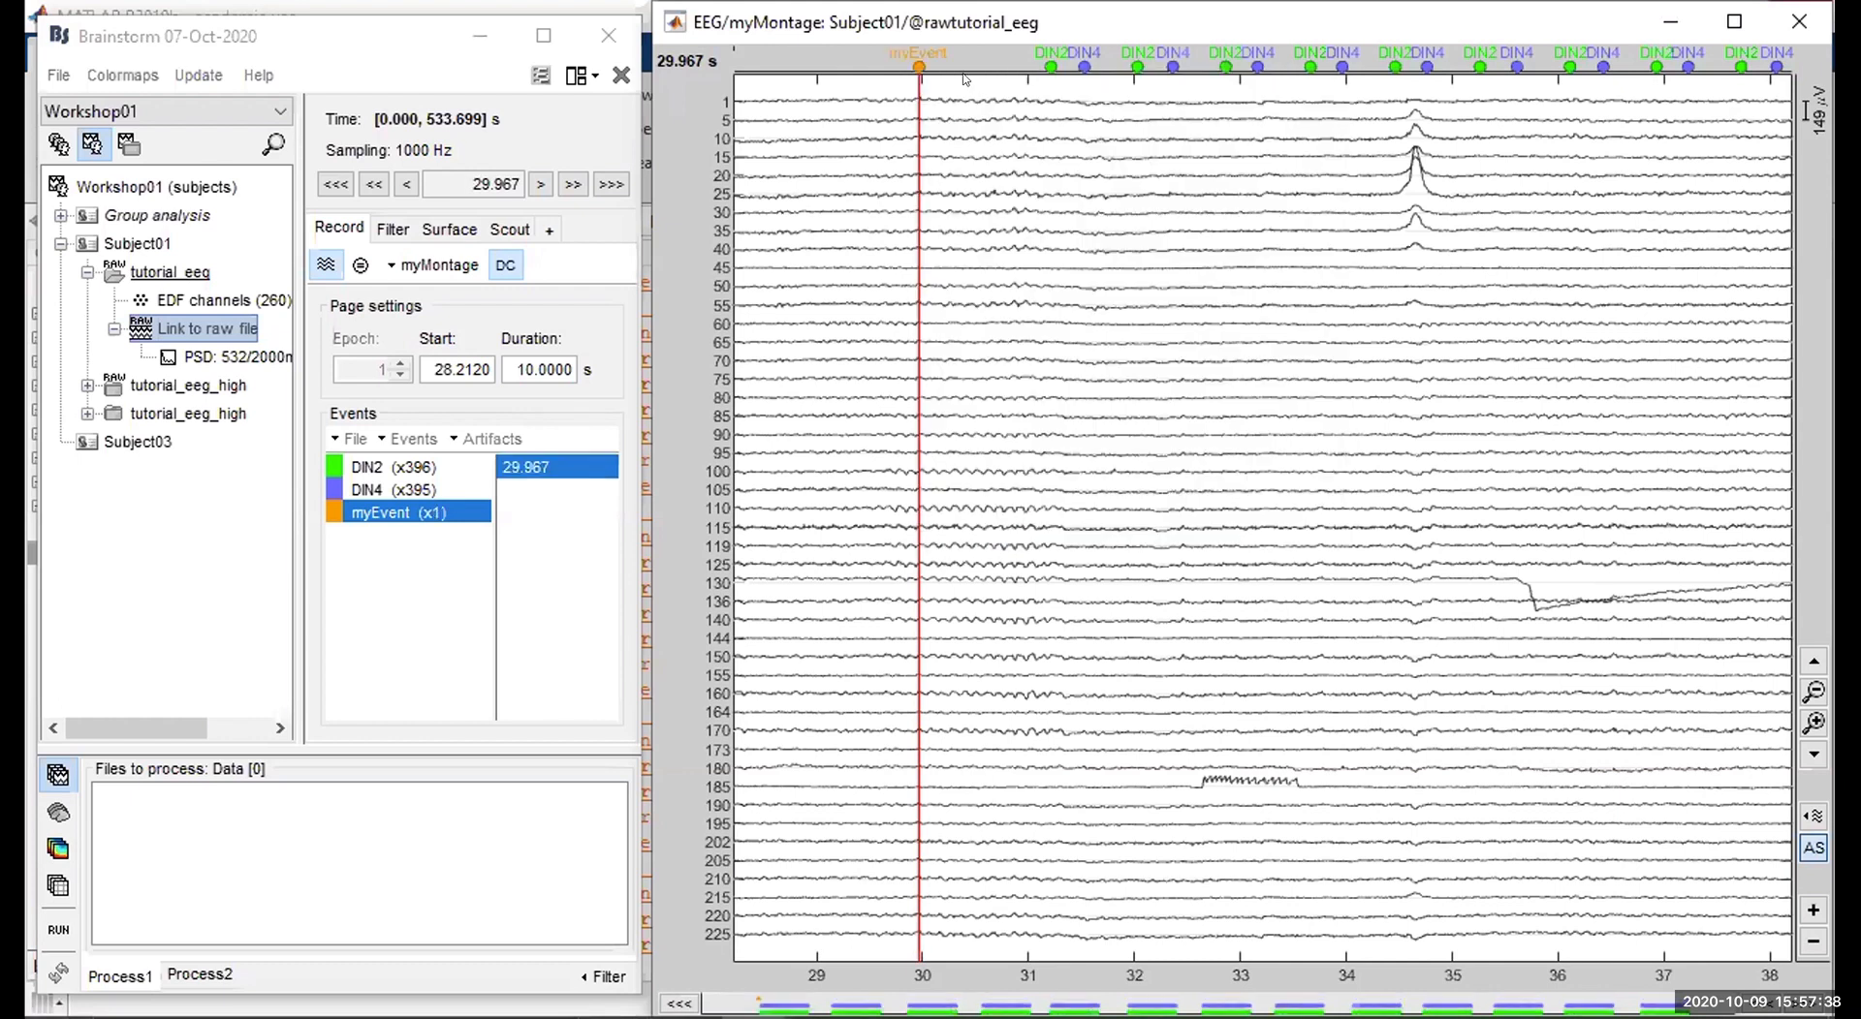
Add a DIN4 event at 35.013 s and delete that occurrence again.
left_click(1410, 59)
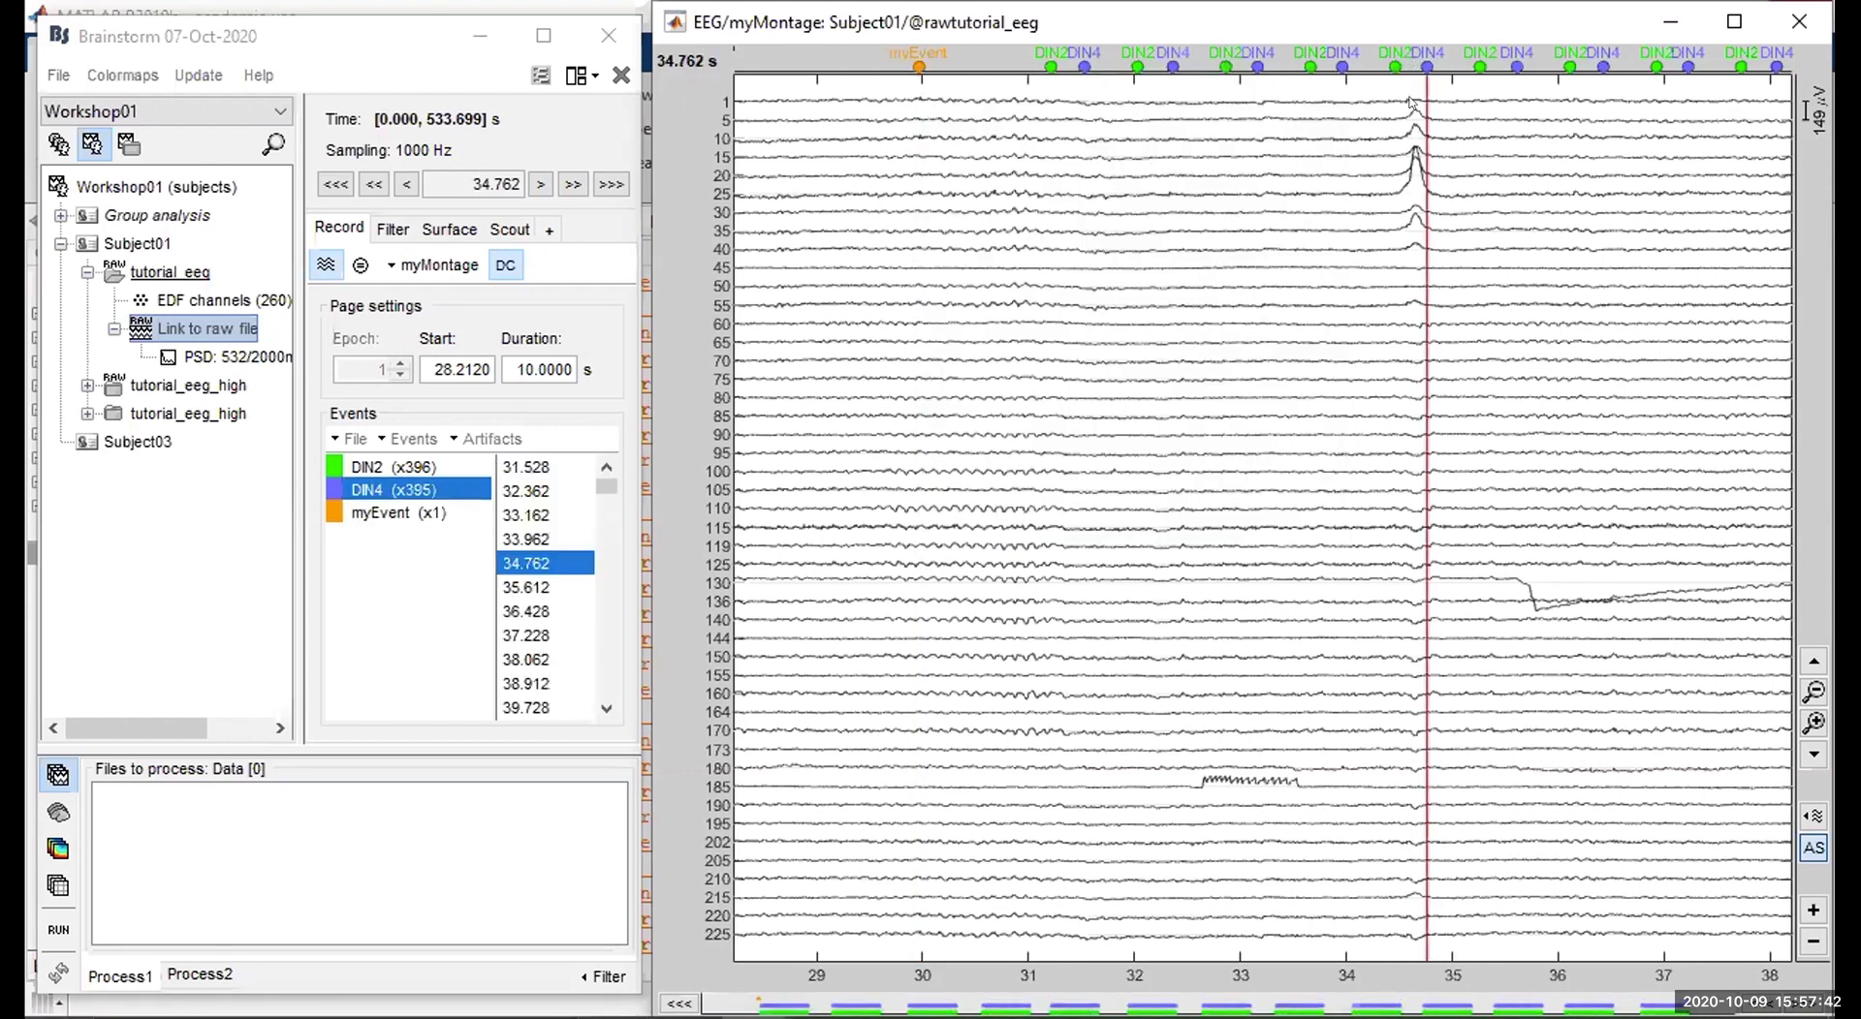
left_click(1453, 55)
right_click(1462, 80)
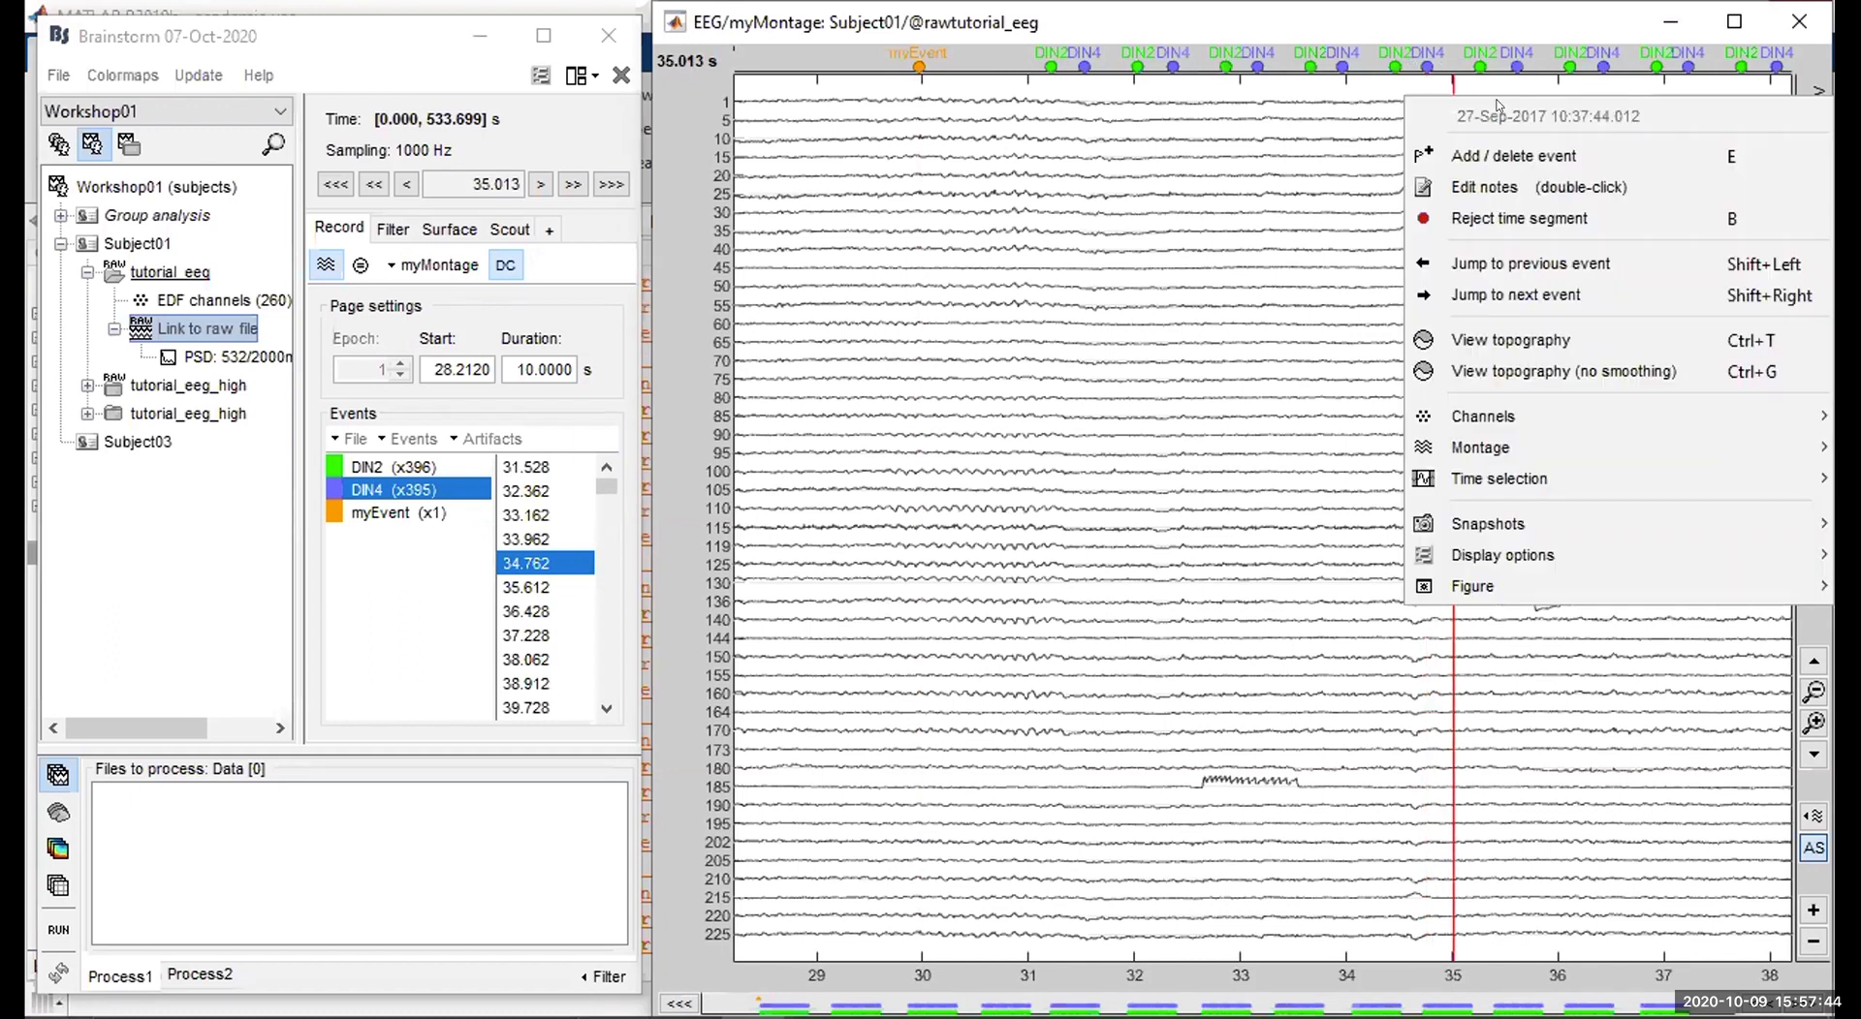
left_click(1498, 146)
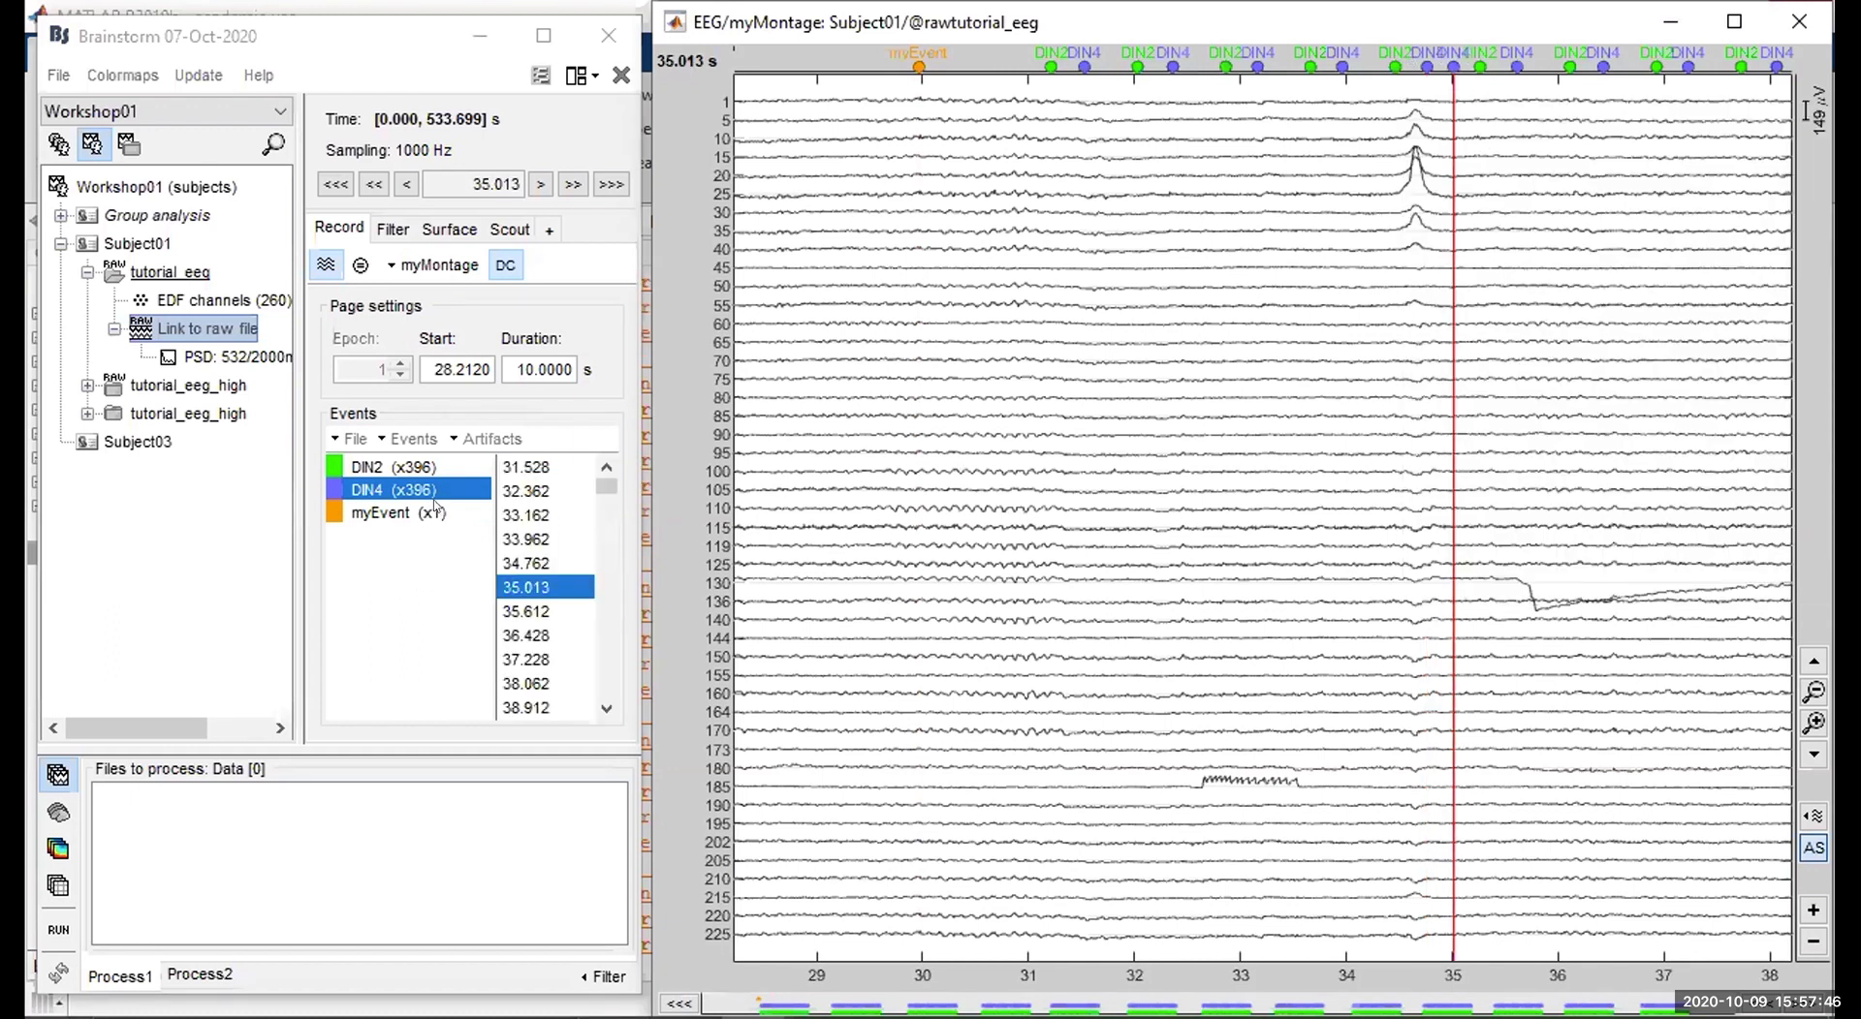
left_click(526, 582)
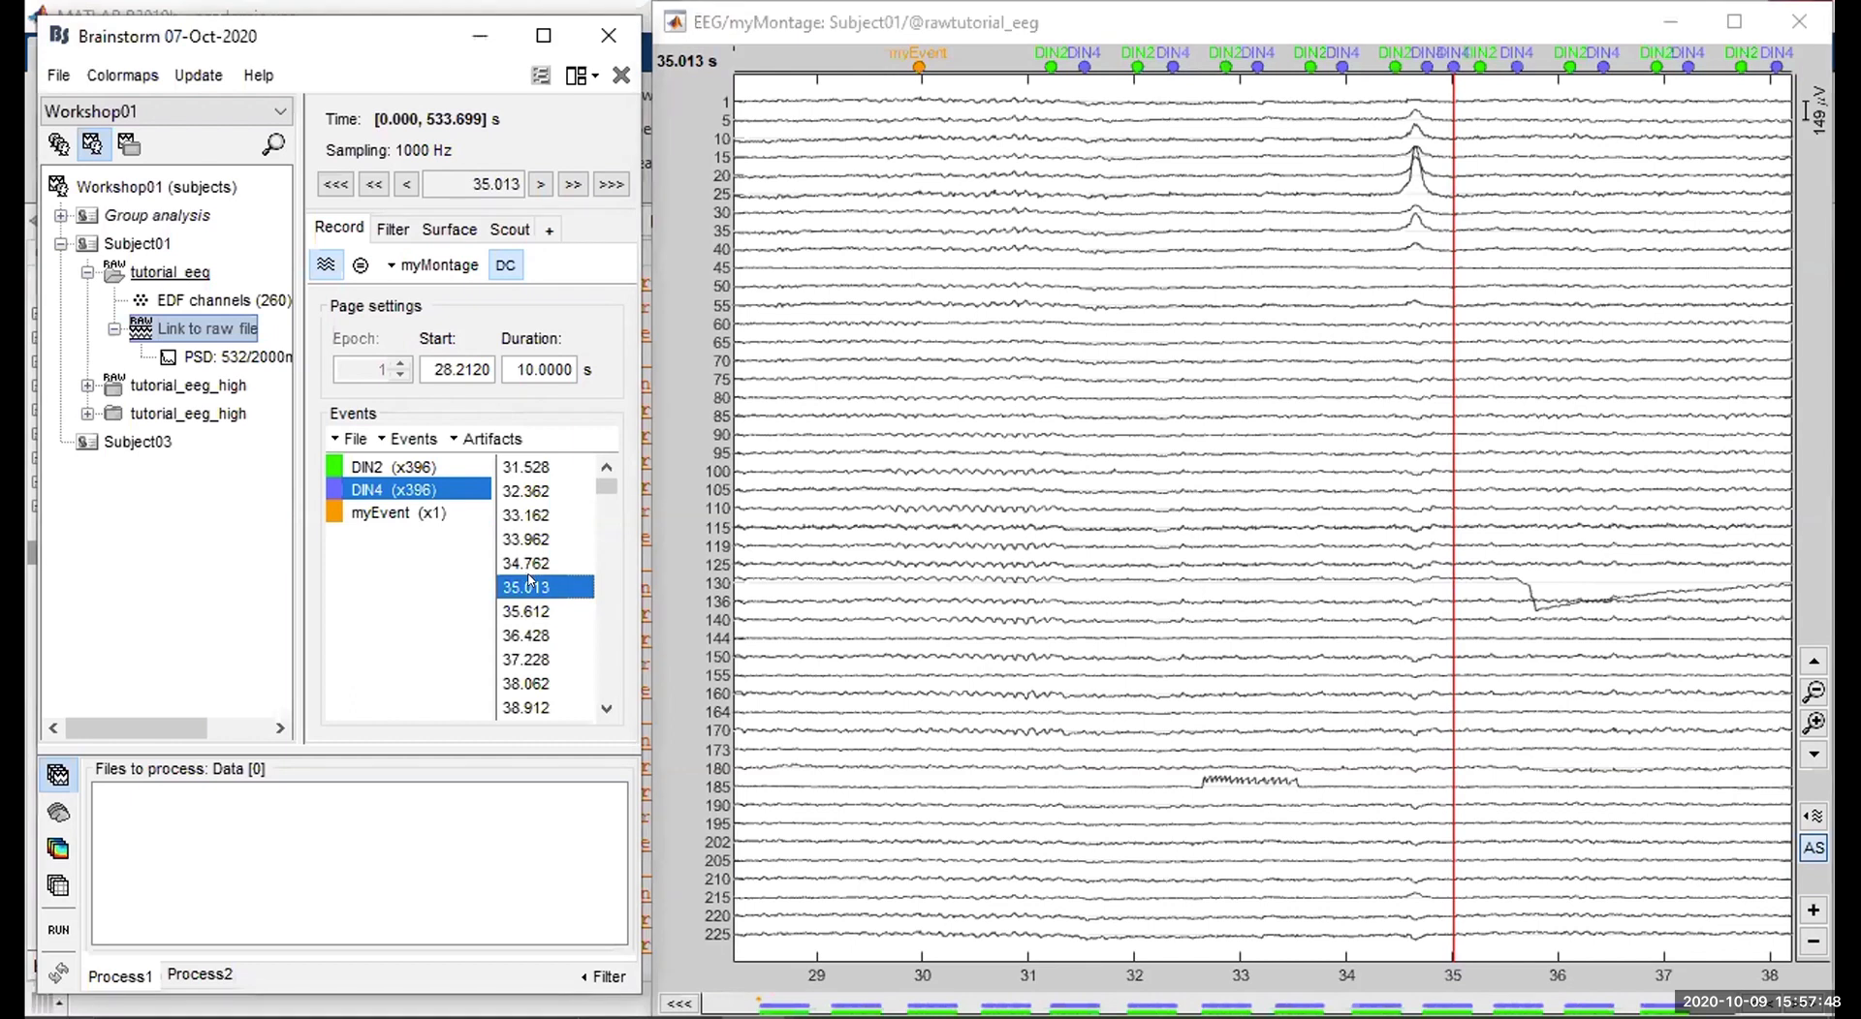
key("Delete")
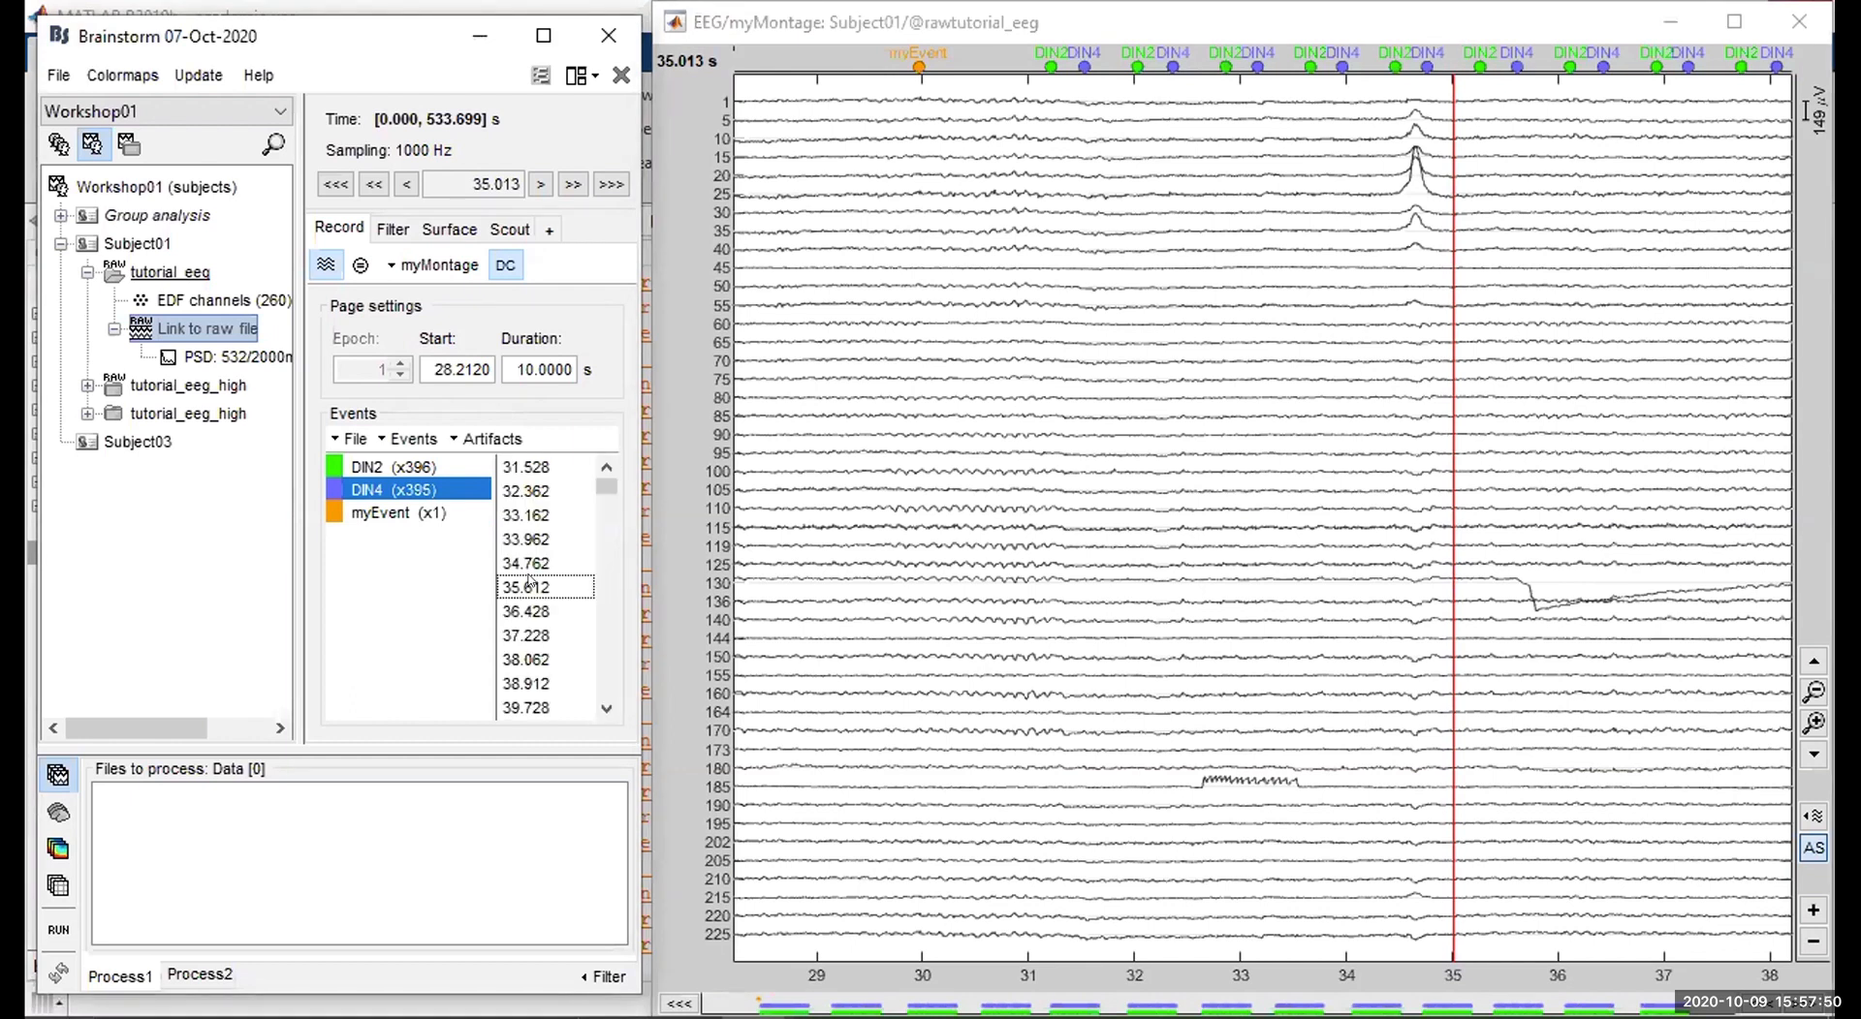
Add another single myEvent marker to the recording at 30.568 s.
left_click(374, 511)
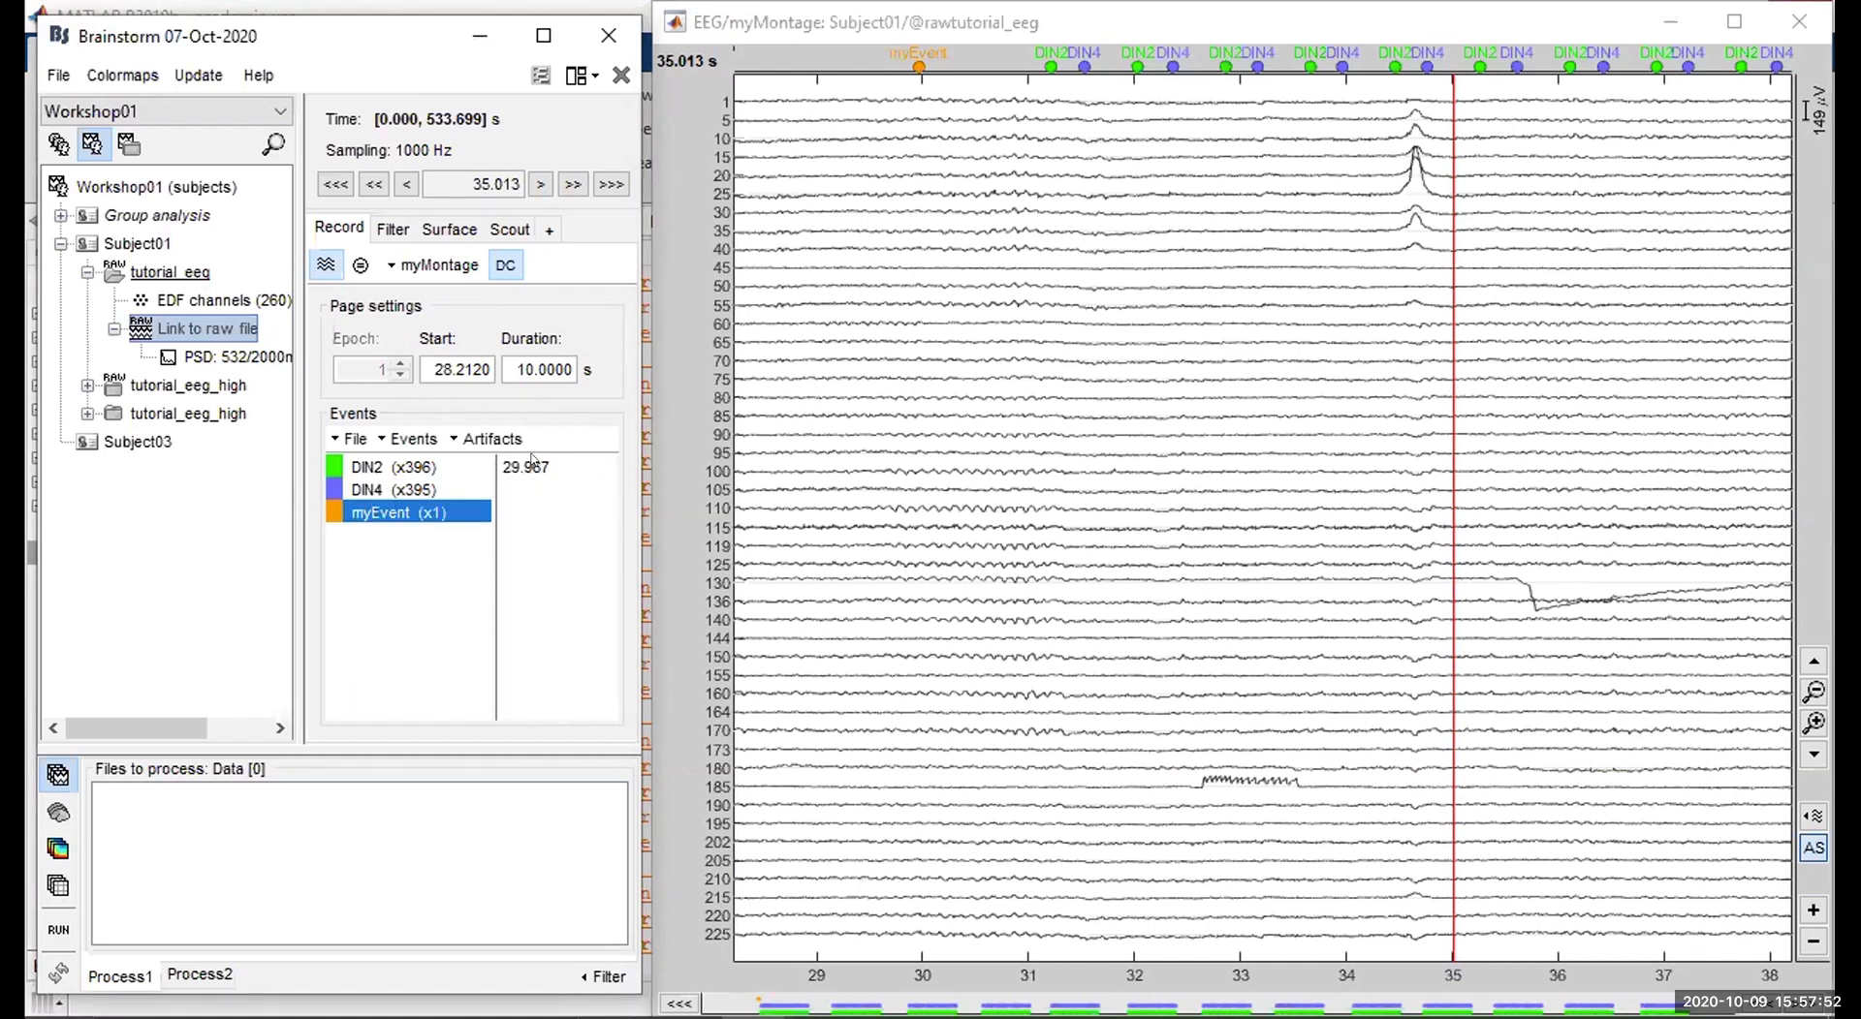
left_click(981, 60)
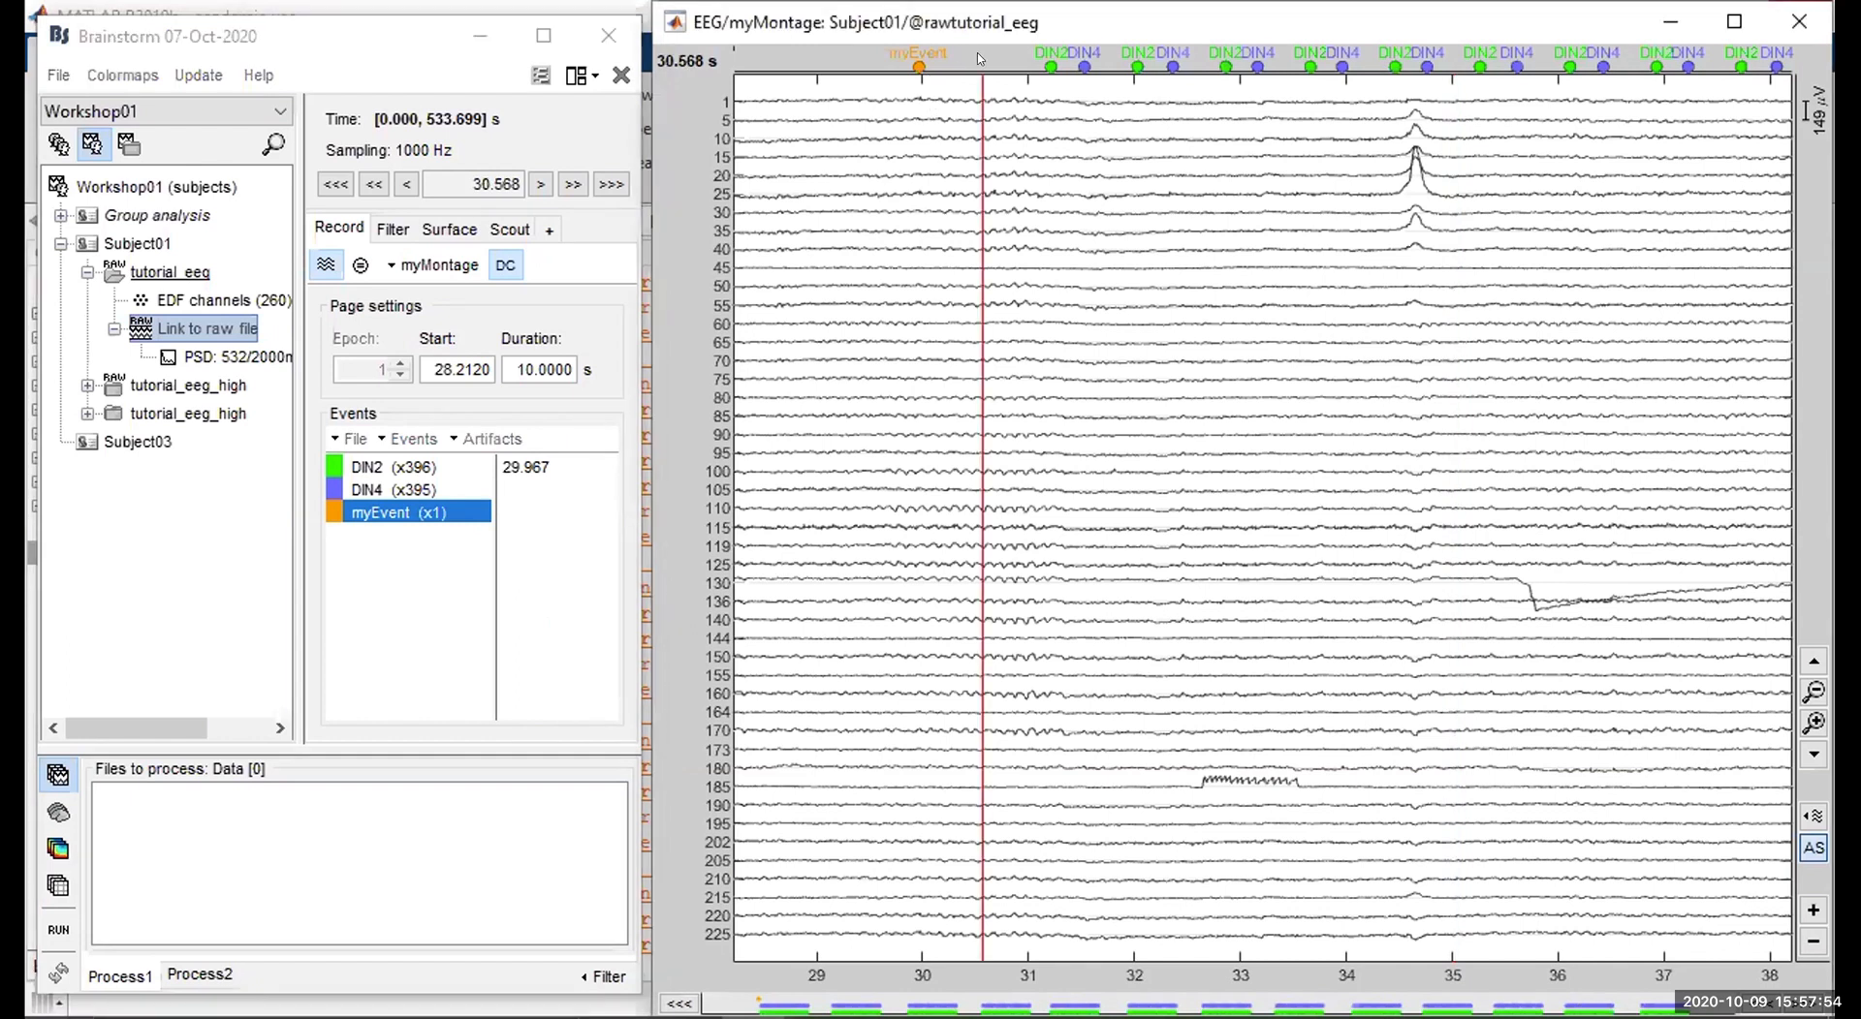
key("ctrl+e")
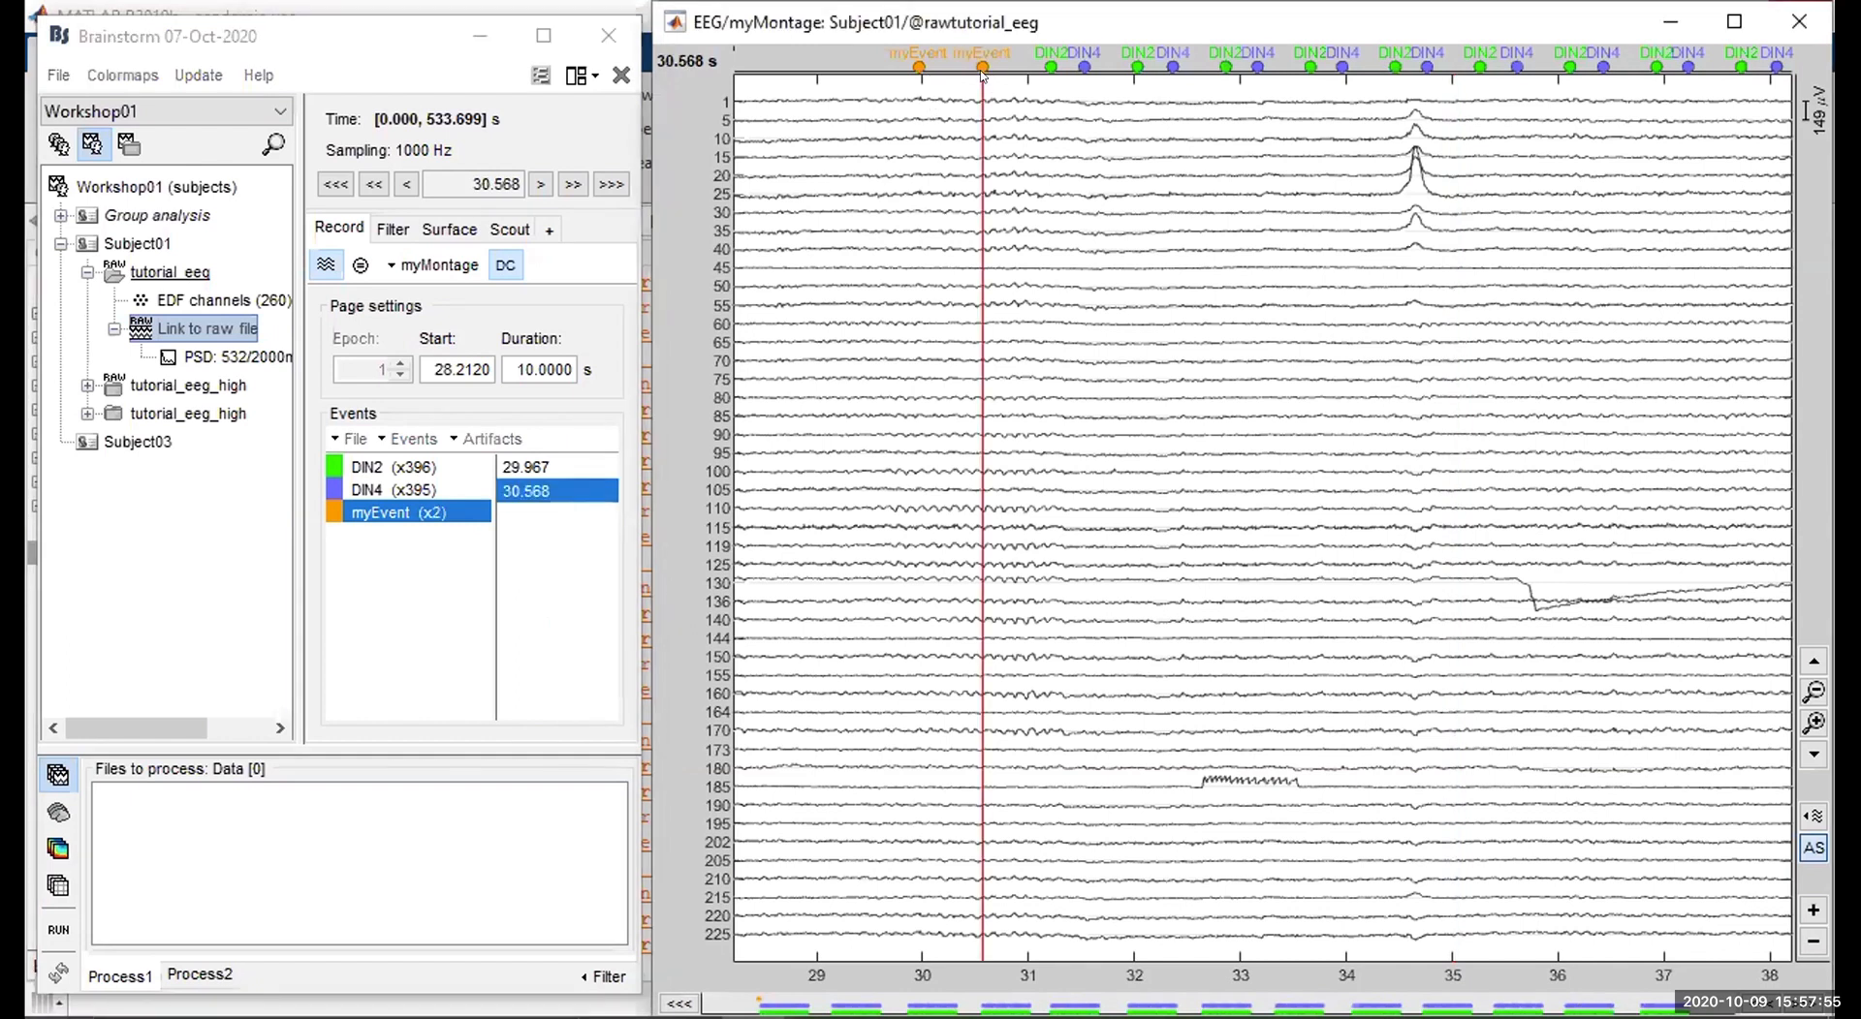
Delete the single myEvent occurrences at 29.967 s and 30.568 s, keeping the empty event group.
left_click(531, 466)
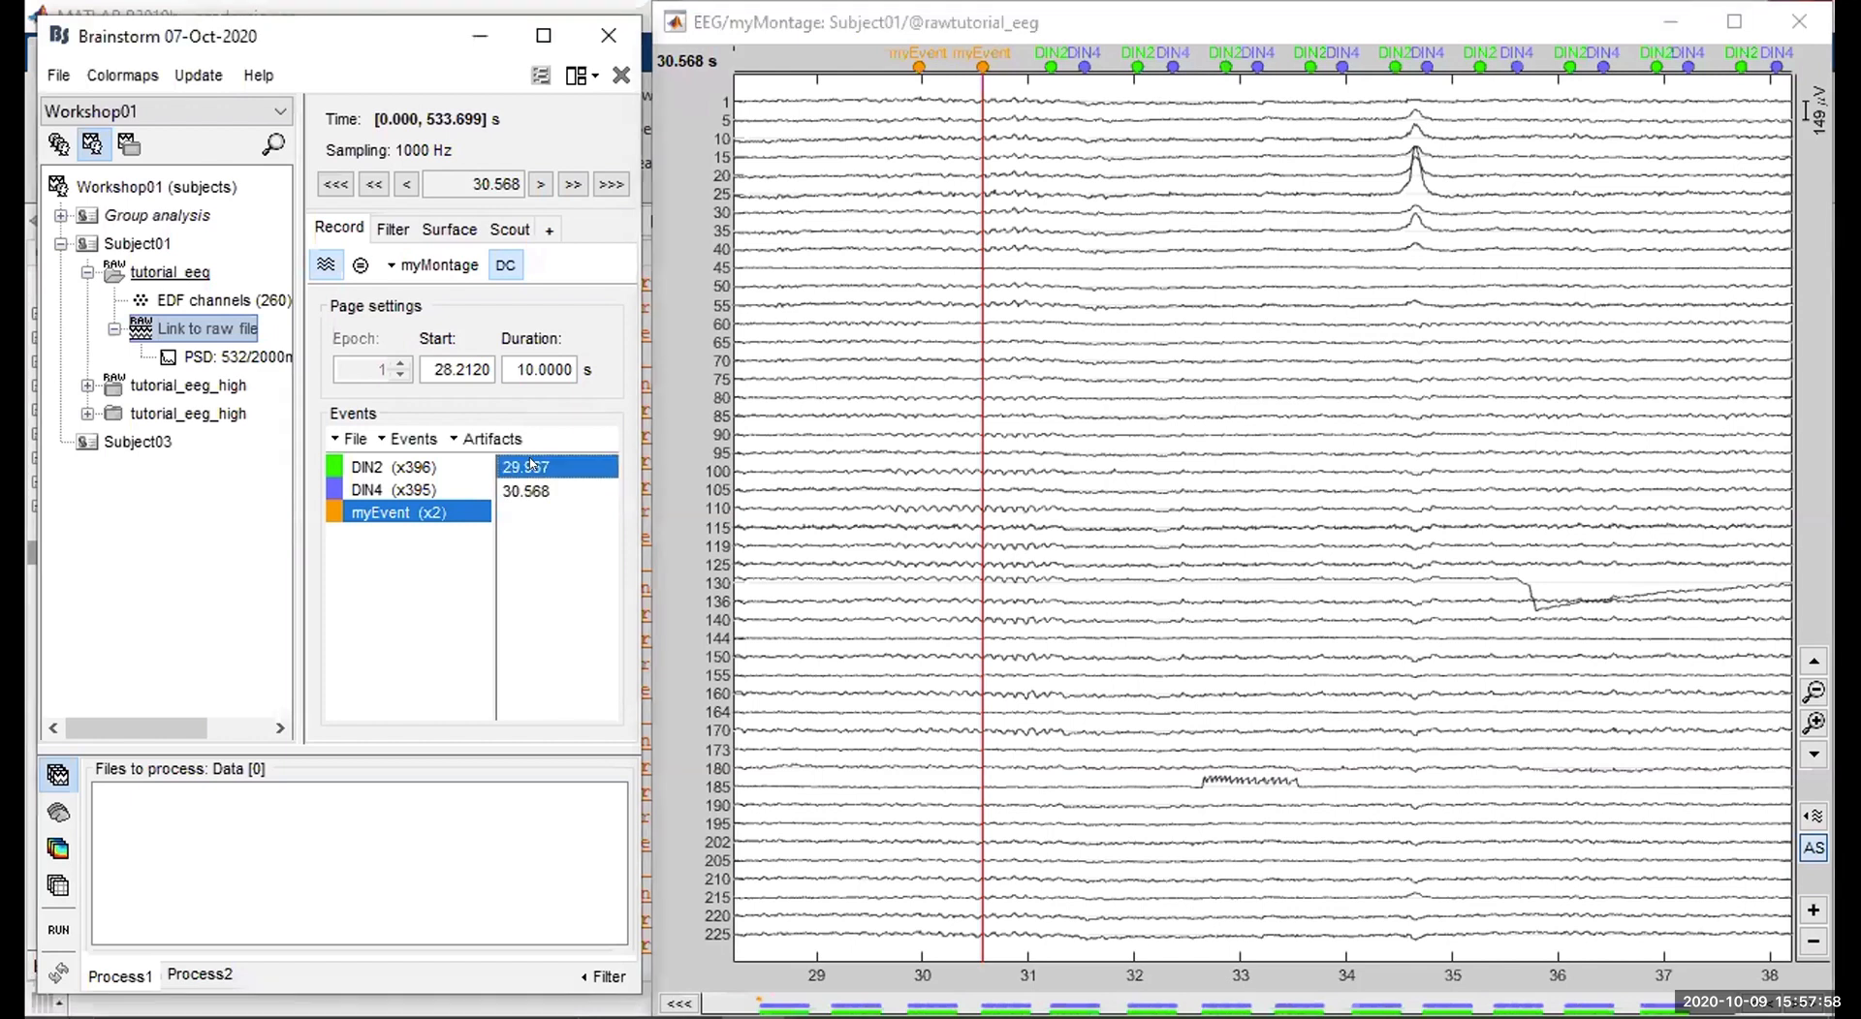
key("Delete")
left_click(533, 467)
key("Delete")
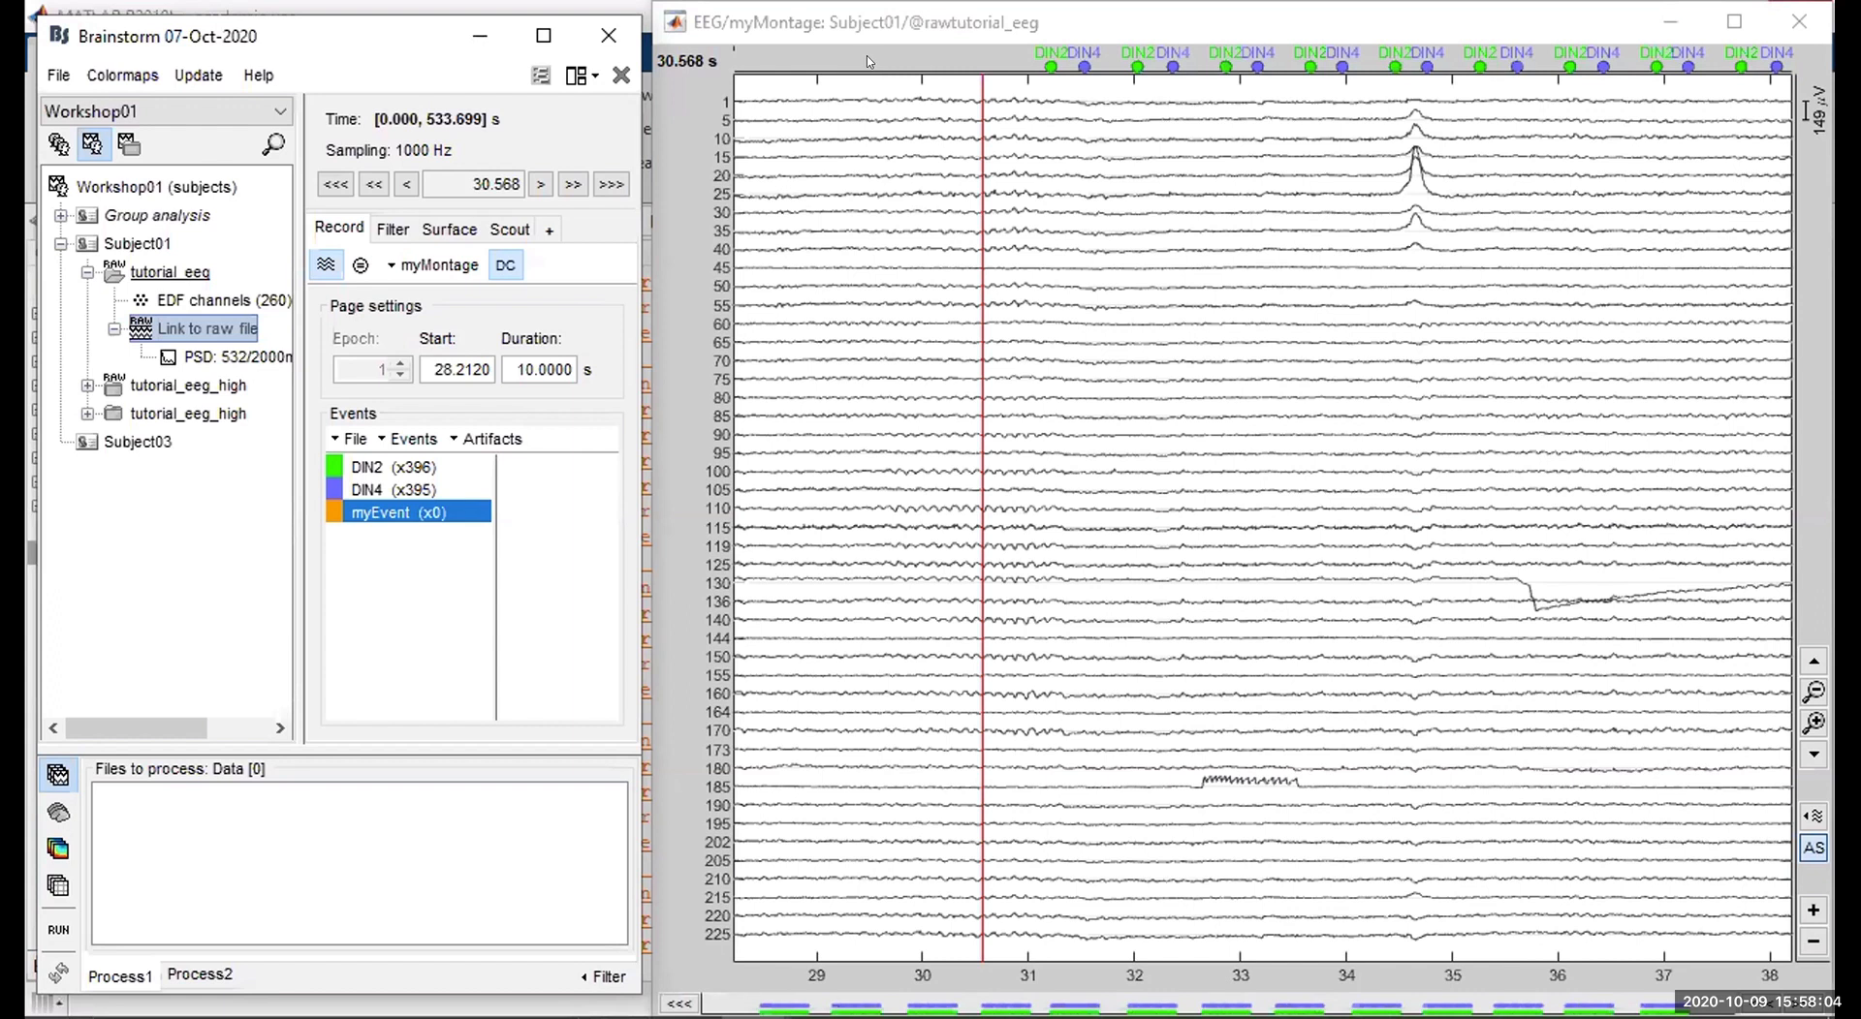
Select the time segment from about 29.206 to 30.915 s and add it as an extended myEvent occurrence.
left_click_drag(838, 75, 1009, 151)
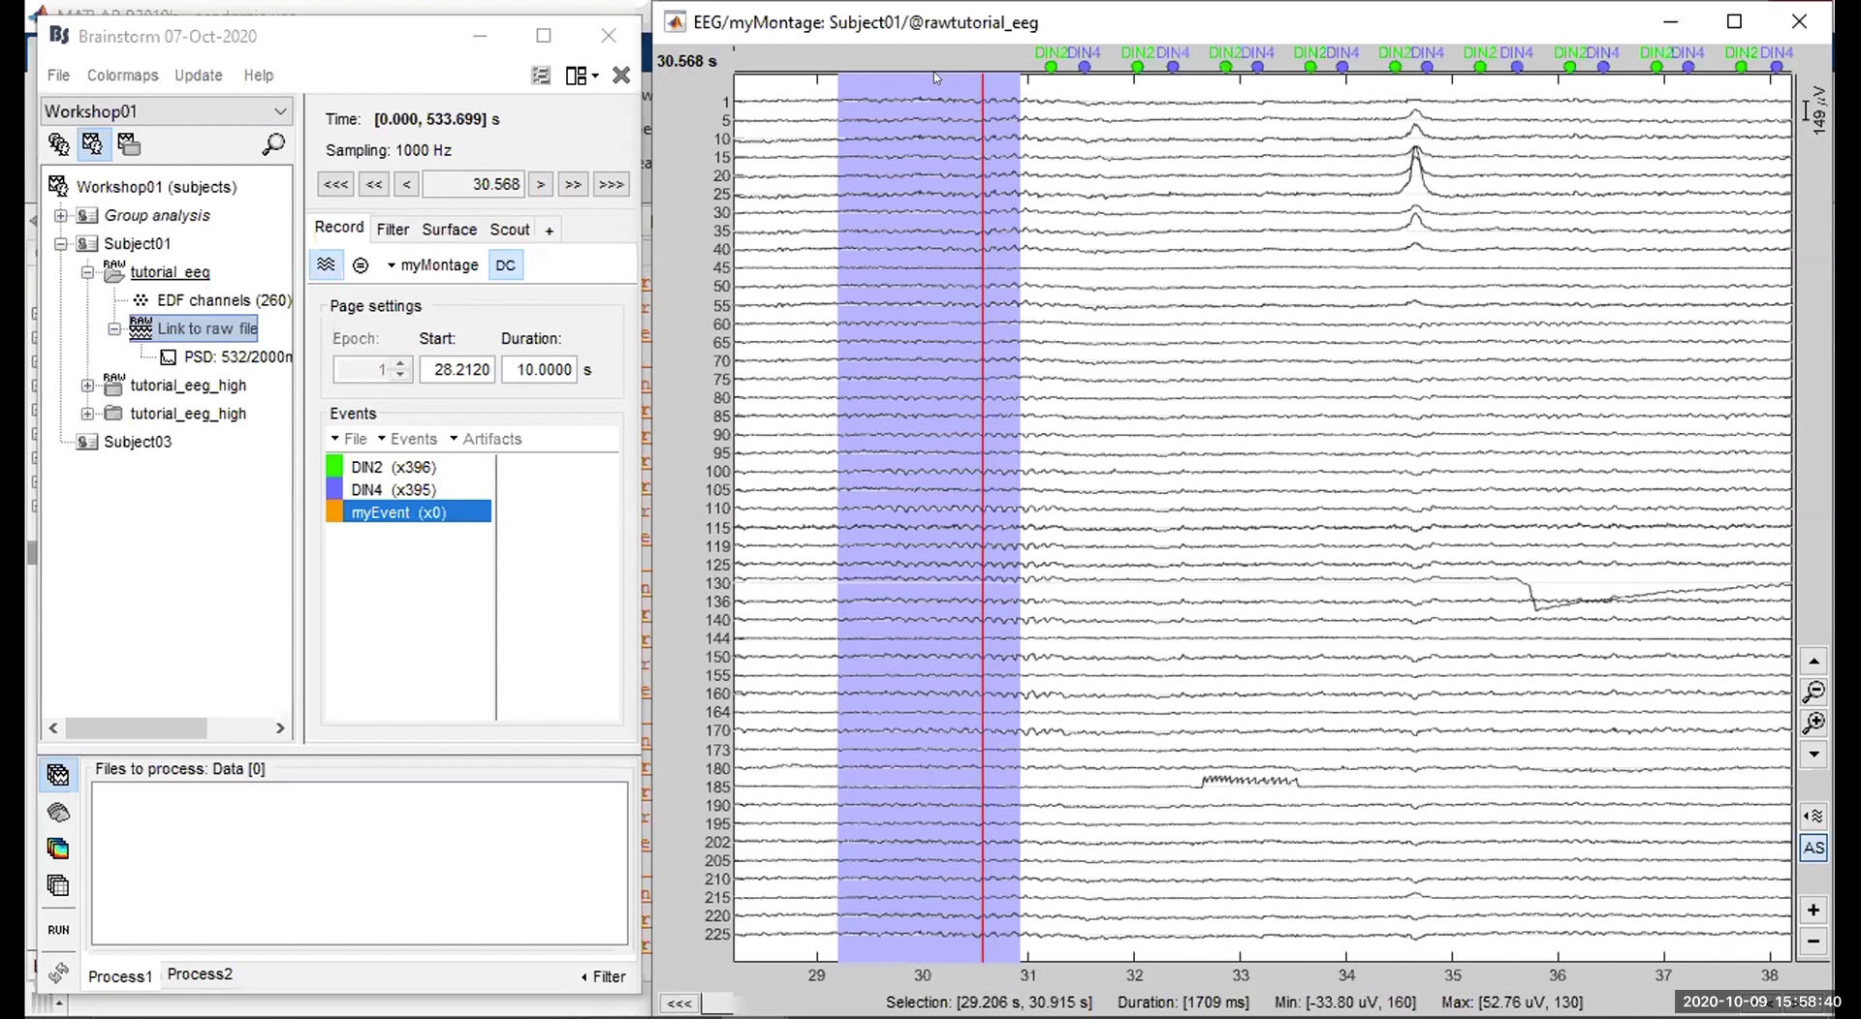
key("ctrl+e")
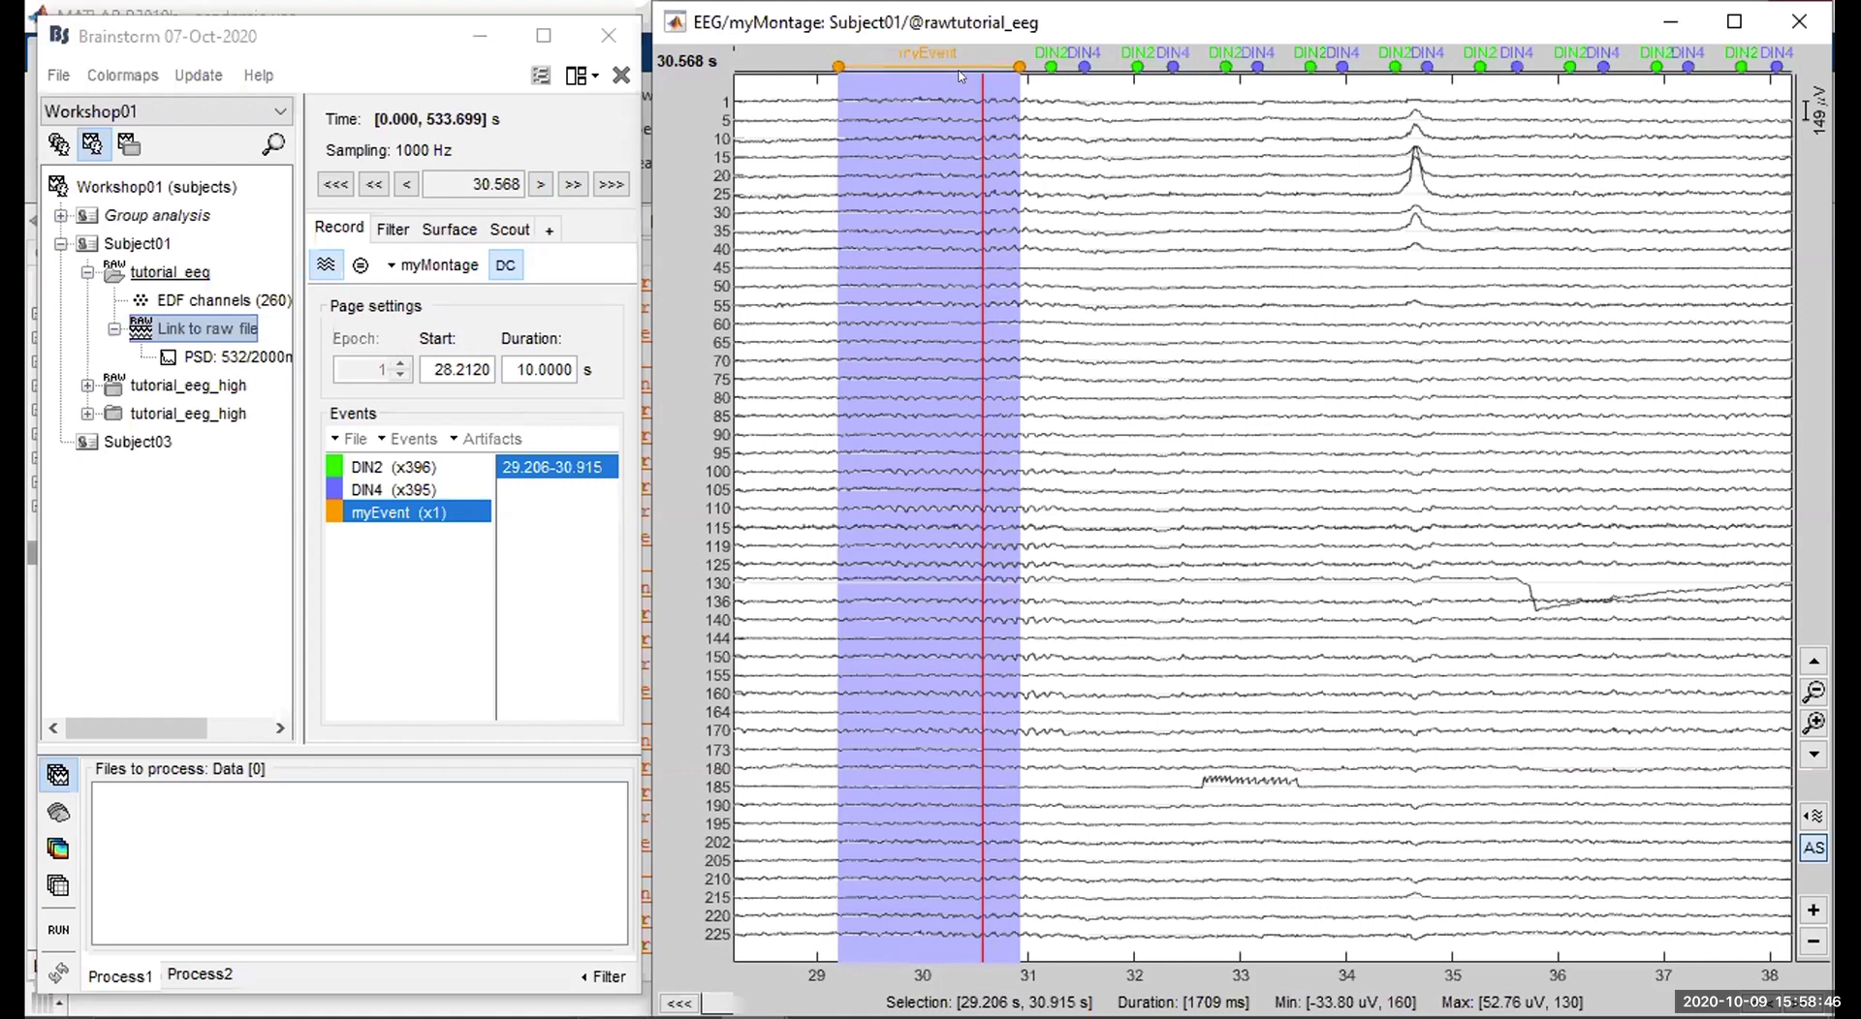
left_click(434, 513)
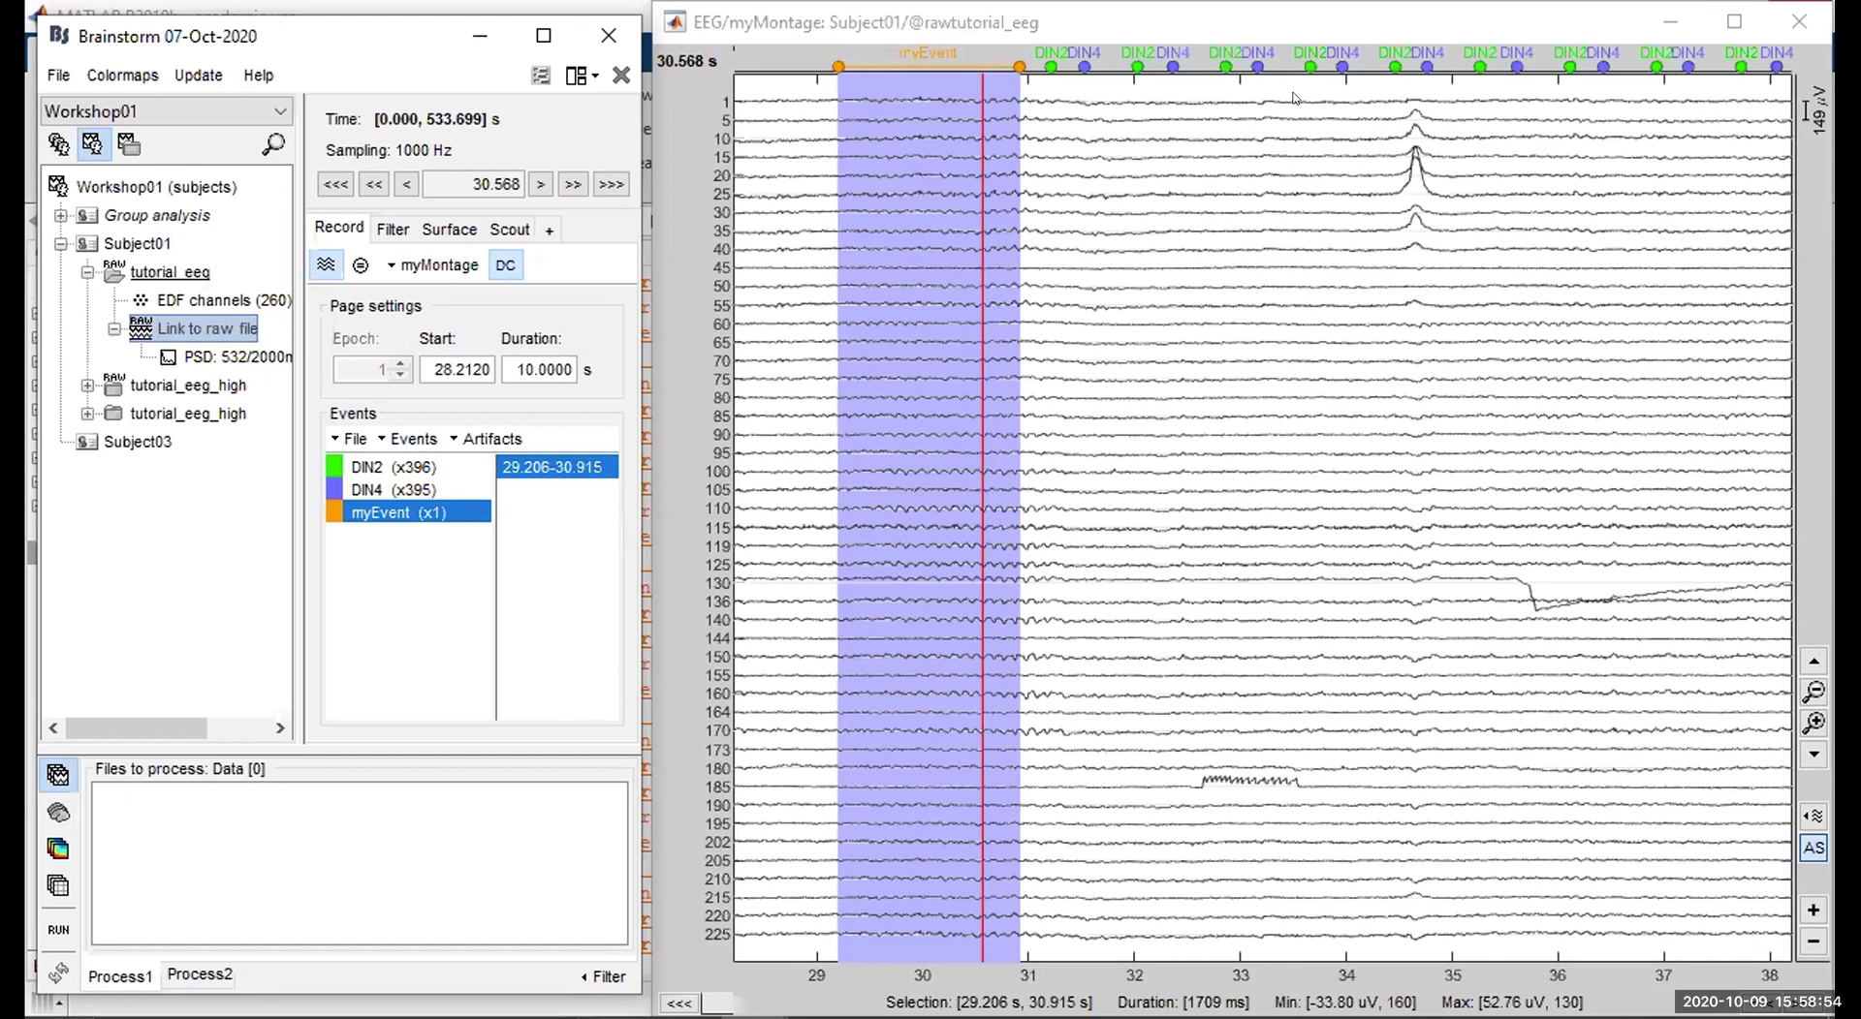
Select the time segment from about 33.585 to 34.159 s and add it as another extended myEvent occurrence.
left_click(1345, 80)
left_click_drag(1303, 82, 1364, 82)
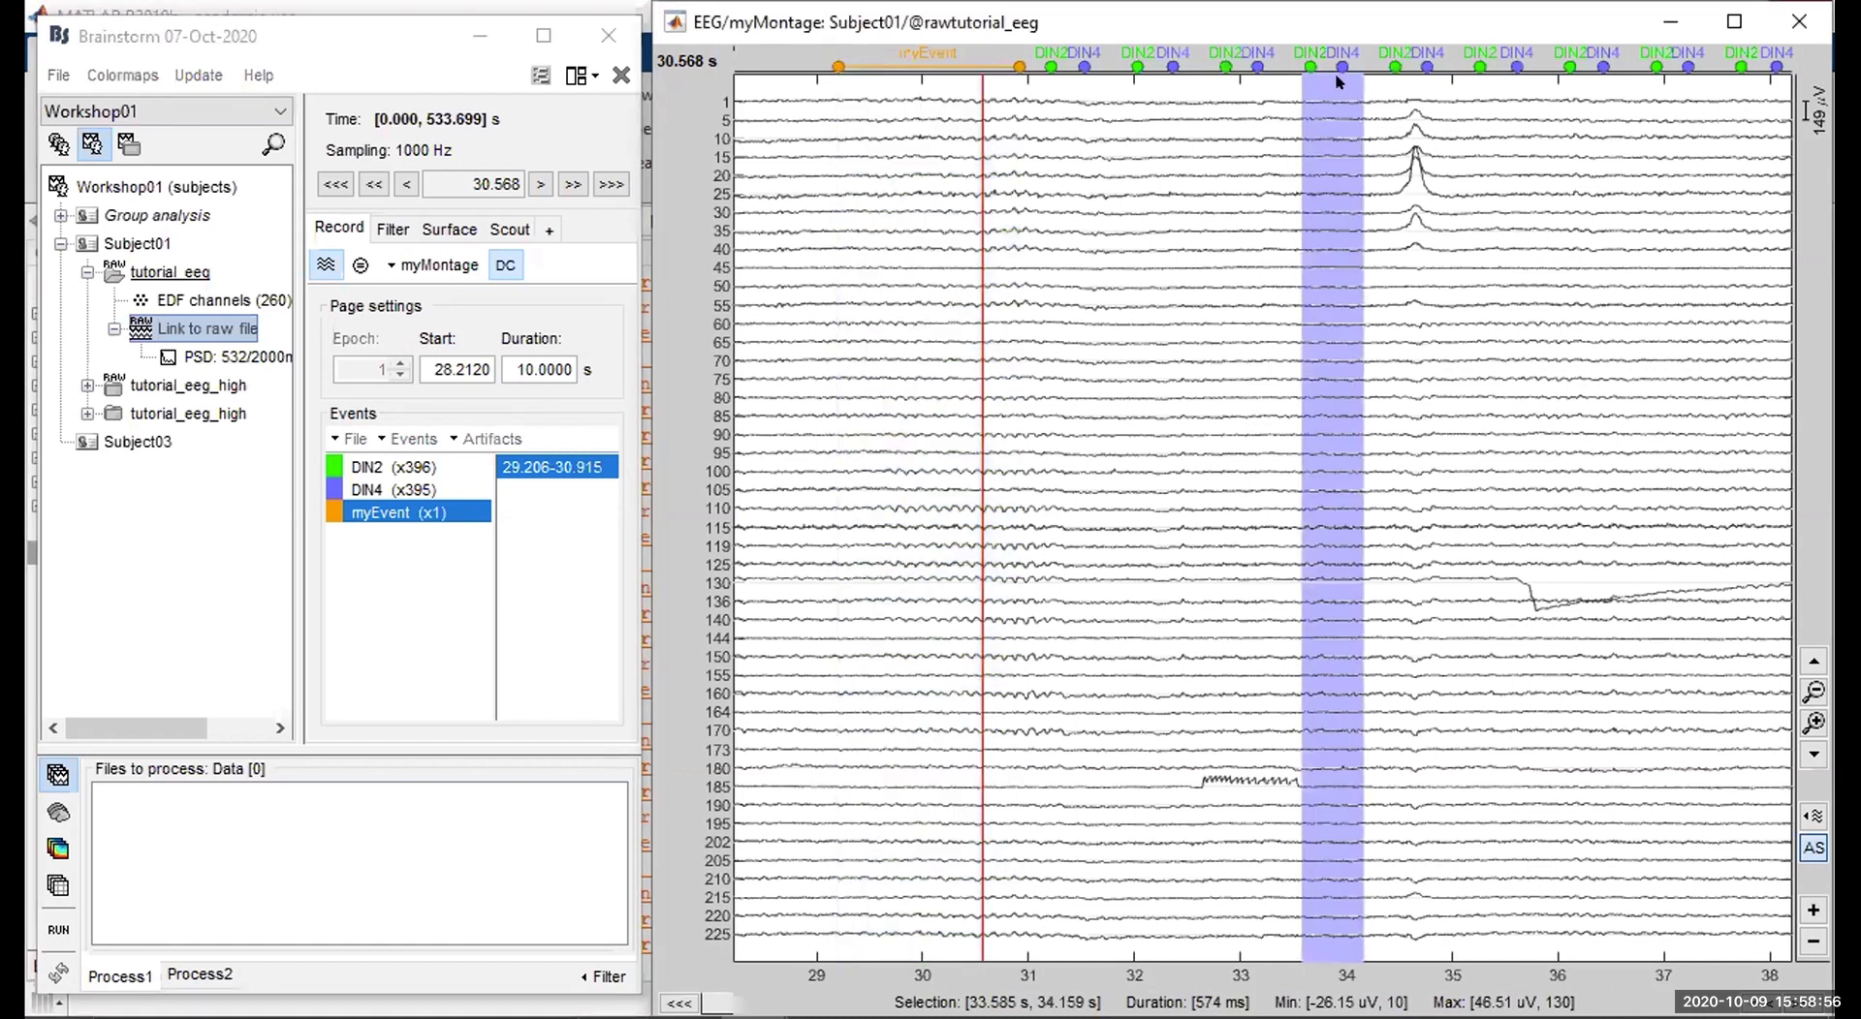
right_click(1338, 81)
left_click(1372, 151)
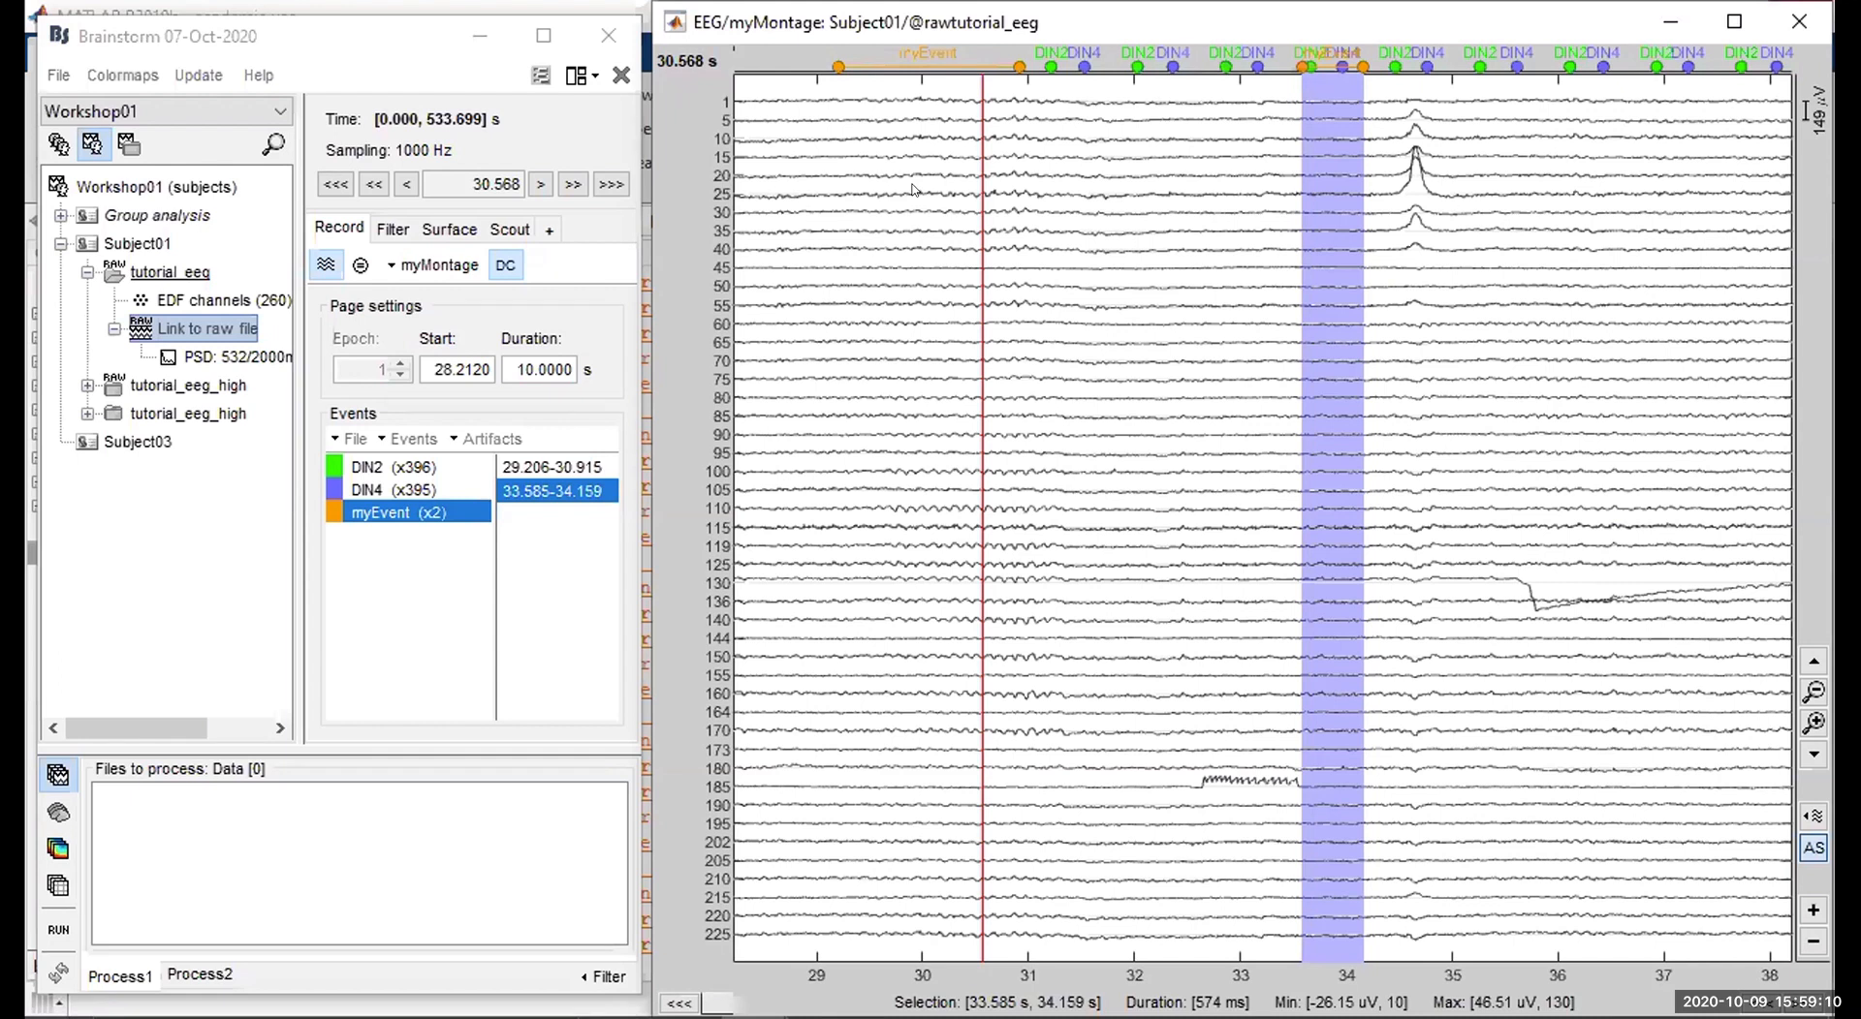
Mark the myEvent group as bad.
left_click(389, 502)
right_click(374, 510)
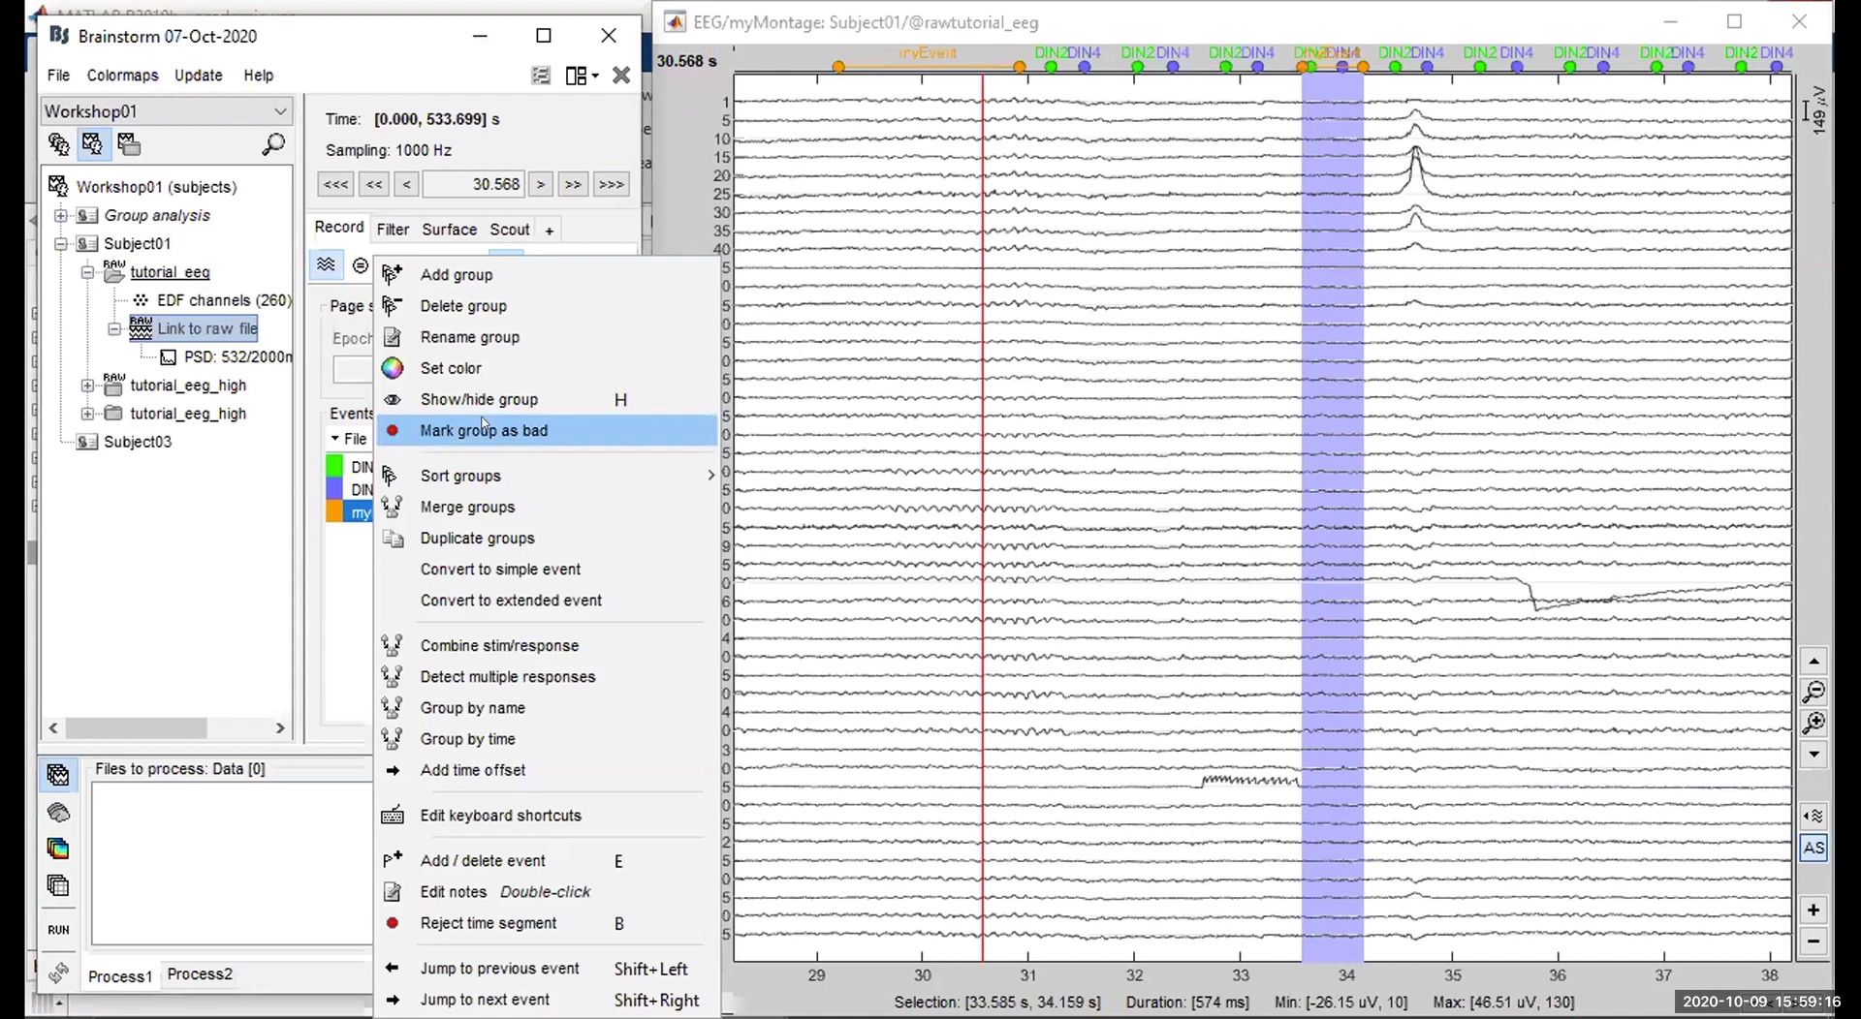
left_click(467, 433)
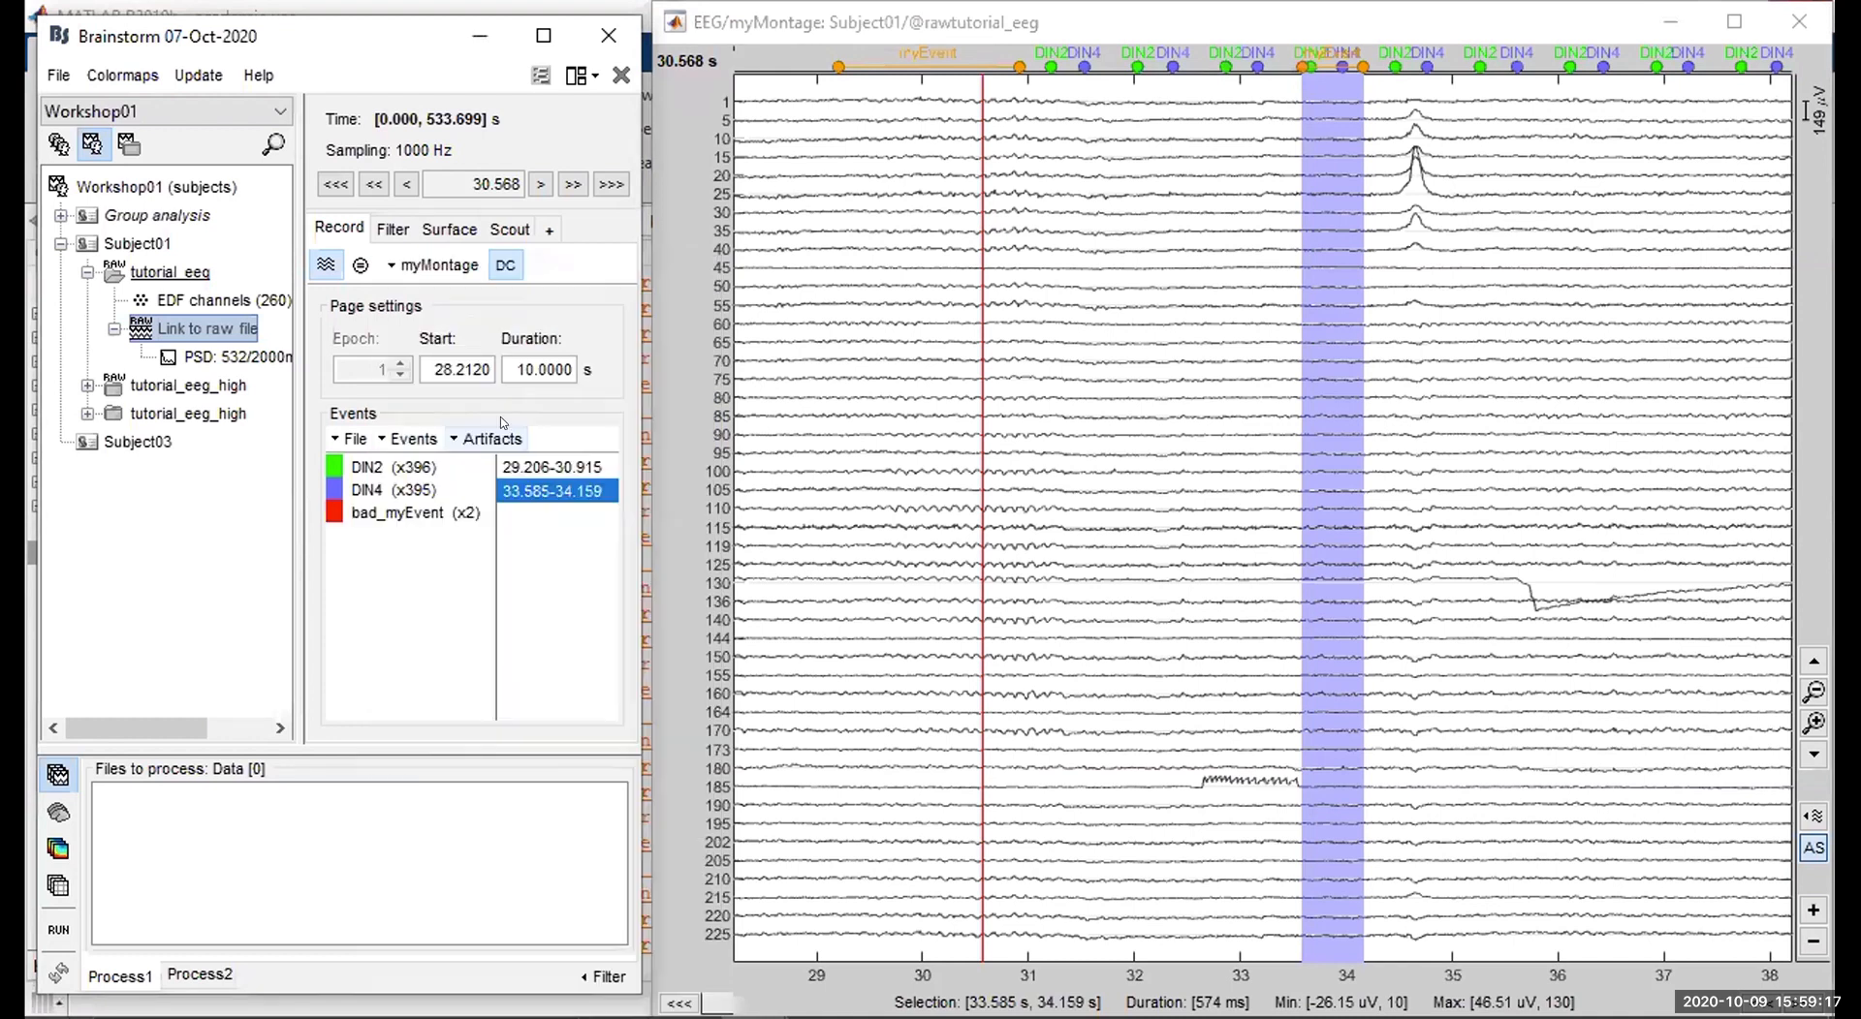
Delete the bad_myEvent group together with its two extended occurrences.
left_click(374, 513)
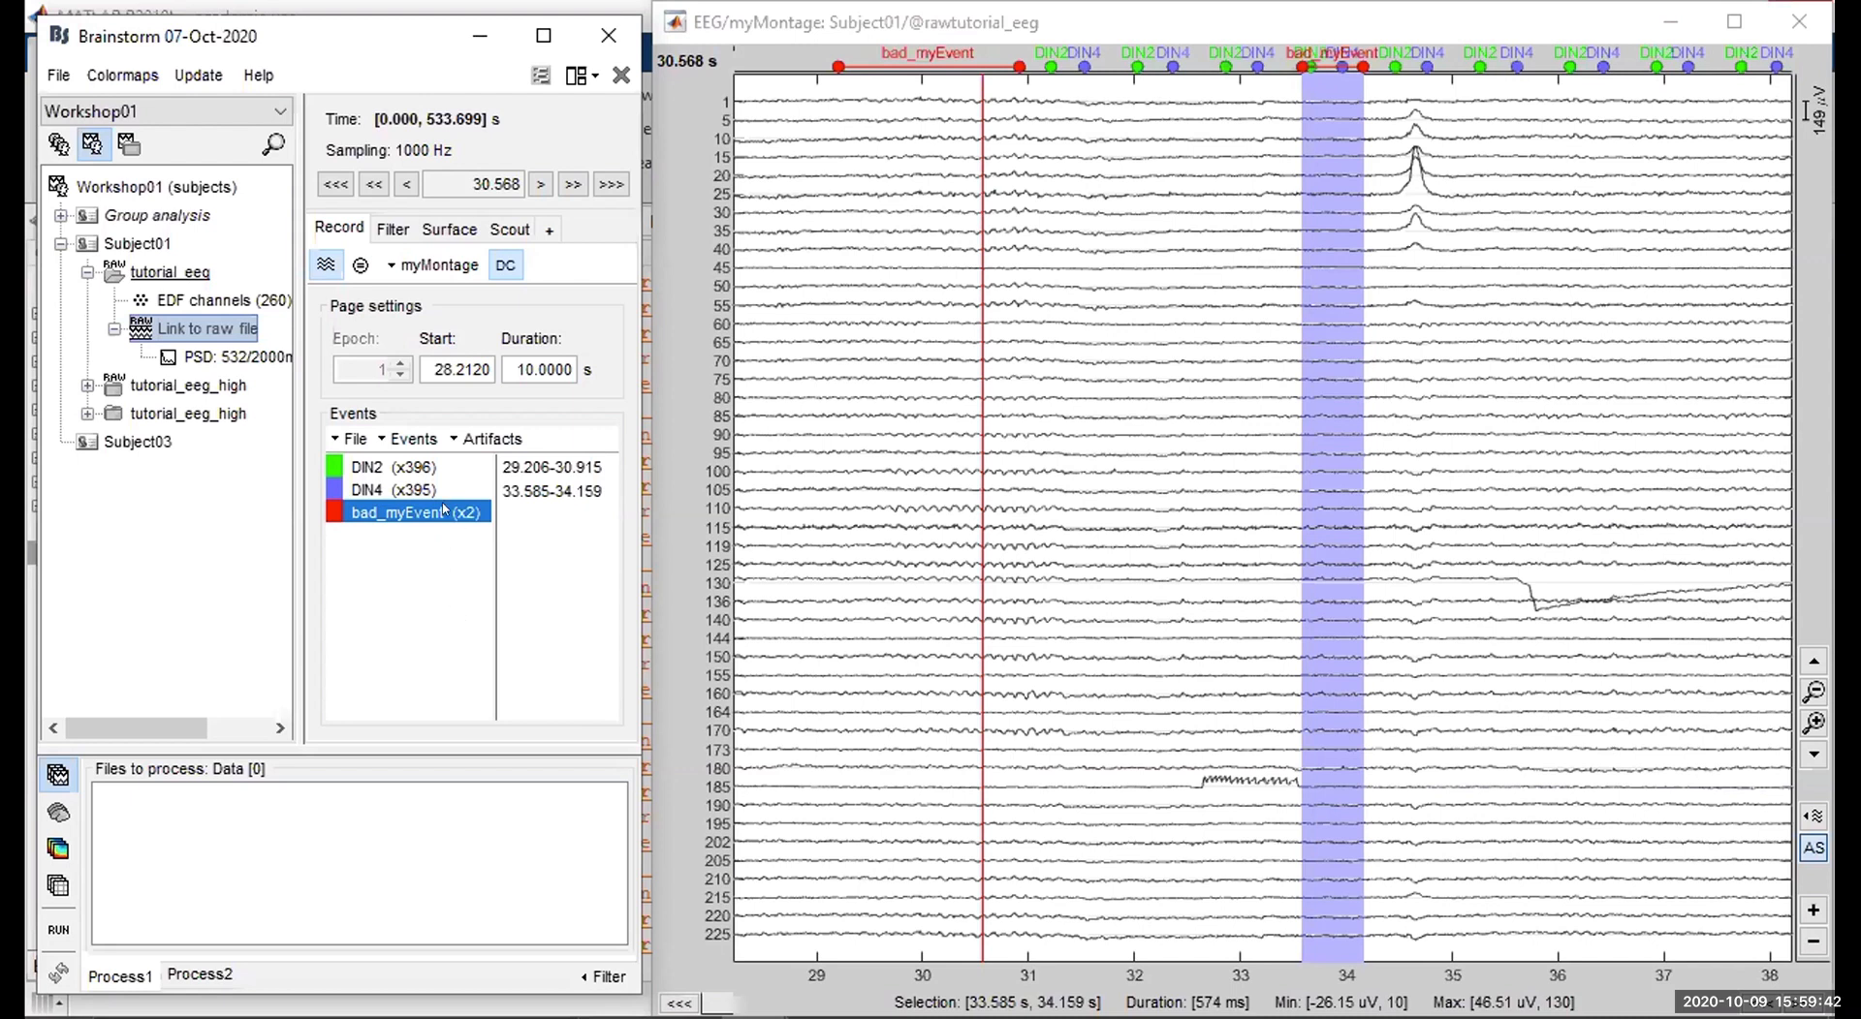
key("Delete")
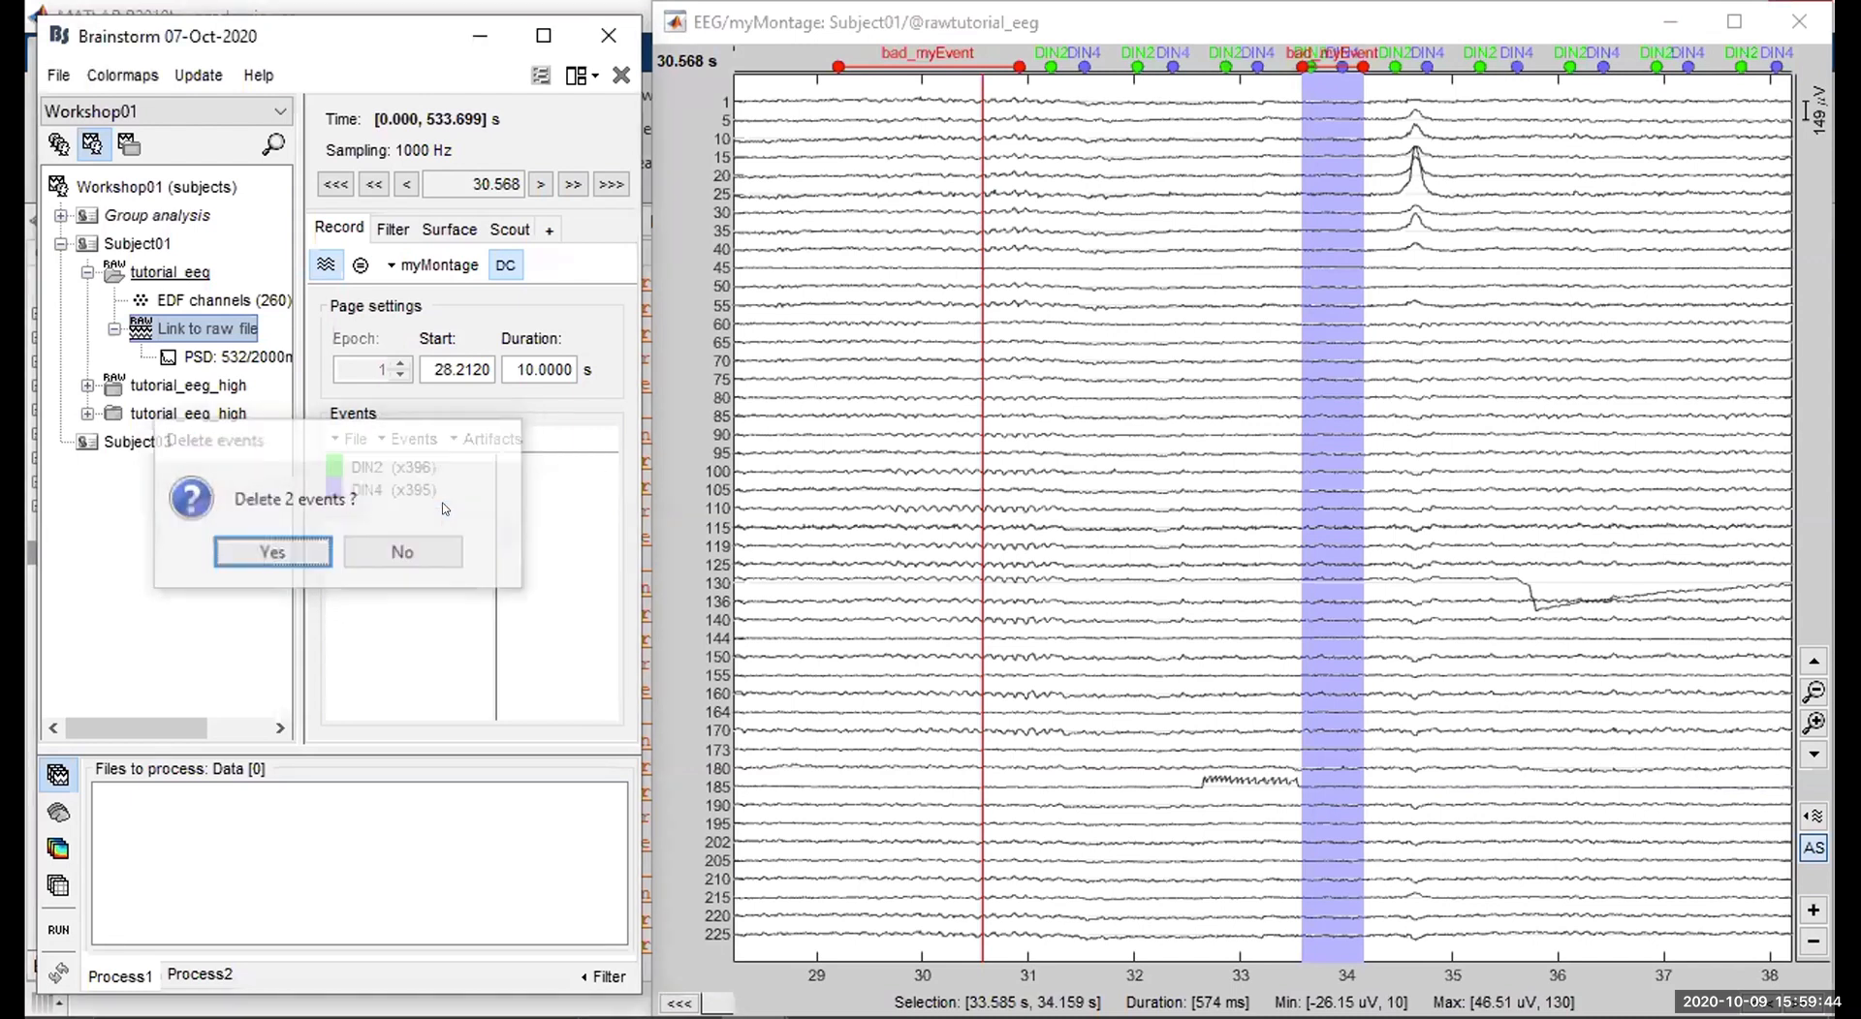
key("Return")
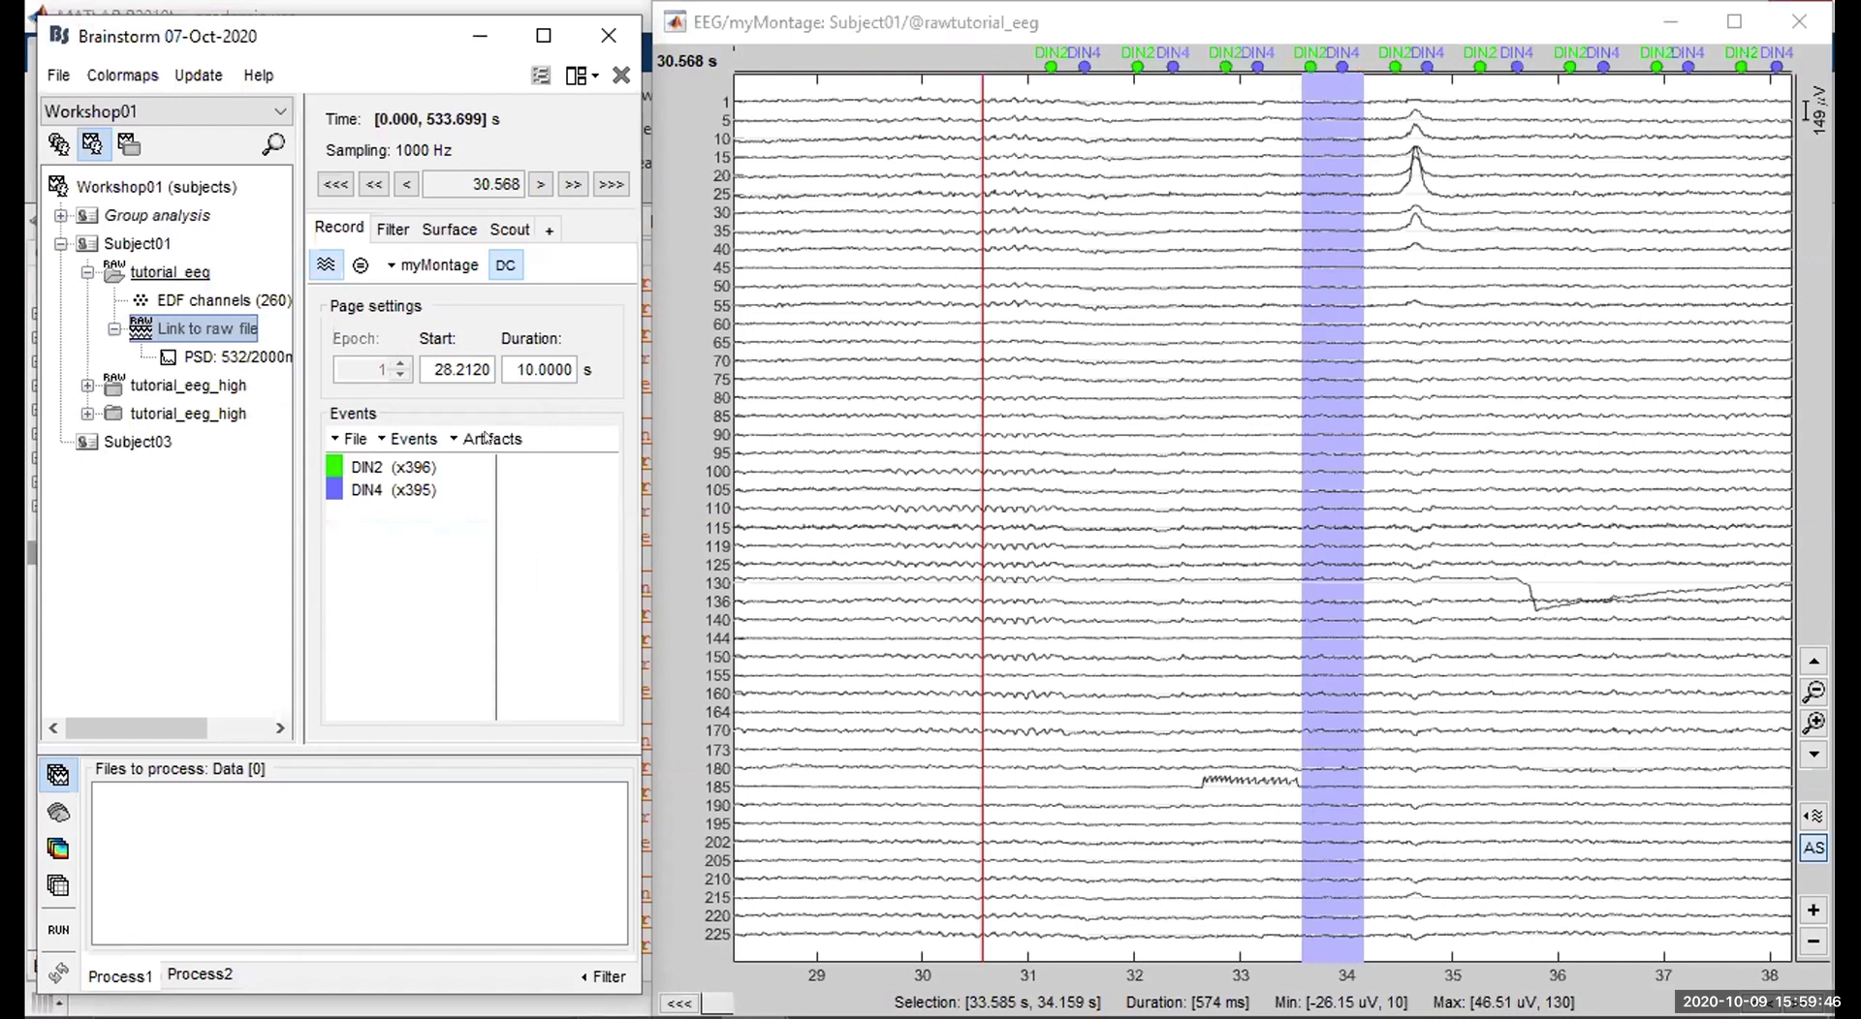
Set the start of the displayed recording page to 20 s.
mouse_move(508, 353)
left_mouse_down()
mouse_move(573, 353)
mouse_move(491, 352)
left_mouse_up()
left_click_drag(493, 359, 419, 357)
left_click(419, 358)
left_click_drag(420, 348, 493, 351)
type("20")
key("Return")
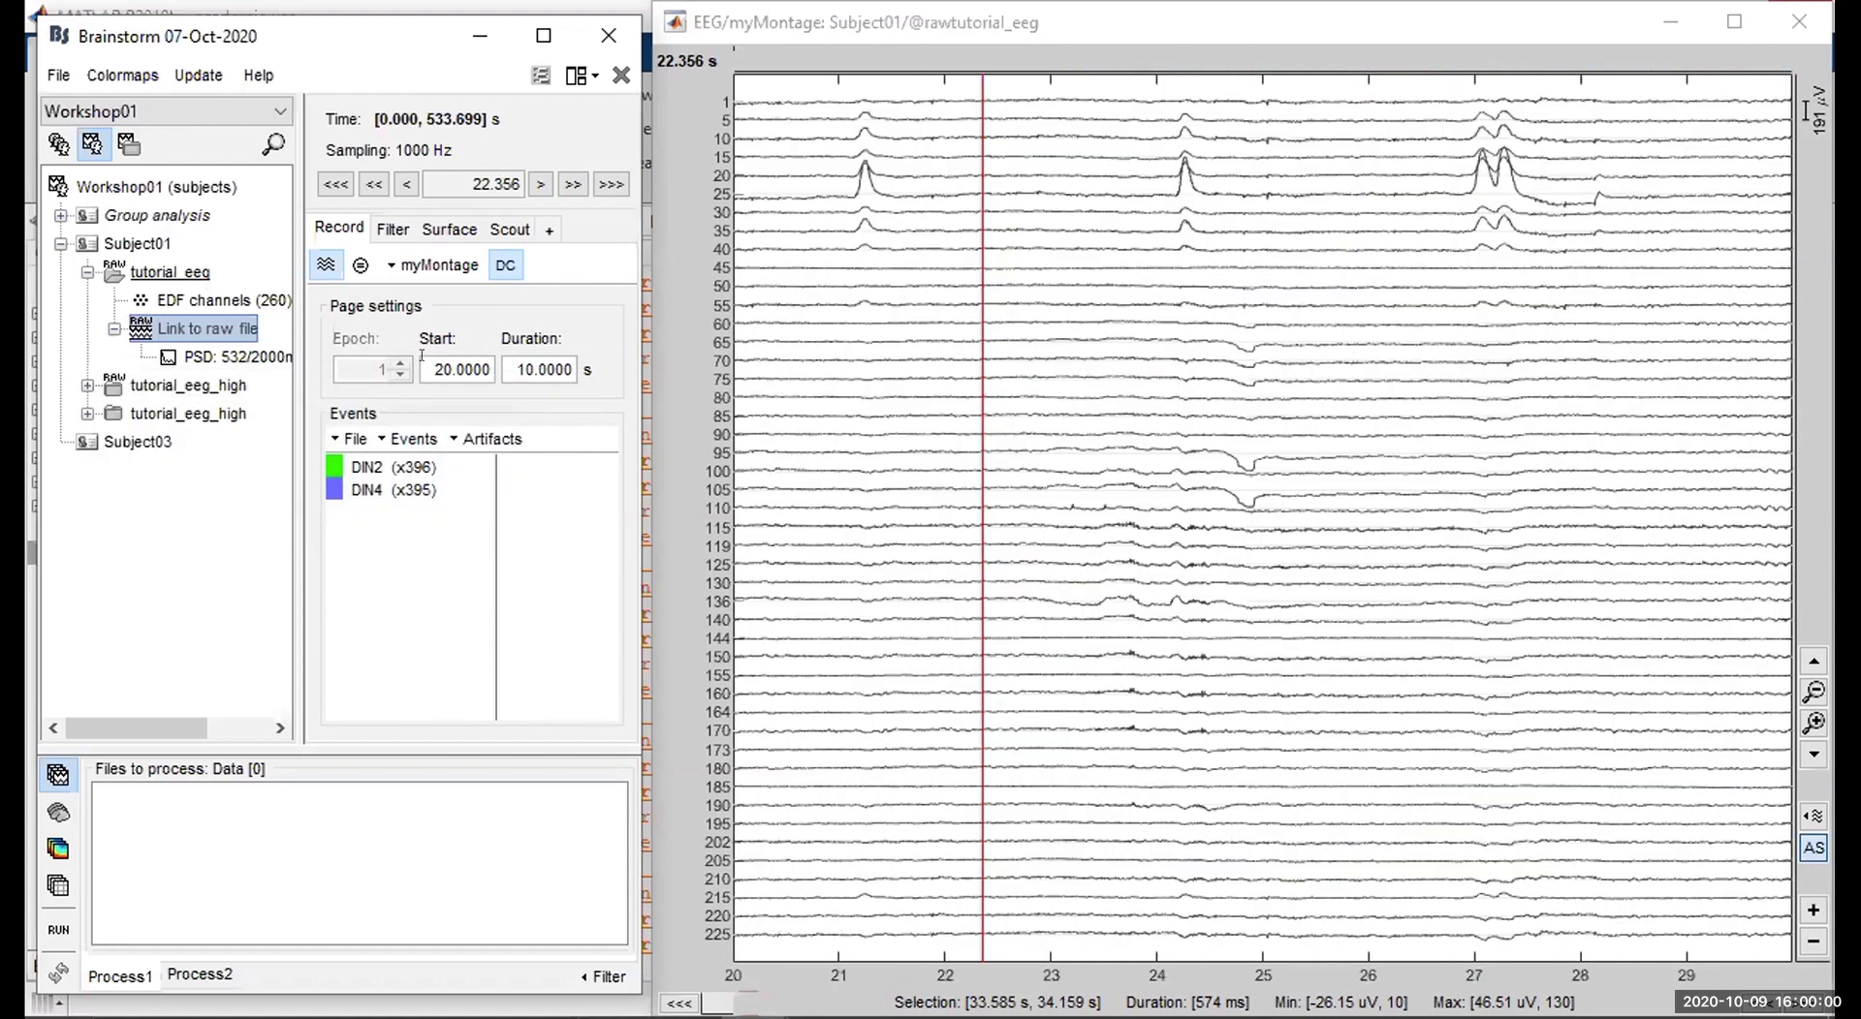
Set the page duration to 1 s and adjust the amplitude scale of the EEG traces to about 28 µV.
double_click(532, 357)
type("1")
key("Return")
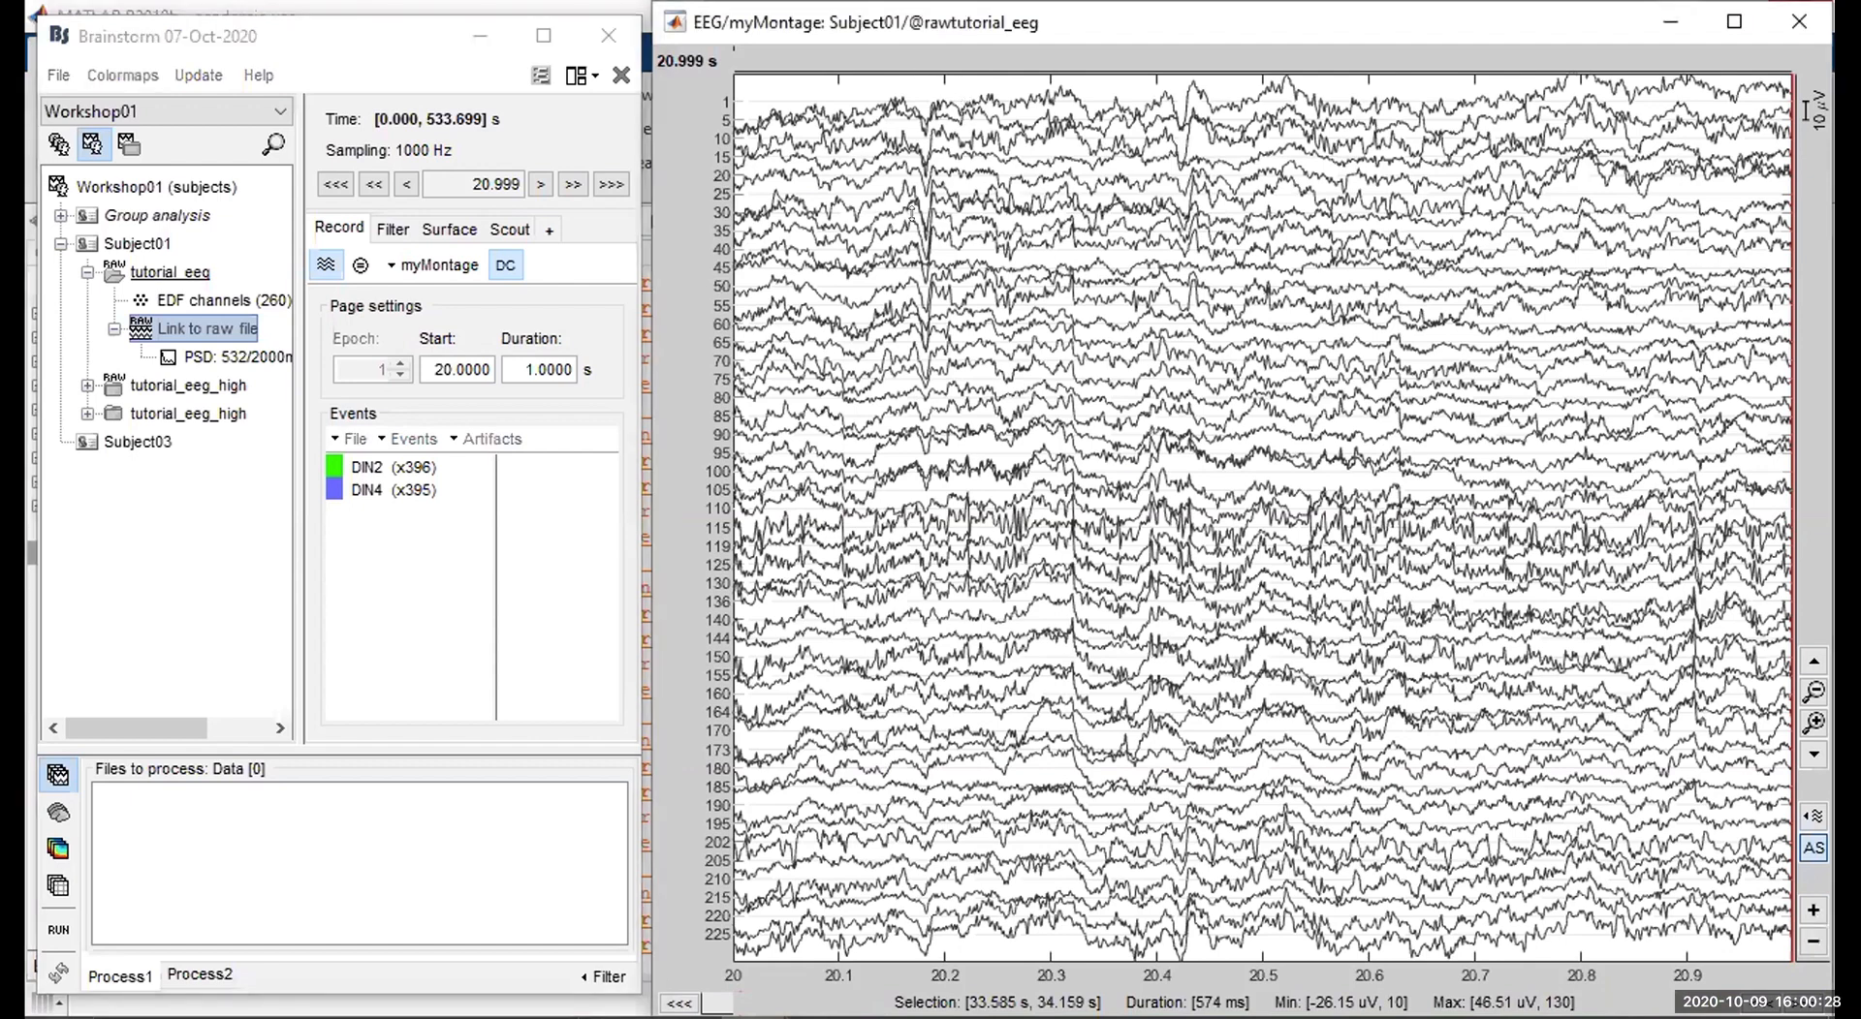
scroll(913, 260, "down", 2)
scroll(913, 252, "down", 2)
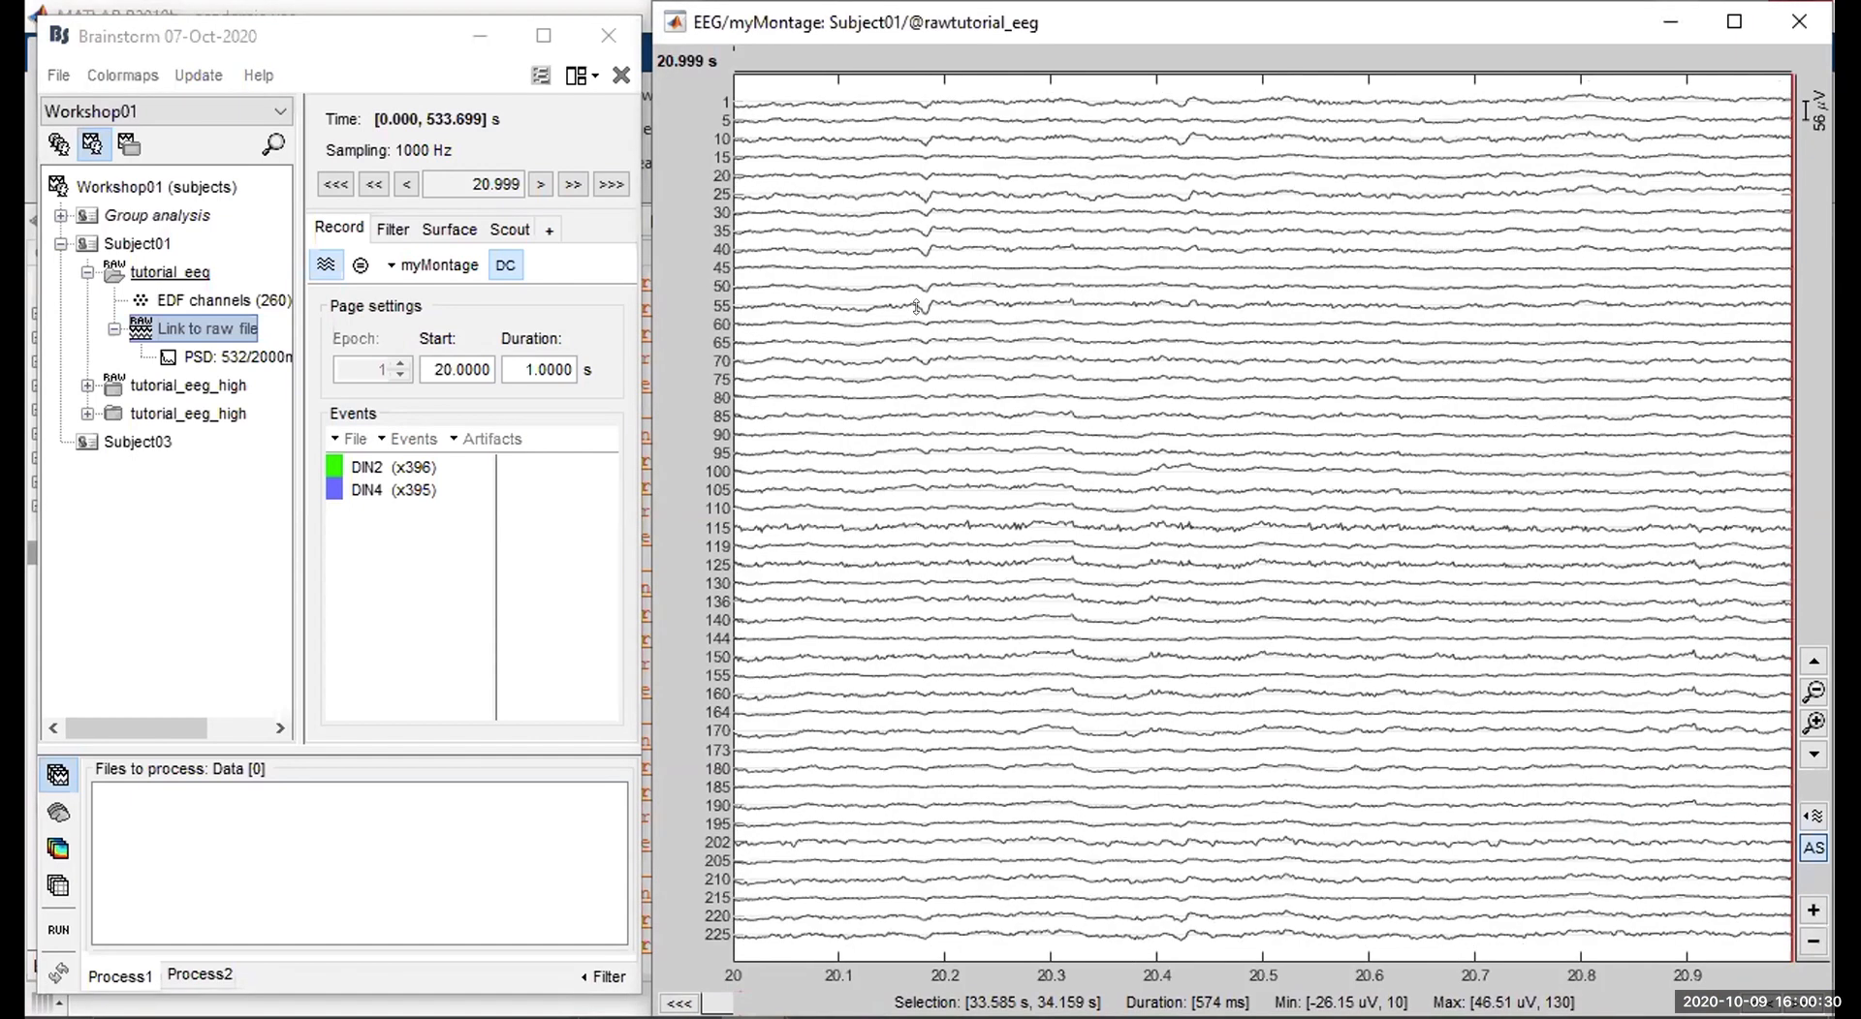
scroll(913, 242, "down", 3)
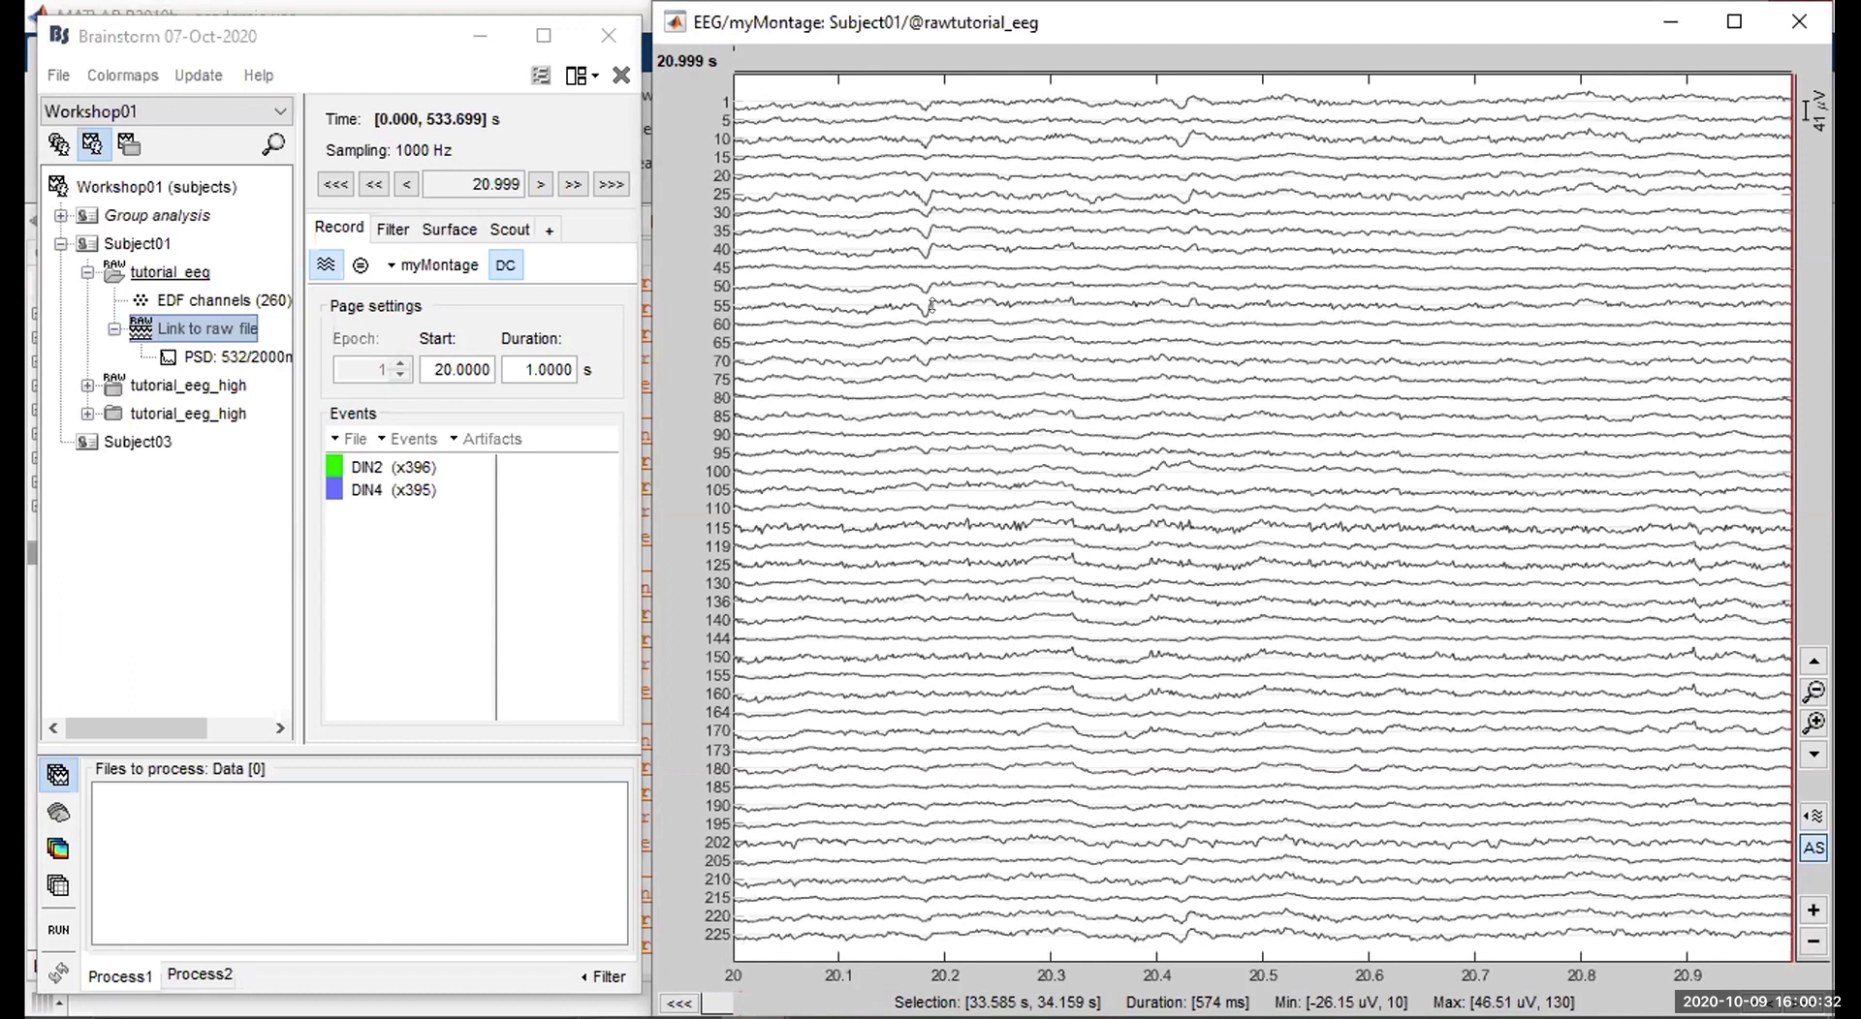
scroll(957, 102, "down", 2)
scroll(960, 60, "up", 3)
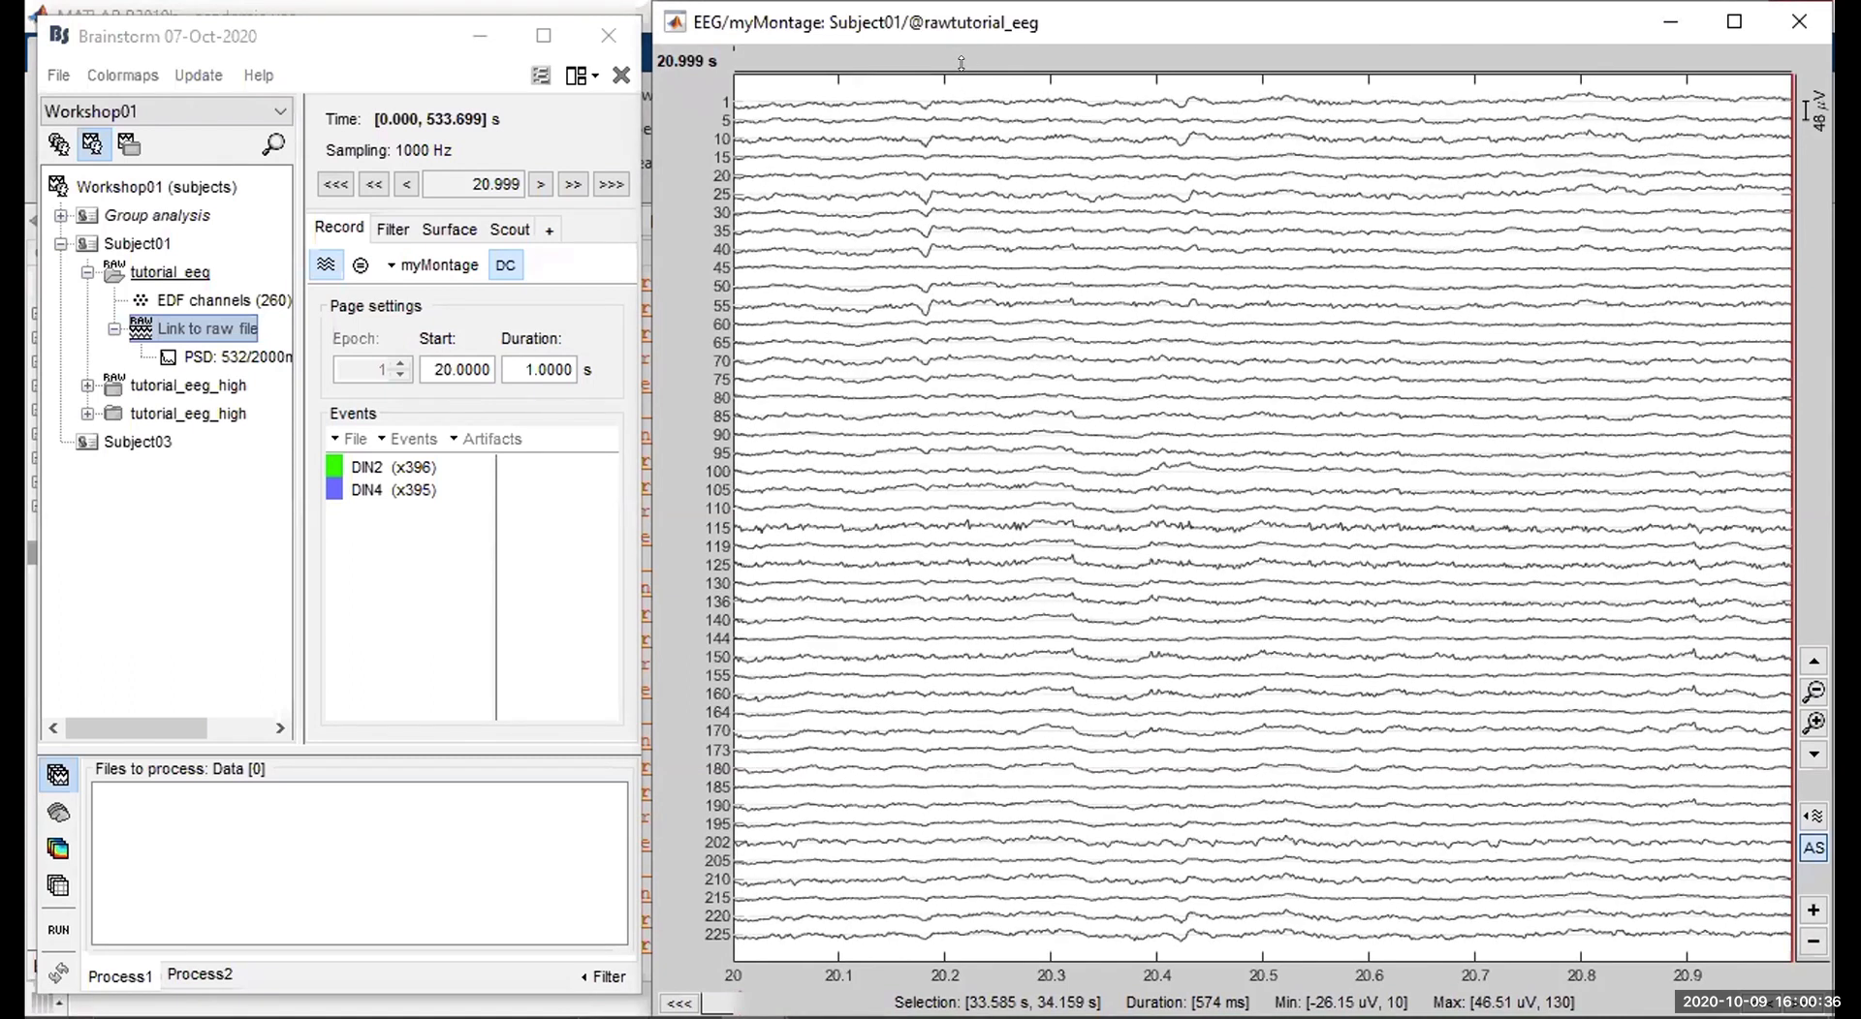
scroll(978, 36, "up", 1)
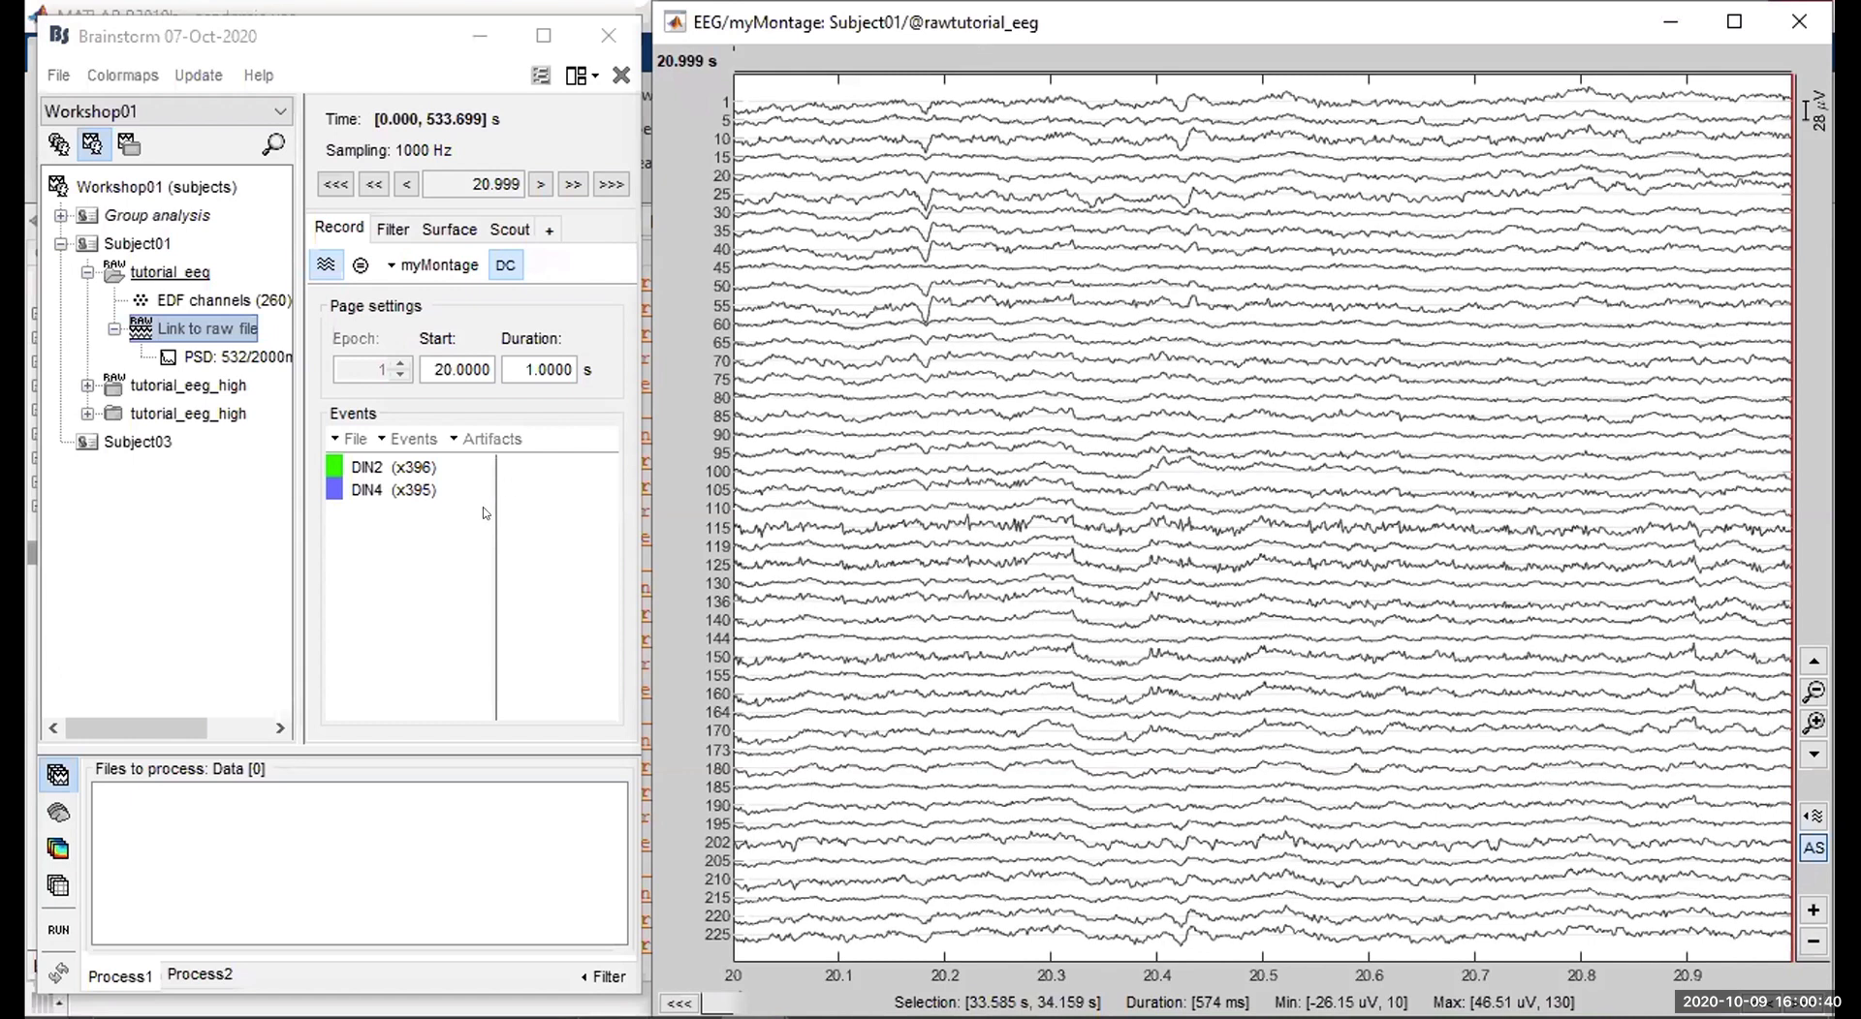
Enable the 1 Hz high-pass and 40 Hz low-pass visualization filters on the EEG traces.
left_click(392, 231)
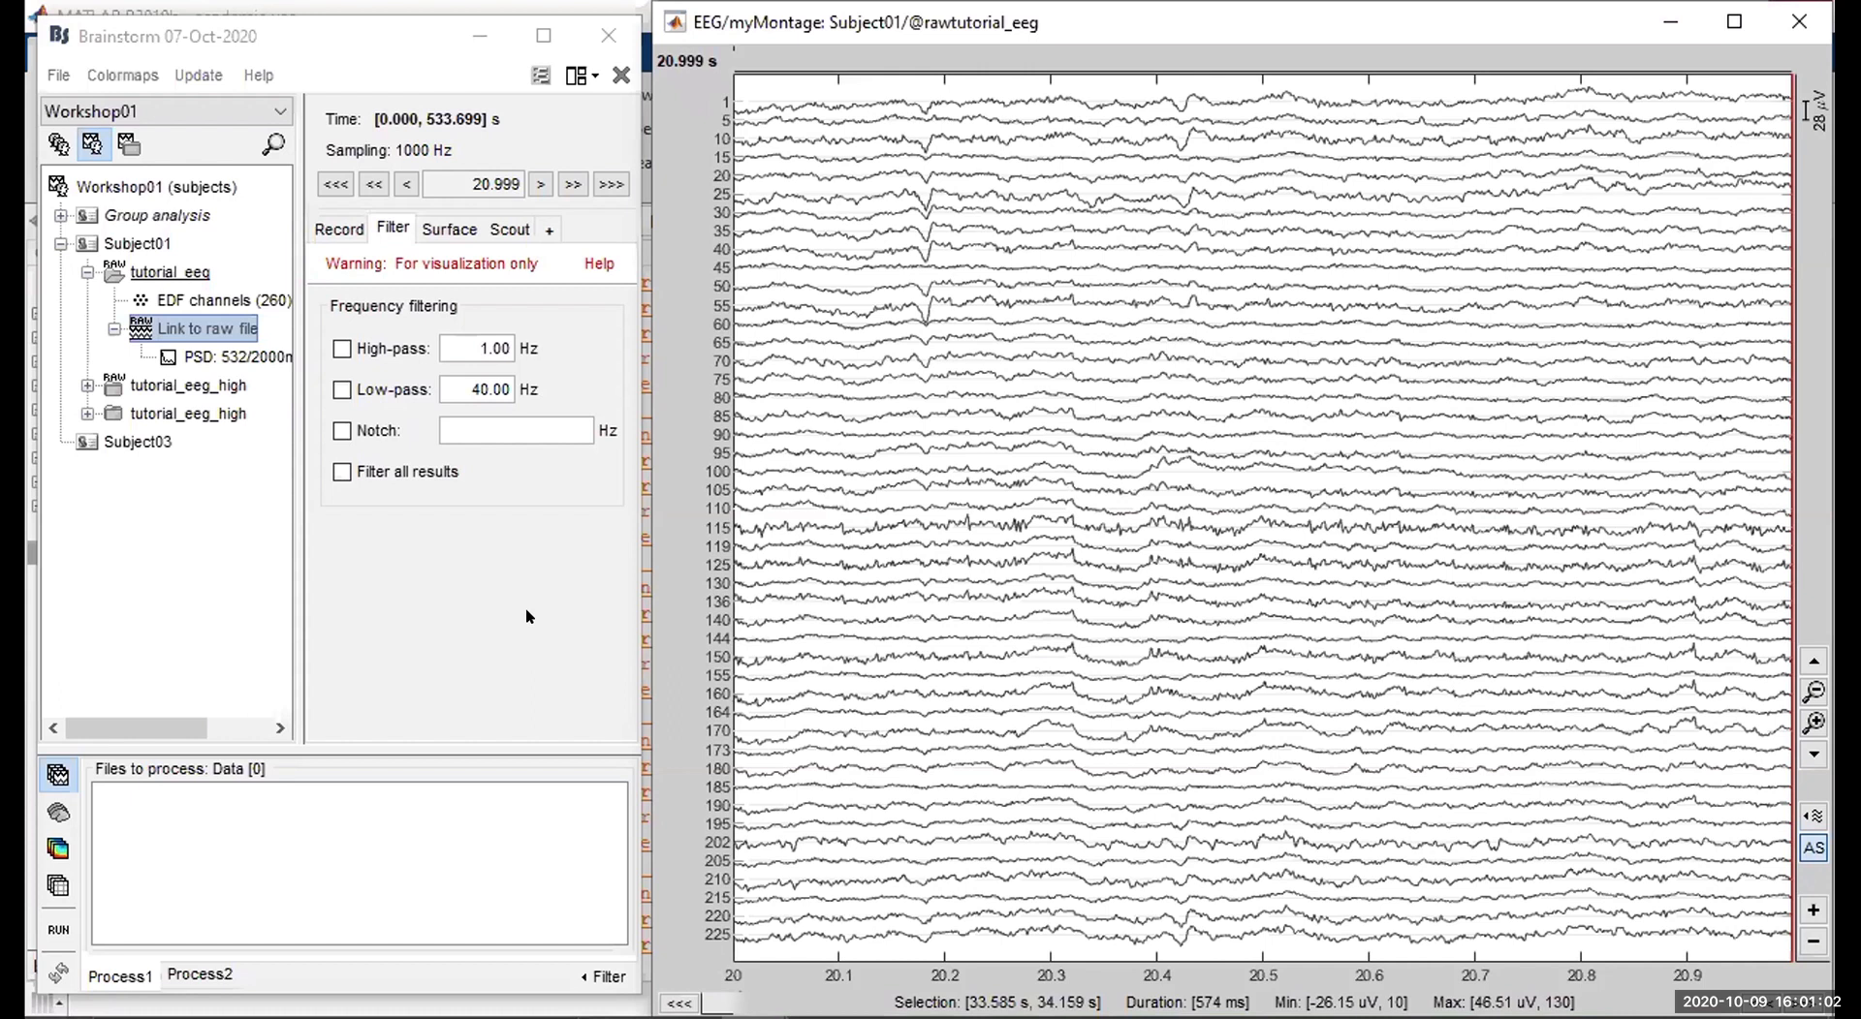
left_click_drag(450, 337, 511, 390)
left_click(482, 423)
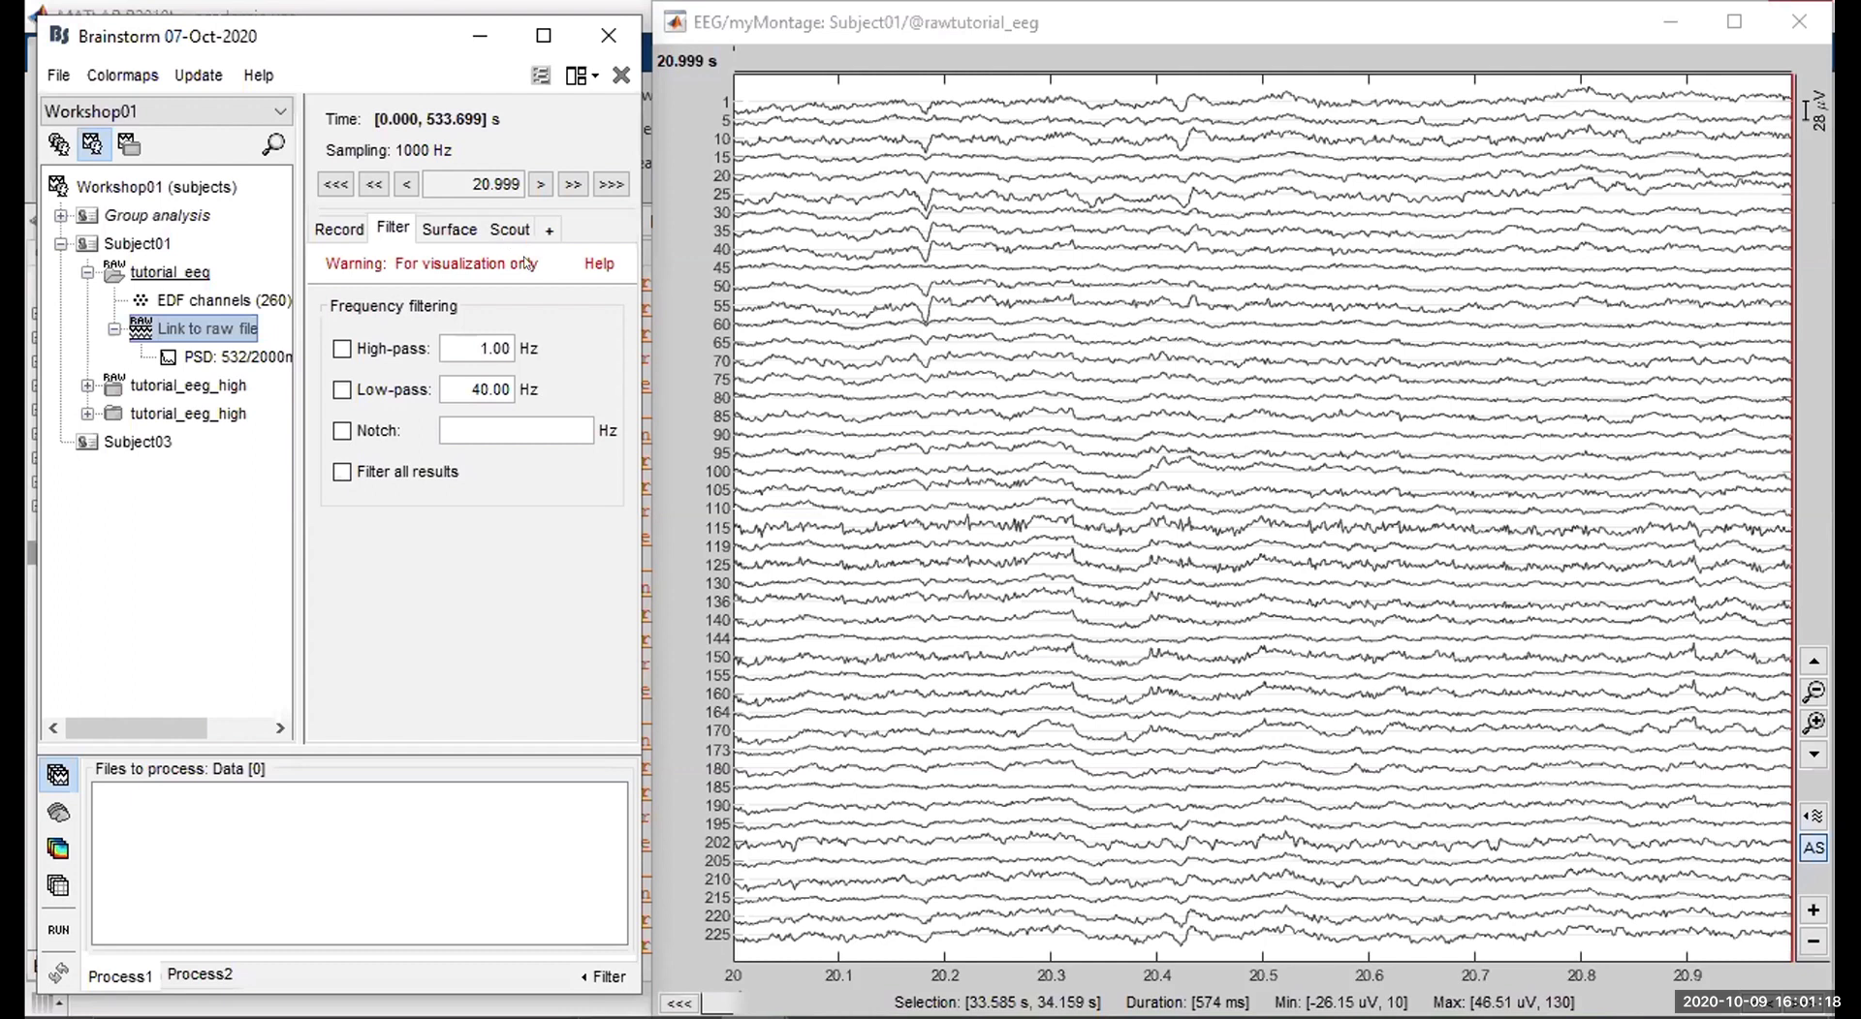
left_click(342, 349)
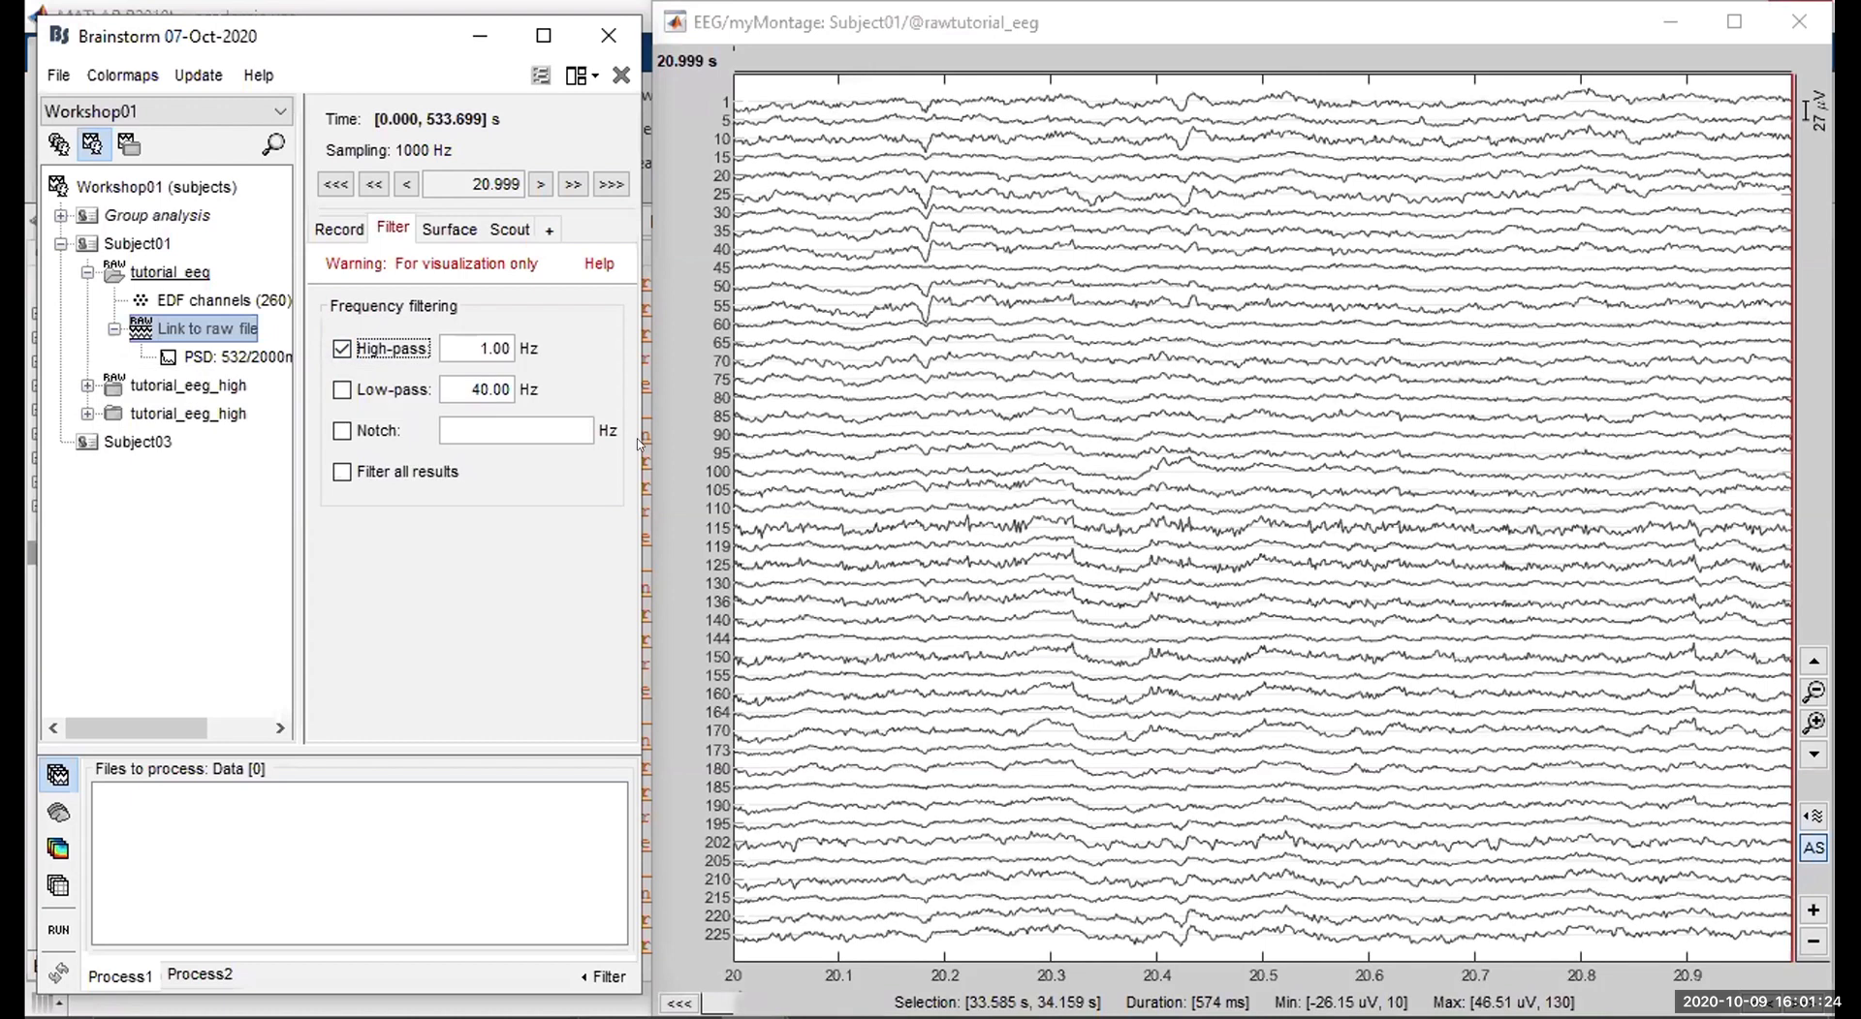
left_click(409, 390)
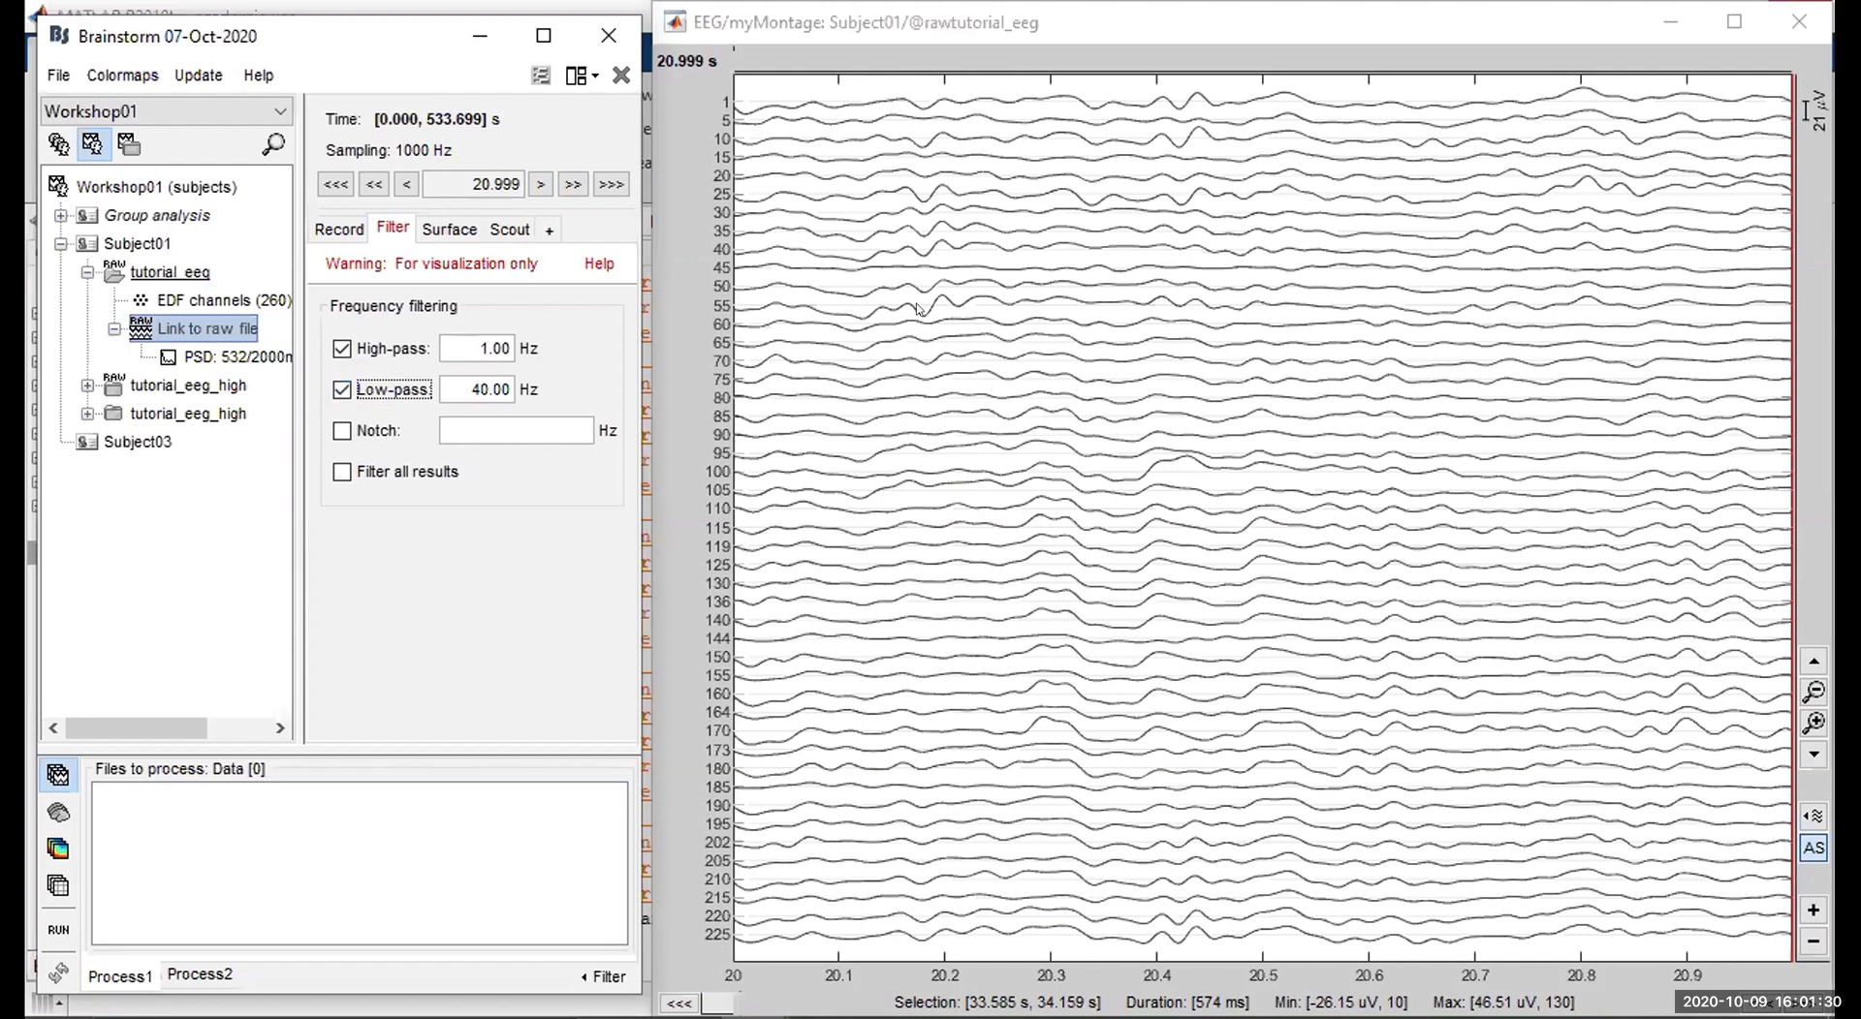
Set the cutoff of the low-pass visualization filter to 80 Hz.
left_click_drag(473, 389, 513, 383)
type("80")
key("Return")
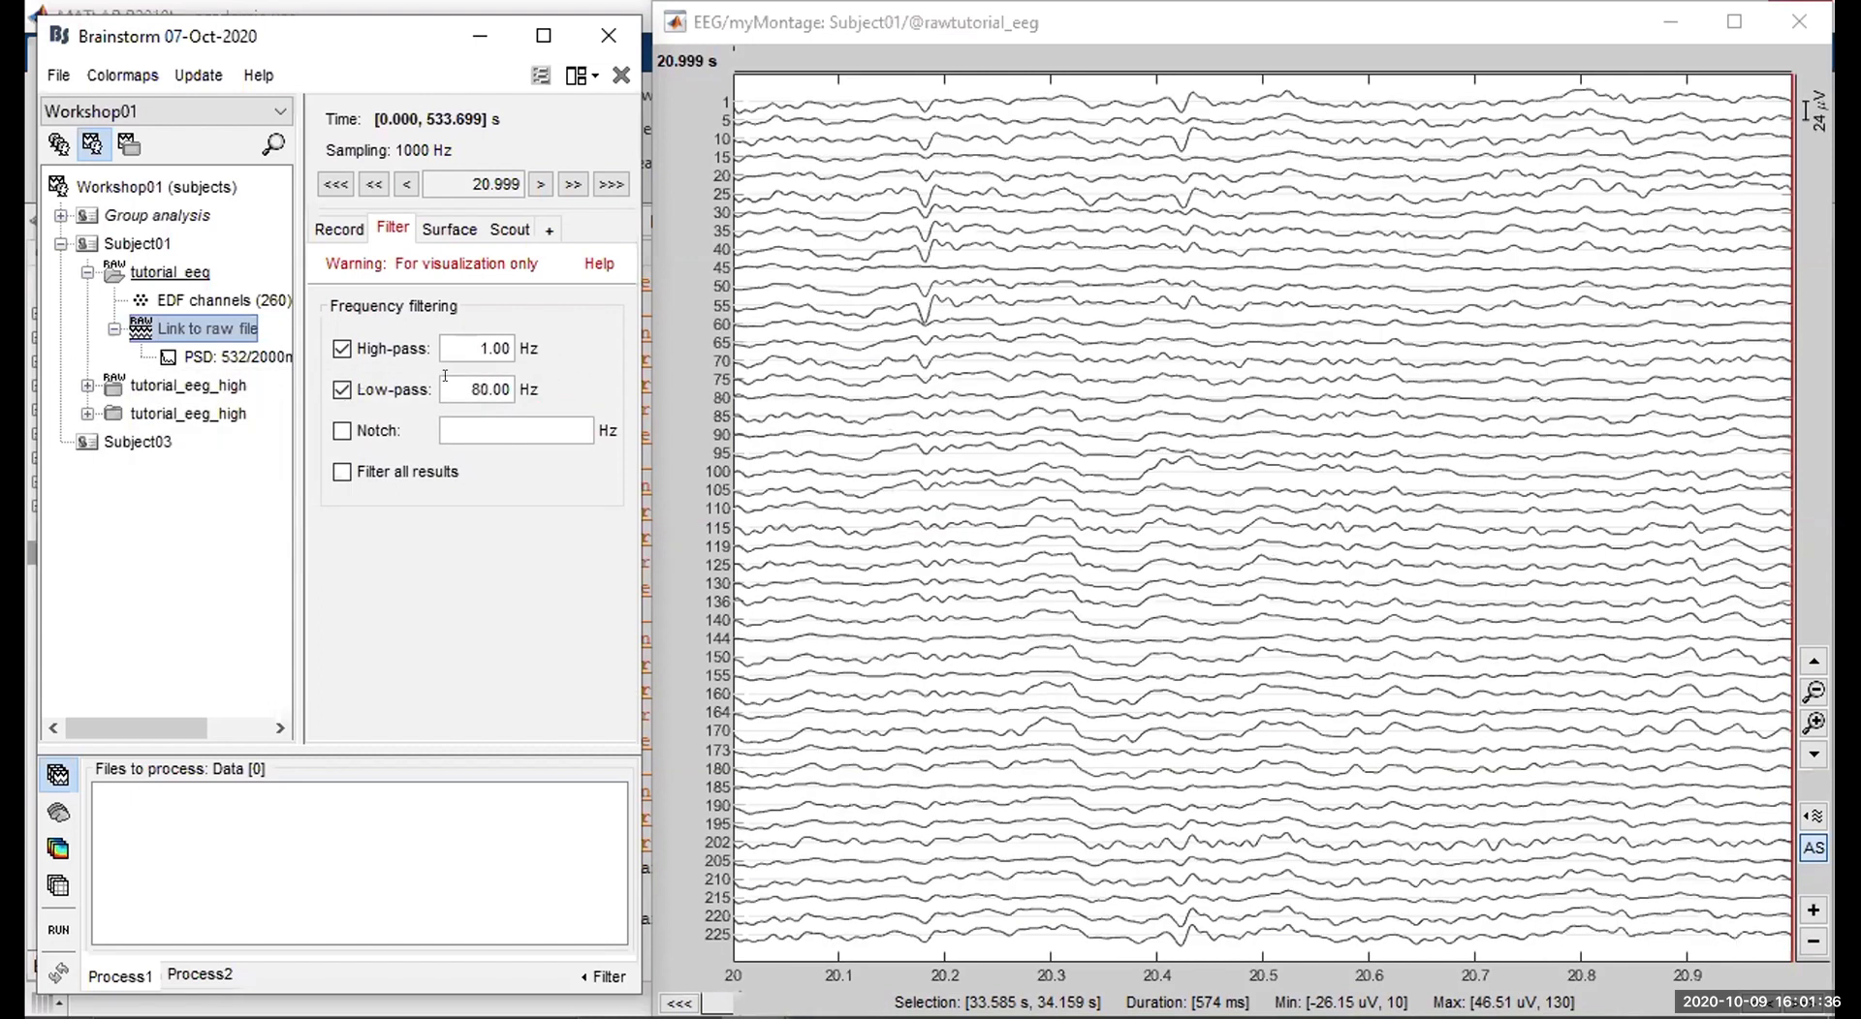
Turn off the high-pass and low-pass visualization filters and return to the recording's page and event settings.
left_click(343, 349)
left_click(342, 389)
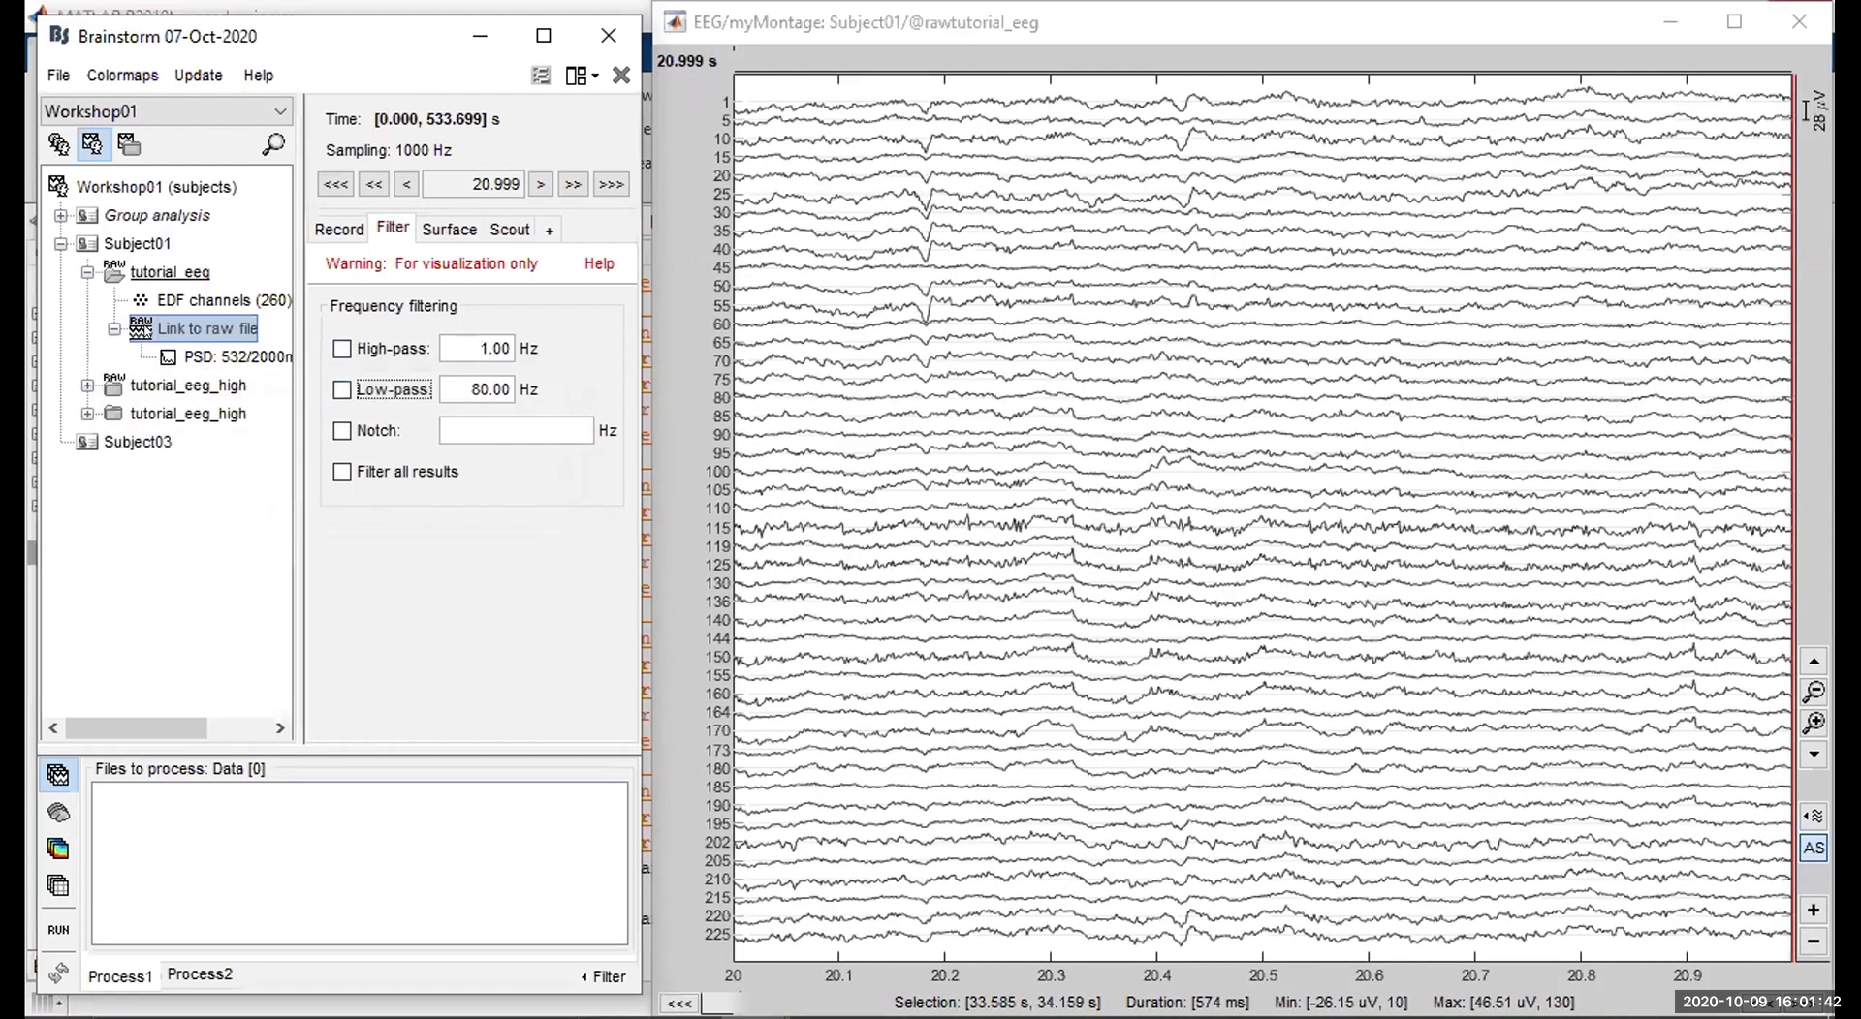
left_click(335, 230)
left_click(976, 555)
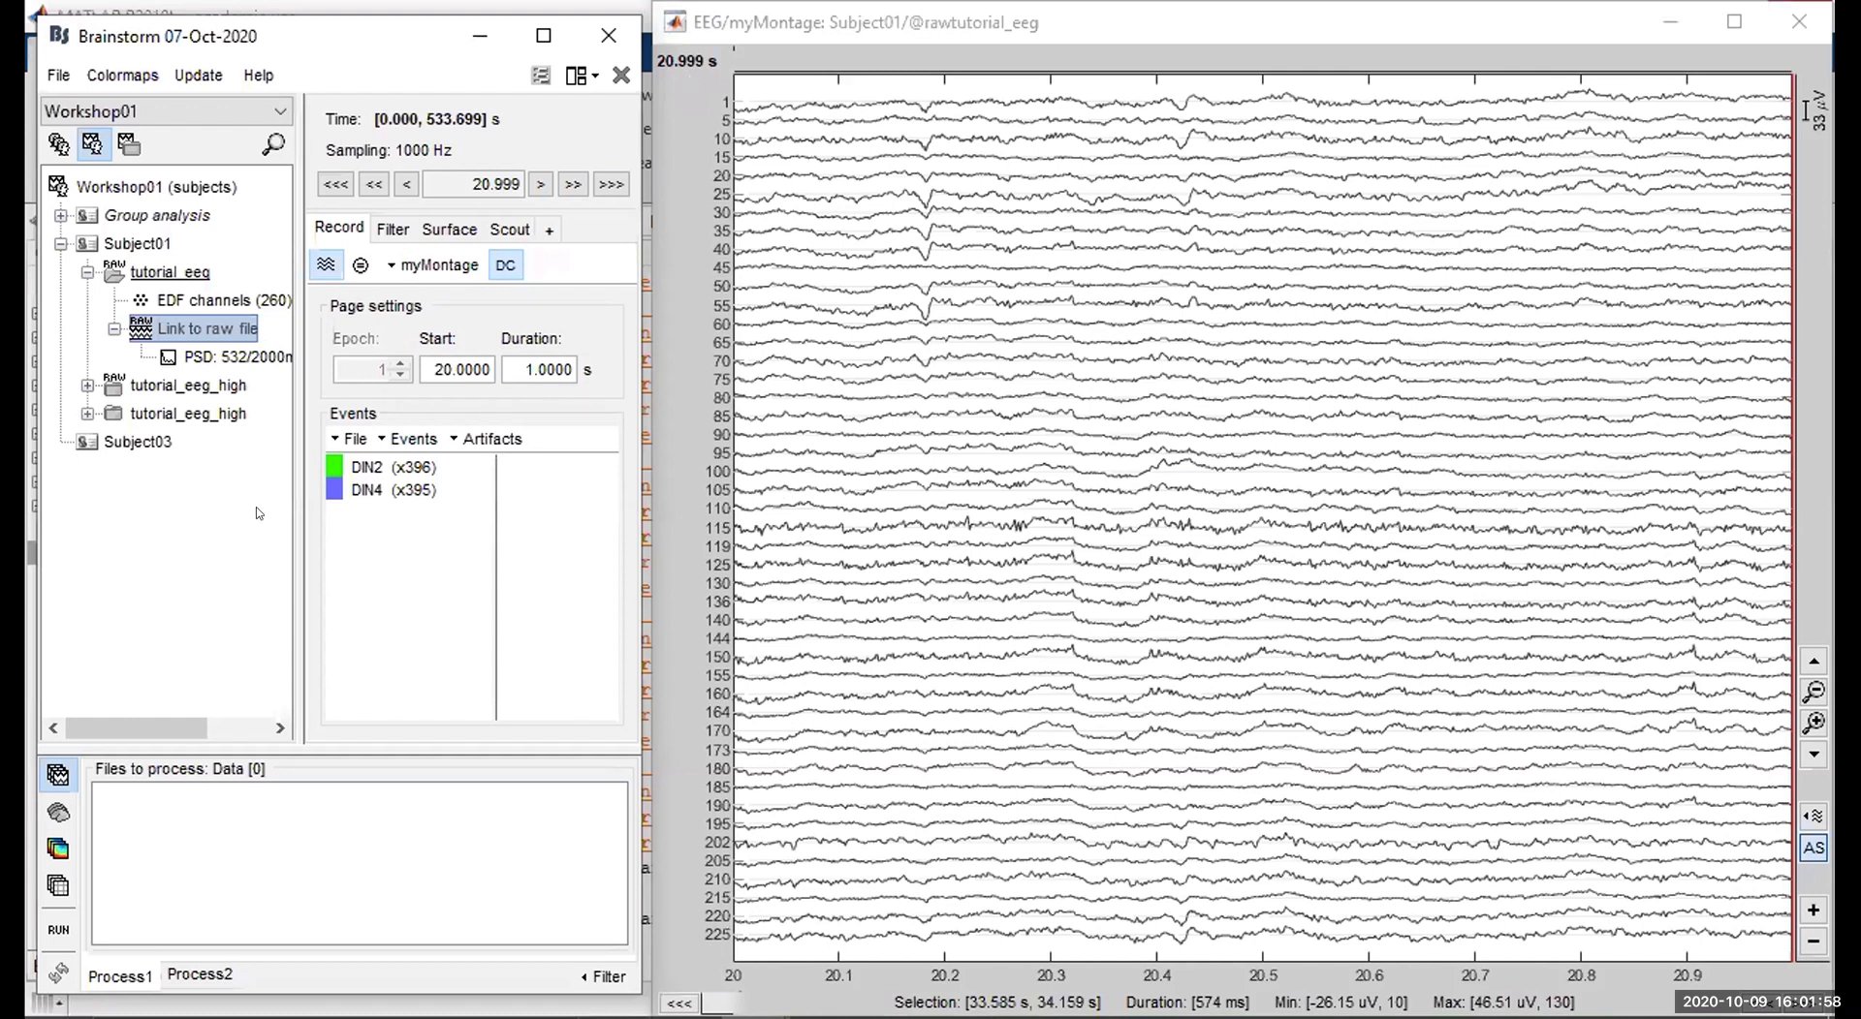
Display the ECG time series of Subject01's raw tutorial_eeg file alongside the EEG traces.
right_click(163, 328)
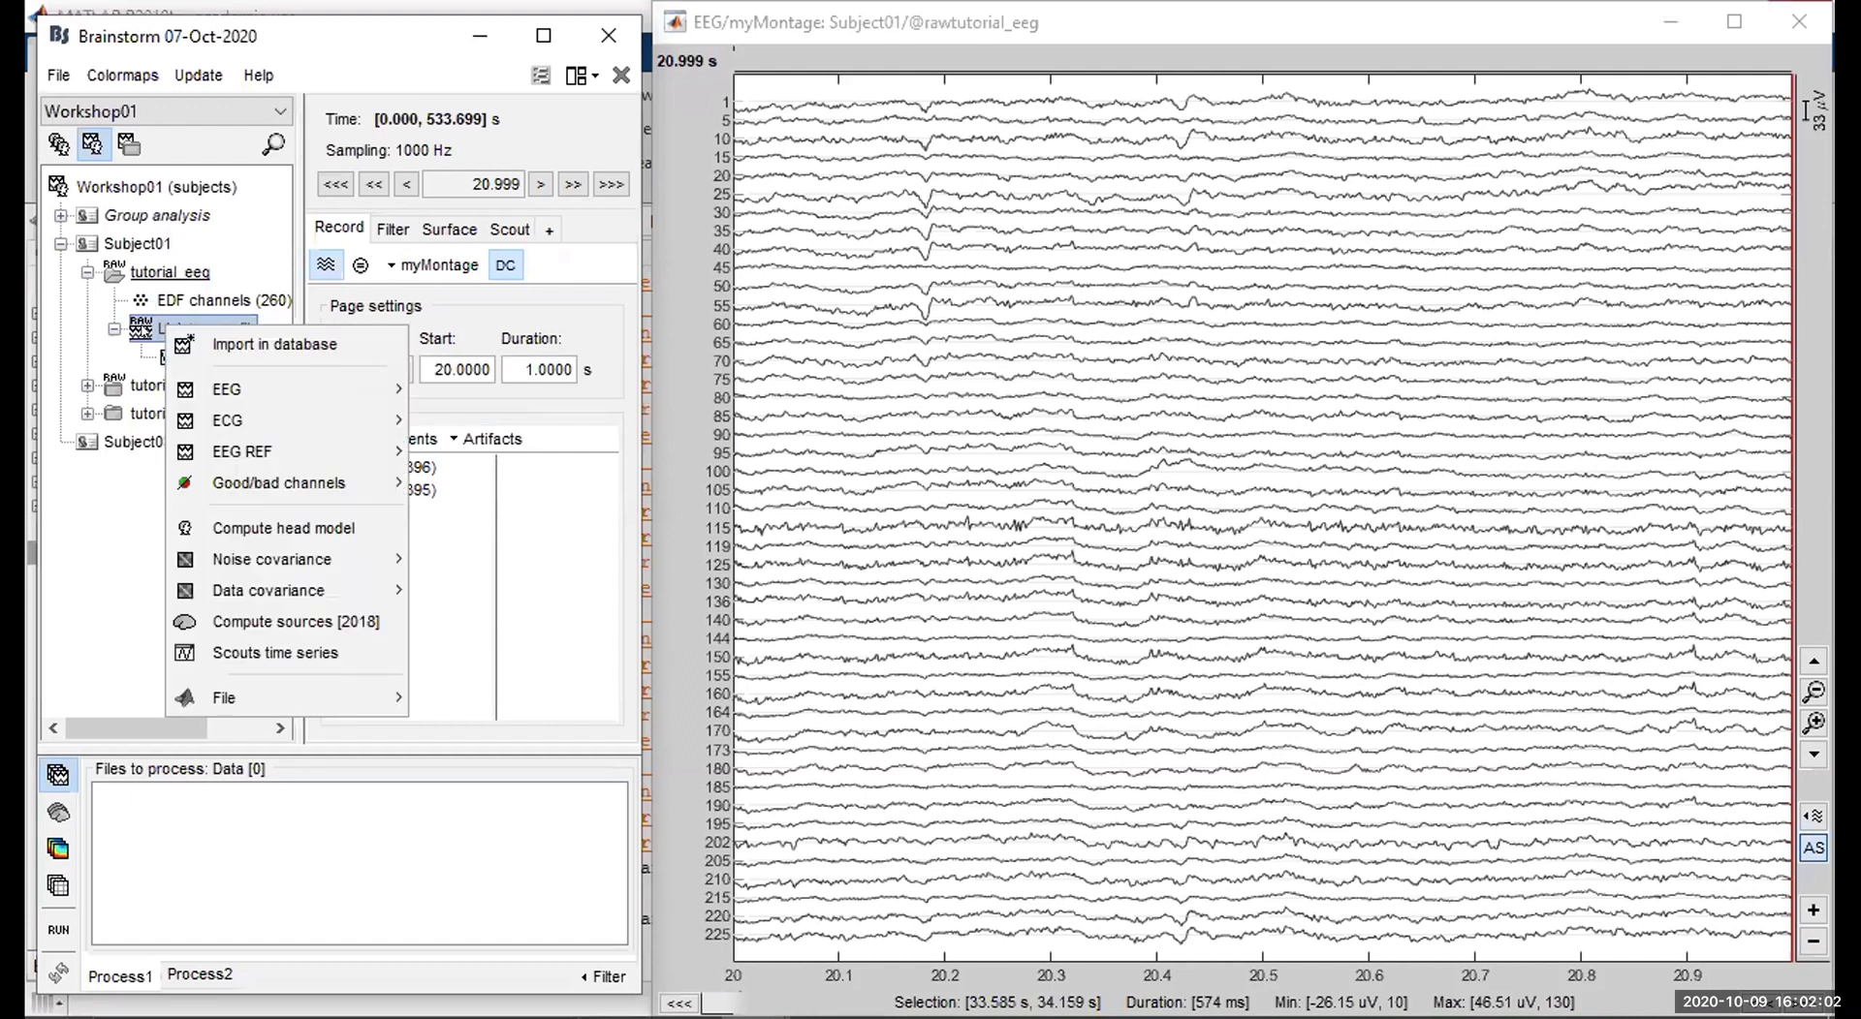
mouse_move(238, 418)
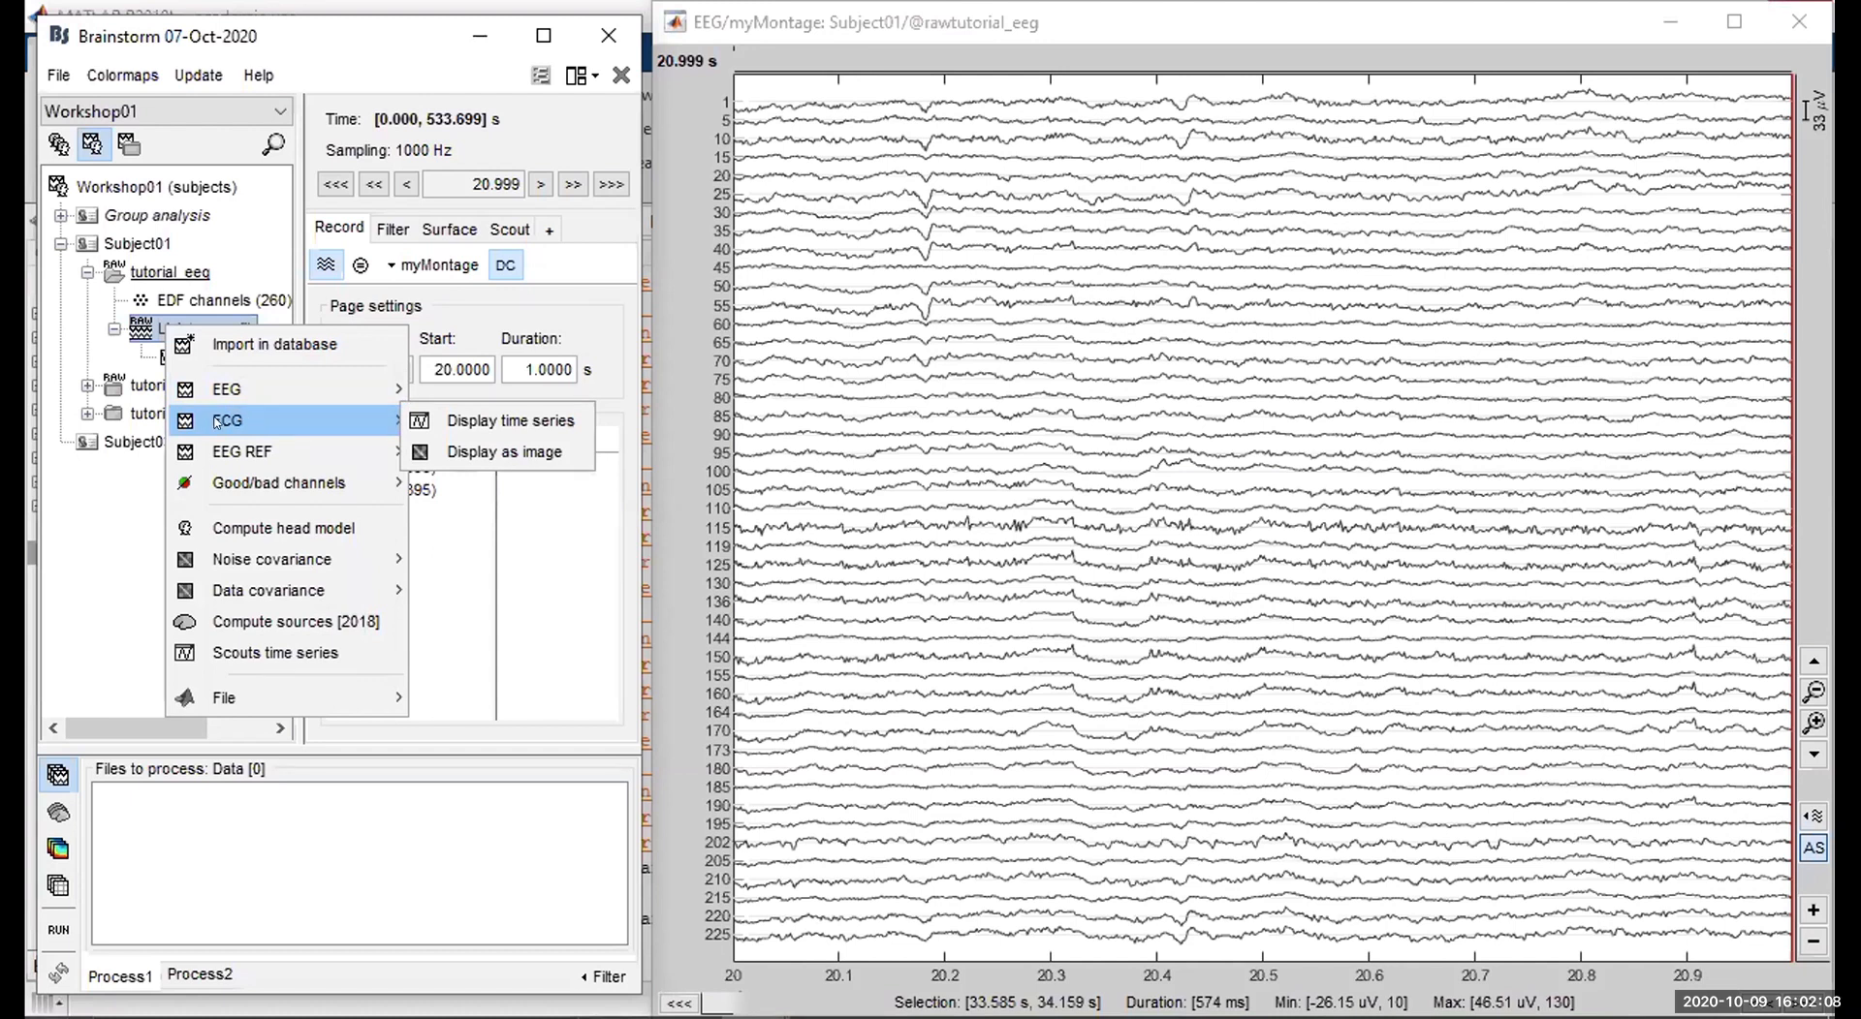
left_click(418, 420)
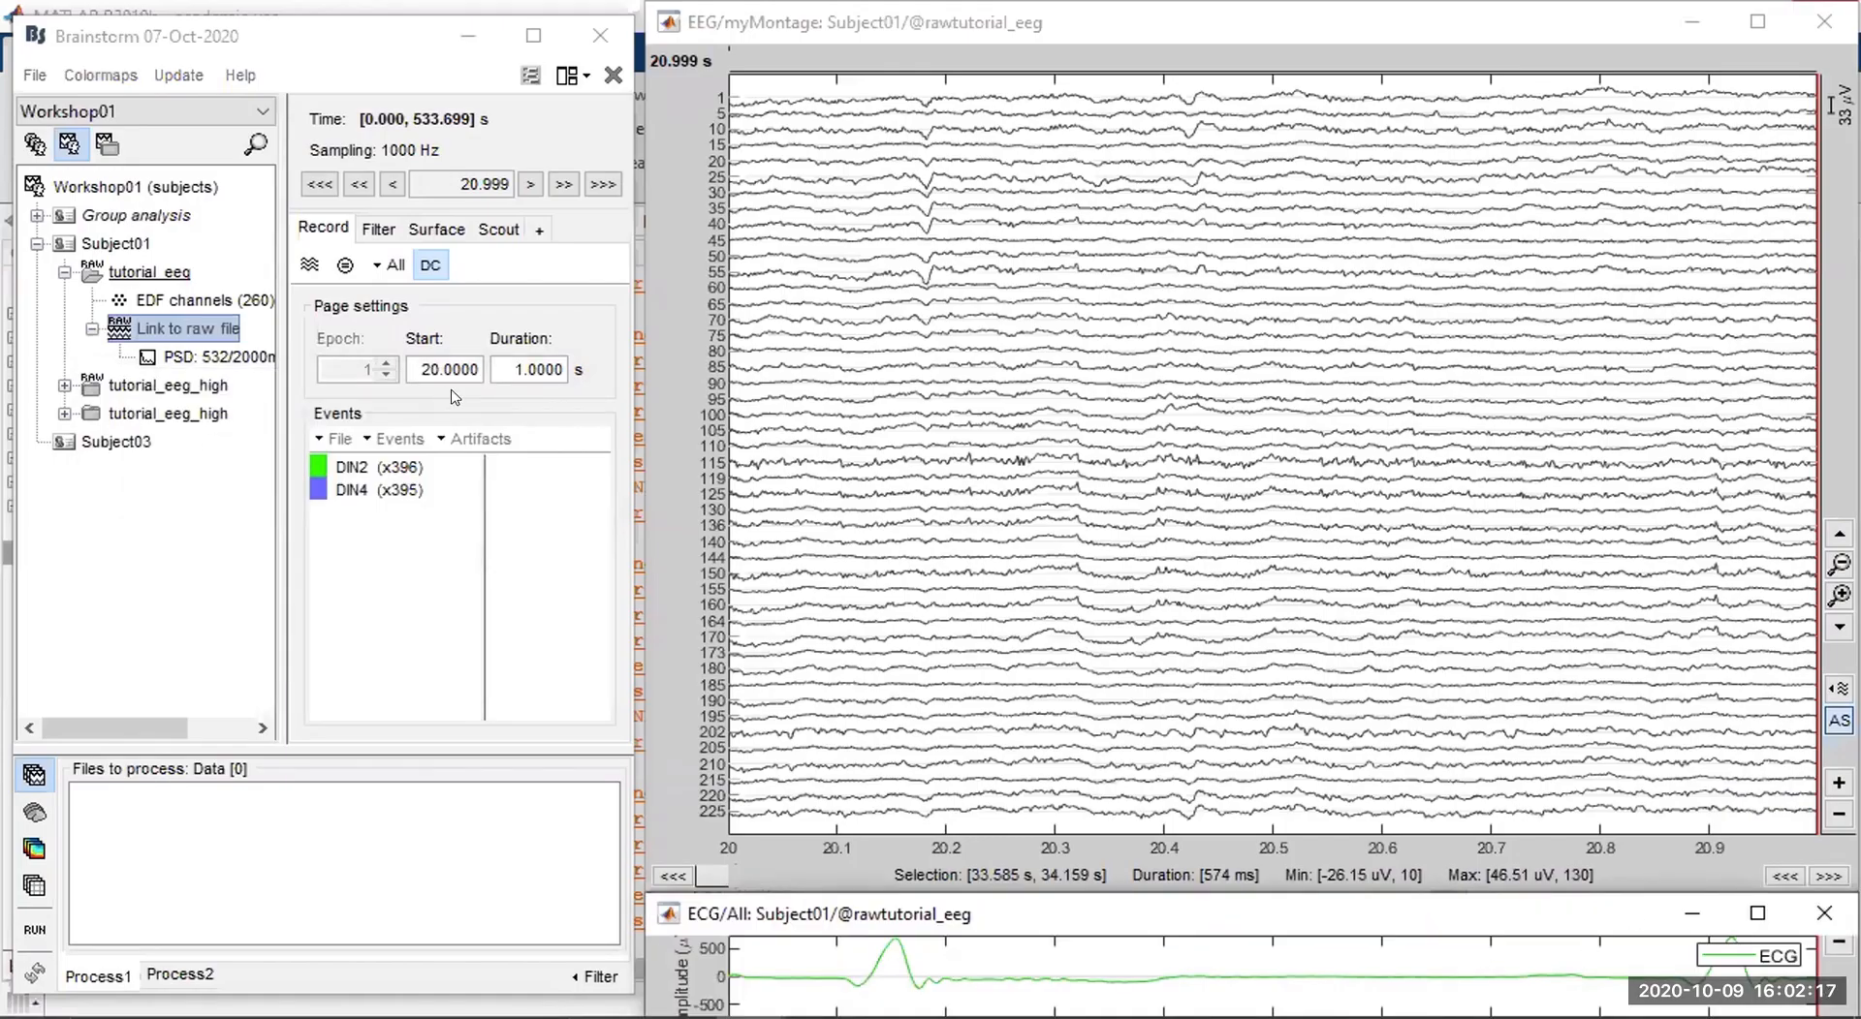
Set the page duration of the recording to 10 s.
left_click(516, 369)
double_click(565, 374)
type("10")
key("Return")
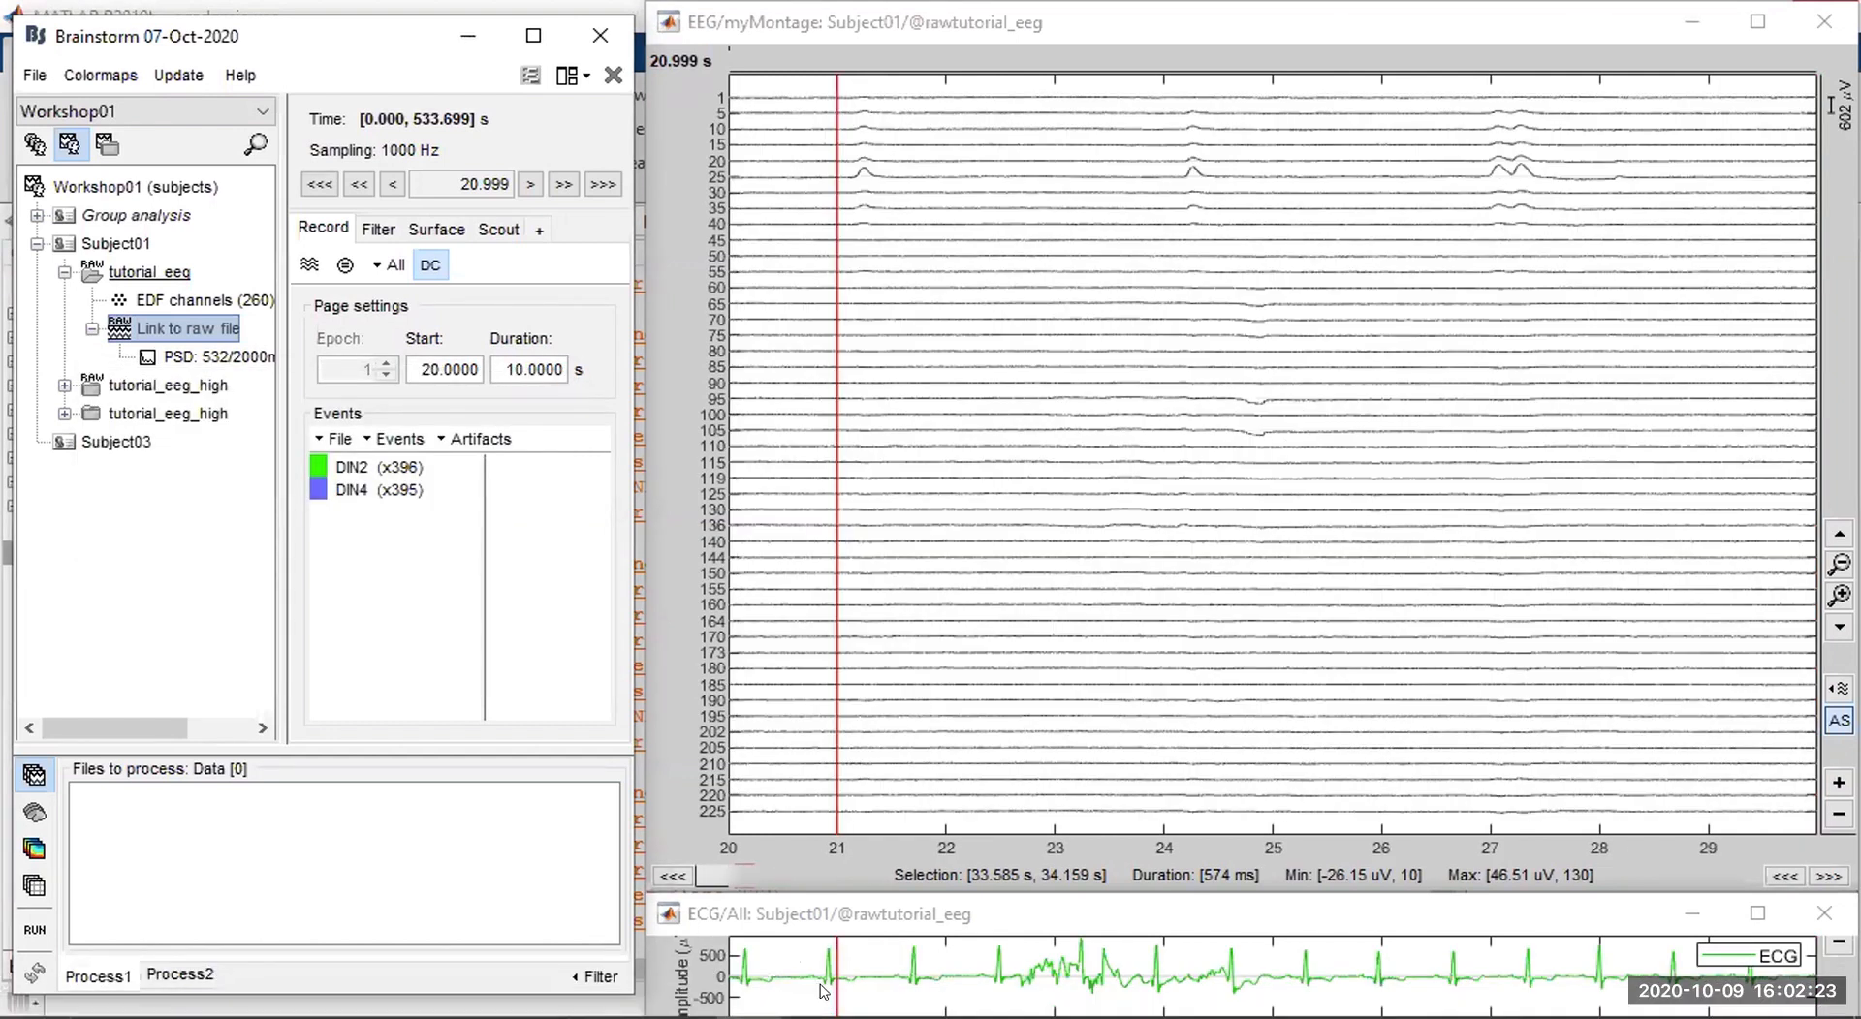
Examine successive heartbeat peaks in the ECG trace between about 20.9 and 22.5 s, placing the time cursor on each.
left_click(827, 989)
left_click(831, 987)
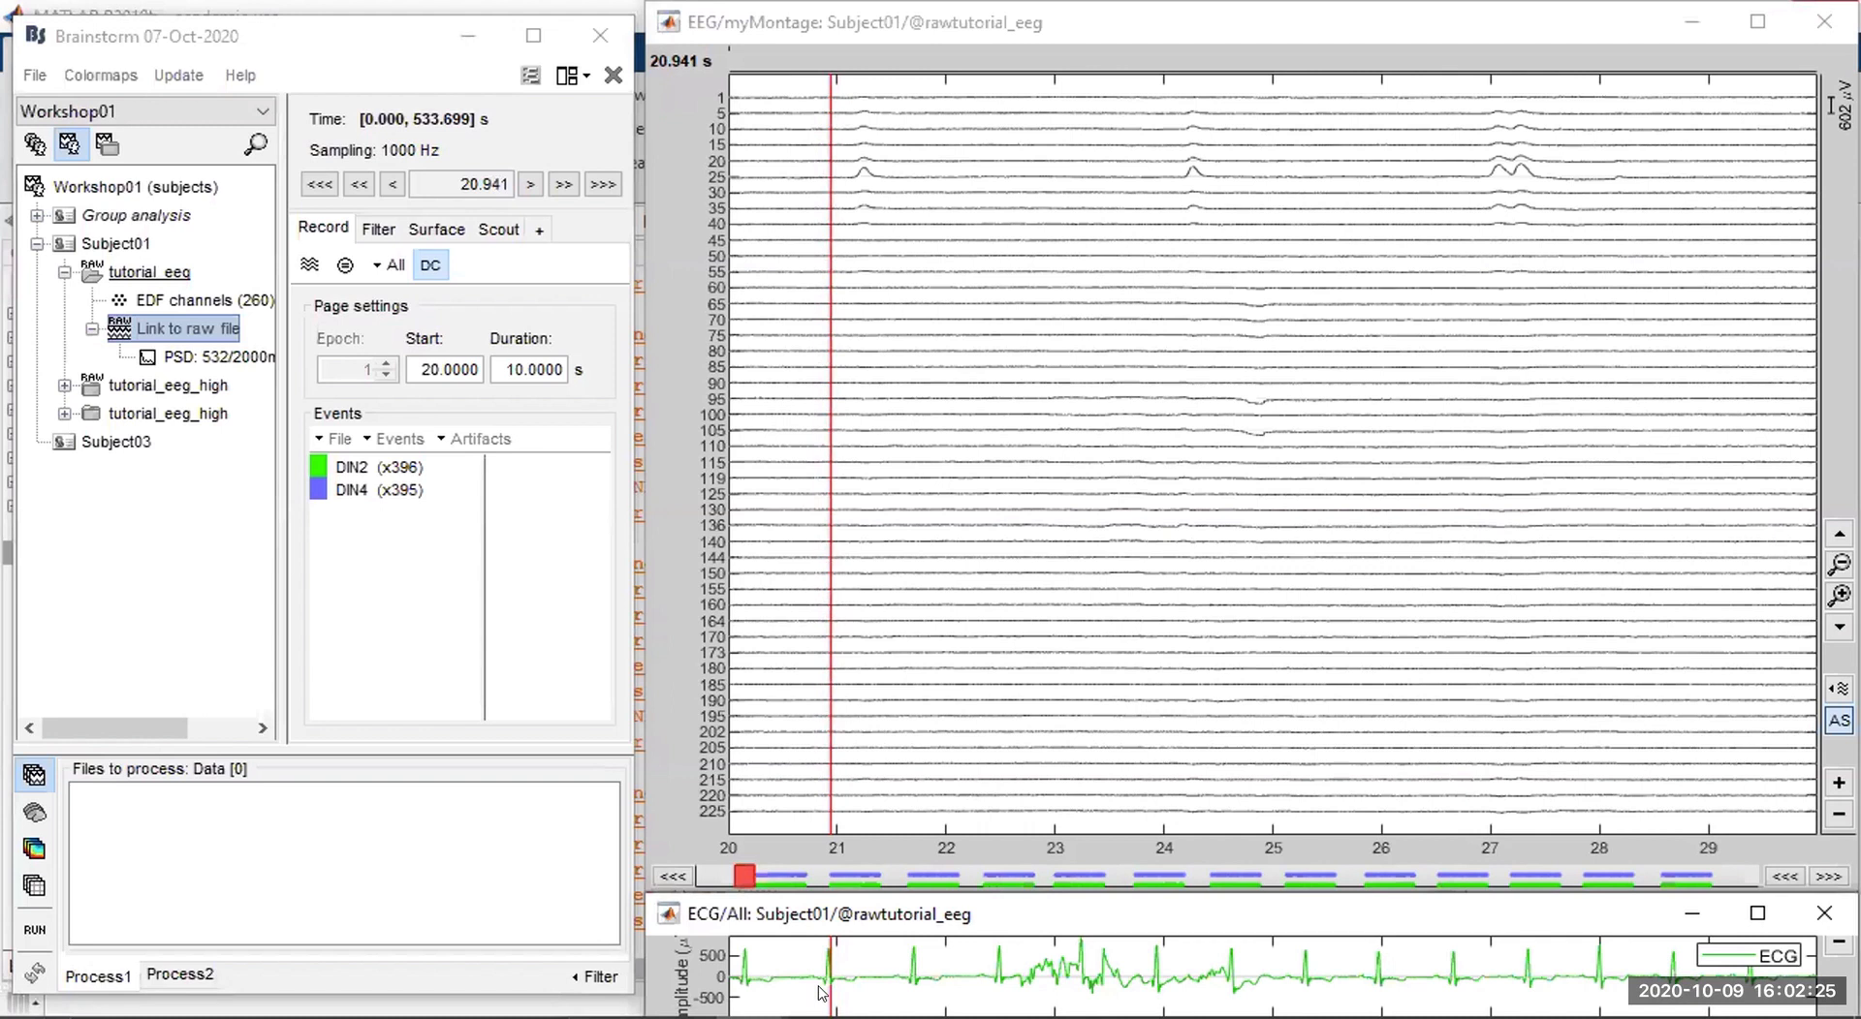
left_click(822, 987)
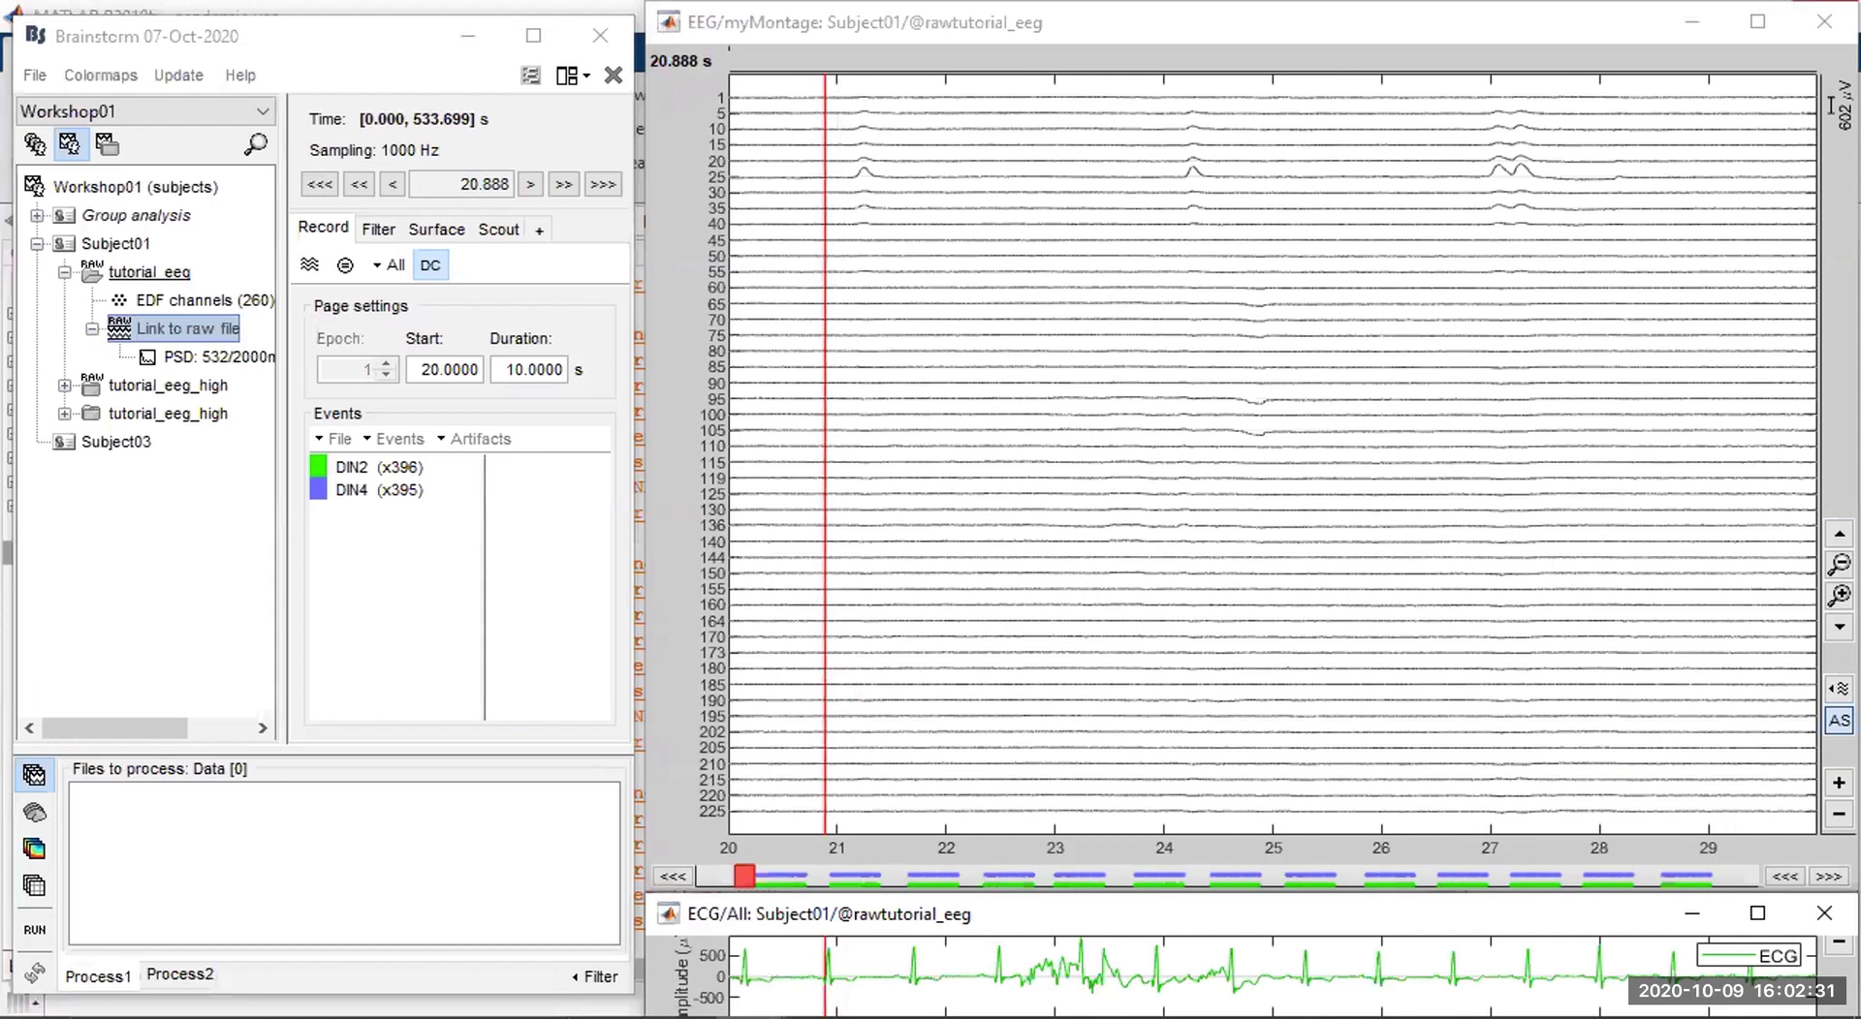
left_click(826, 972)
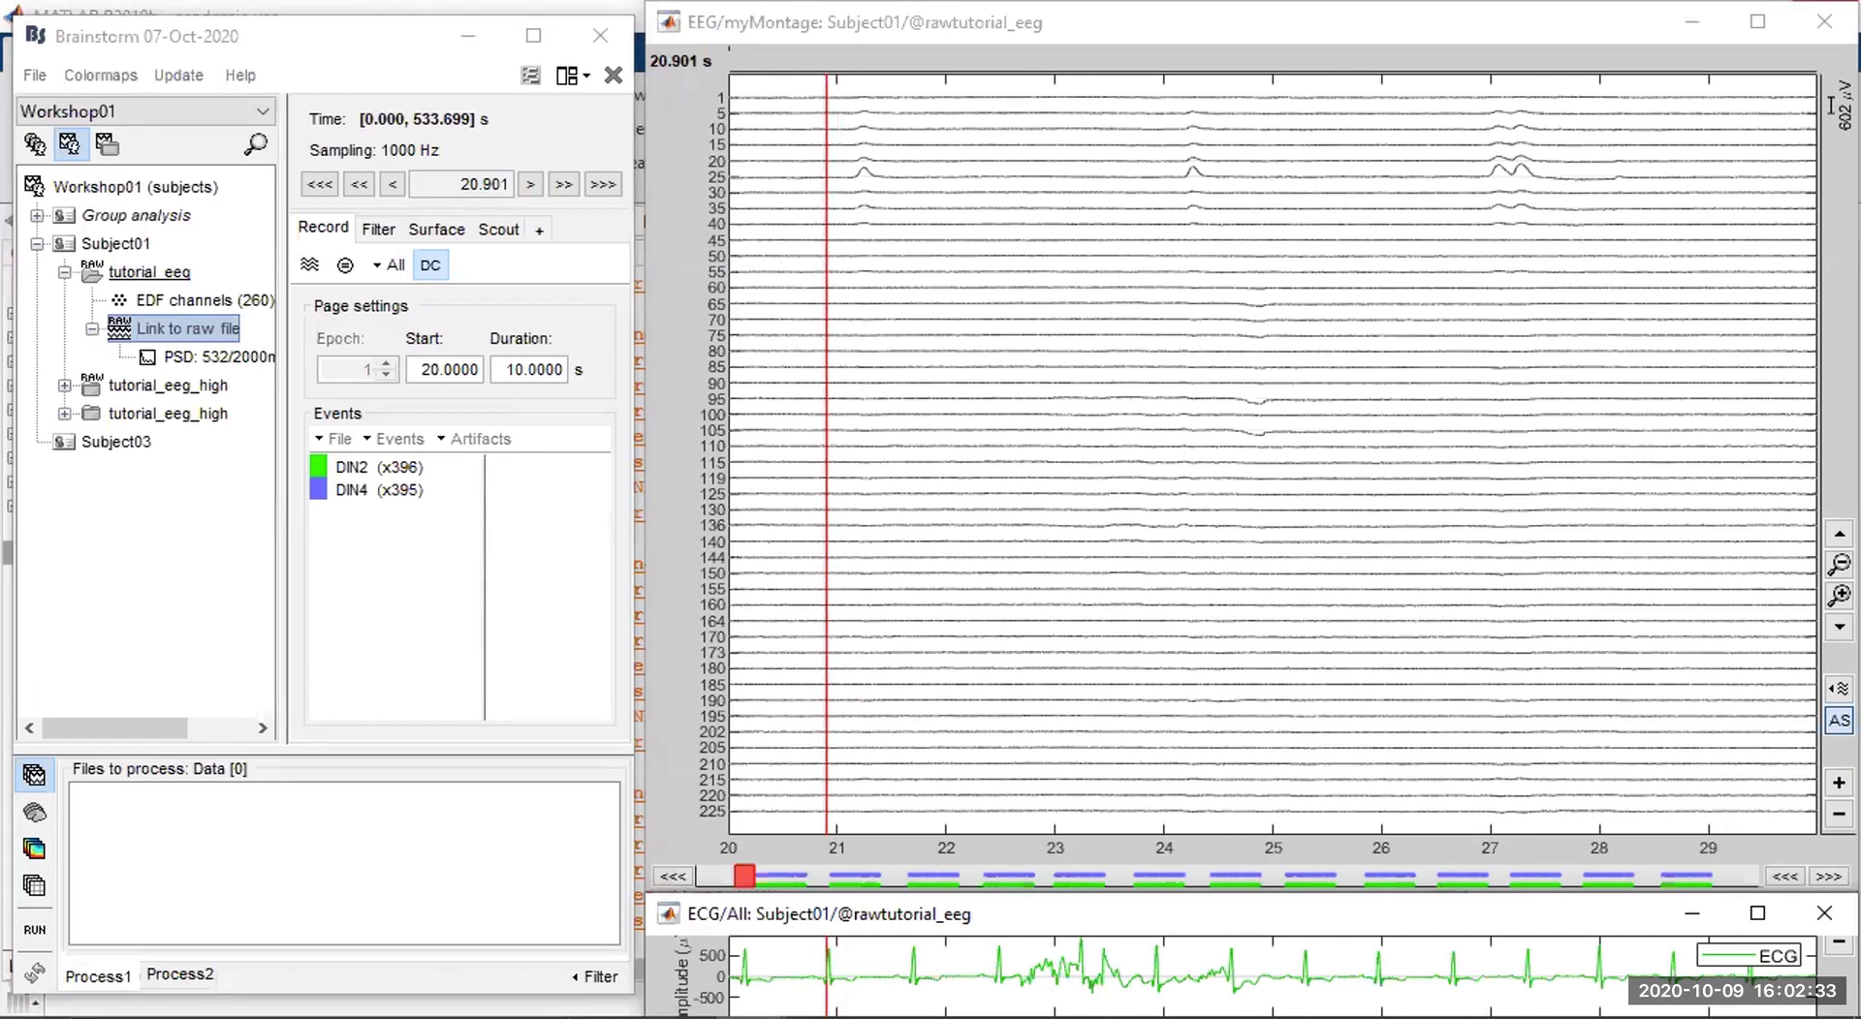
left_click(831, 972)
left_click(913, 983)
left_click(997, 988)
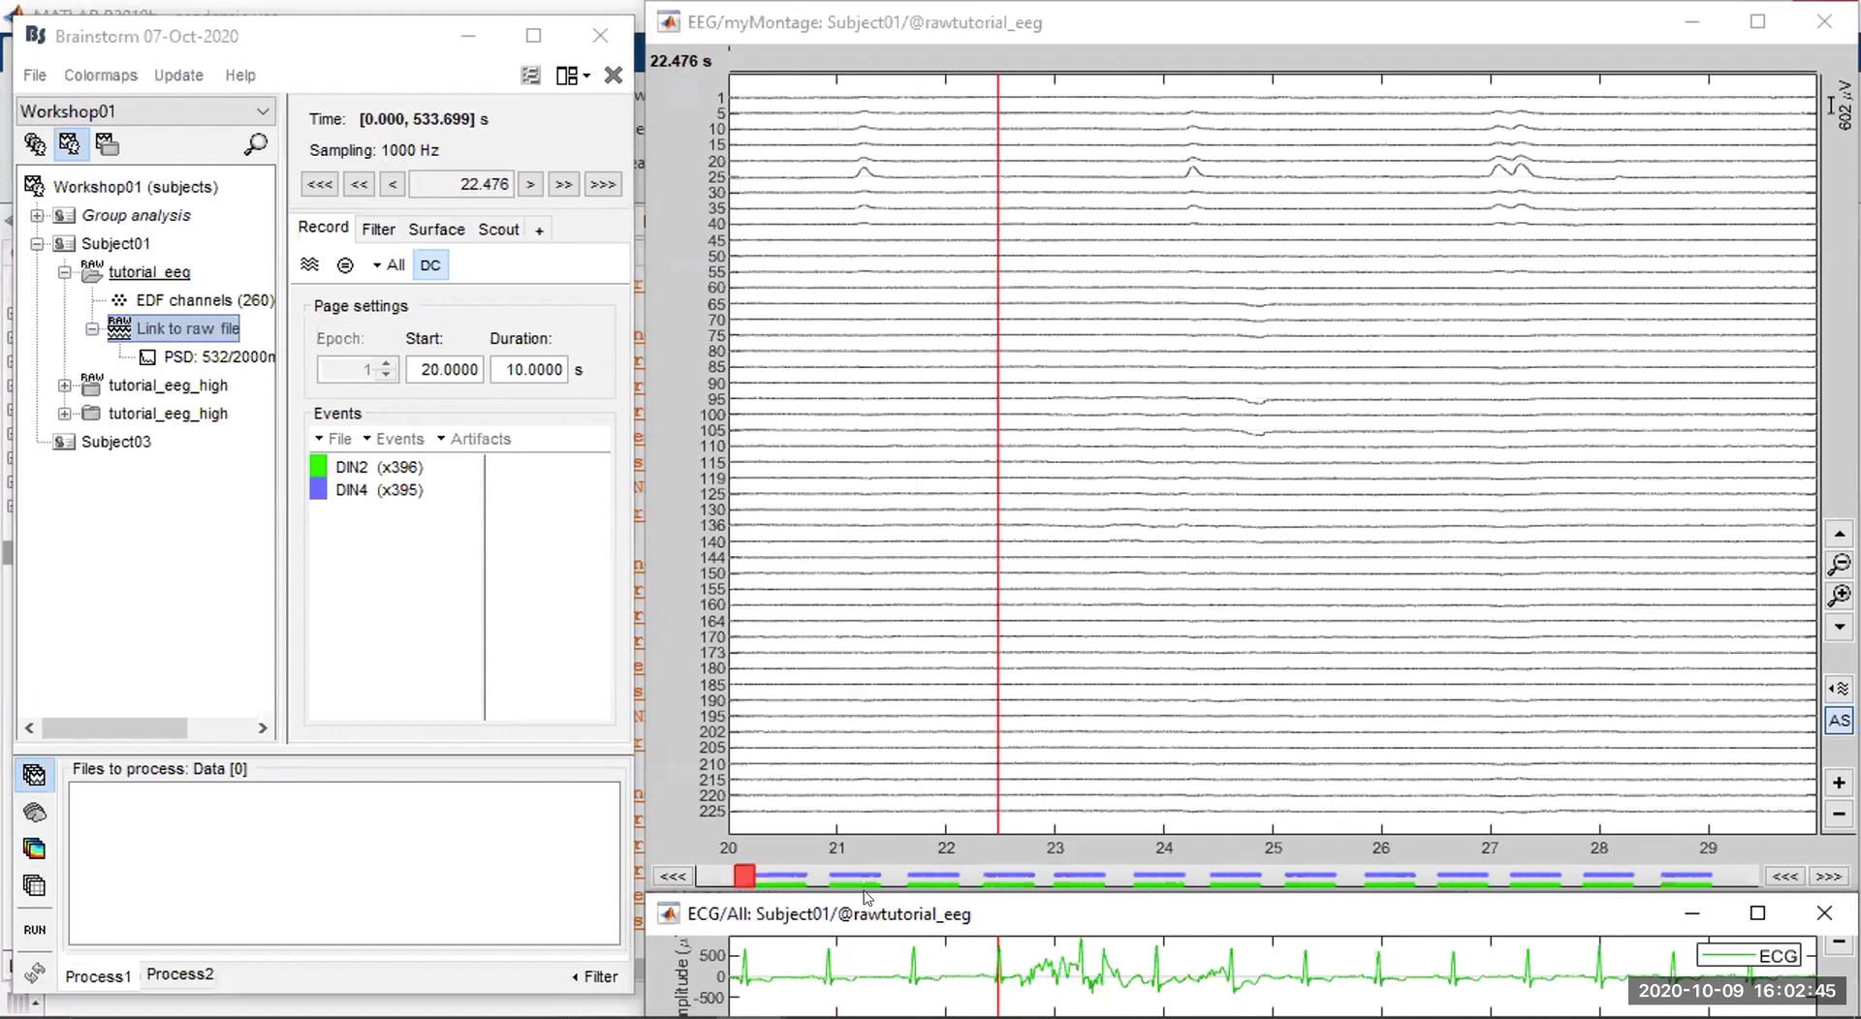
left_click_drag(873, 909, 867, 911)
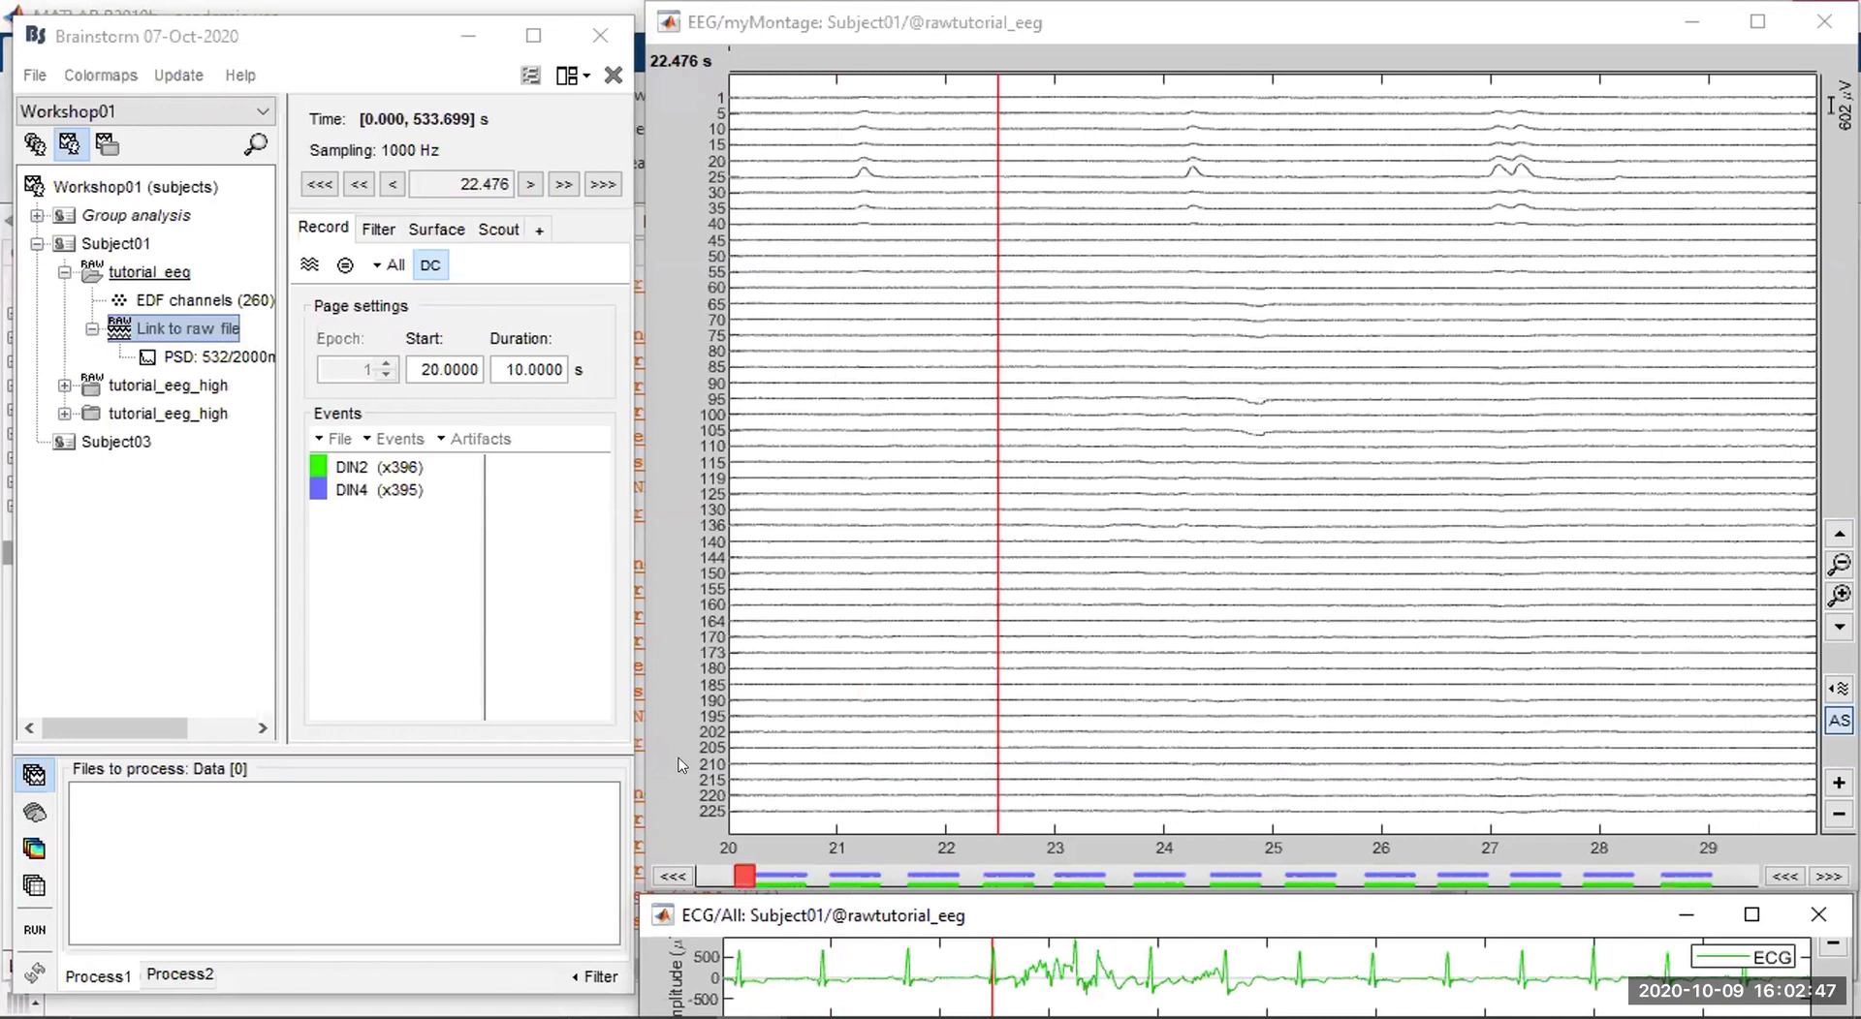
left_click(907, 991)
left_click(987, 990)
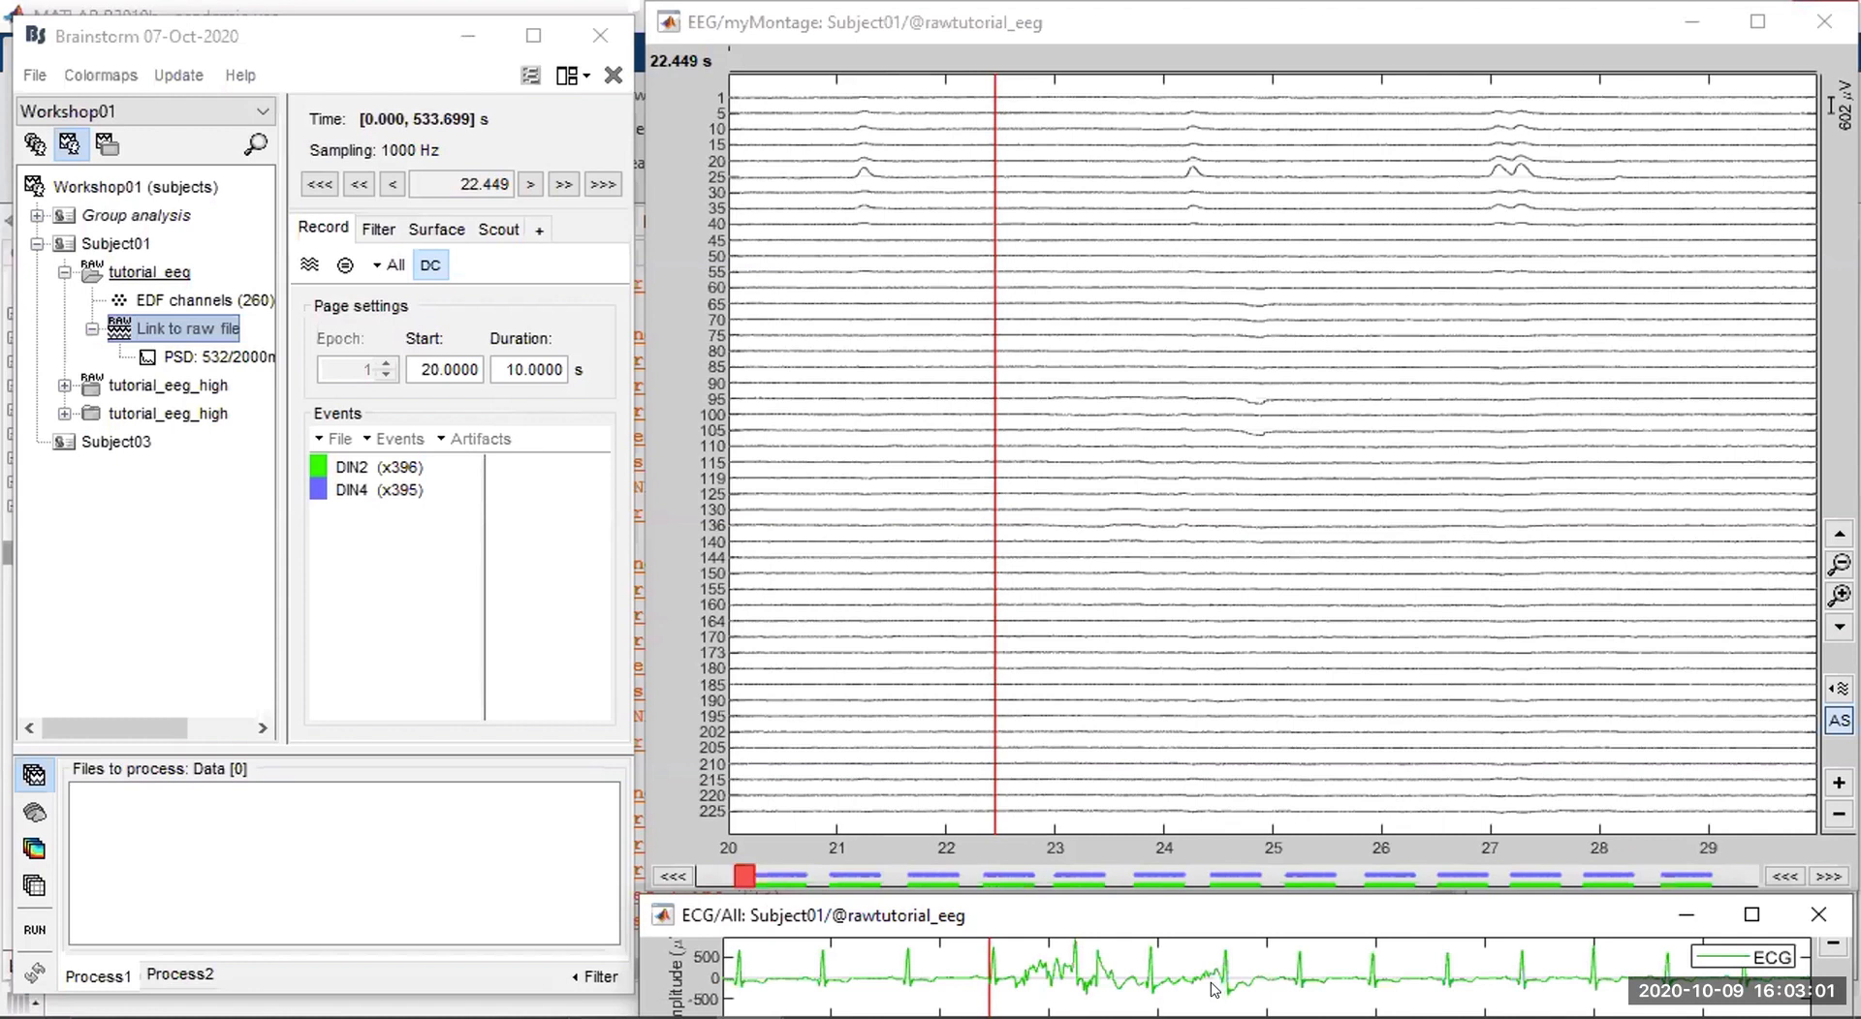
Inspect the ECG segment from about 24.518 to 24.745 s, then compare the heartbeats near 24.69 and 21.72 s with the time cursor.
left_click_drag(1213, 989, 1239, 988)
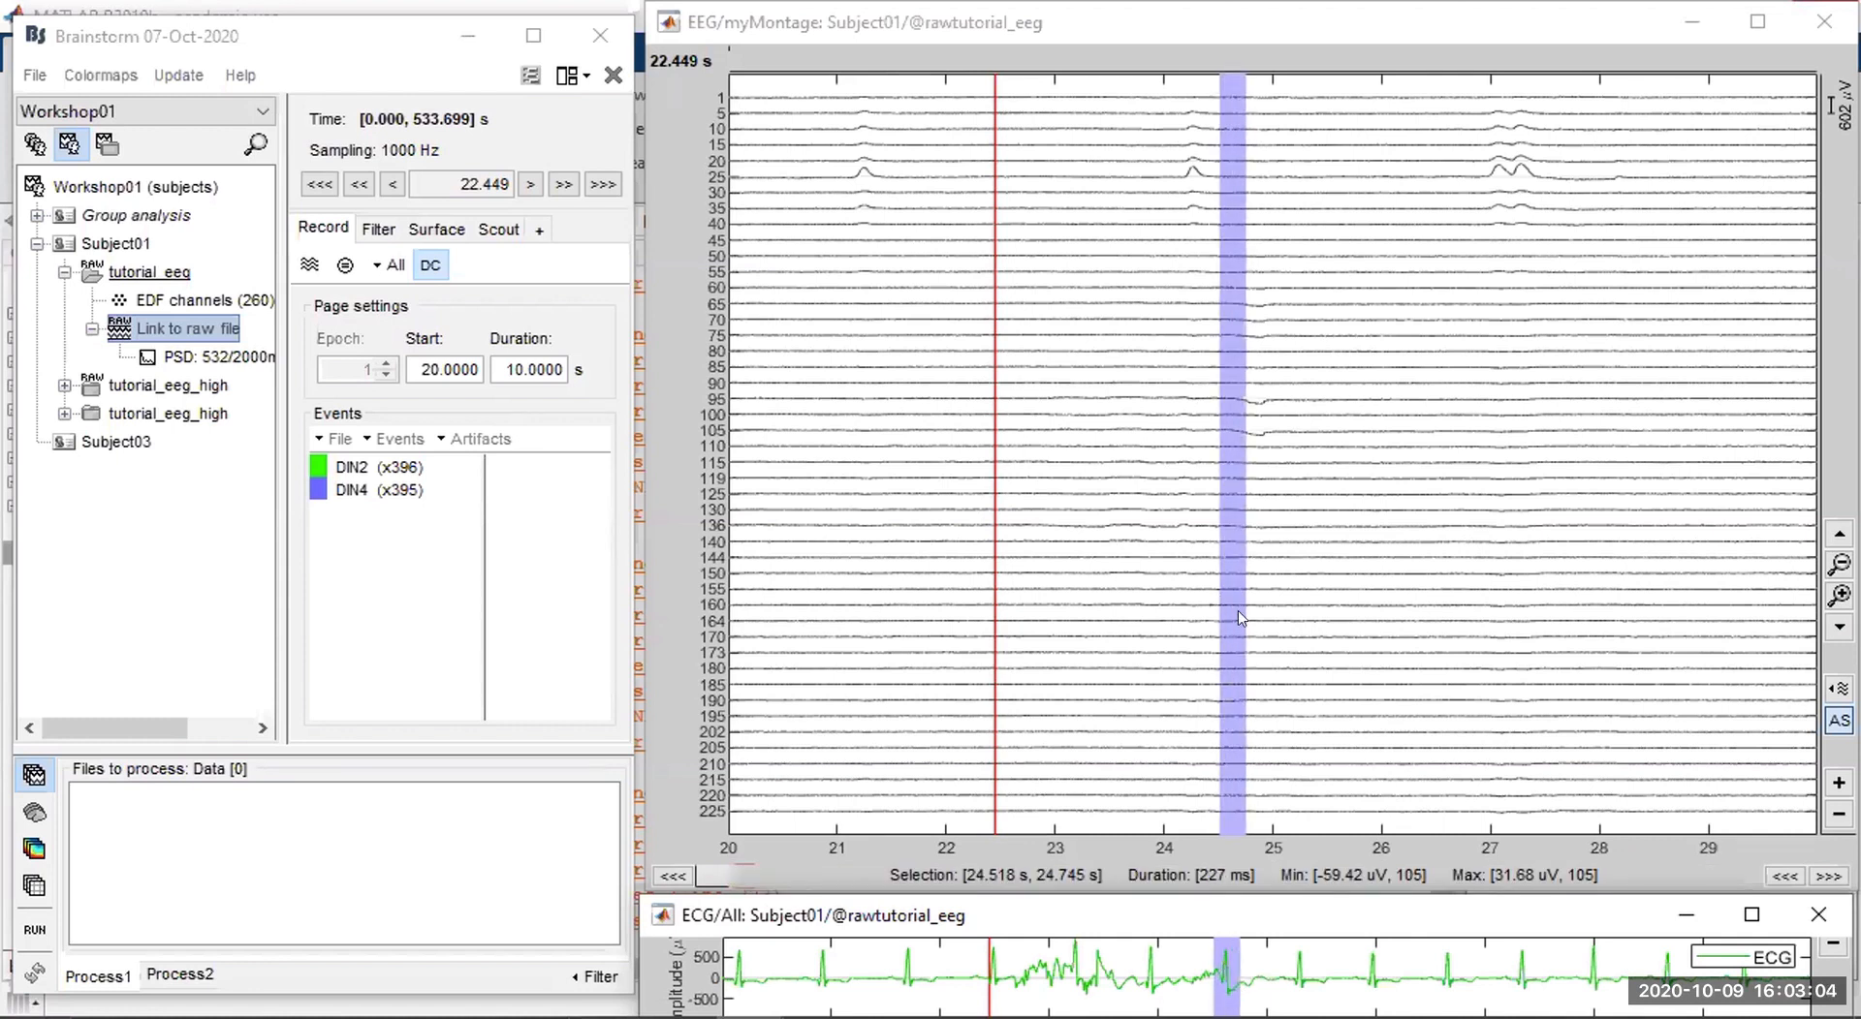
left_click(1233, 945)
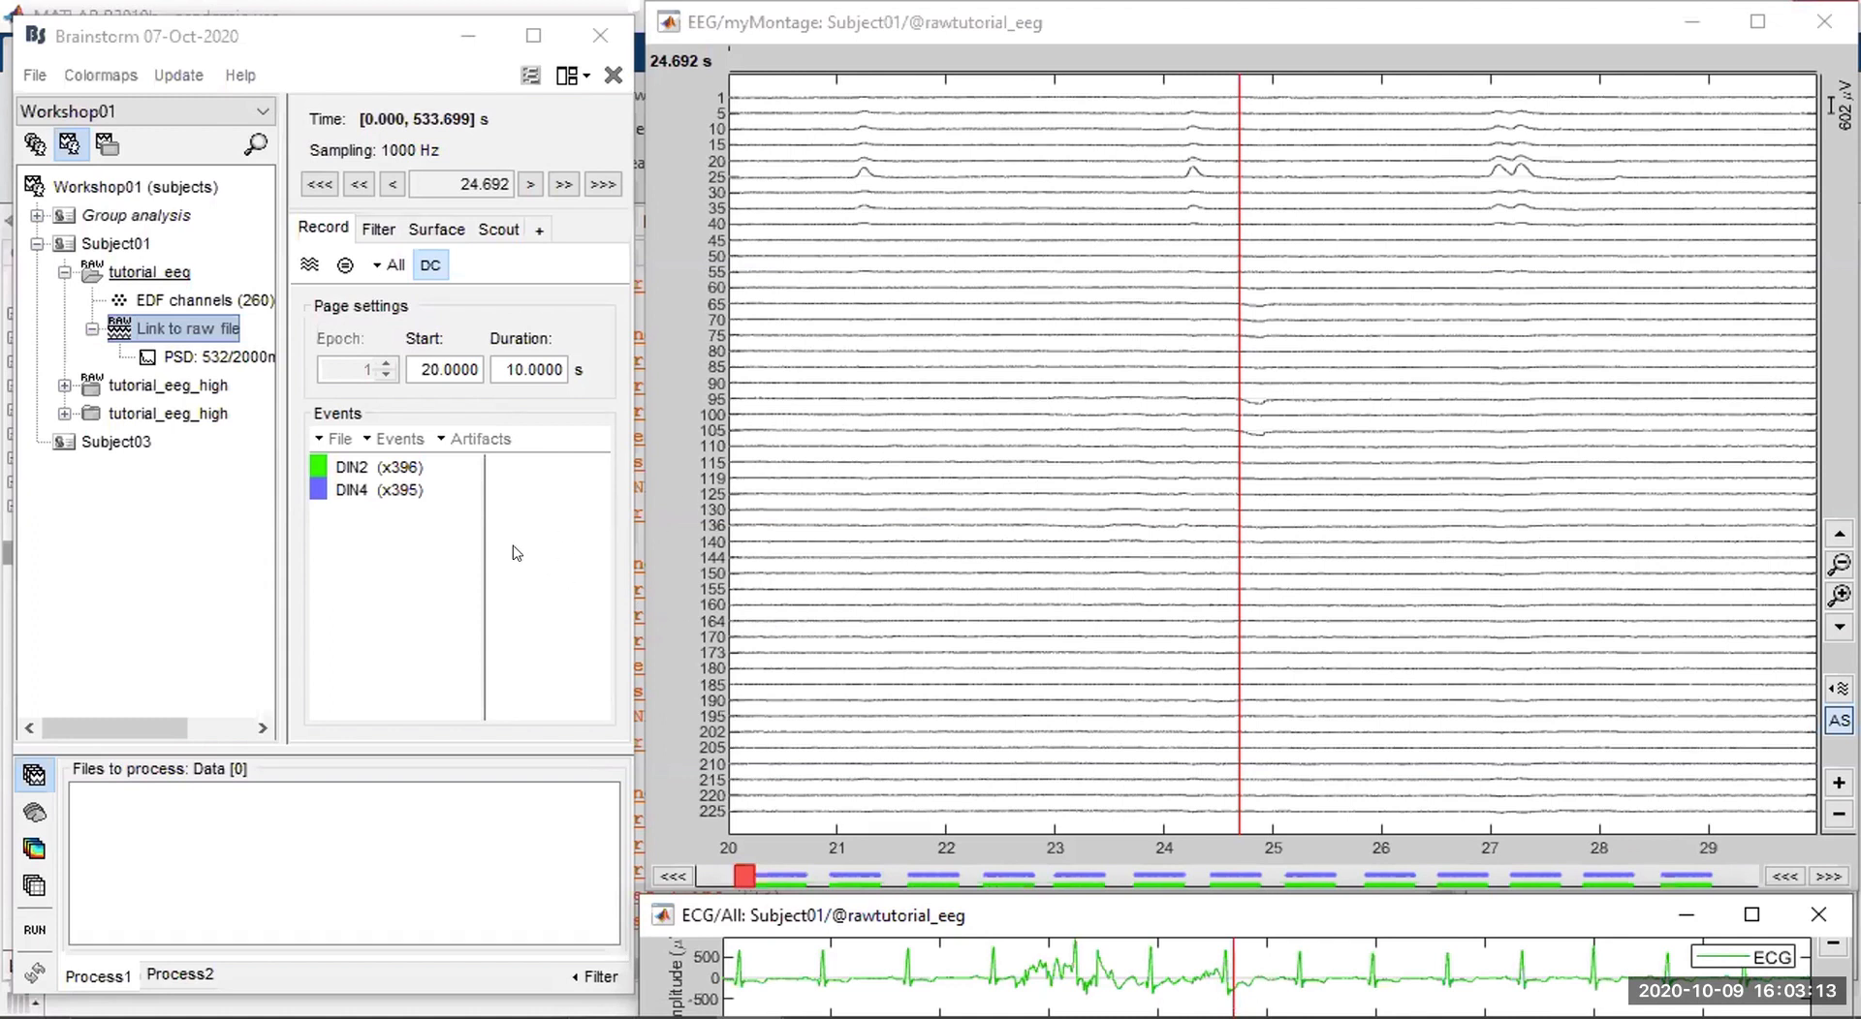
left_click(909, 945)
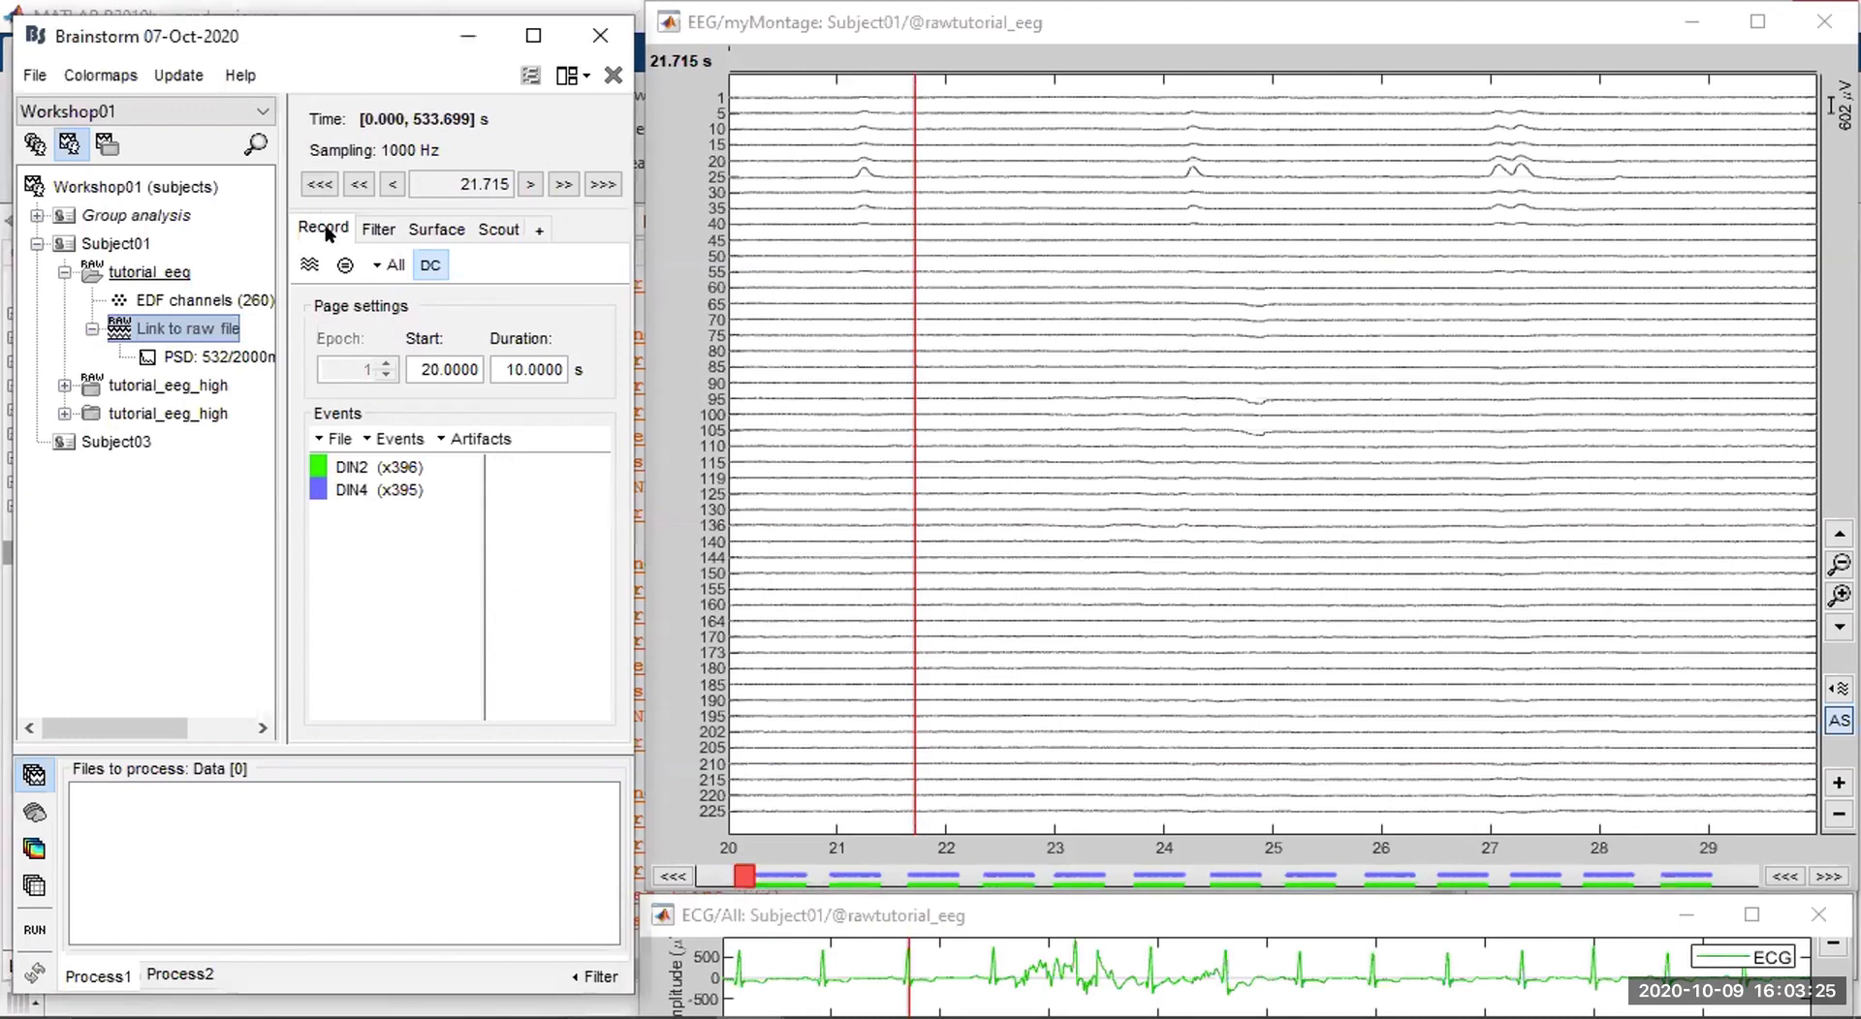
Activate the EEG/myMontage figure with the time cursor at 21.702 s so the artifact commands apply to the EEG.
left_click(475, 436)
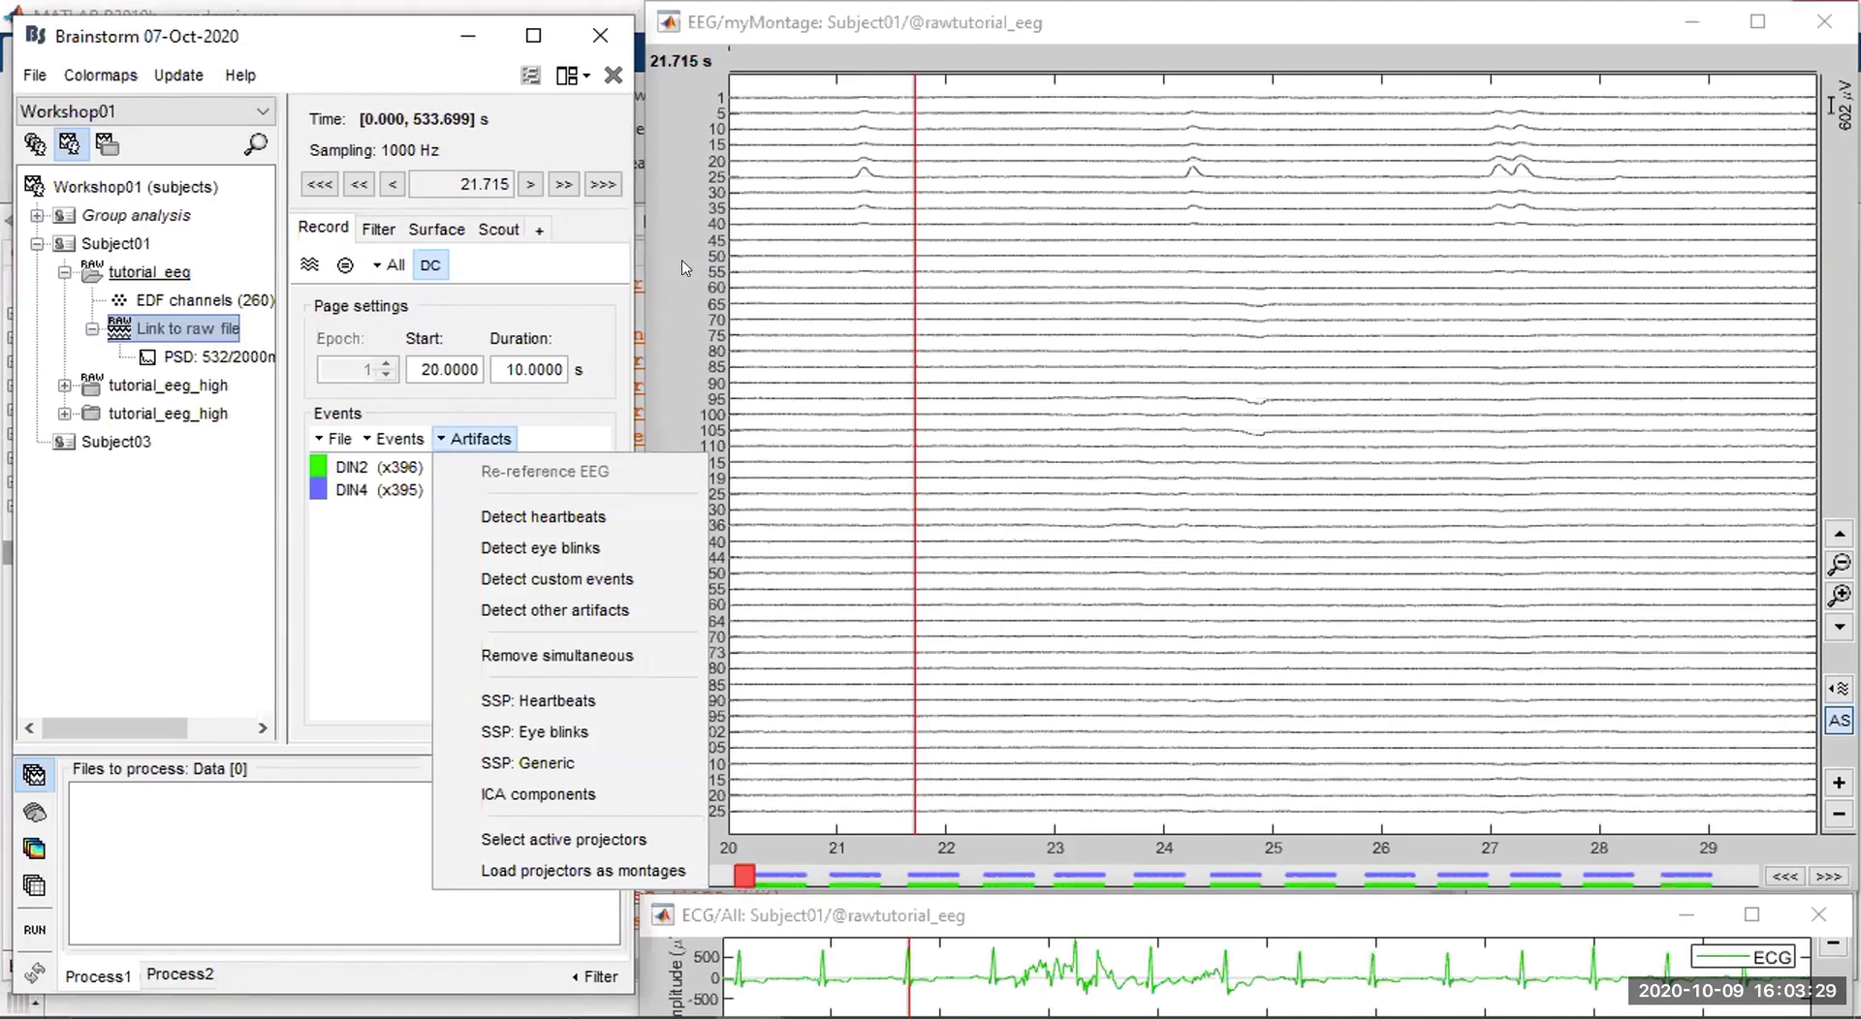
left_click(913, 147)
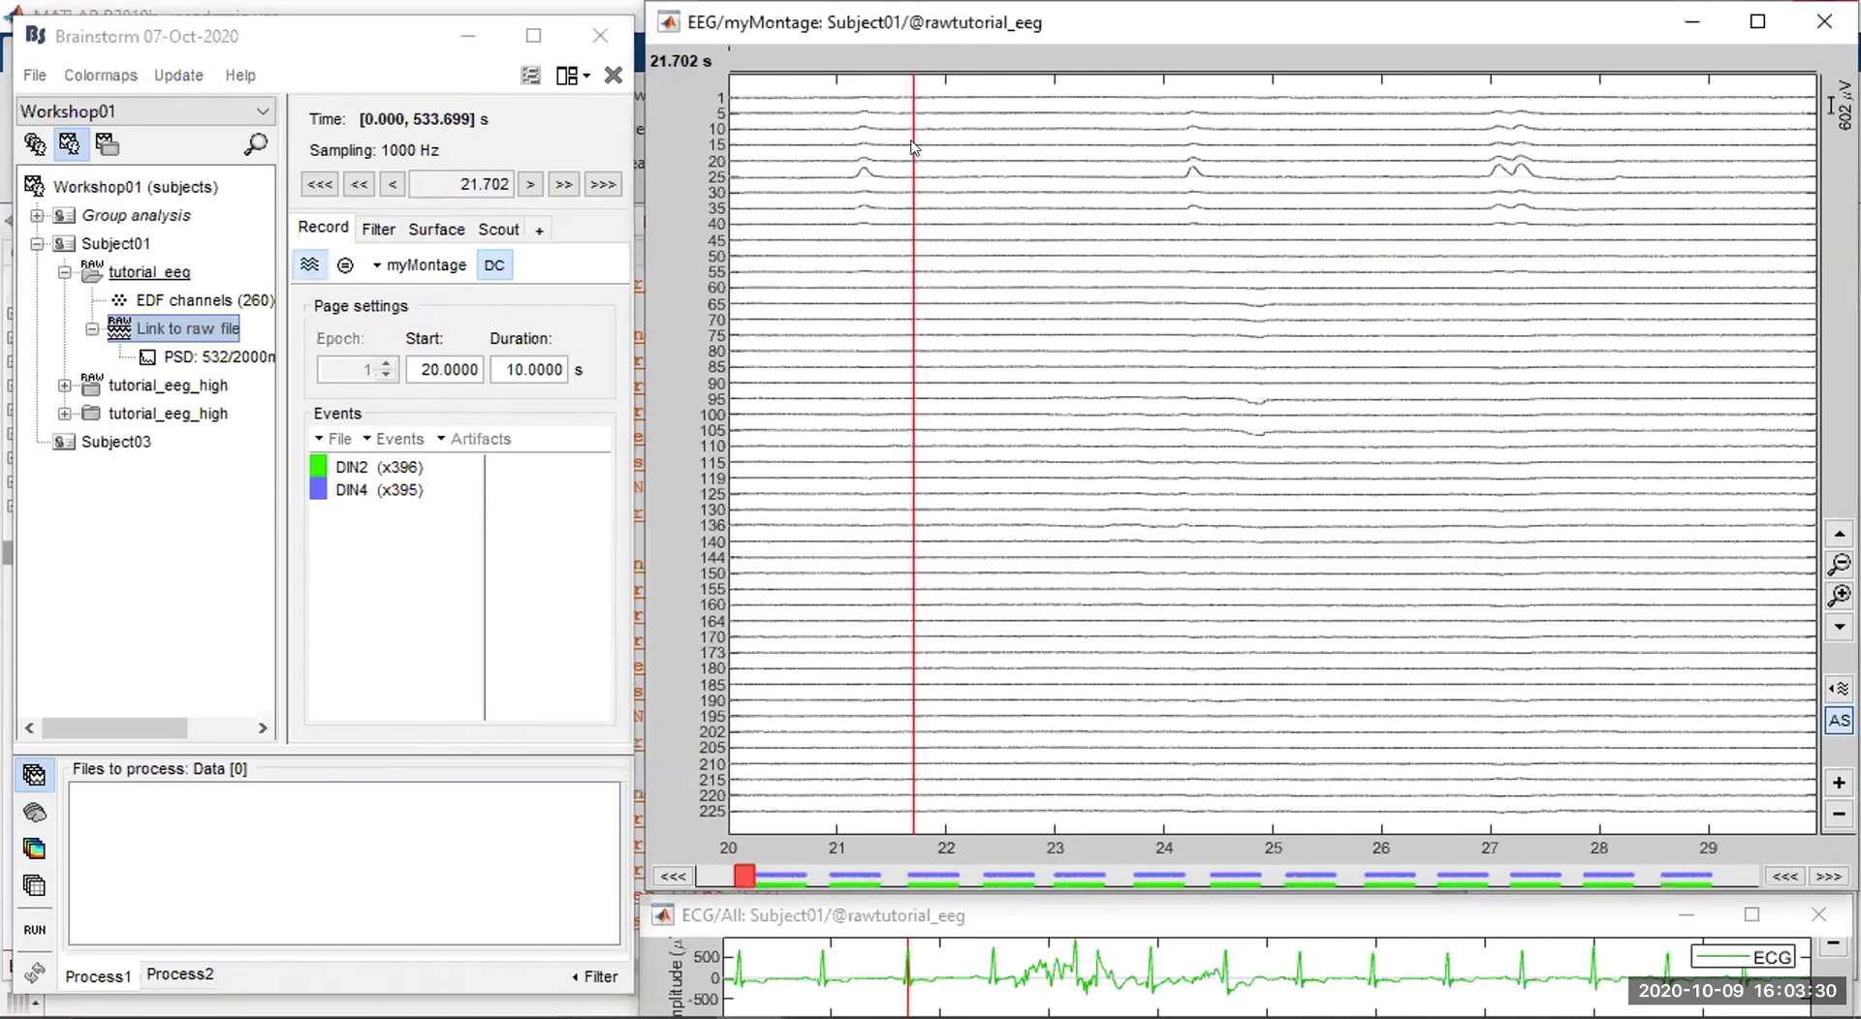
left_click(472, 438)
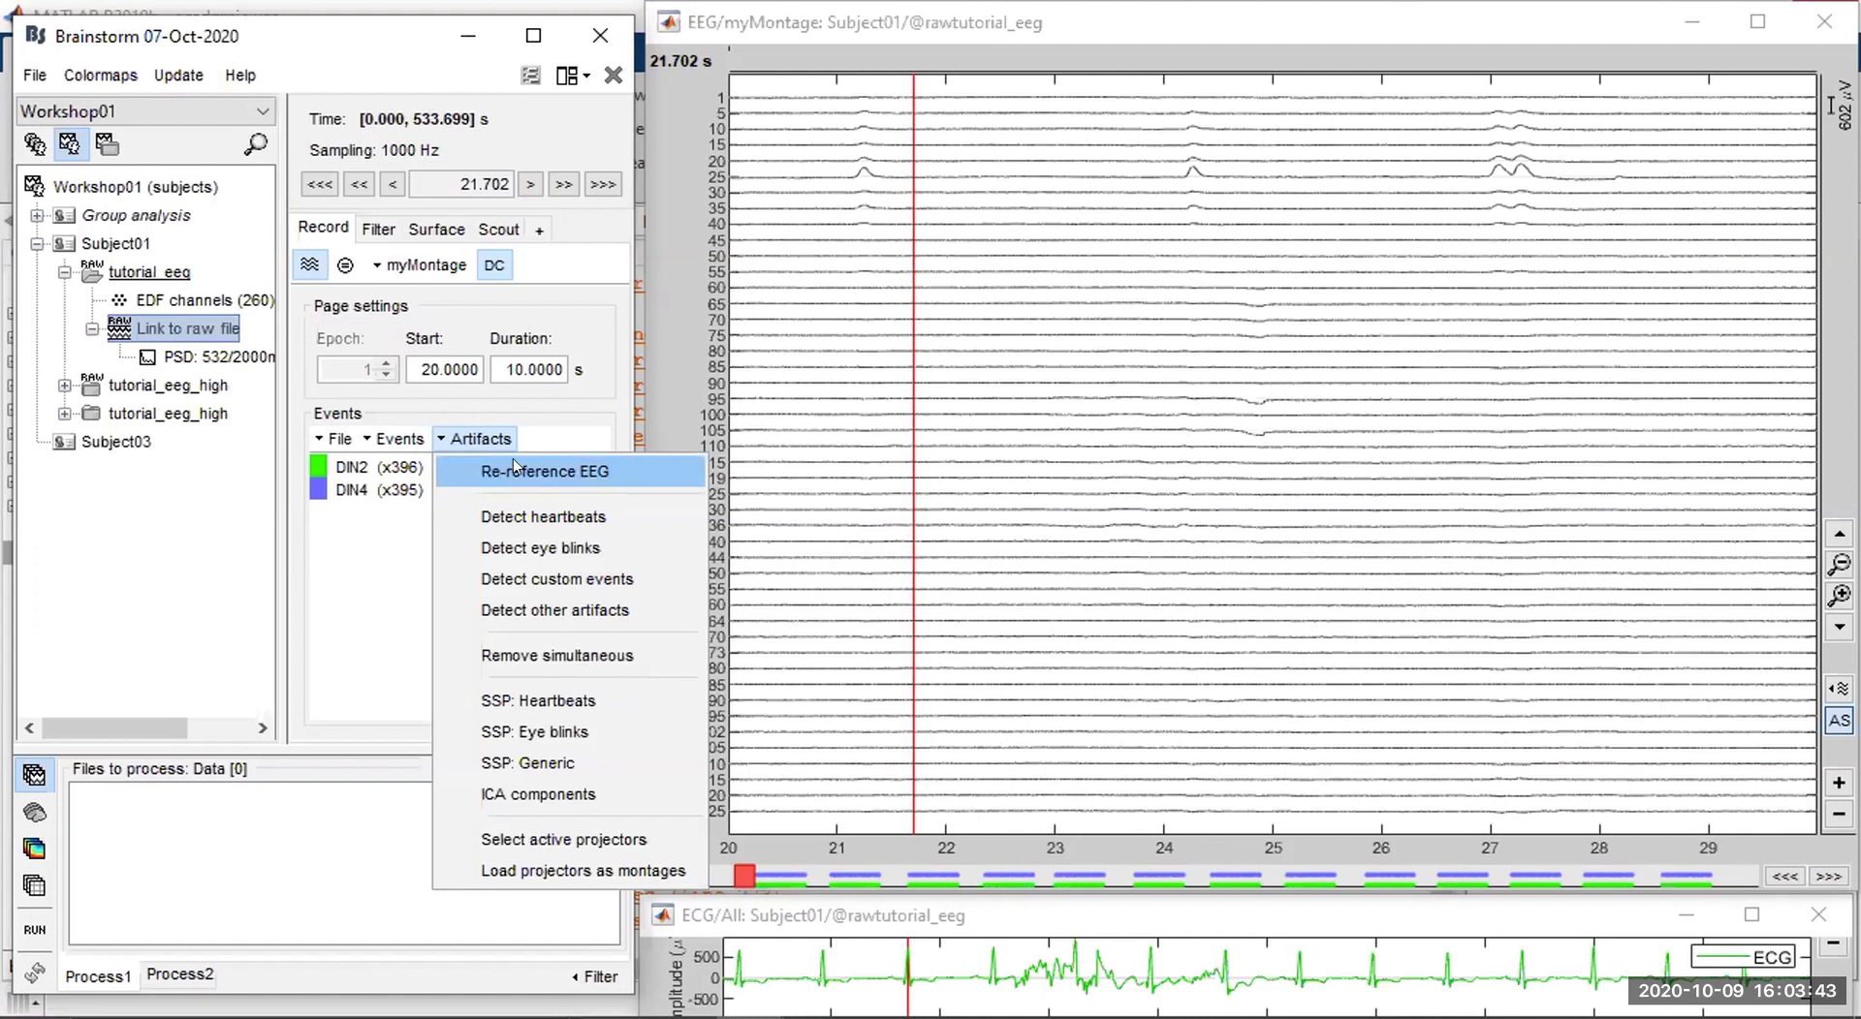
left_click(618, 470)
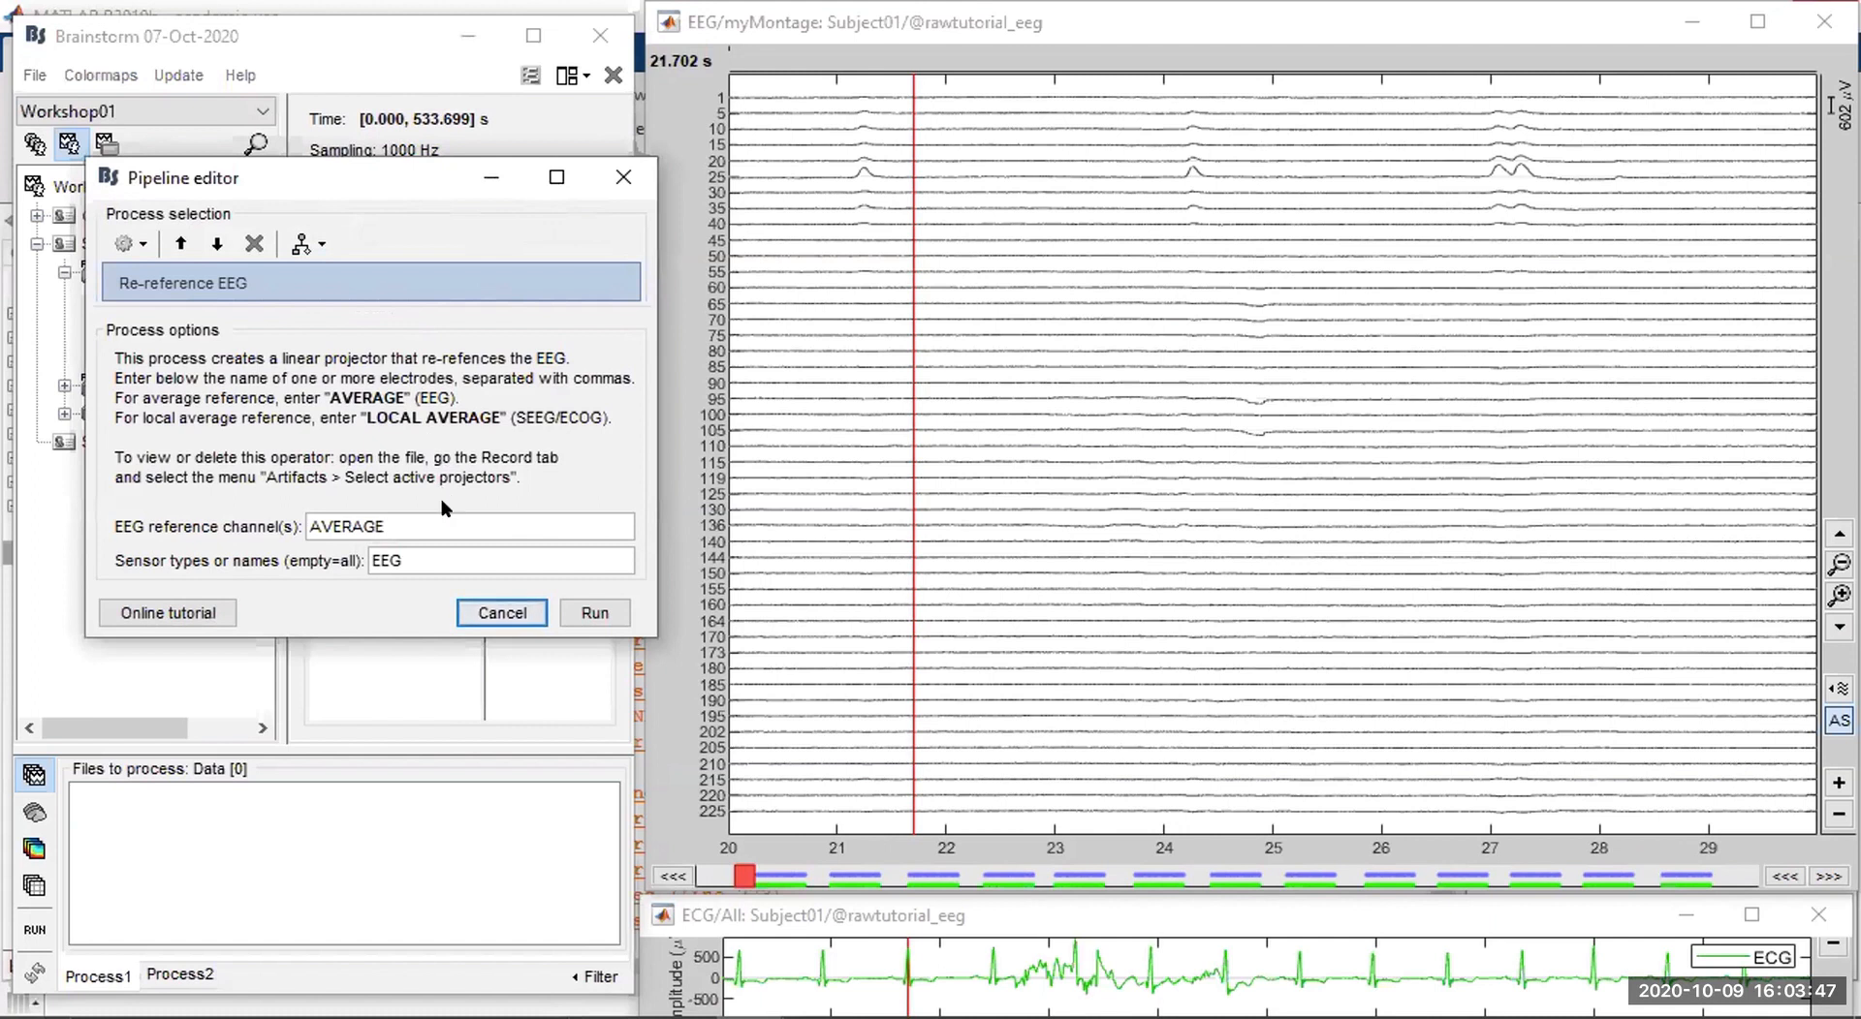
left_click(310, 526)
left_click_drag(434, 516, 289, 515)
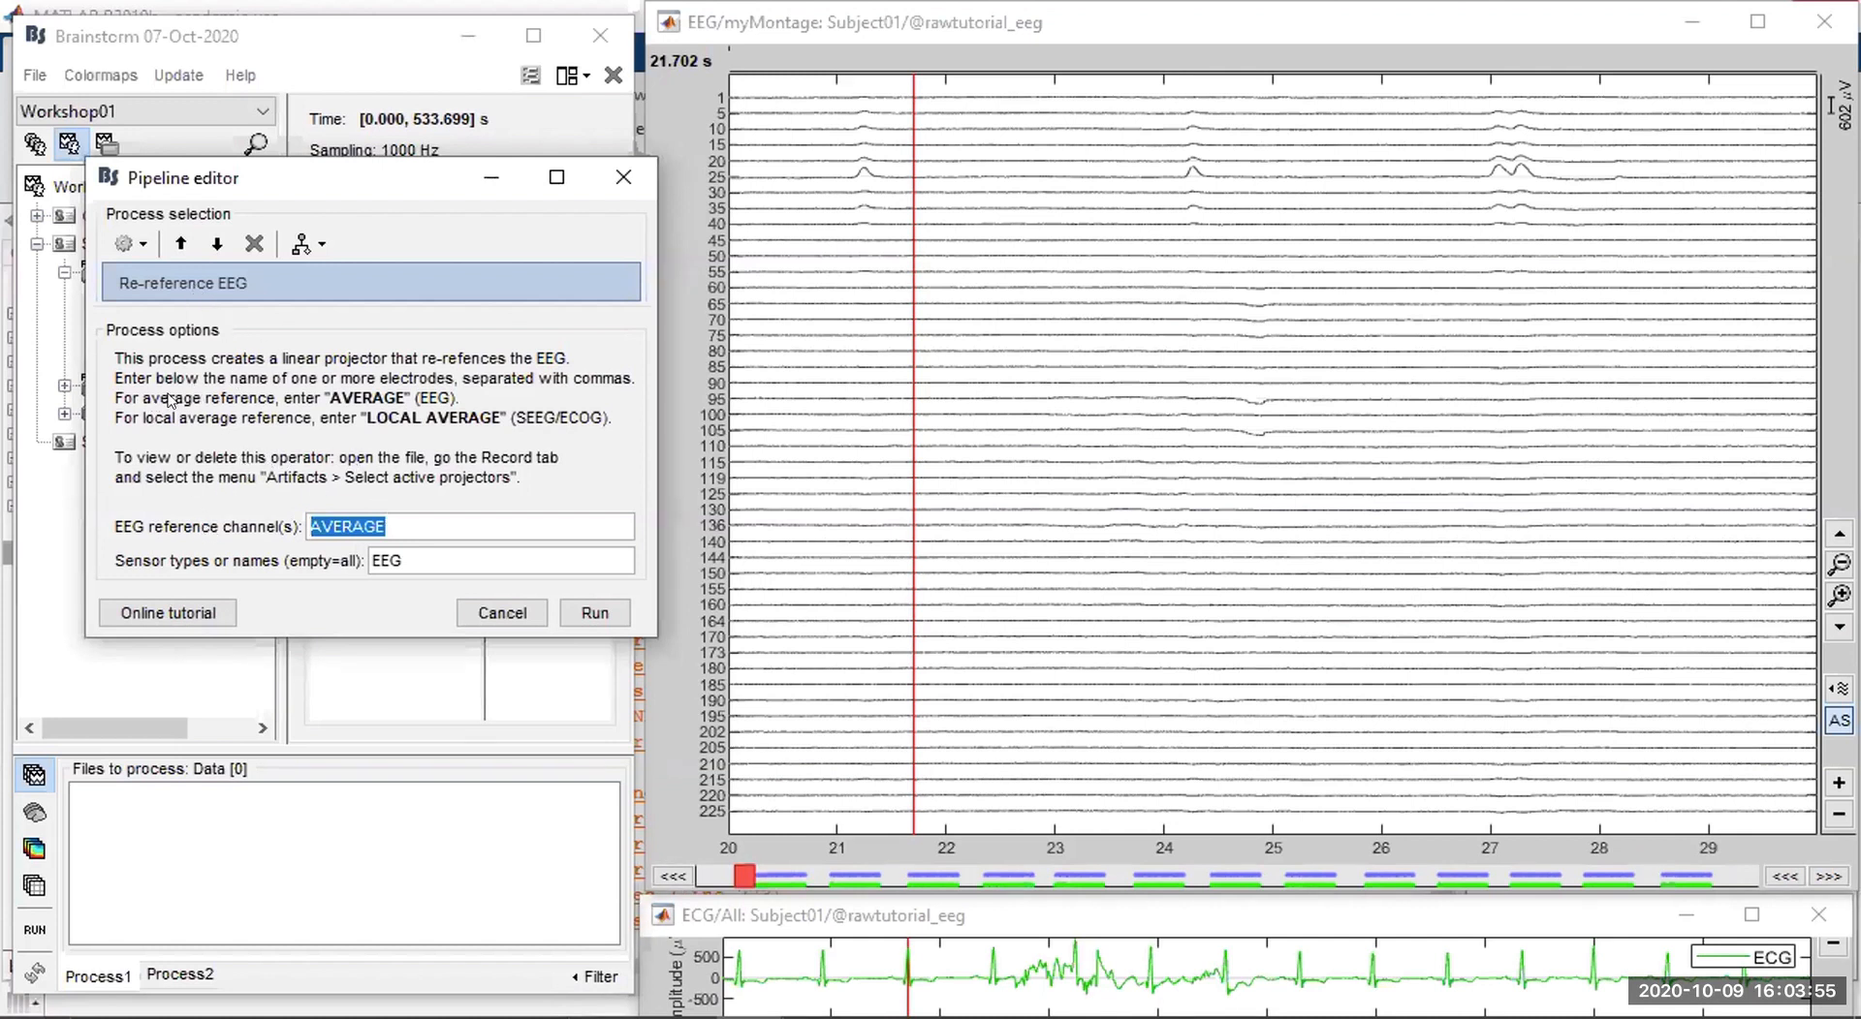
left_click_drag(333, 521, 405, 508)
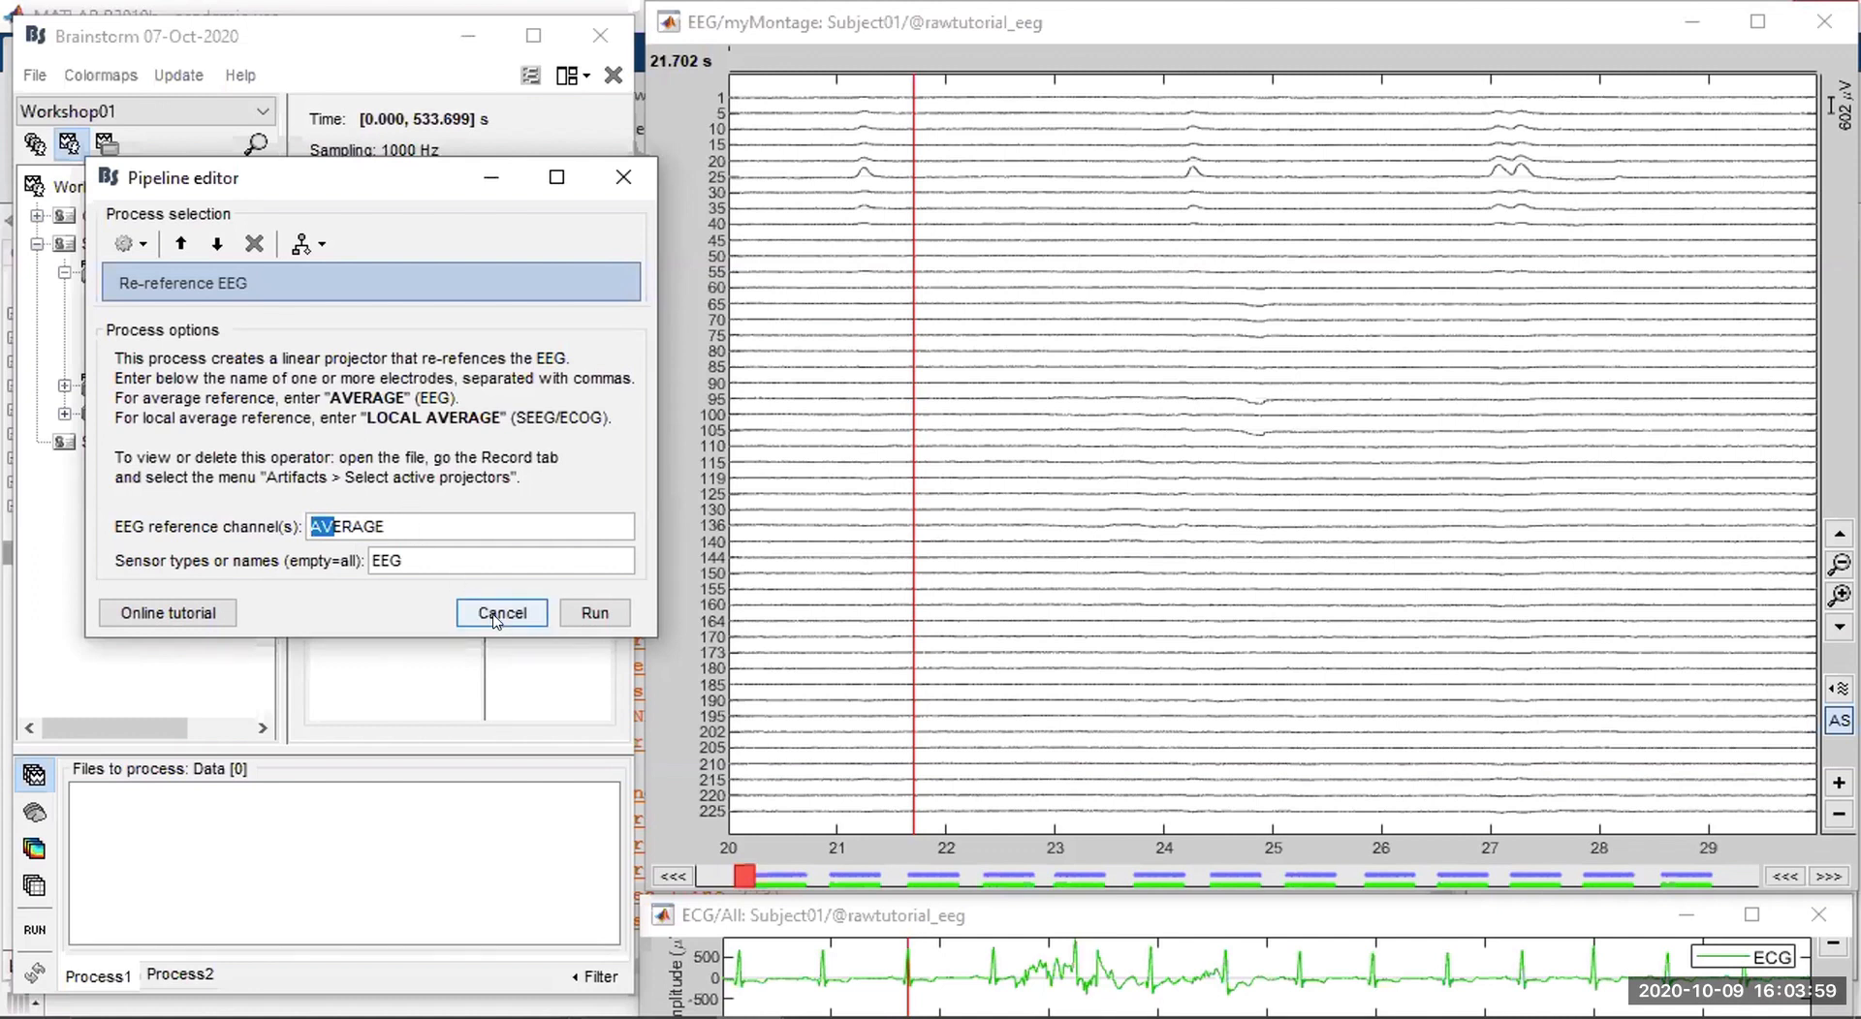
key("End")
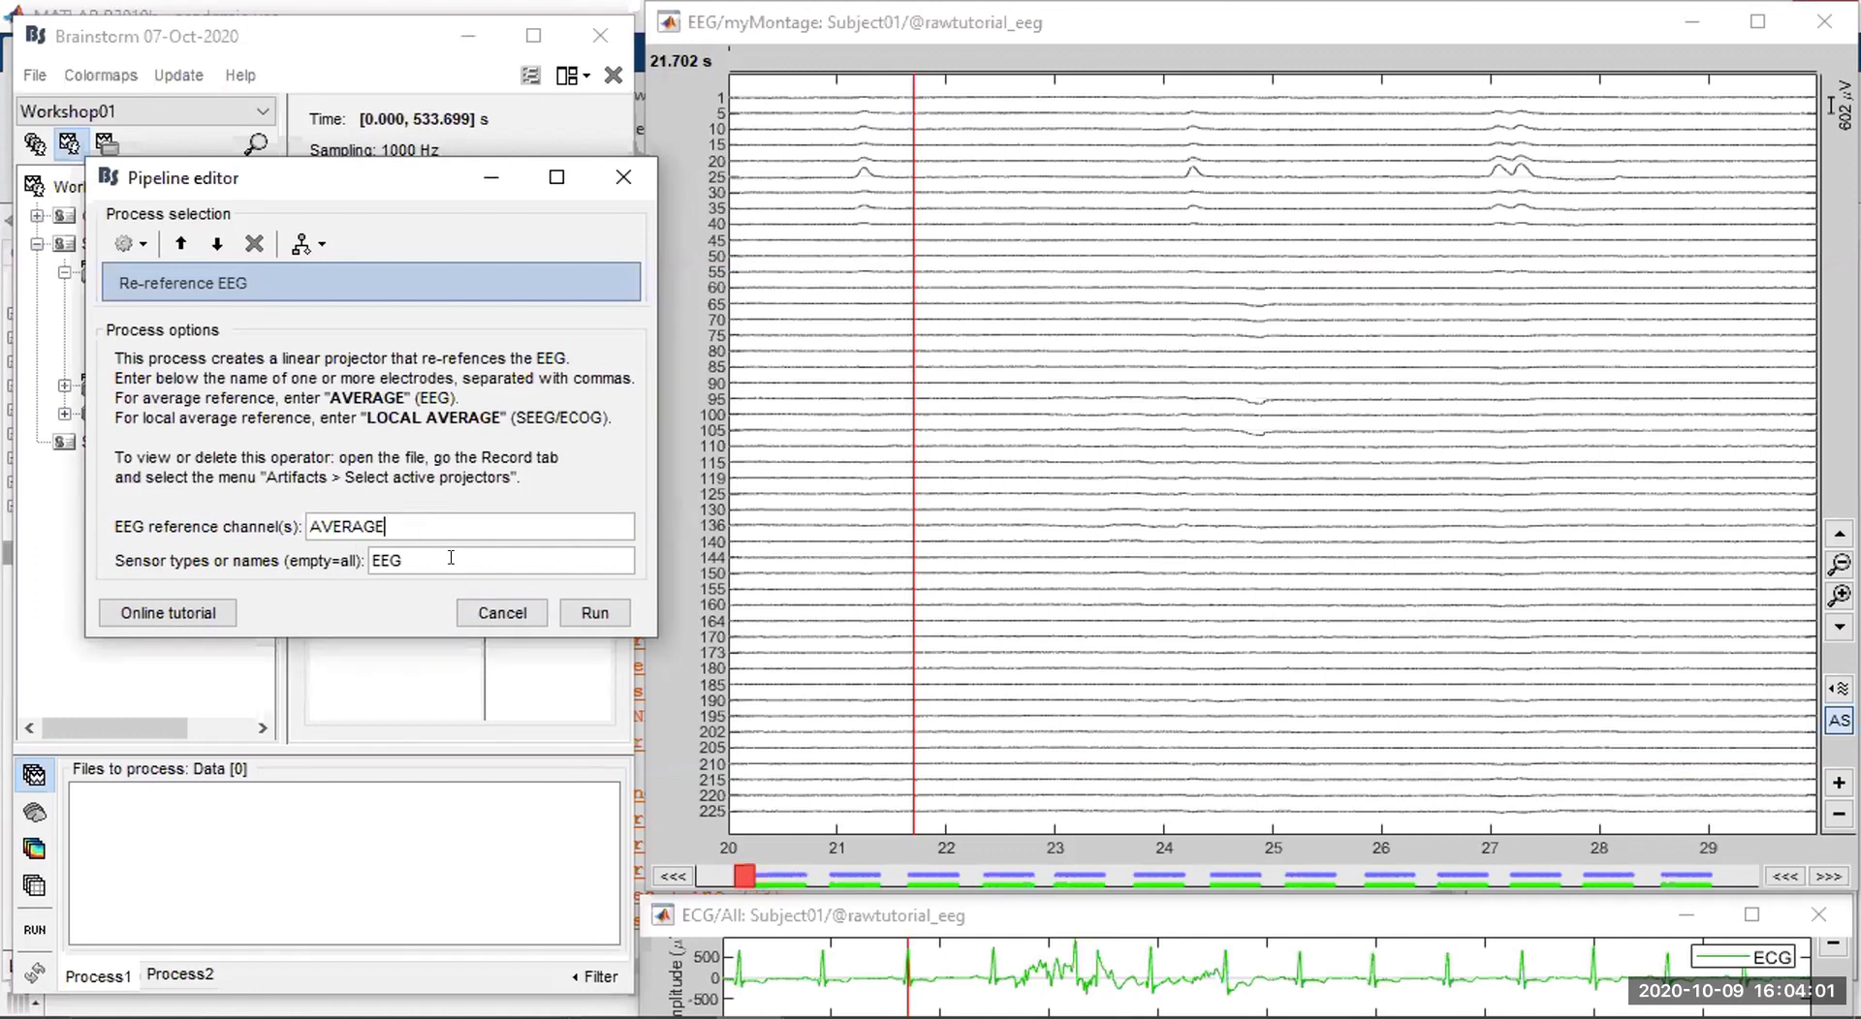
left_click(489, 608)
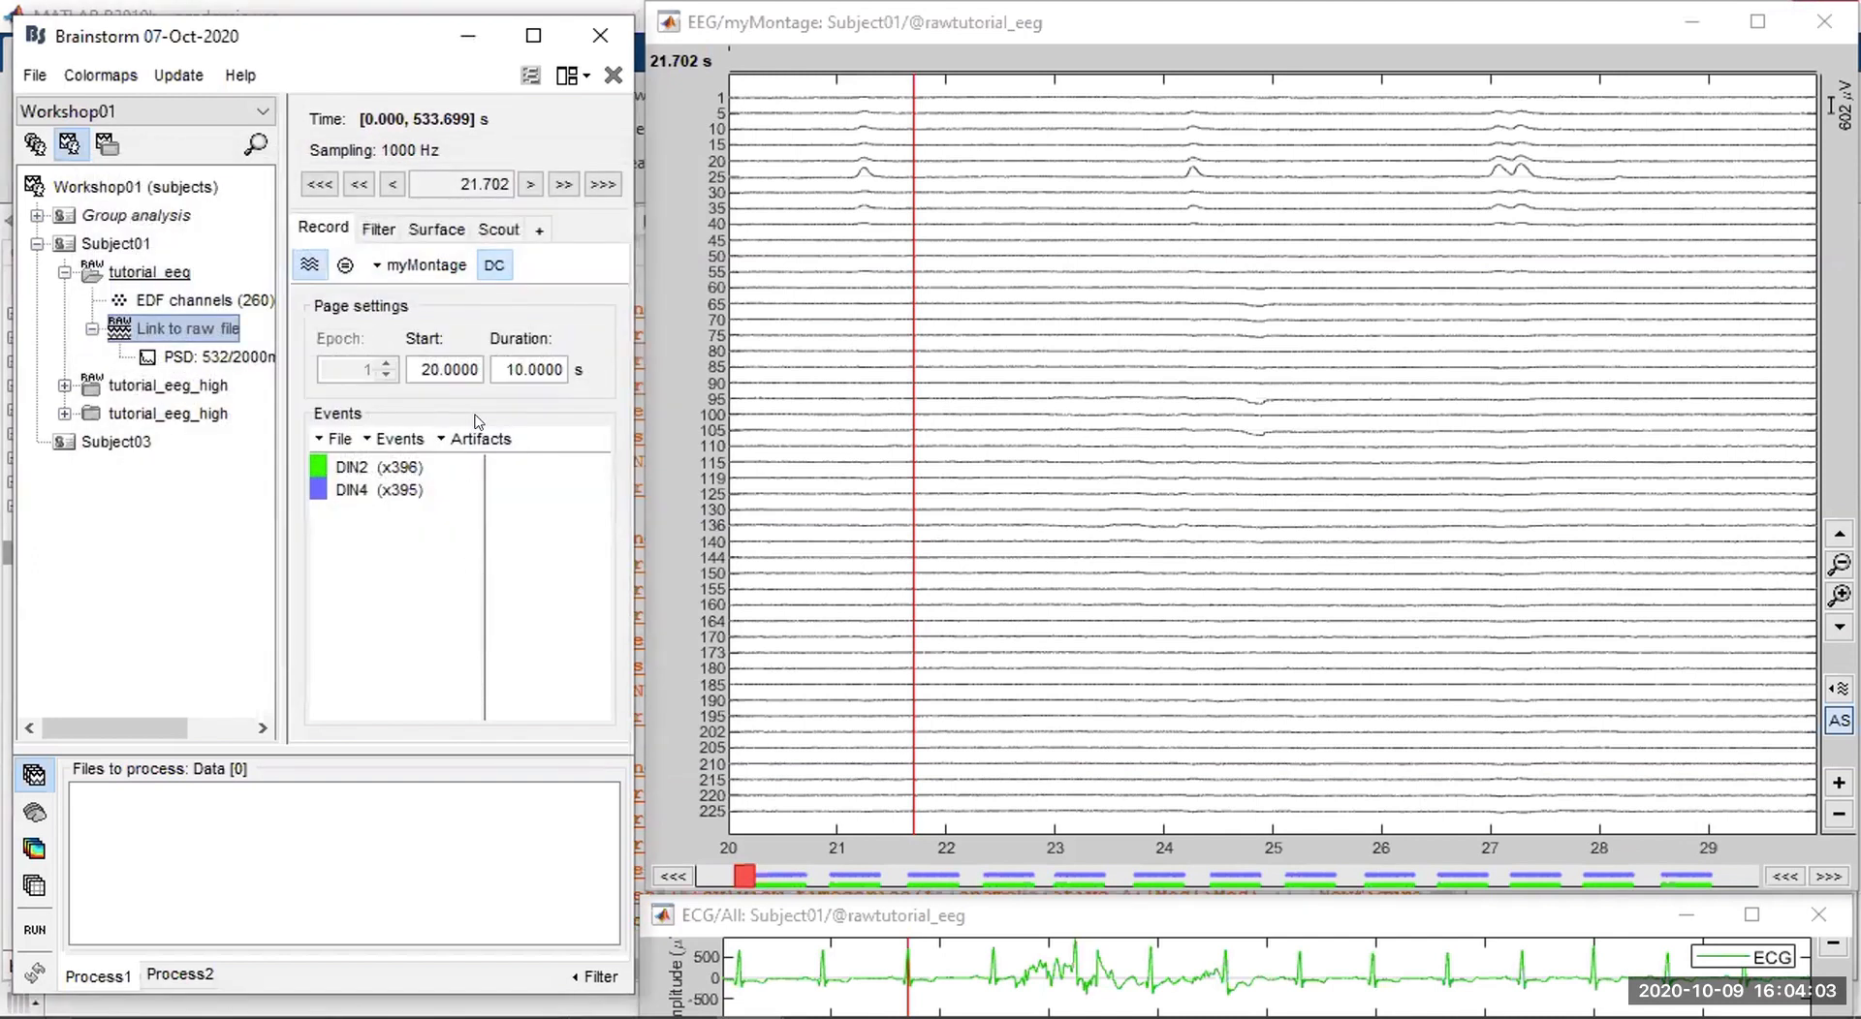
Inspect the recording's list of active projectors and close it without saving.
left_click(475, 438)
left_click(568, 831)
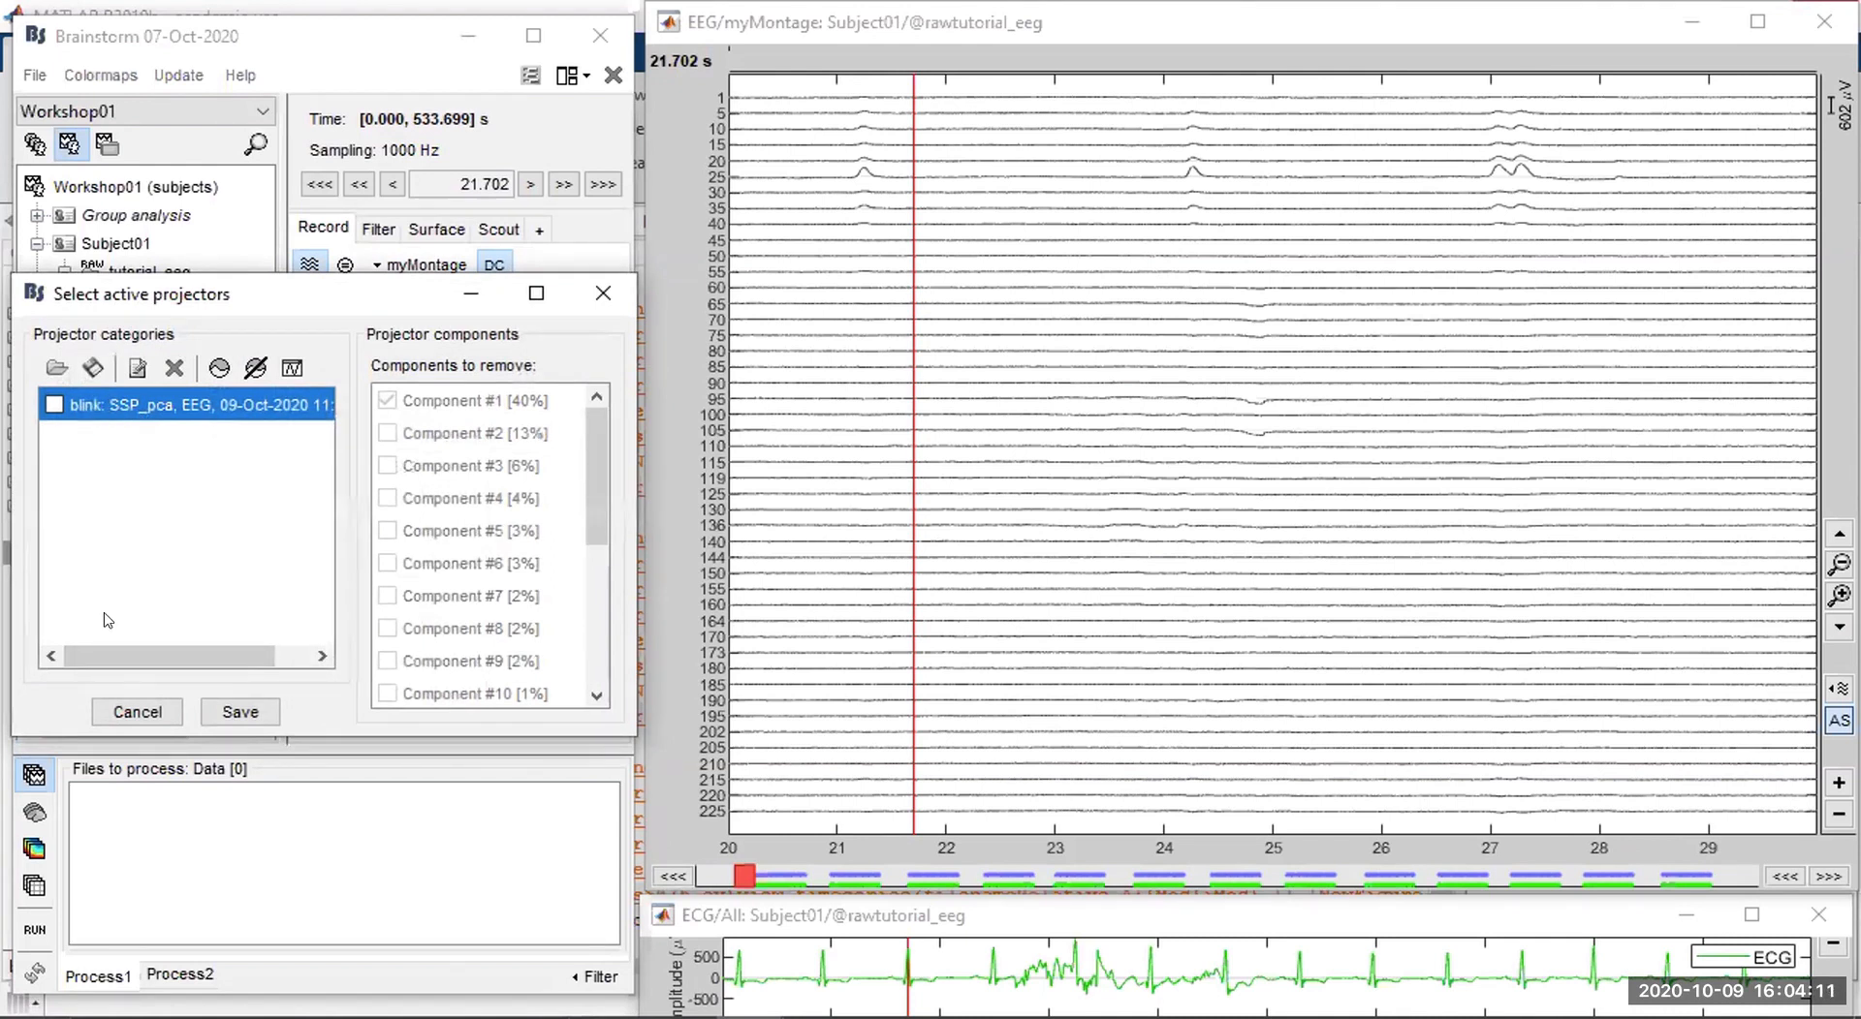
left_click(137, 713)
Re-reference the EEG of the raw recording with reference channel AVERAGE and sensor type EEG.
left_click(492, 439)
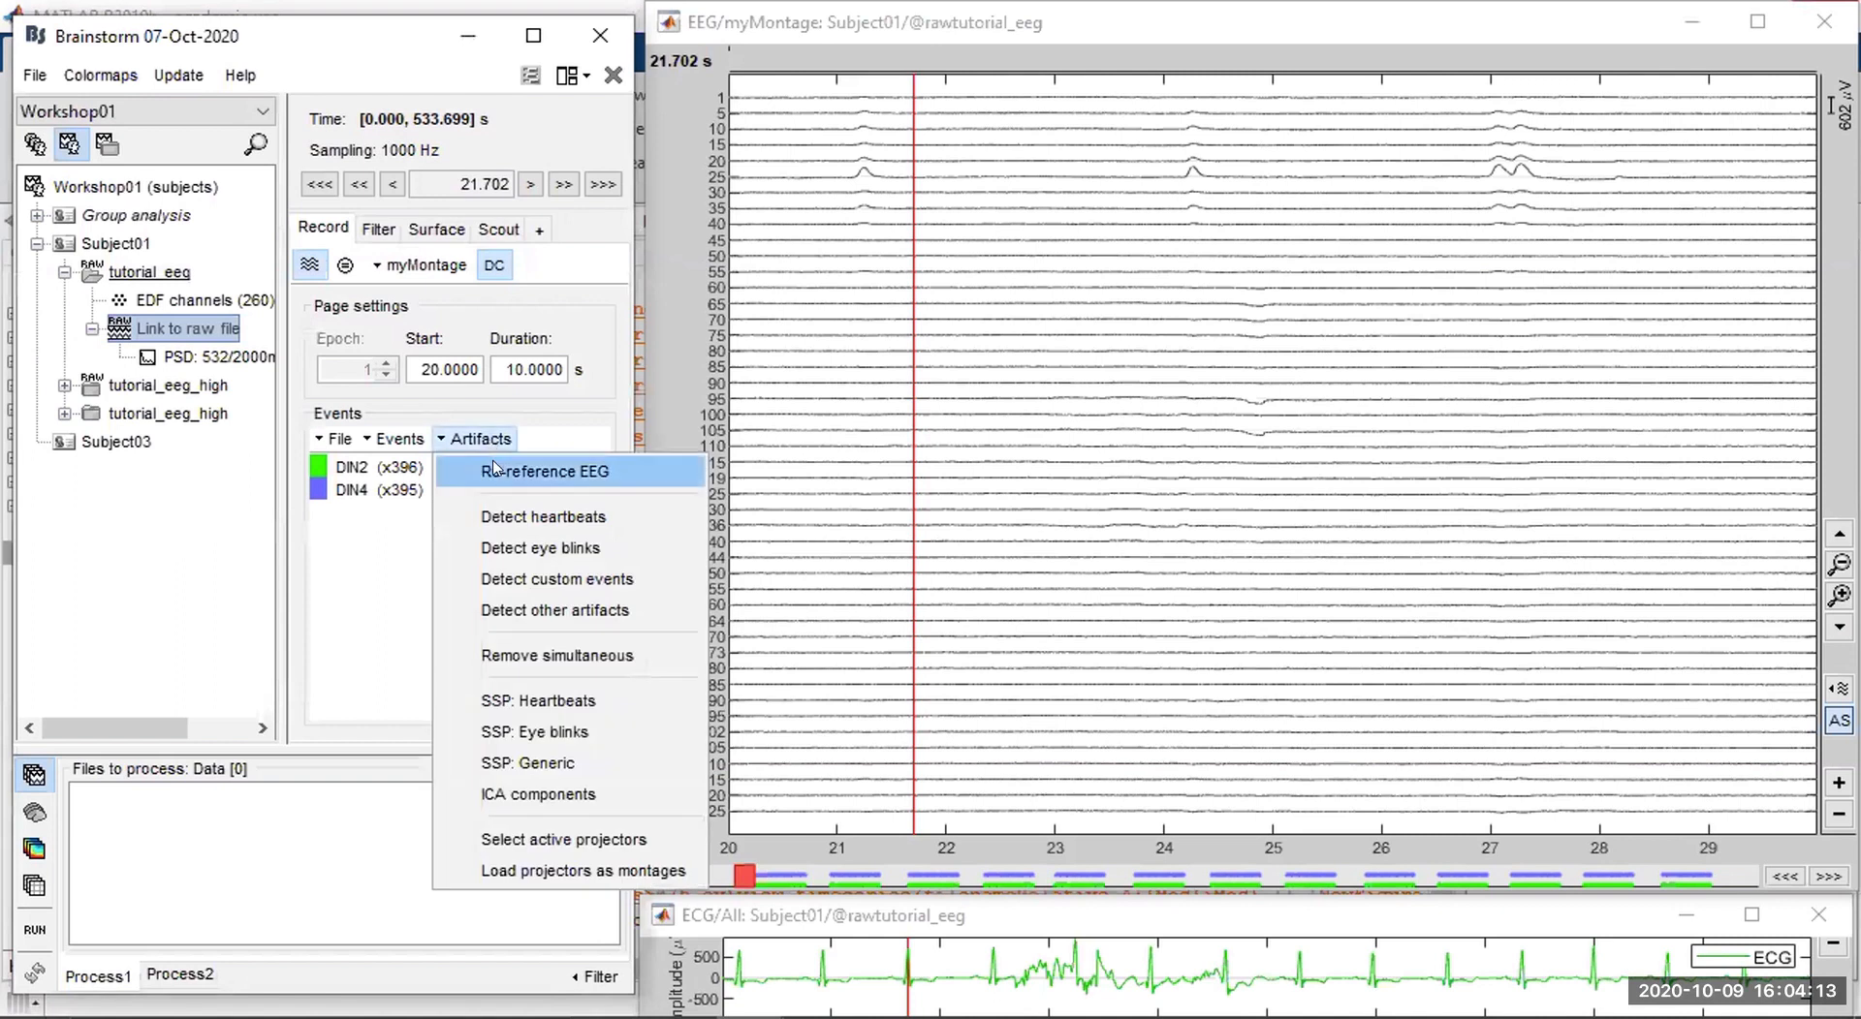
left_click(543, 471)
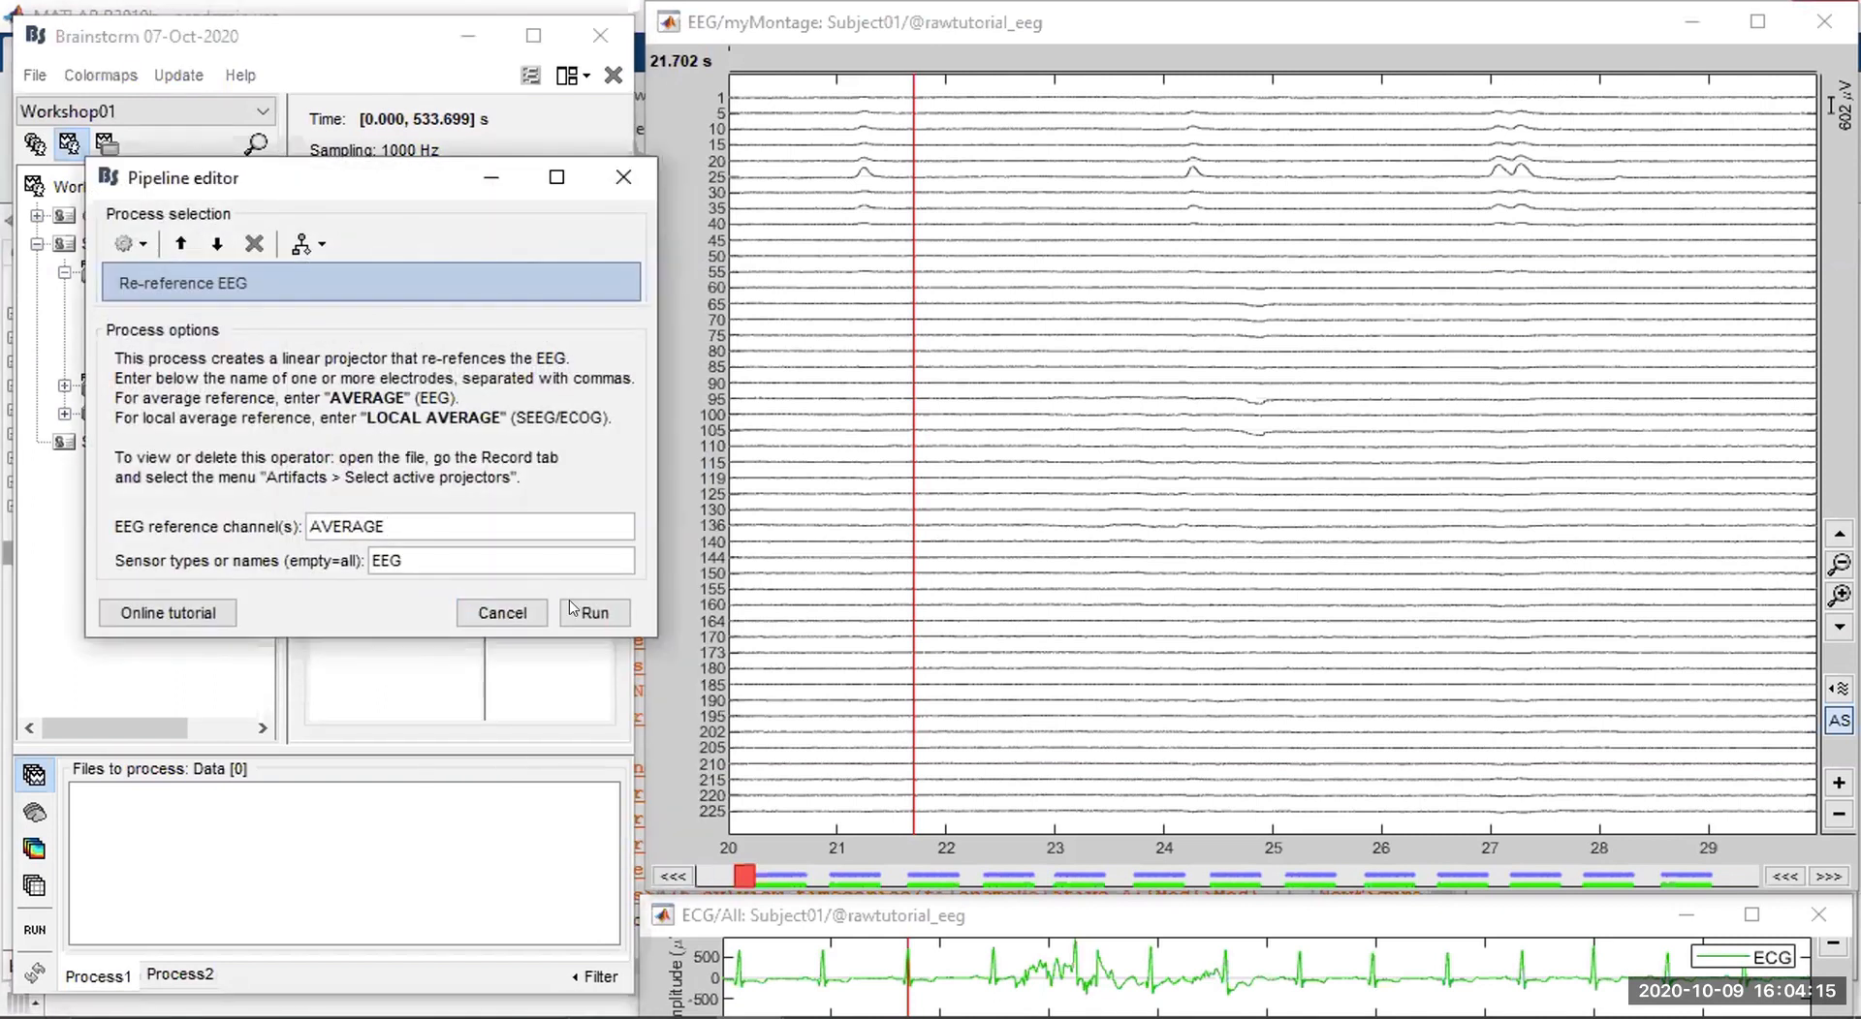
left_click(583, 608)
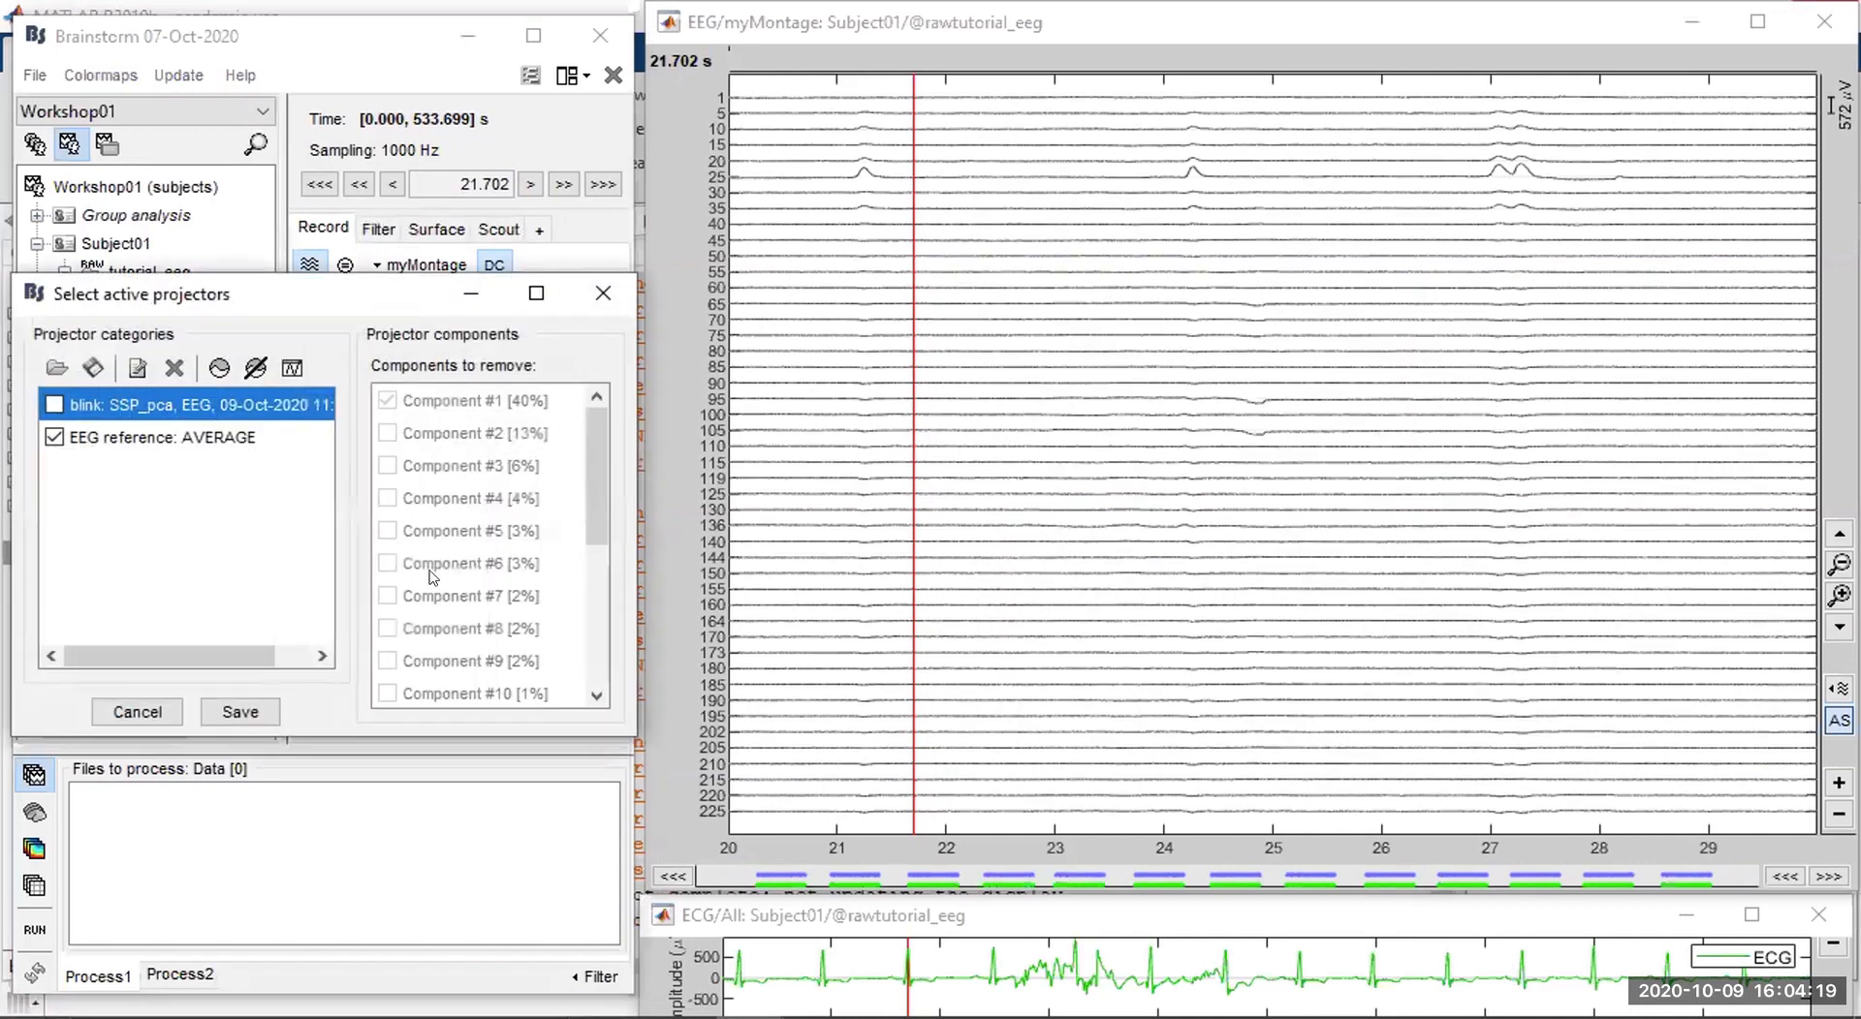
Try disabling the EEG reference: AVERAGE projector to compare the traces, and discard the projector change.
left_click(168, 439)
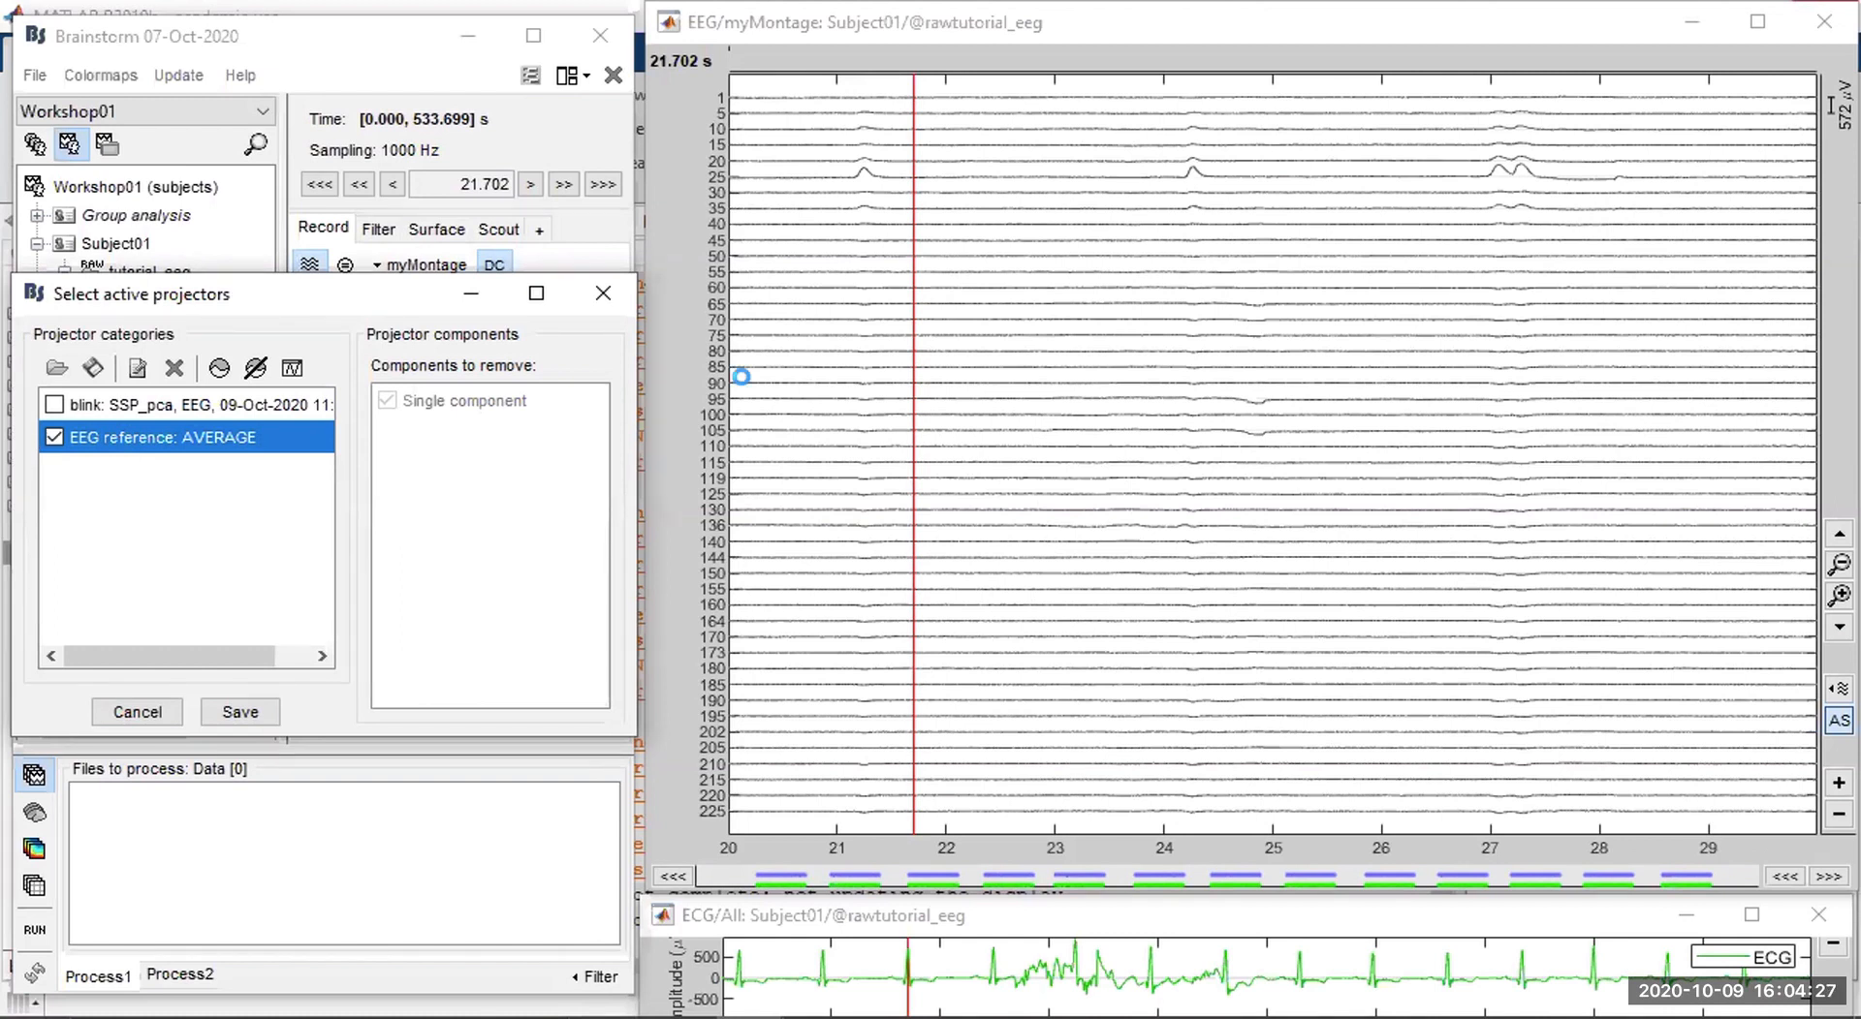
left_click(54, 439)
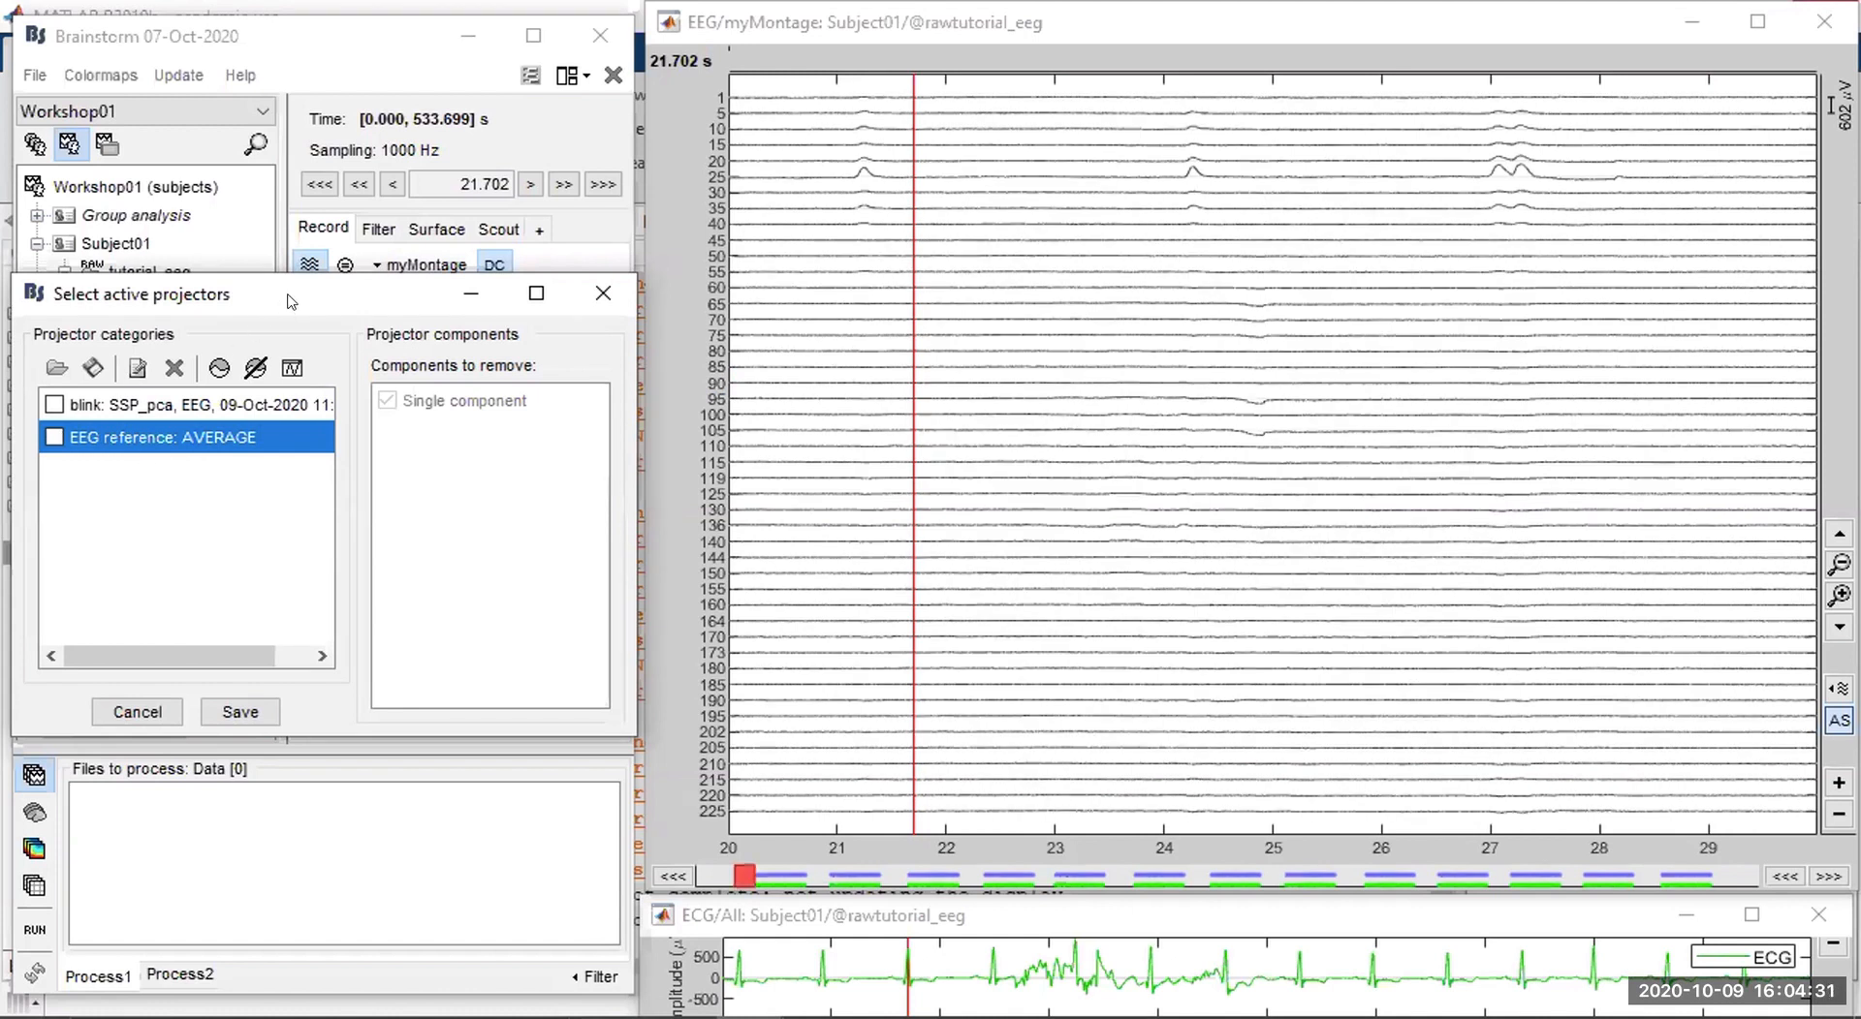
left_click_drag(288, 301, 299, 327)
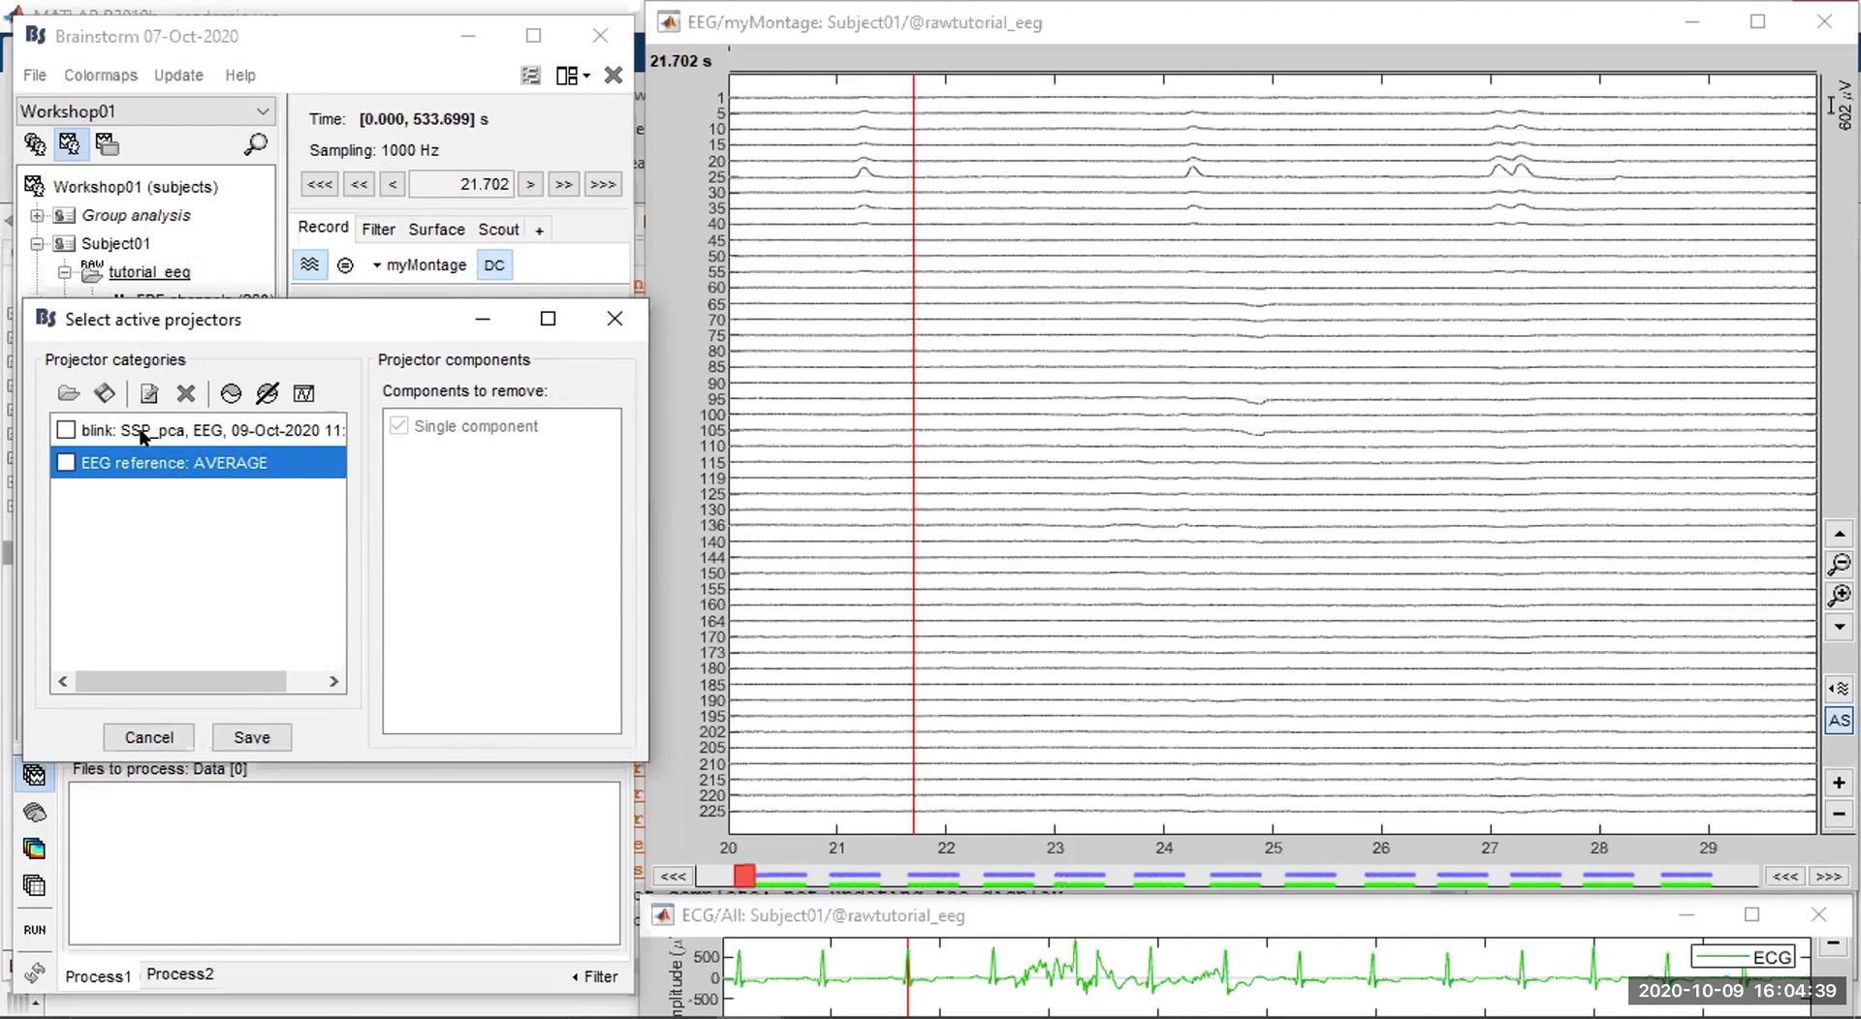
left_click(148, 736)
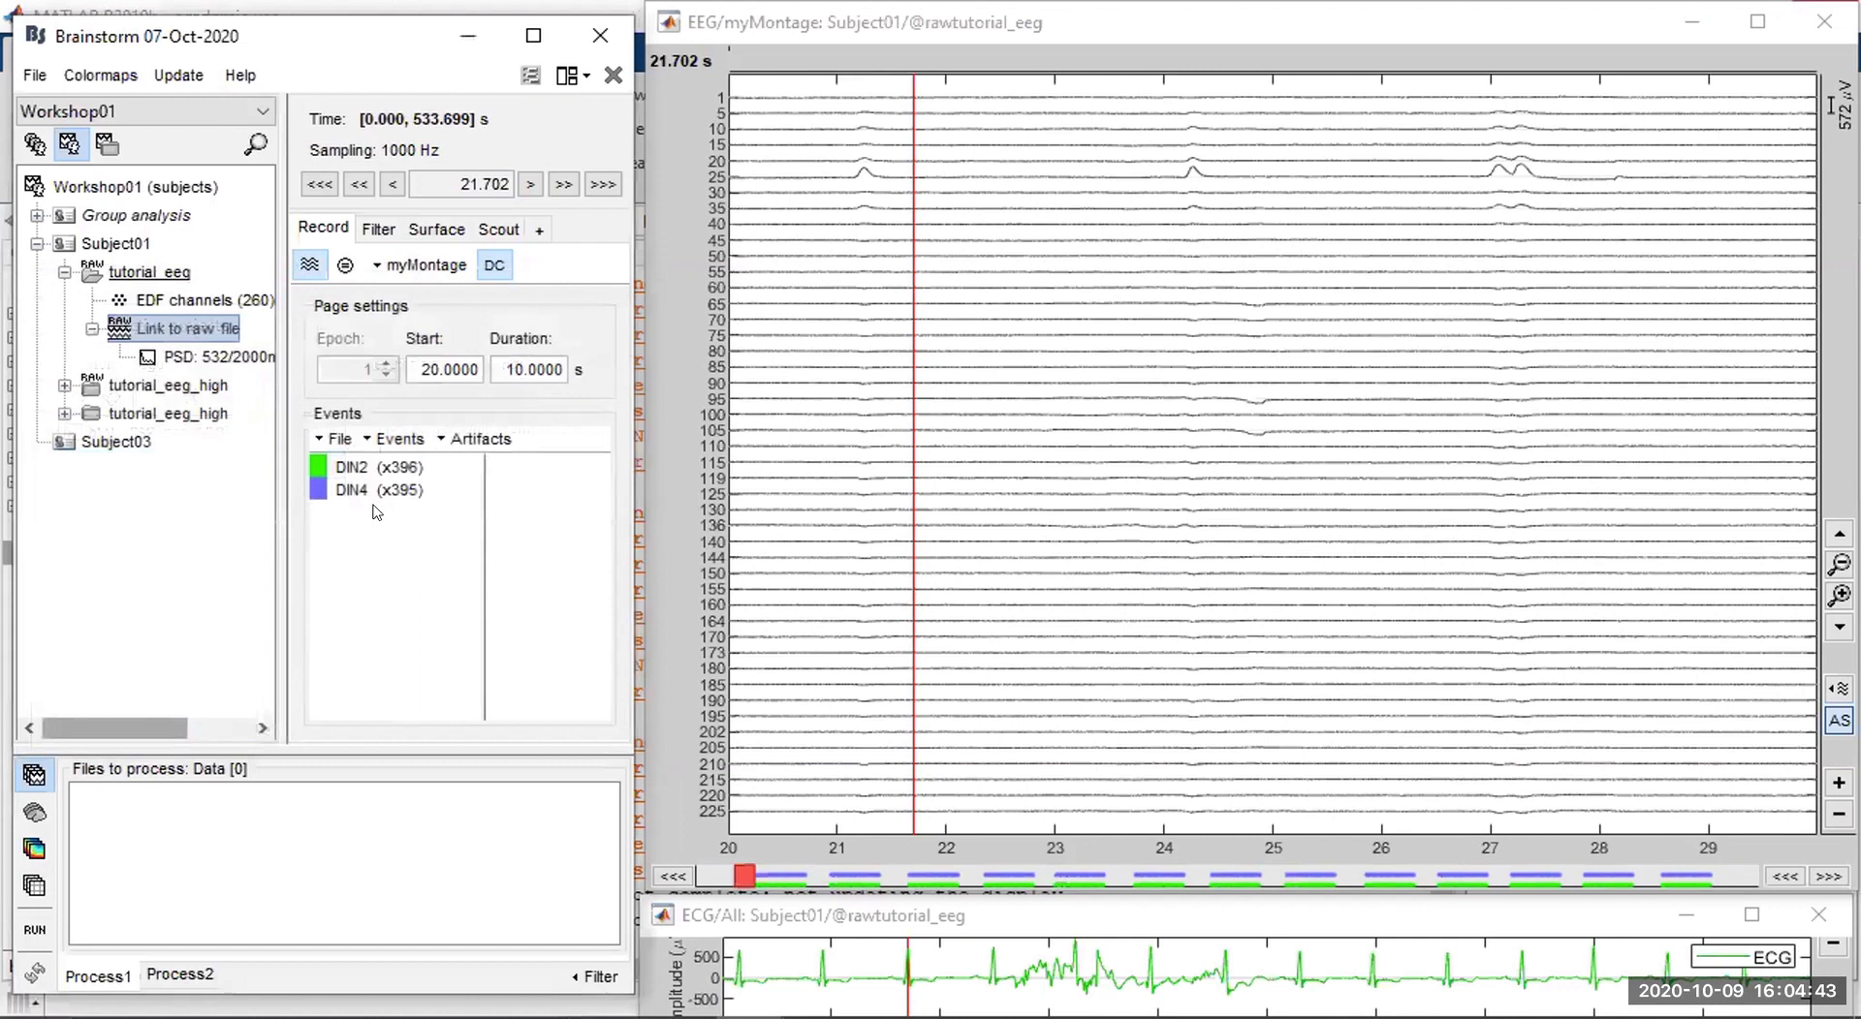
Detect heartbeats on the ECG channel over 0.000 to 533.699 s, using the event name cardiac.
left_click(514, 439)
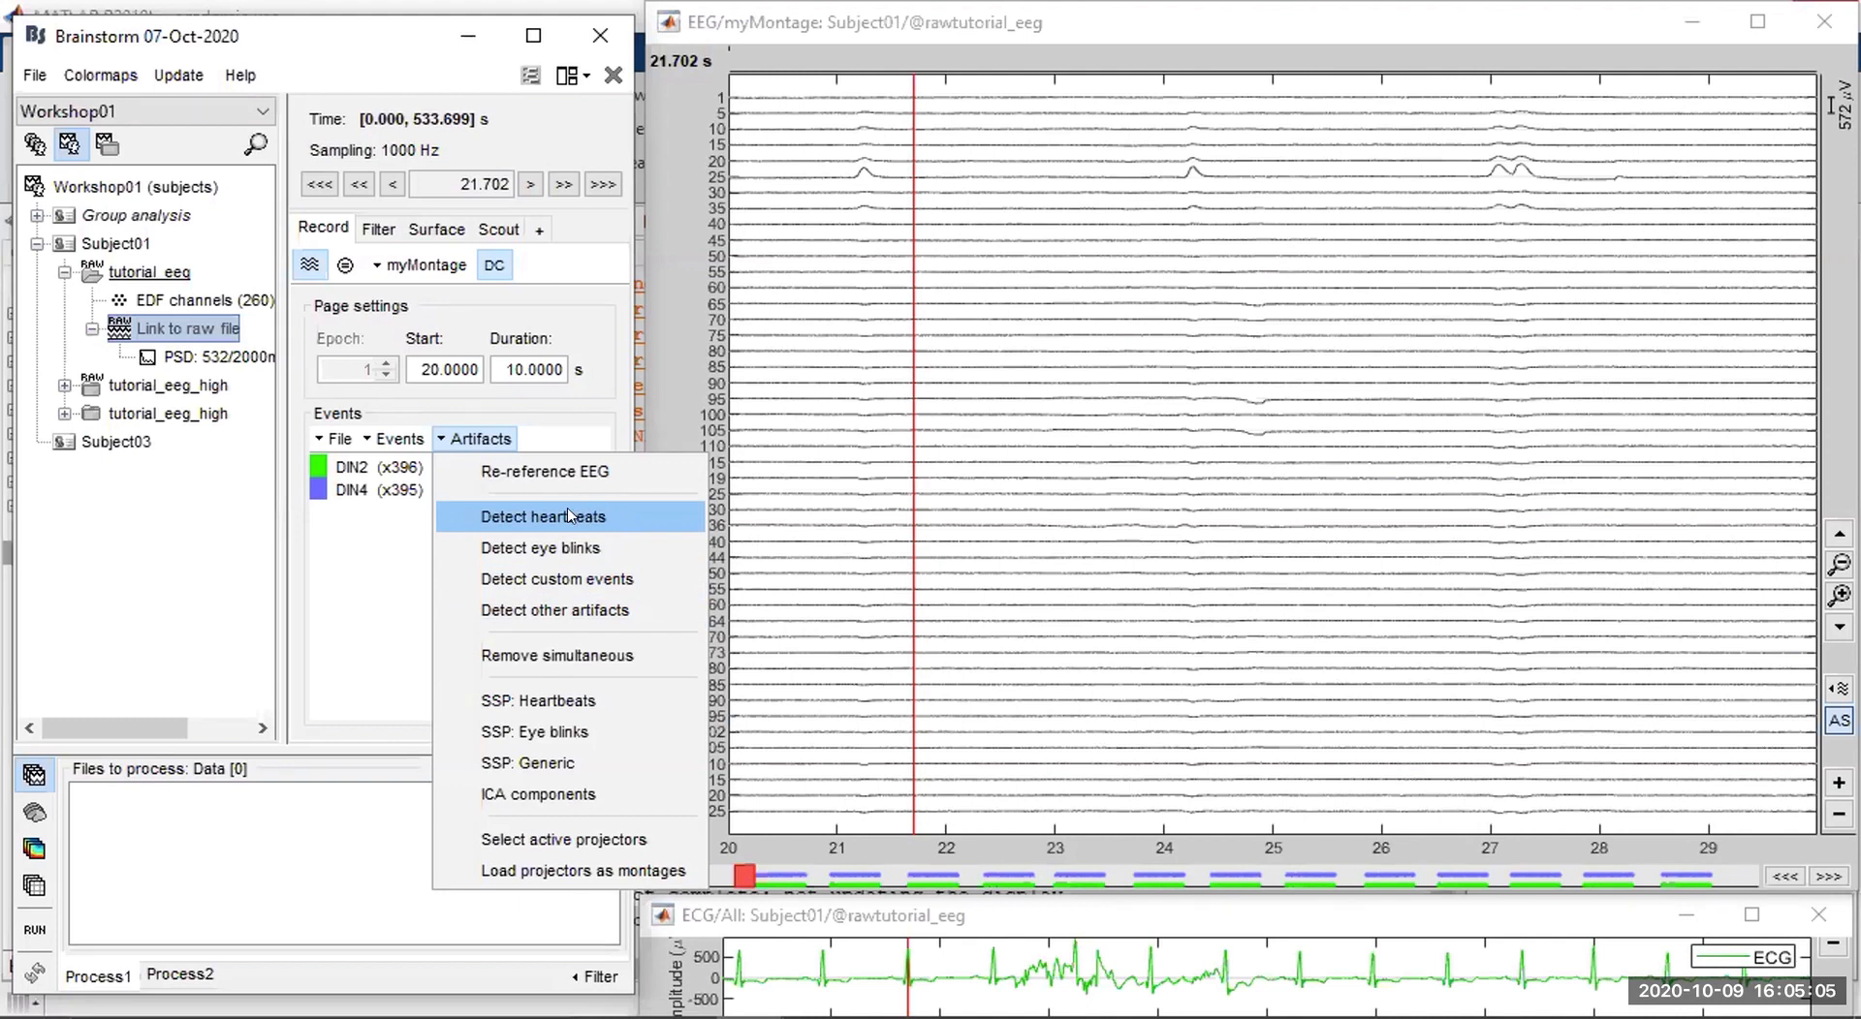
left_click(609, 532)
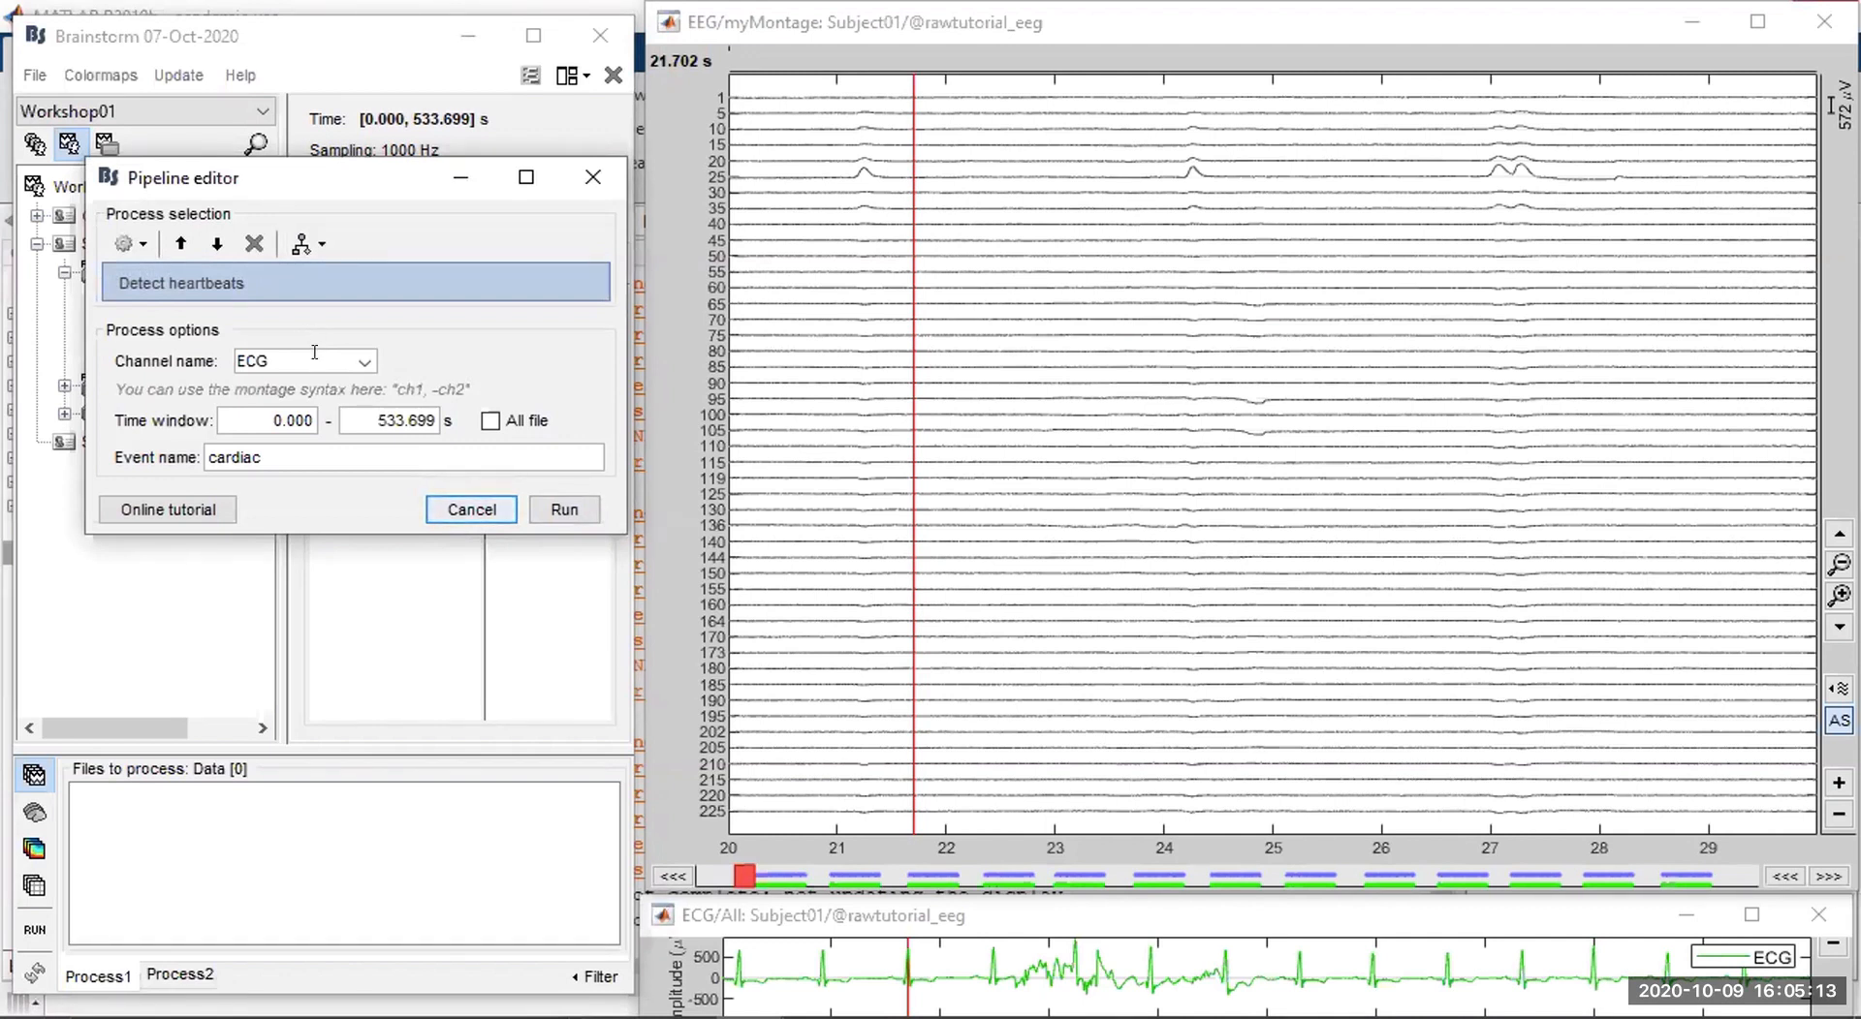
double_click(269, 359)
left_click(274, 359)
left_click_drag(274, 448, 115, 439)
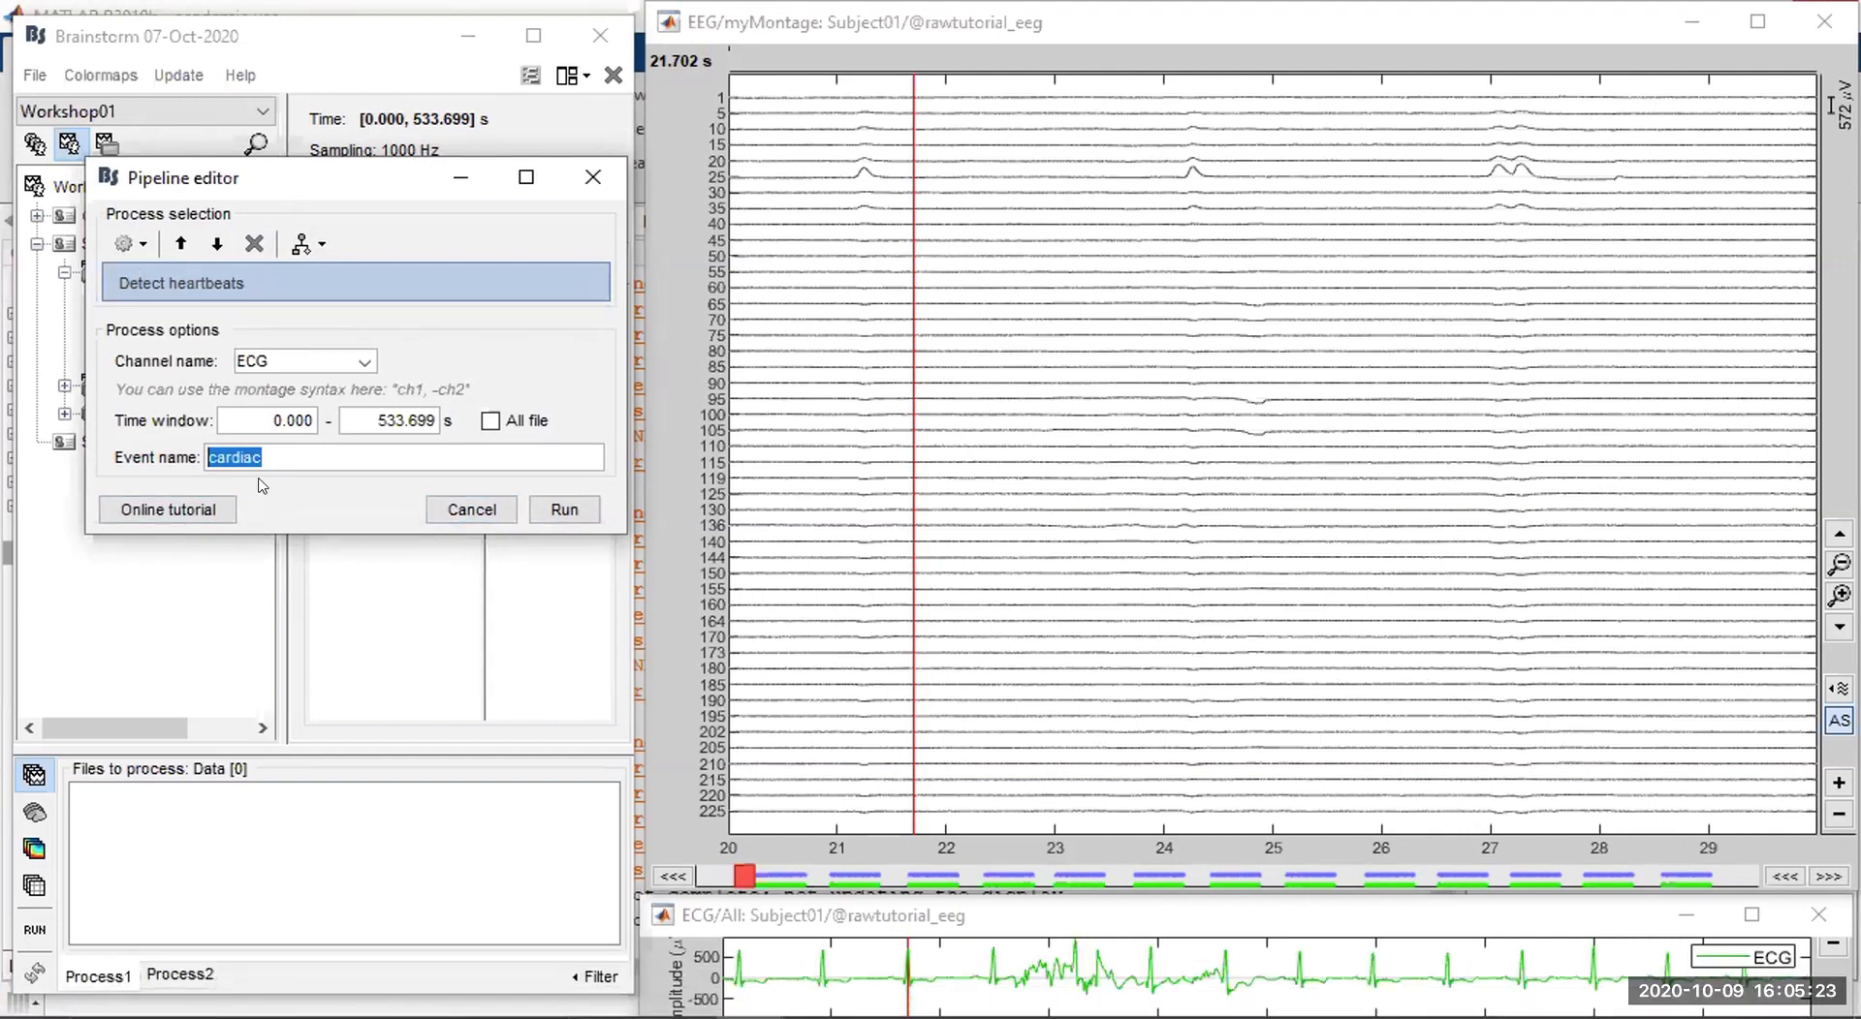
left_click_drag(264, 456, 224, 456)
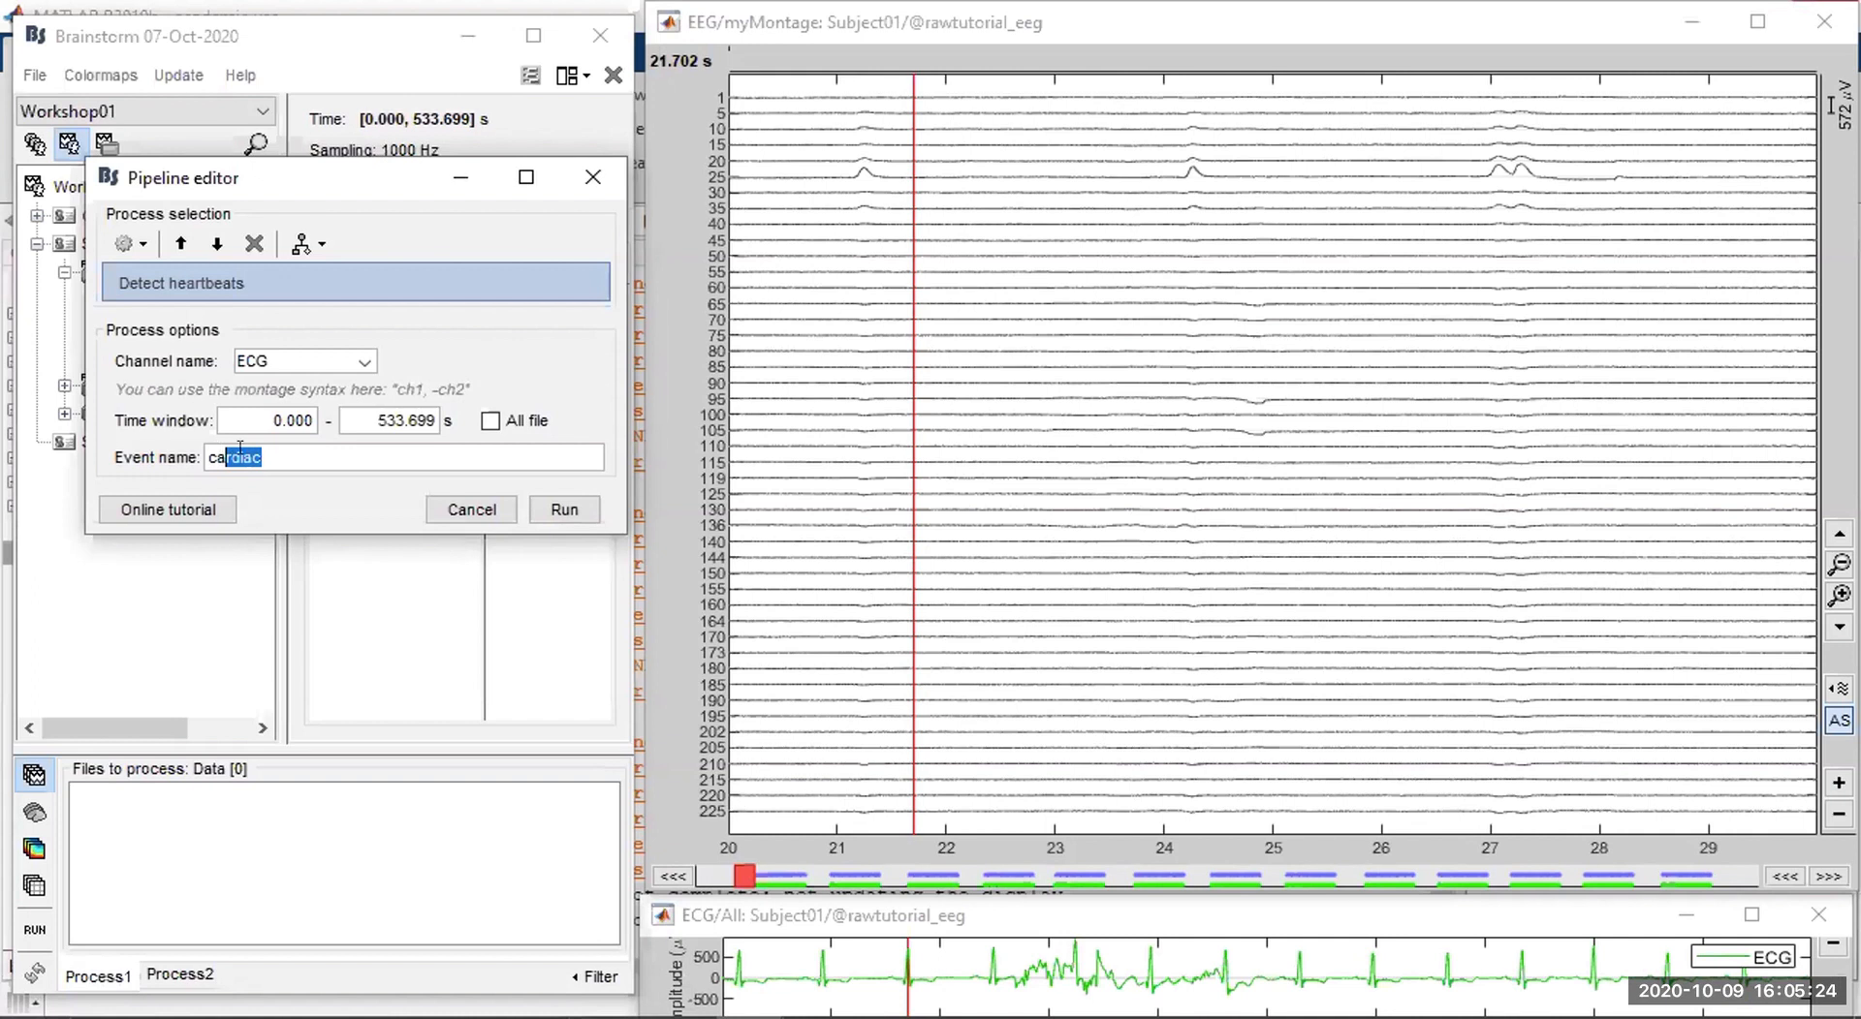
left_click(563, 508)
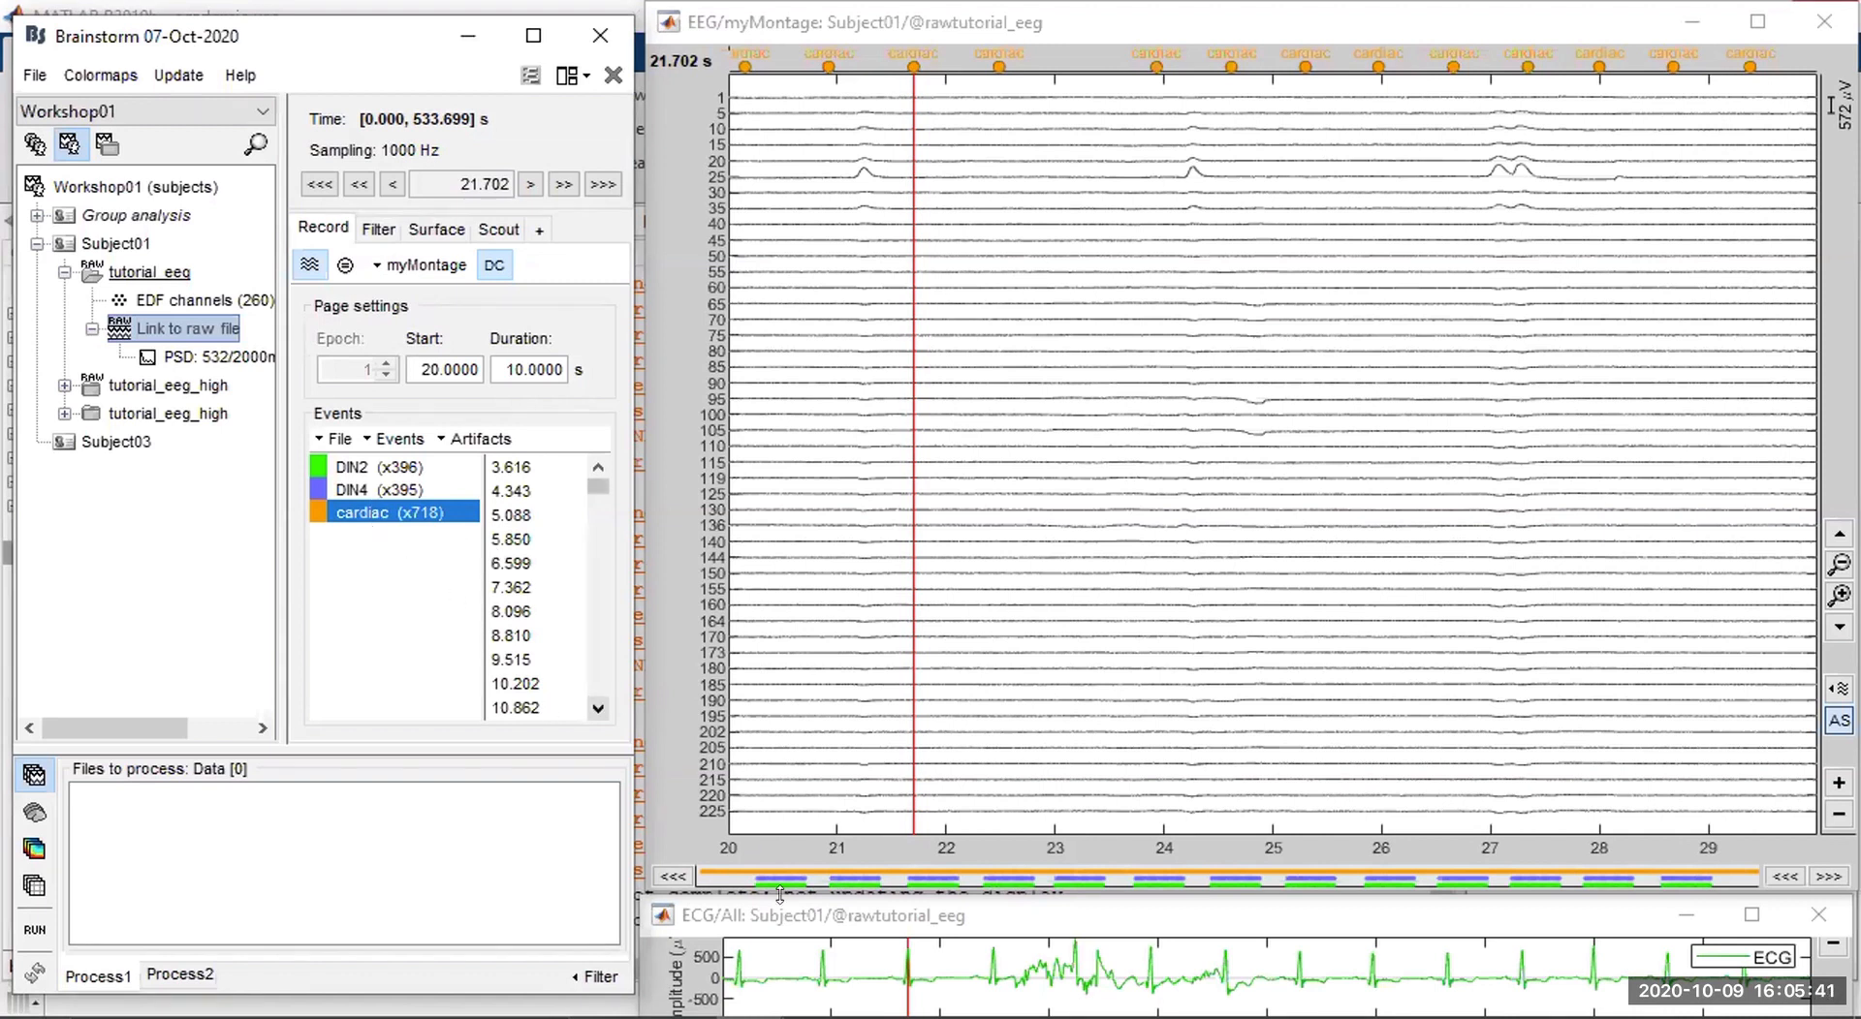
Place the time cursor on the heartbeat at 20.914 s in the ECG trace to check its cardiac marker.
left_click(822, 945)
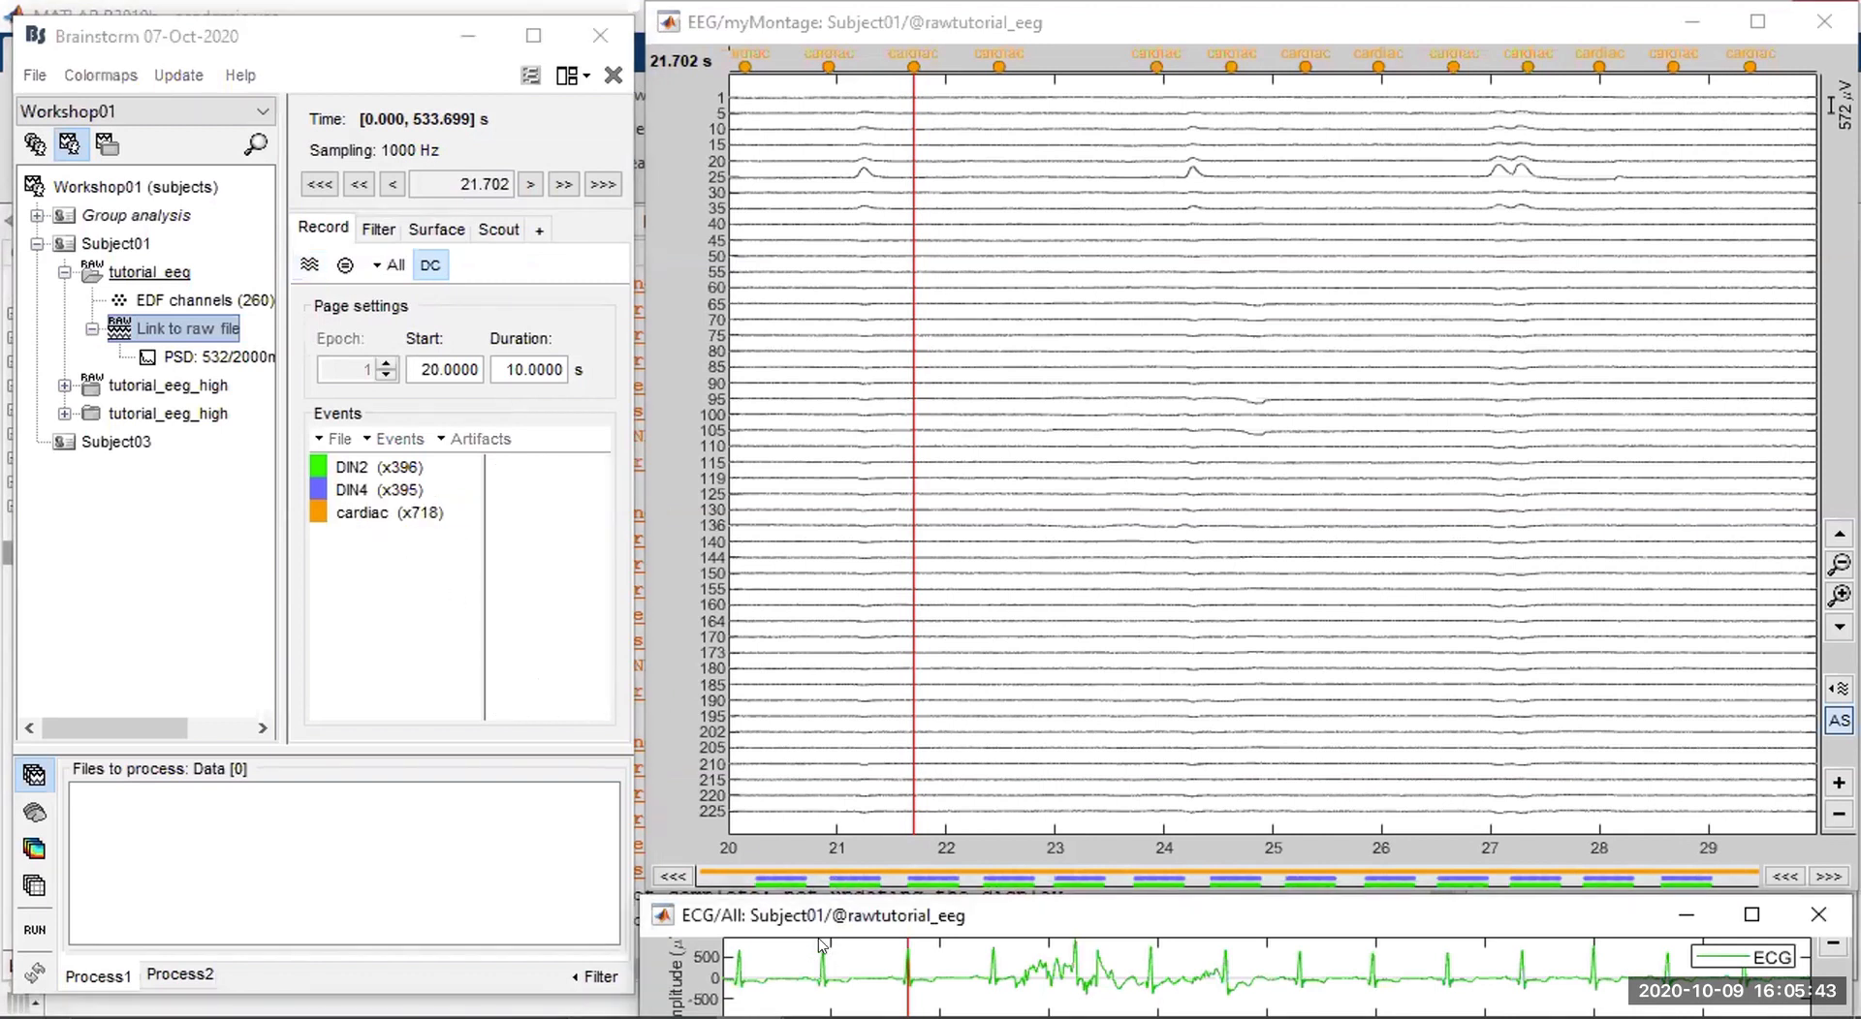
left_click(820, 958)
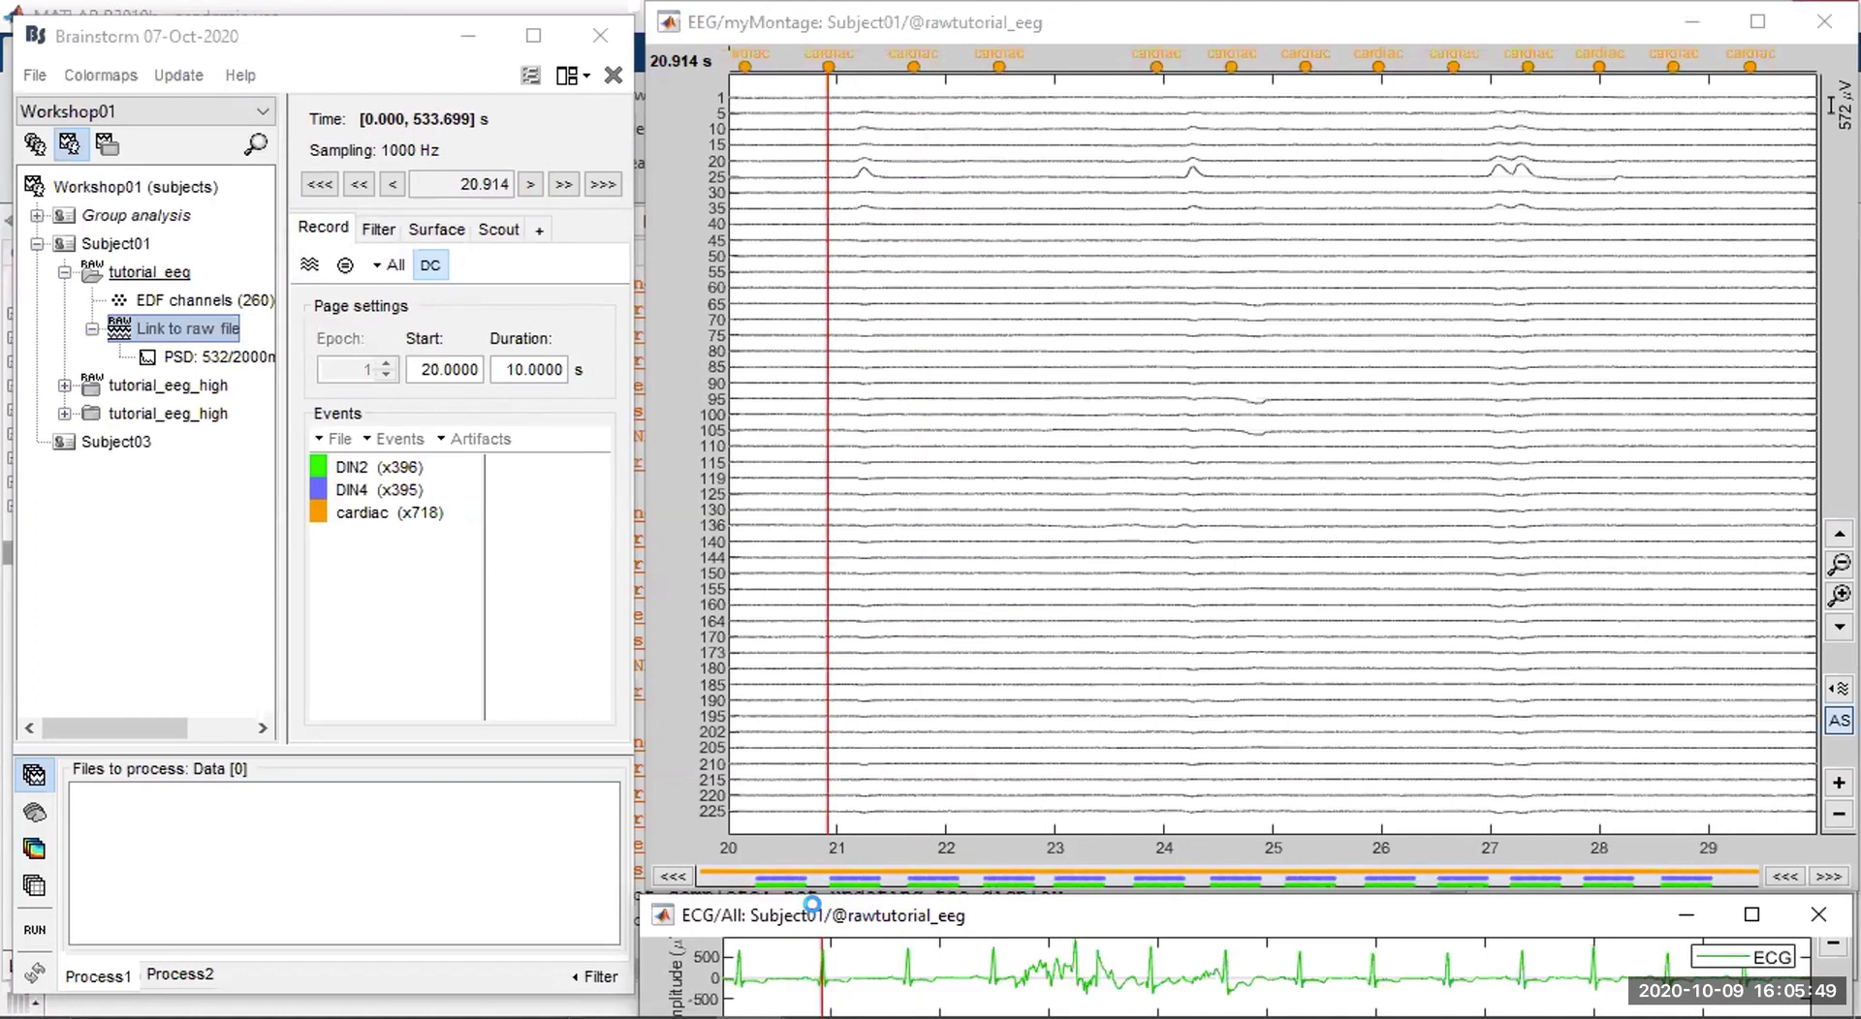
Try displaying the EEG figure's event markers as lines, and restore the dots display.
right_click(814, 153)
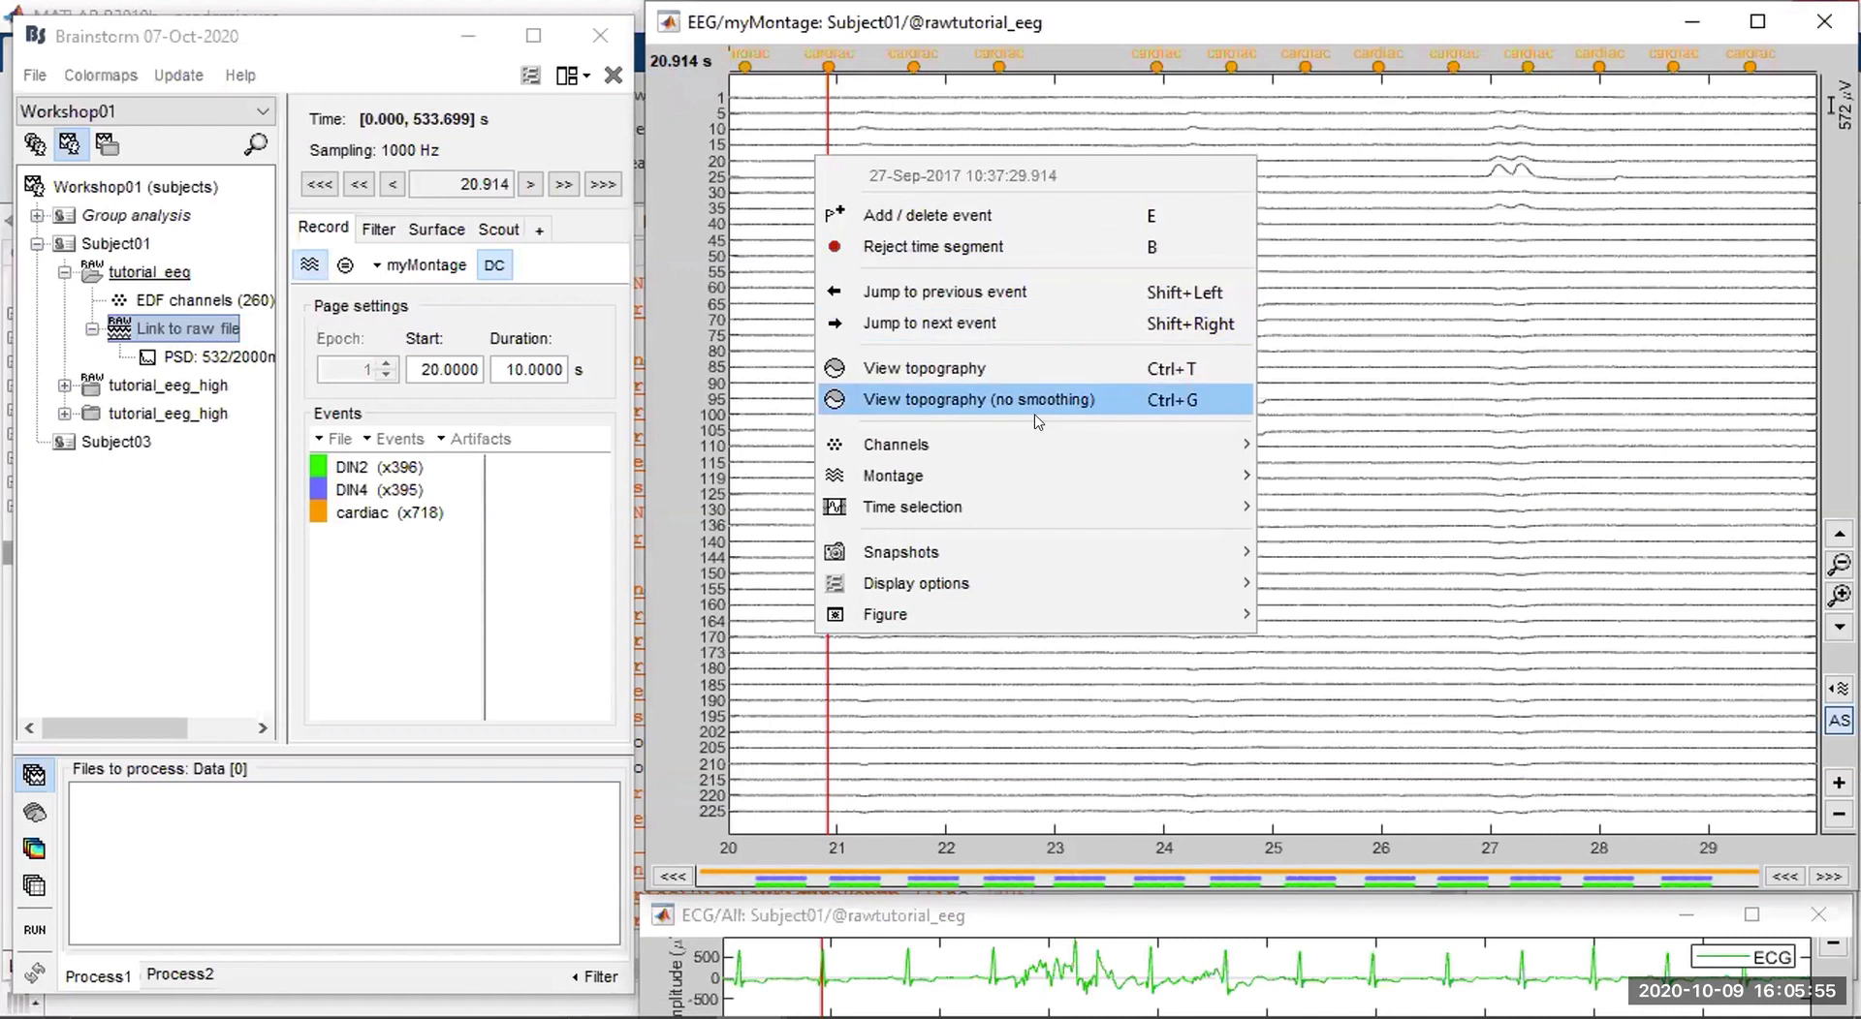
mouse_move(923, 586)
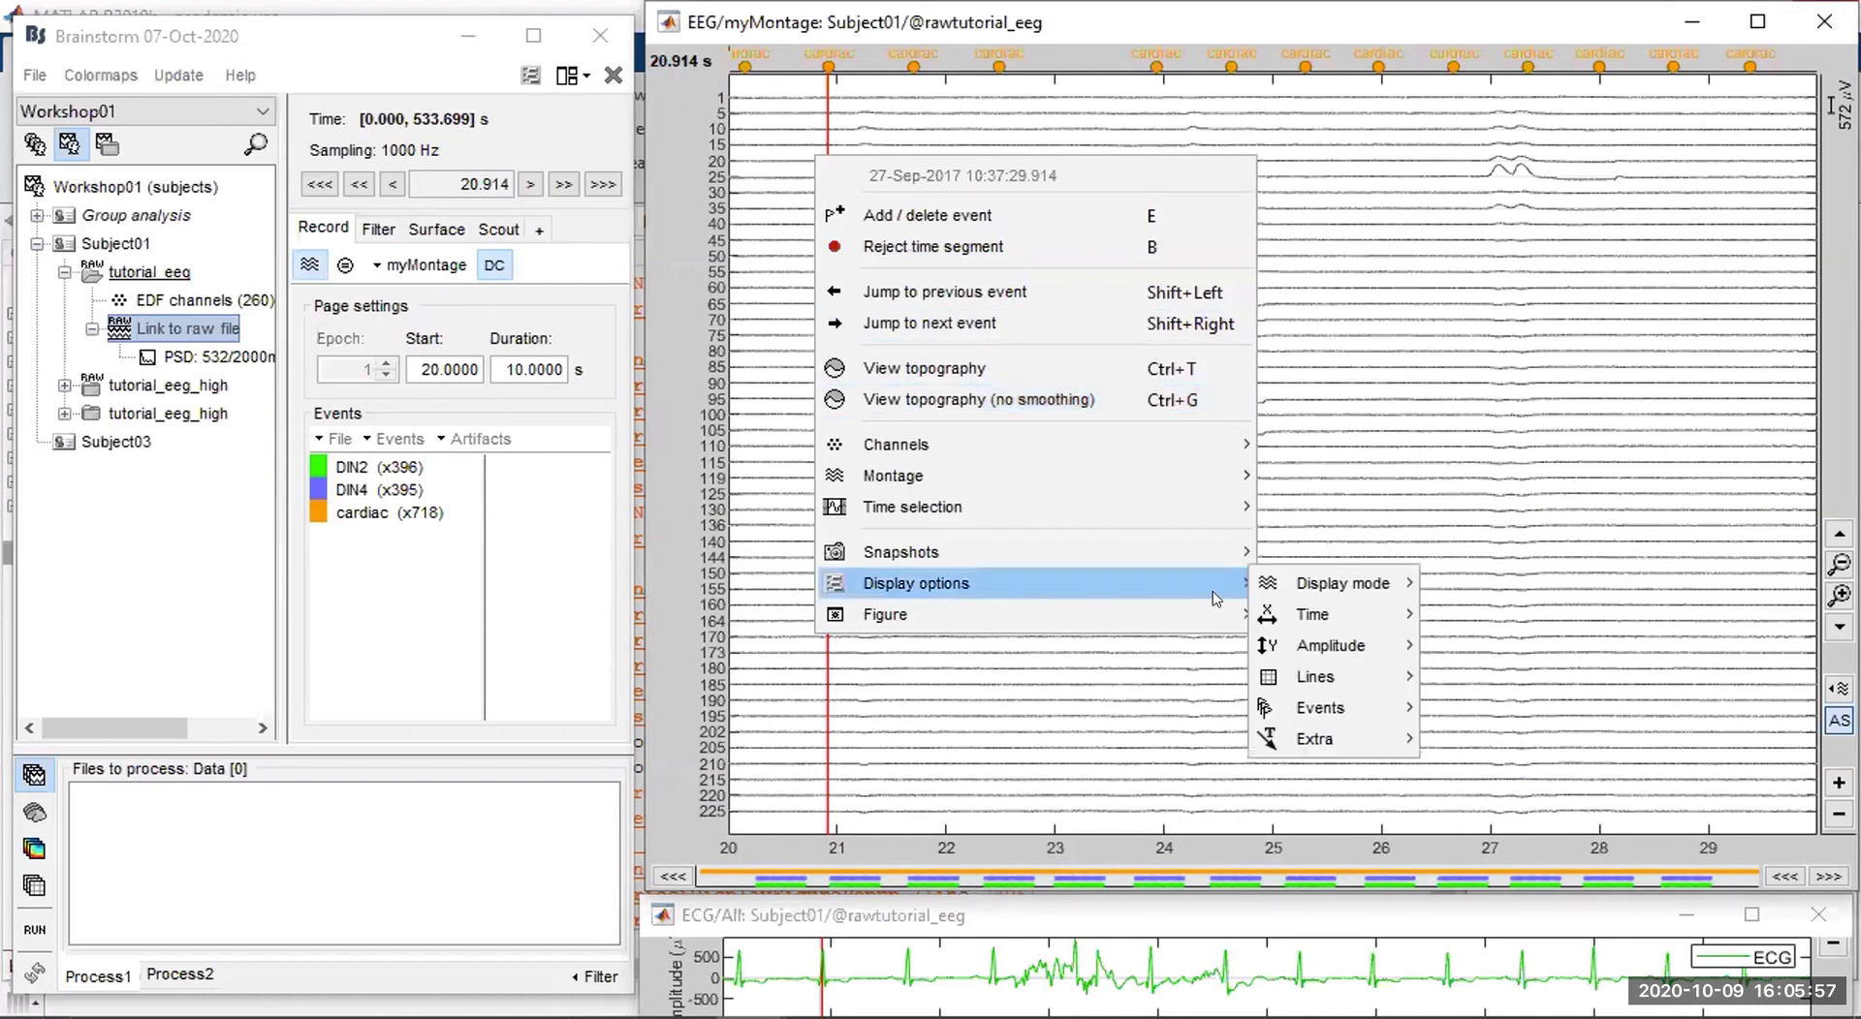
mouse_move(1336, 708)
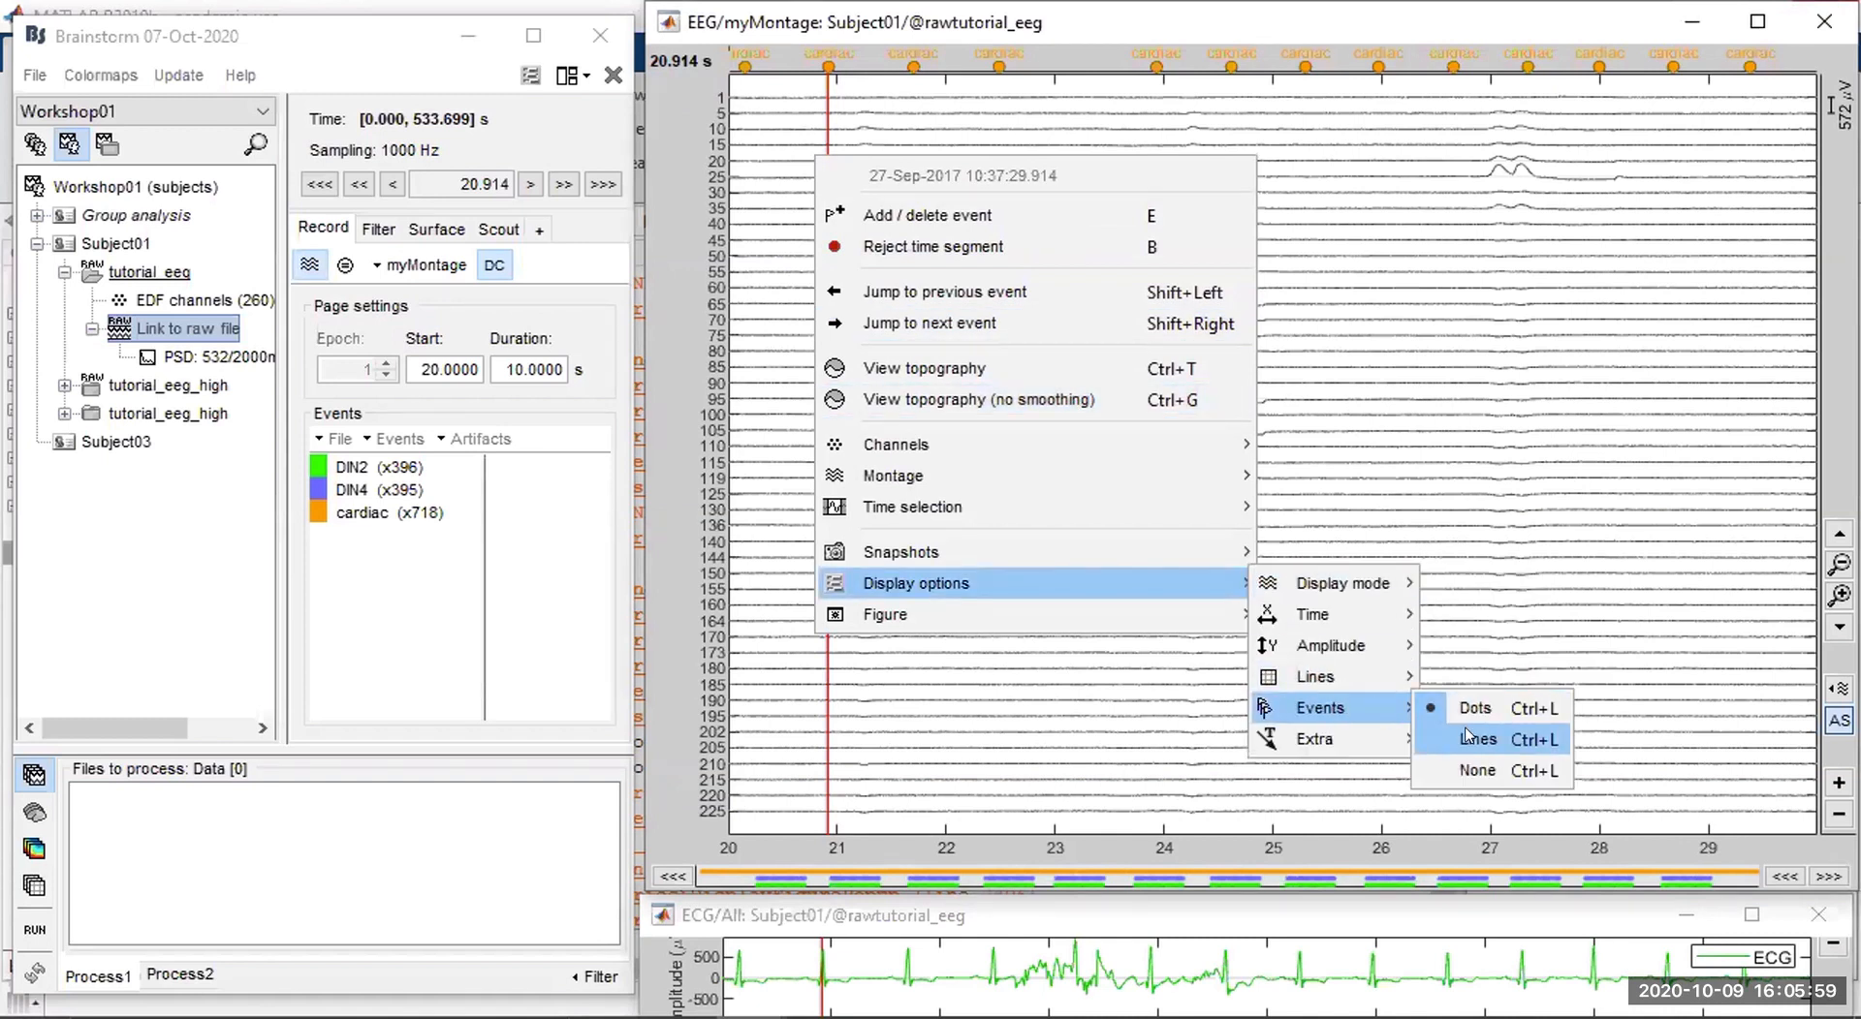
left_click(1468, 737)
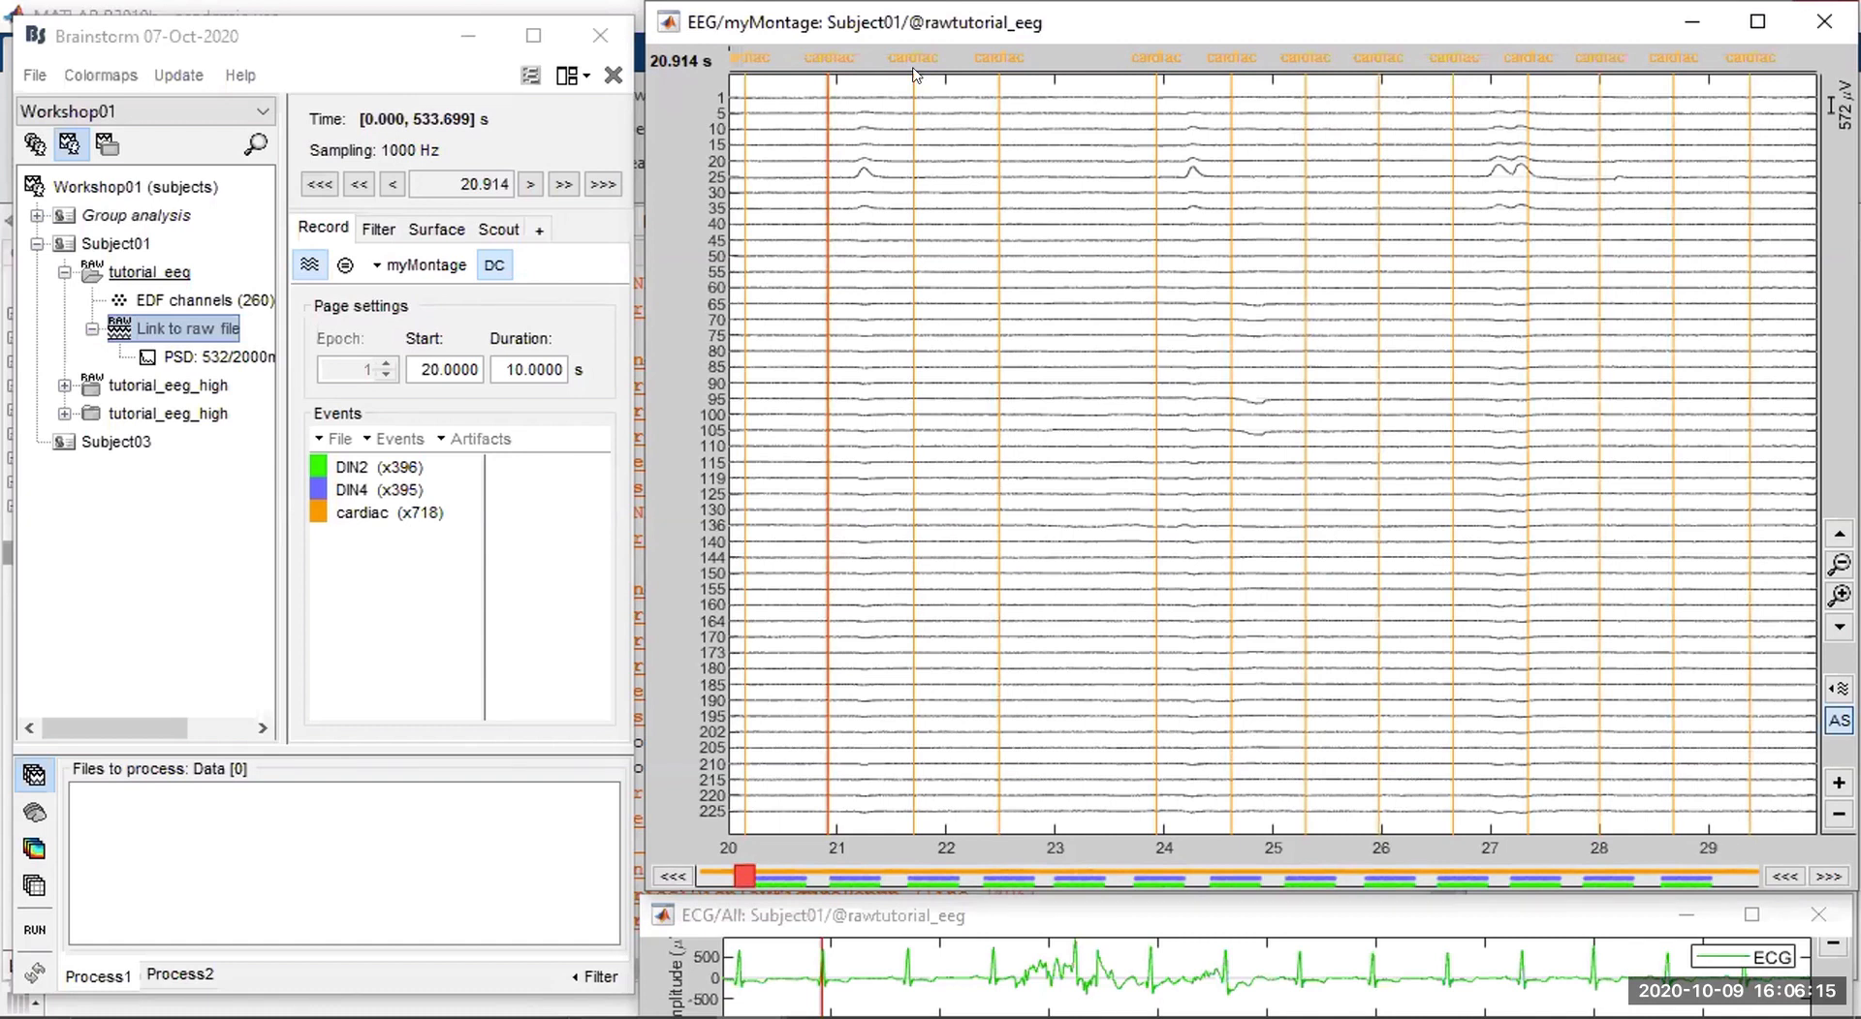
right_click(961, 129)
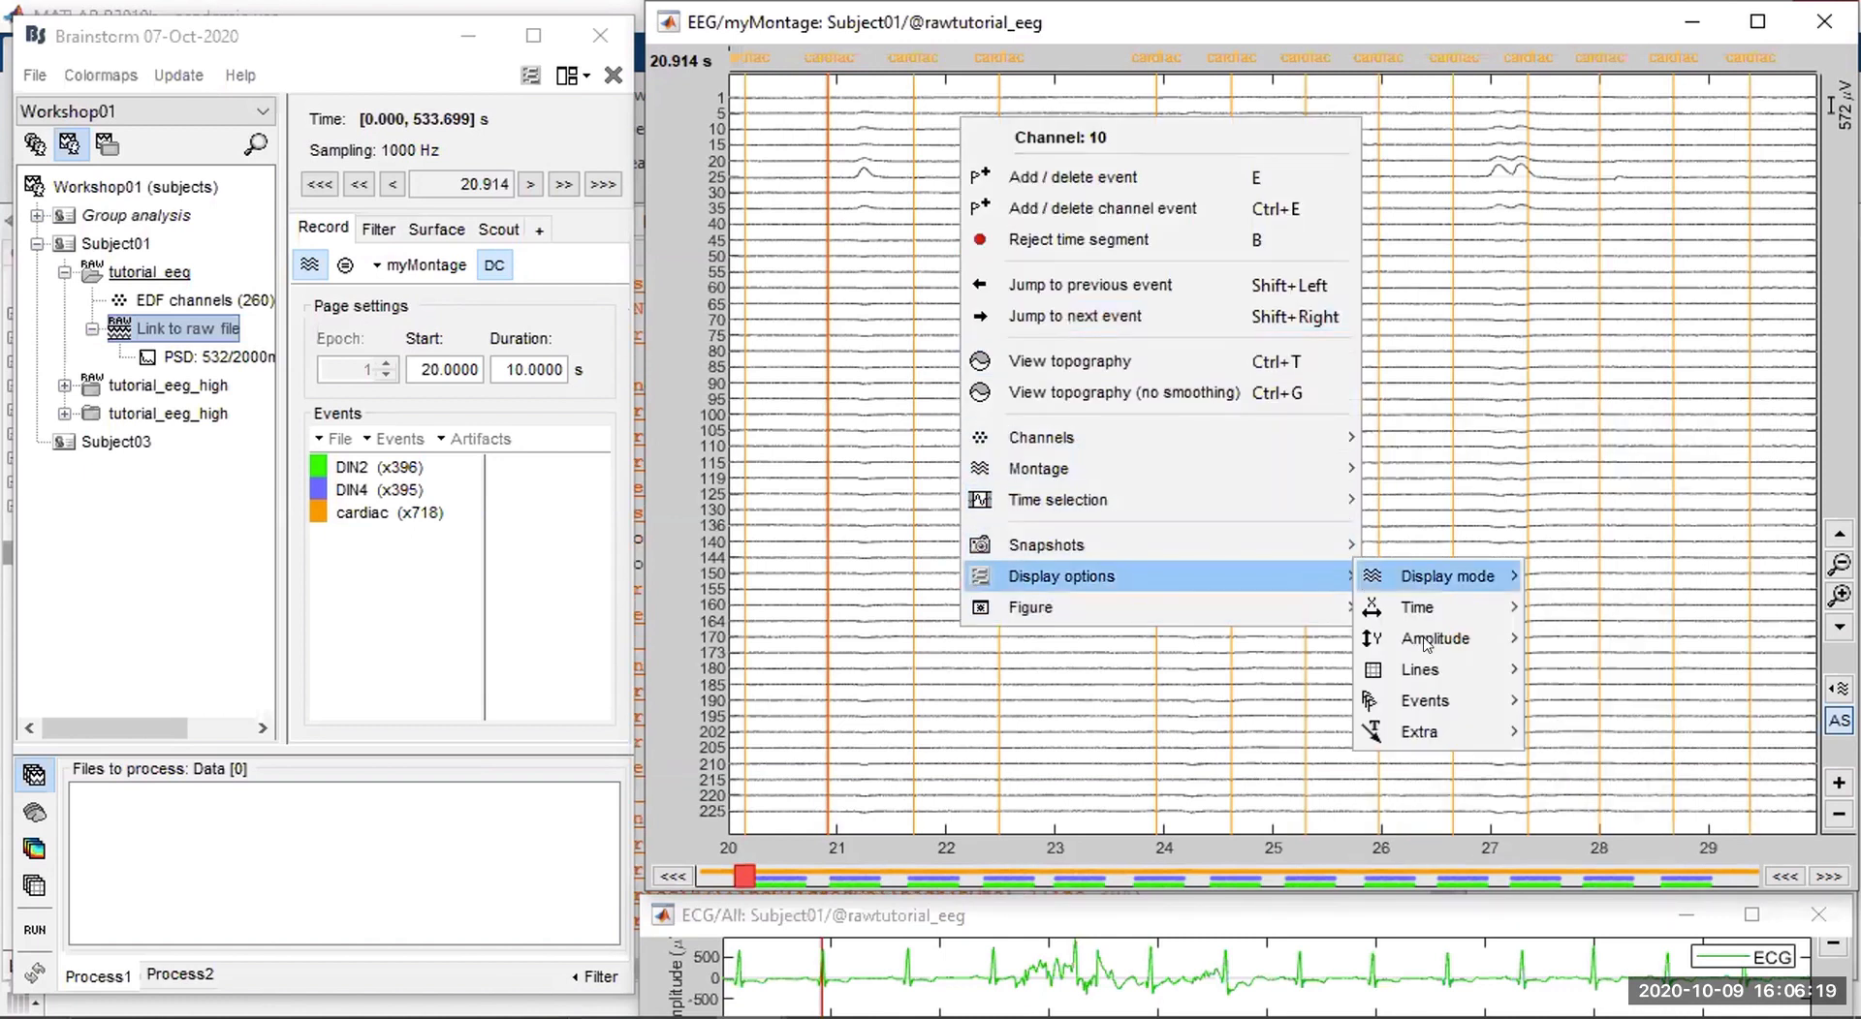
mouse_move(1541, 705)
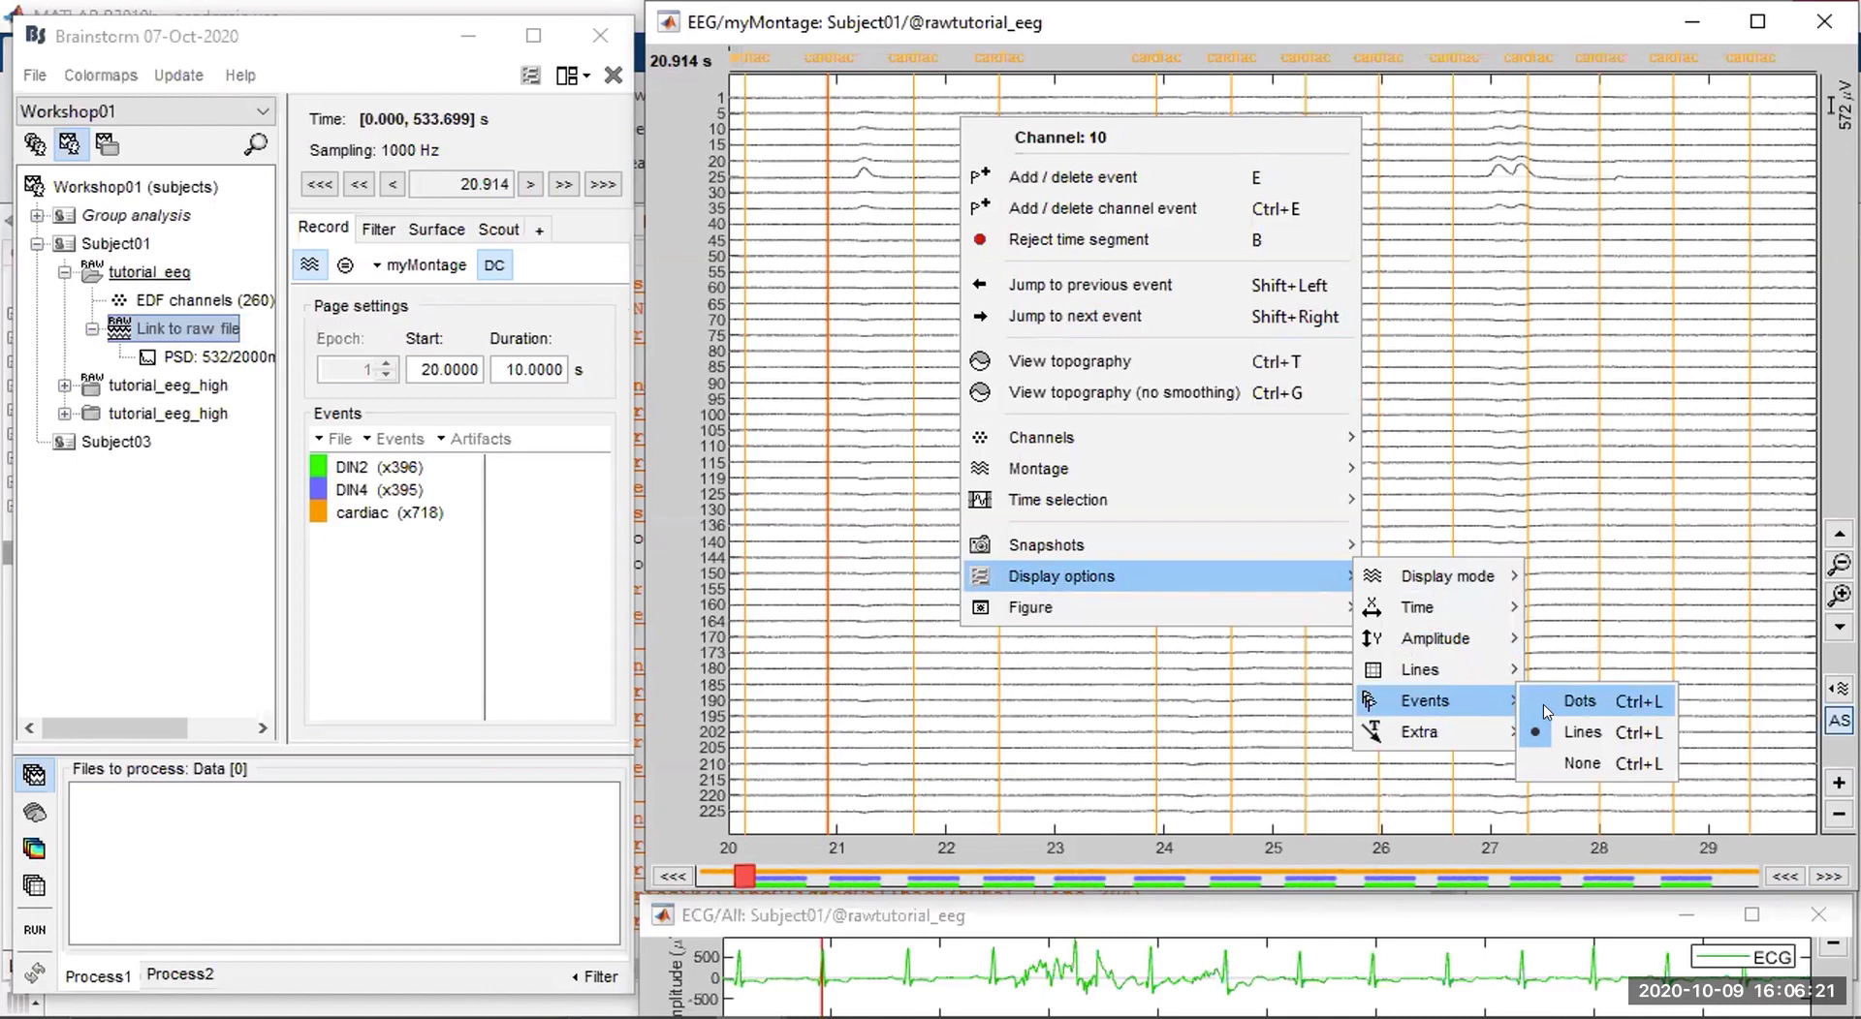
left_click(1577, 702)
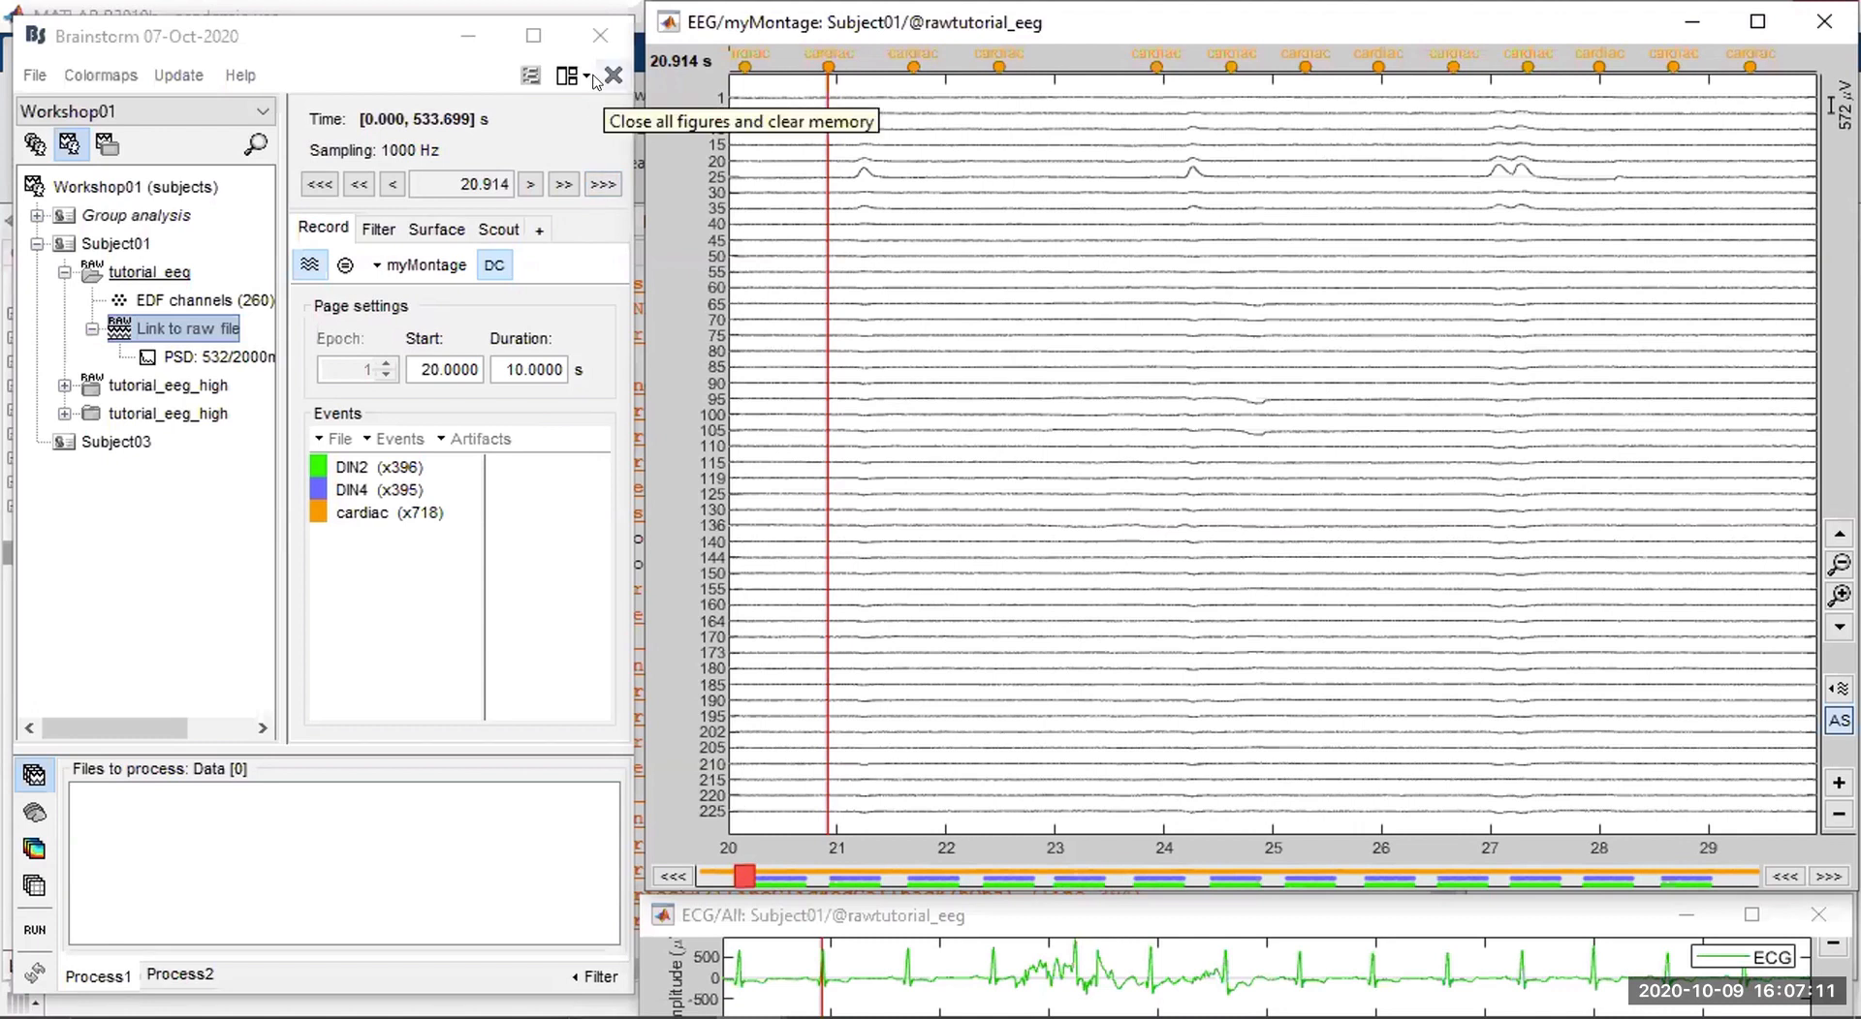
Show the raw EEG on 3D electrodes in an enlarged figure, with the head turned to face forward and sensor labels displayed.
right_click(147, 328)
mouse_move(221, 391)
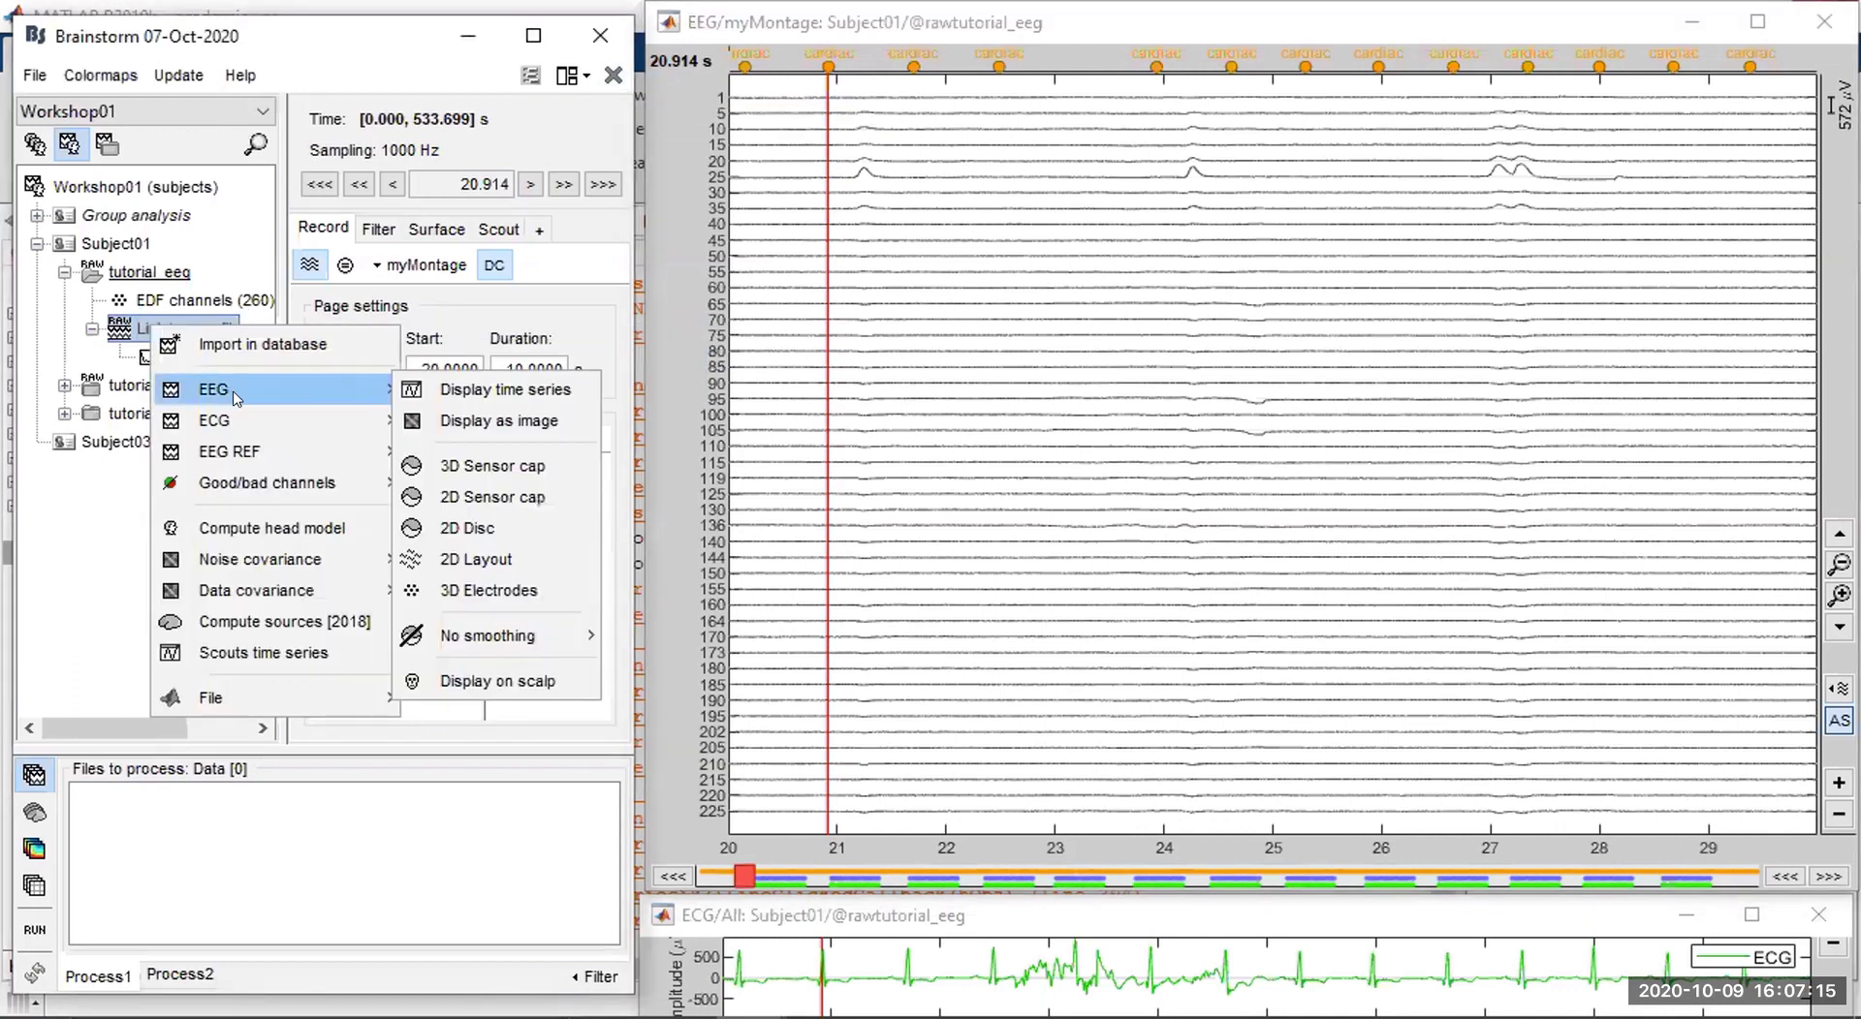
left_click(460, 593)
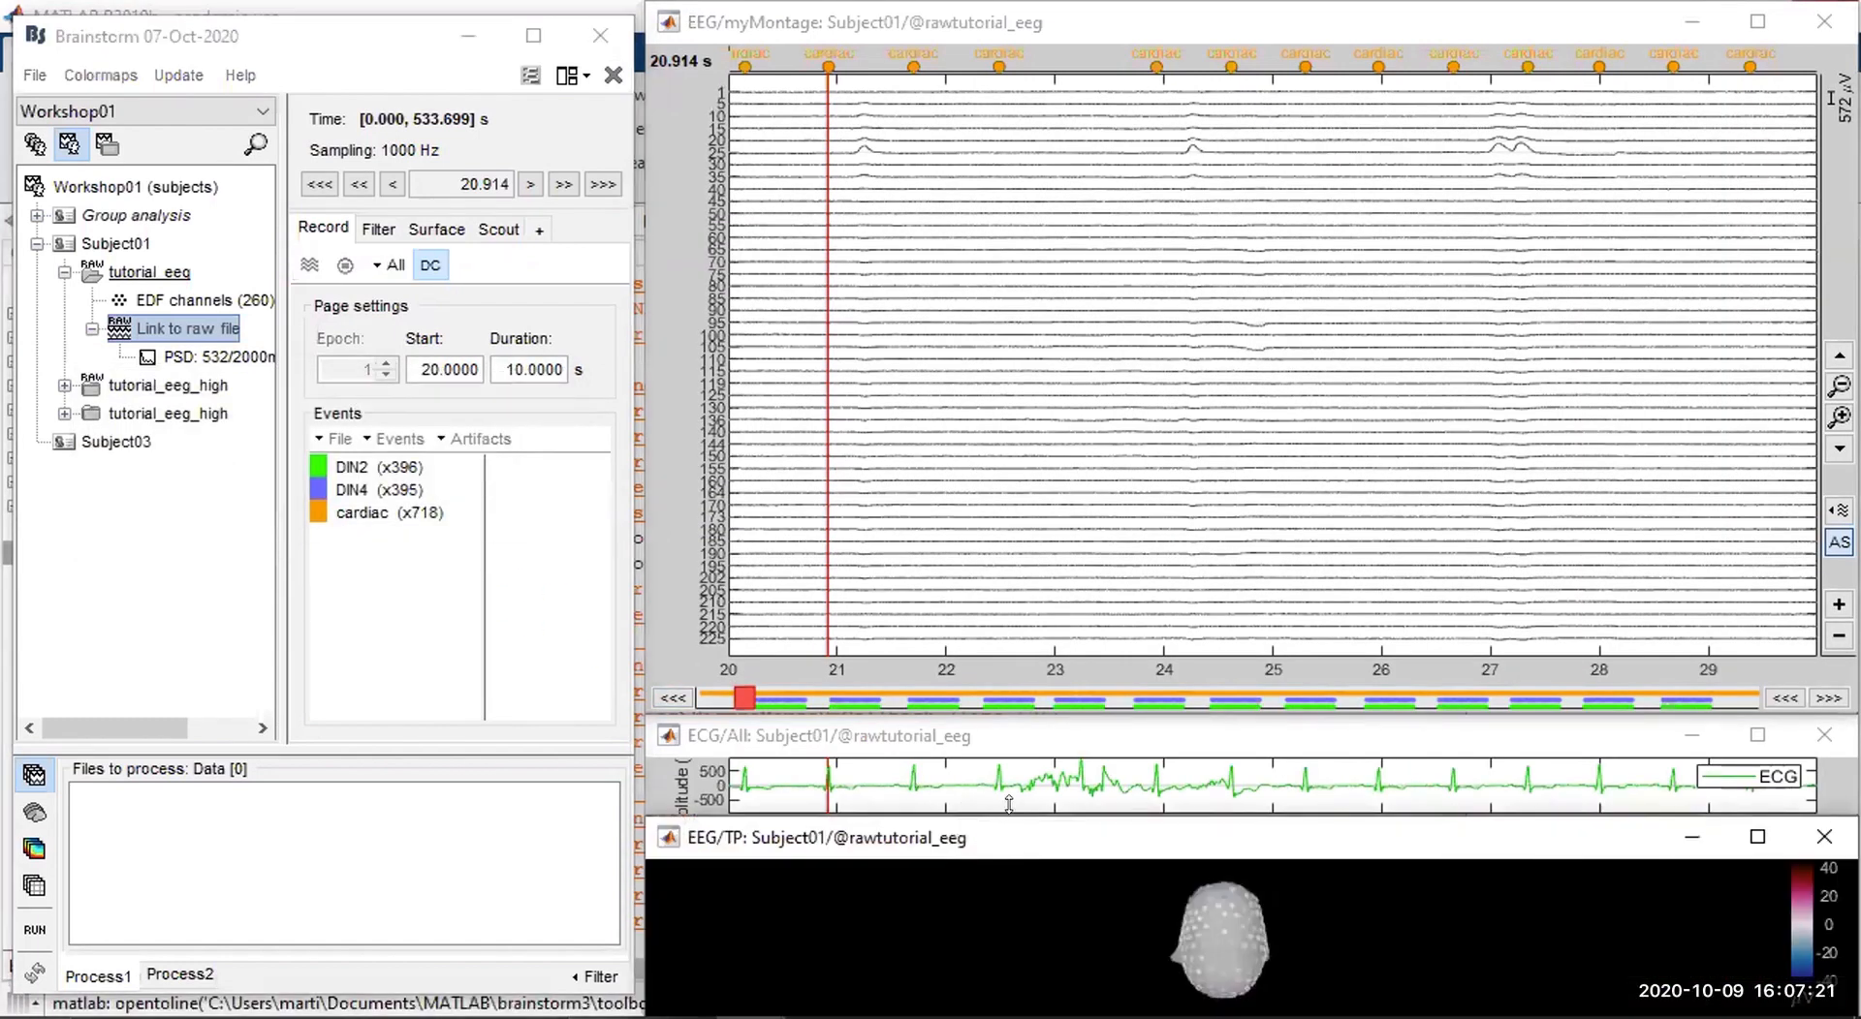
left_click_drag(1009, 805, 1010, 66)
left_click_drag(1288, 708, 1448, 795)
mouse_move(1127, 705)
left_mouse_down()
mouse_move(1379, 718)
mouse_move(1142, 716)
left_mouse_up()
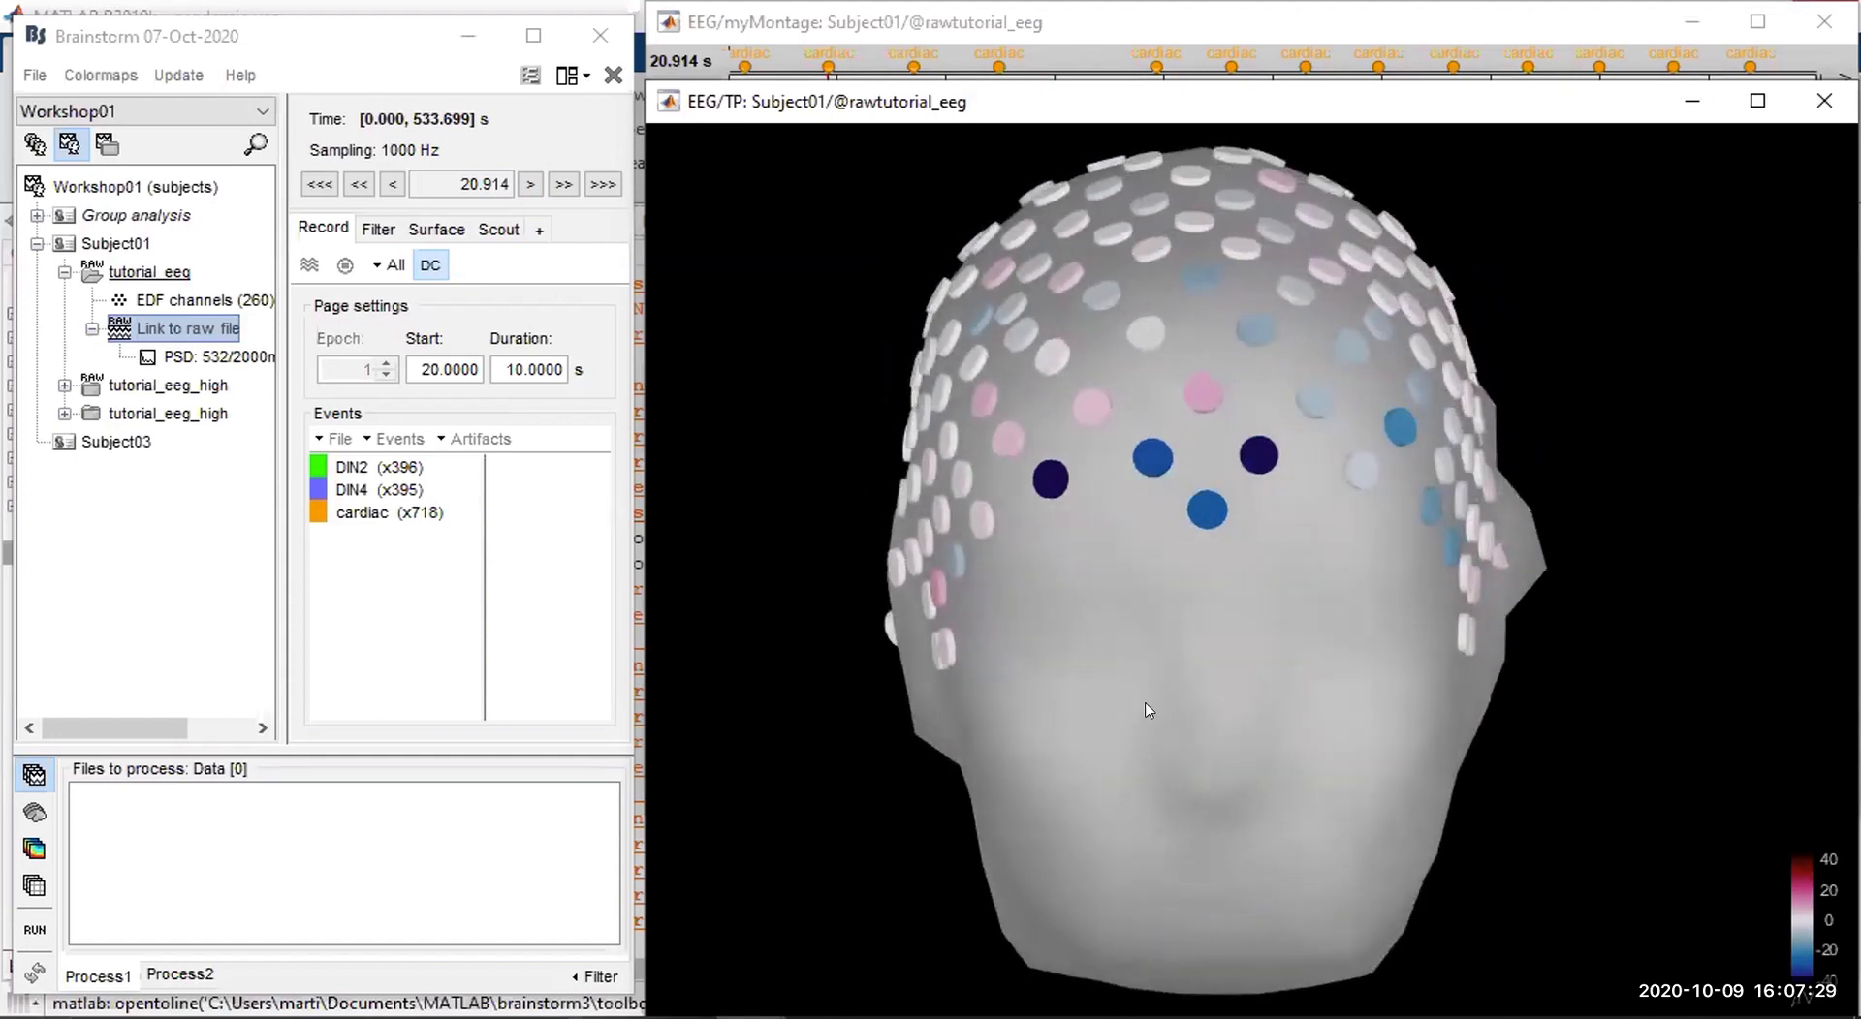
key("ctrl+e")
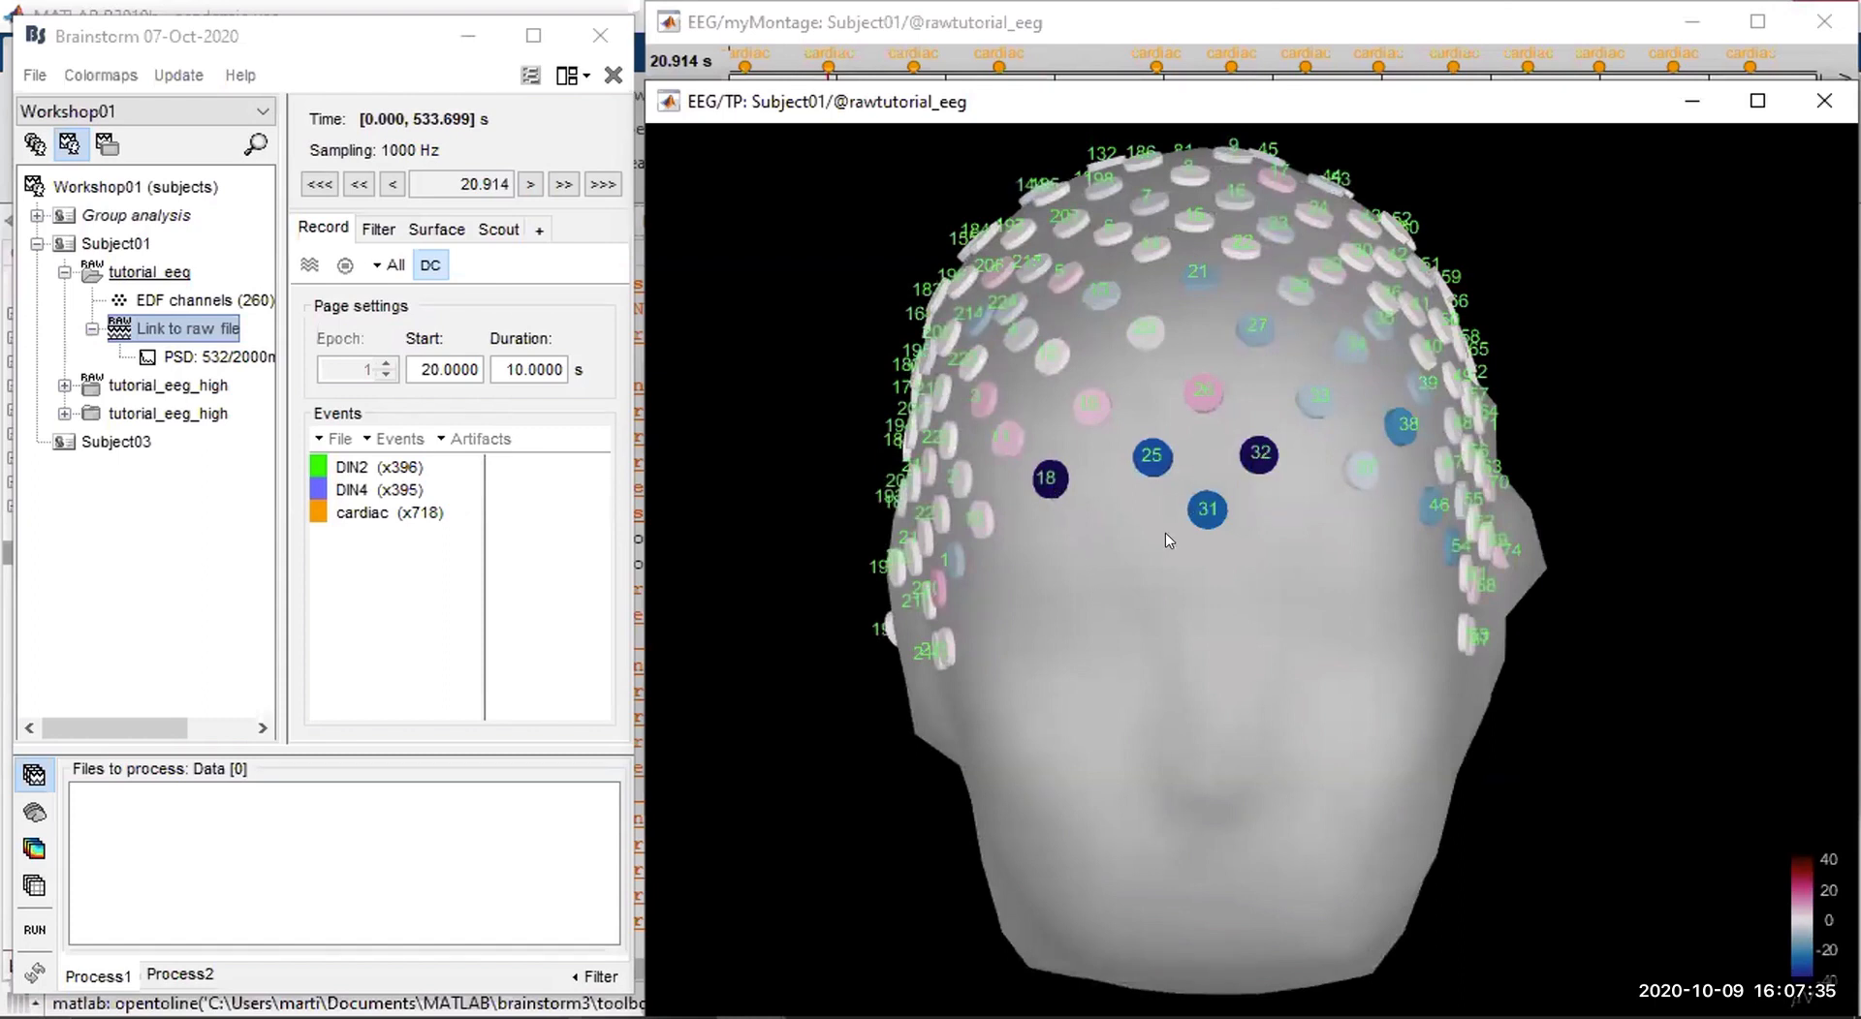
left_click_drag(1035, 557, 1054, 598)
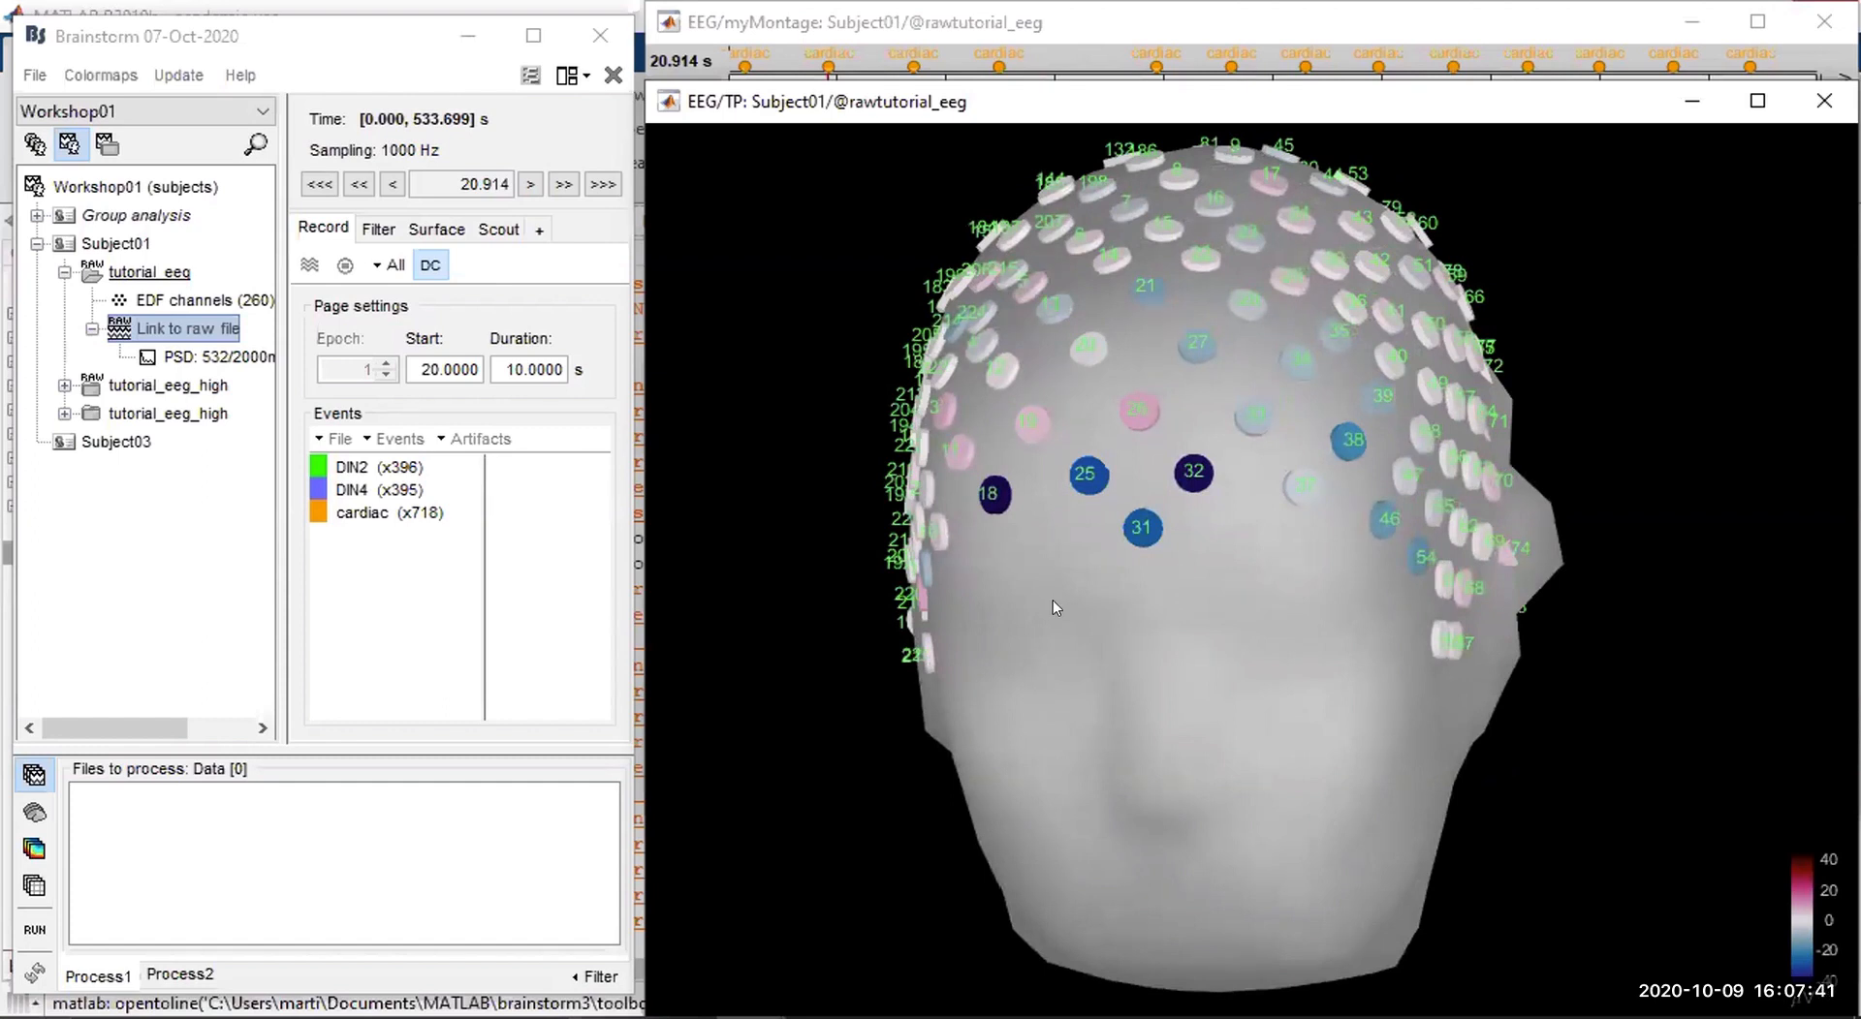
Examine frontal electrodes 25, 32 and 18 on the 3D head from slightly different angles, and close the topography figure.
left_click_drag(1053, 602, 1103, 597)
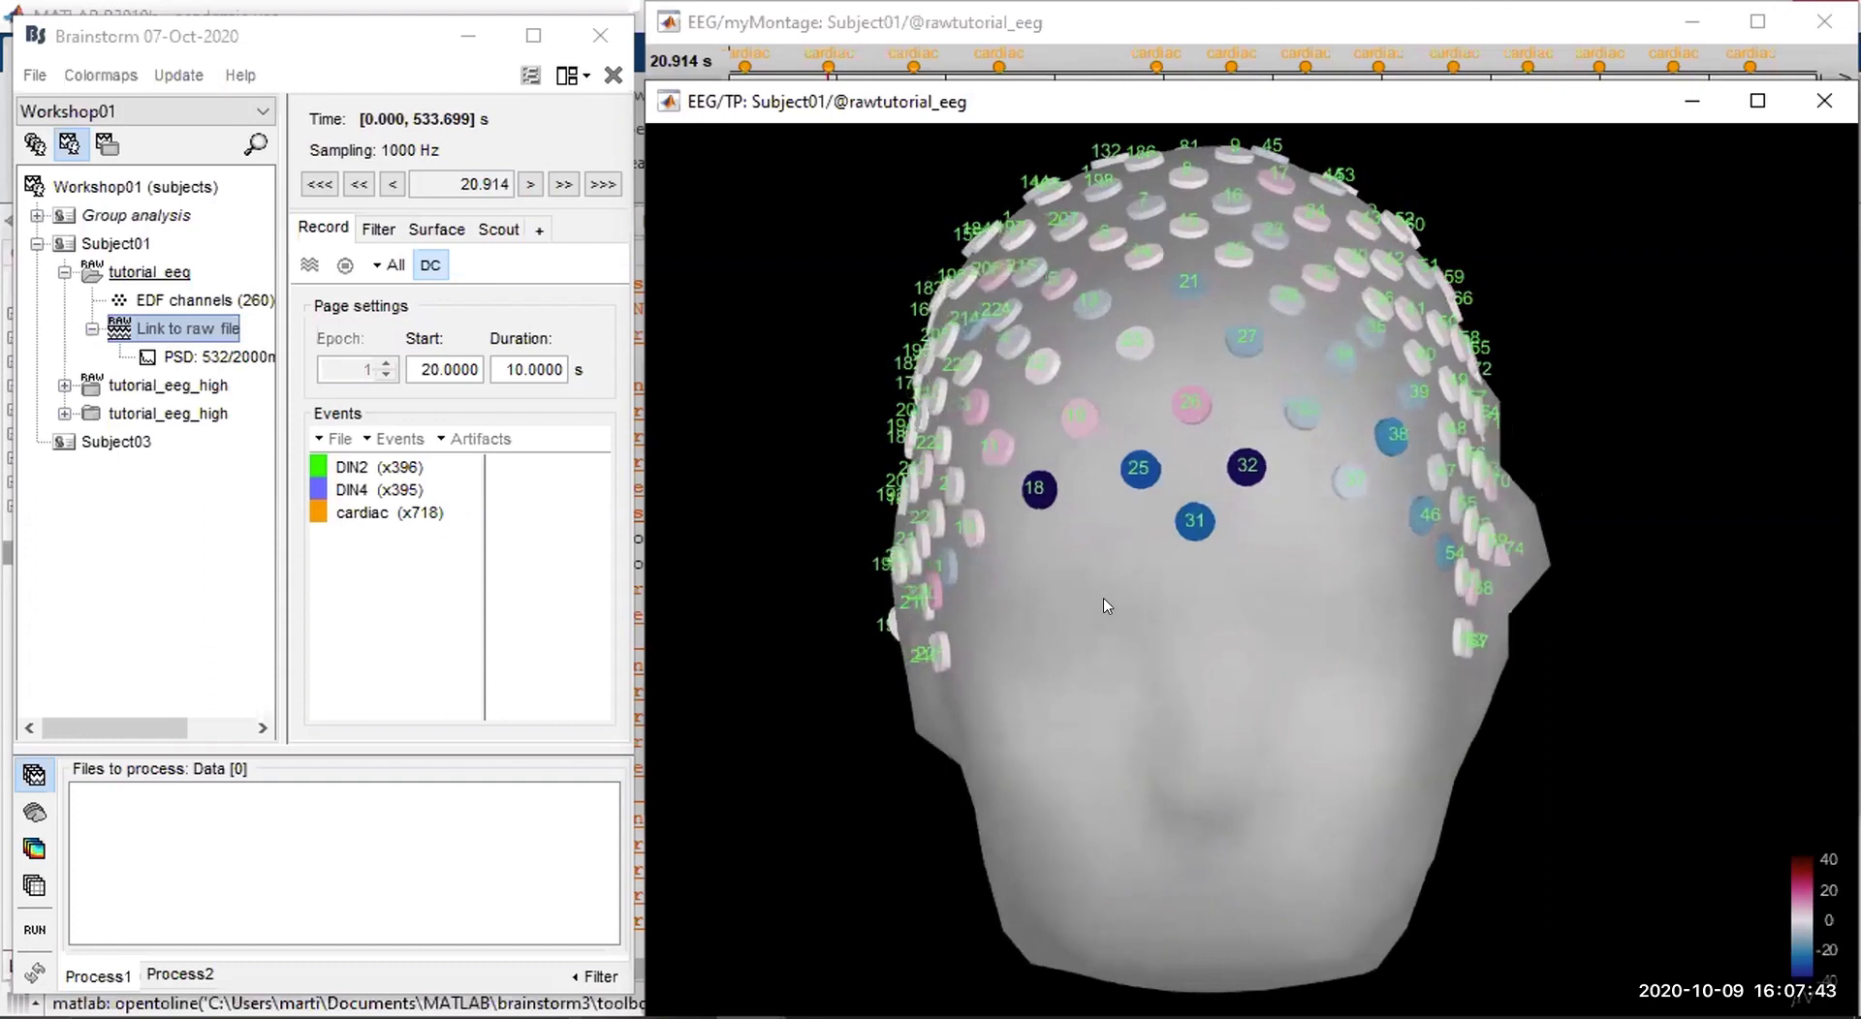
left_click(1141, 464)
key("Escape")
mouse_move(1185, 723)
left_mouse_down()
mouse_move(1232, 709)
mouse_move(1190, 731)
left_mouse_up()
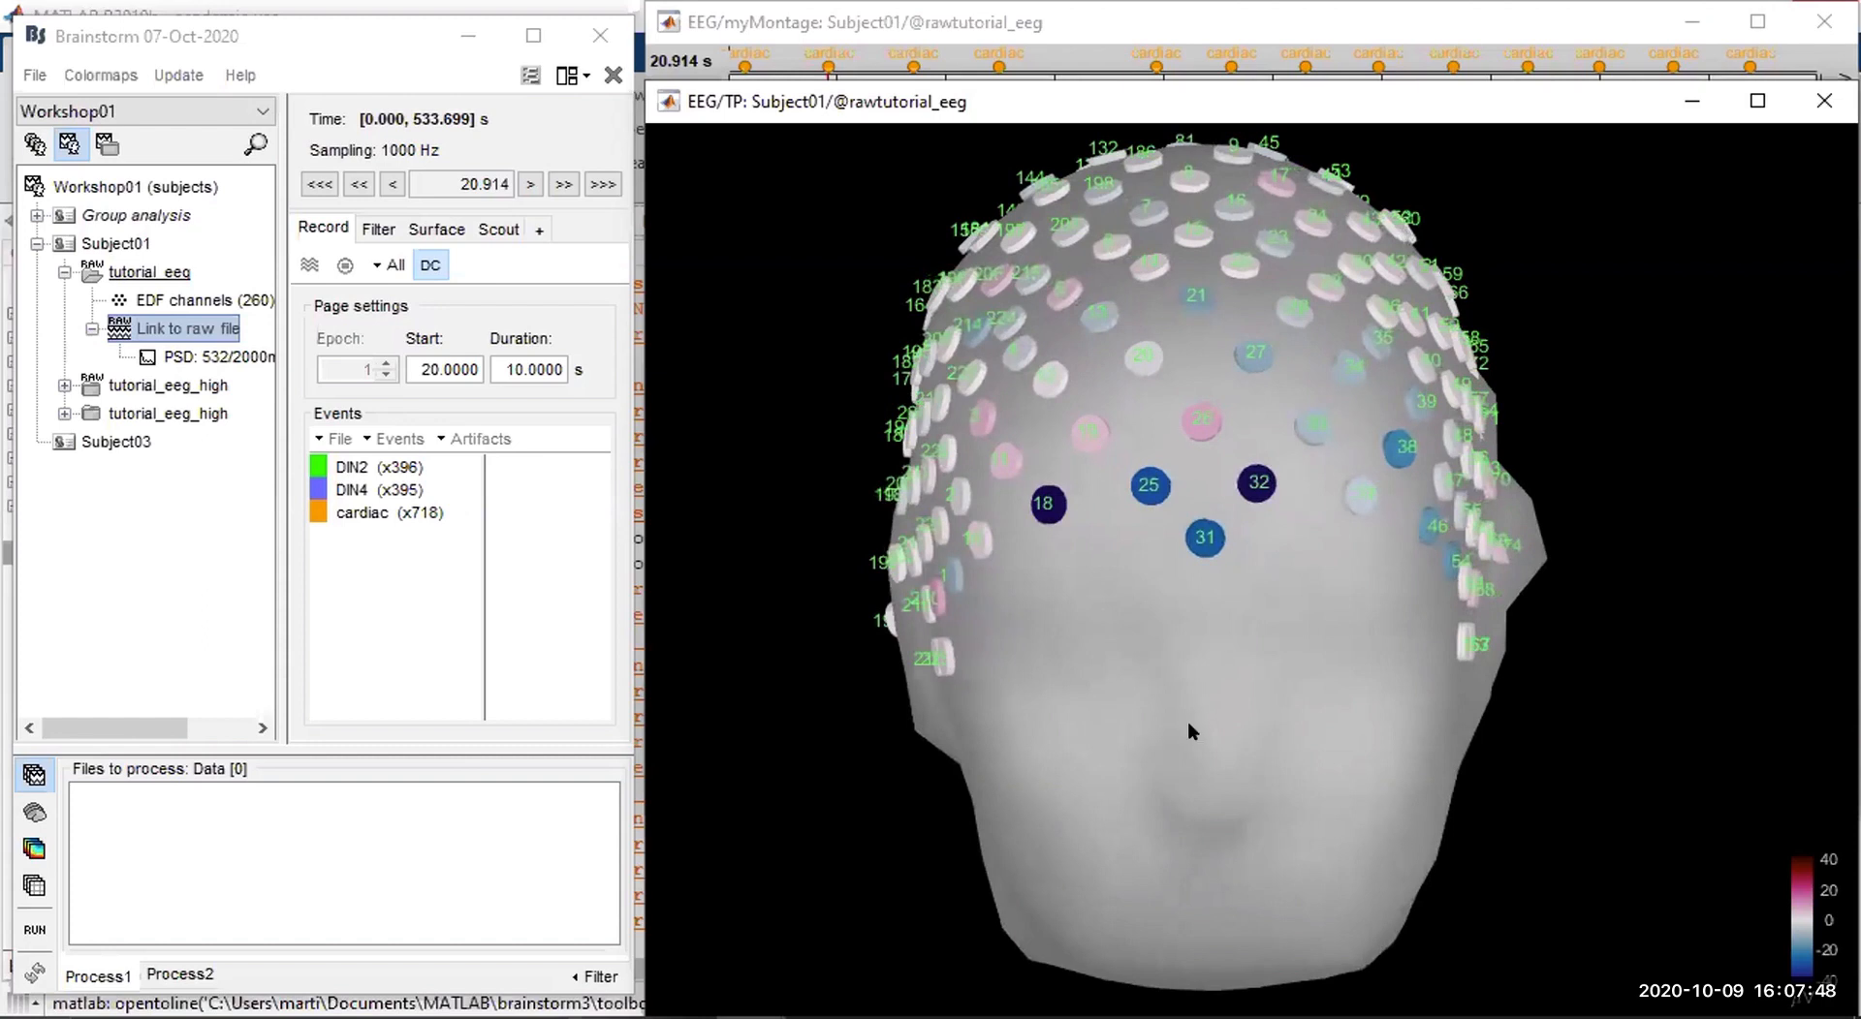
left_click(1260, 490)
left_click(1044, 506)
left_click_drag(1267, 715, 1248, 713)
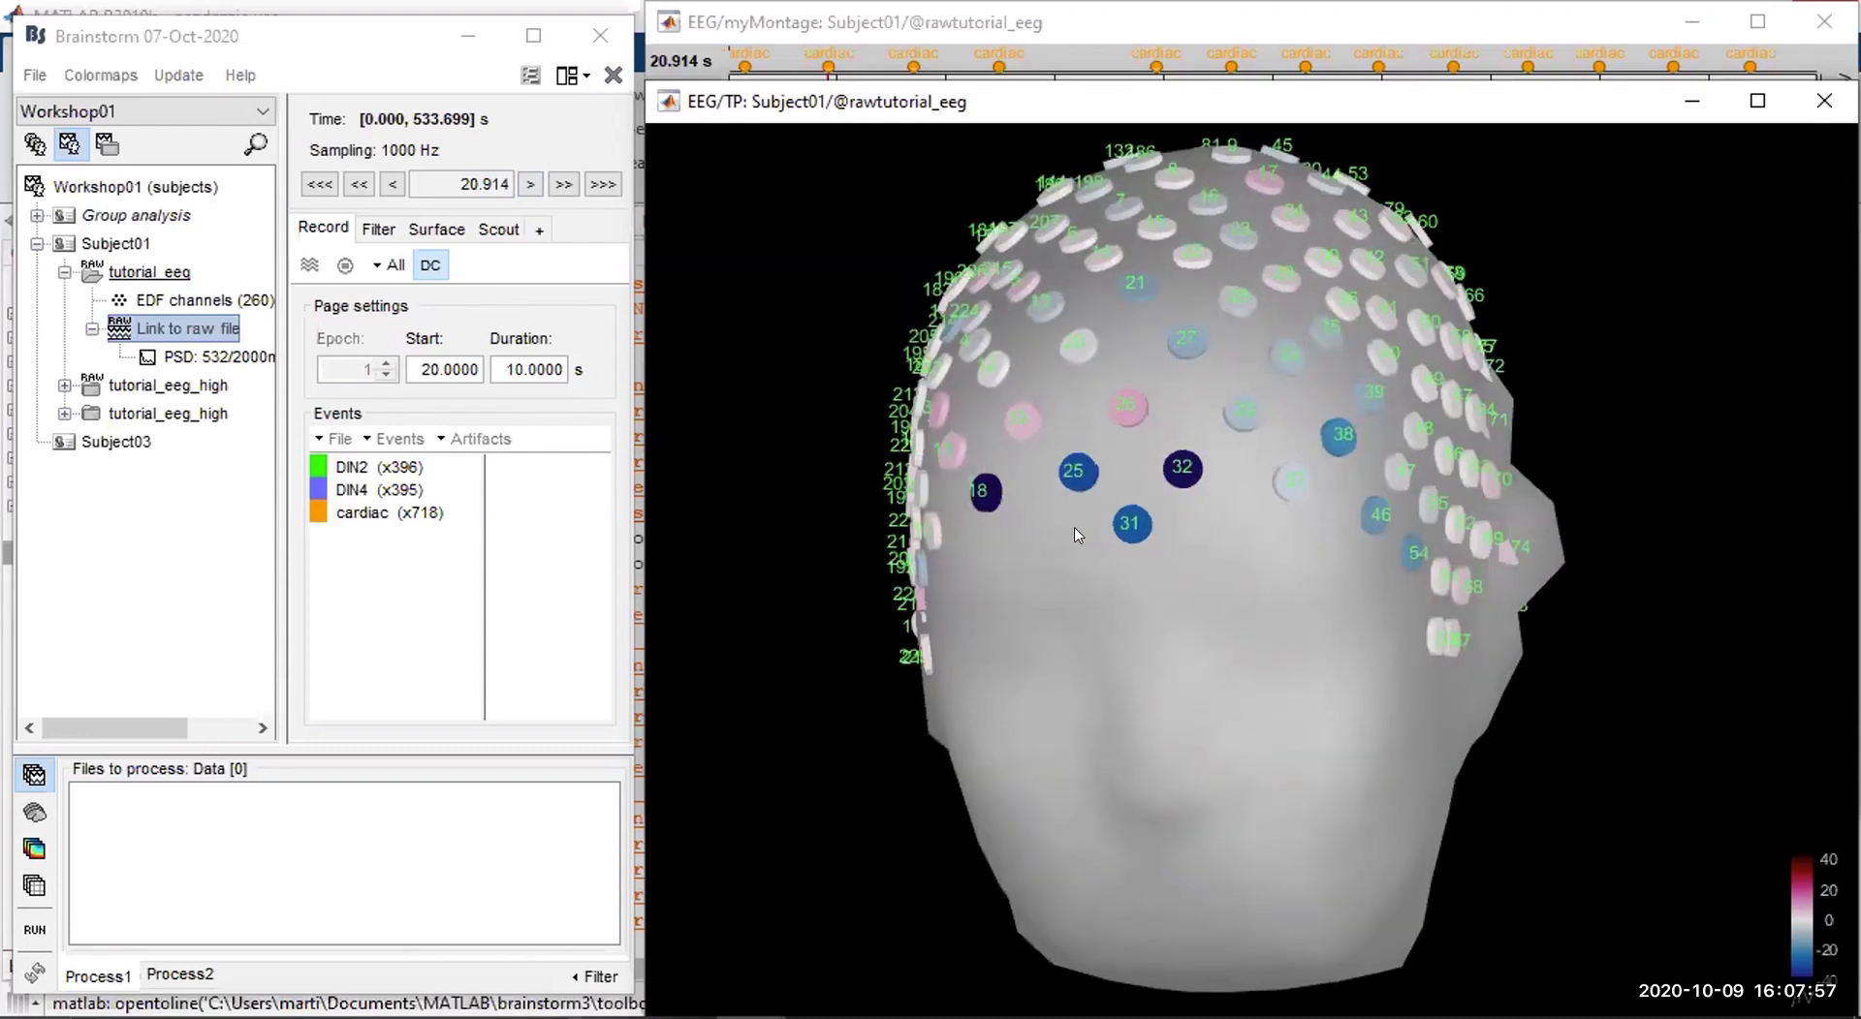
left_click_drag(1074, 527, 1095, 492)
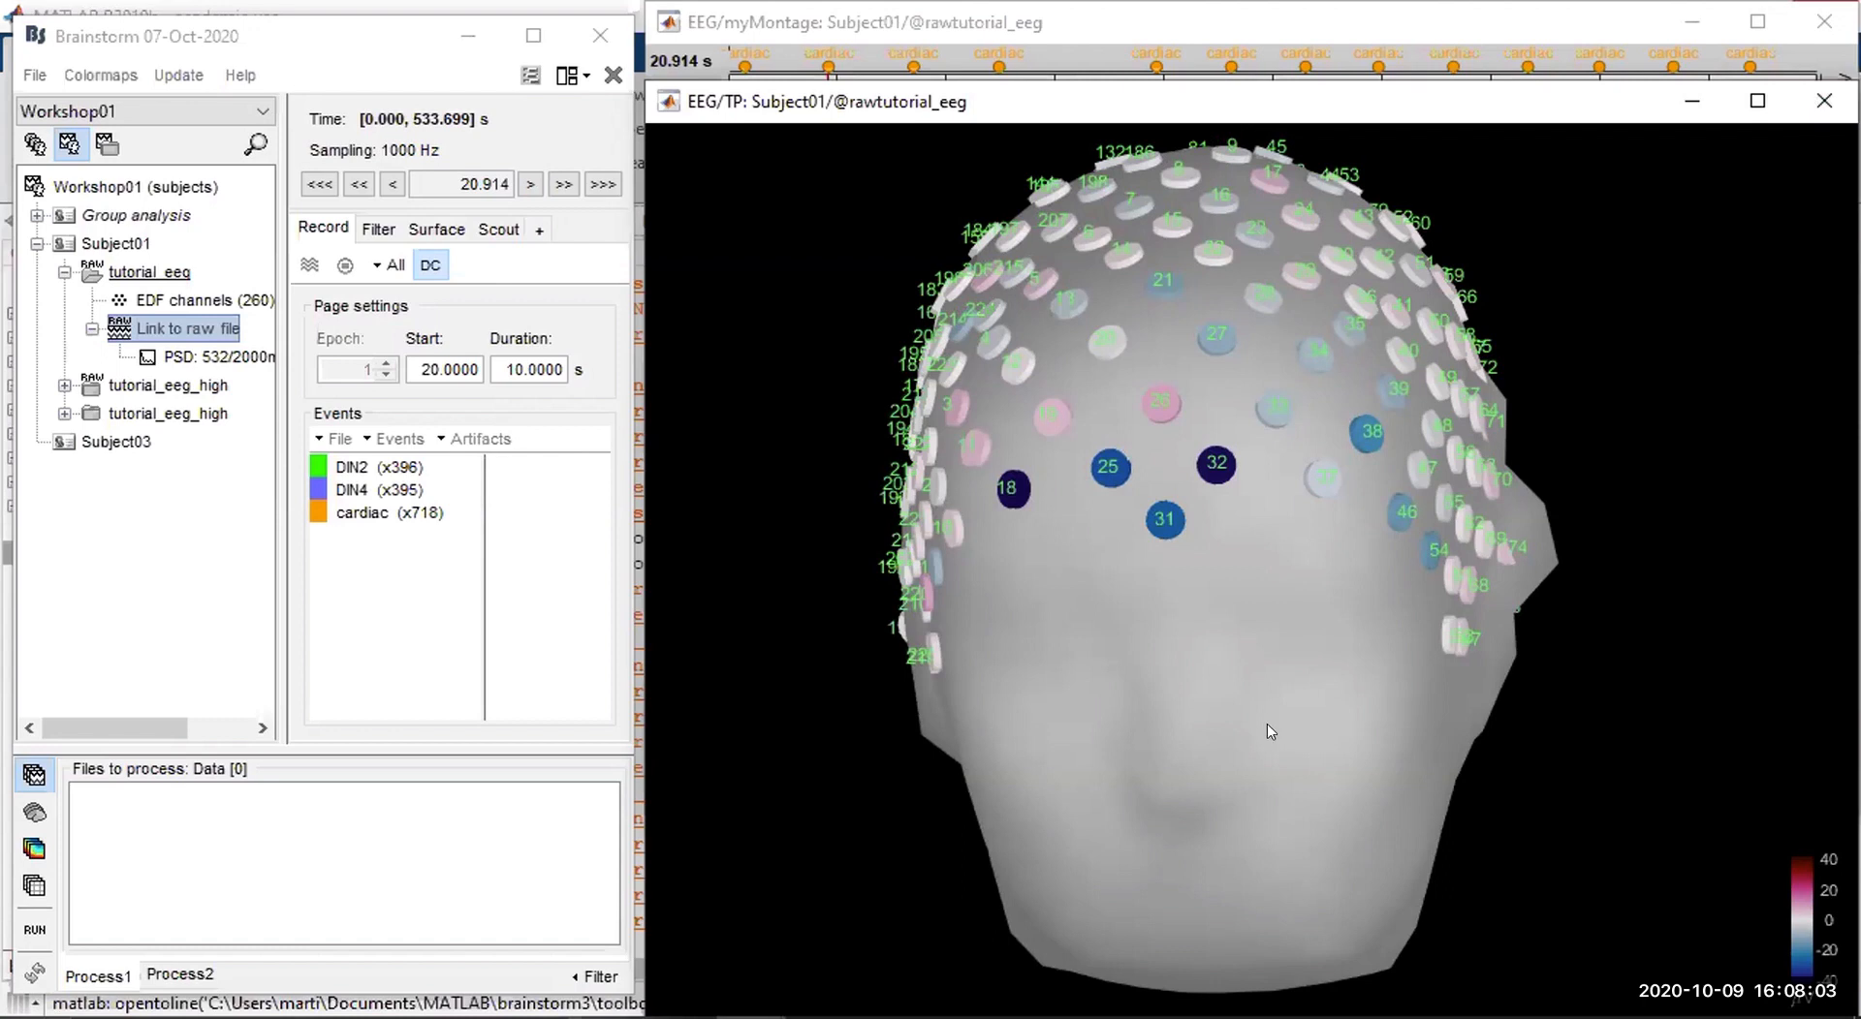
left_click(1824, 101)
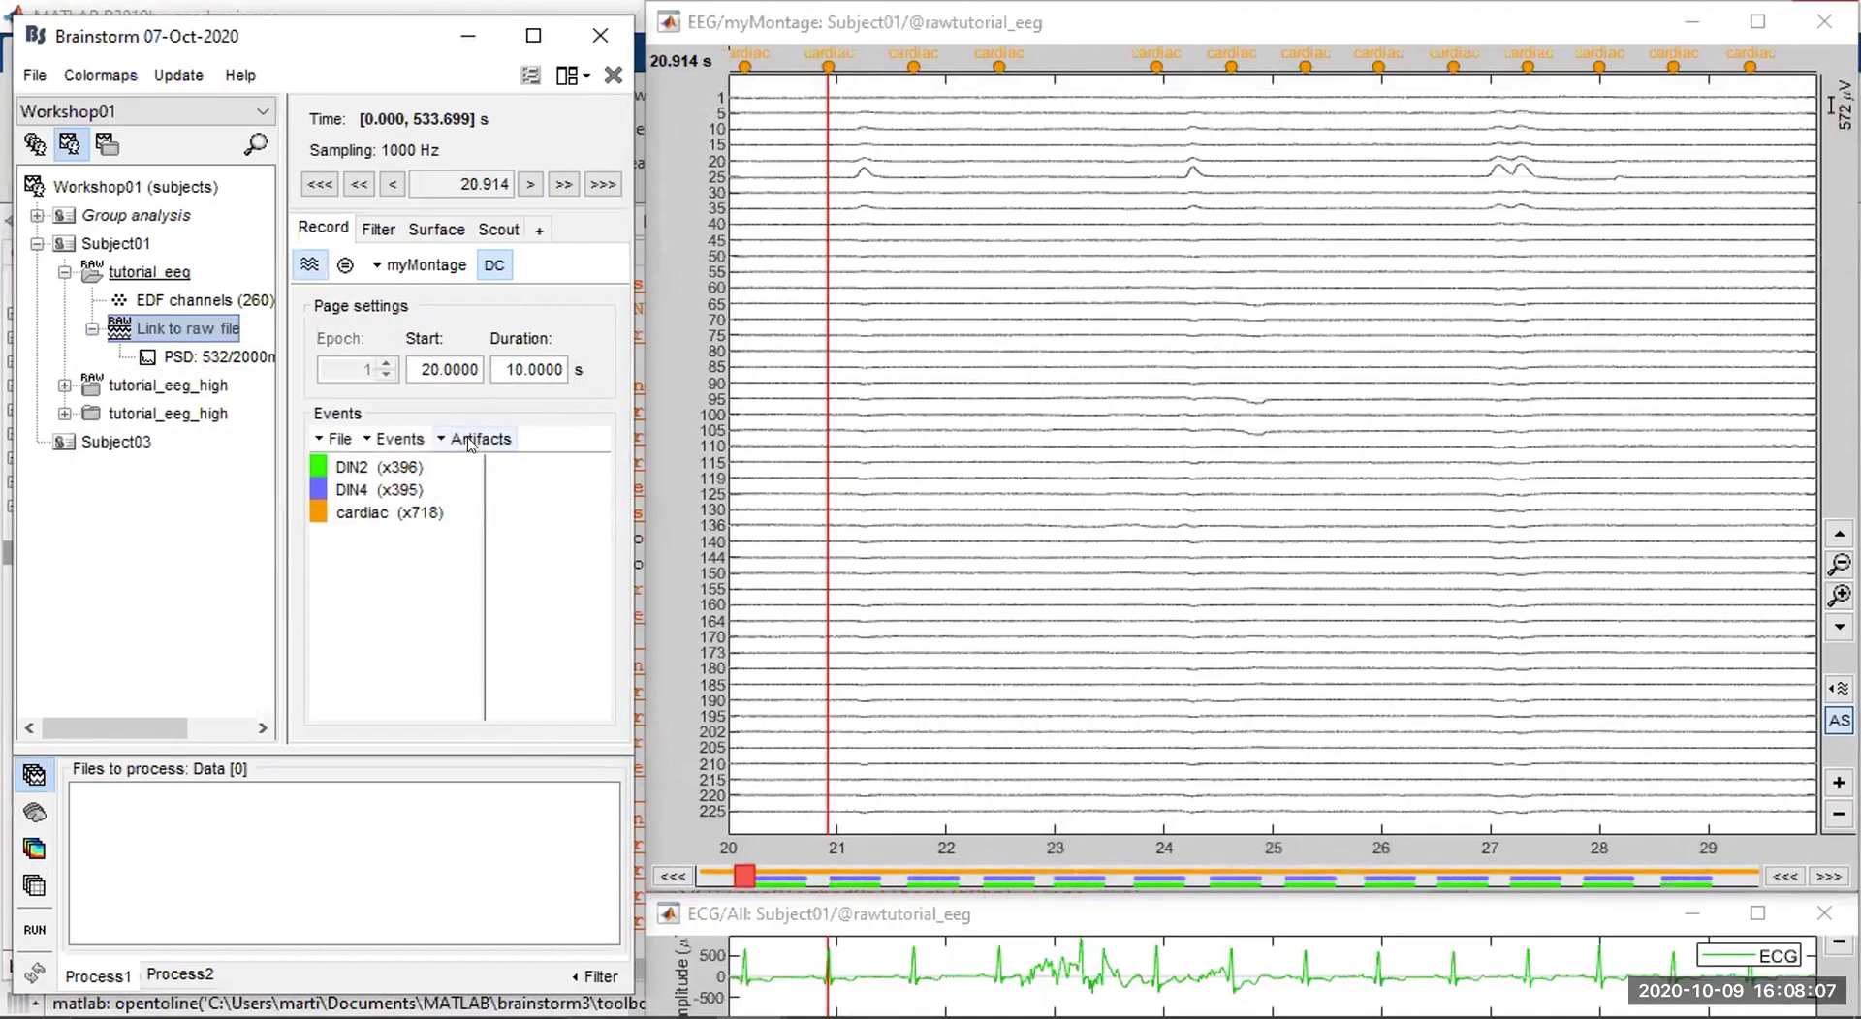
Detect eye blinks on channel 25 over 0.000 to 533.699 s with the event name blink, and select the blink event group.
left_click(840, 85)
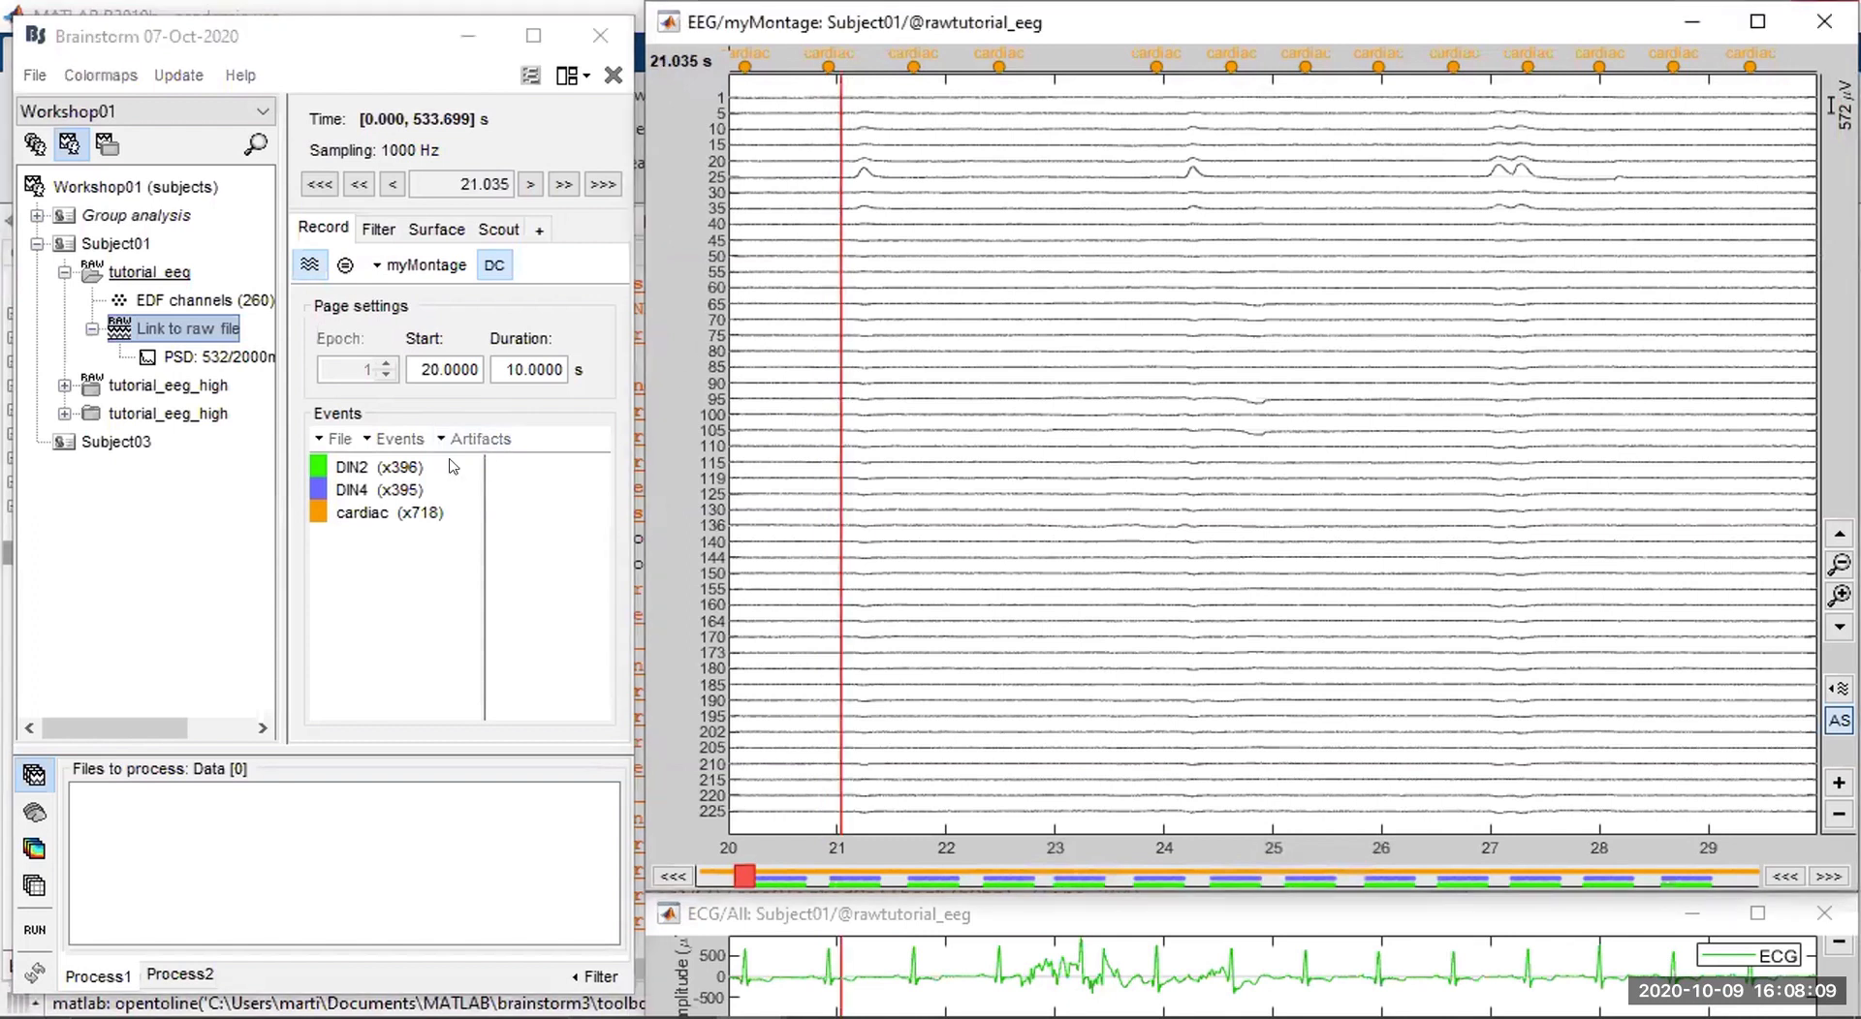
left_click(475, 438)
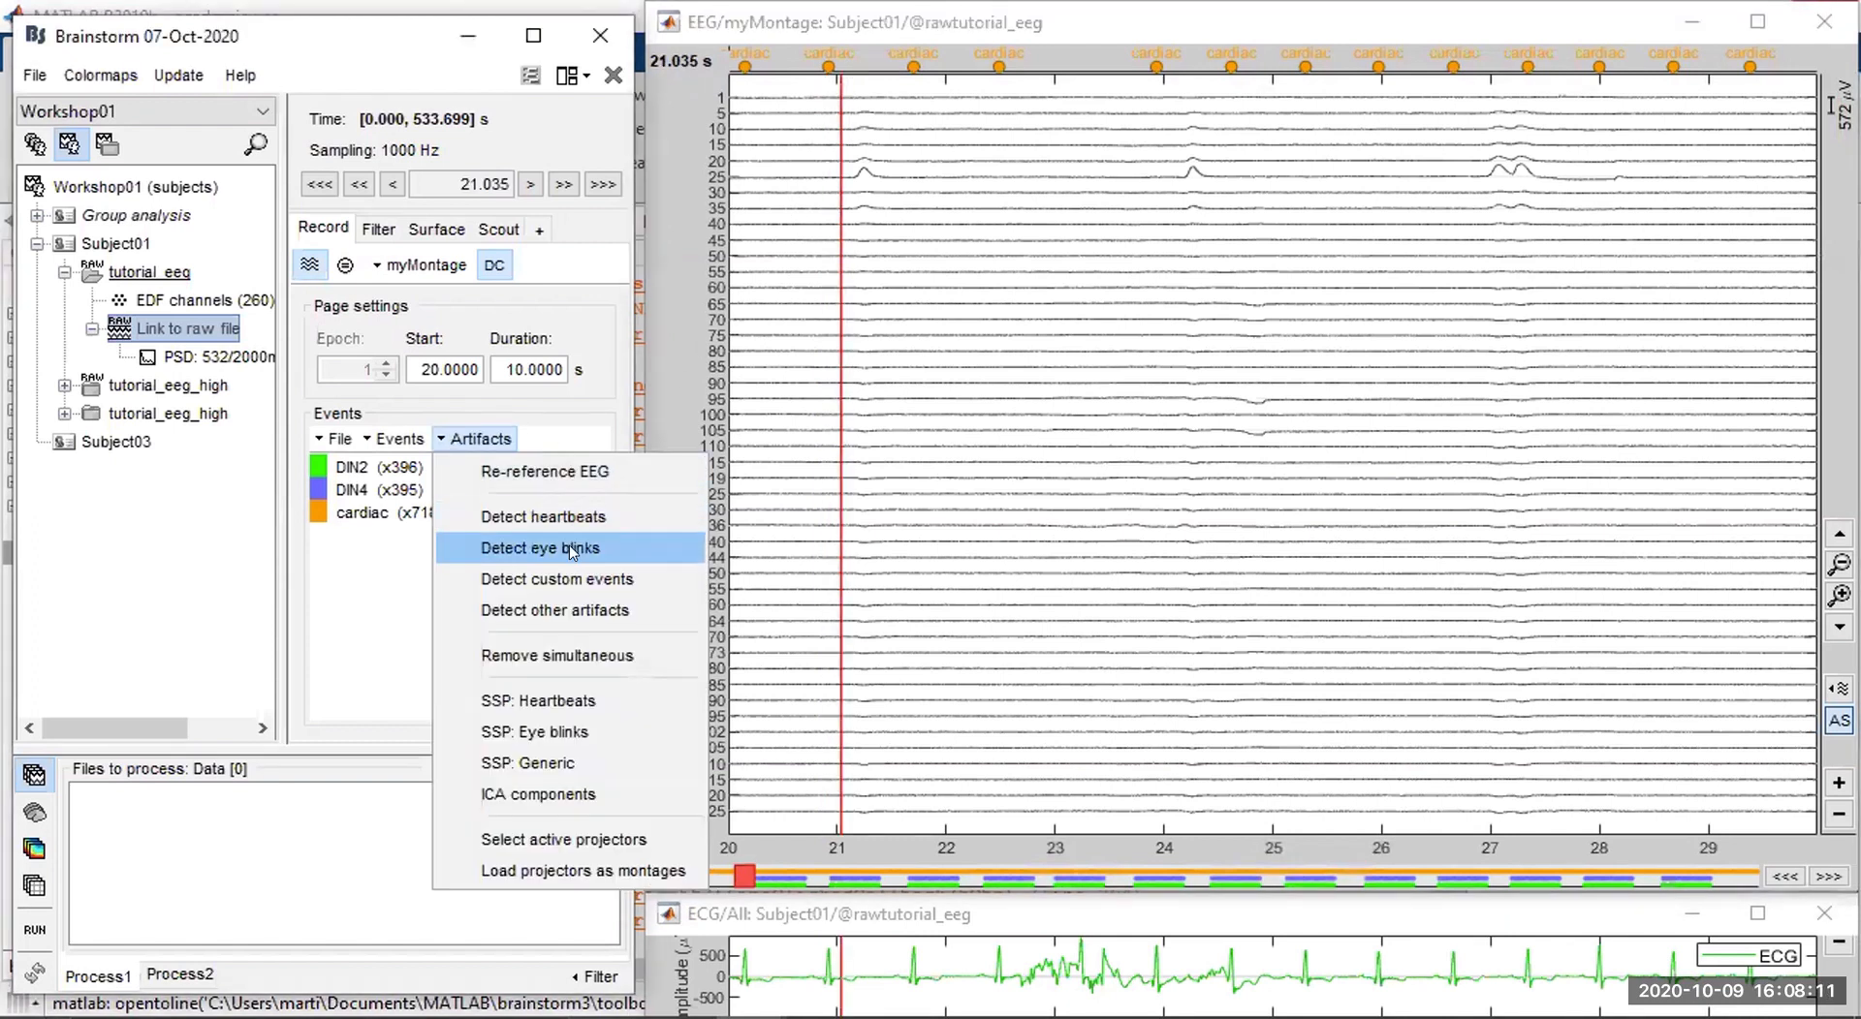
left_click(612, 538)
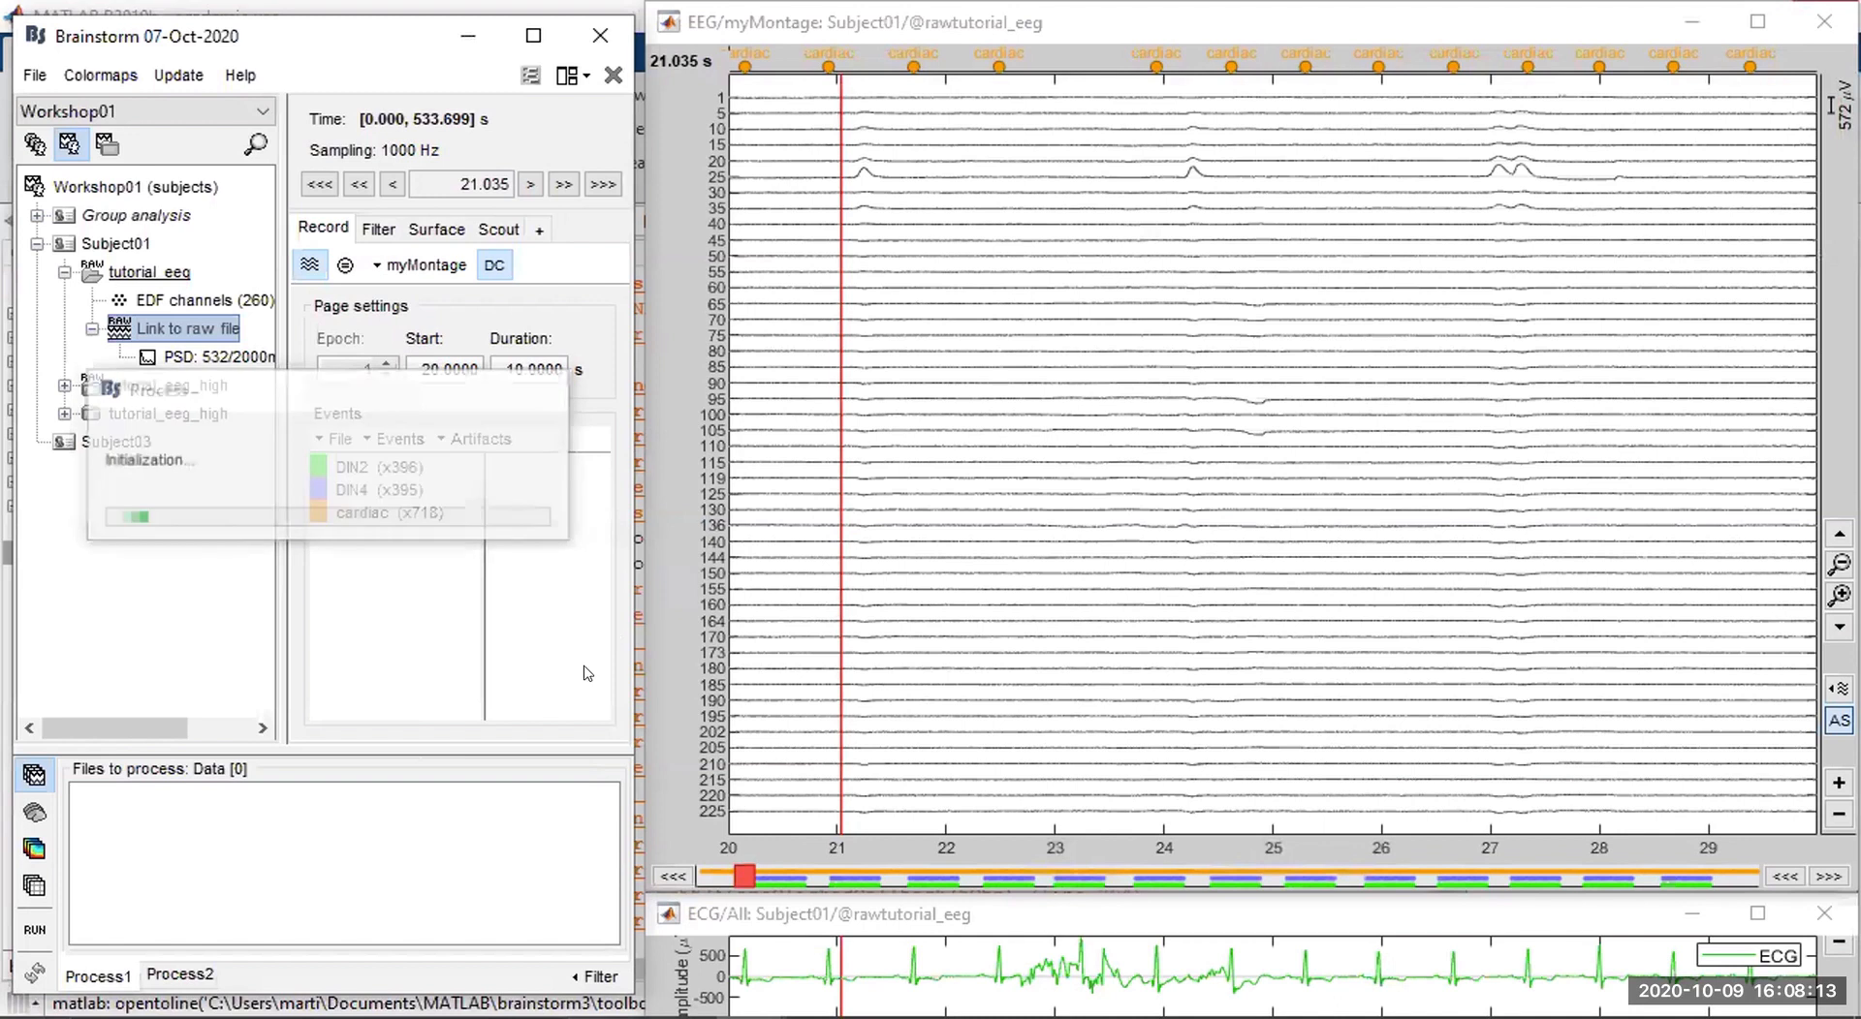
double_click(299, 356)
left_click_drag(260, 359, 223, 358)
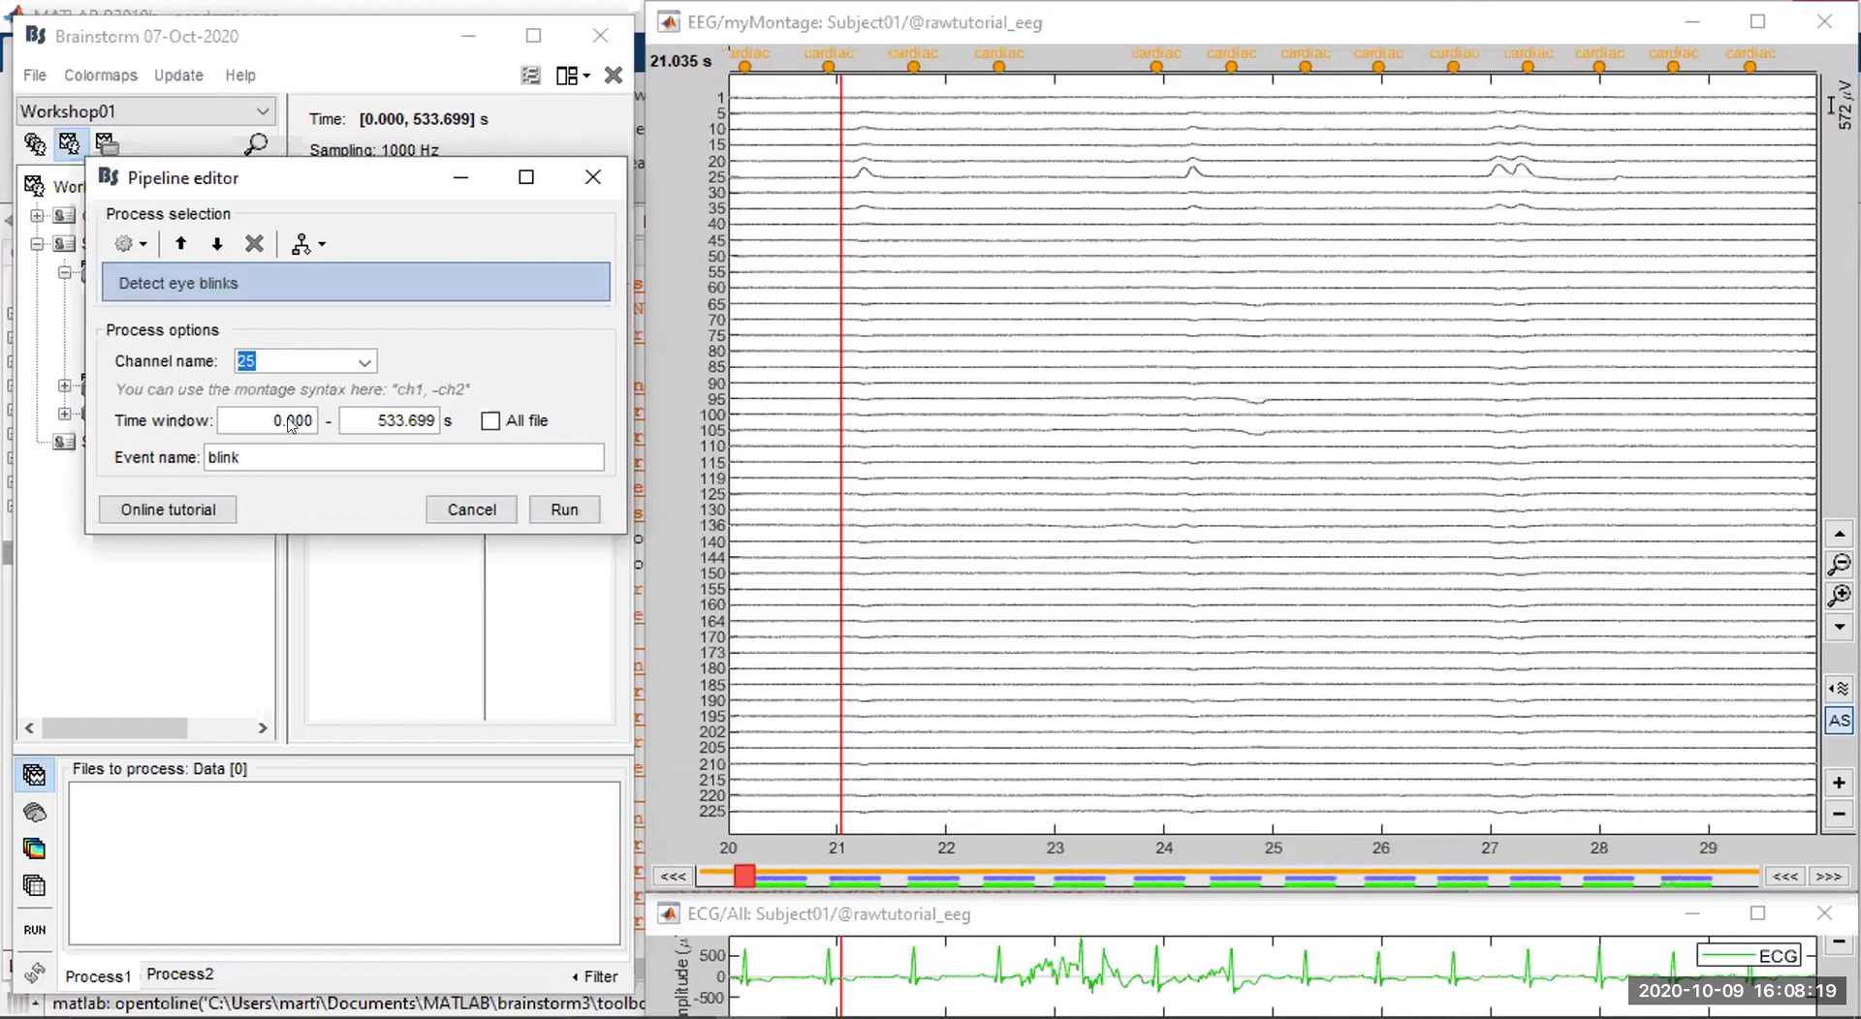
double_click(277, 449)
left_click(550, 509)
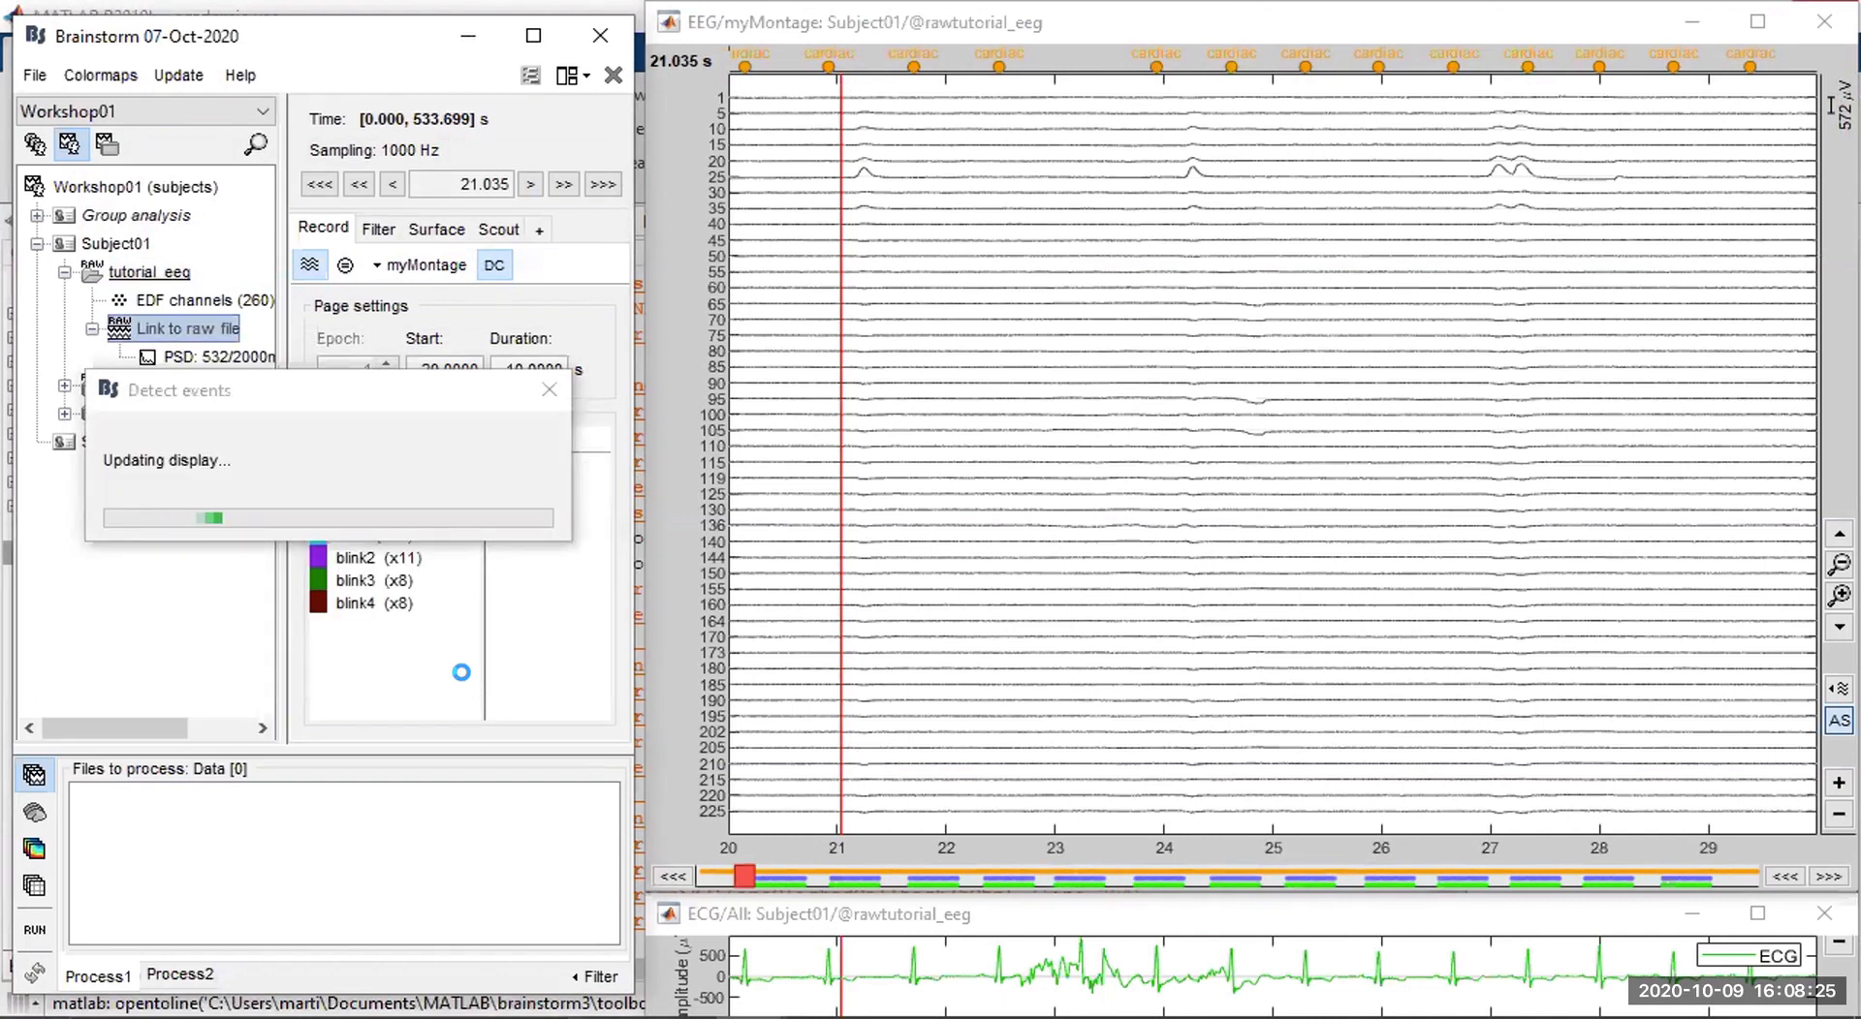
left_click(383, 537)
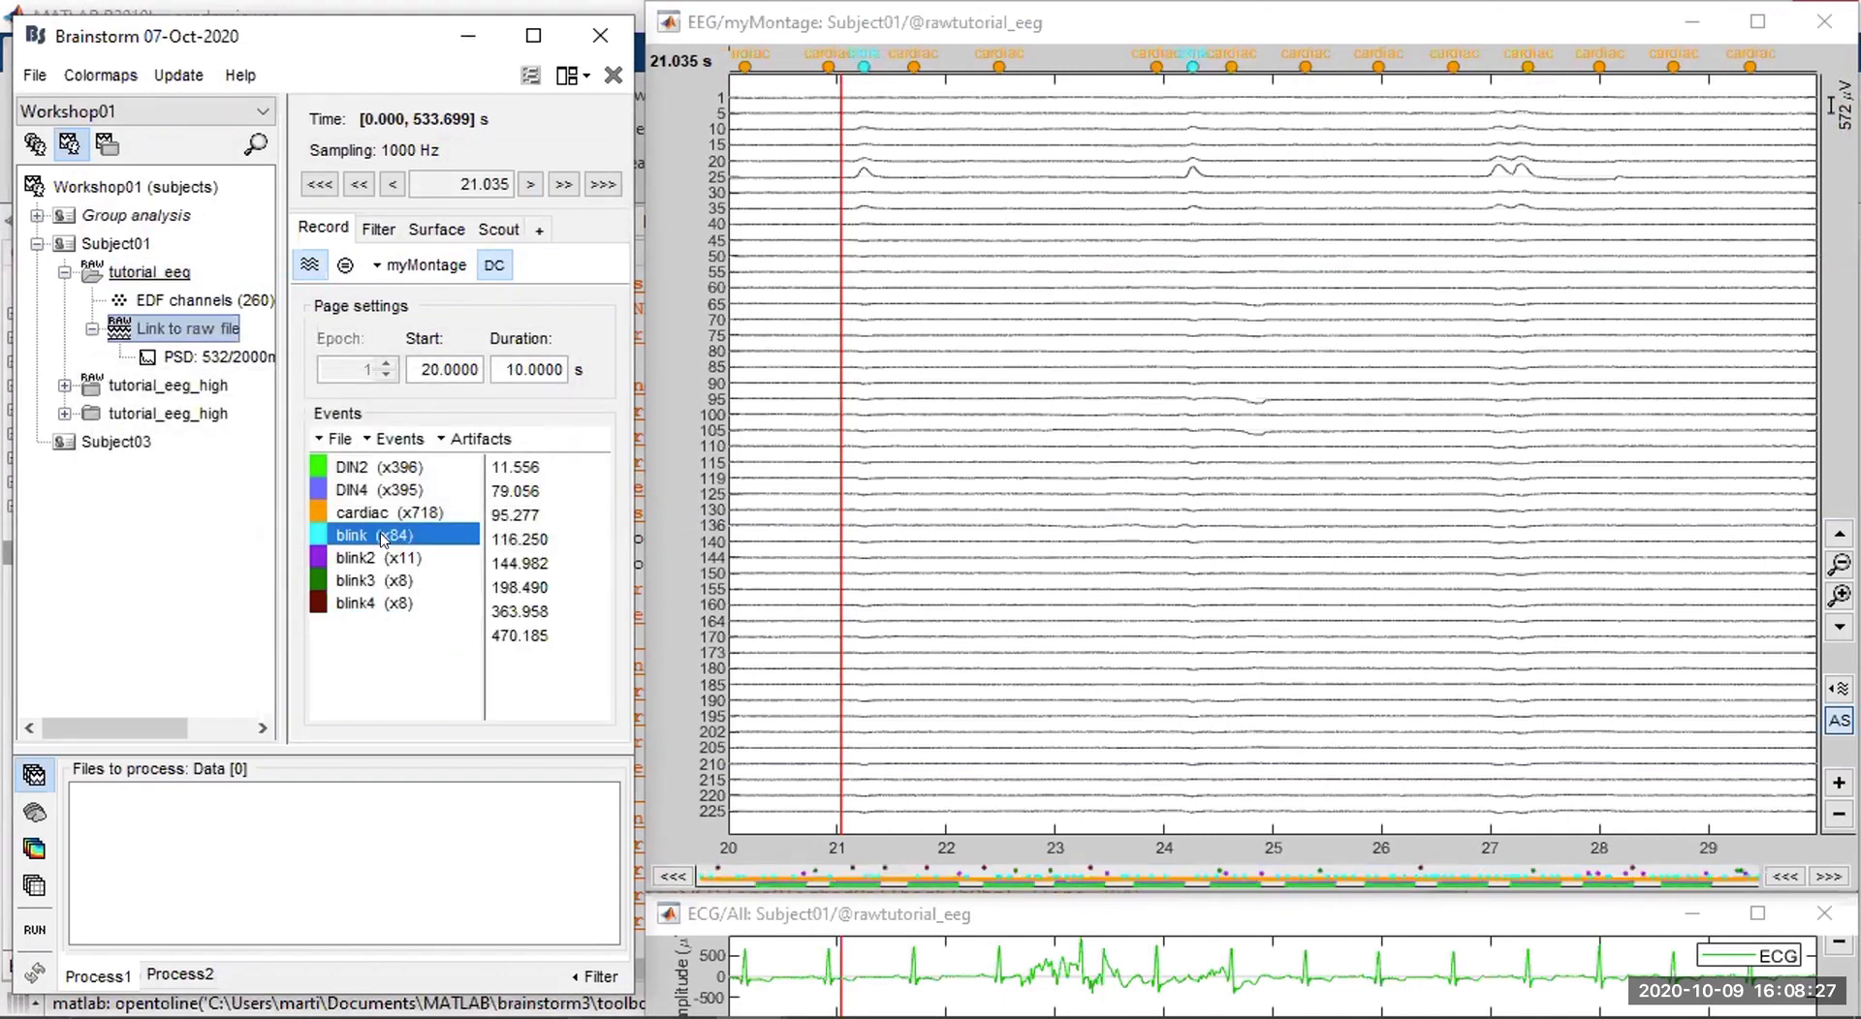
Review the blink event group at its 21.244 s occurrence with enlarged EEG traces, and move the time cursor to about 24.251 s.
key("Down")
key("Down")
key("Down")
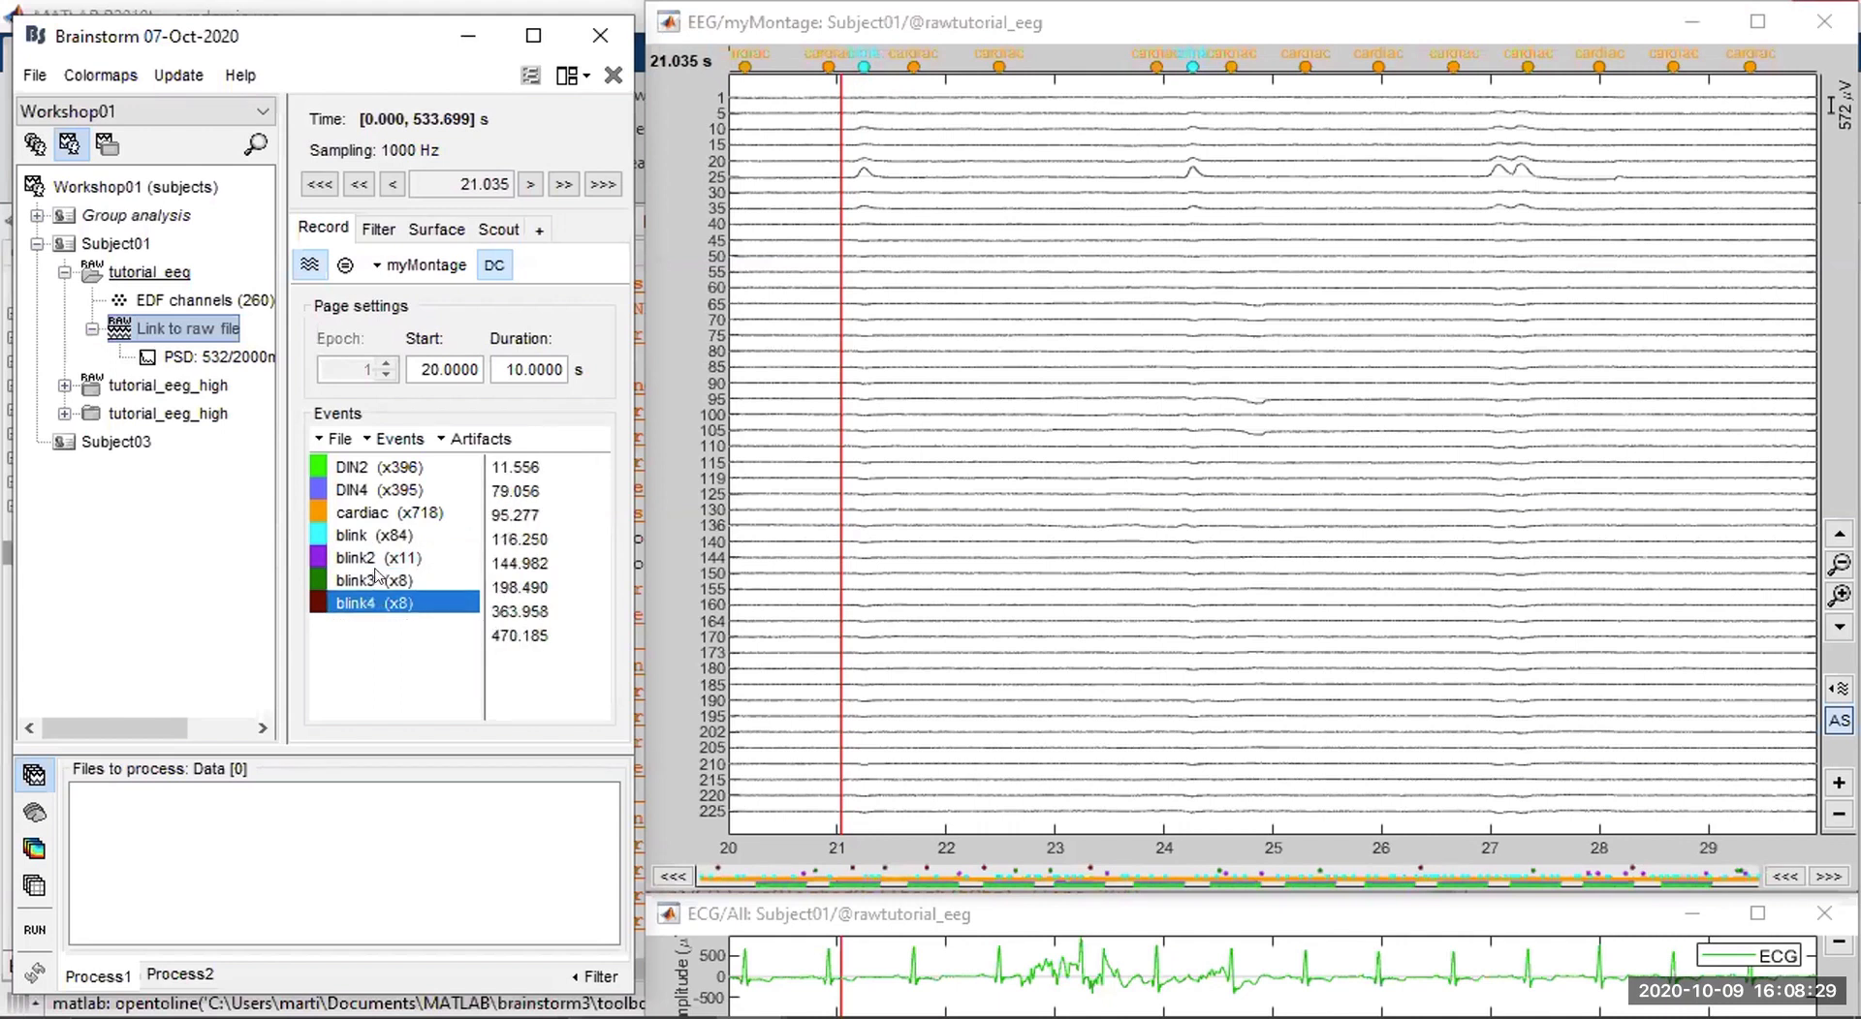
left_click(381, 537)
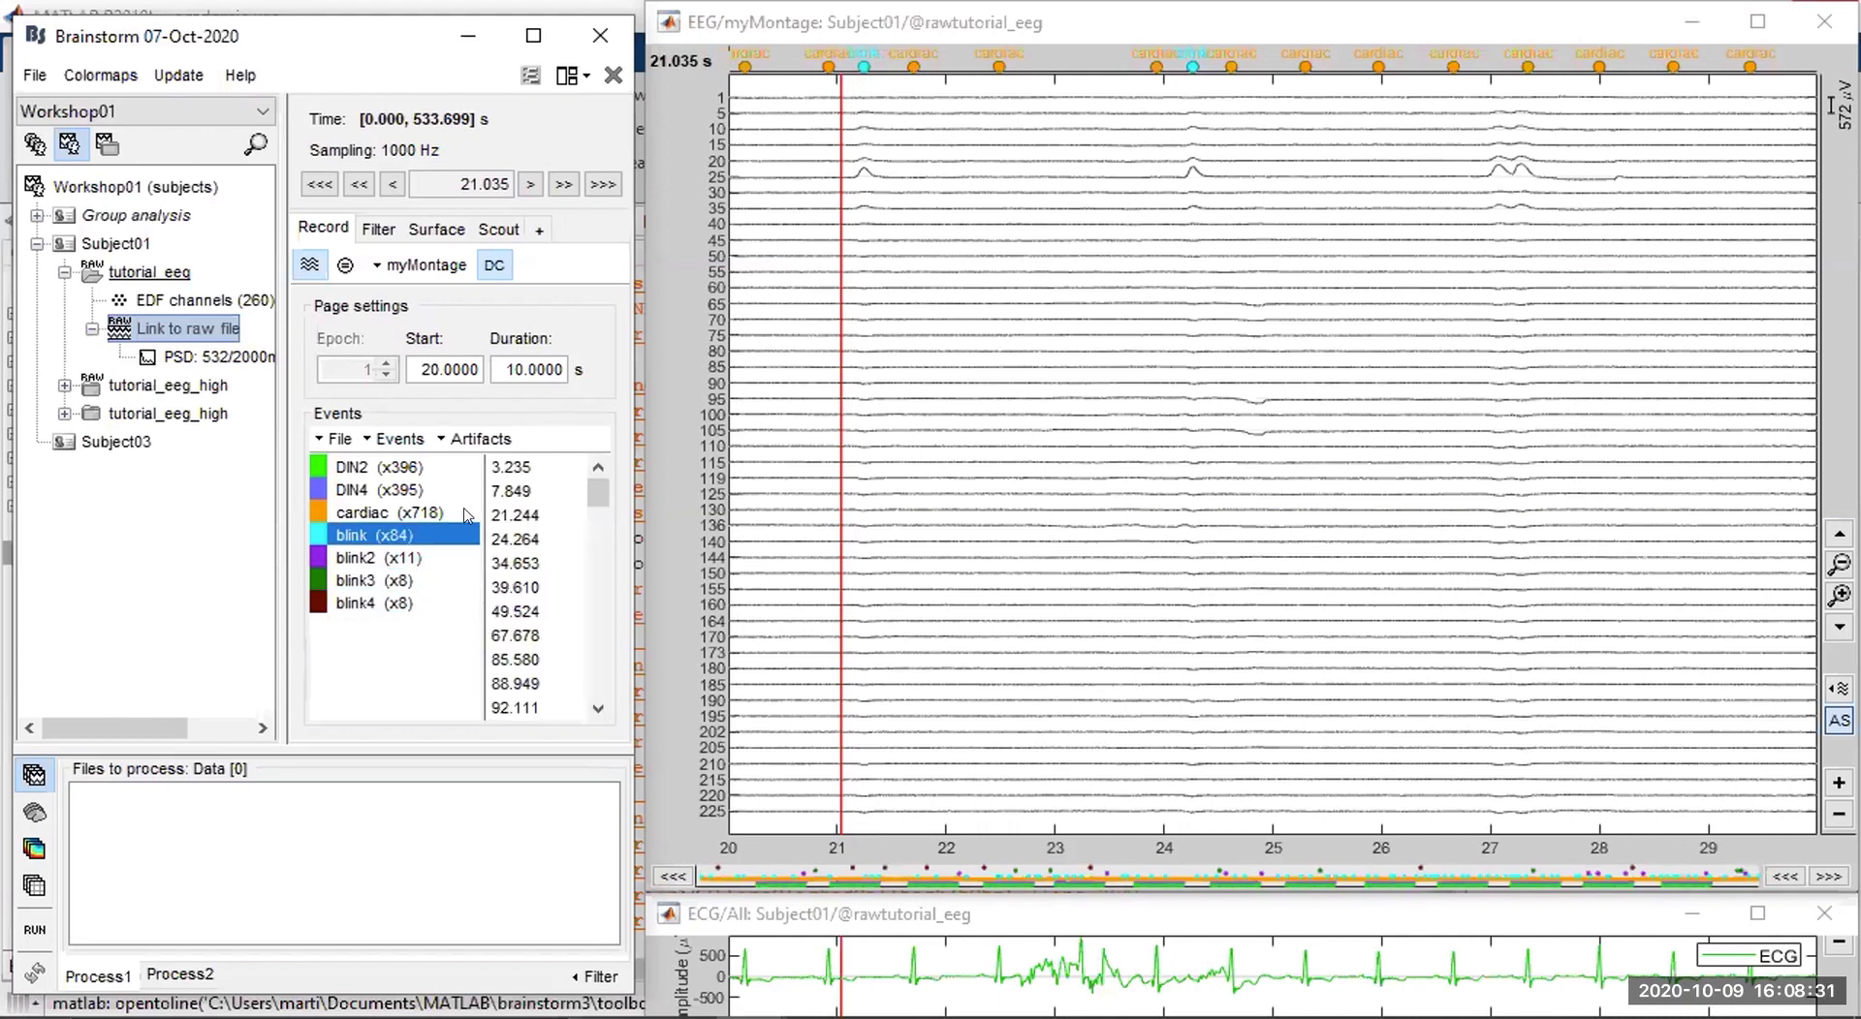
left_click(518, 515)
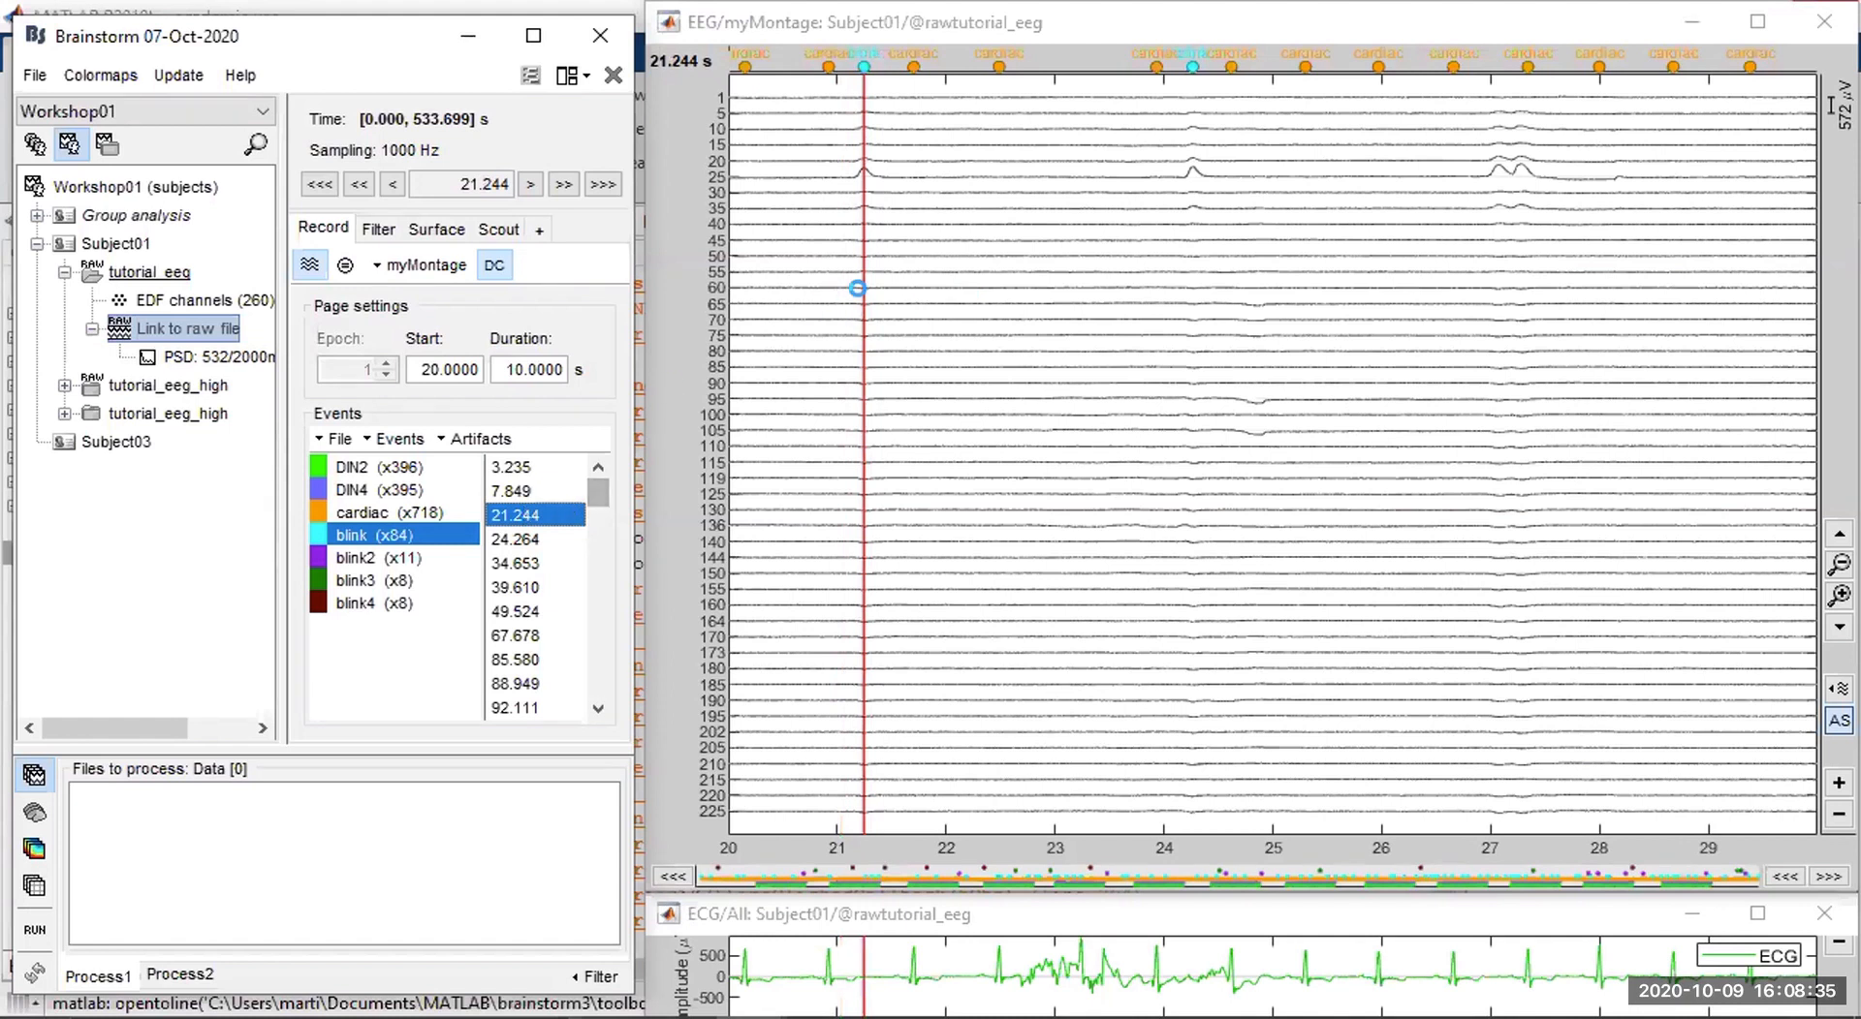
scroll(857, 288, "up", 5)
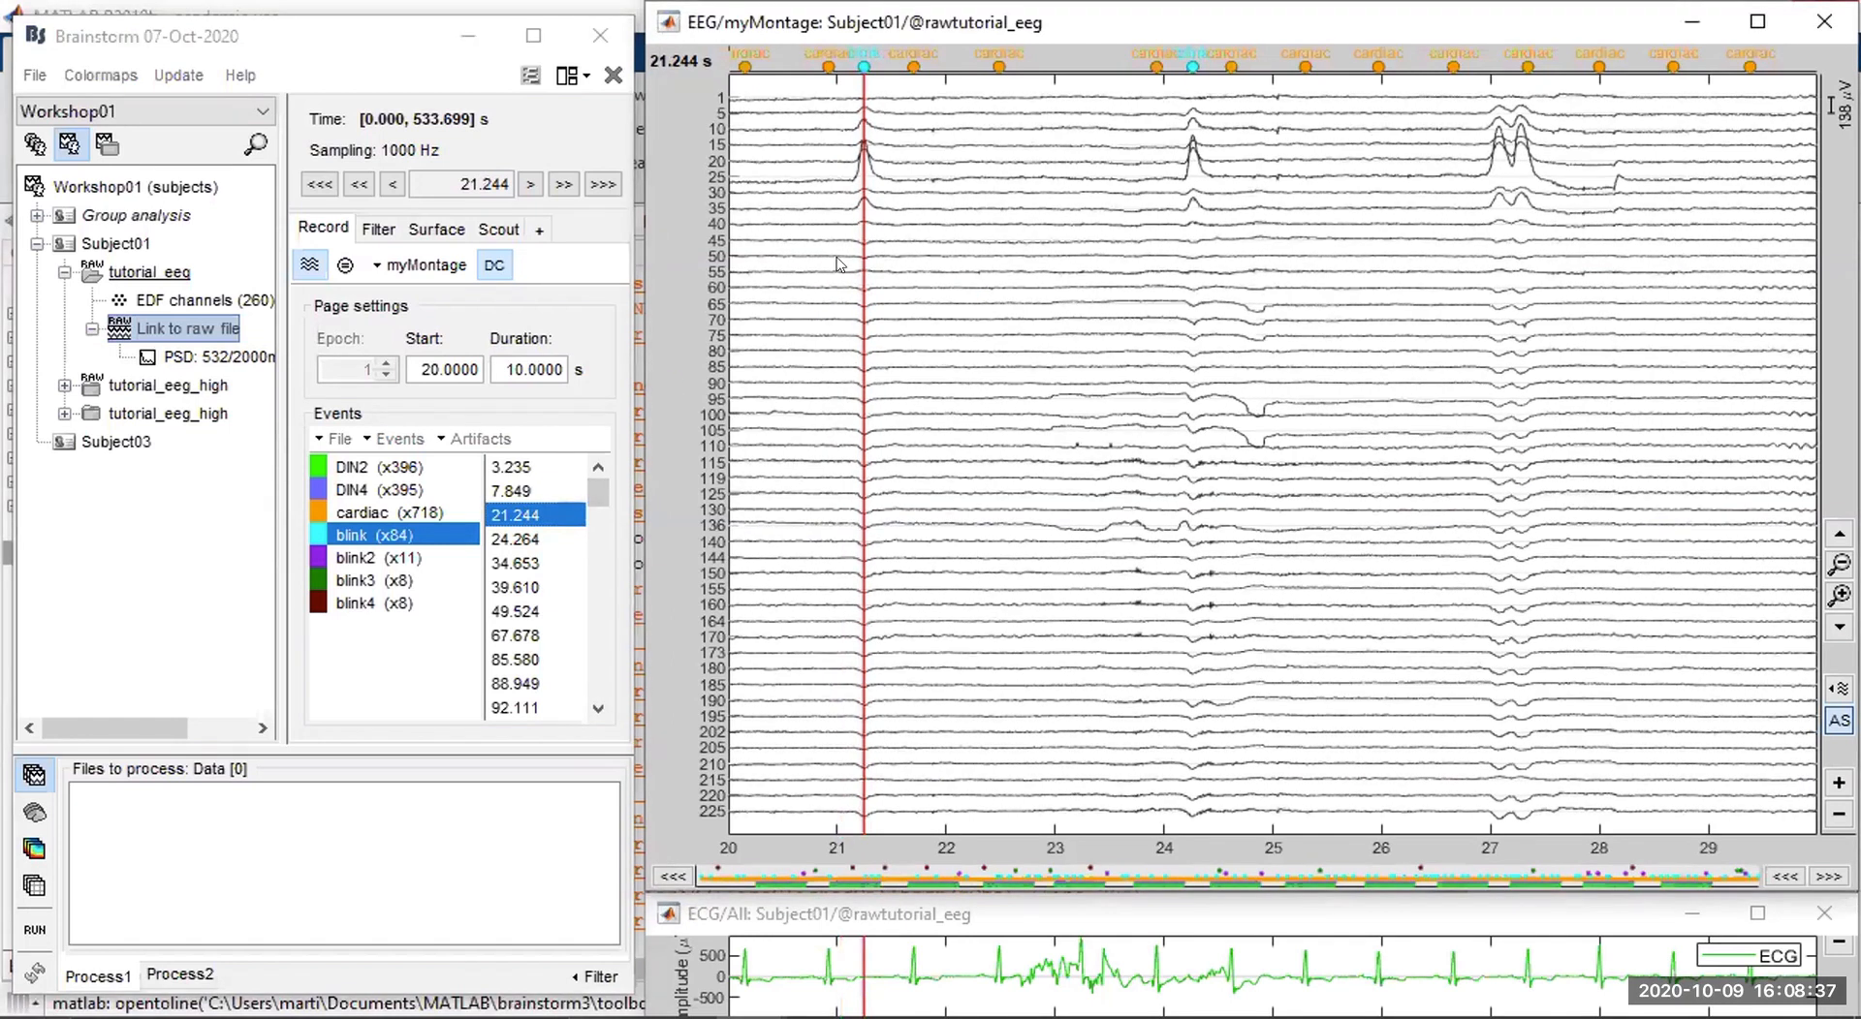
scroll(838, 288, "up", 1)
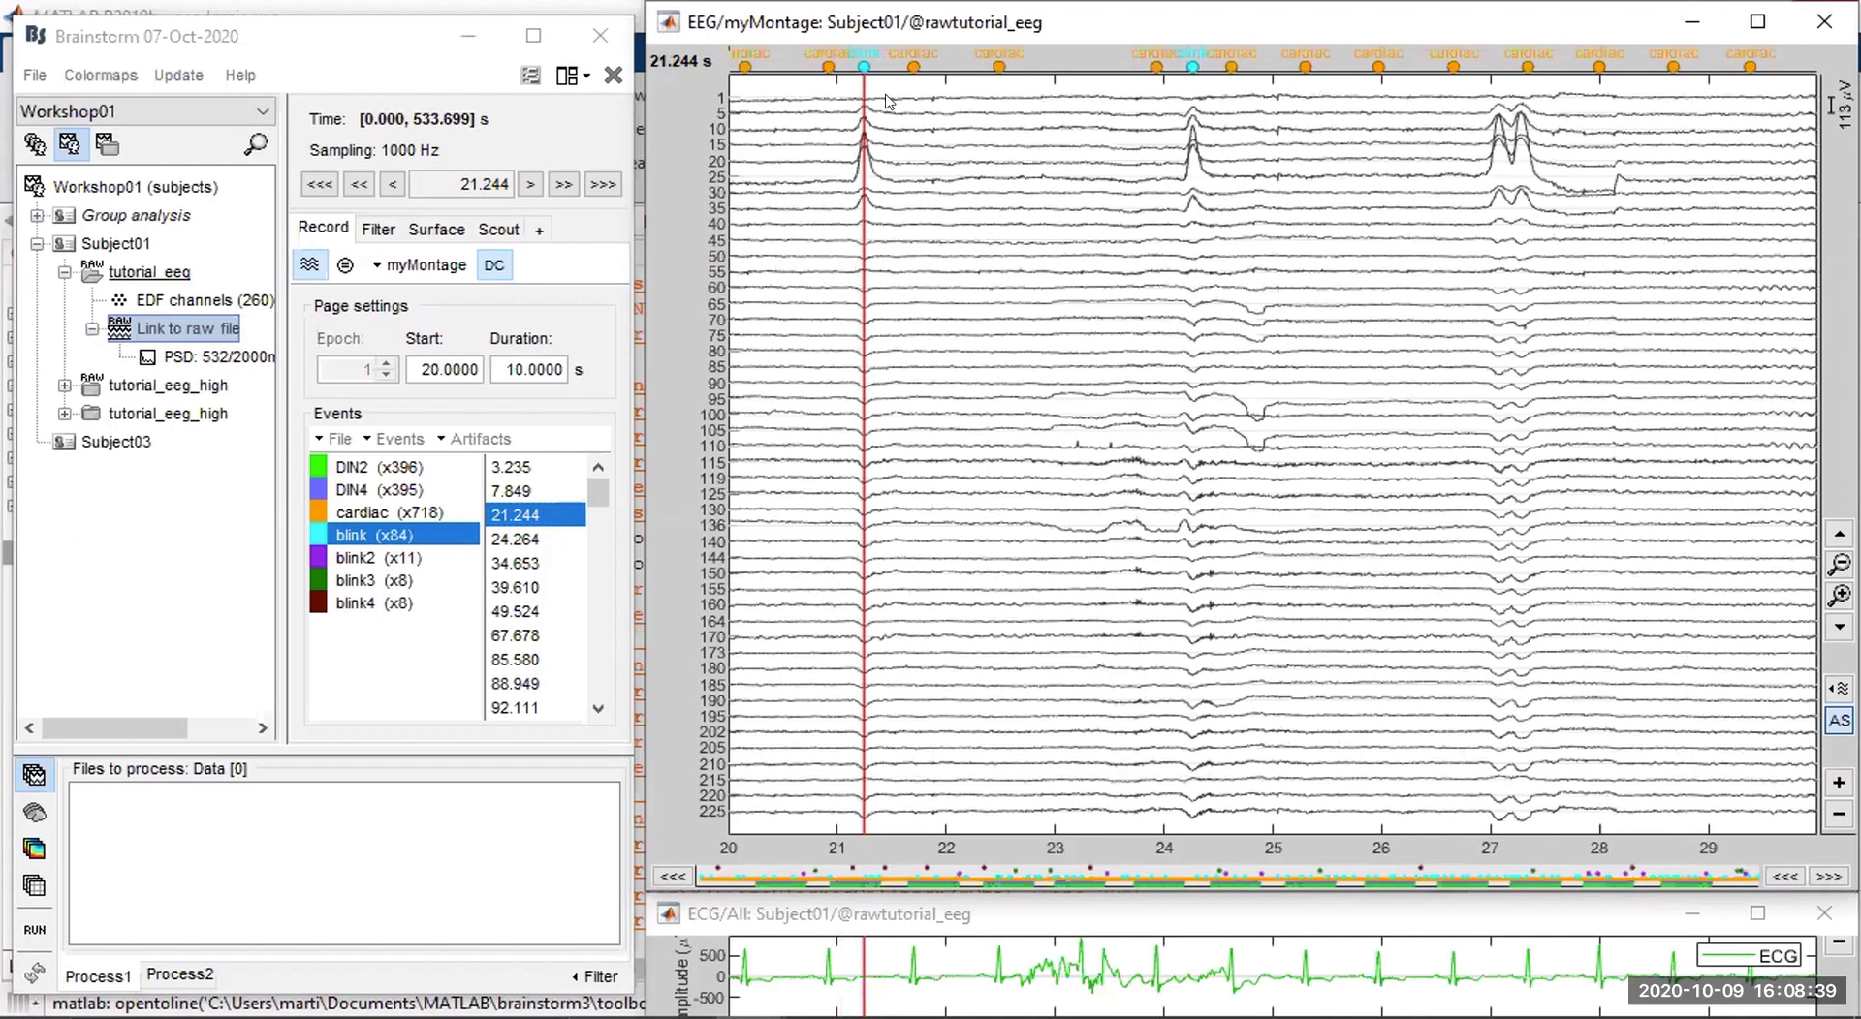
left_click(1191, 84)
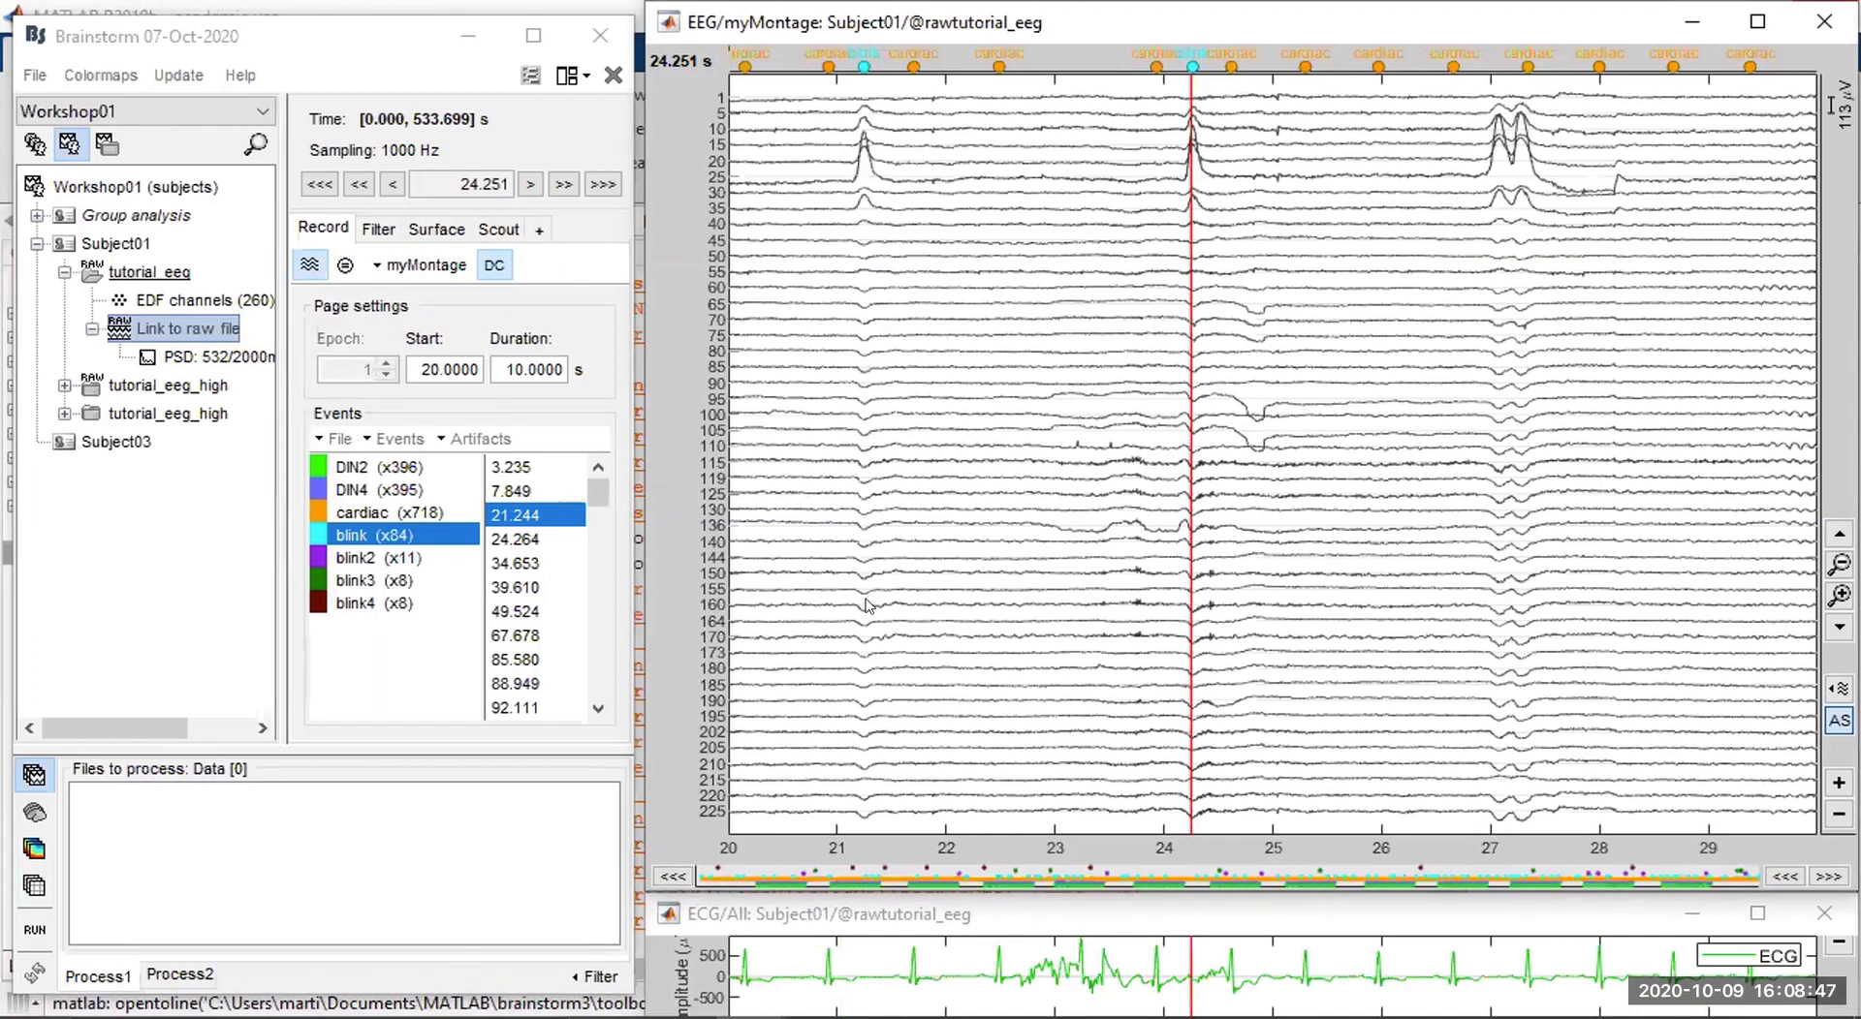
Close the ECG figure and go through the blink events at 24.264, 34.653 and 39.610 s.
left_click(1823, 912)
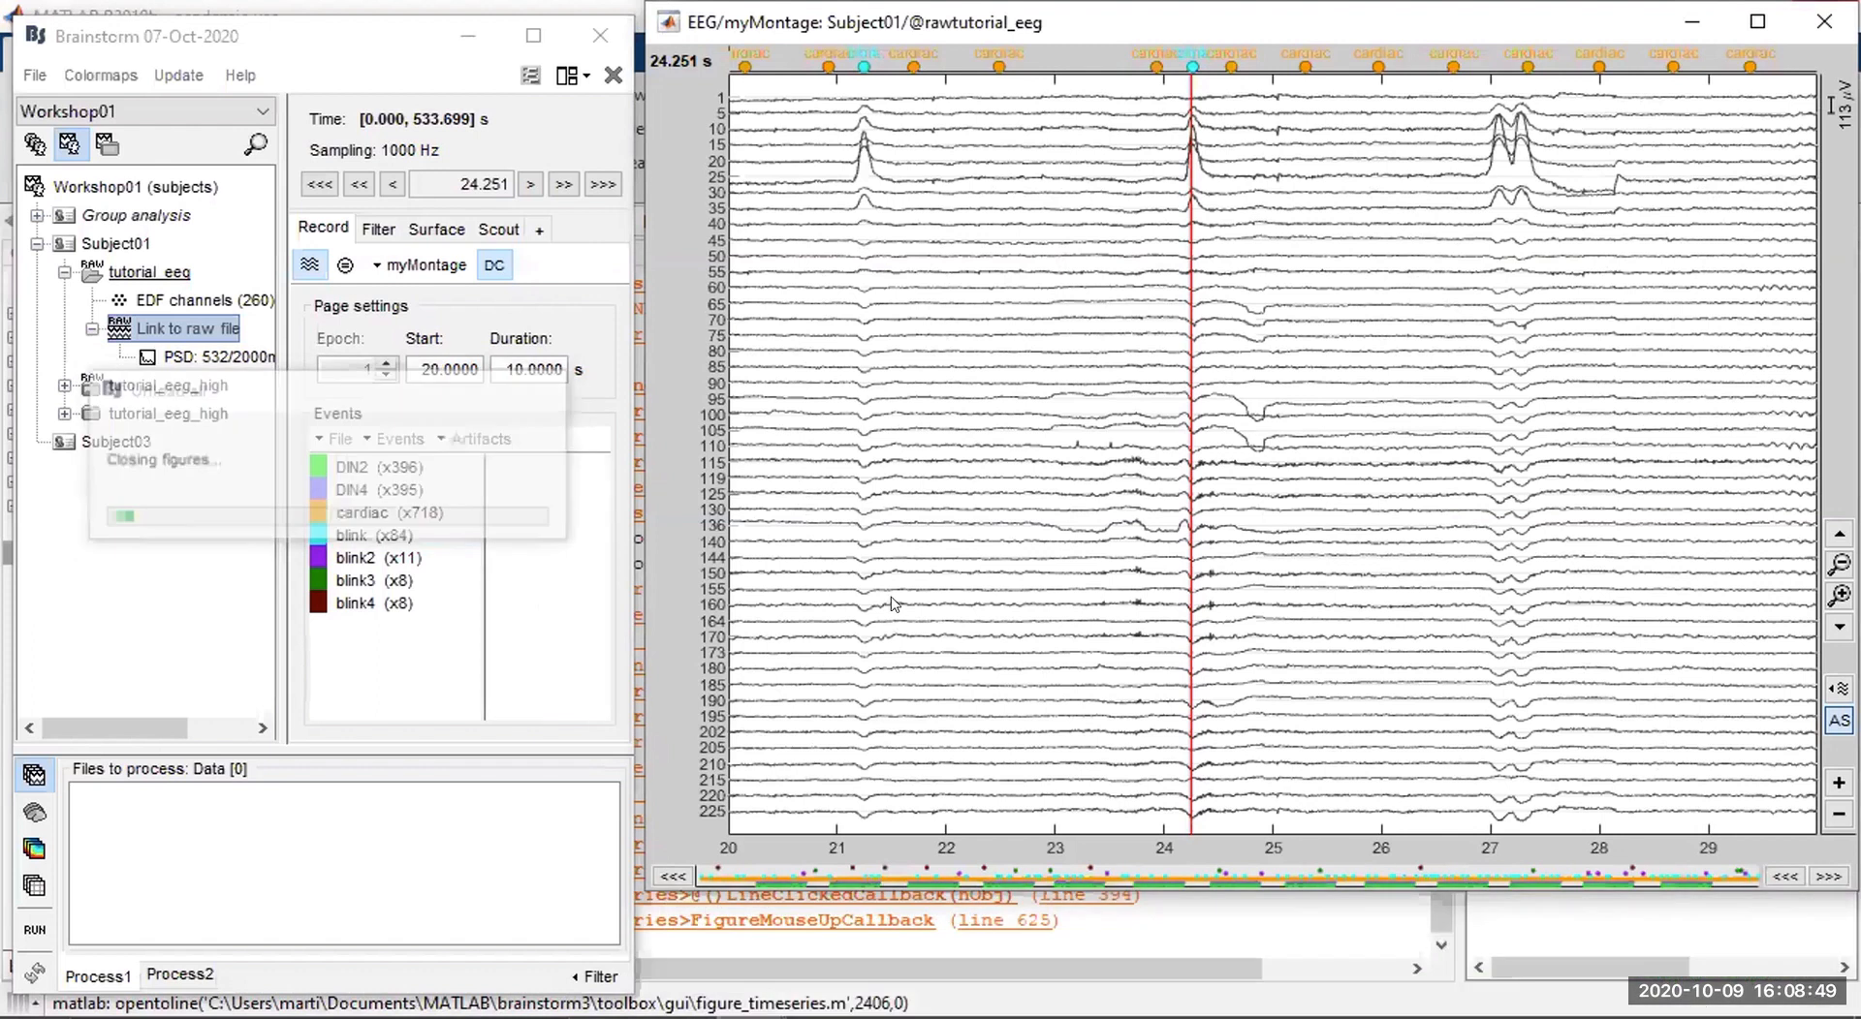
left_click(386, 540)
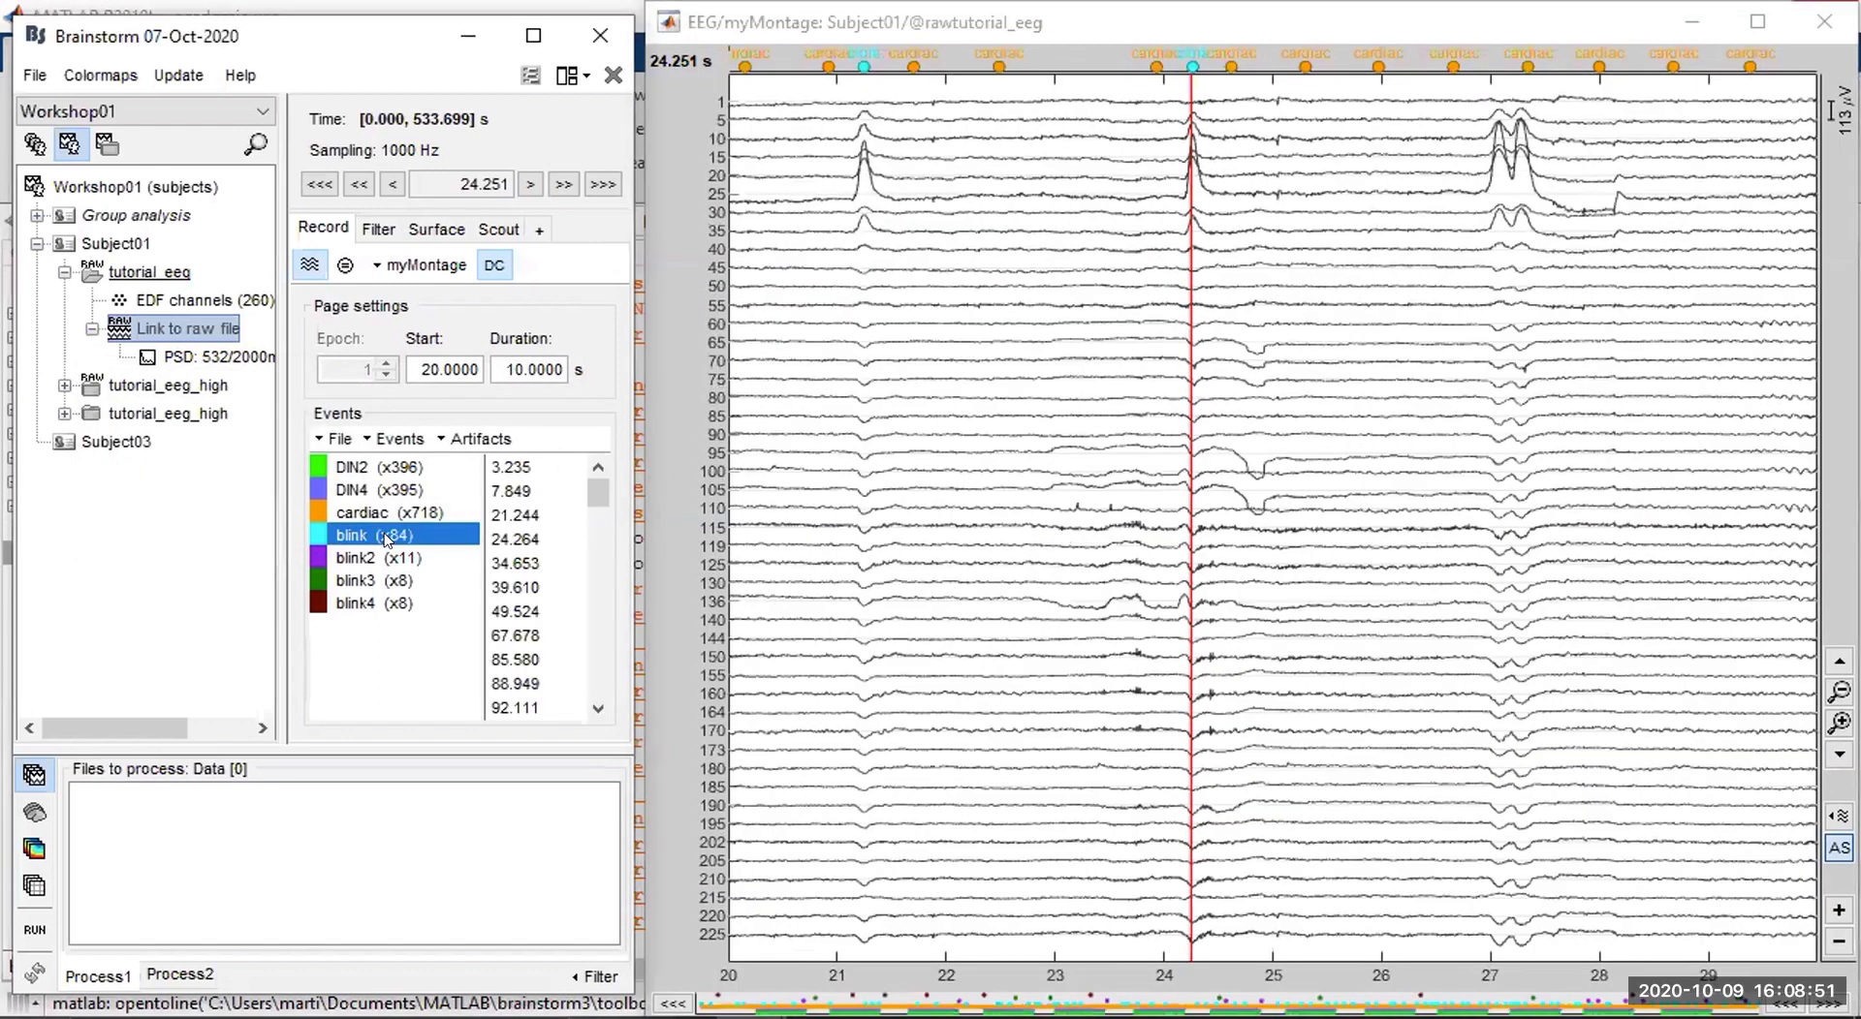
left_click(519, 540)
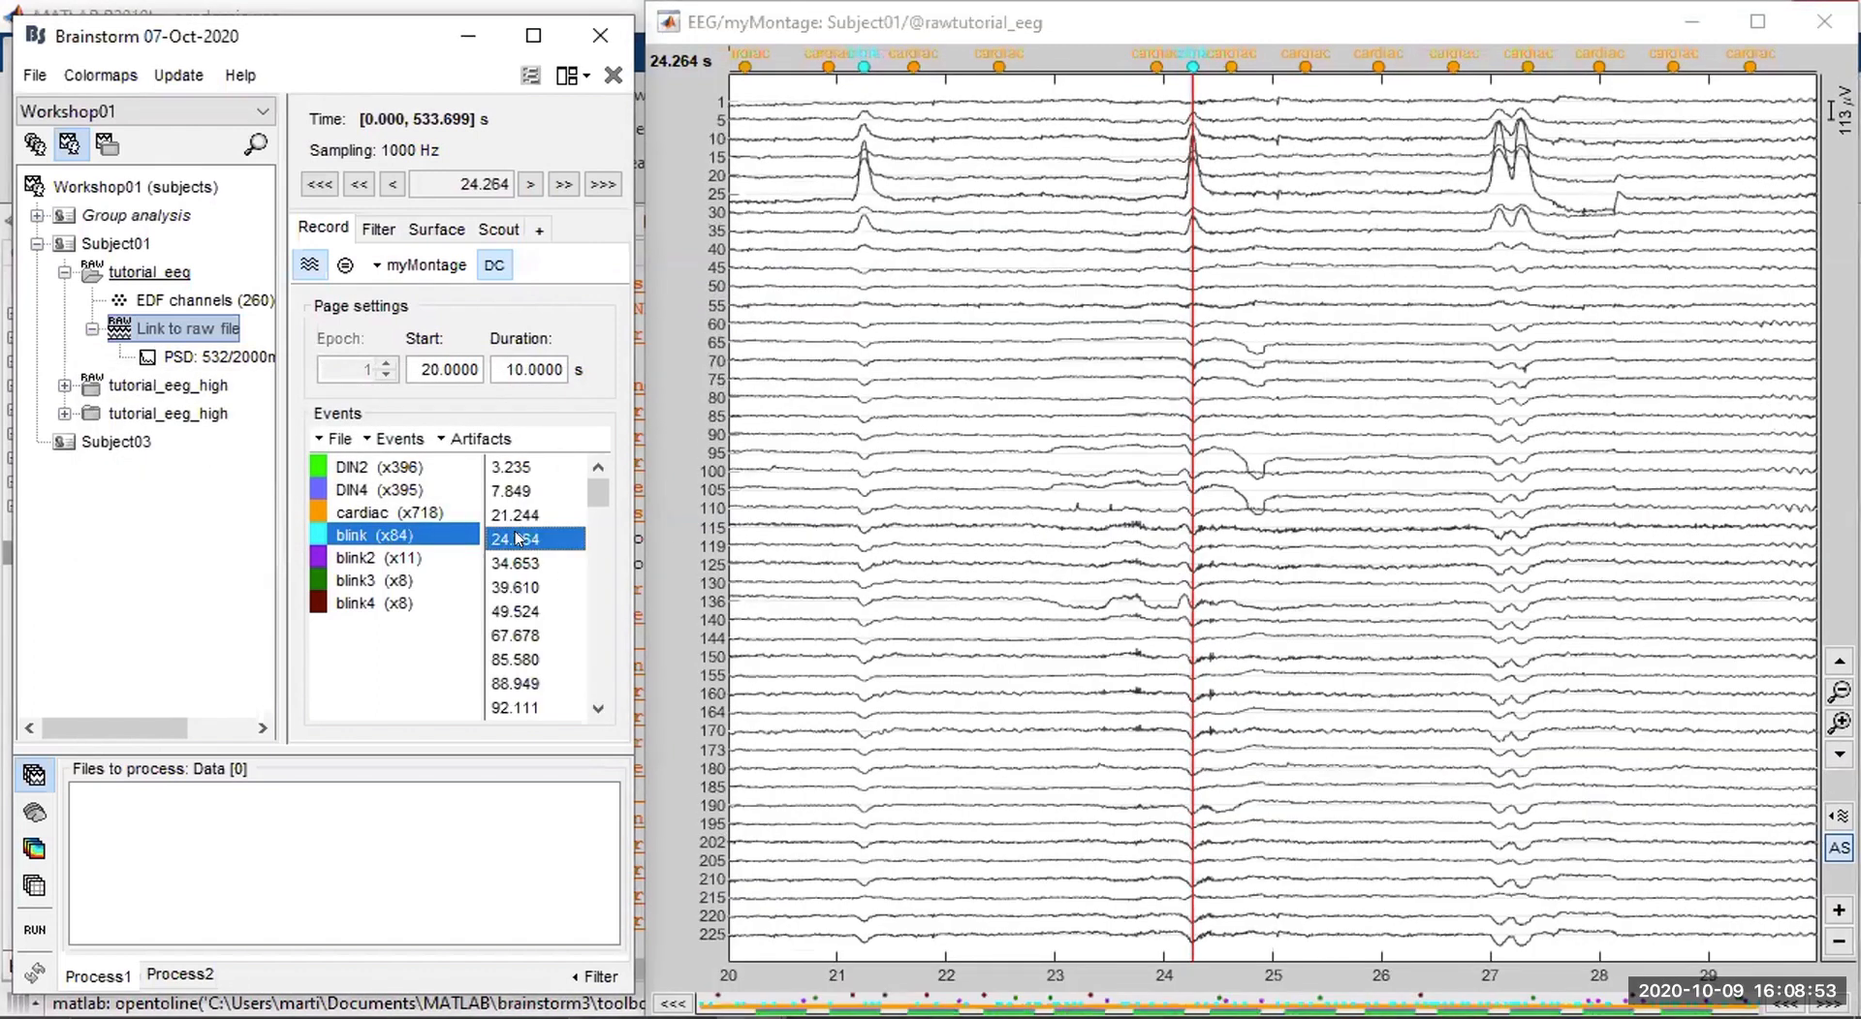
left_click(509, 563)
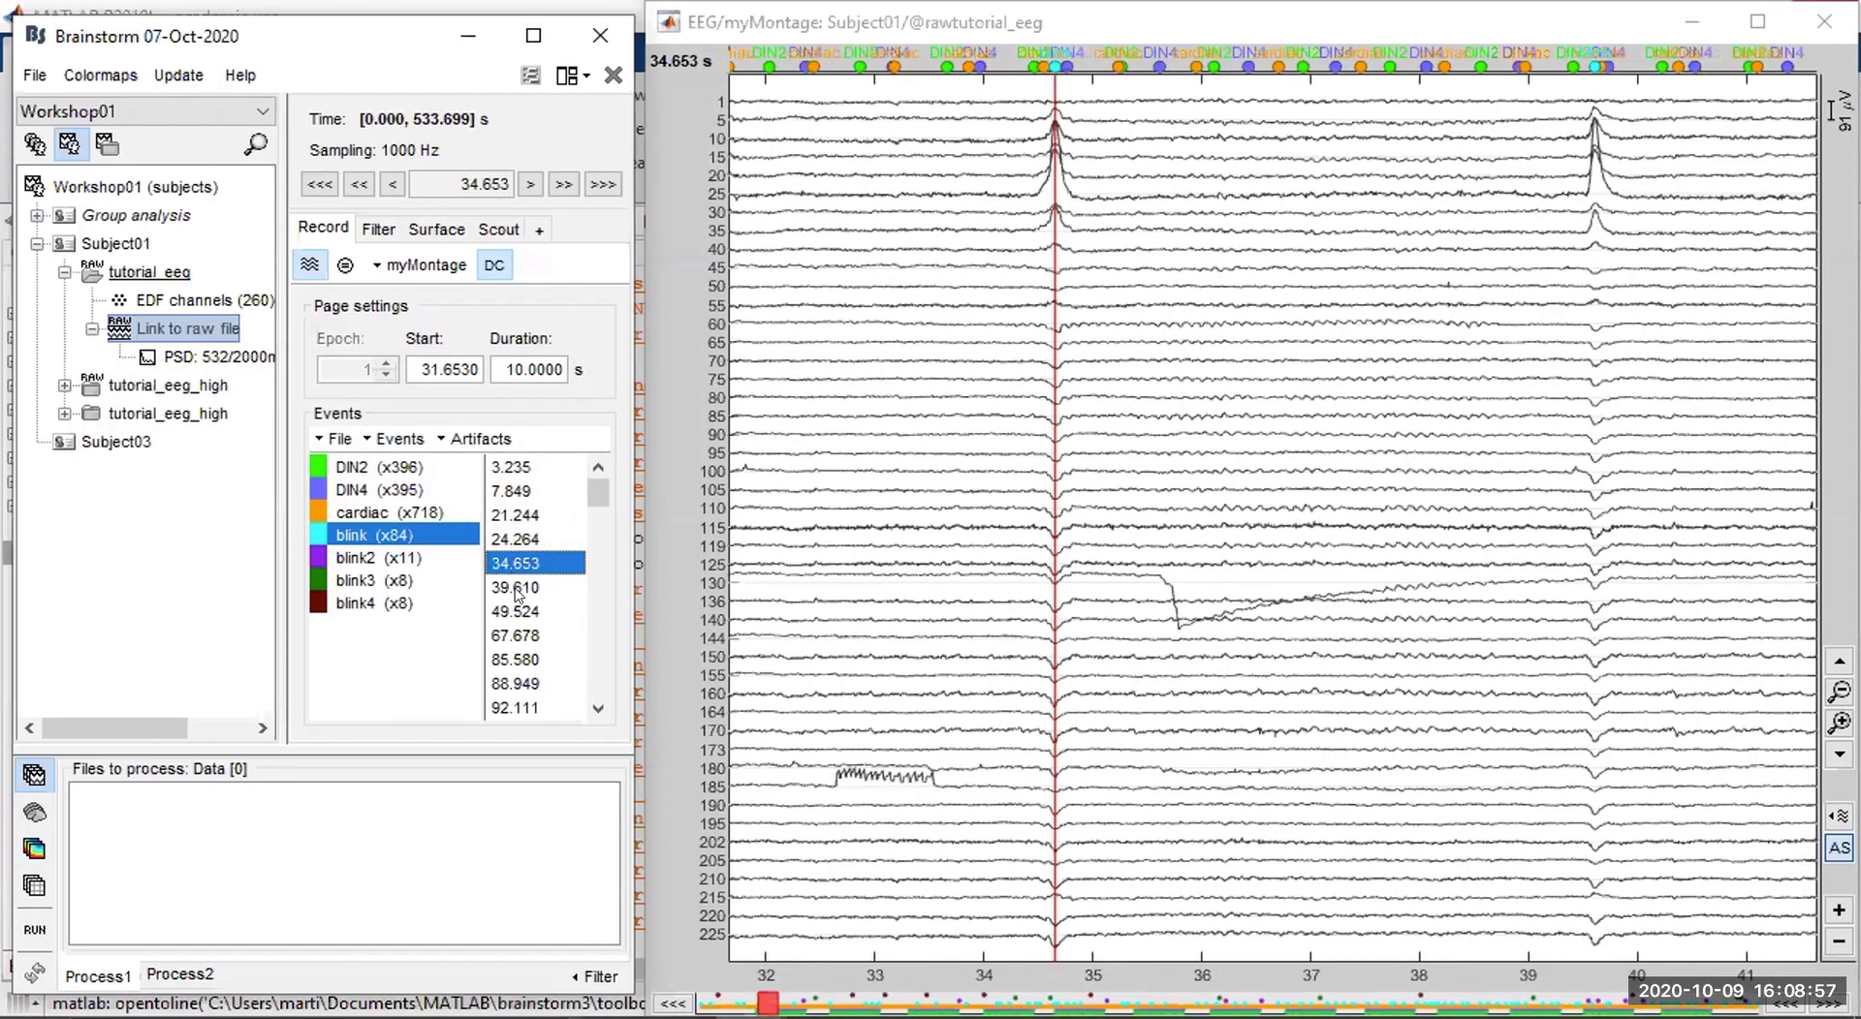
left_click(514, 591)
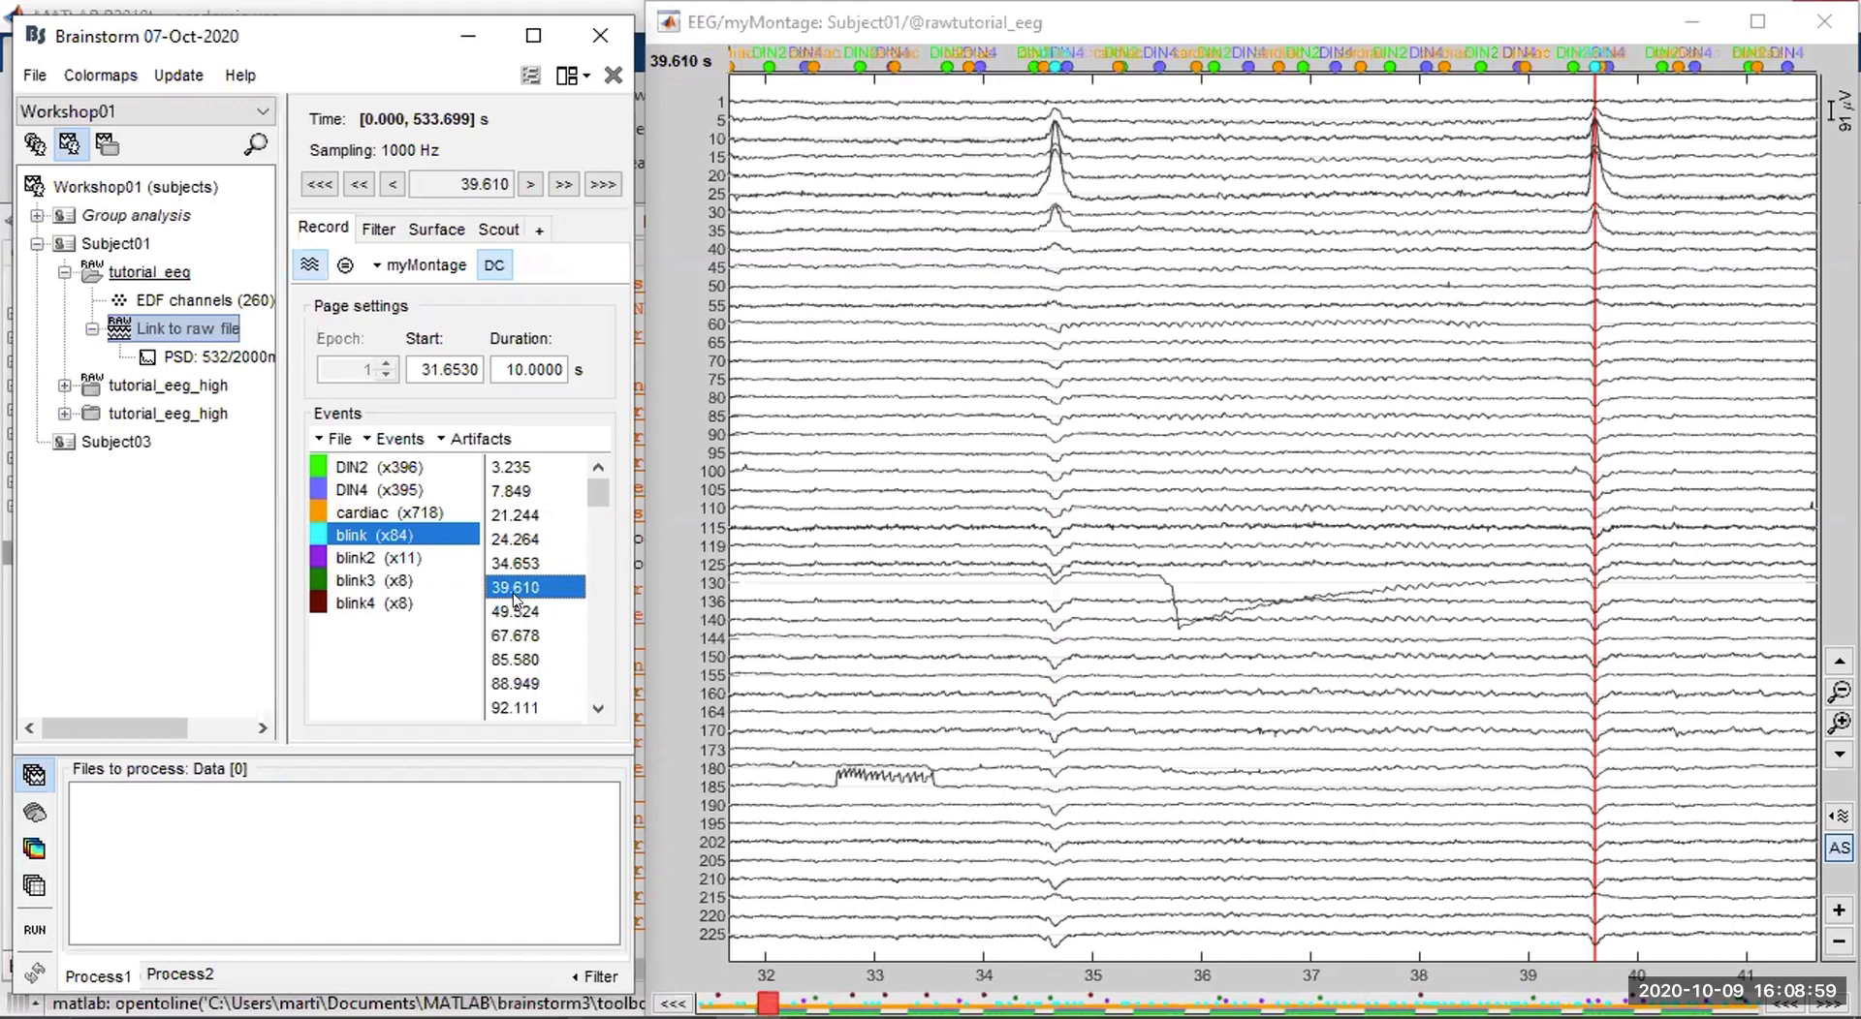
Go to the blink2 event at 54.514 s and select the EEG span of its prolonged deflection, about 440 ms long.
left_click(378, 564)
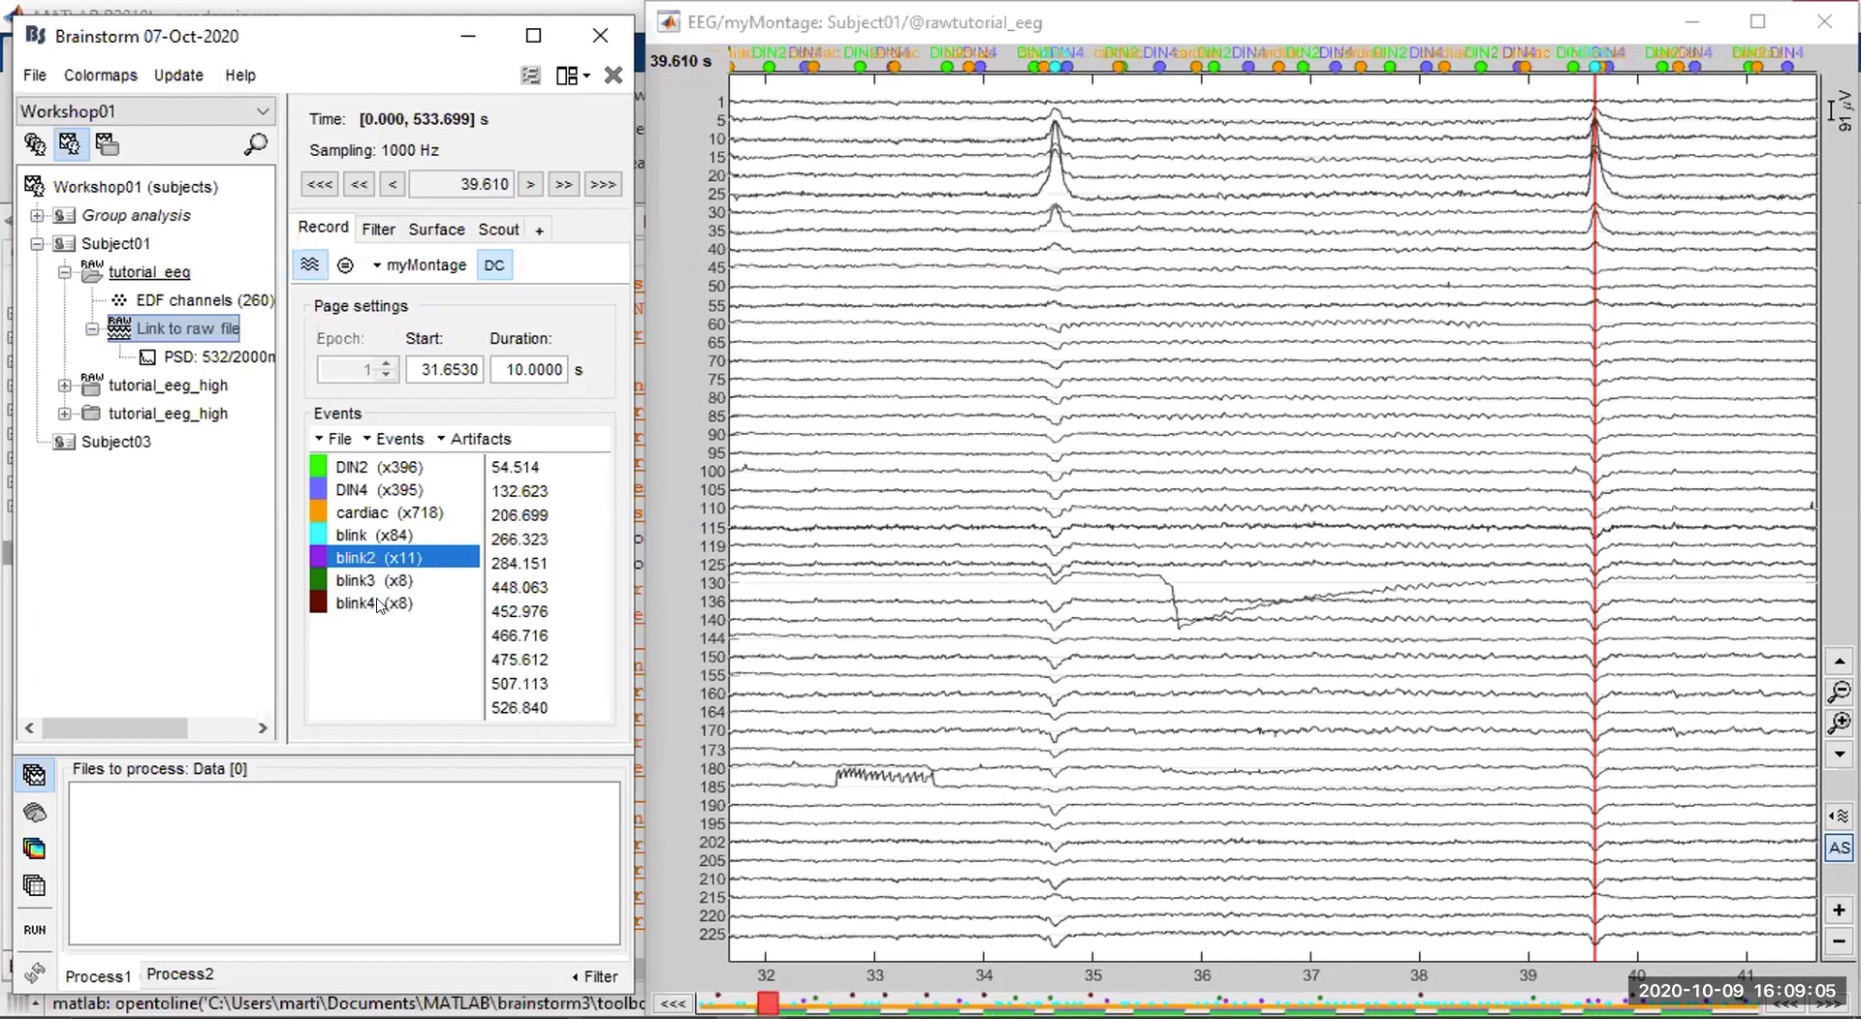
left_click(512, 467)
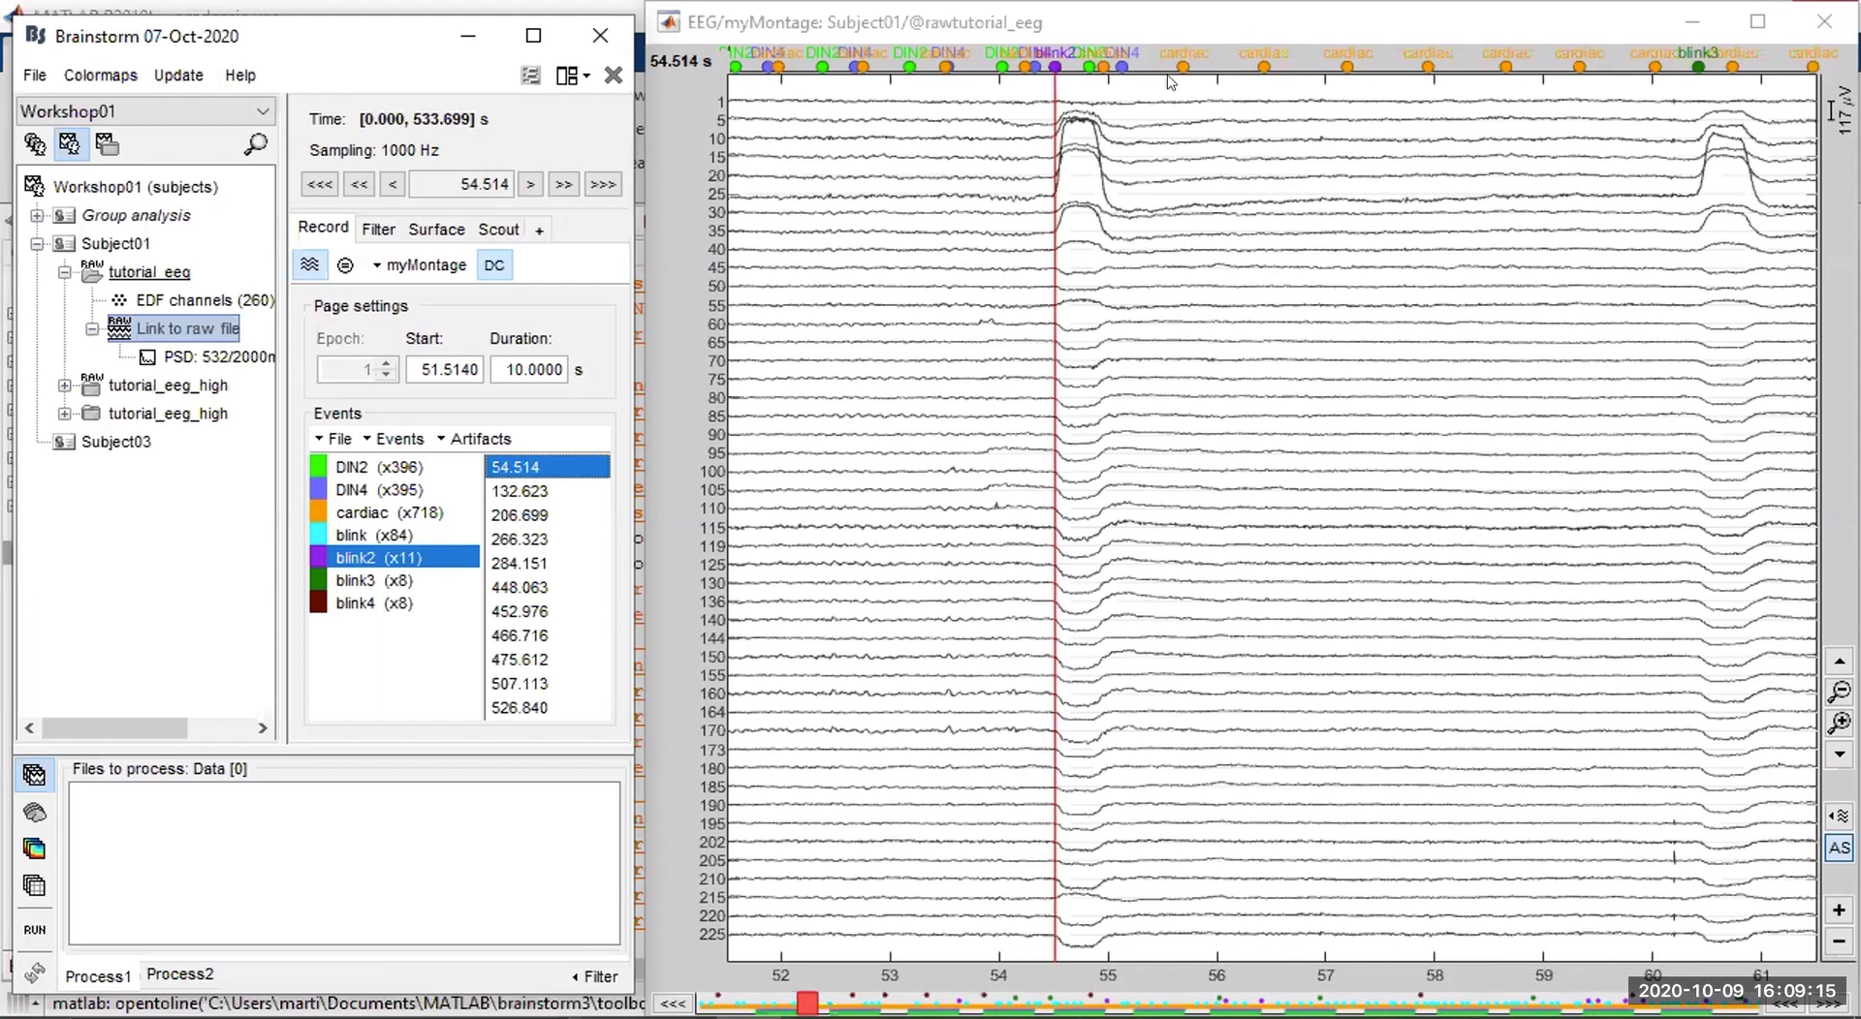
left_click_drag(1058, 82, 1102, 80)
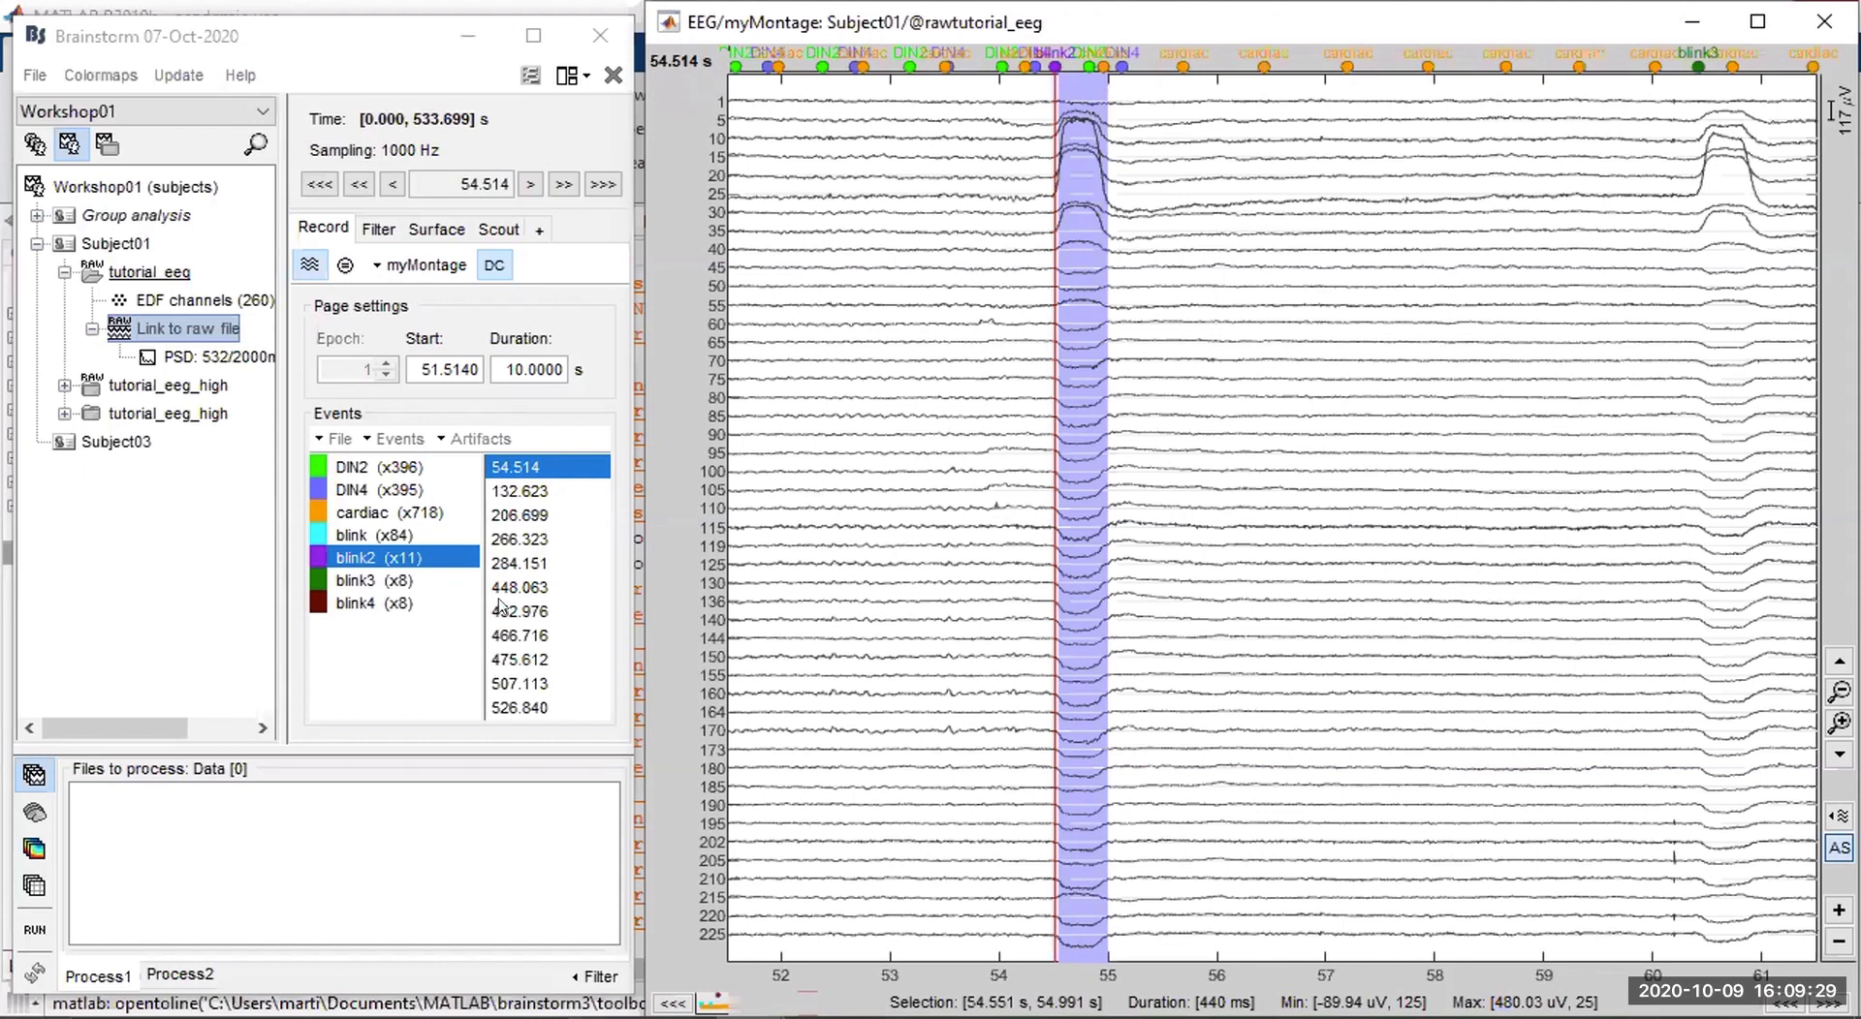
left_click(357, 535, "ctrl")
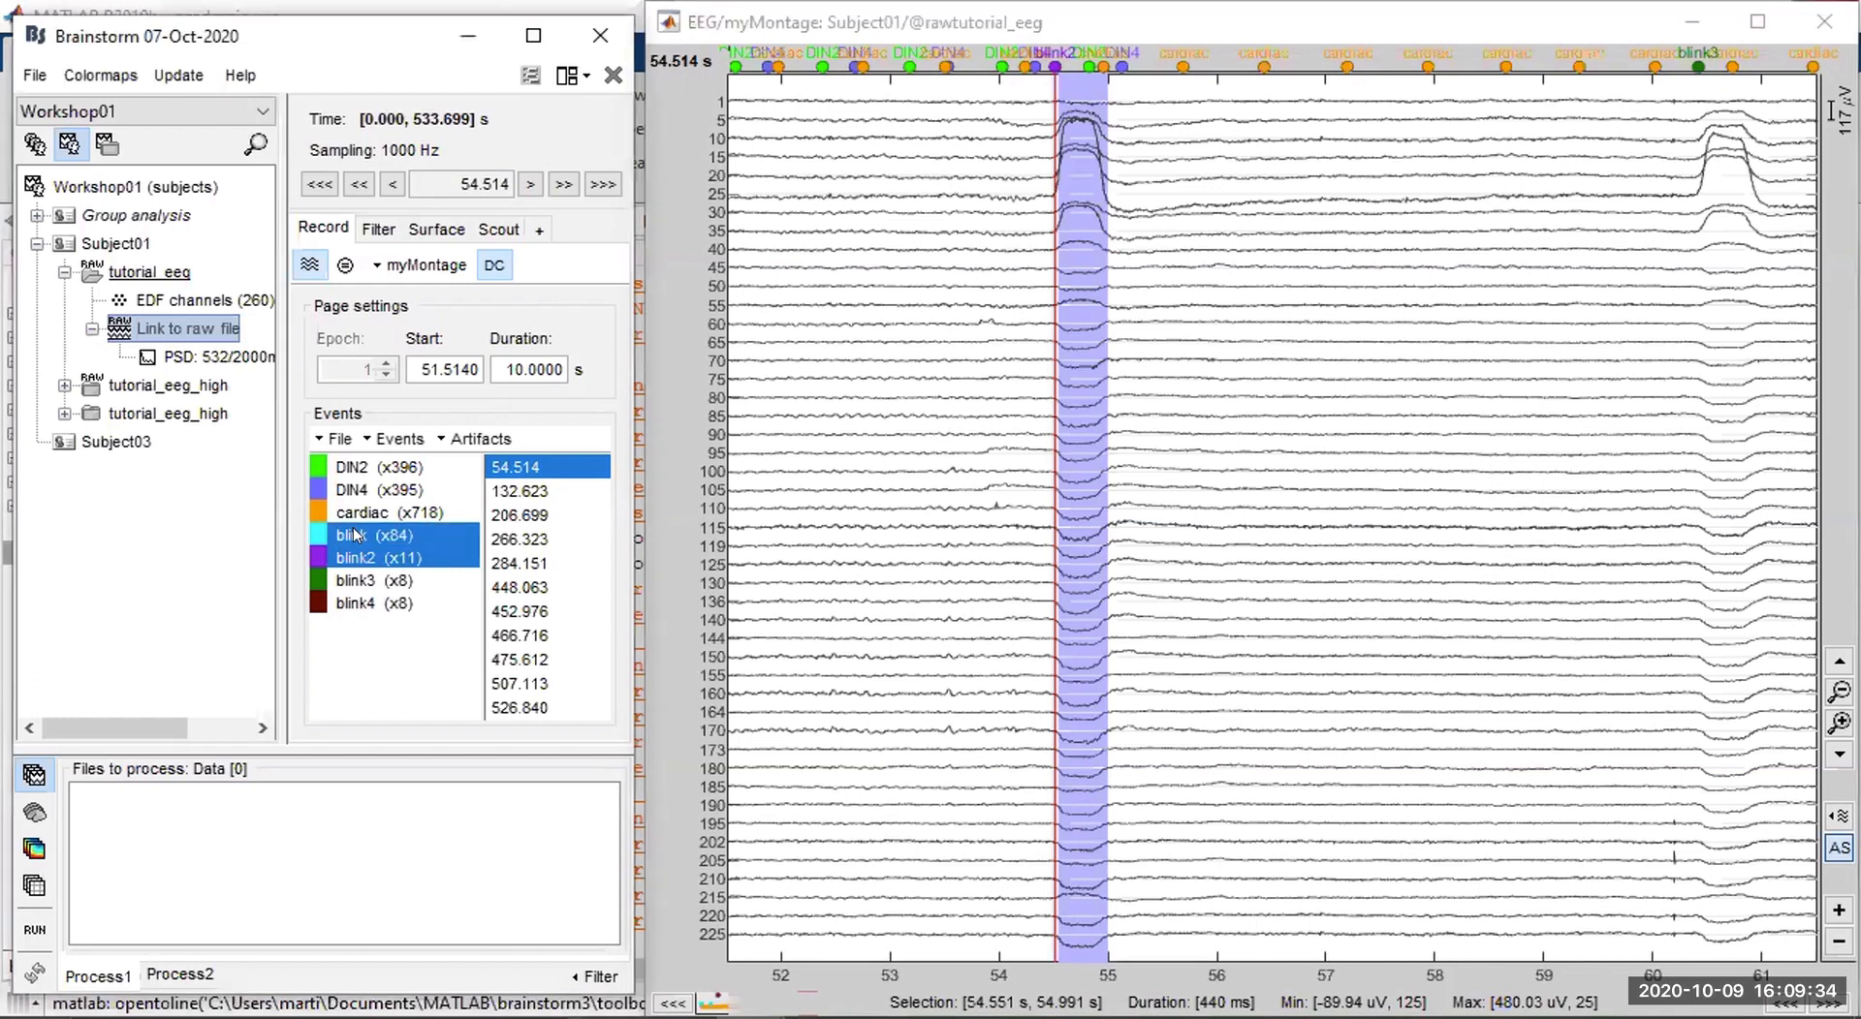
left_click(383, 439)
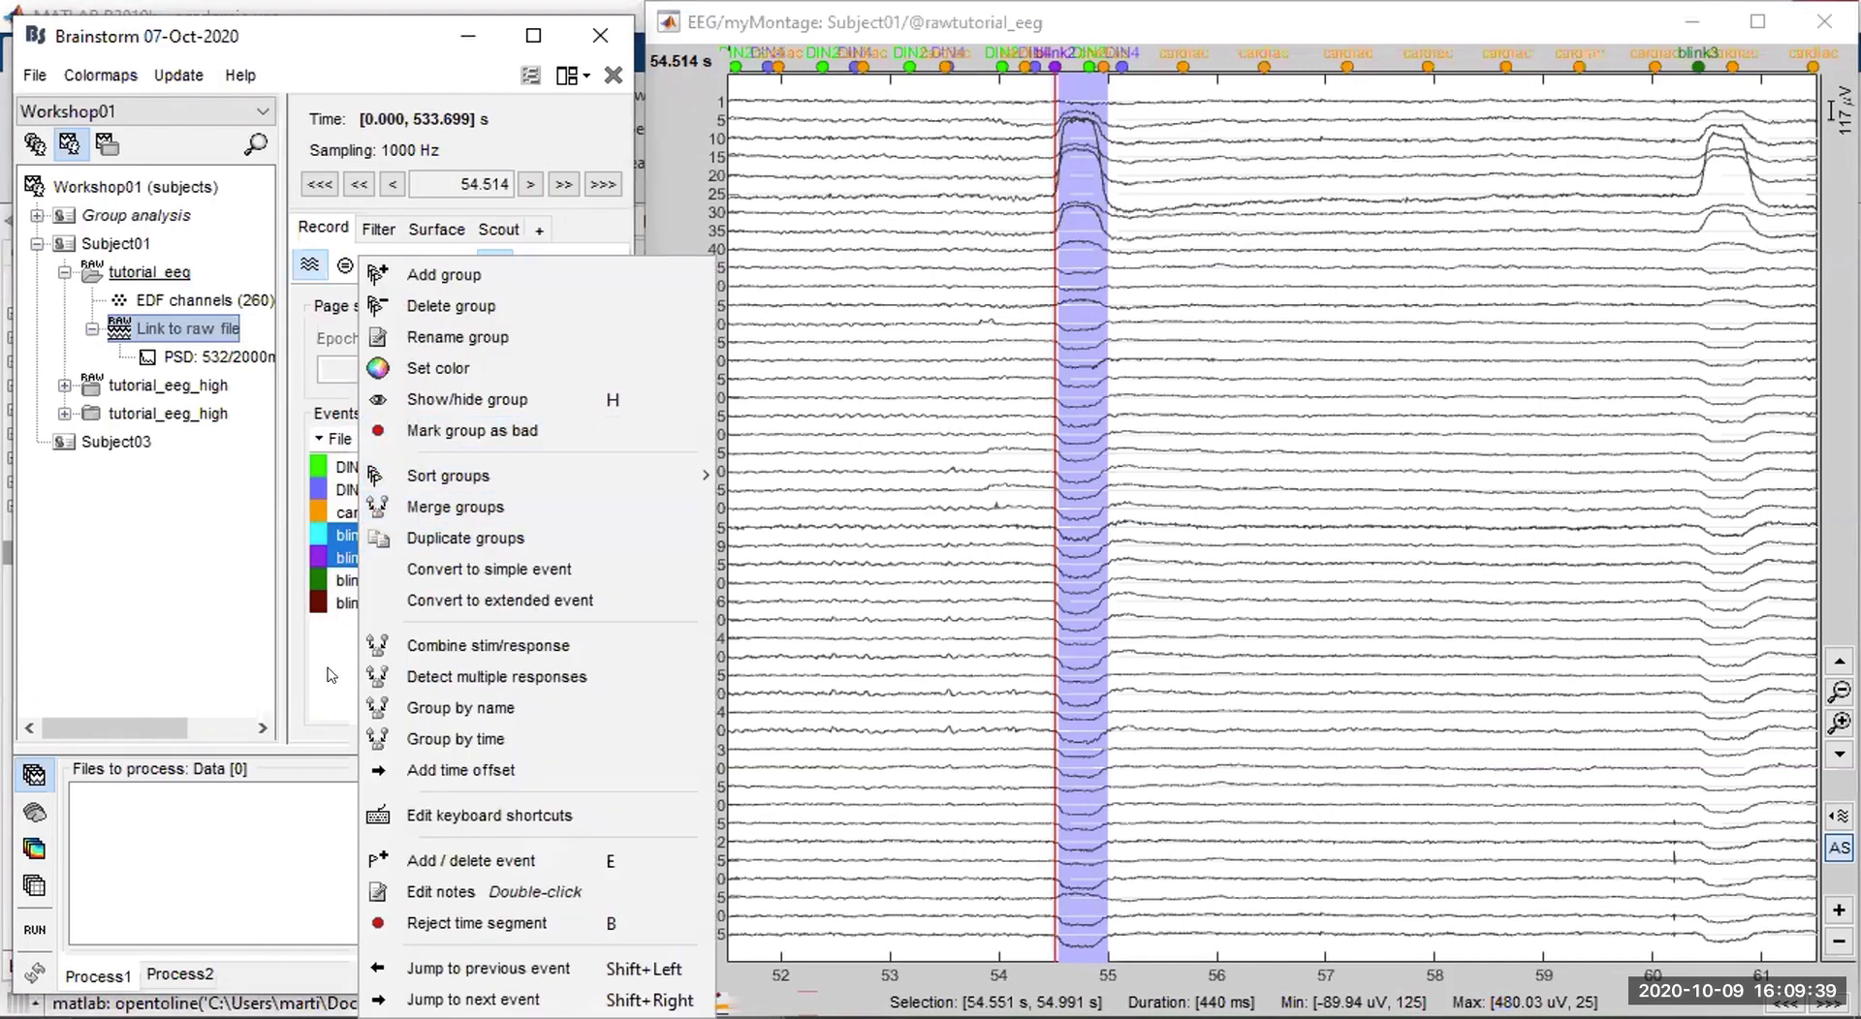
left_click(332, 672)
Run the eye-blink SSP on the blink event with sensor types MEG, EEG, computing with the existing SSP/ICA projectors.
left_click(357, 537)
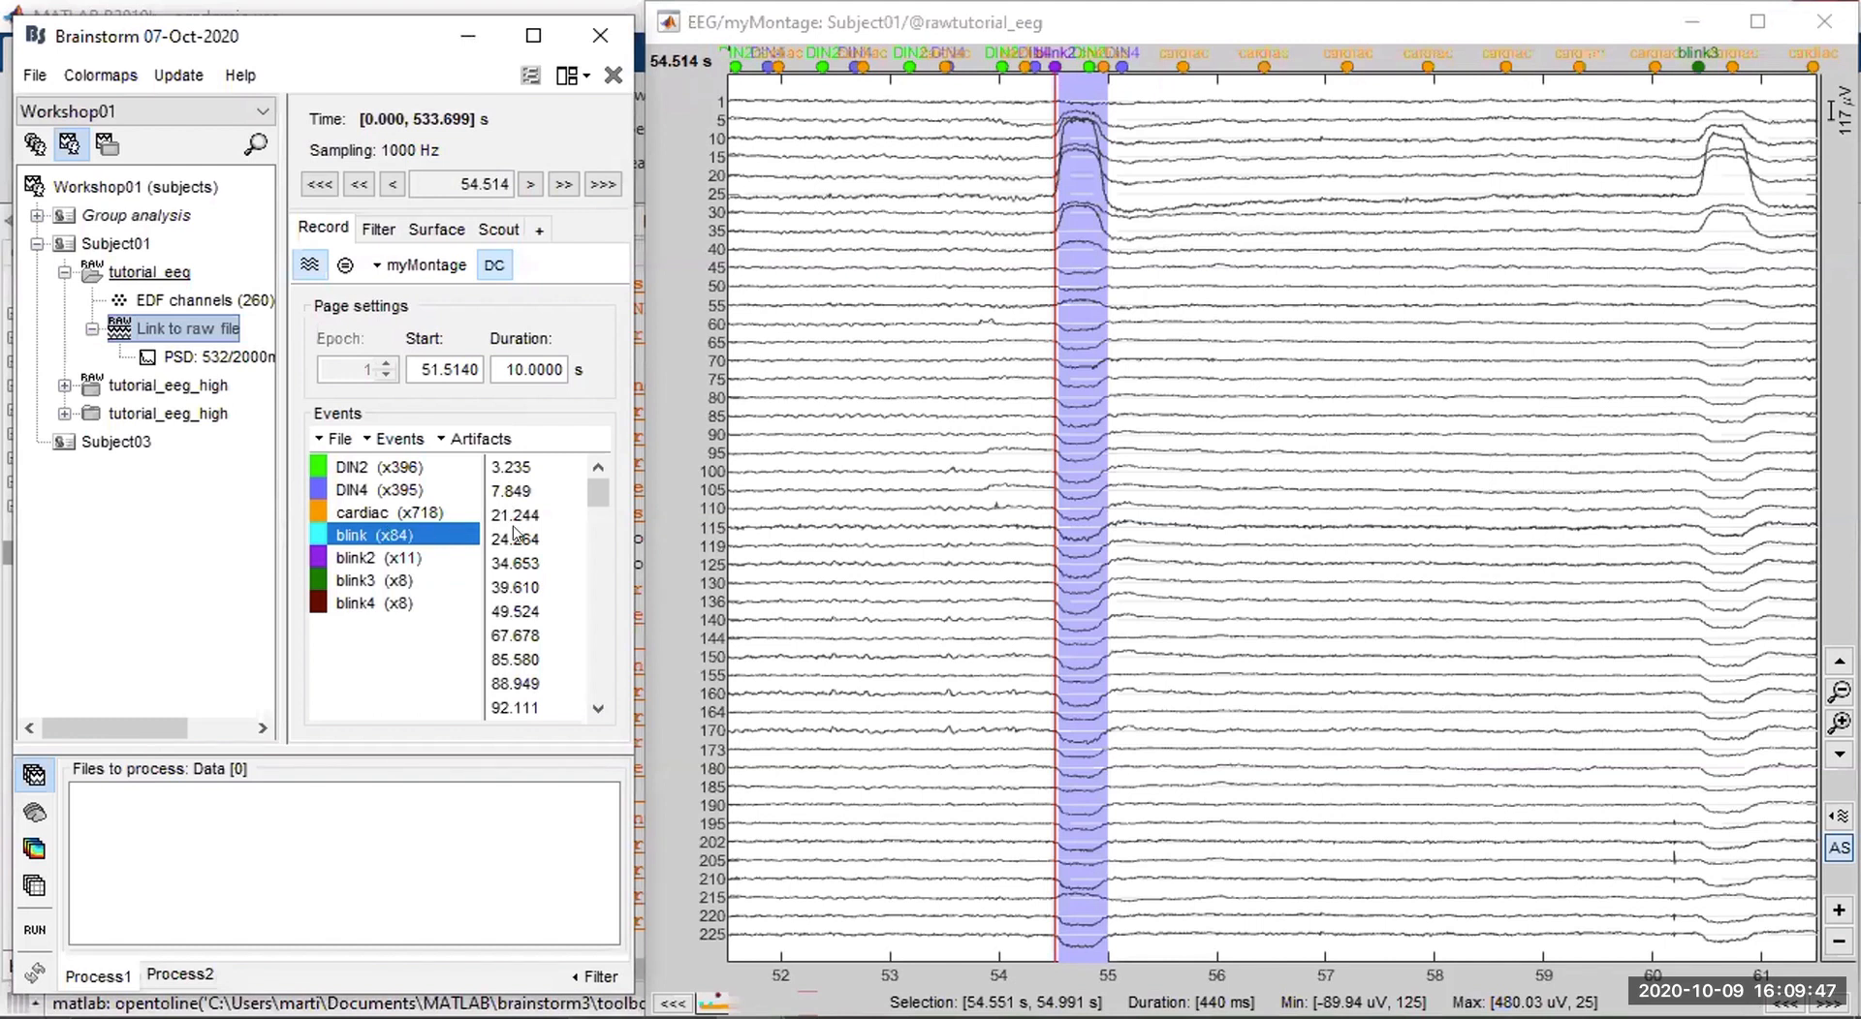
left_click(459, 443)
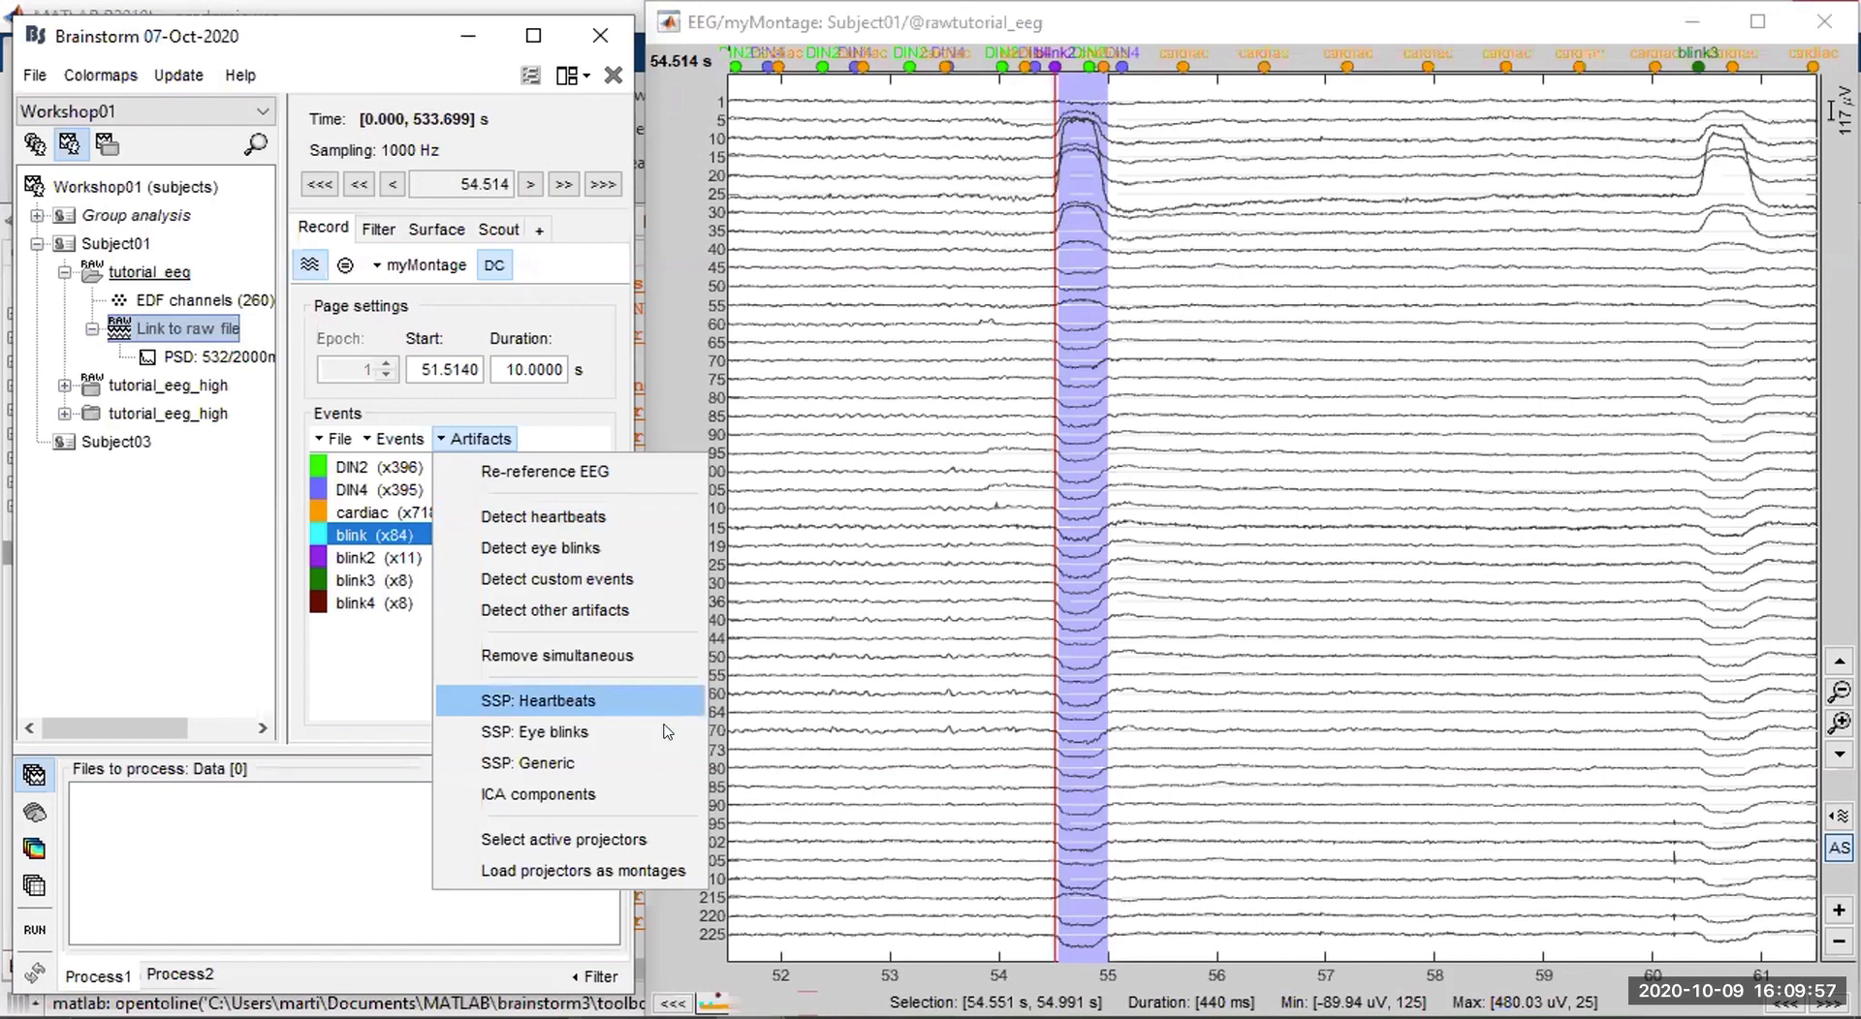
left_click(607, 736)
double_click(222, 358)
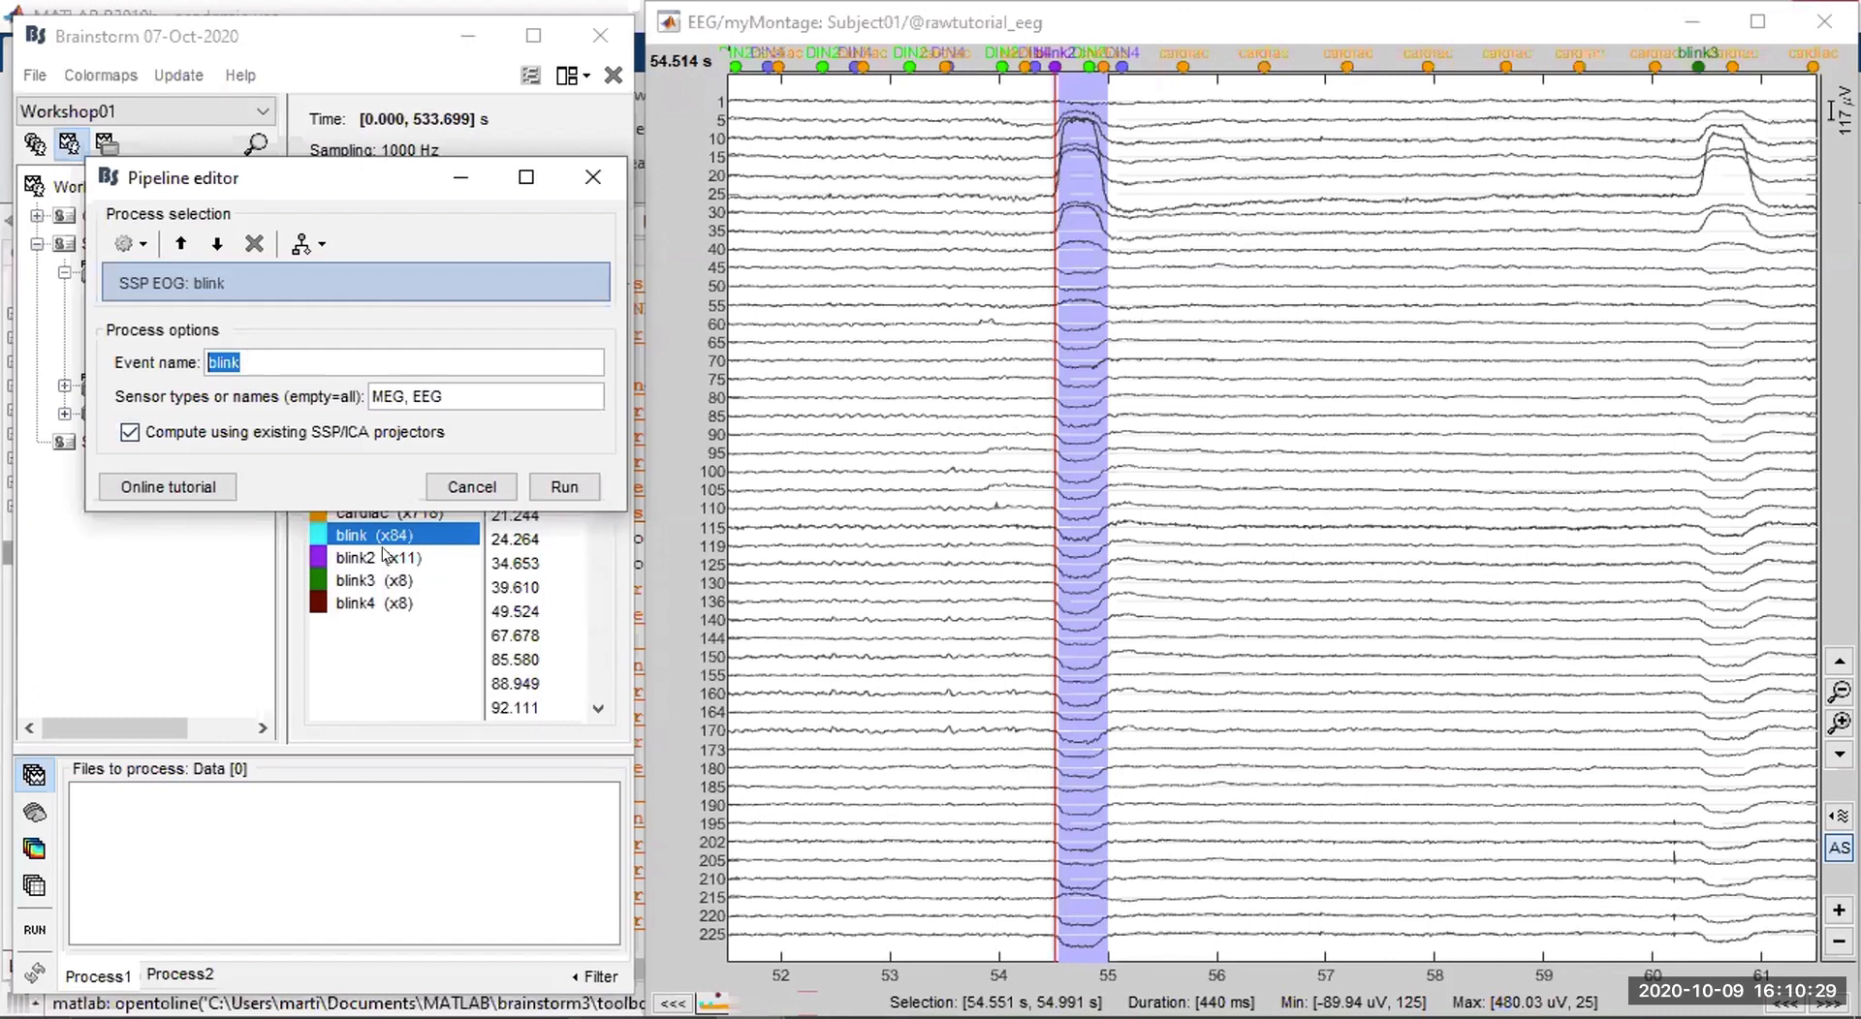
left_click(248, 356)
key("Tab")
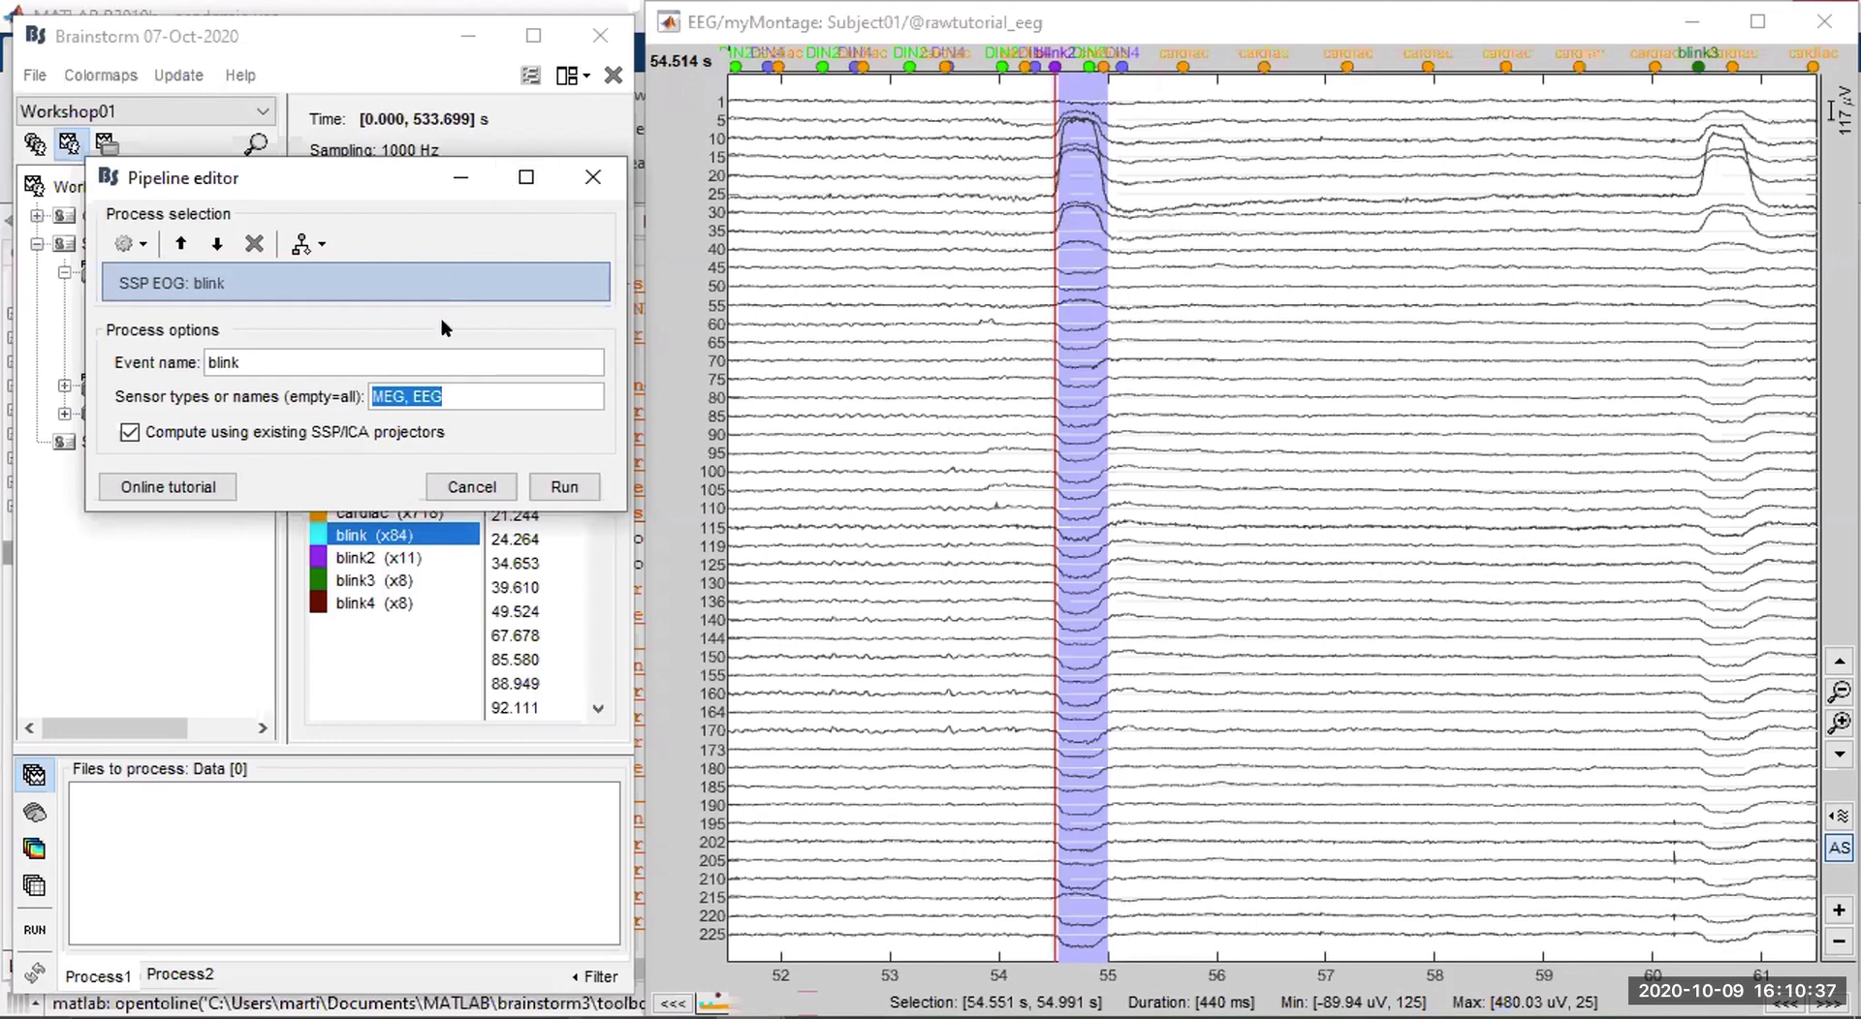
left_click(441, 397)
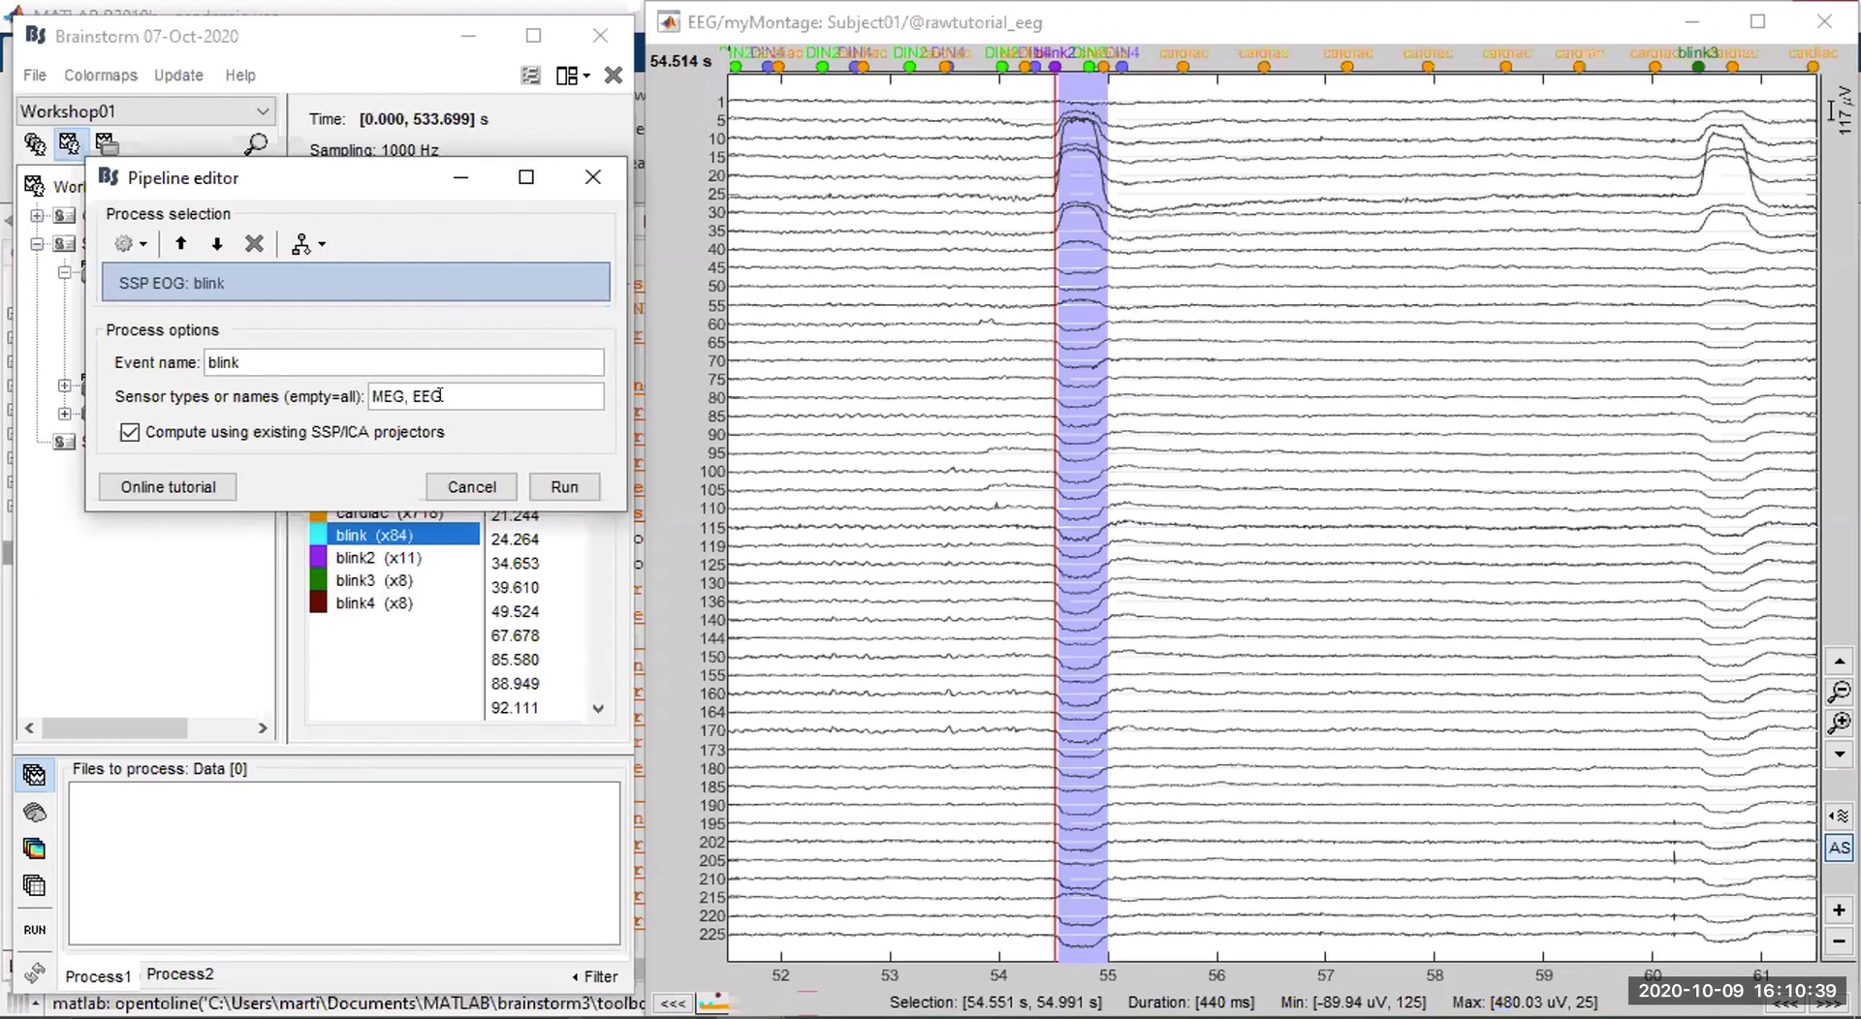
double_click(384, 397)
left_click_drag(405, 395, 369, 380)
double_click(434, 387)
left_click(442, 387)
left_click(565, 486)
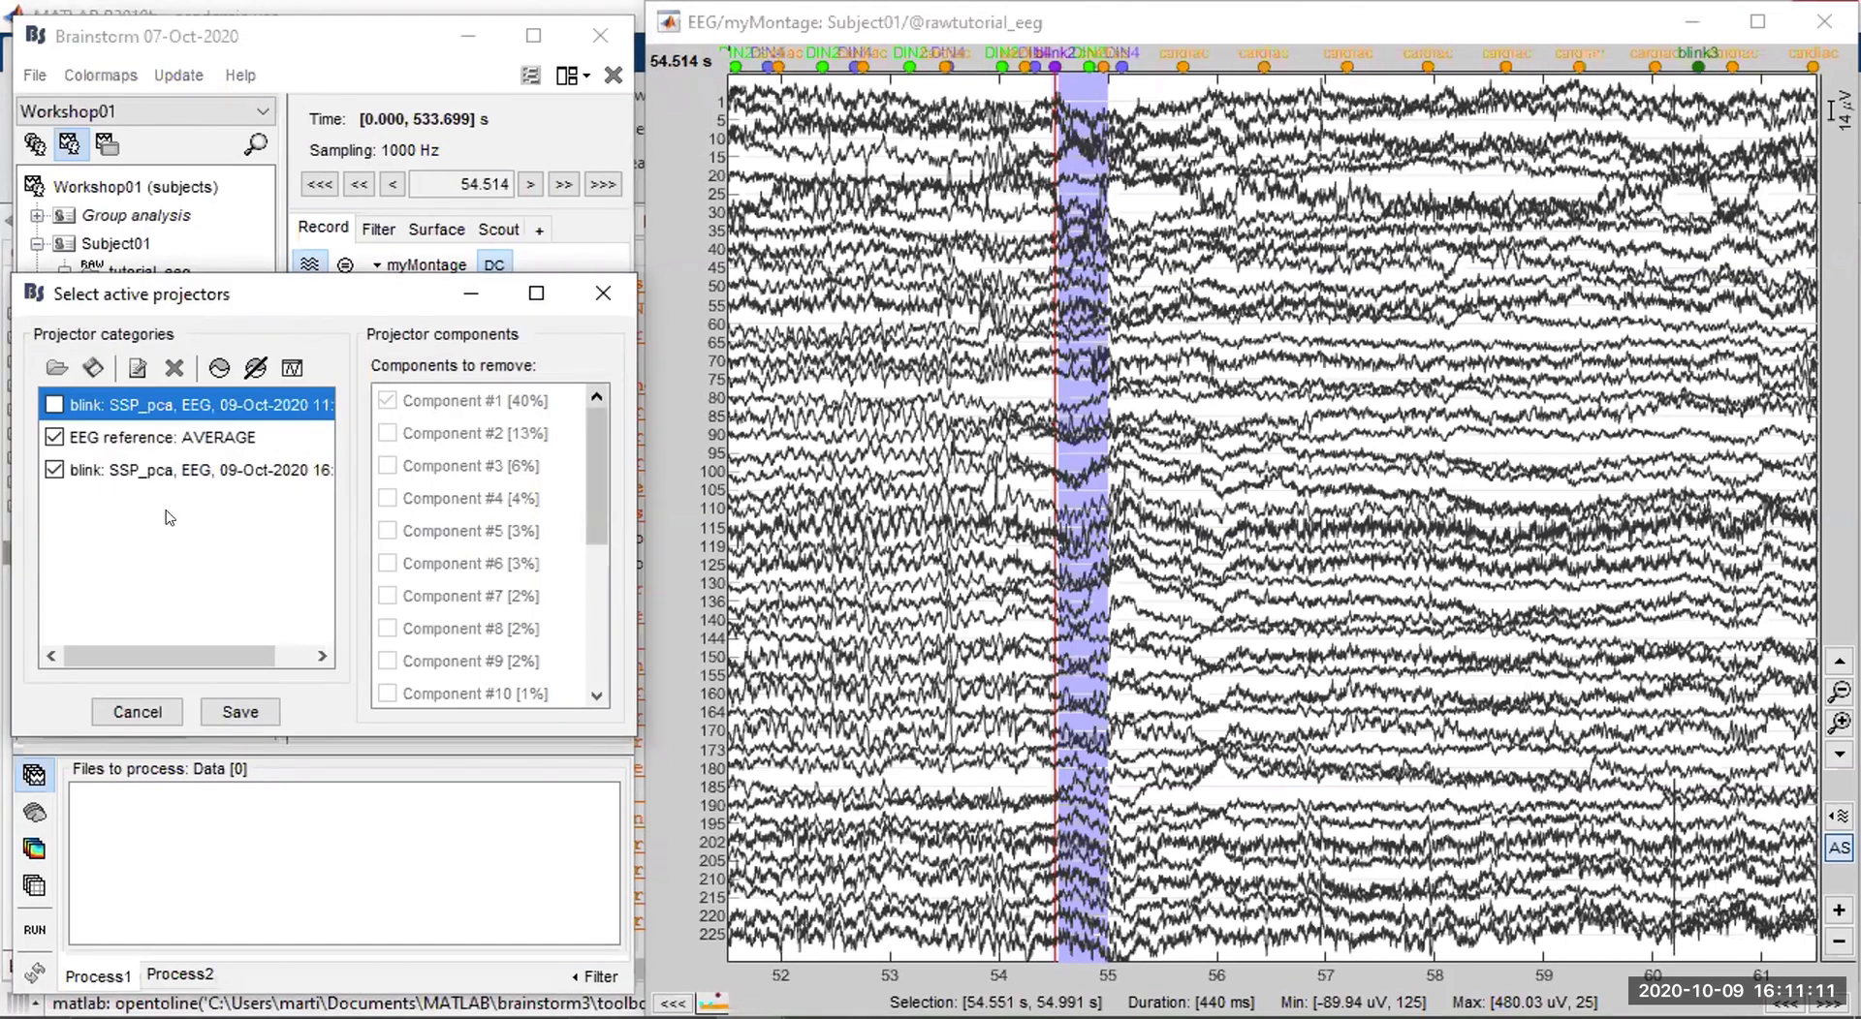
Switch off the newly computed blink SSP projector to view the EEG without the blink correction.
left_click(120, 469)
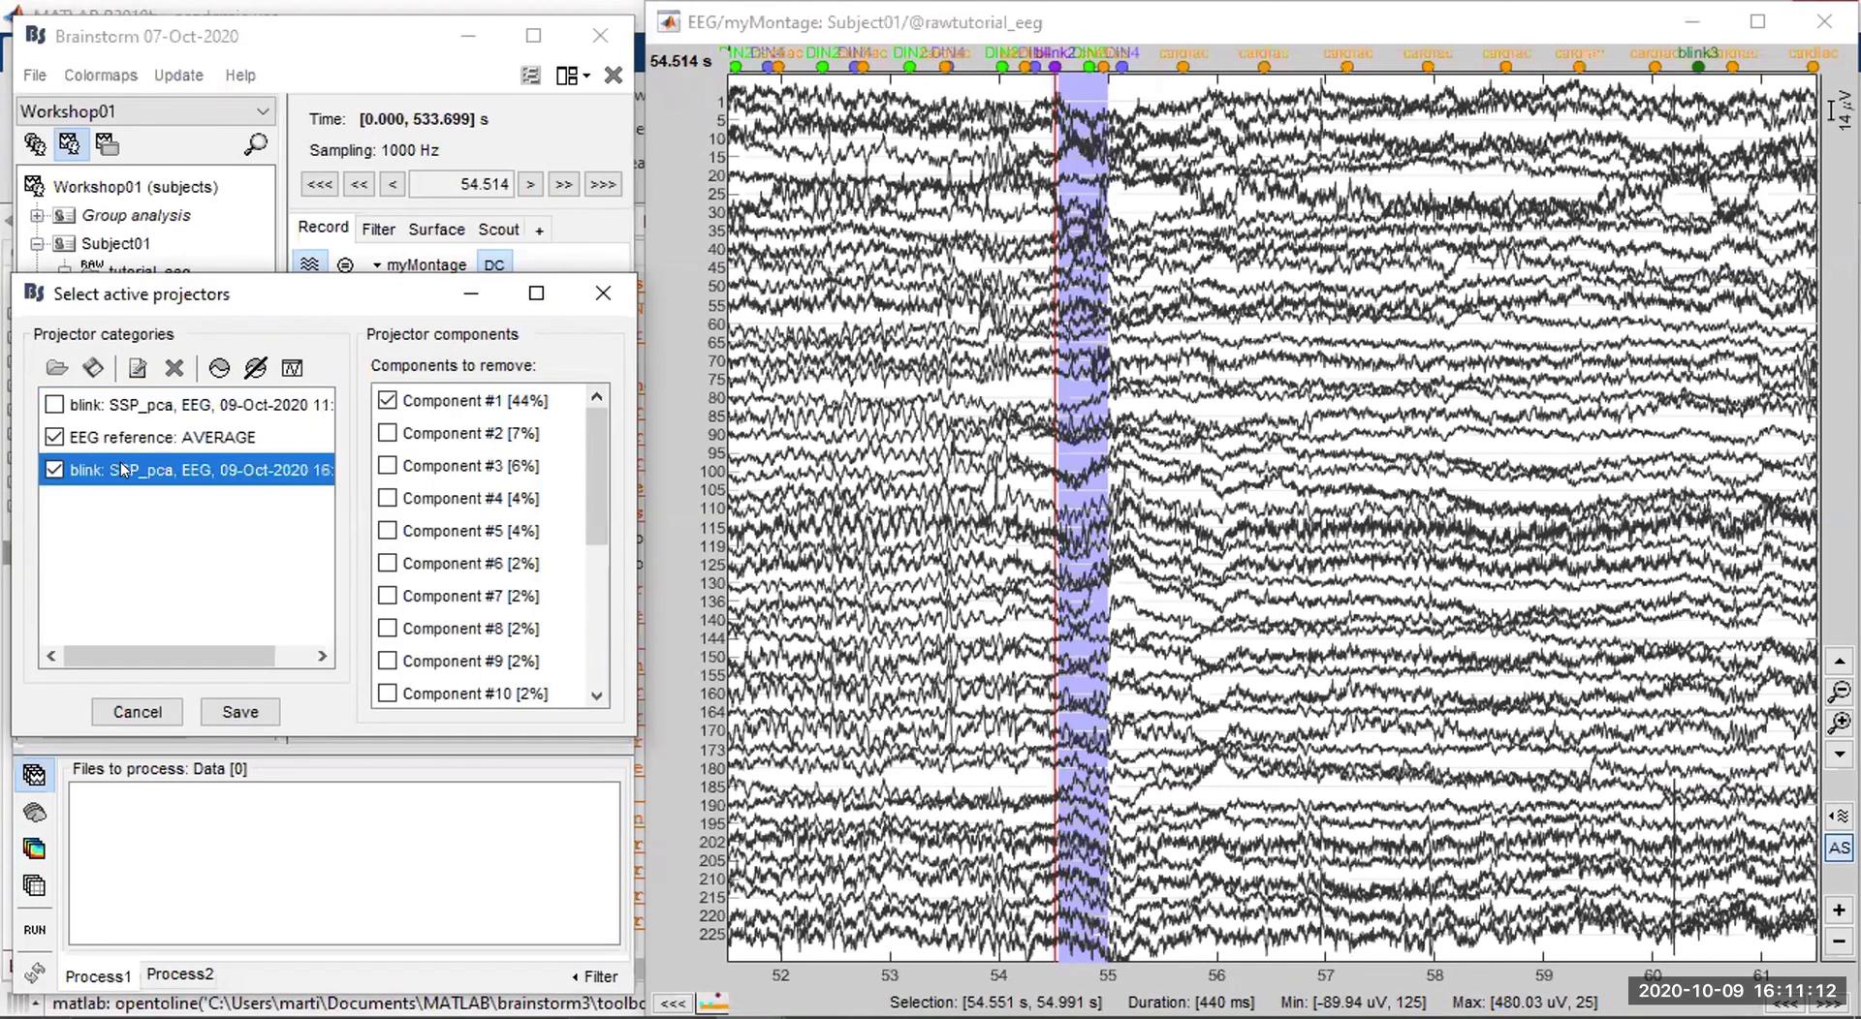
left_click(55, 469)
left_click(55, 469)
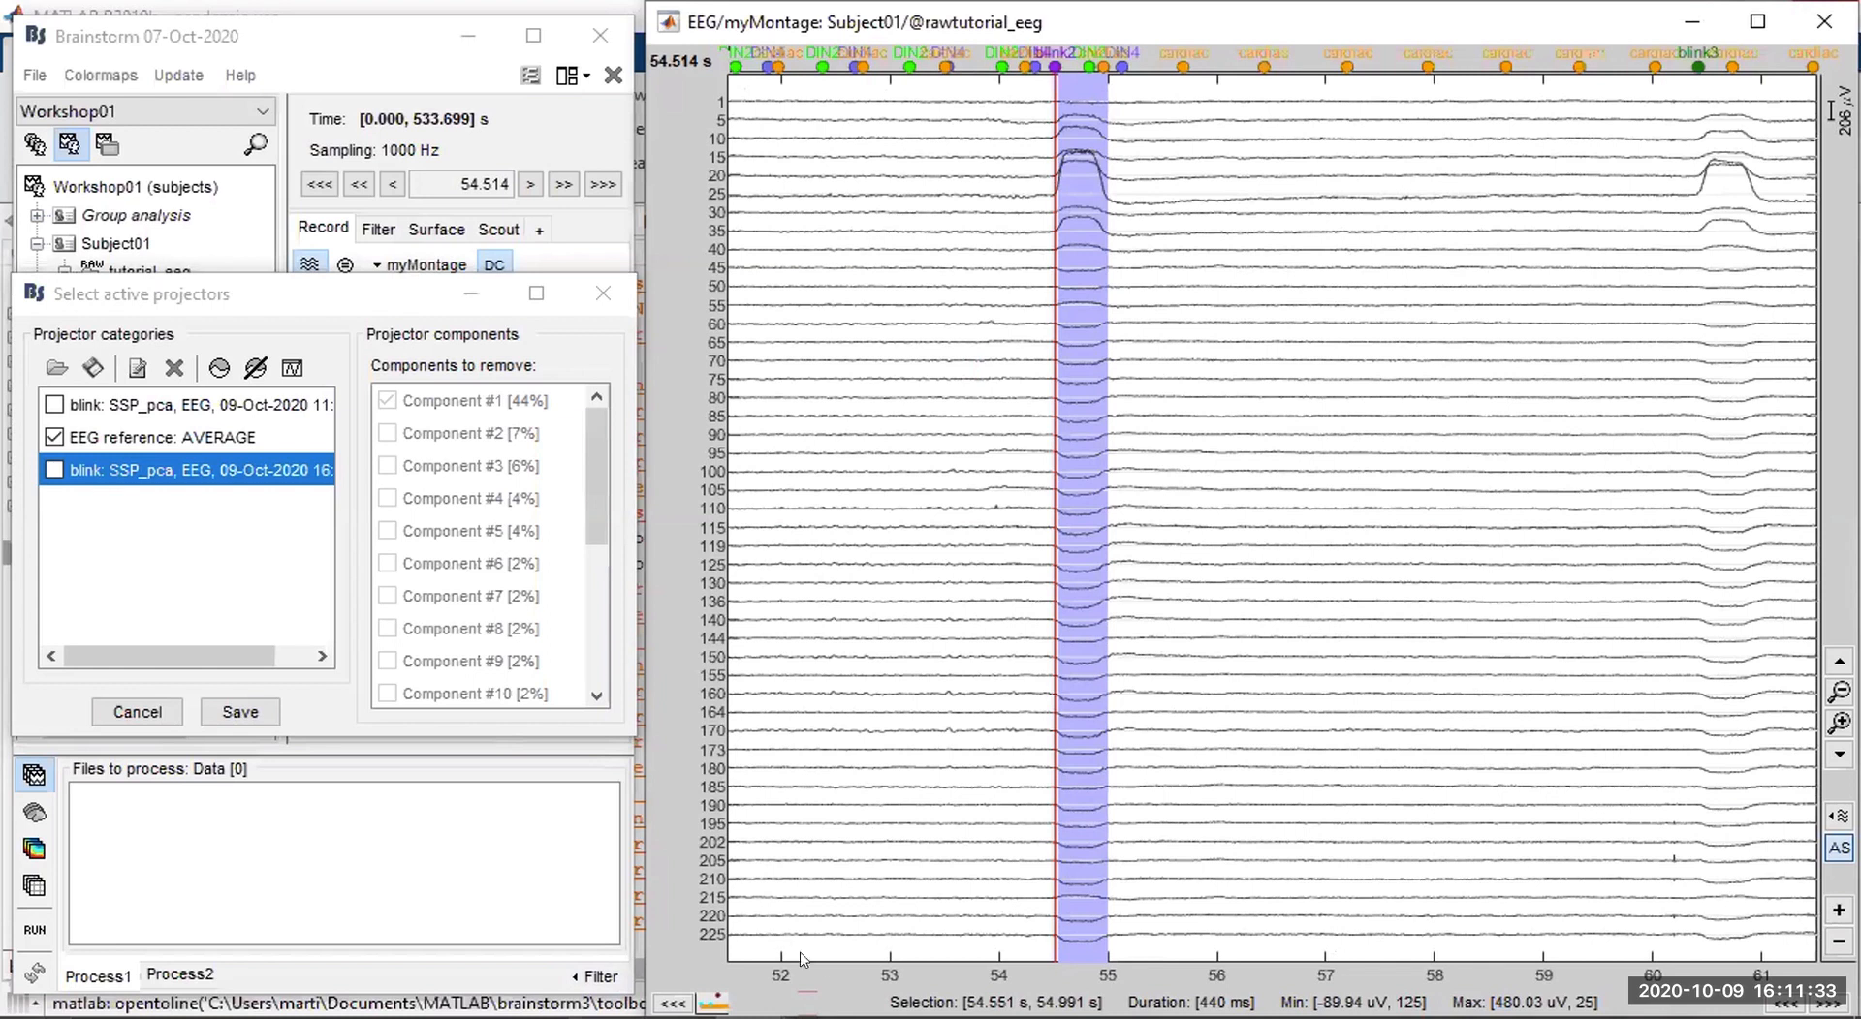
Go to the blink event at 21.244 s, enlarge the traces and reactivate the new blink projector.
left_click_drag(403, 301, 383, 185)
left_click(505, 515)
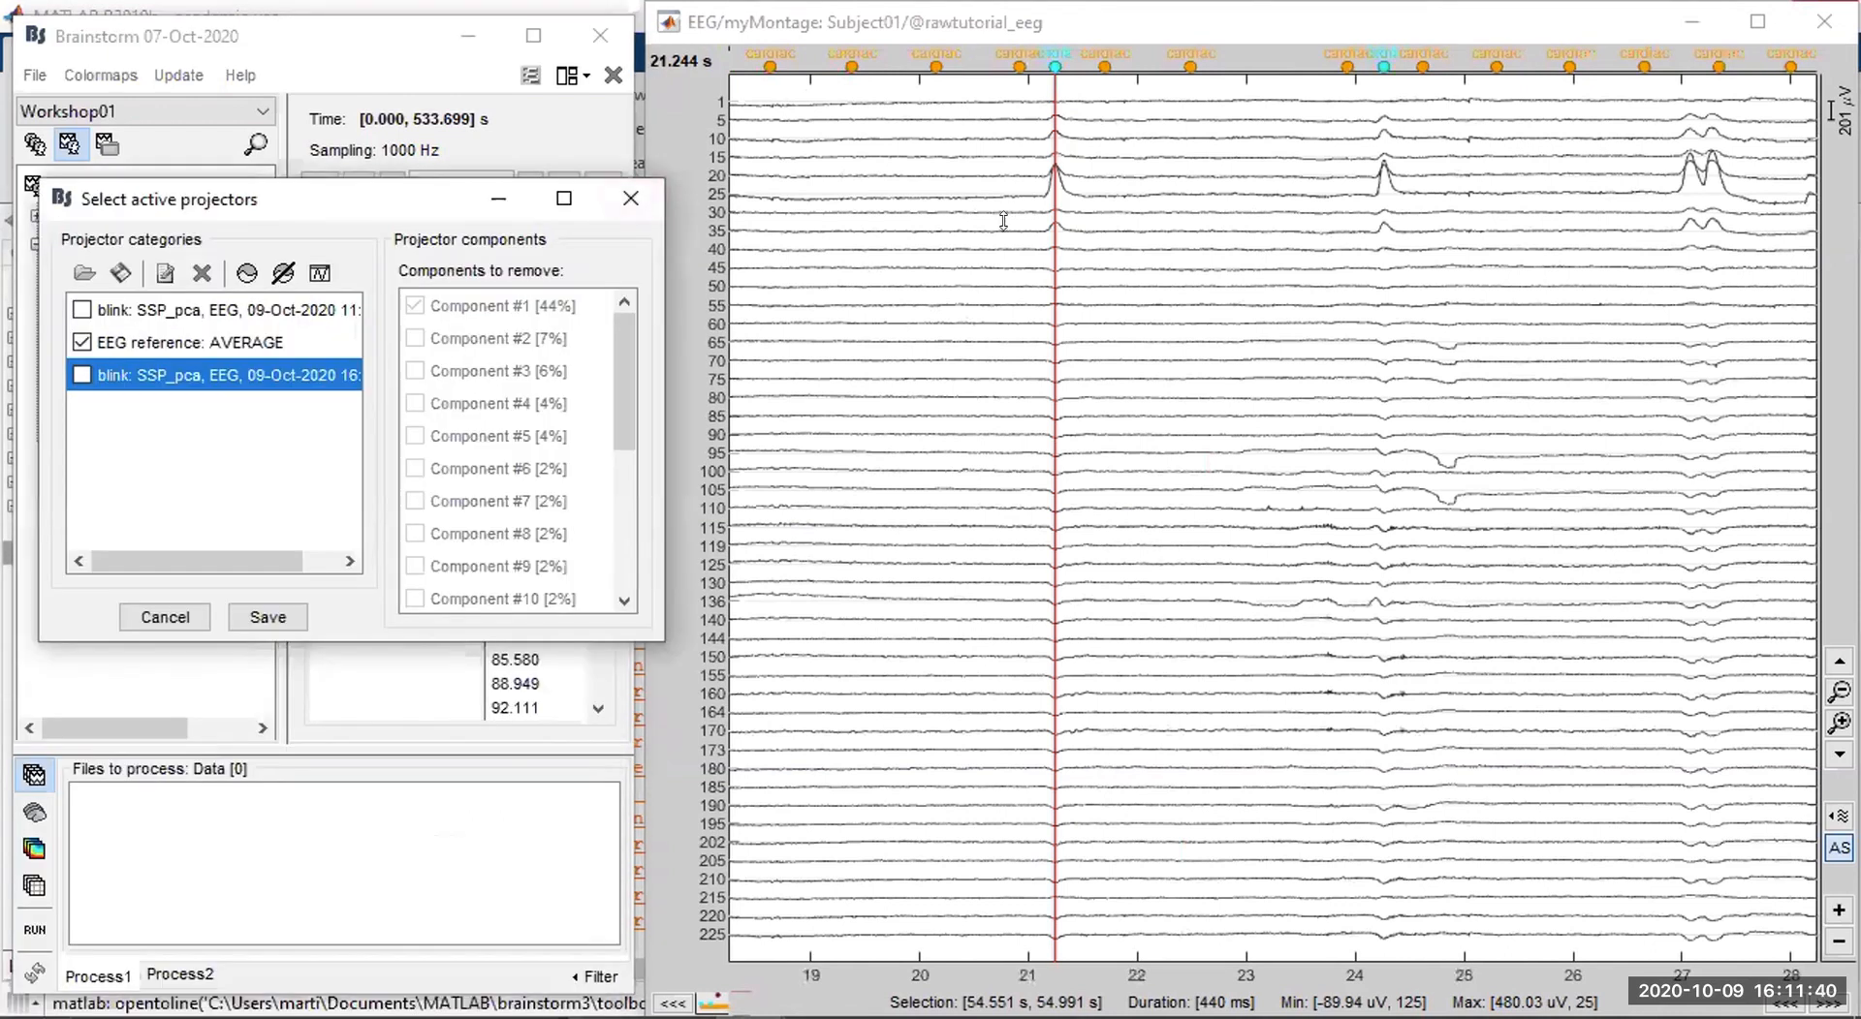
left_click_drag(1002, 220, 1029, 172)
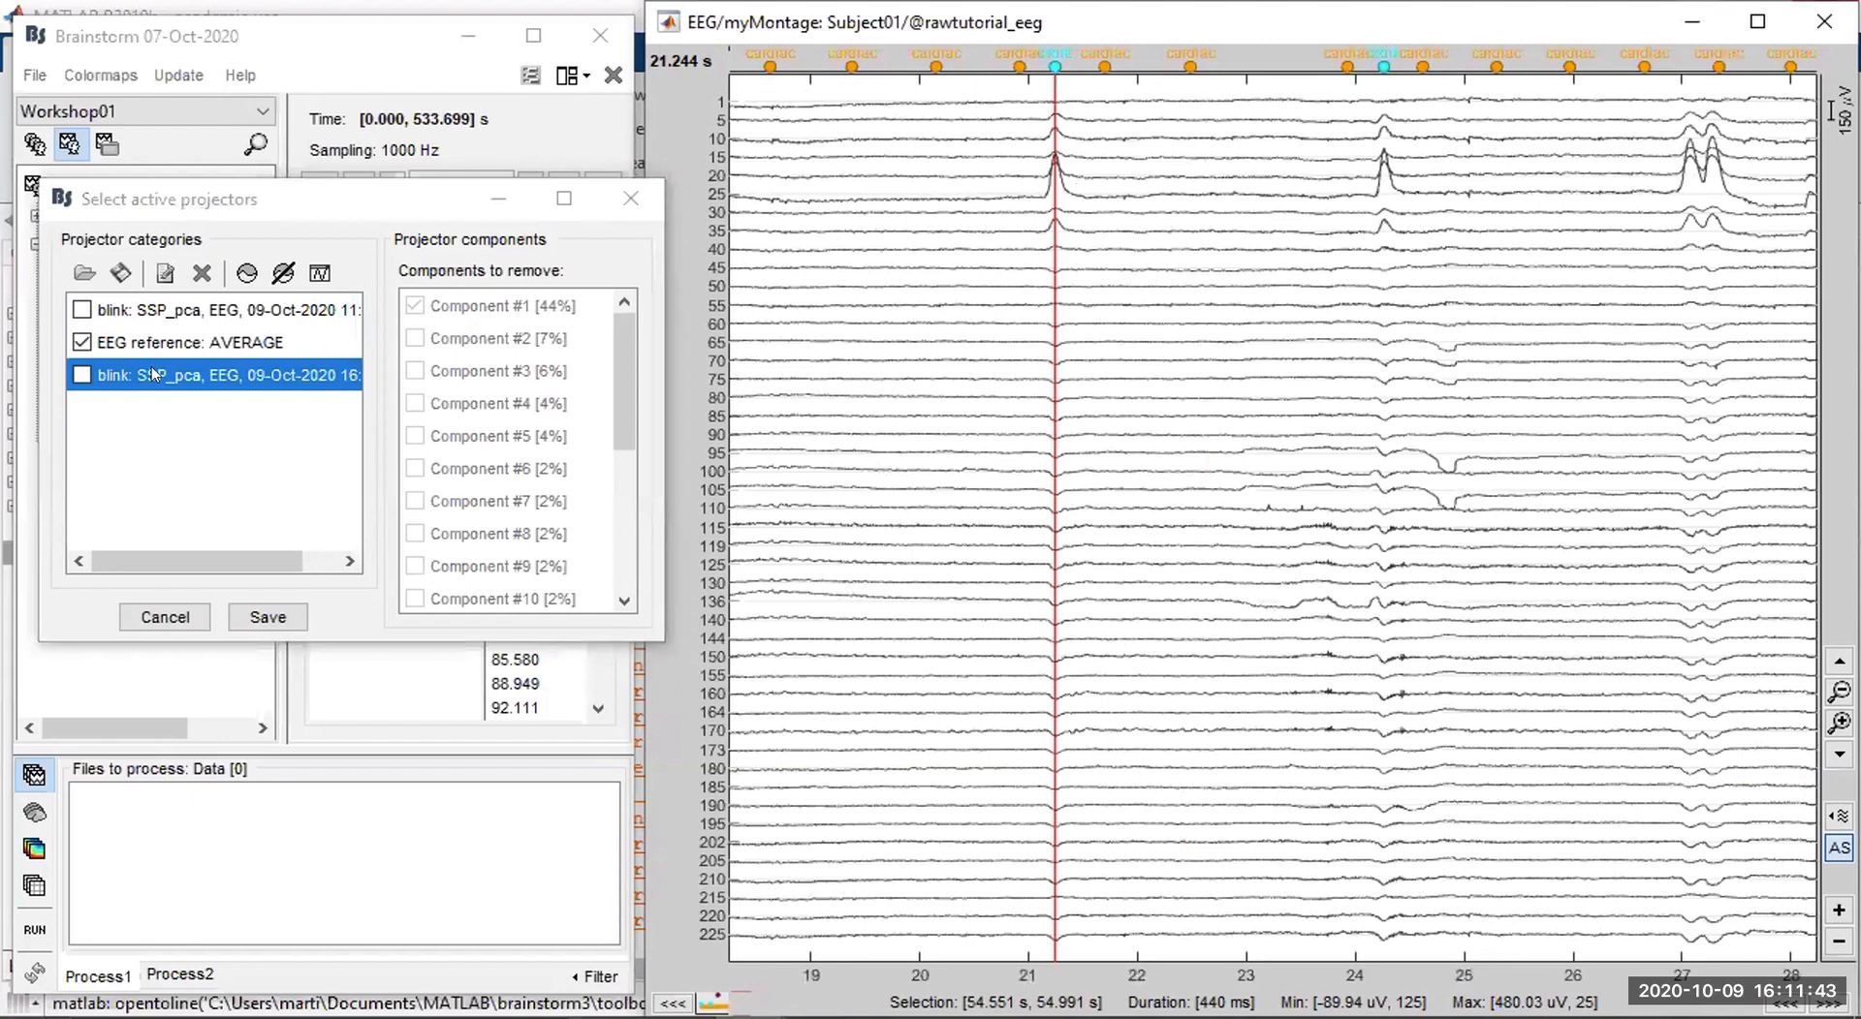
left_click(81, 374)
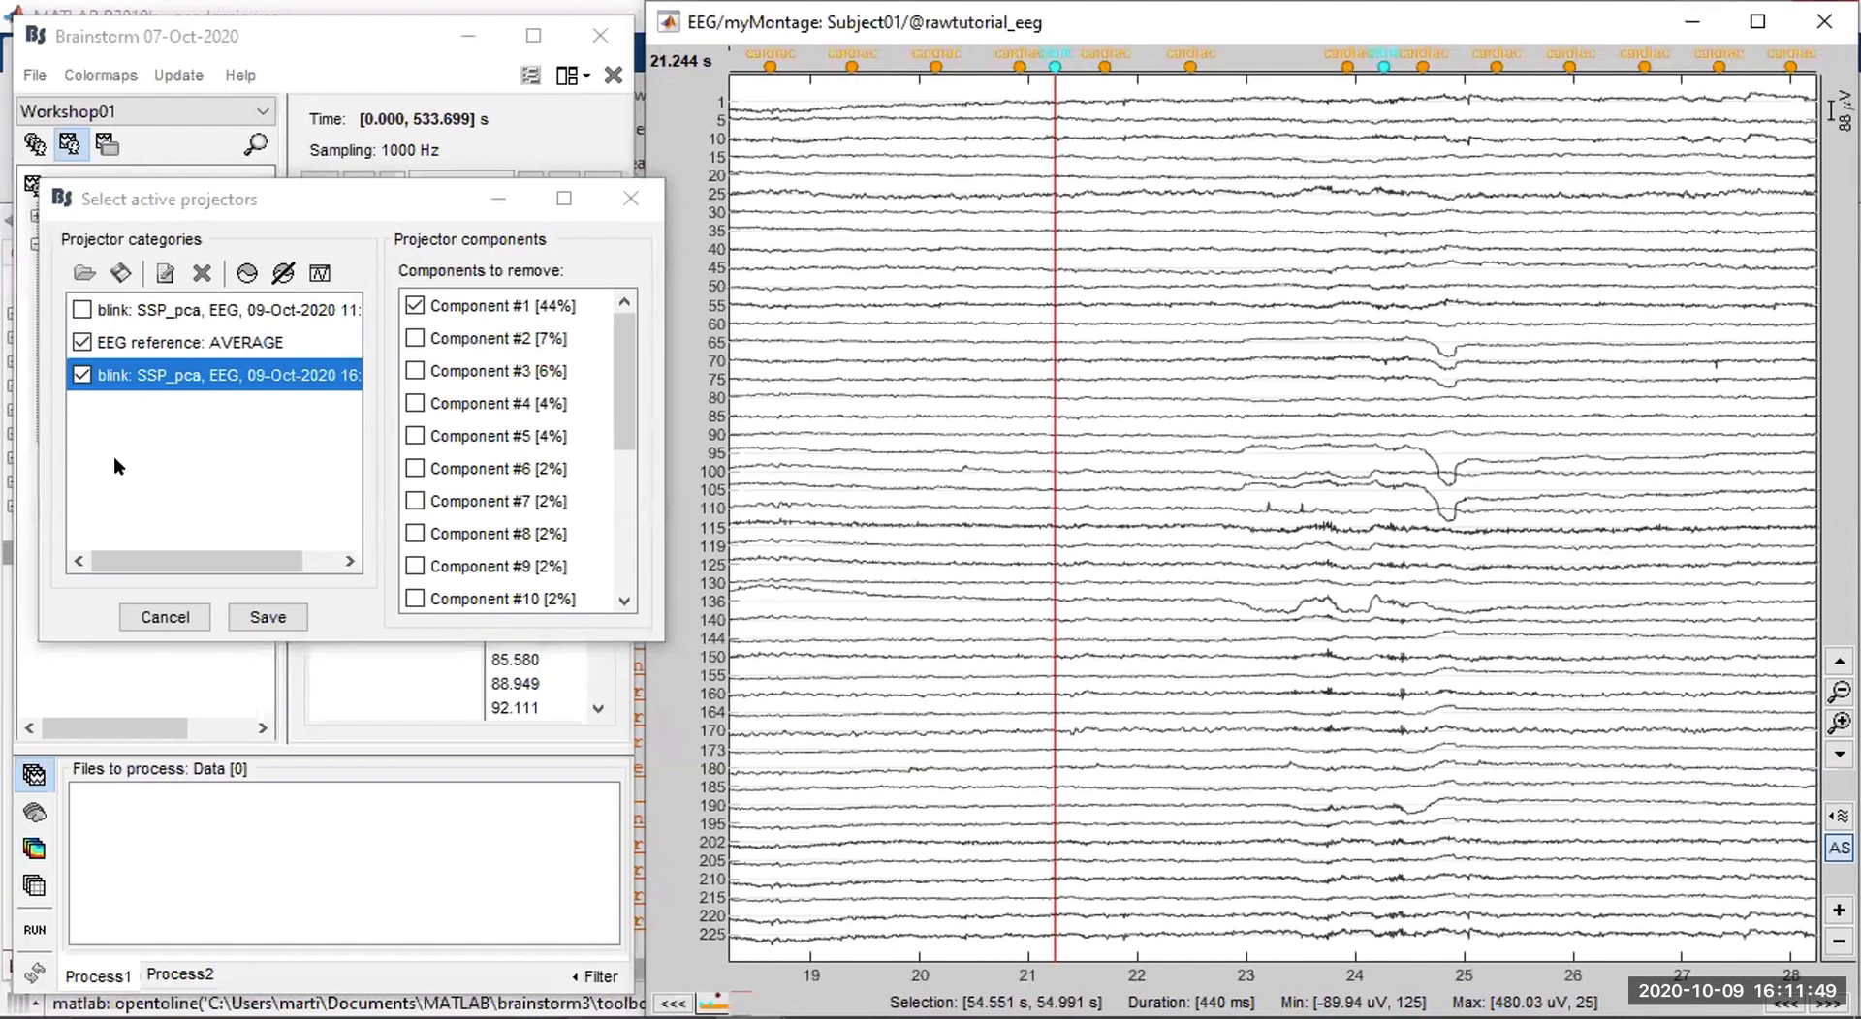
Display the scalp topographies of components 1 to 5 of the new blink projector, then keep only component 1 highlighted and close the image.
left_click(567, 296)
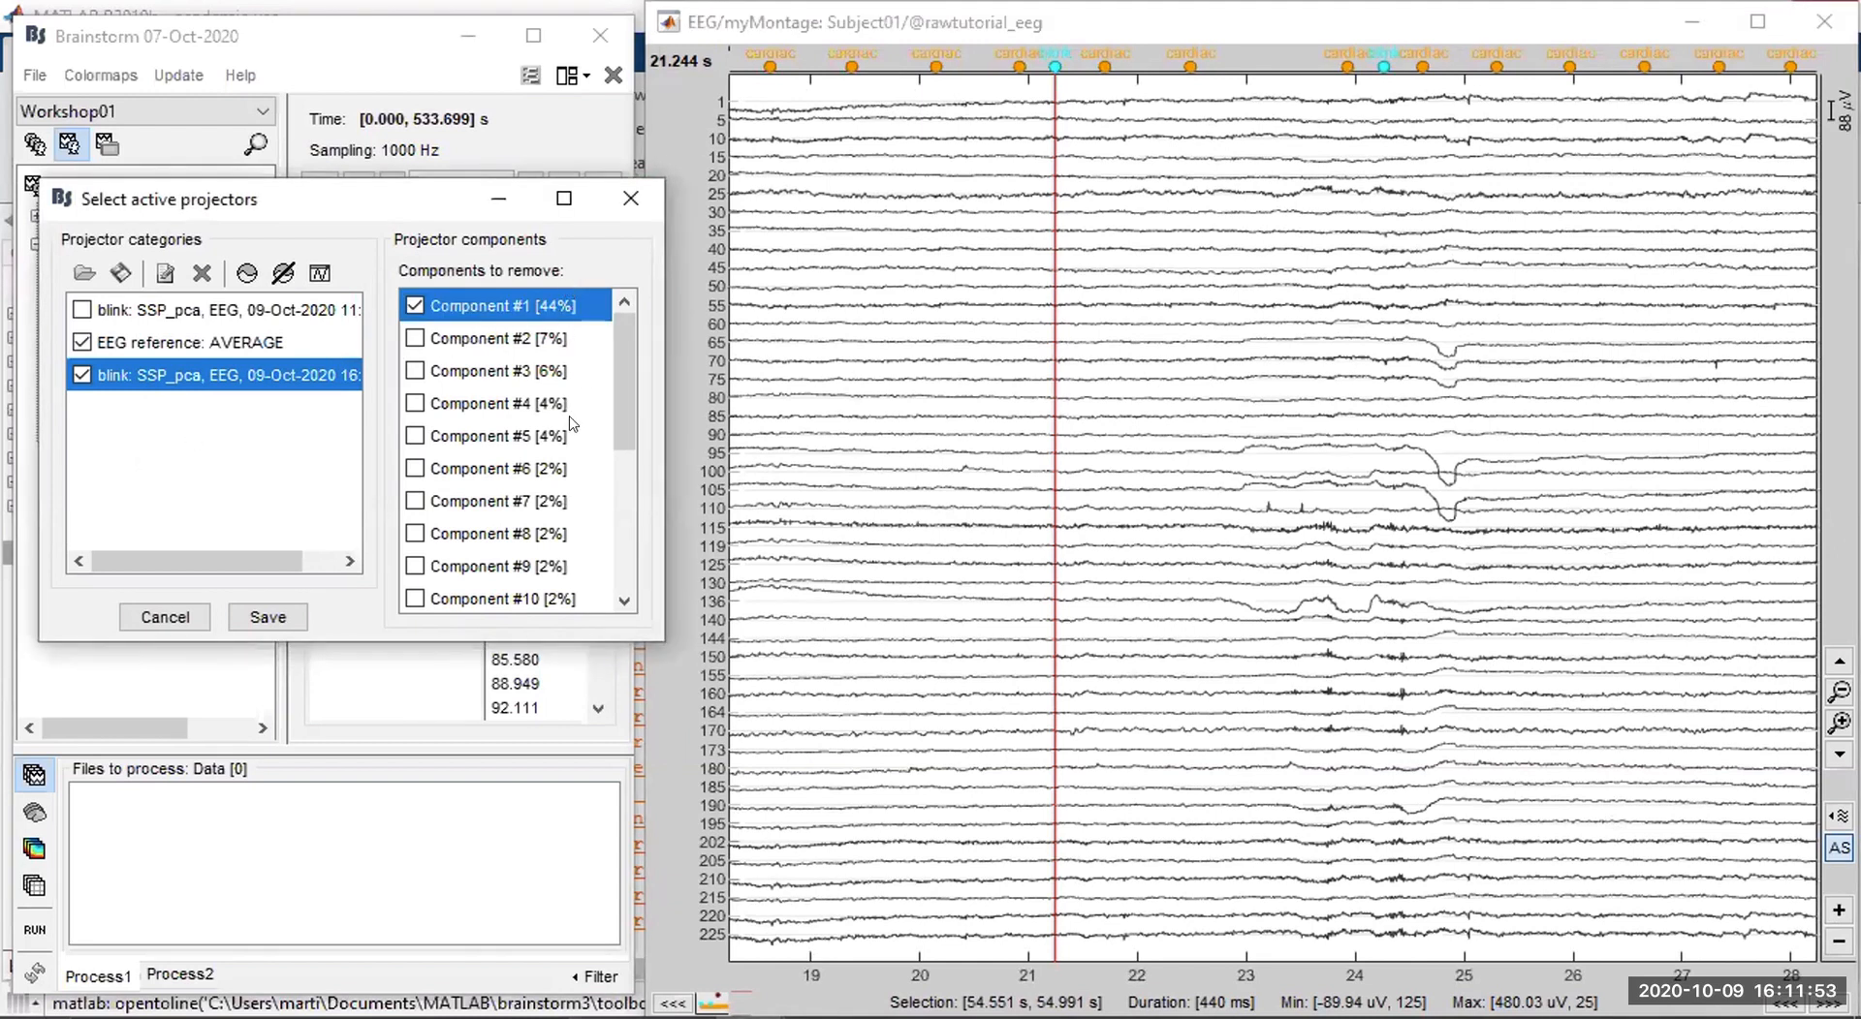
left_click(542, 436, "shift")
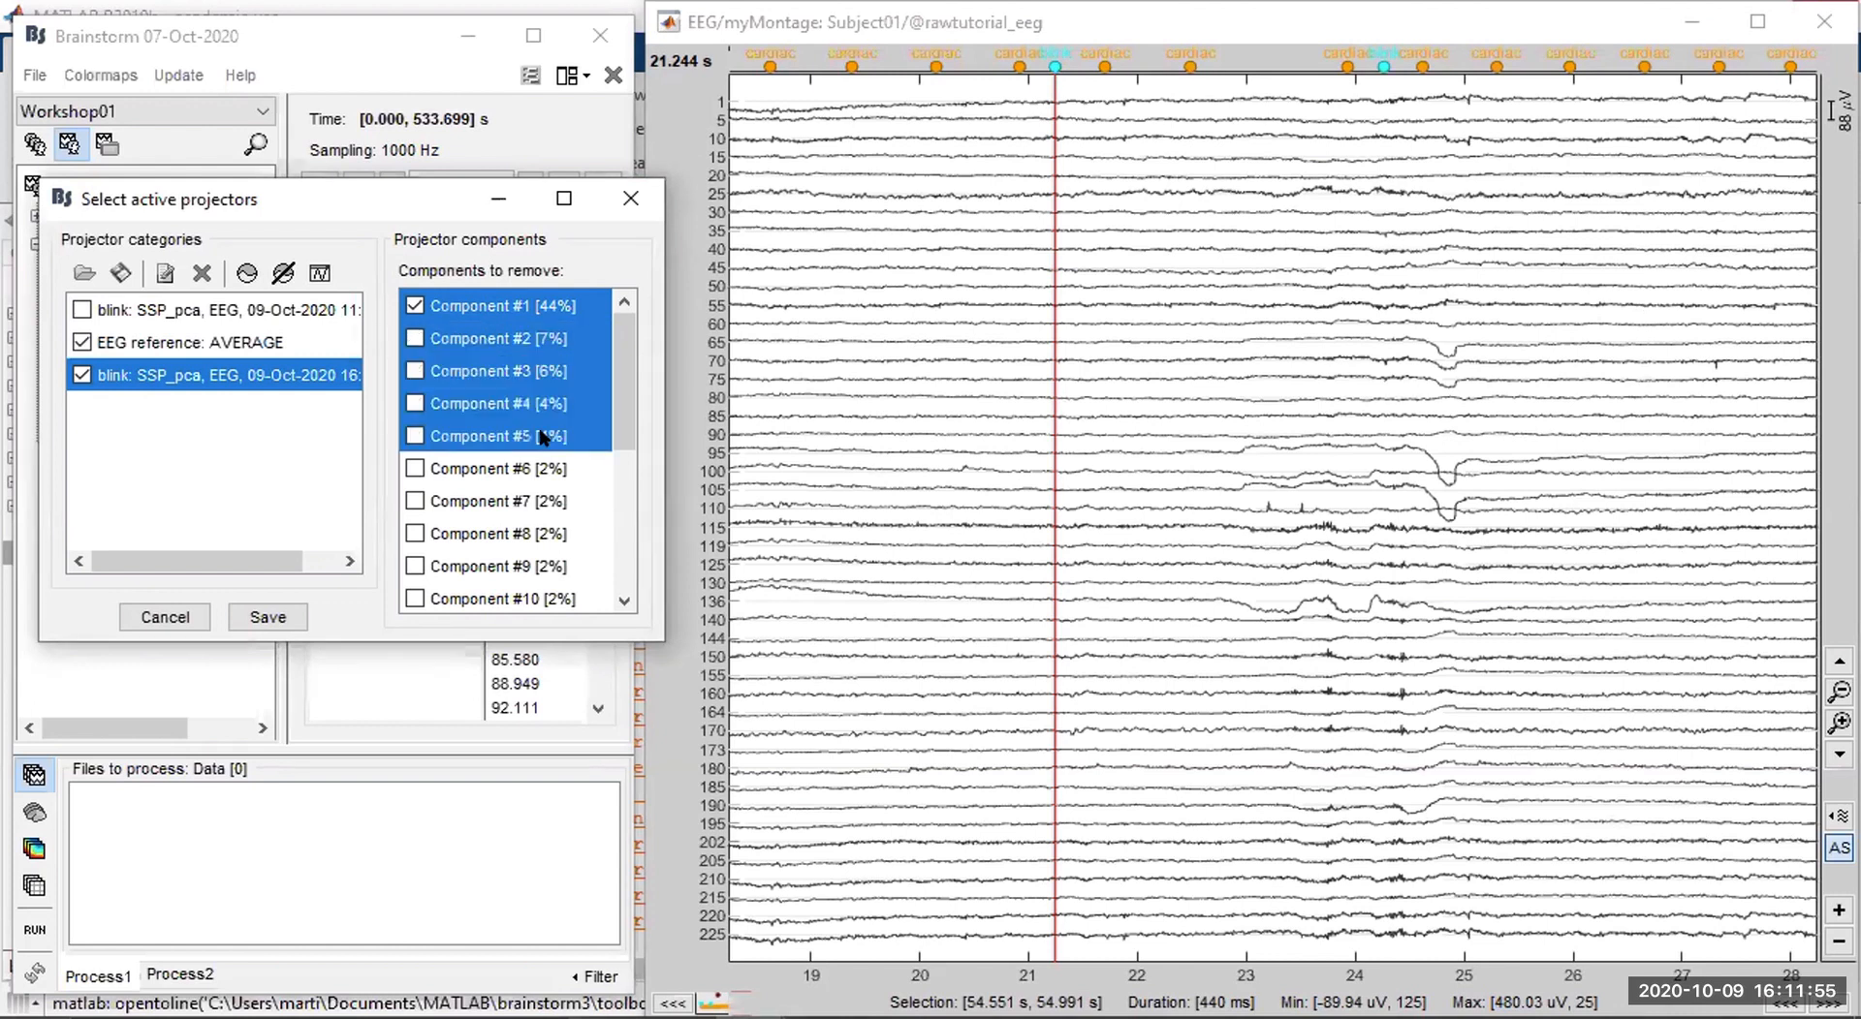
left_click(238, 276)
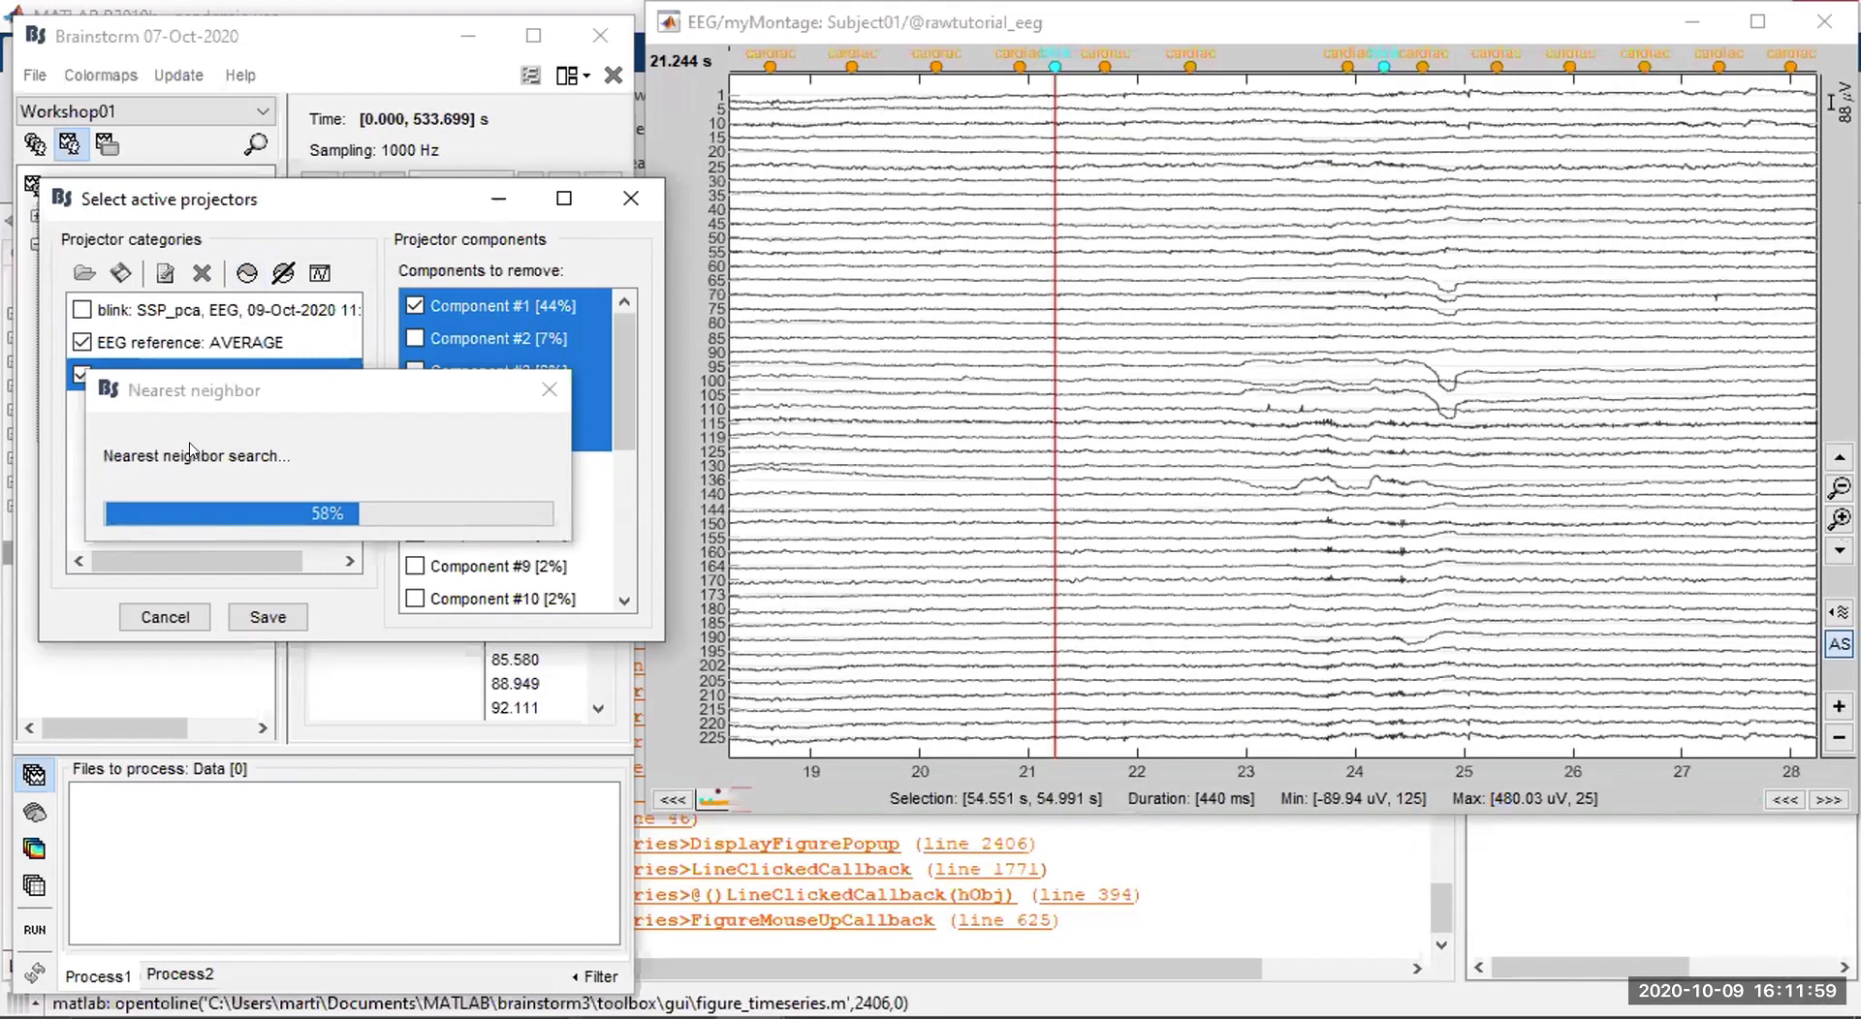
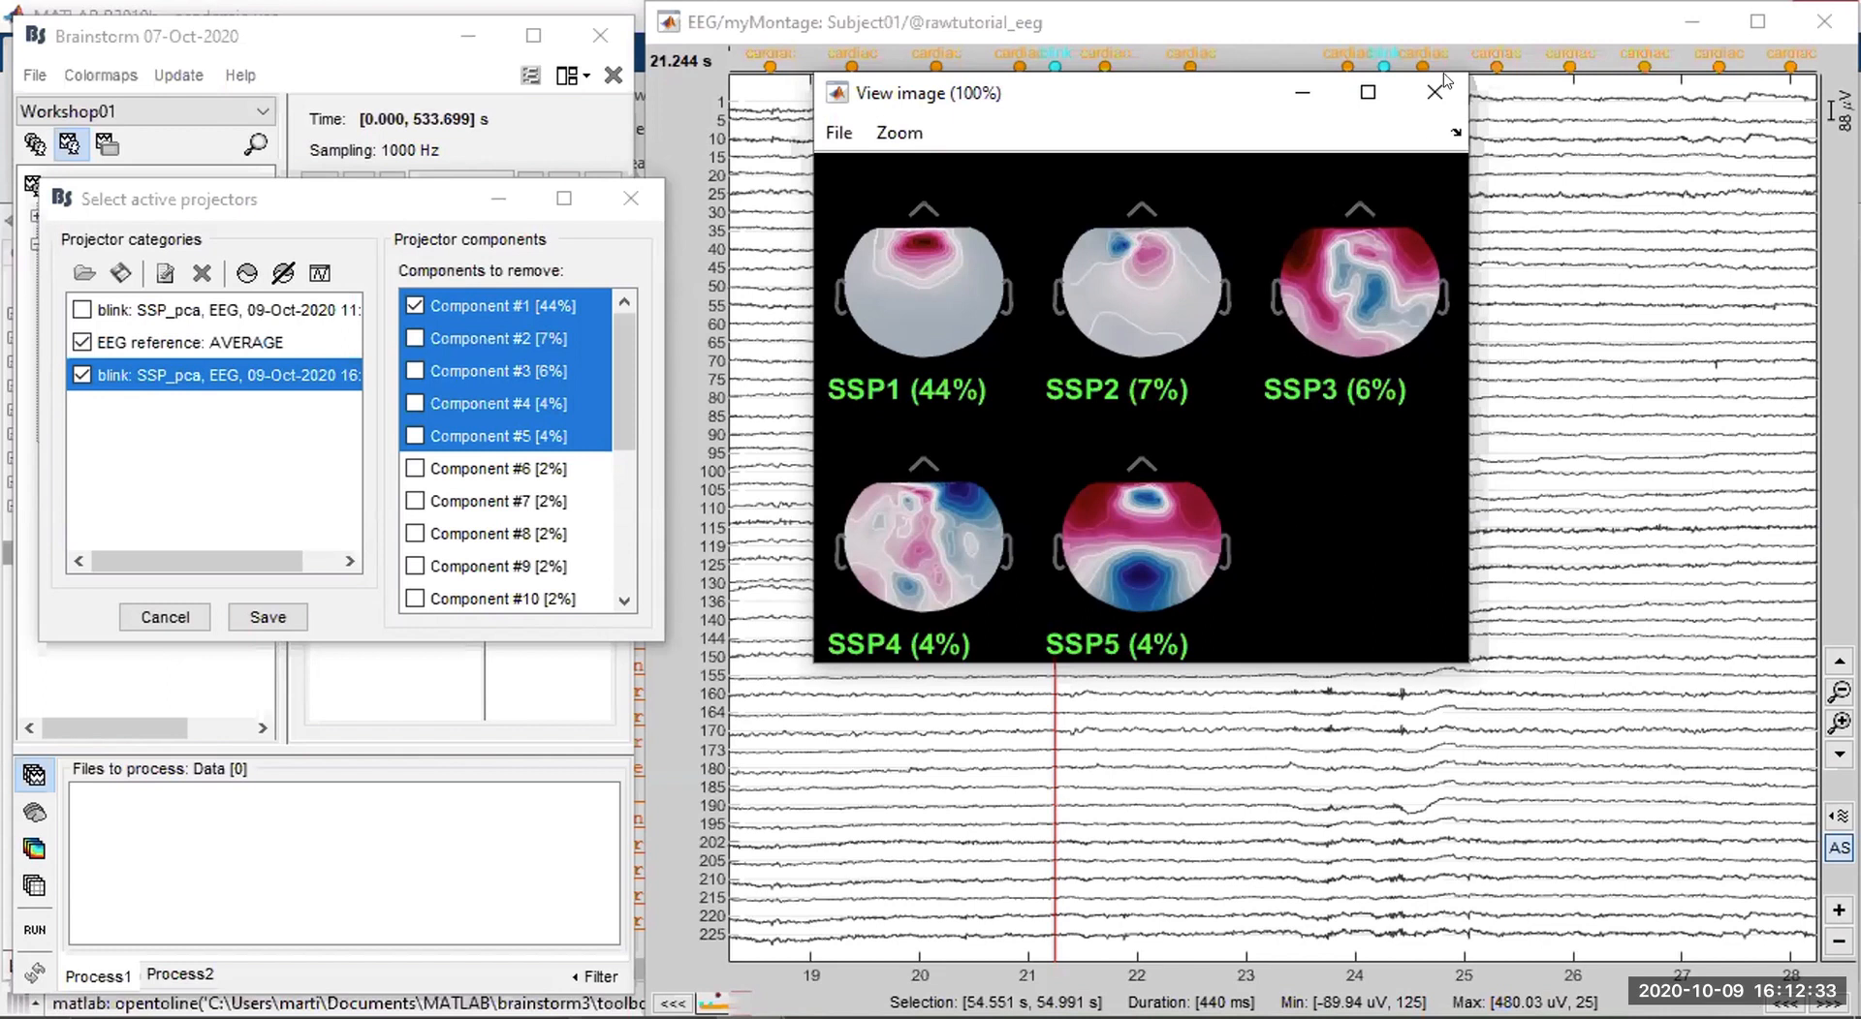
left_click(497, 306)
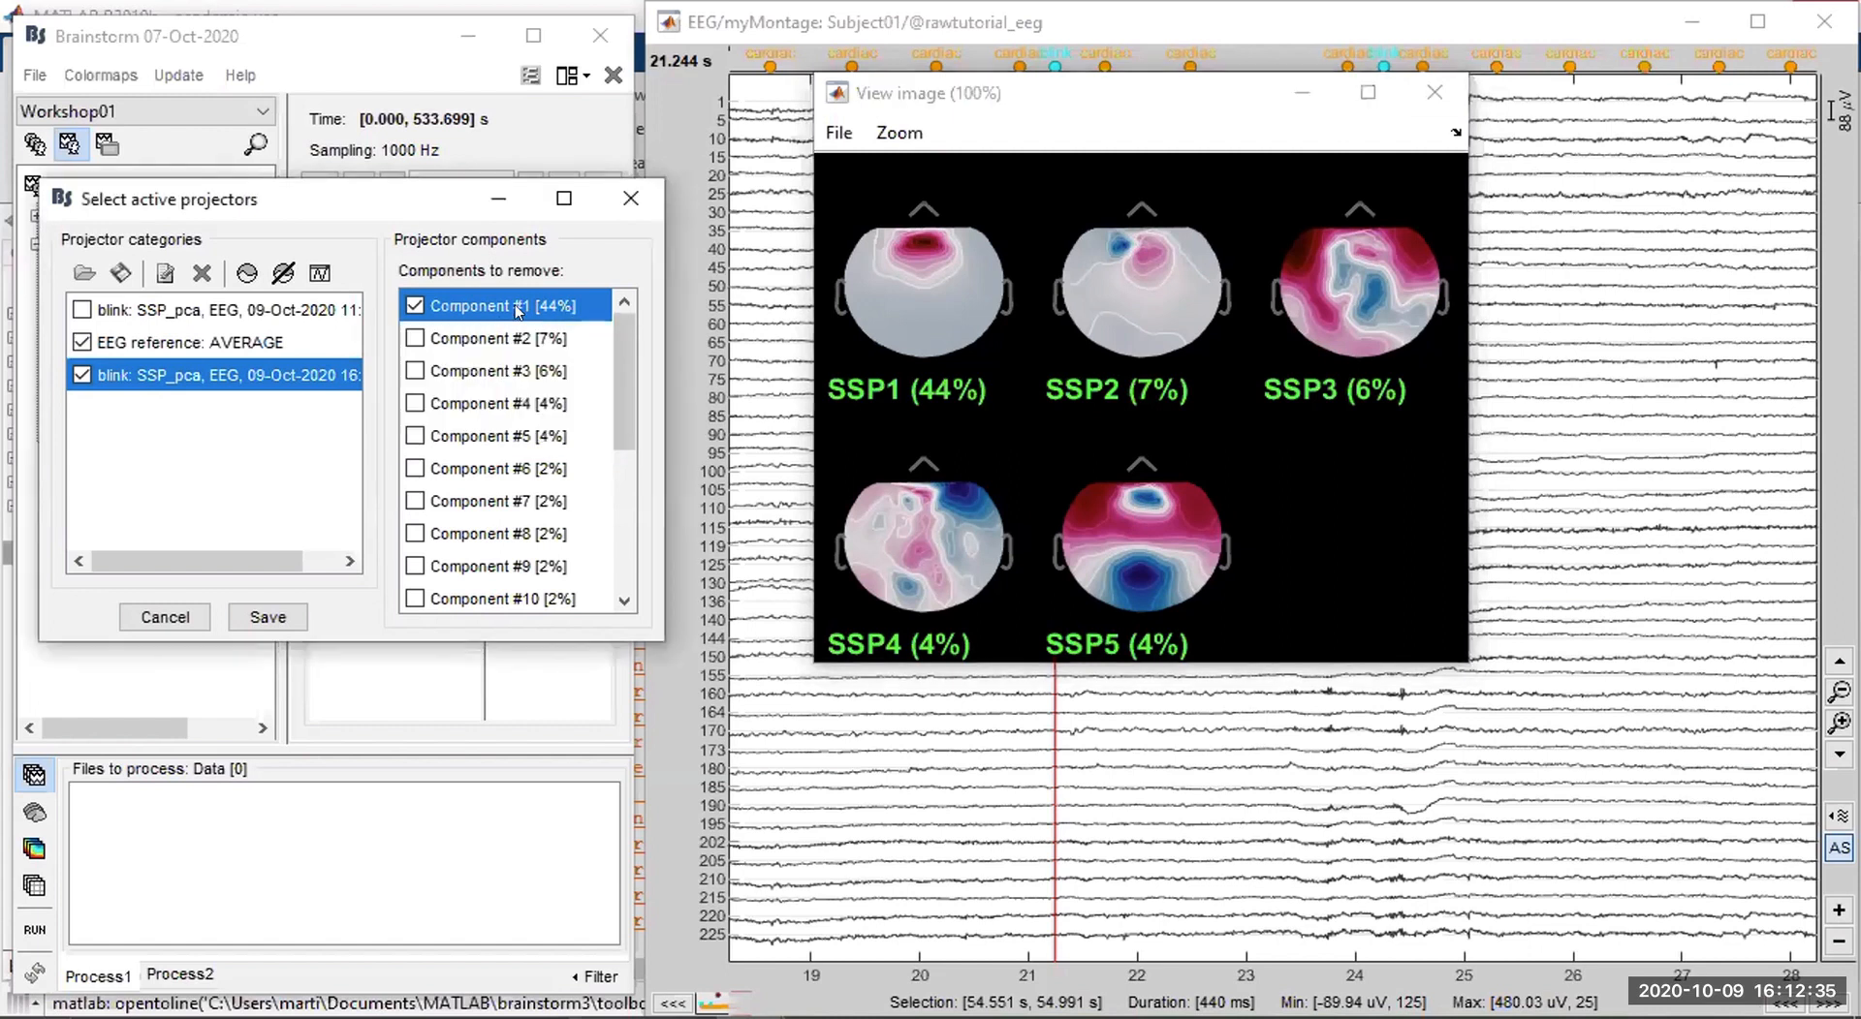
left_click(1434, 92)
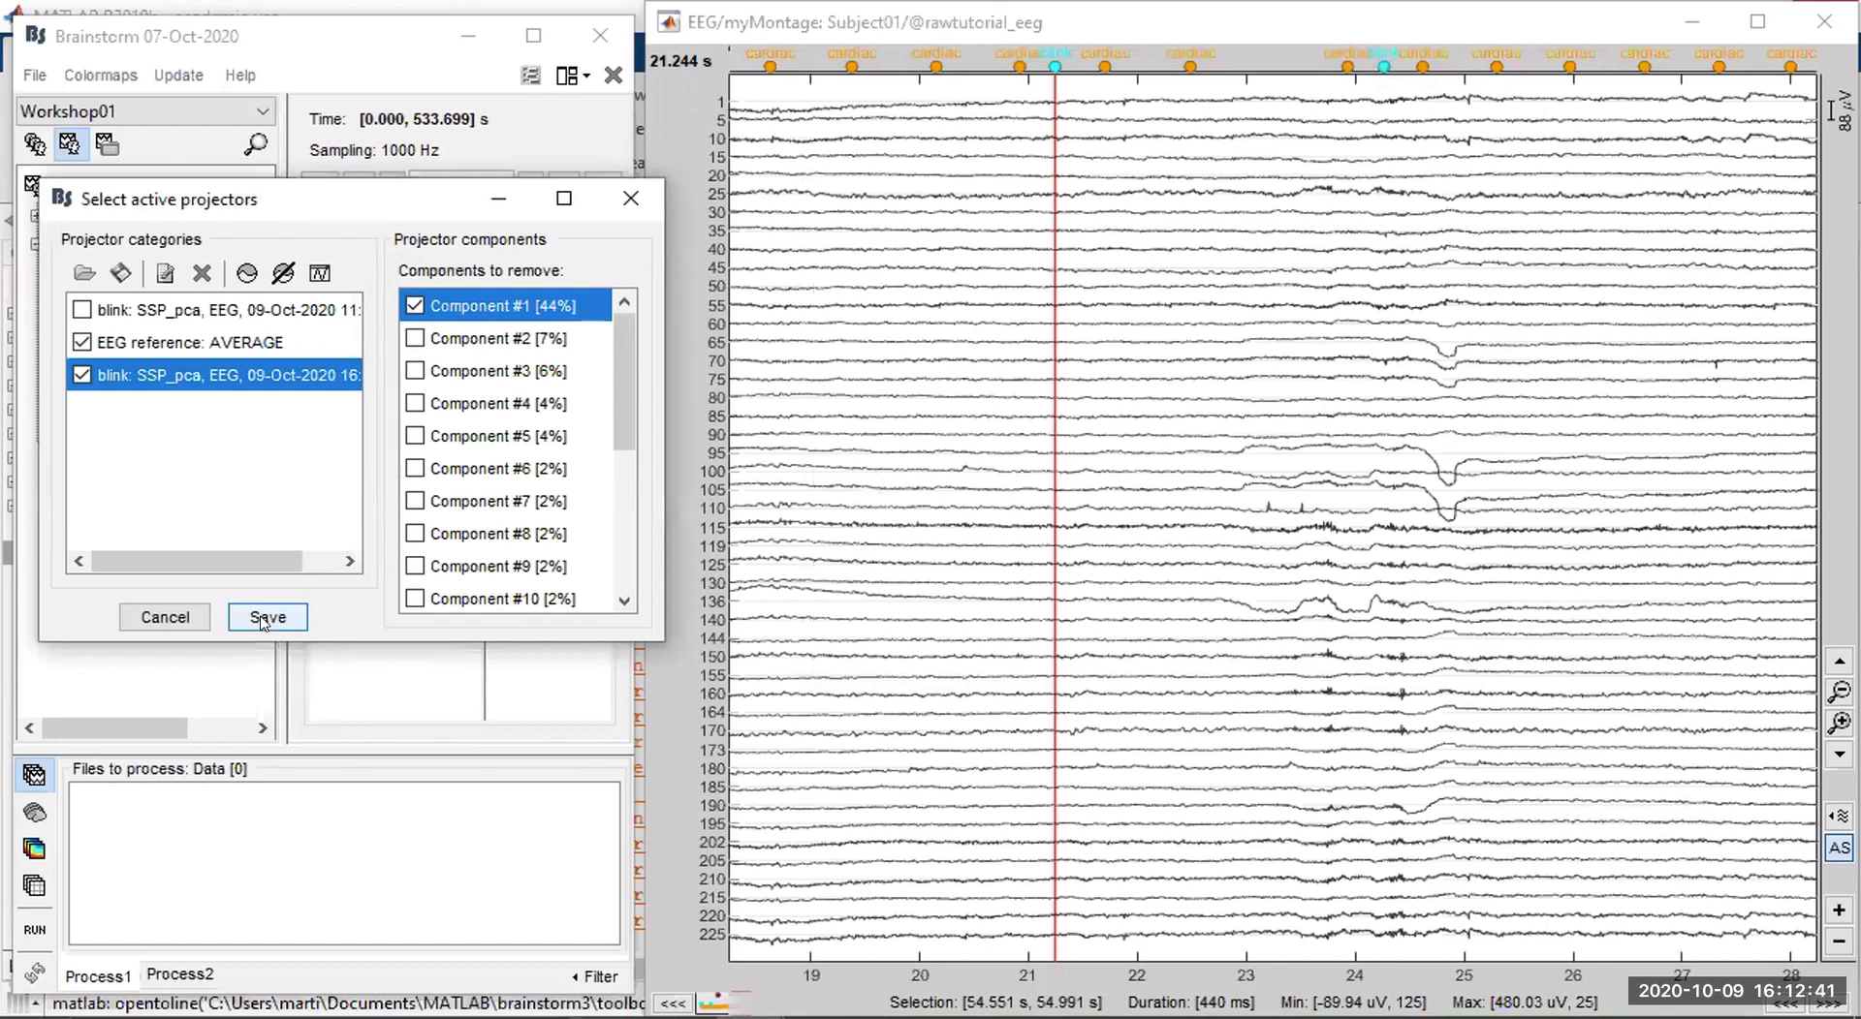
Compare the EEG with the new blink projector switched off and back on.
left_click(81, 375)
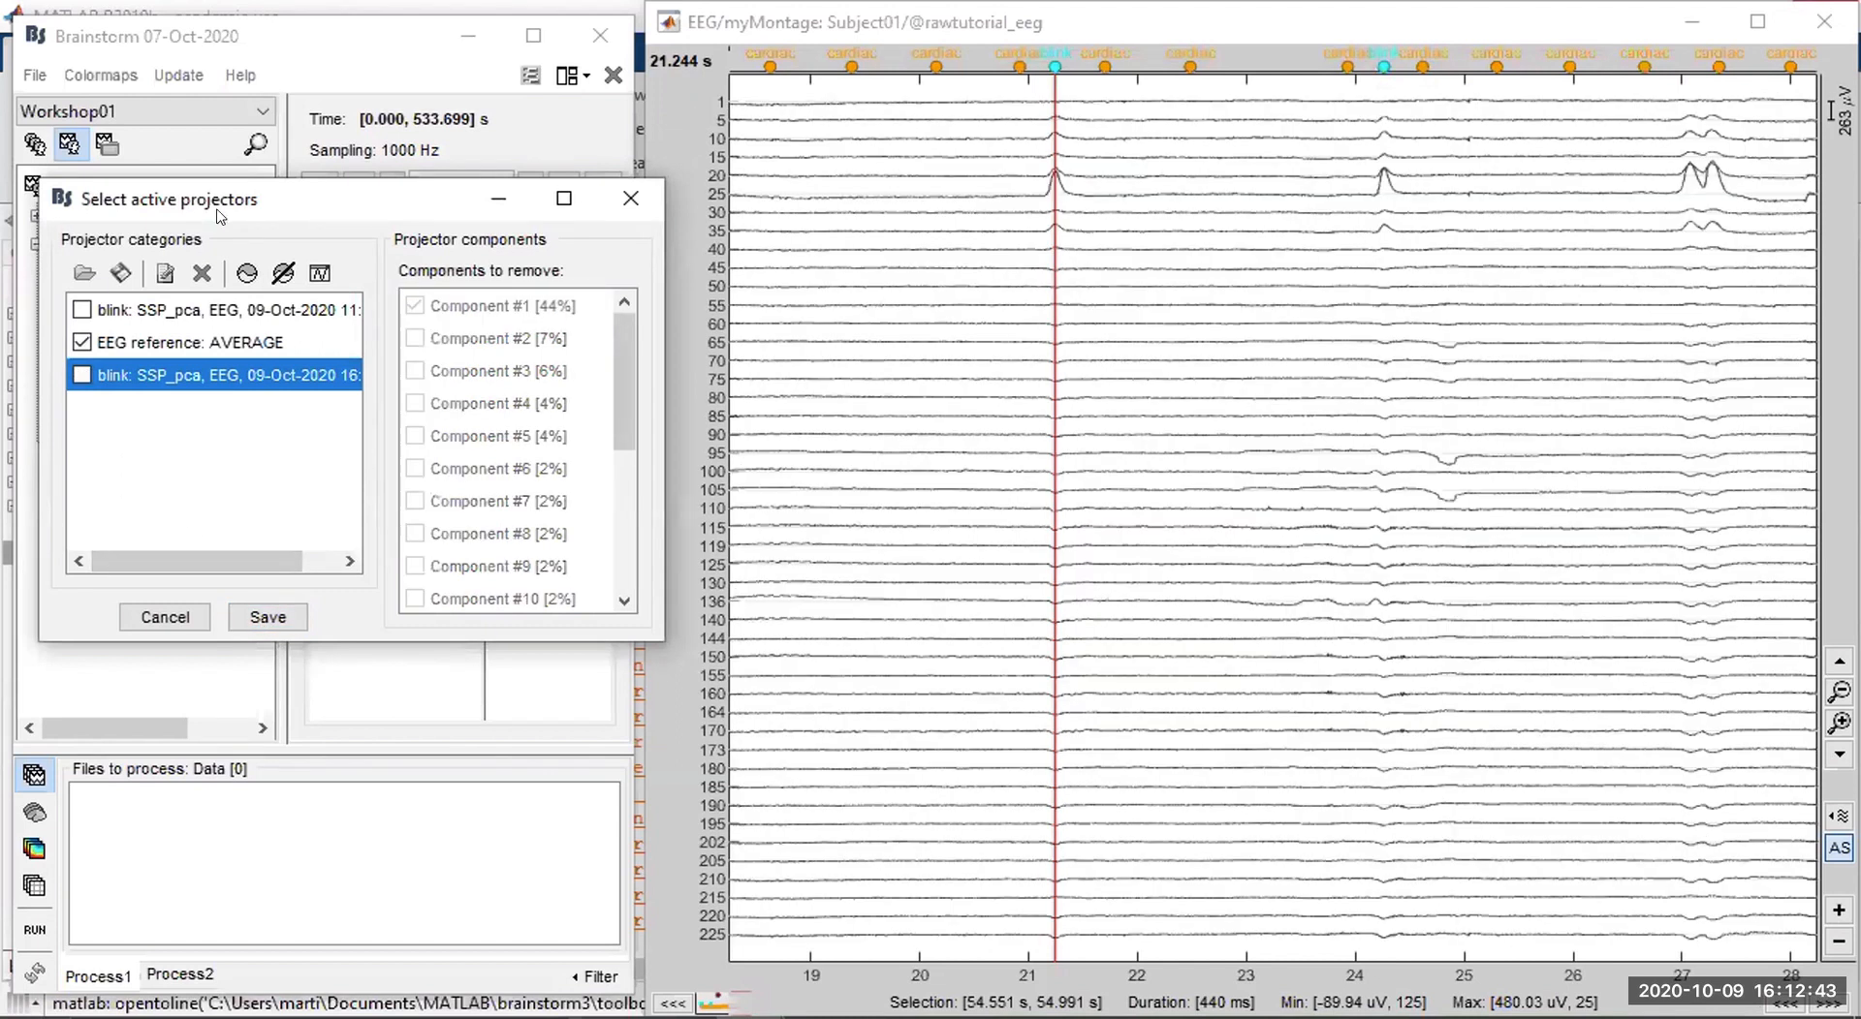
left_click(82, 375)
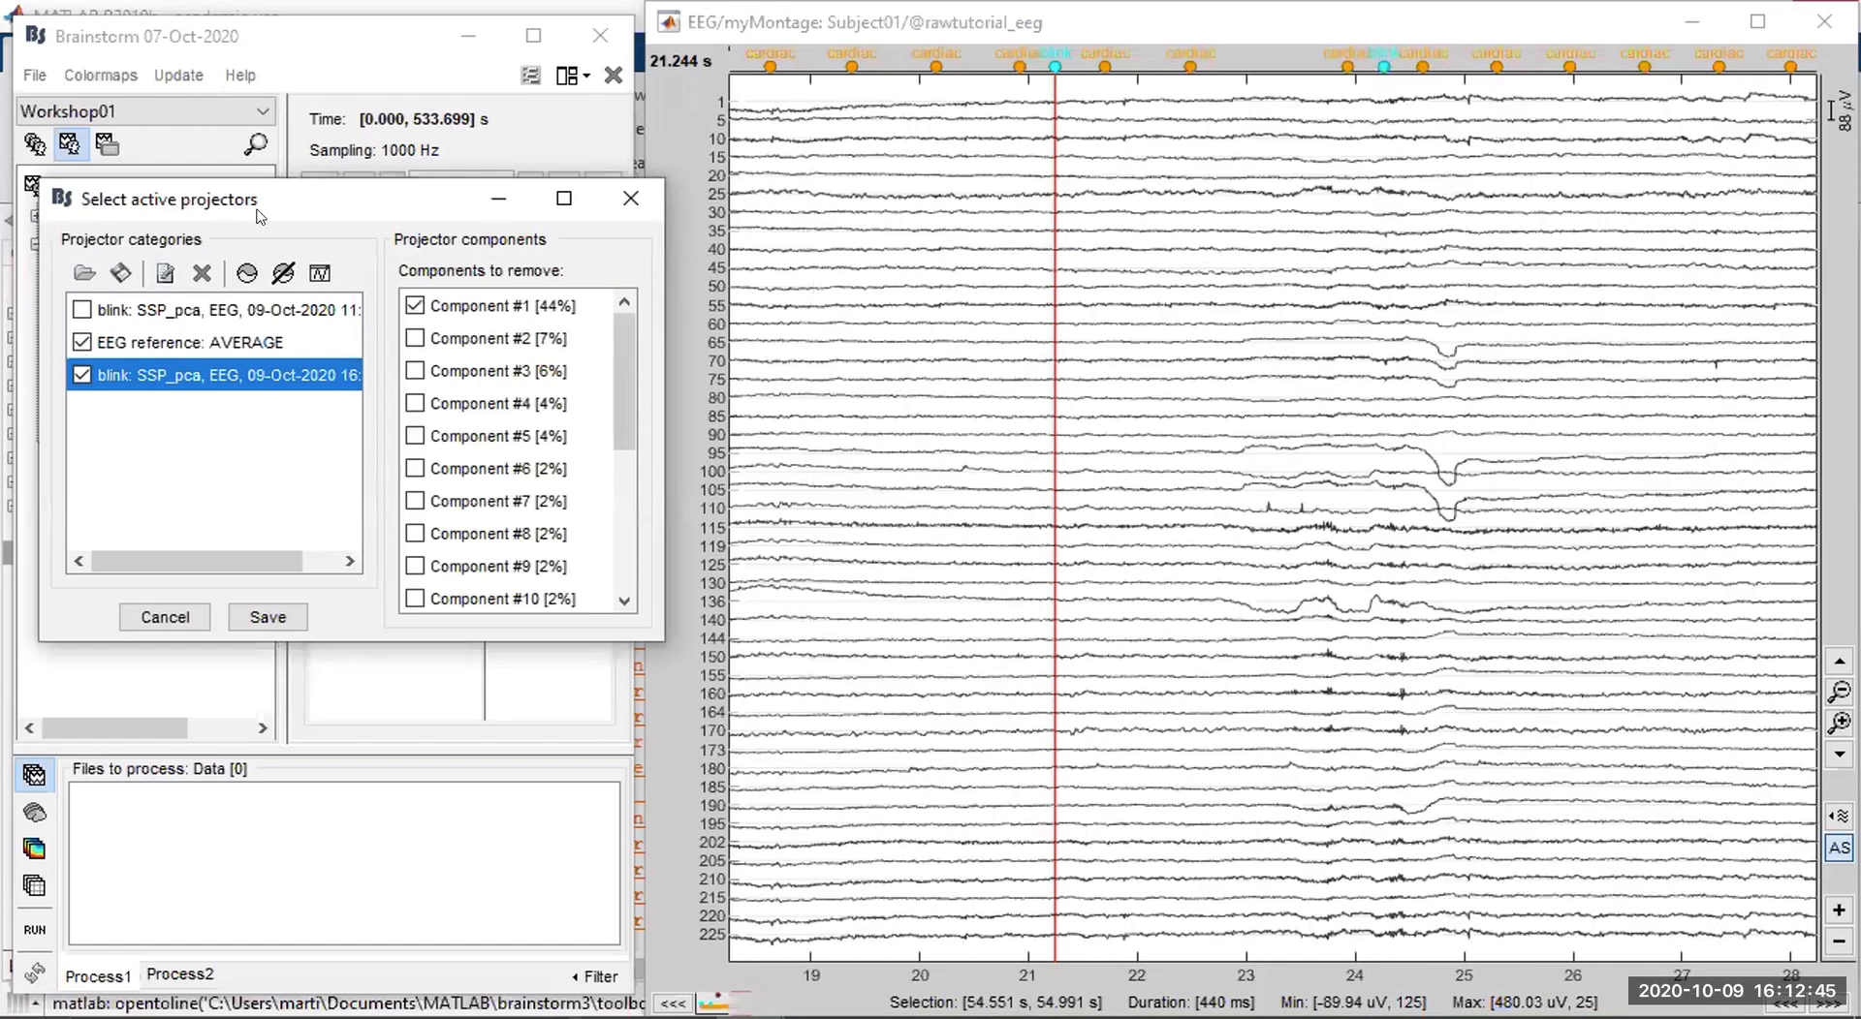
Delete the older, inactive blink SSP projector from the projector categories and save the projector selection.
left_click_drag(258, 209, 480, 364)
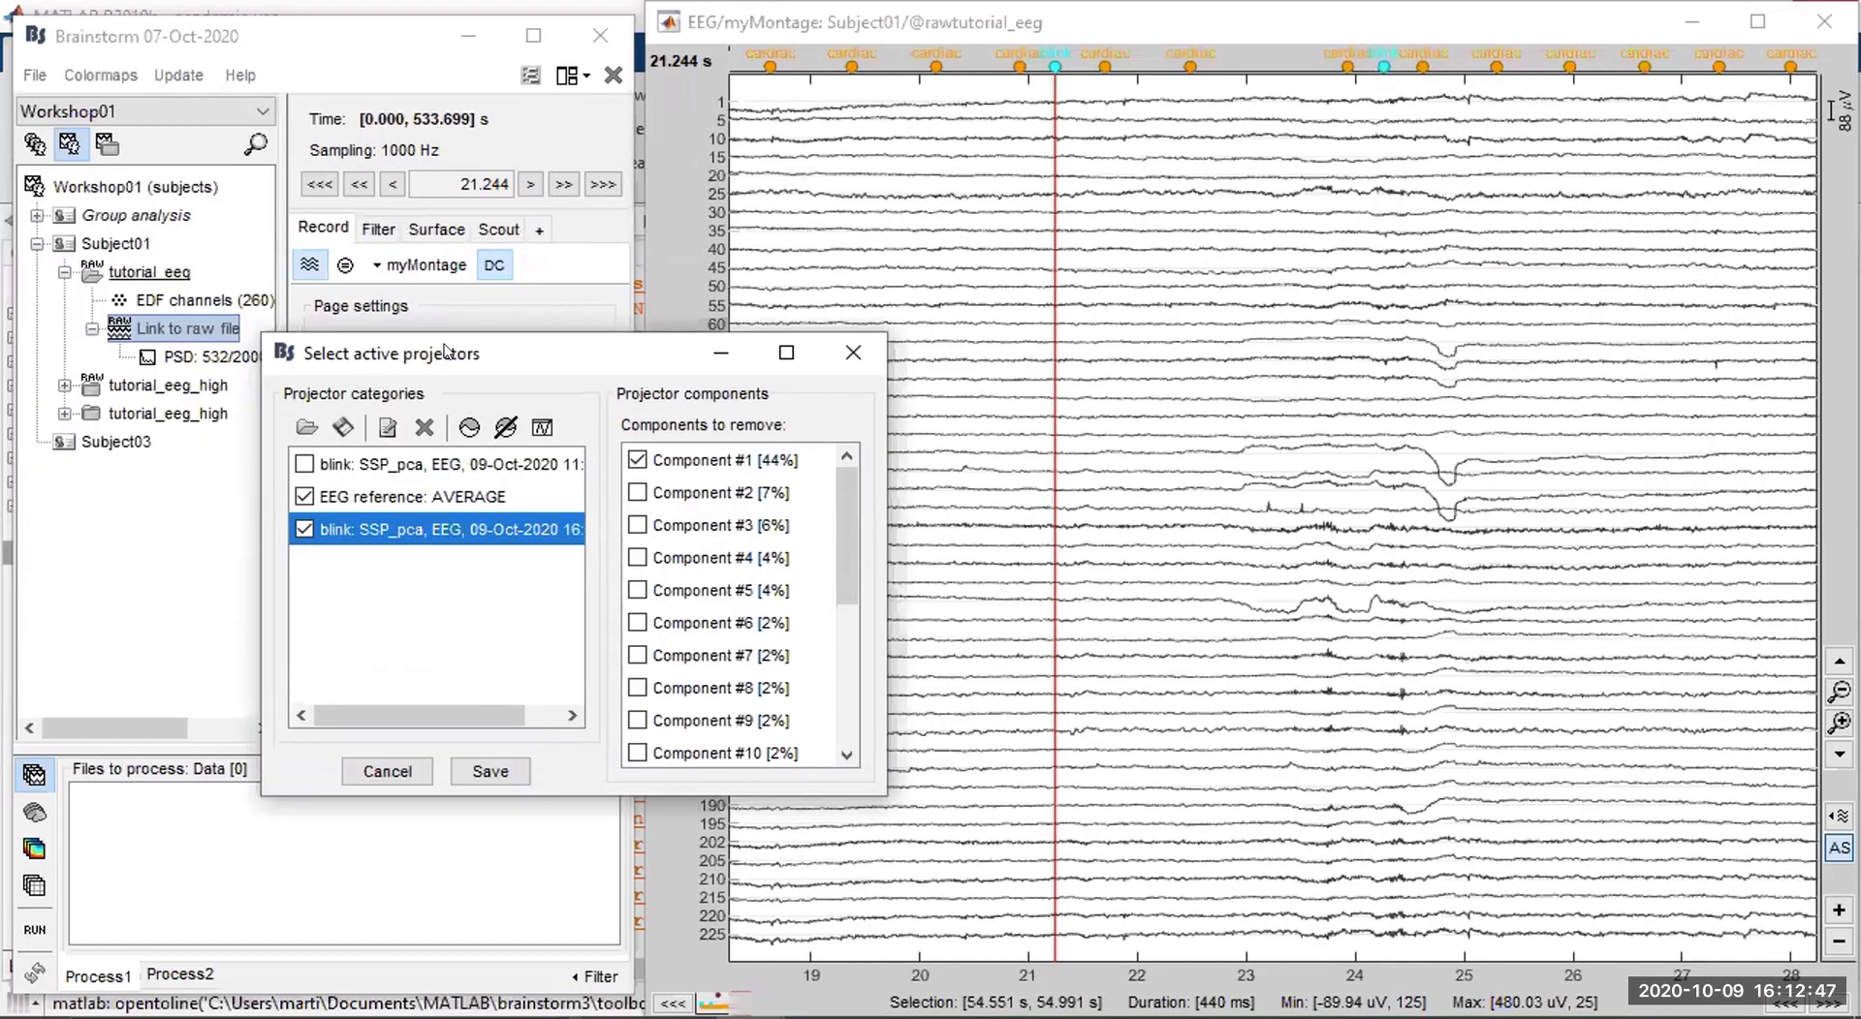
left_click_drag(444, 353, 391, 266)
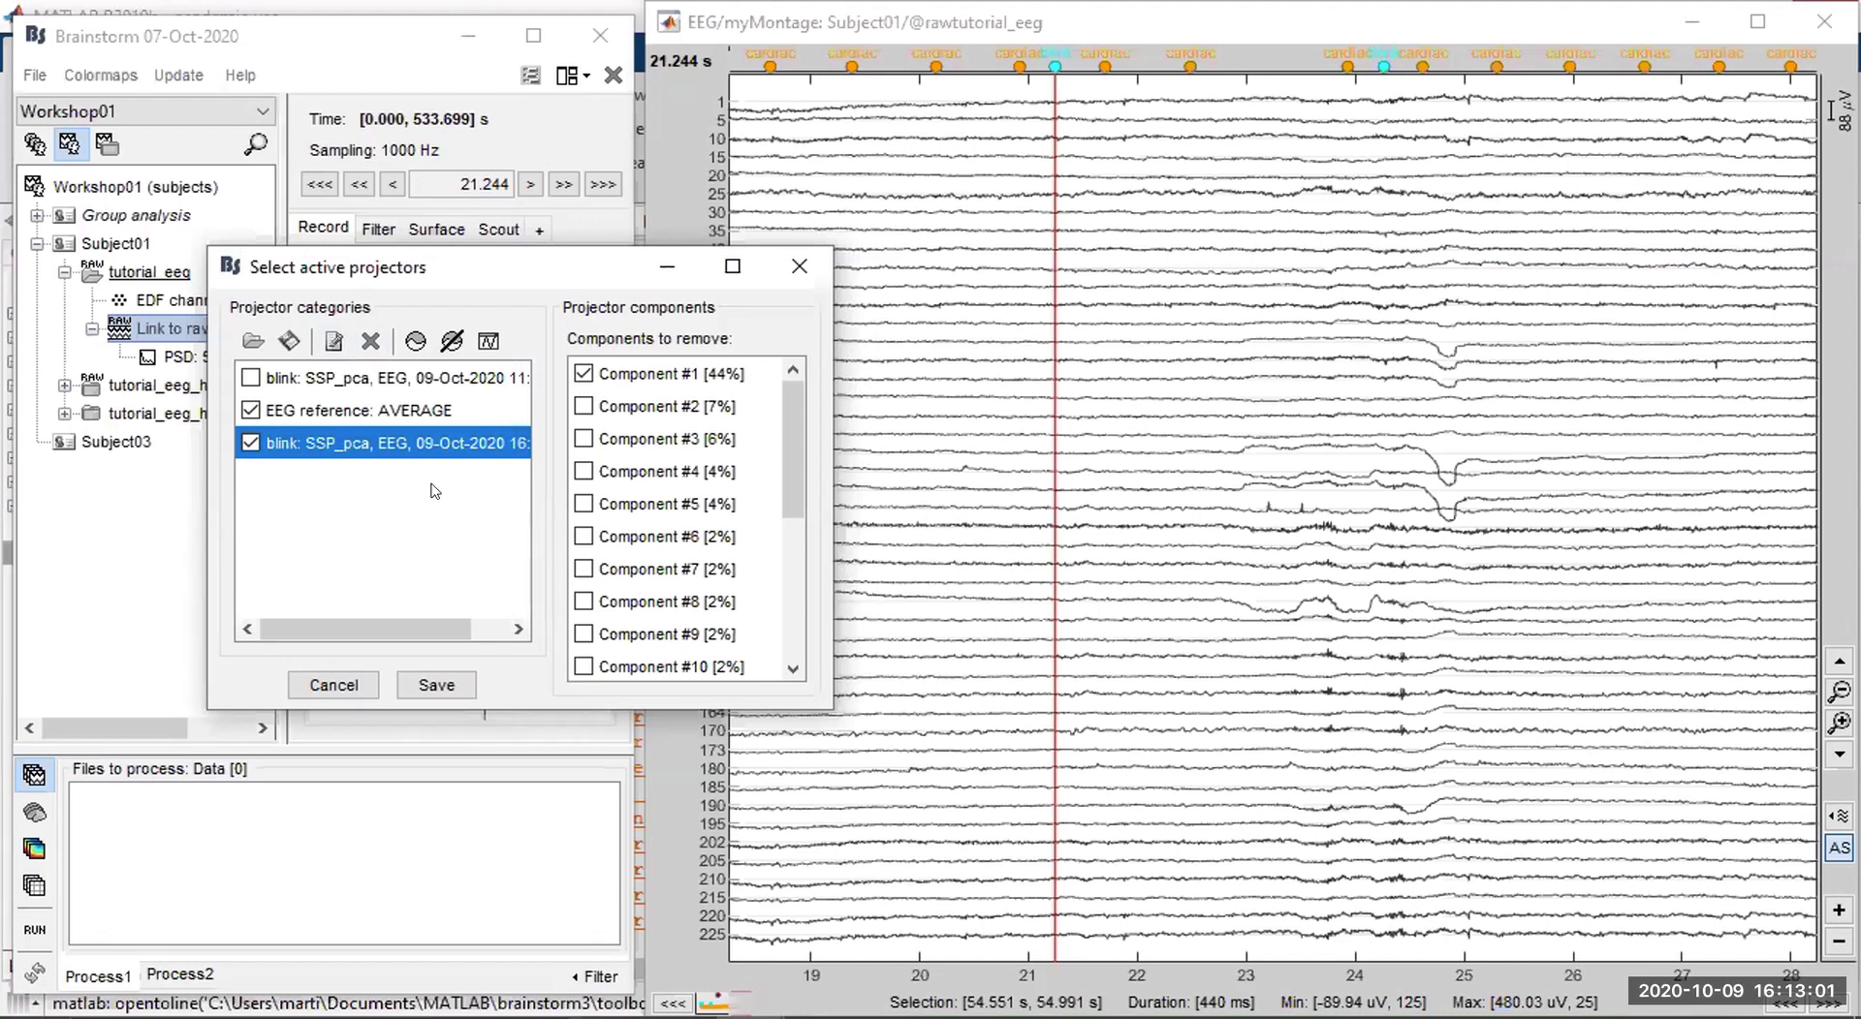
left_click(359, 388)
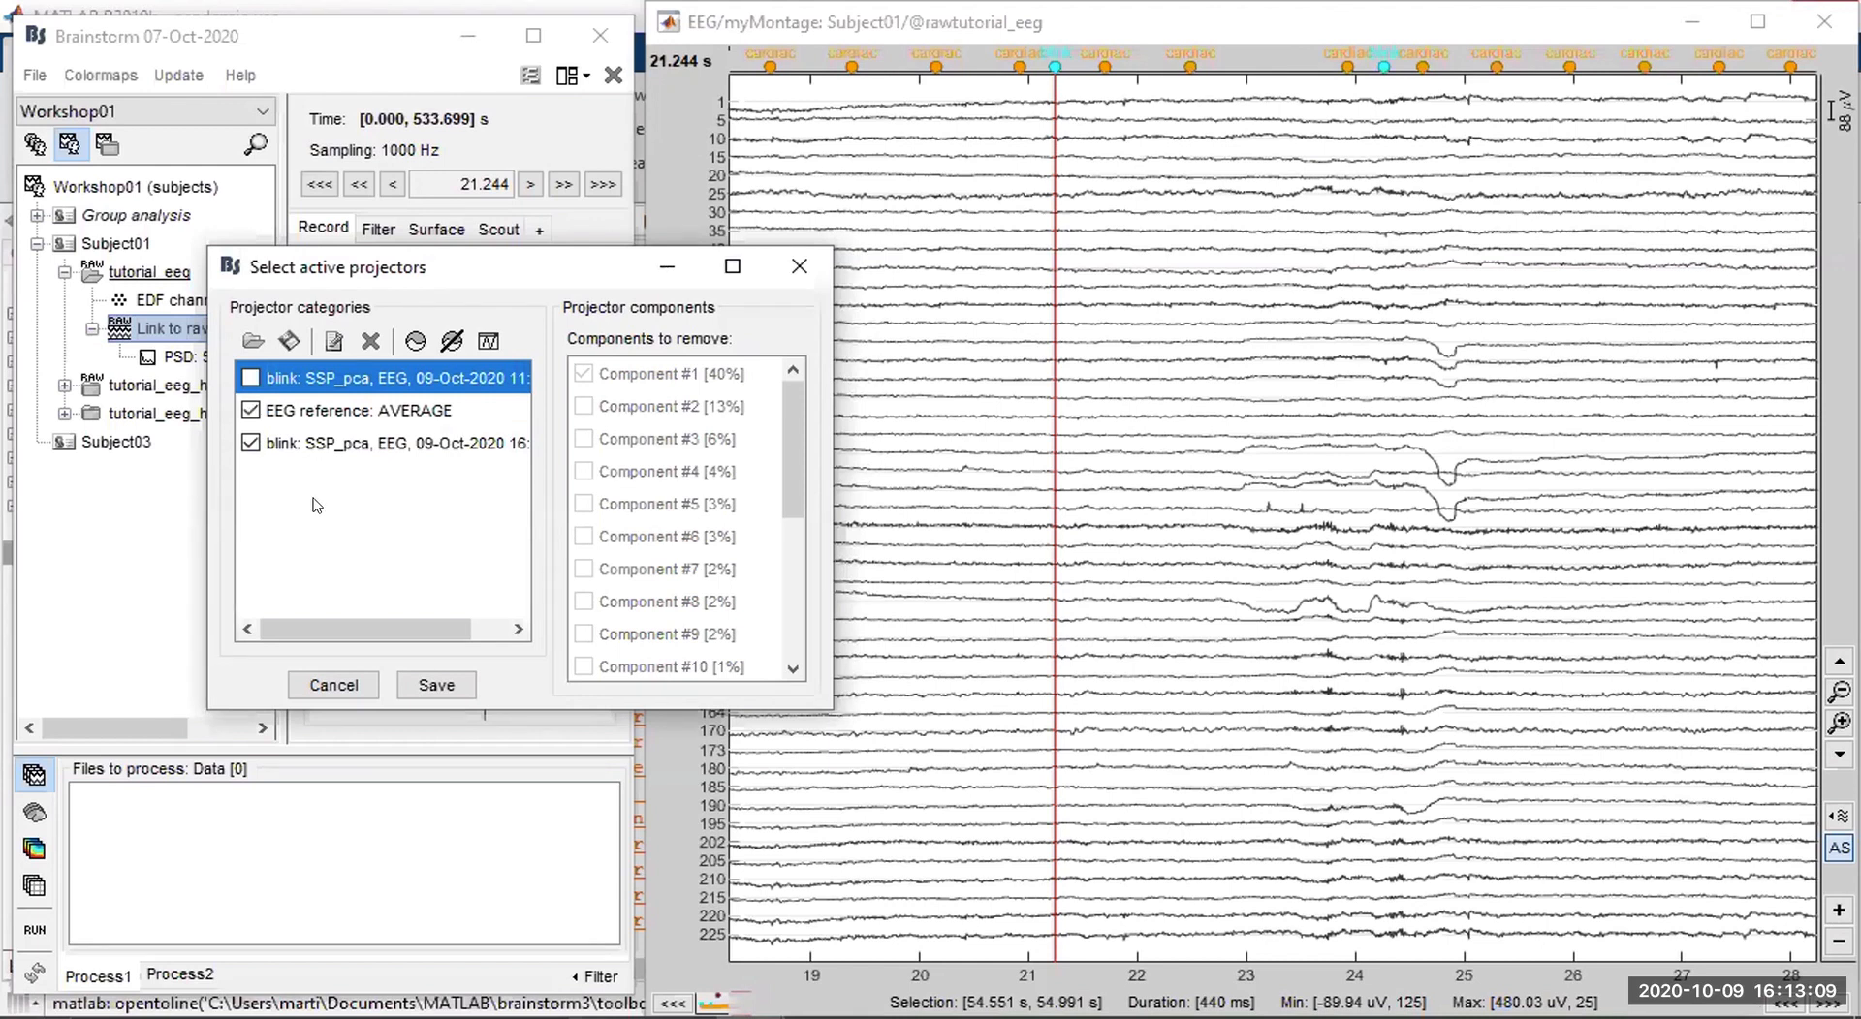
key("Delete")
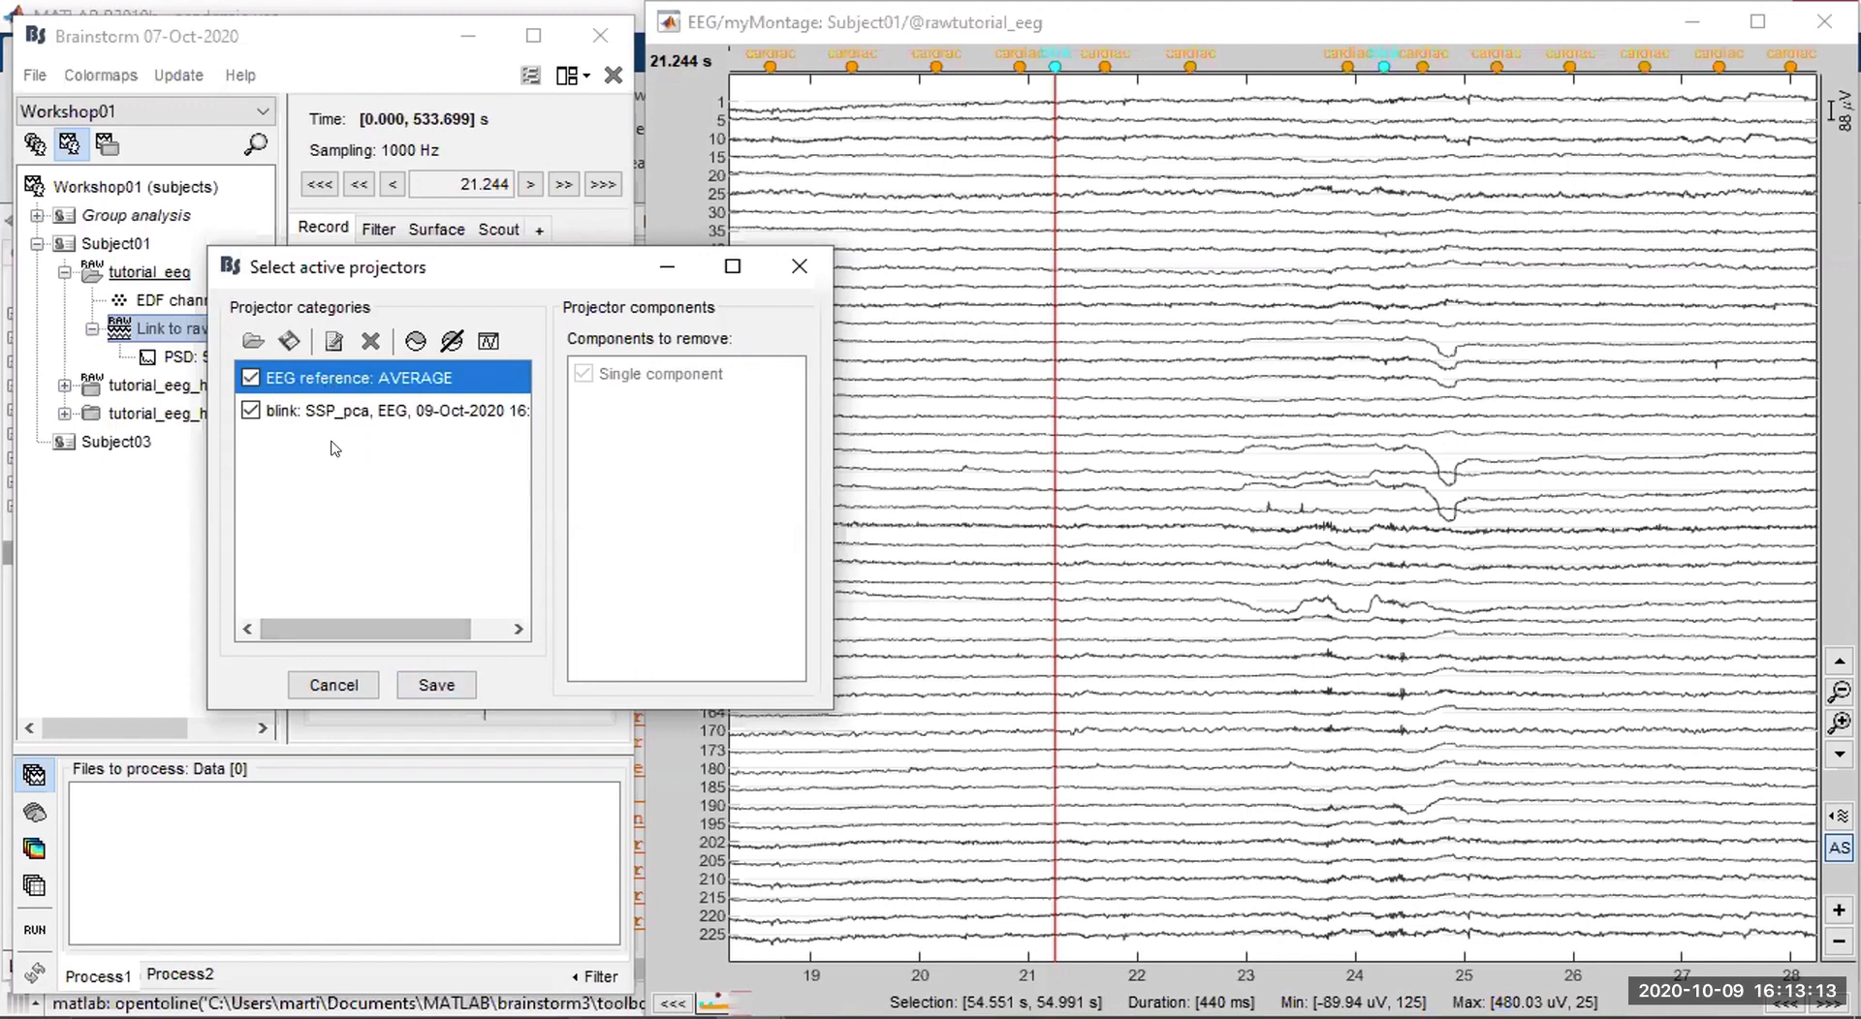
left_click(449, 685)
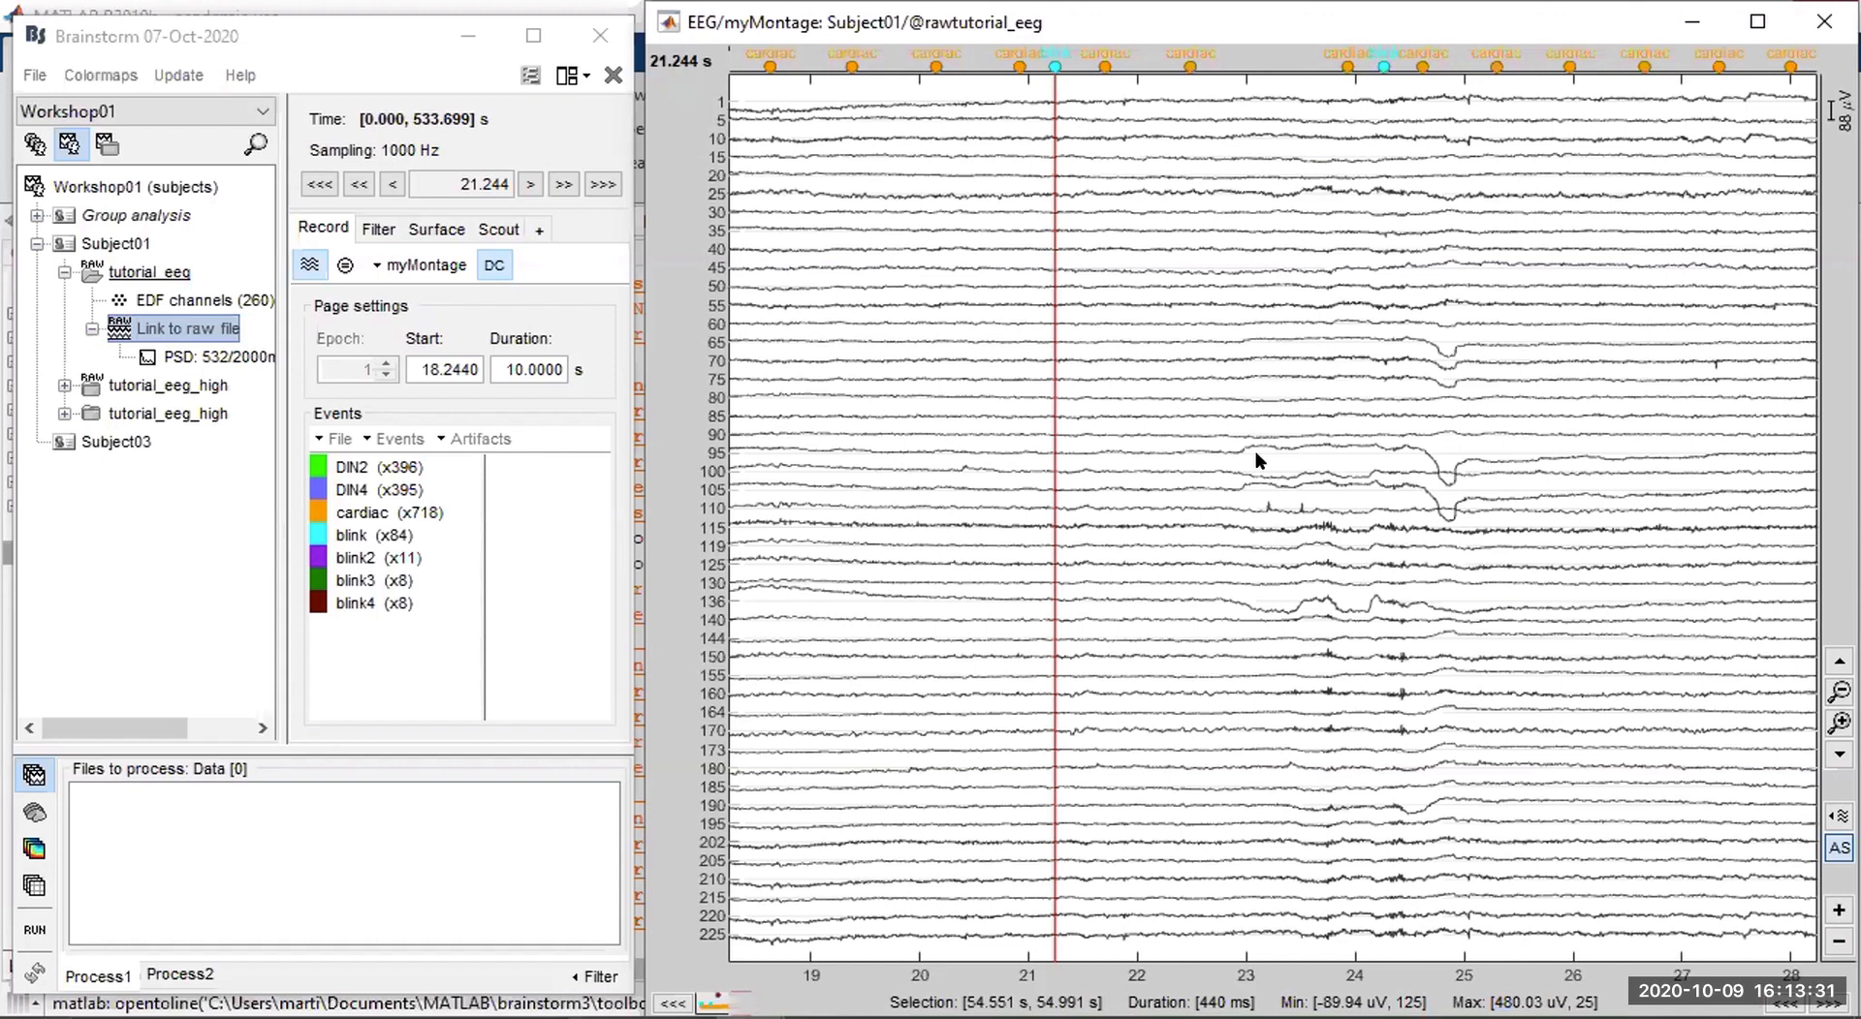
Examine the sensitivity and frequency-band options for detecting other artifacts, then close them without running the detection.
left_click(490, 438)
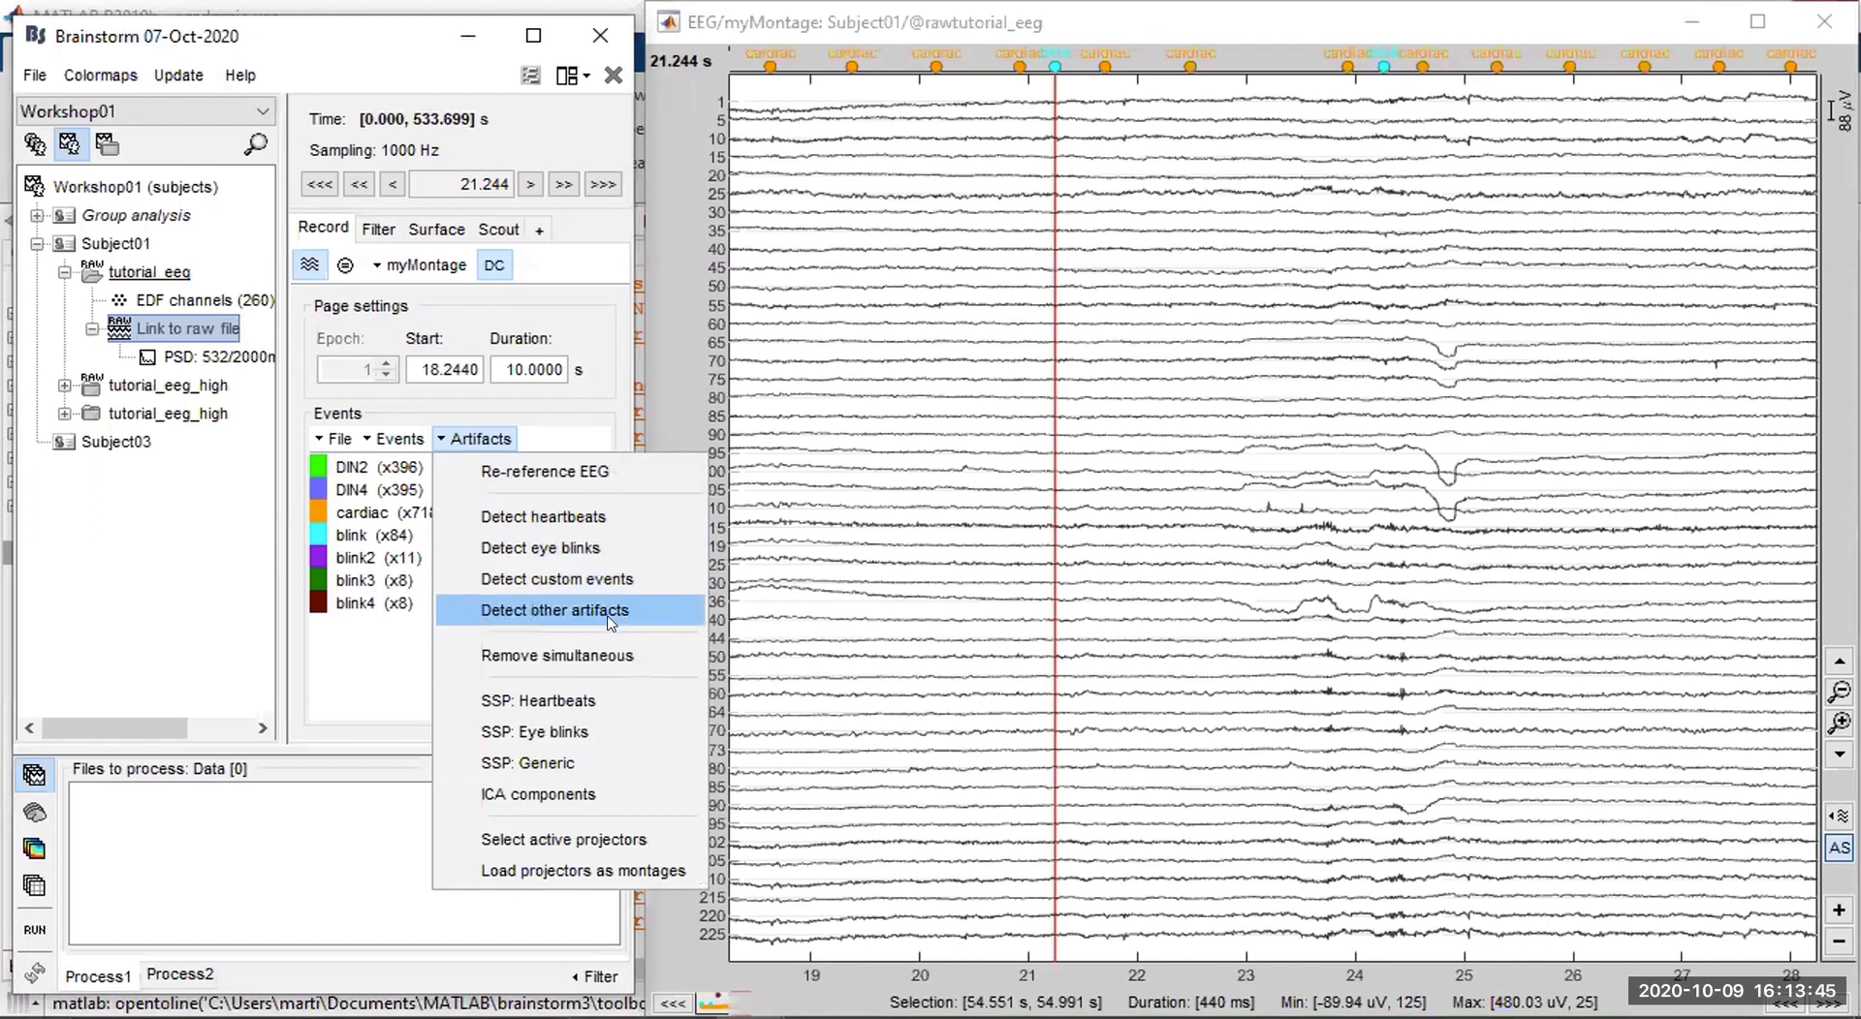
left_click(564, 617)
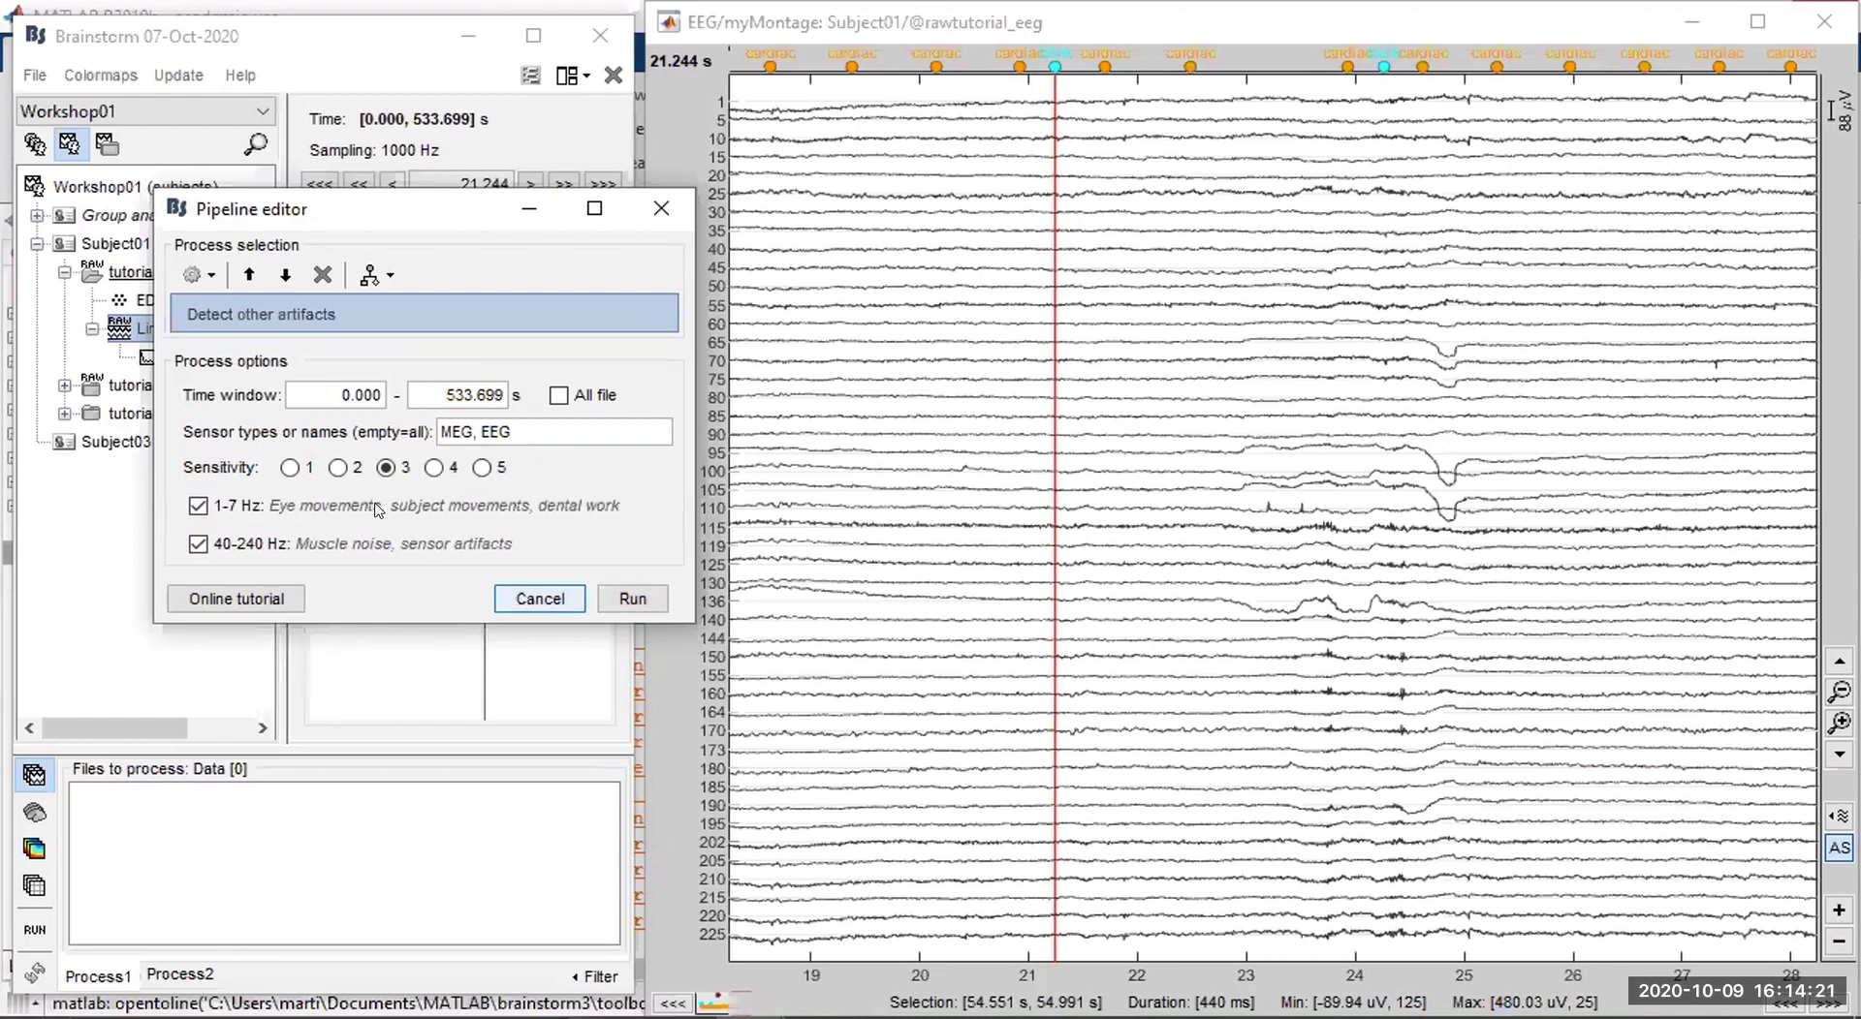
left_click(383, 465)
left_click(432, 463)
left_click(540, 599)
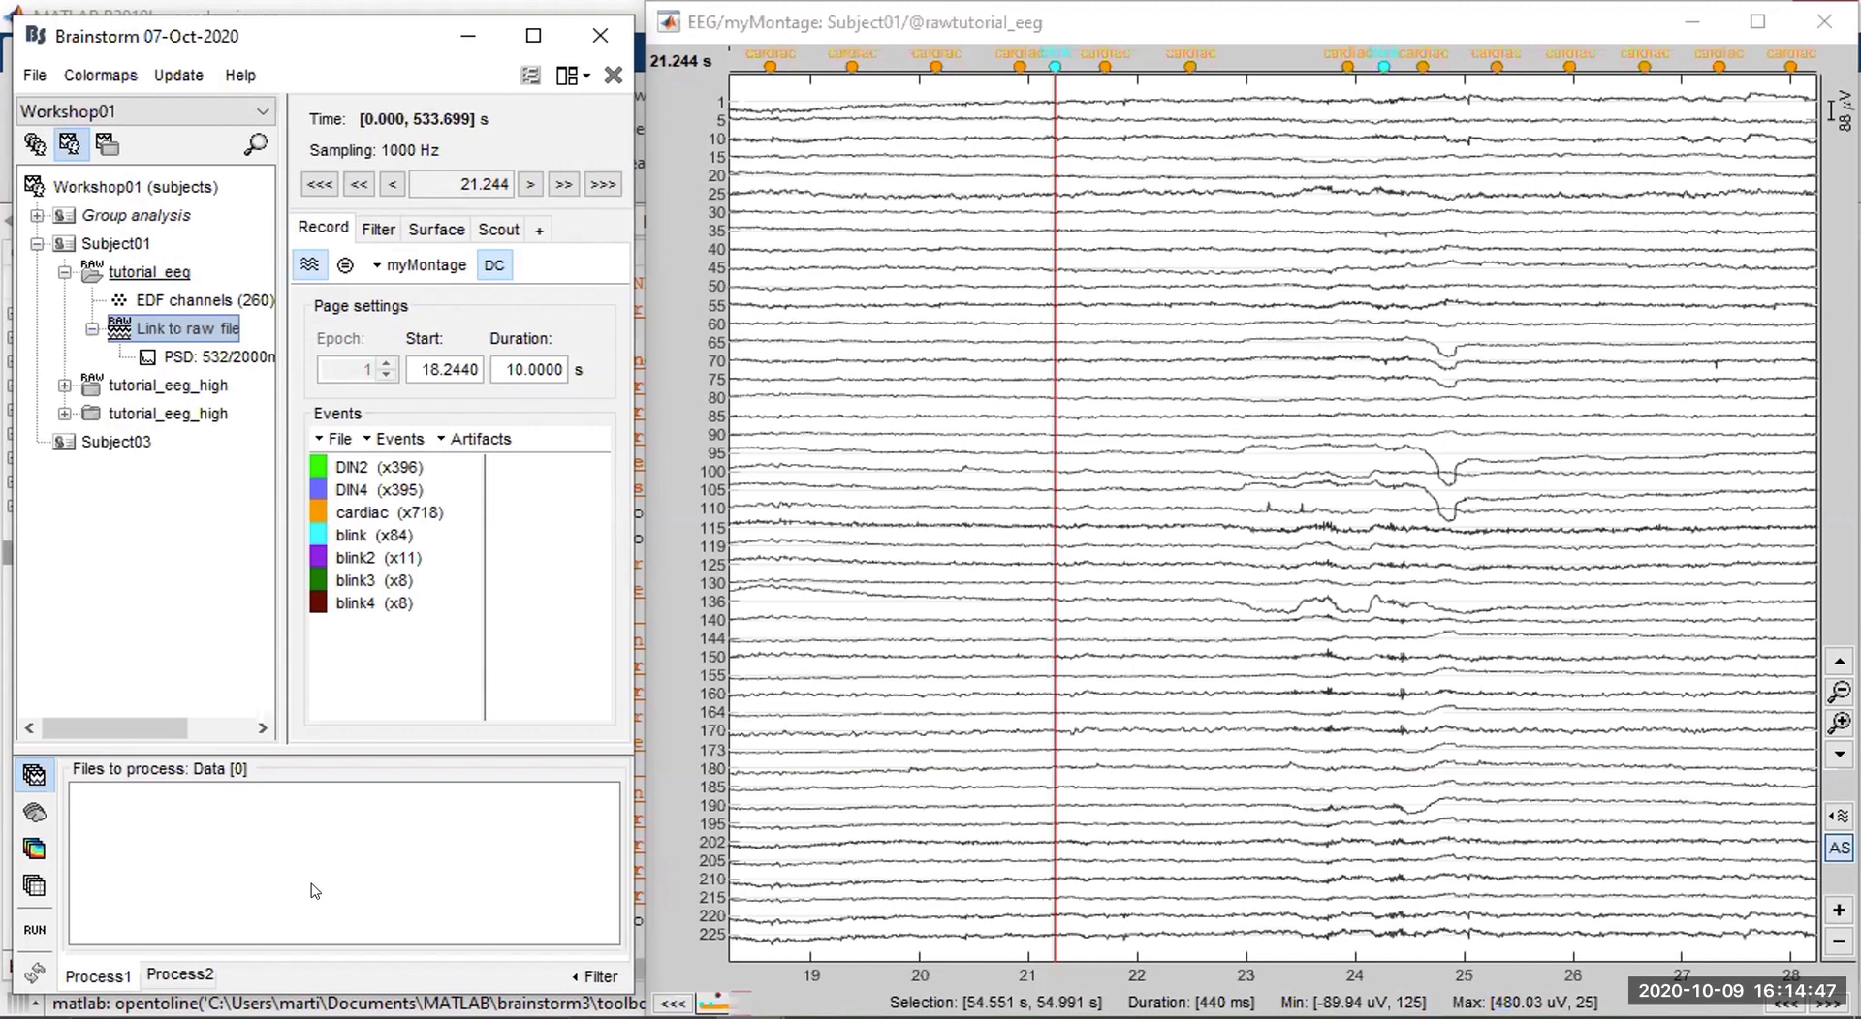
Add the raw file link of Subject01's tutorial_eeg to the Process1 files and close all open figures.
left_click(150, 37)
left_click_drag(151, 37, 147, 40)
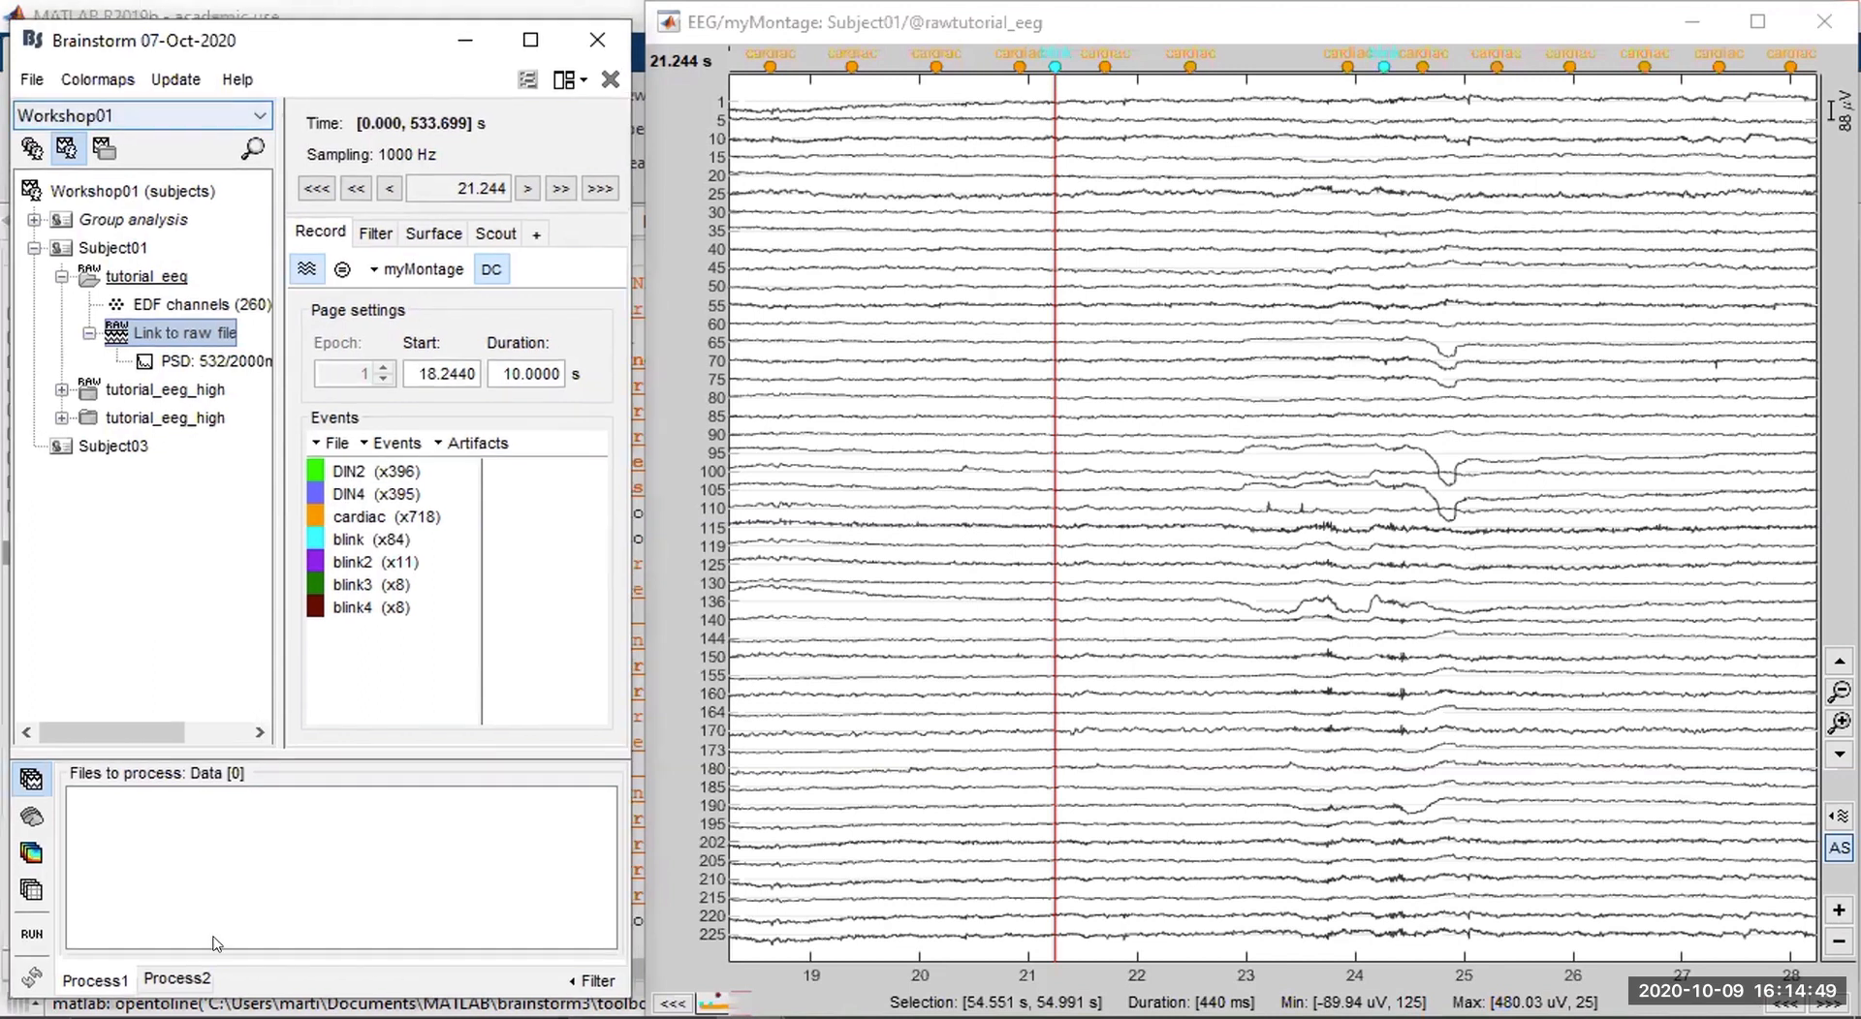
left_click(145, 981)
left_click(107, 980)
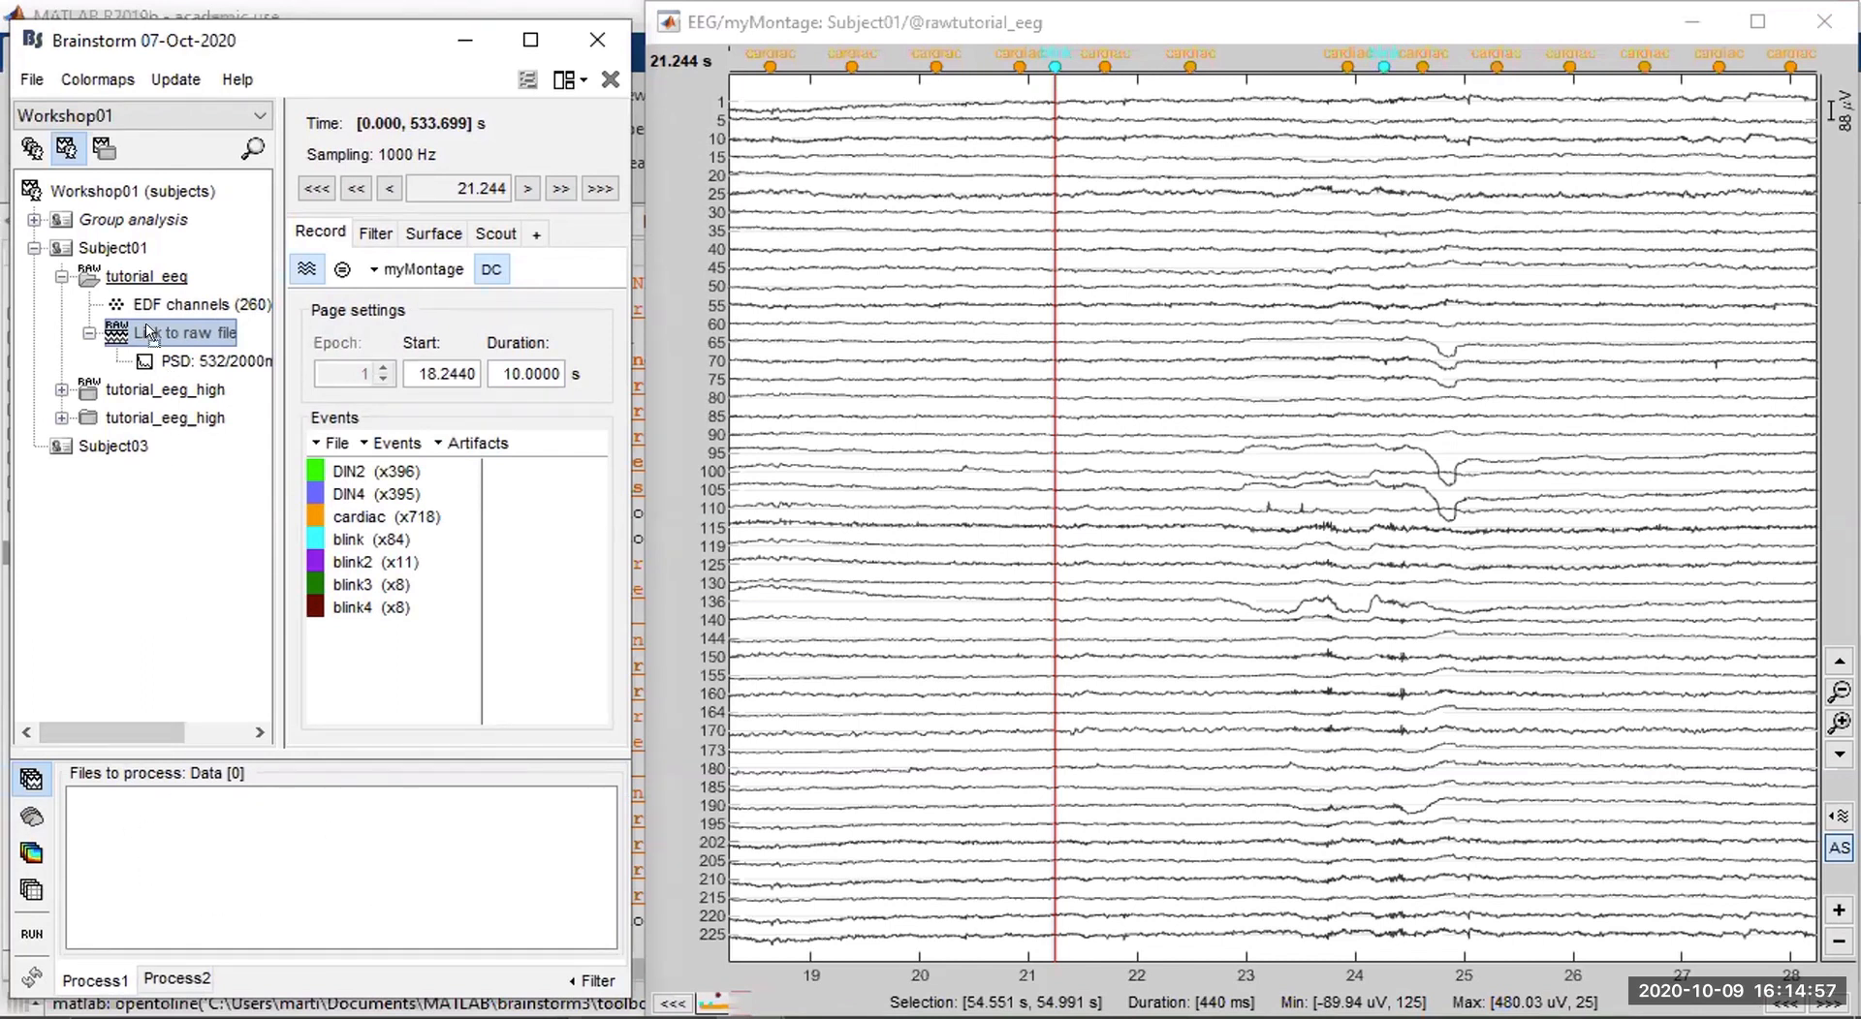
left_click_drag(170, 333, 193, 832)
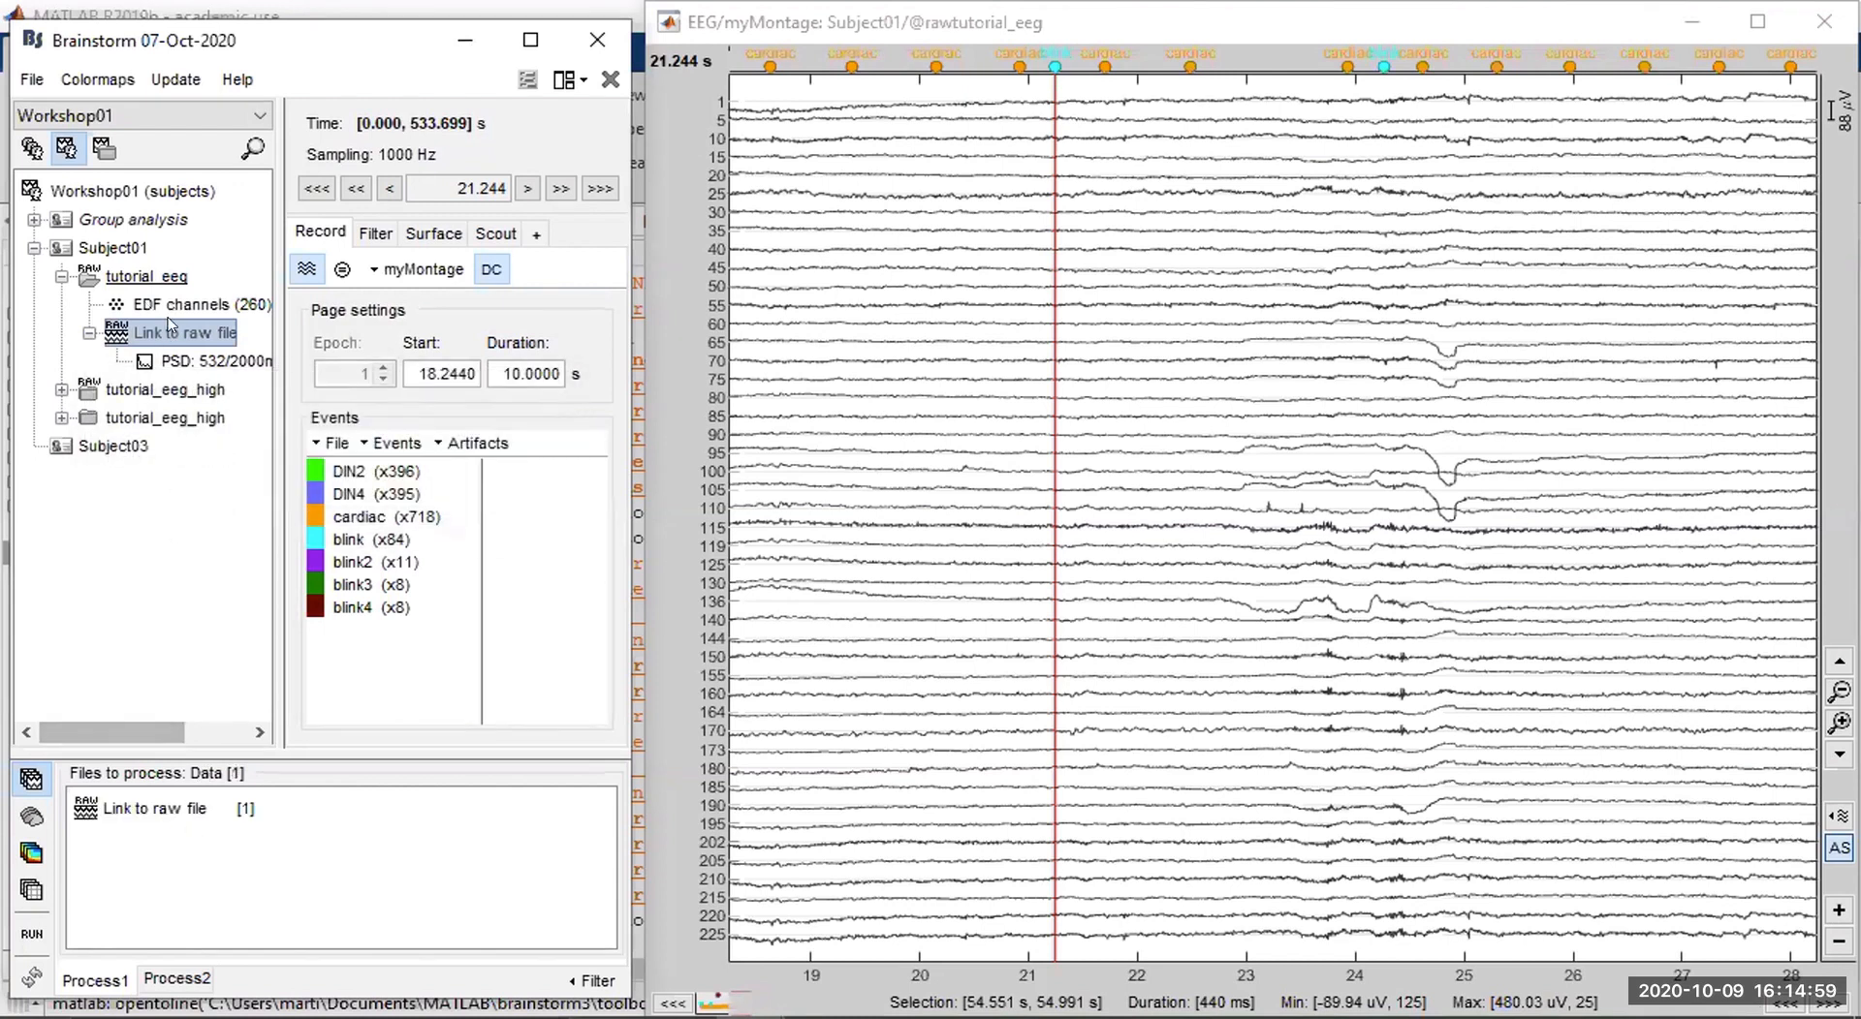
left_click(609, 78)
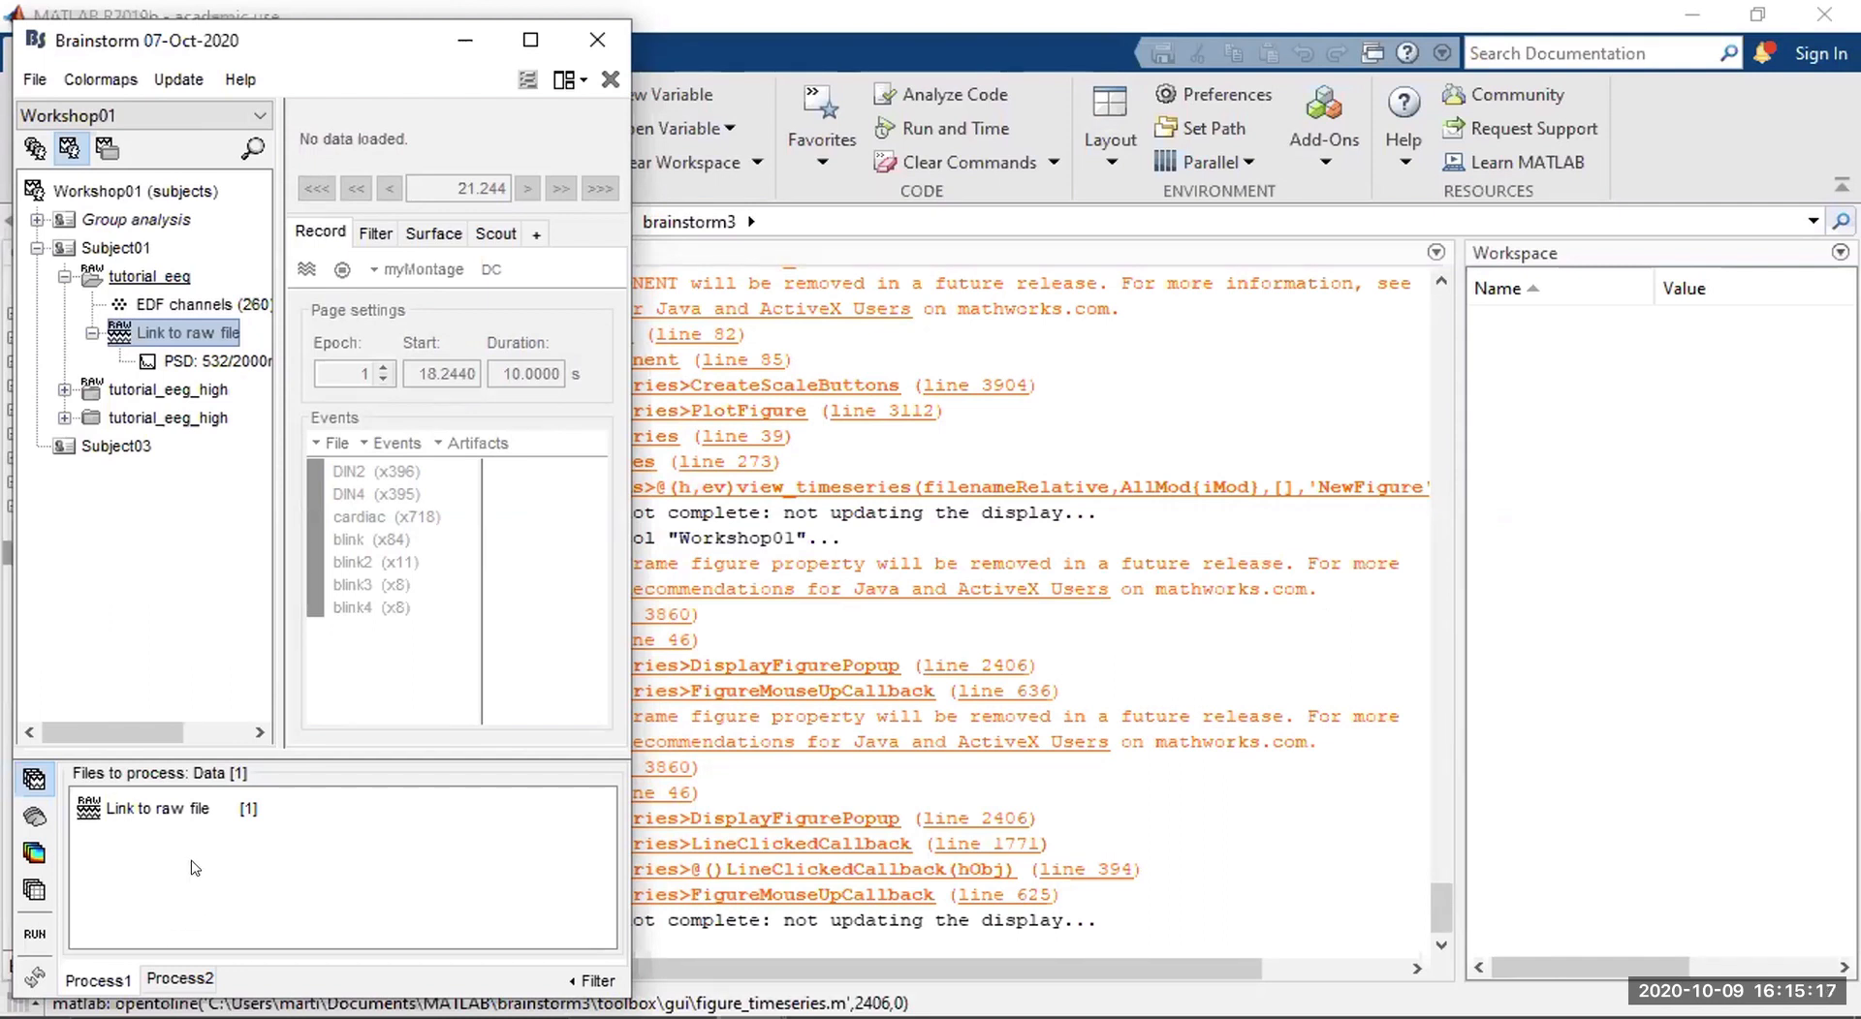
Start a processing pipeline for the raw file link and add the Power spectrum density (Welch) process.
left_click(101, 801)
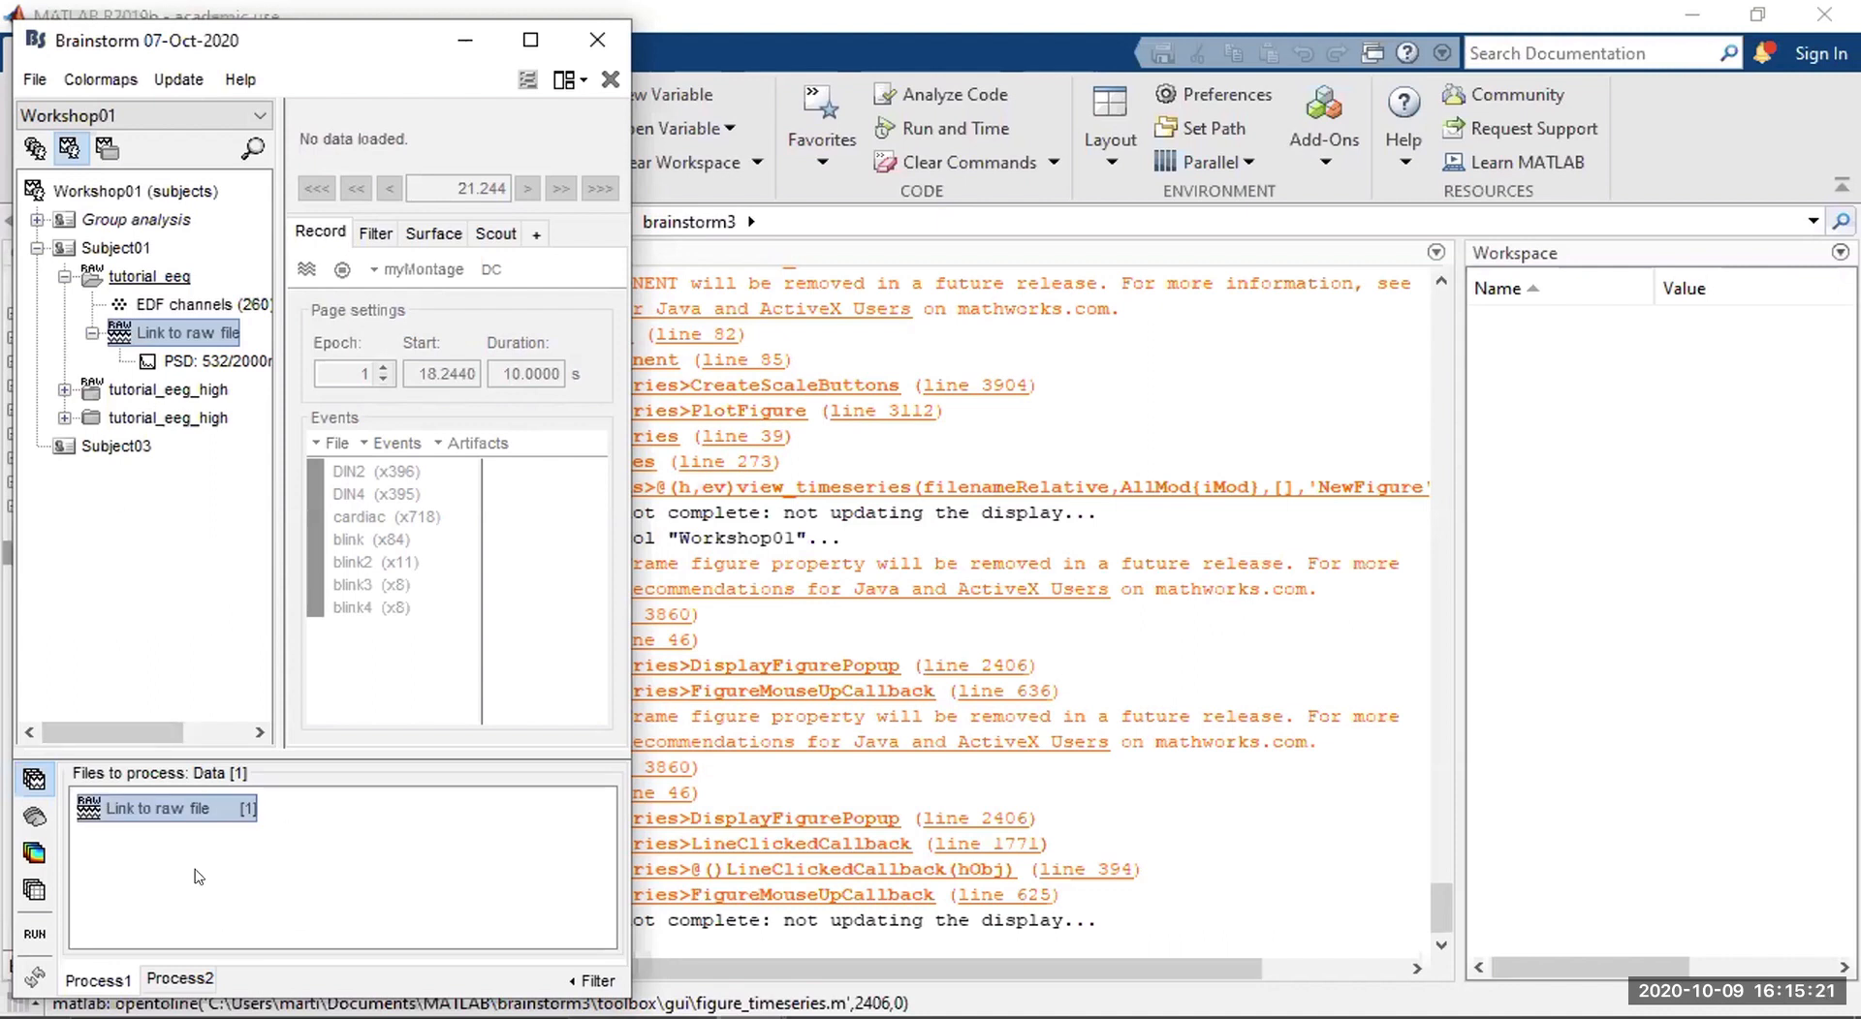
left_click(34, 934)
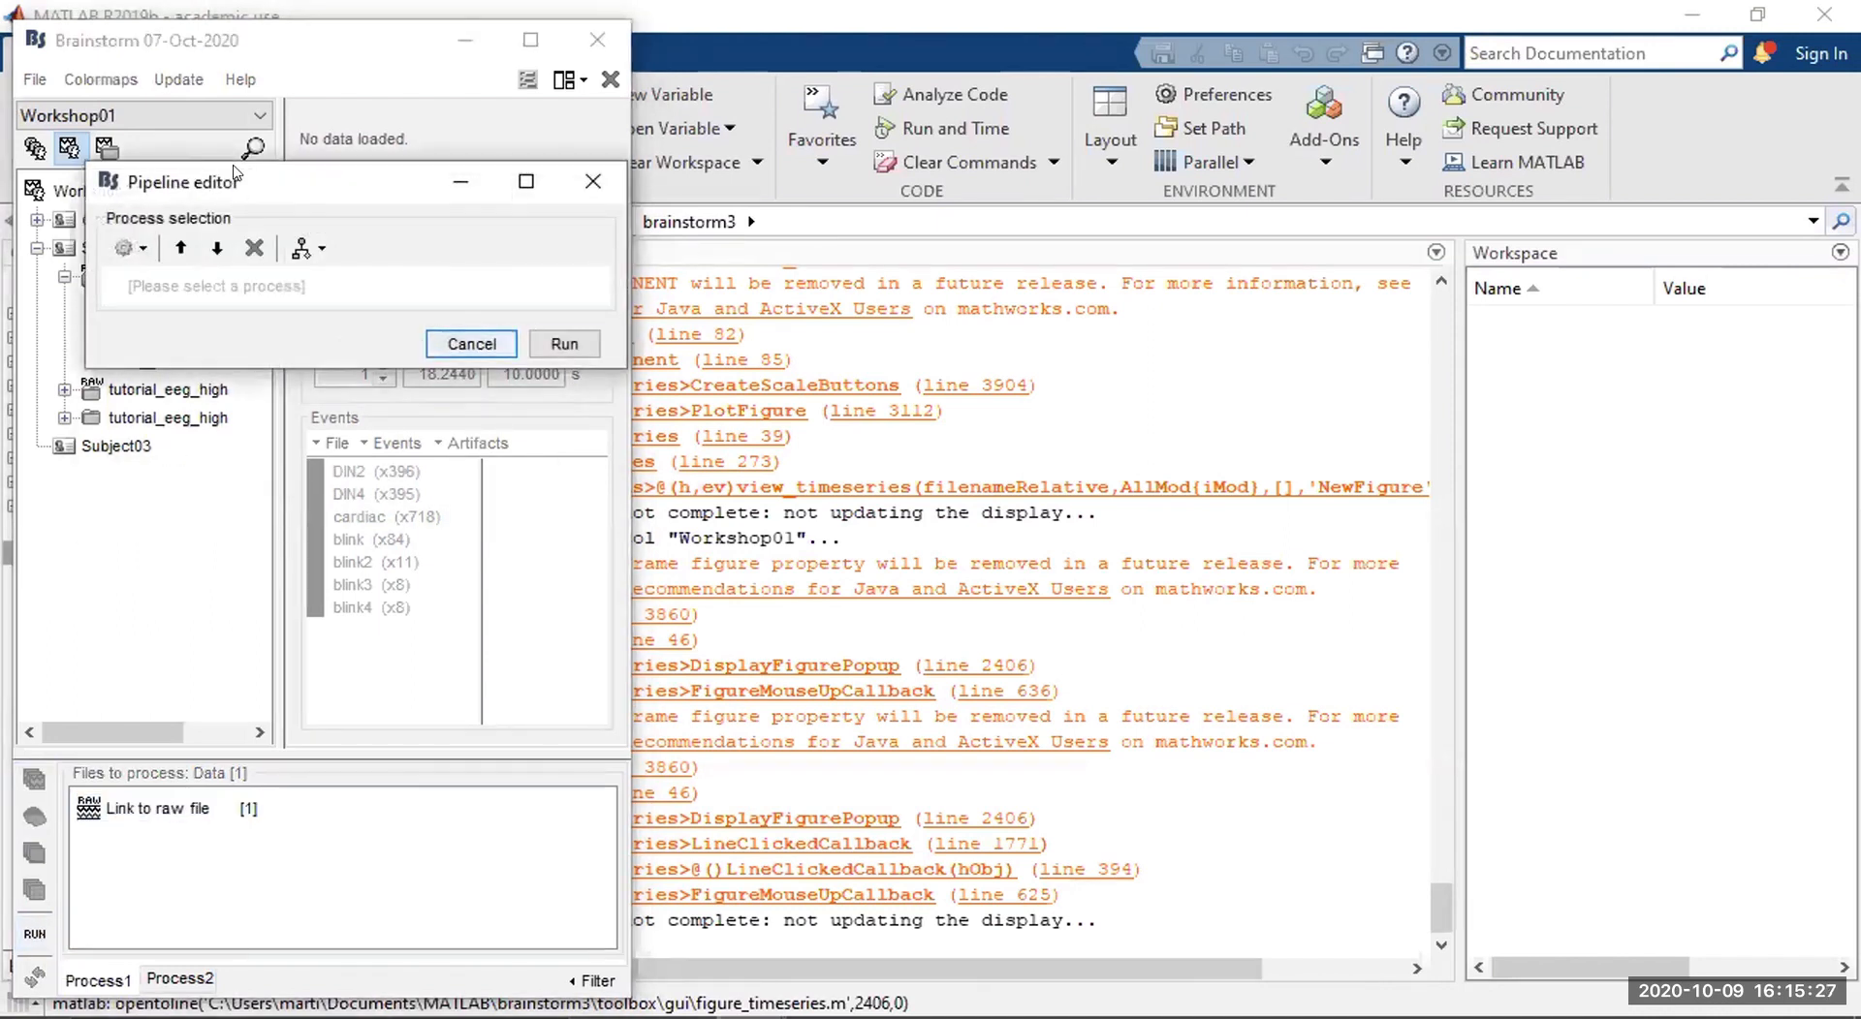
left_click_drag(232, 174, 764, 233)
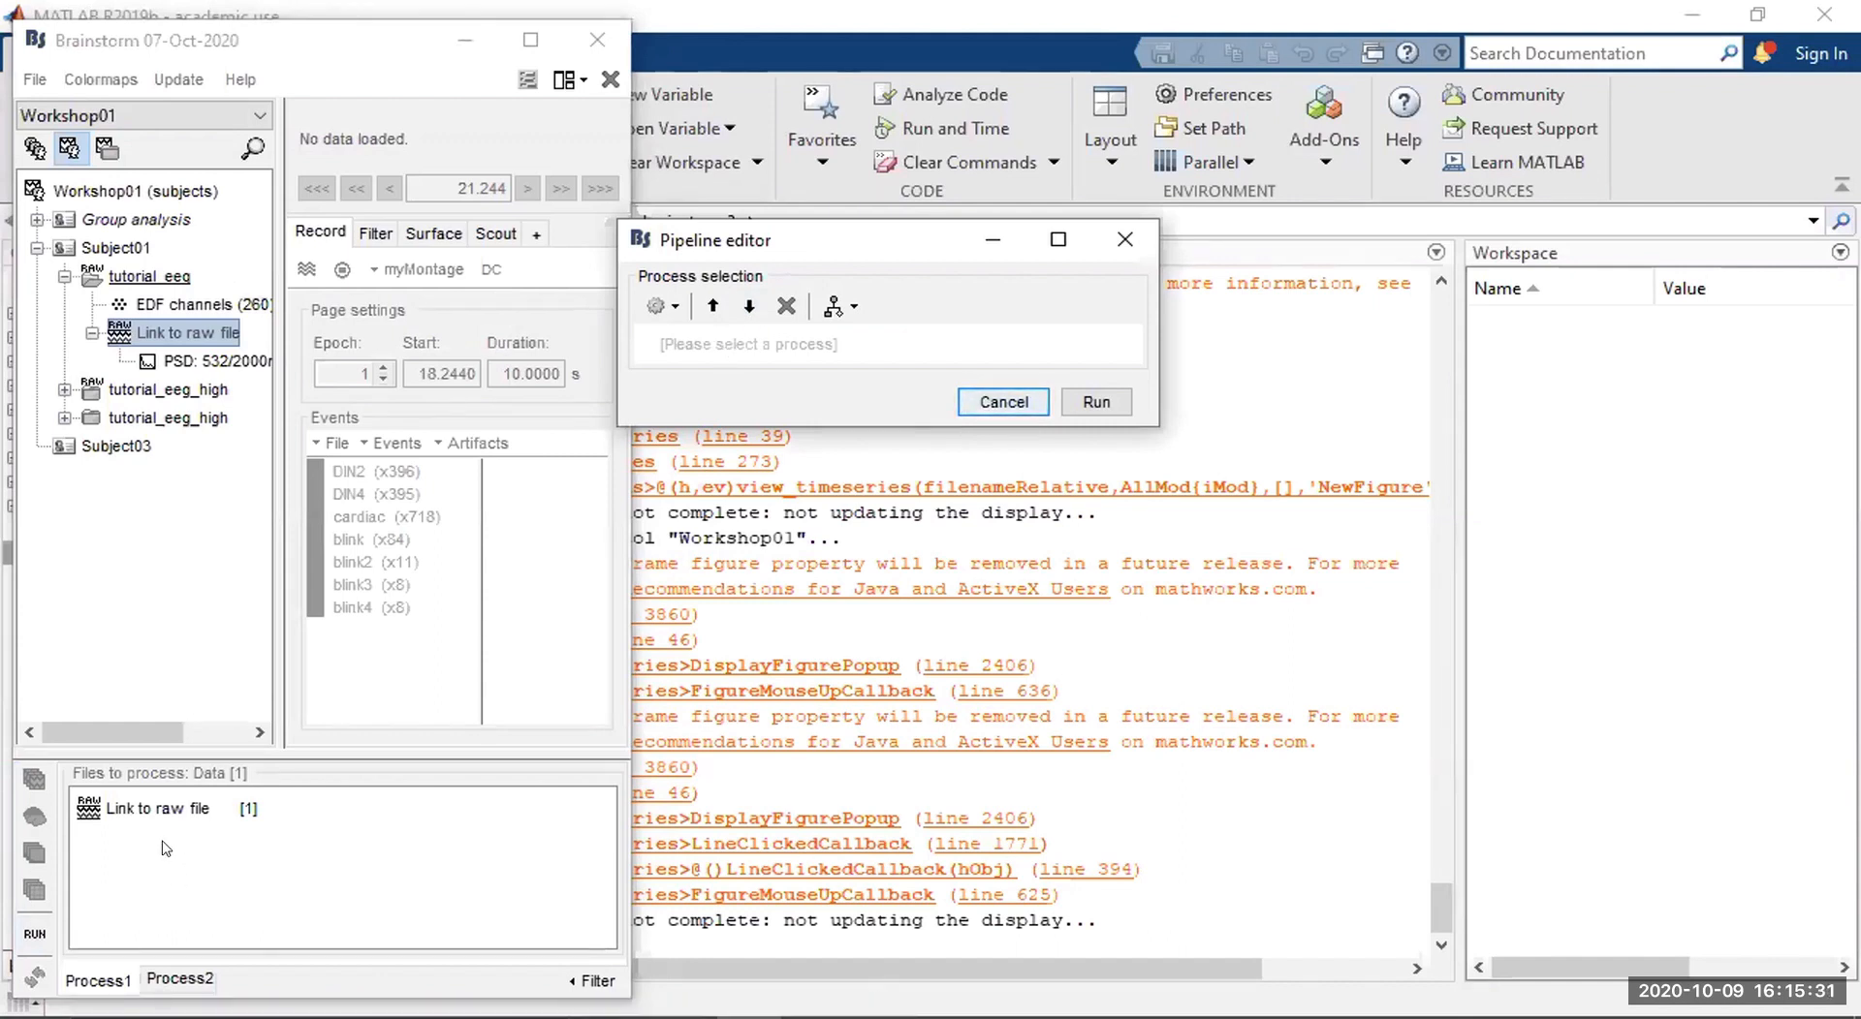
left_click(669, 306)
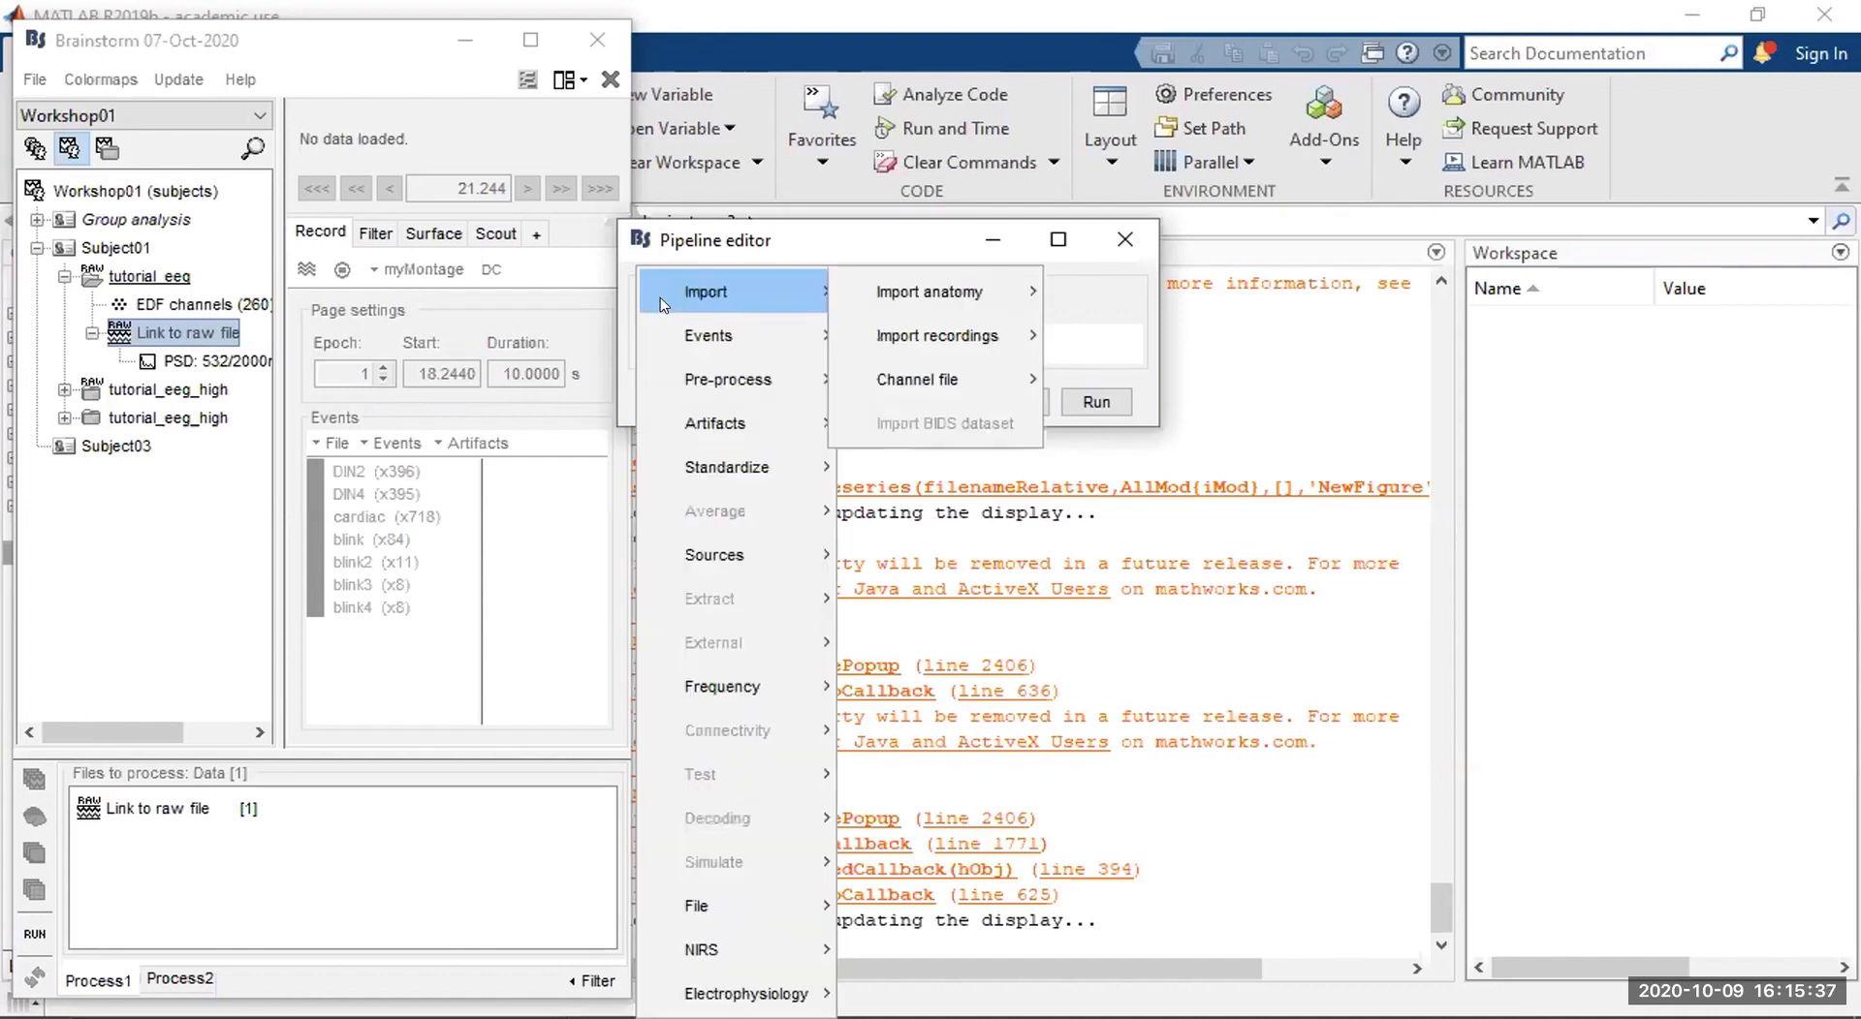
mouse_move(726, 394)
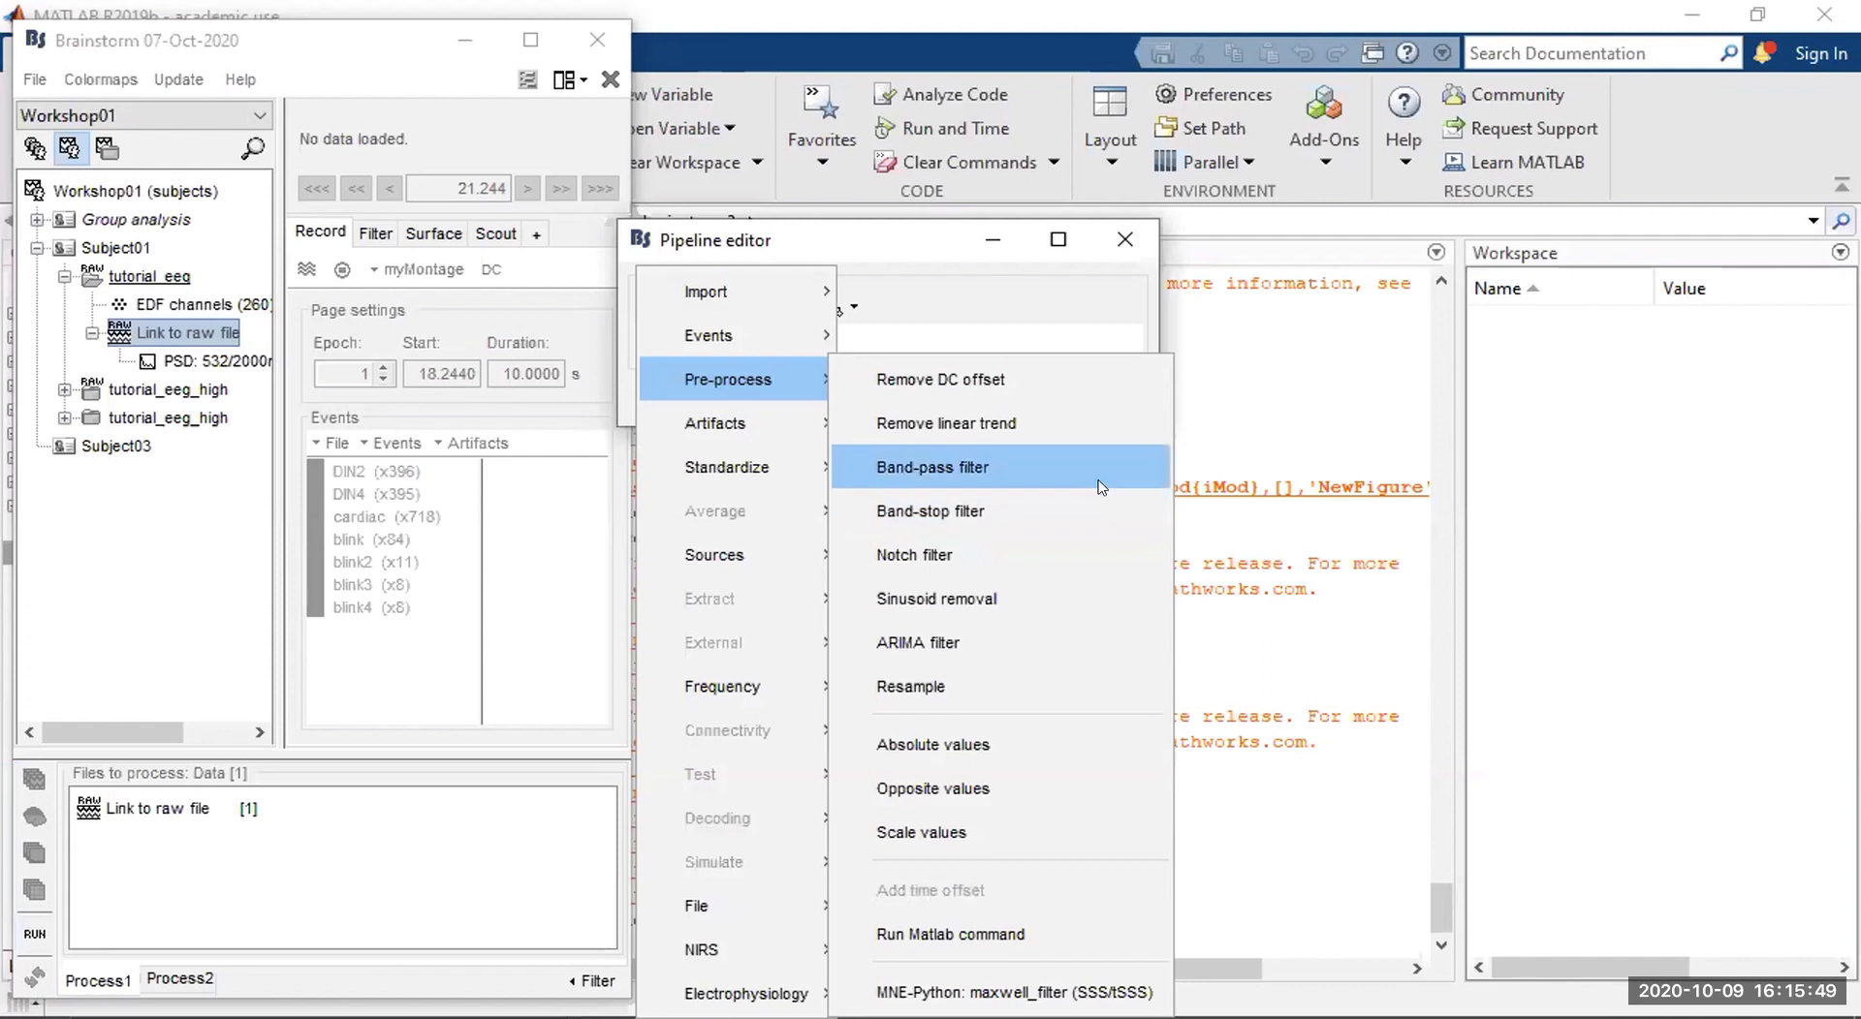
left_click(1027, 464)
mouse_move(775, 411)
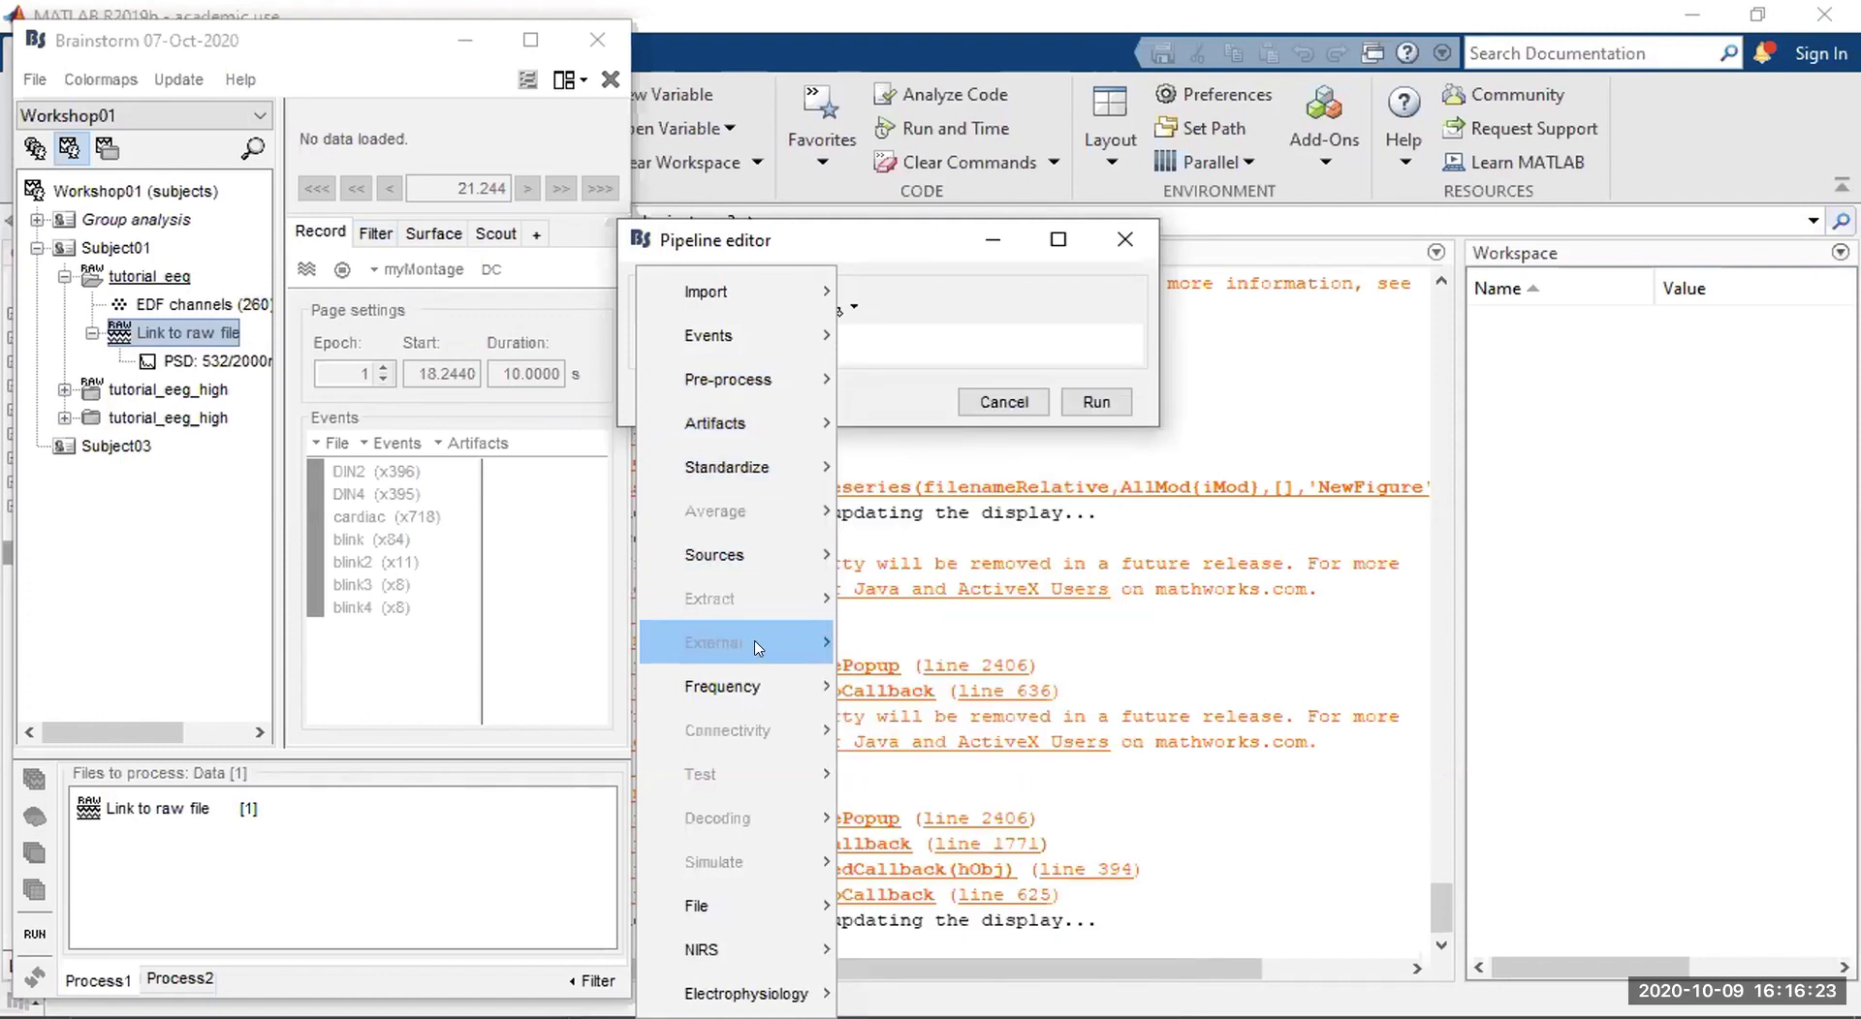
mouse_move(757, 684)
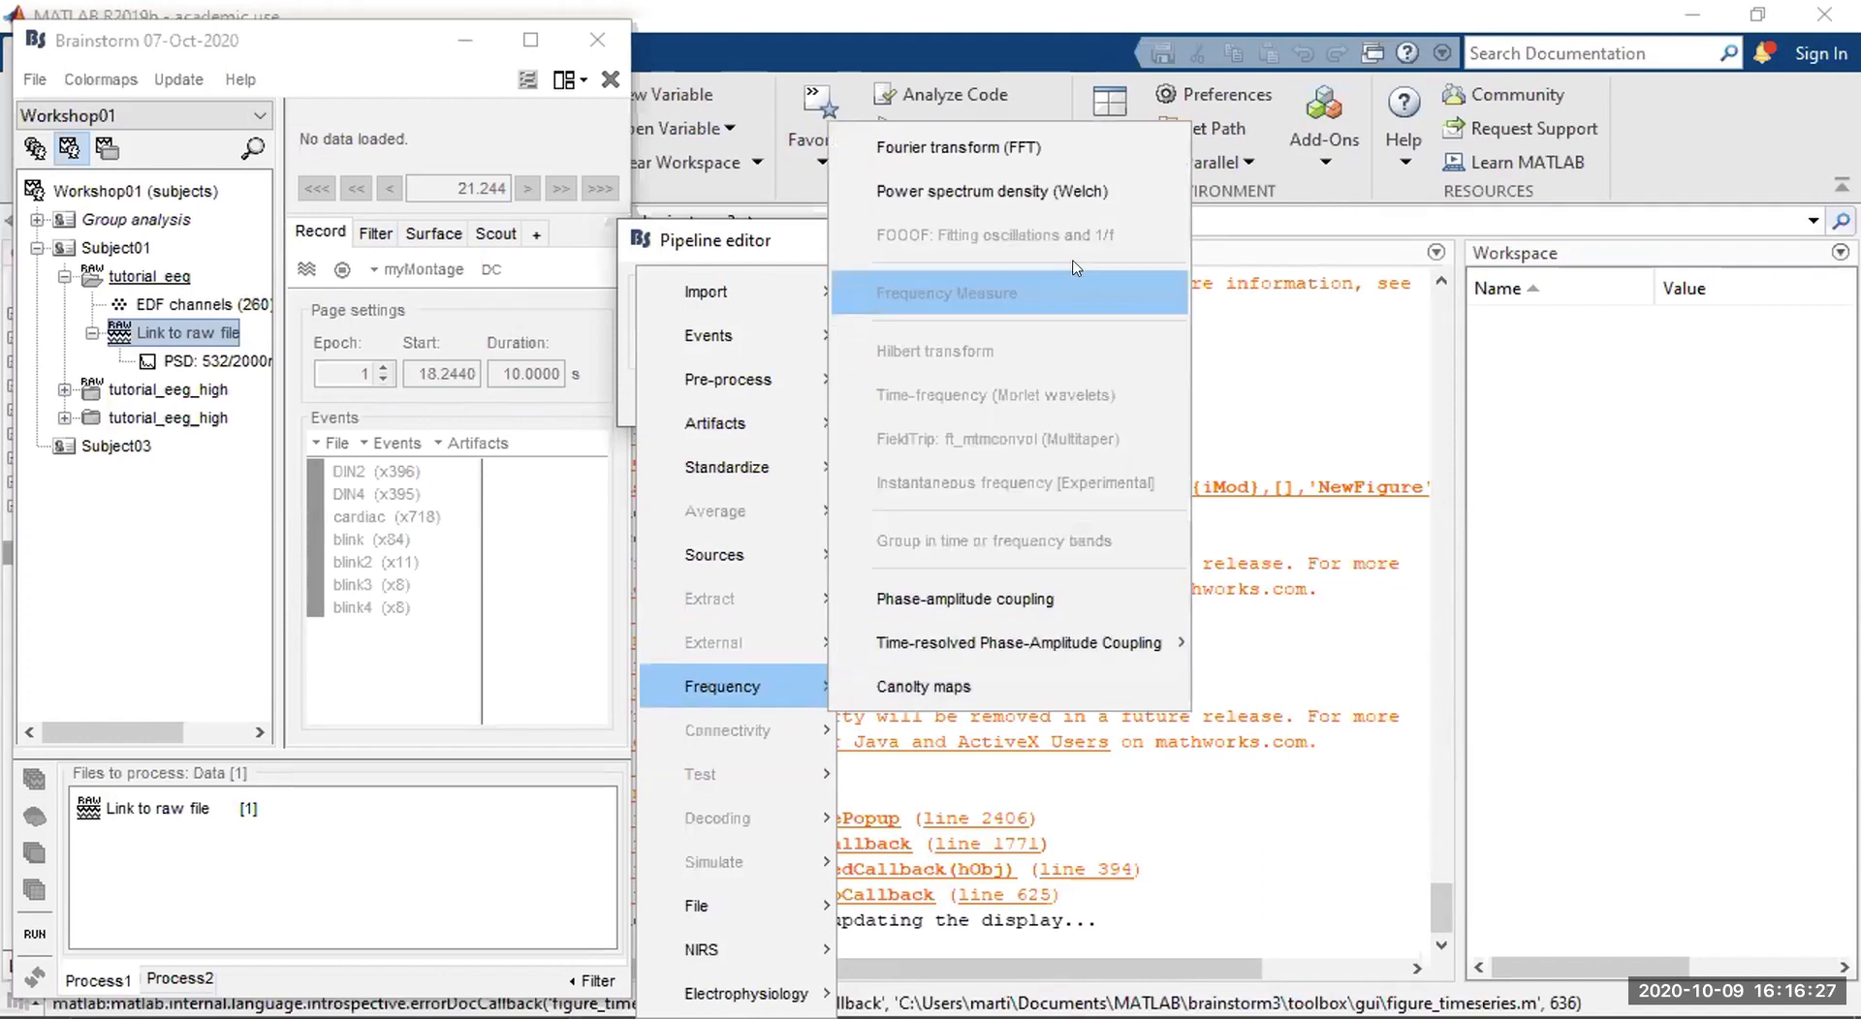
left_click(1051, 192)
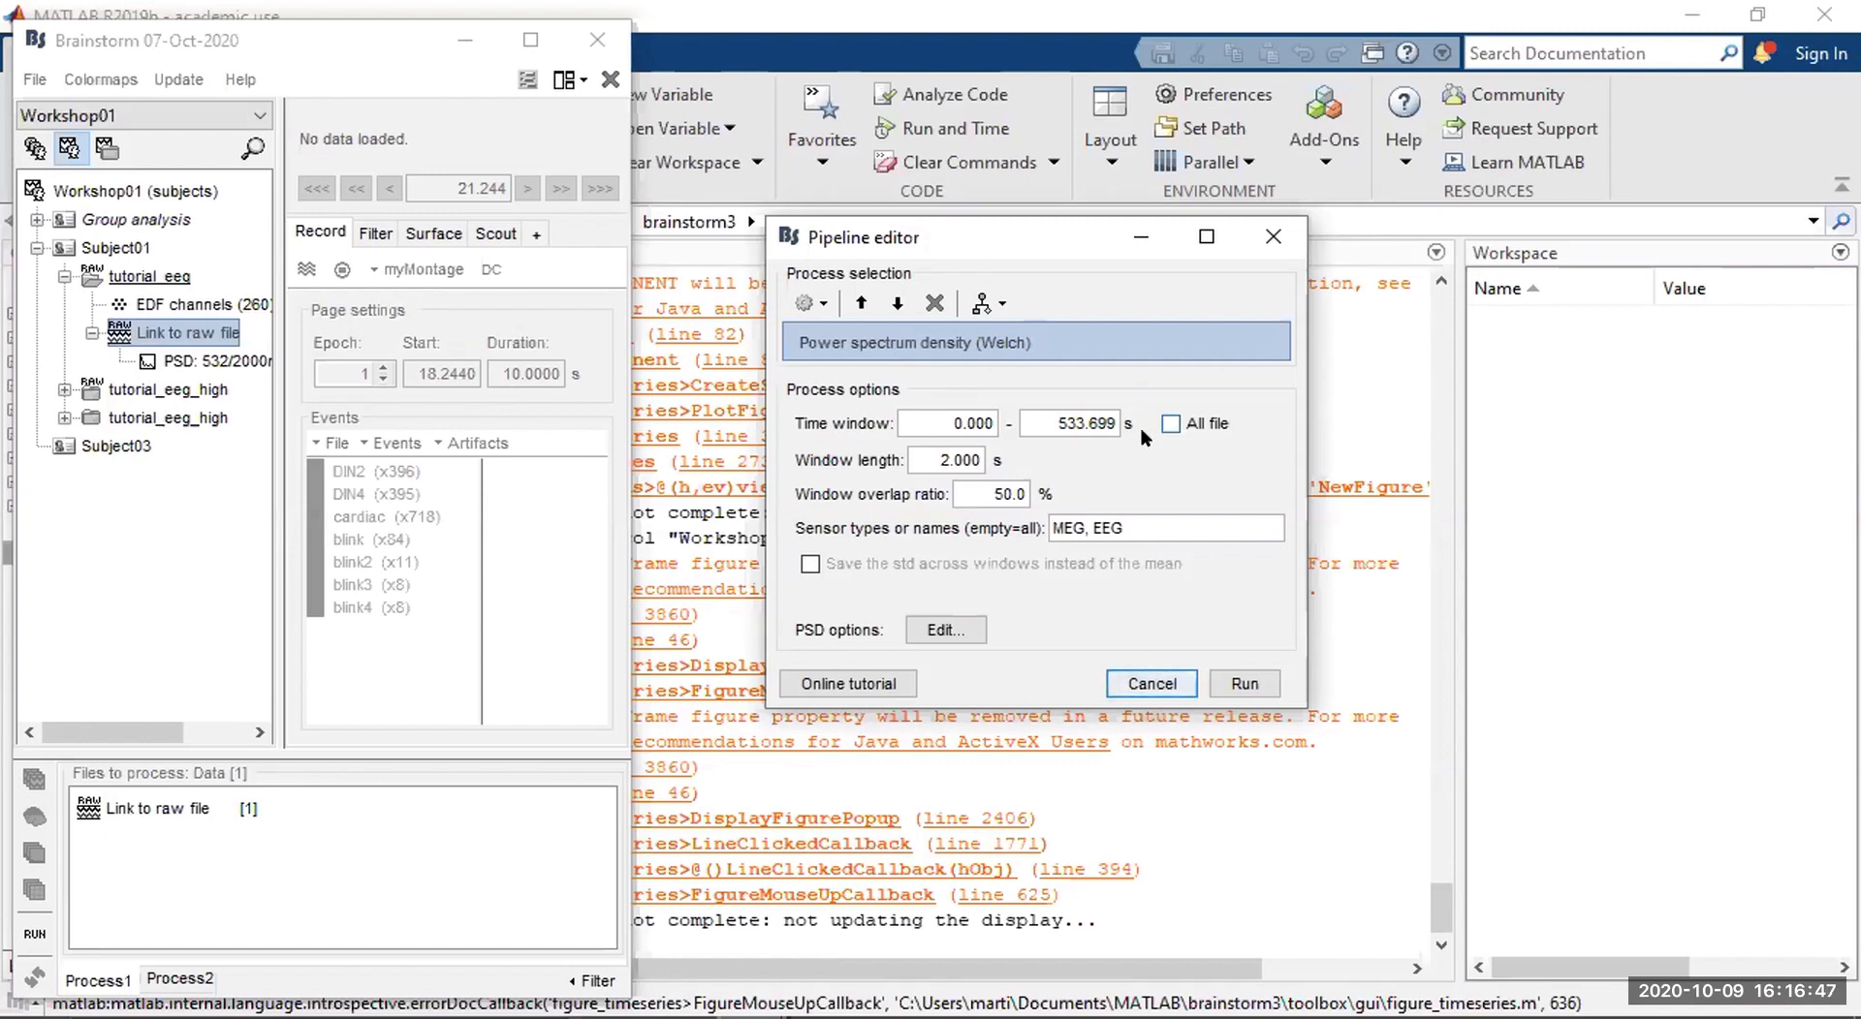
Set the power spectrum density to use the whole file and review its window length and overlap ratio.
left_click(1171, 424)
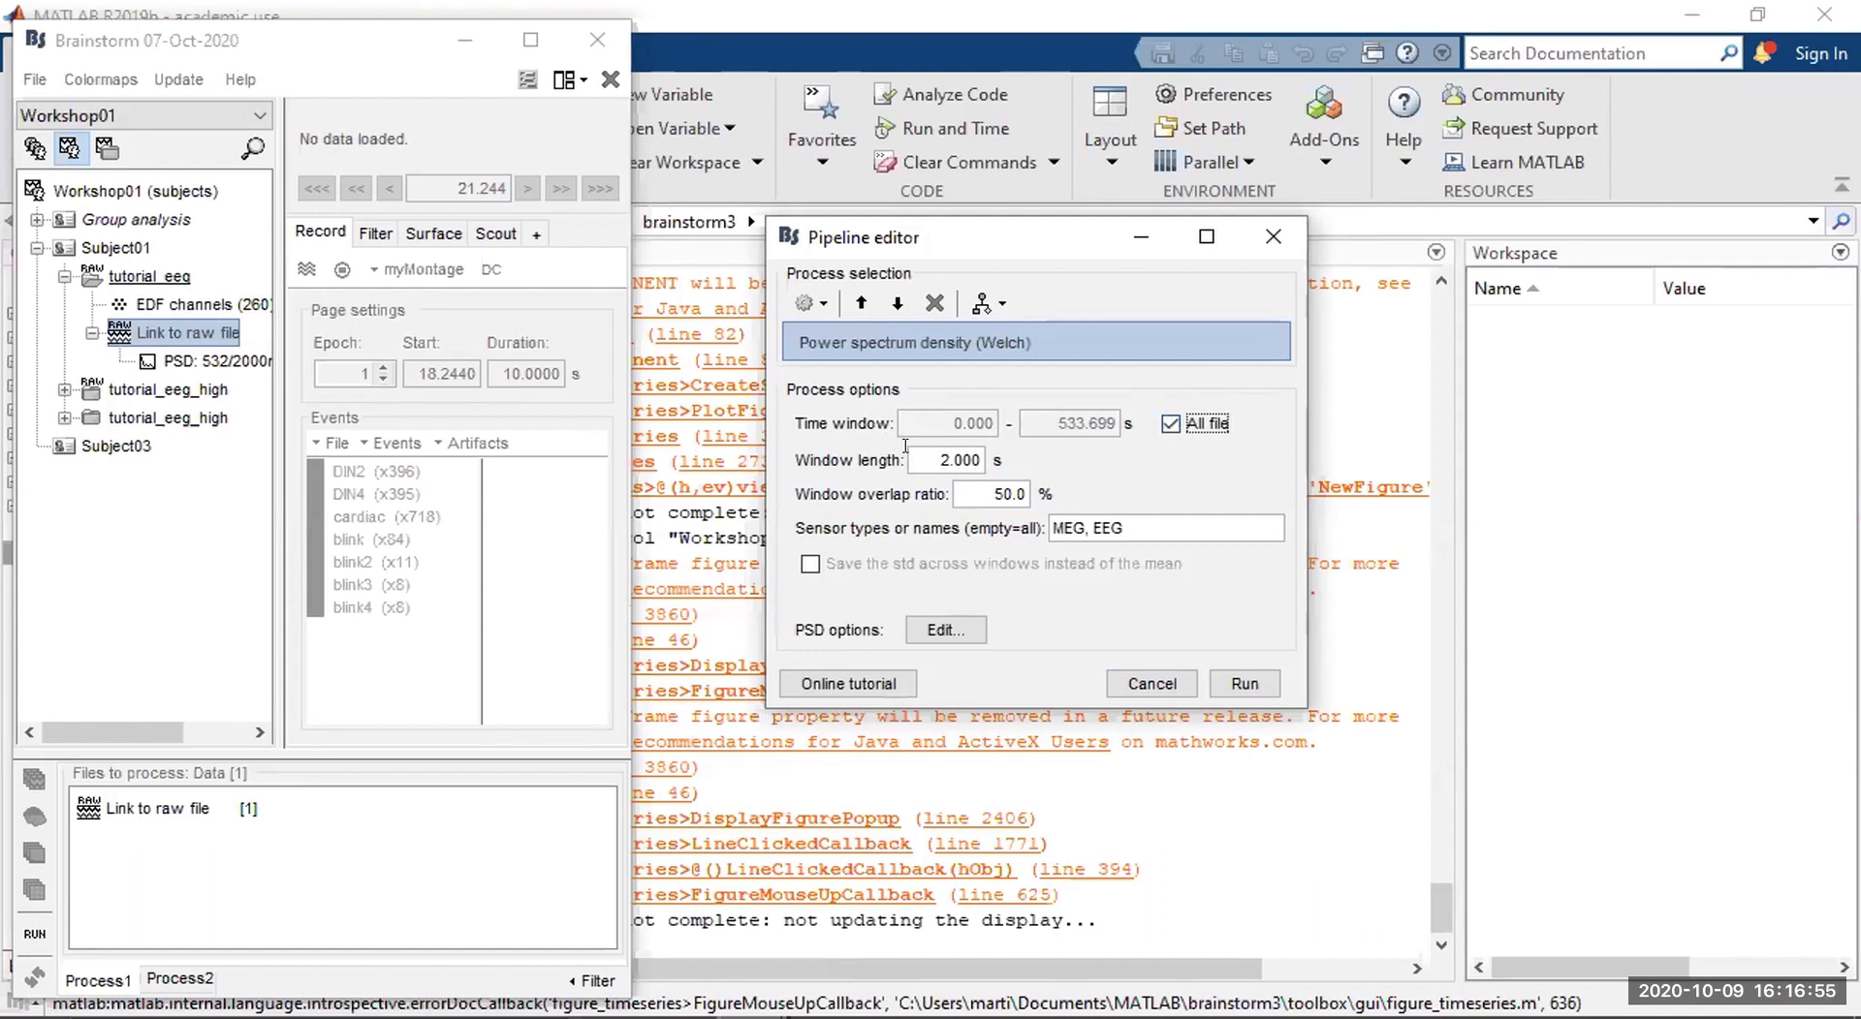
left_click(961, 459)
left_click(987, 487)
left_click_drag(986, 487, 1026, 492)
left_click(972, 489)
left_click(928, 460)
In the PSD options, try grouping in frequency bands, switch back to Matlab's FFT defaults and accept the dialog.
left_click(936, 627)
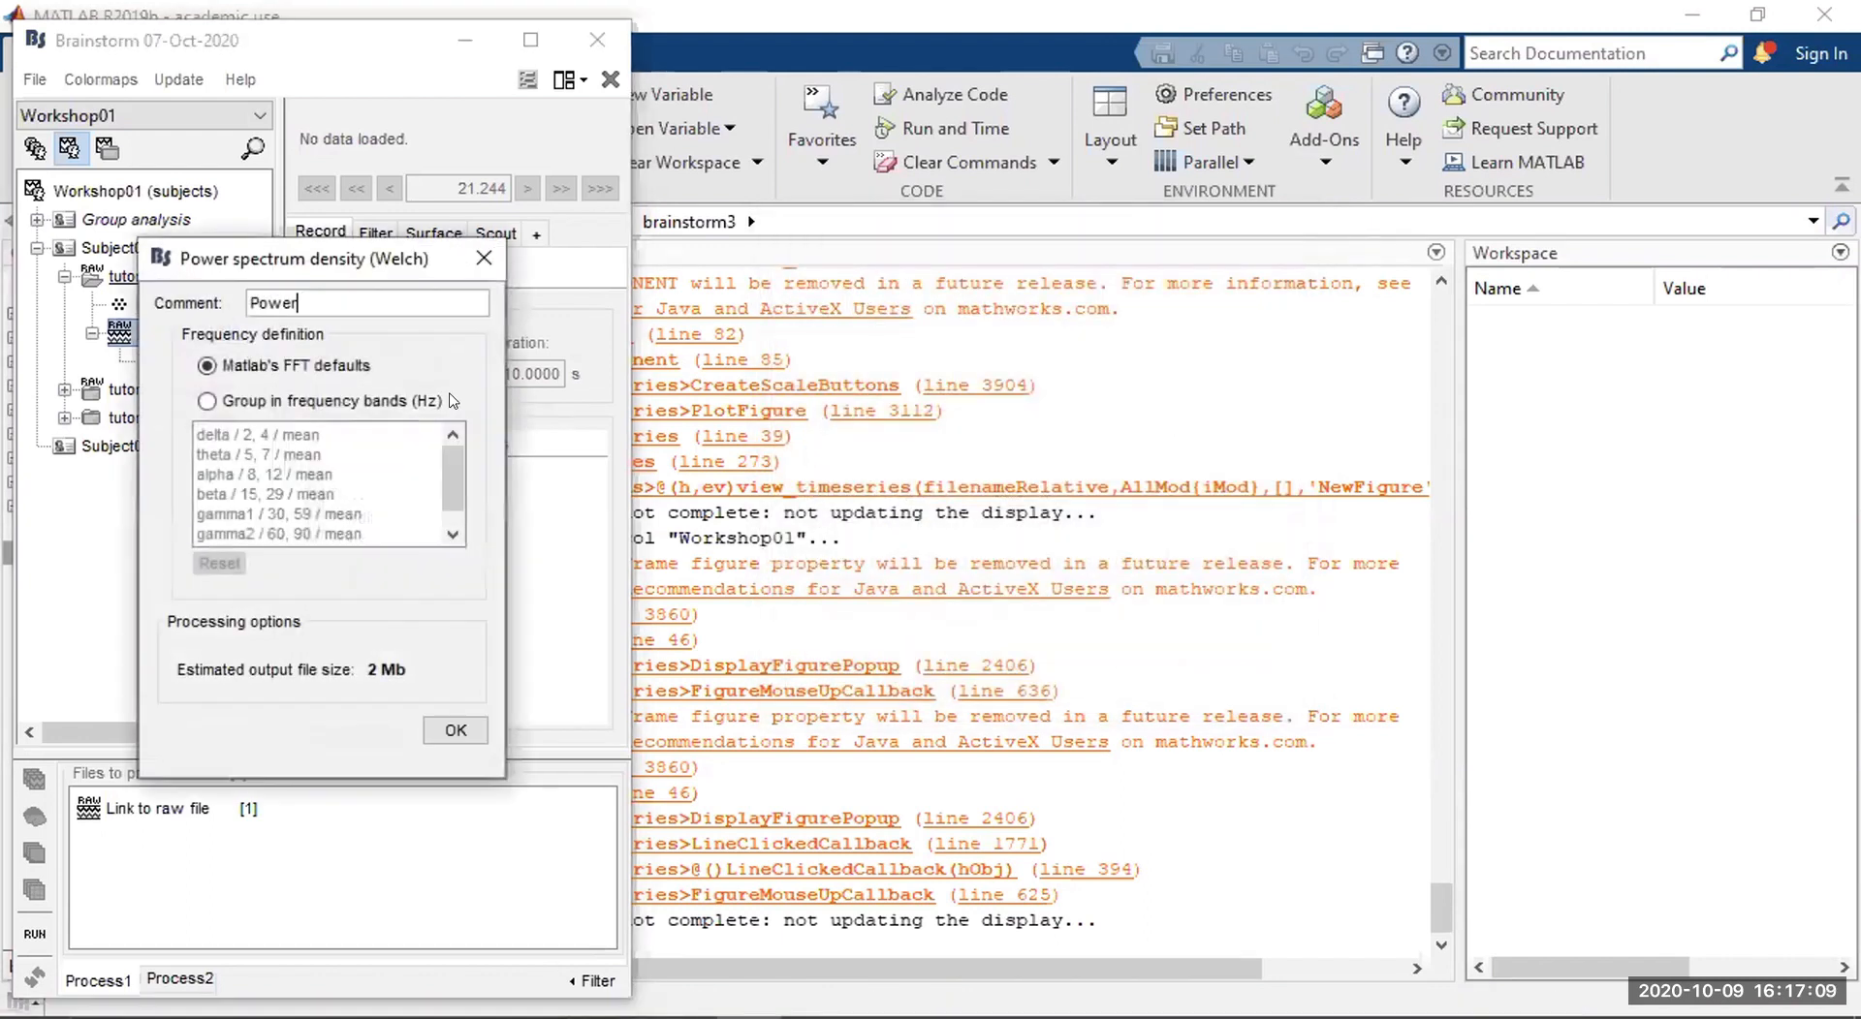
scroll(450, 463, "down", 1)
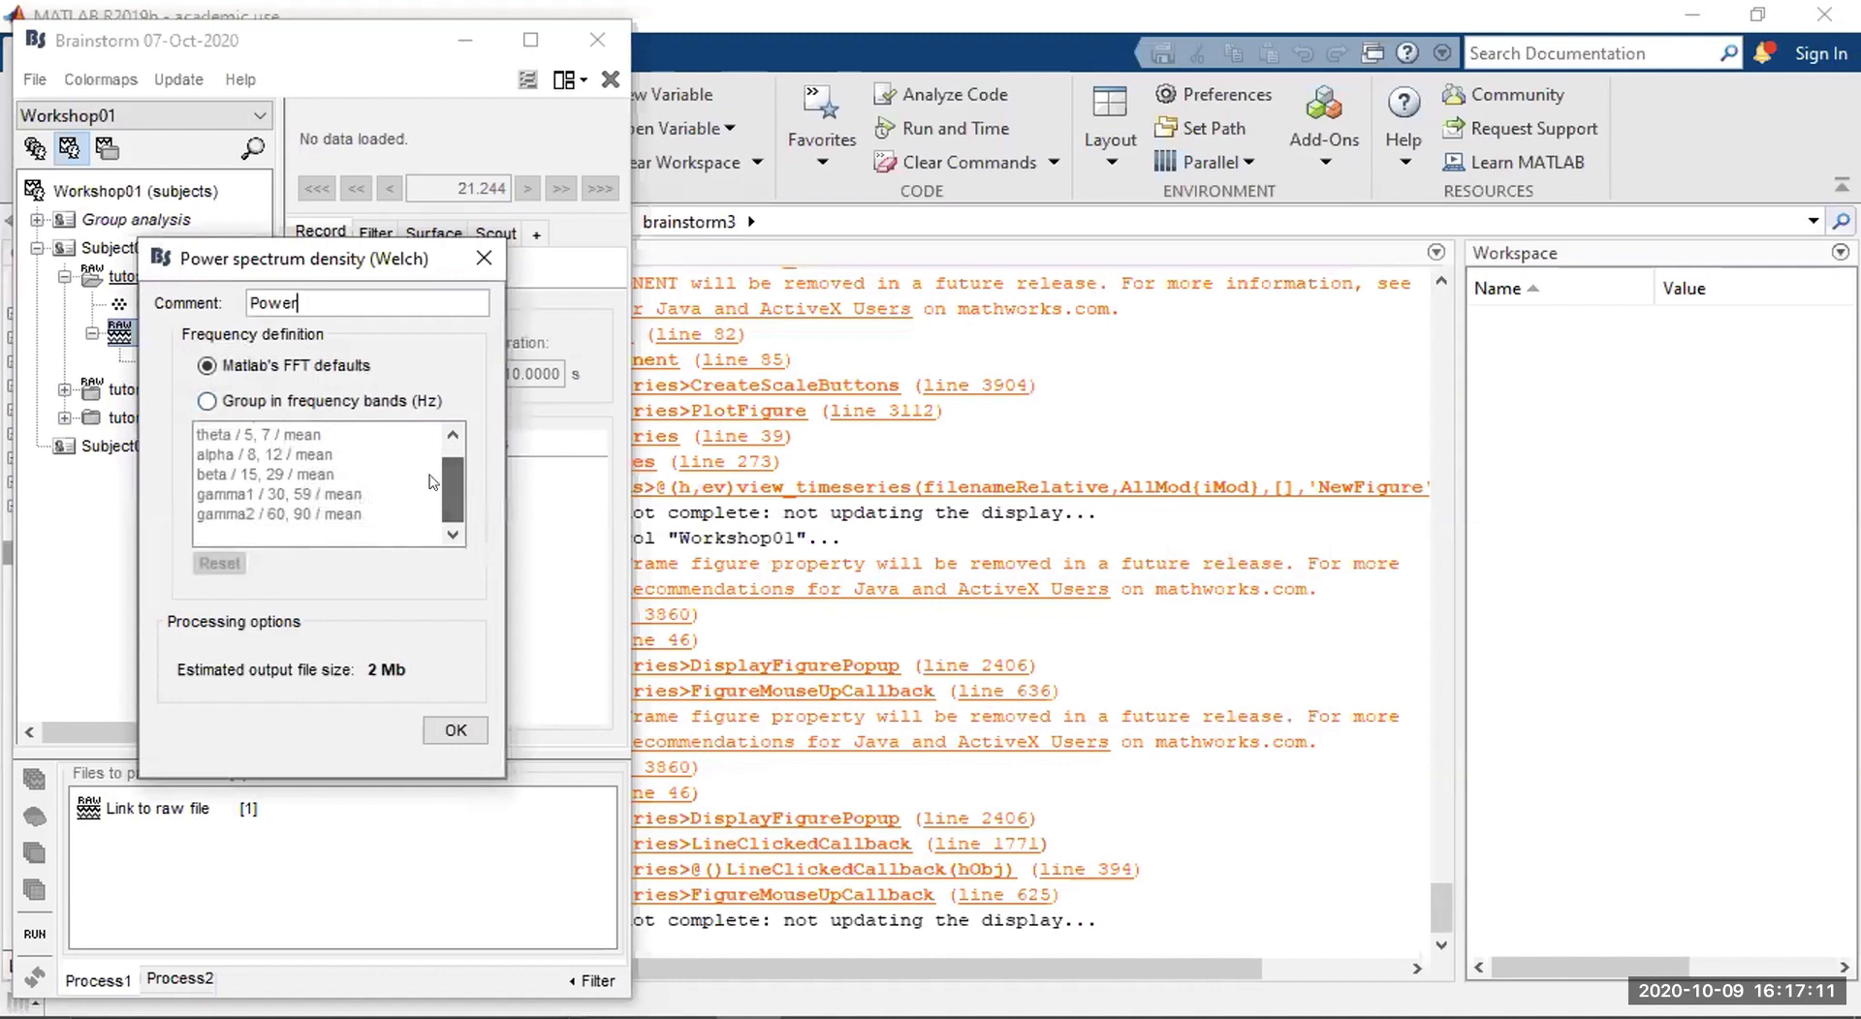
scroll(450, 479, "up", 1)
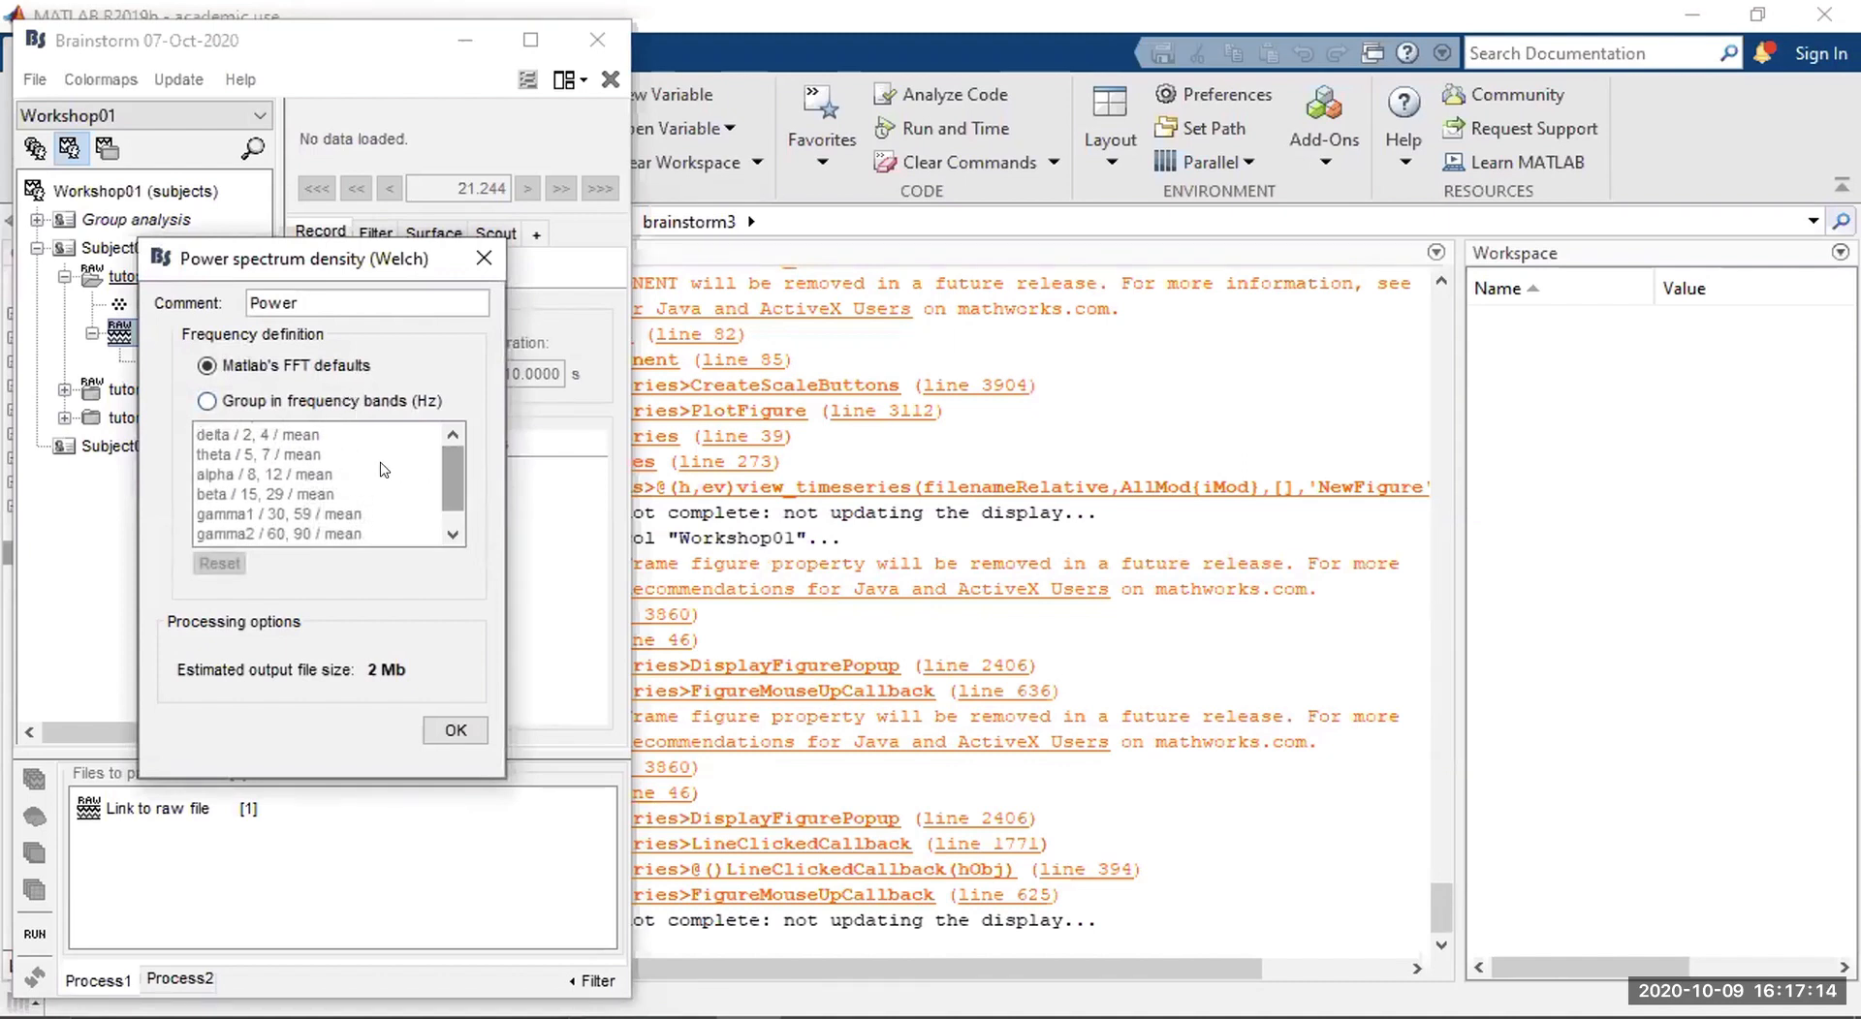
left_click(337, 411)
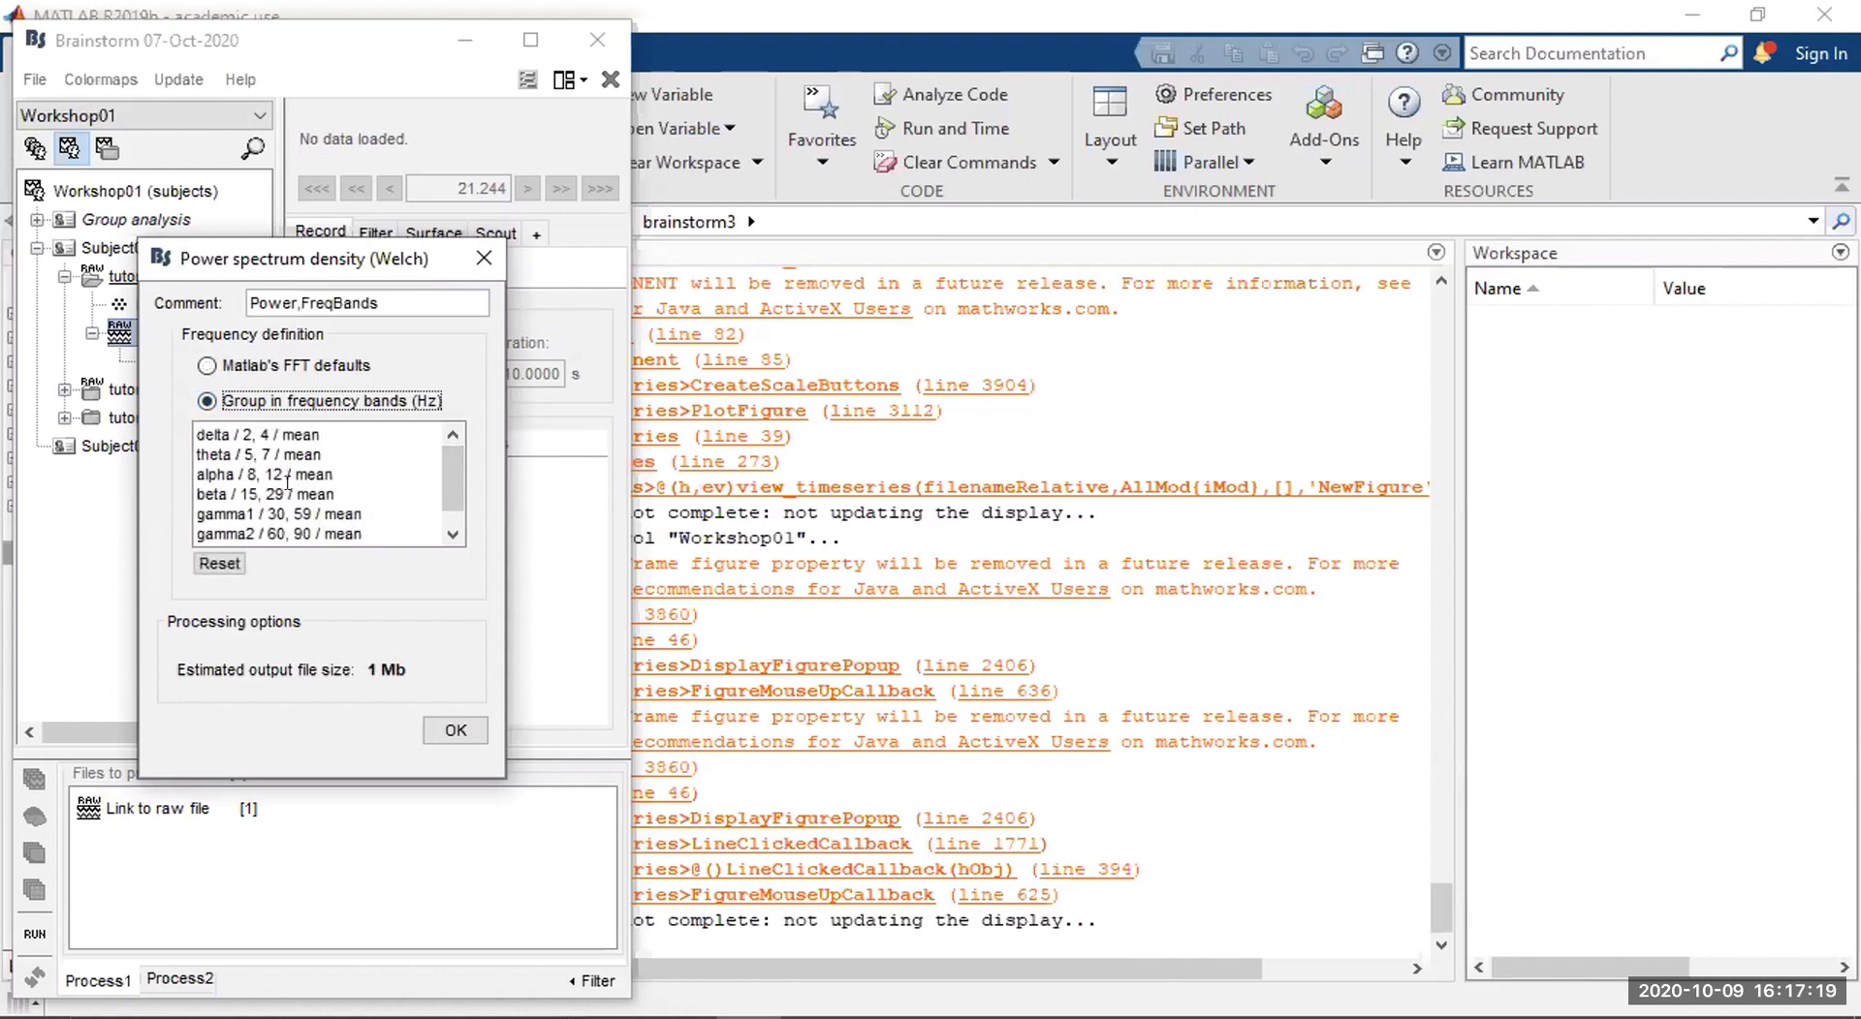
double_click(250, 473)
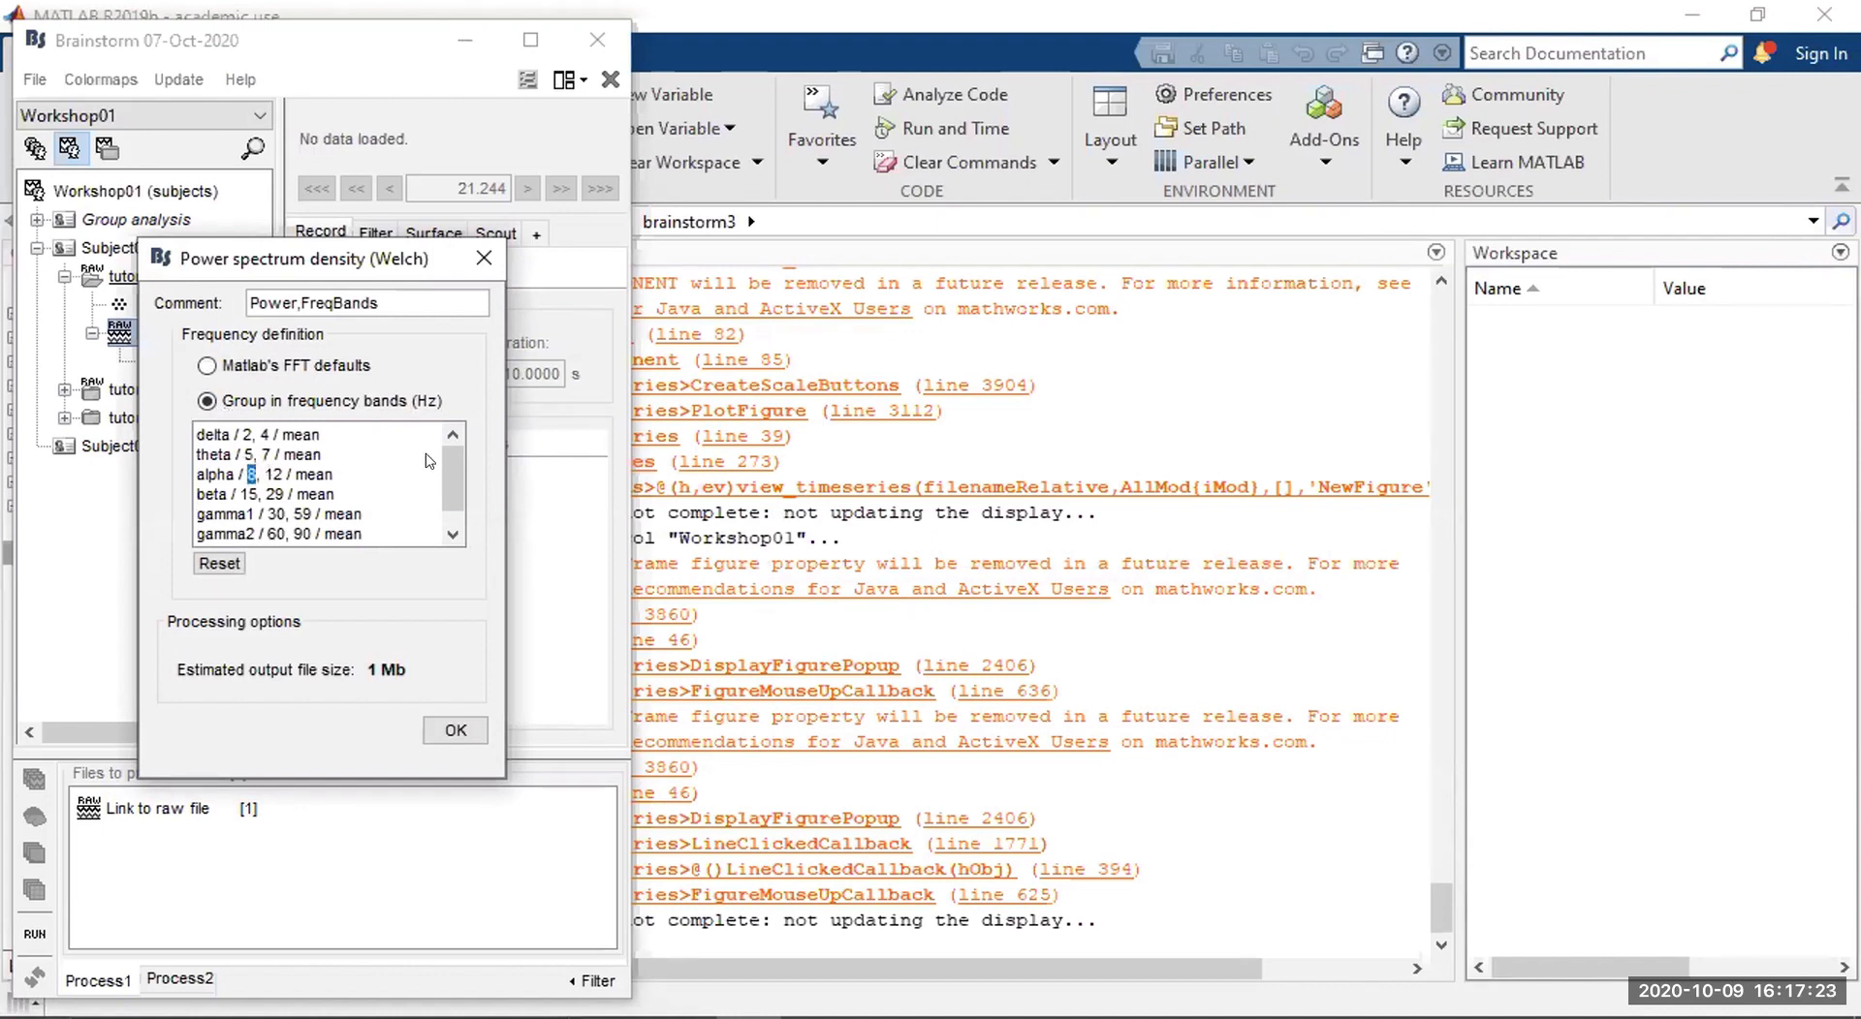
left_click(288, 358)
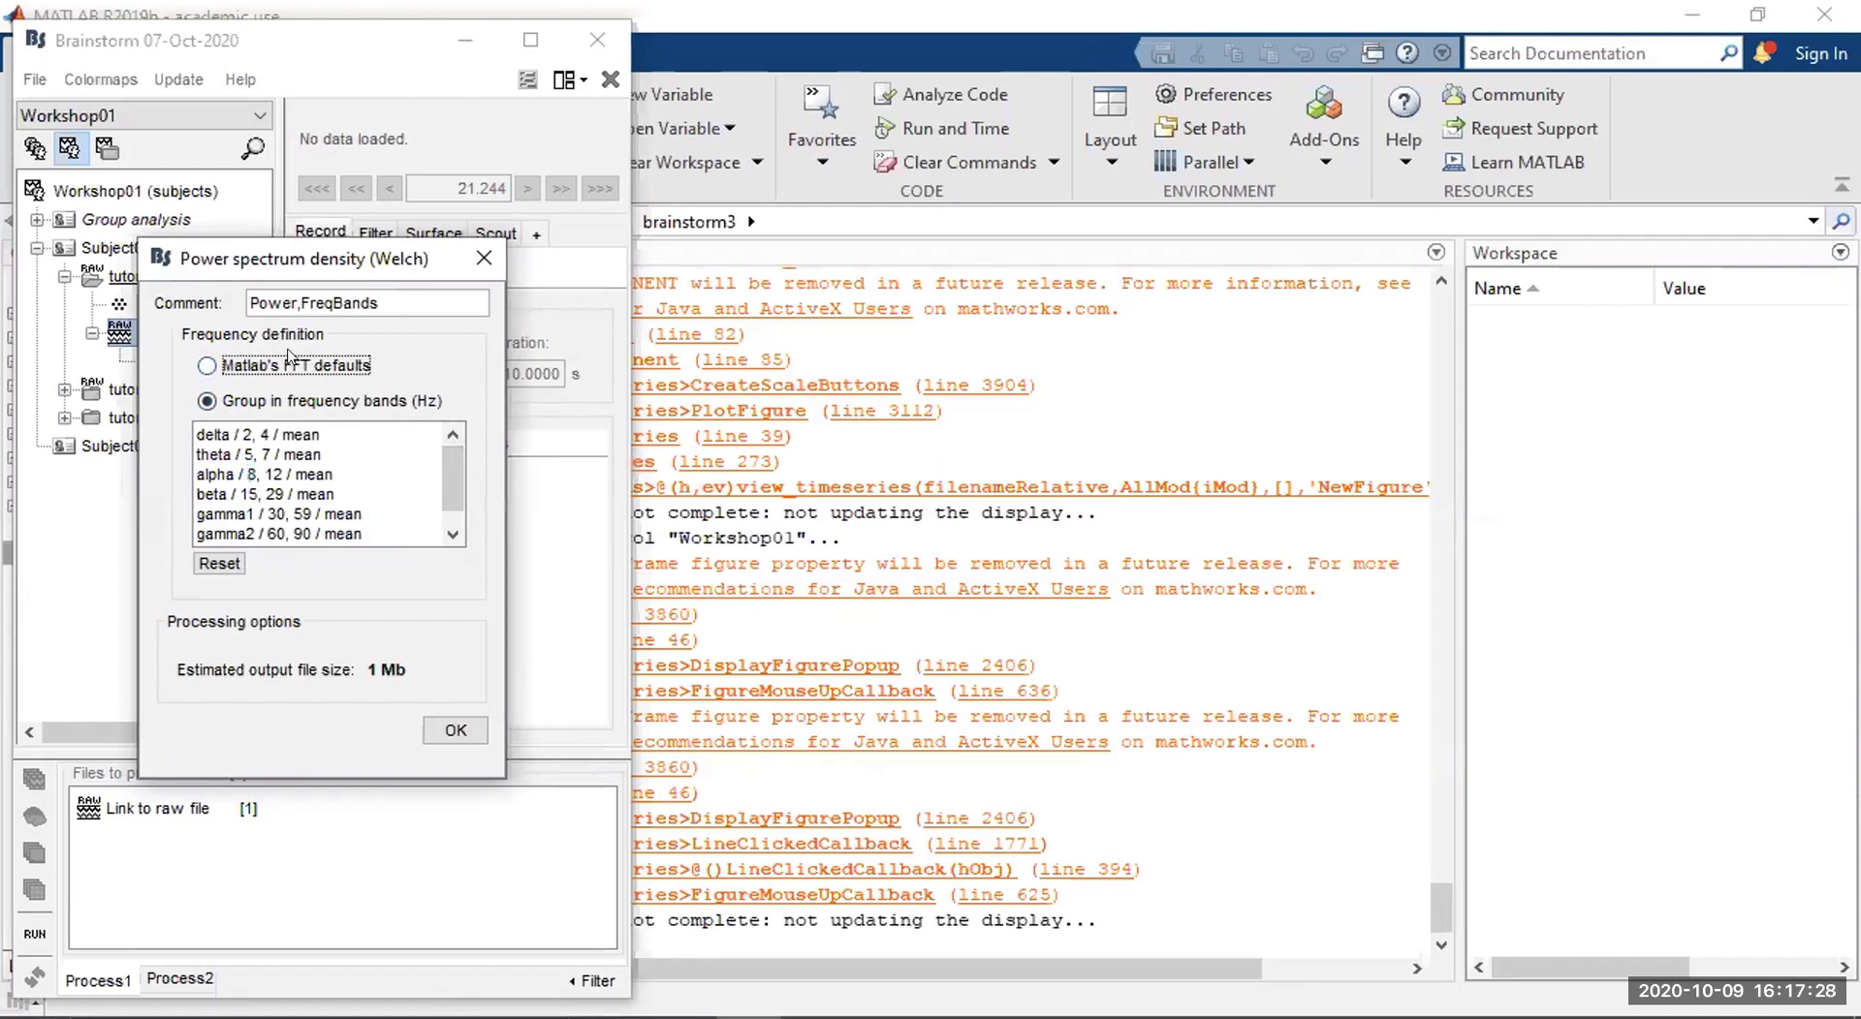
left_click(464, 731)
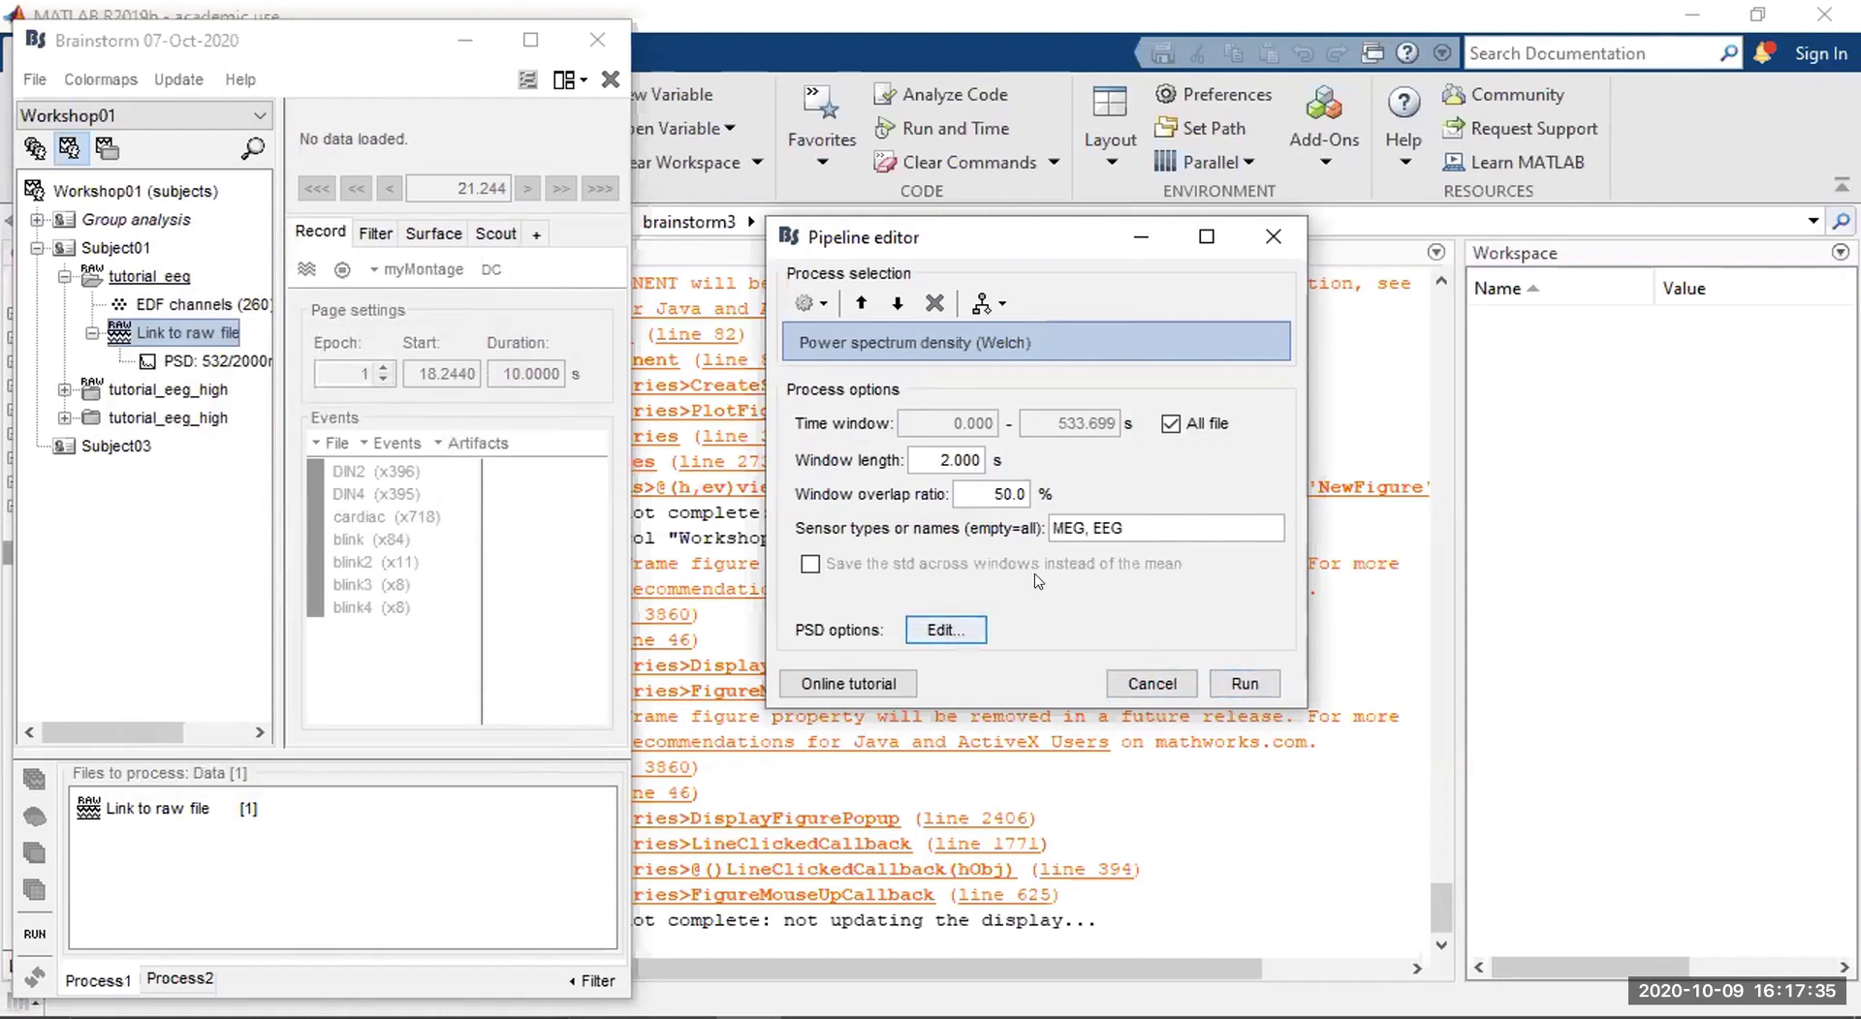
Examine the pipeline's load, save and script-generation options, then cancel the power spectrum process without running it.
left_click_drag(907, 235, 883, 247)
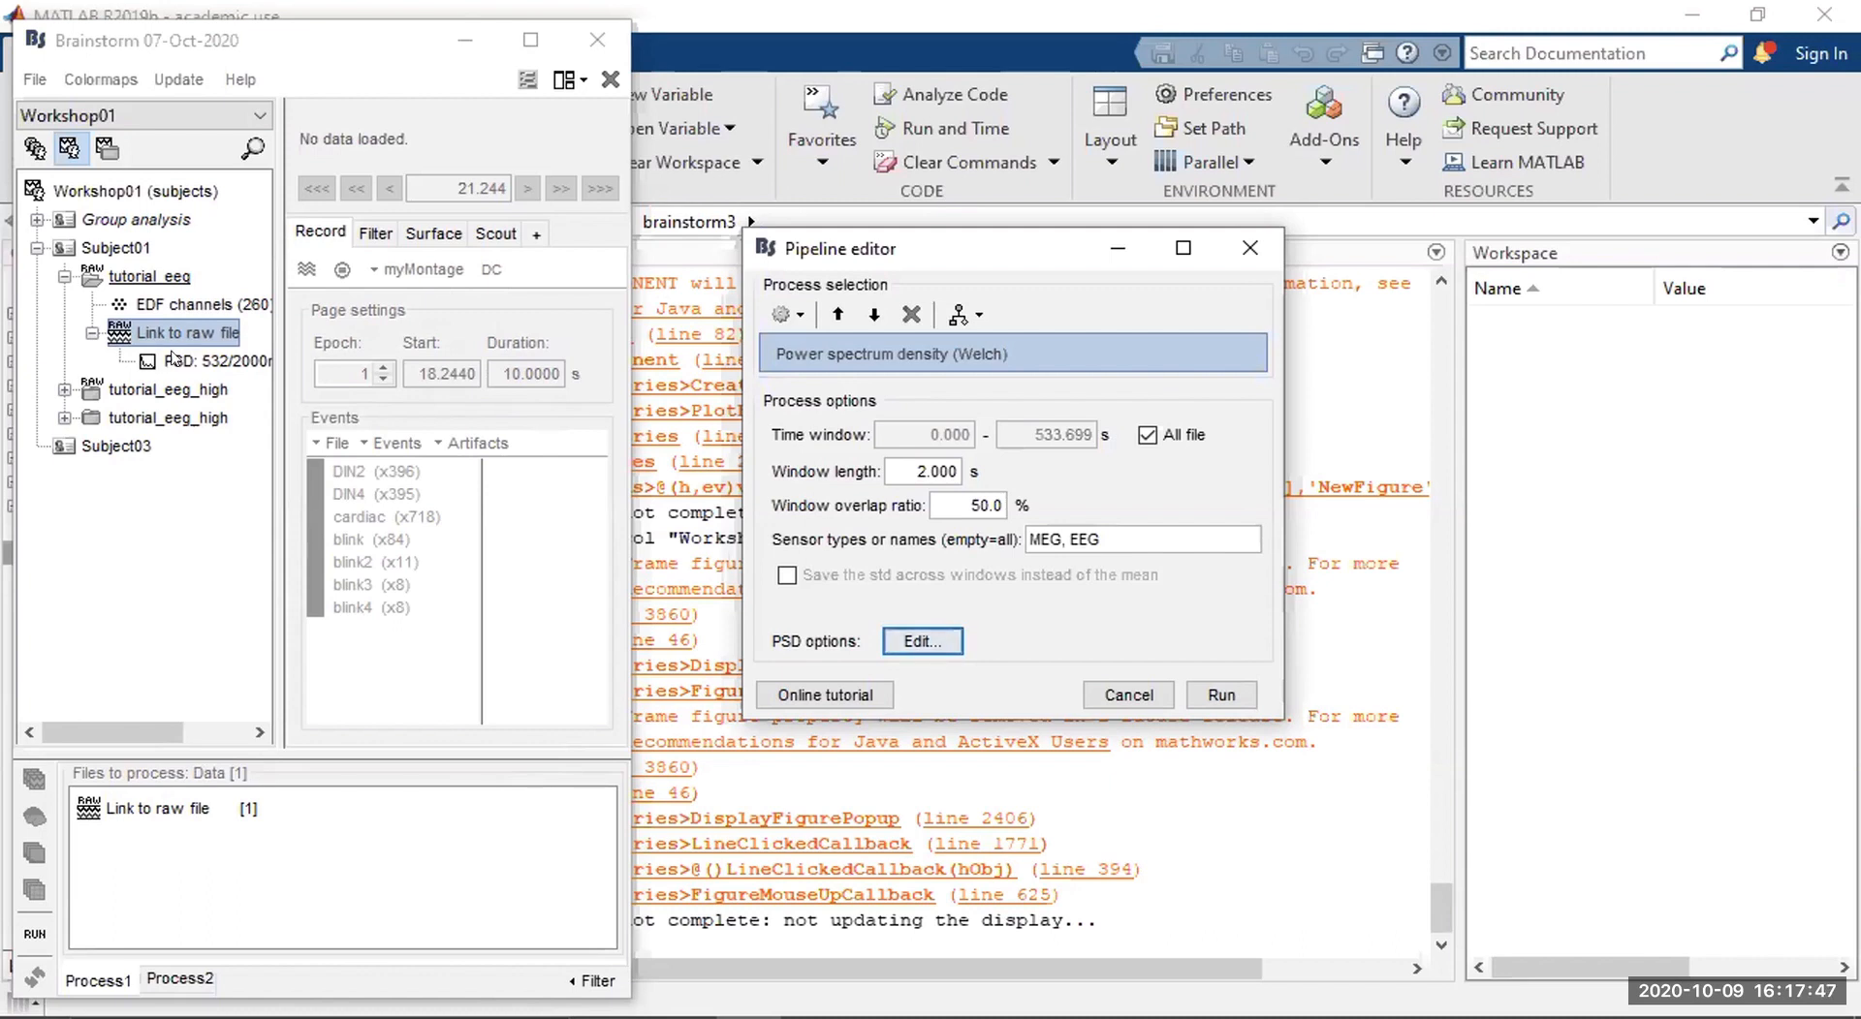
left_click(983, 313)
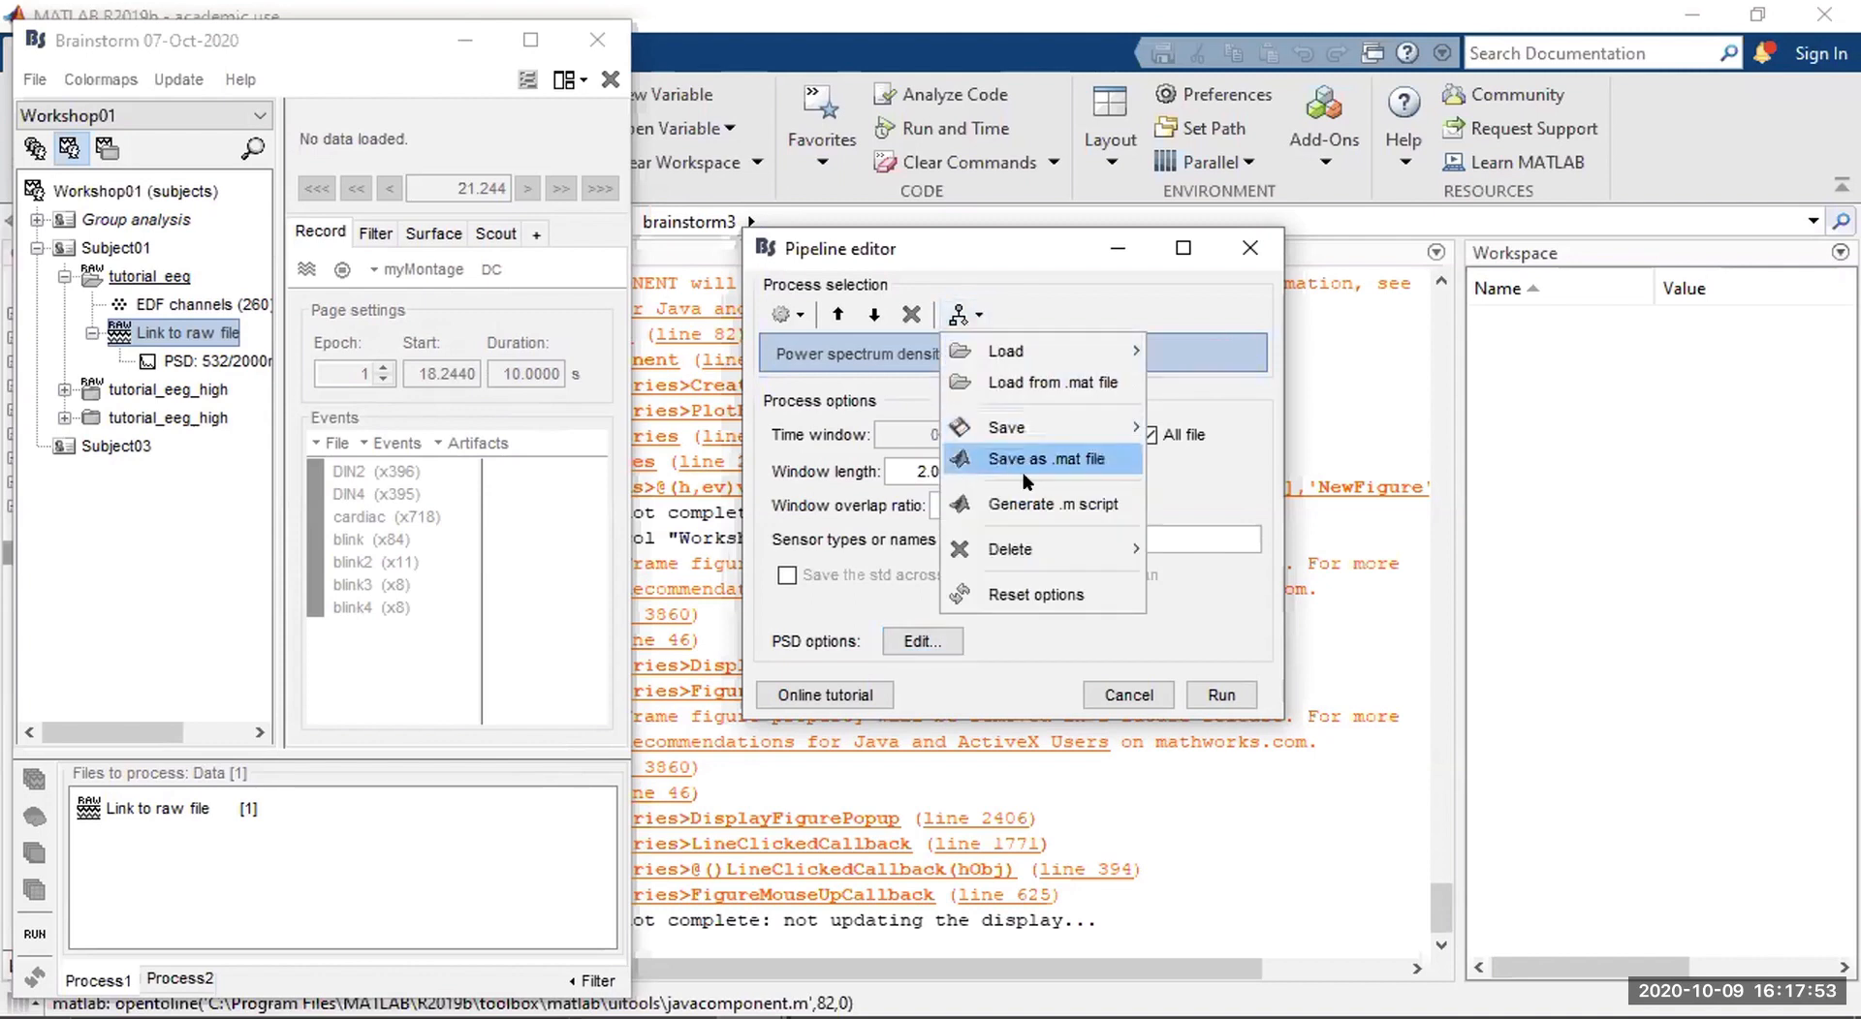
mouse_move(1026, 425)
left_click(823, 397)
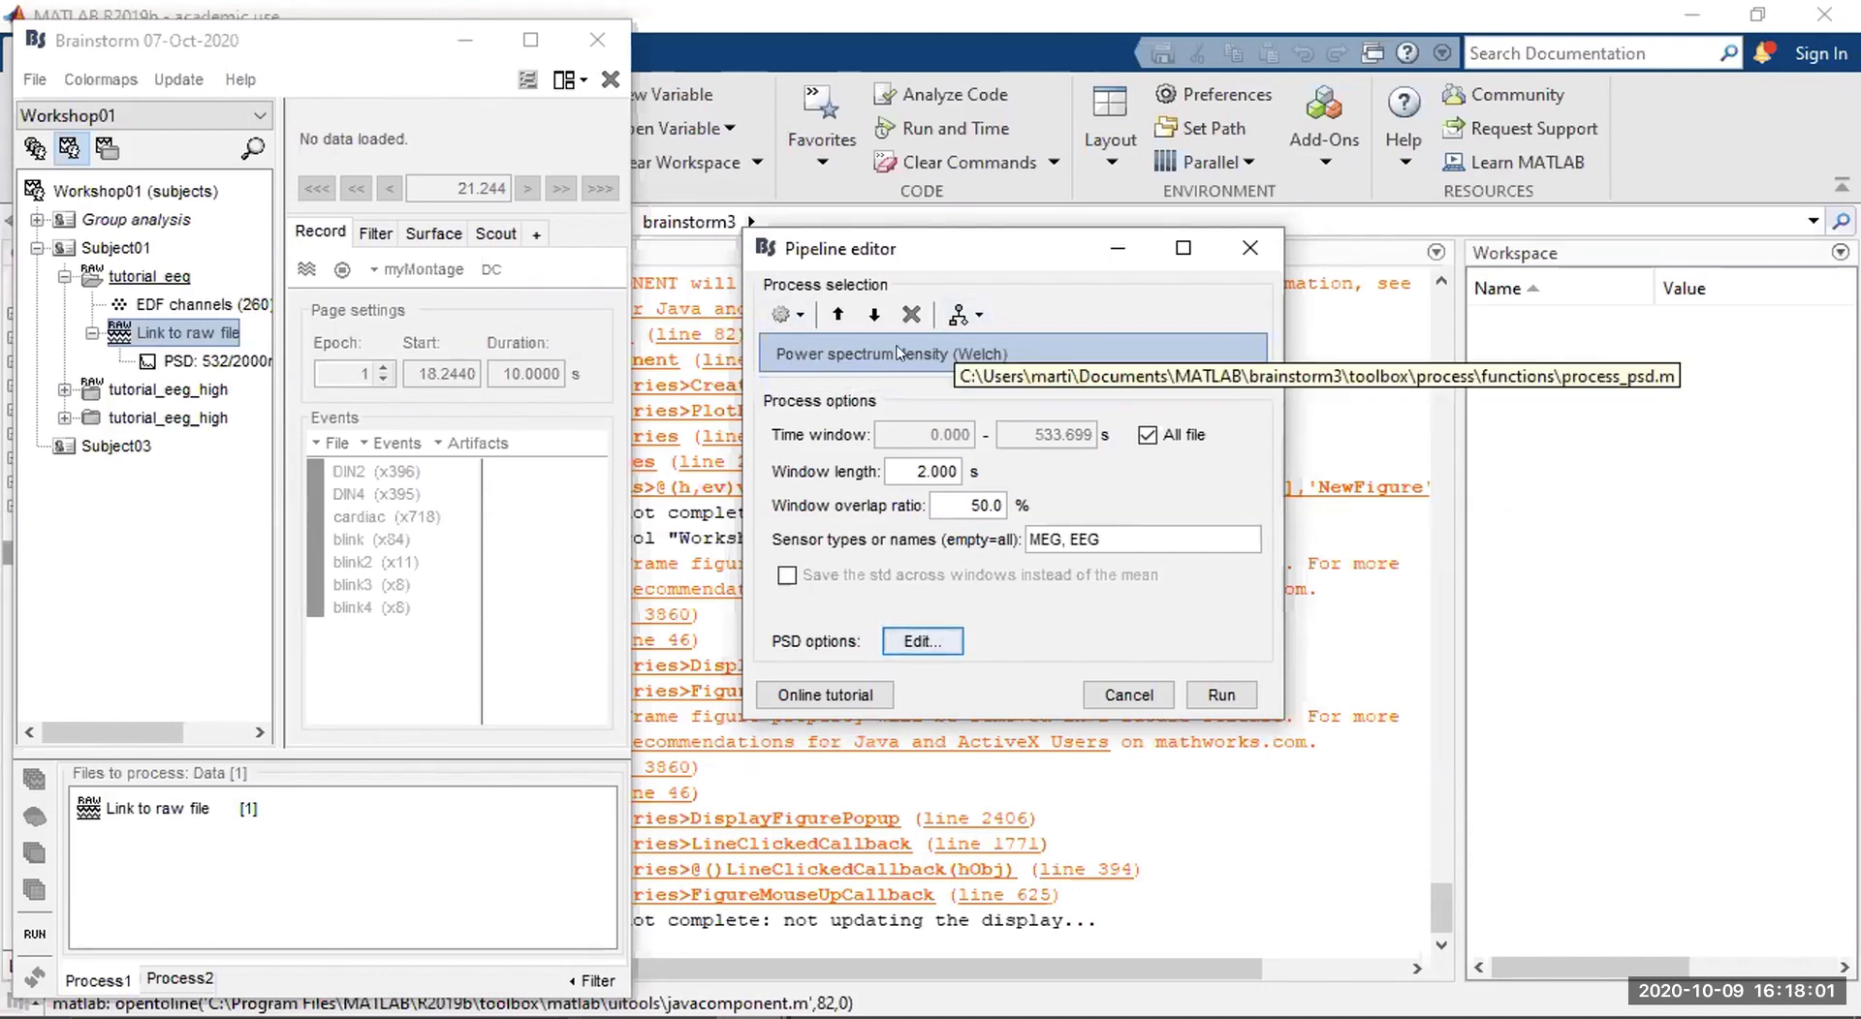
left_click(982, 322)
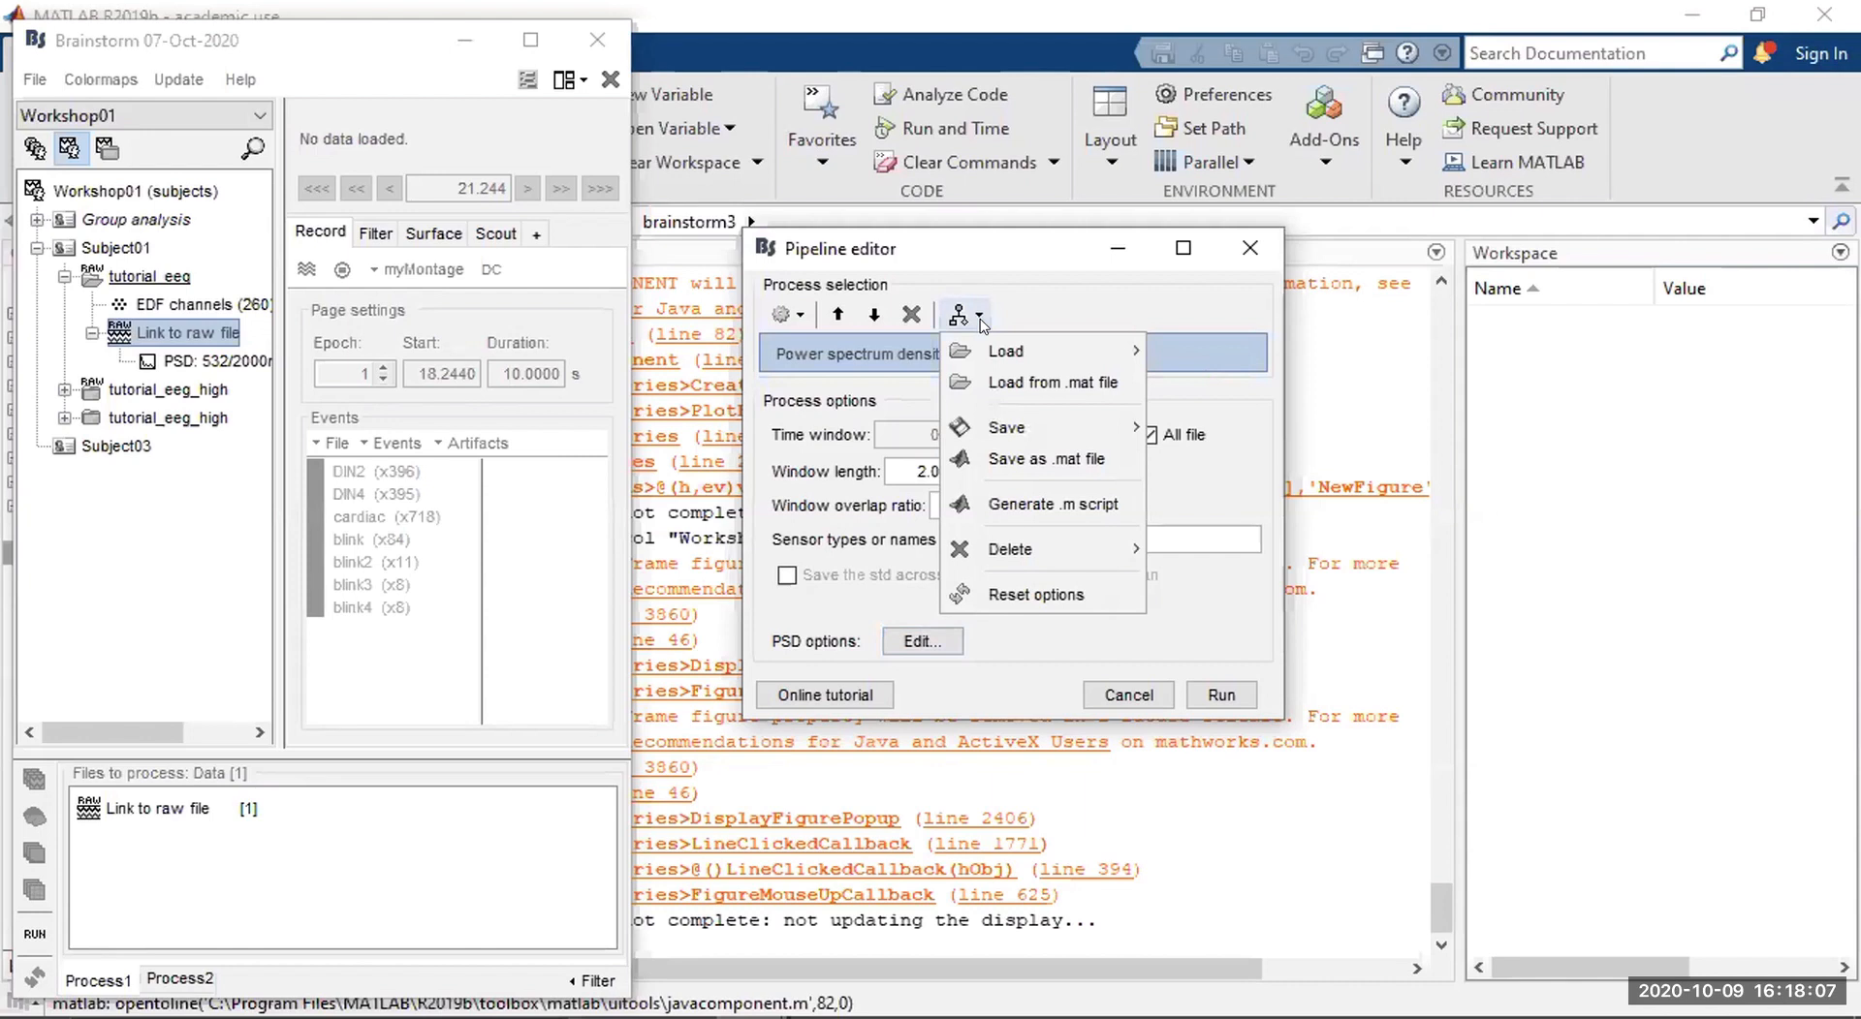
mouse_move(1027, 427)
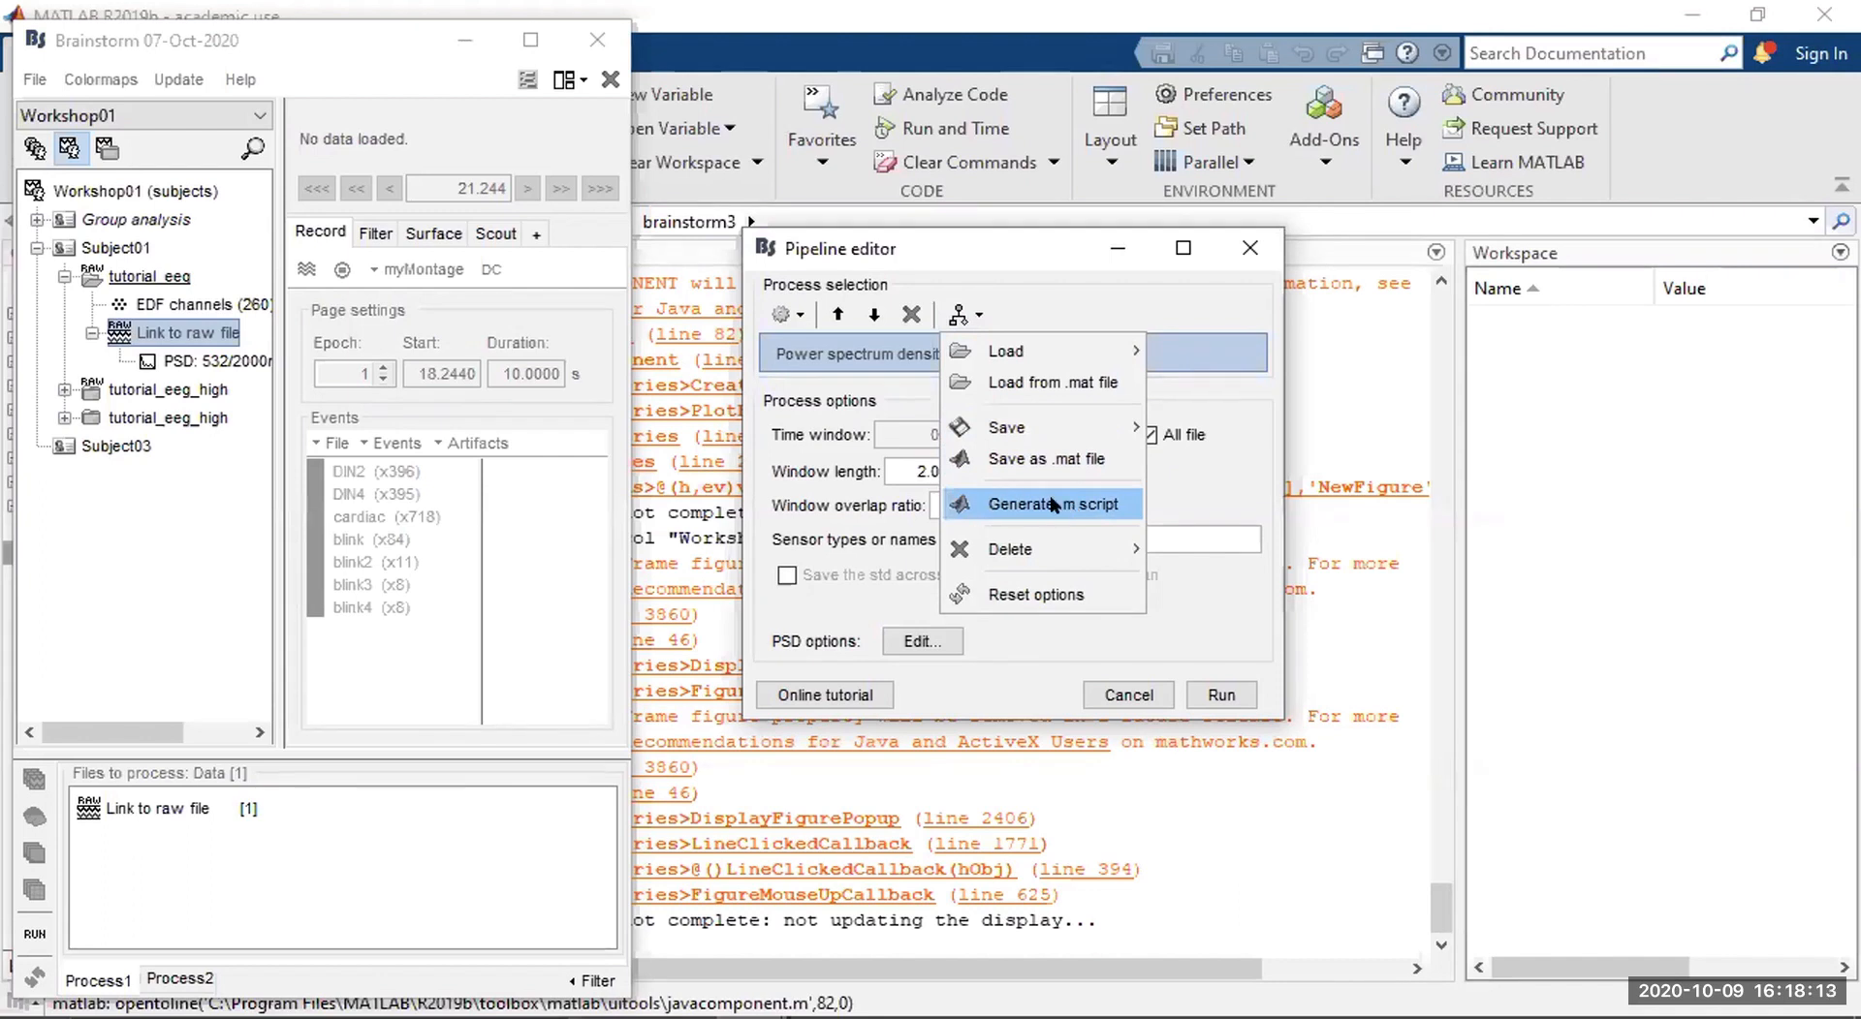
left_click(1119, 289)
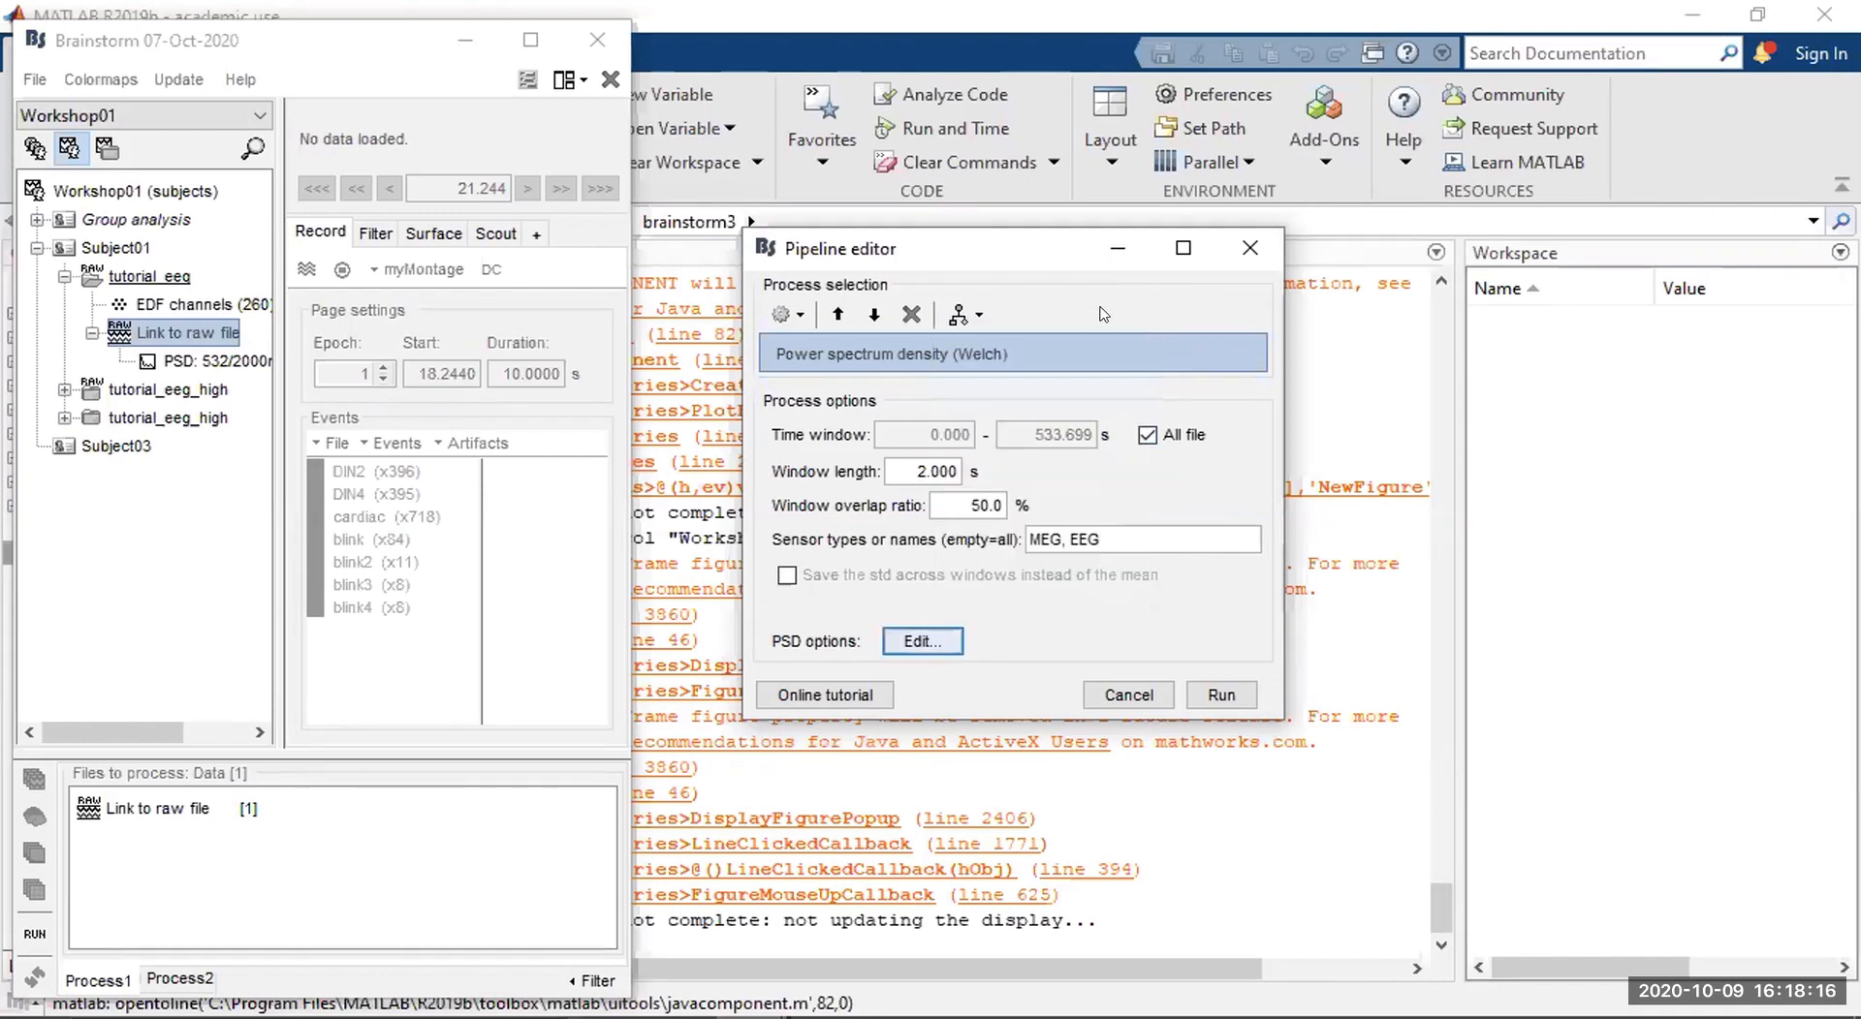
left_click(1127, 695)
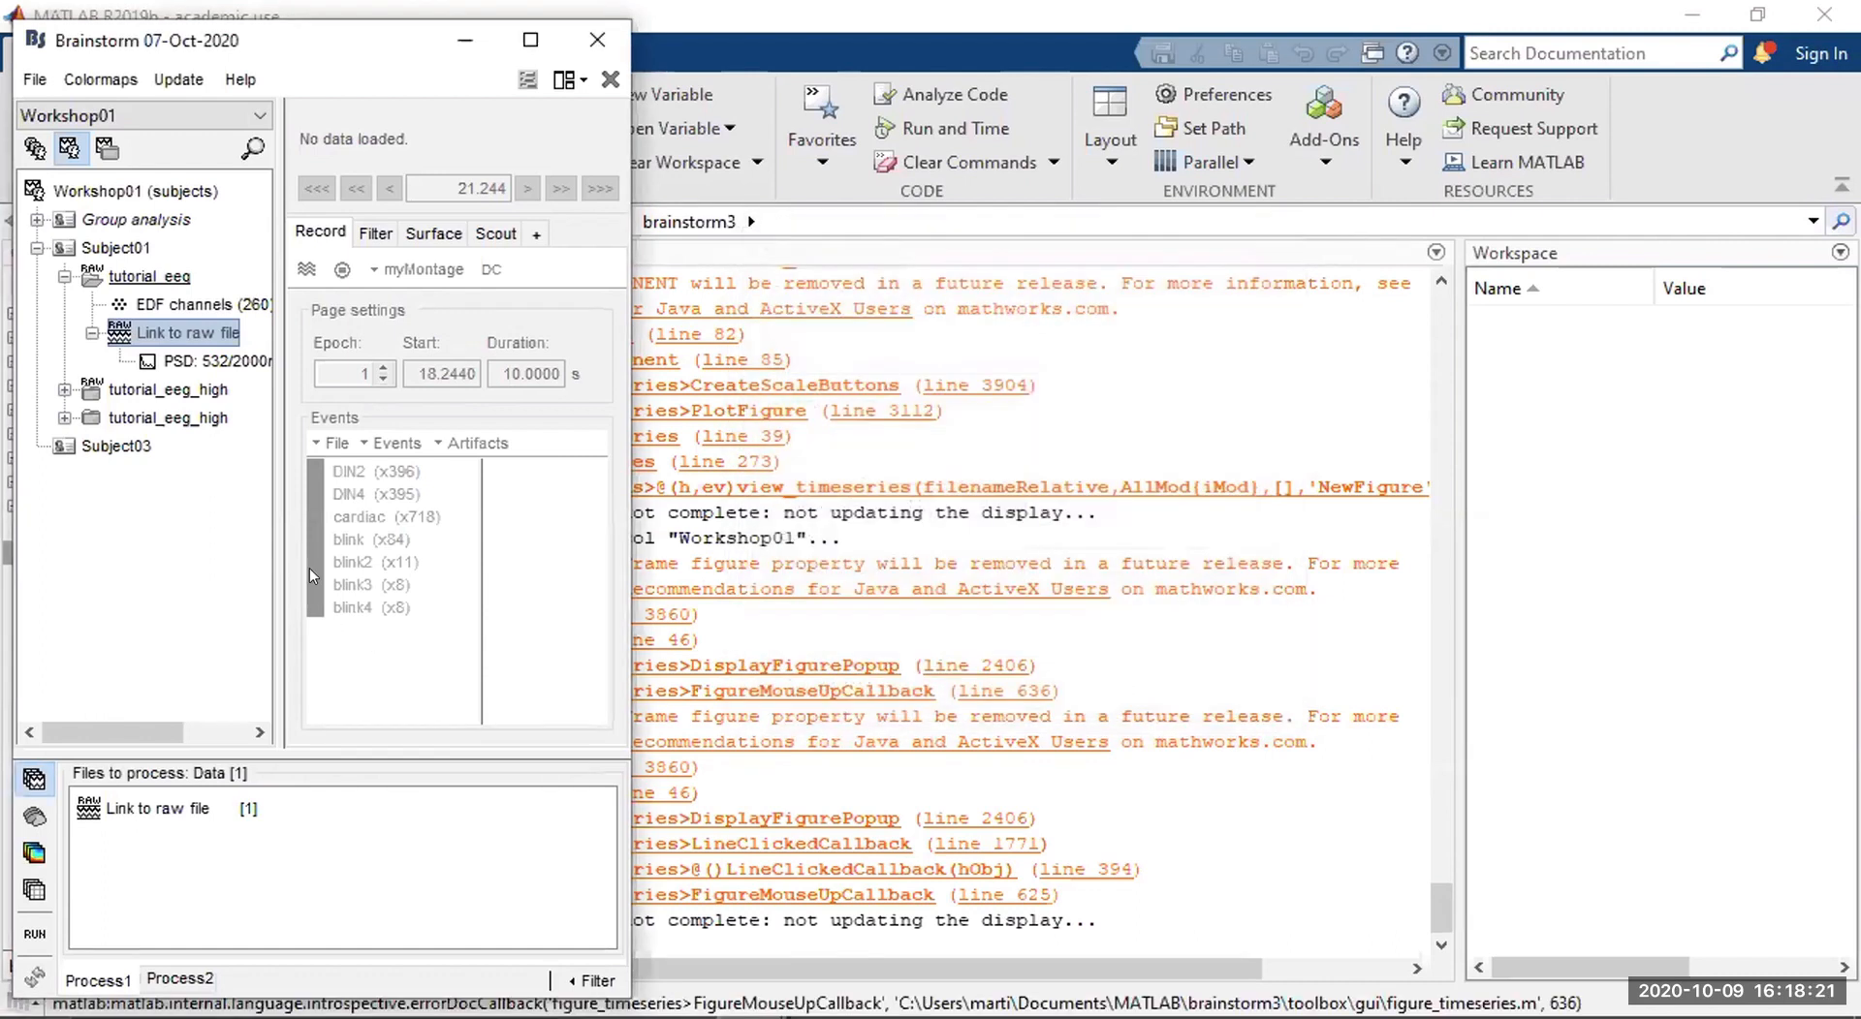
Clear the list of files to process and display the existing PSD of the raw file link in tutorial_eeg.
right_click(211, 845)
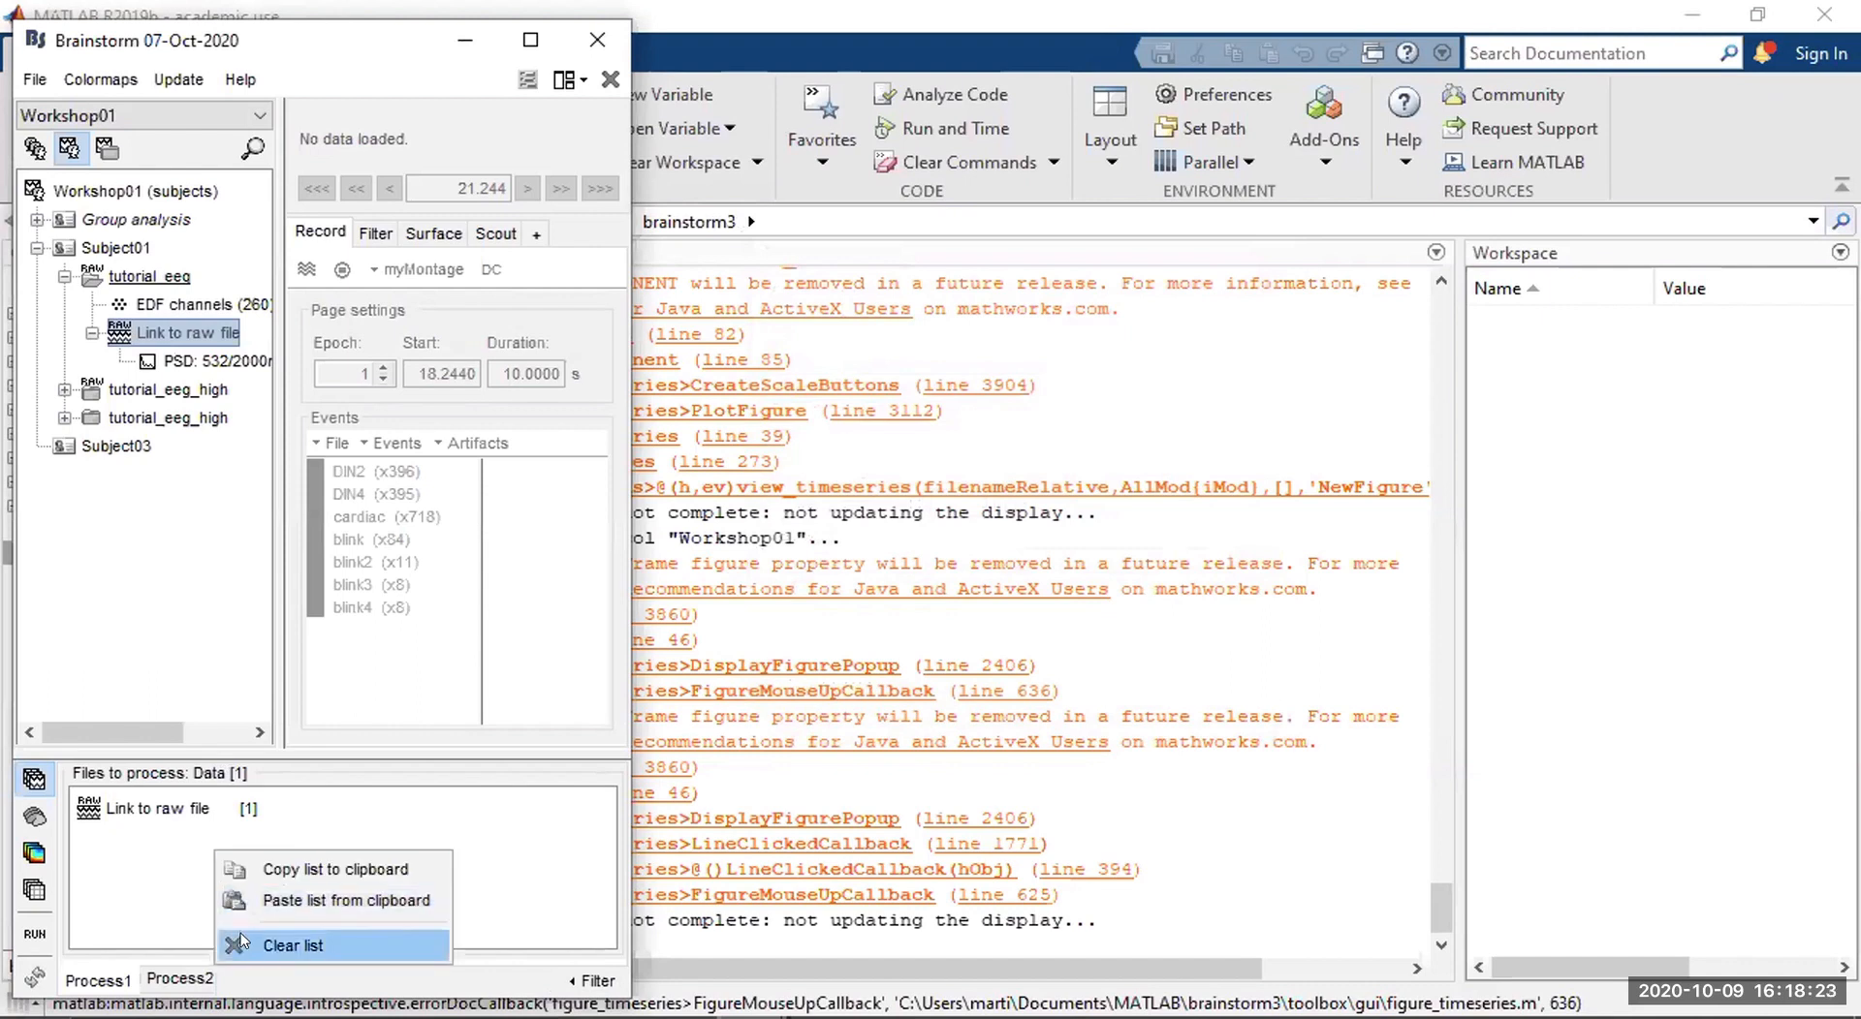
left_click(242, 943)
double_click(187, 359)
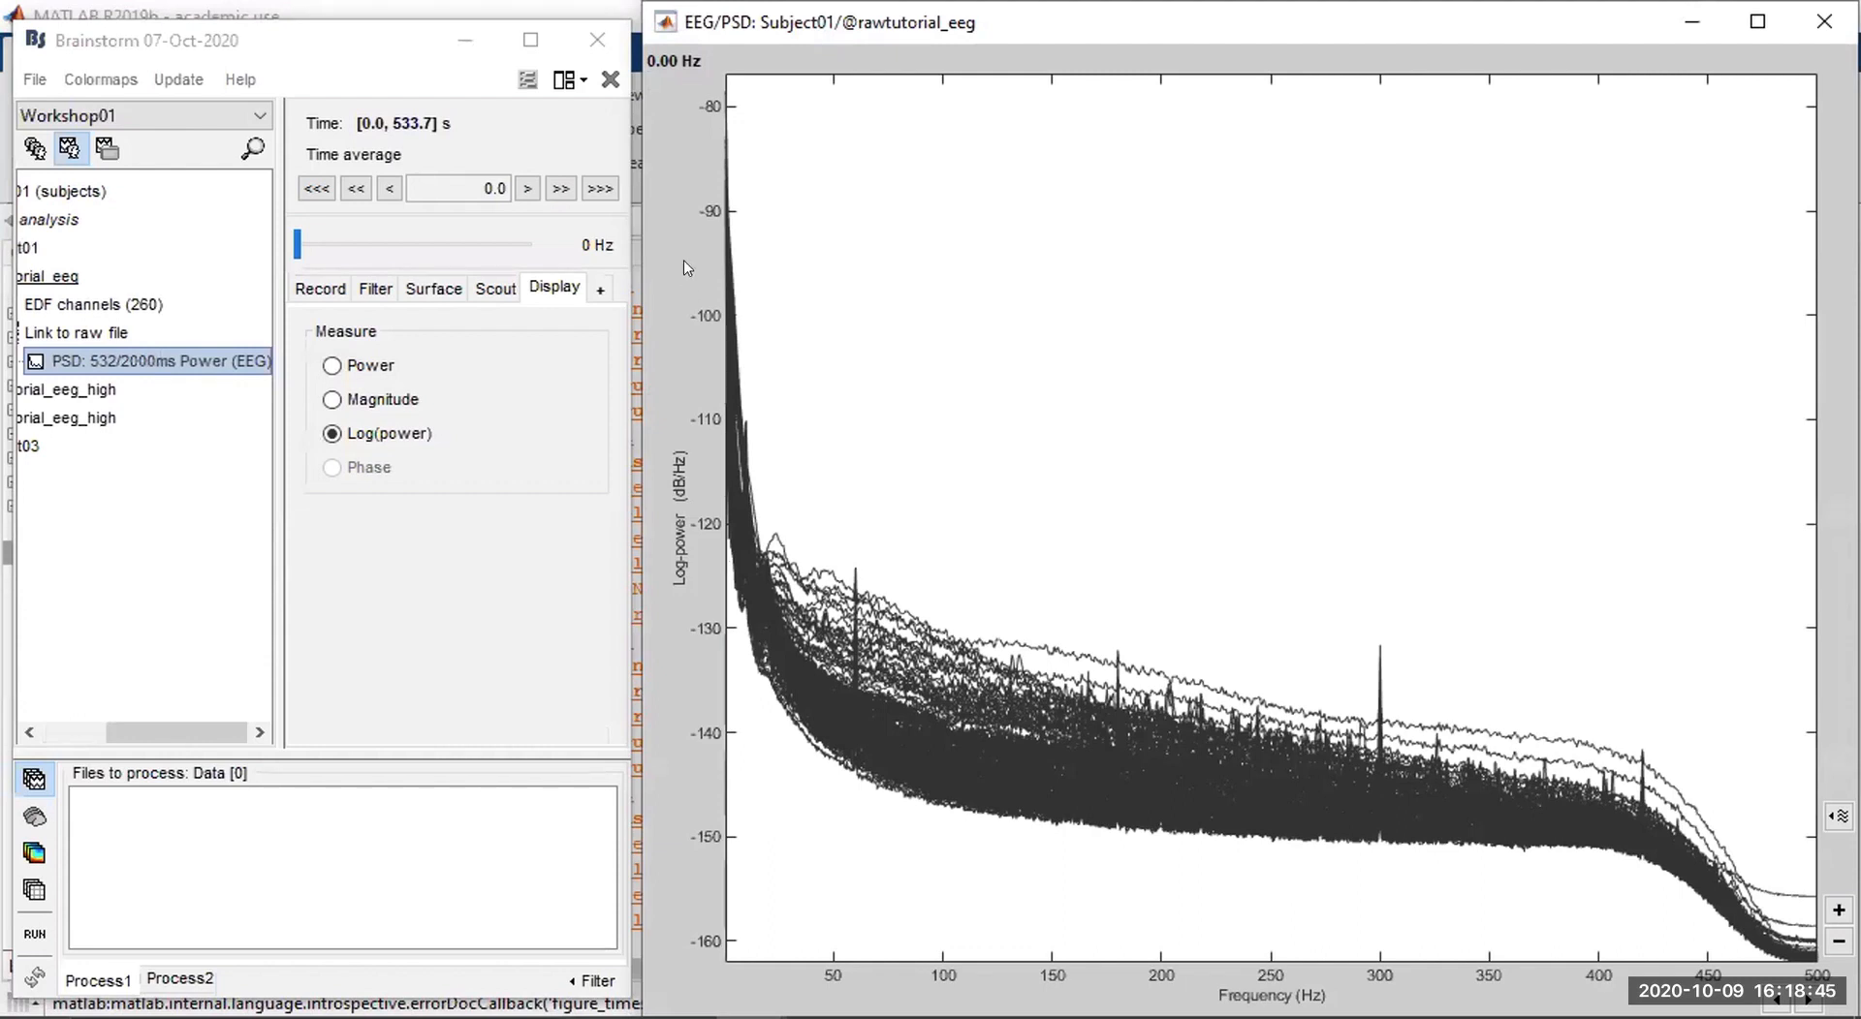
Mark 0.5 Hz on the spectrum and compare the Power display with the Log(power) display.
left_click(727, 165)
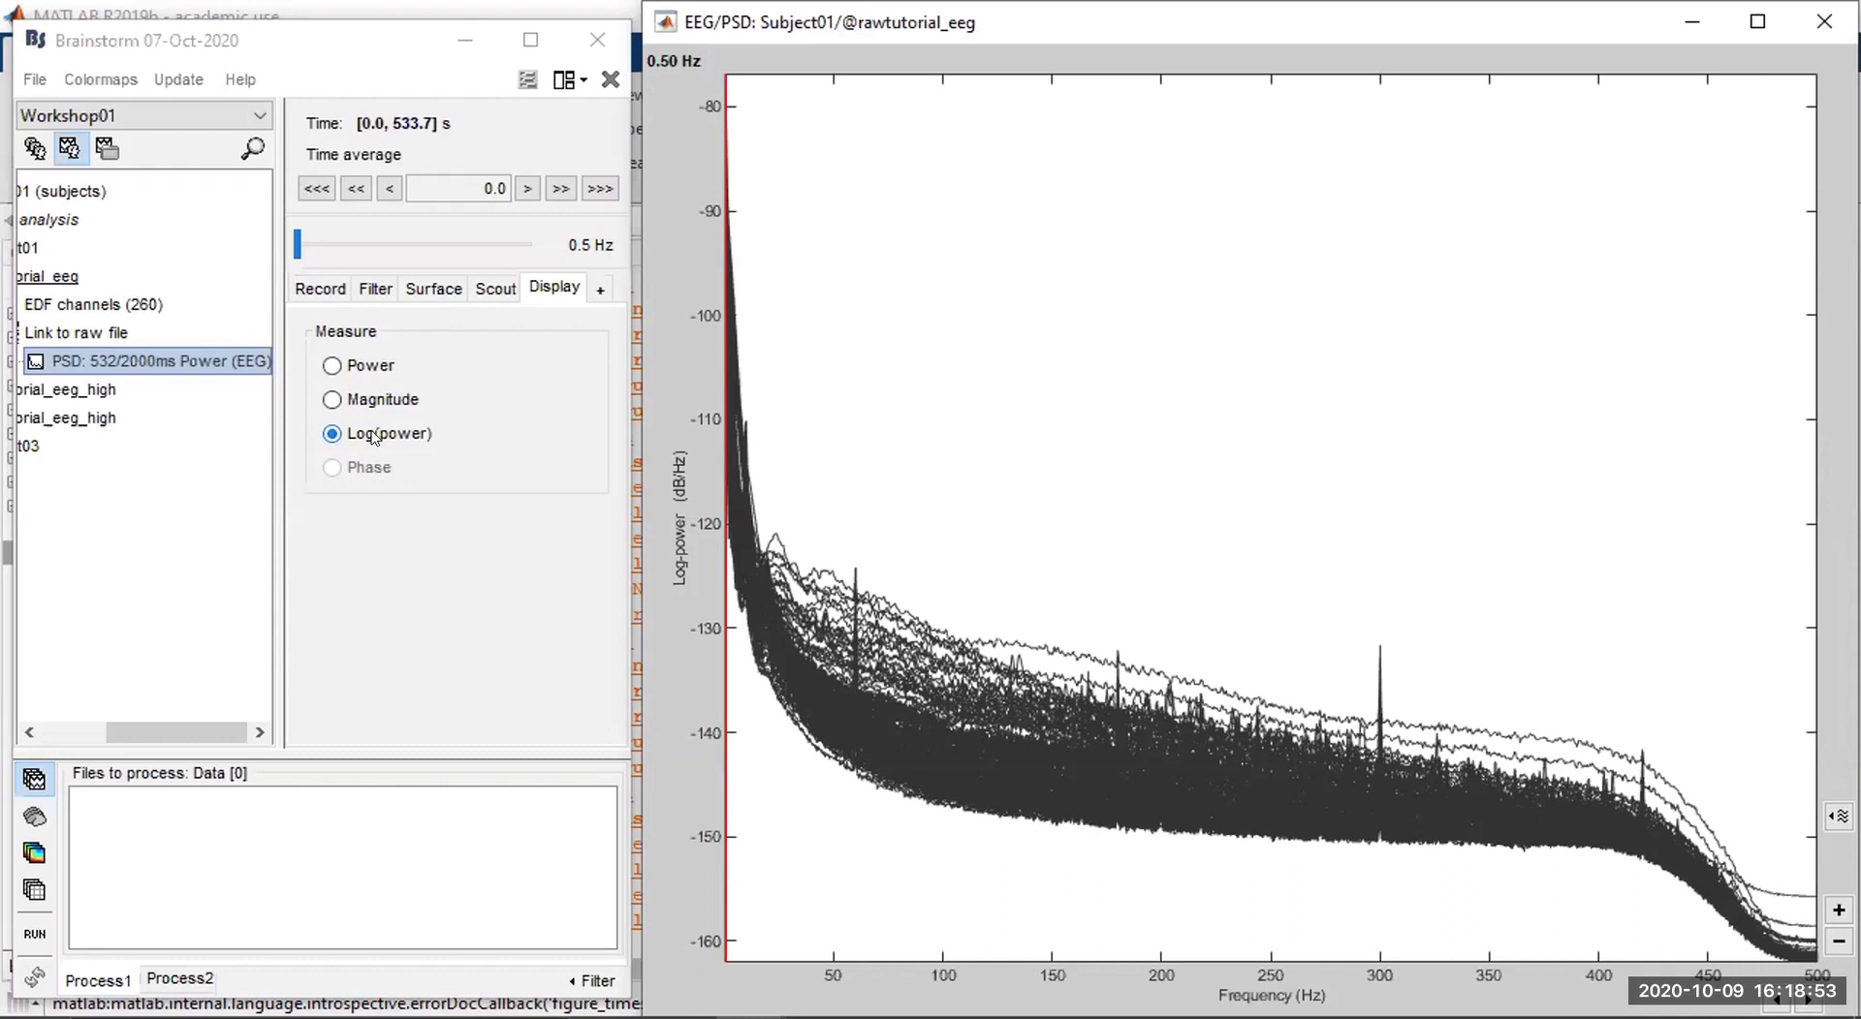
left_click(370, 364)
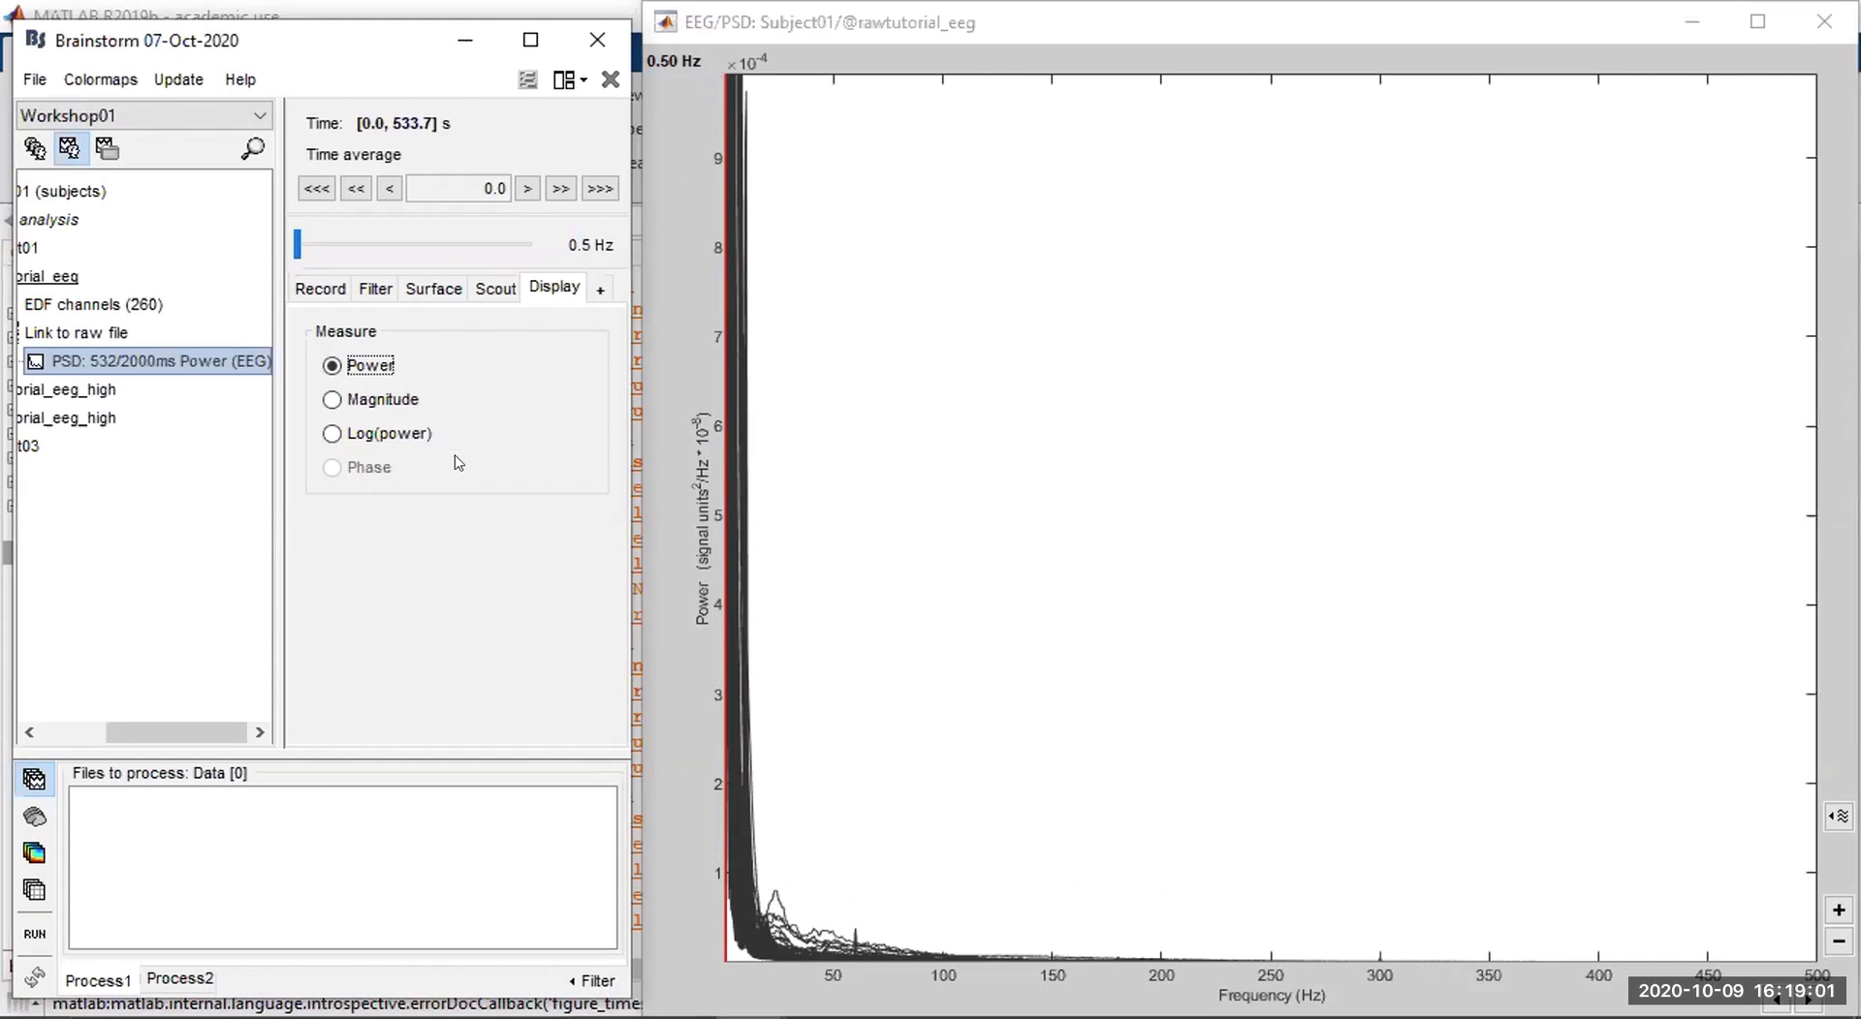
left_click(359, 438)
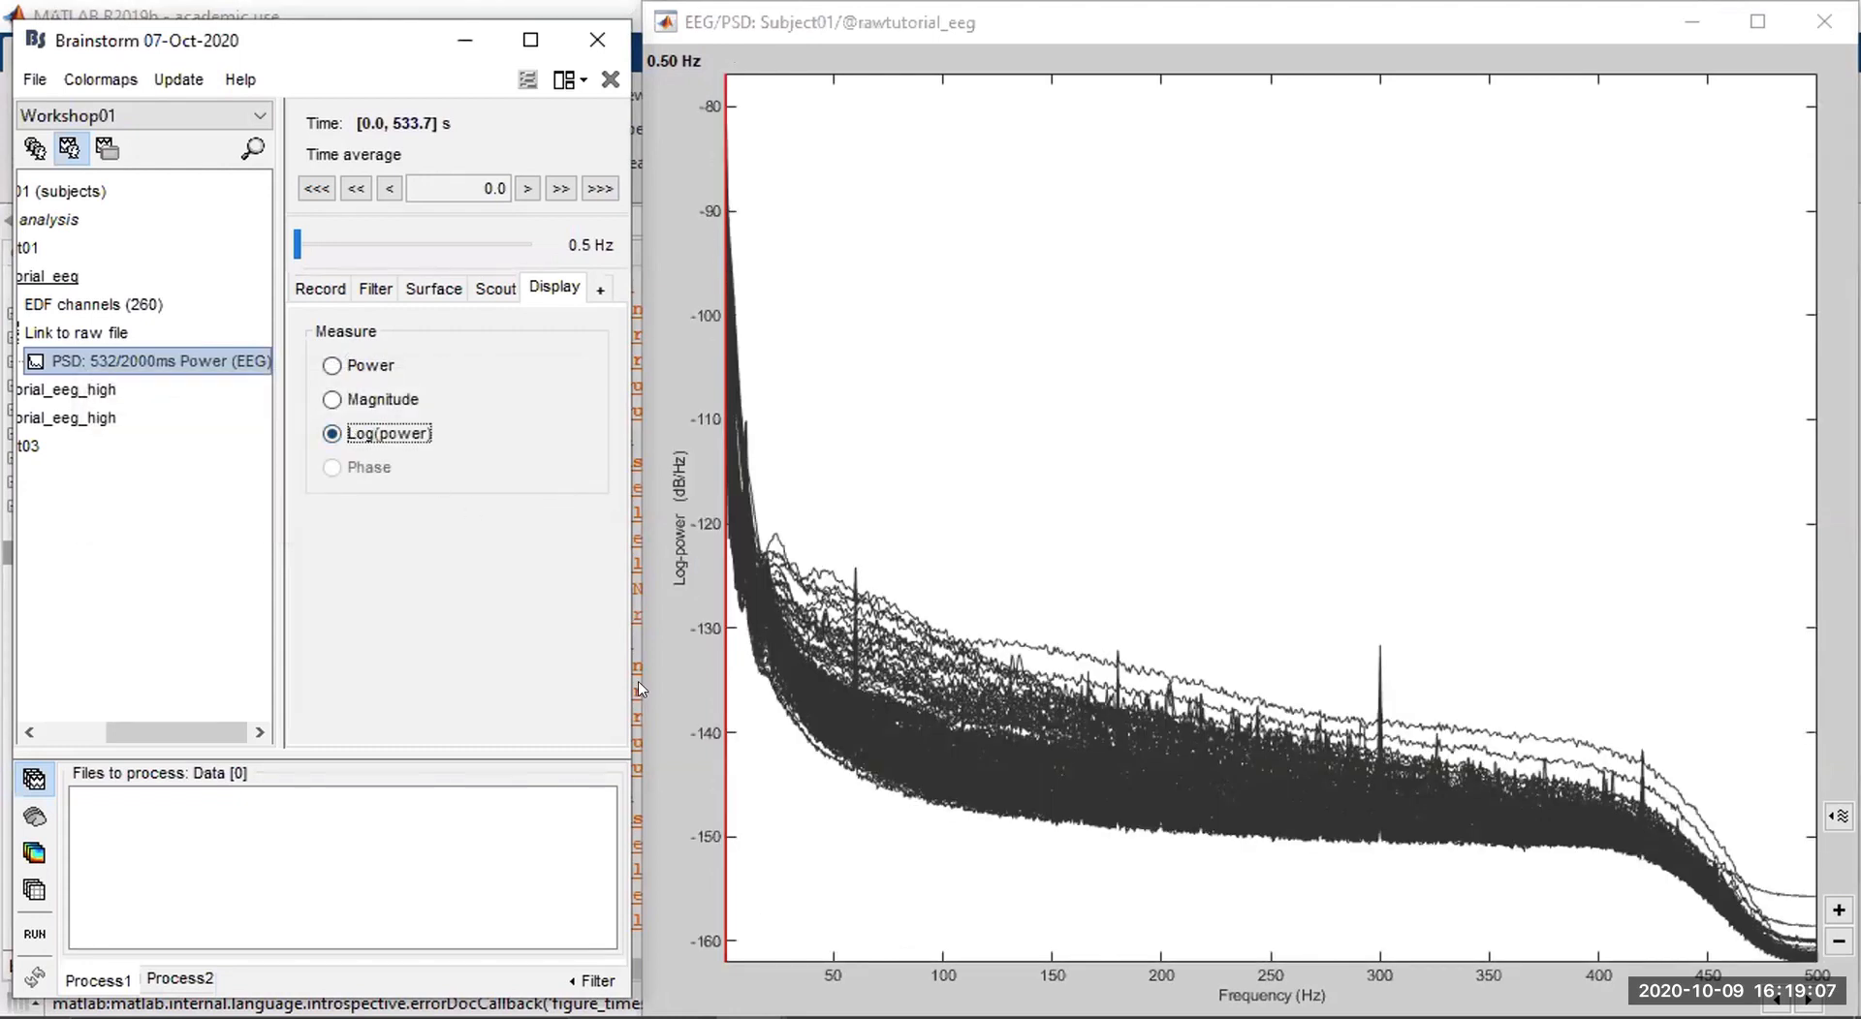
Examine the narrow spectrum peaks by placing the frequency cursor near 60 Hz and at 300 Hz.
left_click(860, 839)
key("Left")
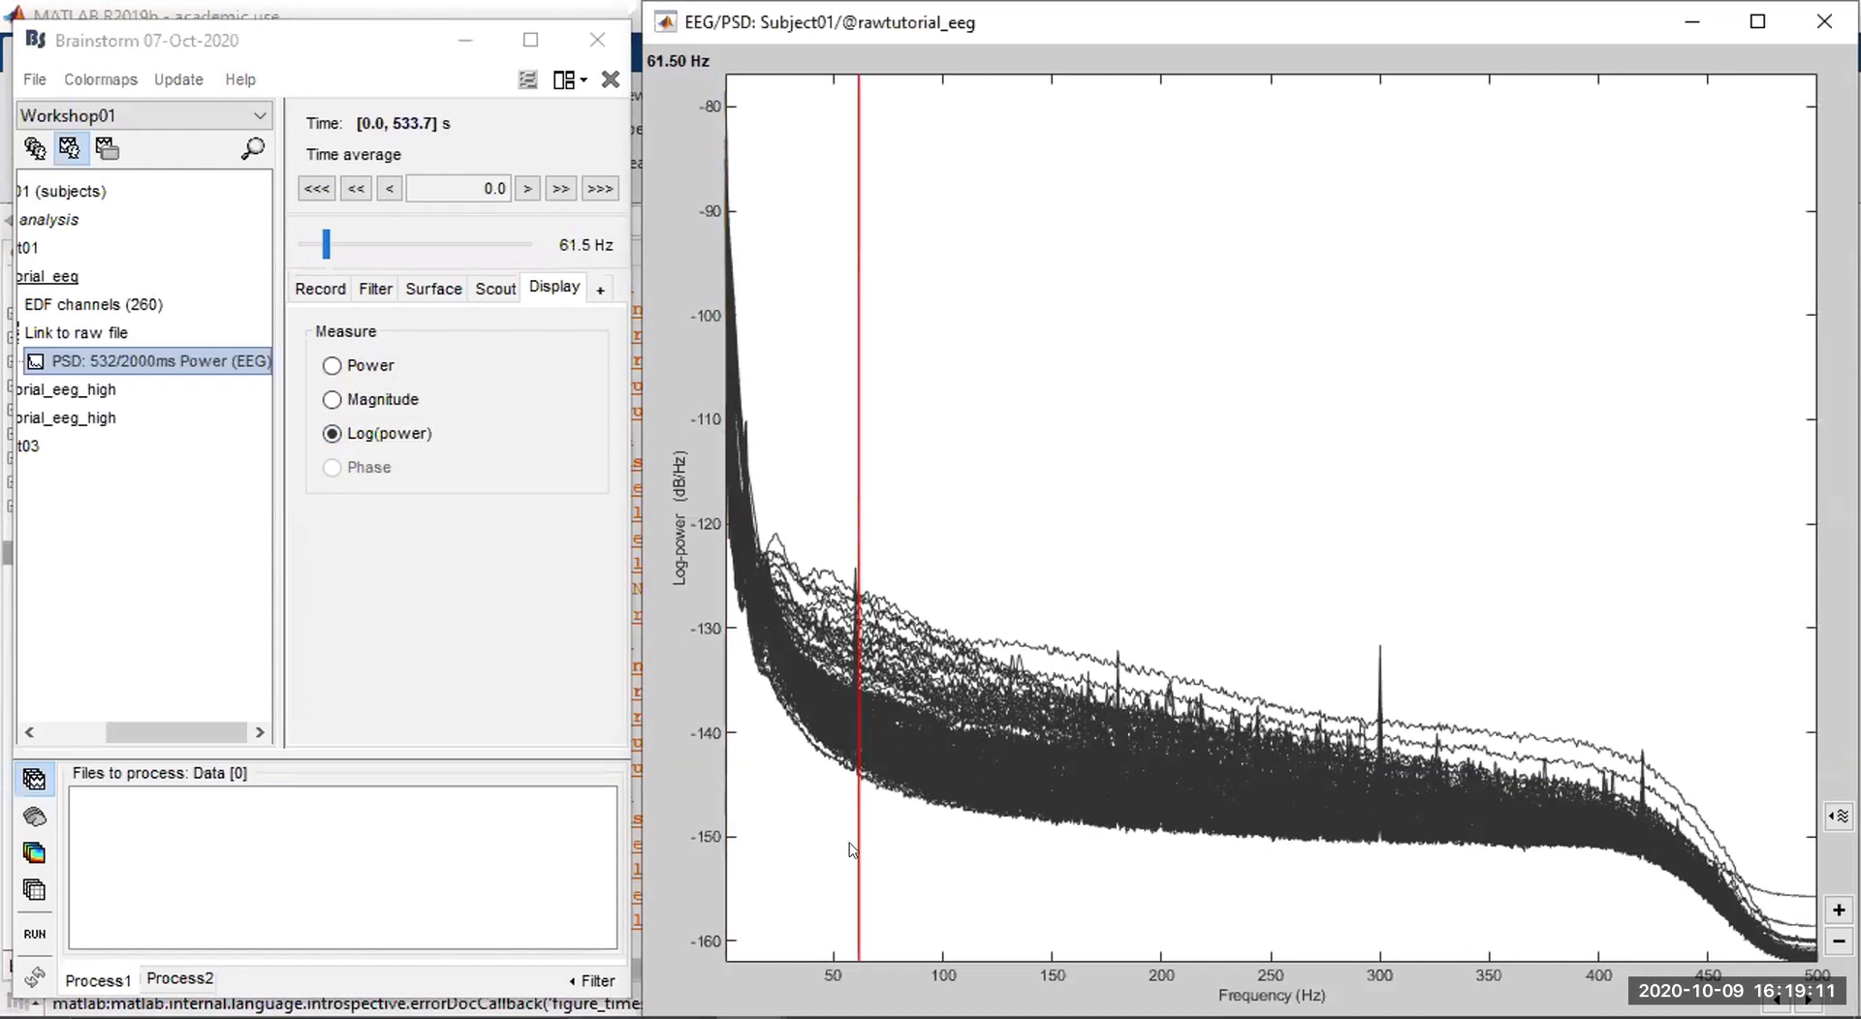
left_click(851, 849)
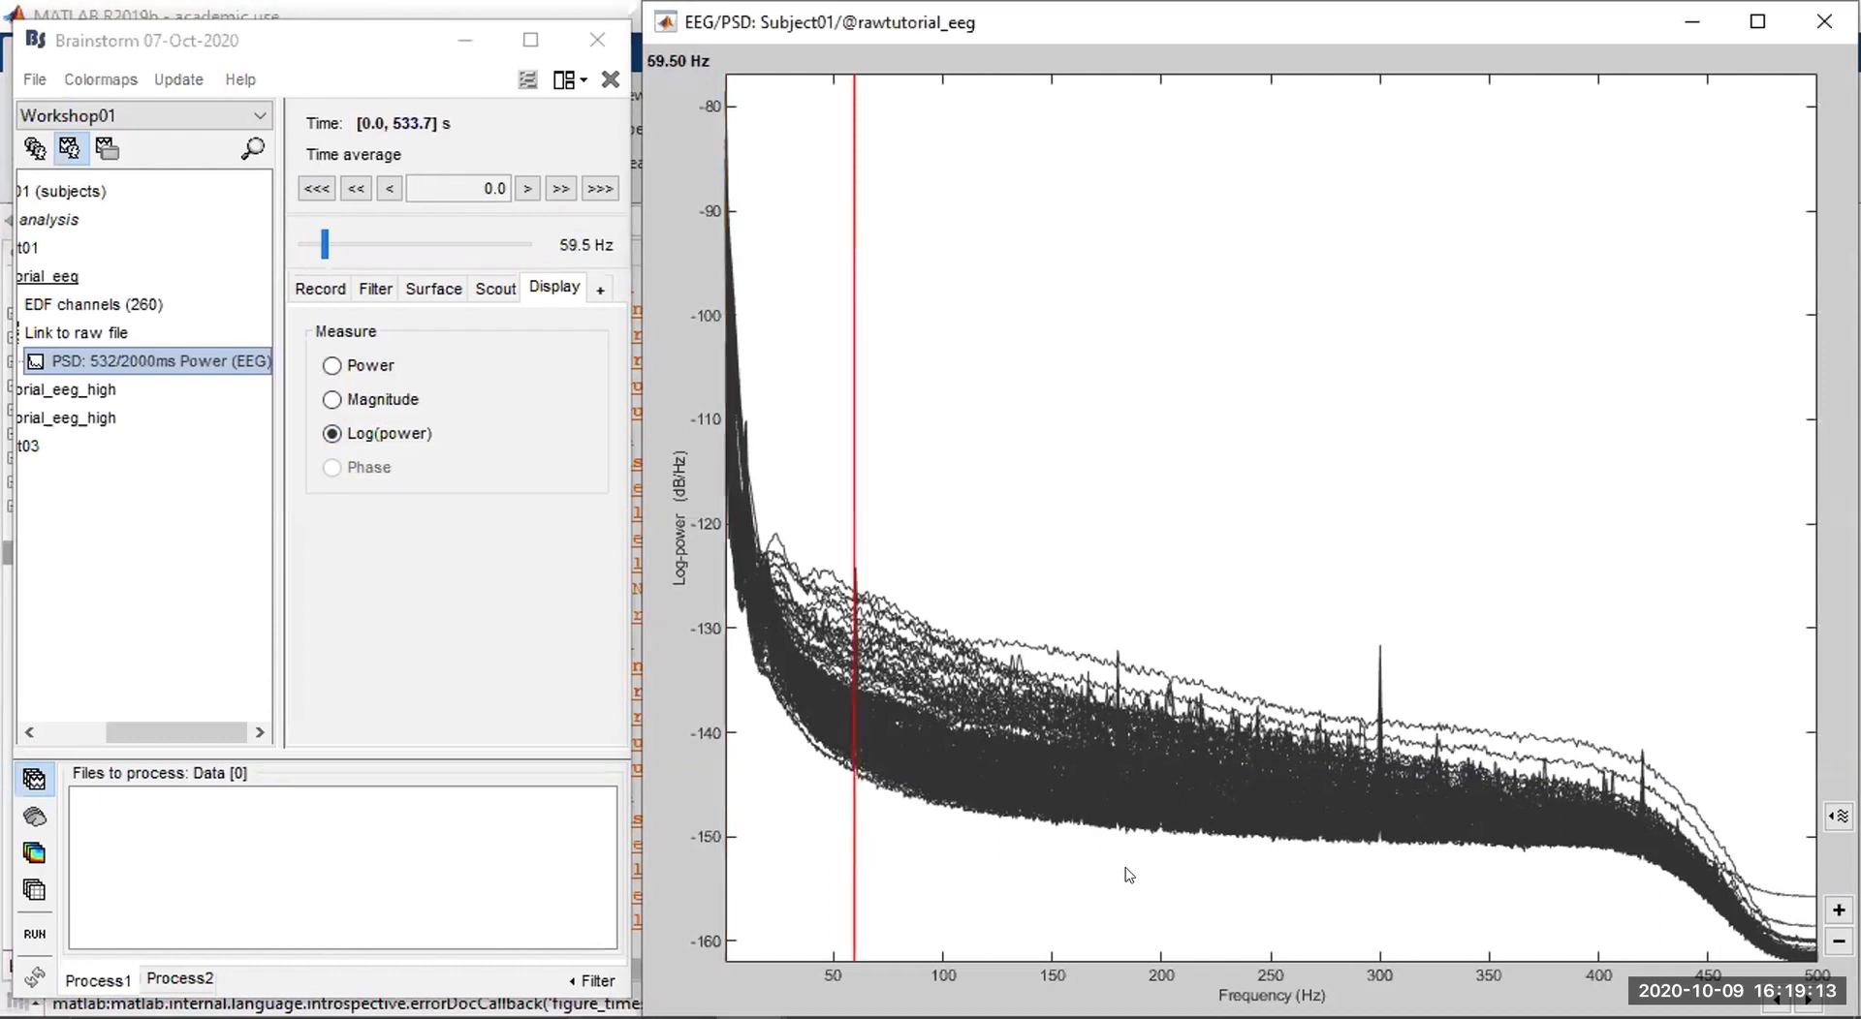
left_click(1379, 901)
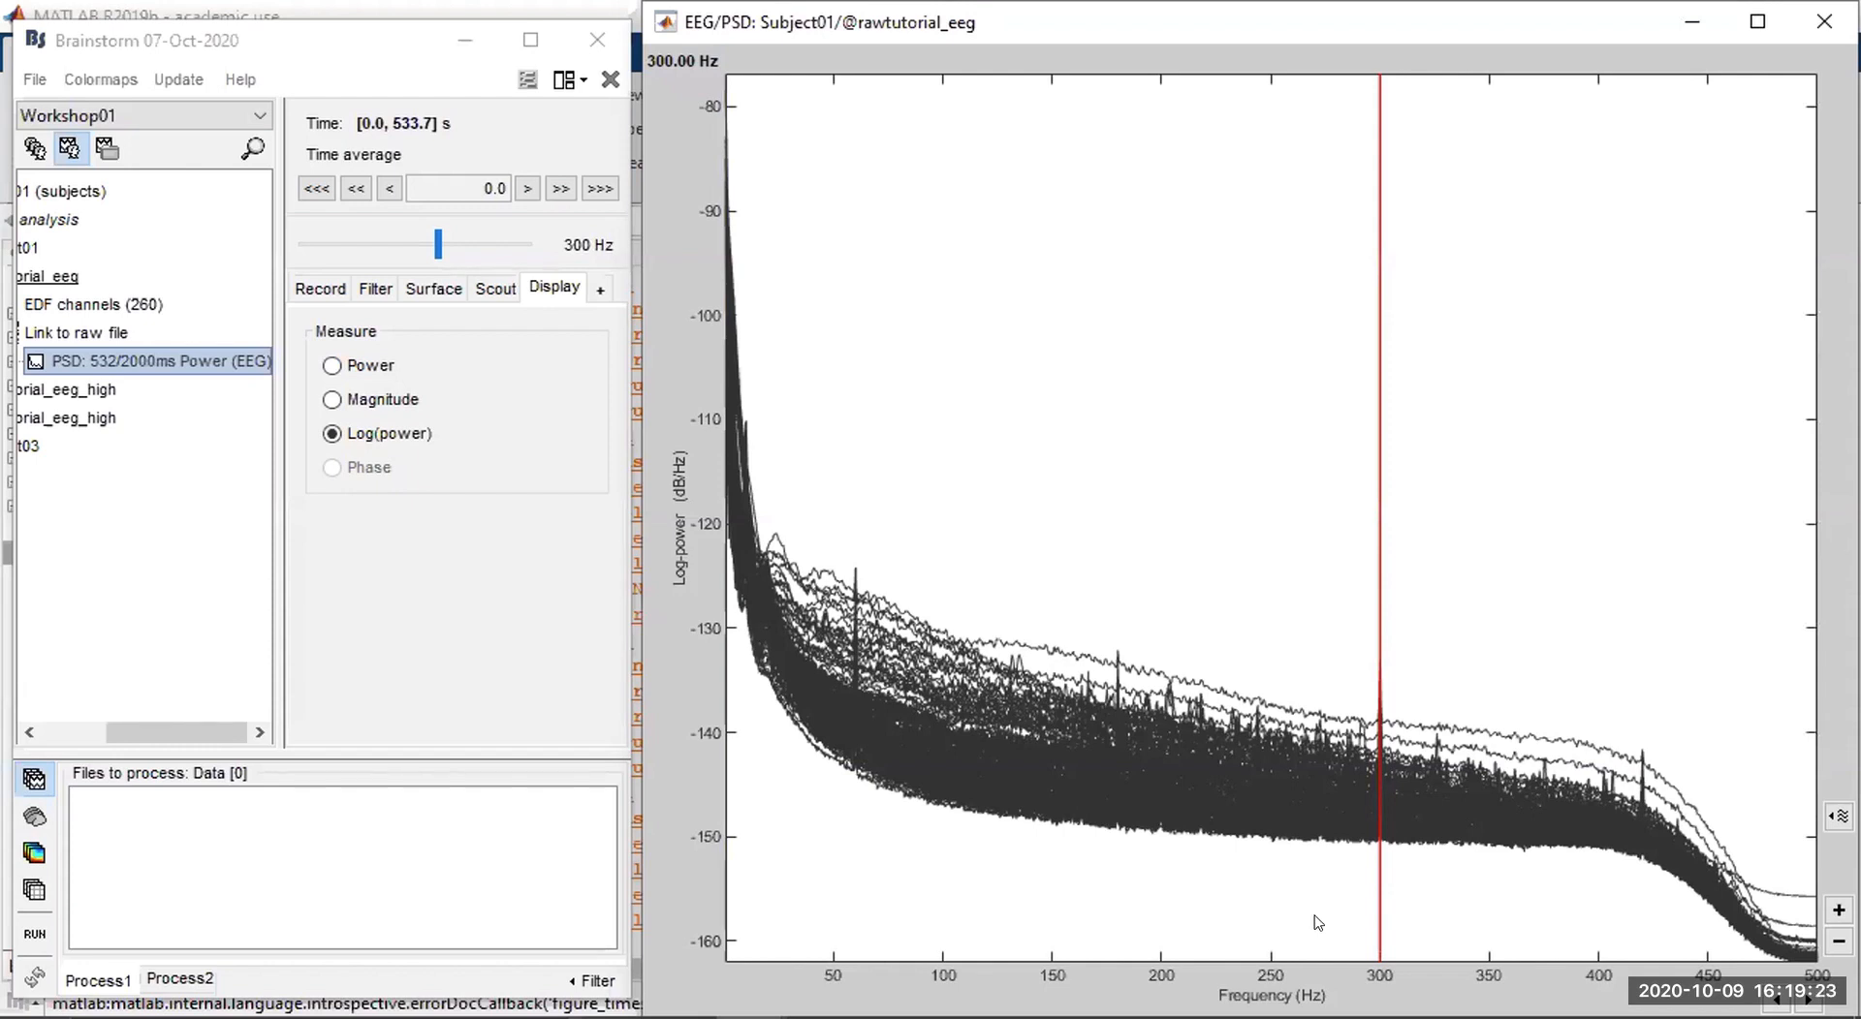
left_click(849, 853)
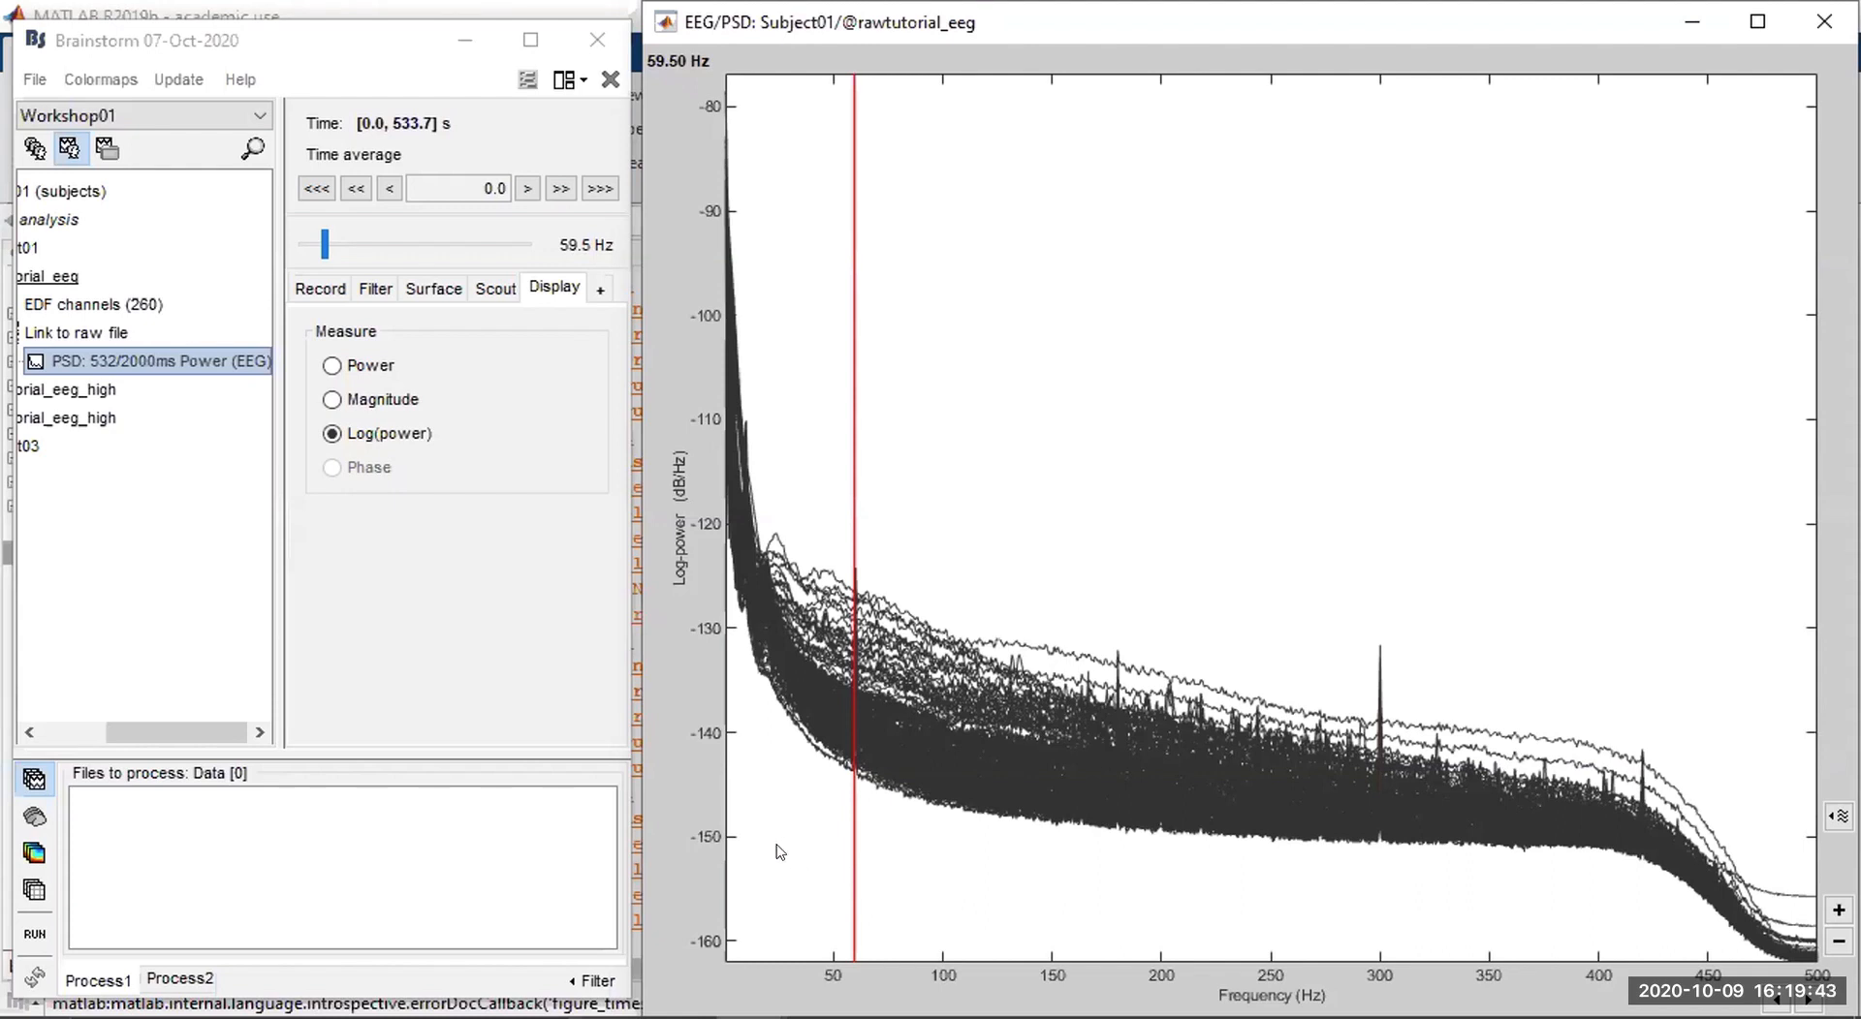
Magnify the low-frequency part of the spectrum to about 0–80 Hz and place the frequency cursor at 0.5 Hz.
left_click(749, 857)
scroll(748, 857, "up", 5)
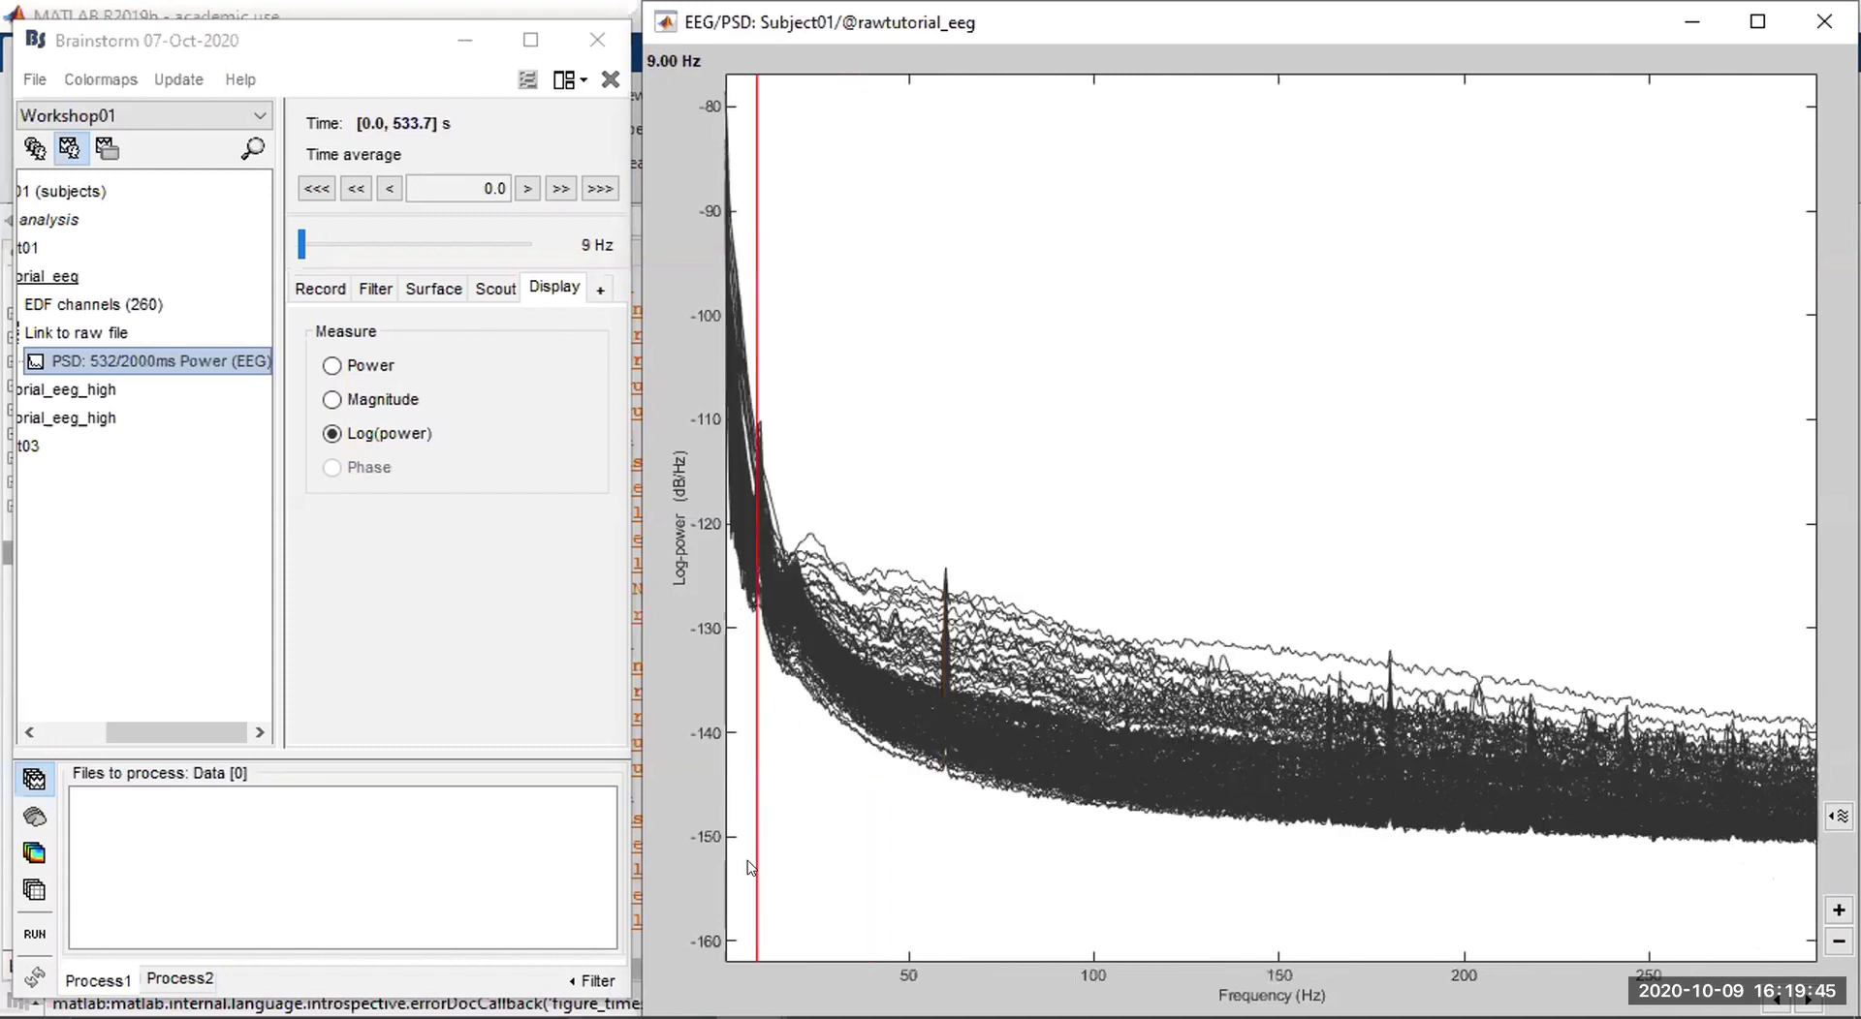
scroll(747, 864, "up", 1)
scroll(727, 858, "up", 1)
scroll(722, 857, "down", 1)
left_click(712, 851)
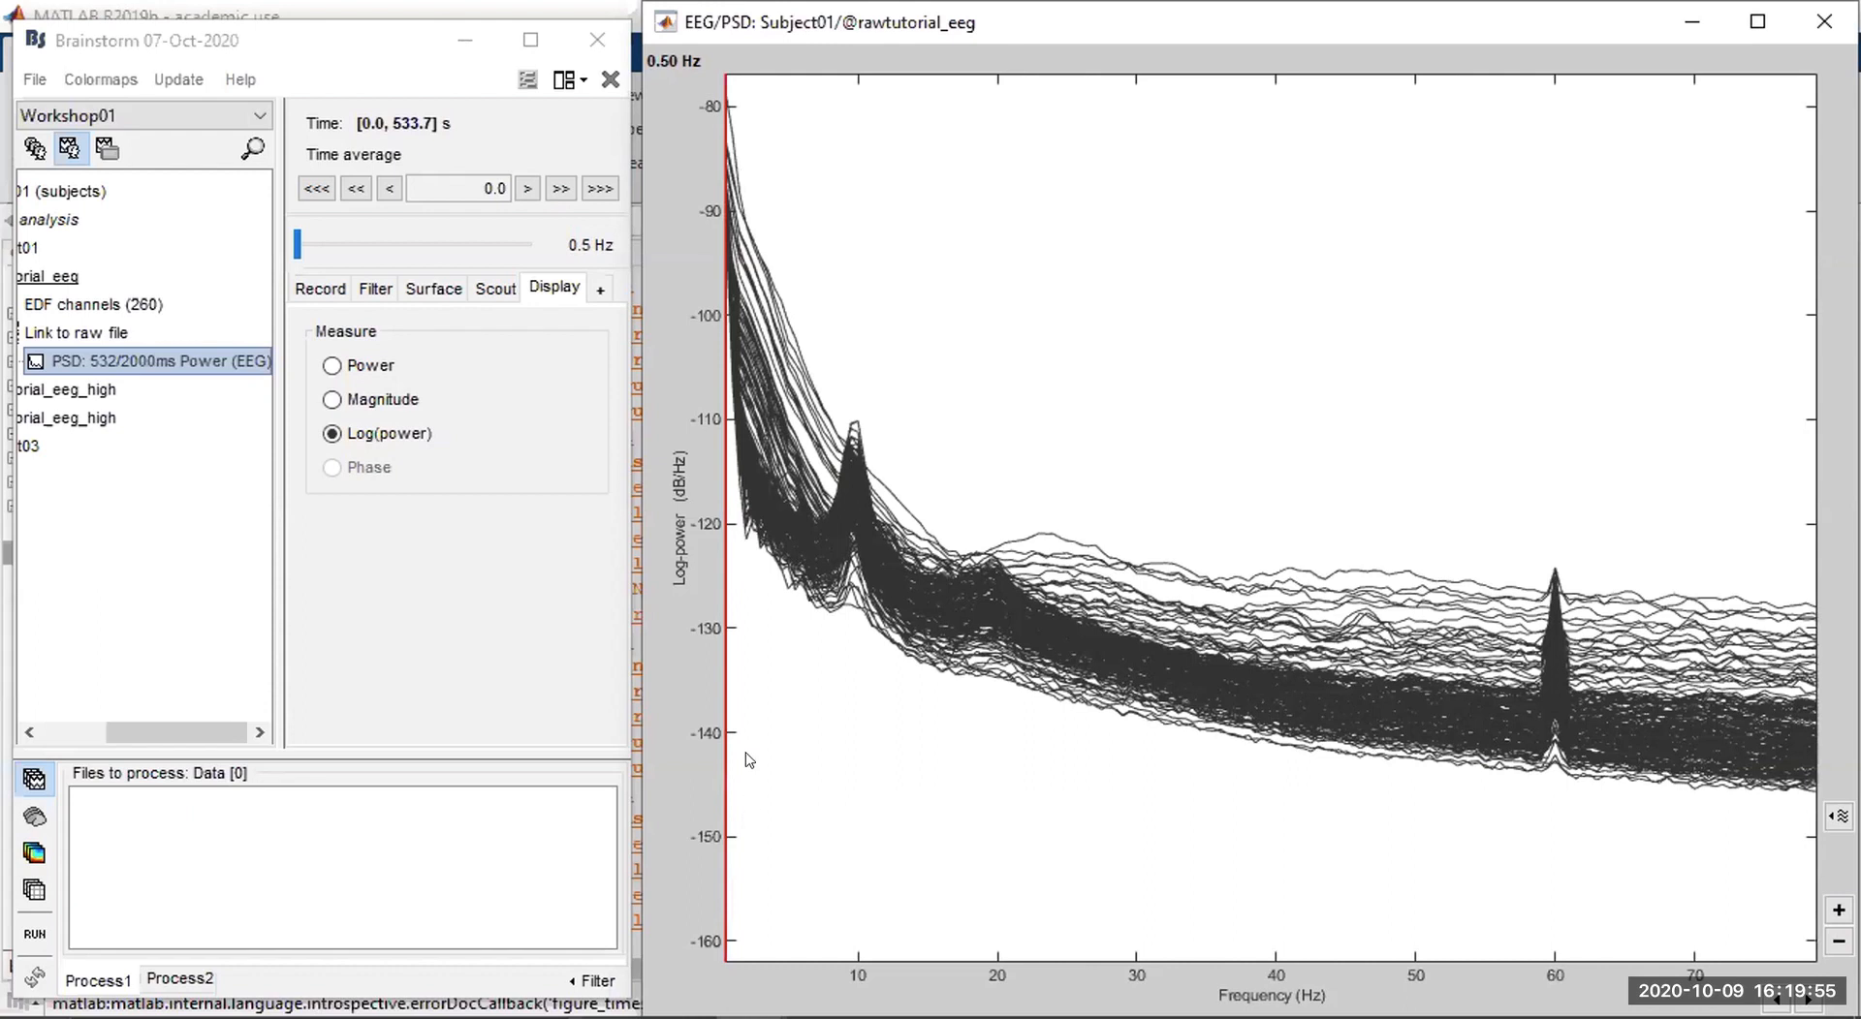
Show the 2D sensor cap topography of the spectrum and compare the maps at 0.5 Hz and 2.5 Hz.
right_click(738, 690)
left_click(814, 741)
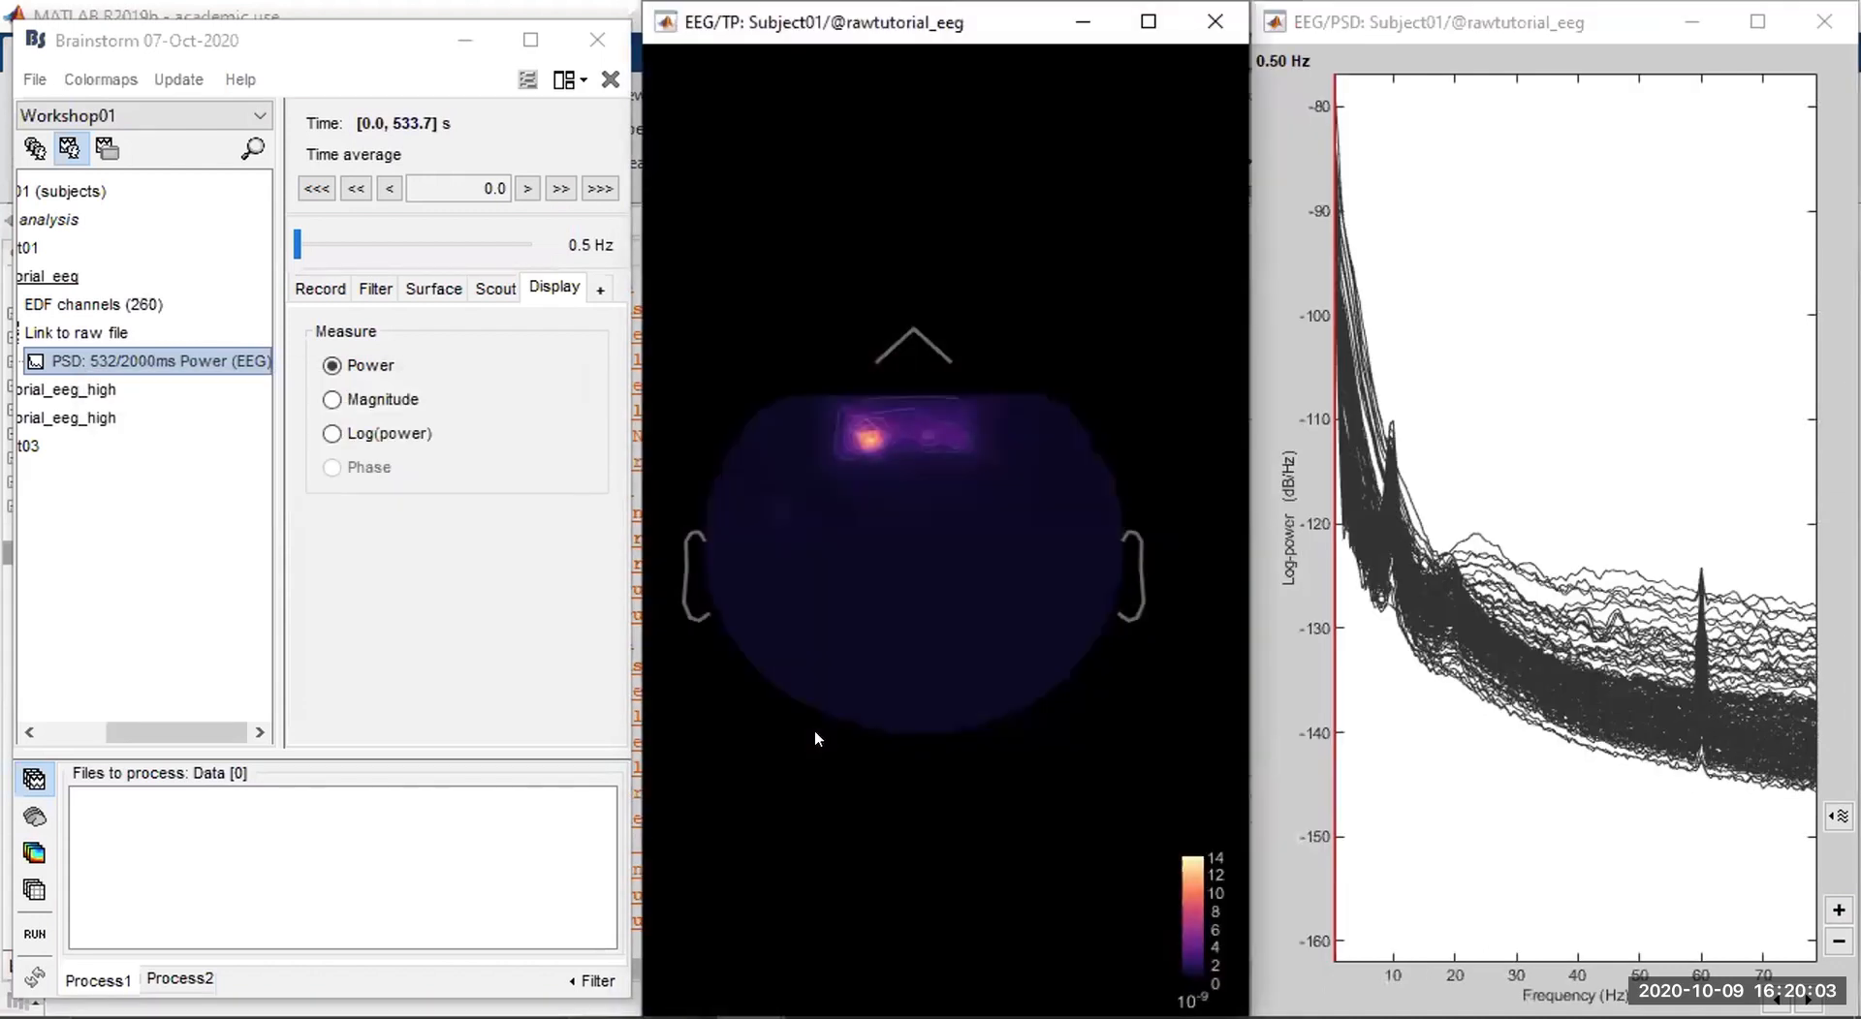
left_click(1308, 50)
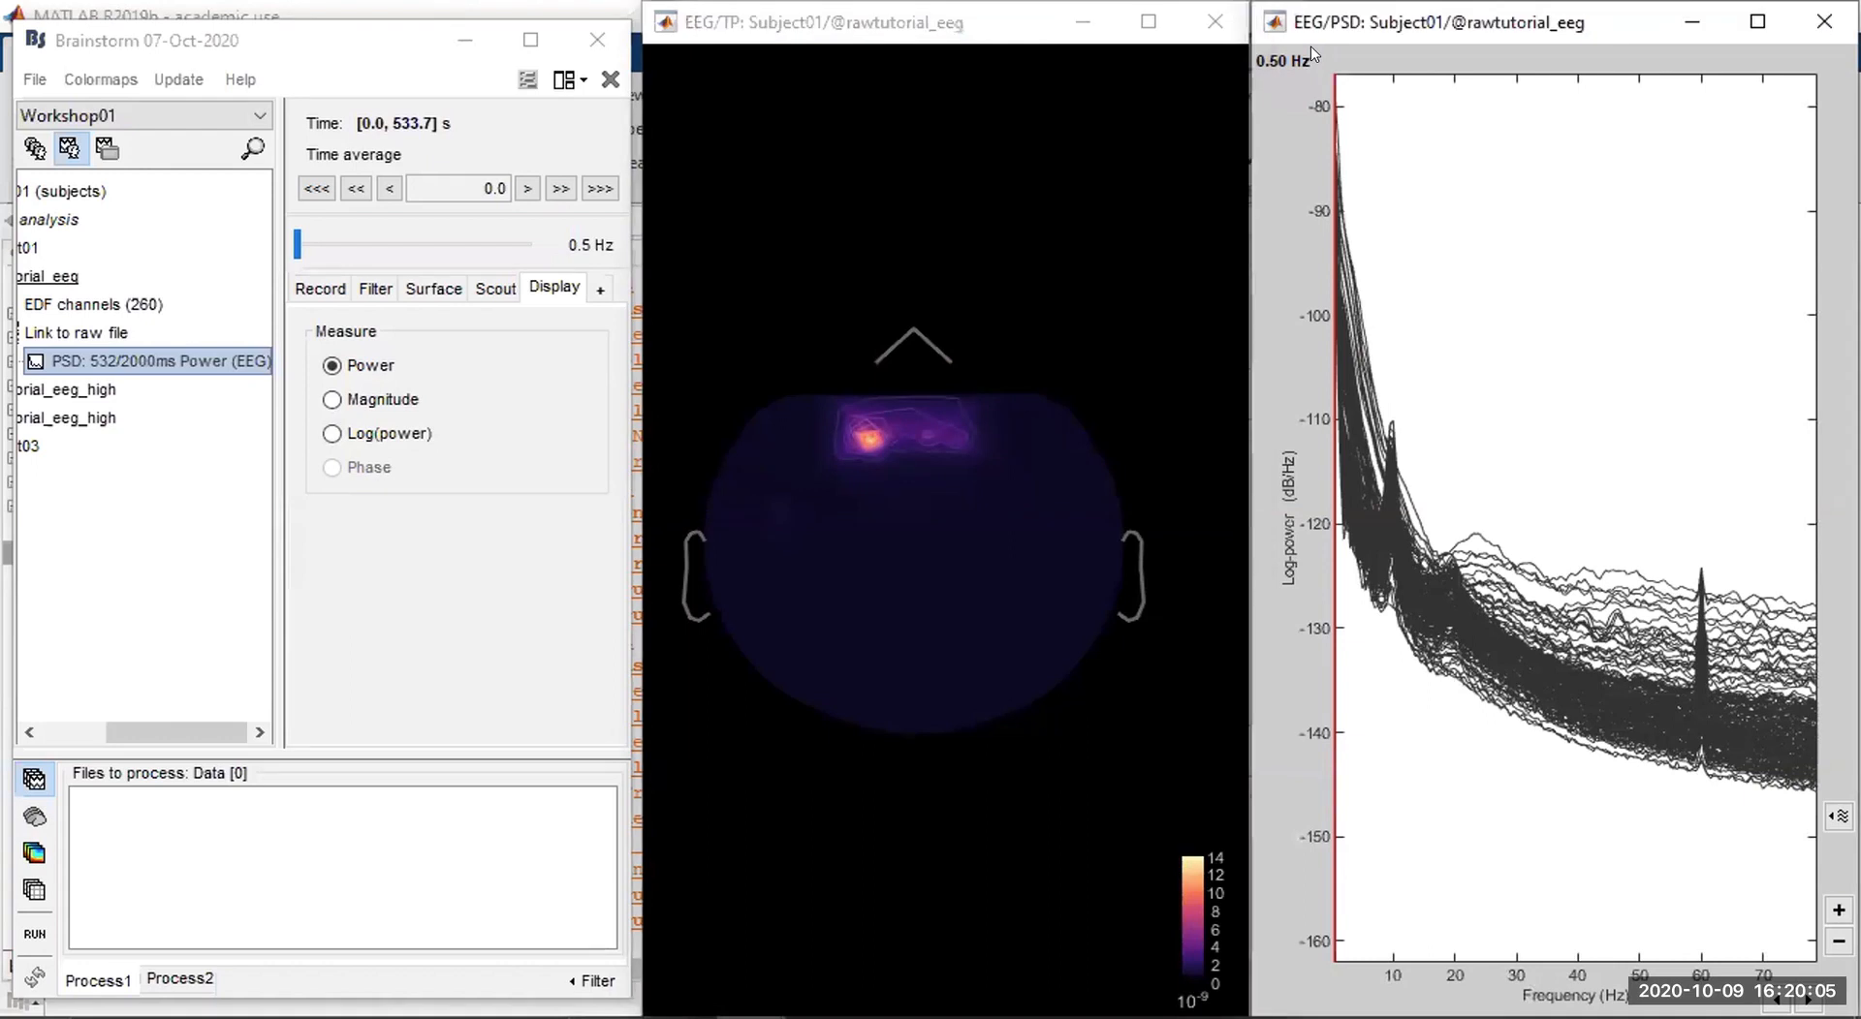
left_click(1338, 95)
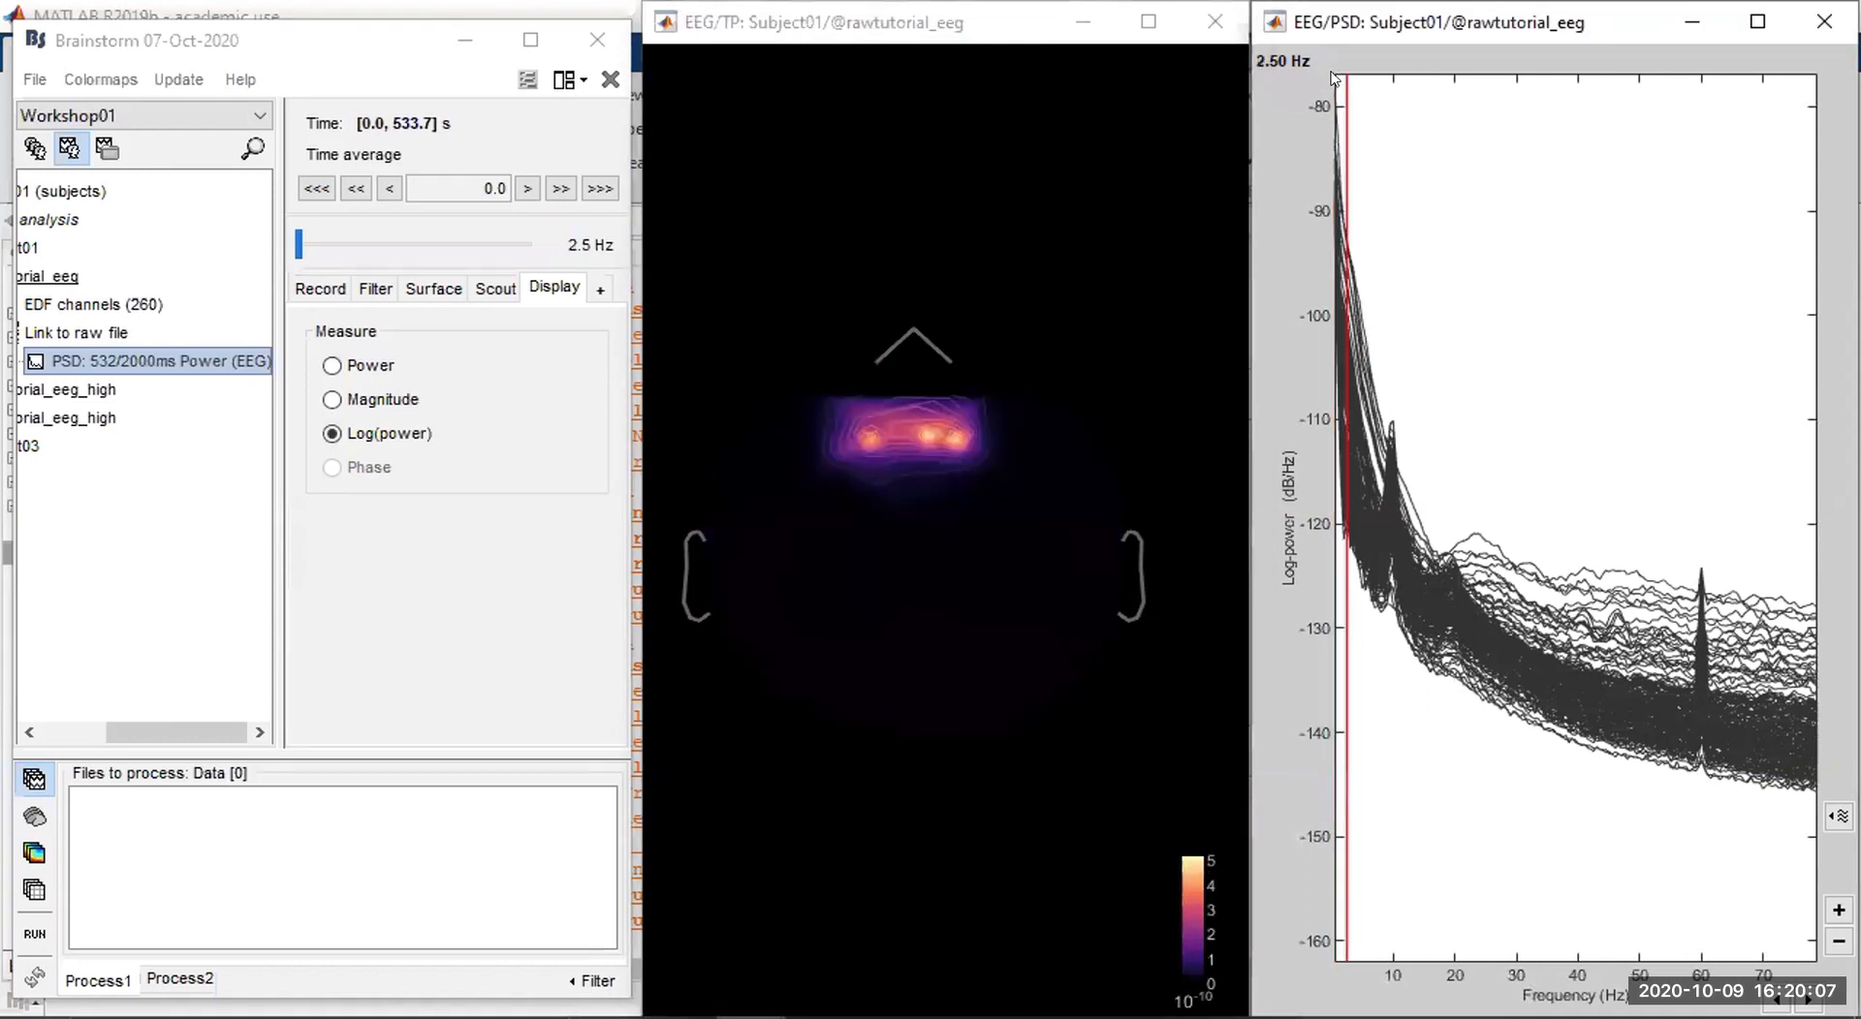
left_click(1334, 78)
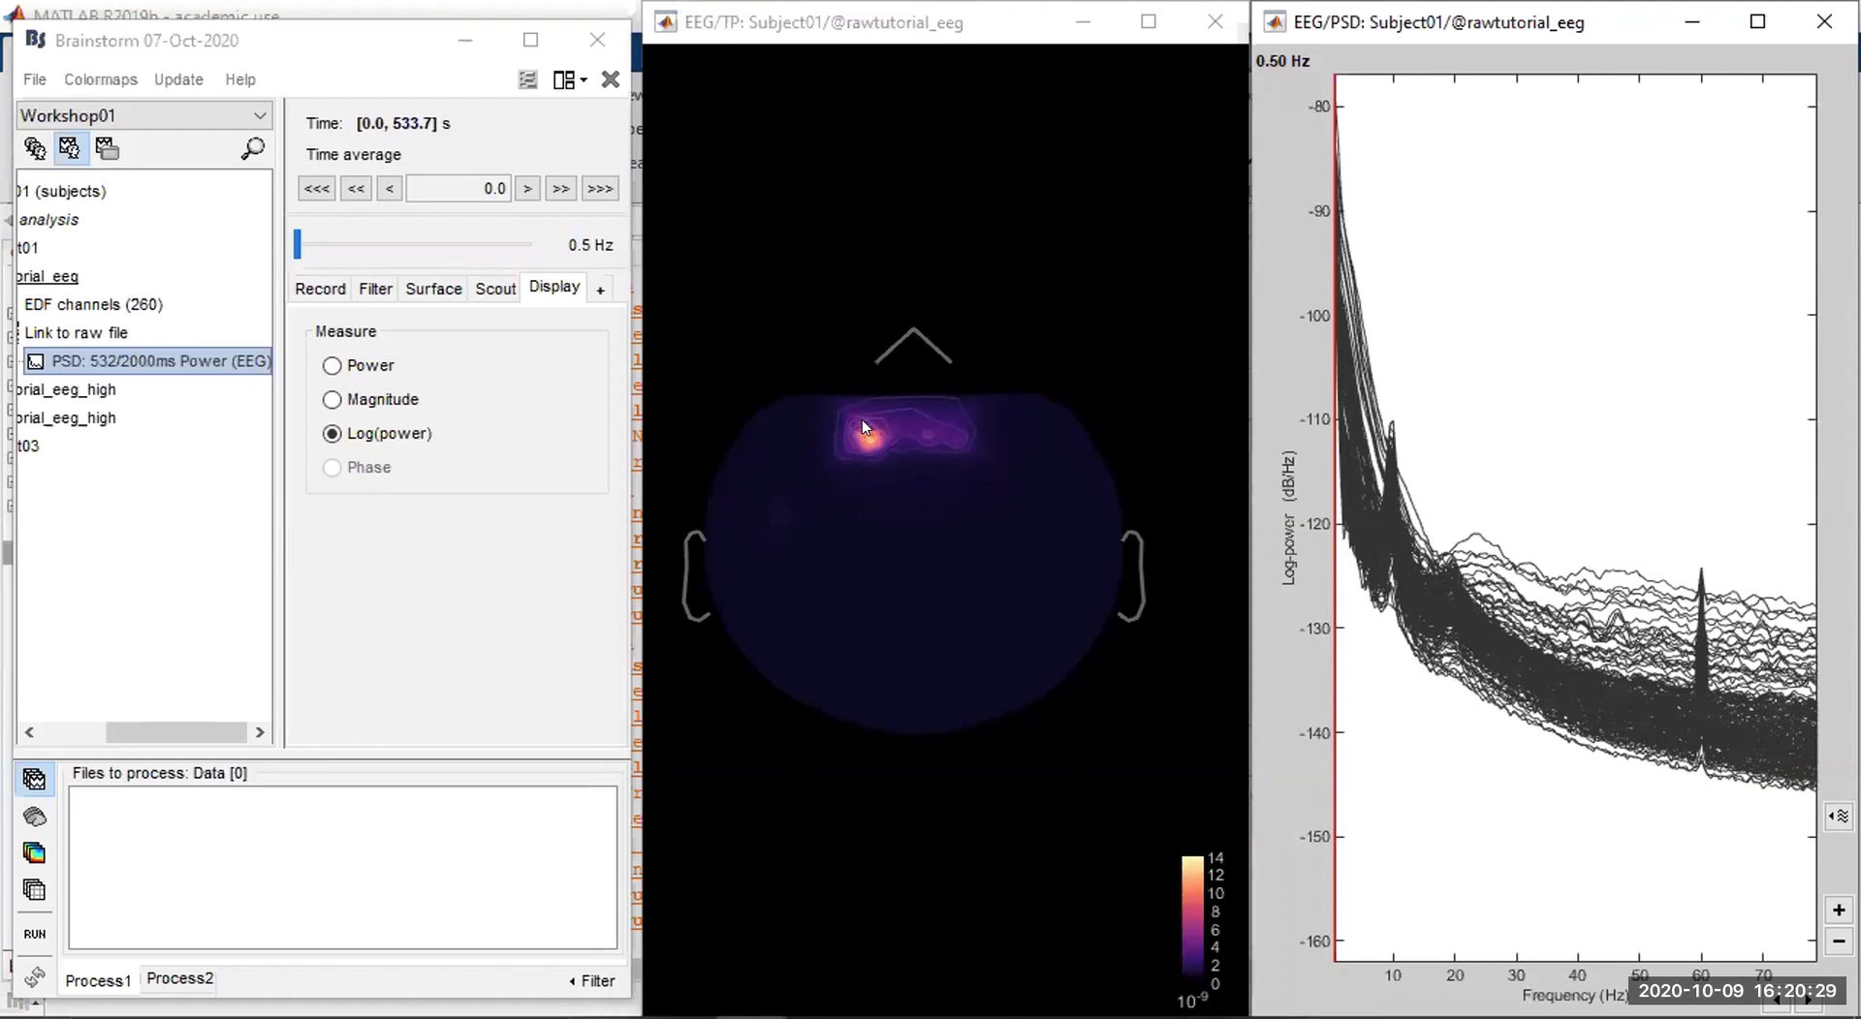
Examine the scalp topography around the 10 Hz peak, comparing 10.5, 9 and 9.5 Hz.
left_click(1393, 304)
left_click_drag(163, 733, 100, 733)
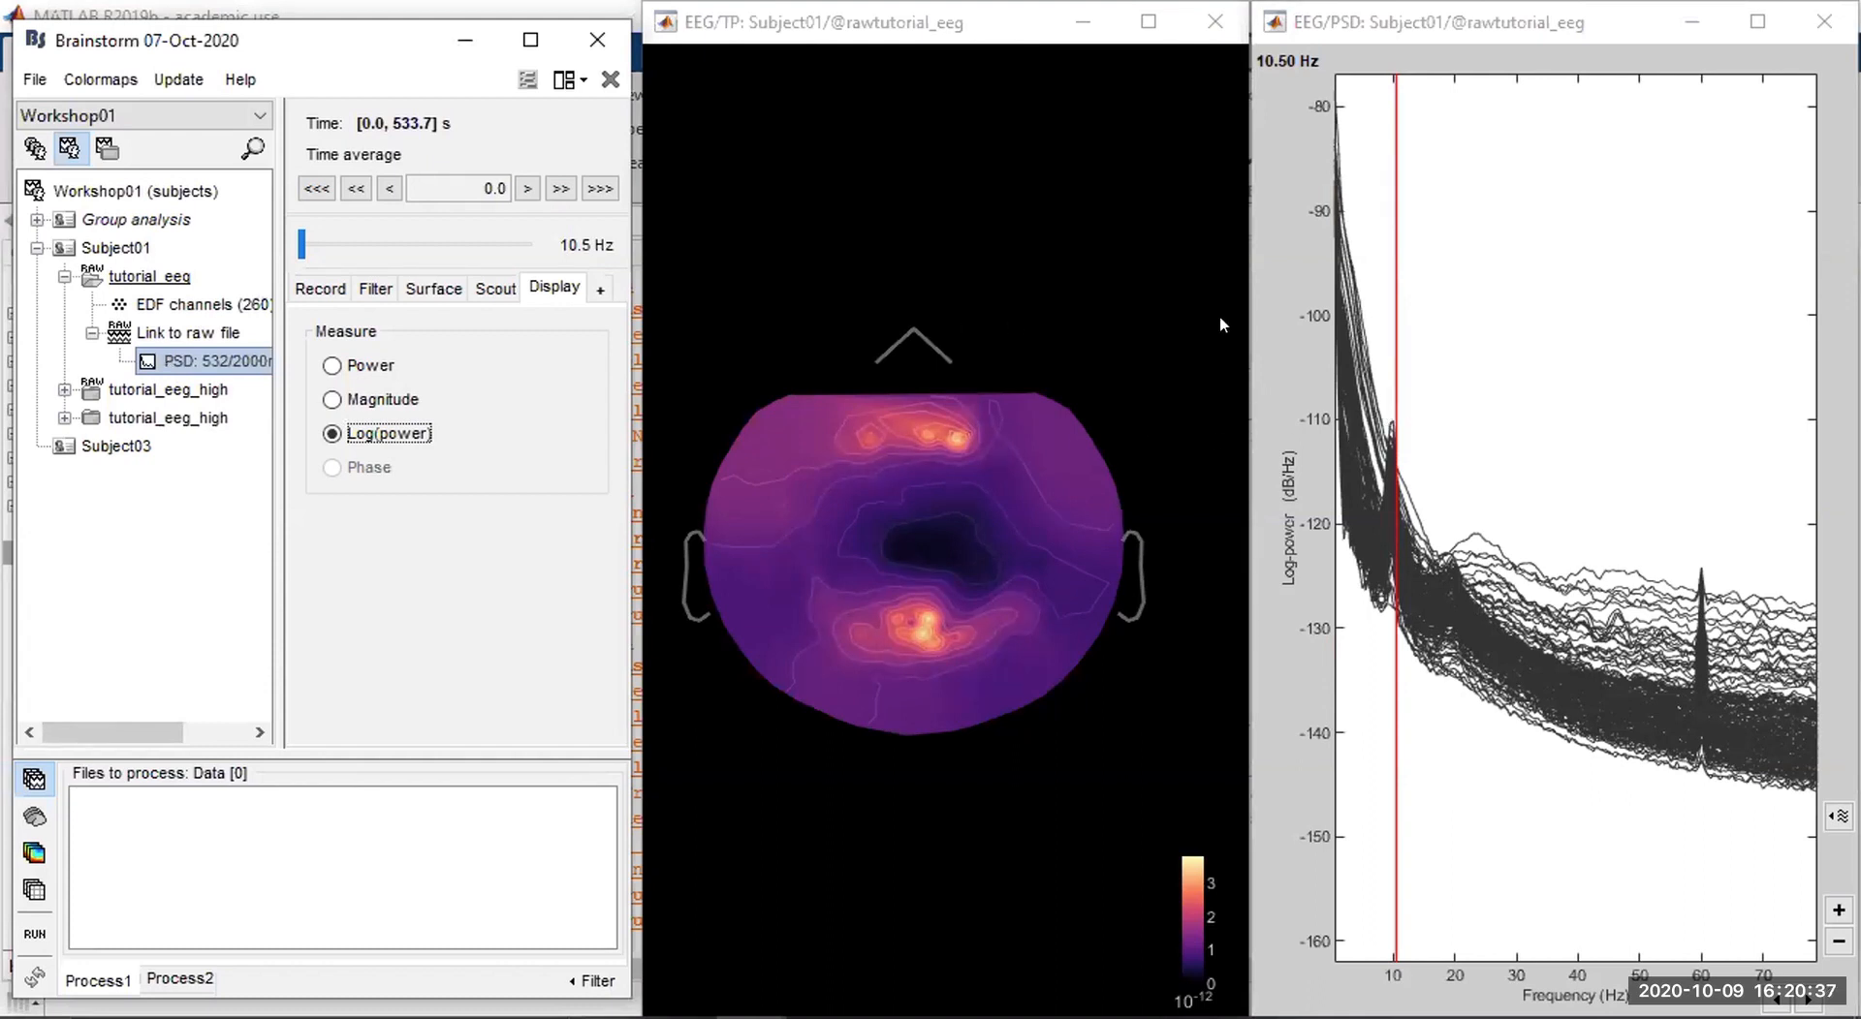
left_click(1392, 334)
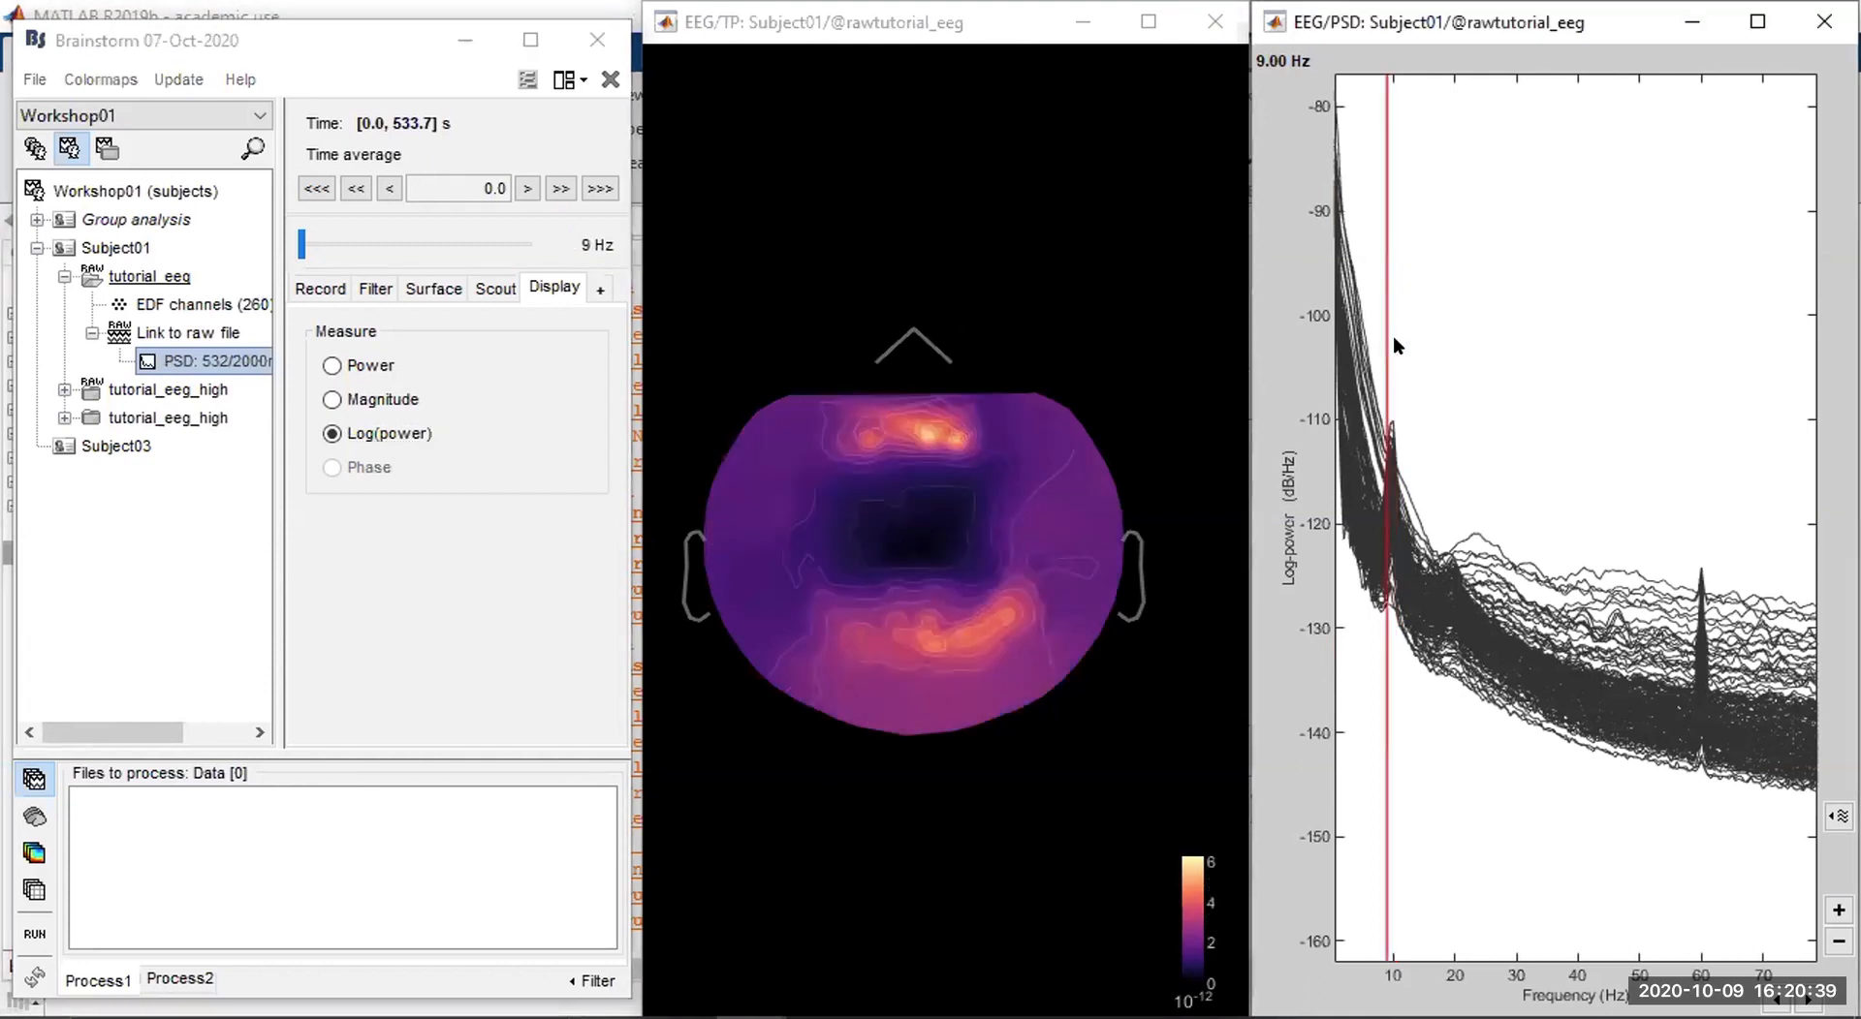
key("Left")
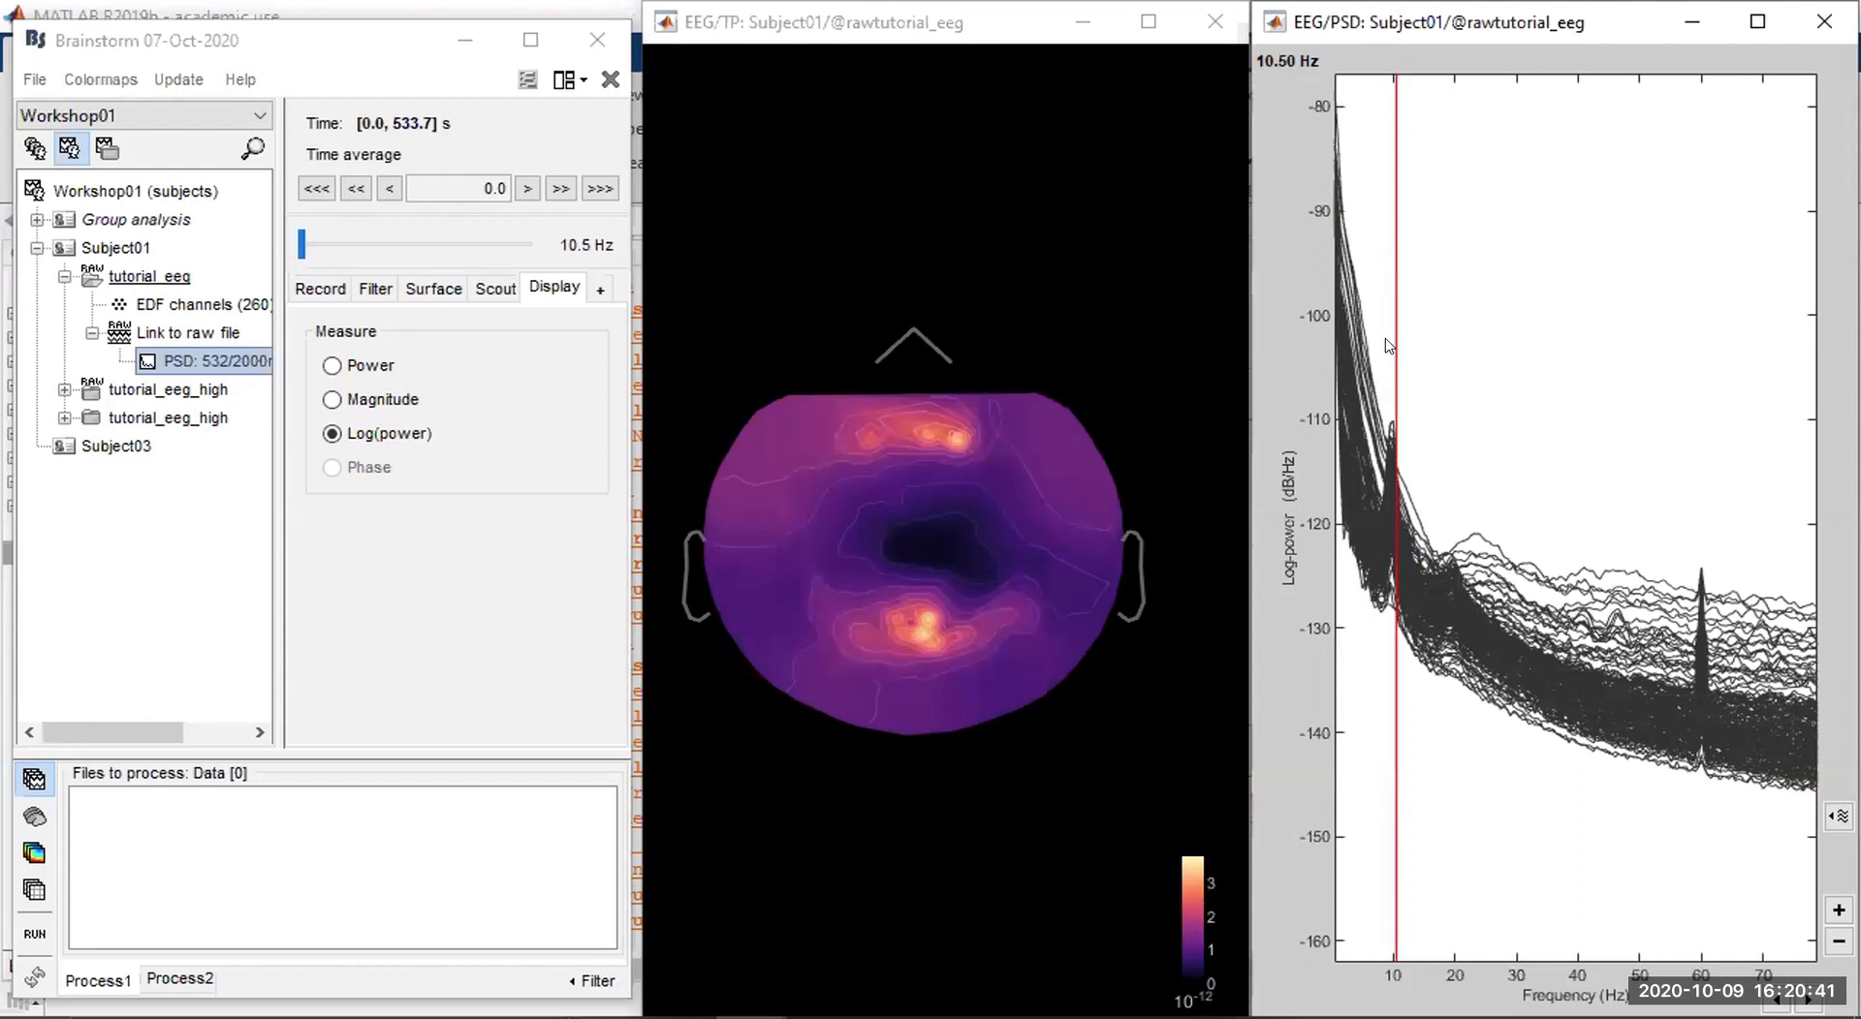
key("Left")
key("Left")
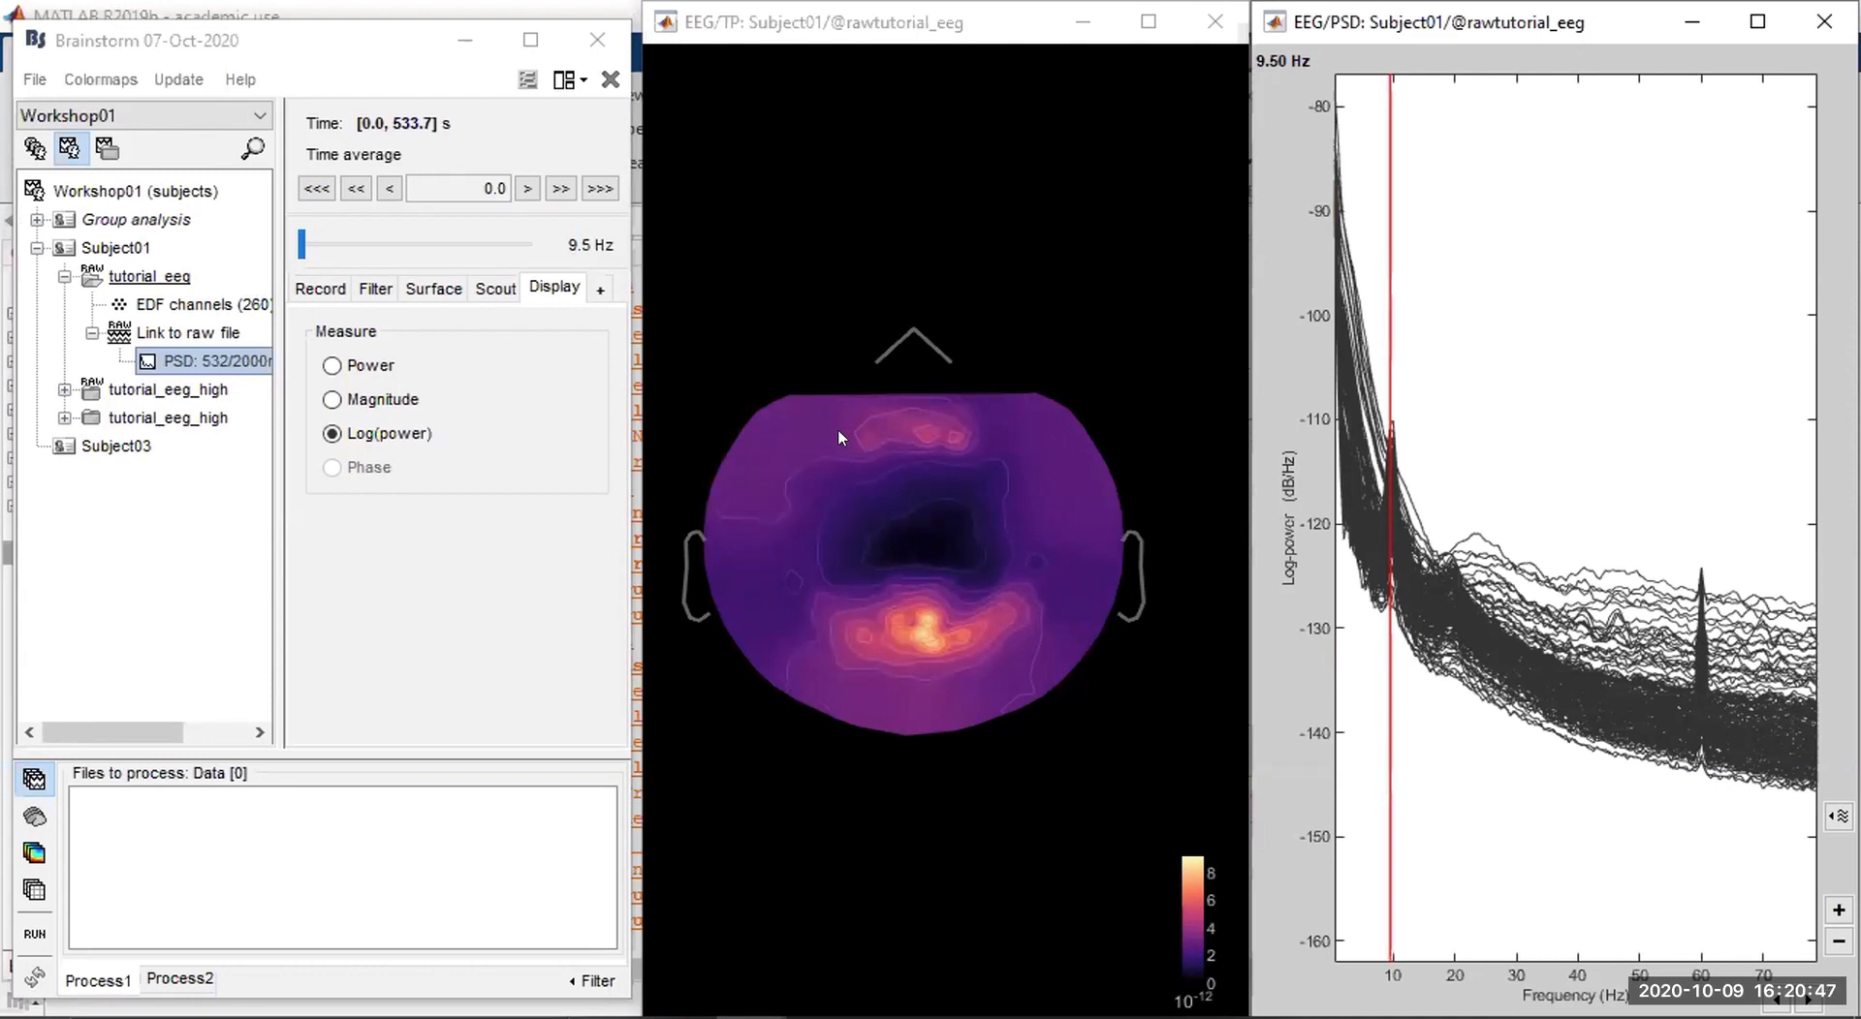
Compare the scalp topography at 52 Hz with the one at 19.5 Hz.
left_click(1608, 482)
left_click(1651, 524)
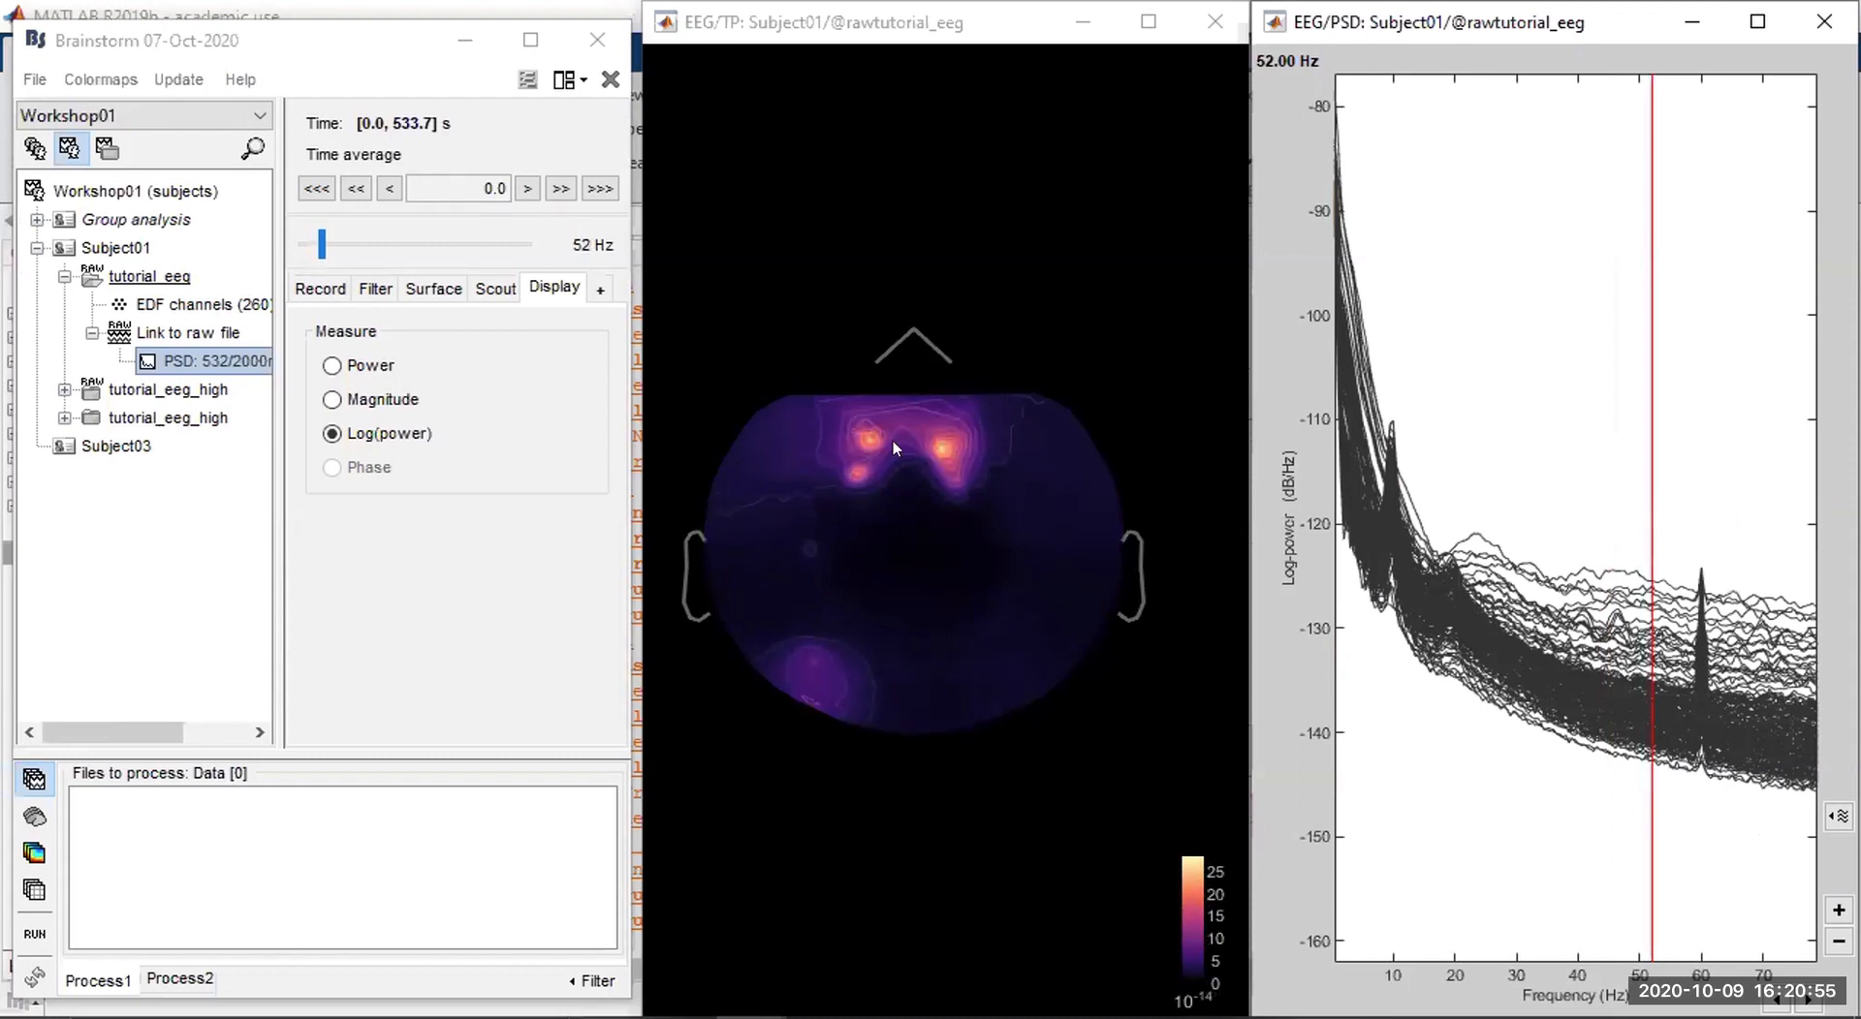
left_click(1451, 483)
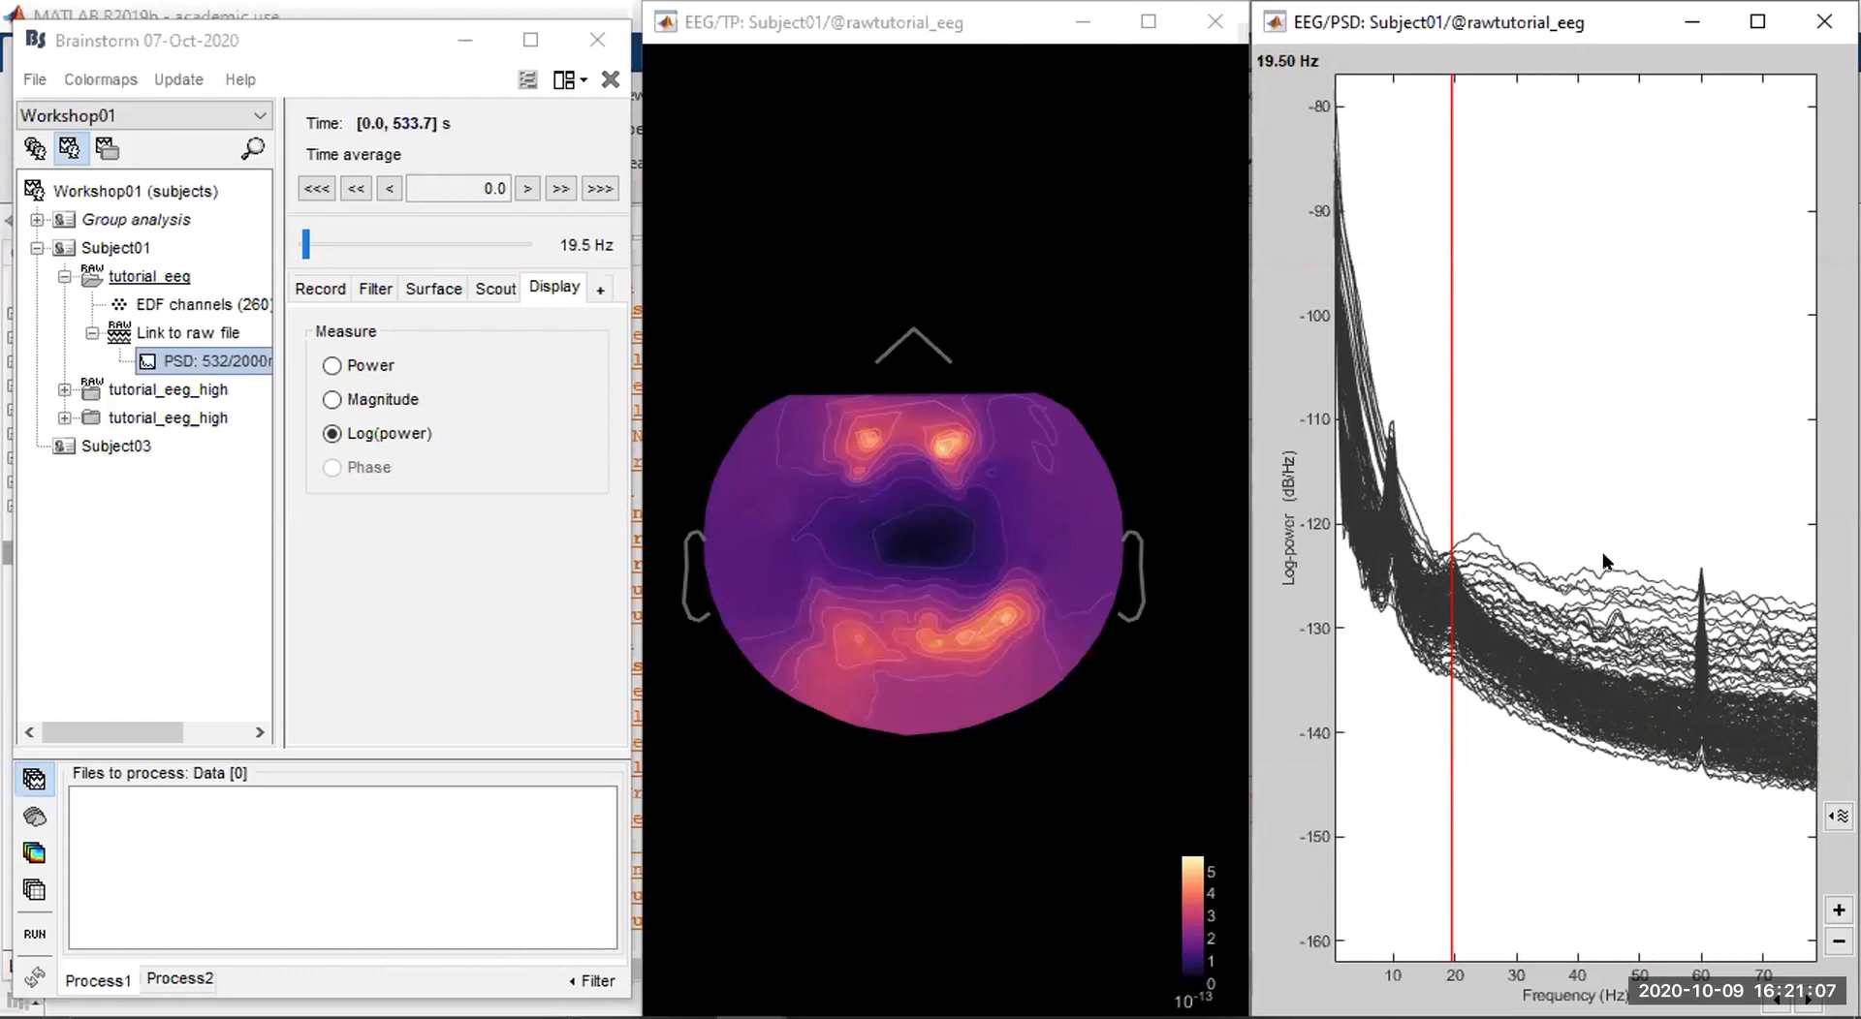
Select the highest-power channels in the spectrum, review the option for marking them as bad, and reset the channel selection.
left_click(1610, 590)
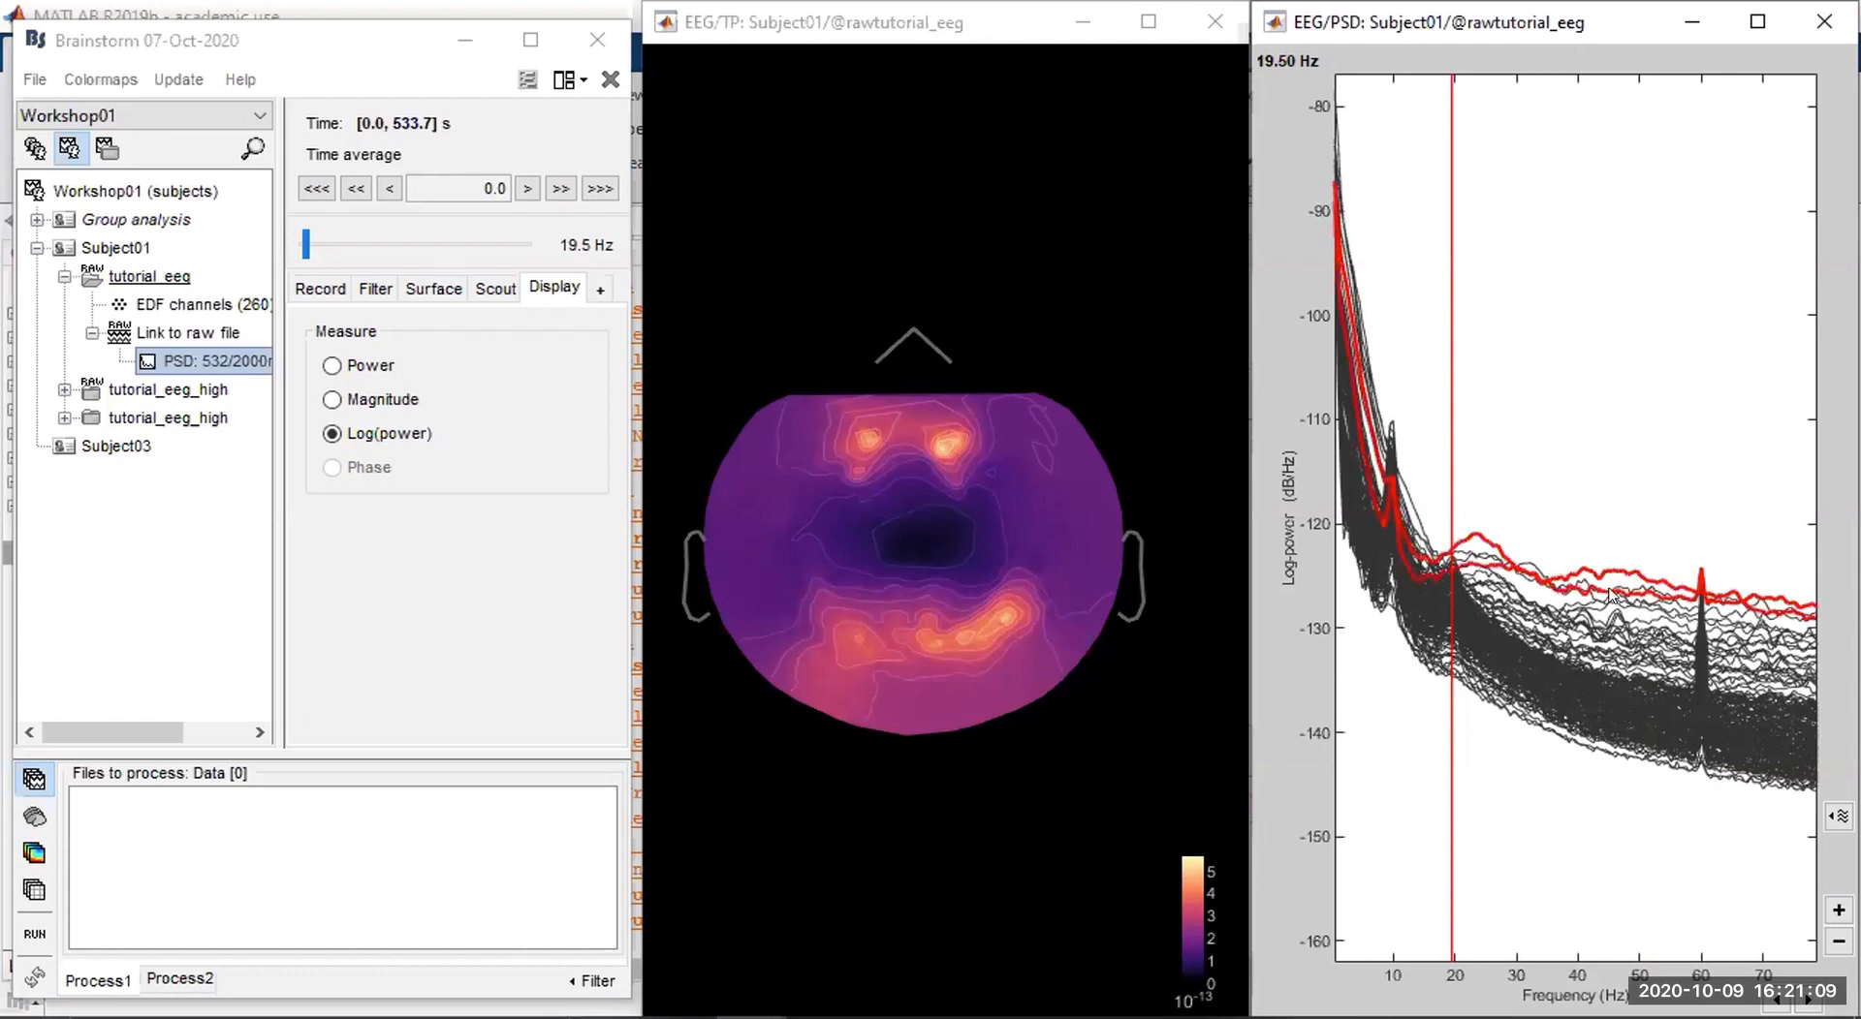
left_click(1614, 579)
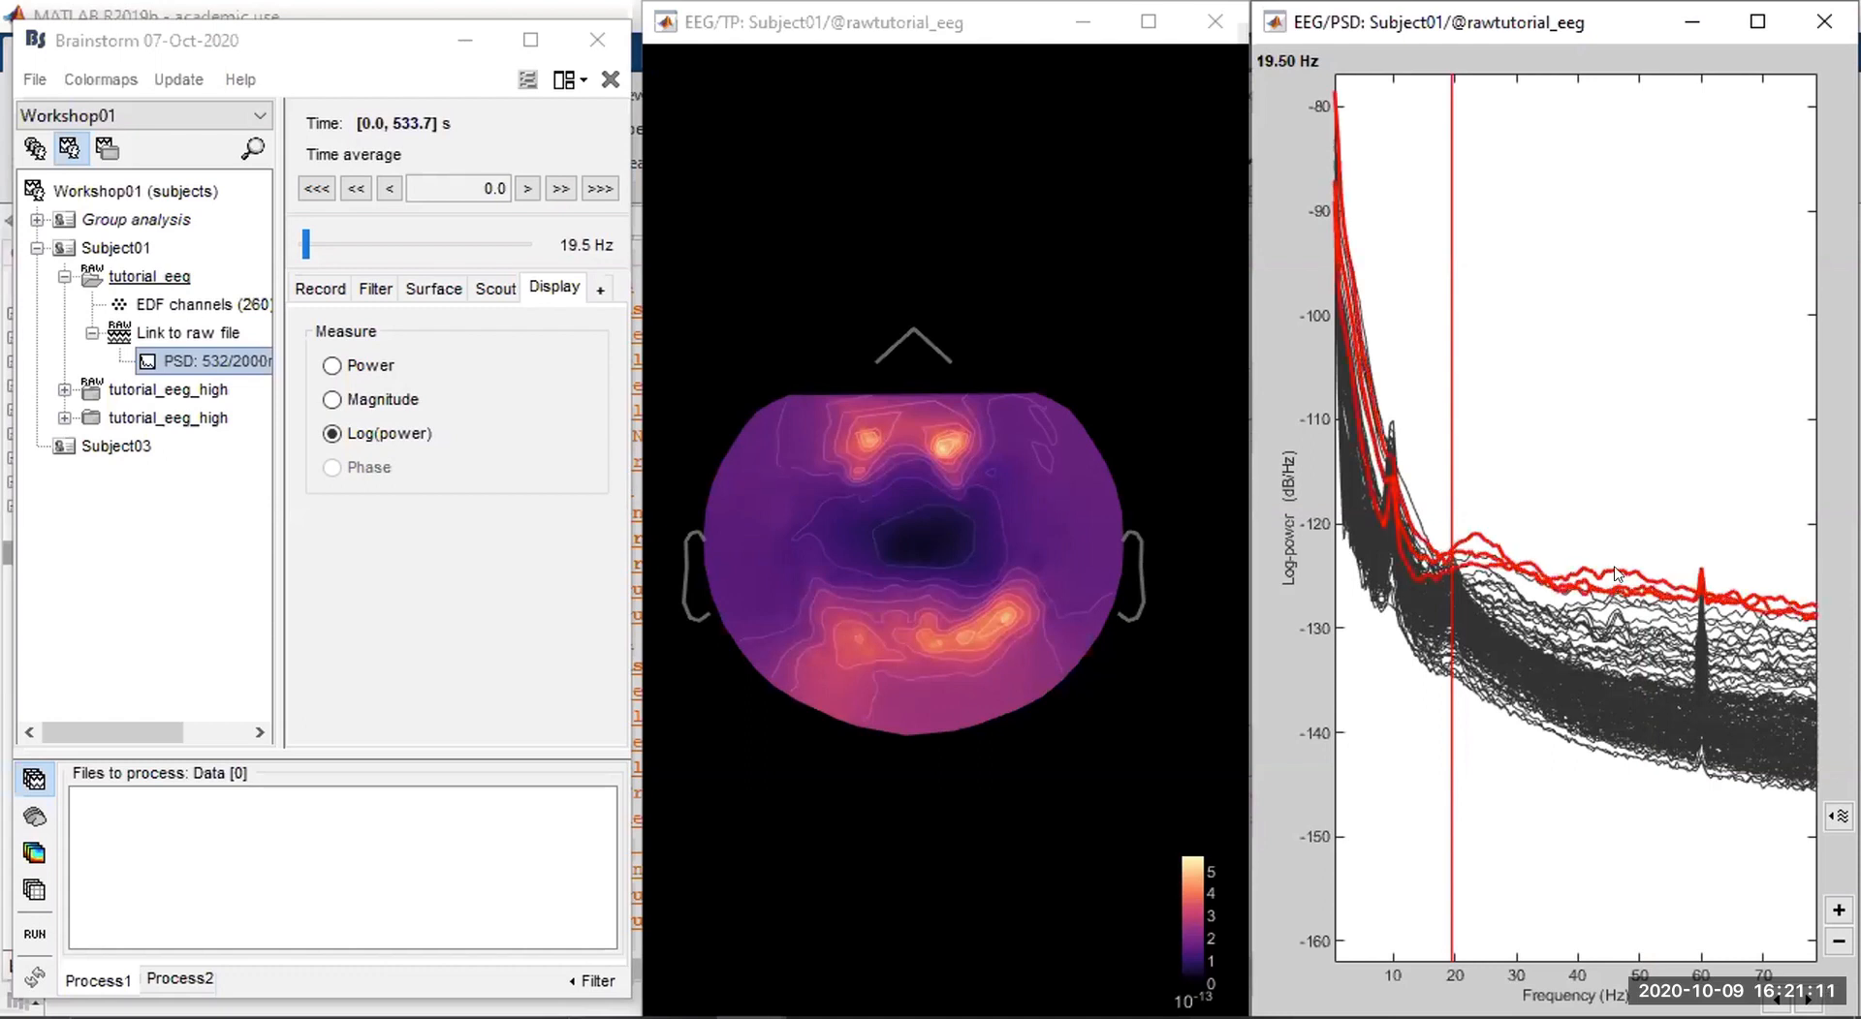
right_click(1615, 573)
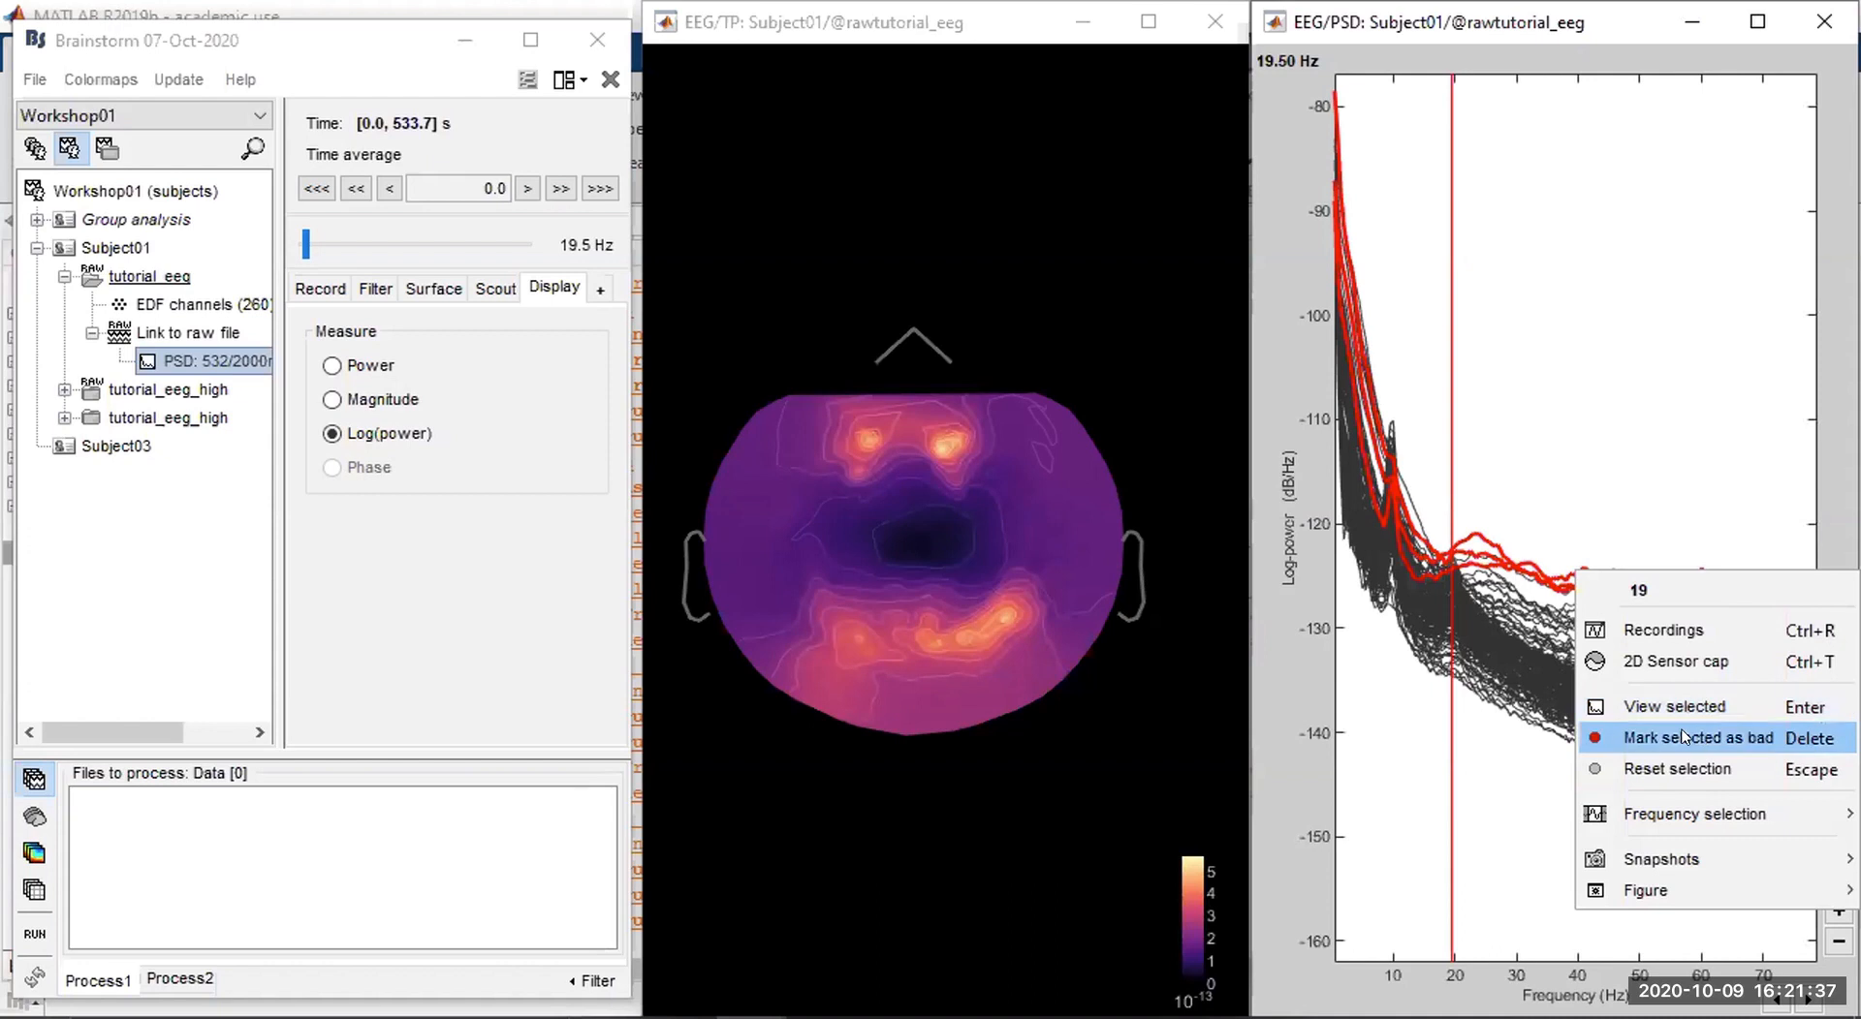
left_click(1457, 783)
left_click(1463, 781)
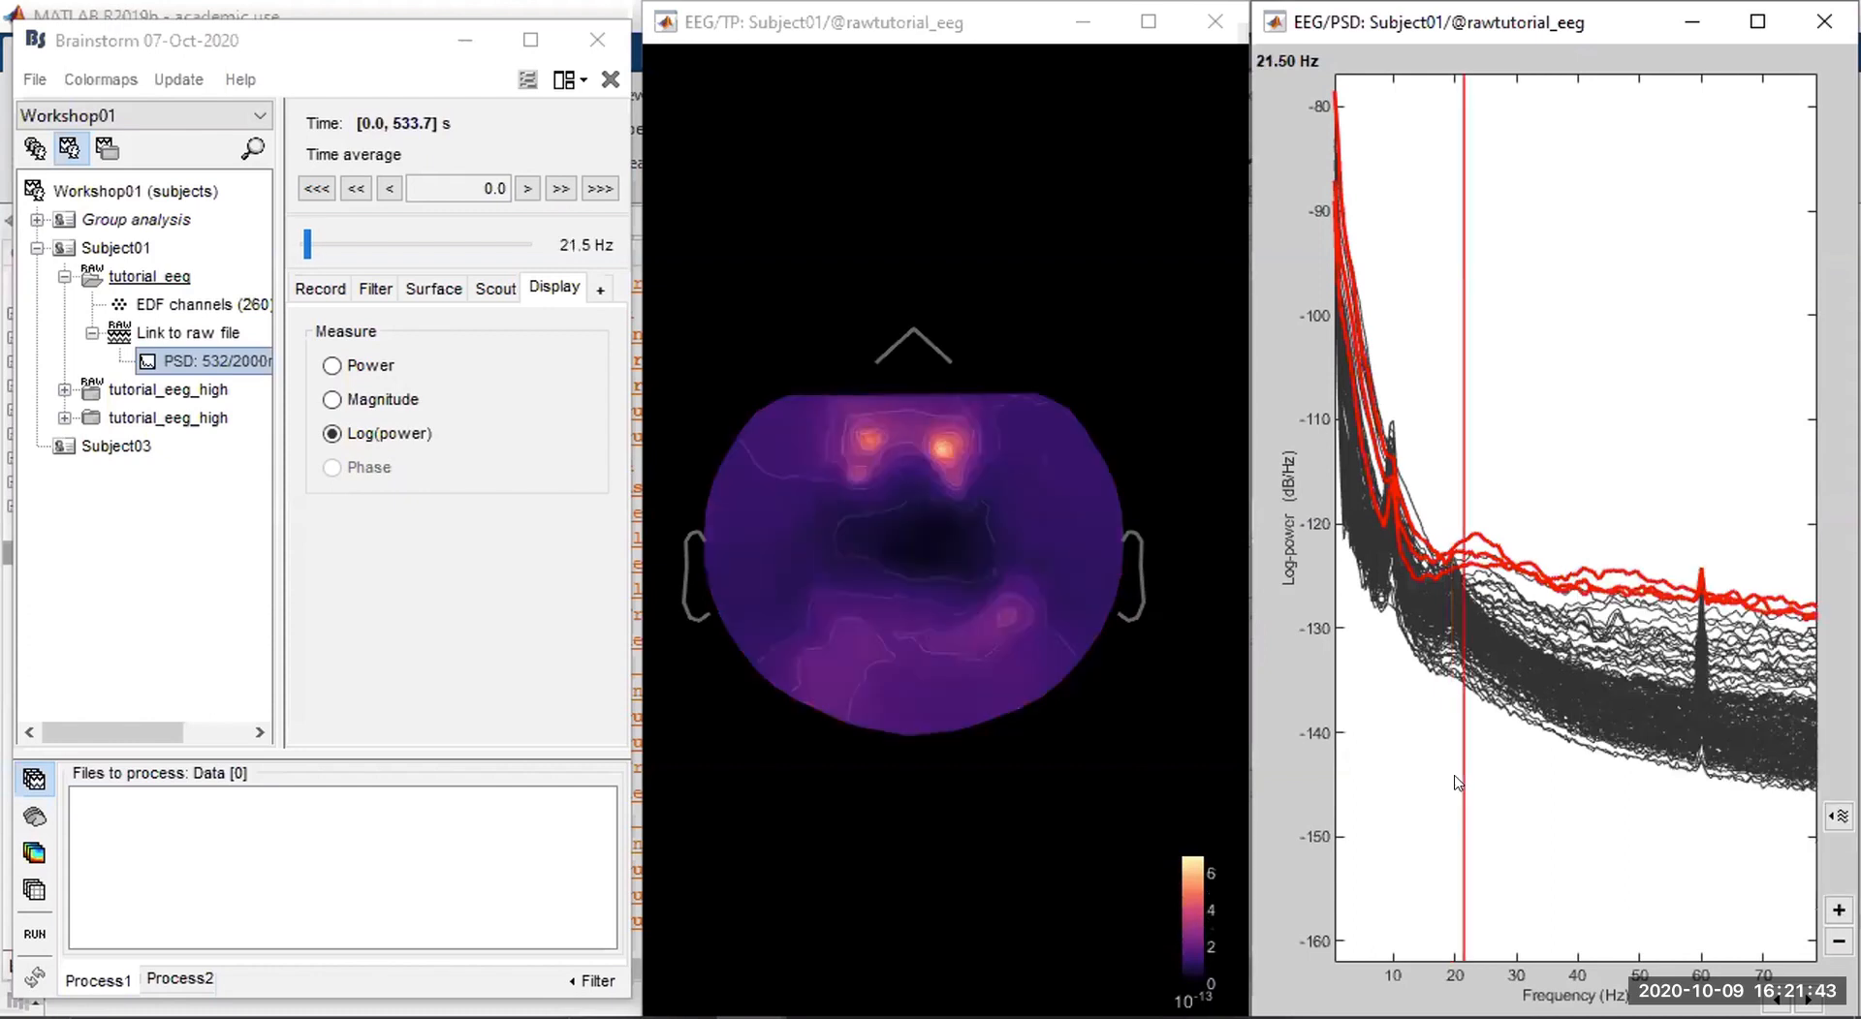
key("Escape")
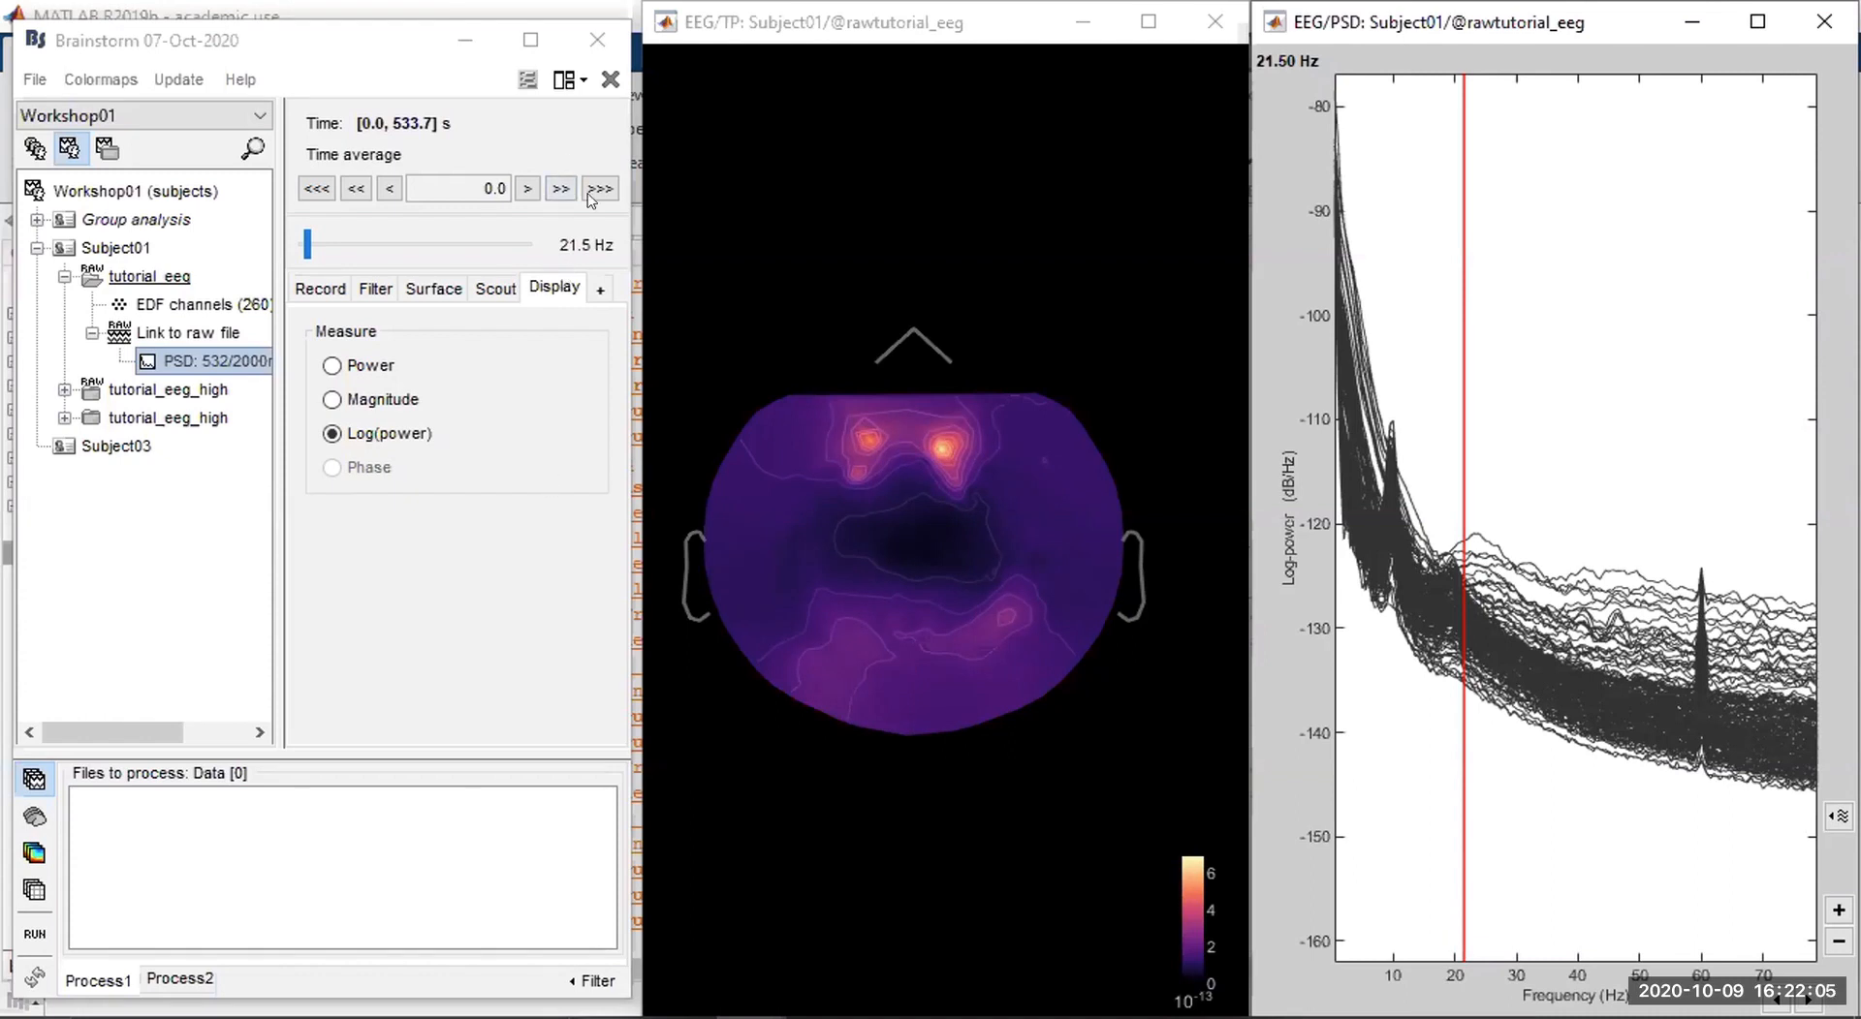
Close all figures, expand the raw tutorial_eeg_high folder and collapse the tutorial_eeg folder.
left_click(611, 79)
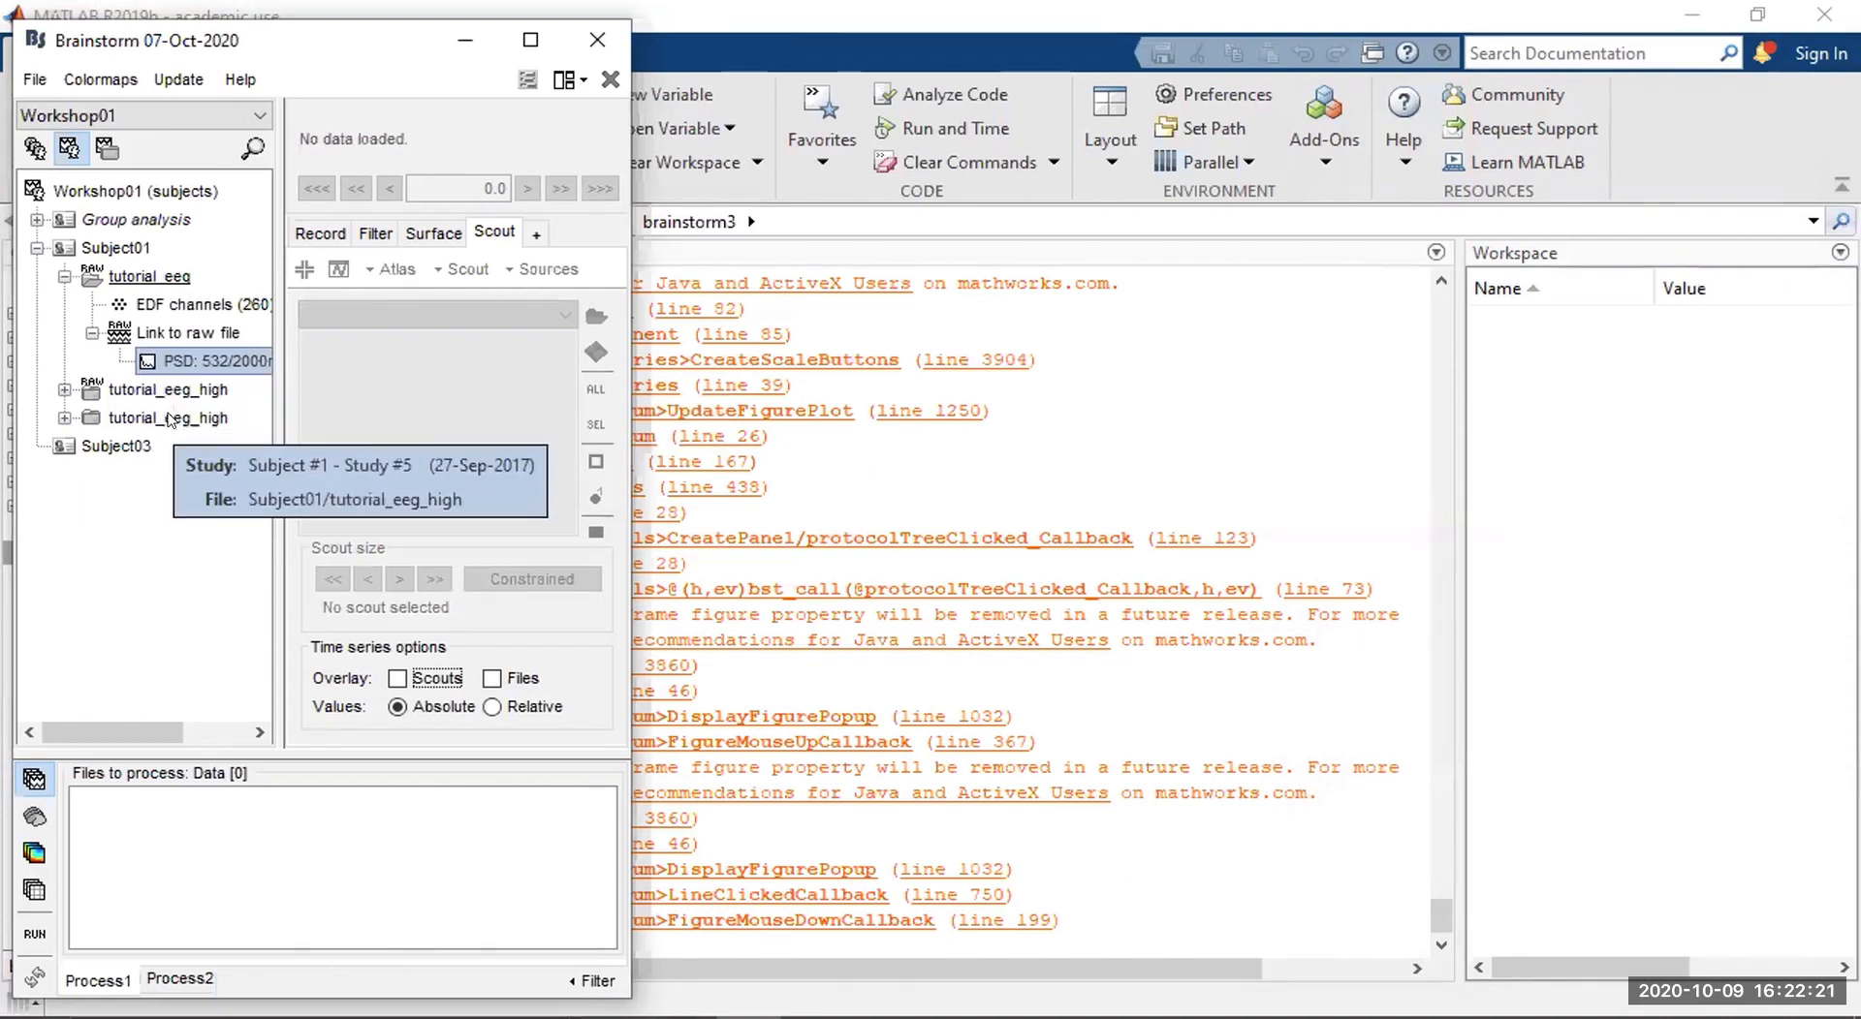
left_click(64, 389)
left_click(169, 391)
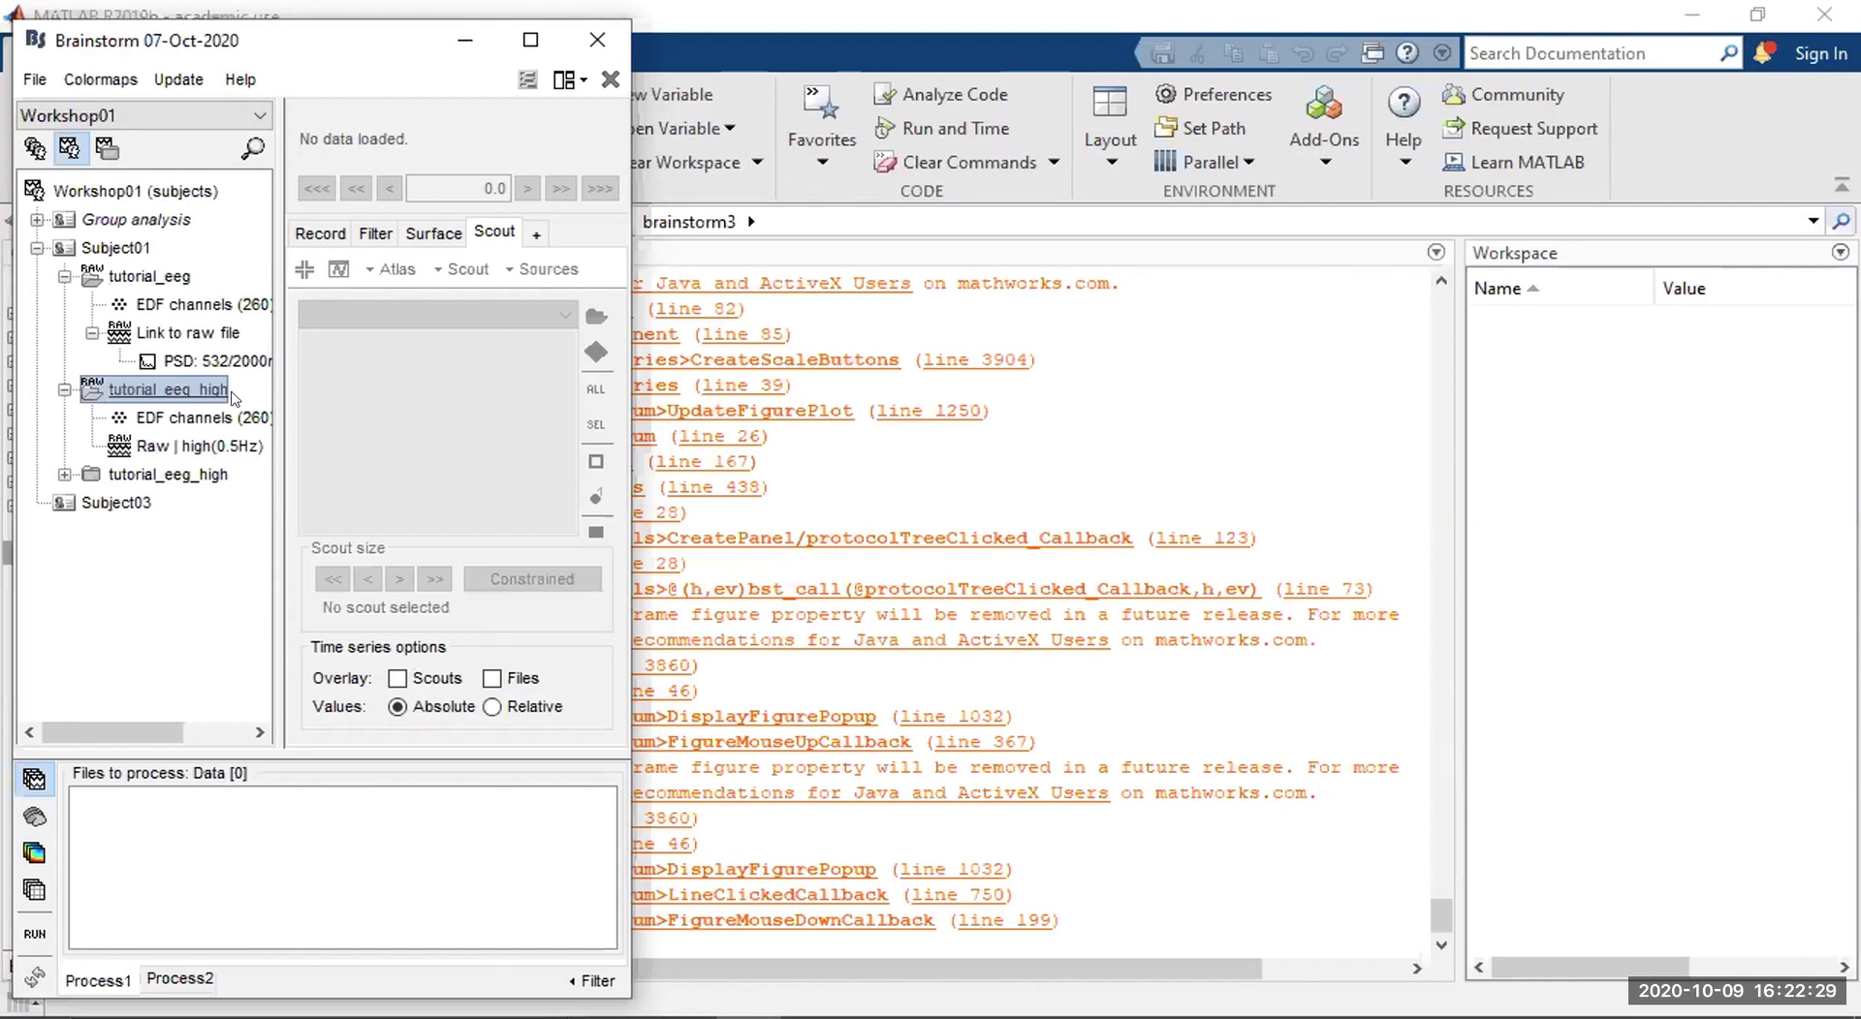
left_click(65, 278)
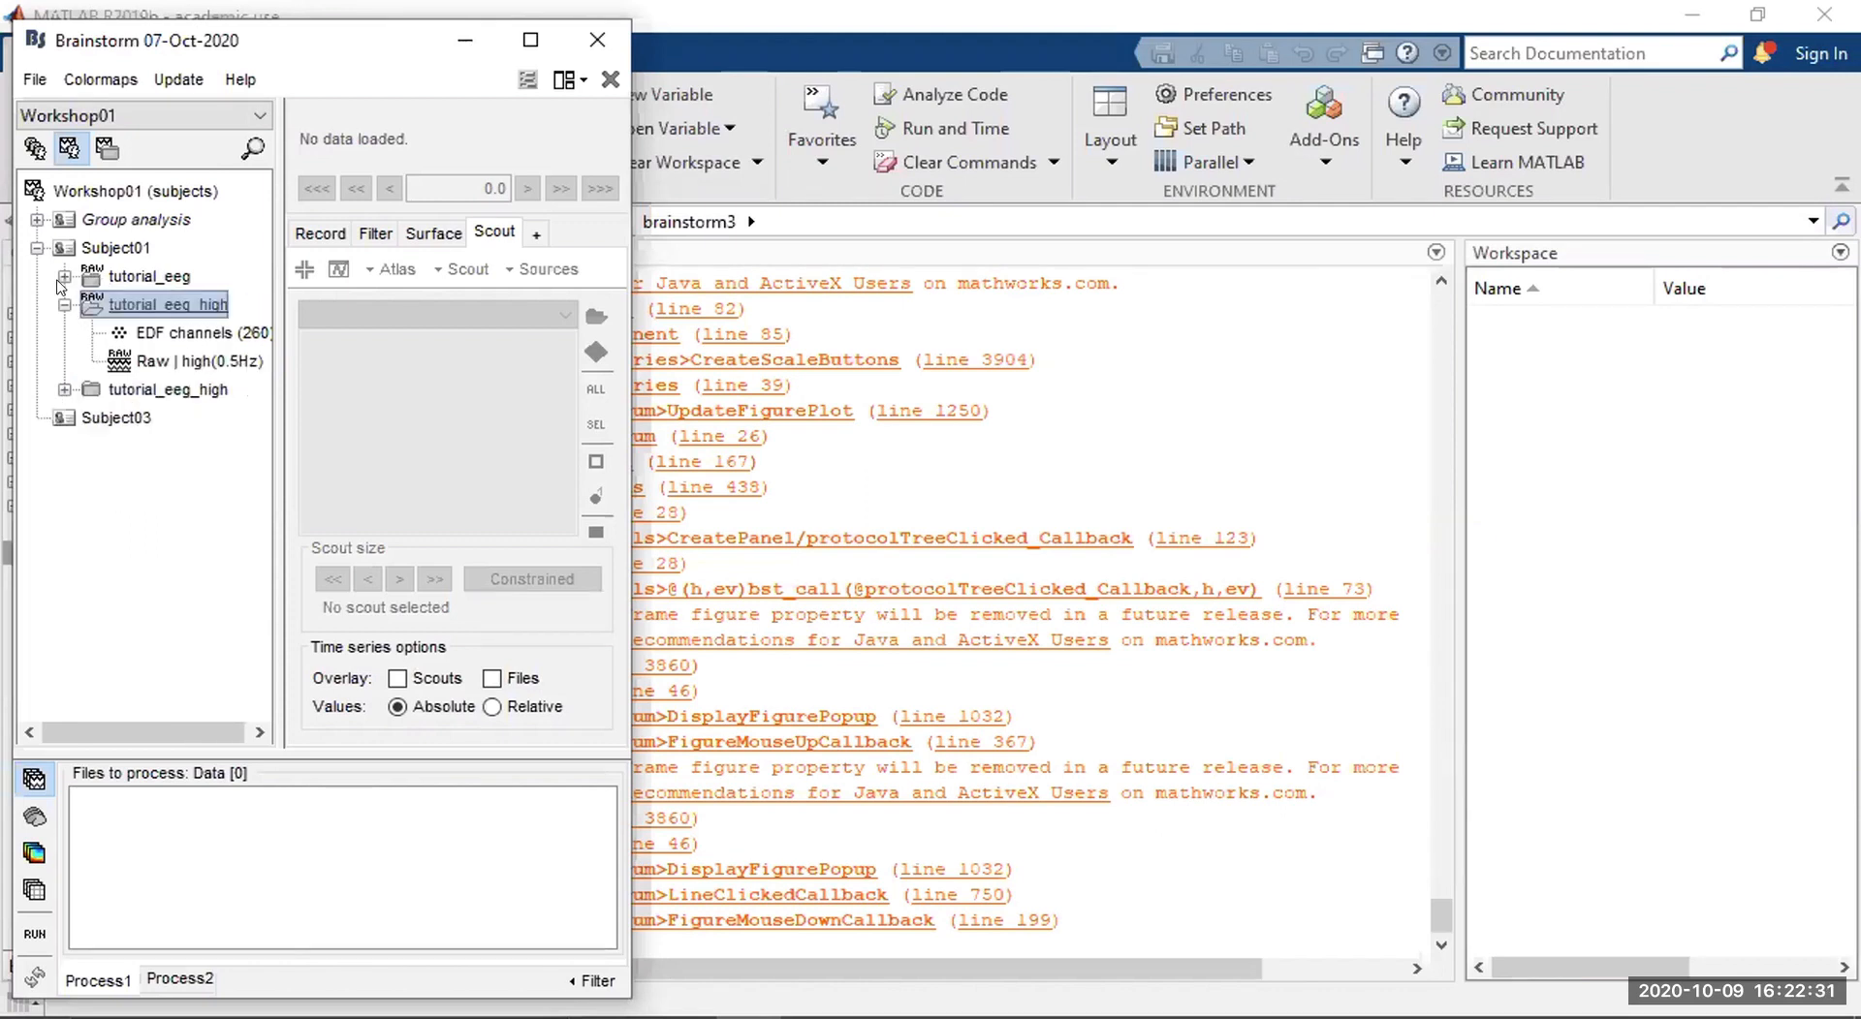
Start importing the Raw | high(0.5Hz) recording into the database and select the DIN2 and DIN4 events.
left_click(219, 357)
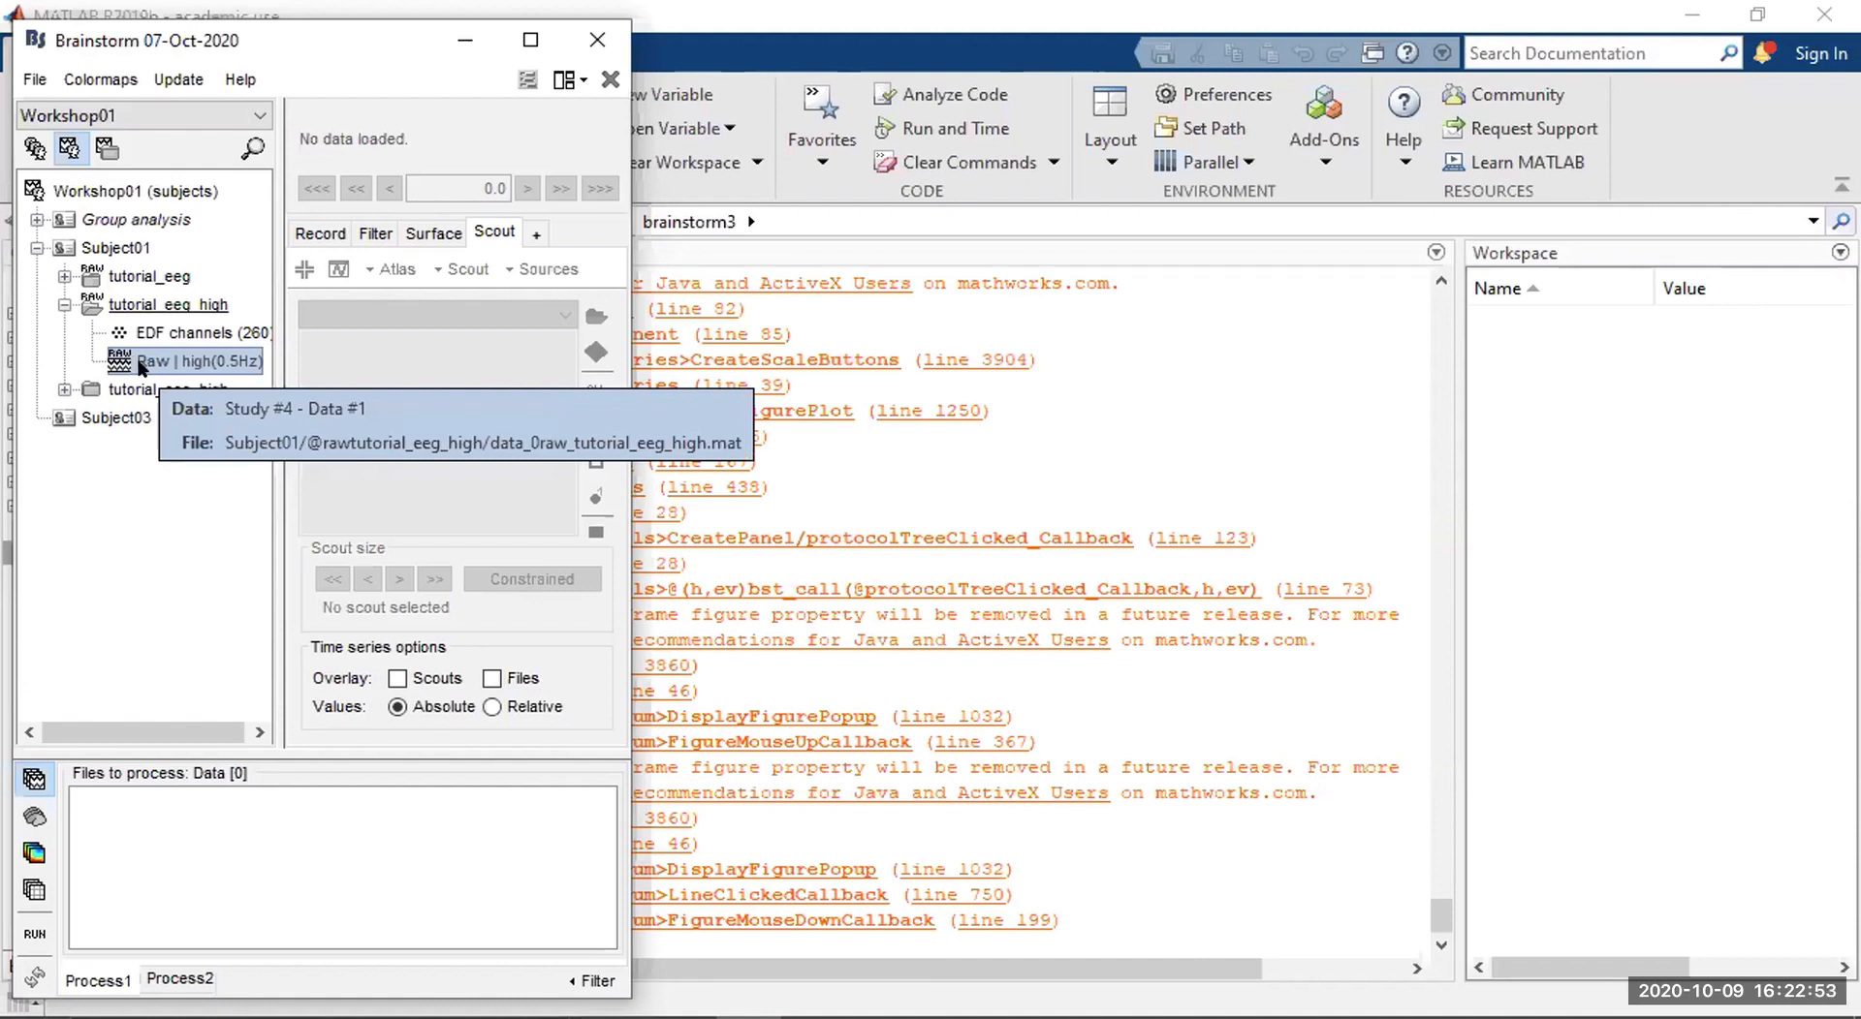
right_click(141, 364)
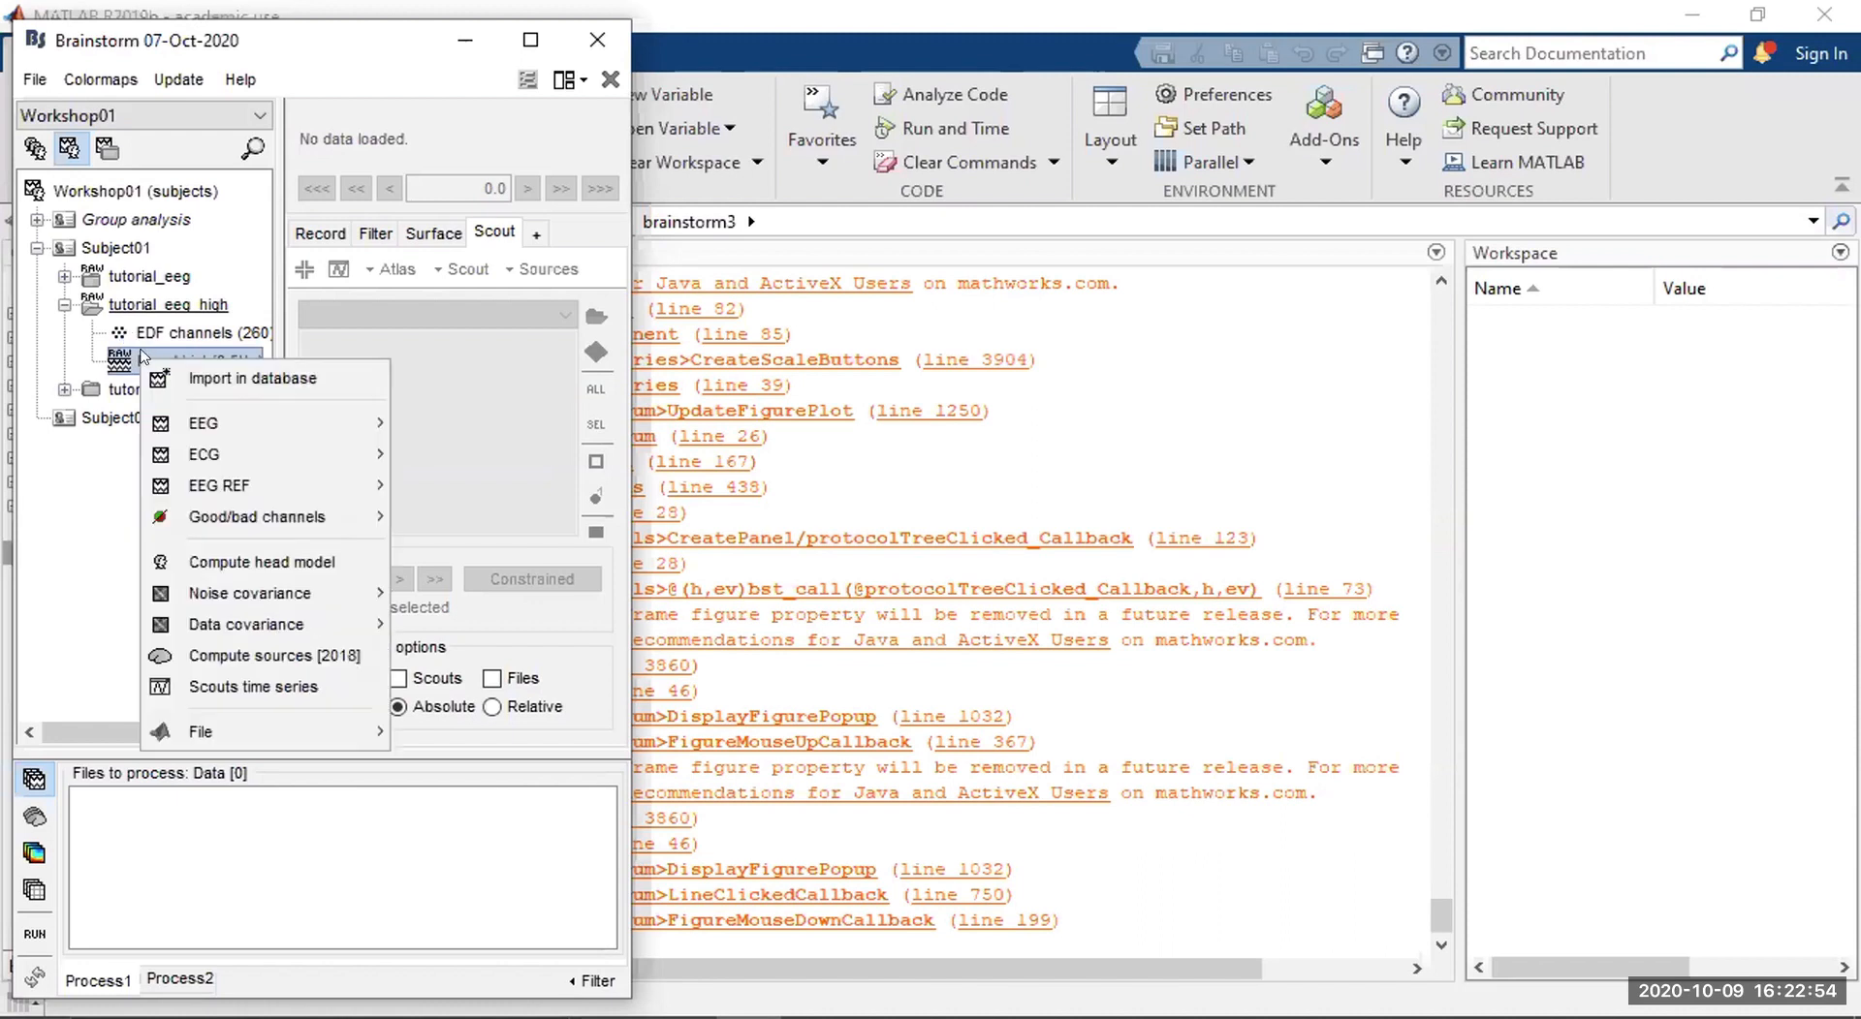
left_click(270, 385)
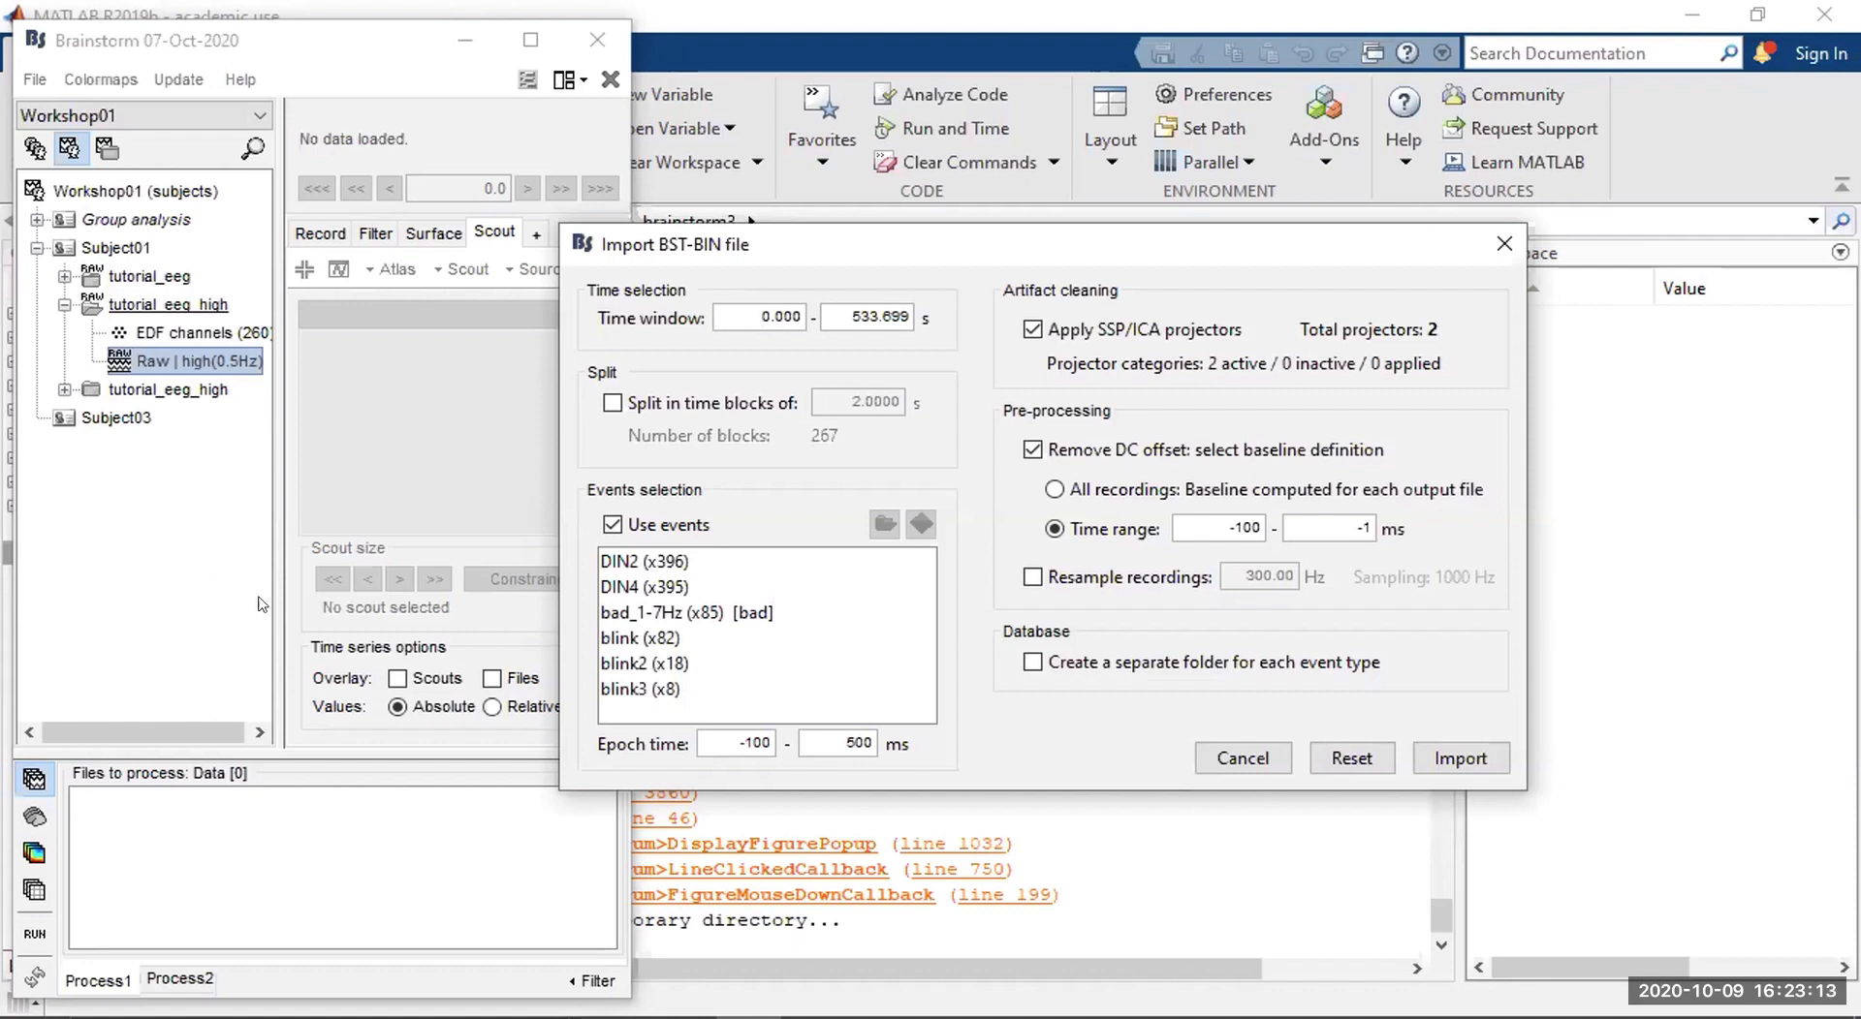
left_click(661, 559)
left_click(655, 580, "ctrl")
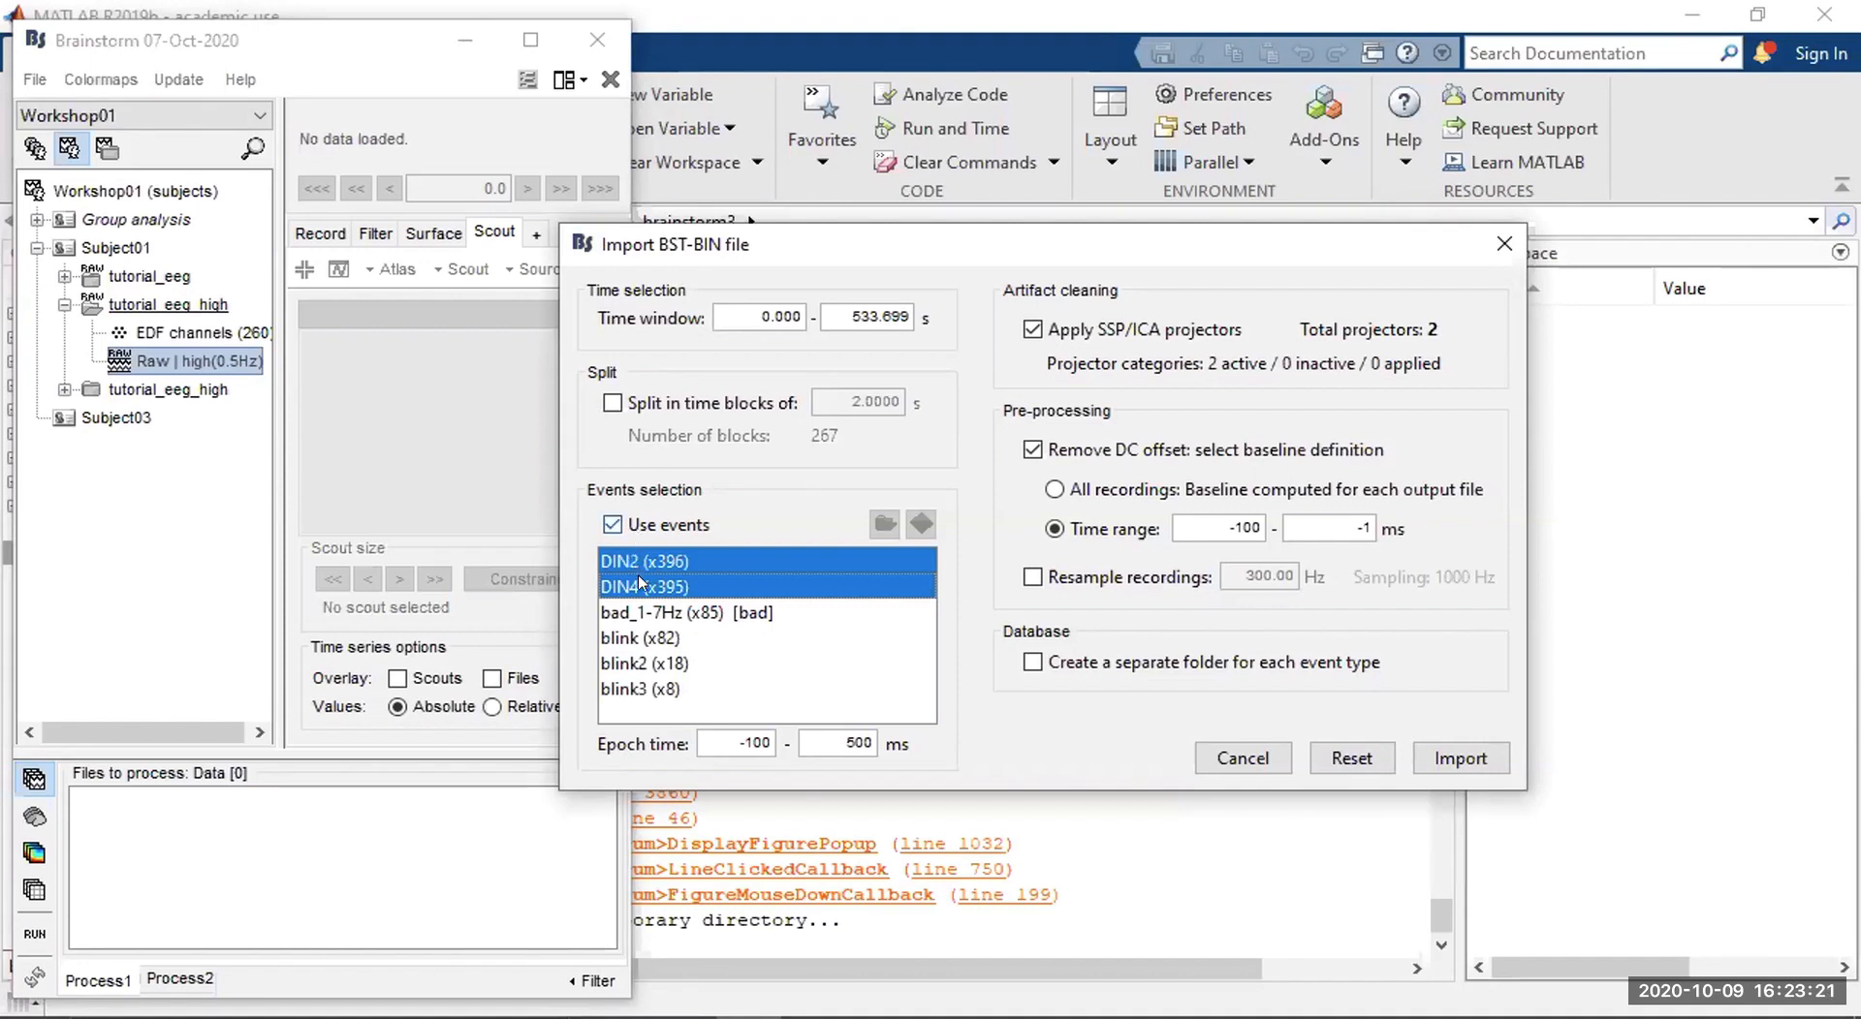
Disable the use of events to review the import time window, and re-enable it with DIN2 and DIN4 selected.
left_click(688, 528)
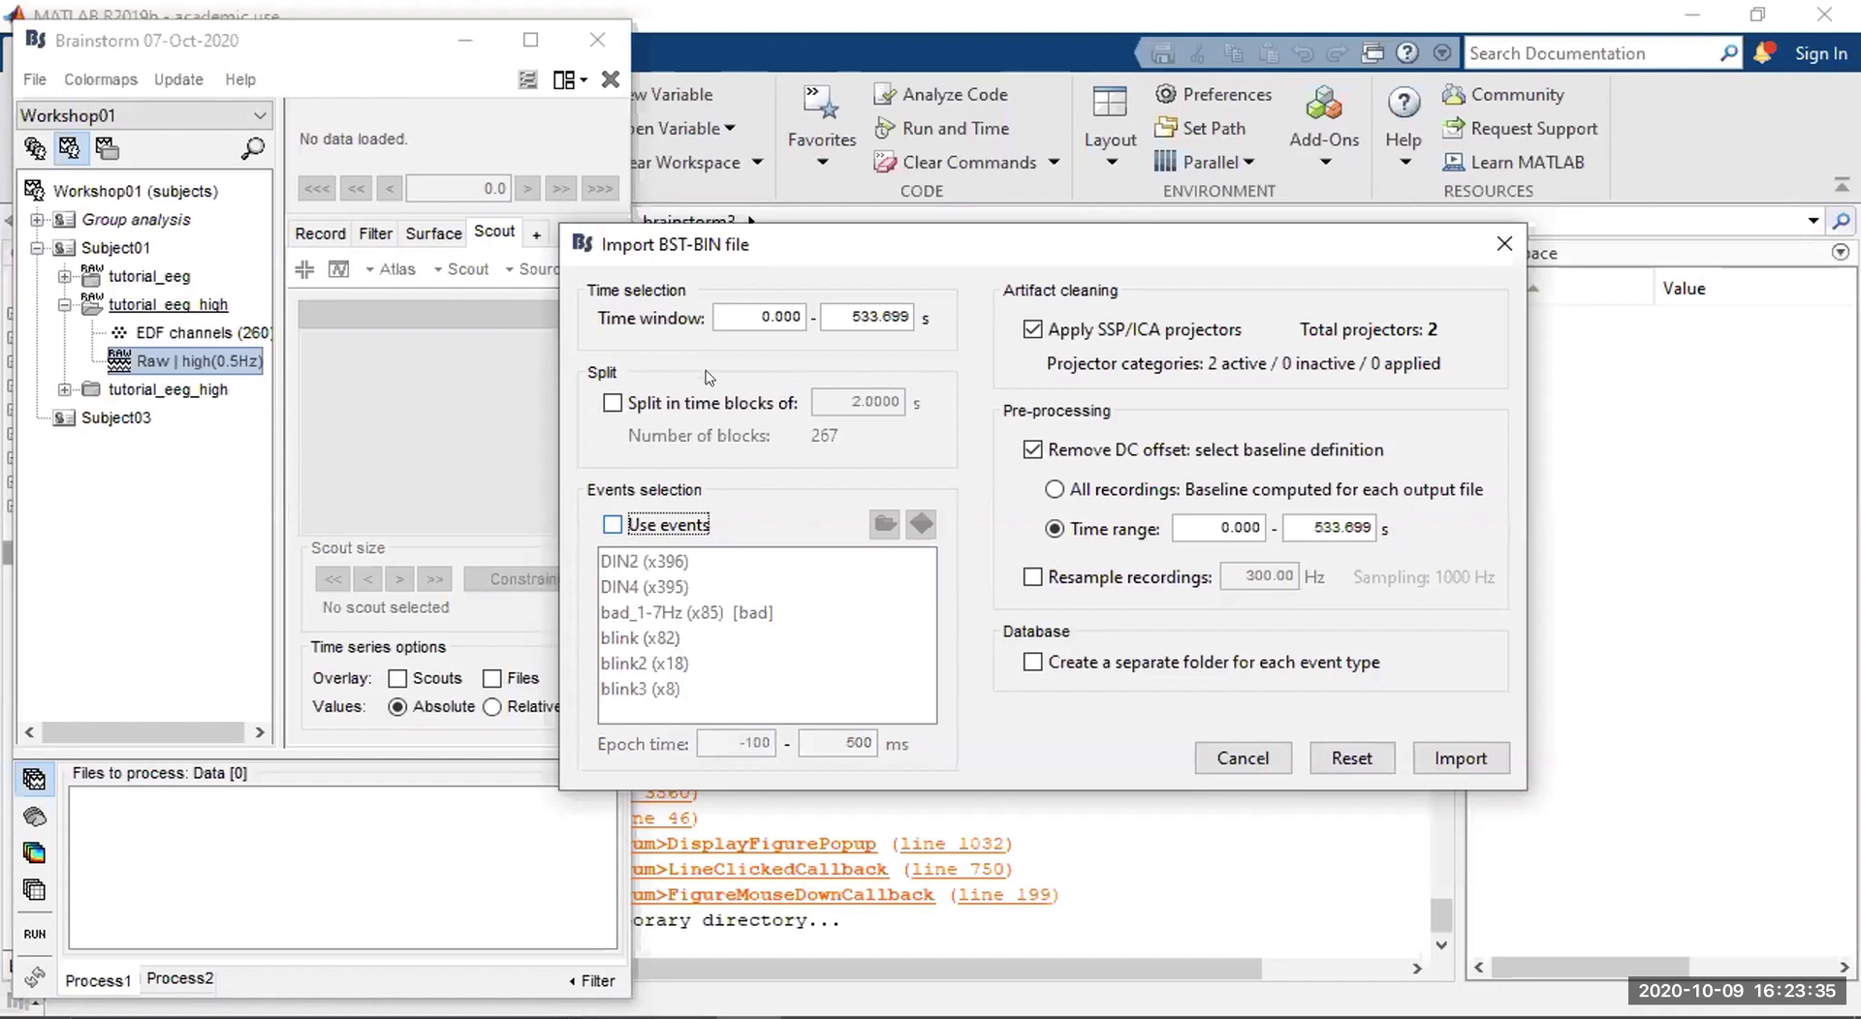
left_click_drag(738, 316, 900, 311)
left_click(746, 313)
left_click(665, 525)
left_click(660, 561)
left_click(657, 579, "ctrl")
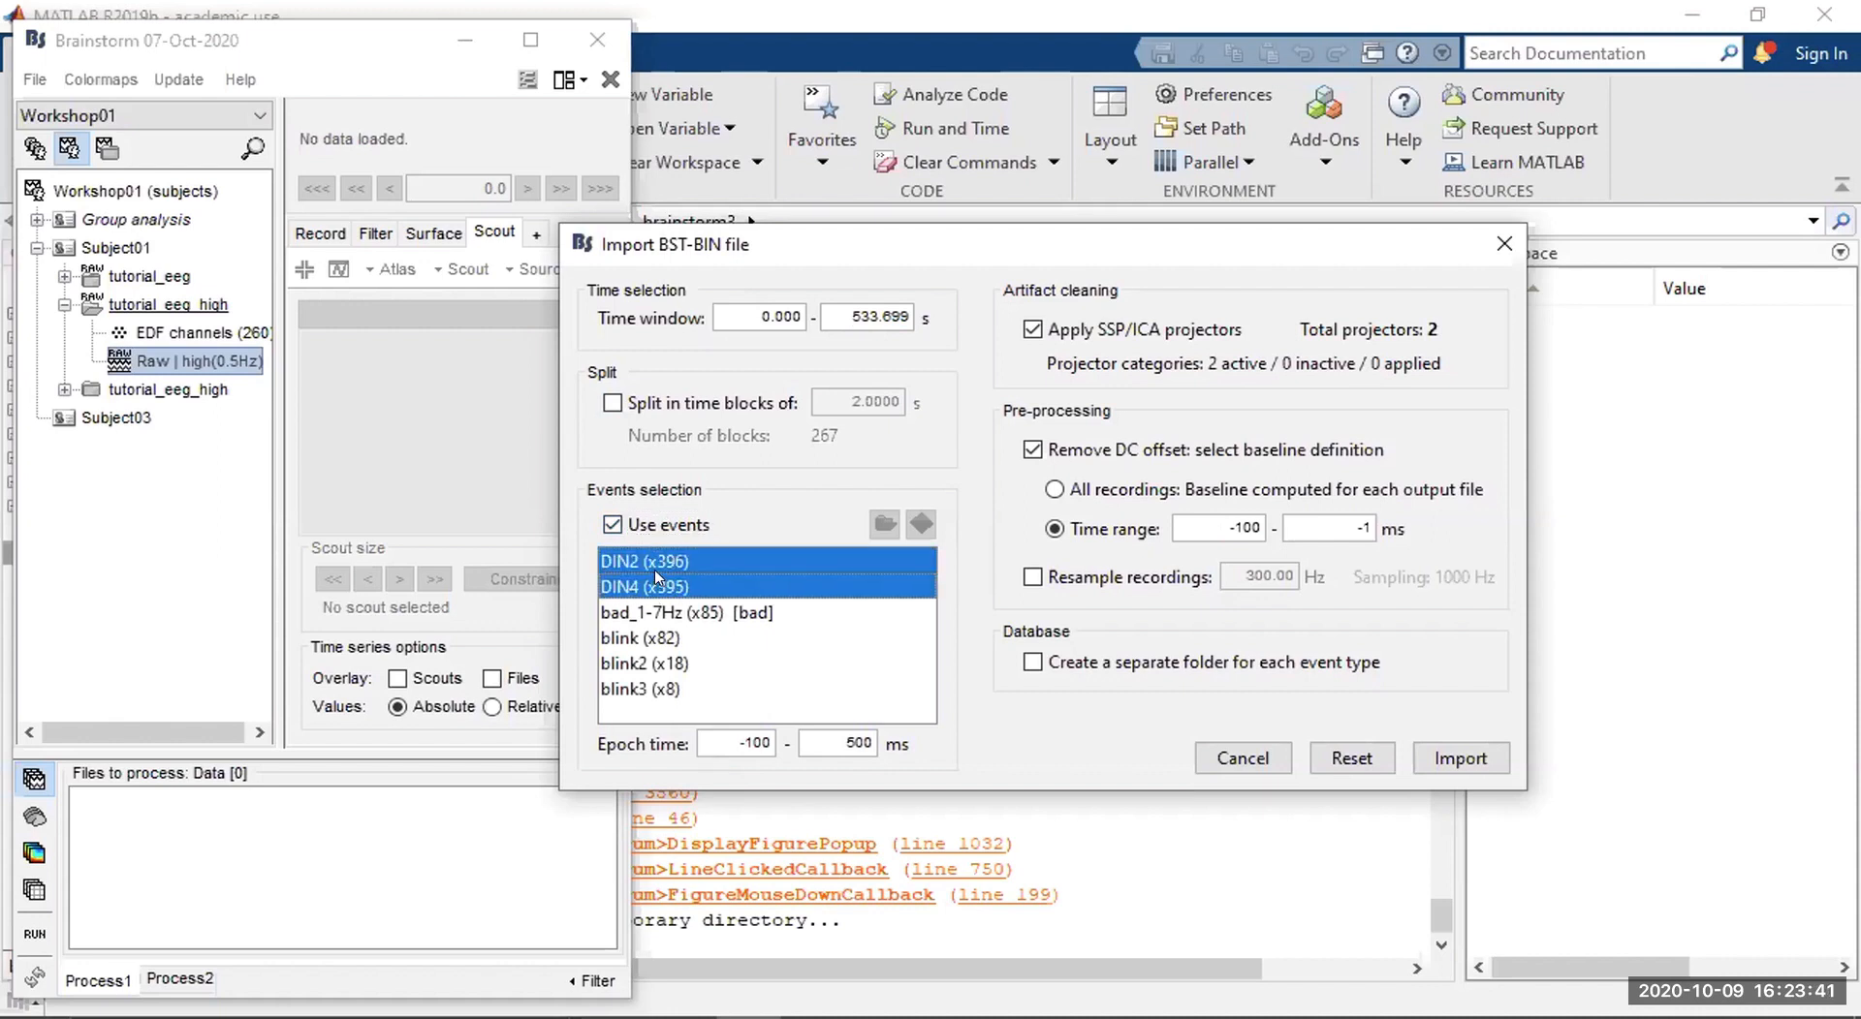
Set the epoch time around the selected DIN2 and DIN4 events to -100 to 250 ms.
left_click(709, 741)
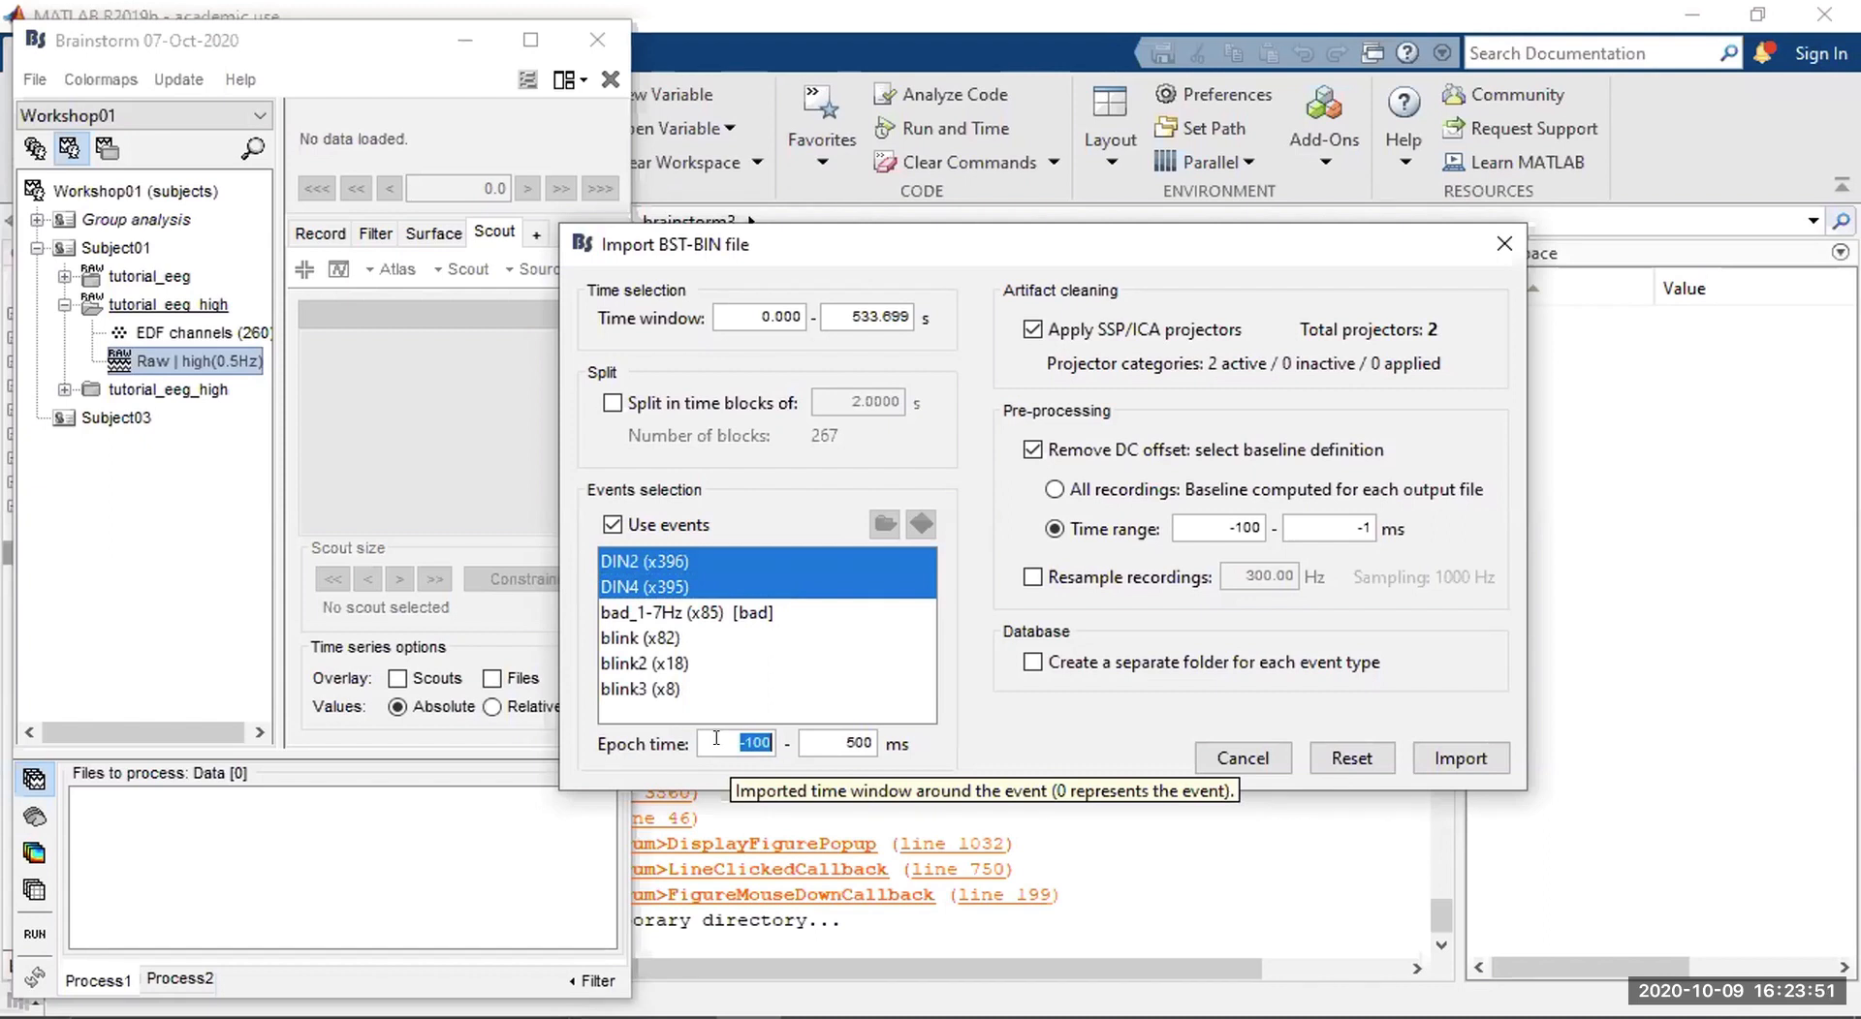
left_click(832, 736)
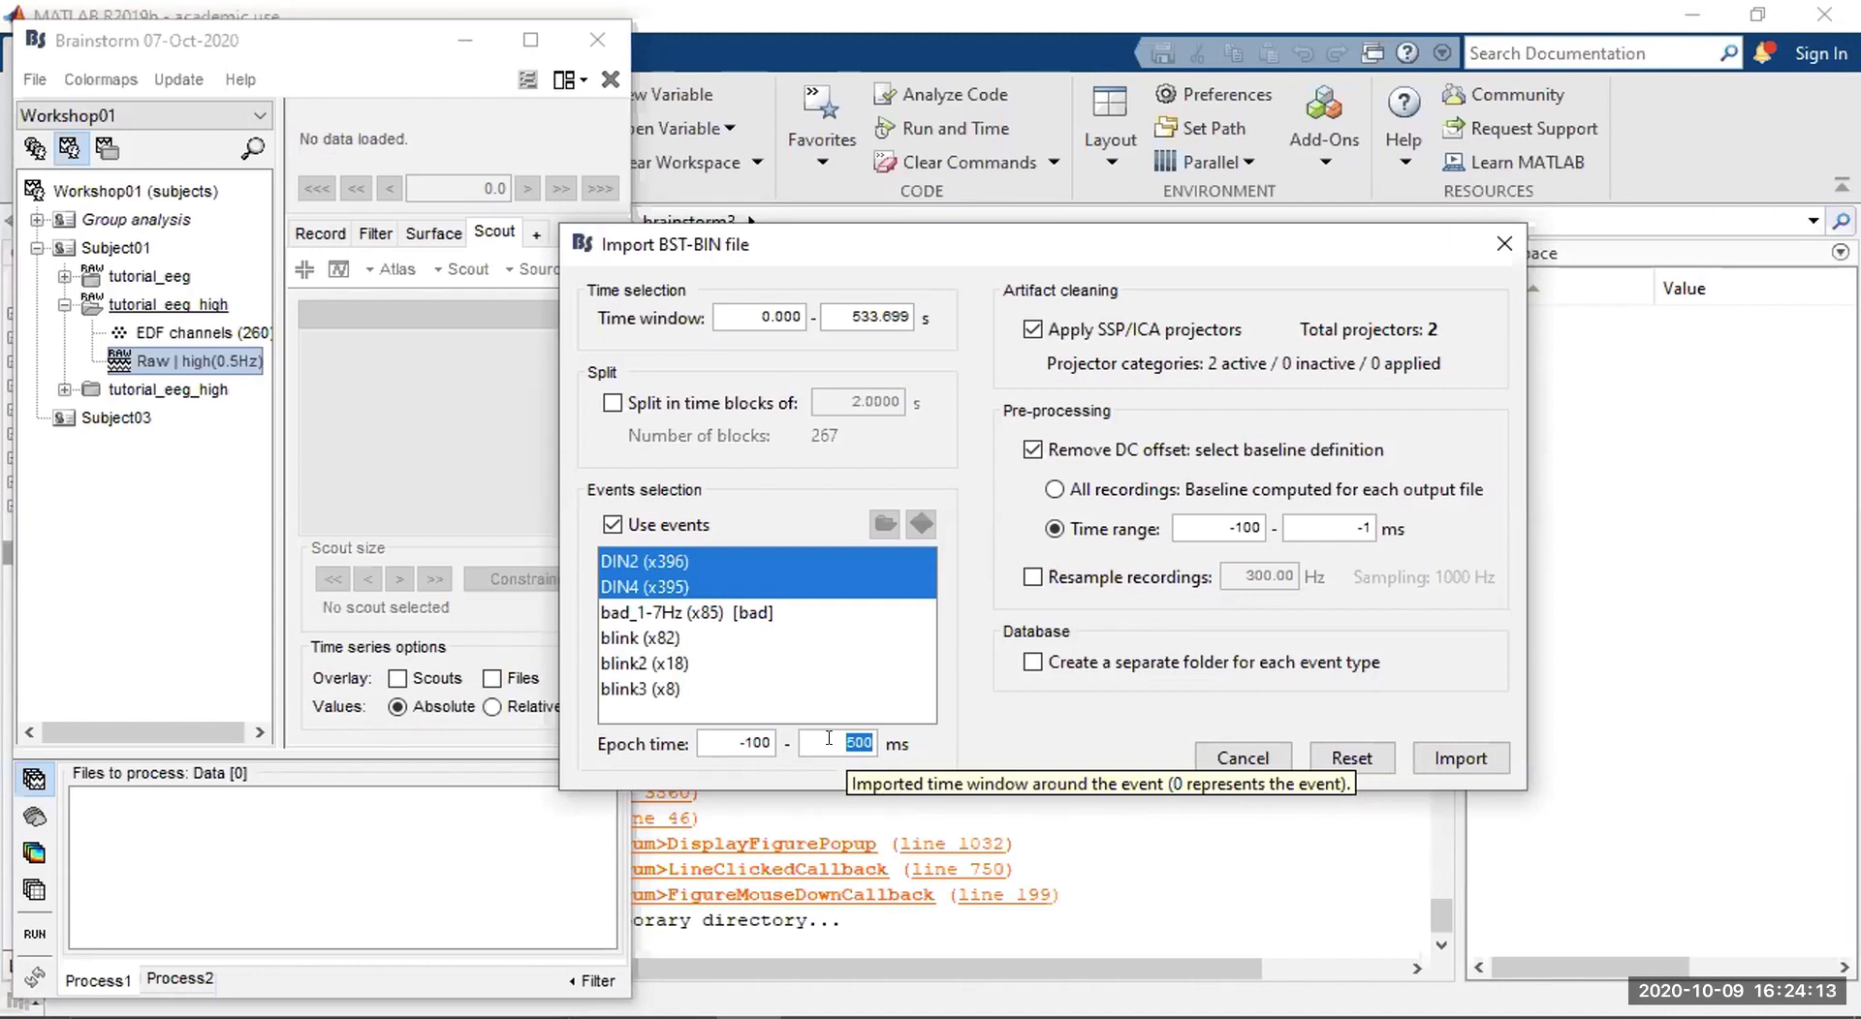
type("250")
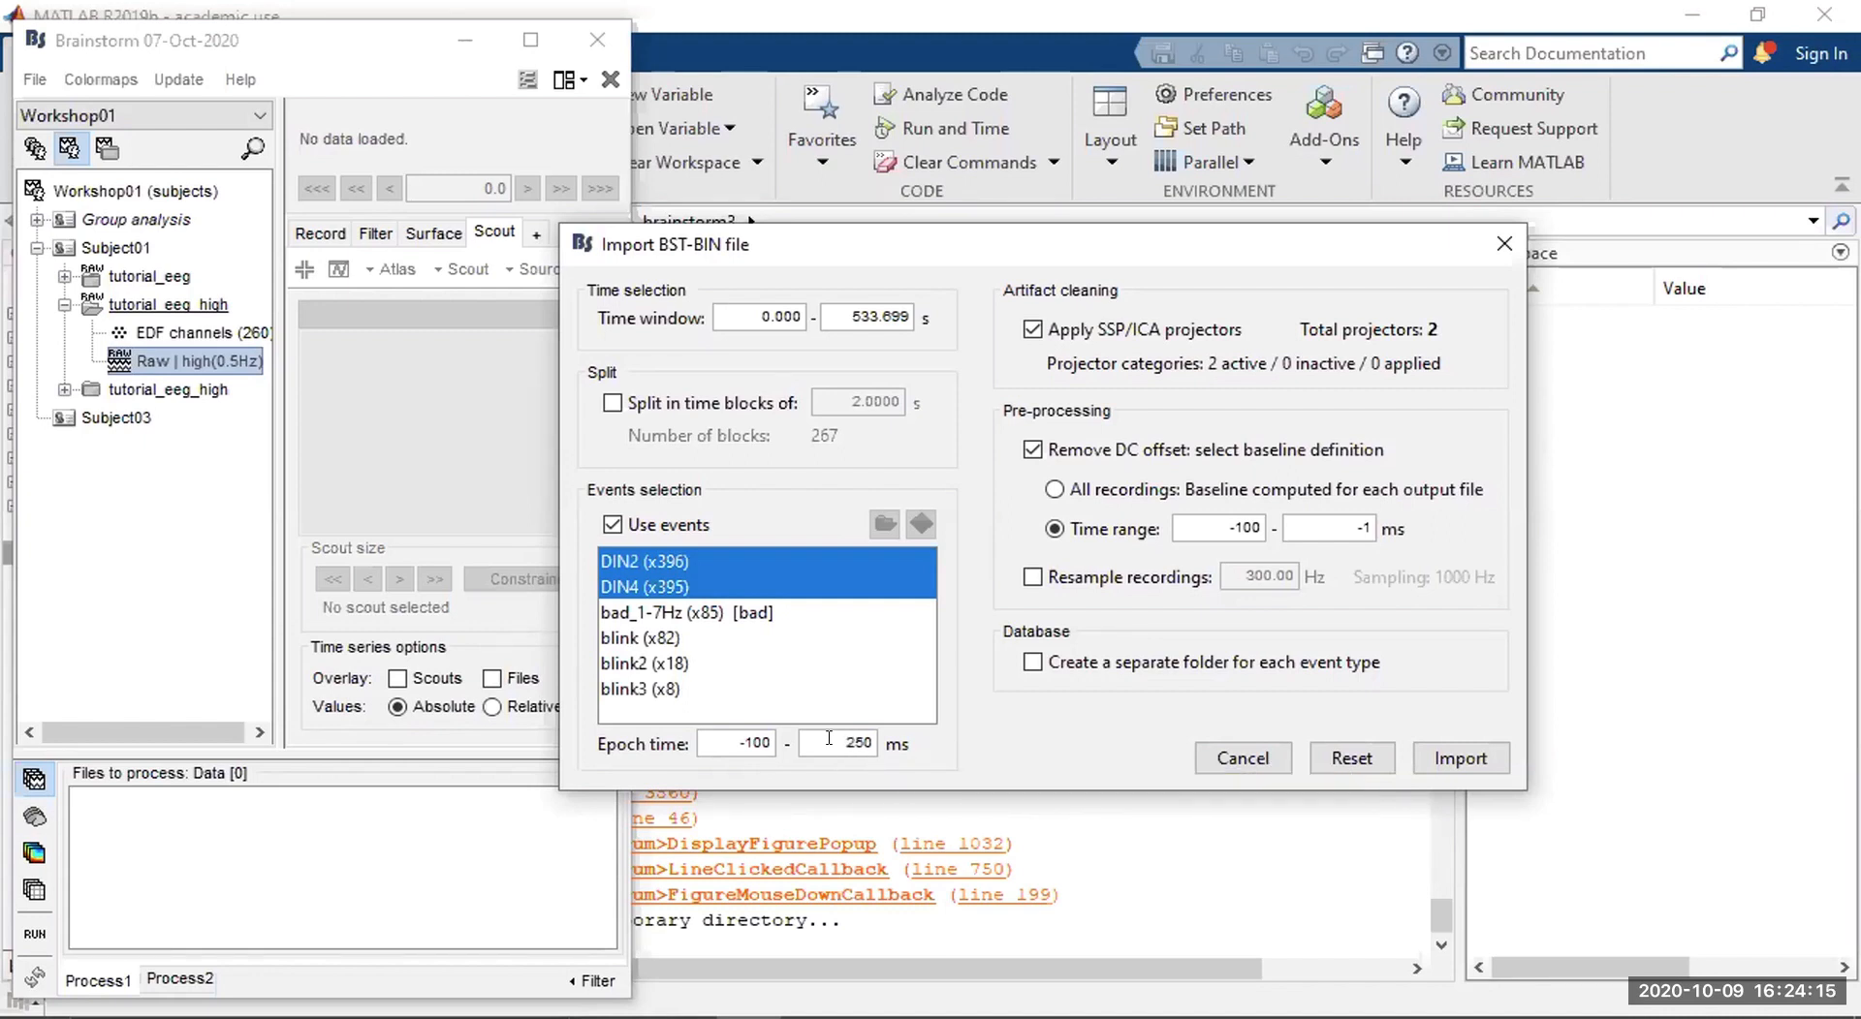
mouse_move(874, 743)
left_mouse_down()
mouse_move(823, 738)
mouse_move(873, 743)
left_mouse_up()
left_click_drag(1086, 242, 1078, 244)
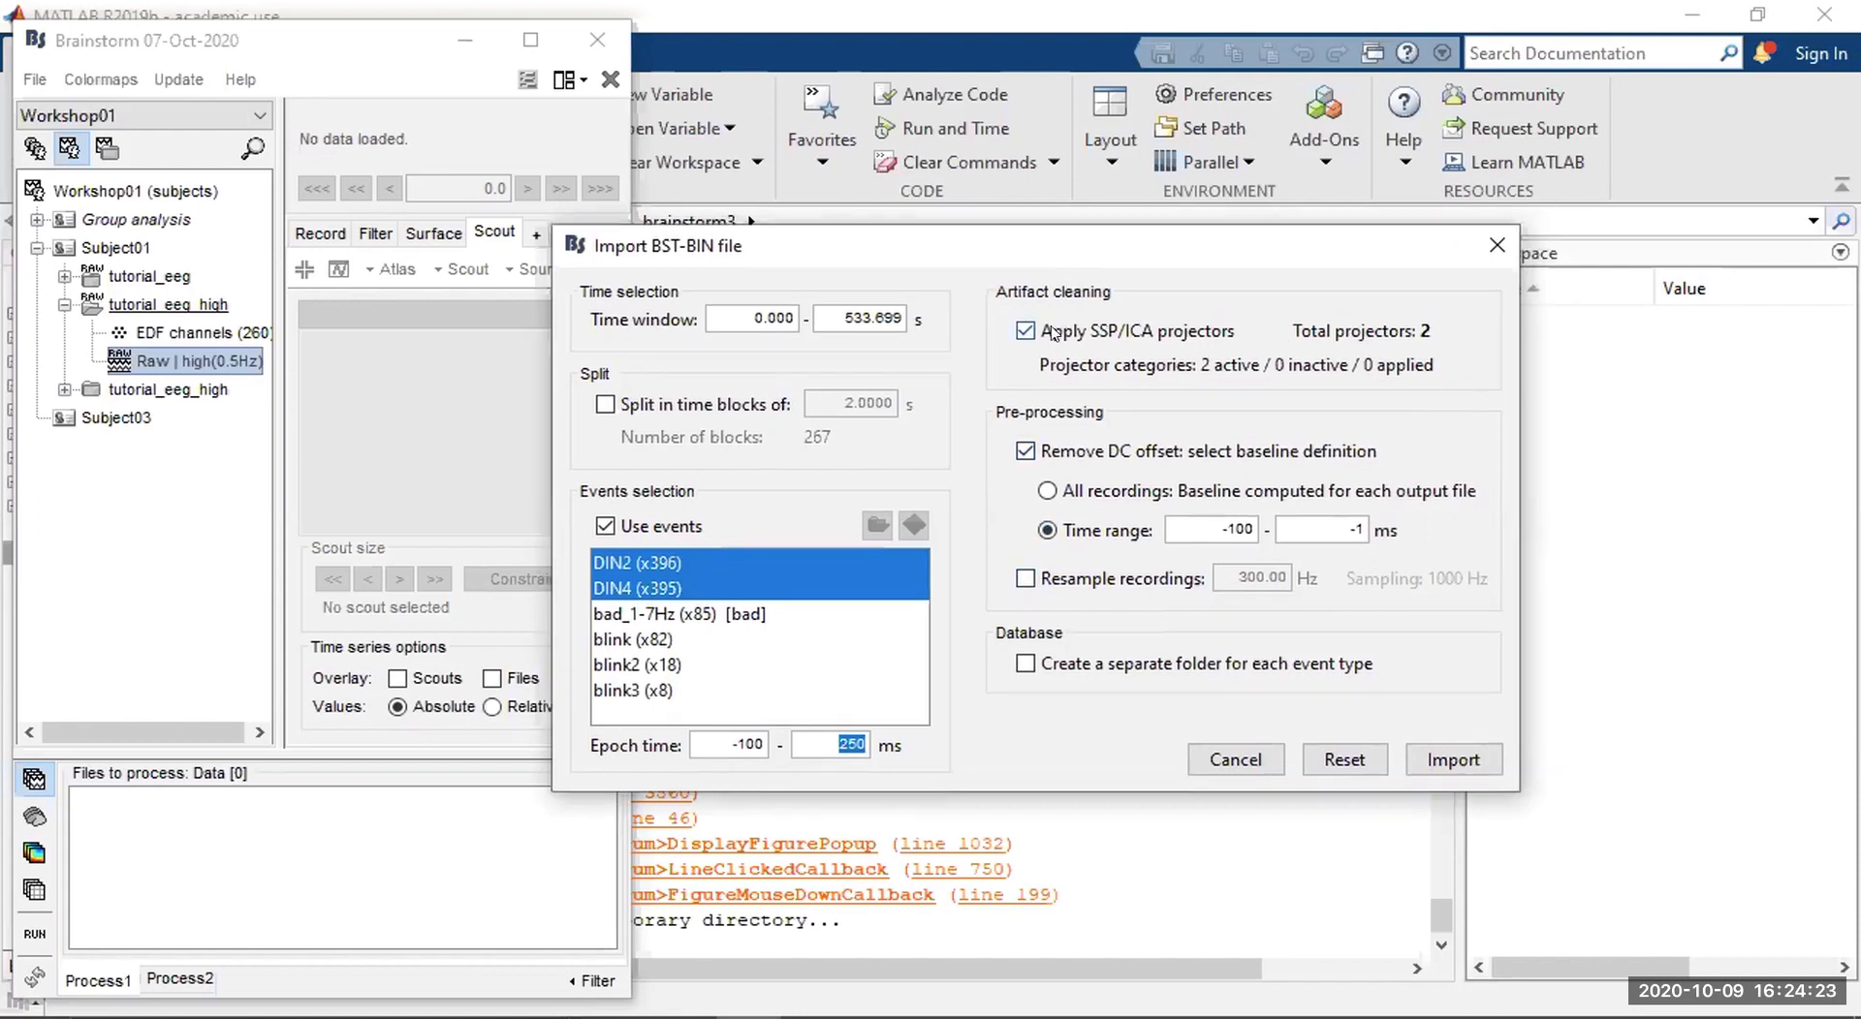
Review the SSP/ICA projector and baseline options, disable DC offset removal, and cancel the import.
left_click(1079, 327)
left_click(1050, 327)
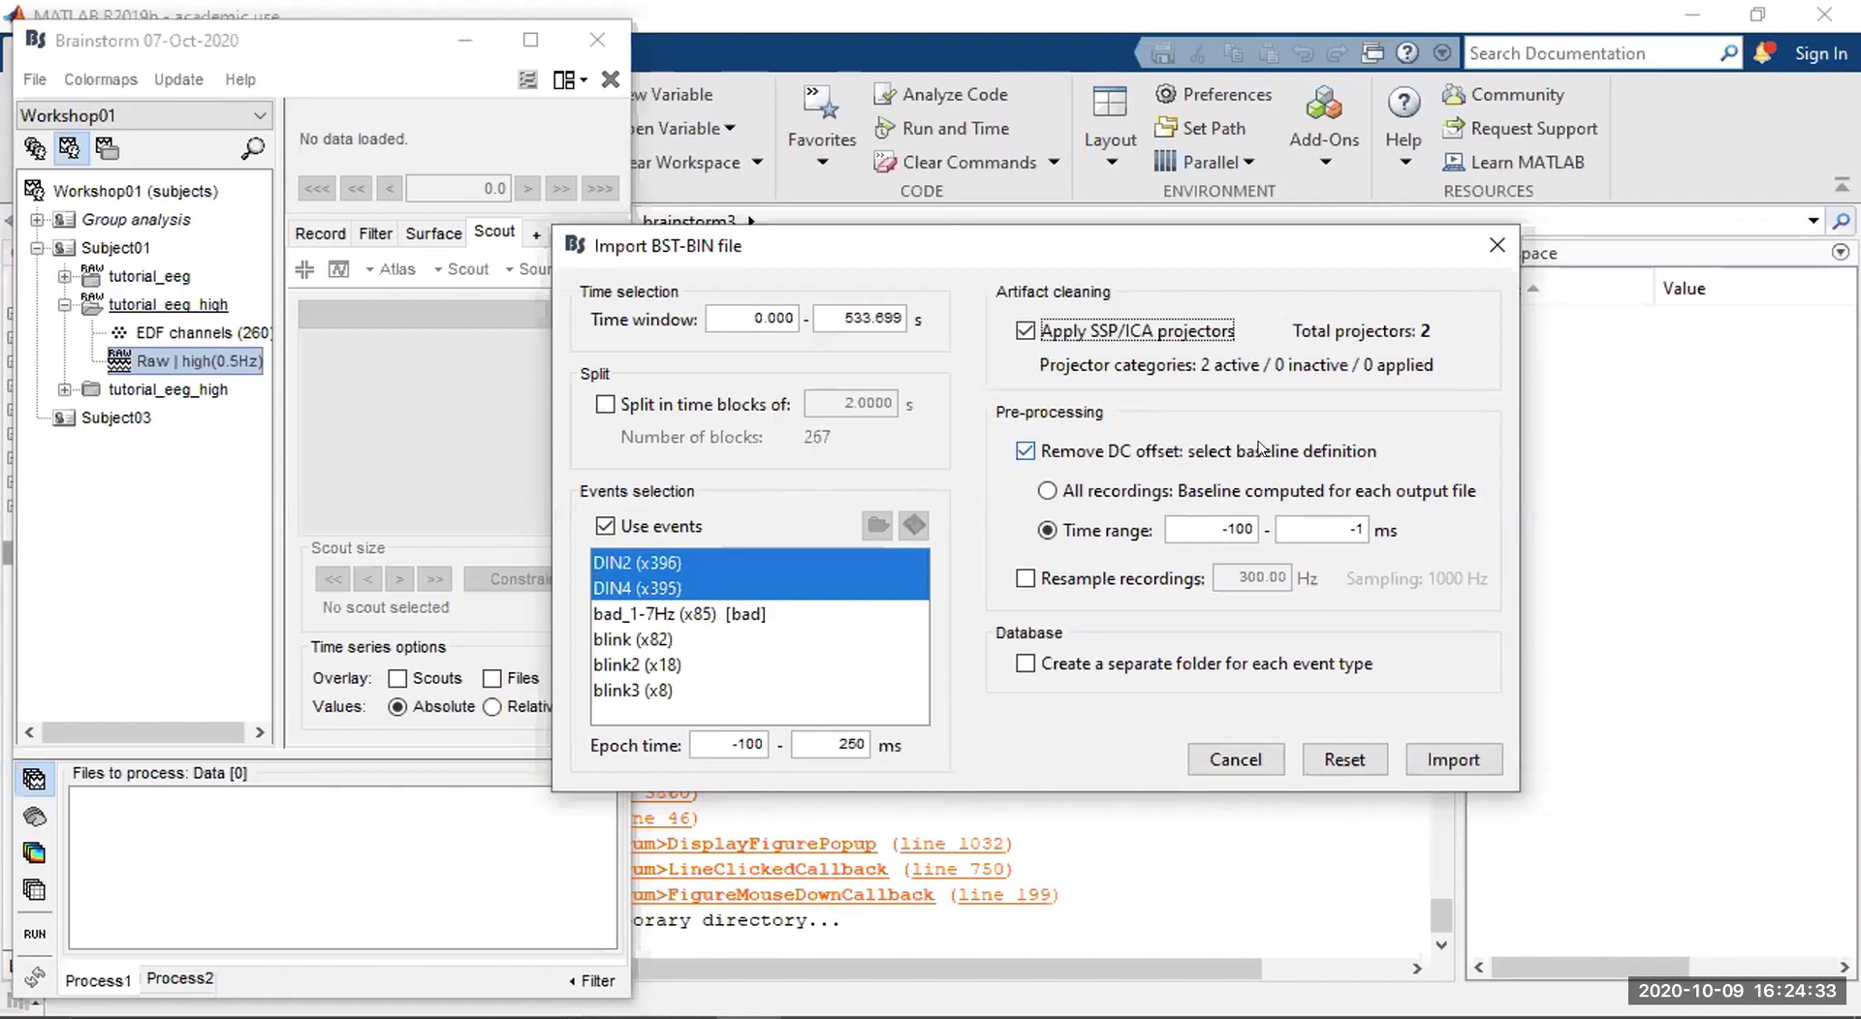
left_click(1129, 493)
left_click(1124, 531)
left_click_drag(1171, 519, 1318, 516)
left_click(1345, 517)
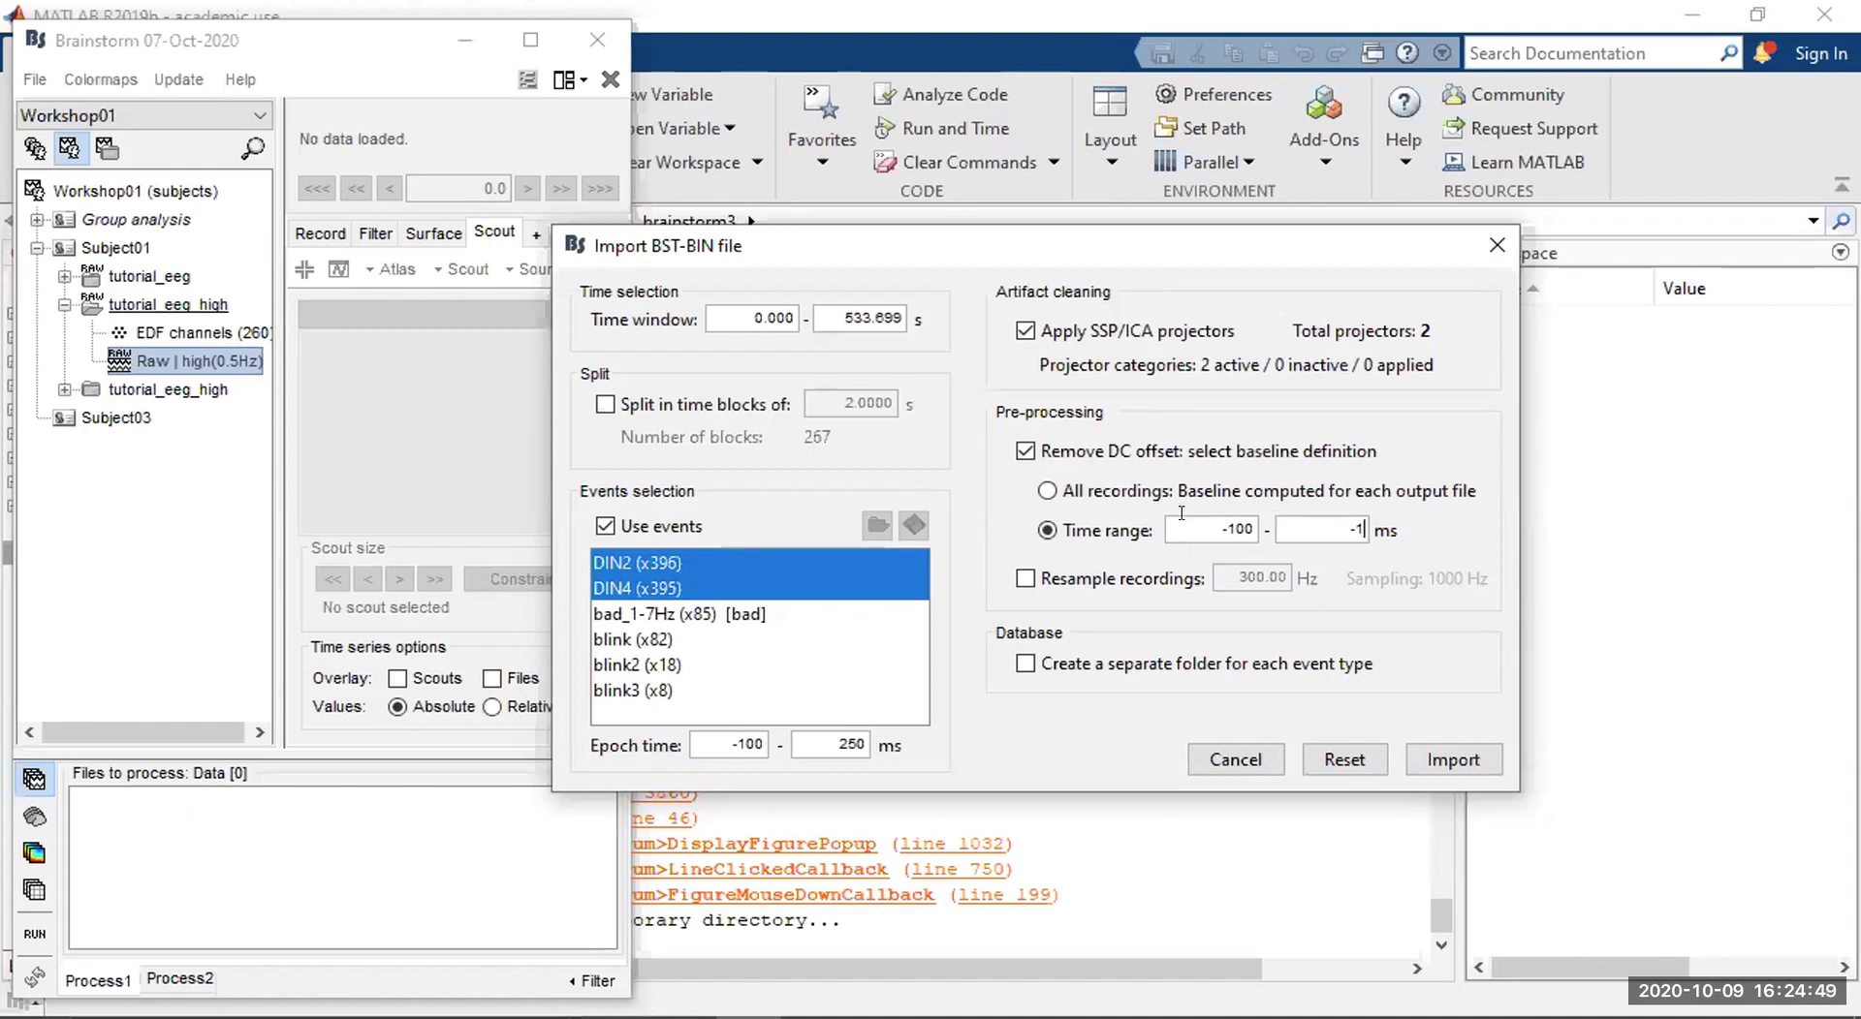
left_click(1175, 449)
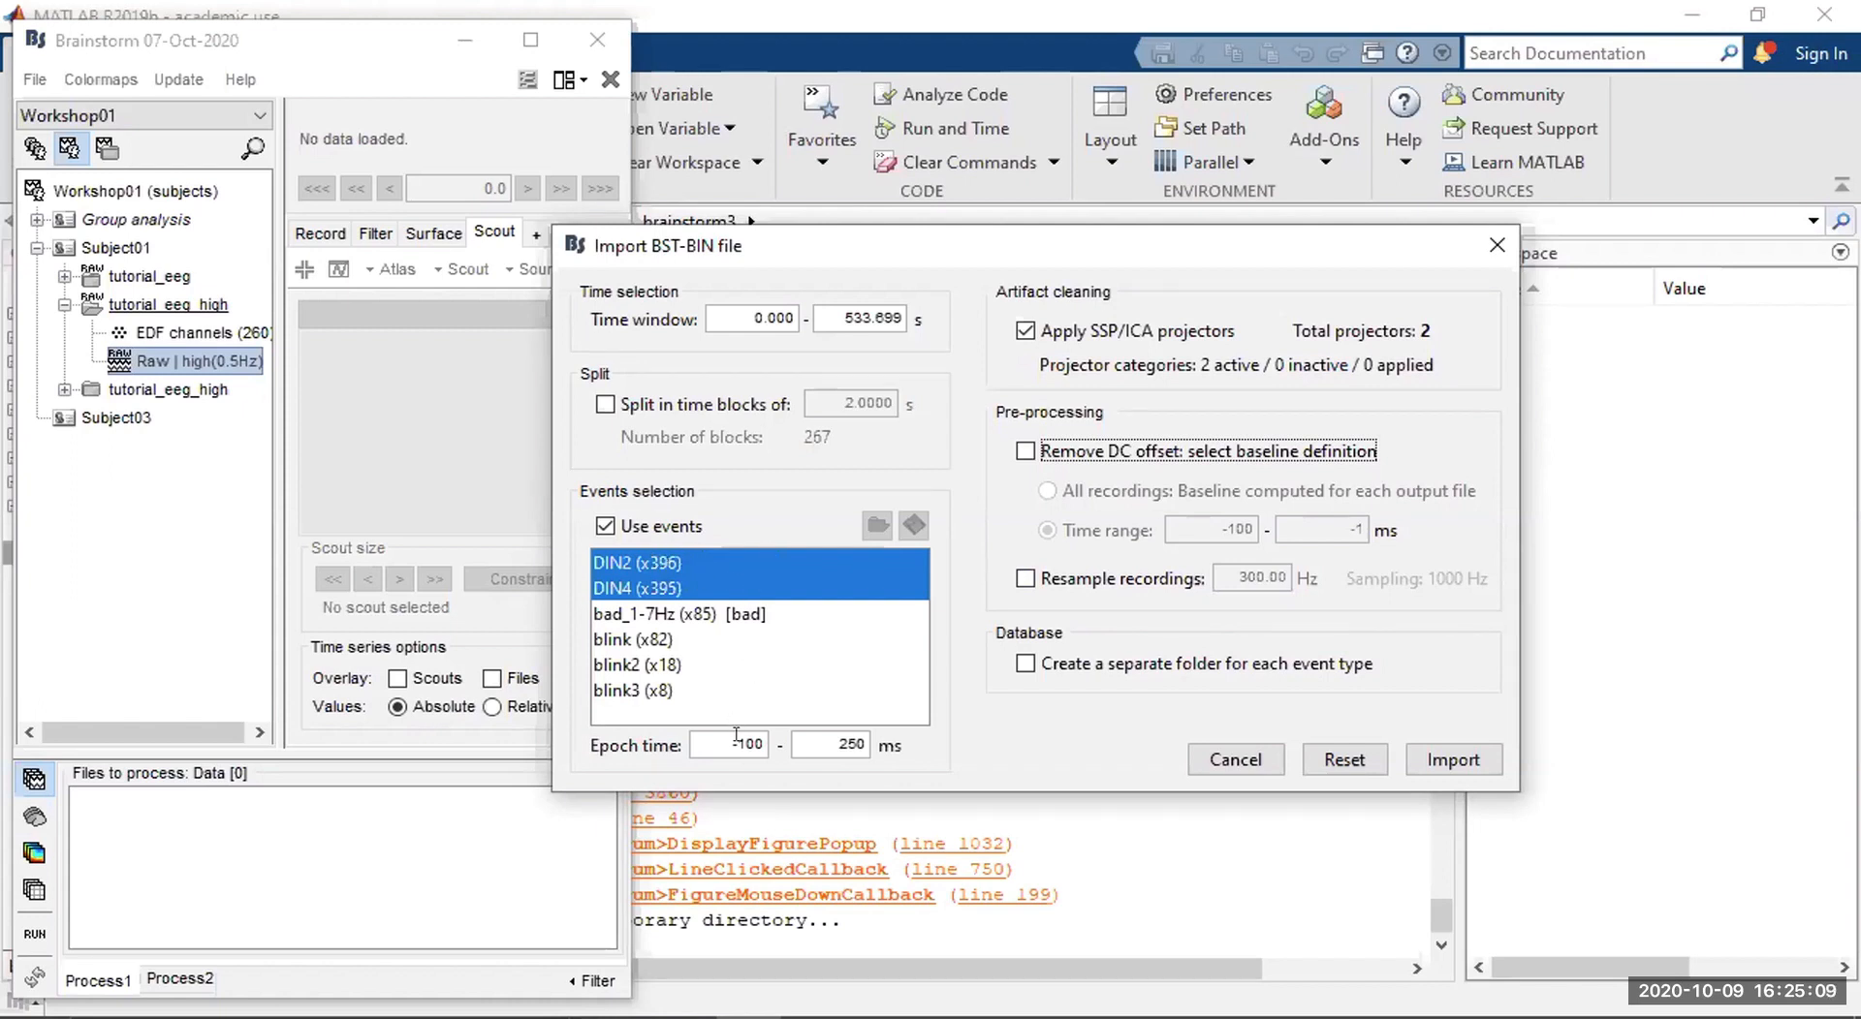
left_click_drag(762, 738, 785, 719)
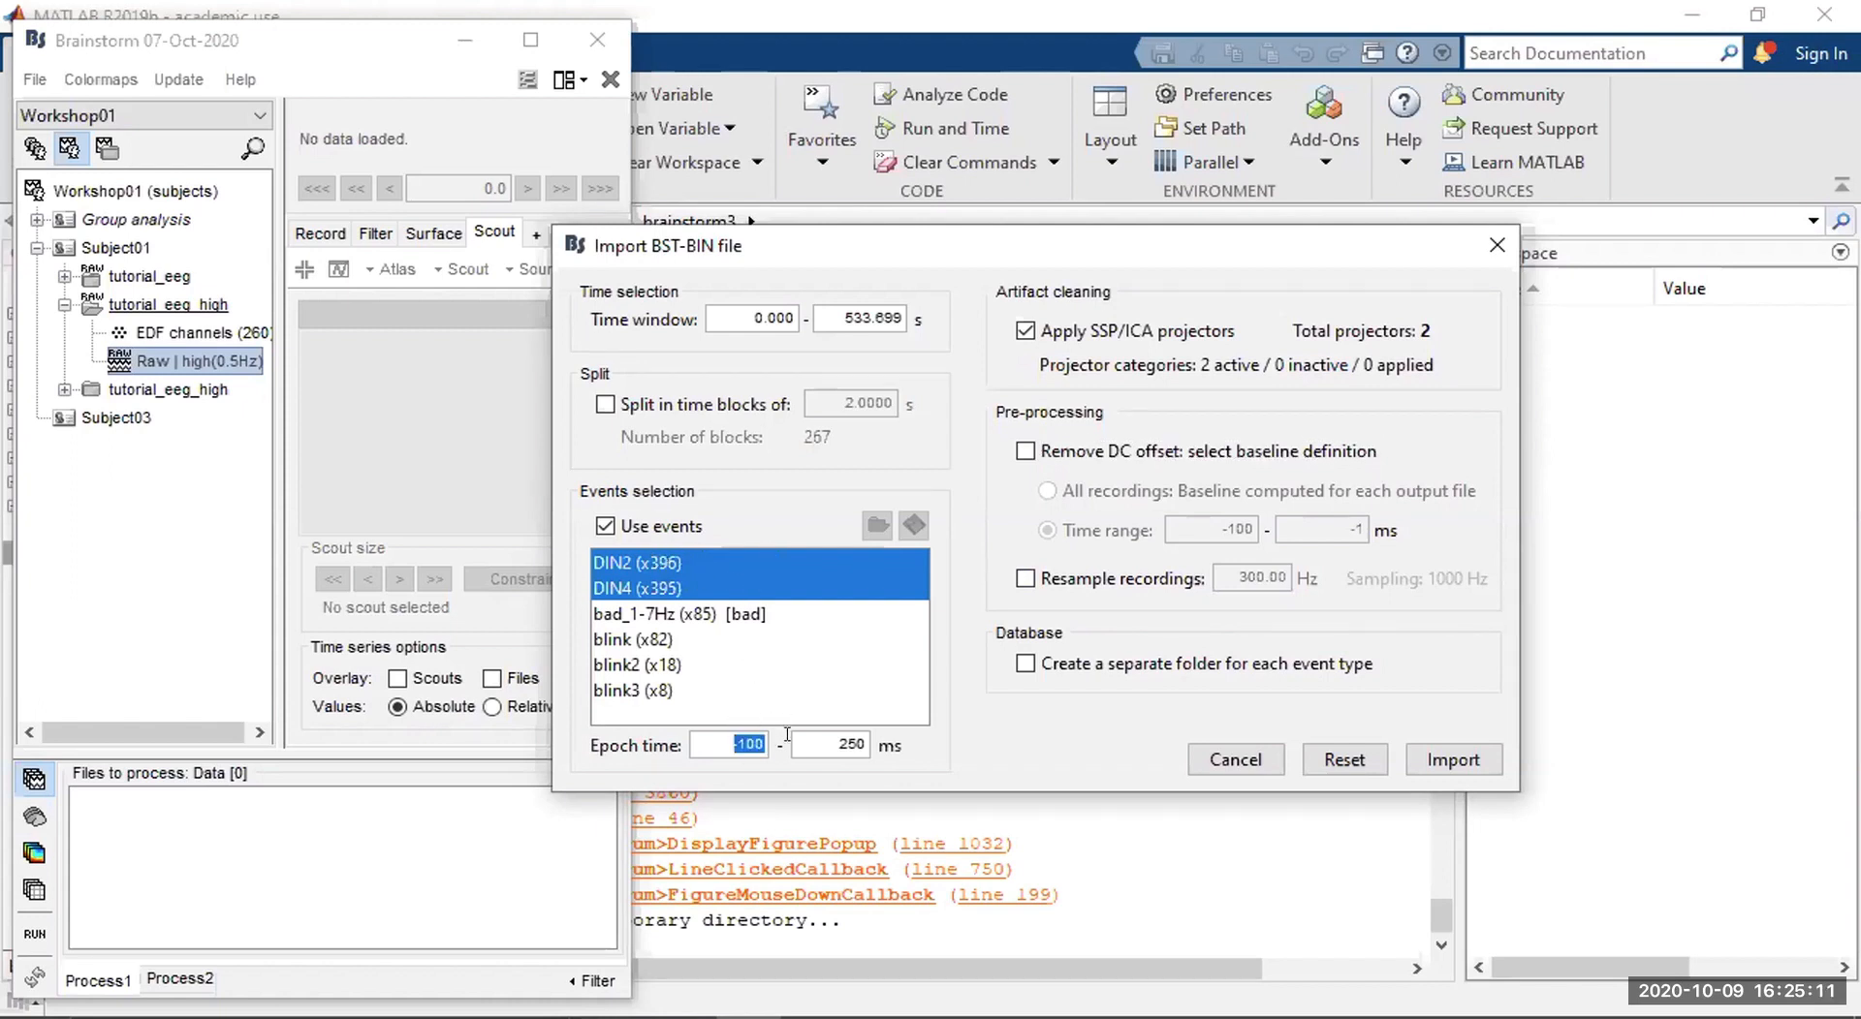
left_click(1231, 759)
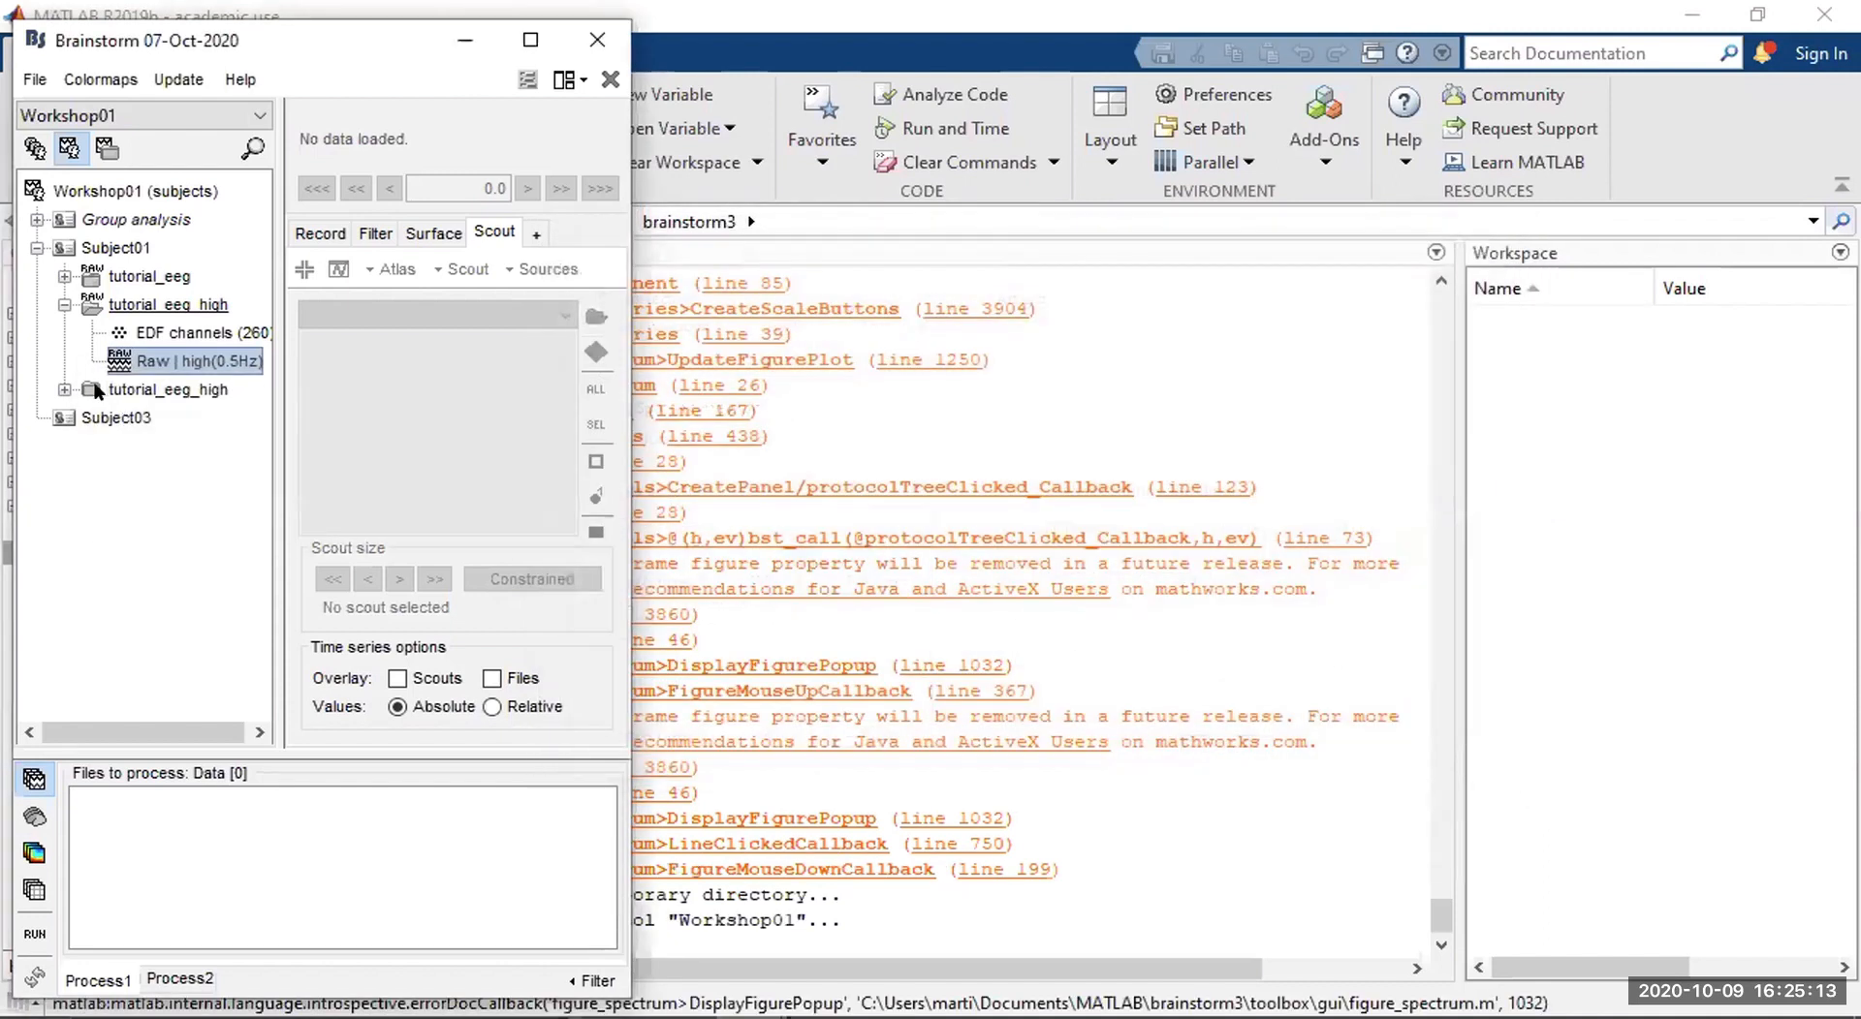
Expand the imported tutorial_eeg_high folder and its DIN2 trial group, and display the recordings of DIN2 (#1).
left_click(64, 389)
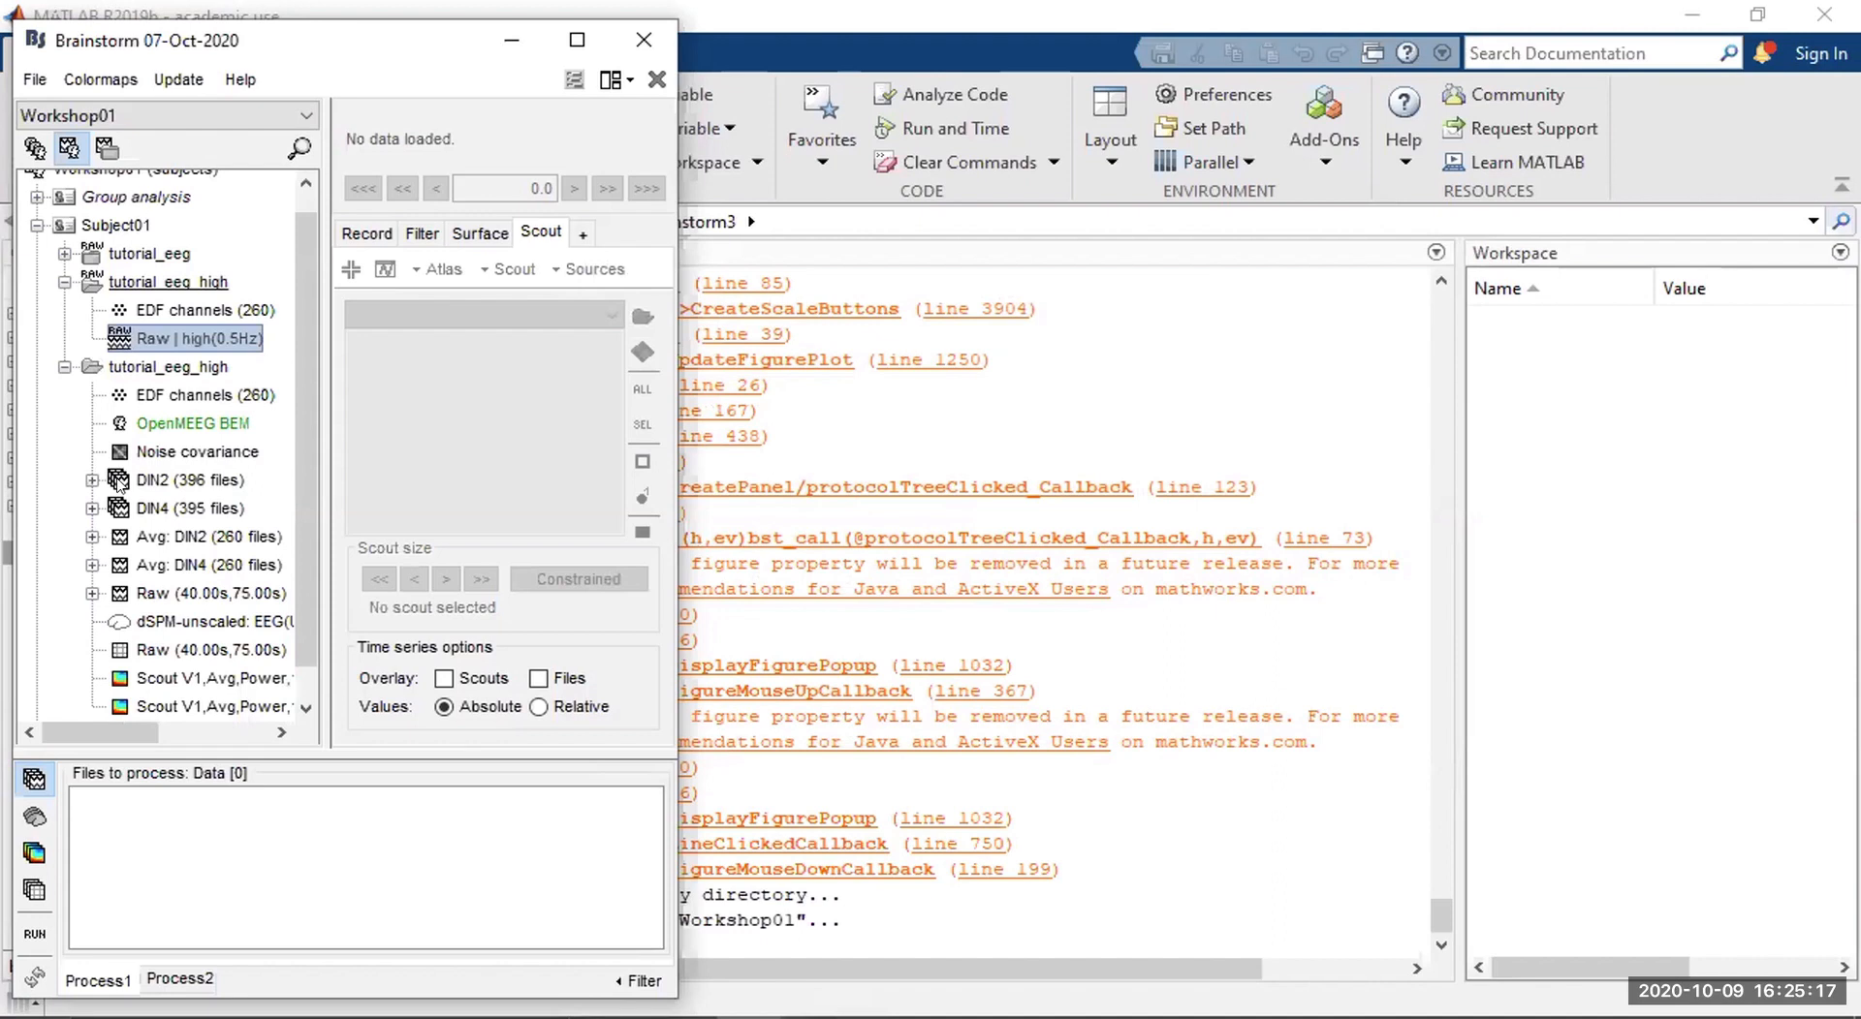
left_click(118, 485)
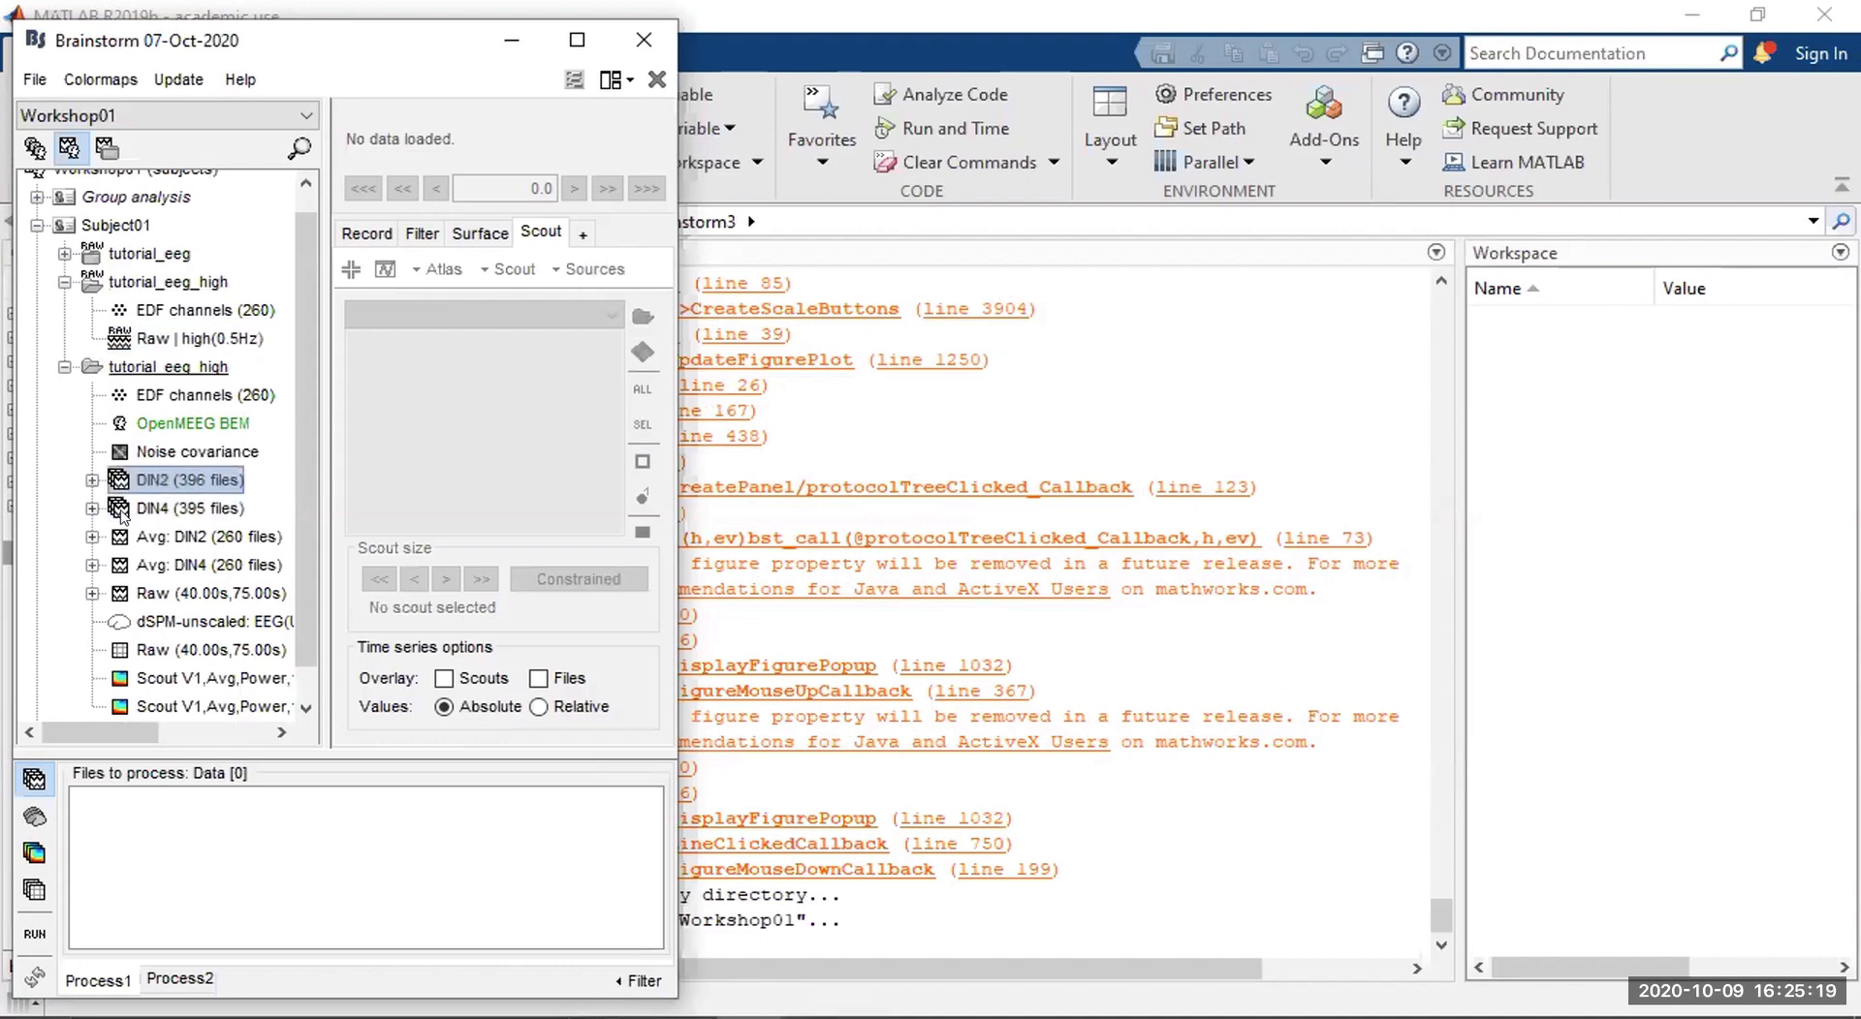
left_click(90, 481)
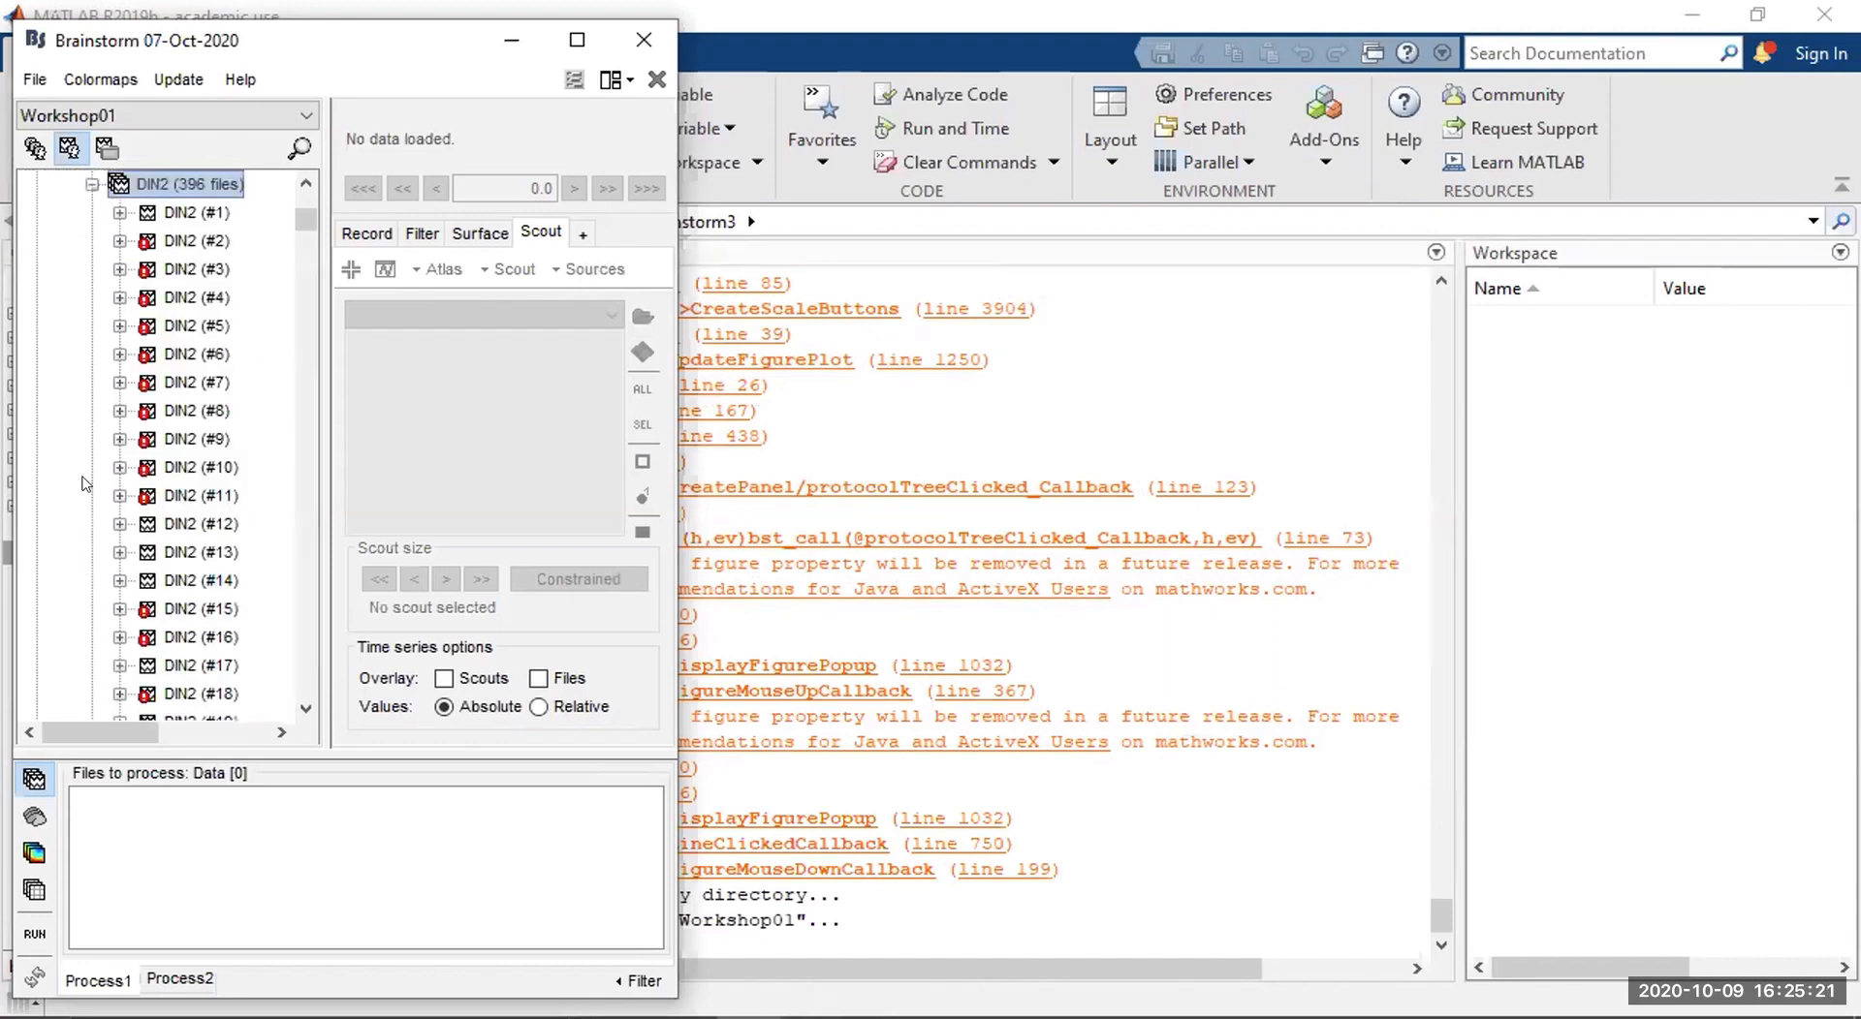
double_click(176, 202)
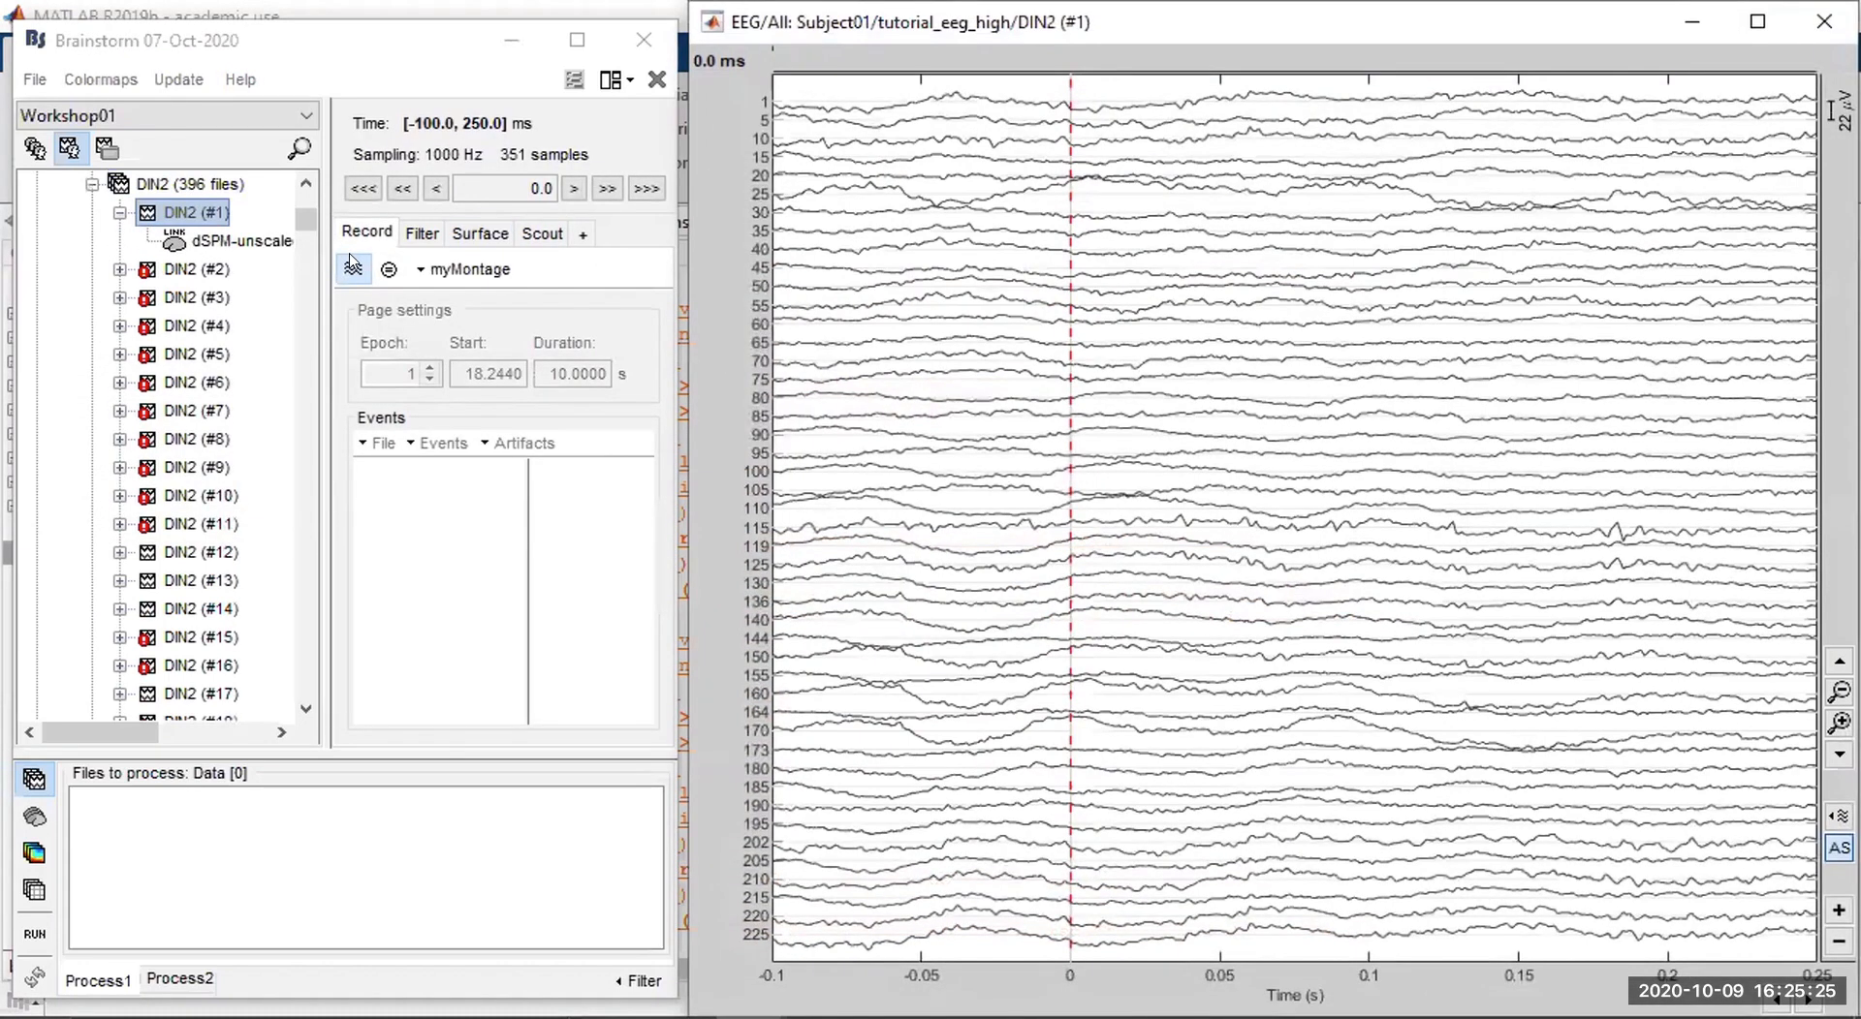
Overlay the DIN2 (#1) signals in butterfly view and switch the montage to All channels.
left_click(353, 263)
left_click(446, 269)
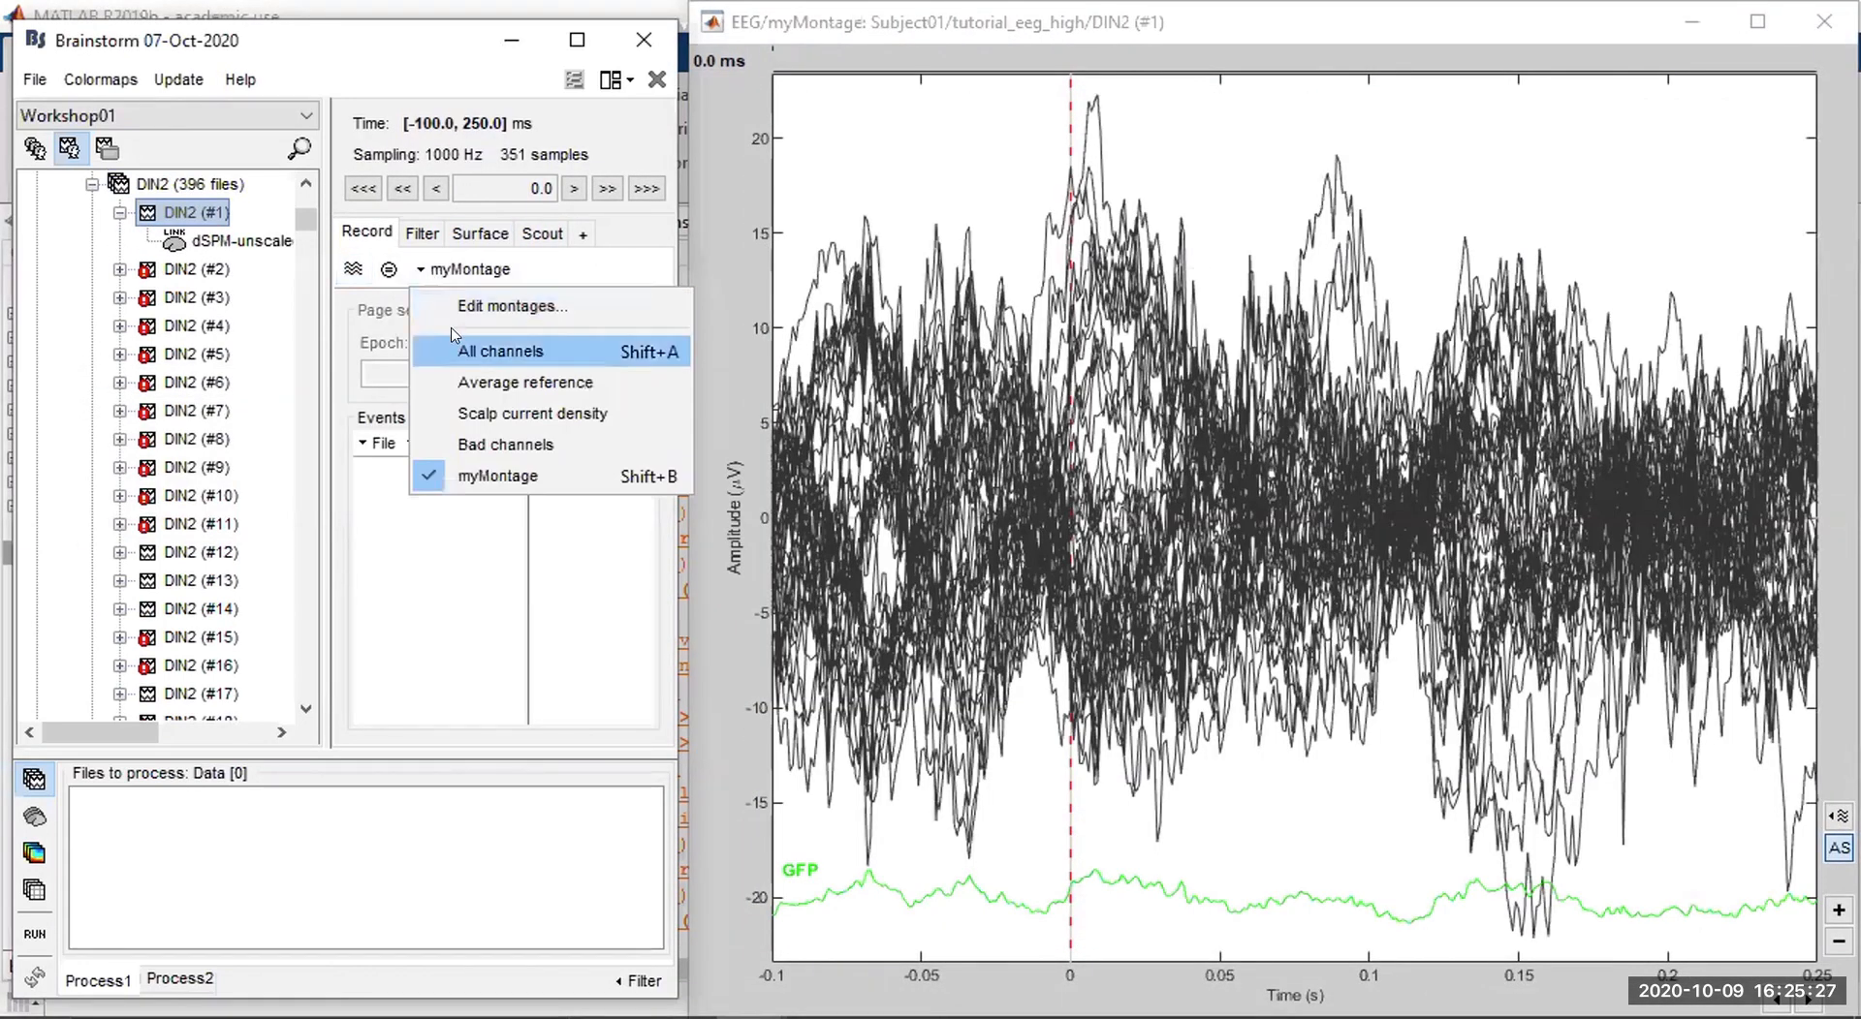
left_click(500, 351)
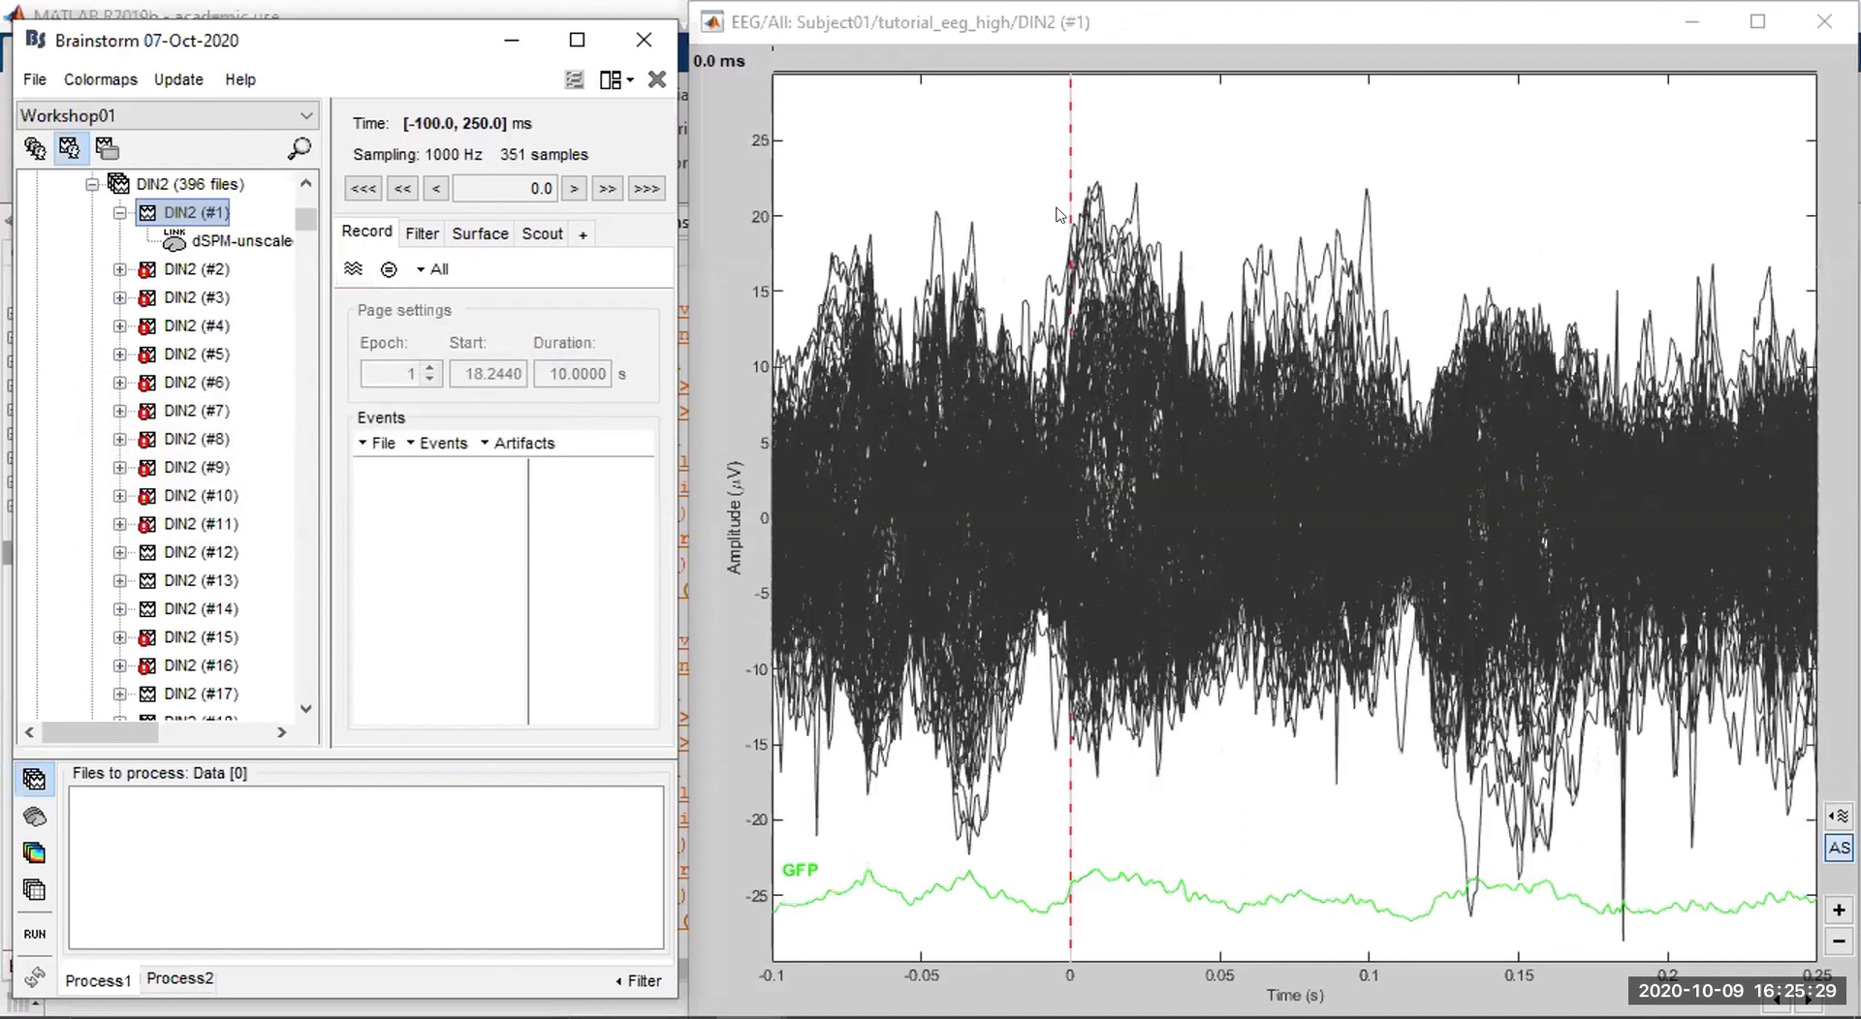
Examine the DIN2 (#1) epoch with the time cursor at 103 ms, collapse the trial and close its figure.
left_click(1071, 109)
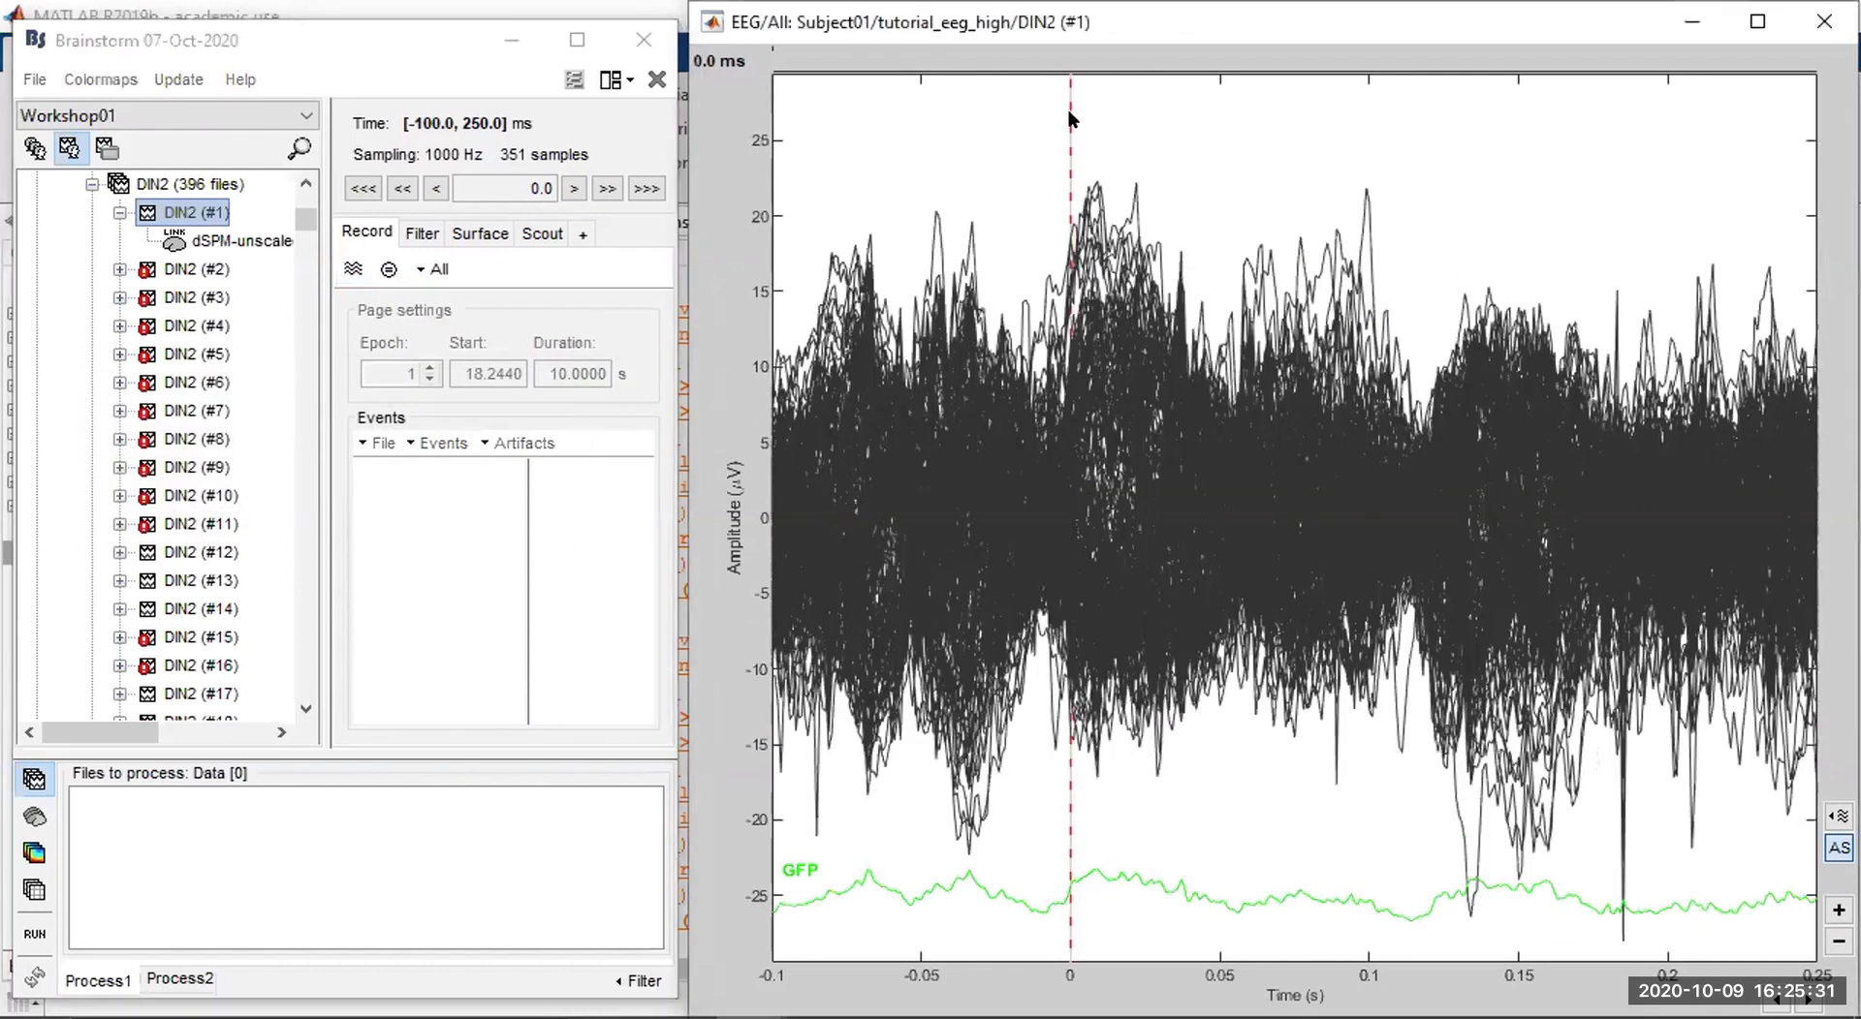
left_click_drag(1067, 117, 1815, 83)
left_click(1380, 170)
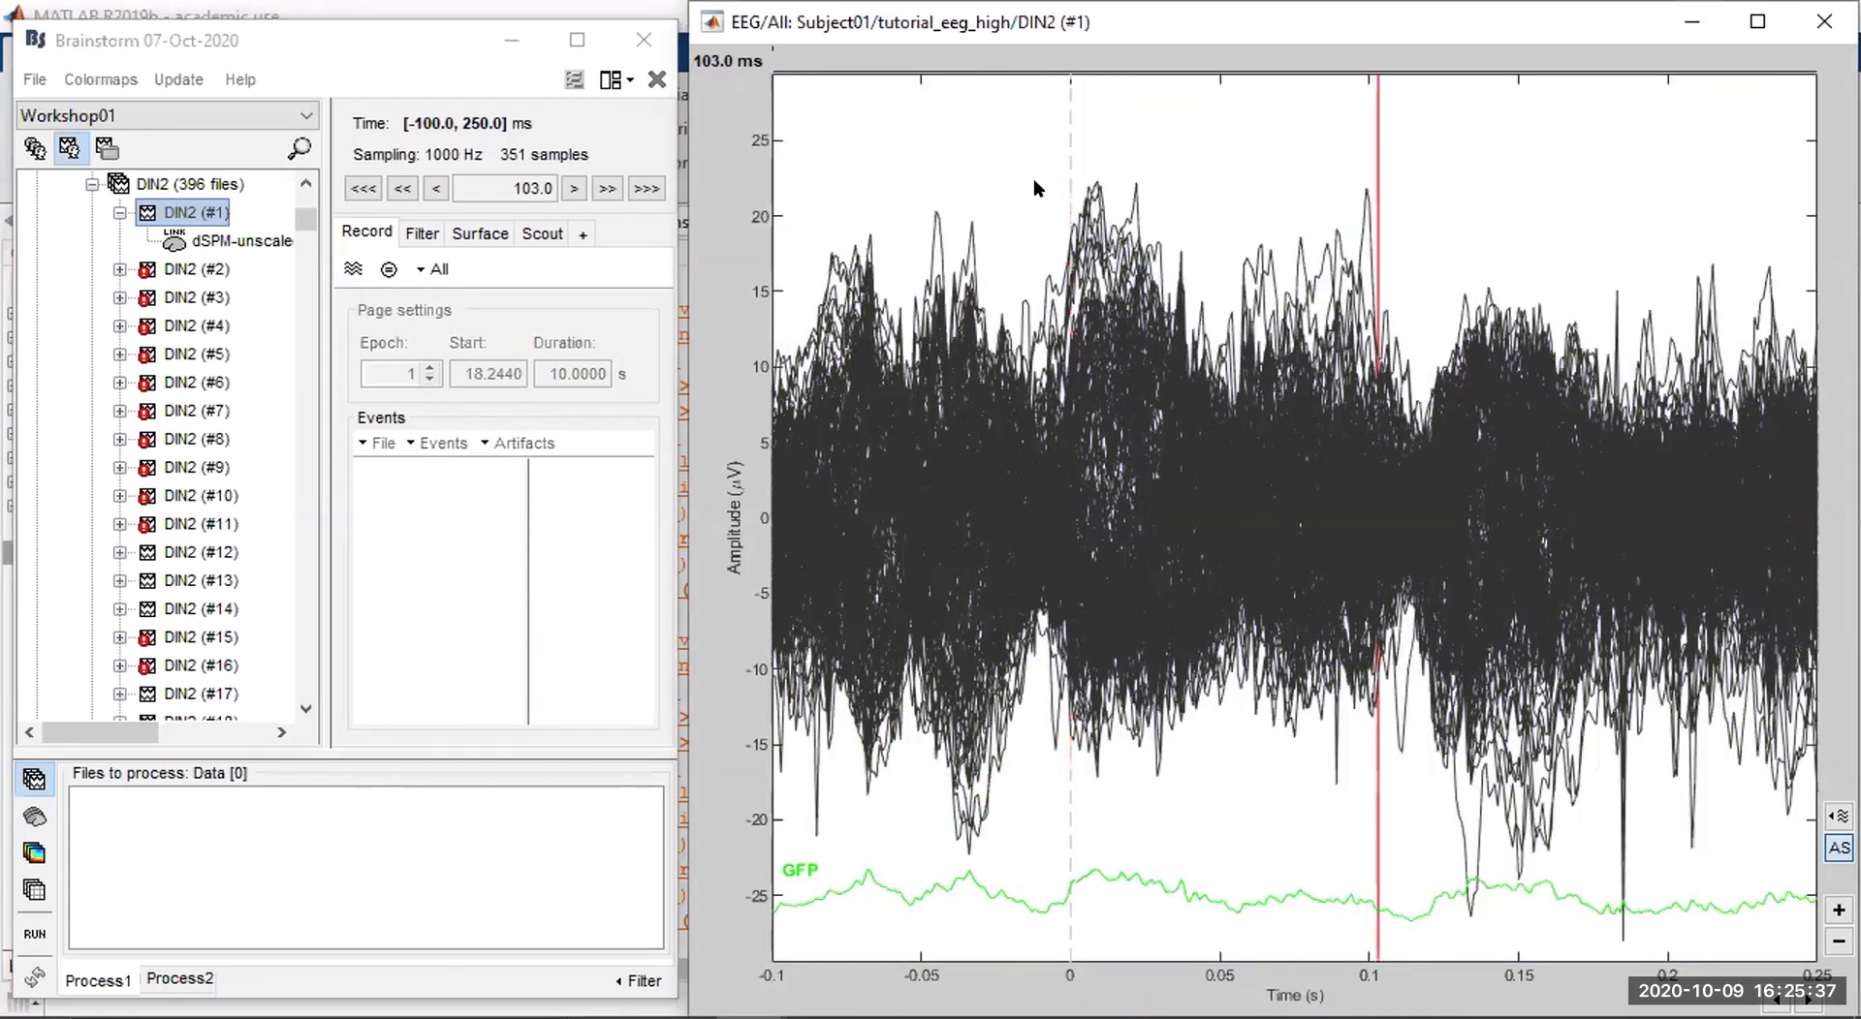
left_click(119, 212)
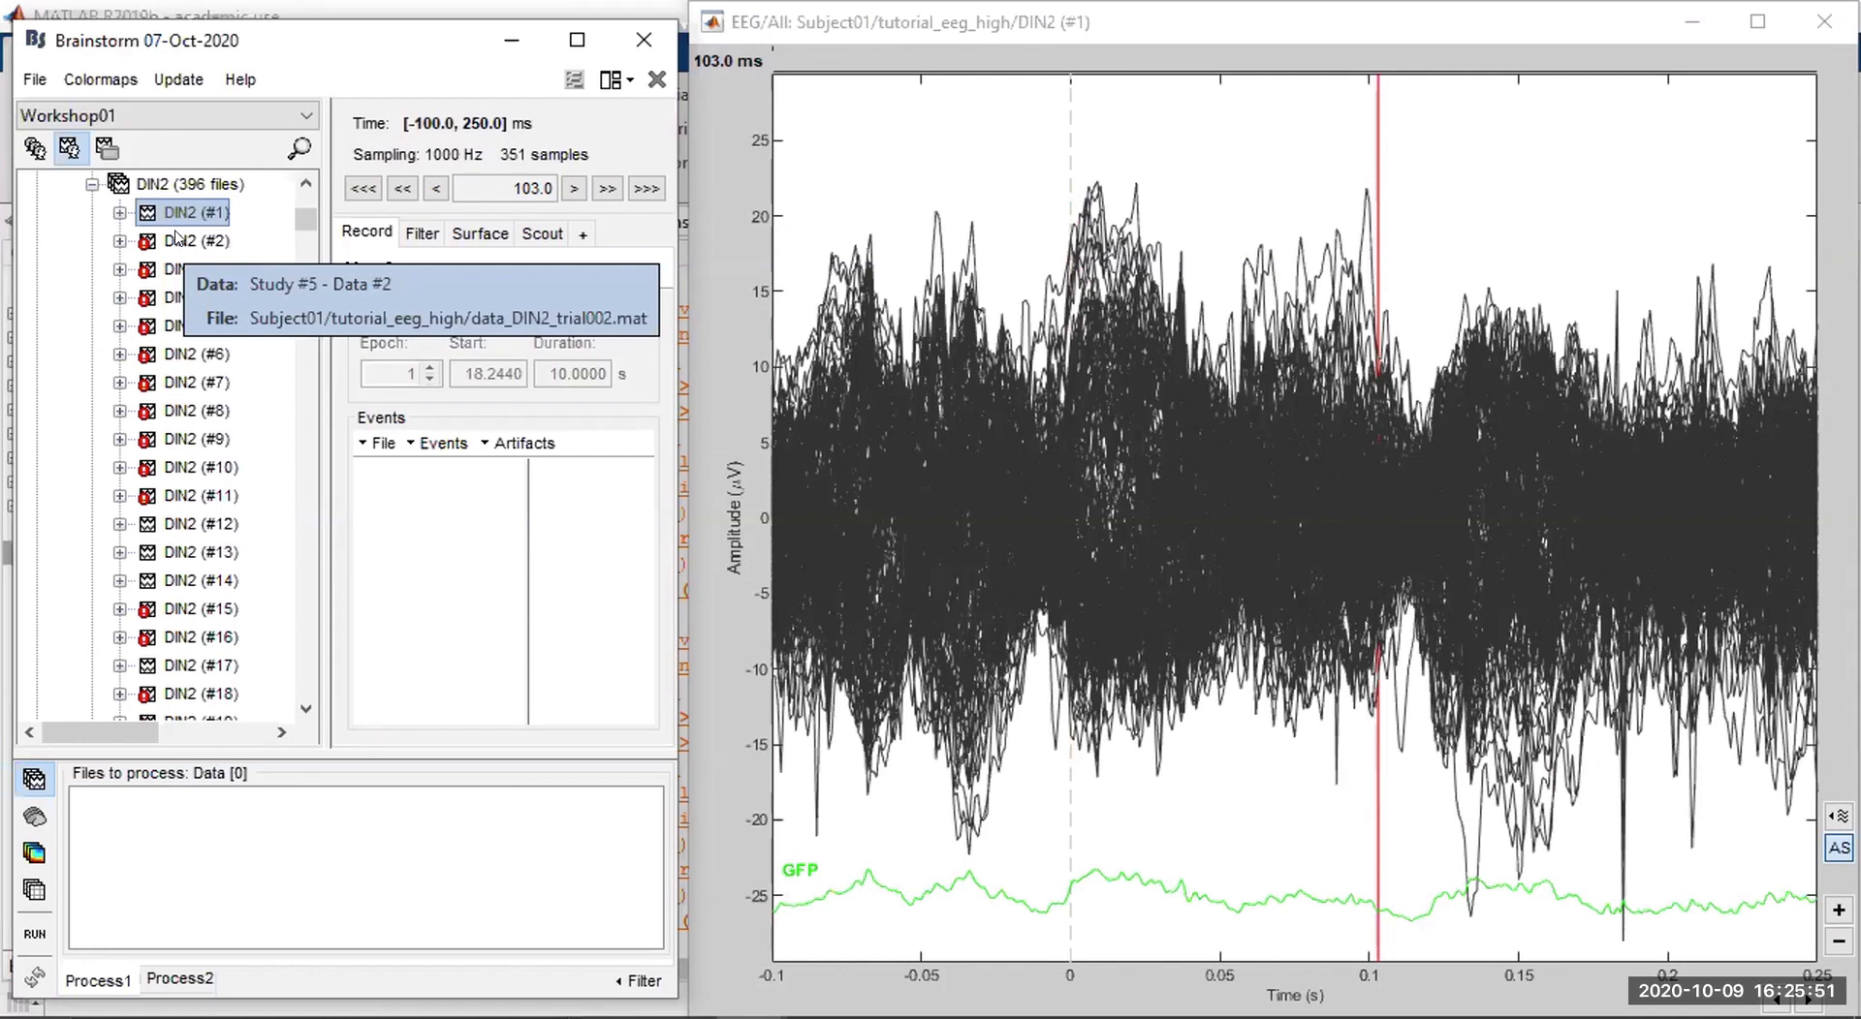
scroll(176, 237, "up", 1)
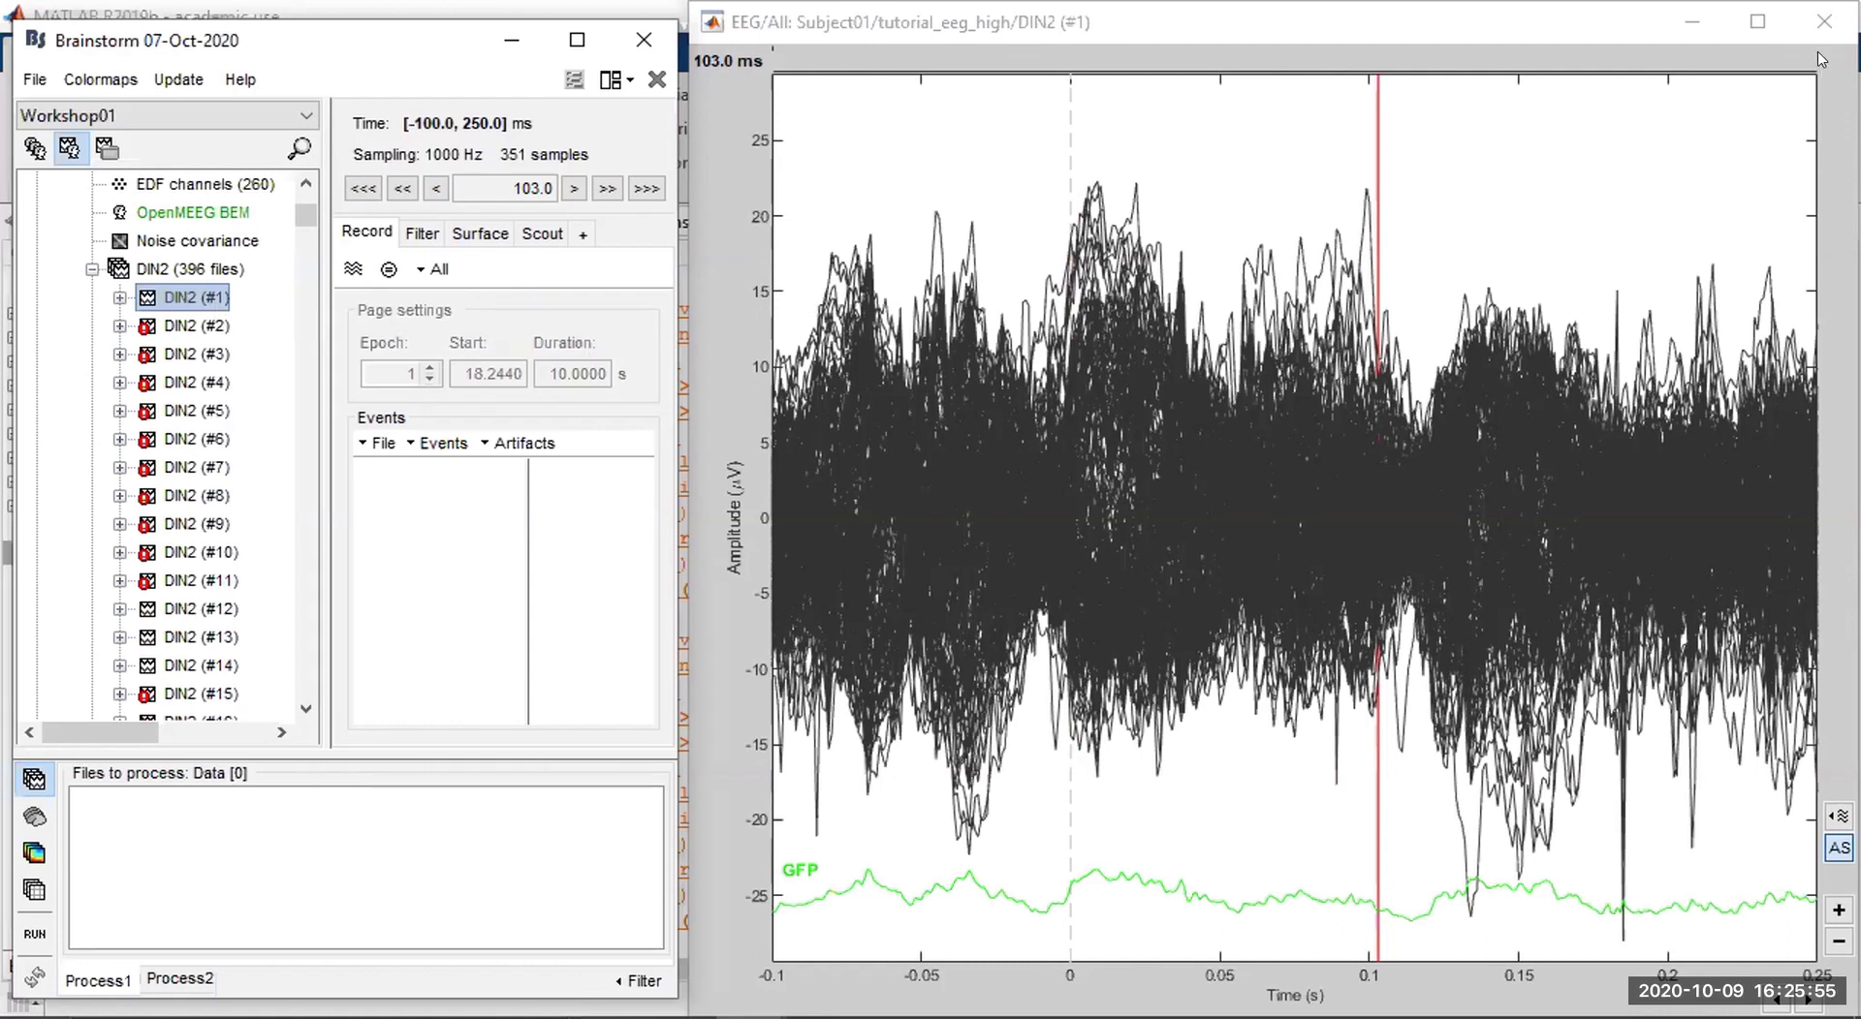
left_click(1822, 22)
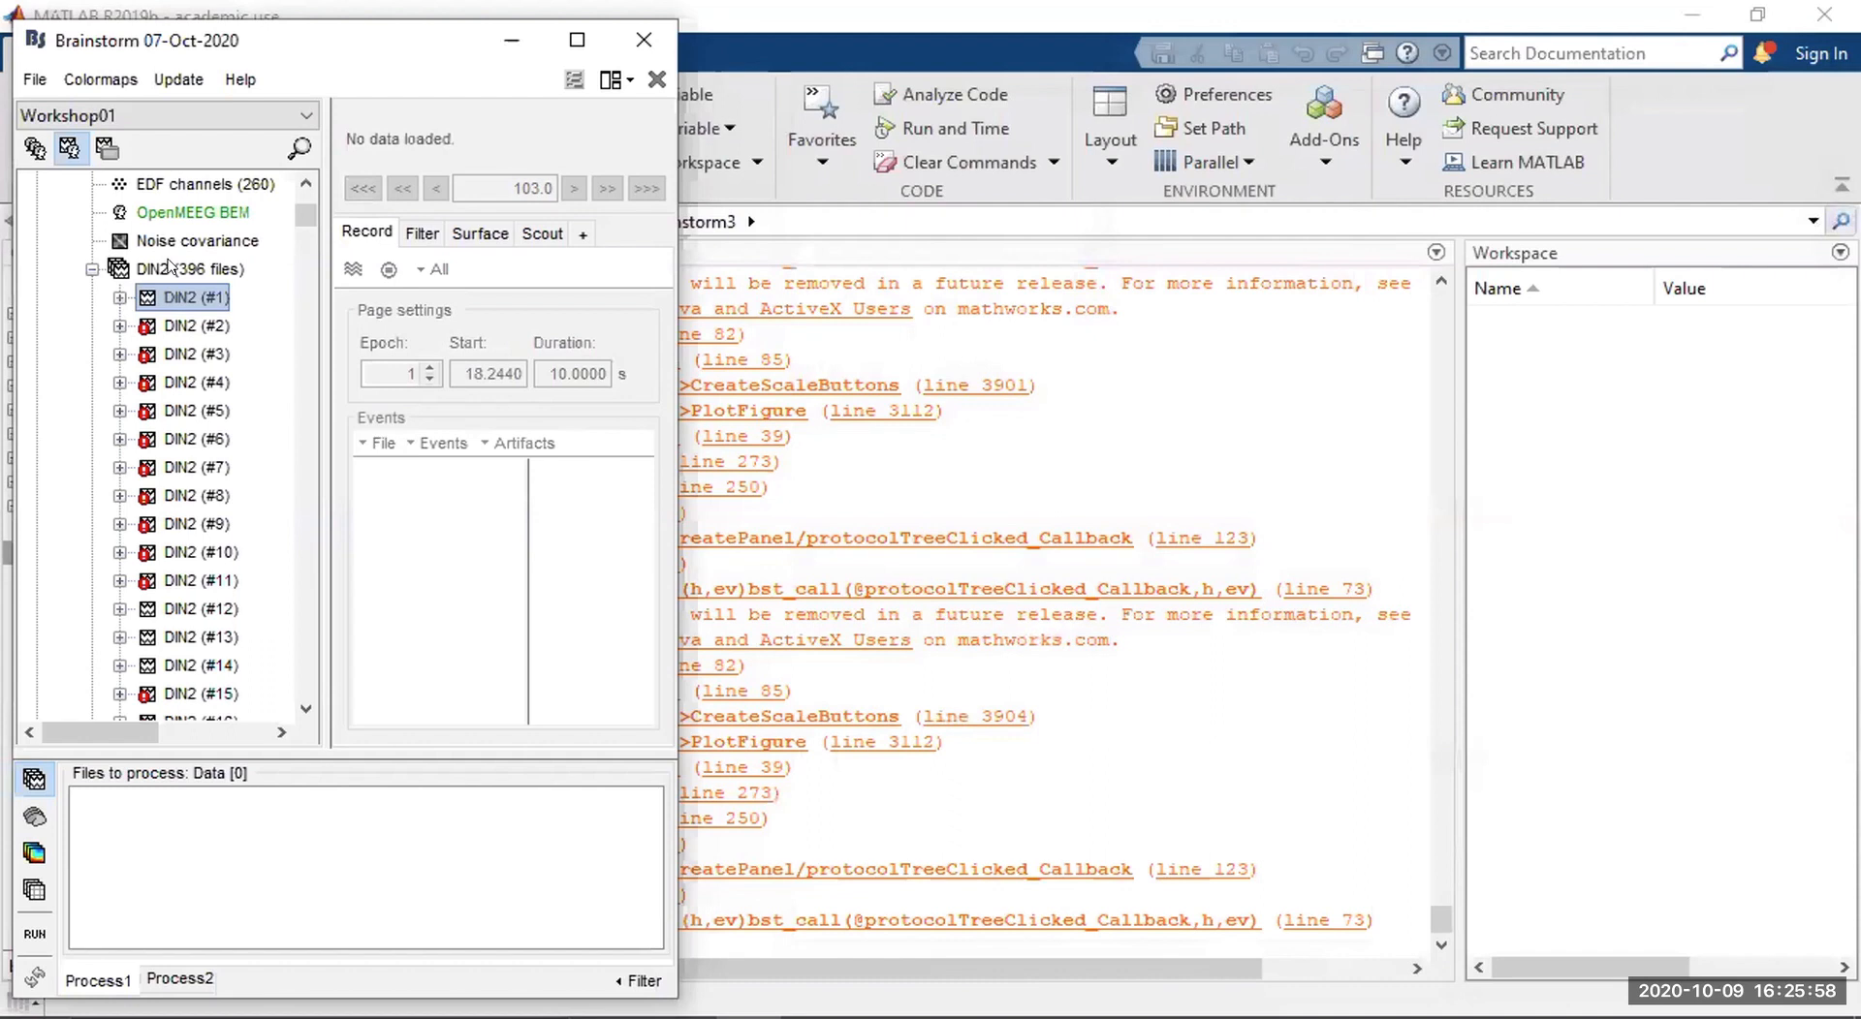
Display the whole DIN2 trial group as an EEG image.
left_click(155, 267)
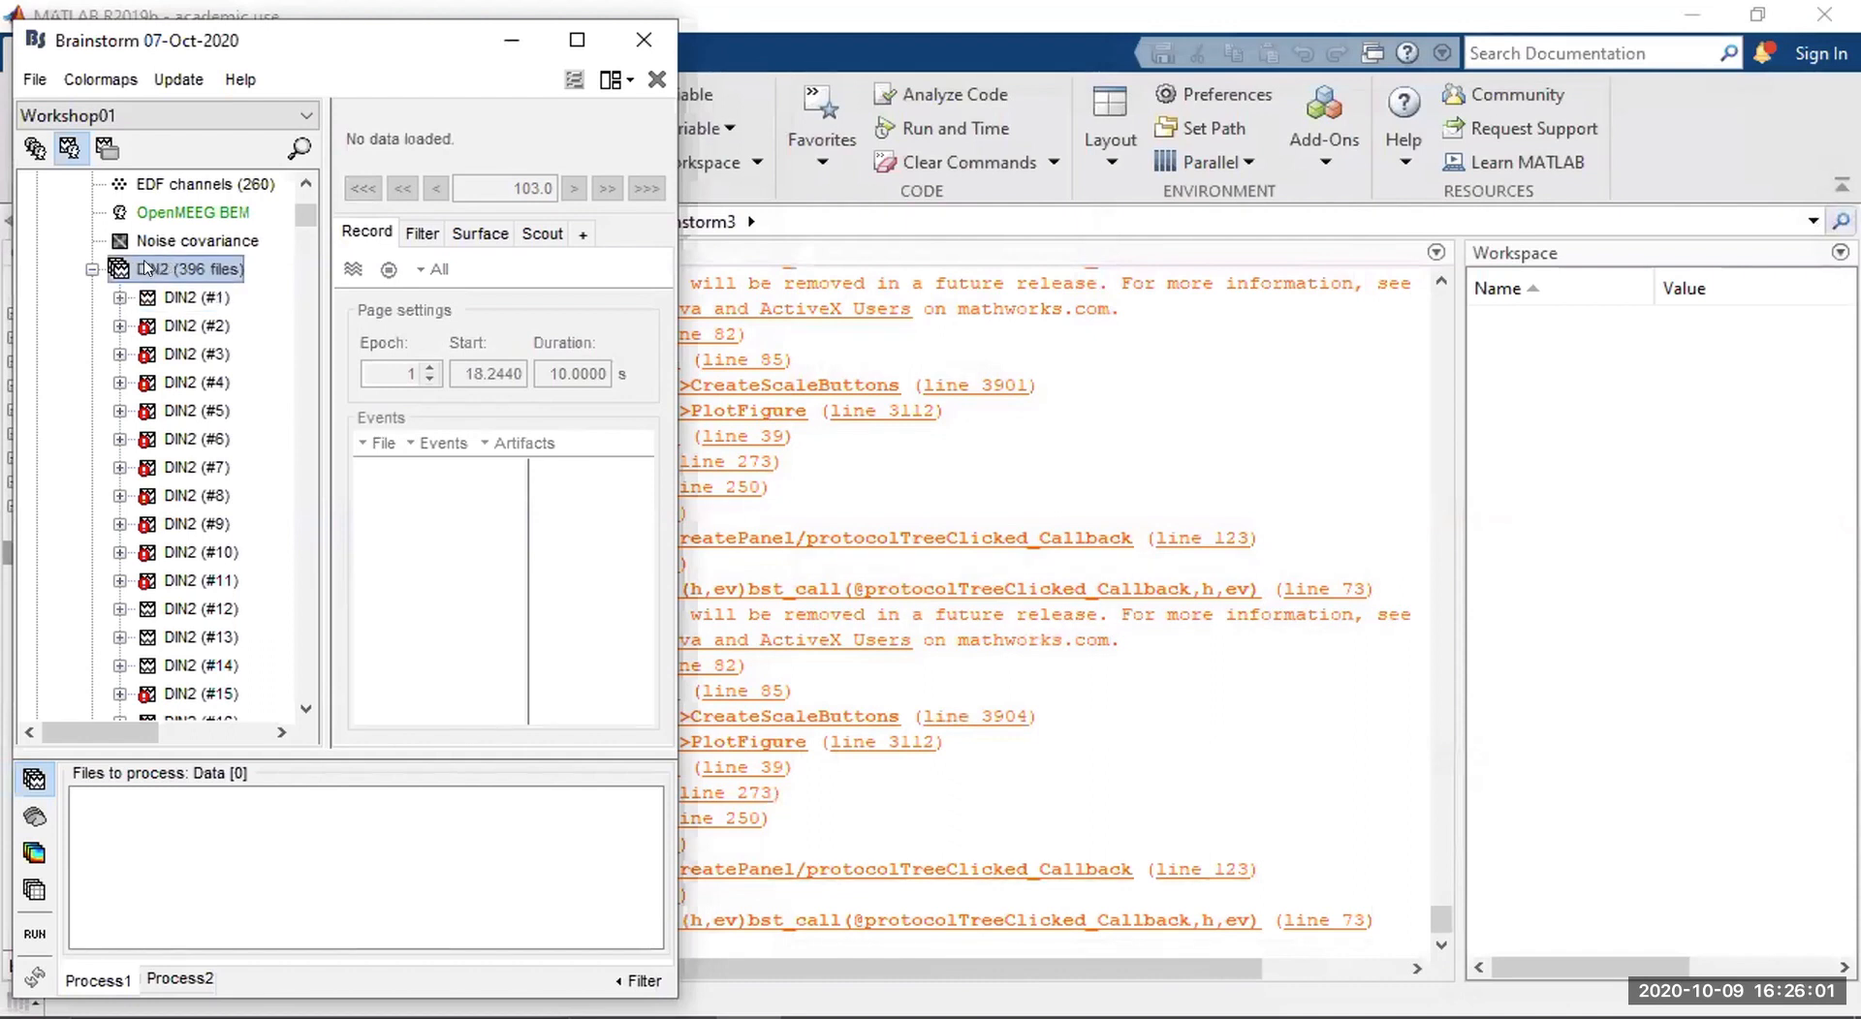
right_click(132, 267)
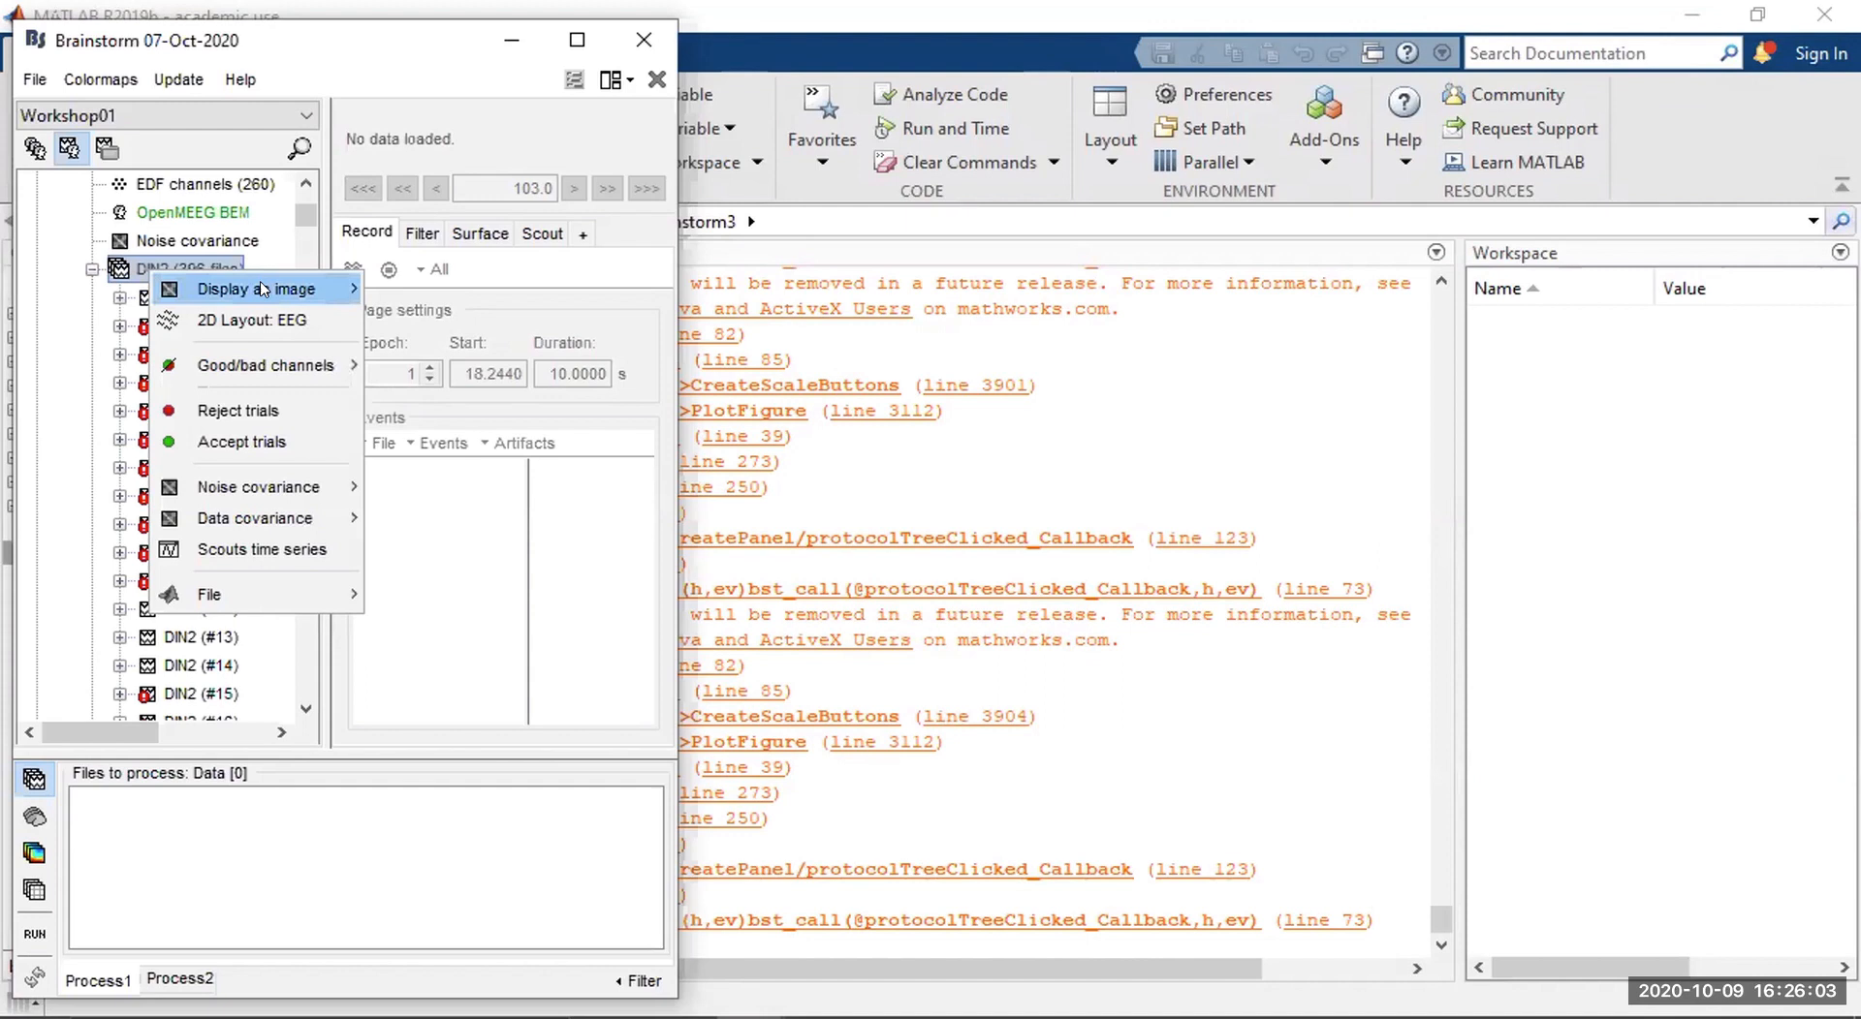
mouse_move(291, 289)
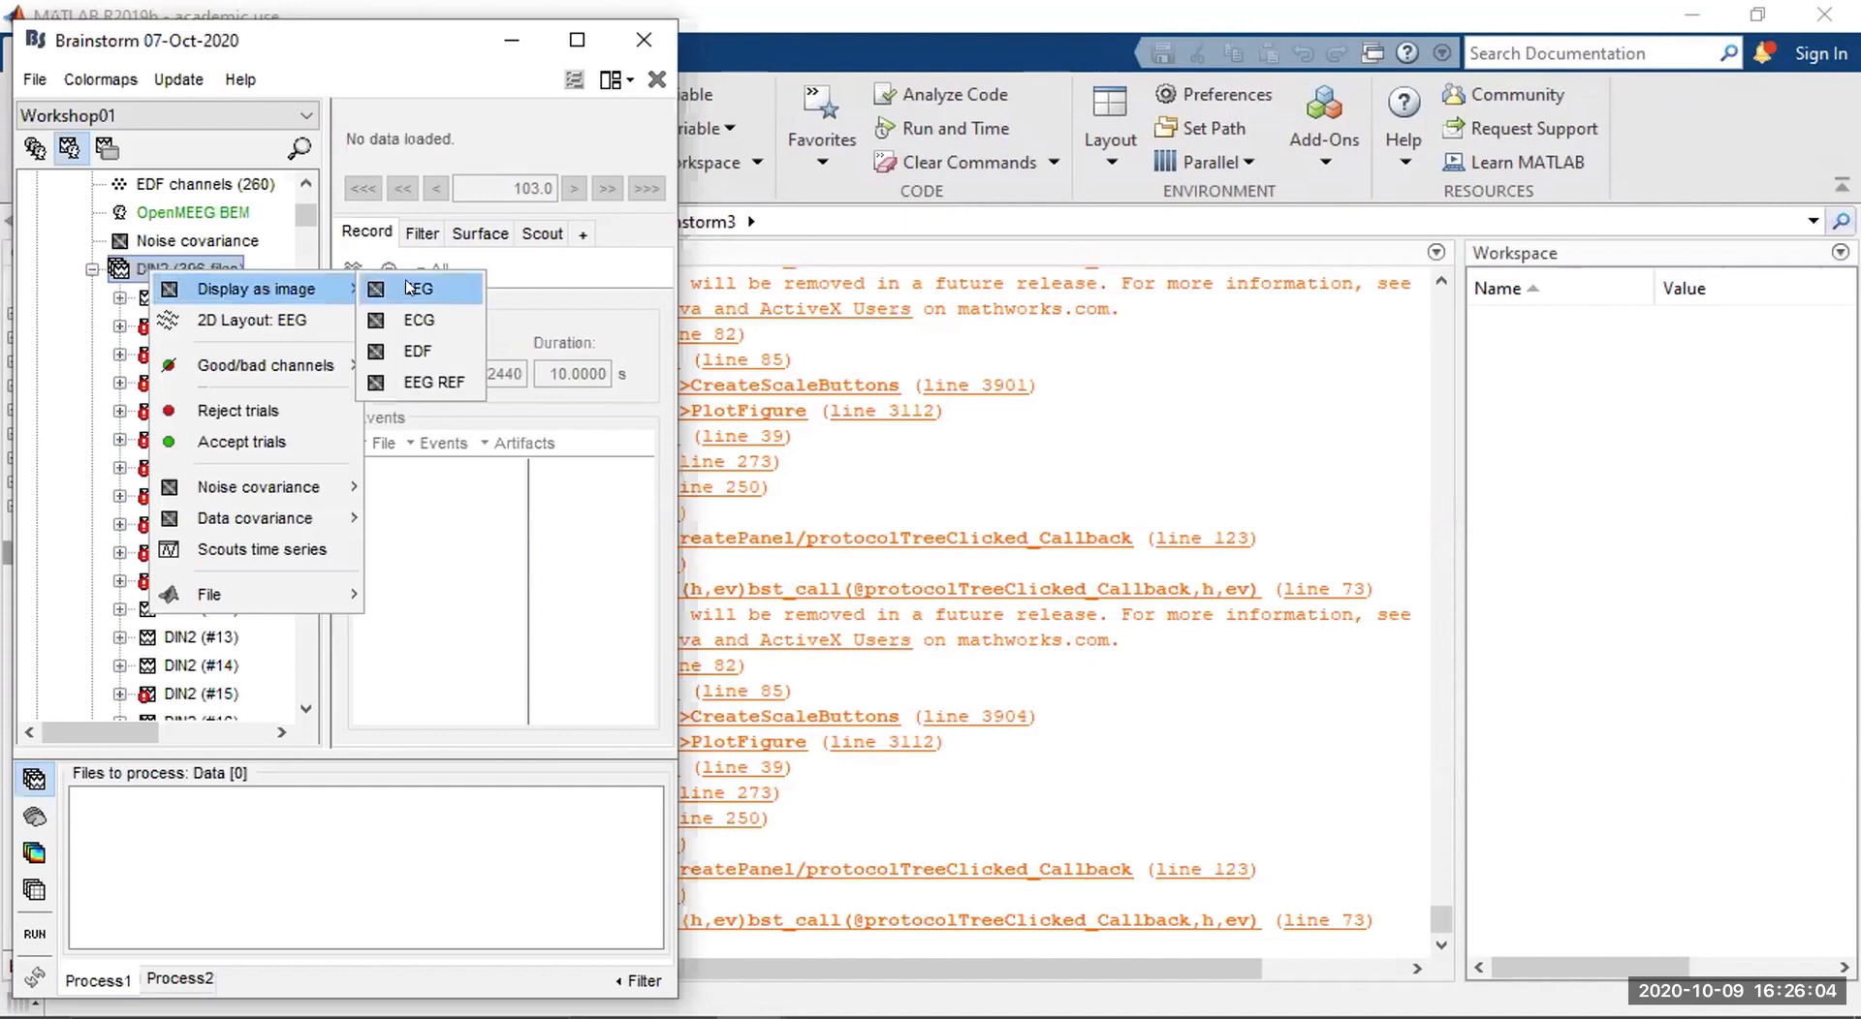
left_click(455, 278)
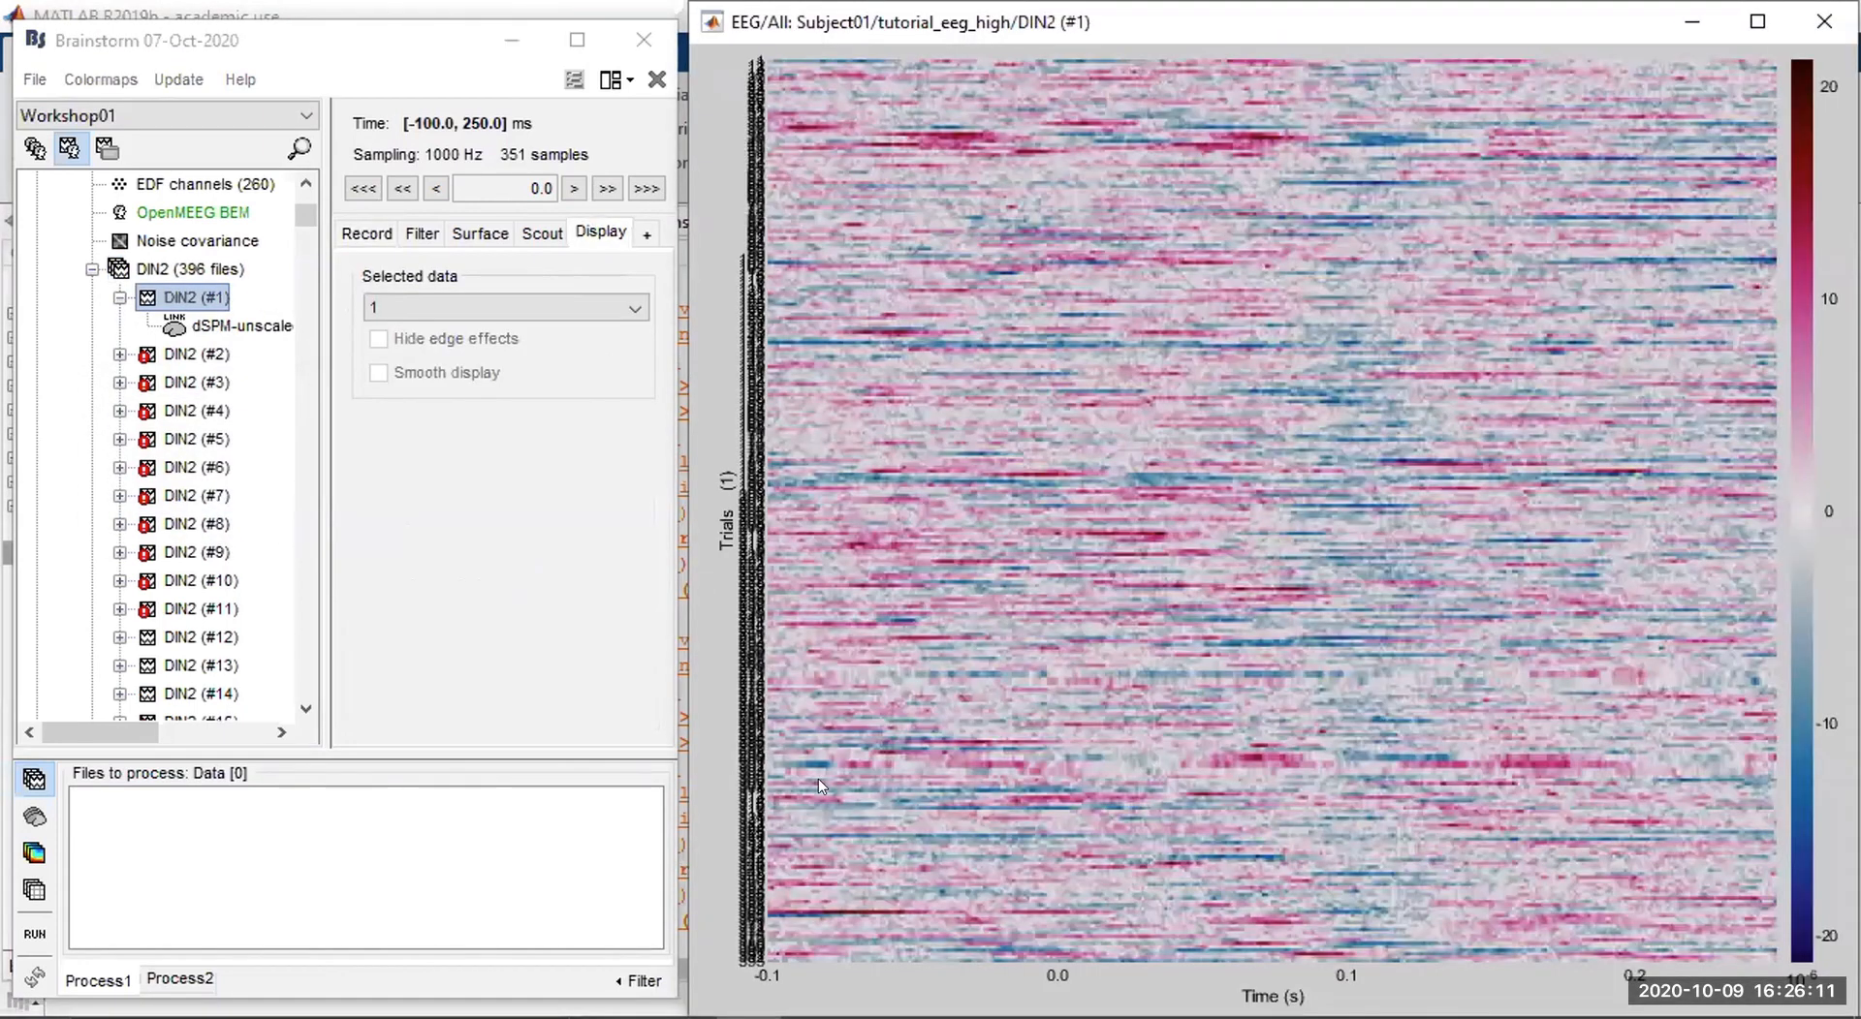
Review the data selection for the trial image, examine it at 112 ms, close it and collapse DIN2 (#1).
left_click(469, 308)
left_click(456, 306)
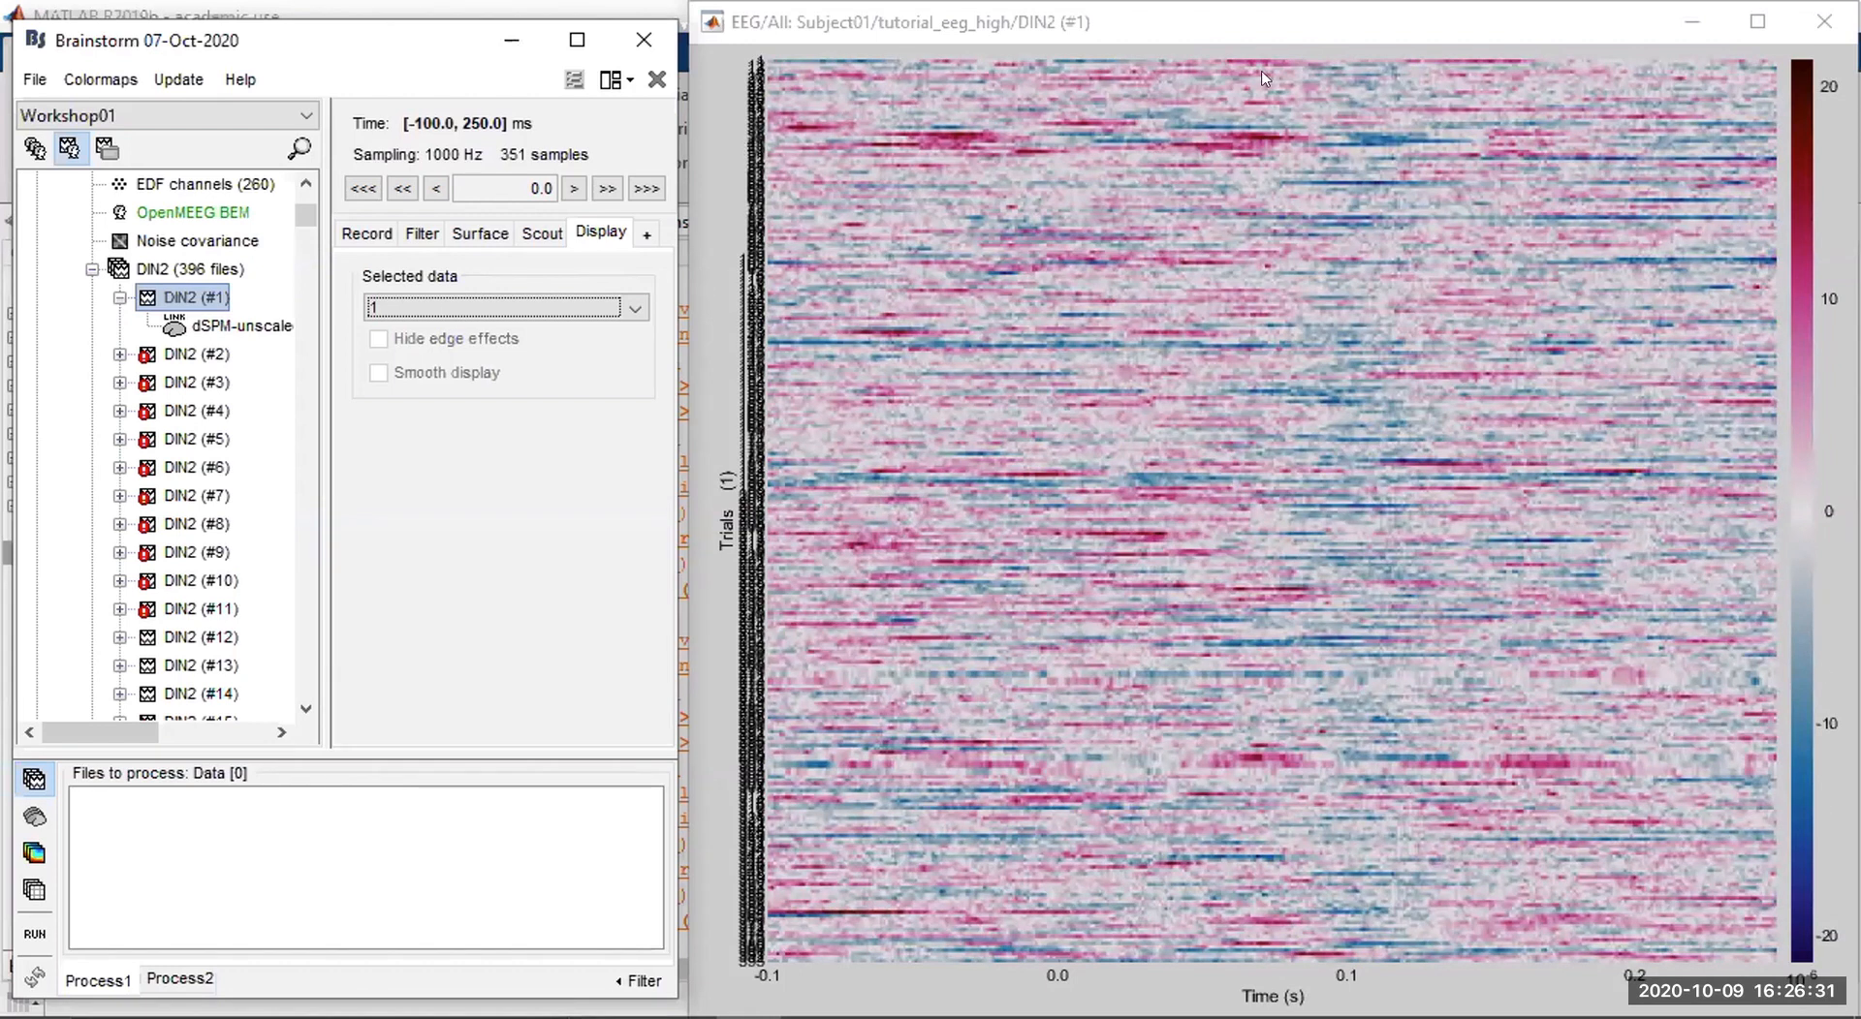
left_click(1386, 833)
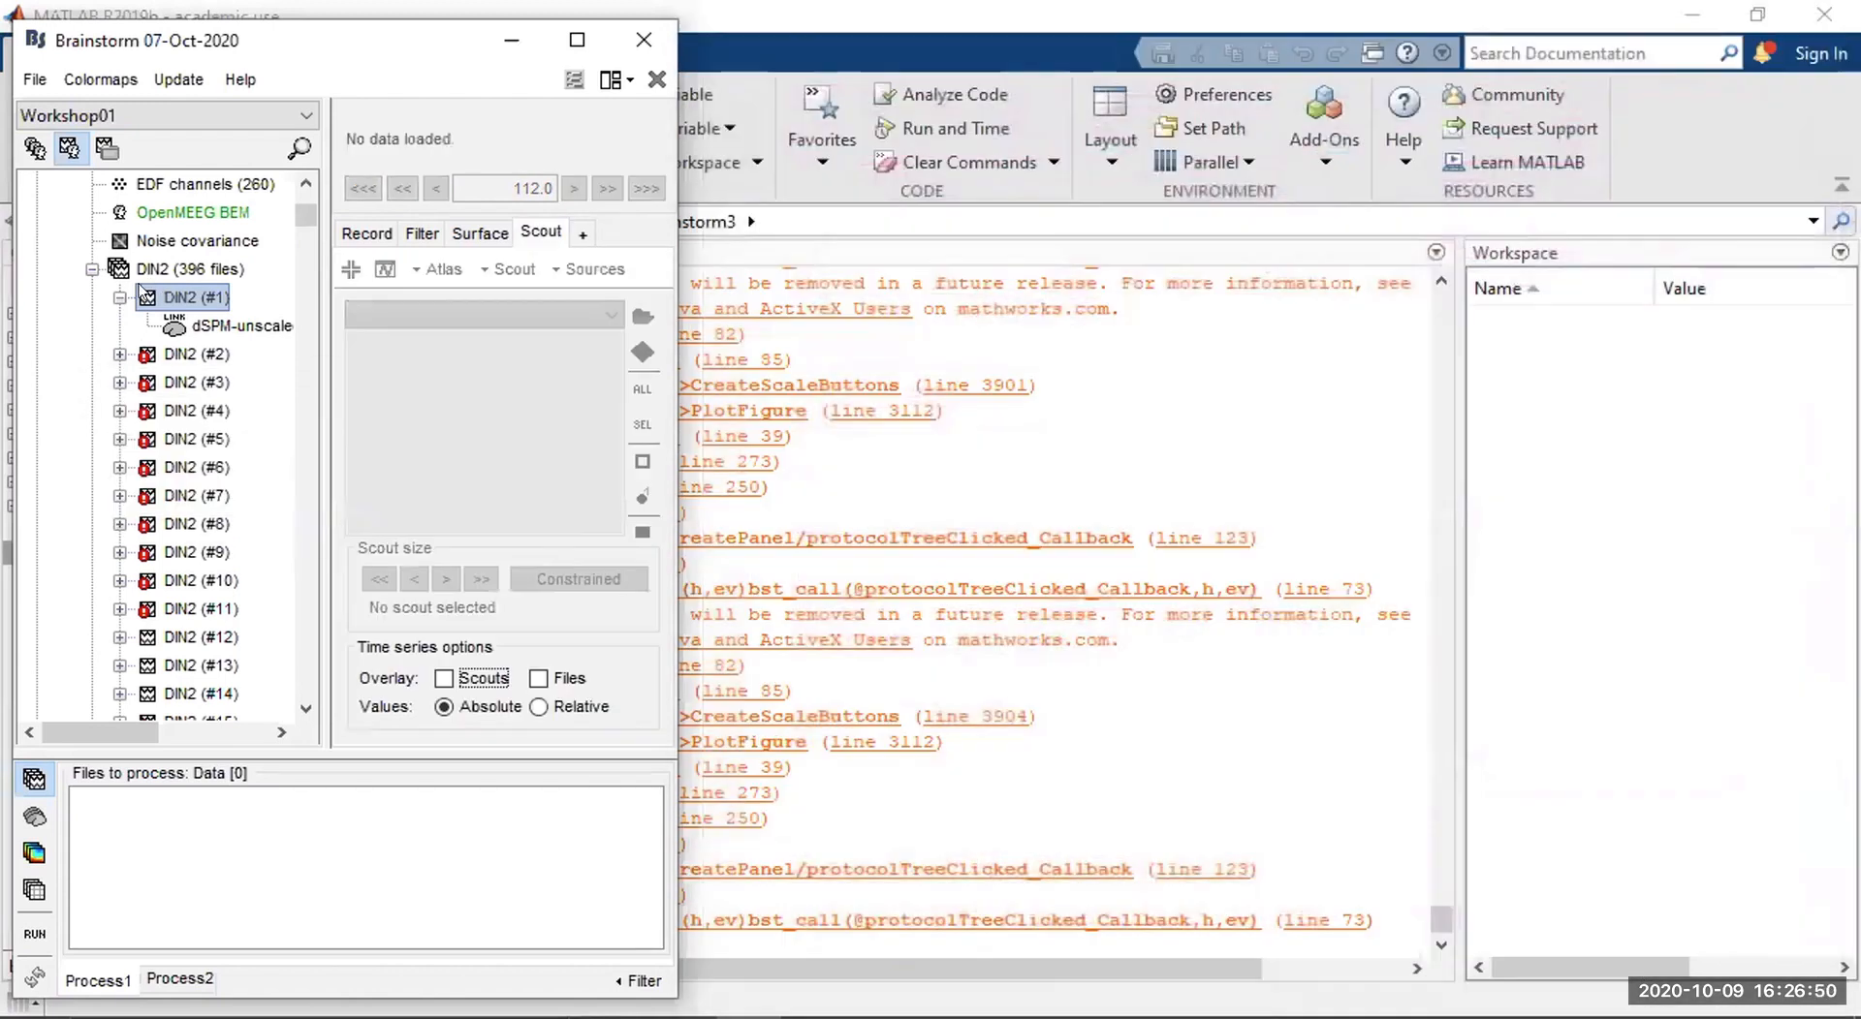
left_click(119, 298)
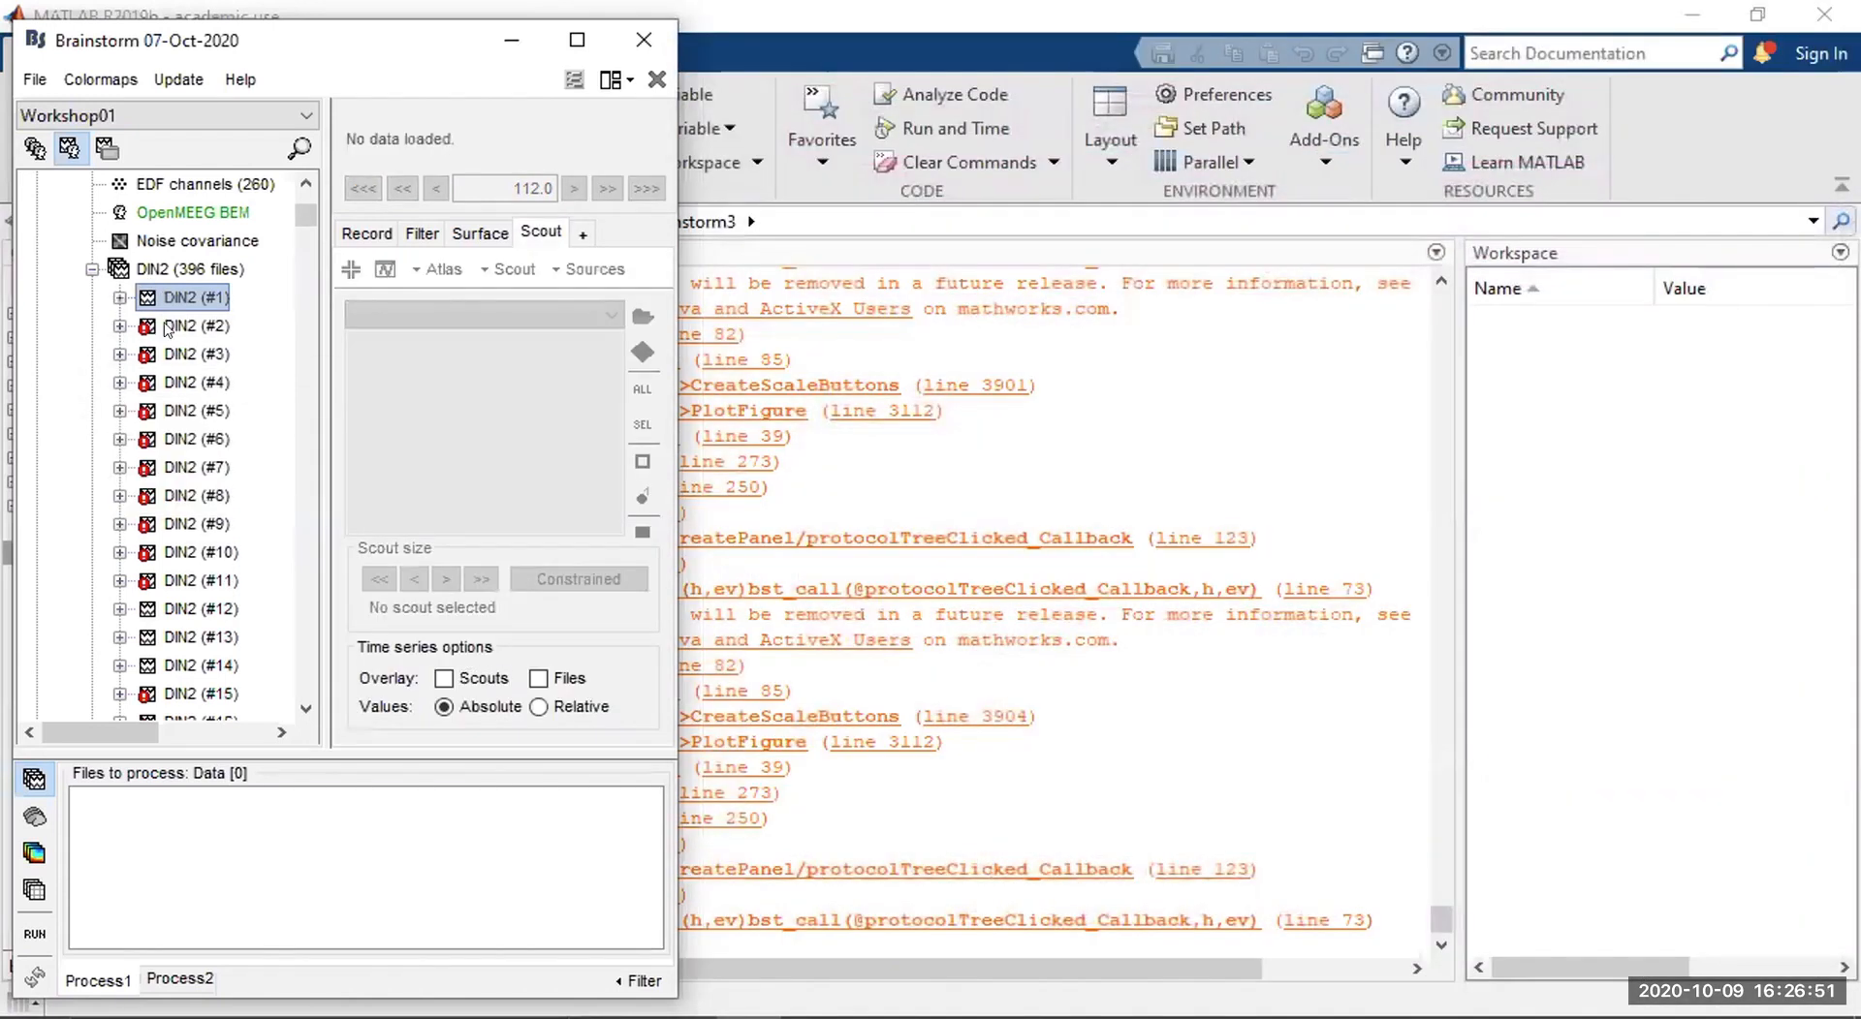
Display the rejected trial DIN2 (#2), examine its bad_1-7Hz segment up to 149 ms, and collapse the trial.
double_click(168, 327)
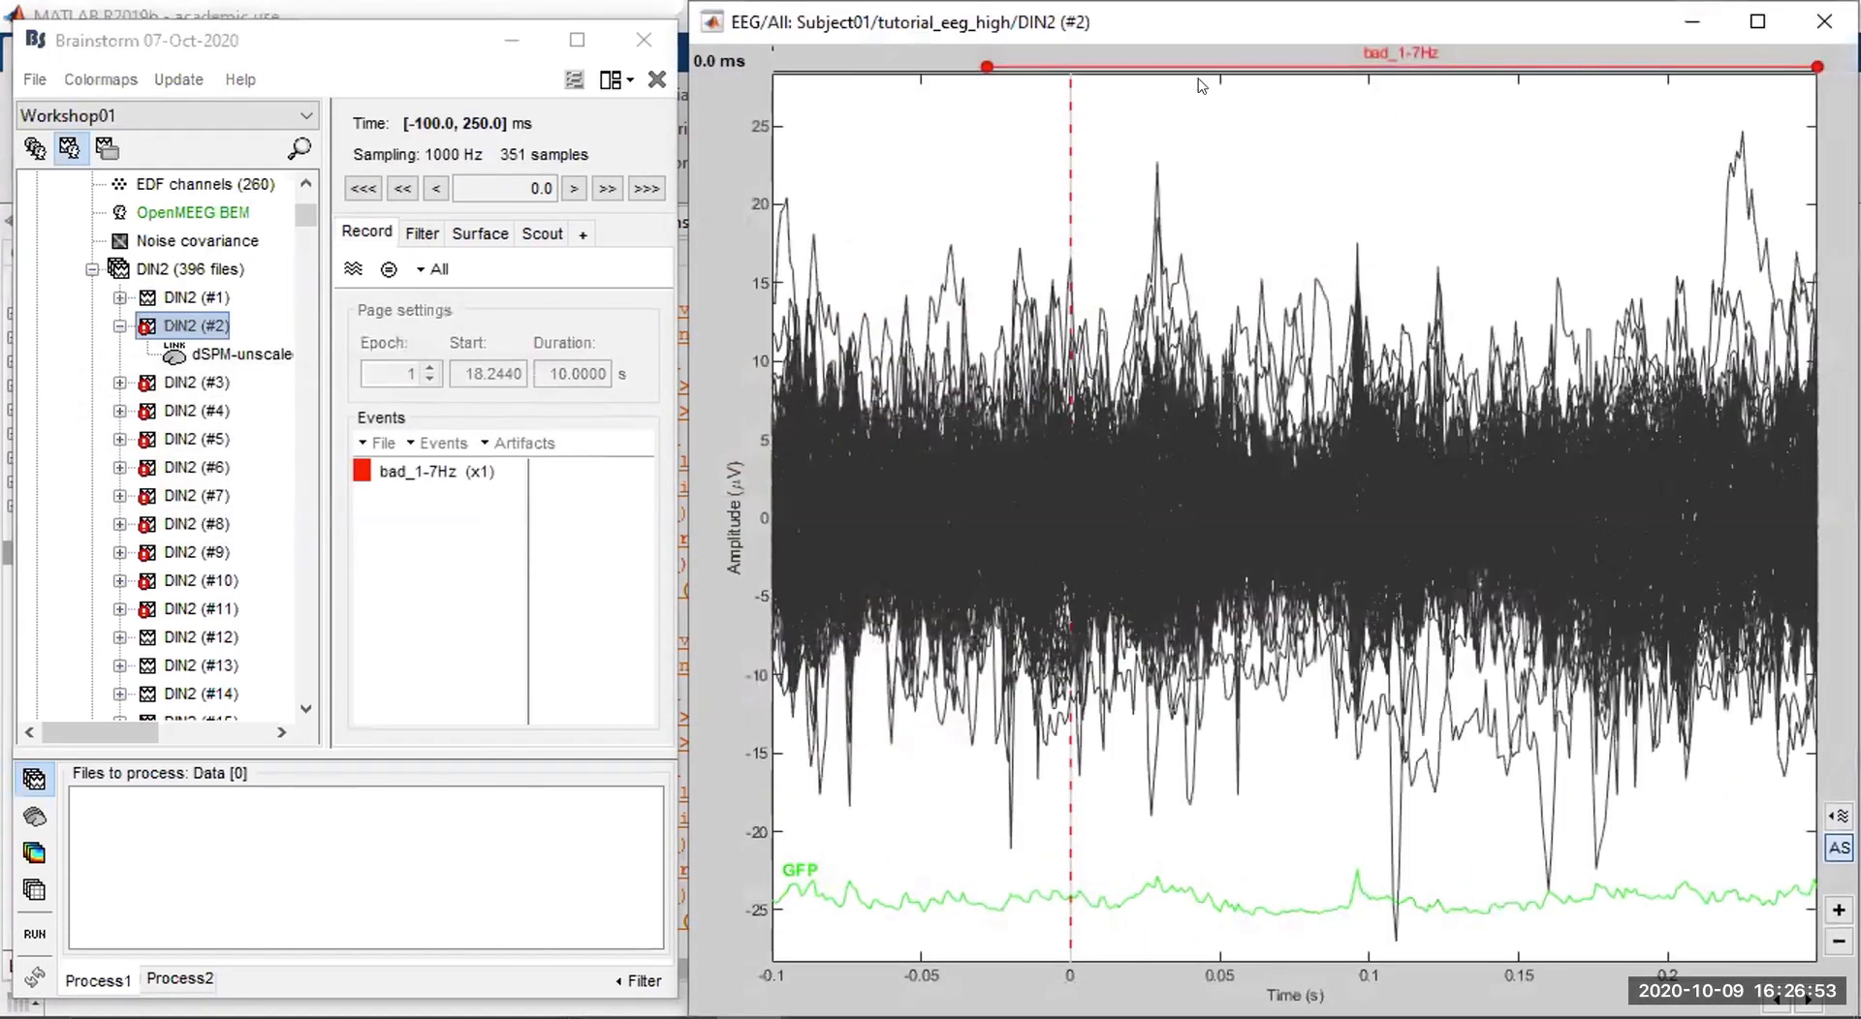
left_click_drag(1359, 102, 1419, 101)
left_click(1045, 136)
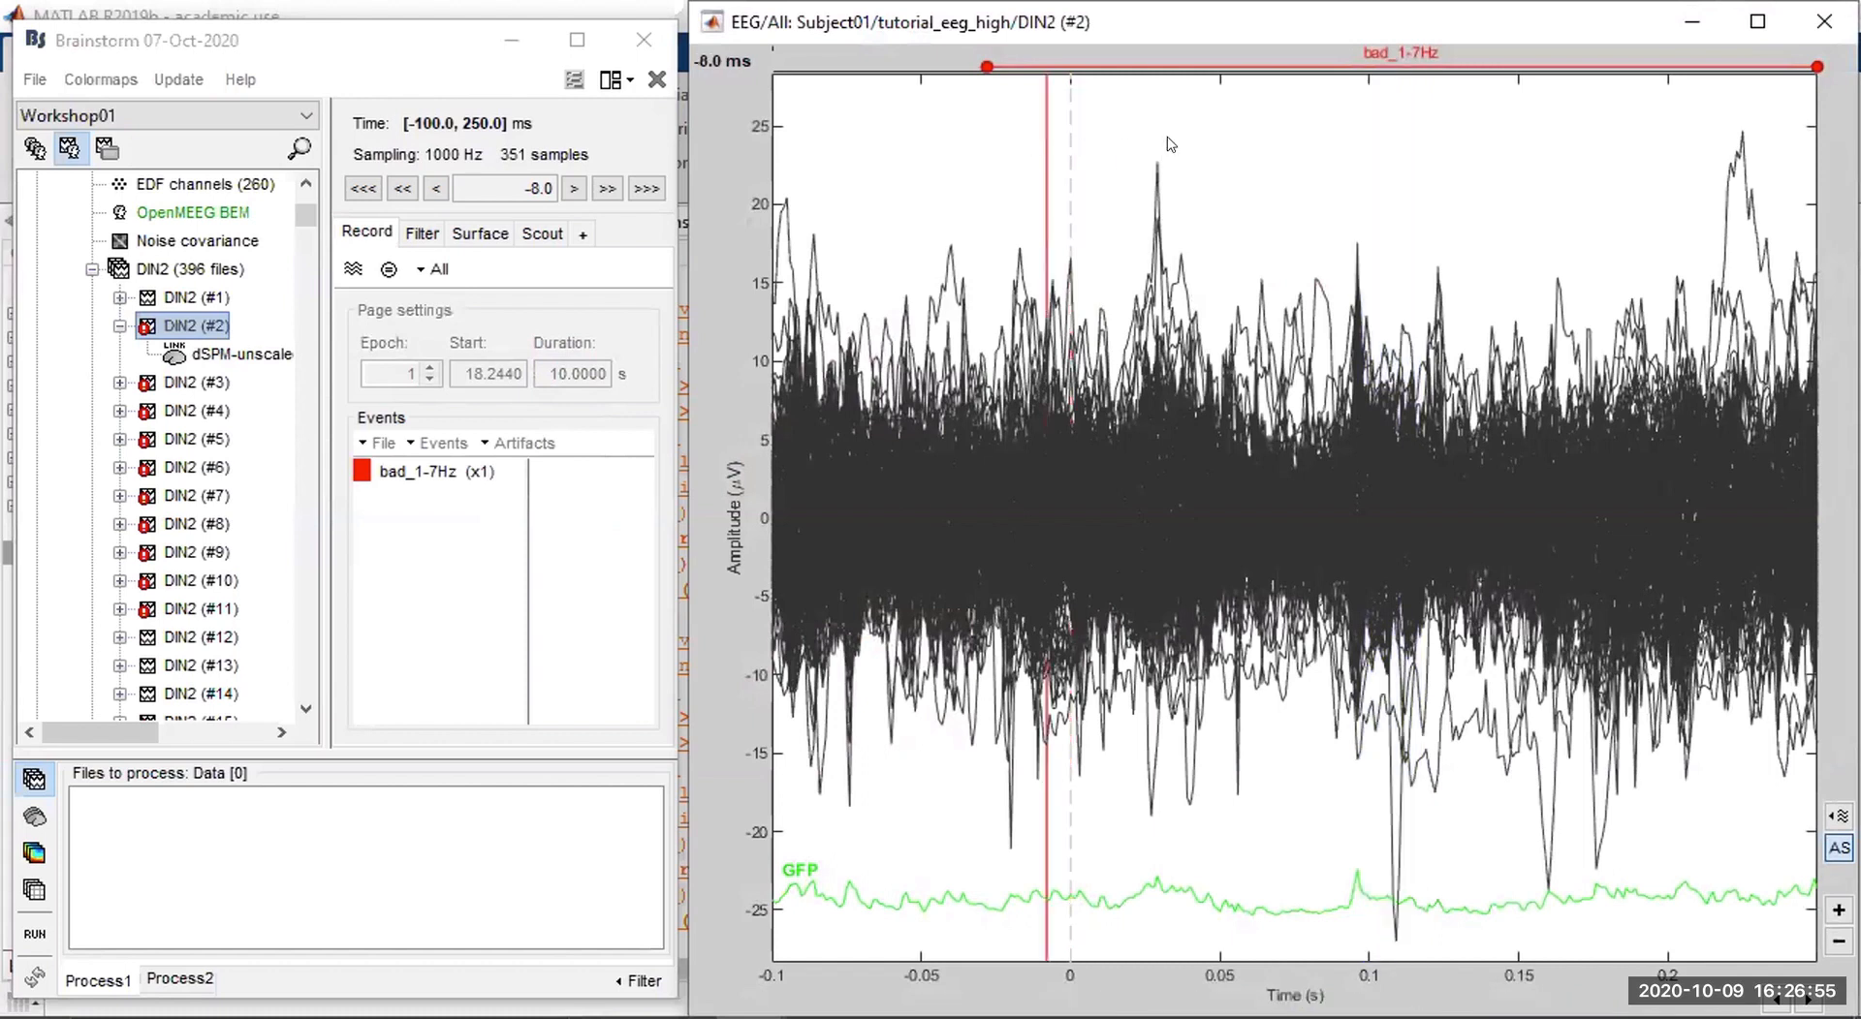
left_click_drag(1088, 121, 1517, 121)
left_click(1516, 121)
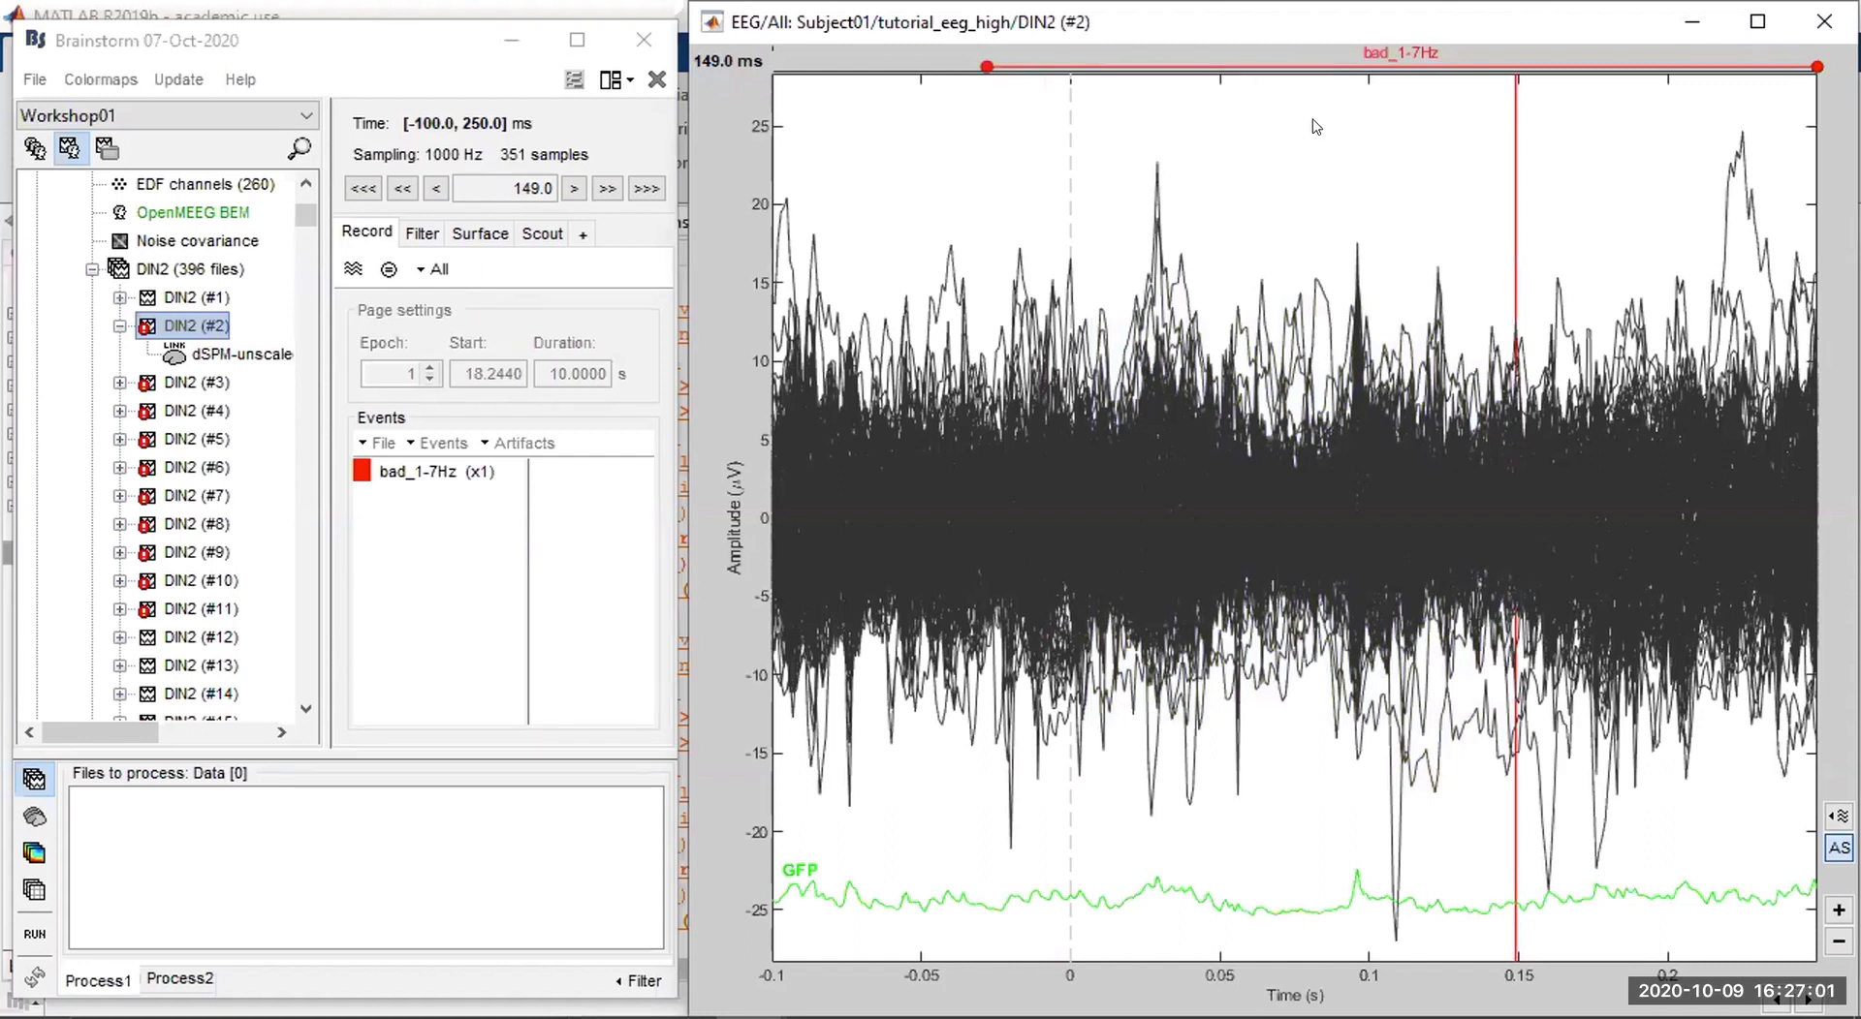
left_click(119, 327)
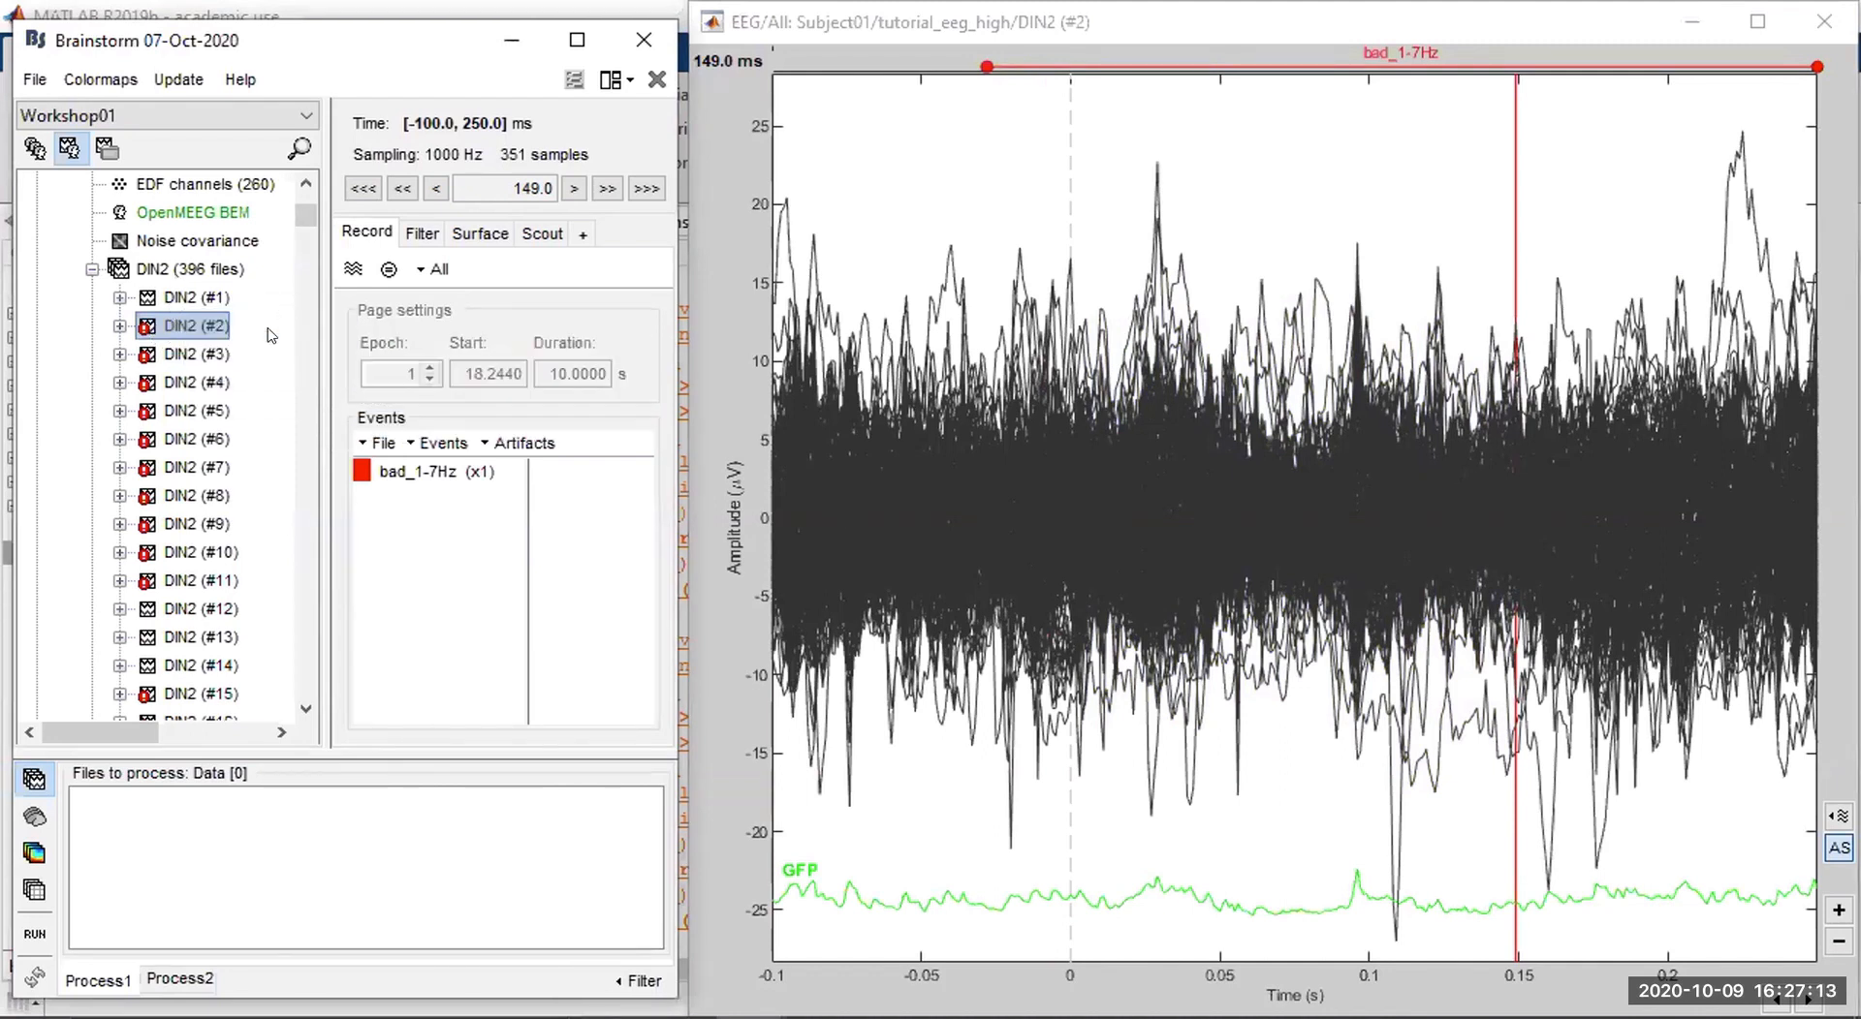
Review the options to accept DIN2 (#2) and reject DIN2 (#1) without applying them, and close all figures.
right_click(158, 319)
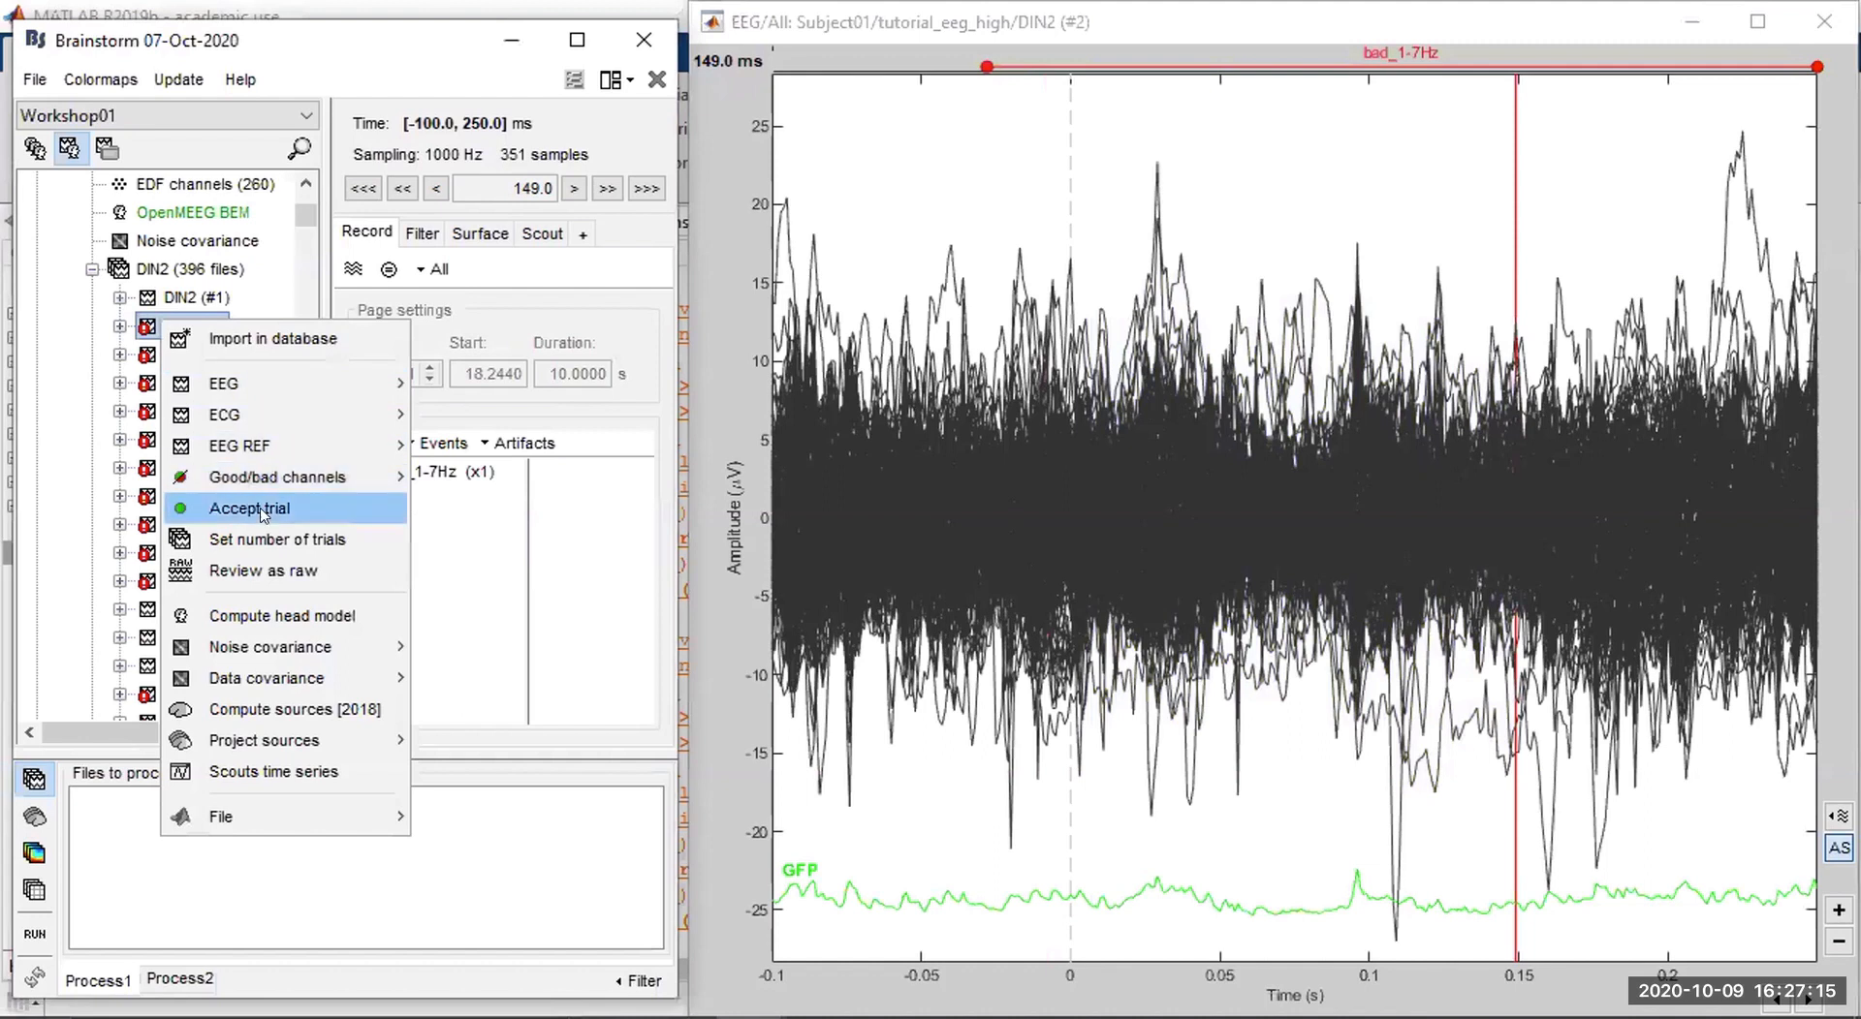
left_click(142, 393)
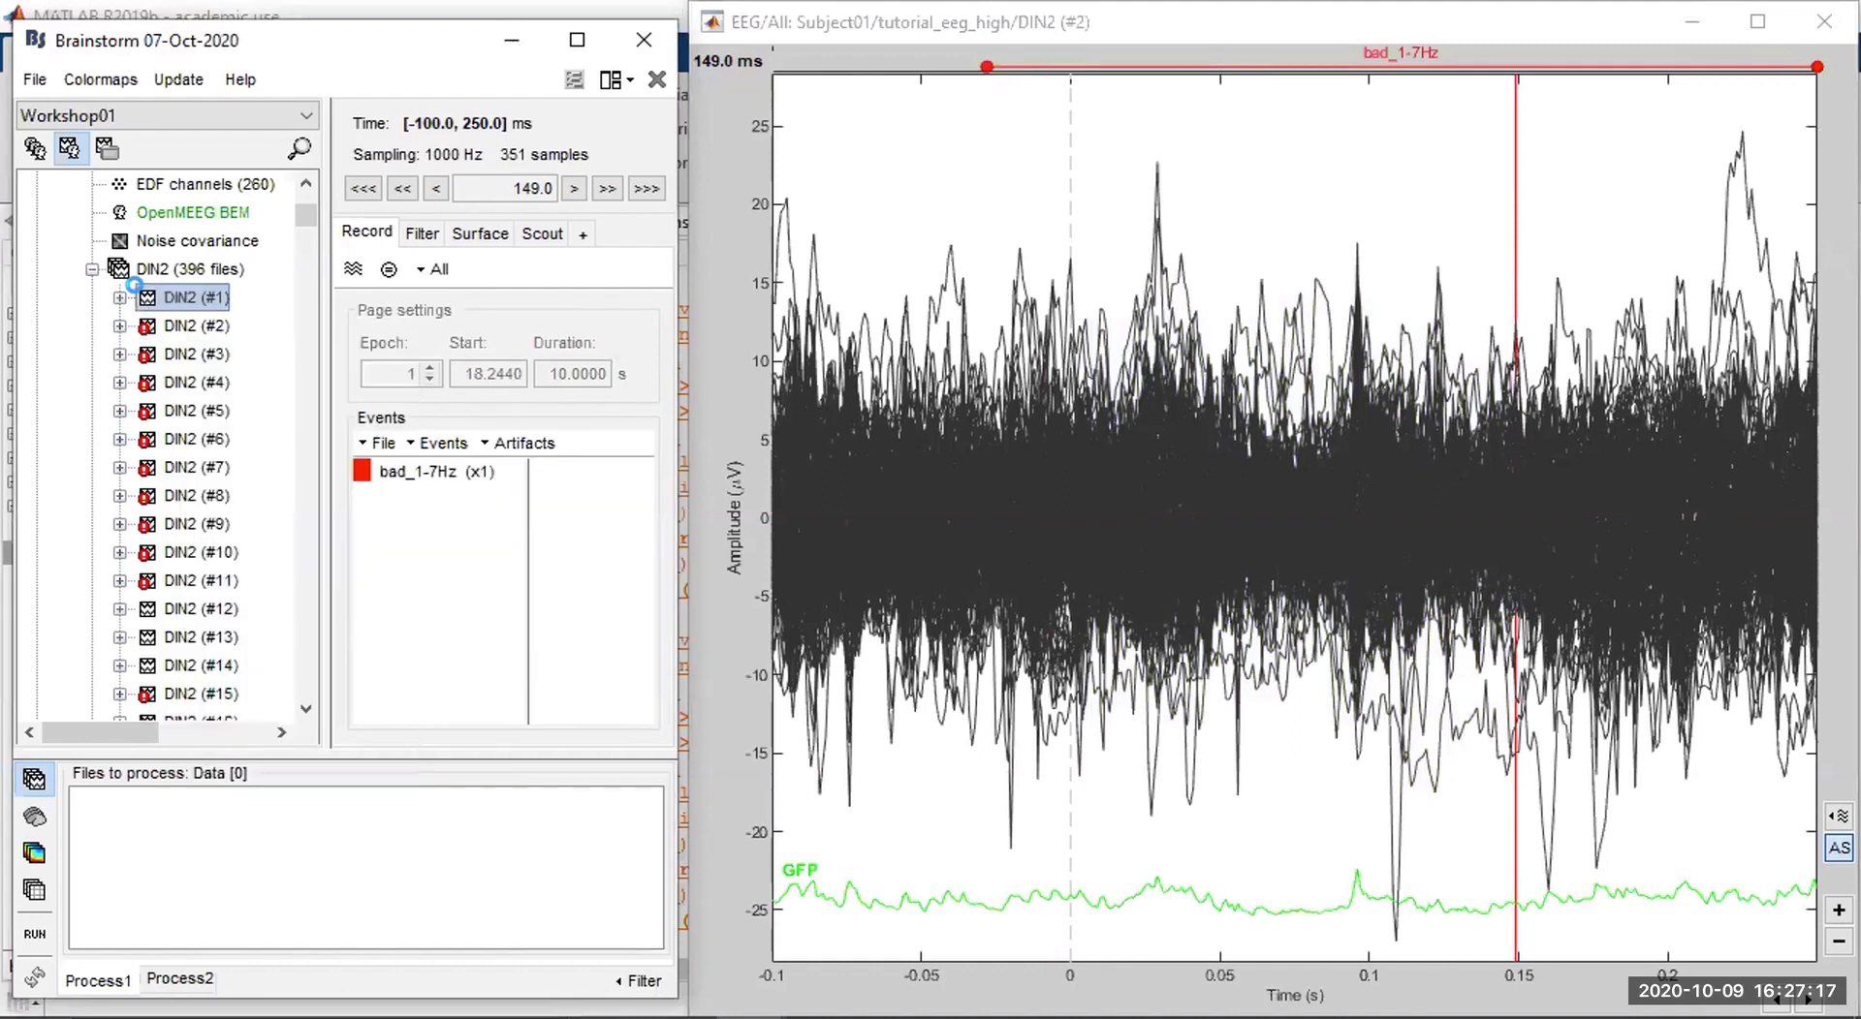
right_click(147, 299)
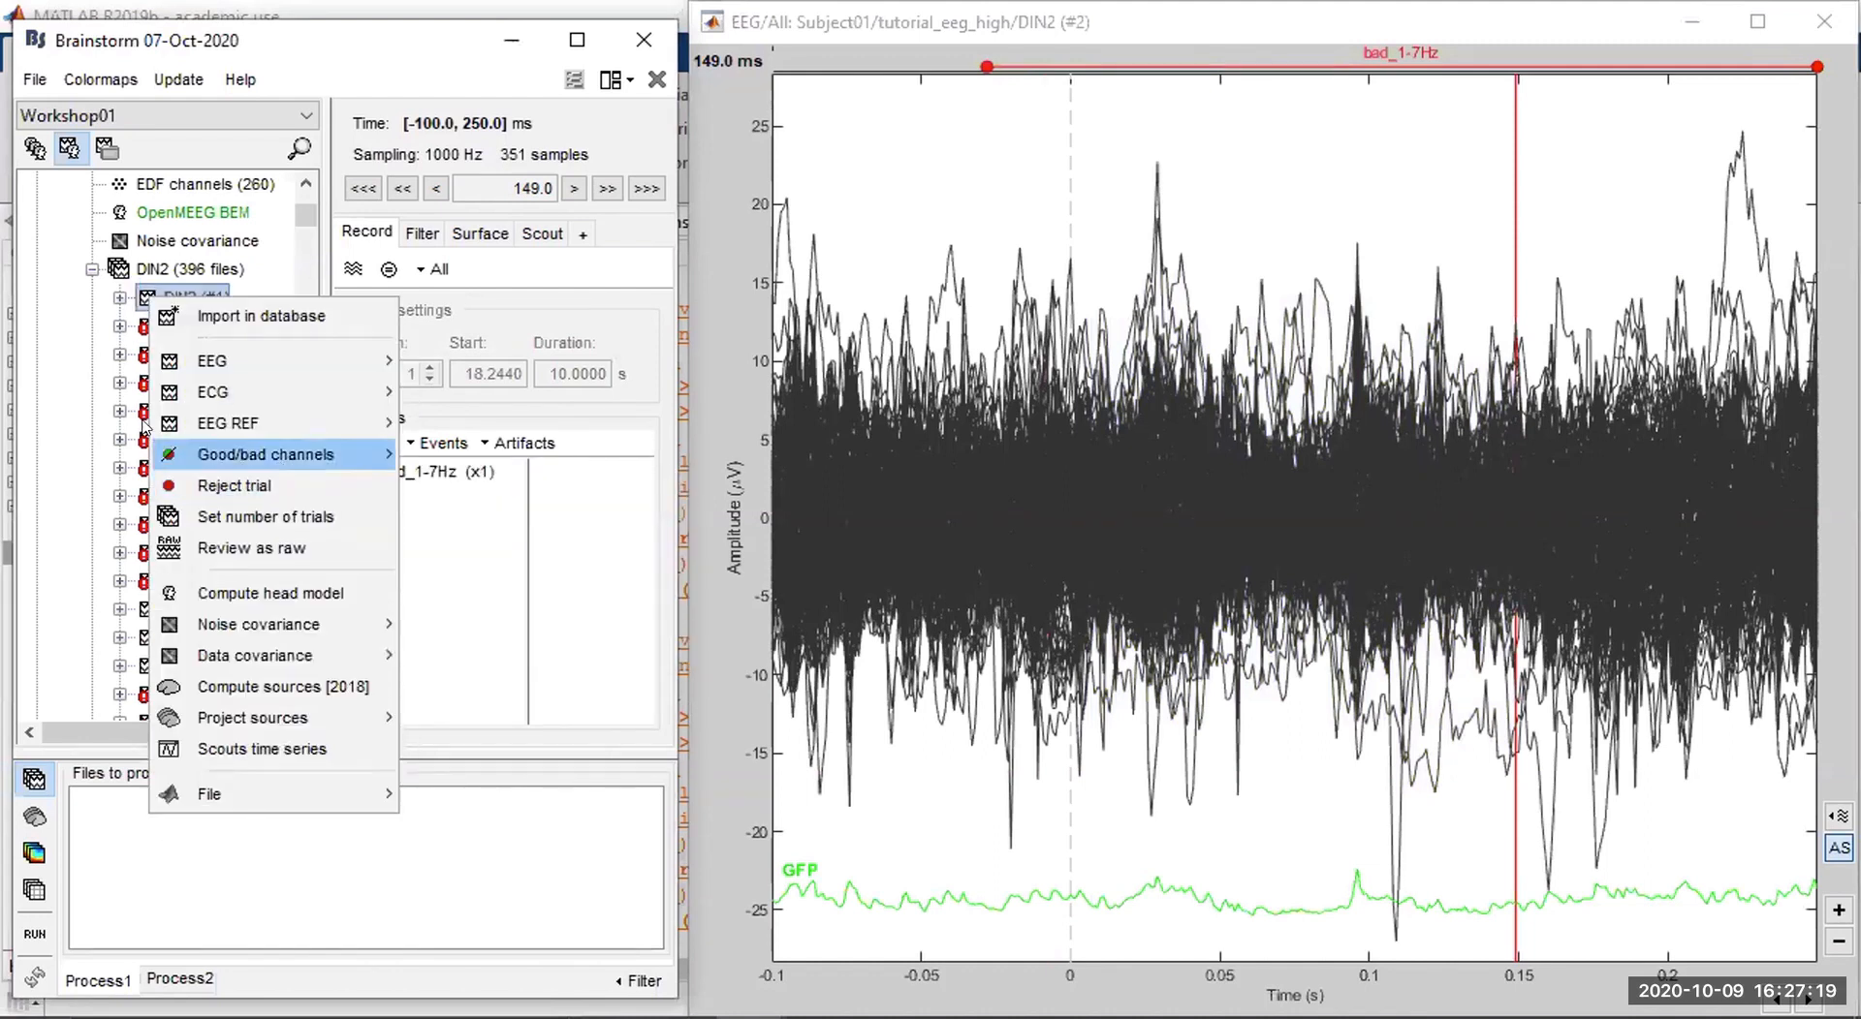
left_click(127, 390)
left_click(656, 79)
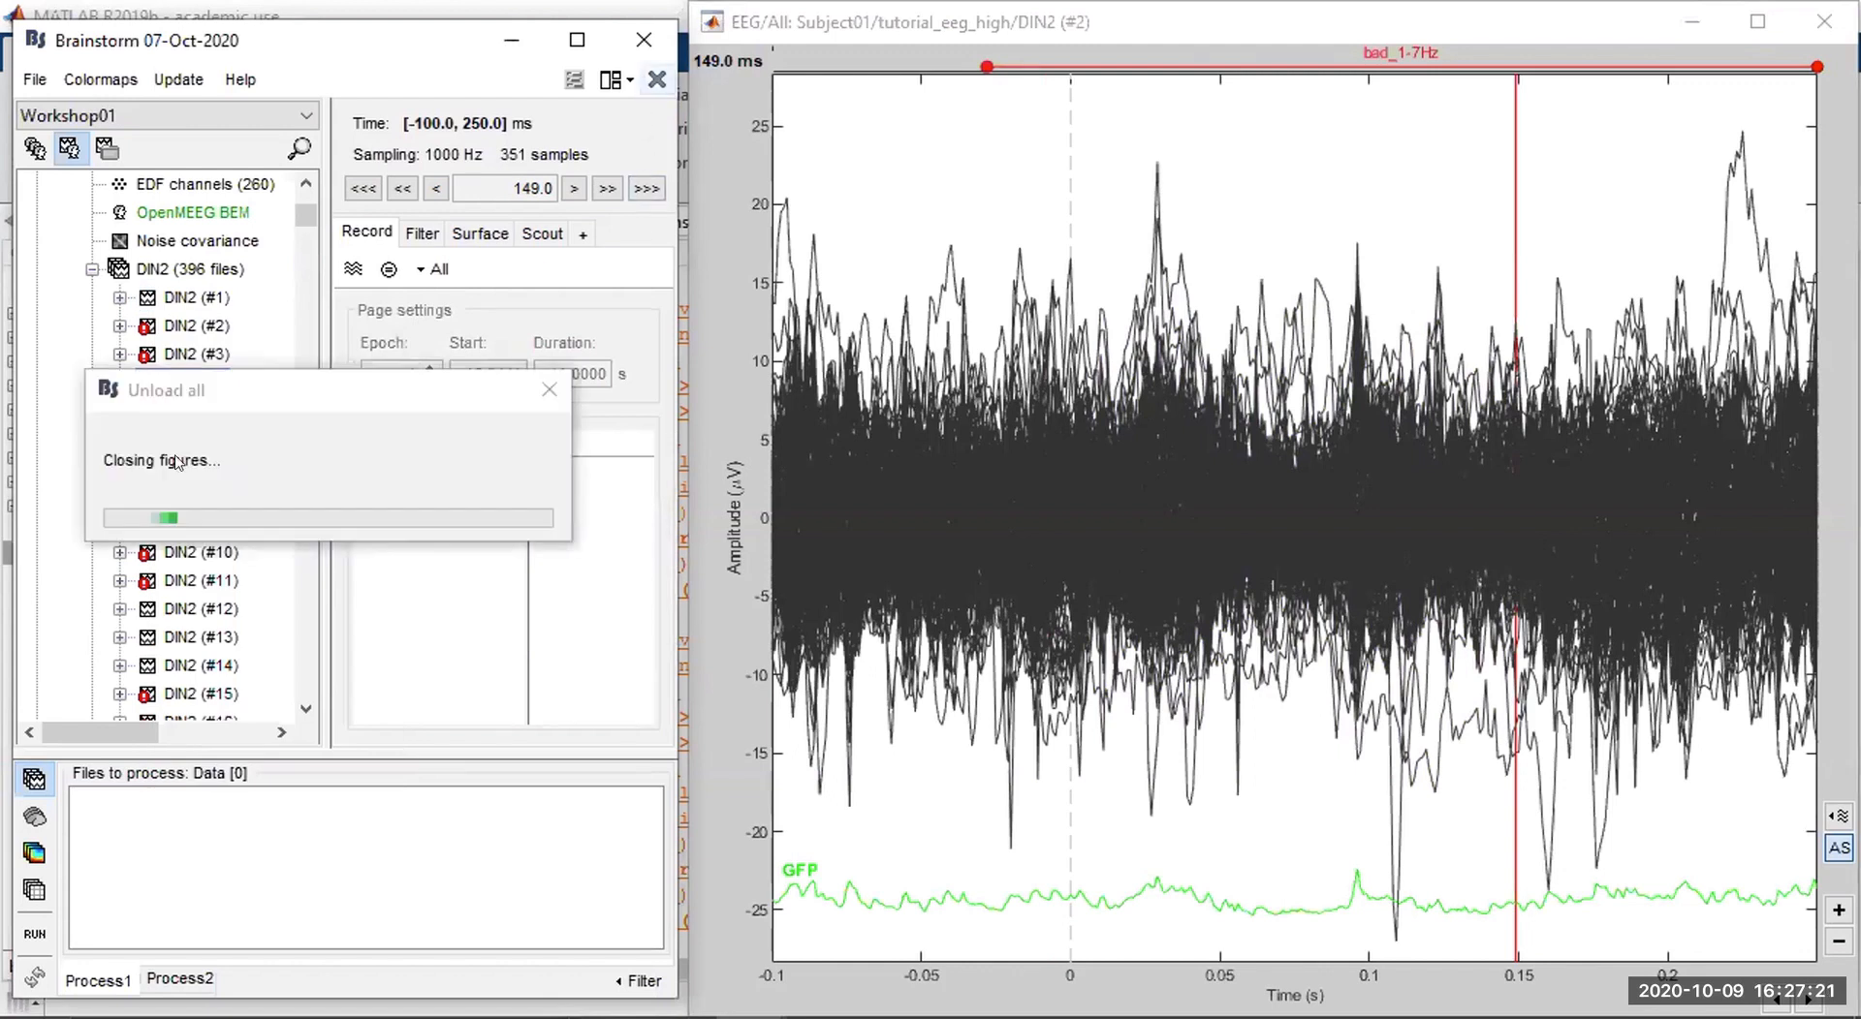
Place the DIN2 trial group in the list of files to process, and clear the list again.
left_click(185, 264)
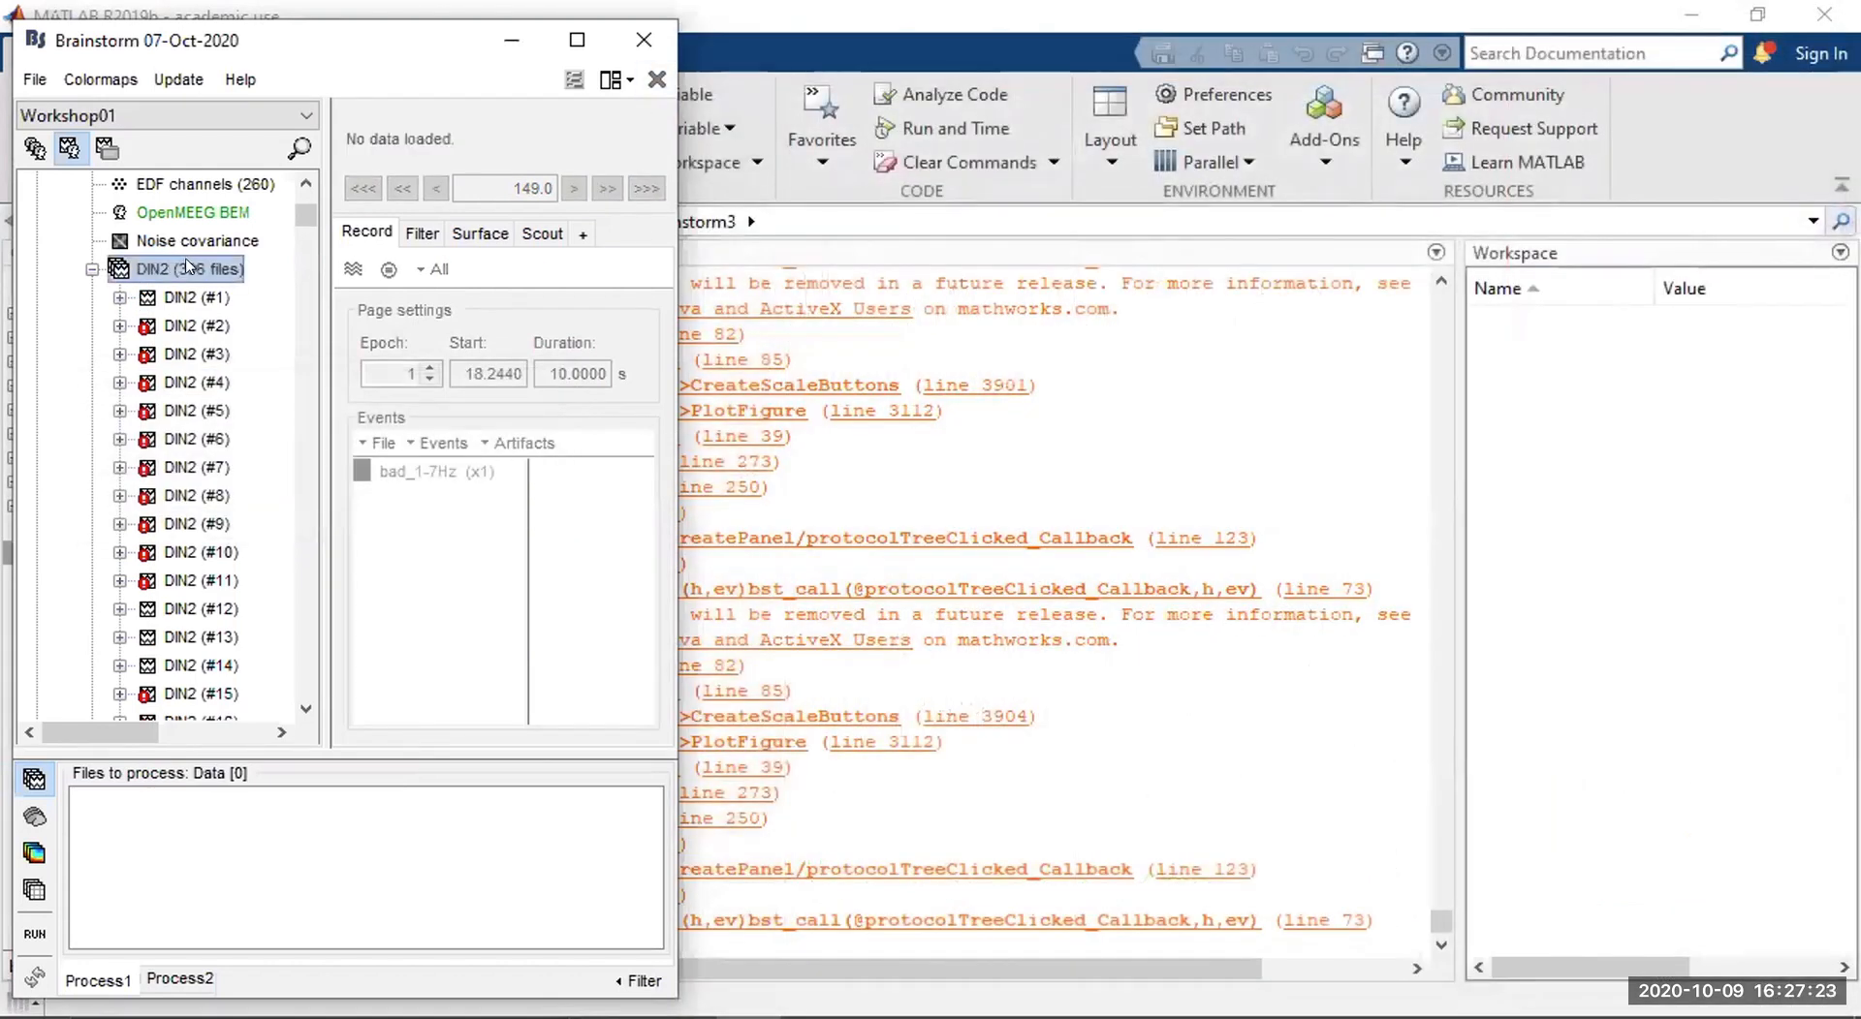
left_click_drag(153, 262, 251, 874)
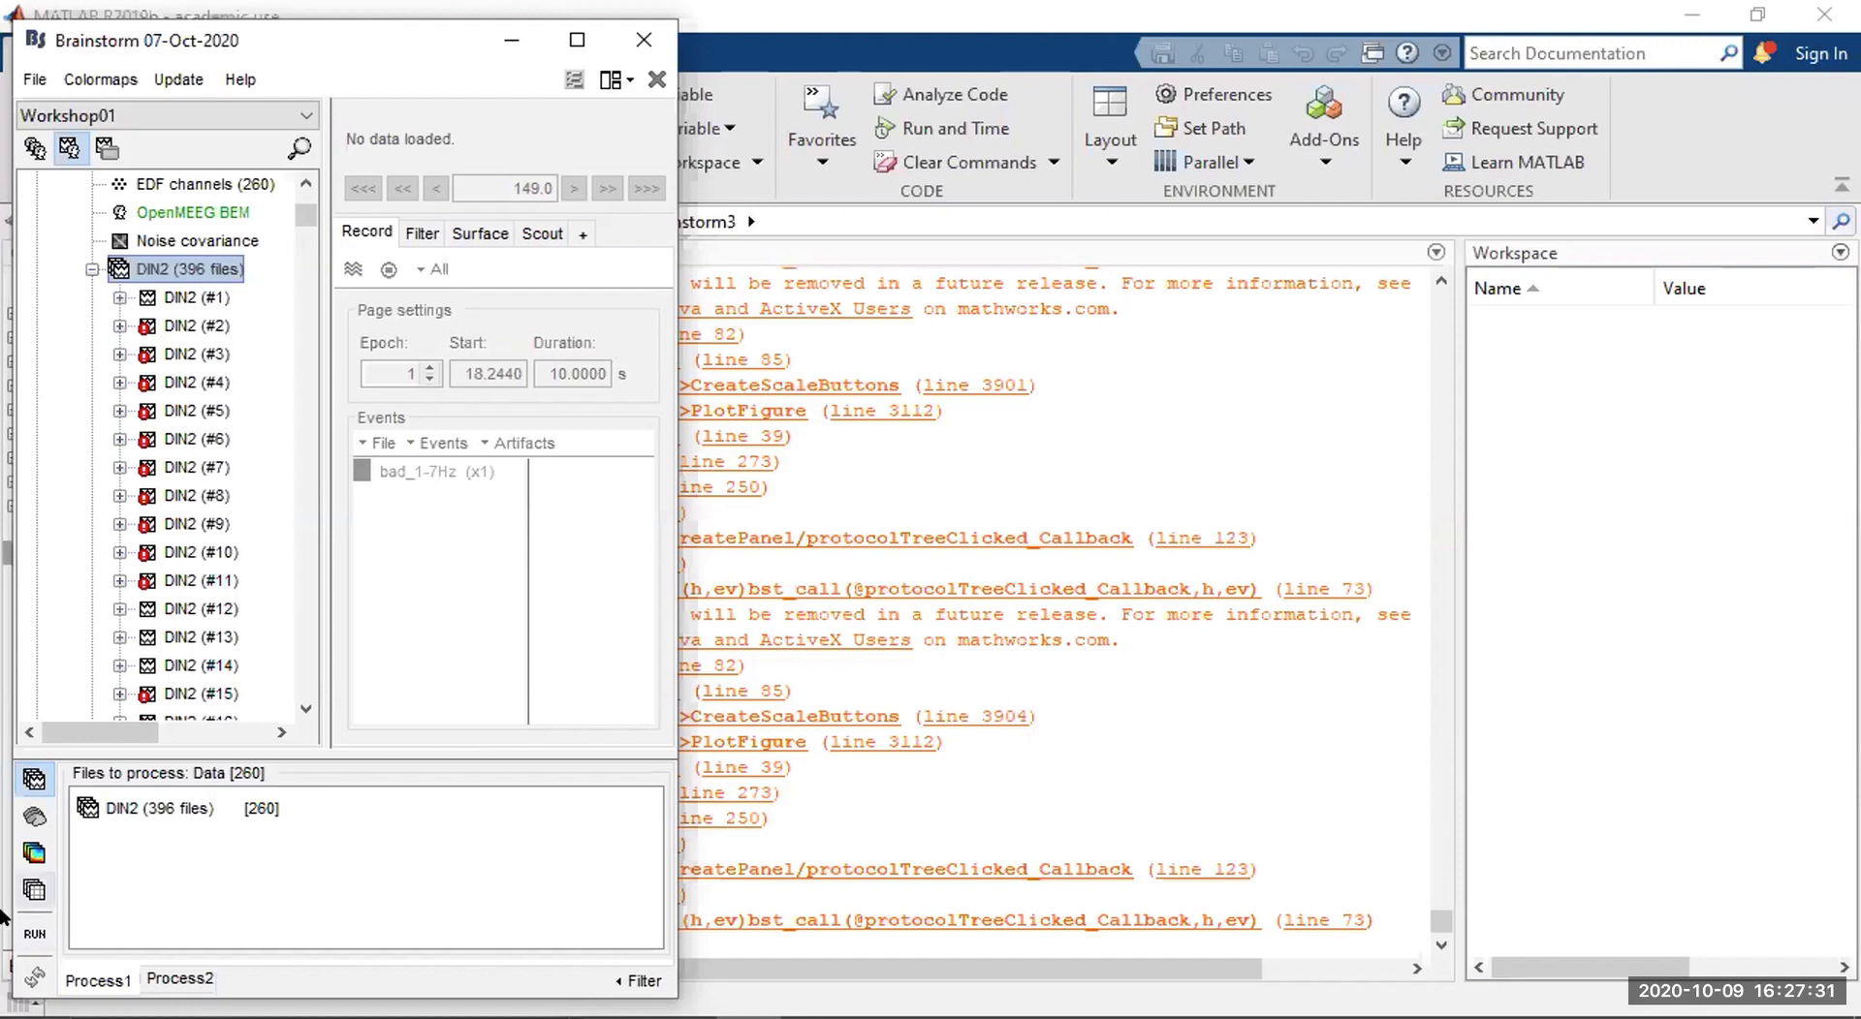
right_click(124, 845)
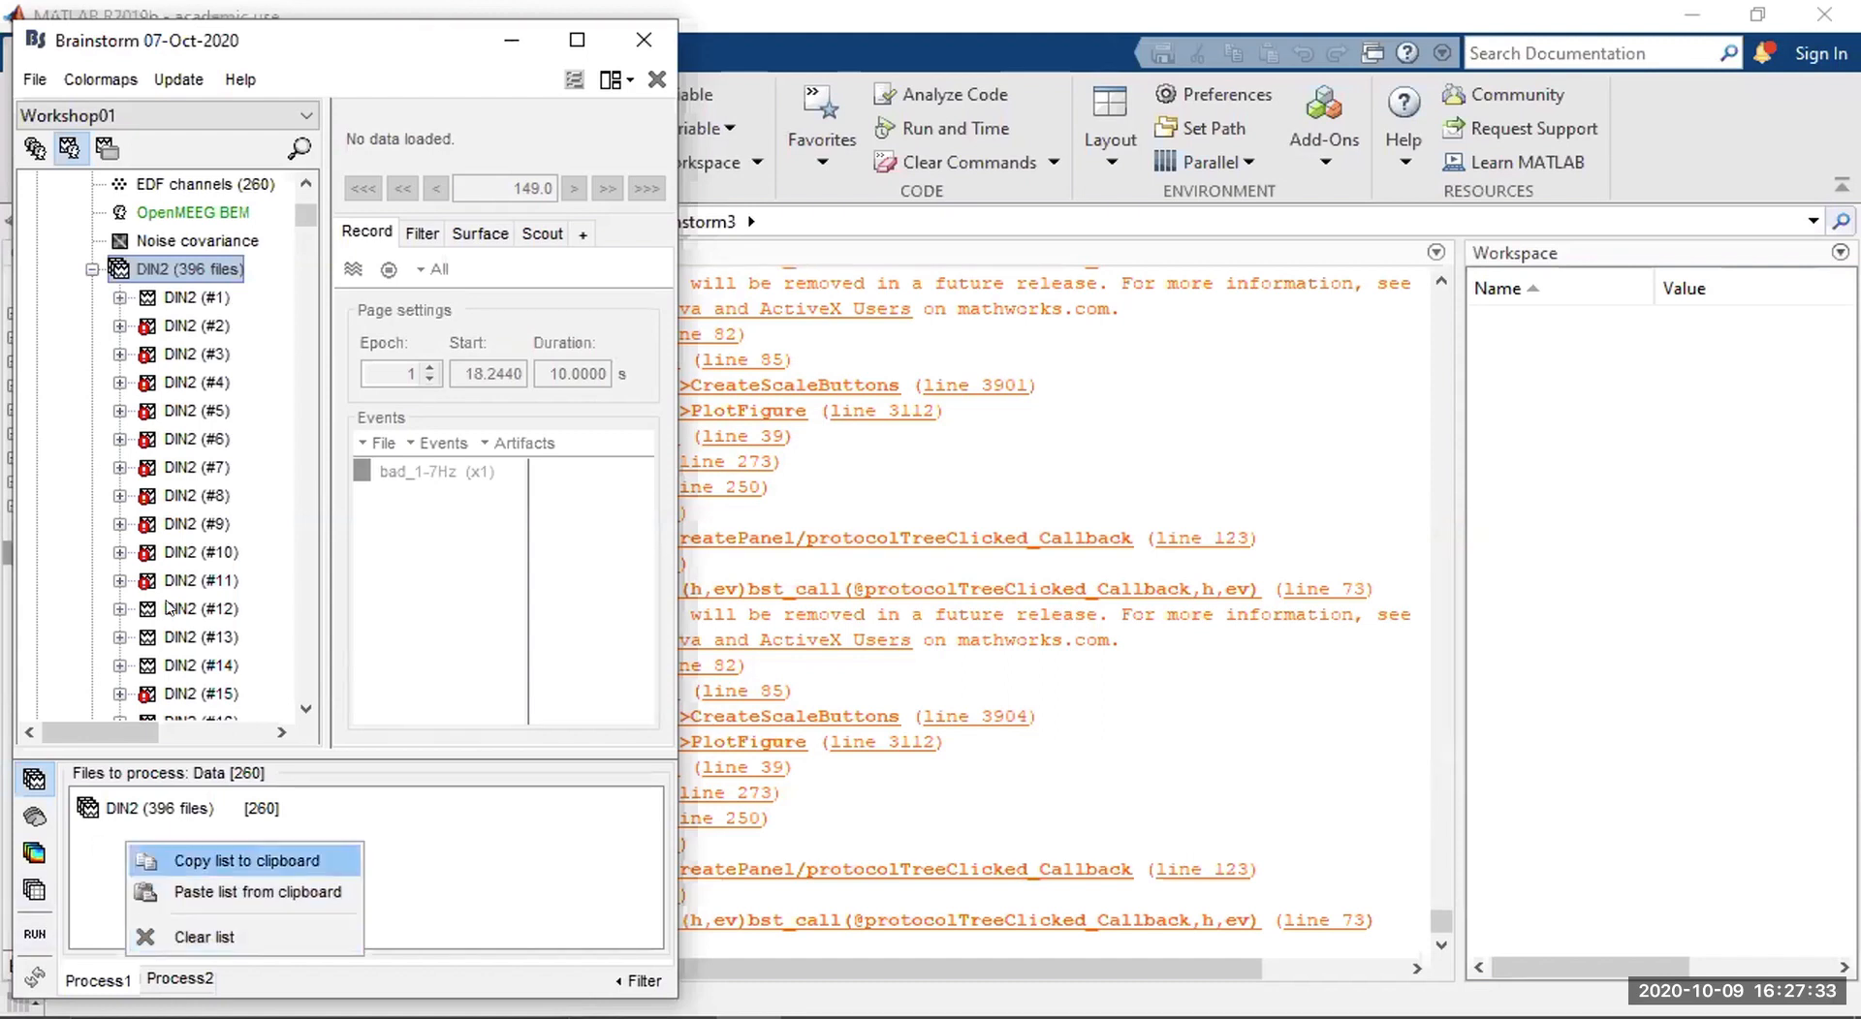
left_click(231, 930)
Collapse the DIN2 trial group and display the EEG time series of the Avg: DIN2 file.
left_click(91, 269)
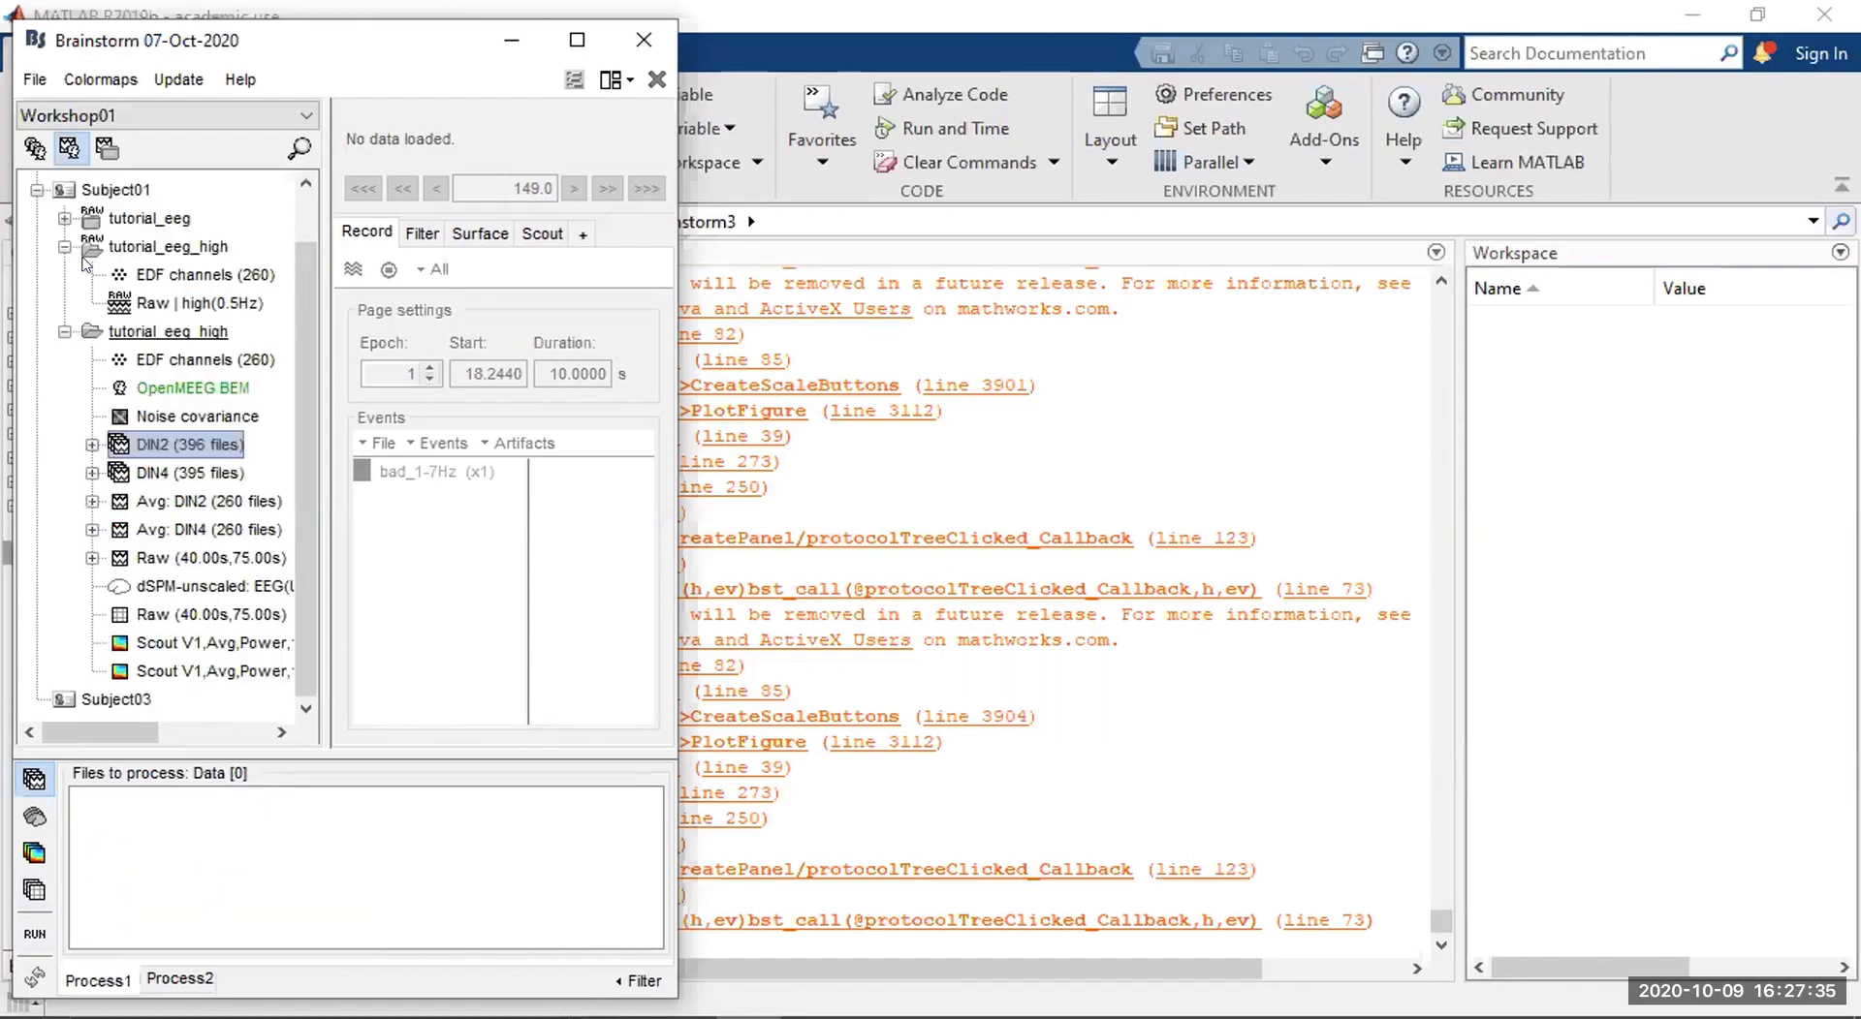
left_click(142, 465)
left_click(142, 436)
left_click(142, 465)
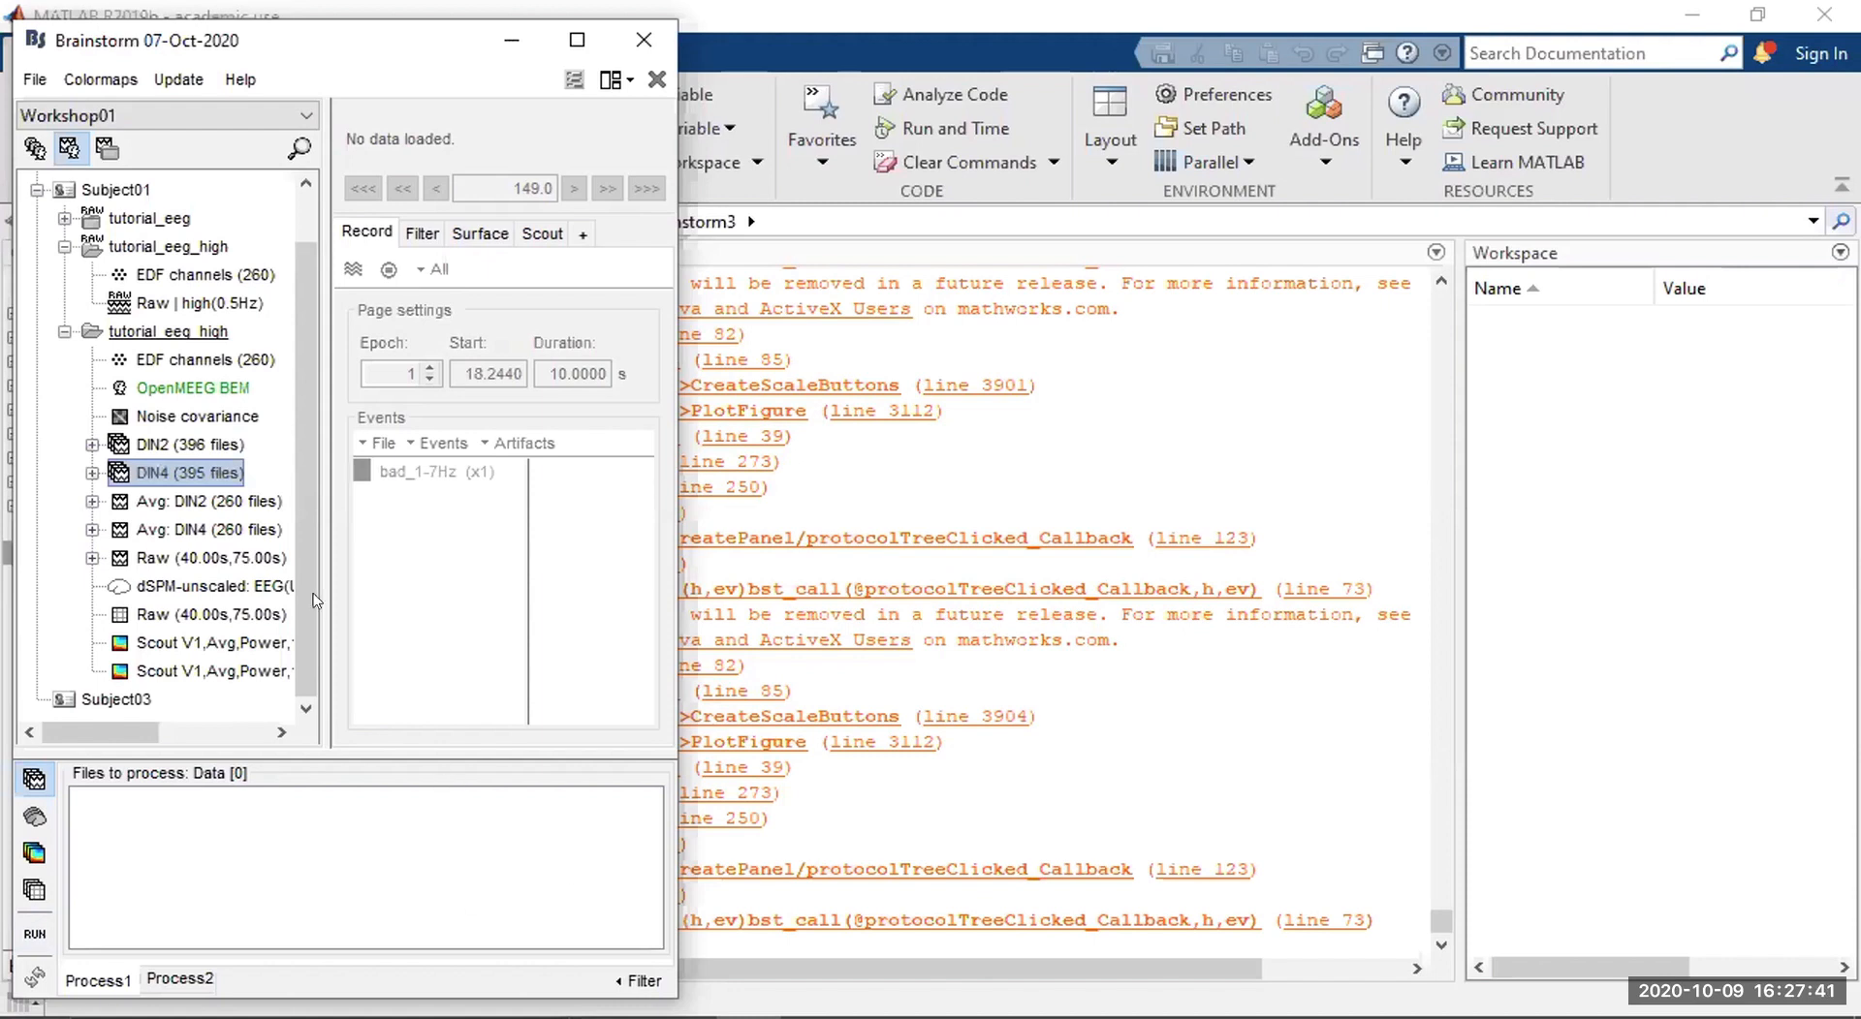
left_click(147, 506)
double_click(146, 503)
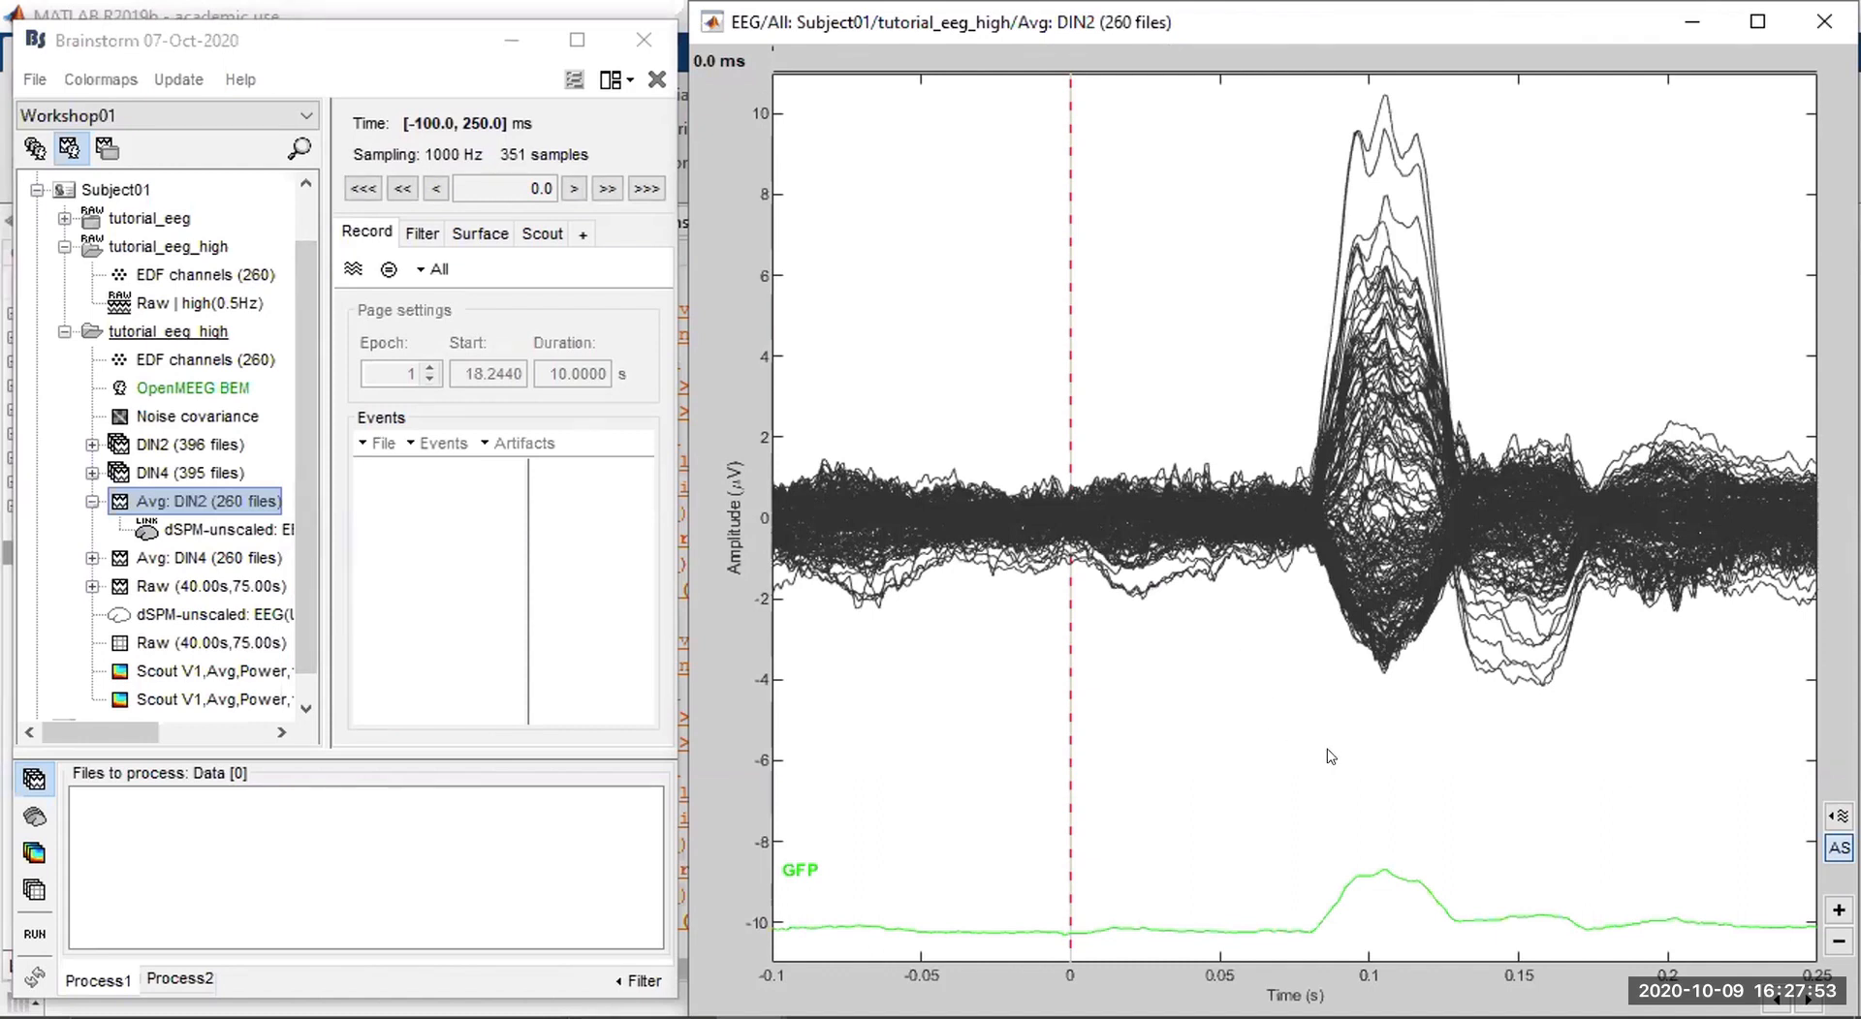
Mark the main response peak of the DIN2 average from about 91 to 130 ms, and set the current time to 107 ms.
left_click_drag(1331, 755, 1451, 766)
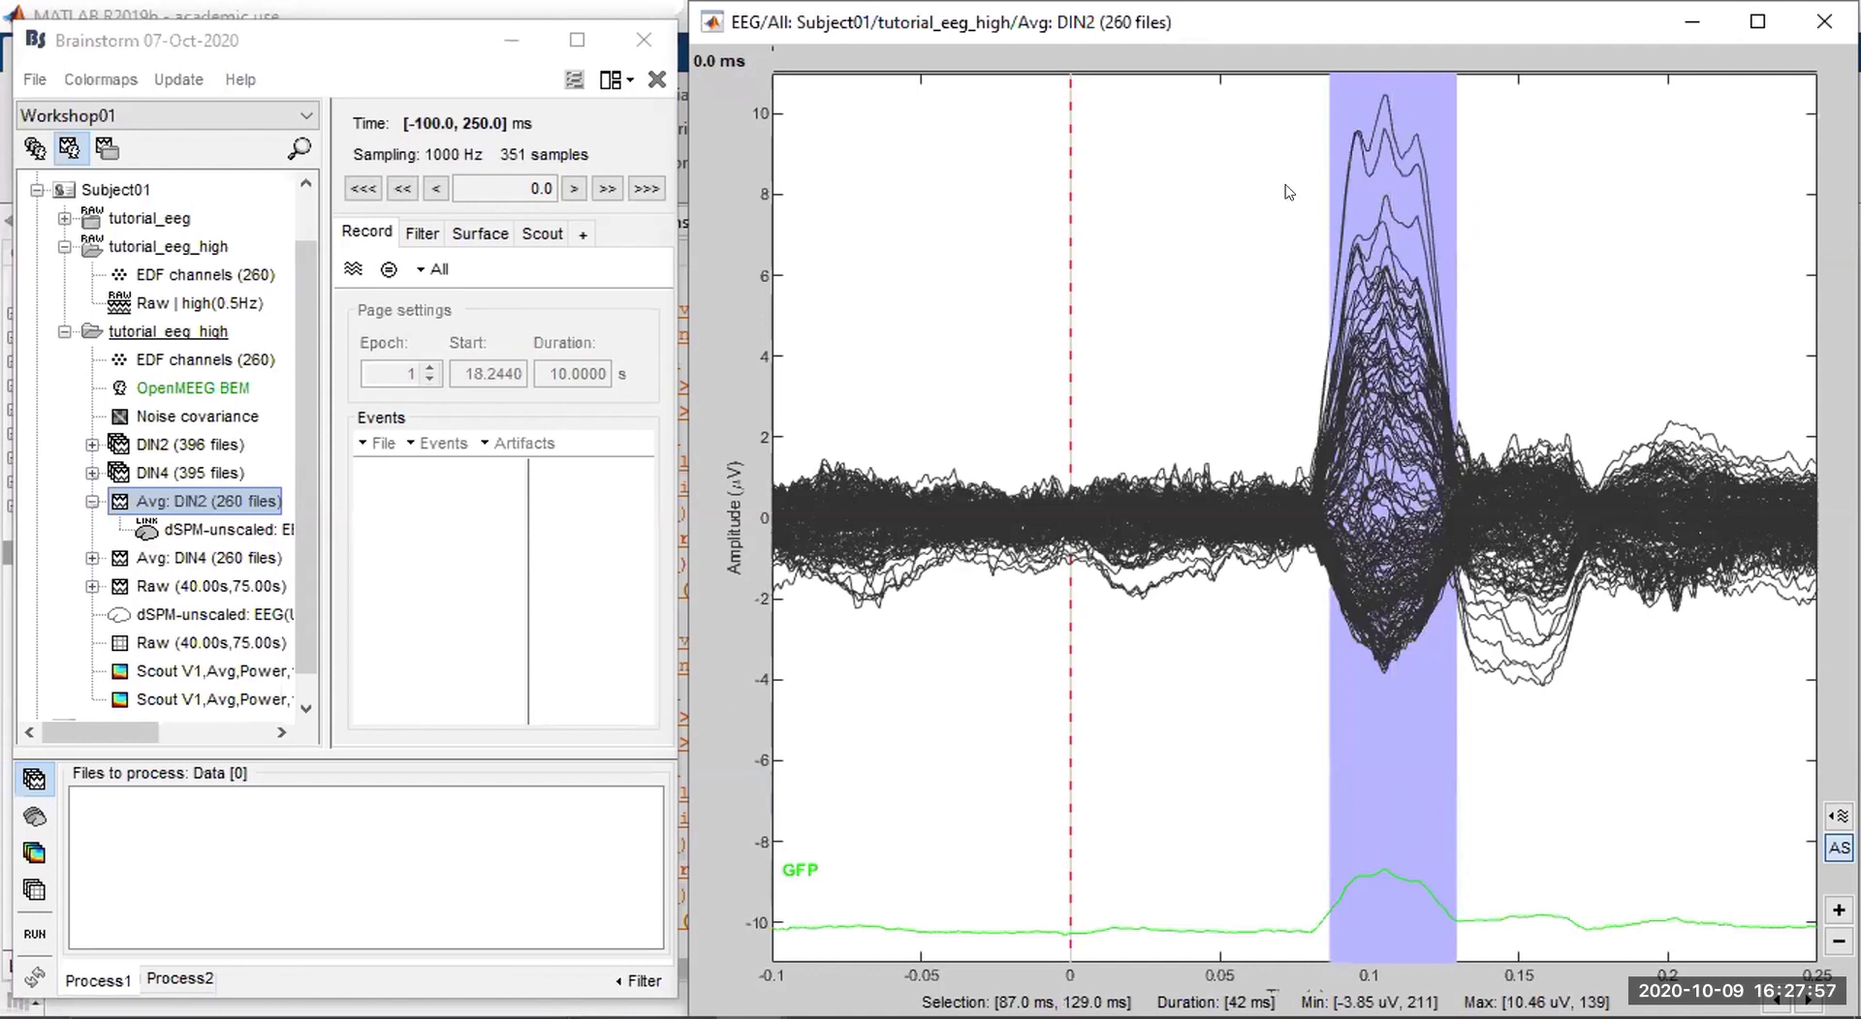
left_click_drag(1341, 736, 1452, 764)
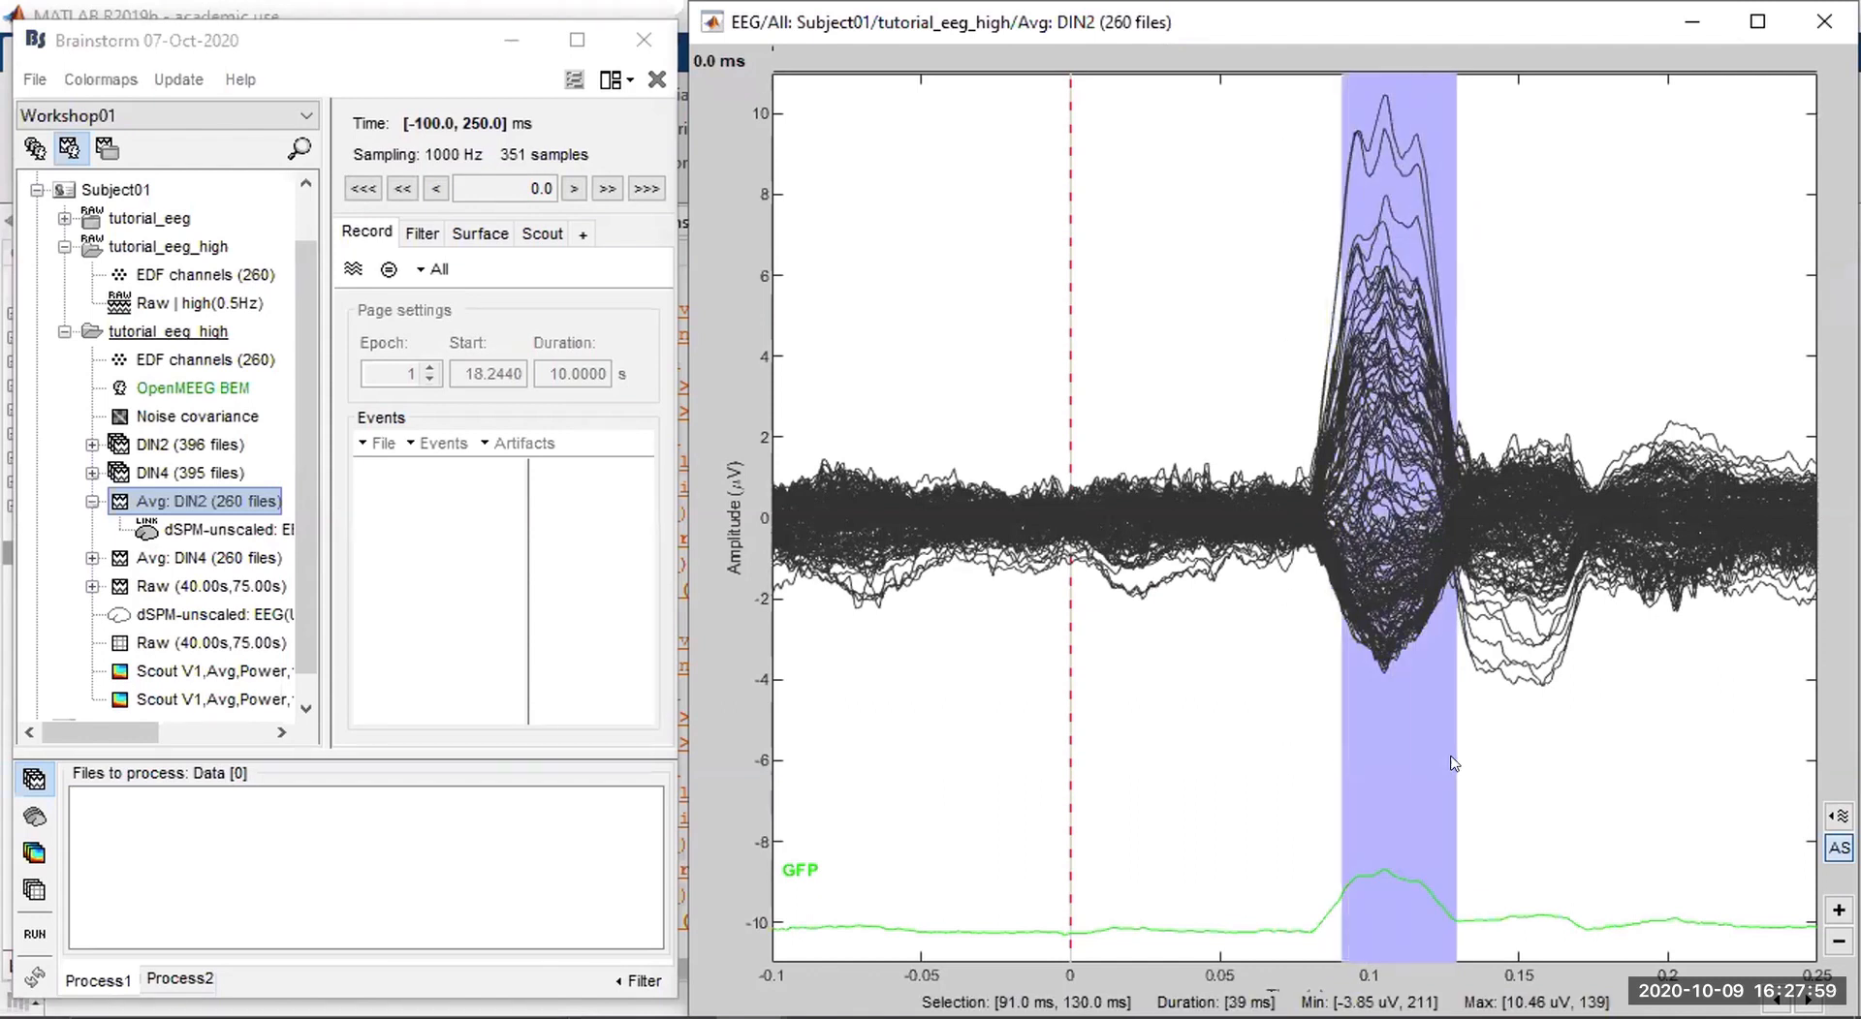
left_click(1381, 824)
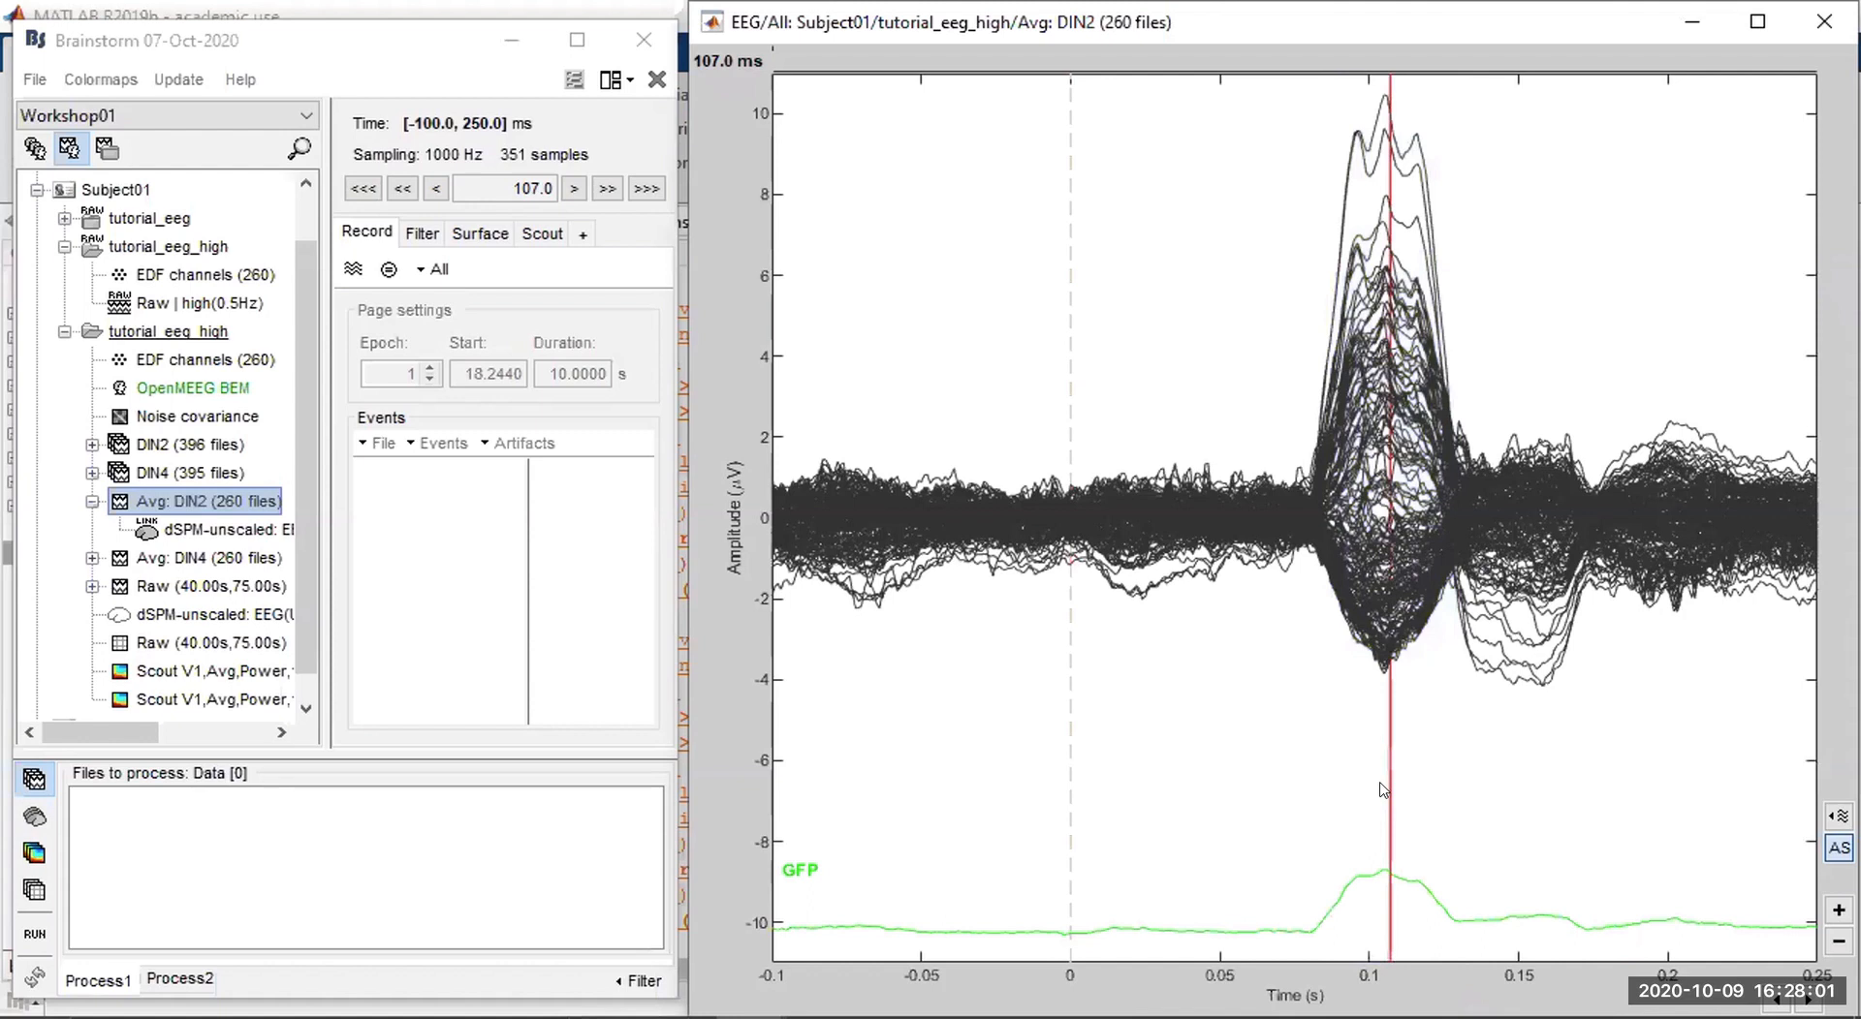
Examine the DIN2 average at several time points around the main peak, ending at 125 ms.
left_click(1505, 744)
mouse_move(1479, 741)
left_mouse_down()
mouse_move(1562, 744)
mouse_move(1471, 741)
left_mouse_up()
left_click(1570, 743)
left_click(1467, 735)
left_click_drag(1309, 753, 1444, 783)
left_click(1444, 784)
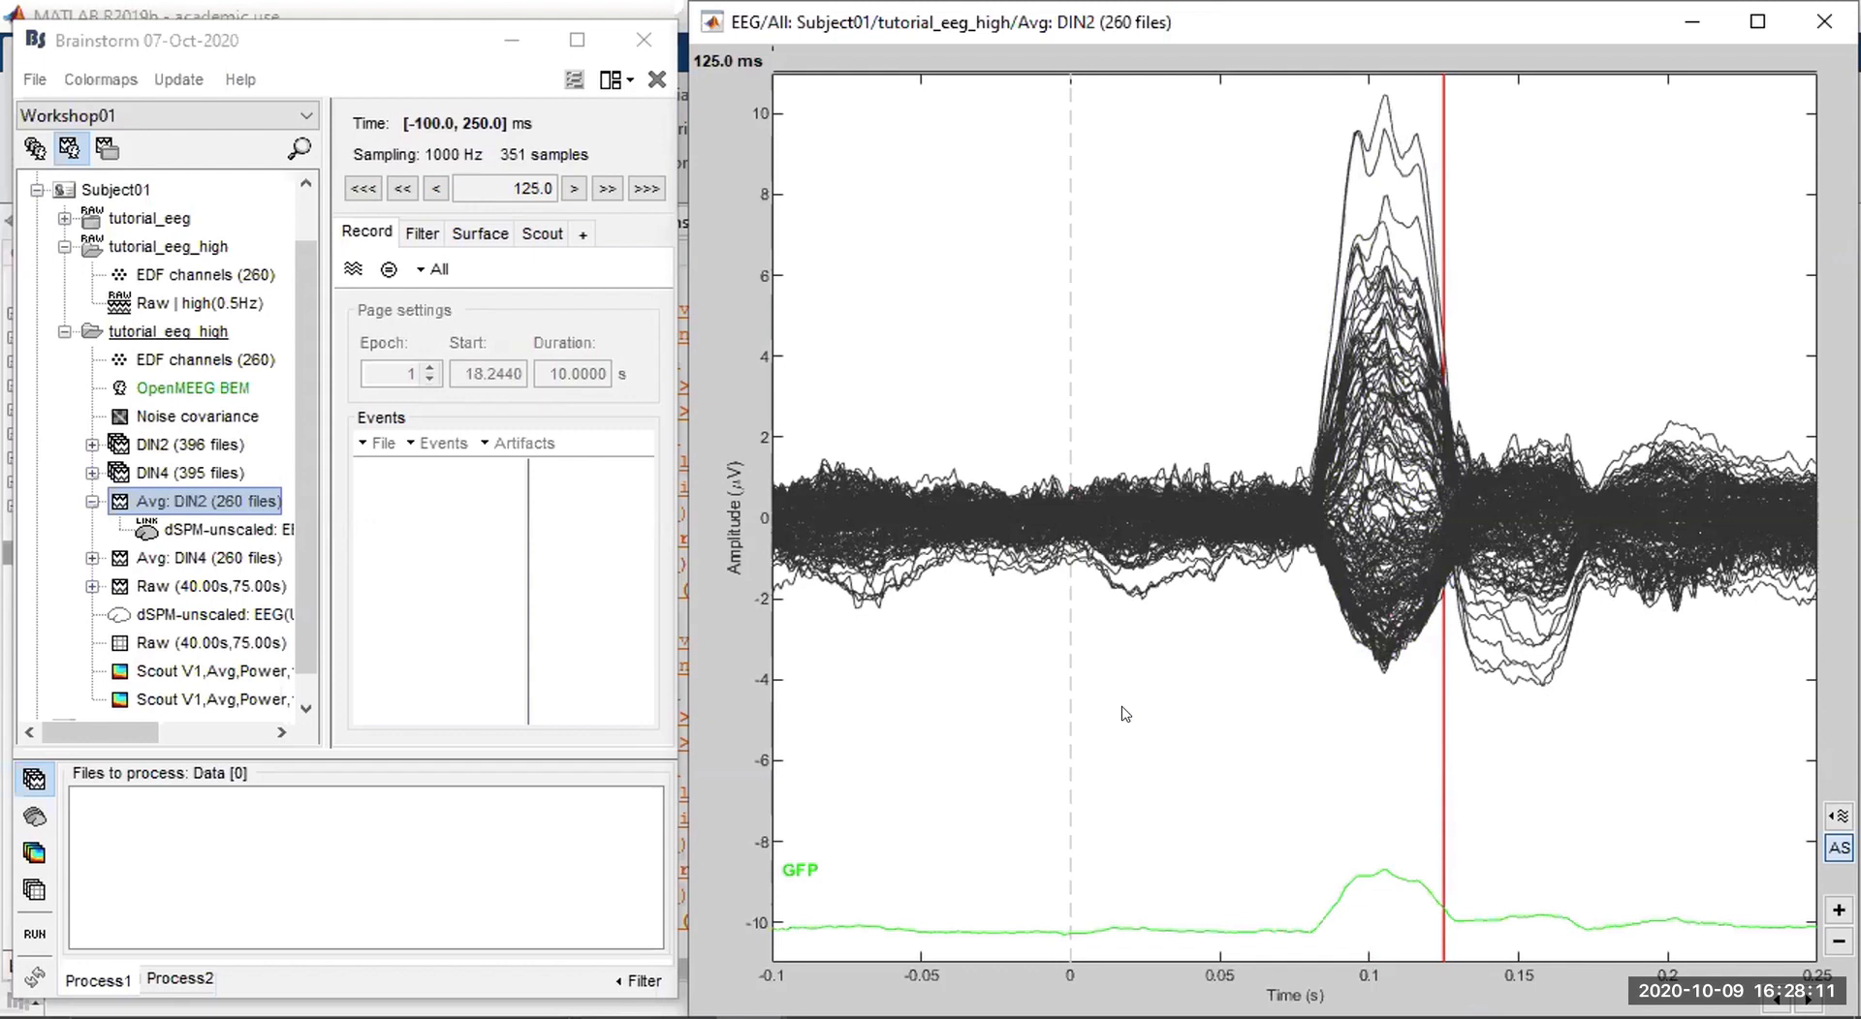
Move the DIN2 average to 43 ms and display the EEG scalp topography for that time.
left_click(1199, 705)
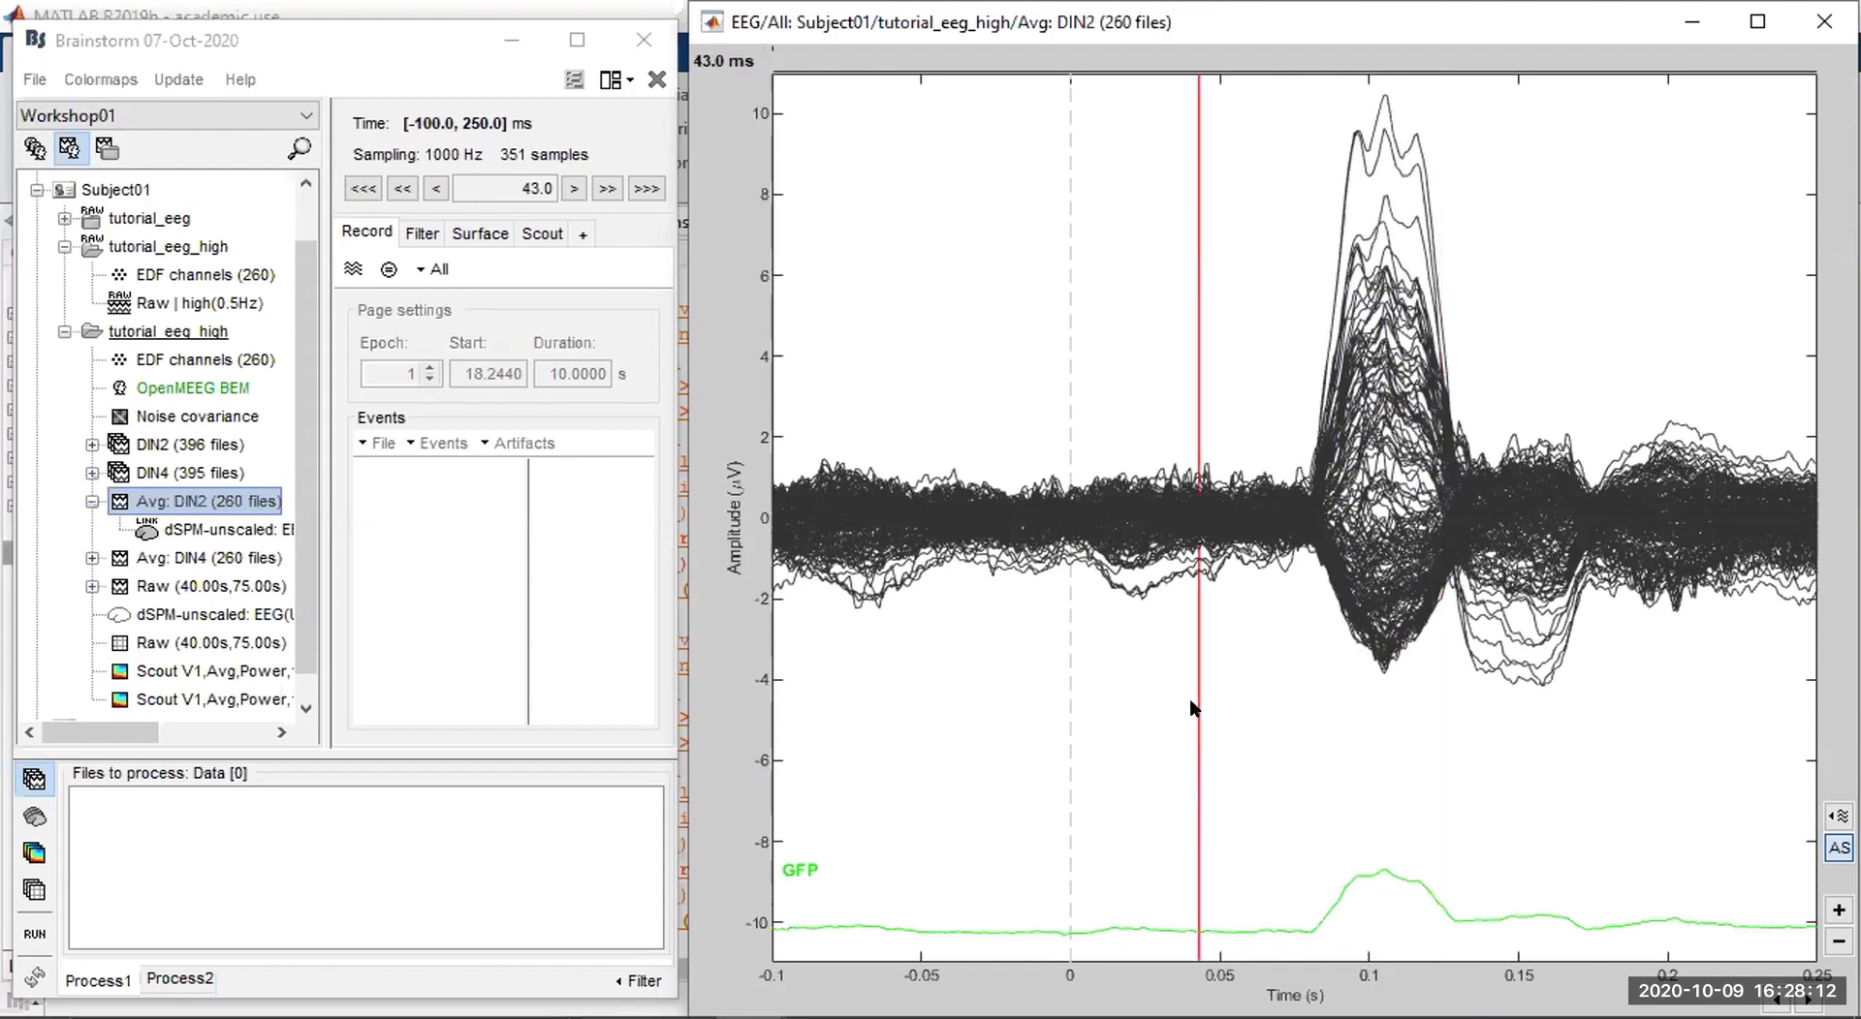
right_click(1127, 668)
left_click(1163, 642)
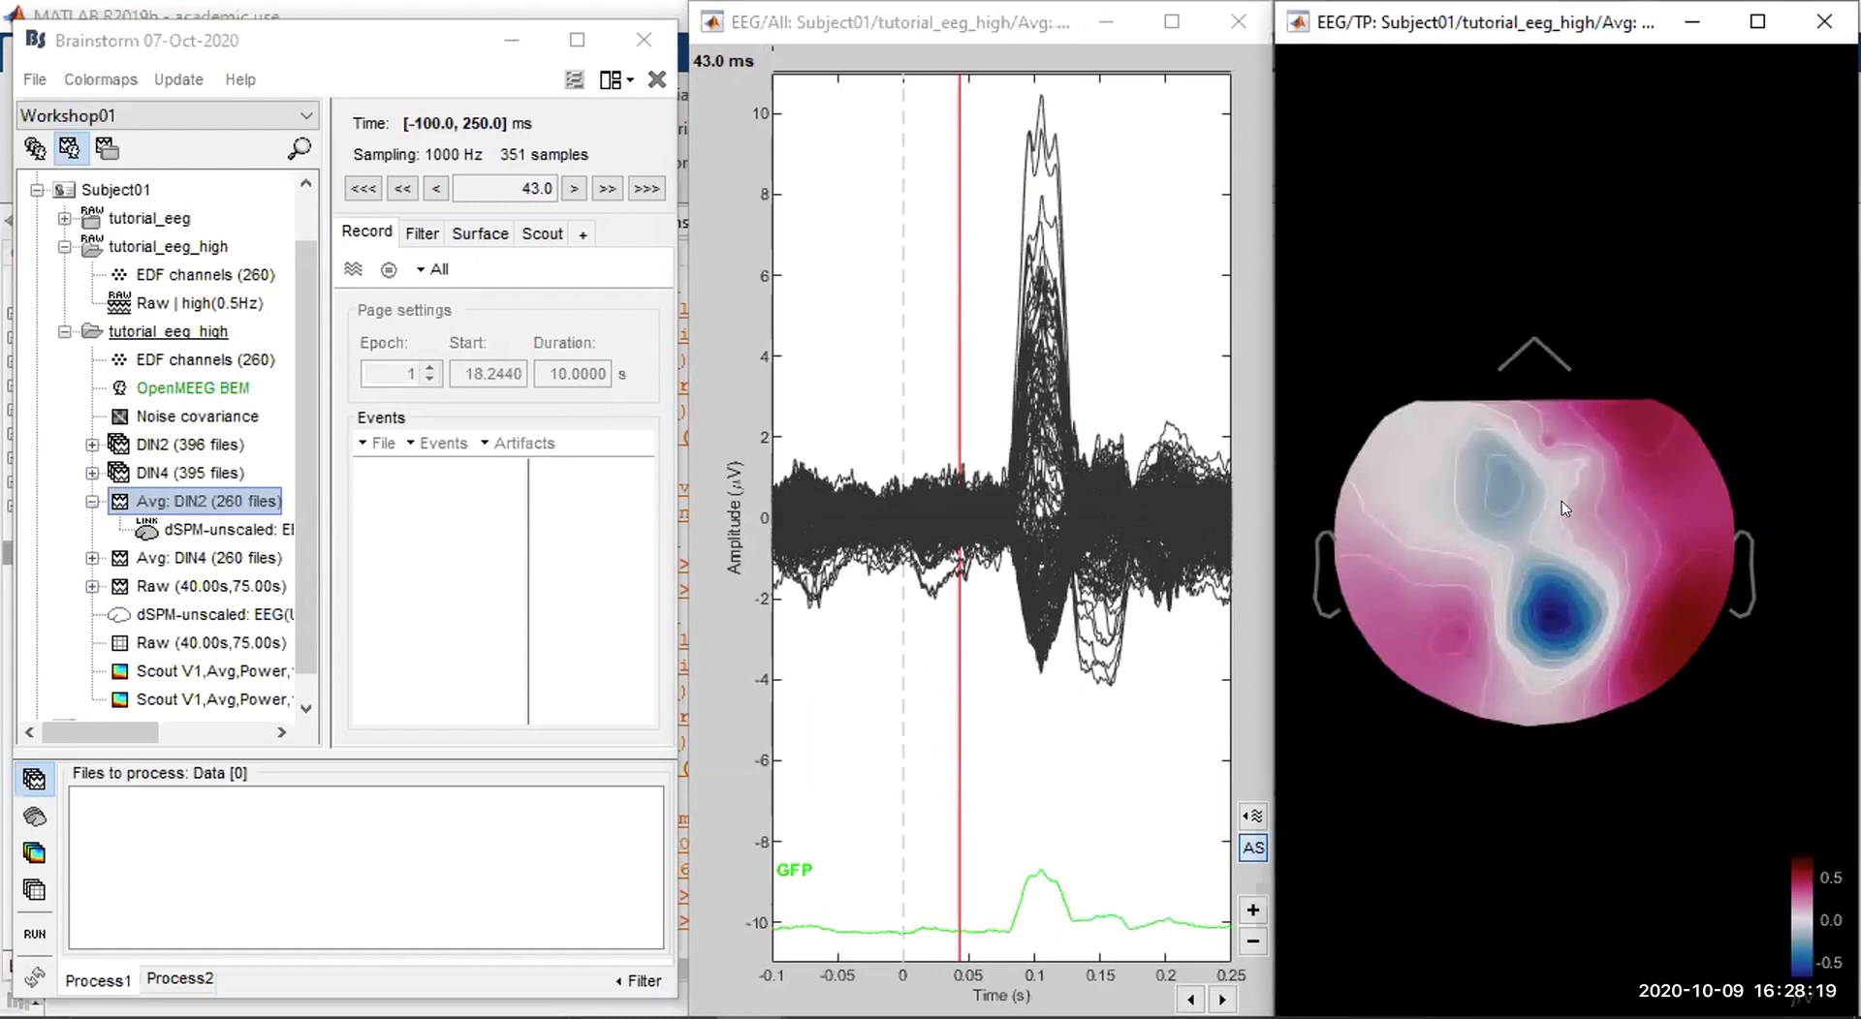
Examine the baseline topography at -1 ms and -50 ms, advancing sample by sample to -34 ms.
left_click(897, 386)
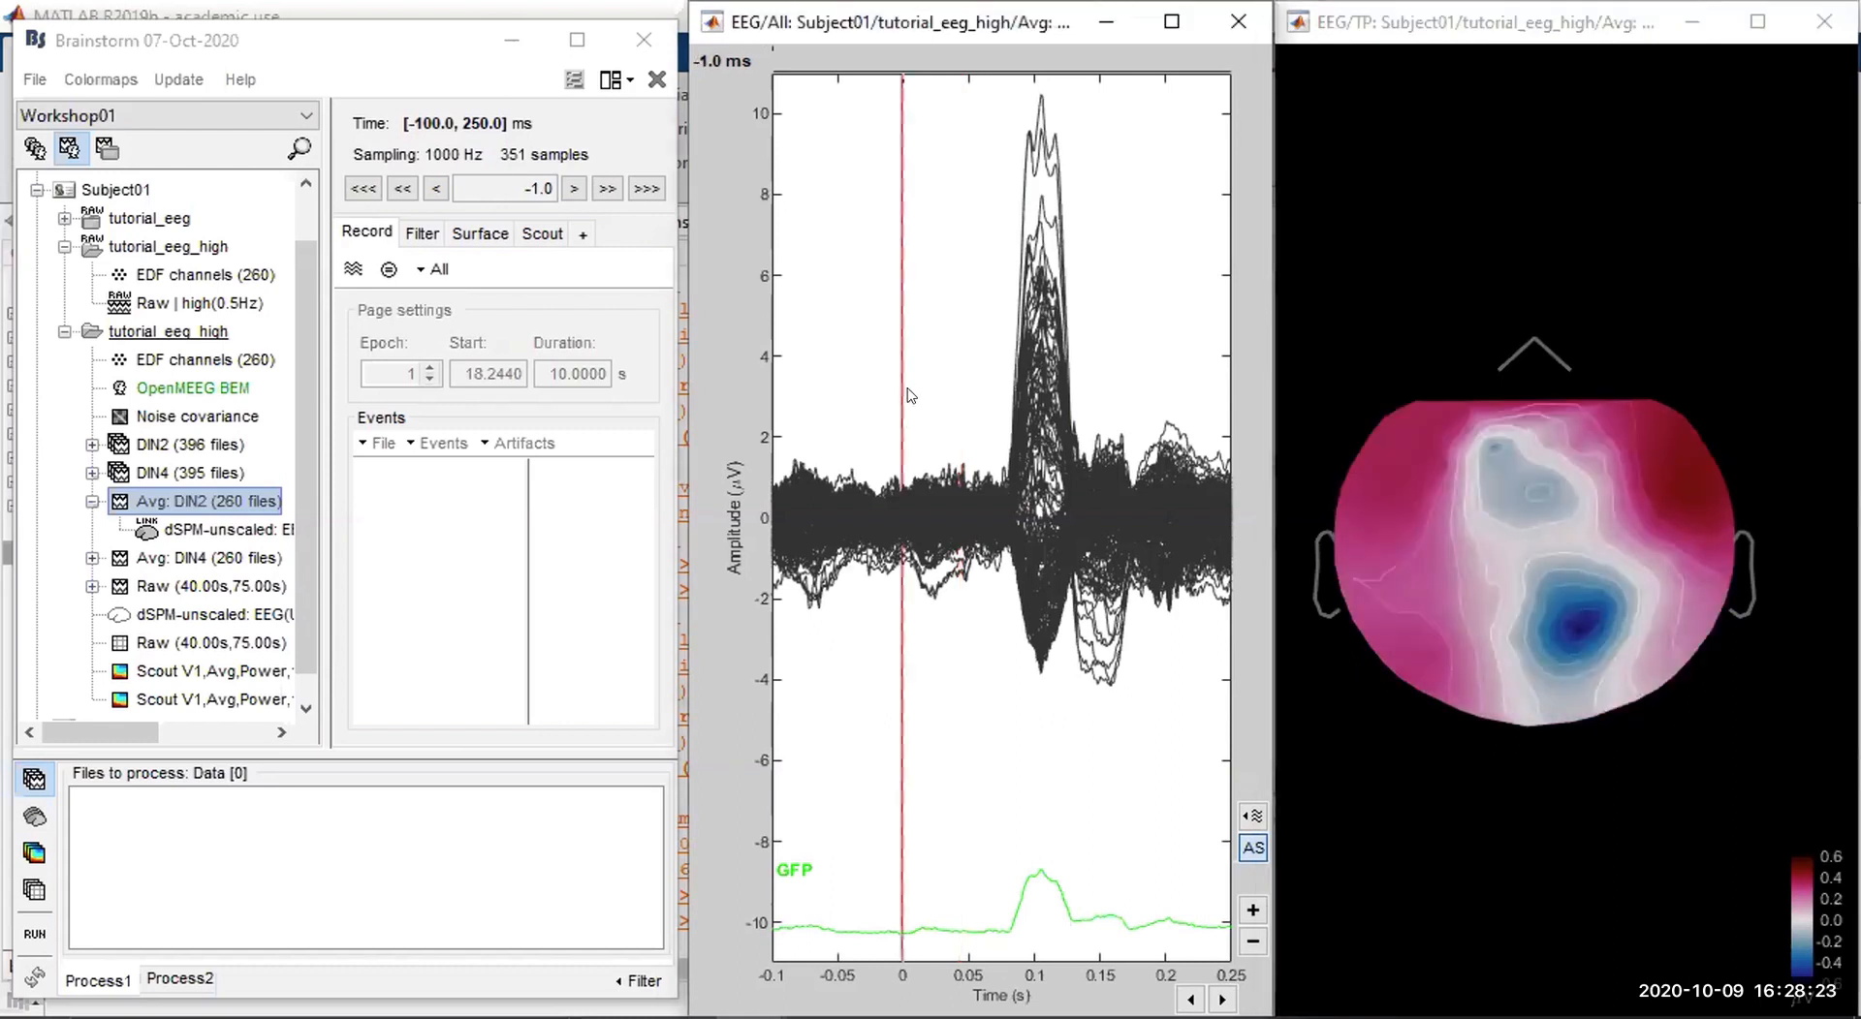
left_click(836, 403)
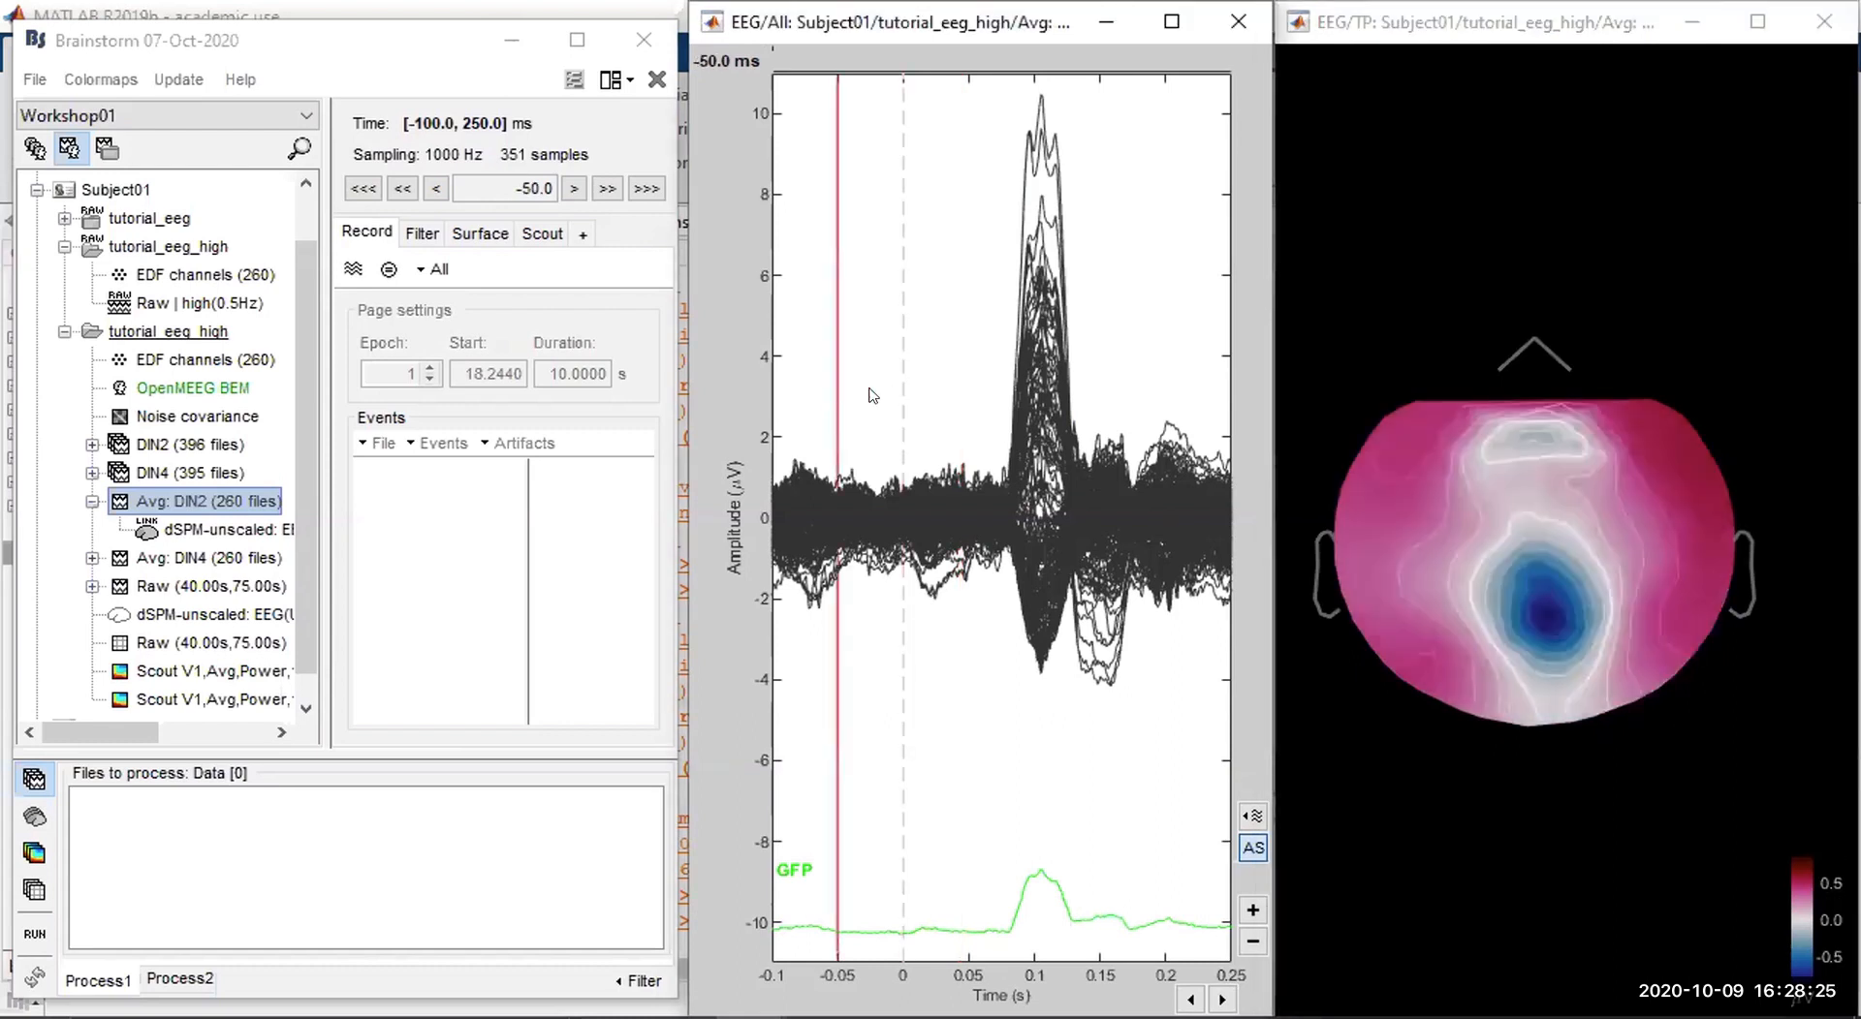
key("Right")
key("Right")
key("Right")
key("Right")
key("Right")
key("Right")
key("Right")
key("Right")
key("Right")
key("Right")
key("Right")
key("Right")
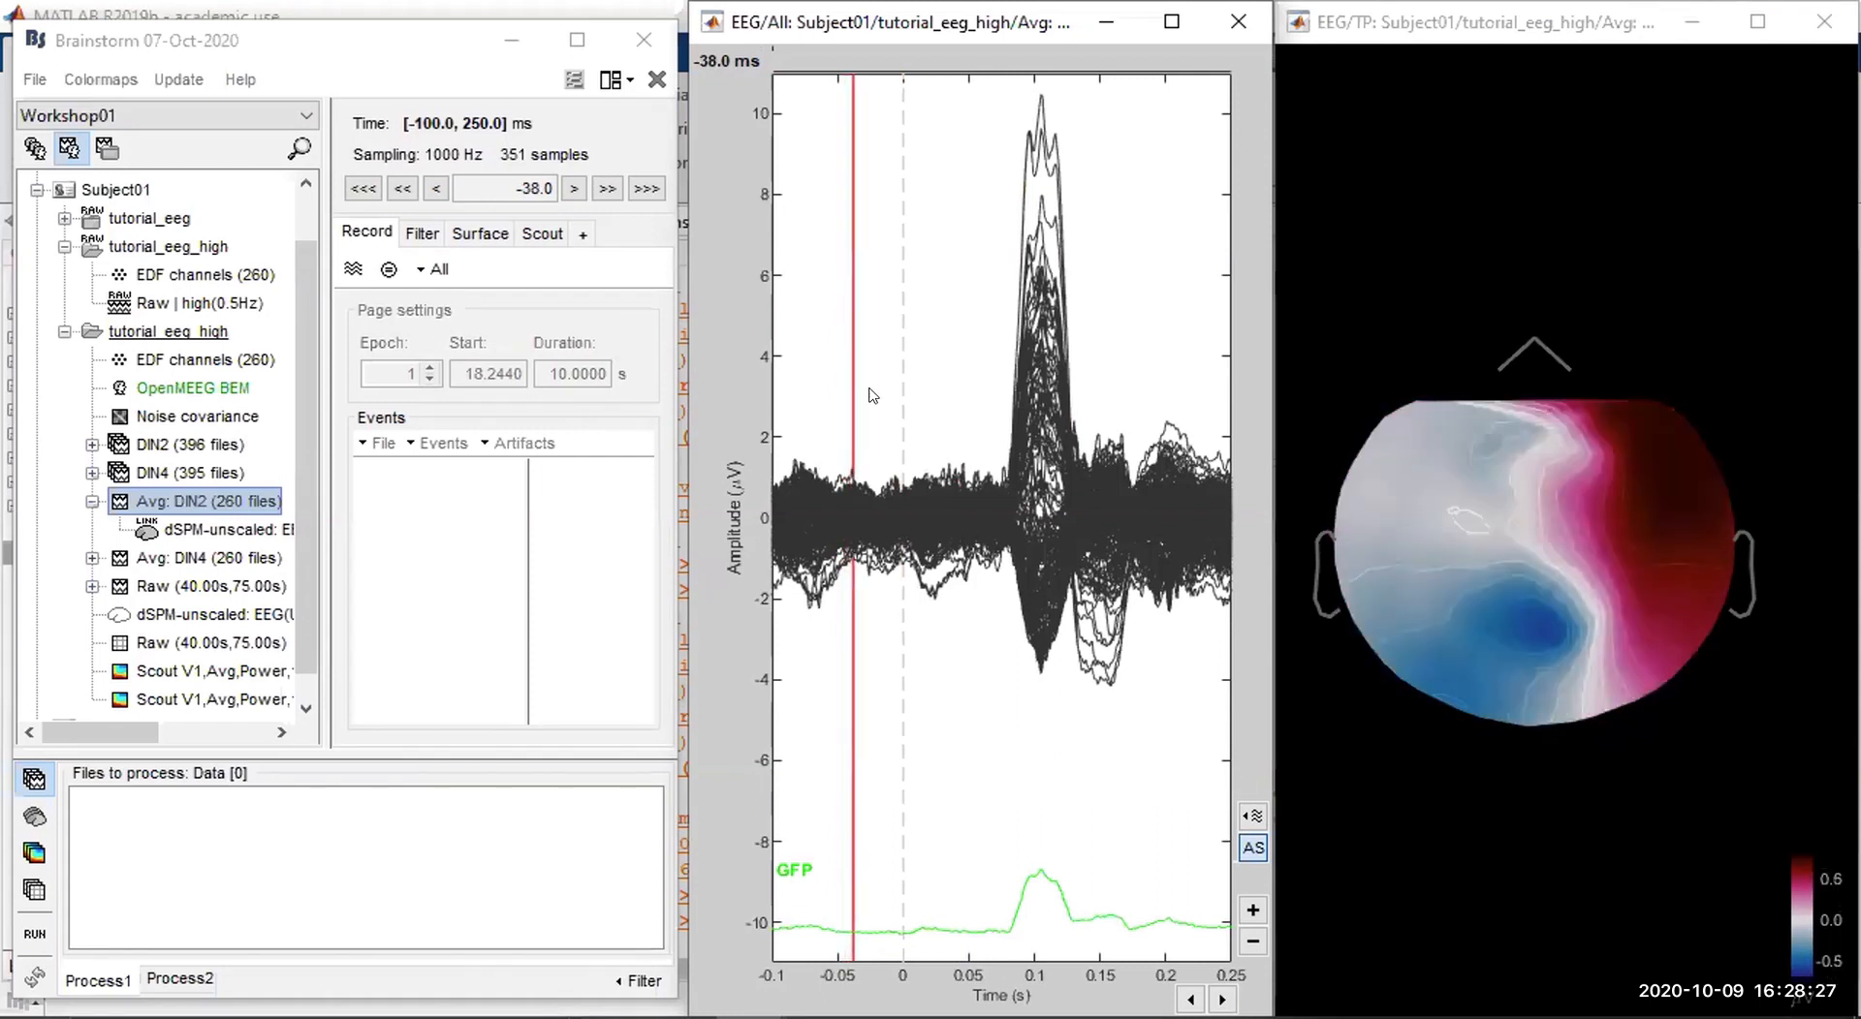
key("Right")
key("Right")
key("Right")
key("Right")
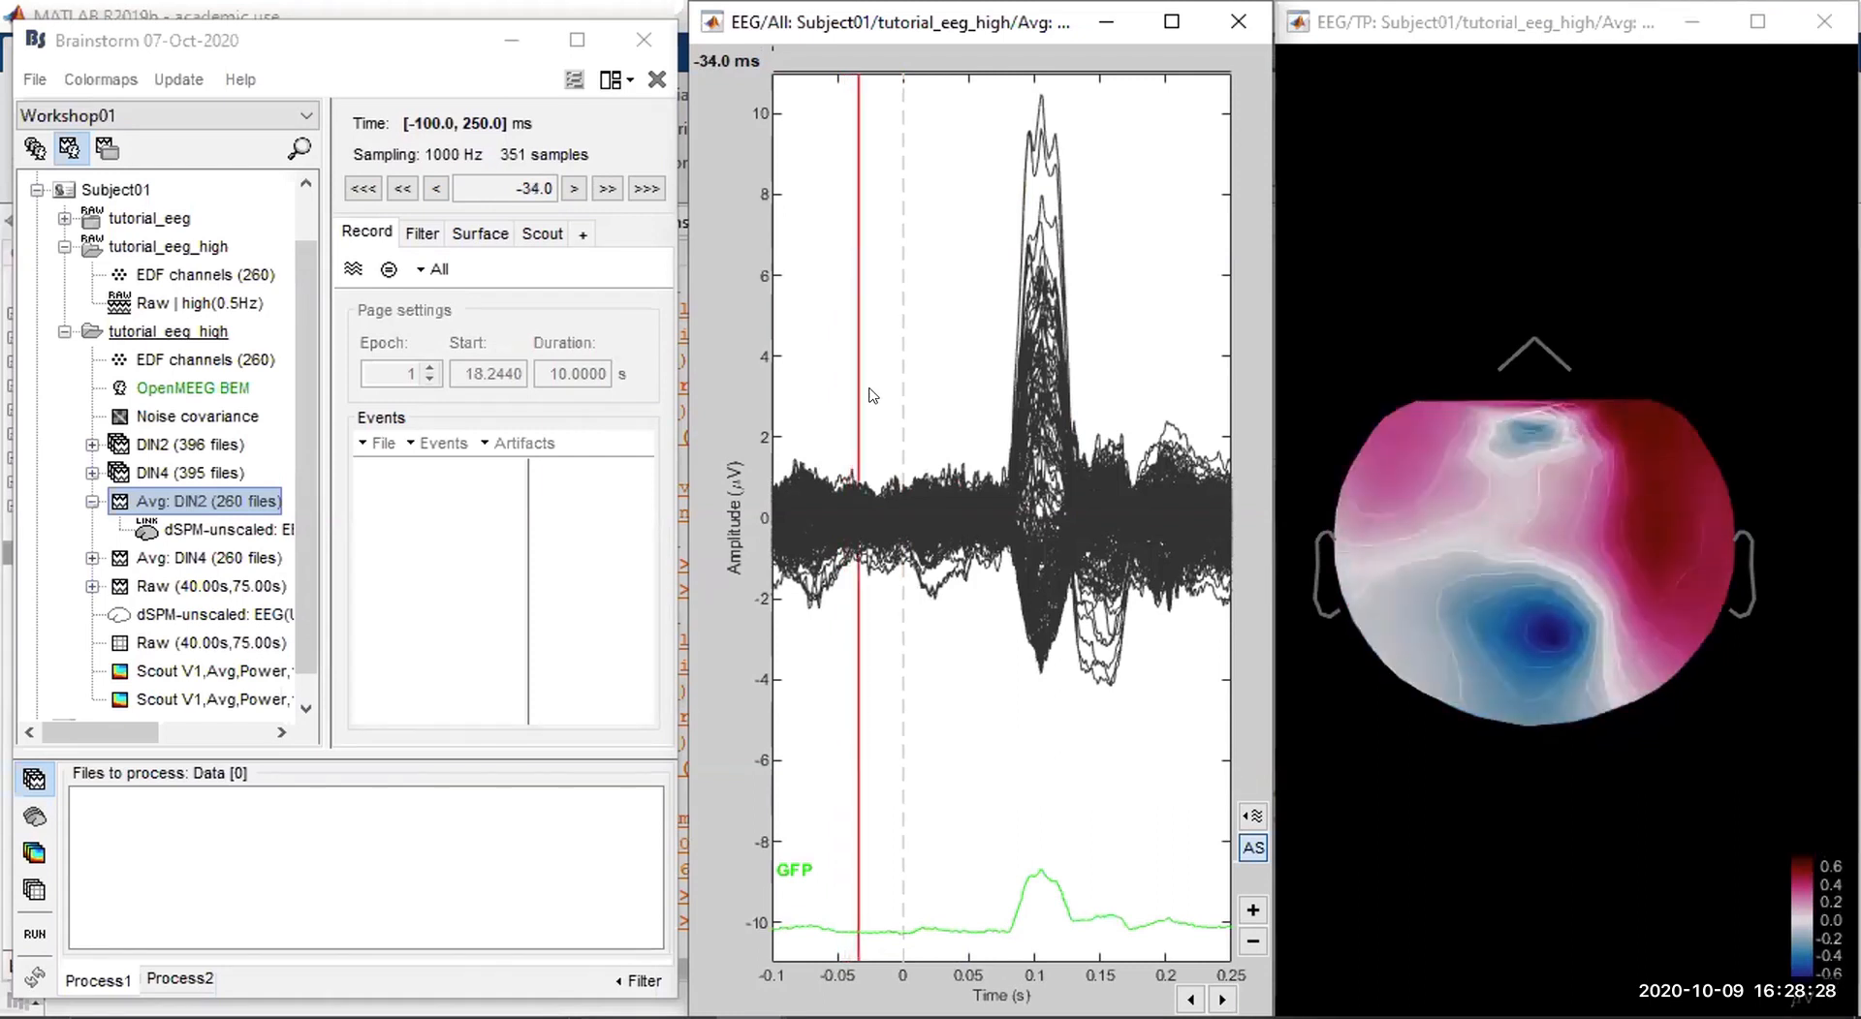
Follow the scalp topography through the evoked response from about 95 ms to 158 ms, and close all figures.
left_click(1026, 108)
key("Right")
key("Right")
key("Right")
key("Right")
key("Right")
key("Right")
key("Right")
key("Right")
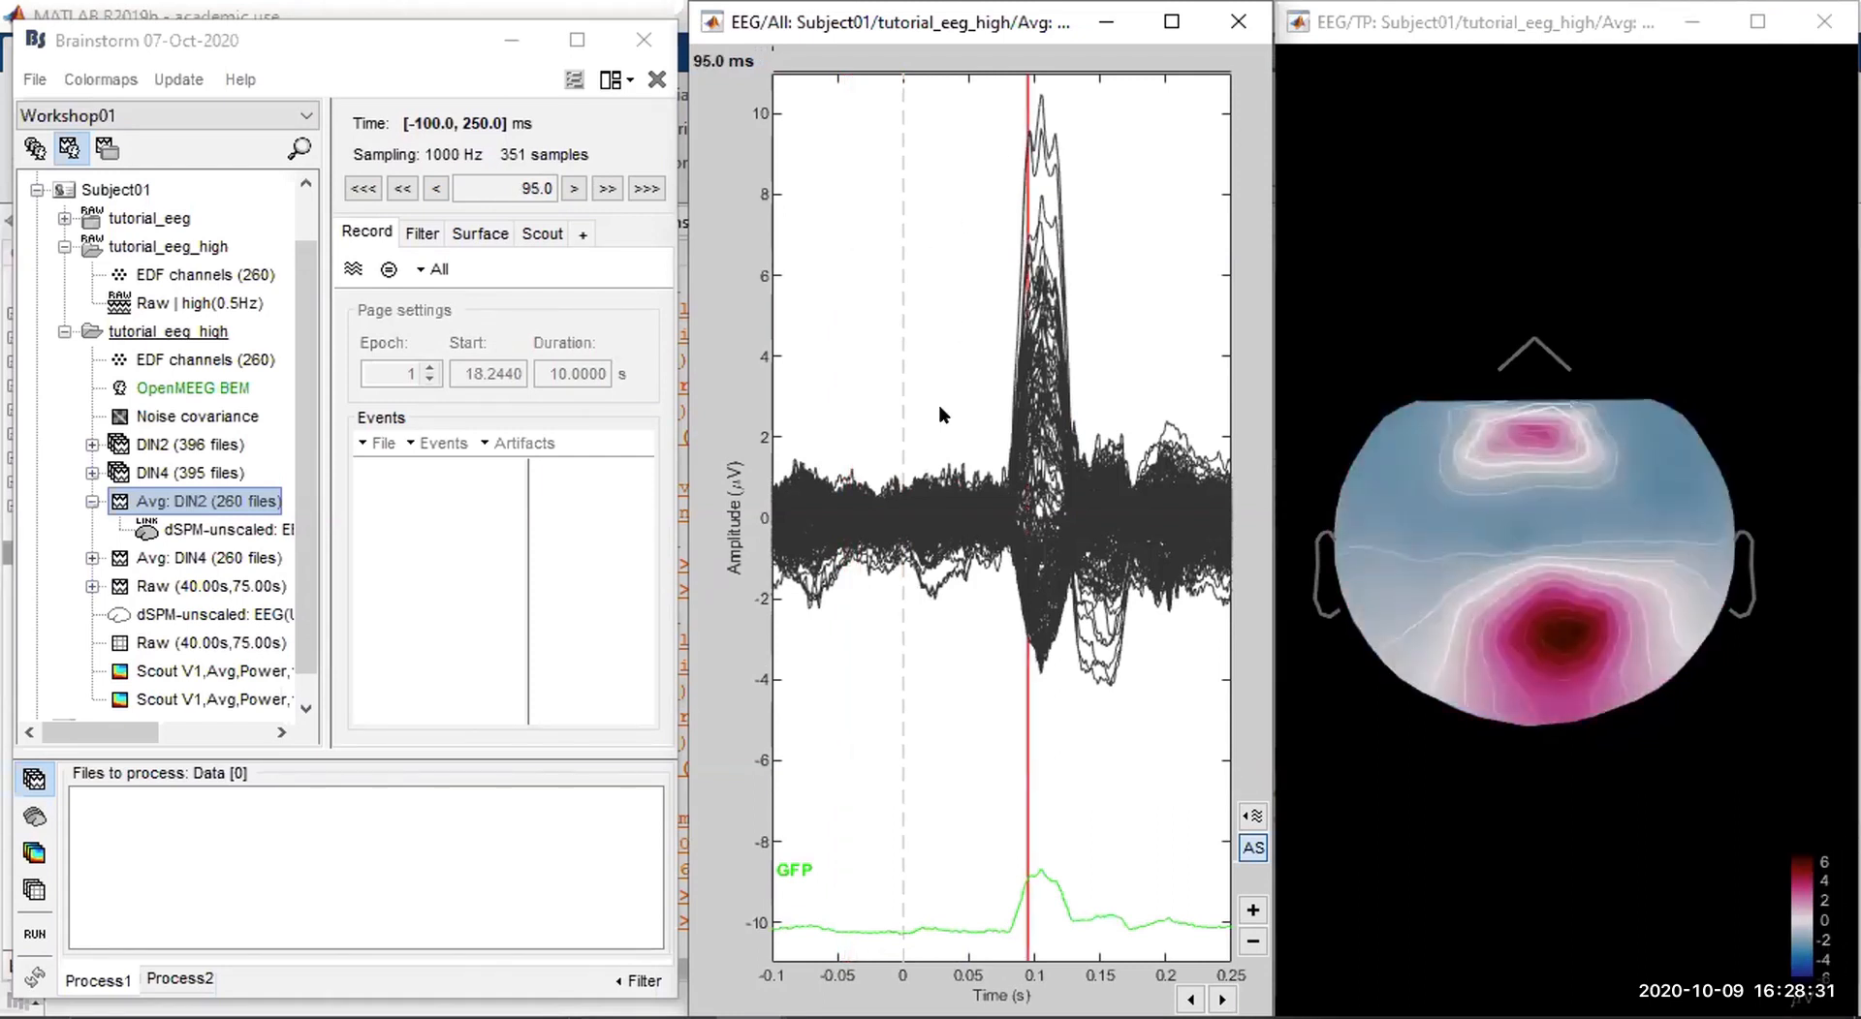
key("Right")
key("Right")
key("Right")
key("Right")
key("Right")
key("Right")
key("Right")
key("Right")
key("Right")
key("Right")
key("Right")
key("Right")
key("Right")
key("Right")
key("Right")
key("Right")
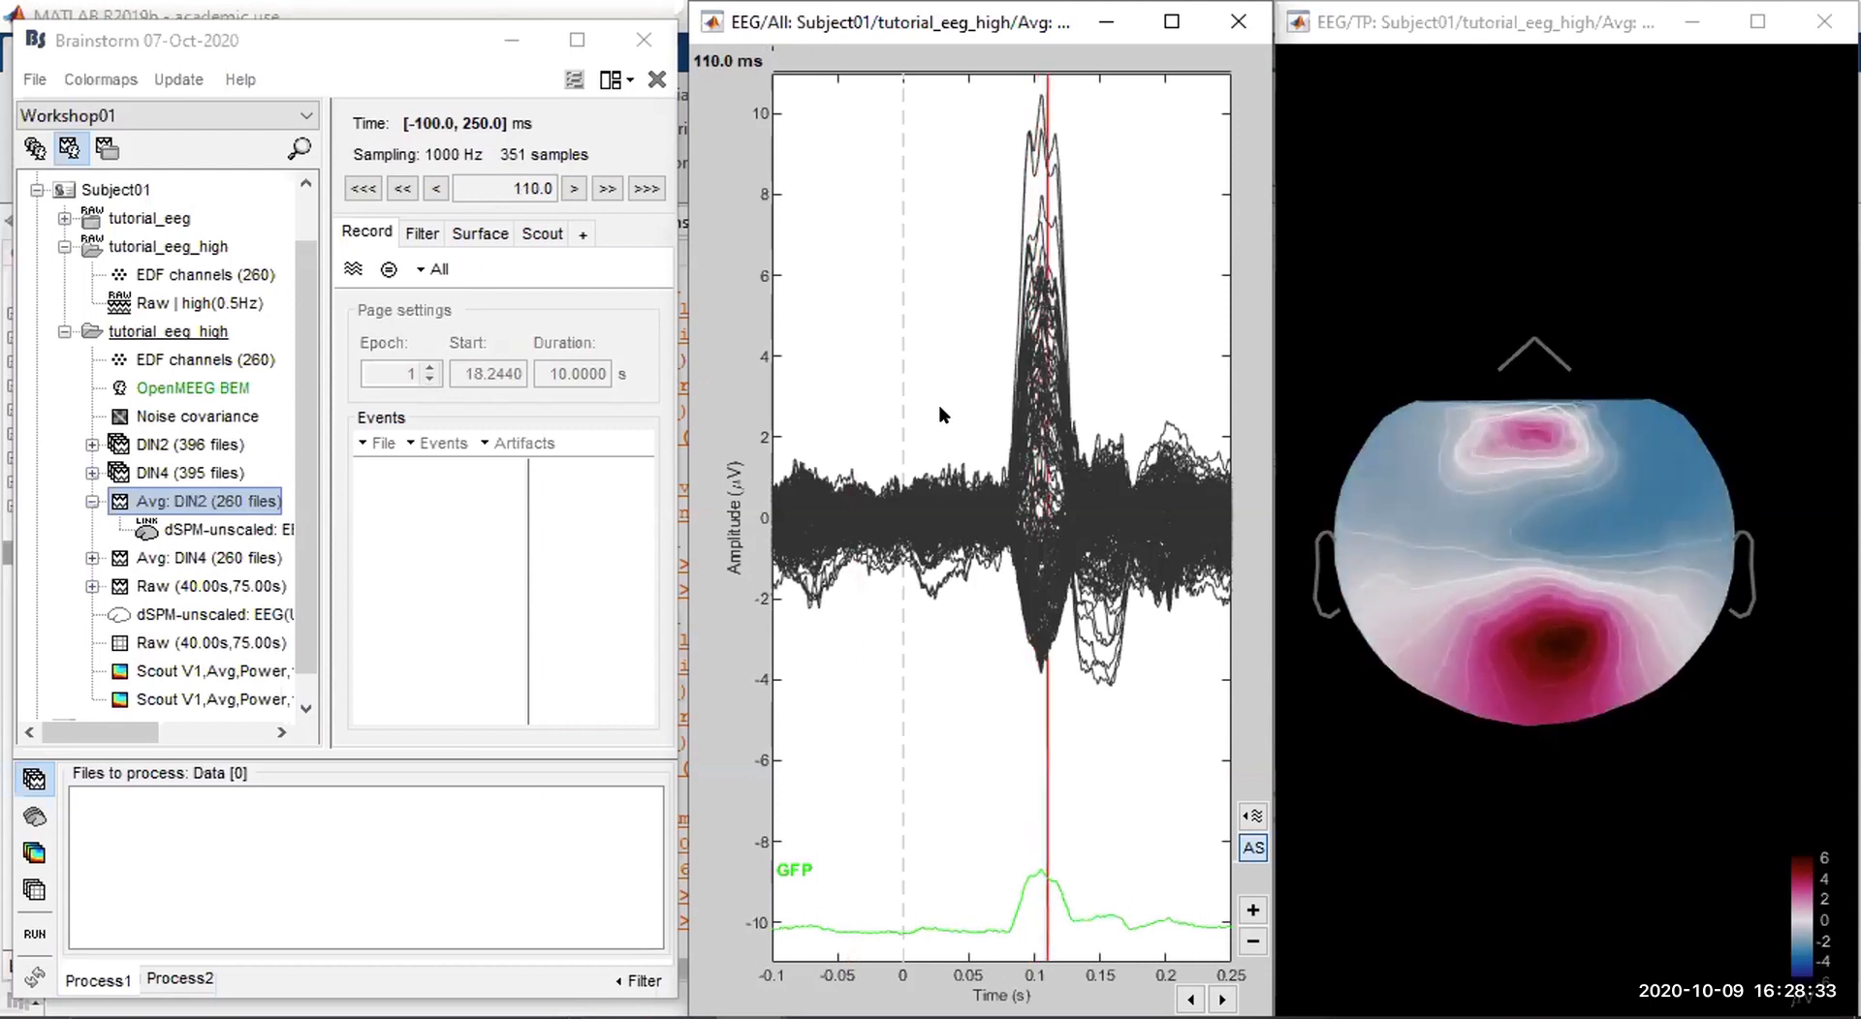
key("Right")
key("Right")
key("Right")
key("Right")
key("Right")
key("Right")
key("Right")
key("Right")
key("Right")
key("Right")
key("Right")
key("Right")
key("Right")
key("Right")
key("Right")
key("Right")
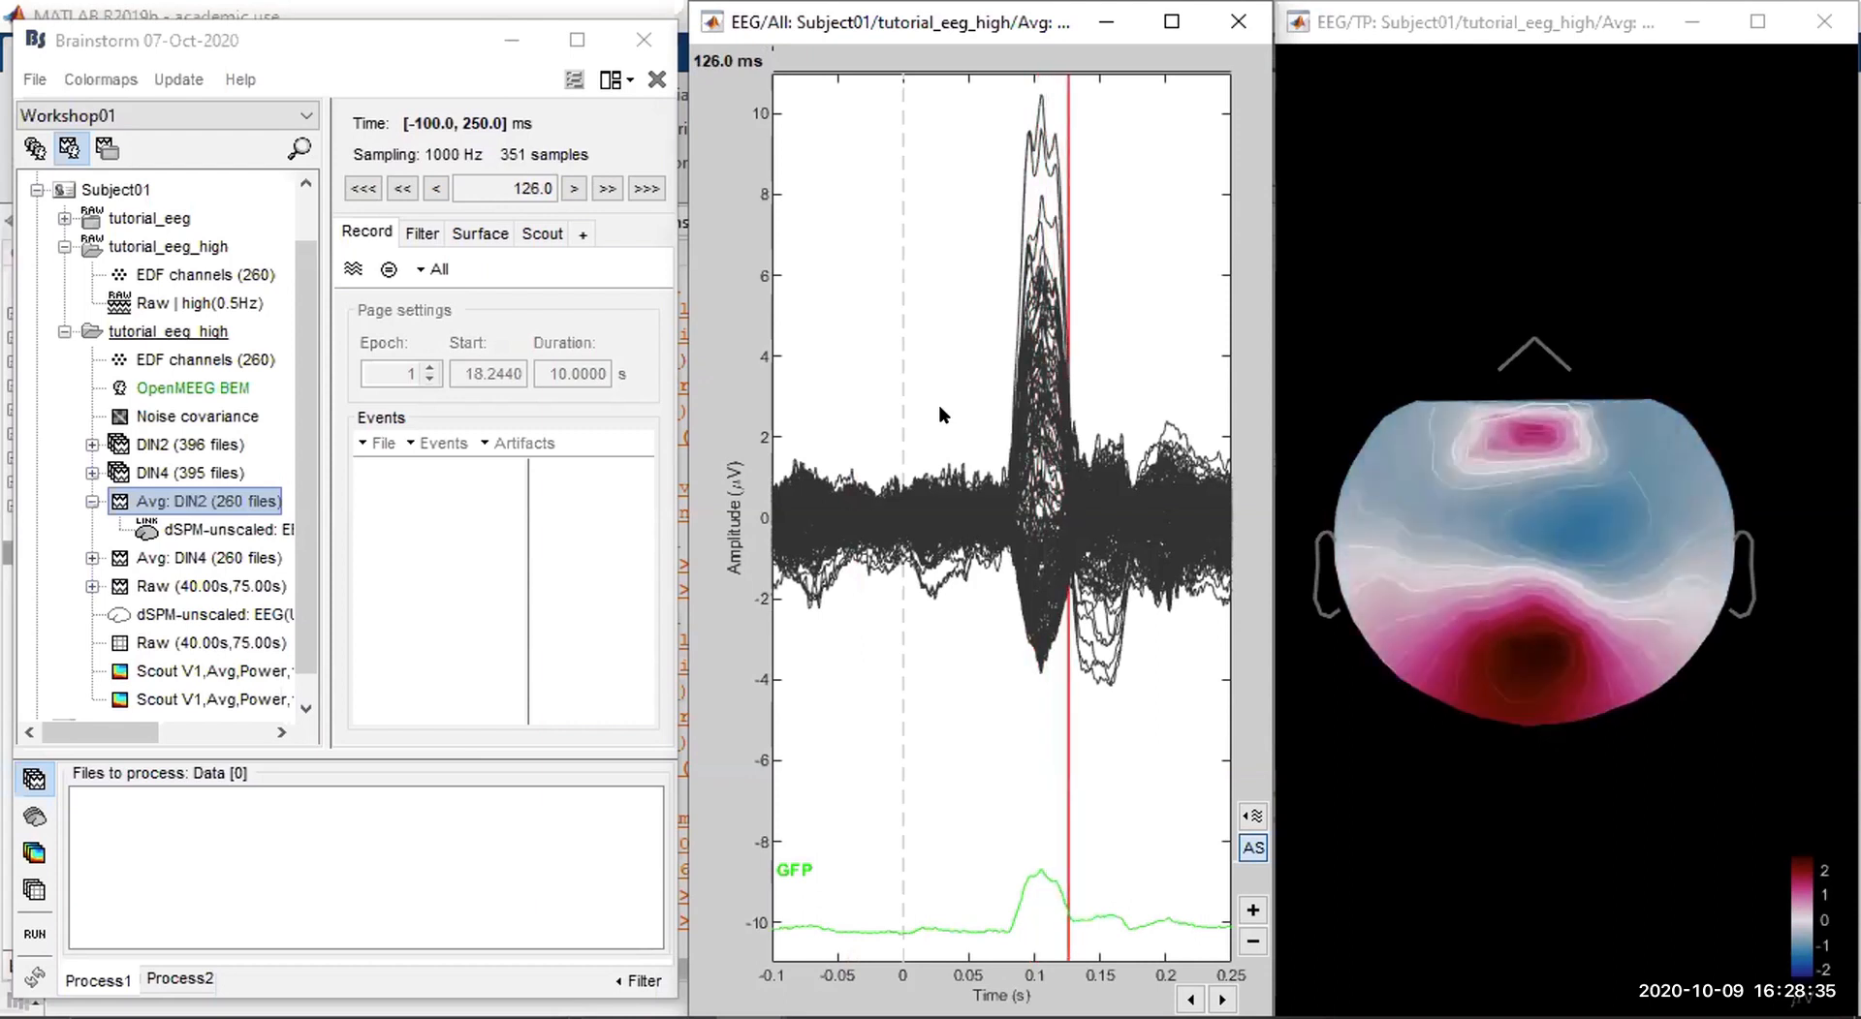
key("Right")
key("Right")
key("Right")
key("Right")
key("Right")
key("Right")
key("Right")
key("Right")
key("Right")
key("Right")
key("Right")
key("Right")
key("Right")
key("Right")
key("Right")
key("Right")
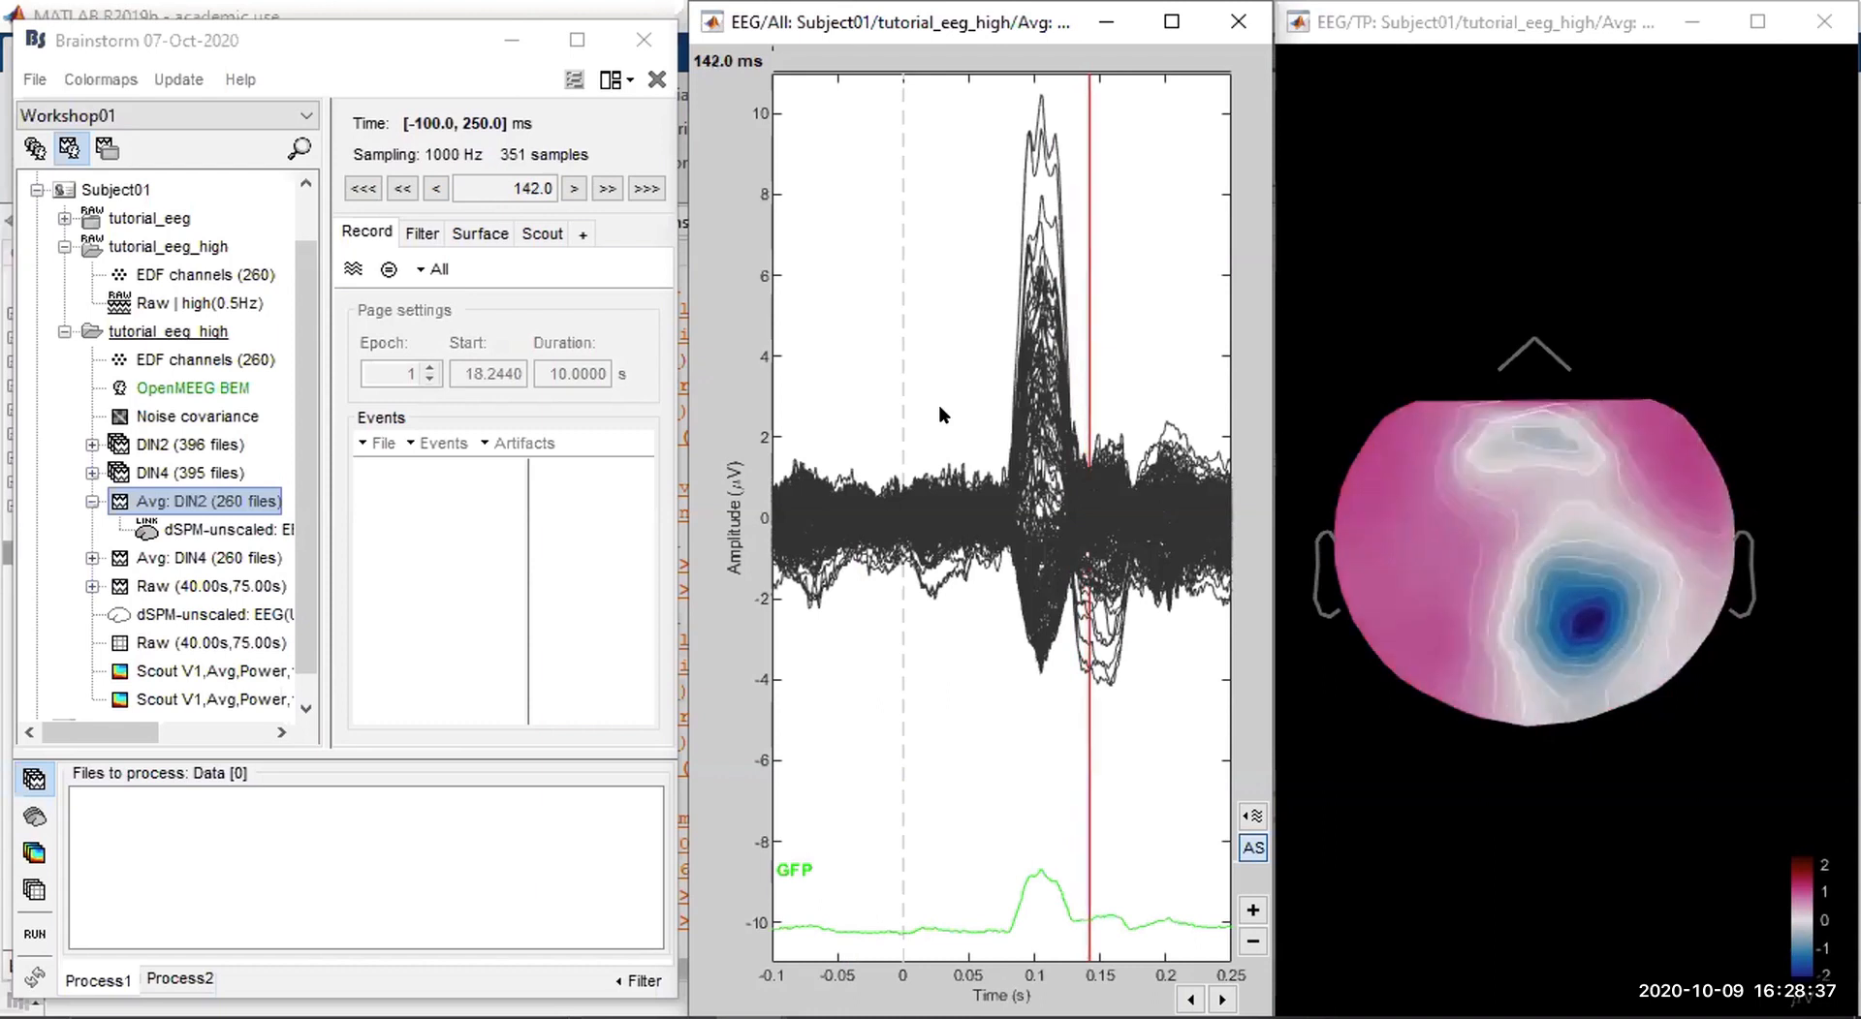
key("Right")
key("Right")
key("Right")
key("Right")
key("Right")
key("Right")
key("Right")
key("Right")
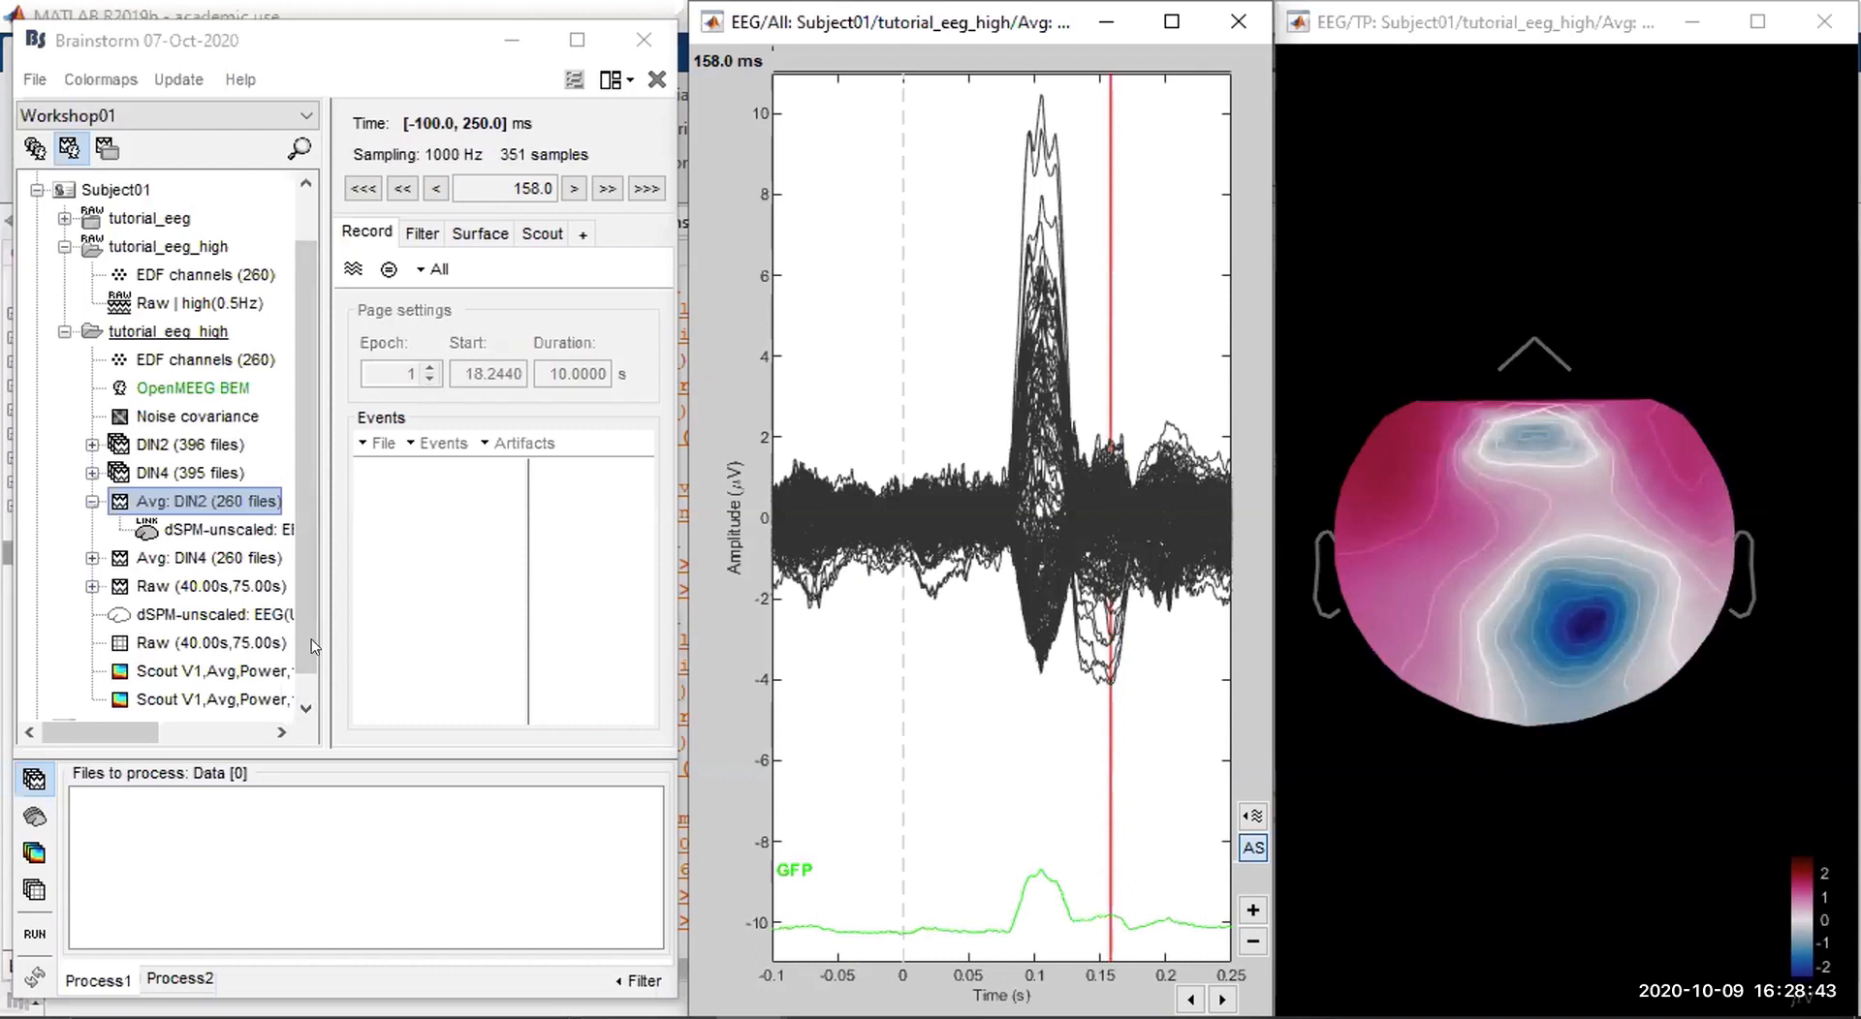
scroll(310, 690, "down", 1)
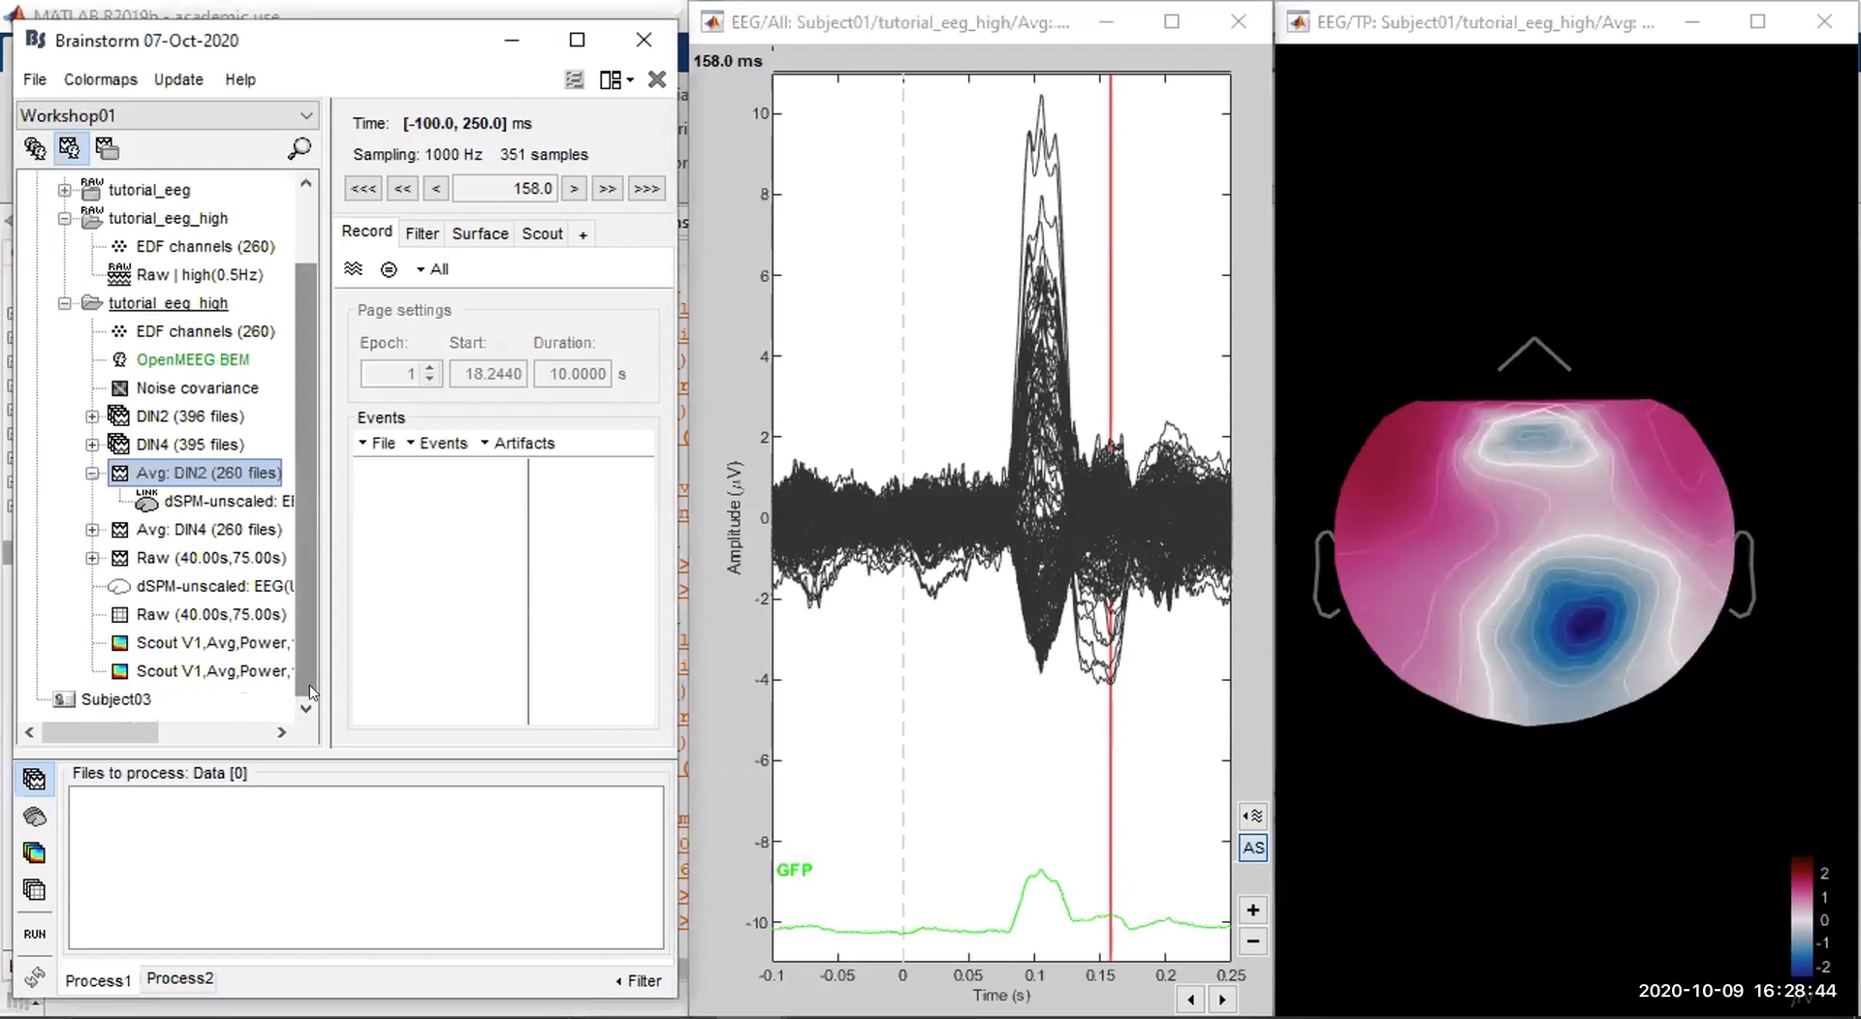
left_click(657, 77)
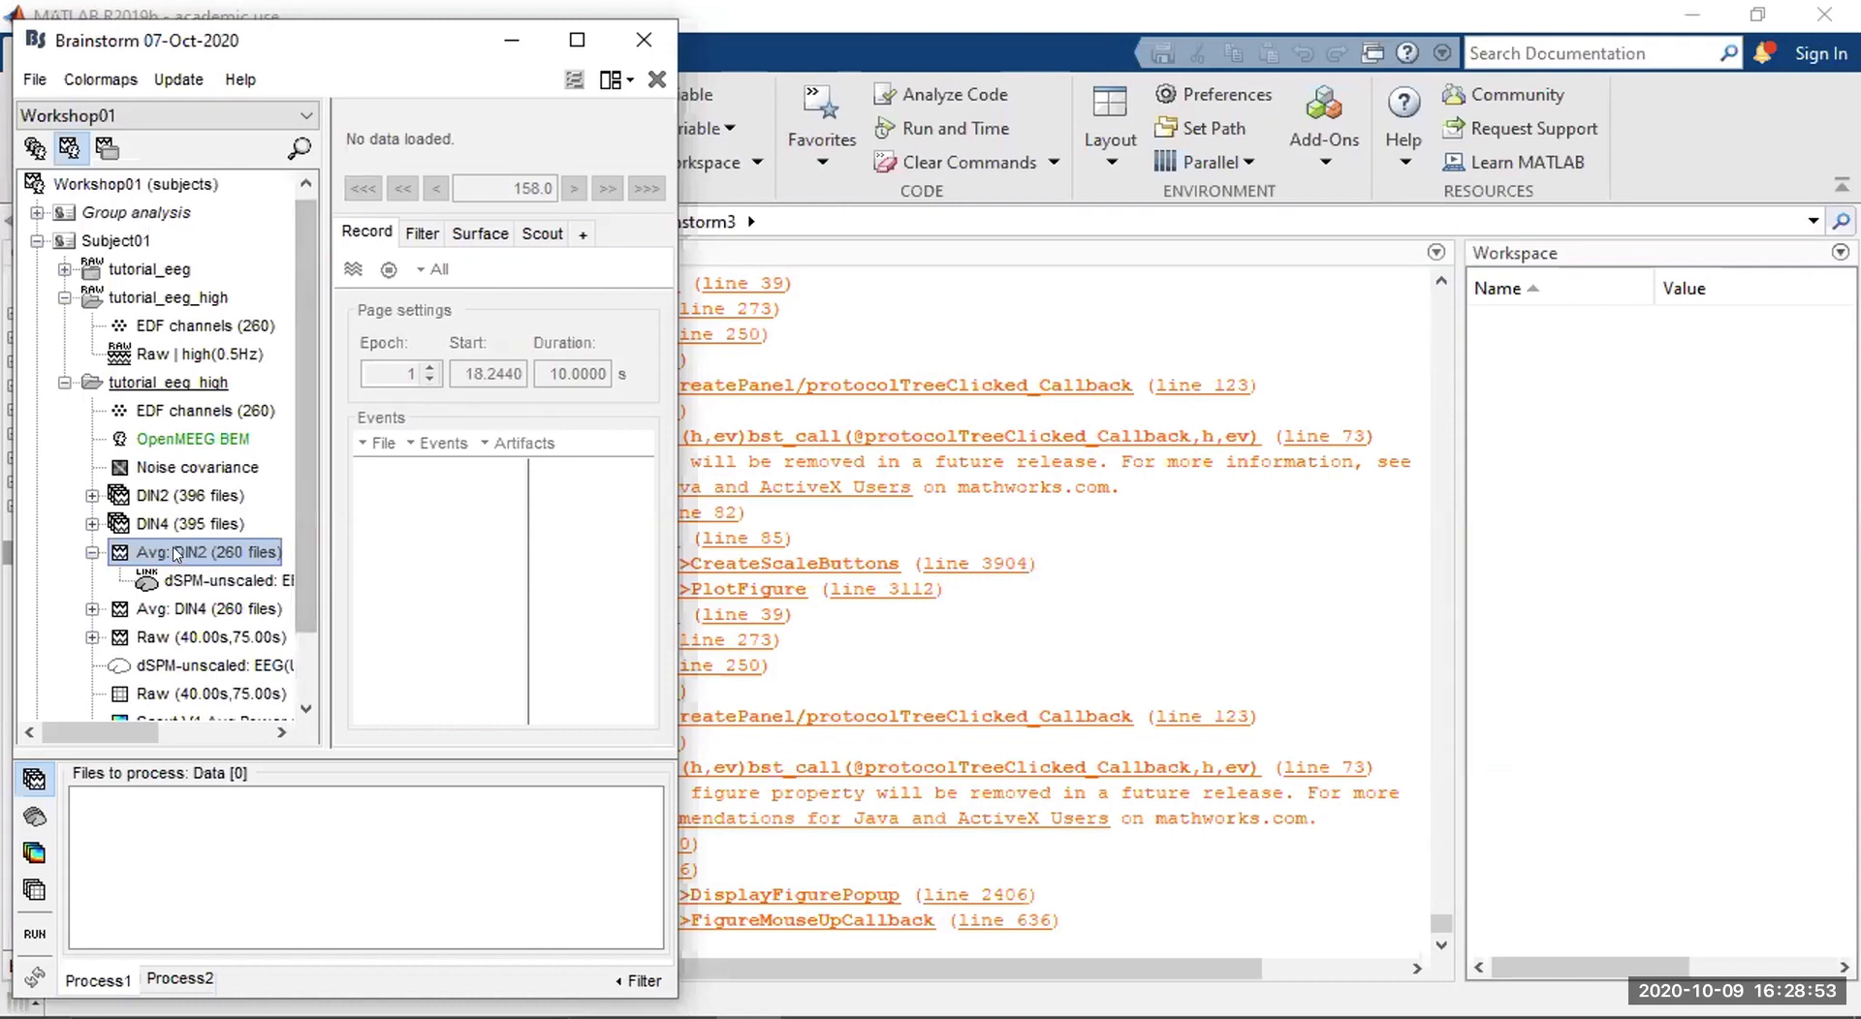
Reopen the Avg: DIN2 time series and compare its column display with the butterfly display.
mouse_move(176, 554)
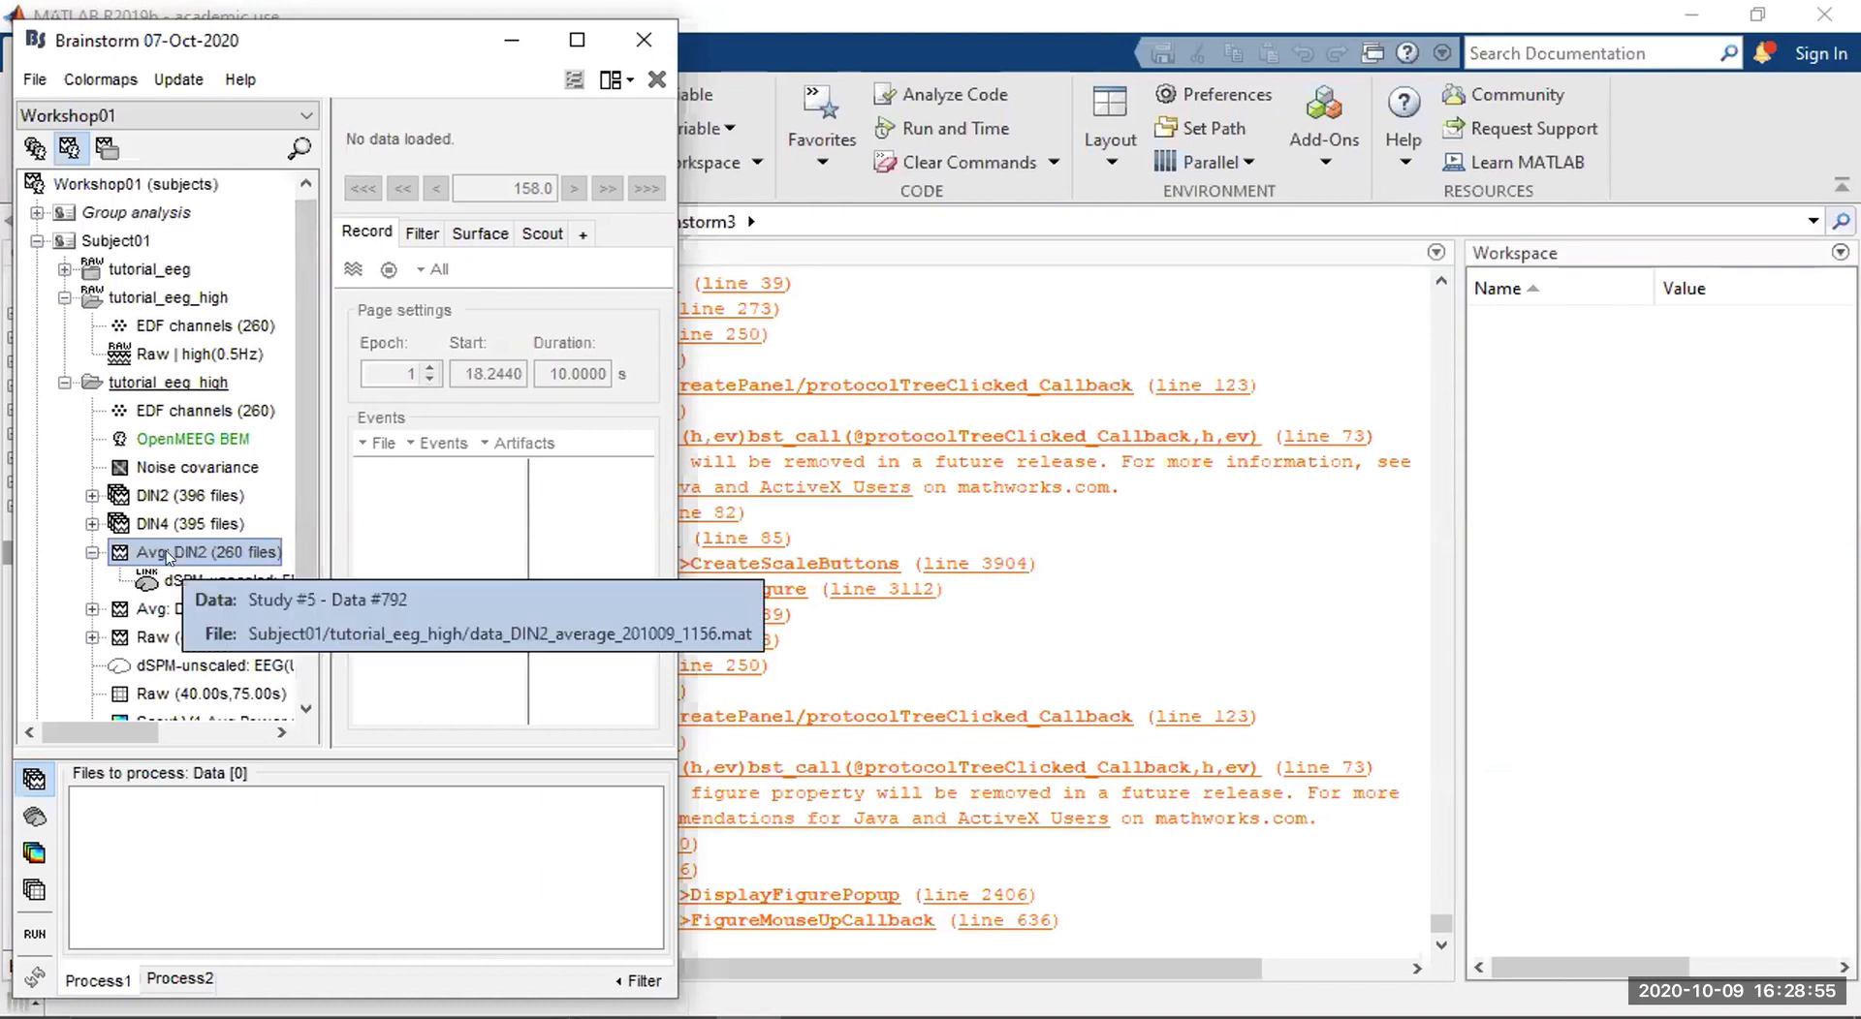
double_click(169, 554)
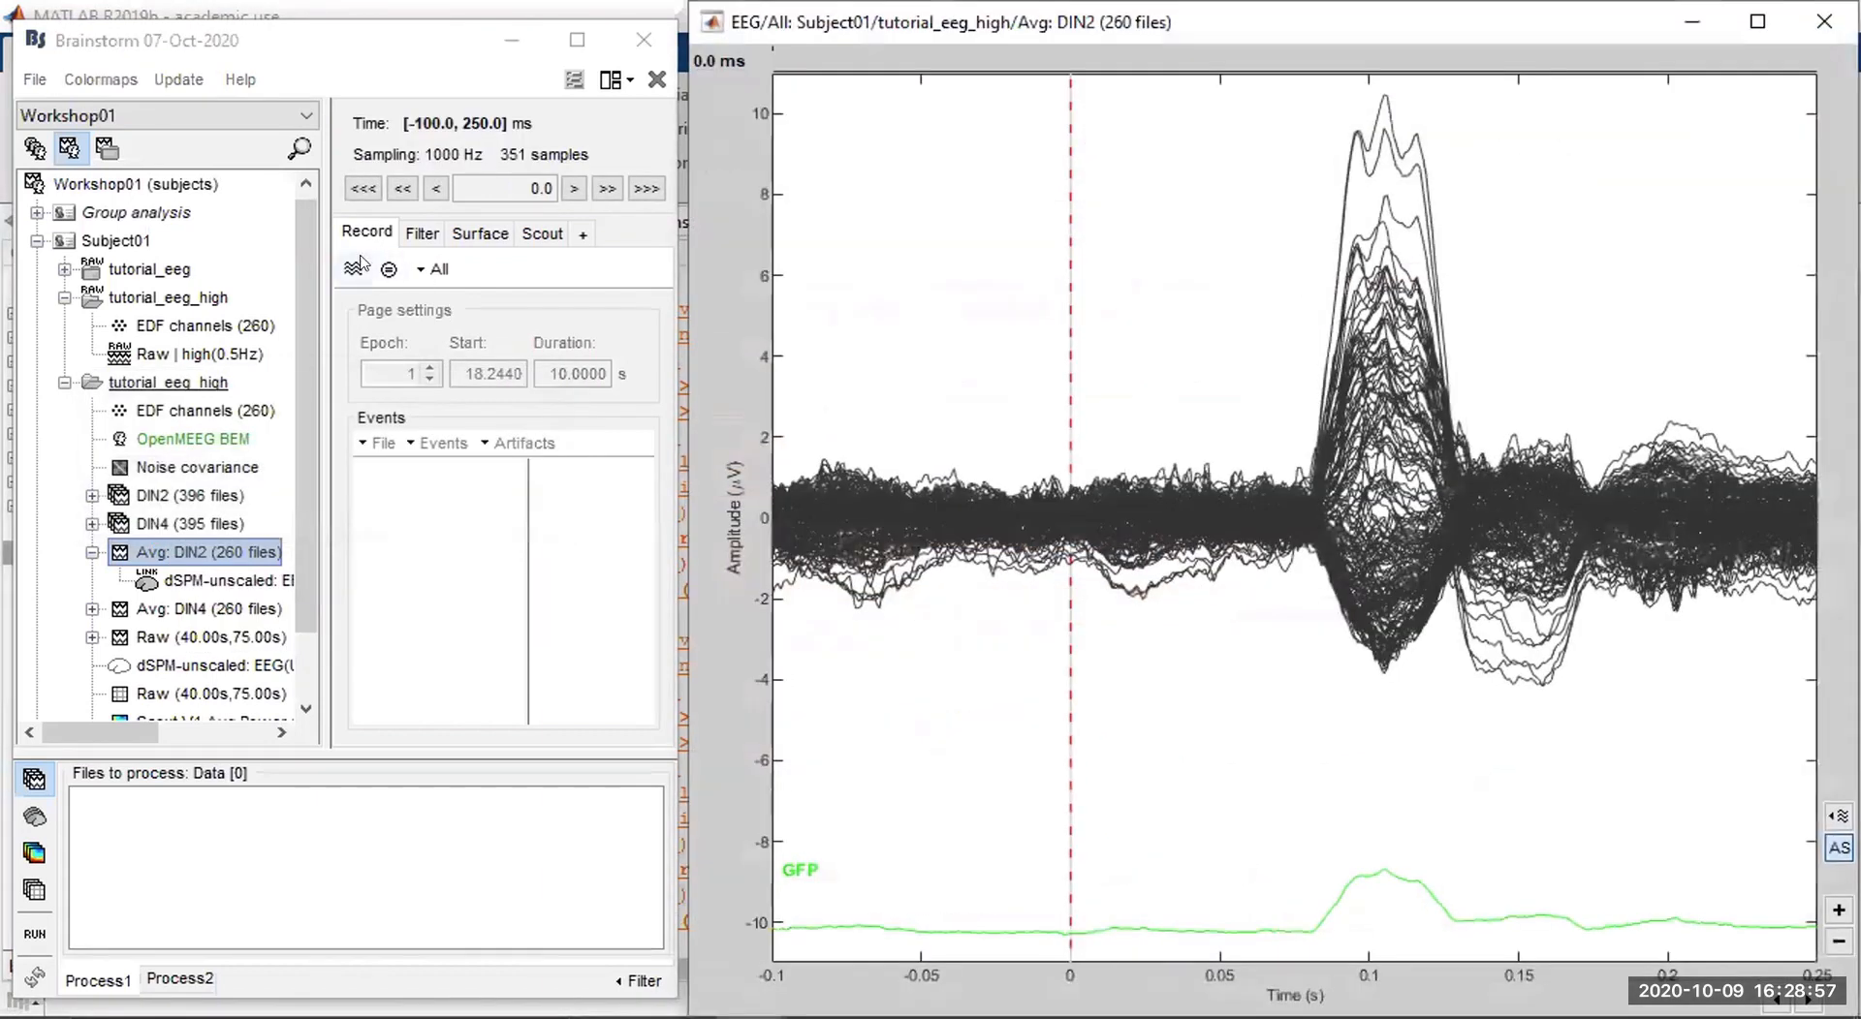
left_click(356, 266)
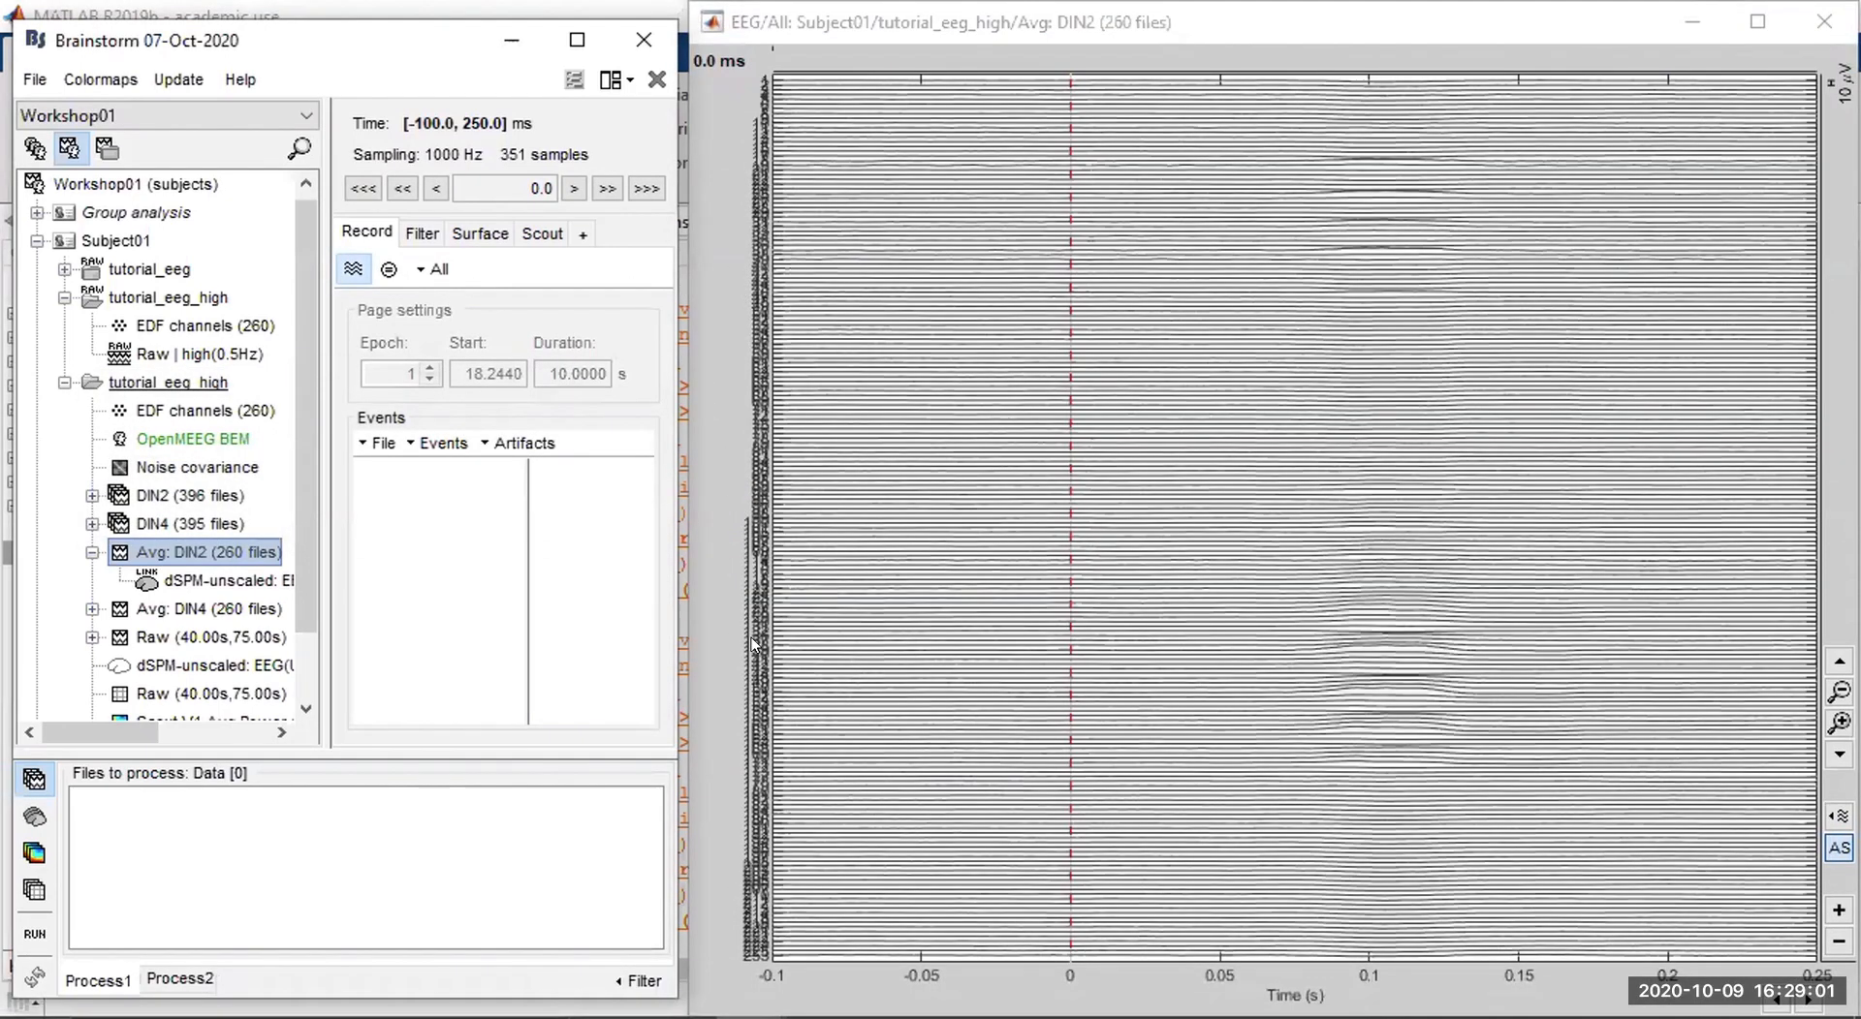
left_click(352, 273)
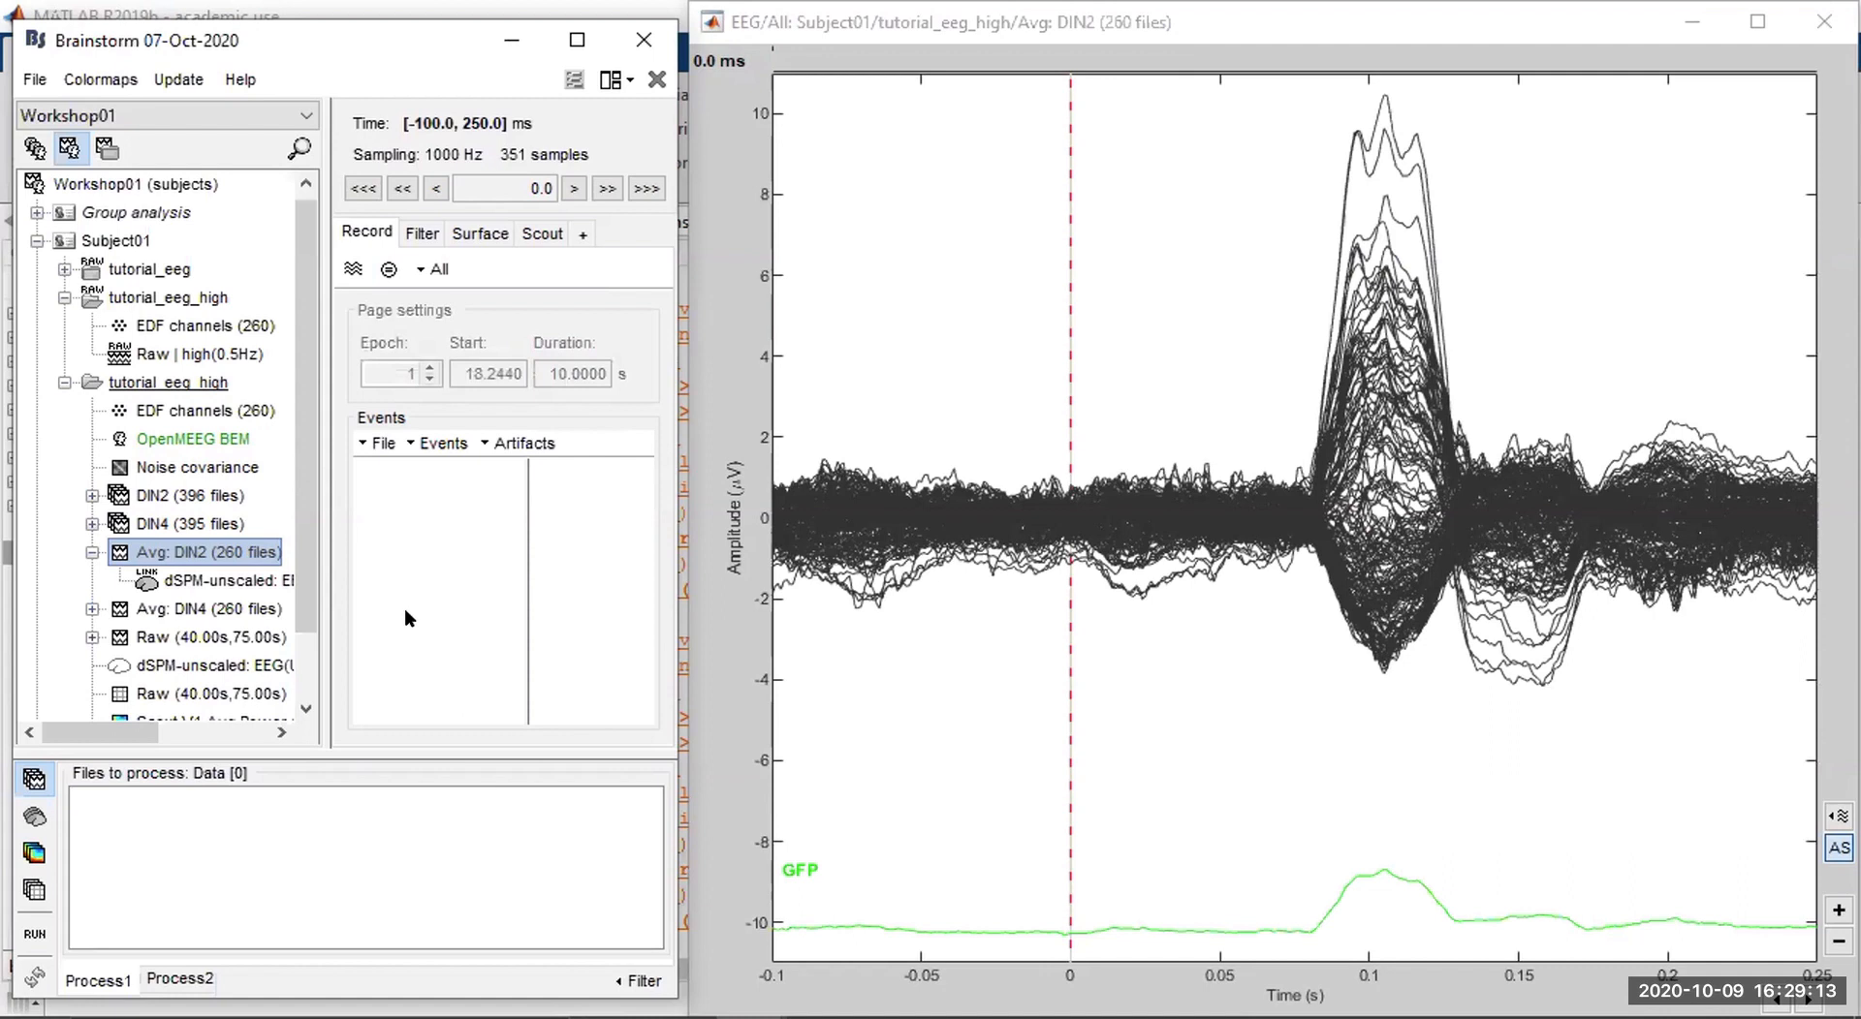
Display the DIN2 average's scalp topography at 119 ms, examine it at 97 ms, and close all figures.
left_click(1422, 89)
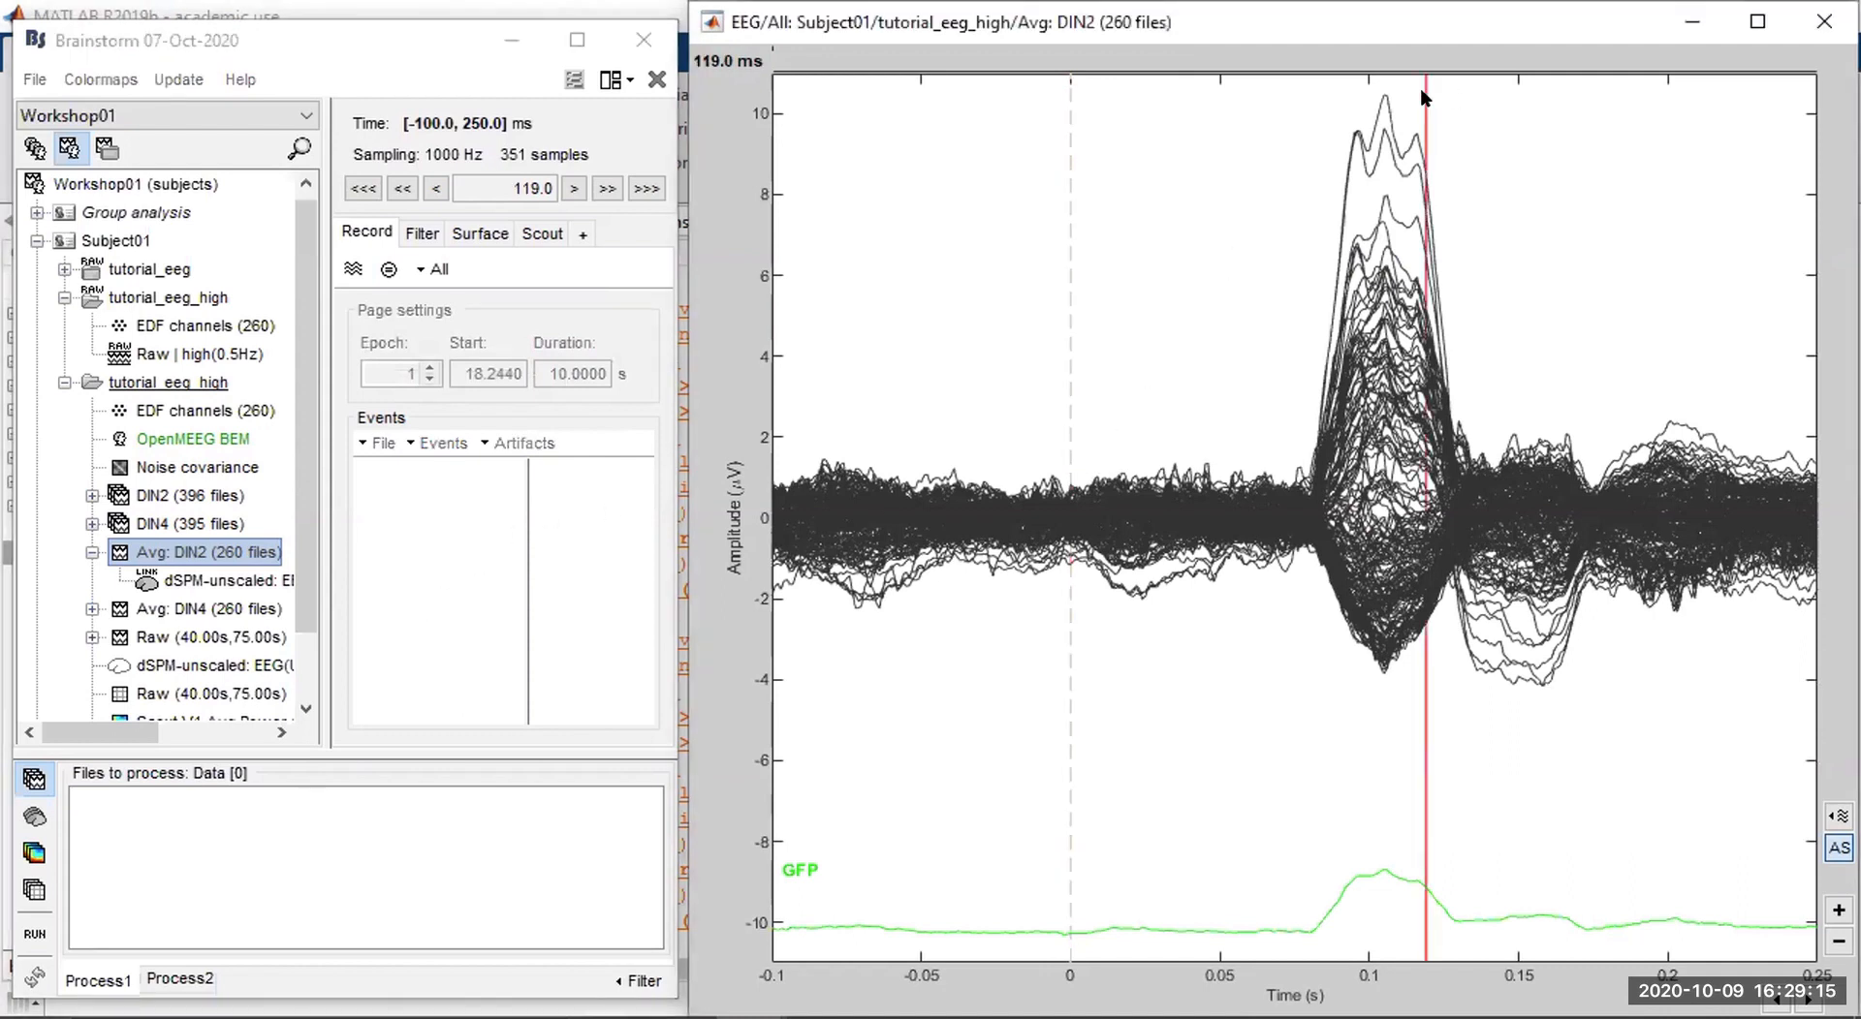
key("ctrl+t")
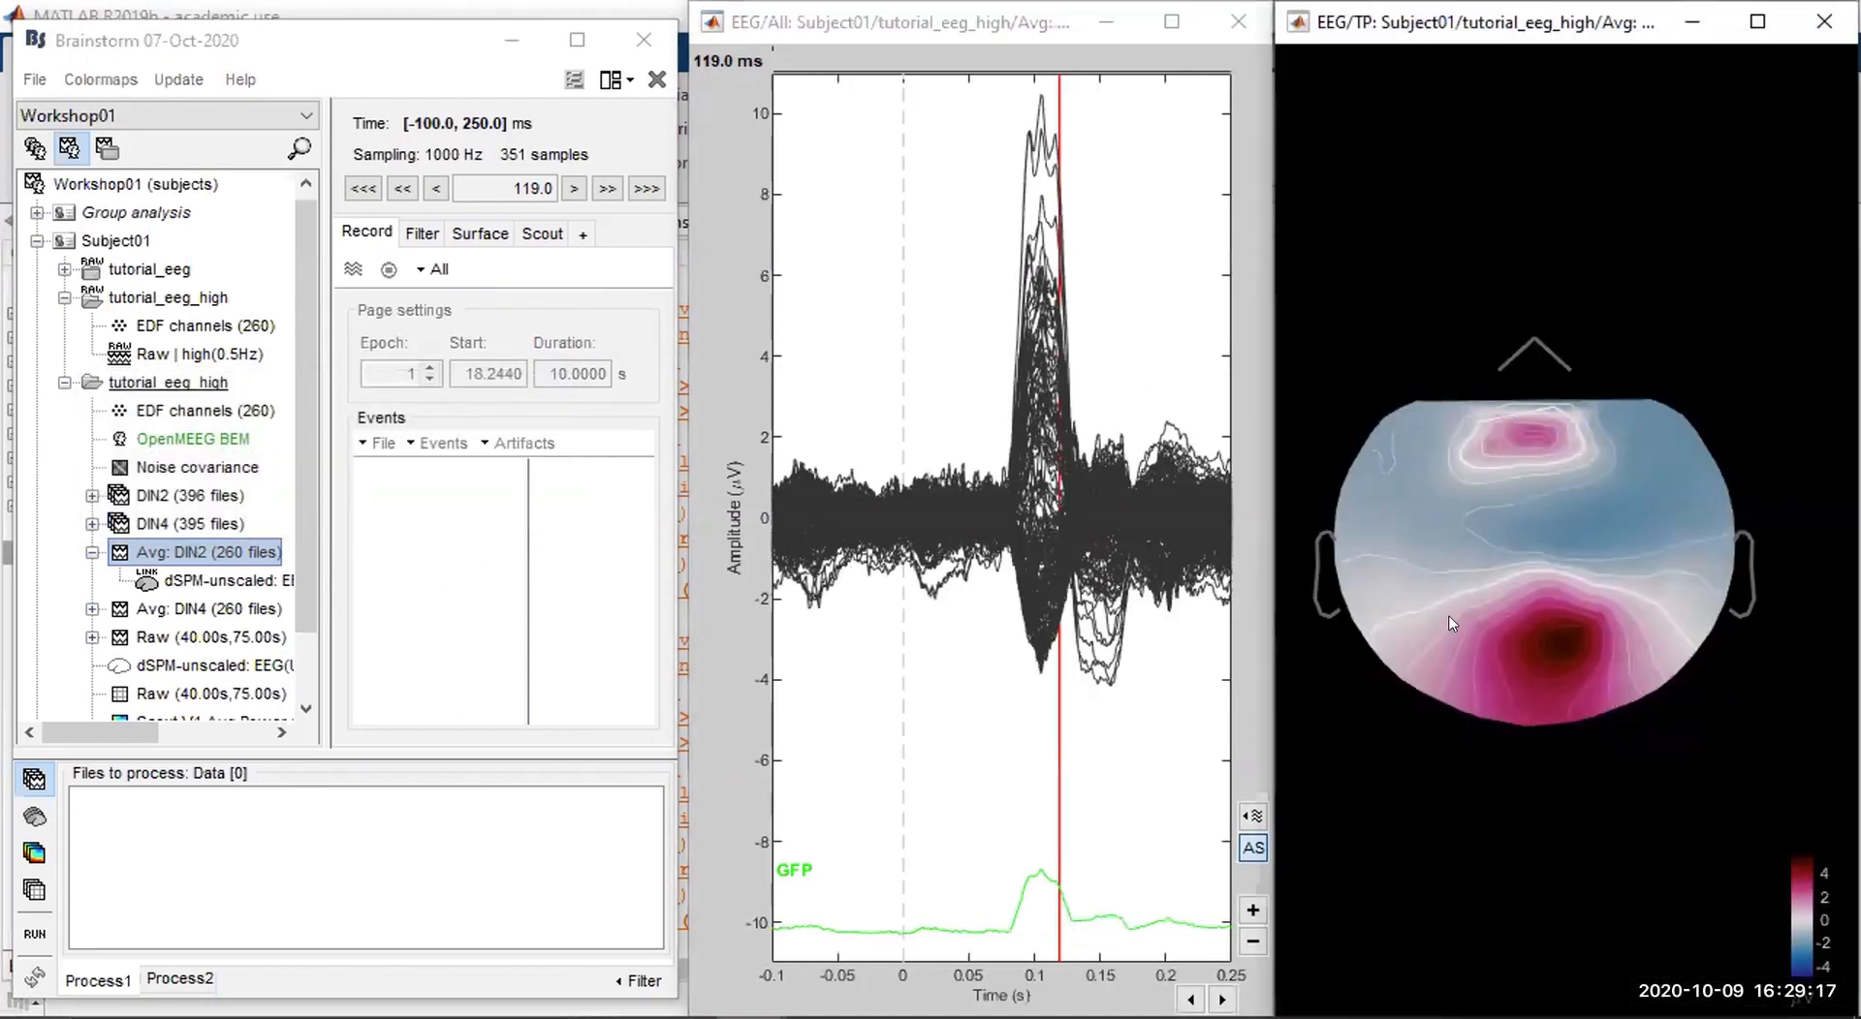
left_click(1030, 96)
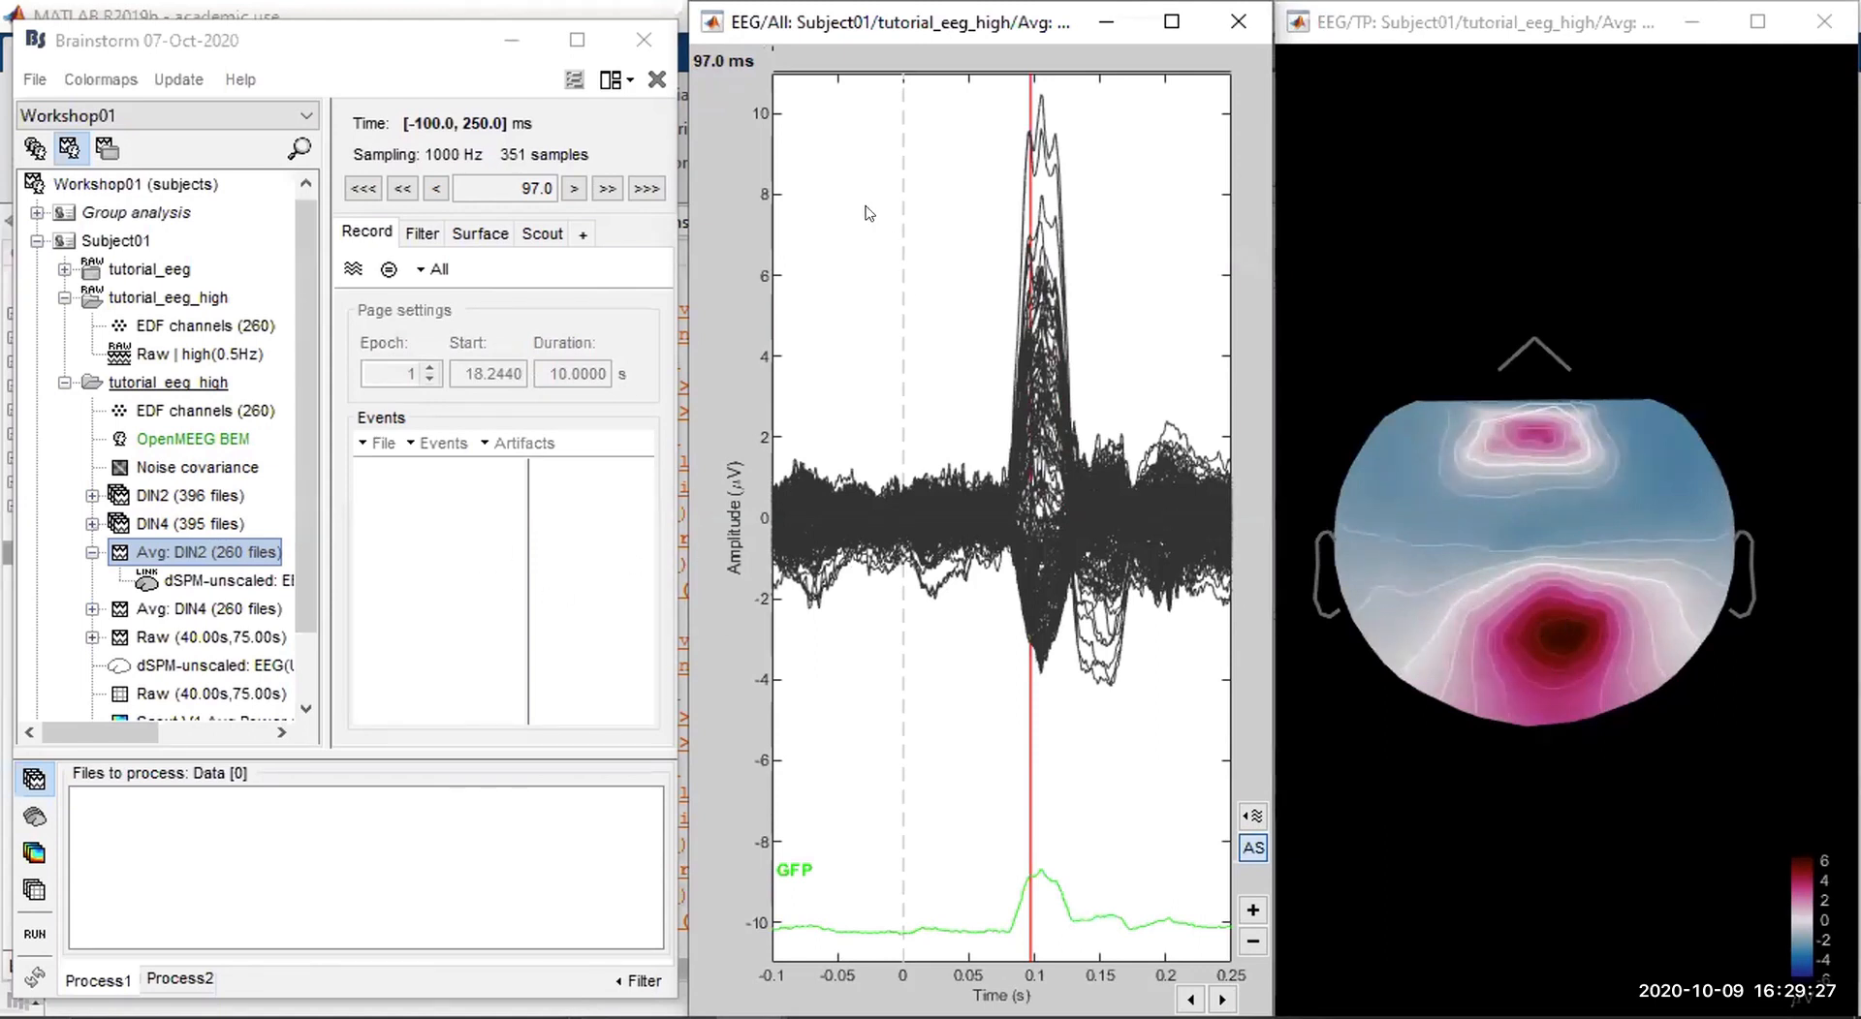
left_click(657, 80)
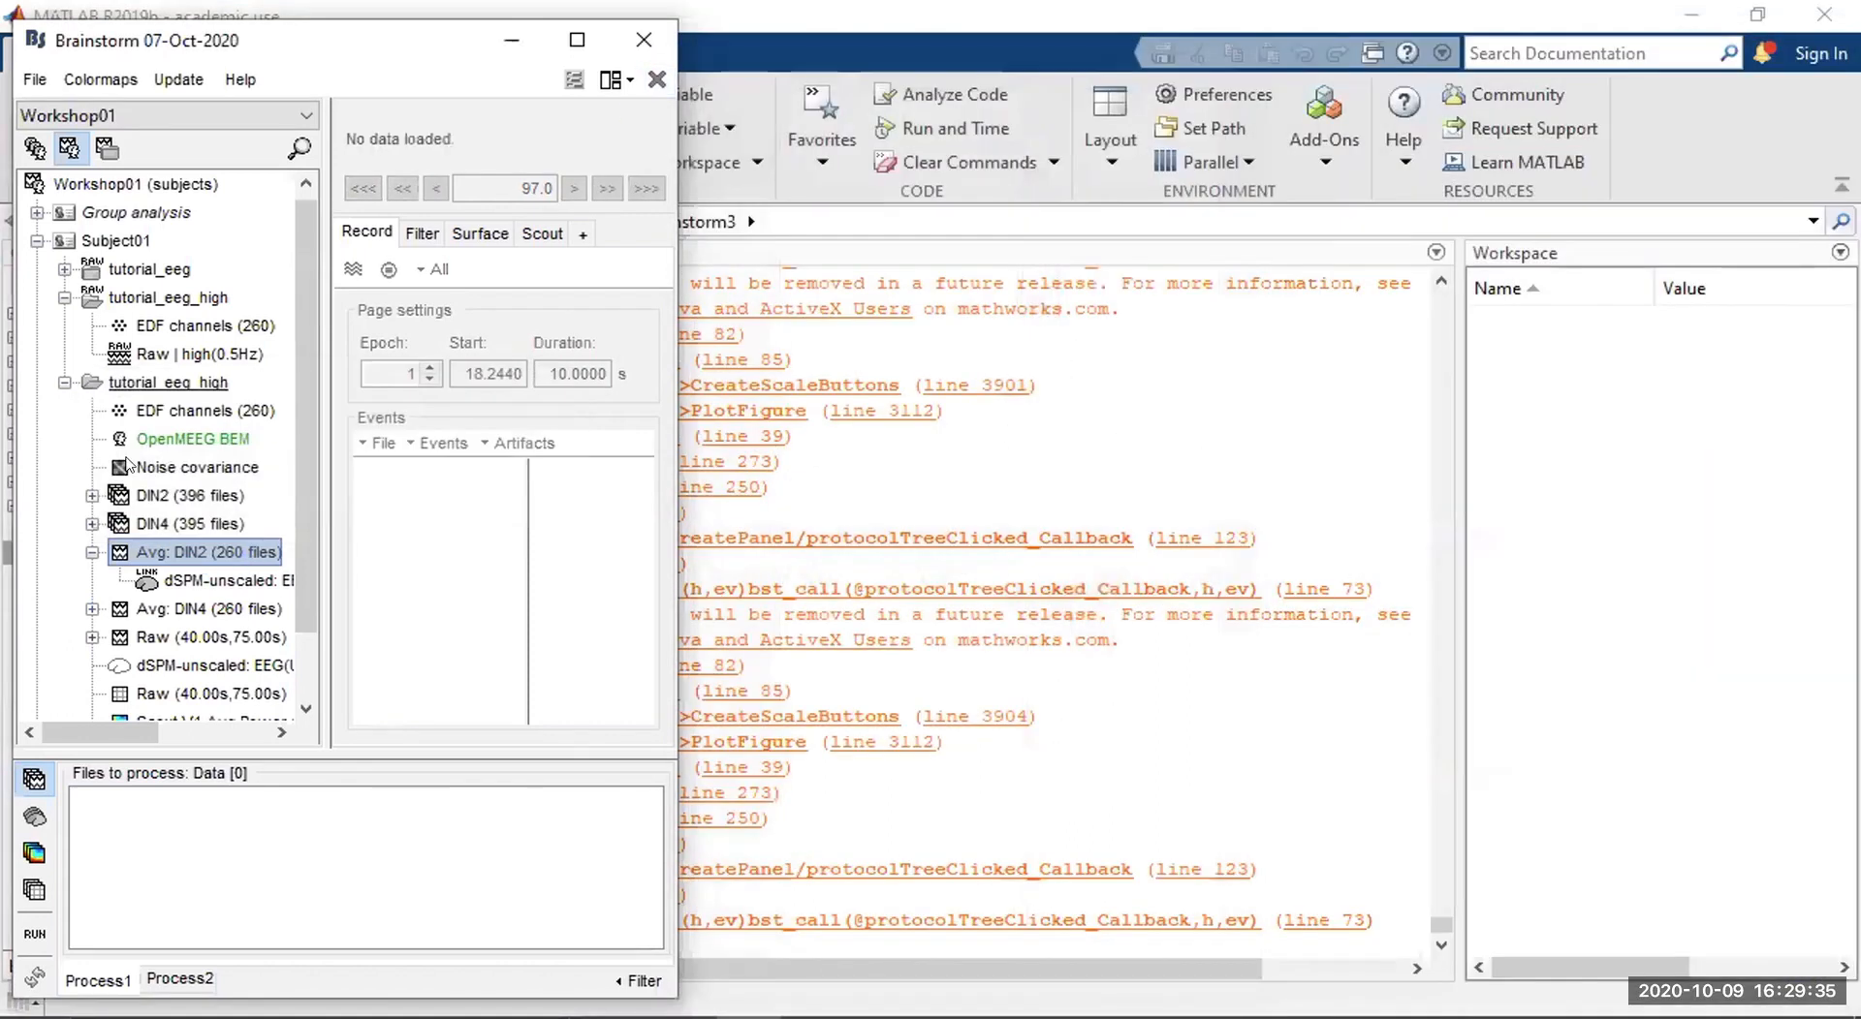
Examine the head model options for the EDF channels, including the EEG forward modeling methods, and cancel without computing.
left_click(146, 405)
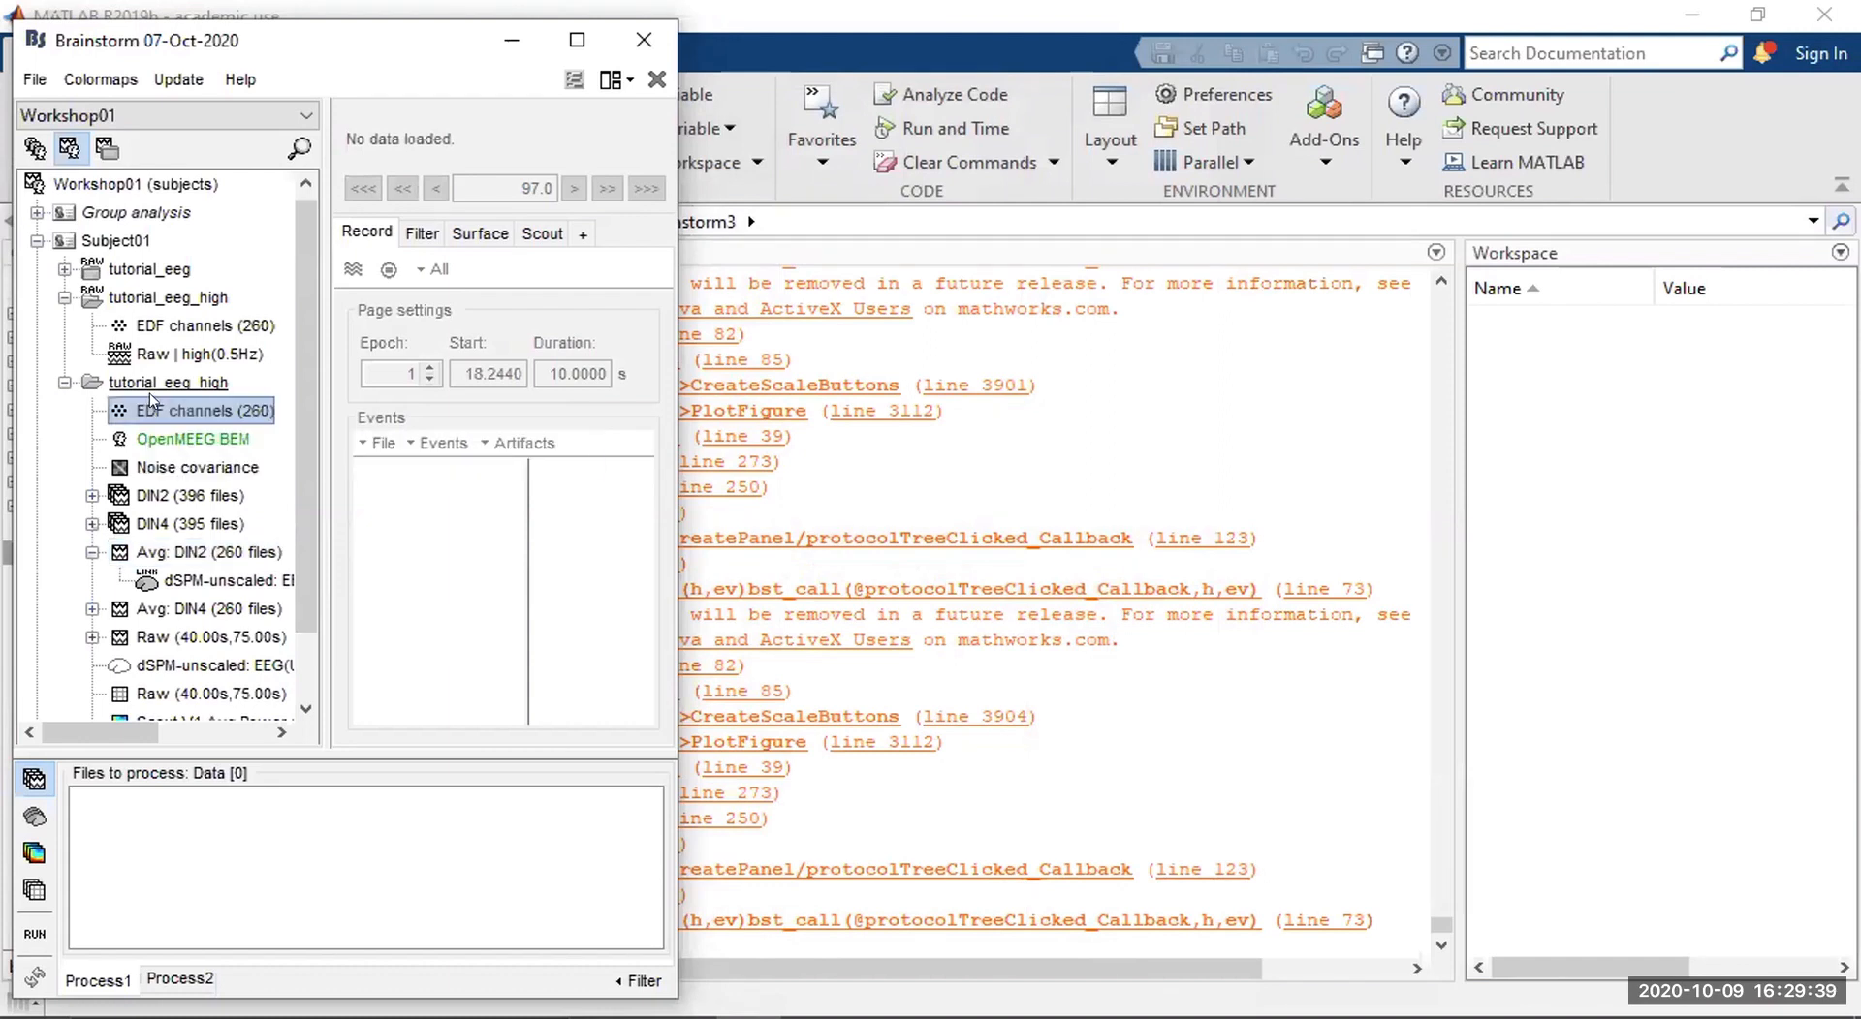
right_click(127, 414)
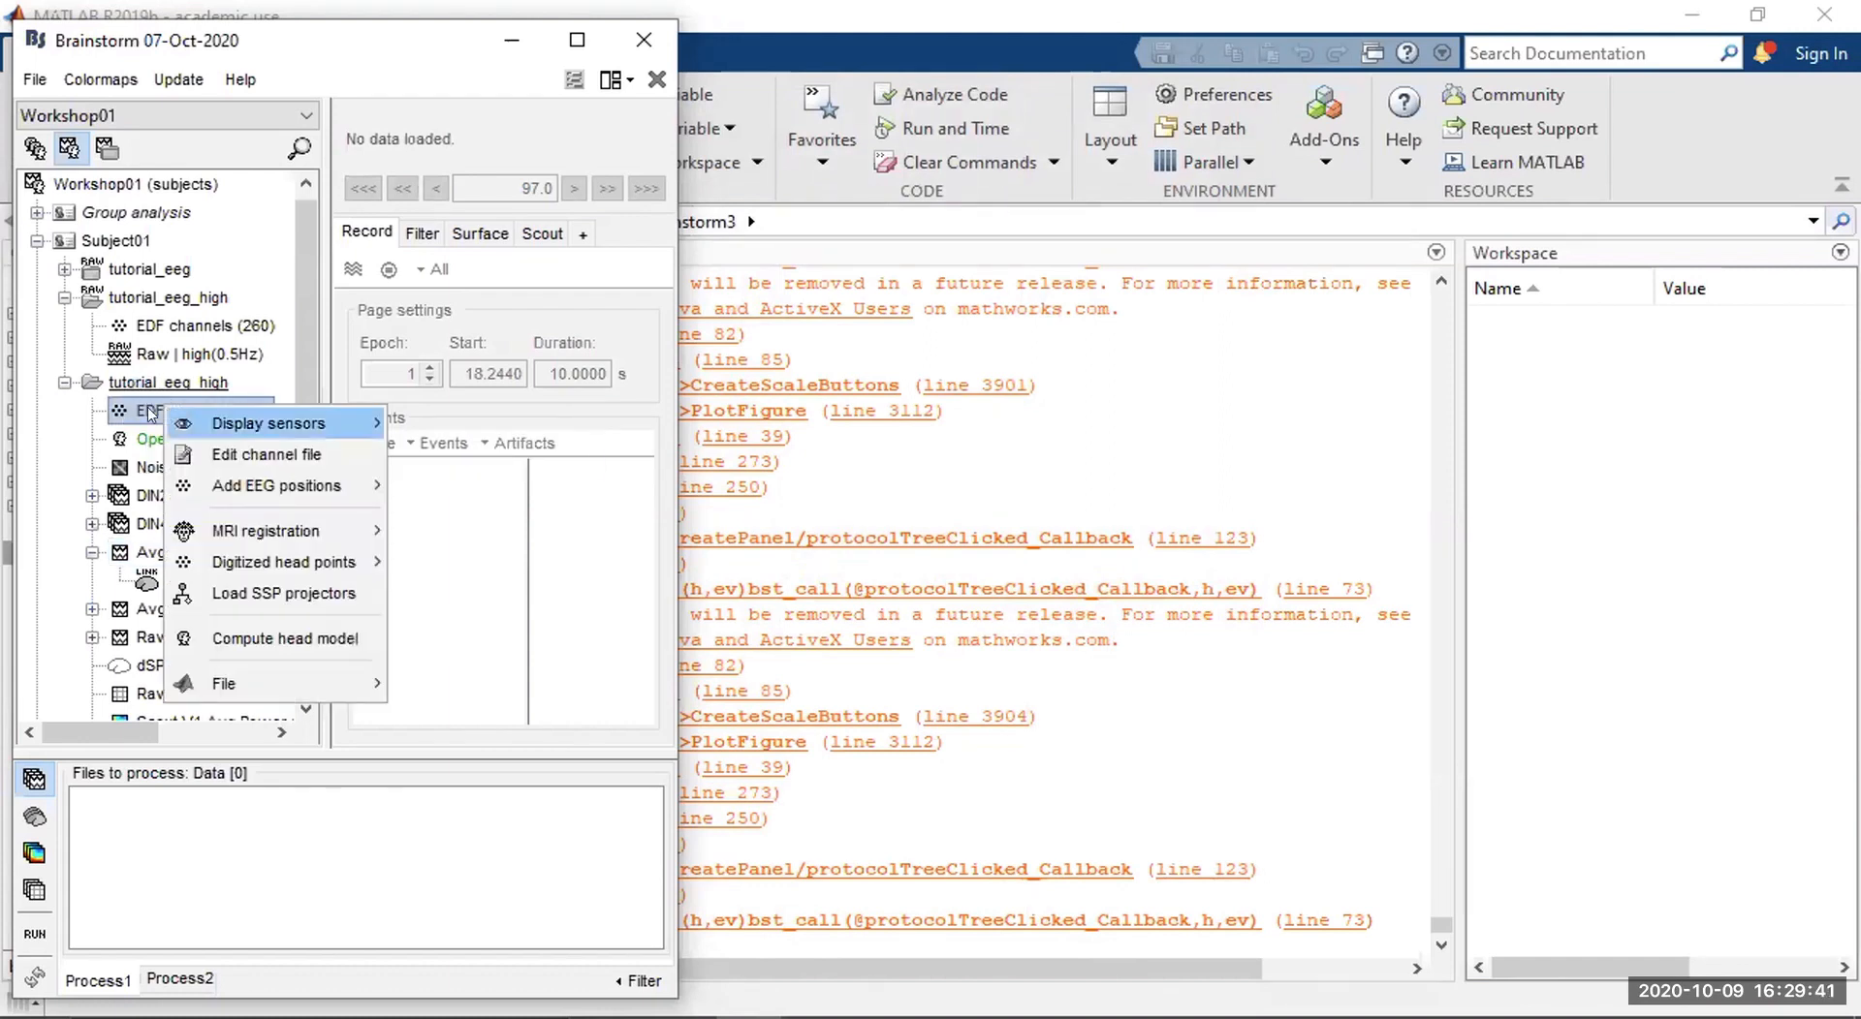
left_click(312, 640)
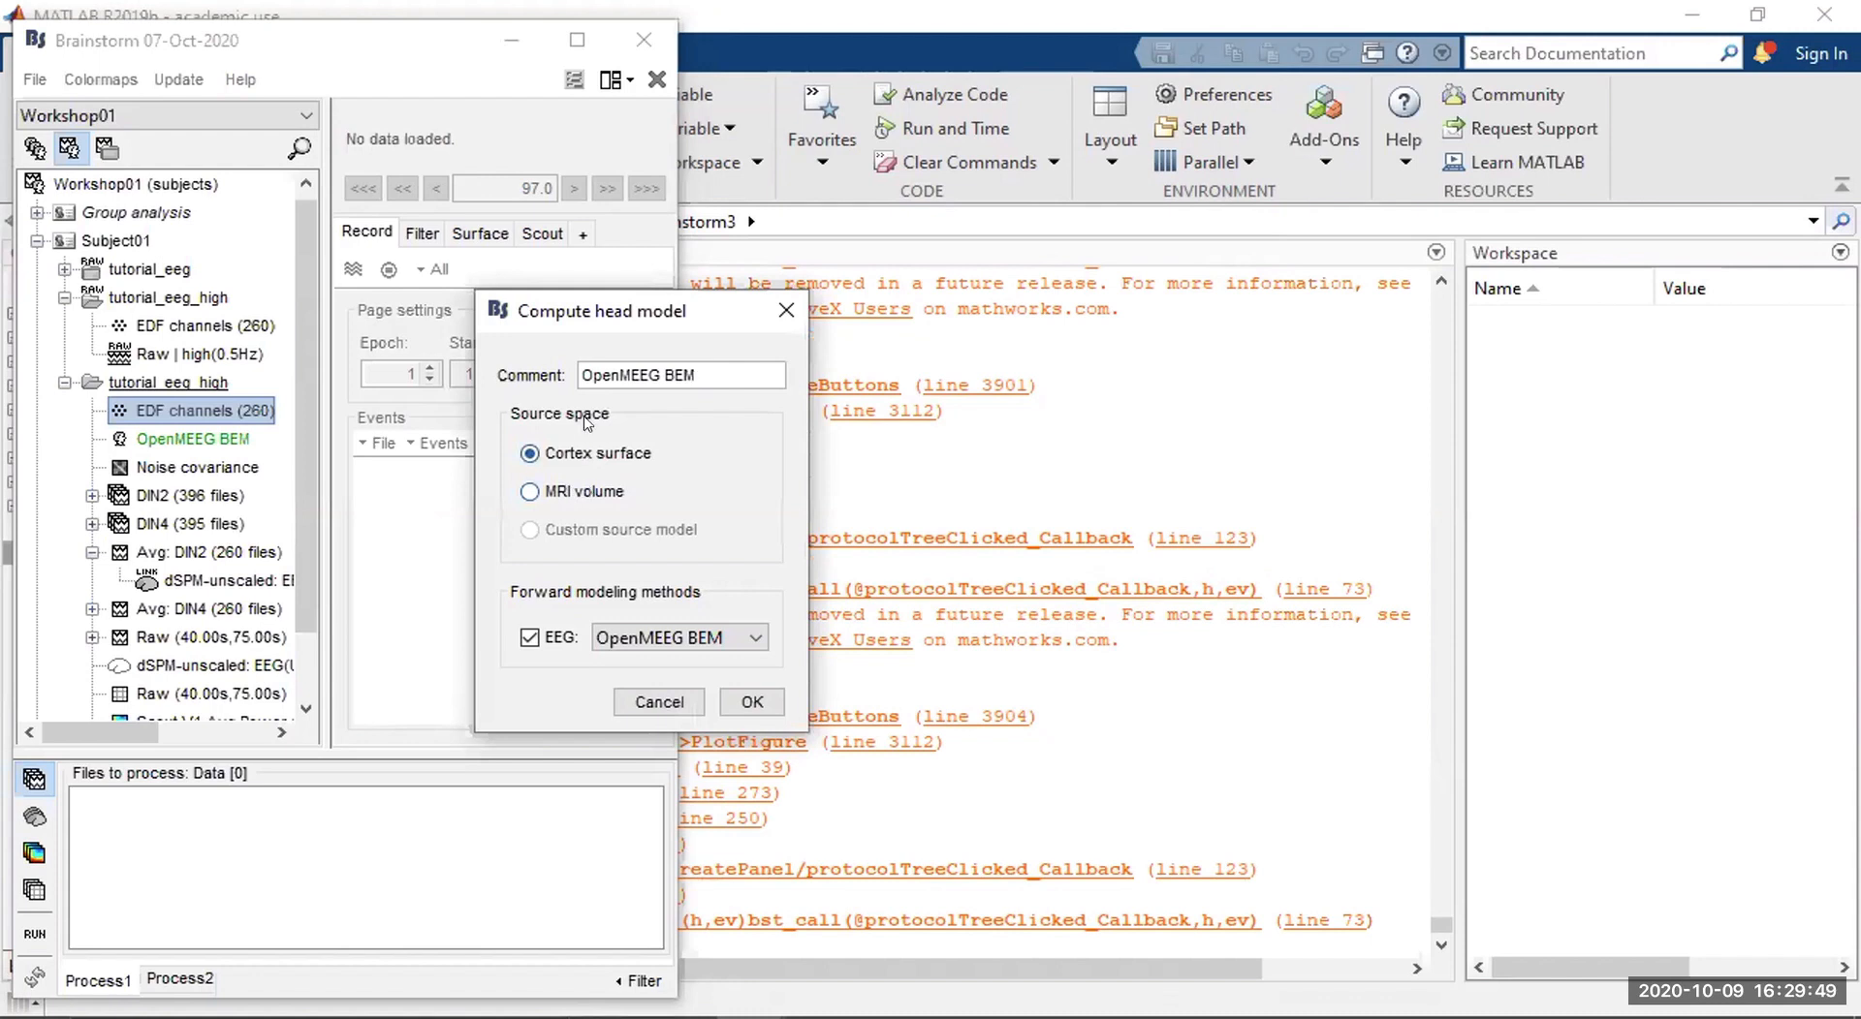
left_click(747, 625)
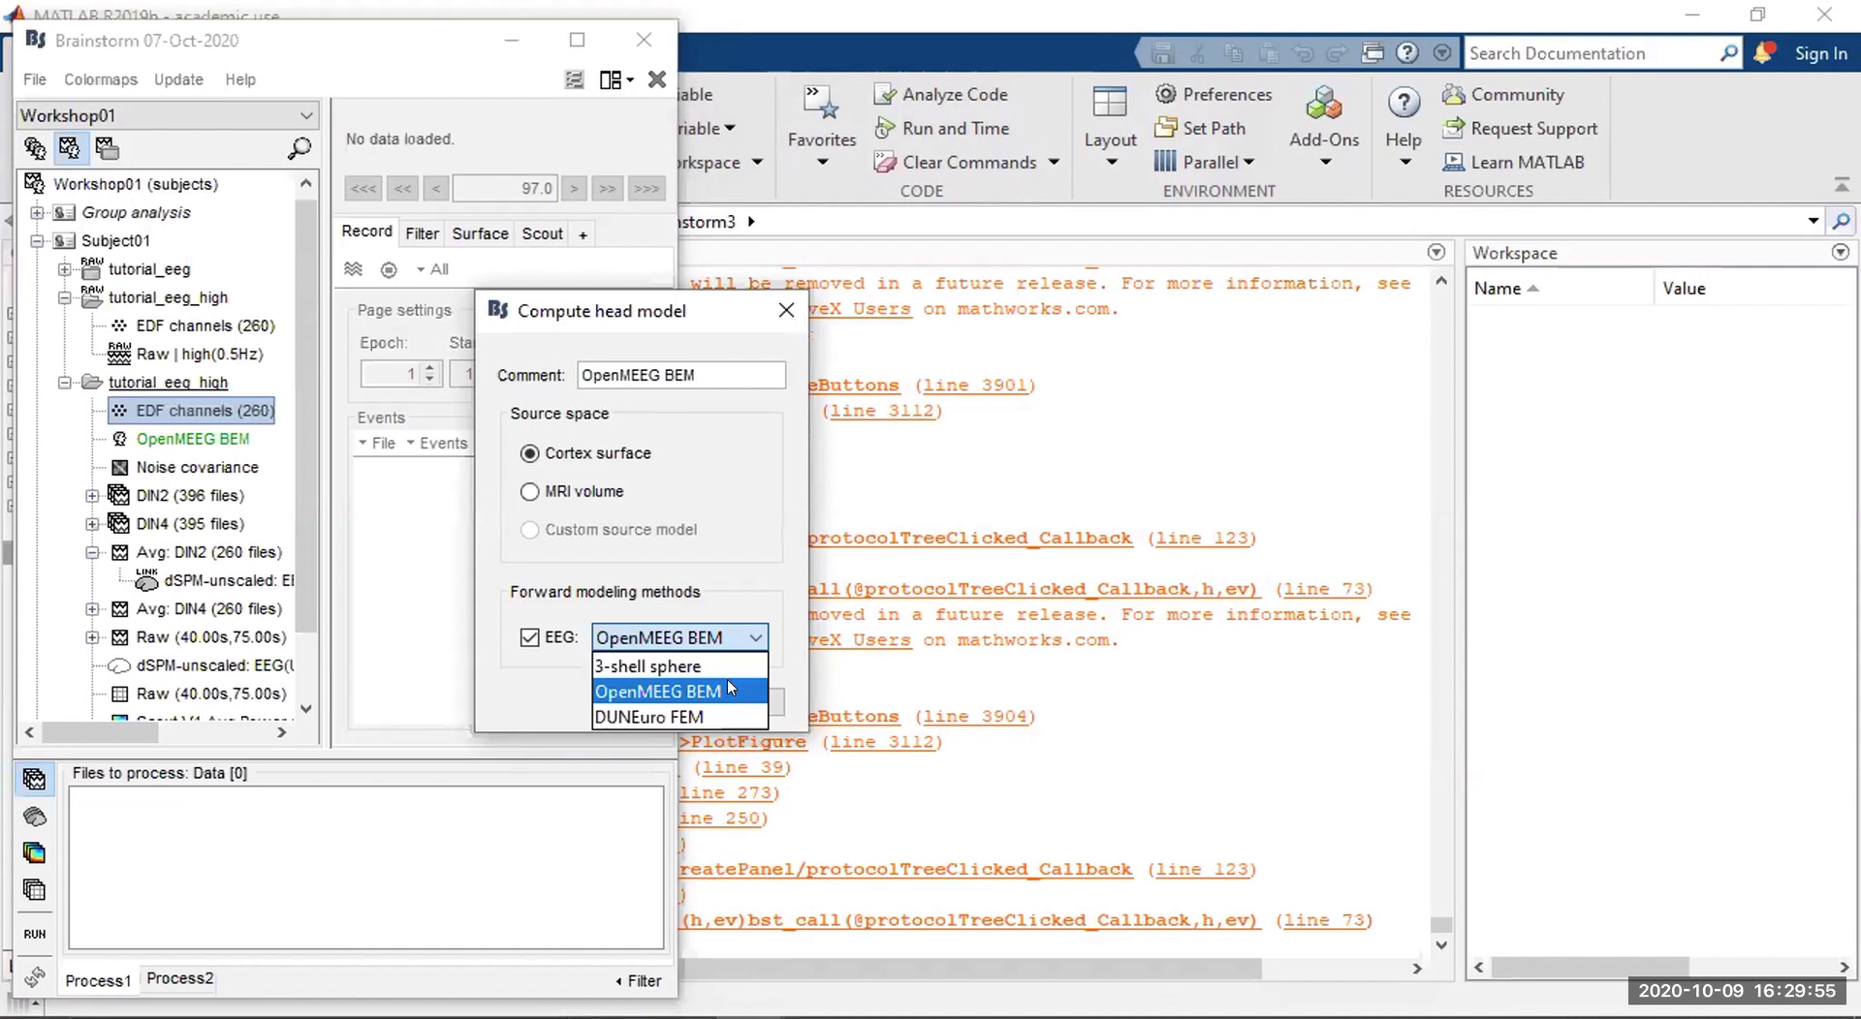
double_click(730, 625)
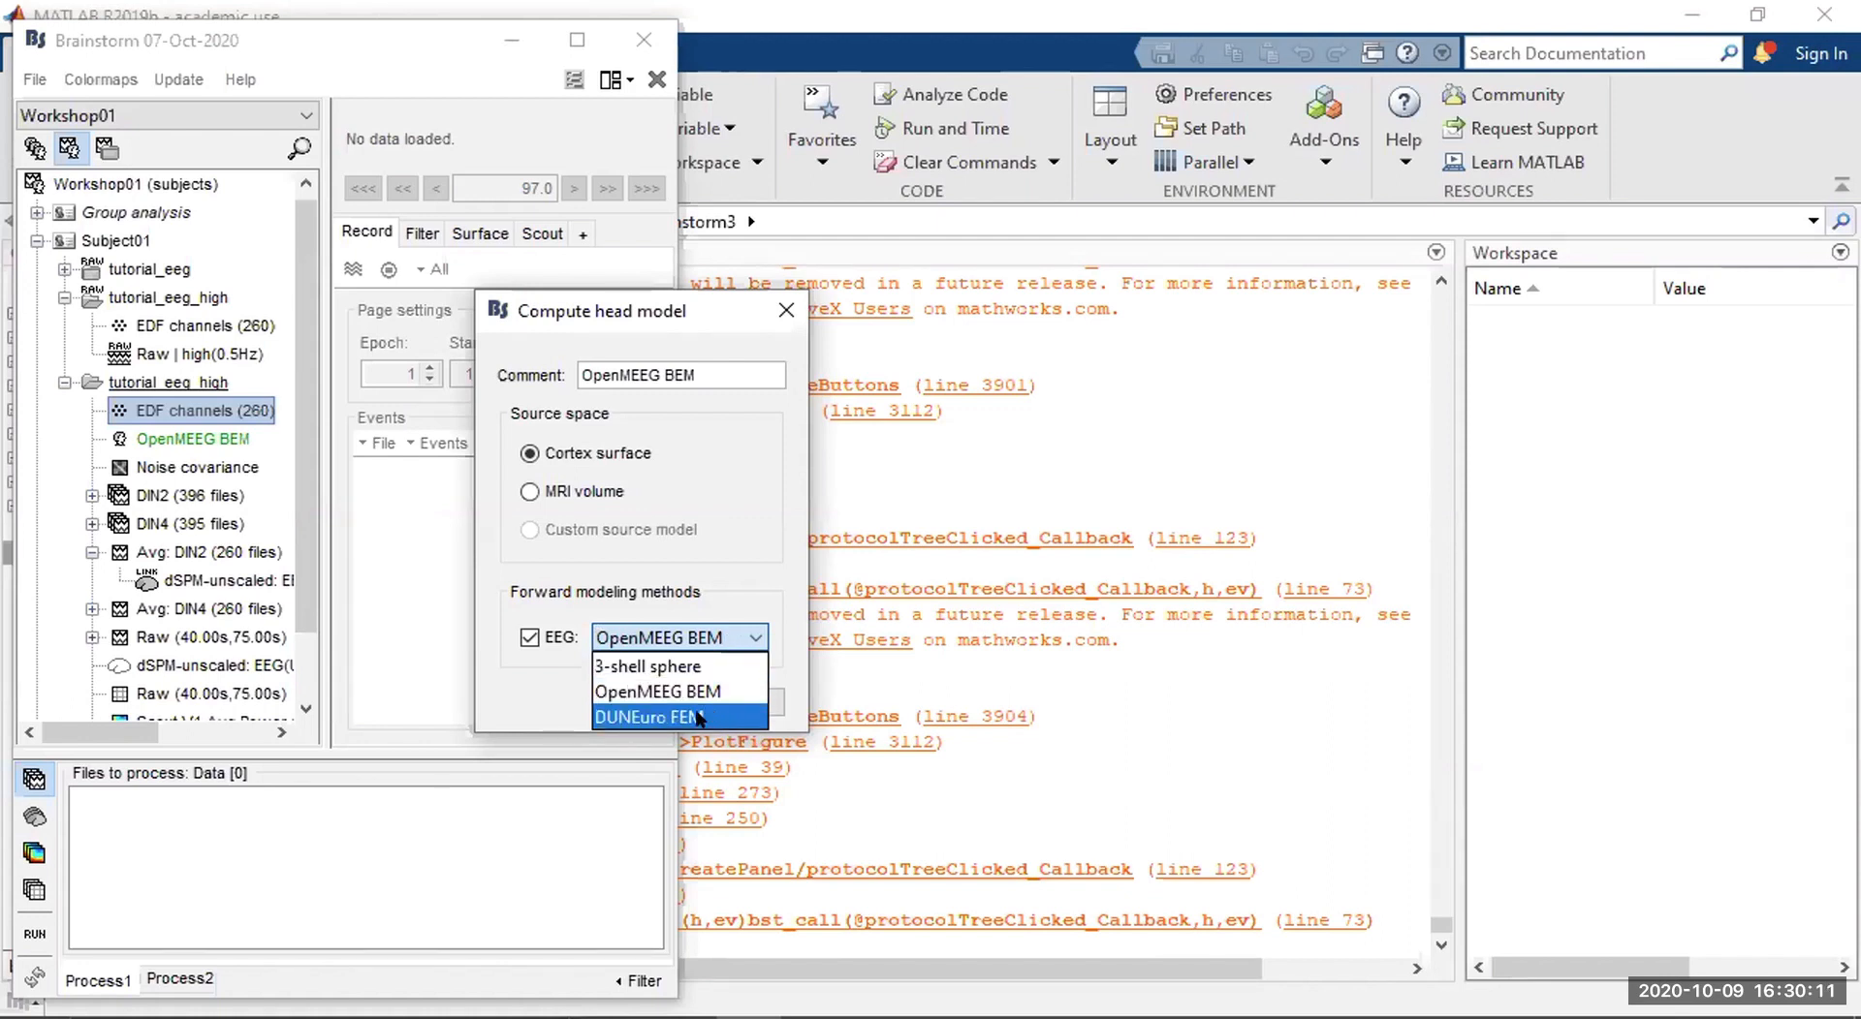
left_click(678, 636)
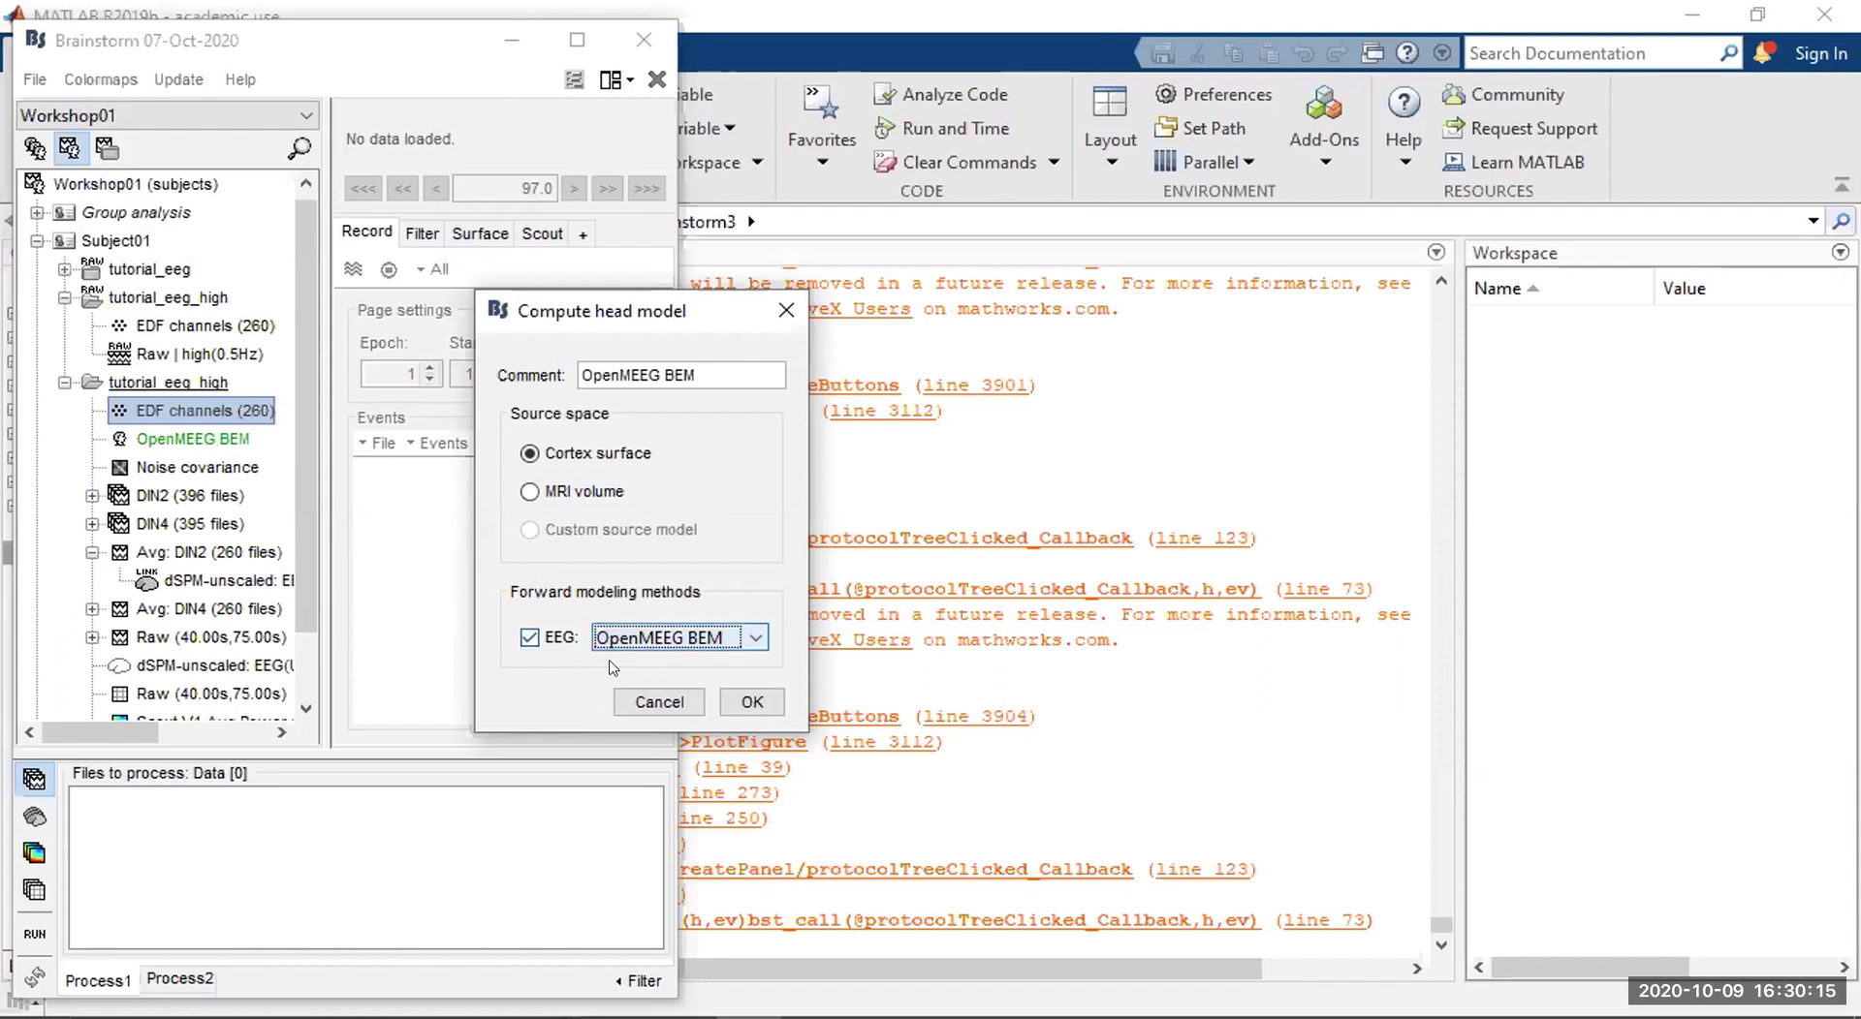
left_click(659, 701)
Examine the noise covariance options for the DIN2 trials, including computing from recordings, and leave them without computing.
left_click(155, 438)
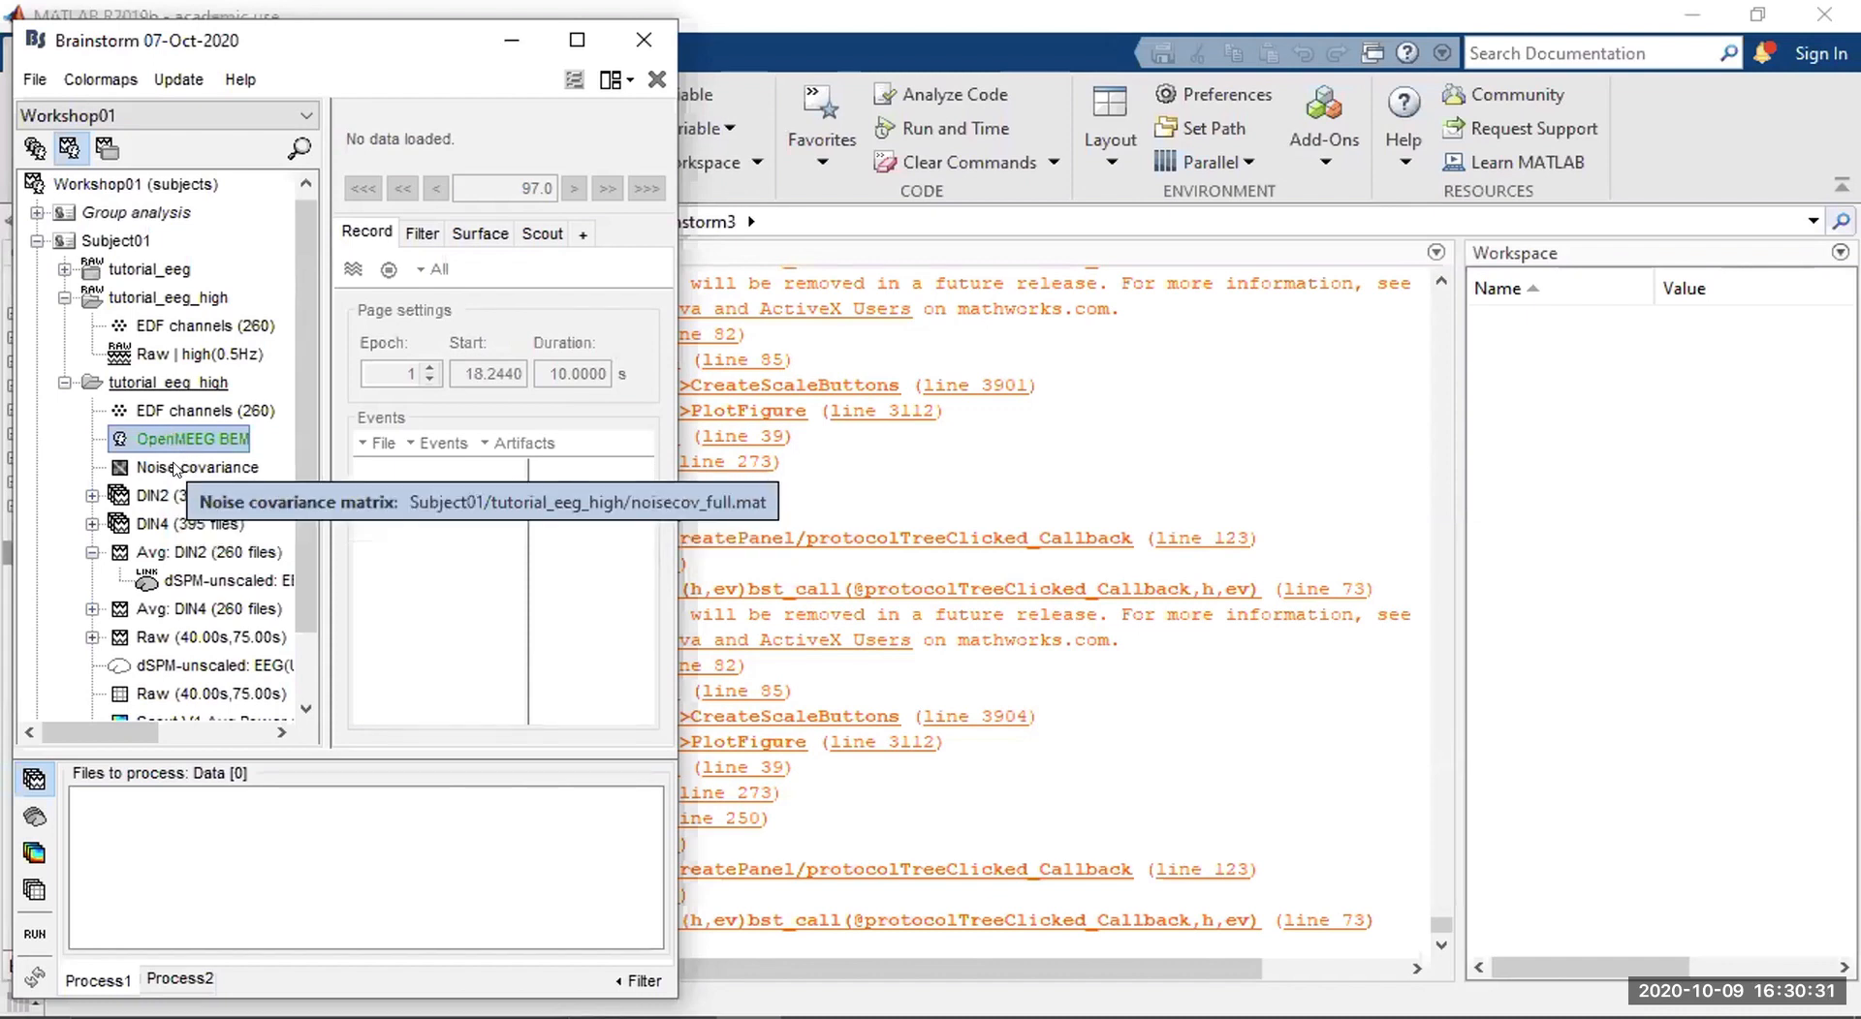
left_click(145, 494)
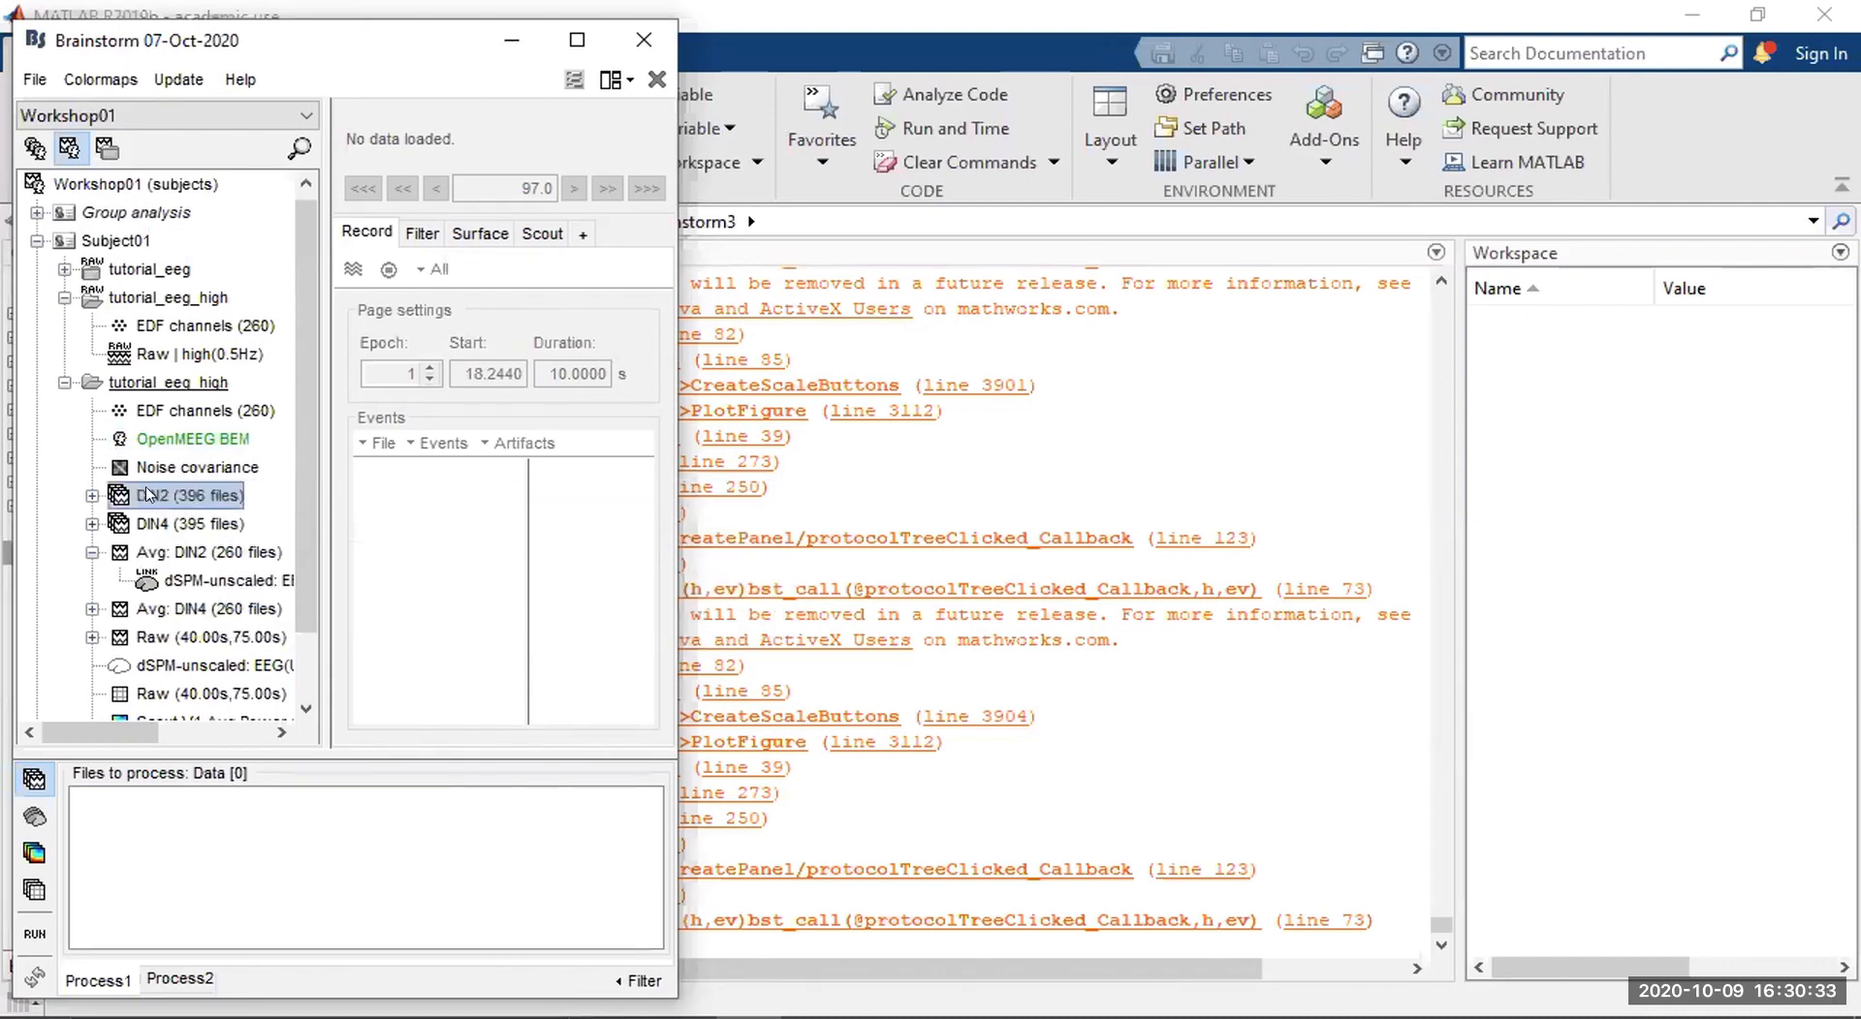
right_click(161, 483)
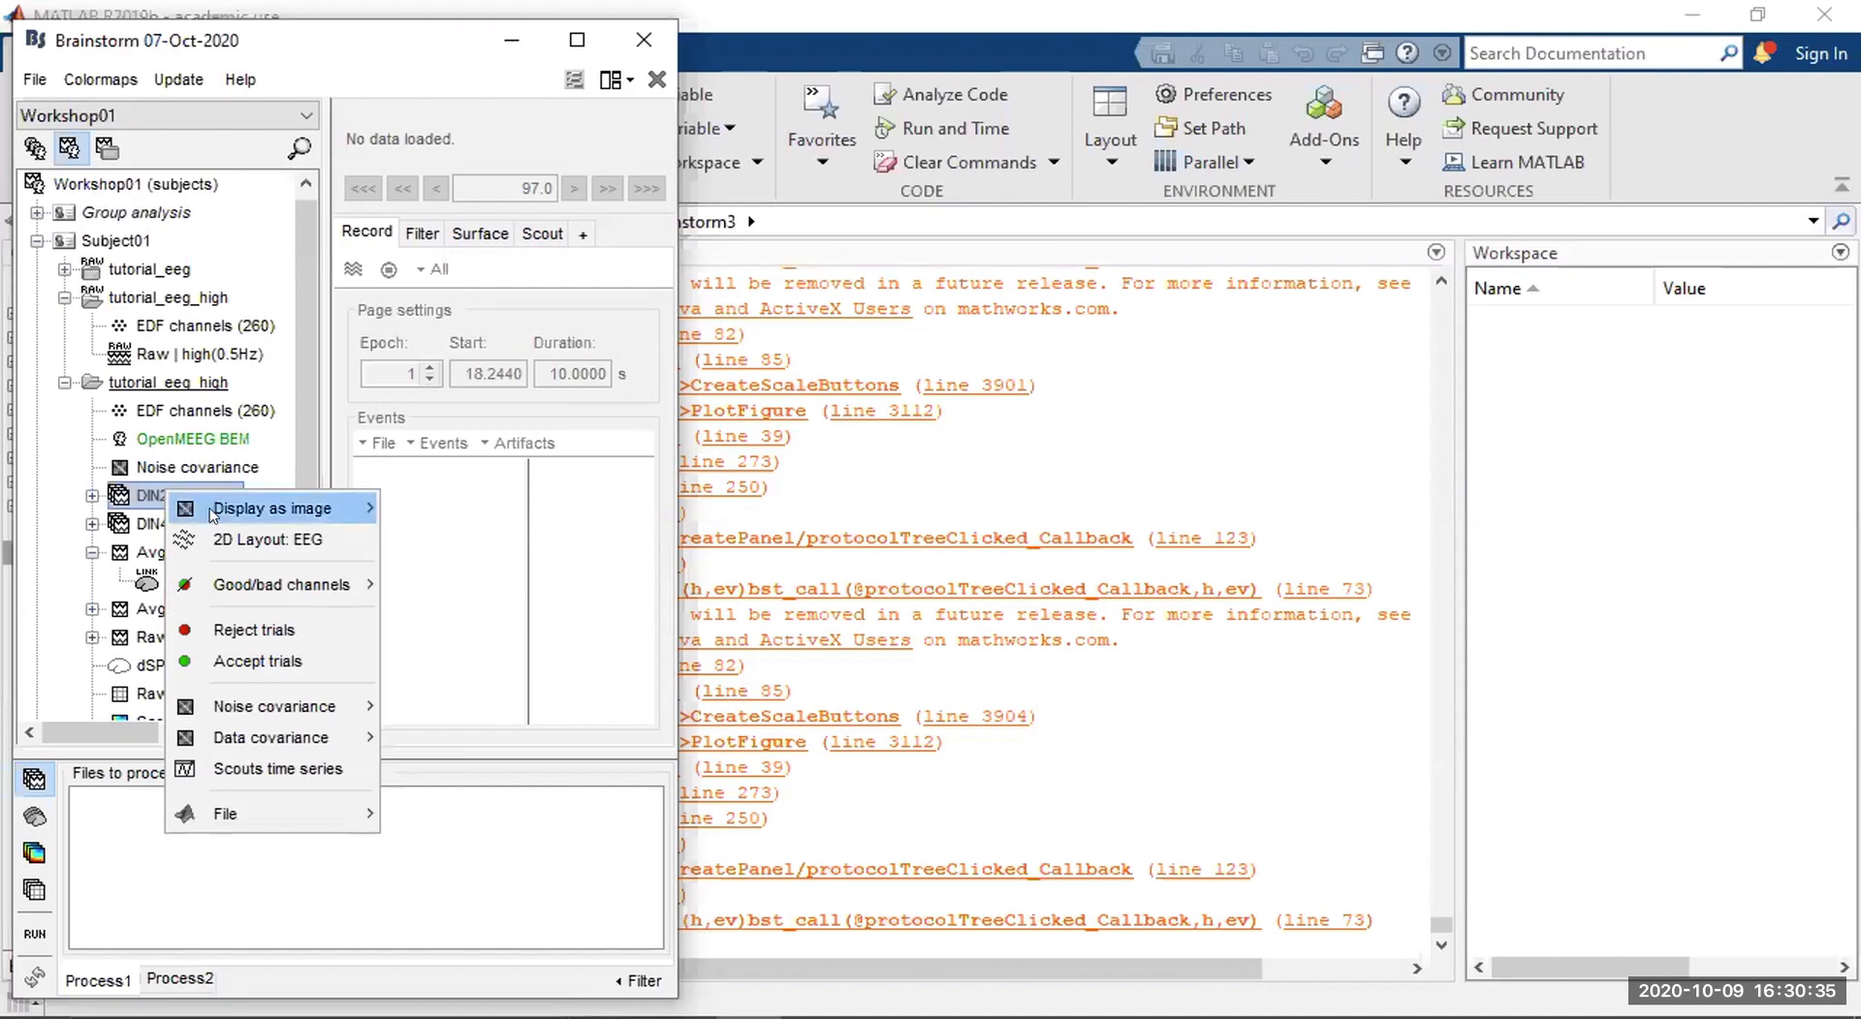
mouse_move(267, 712)
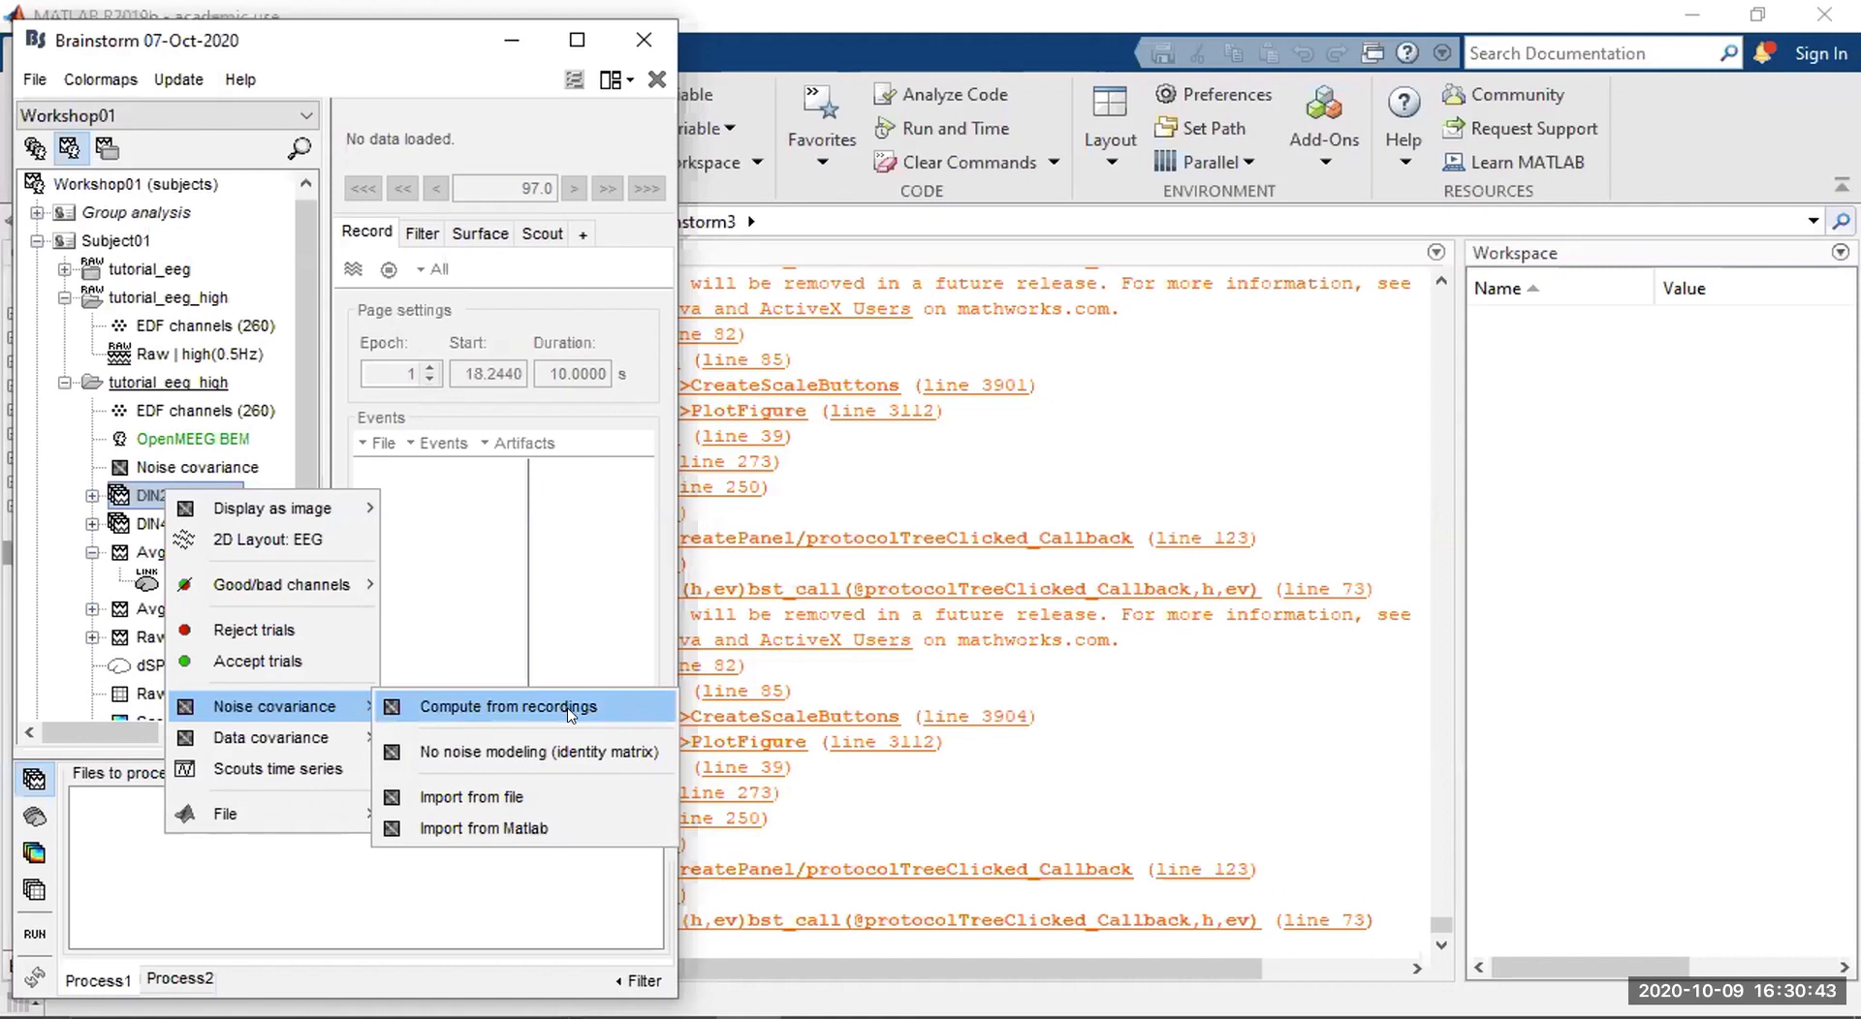
left_click(569, 607)
mouse_move(309, 572)
left_mouse_down()
mouse_move(306, 618)
mouse_move(305, 567)
left_mouse_up()
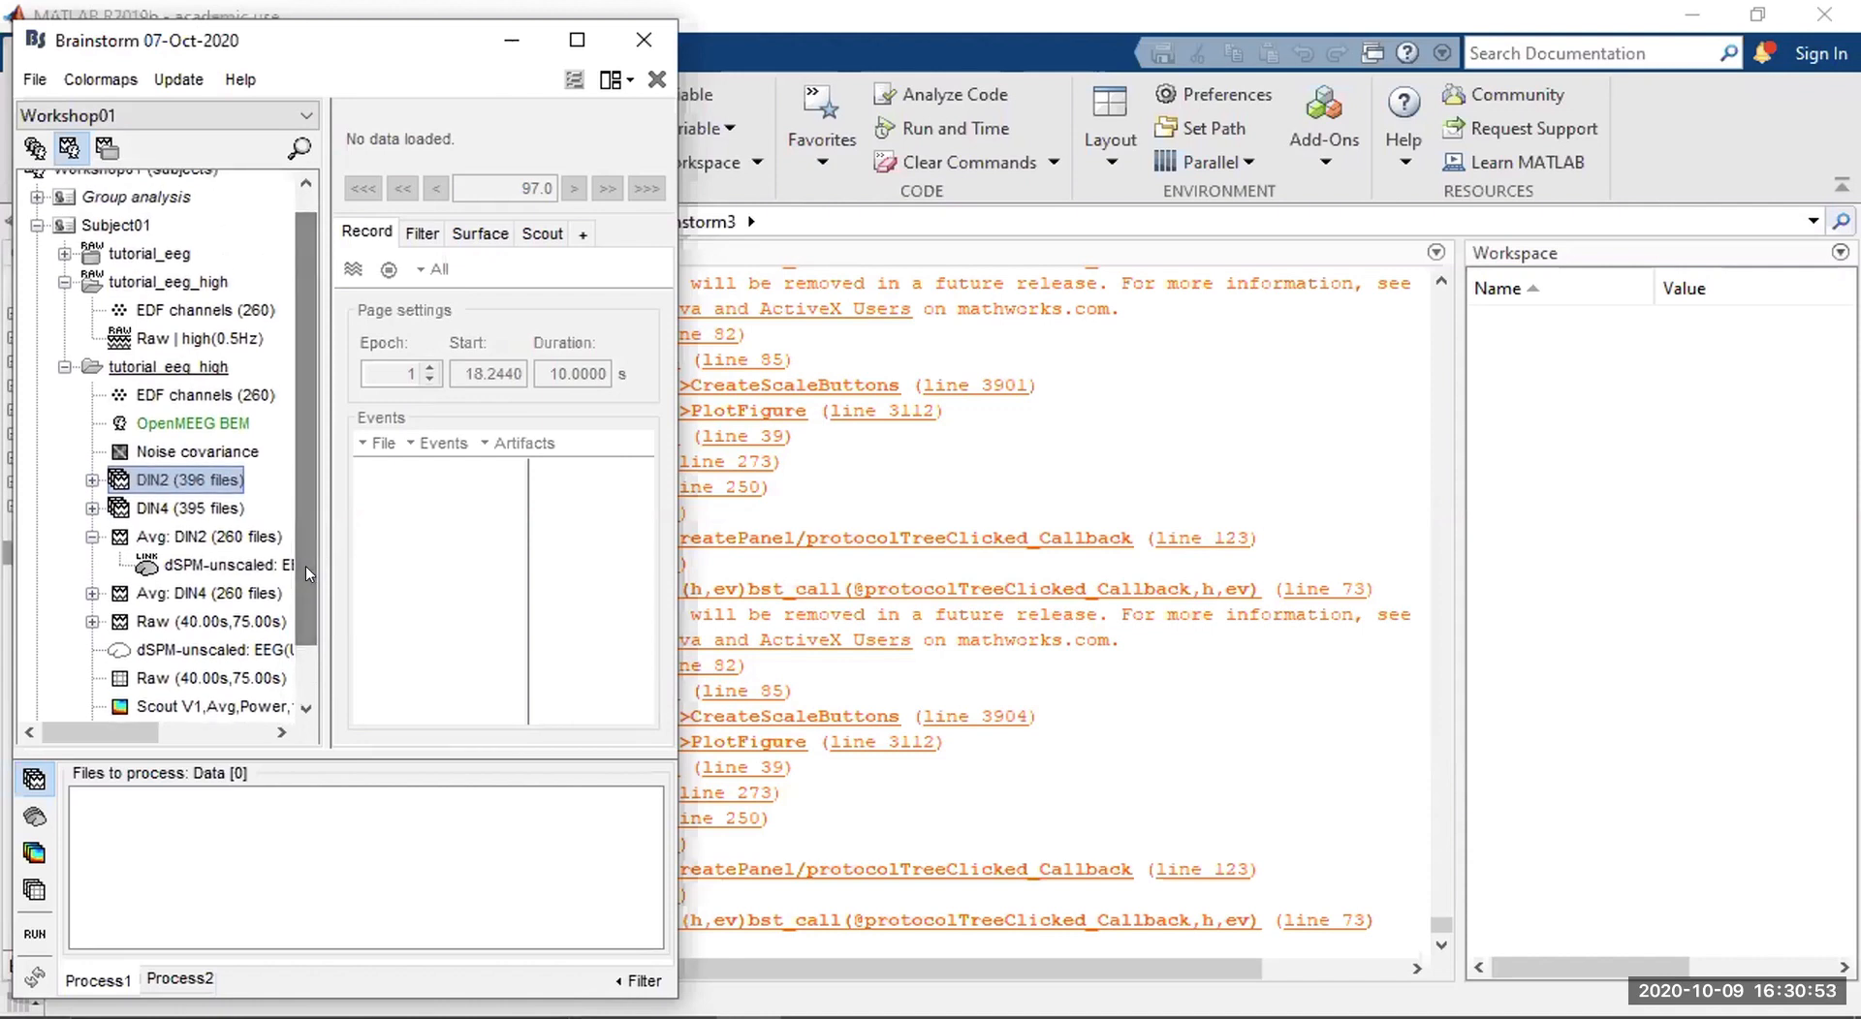
Display the Noise covariance matrix as an image, enlarge its figure to examine it, and close it.
left_click(149, 453)
double_click(148, 452)
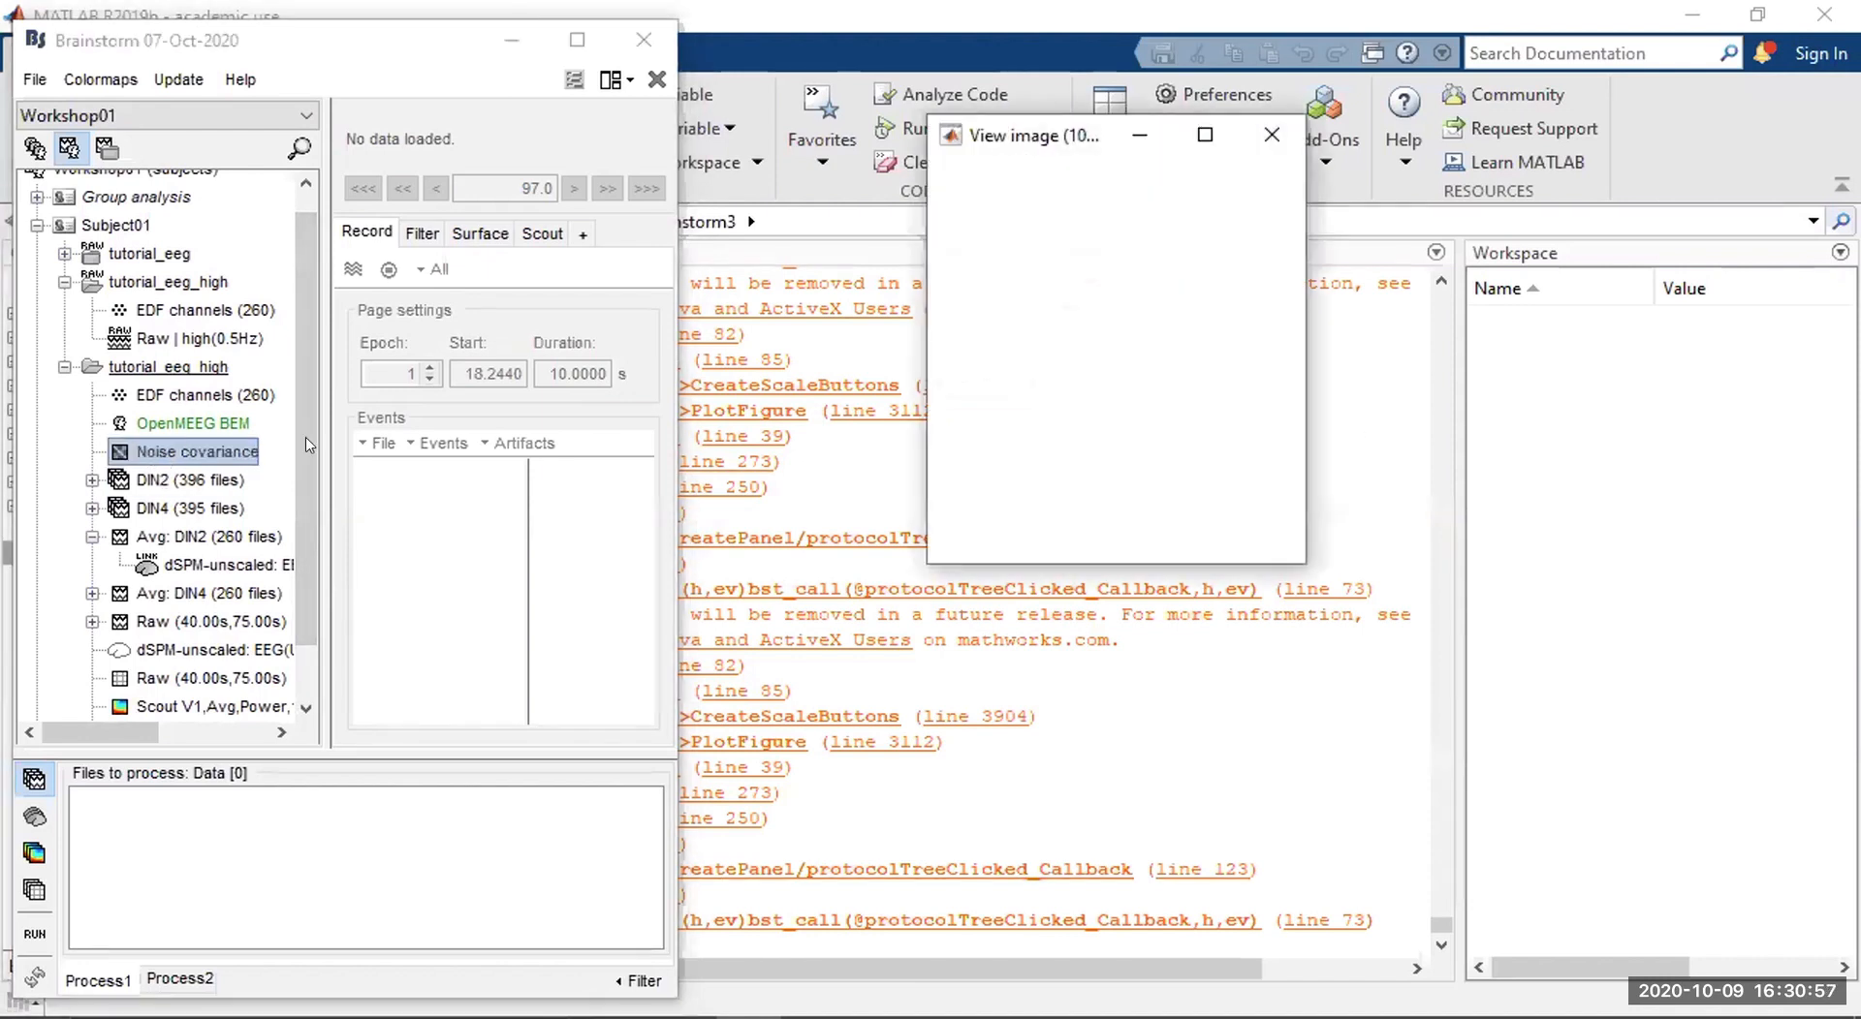
left_click_drag(1292, 558, 1570, 901)
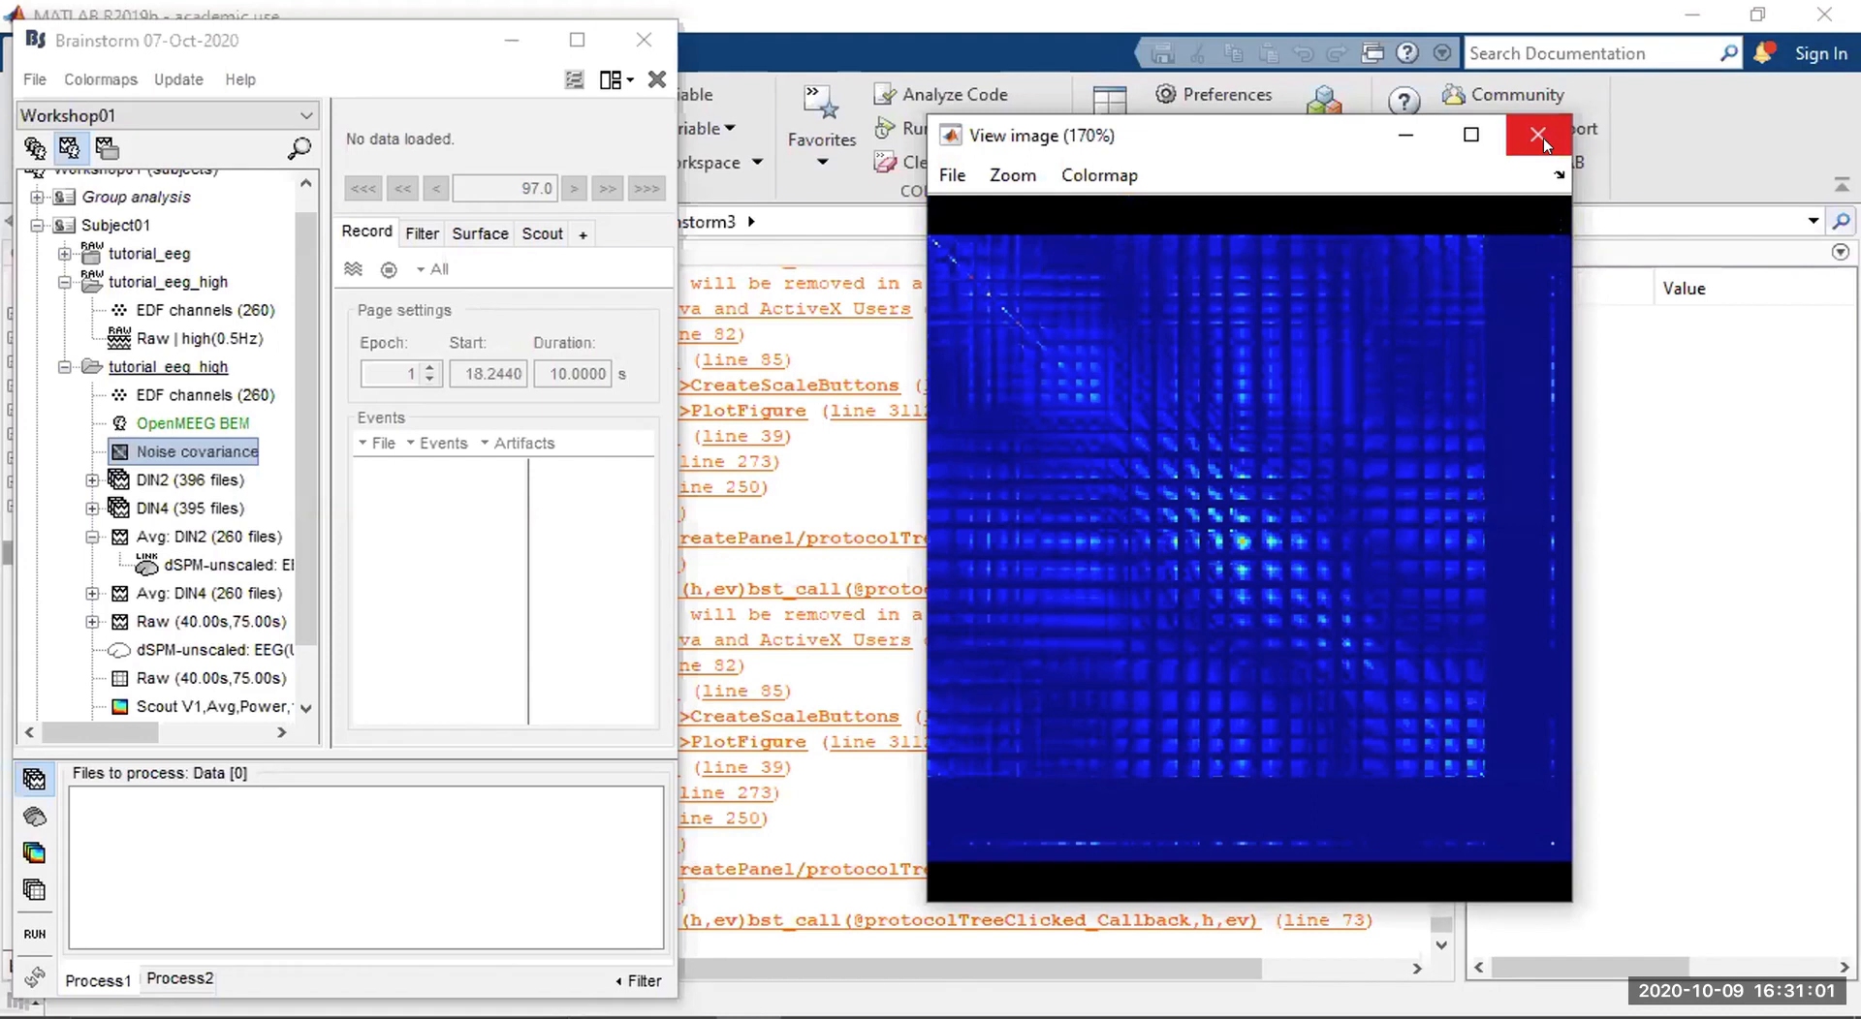
left_click(1543, 137)
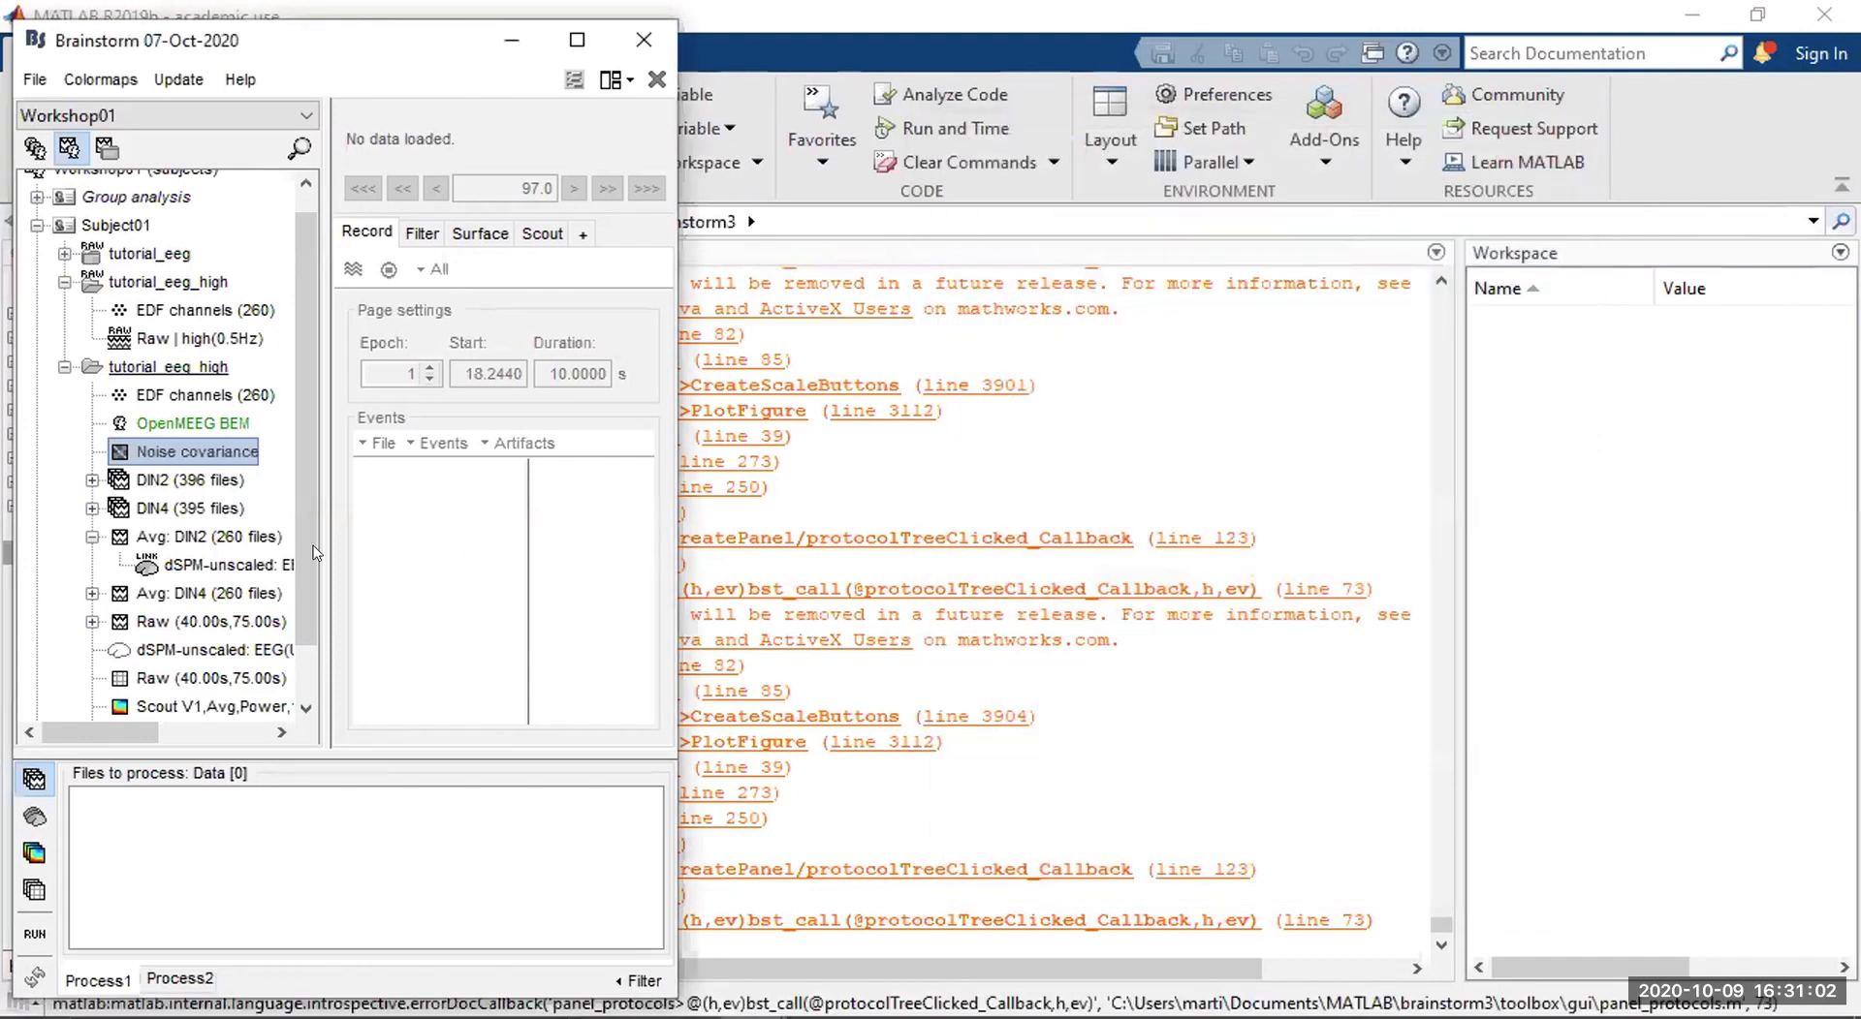
Explore the OpenMEEG BEM source computation options, trying unconstrained and loose orientations and then dSPM with unconstrained orientations, and cancel without computing.
right_click(164, 424)
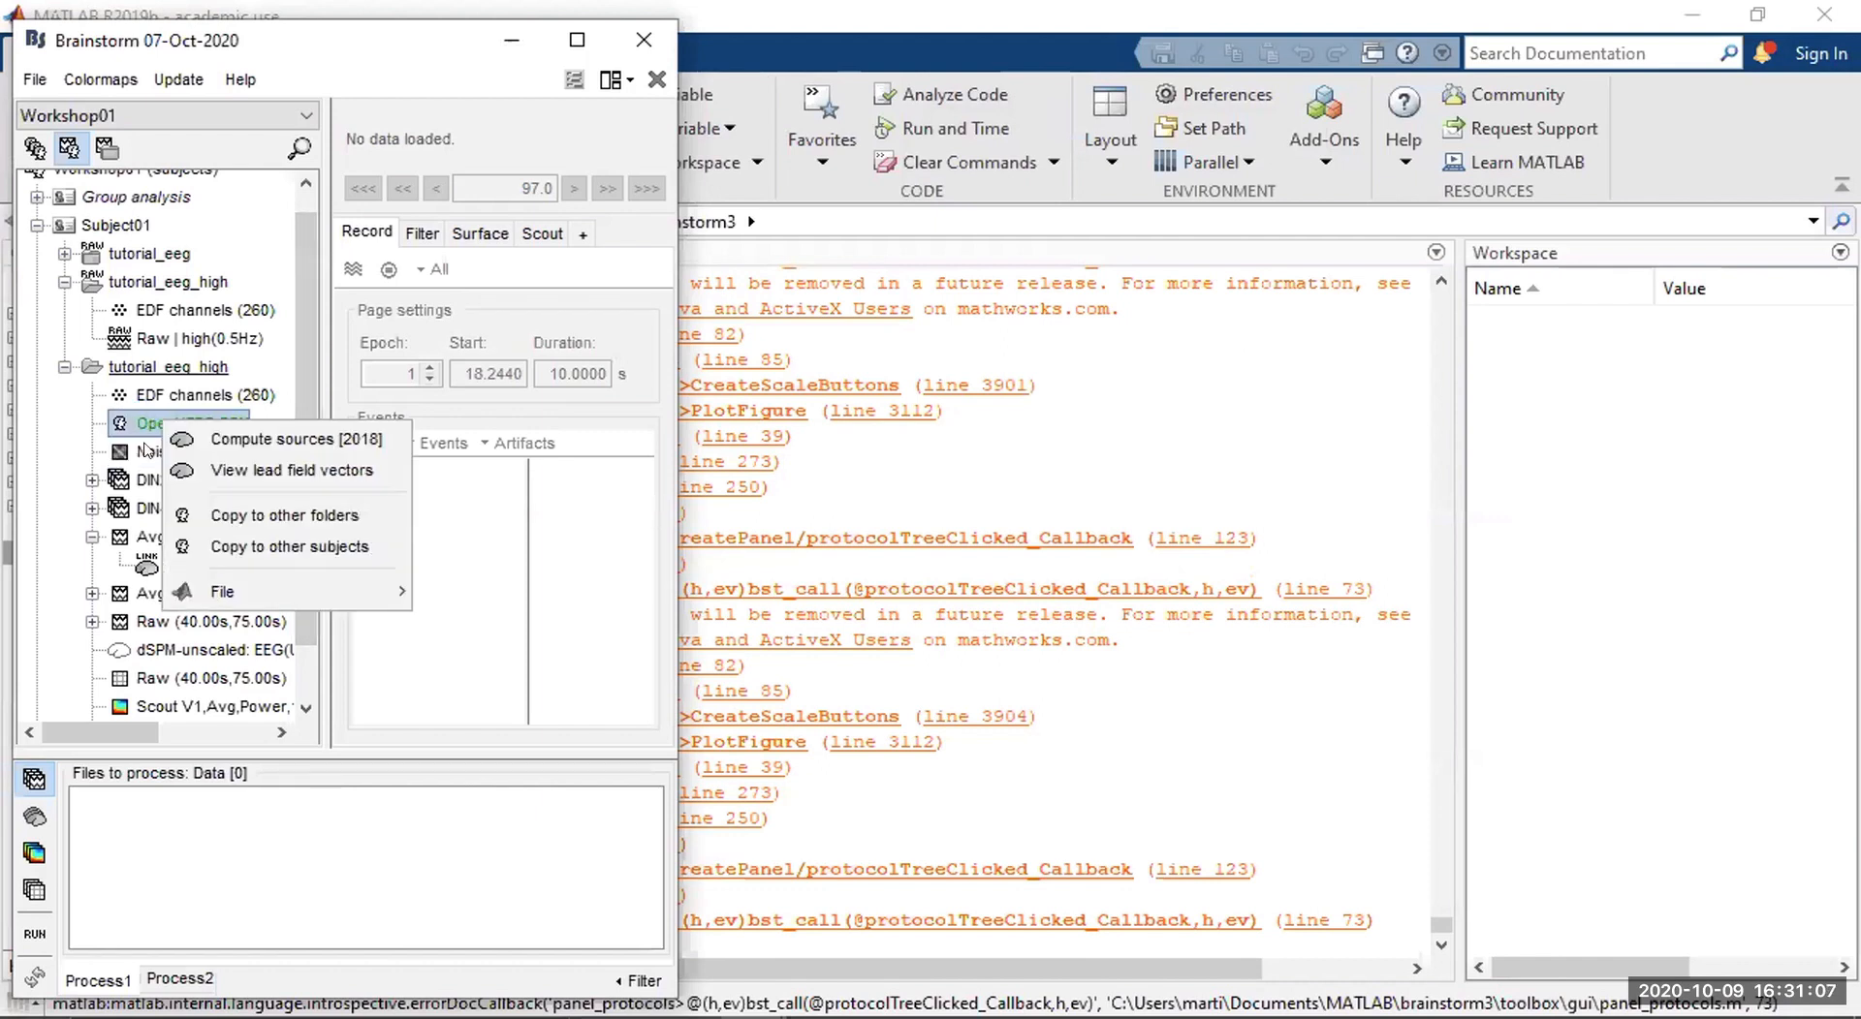
left_click(291, 446)
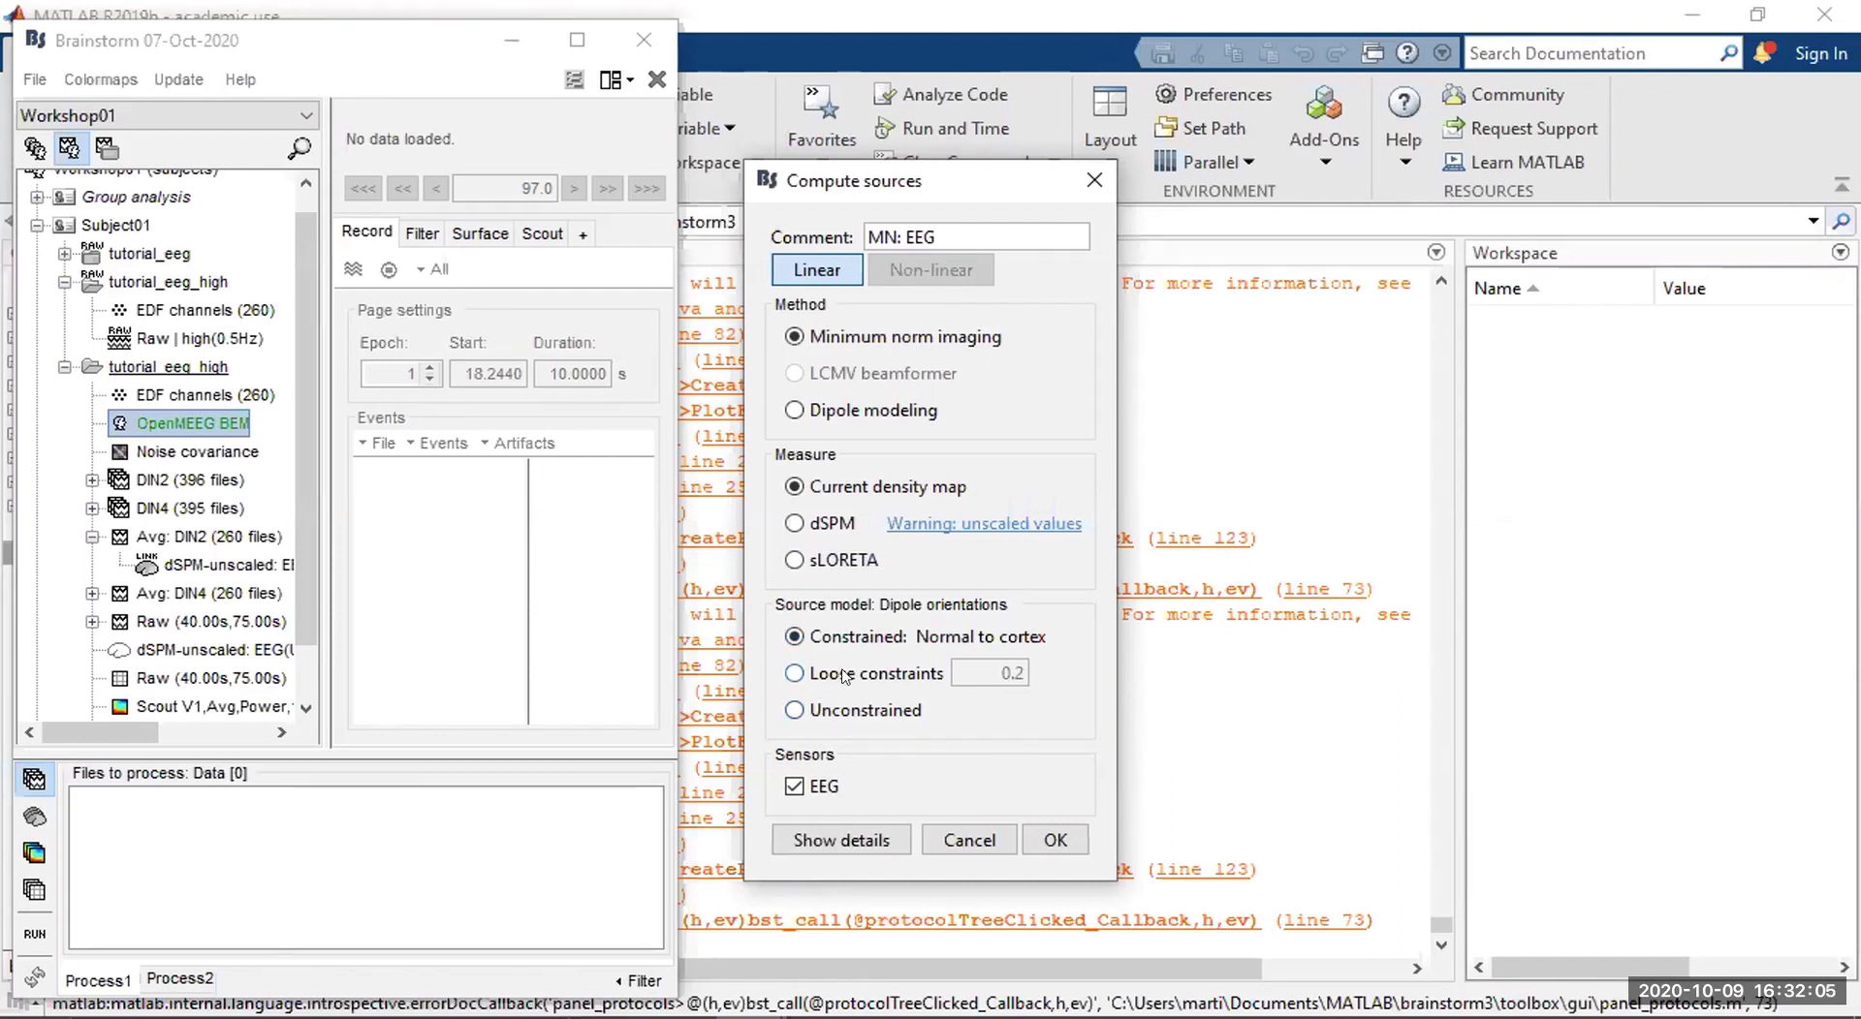
left_click(825, 713)
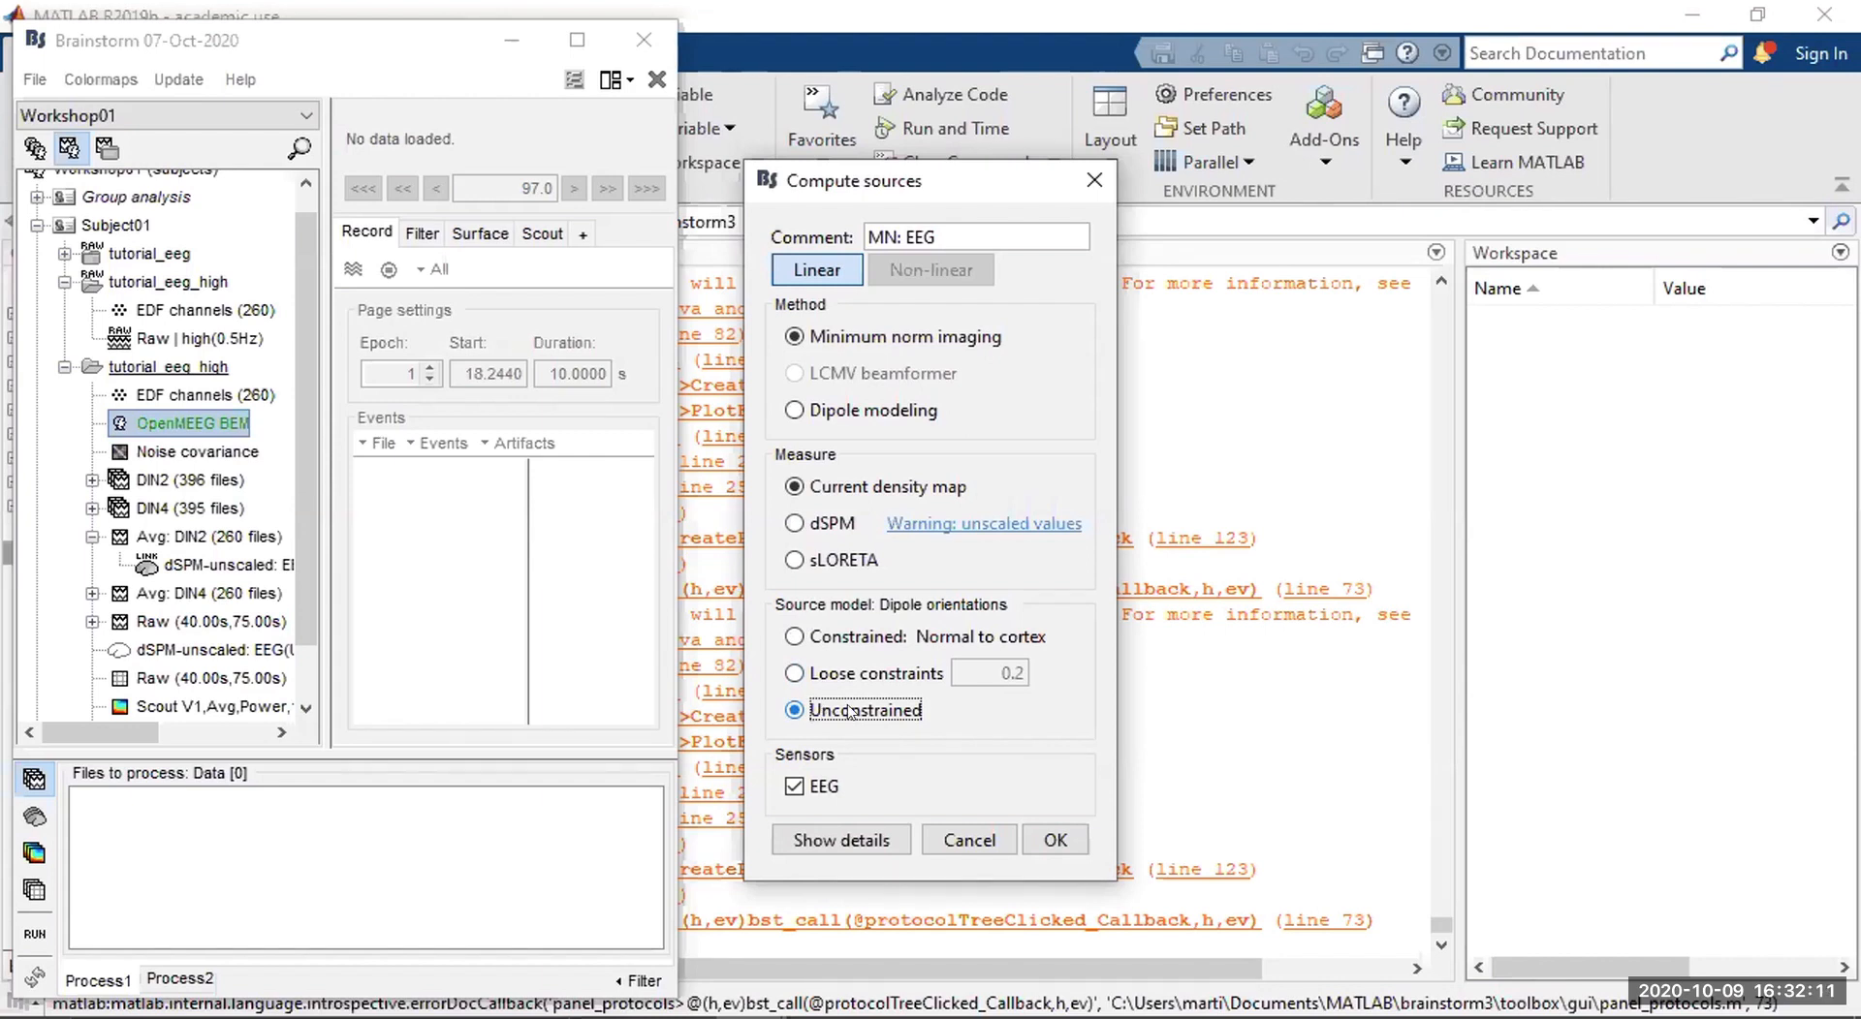
left_click(911, 673)
left_click(1007, 673)
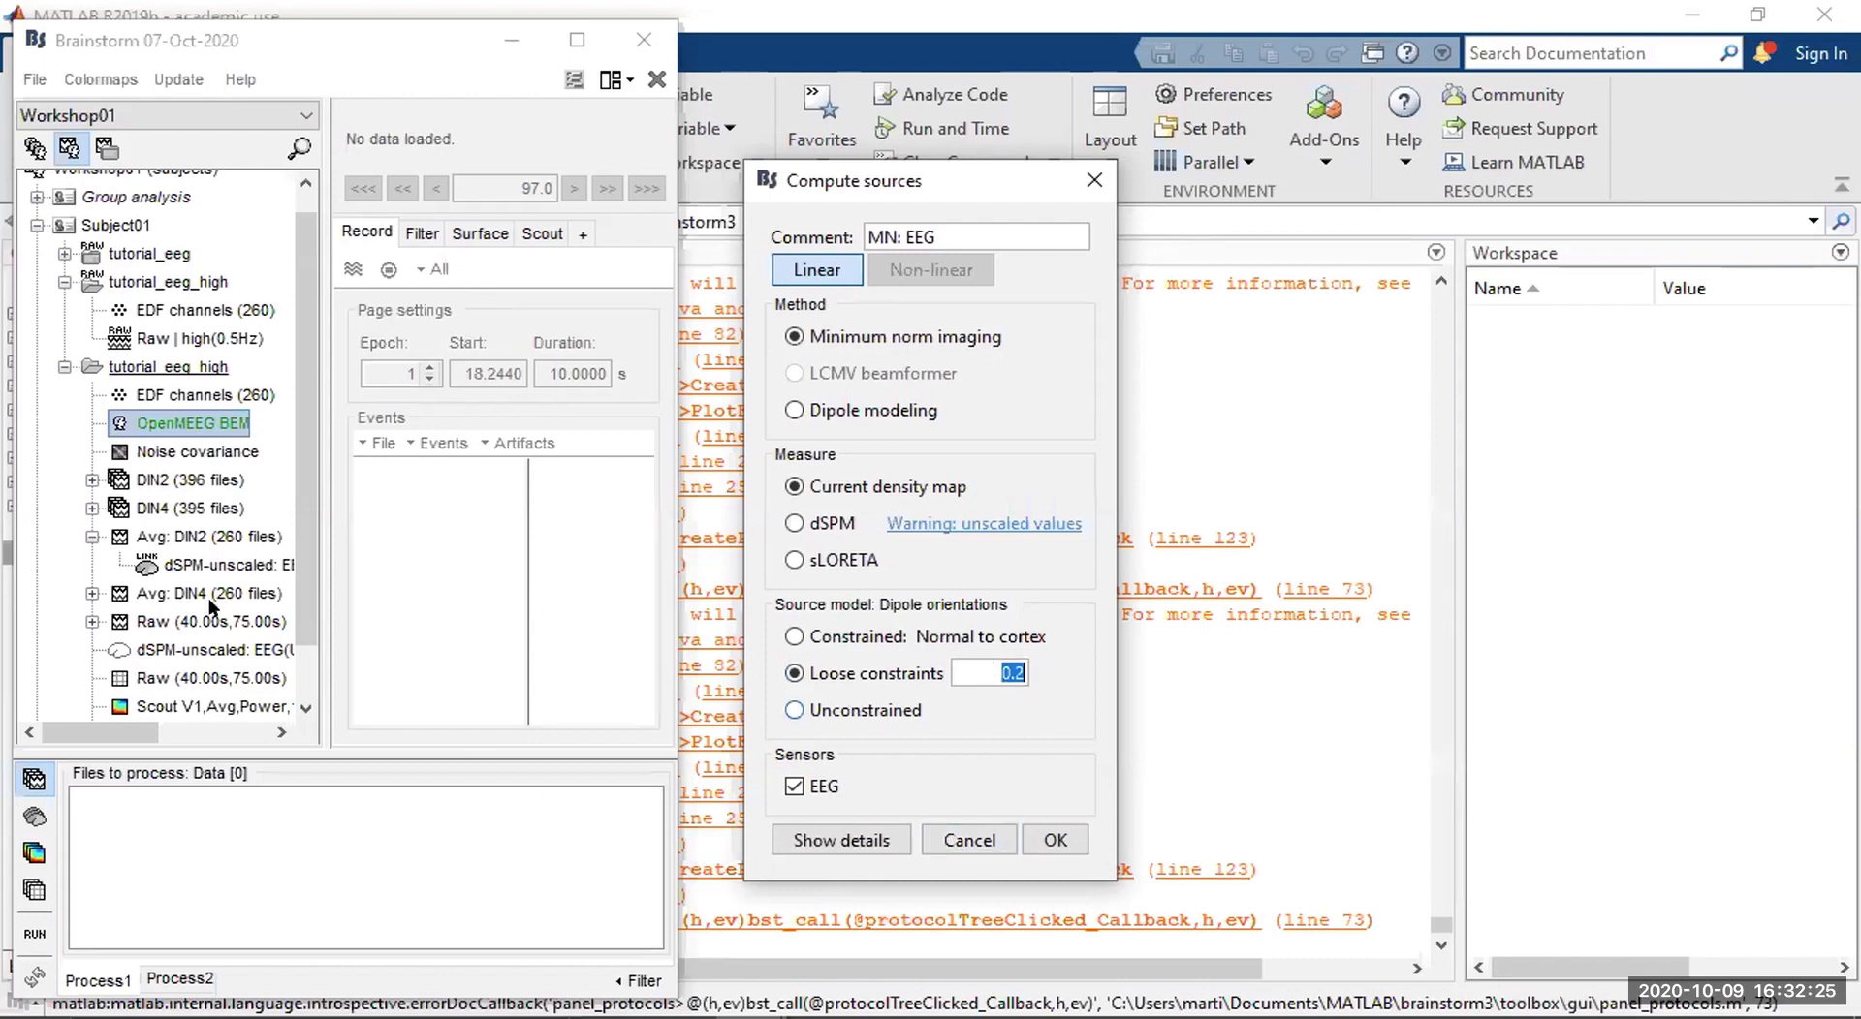
left_click(819, 526)
left_click(840, 714)
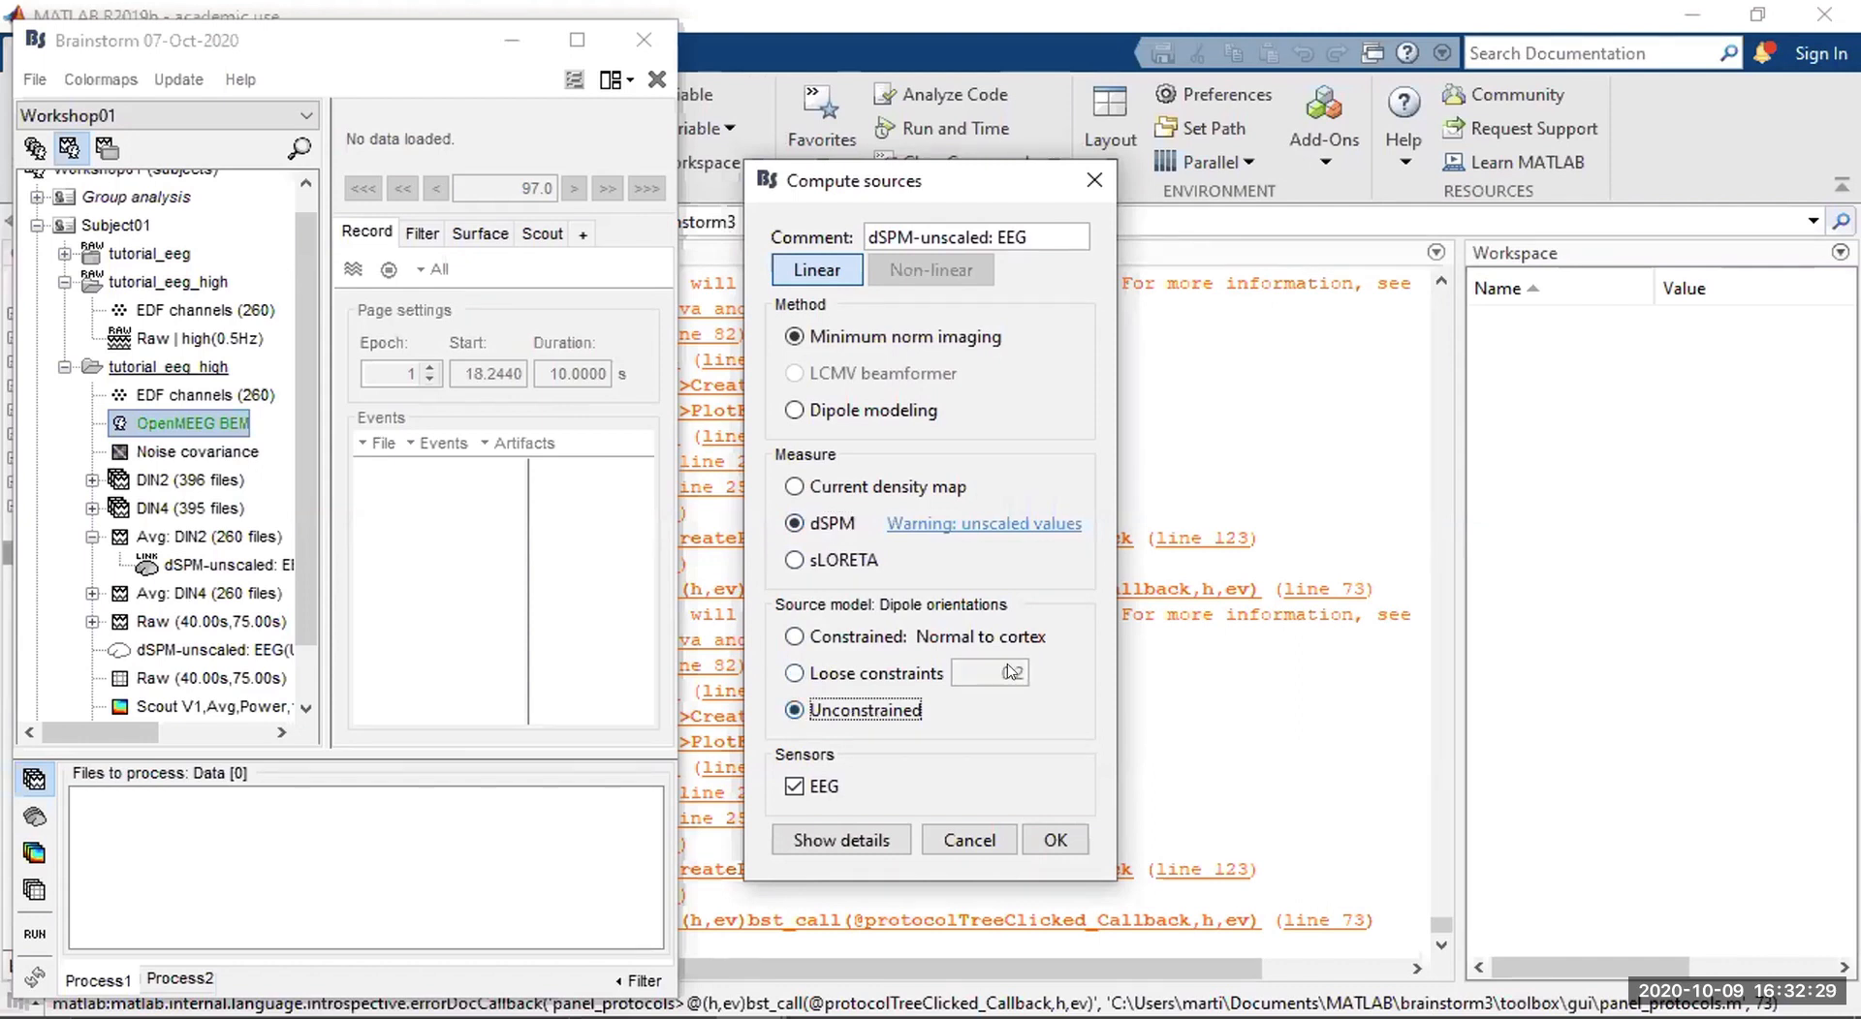
left_click(1008, 836)
Widen the Brainstorm window to show full file names and examine the options of the shared dSPM-unscaled: EEG(Unconstr) 2018 kernel.
left_click_drag(310, 620, 308, 685)
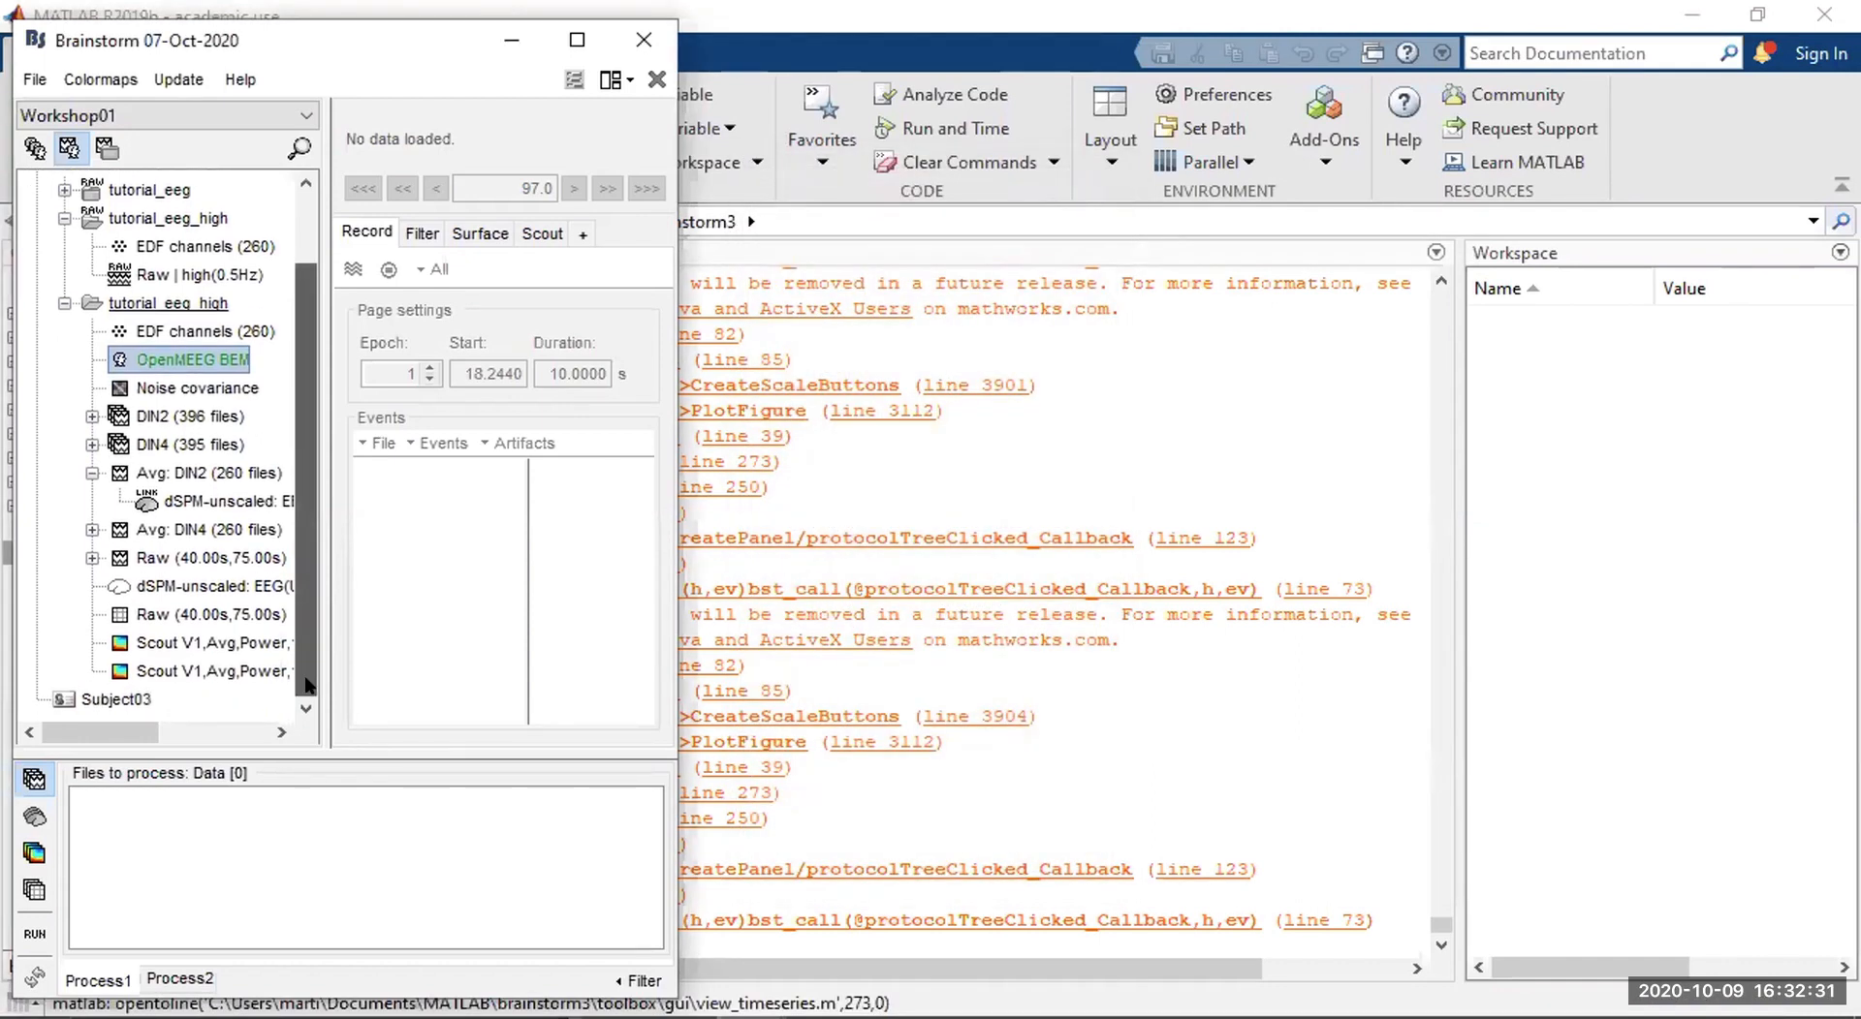
left_click(203, 586)
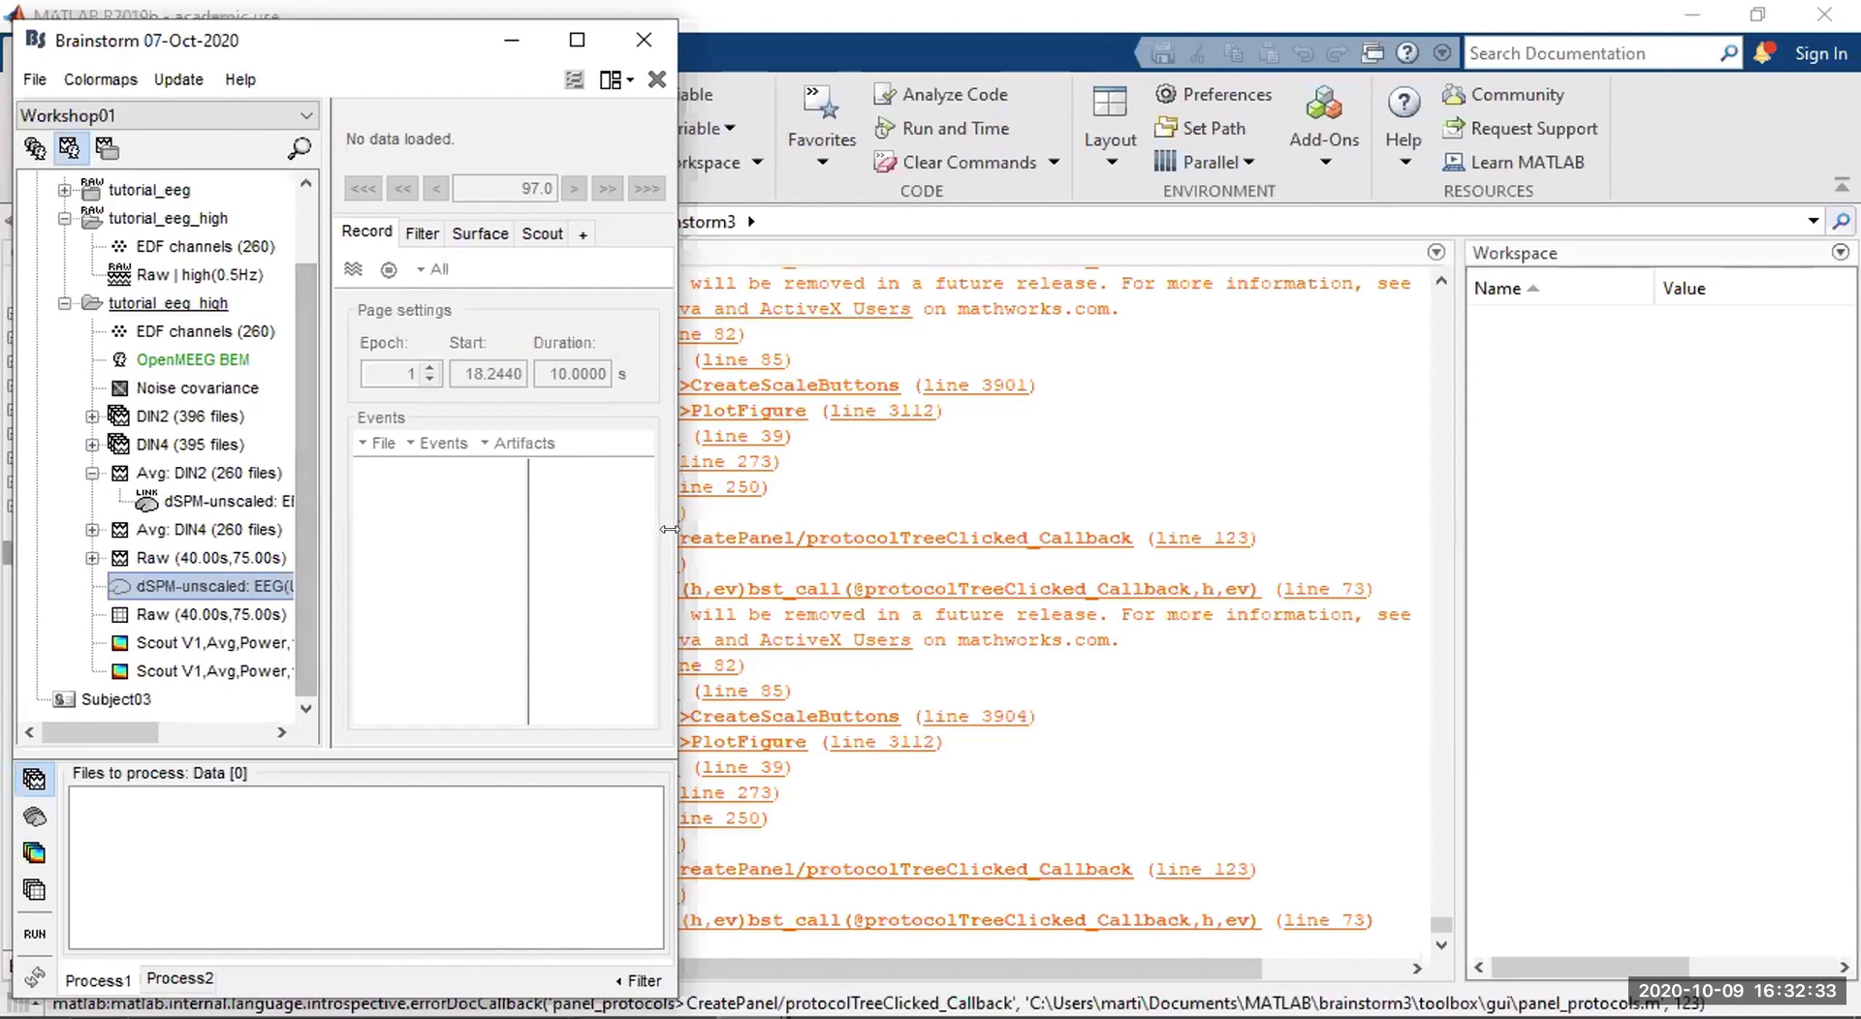
left_click_drag(669, 529, 794, 529)
right_click(152, 591)
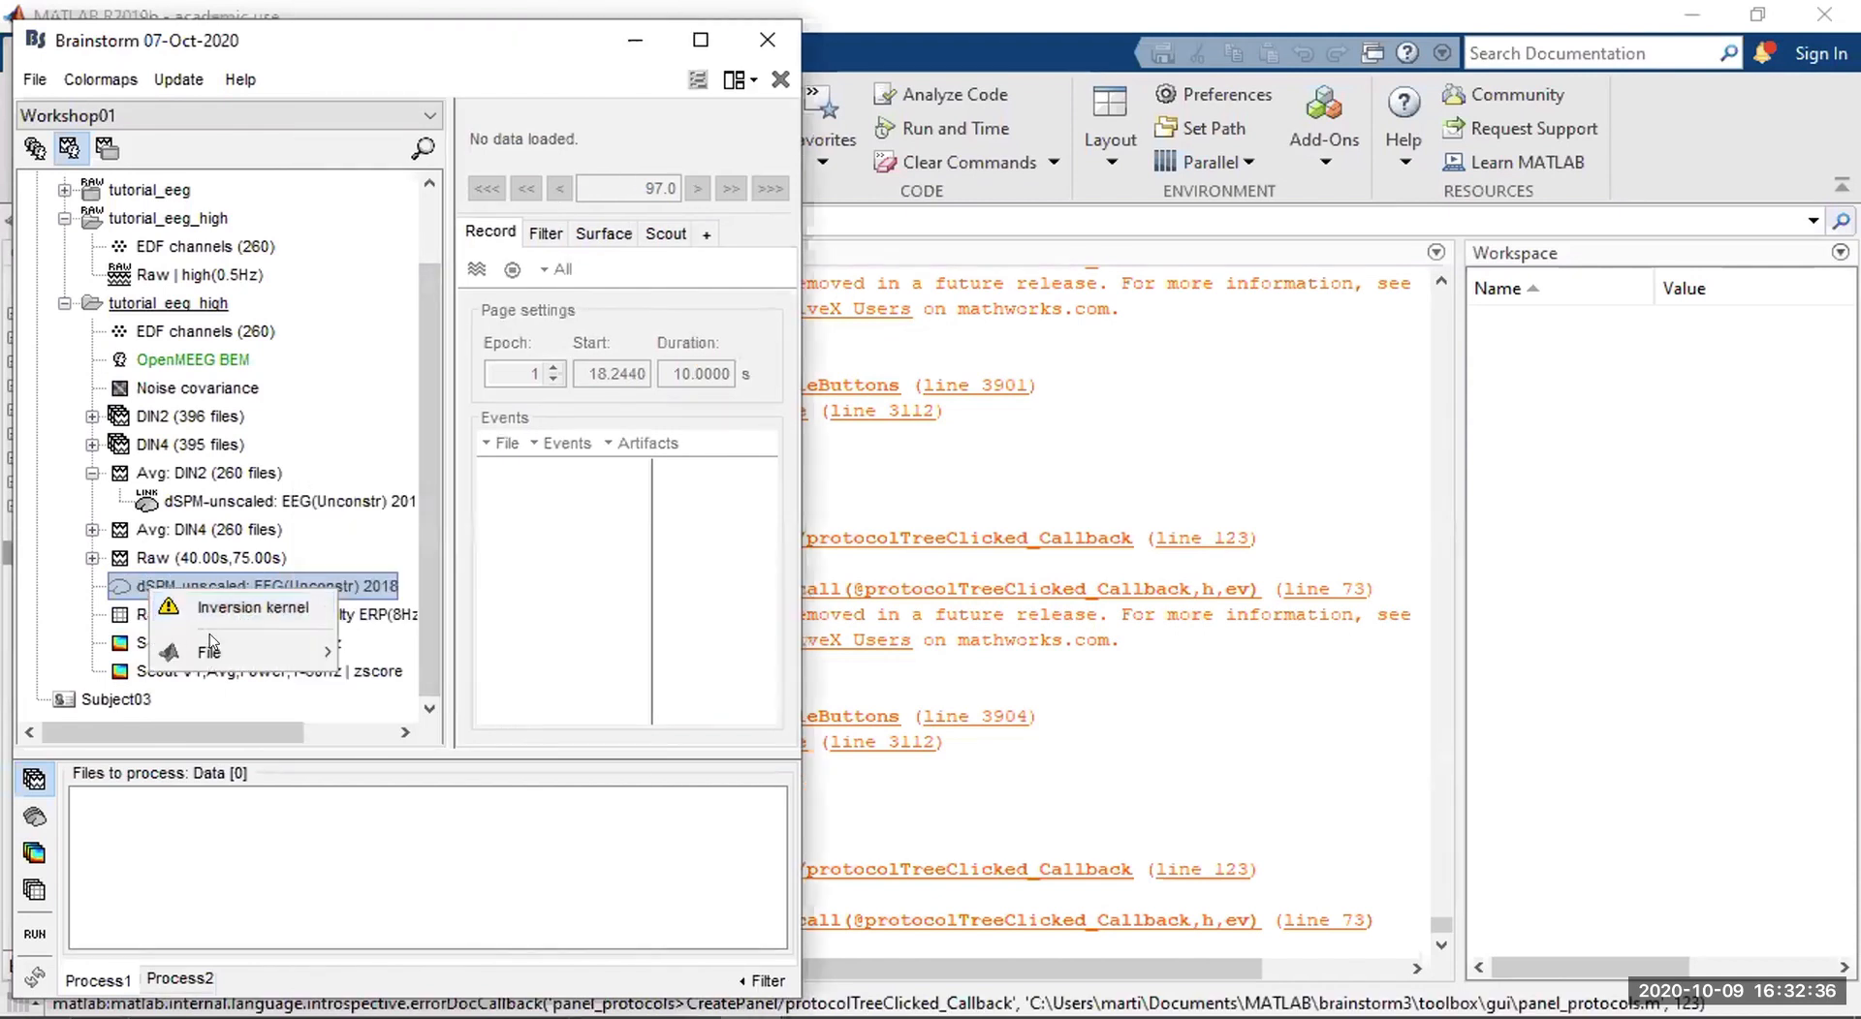
left_click(126, 581)
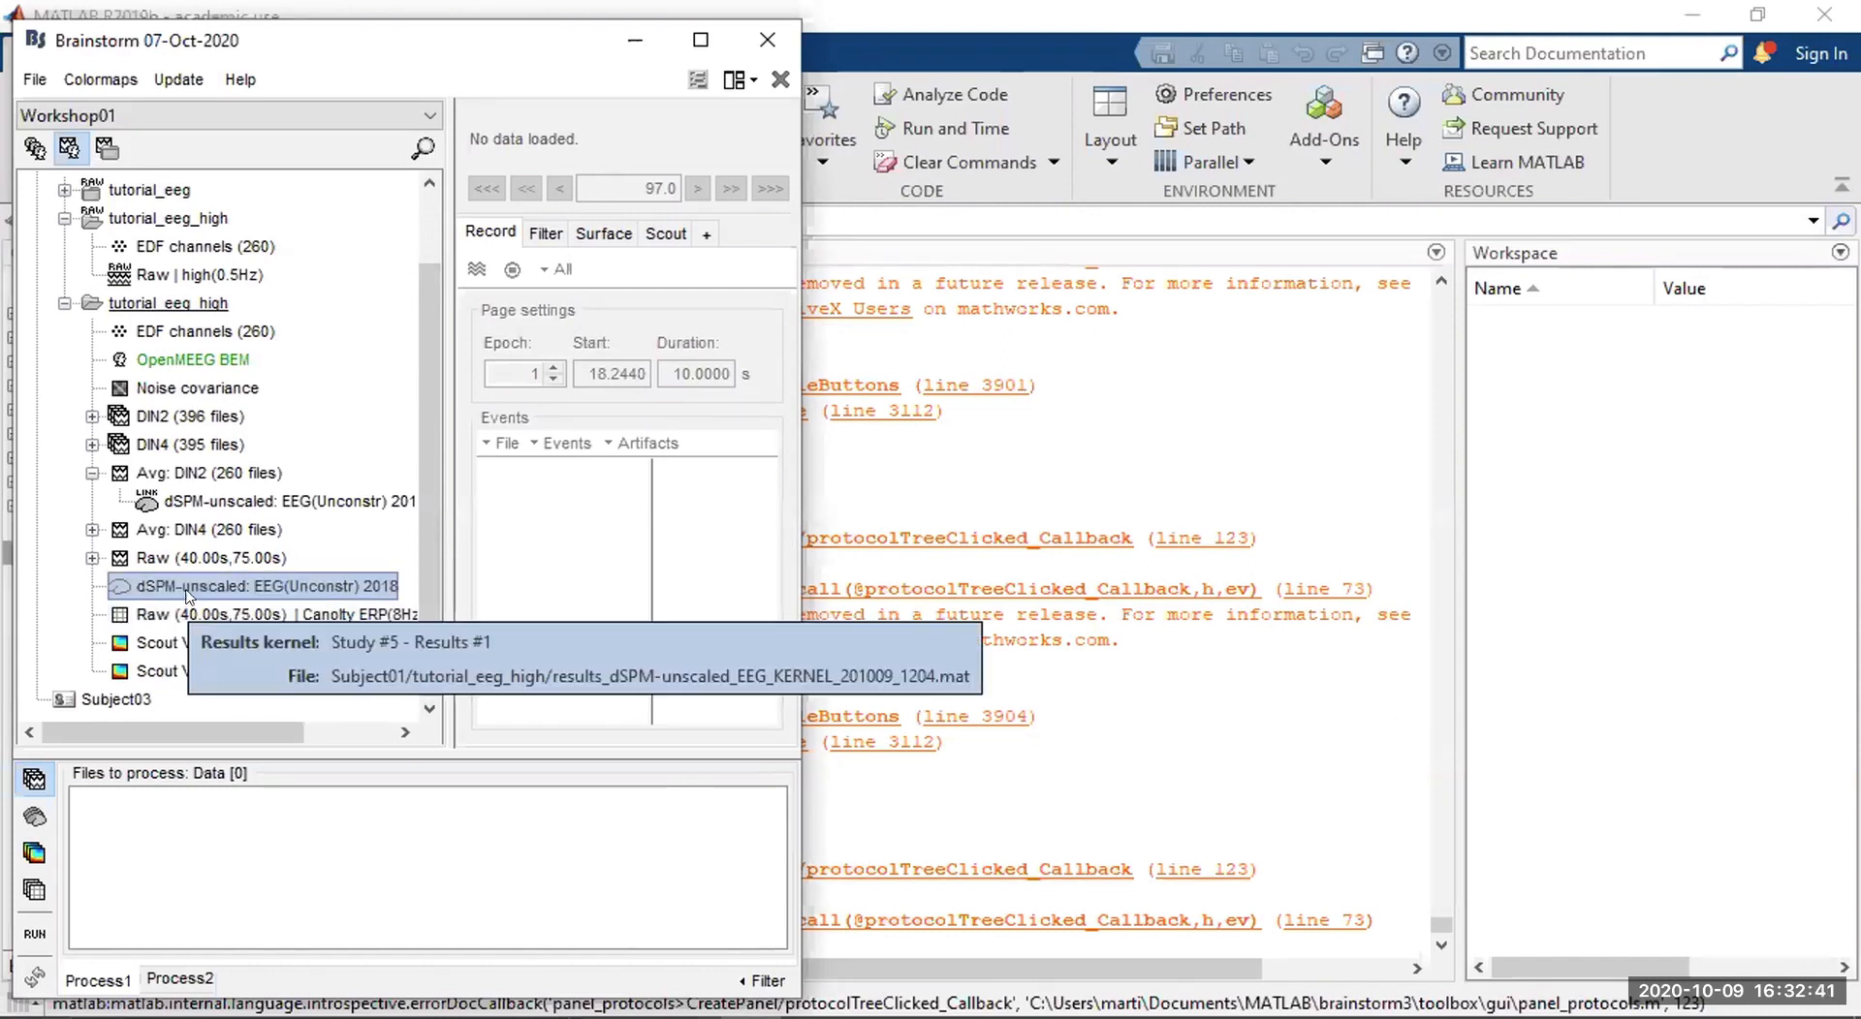
Compare the dSPM-unscaled source link under Avg: DIN2 with the shared inversion kernel and its parent recordings.
left_click(142, 475)
scroll(97, 480, "up", 1)
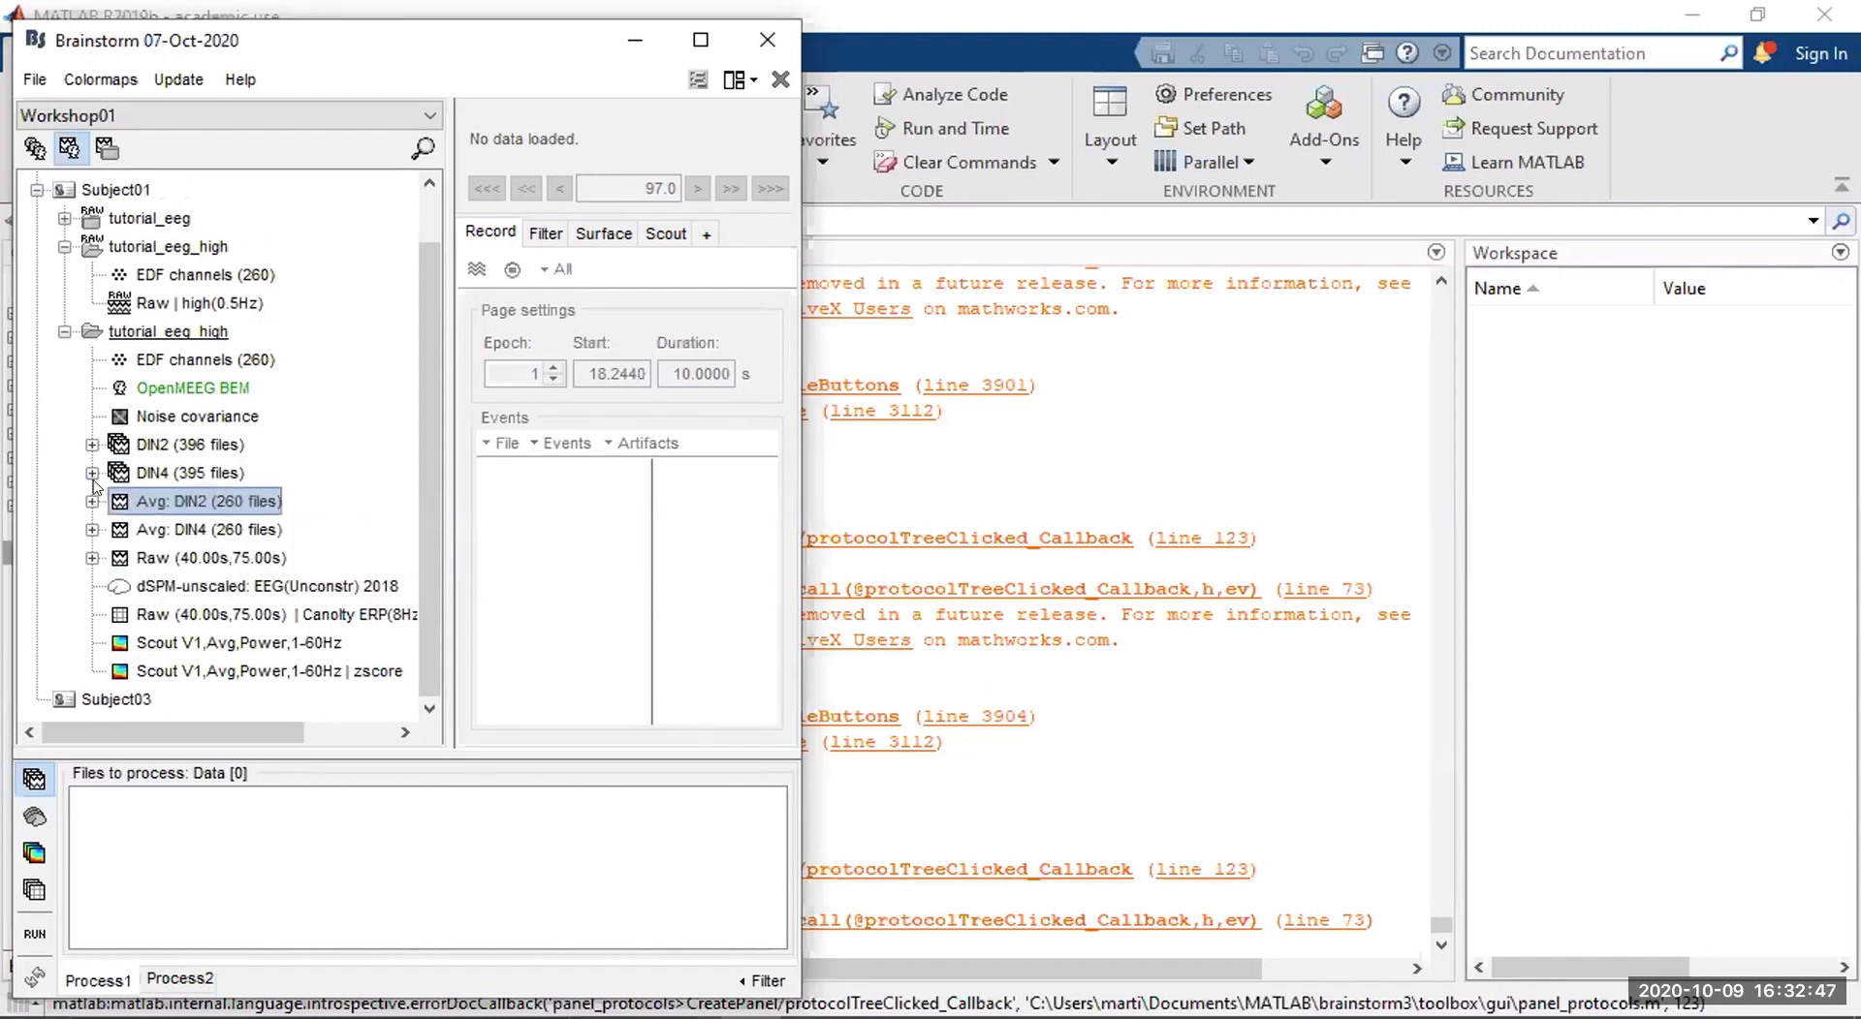
left_click(199, 529)
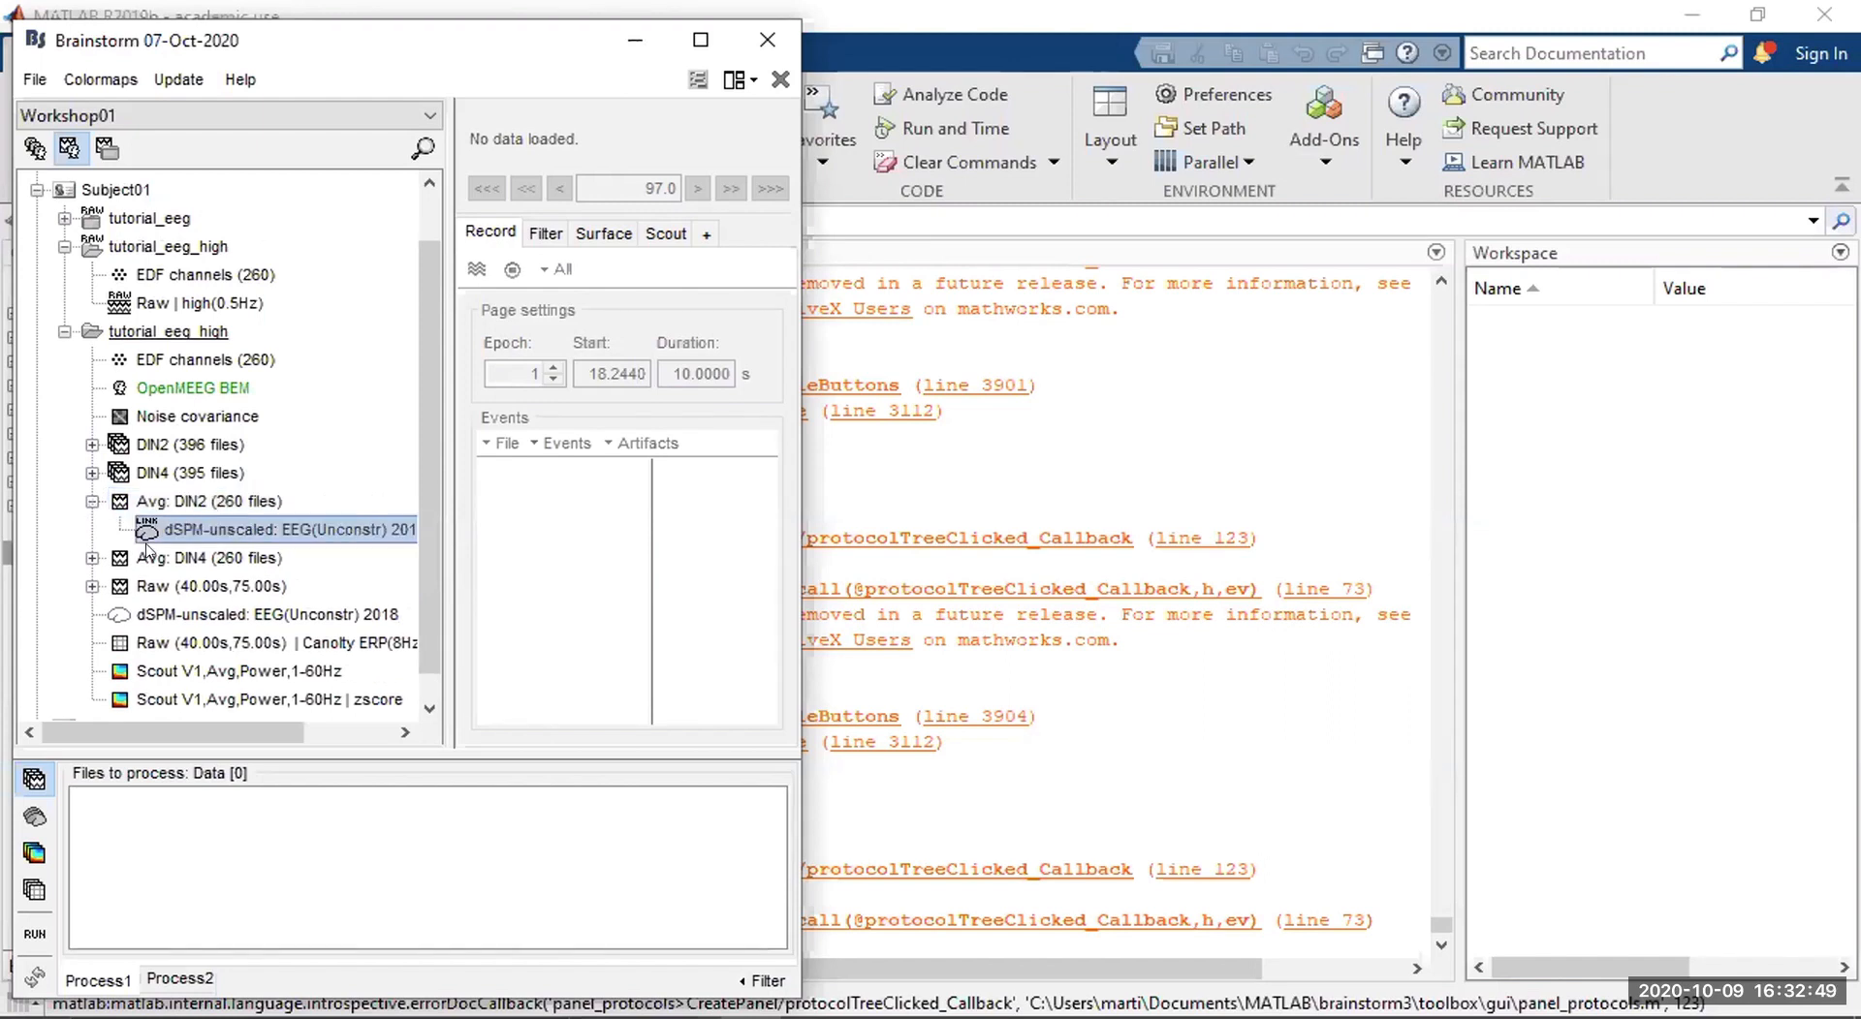
left_click(122, 621)
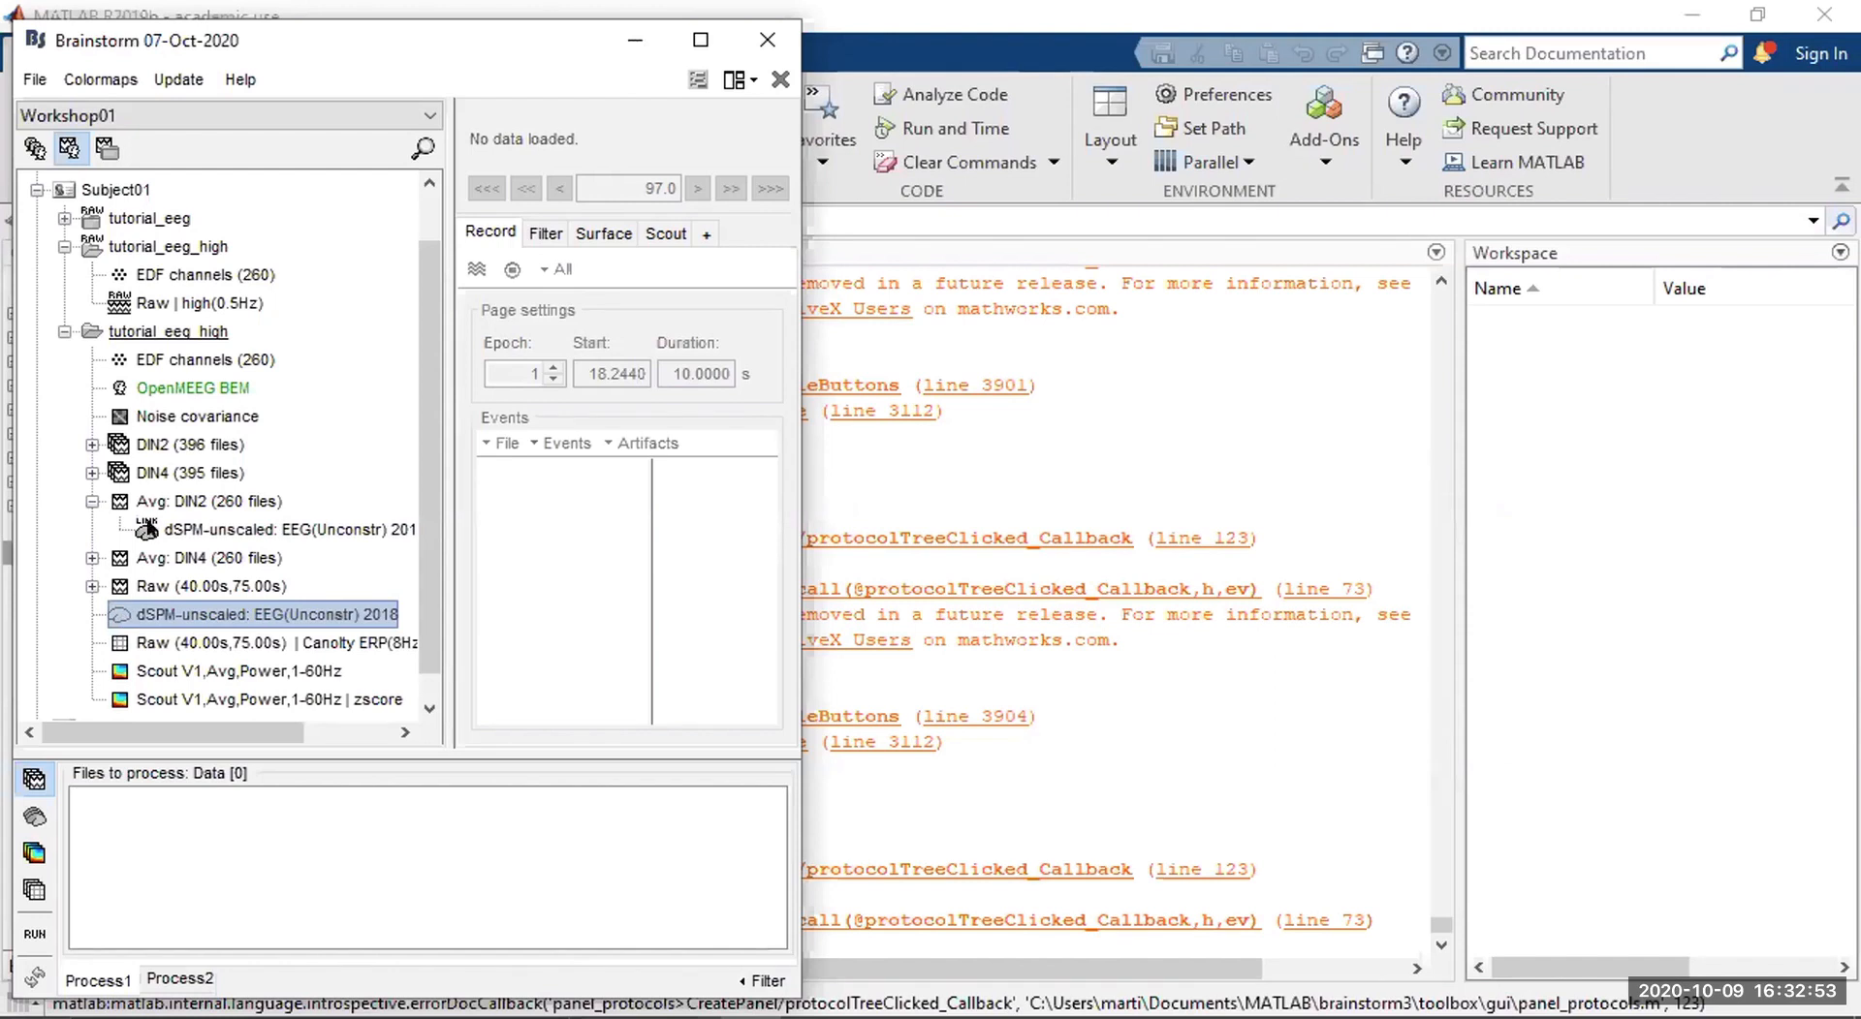
left_click(165, 529)
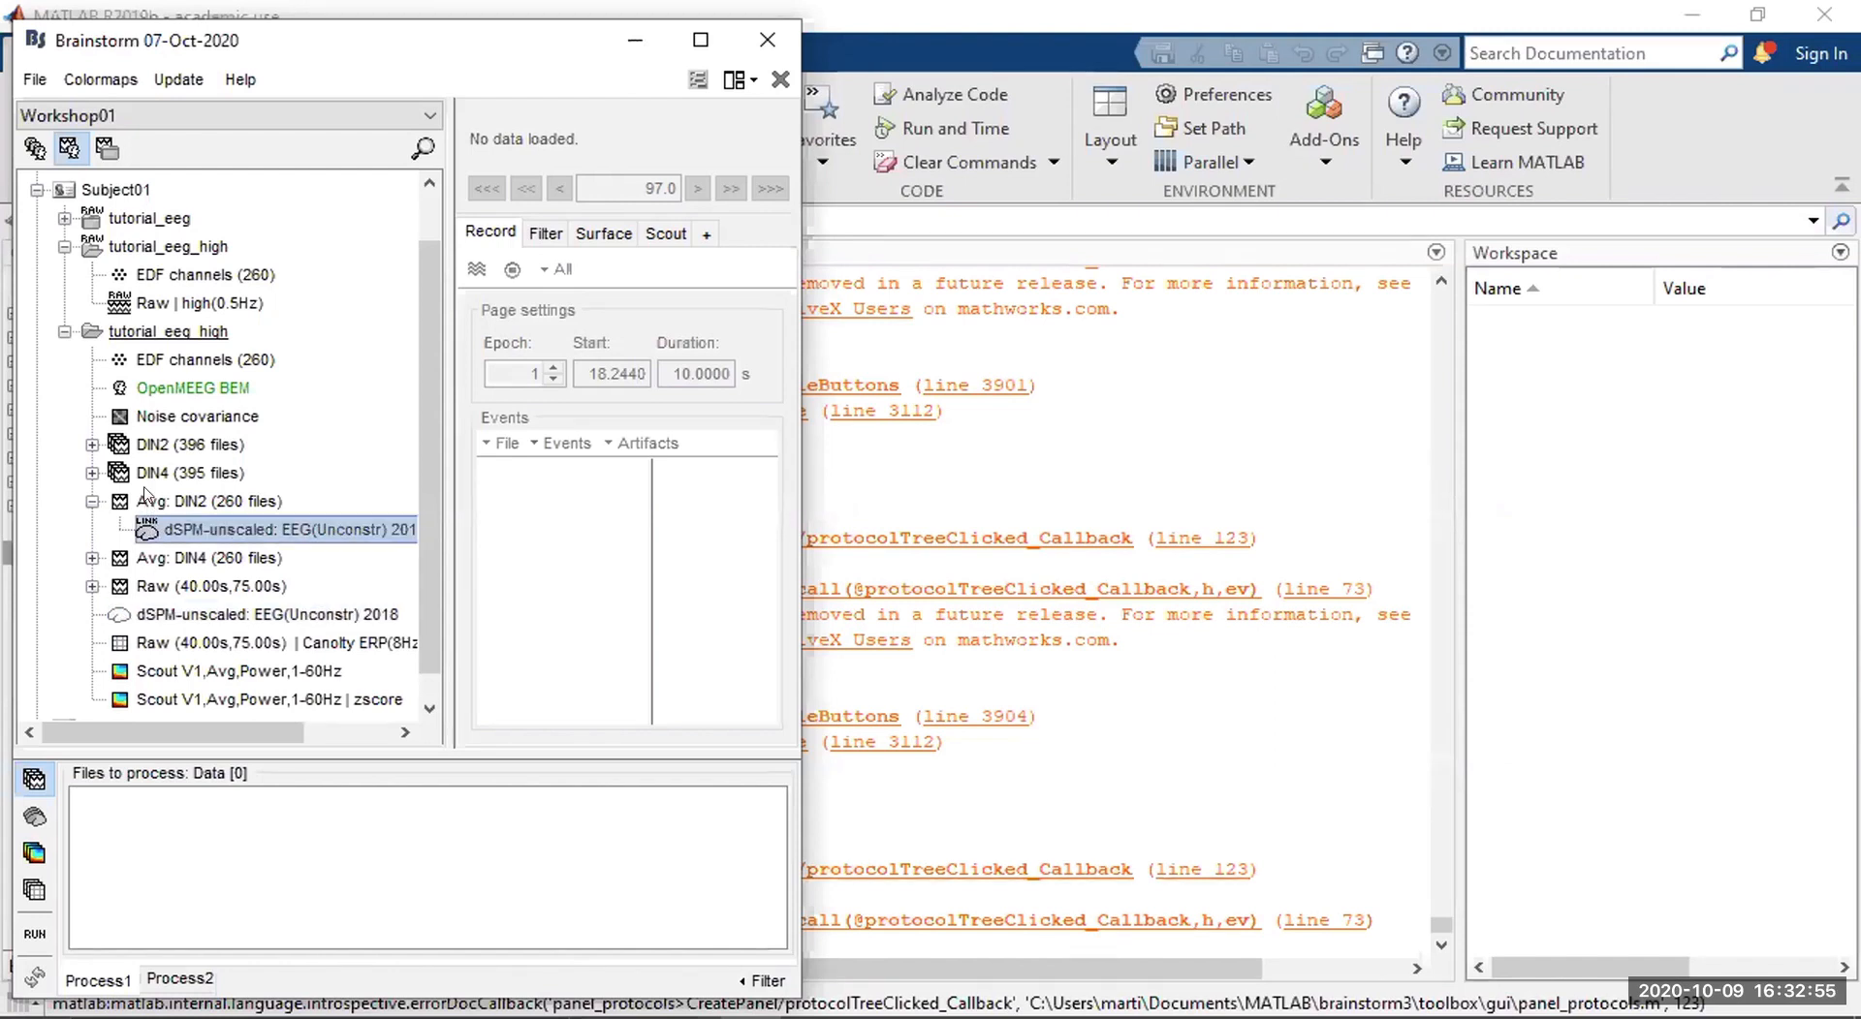
left_click(150, 502)
left_click(155, 529)
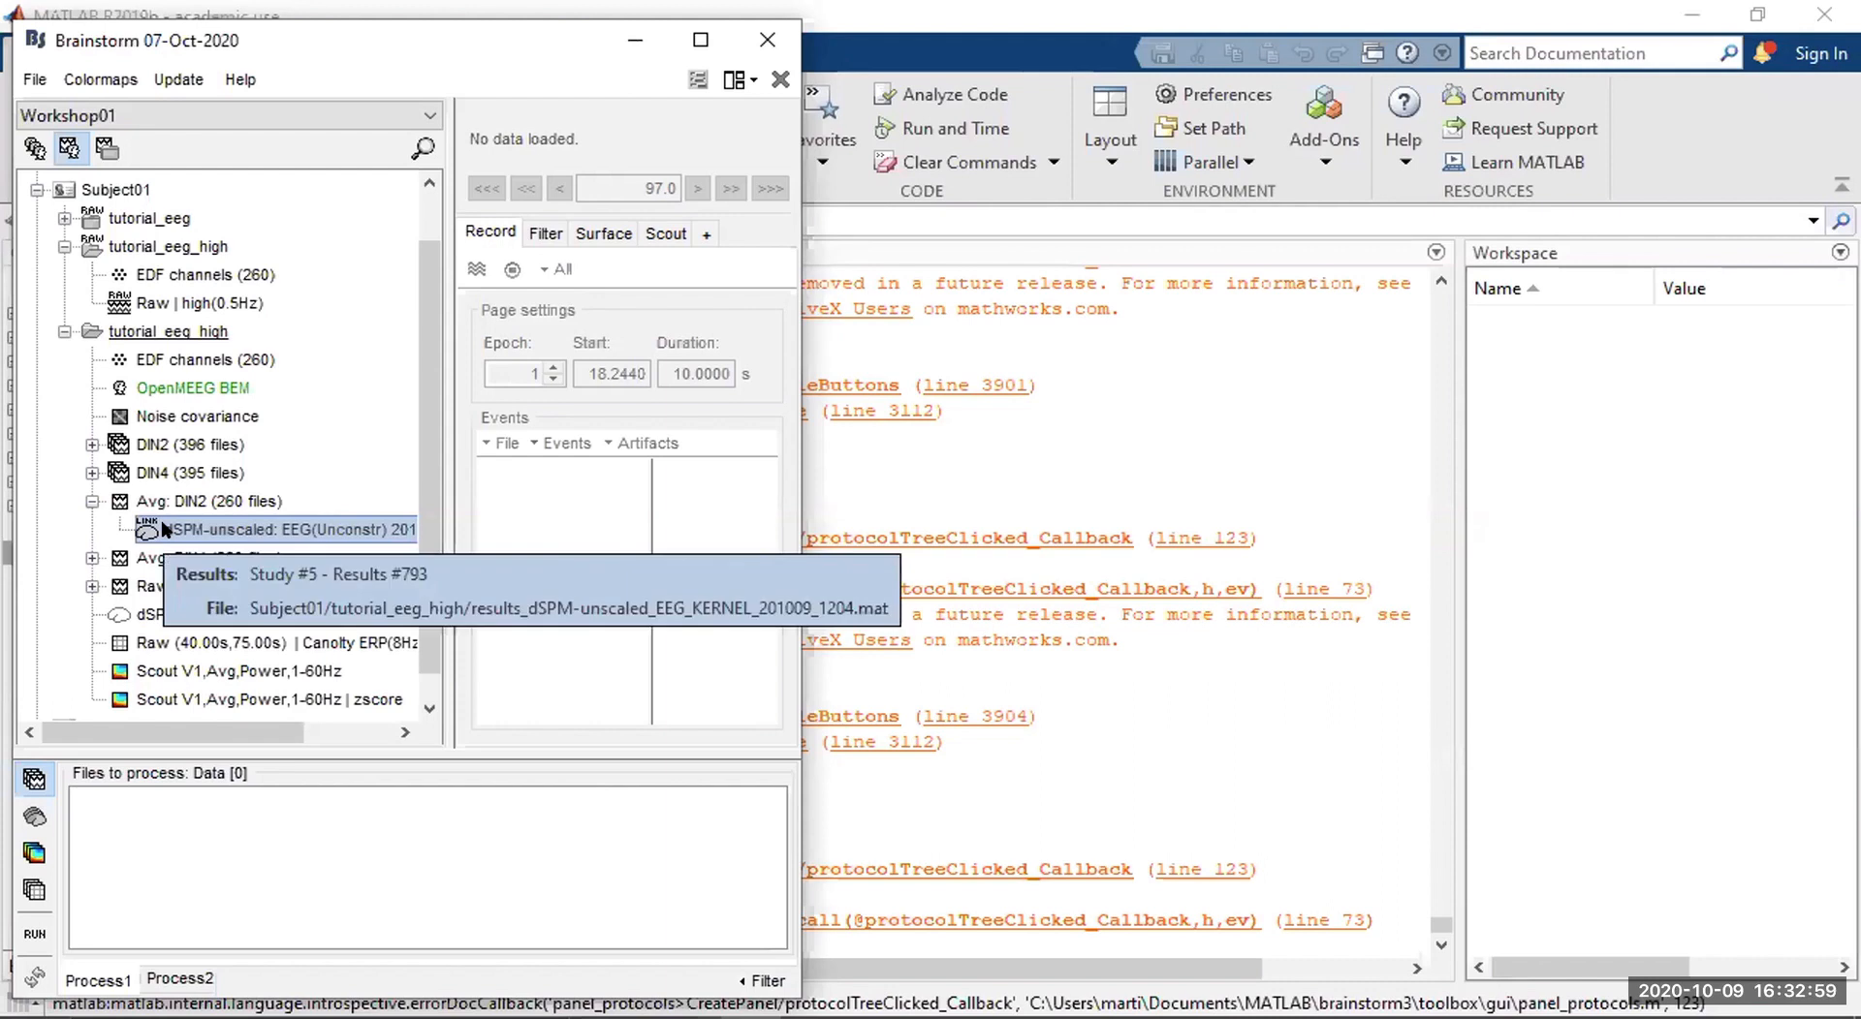
left_click(170, 506)
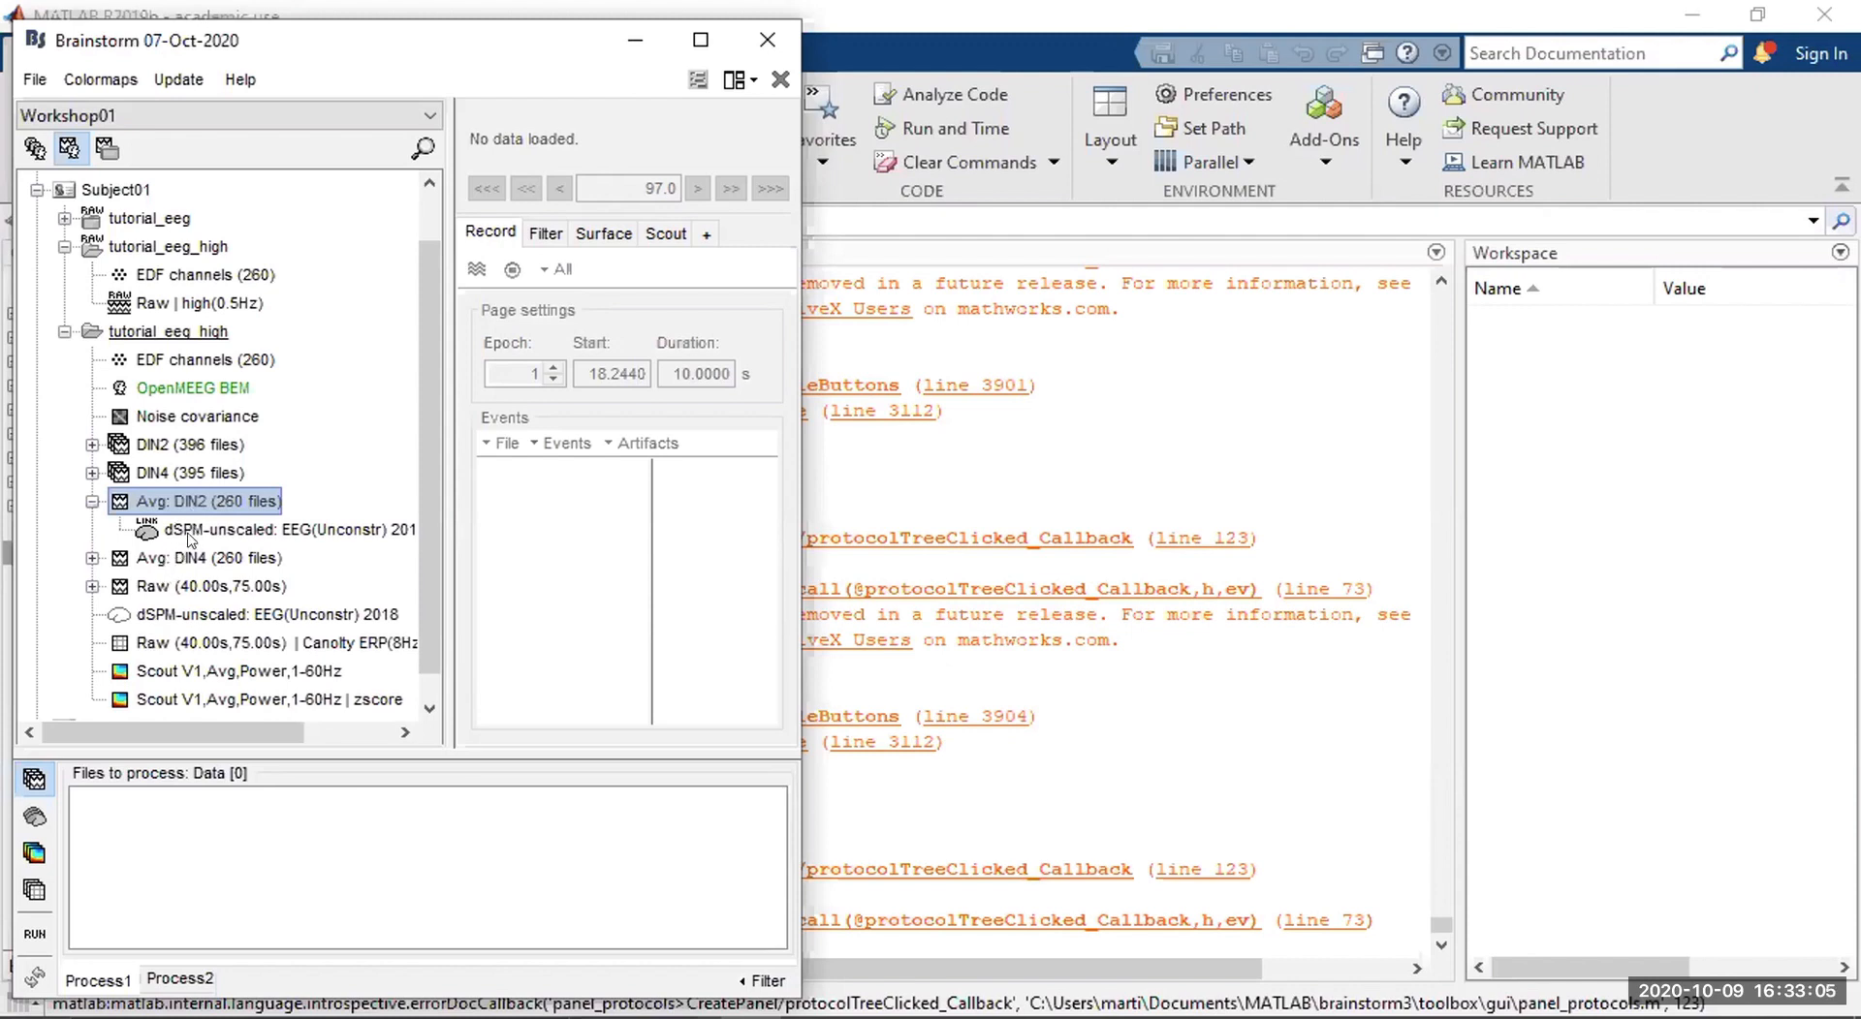
Display the Avg: DIN2 time series and its scalp topography at 102 ms.
double_click(189, 503)
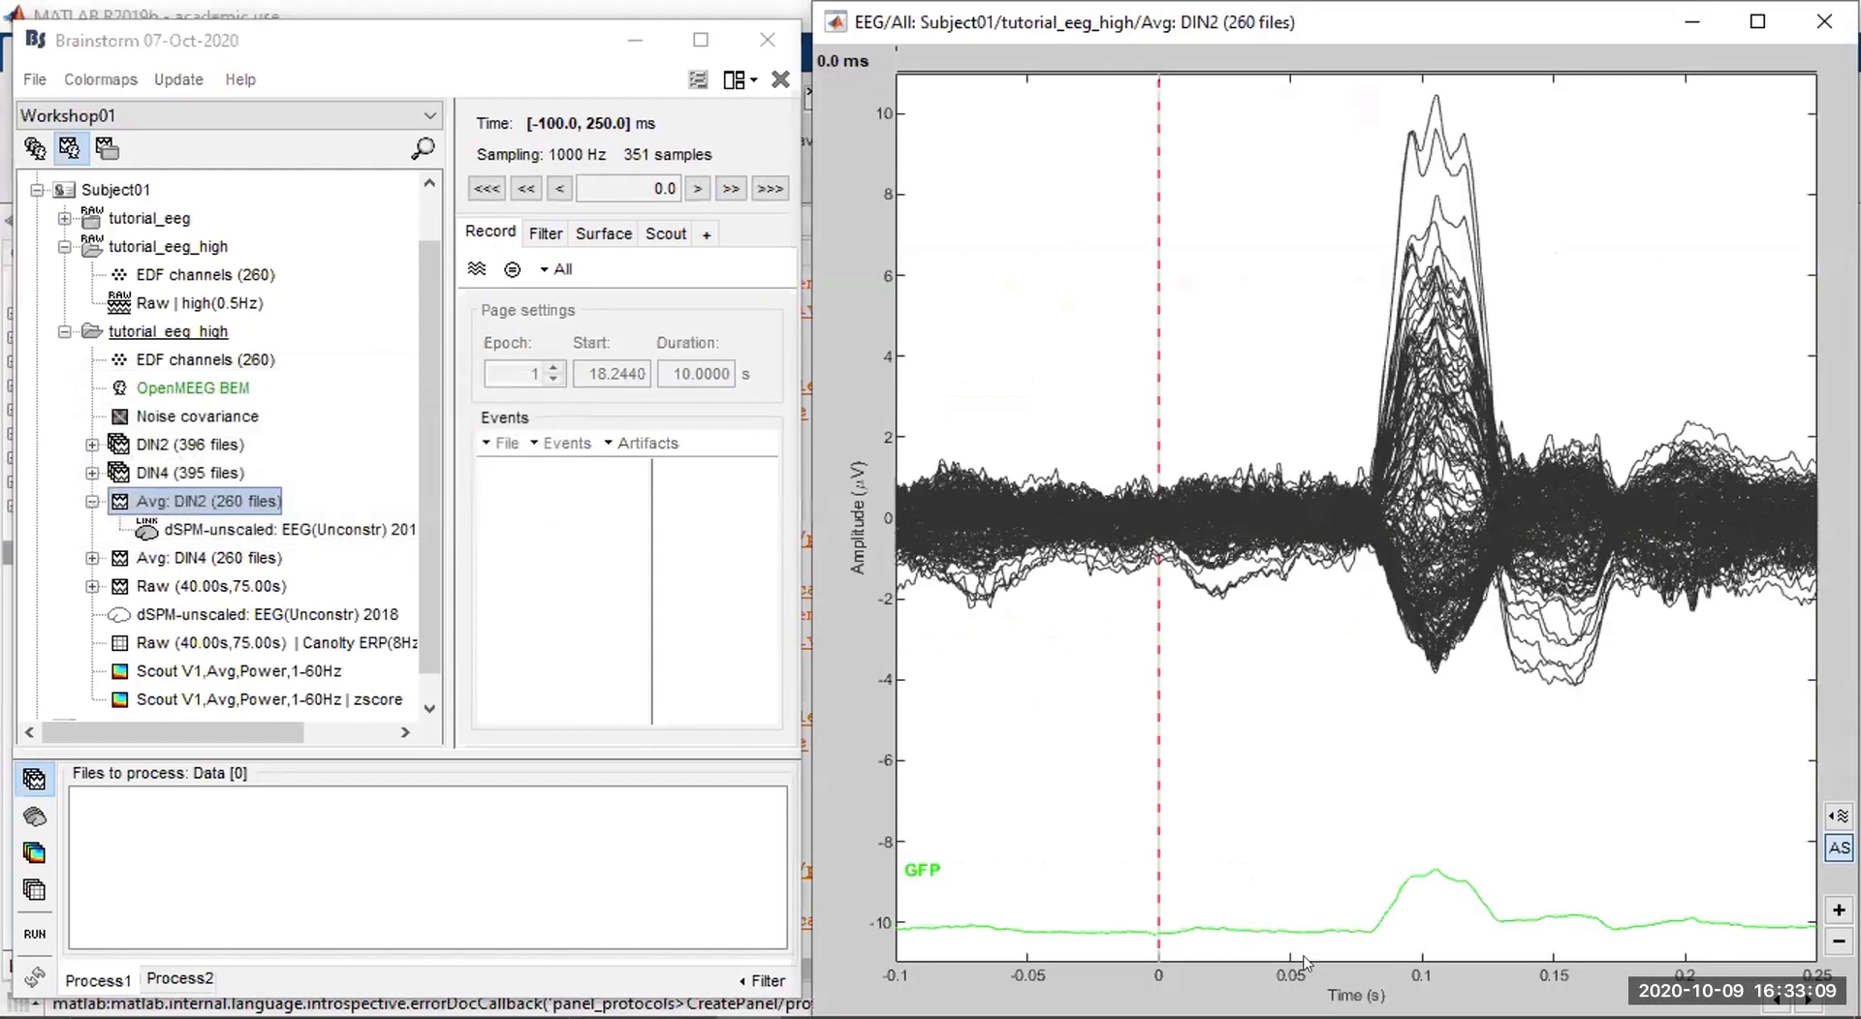
left_click(1423, 85)
key("ctrl+t")
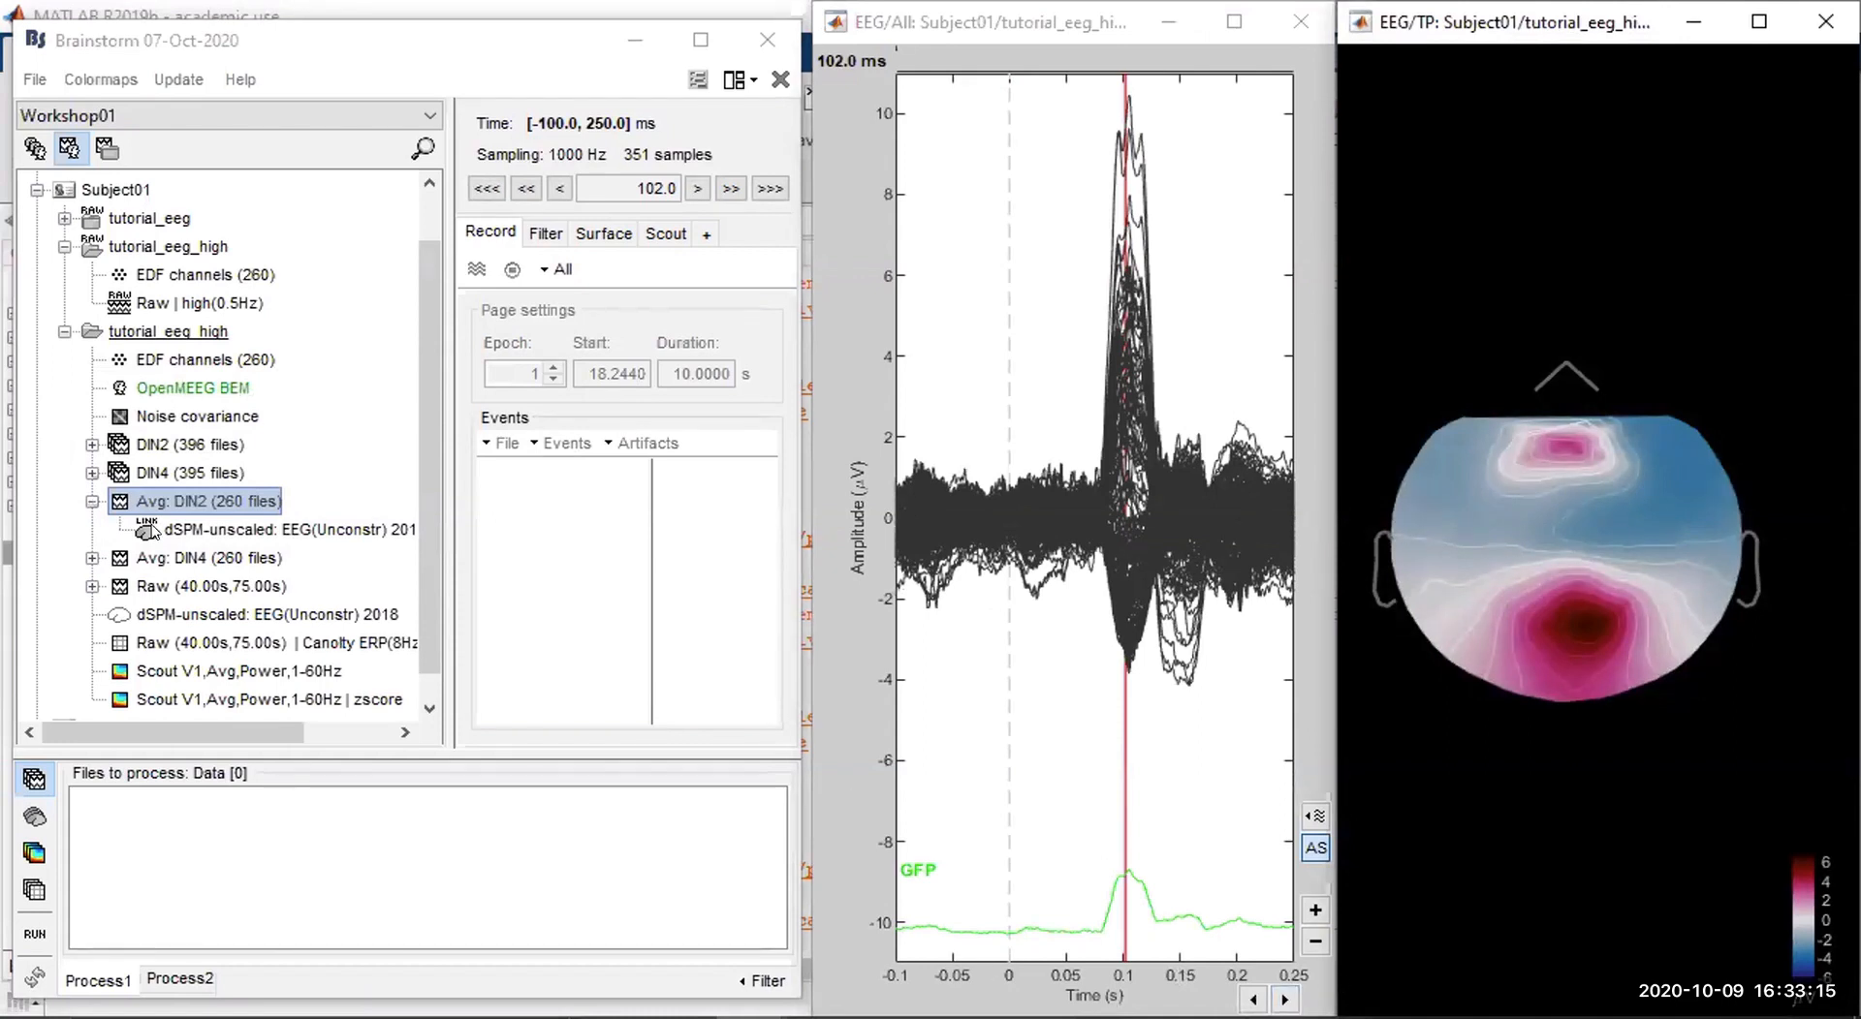
Display the Avg: DIN2 dSPM sources on the cortex, enlarge the figure, and orient the brain to show the occipital activity from behind.
double_click(260, 531)
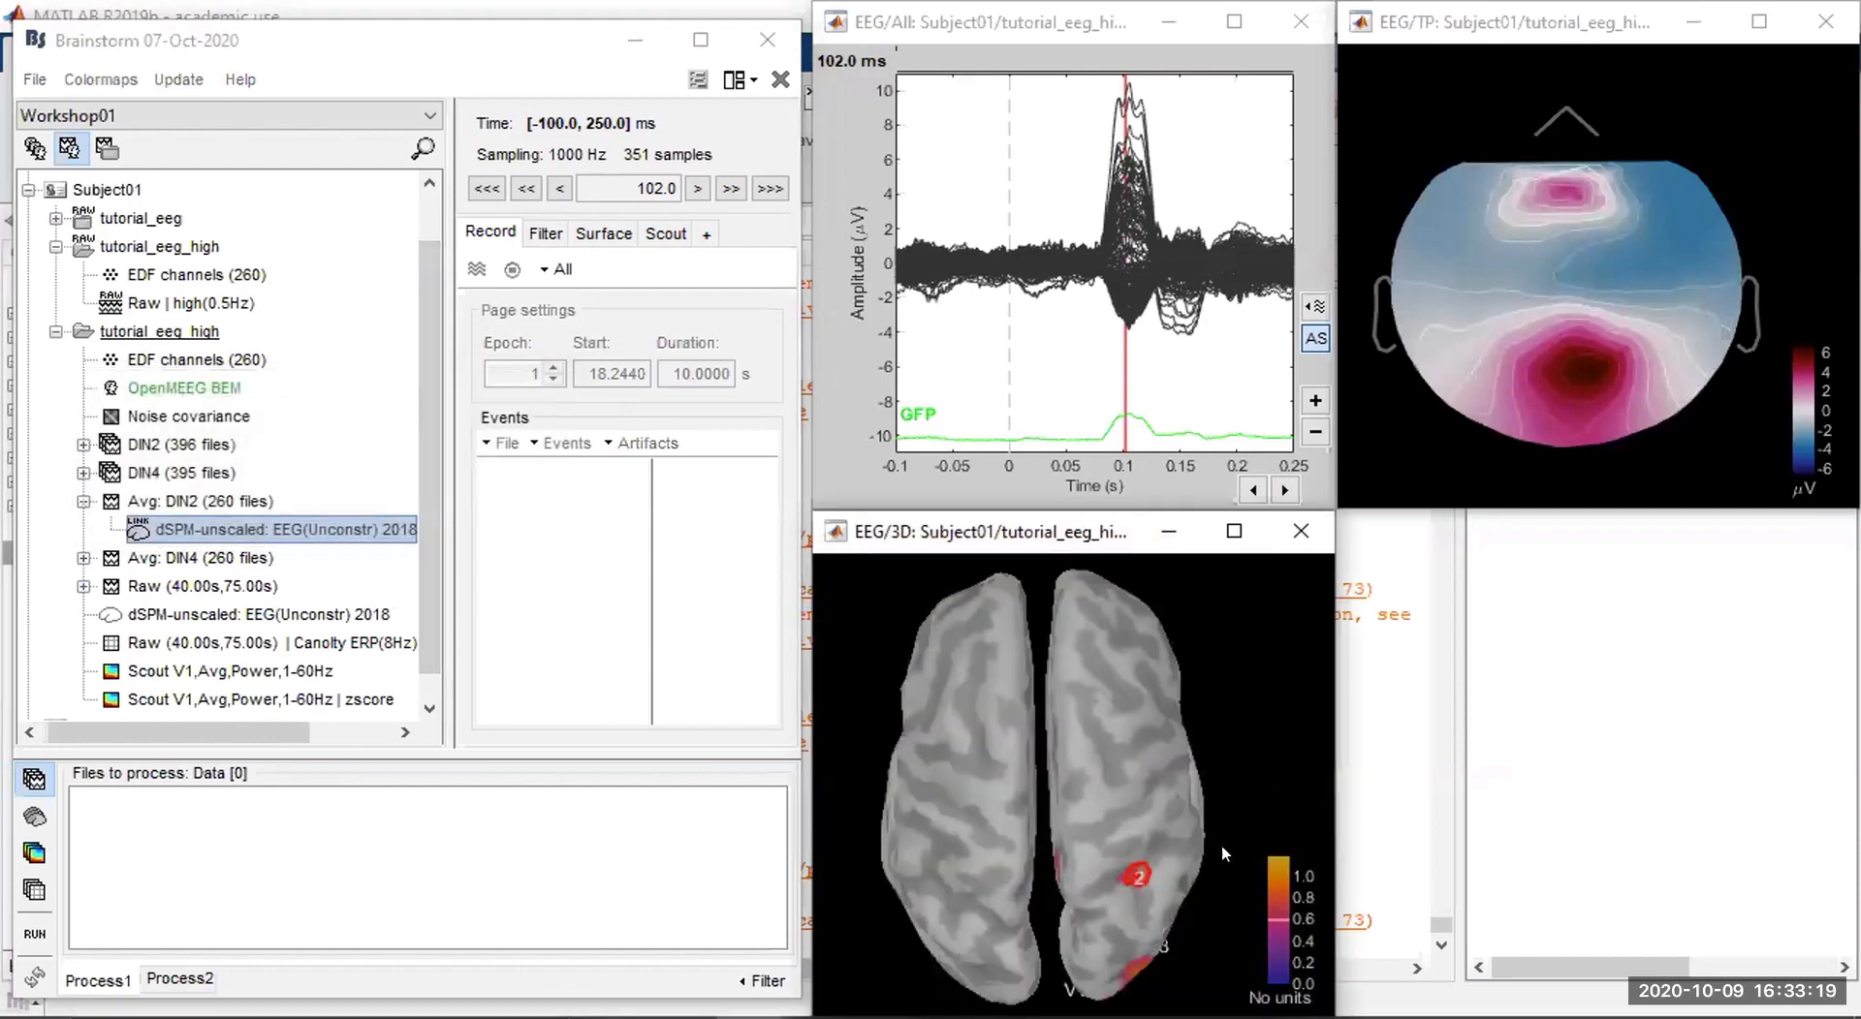
left_click_drag(1073, 934, 1096, 603)
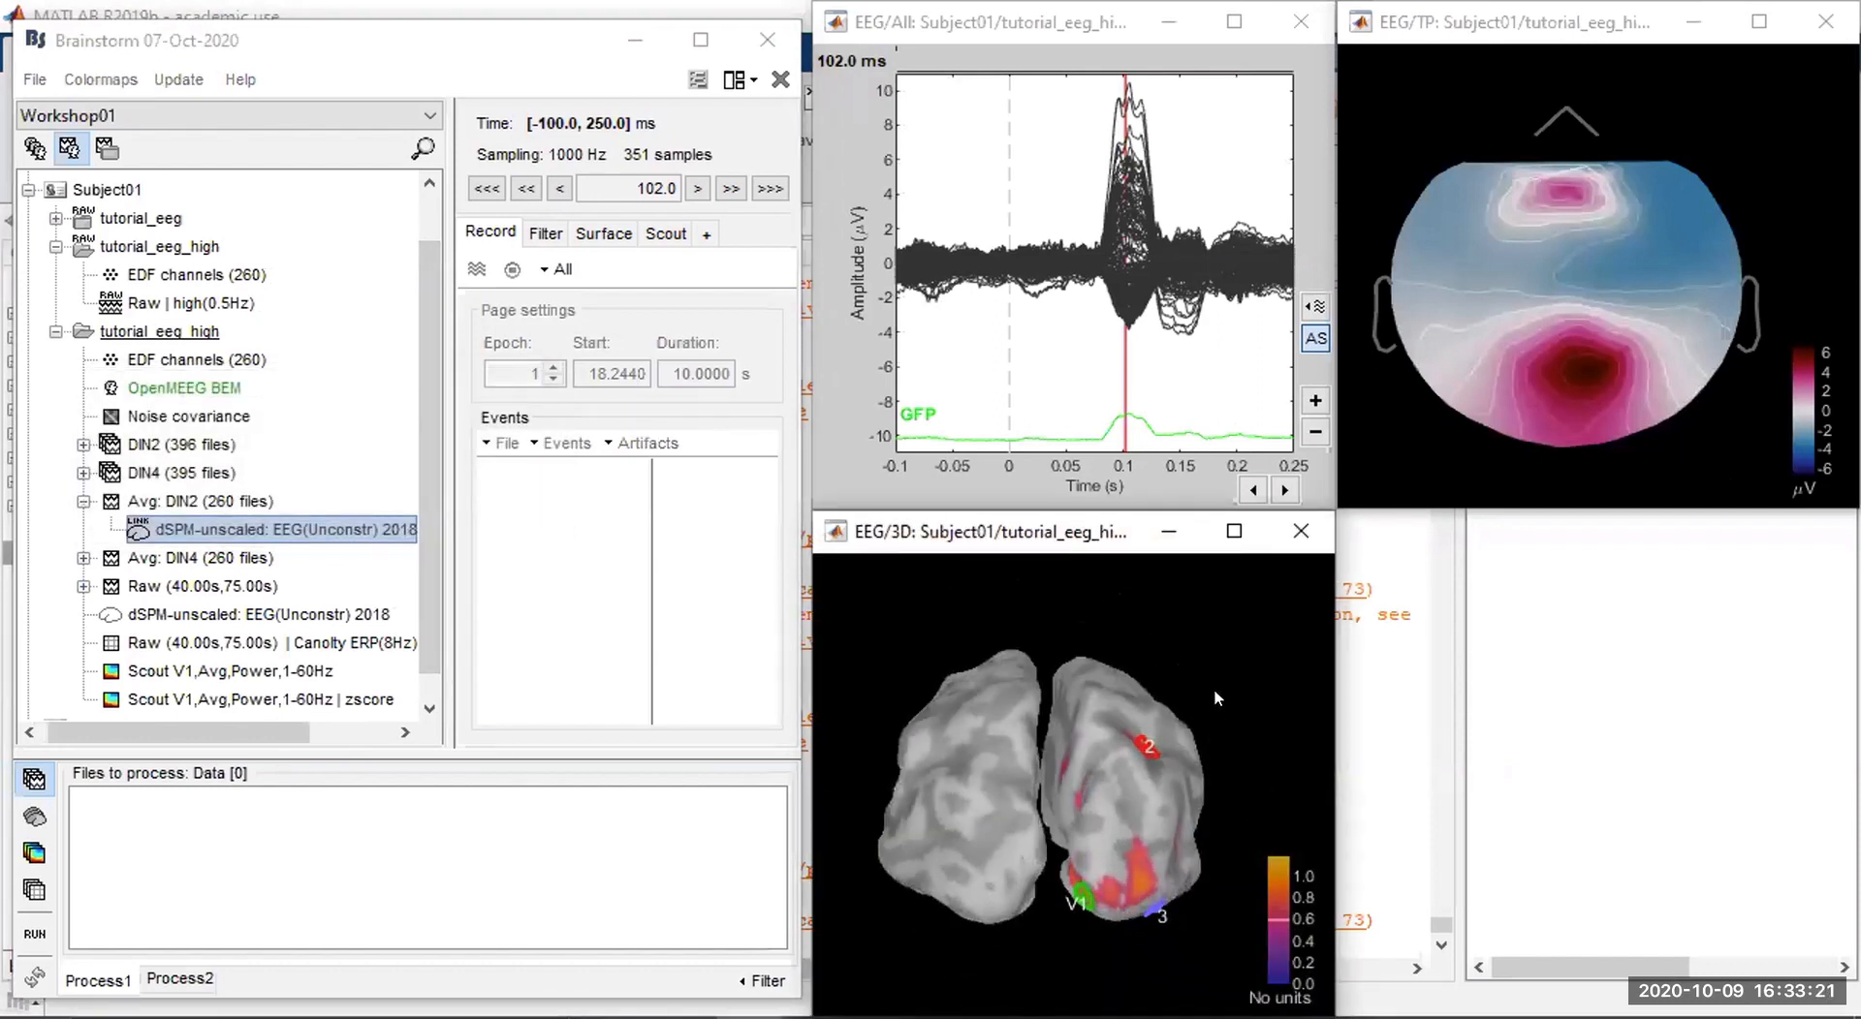
left_click_drag(1321, 647, 1709, 662)
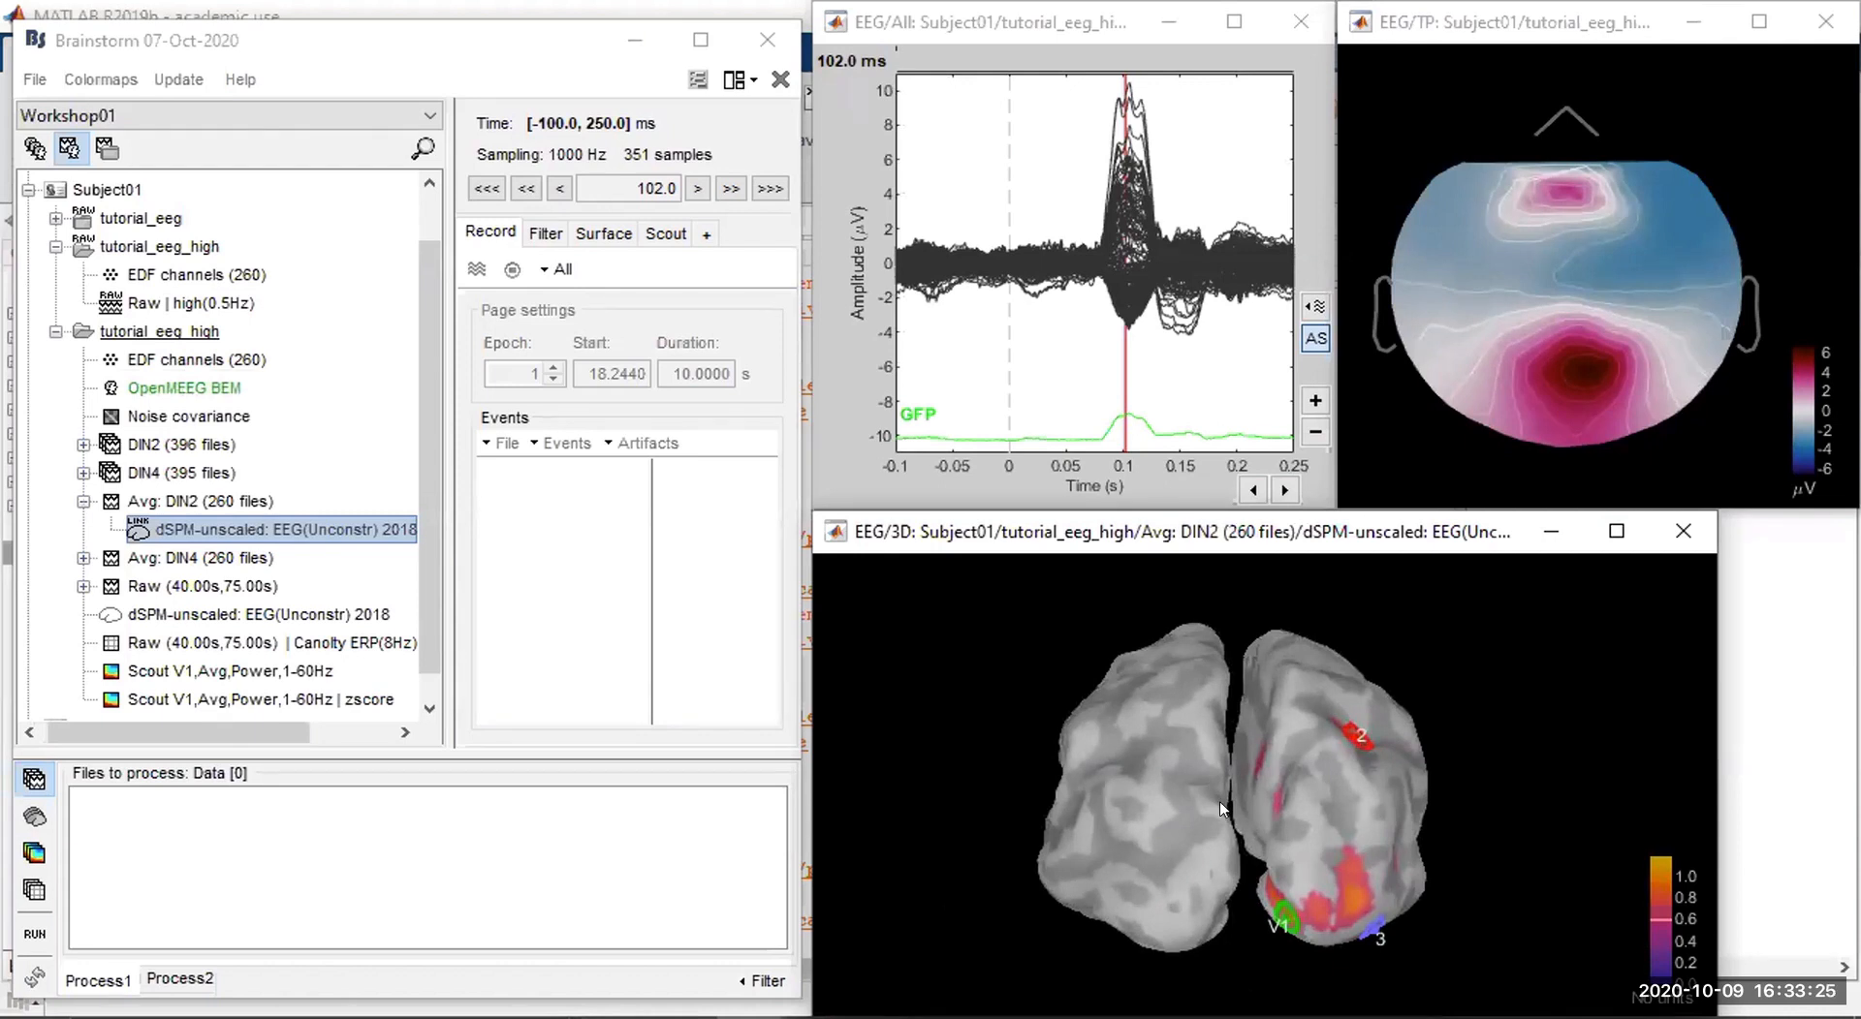
left_click_drag(1401, 816, 1420, 849)
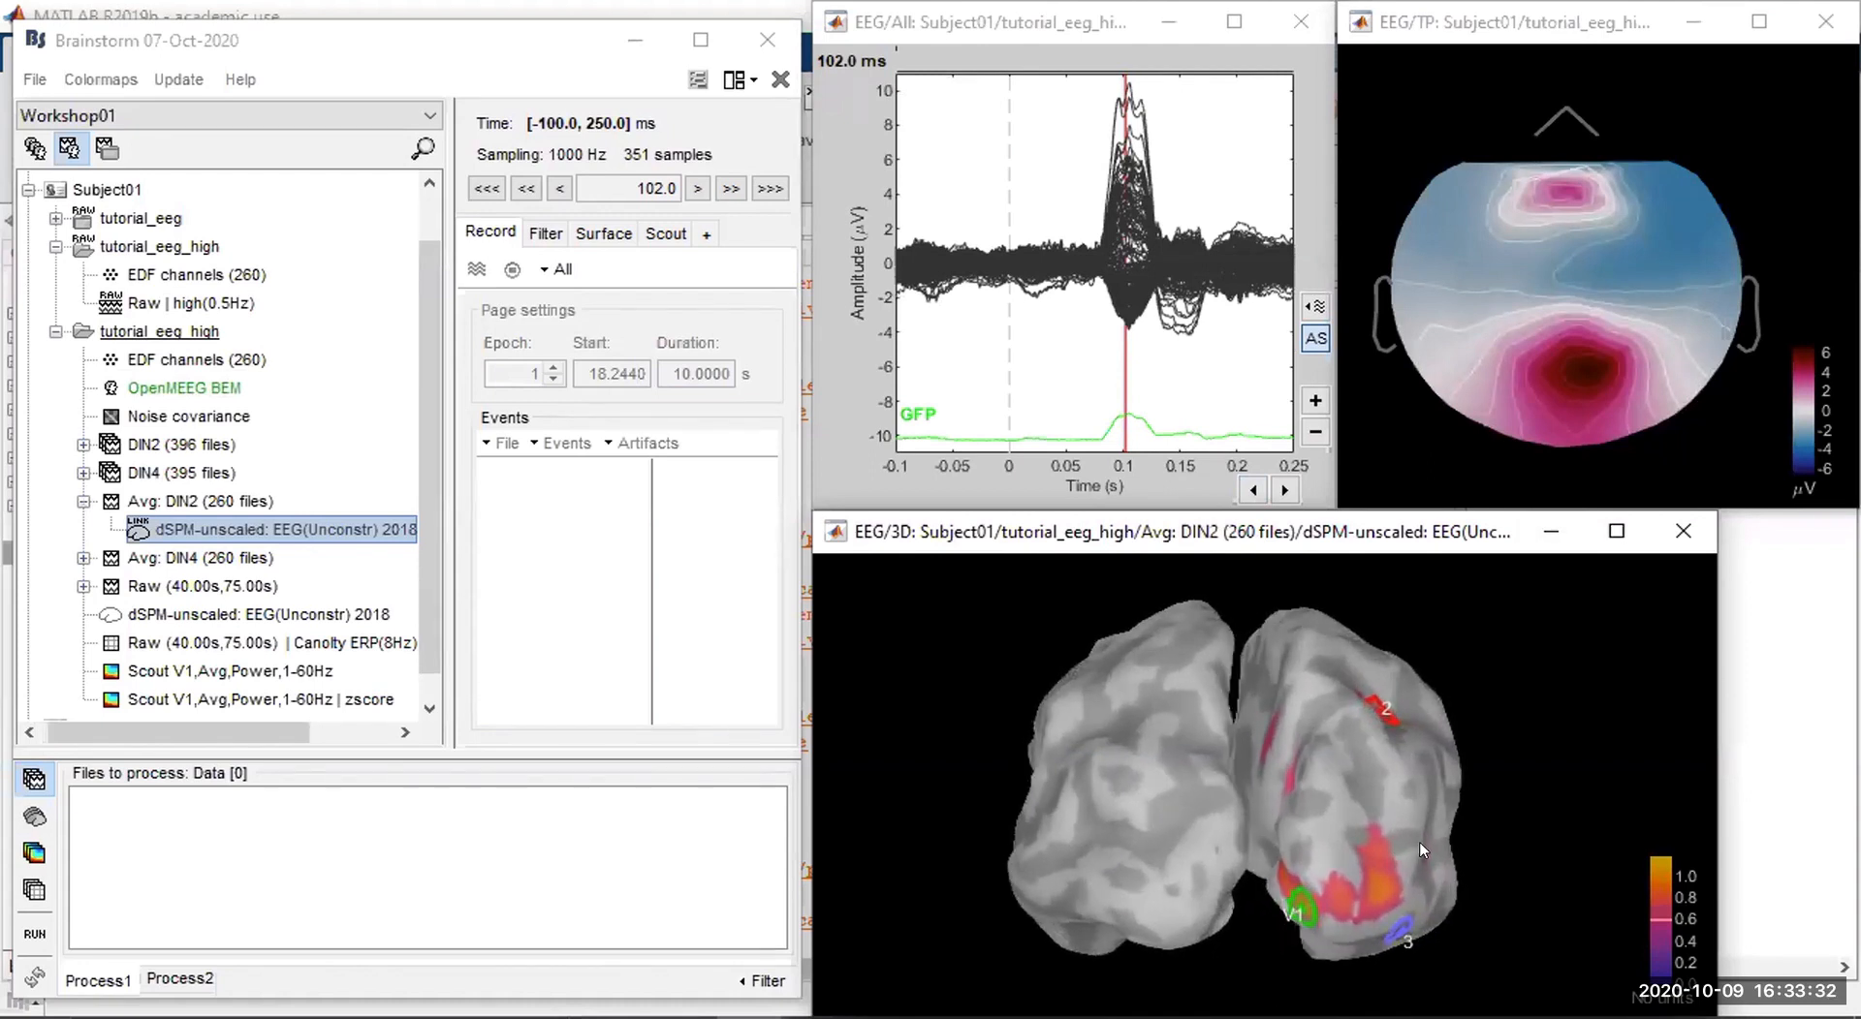
Hide the scout contours and labels on the cortex and tilt the brain slightly, keeping the rear view.
left_click(665, 233)
left_click(765, 461)
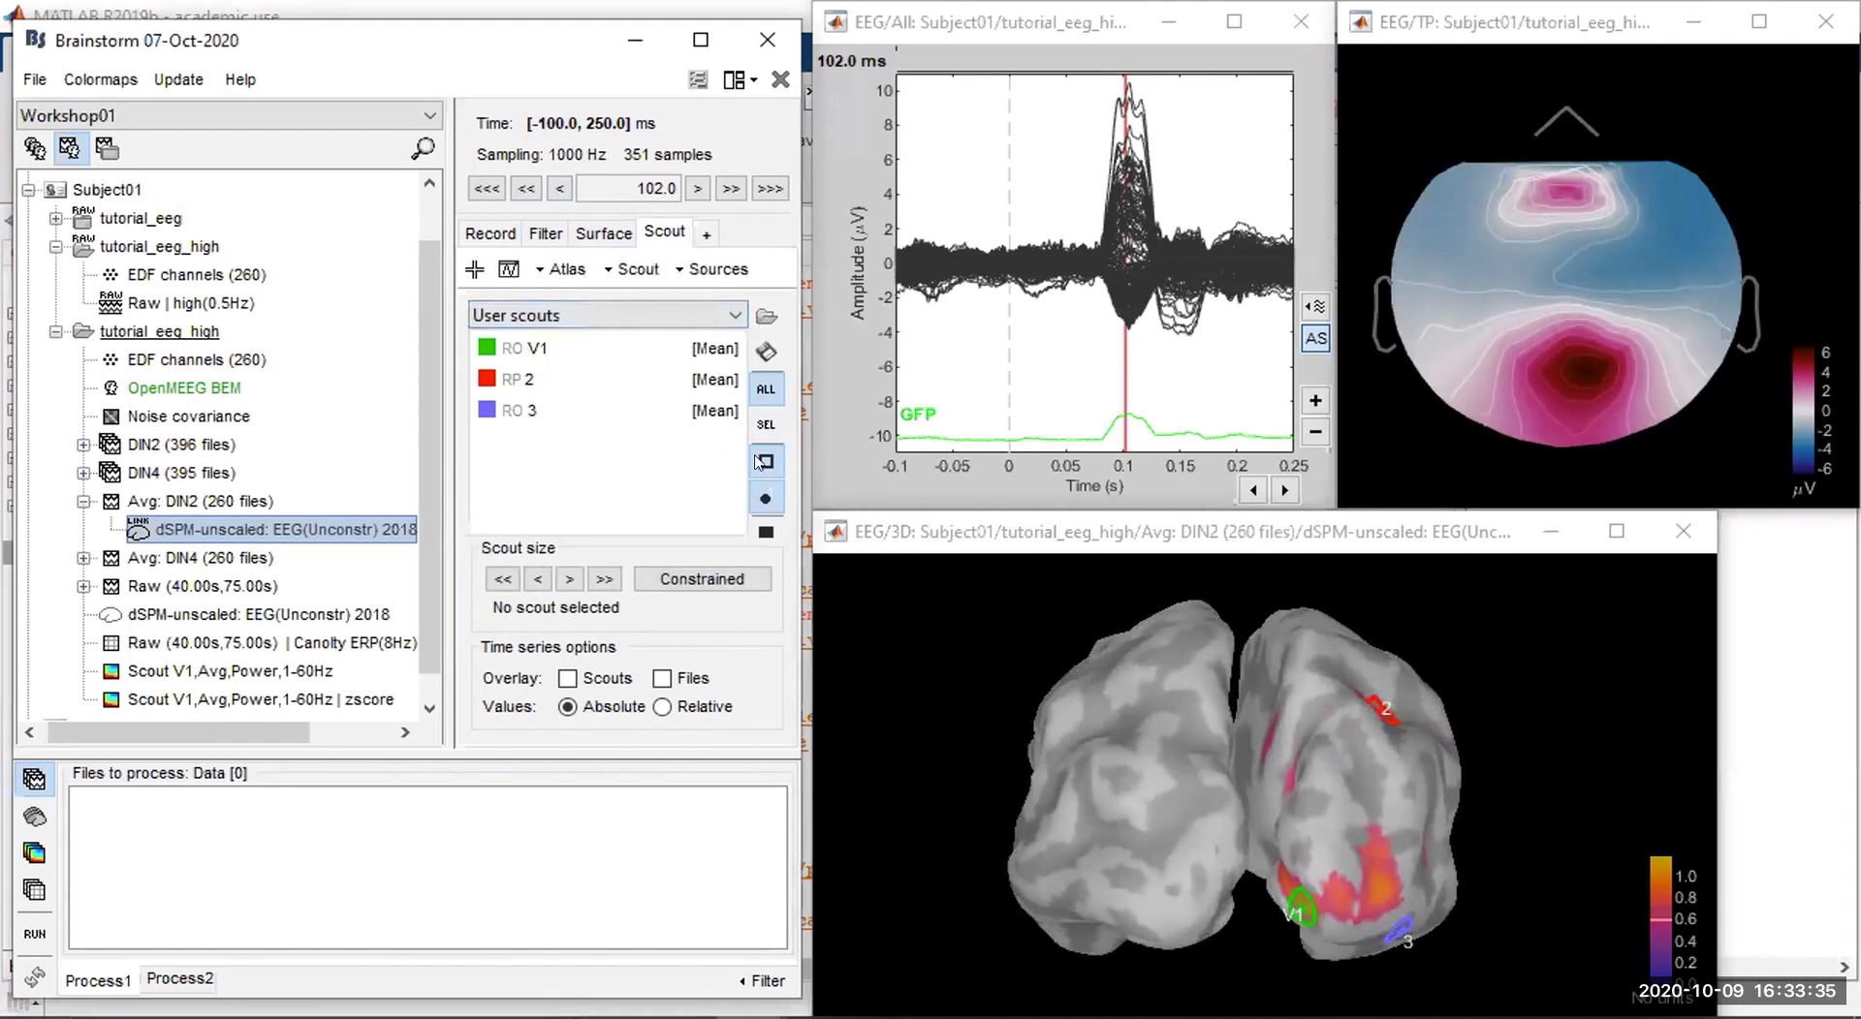
left_click_drag(1446, 767, 1438, 754)
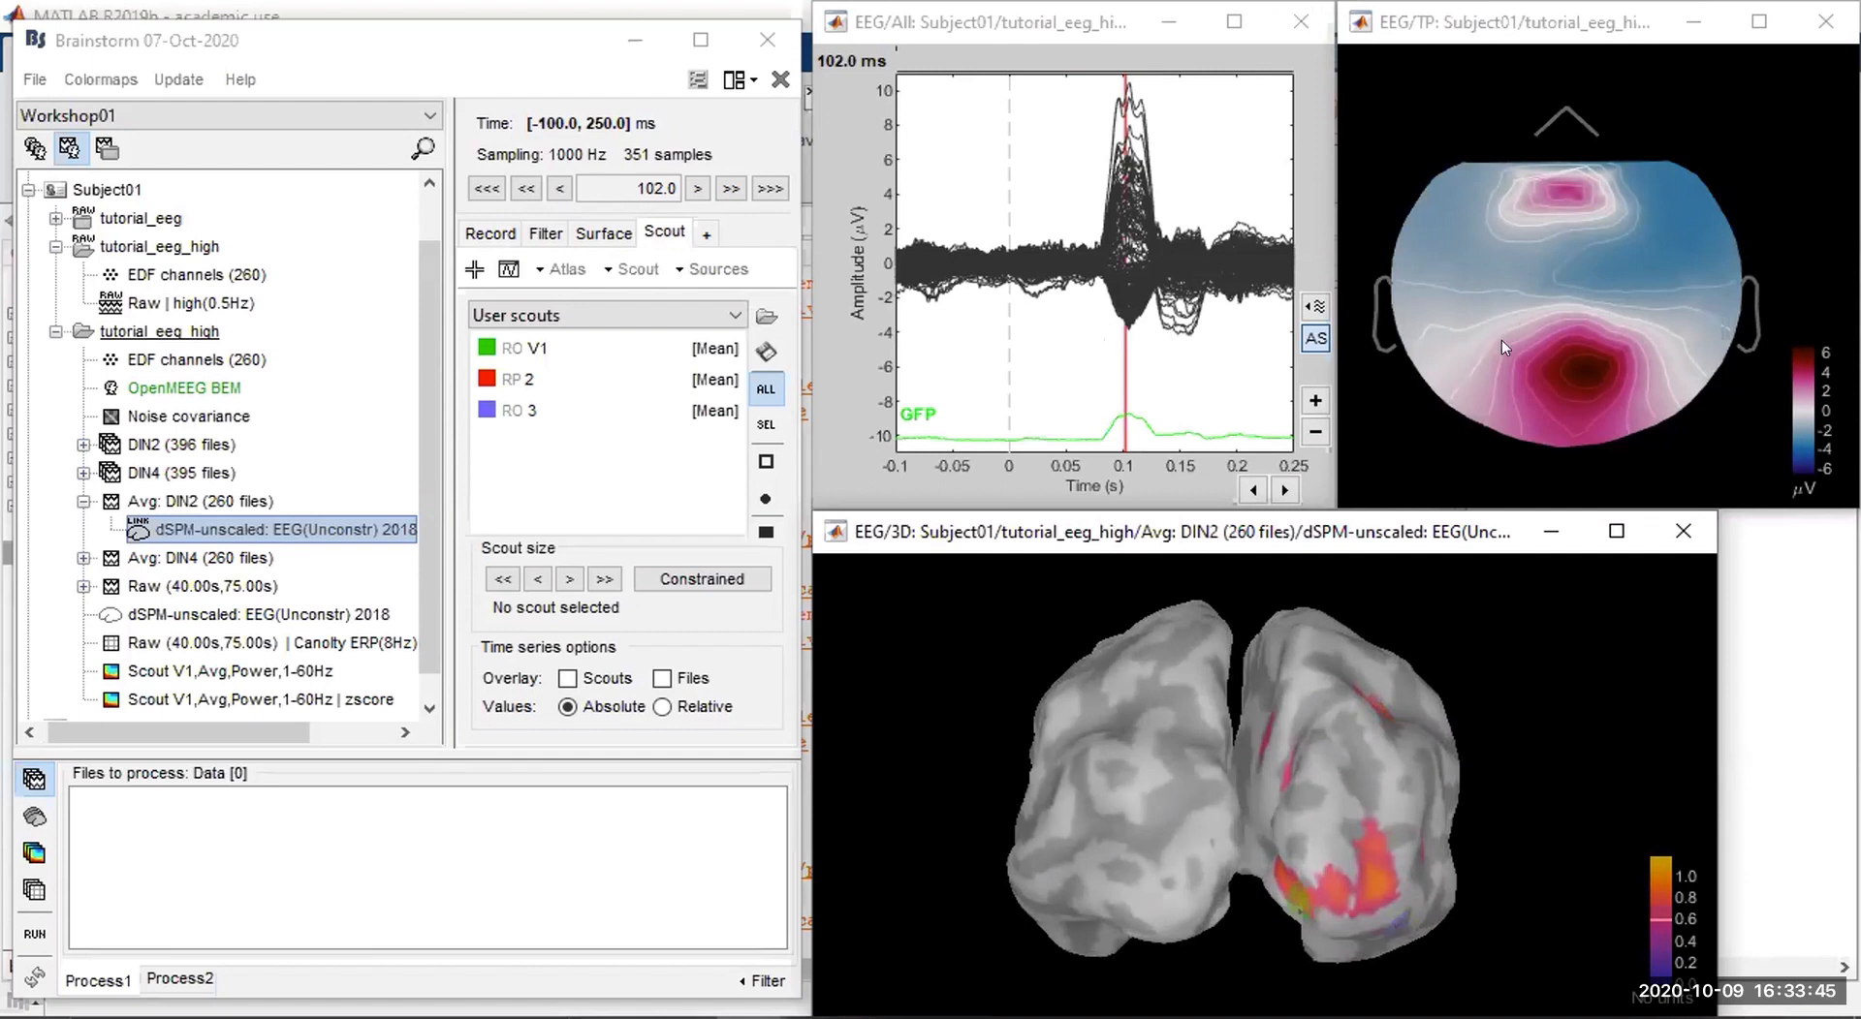
Move the time cursor to 71 ms and advance it to 101 ms, following the cortical sources and scalp topography.
left_click(1128, 341)
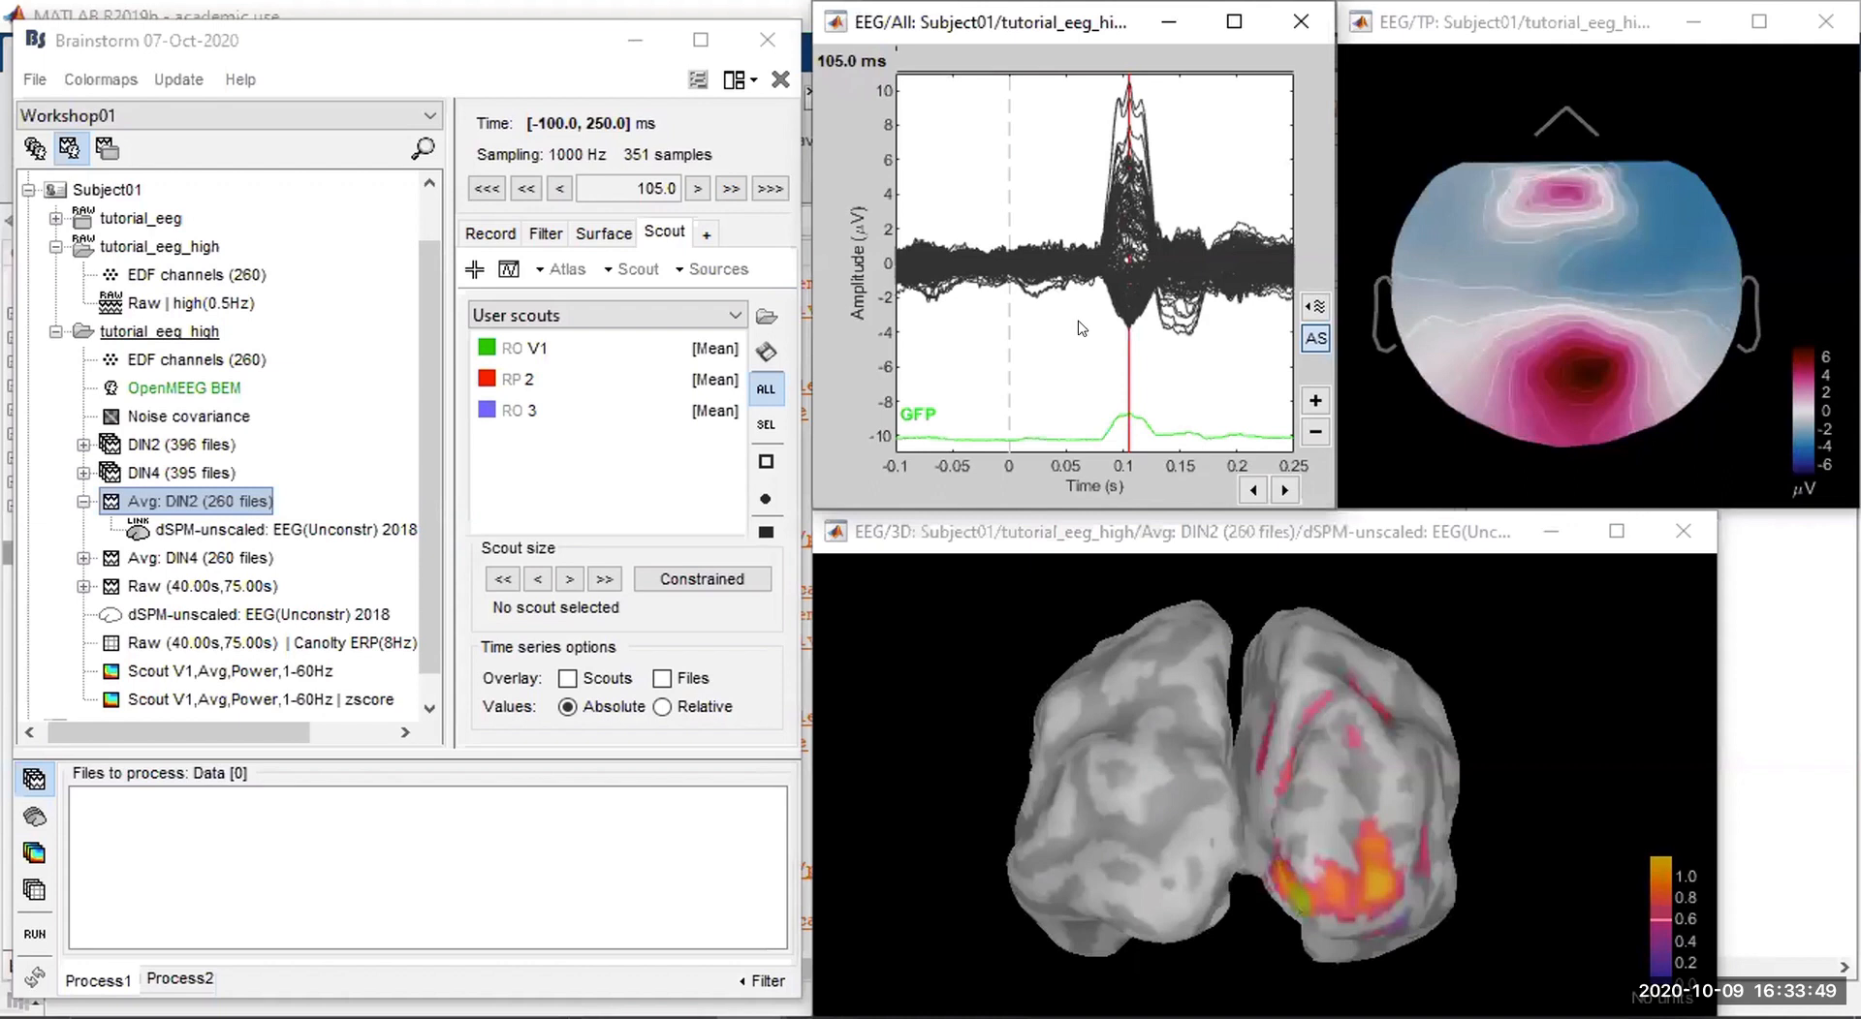
left_click(1090, 331)
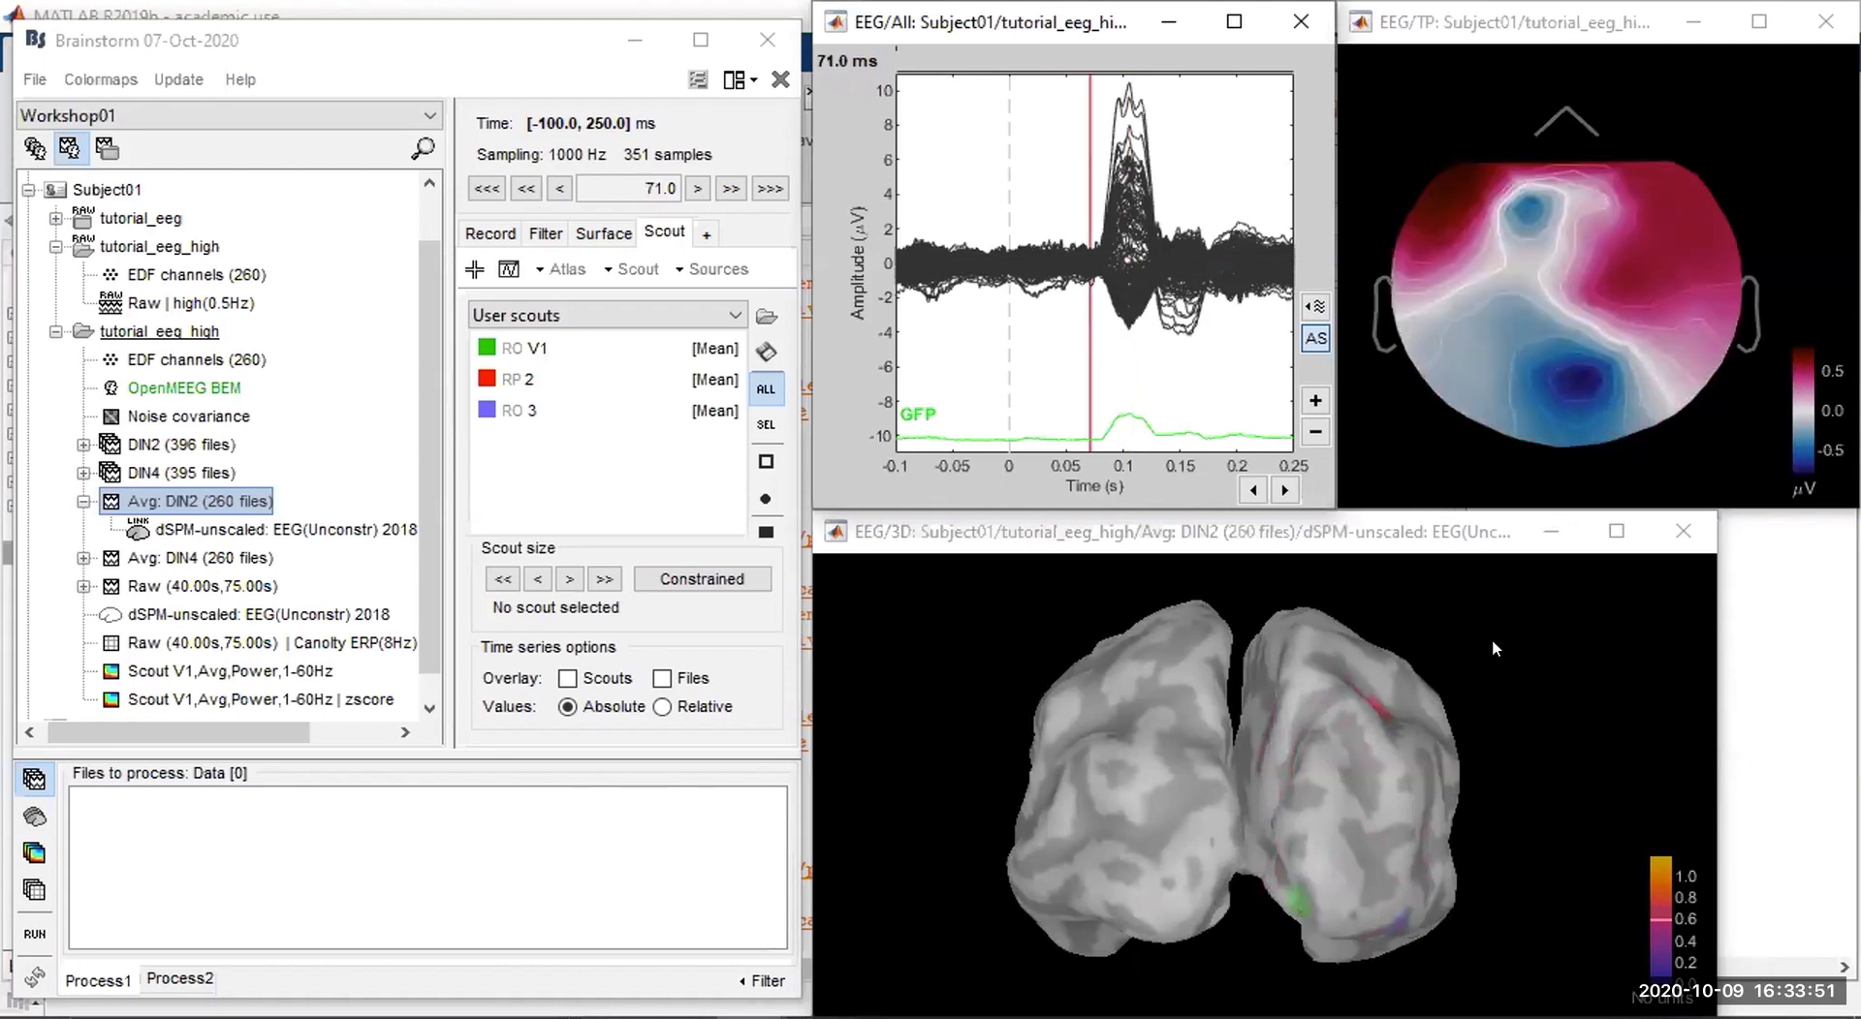
key("Right")
key("Right")
key("Right")
key("Right")
key("Right")
key("Right")
key("Right")
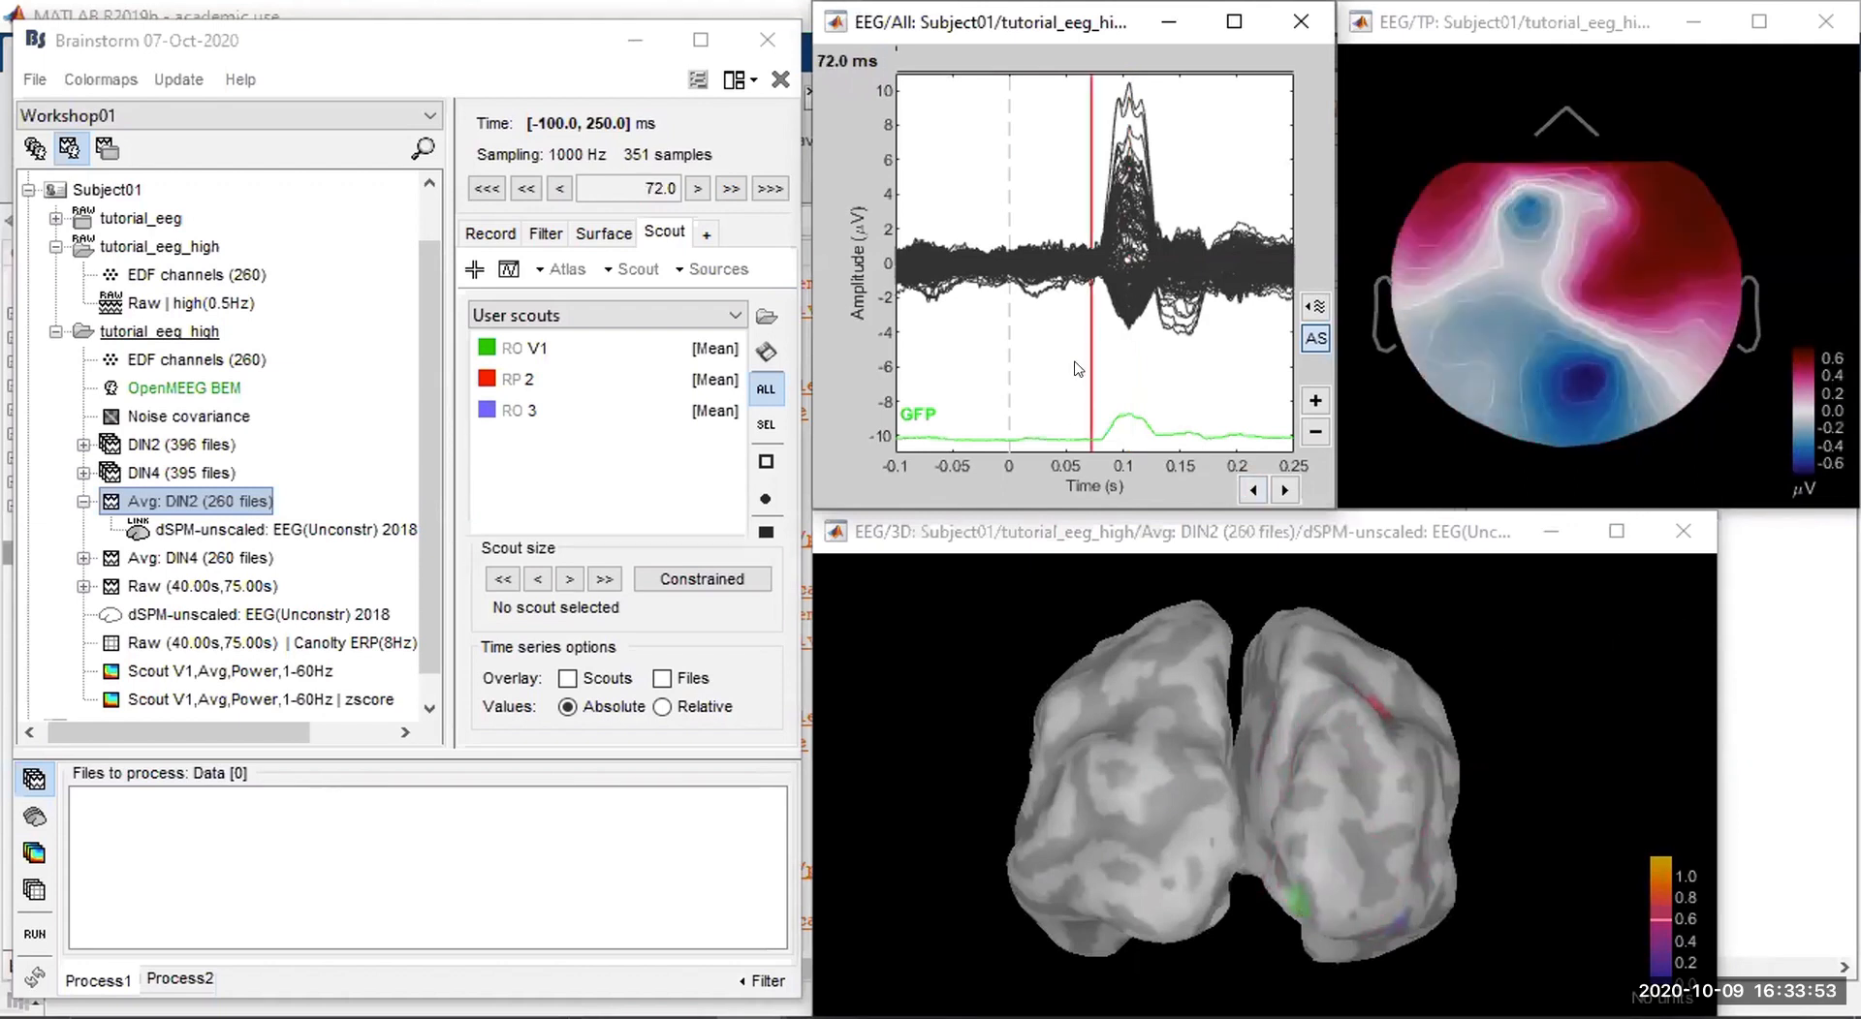
key("Right")
key("Right")
key("Right")
key("Right")
key("Right")
key("Right")
key("Right")
key("Right")
key("Right")
key("Right")
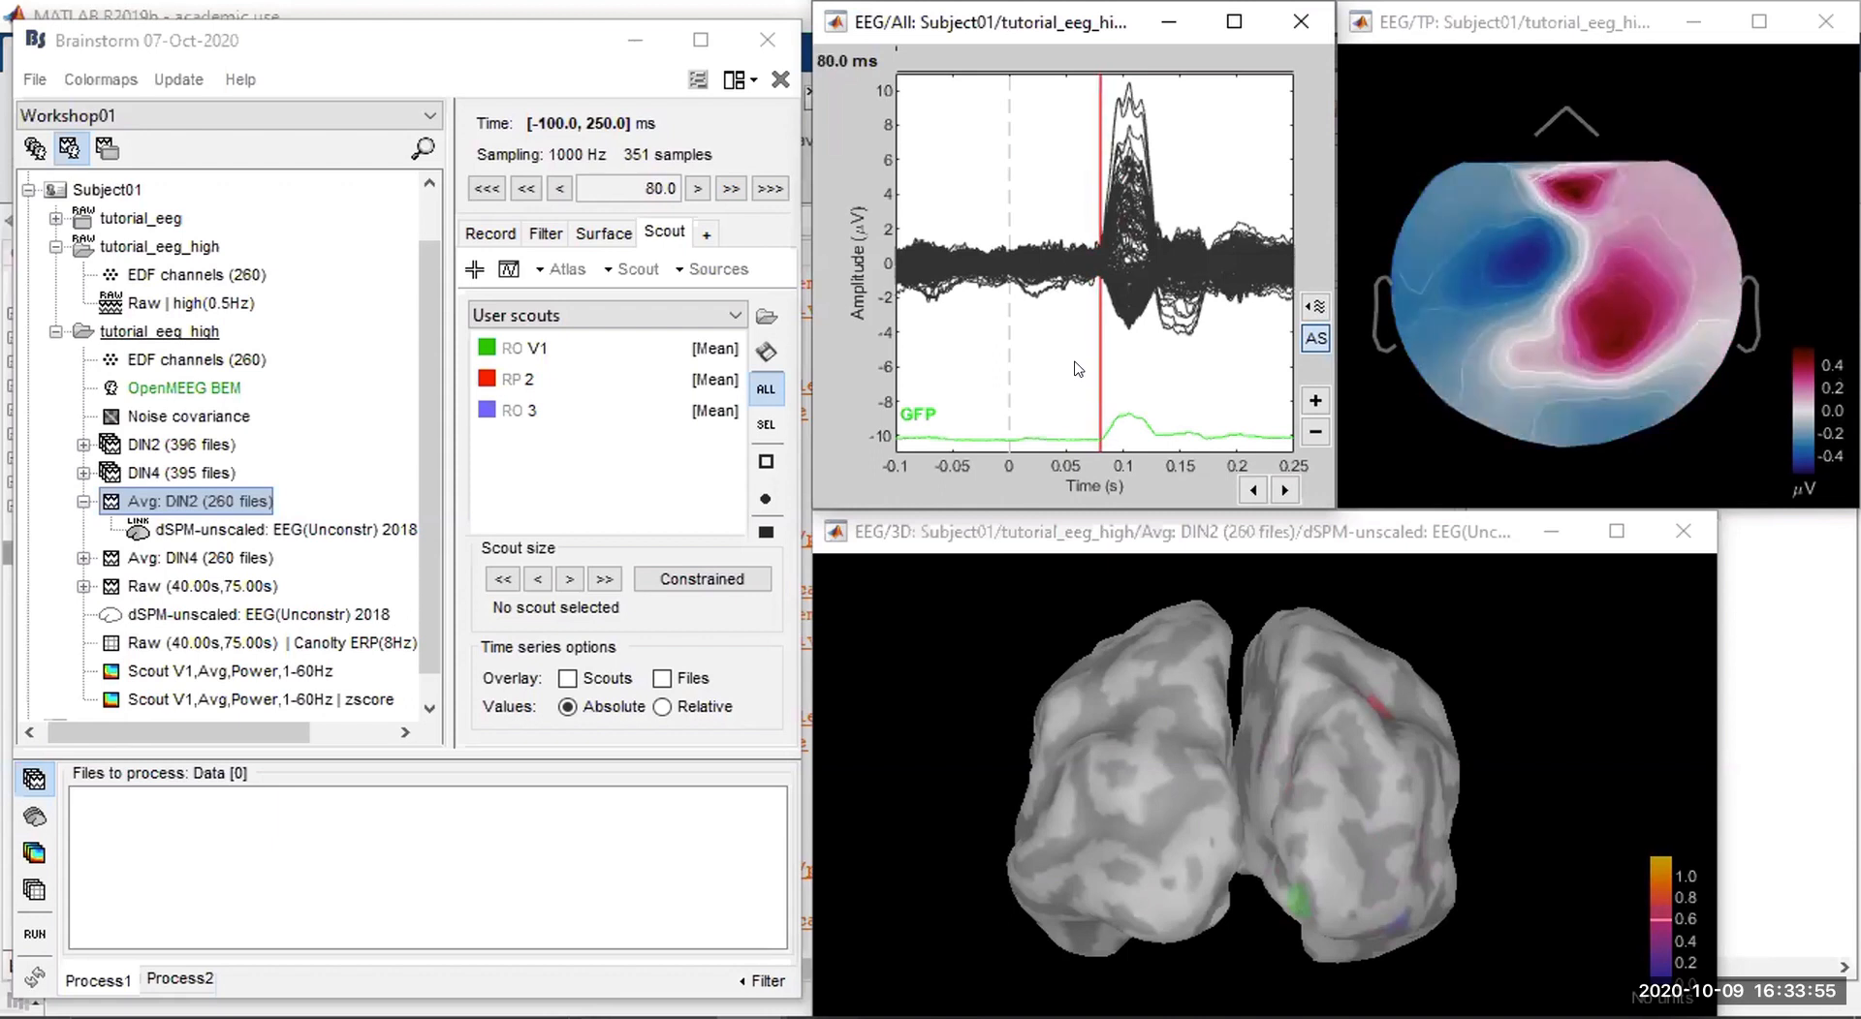
key("Right")
key("Right")
key("Right")
key("Right")
key("Right")
key("Right")
key("Right")
key("Right")
key("Right")
key("Right")
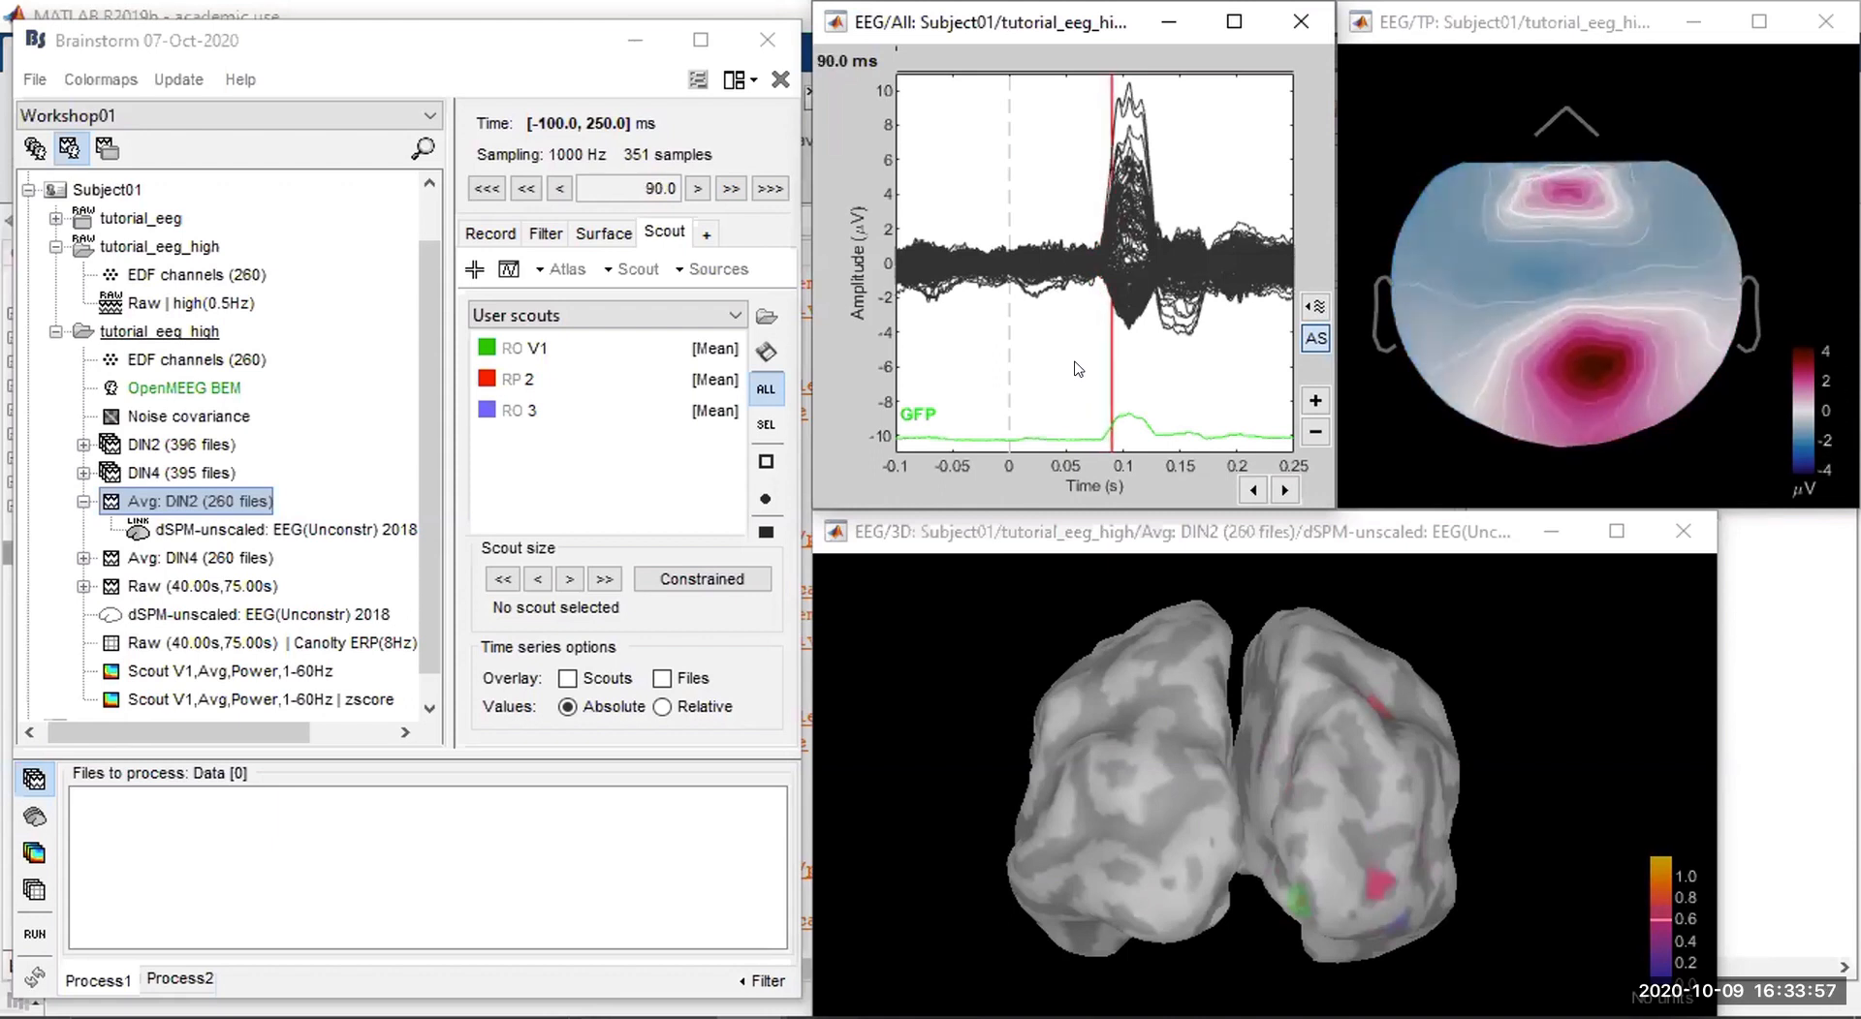
key("Right")
key("Right")
key("Right")
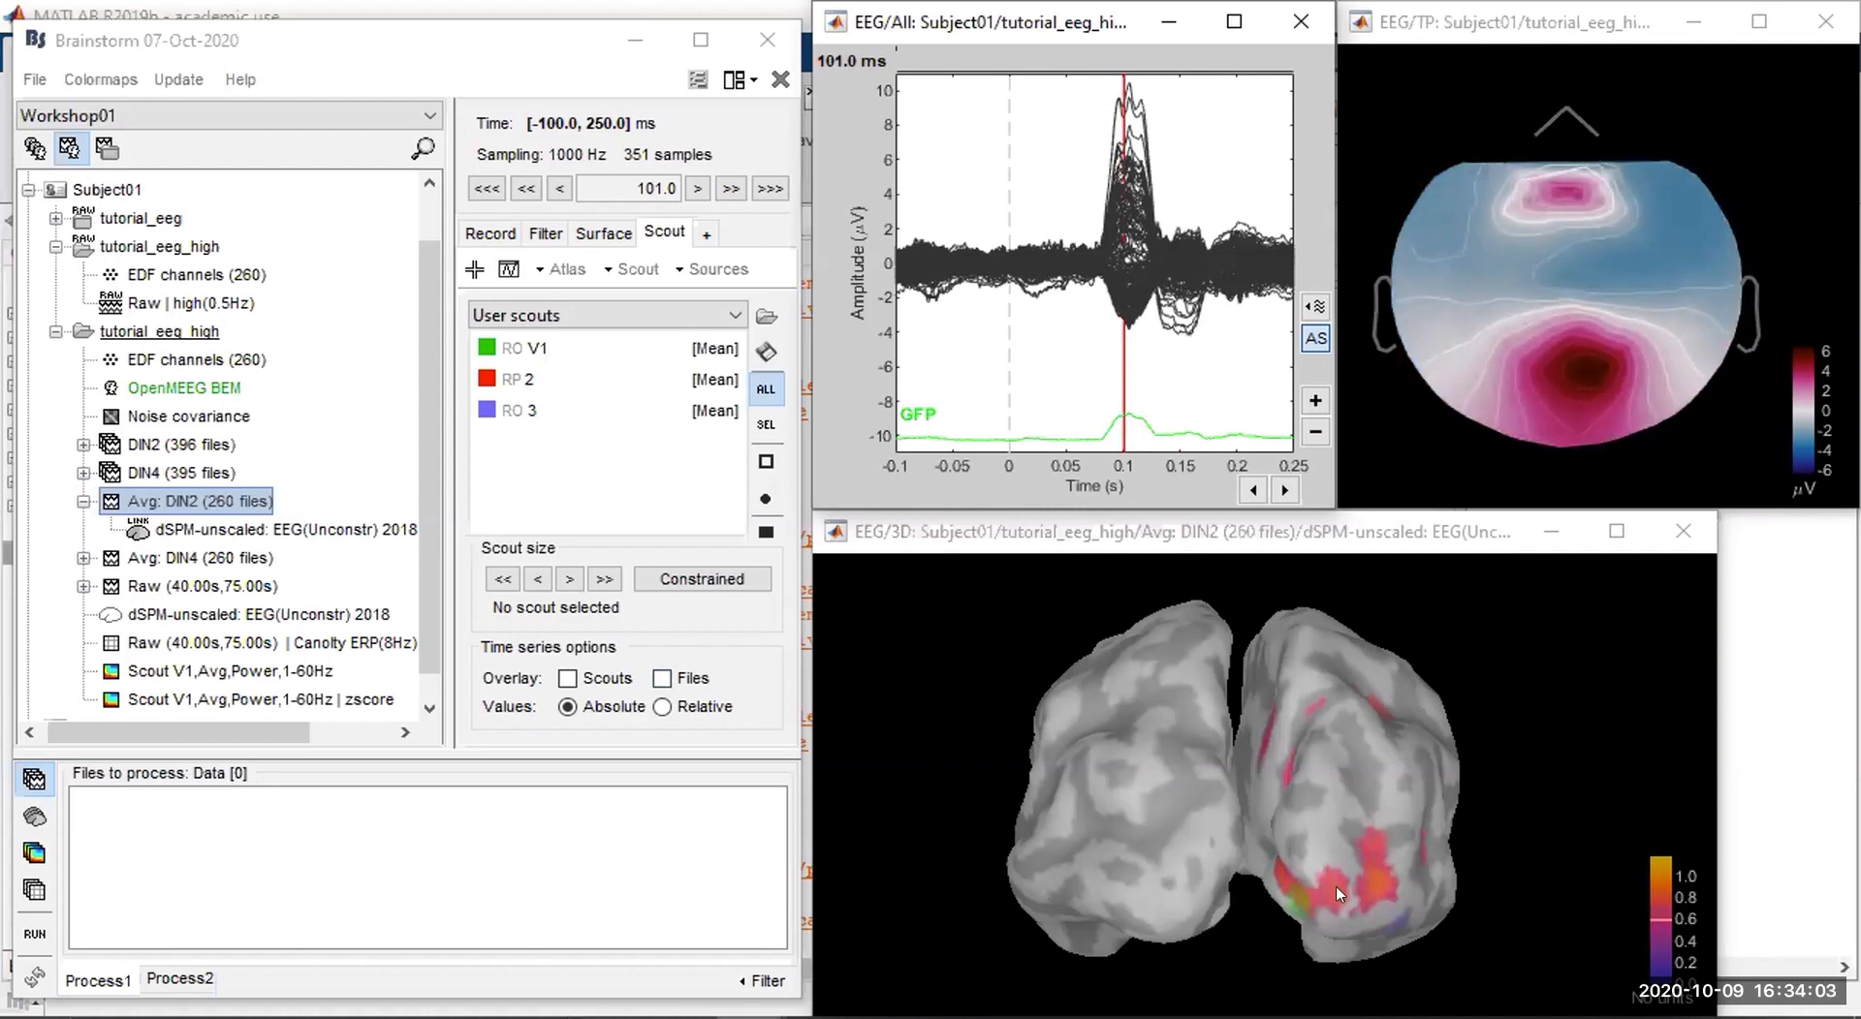
Preview the cortical sources at 101 ms with a lower amplitude threshold and restore it to 50%.
left_click(594, 237)
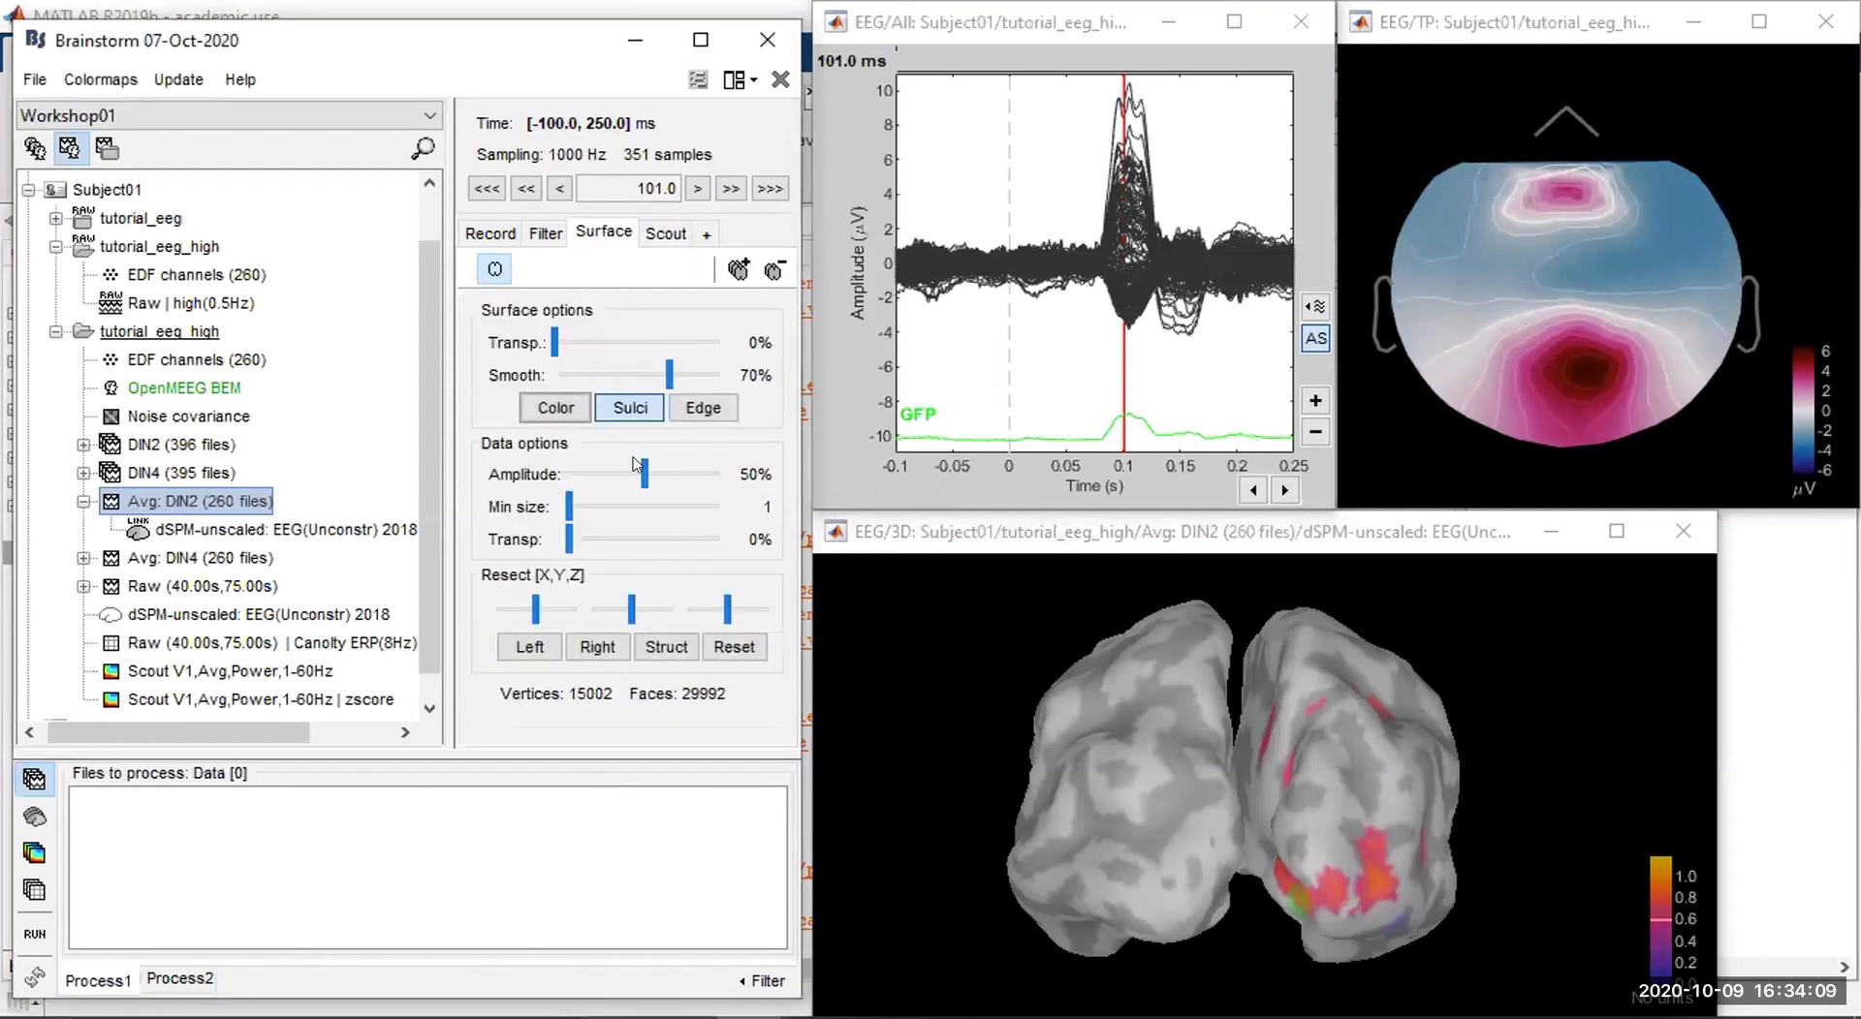
left_click(1055, 378)
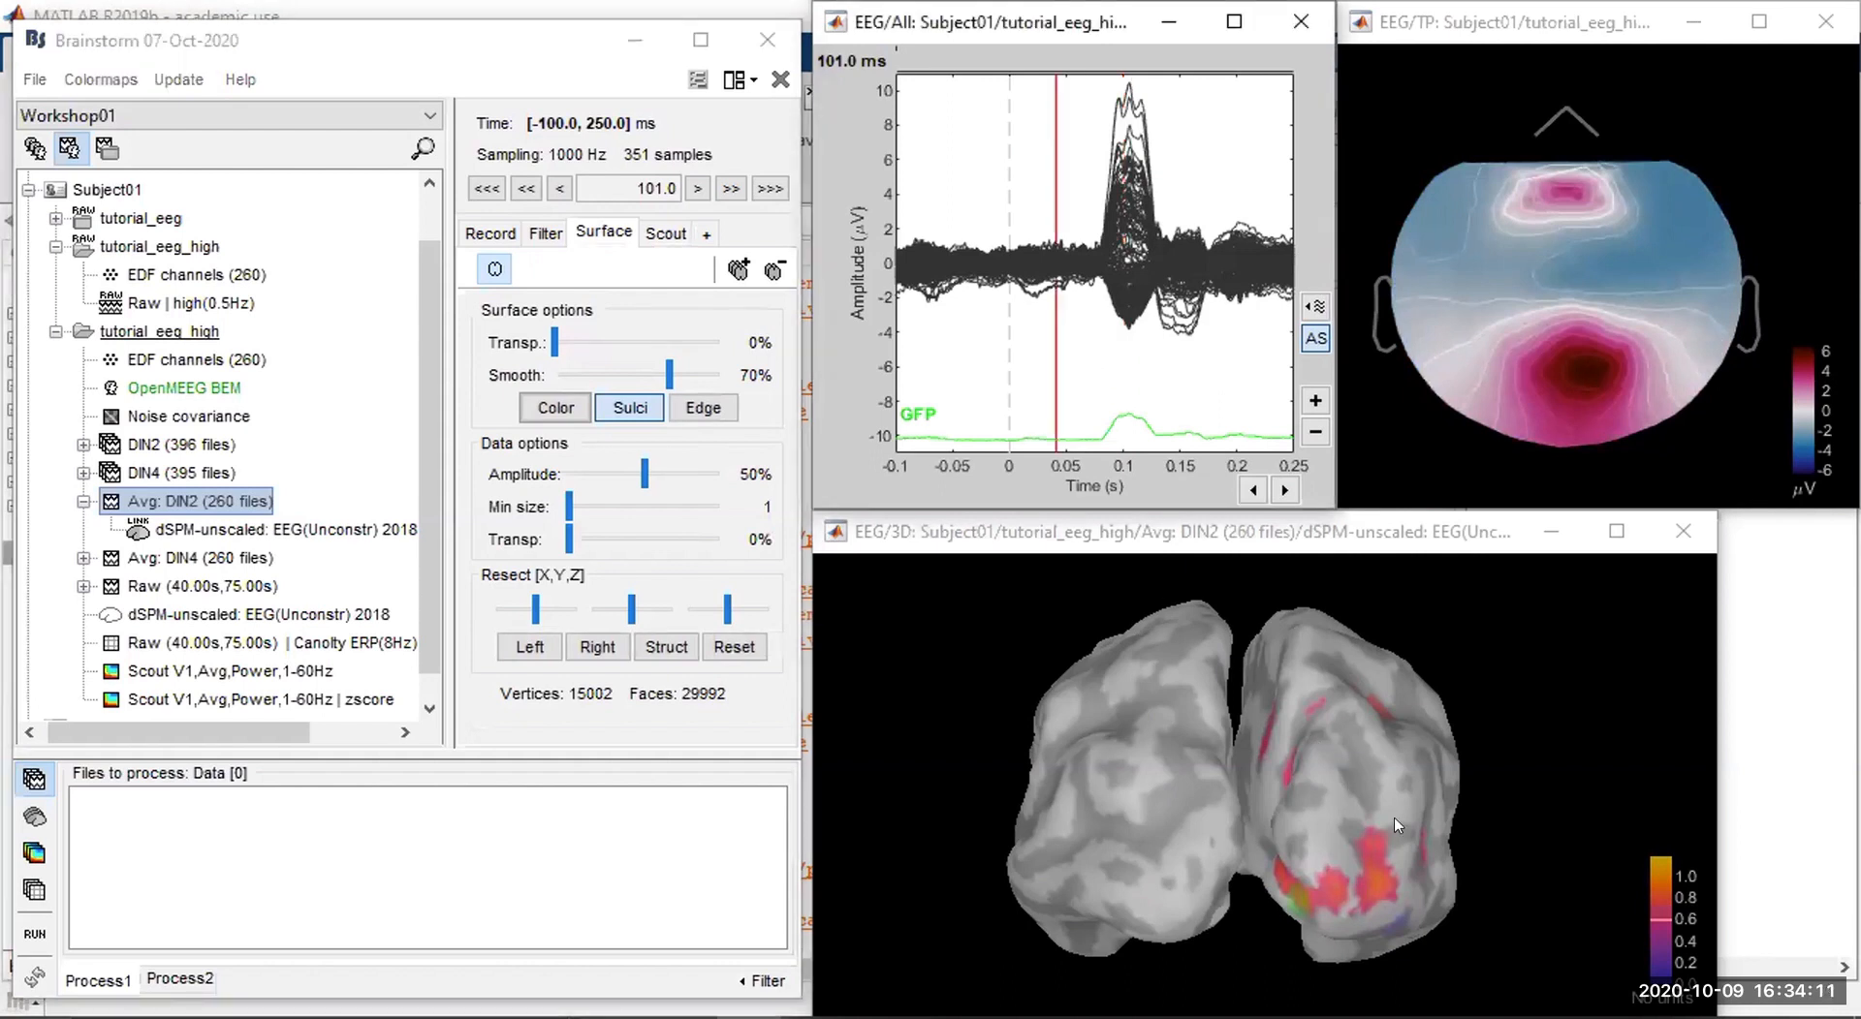
left_click(1124, 378)
mouse_move(642, 474)
left_mouse_down()
mouse_move(606, 480)
mouse_move(626, 455)
mouse_move(645, 465)
left_mouse_up()
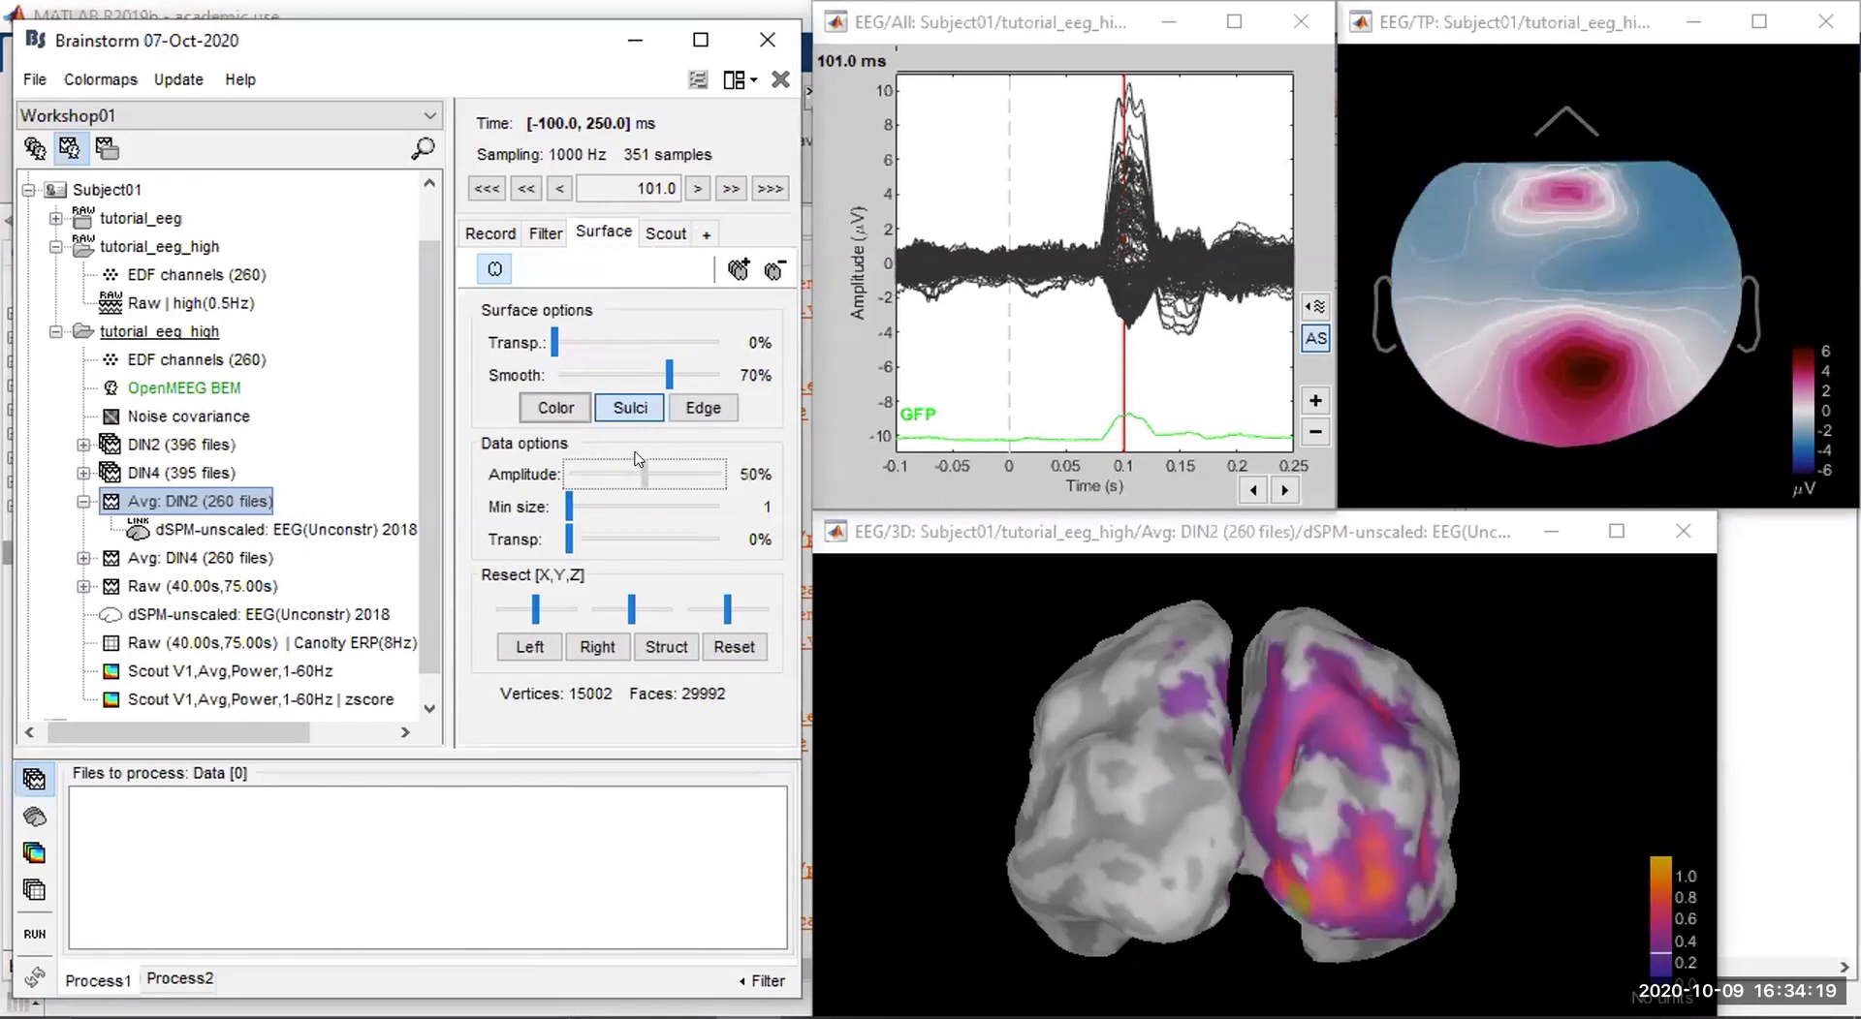
Advance the time cursor through the main response peak to 145 ms, following the sources on the cortex.
left_click(1112, 374)
key("Right")
key("Right")
key("Right")
key("Right")
key("Right")
key("Right")
key("Right")
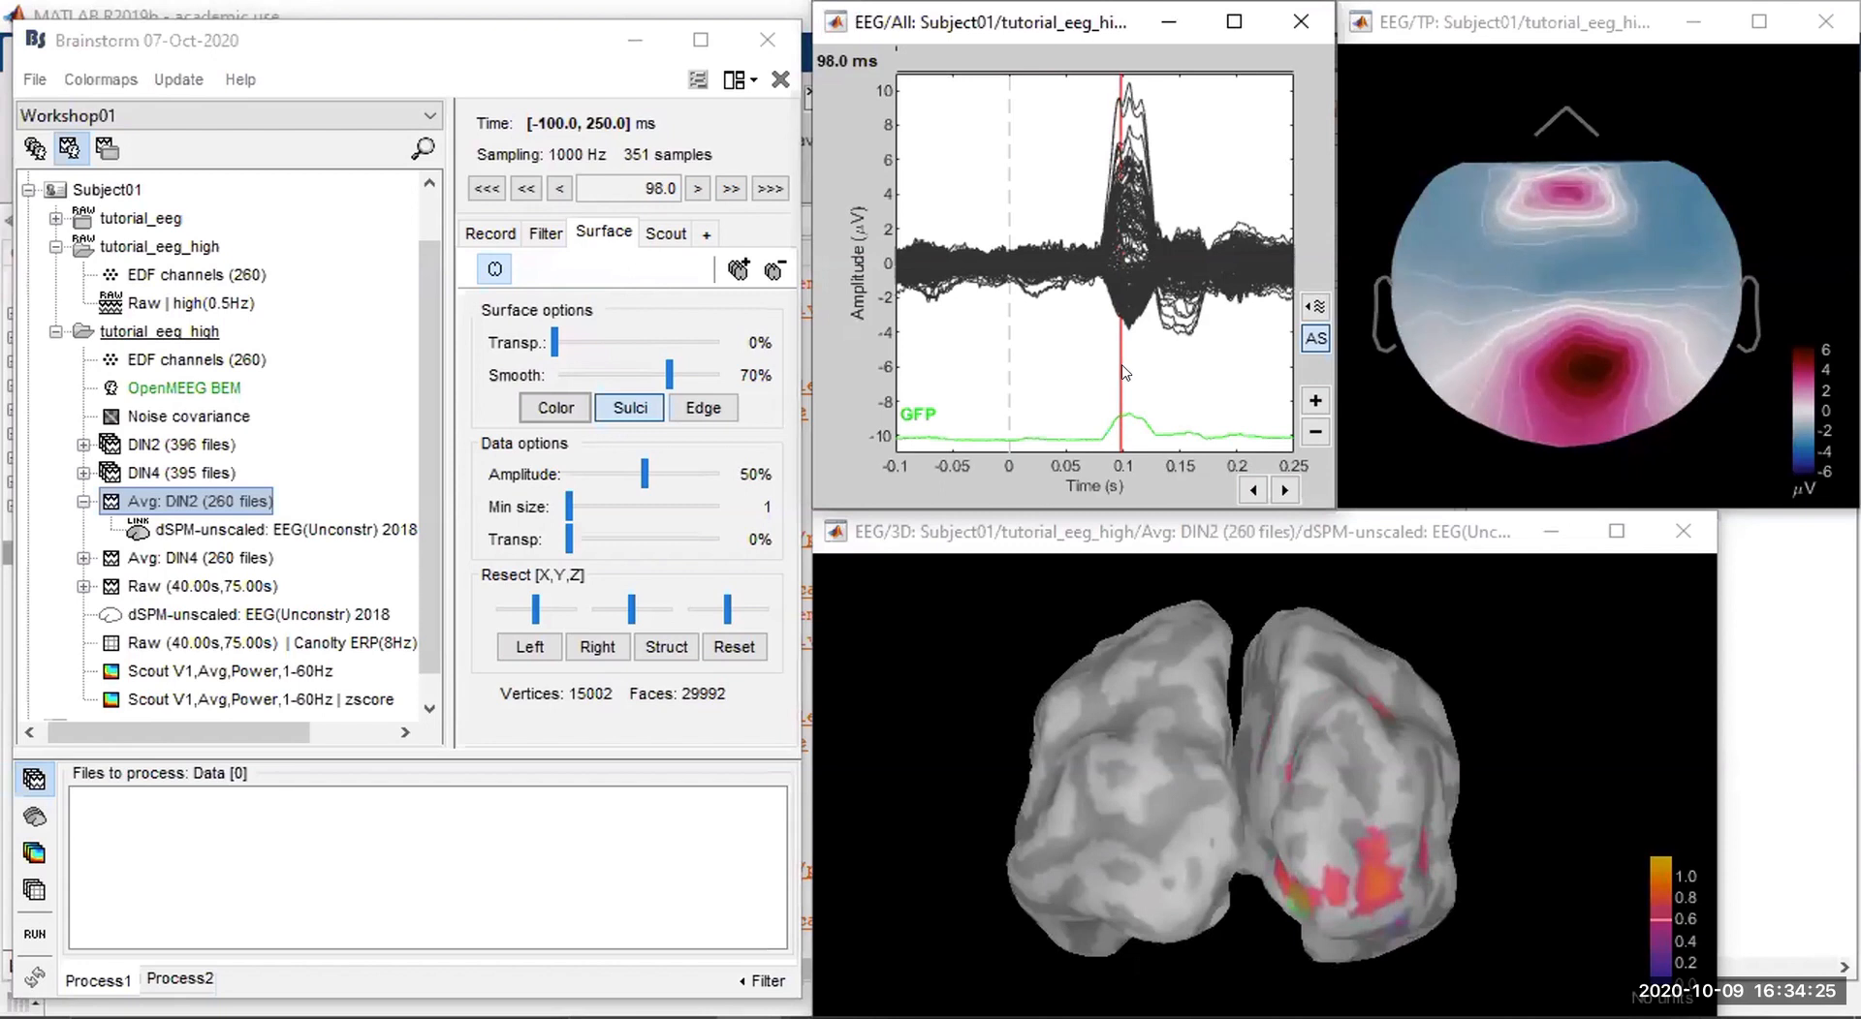
key("Right")
key("Right")
key("Right")
key("Right")
key("Right")
key("Right")
key("Right")
key("Right")
key("Right")
key("Right")
key("Right")
key("Right")
key("Right")
key("Right")
key("Right")
key("Right")
key("Right")
key("Right")
key("Right")
key("Right")
key("Right")
key("Right")
key("Right")
key("Right")
key("Right")
key("Right")
key("Right")
key("Right")
key("Right")
key("Right")
key("Right")
key("Right")
key("Right")
key("Right")
key("Right")
key("Right")
key("Right")
key("Right")
key("Right")
key("Right")
key("Right")
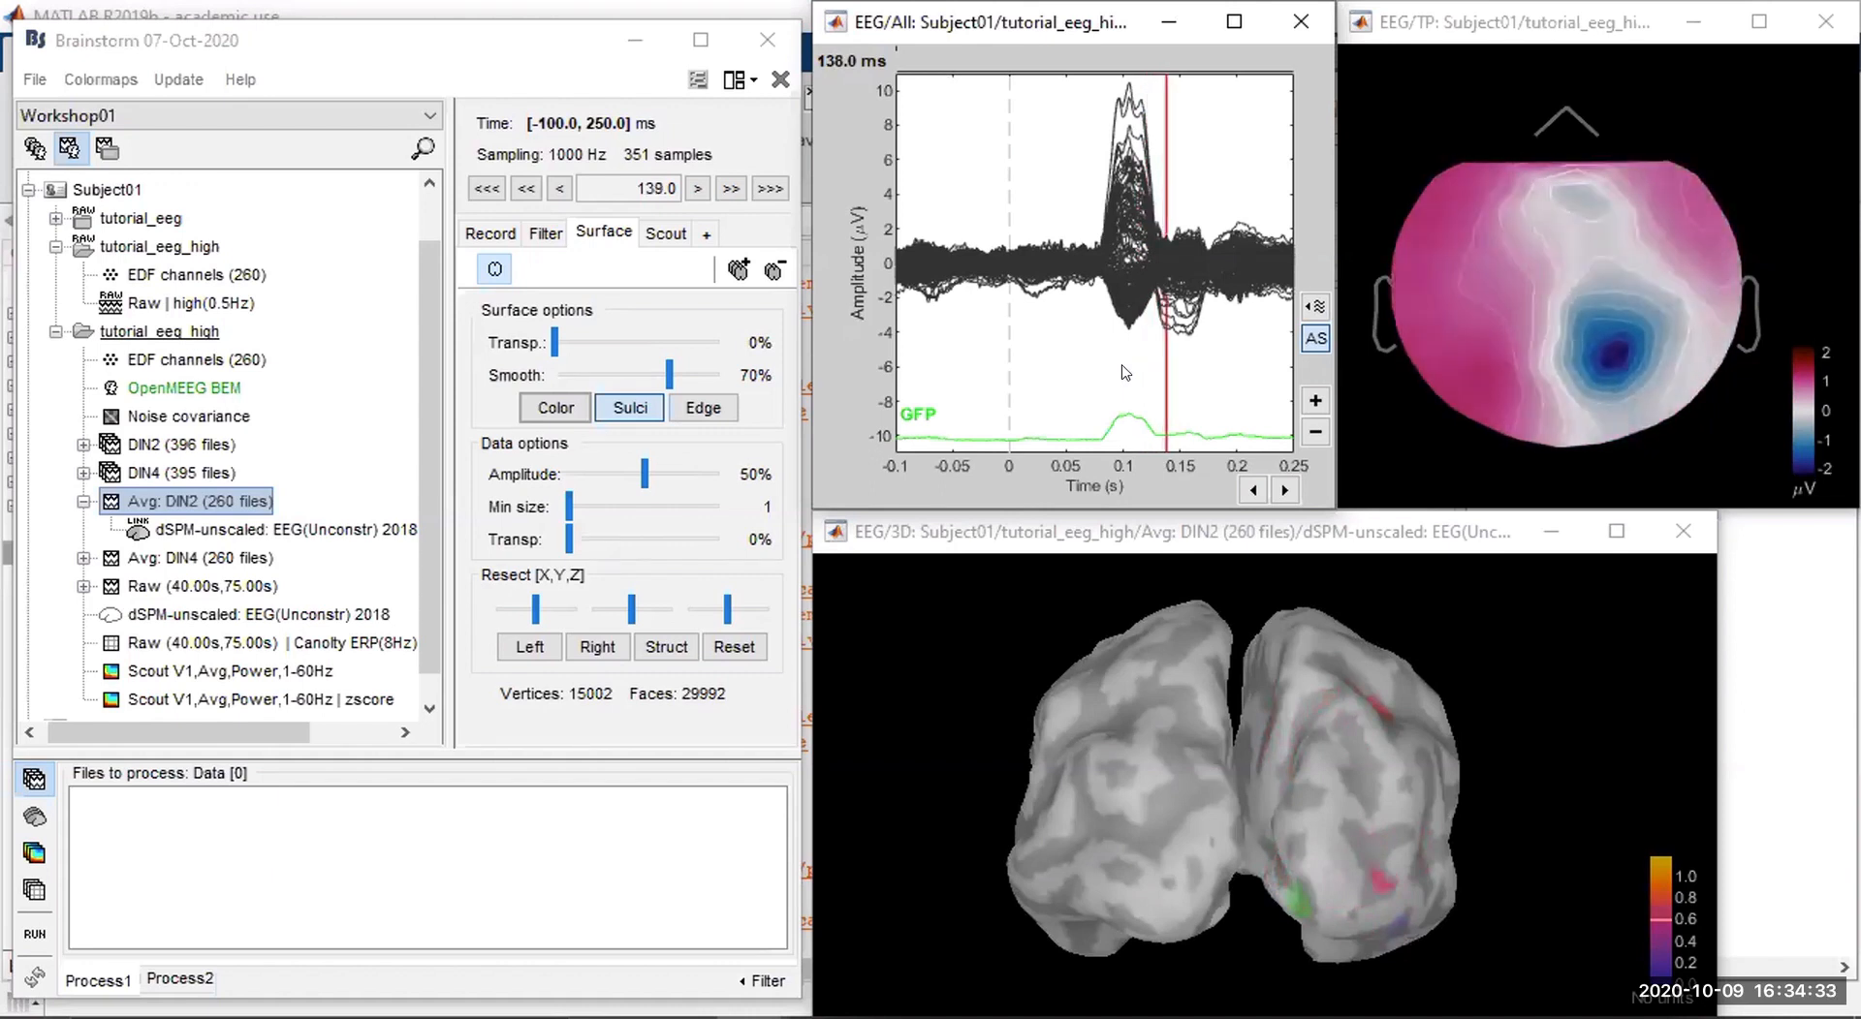
key("Right")
key("Right")
key("Right")
key("Right")
key("Right")
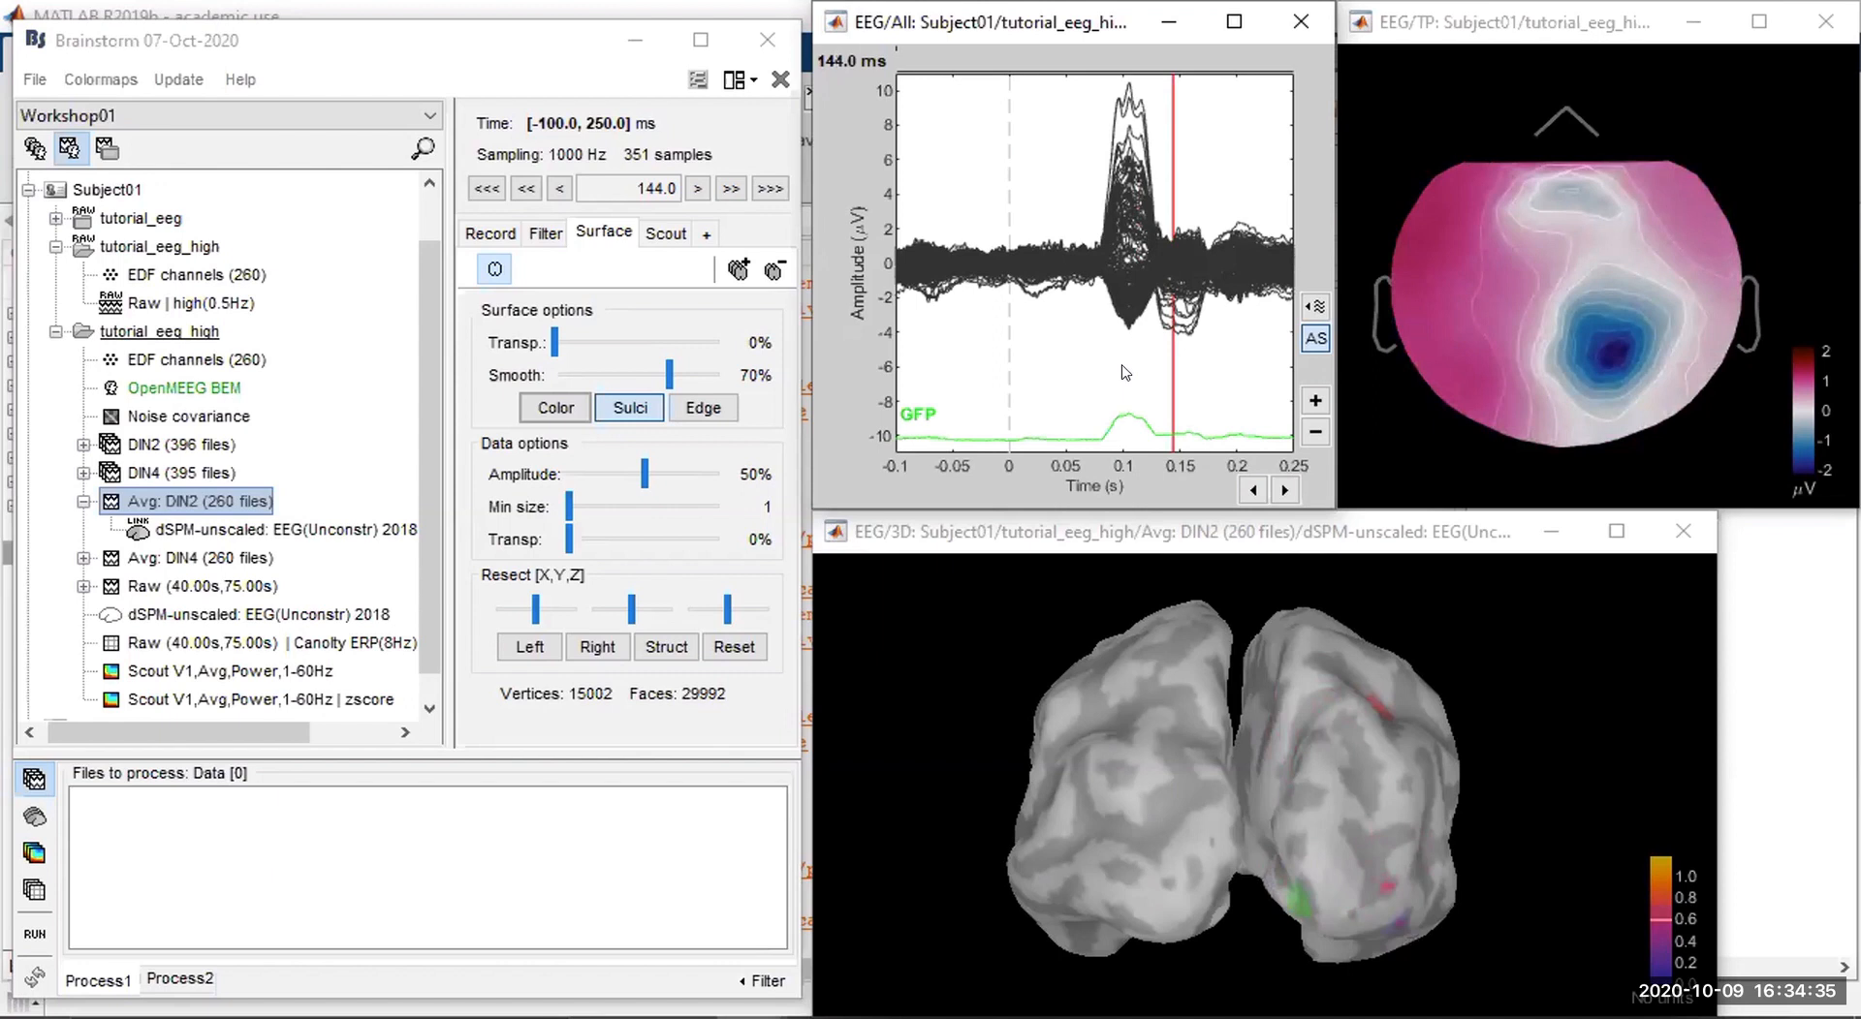
key("Right")
Rotate the brain to inspect the lateral source activity at 145 ms and return to the rear view.
left_click_drag(1306, 725, 1100, 690)
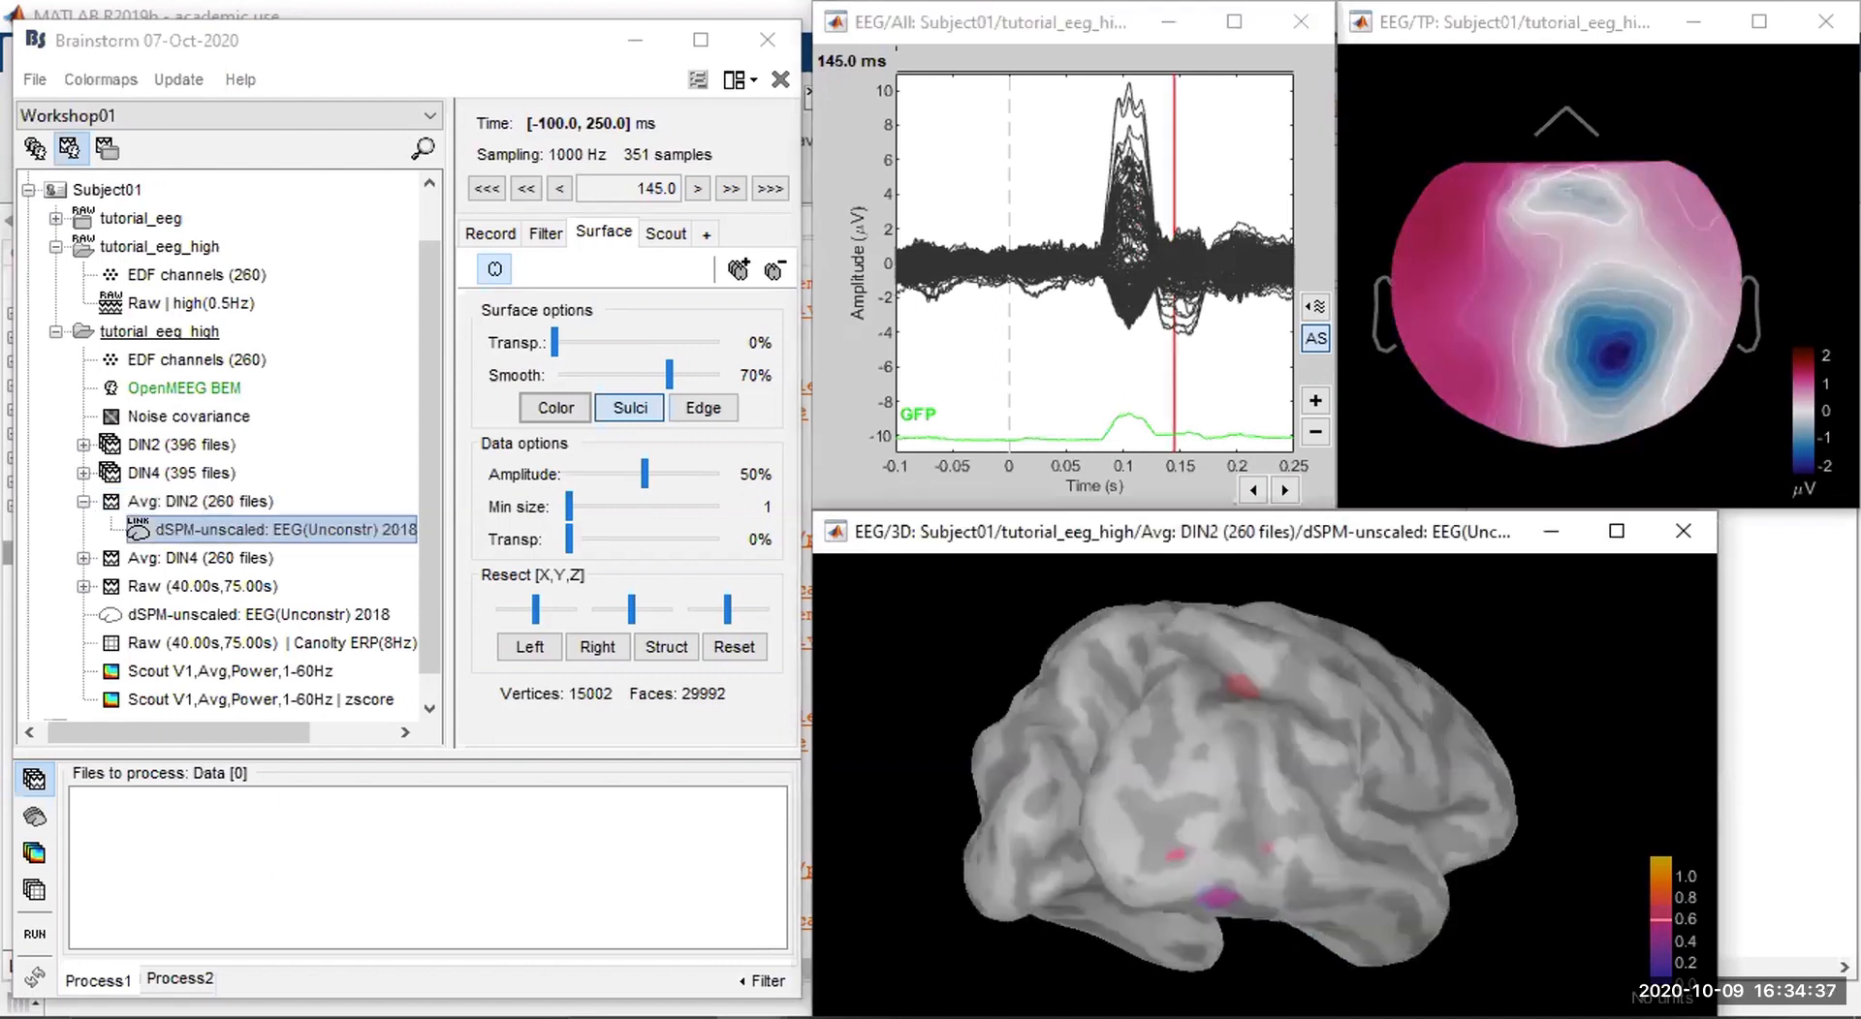
left_click_drag(1330, 755, 1498, 619)
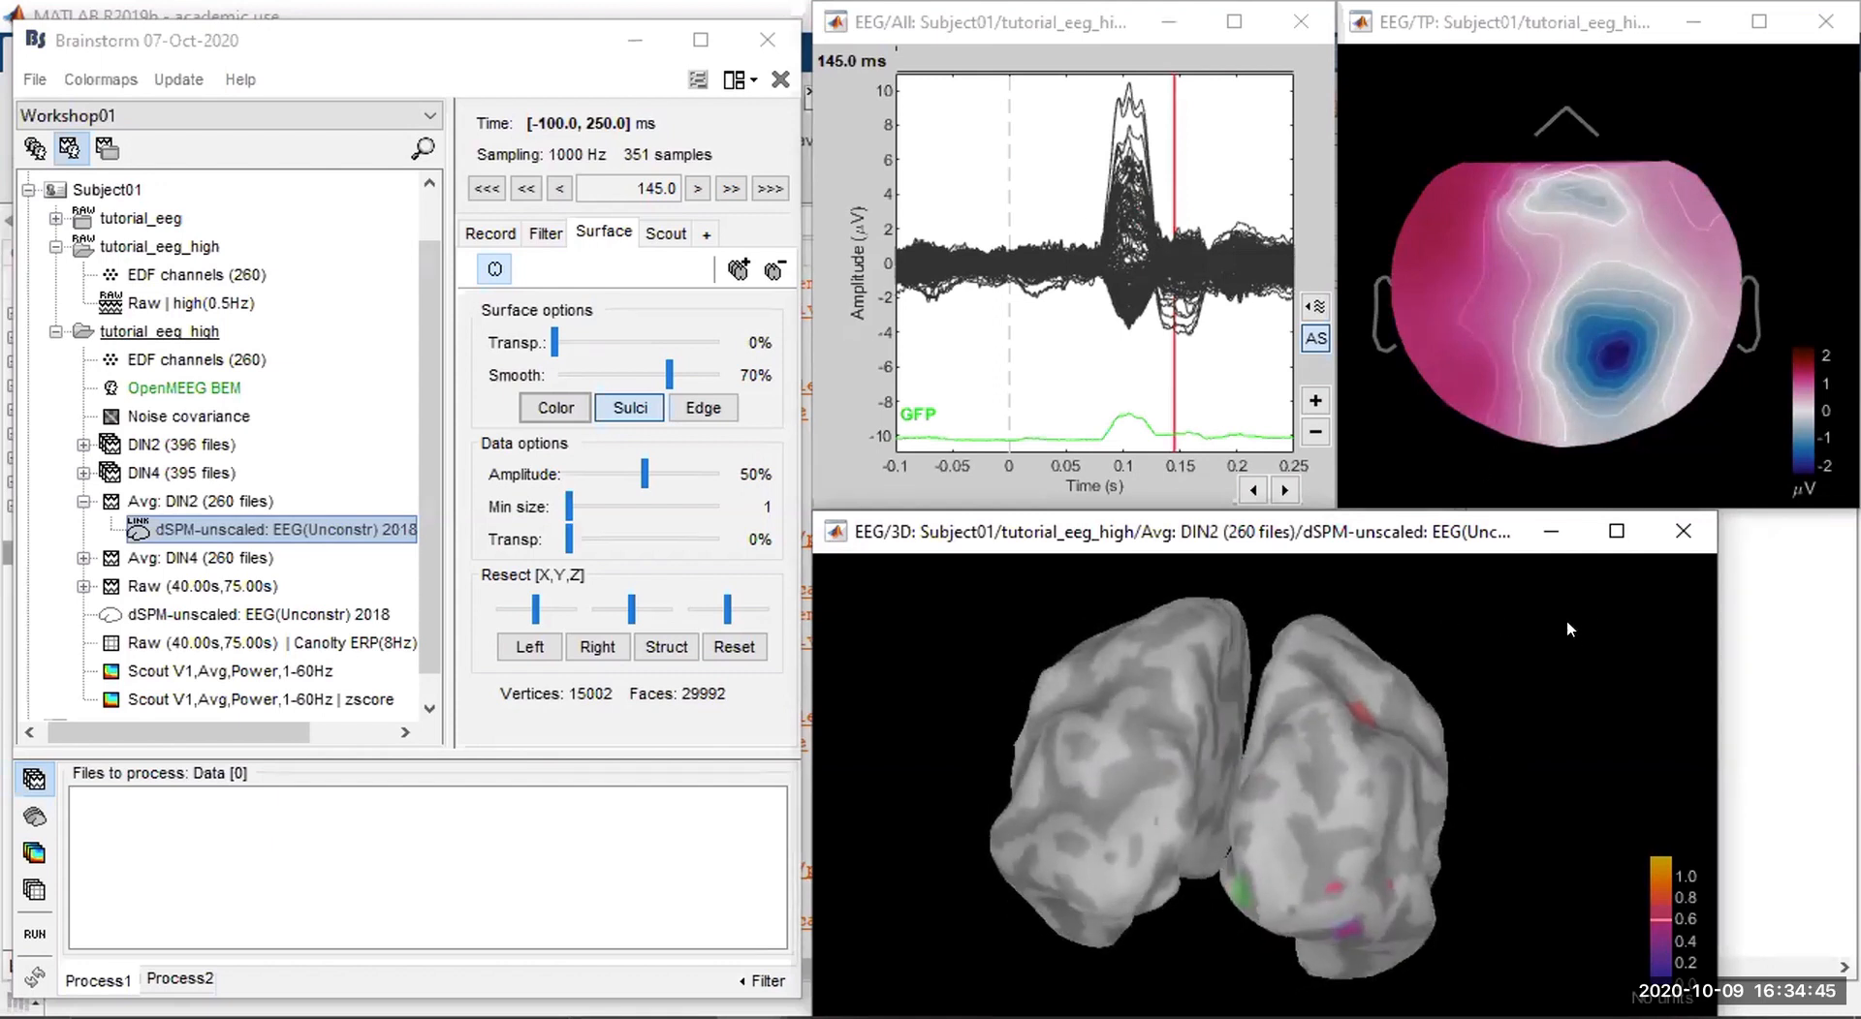
left_click_drag(1569, 630, 1373, 688)
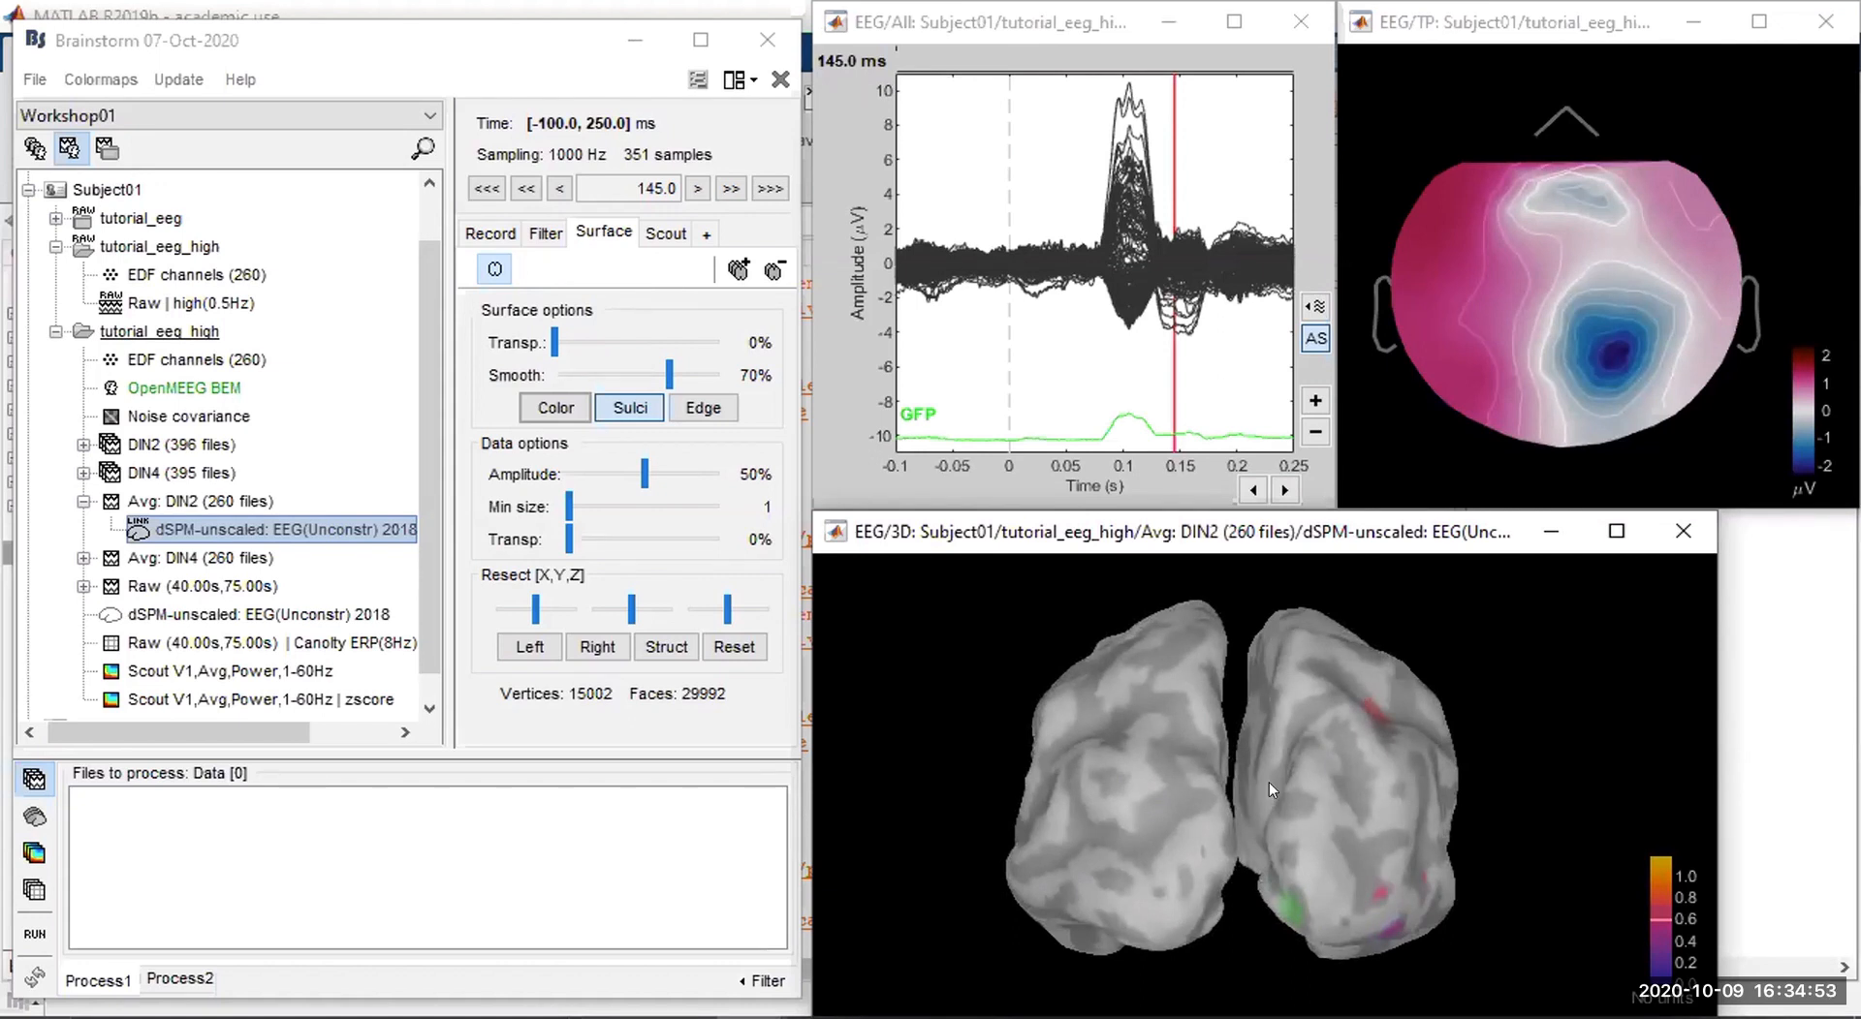
Set the time to 101 ms and create a new scout at the occipital activity peak of the right hemisphere.
left_click(666, 233)
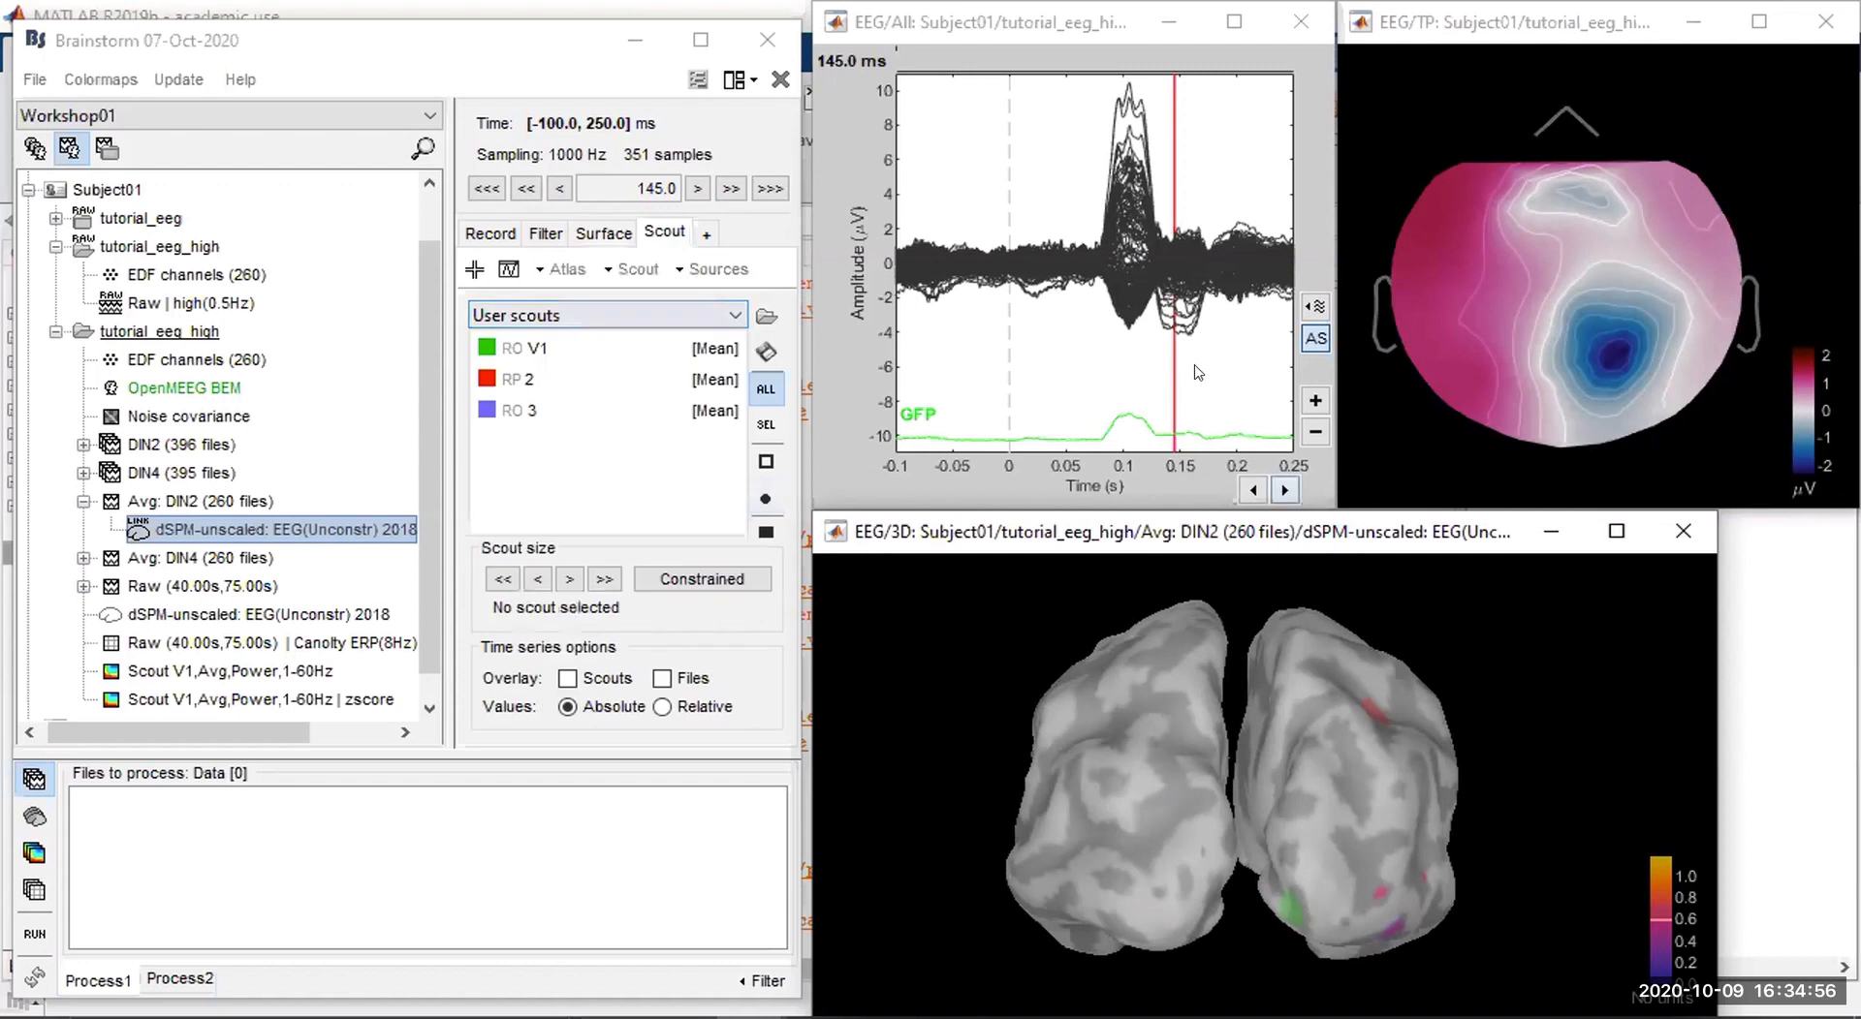
left_click(1122, 374)
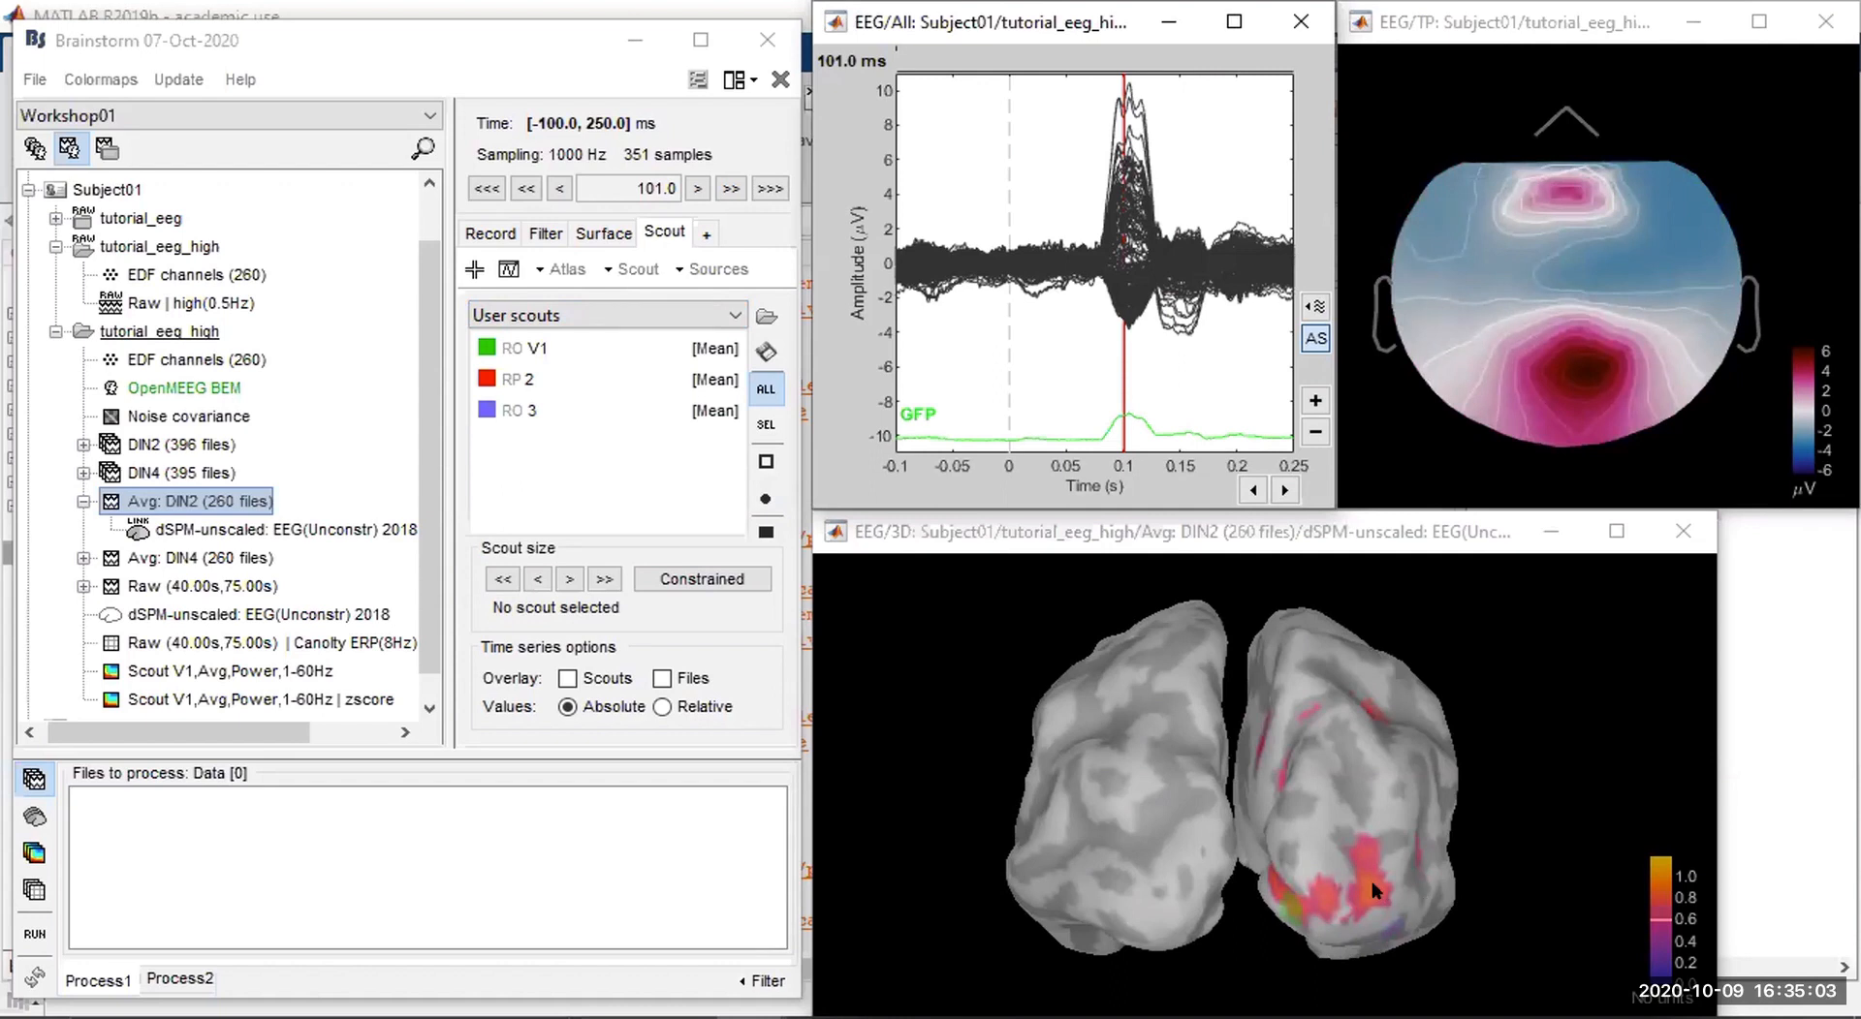
left_click(661, 236)
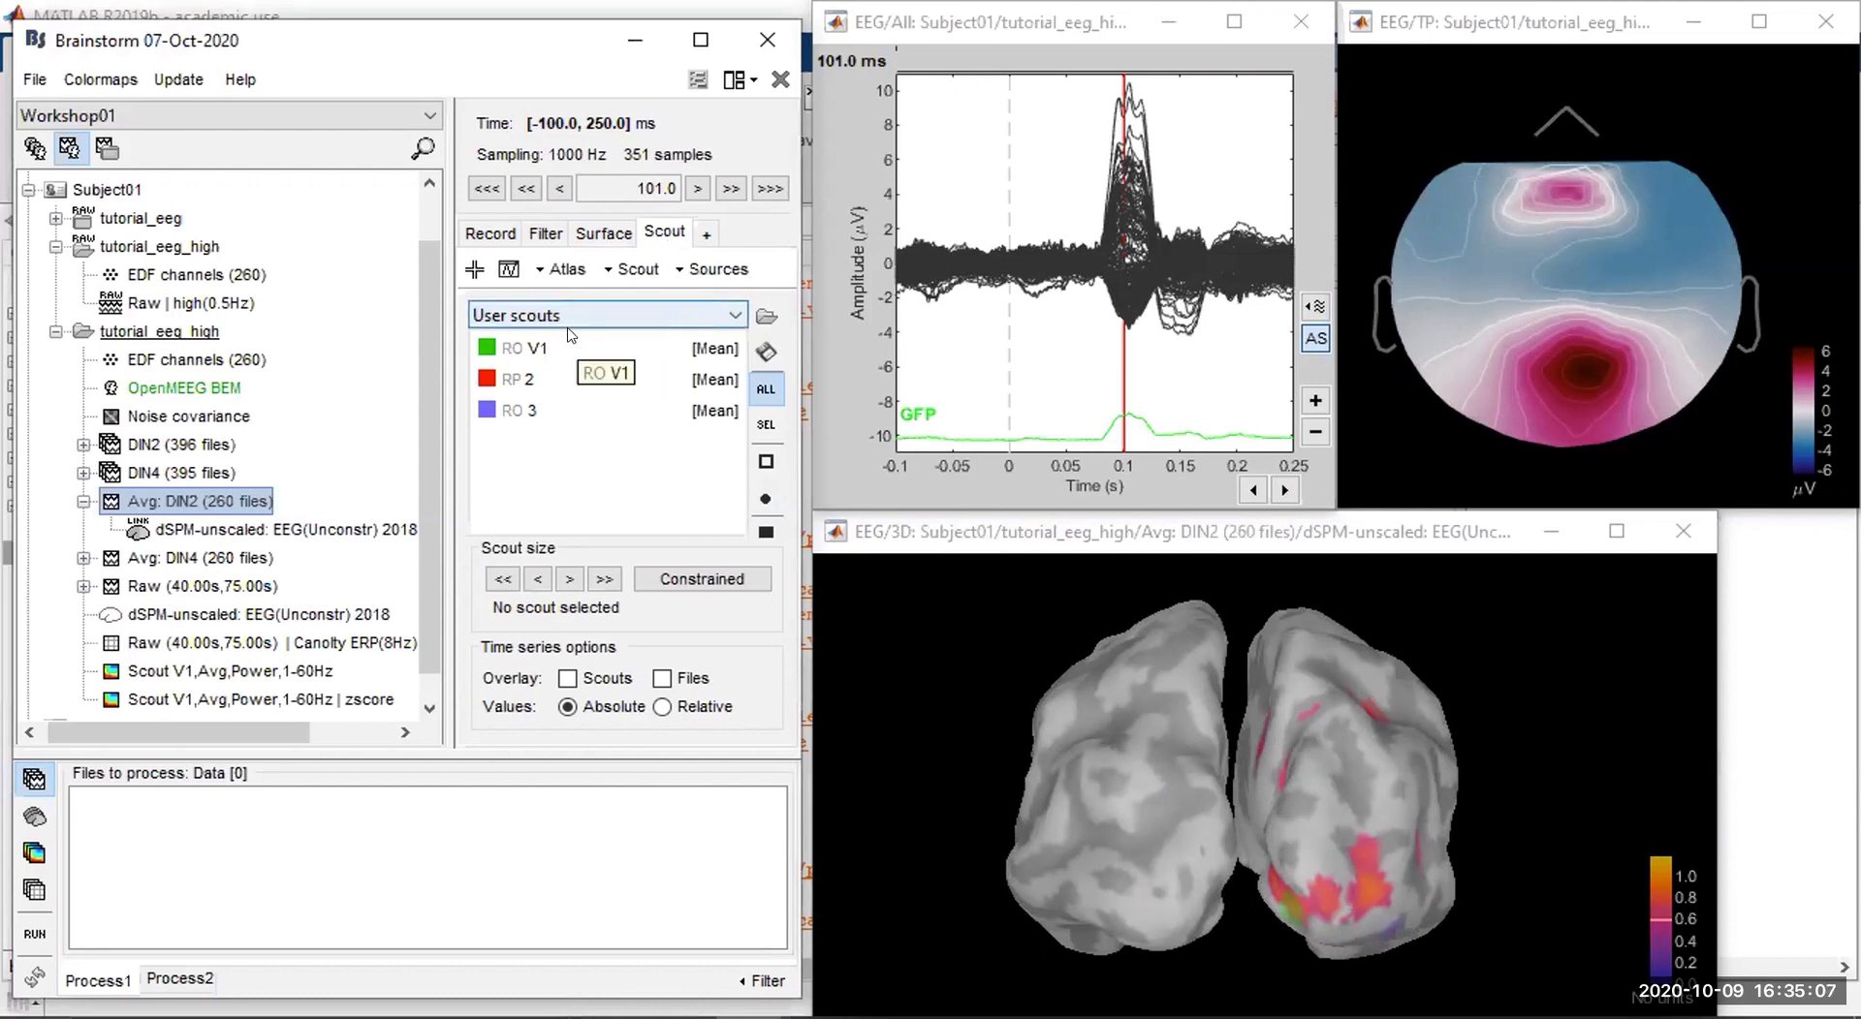
left_click(475, 272)
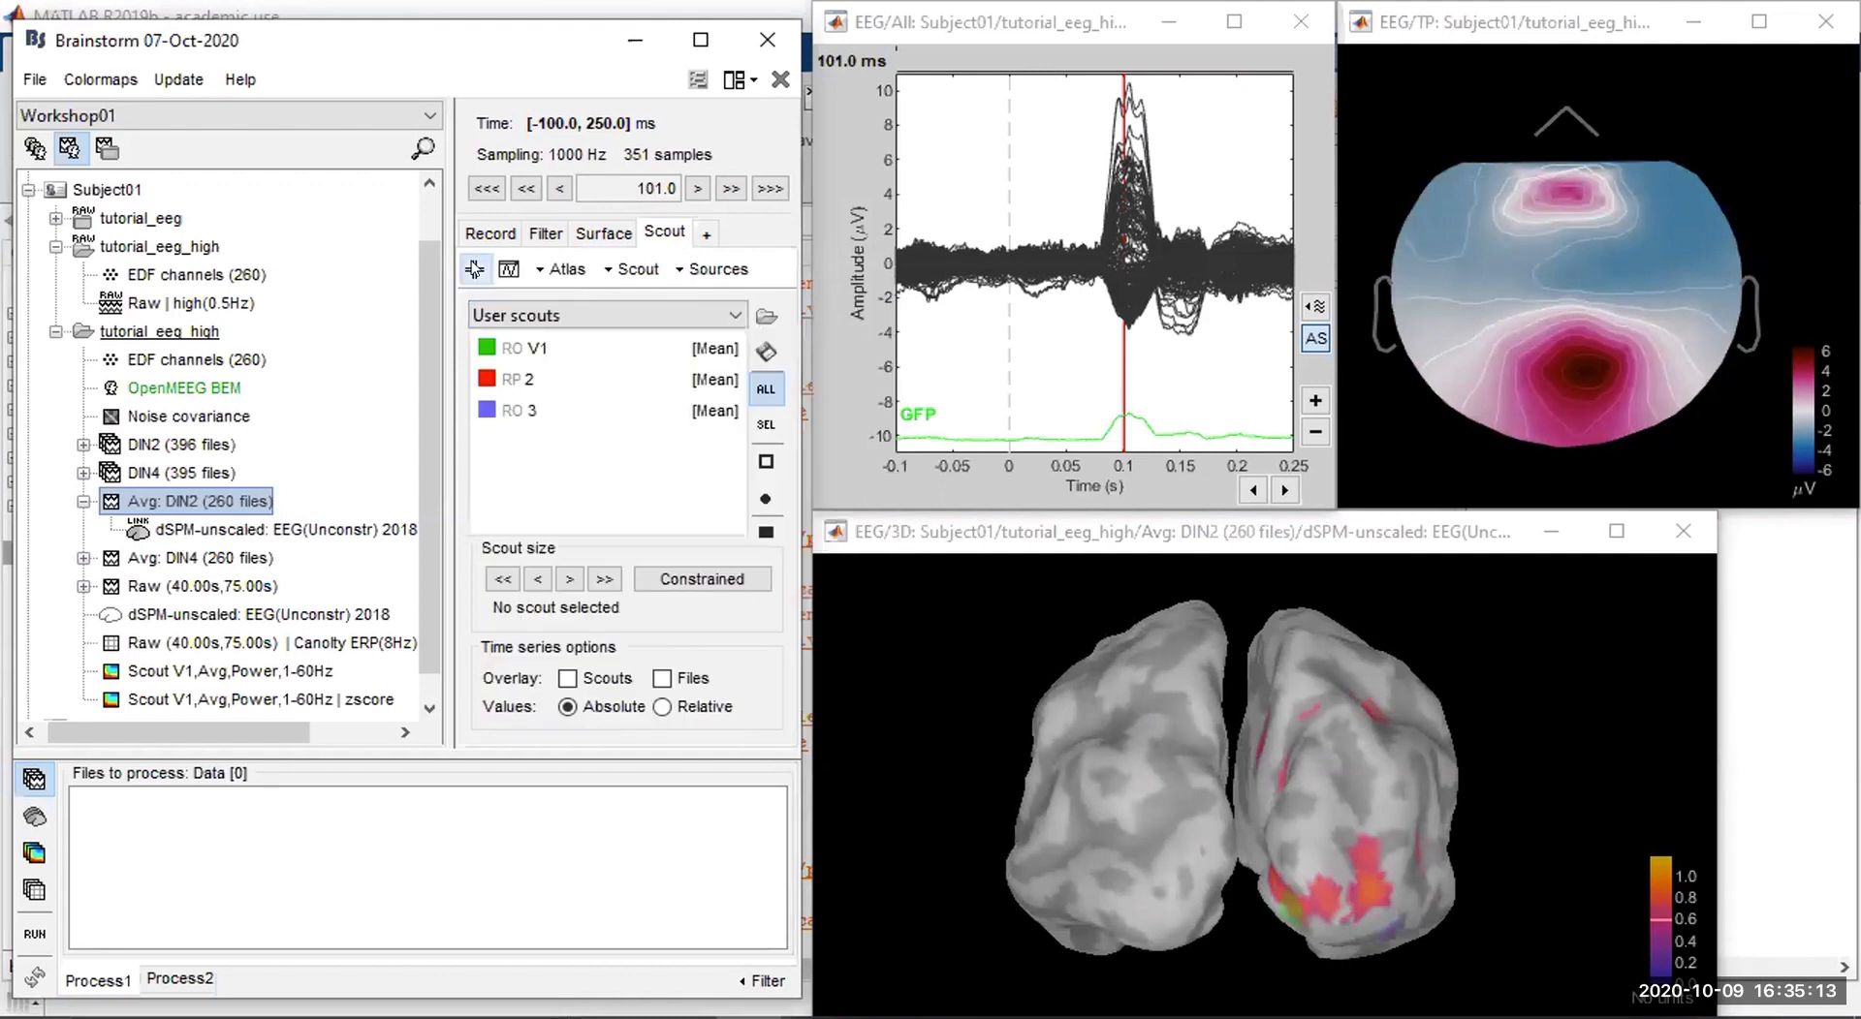
left_click(1344, 889)
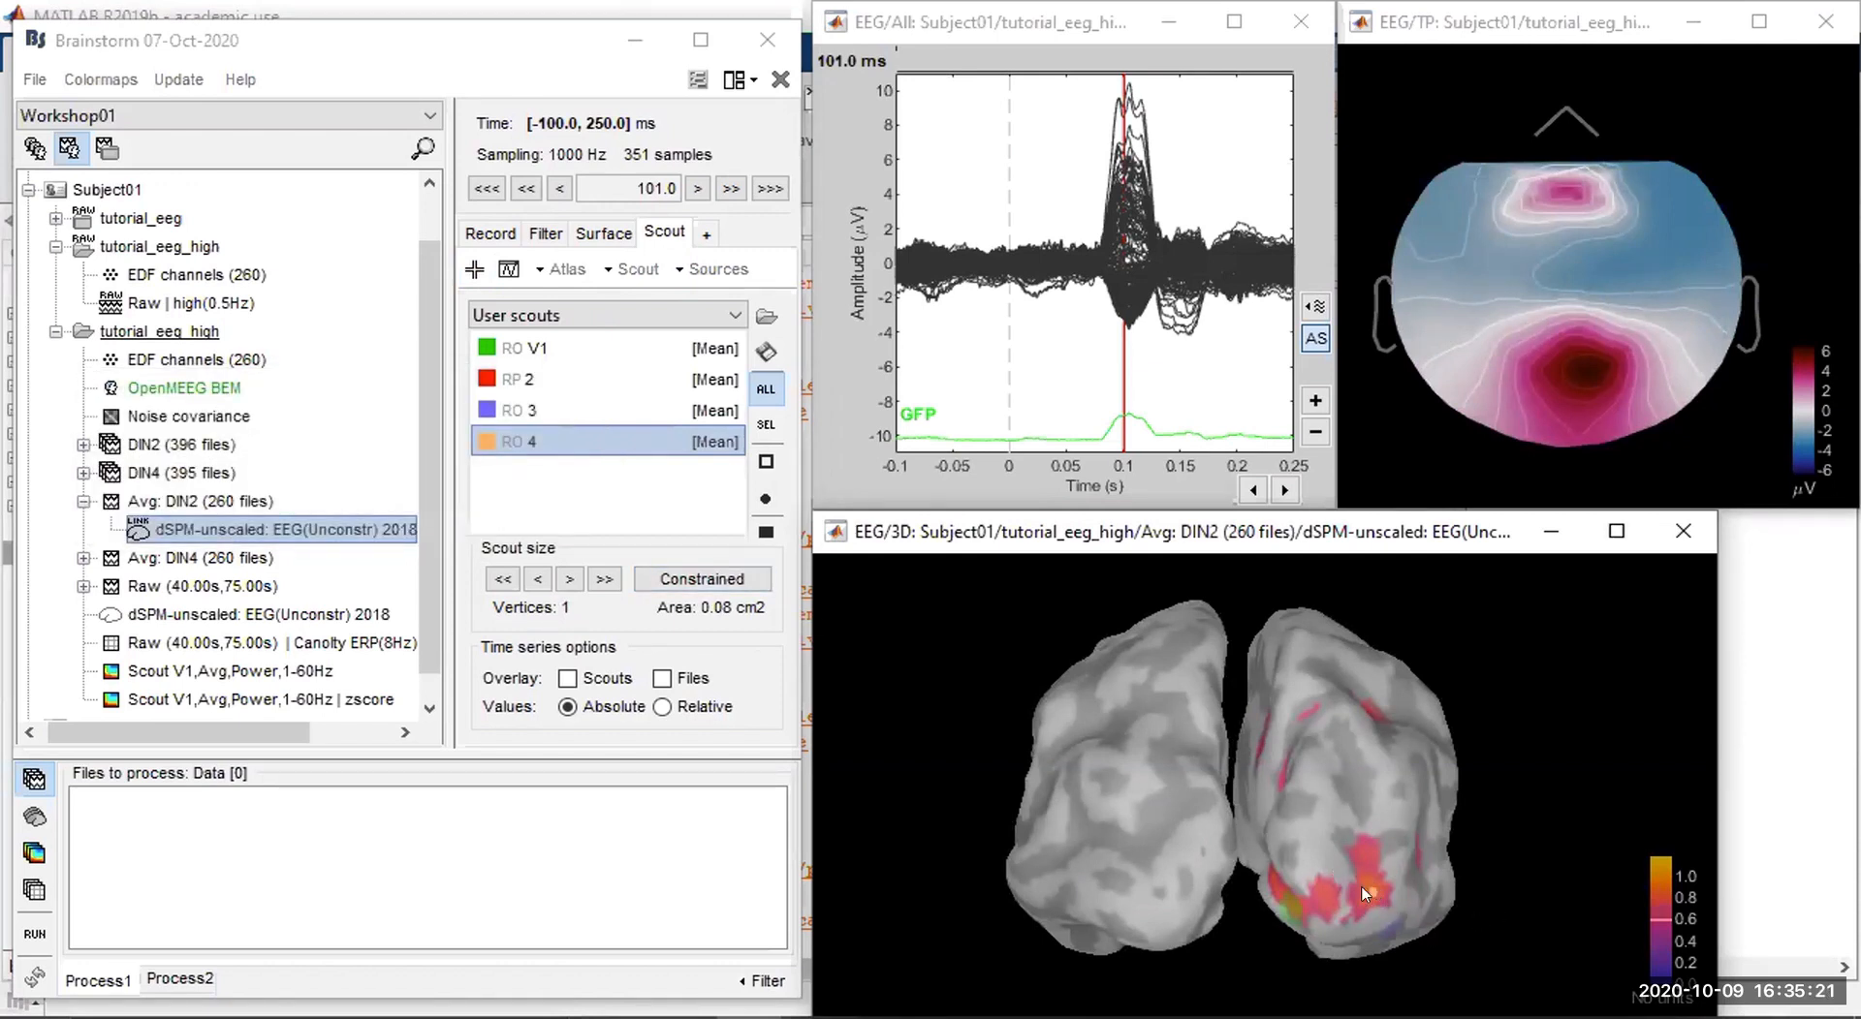
Grow scout 4 to 115 vertices around the occipital activity, showing scout contours and labels on the cortex.
left_click(605, 578)
left_click(605, 579)
left_click(765, 462)
left_click(766, 498)
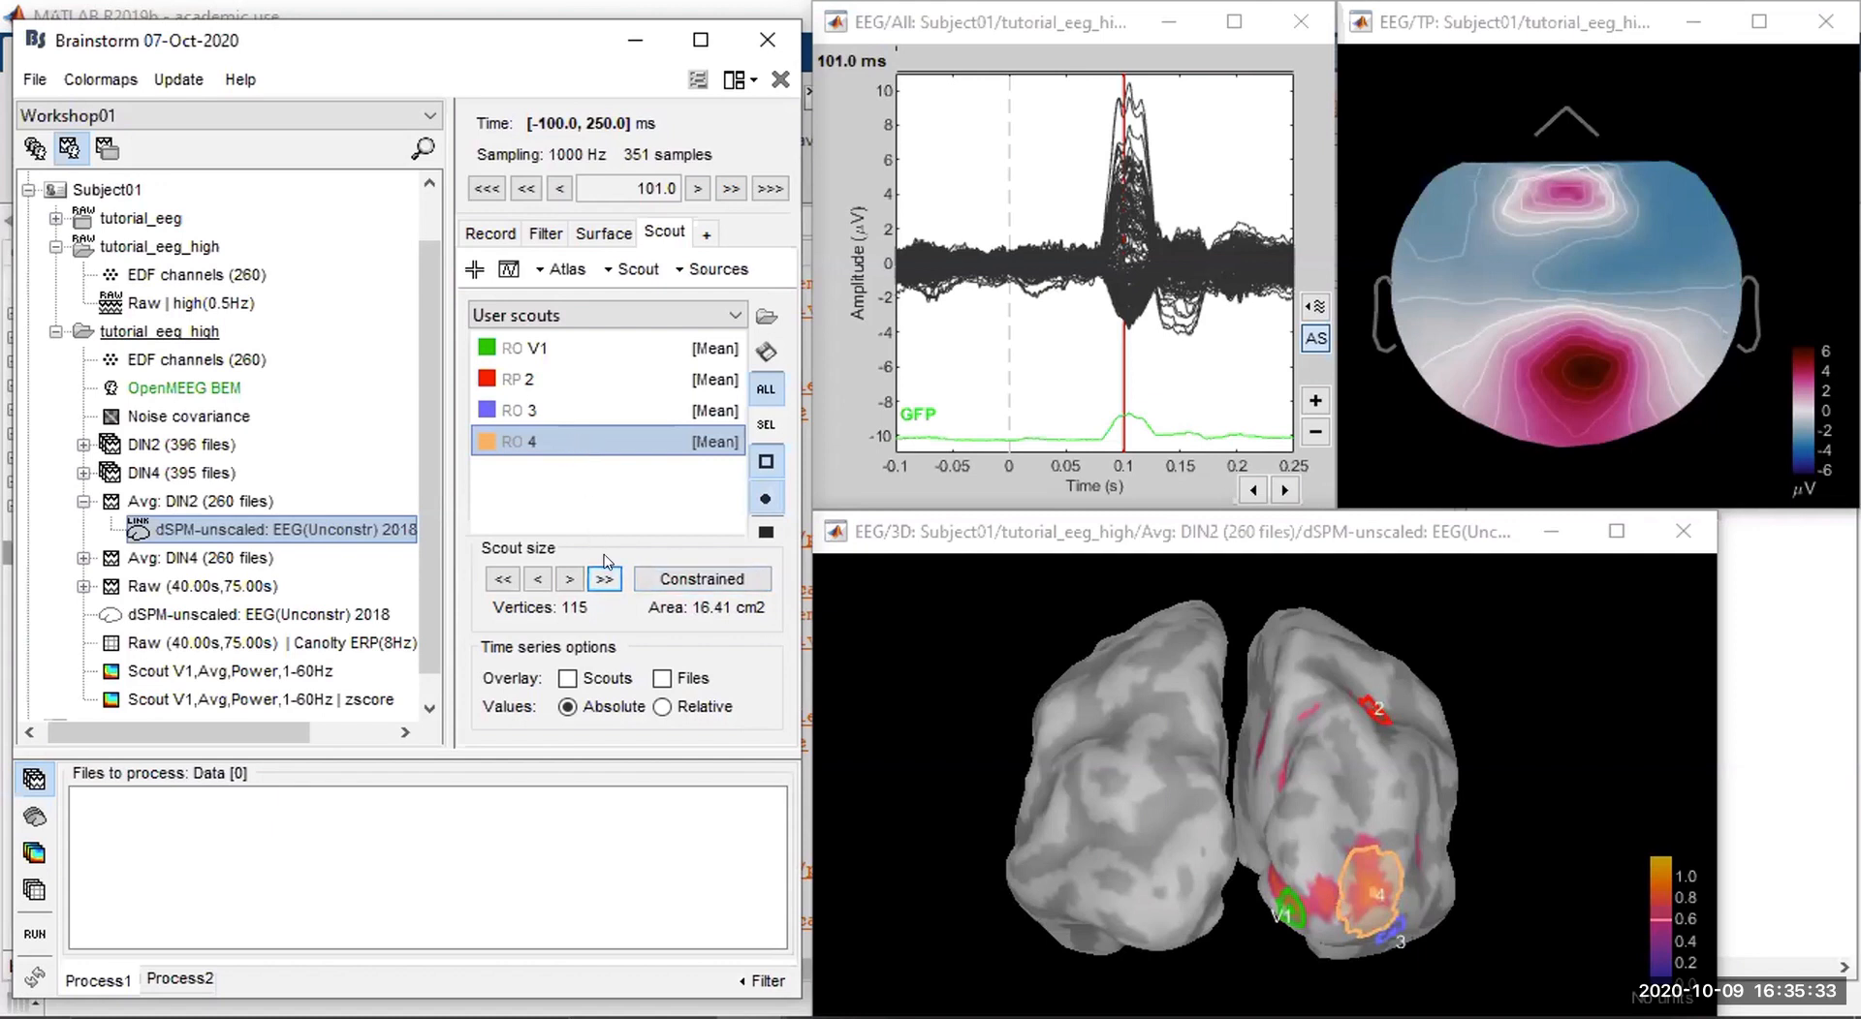
left_click(503, 579)
left_click(570, 580)
left_click_drag(1483, 806, 1407, 849)
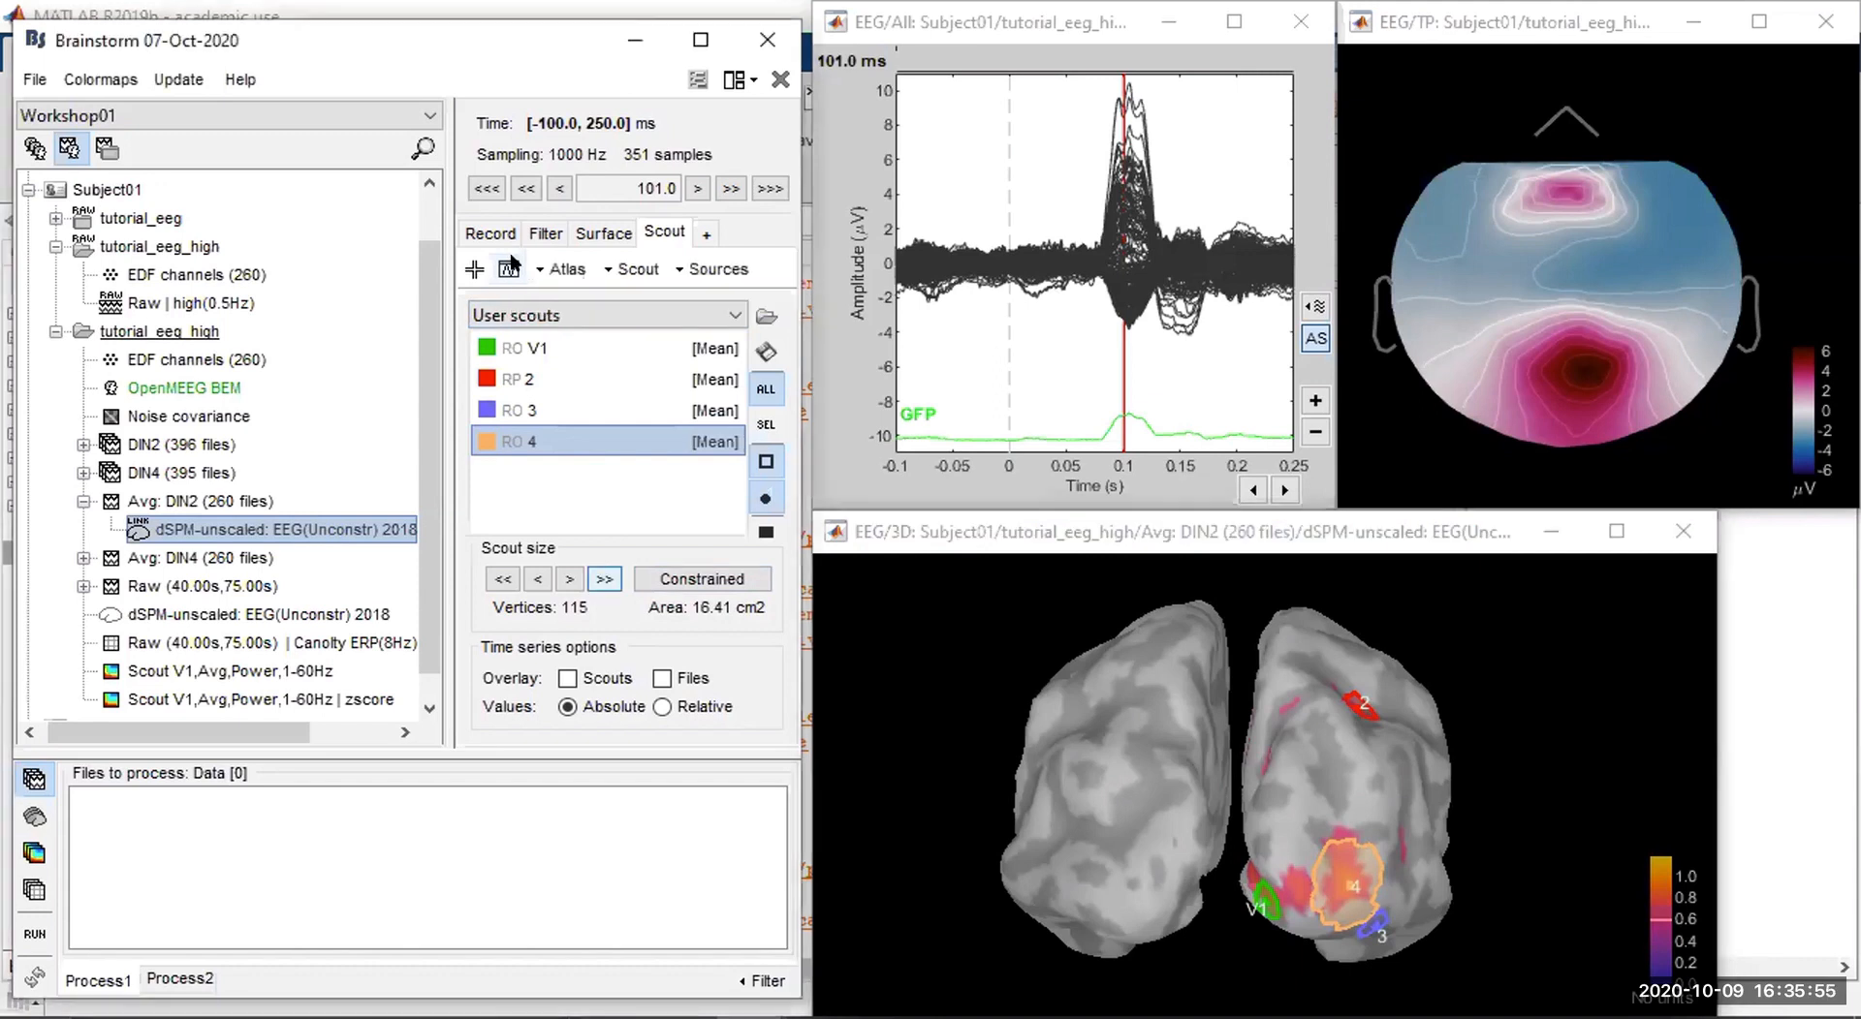
Plot the time series of scout 4 and compare its peaks with the sources, setting the time to 114 ms.
left_click(508, 268)
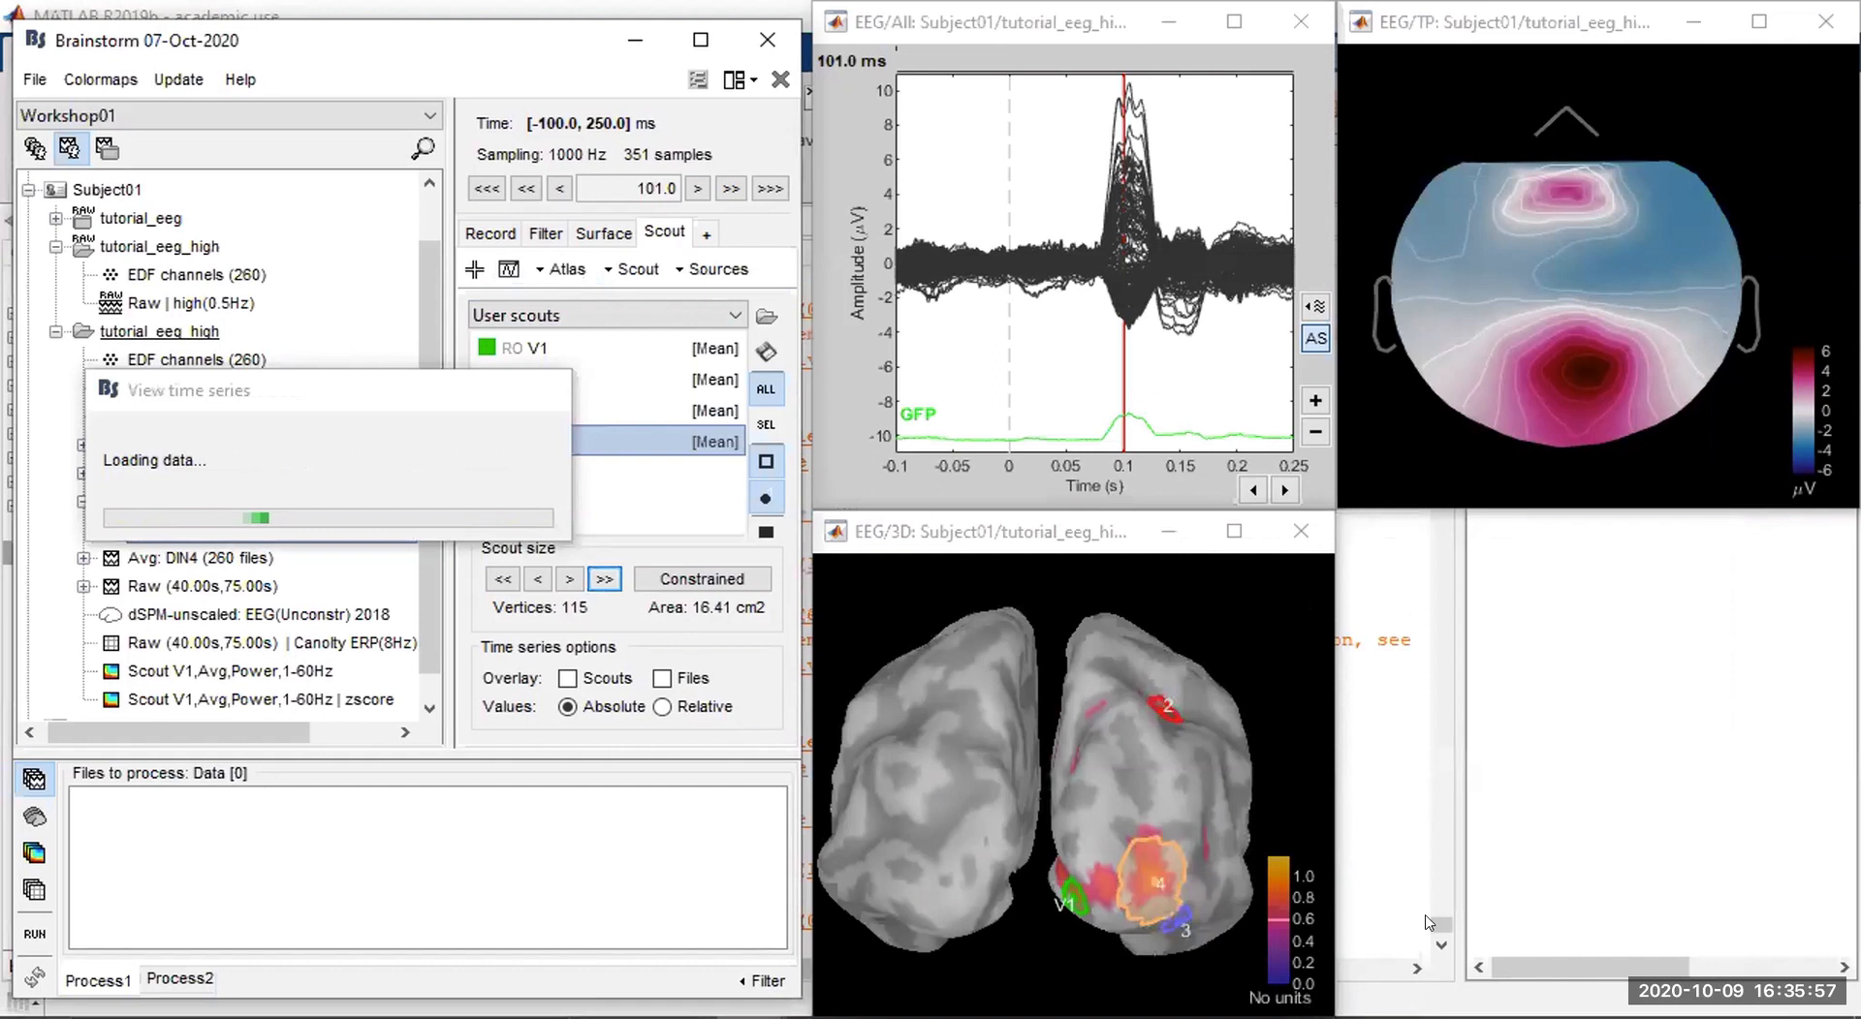
left_click(562, 611)
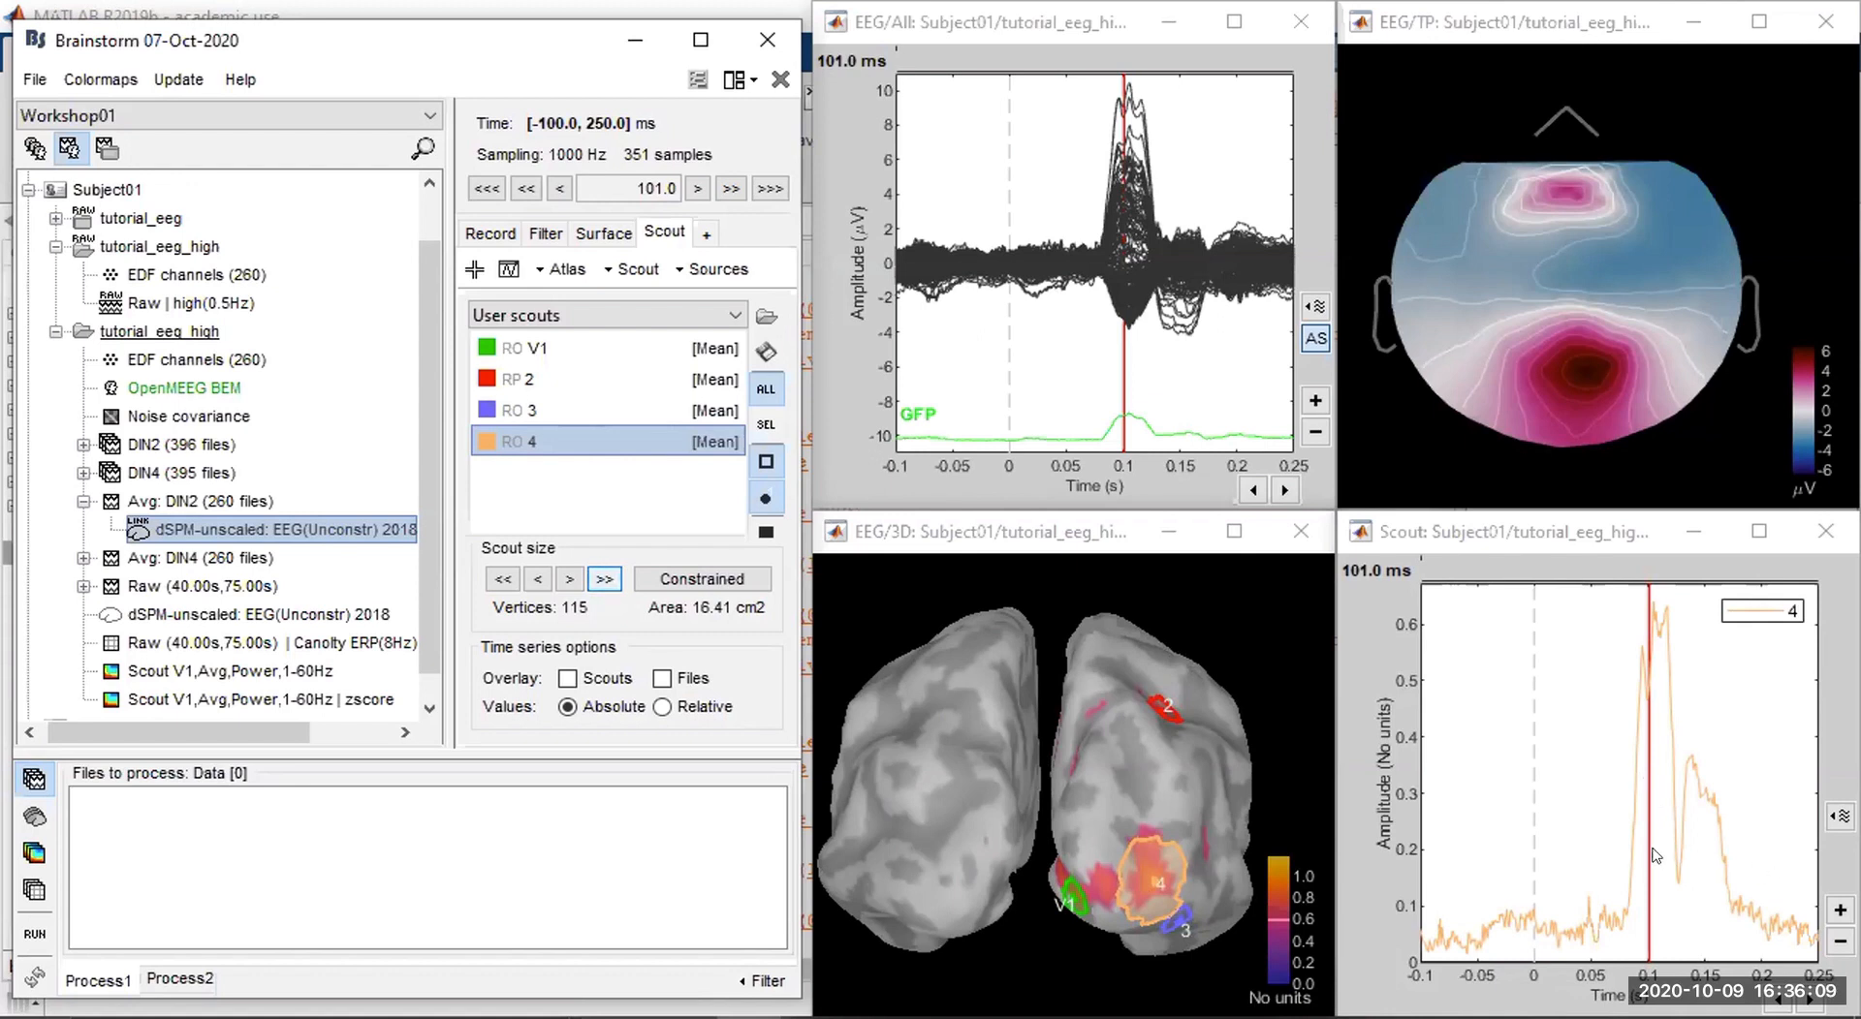
left_click(1124, 357)
left_click_drag(1123, 354, 1179, 369)
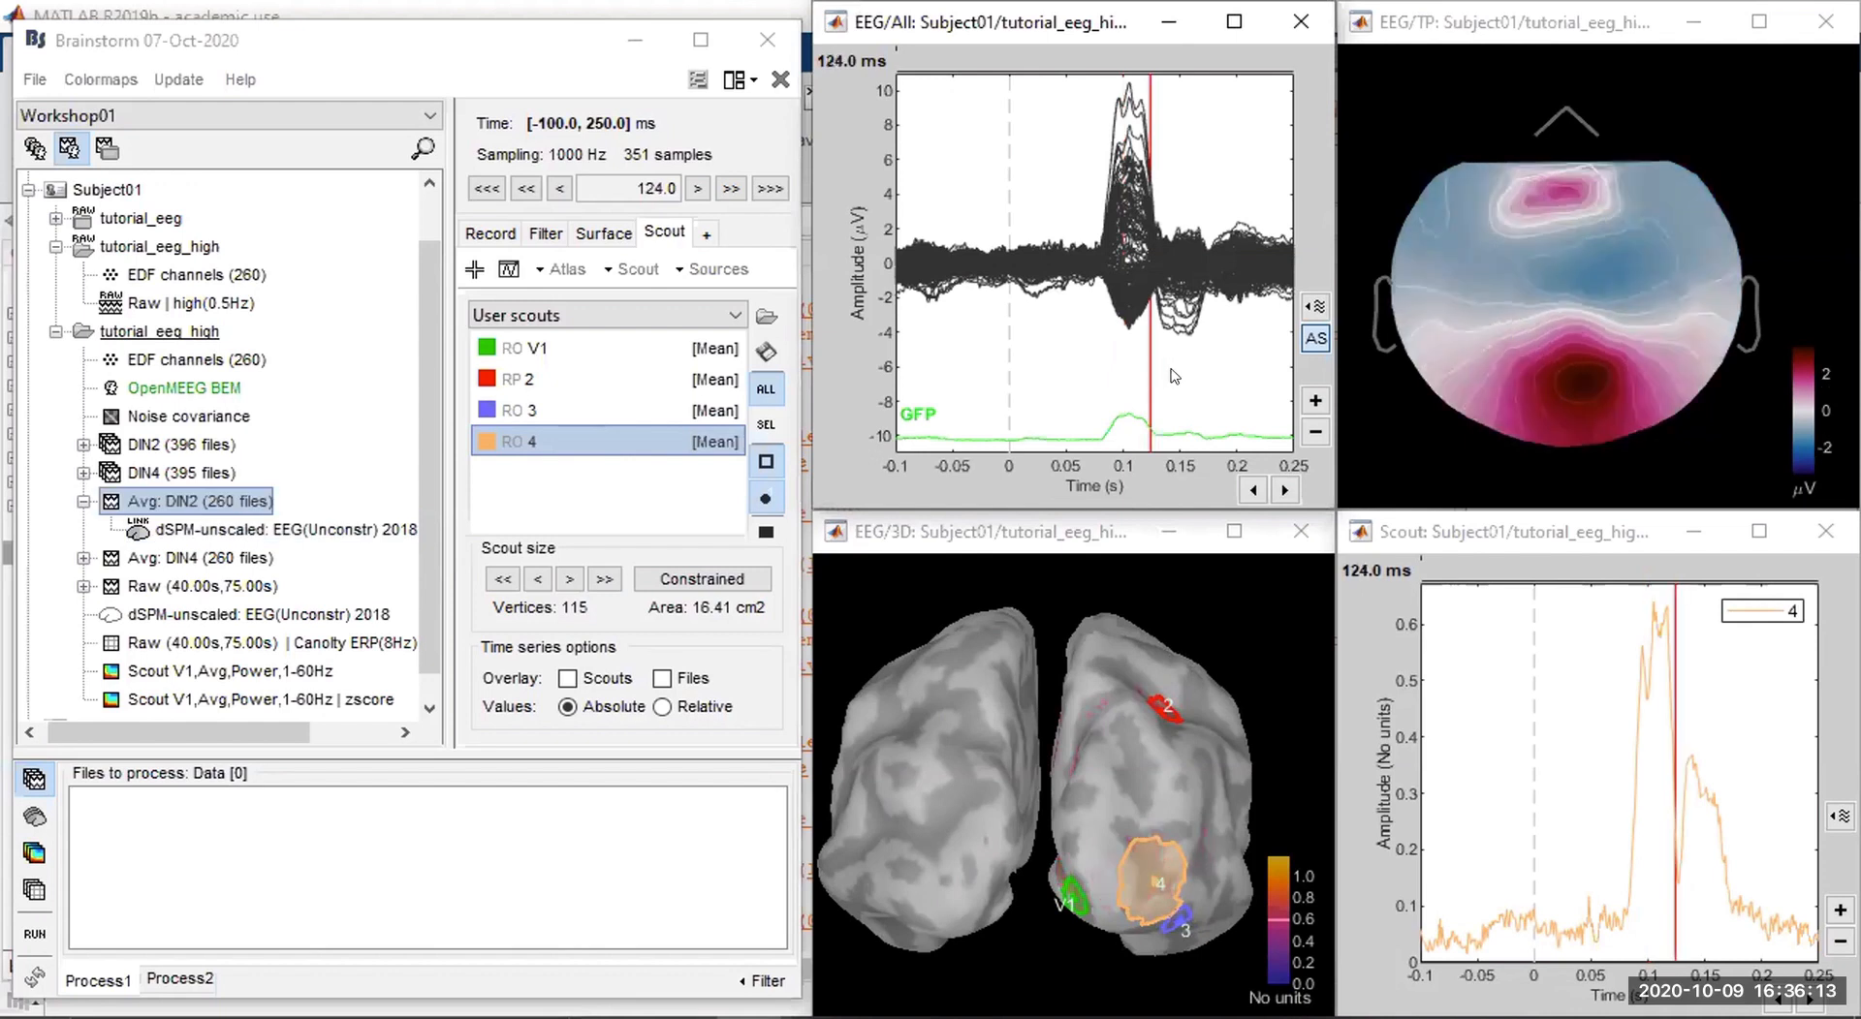
left_click(1661, 877)
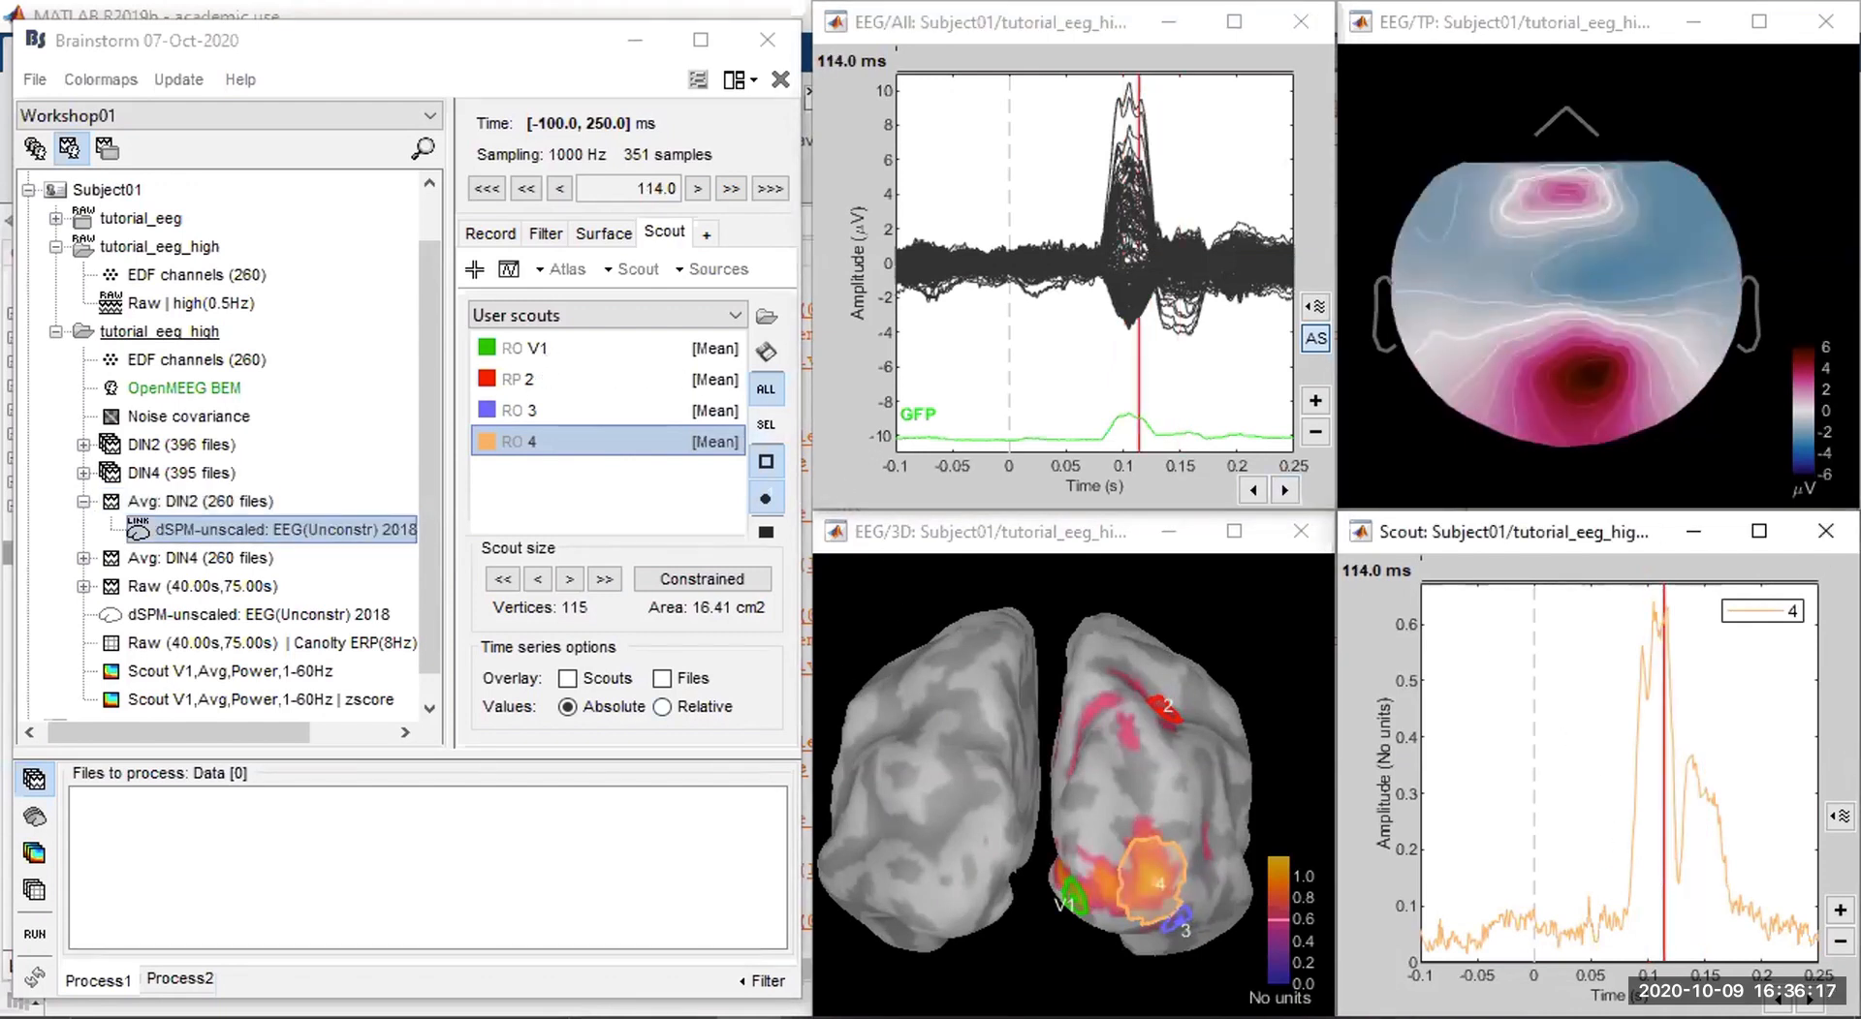
Replace the single-scout plot with overlaid time series of scouts V1, 2, 3 and 4, and set the time to 117 ms.
left_click(1826, 531)
left_click(536, 350)
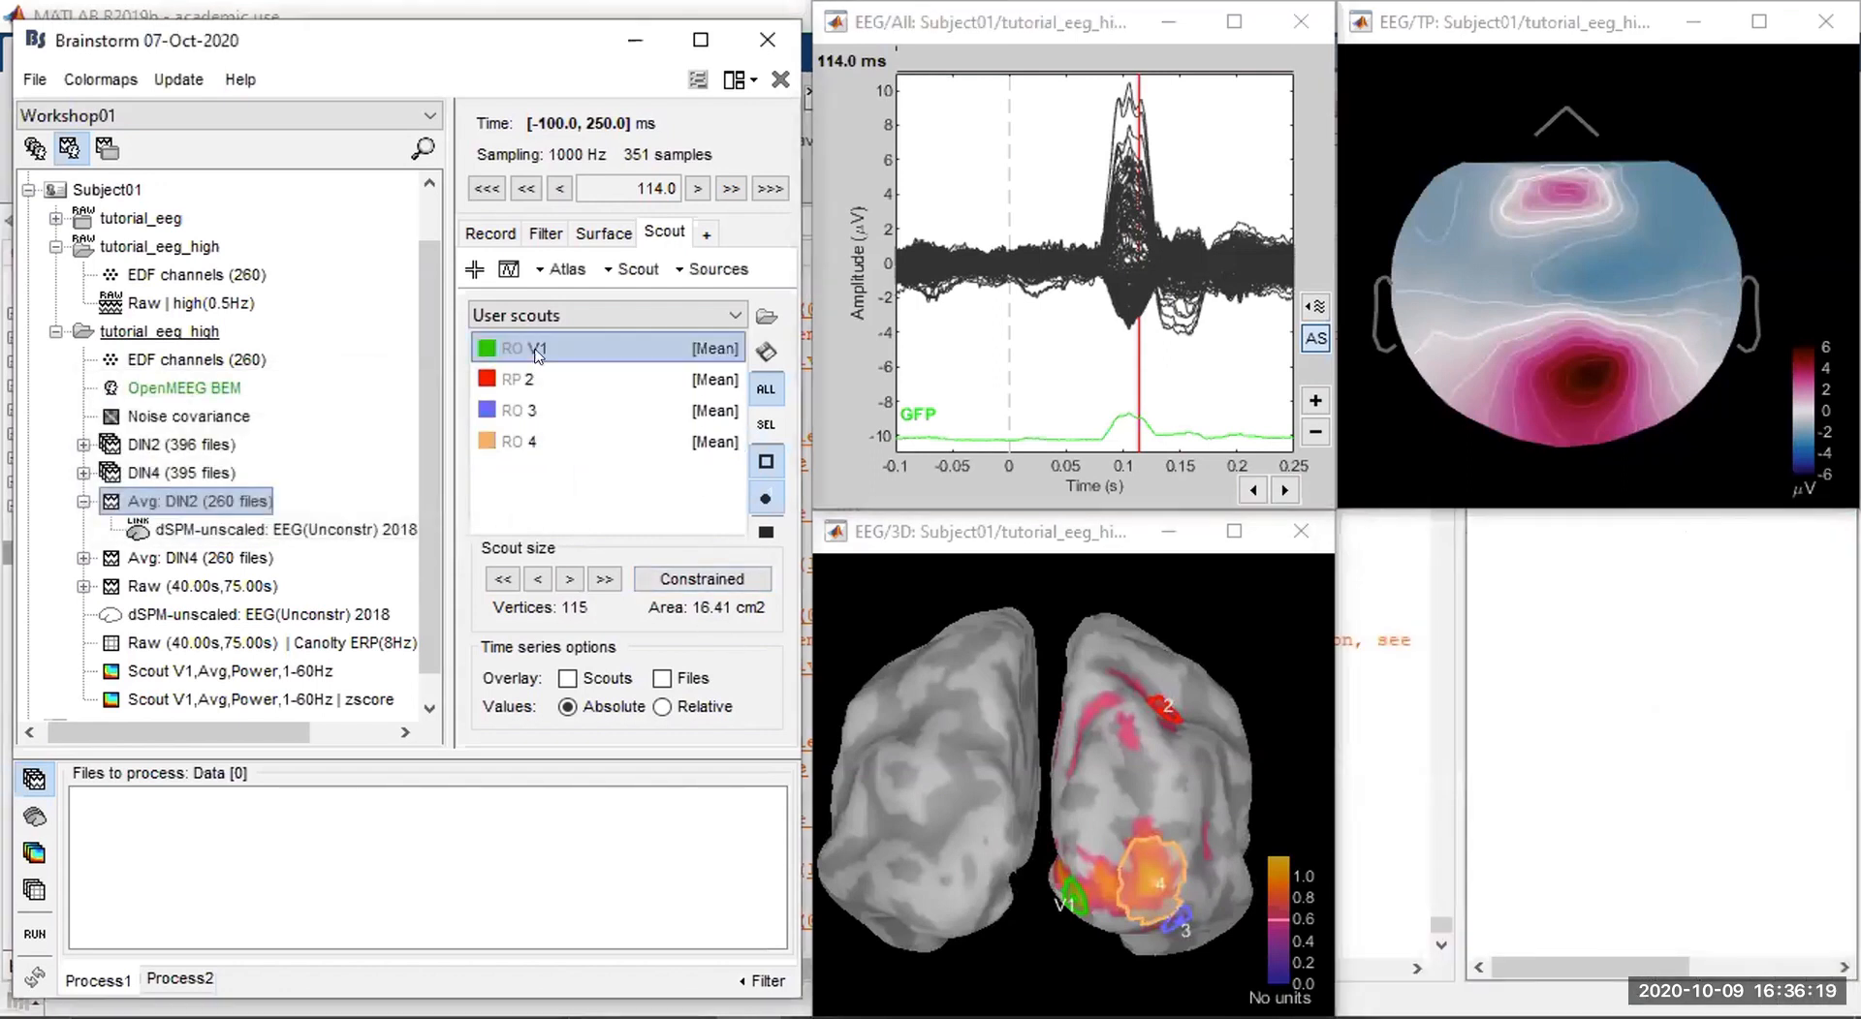
left_click(528, 442, "shift")
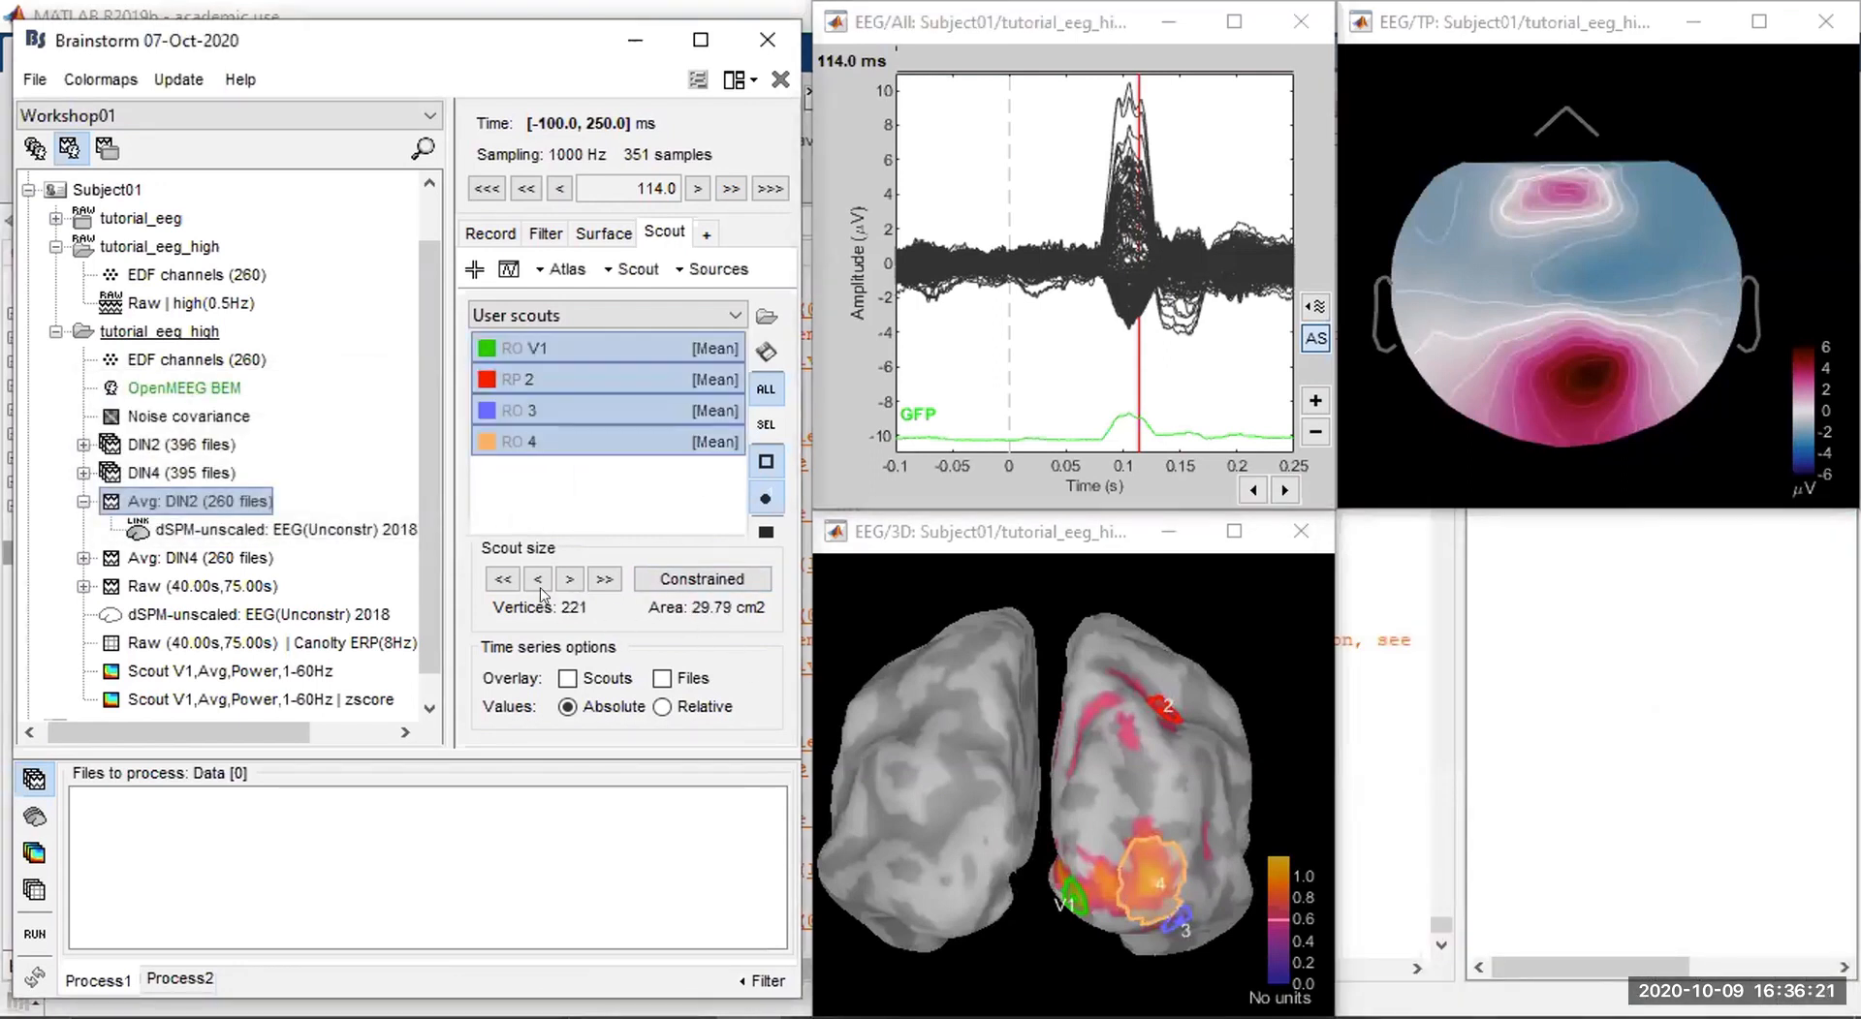
left_click(583, 677)
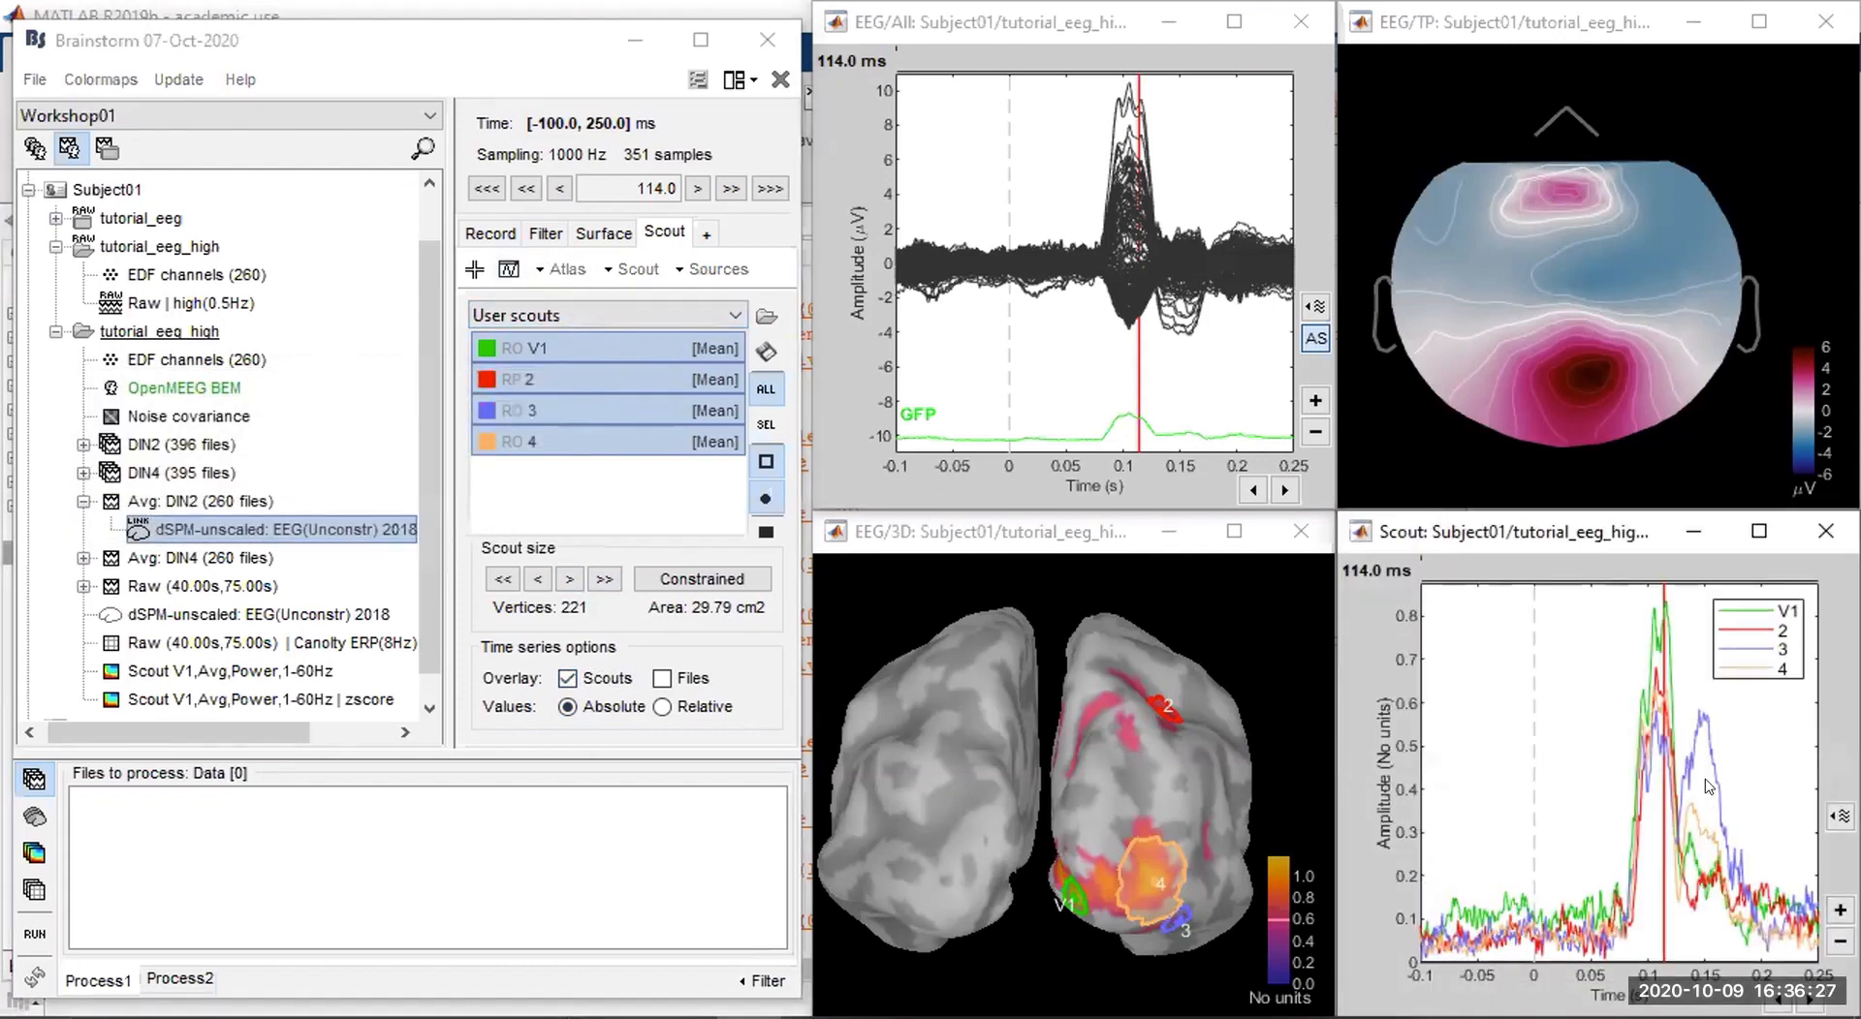
left_click(1666, 678)
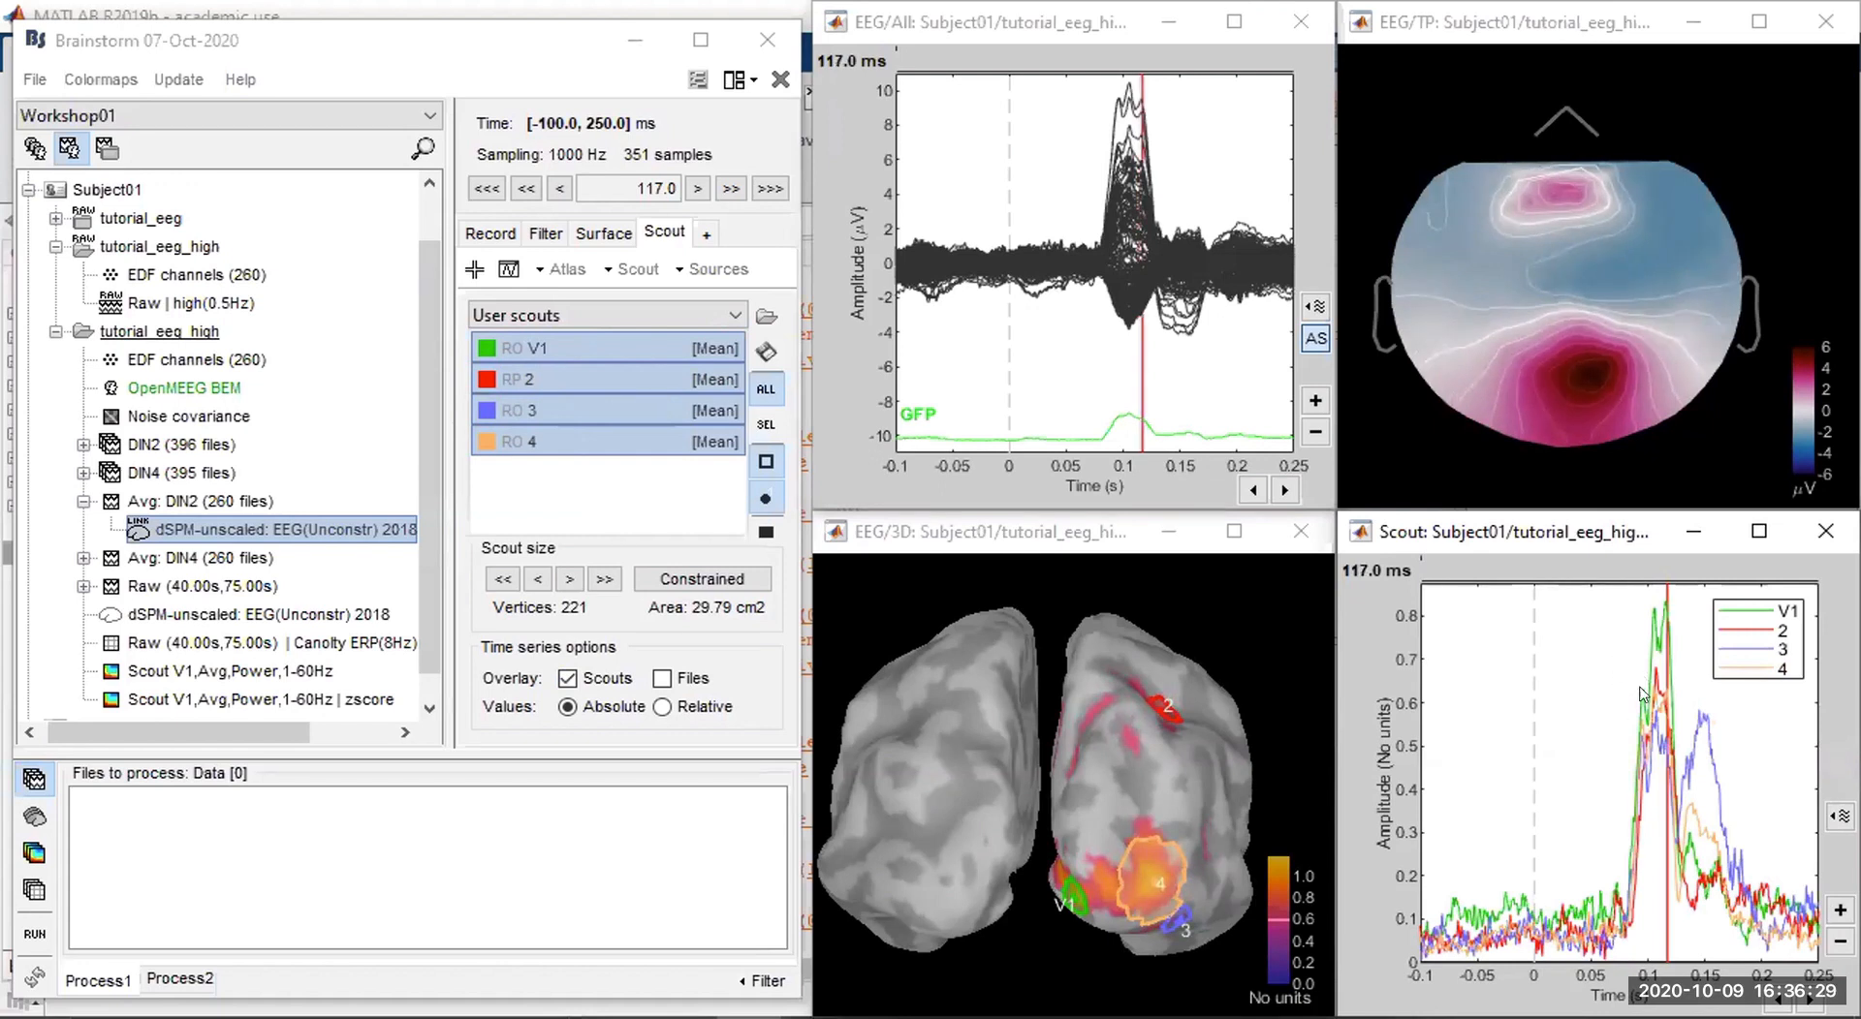
Select scouts V1, 2 and 3 in turn to compare their sizes.
left_click(582, 351)
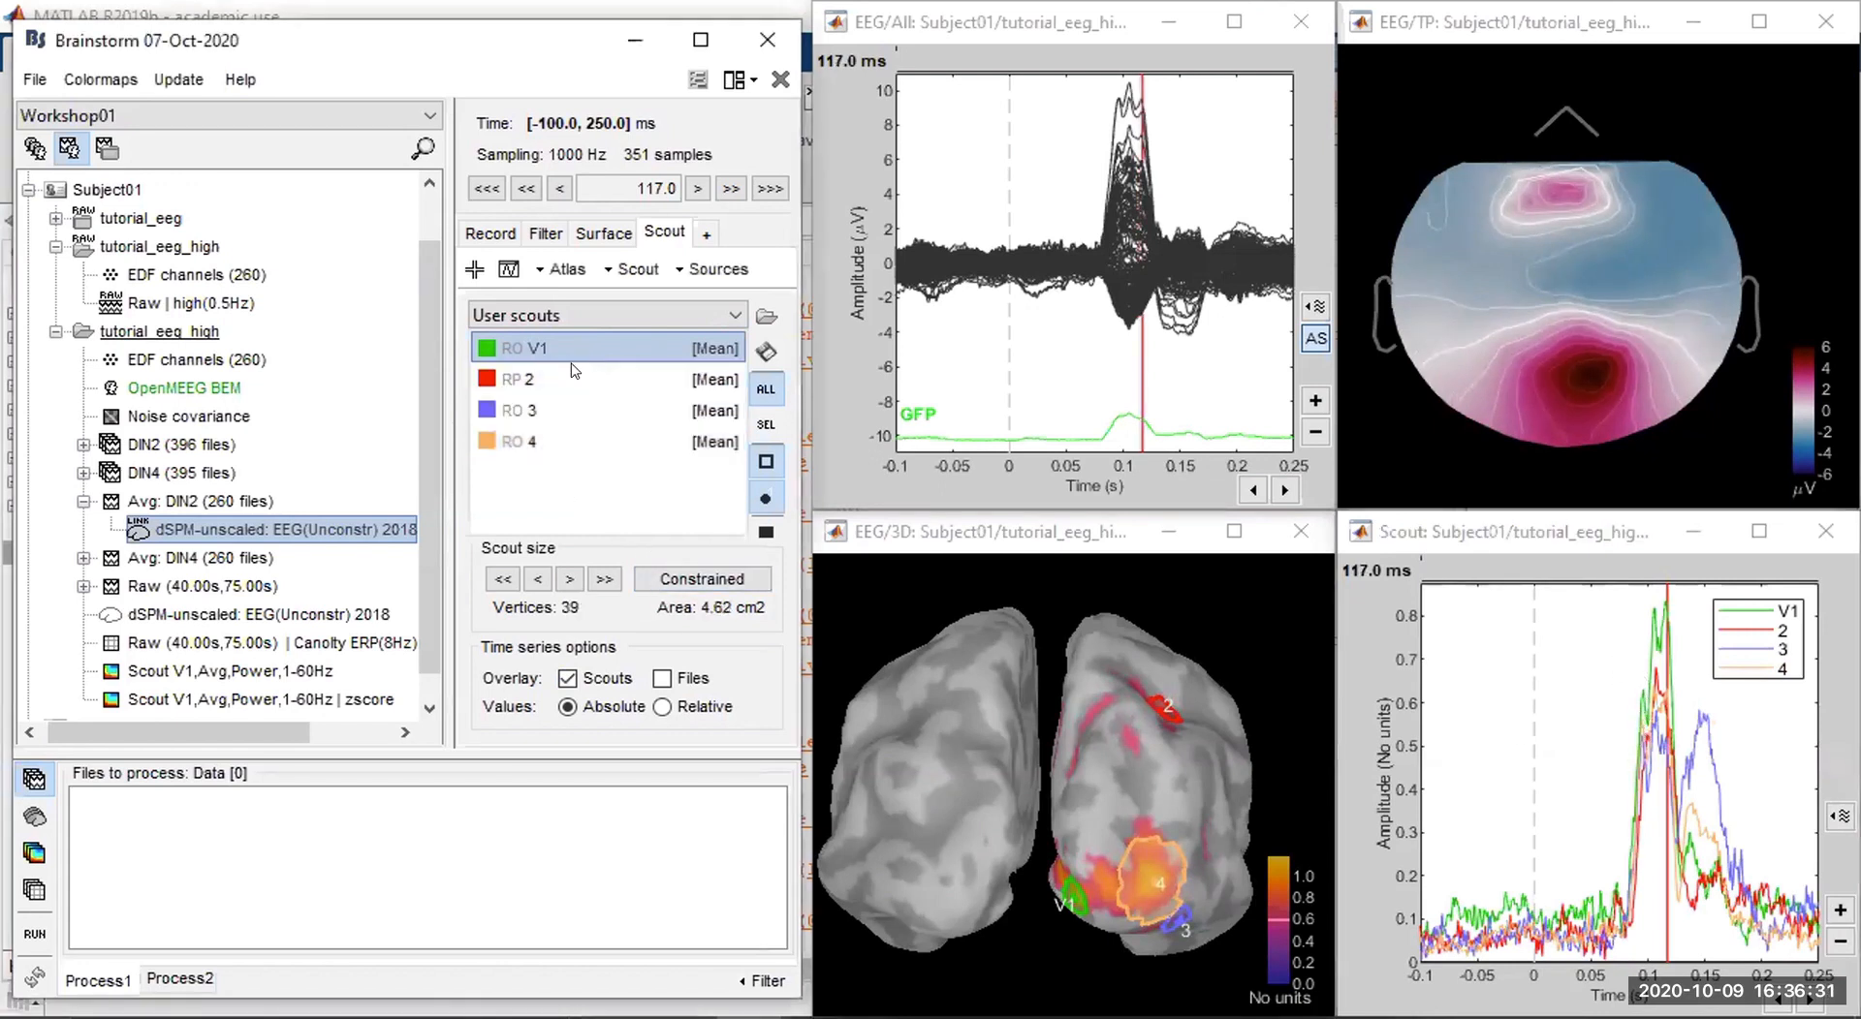
left_click(570, 380)
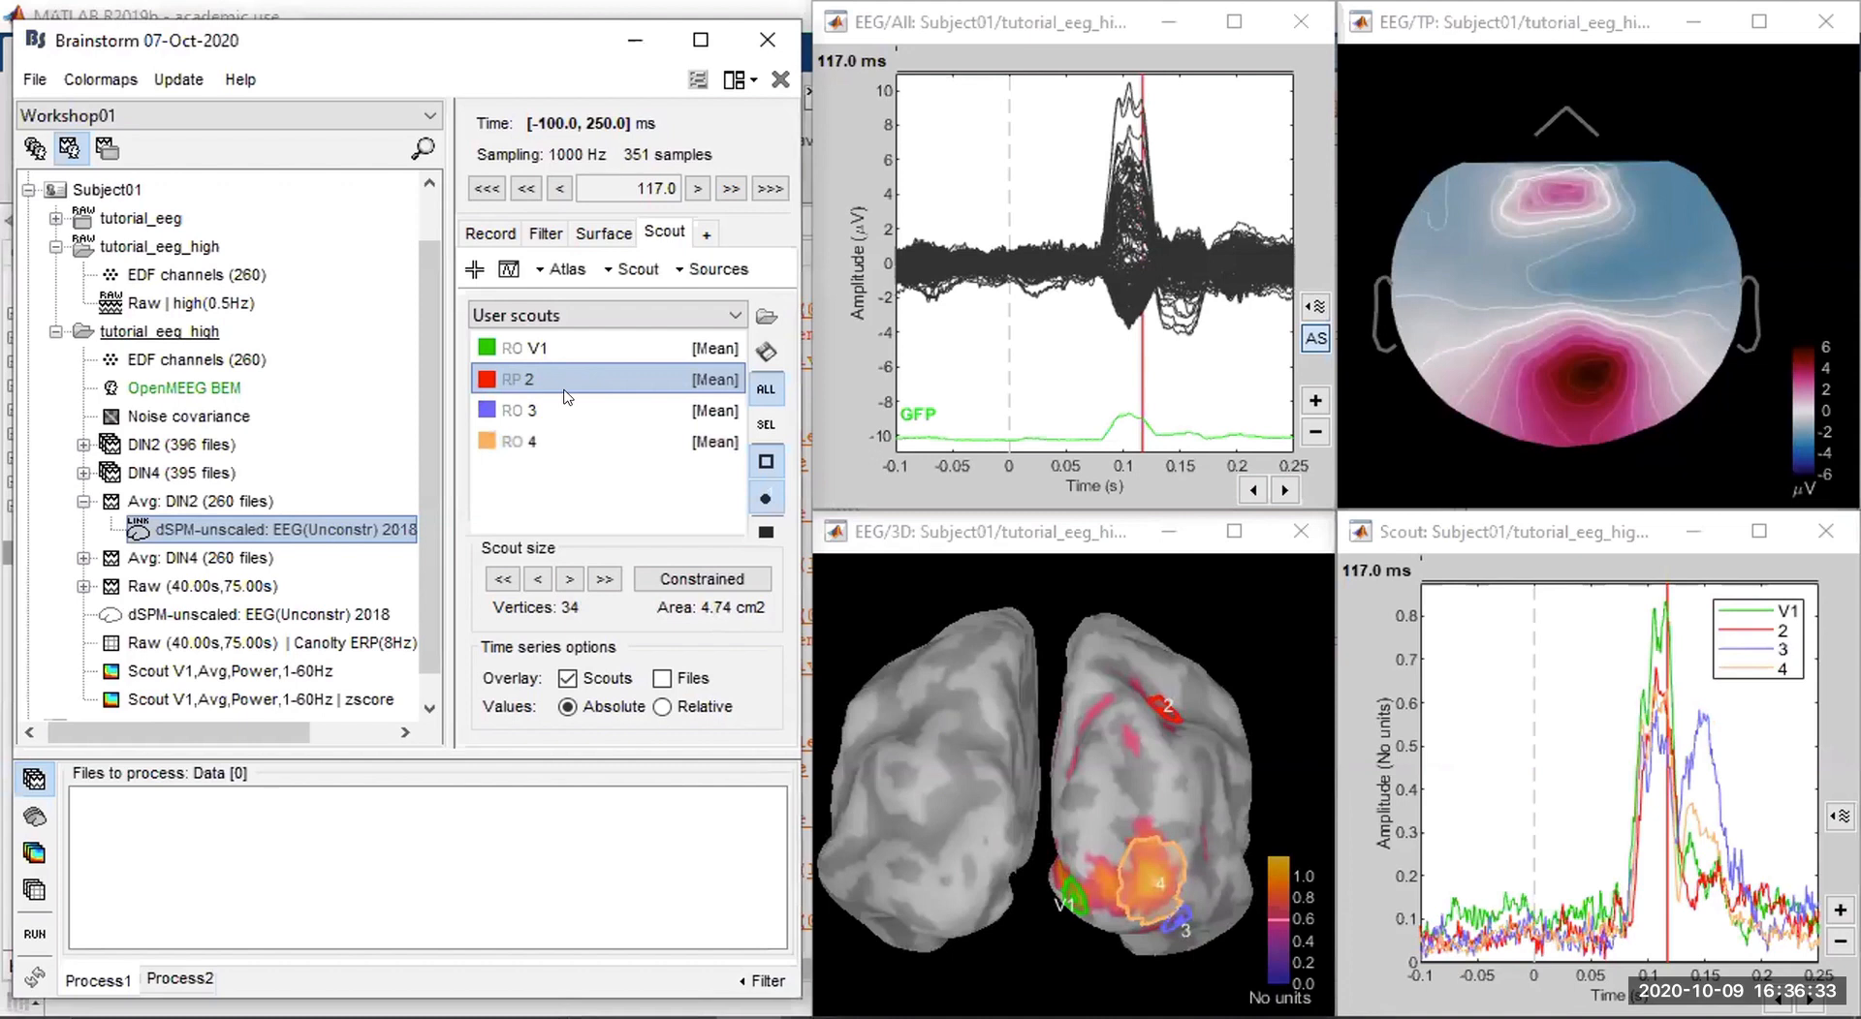
left_click(567, 410)
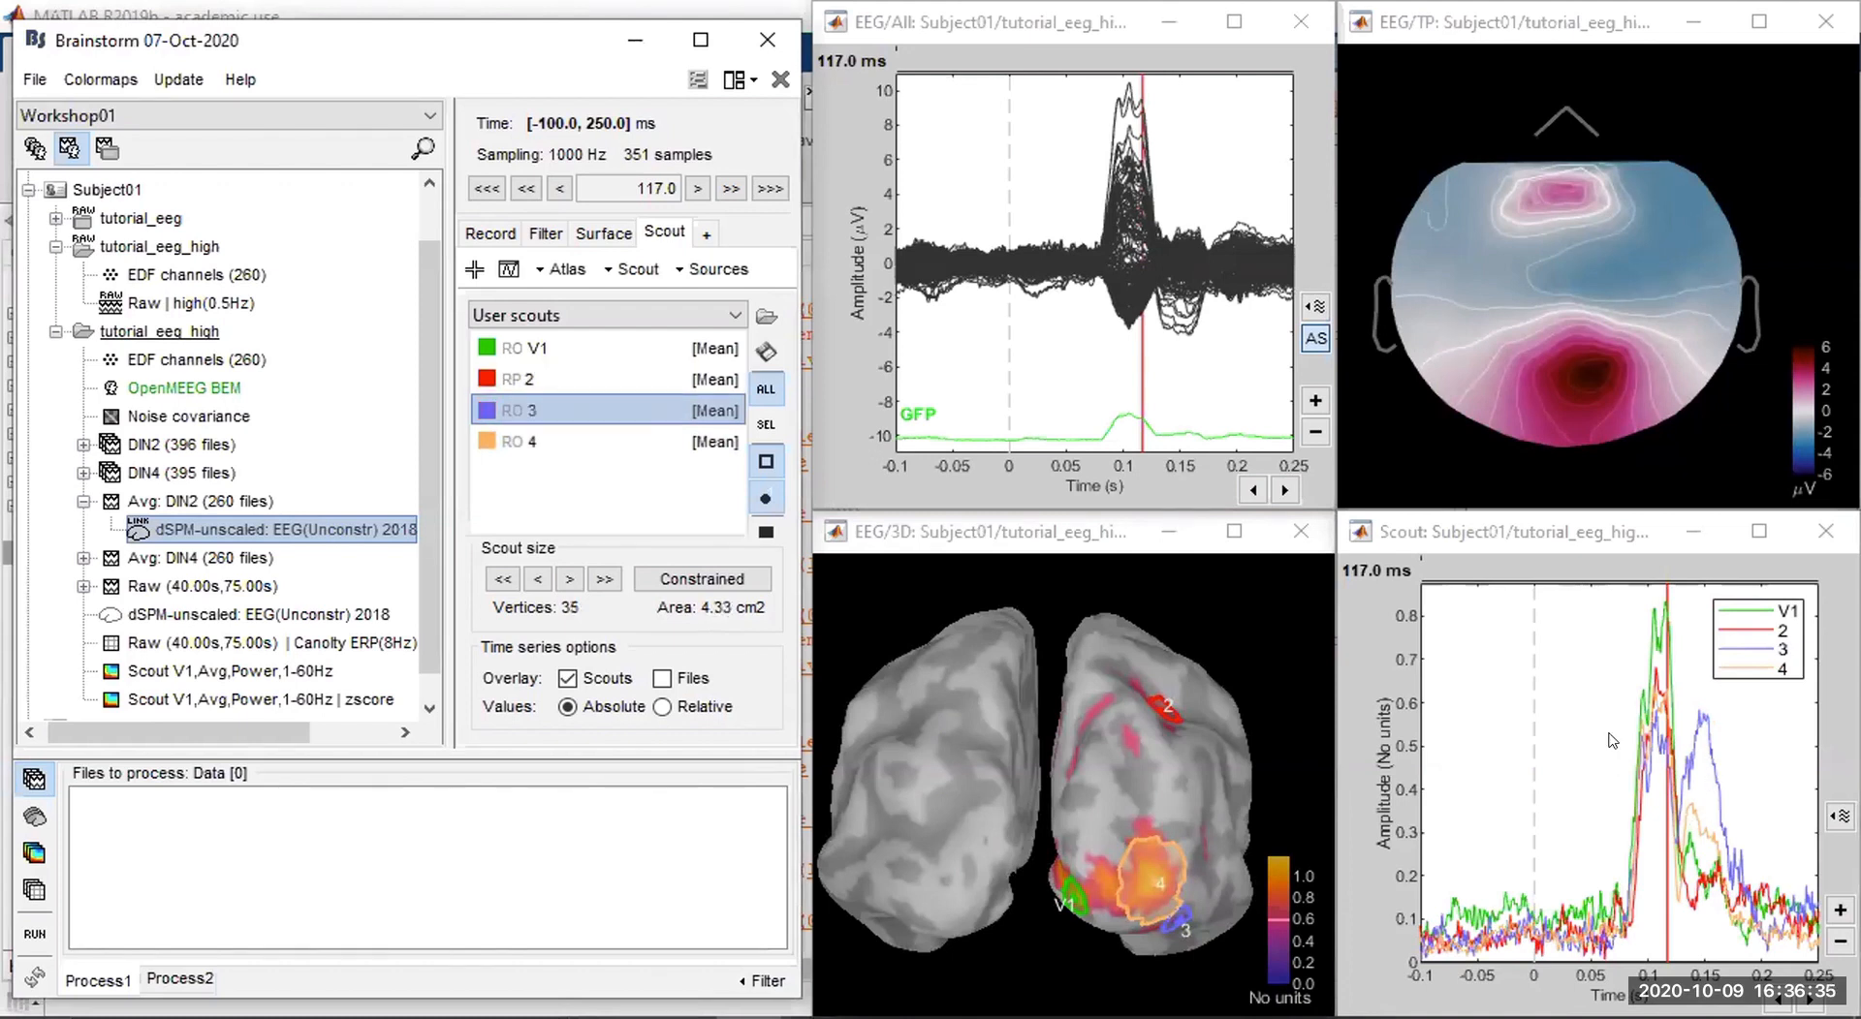
Set the time to 111 ms and display the regions of the Mindboggle atlas on the cortex.
left_click(1706, 762)
left_click(1658, 806)
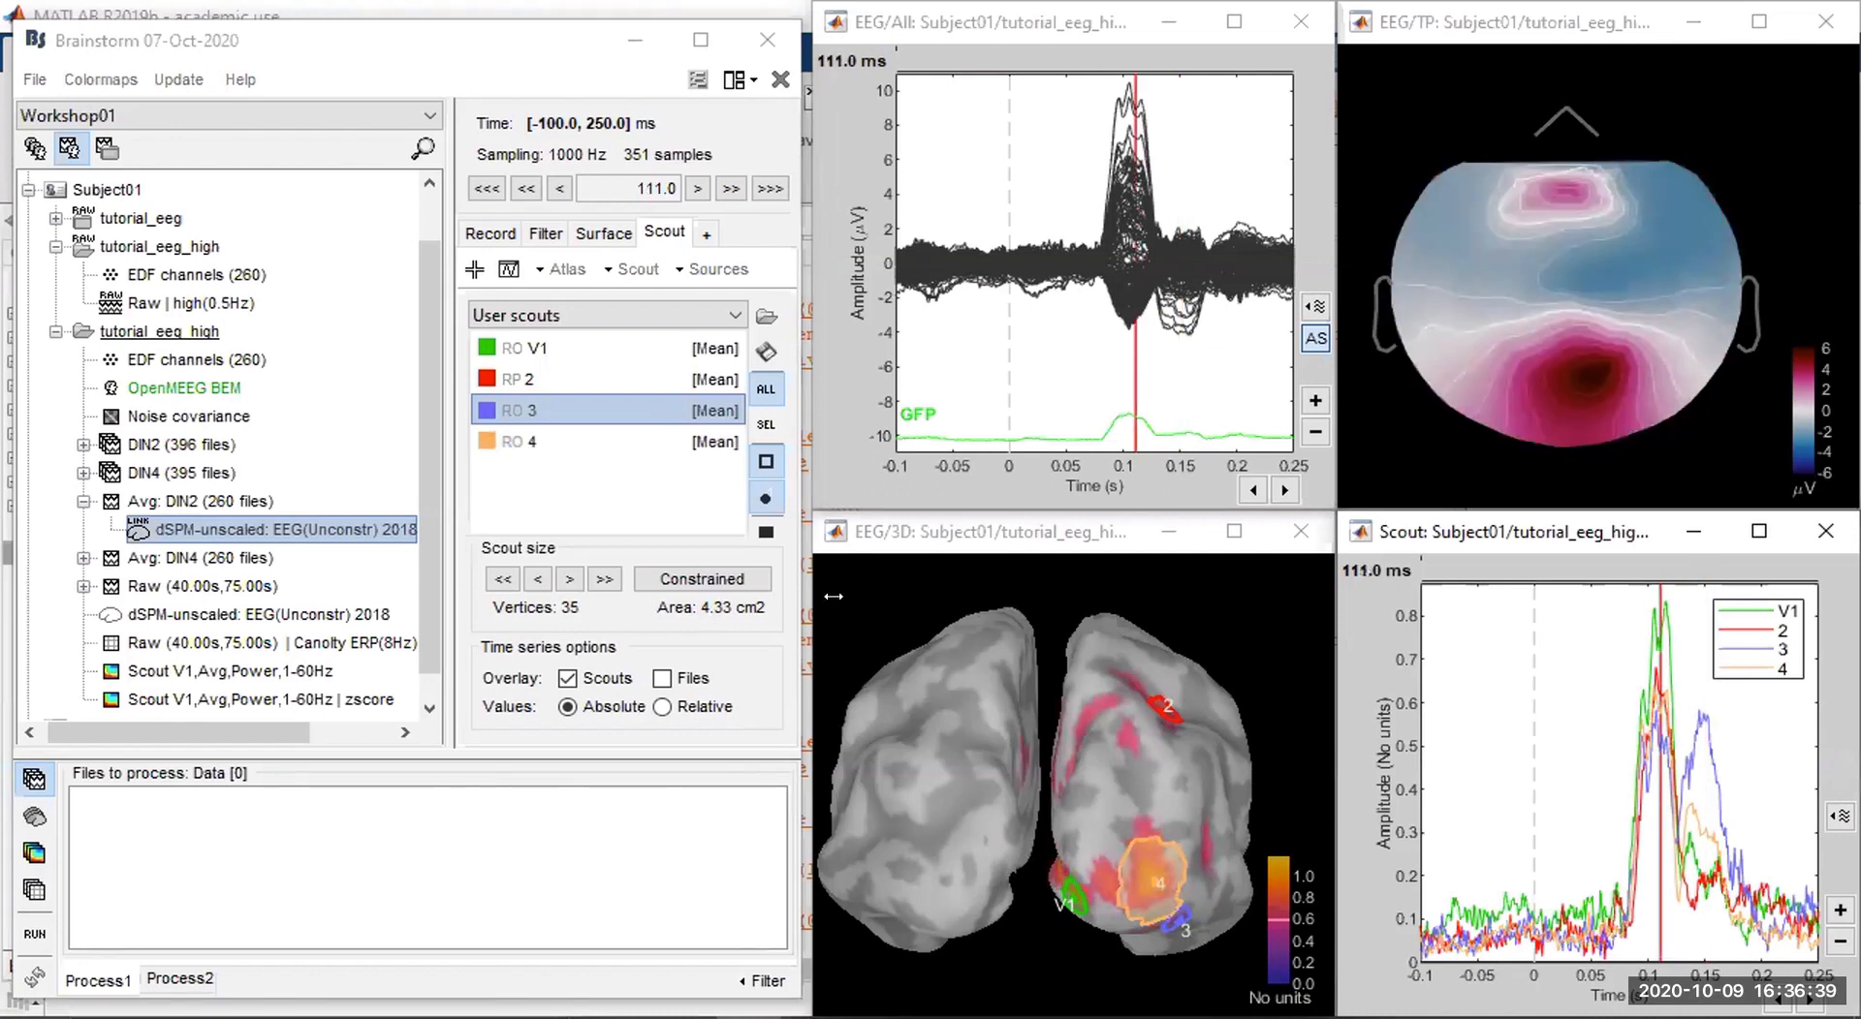
left_click(581, 323)
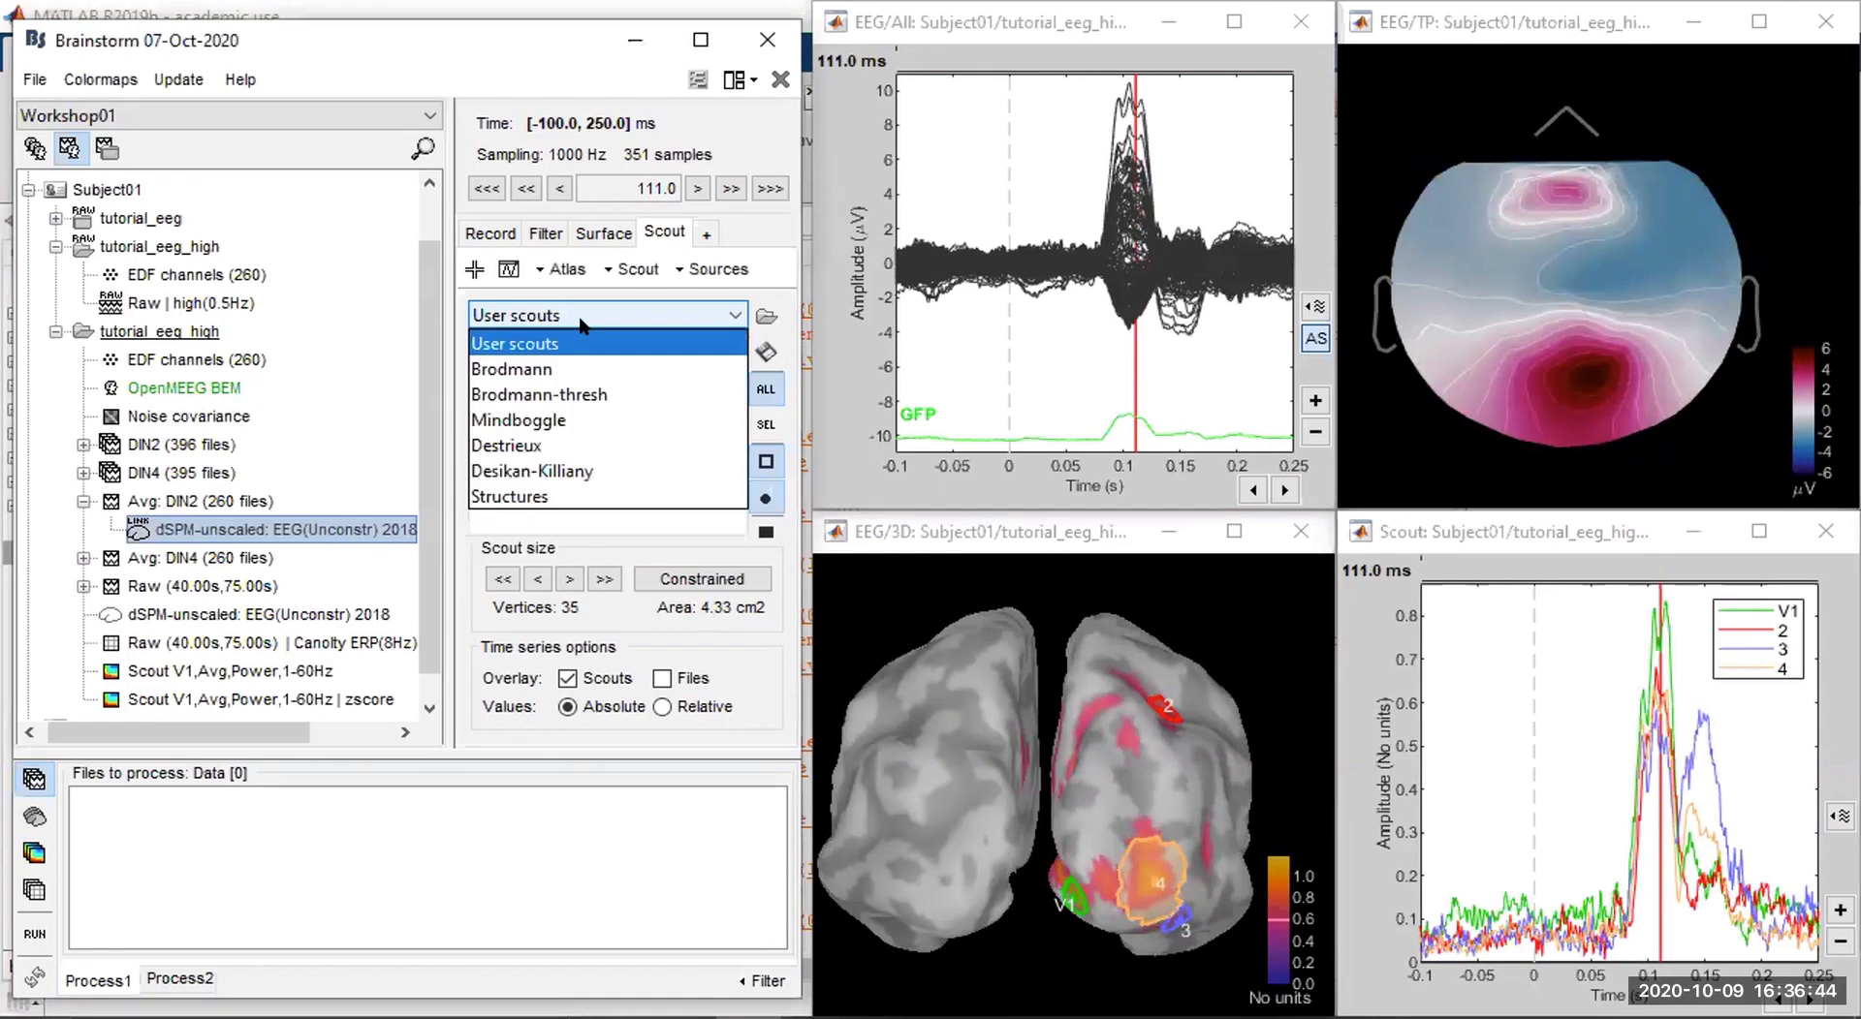
left_click(582, 419)
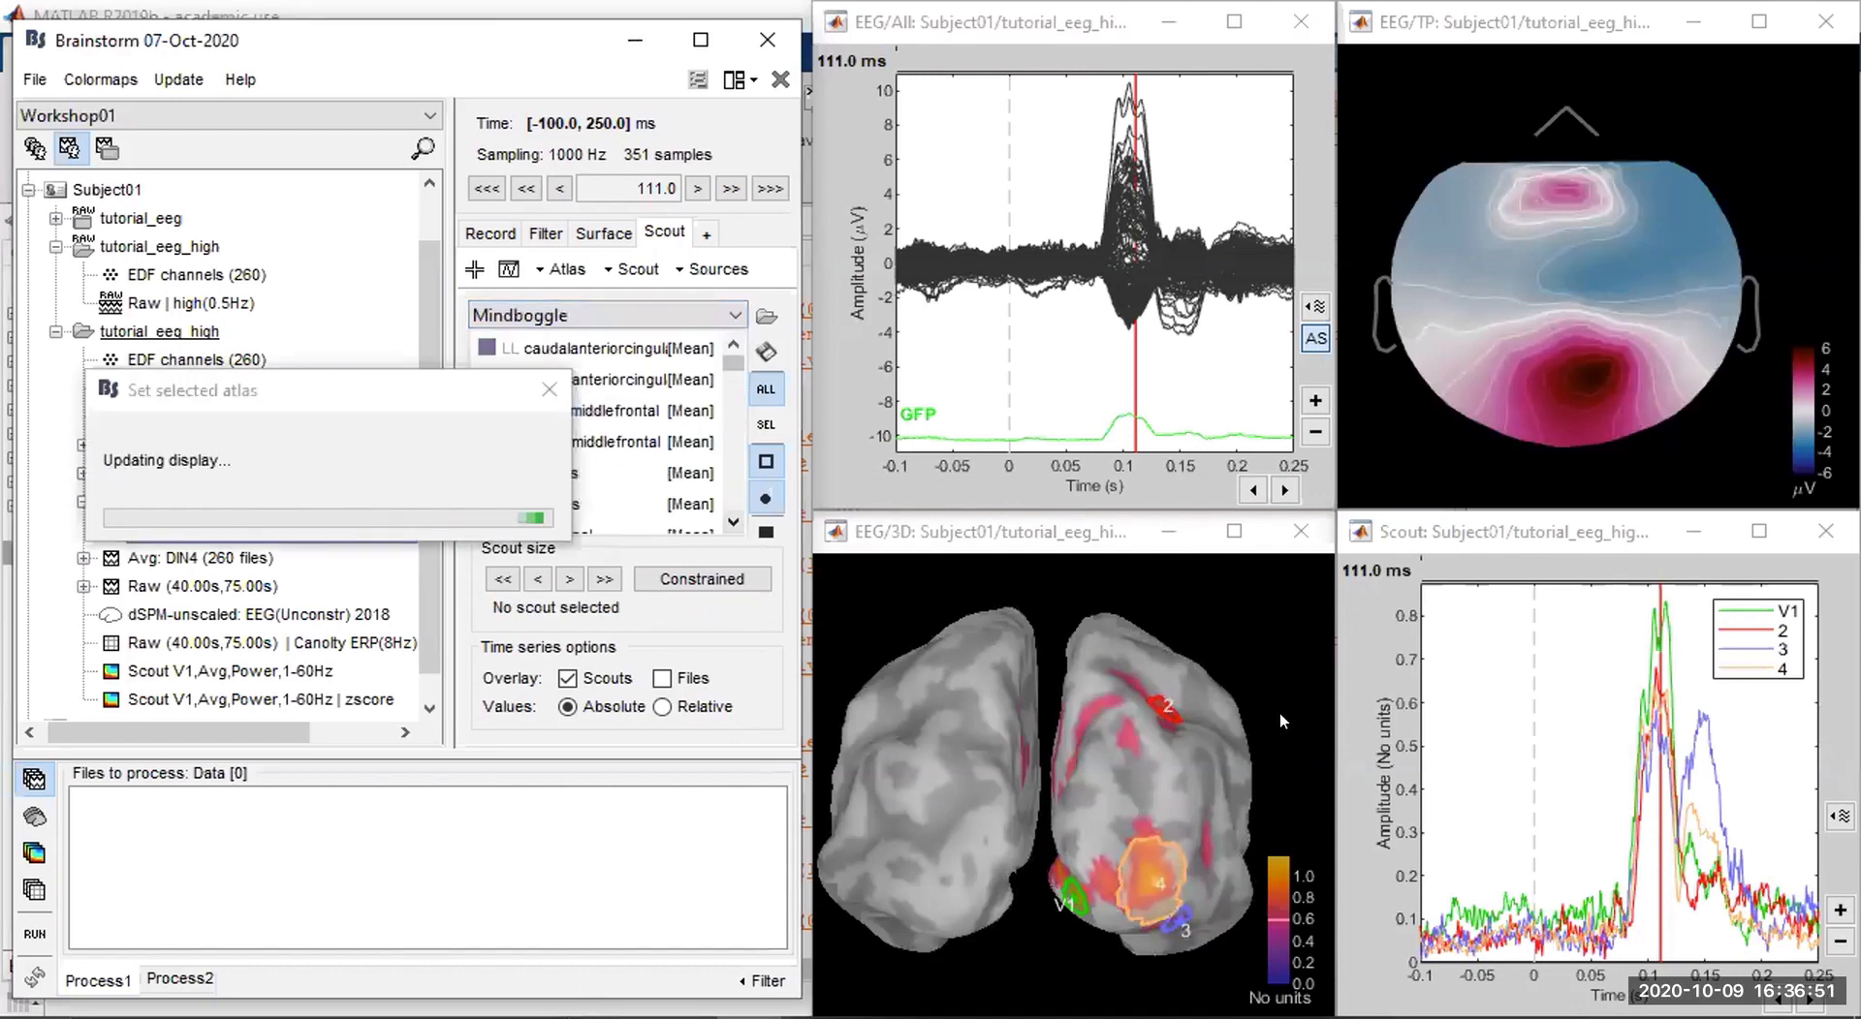
Examine the Mindboggle regions around the occipital activity, select the left lateraloccipital scout, and close all figures.
left_click_drag(1119, 643, 1238, 646)
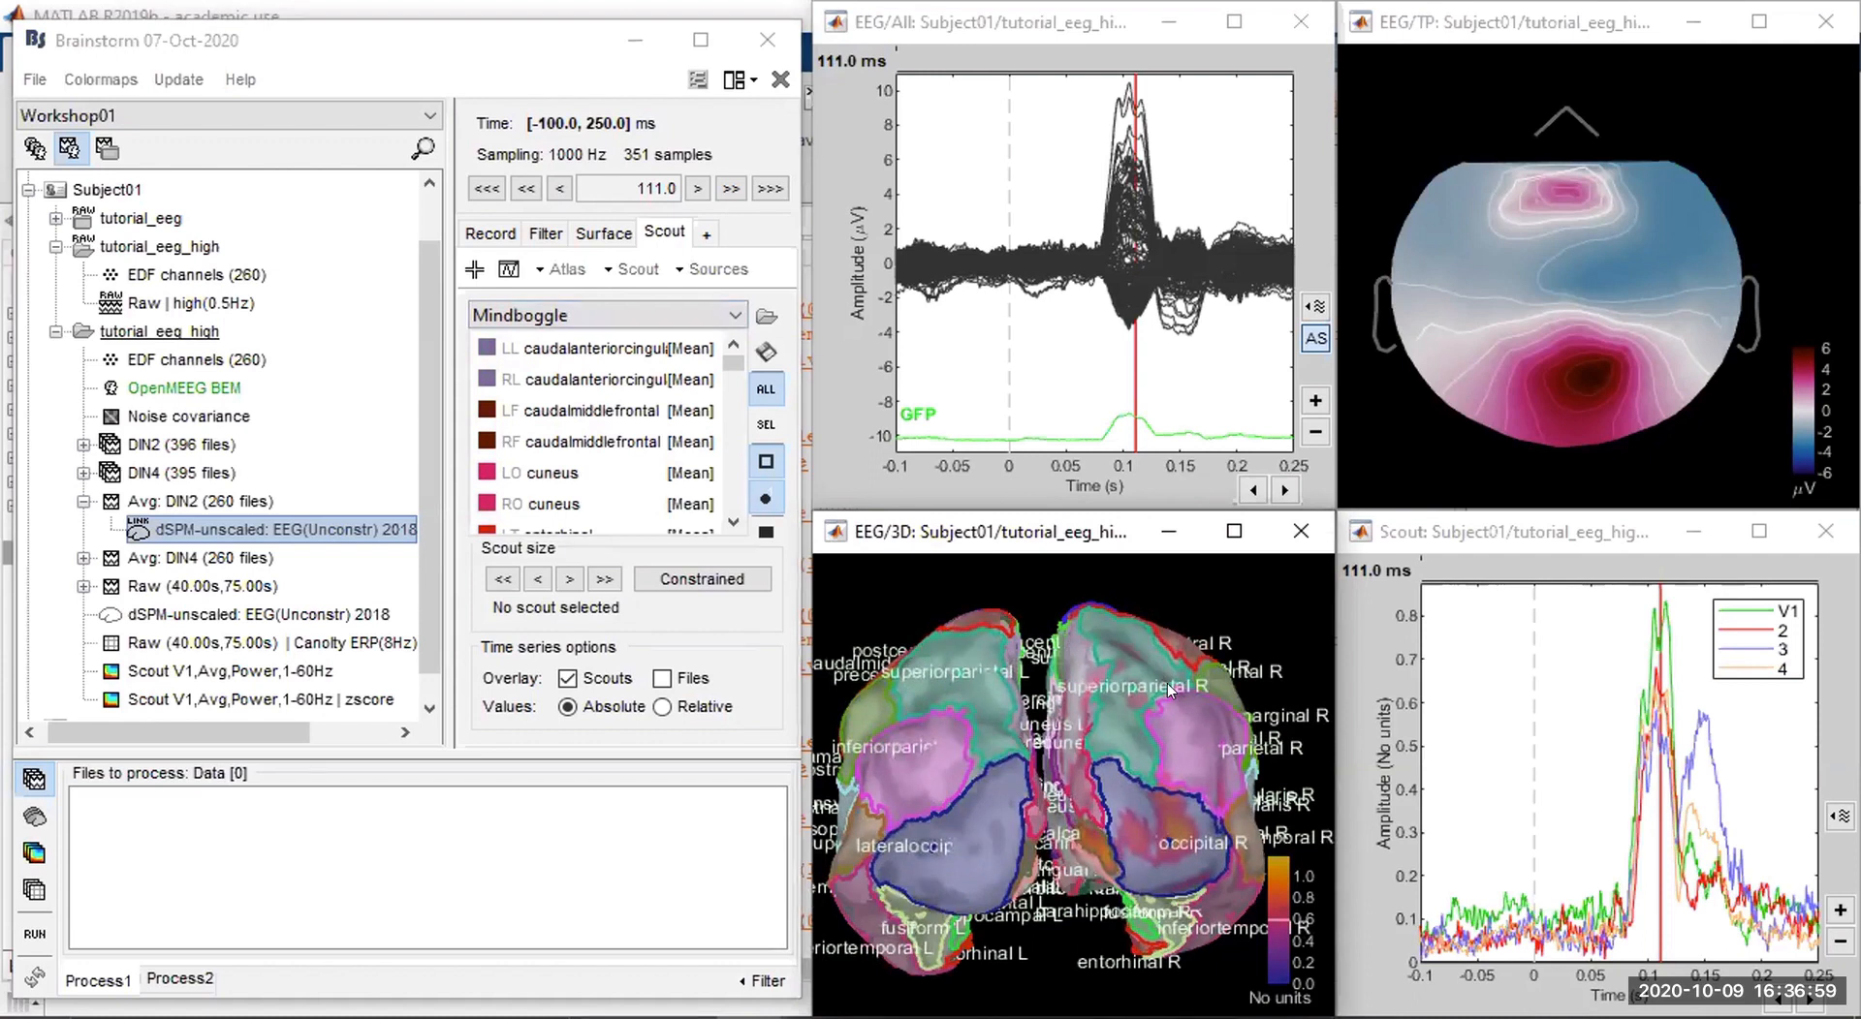
left_click_drag(1149, 705, 1219, 715)
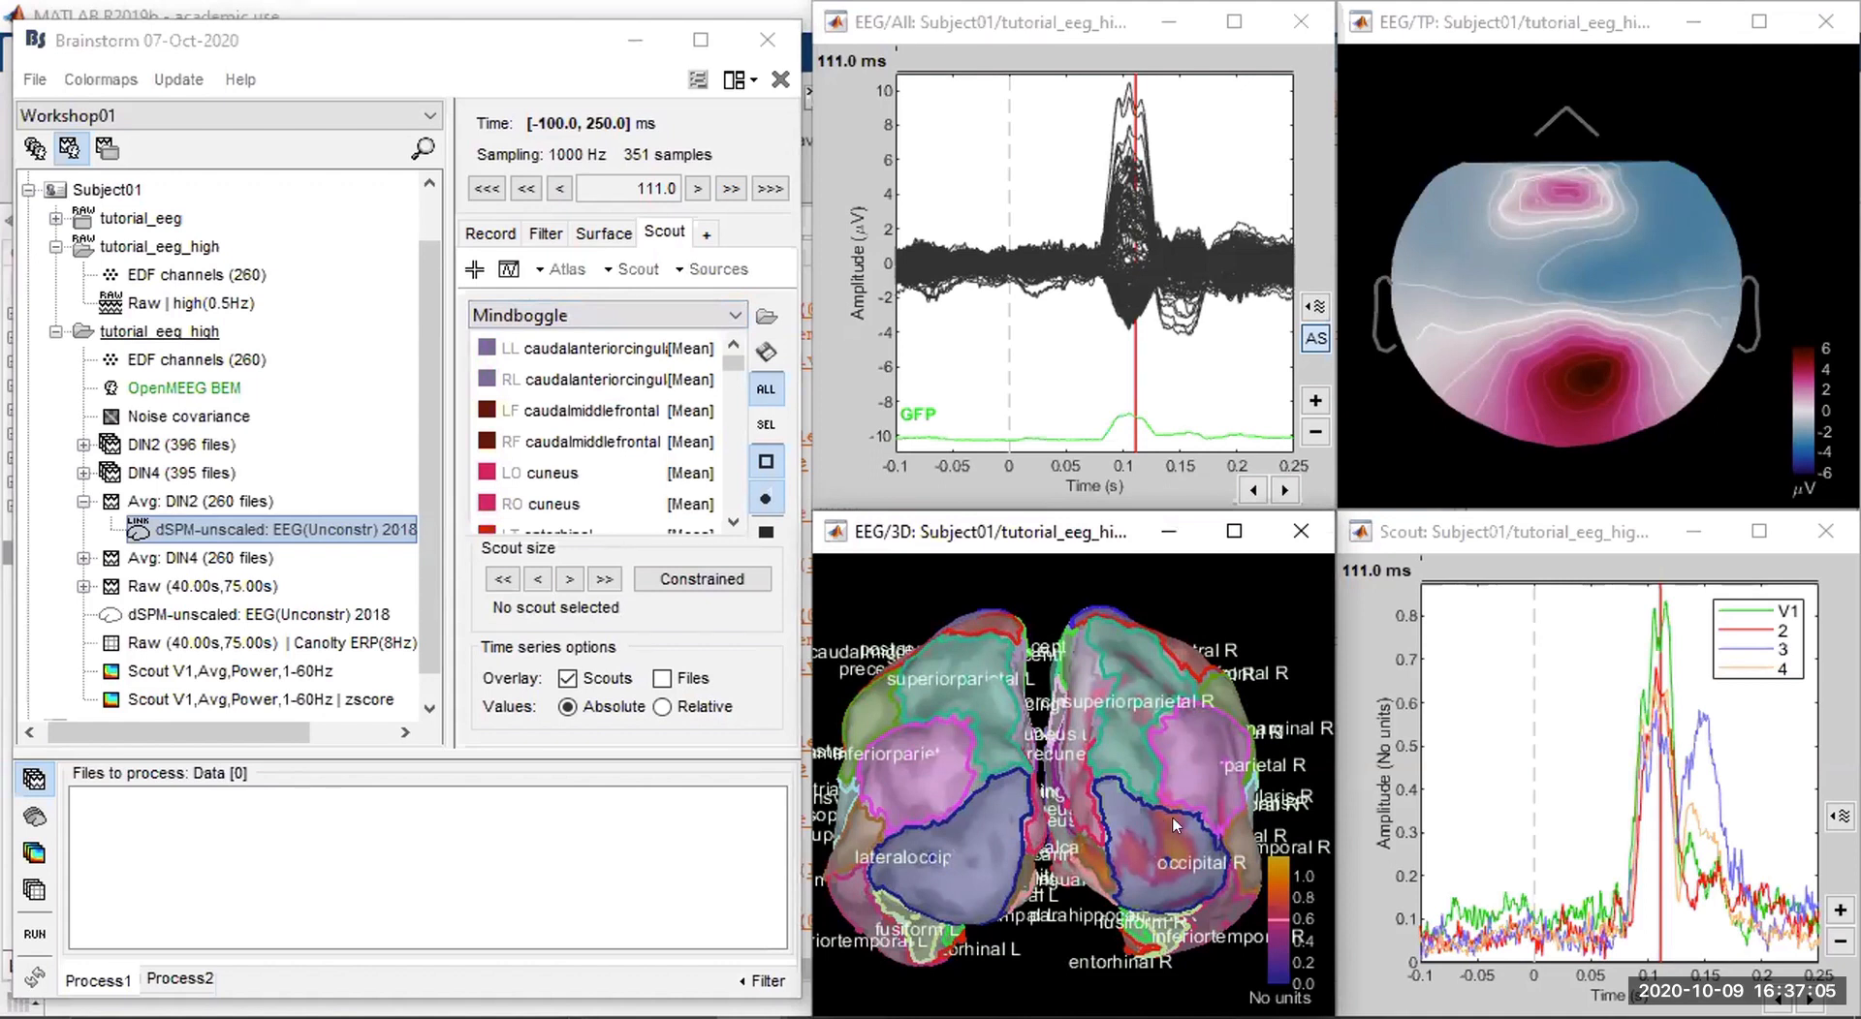
left_click(1009, 797)
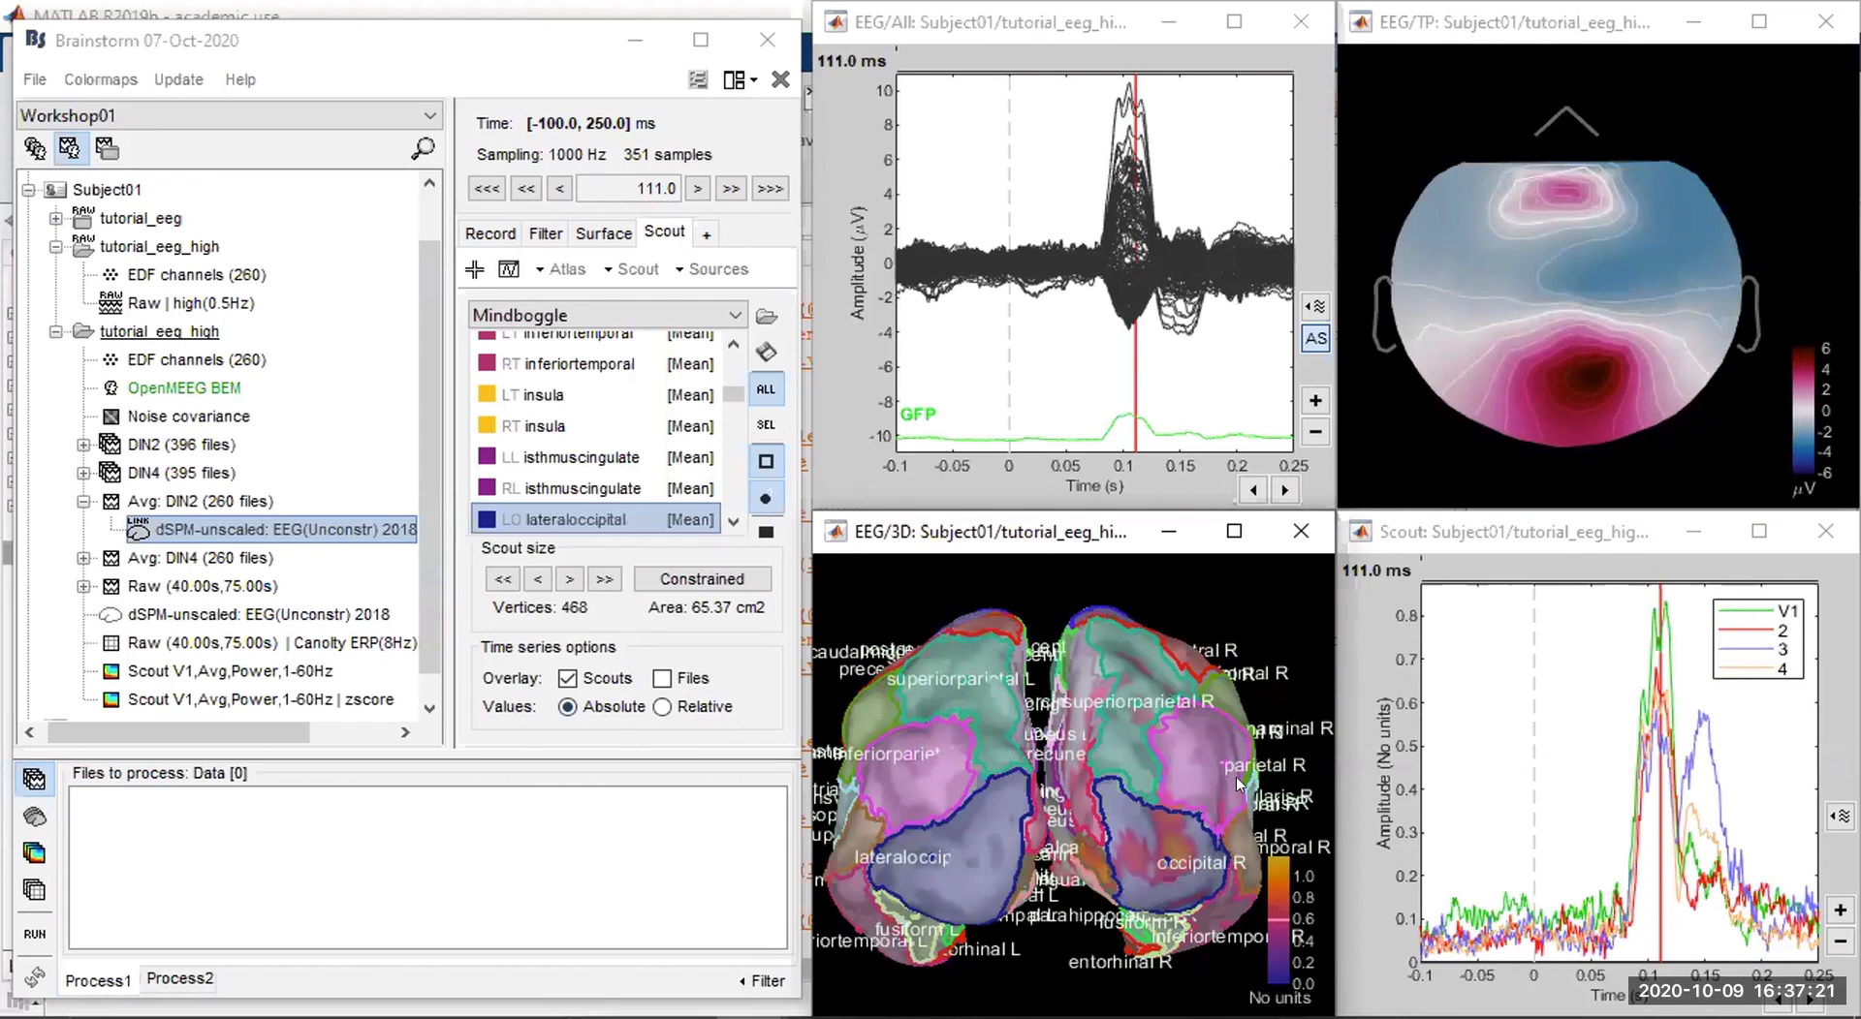
left_click_drag(1220, 779, 1010, 852)
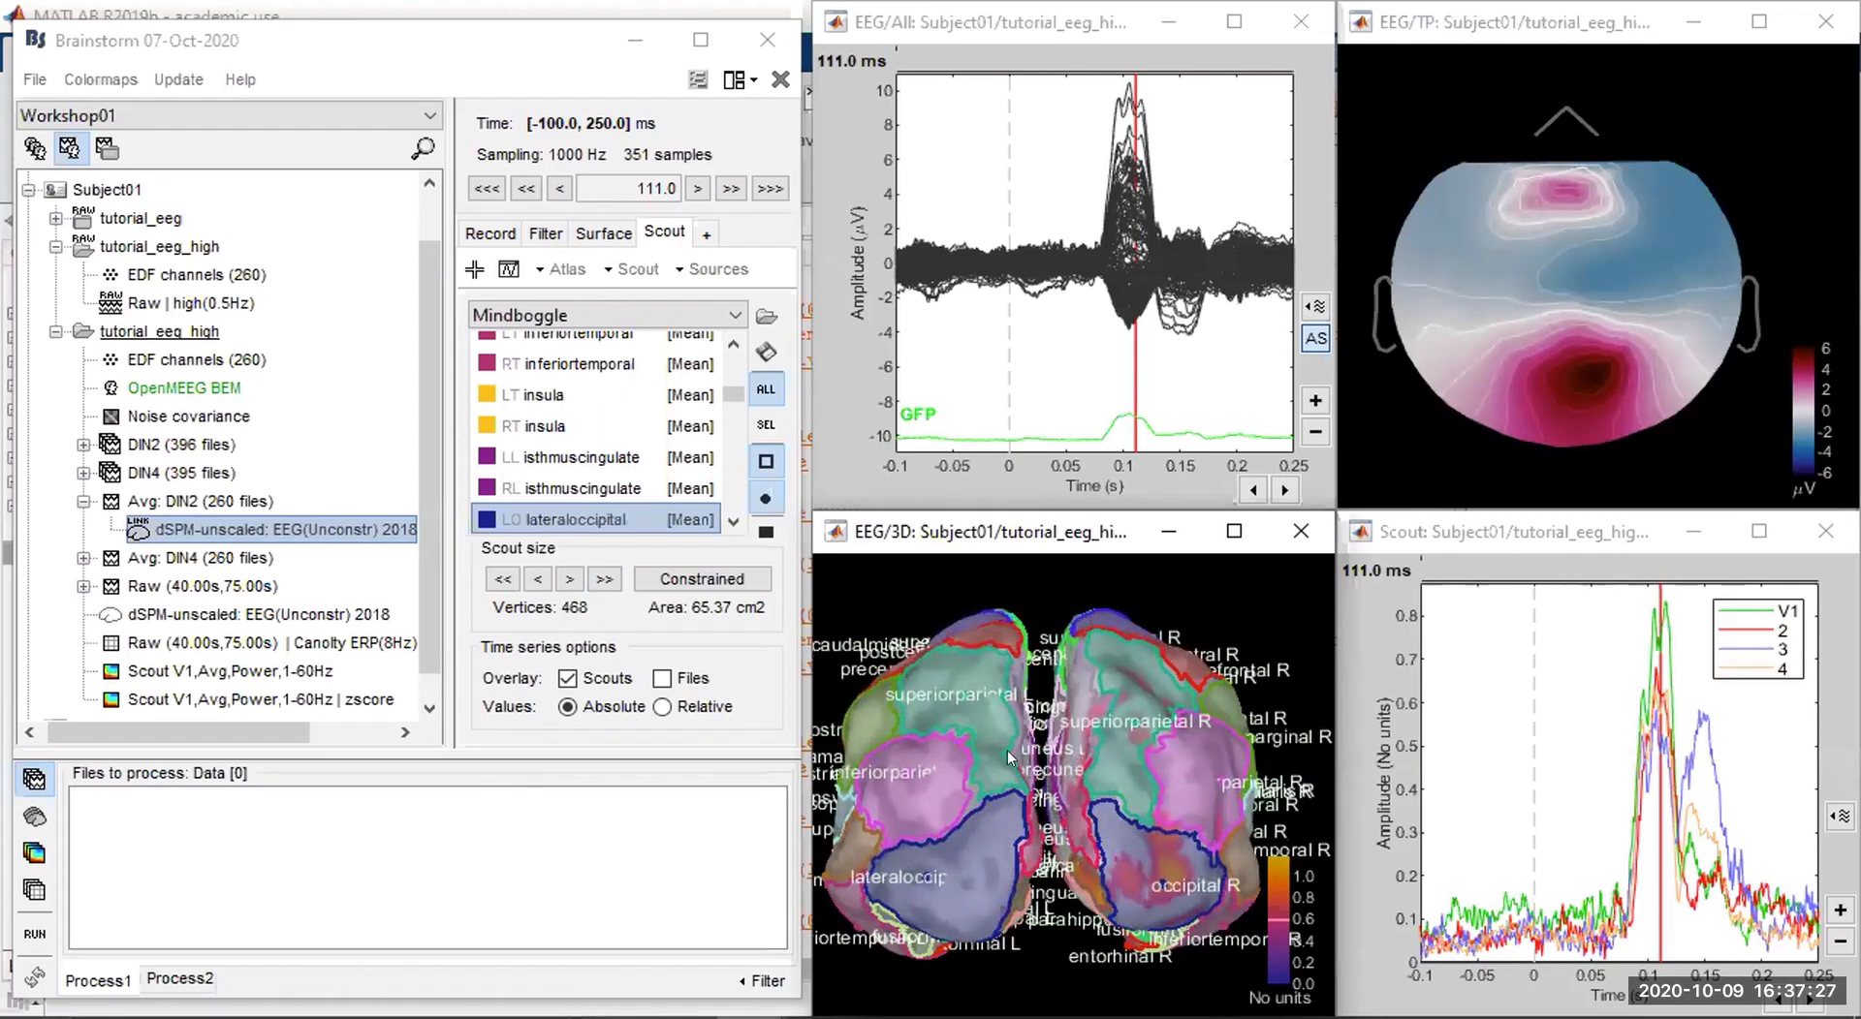
left_click(544, 305)
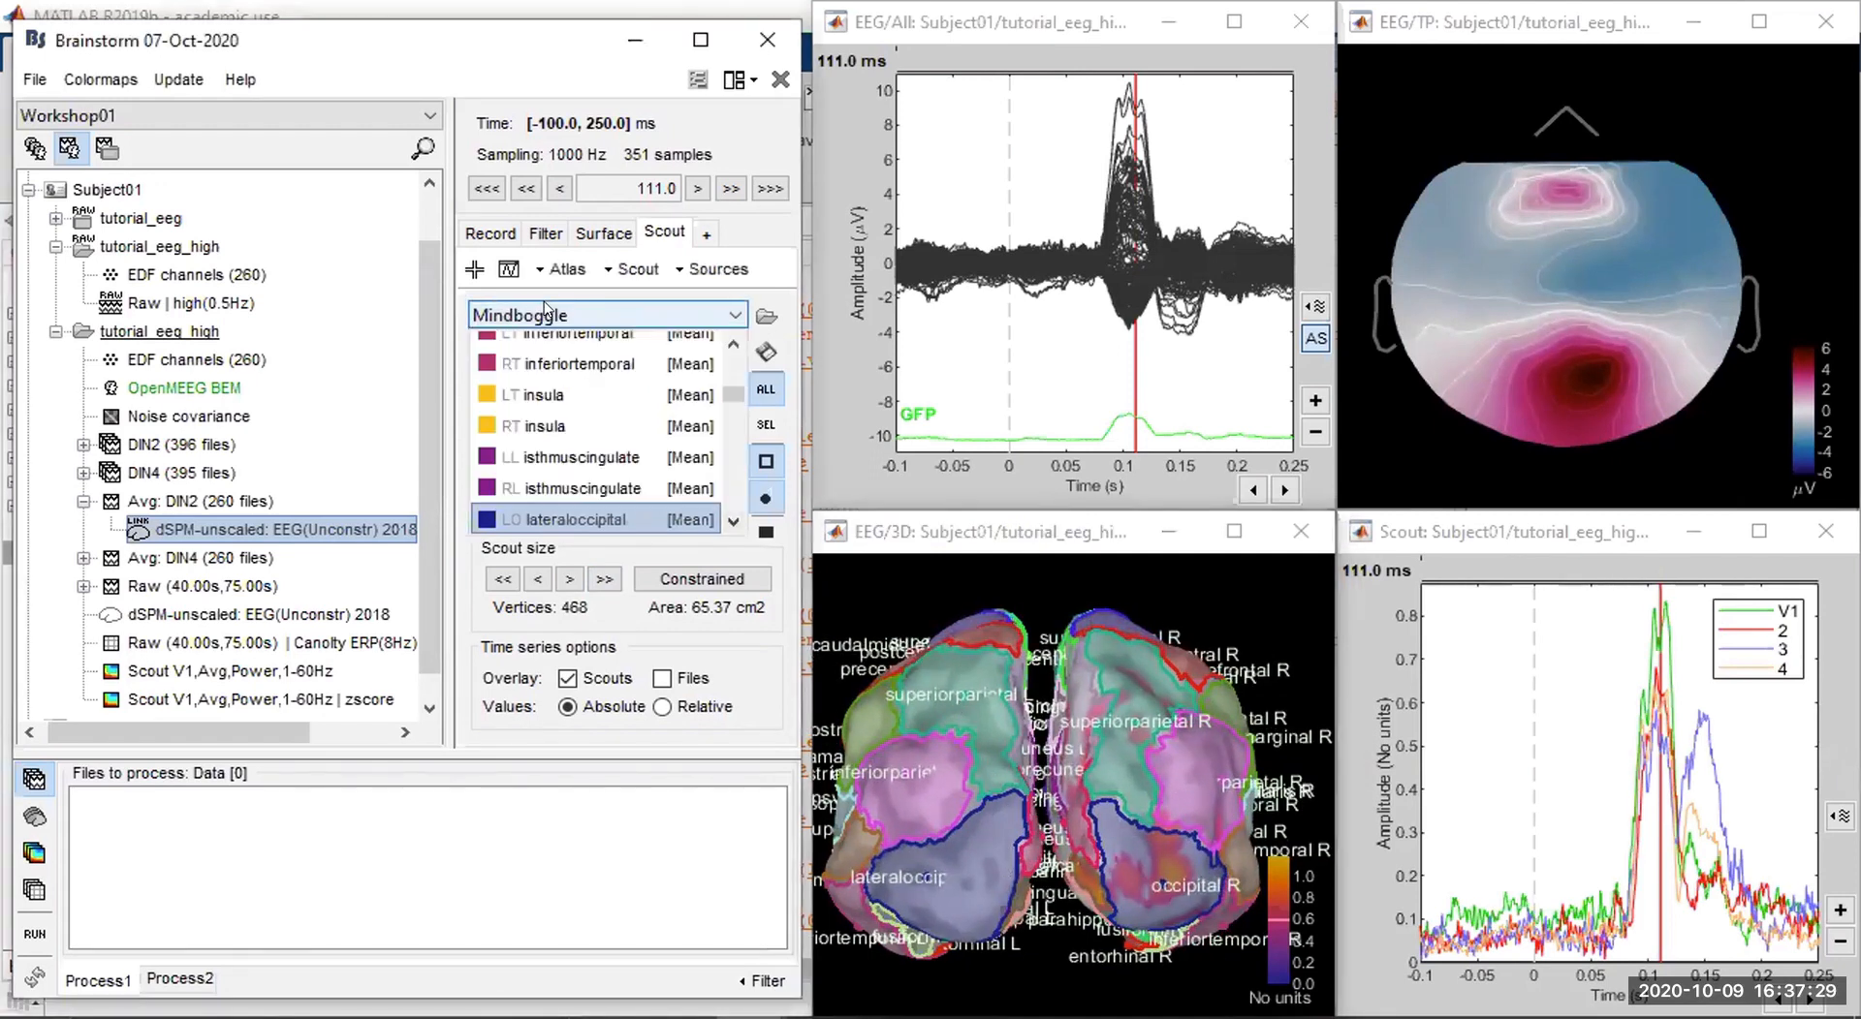
left_click(1102, 719)
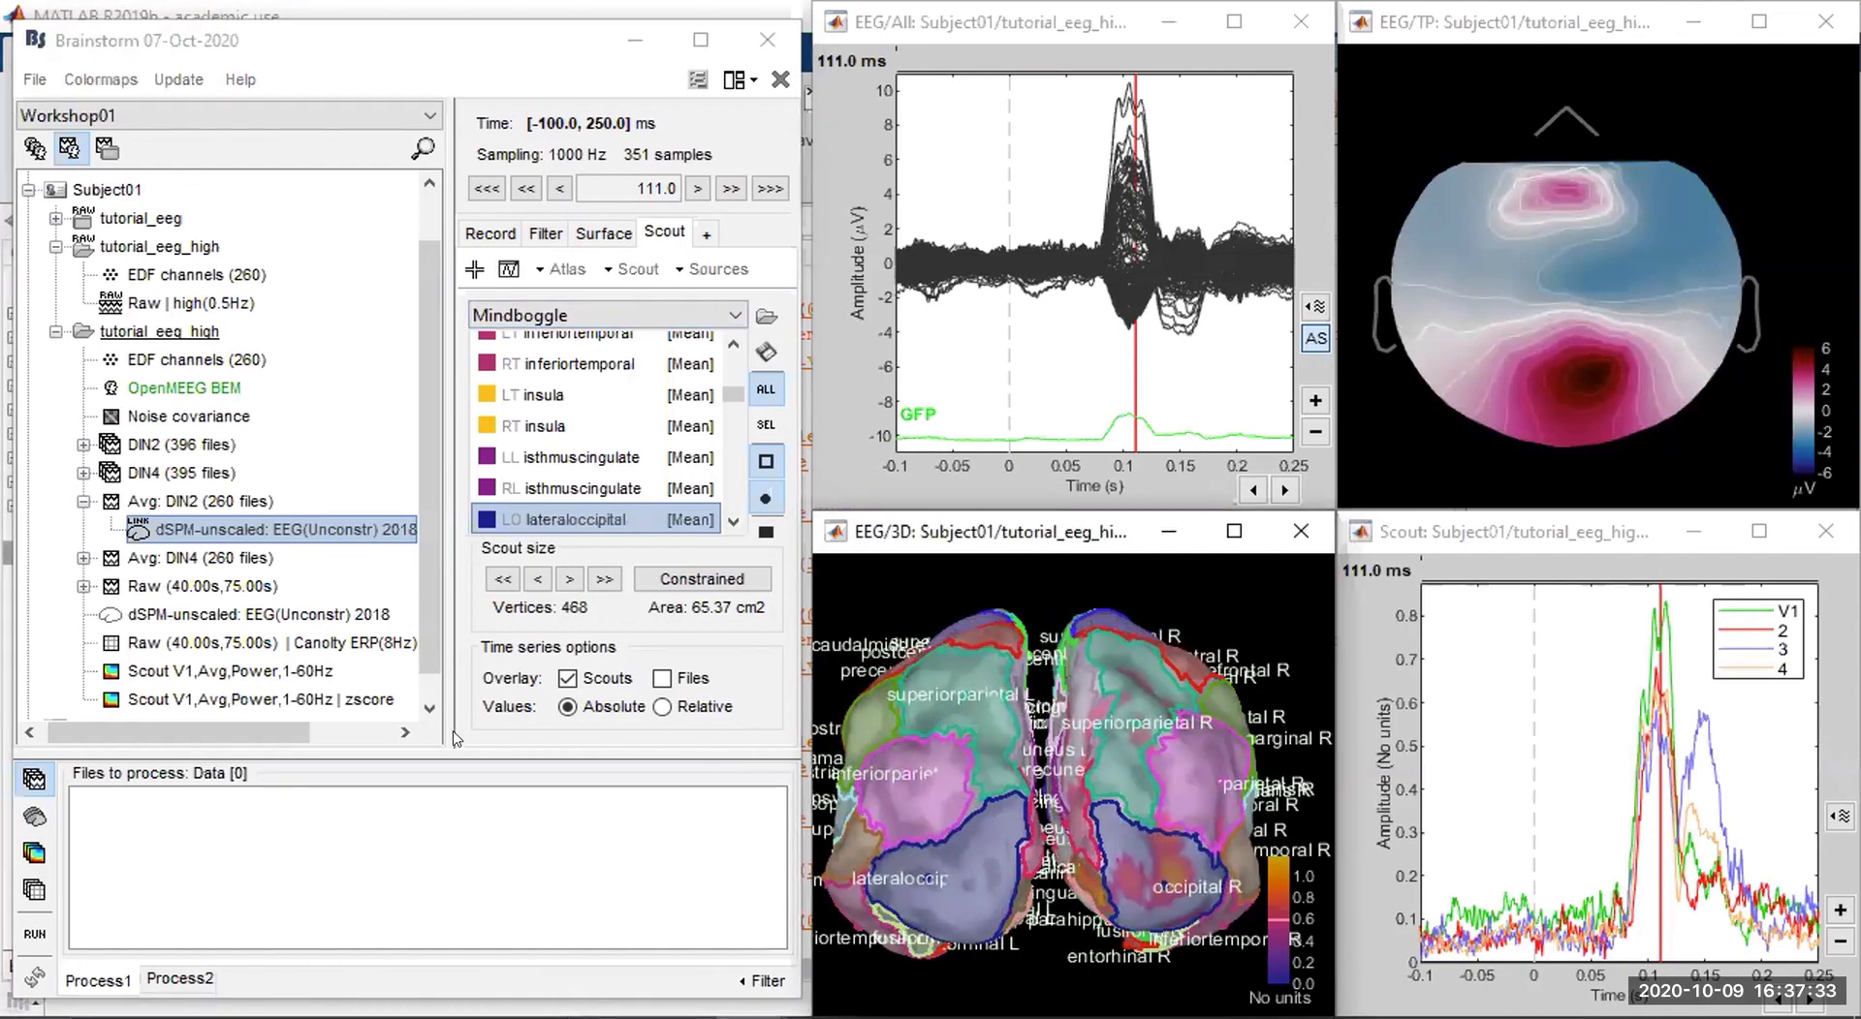
left_click(780, 78)
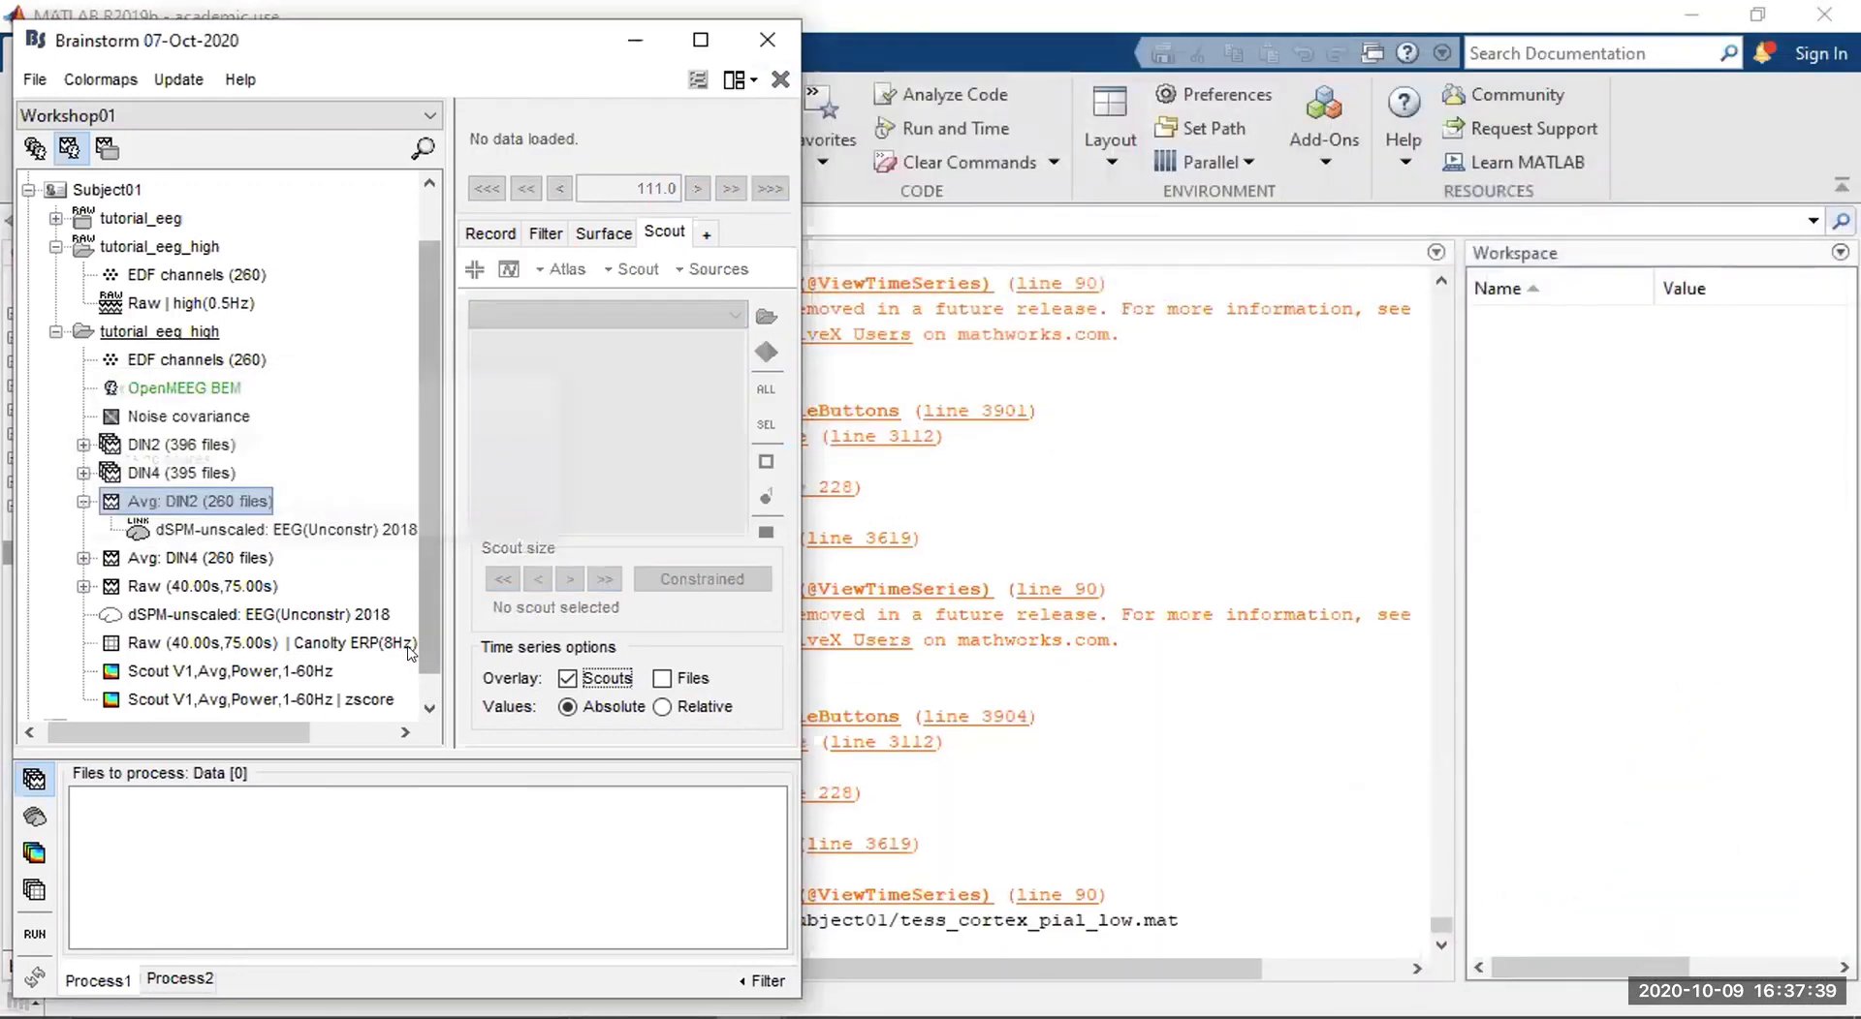
Expand Raw (40.00s,75.00s) and add its dSPM-unscaled: EEG(Unconstr) sources to the files to process in Process1.
left_click_drag(427, 641, 427, 665)
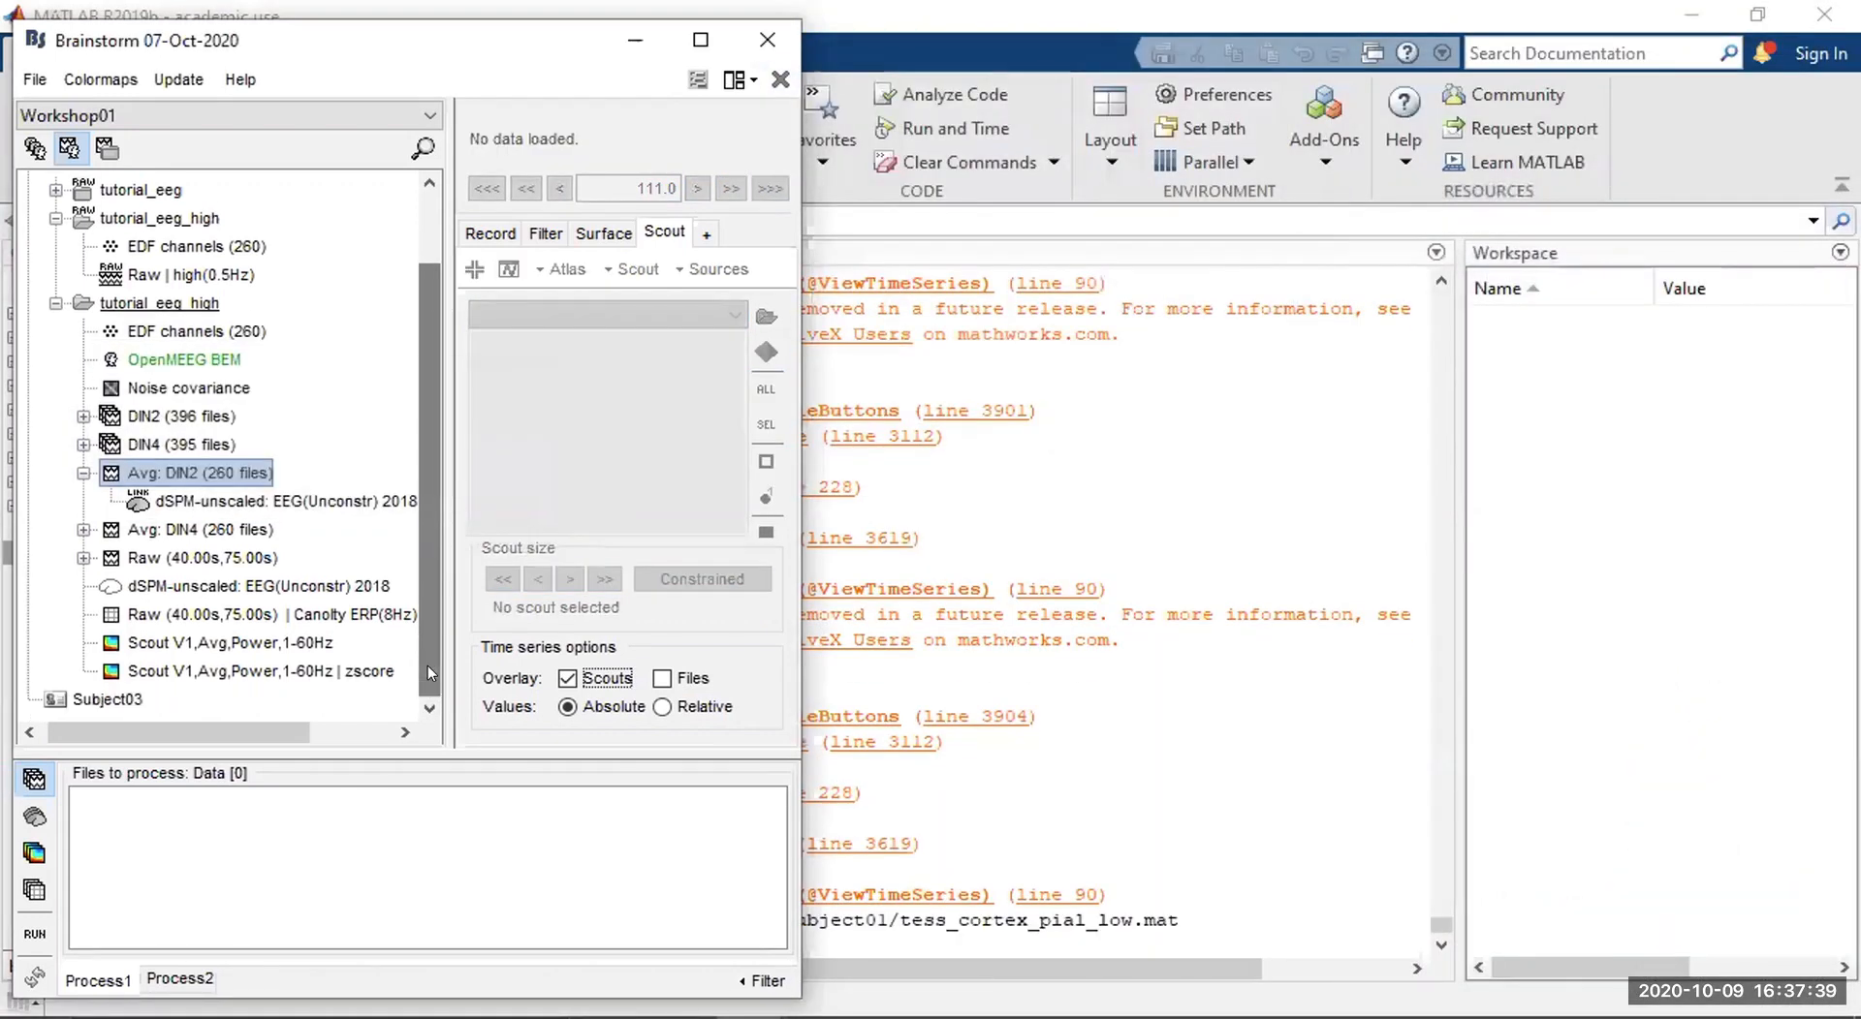
left_click_drag(260, 738, 232, 739)
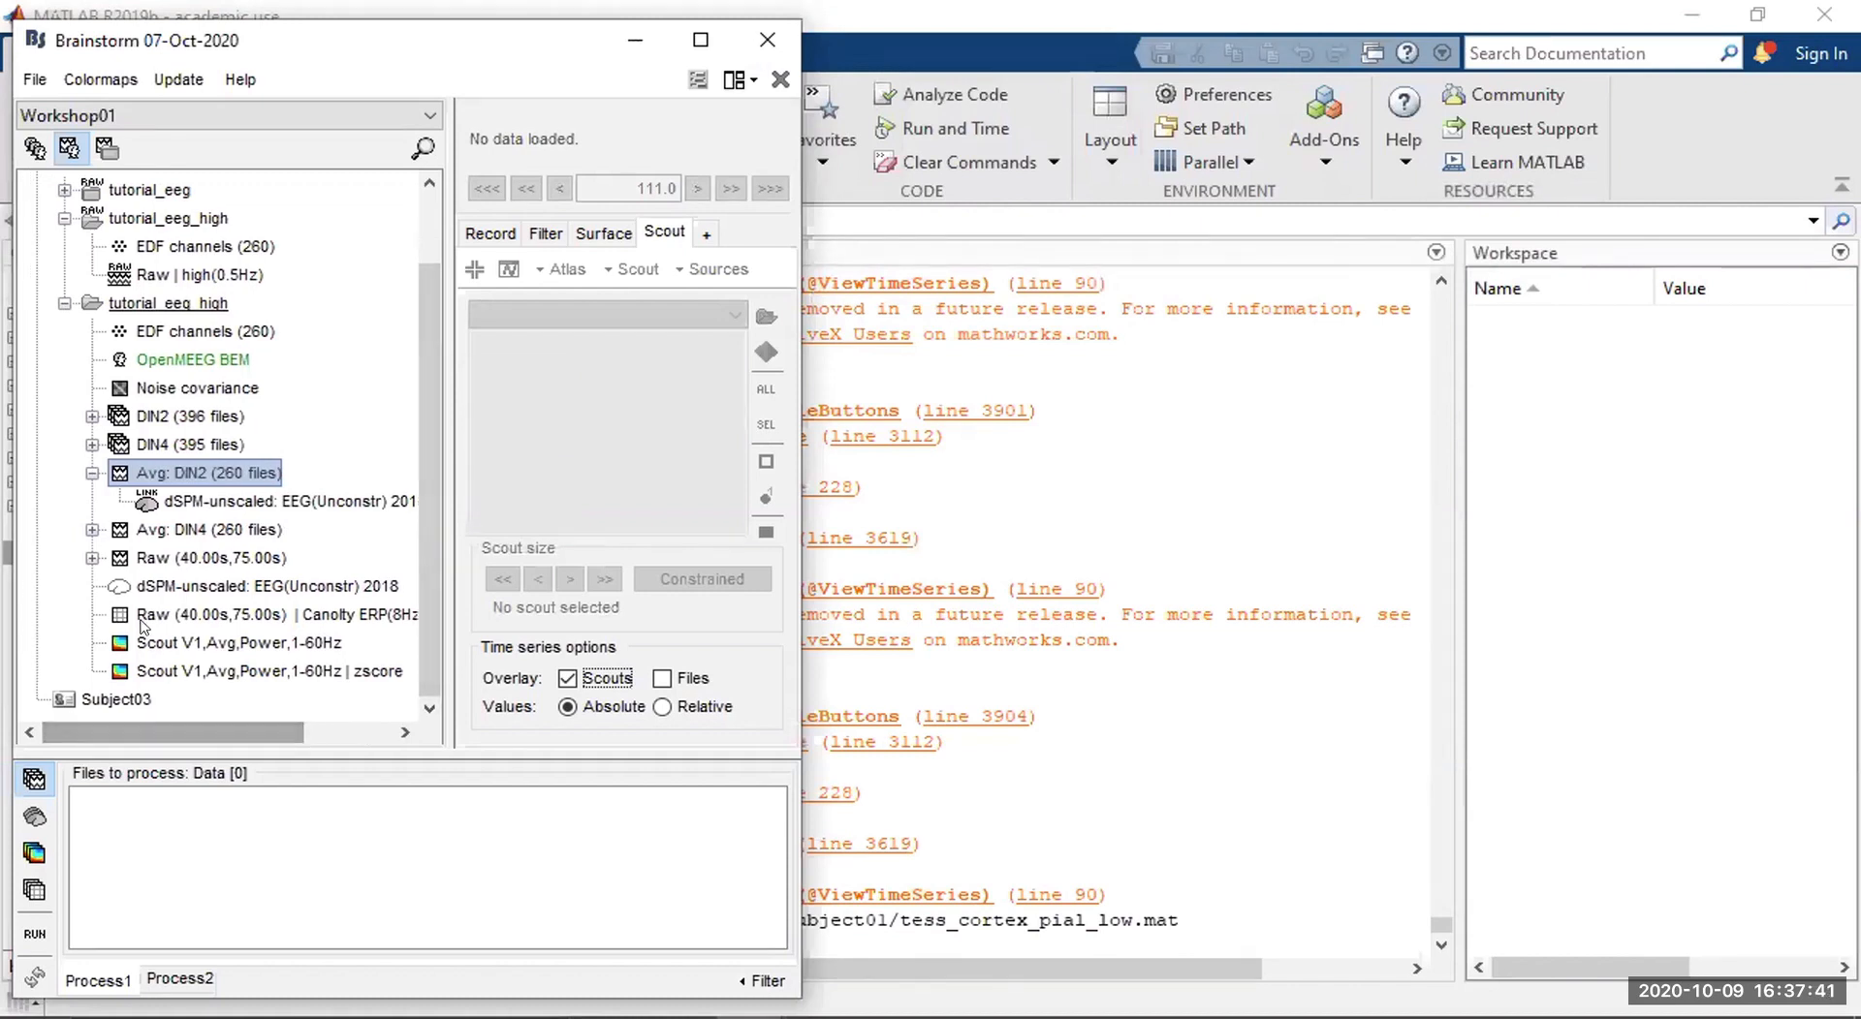
left_click(92, 558)
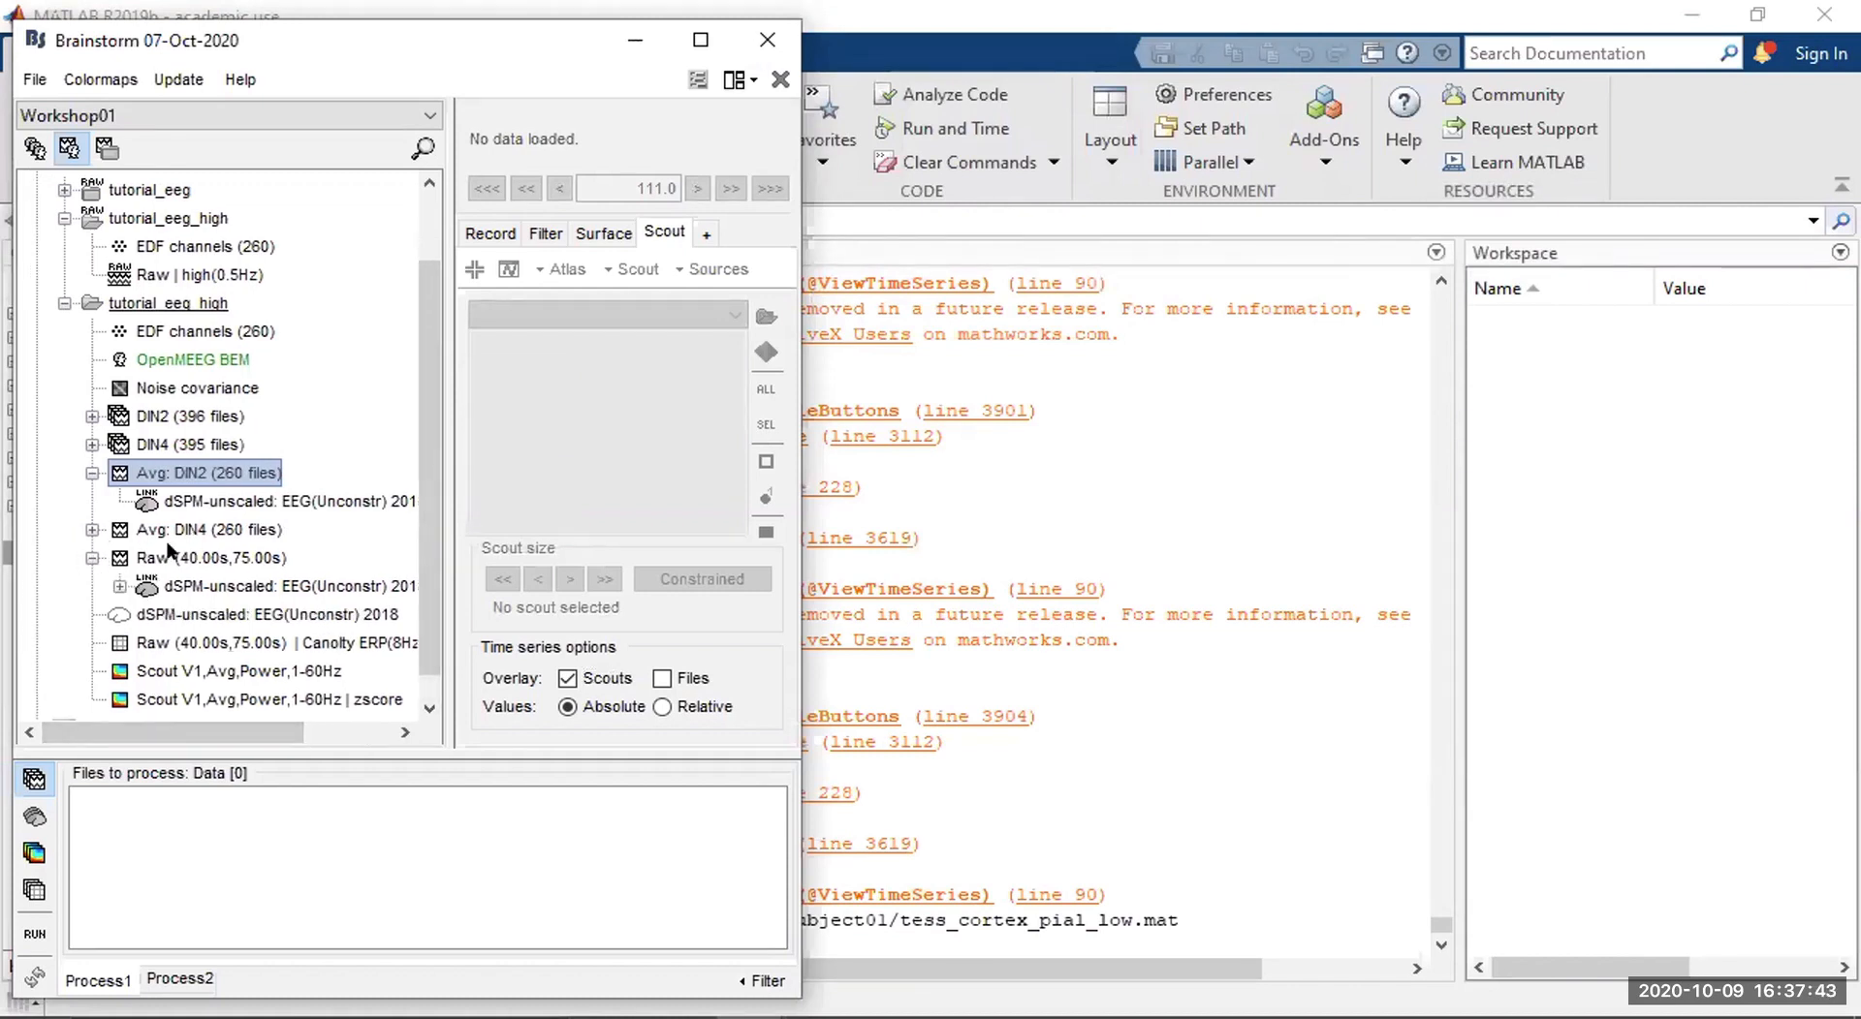
left_click(198, 559)
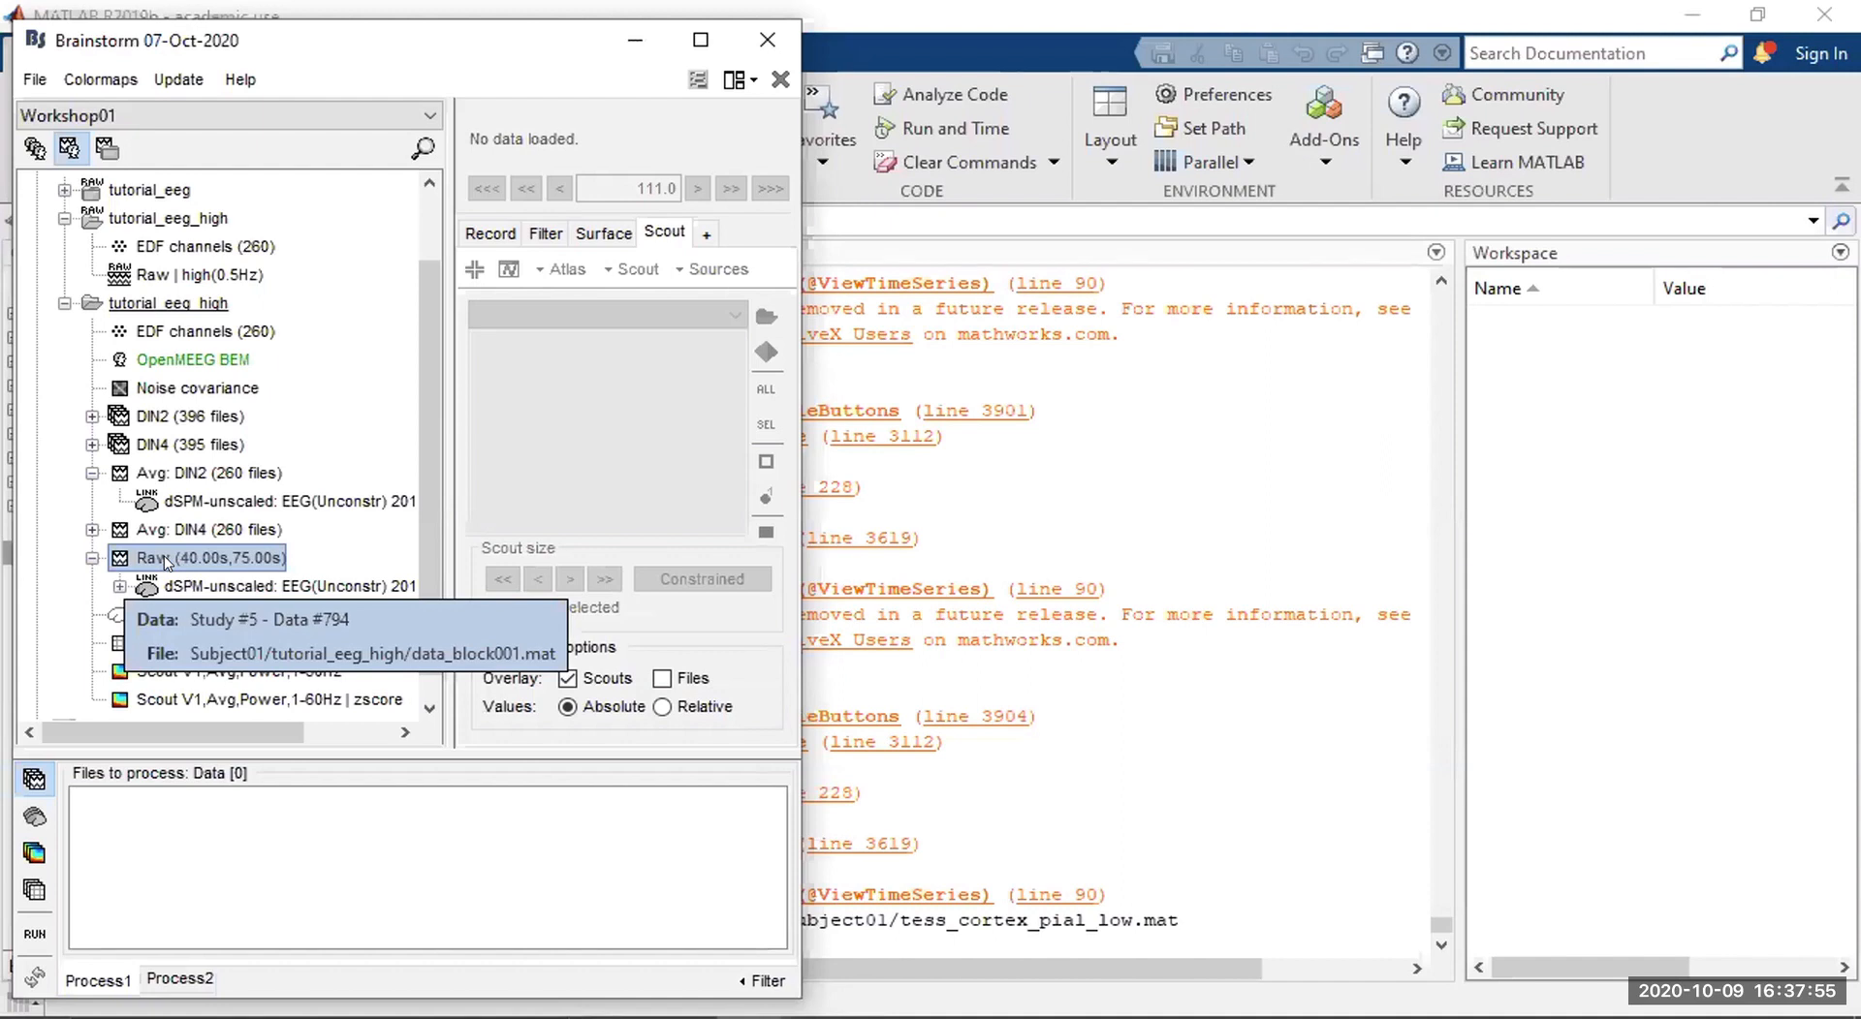
left_click(152, 590)
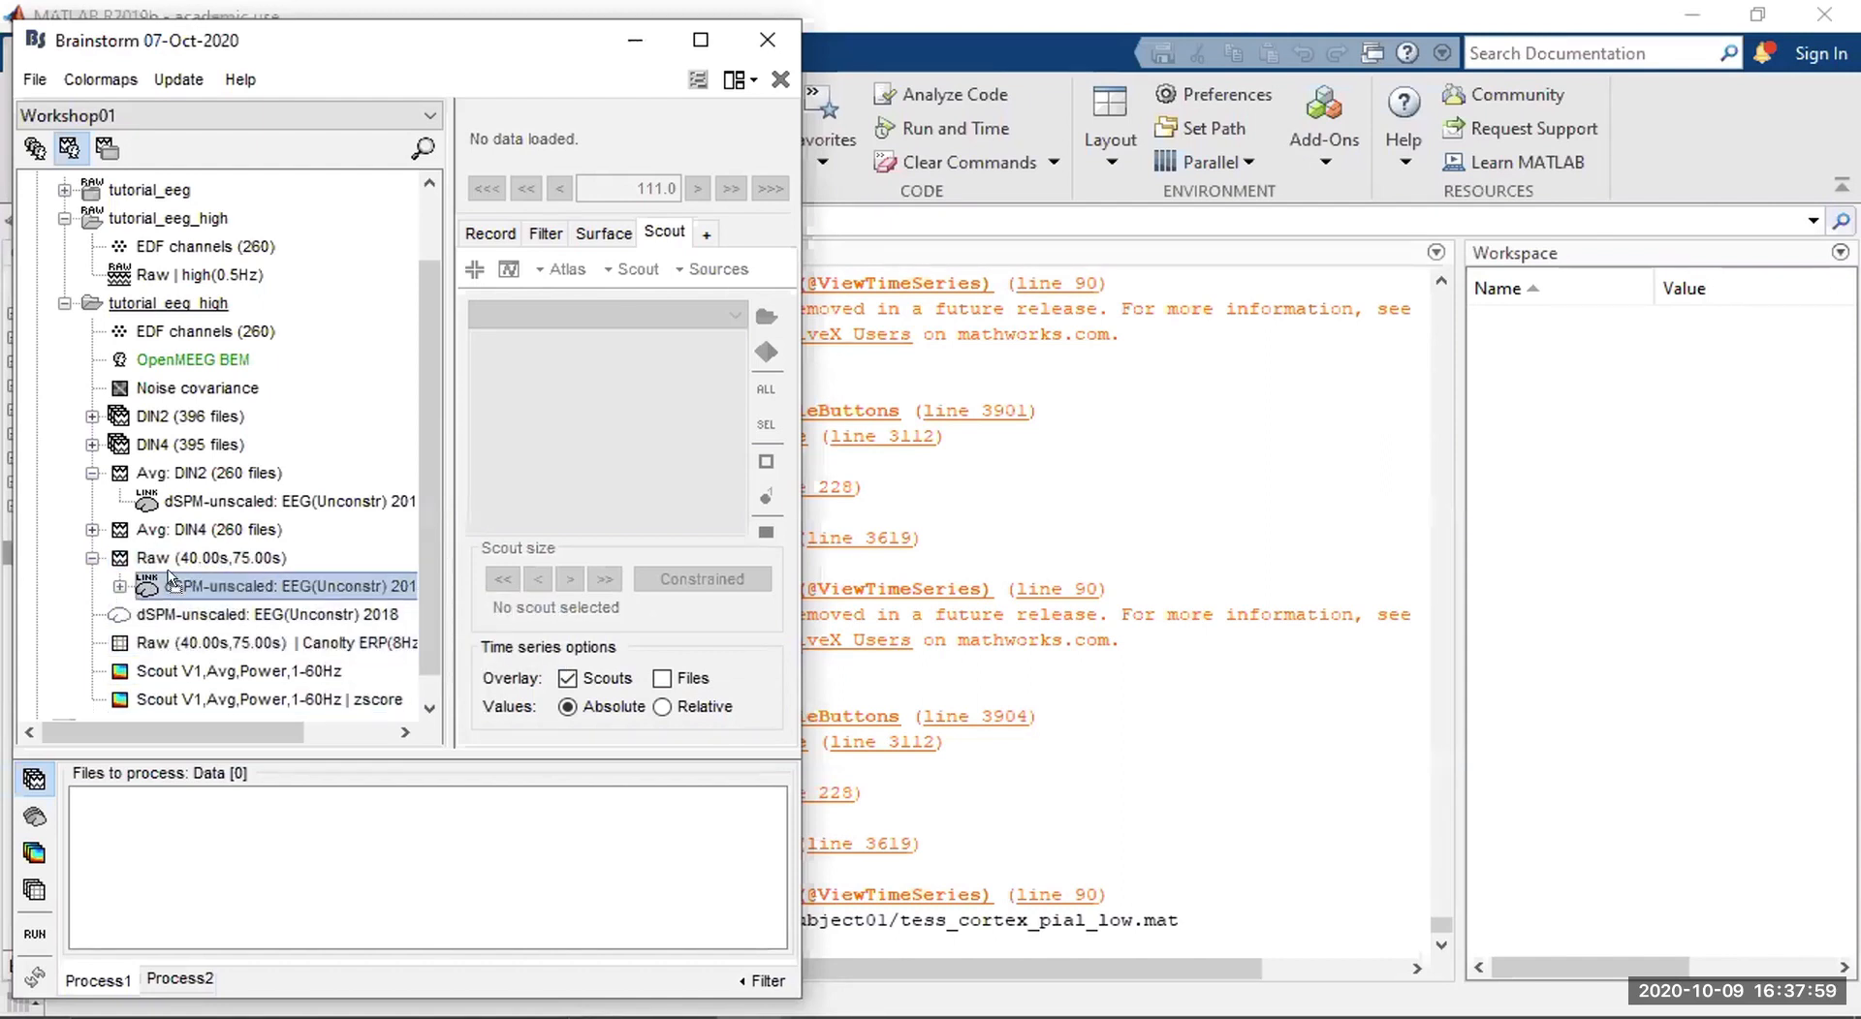
left_click_drag(164, 583, 175, 853)
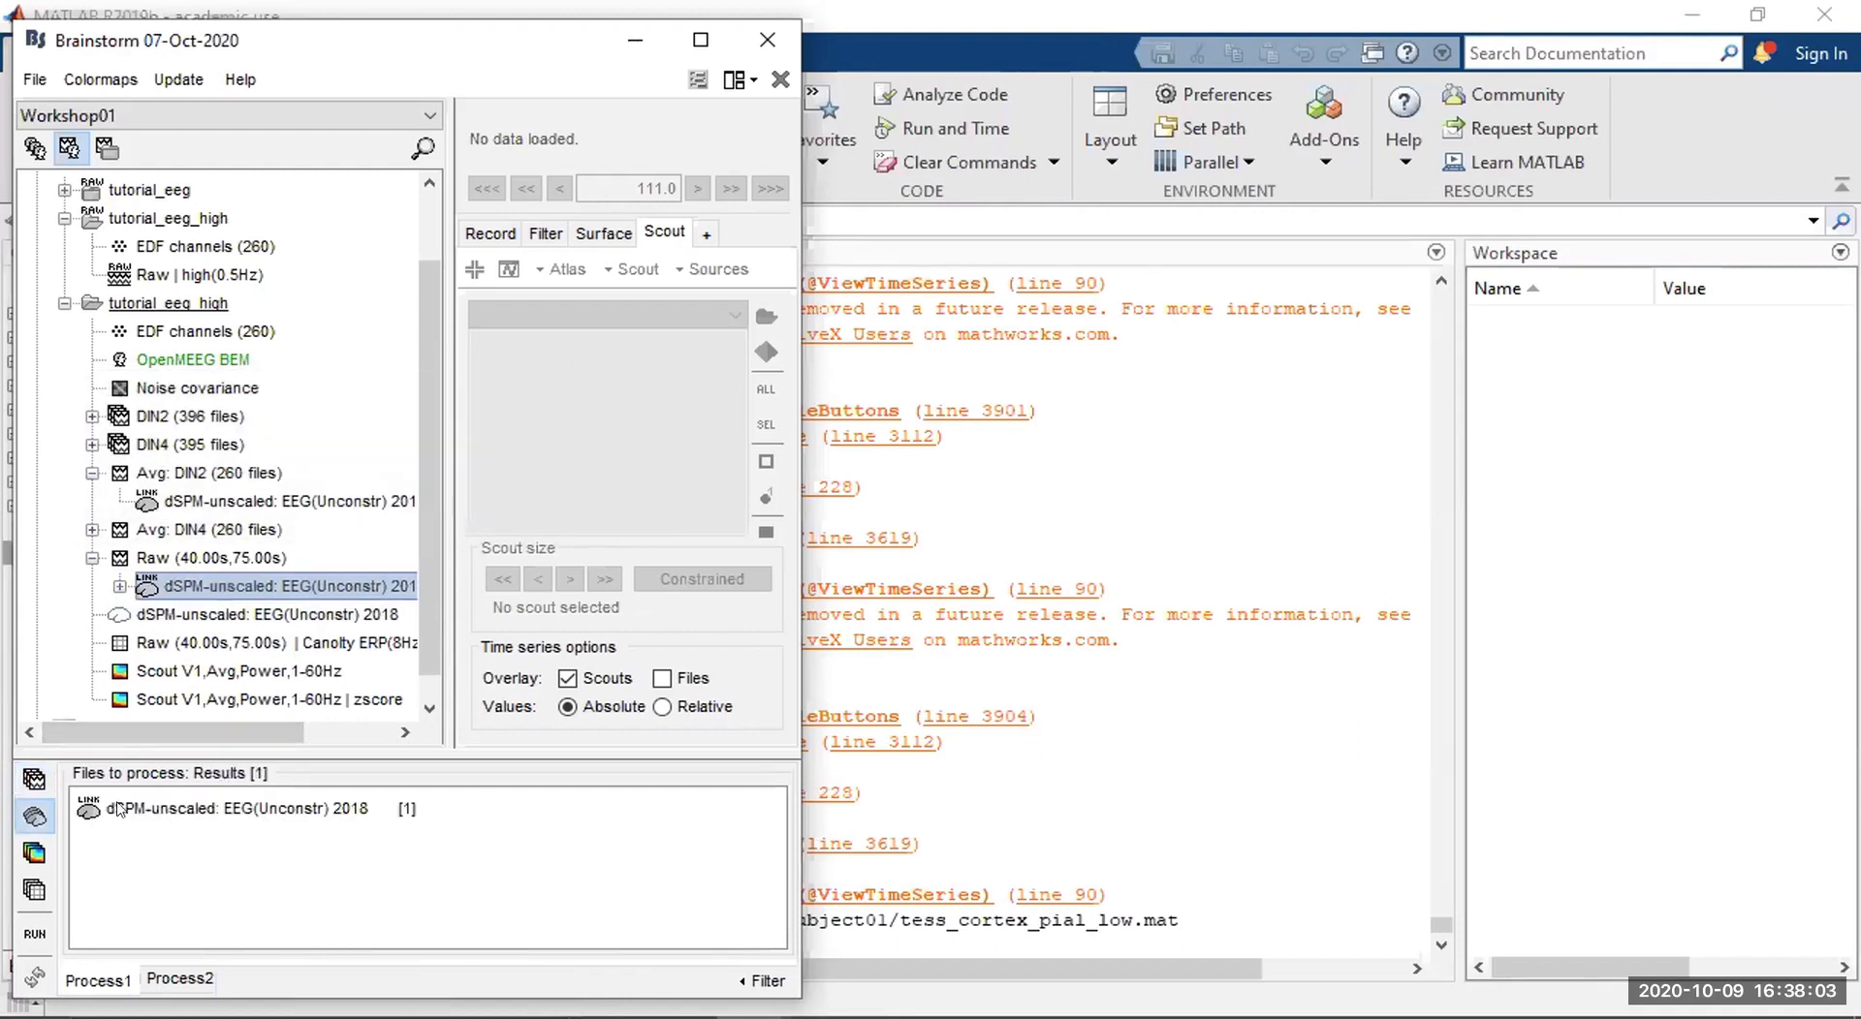
Start a process pipeline on the raw block's sources and choose the Correlation NxN connectivity process.
left_click(34, 933)
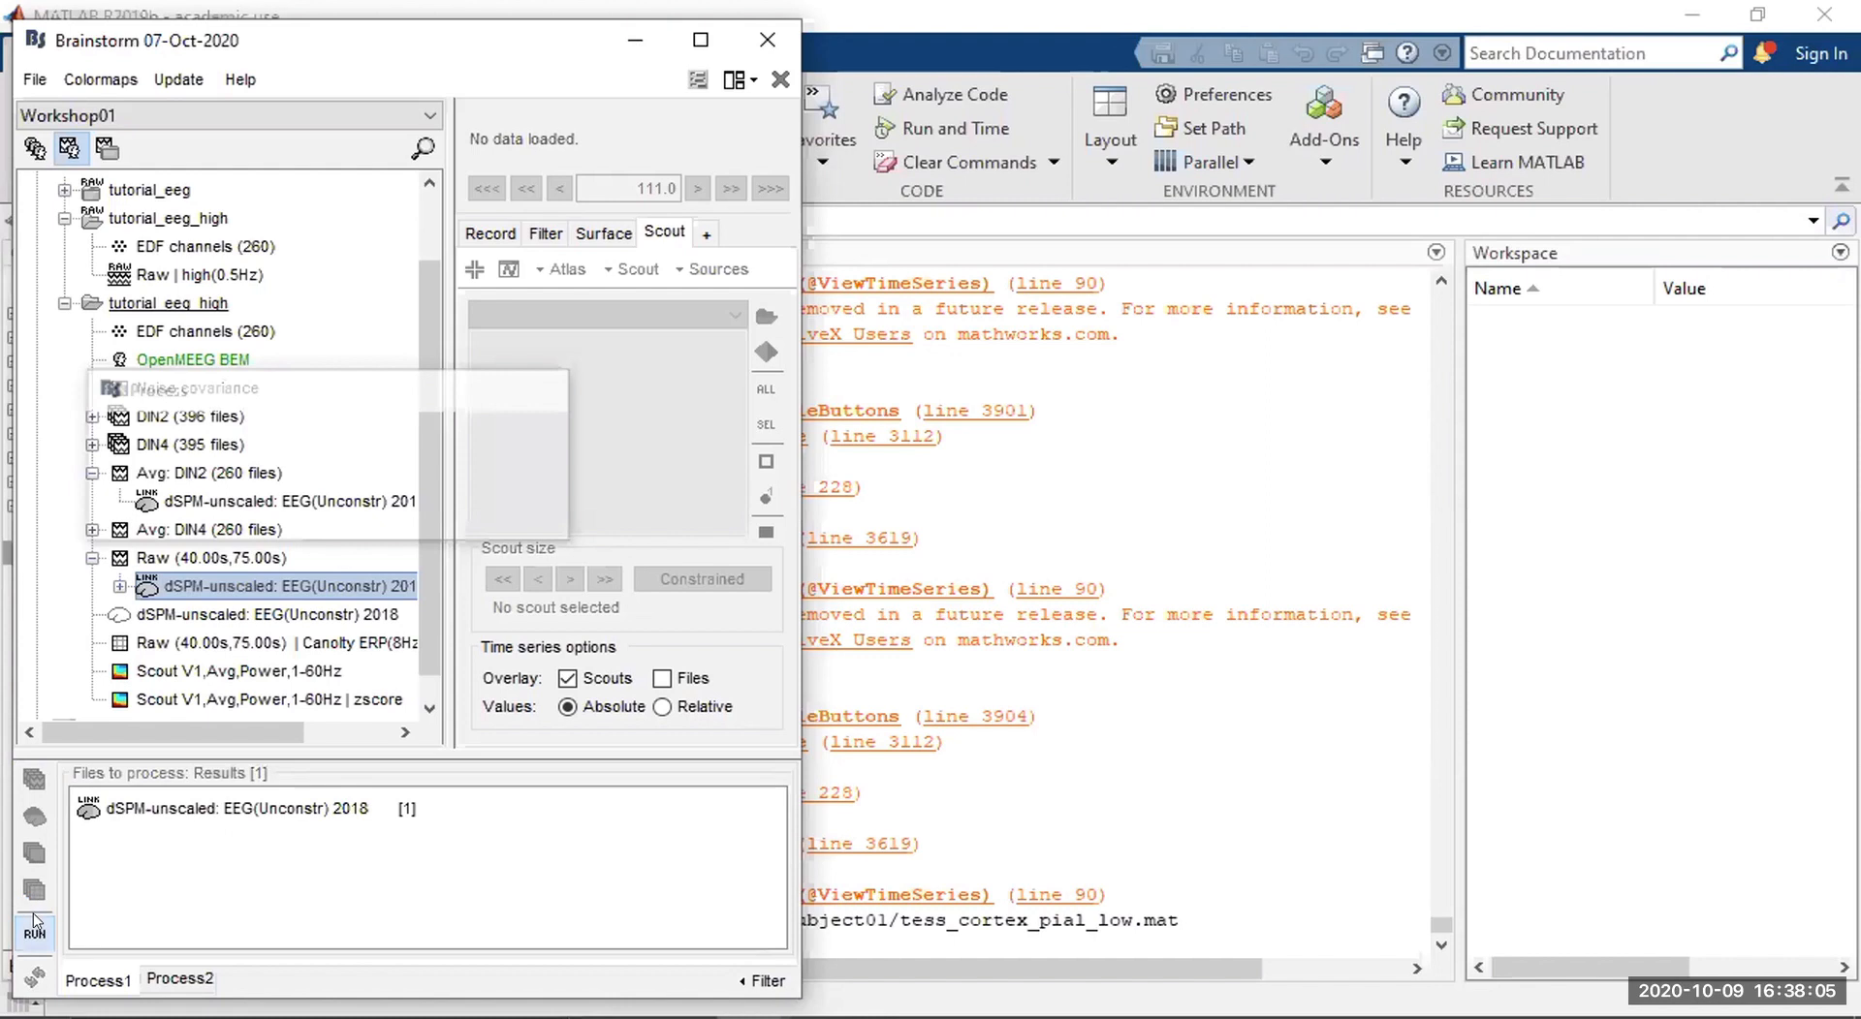
left_click_drag(238, 181, 970, 115)
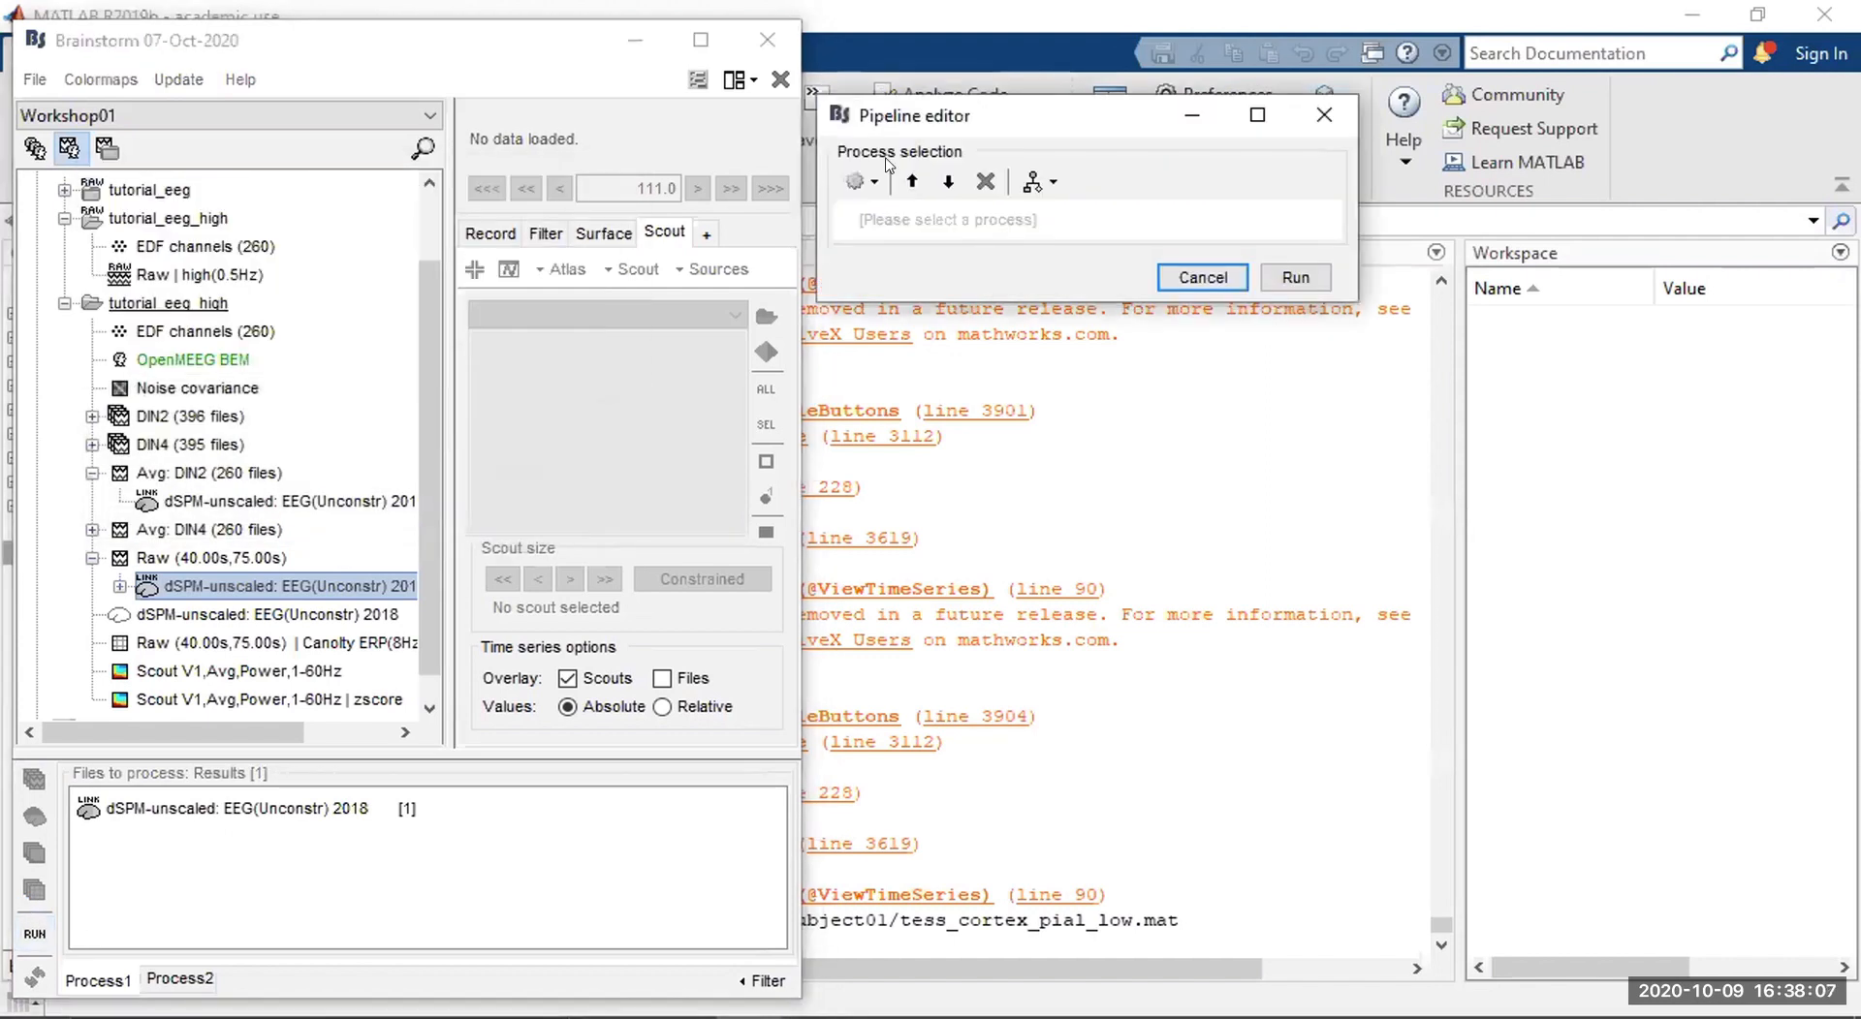
left_click(859, 181)
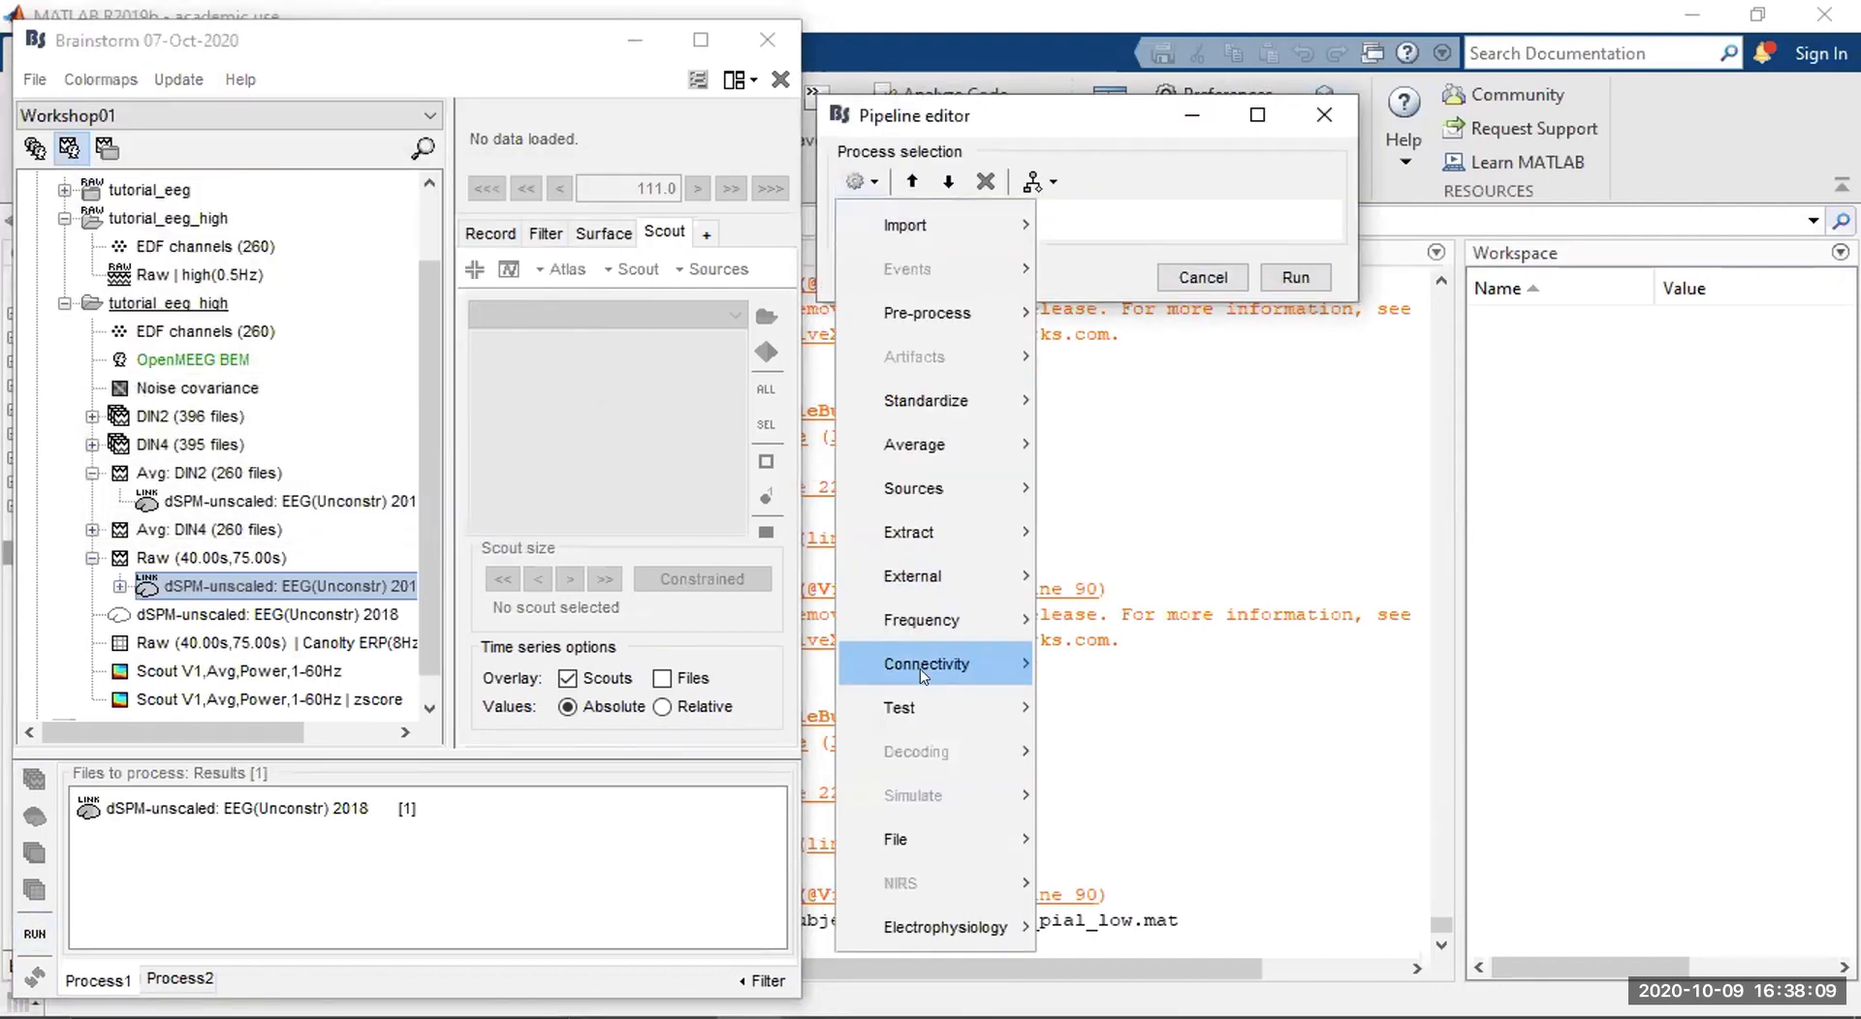
mouse_move(939, 665)
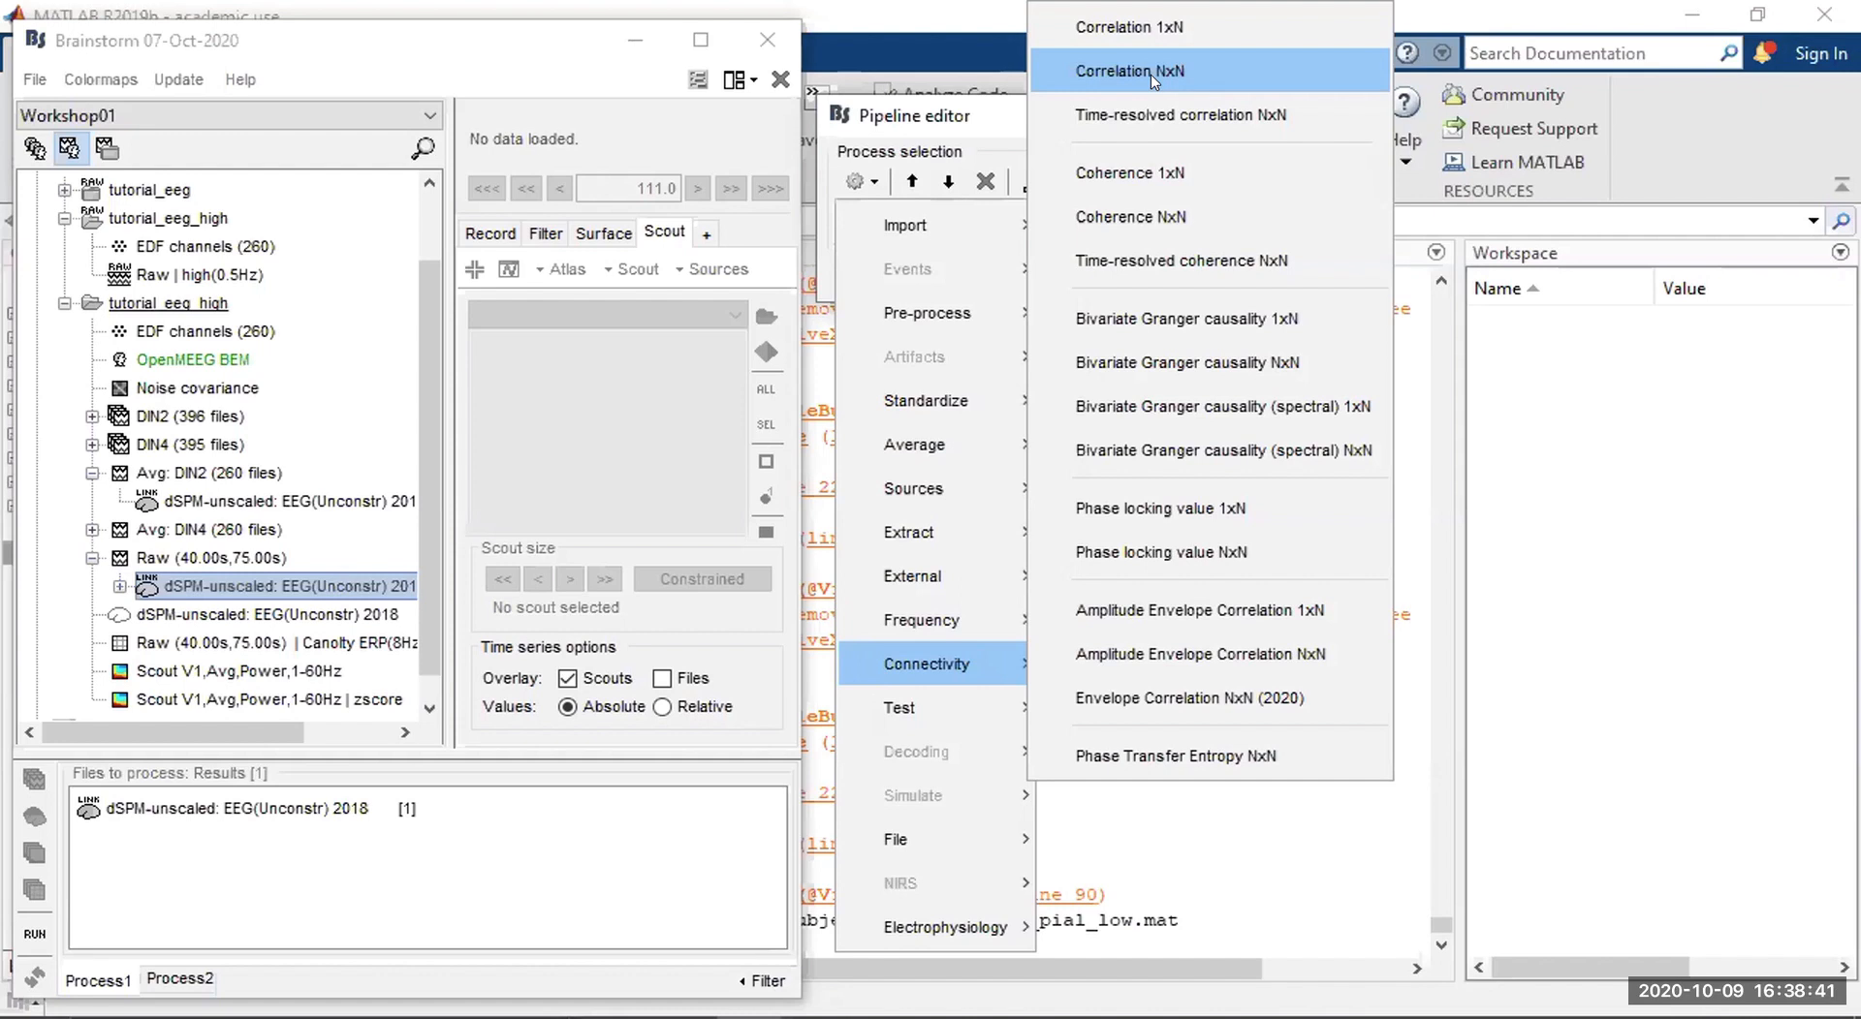
left_click(1152, 74)
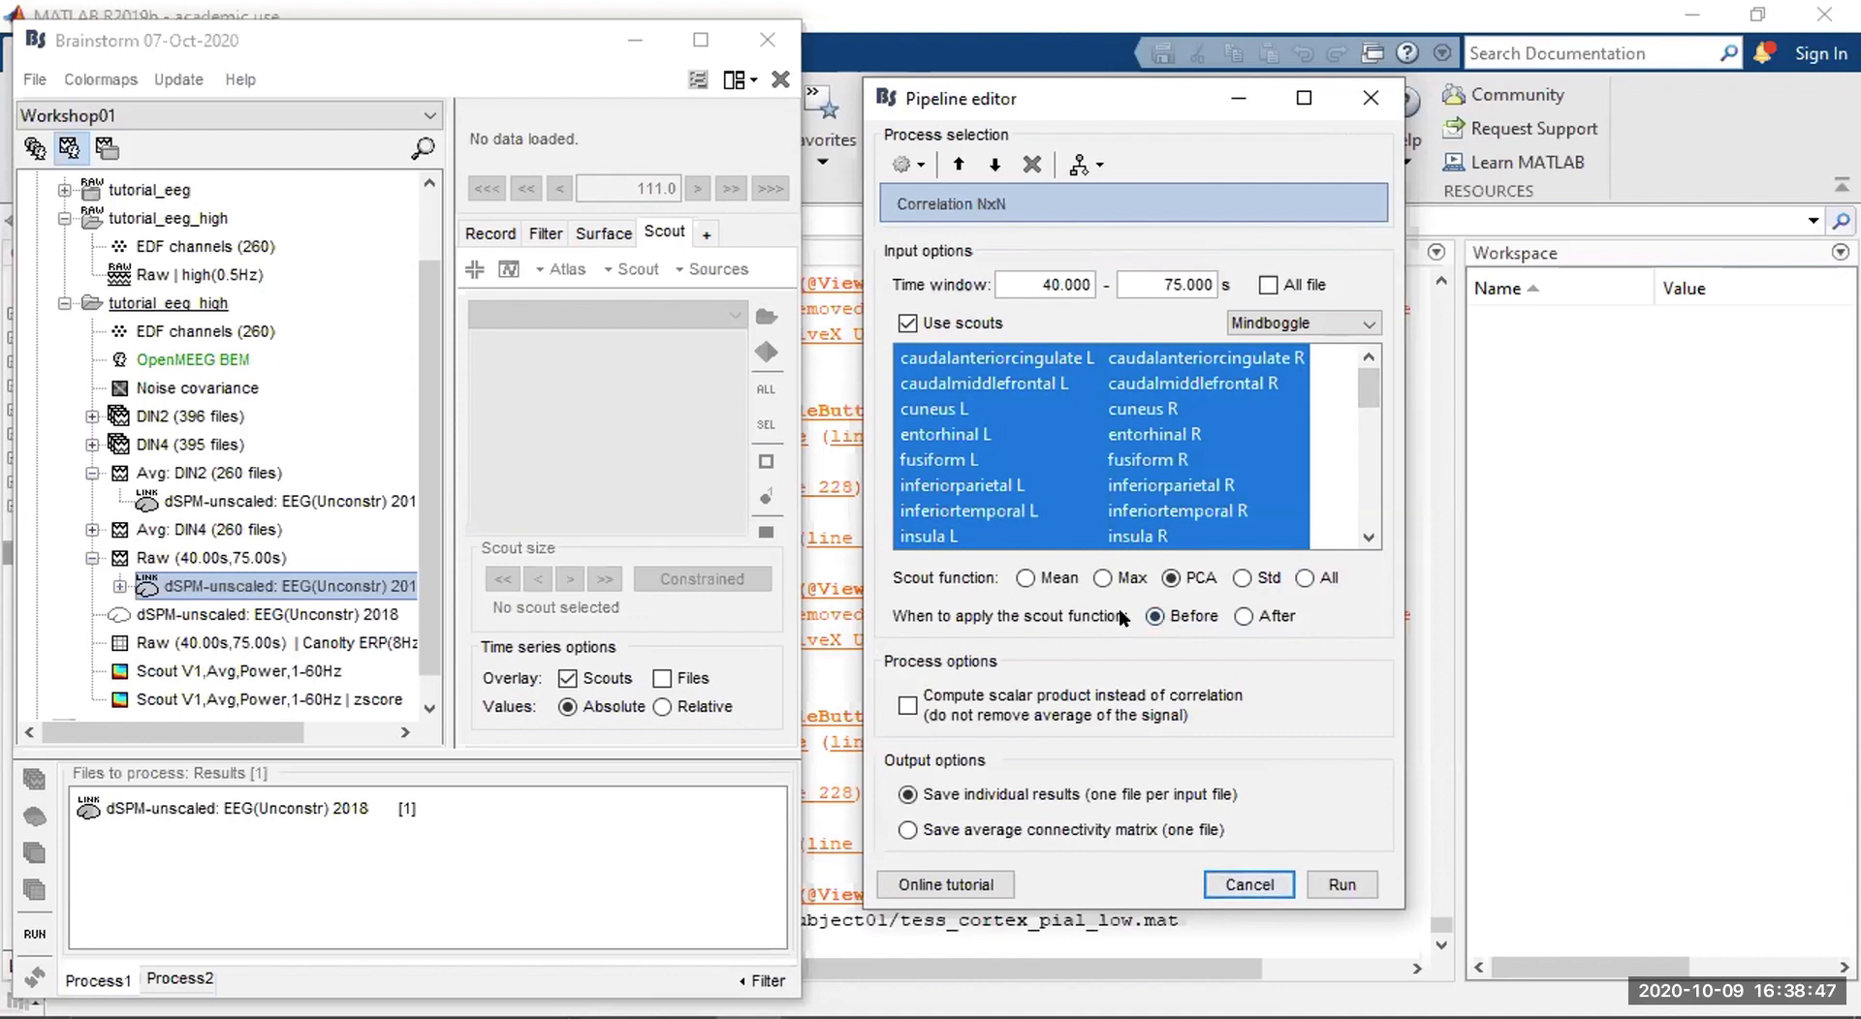
Go through the correlation's scout options with the Mindboggle atlas, PCA scout function and application Before, and close the pipeline editor.
left_click(1155, 617)
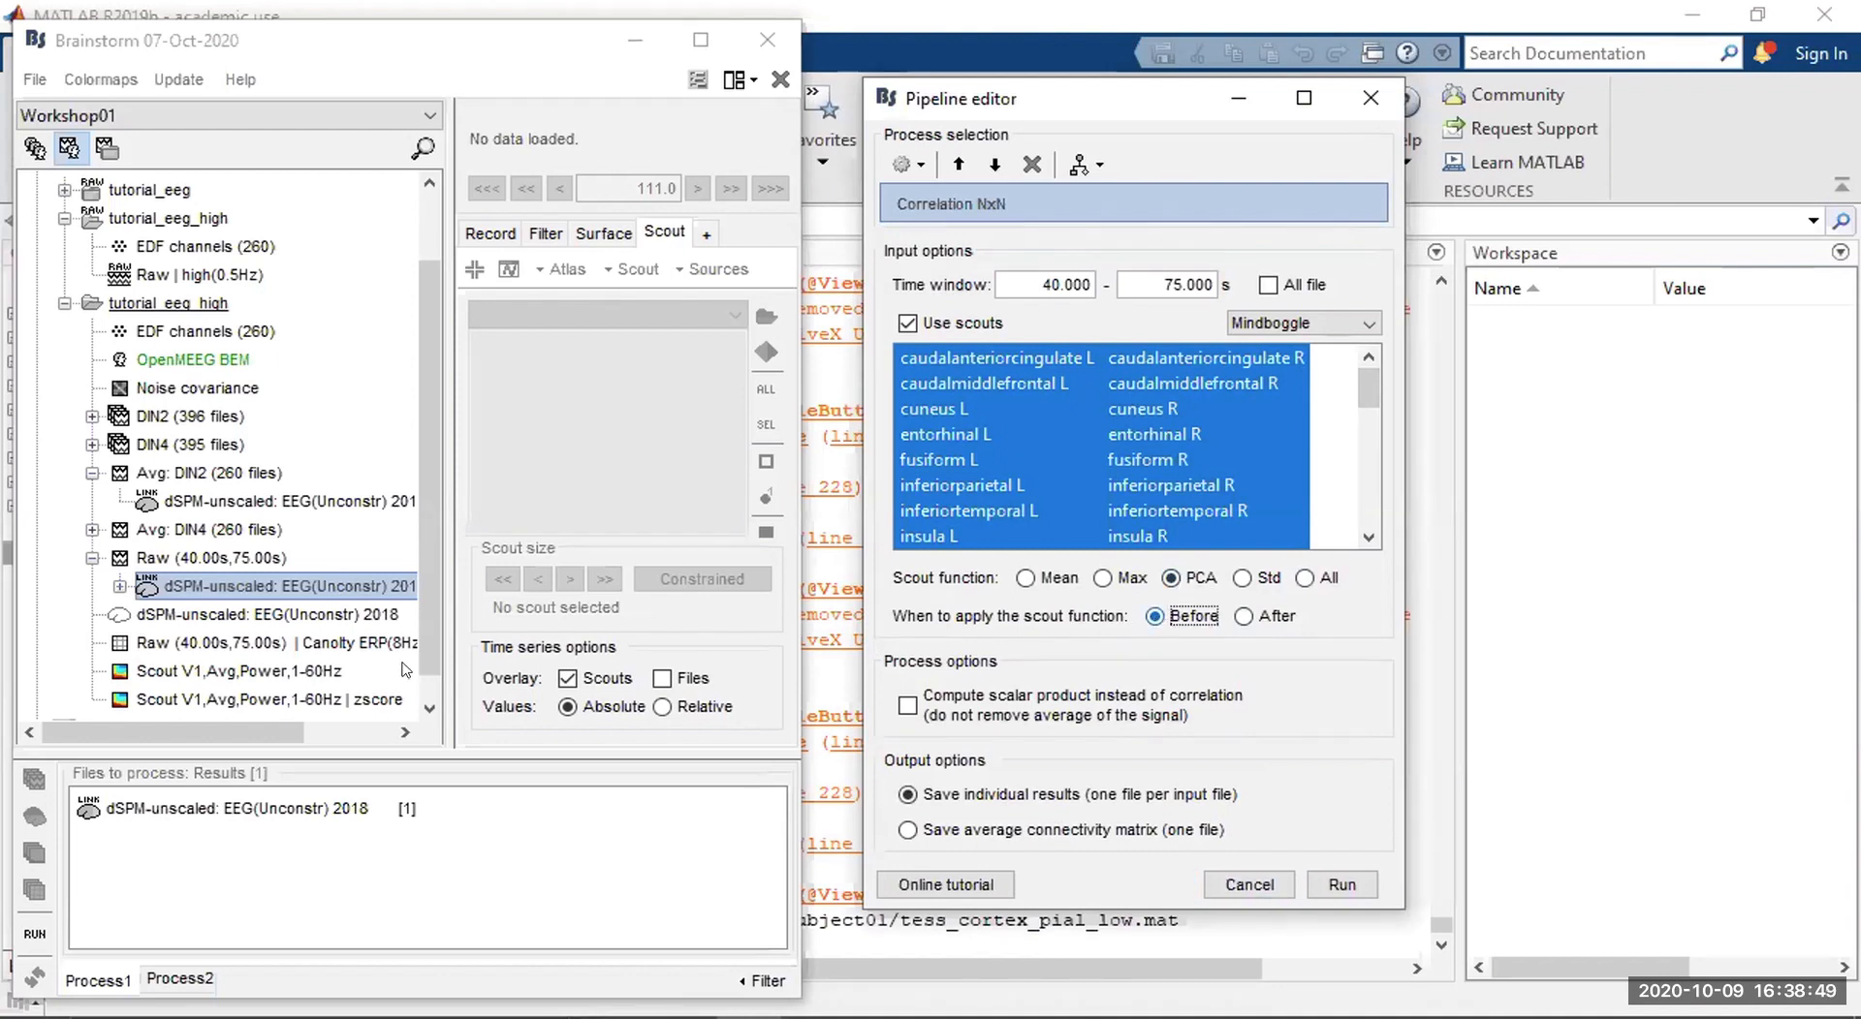
mouse_move(215, 584)
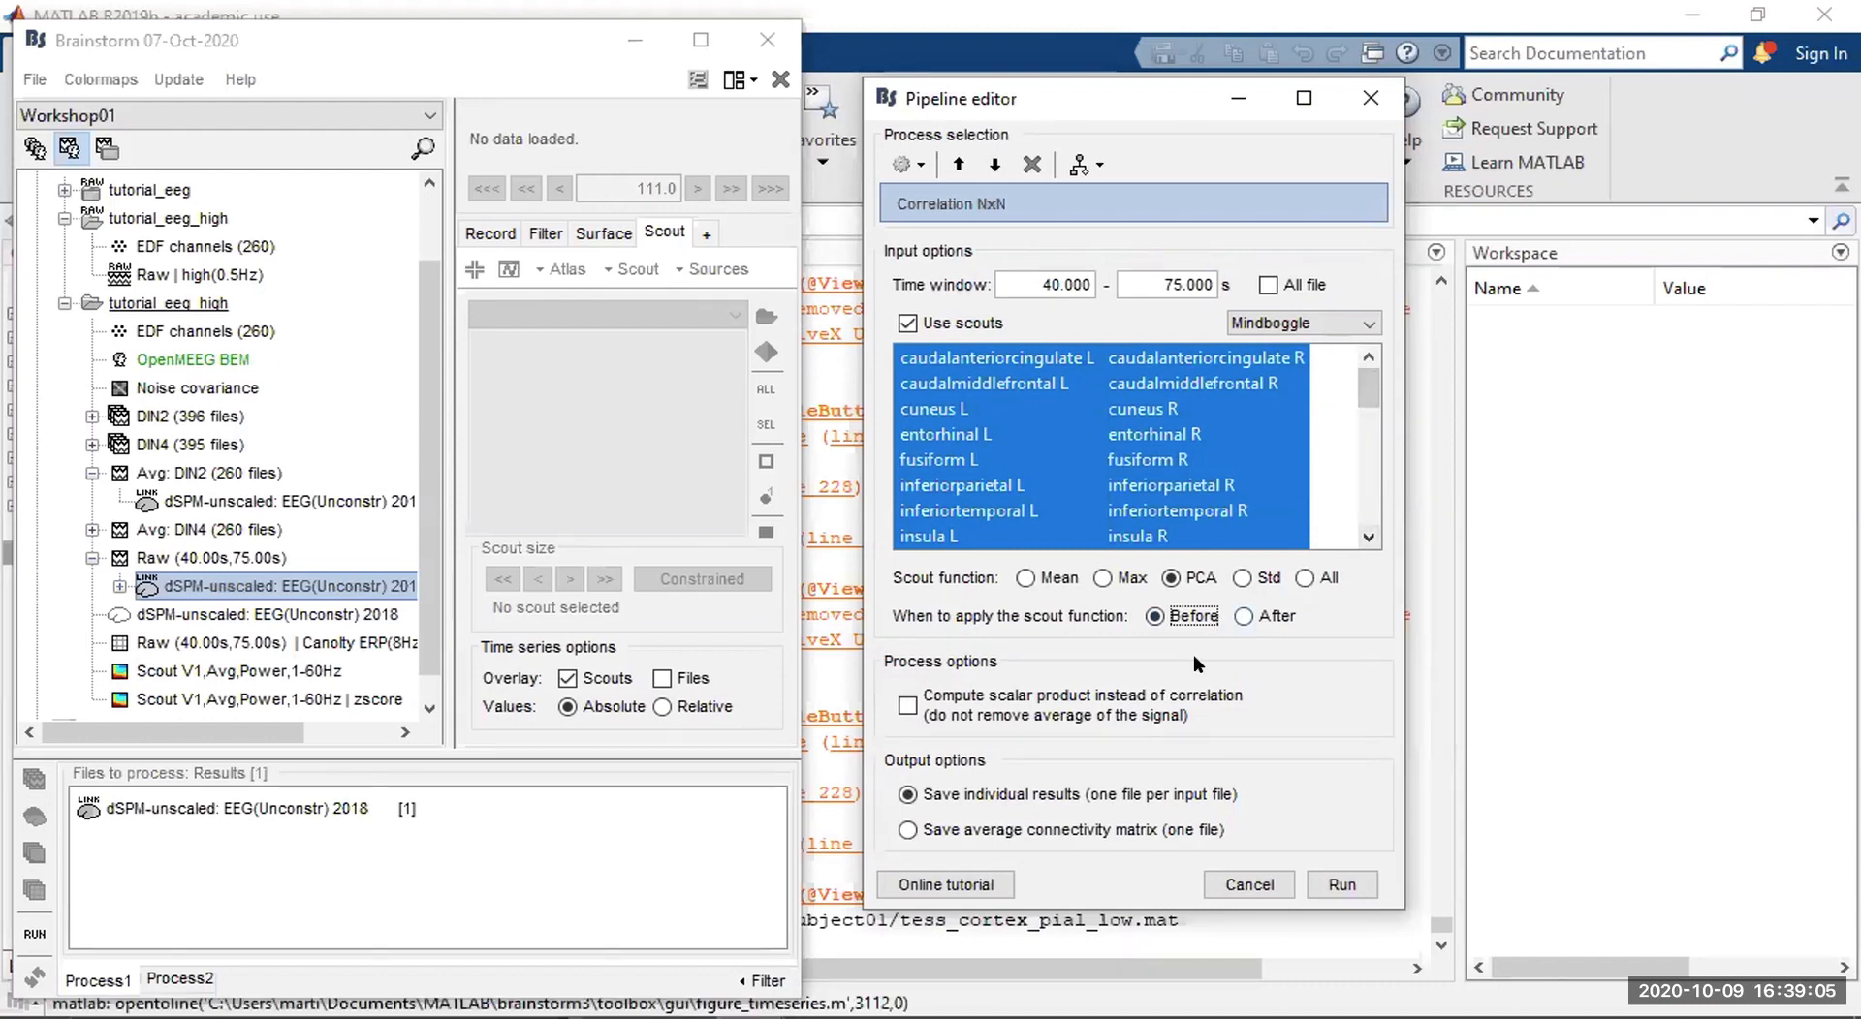
left_click(1268, 316)
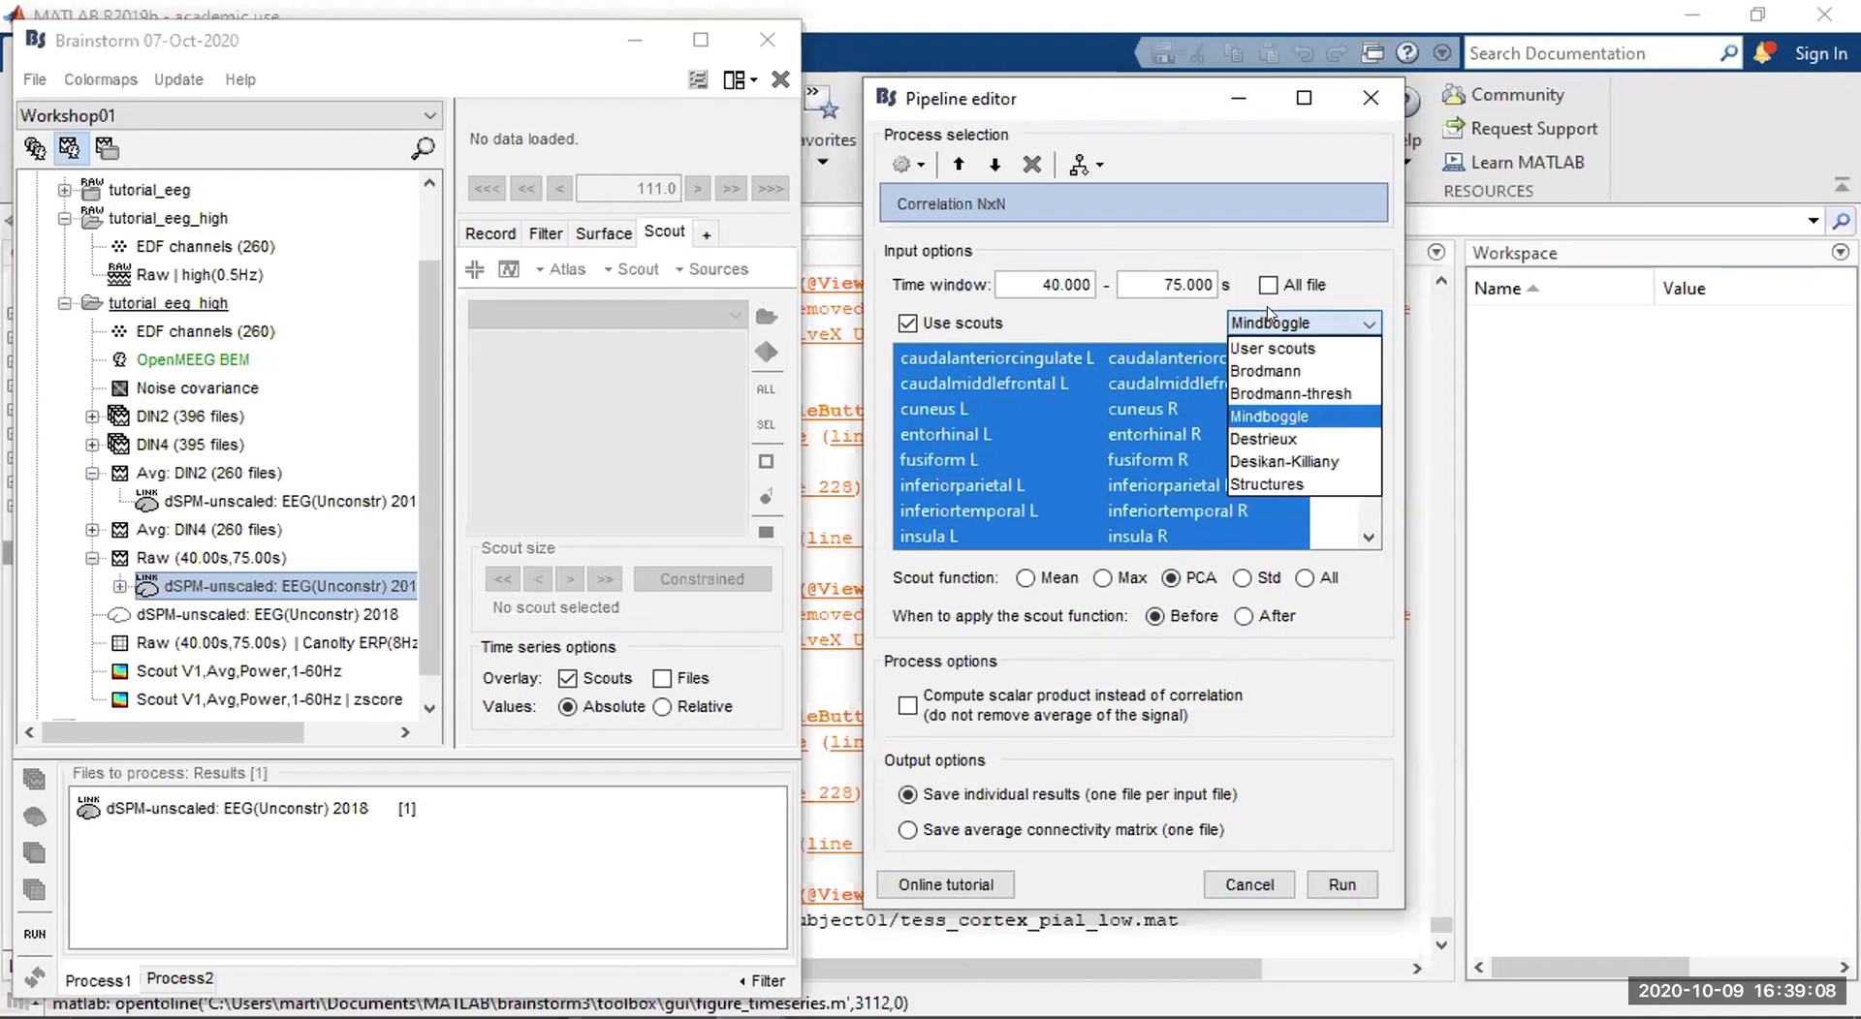
left_click(1280, 409)
left_click(1369, 325)
left_click(1304, 418)
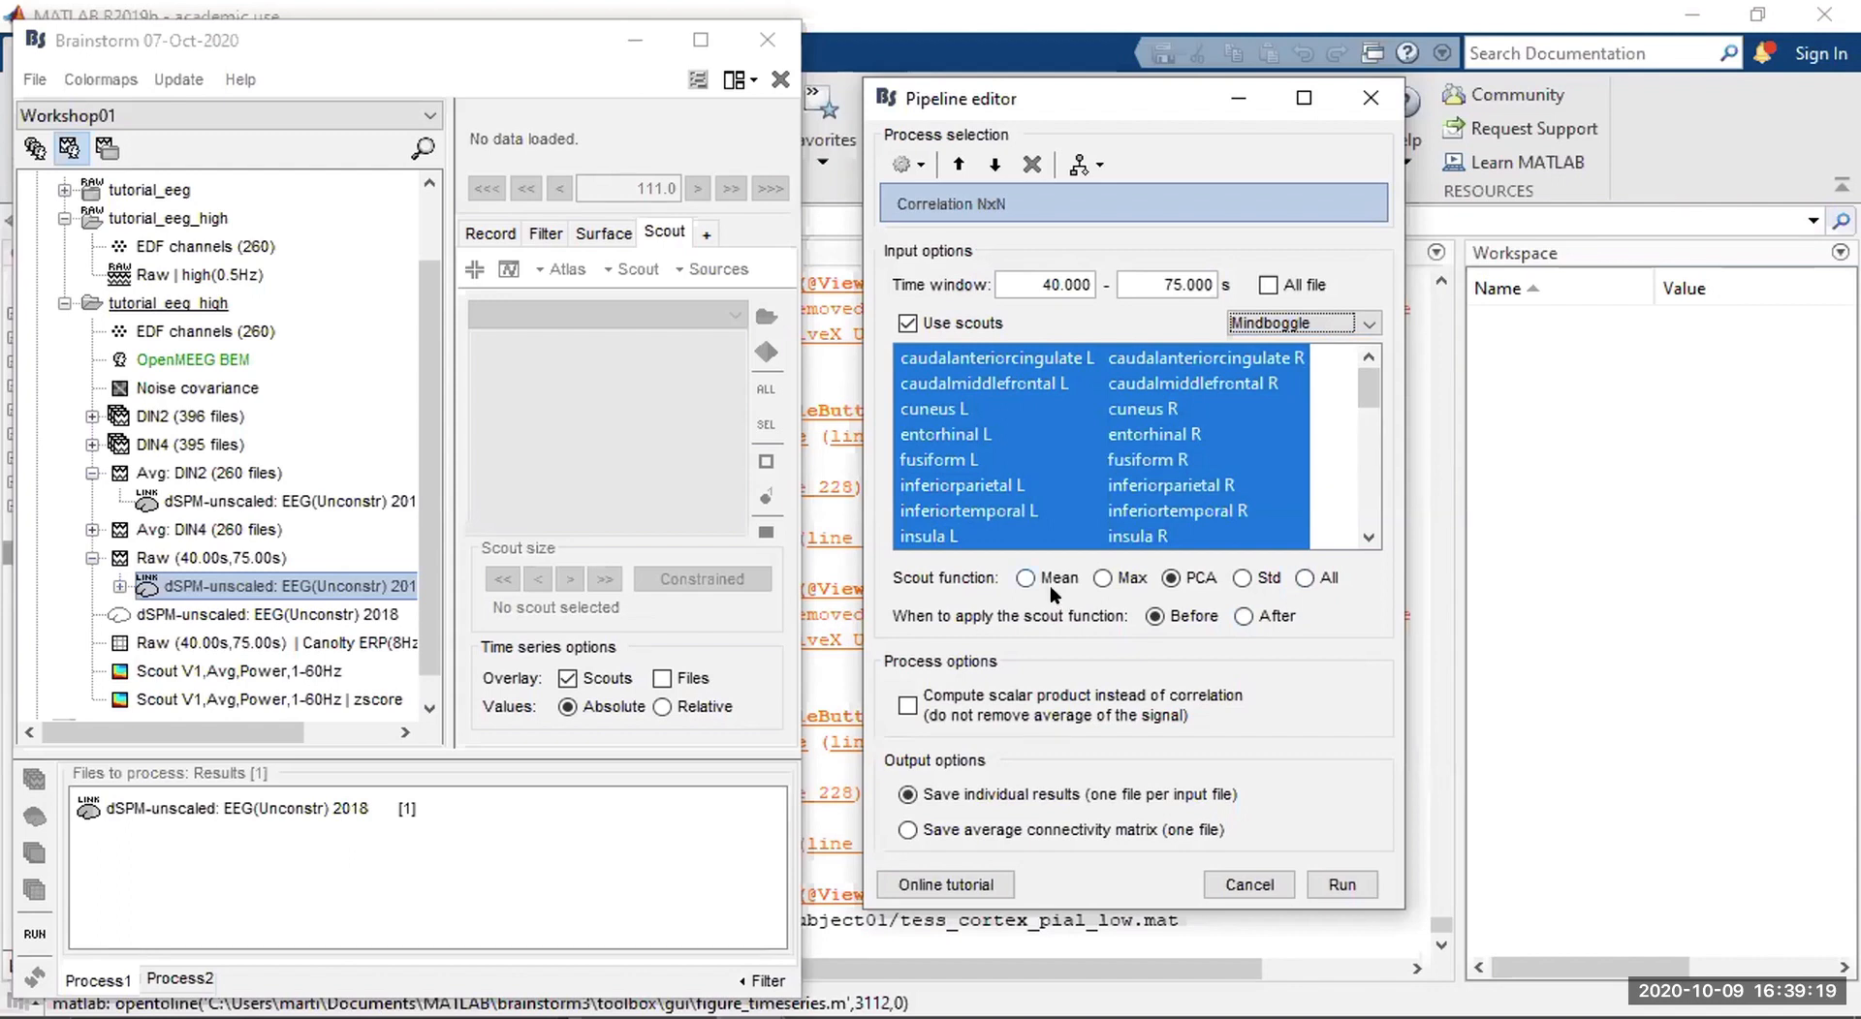
left_click(1127, 580)
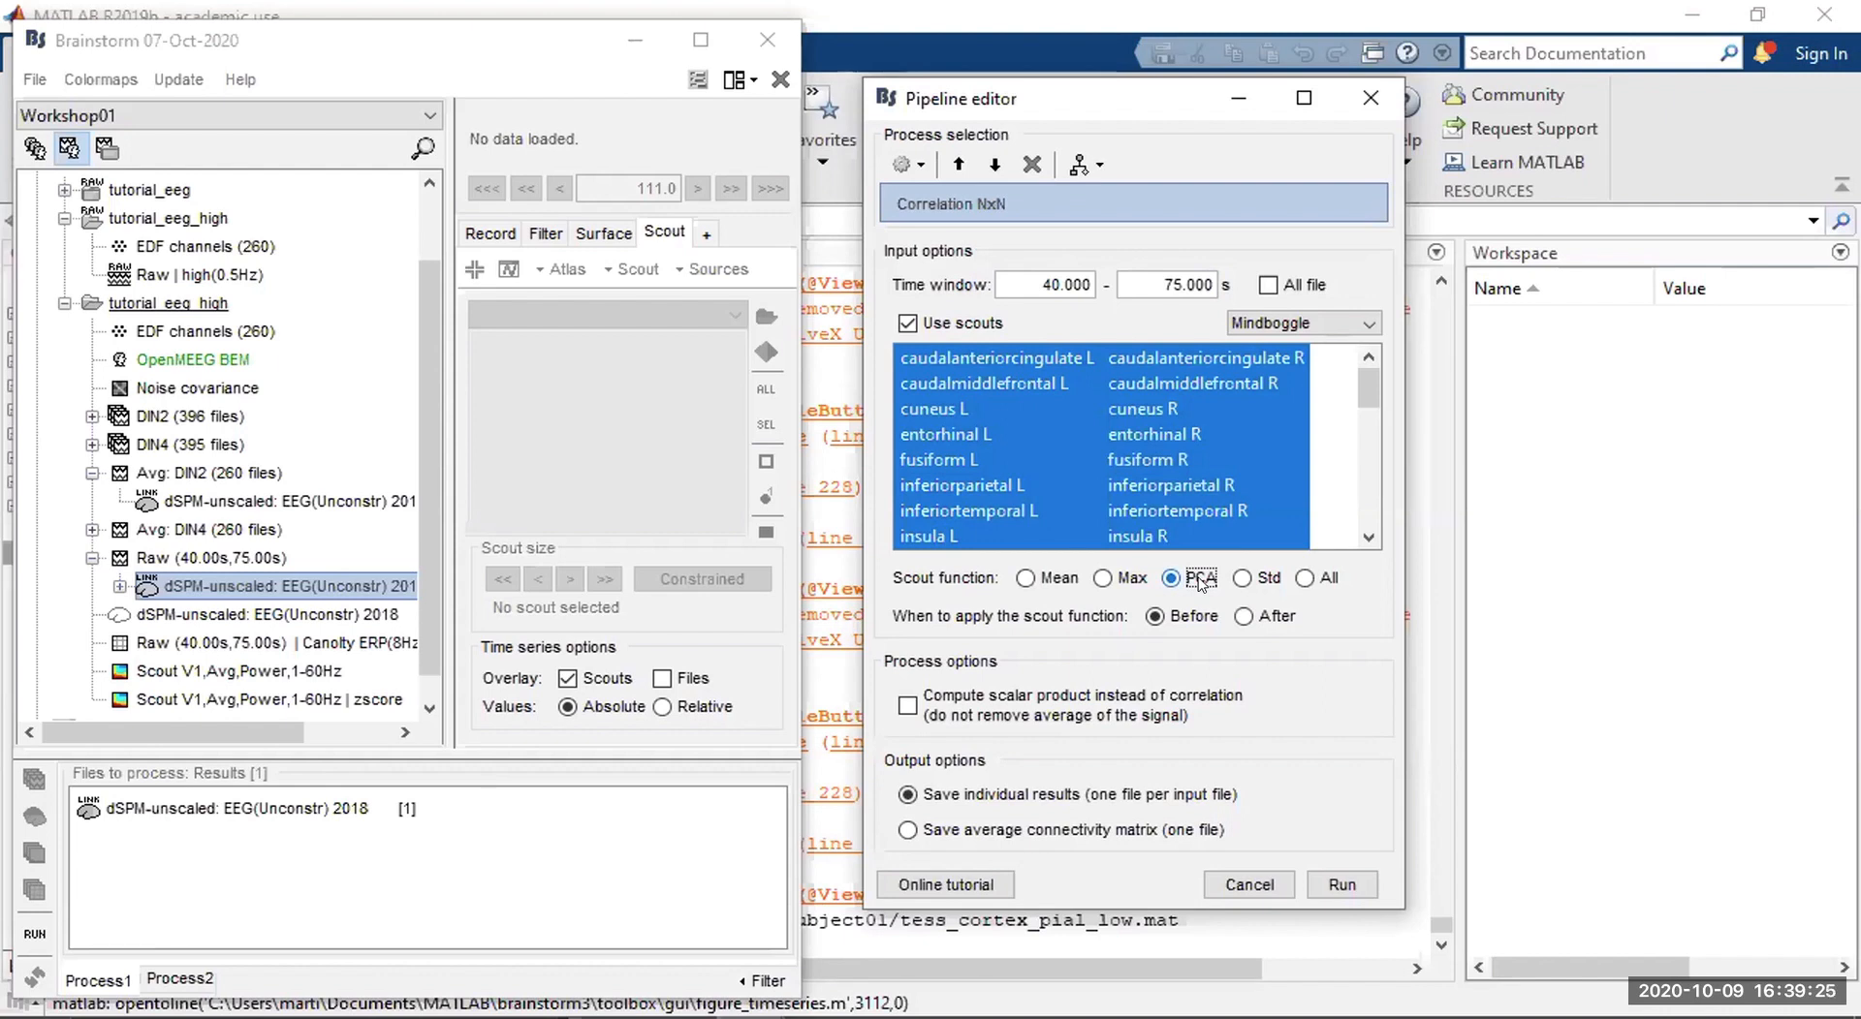
left_click(1176, 619)
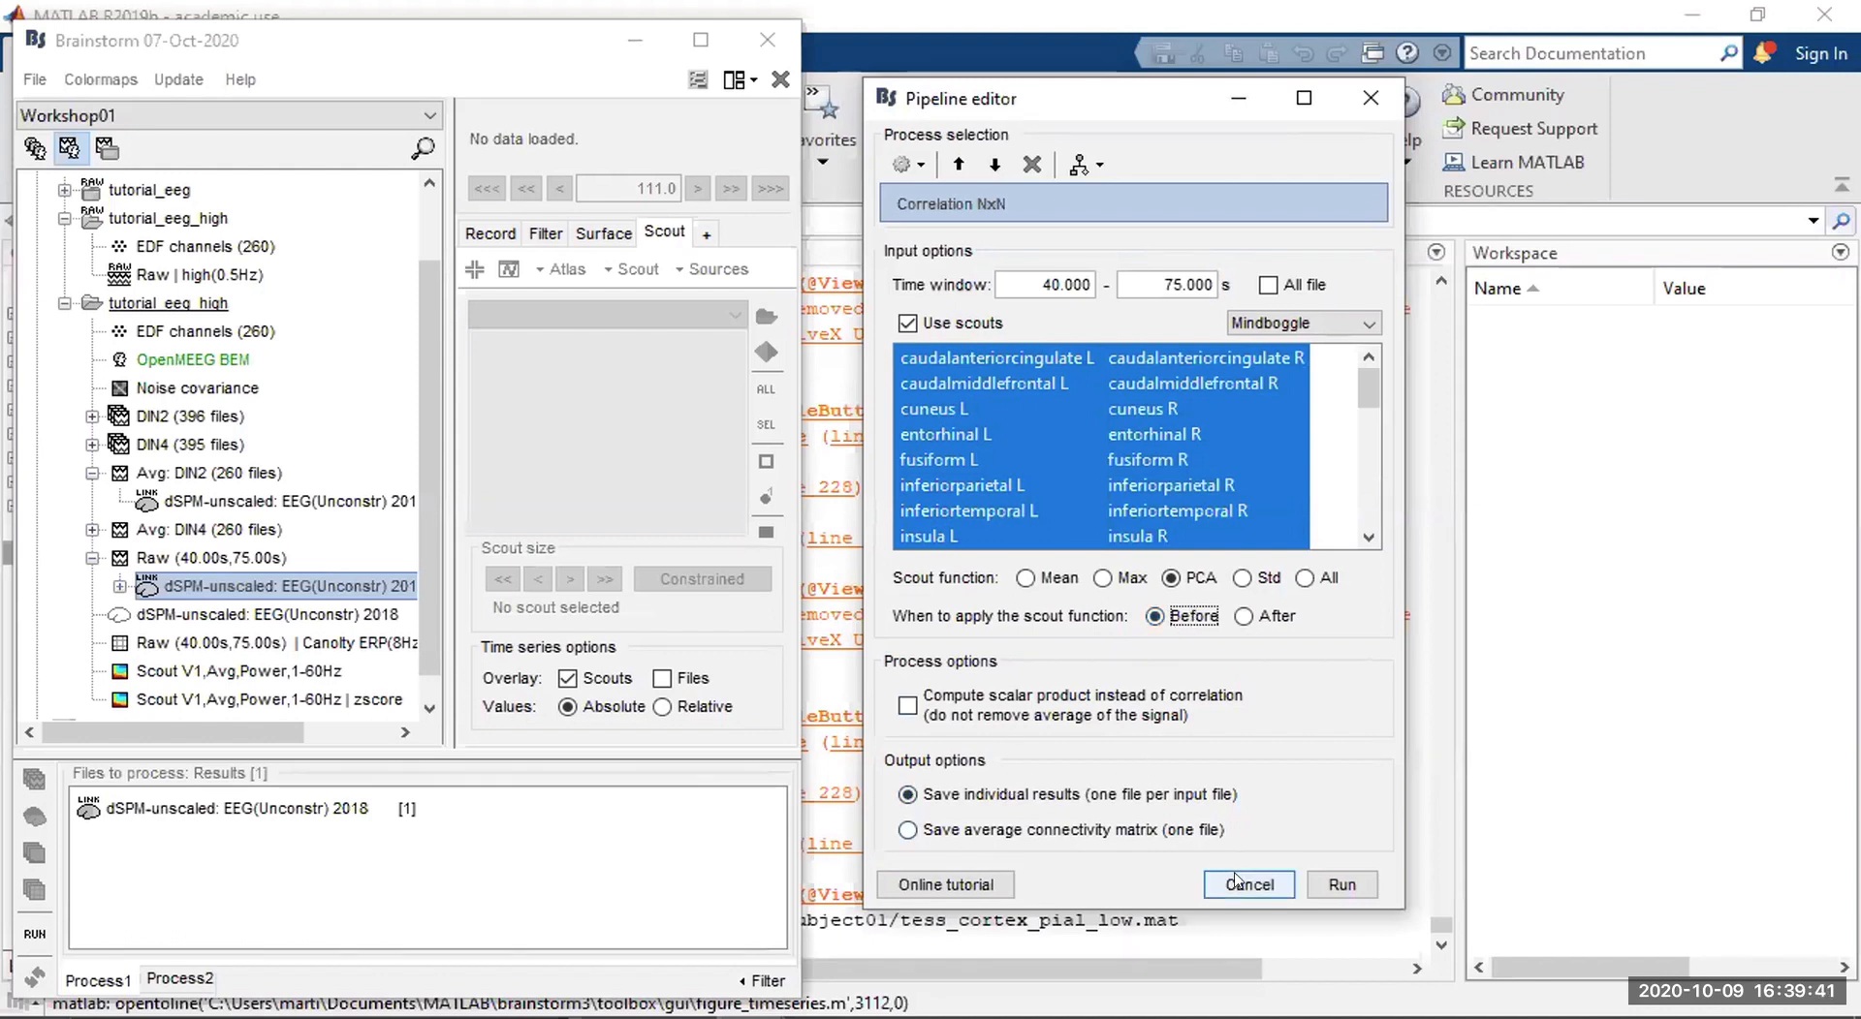
left_click(1341, 885)
Expand the dSPM sources of Raw (40.00s,75.00s) and select the "Corr: 62 scouts, pca before" file.
left_click(115, 583)
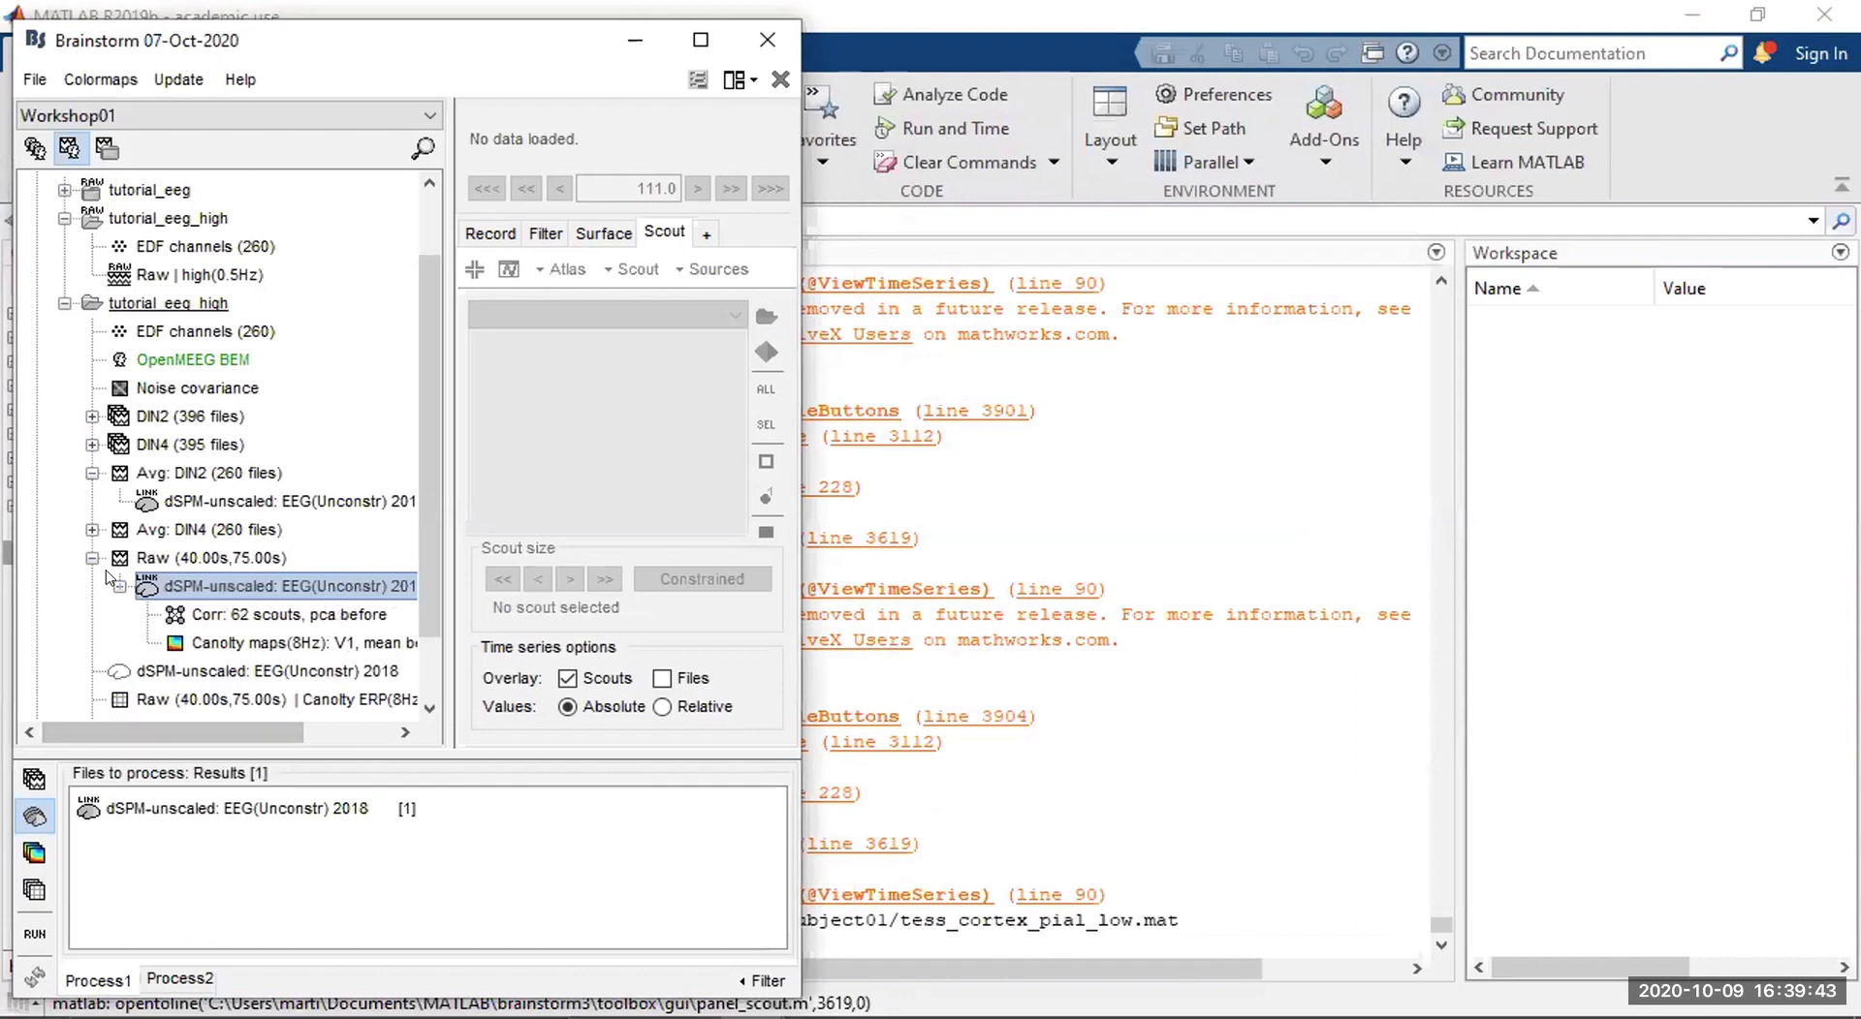
left_click(215, 621)
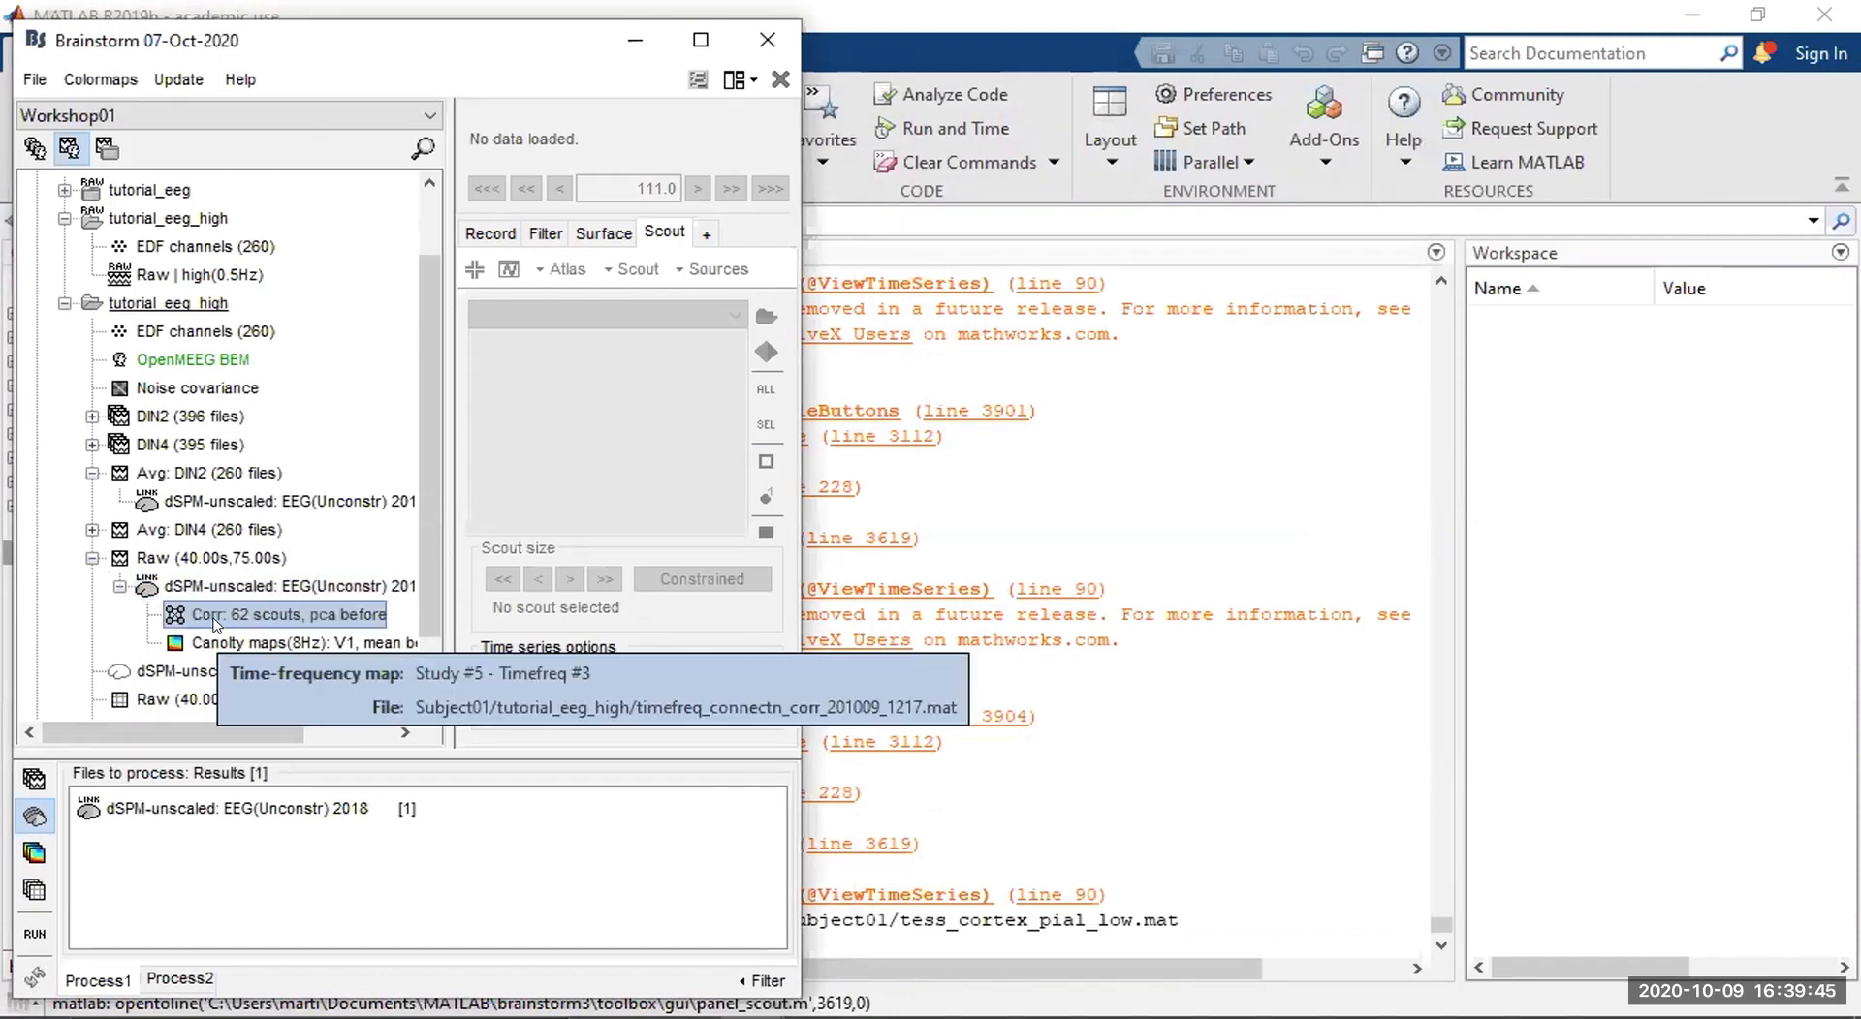
scroll(214, 621, "up", 1)
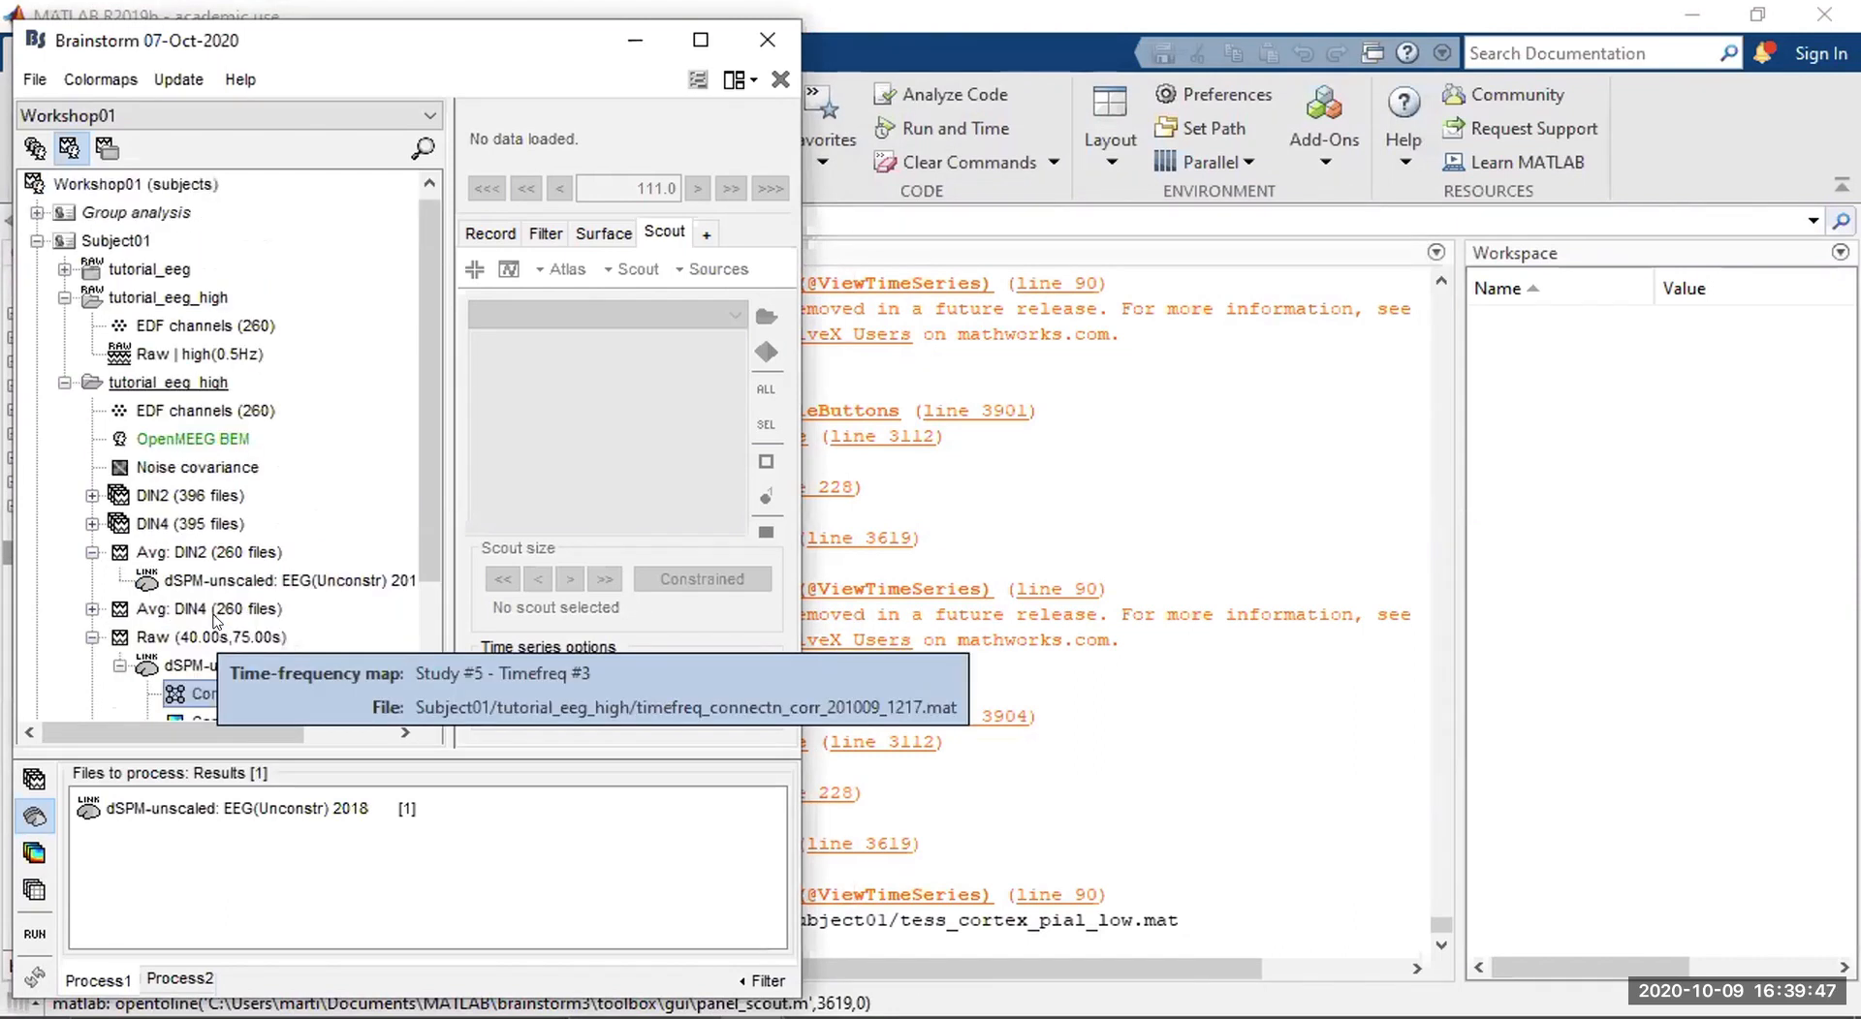
Check the option to project the raw block's sources onto default anatomy cortex_15002V, and expand the projected sources in Group analysis.
right_click(168, 669)
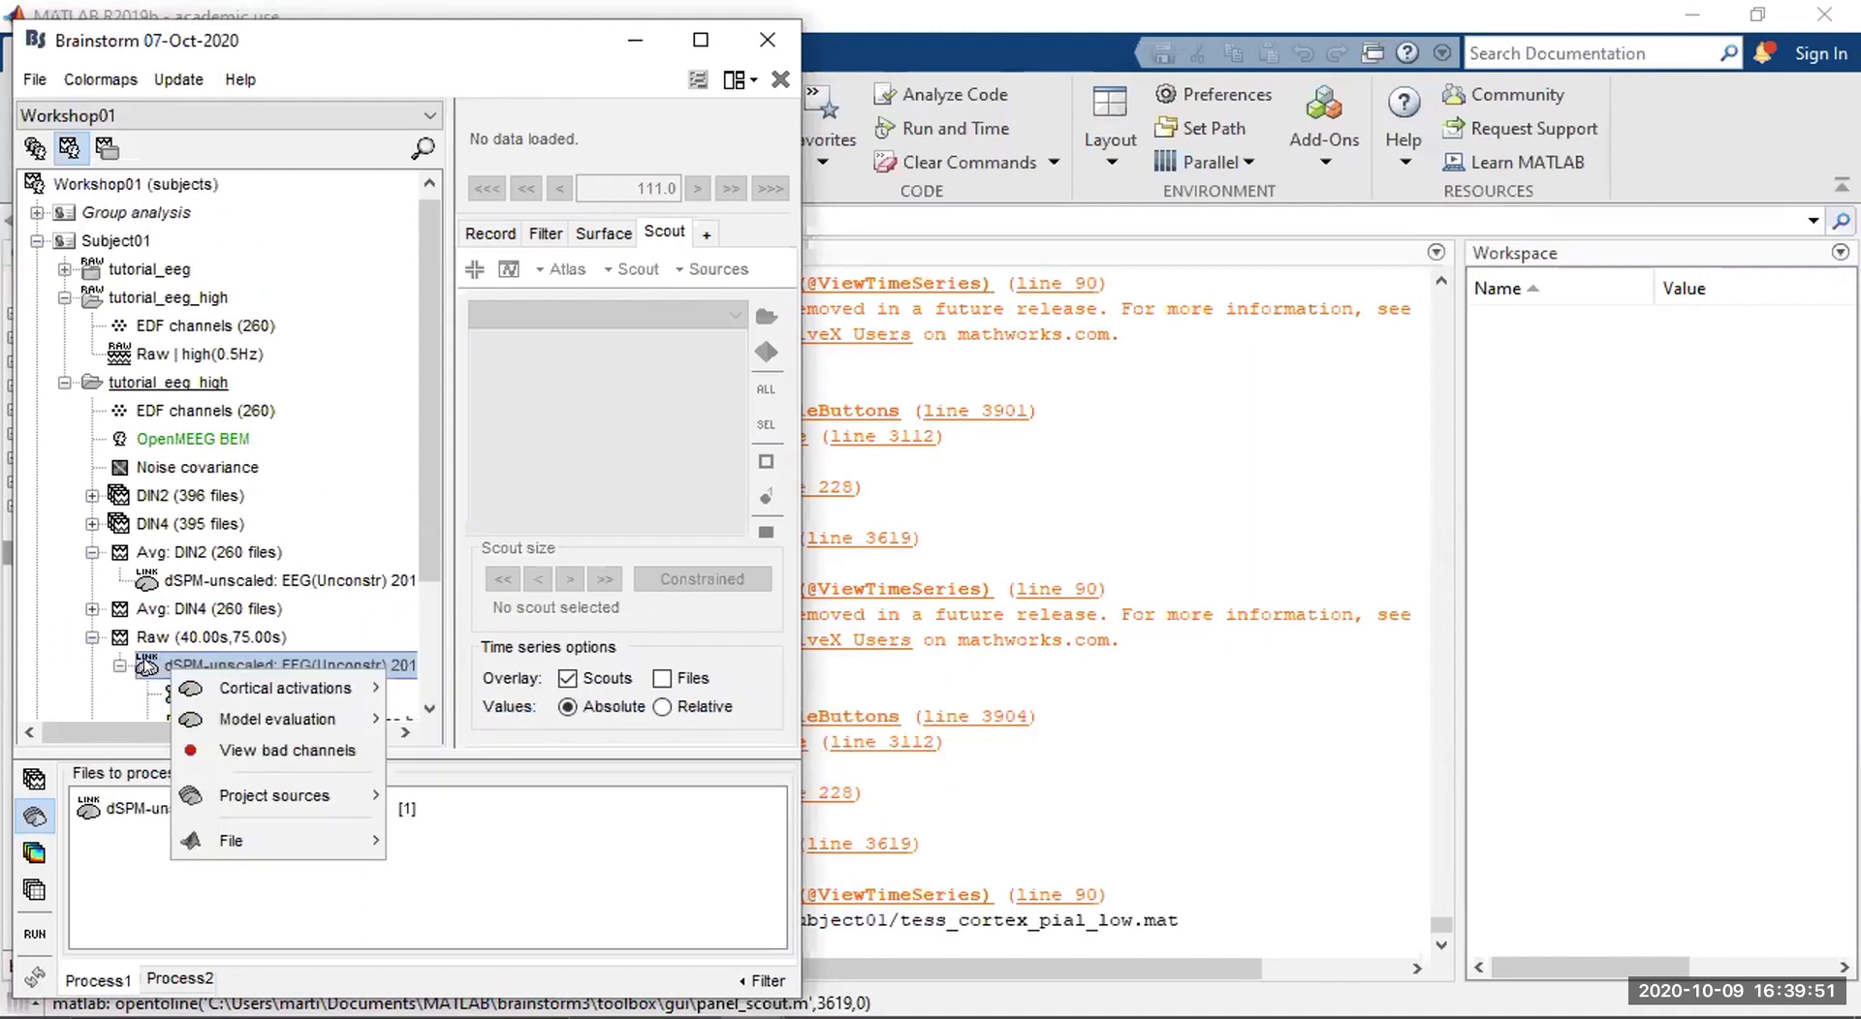
mouse_move(308, 801)
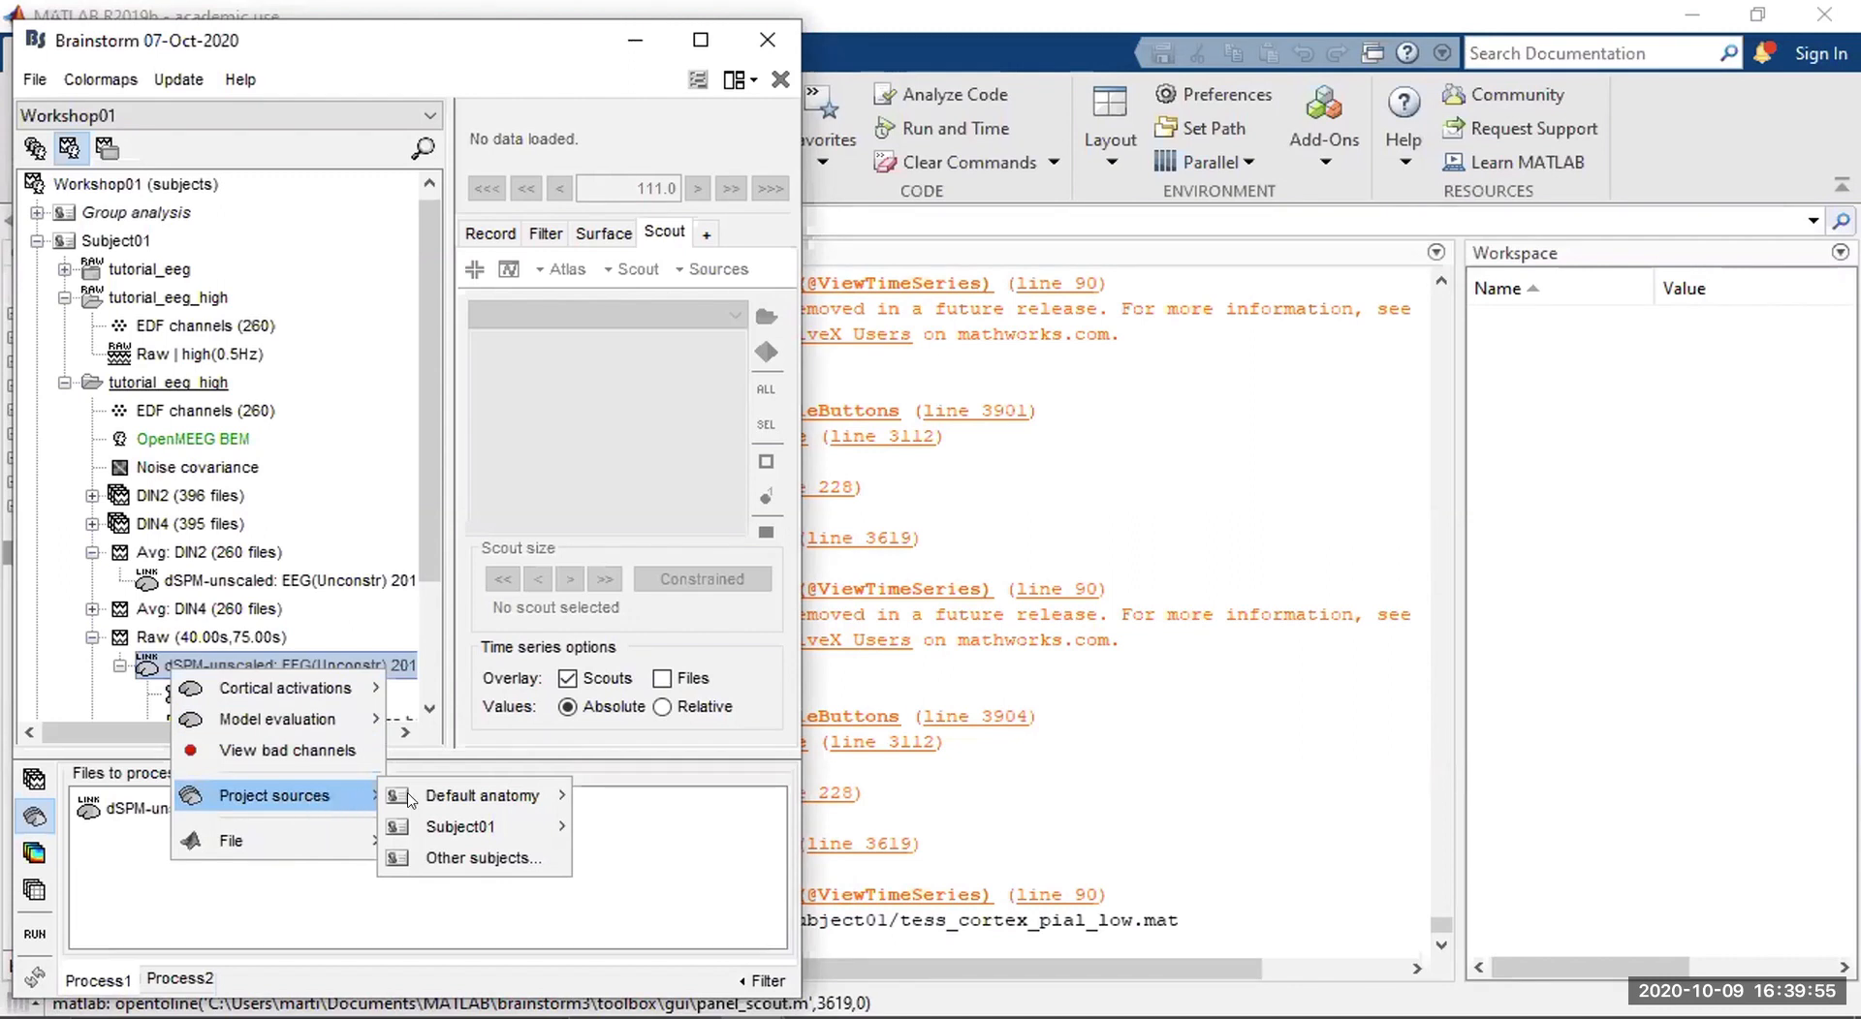
mouse_move(489, 796)
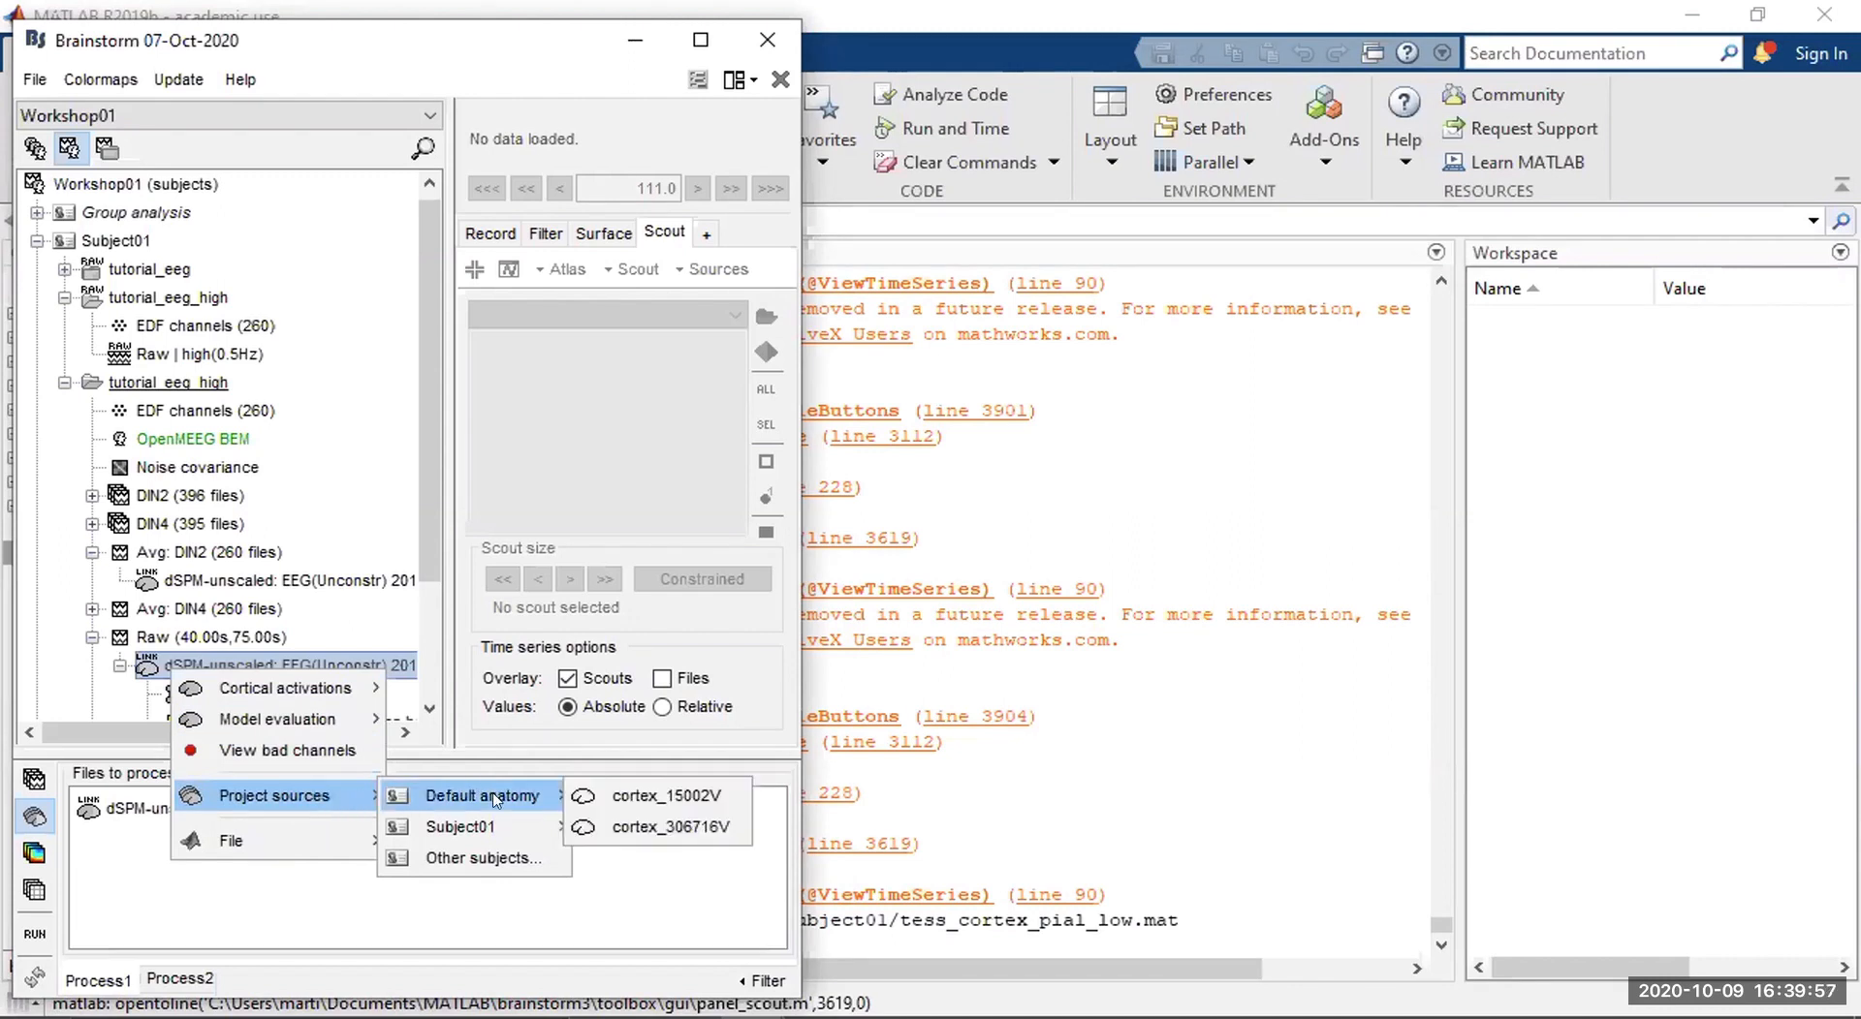
left_click(655, 798)
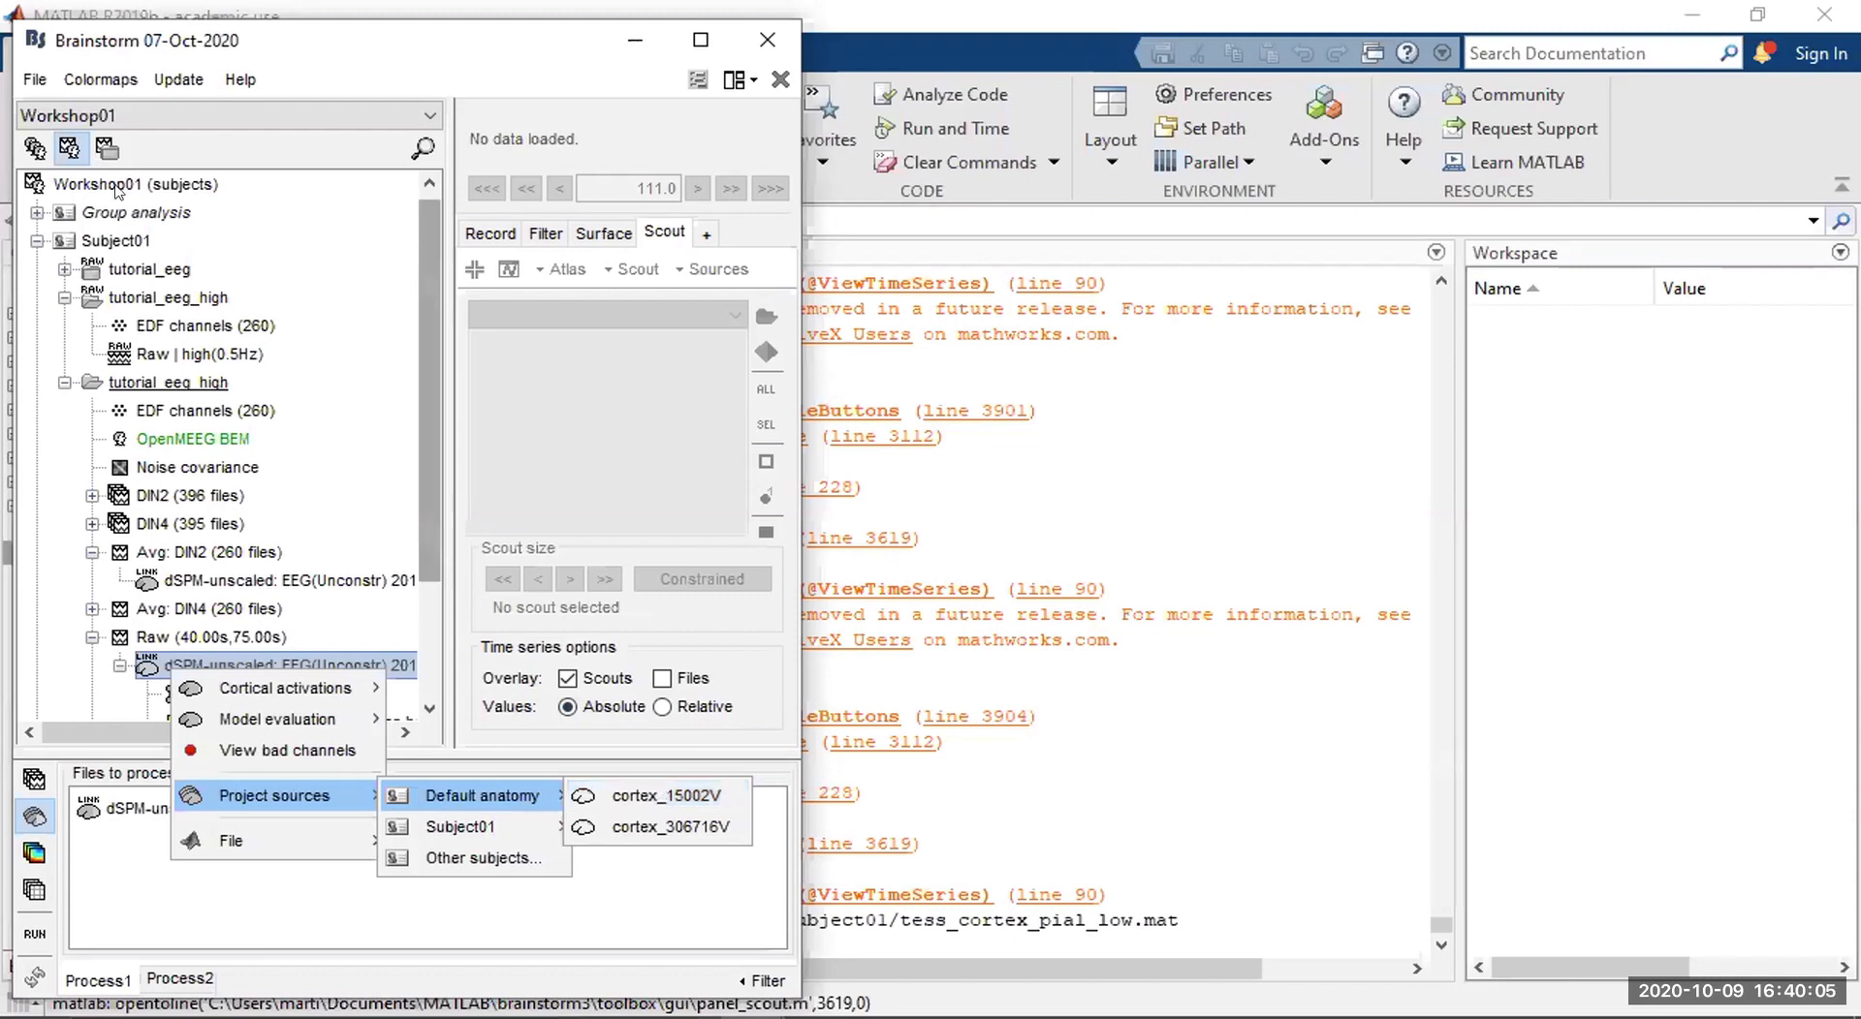
left_click(65, 270)
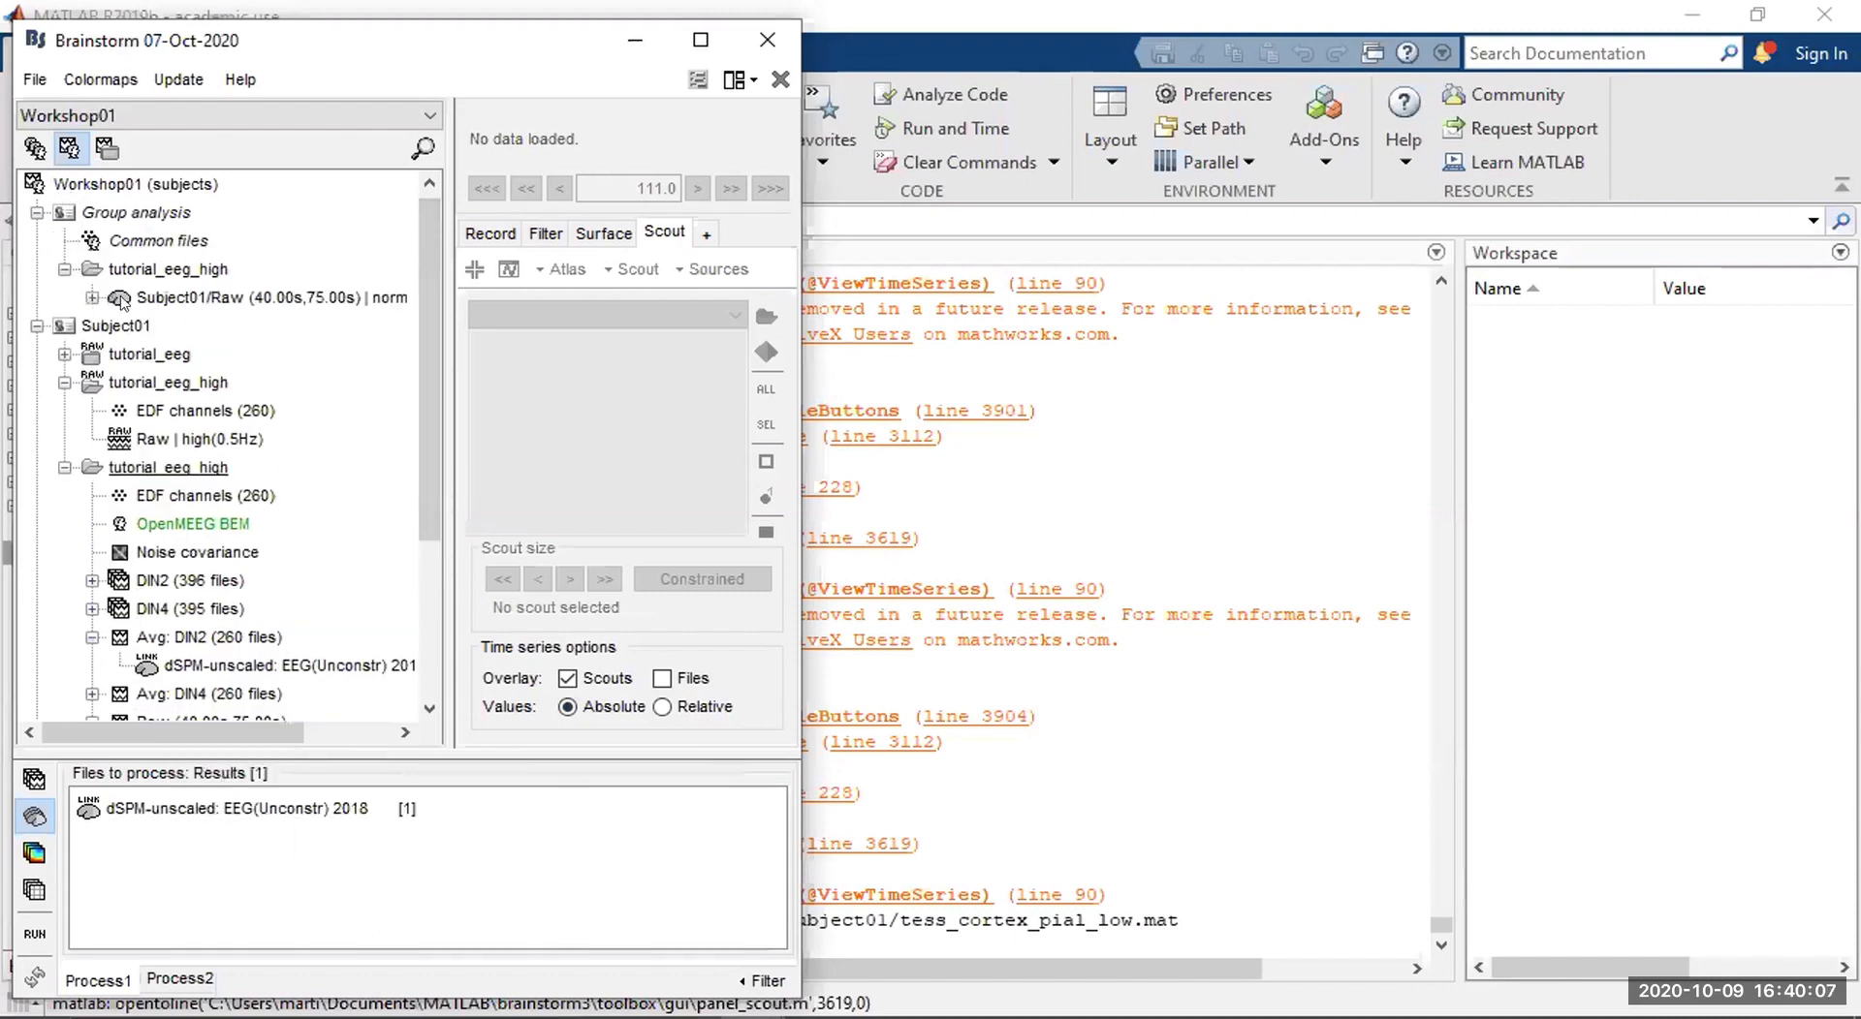
Expand the projected sources in Group analysis and display their "Corr: 62 scouts, pca before" file as an image.
left_click(91, 298)
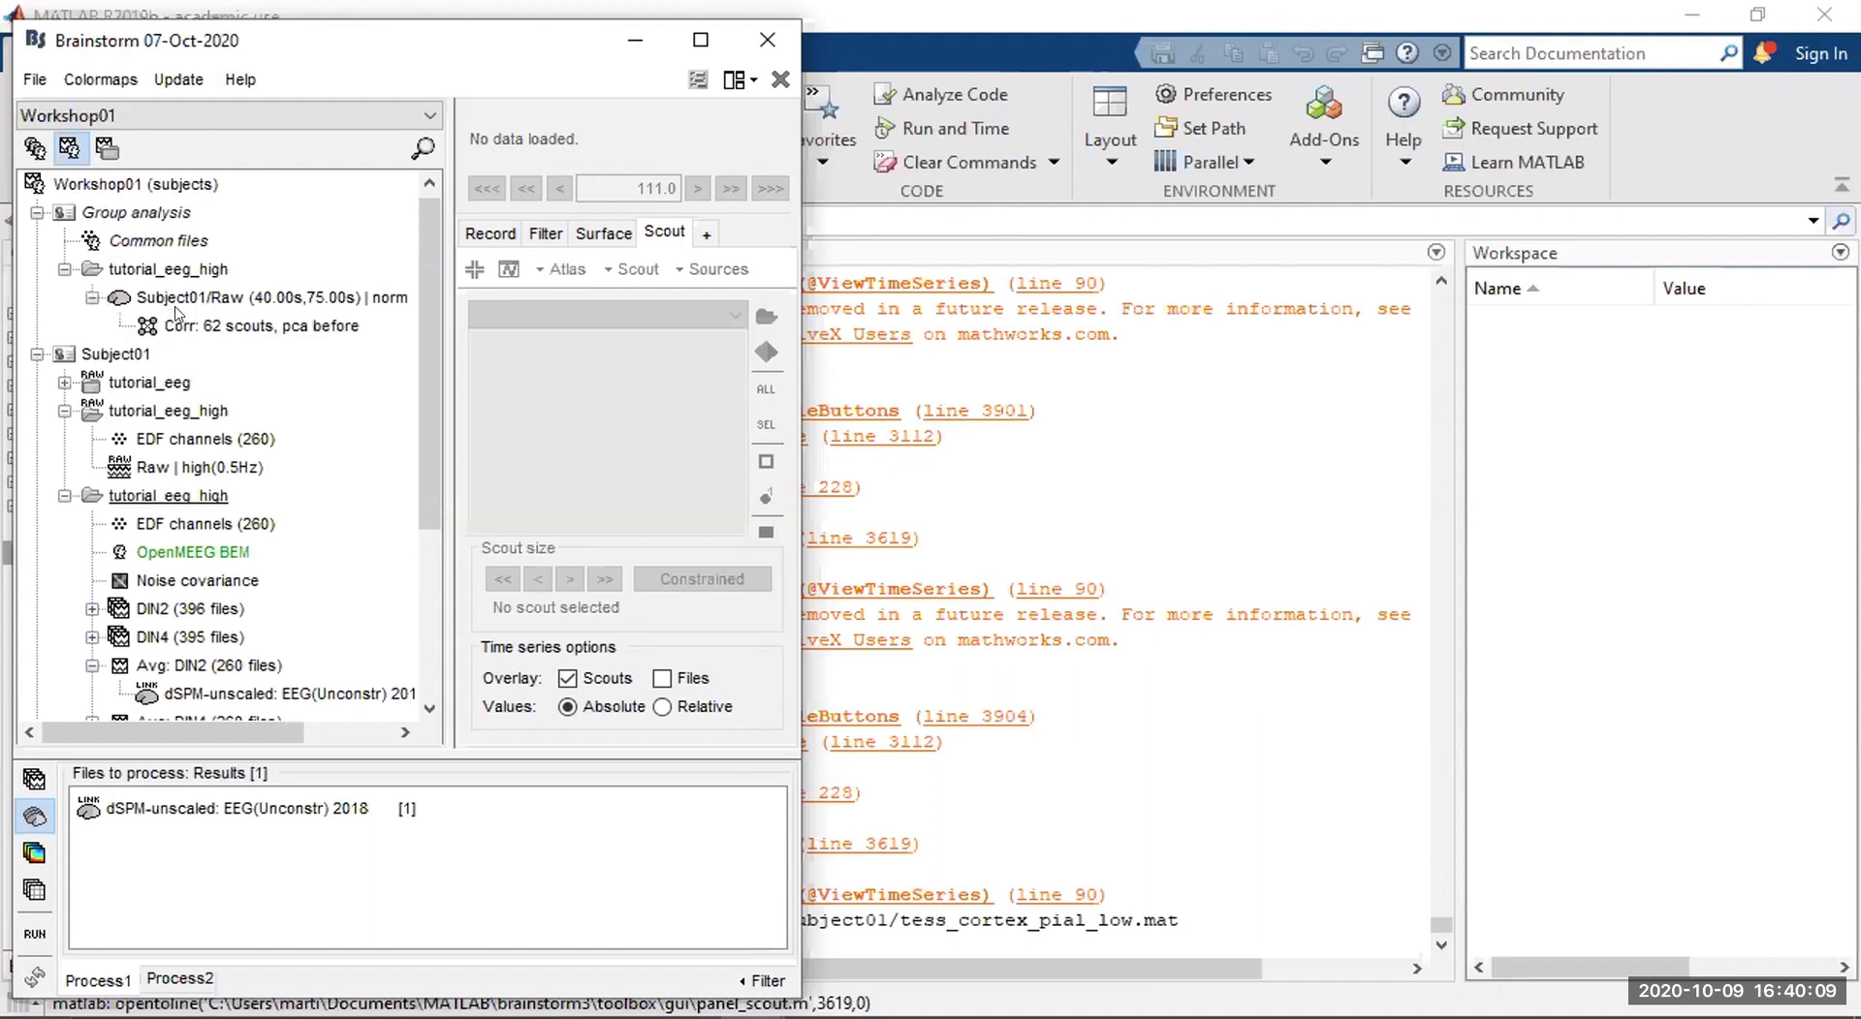
left_click(176, 317)
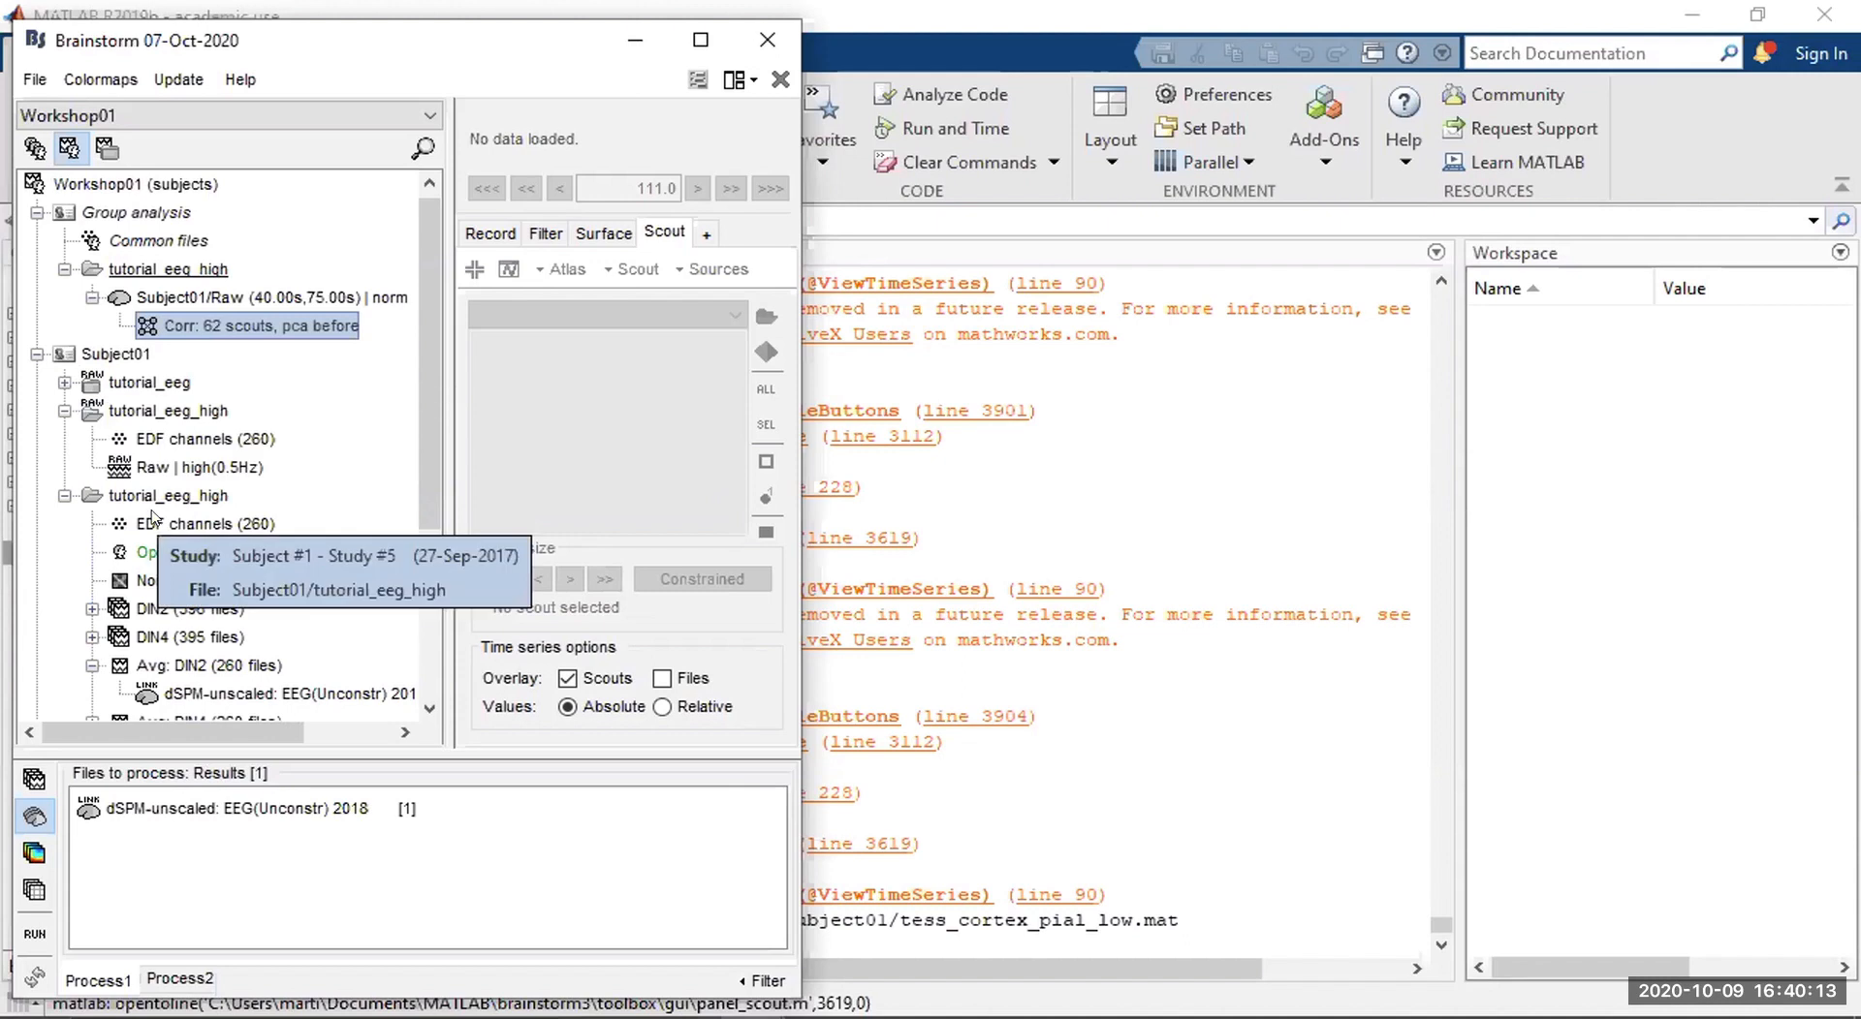
left_click(178, 330)
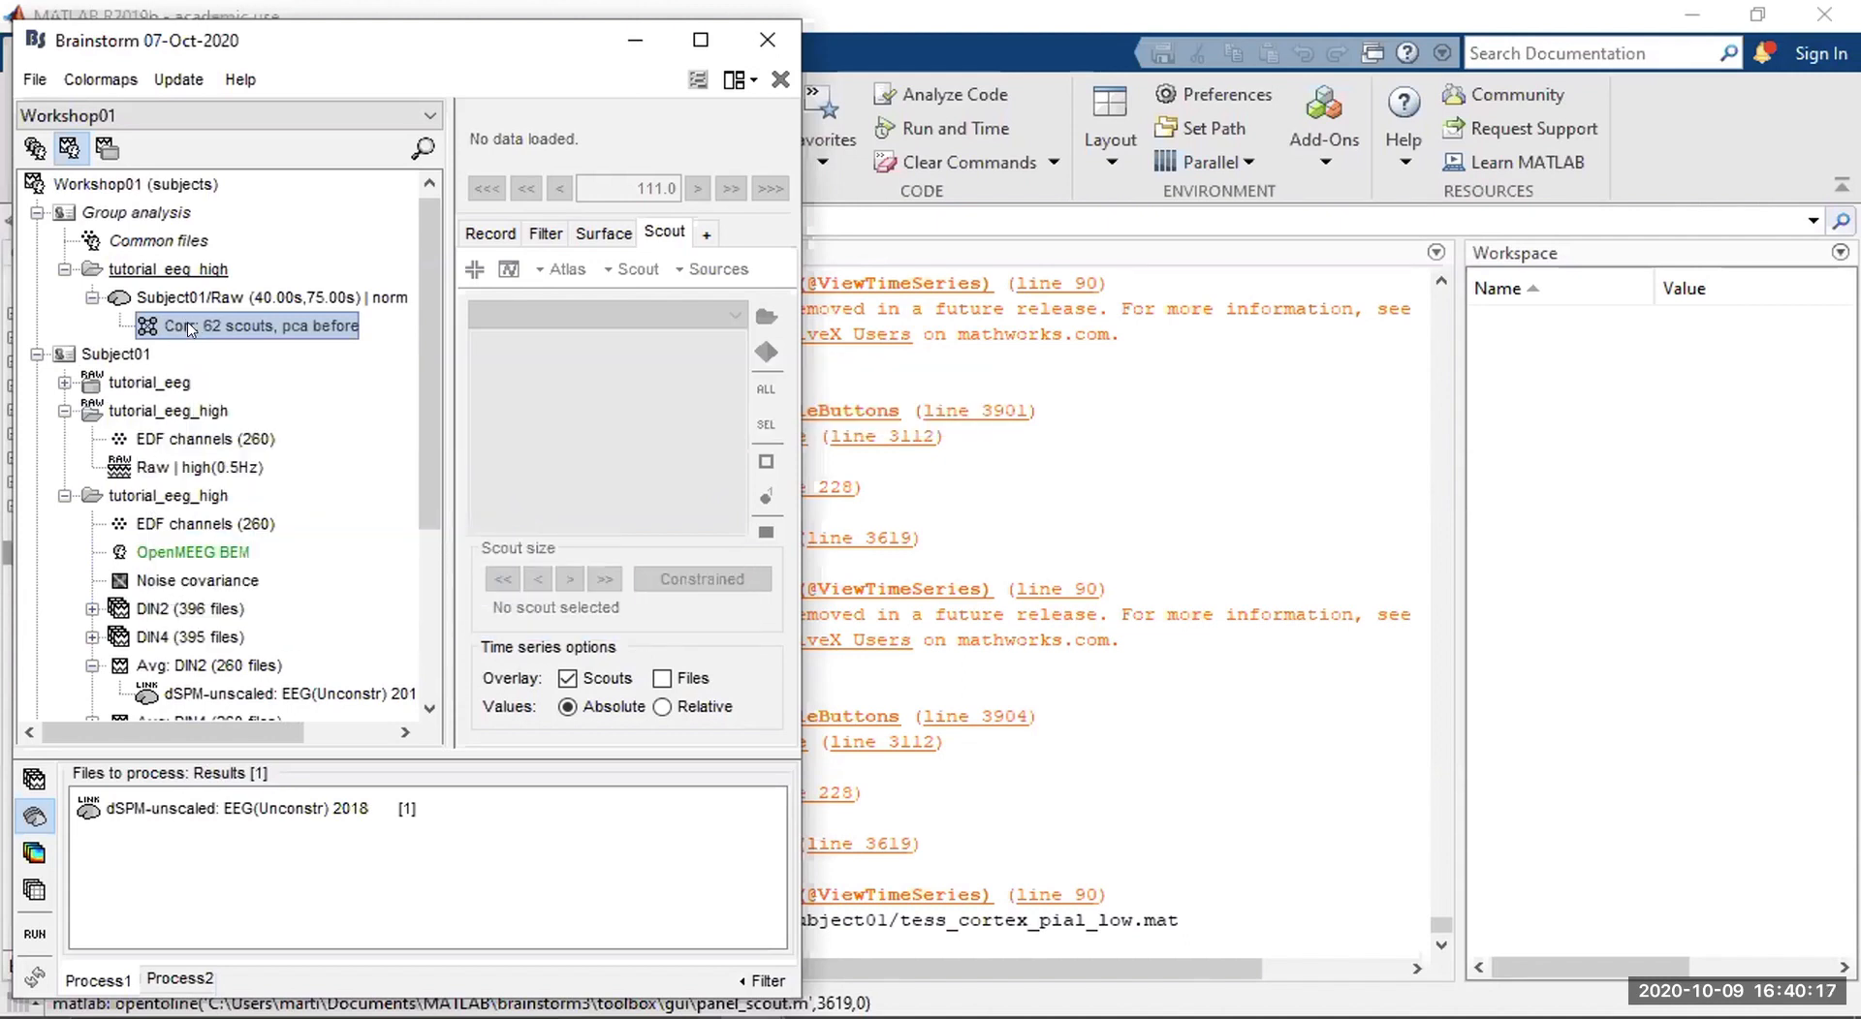
left_click(213, 346)
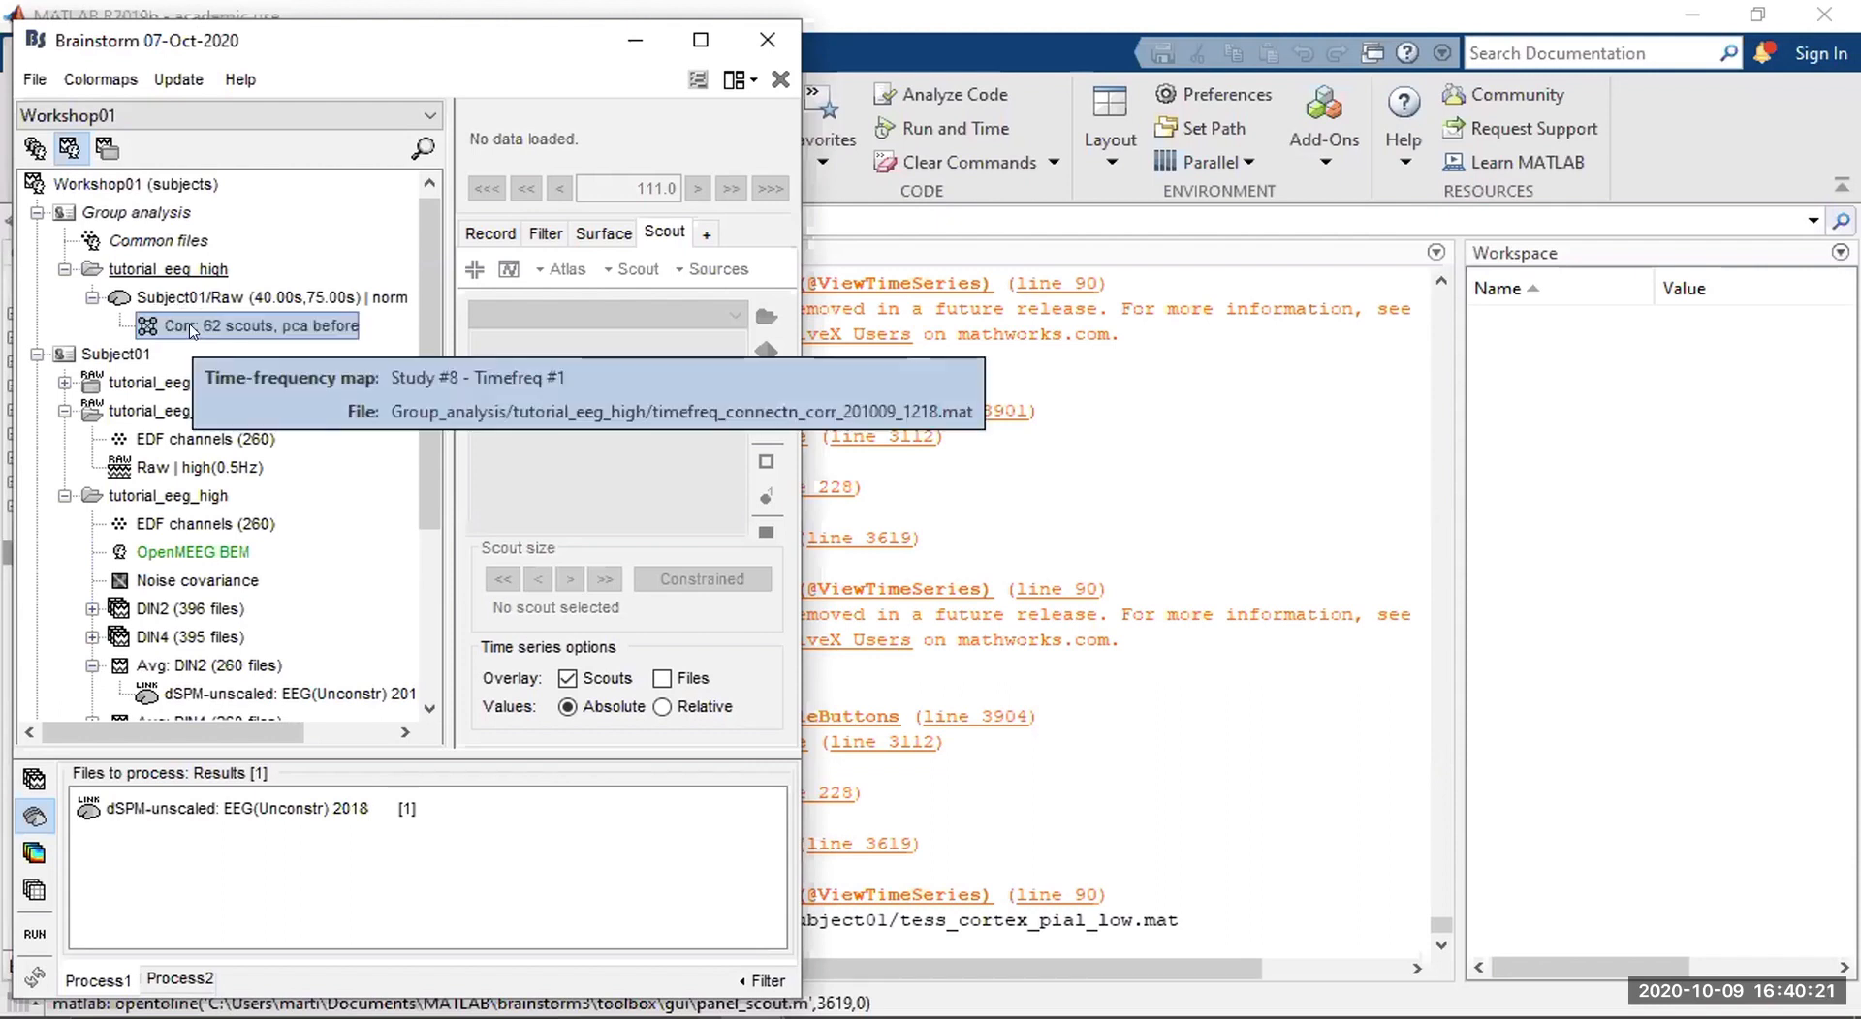
right_click(177, 328)
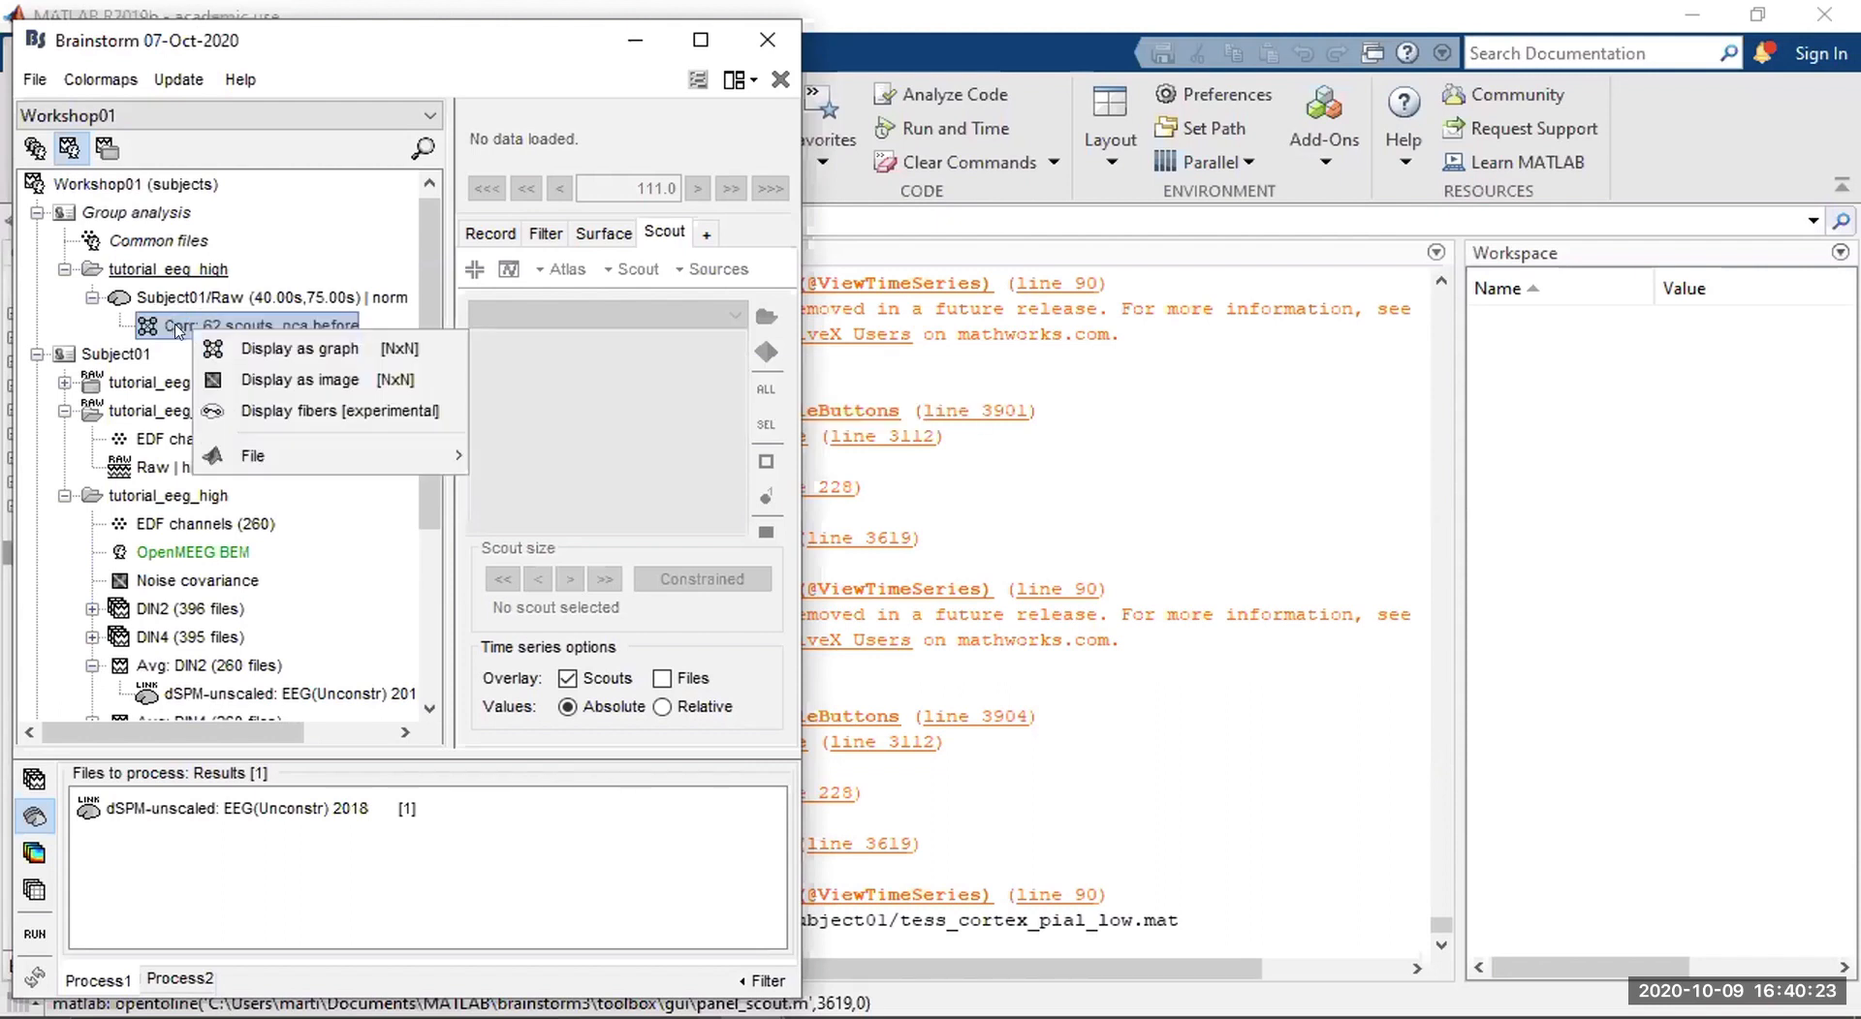
left_click(306, 380)
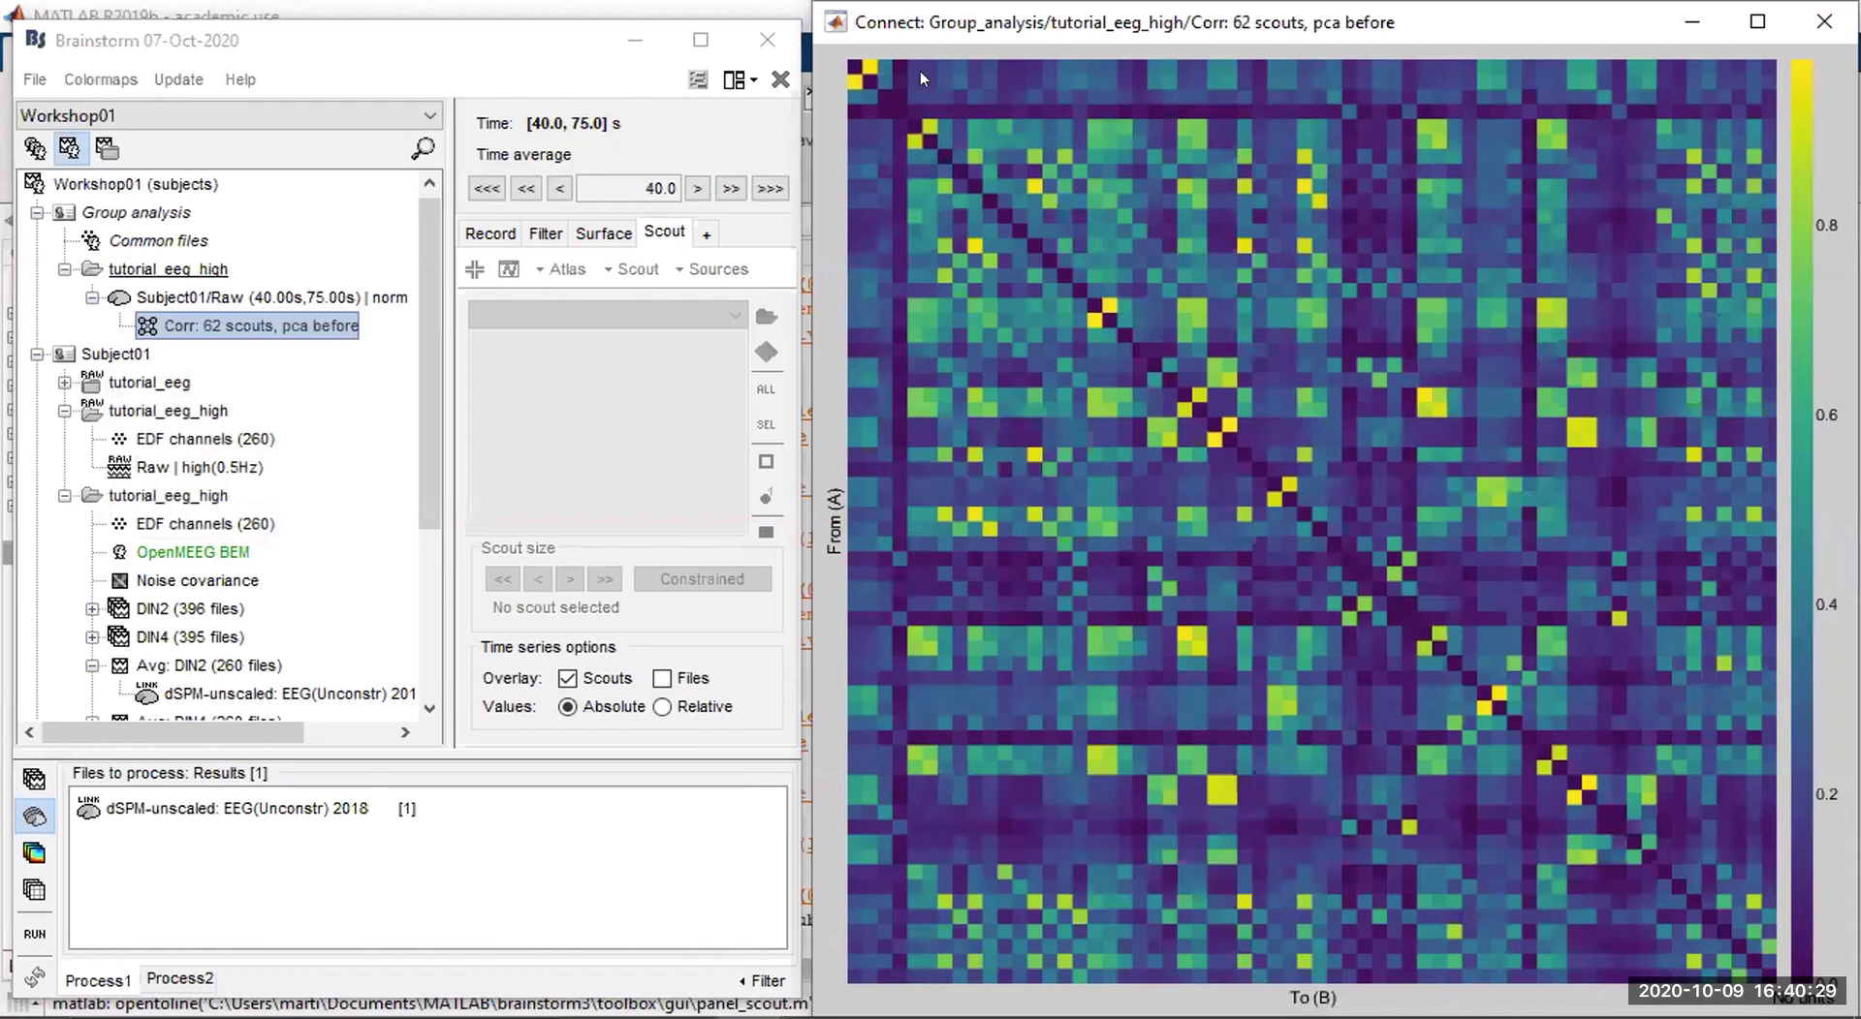
Read the inferiortemporal L x fusiform L and fusiform L x caudalmiddlefrontal R cells in the connectivity matrix, and close the figure.
left_click(969, 244)
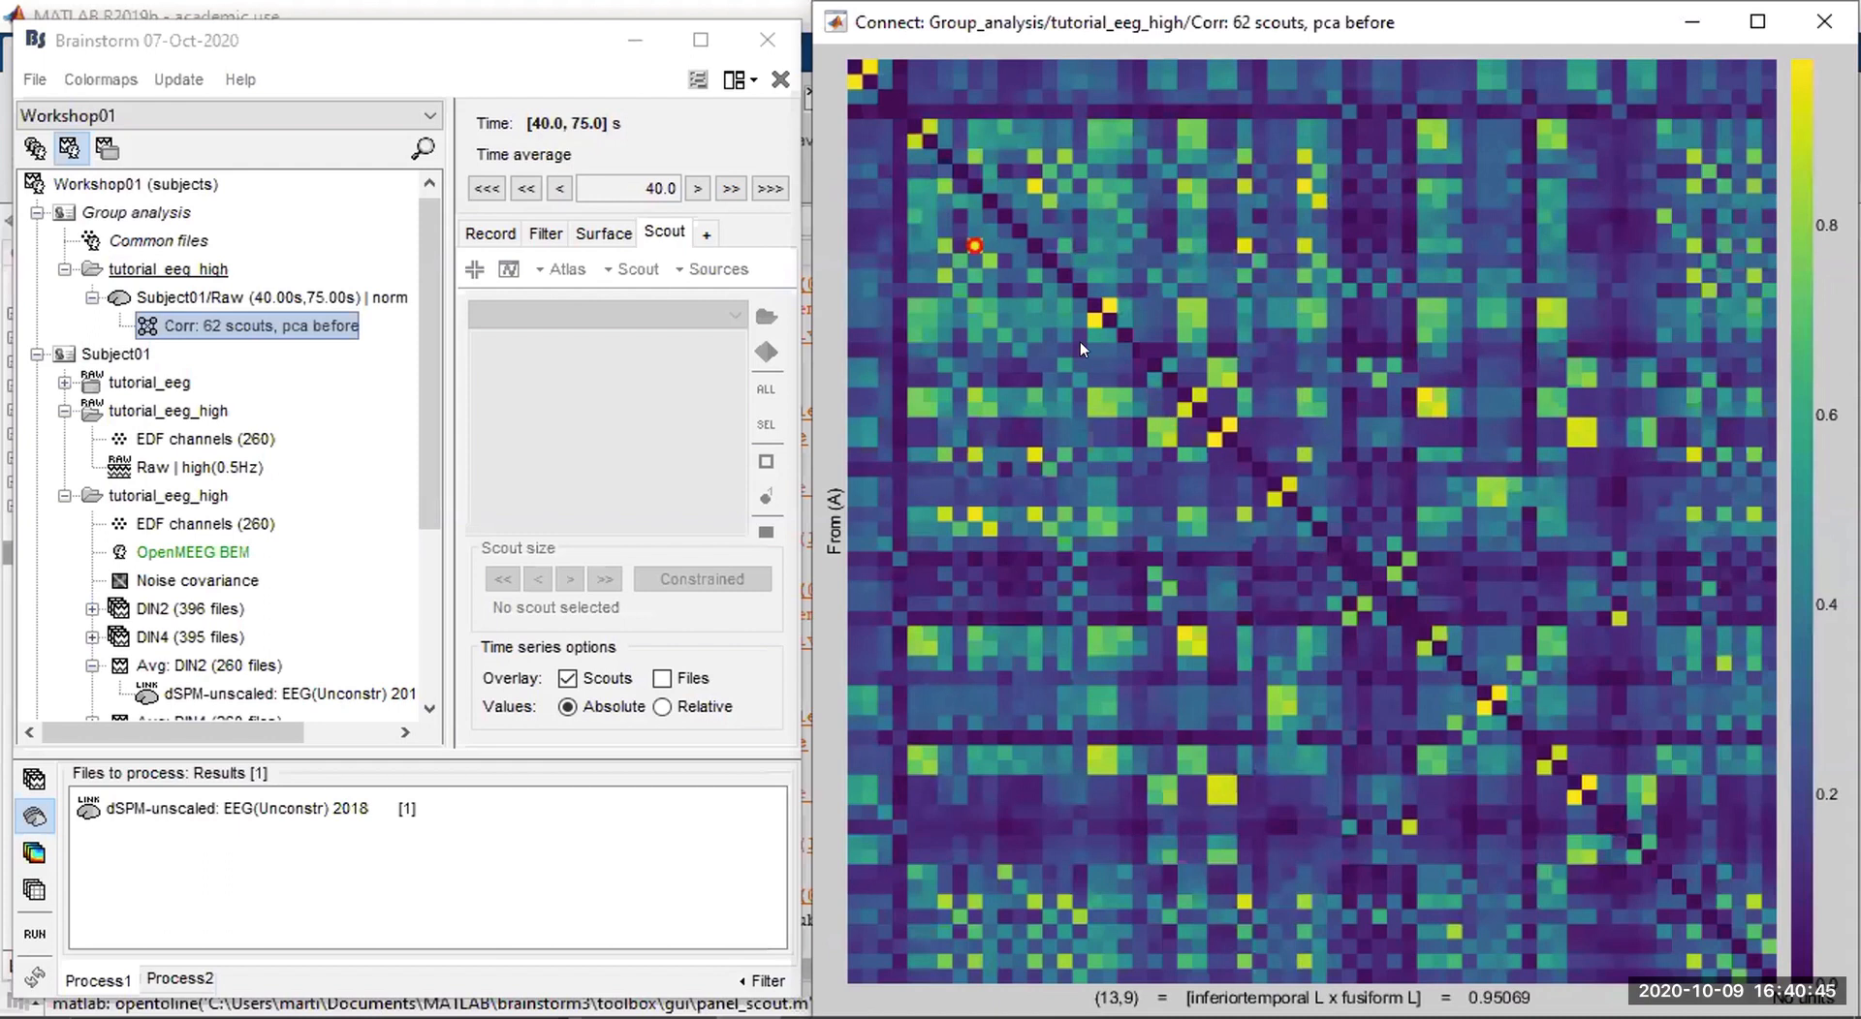
left_click(899, 184)
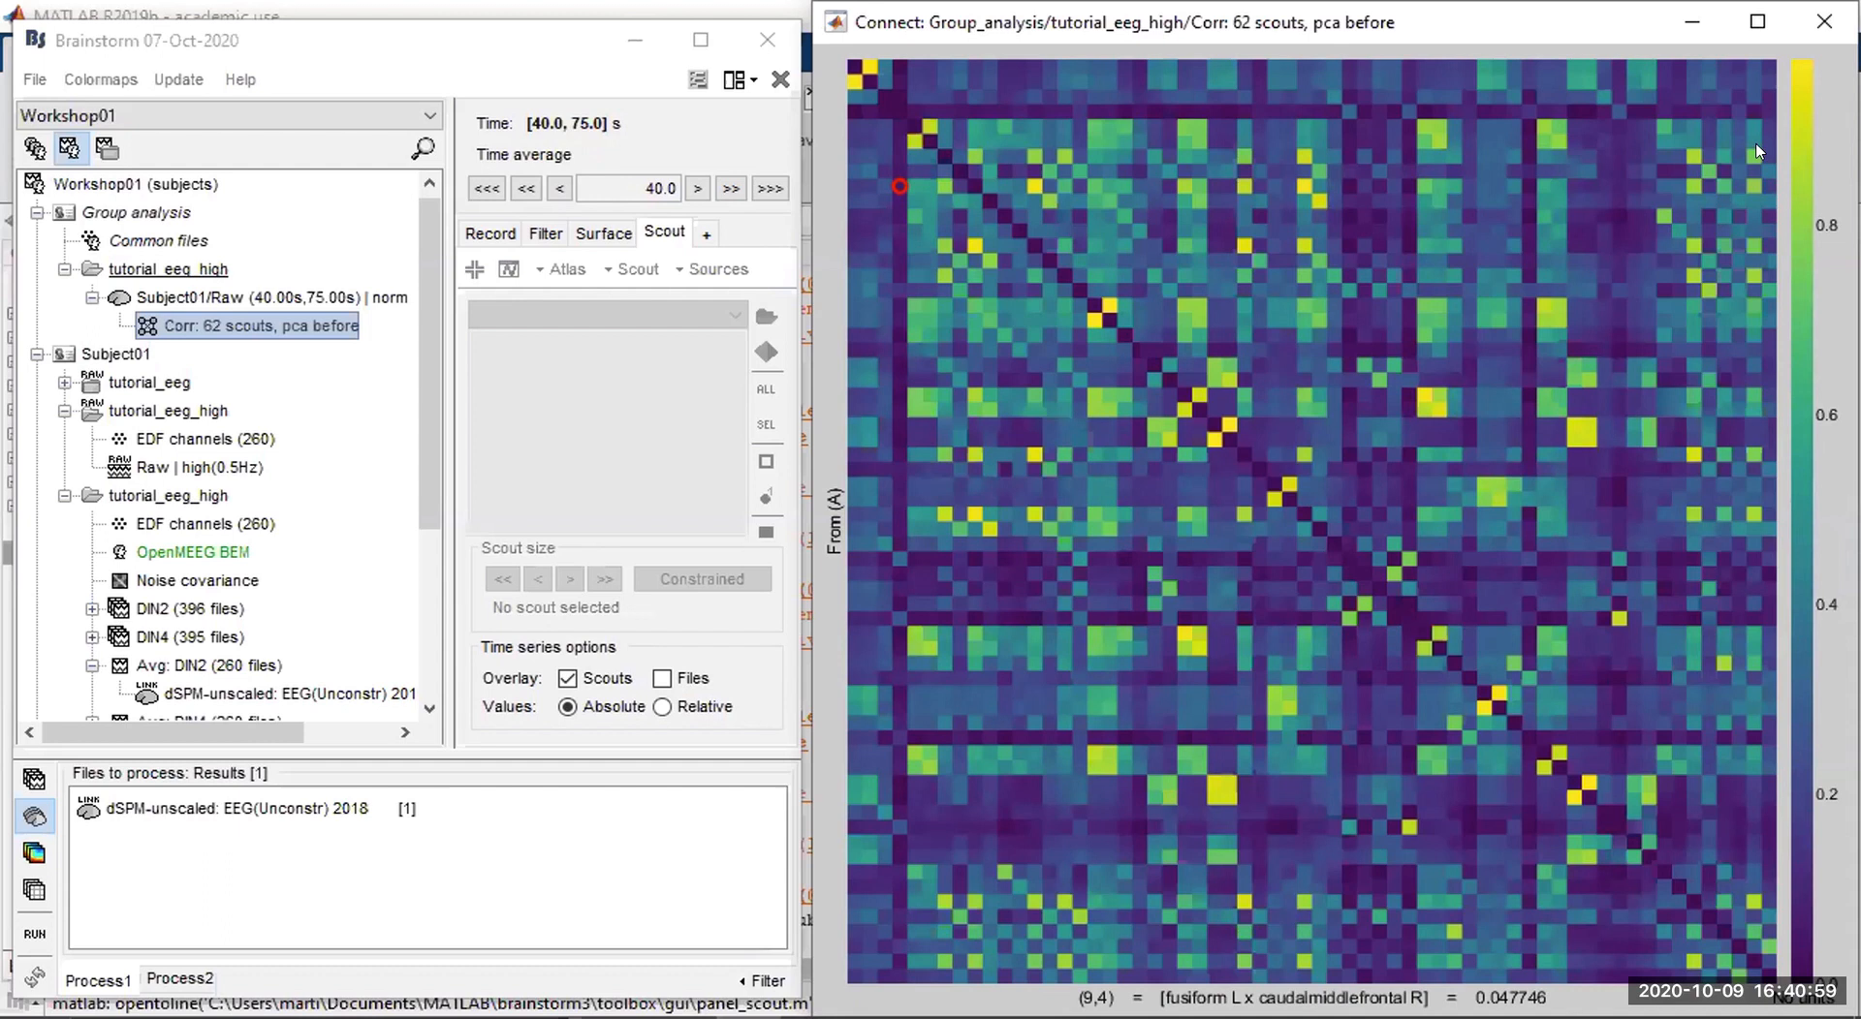
left_click(1823, 32)
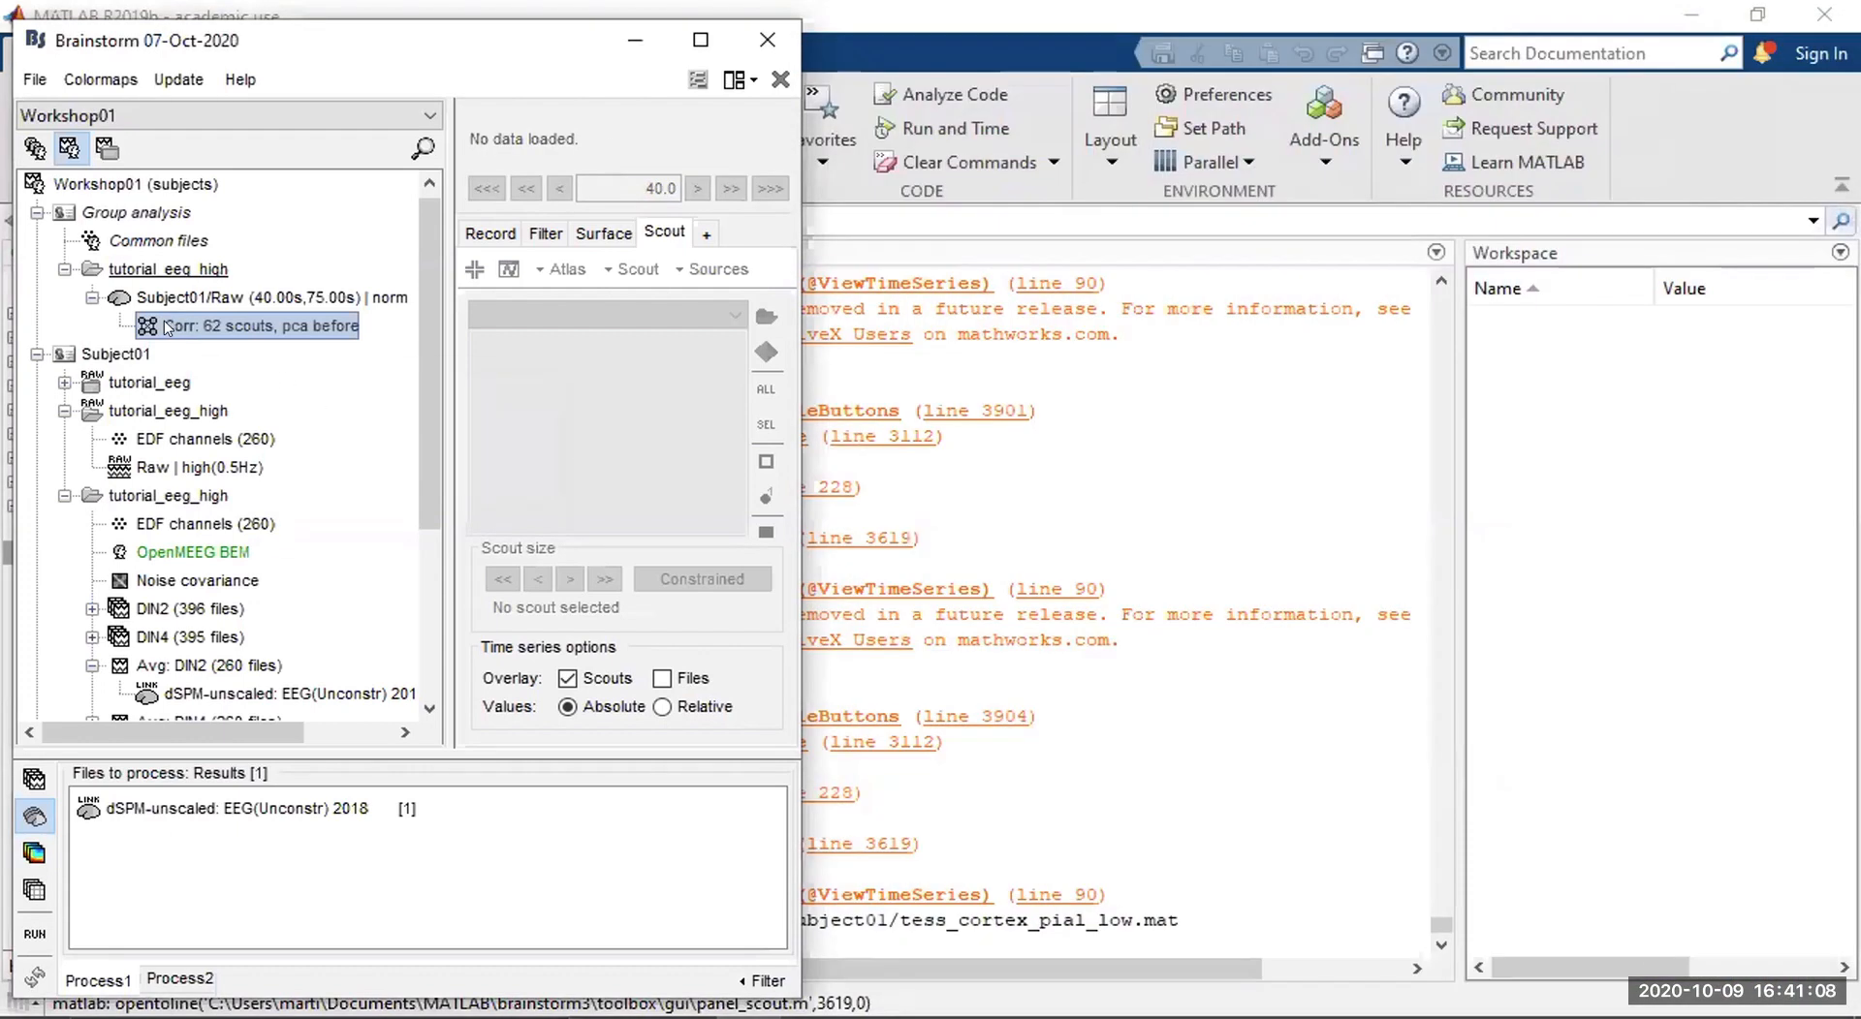
Display the correlation file as a graph and try intensity thresholds of 0.802 and 0.888.
right_click(166, 328)
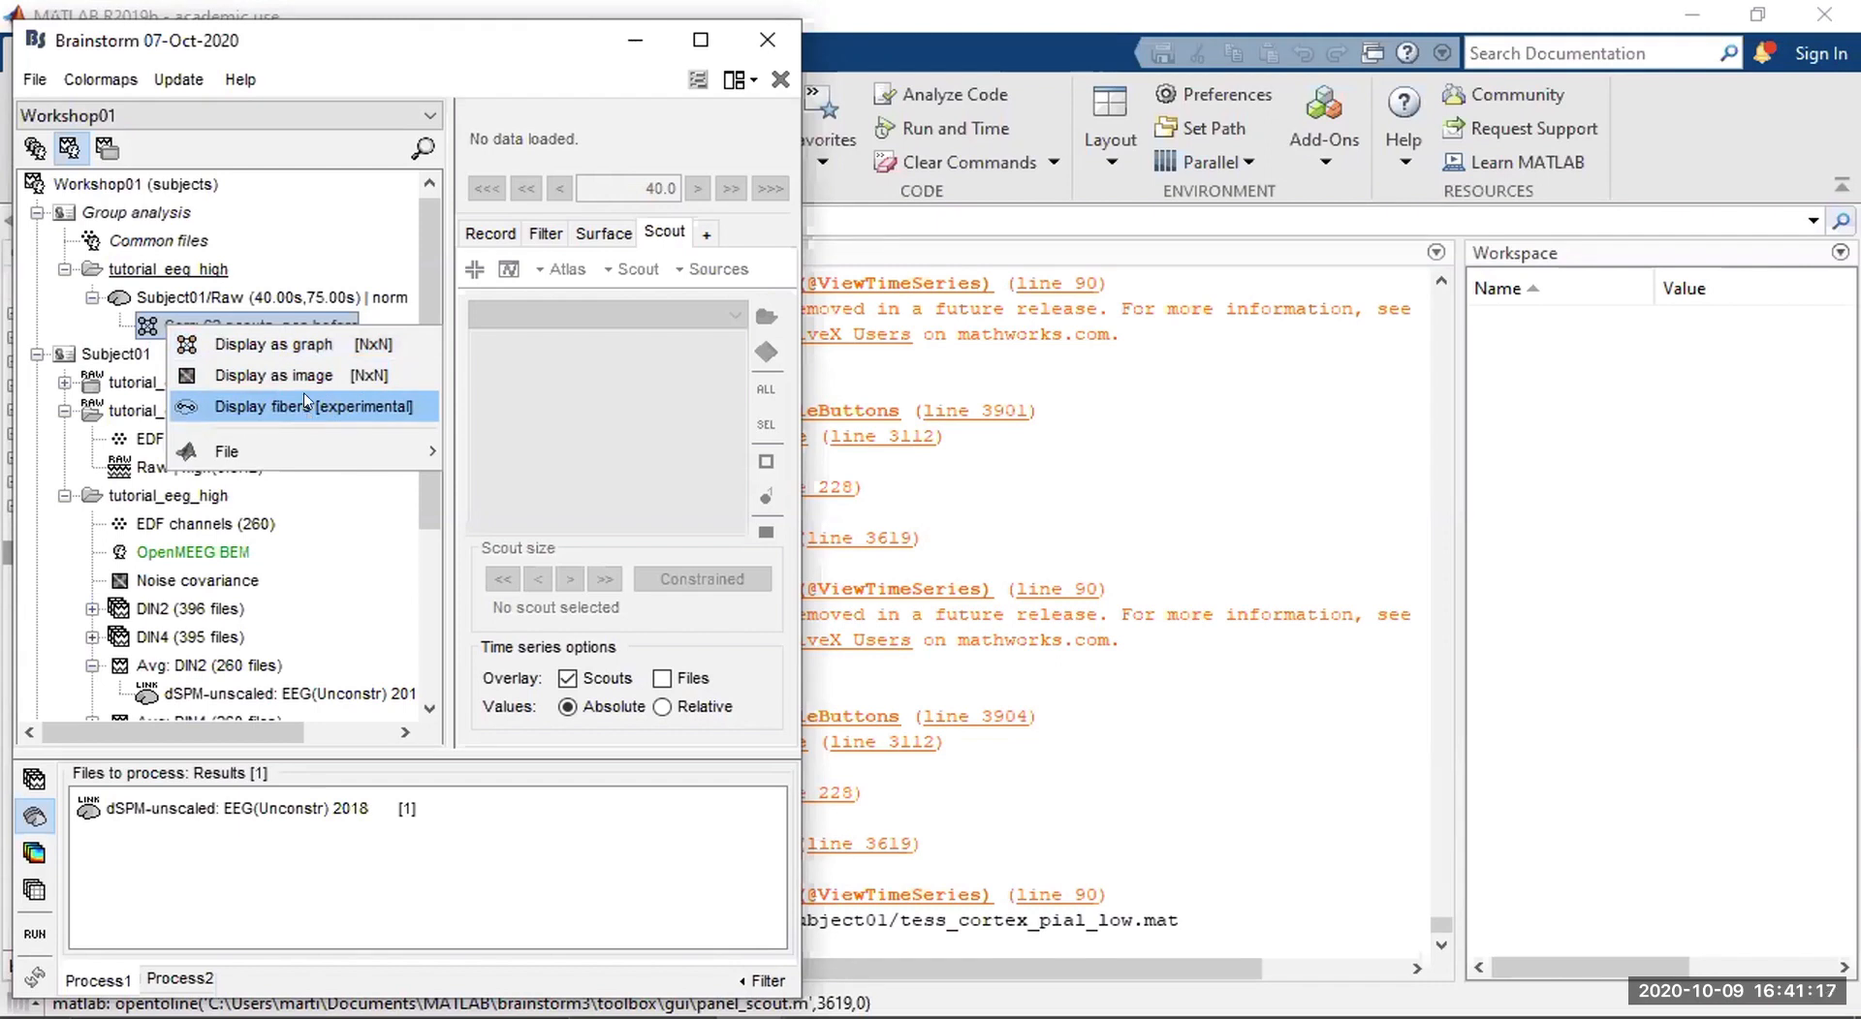
left_click(339, 347)
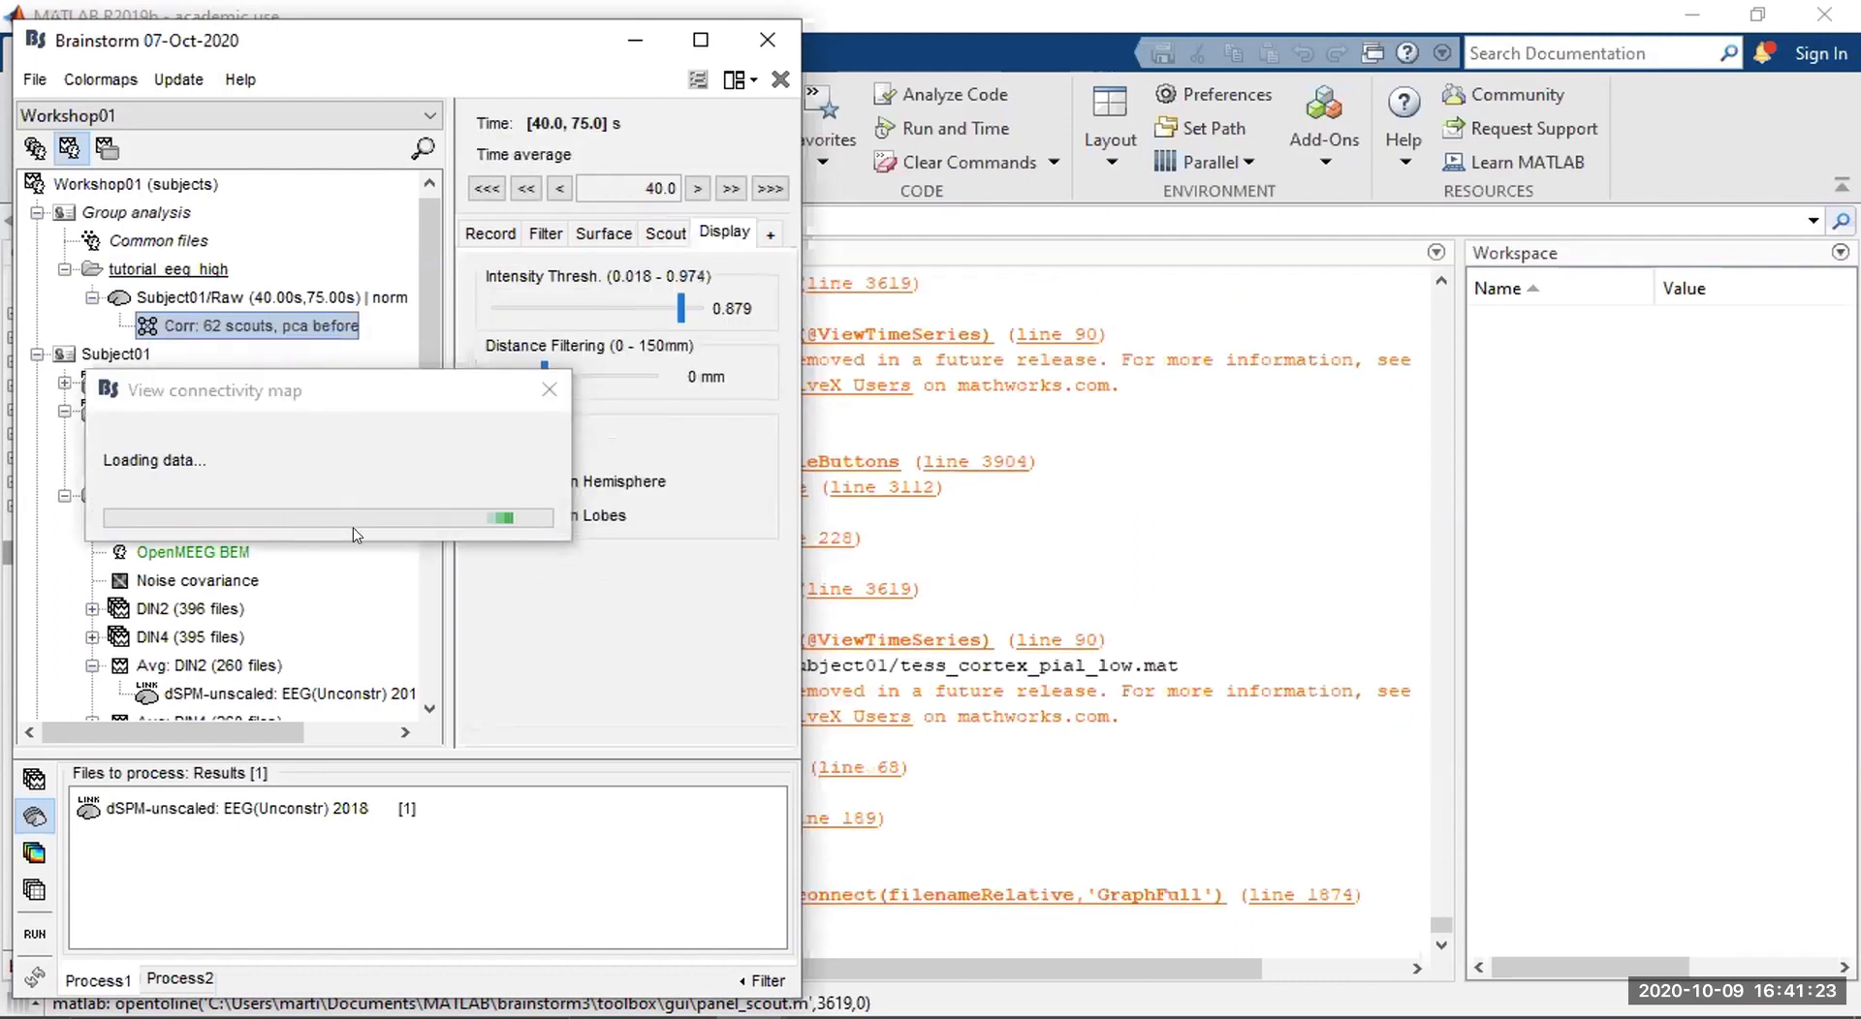
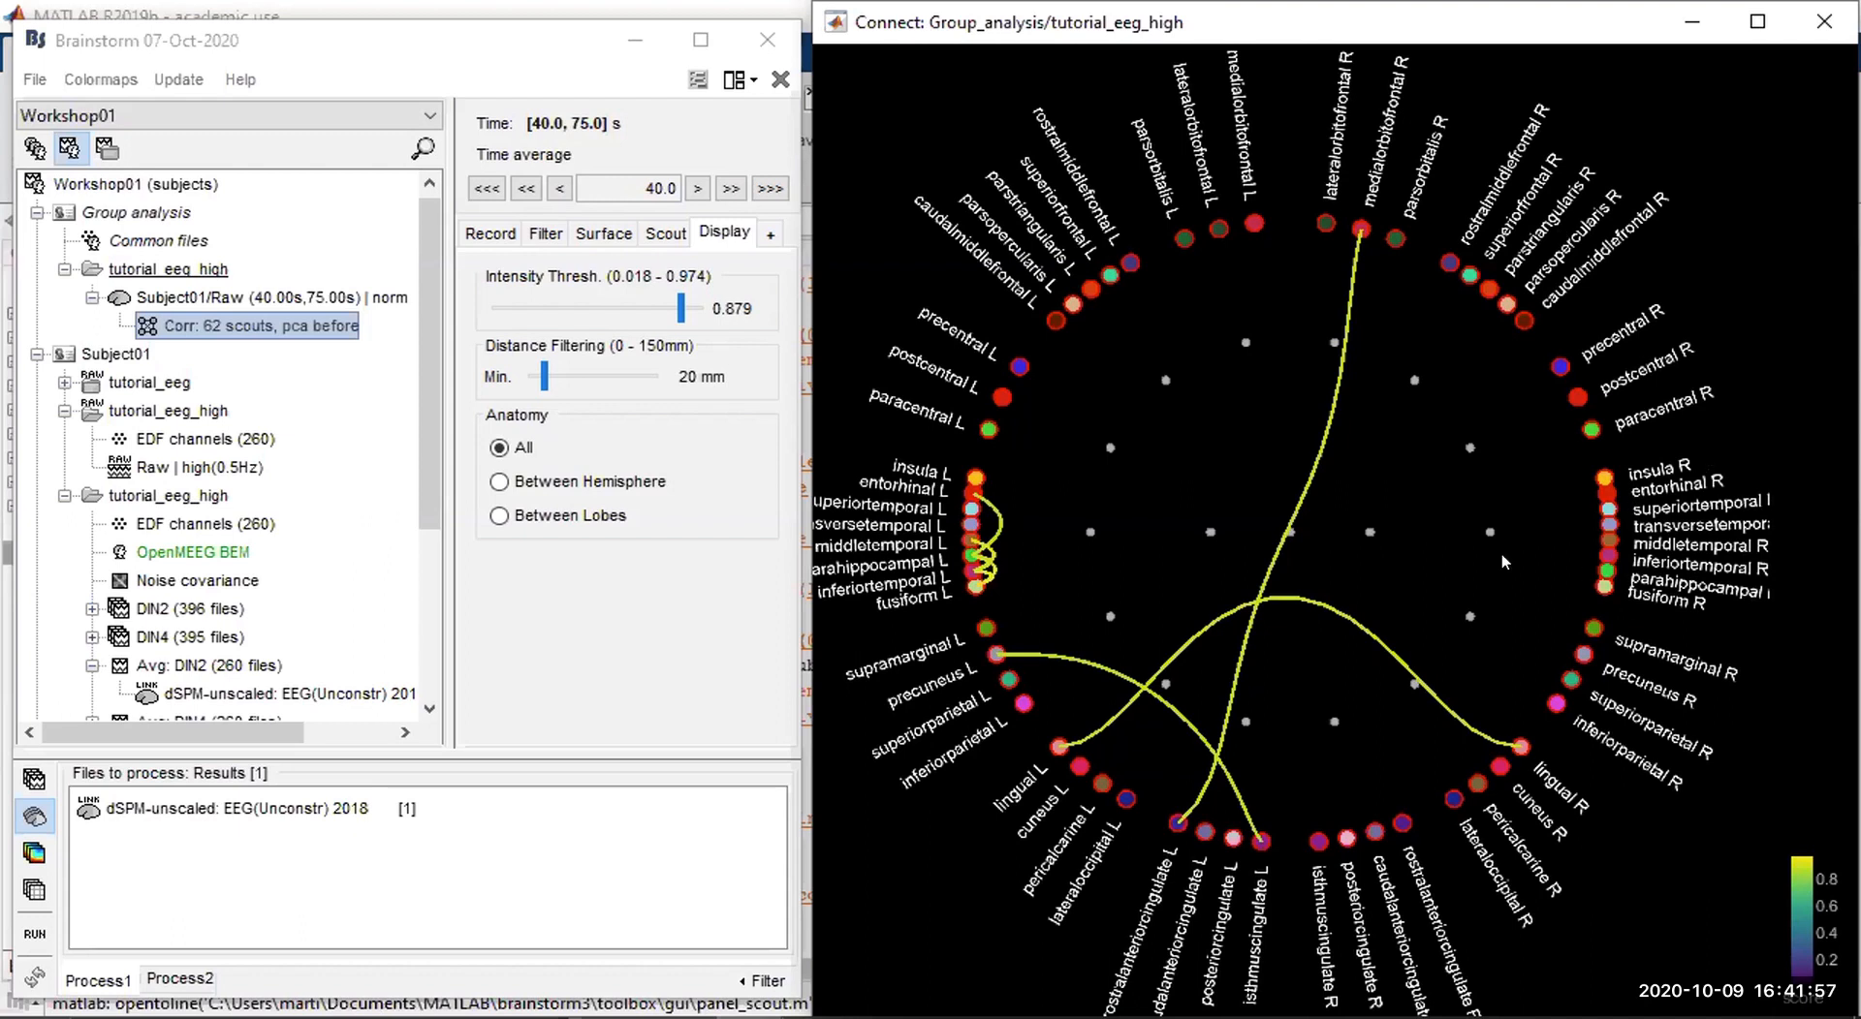
left_click(726, 231)
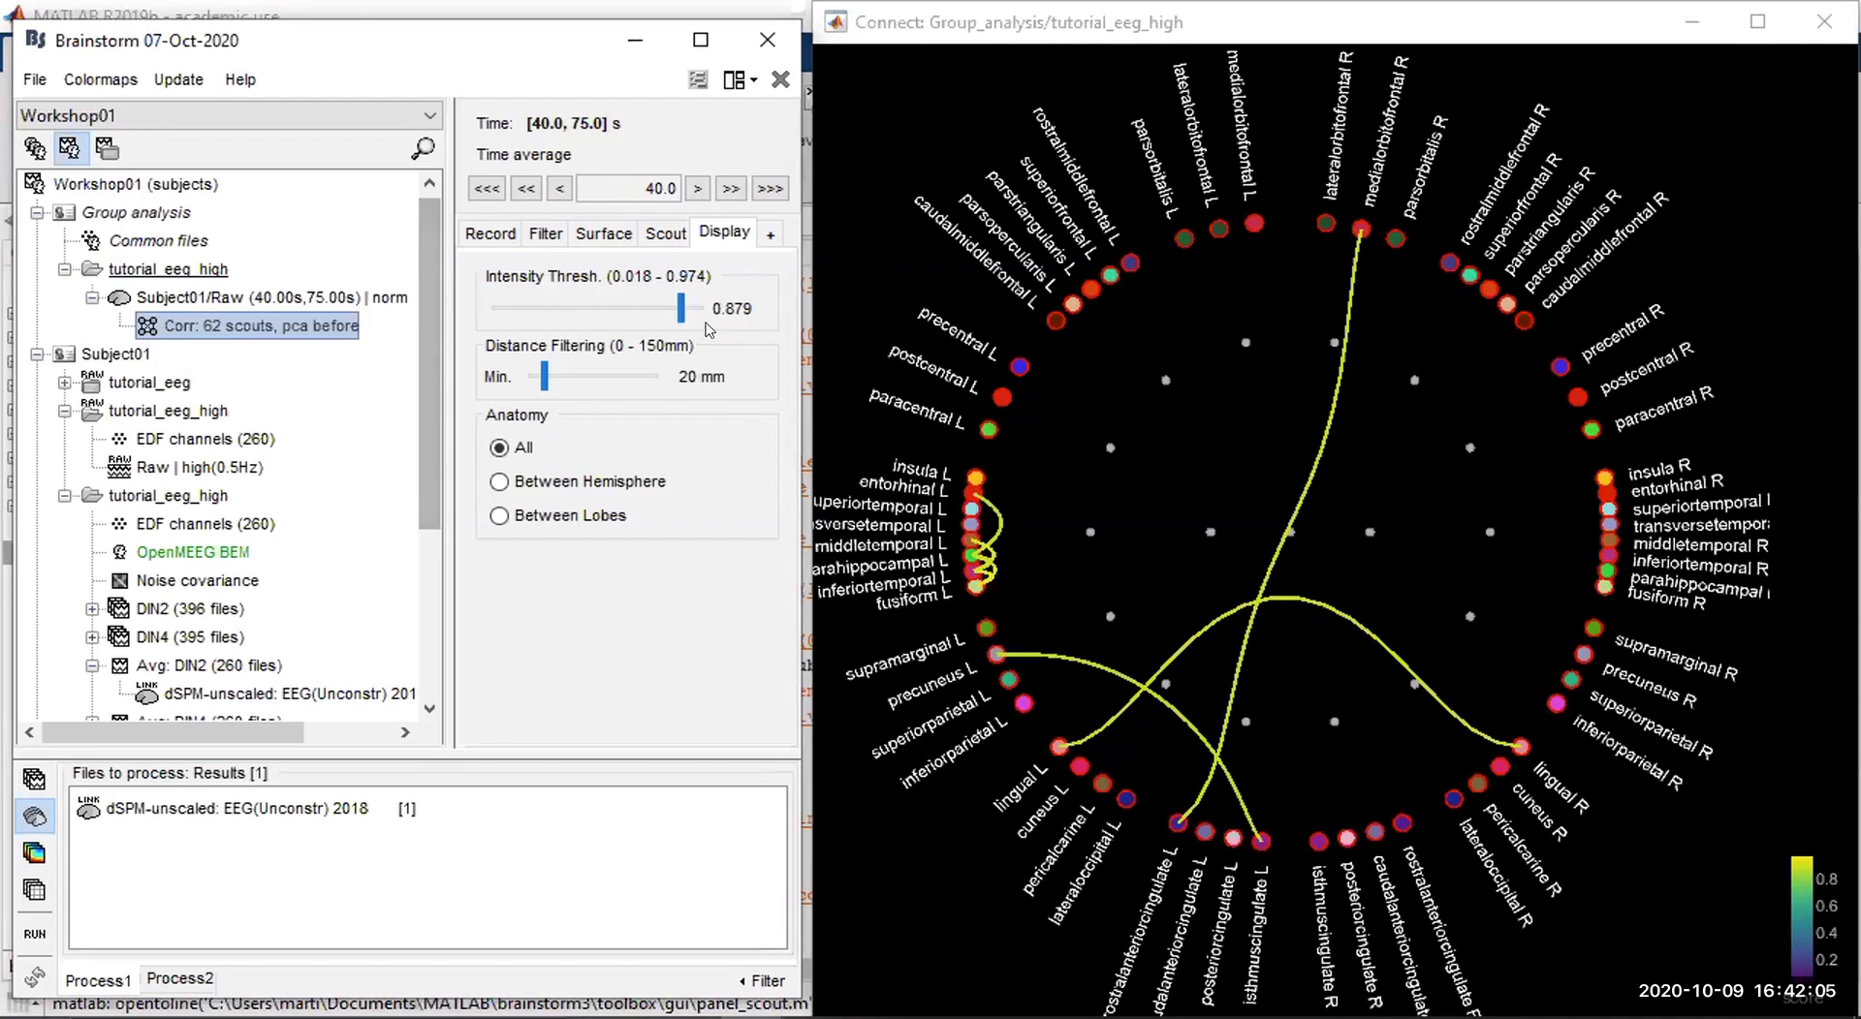
left_click_drag(681, 309, 664, 309)
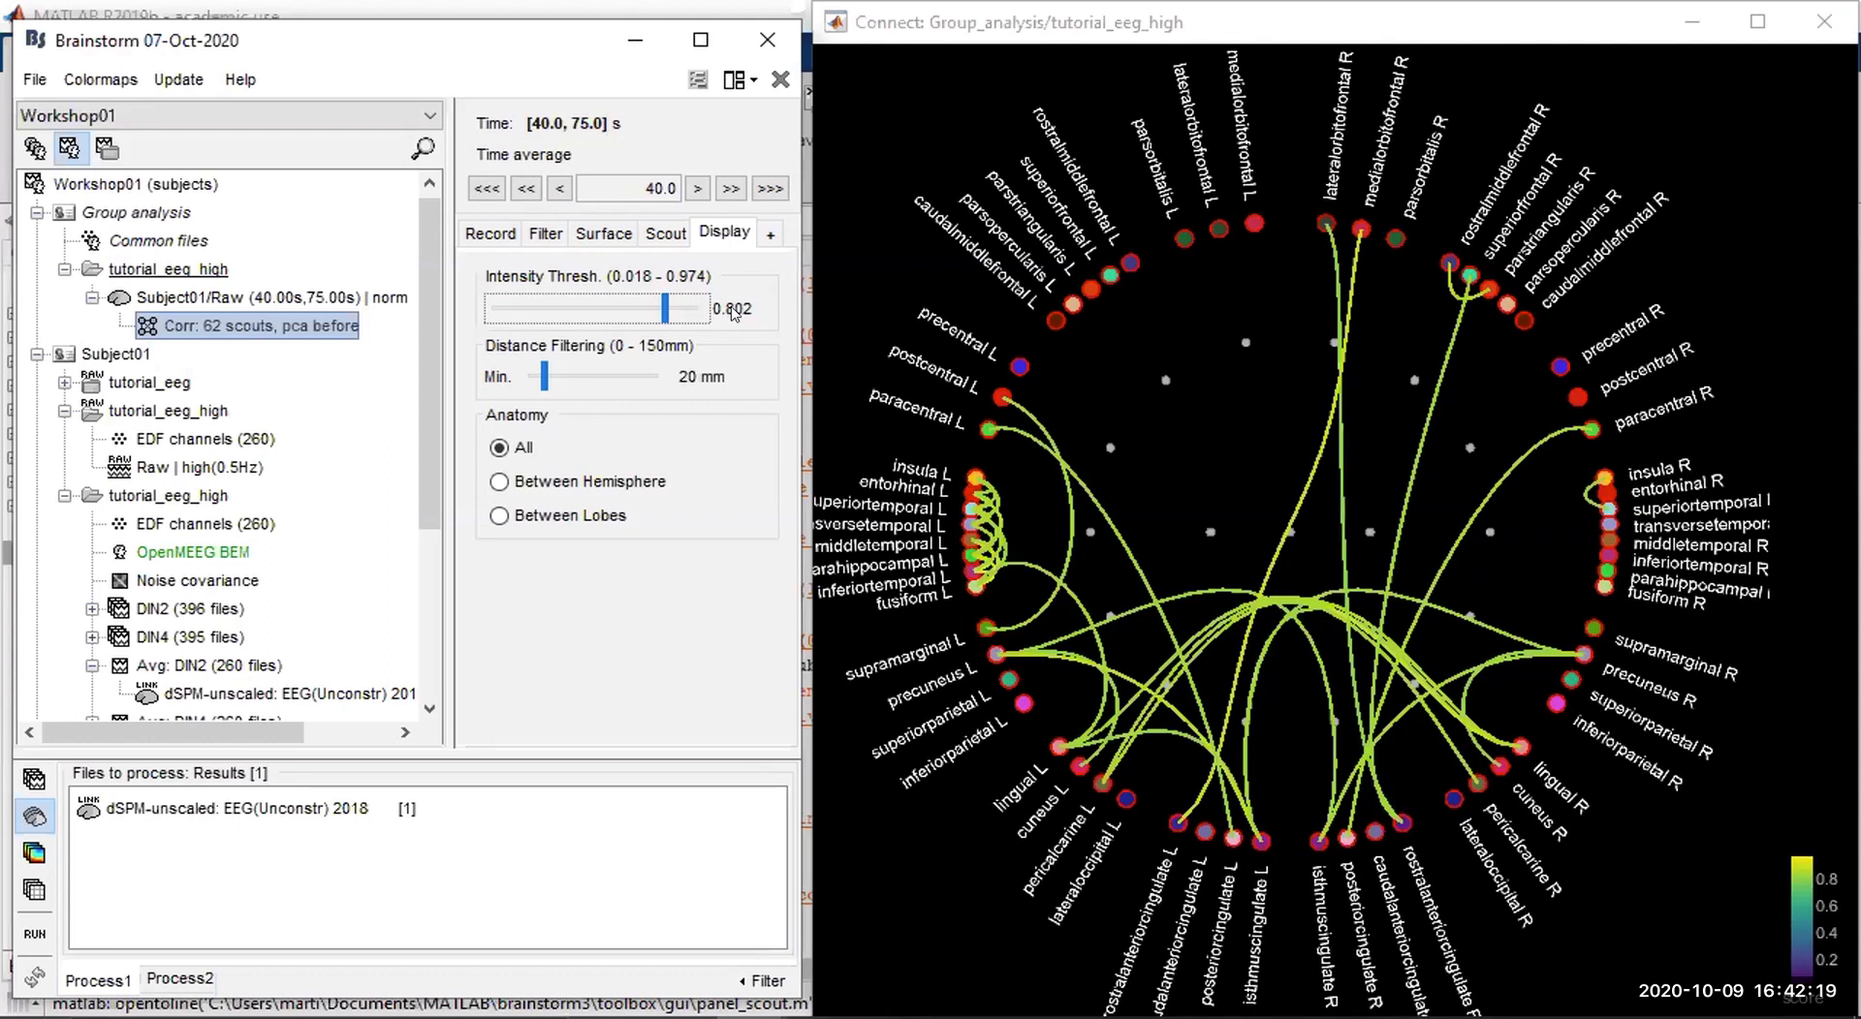
left_click_drag(660, 308, 684, 309)
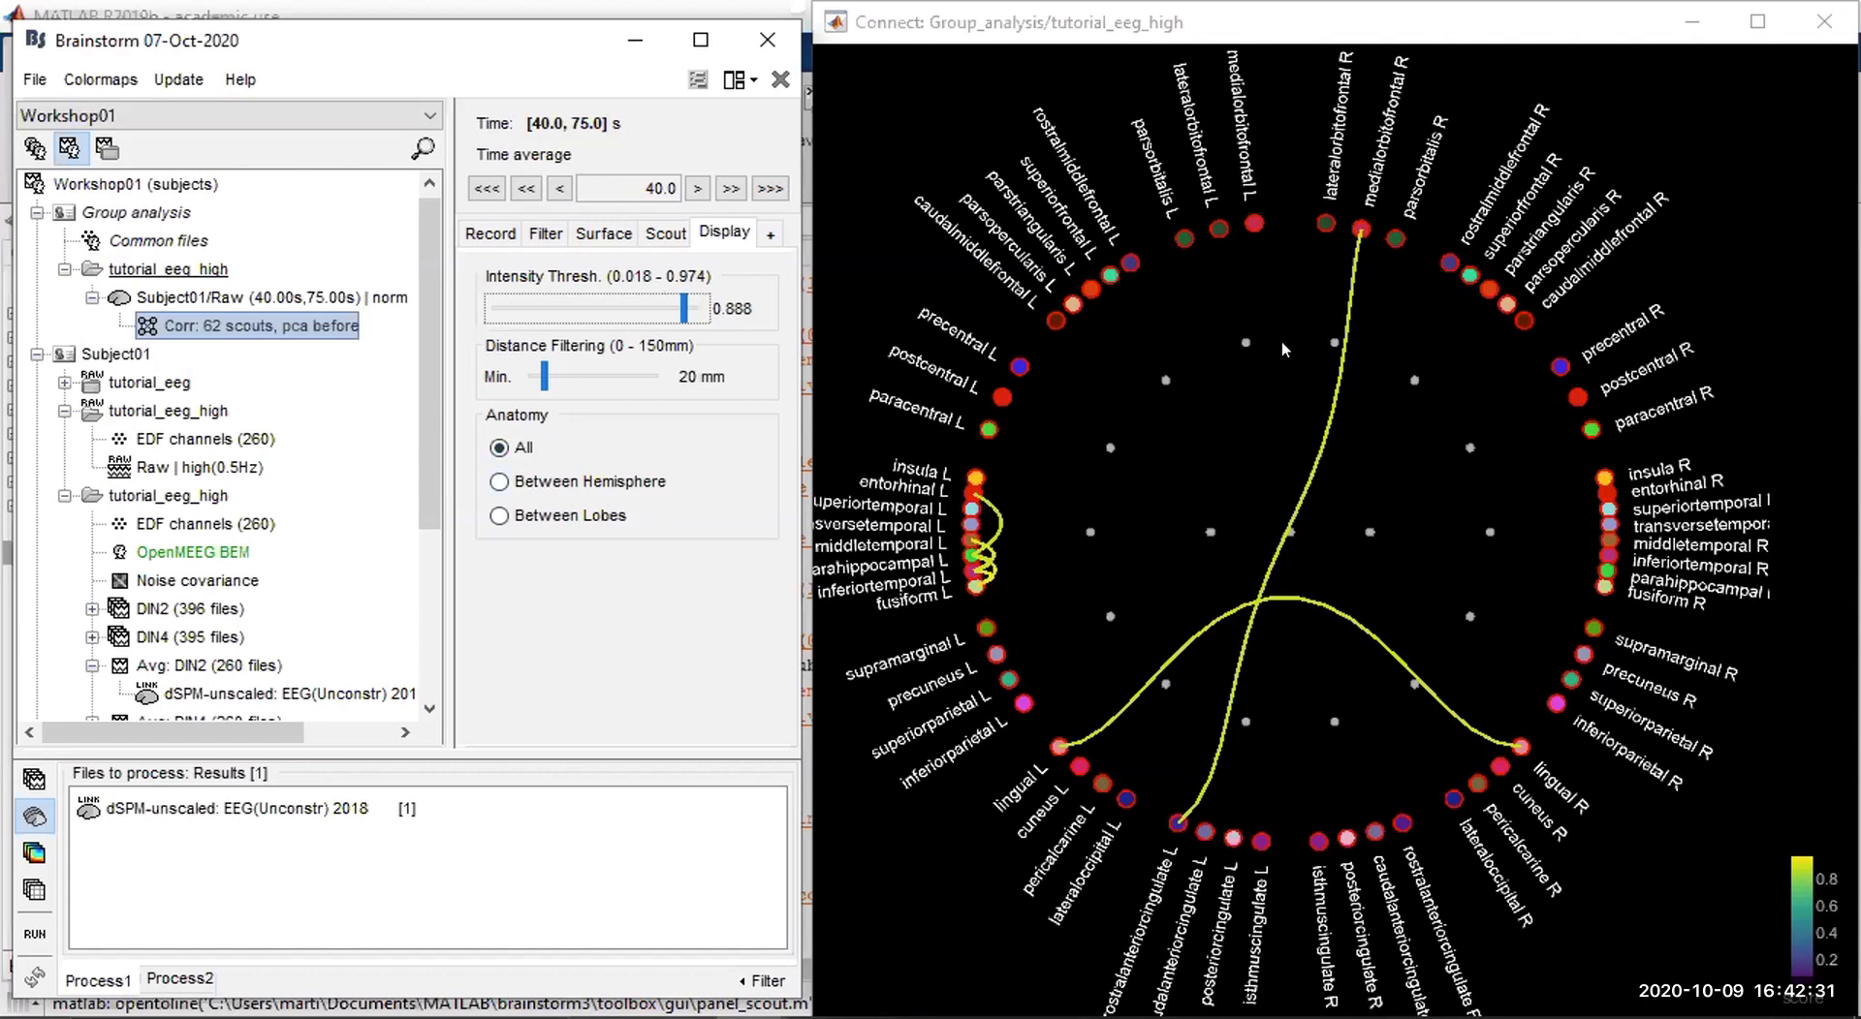
Restrict the graph to connections between hemispheres with an intensity threshold of 0.793, and close all figures.
left_click(550, 483)
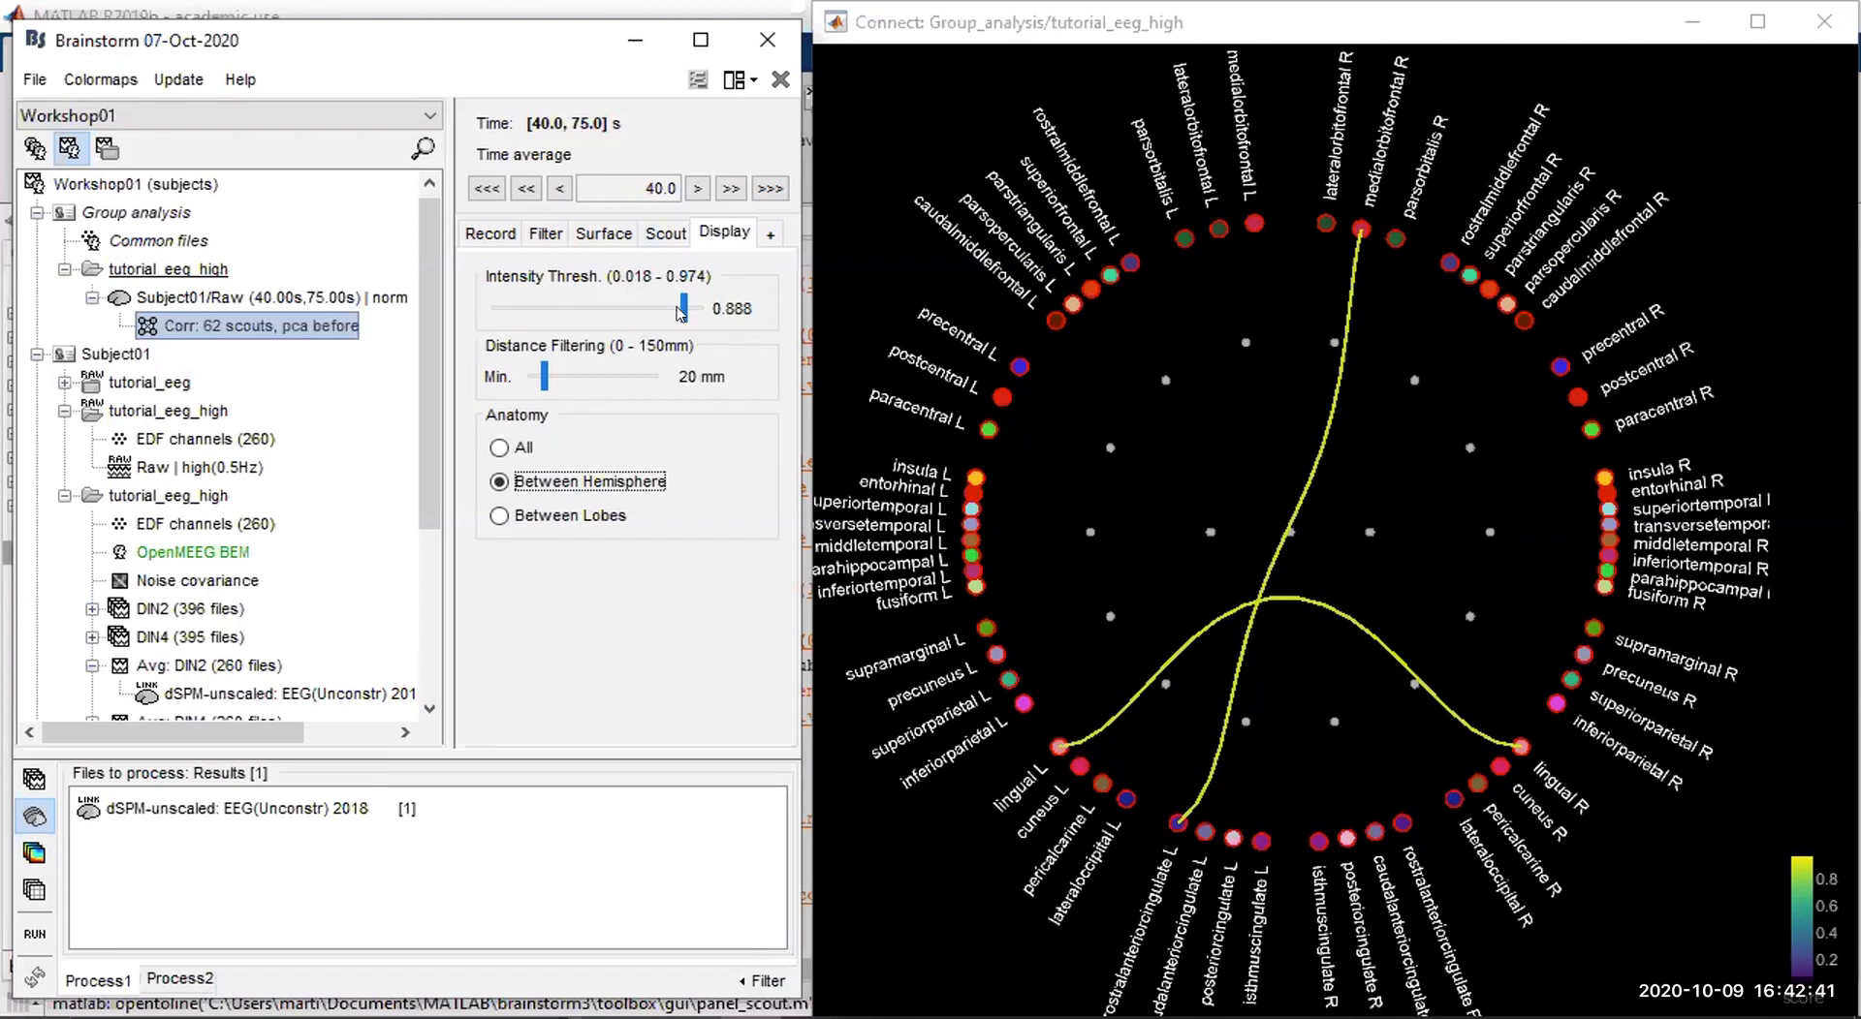
left_click_drag(679, 308, 662, 309)
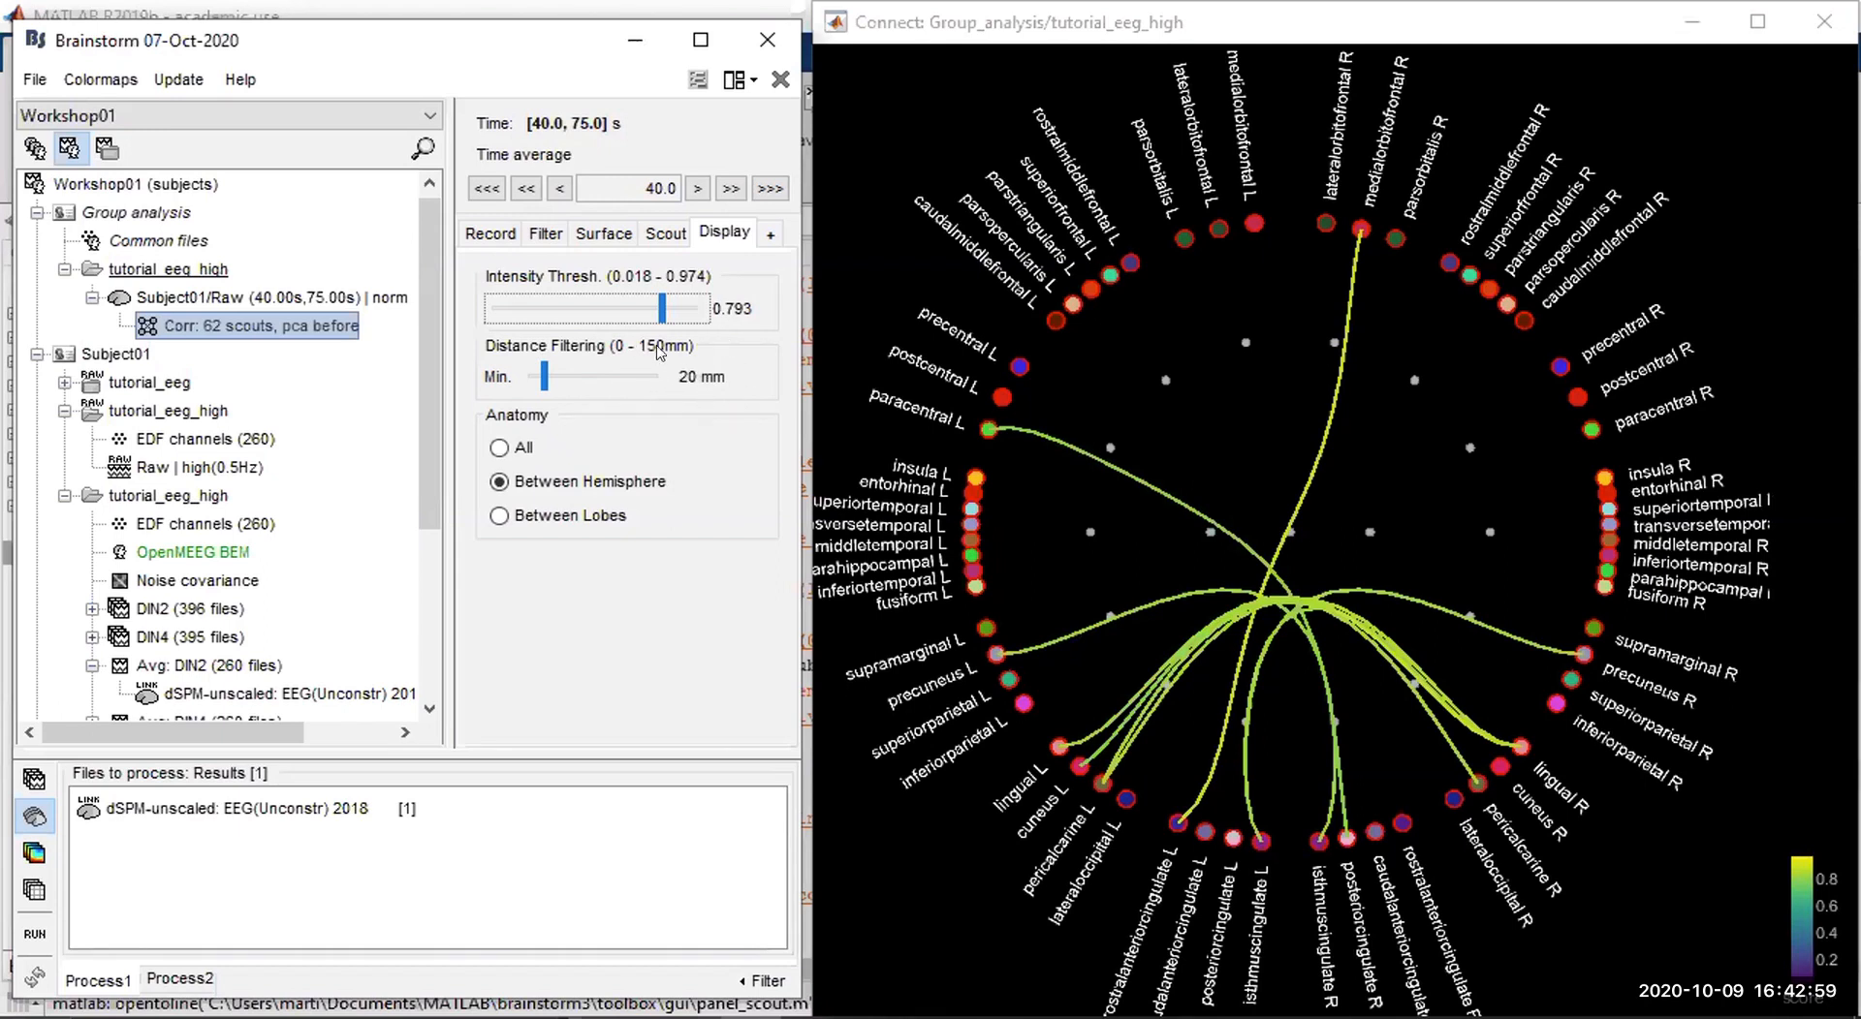
left_click(780, 81)
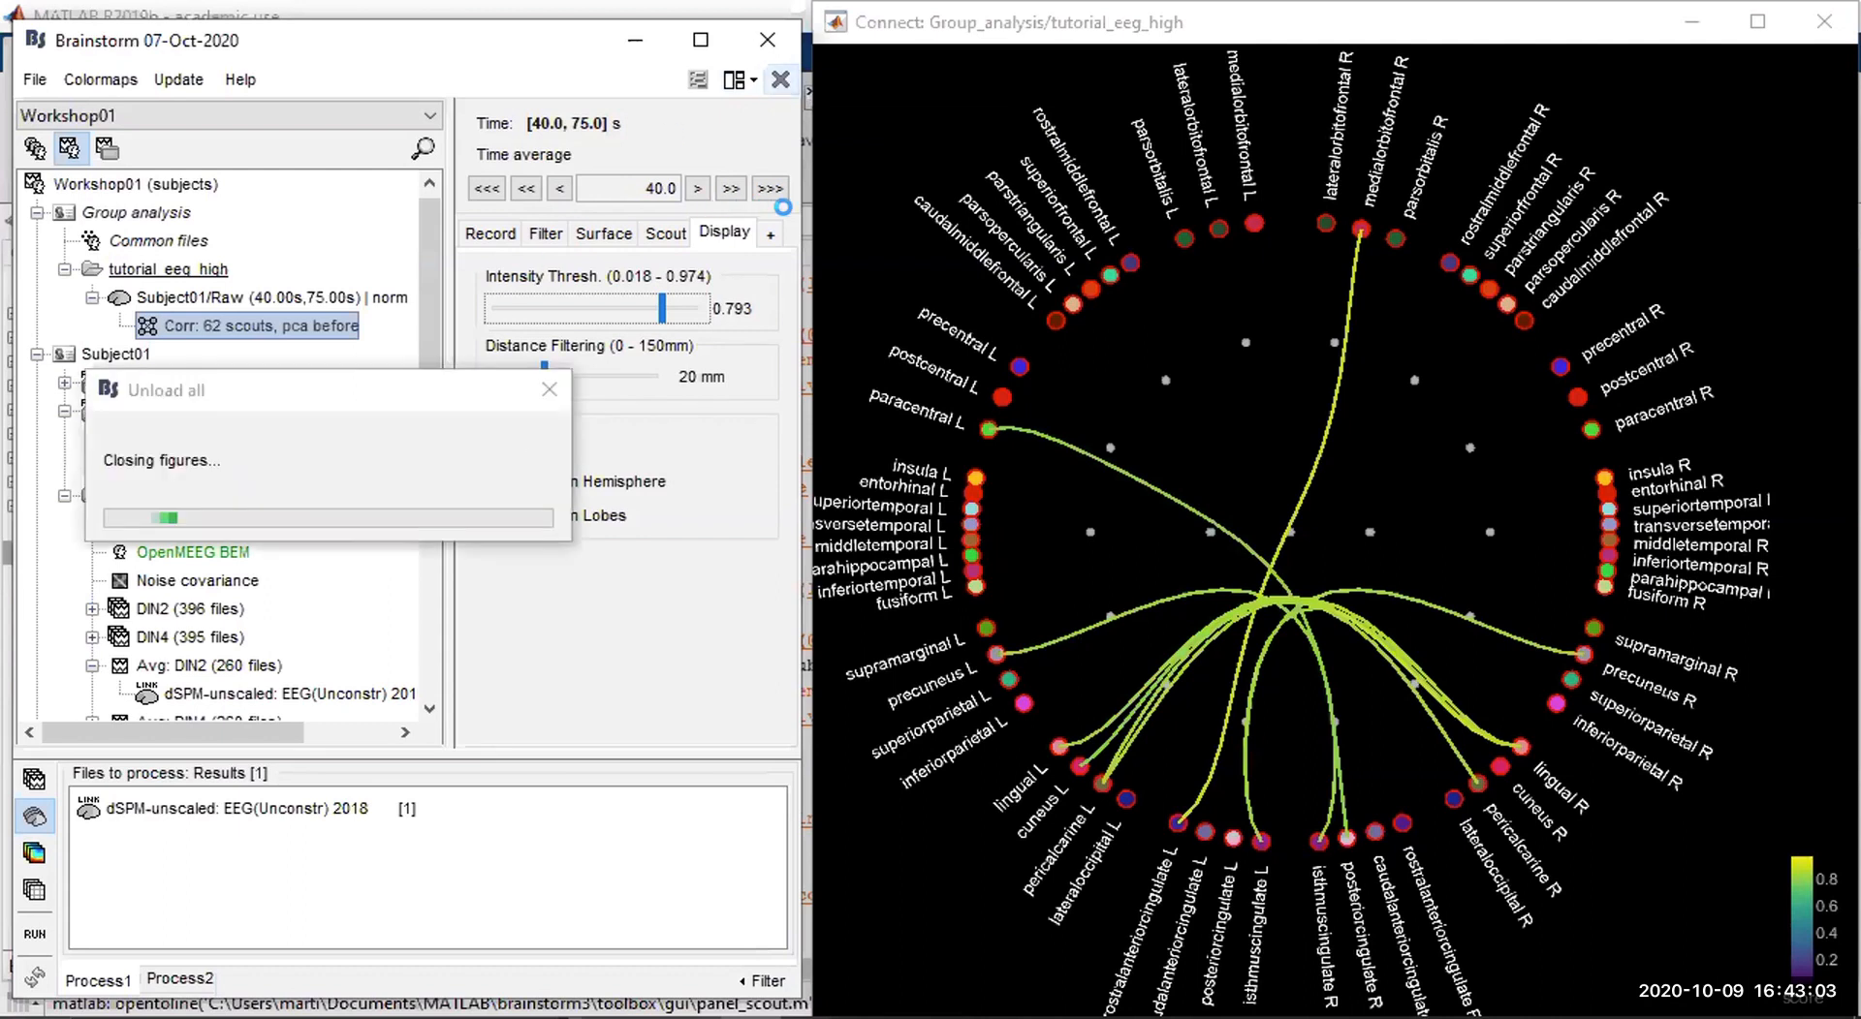
Narrow the Brainstorm window and display the correlation file's connections as fibers.
left_click_drag(785, 216, 586, 216)
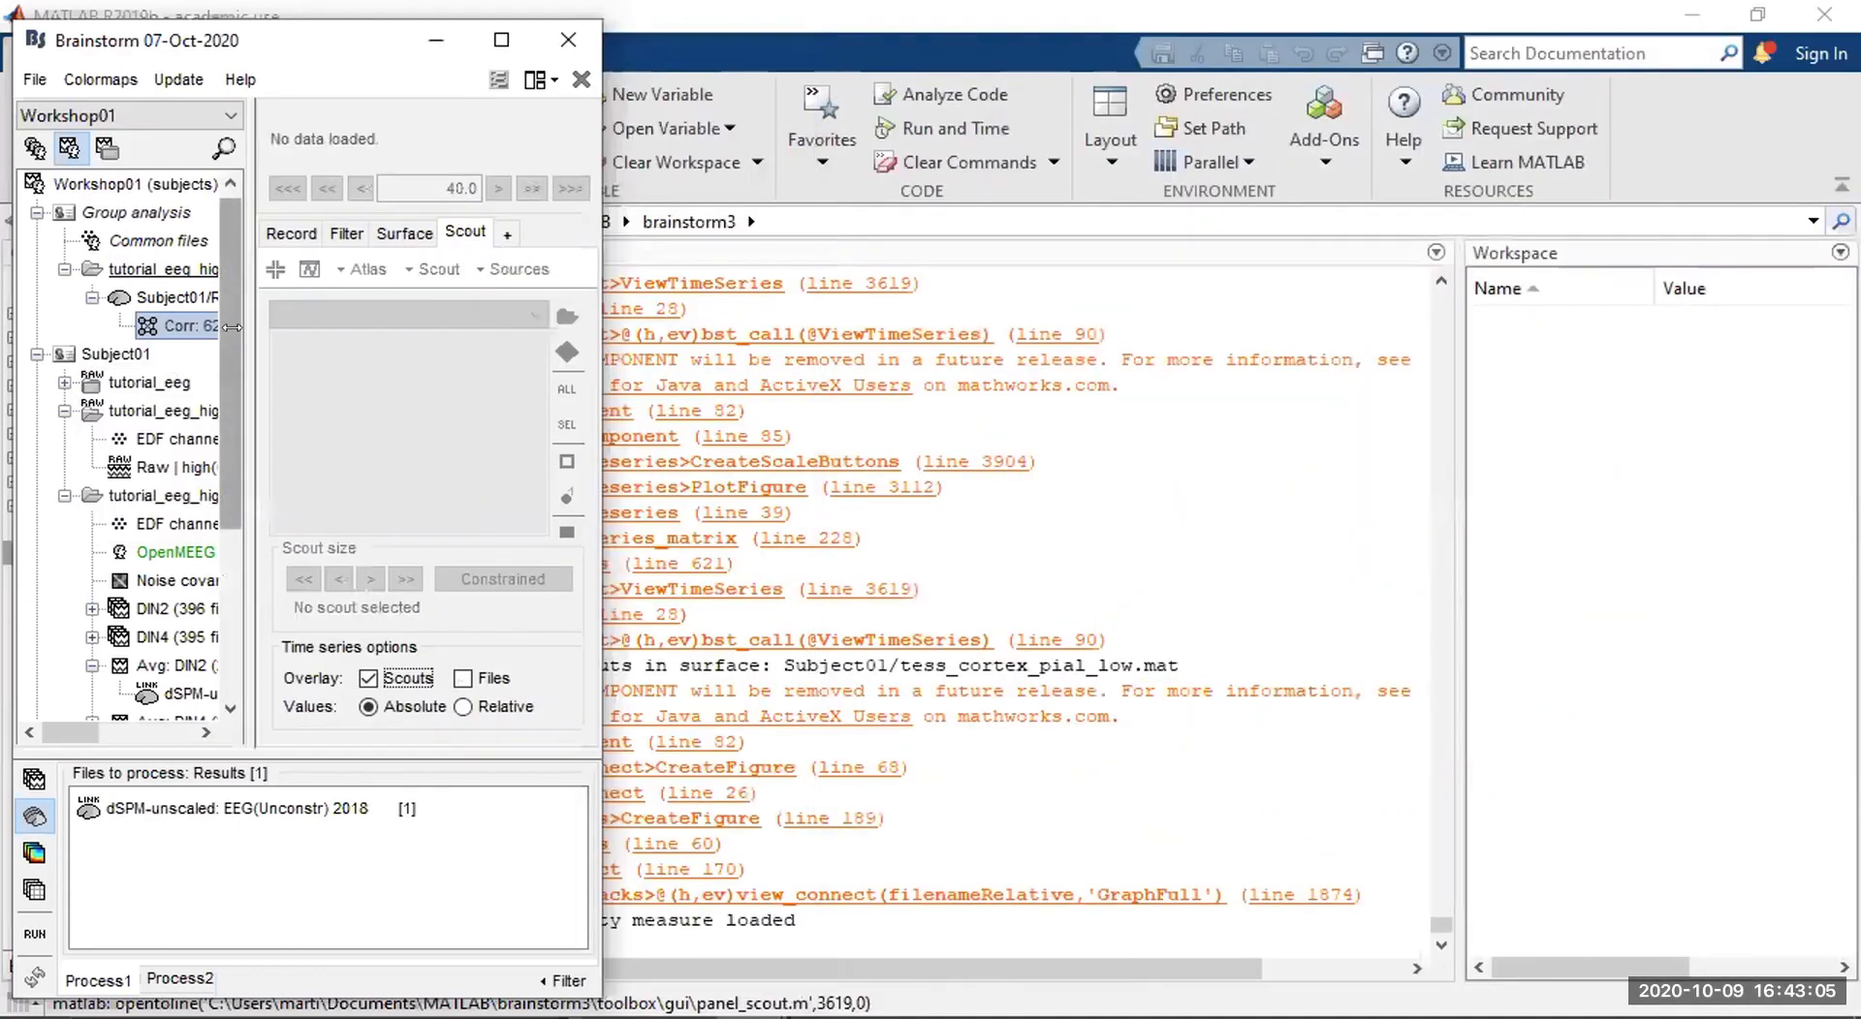
right_click(194, 322)
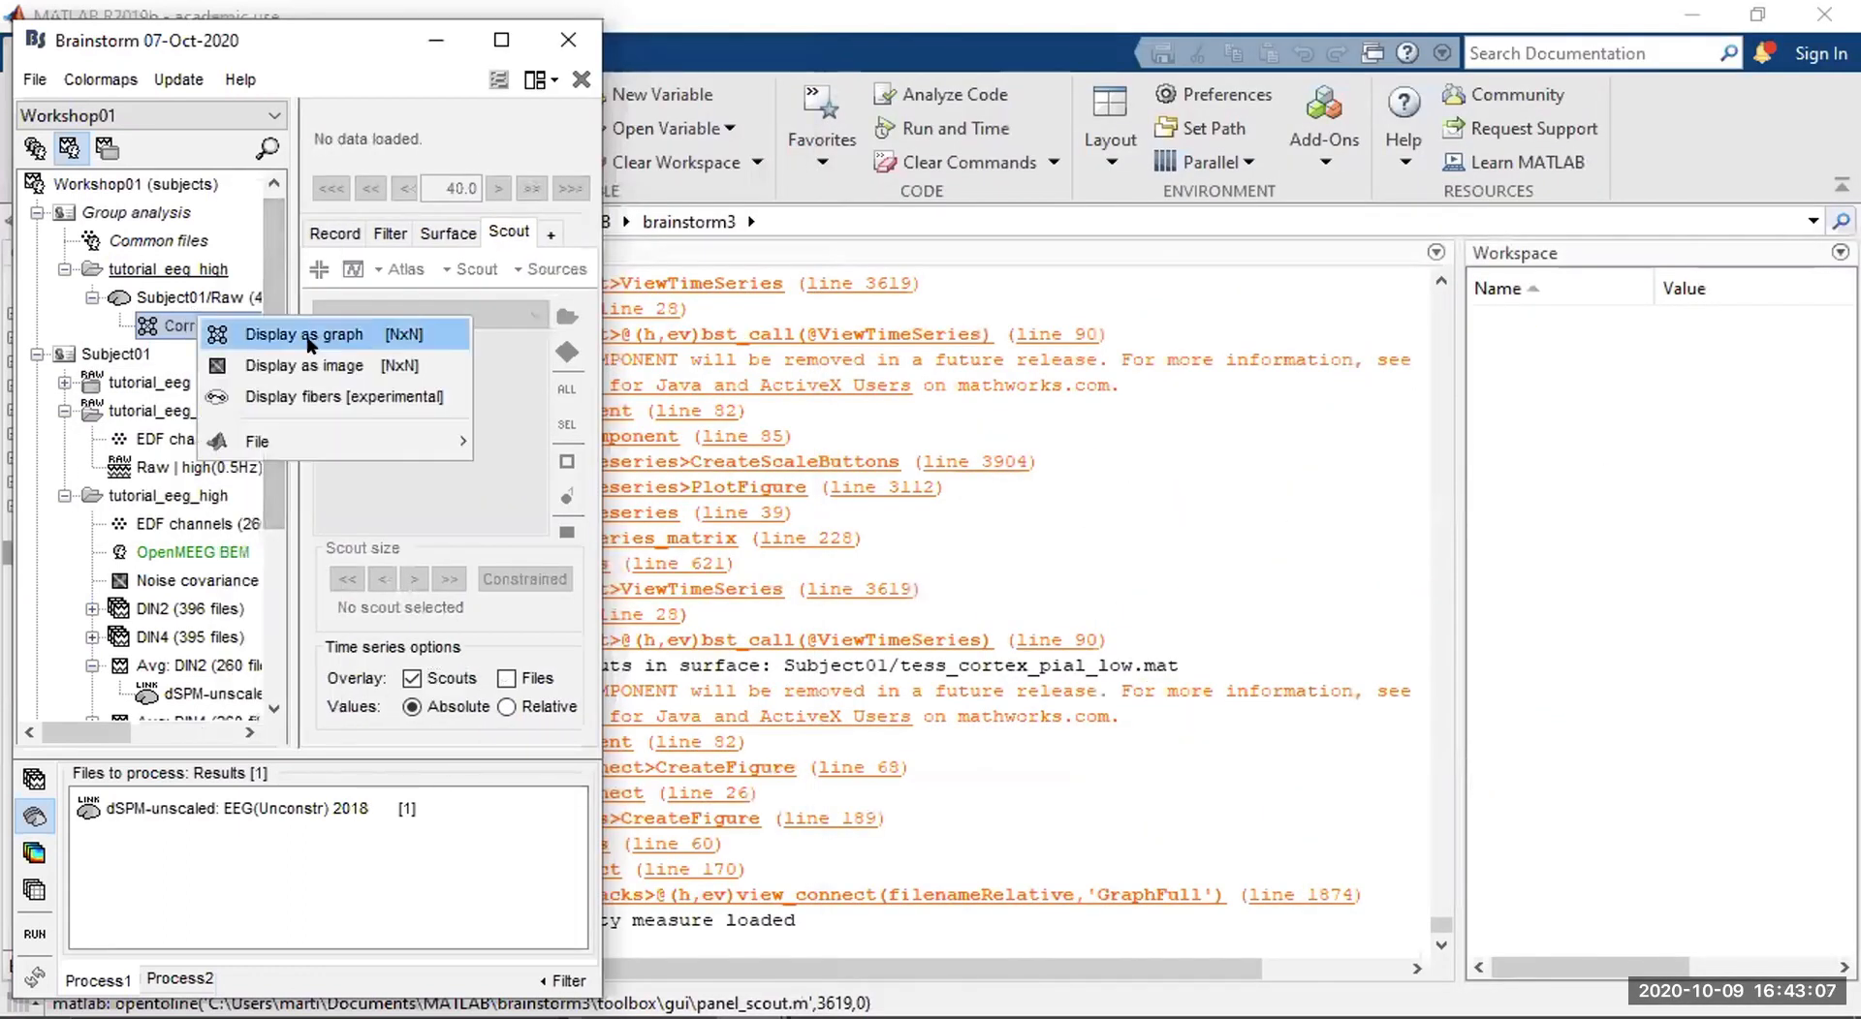
left_click(335, 386)
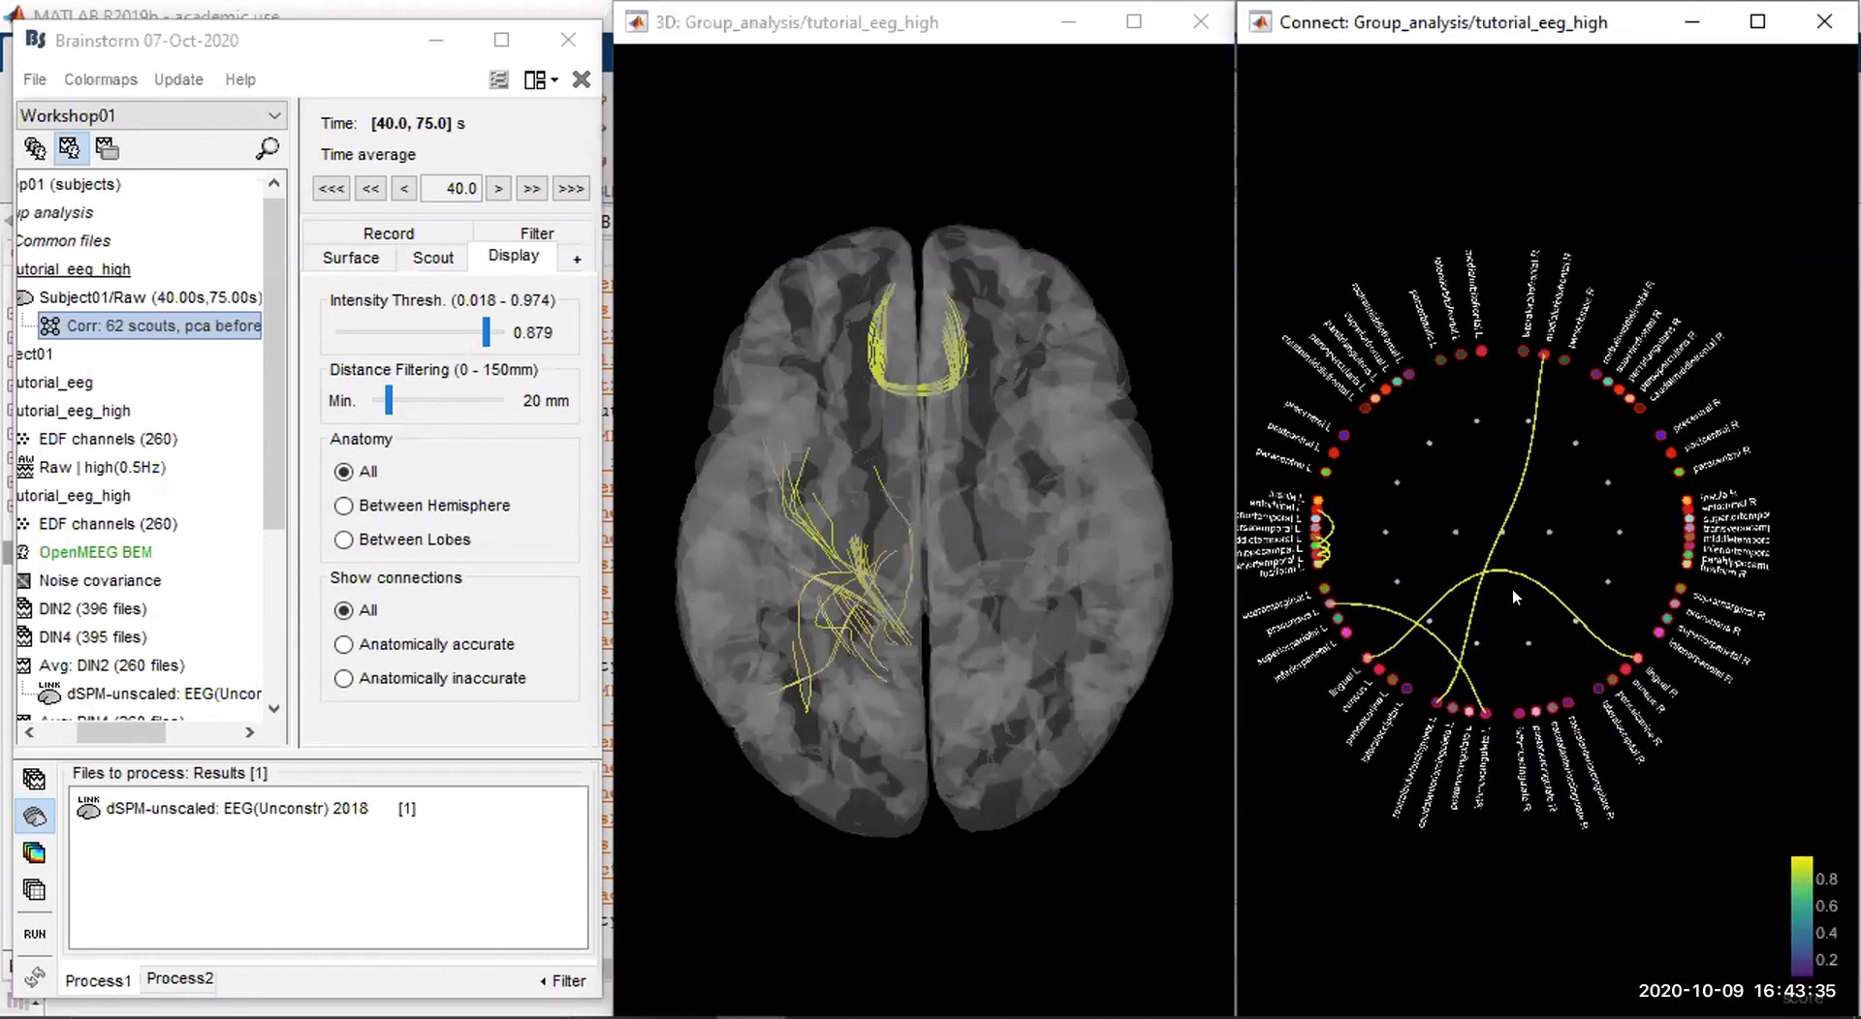
Isolate the medialorbitofrontal R connections, inspect their fibers on the 3D cortex, and show all regions' connections again.
scroll(1512, 590, "up", 1)
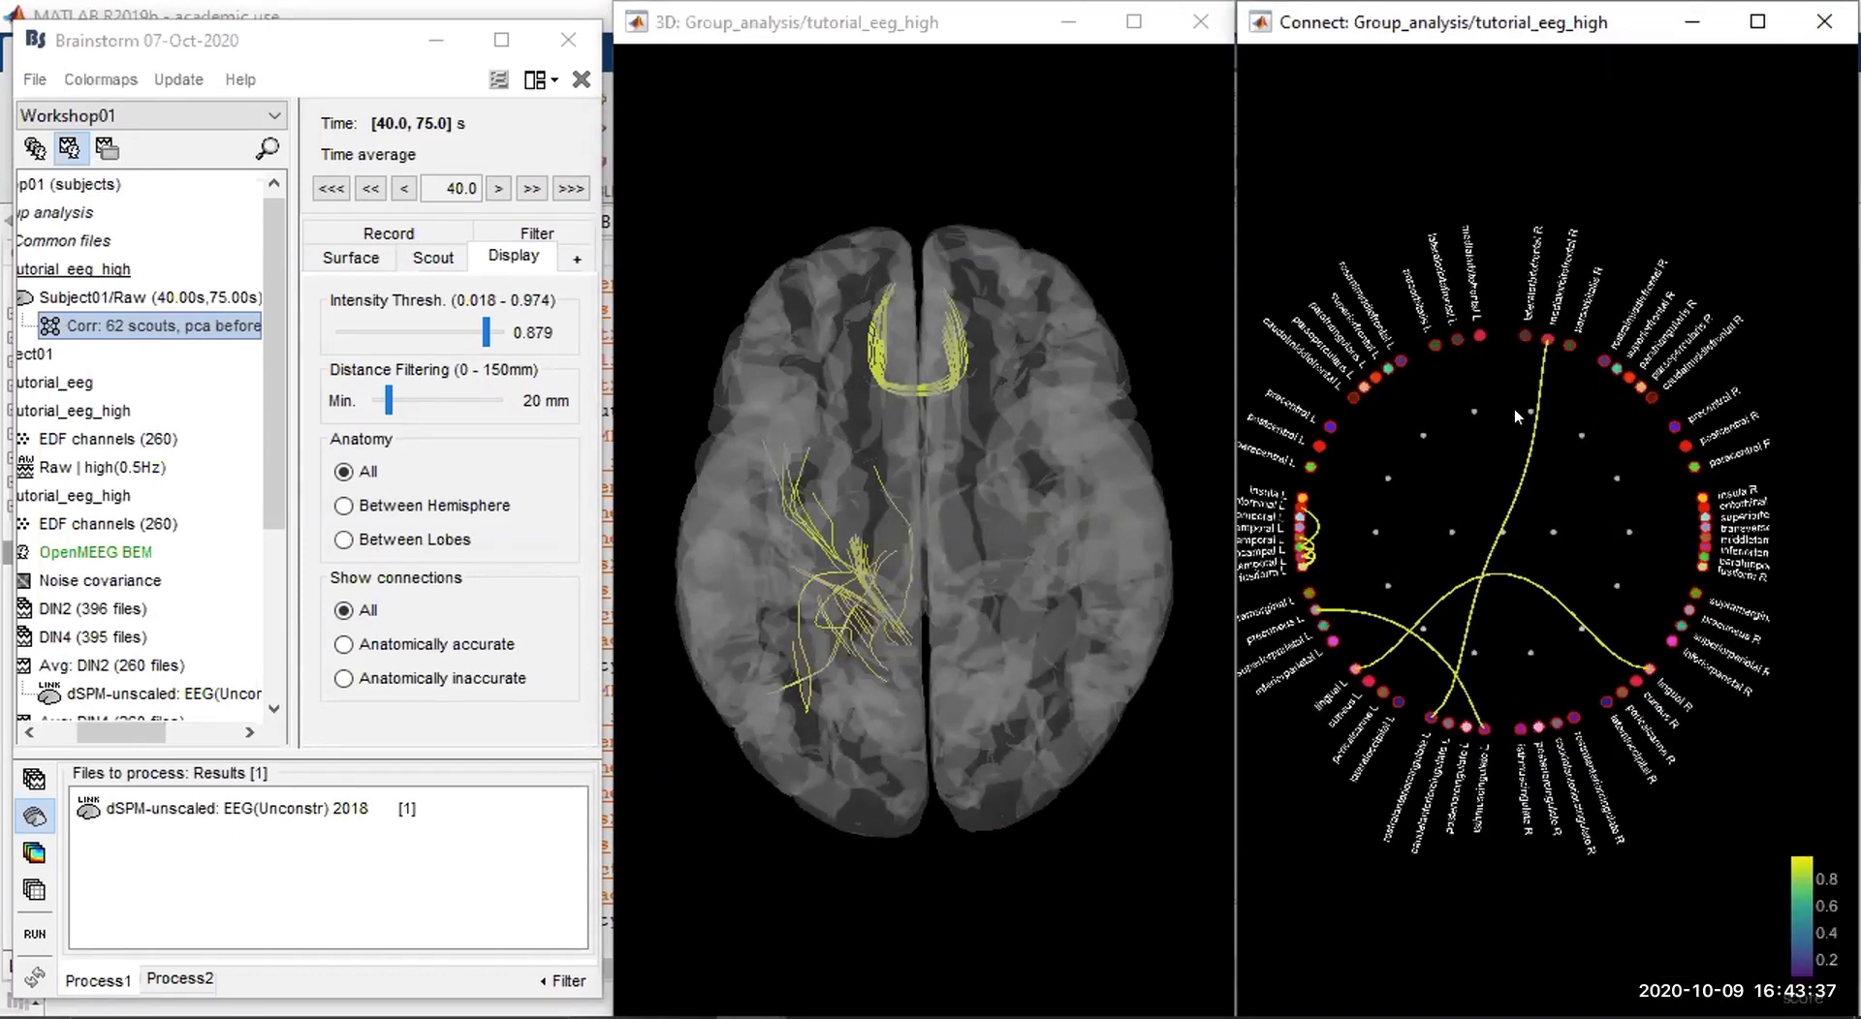
left_click(1544, 336)
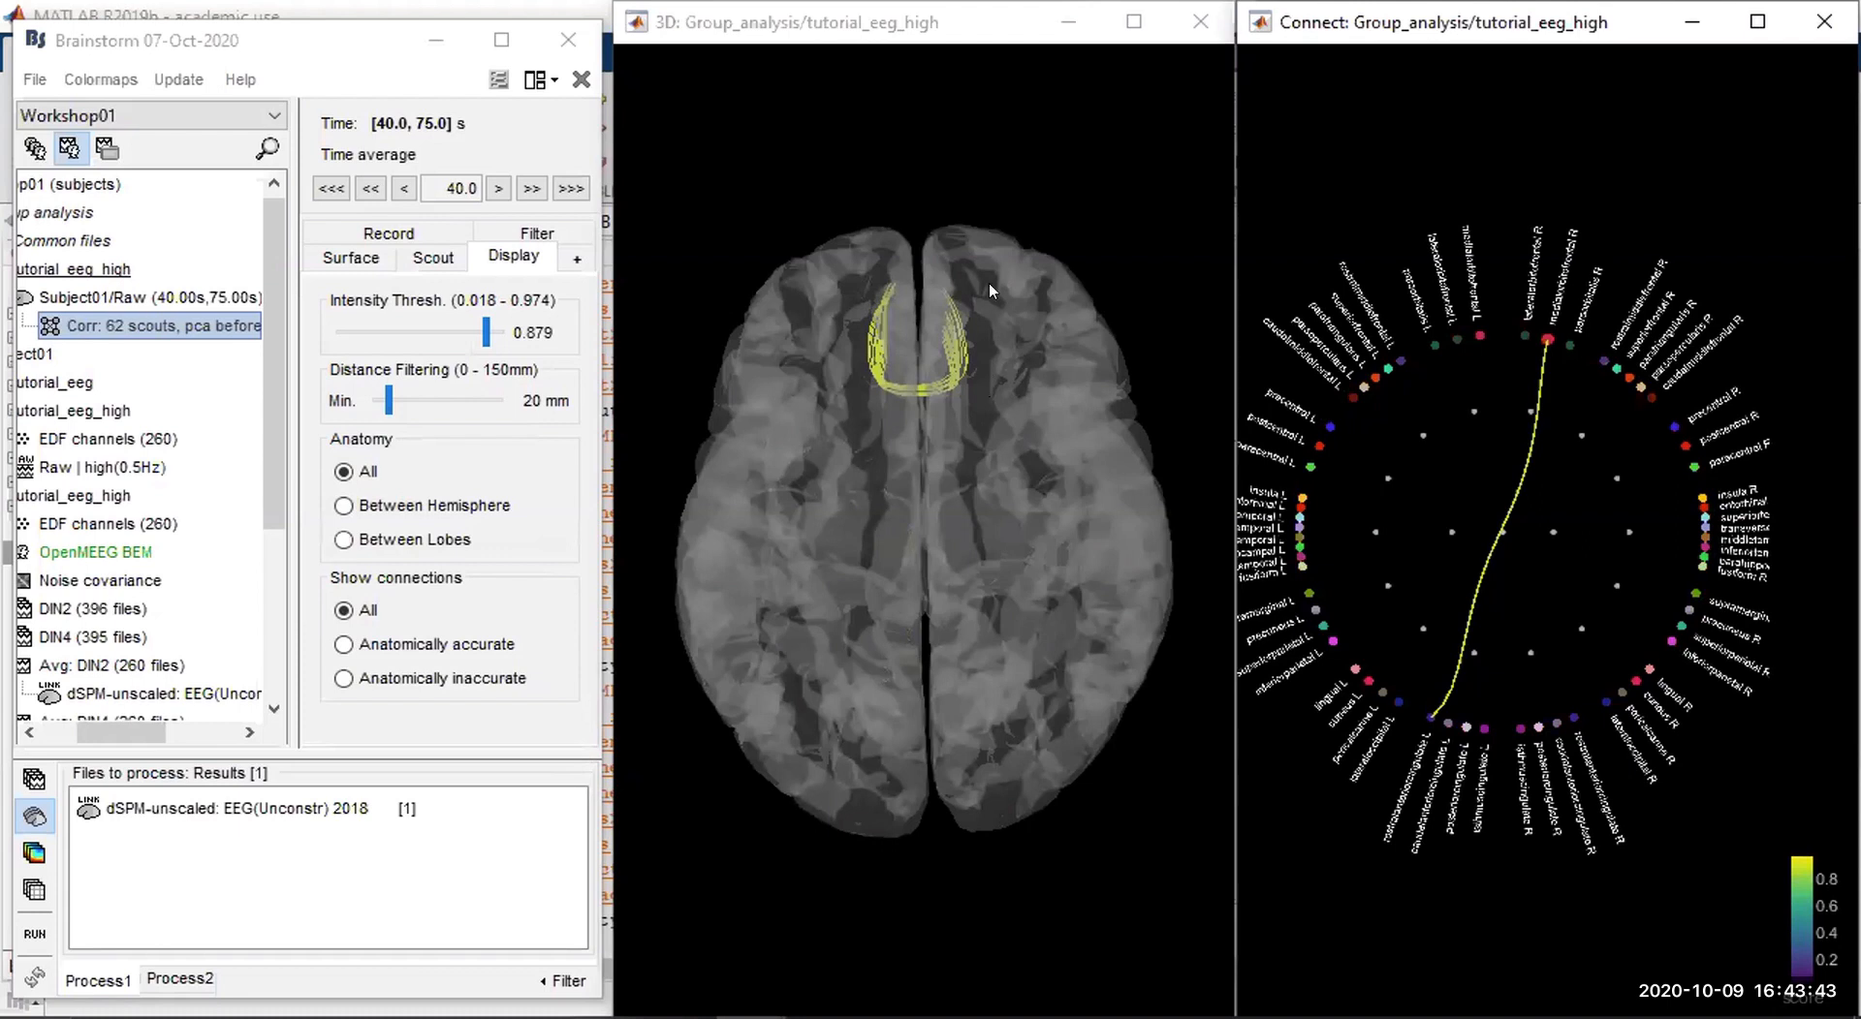
left_click_drag(842, 278, 958, 276)
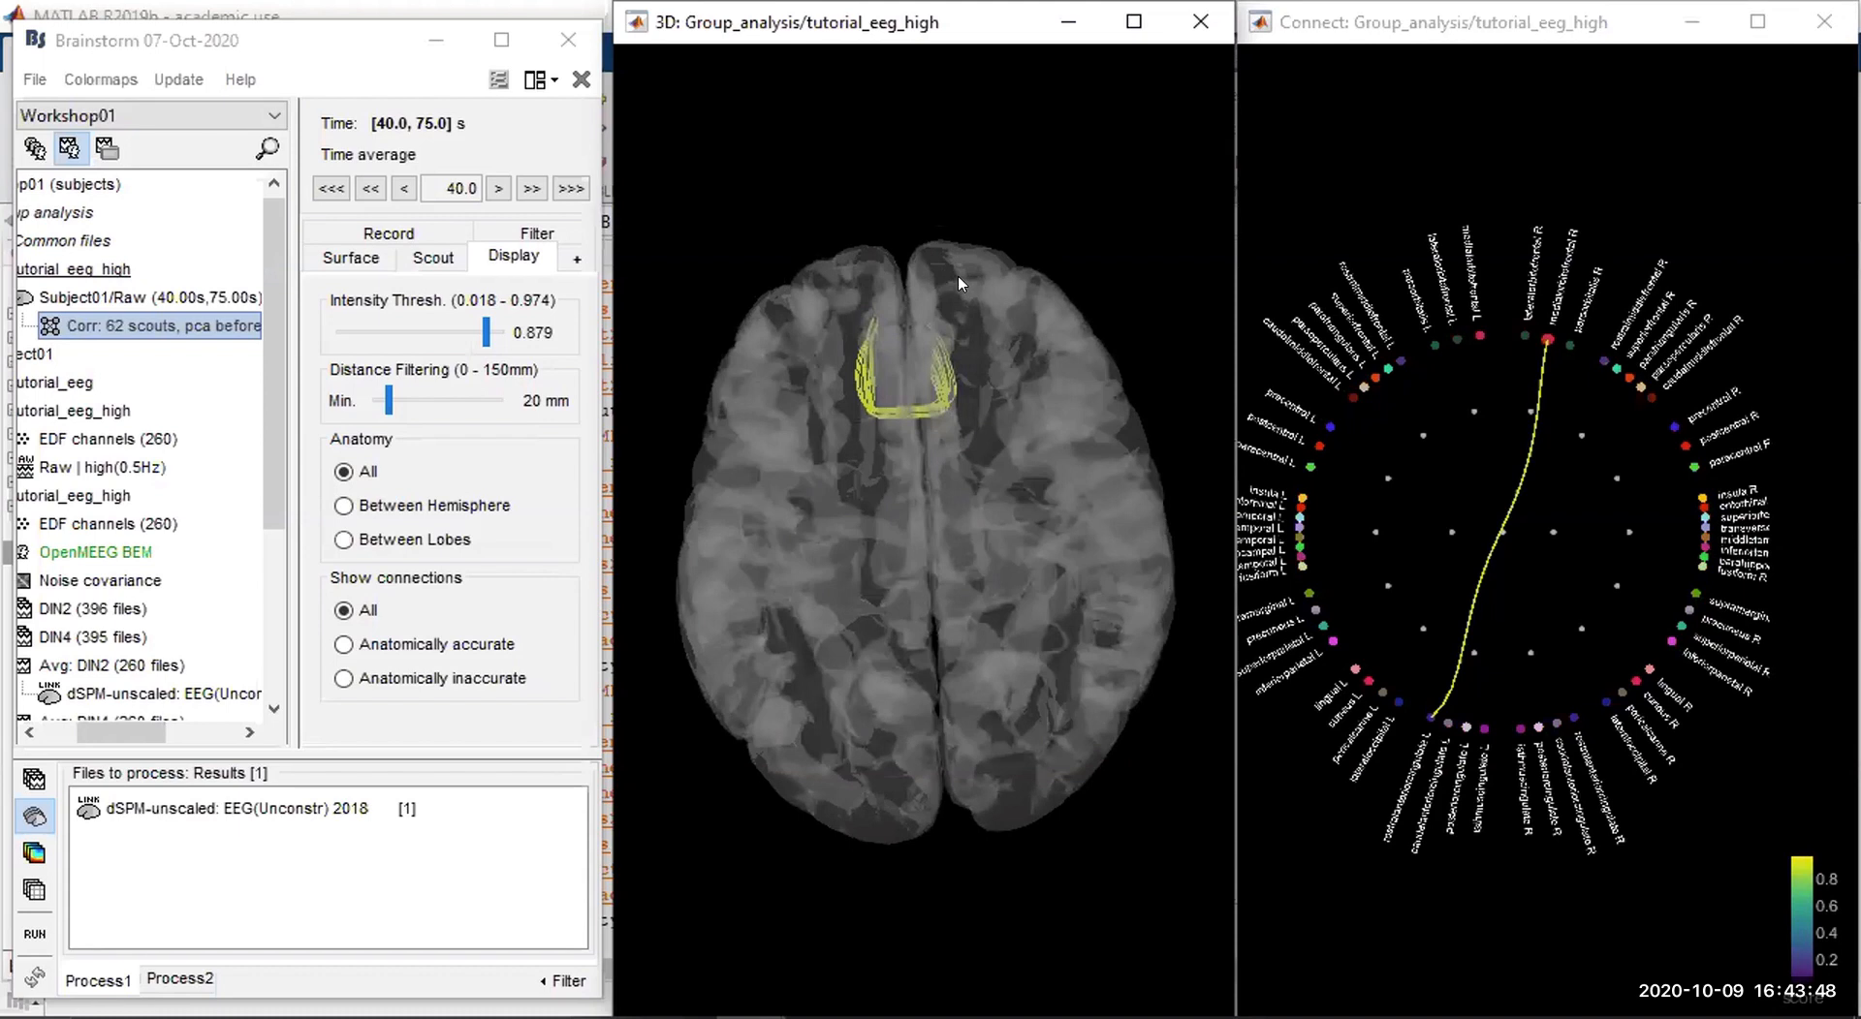
left_click(1384, 378)
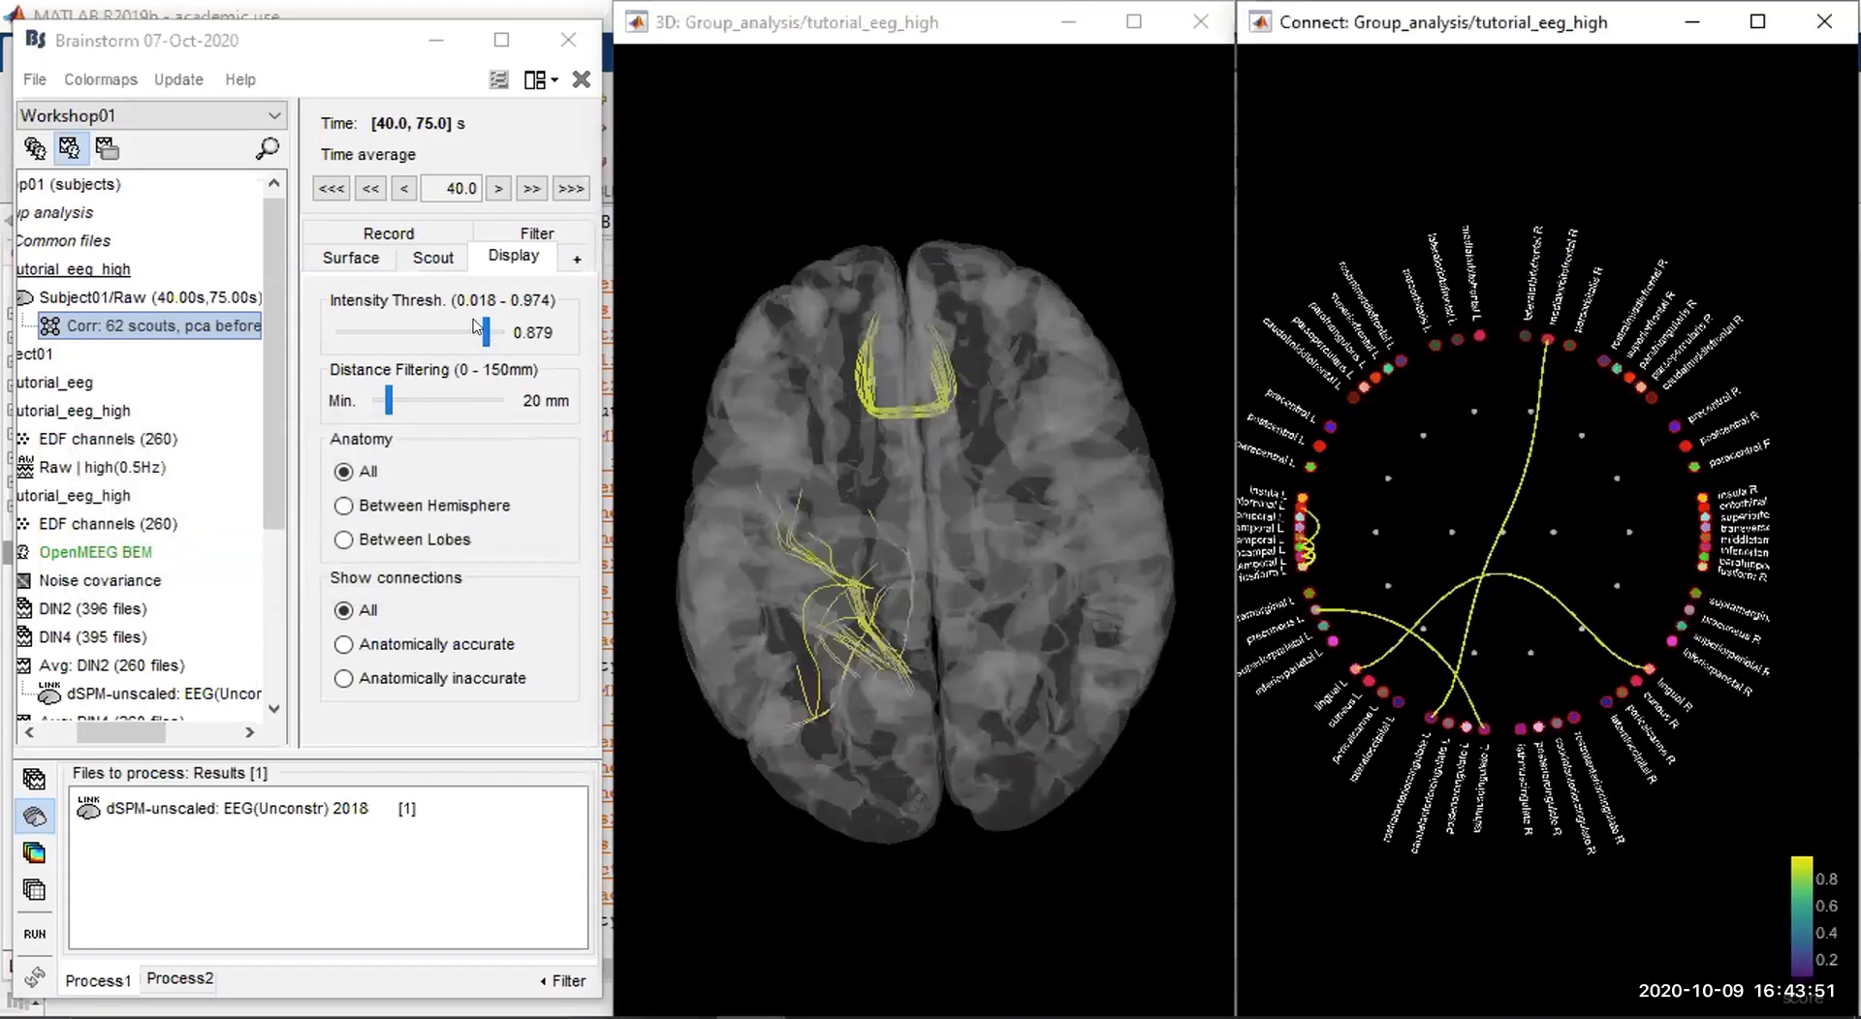
Set the intensity threshold to 0.544, try adjusting the colormap and reset it, and inspect the fibers from other angles.
left_click_drag(479, 332, 423, 333)
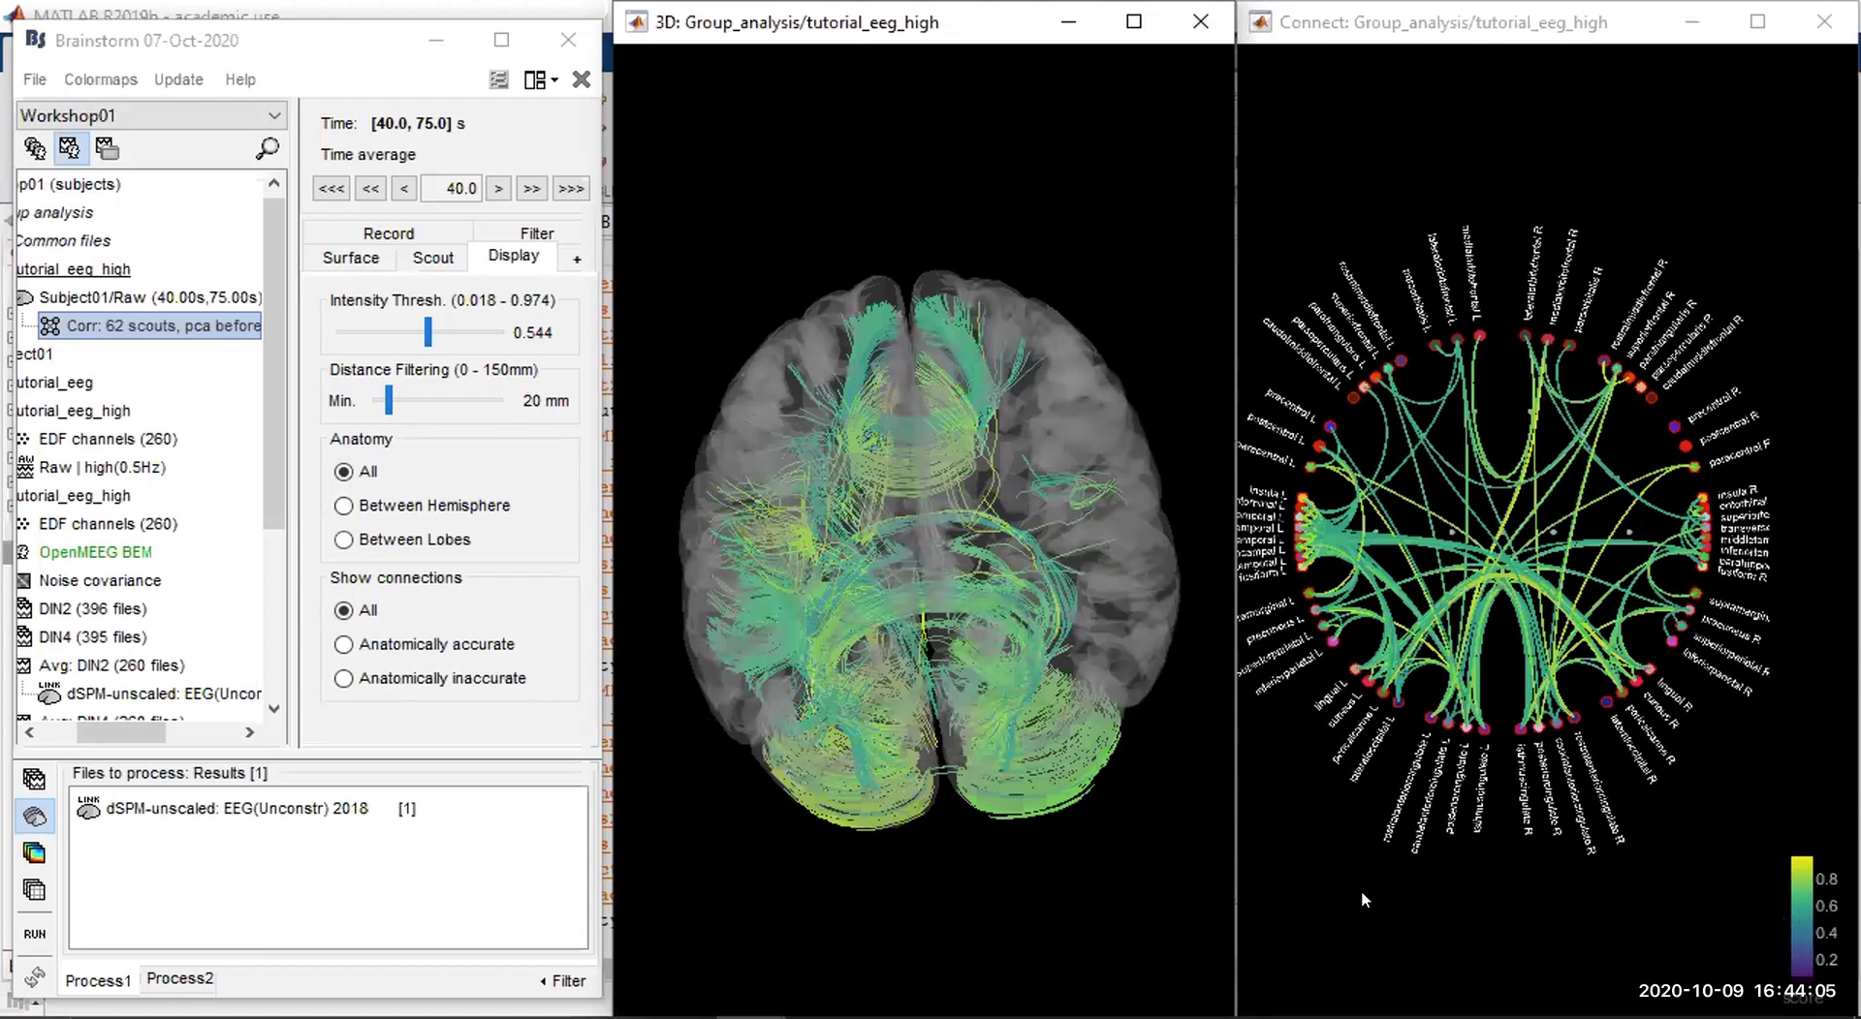
left_click(1795, 929)
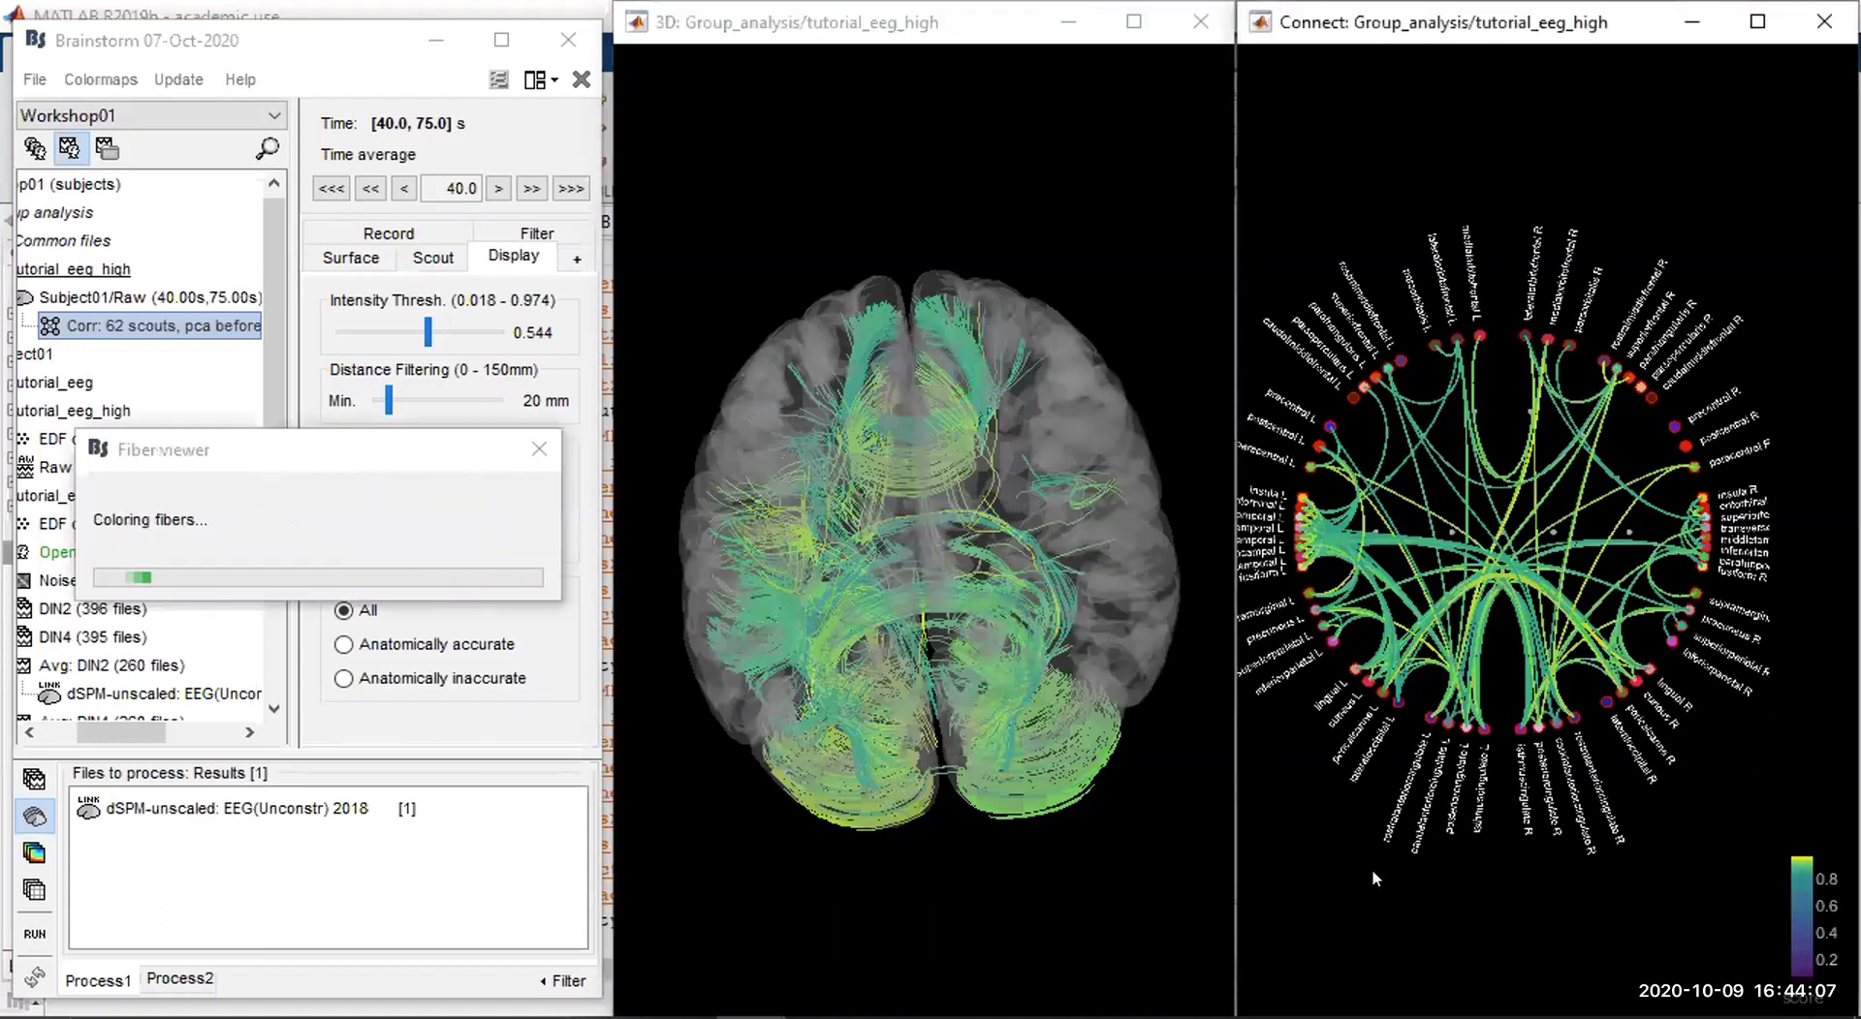
double_click(1798, 877)
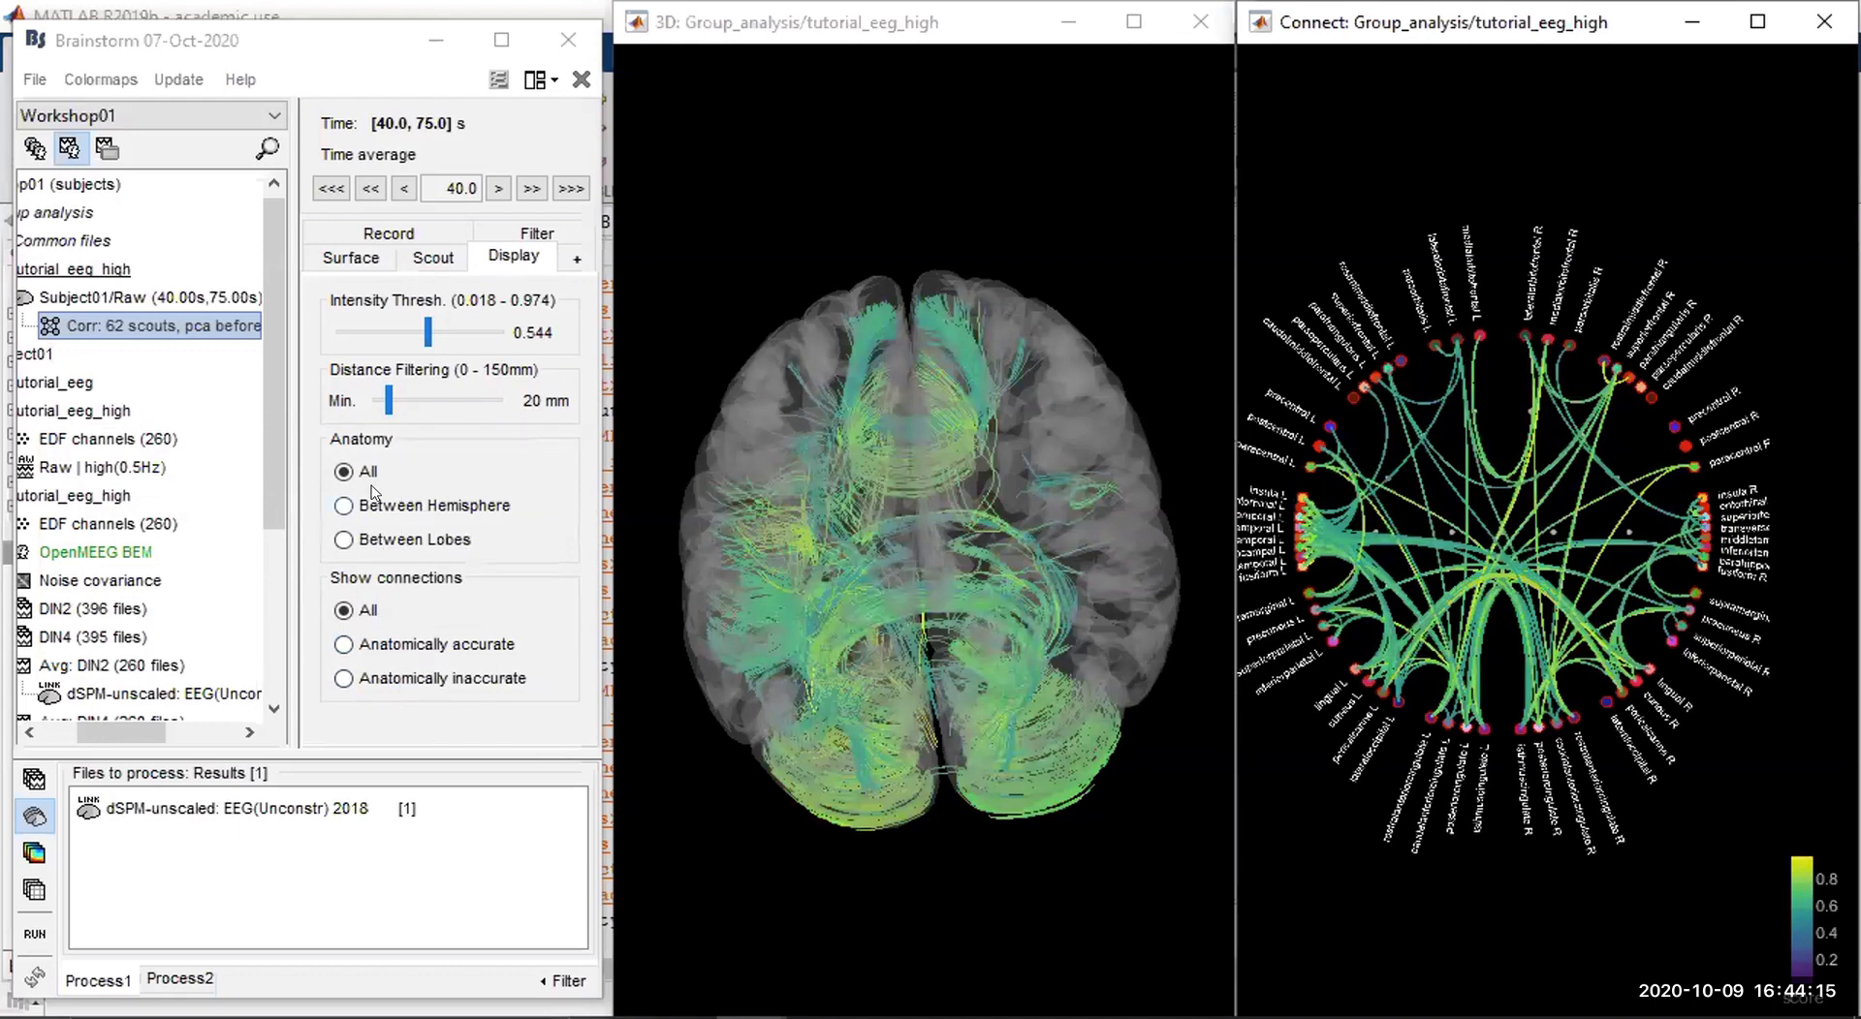
left_click(1096, 405)
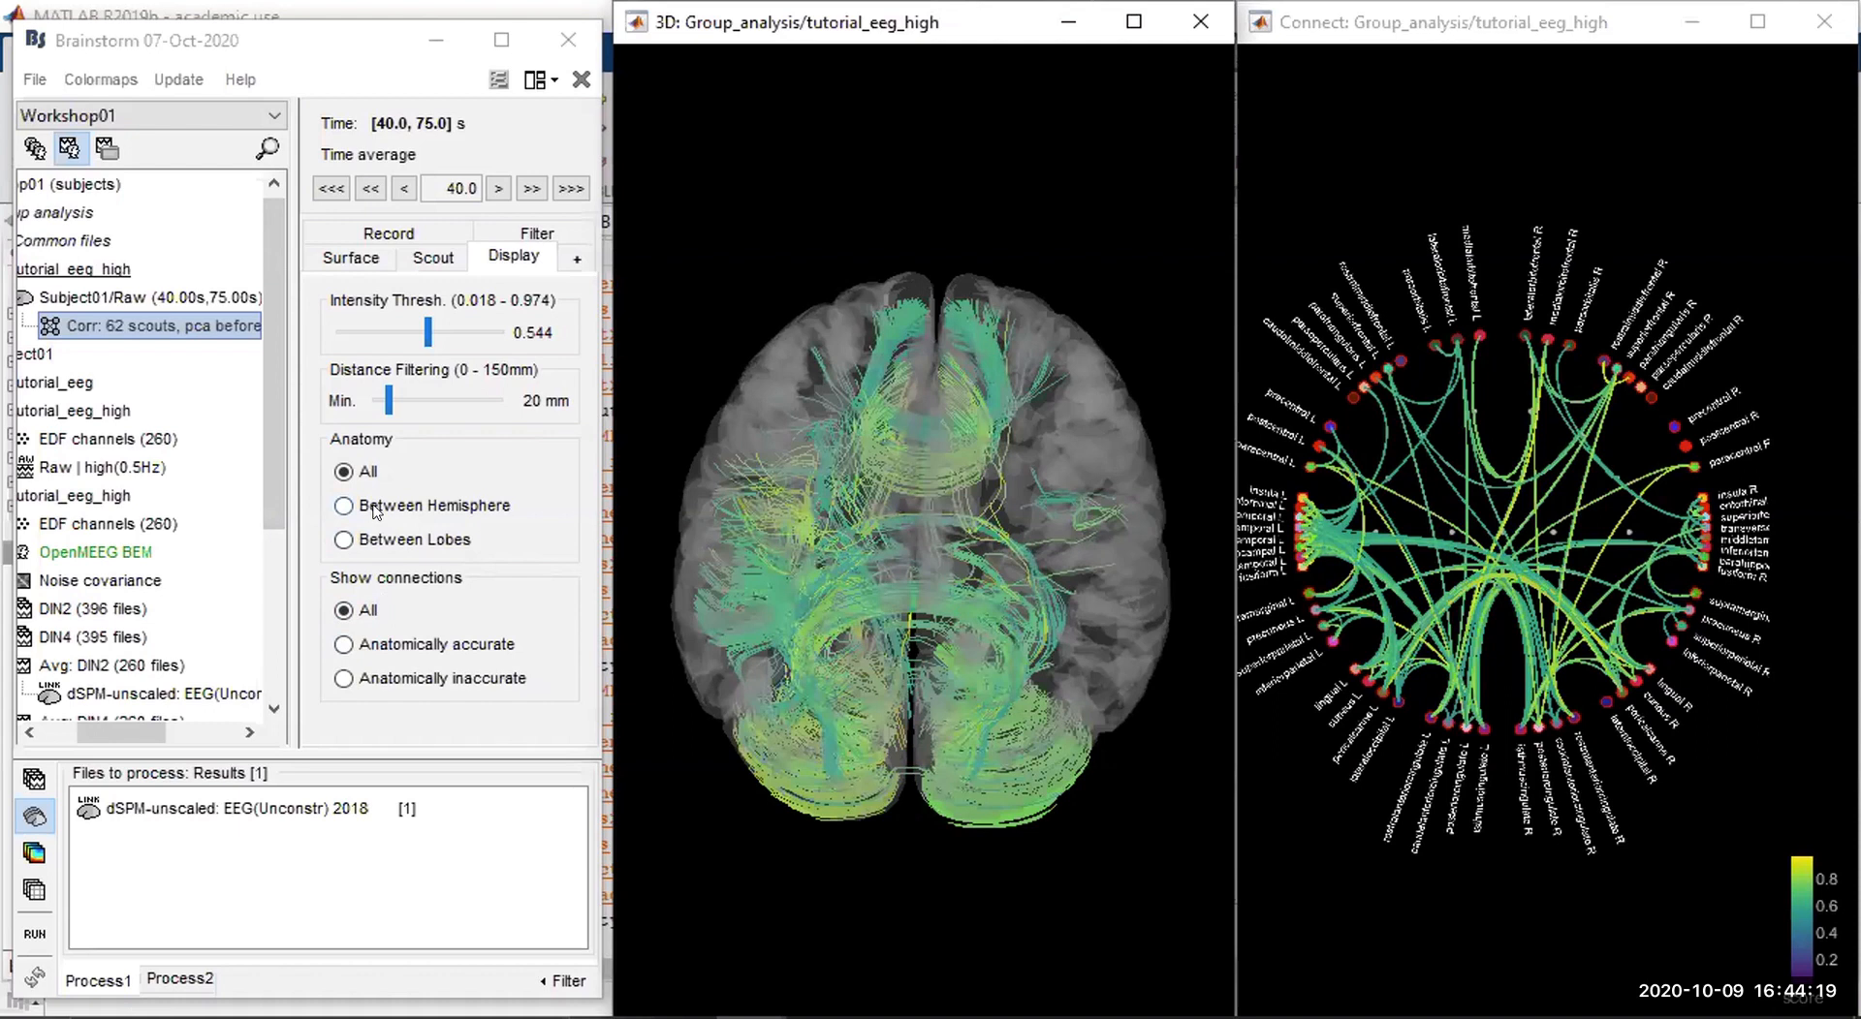
left_click_drag(1029, 397, 1026, 453)
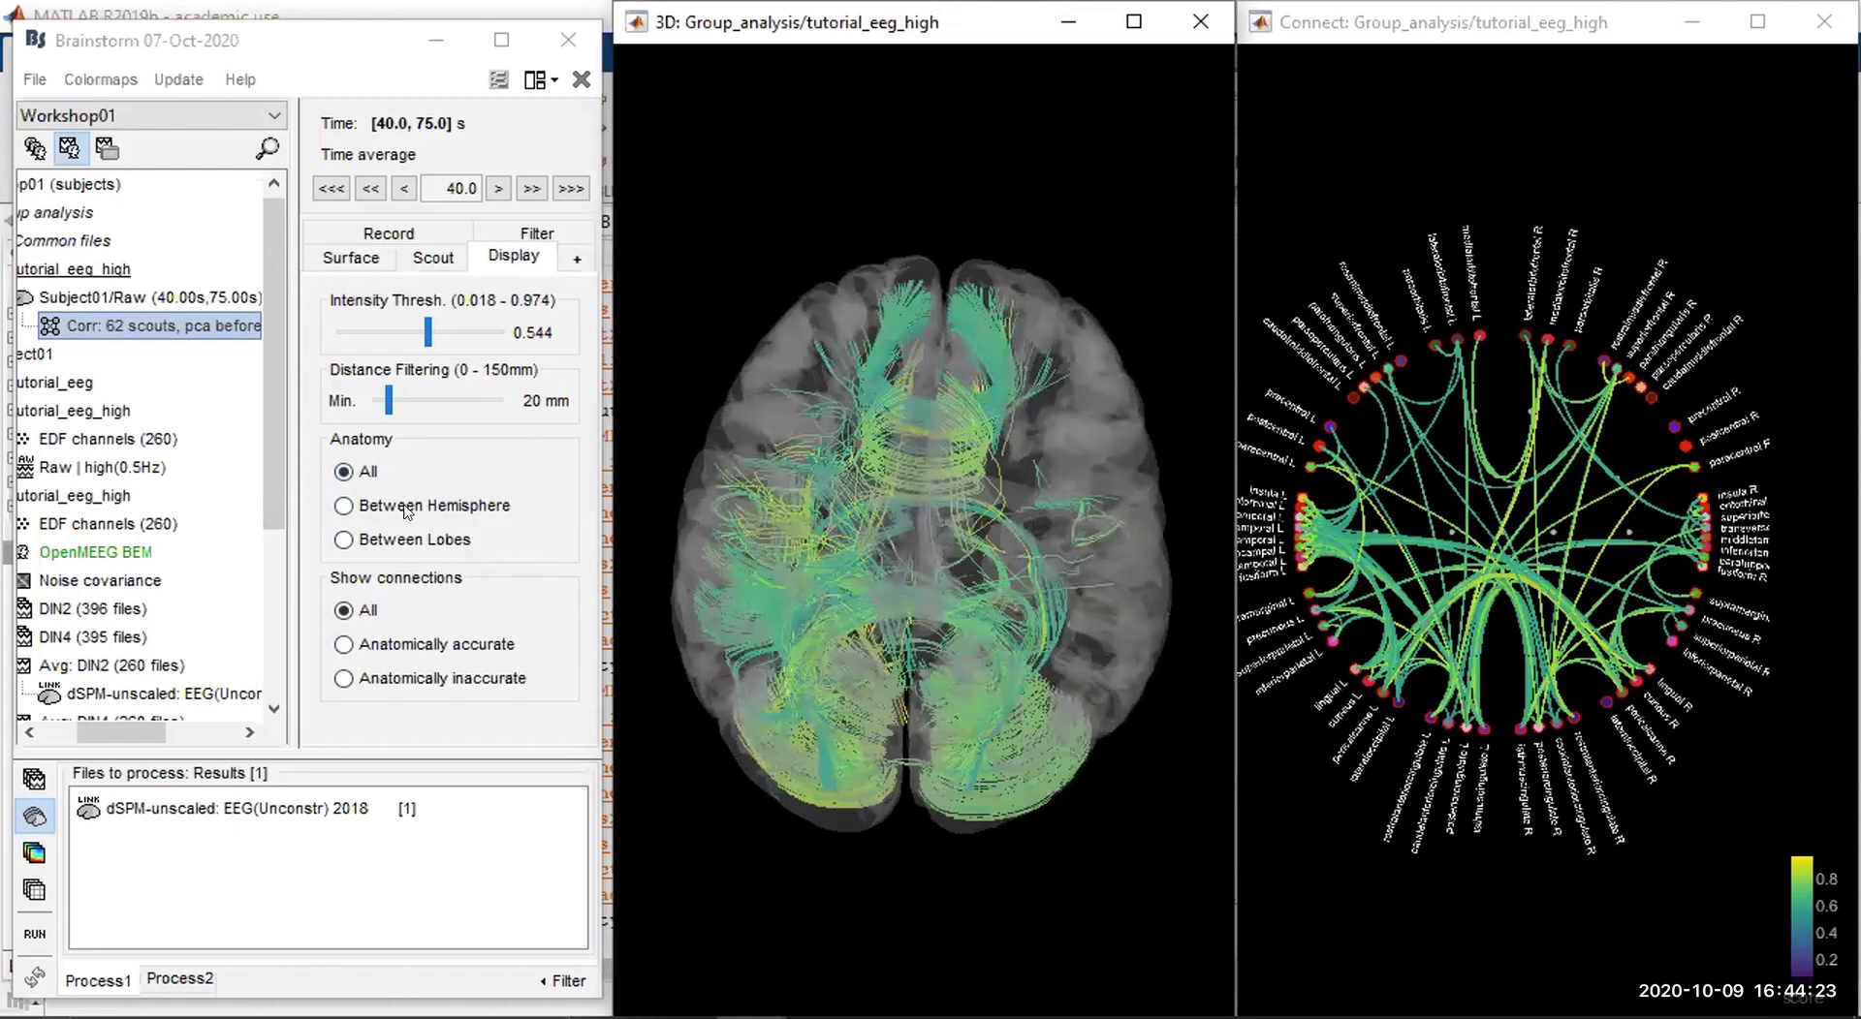
Restrict the fiber display to connections between hemispheres and inspect them around the 3D cortex.
left_click(404, 506)
left_click_drag(984, 669, 805, 555)
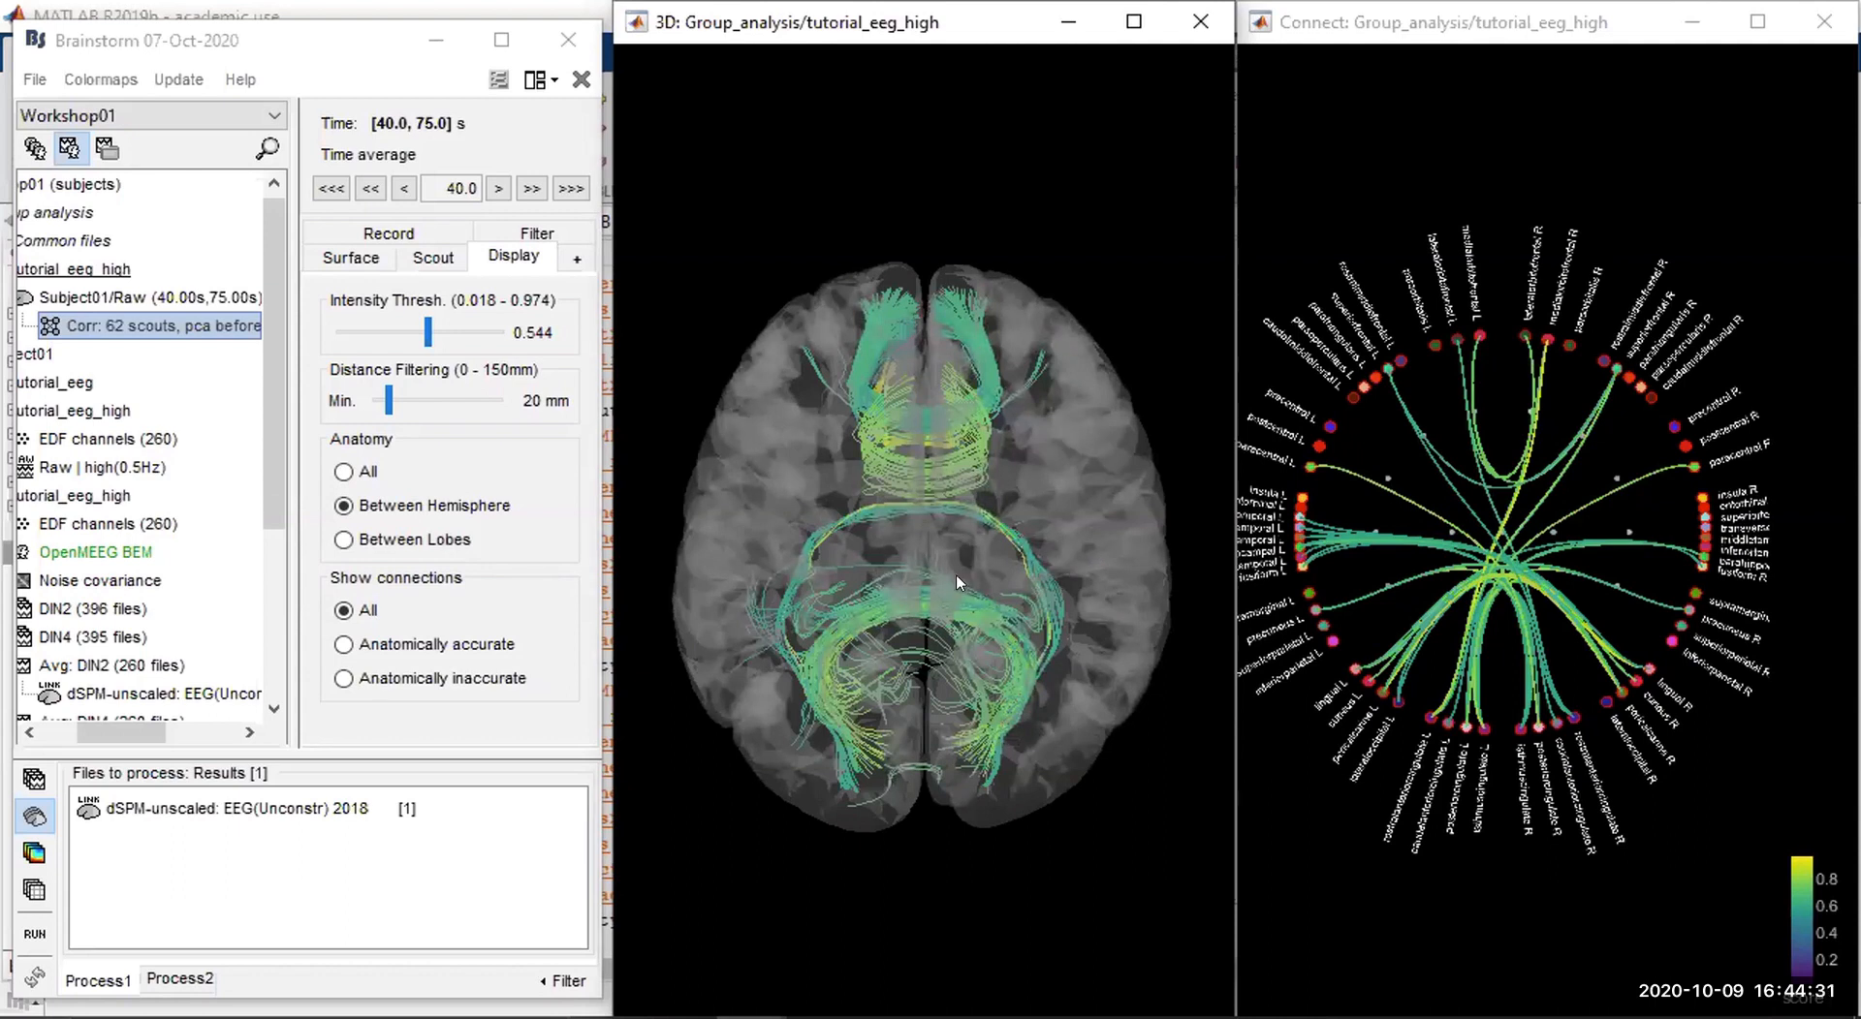
left_click_drag(955, 576, 952, 530)
Set the anatomy filter back to All, show only anatomically accurate connections, and raise the intensity threshold.
left_click(364, 474)
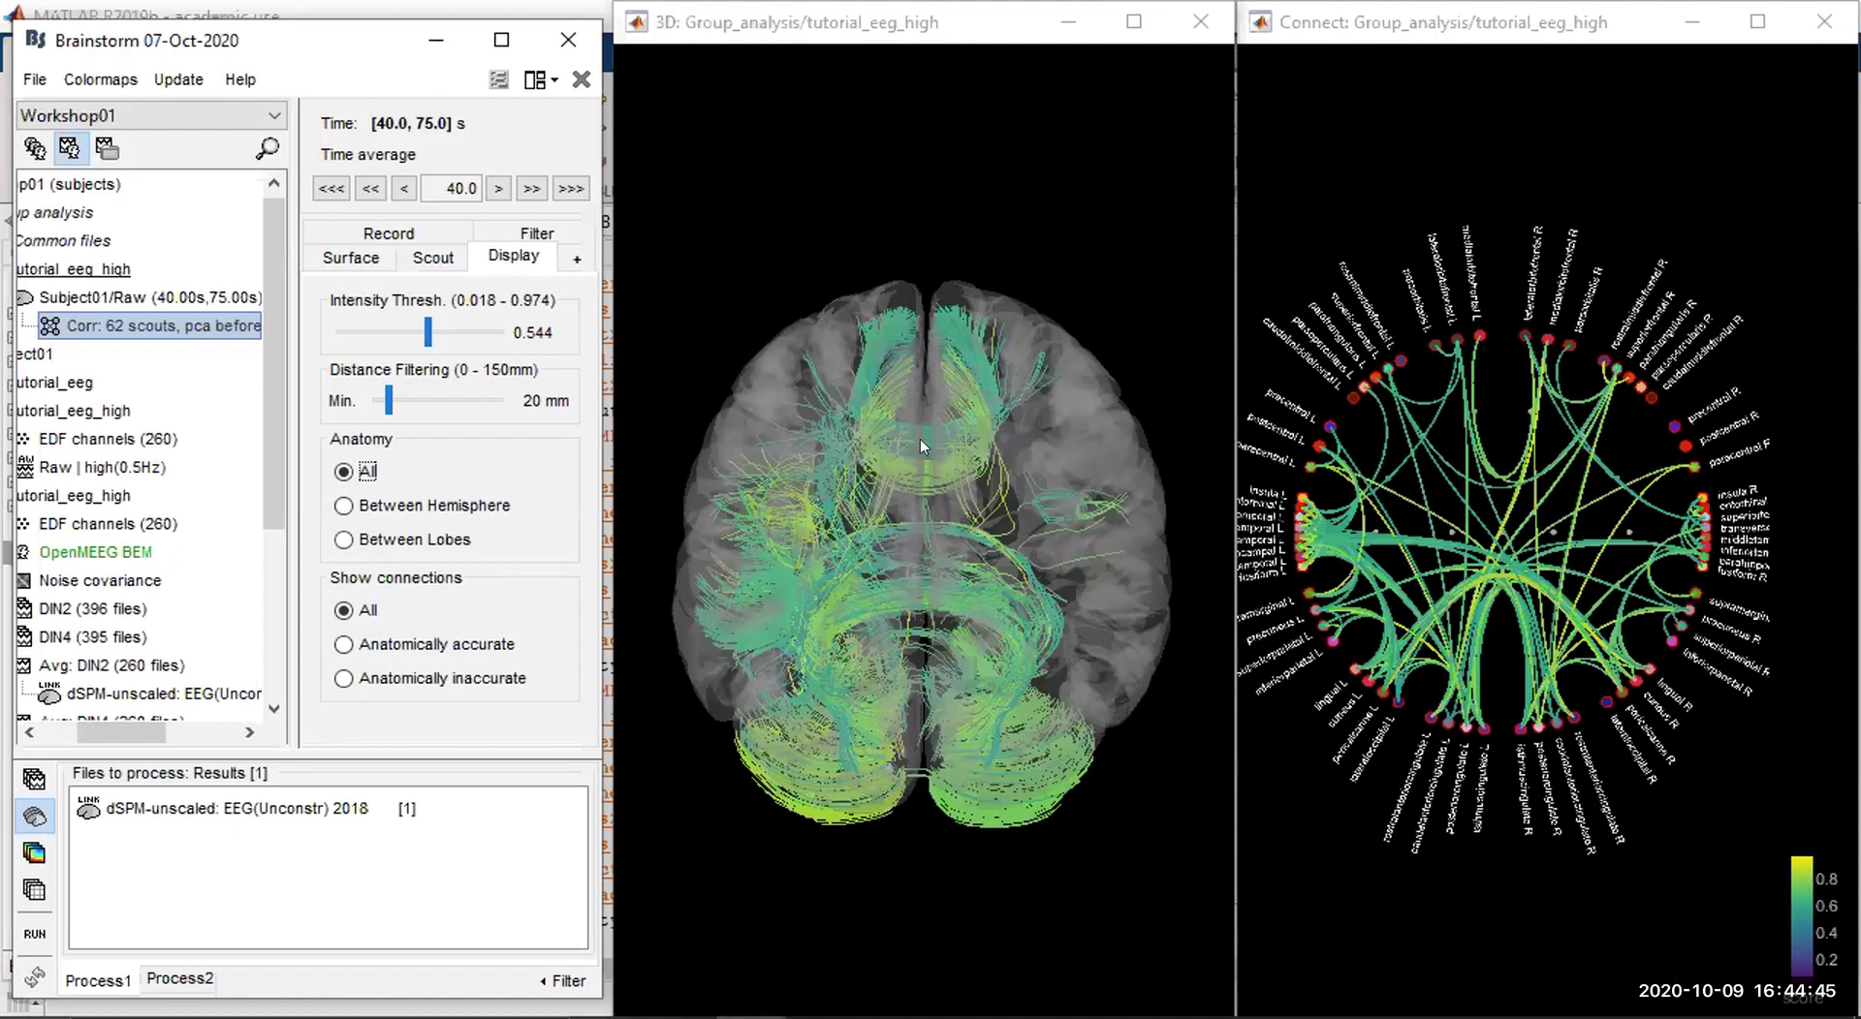
left_click(426, 643)
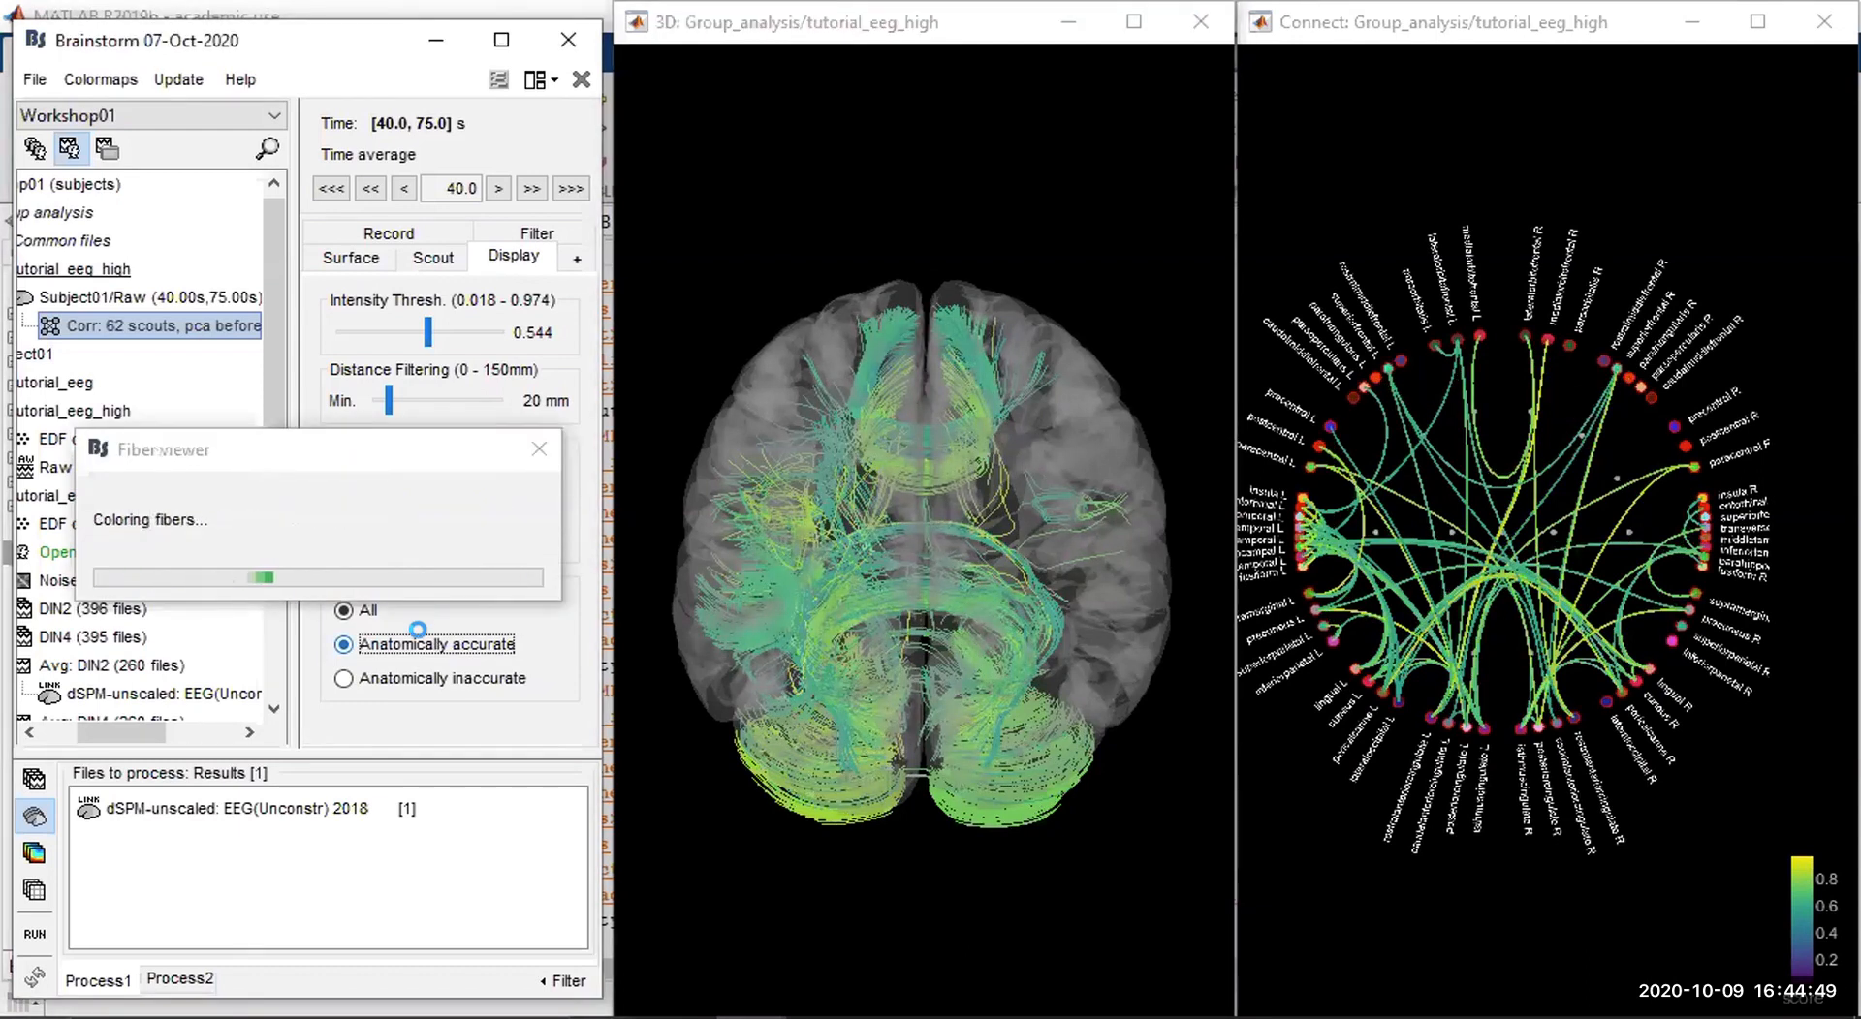
left_click_drag(428, 334, 471, 335)
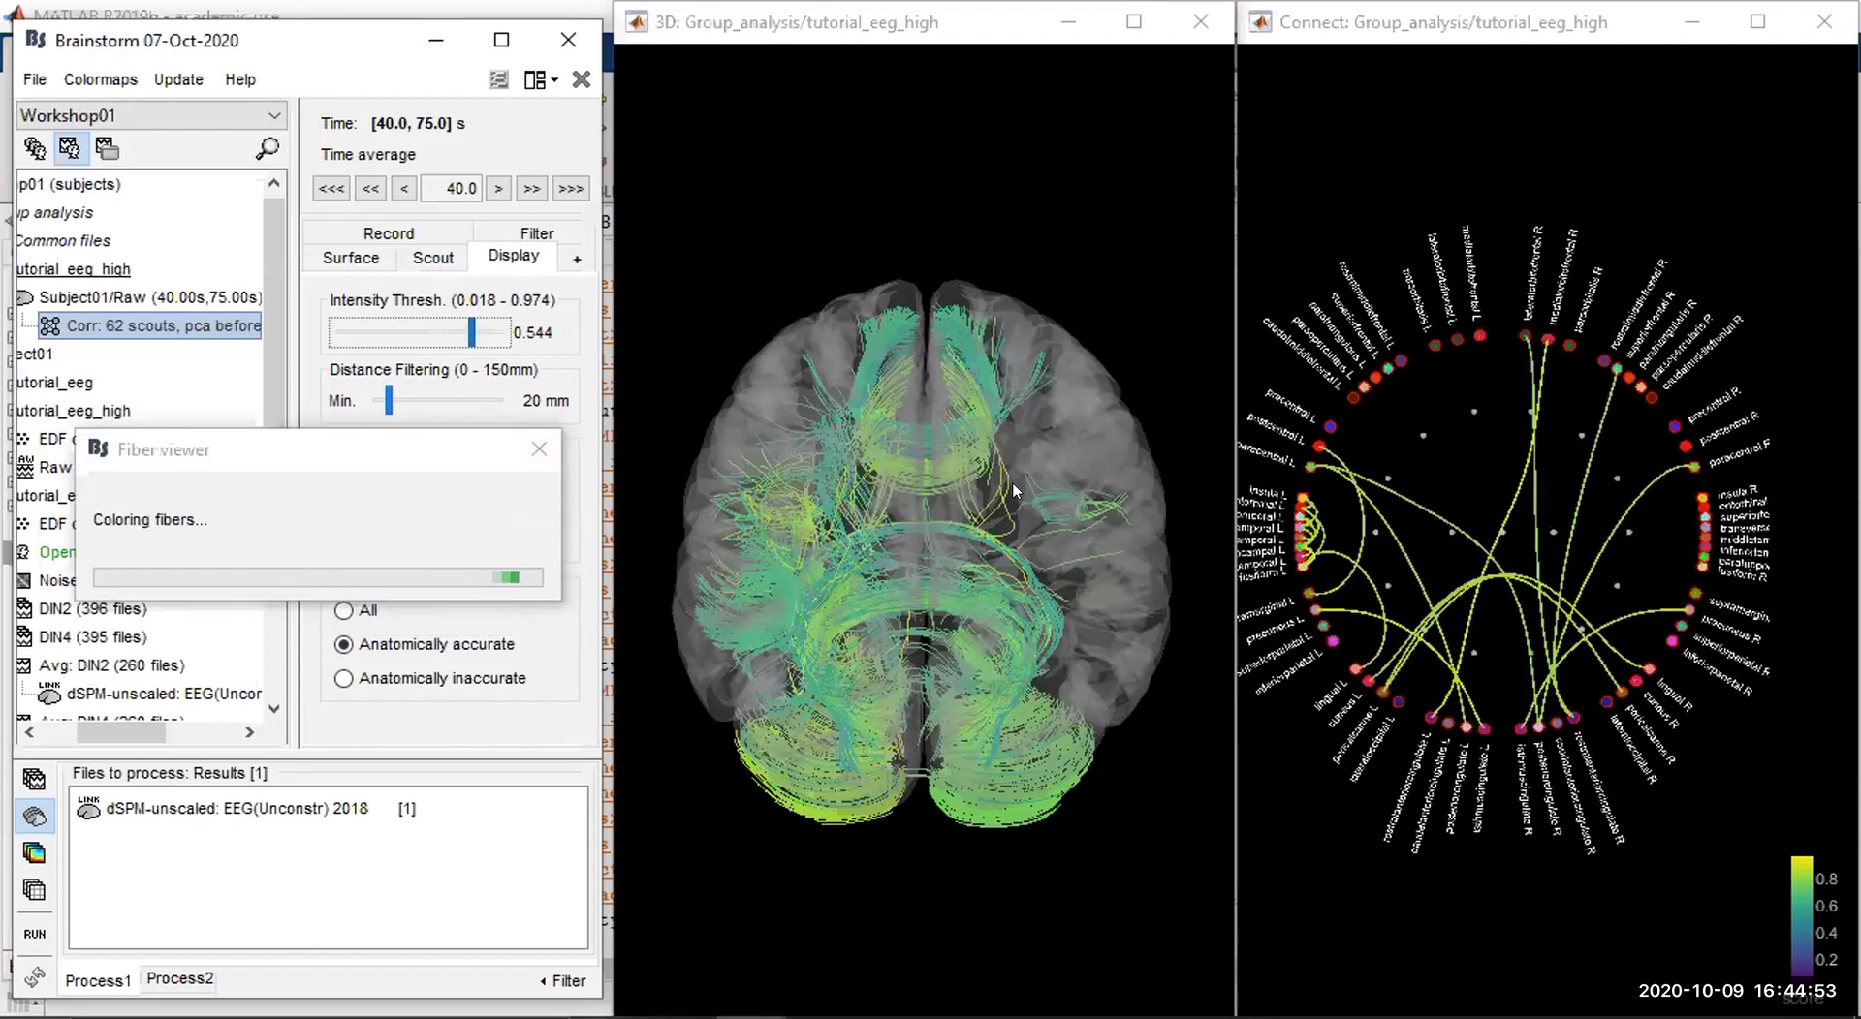